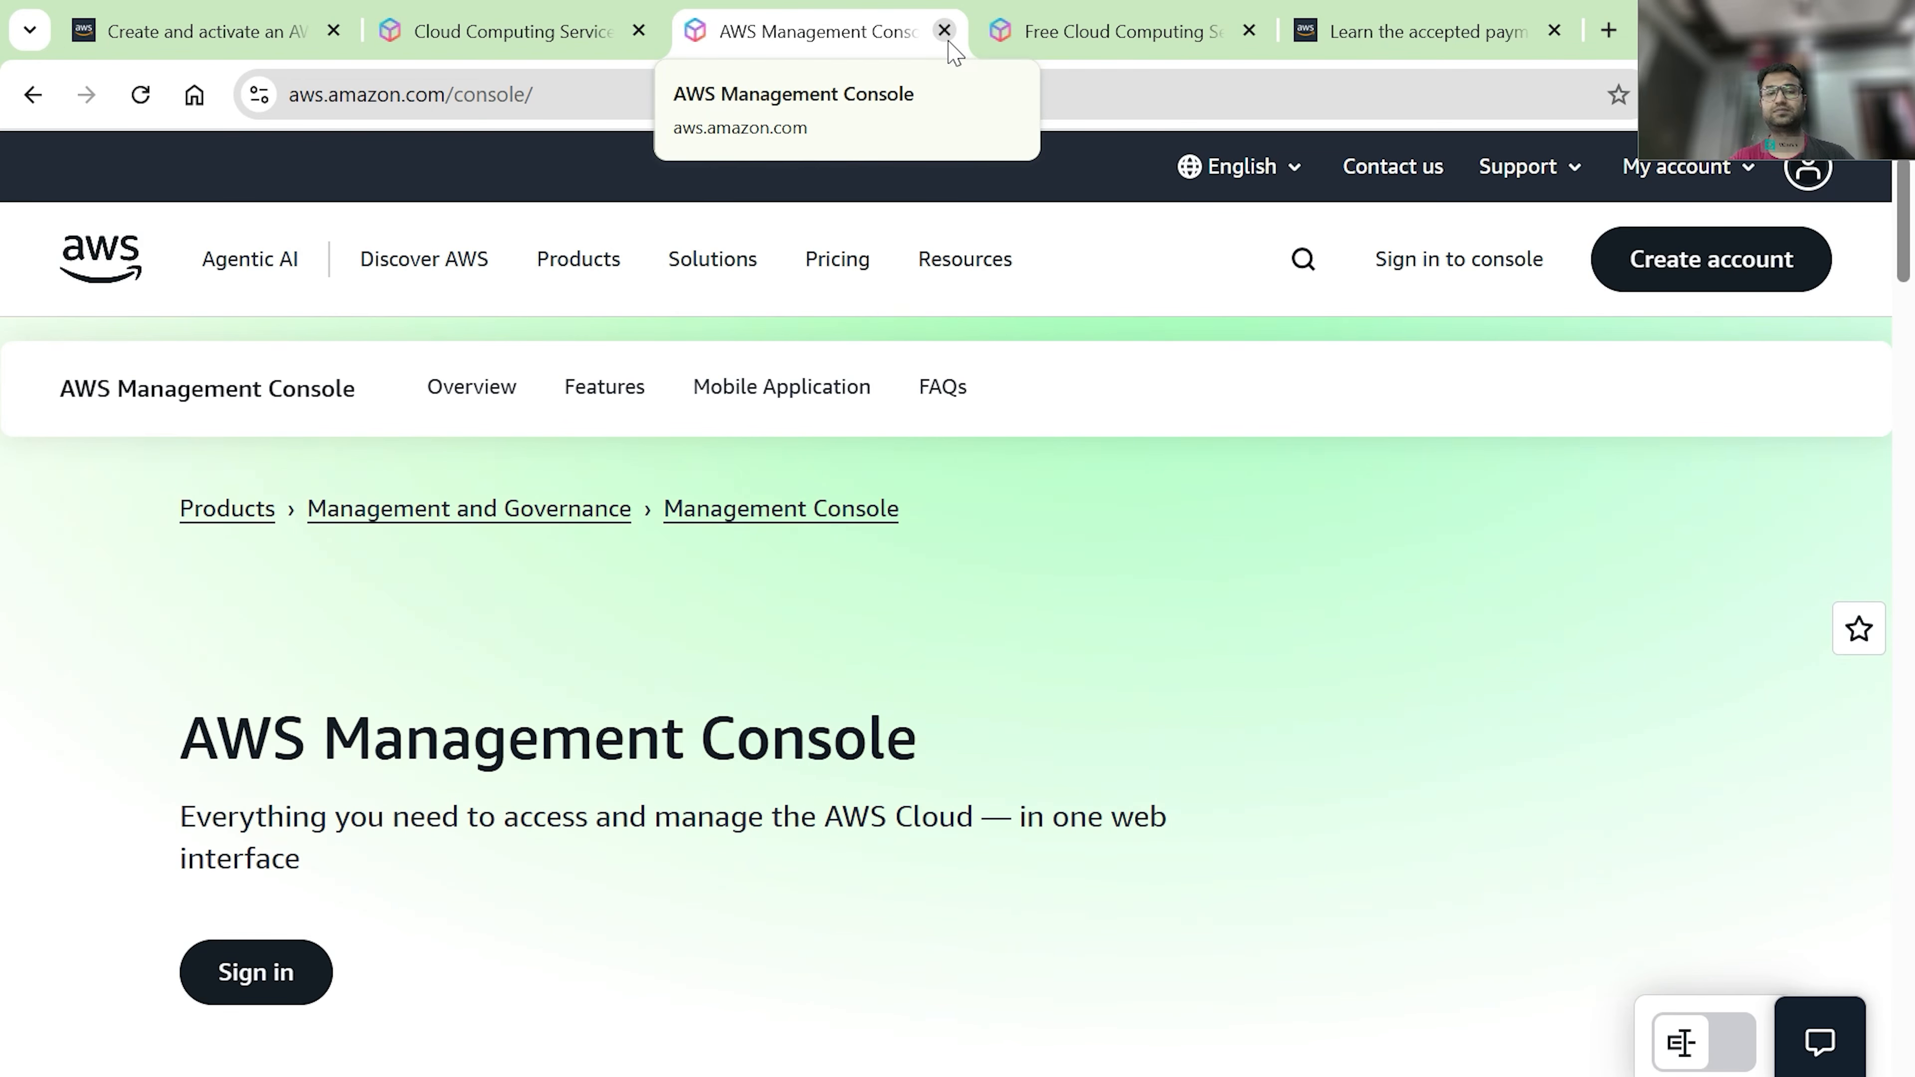
Step: Open the AWS account sign-up form, scroll through it, then switch to the account creation help article
click(1677, 264)
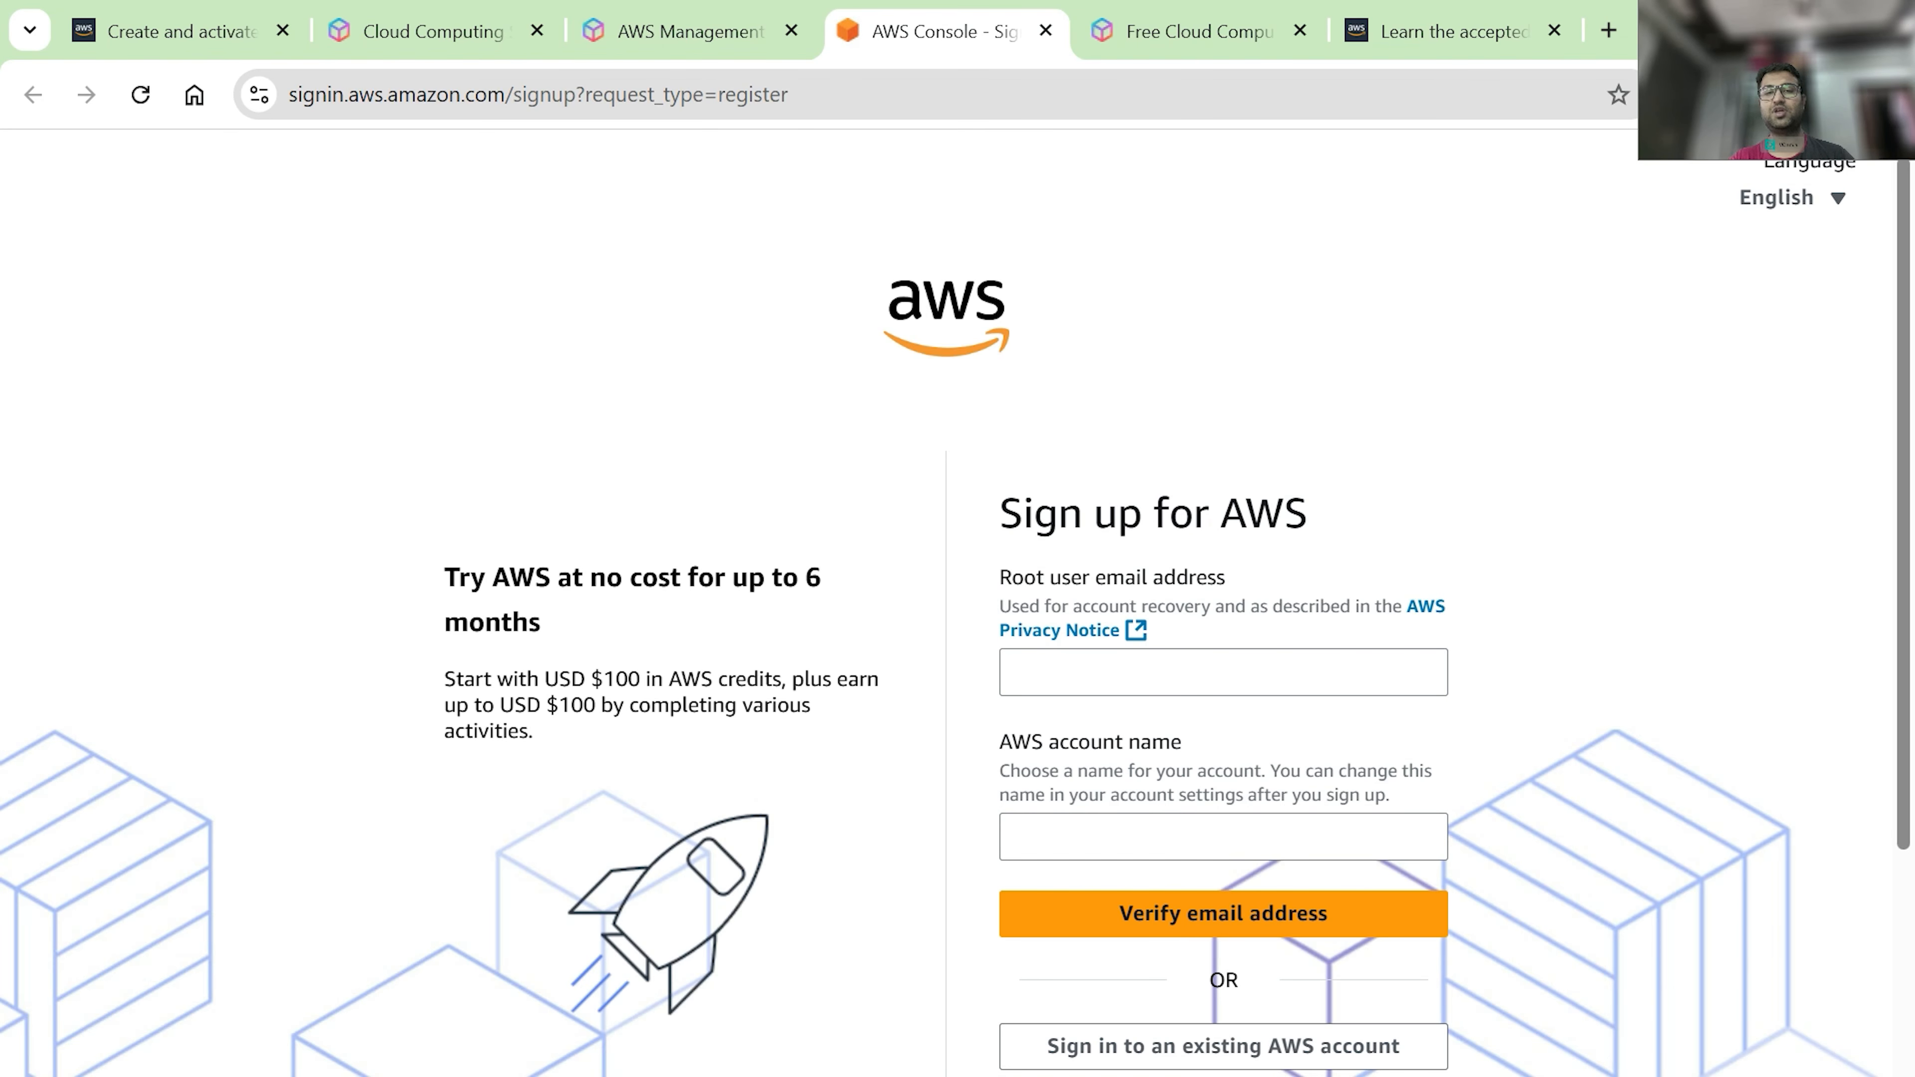
scroll(1082, 491, down, 2)
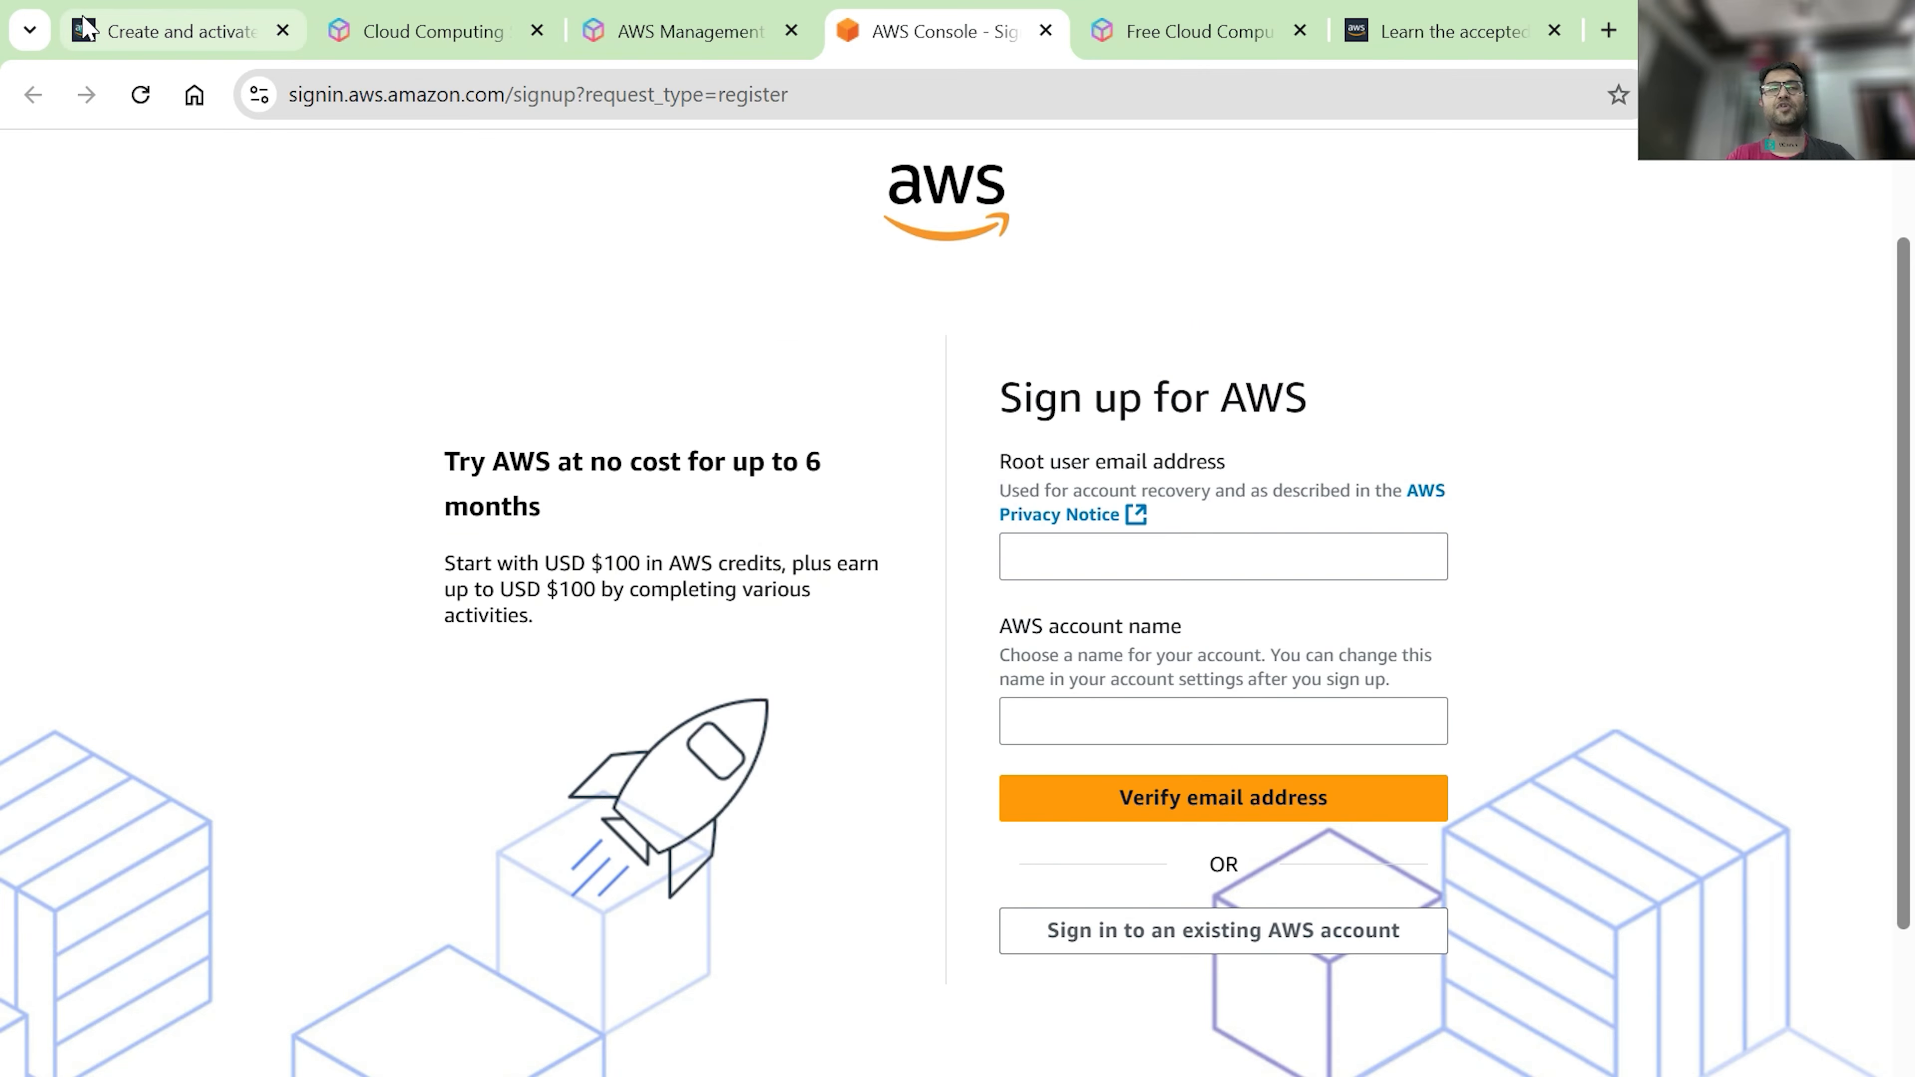
click(181, 31)
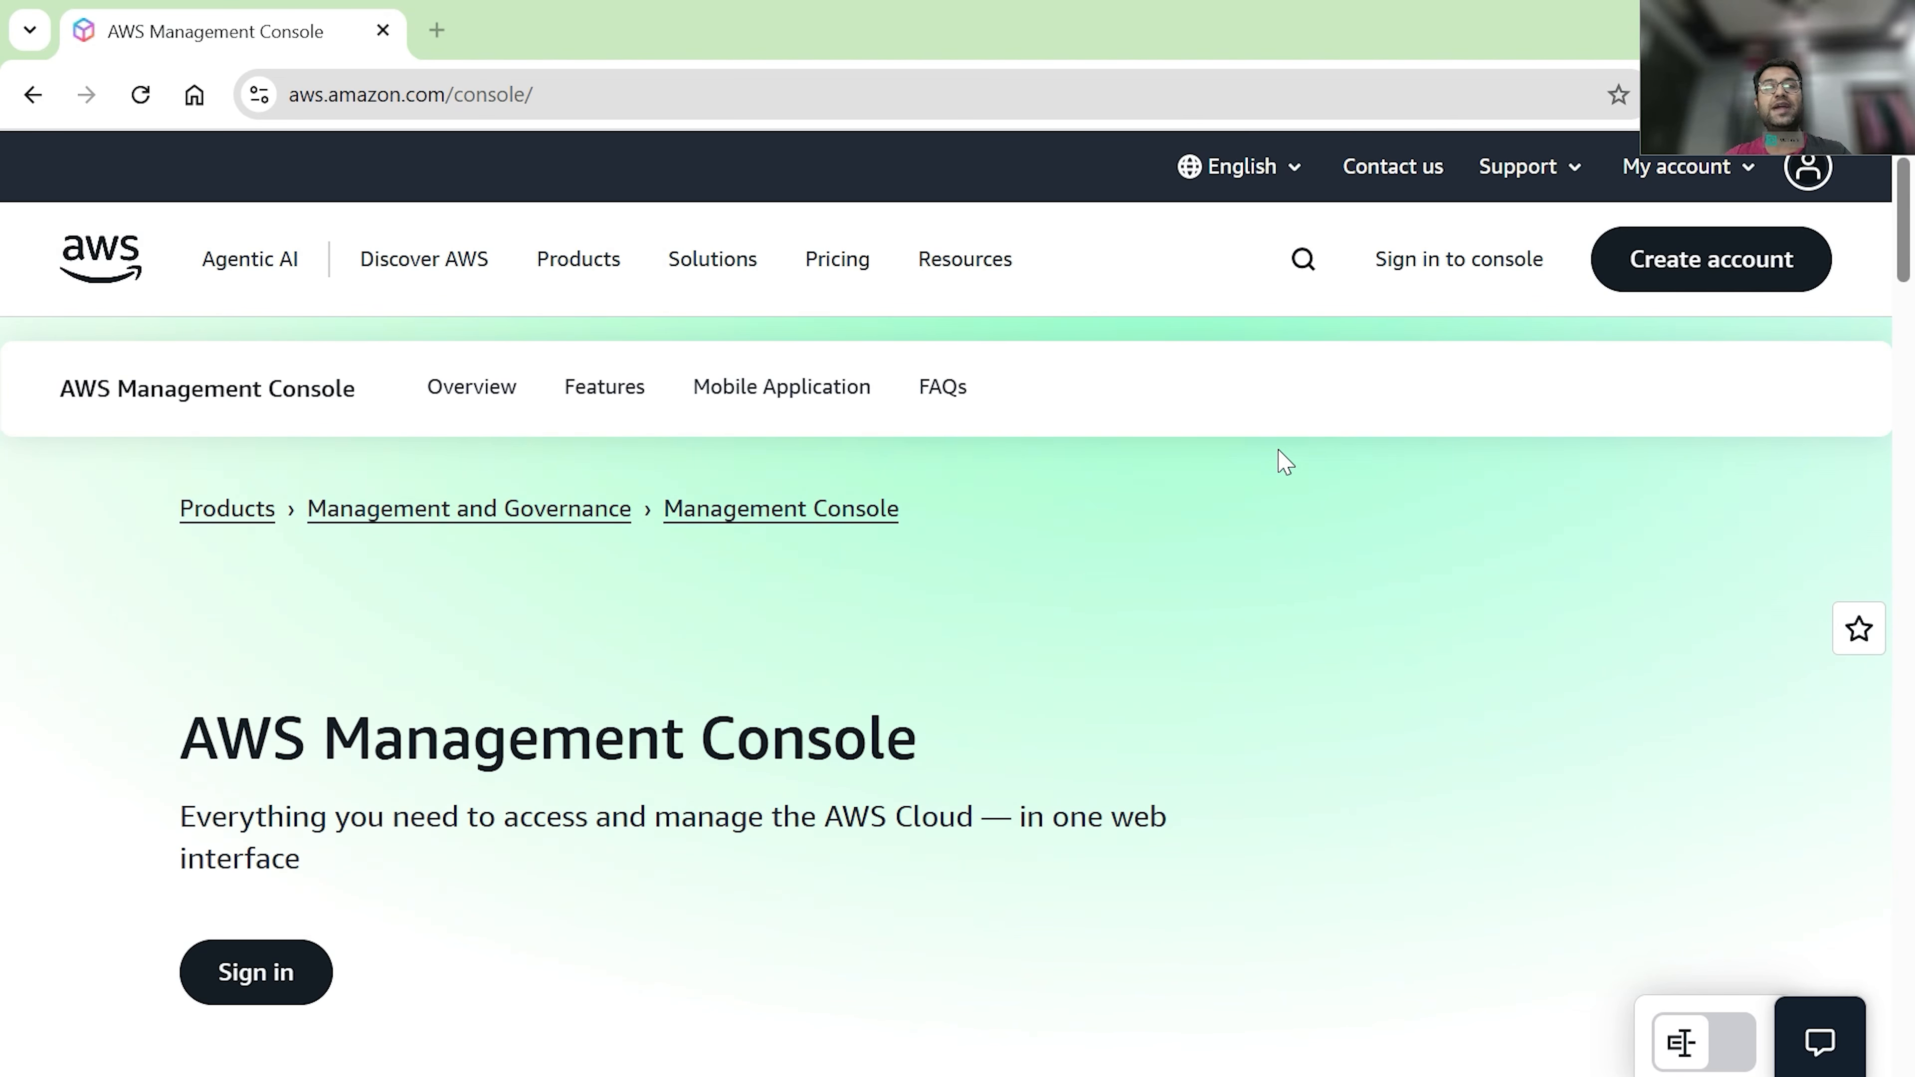
Step: Go to the console sign-in page and choose signing in with the root user email
click(1454, 278)
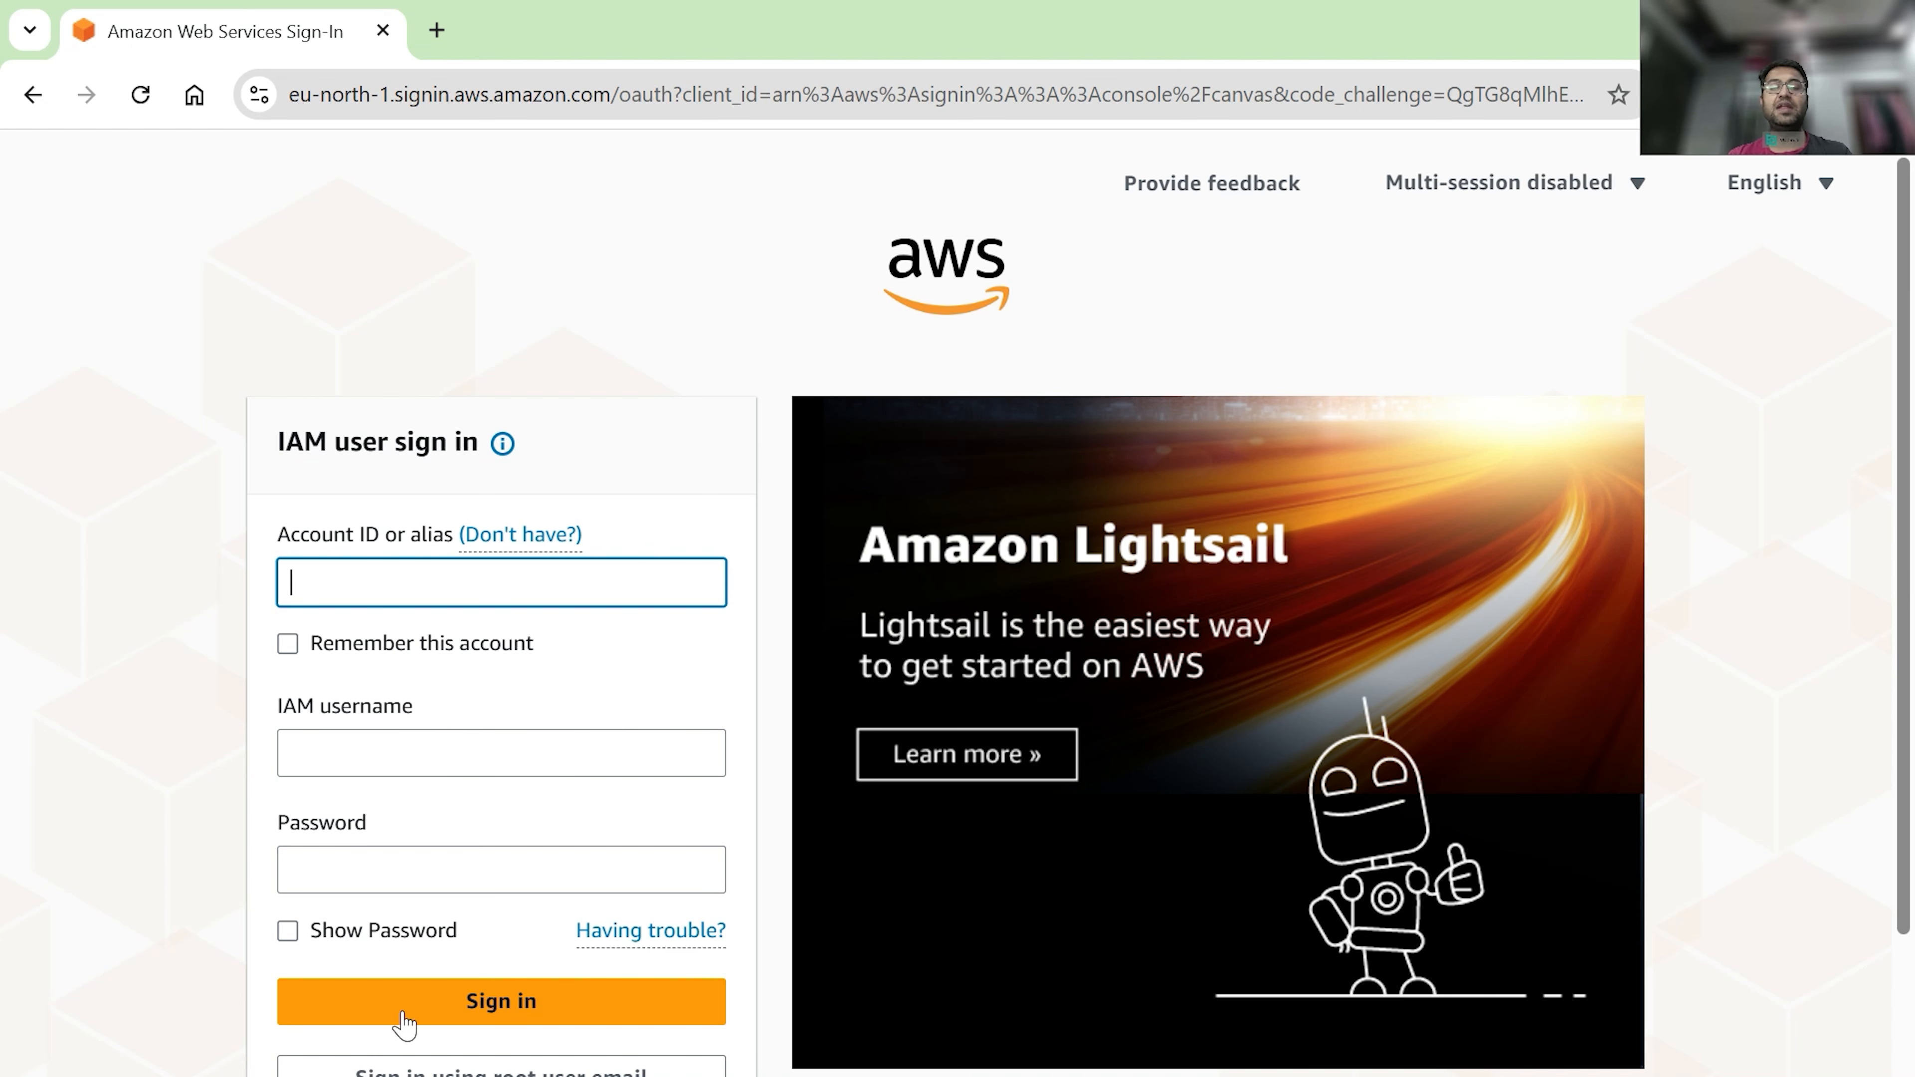
click(405, 1071)
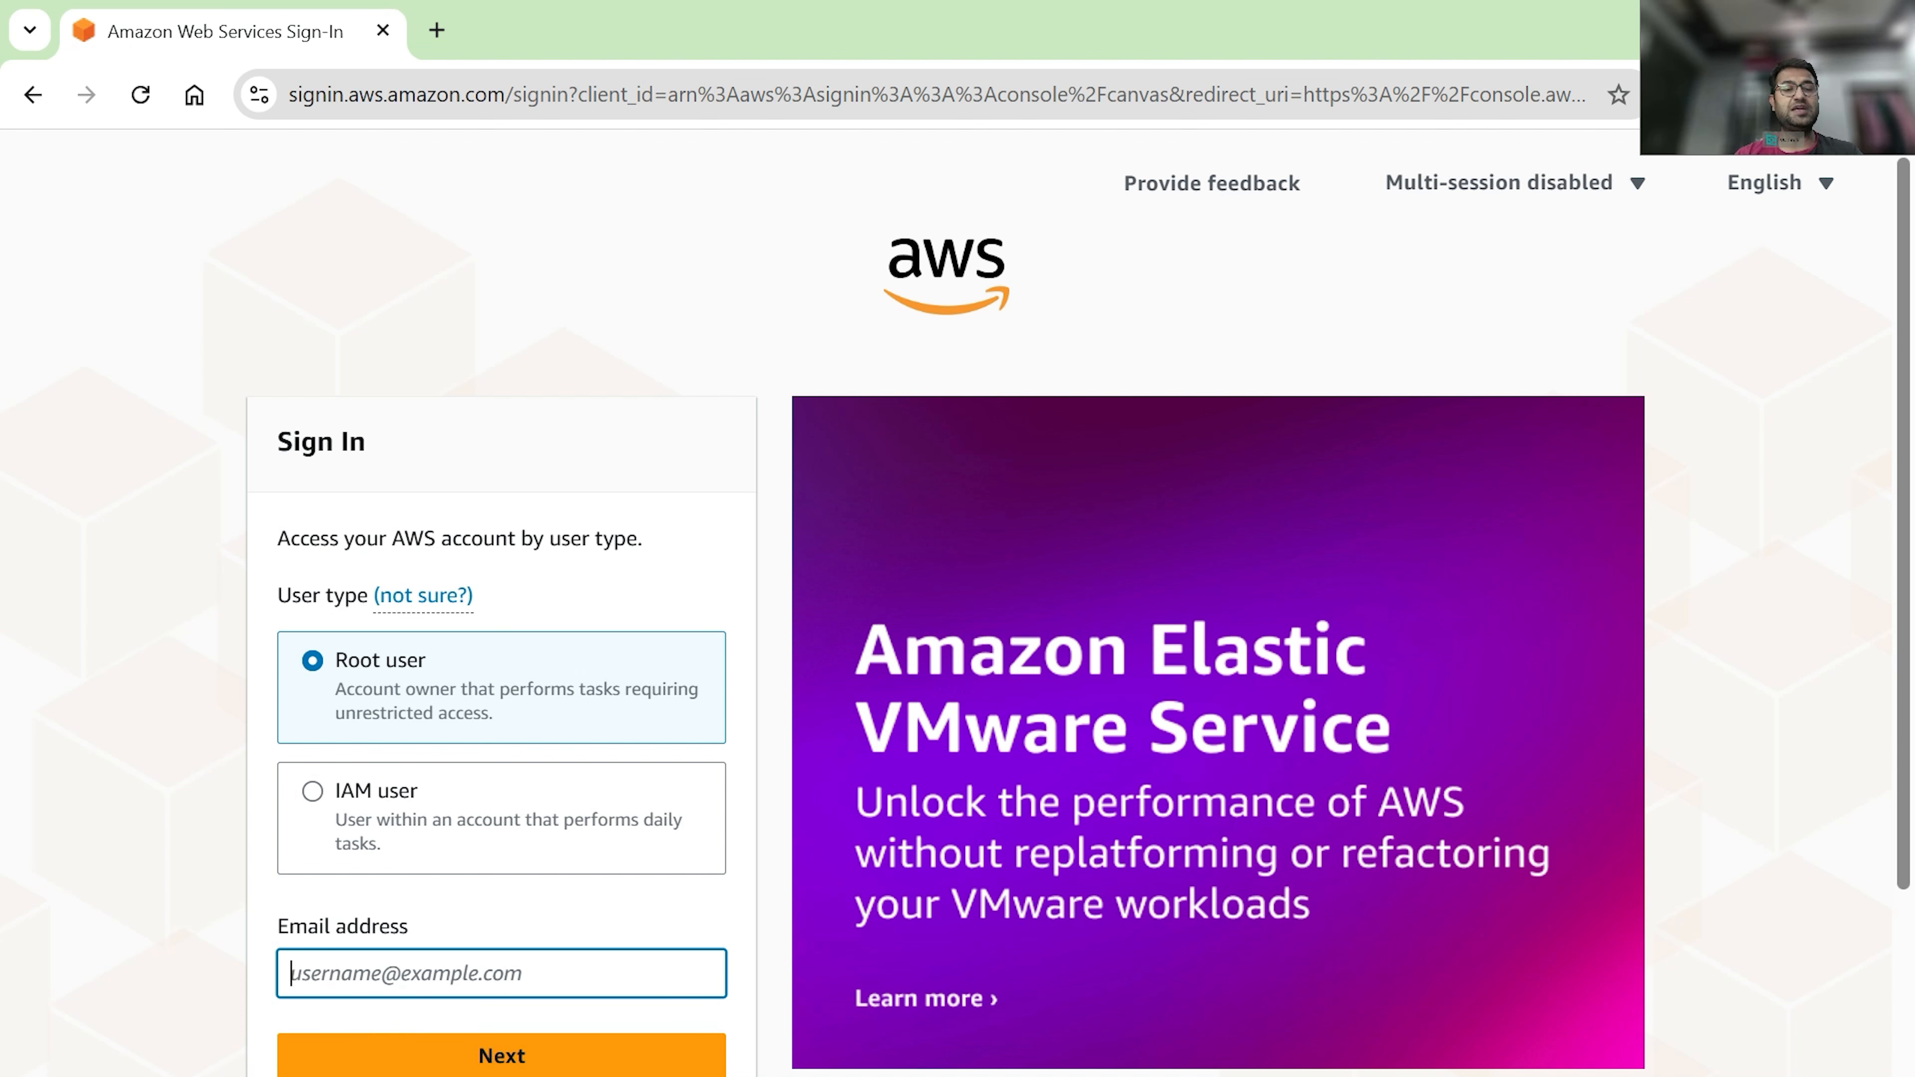
Step: Enter the root user's email address, correcting a typo, then submit the account password
key(Return)
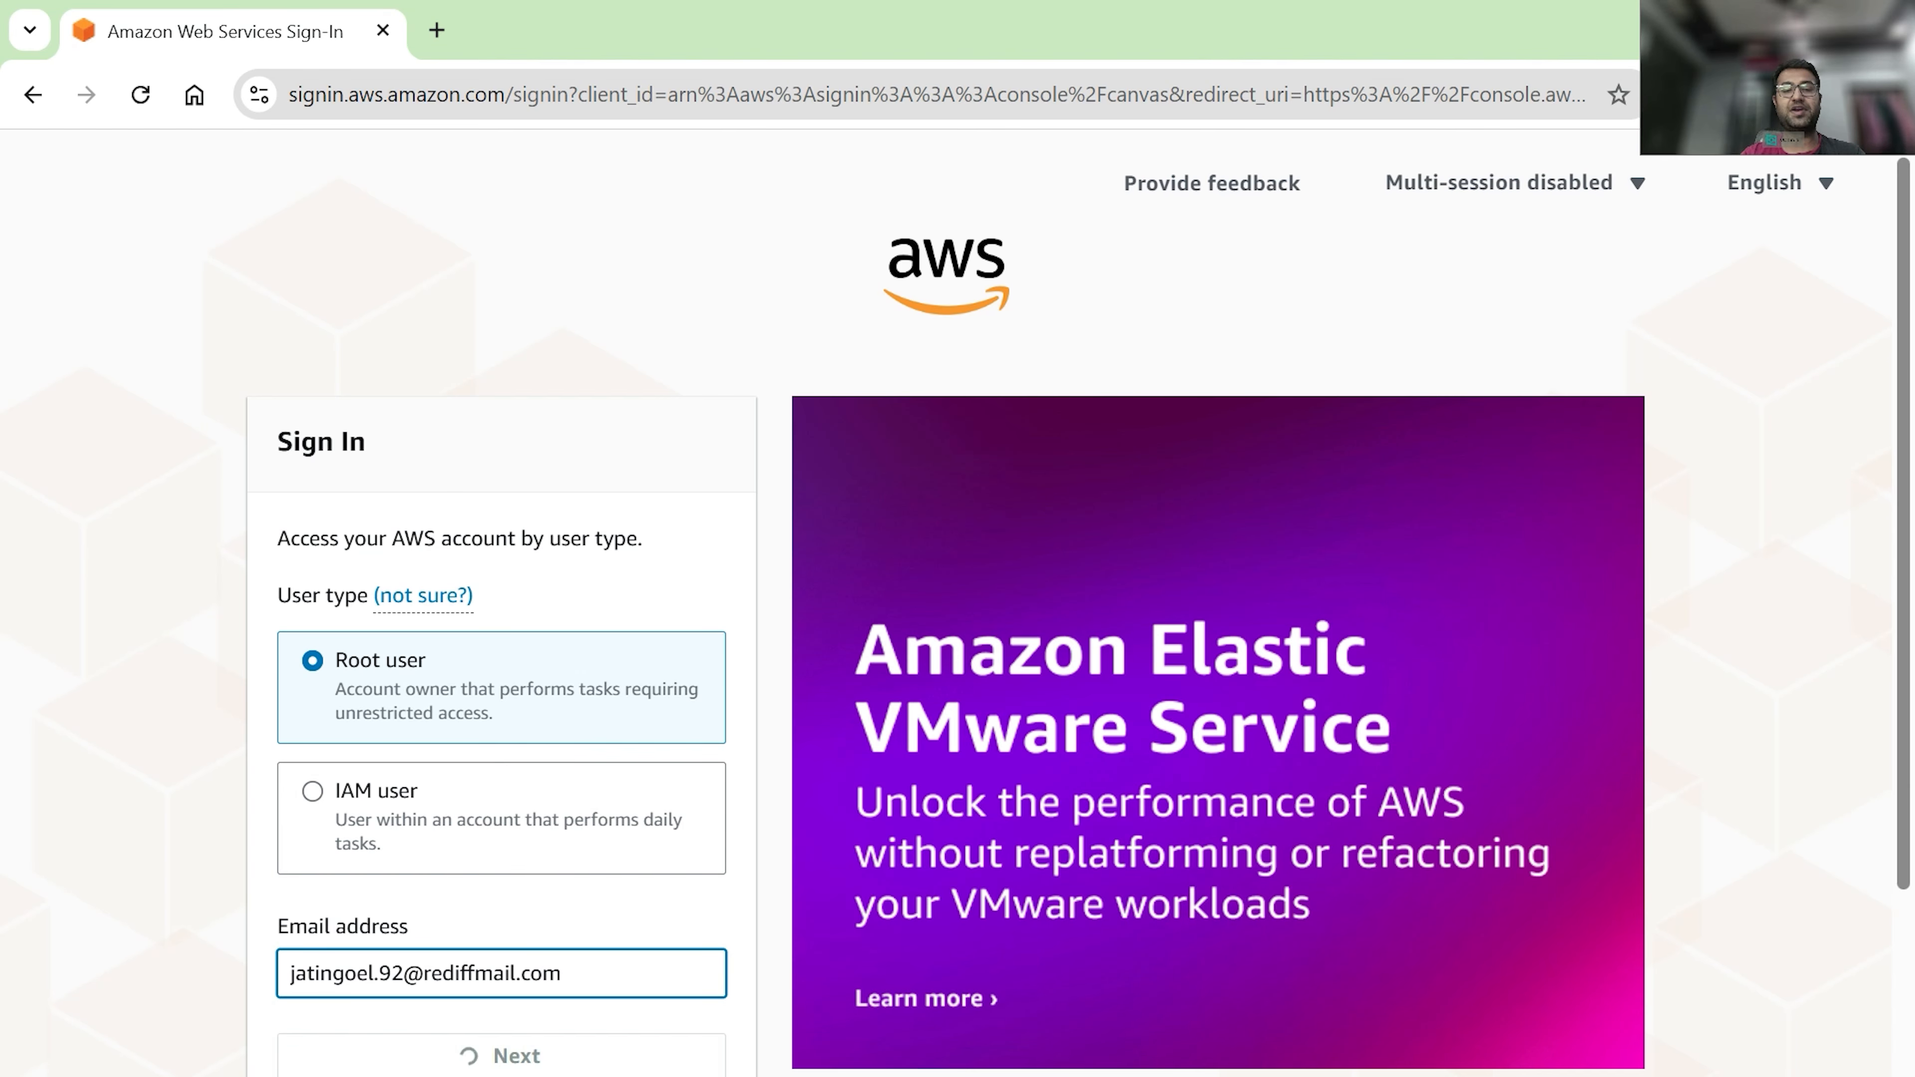
text(•••••••••••)
key(Return)
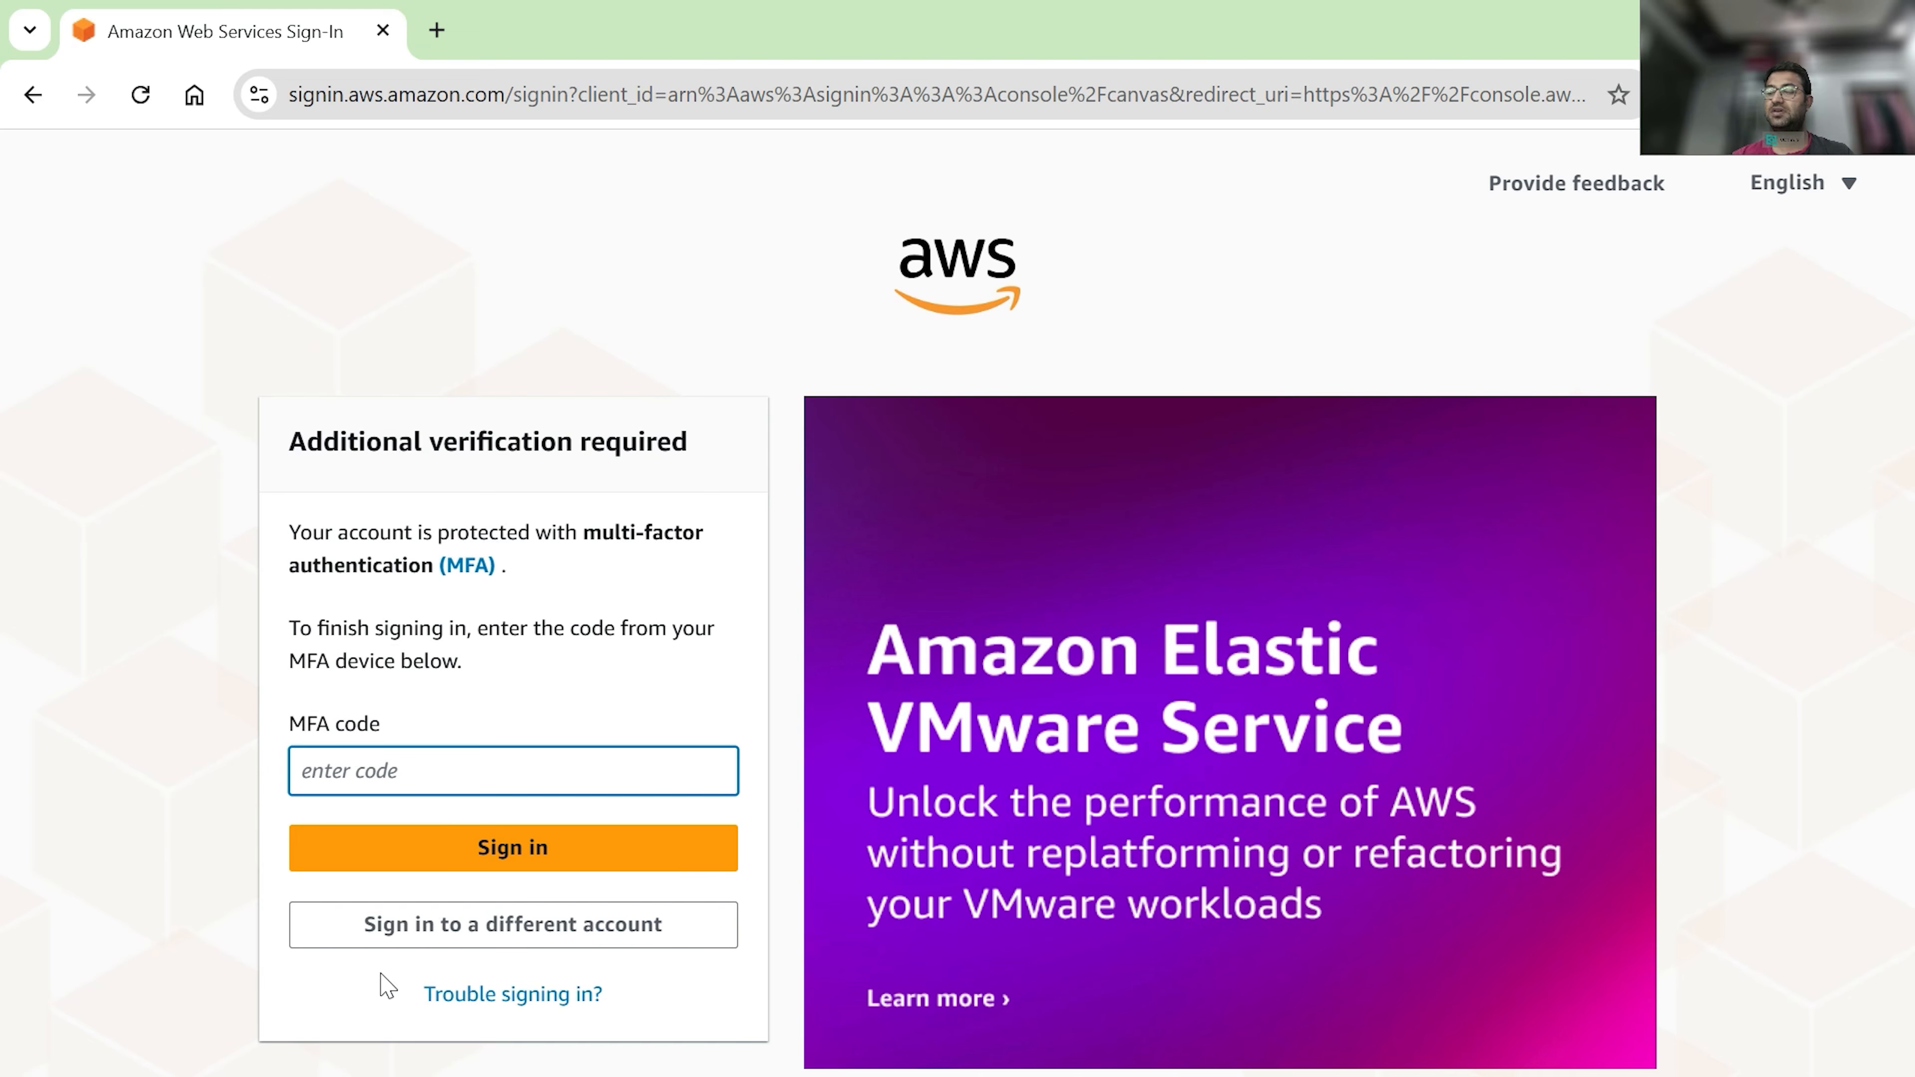
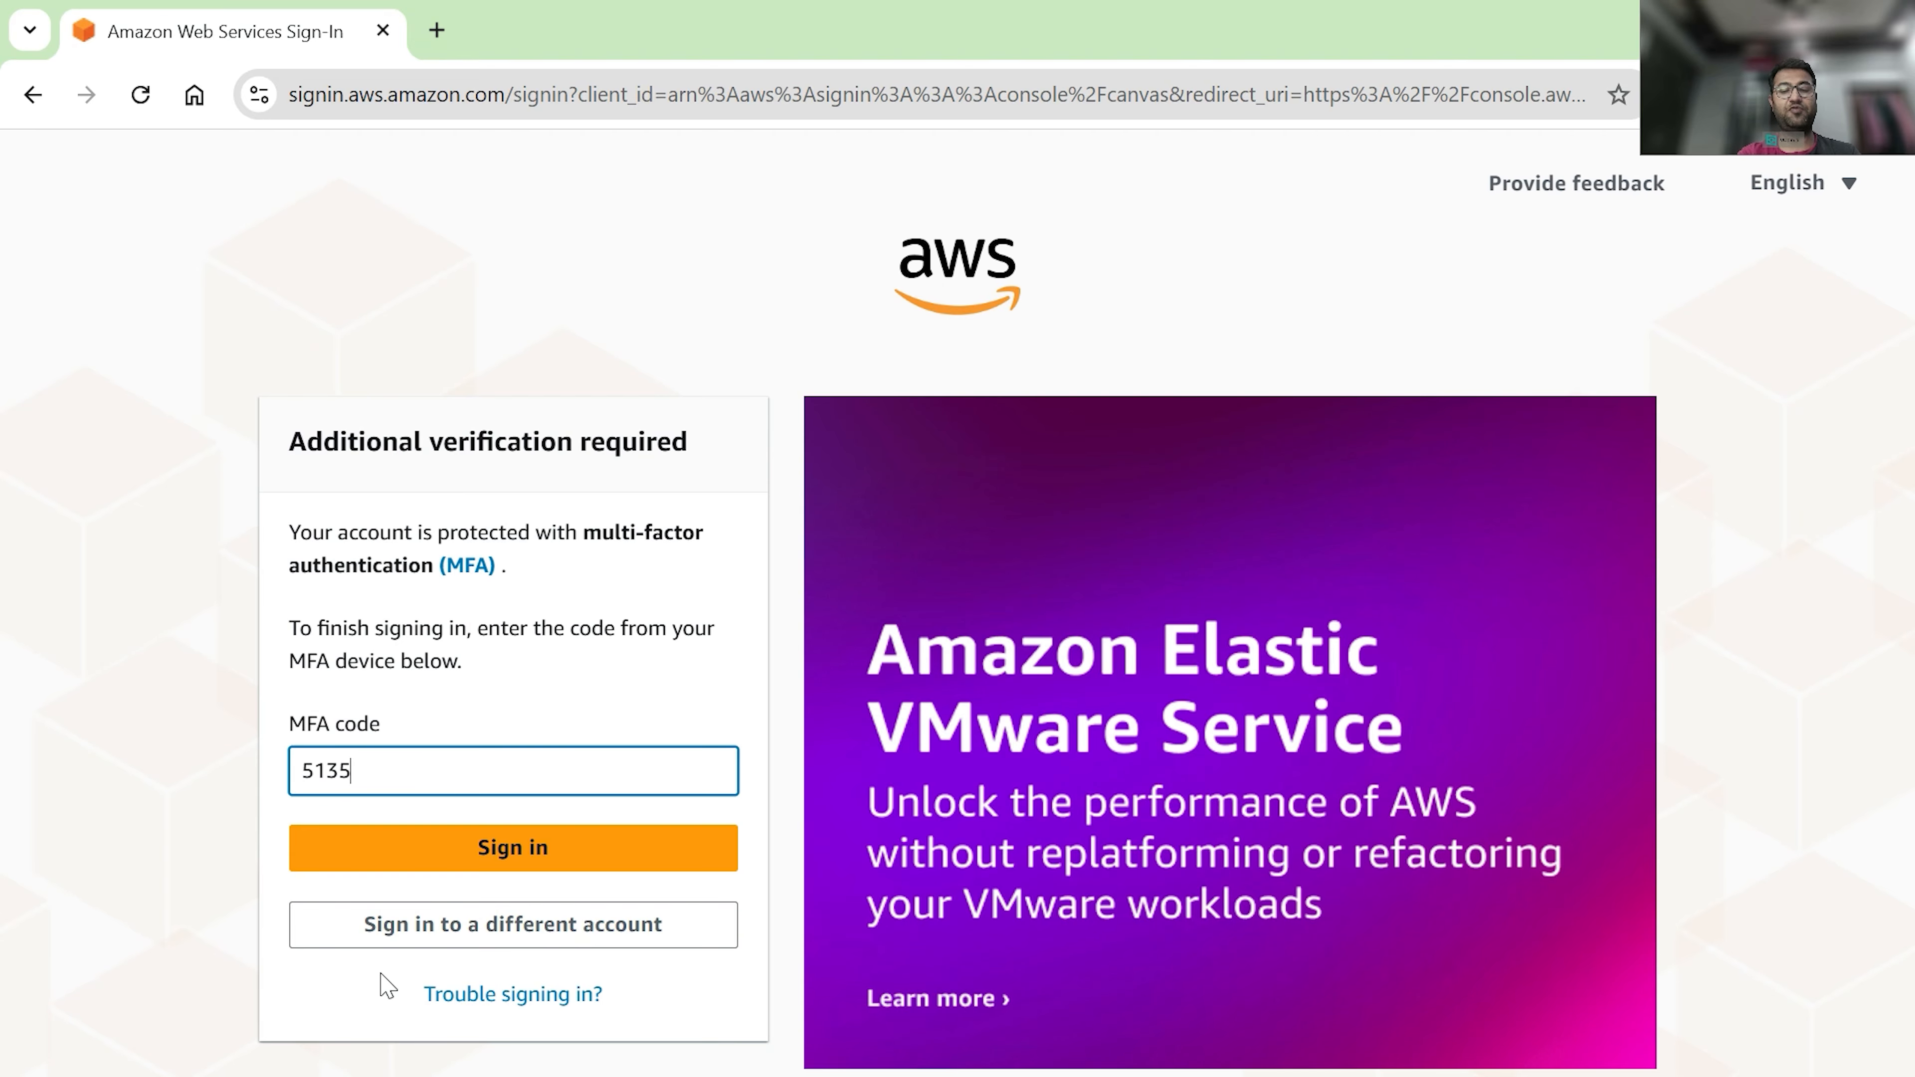
Step: Submit the six-digit code from the authenticator app to complete root sign-in
key(Return)
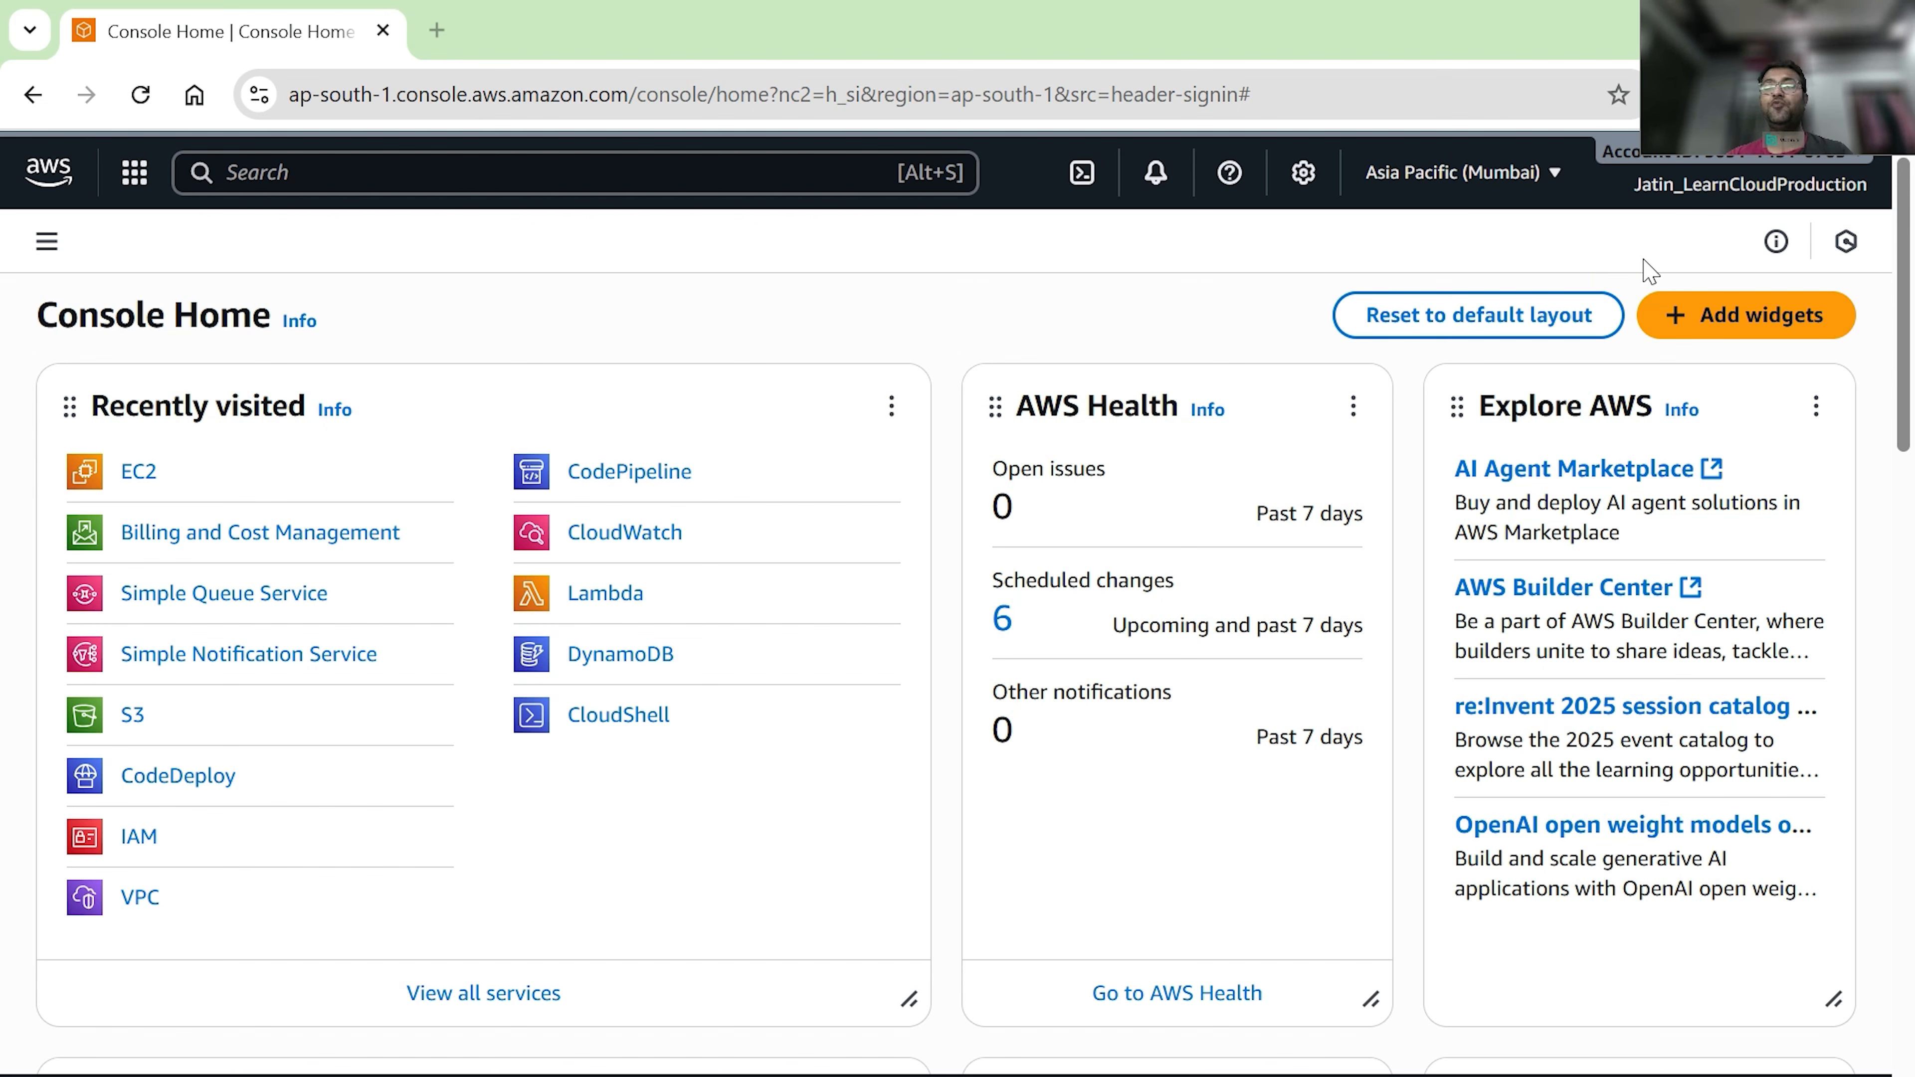
Step: Open the account dropdown from the account name in the Console Home navigation bar
click(1802, 189)
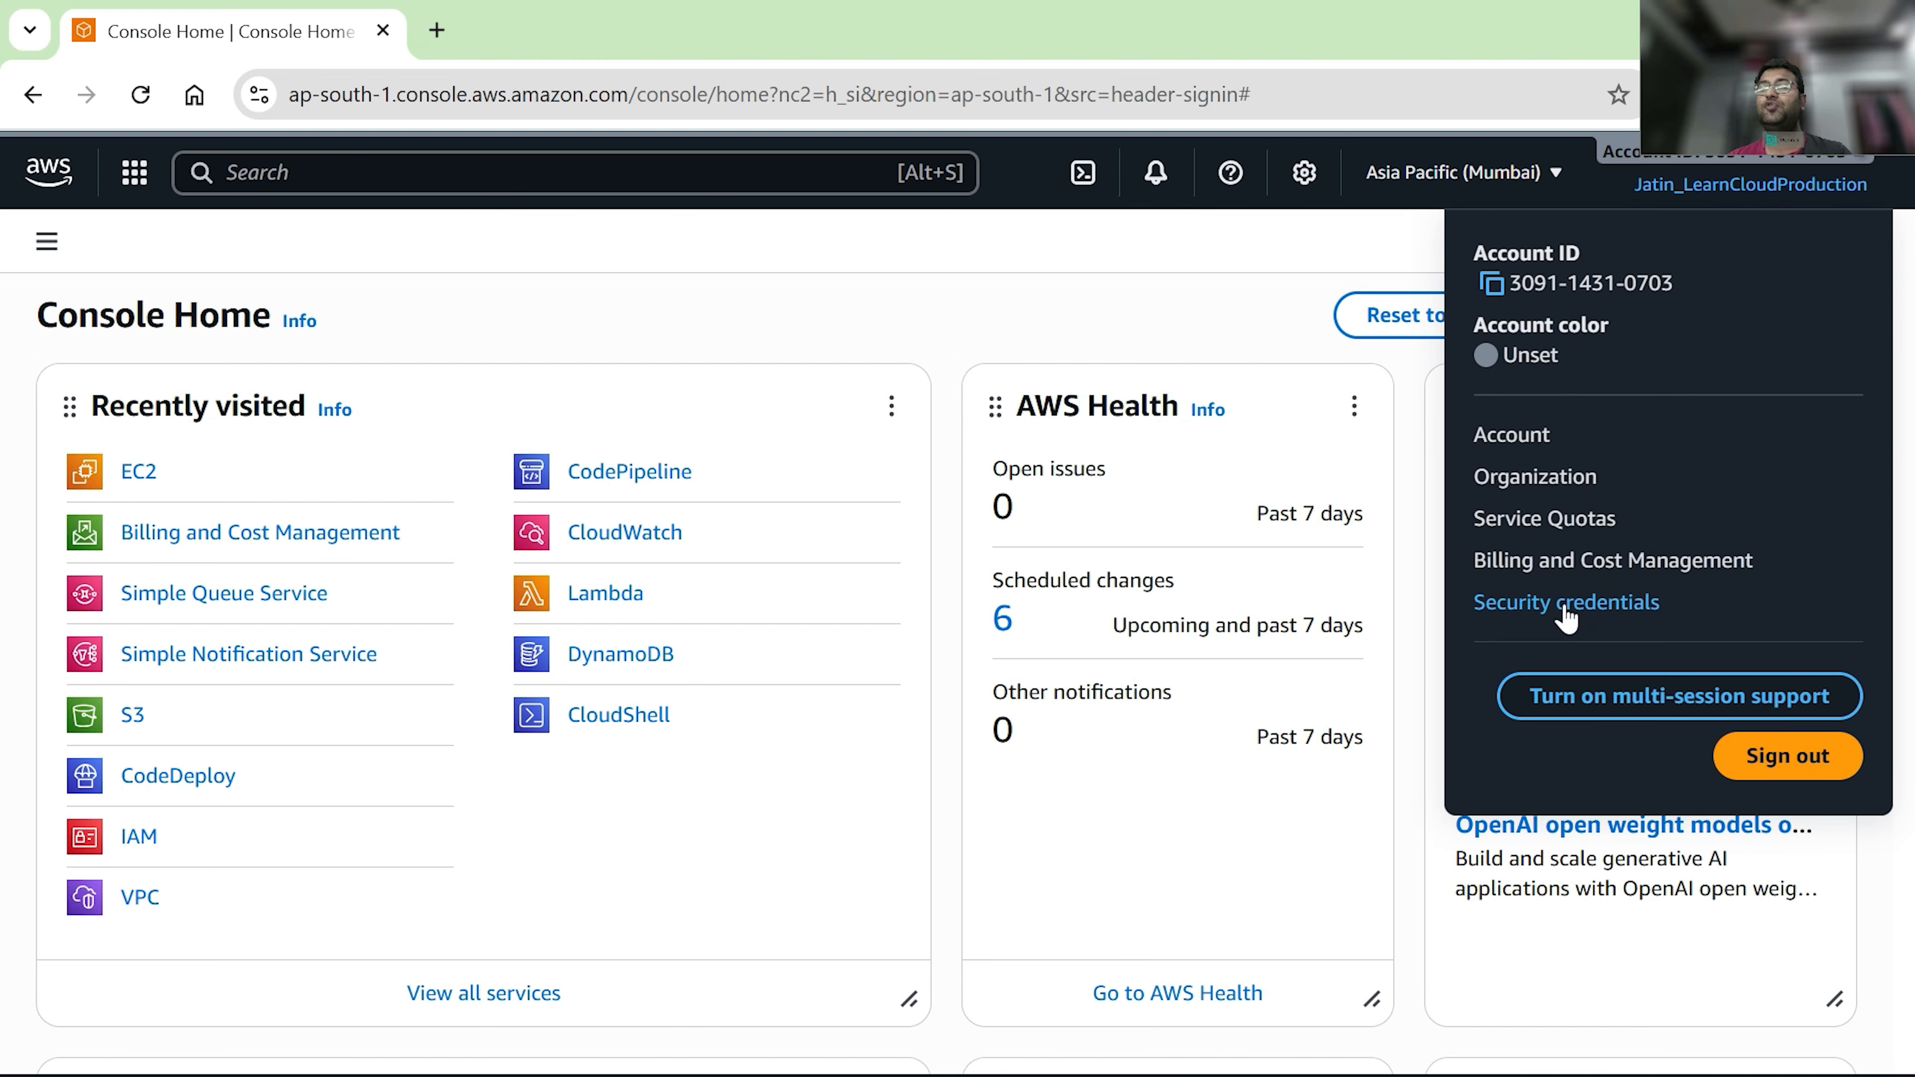
Step: Choose Security credentials to view the root user's credentials and MyFirstMFA device
click(1539, 604)
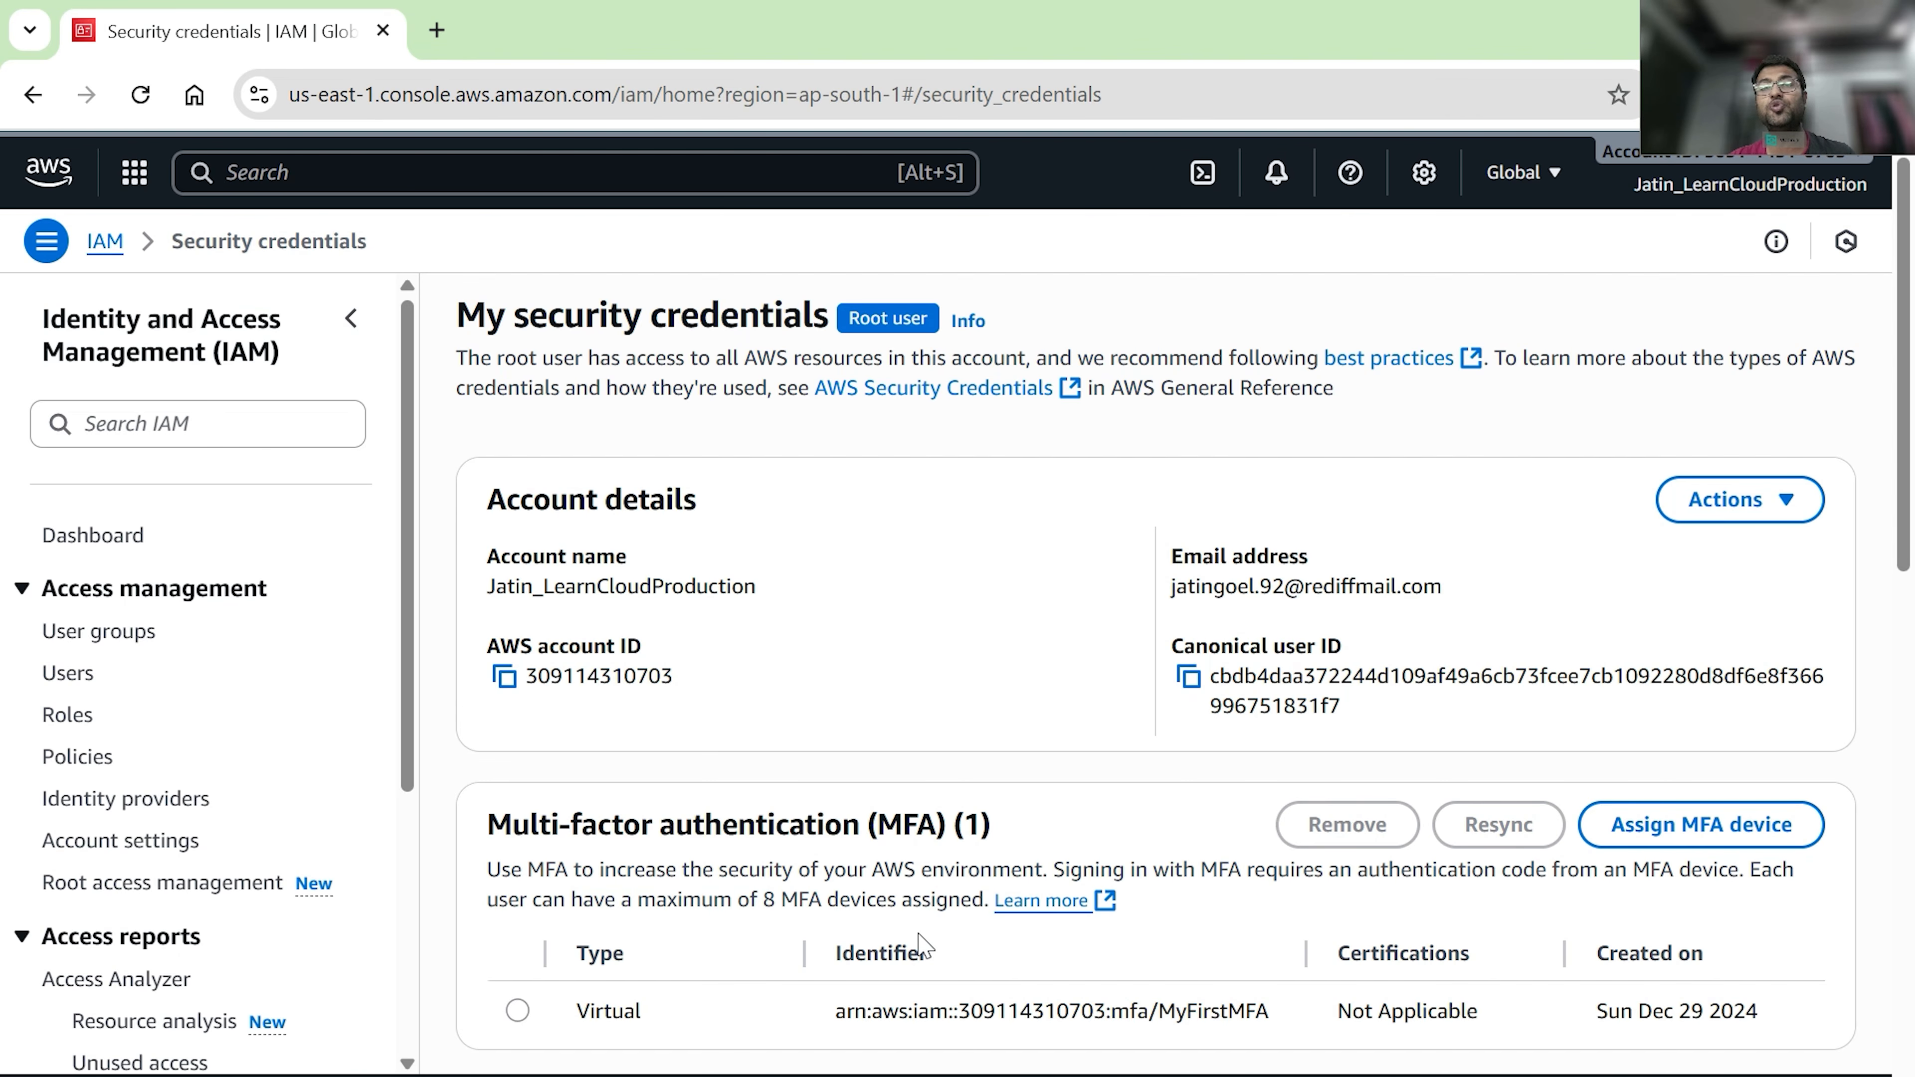
Step: Assign a new MFA device named MySecondMFADevice of type Authenticator app and continue to setup
click(1633, 827)
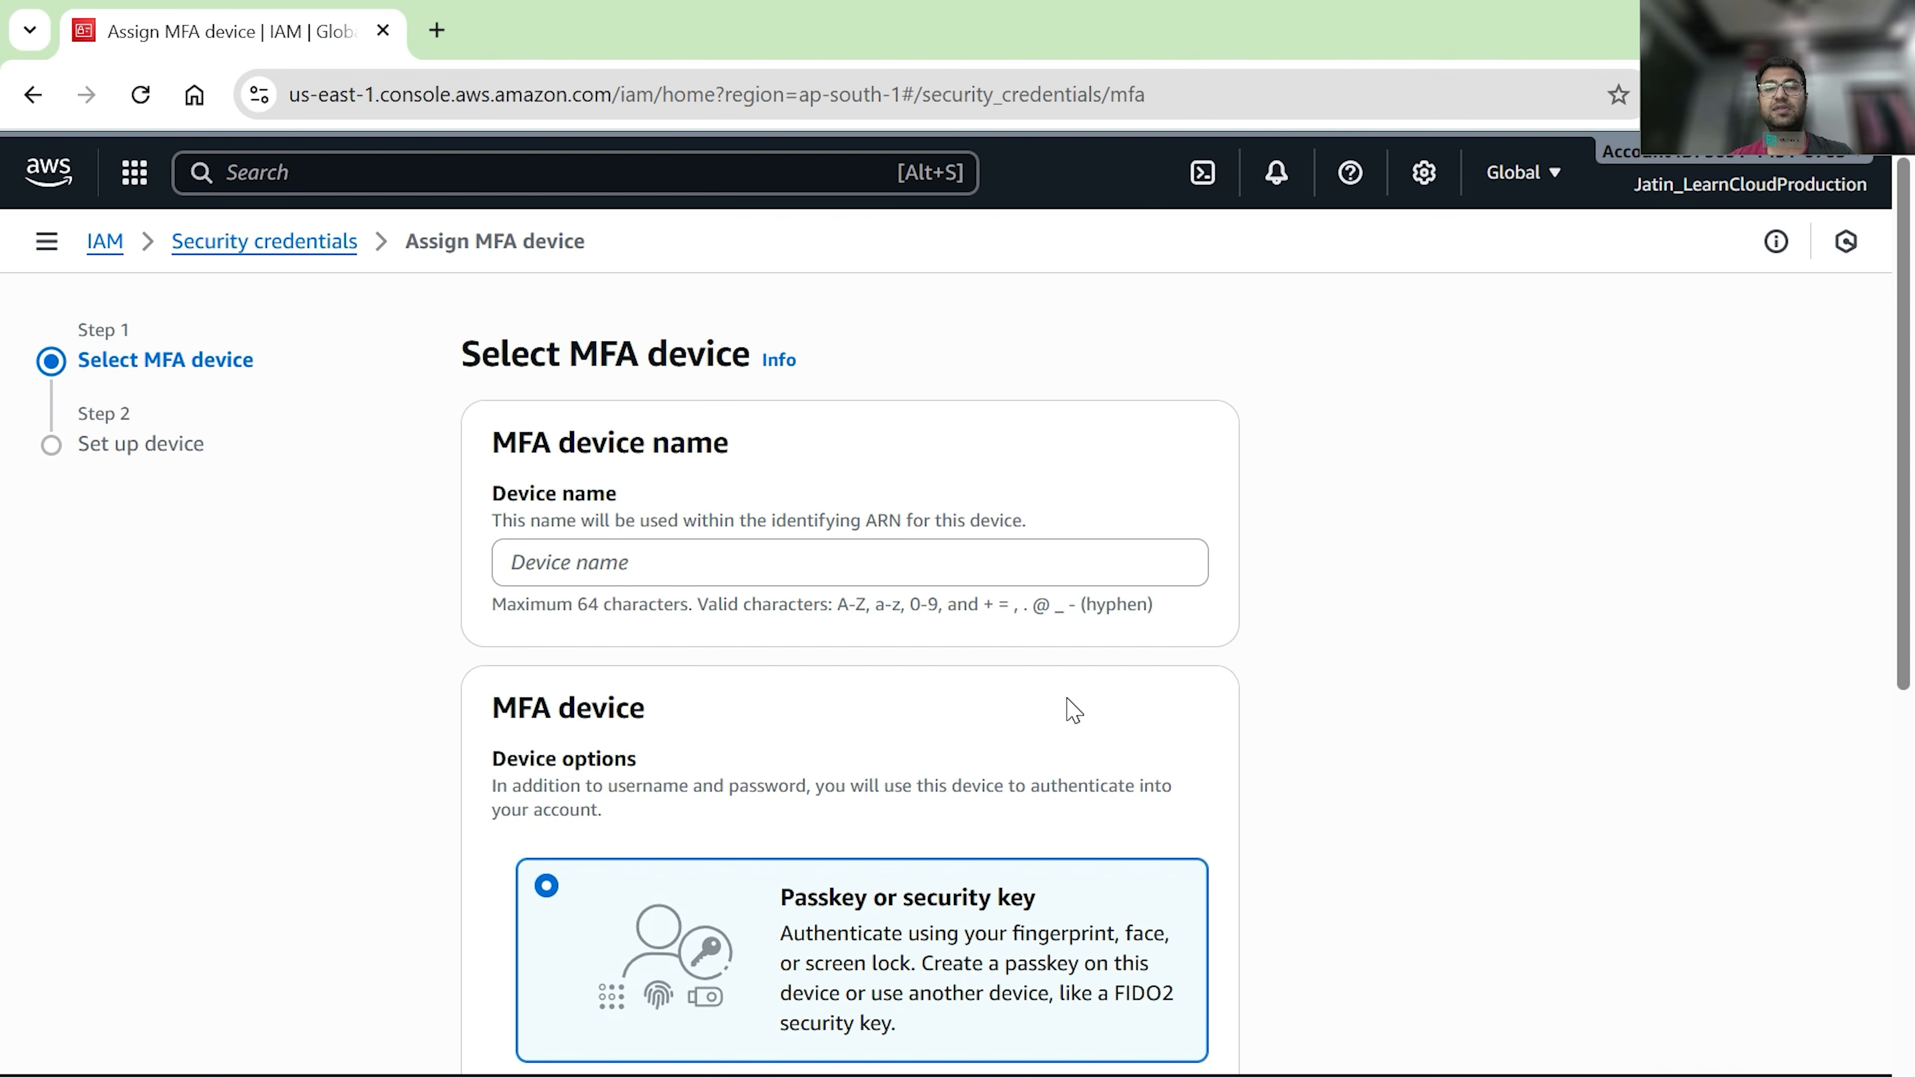
scroll(1074, 710, down, 1)
click(691, 530)
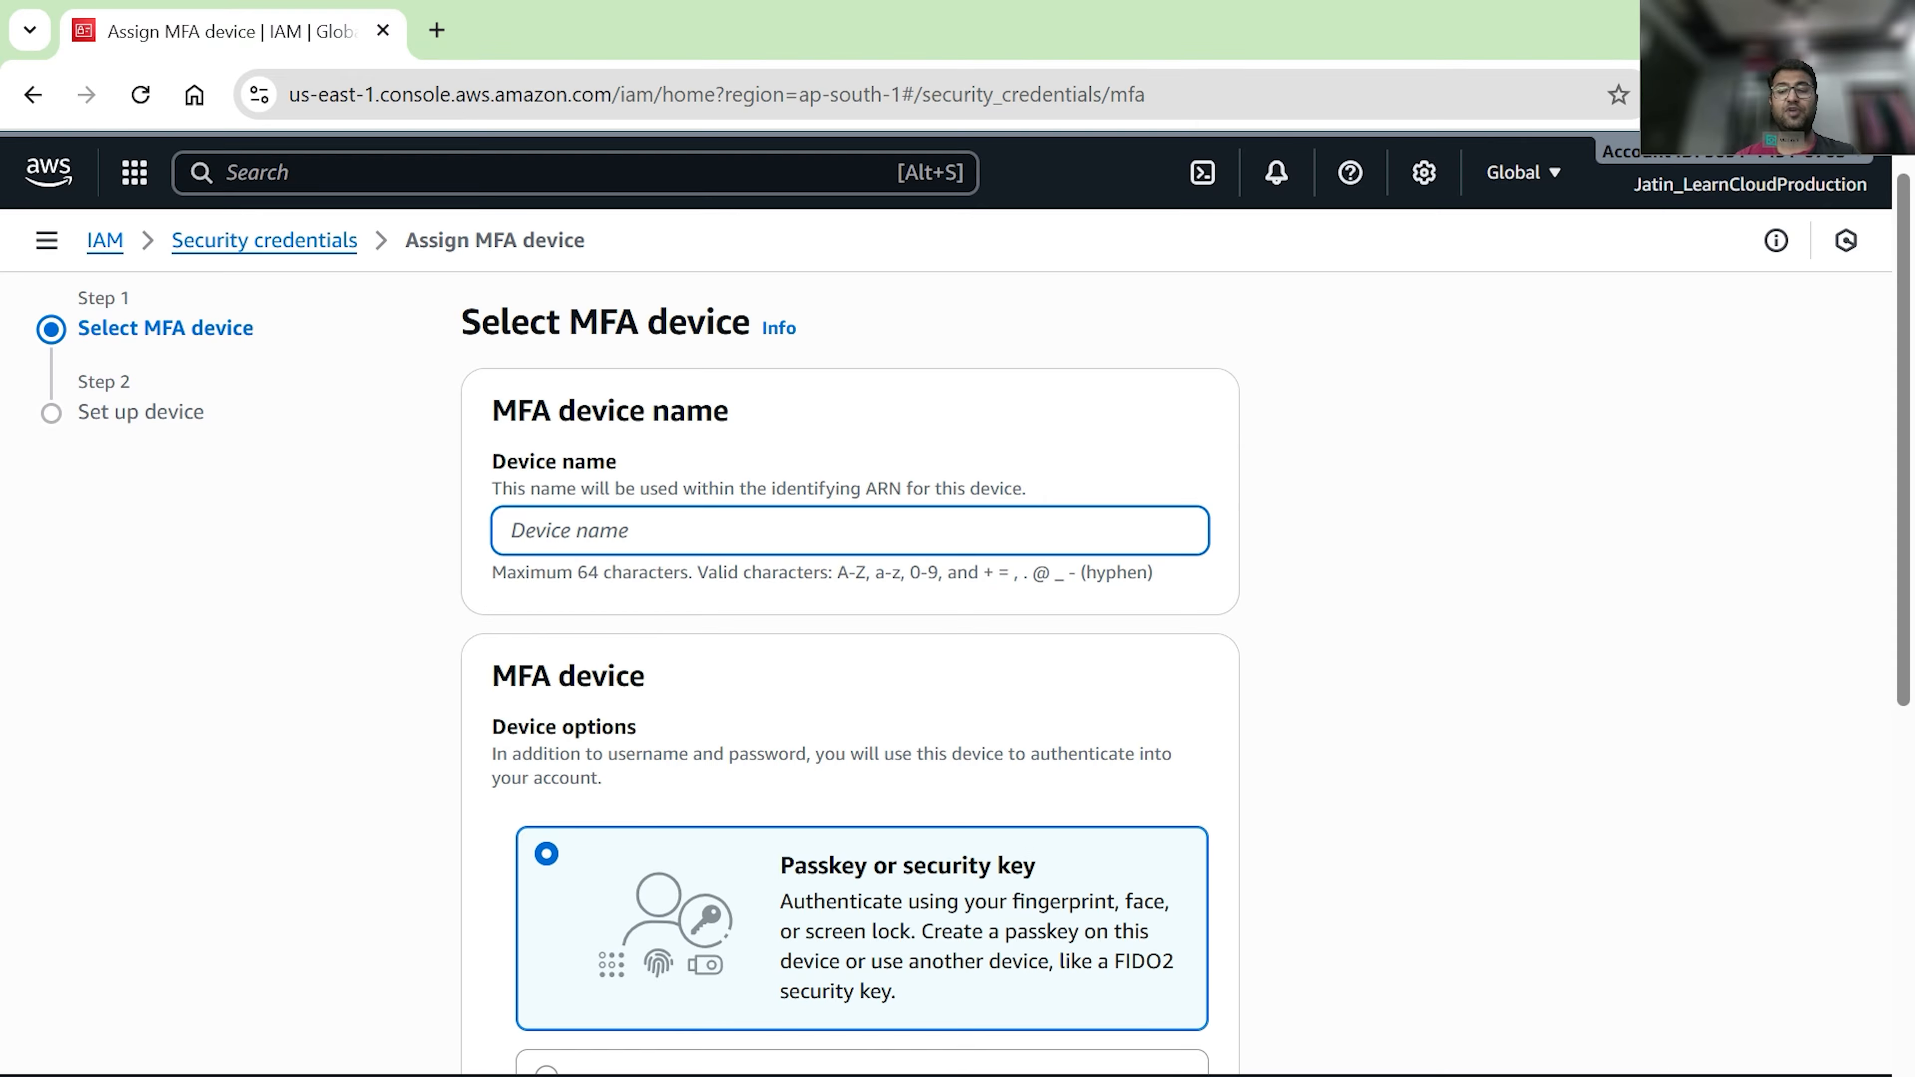
text(My)
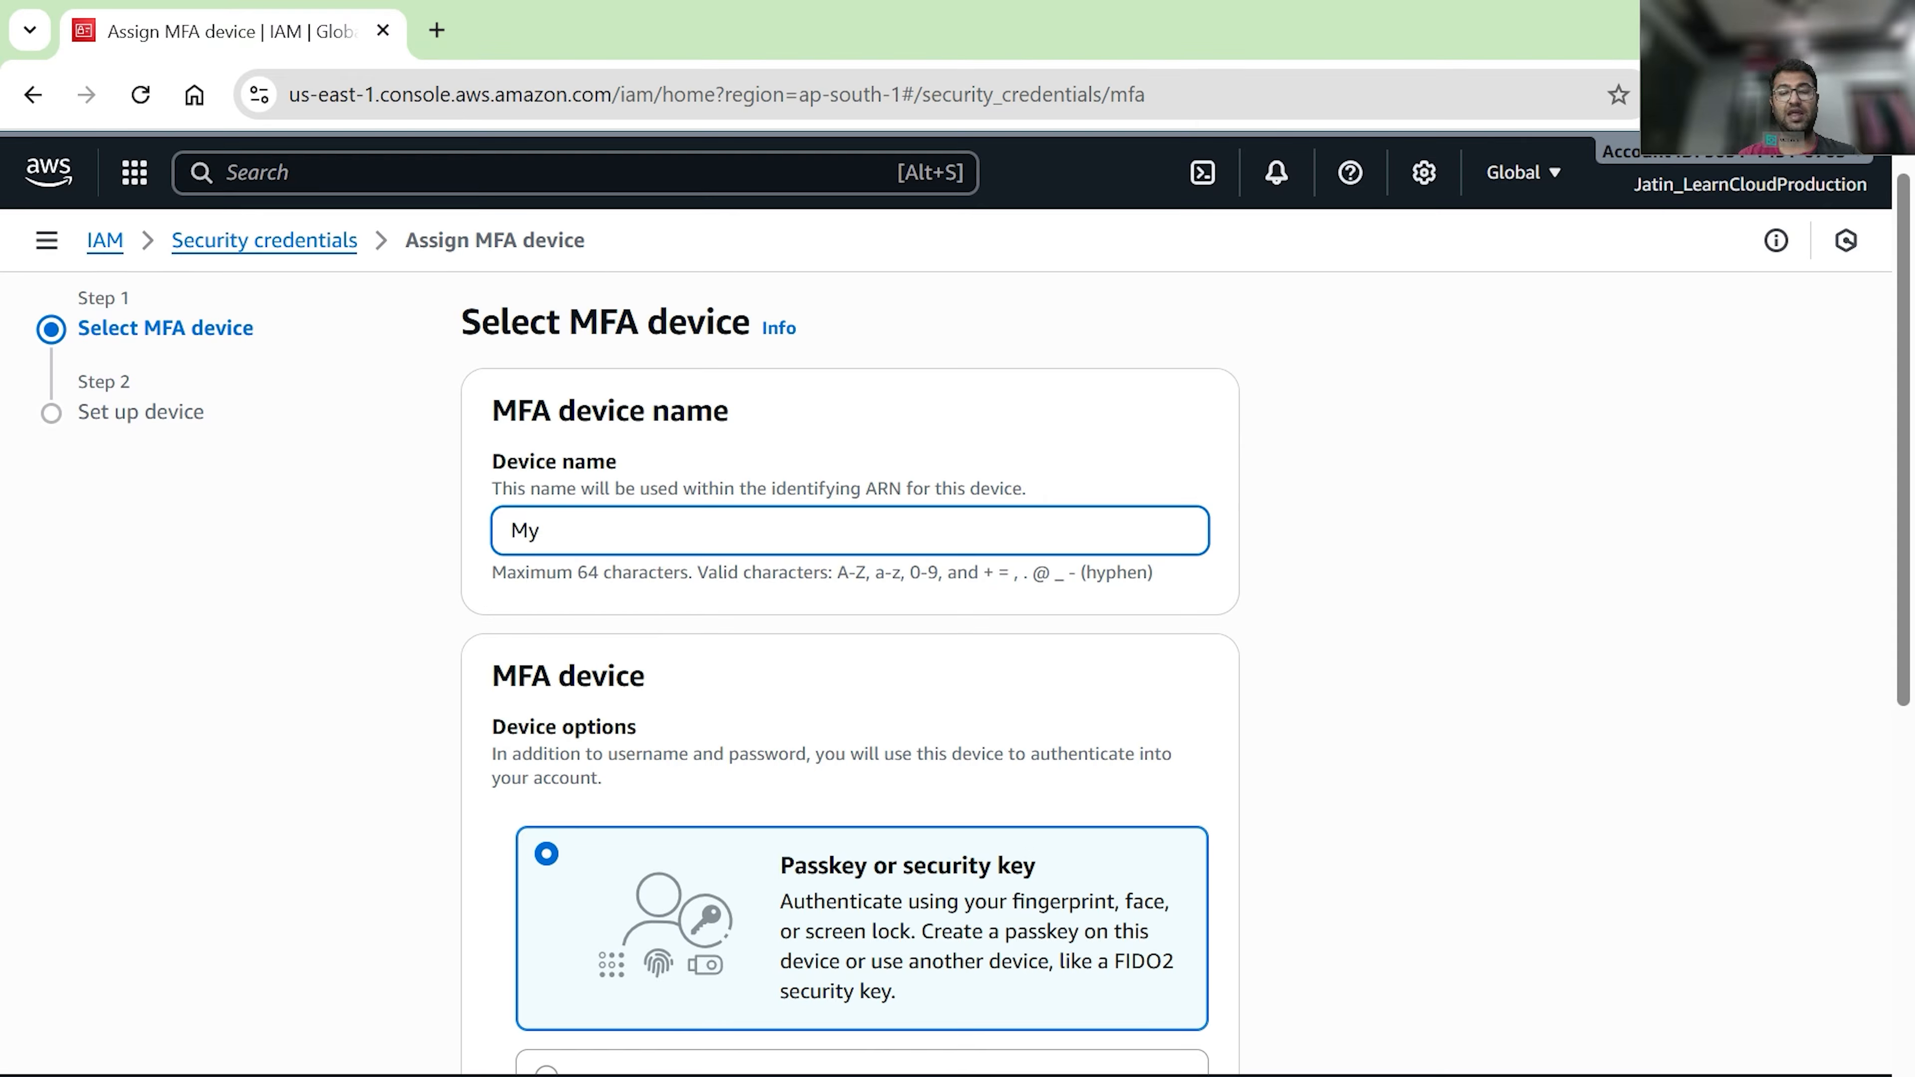
text(Seco)
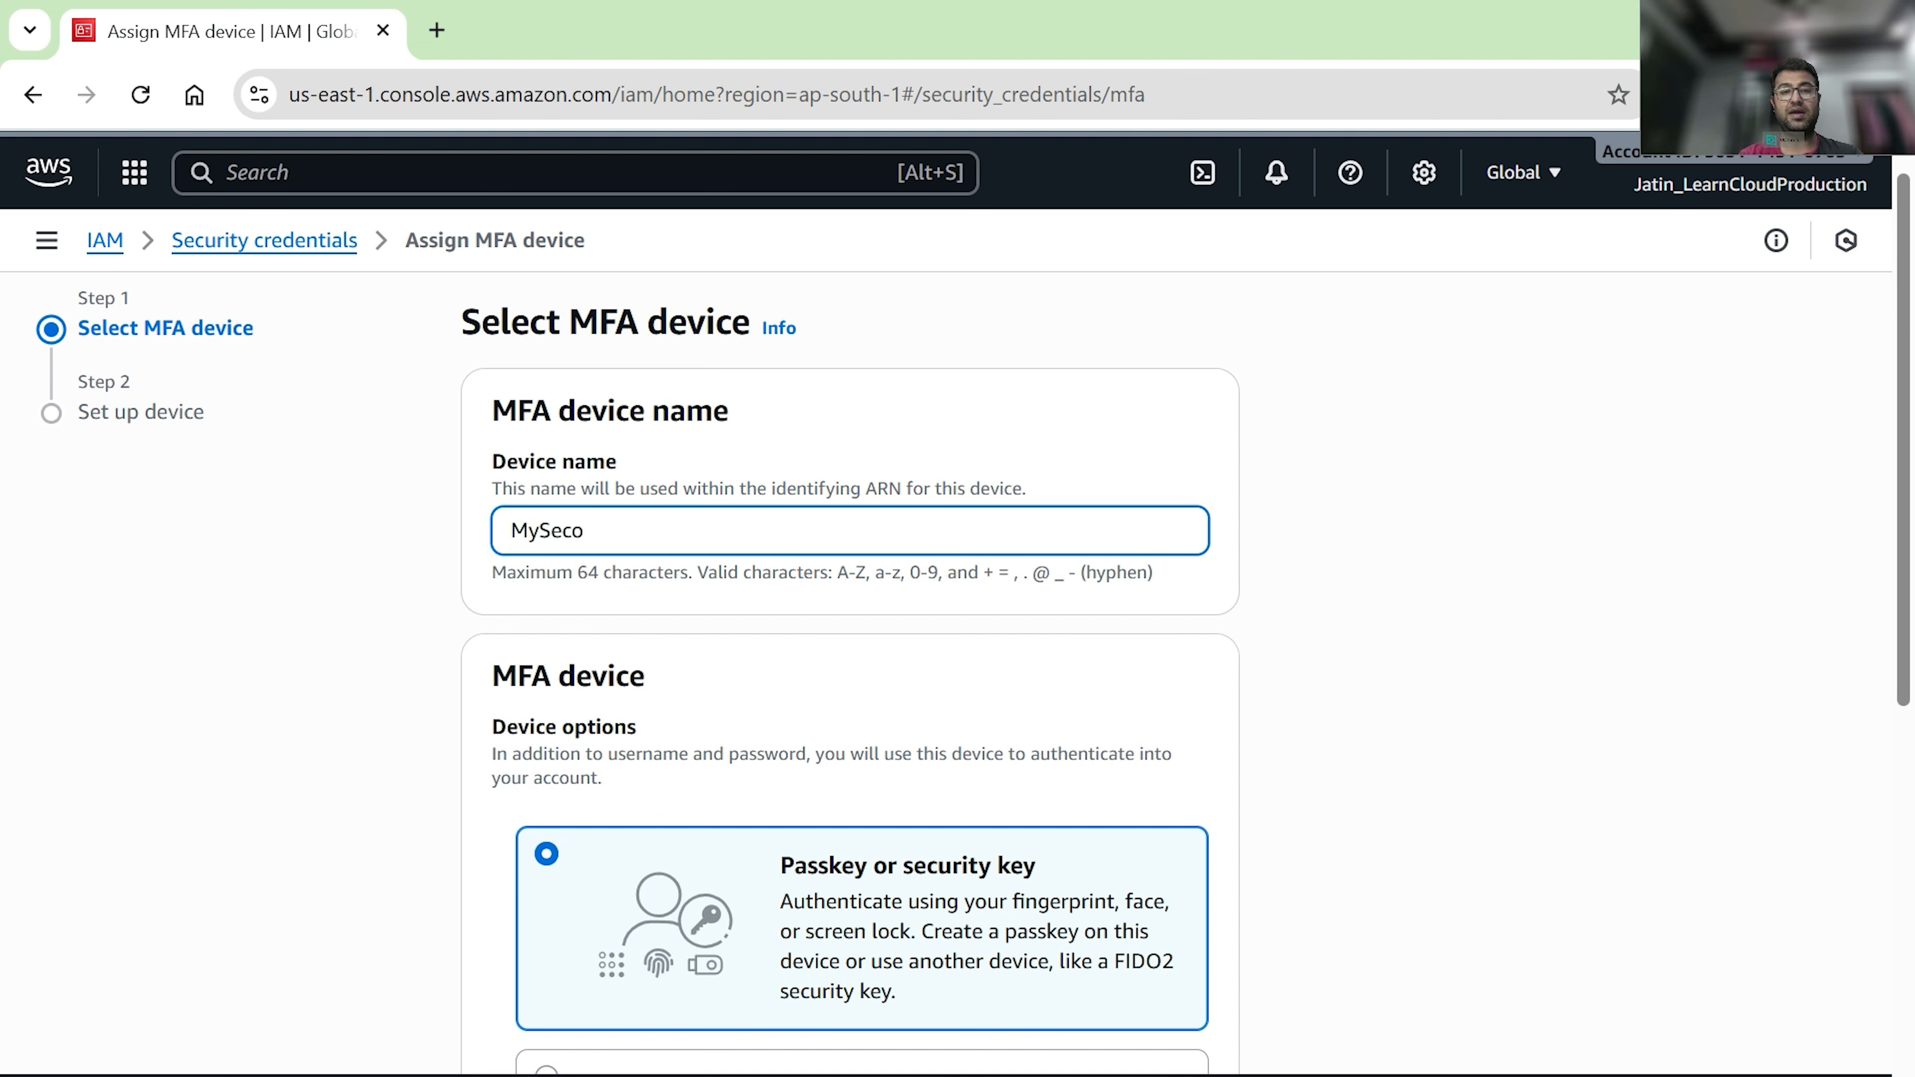
text(ndMFADe)
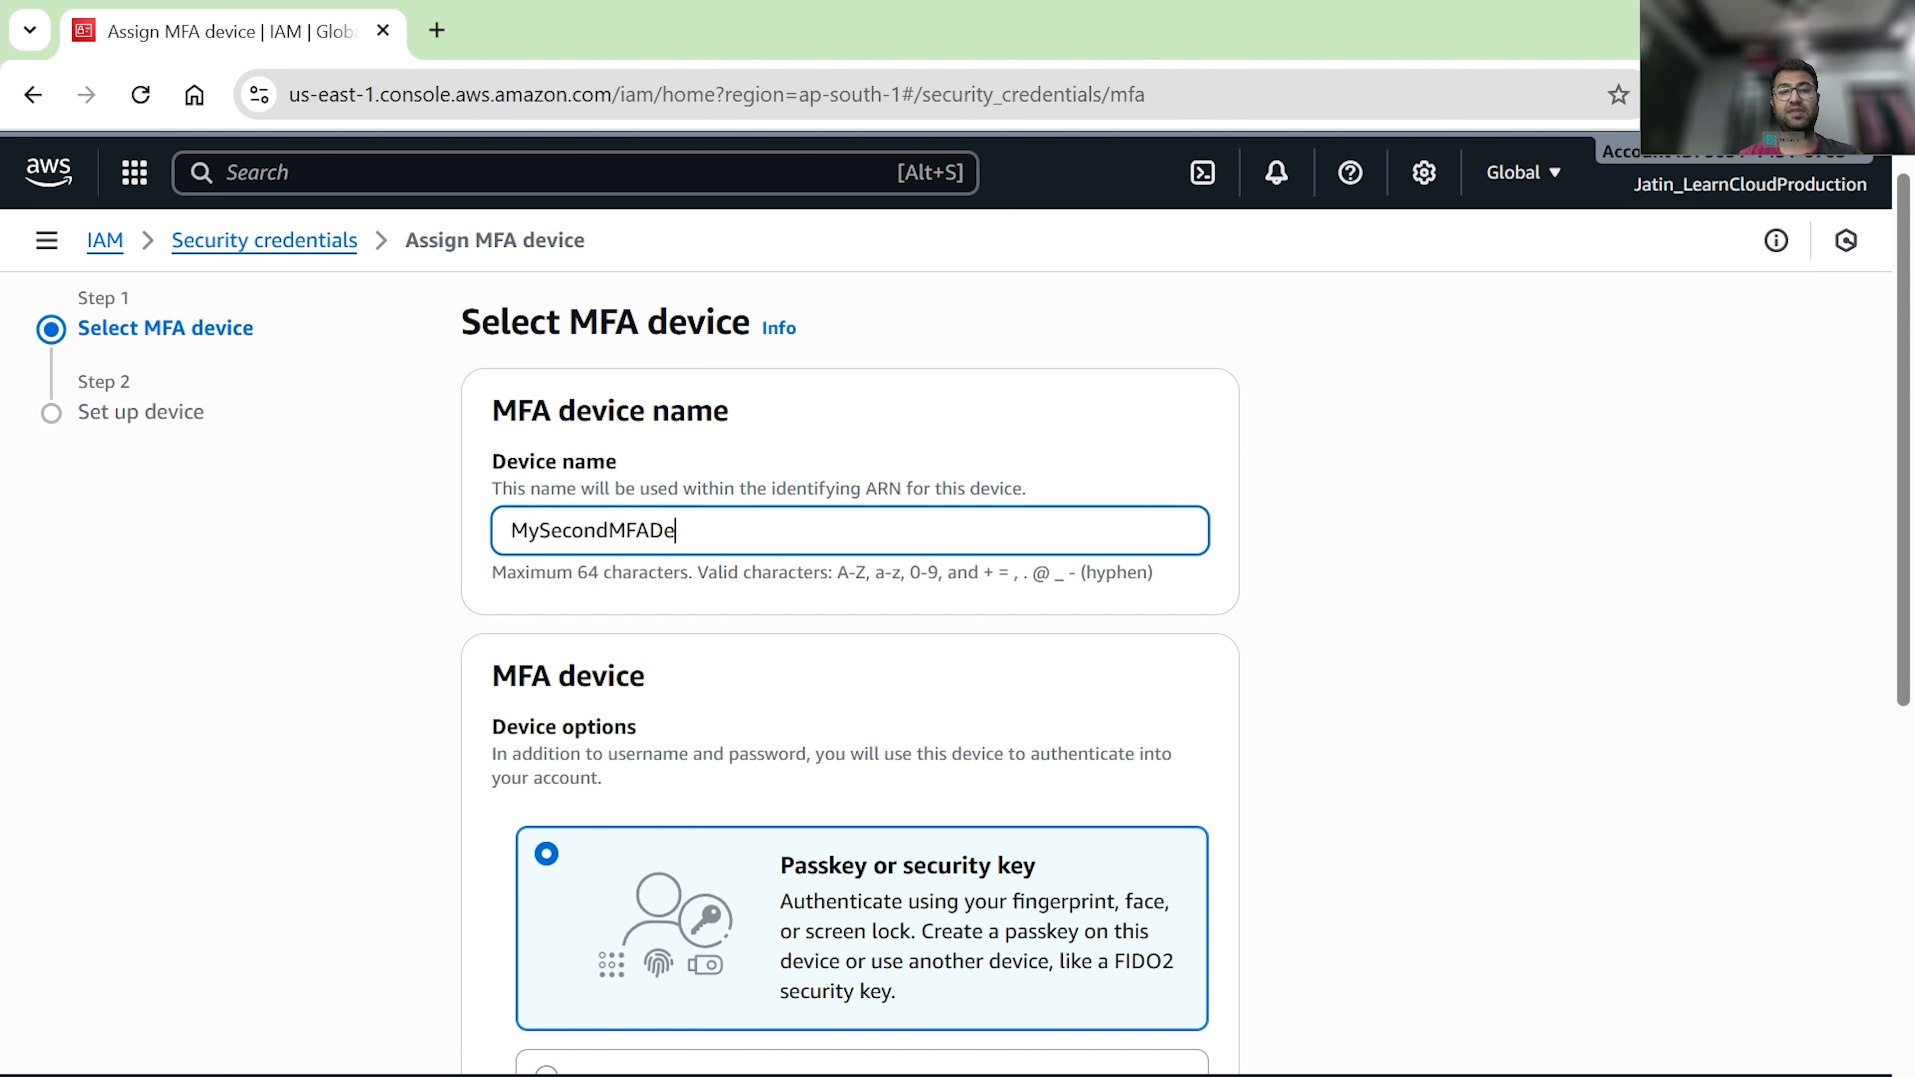
text(vice)
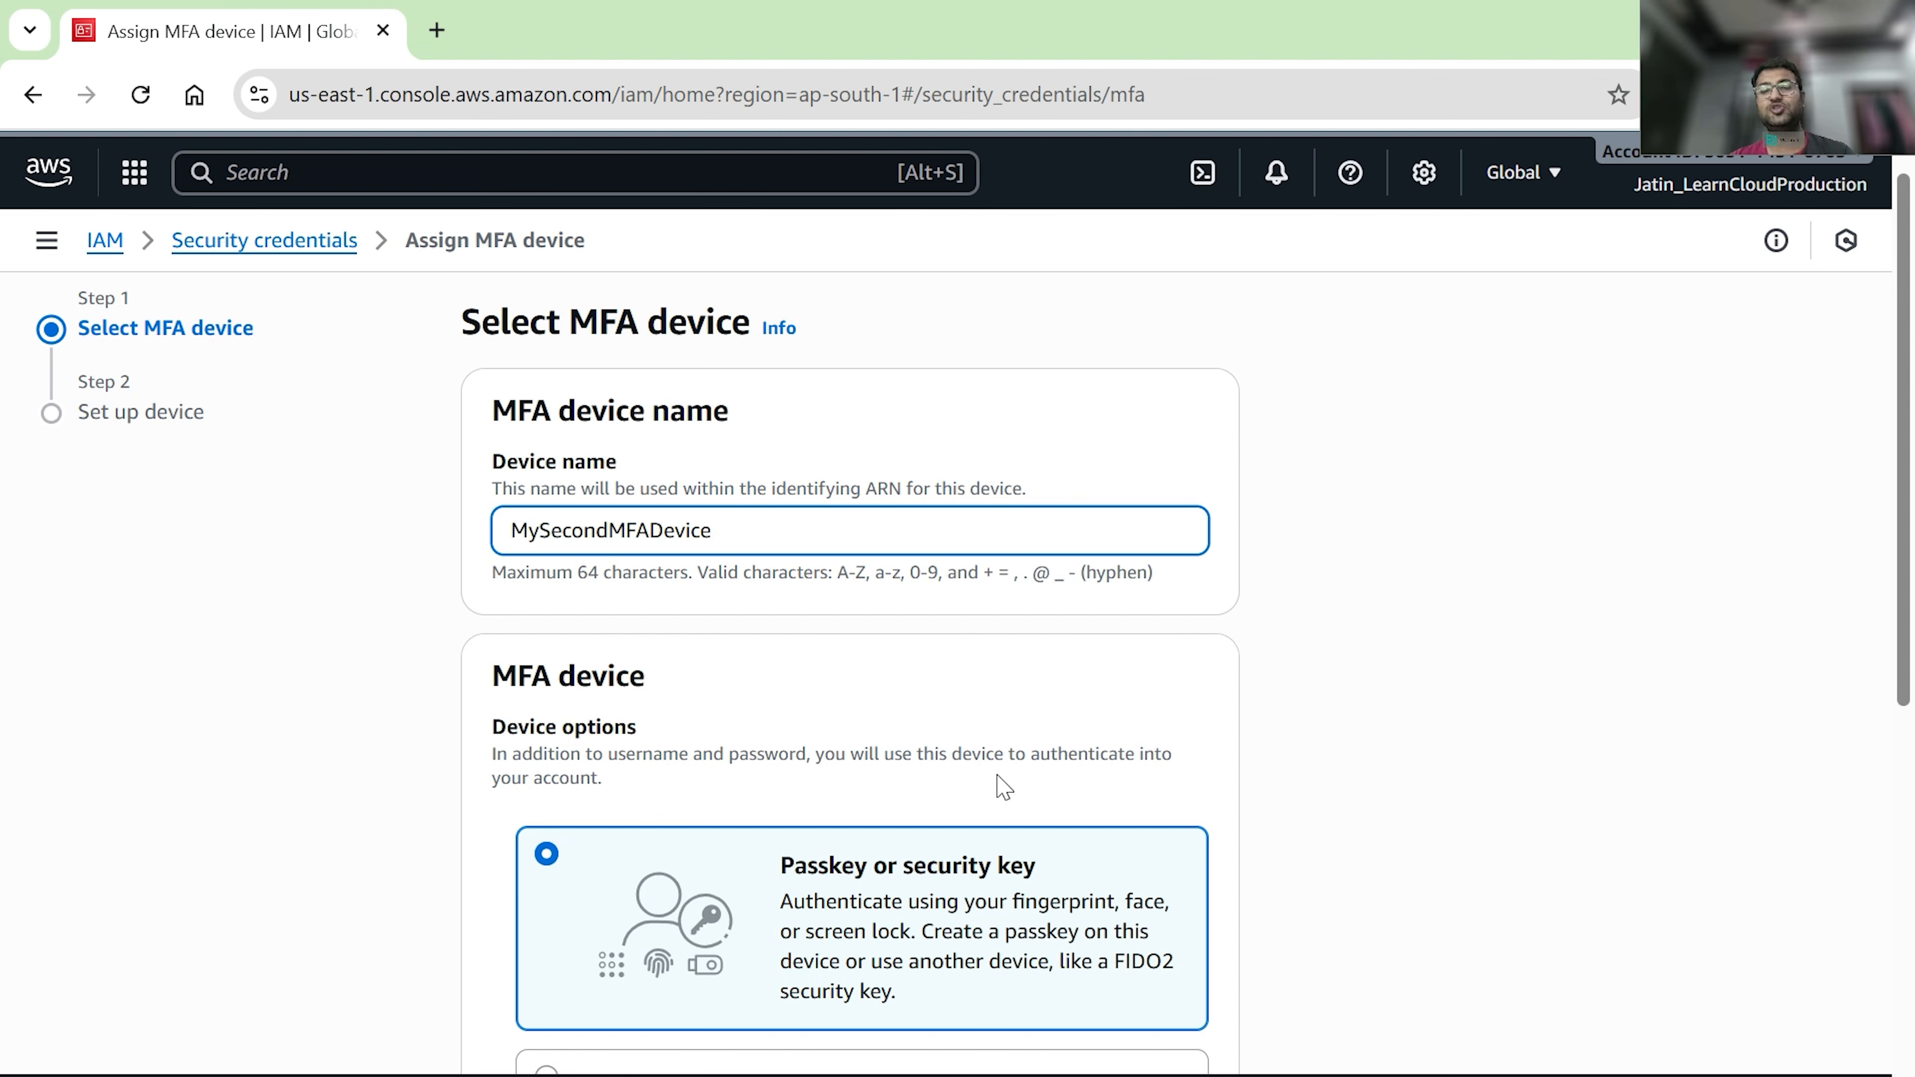
scroll(1003, 786, down, 3)
scroll(1003, 786, down, 2)
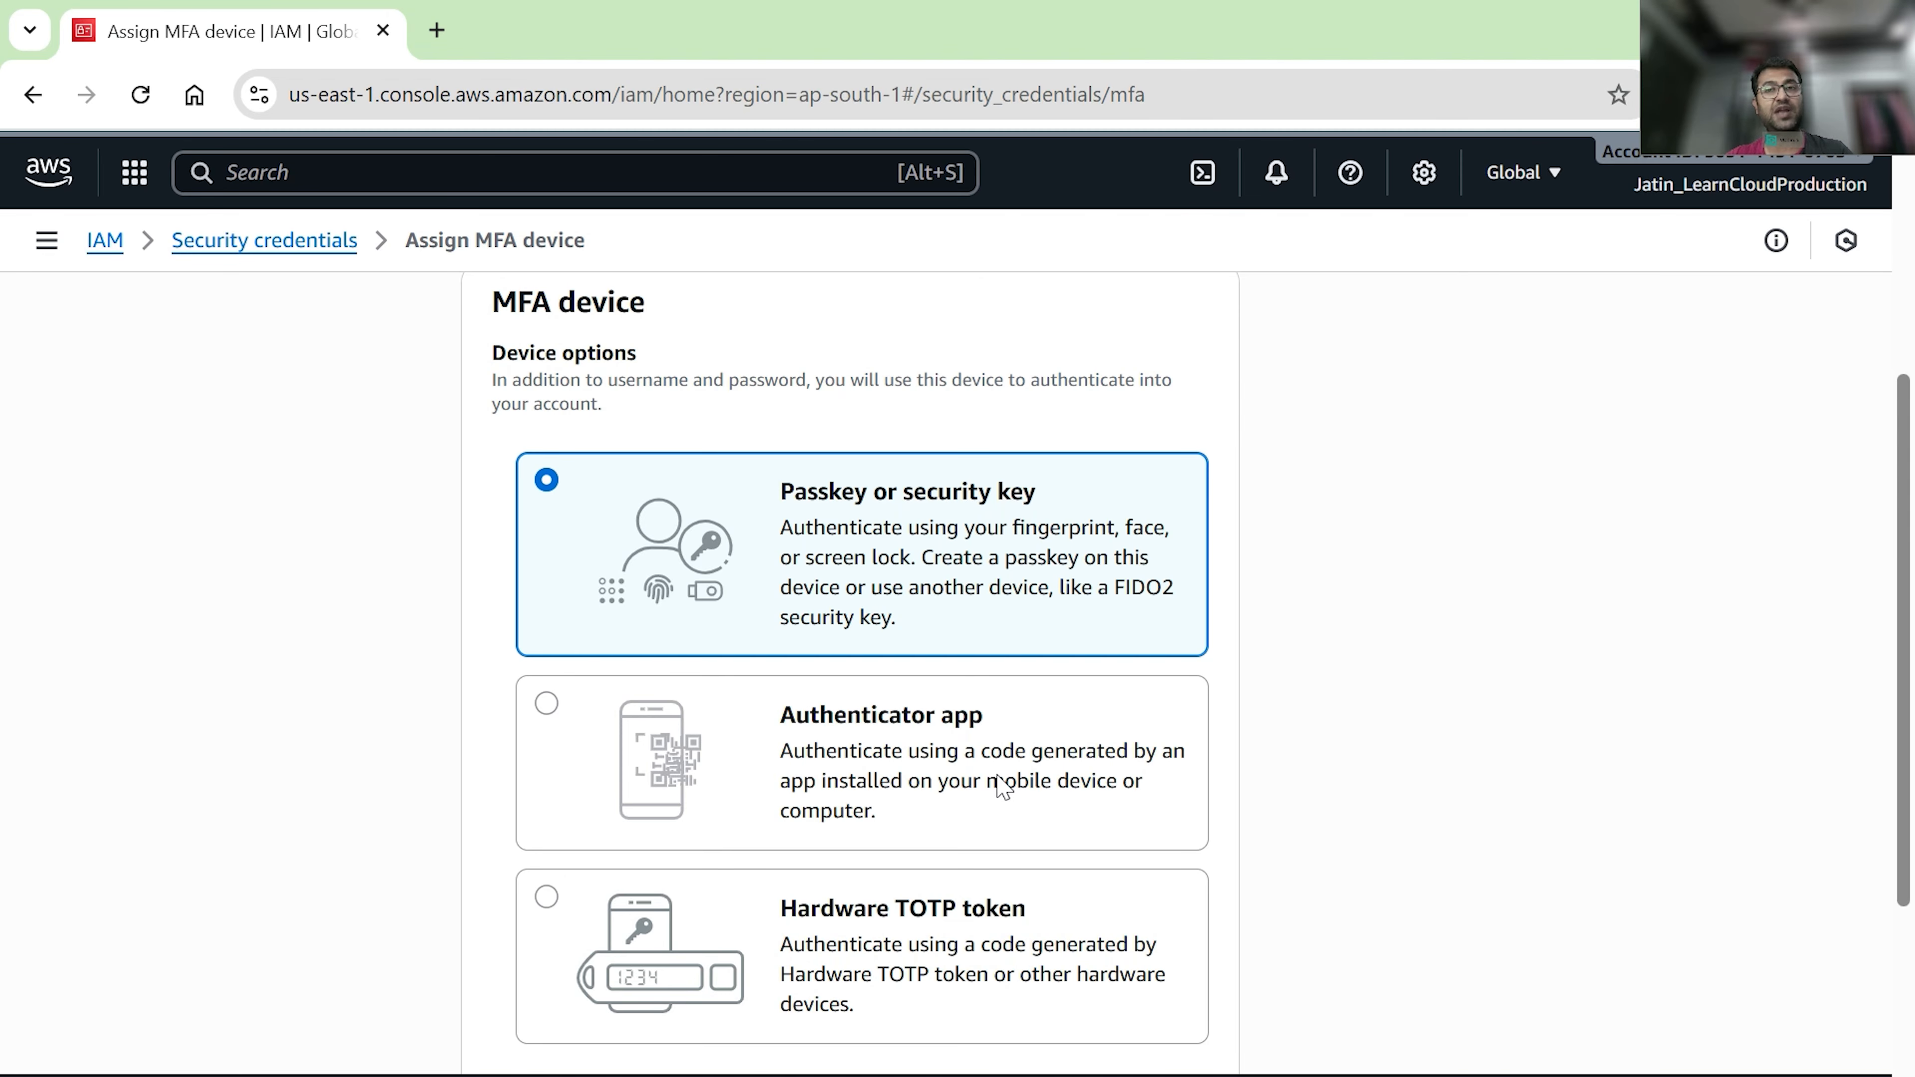
click(562, 712)
scroll(1433, 821, down, 2)
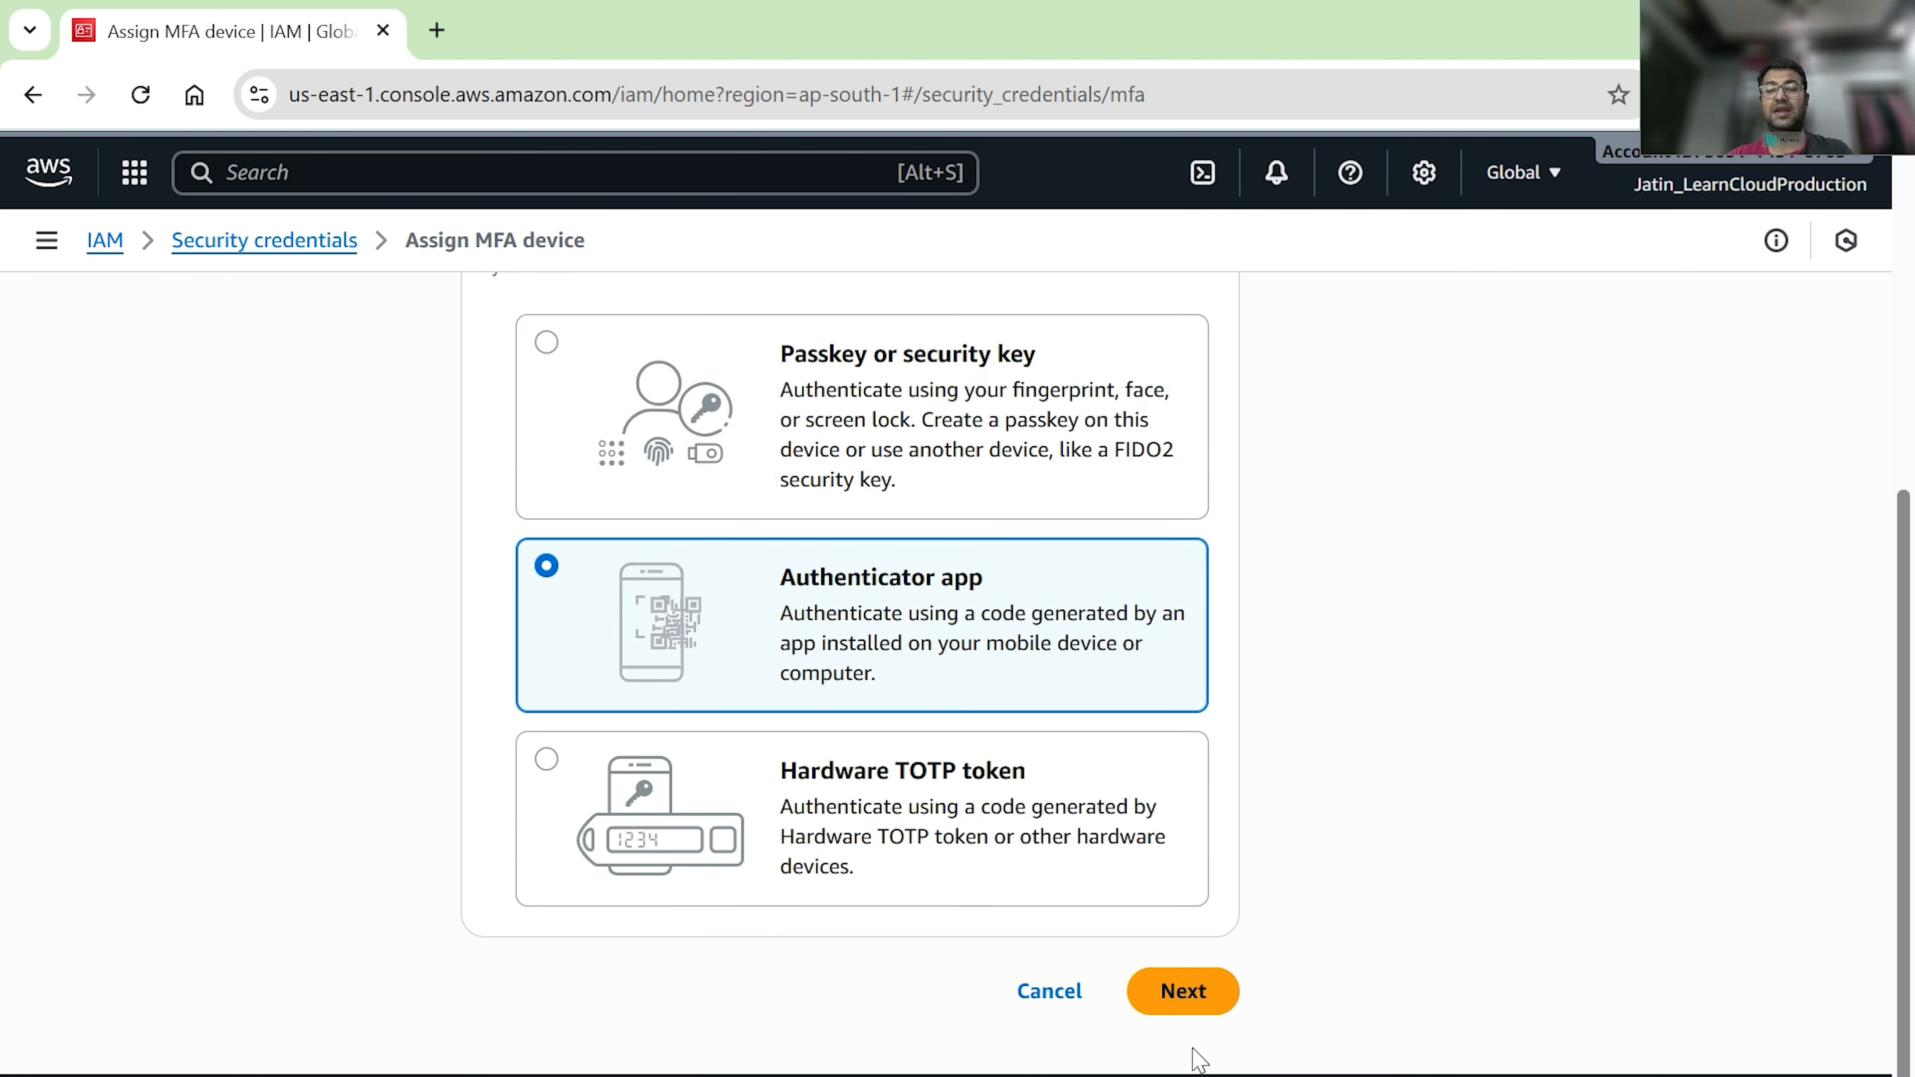
click(1184, 993)
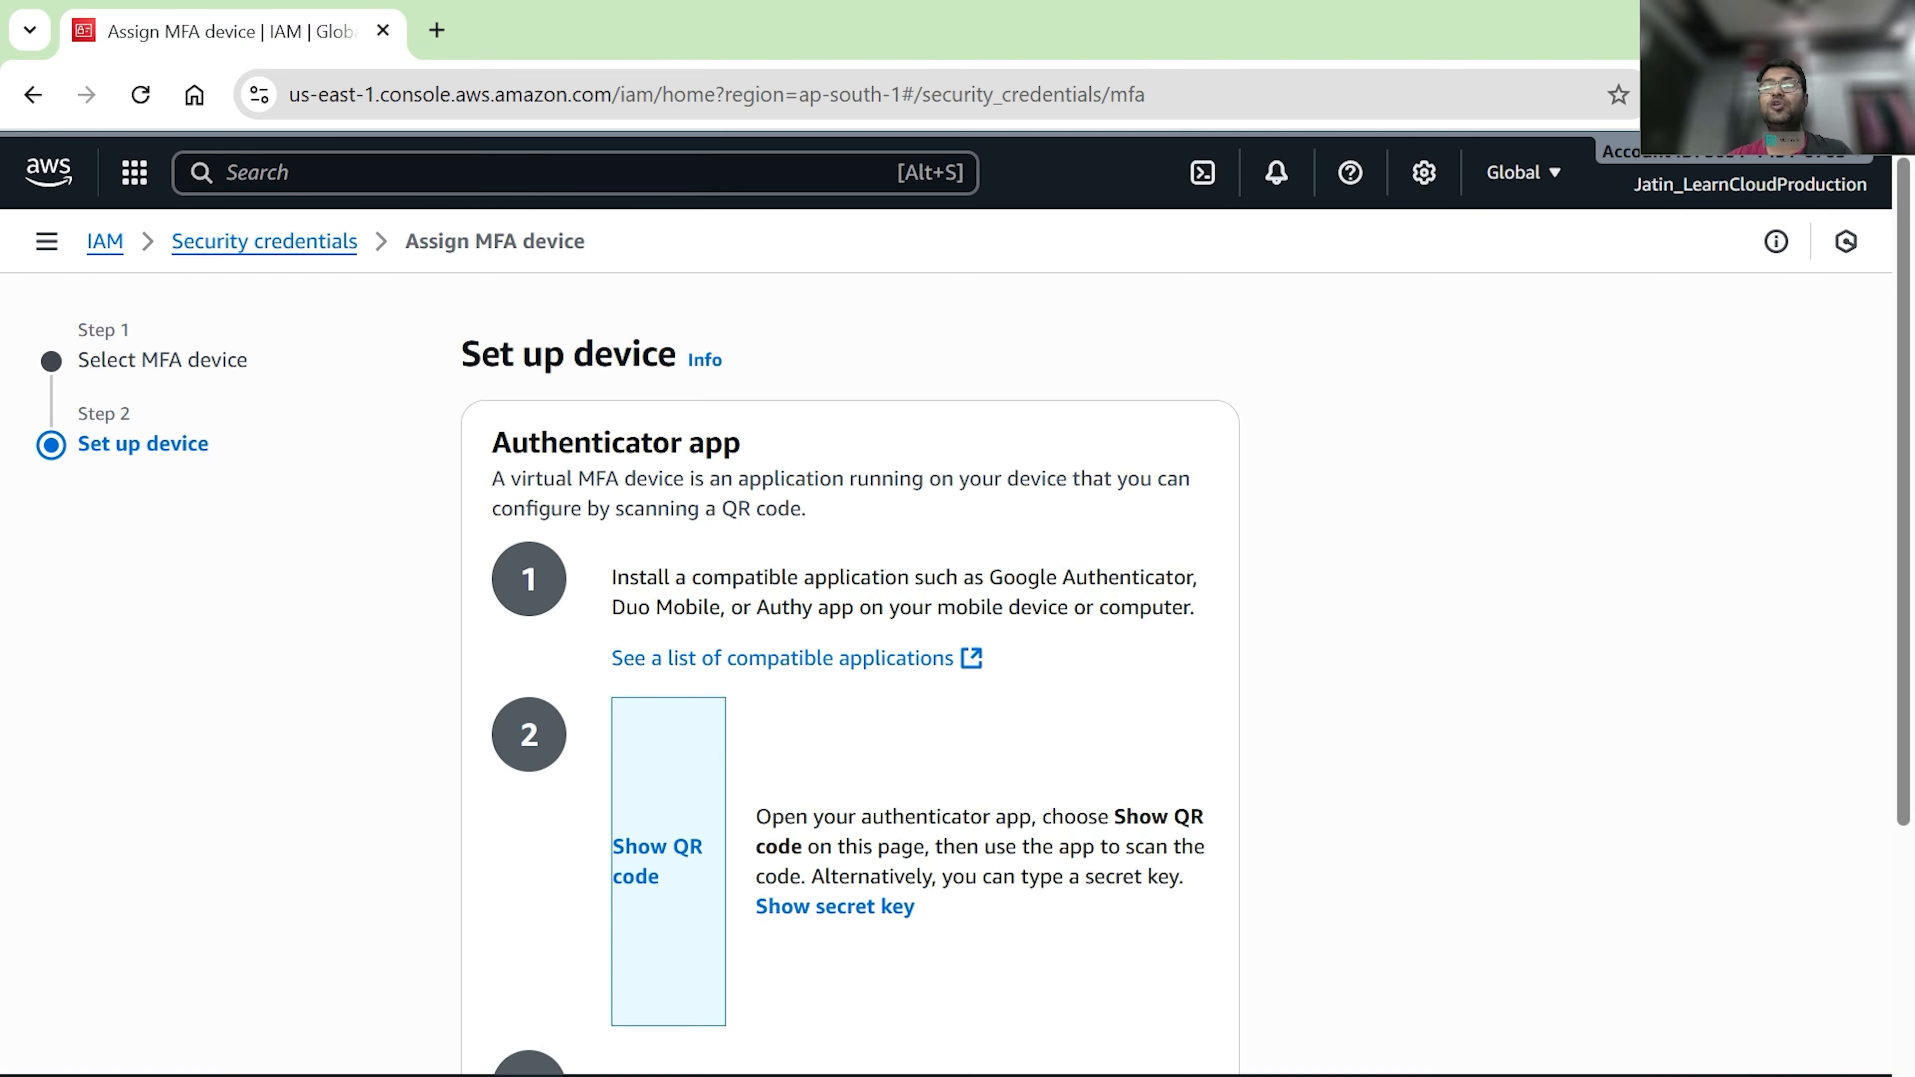
Step: Review the compatible authenticator apps list and the IAM MFA info page, then return to device setup
click(777, 658)
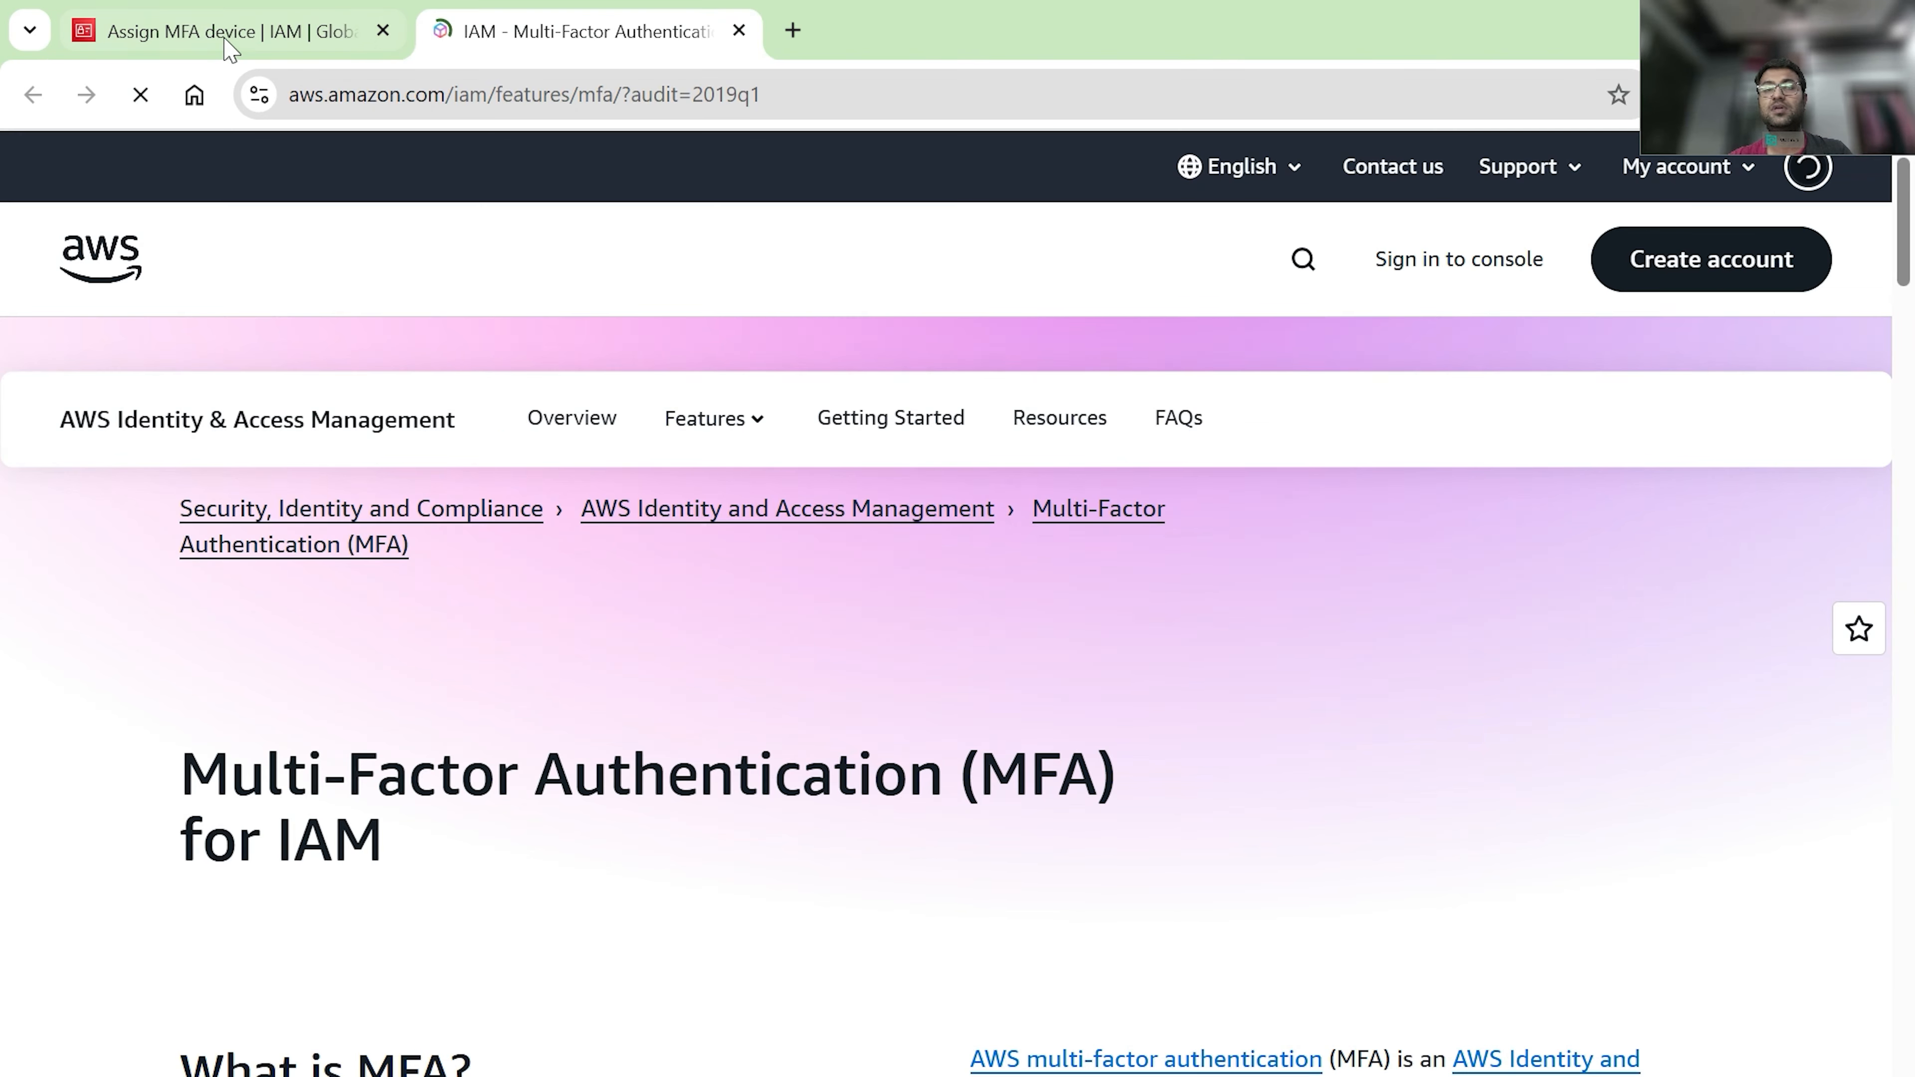
click(220, 32)
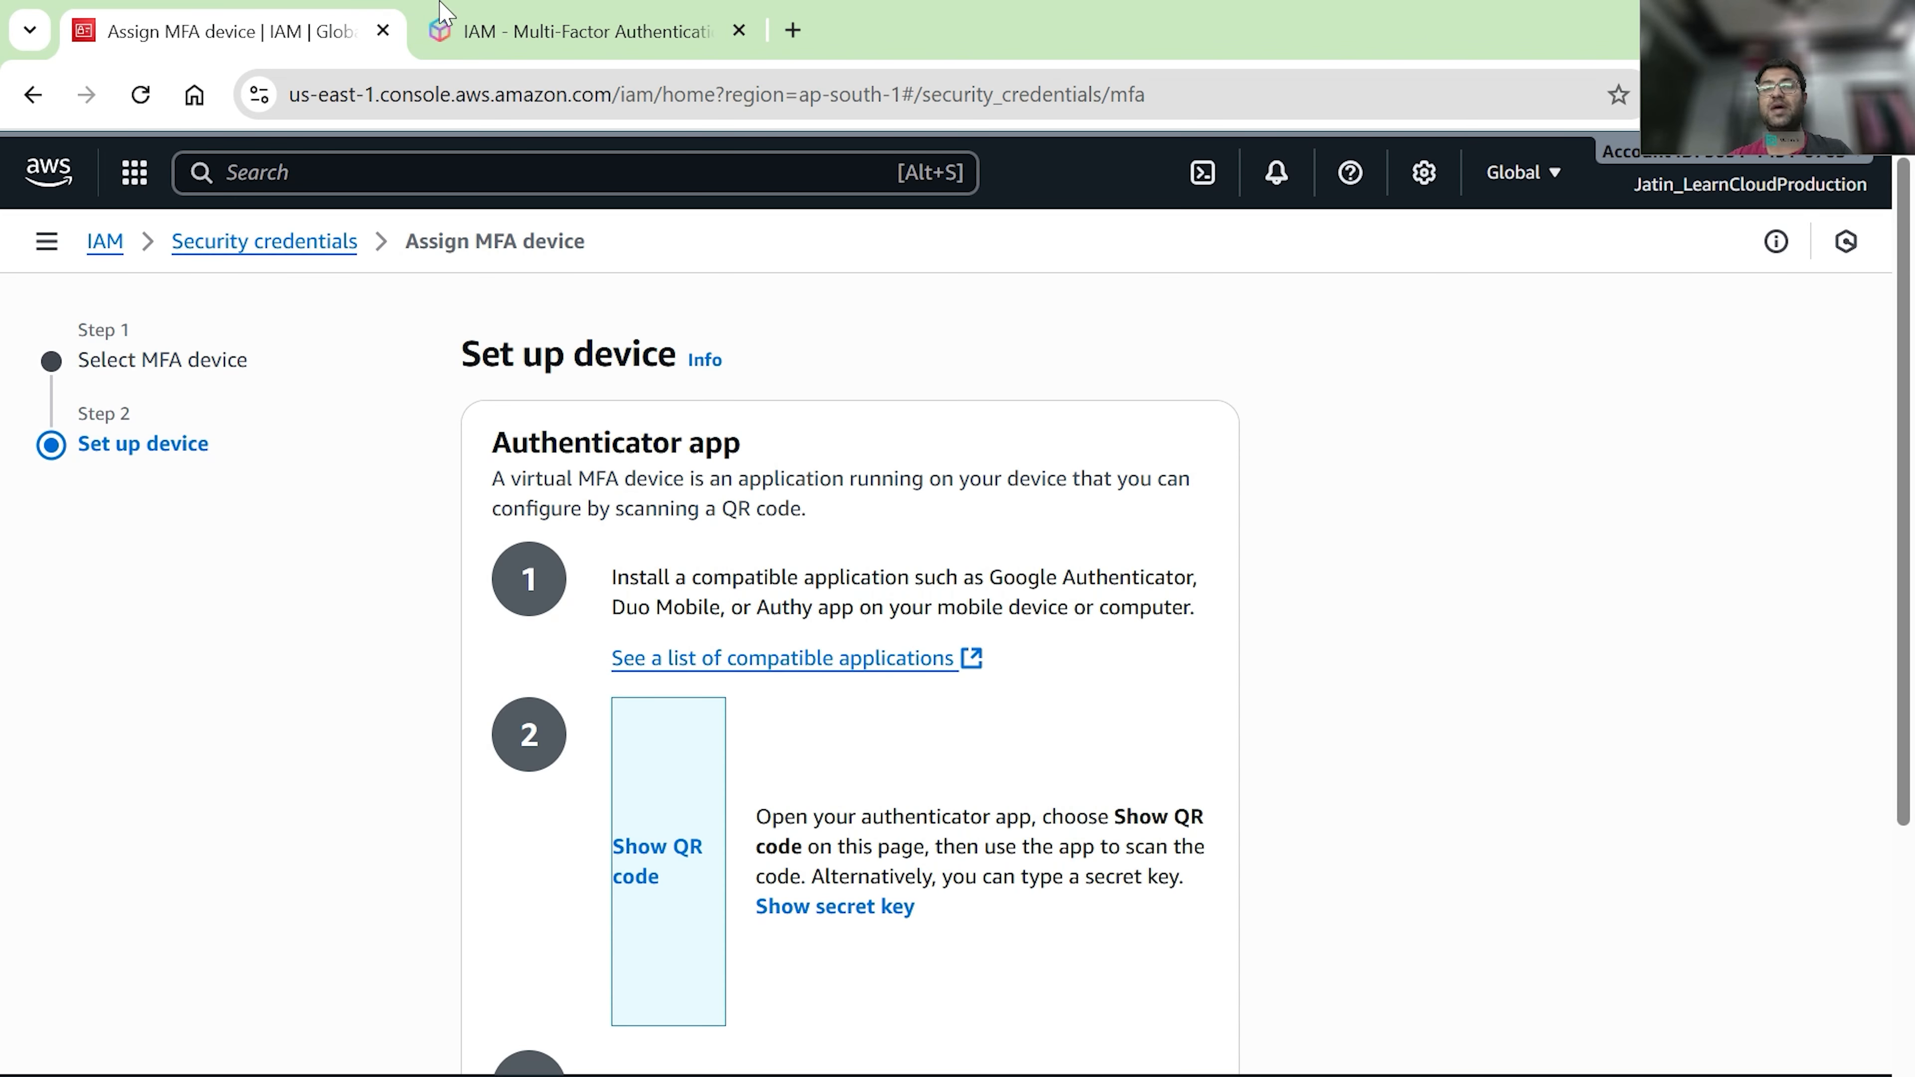
click(445, 30)
scroll(1129, 777, down, 4)
scroll(1129, 777, down, 12)
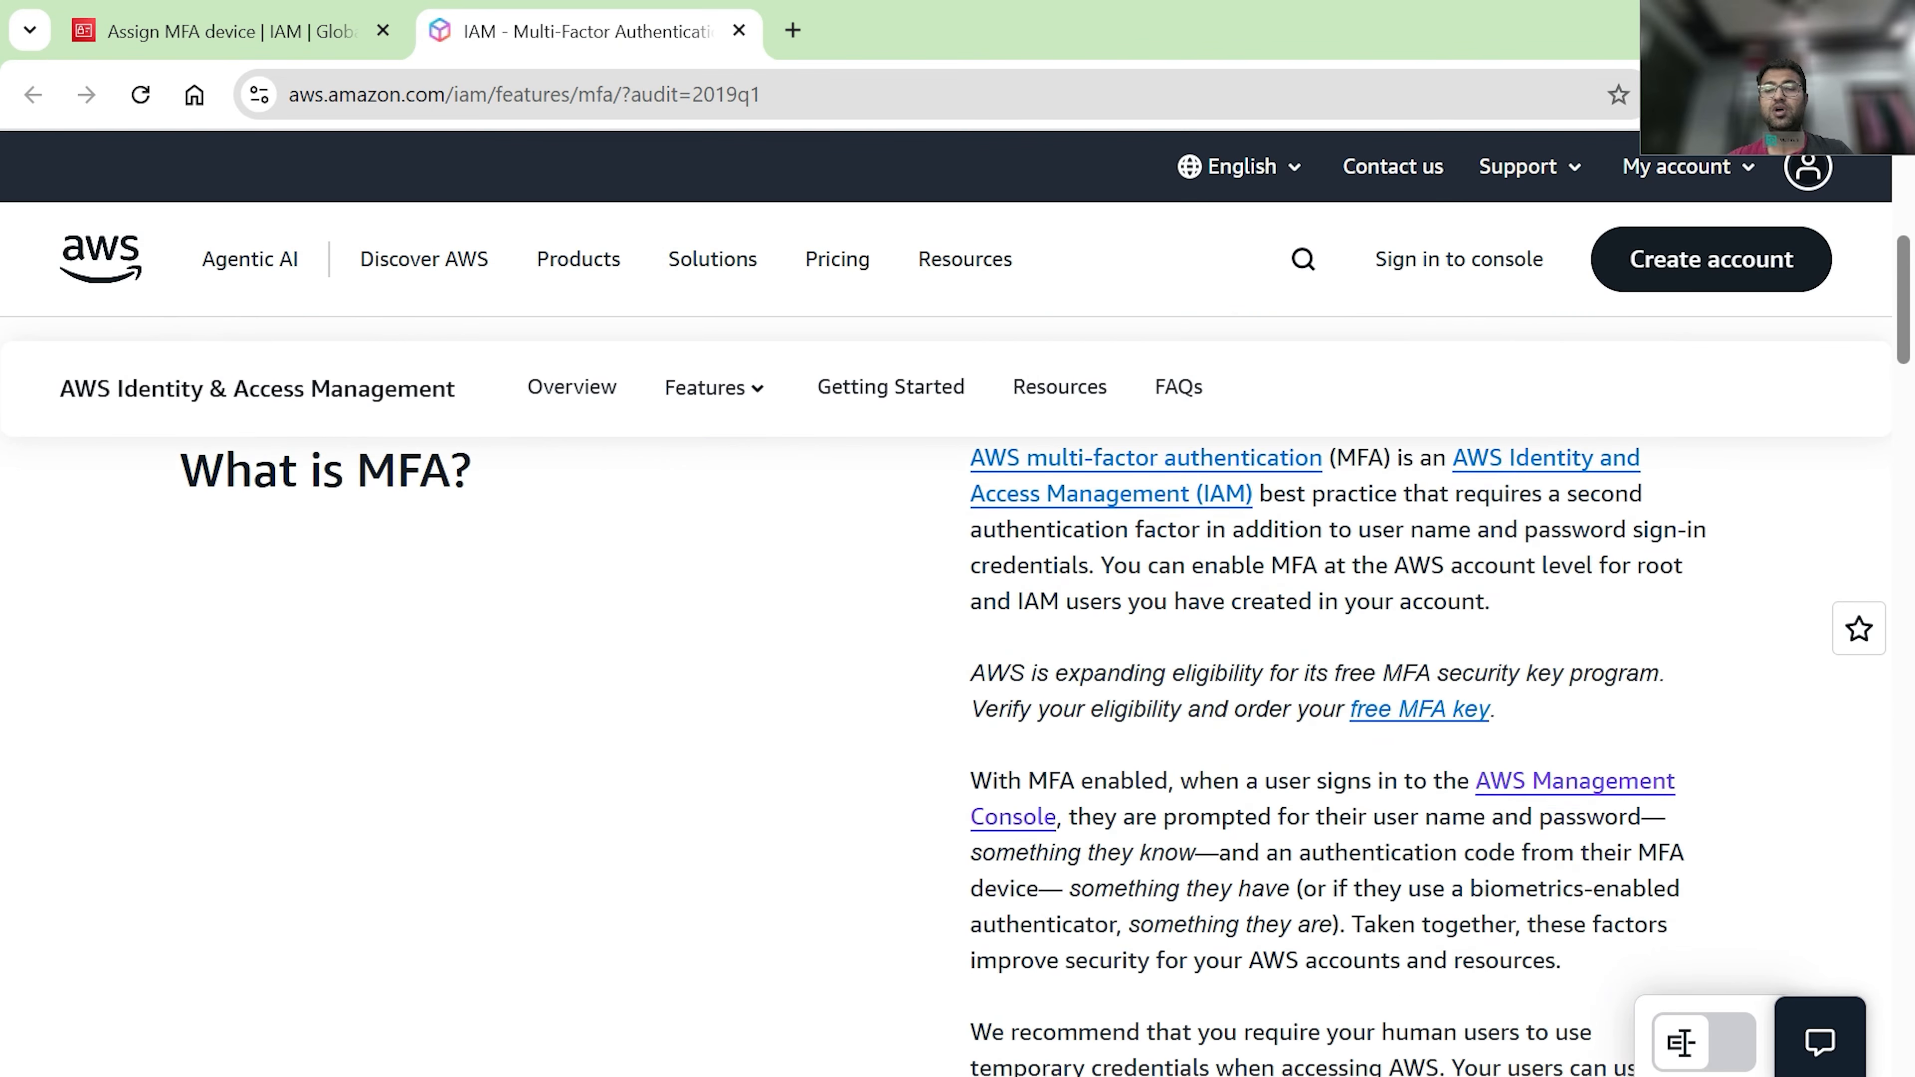
scroll(1132, 779, down, 10)
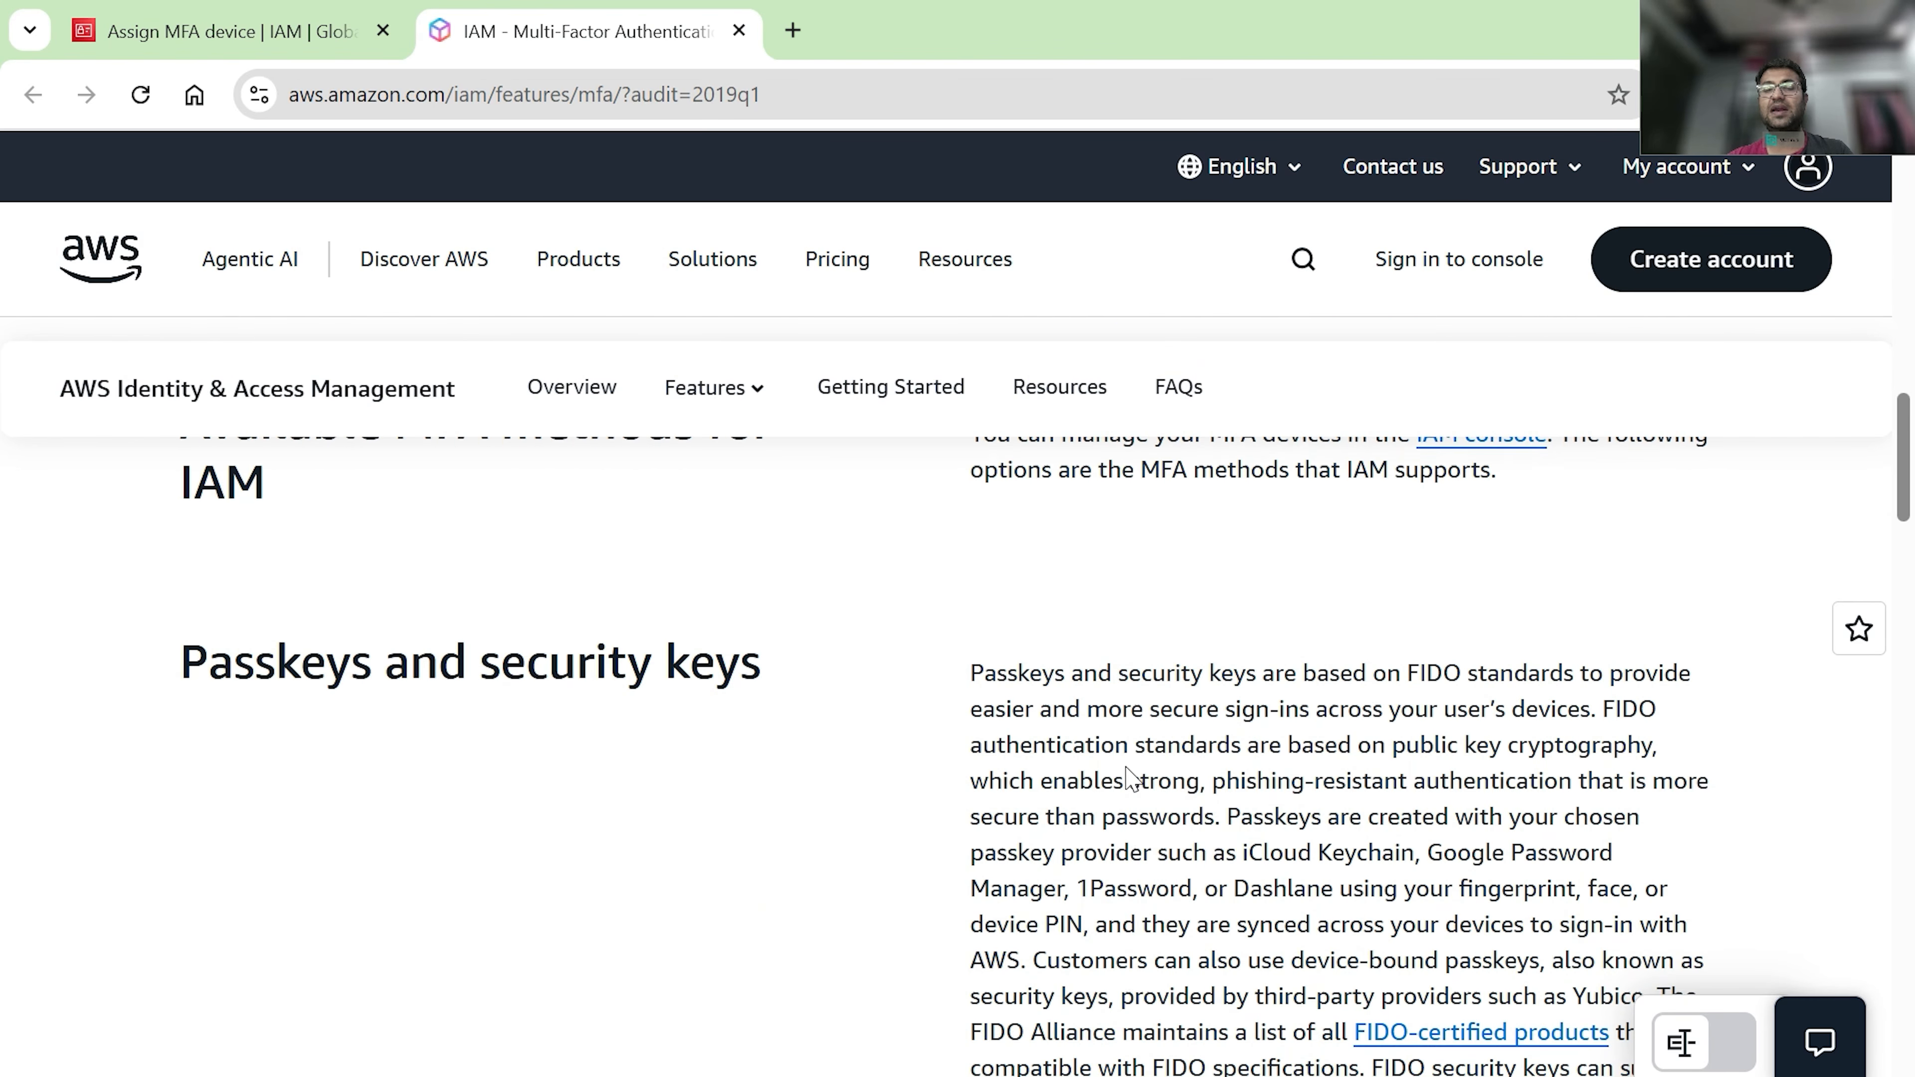
scroll(1132, 779, down, 7)
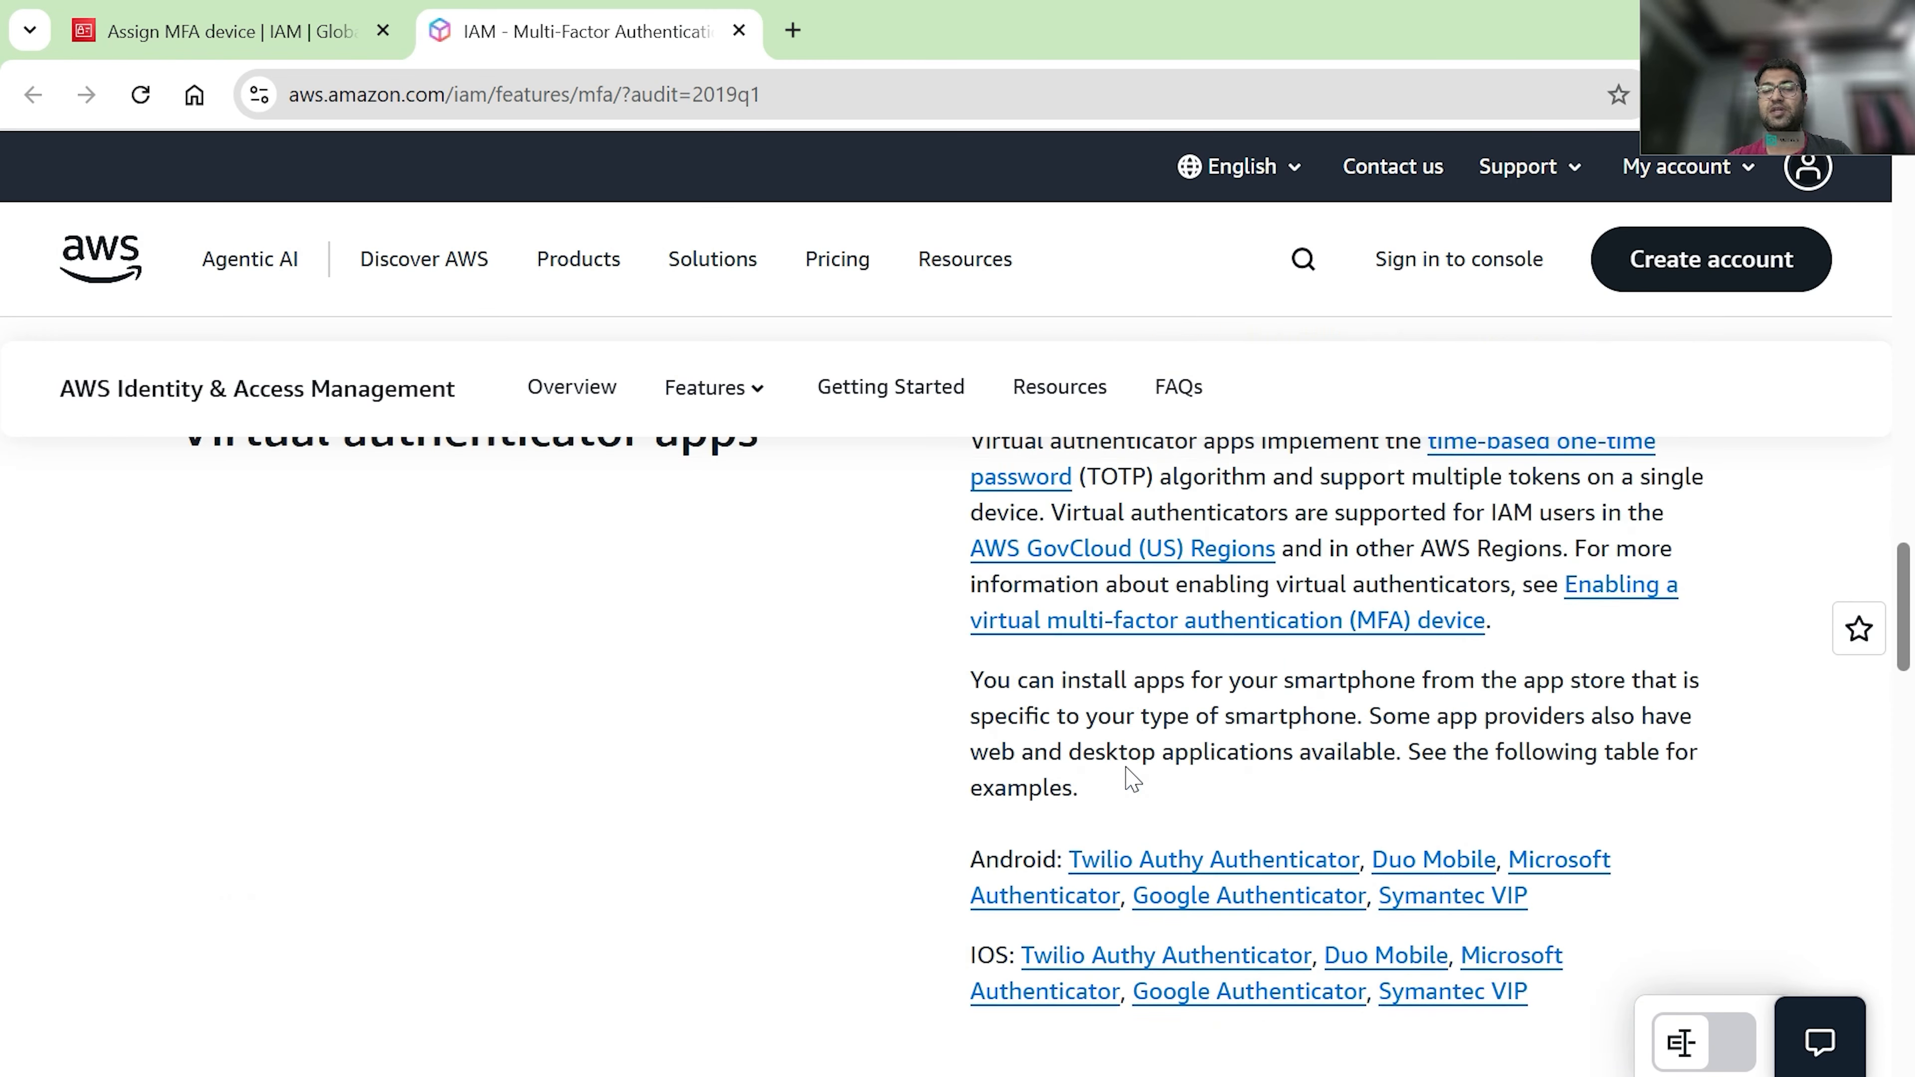
scroll(1132, 778, up, 1)
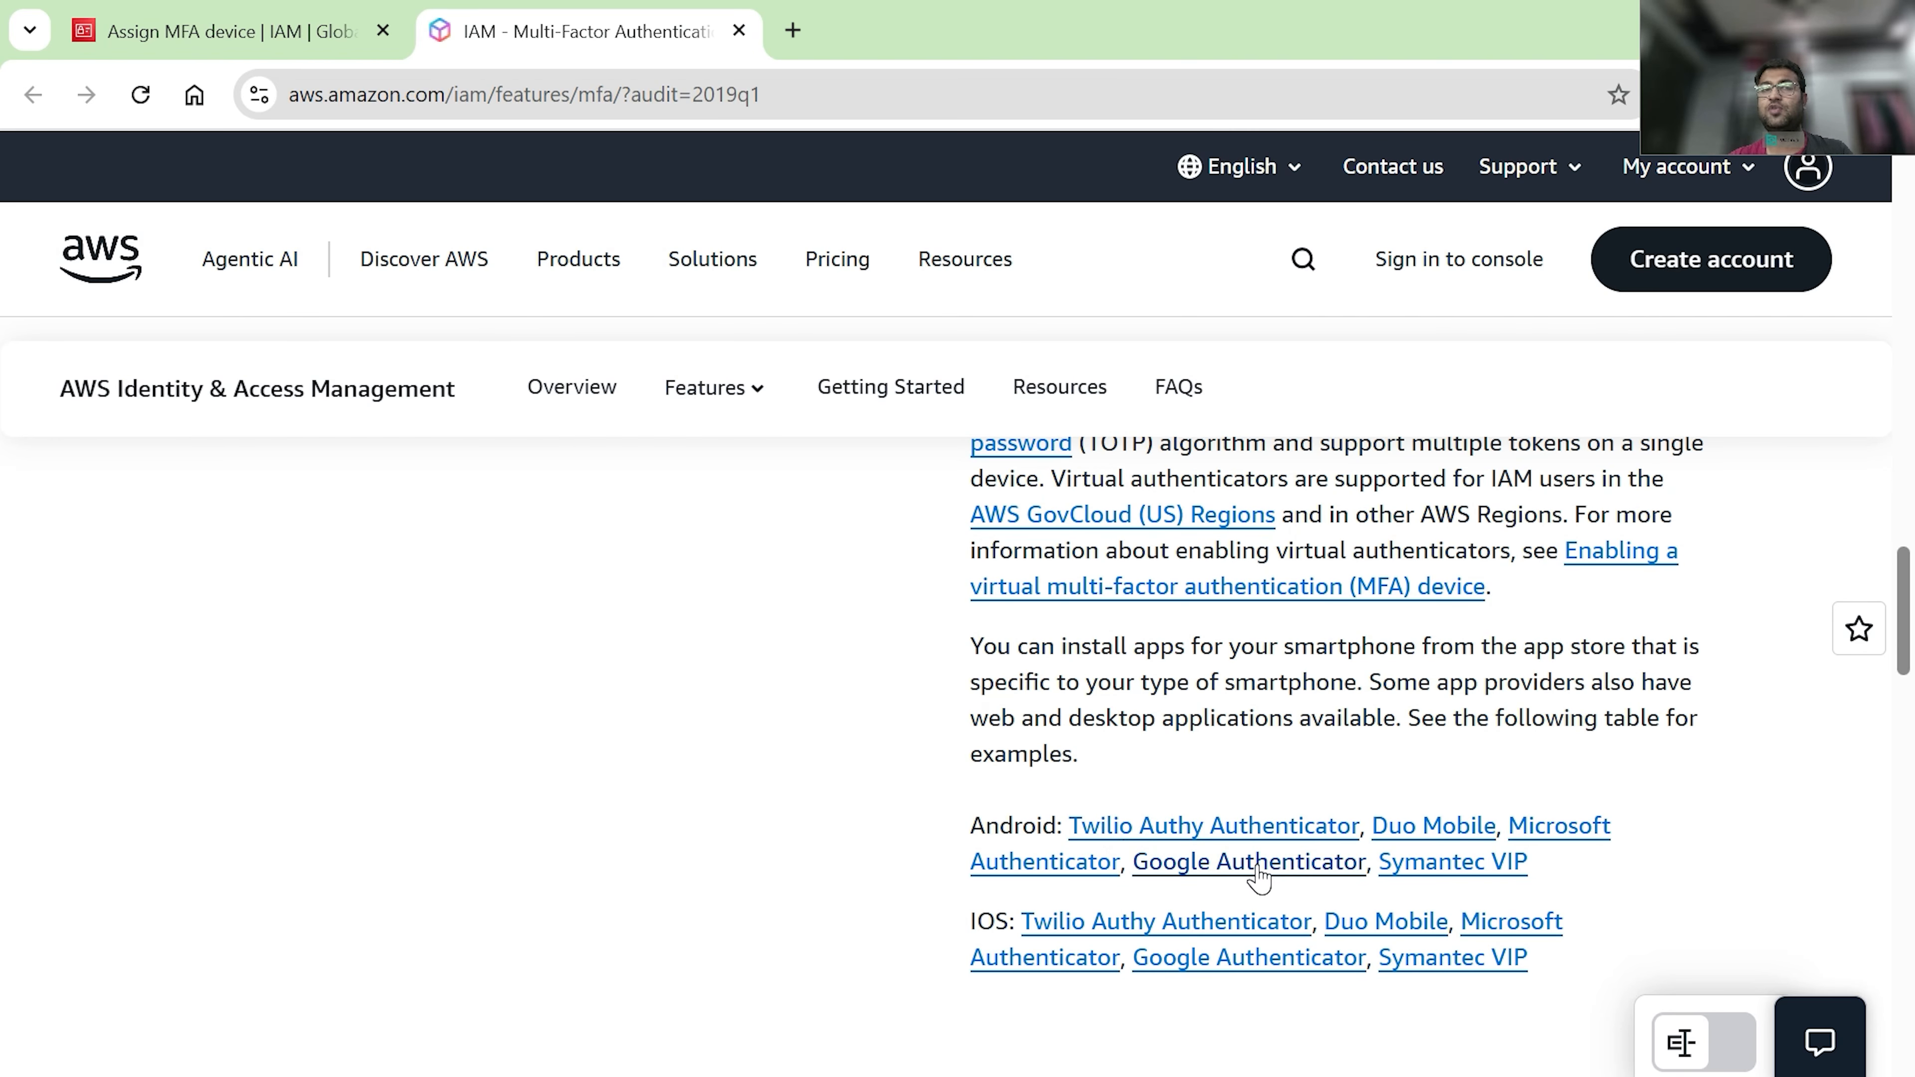
click(282, 41)
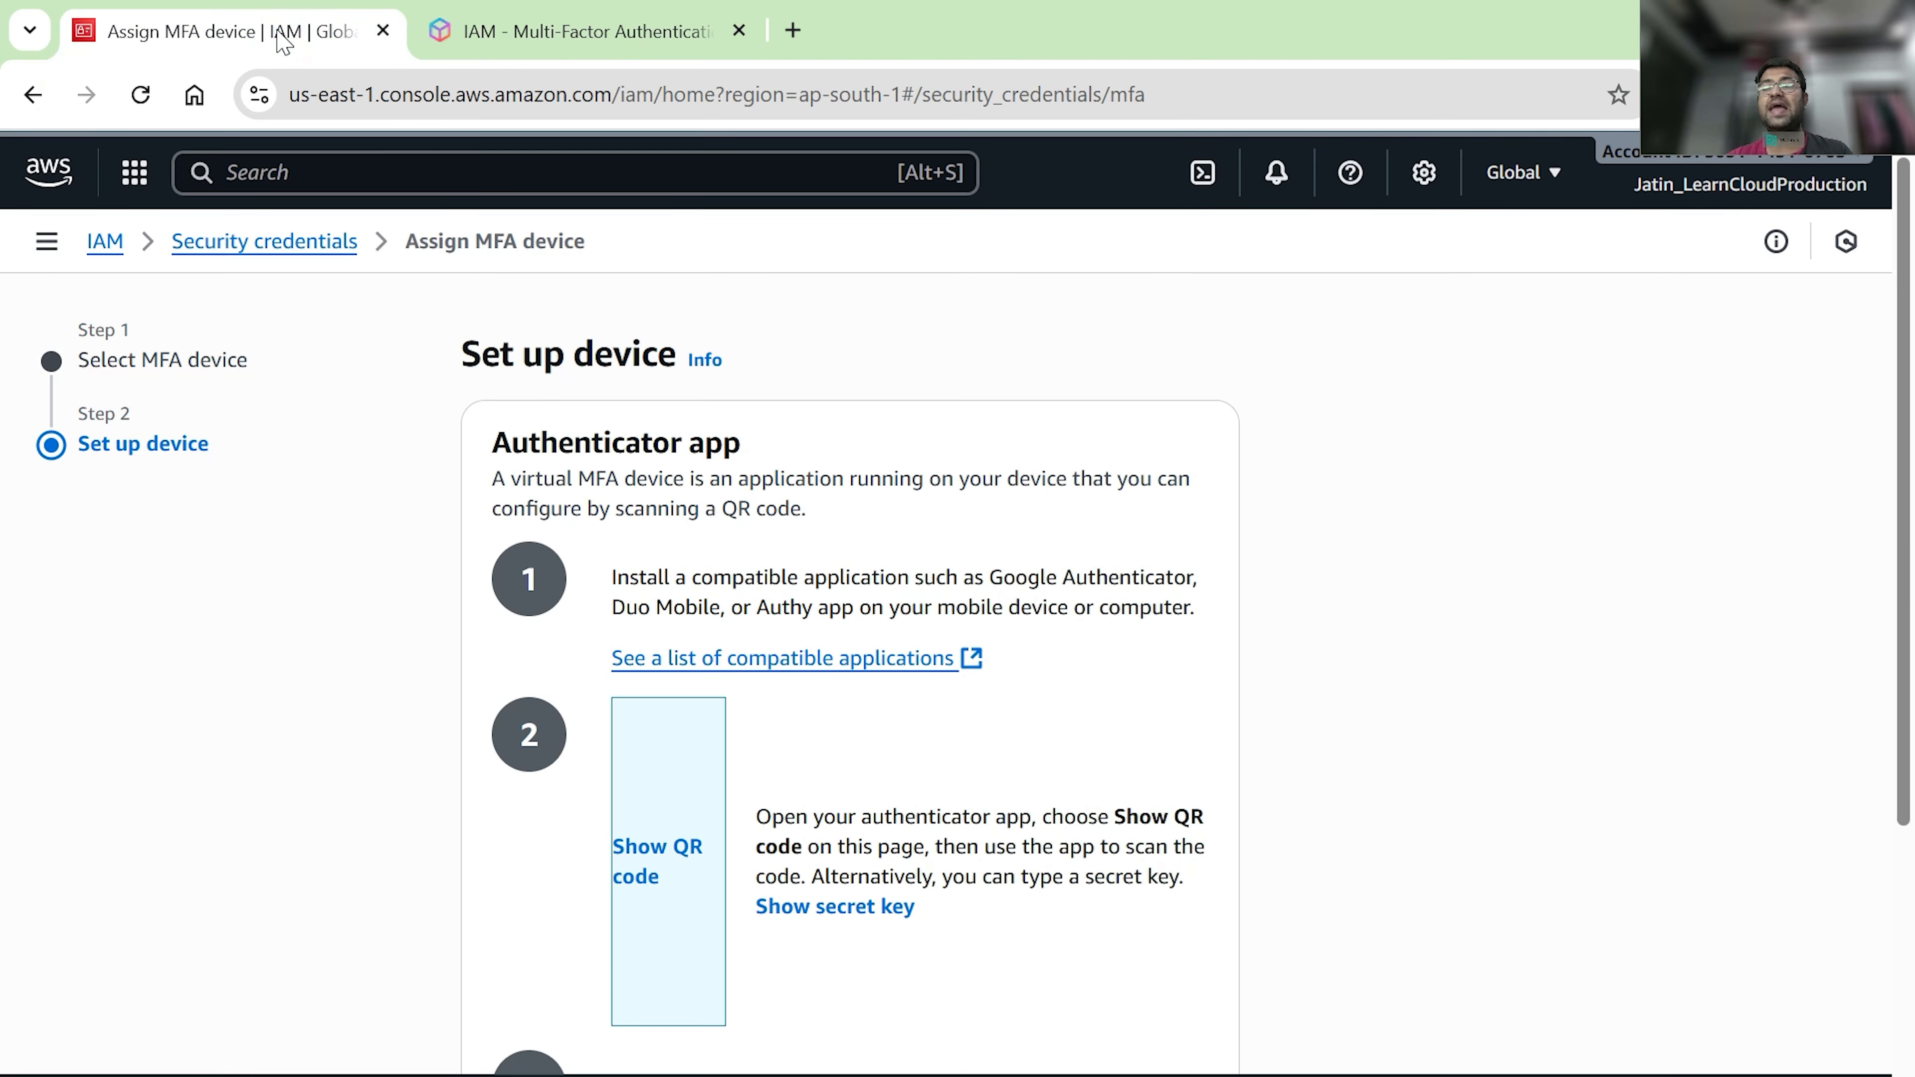
scroll(740, 675, down, 2)
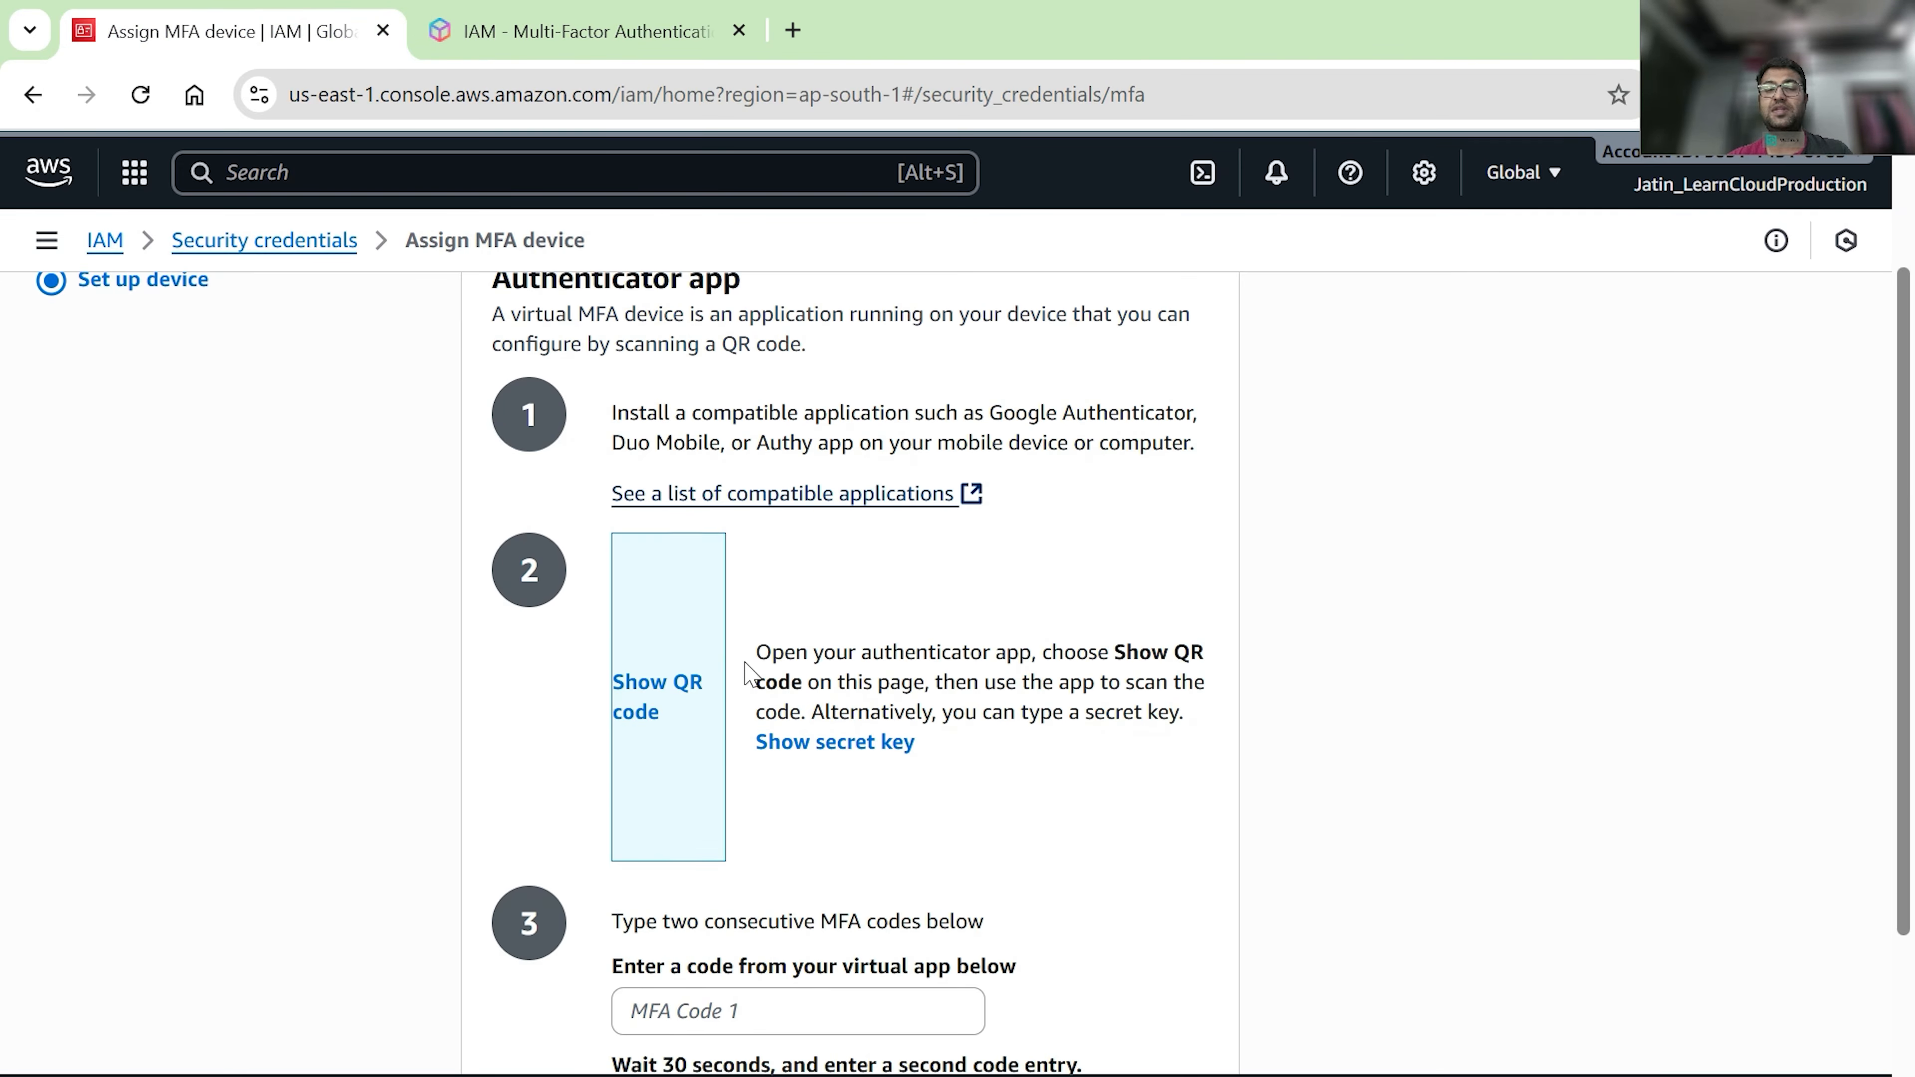
Step: Show the QR code and fill MFA Code 1 and MFA Code 2 with consecutive authenticator codes
click(655, 707)
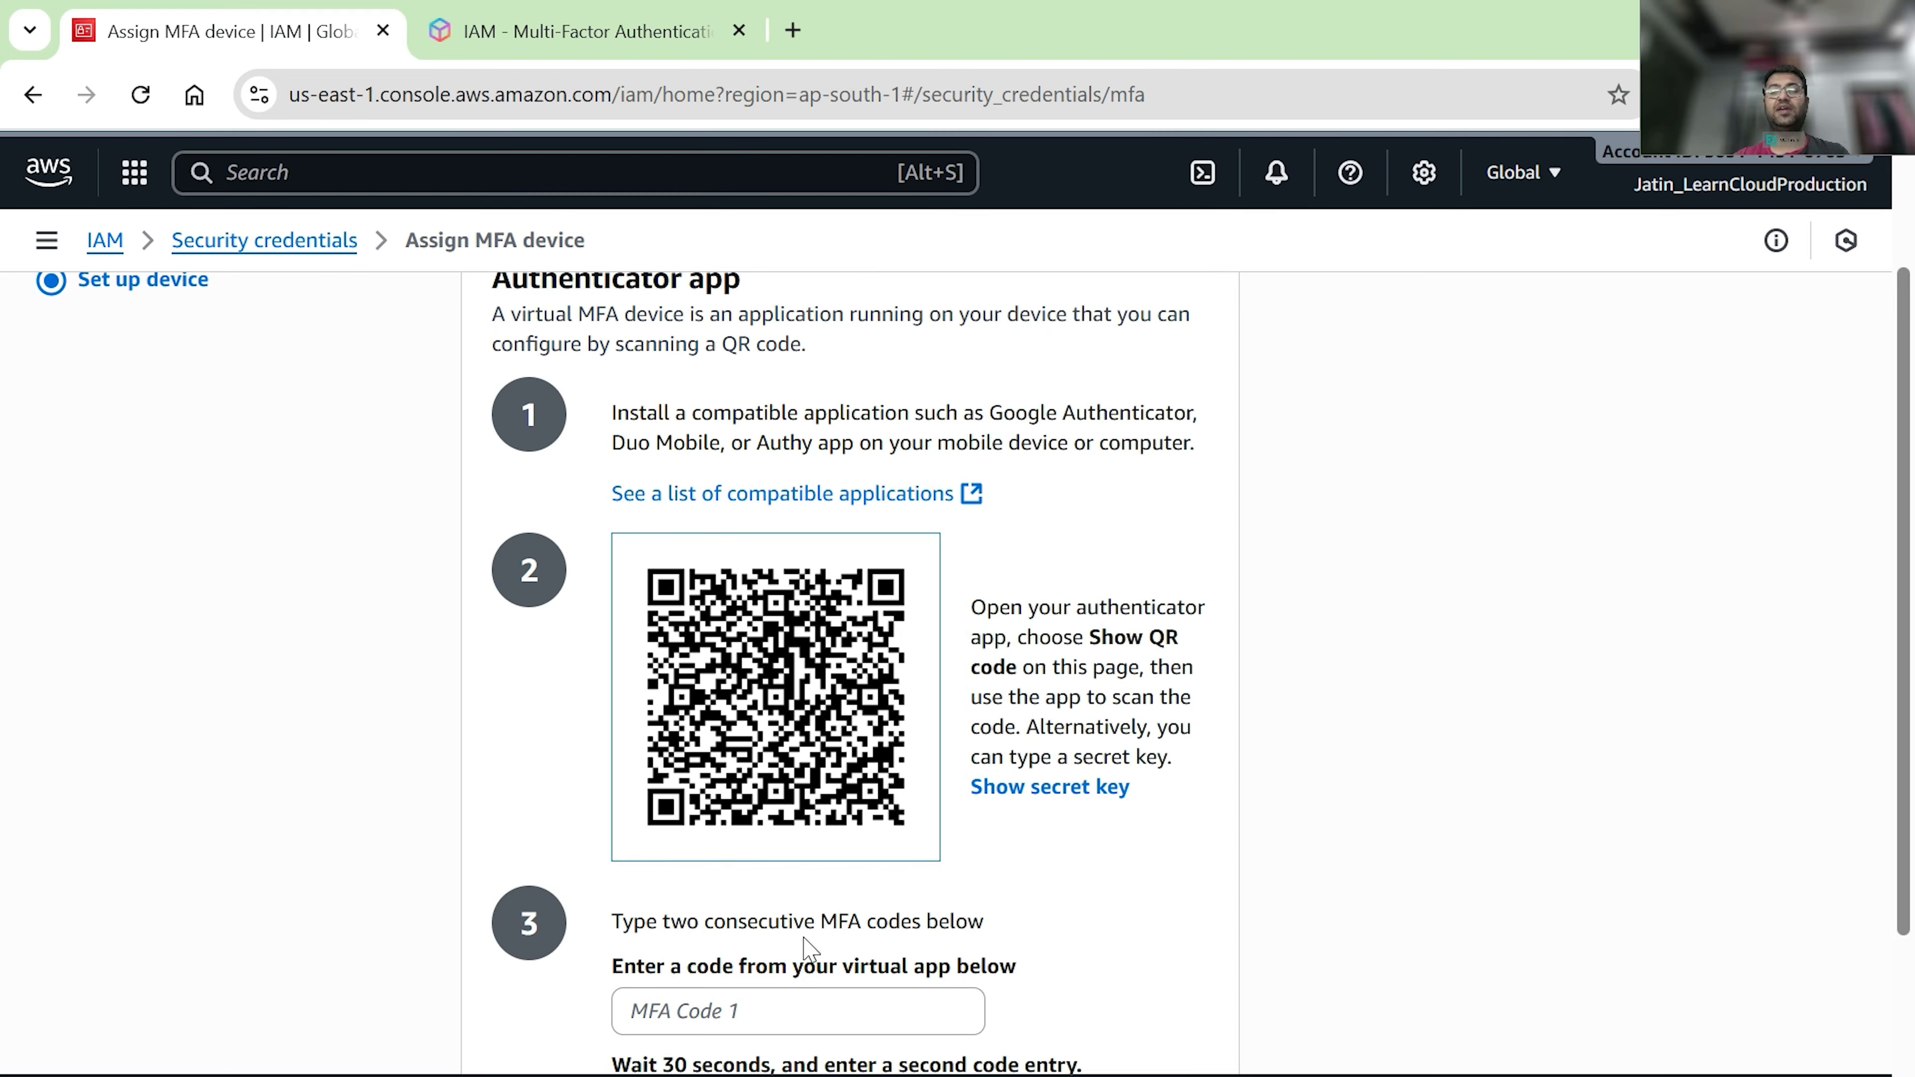
scroll(811, 949, down, 3)
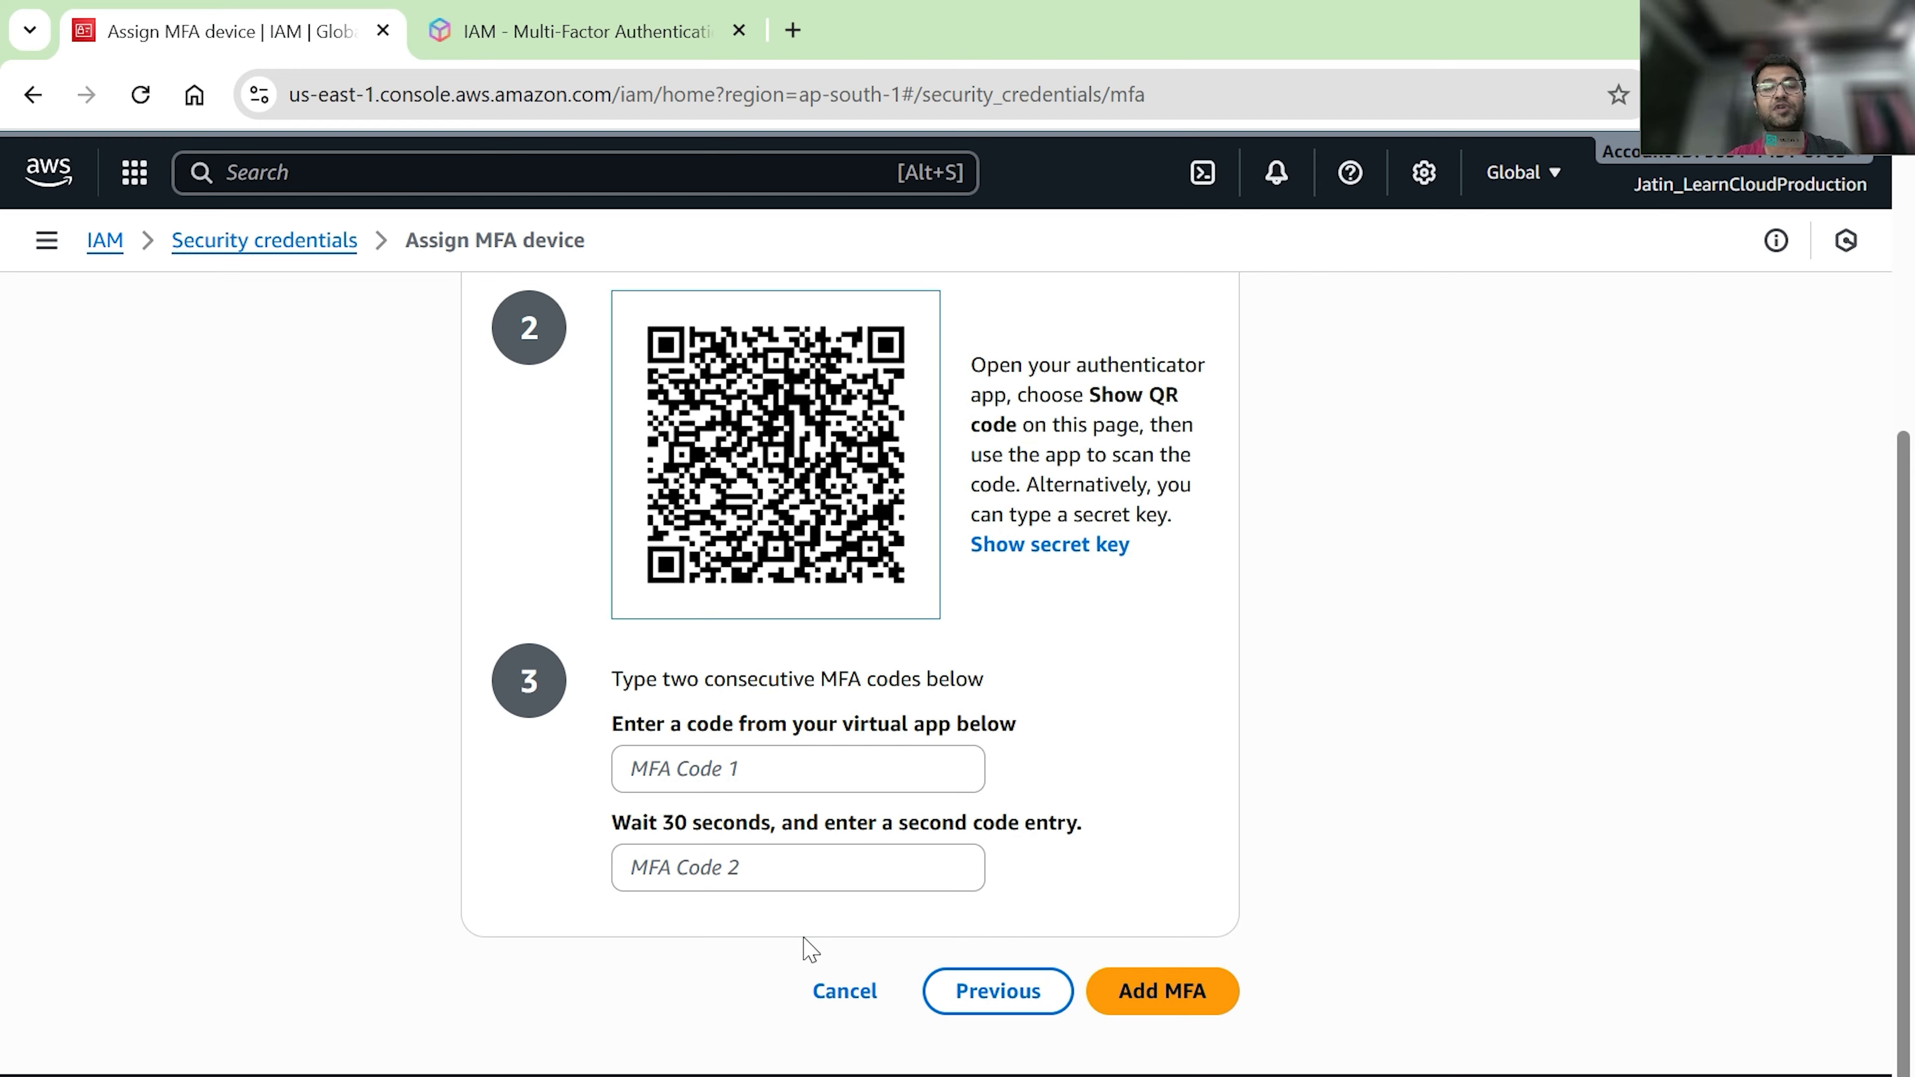
click(718, 770)
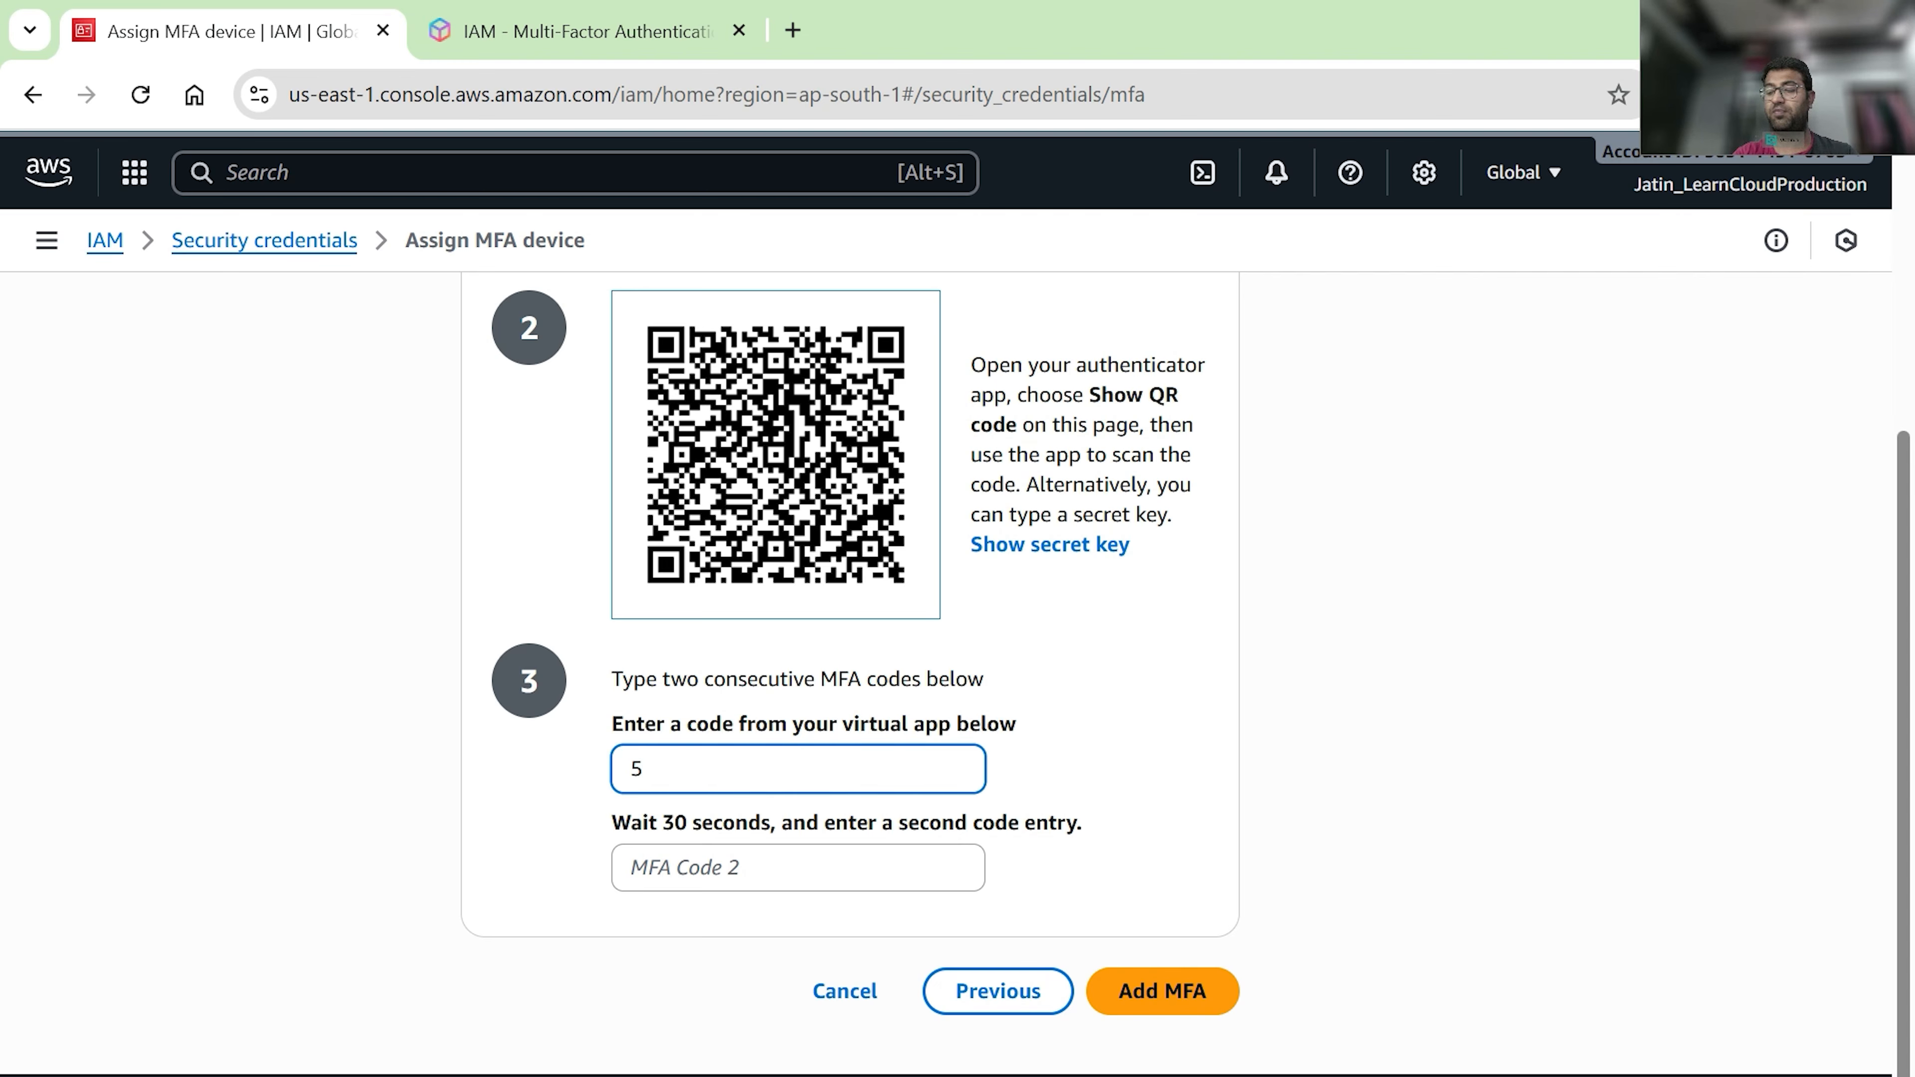
click(797, 867)
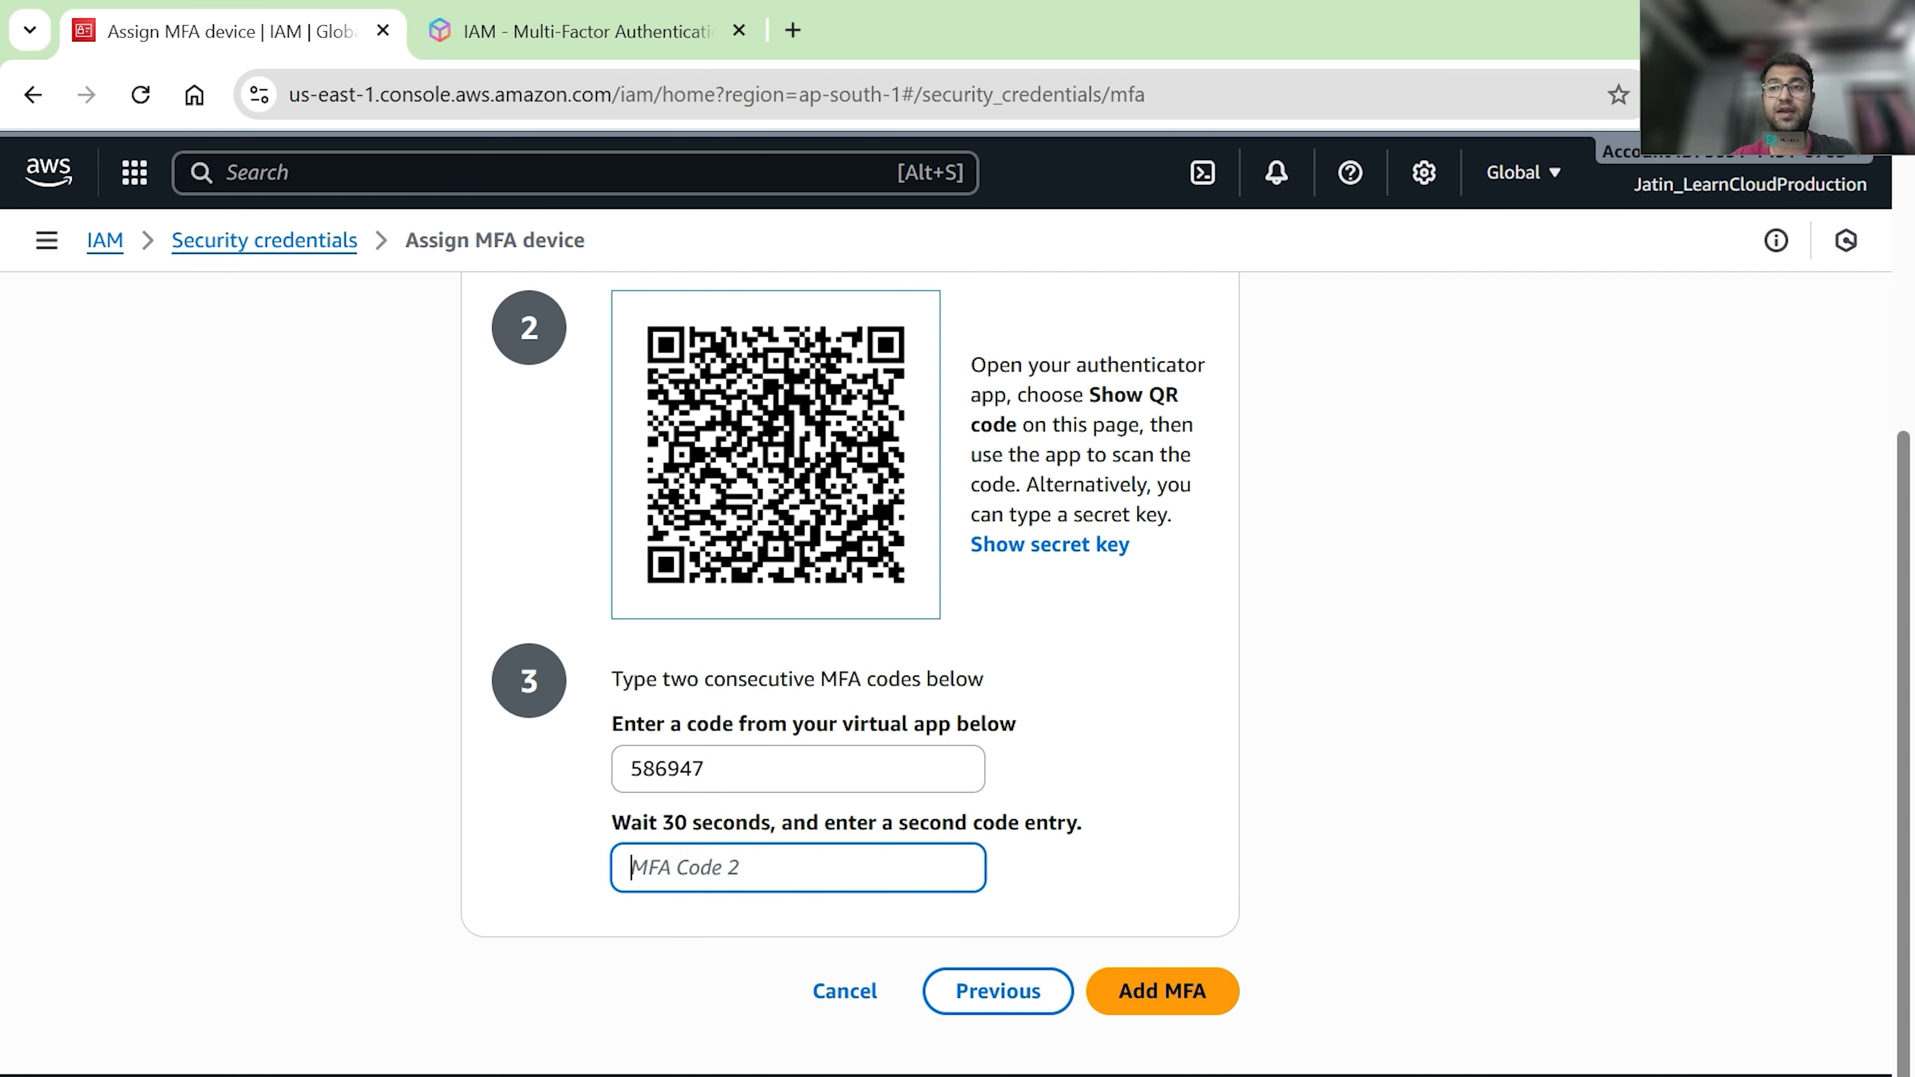
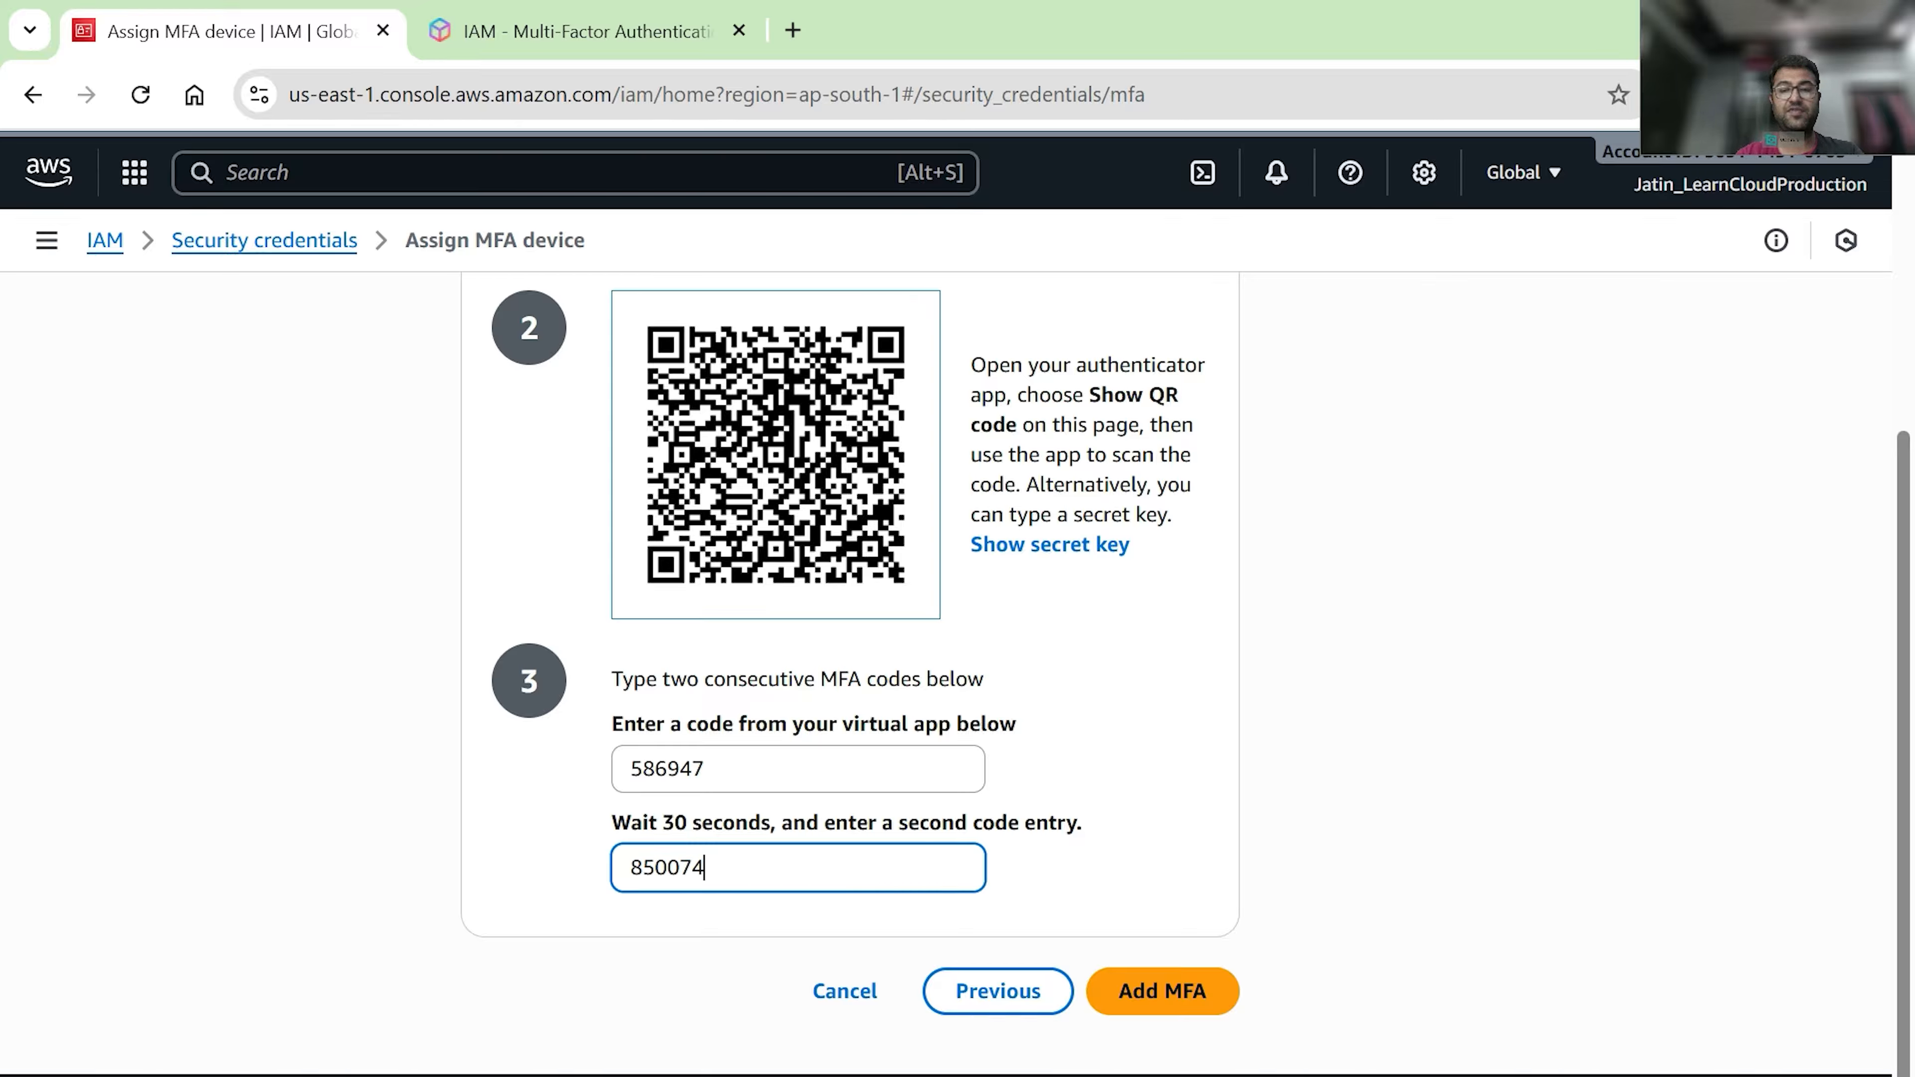
Step: Add the MFA device so MySecondMFADevice appears alongside MyFirstMFA on Security credentials
click(1177, 988)
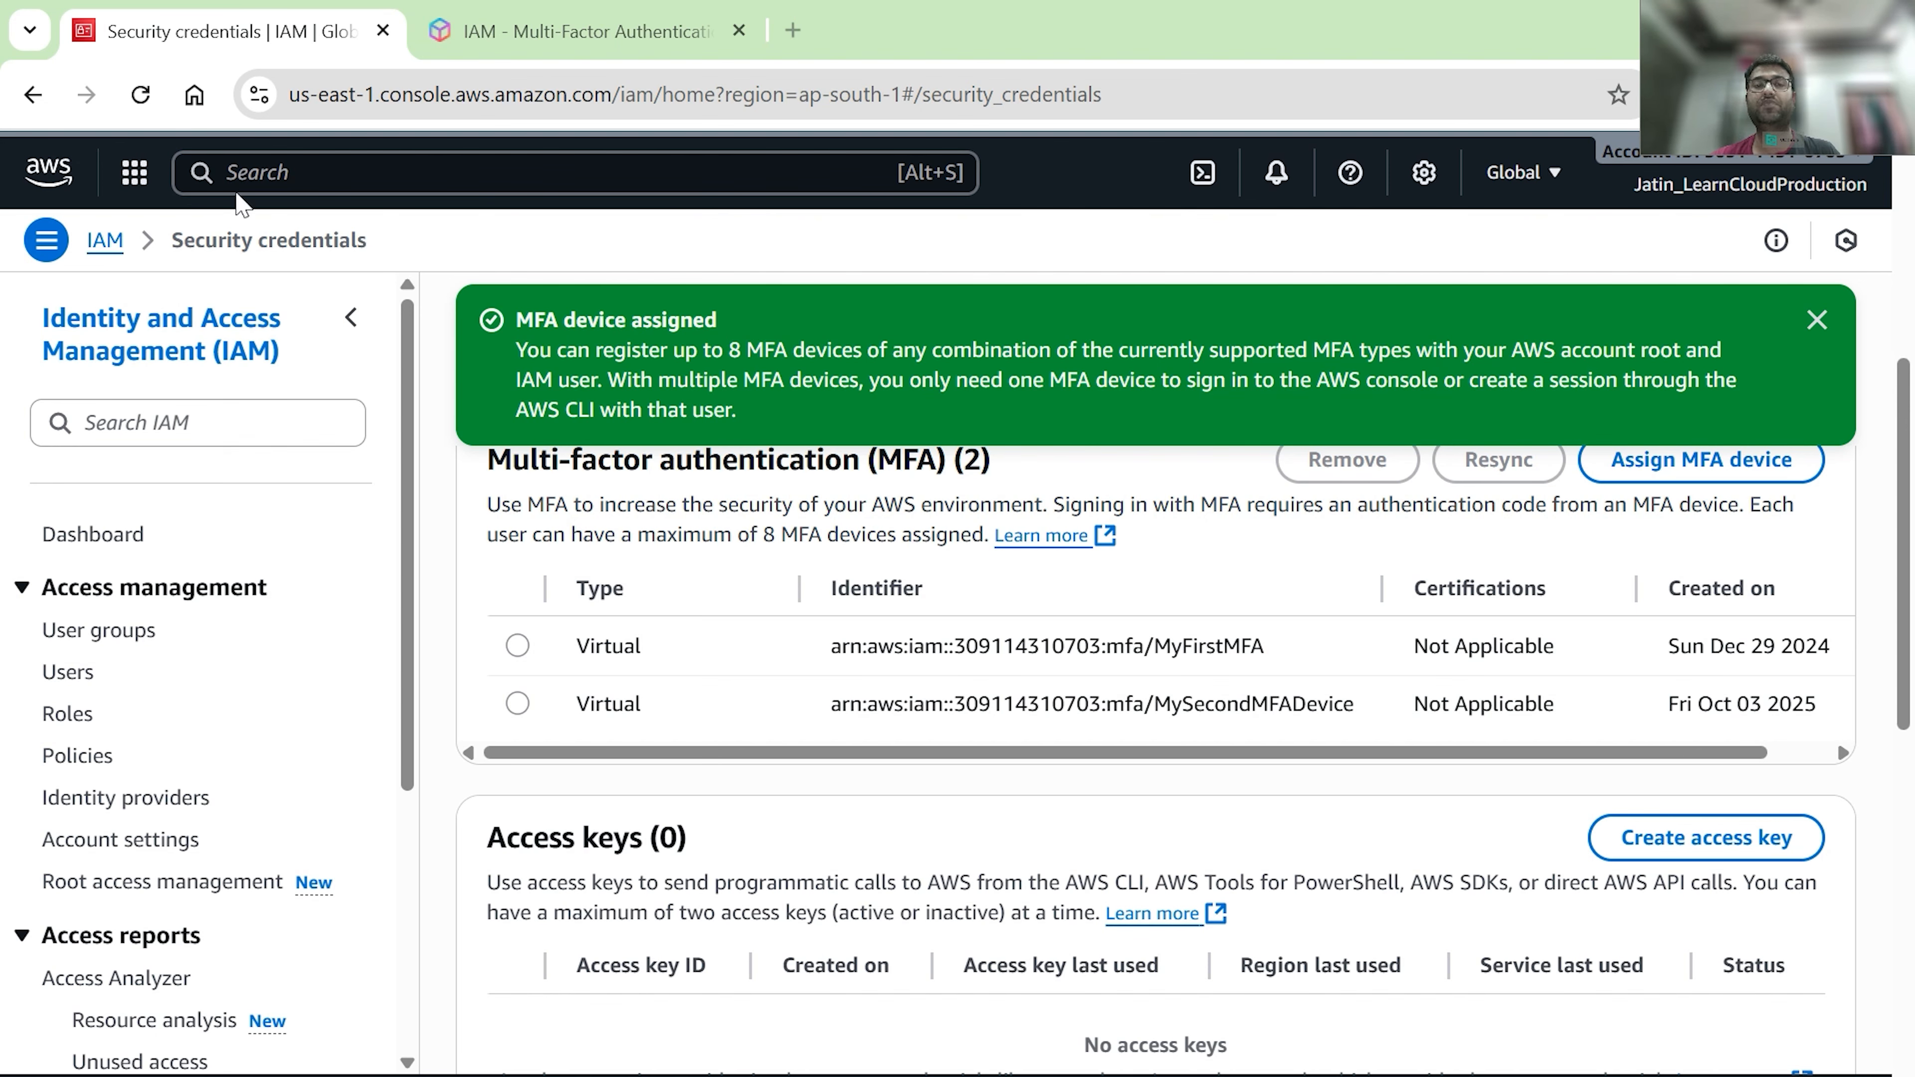
click(528, 31)
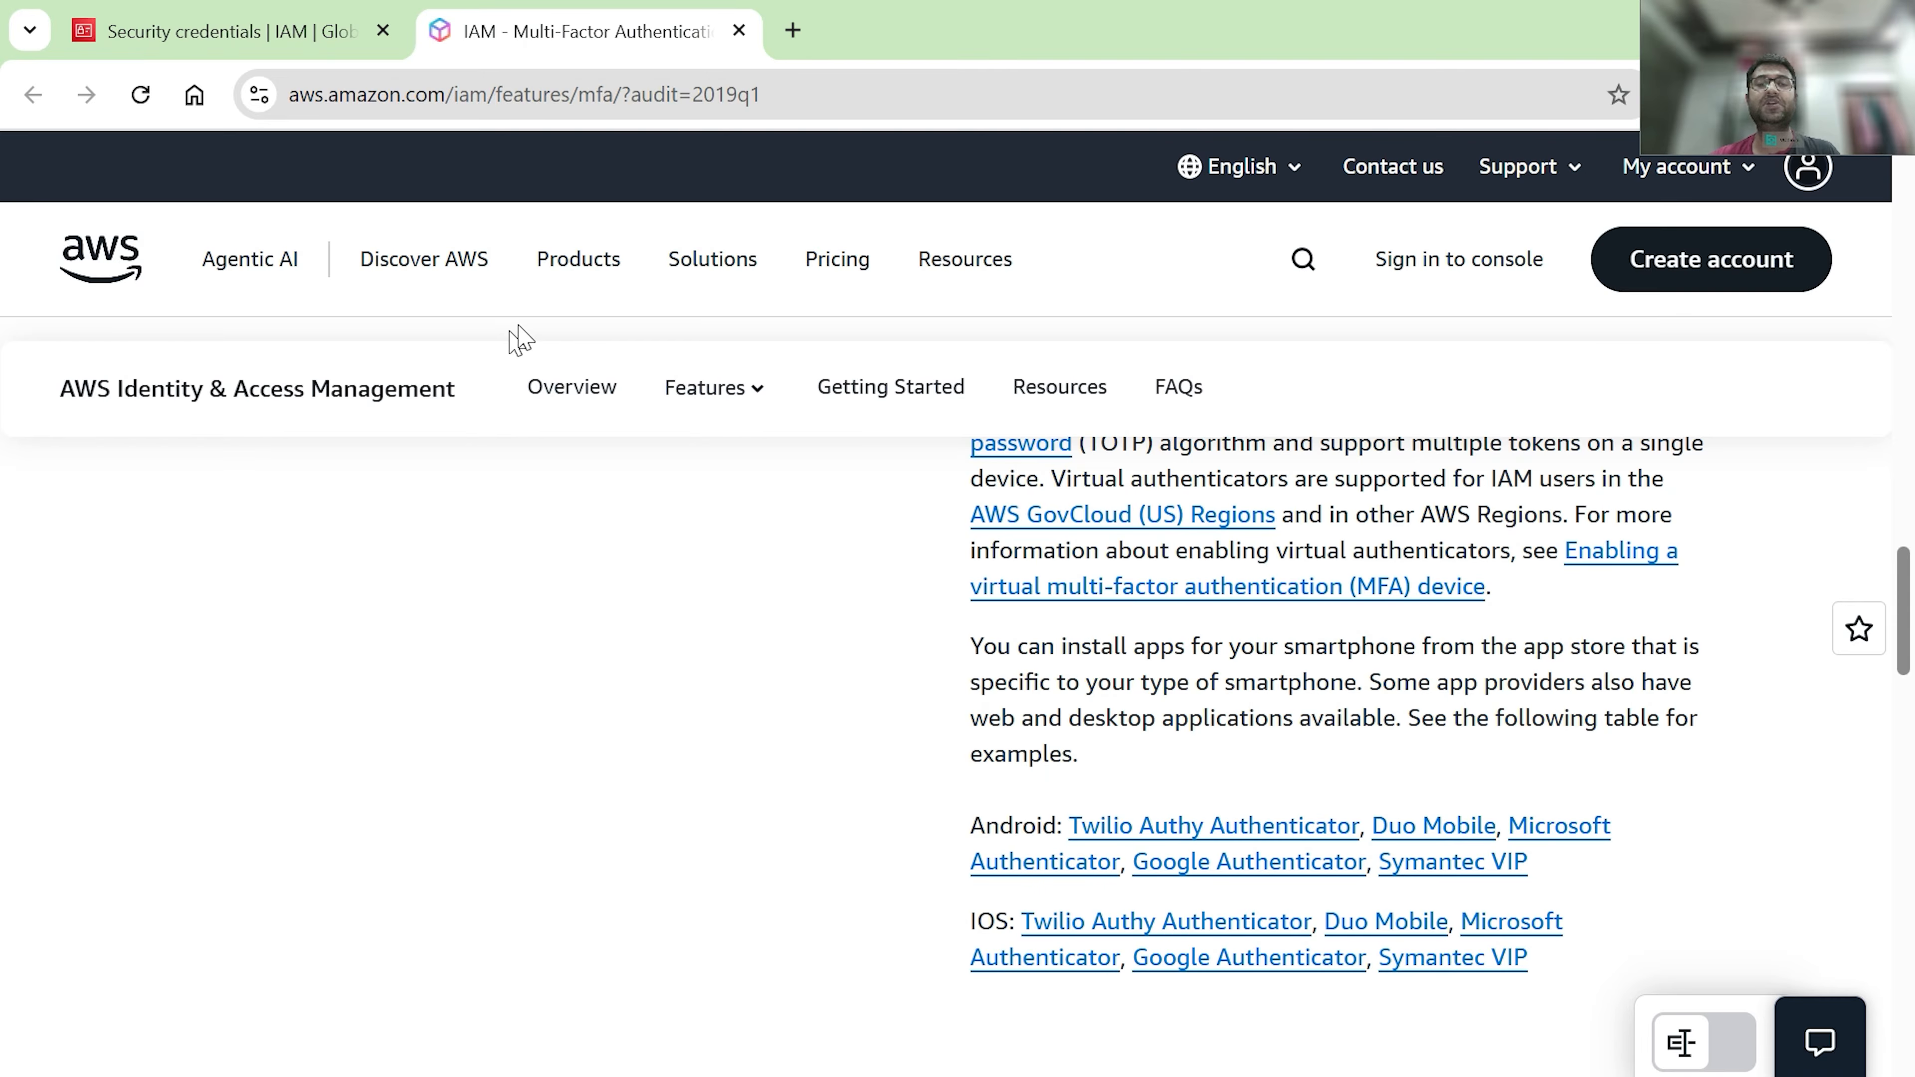
scroll(694, 511, up, 15)
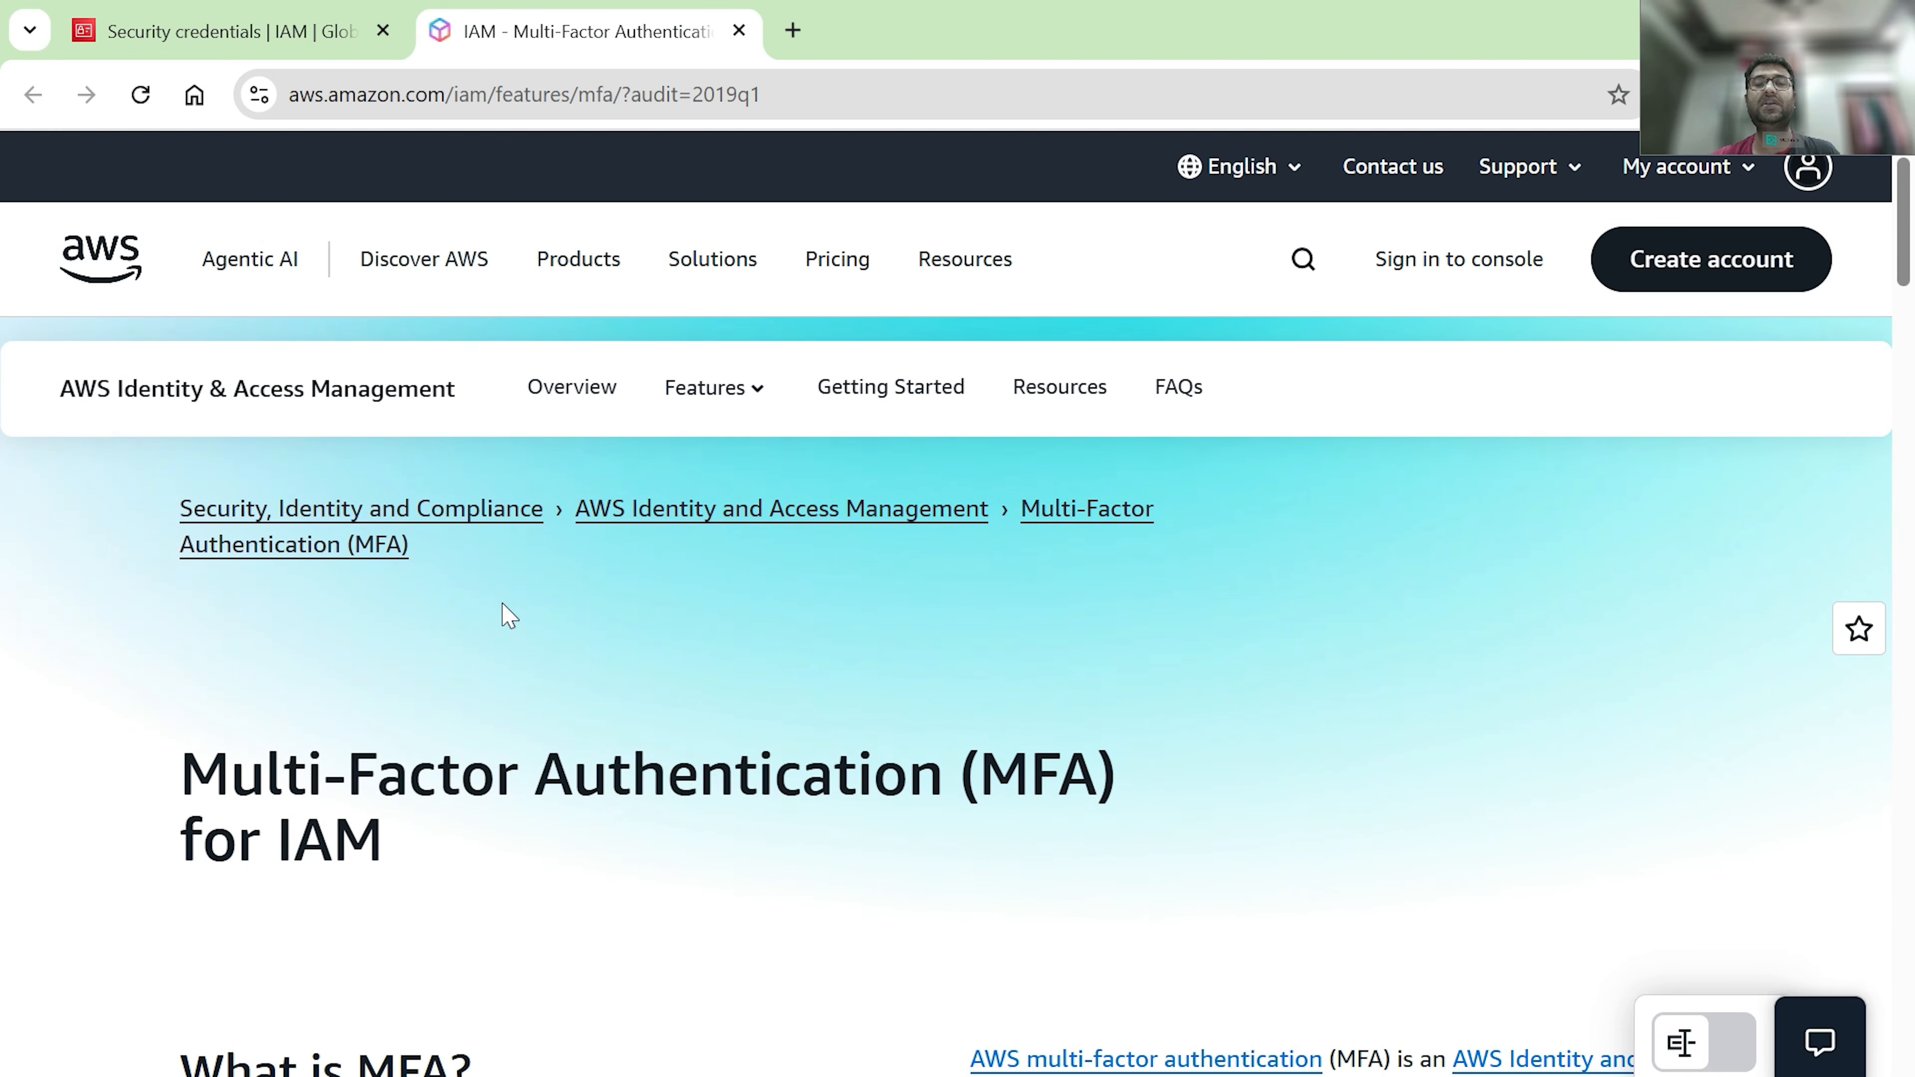
click(164, 16)
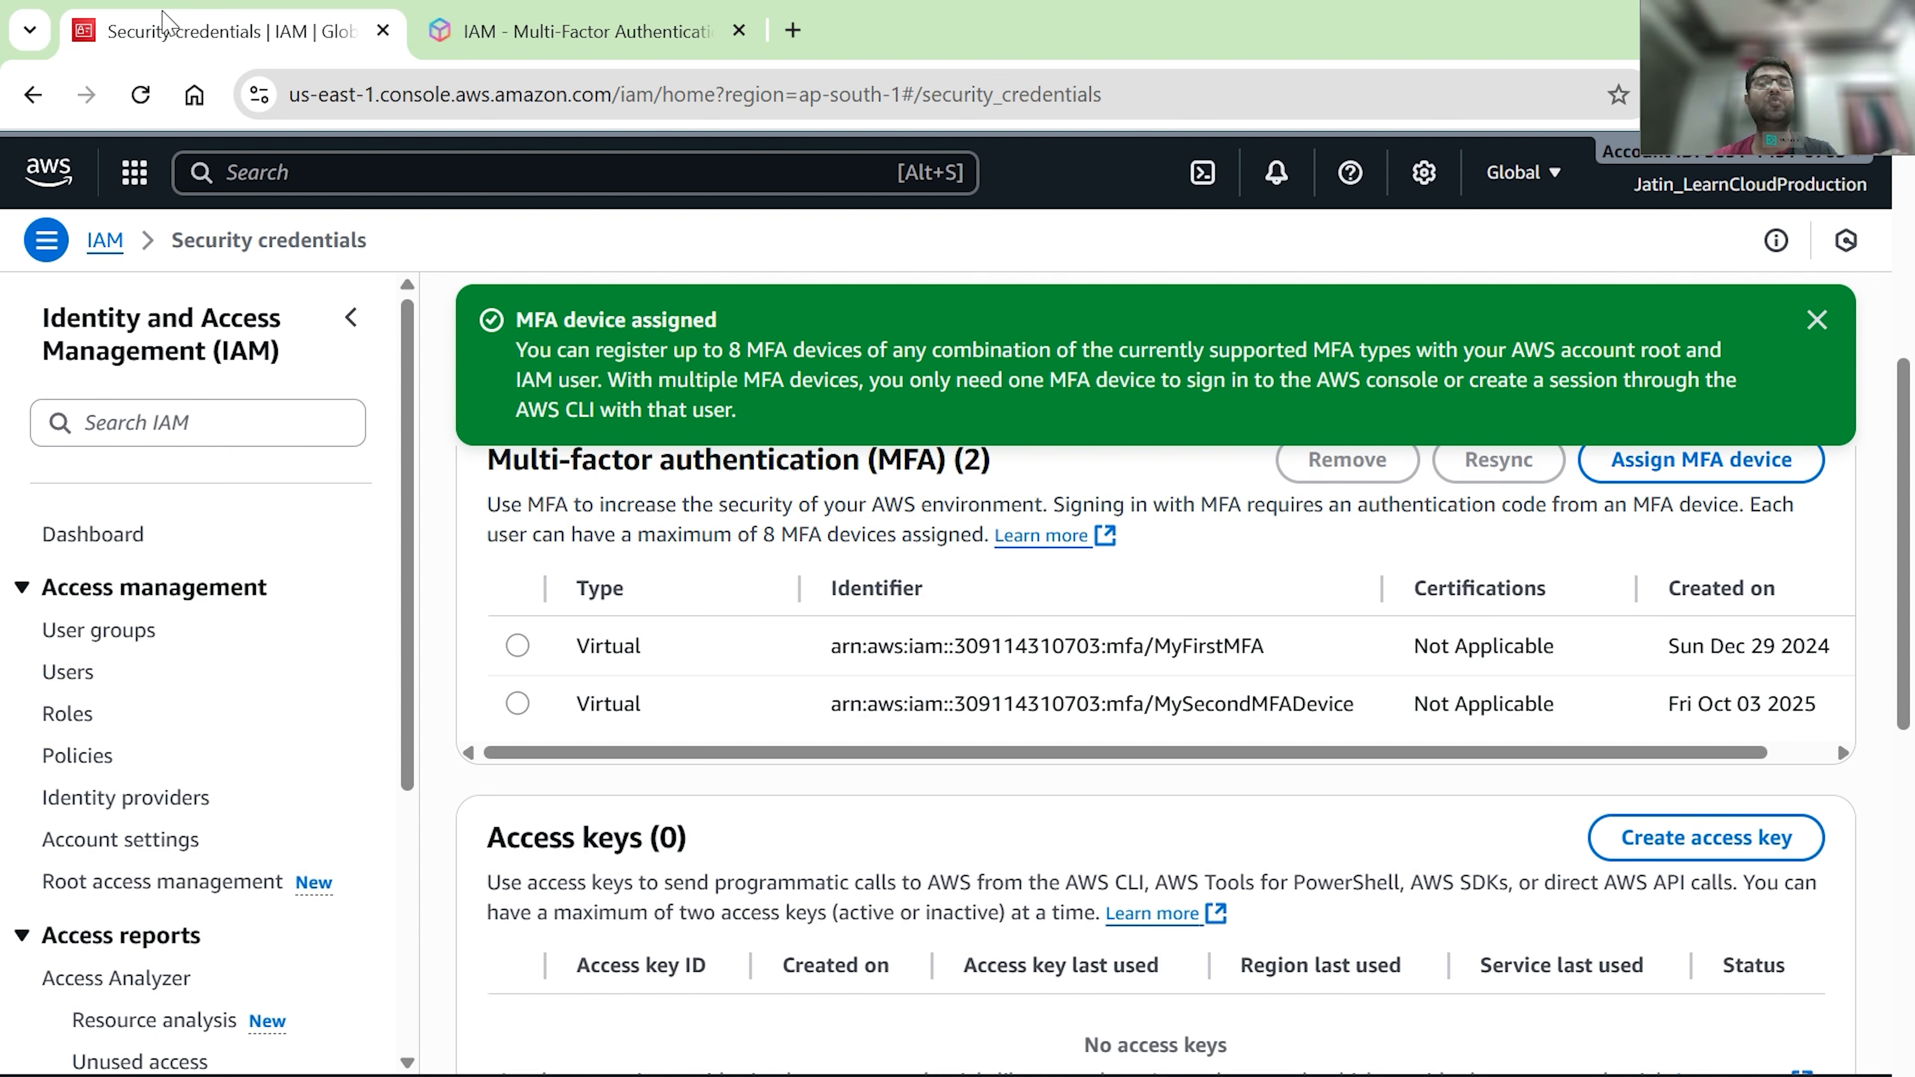
Step: Find IAM through the console search and start Create user from the Users list
click(273, 161)
text(iam)
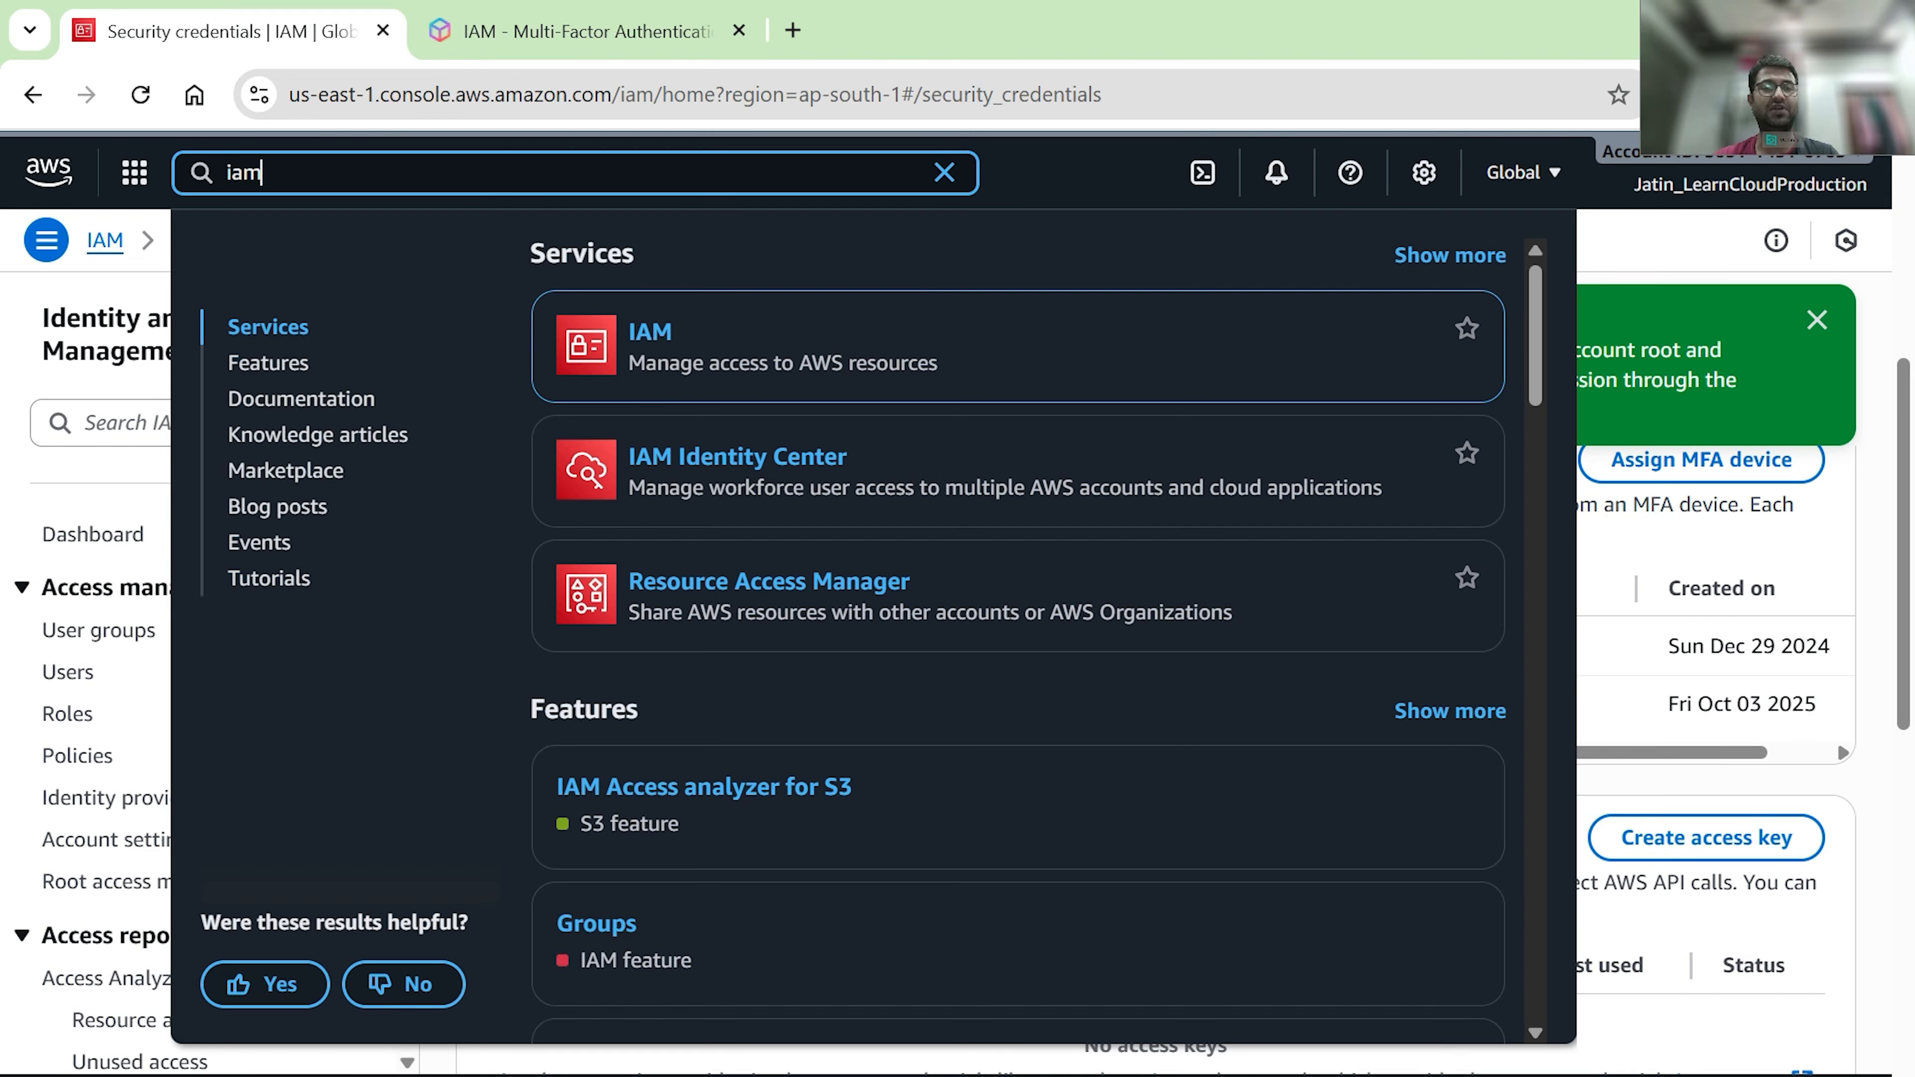
click(648, 334)
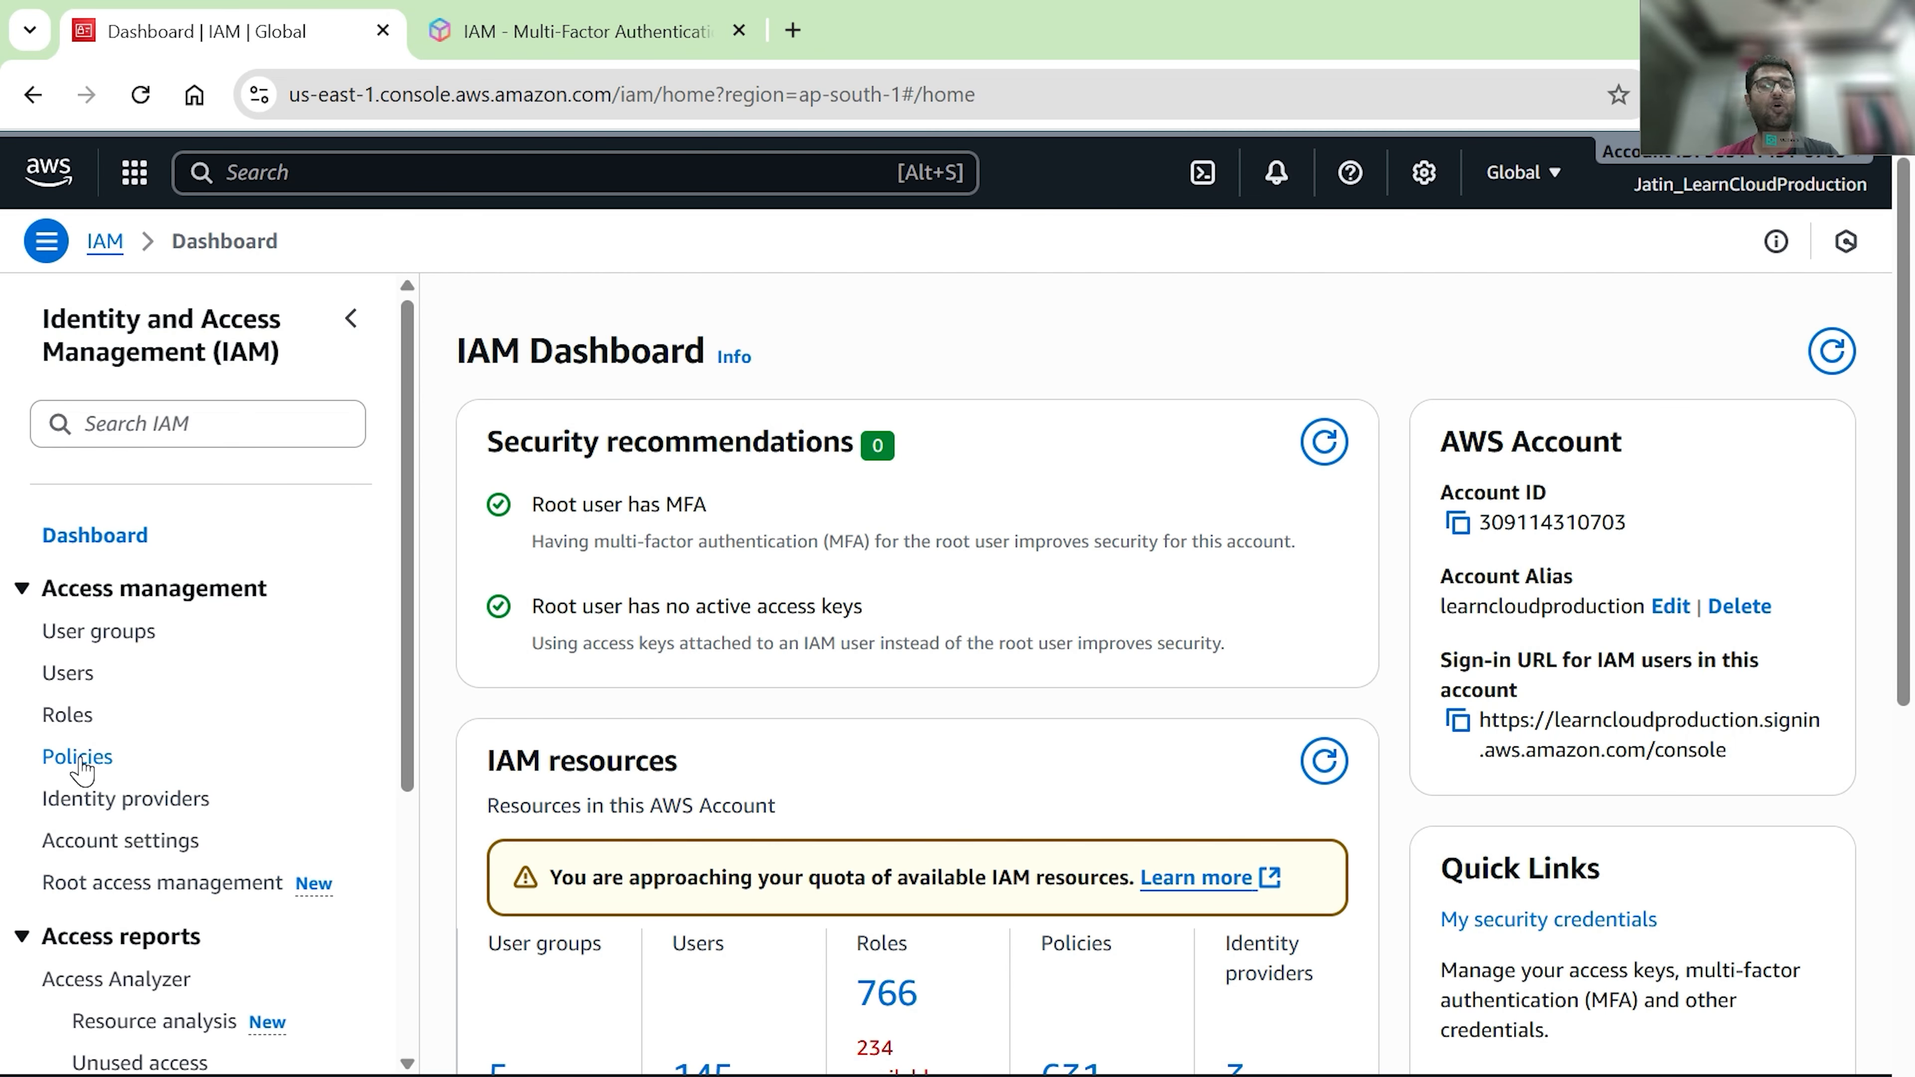
click(78, 683)
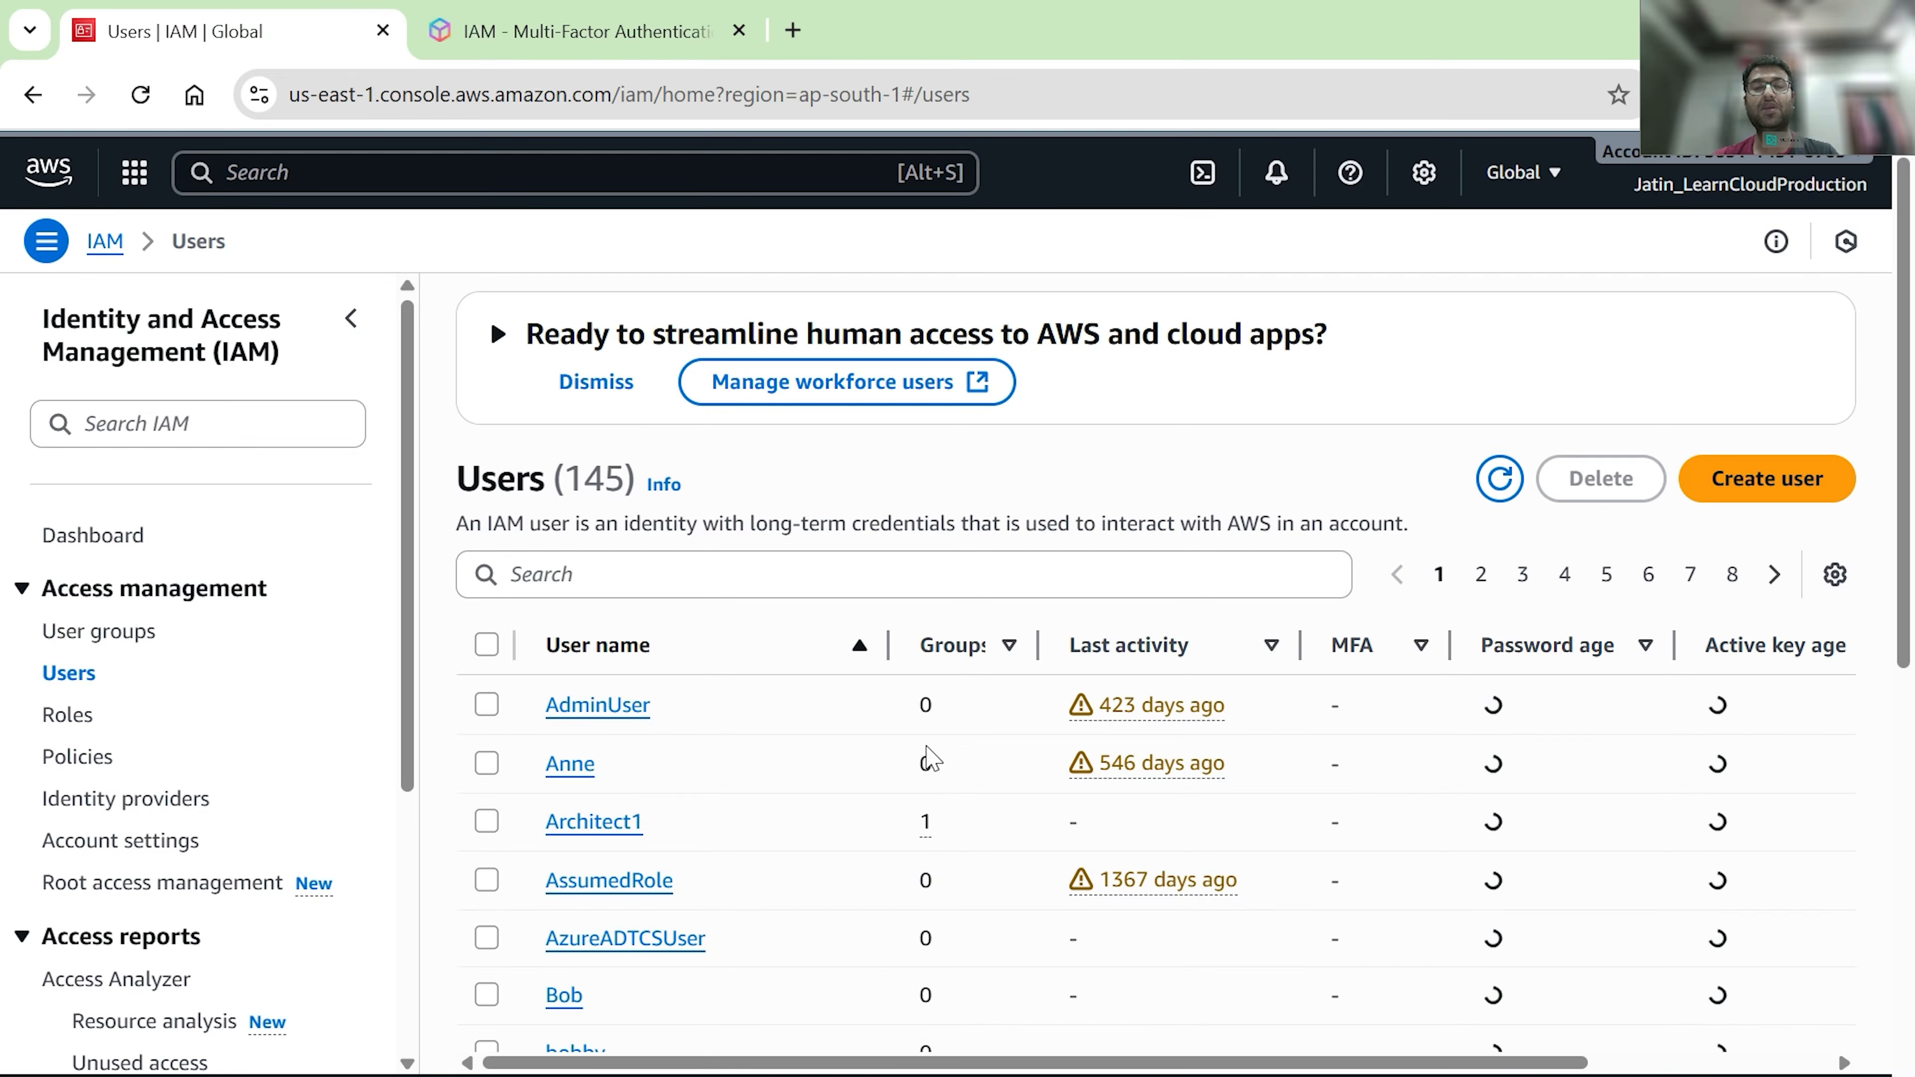
click(1717, 456)
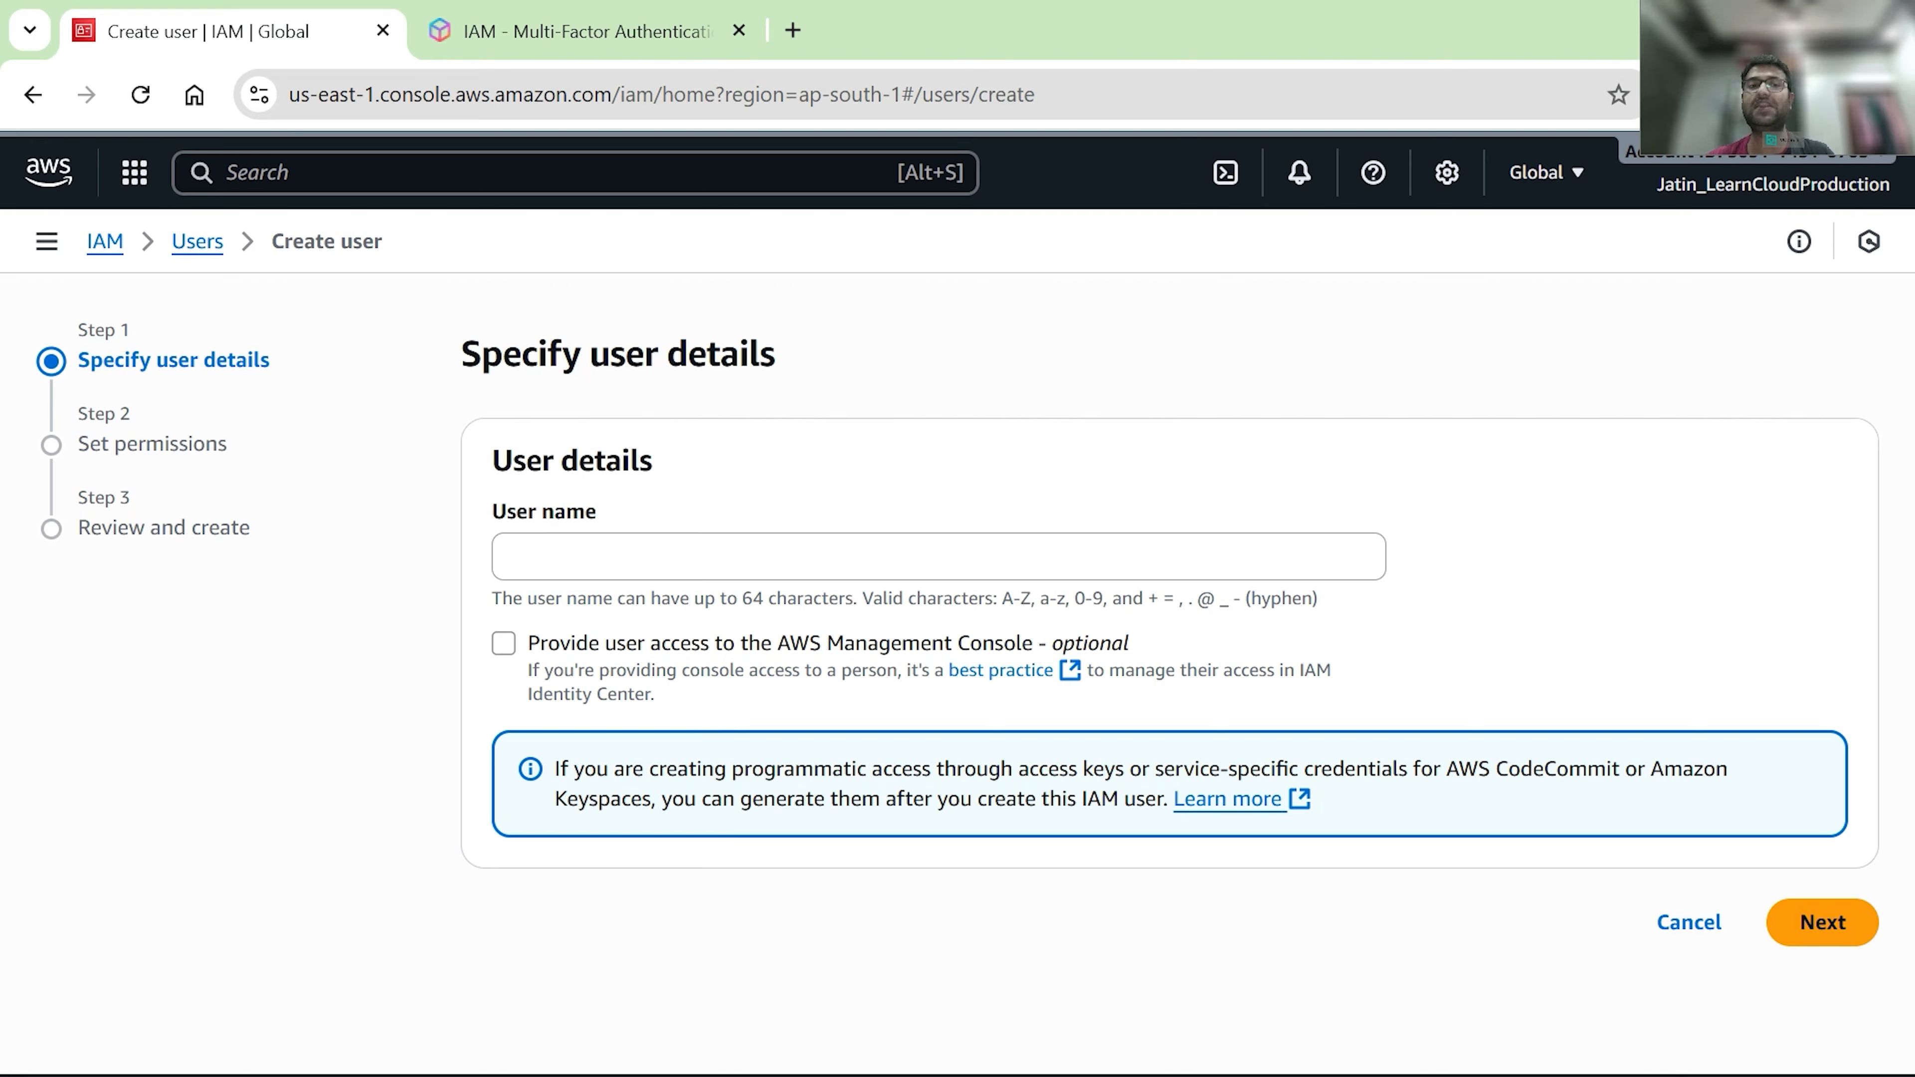
Step: Enter DemoNewUser as the new user's name, fixing a typo at the end
click(822, 558)
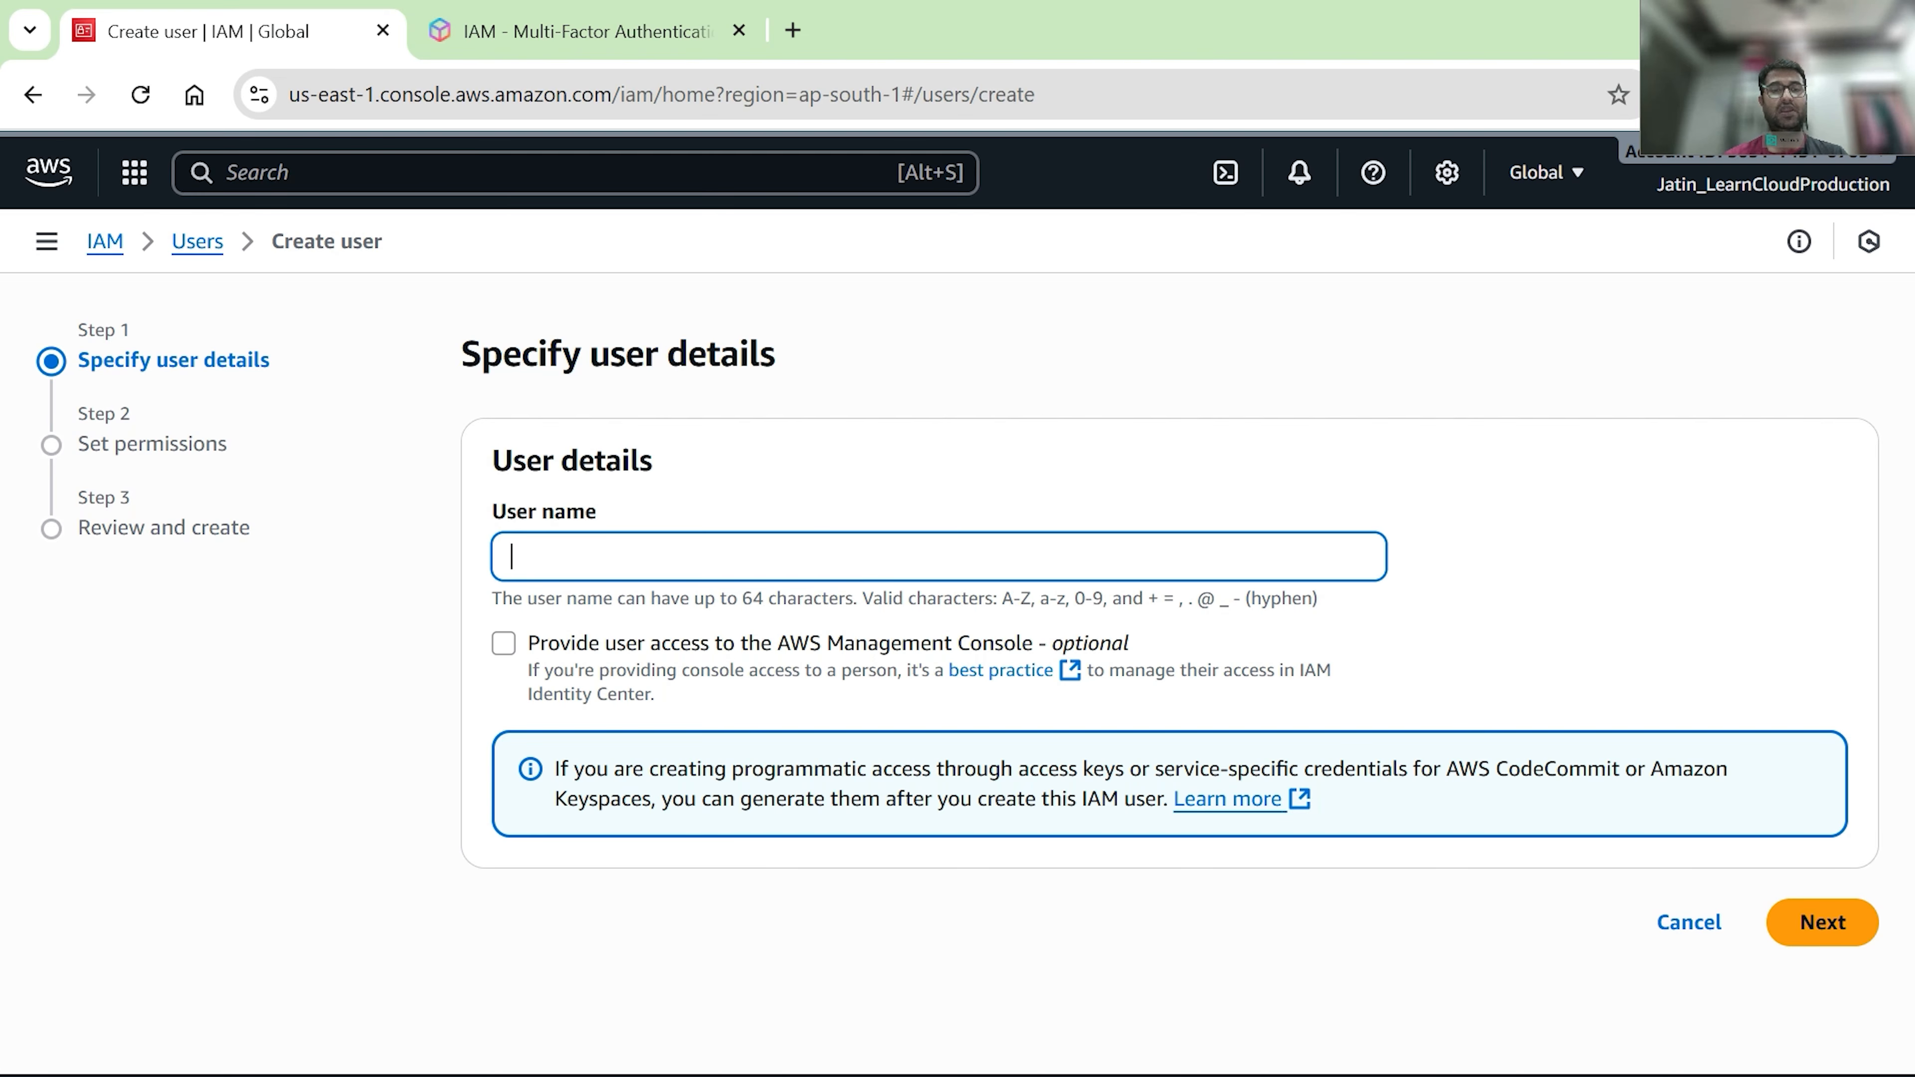
text(DemoNewUser)
key(BackSpace)
key(BackSpace)
key(BackSpace)
text(ser)
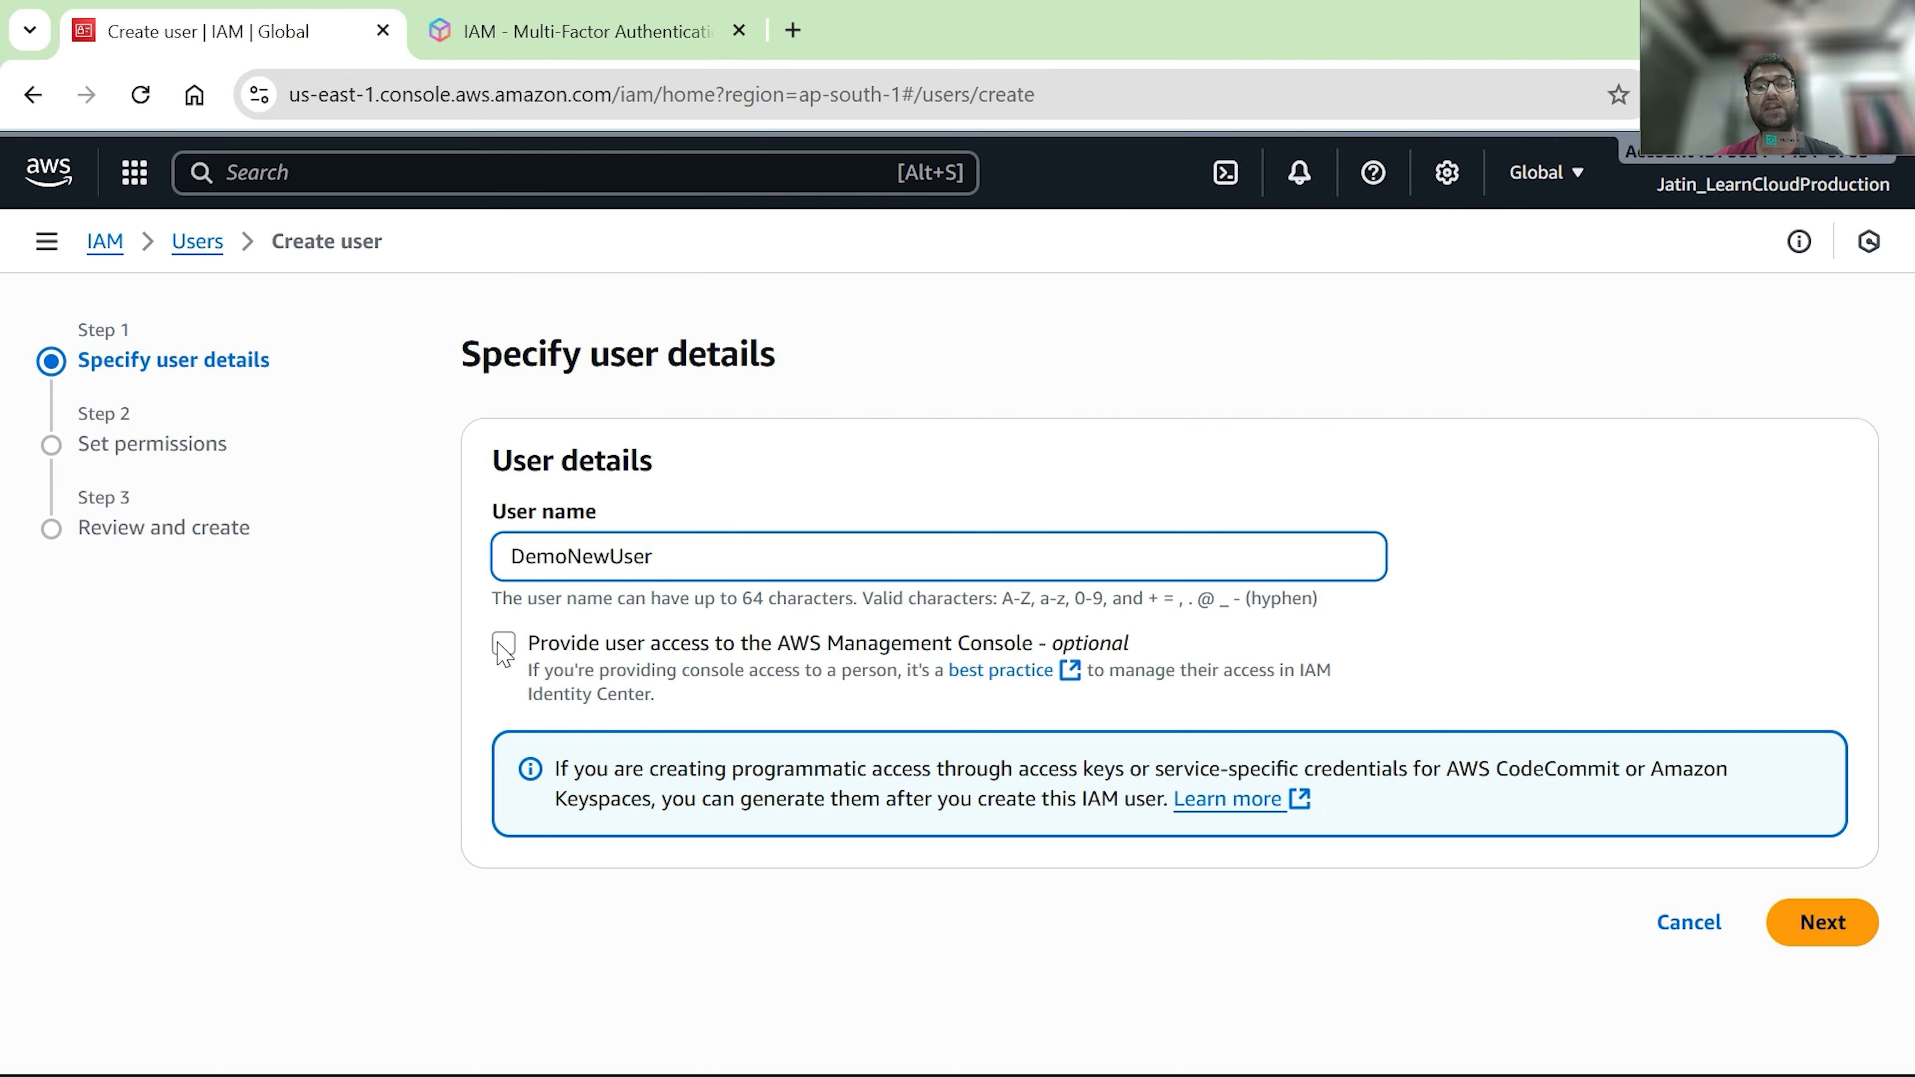
Step: Enable console access for the user as a plain IAM user rather than Identity Center
click(504, 646)
scroll(790, 792, down, 4)
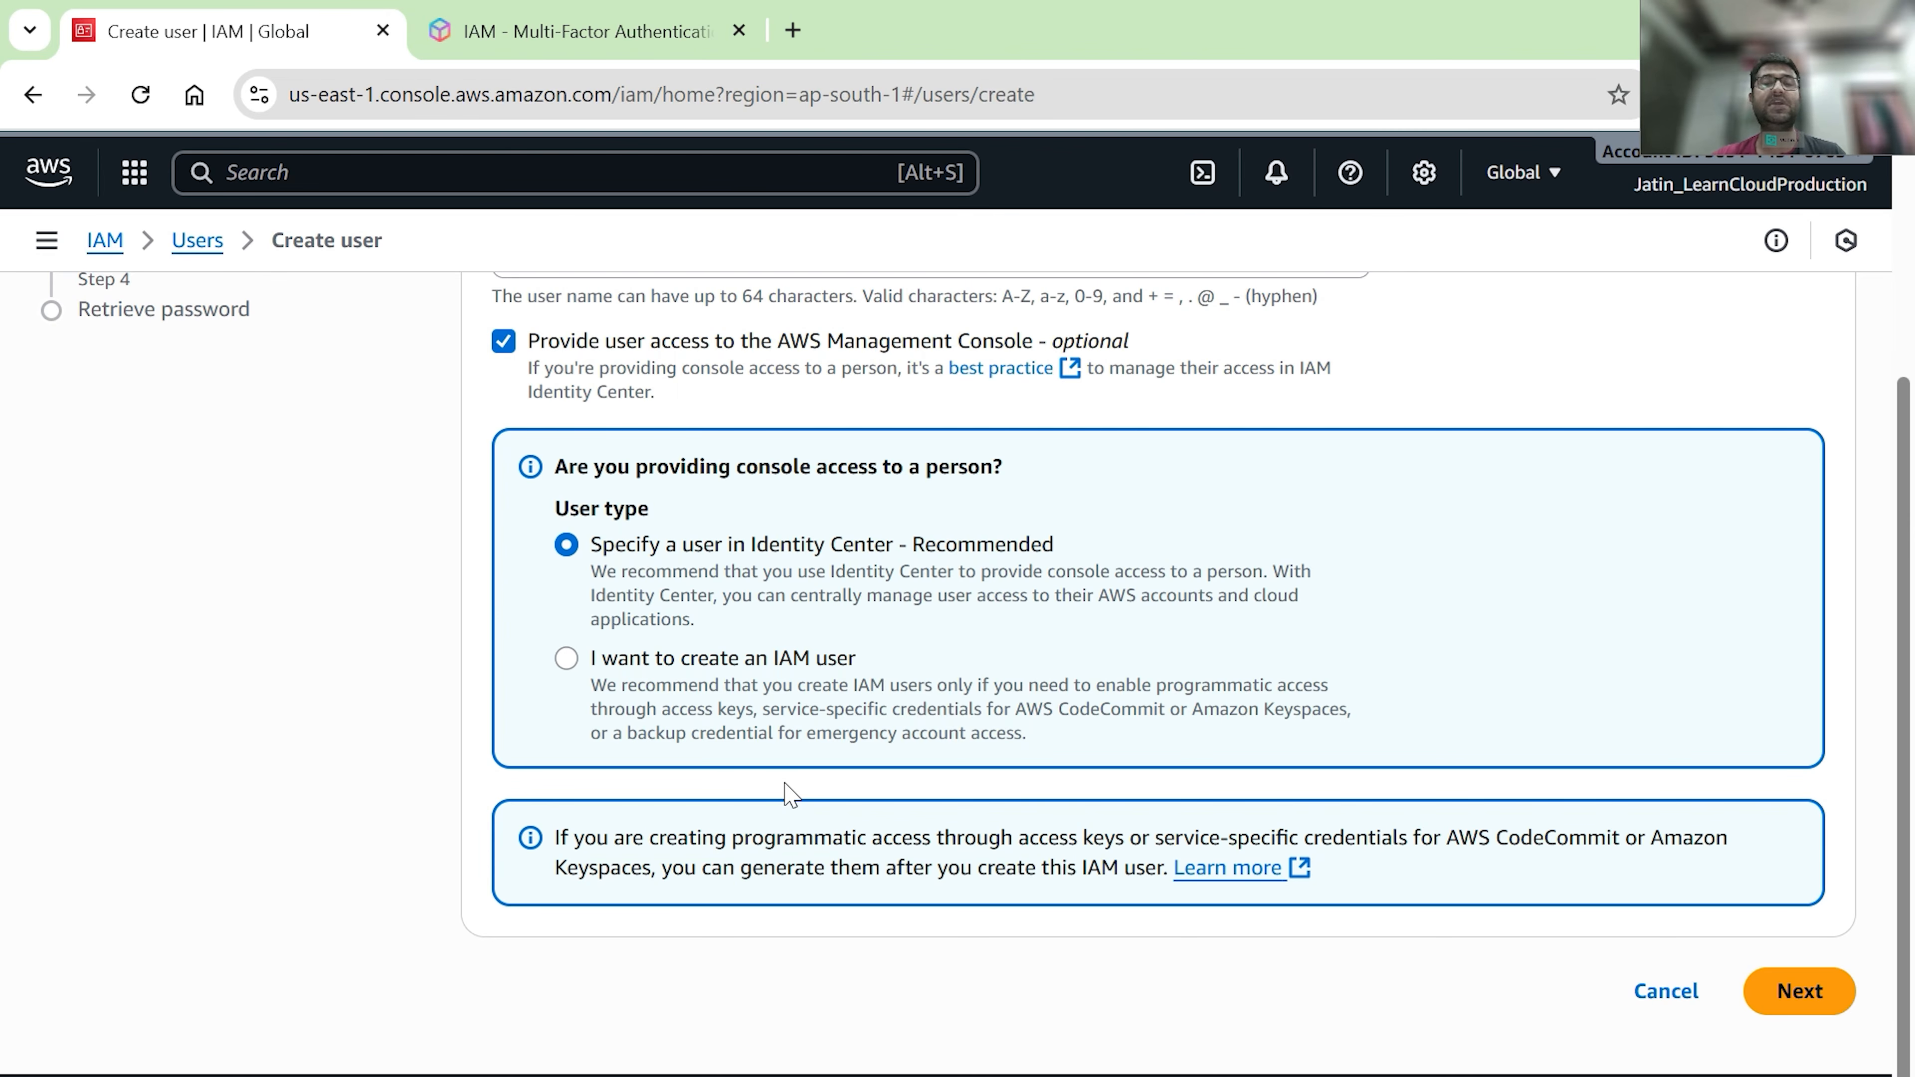
click(566, 659)
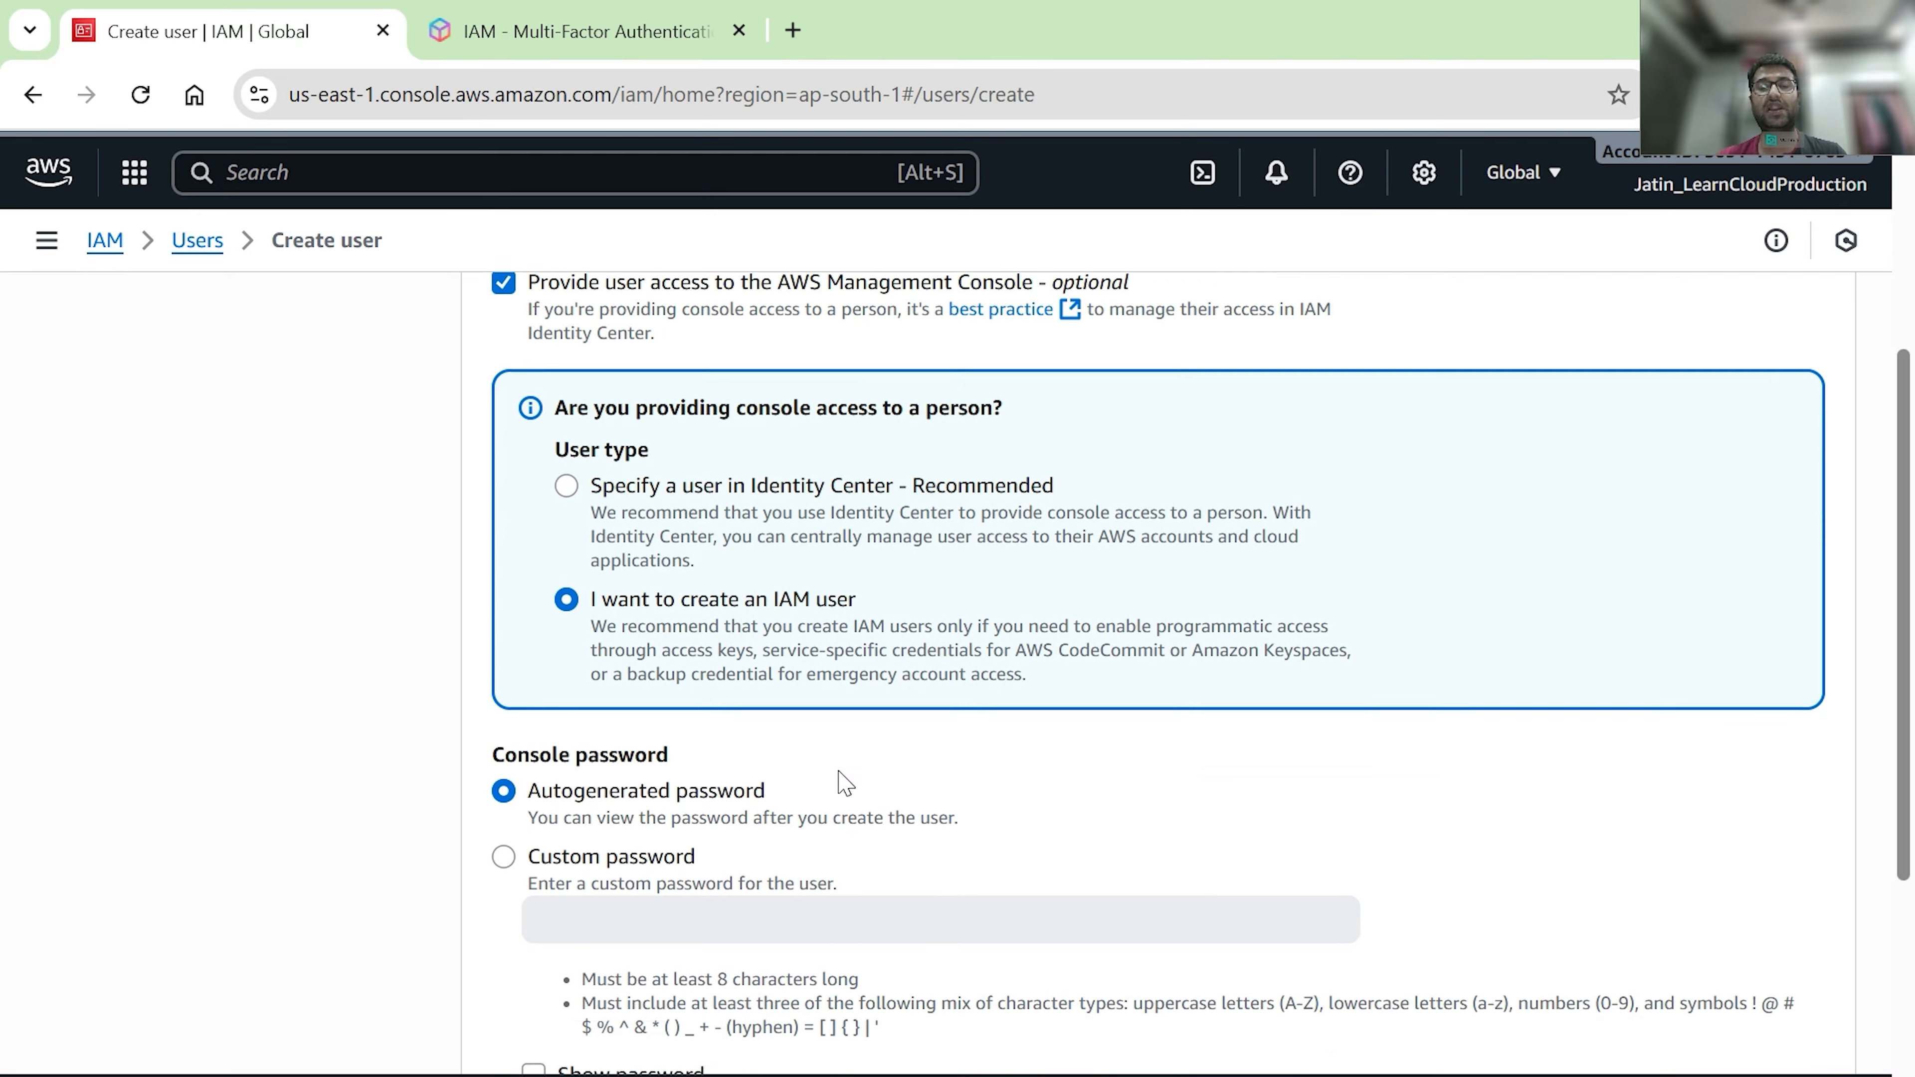
scroll(726, 783, down, 3)
scroll(844, 782, down, 1)
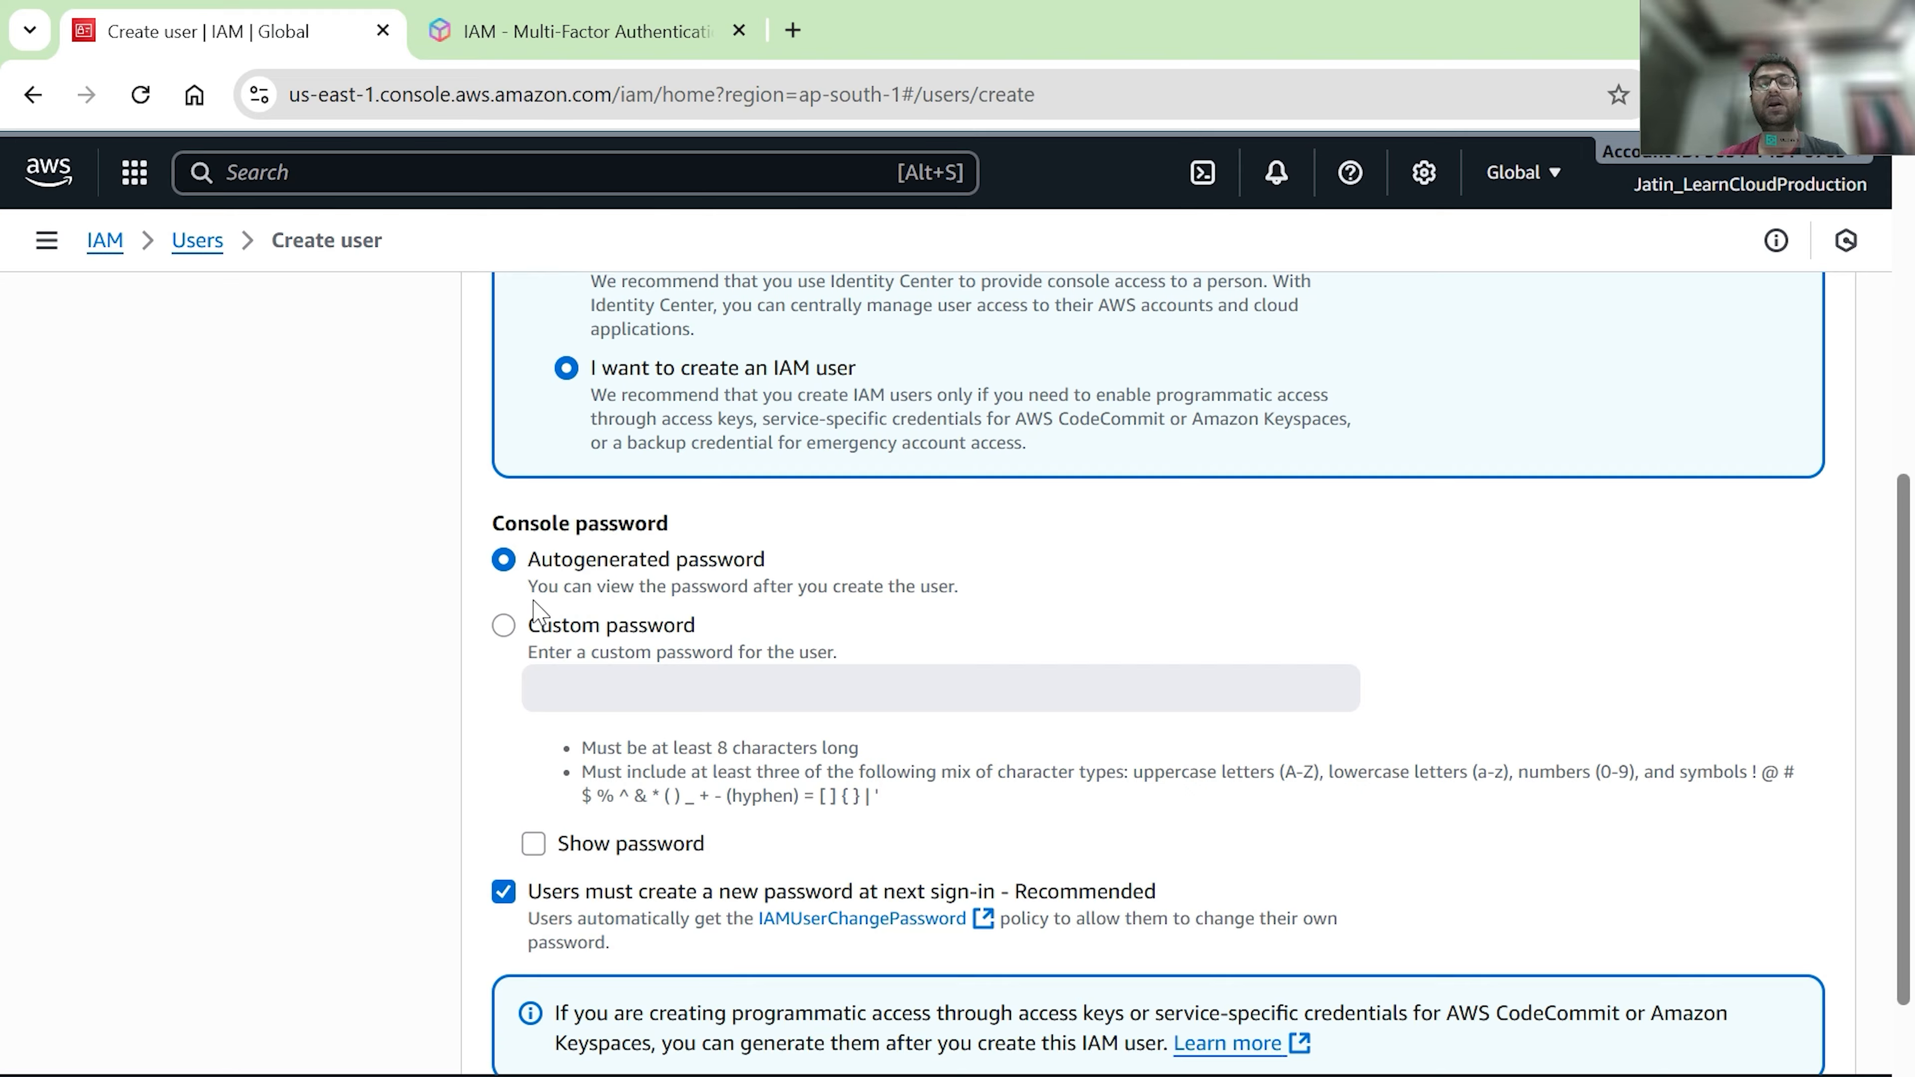
Step: Set a custom console password with no forced reset at next sign-in, and continue
click(504, 625)
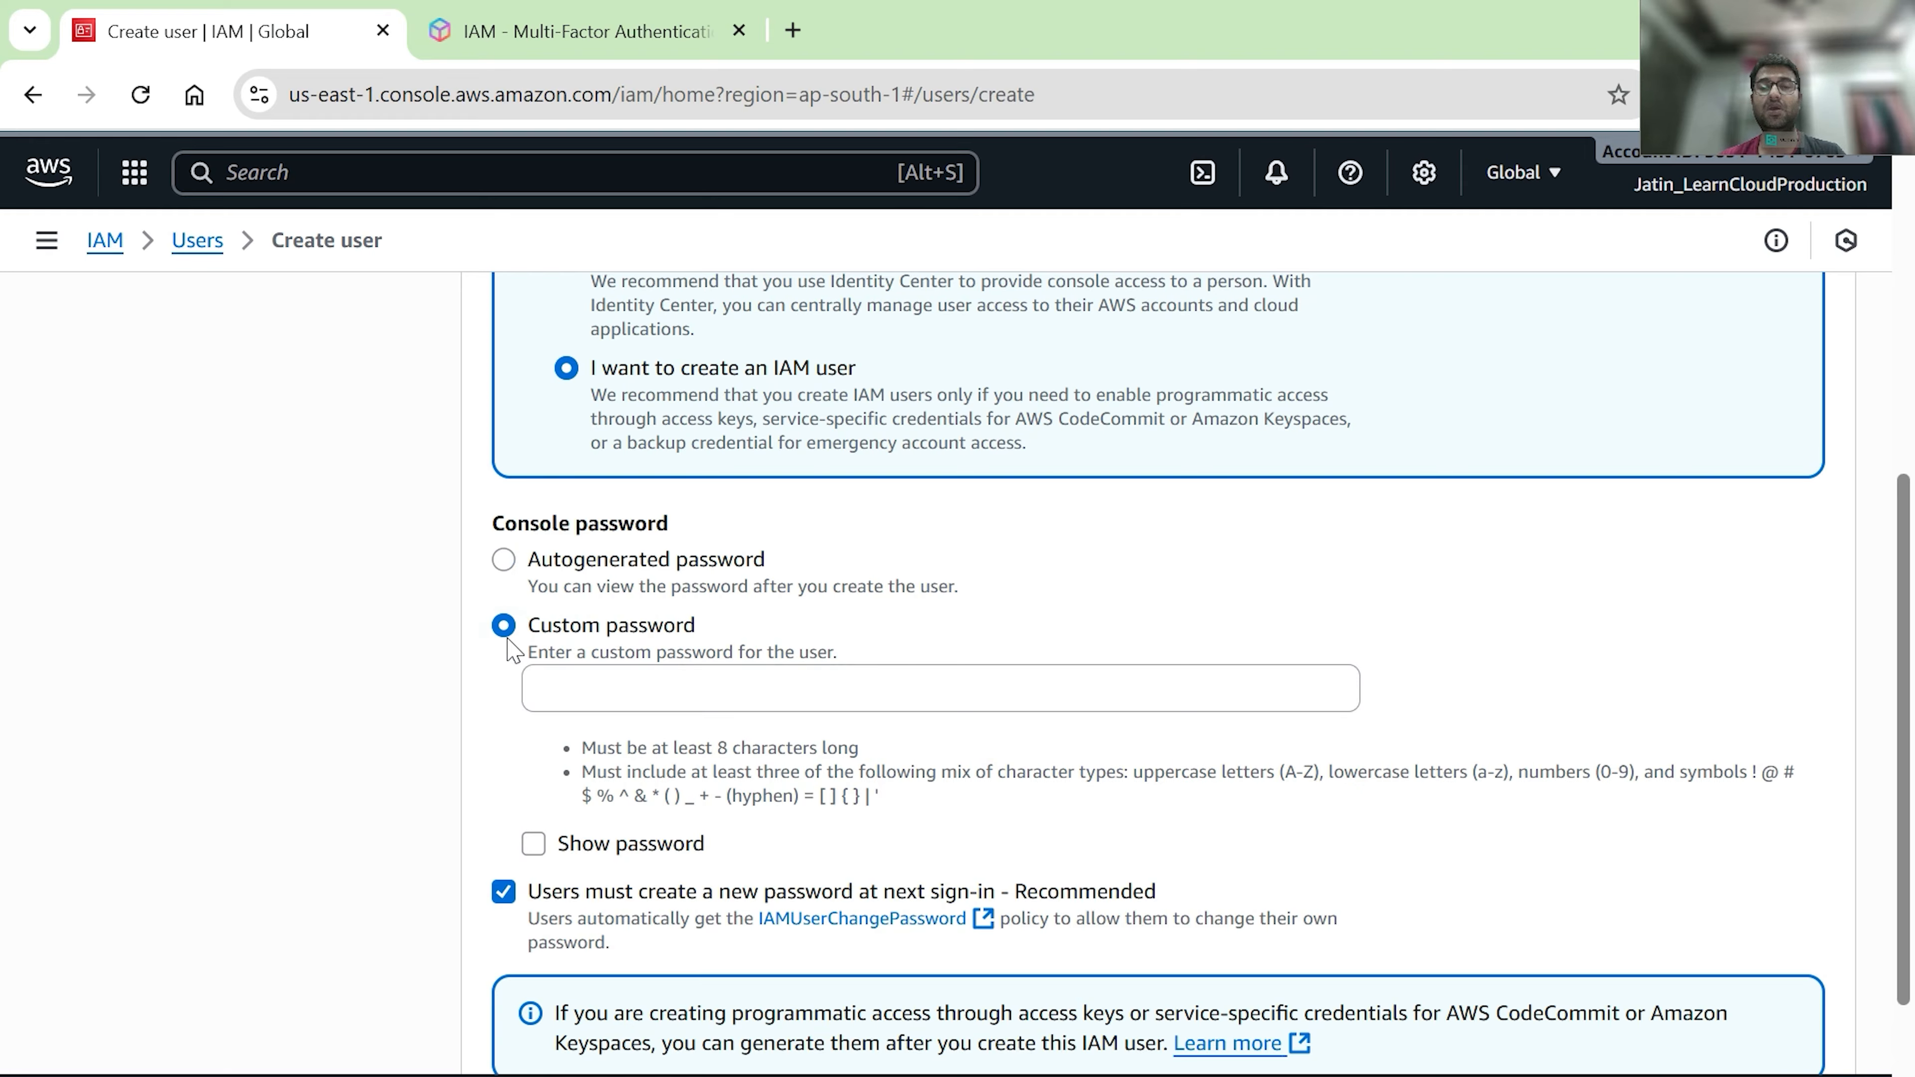
click(625, 688)
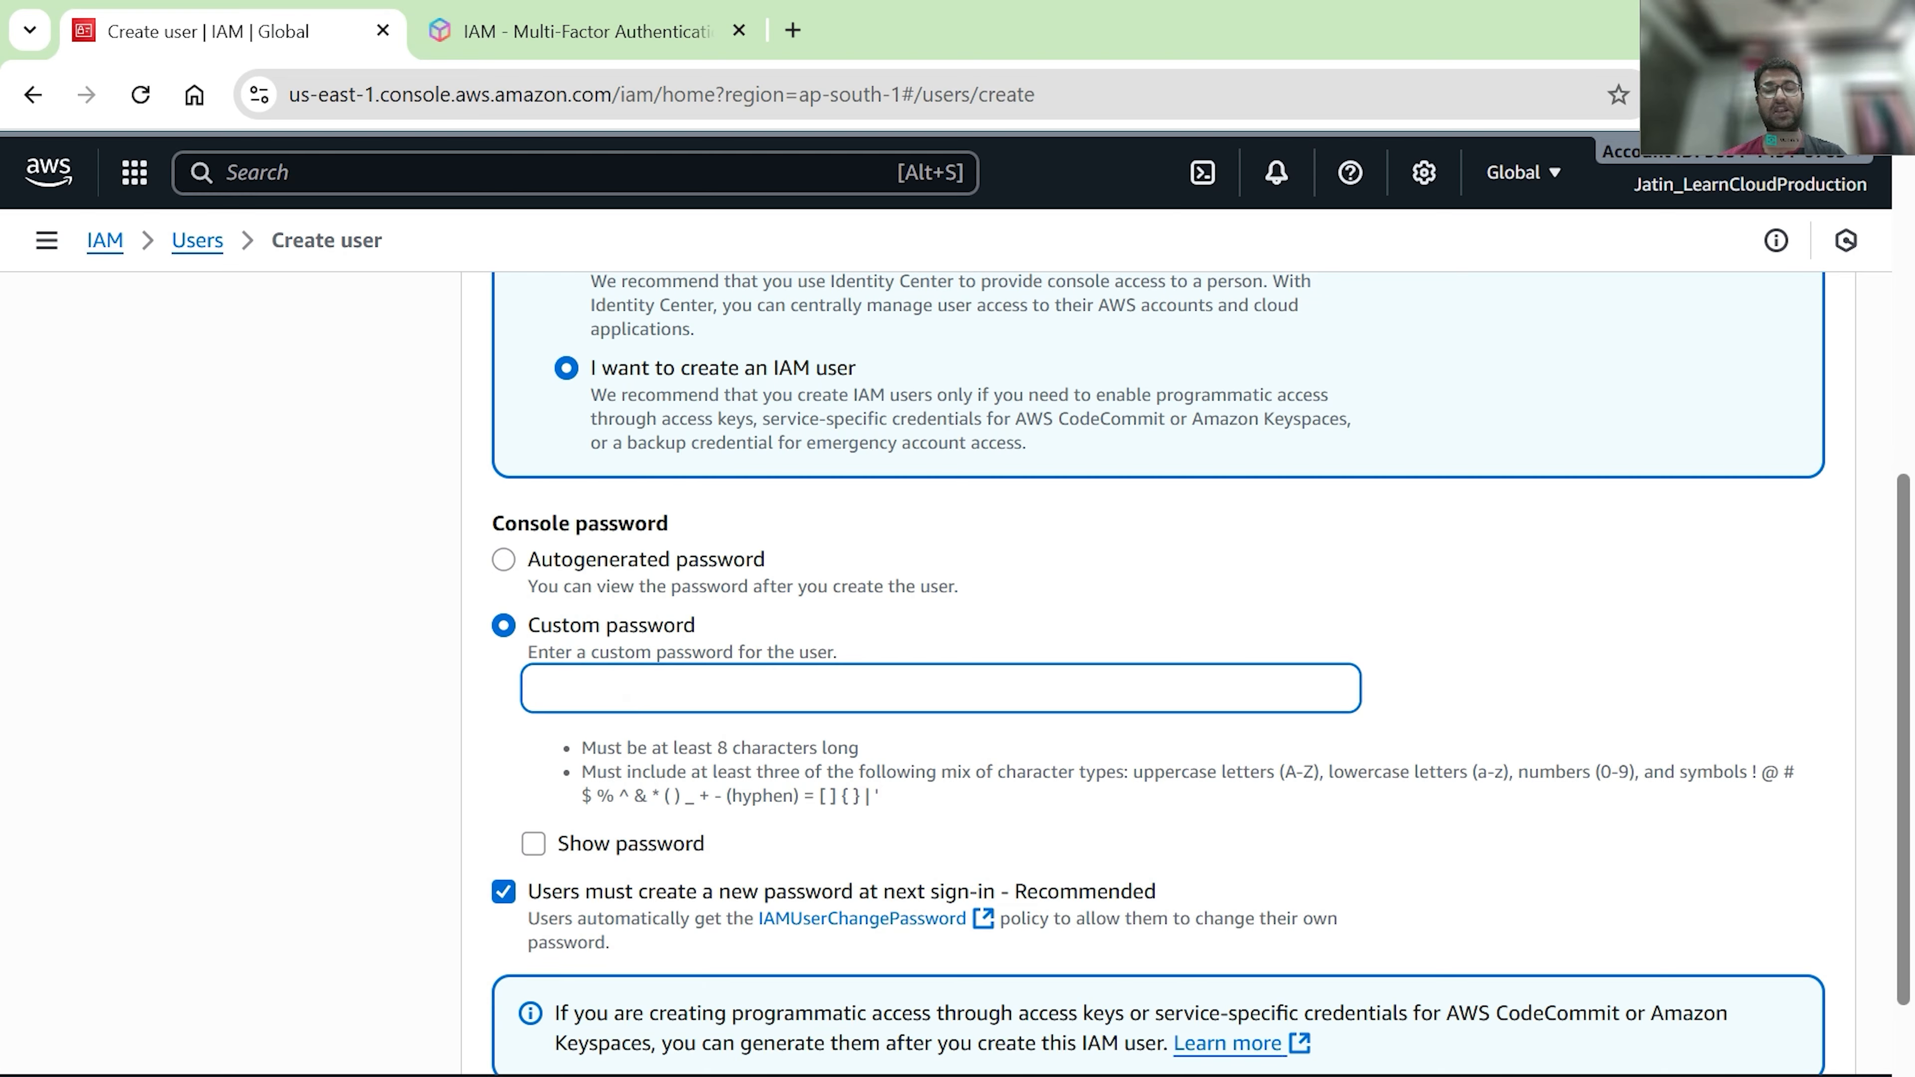
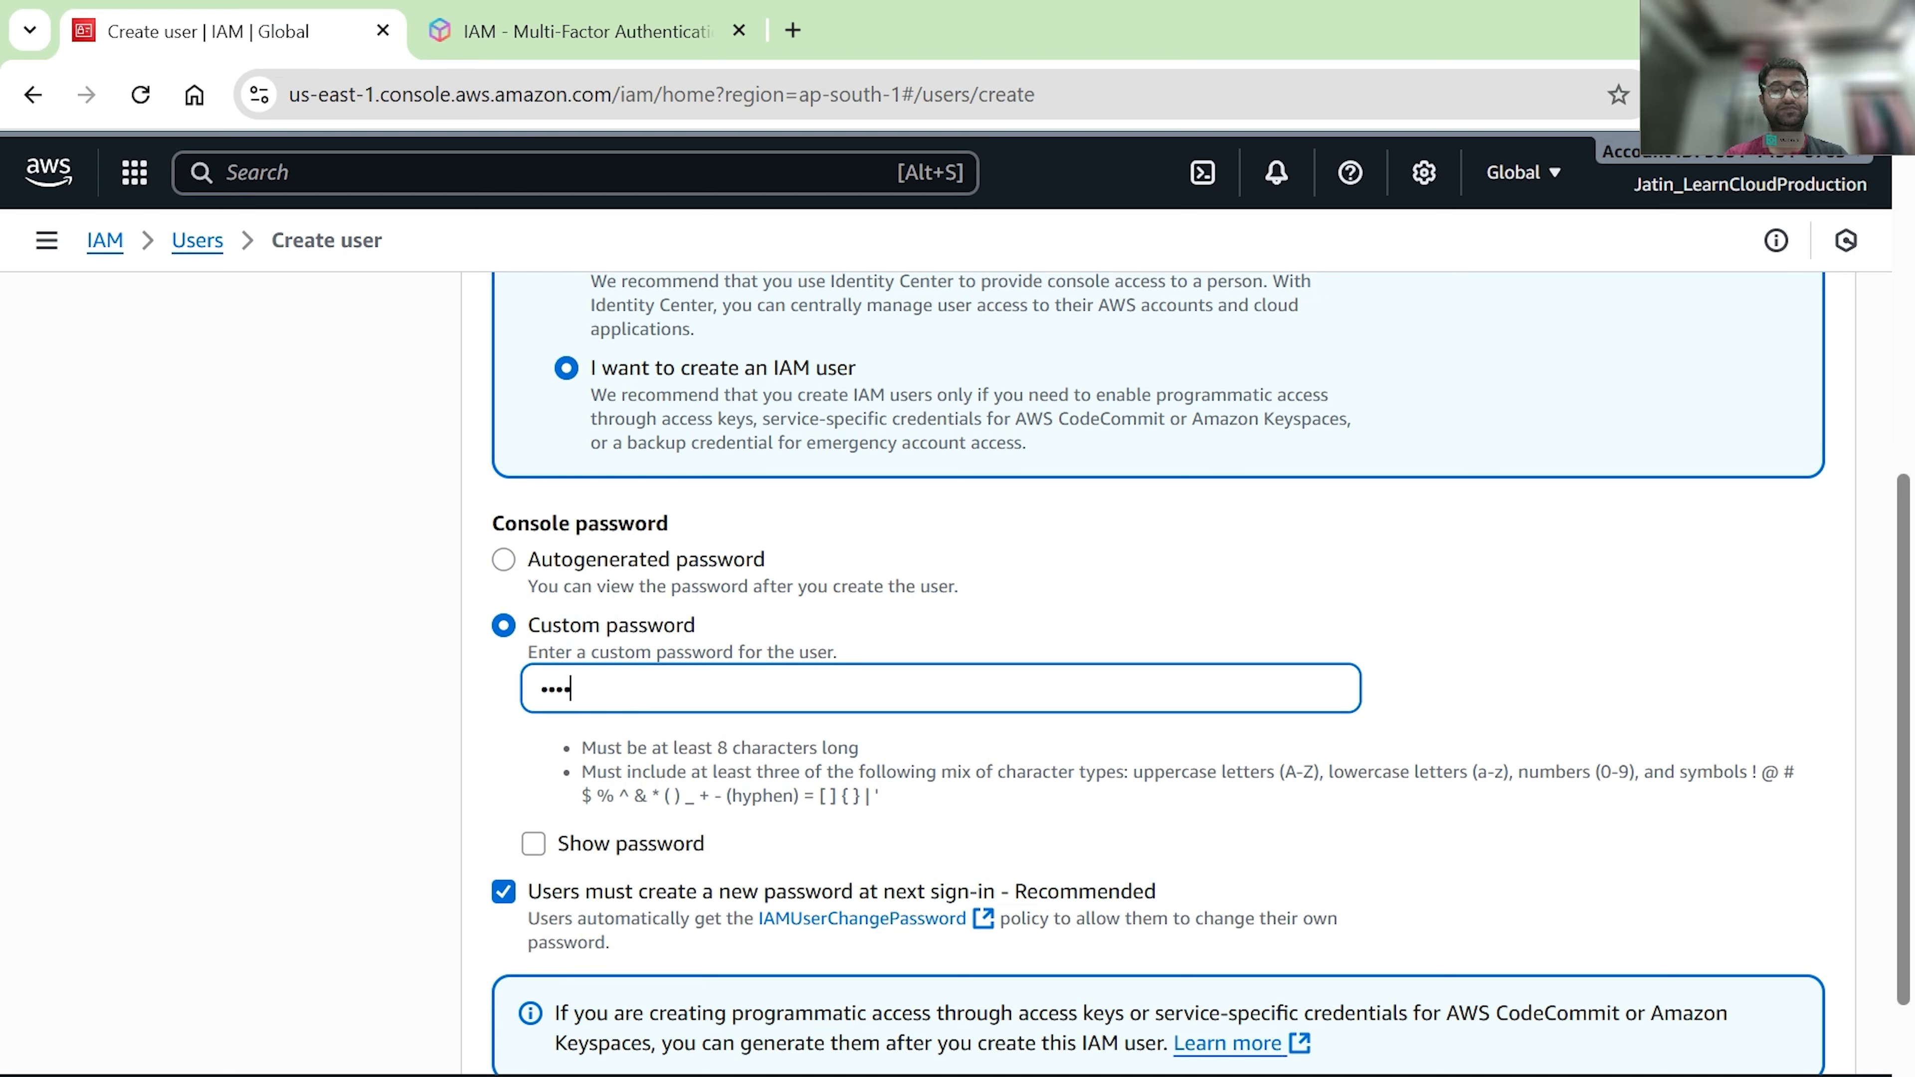
scroll(626, 692, down, 2)
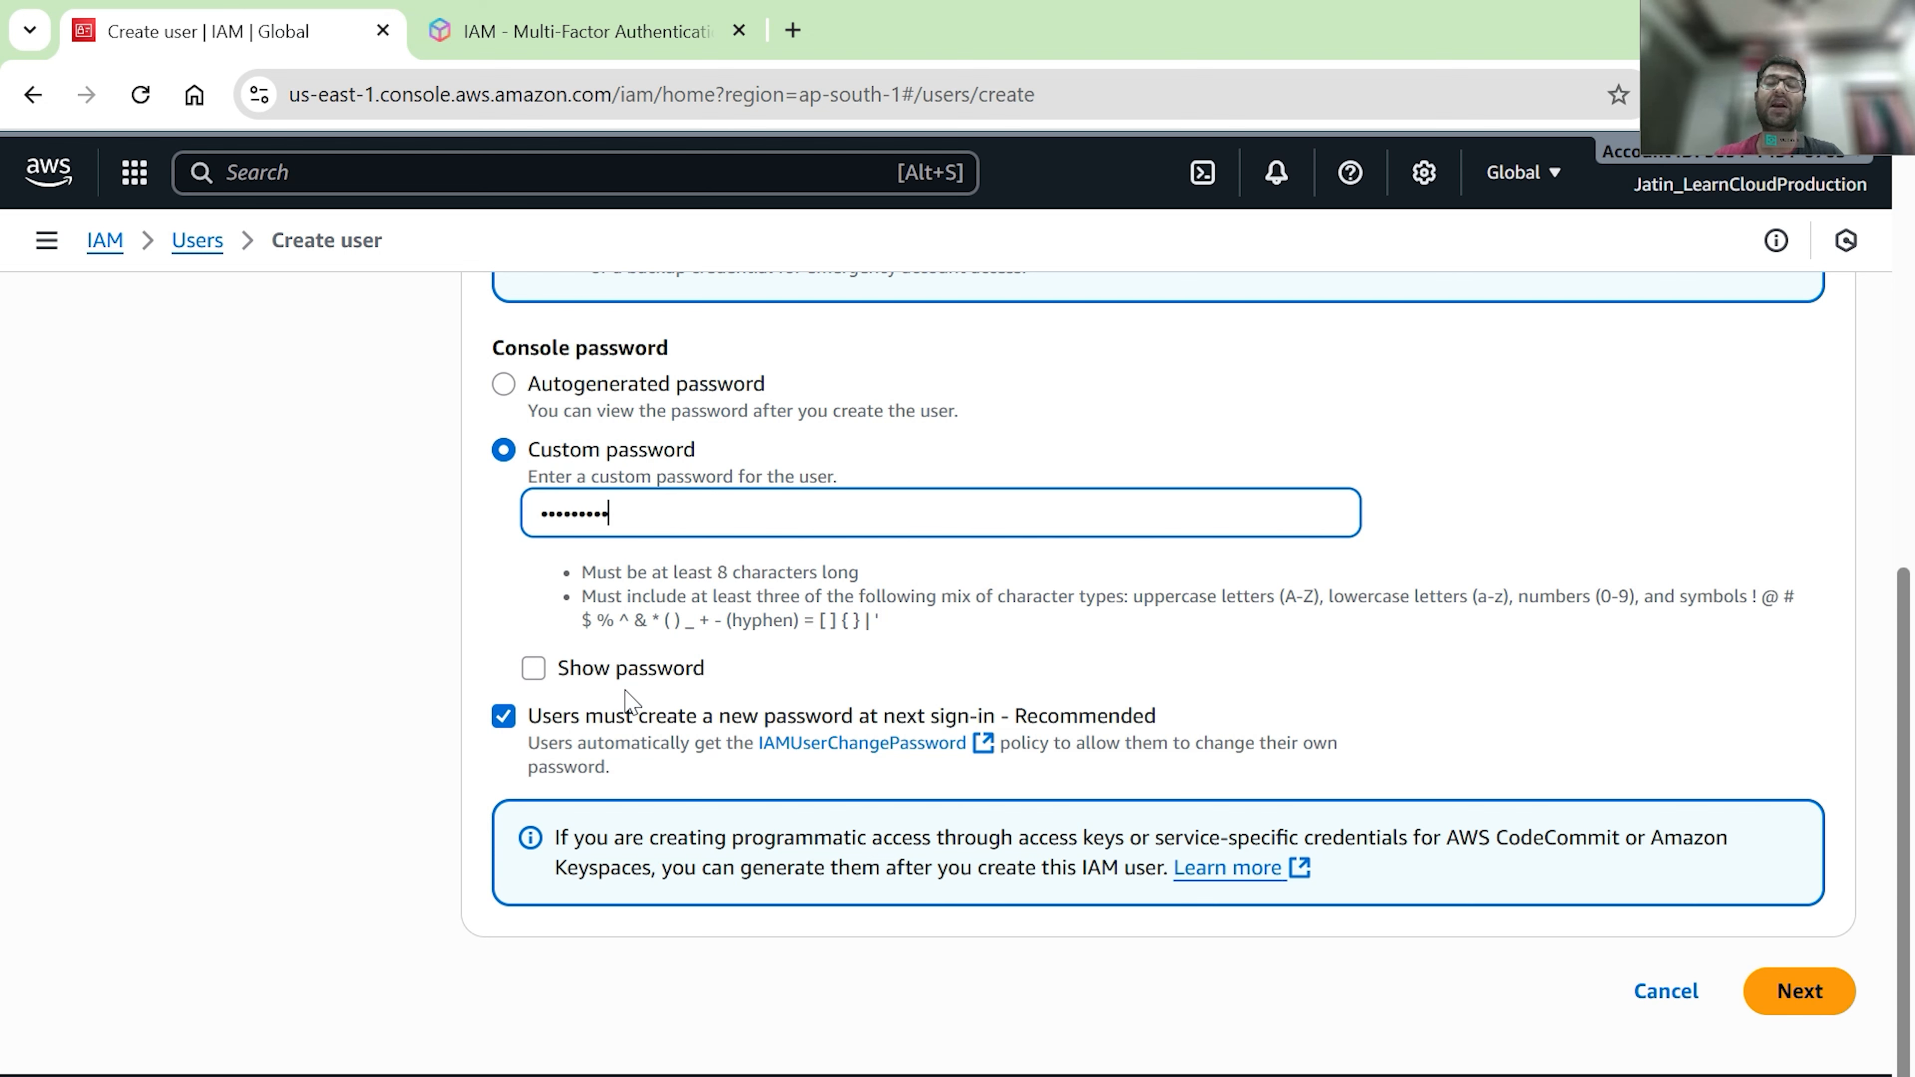
click(503, 717)
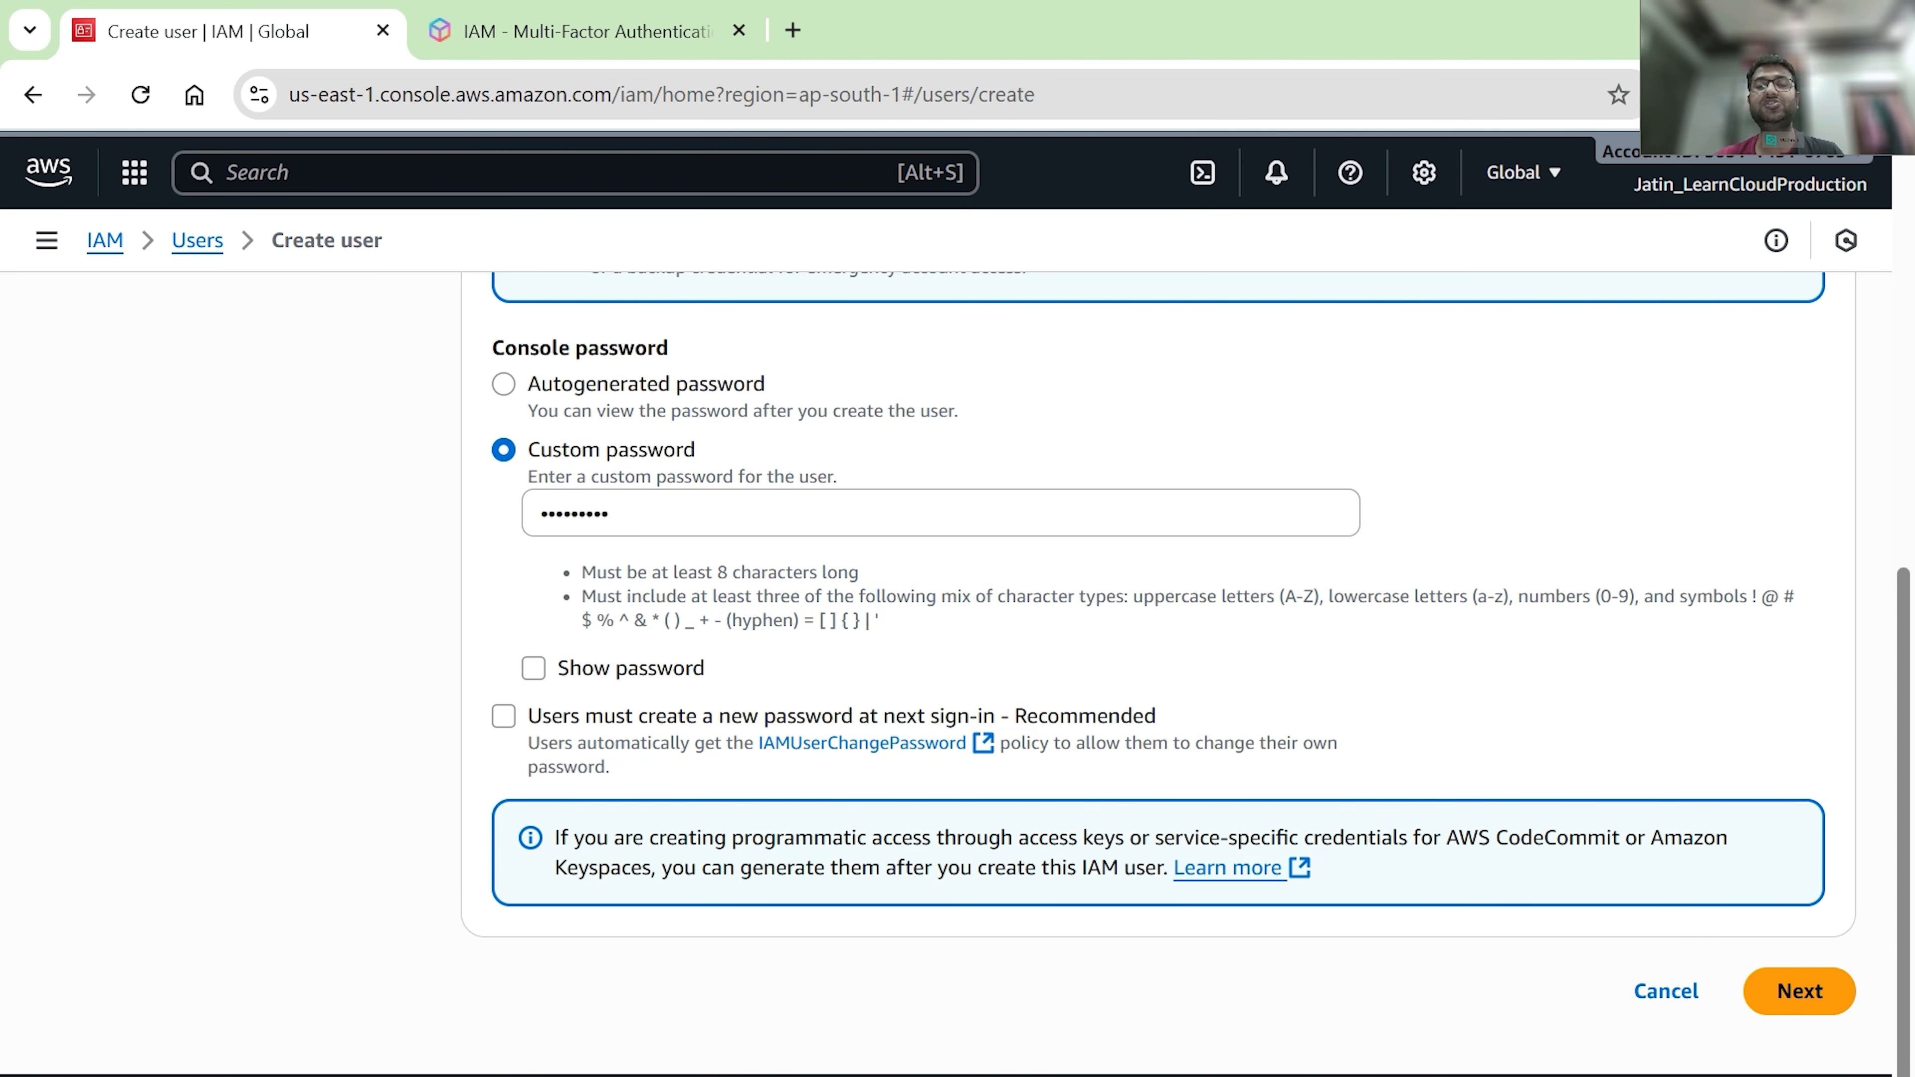
click(1799, 992)
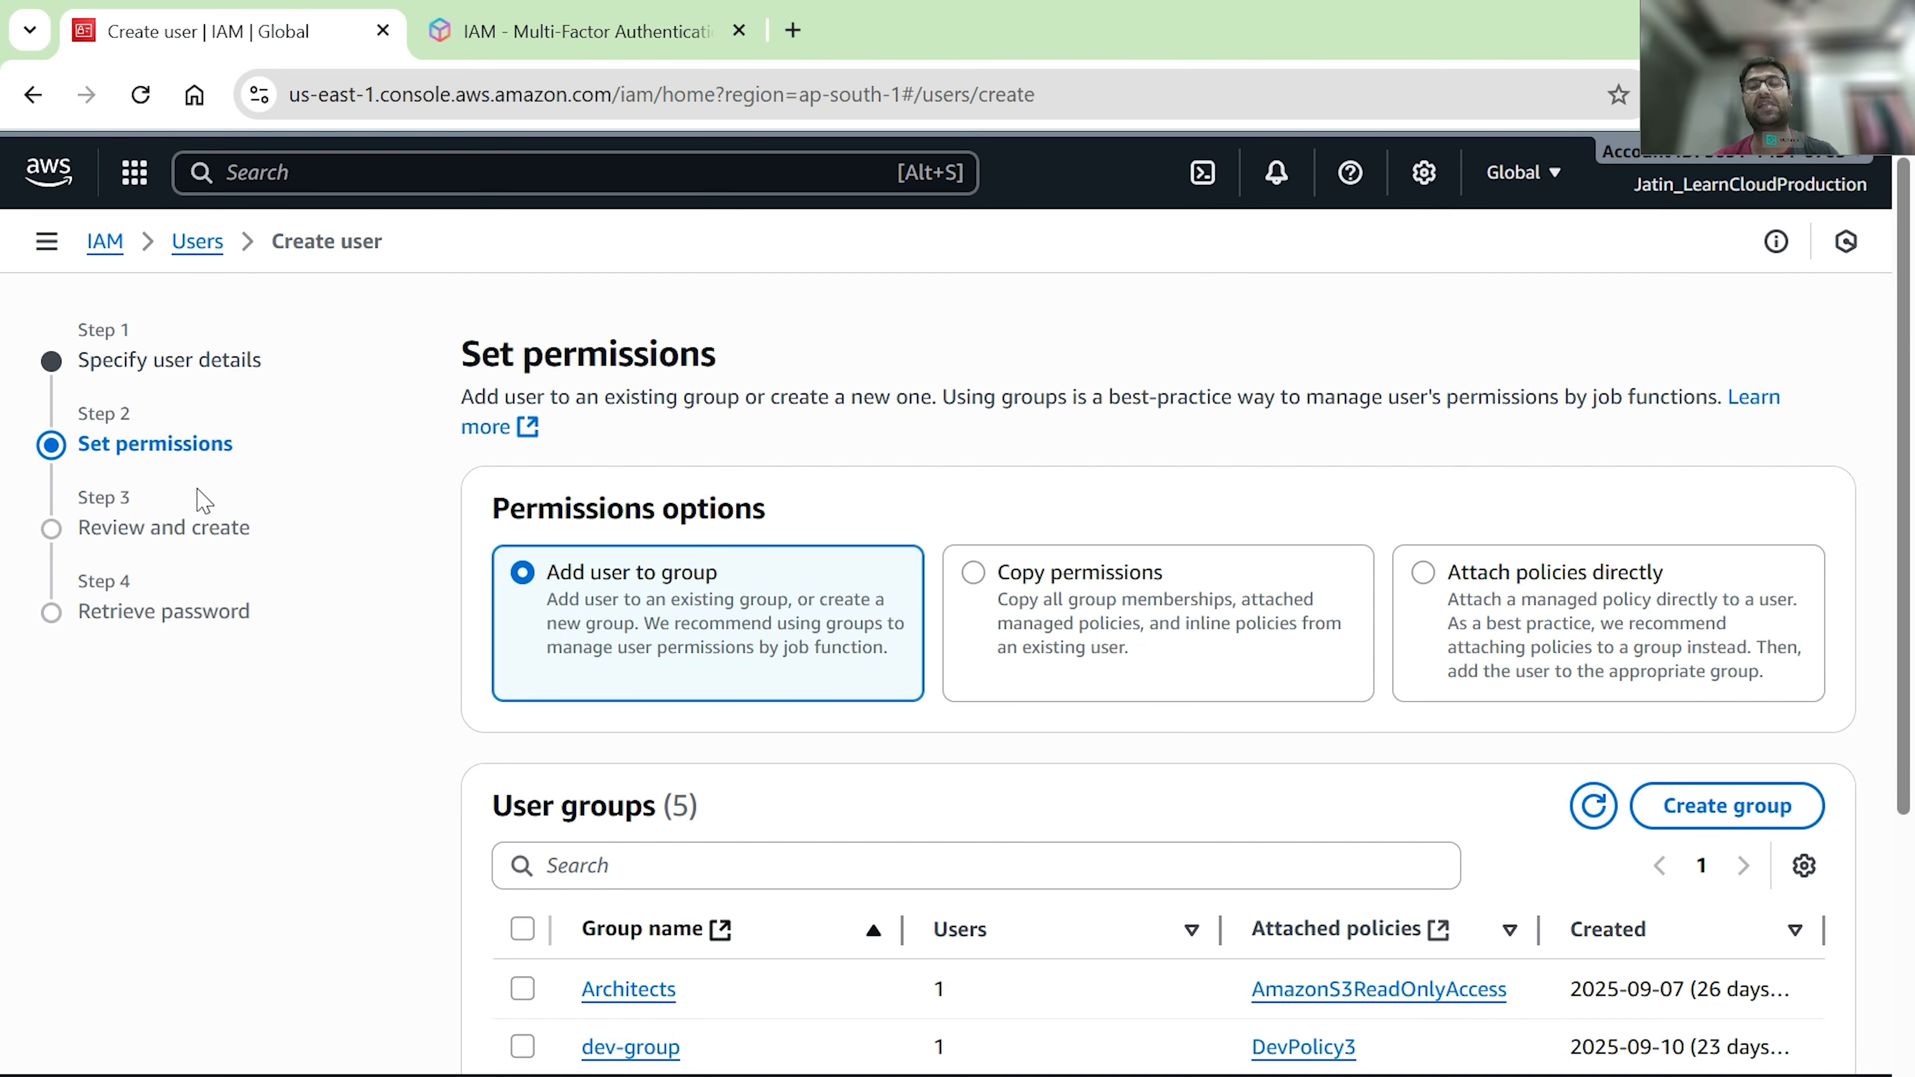
Step: Skip all user groups and permissions and advance to Review and create
scroll(1045, 823, down, 5)
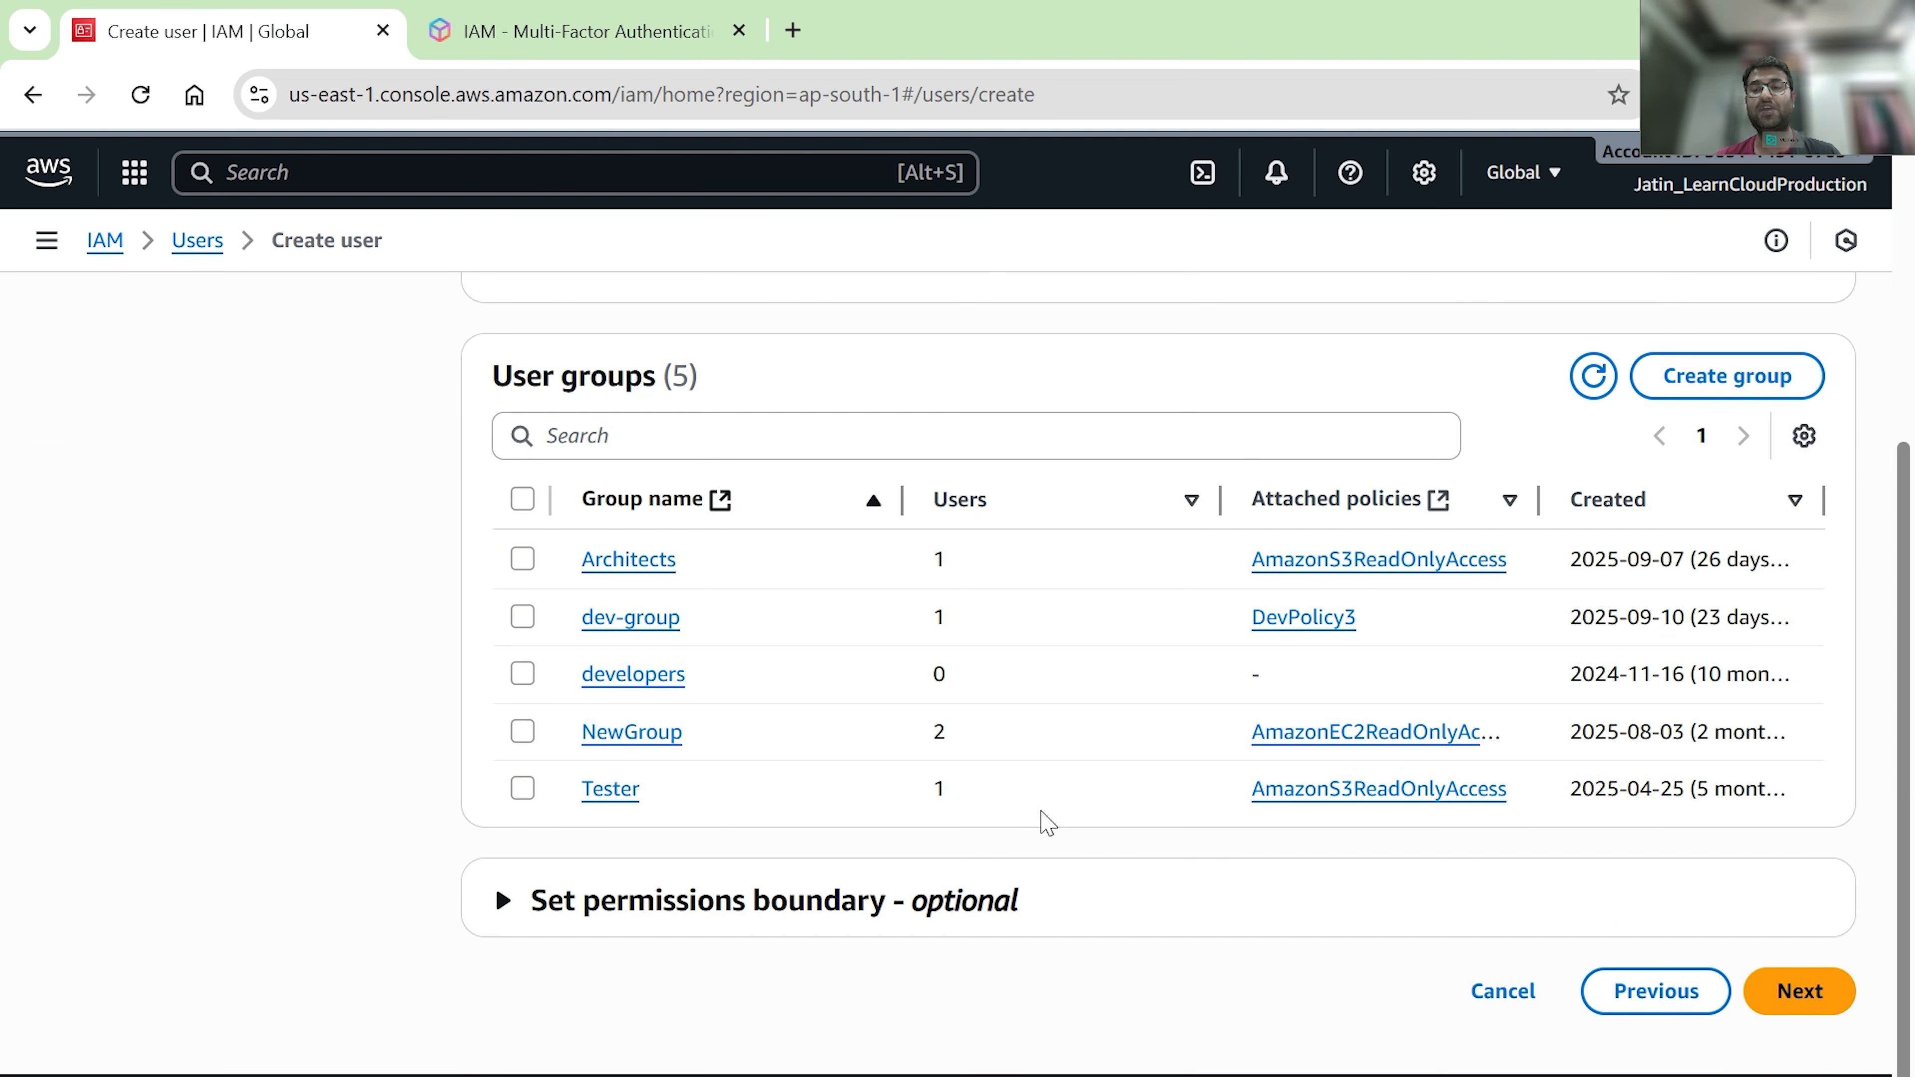
click(1795, 992)
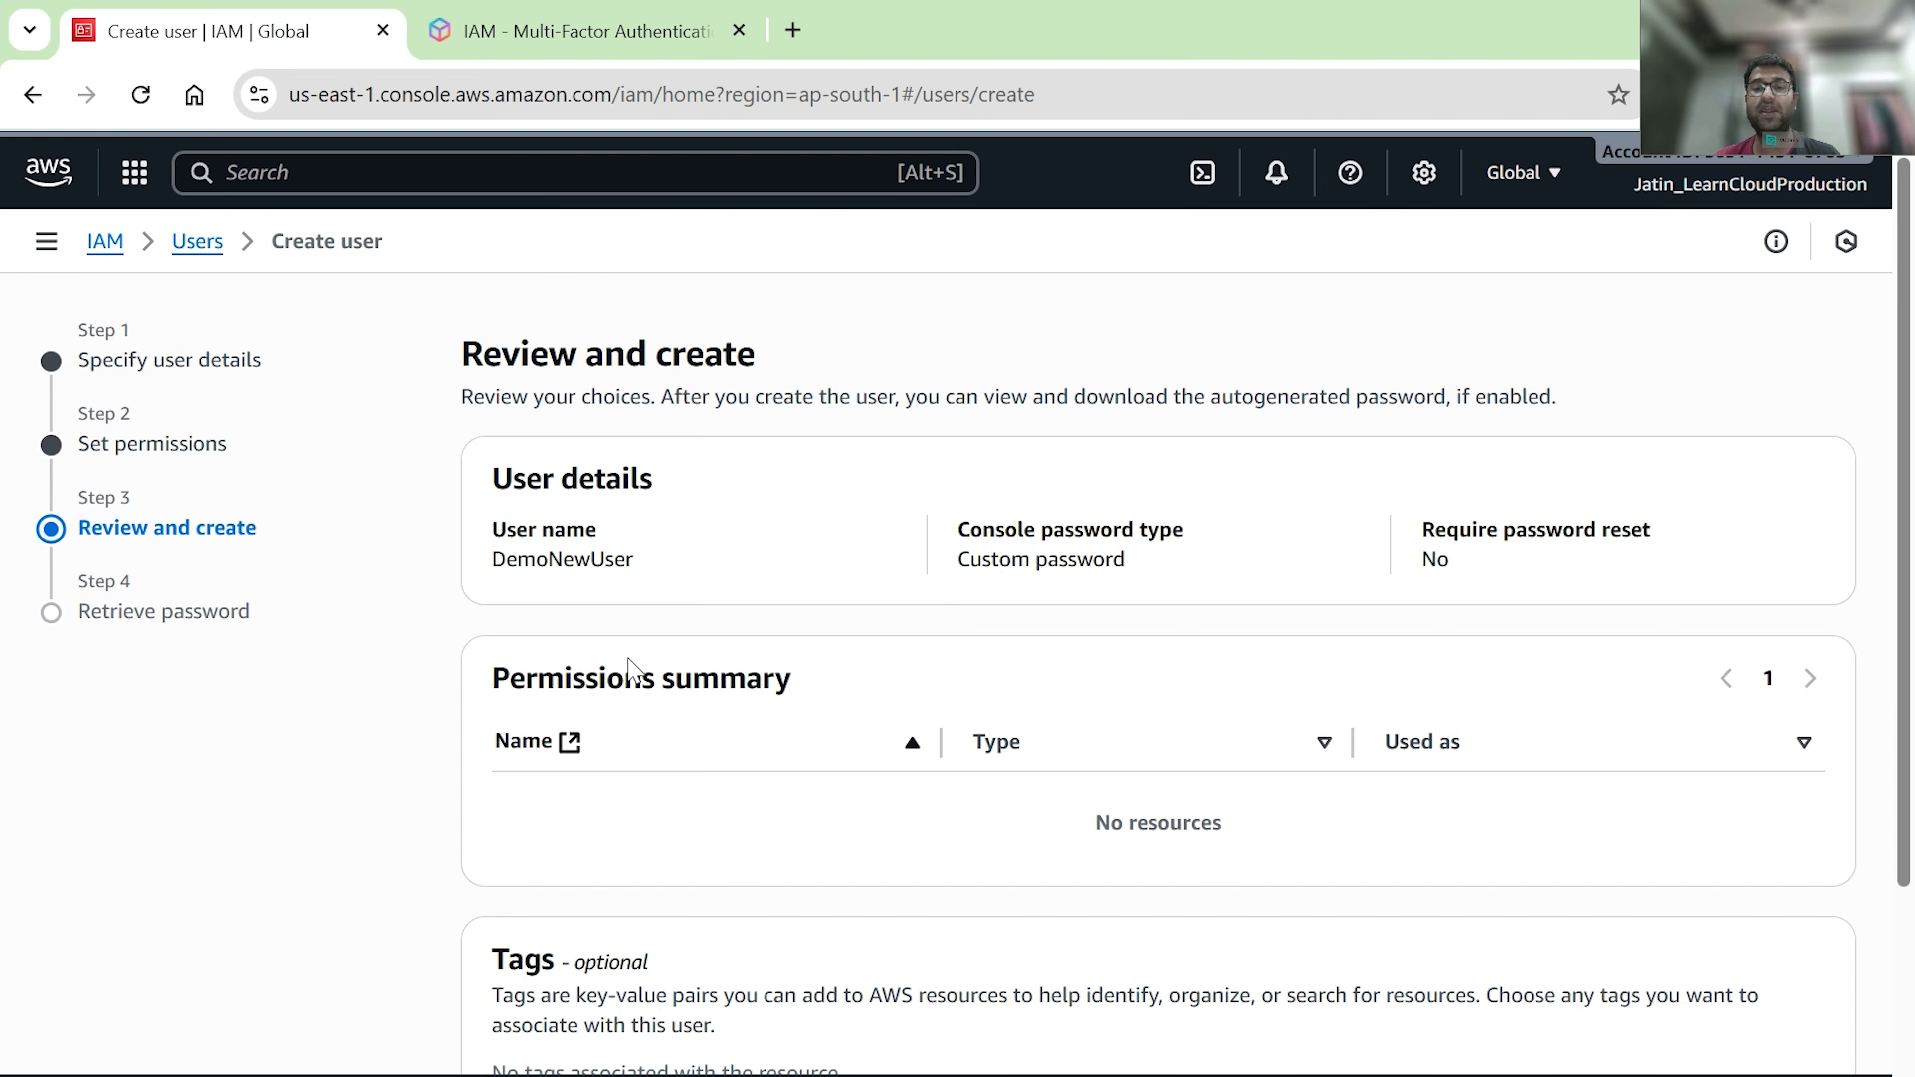
Step: Look over DemoNewUser's review summary and confirm creating the user
scroll(1039, 911, down, 3)
scroll(1039, 911, up, 3)
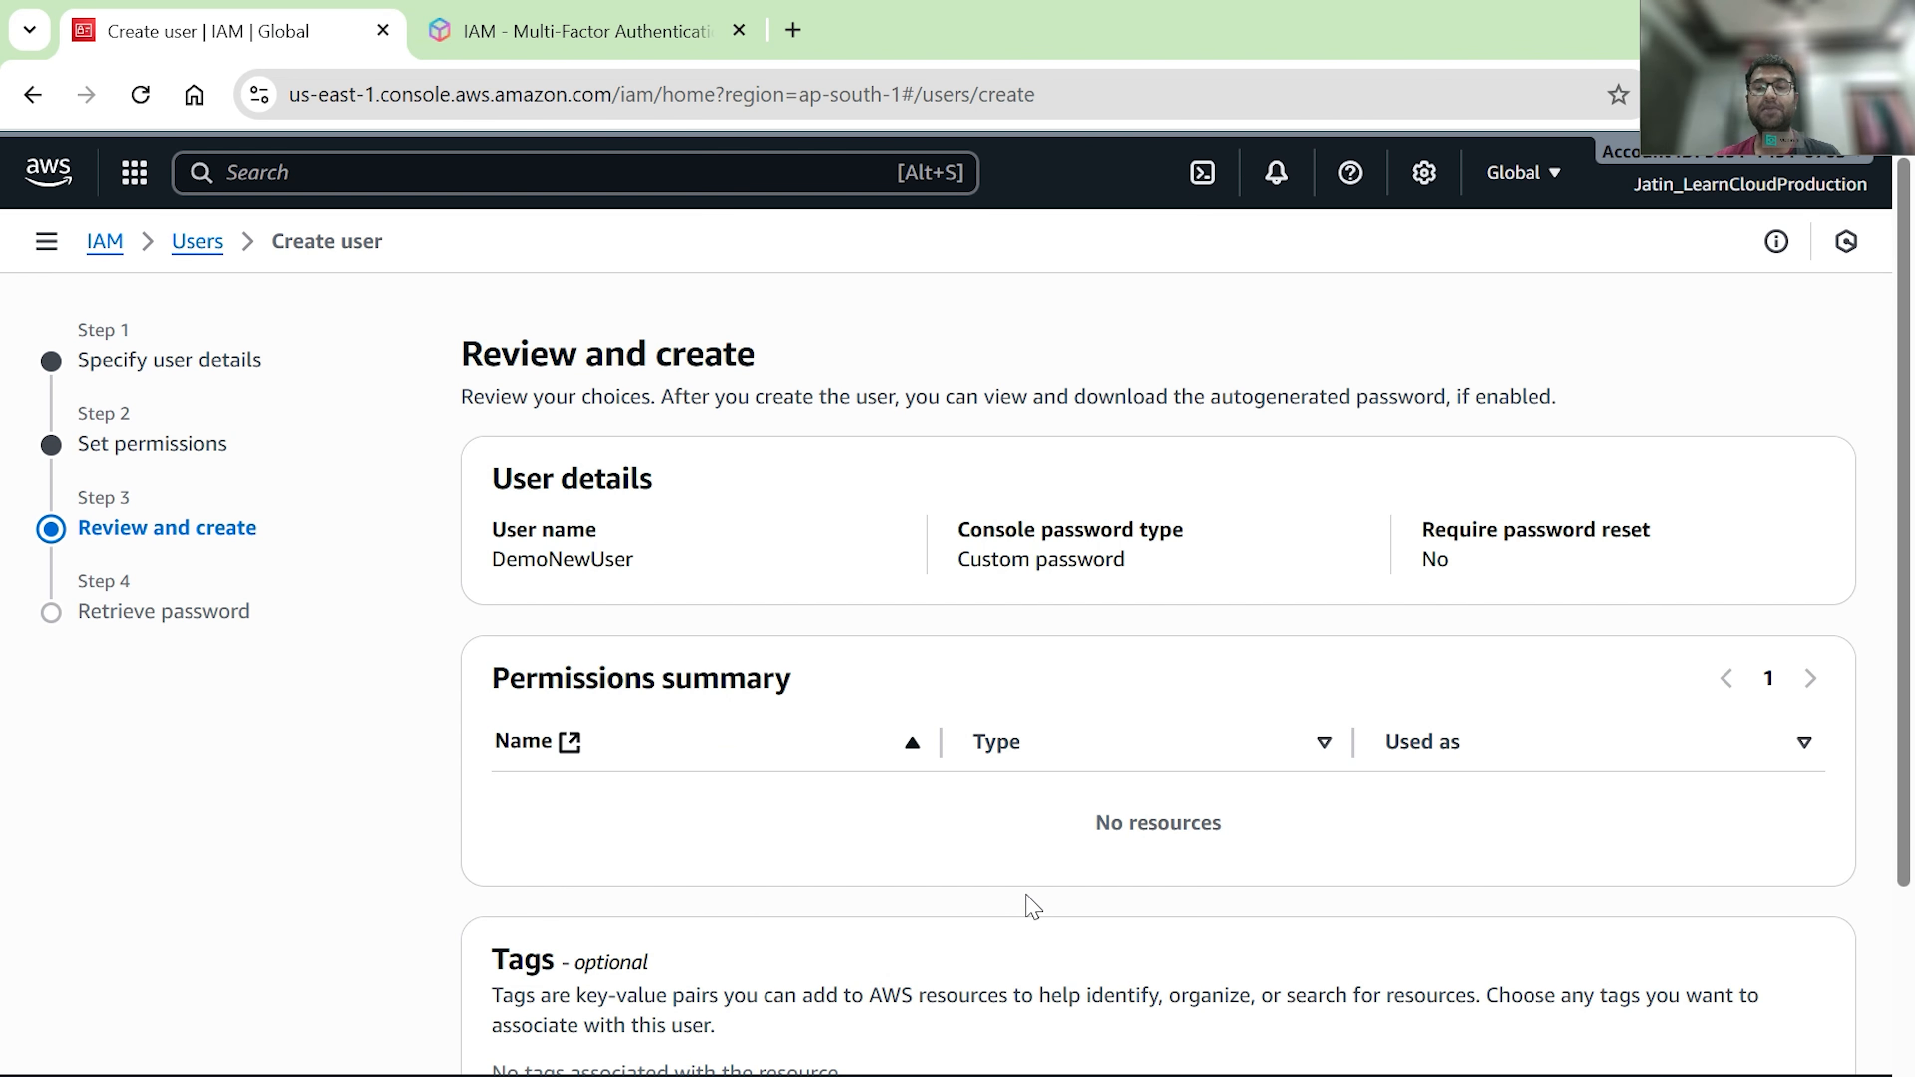
scroll(830, 769, down, 3)
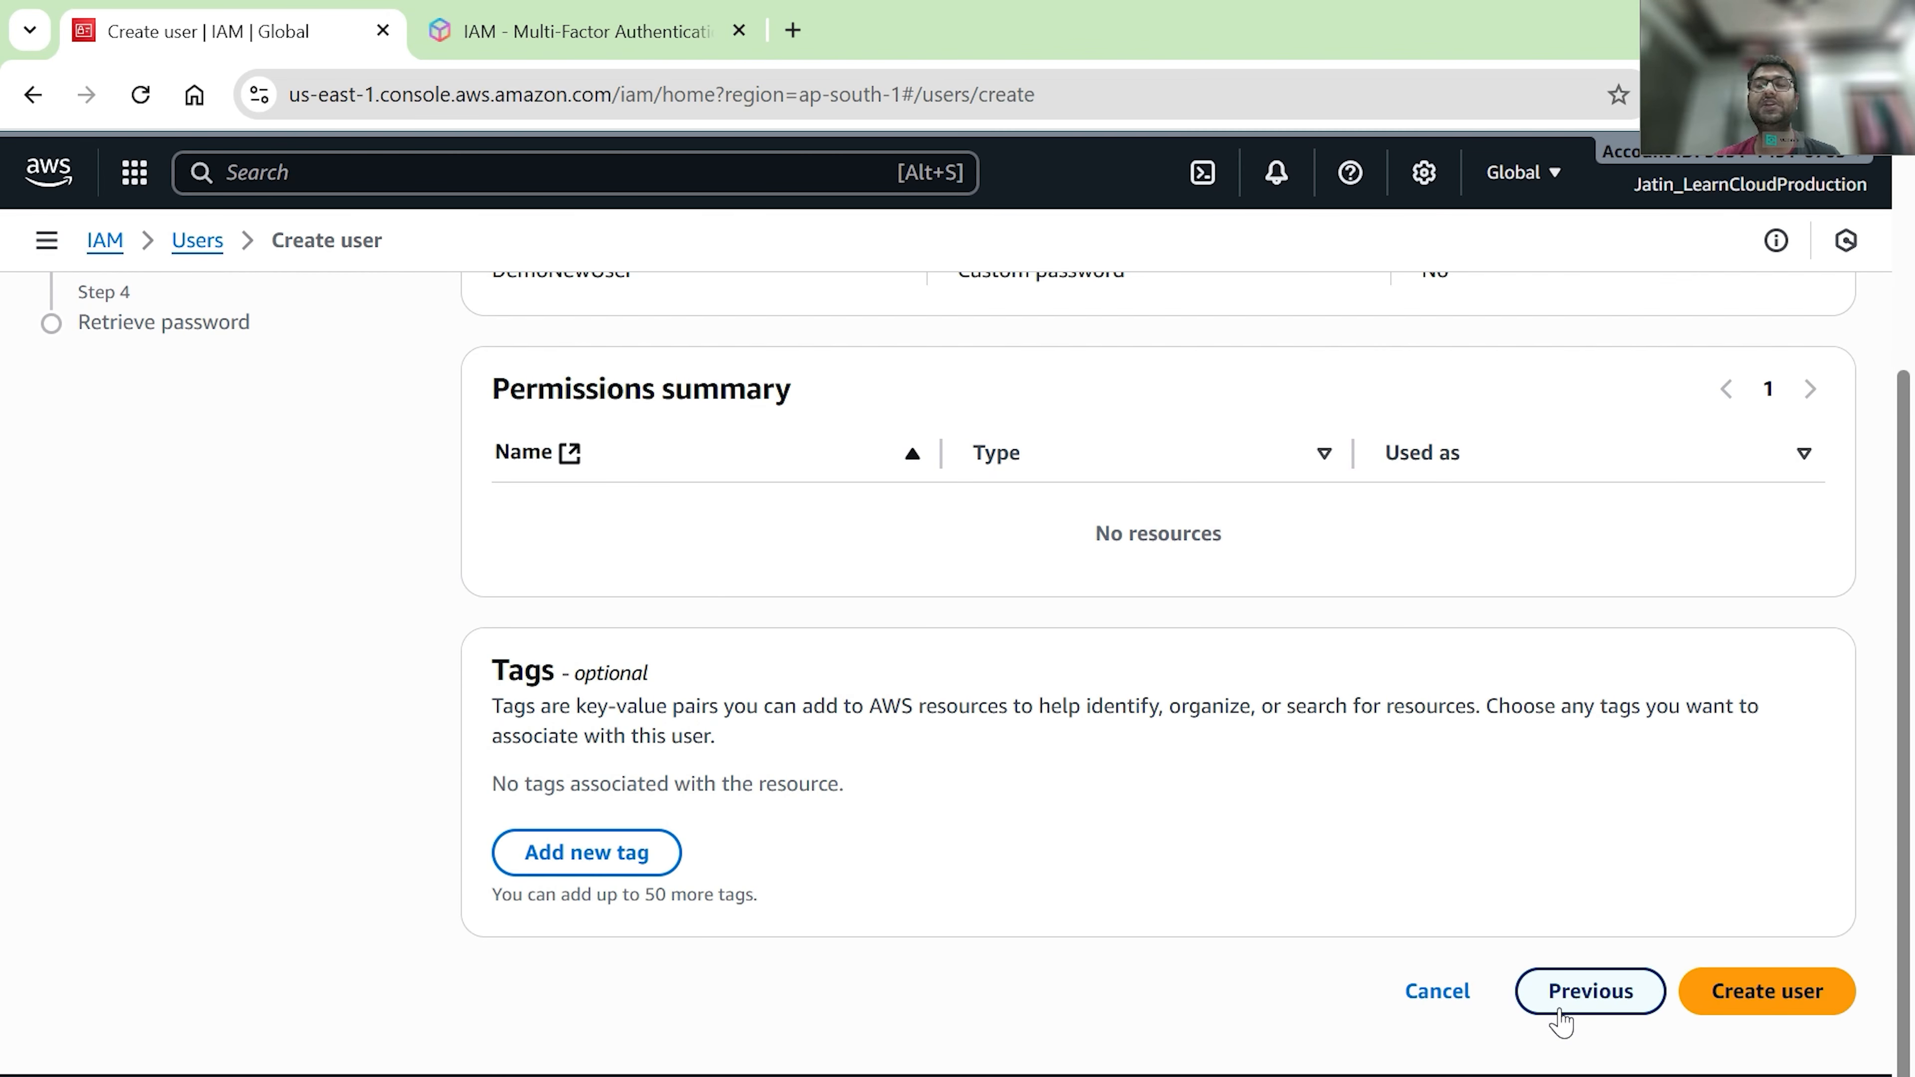
click(1756, 1011)
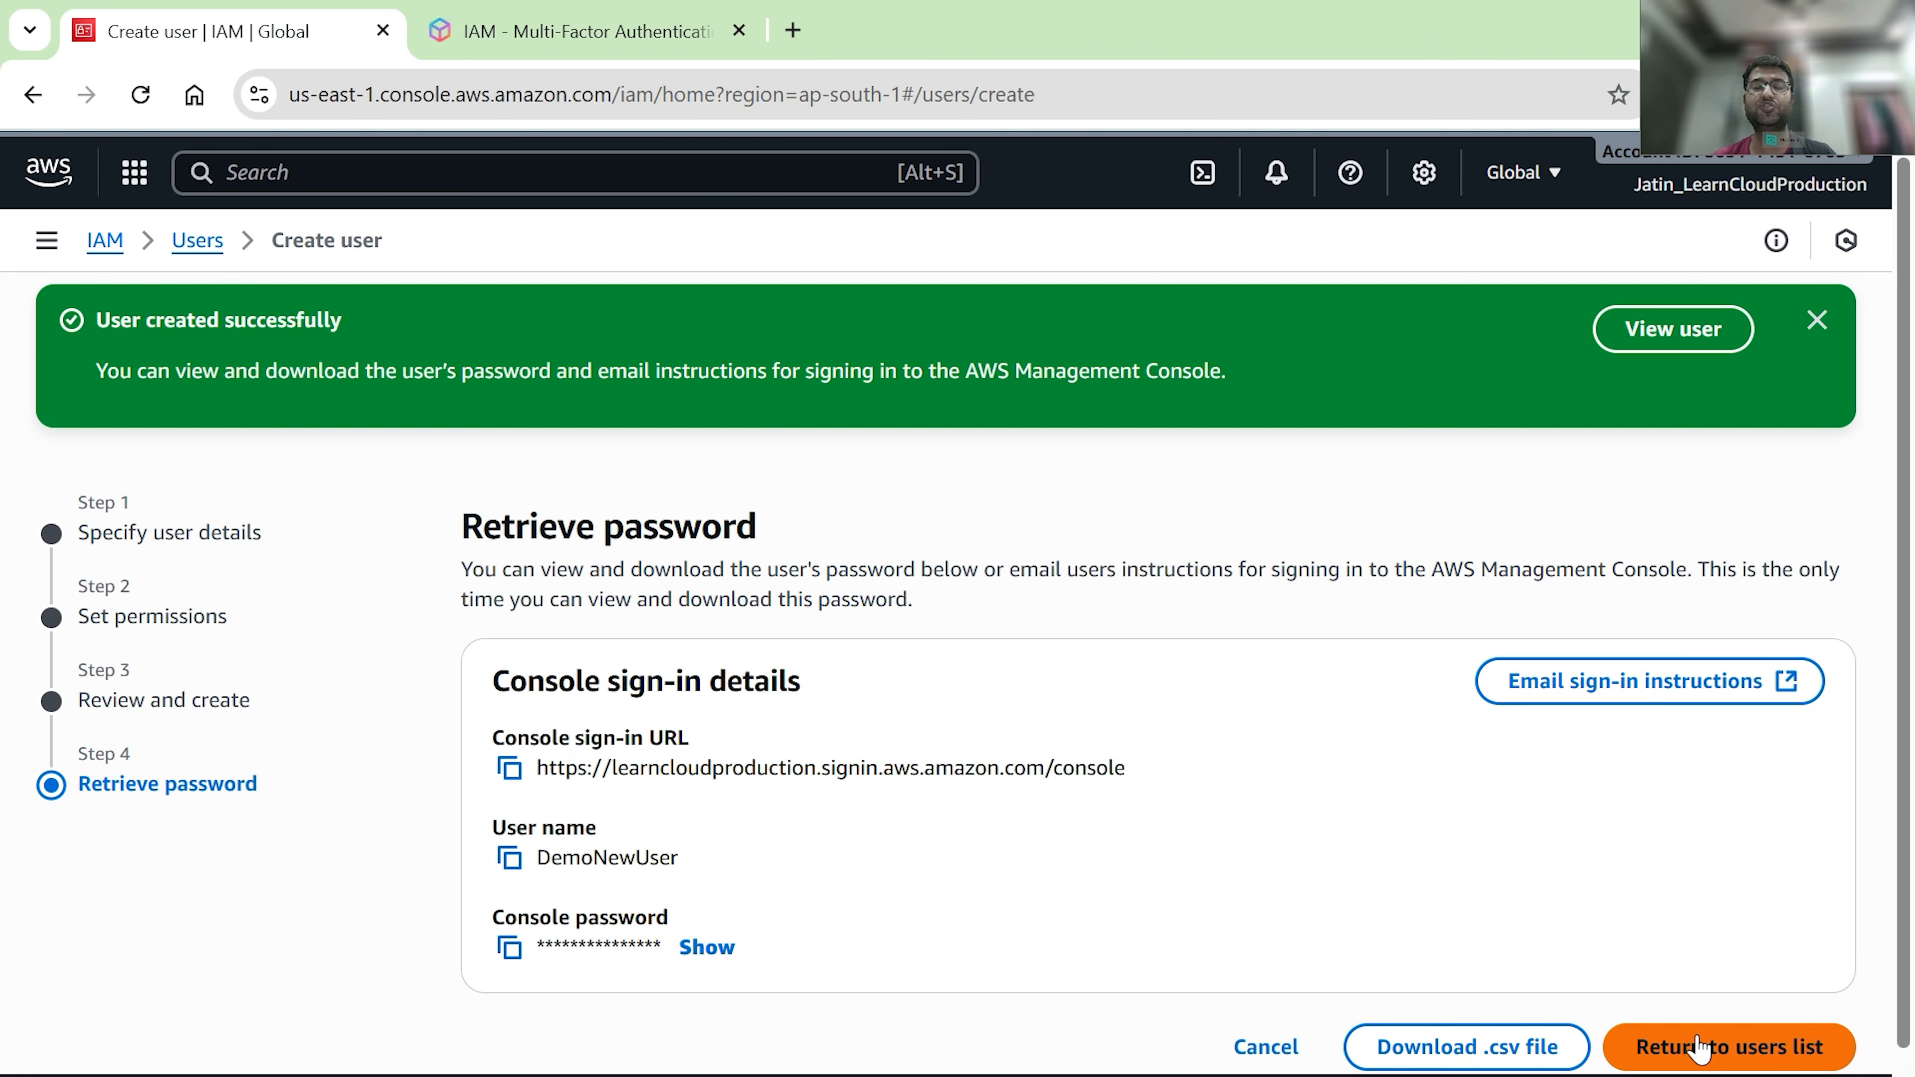
Step: In a new private Chrome window, search 'aws manag' and reach the console sign-in page
click(1699, 1047)
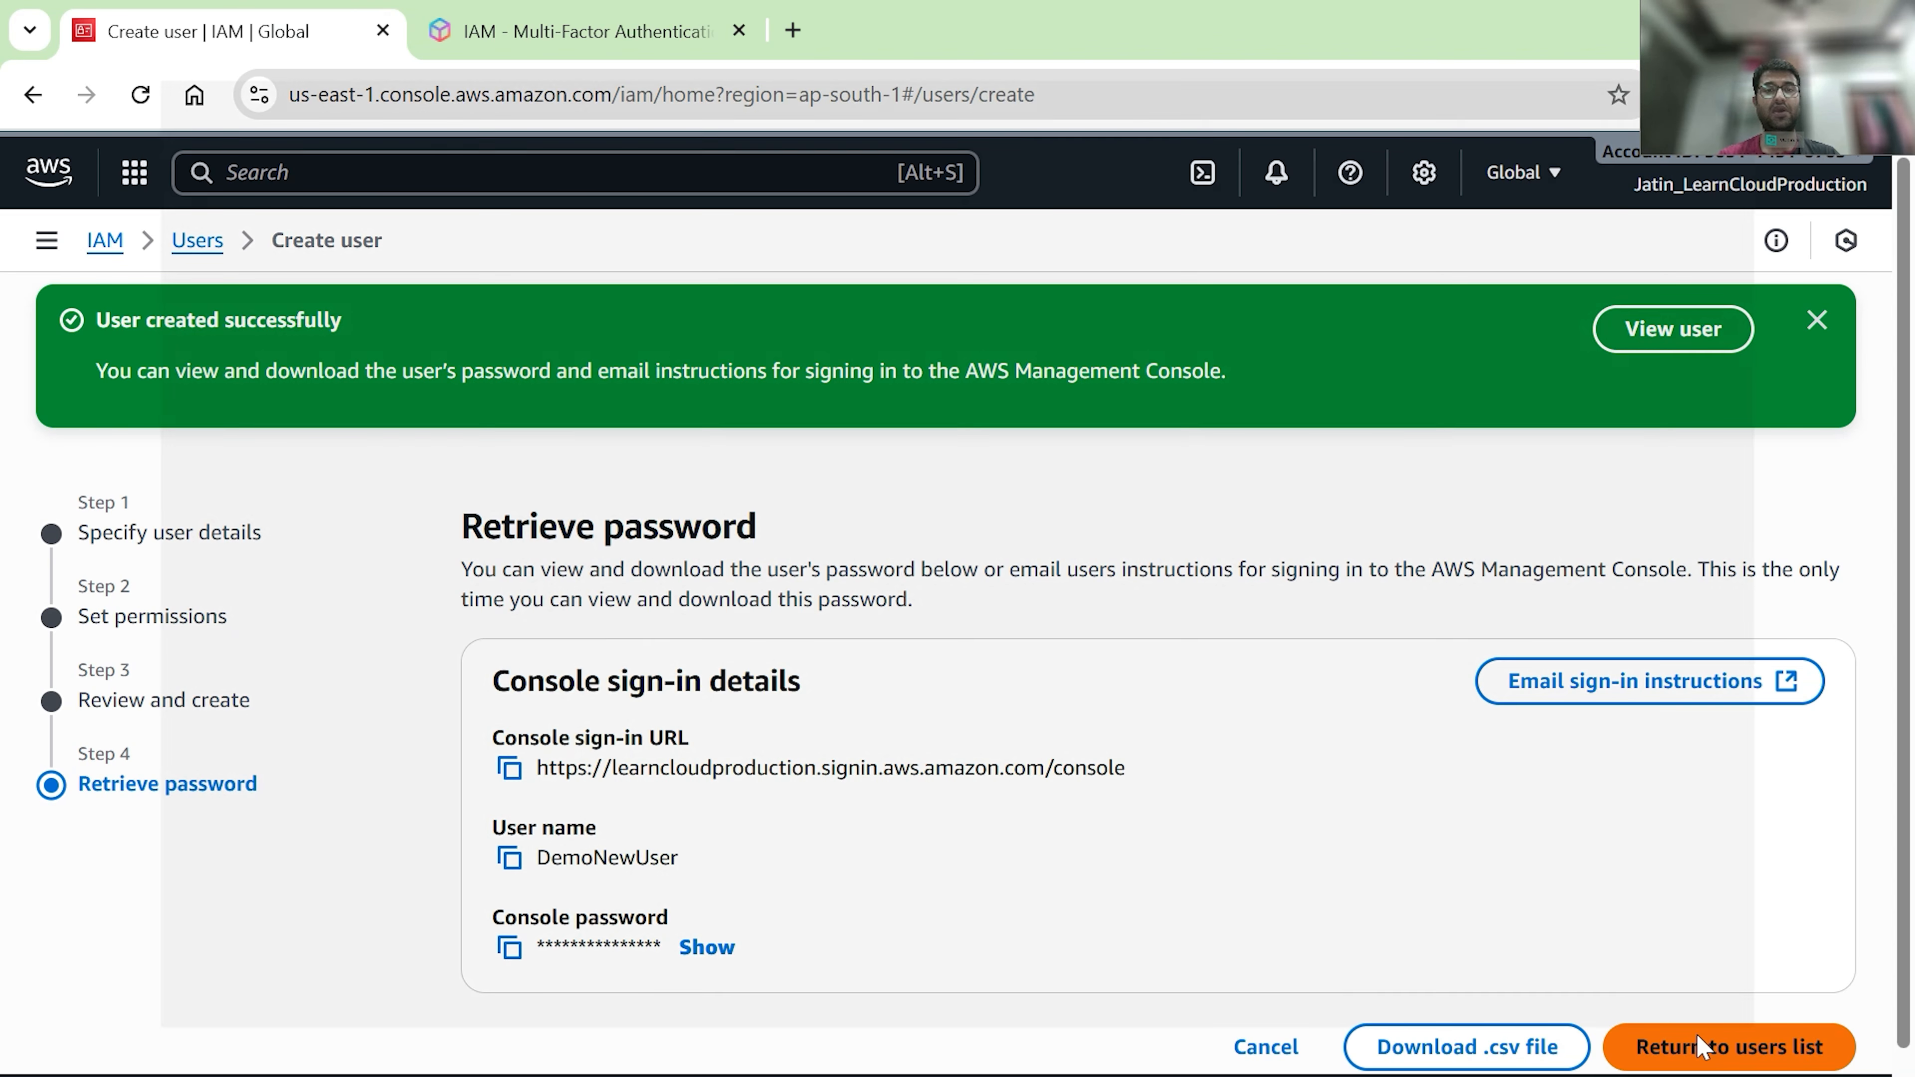
key(ctrl+shift+n)
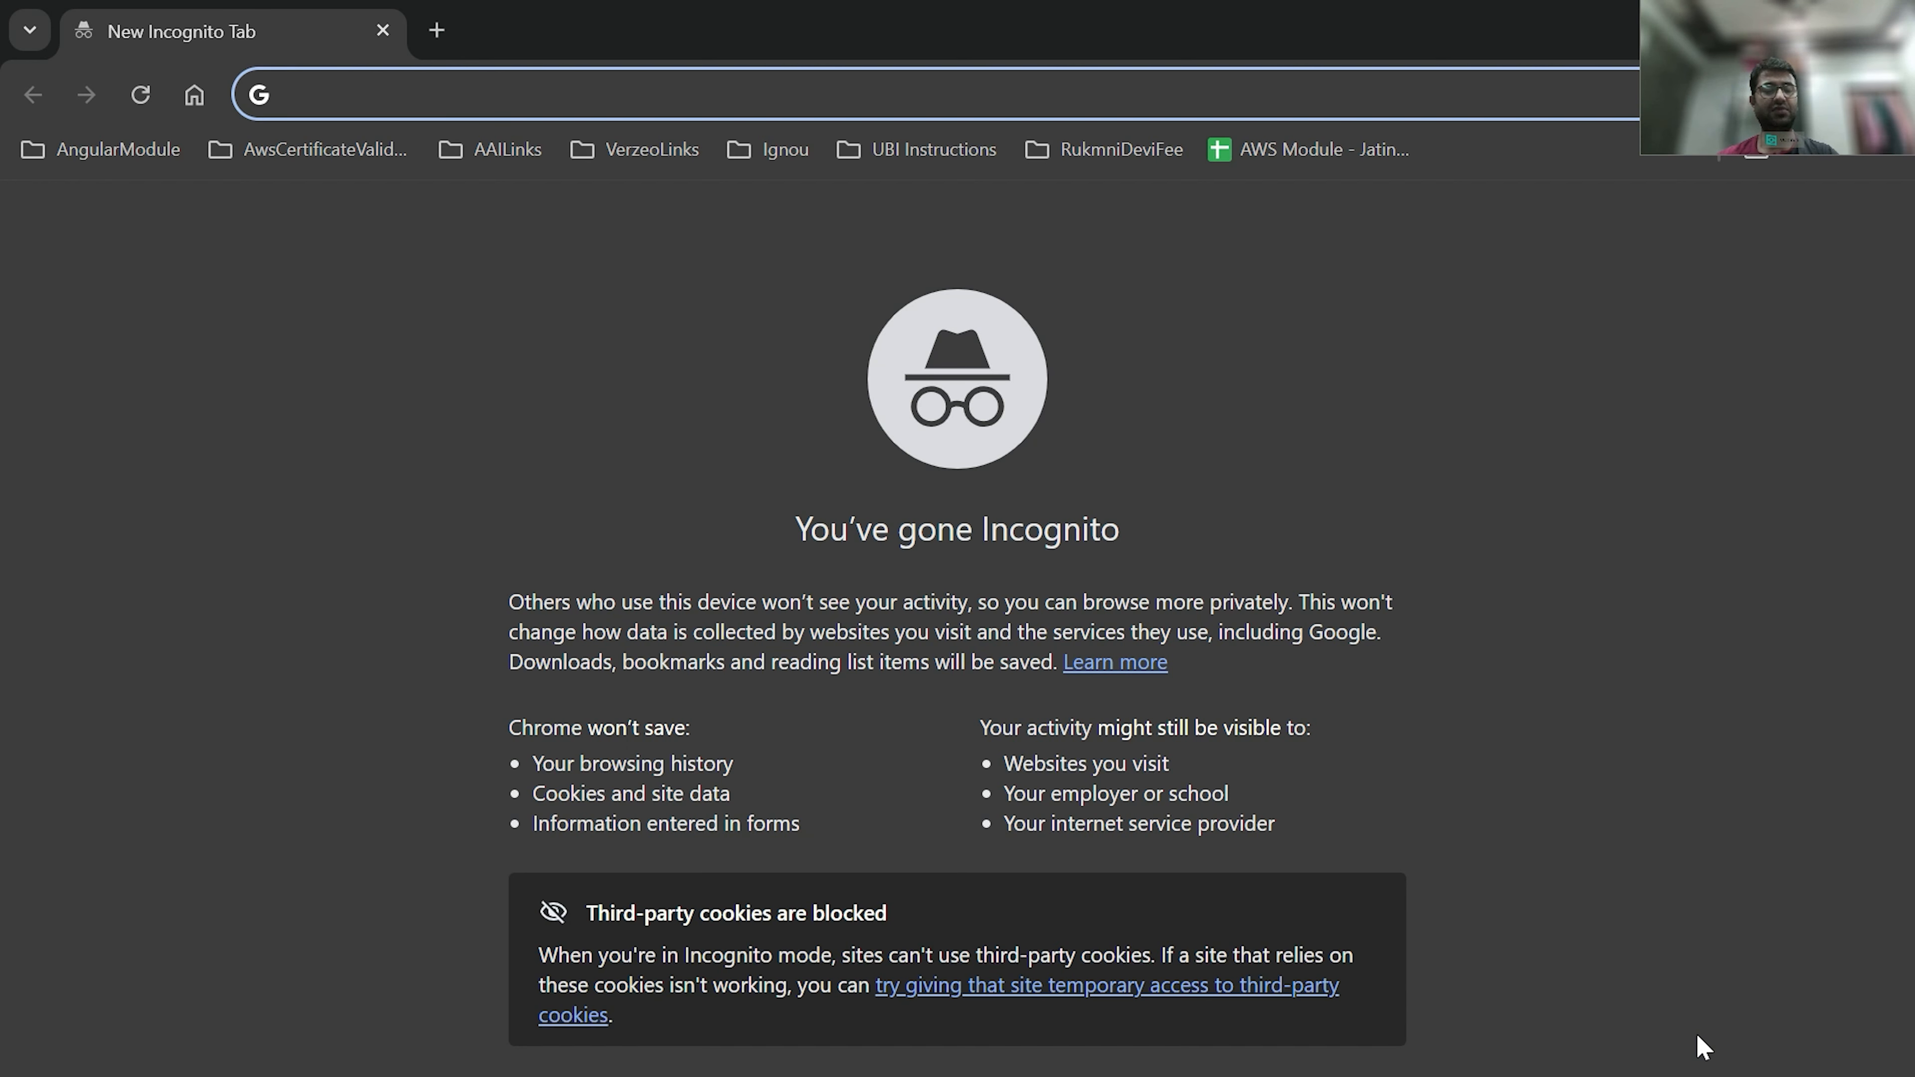
text(aws manag)
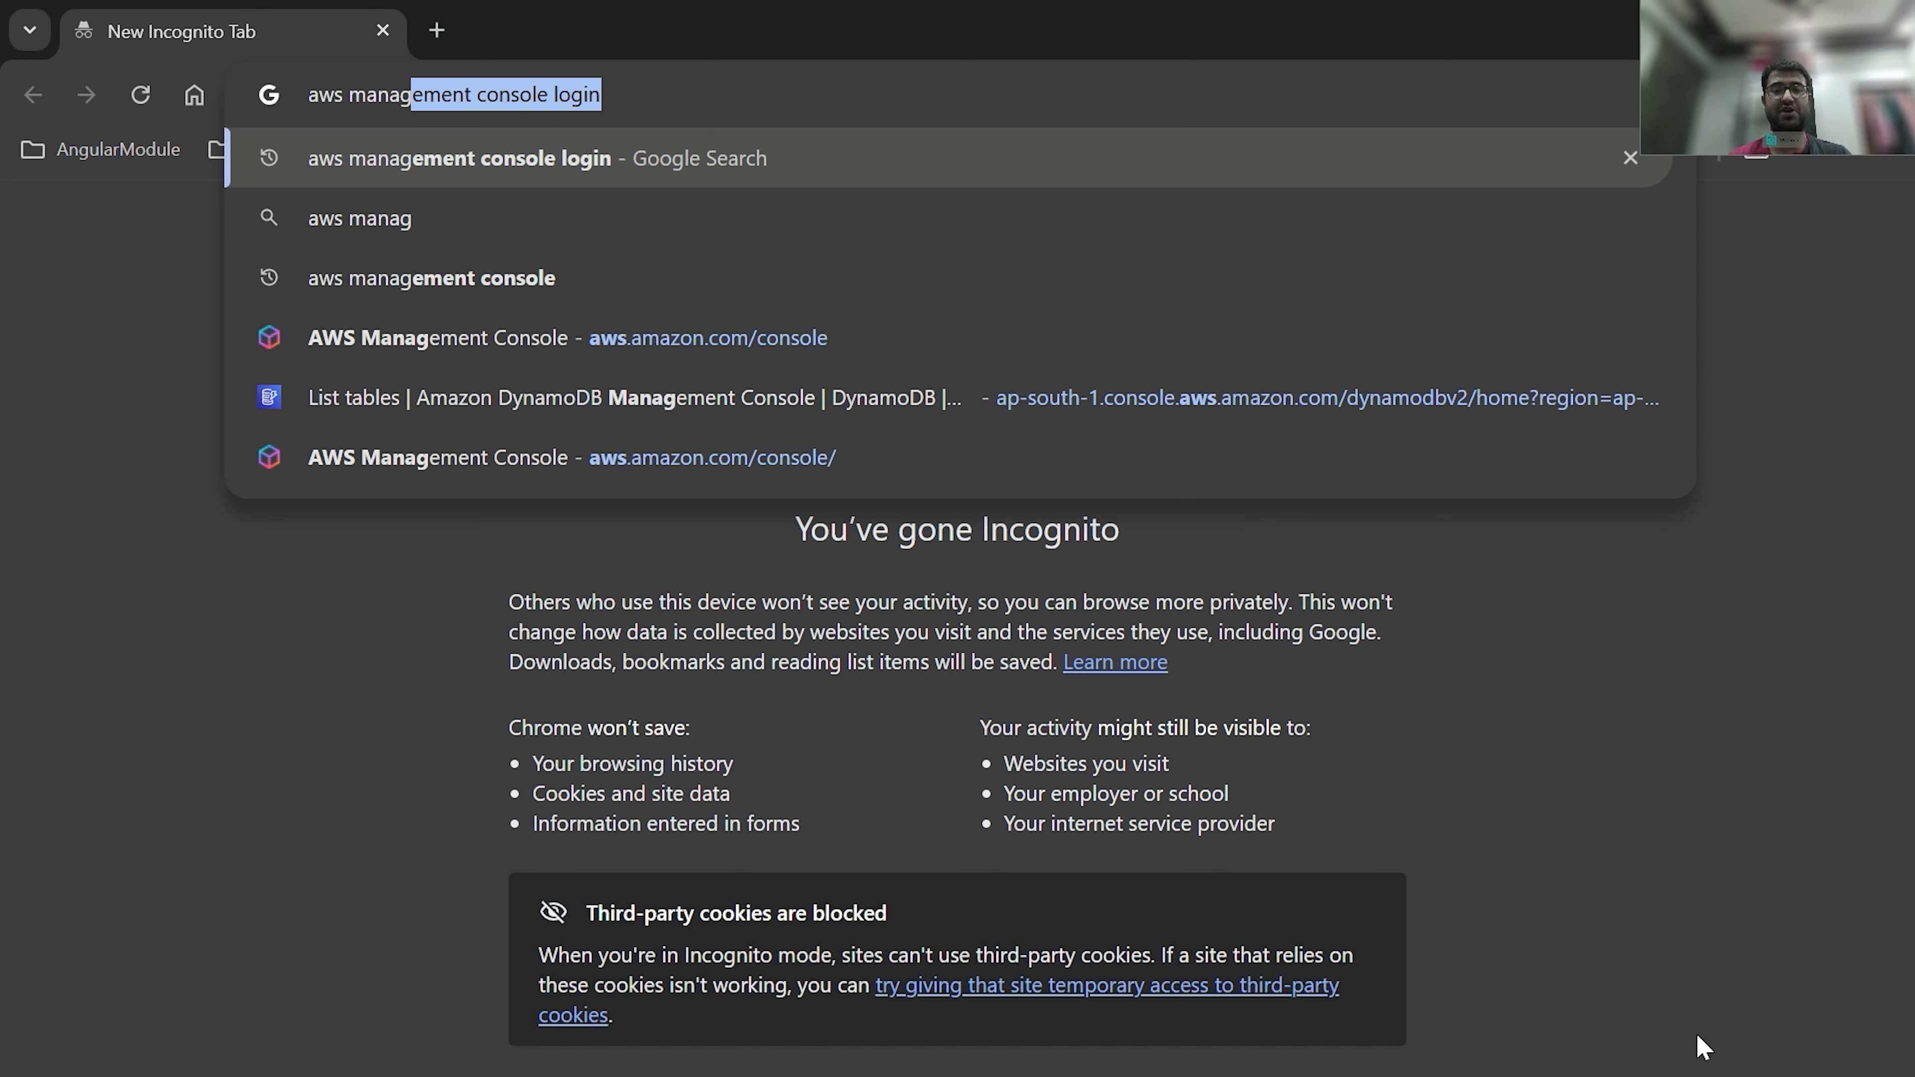
key(Return)
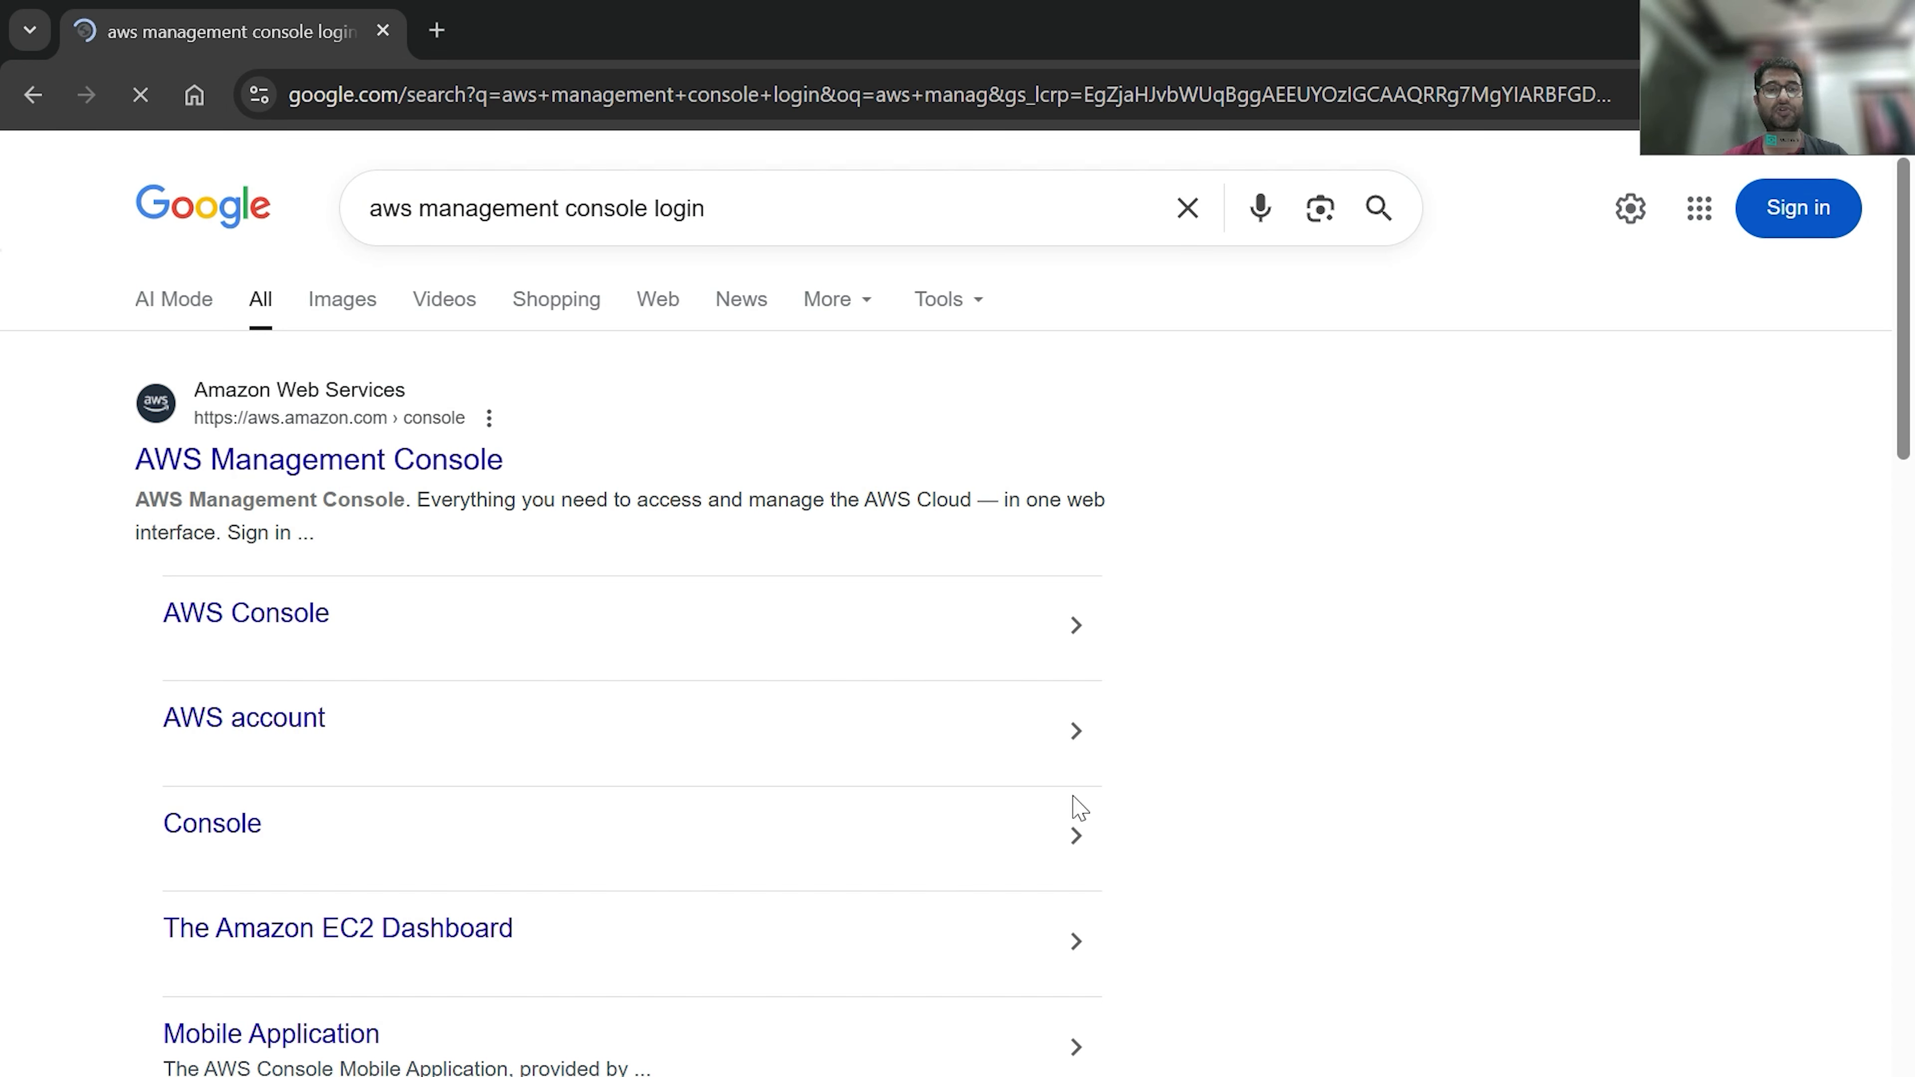
click(465, 477)
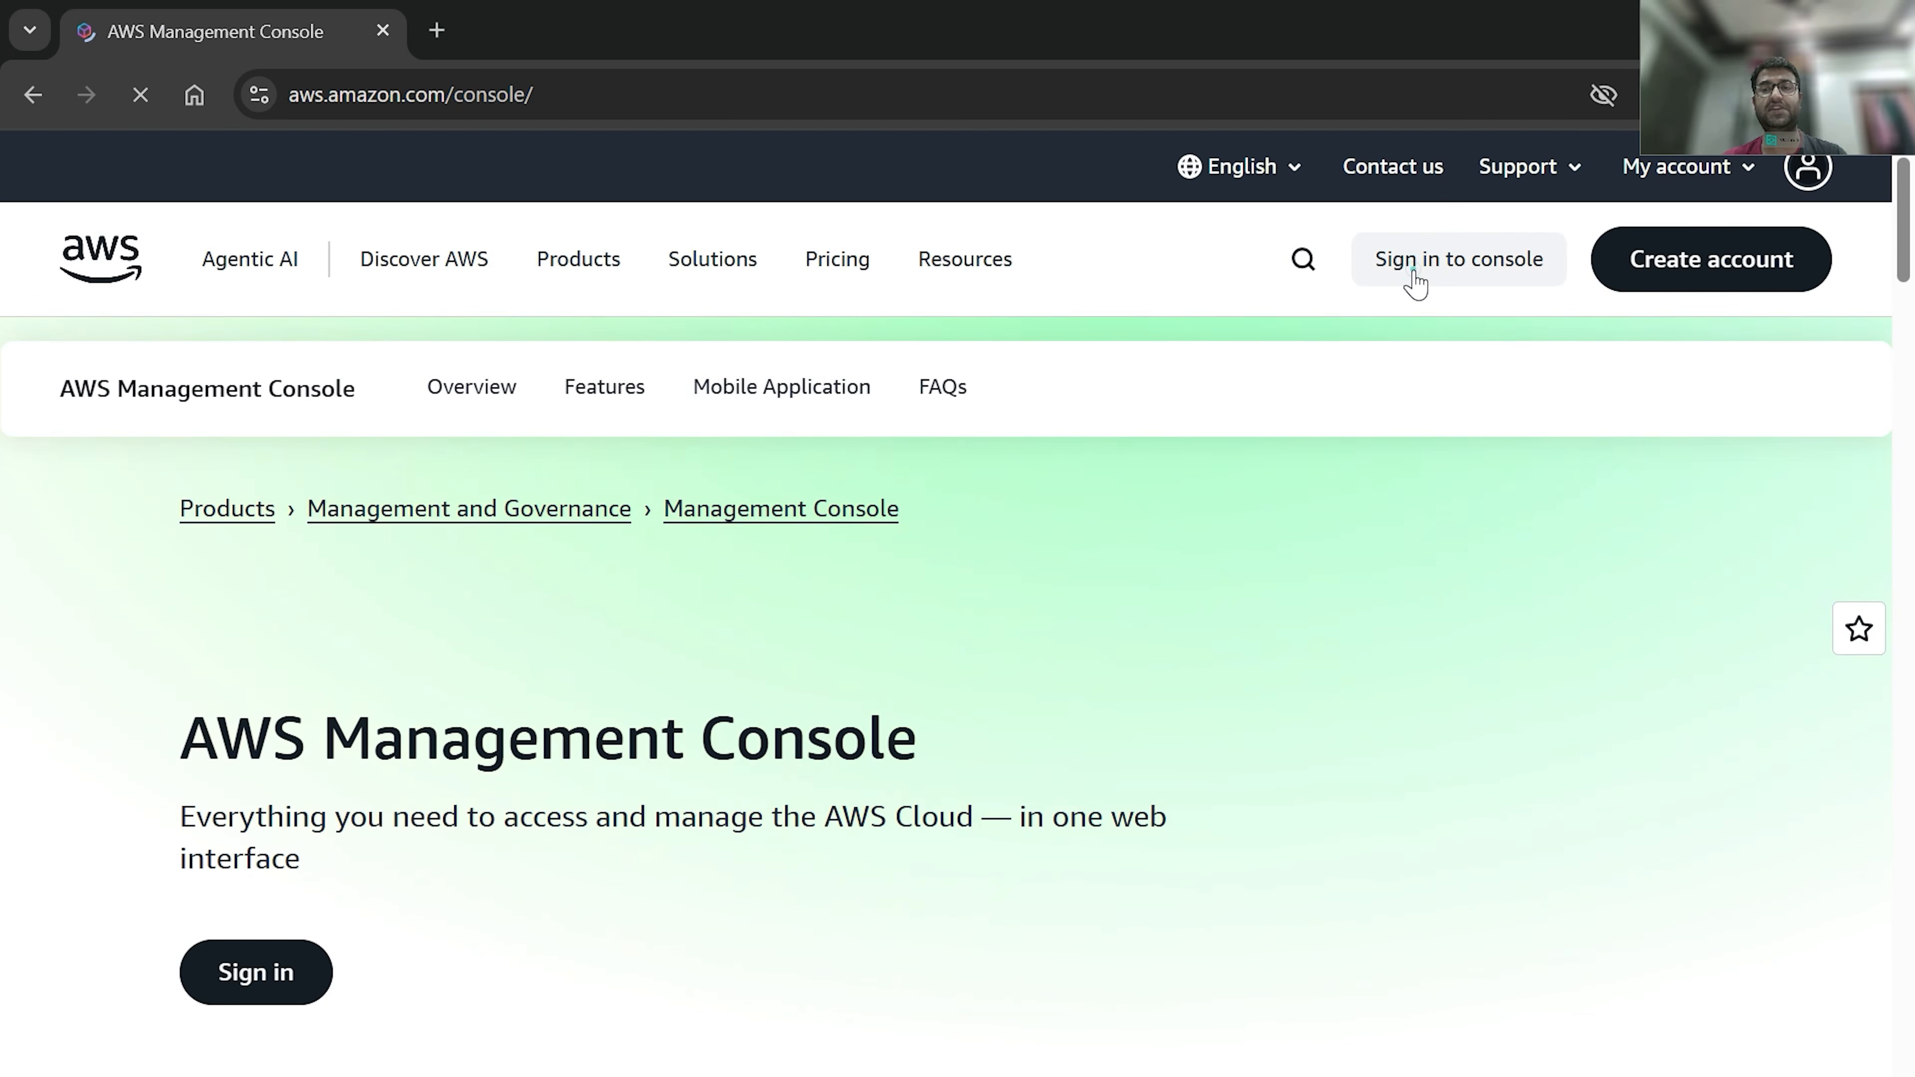
click(1413, 275)
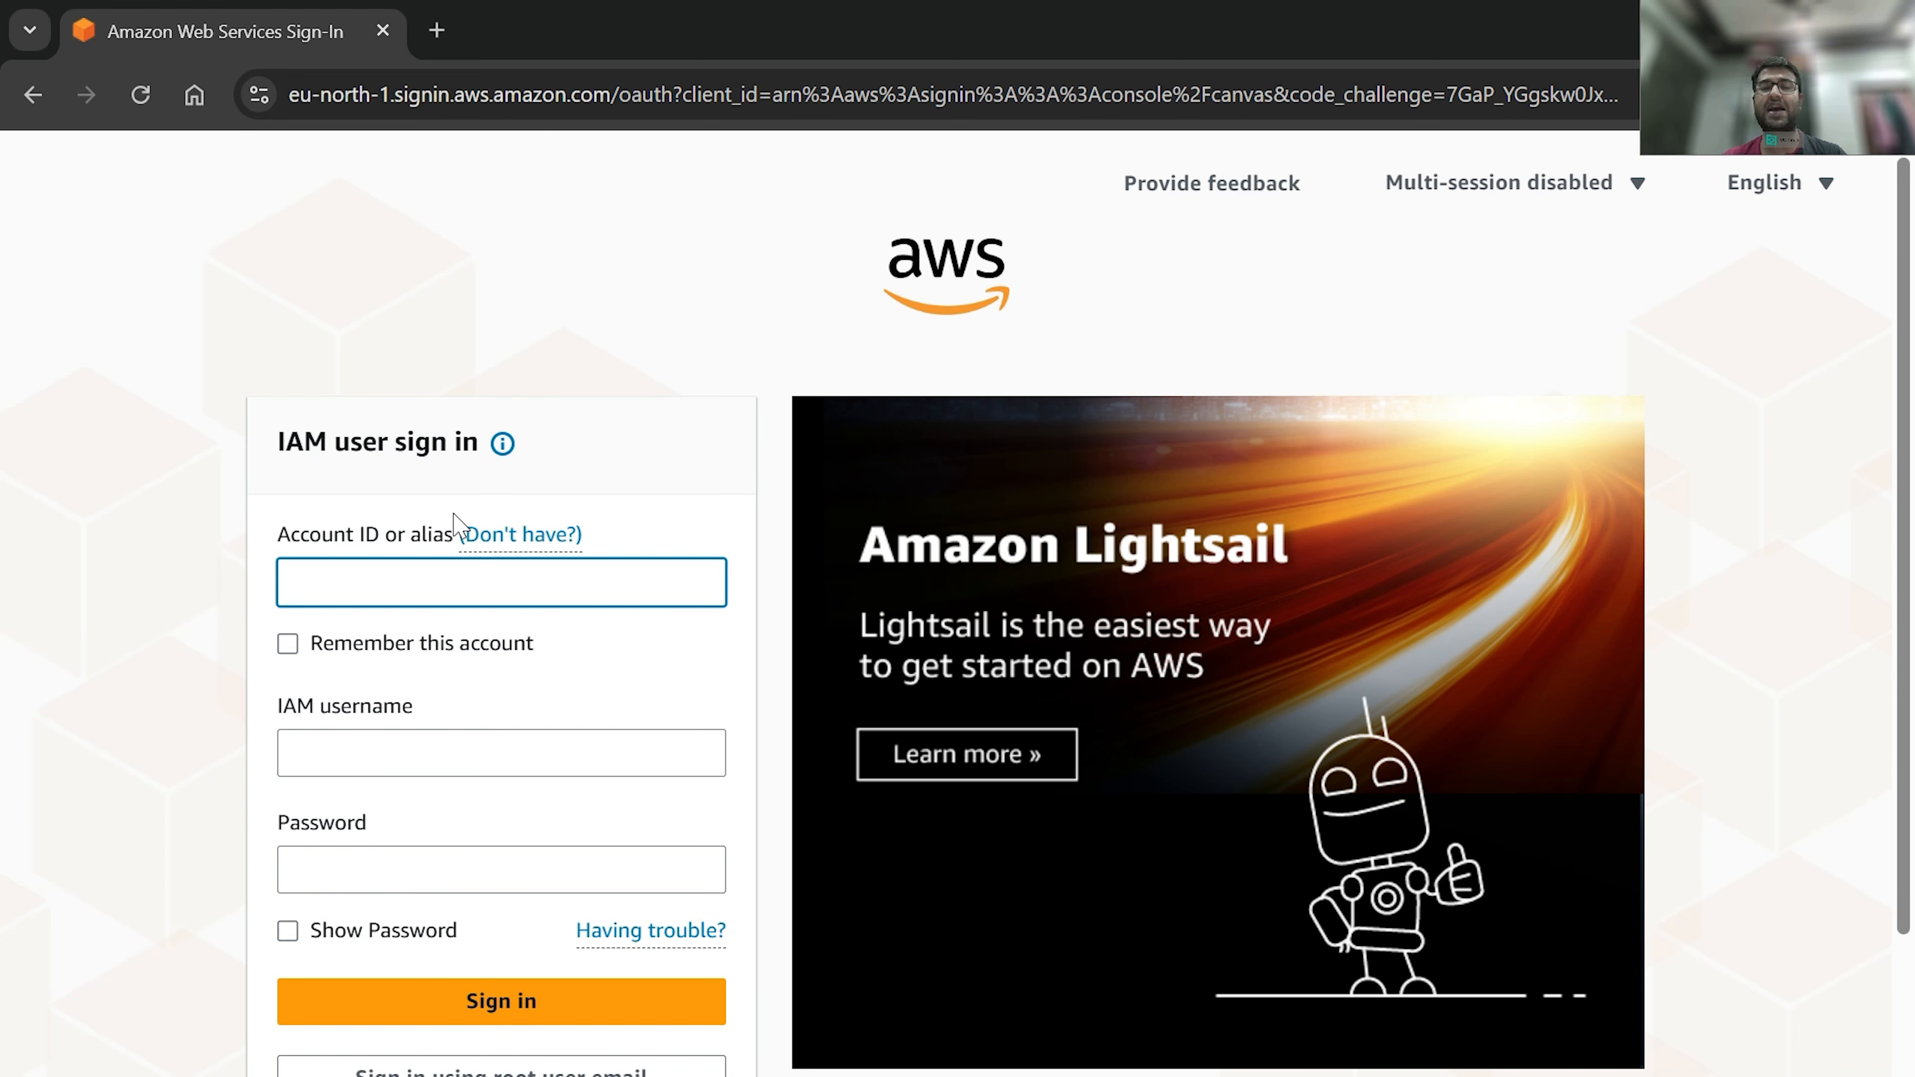
Step: Copy the account ID from the account details and paste it into the sign-in form
scroll(456, 521, down, 2)
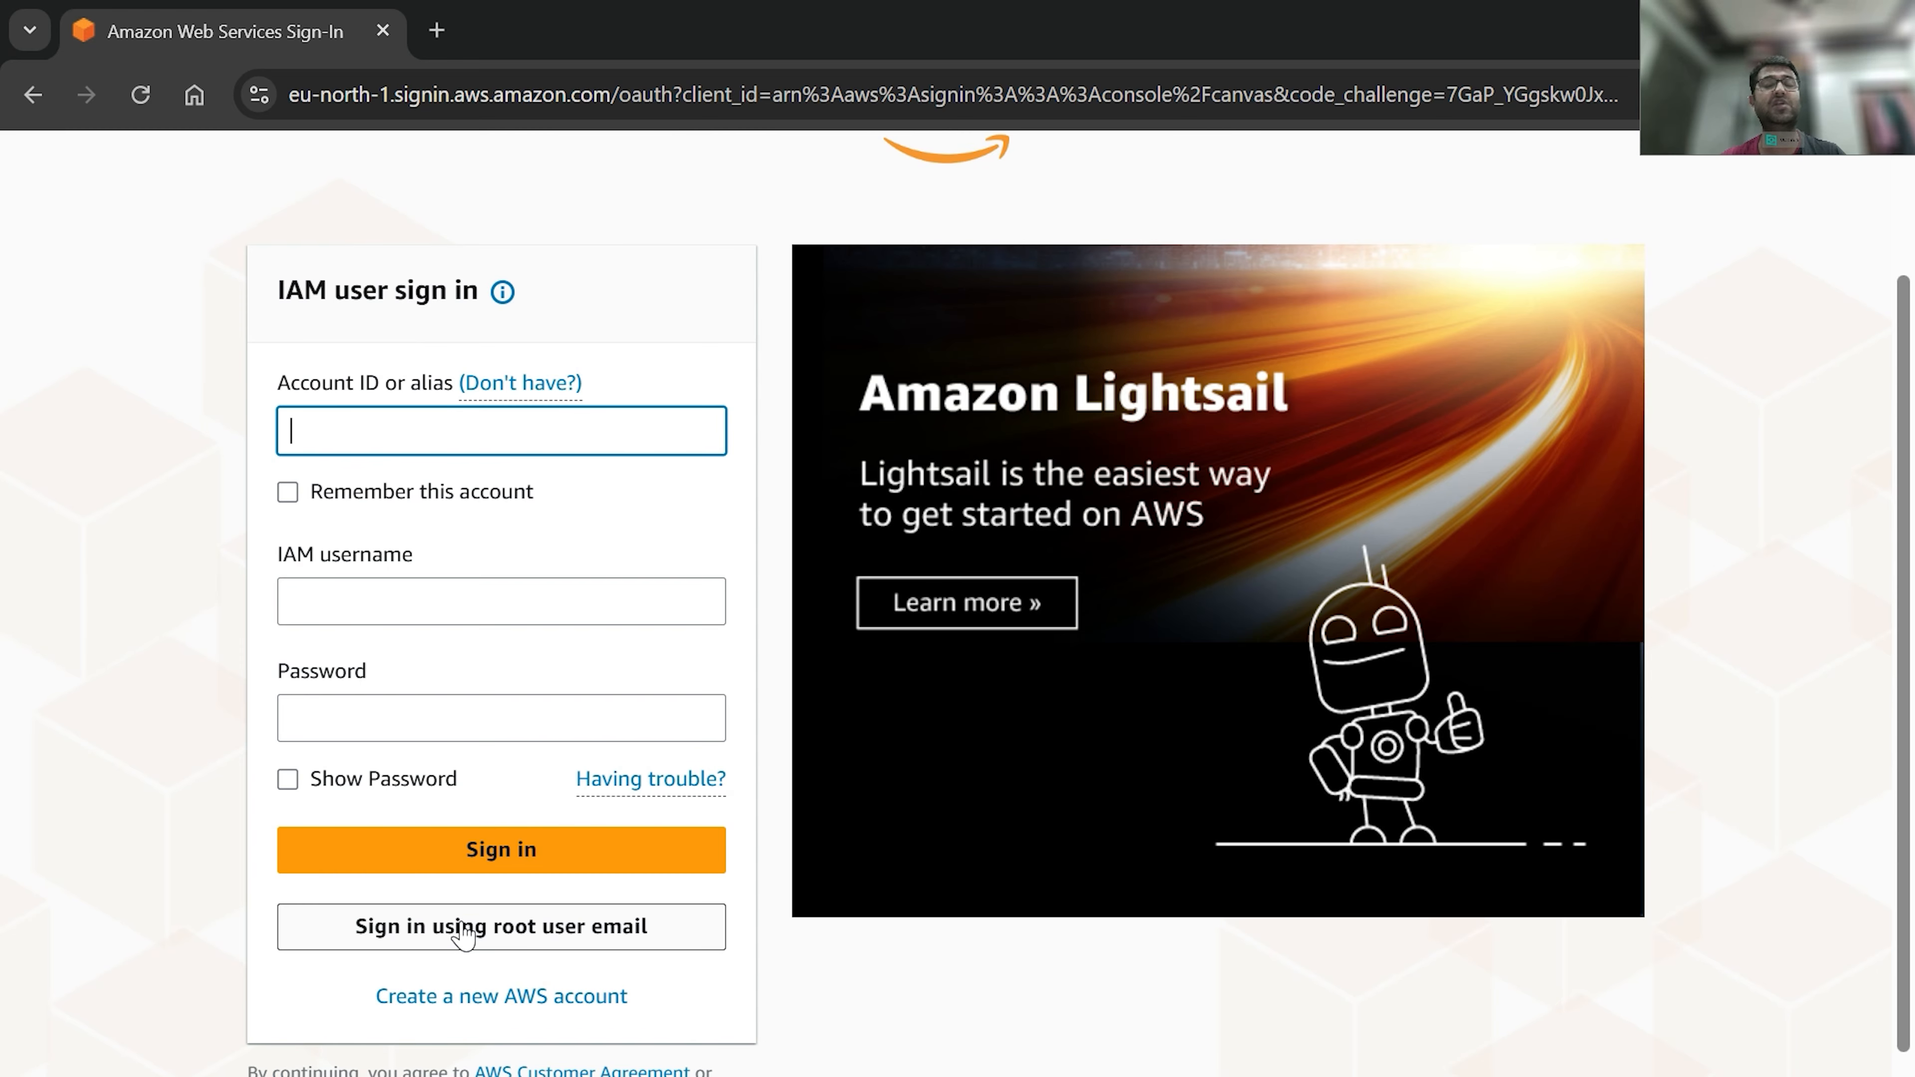
mouse_move(1183, 1075)
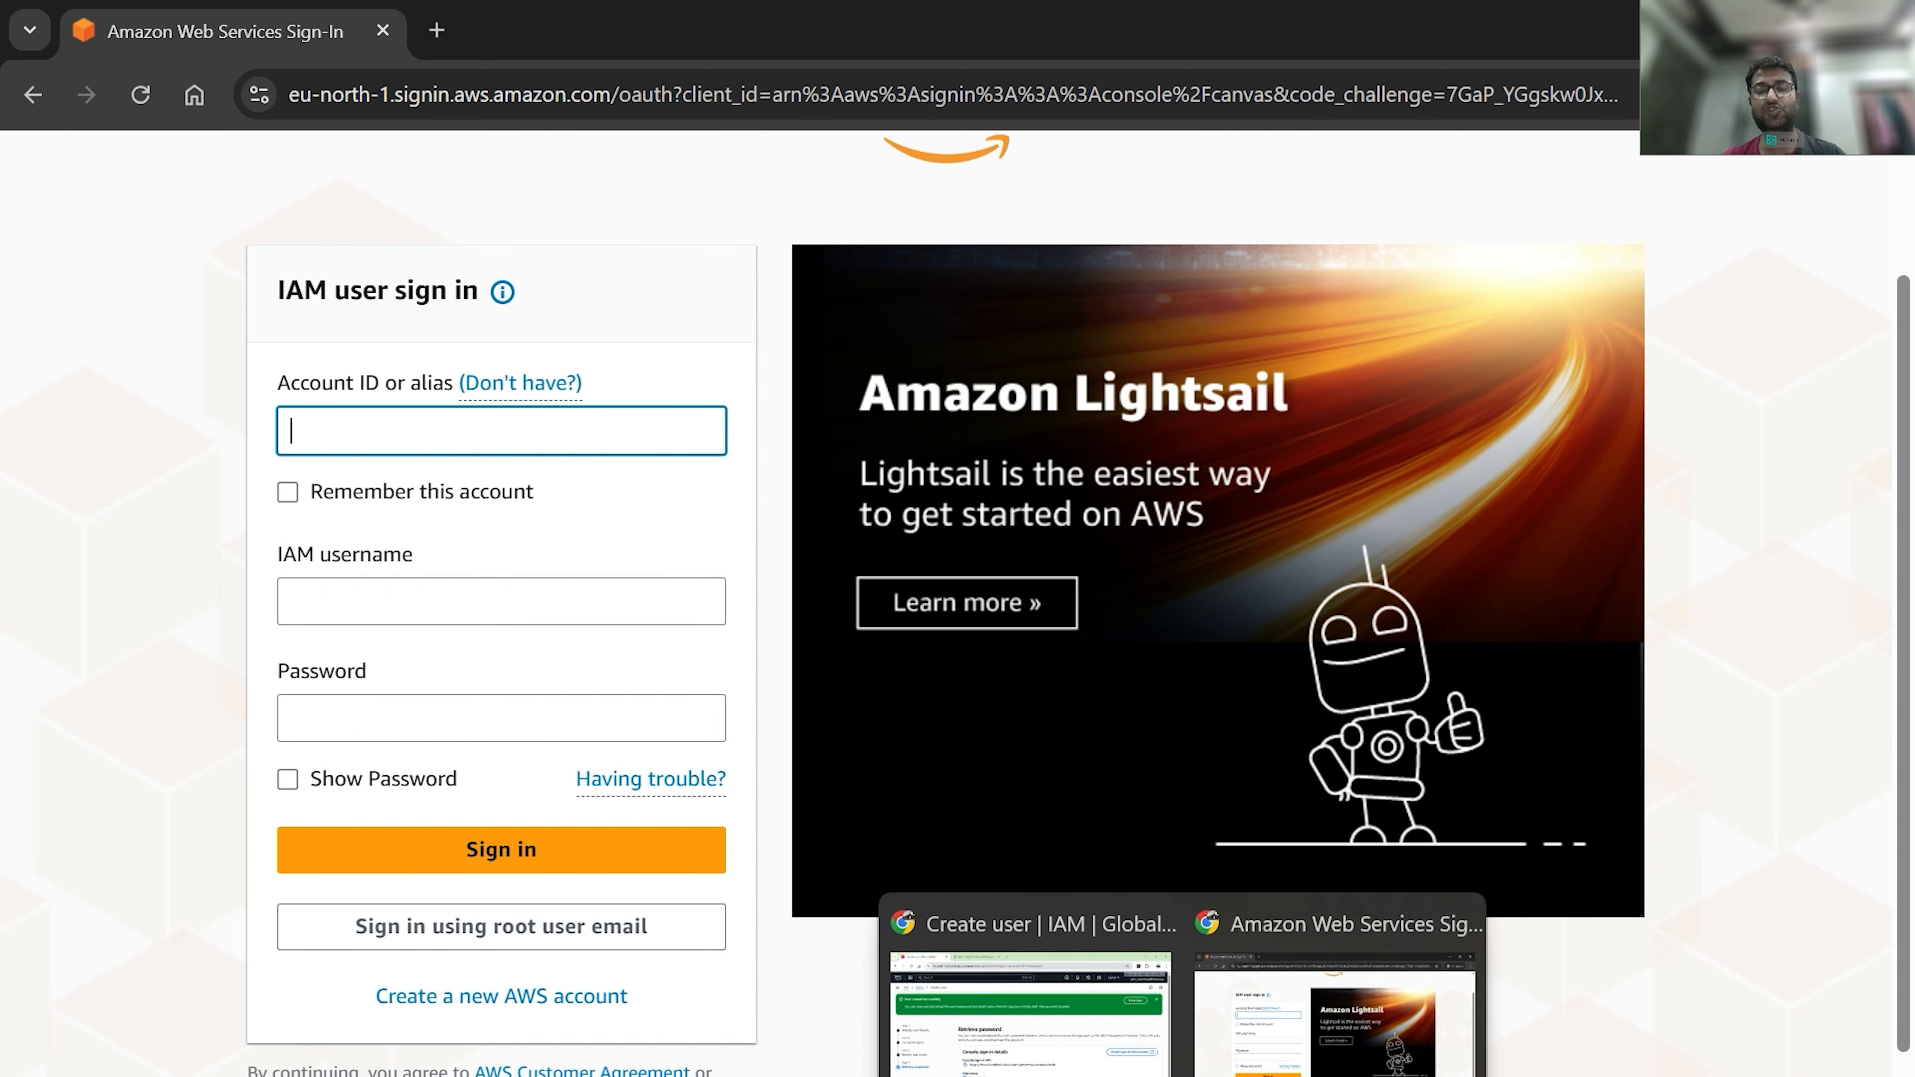
click(1040, 1015)
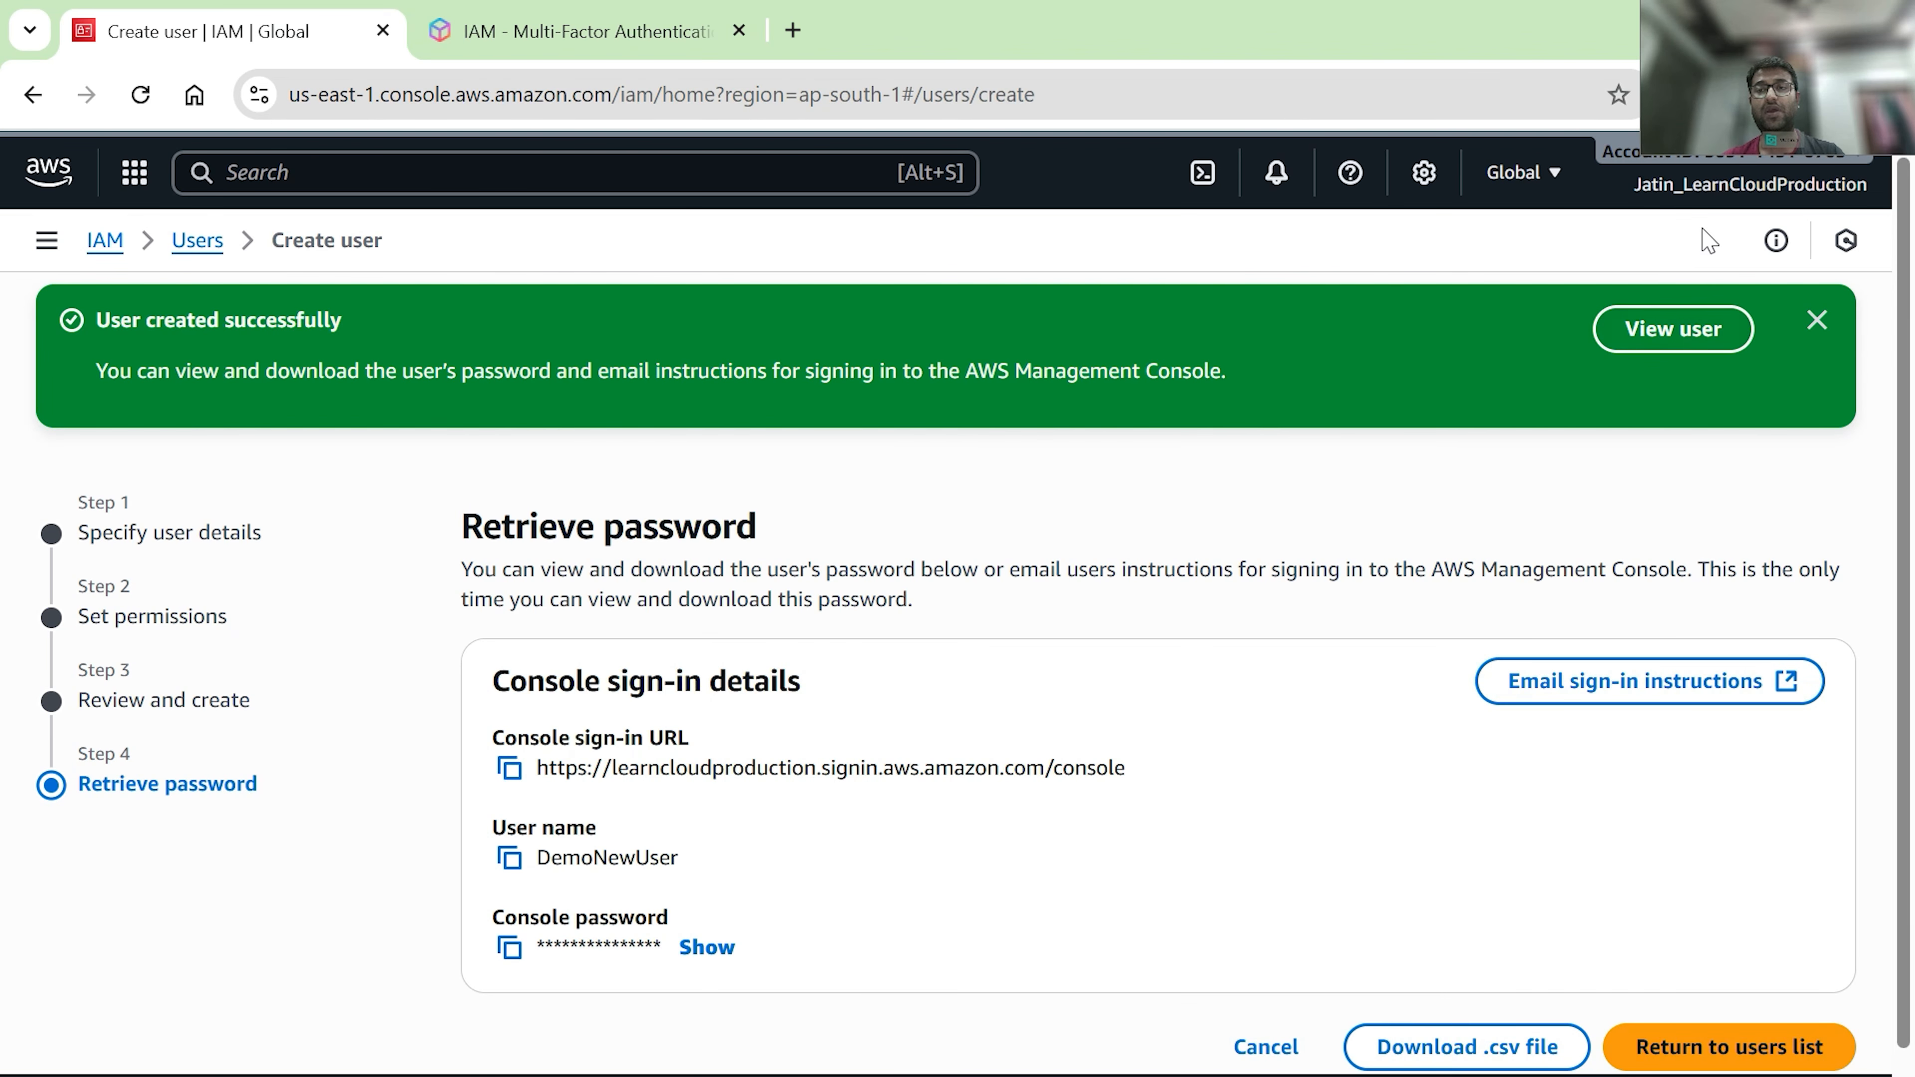
click(1711, 186)
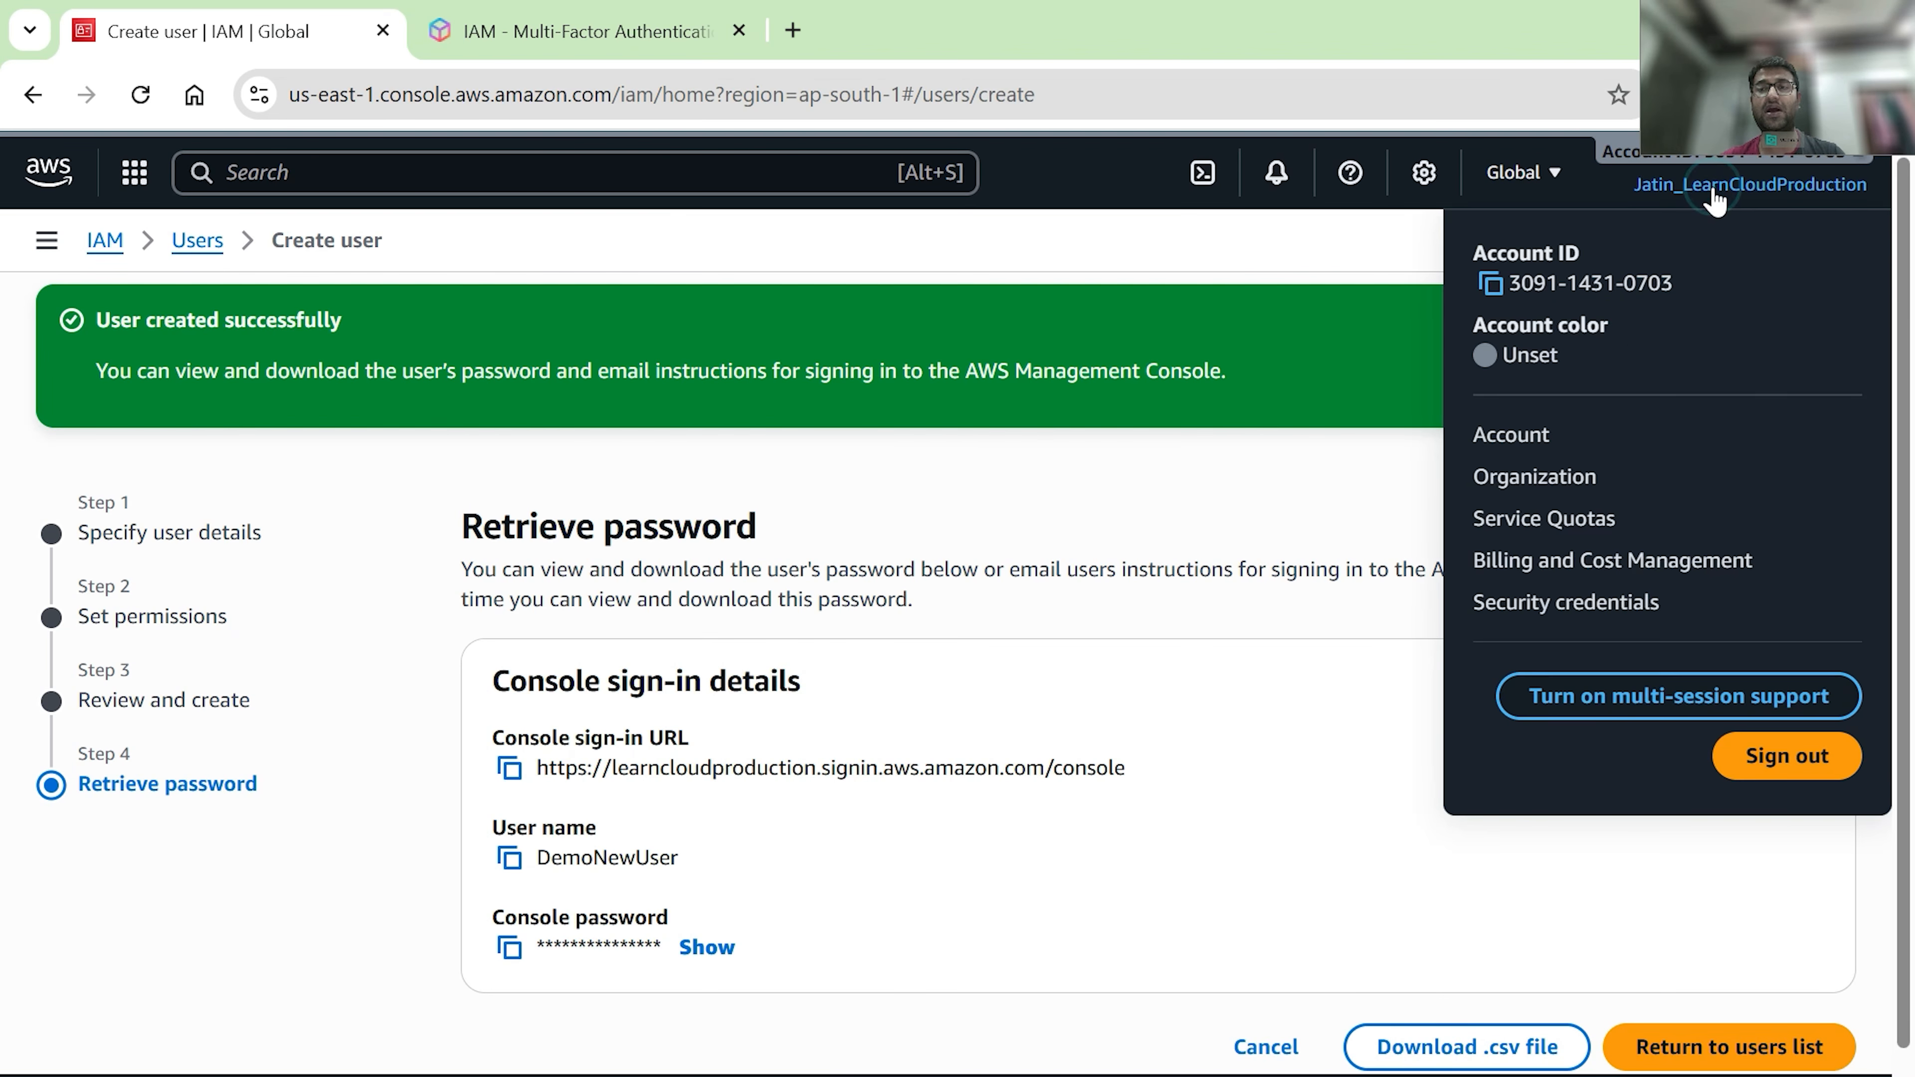
click(1495, 285)
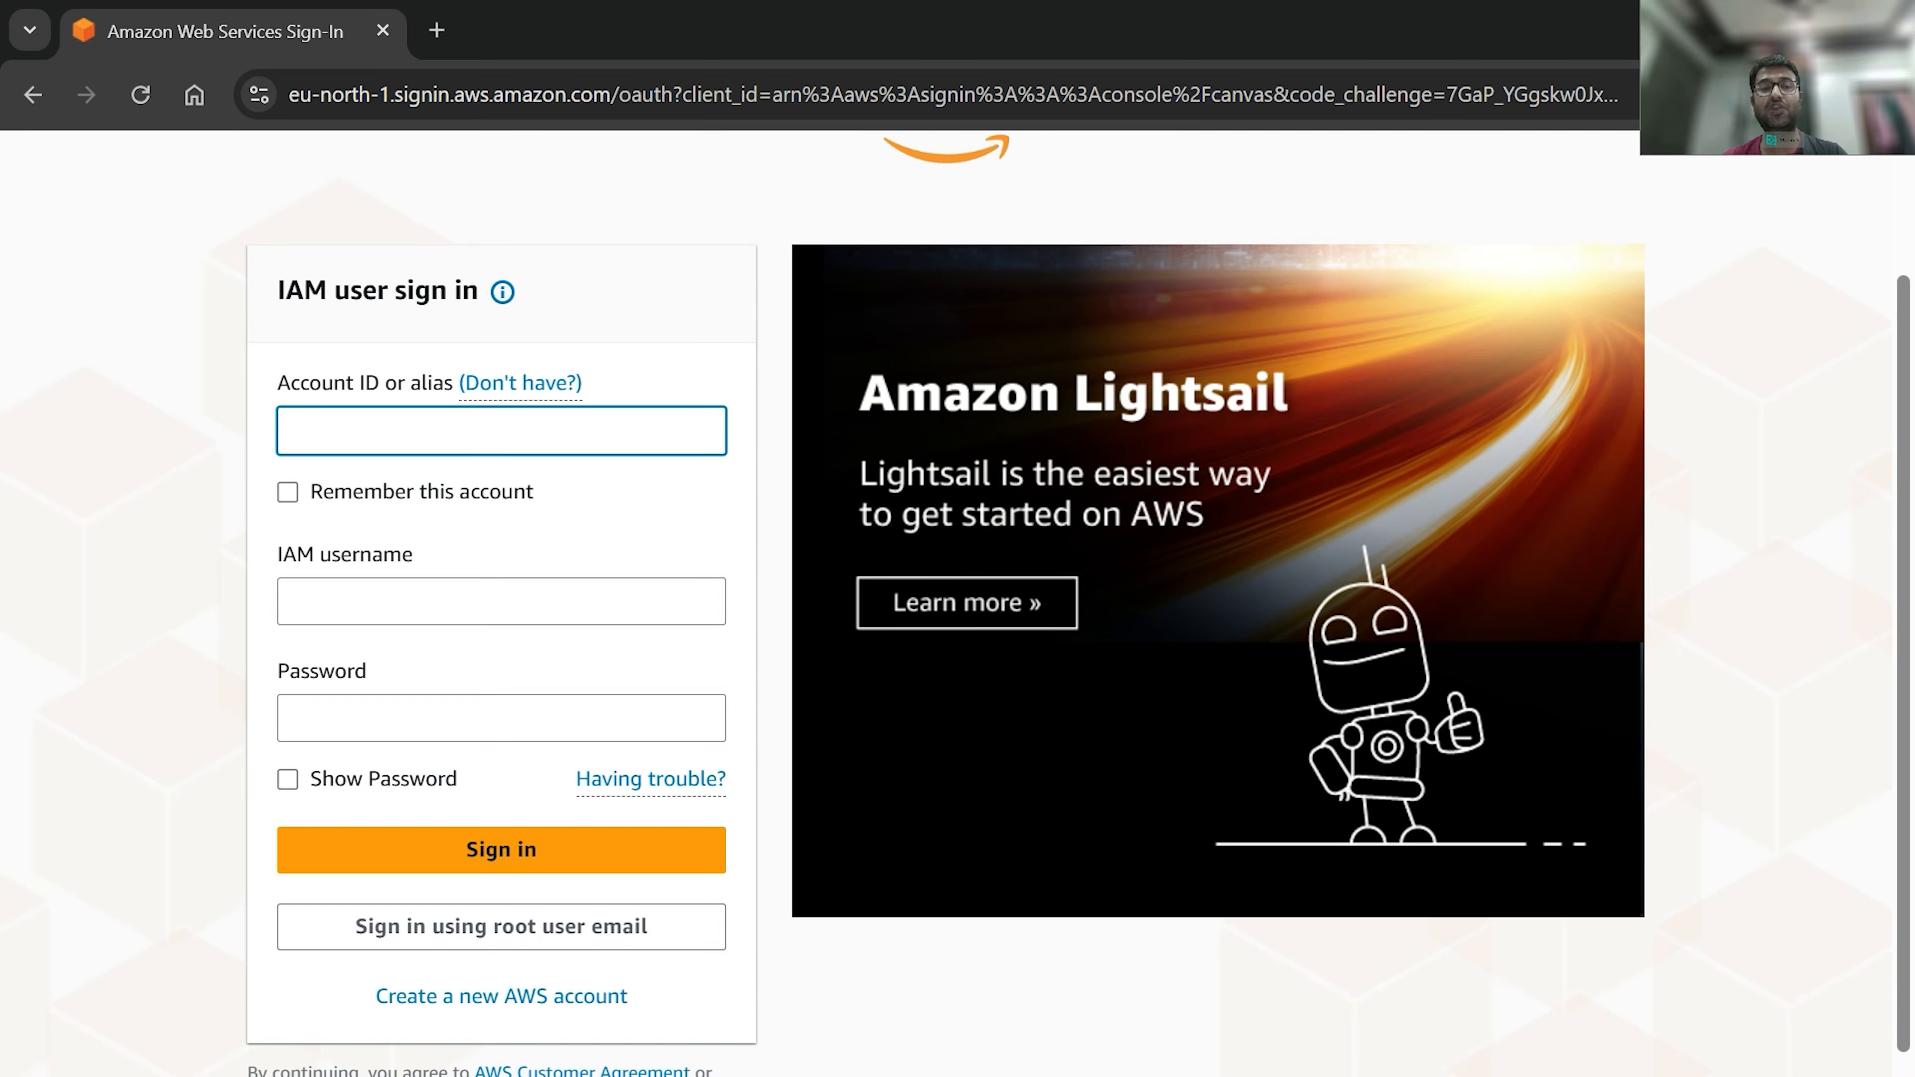
key(ctrl+v)
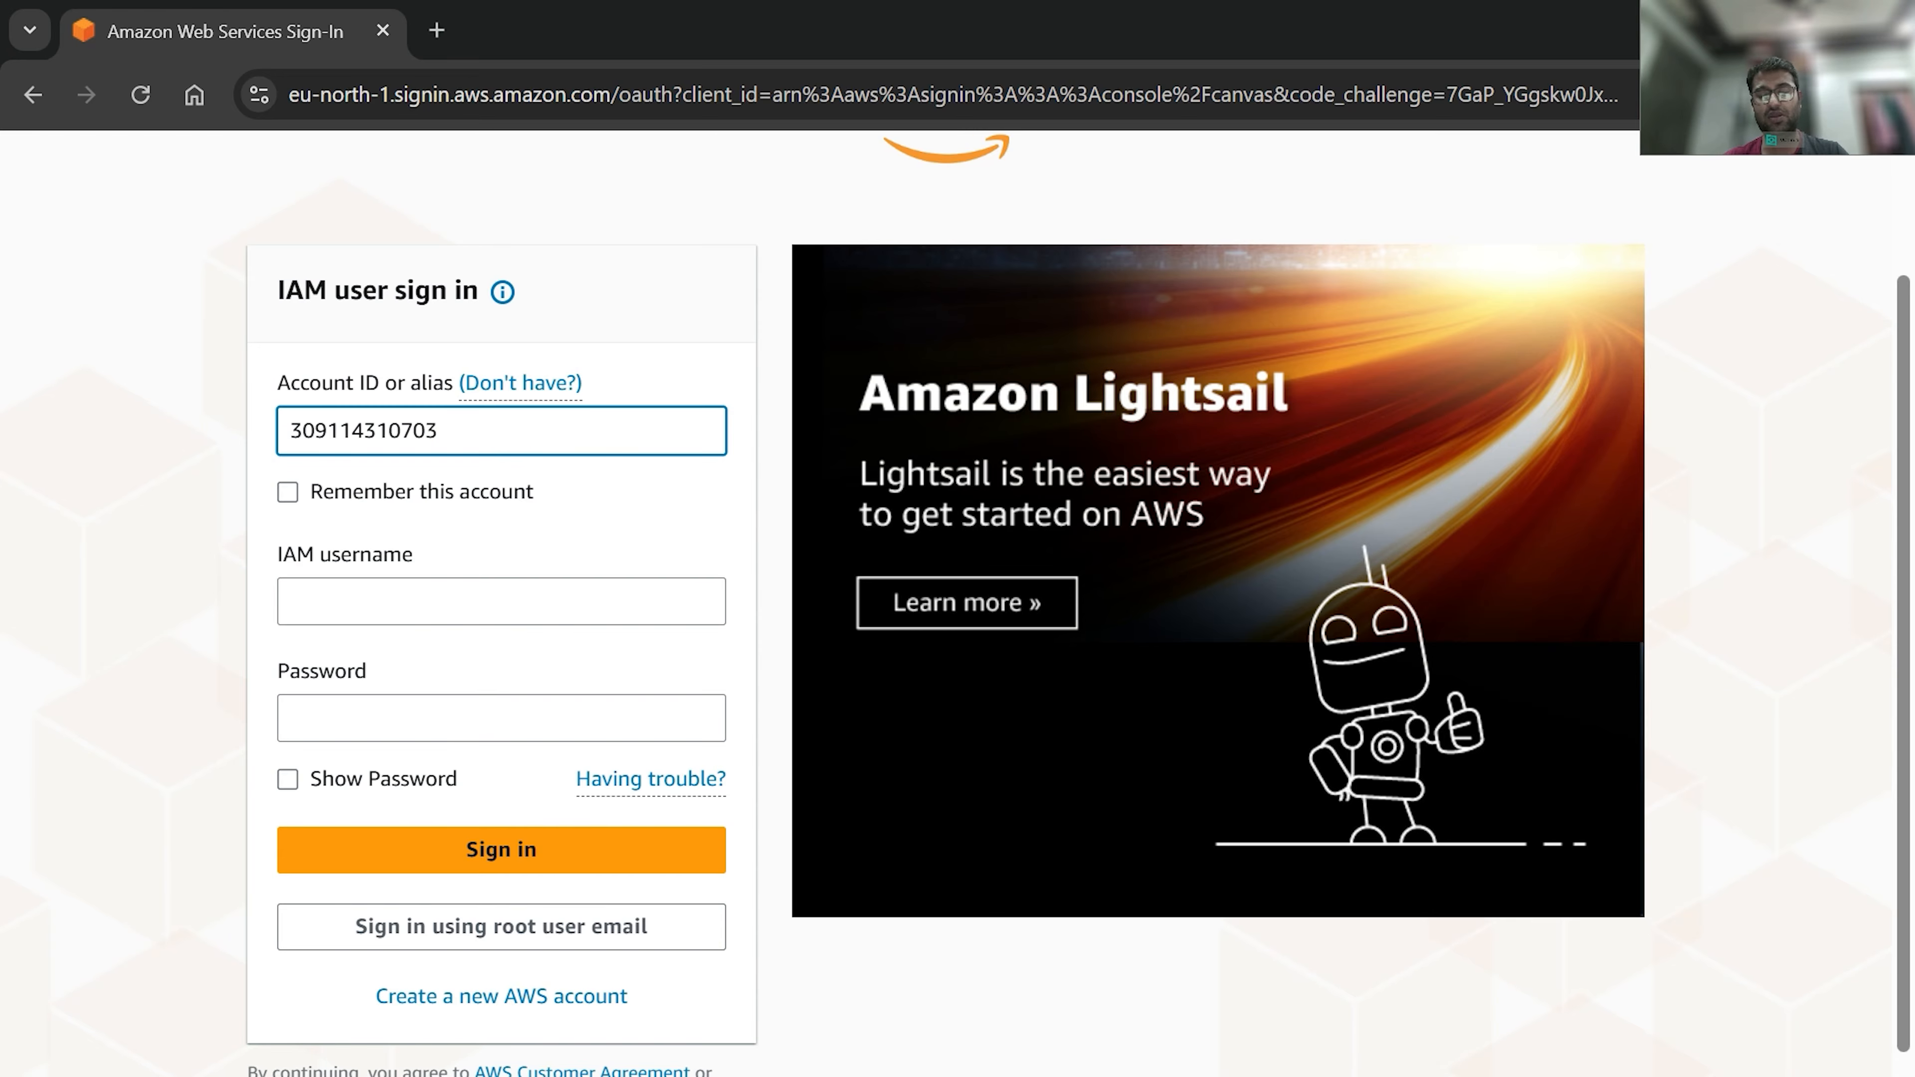
Step: Copy DemoNewUser's console sign-in URL and load it in a new private tab
key(alt+Tab)
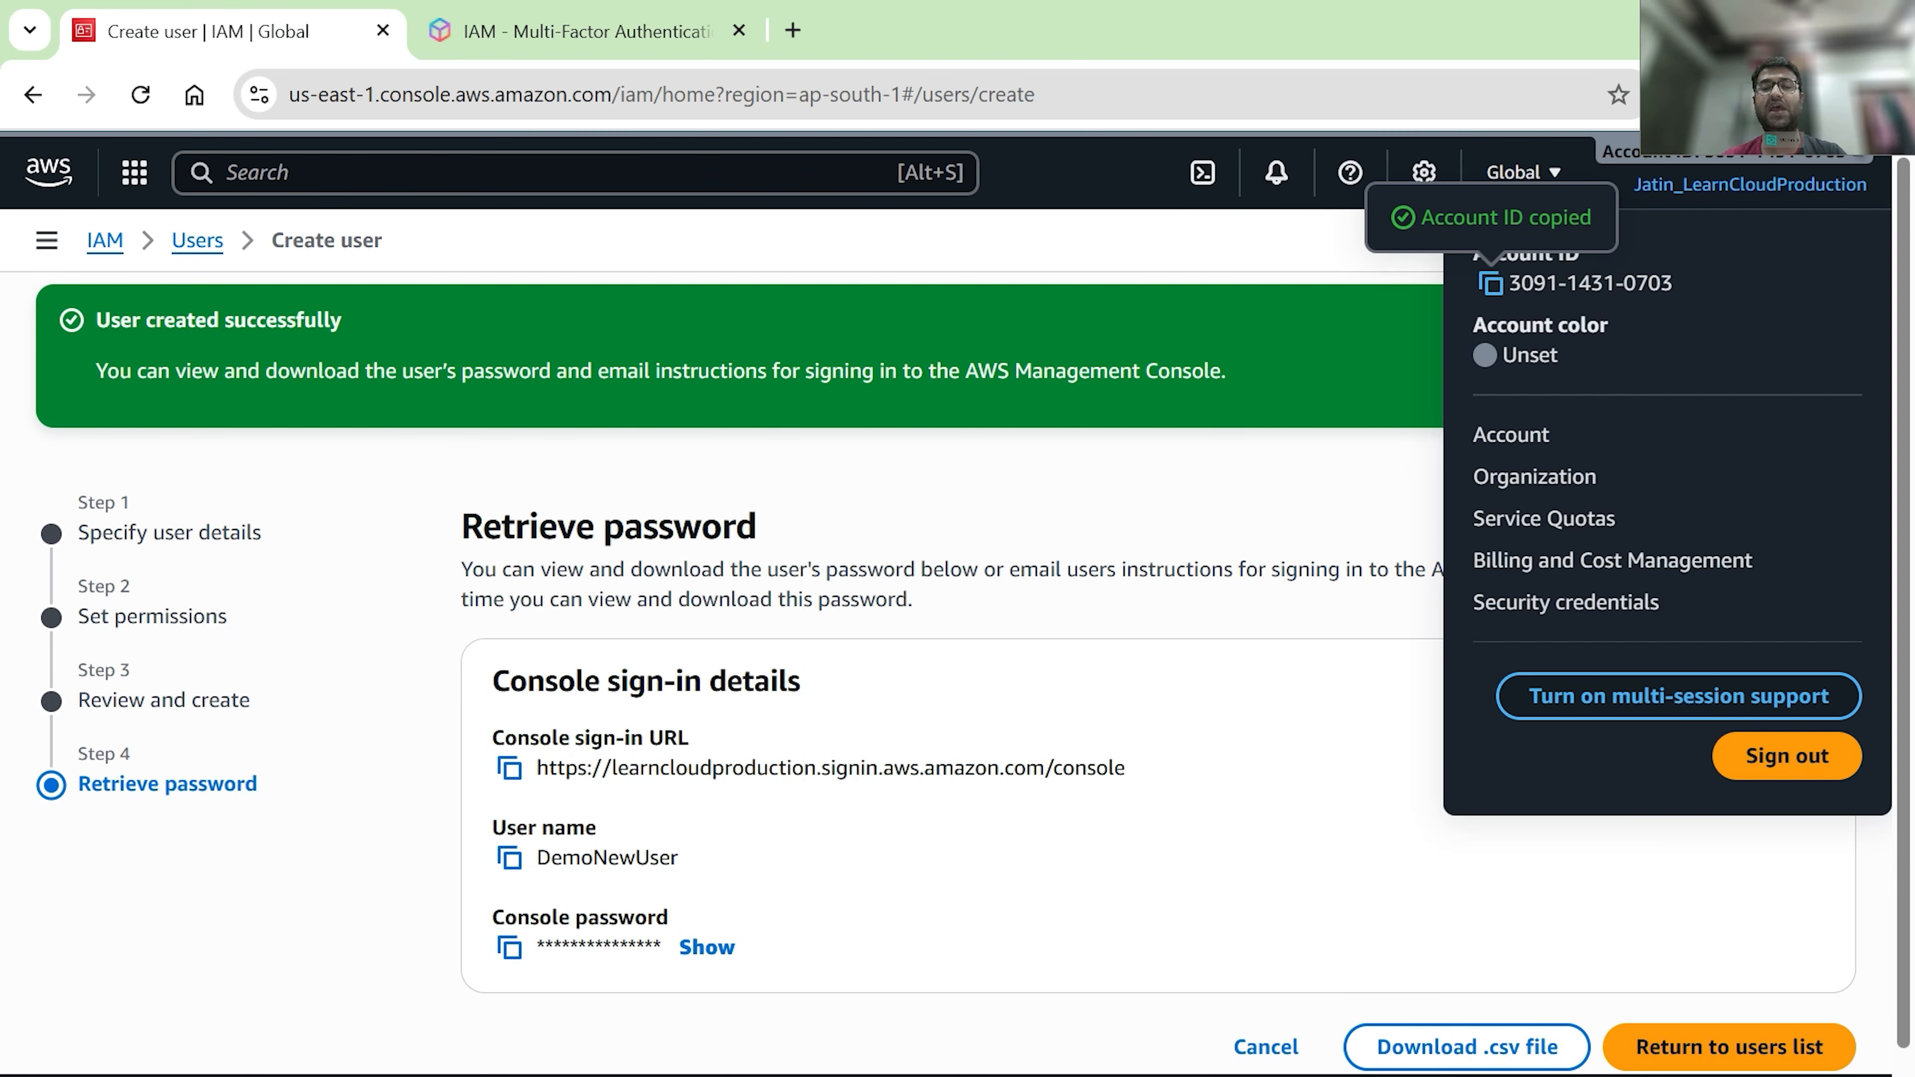
click(517, 781)
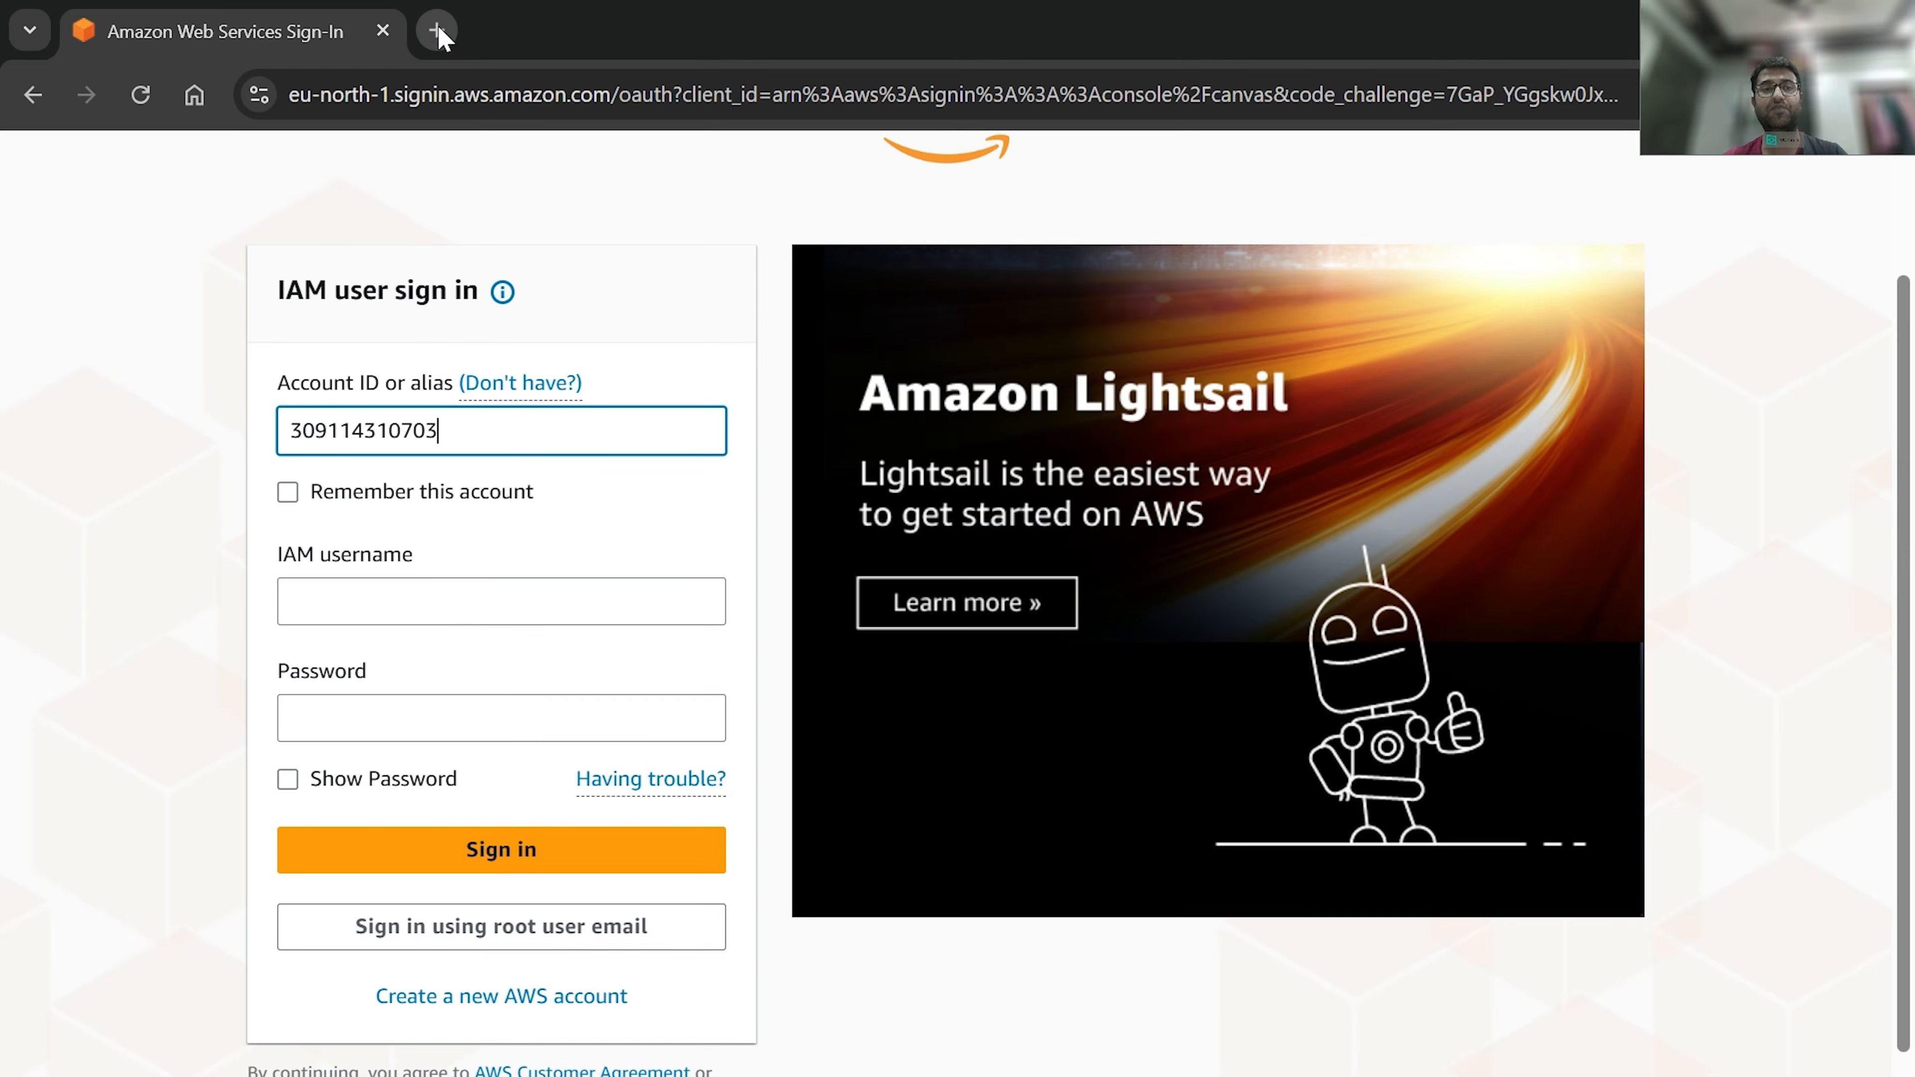
click(438, 31)
key(ctrl+v)
key(Return)
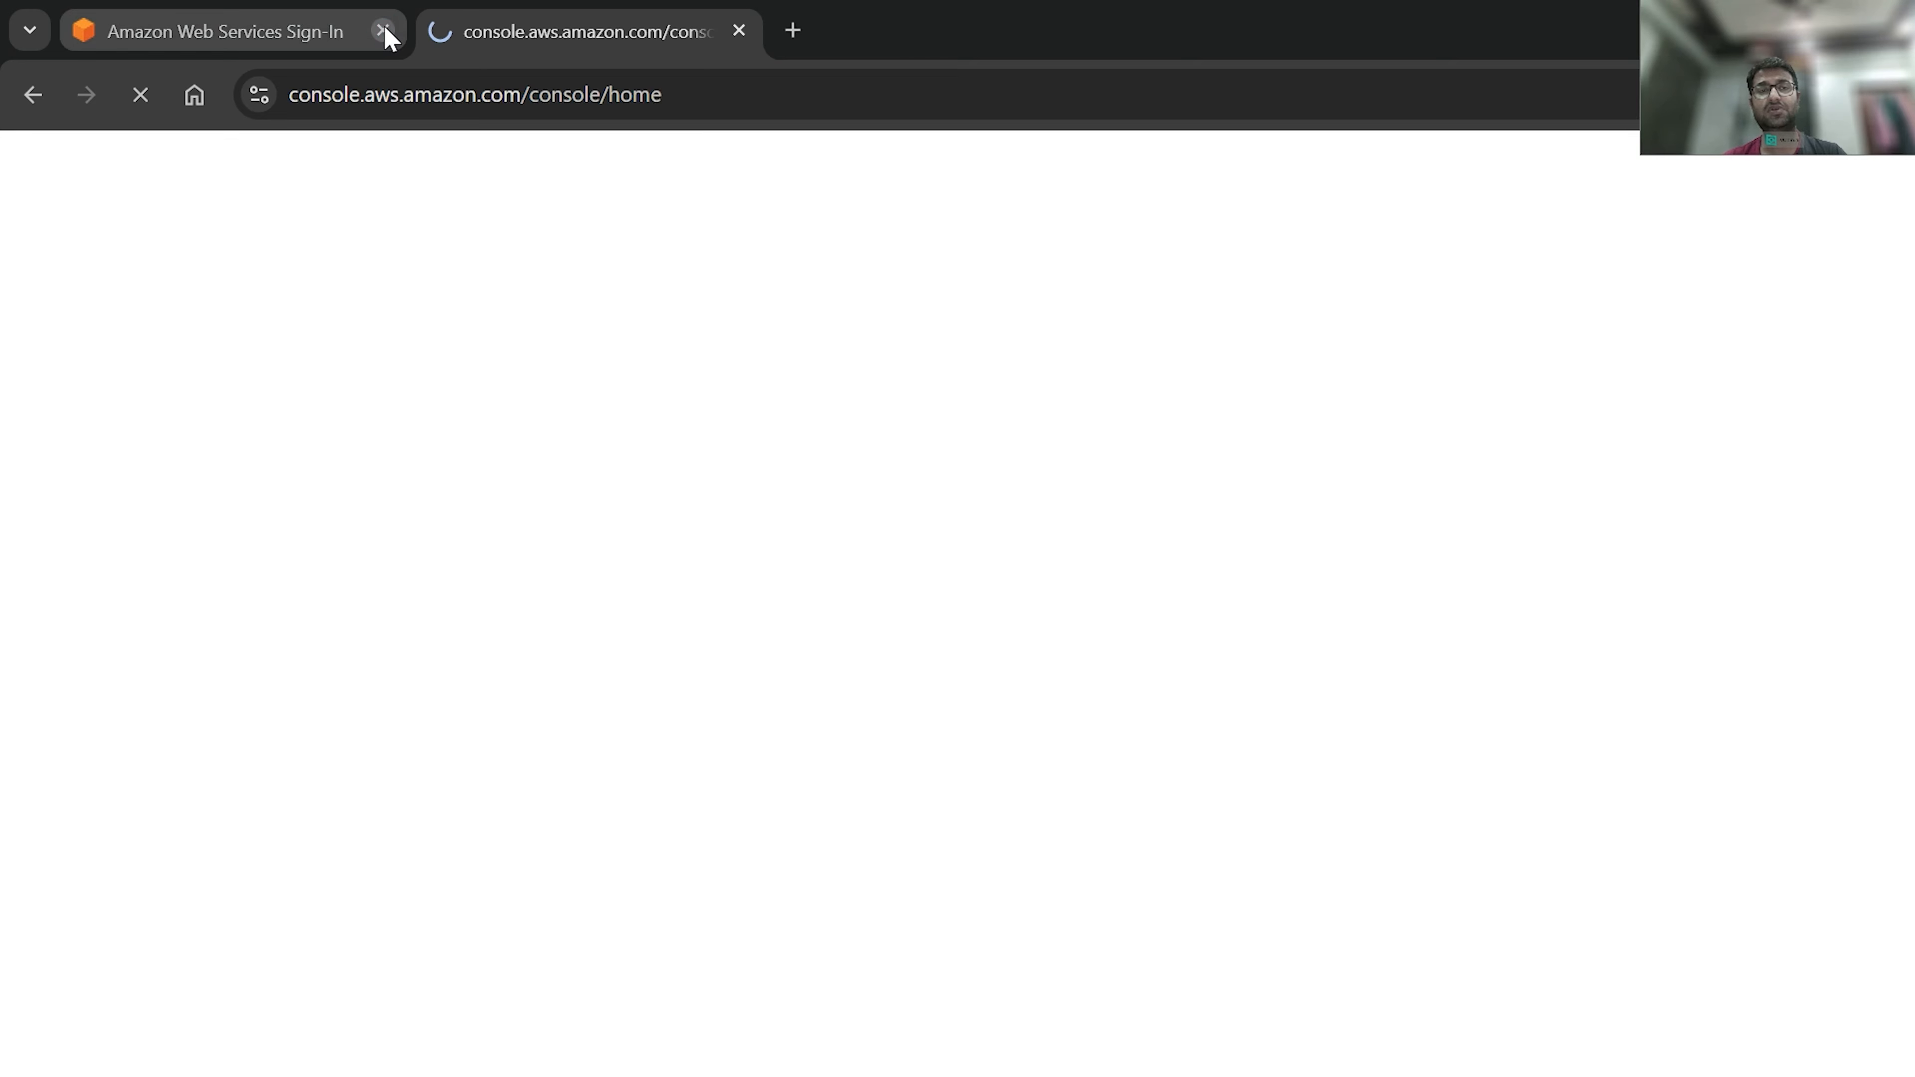
Step: Close the old sign-in tab and open the IAM Dashboard in a separate tab
click(383, 30)
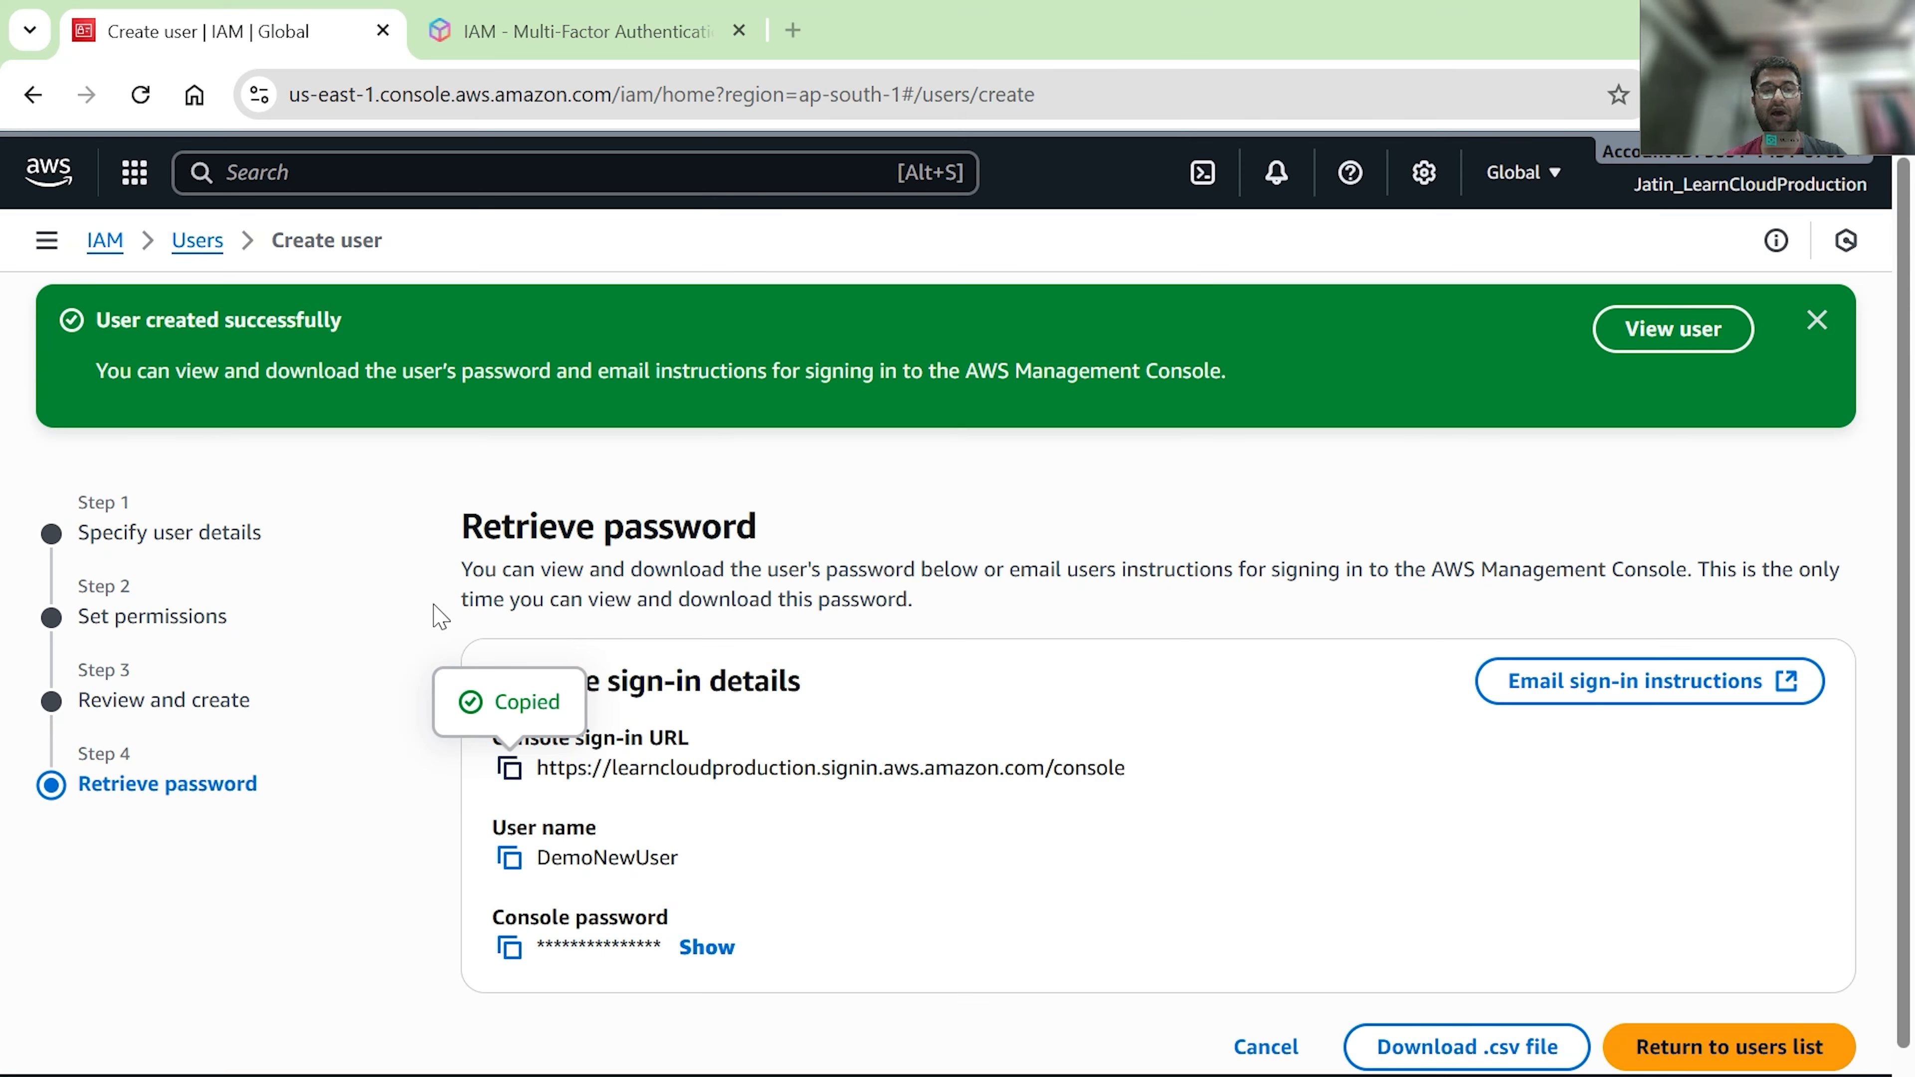
click(44, 241)
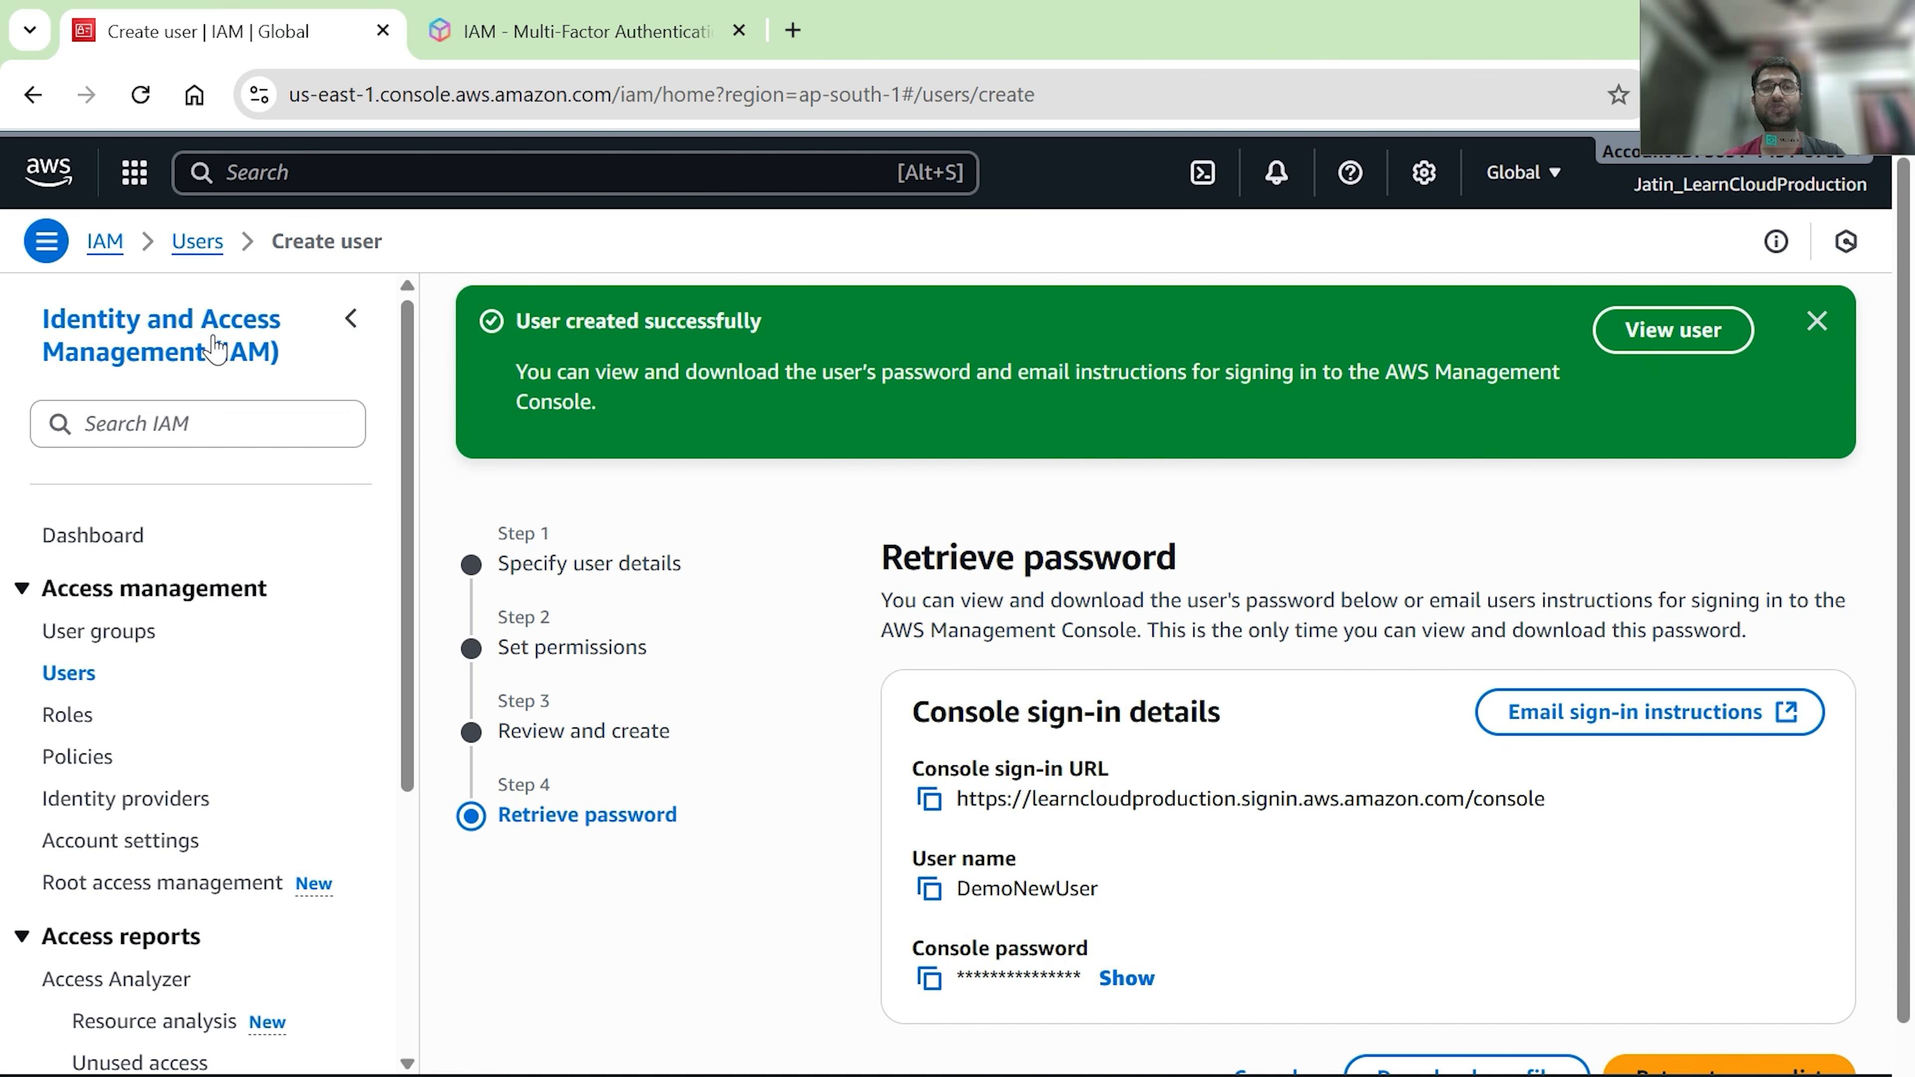
right_click(114, 535)
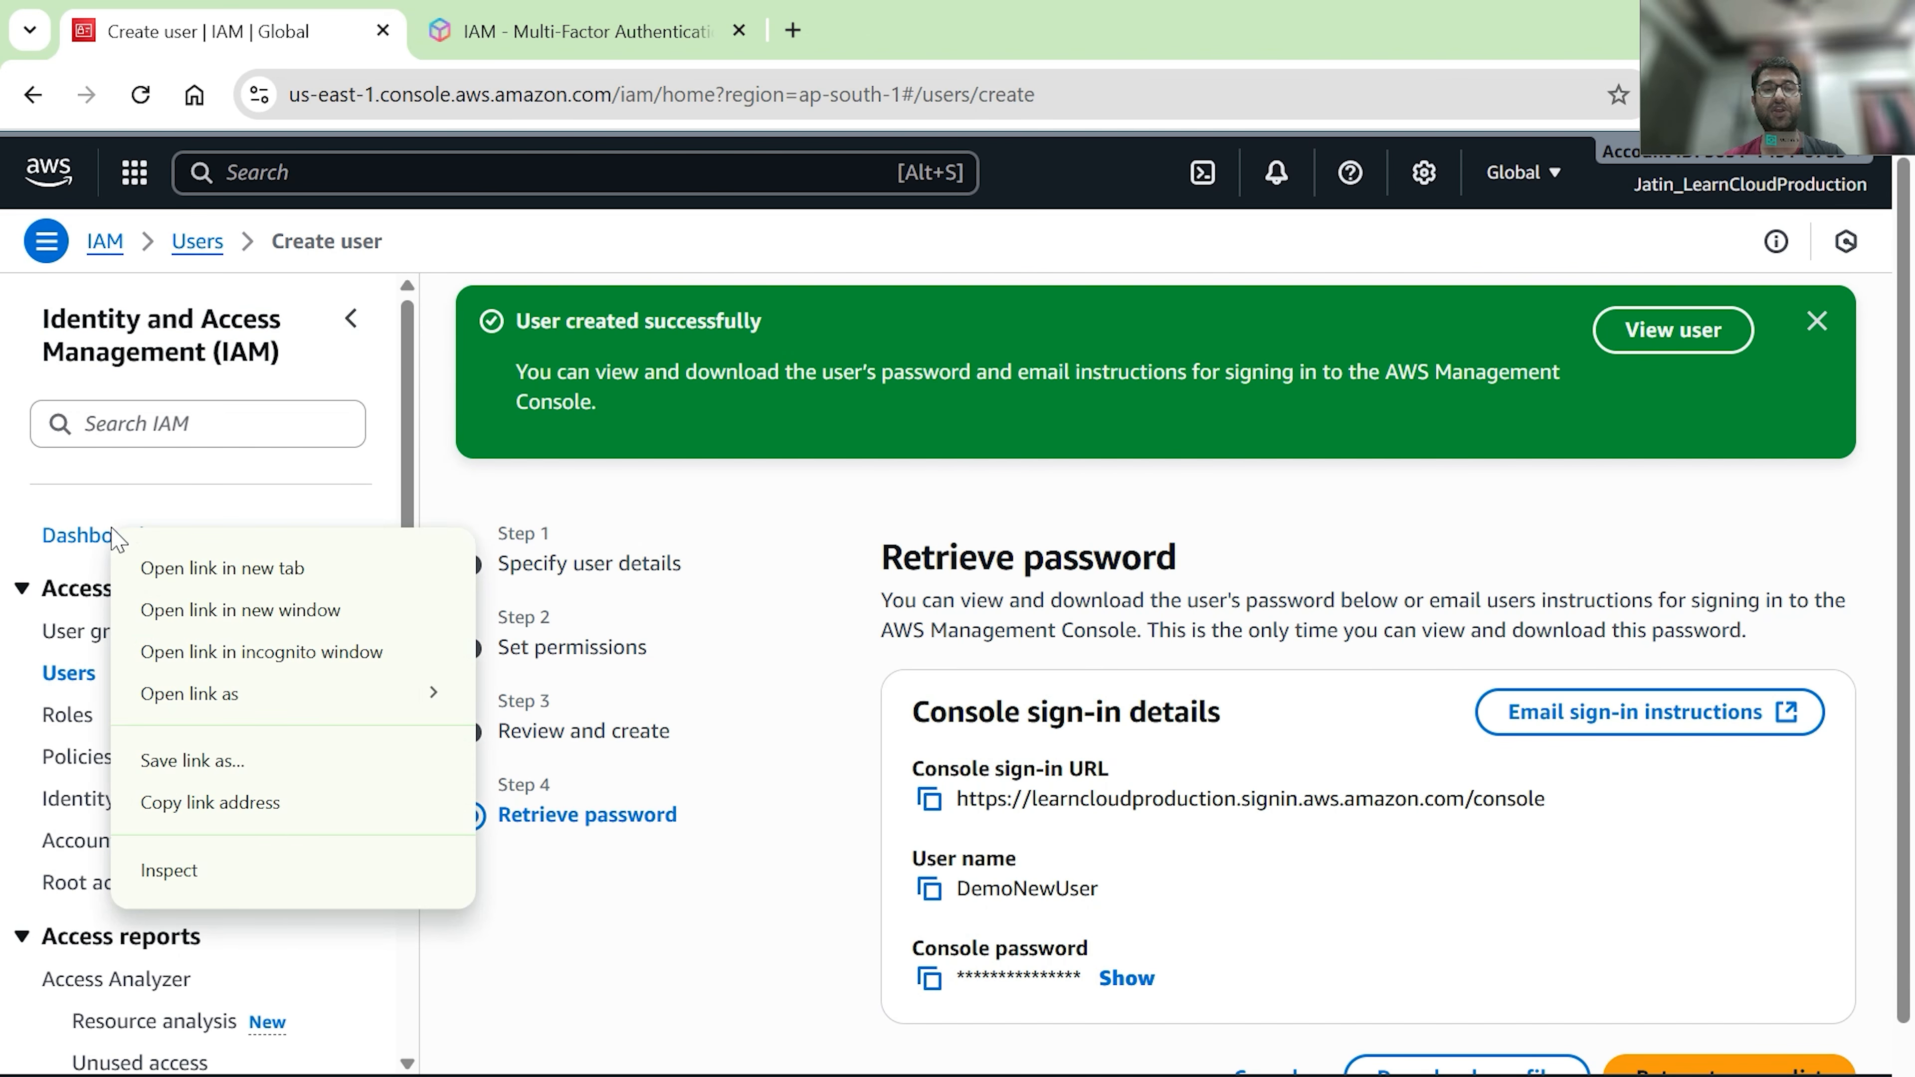
click(150, 568)
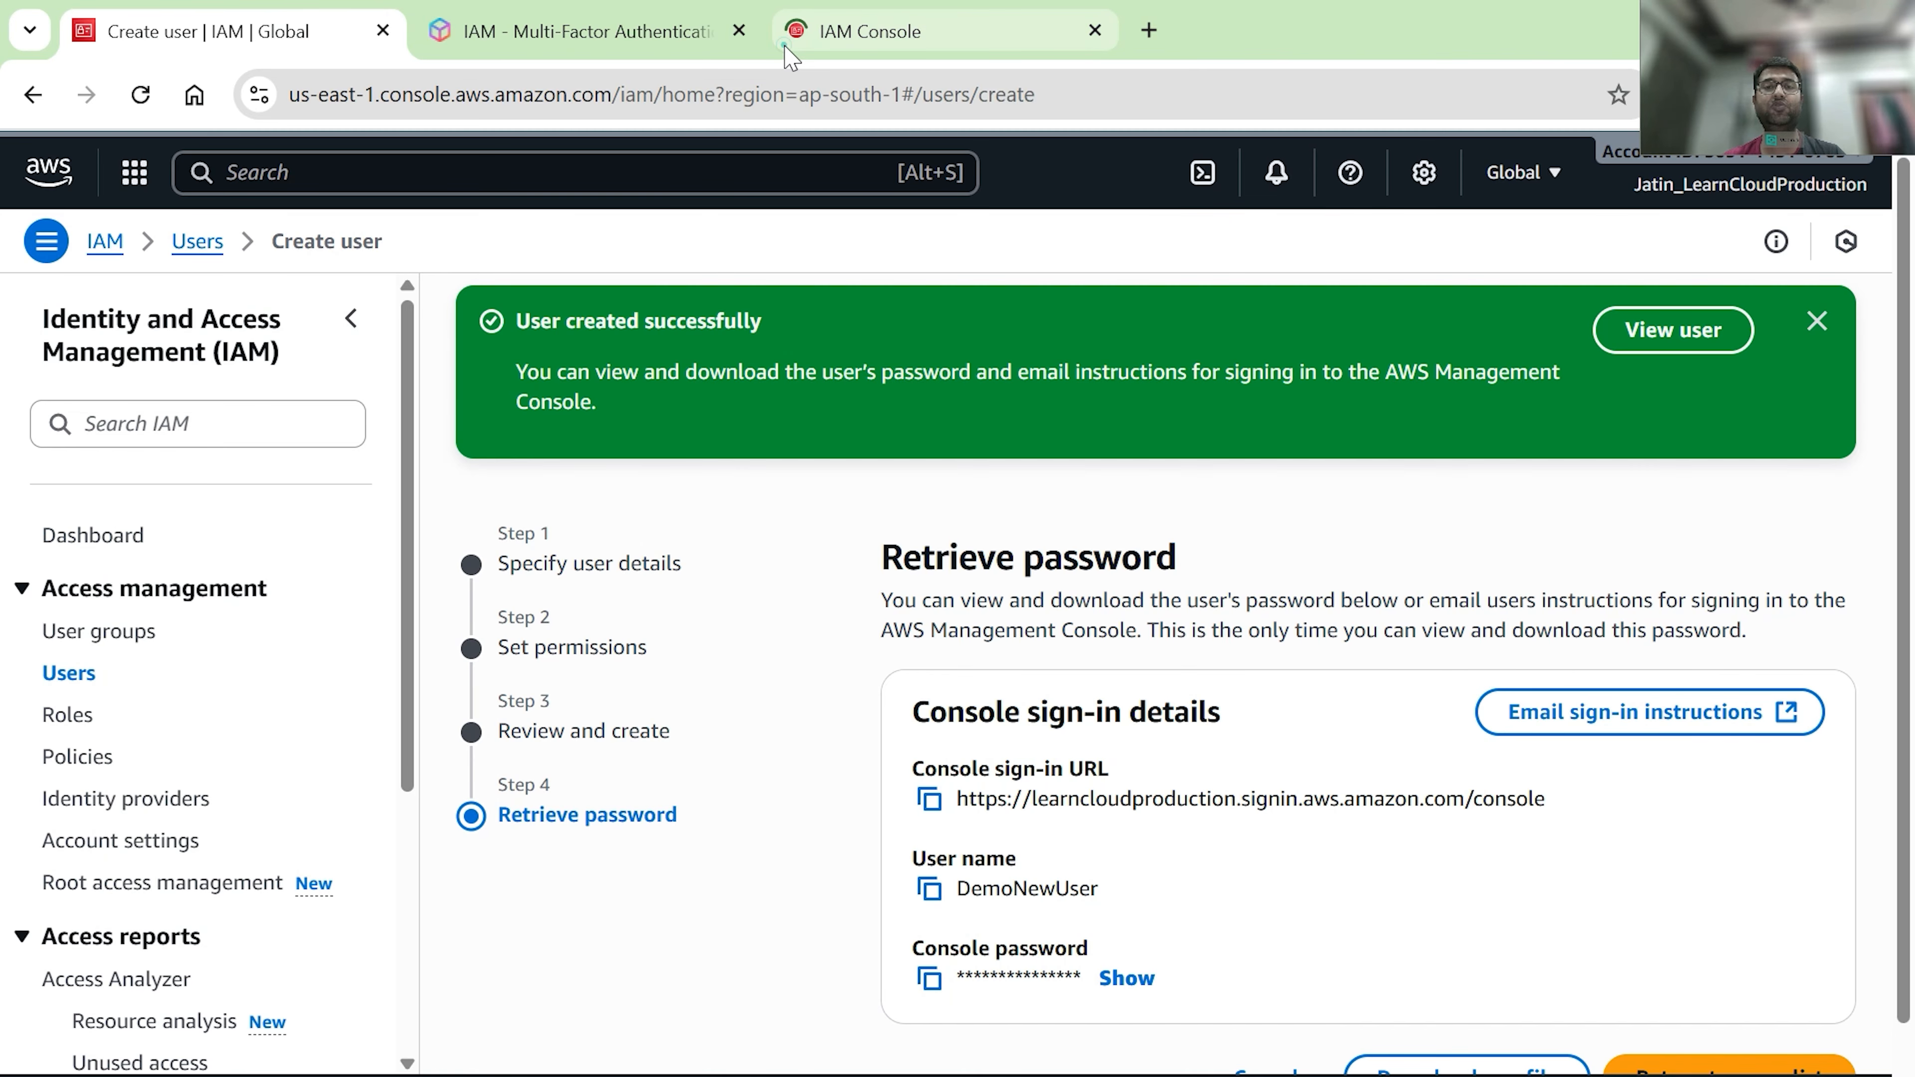
click(788, 54)
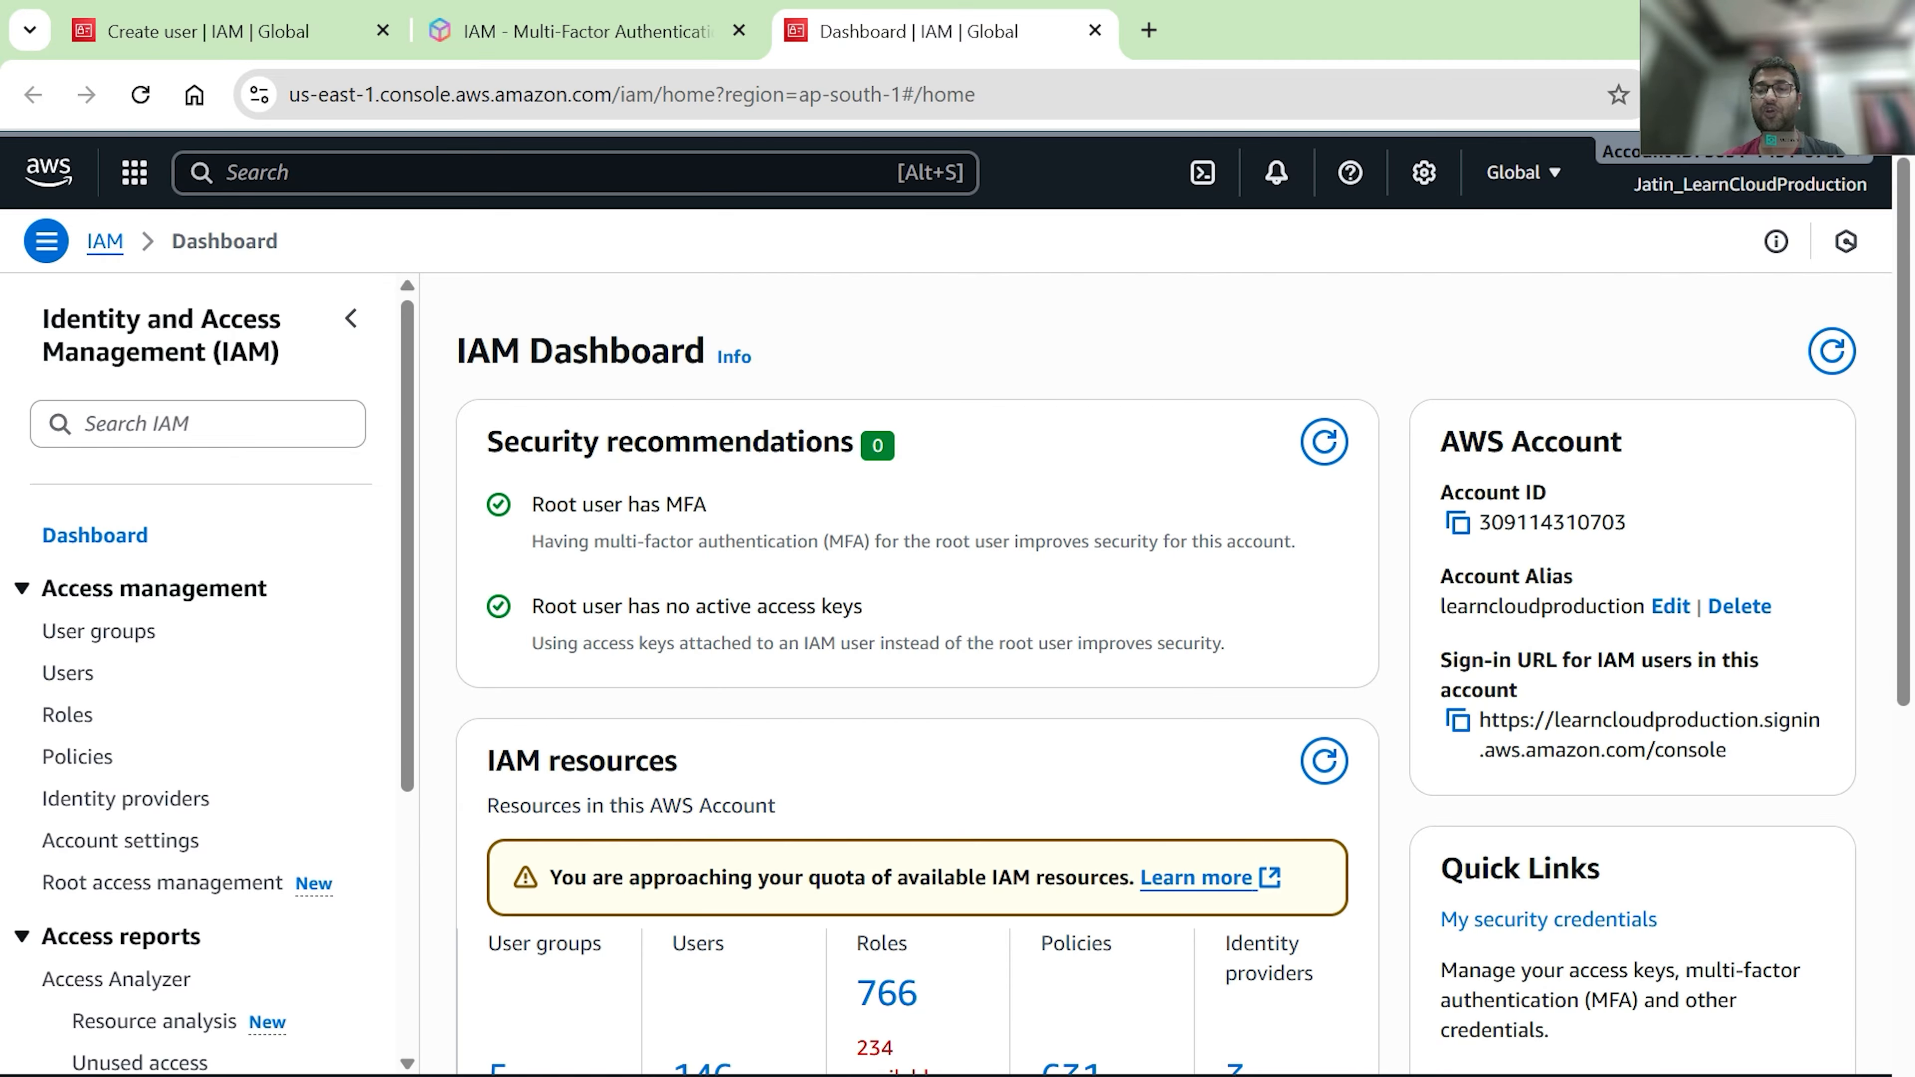
Step: Delete and recreate the account alias learncloudproduction, then open the IAM Users list search
double_click(1536, 606)
key(ctrl+c)
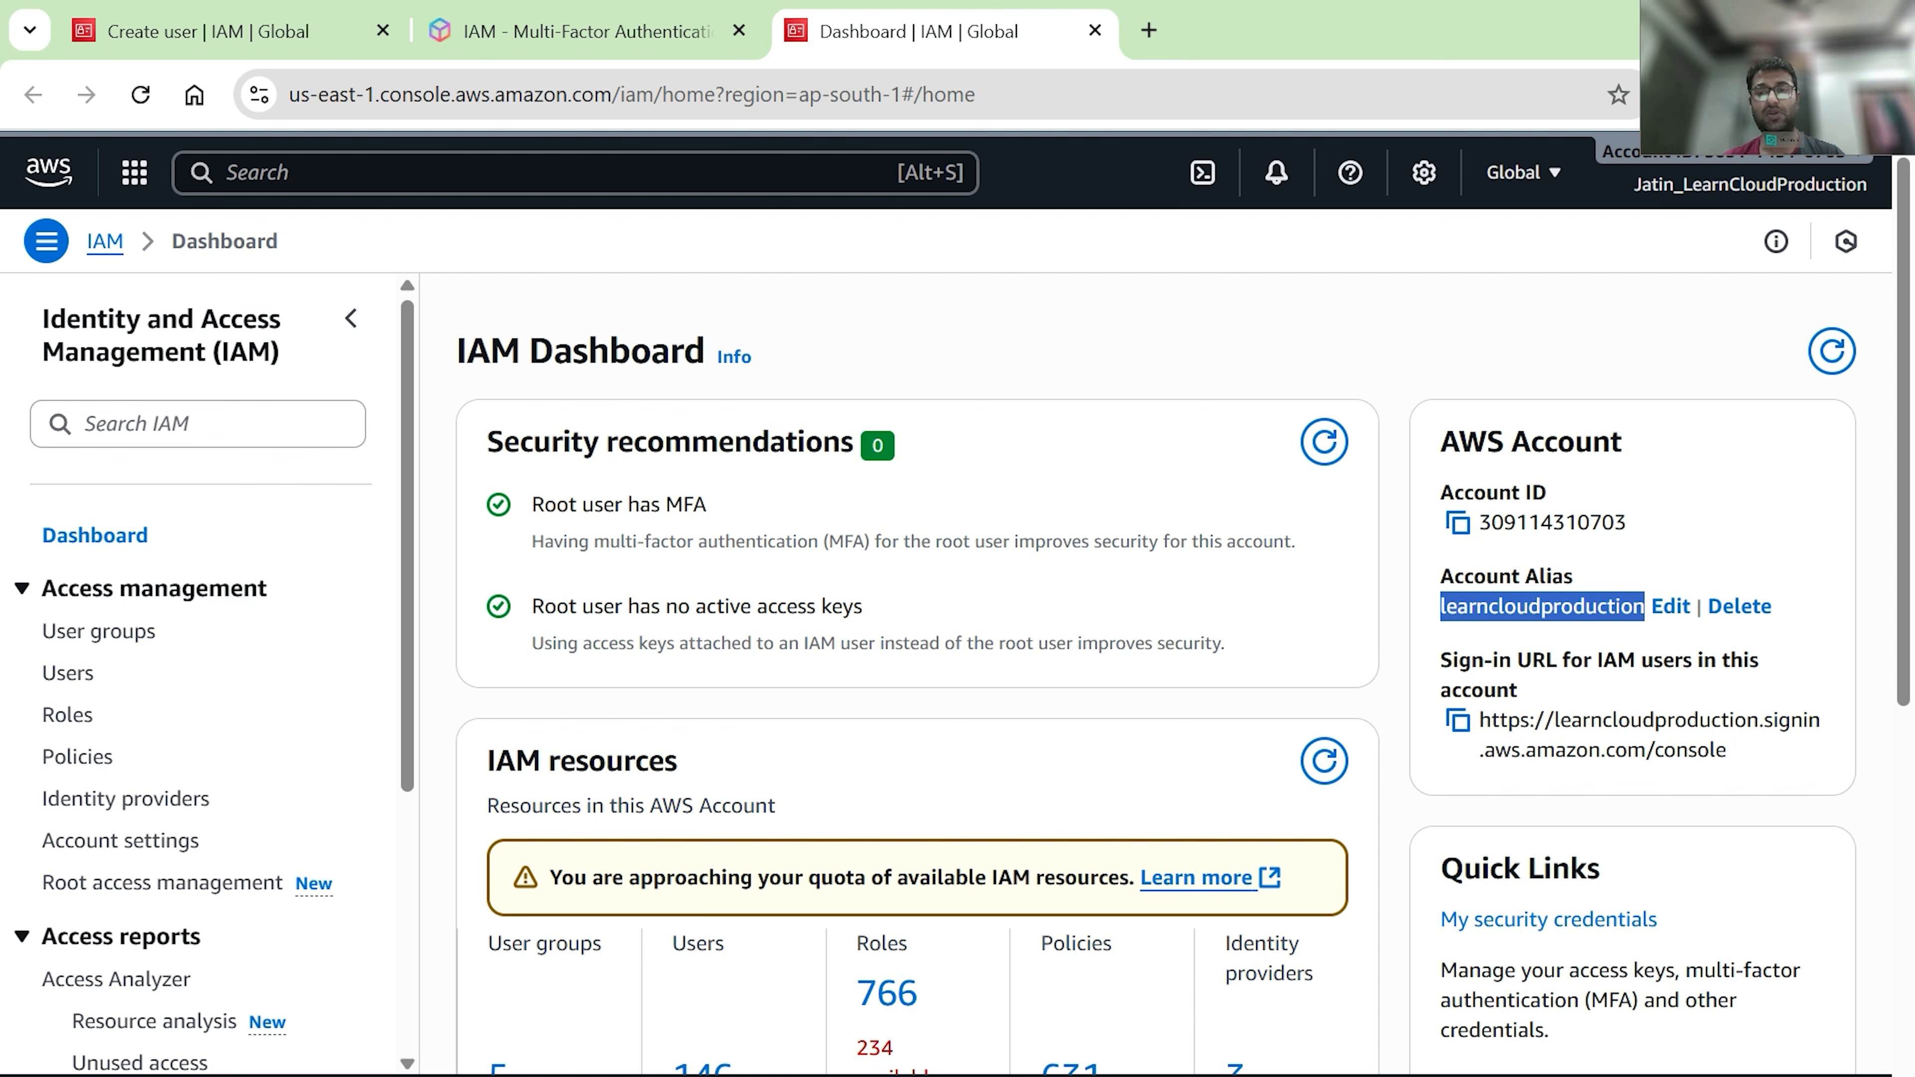
click(1734, 608)
click(1348, 764)
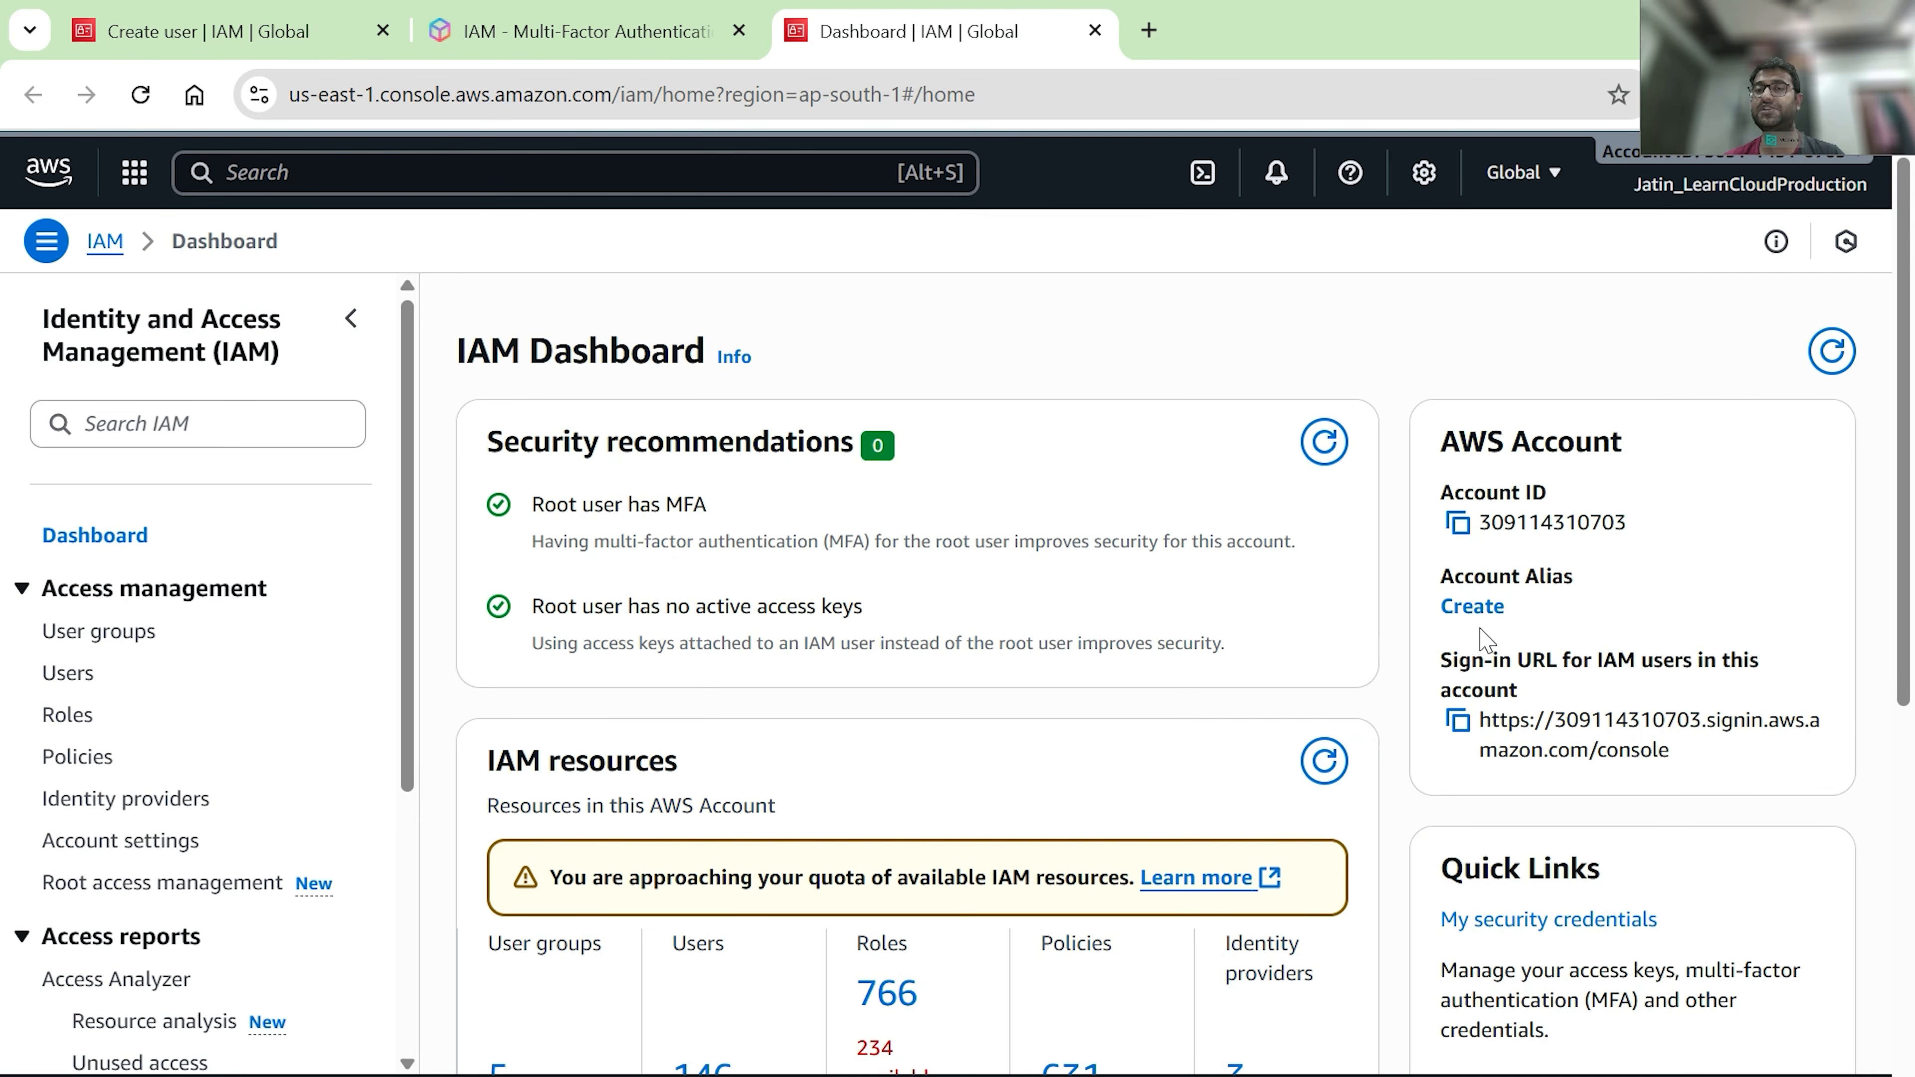
click(1473, 606)
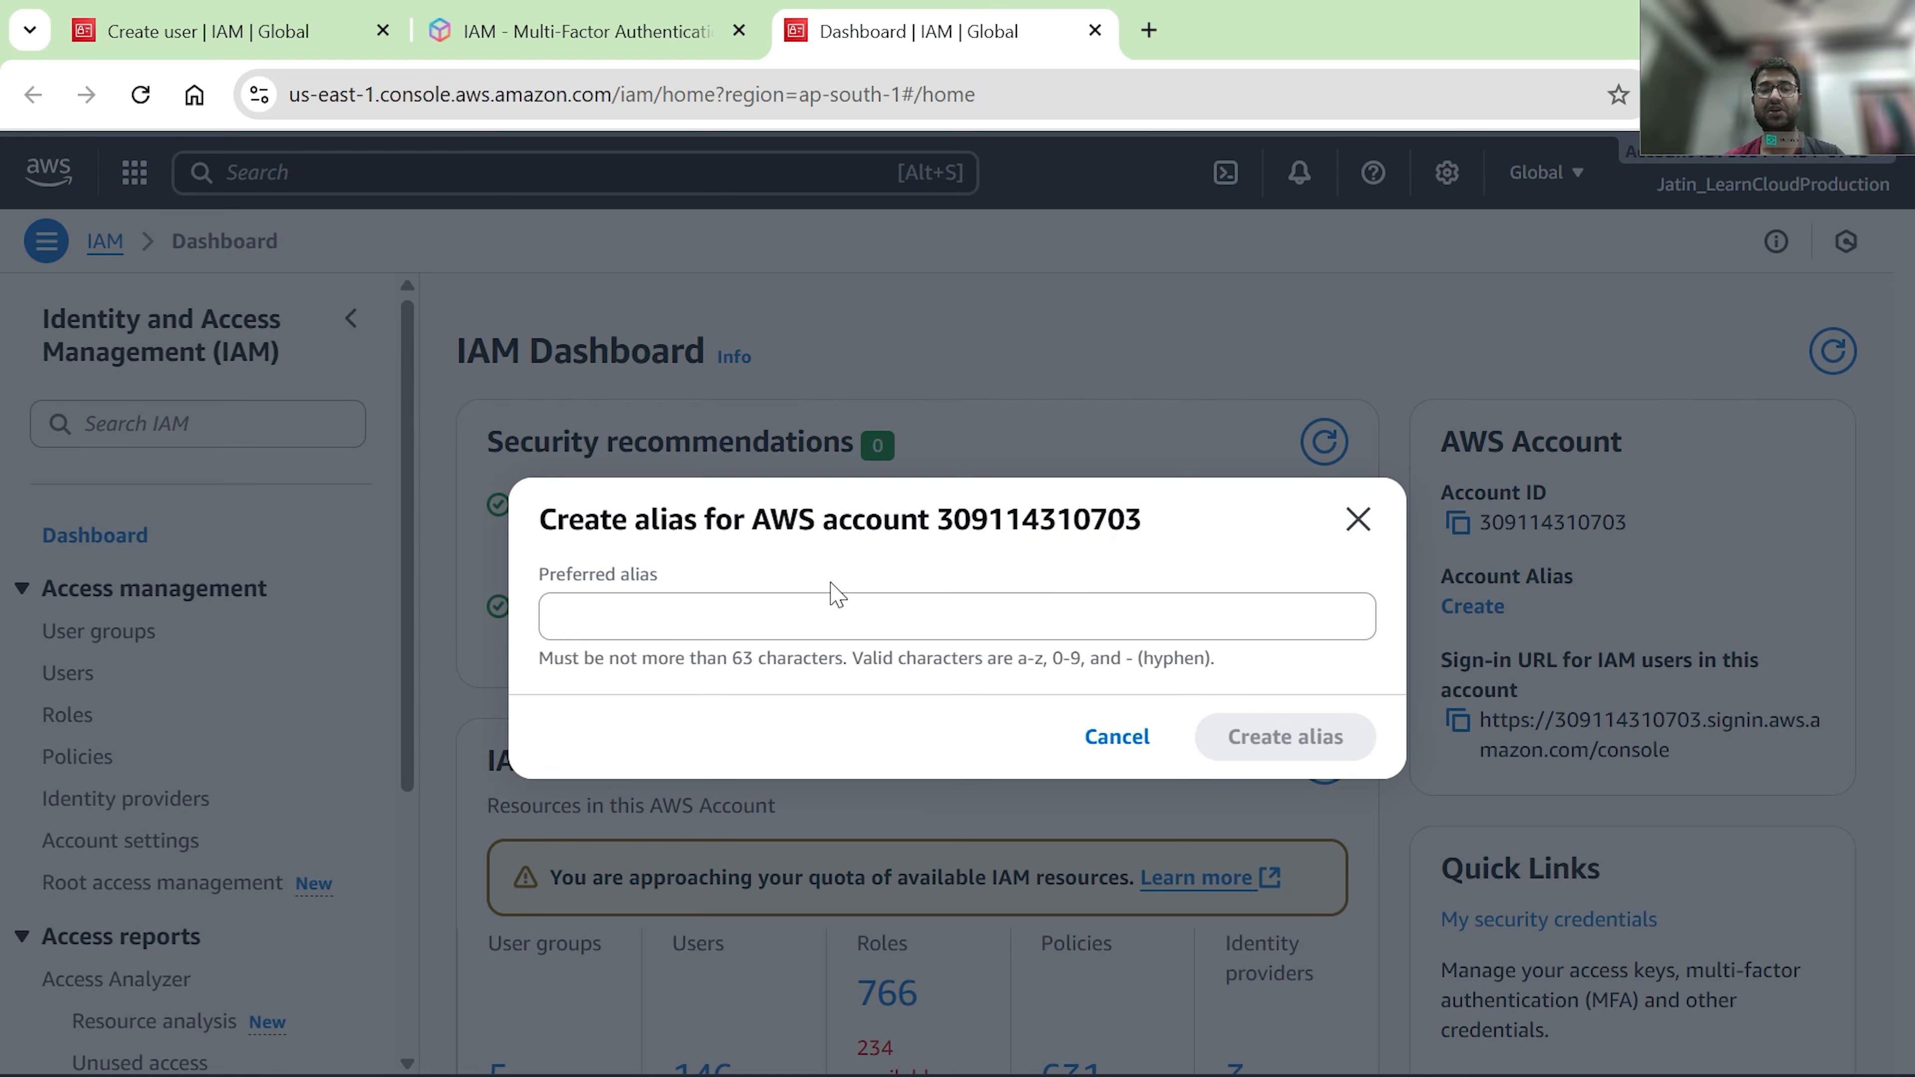
click(713, 617)
key(ctrl+v)
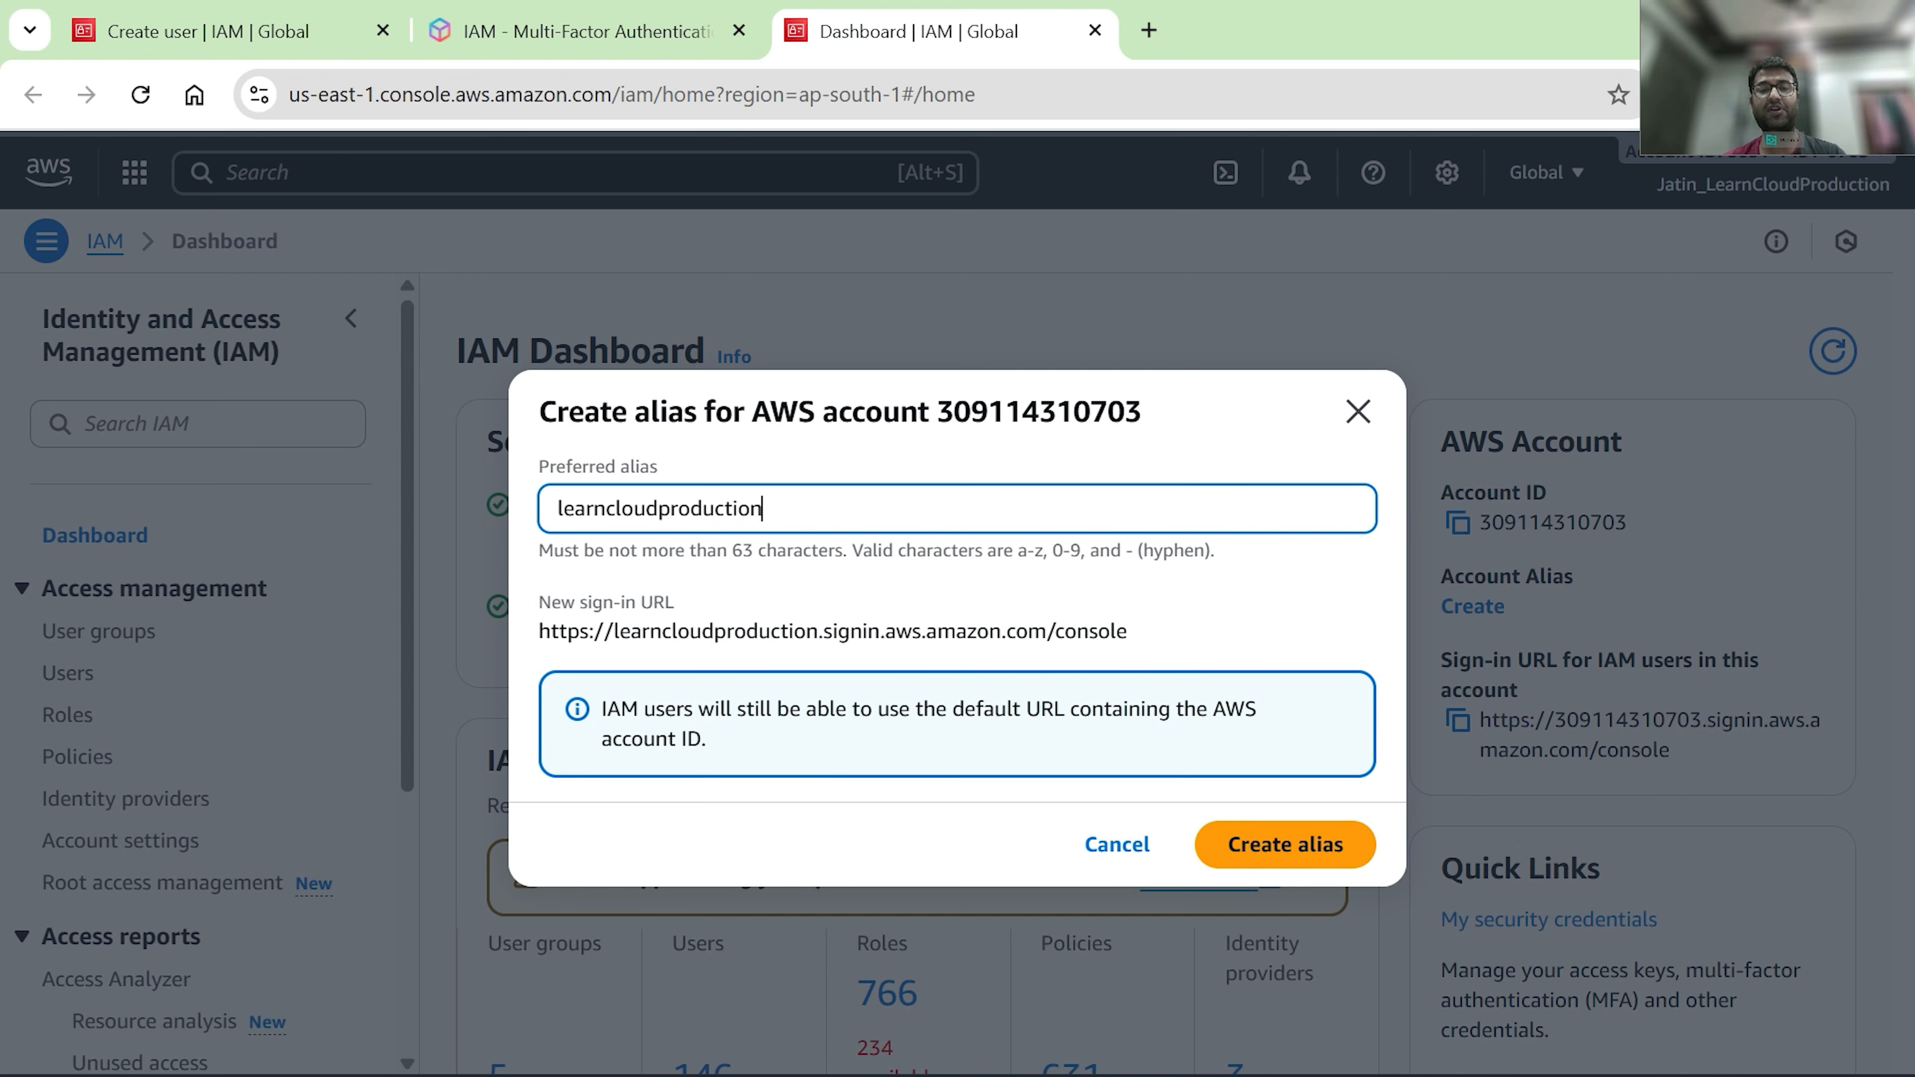
click(1263, 839)
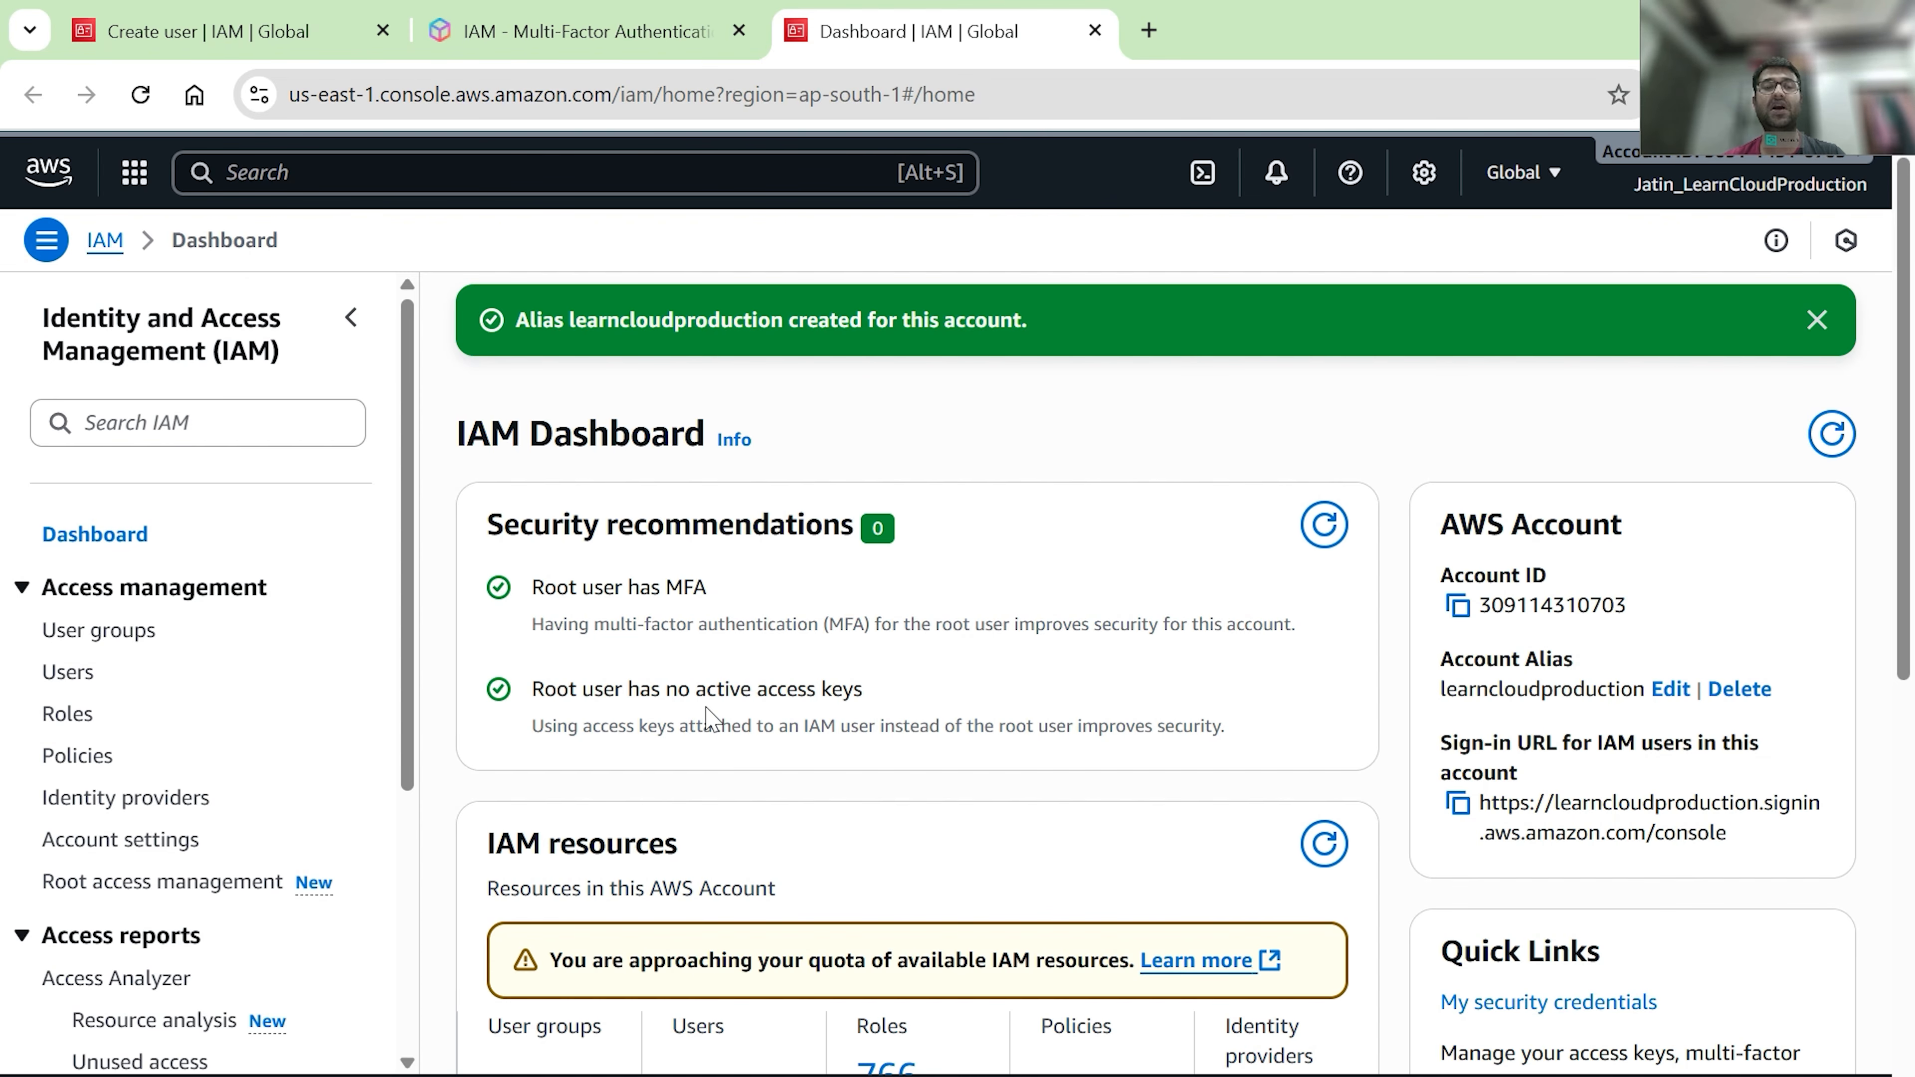
click(75, 673)
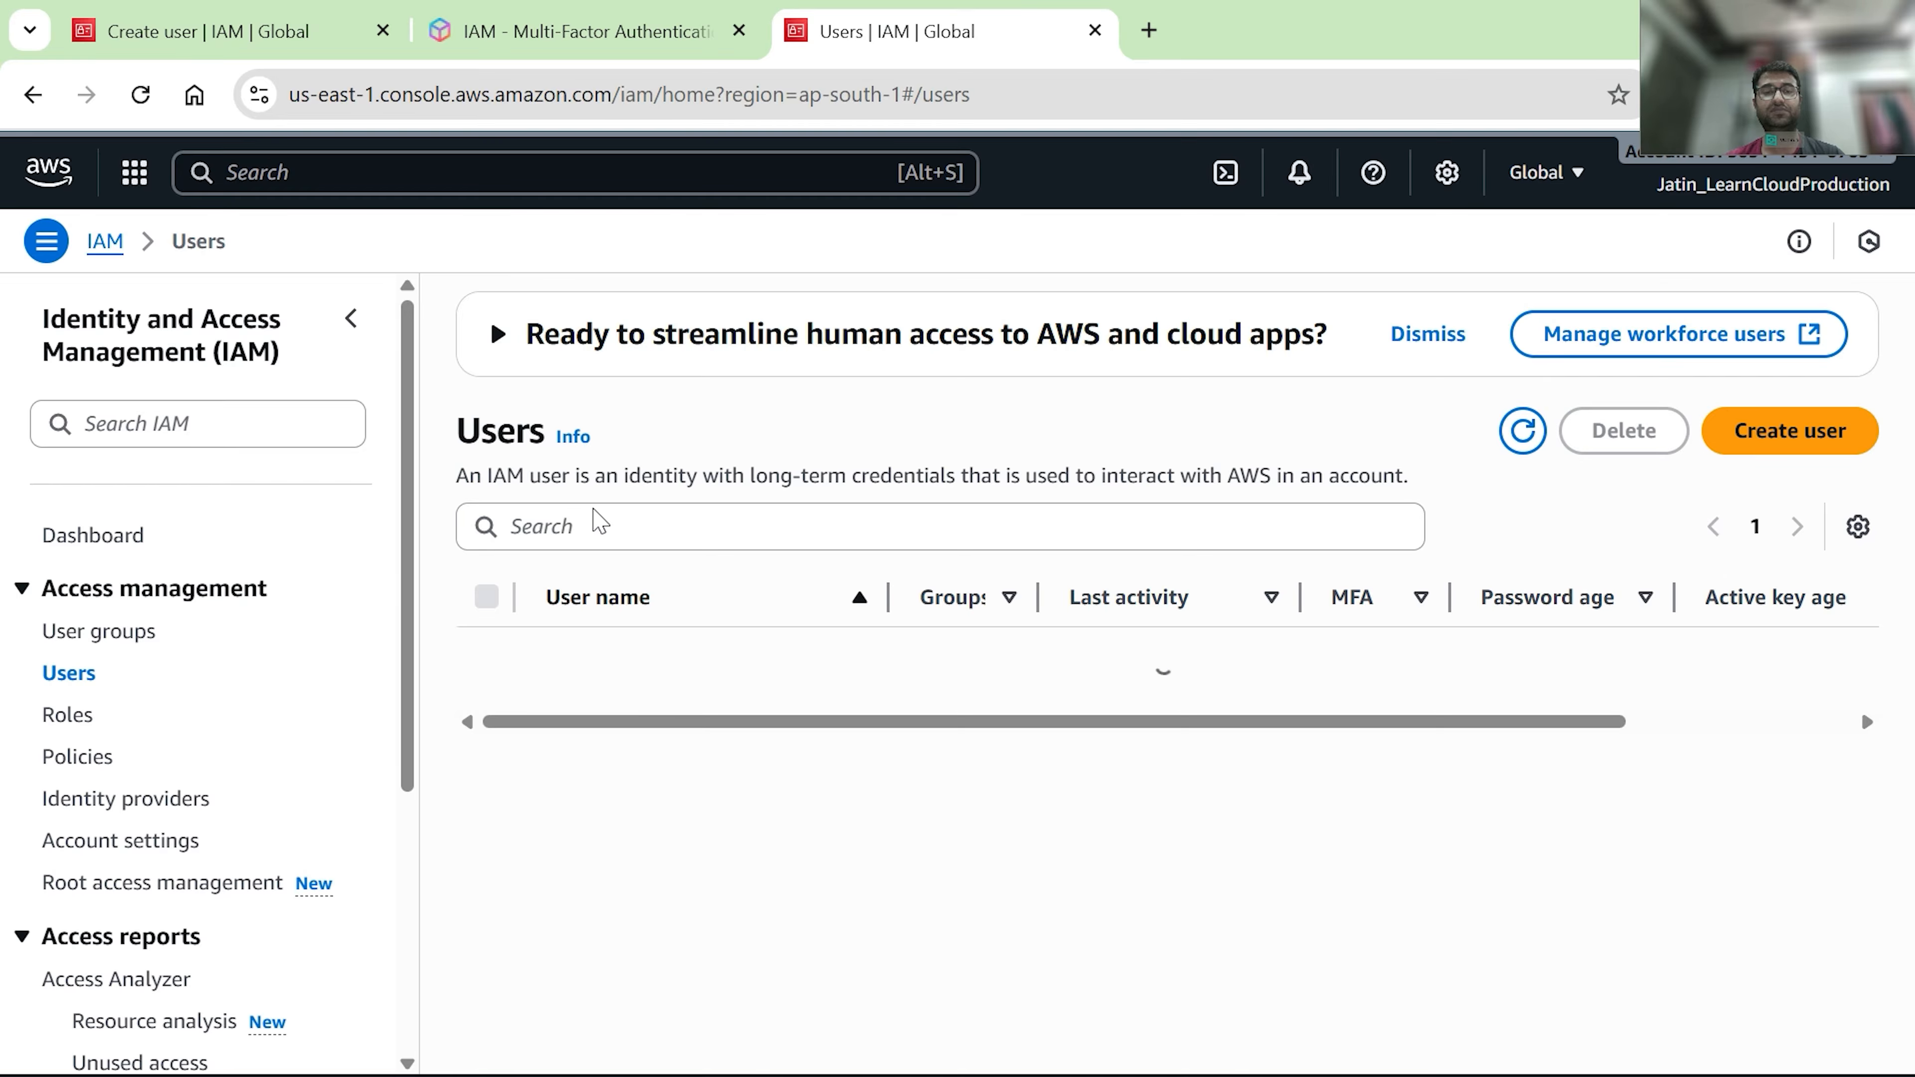
click(505, 573)
Step: Search users for 'demonew', open DemoNewUser, and copy its user name
text(demonew)
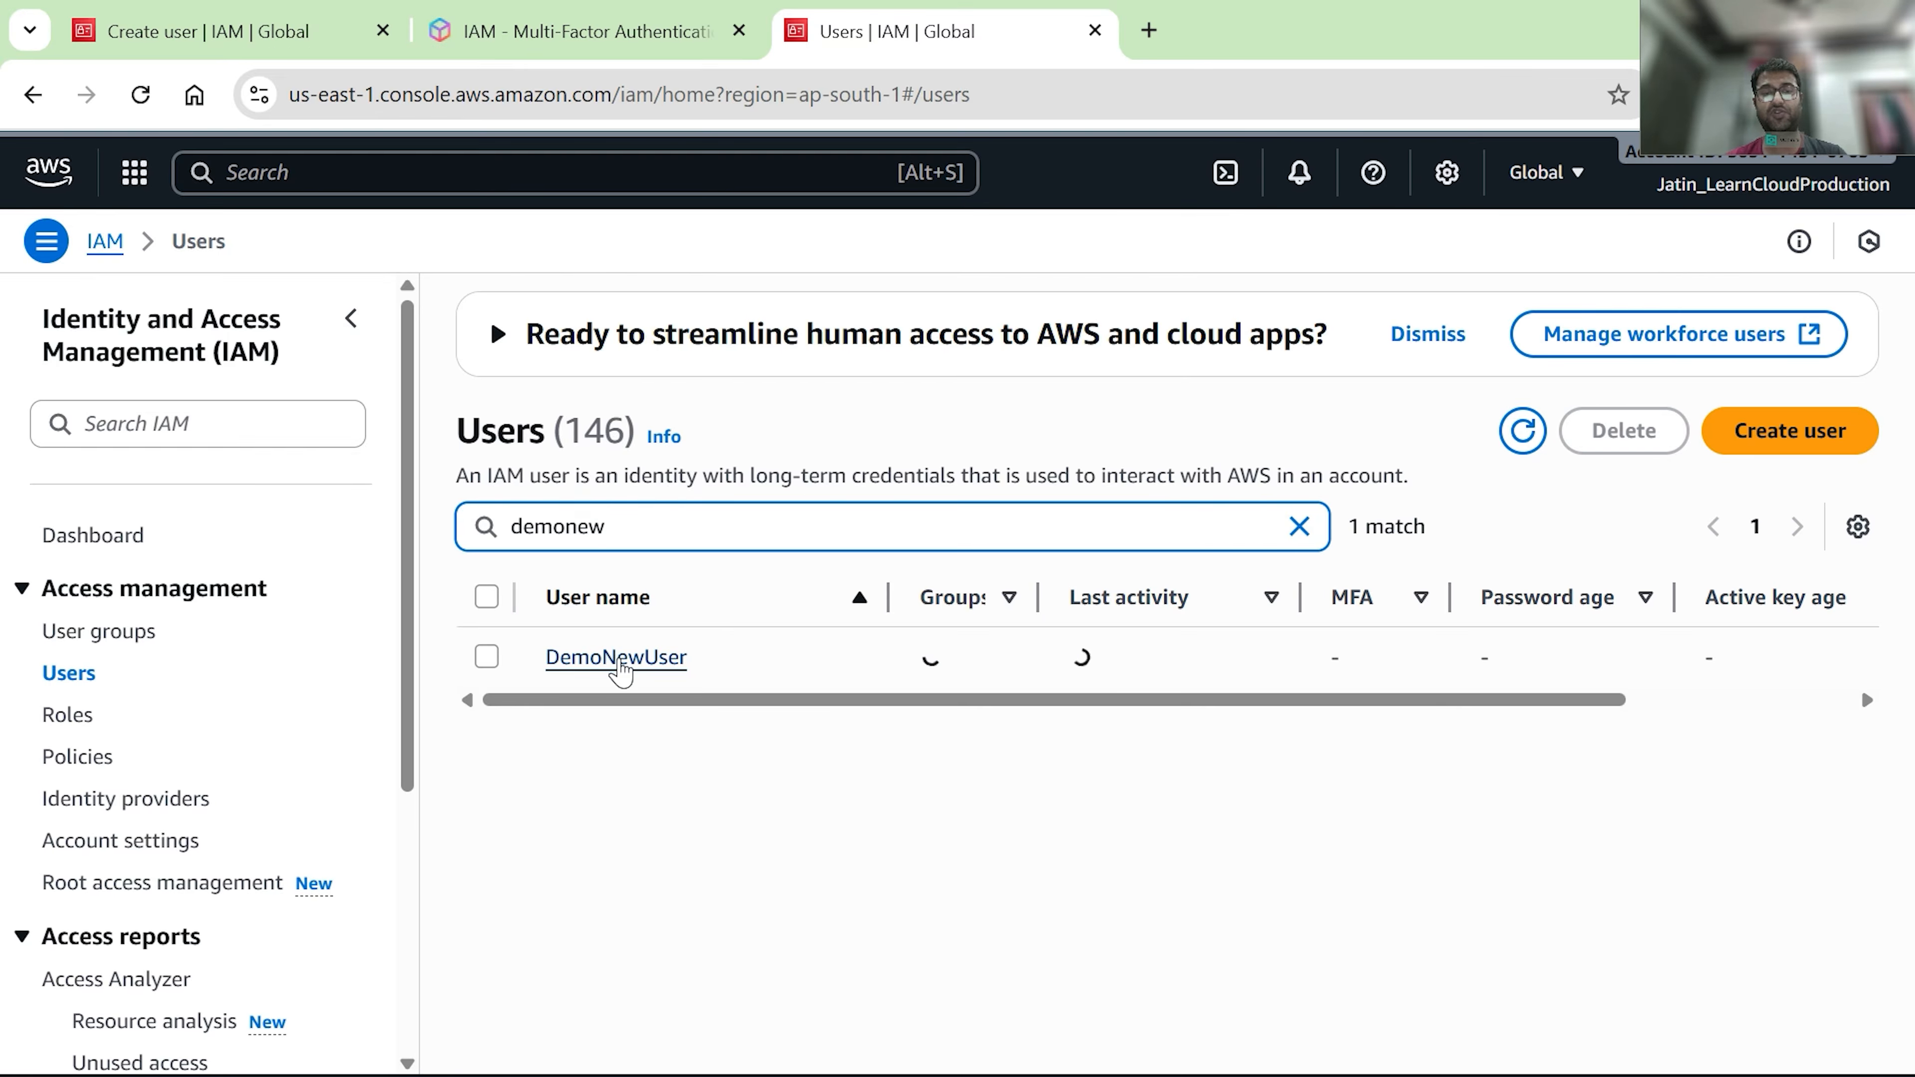
click(617, 658)
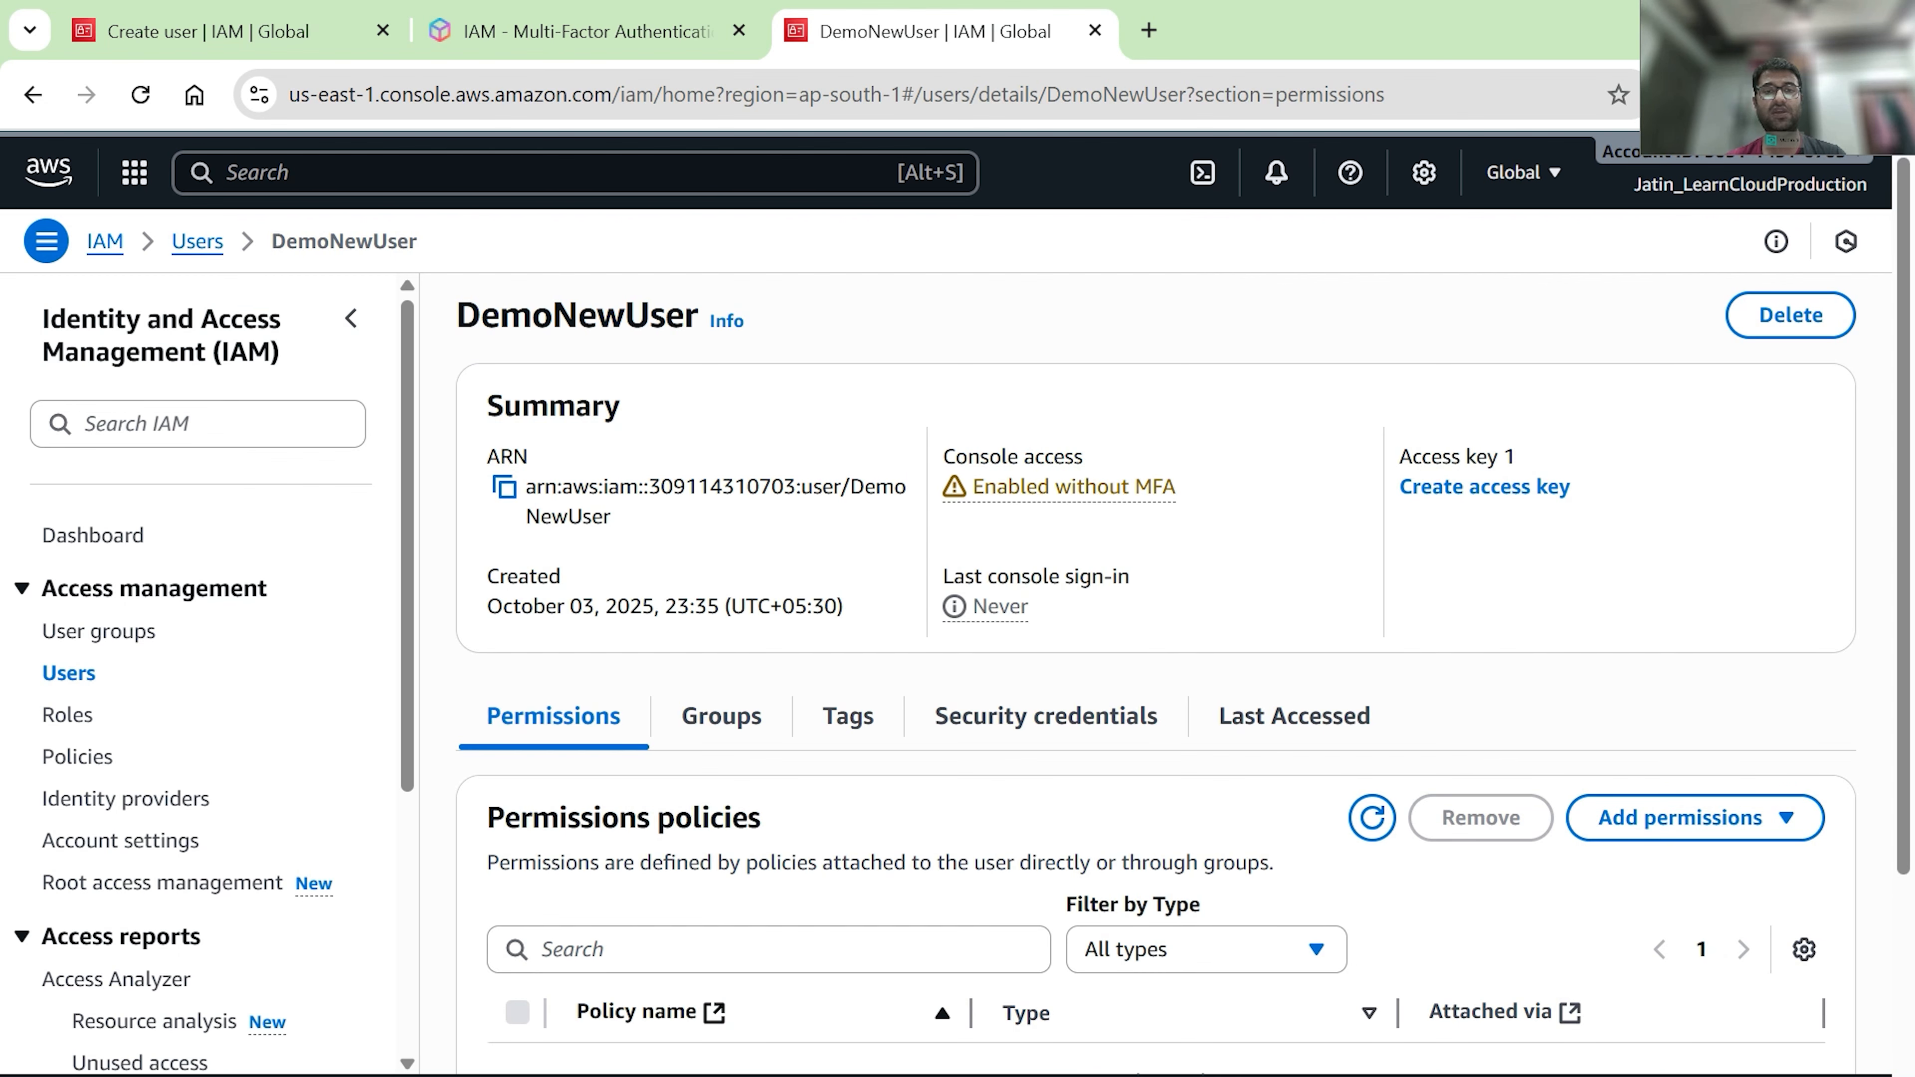
double_click(555, 321)
key(ctrl+c)
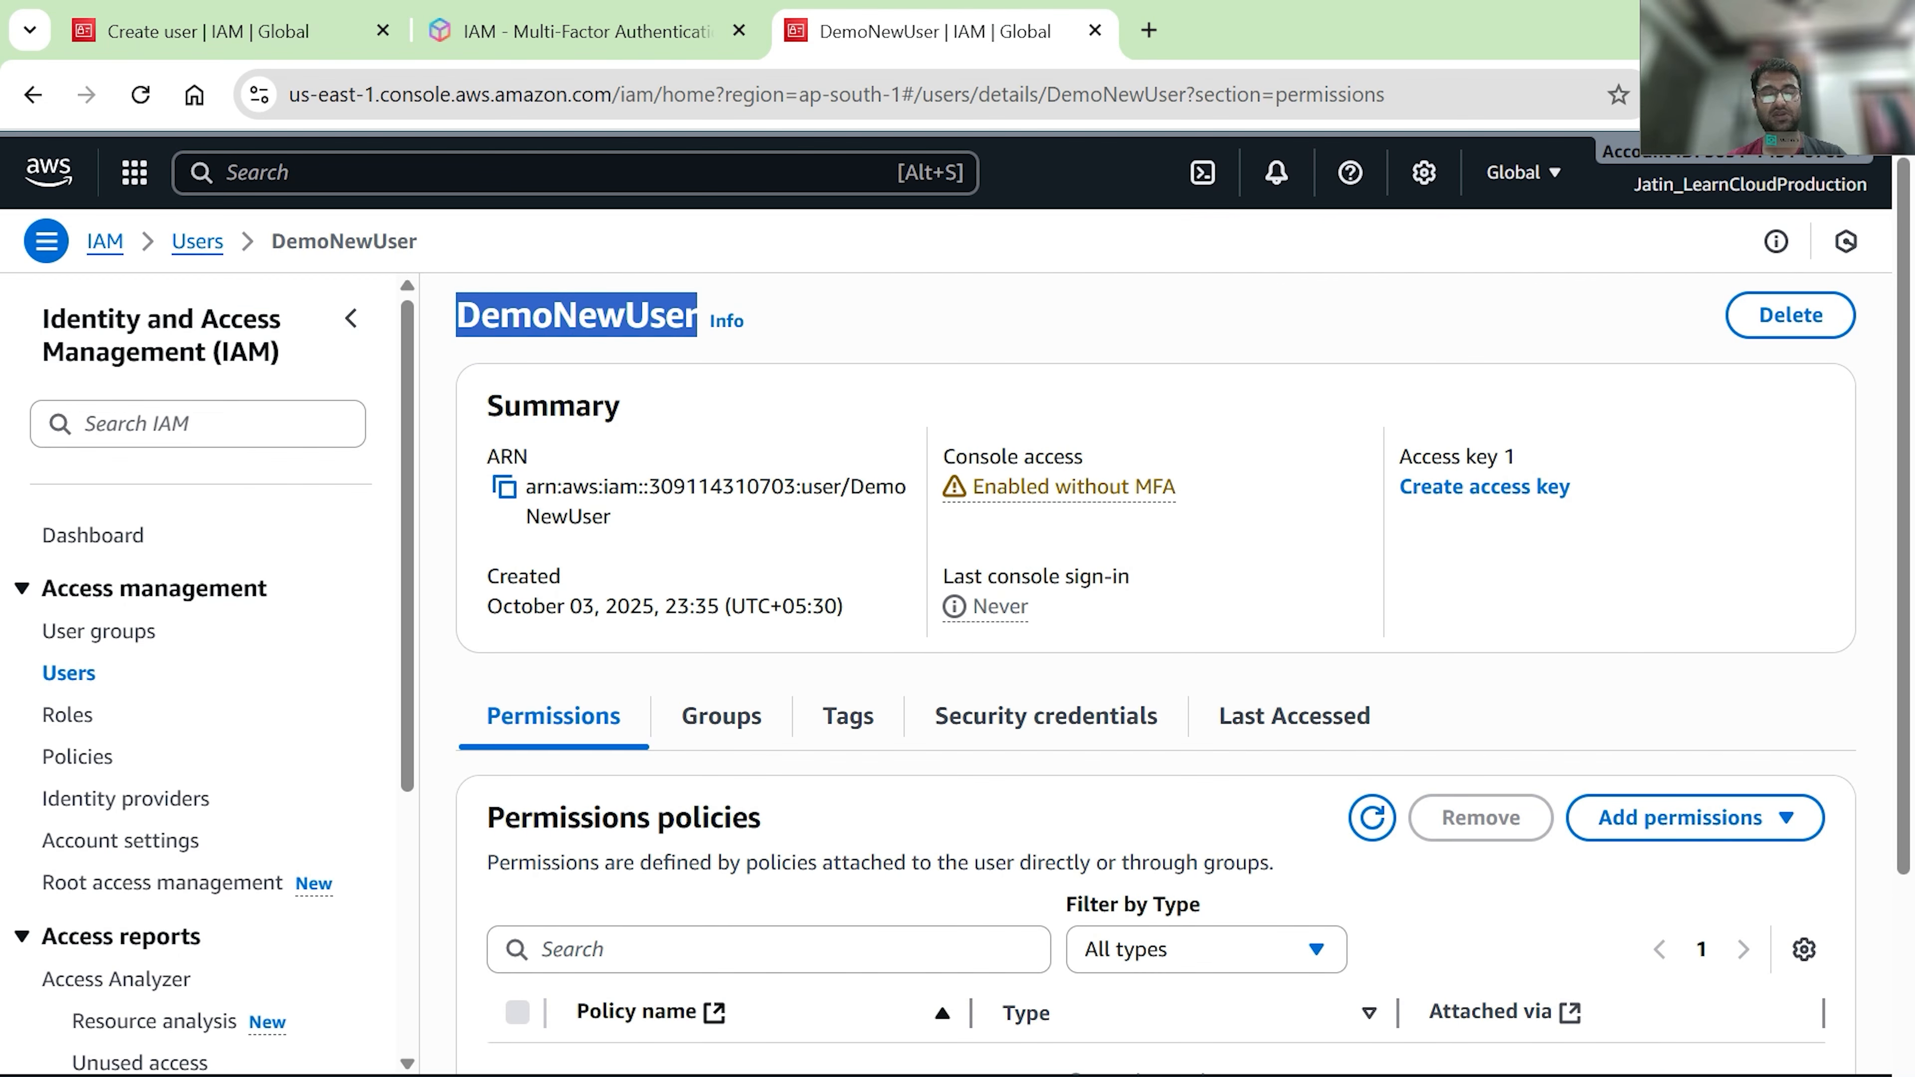
Step: Try signing in as DemoNewUser with its password in the private window, then return
key(alt+Tab)
key(ctrl+v)
key(Tab)
click(512, 758)
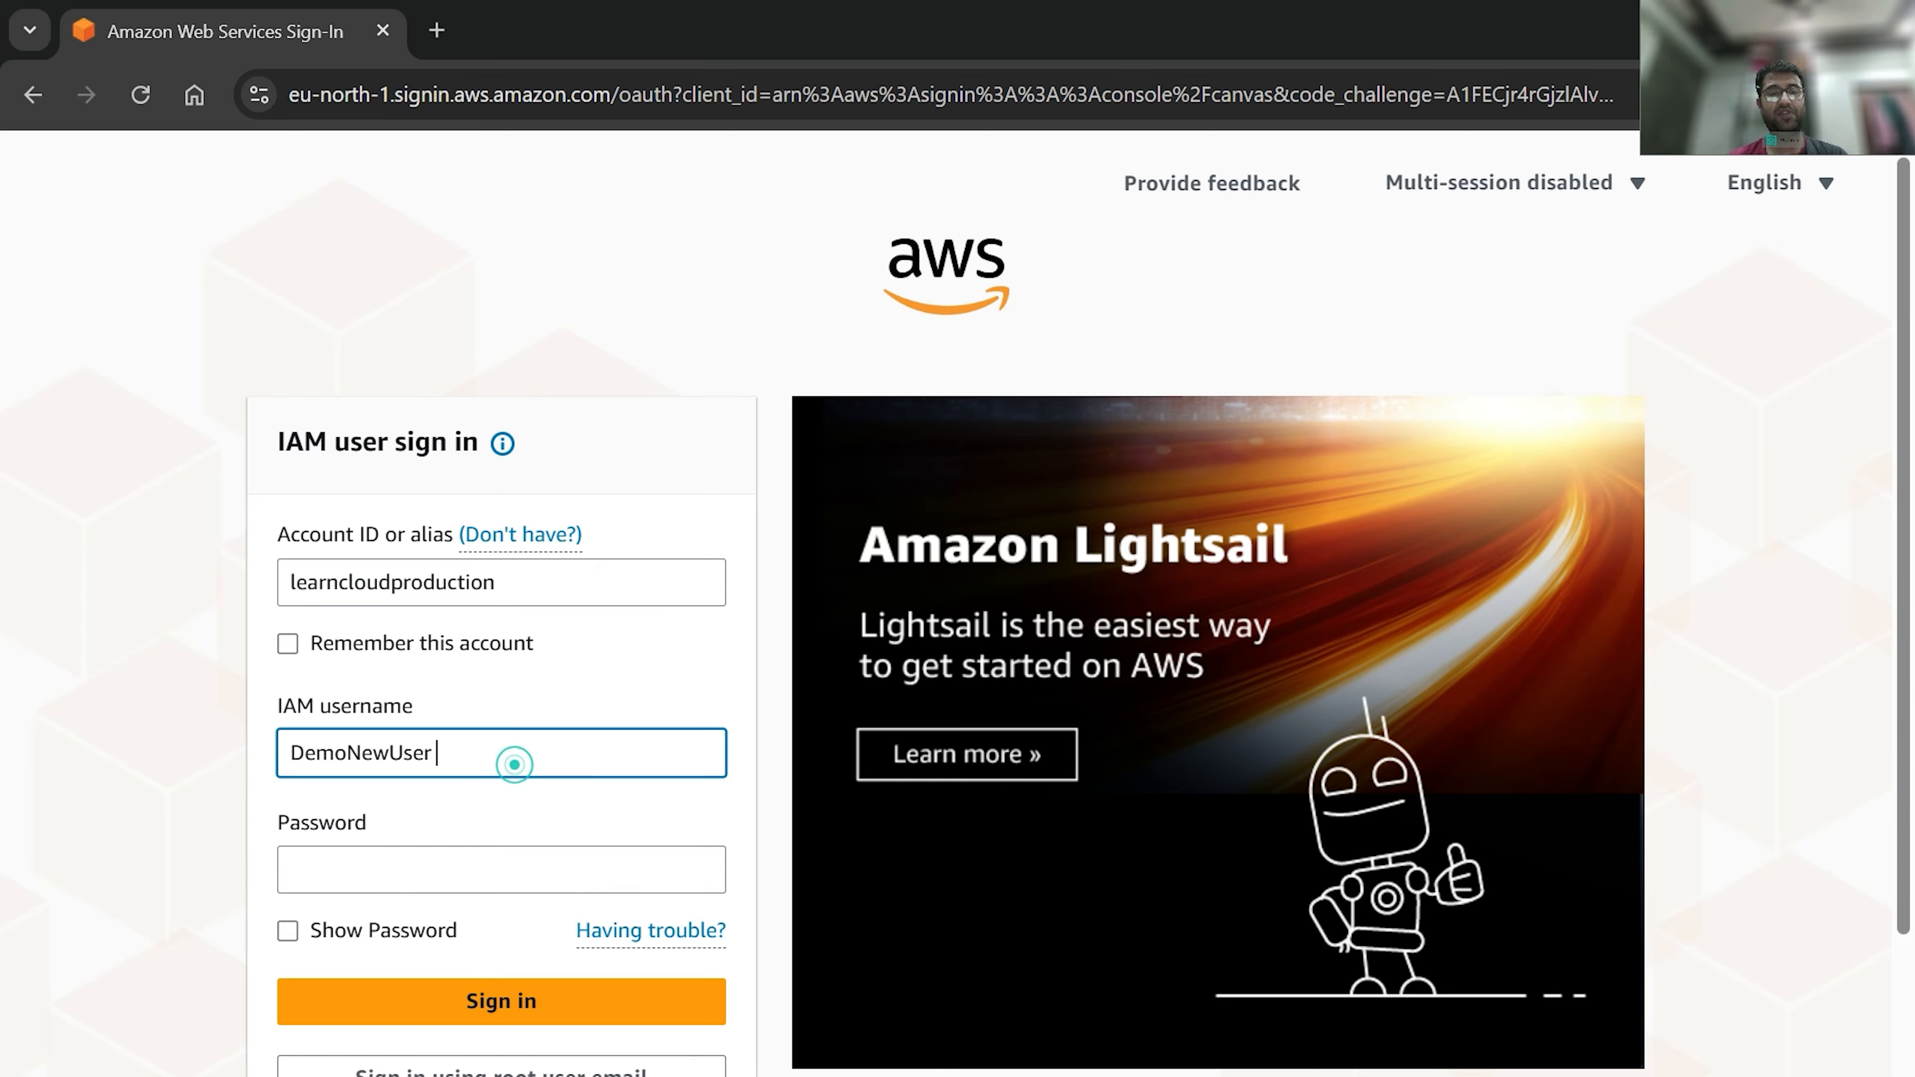
click(334, 873)
text(••••••••••)
key(Return)
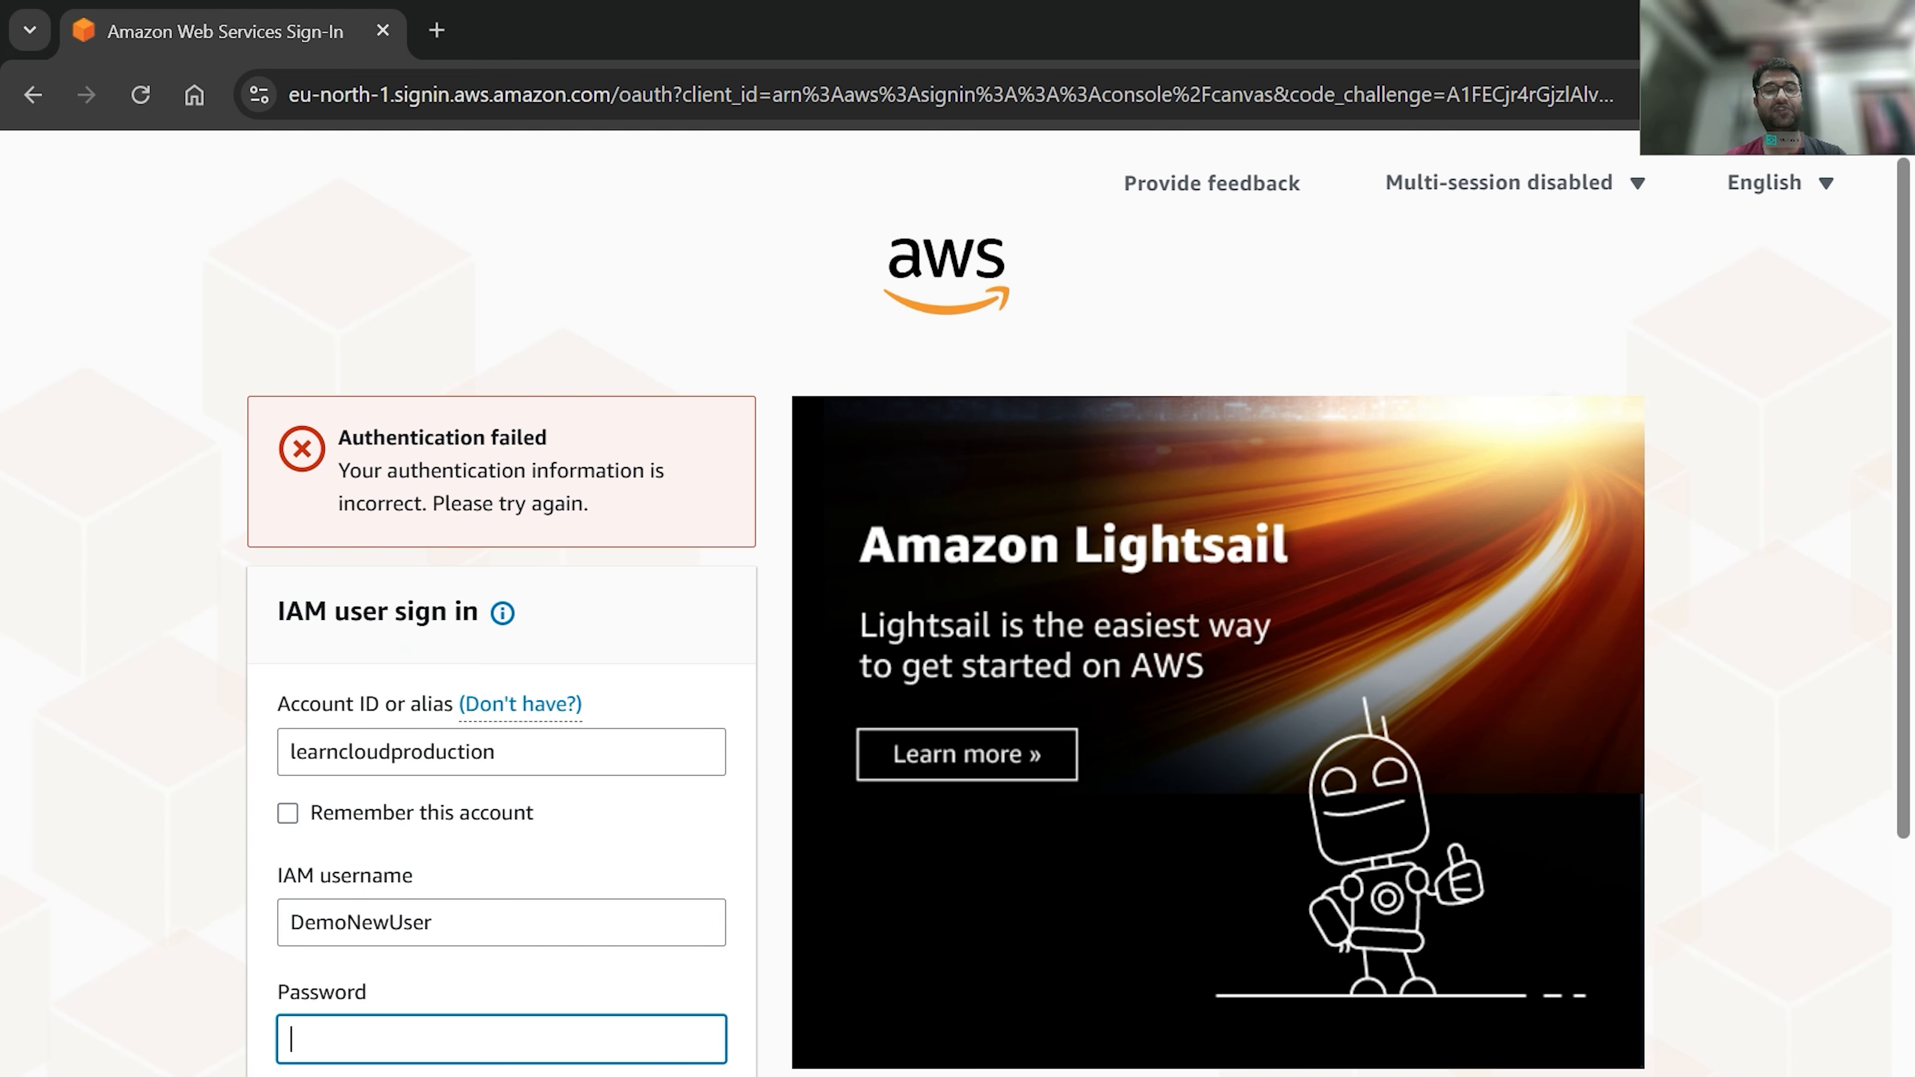
key(alt+Tab)
scroll(943, 921, down, 2)
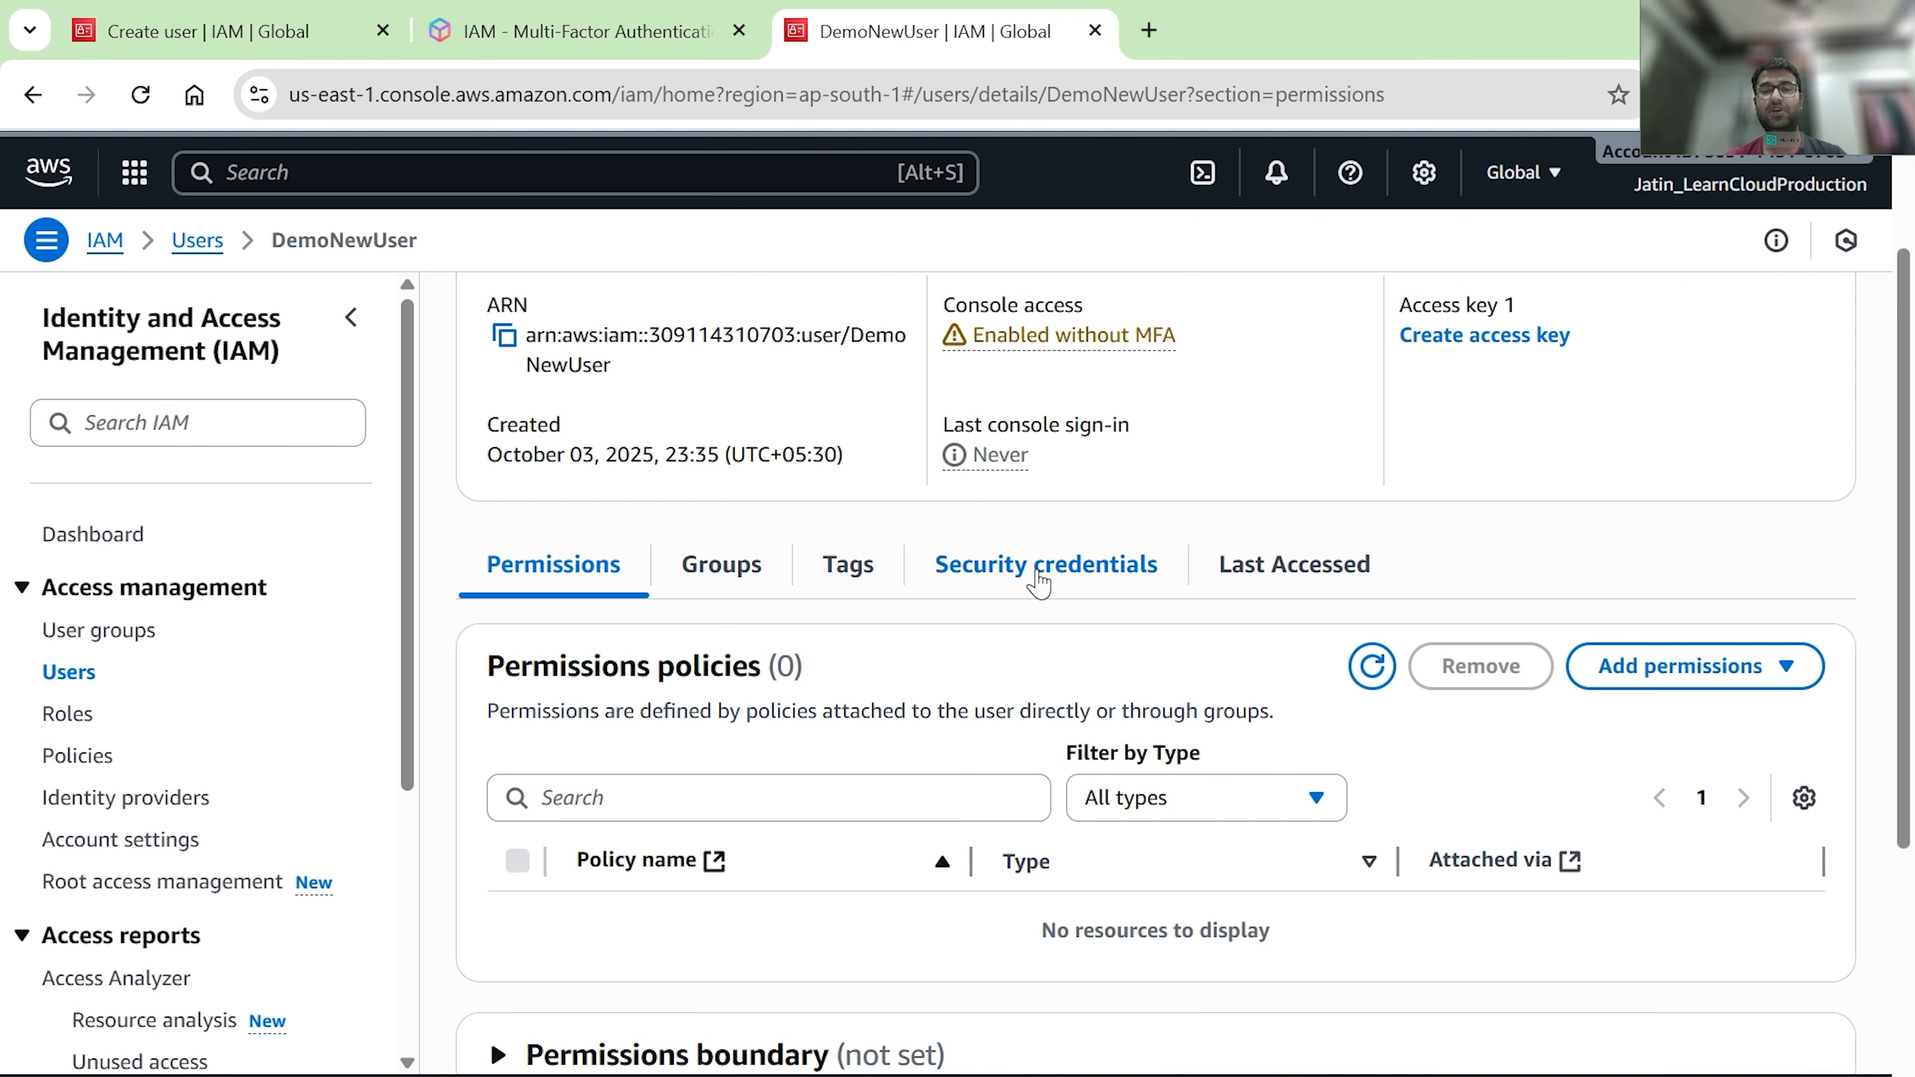
Step: Reset DemoNewUser's console password to a new custom password, then switch to the sign-in window
click(1039, 573)
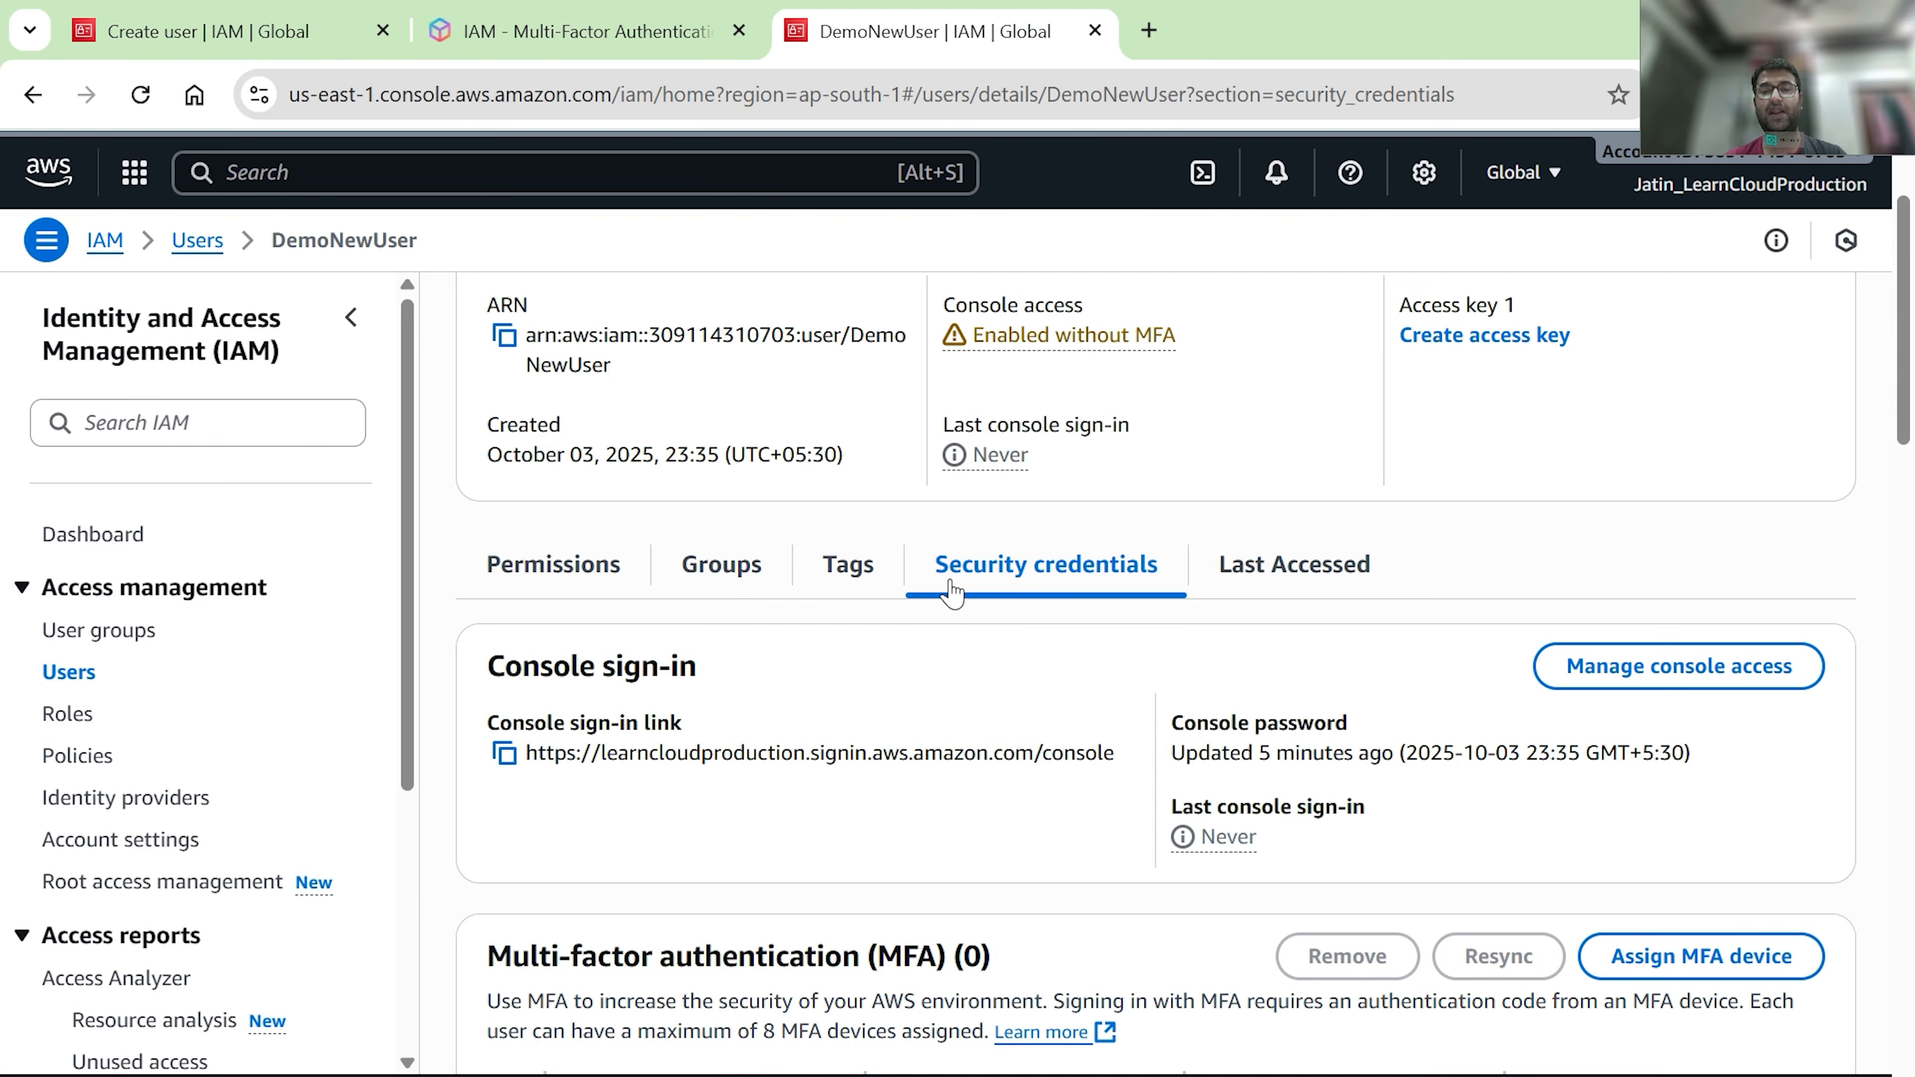
click(1663, 668)
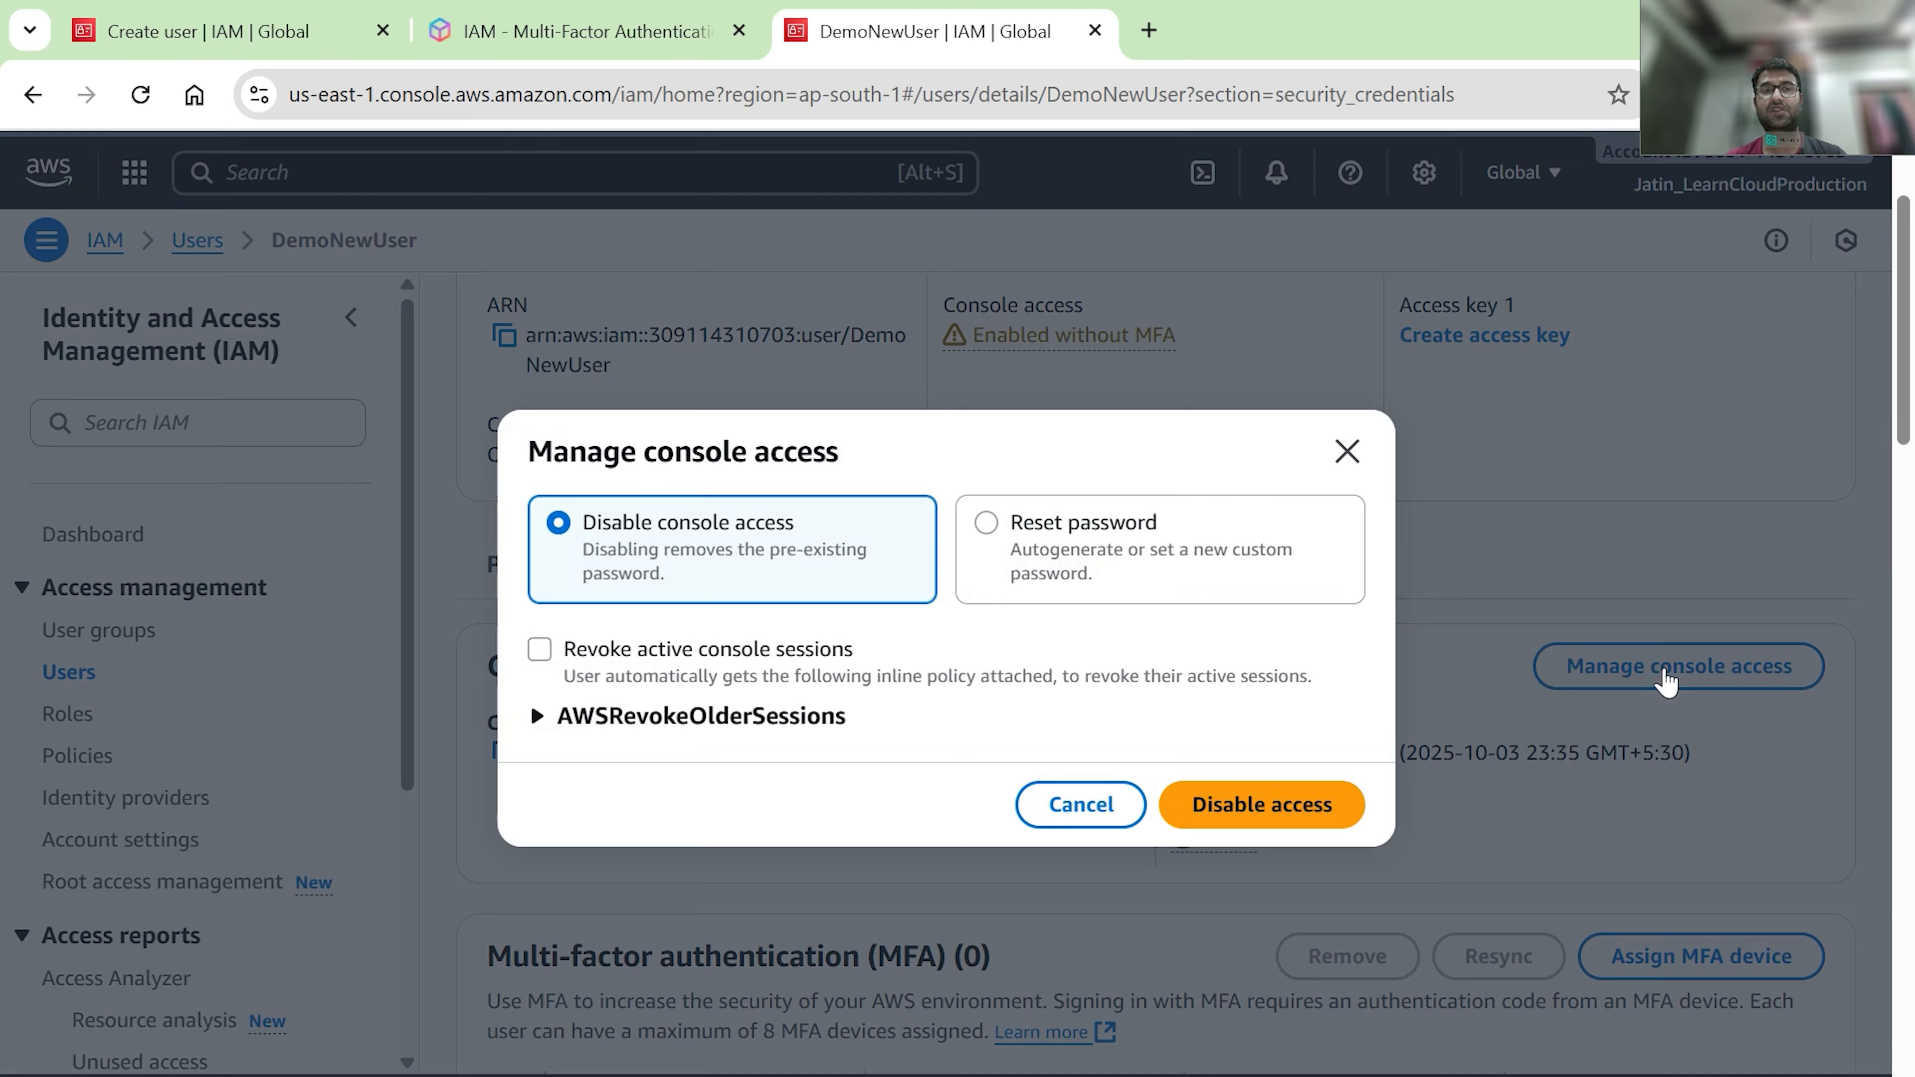
click(1014, 550)
click(663, 600)
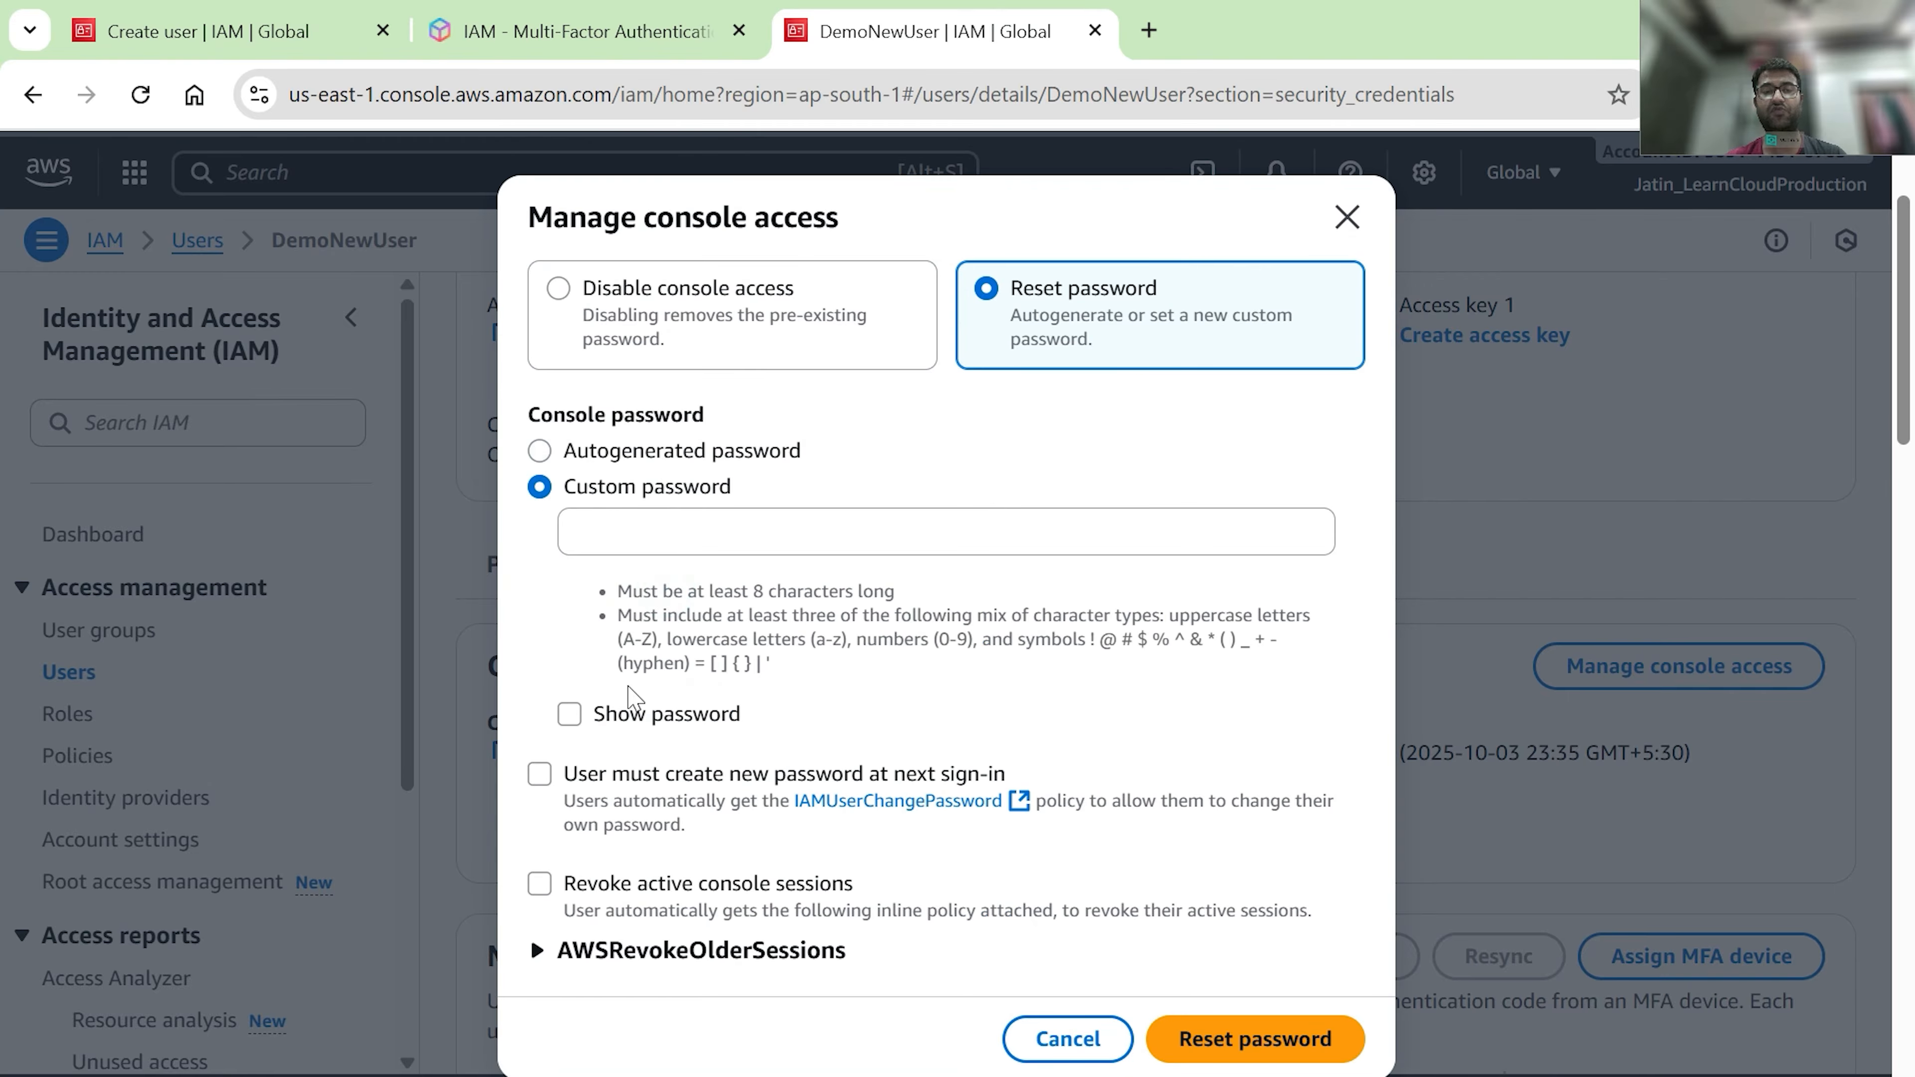
click(639, 533)
text(•••••••••)
click(1218, 1039)
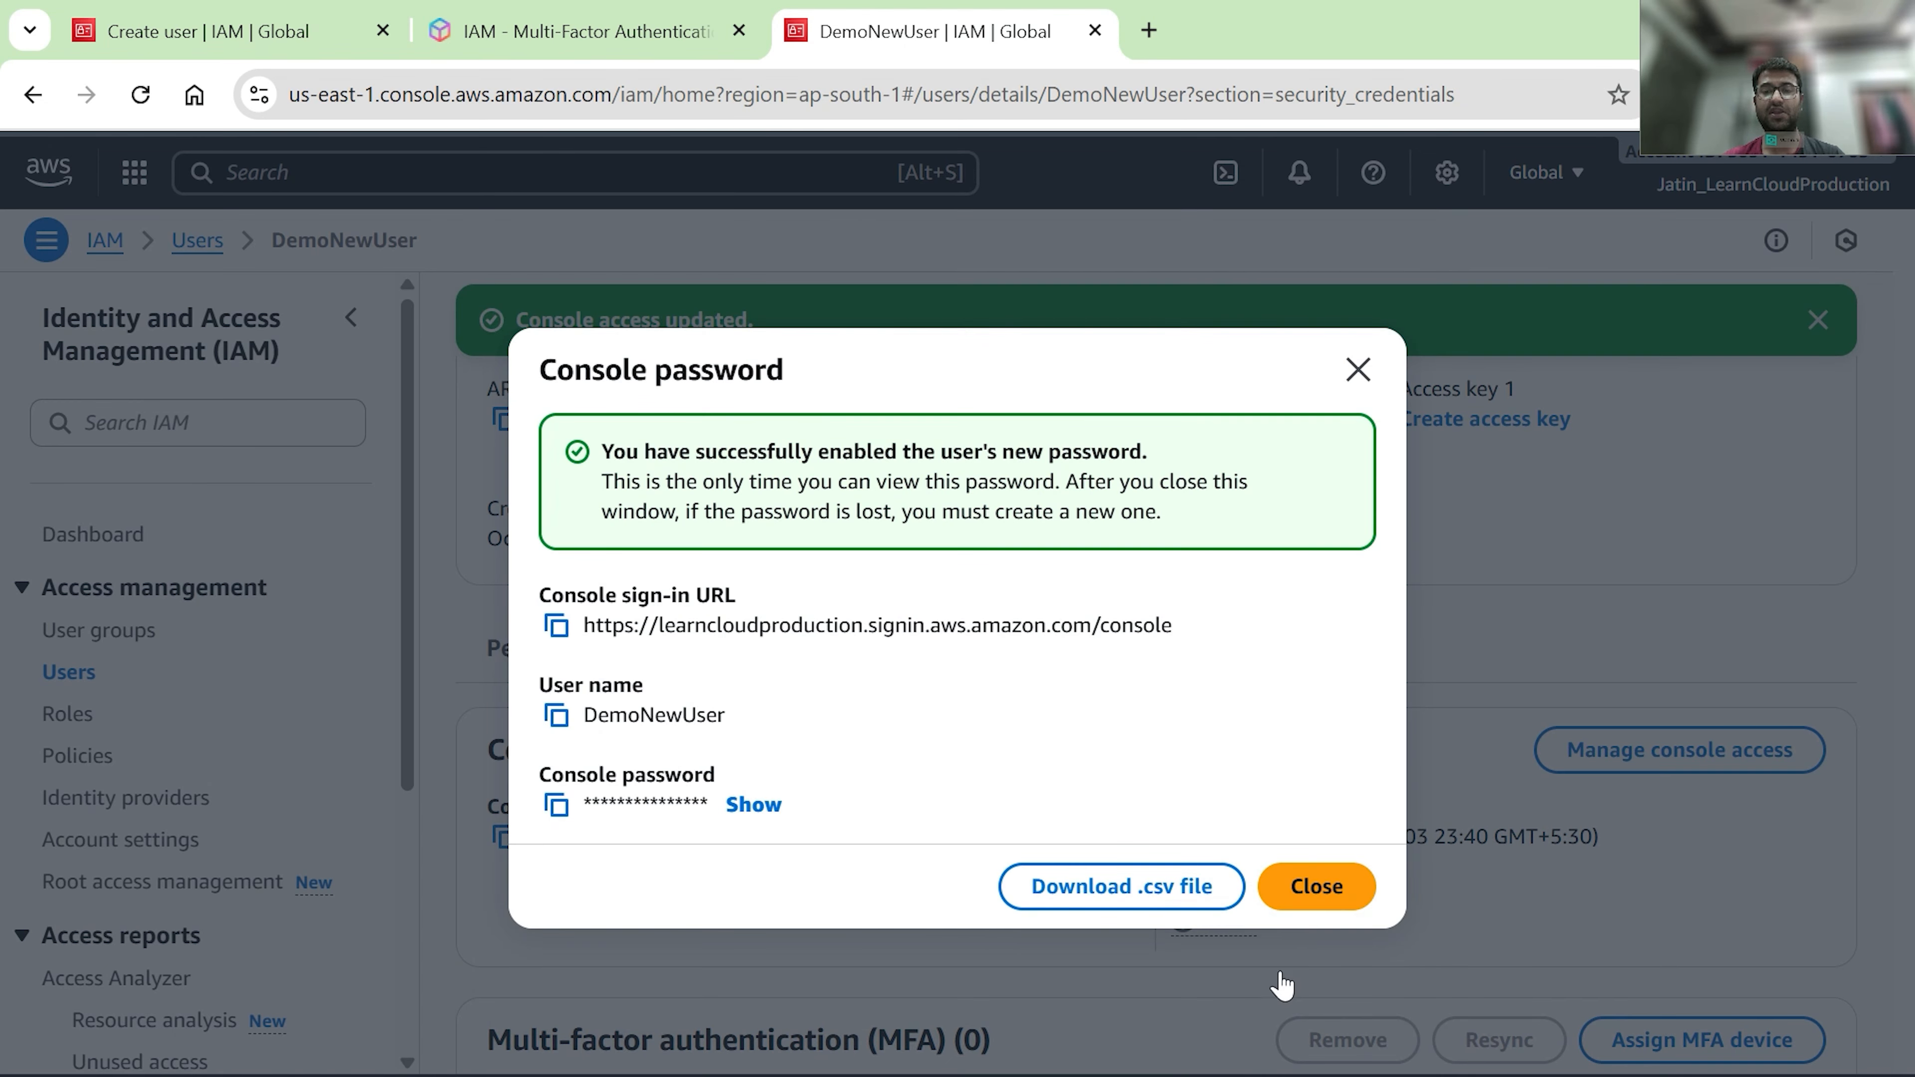
click(1329, 908)
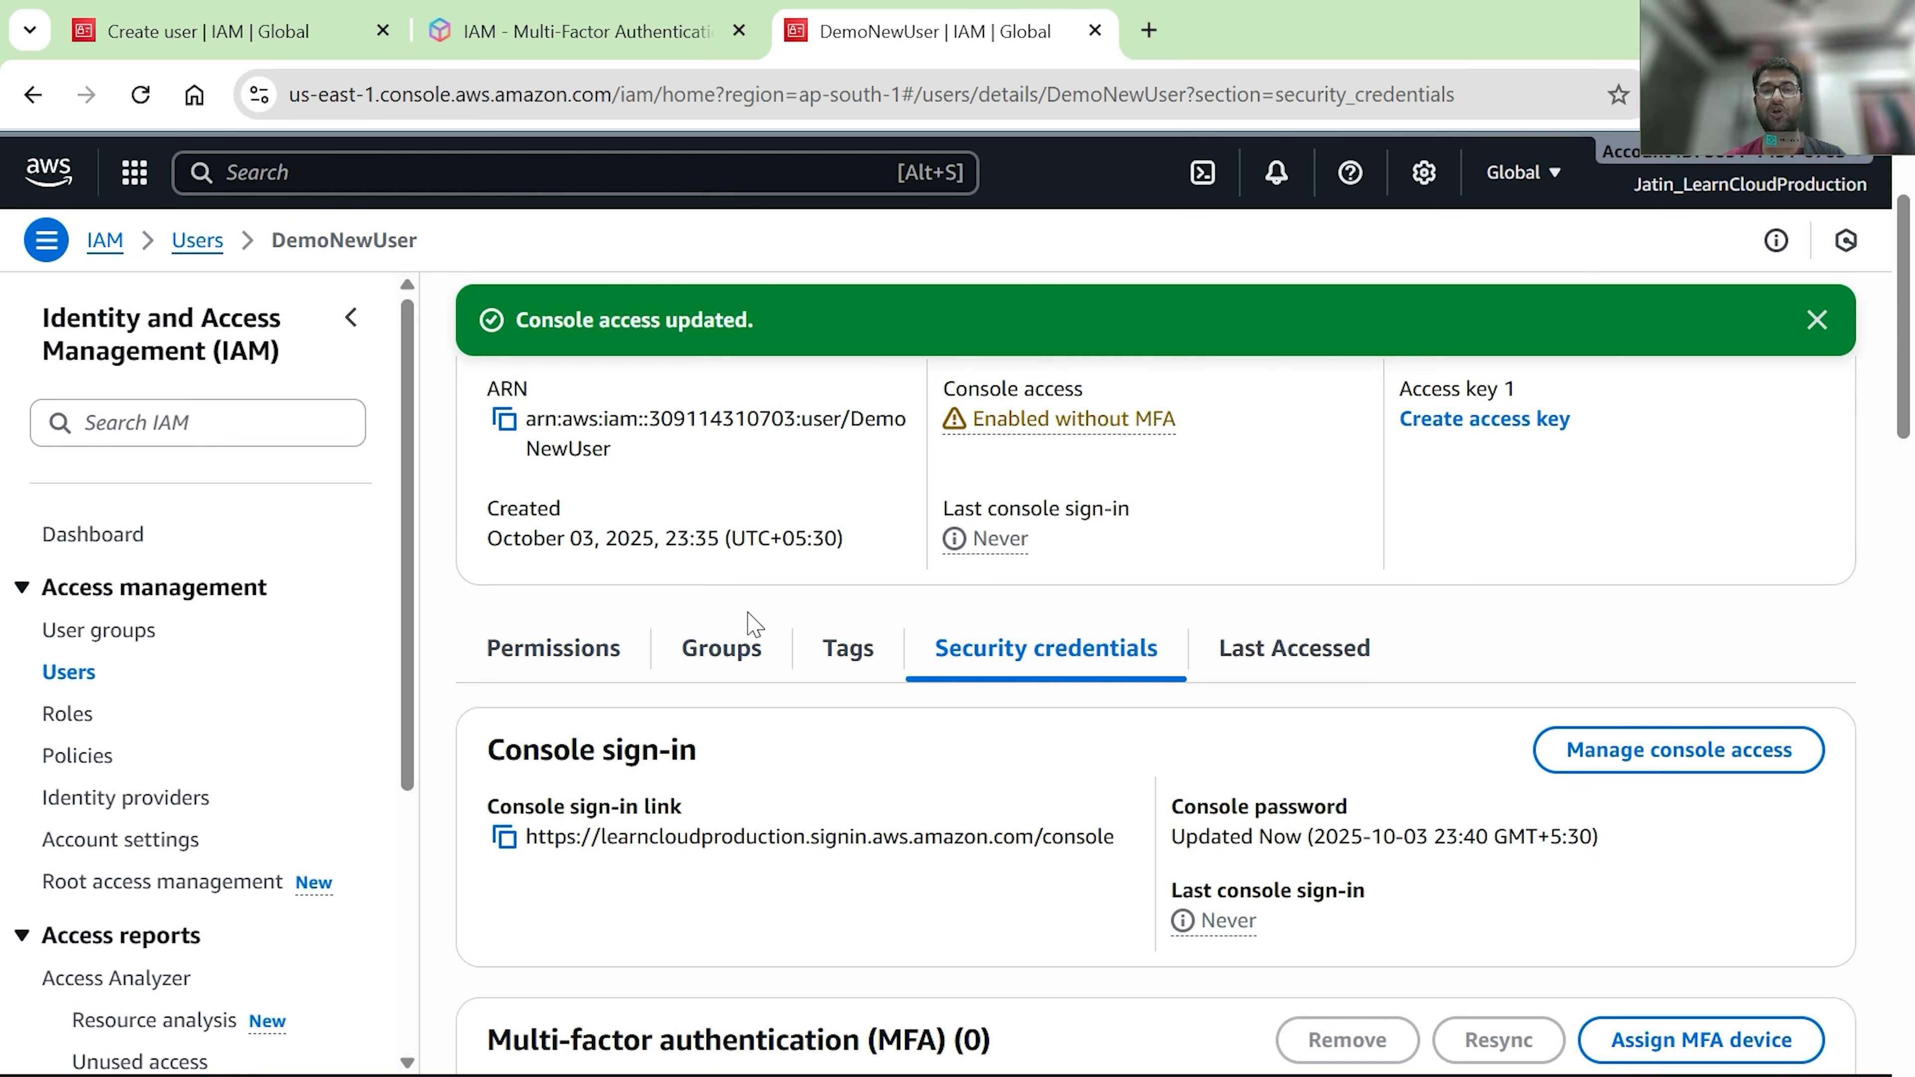
key(alt+Tab)
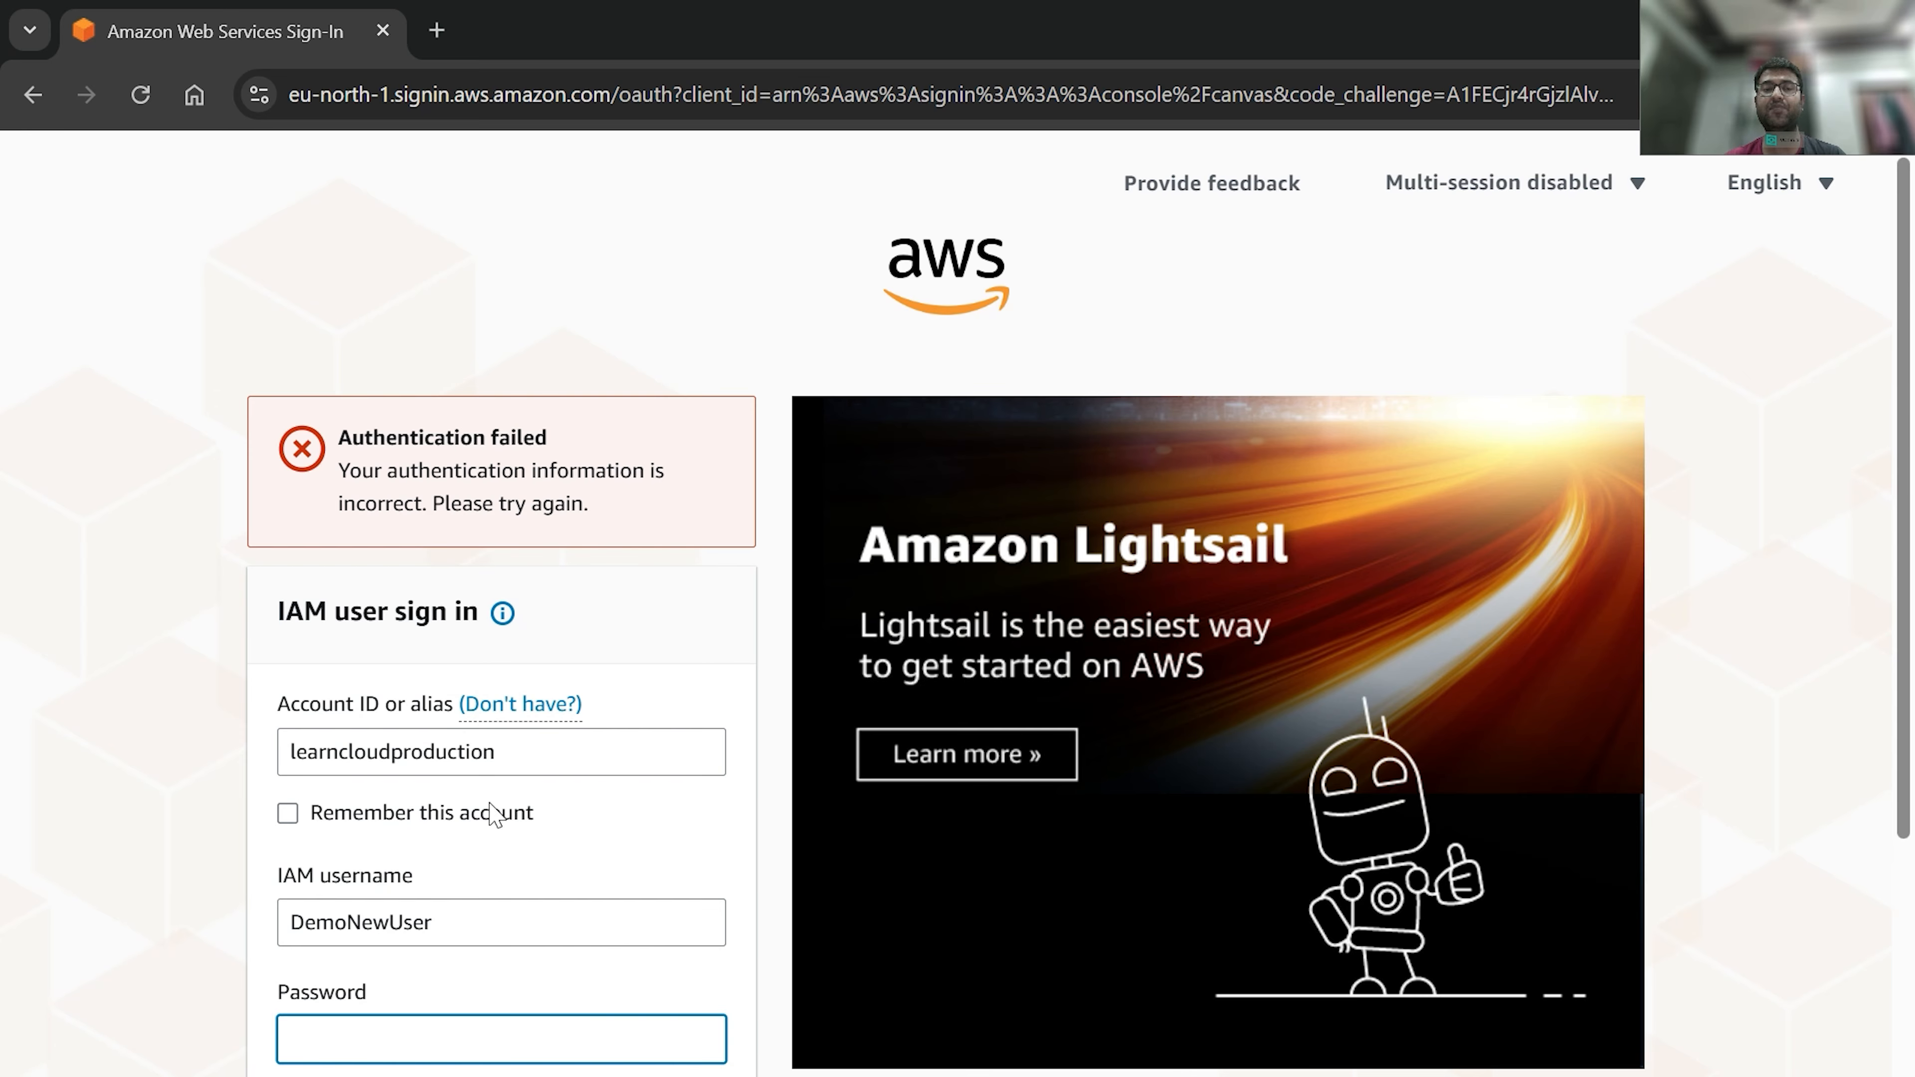
Step: Sign in as DemoNewUser on the IAM user sign-in page using the new password
key(alt+Tab)
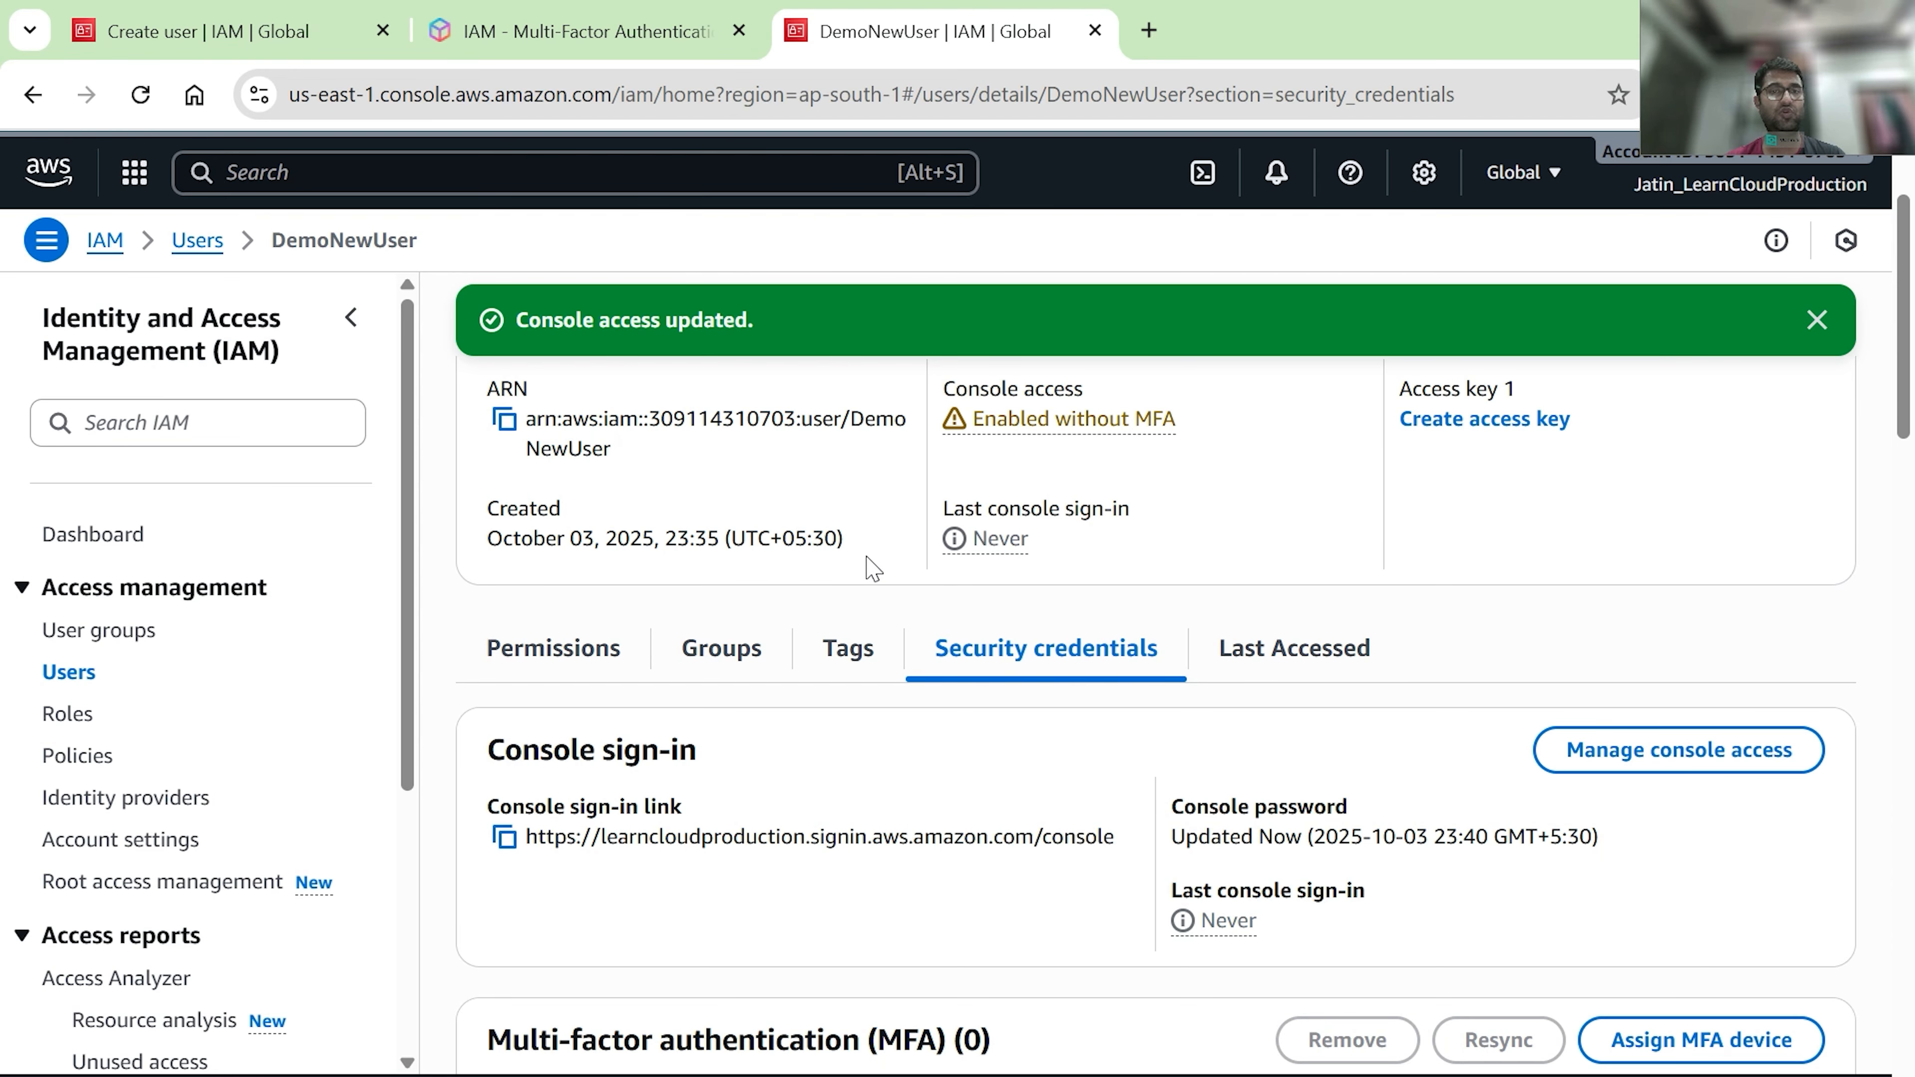
key(alt+Tab)
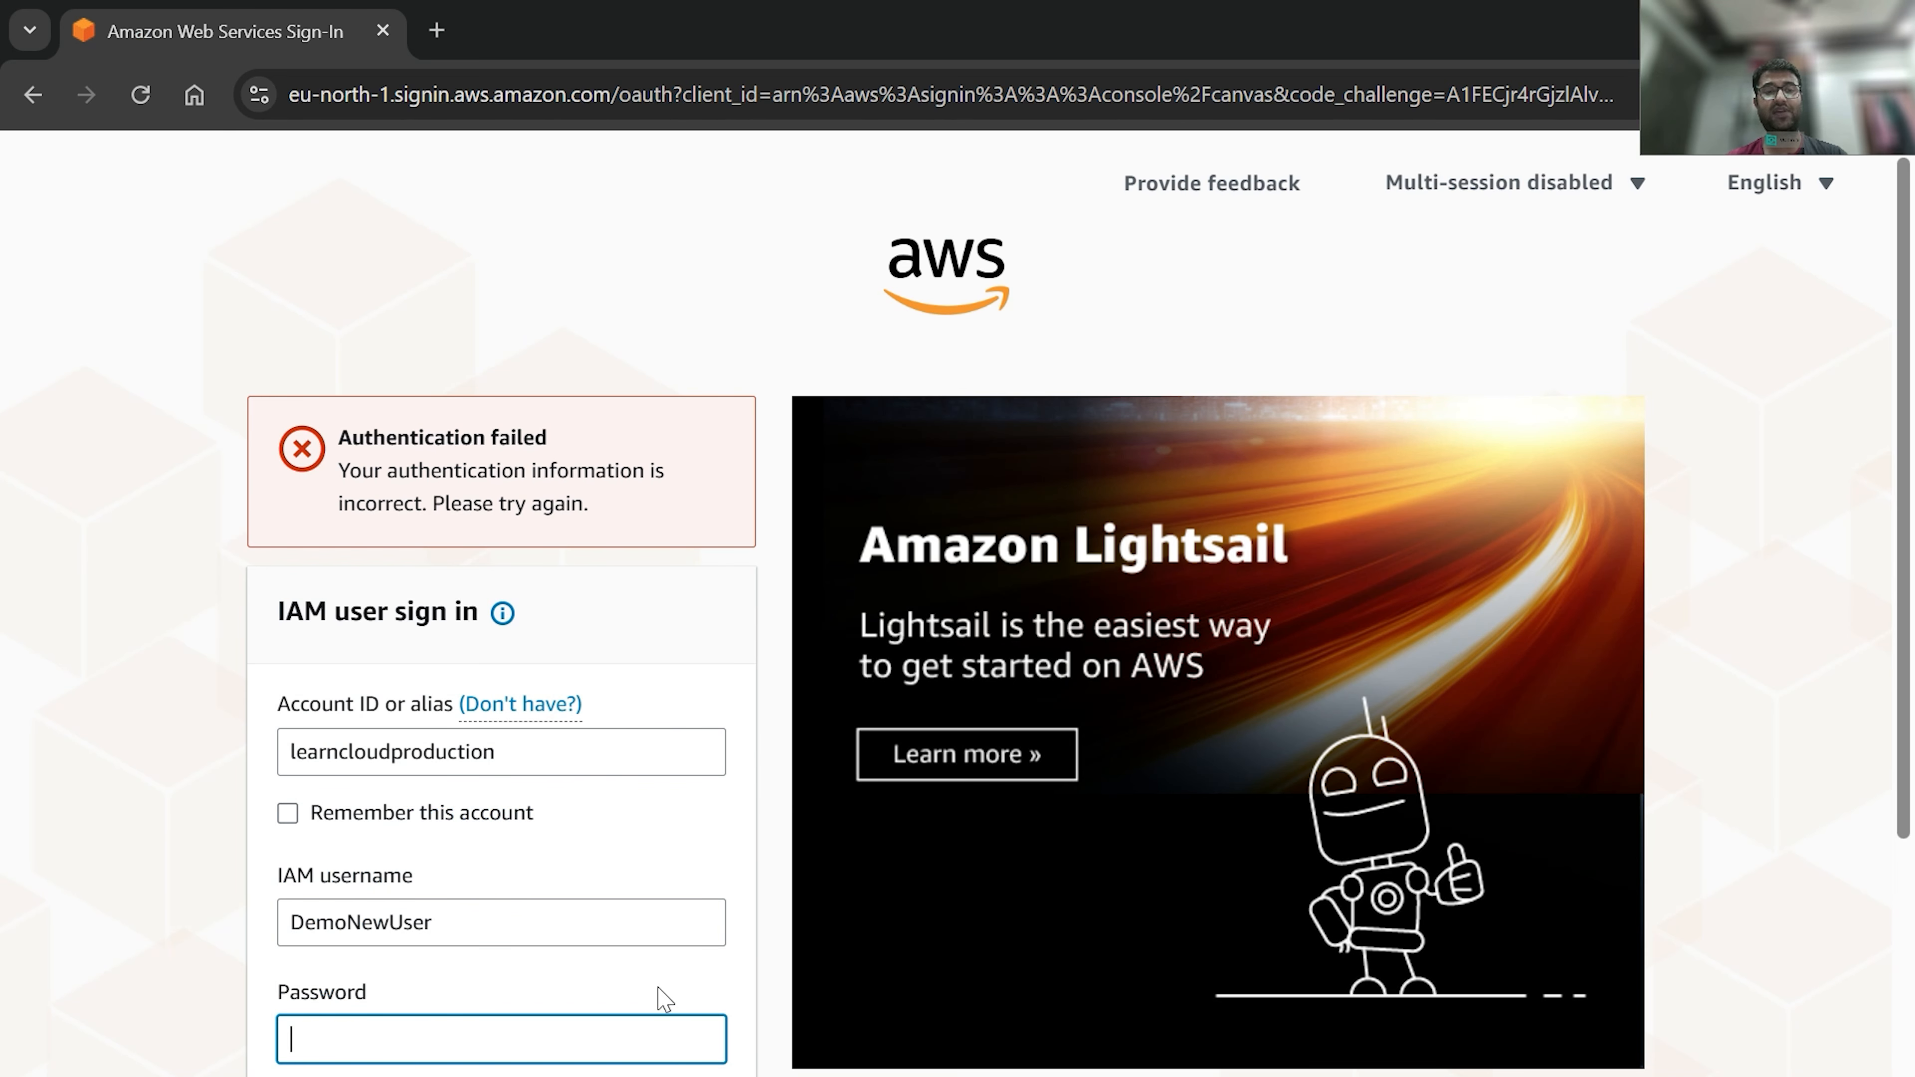
text(*)
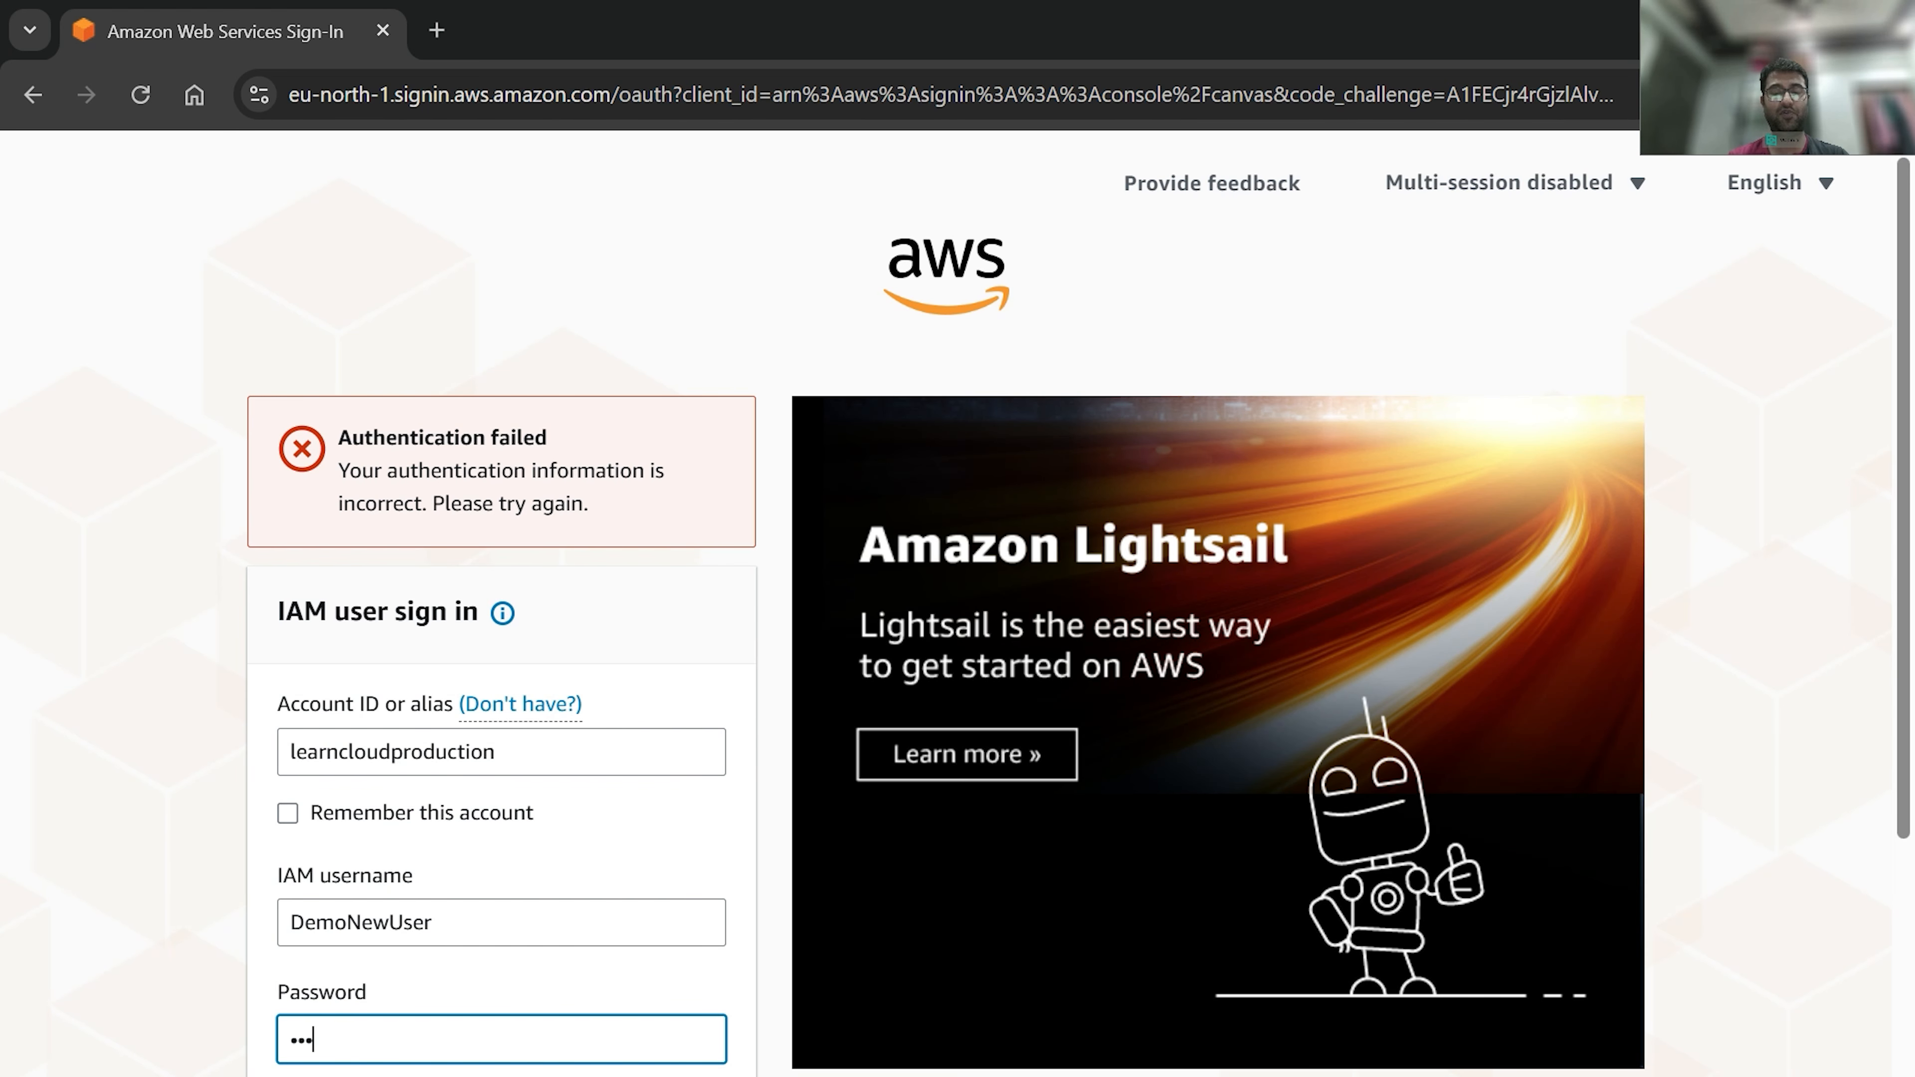
text(******)
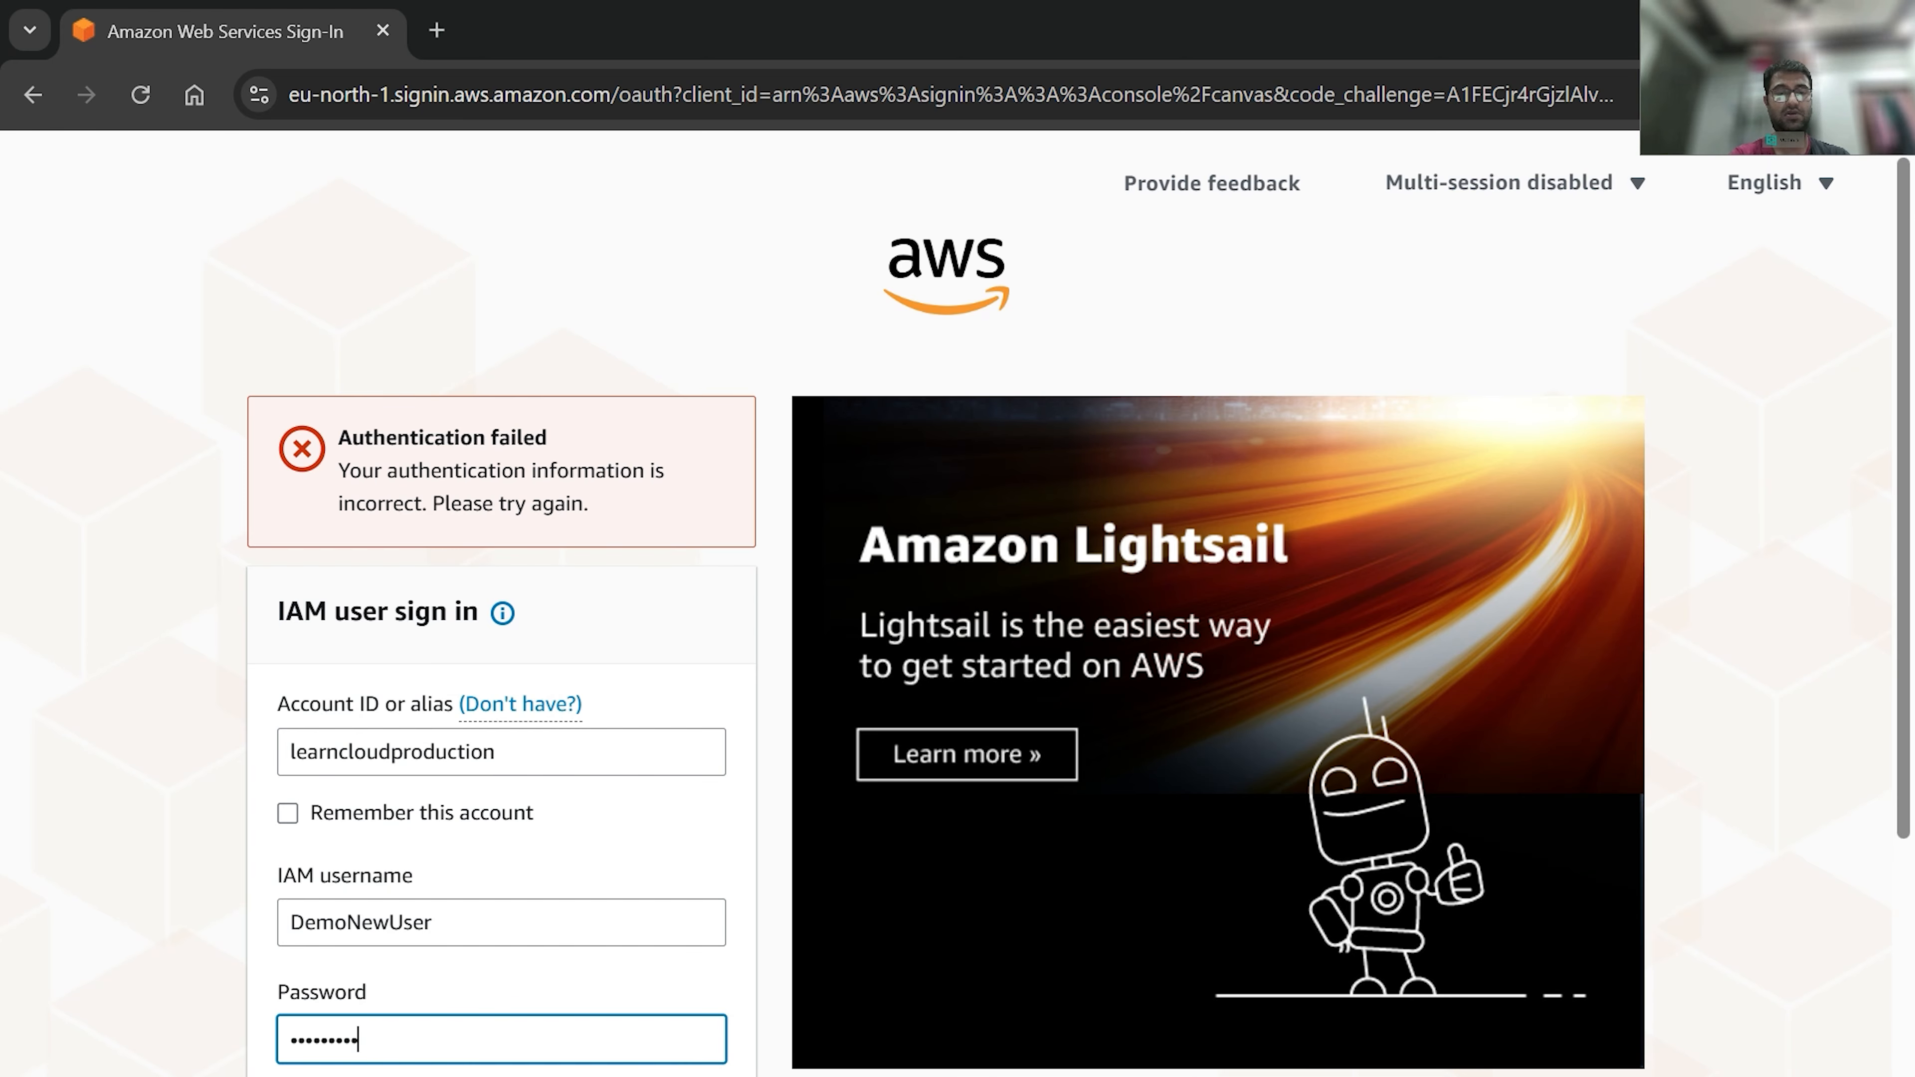
key(Return)
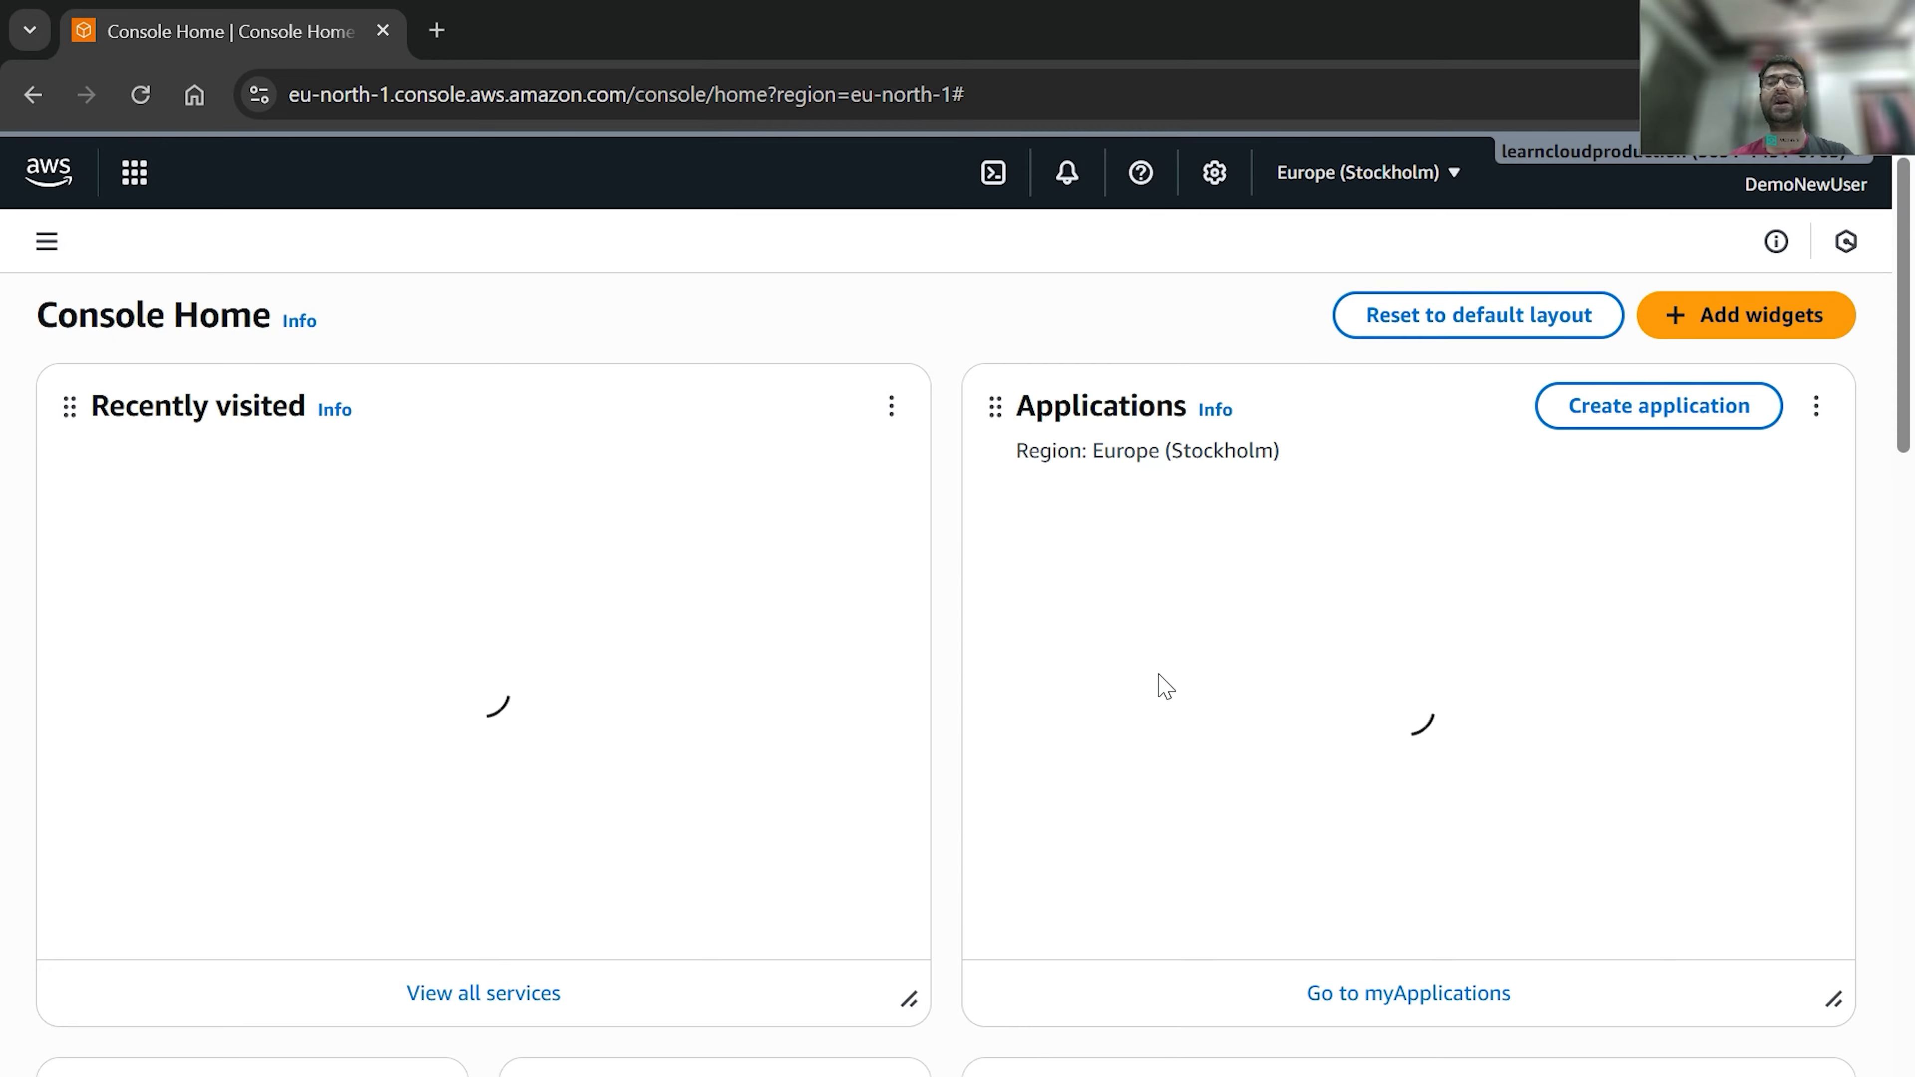
Step: Check the signed-in account, step through the console tour to Try now, and close the billing tab
click(1801, 187)
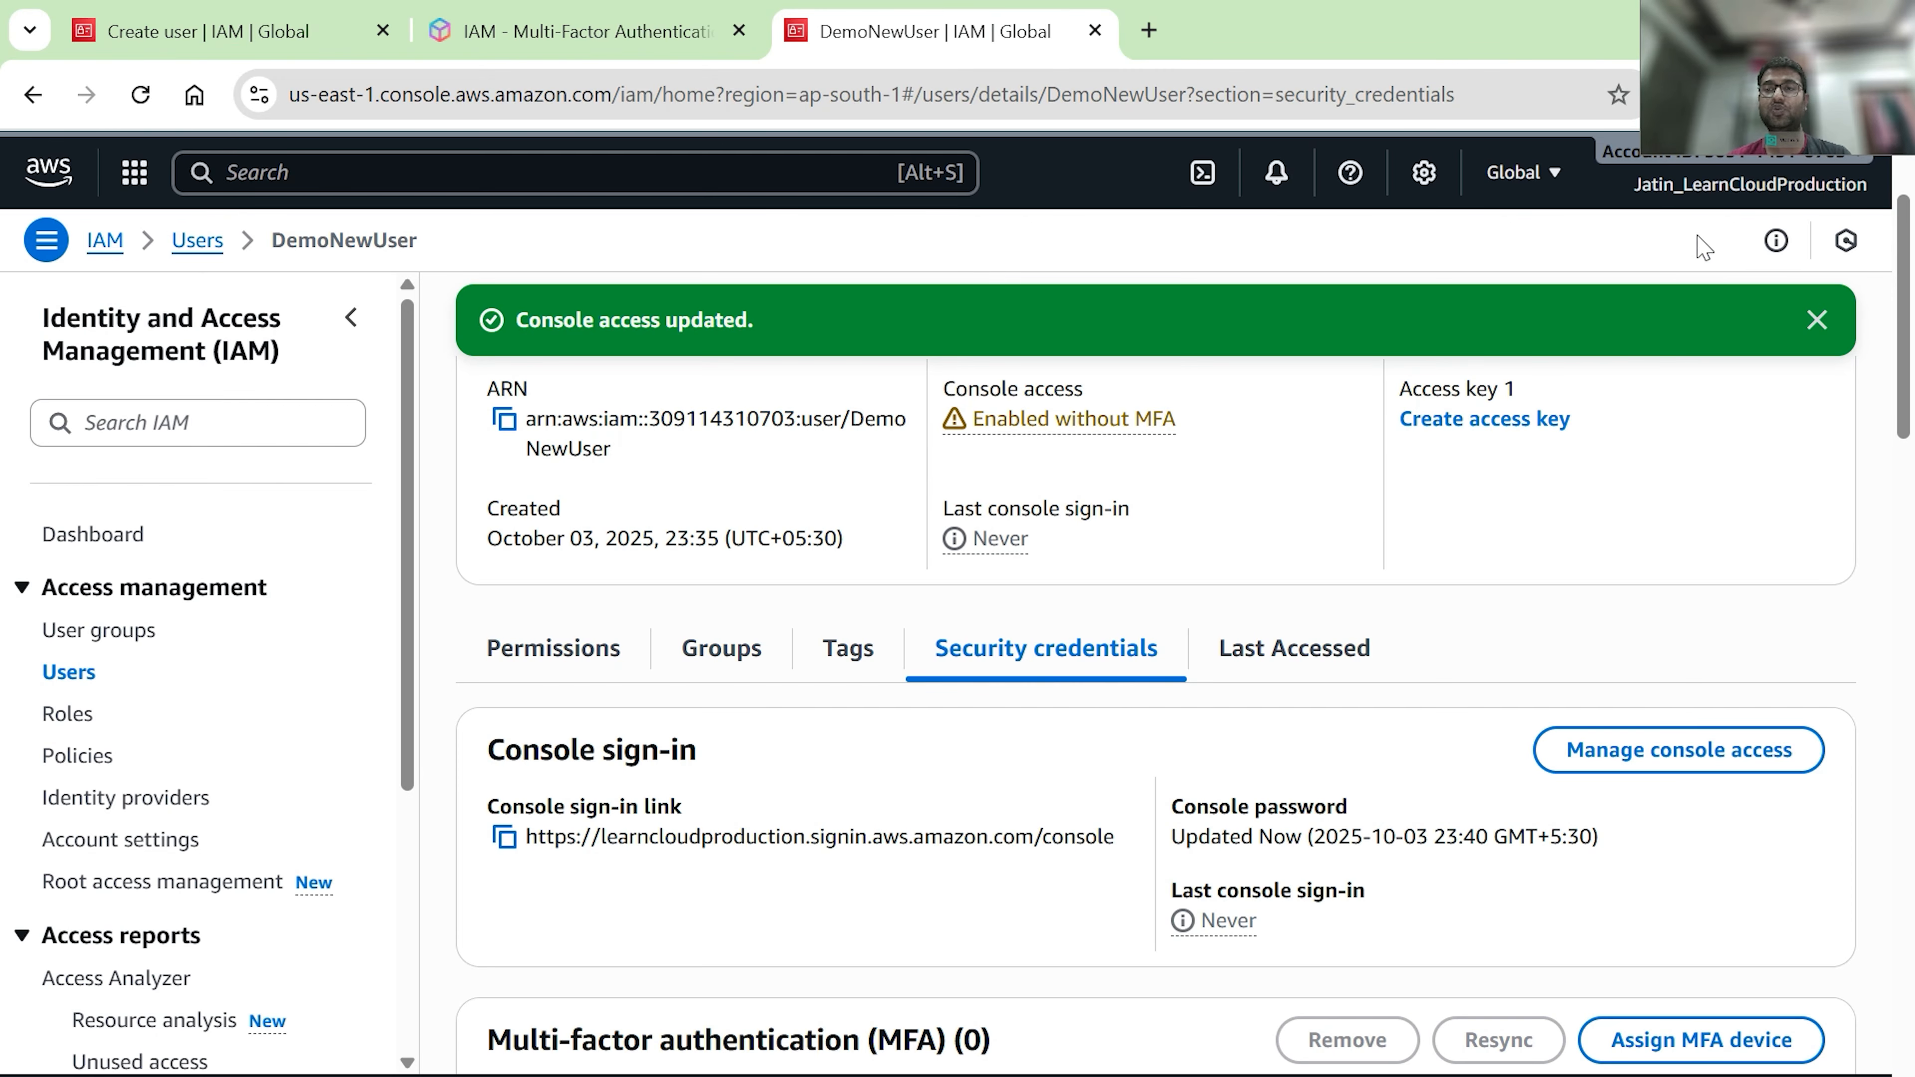
click(1712, 184)
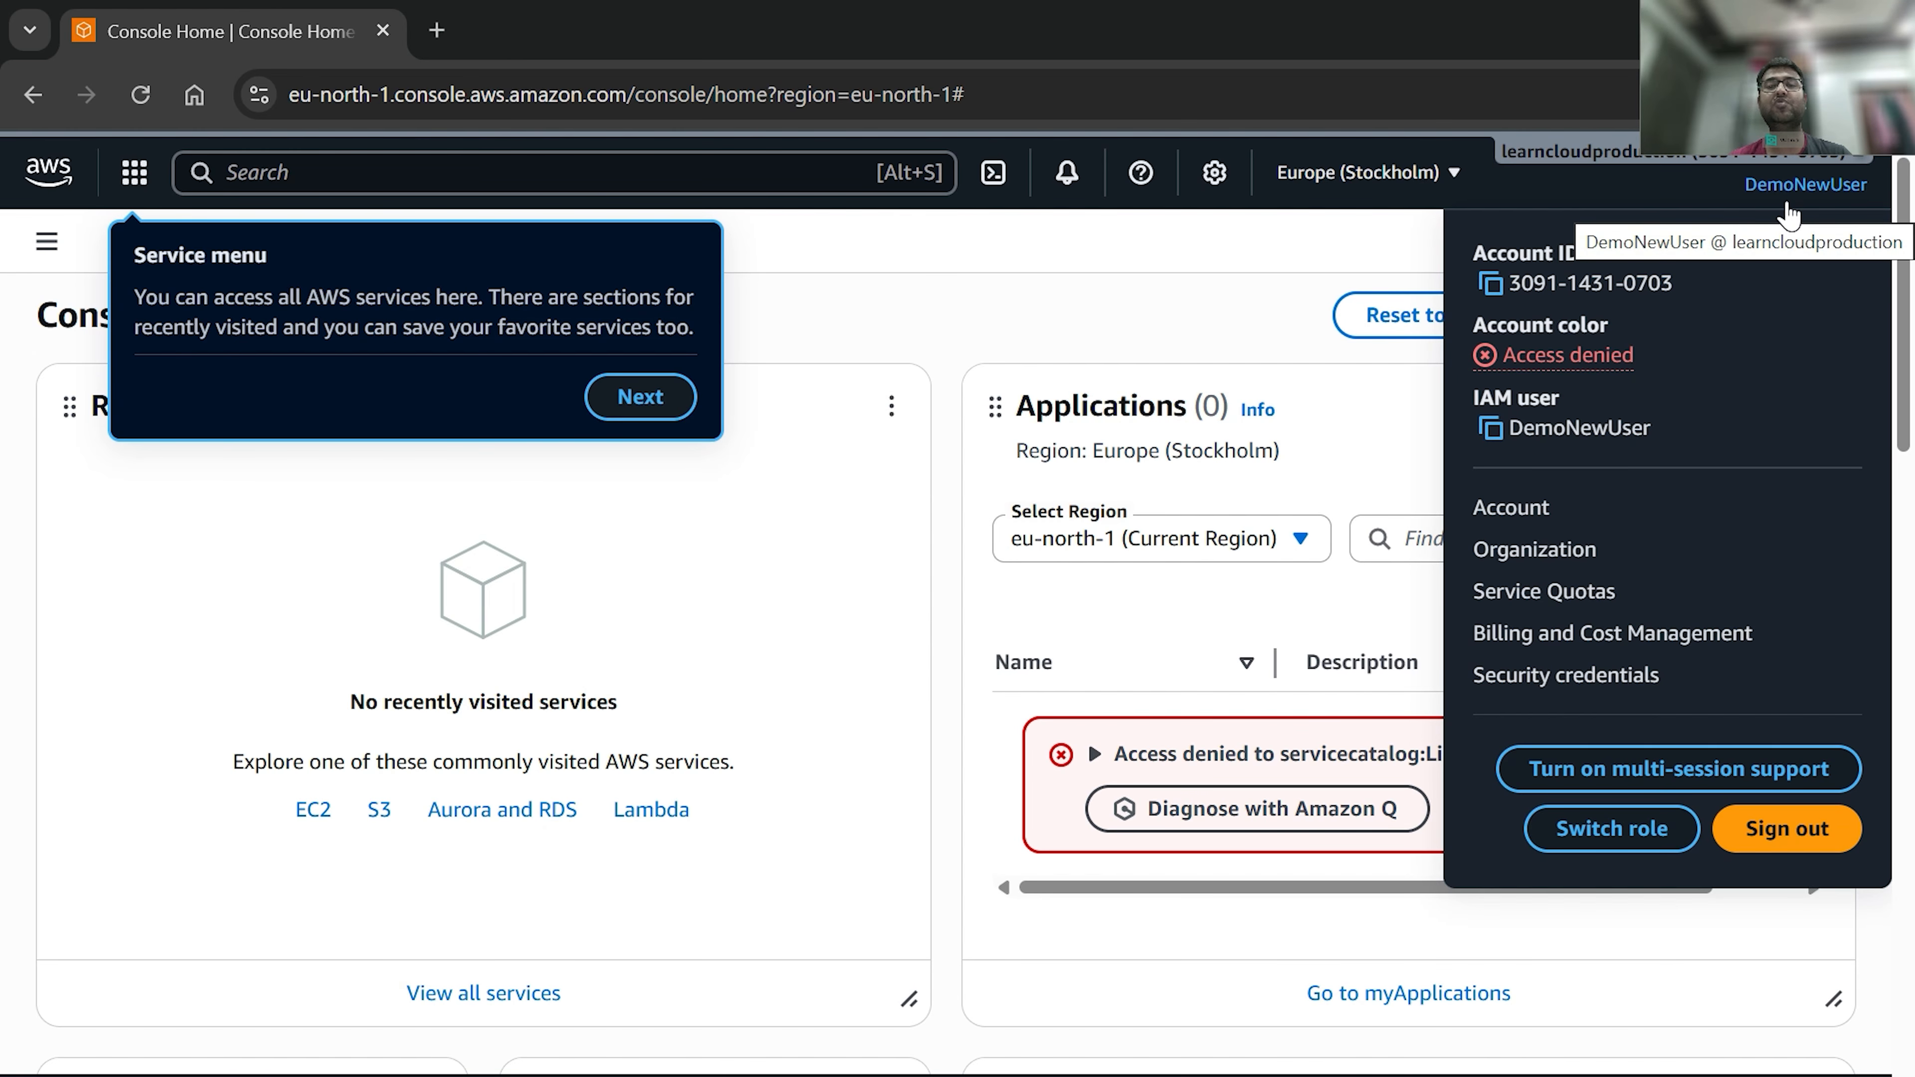
click(646, 400)
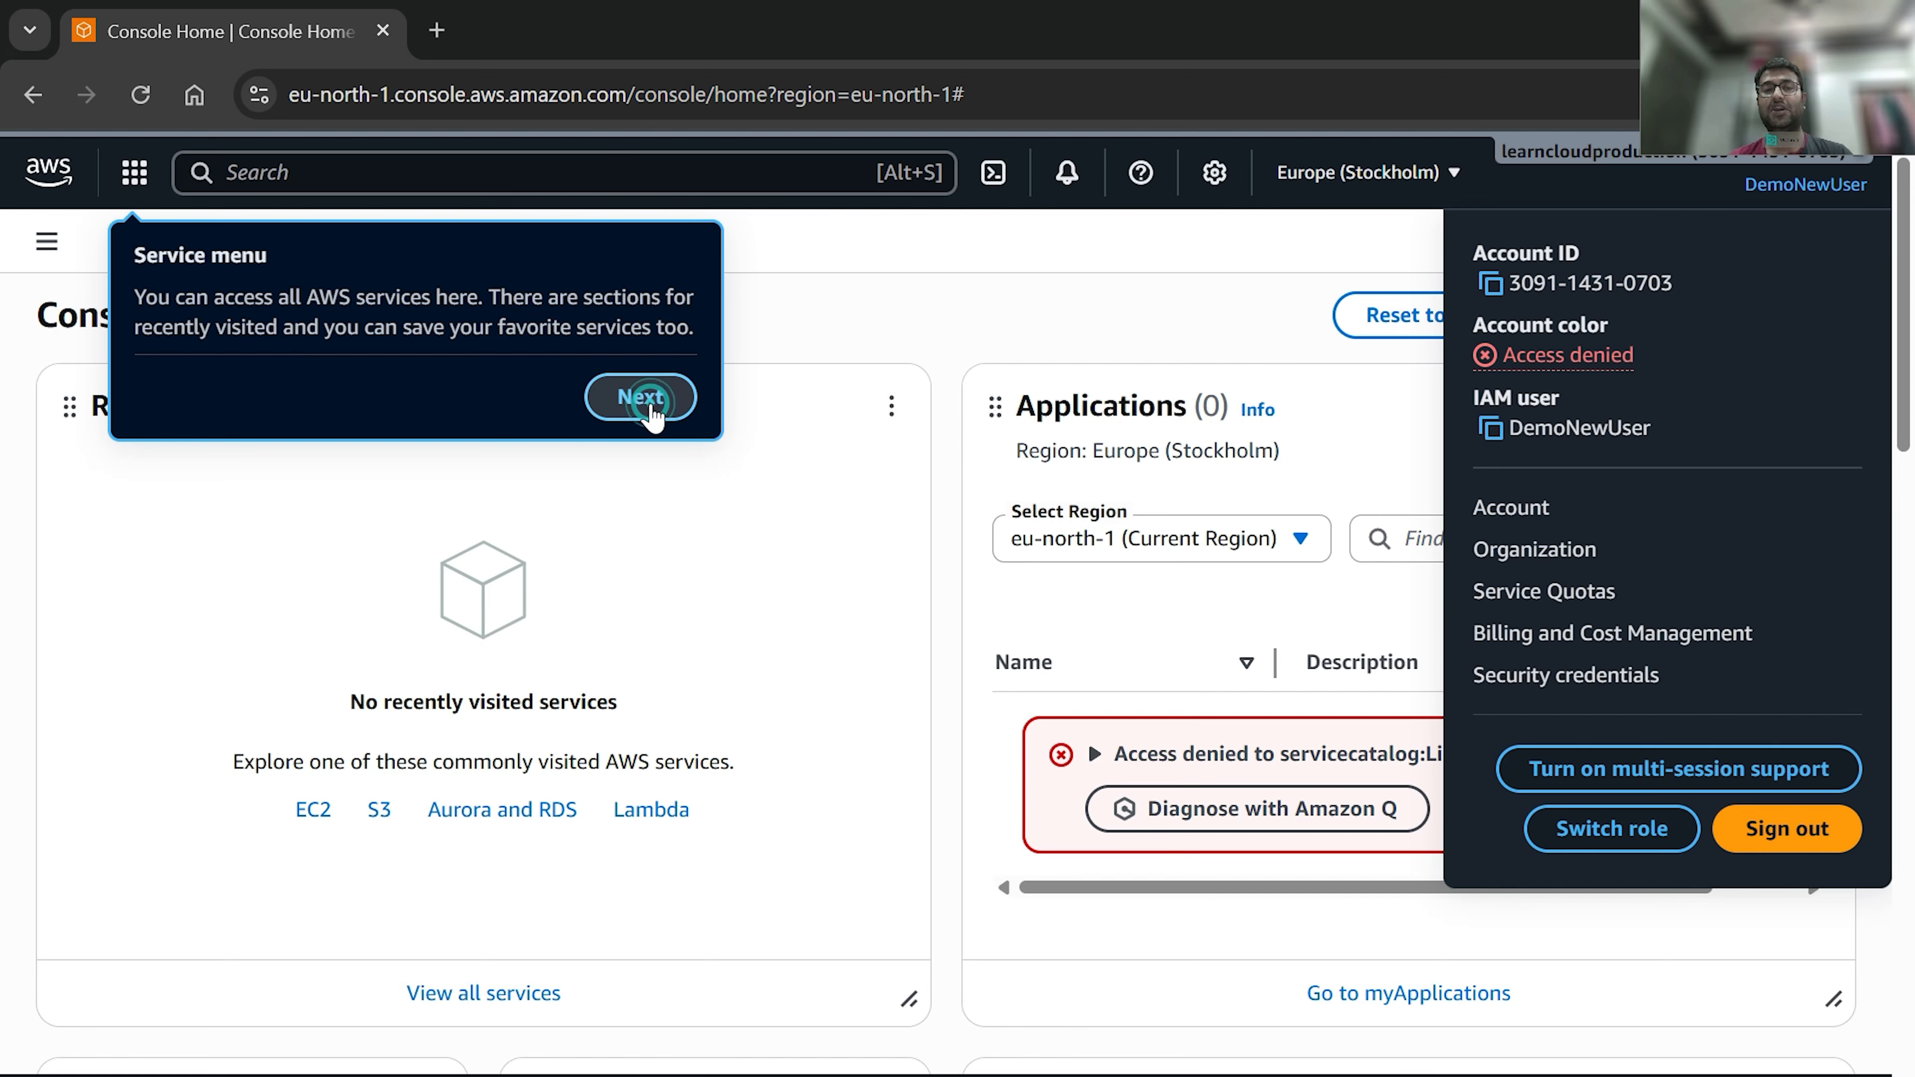
click(728, 446)
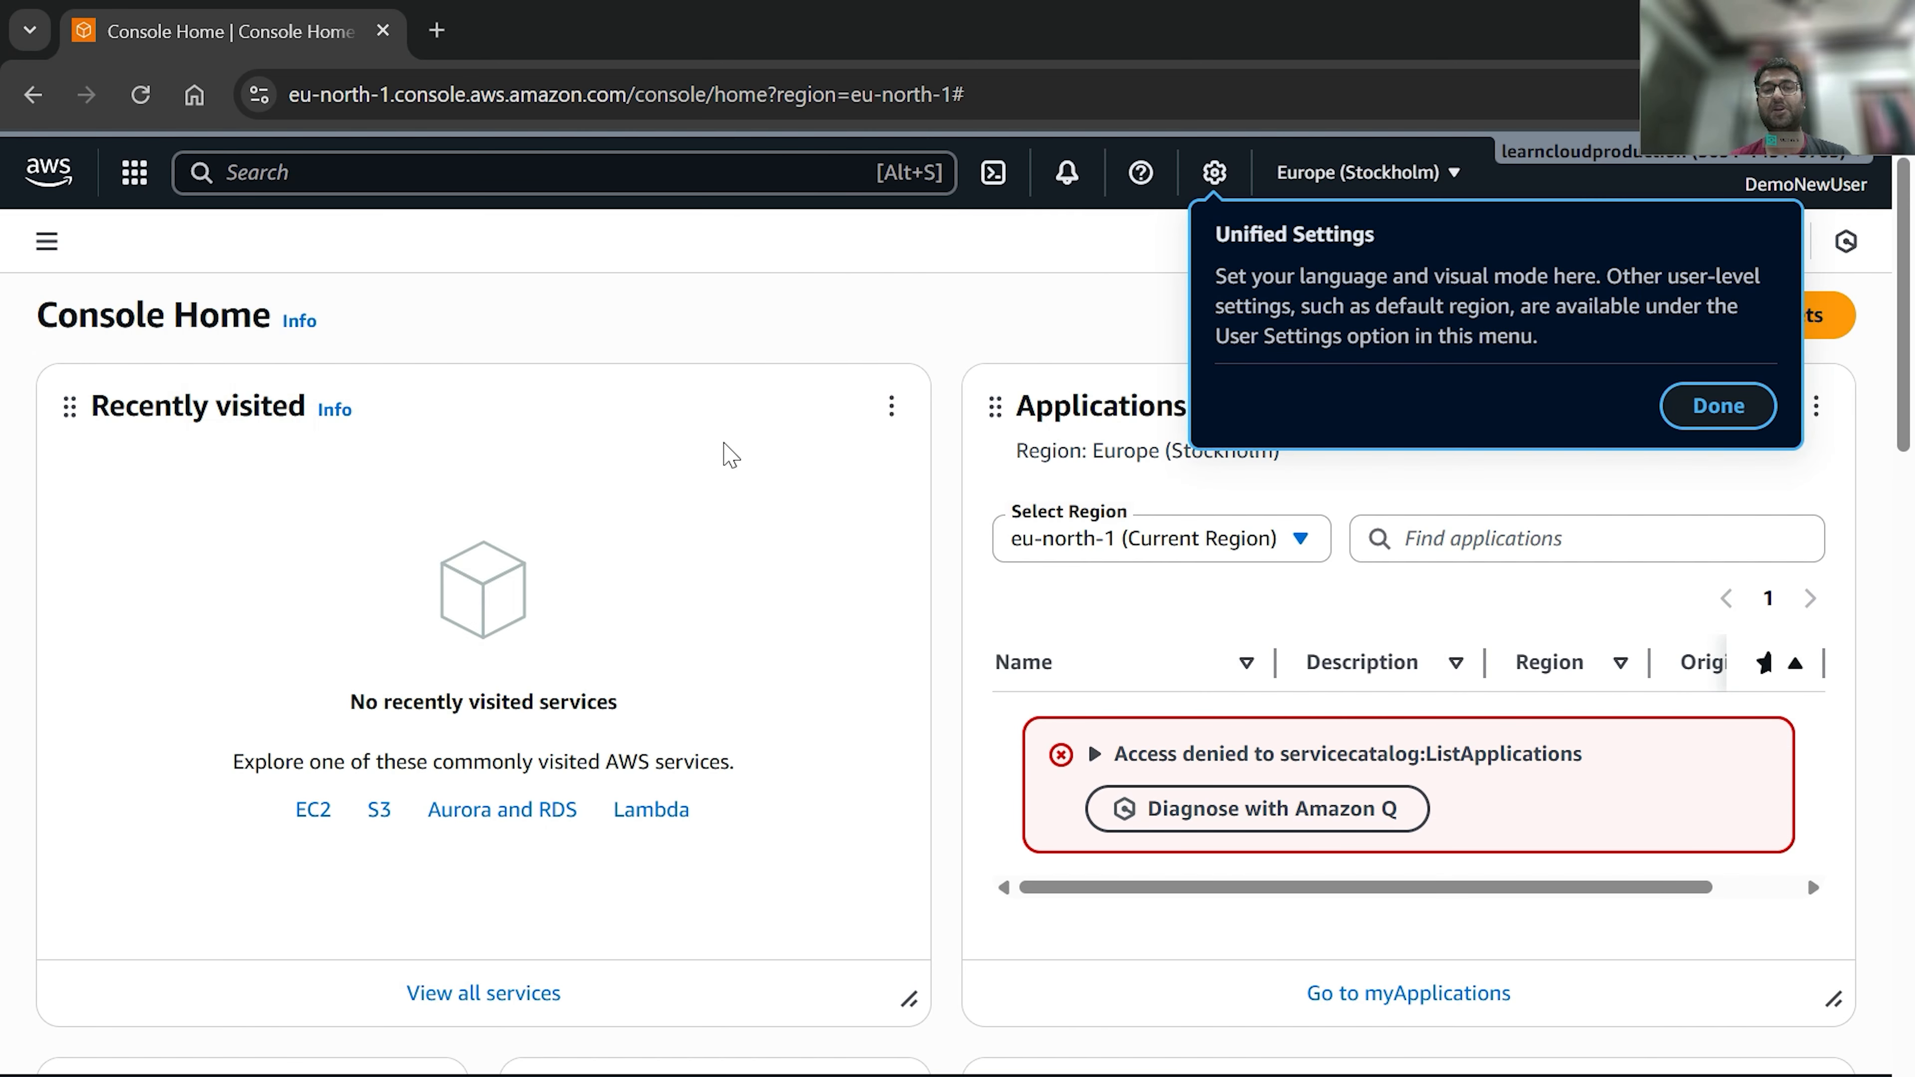
click(1719, 406)
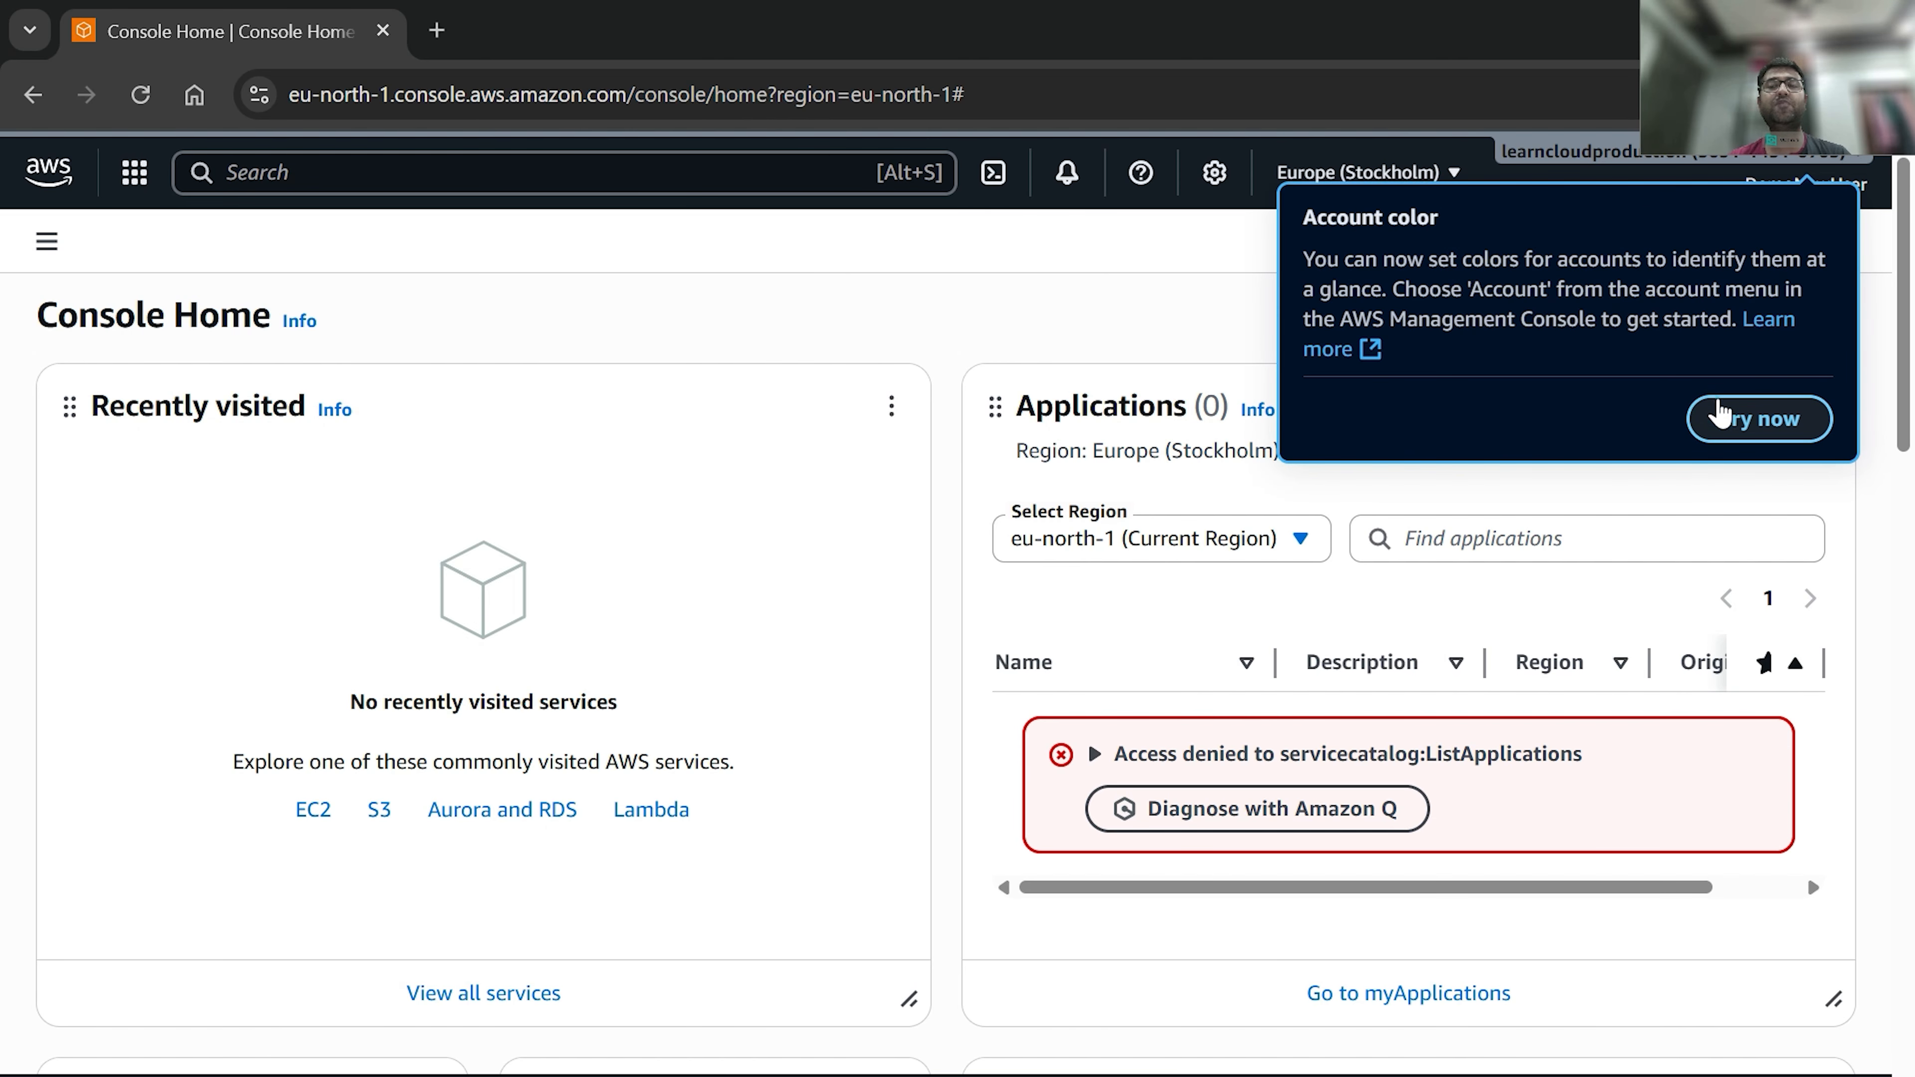
click(1720, 415)
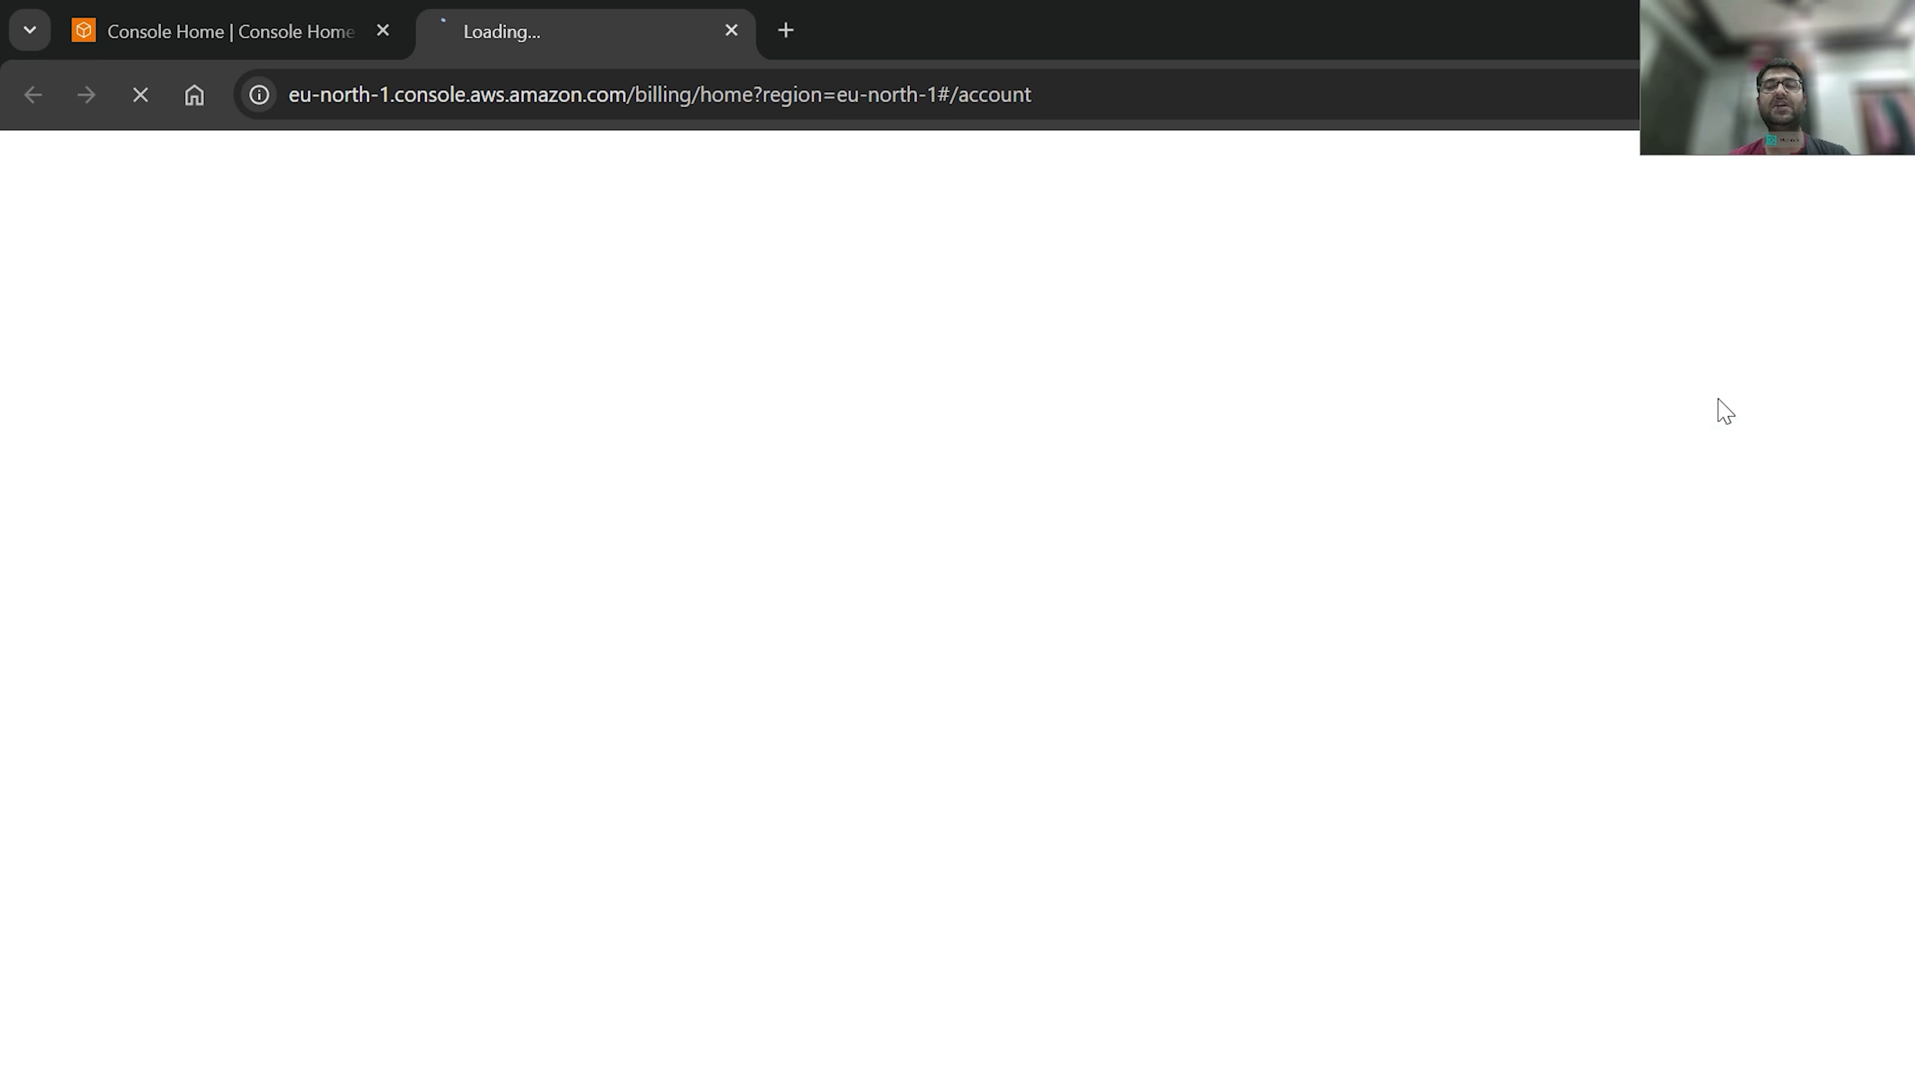
click(740, 31)
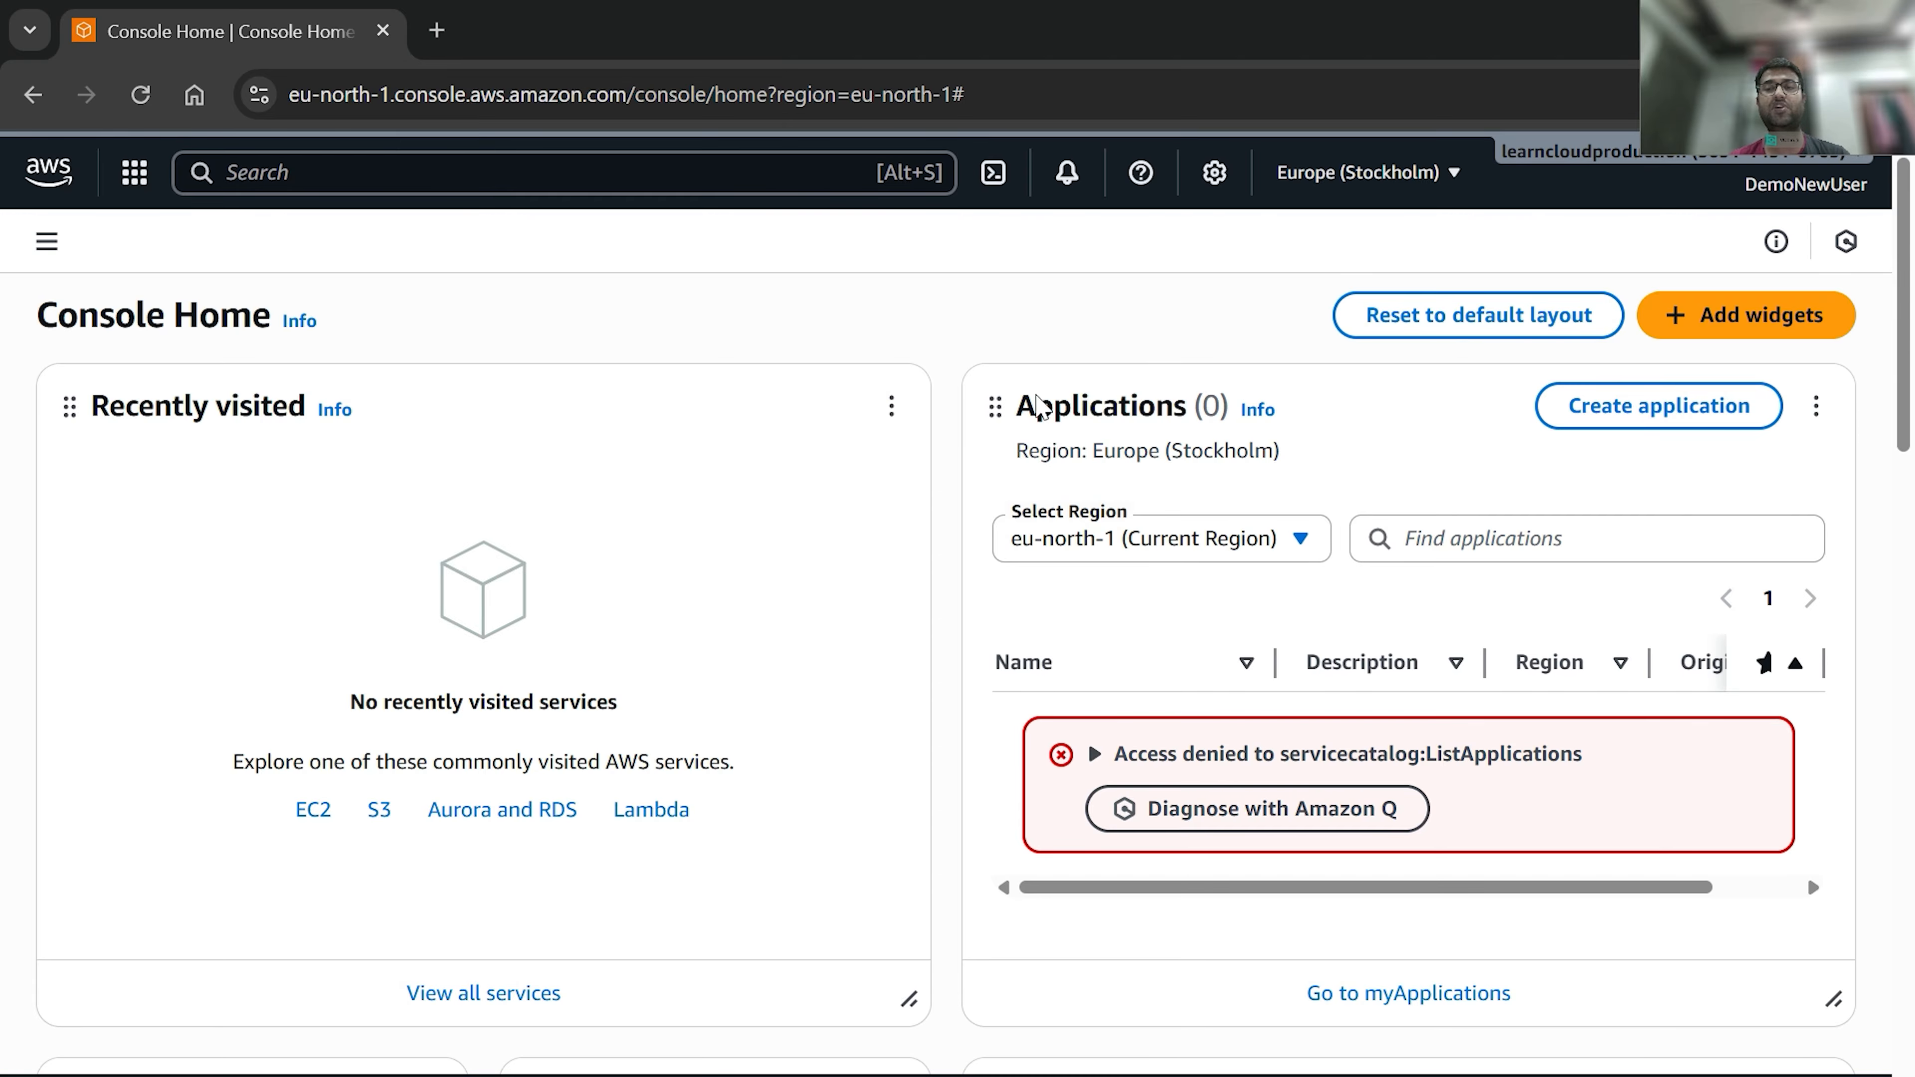
Step: Search 'iam' and open the IAM dashboard, scrolling down to its access denied errors
click(341, 177)
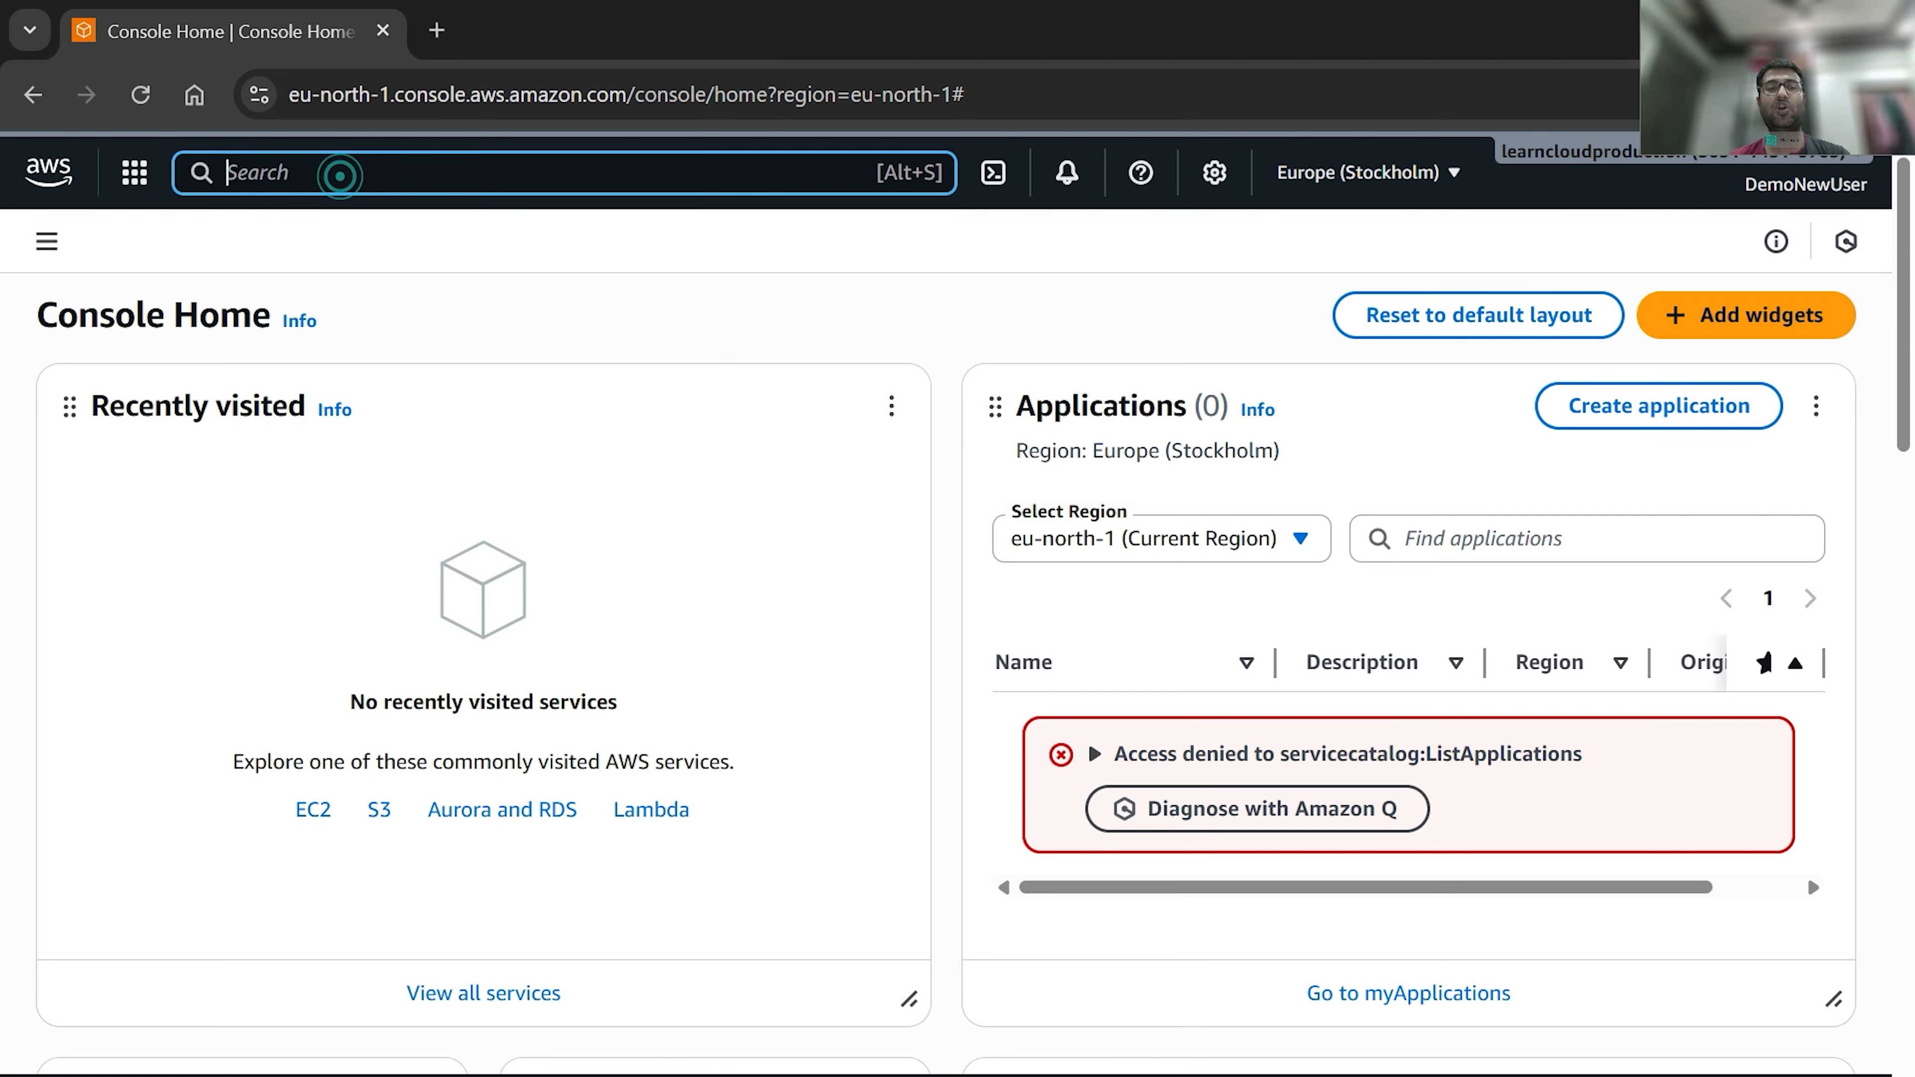
text(iam)
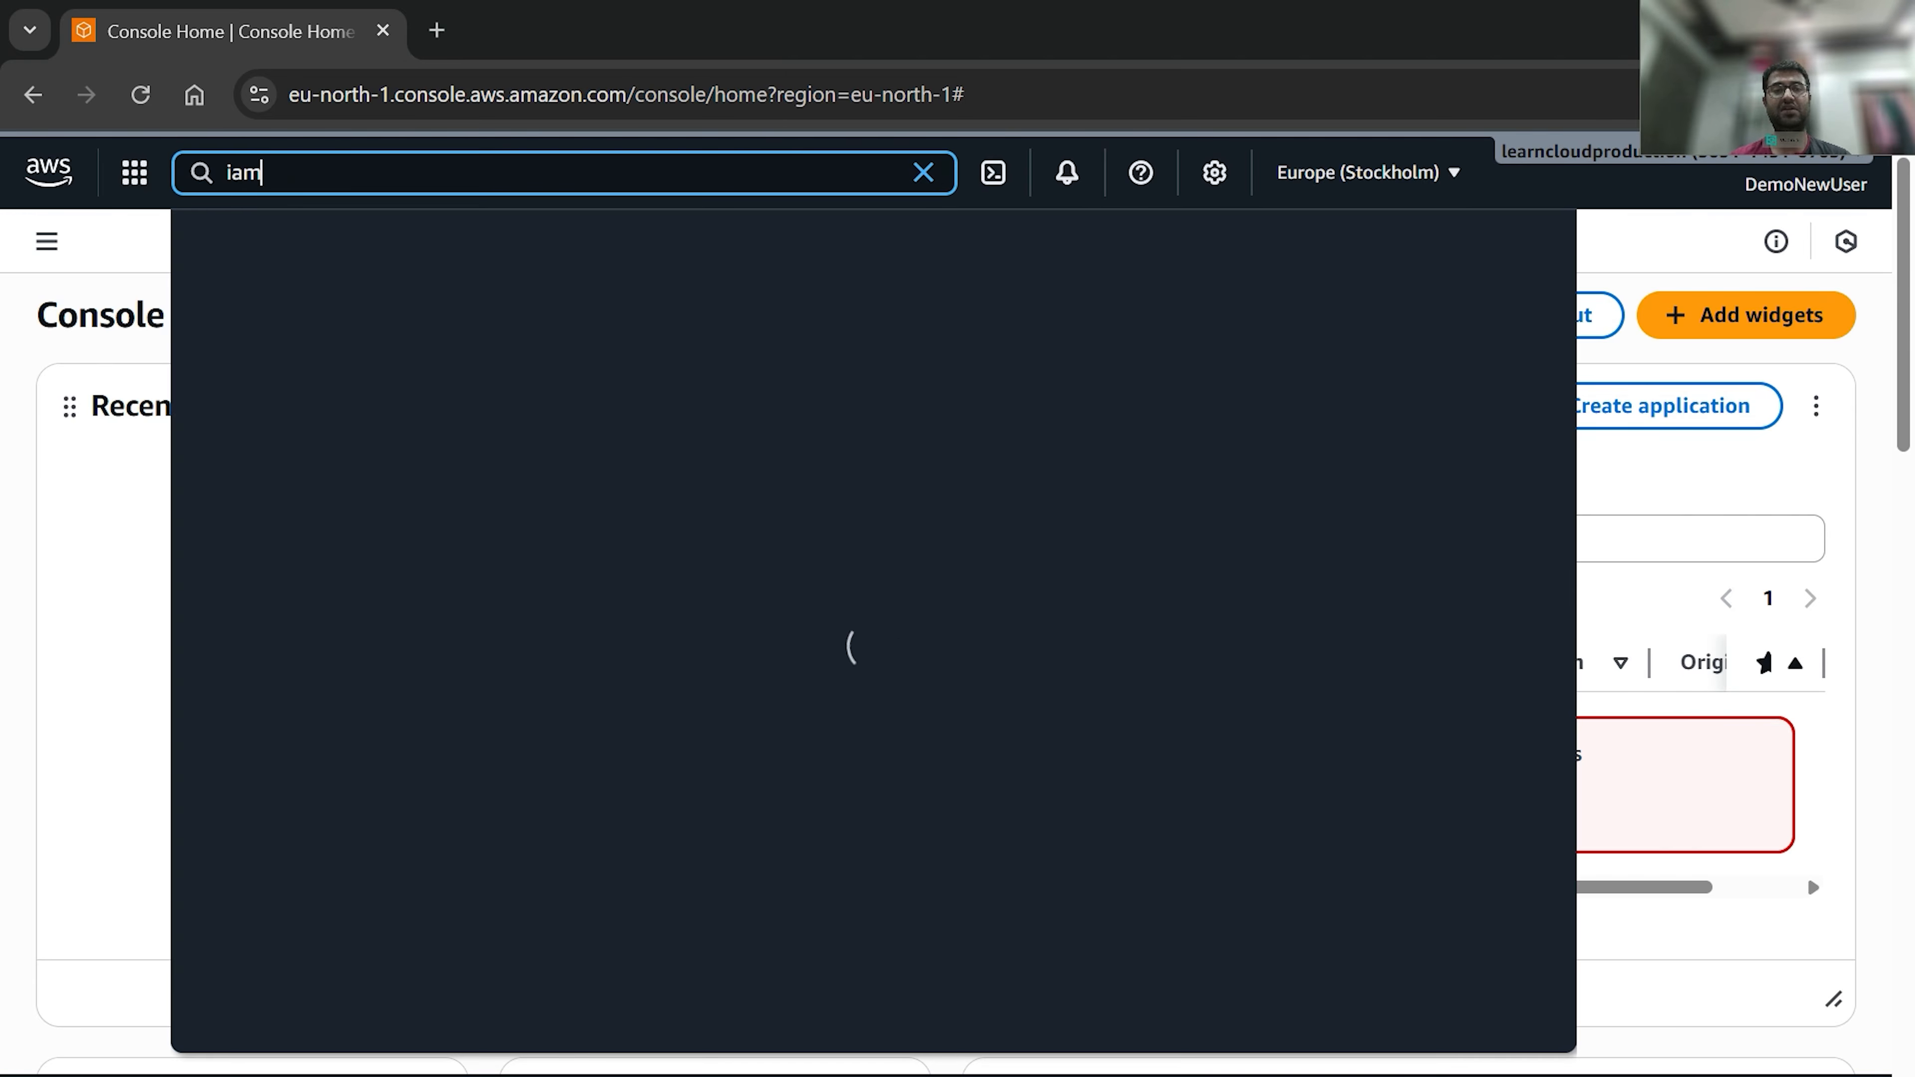
click(647, 332)
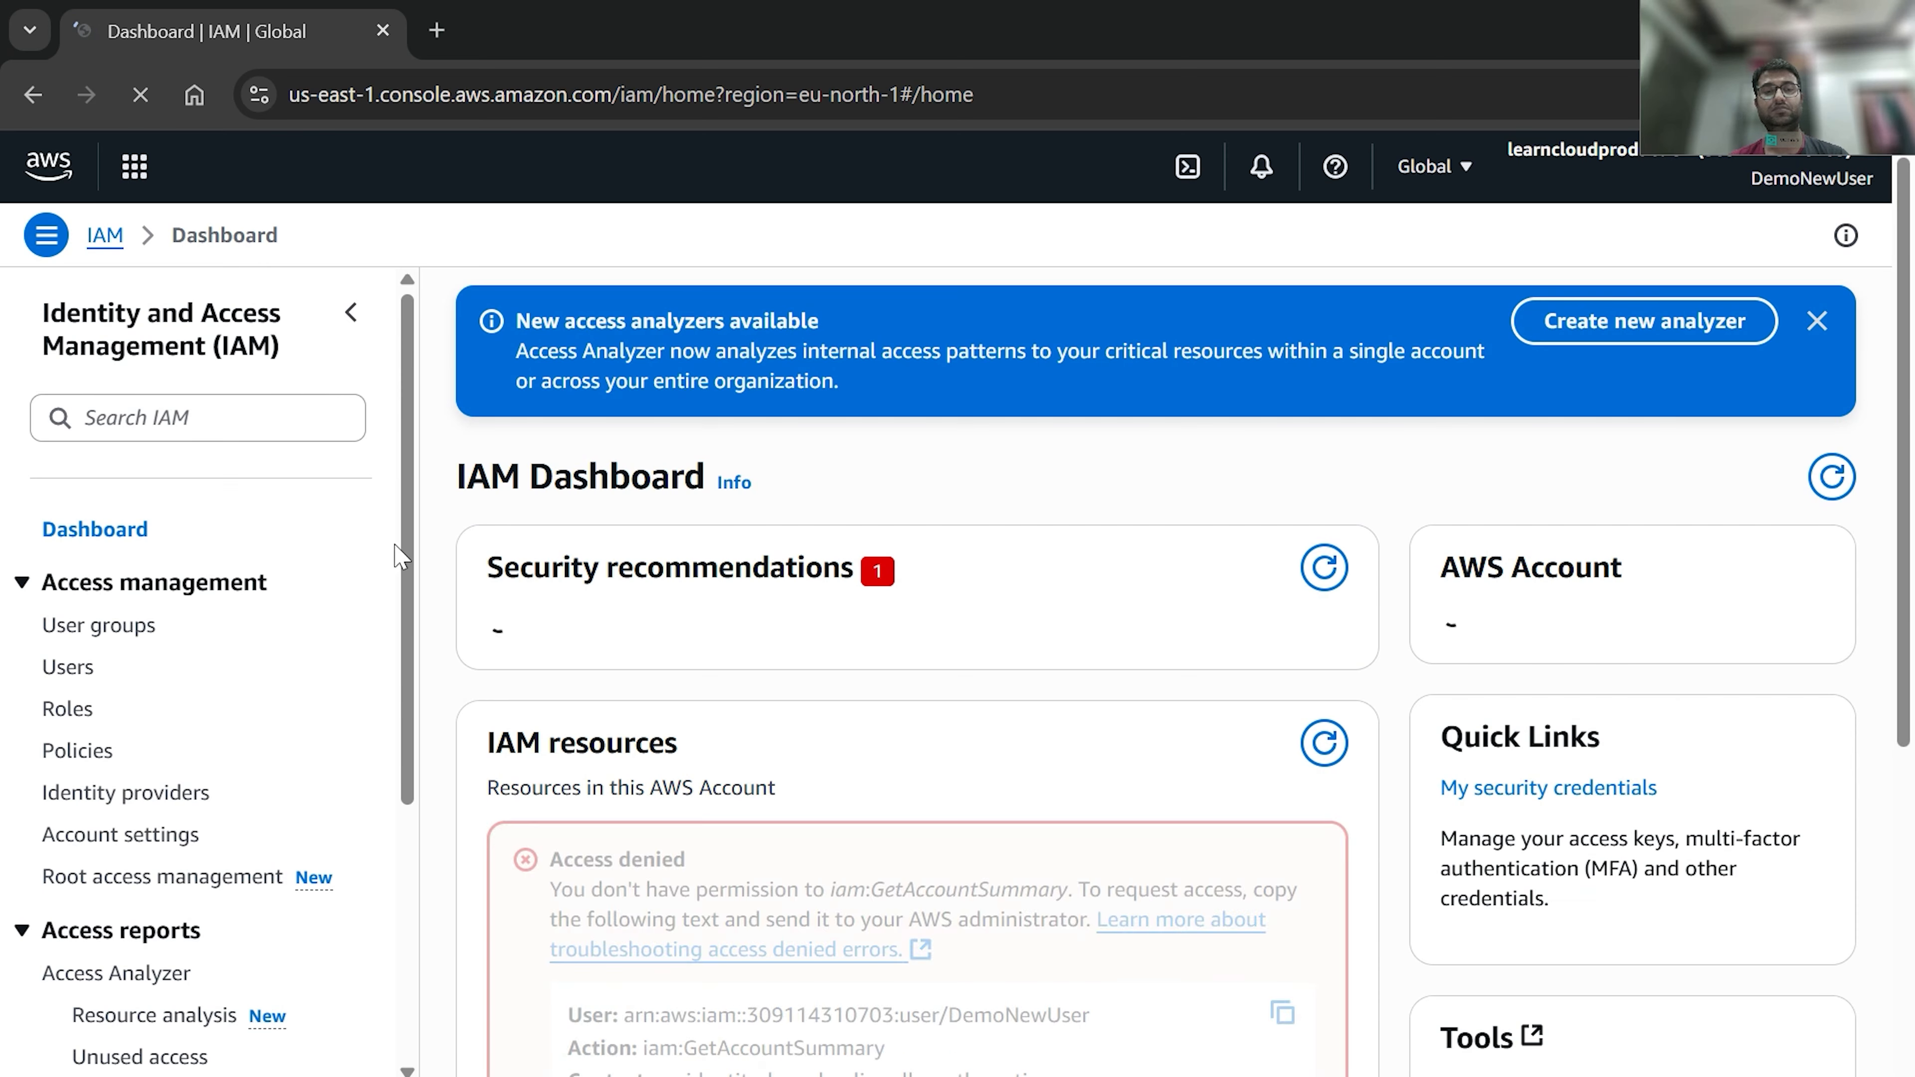
scroll(629, 842, down, 6)
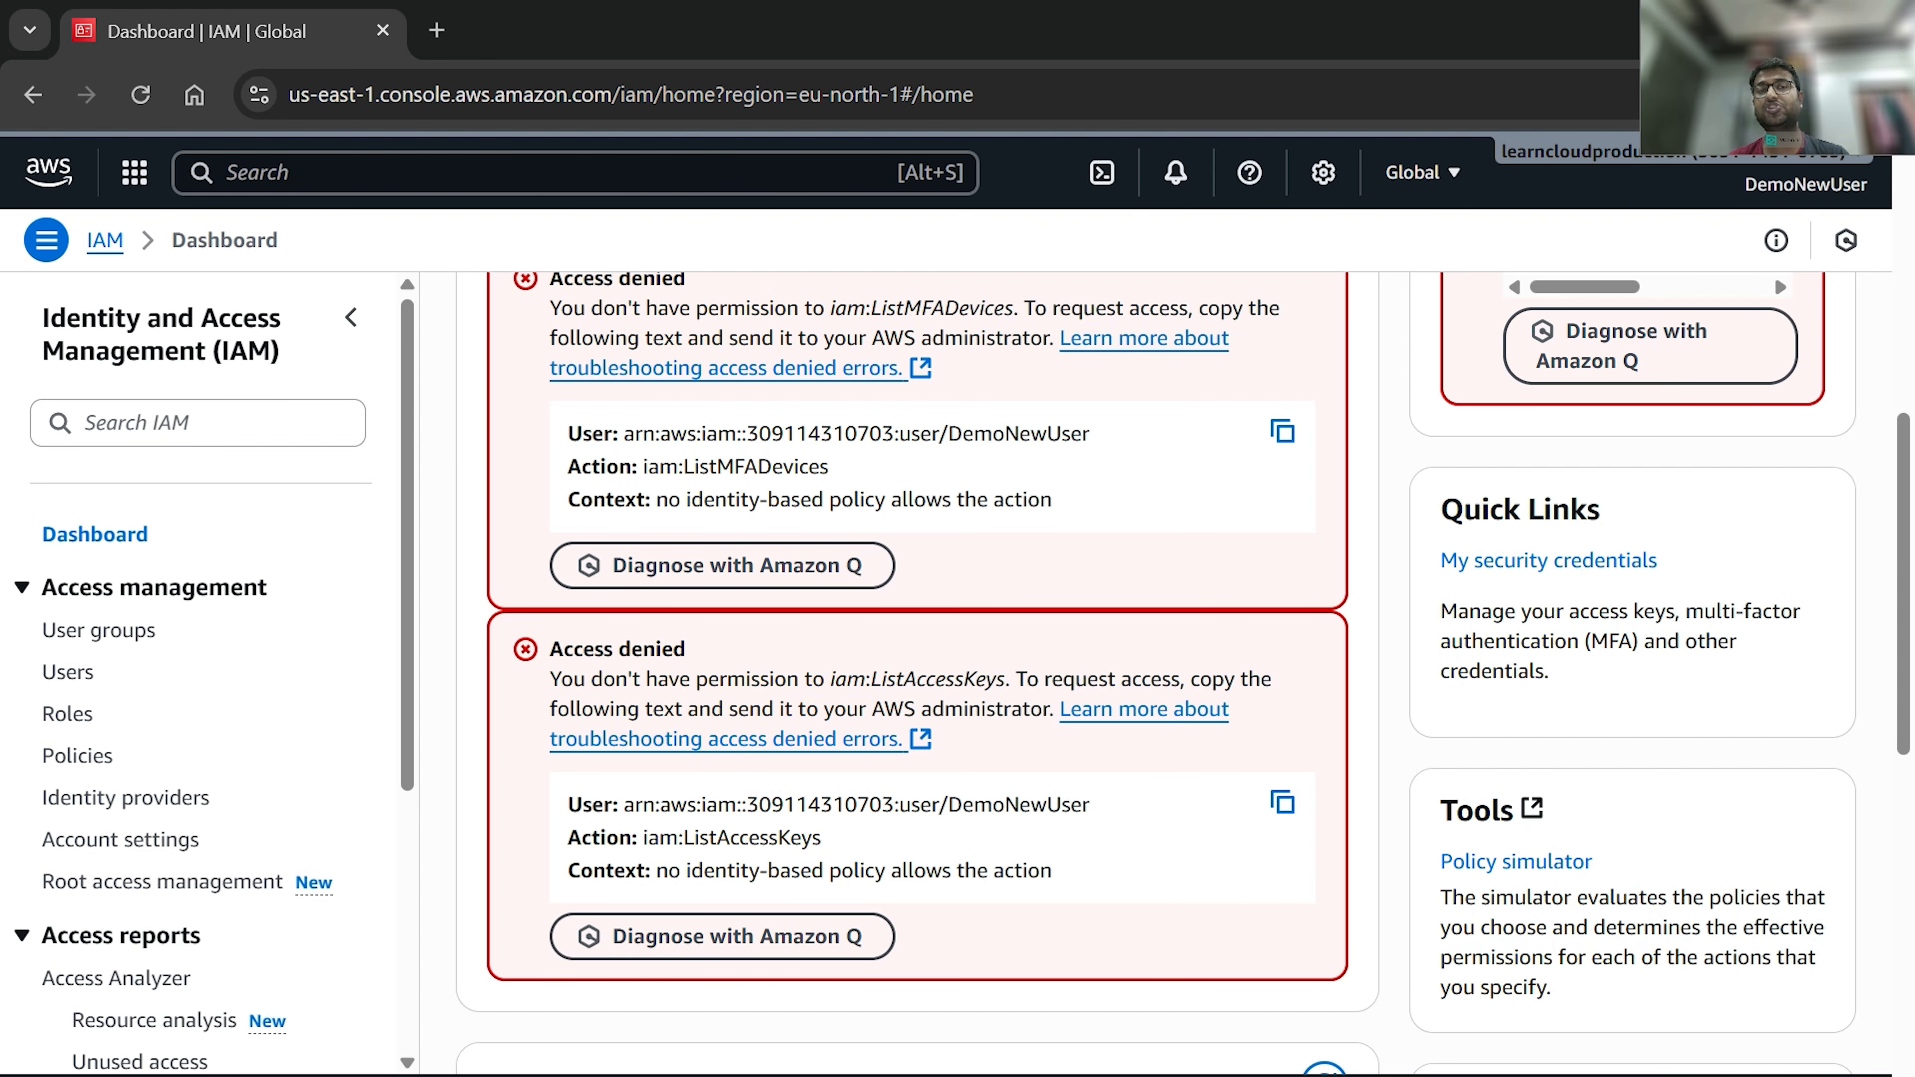
Step: In the admin window, open DemoNewUser's Permissions tab and choose Add permissions from the dropdown
key(alt+Tab)
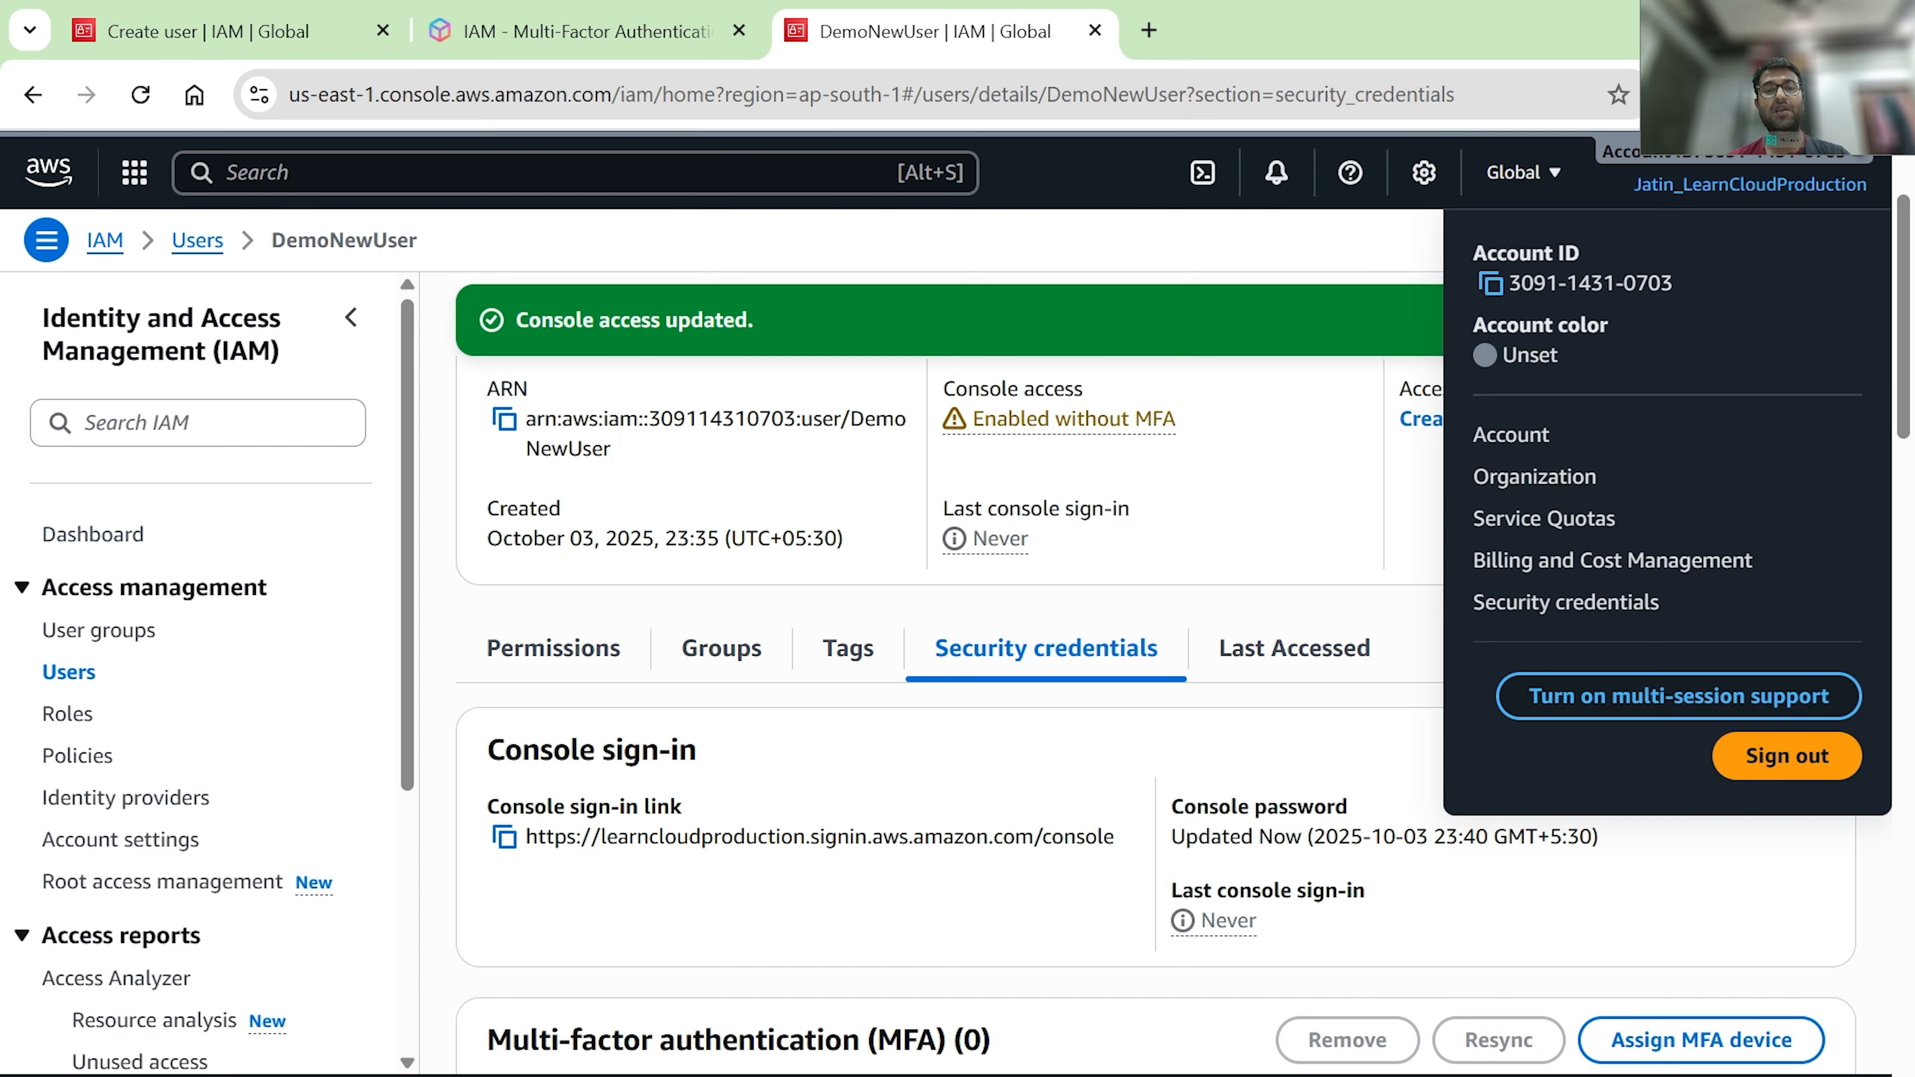
scroll(705, 806, down, 1)
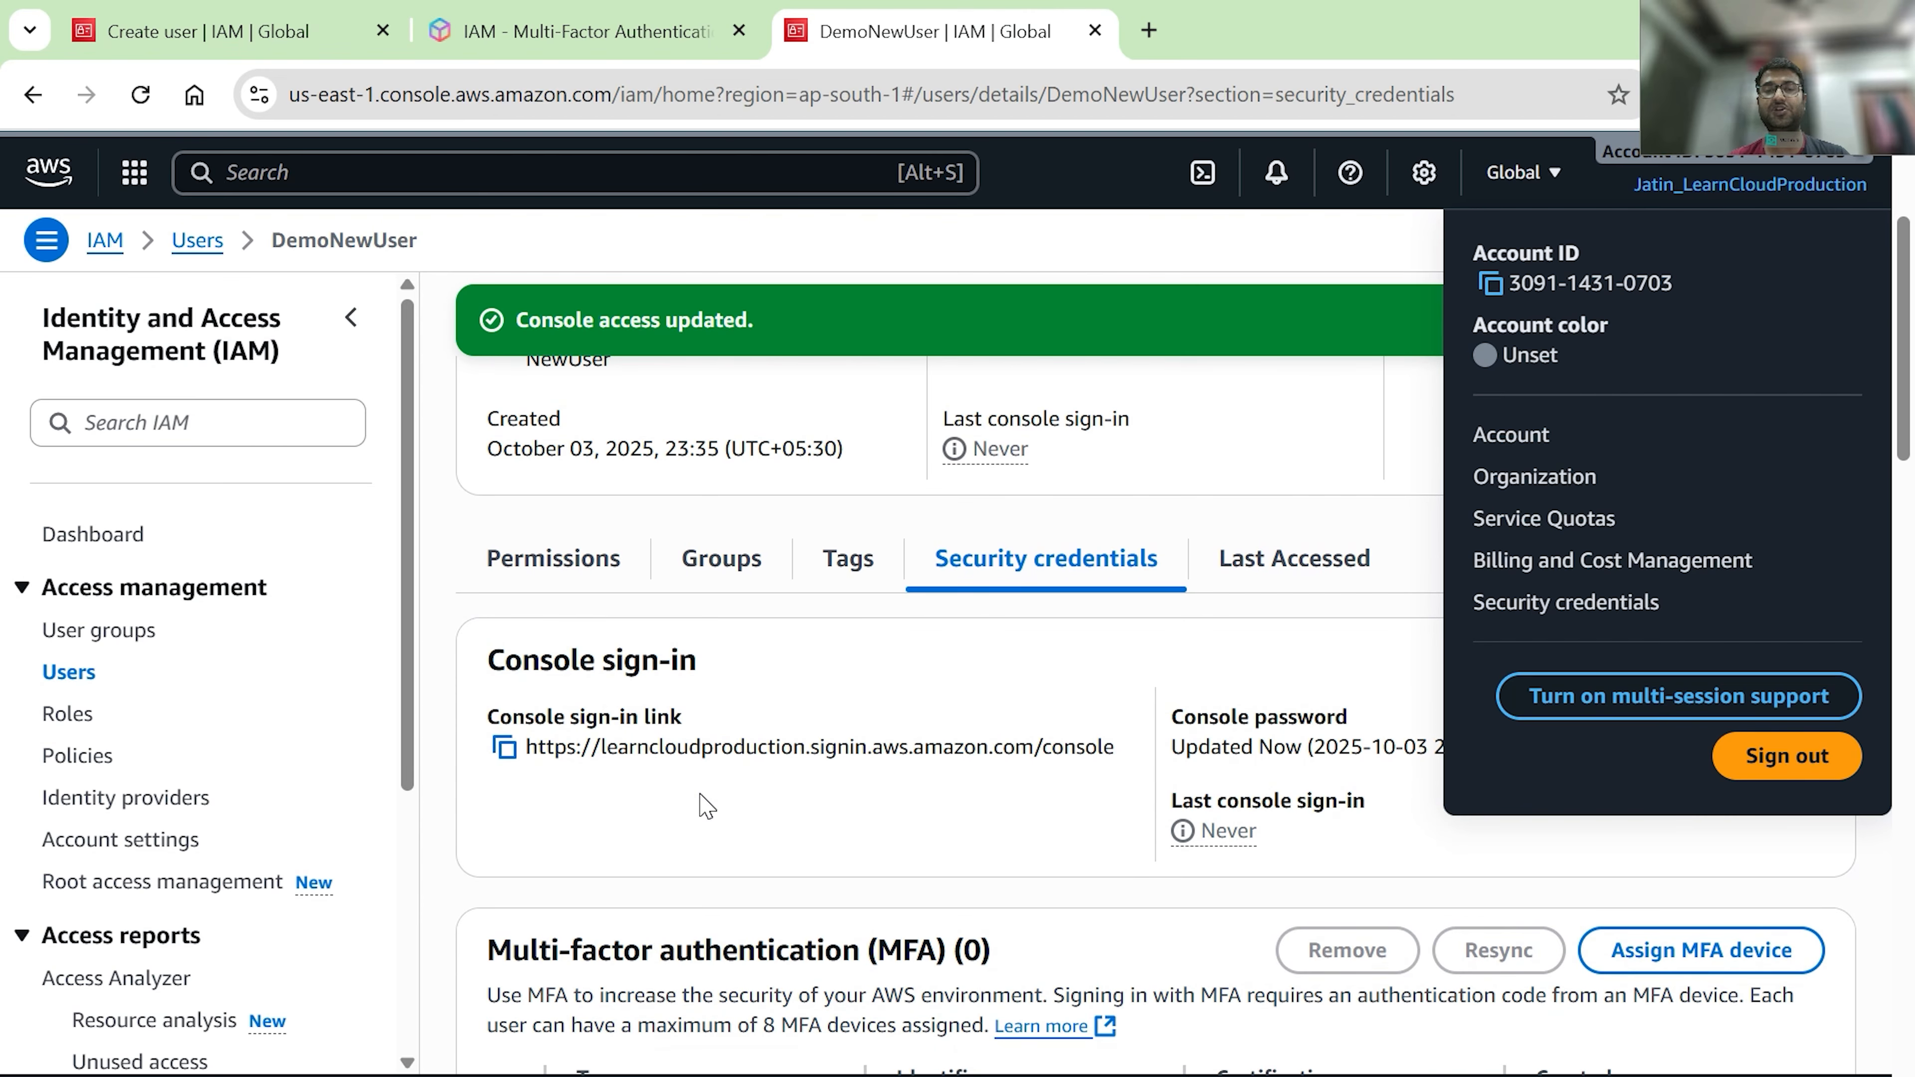
click(1312, 614)
click(559, 558)
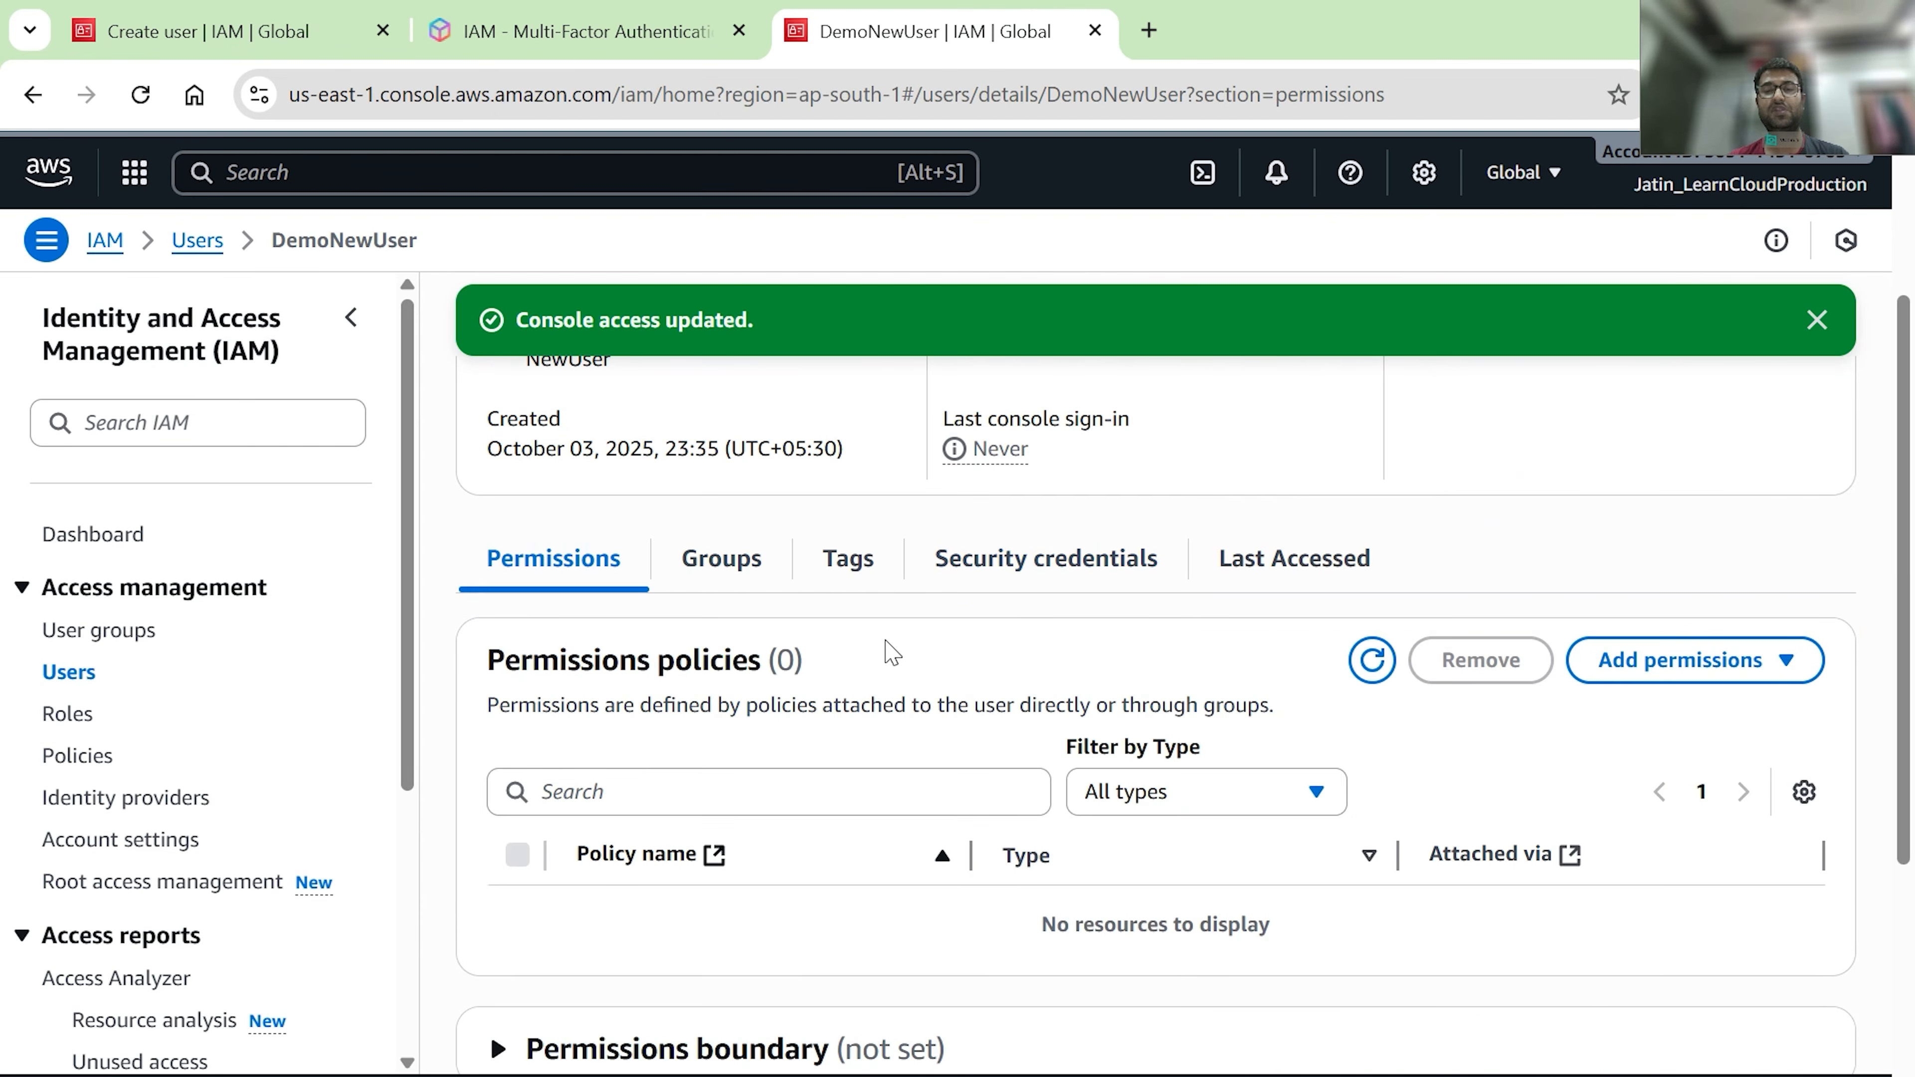
click(1670, 664)
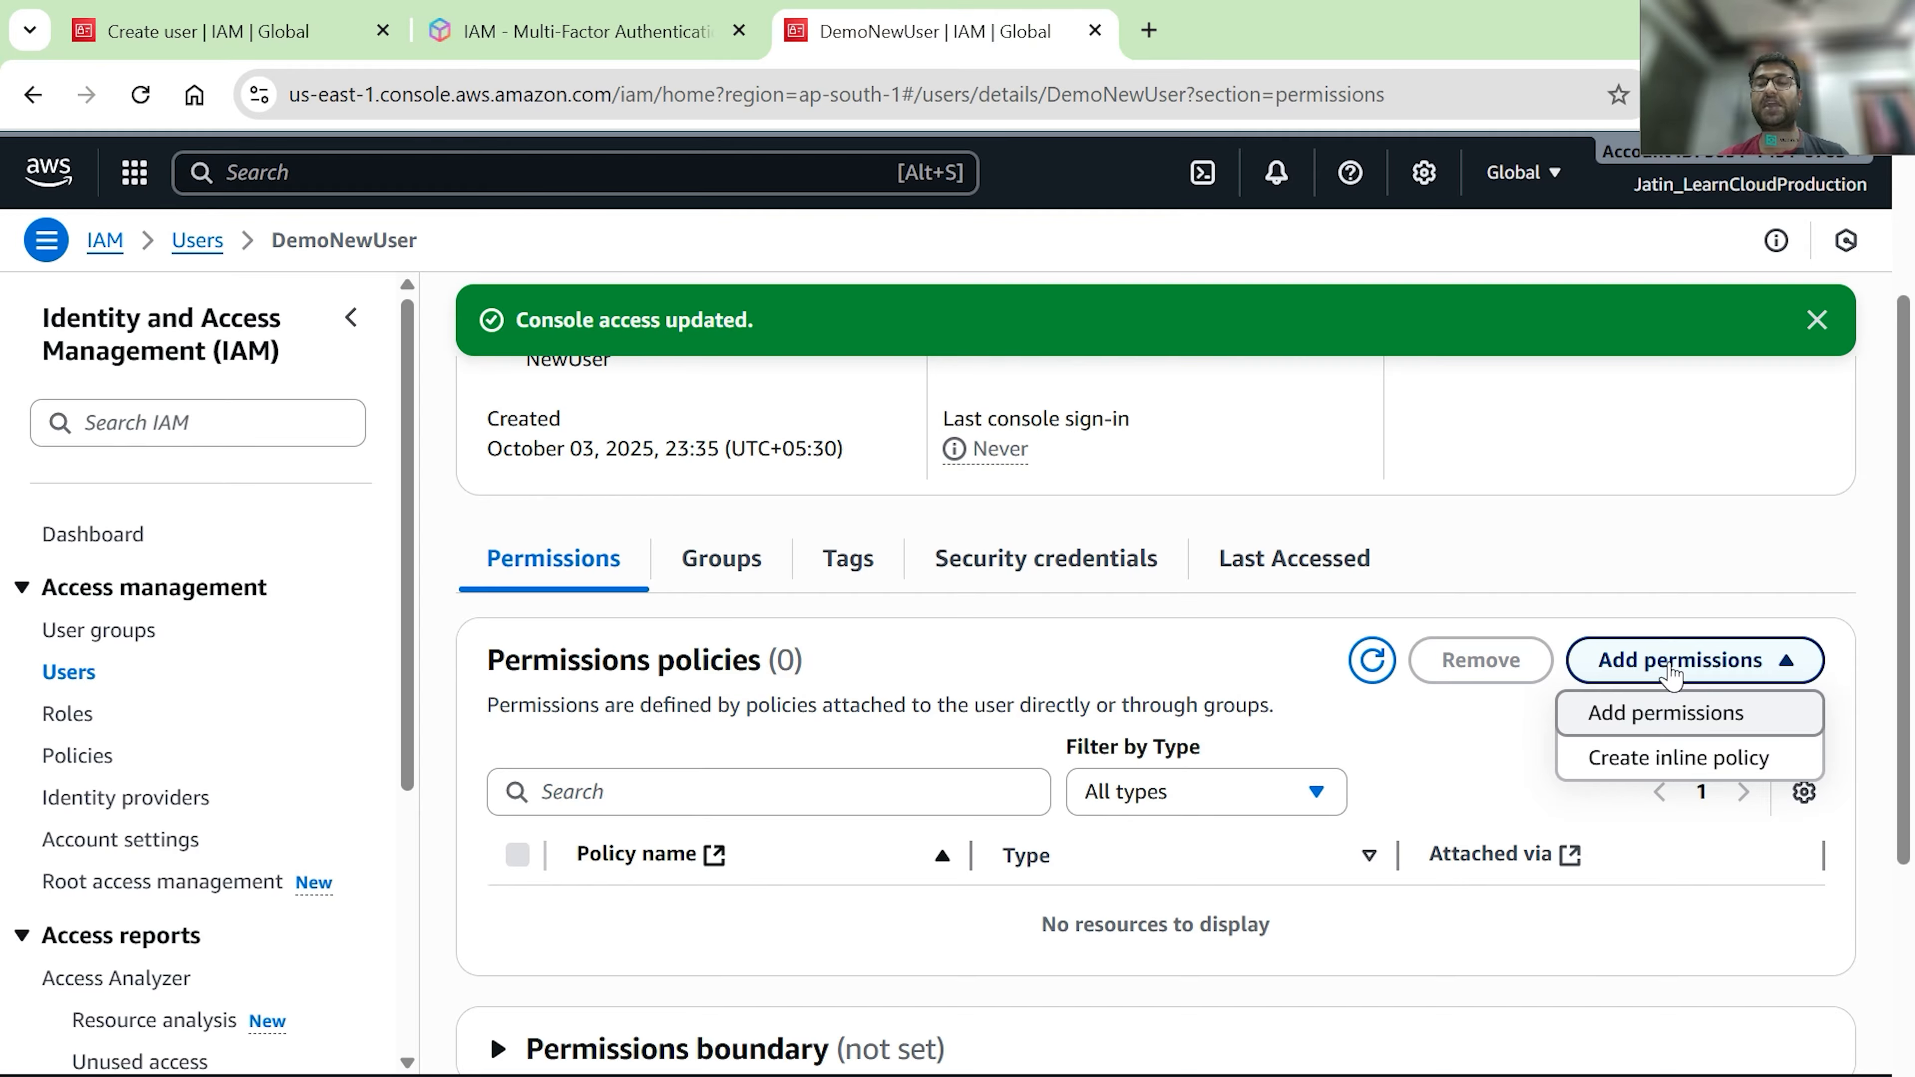
click(1650, 726)
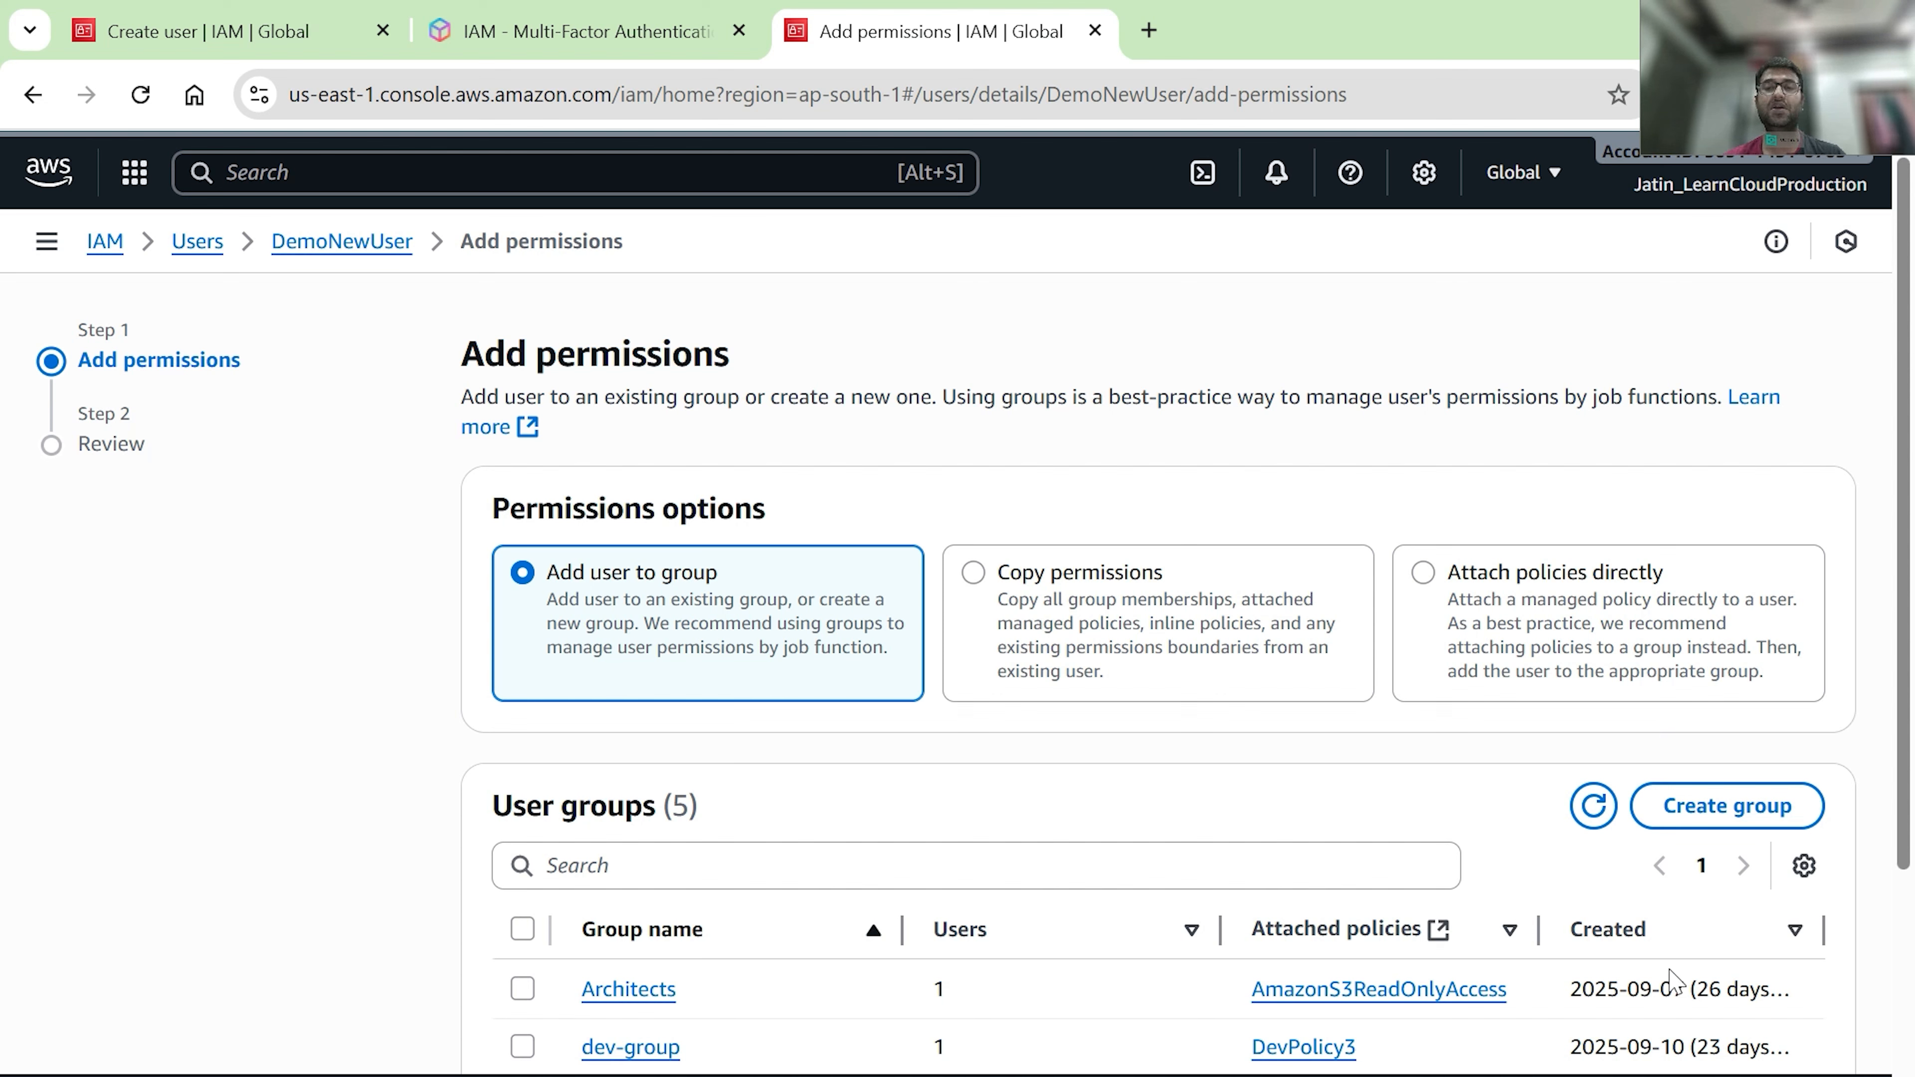
Step: Try the Copy permissions option, then choose Attach policies directly to list the 2025 policies
click(1124, 635)
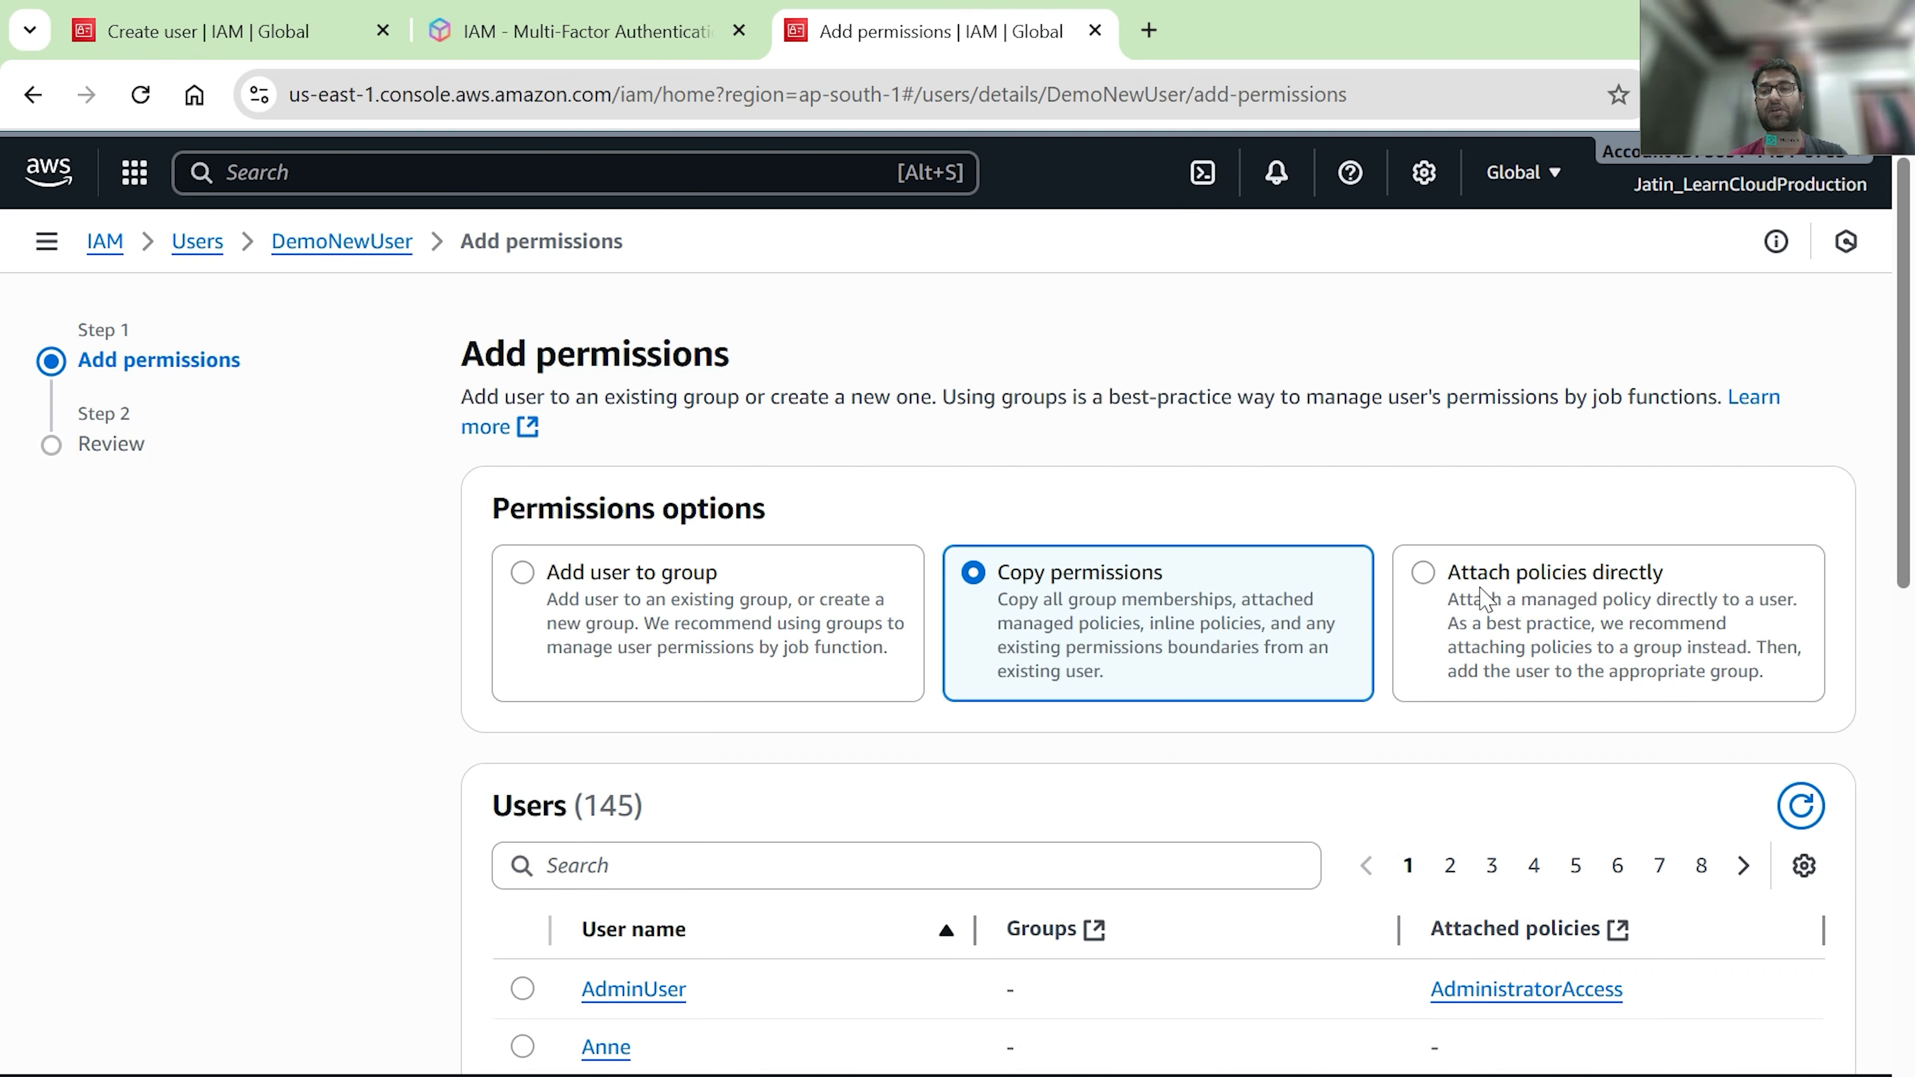
click(1519, 611)
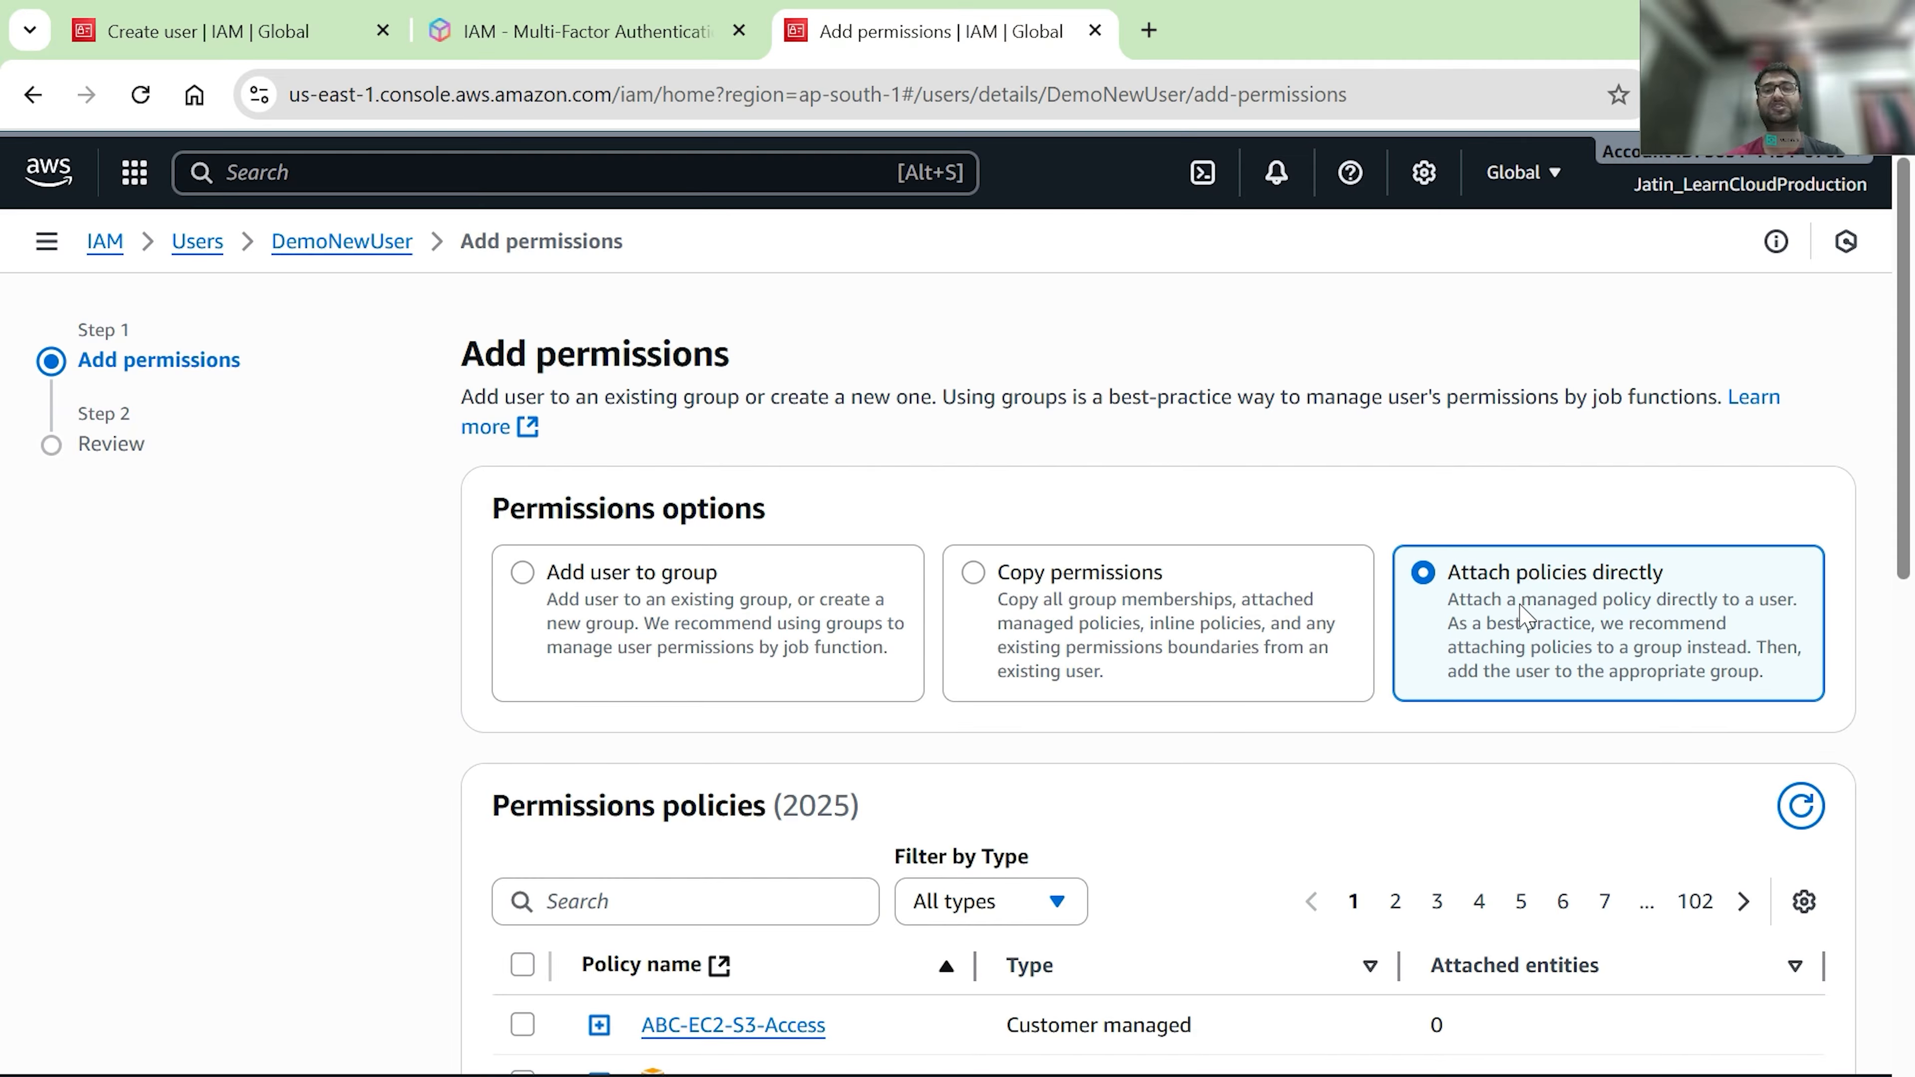
Step: Open draw.io in a new tab, cancel the saved draft and choose Decide later for storage
click(1160, 38)
text(draw)
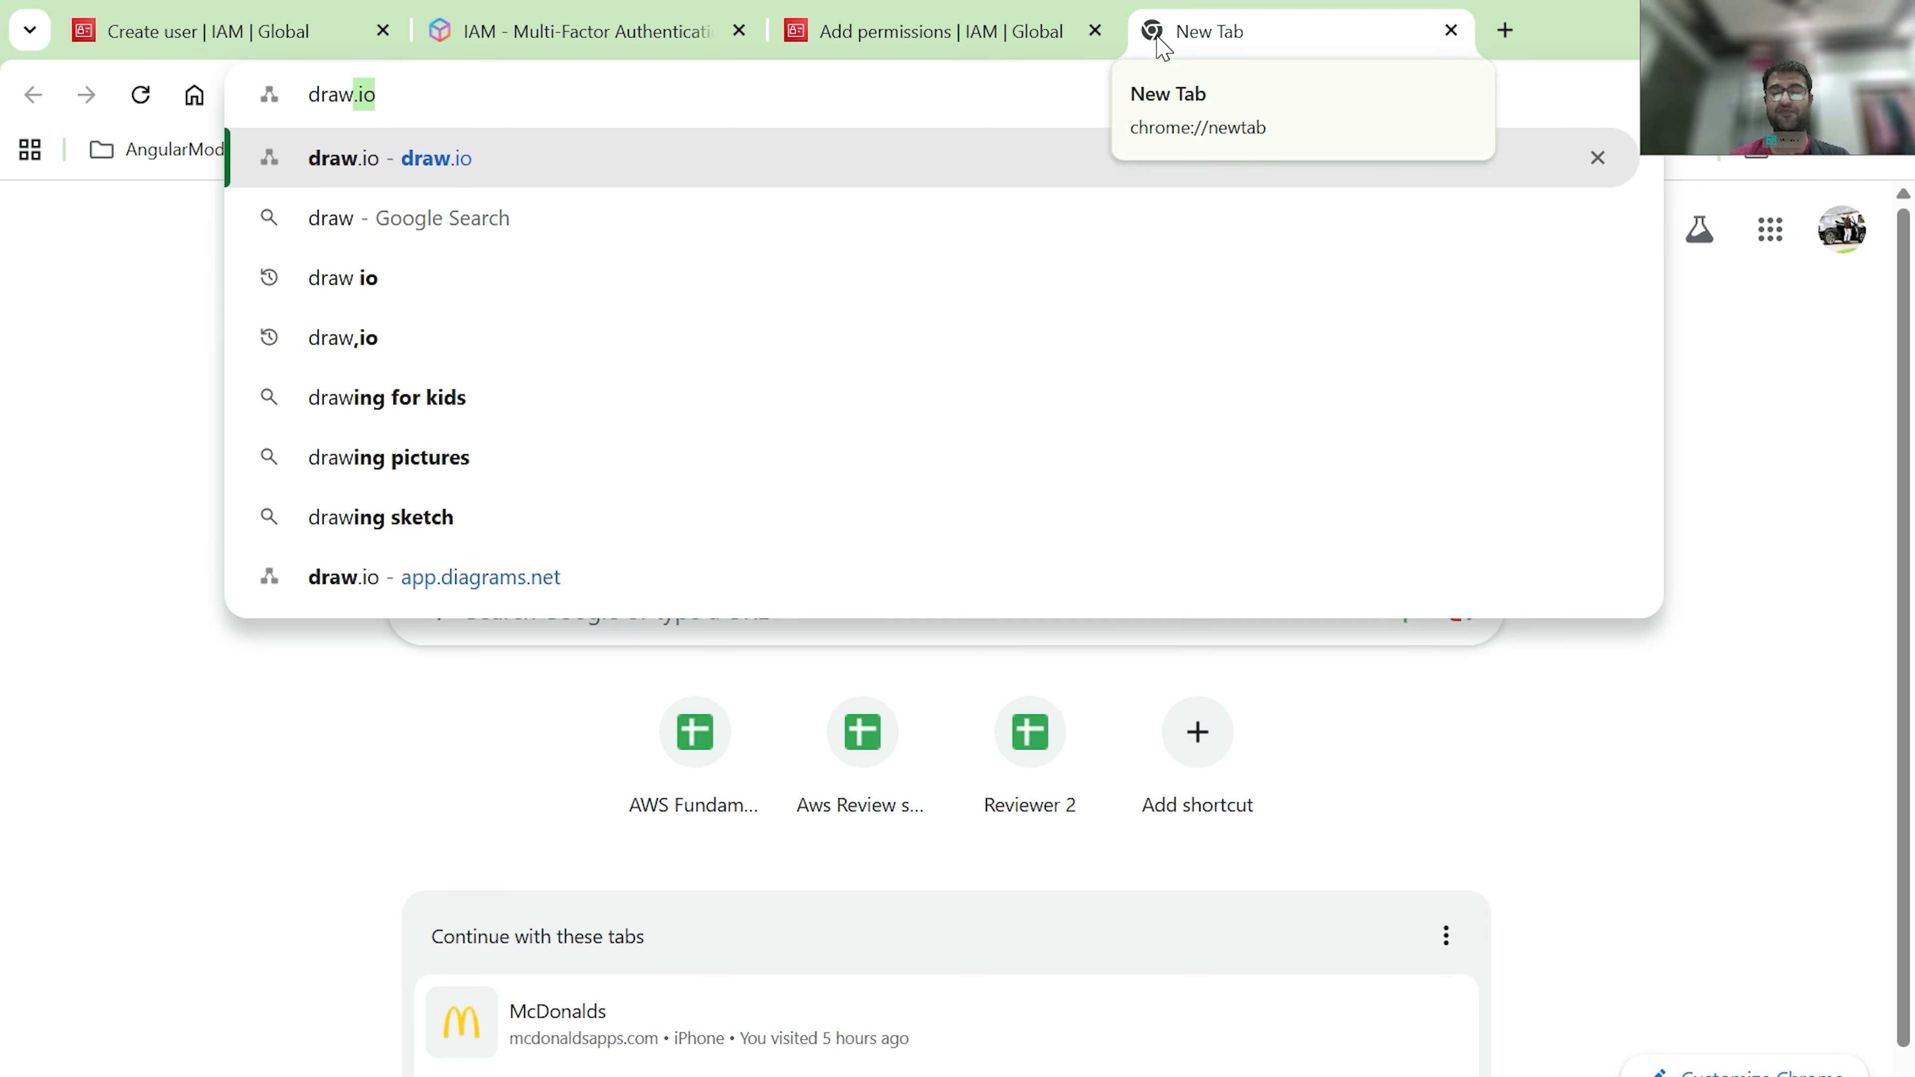
key(Return)
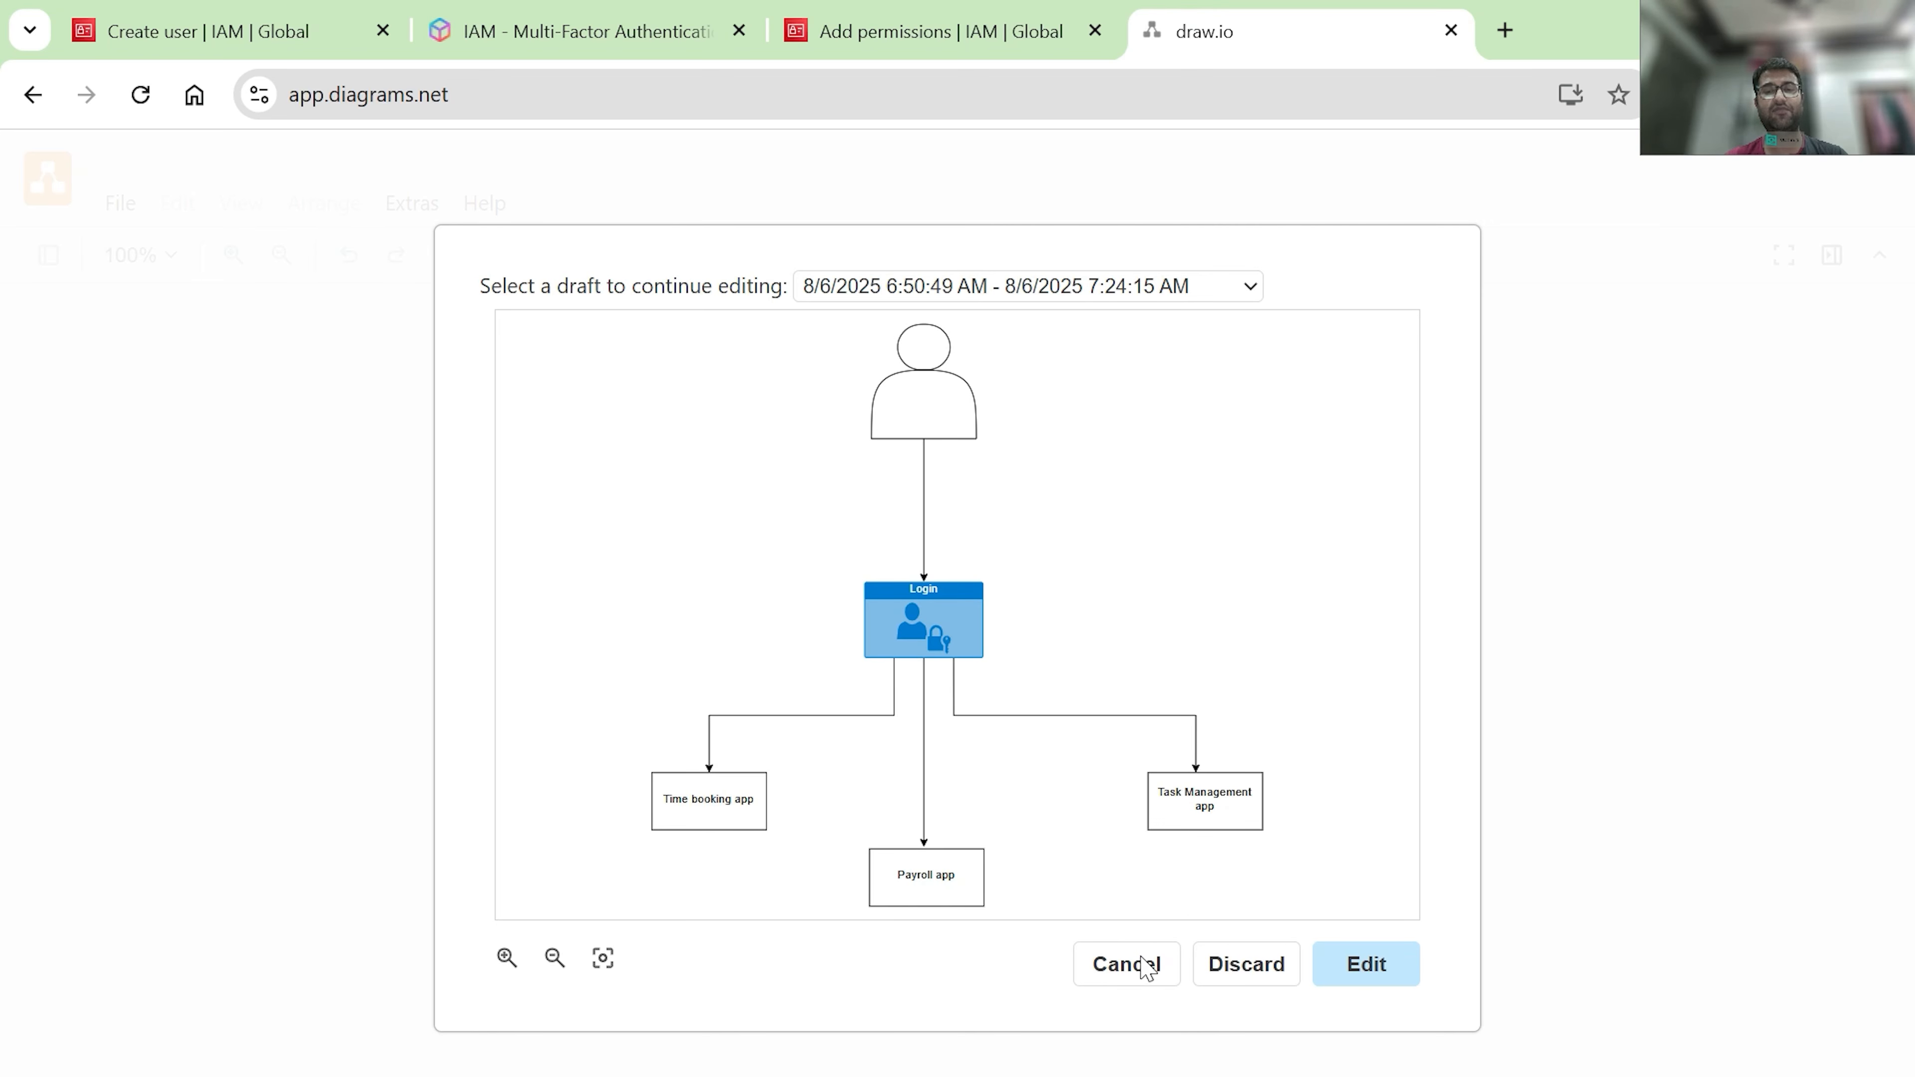
click(1106, 967)
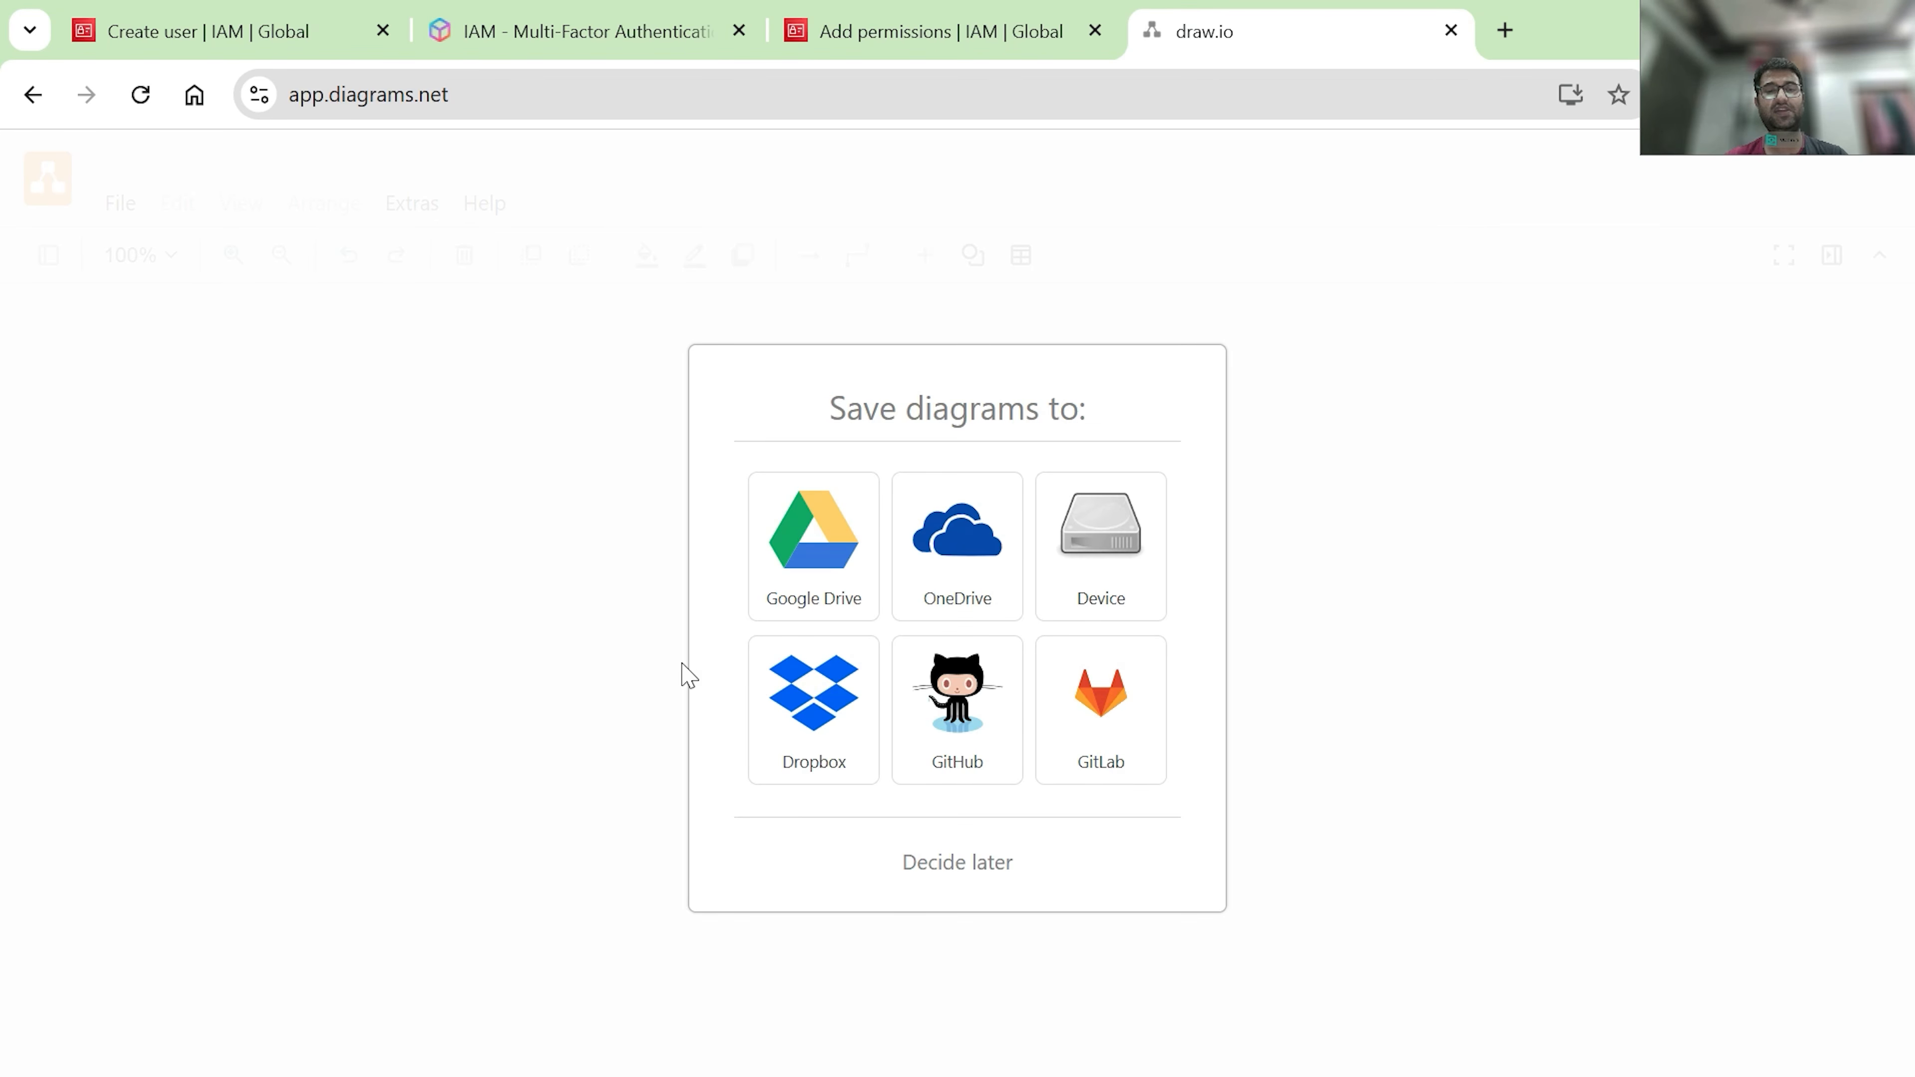
click(936, 842)
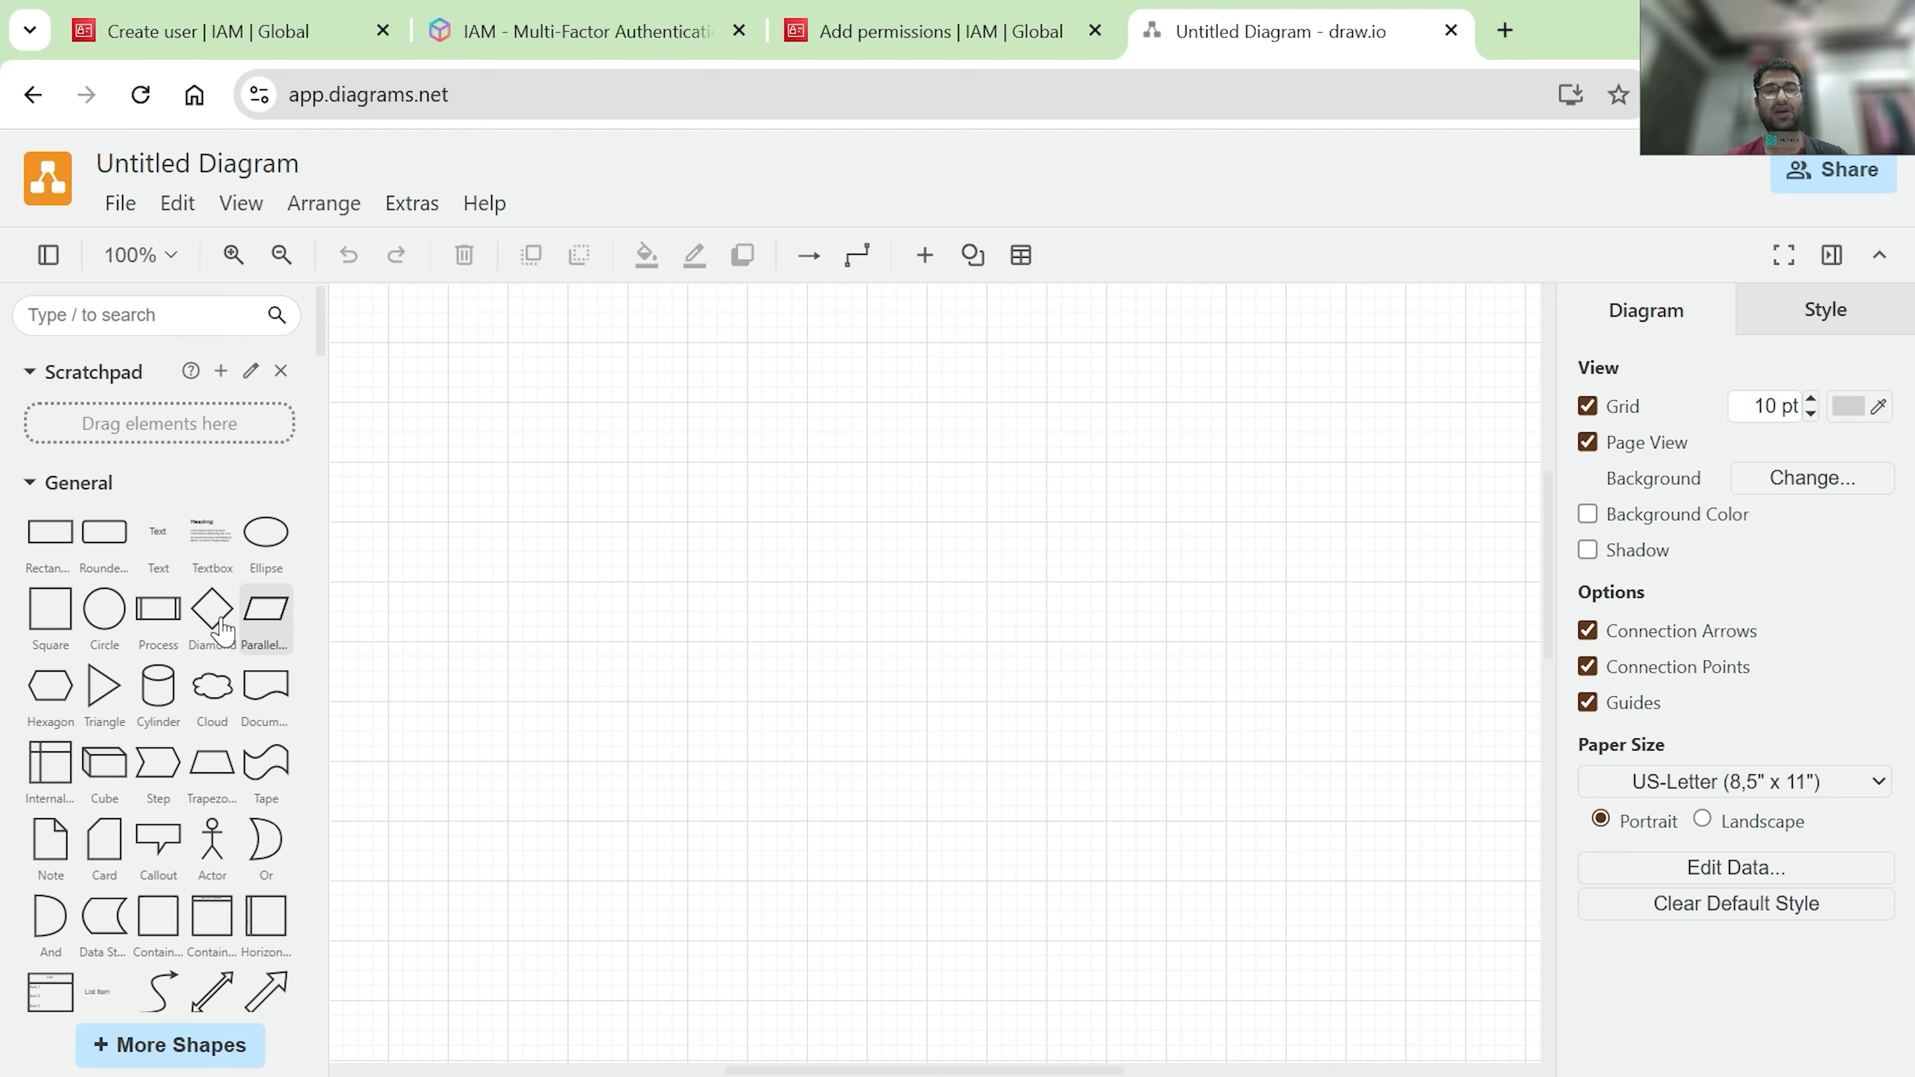
Step: Search shapes for 'policy' and place an enlarged Policy icon near the top of the canvas
click(106, 315)
text(policy)
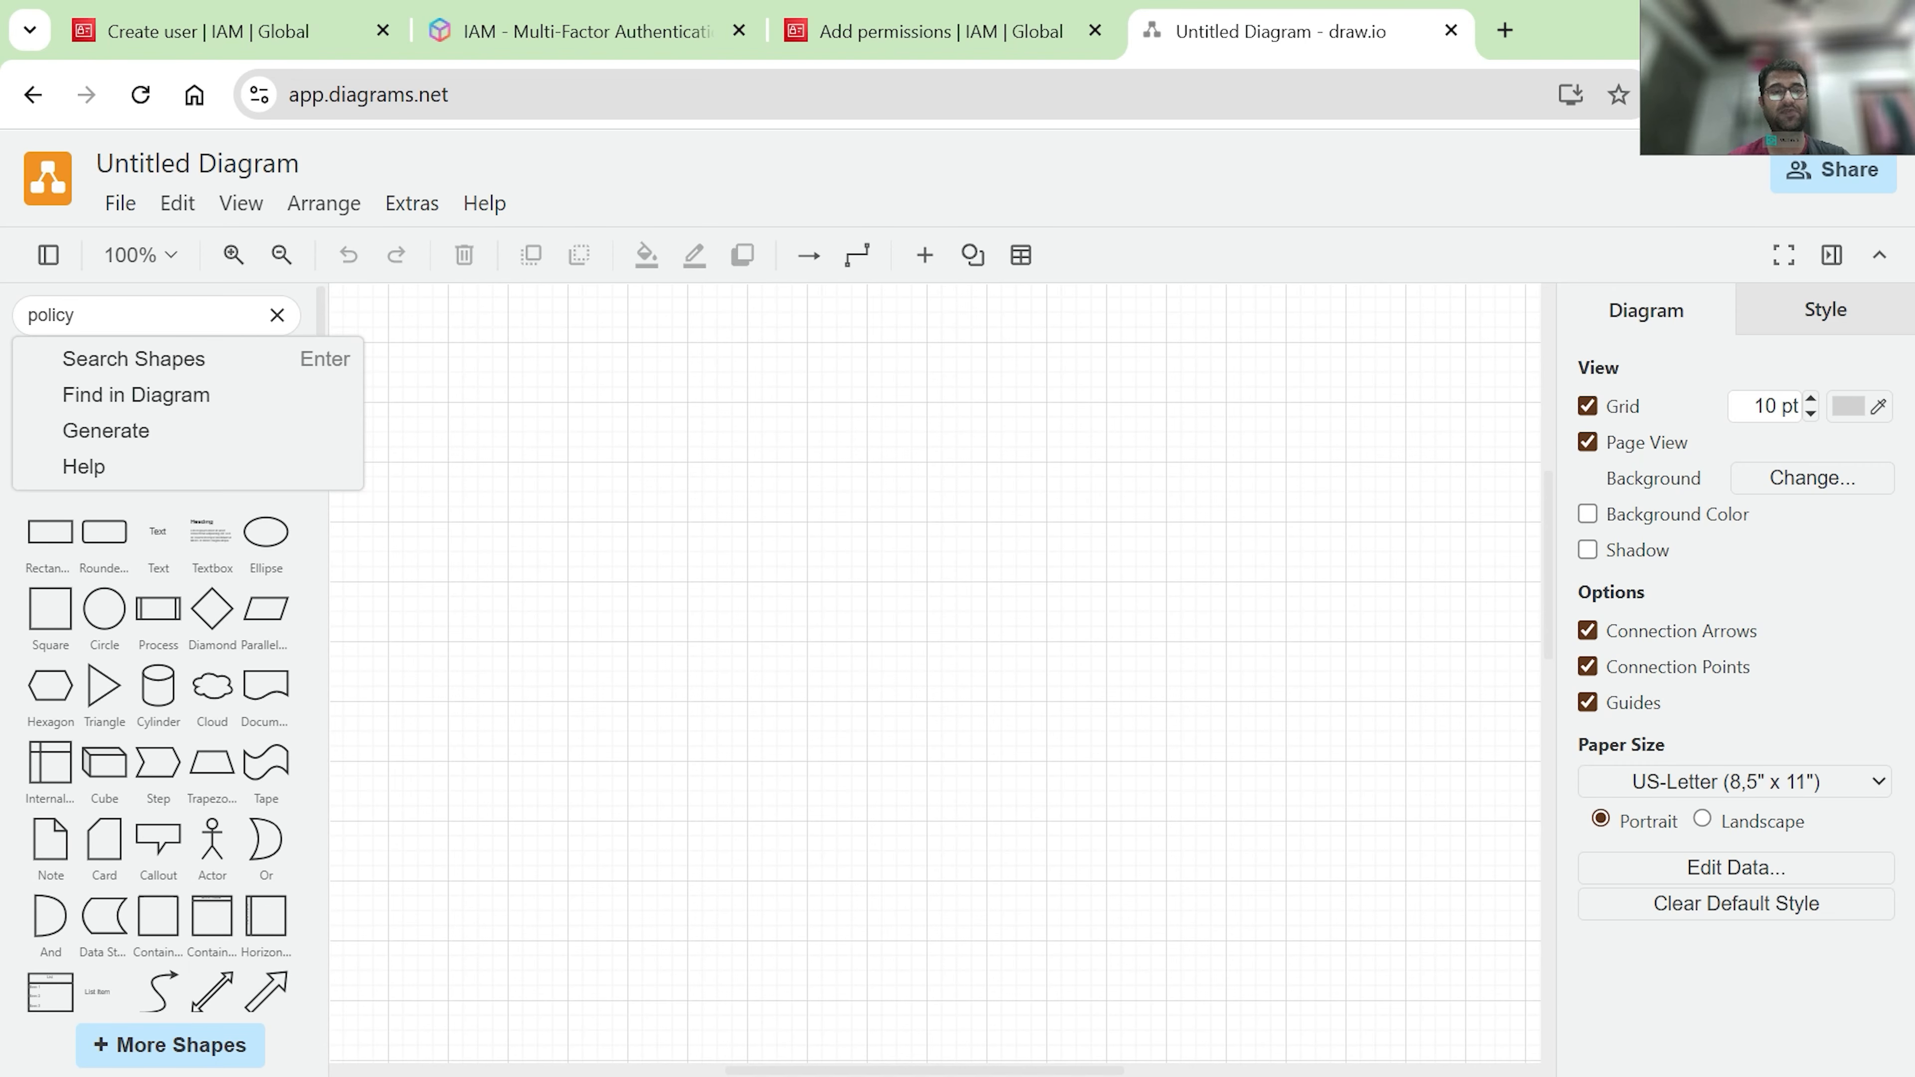
key(Return)
drag(141, 375, 1196, 651)
drag(1013, 569, 928, 490)
Step: Add two rectangles below the policy icon, one on the left and one on the right
click(124, 302)
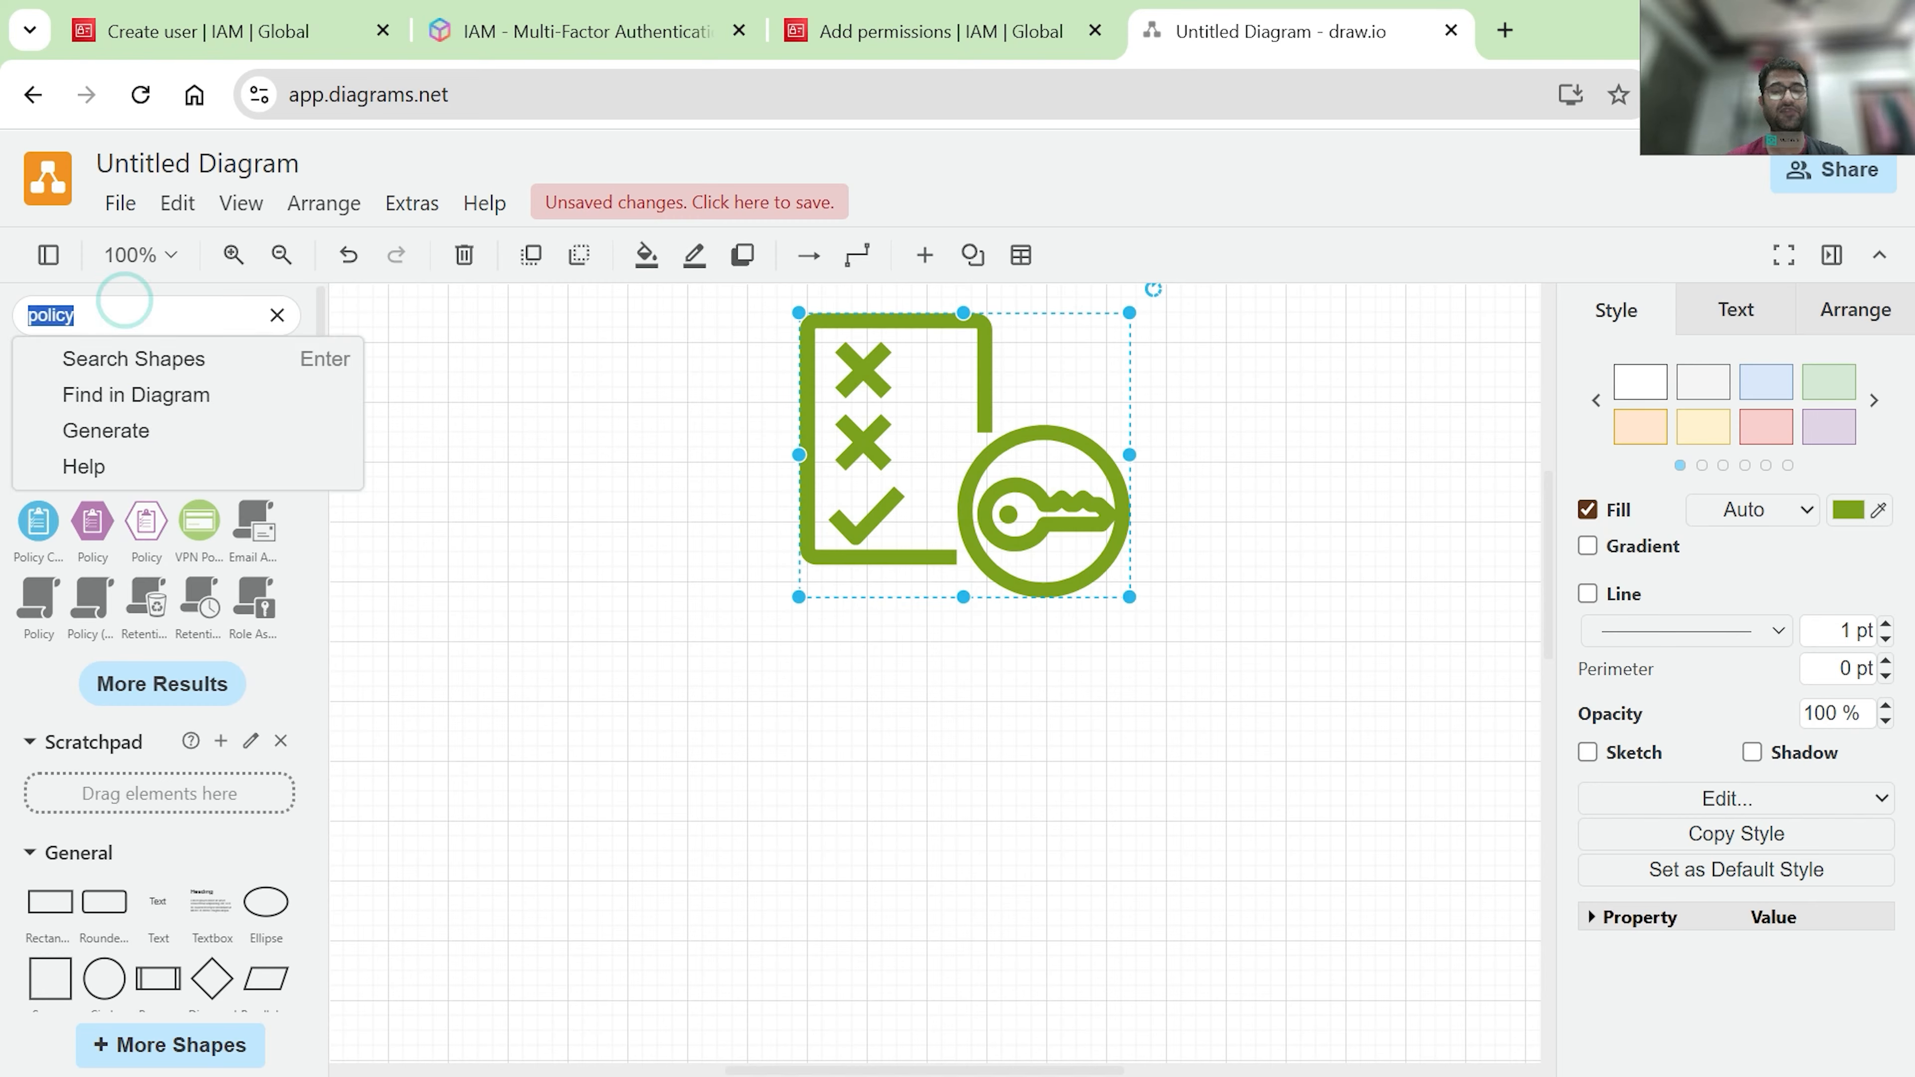
key(BackSpace)
drag(49, 857, 538, 776)
drag(44, 863, 1144, 743)
Step: Label the rectangles 'Identity based Policy' and 'Resource Based Policy'
double_click(549, 768)
text(Identity based)
key(BackSpace)
text(ed Policy)
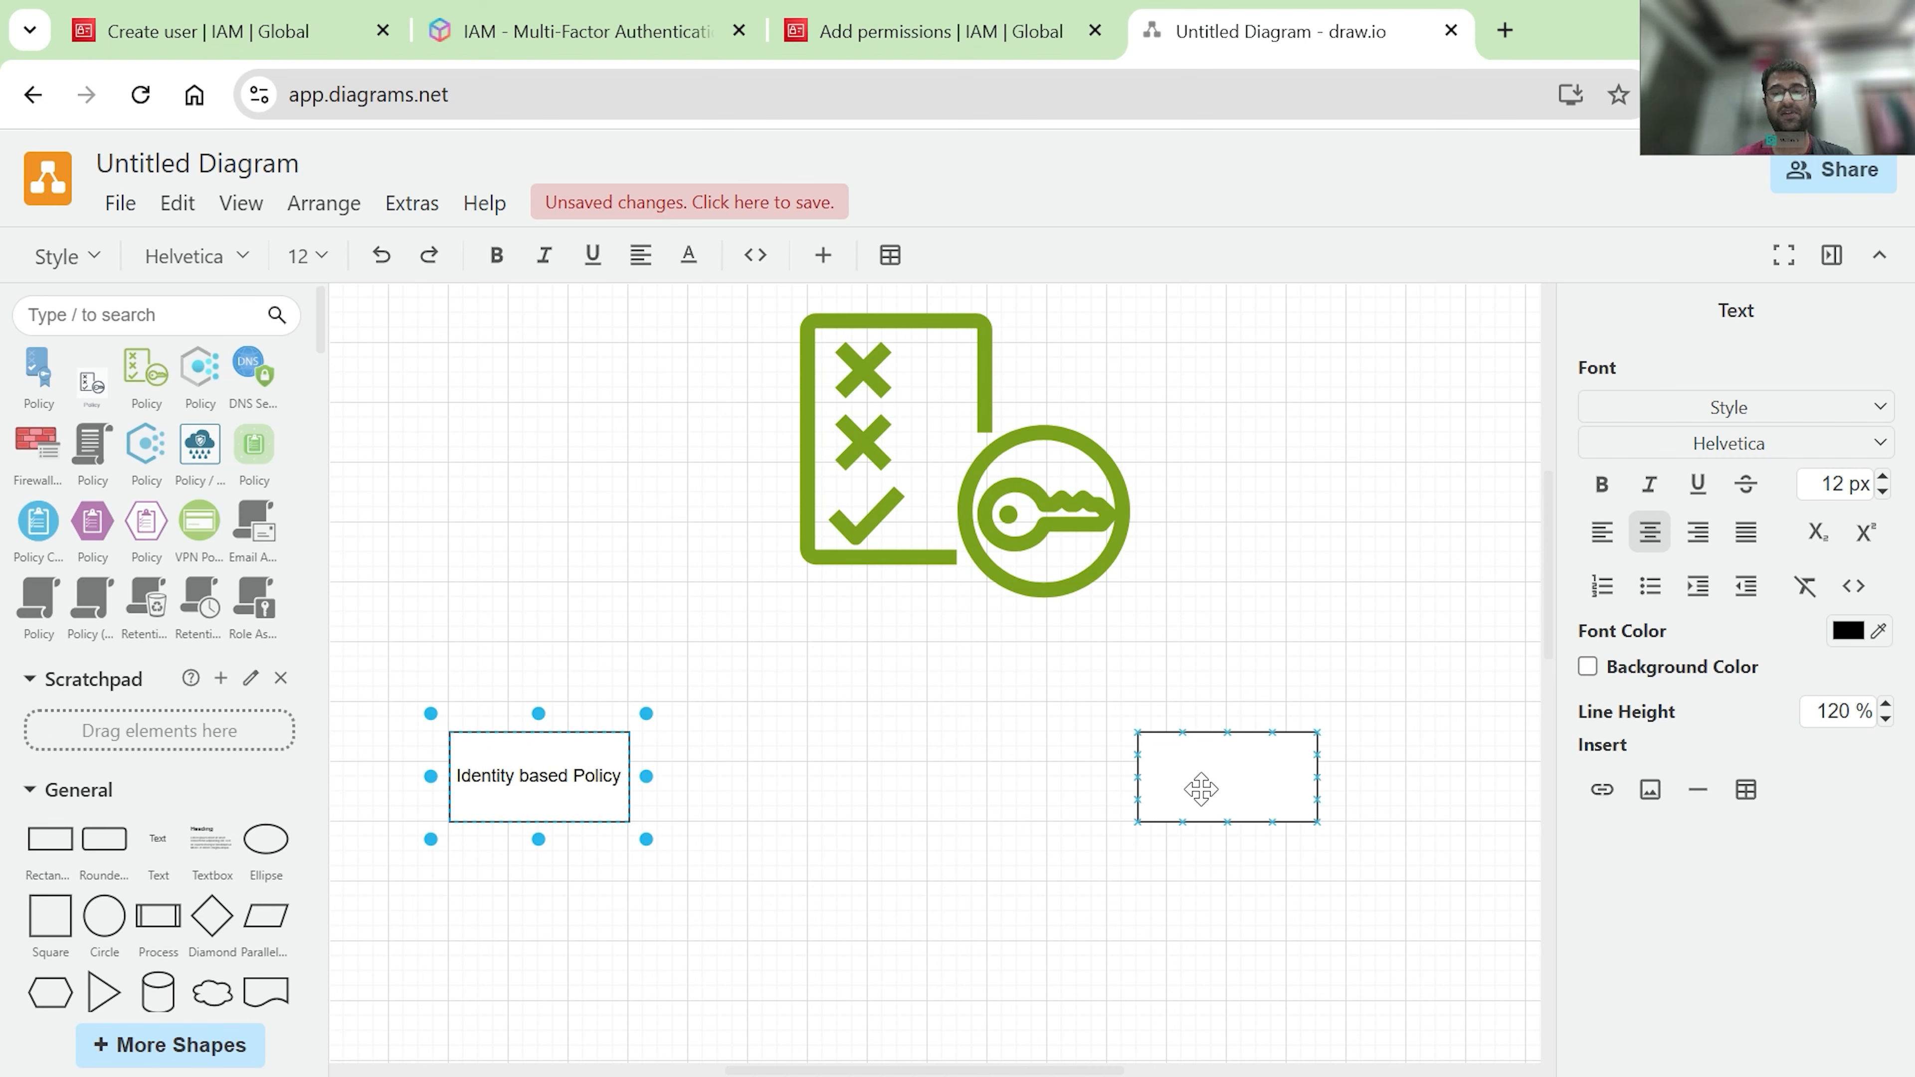
double_click(1201, 789)
text(Resource Based)
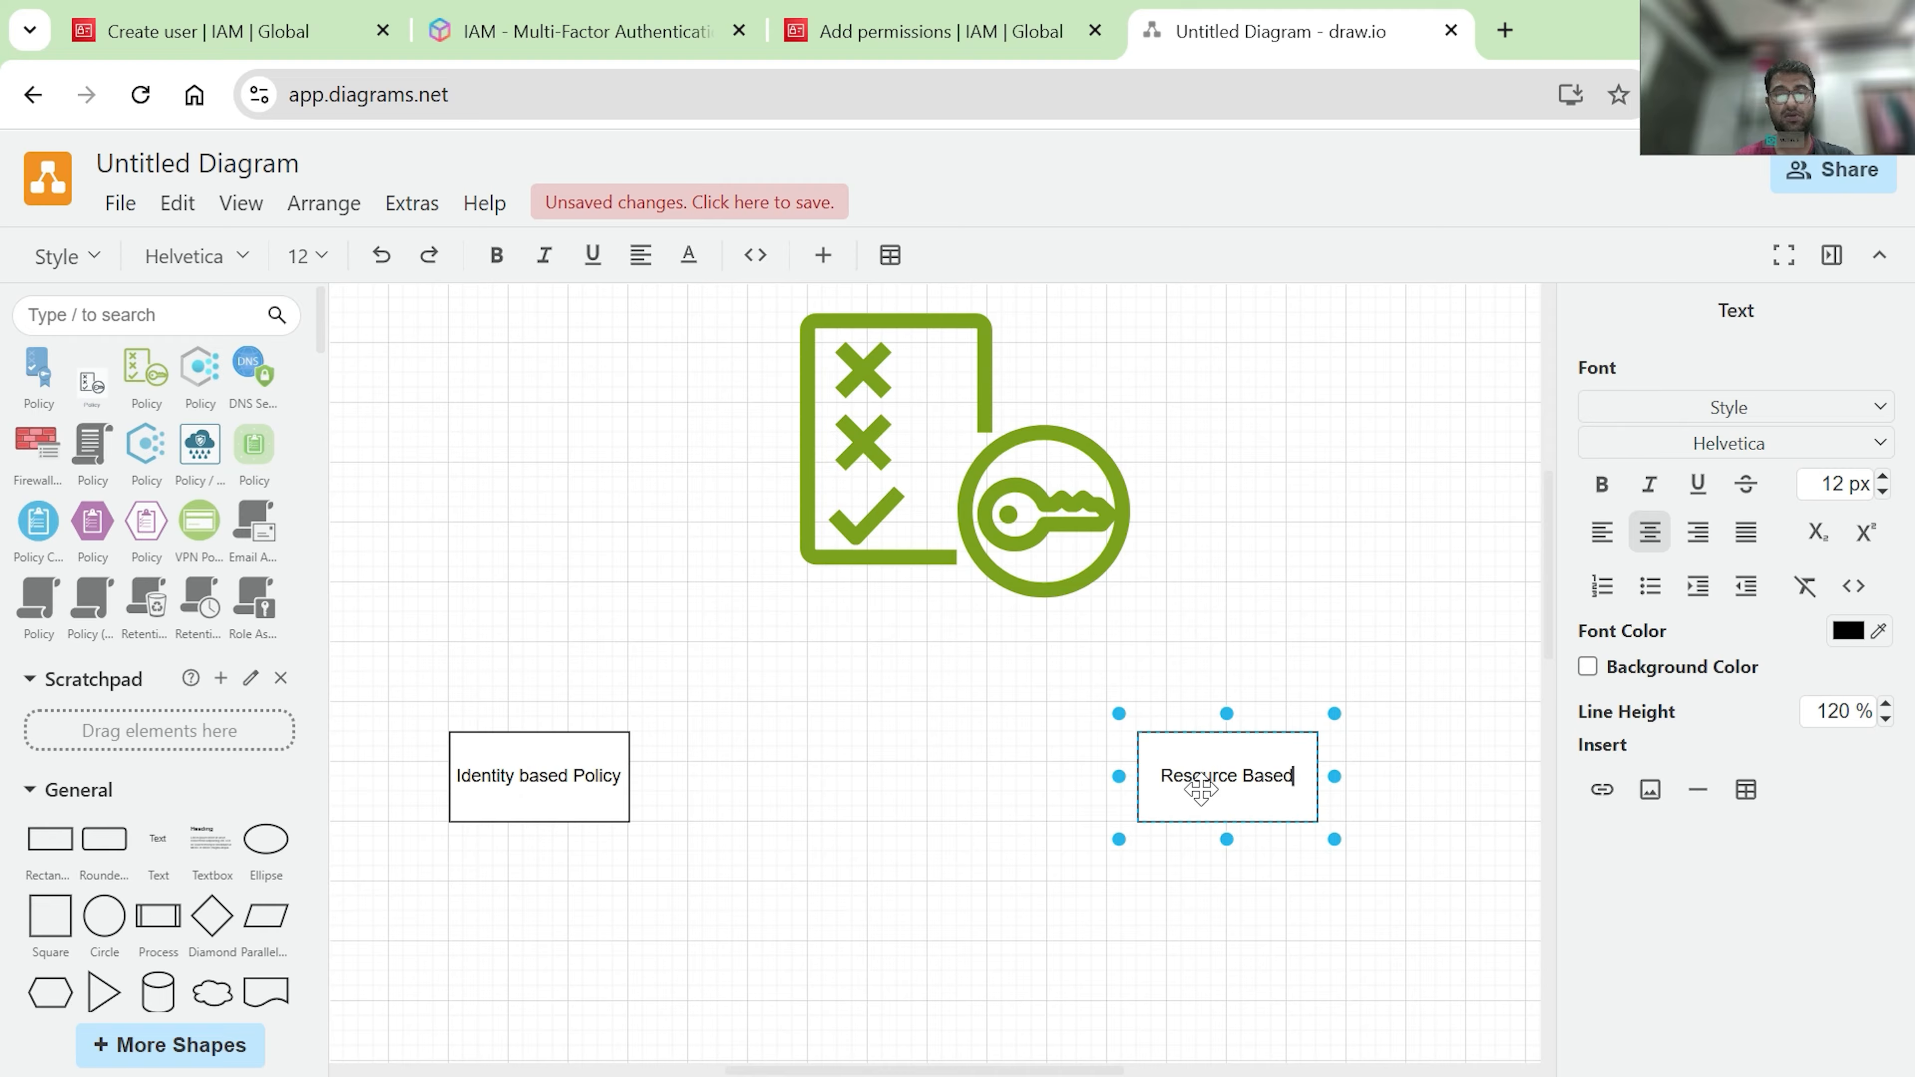
text( Policy)
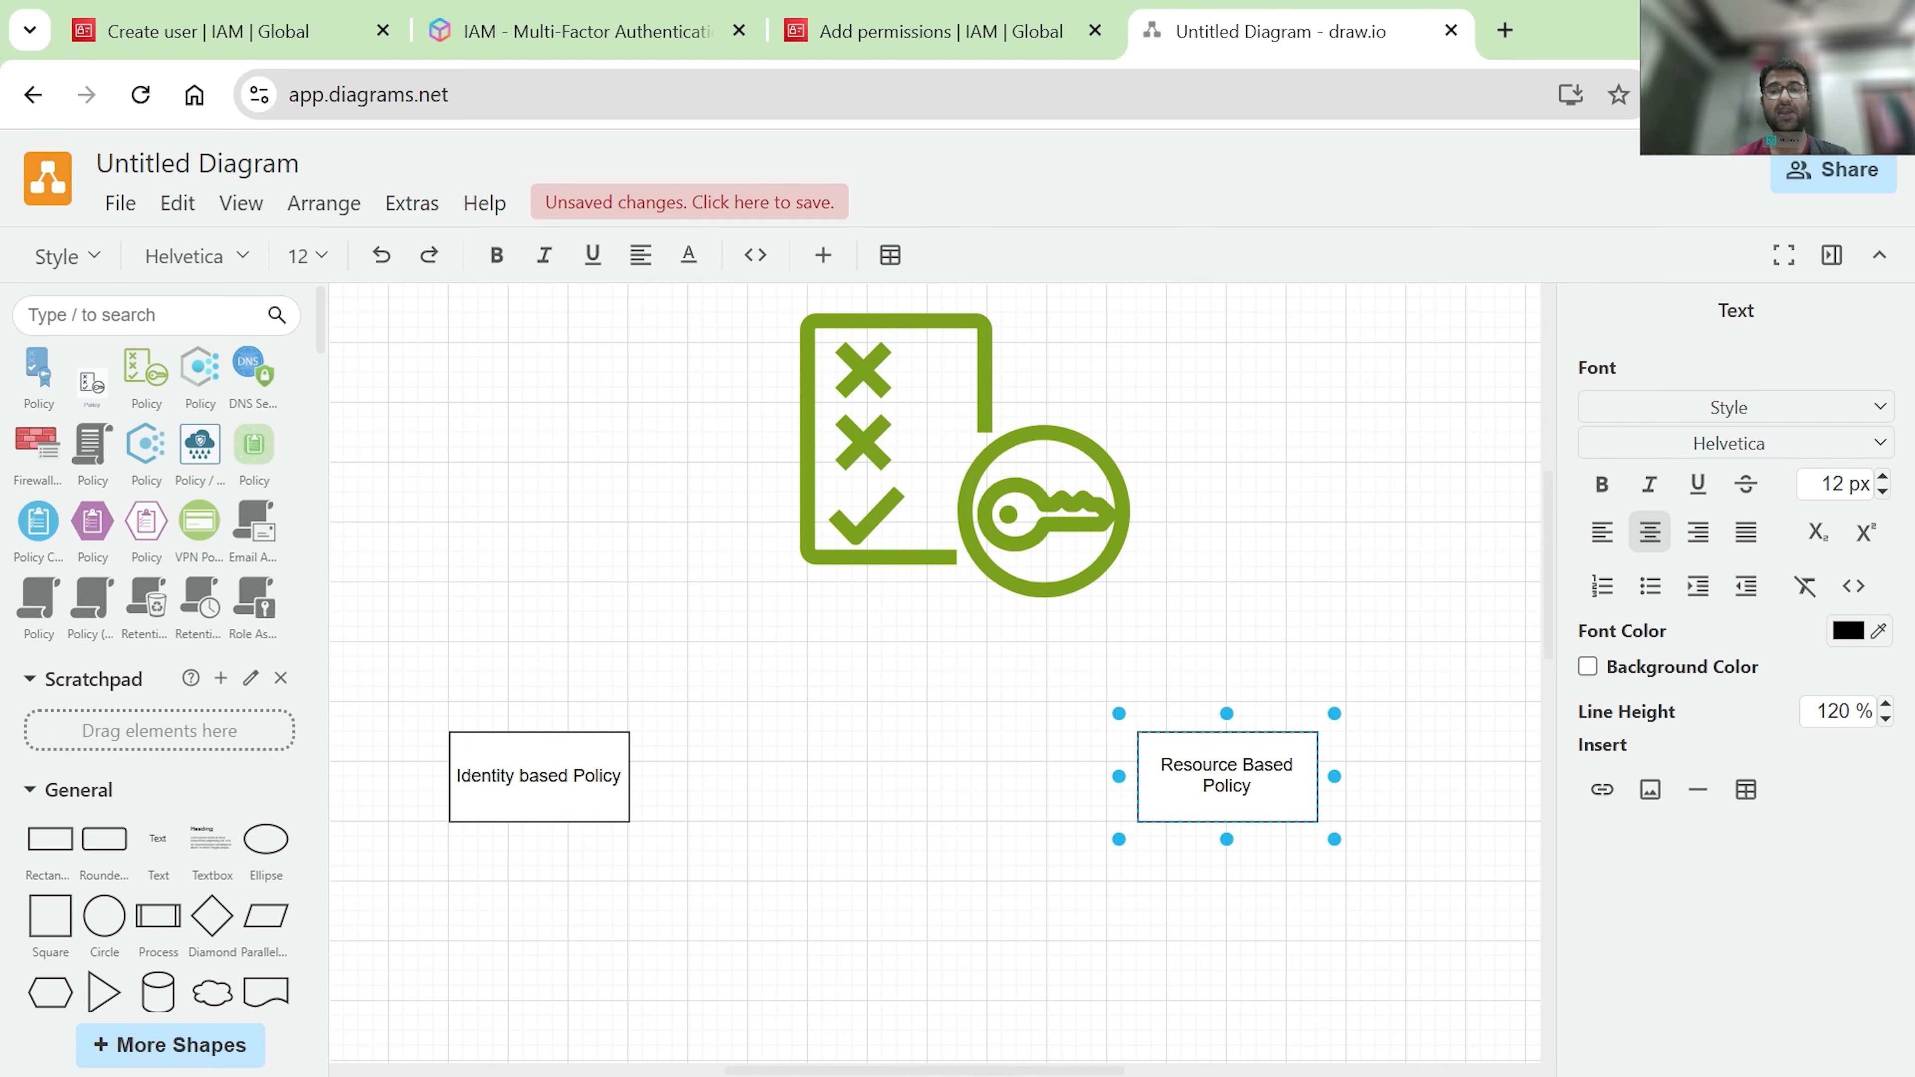
Step: Widen the Identity based Policy box and set the label fonts to 16 px and 14 px
click(589, 785)
drag(632, 783, 659, 783)
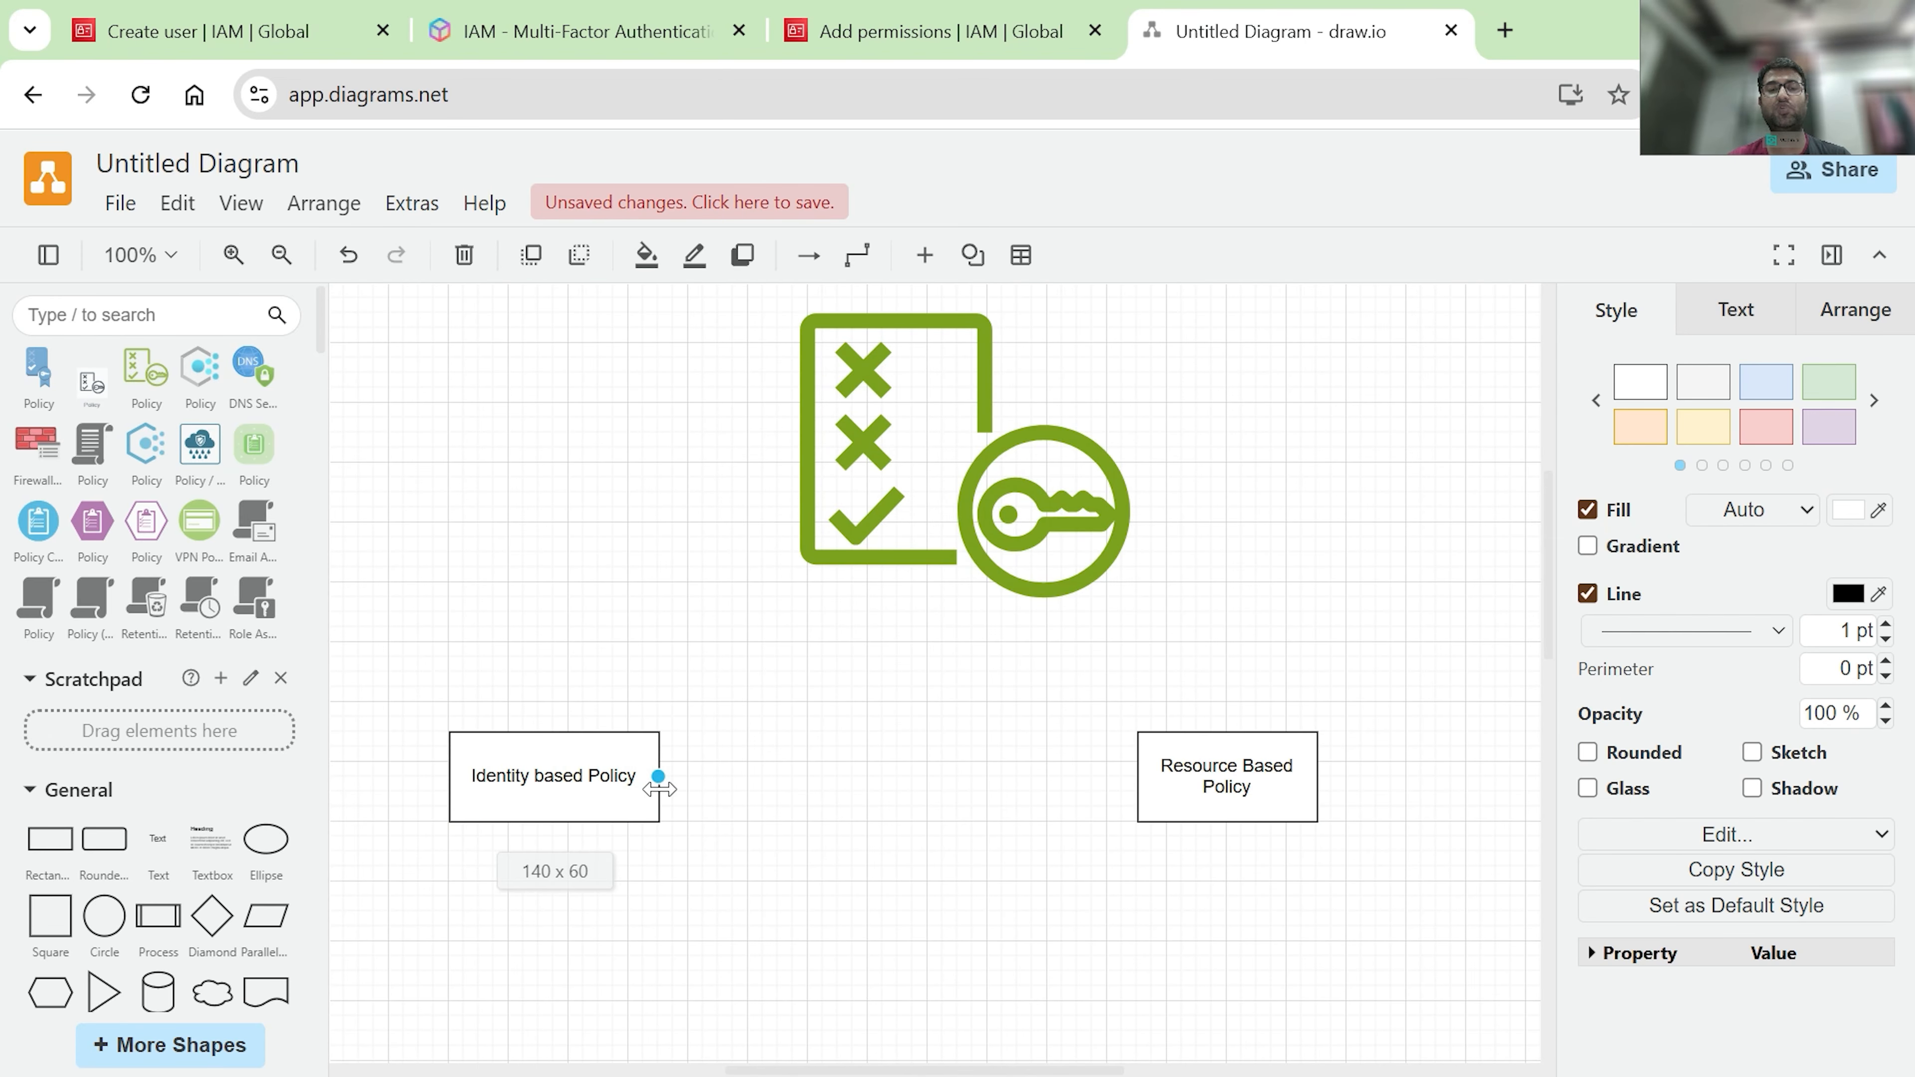
double_click(565, 776)
click(1883, 478)
click(1883, 477)
click(1883, 477)
click(1883, 477)
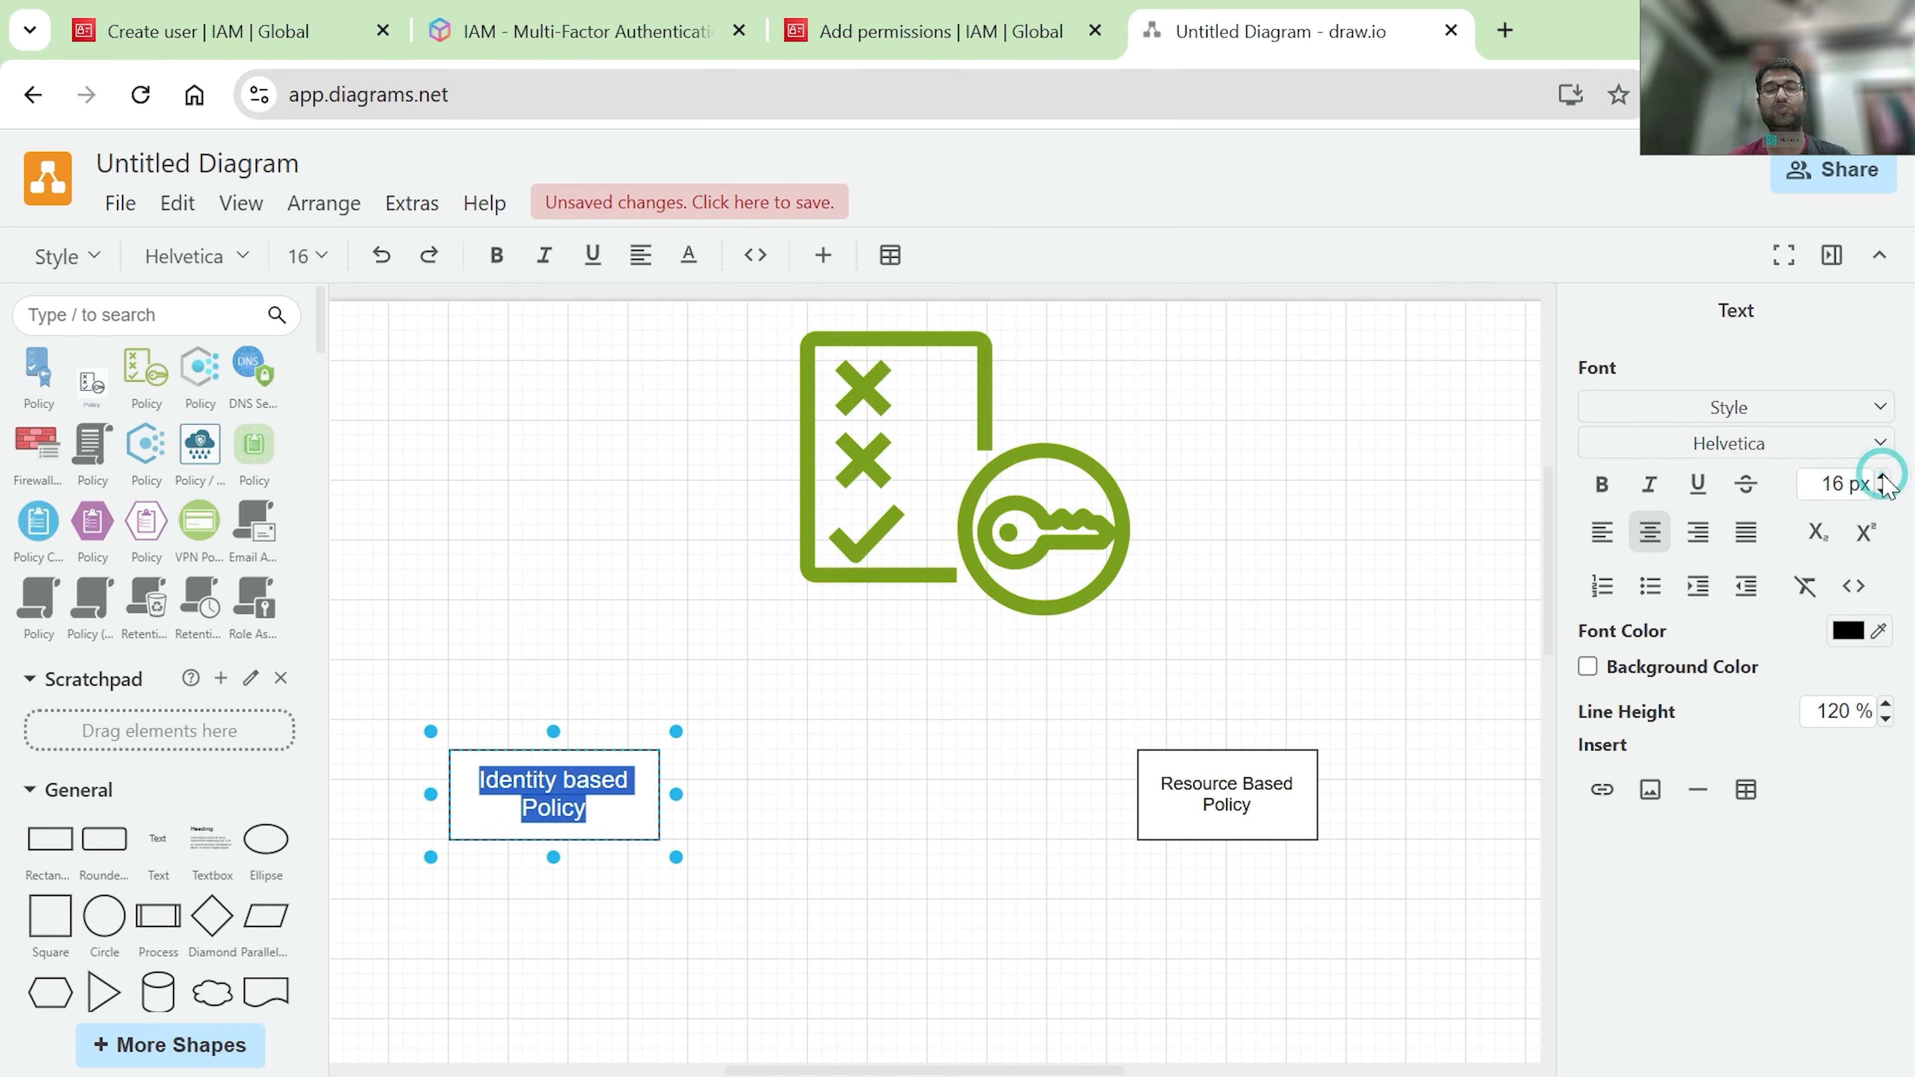
click(1216, 825)
double_click(1226, 794)
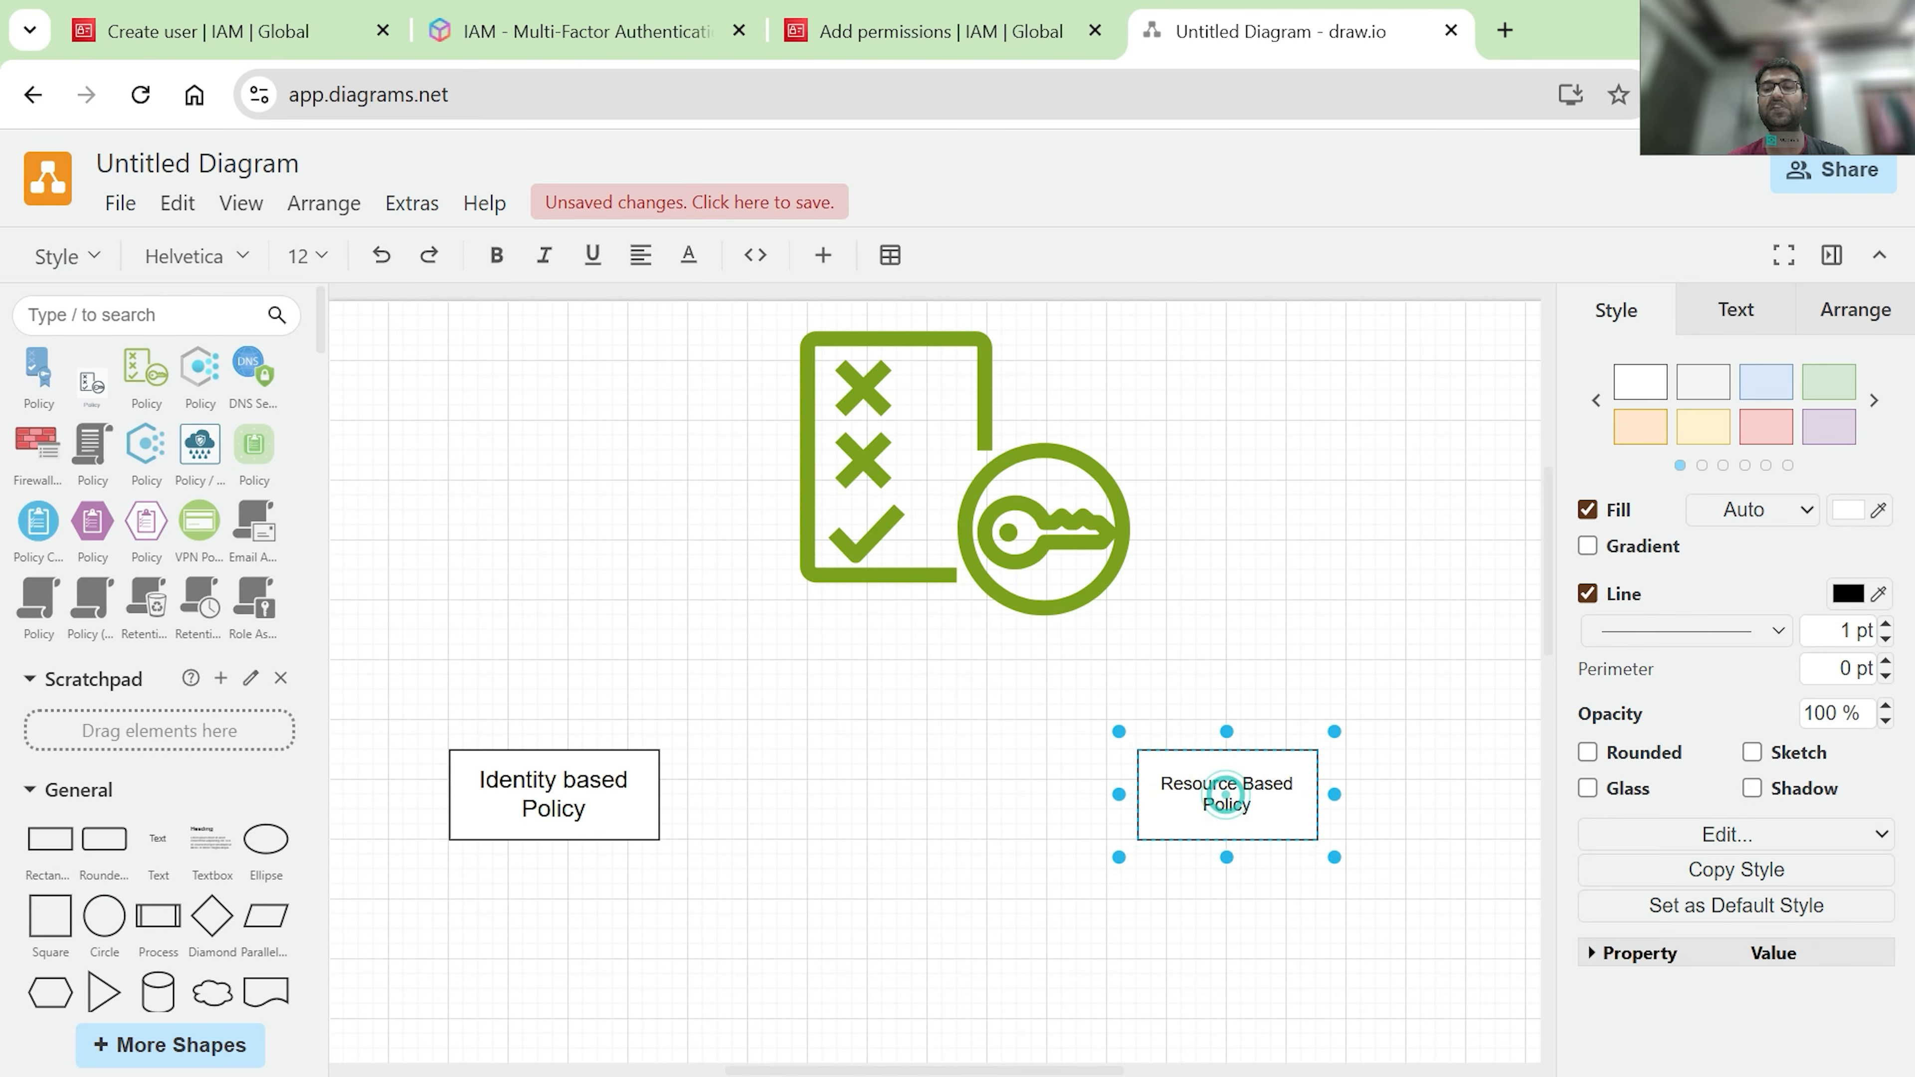
click(1883, 478)
click(1883, 477)
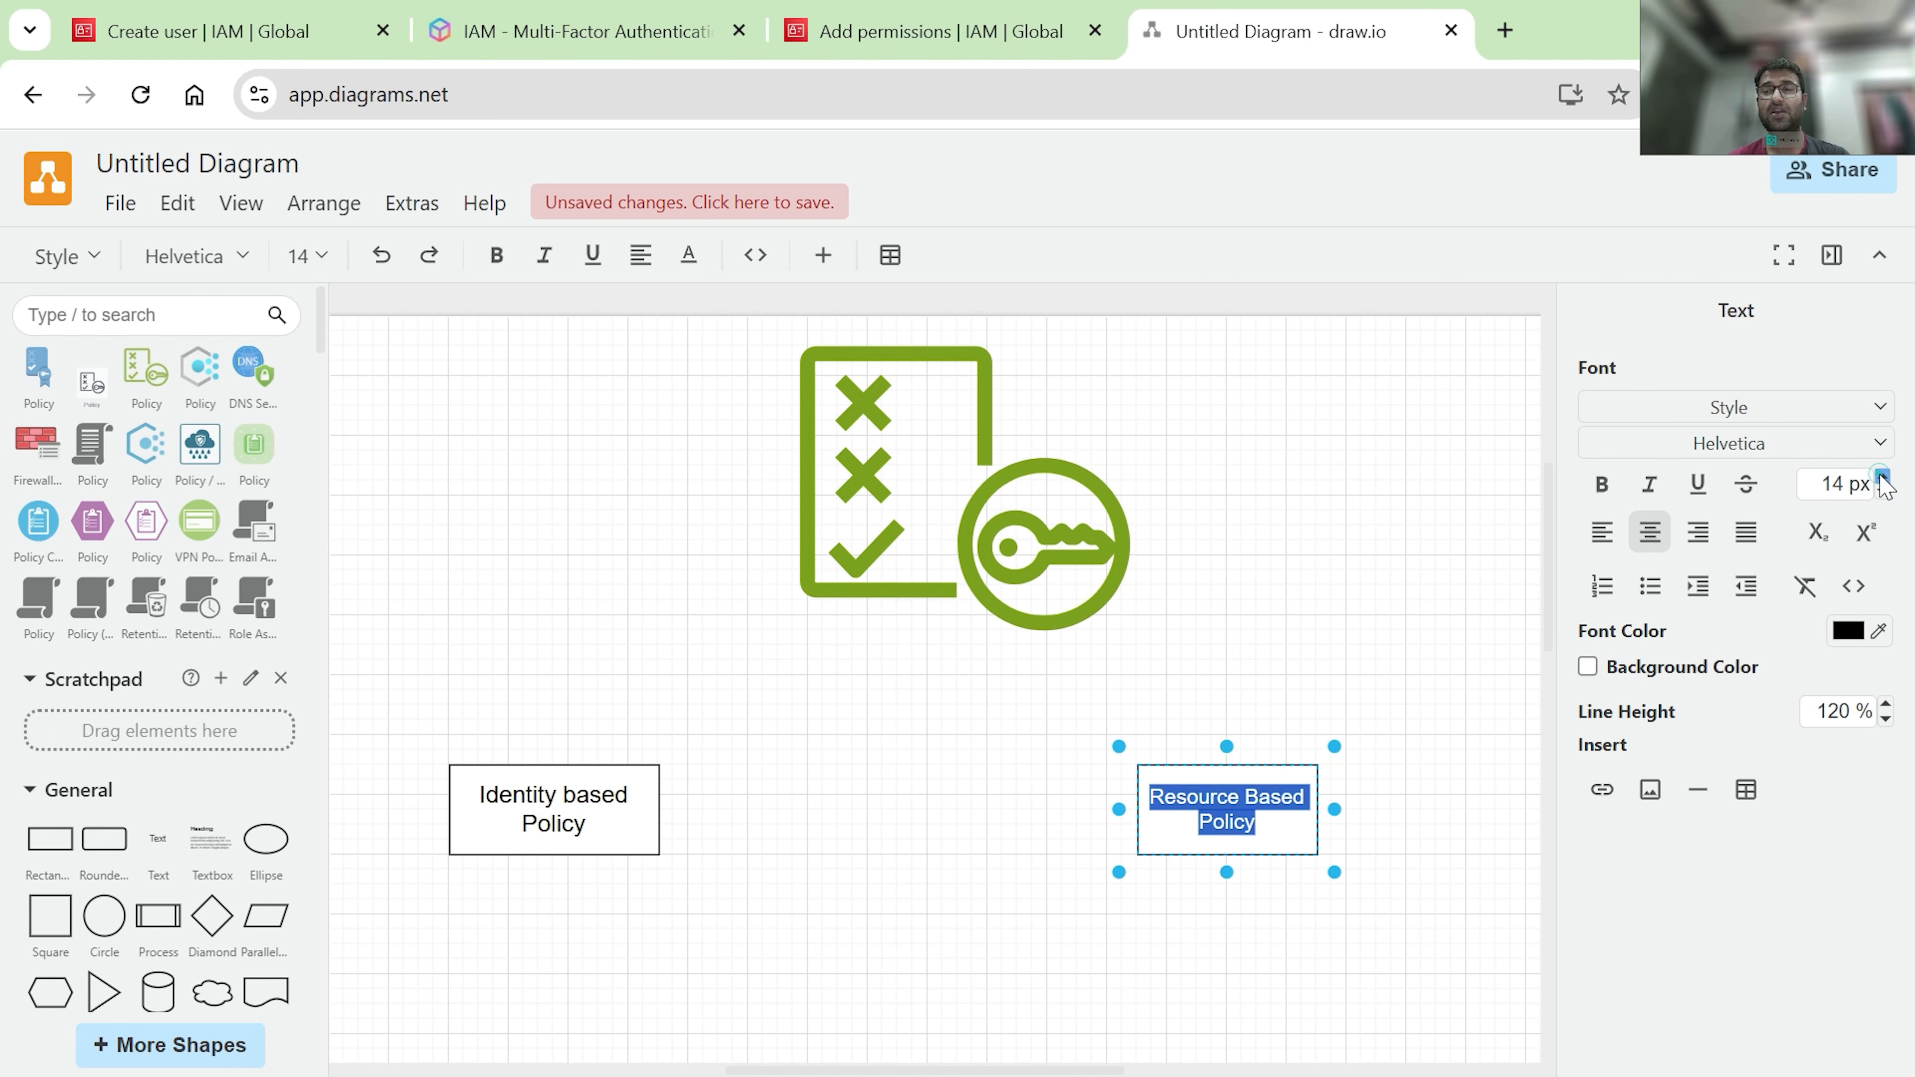
click(1883, 477)
click(1883, 478)
Step: Align the Identity and Resource boxes, then add two new rectangles side by side below
scroll(1029, 990, down, 3)
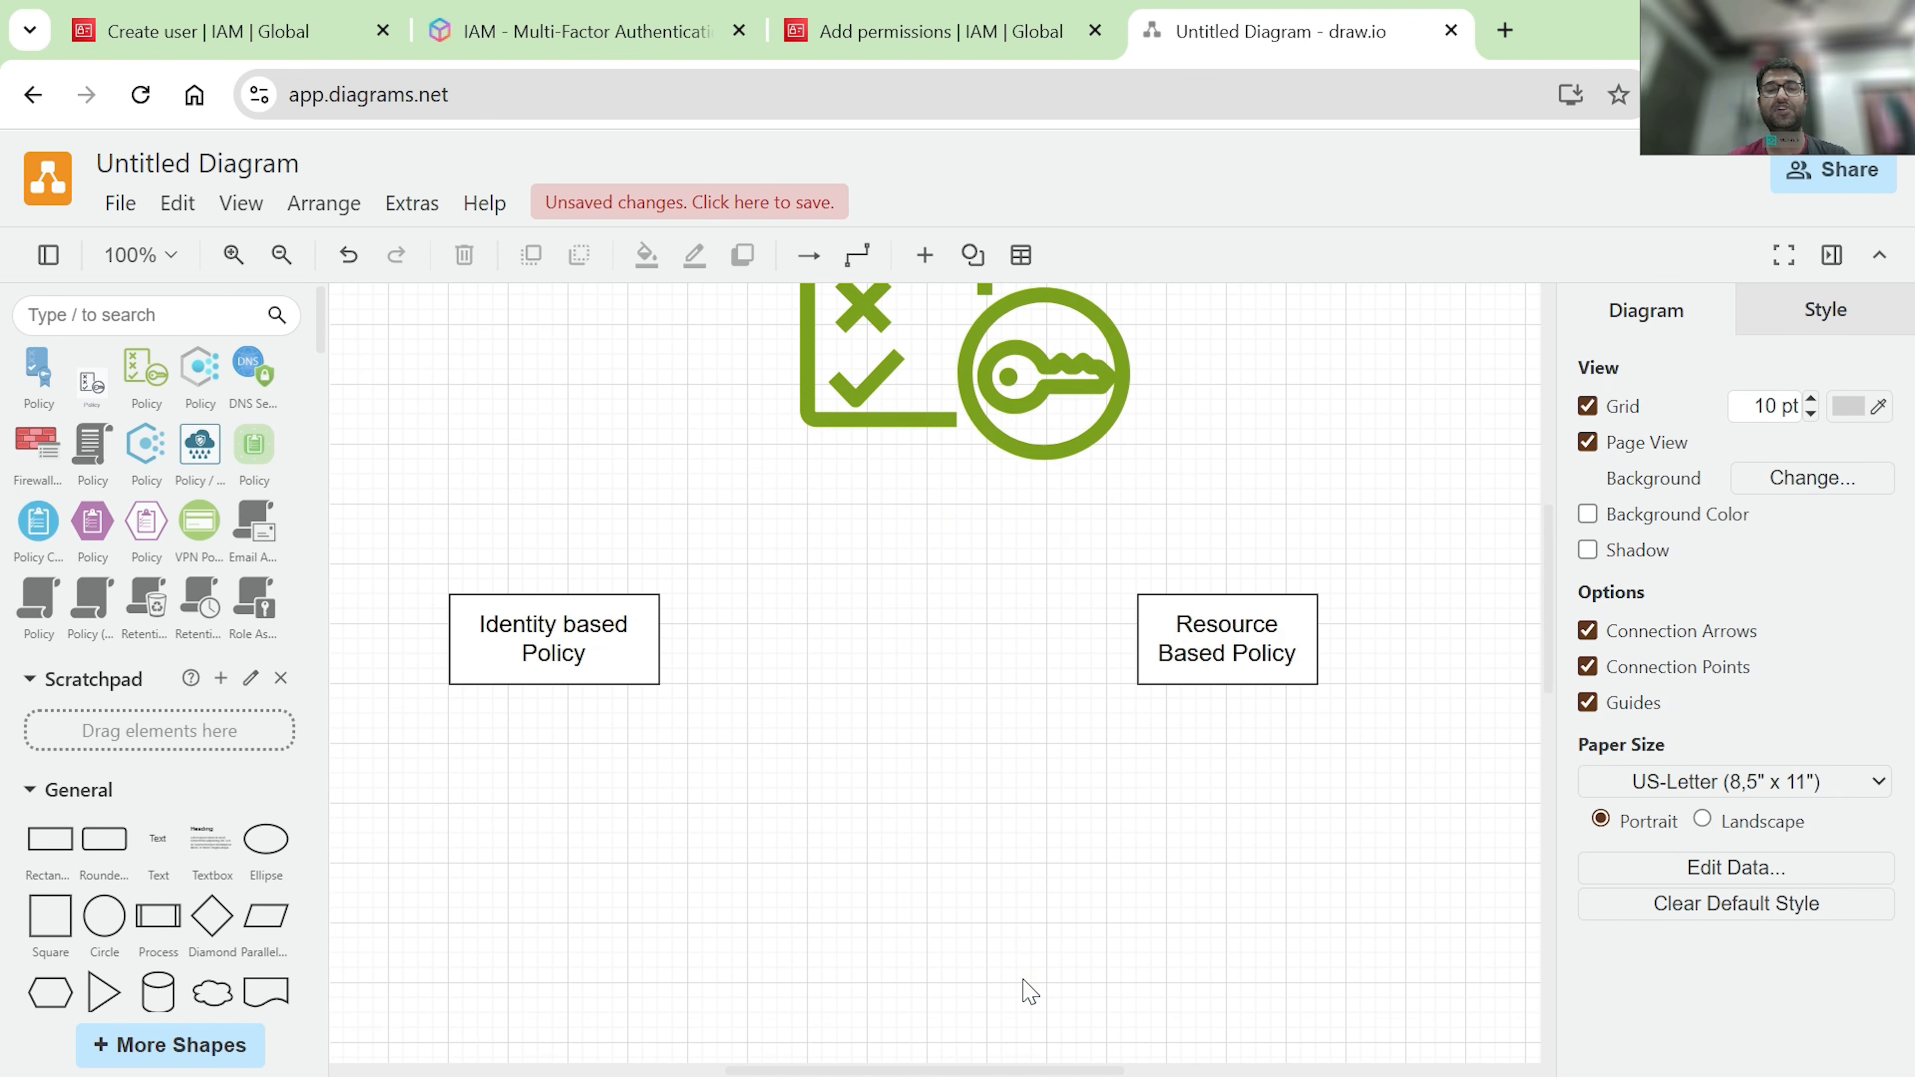
drag(569, 626, 613, 597)
drag(1232, 654, 1211, 636)
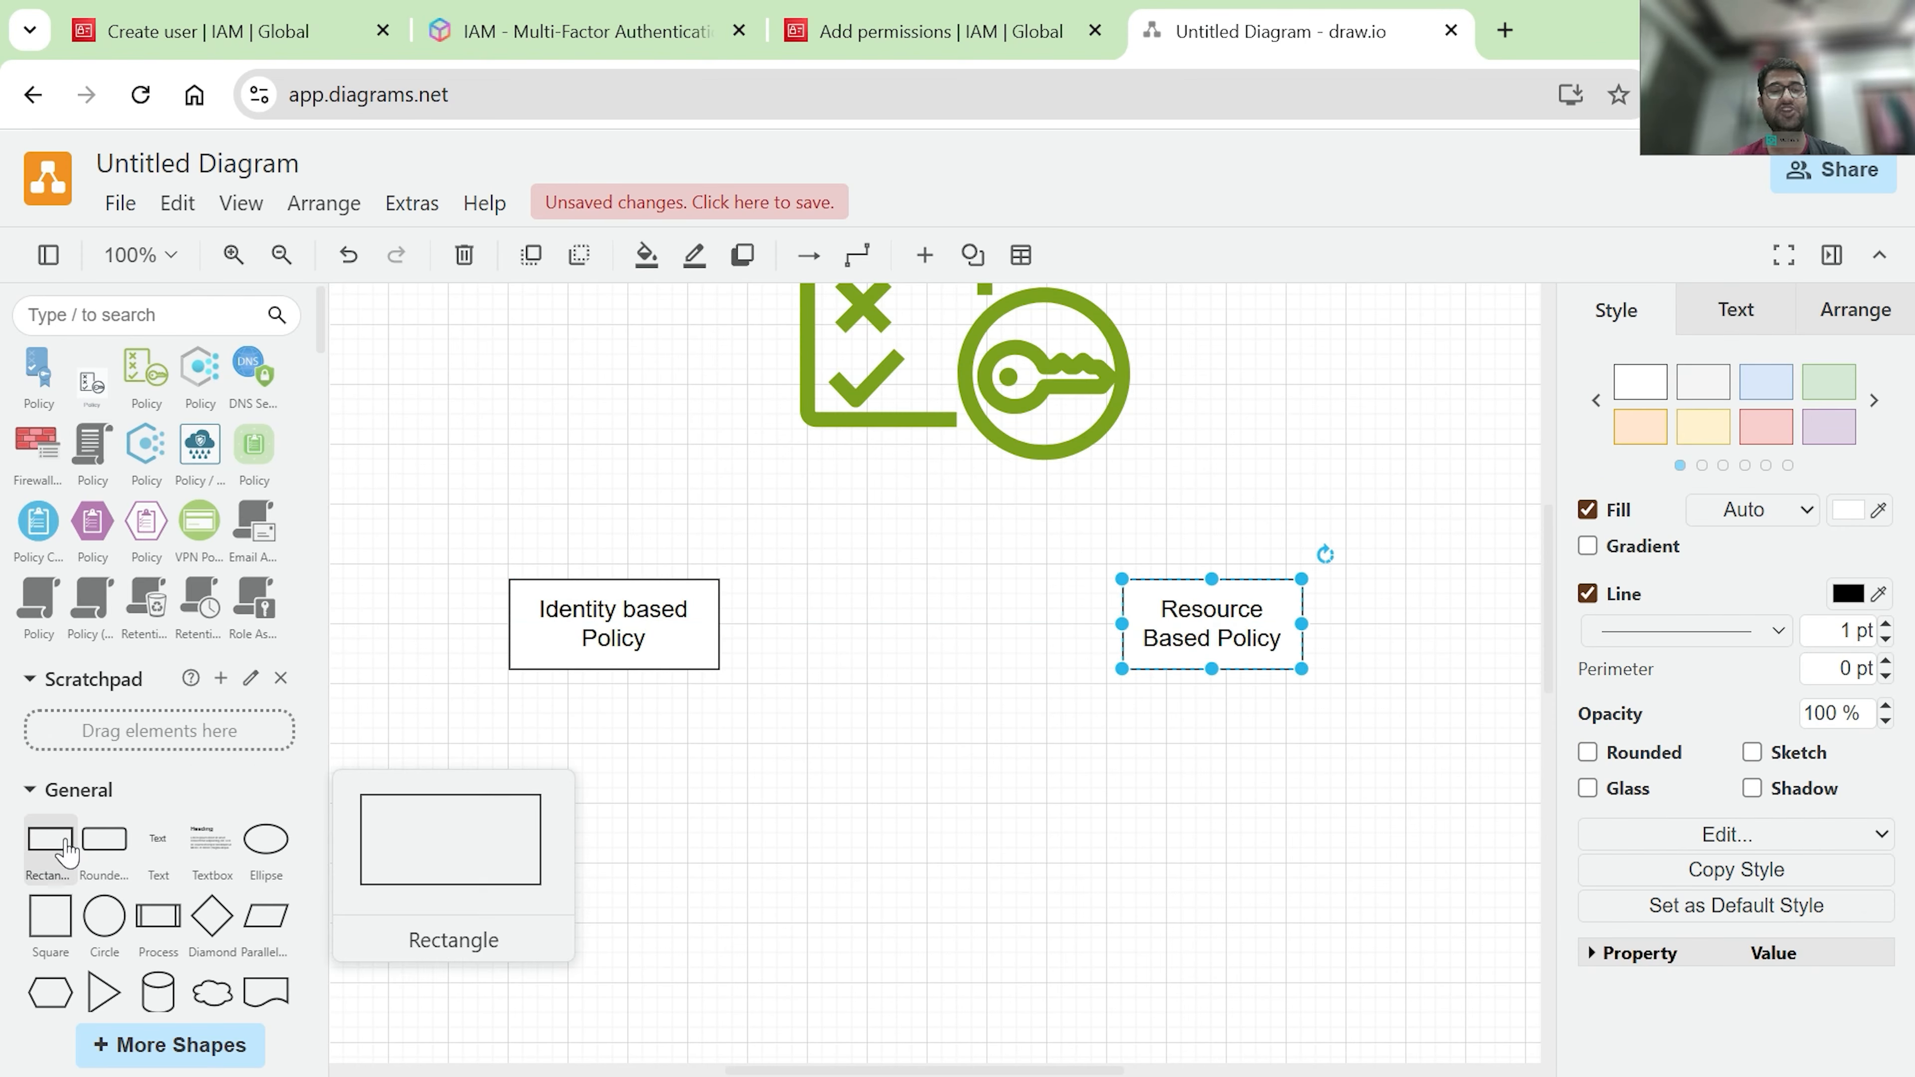
drag(50, 839, 362, 762)
drag(50, 839, 713, 773)
Step: Label the new boxes 'Manager Policy' and 'Inline Pol'
click(480, 815)
double_click(480, 815)
text(Manager)
text( Policy)
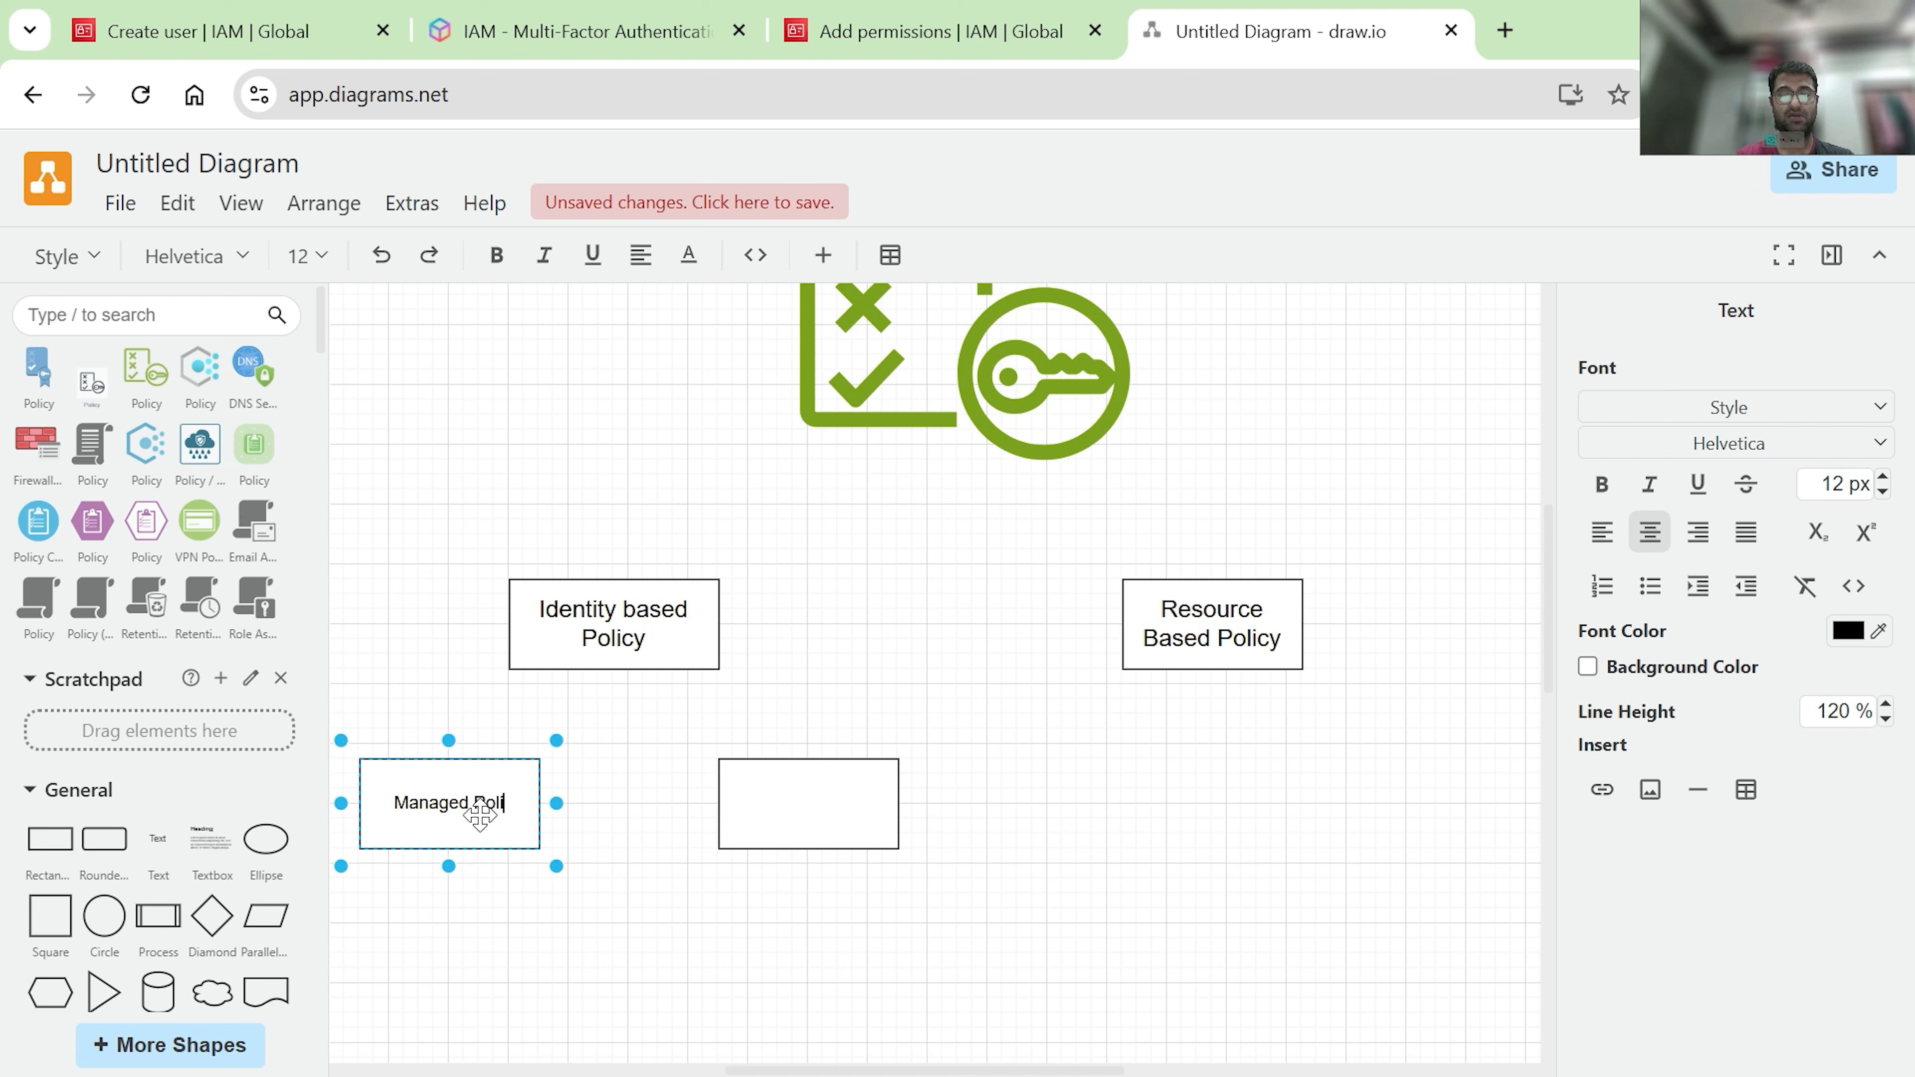
double_click(762, 799)
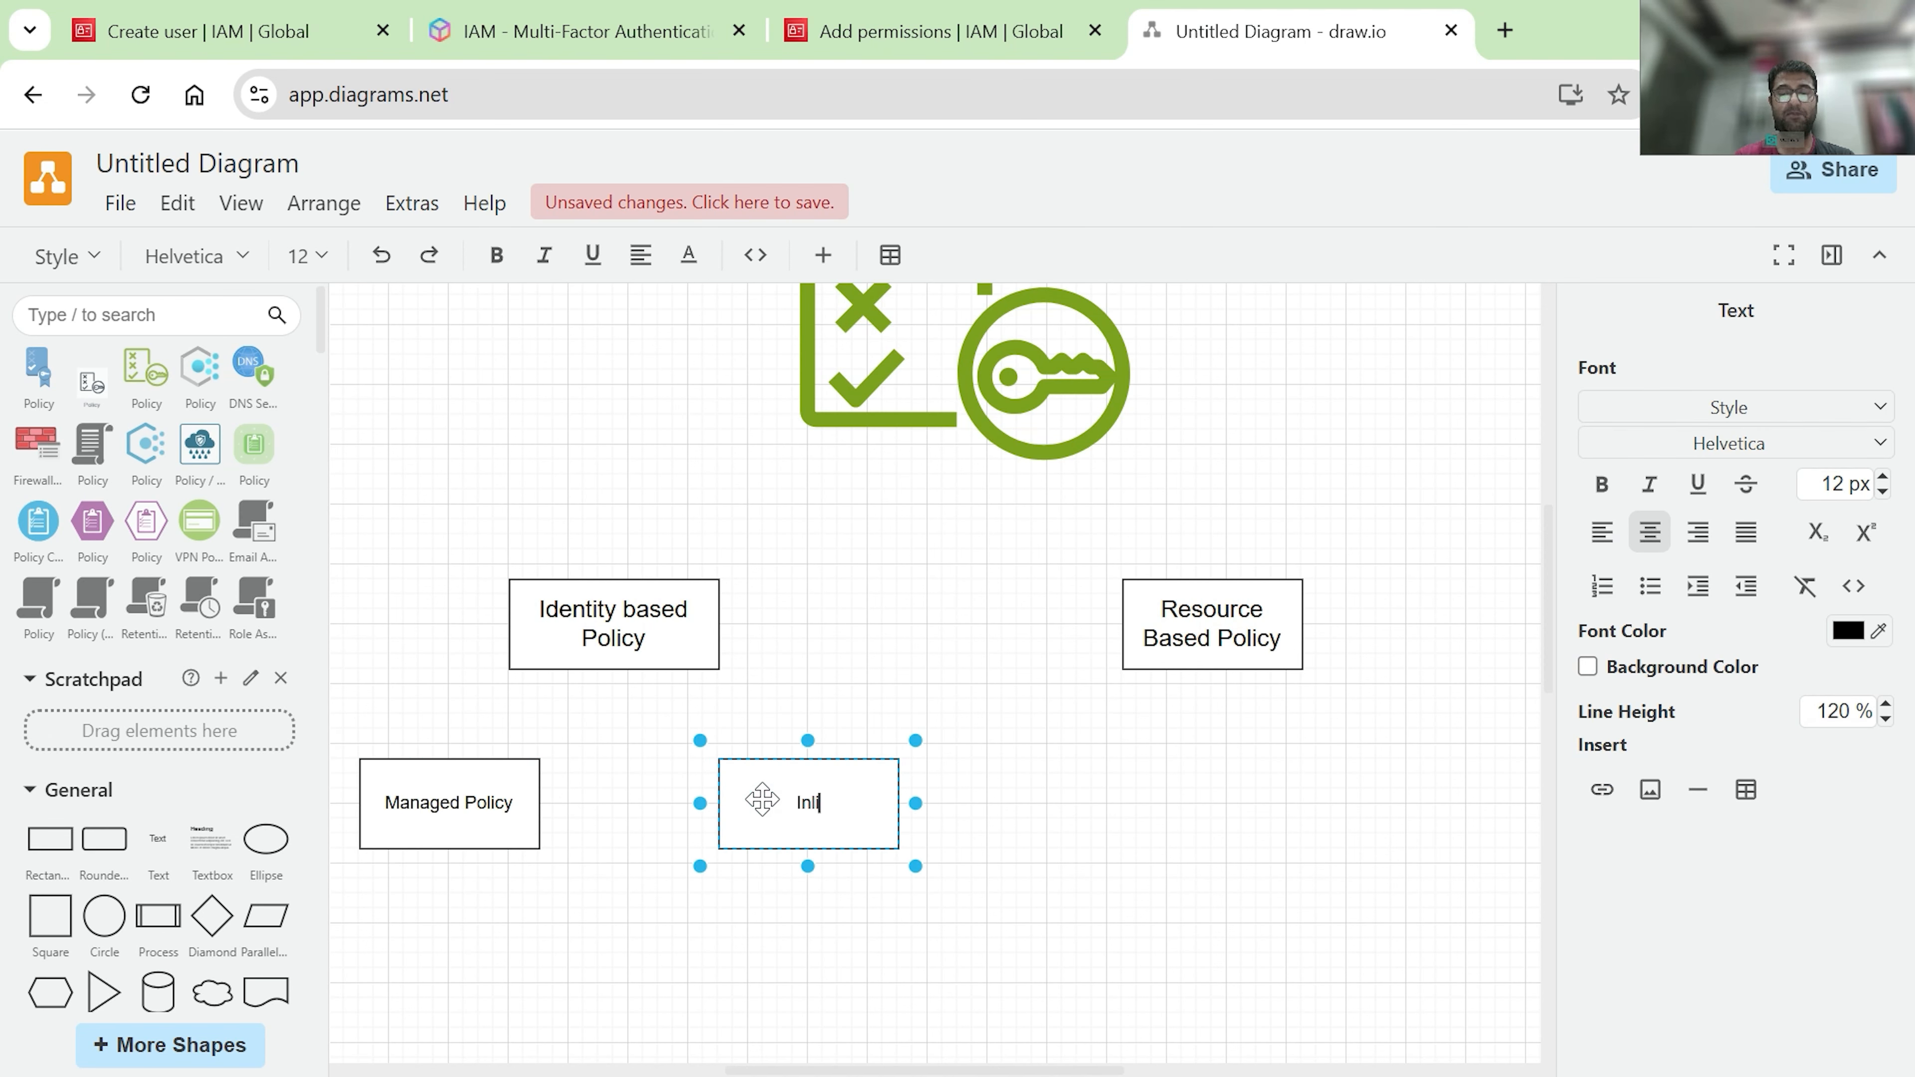
text(Inline Pol)
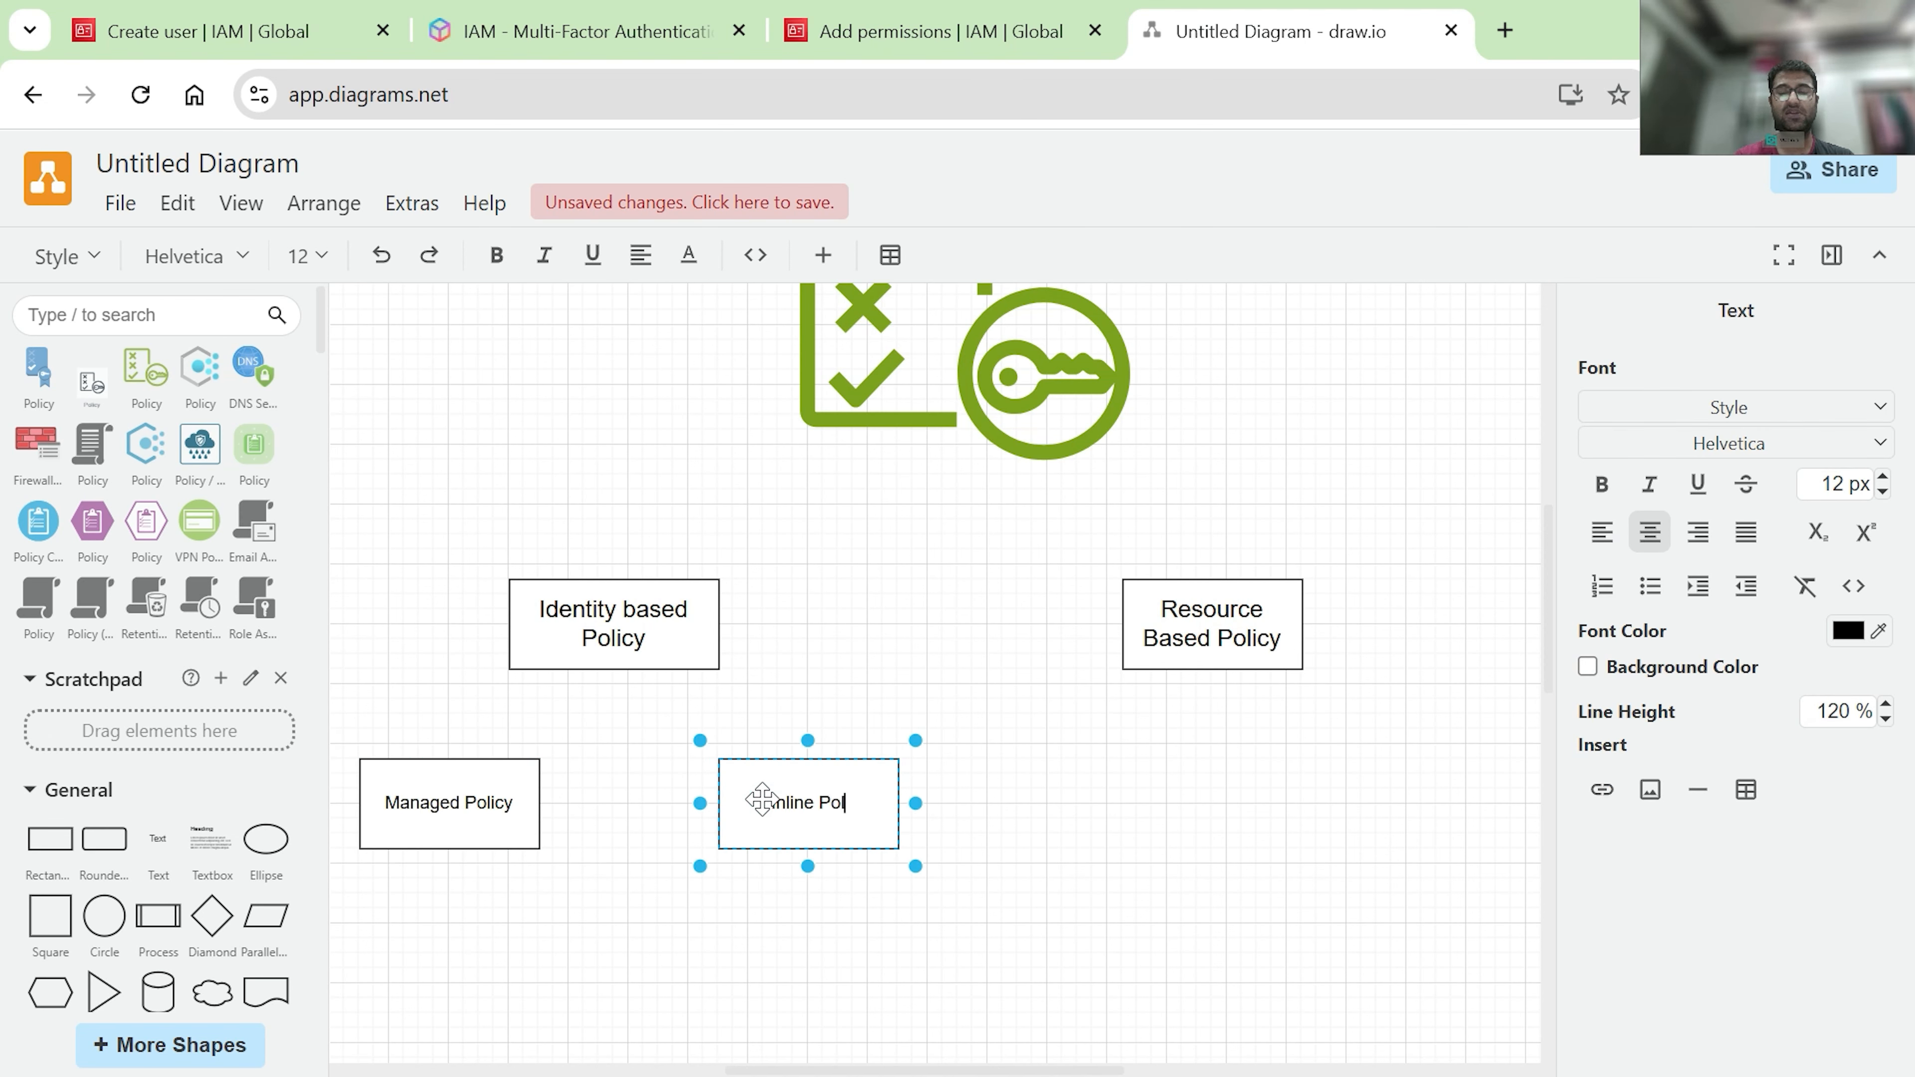
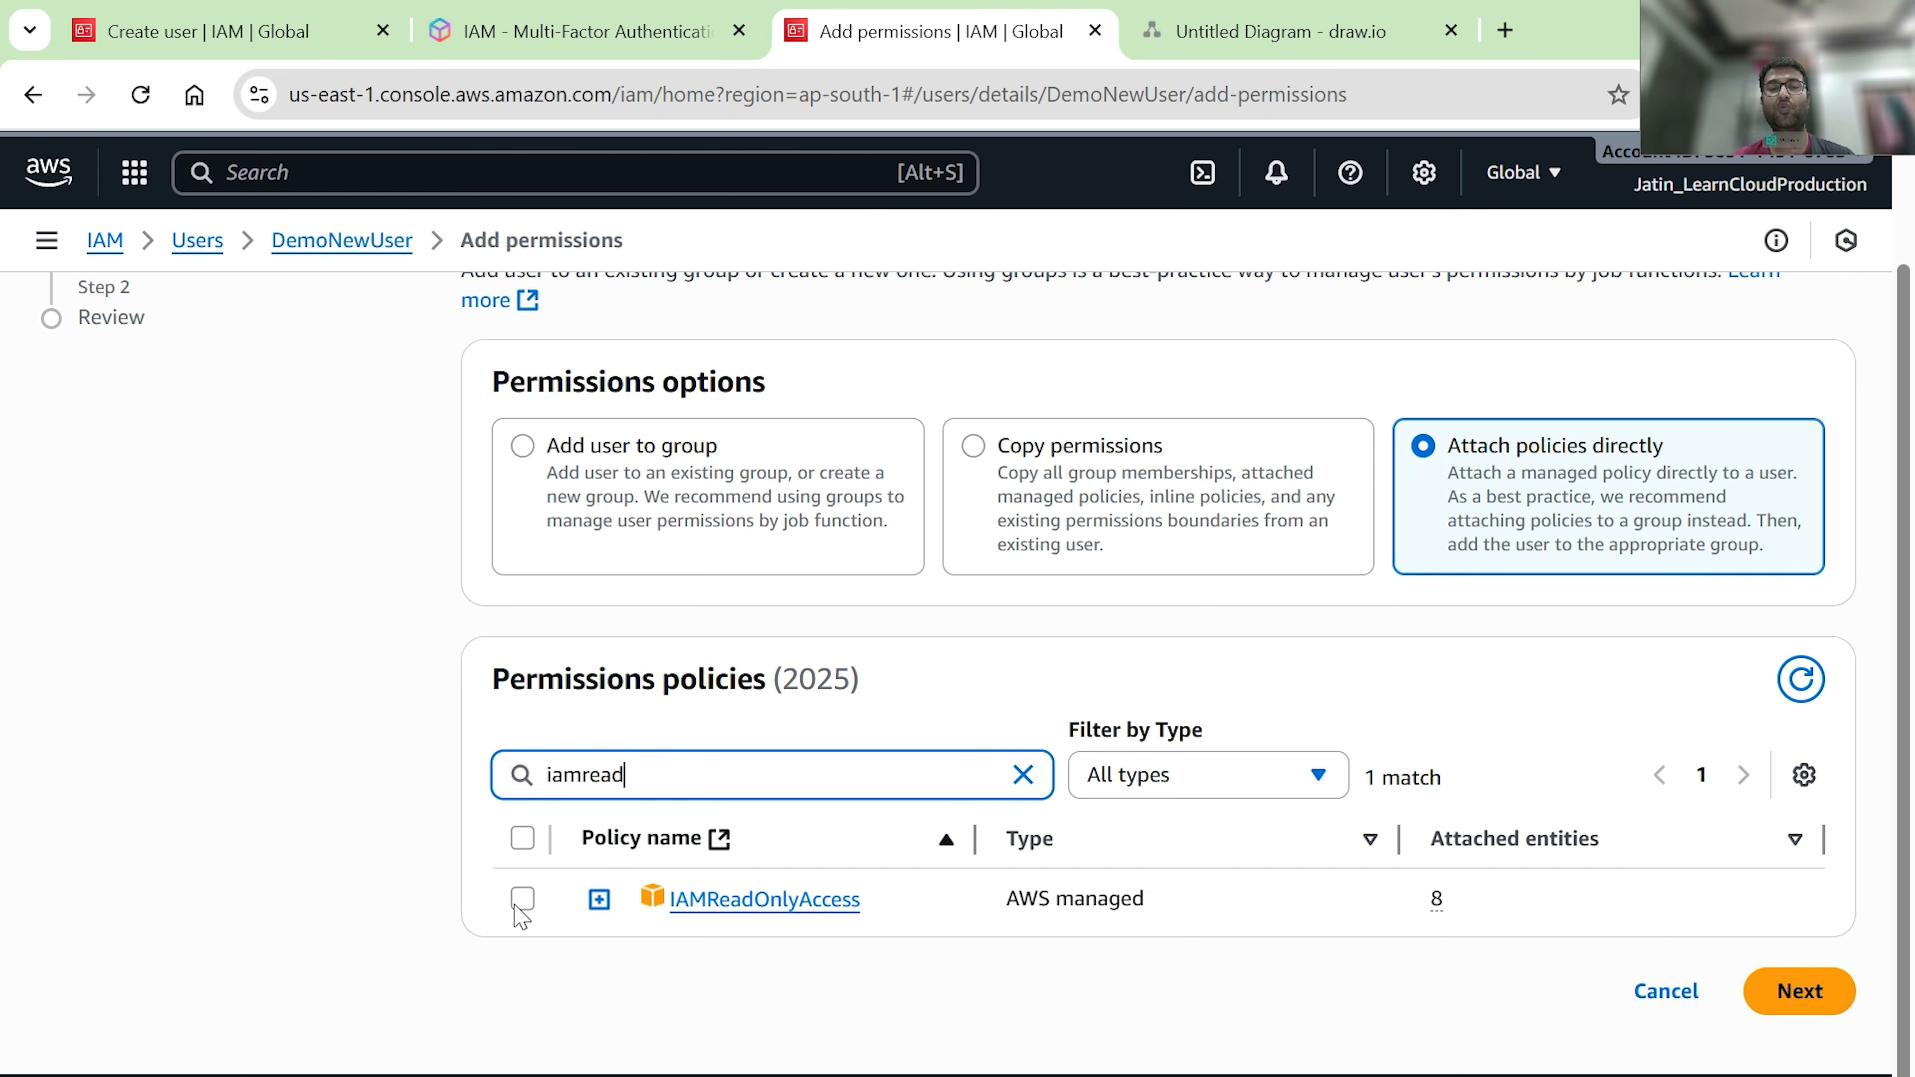
Step: Select IAMReadOnlyAccess in the filtered policy list and add it to DemoNewUser's permissions
click(521, 899)
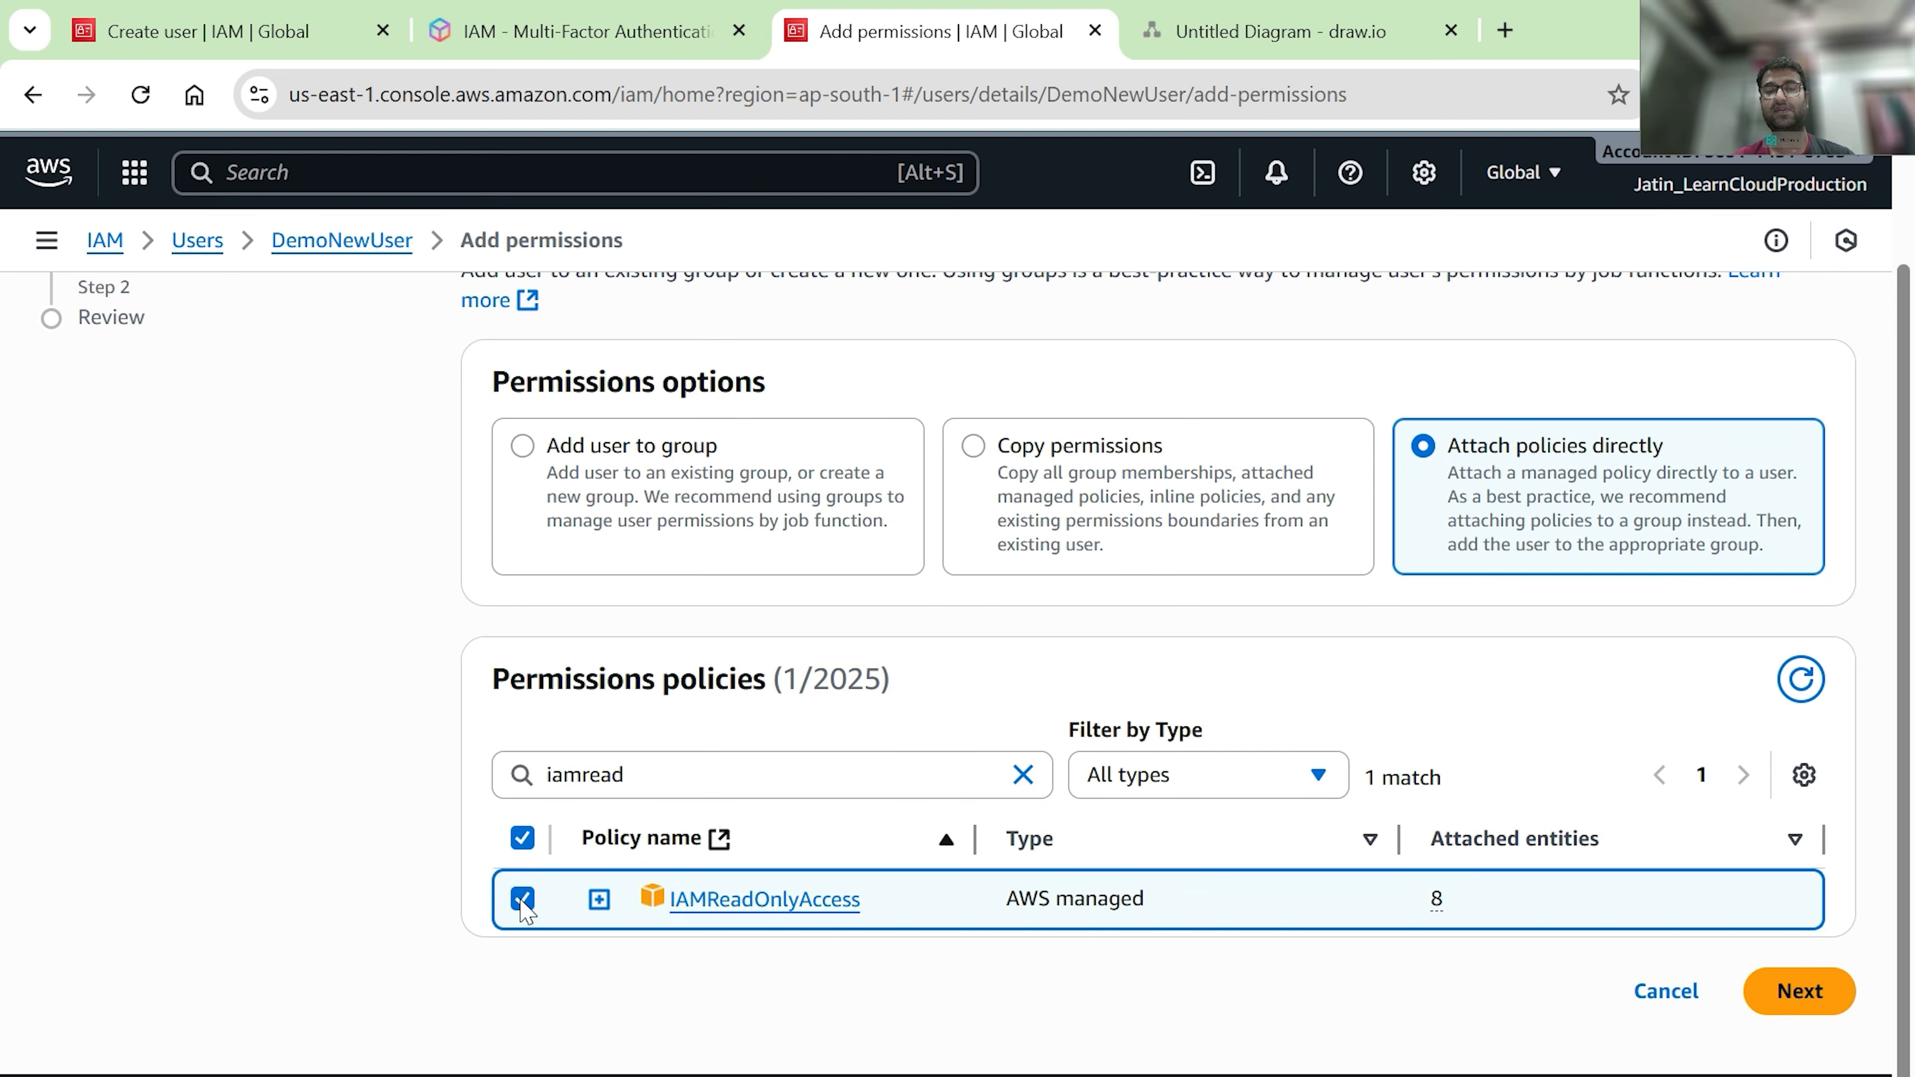
click(1780, 991)
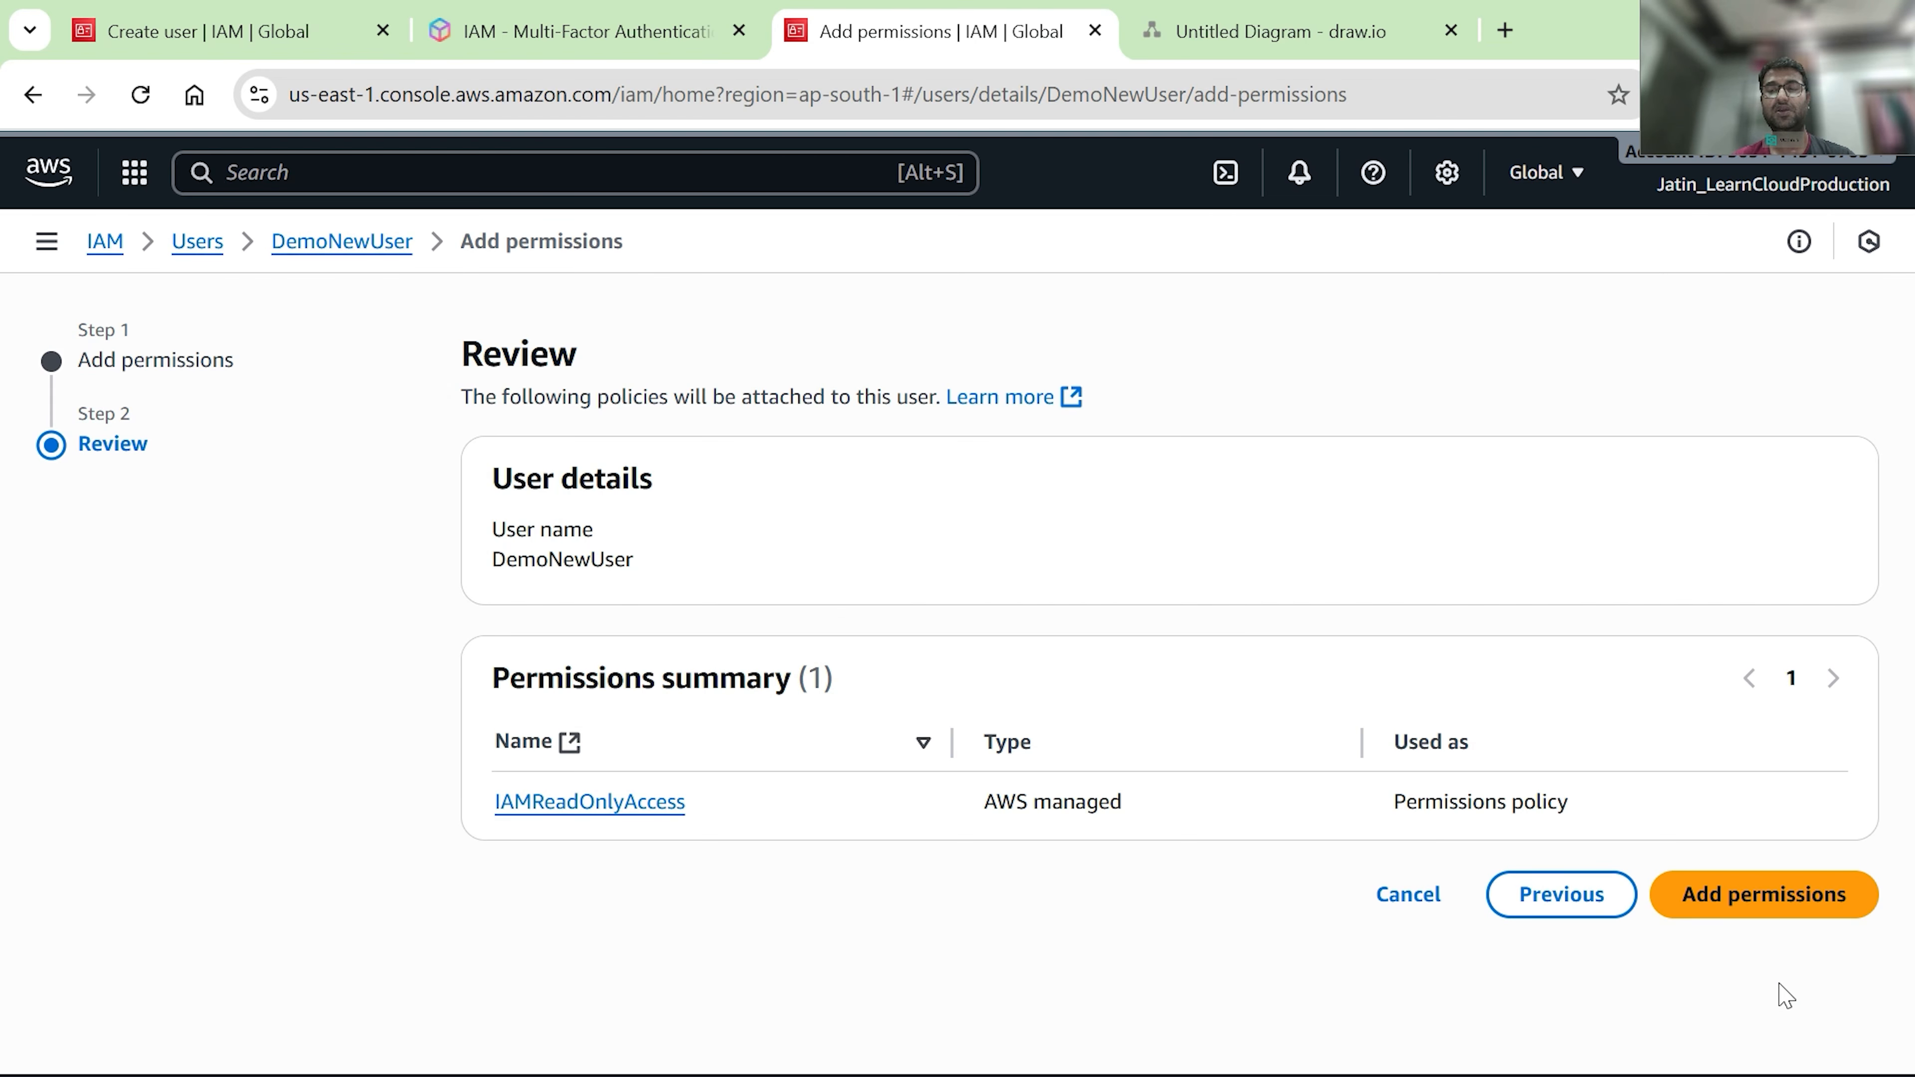
click(1757, 915)
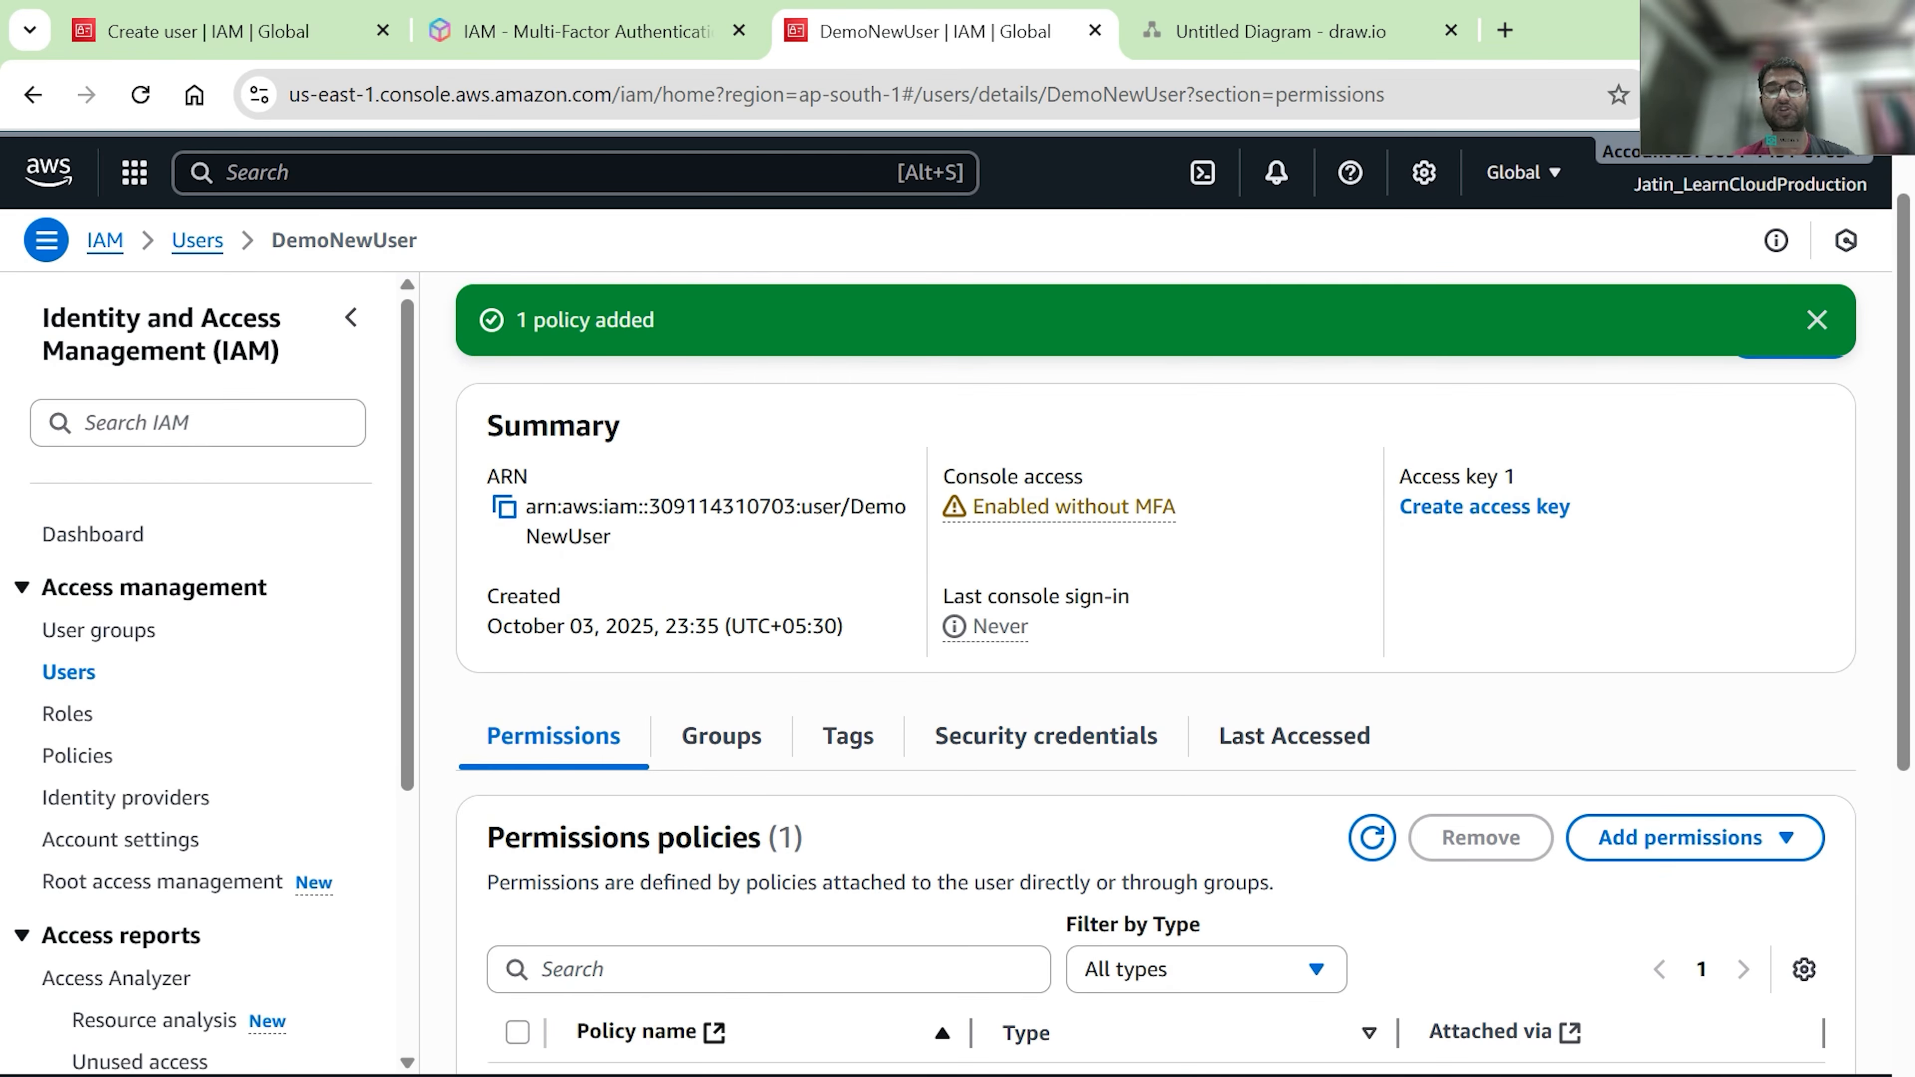
Step: In DemoNewUser's browser window, reload the IAM dashboard and open the Users list of 146 users
mouse_move(1182, 1076)
click(1283, 1017)
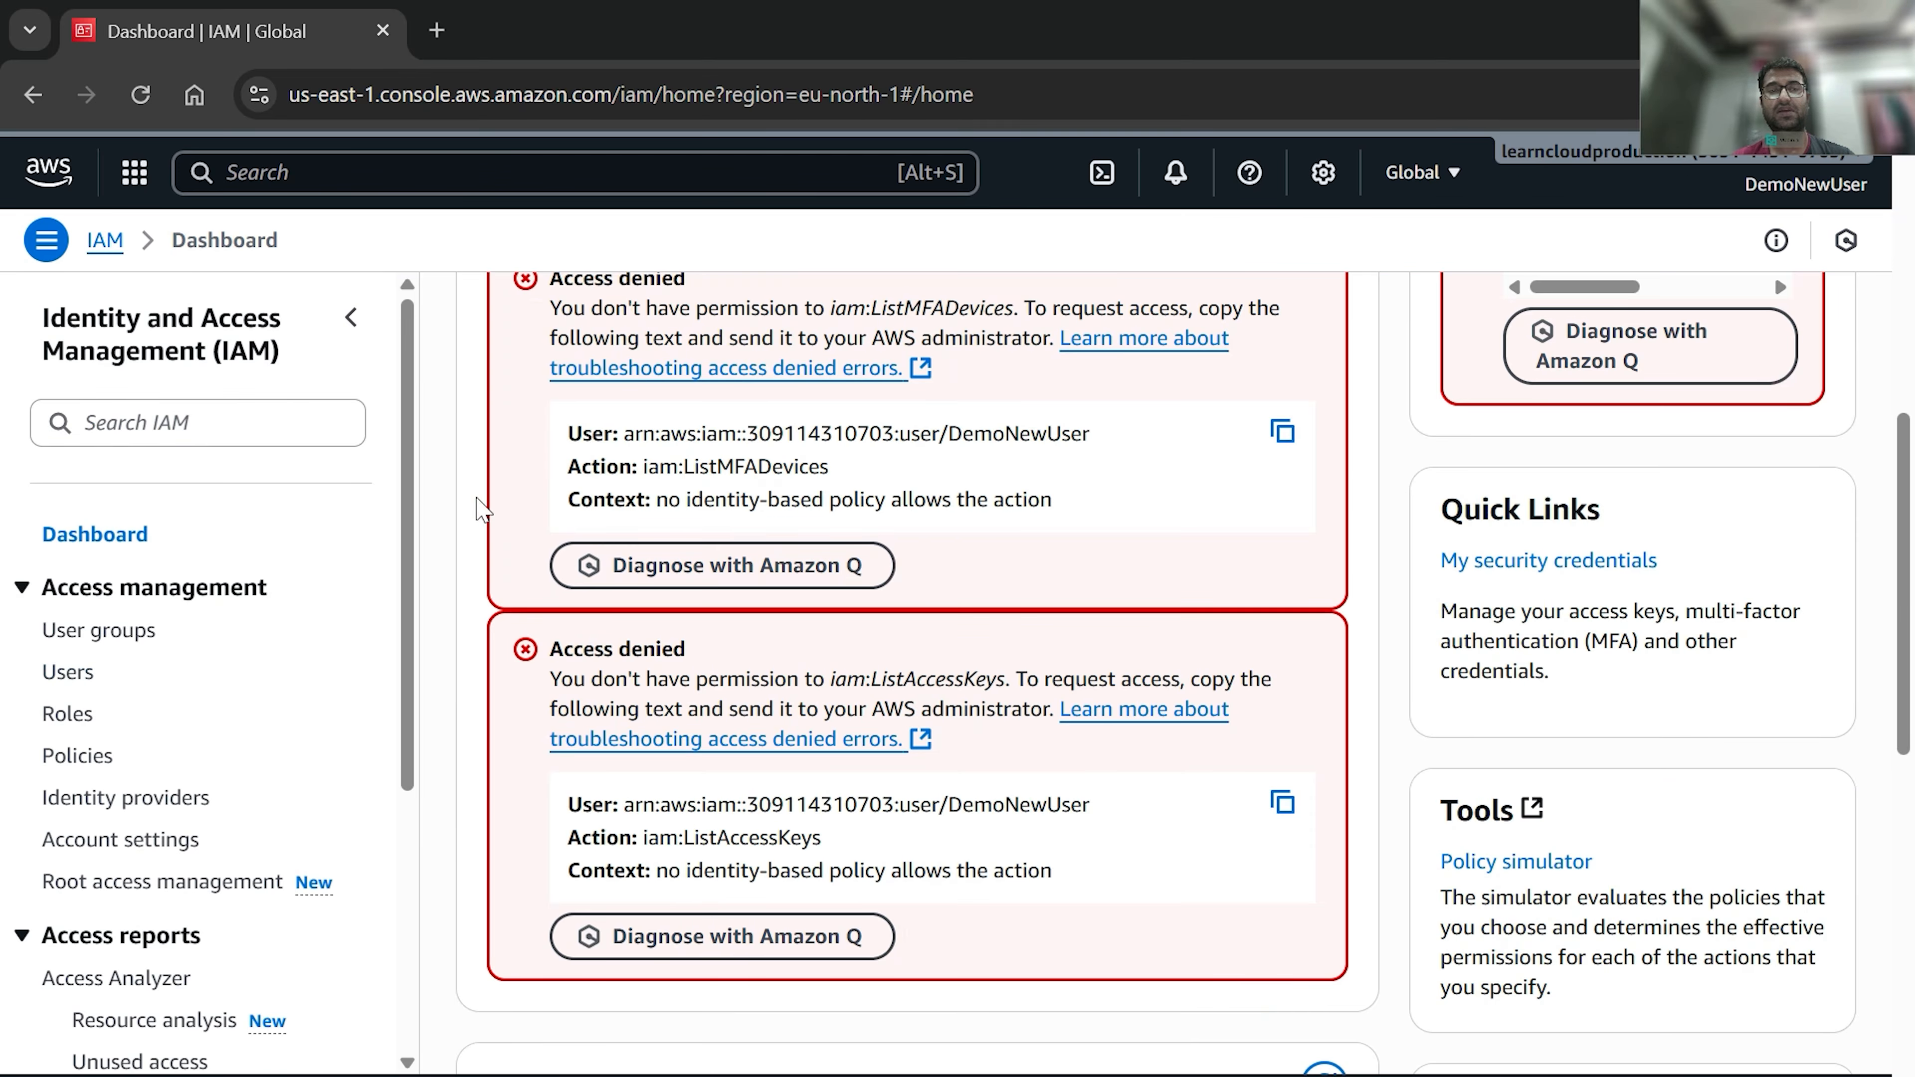
click(140, 95)
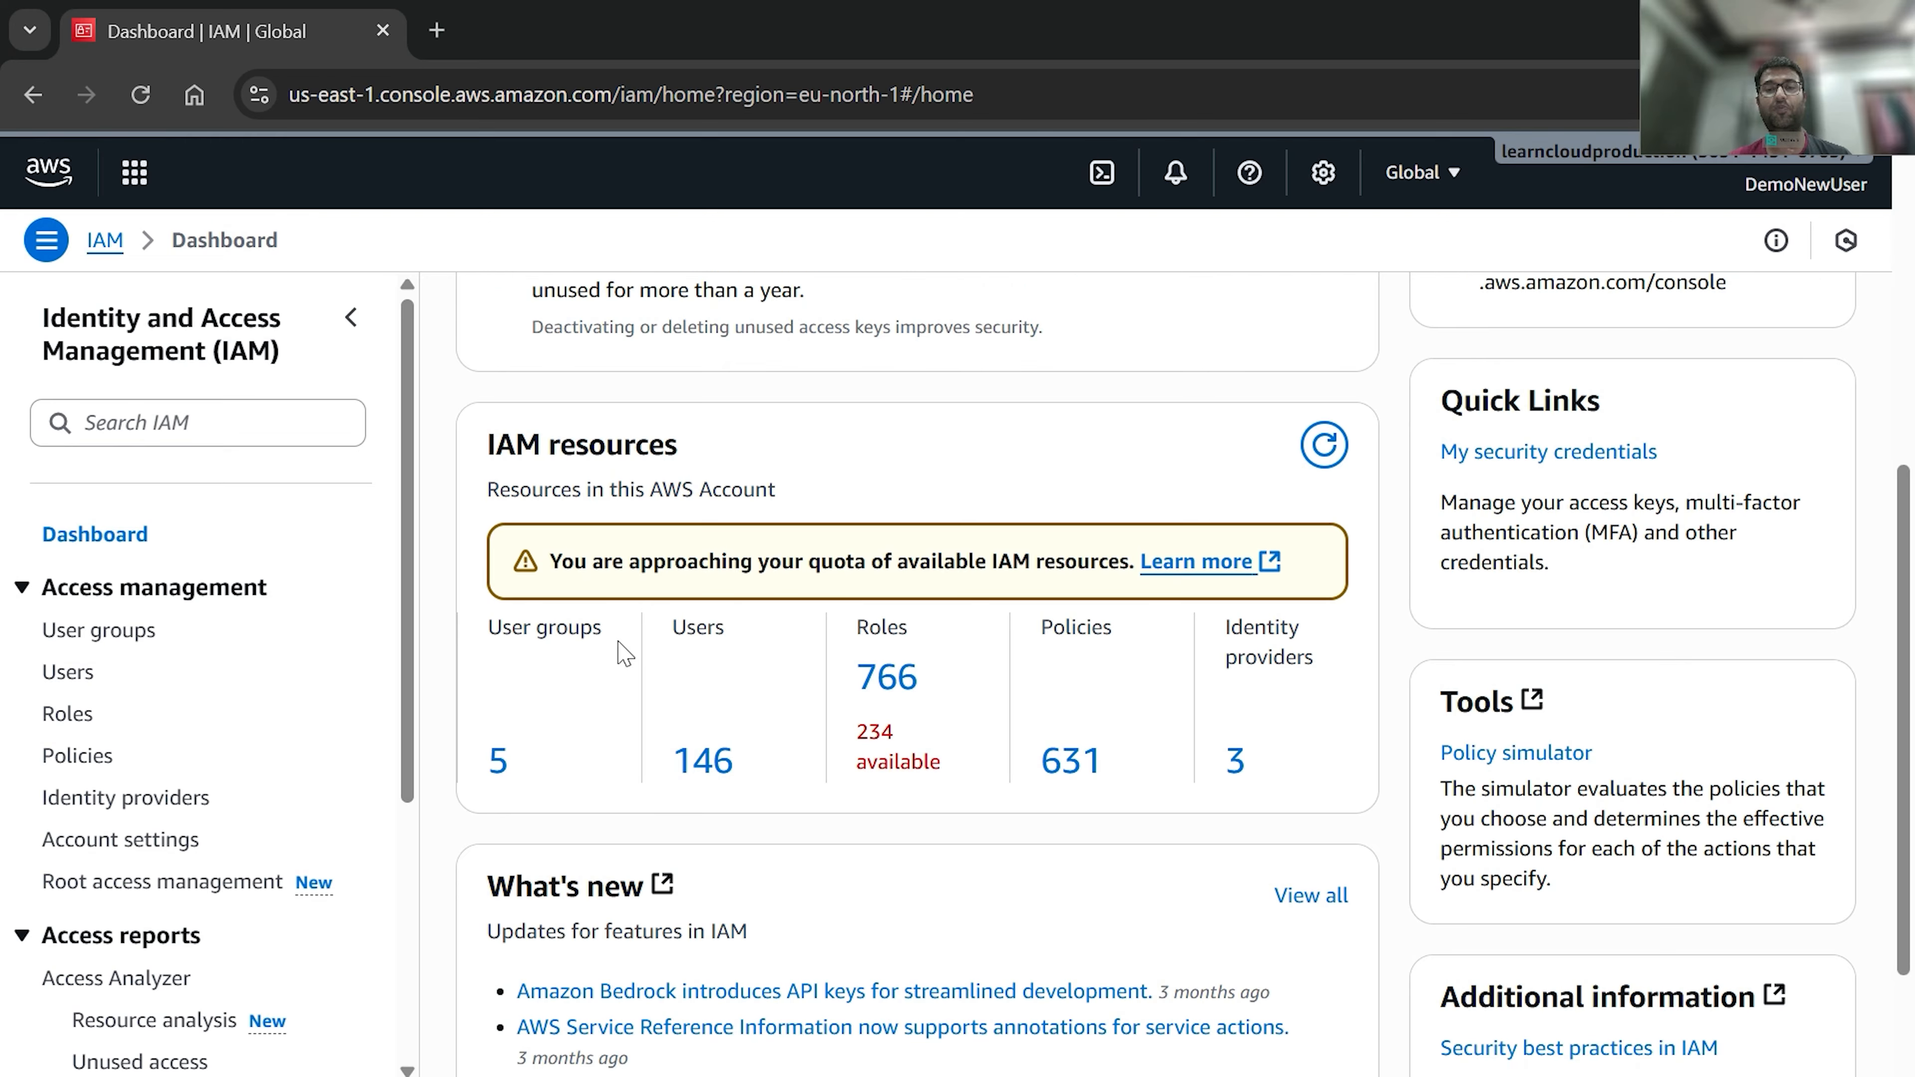
scroll(625, 653, up, 4)
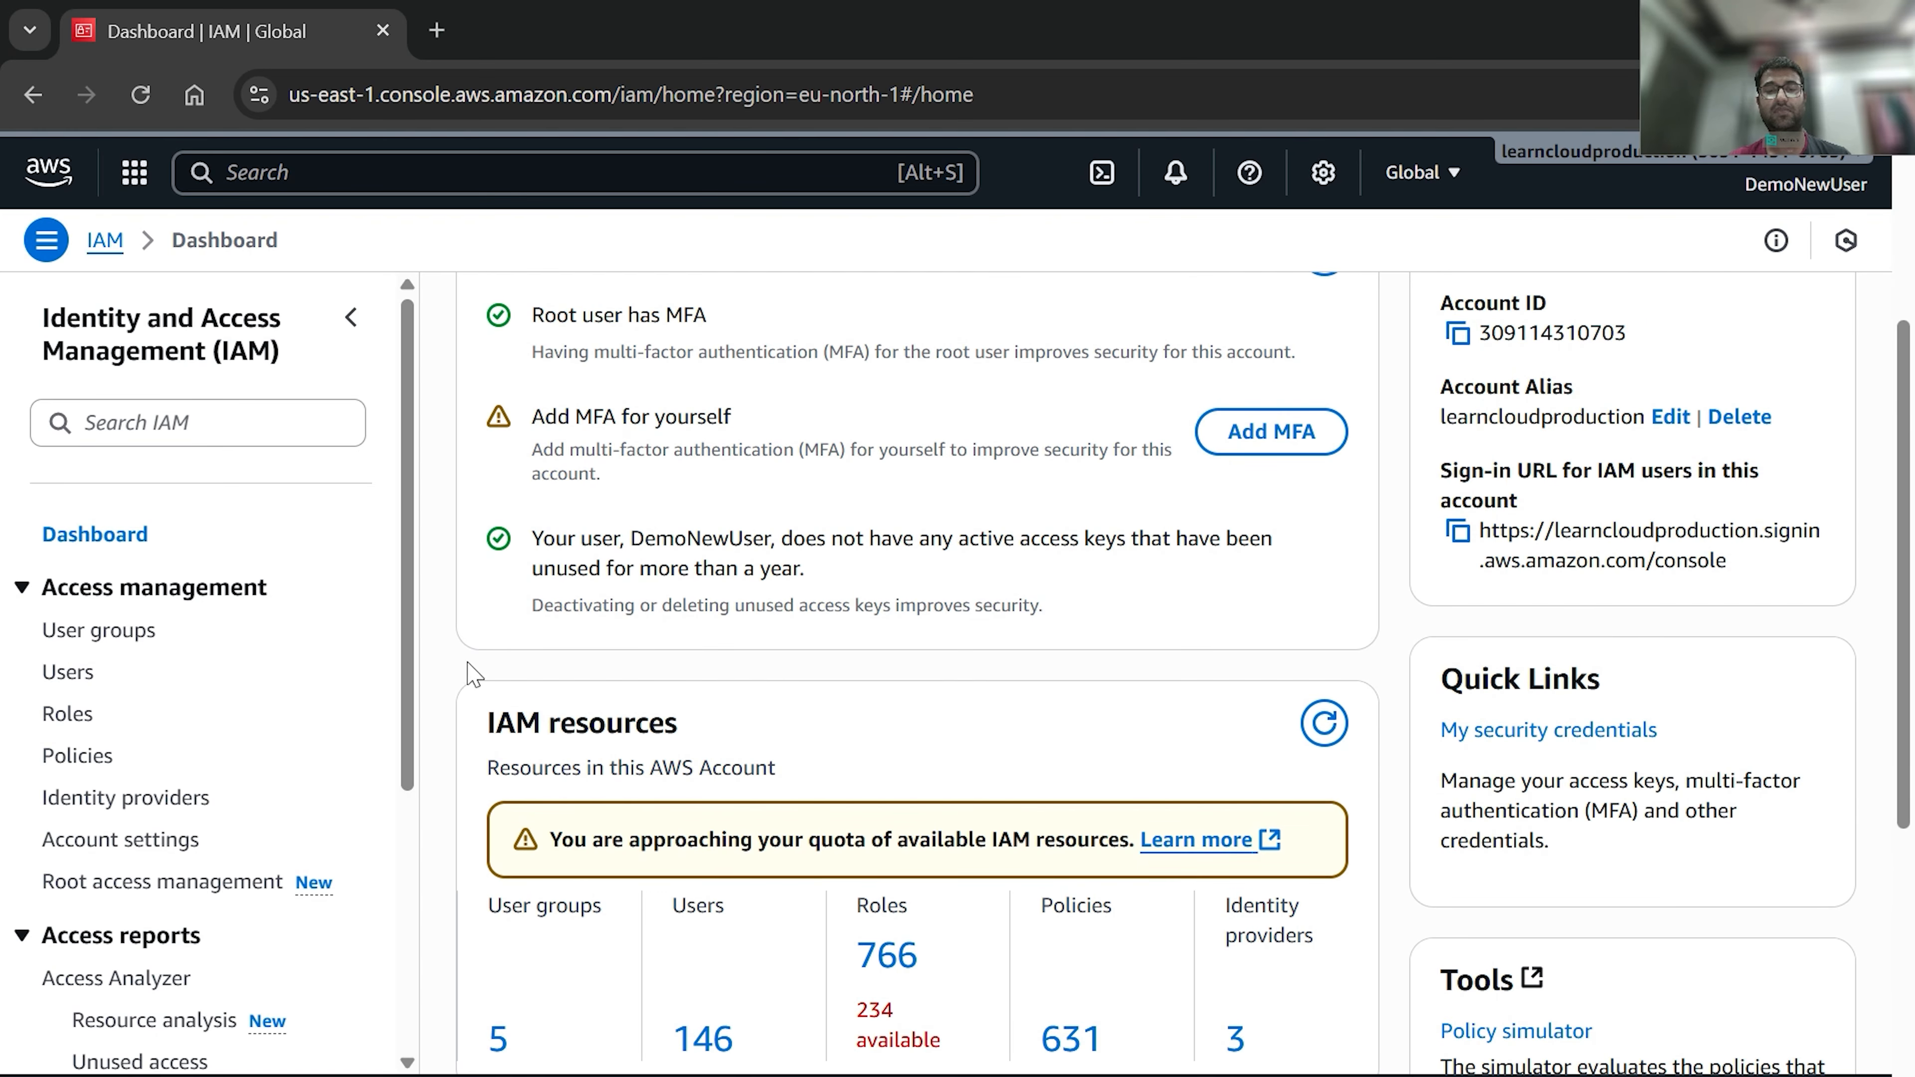
click(74, 676)
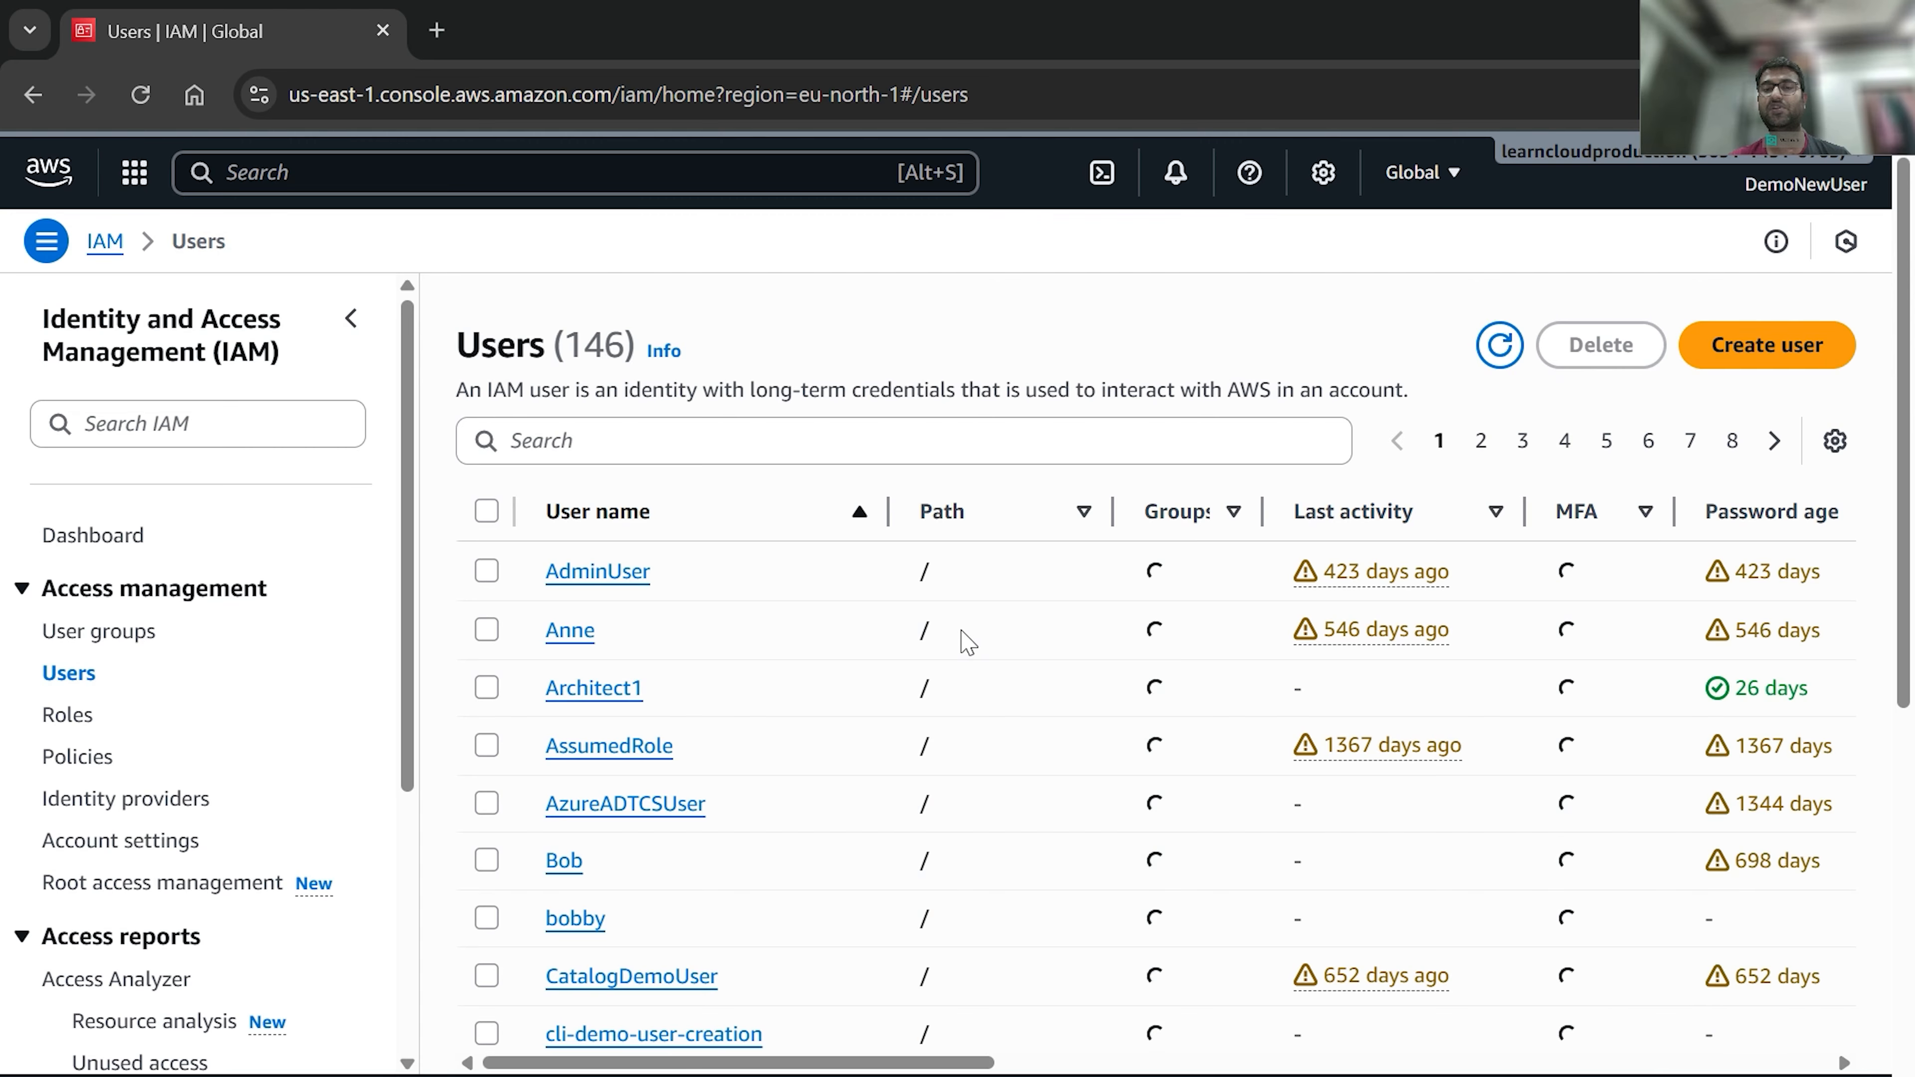
Step: Start a new user DemoUser2 with console access and a custom password, without forcing a password reset
click(1703, 346)
click(769, 570)
text(Demo)
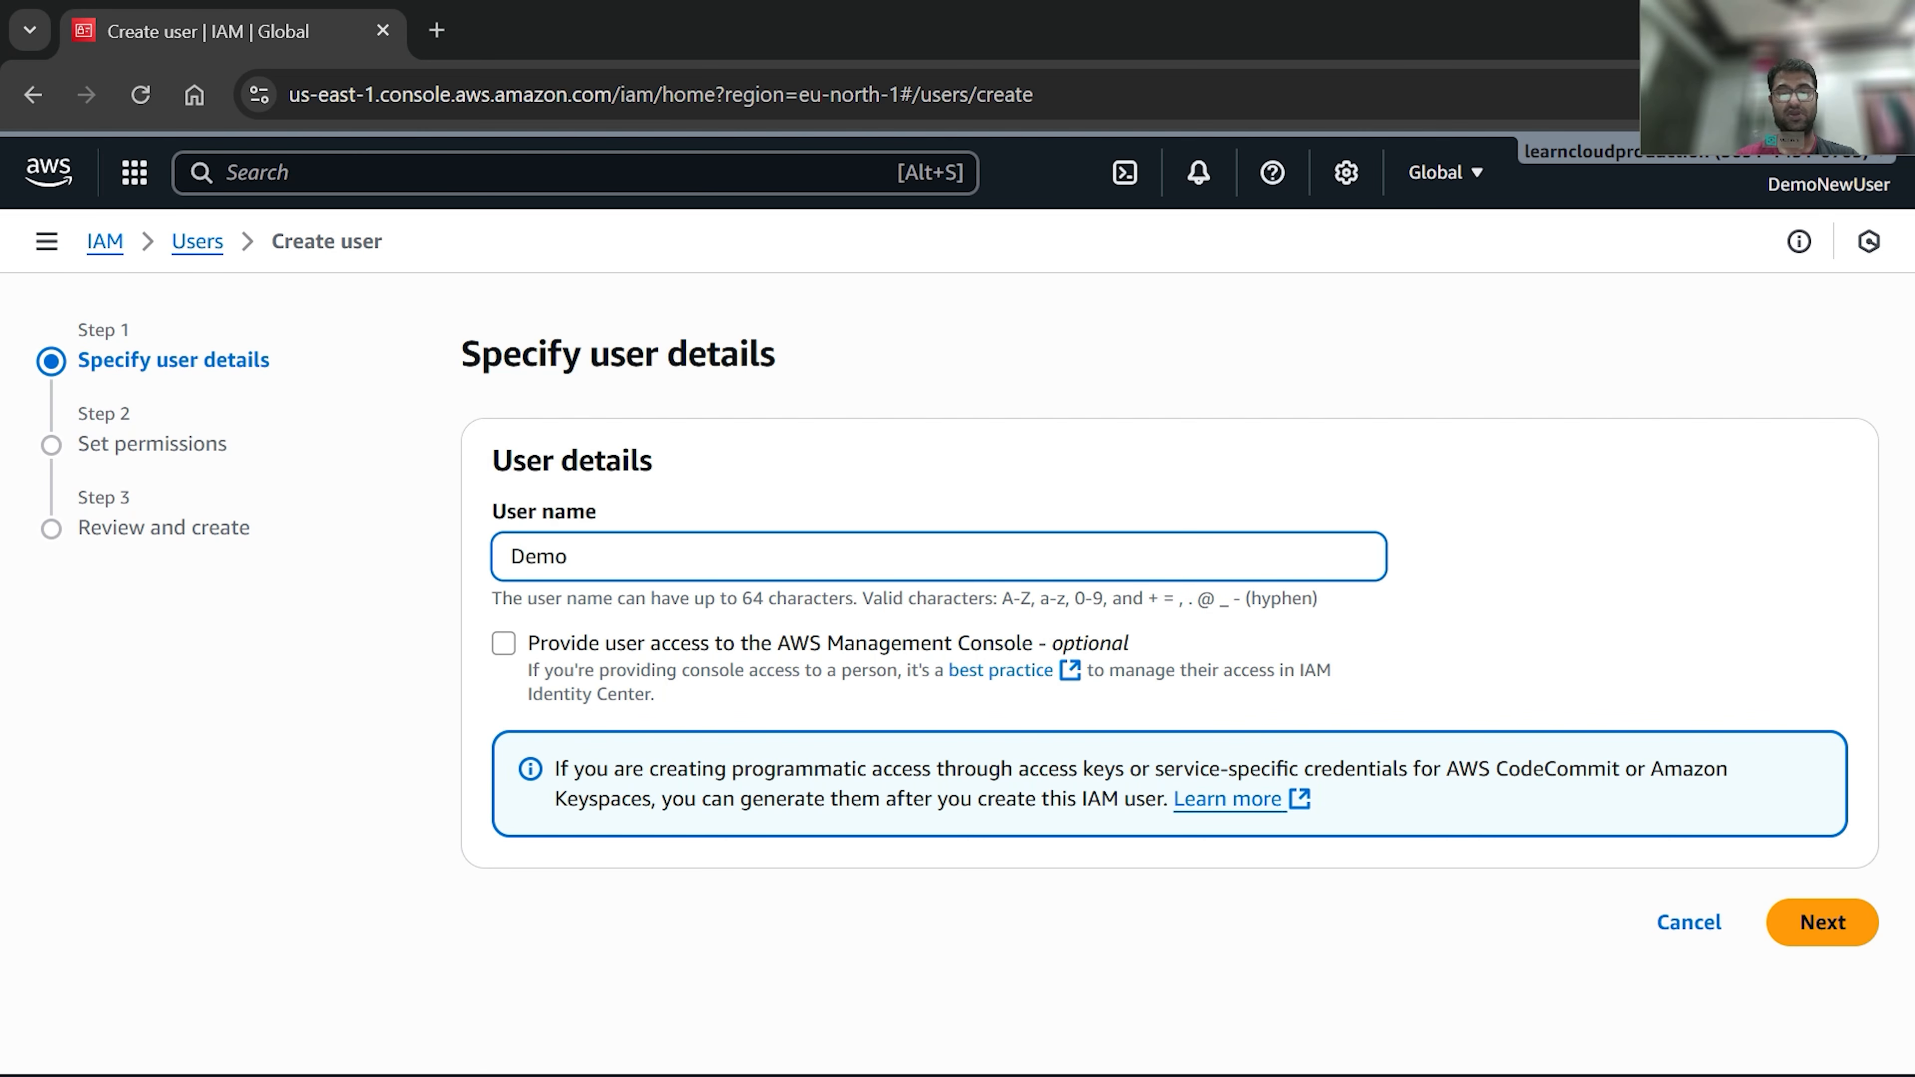
text(USe)
text(er2)
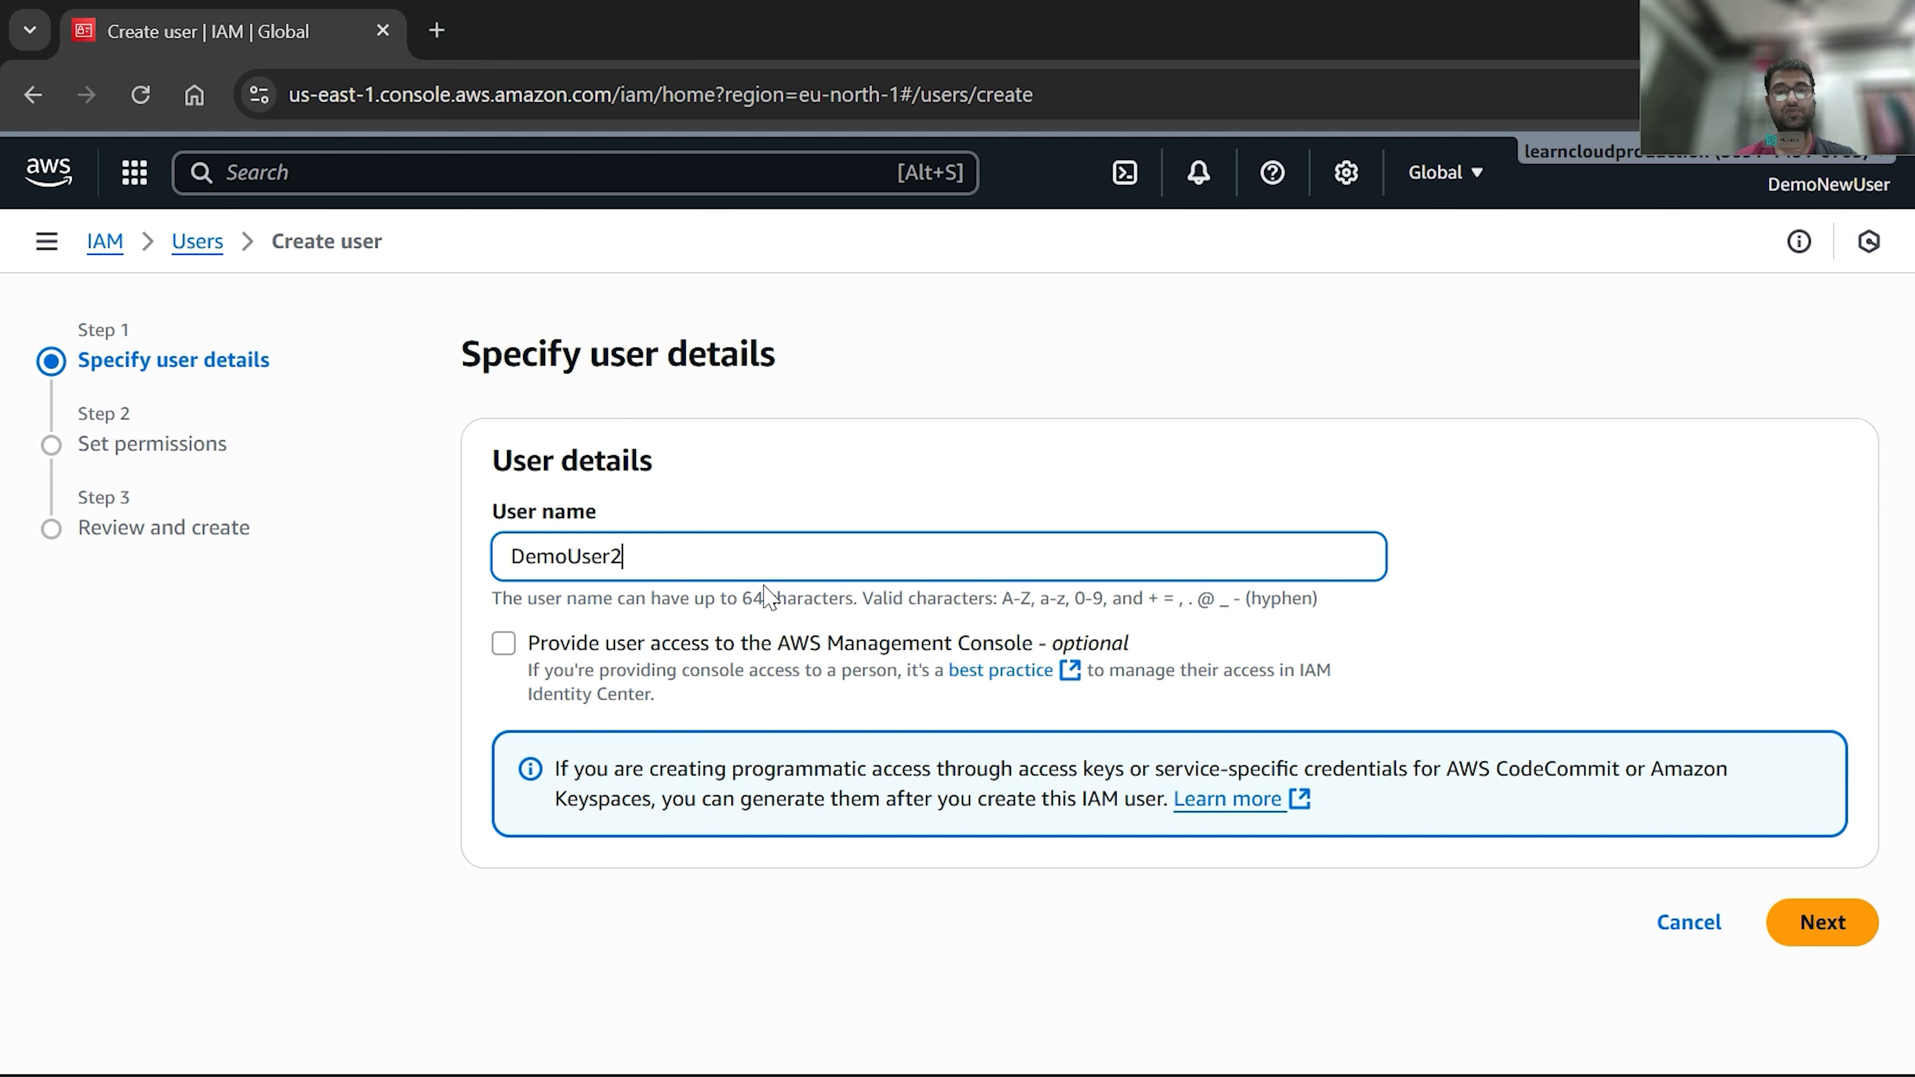
click(506, 647)
scroll(714, 754, down, 3)
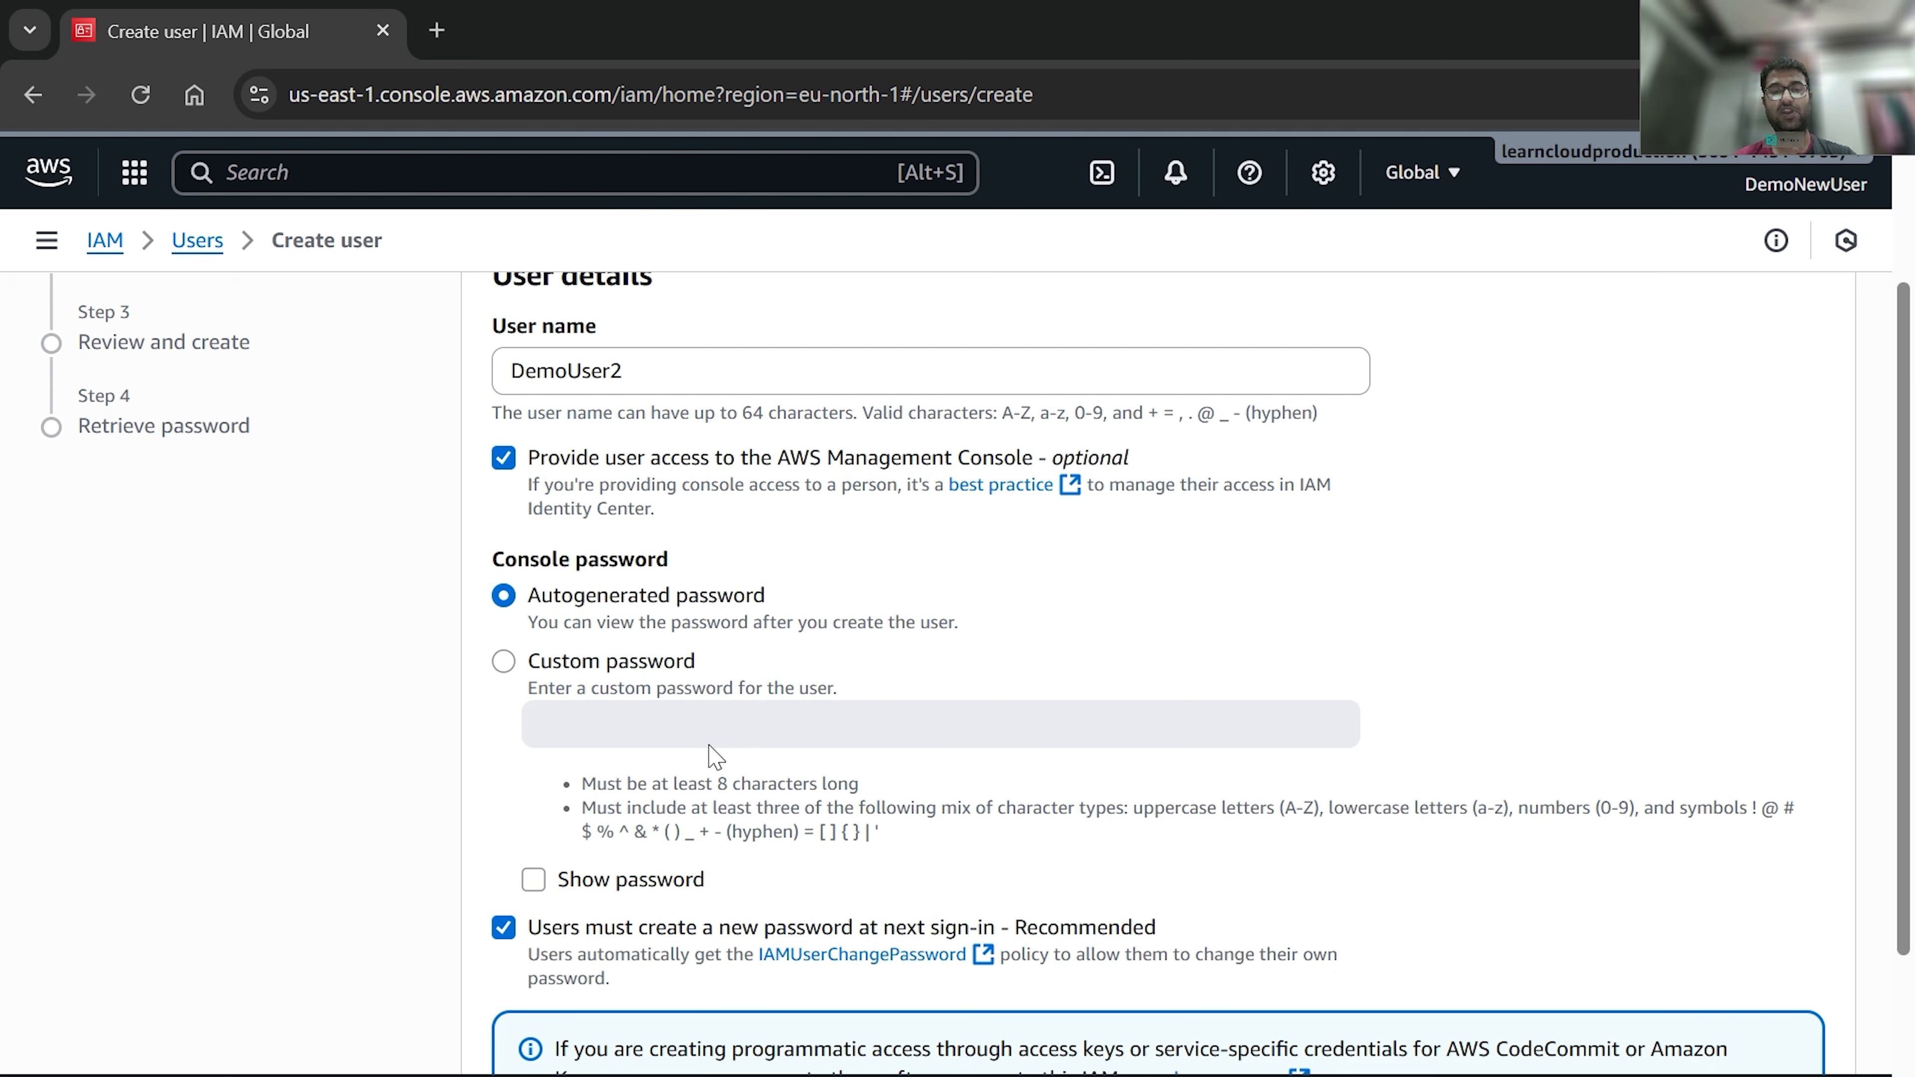
click(504, 661)
scroll(600, 634, down, 1)
click(595, 642)
click(517, 858)
click(518, 860)
Step: Skip permissions, submit Create user, and view the iam:CreateUser access-denied error details
scroll(517, 860, down, 2)
click(1764, 994)
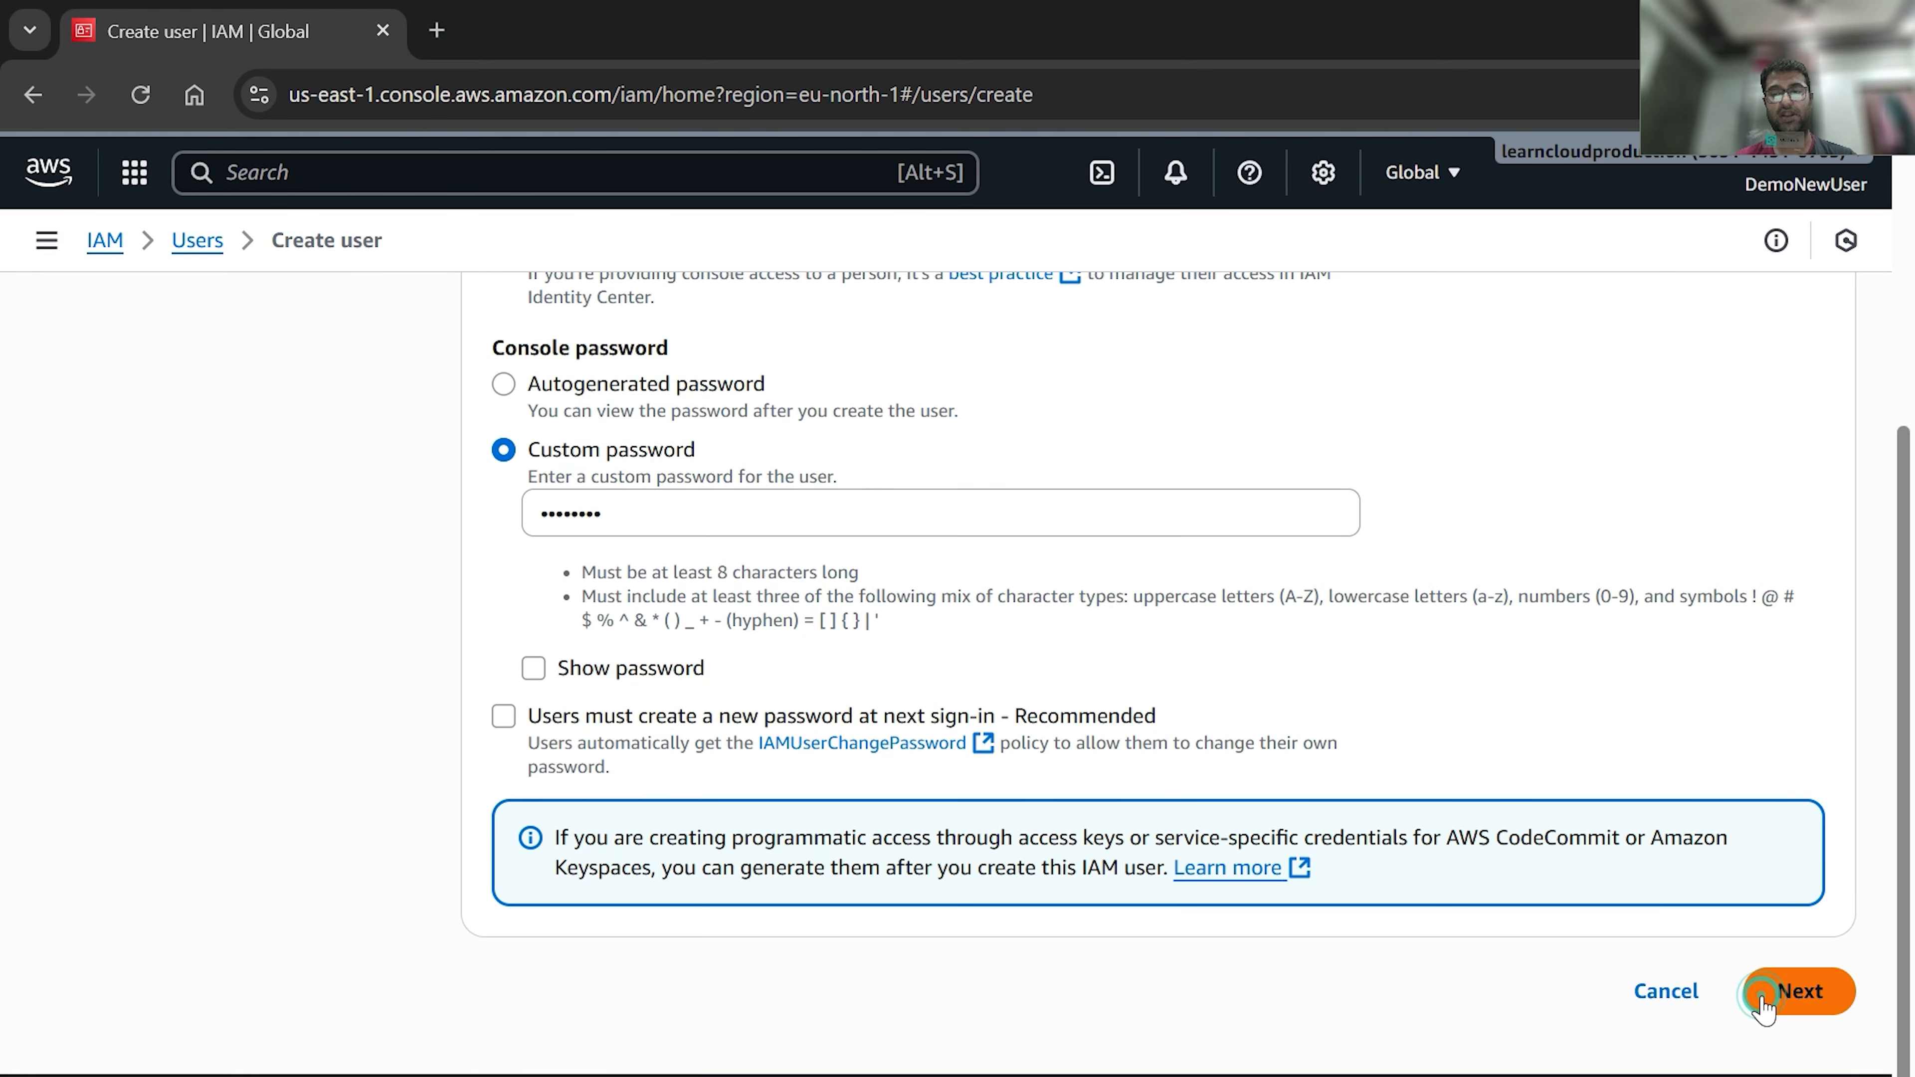
scroll(211, 555, down, 3)
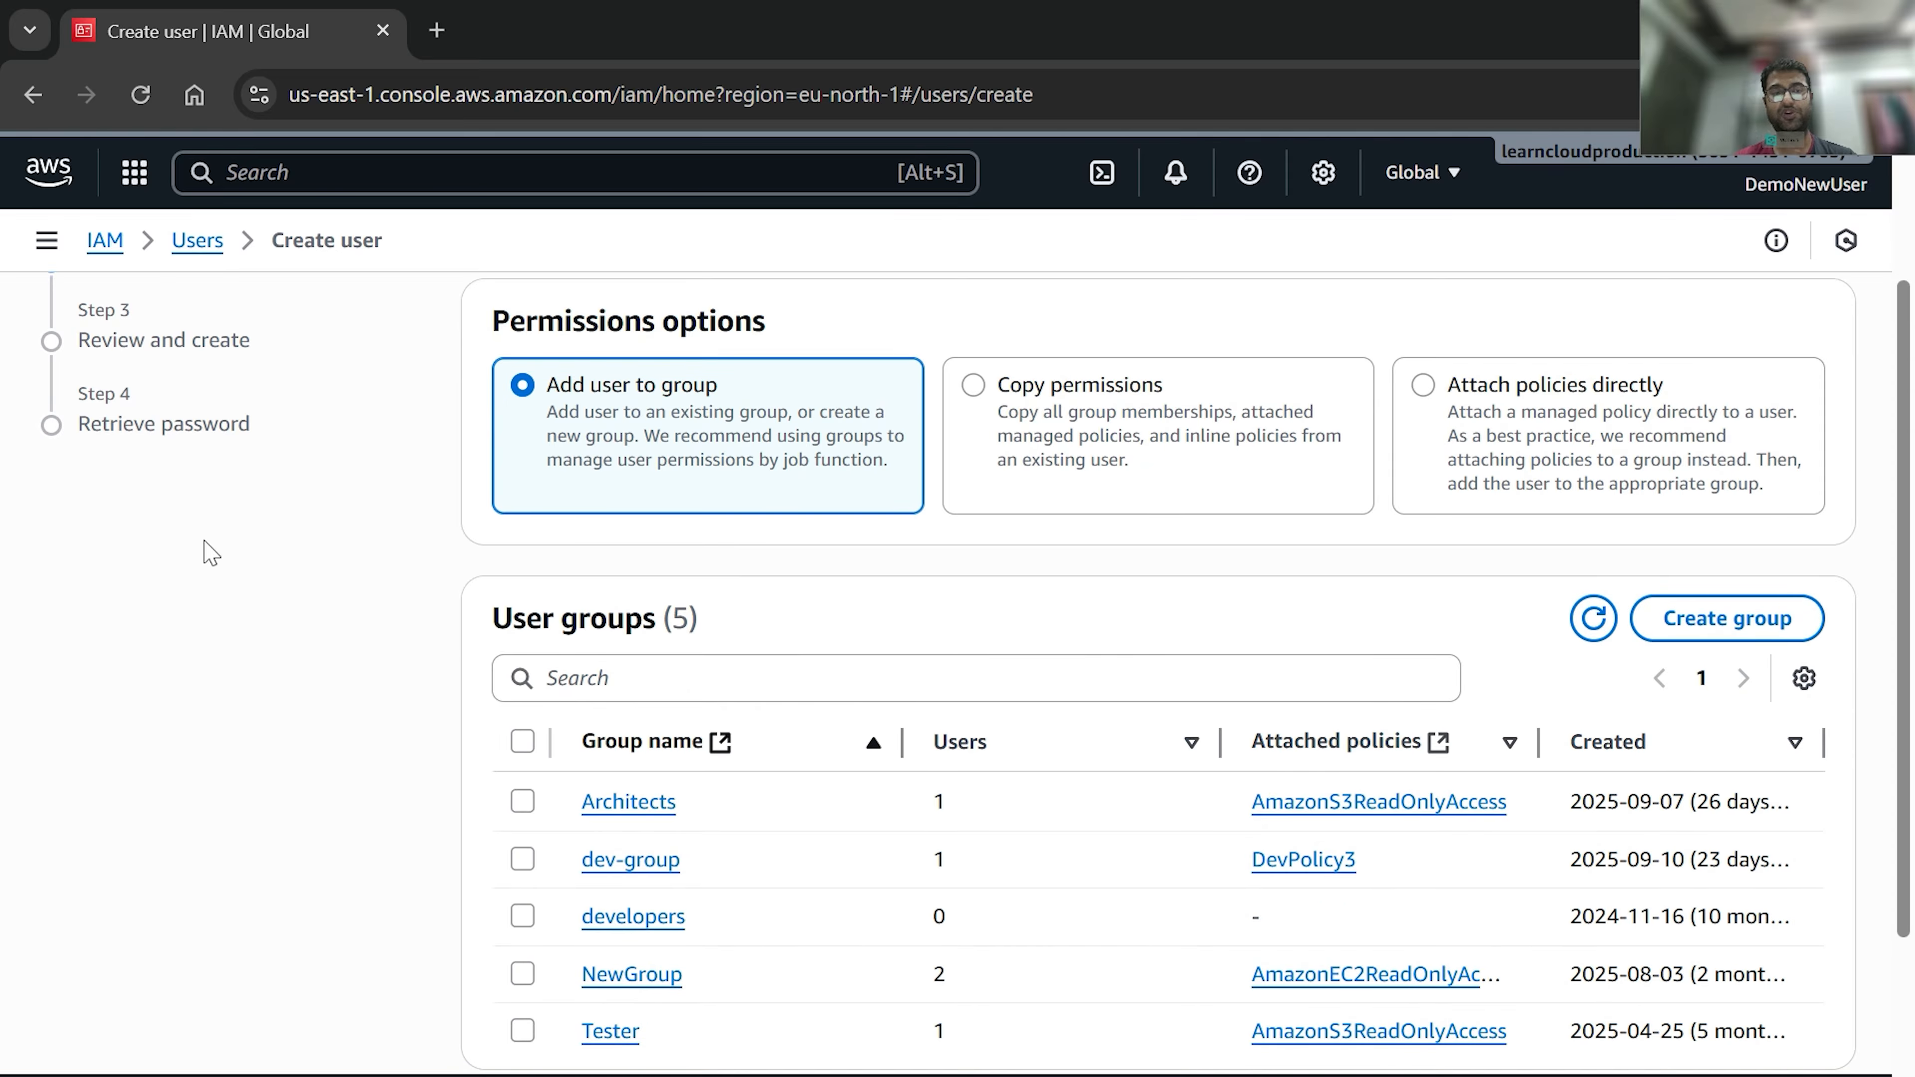
scroll(1546, 866, down, 3)
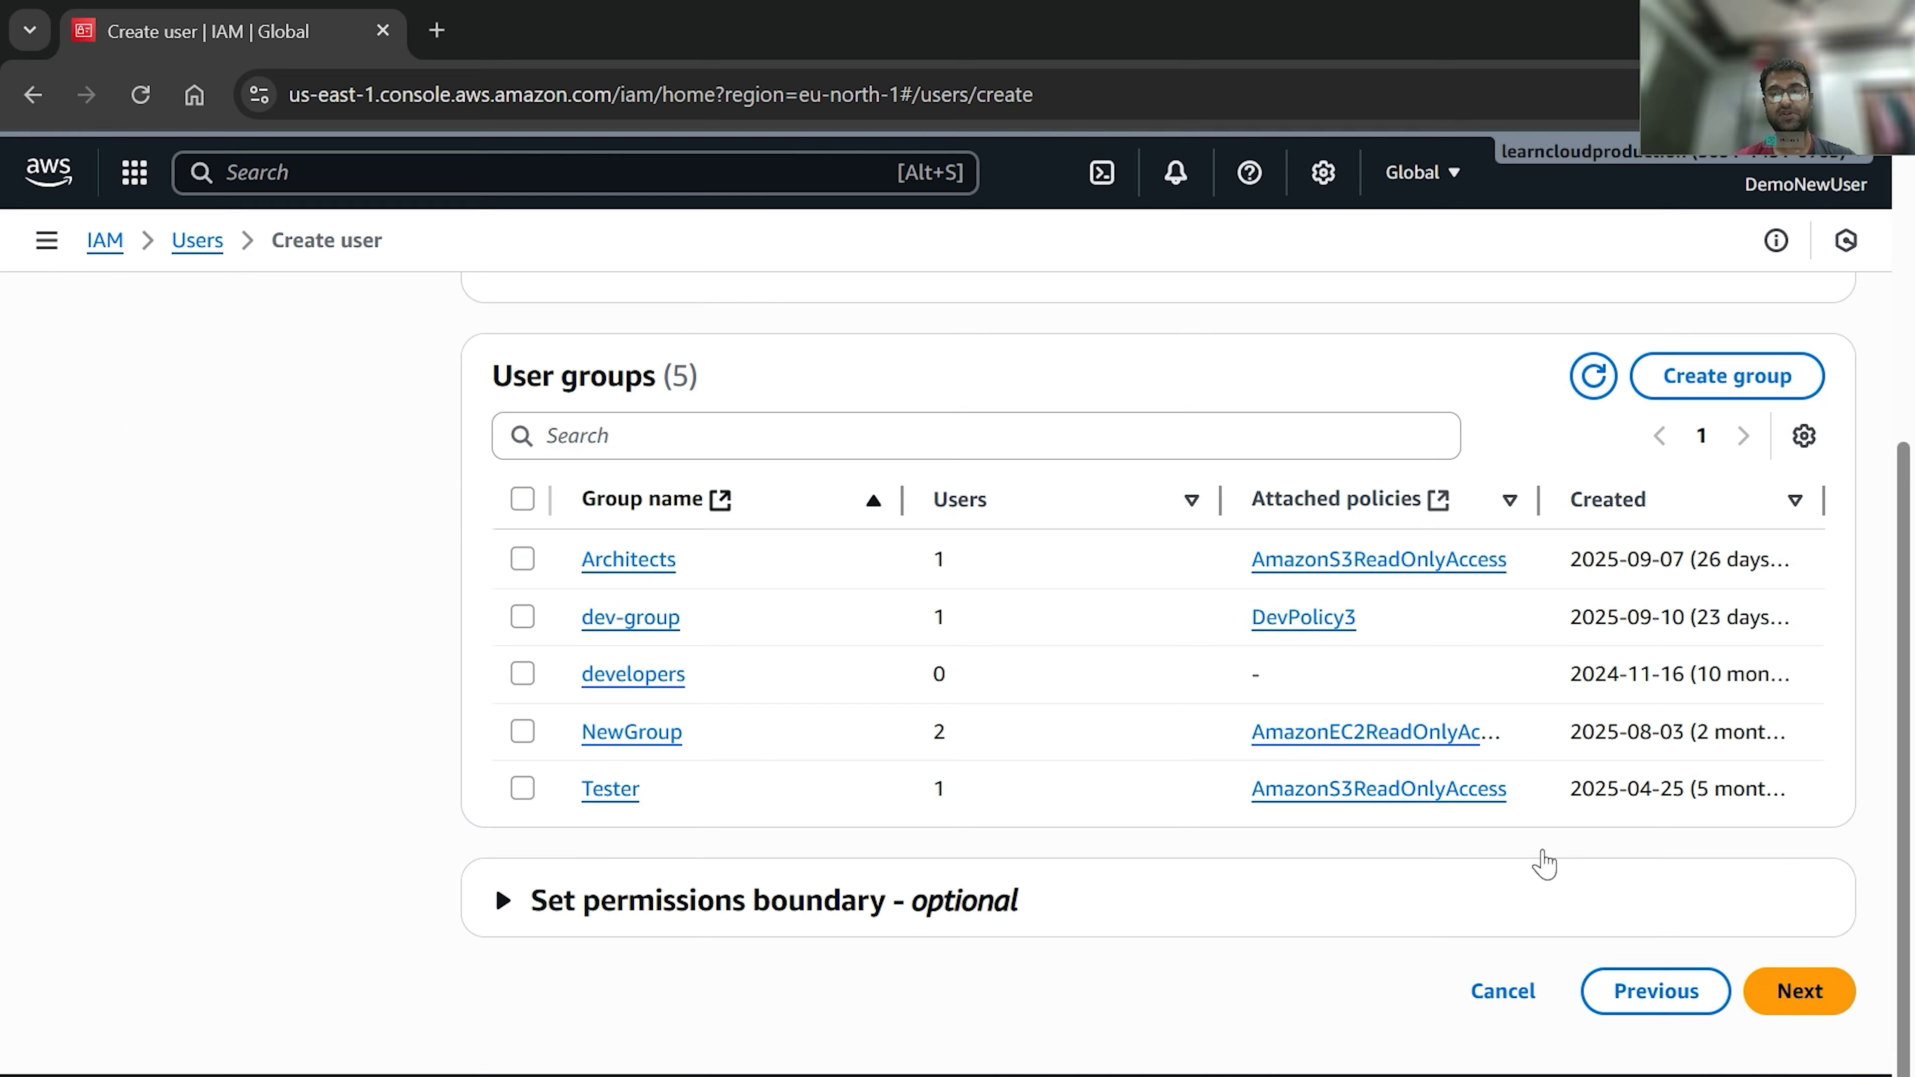
click(1783, 994)
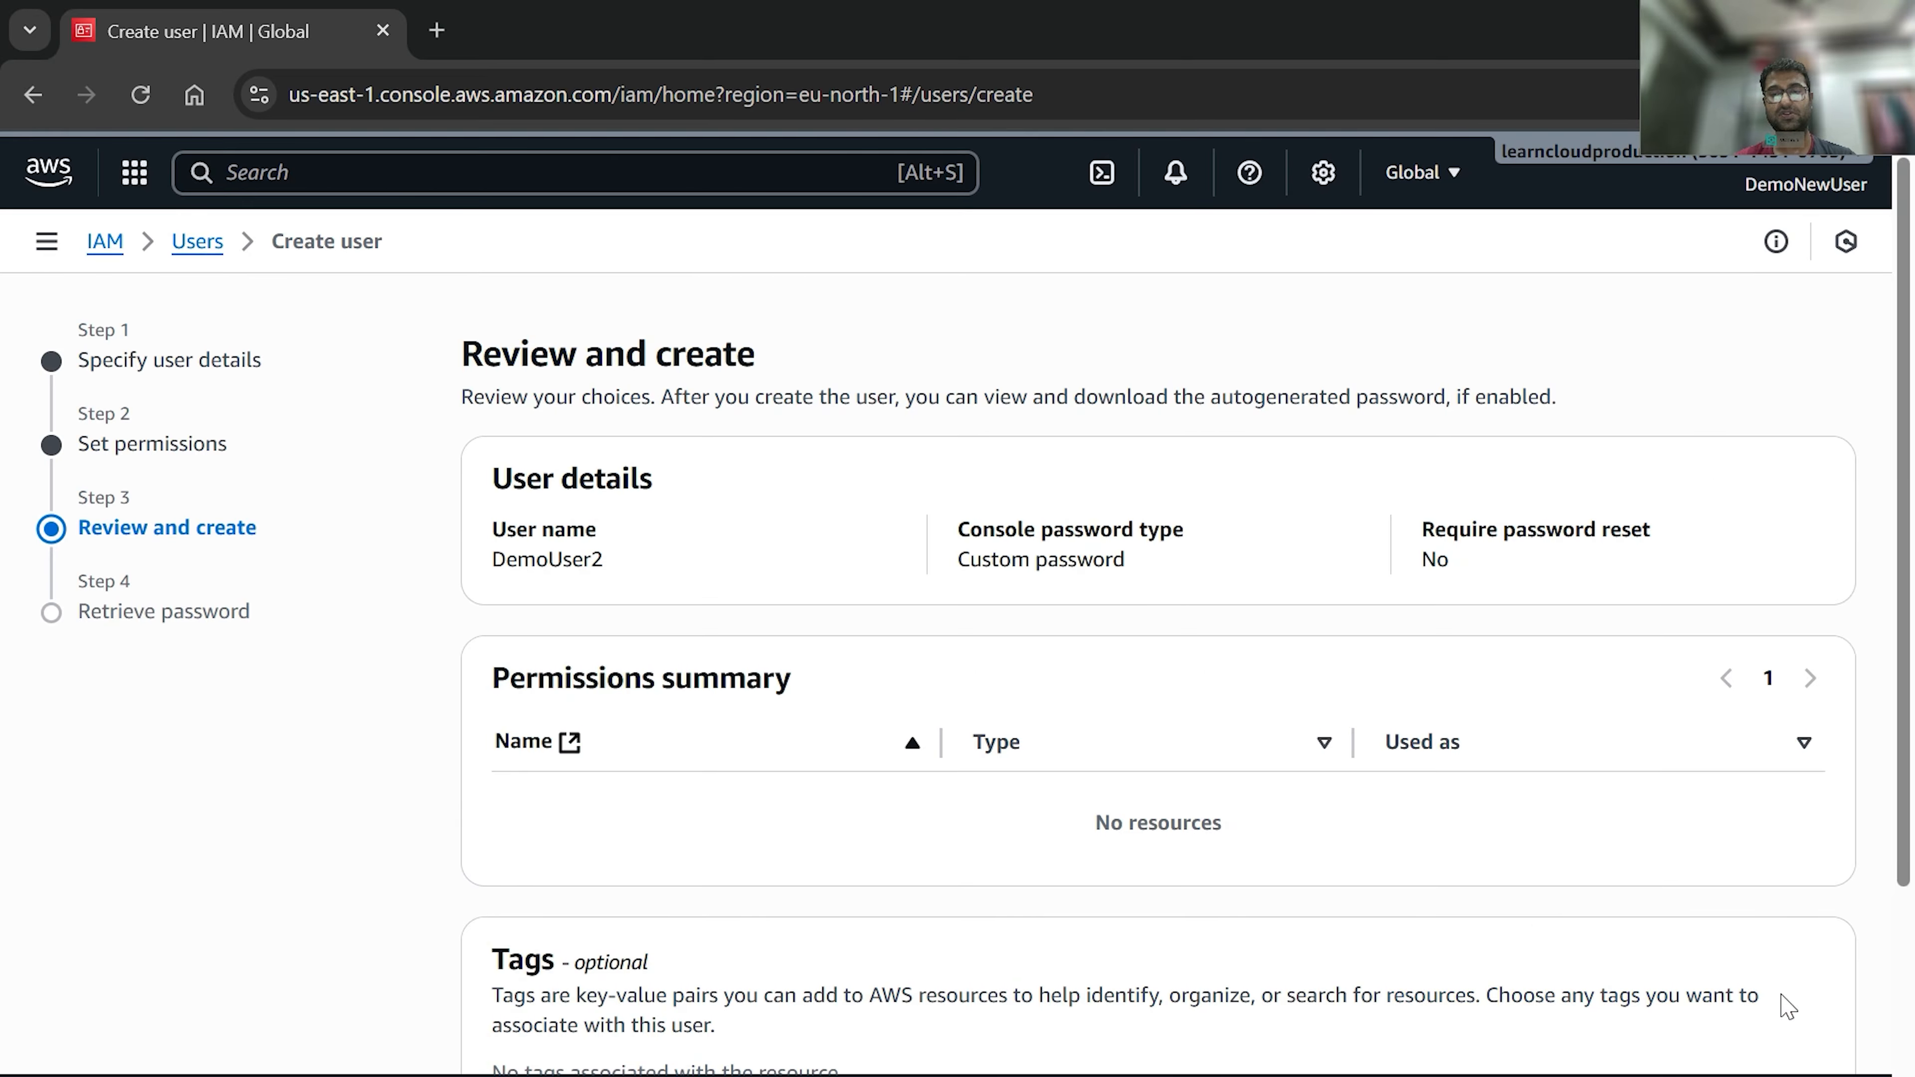
scroll(1783, 1007, down, 3)
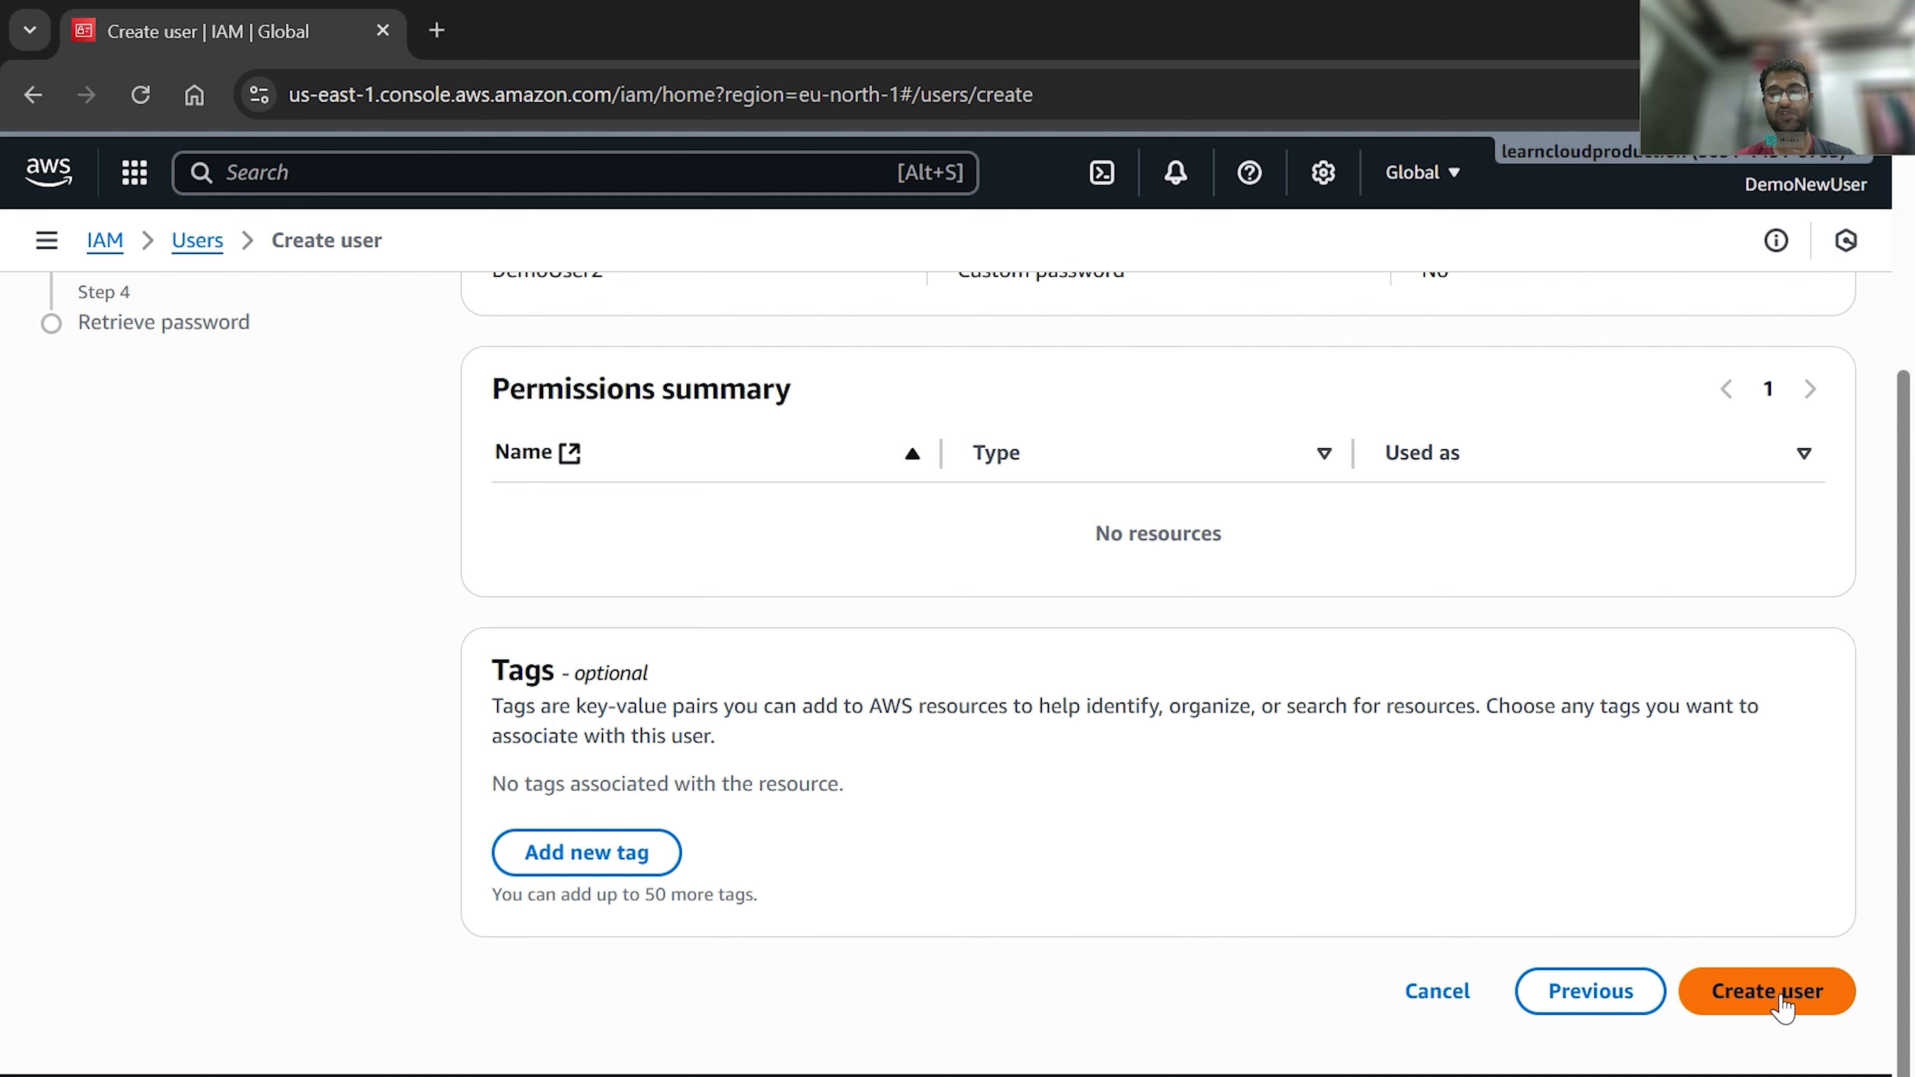
click(1781, 997)
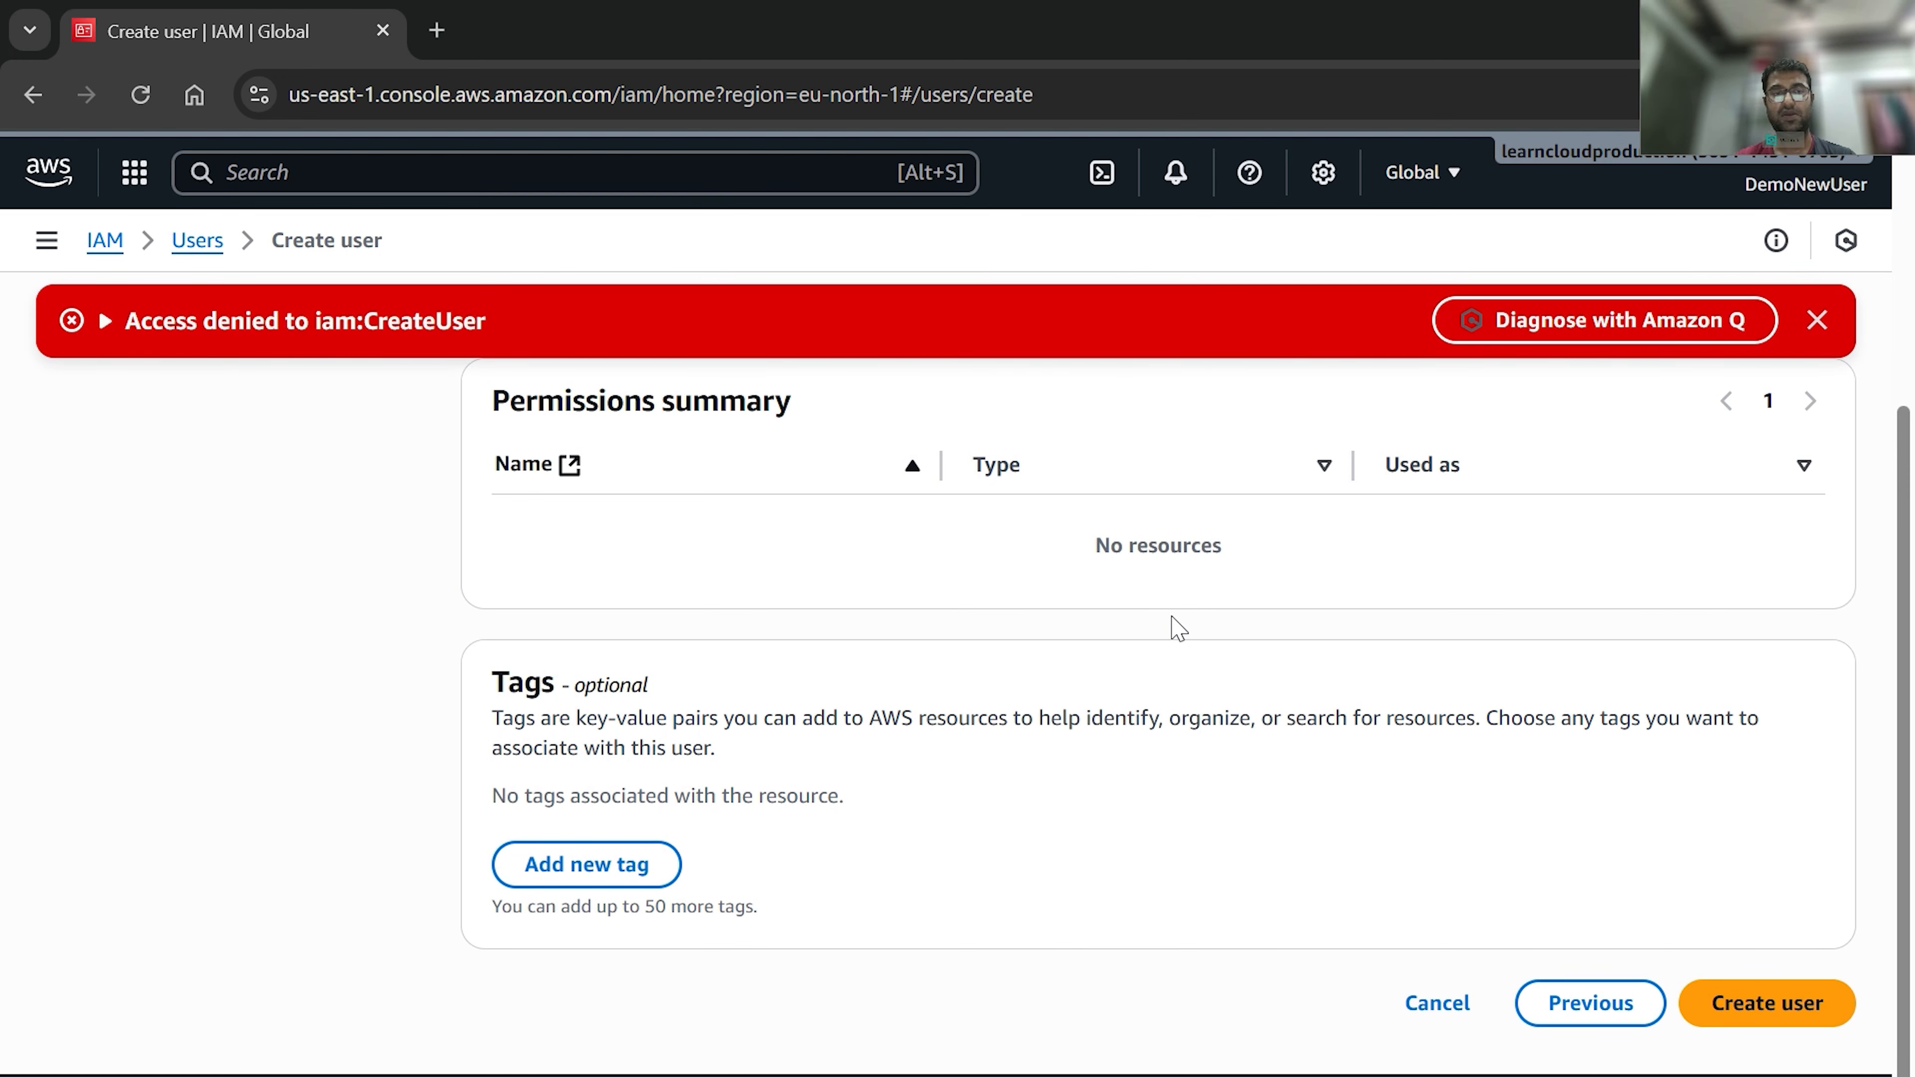
click(106, 323)
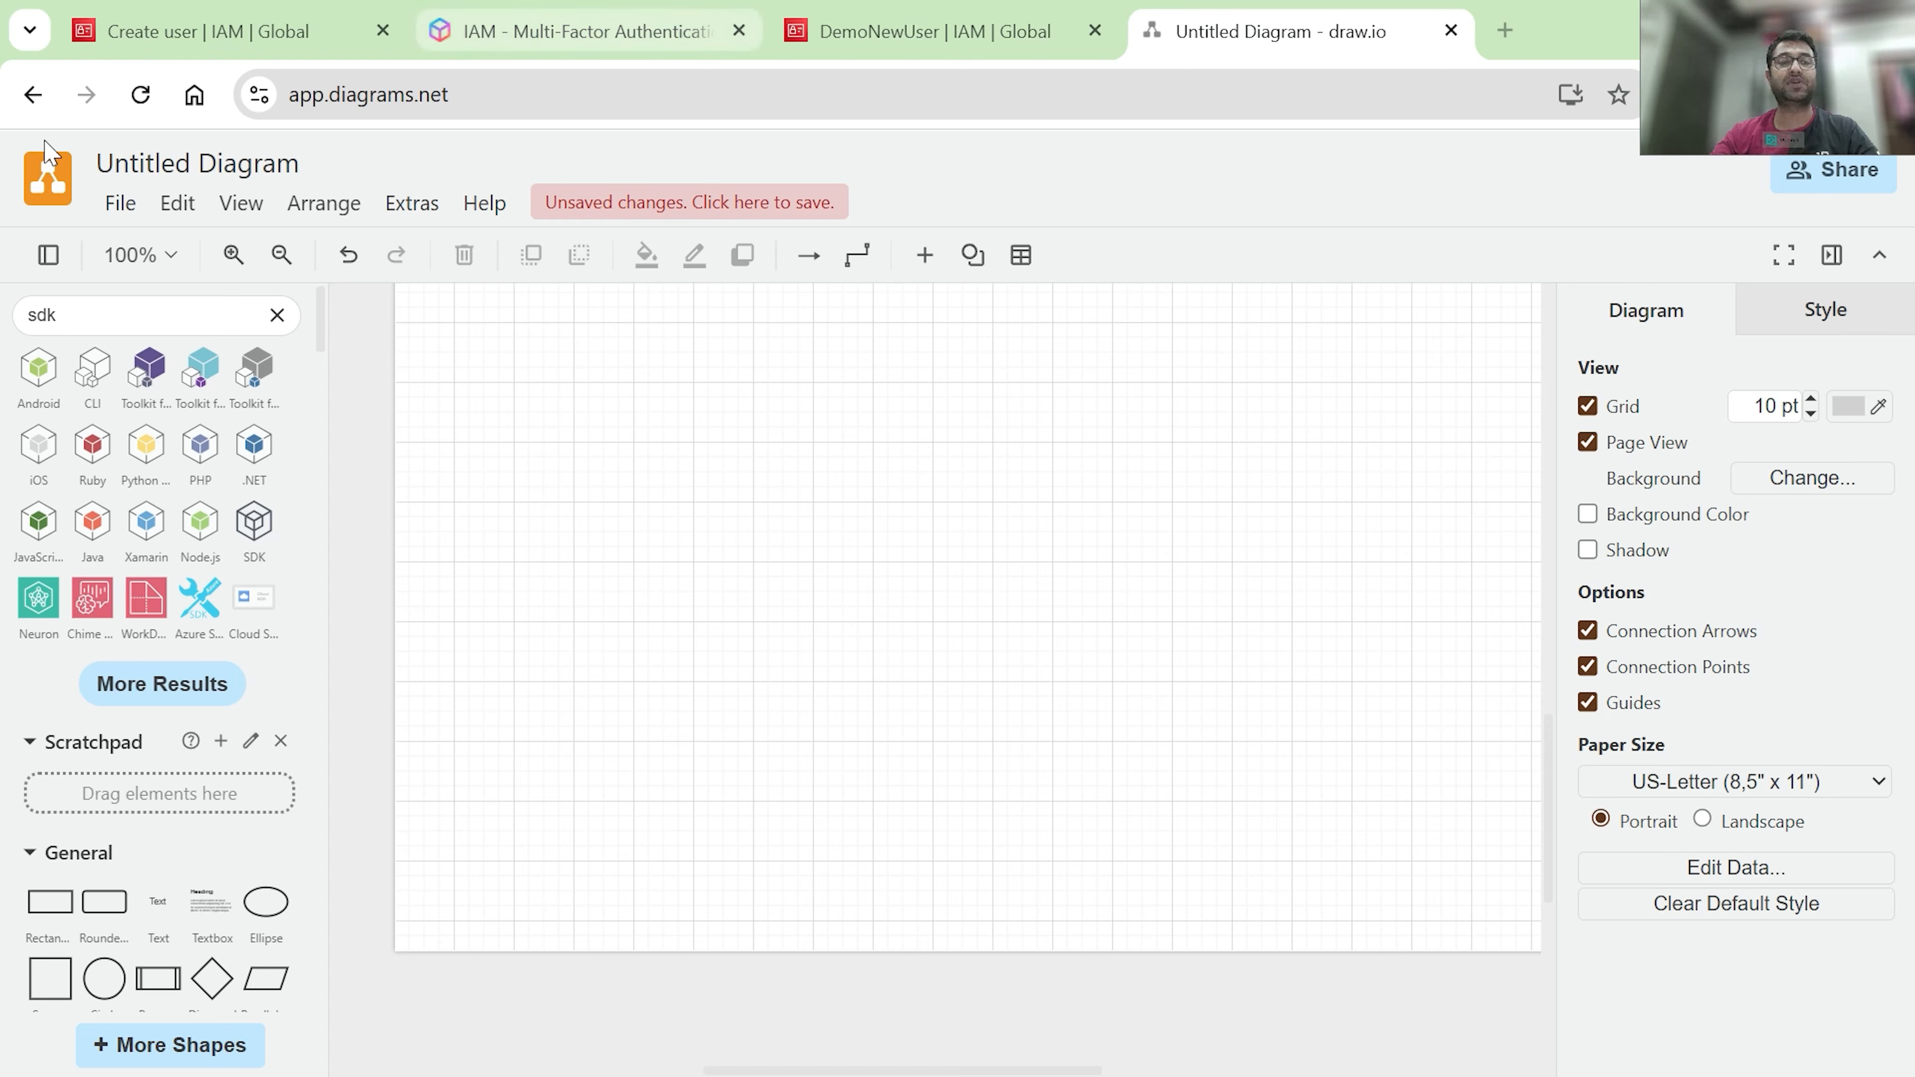
Step: Search shapes for 'management console' and place the orange computer icon on the canvas
click(113, 315)
text(mana)
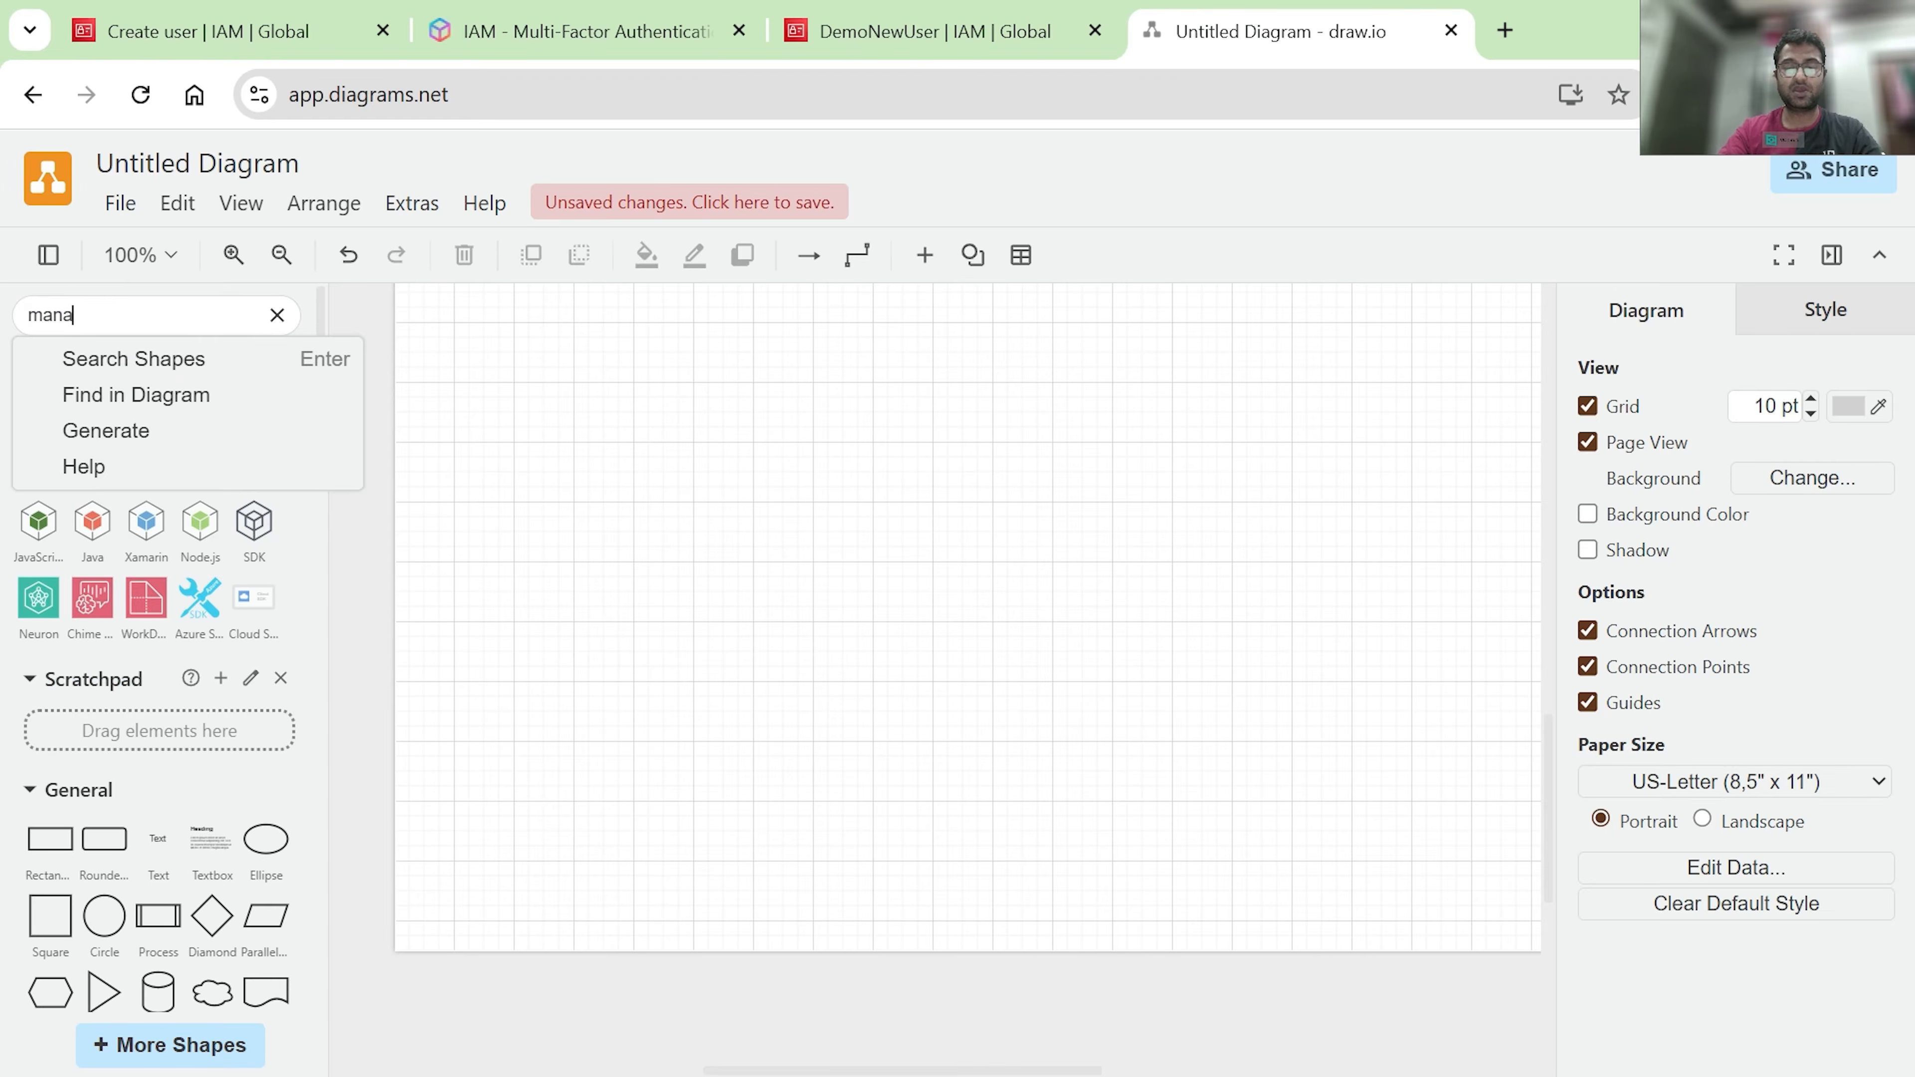
text(gement console)
key(Return)
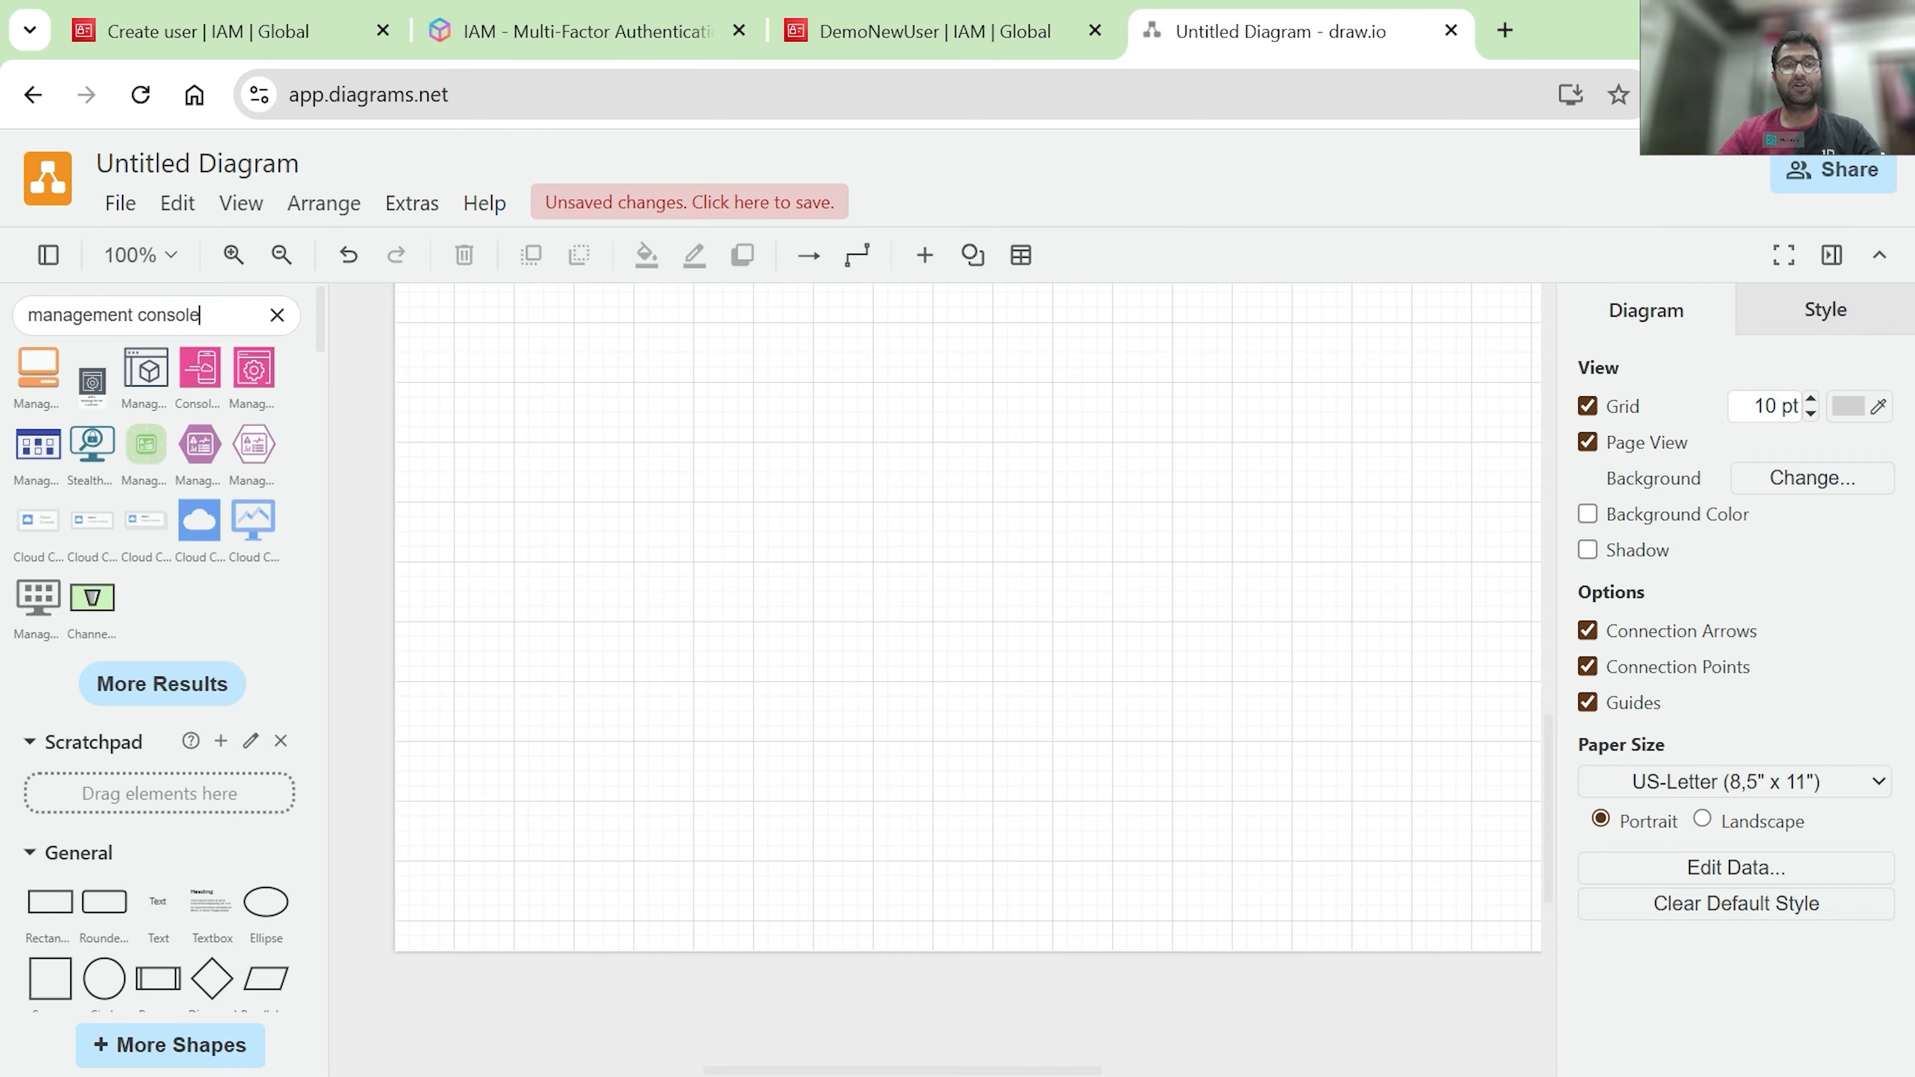
mouse_move(46, 384)
drag(46, 384, 828, 607)
Step: Add a 'Web based Interface' text label to the right of the computer icon
double_click(886, 484)
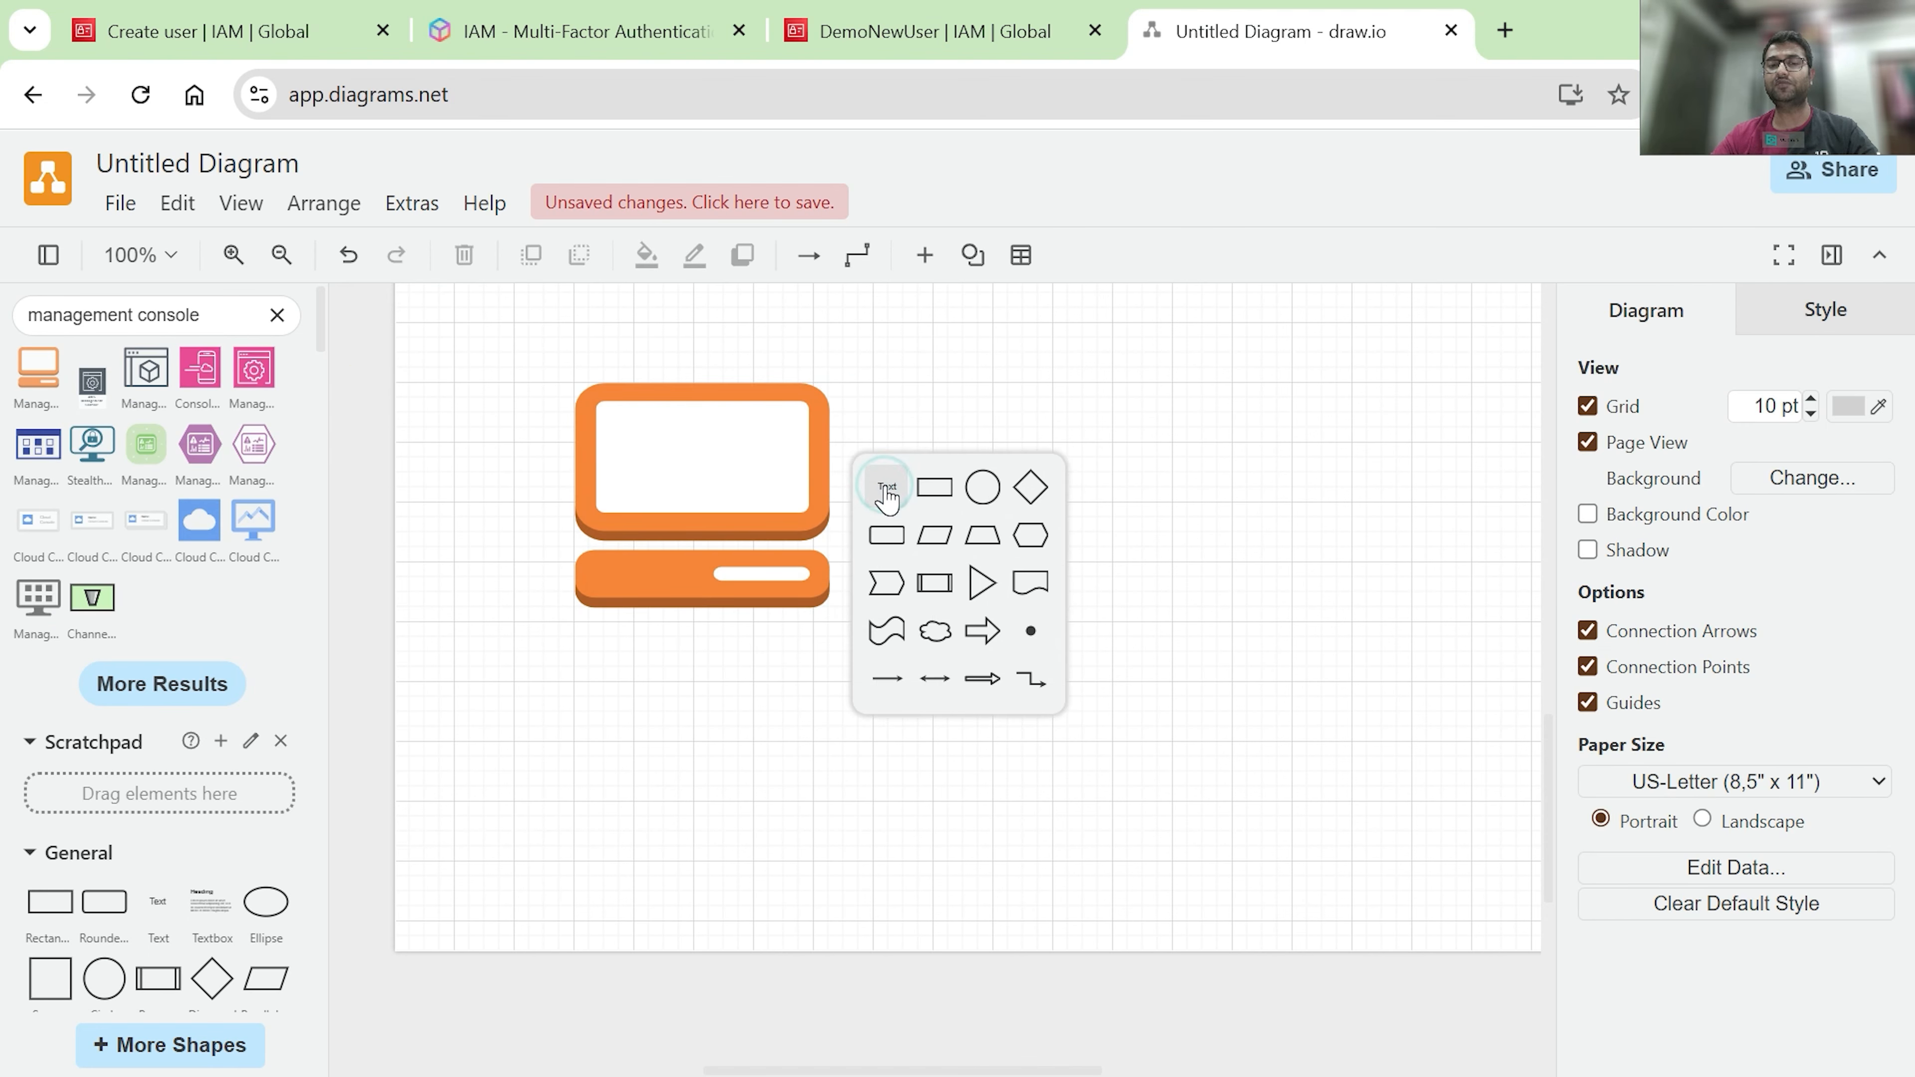
click(884, 489)
text(Web bases)
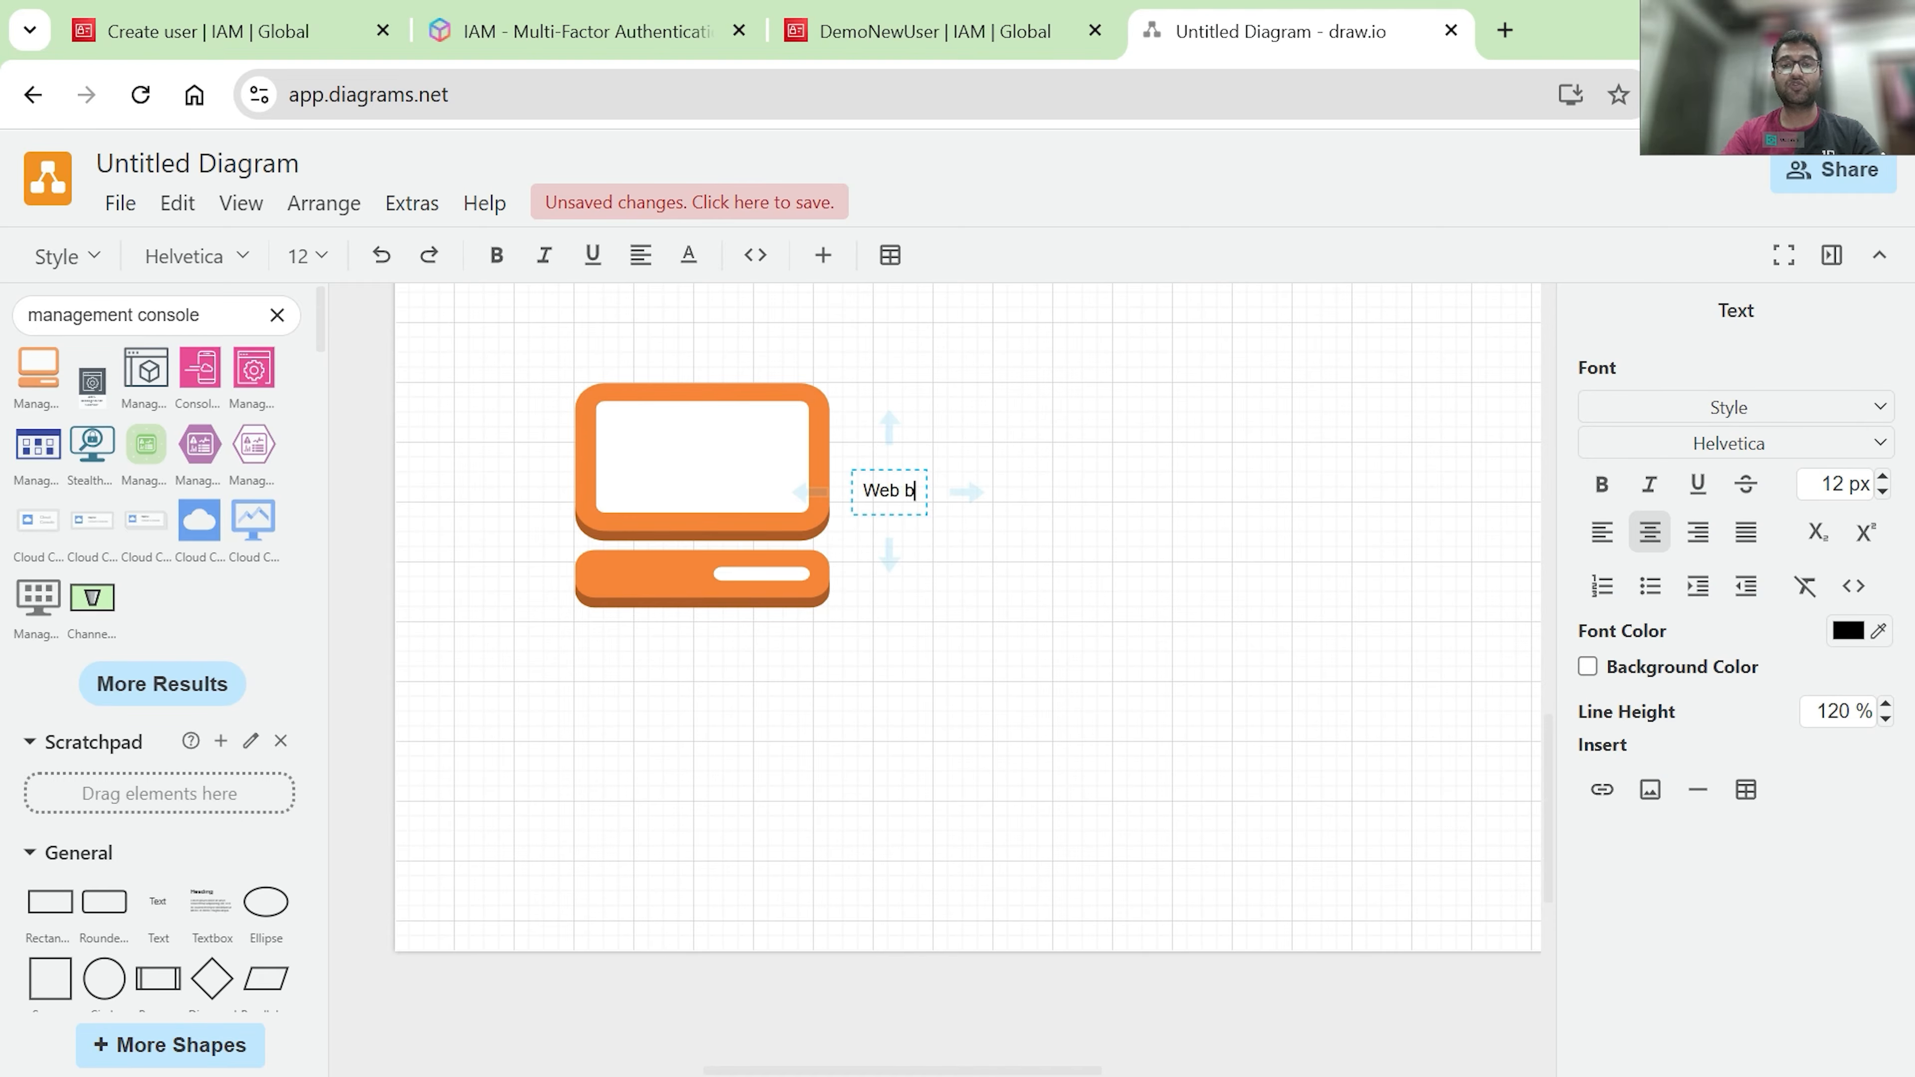
key(BackSpace)
key(BackSpace)
text(d)
drag(869, 471, 1133, 475)
double_click(1171, 497)
key(End)
text(Int)
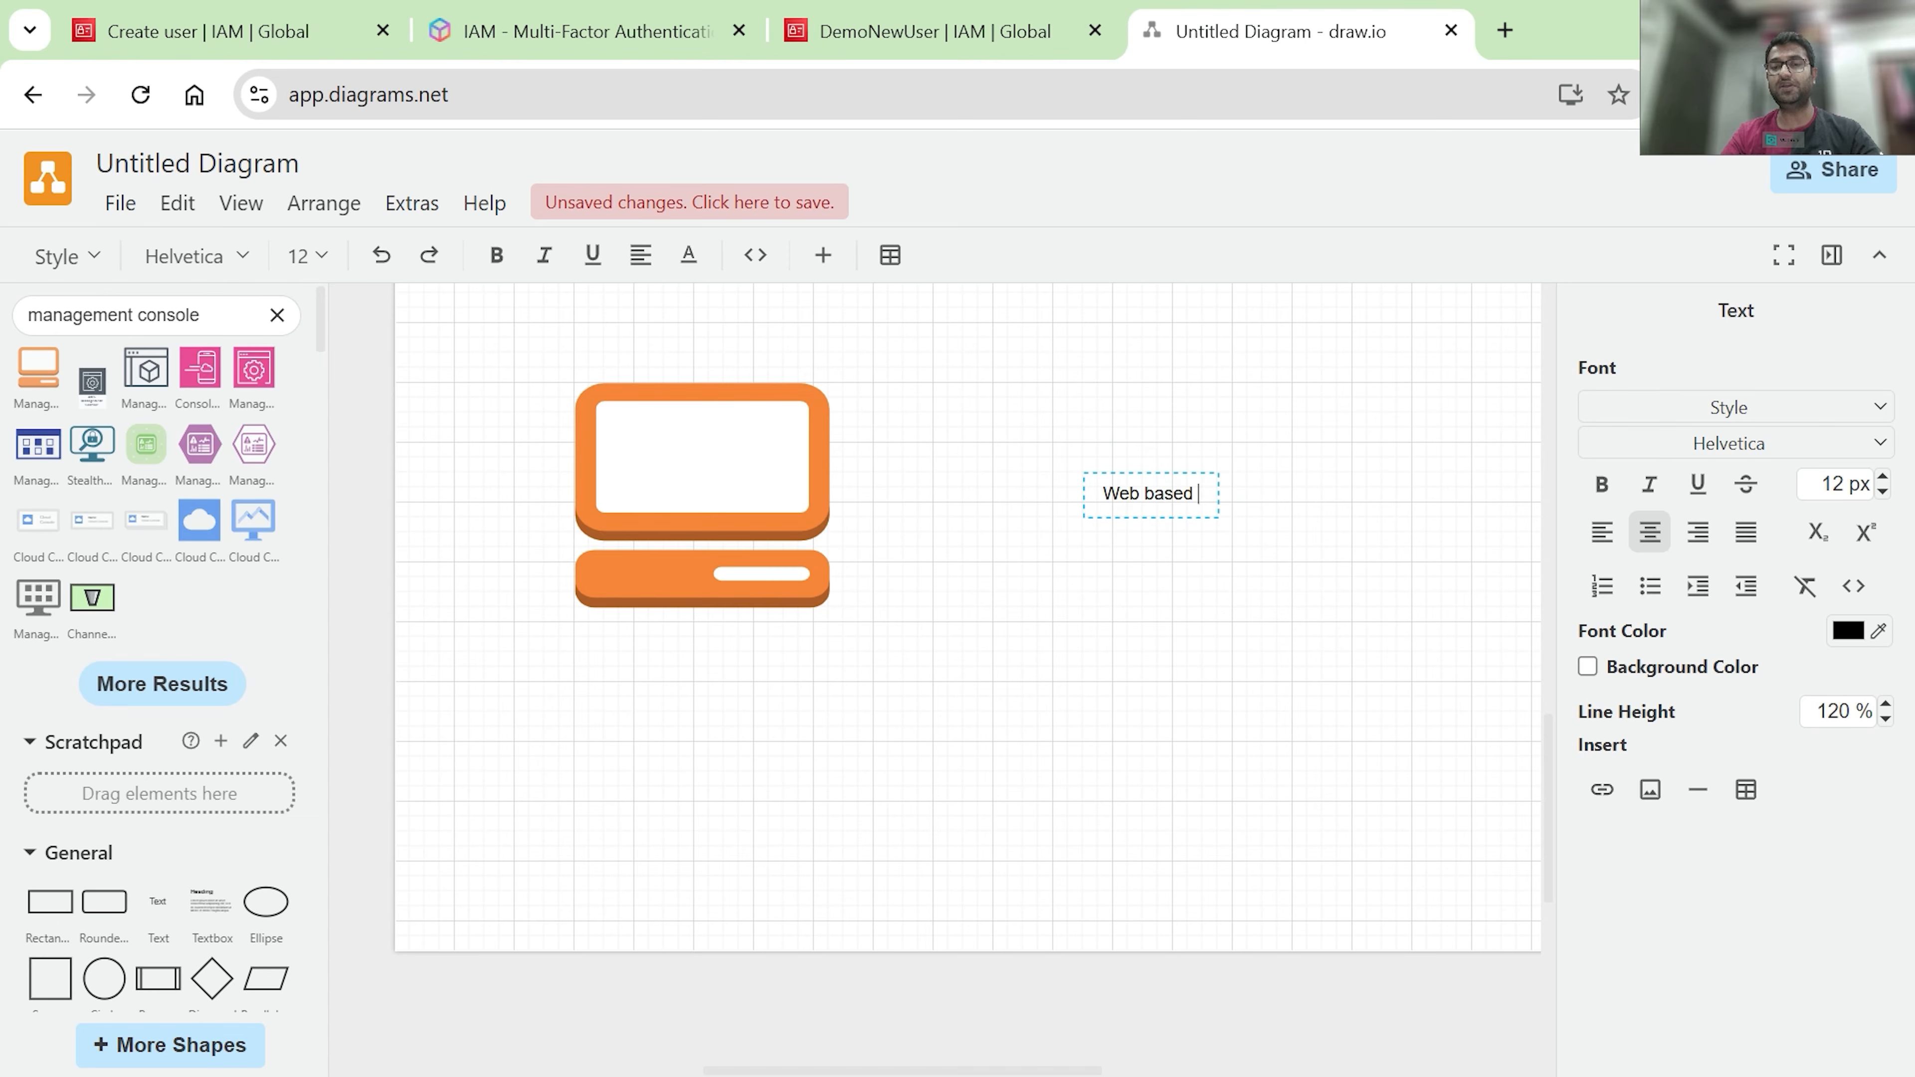
text(erface)
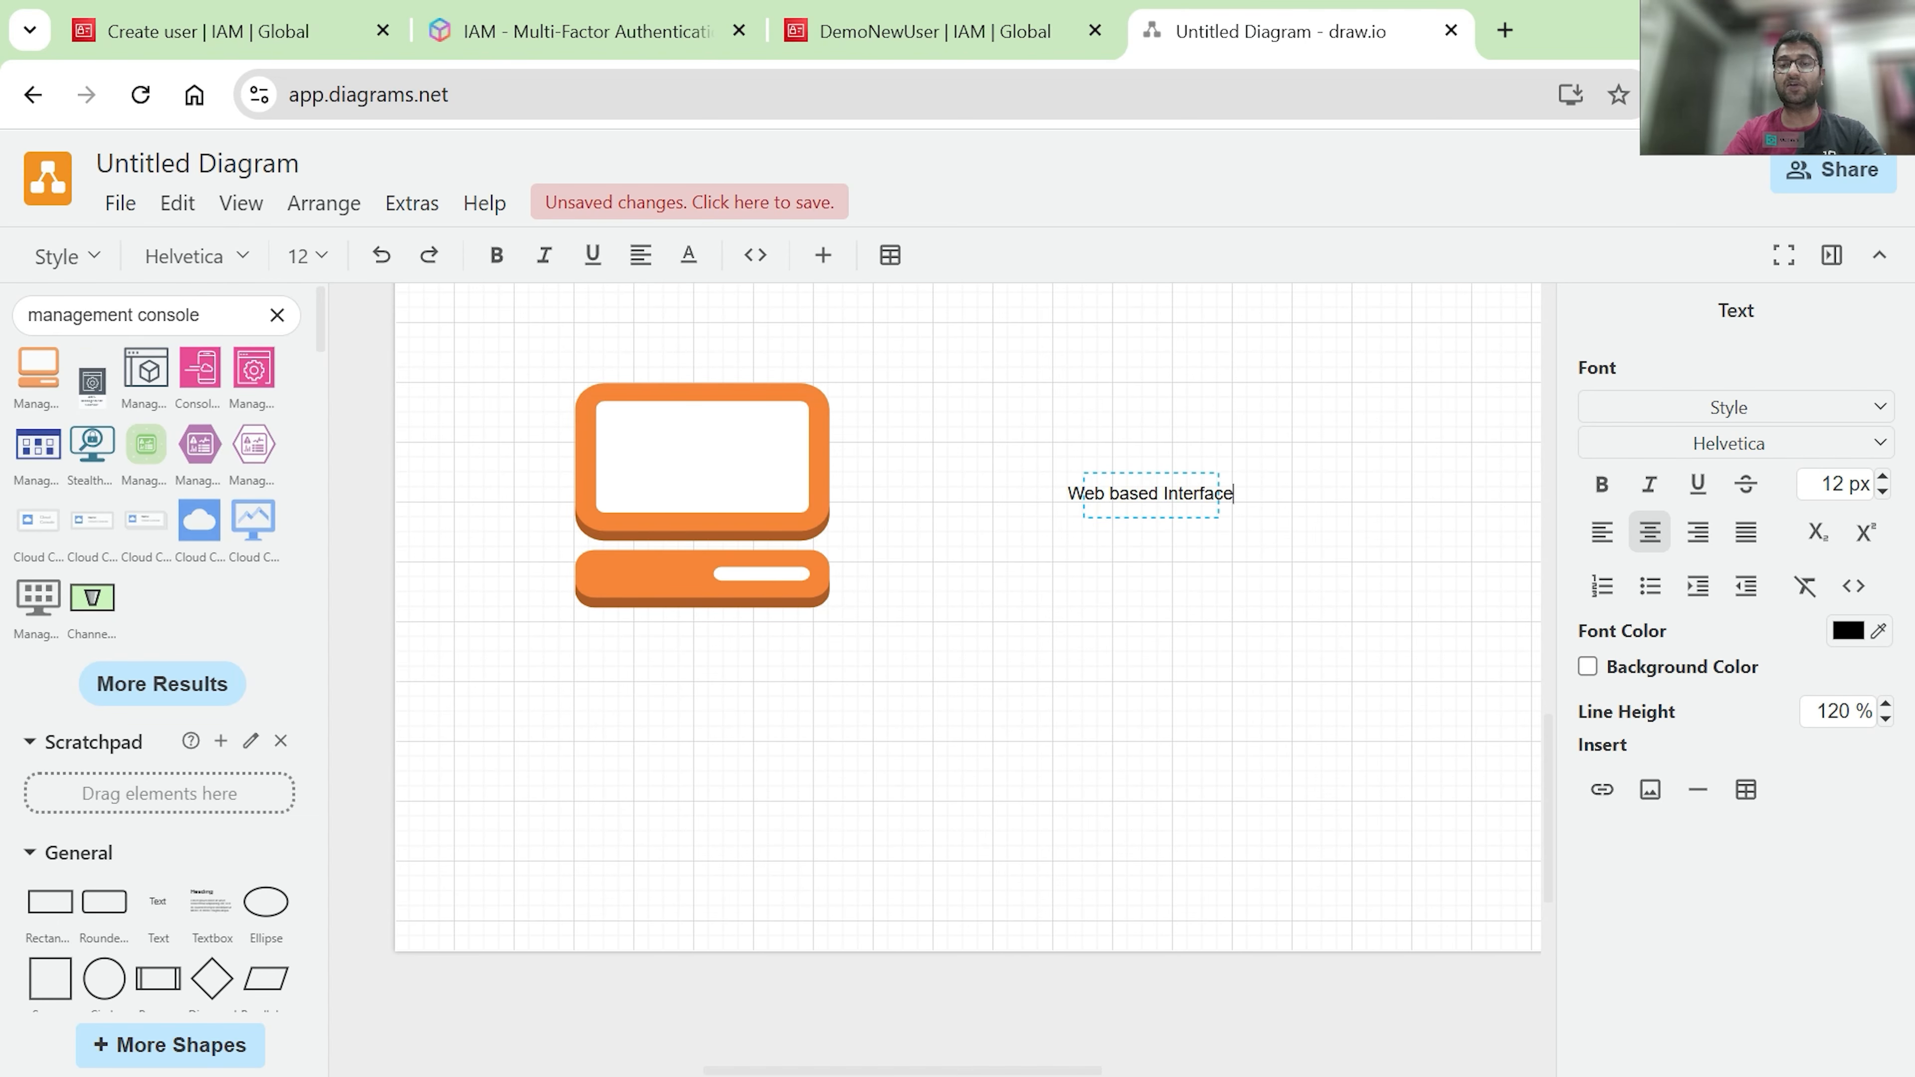
Step: Raise the 'Web based Interface' label's font size to 25 px
key(ctrl+a)
click(1883, 477)
click(1883, 477)
click(1883, 477)
click(1883, 477)
click(1883, 477)
click(1883, 477)
click(1883, 477)
click(1883, 476)
click(1883, 477)
click(1883, 477)
click(1883, 477)
click(1883, 477)
click(1883, 476)
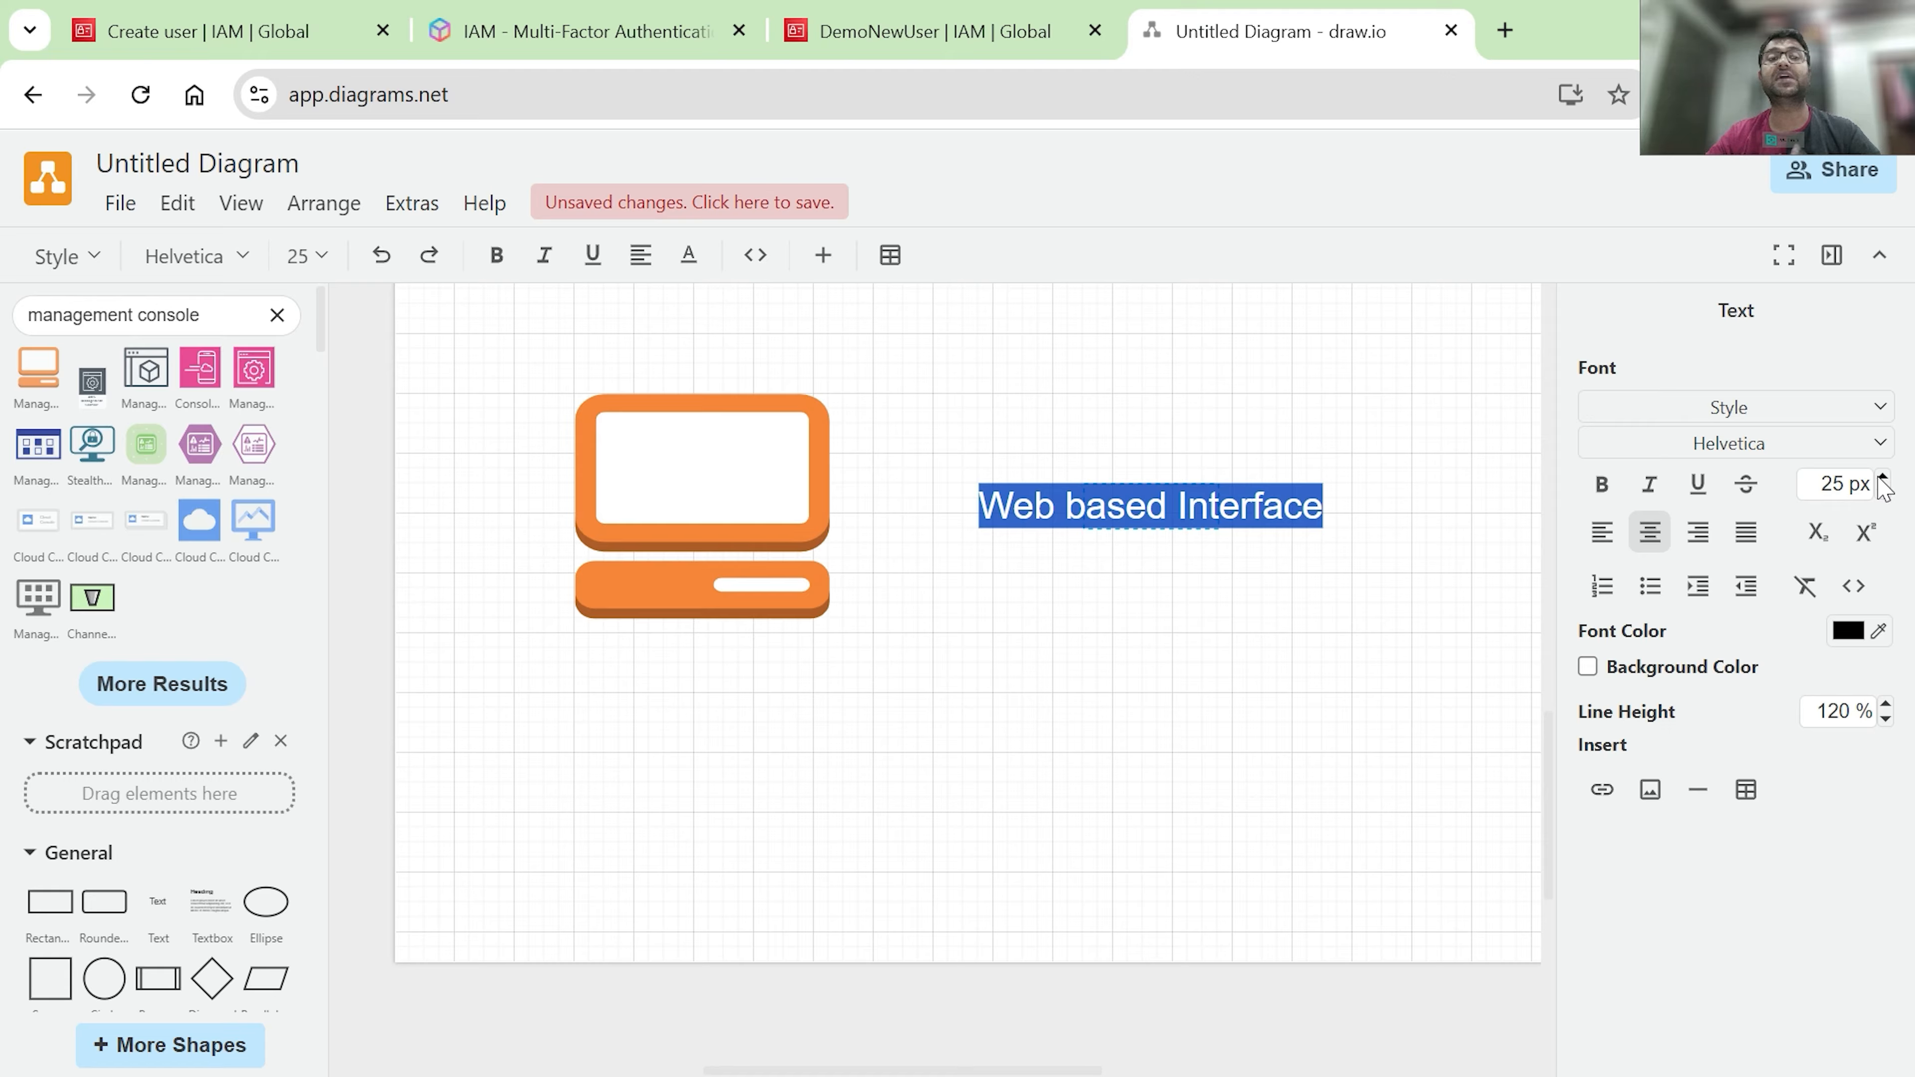
Step: Search shapes for 'cli' and place an enlarged CLI cubes icon below the computer
click(113, 315)
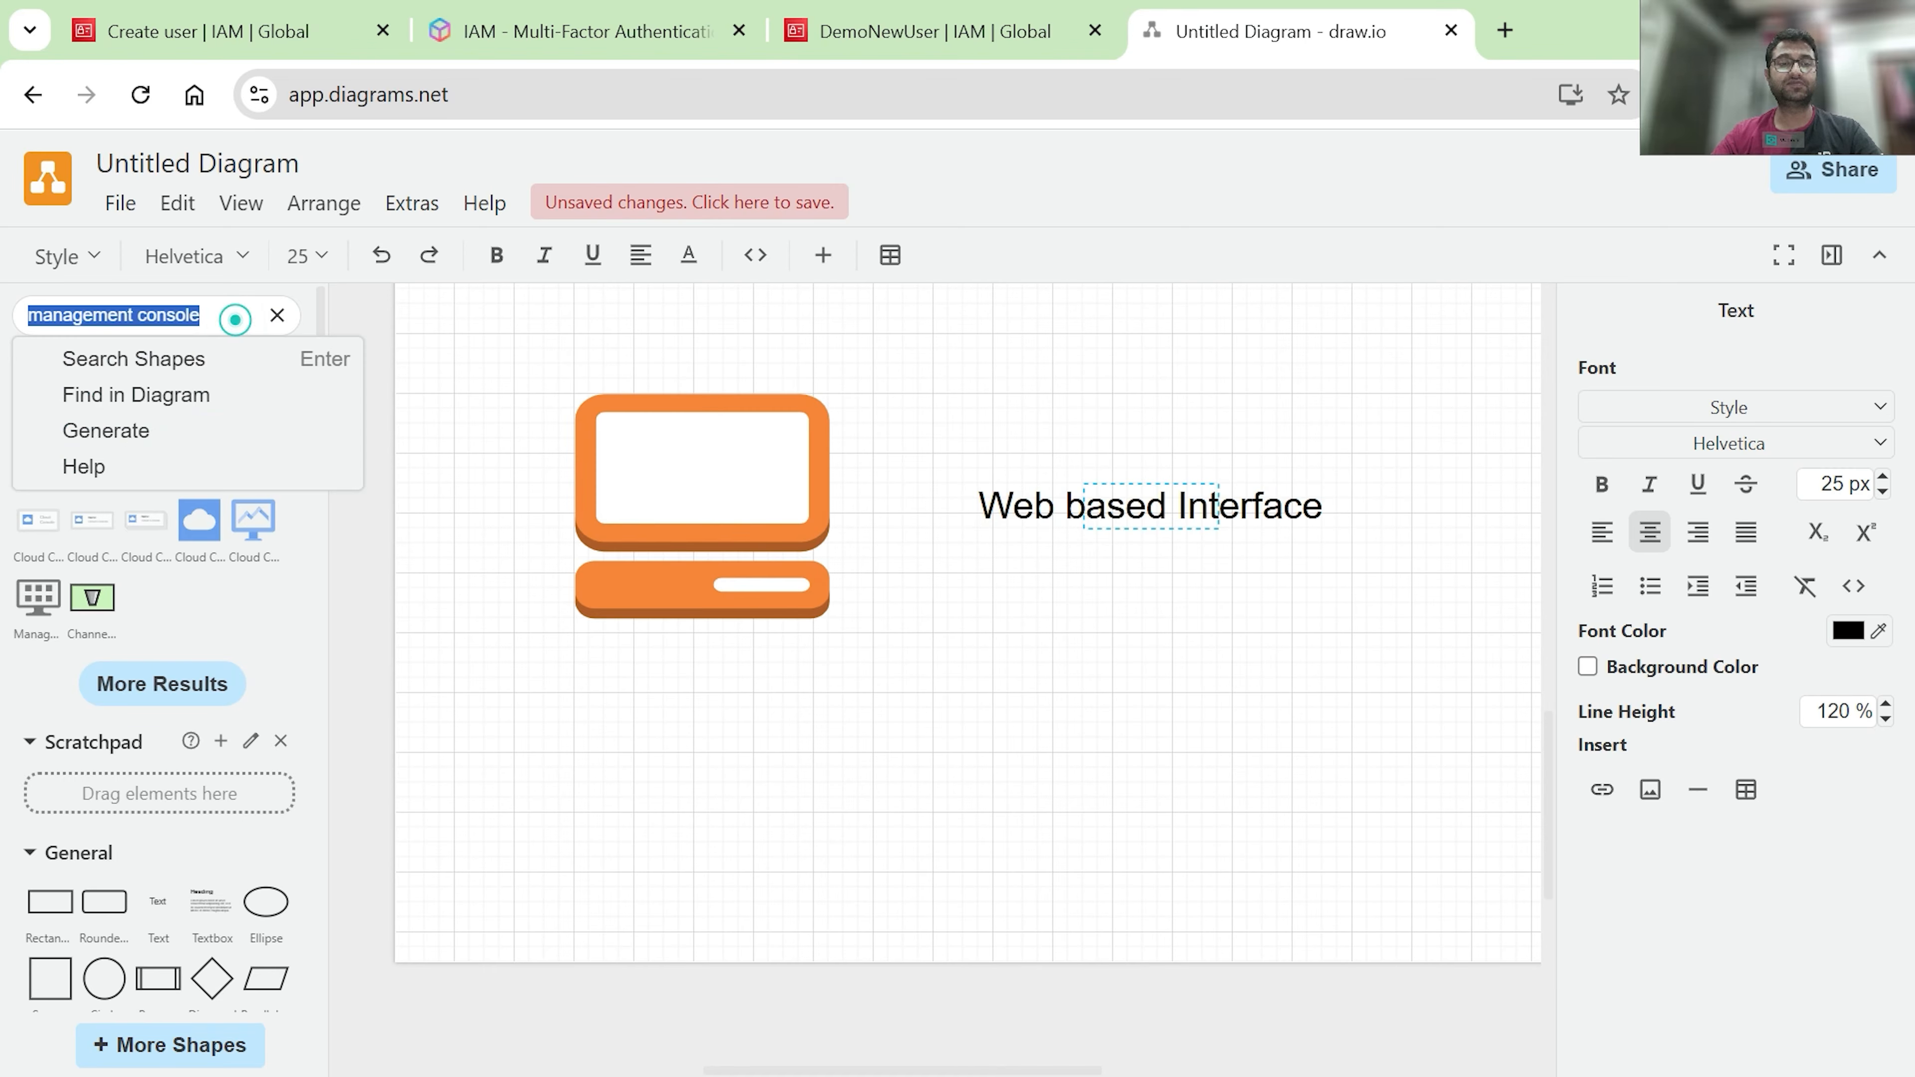
text(cli)
key(Return)
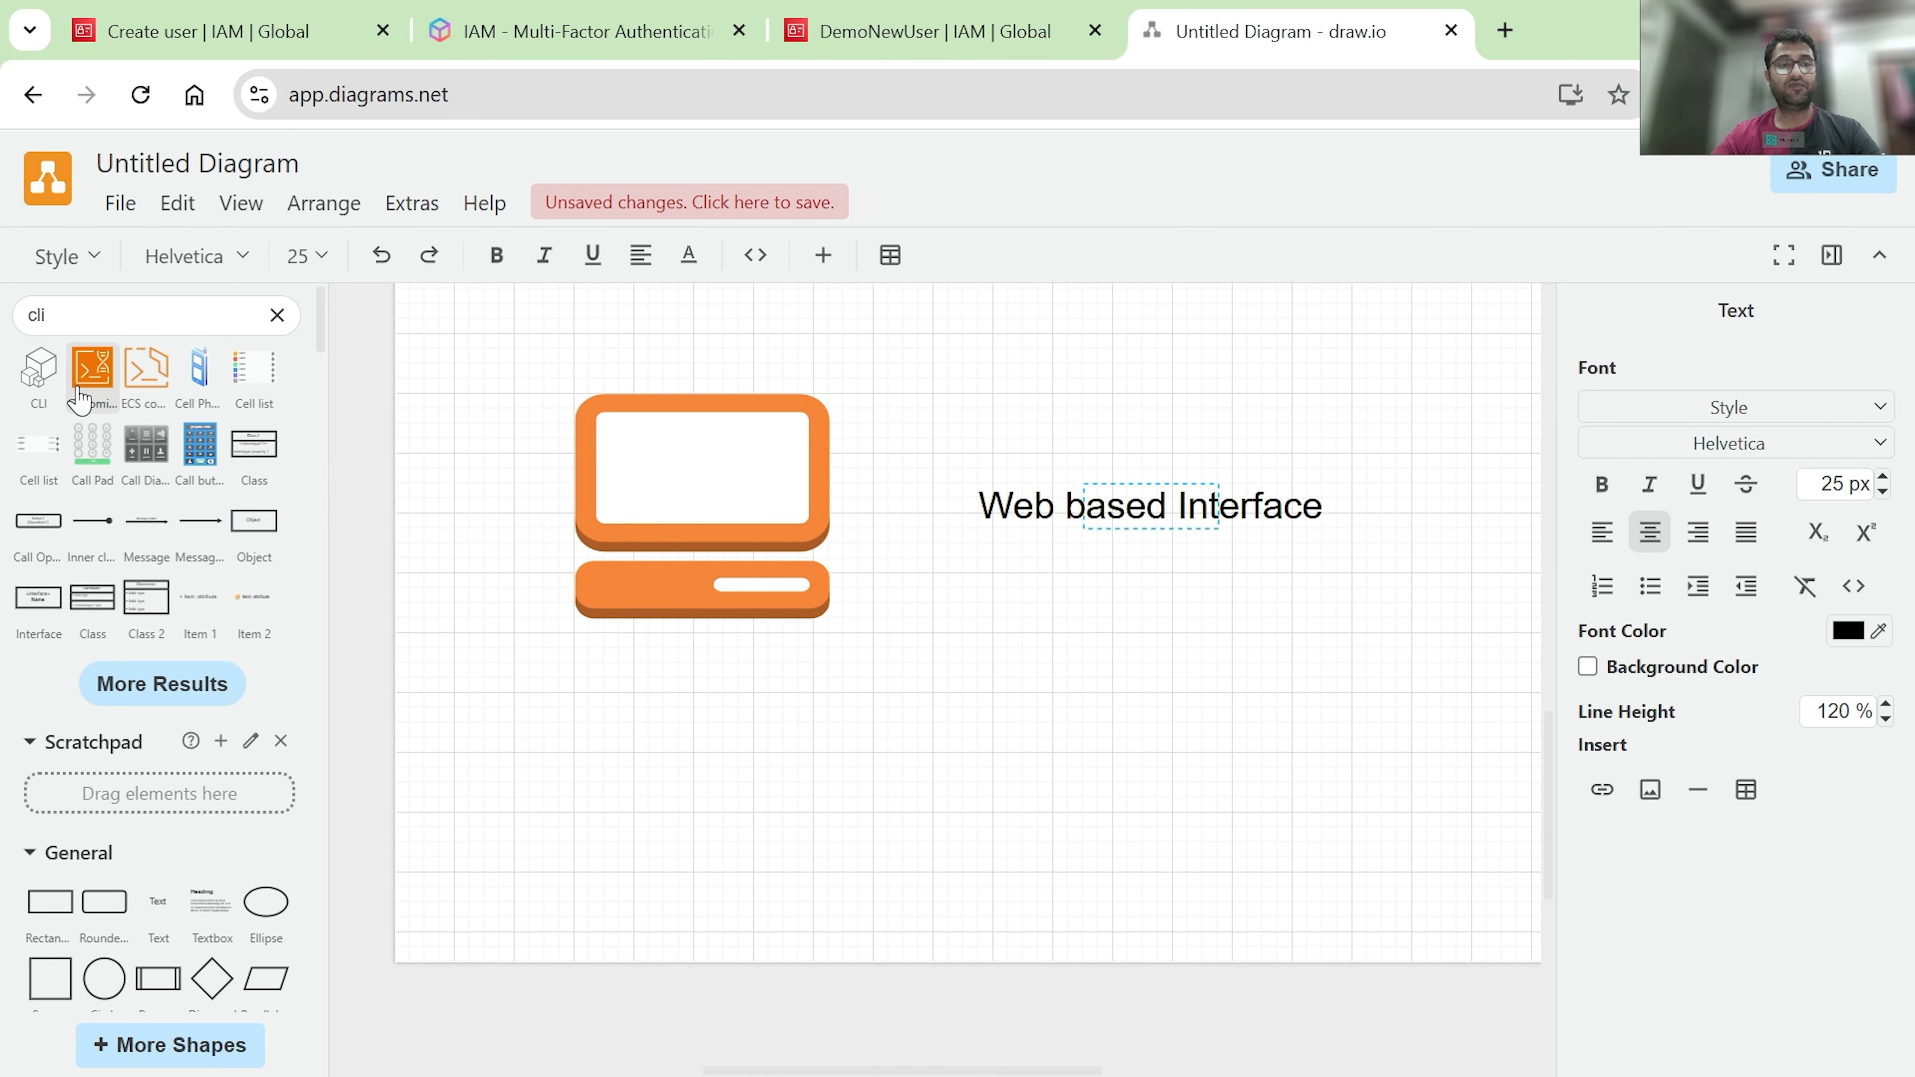
drag(39, 367, 612, 683)
drag(730, 809, 800, 842)
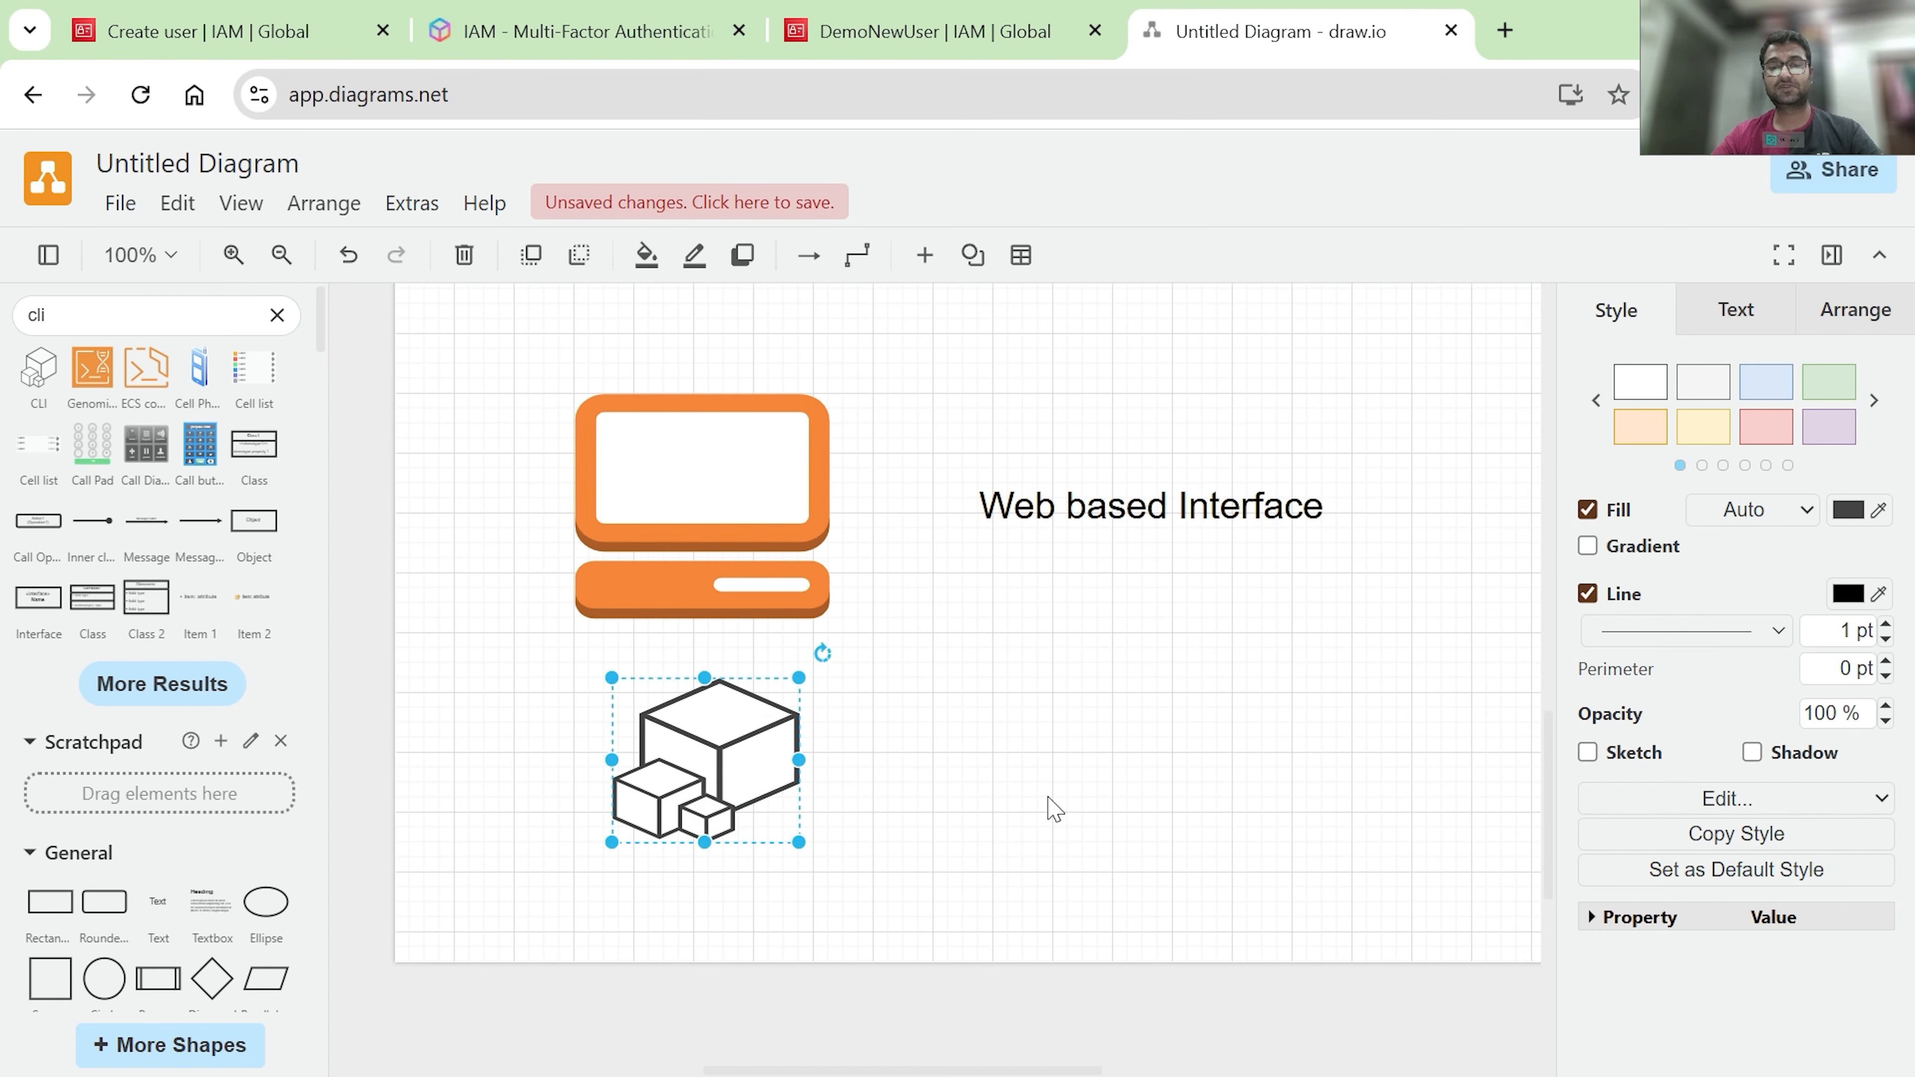
Step: Add a larger 'Command Line Interface' text label to the right of the CLI cubes
double_click(1031, 774)
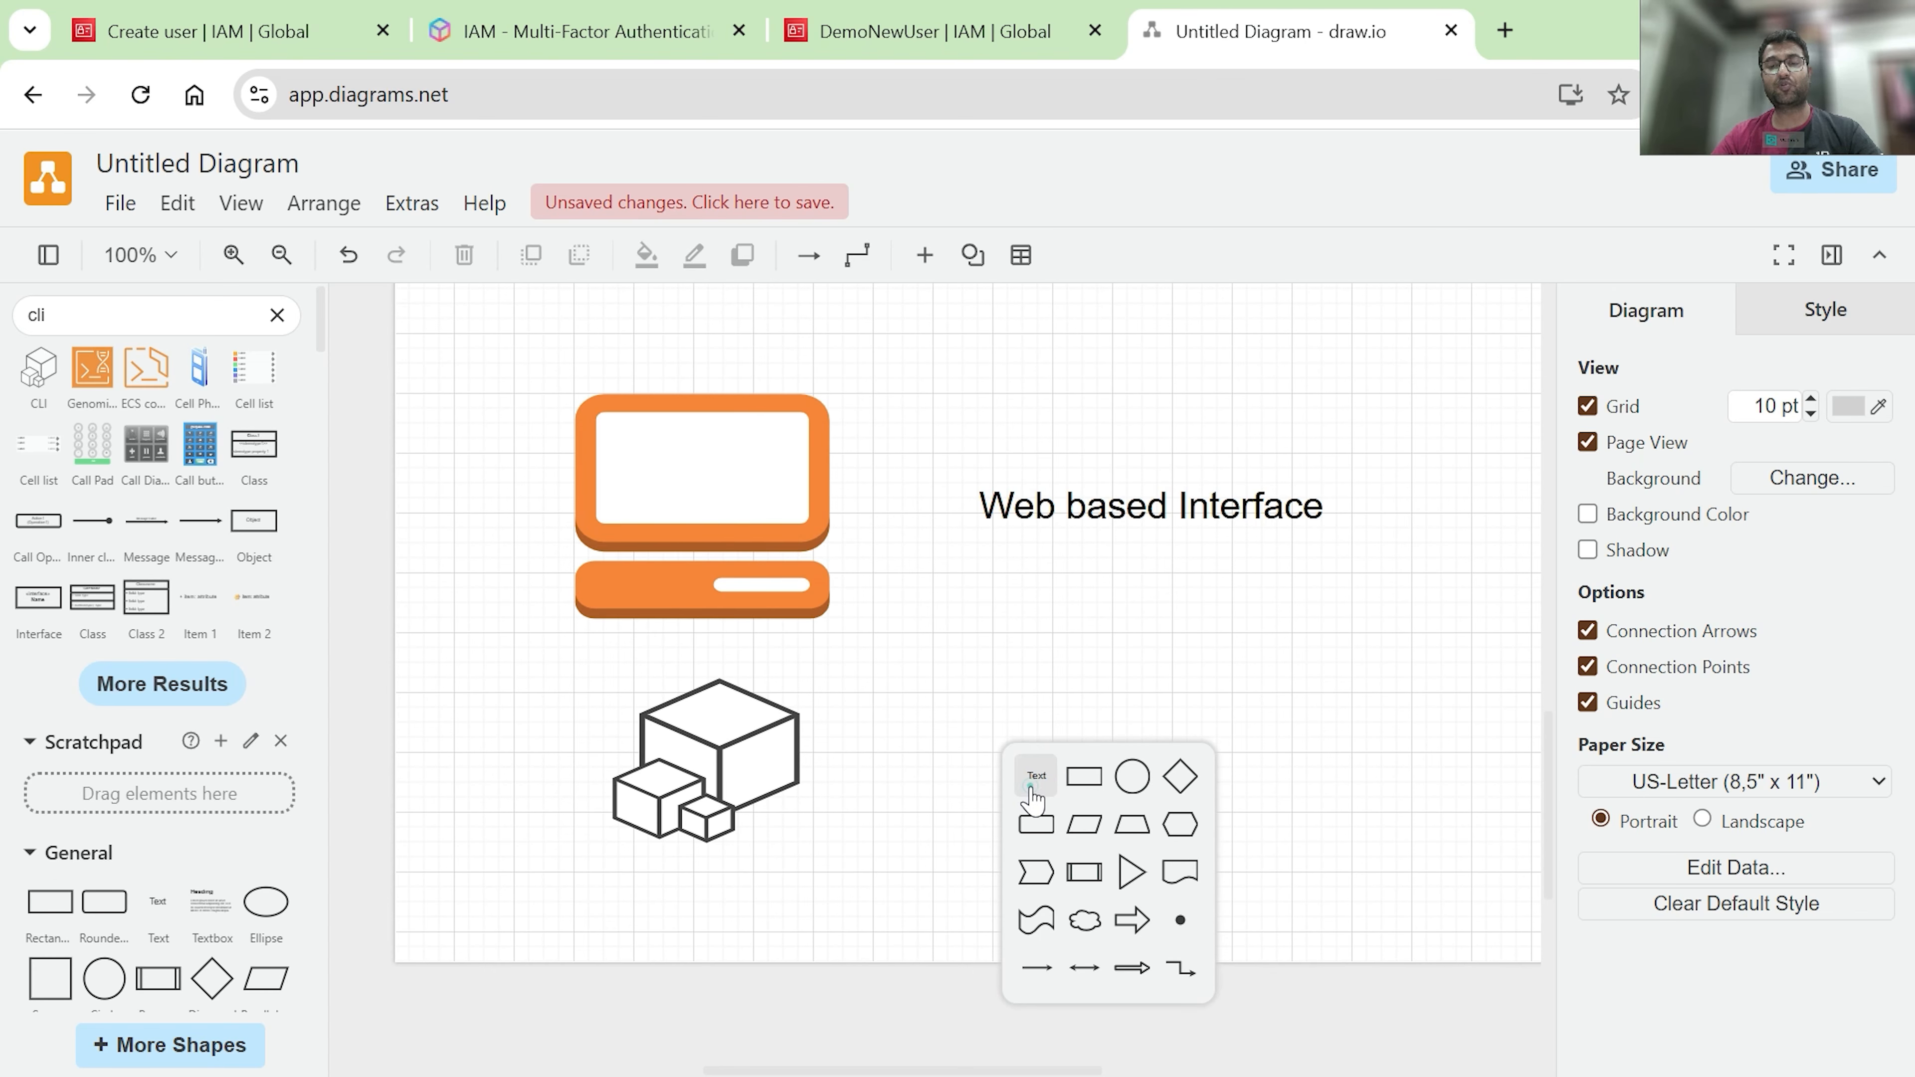
click(1033, 784)
text(Commad)
key(BackSpace)
text(nd Line Interface)
key(ctrl+a)
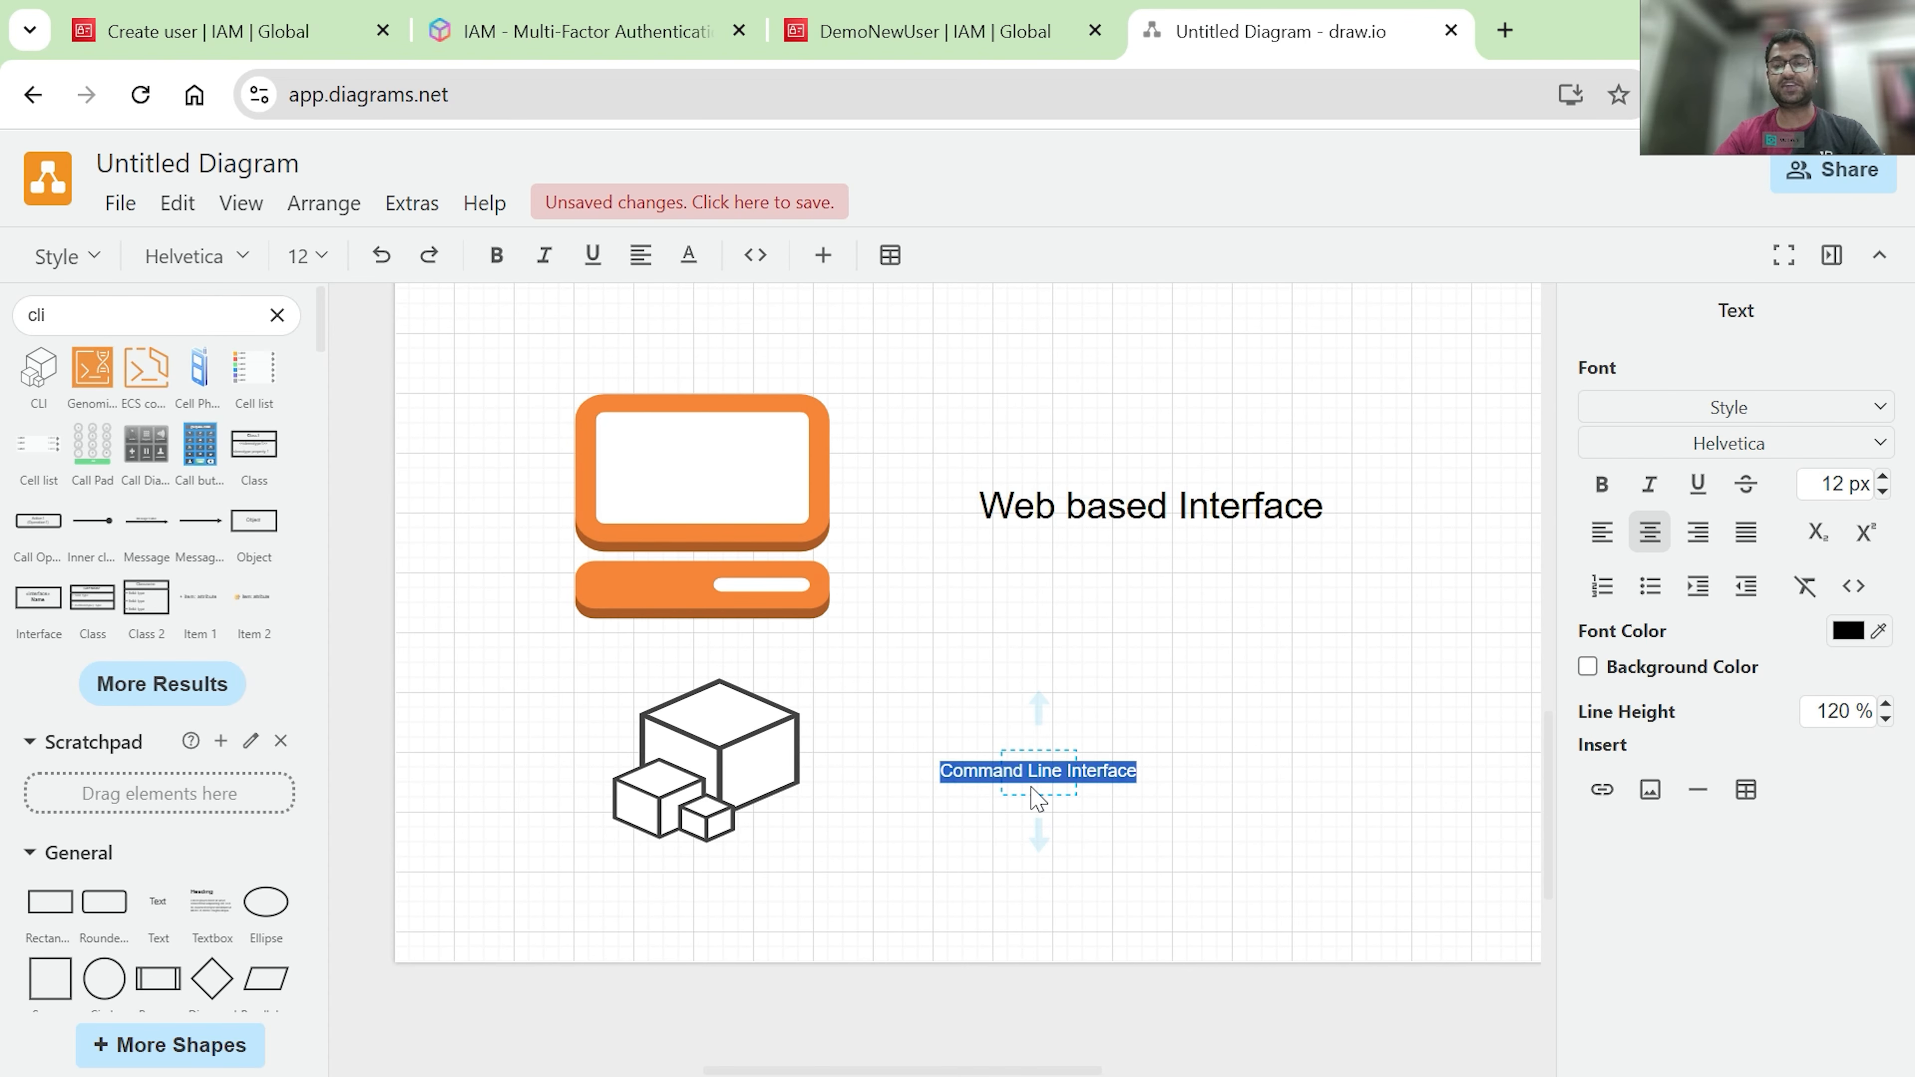
click(1883, 477)
click(1883, 477)
click(1883, 477)
click(1883, 476)
click(1883, 477)
click(1883, 477)
click(1883, 477)
click(1005, 754)
drag(1027, 758, 1139, 768)
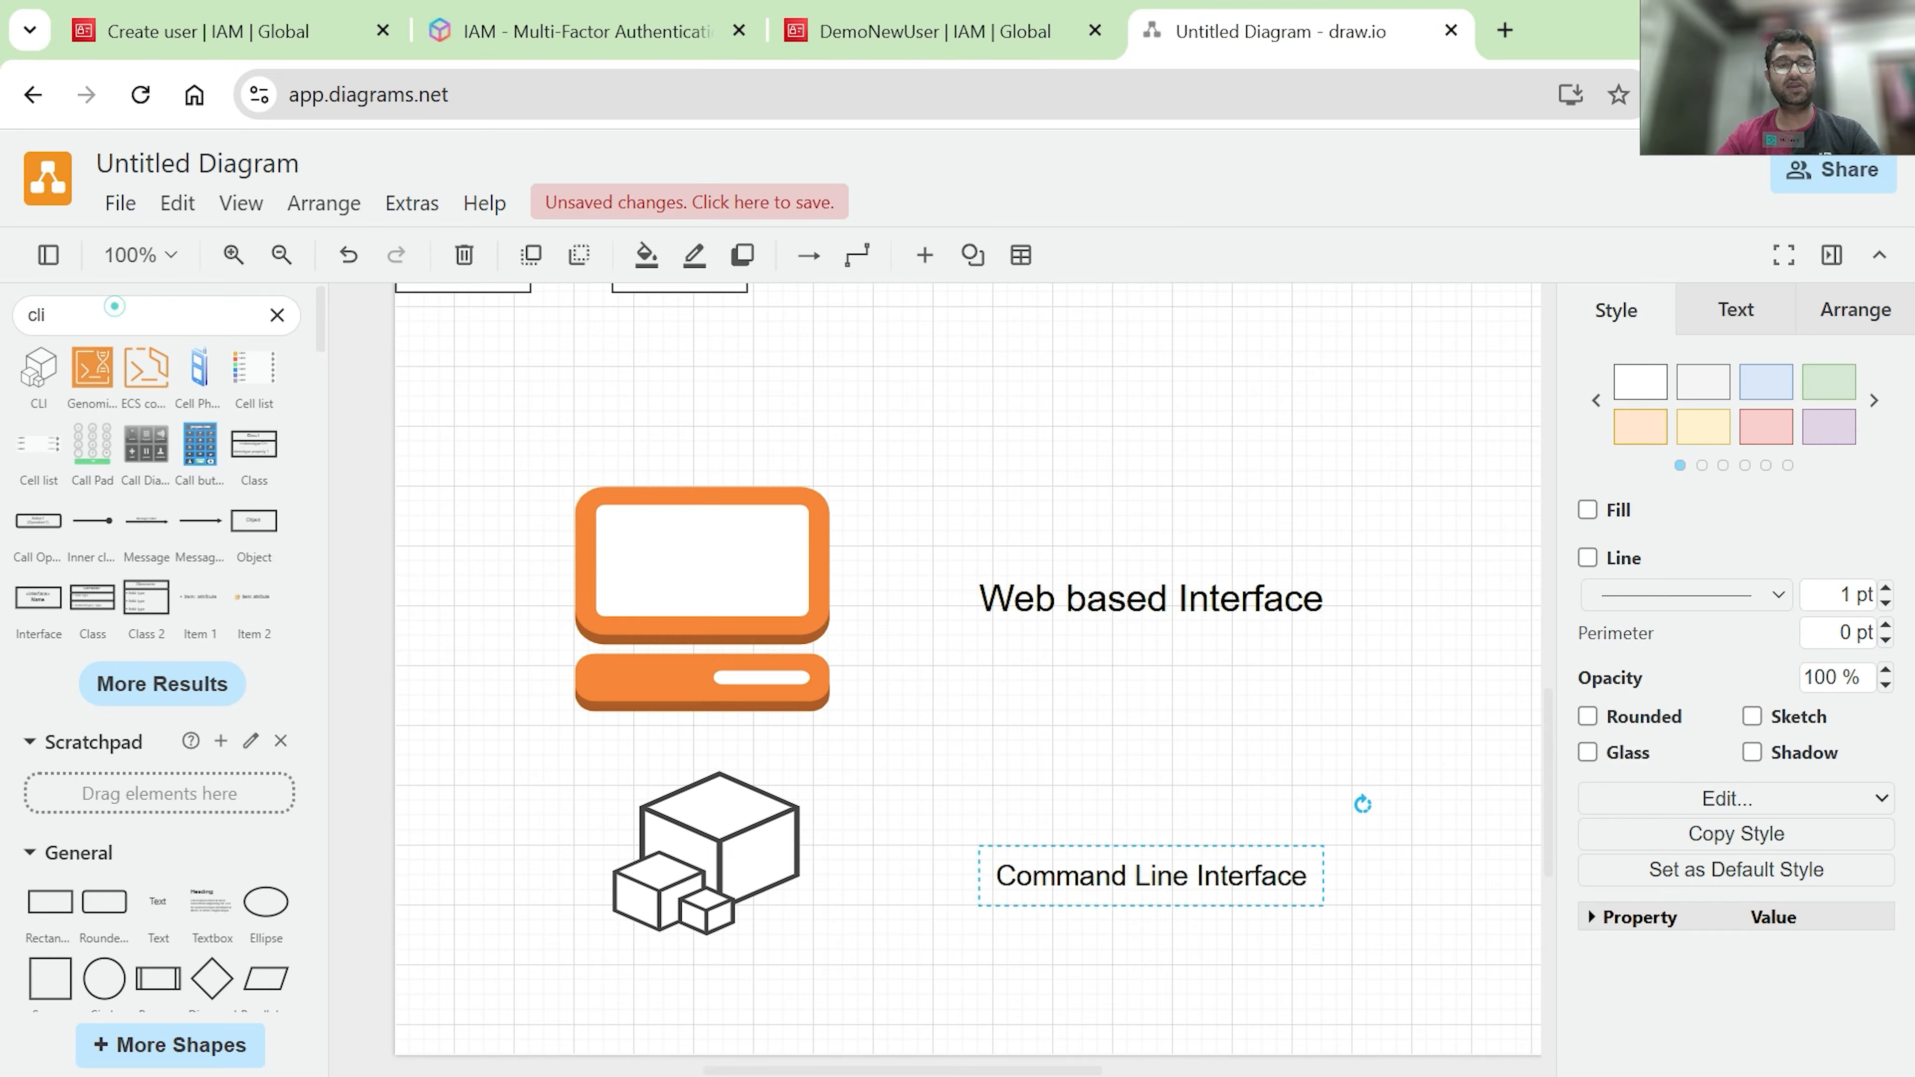
Step: Replace the shape search term to begin searching for SDK shapes
double_click(115, 307)
text(sdl)
key(BackSpace)
Step: Search shapes for 'sdk' and place an enlarged SDK cube above the computer
text(k)
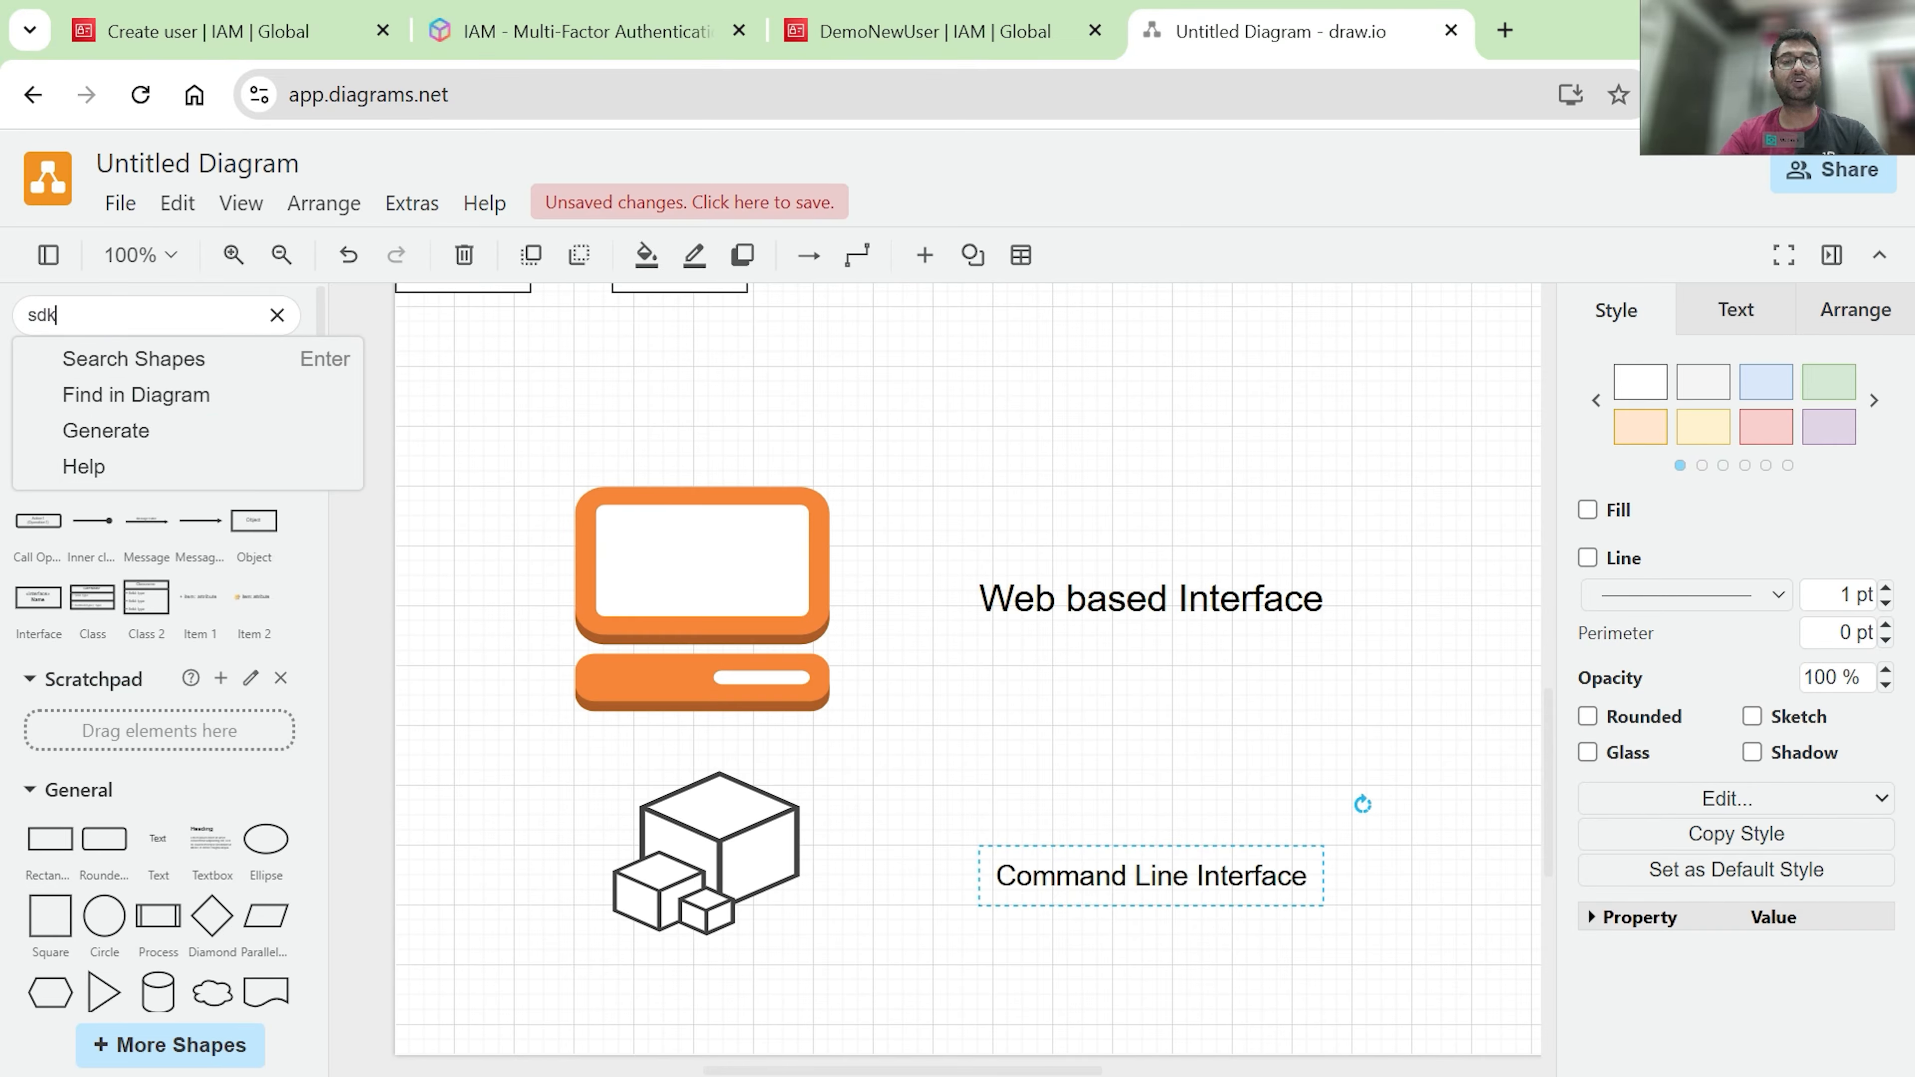
key(Return)
mouse_move(81, 397)
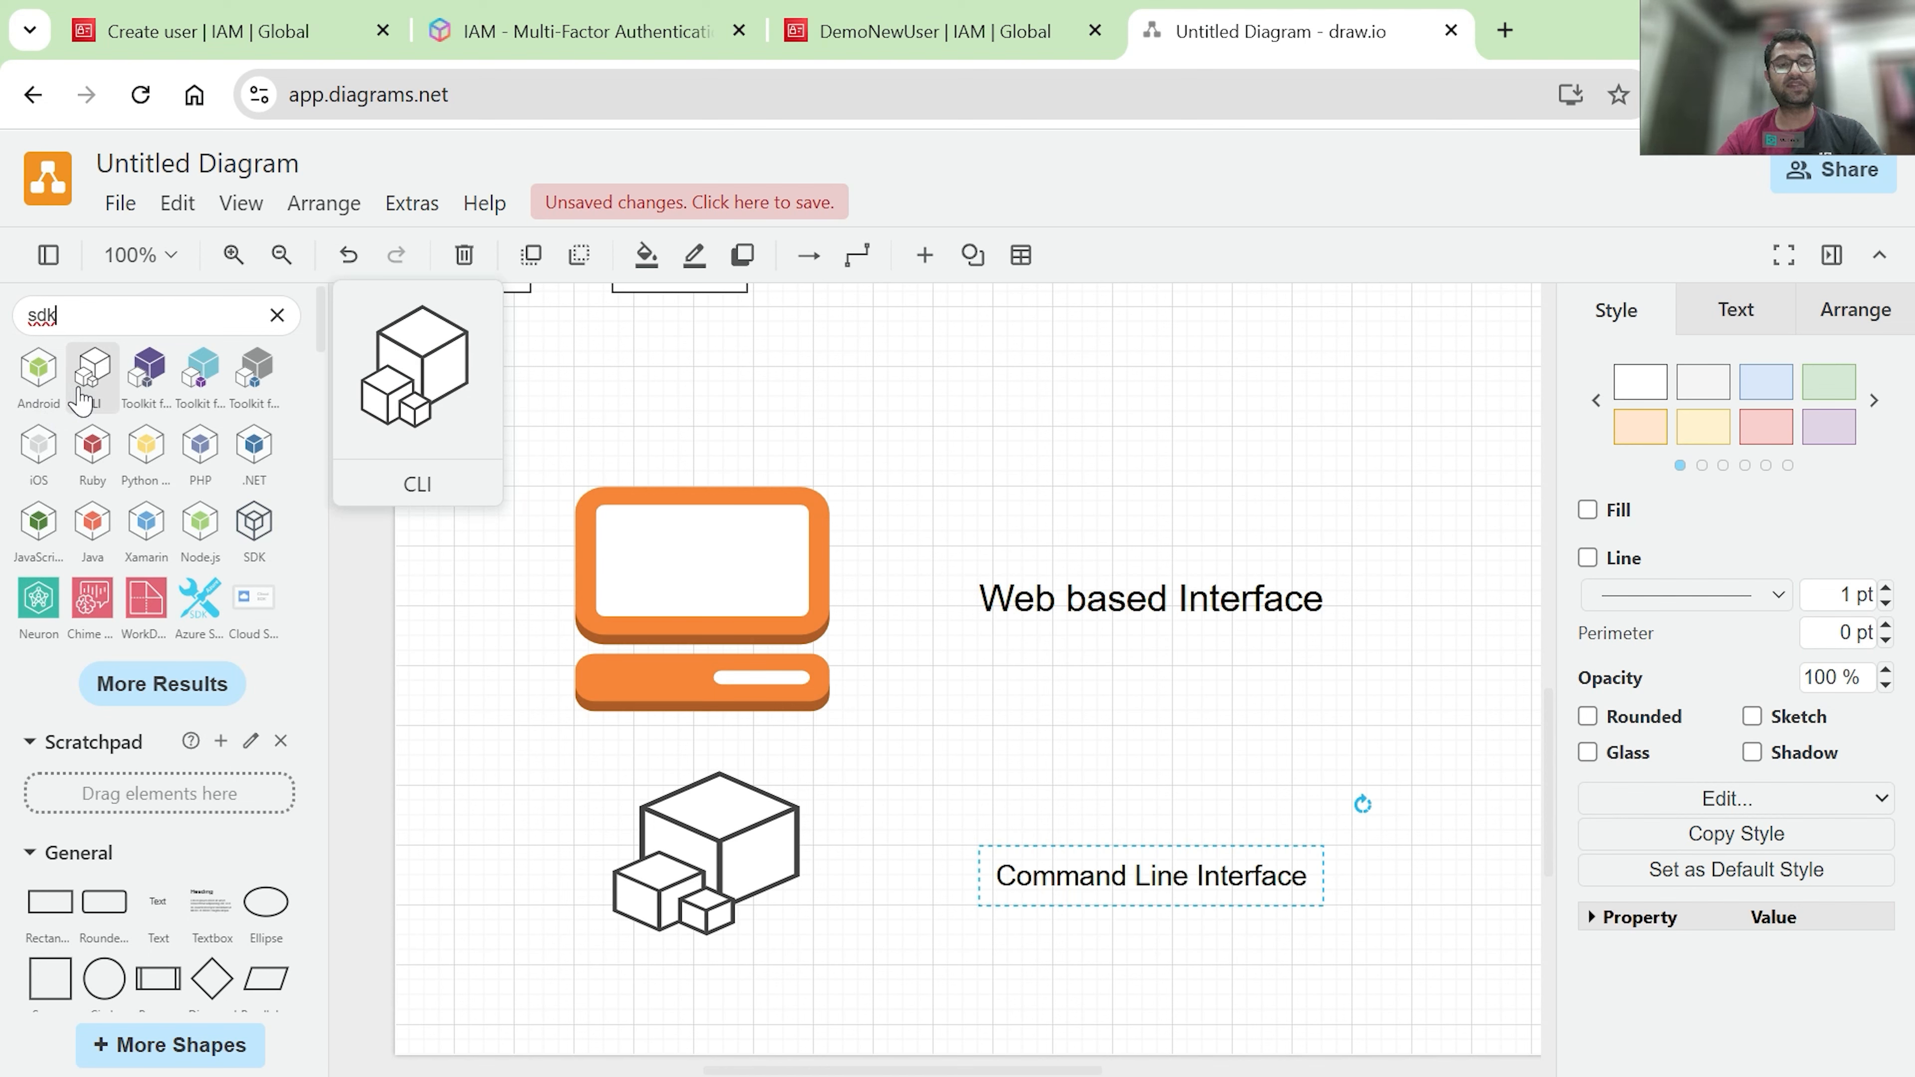
drag(259, 556, 679, 380)
drag(723, 440, 746, 458)
click(1017, 432)
Step: Add an 18 px 'Software Development Kit' label beside the cube, aligned with the other labels
double_click(1017, 432)
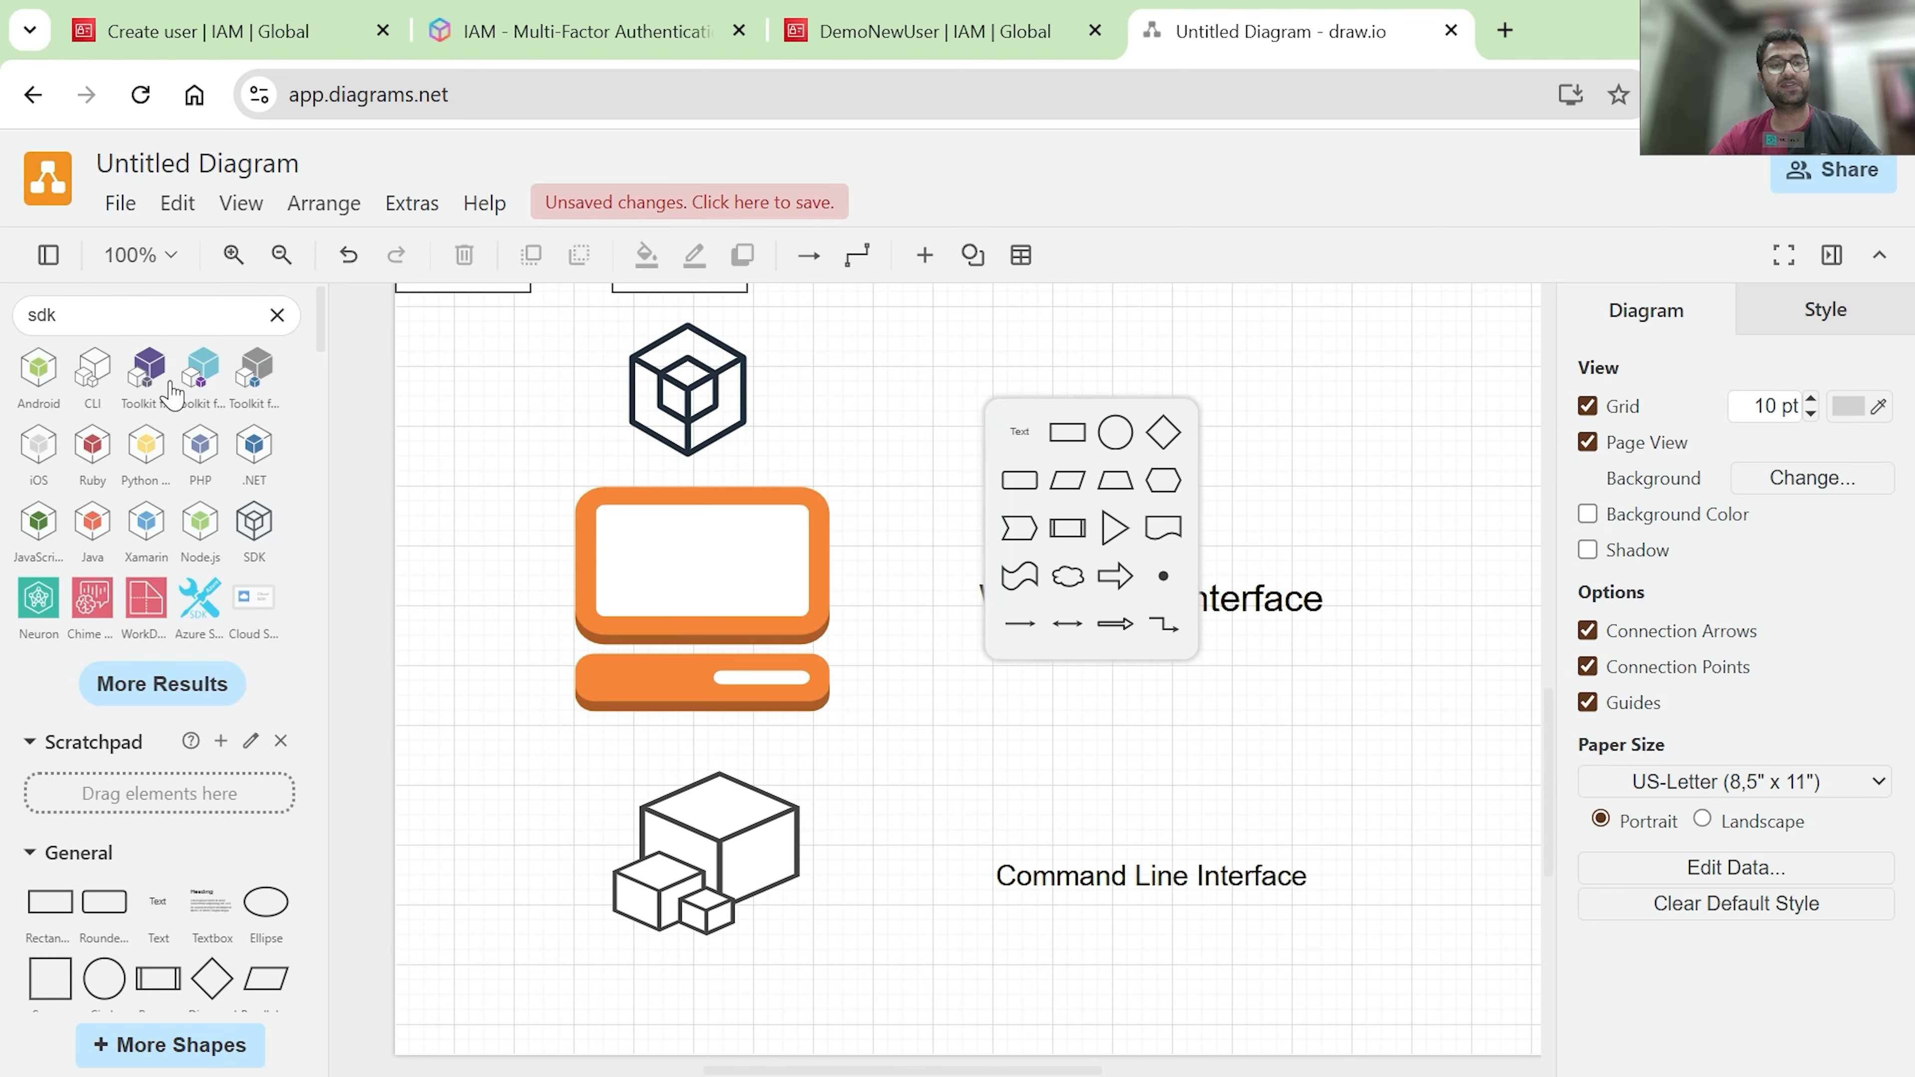
click(1017, 432)
text(Software De)
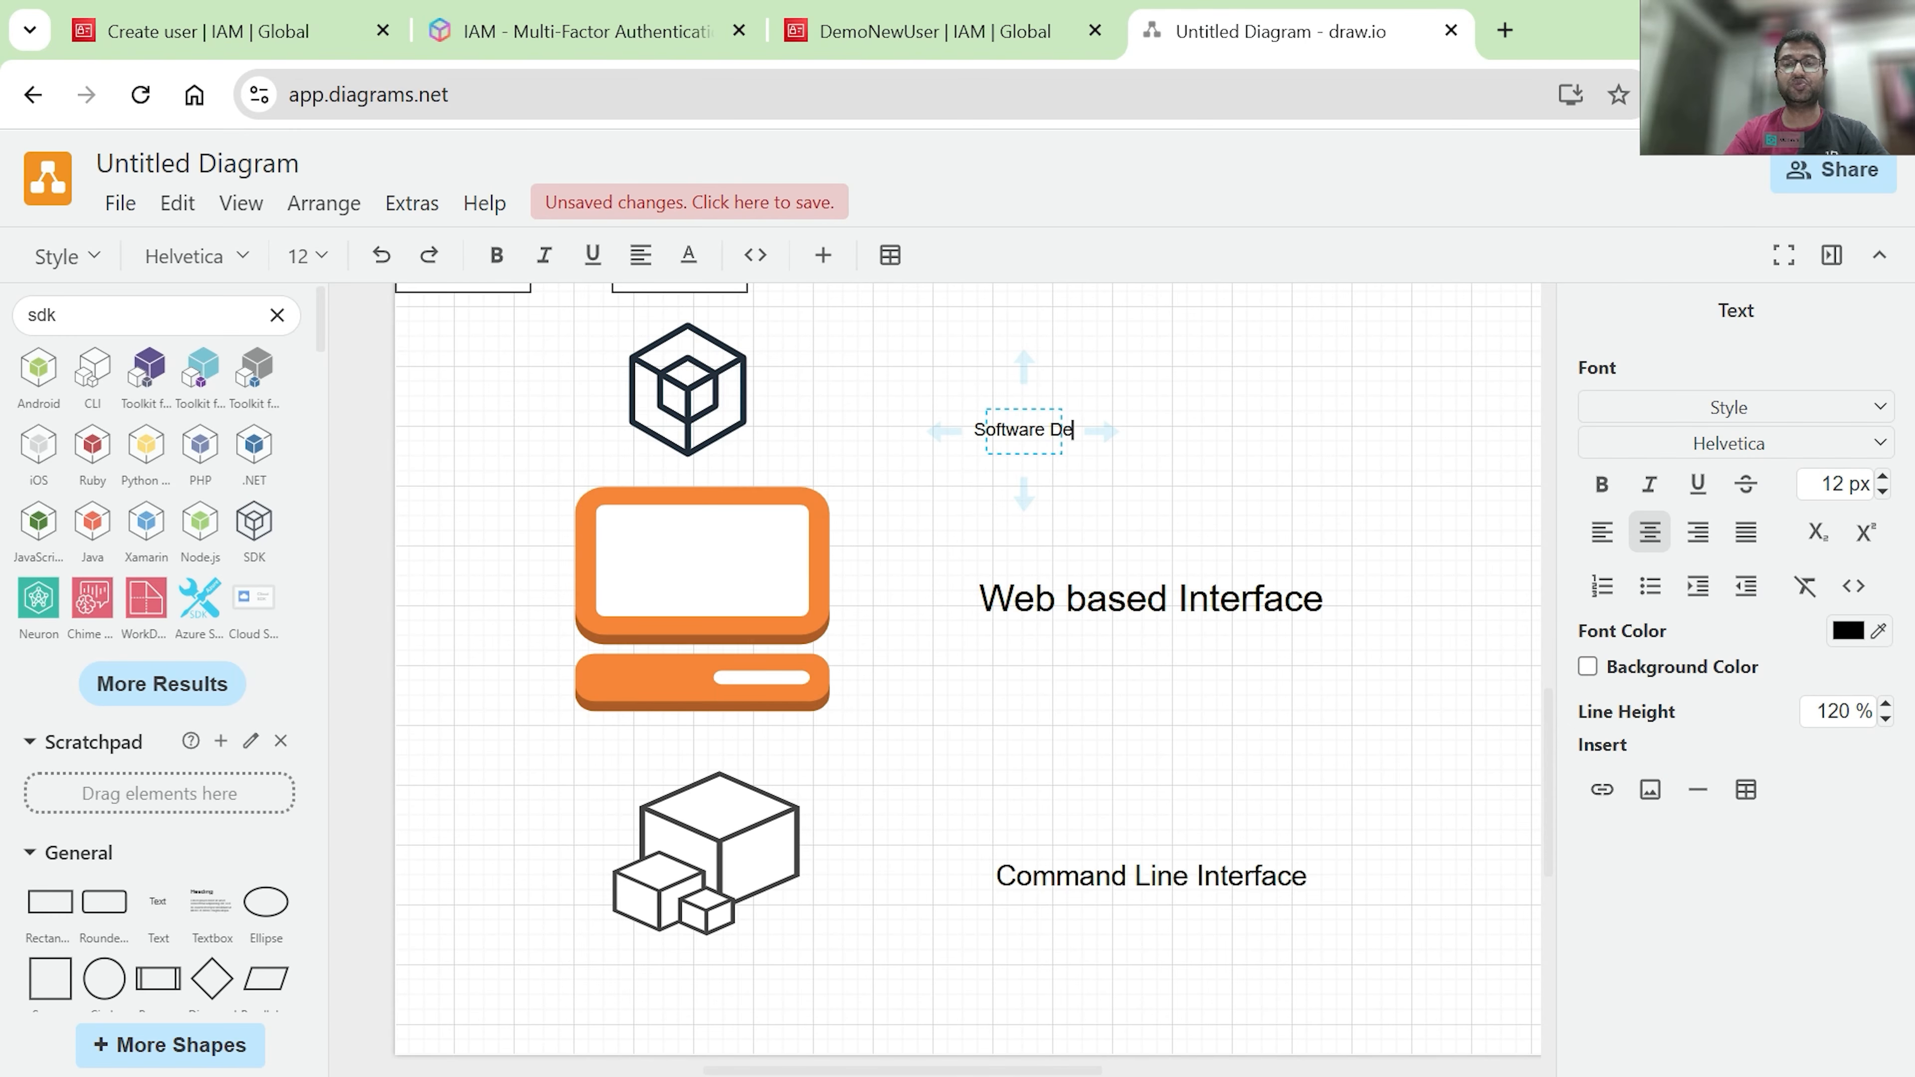
text(velopment )
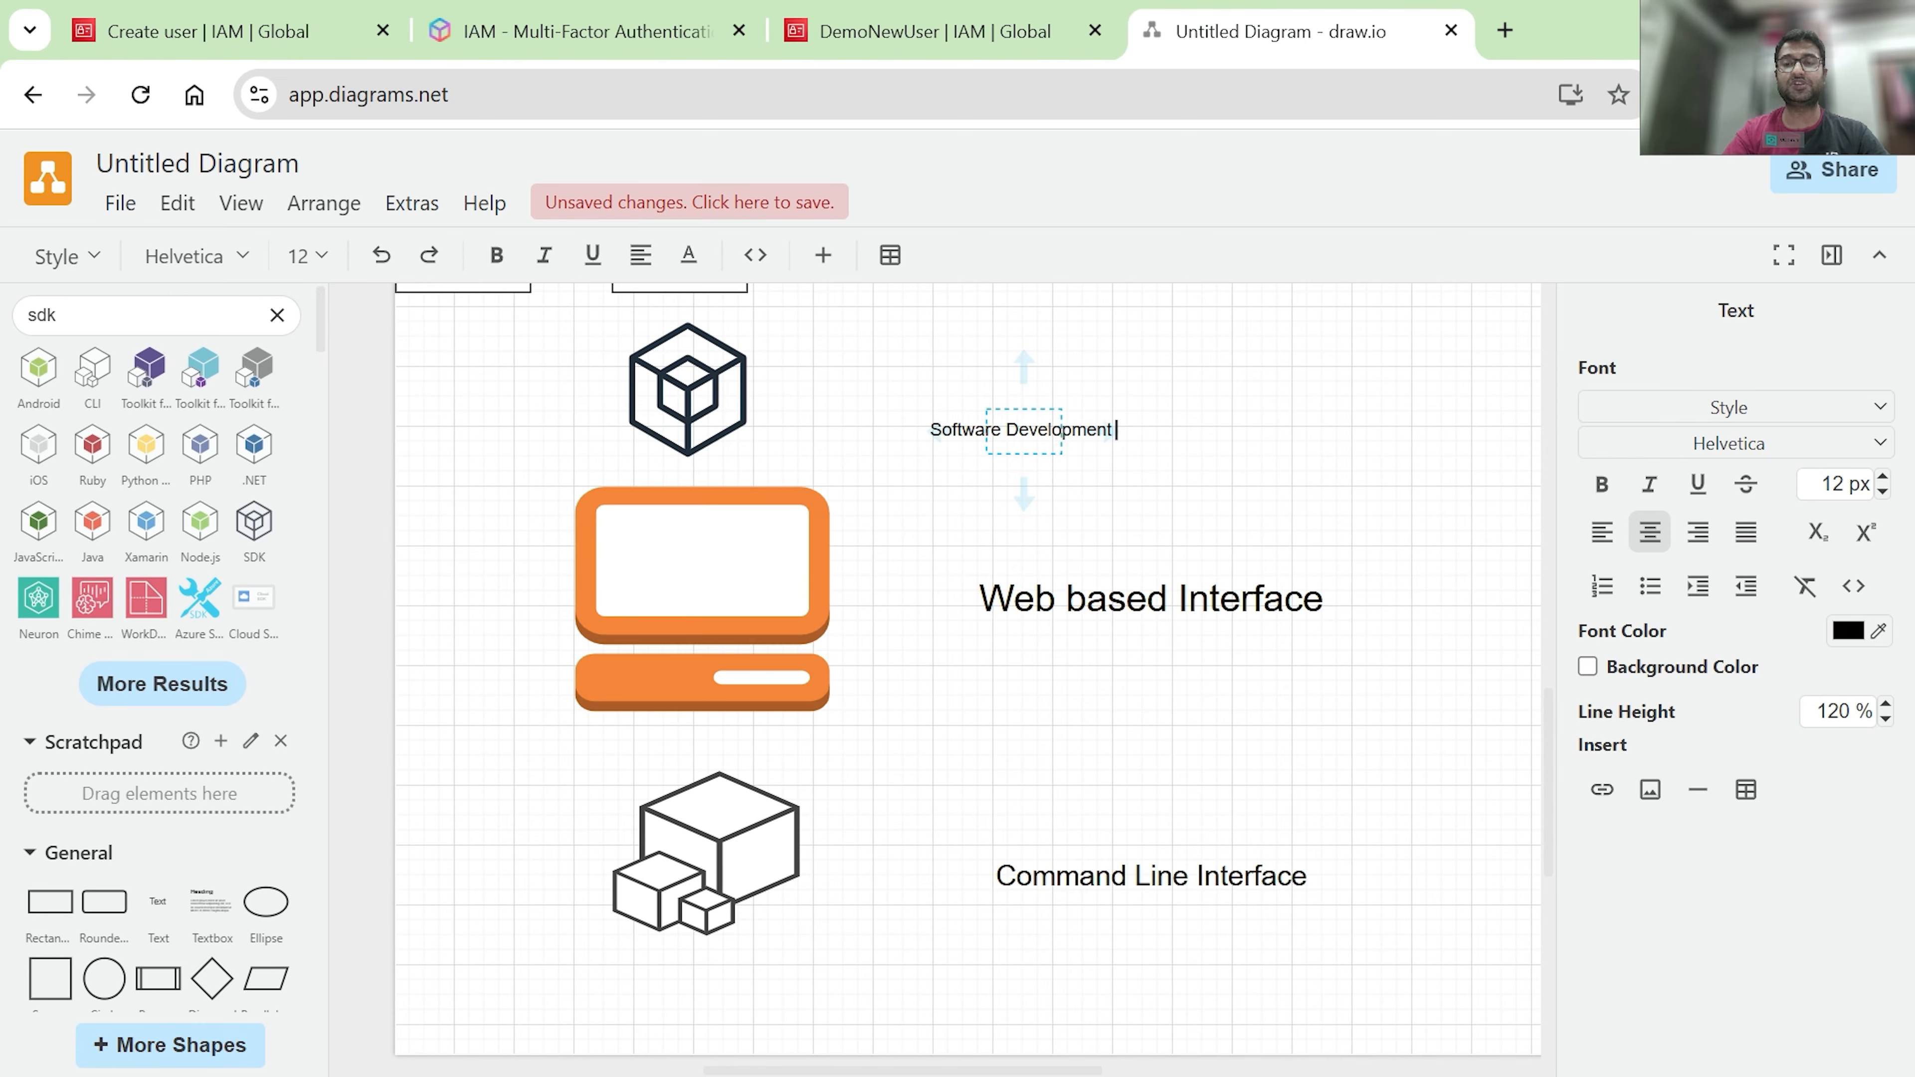
text(Kit)
key(ctrl+a)
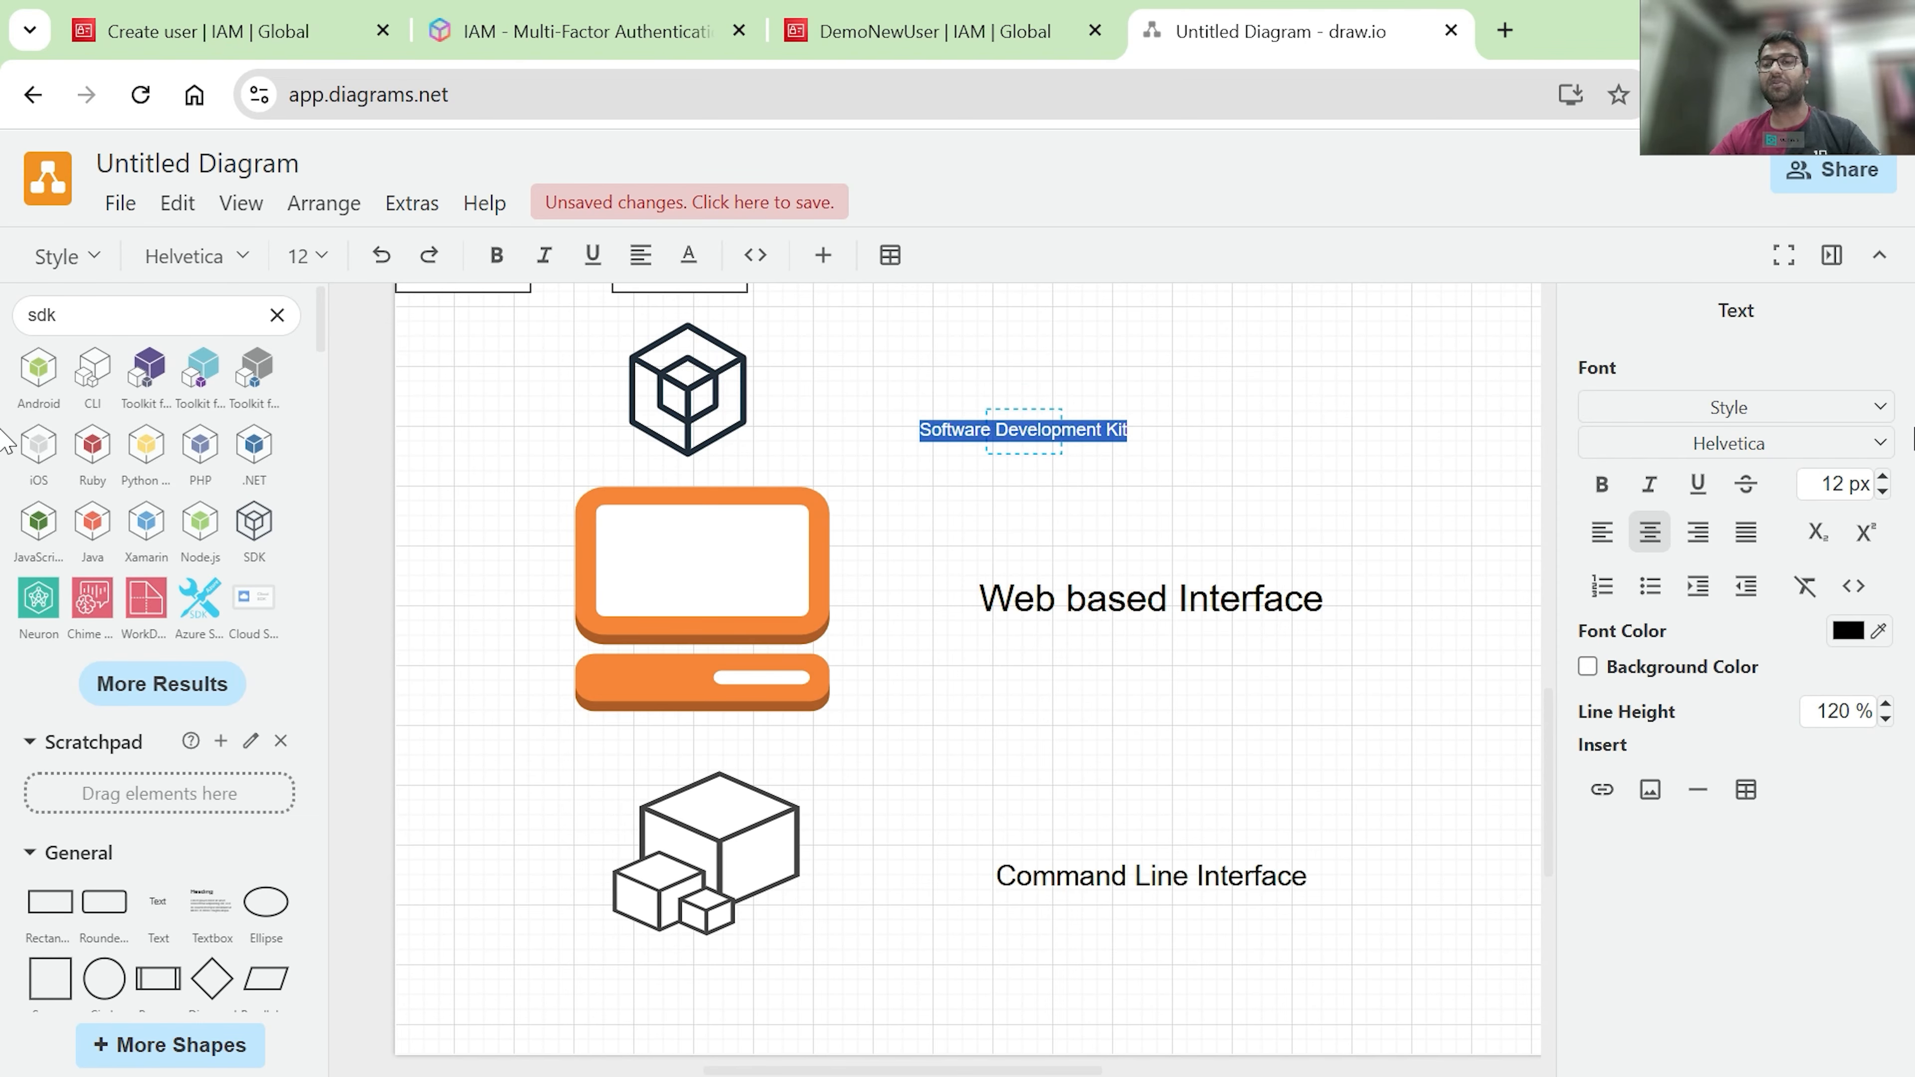
click(1883, 477)
click(1883, 477)
click(1883, 477)
click(1883, 477)
click(1883, 477)
click(1883, 478)
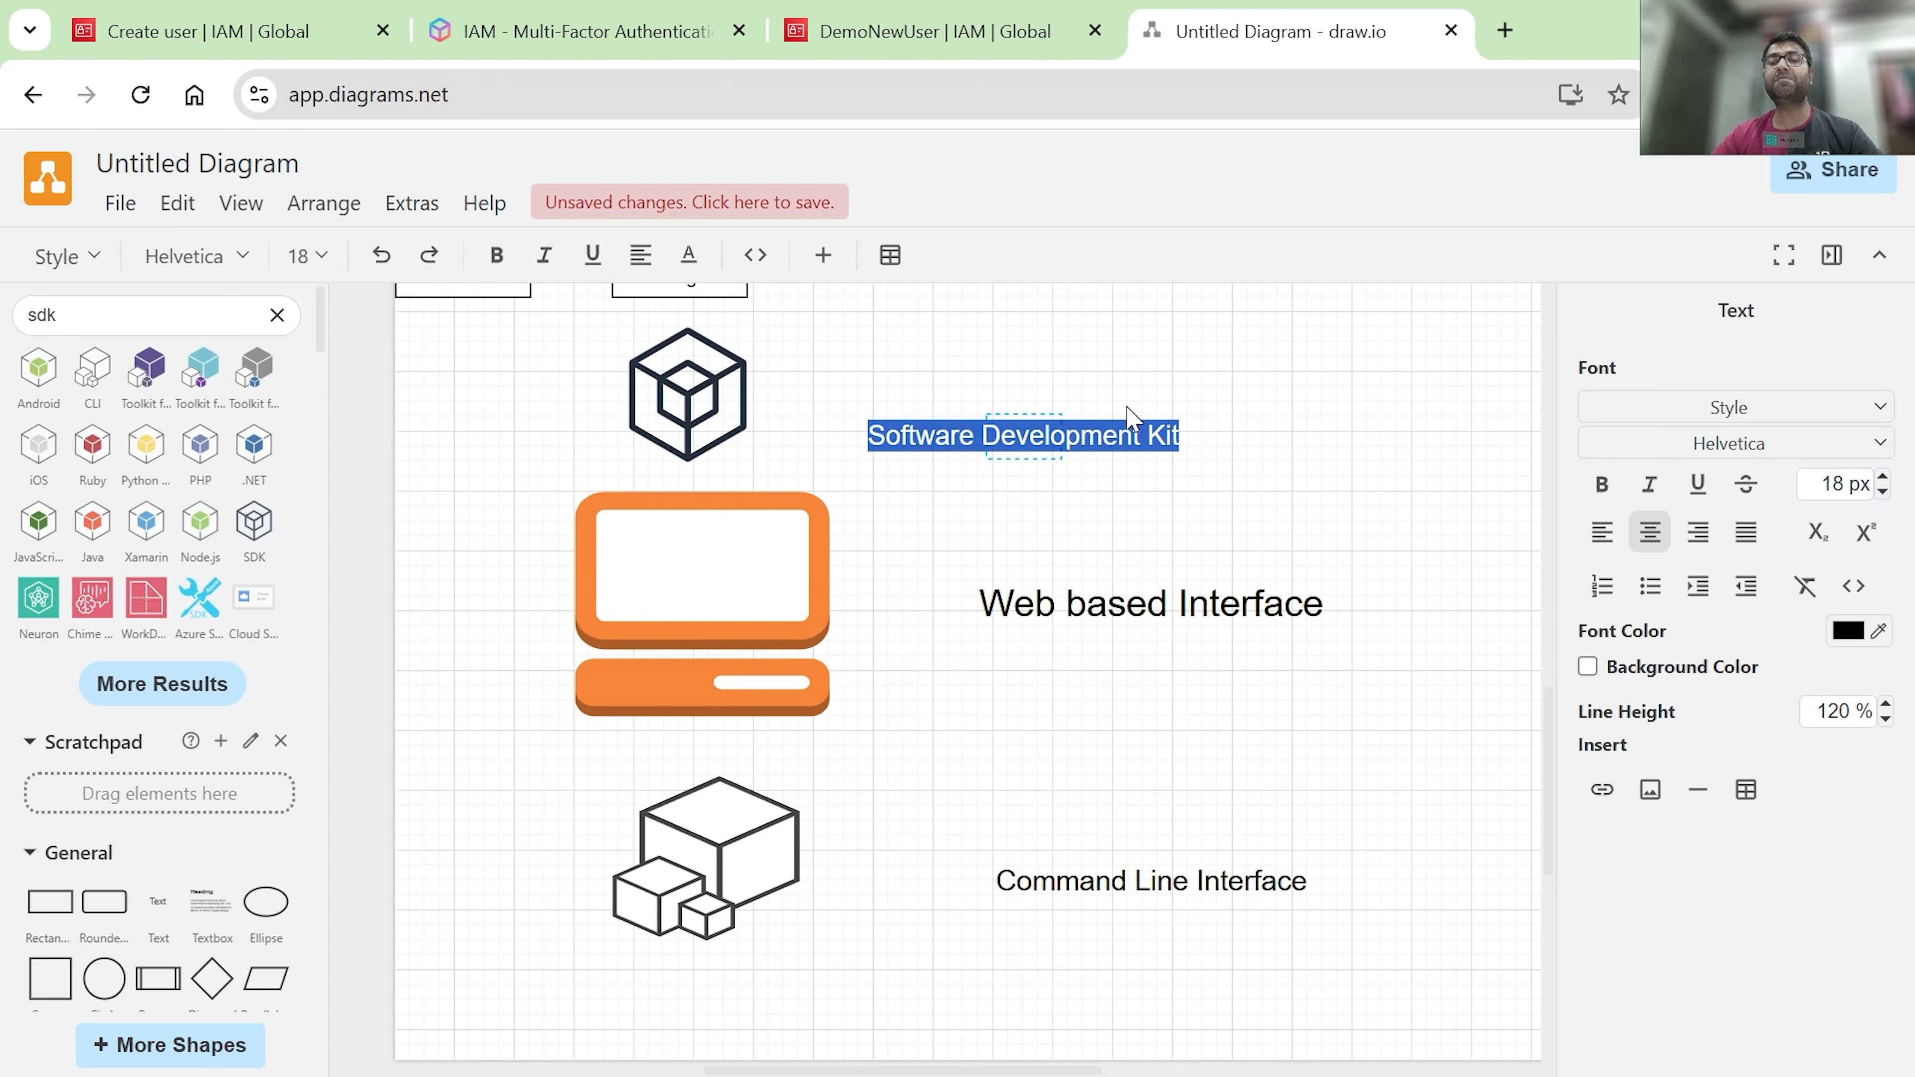
click(1128, 417)
key(Right)
key(Right)
key(Right)
key(Right)
key(Right)
key(Right)
key(Right)
key(Right)
key(Right)
key(Right)
key(Right)
key(Right)
key(Right)
key(Right)
key(Right)
key(Right)
key(Right)
key(Right)
key(Right)
key(Right)
key(Right)
key(Right)
key(Right)
key(Right)
key(Right)
key(Right)
key(Right)
key(Right)
key(Right)
key(Right)
key(Right)
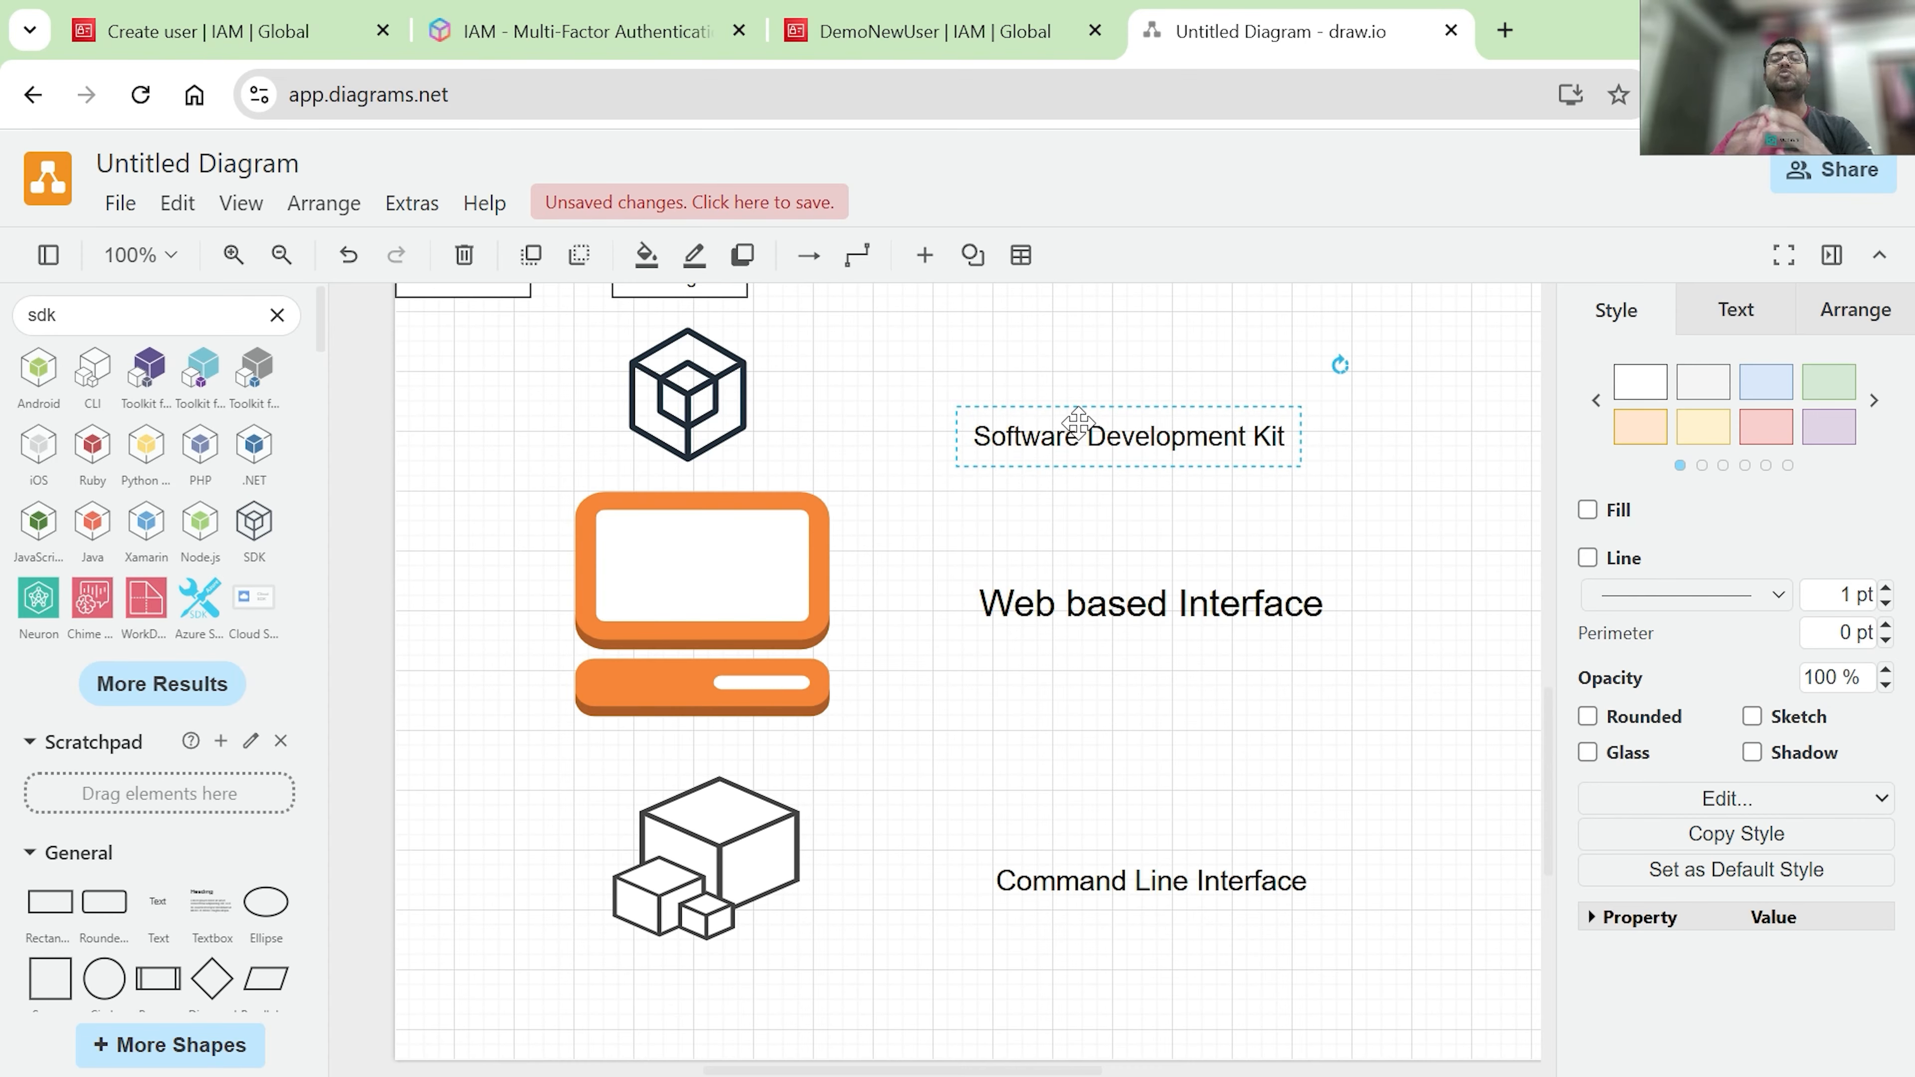
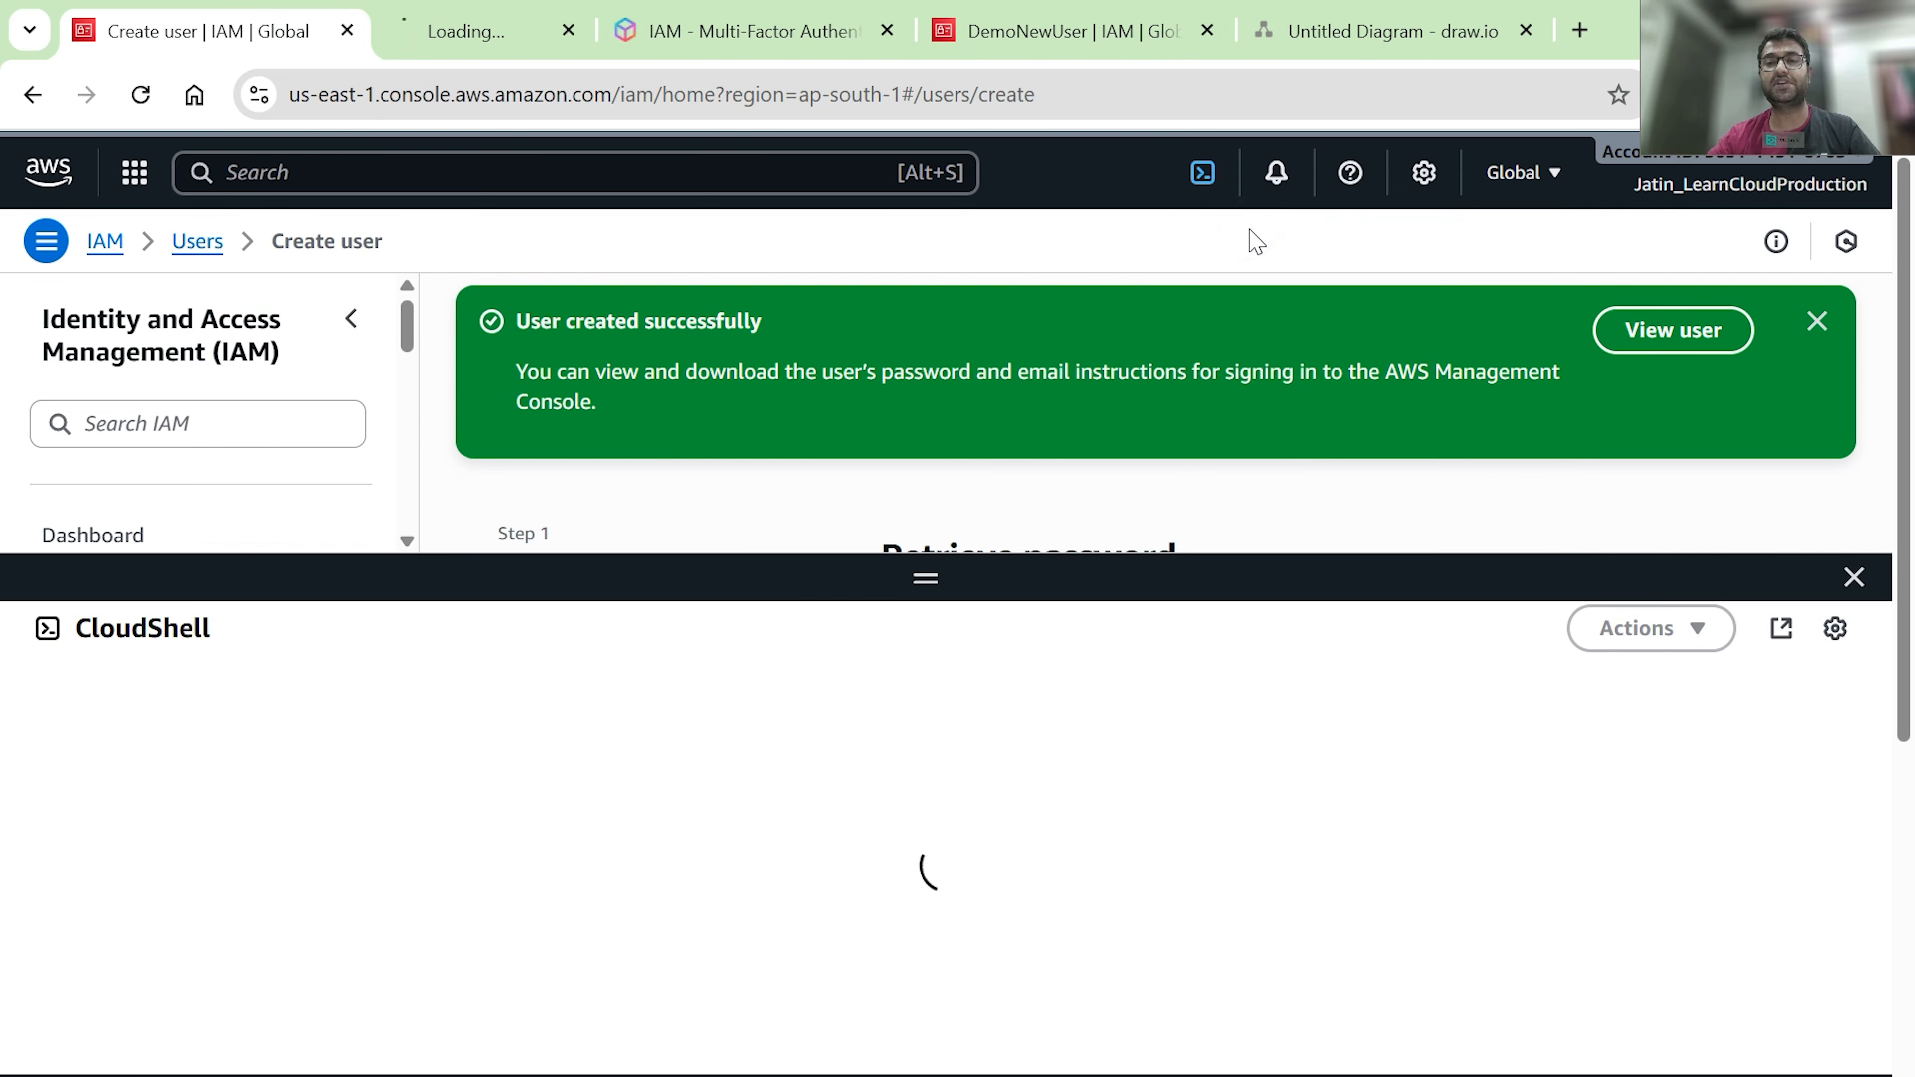
Step: Close the CloudShell panel and leave the user-creation page for the console home
click(1853, 577)
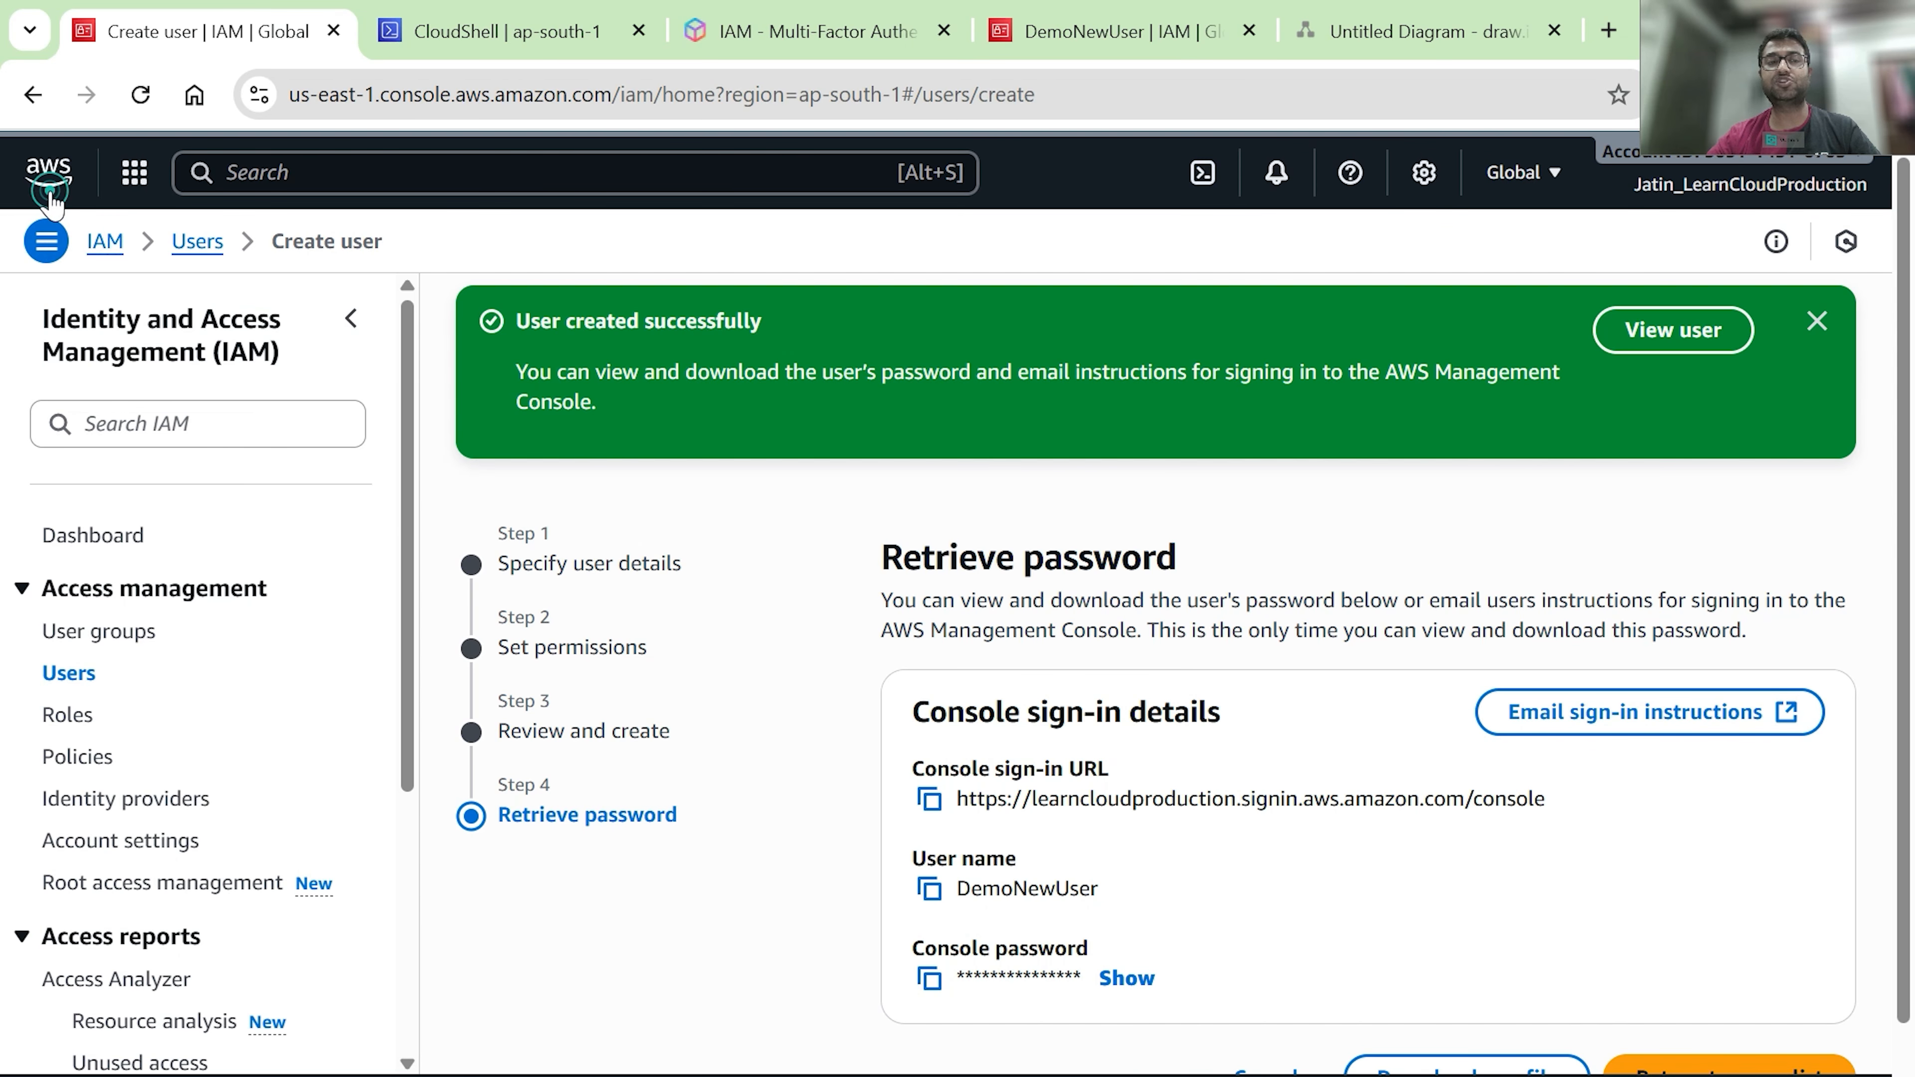
click(48, 175)
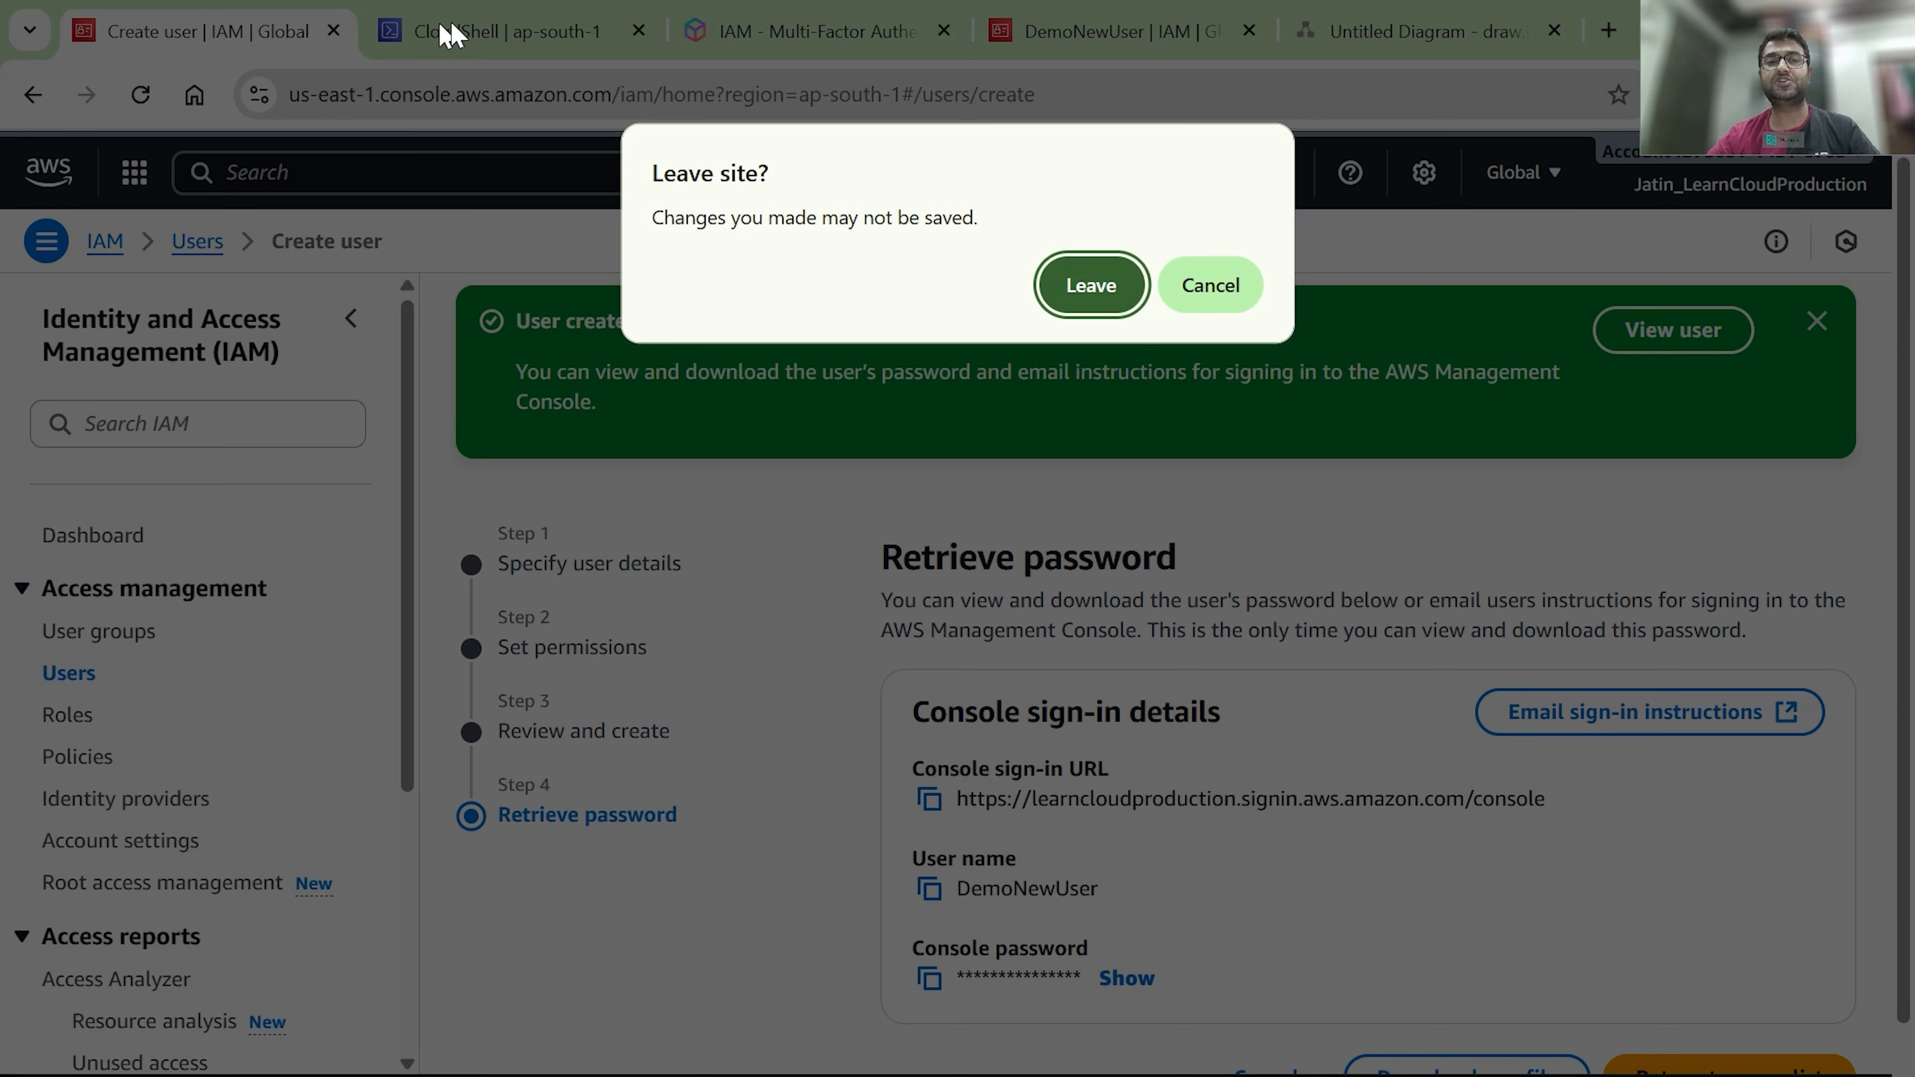
click(1092, 294)
Step: Run aws iam list-users in the CloudShell session
click(498, 30)
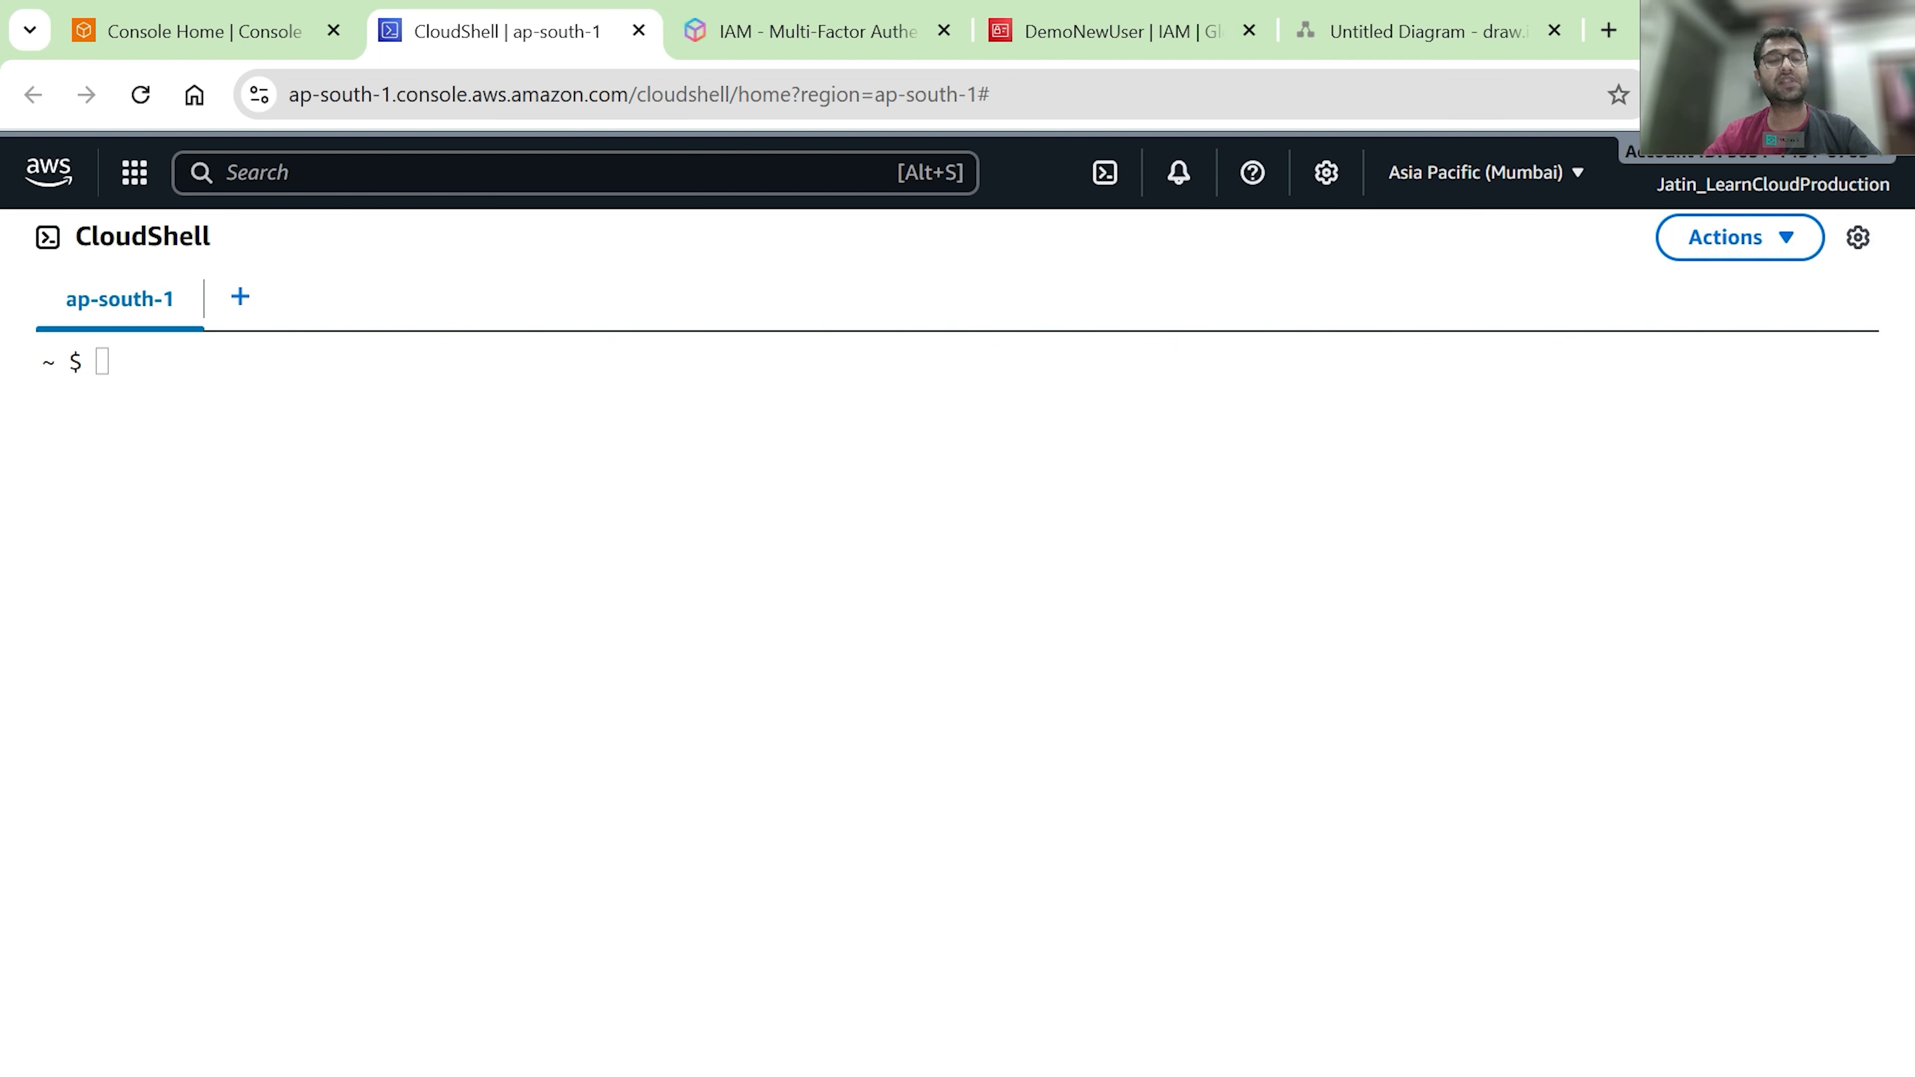
click(264, 362)
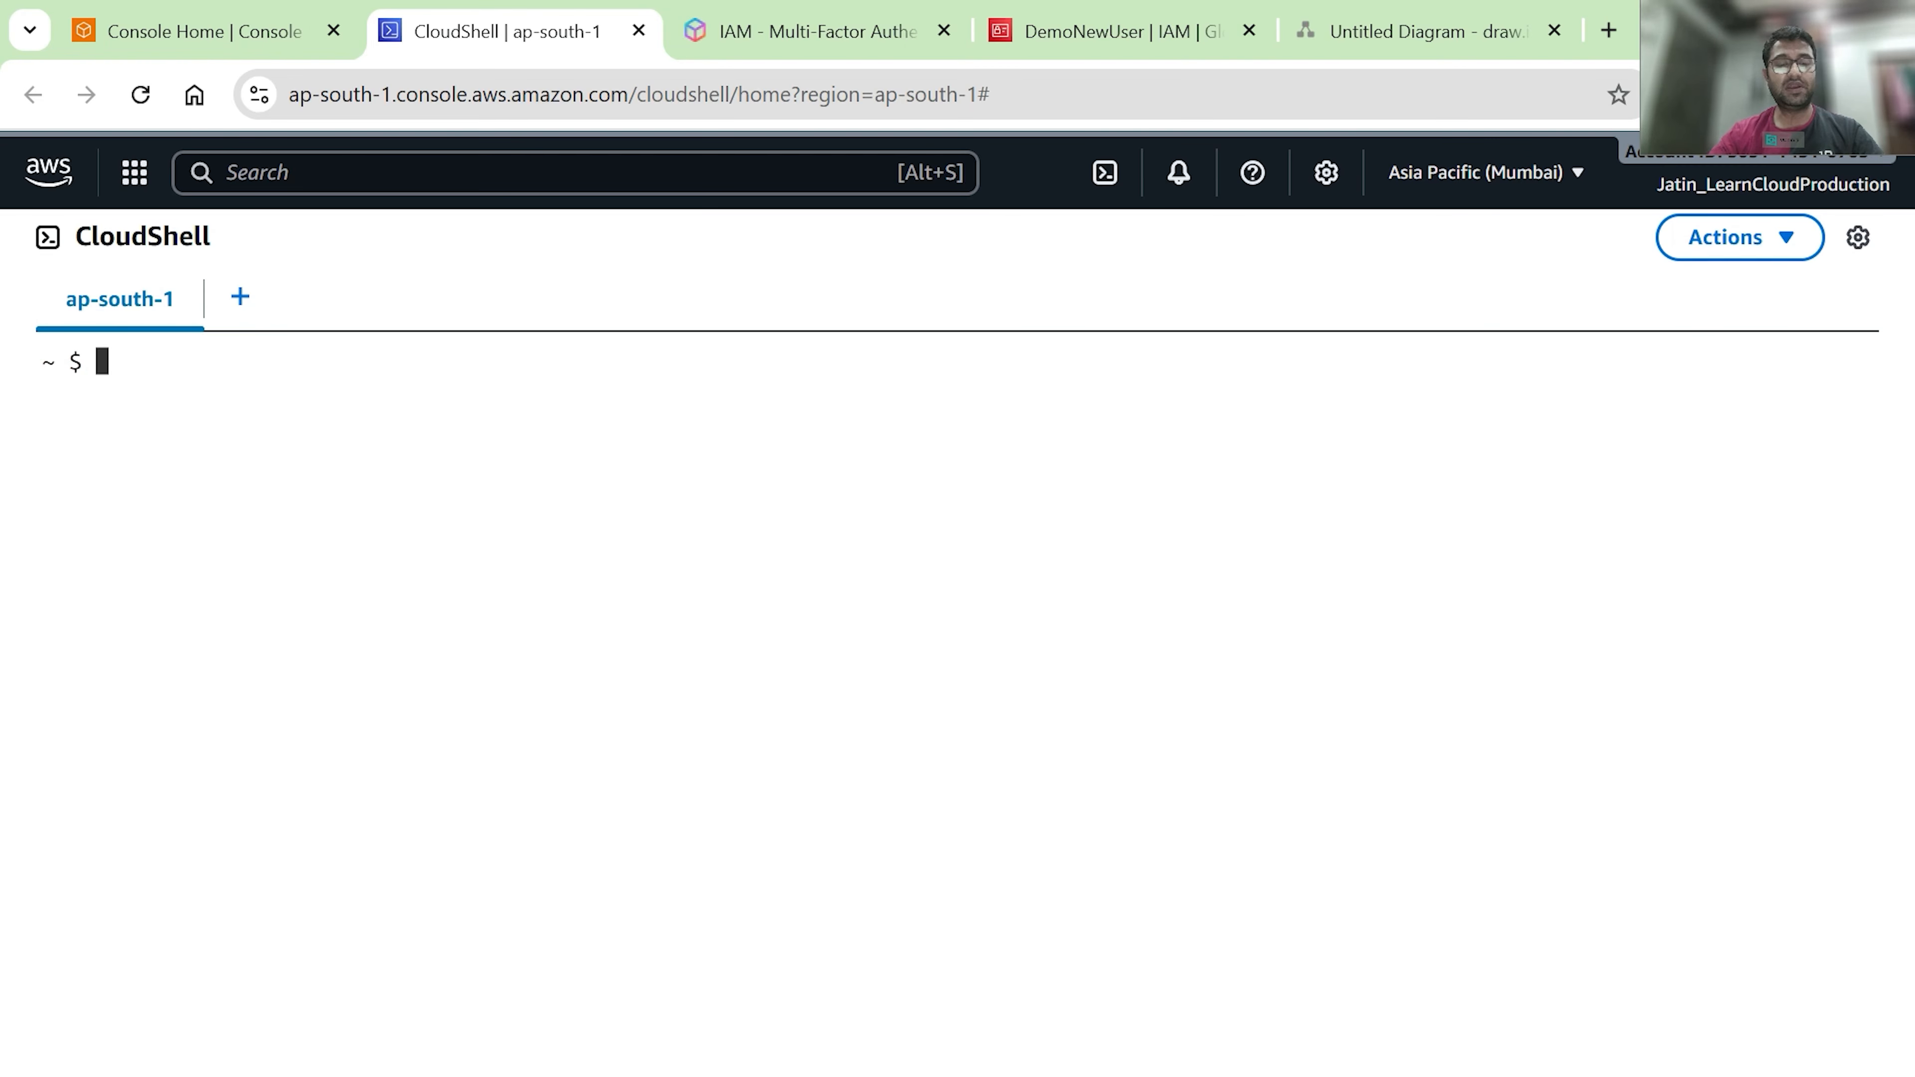
text(aws iam )
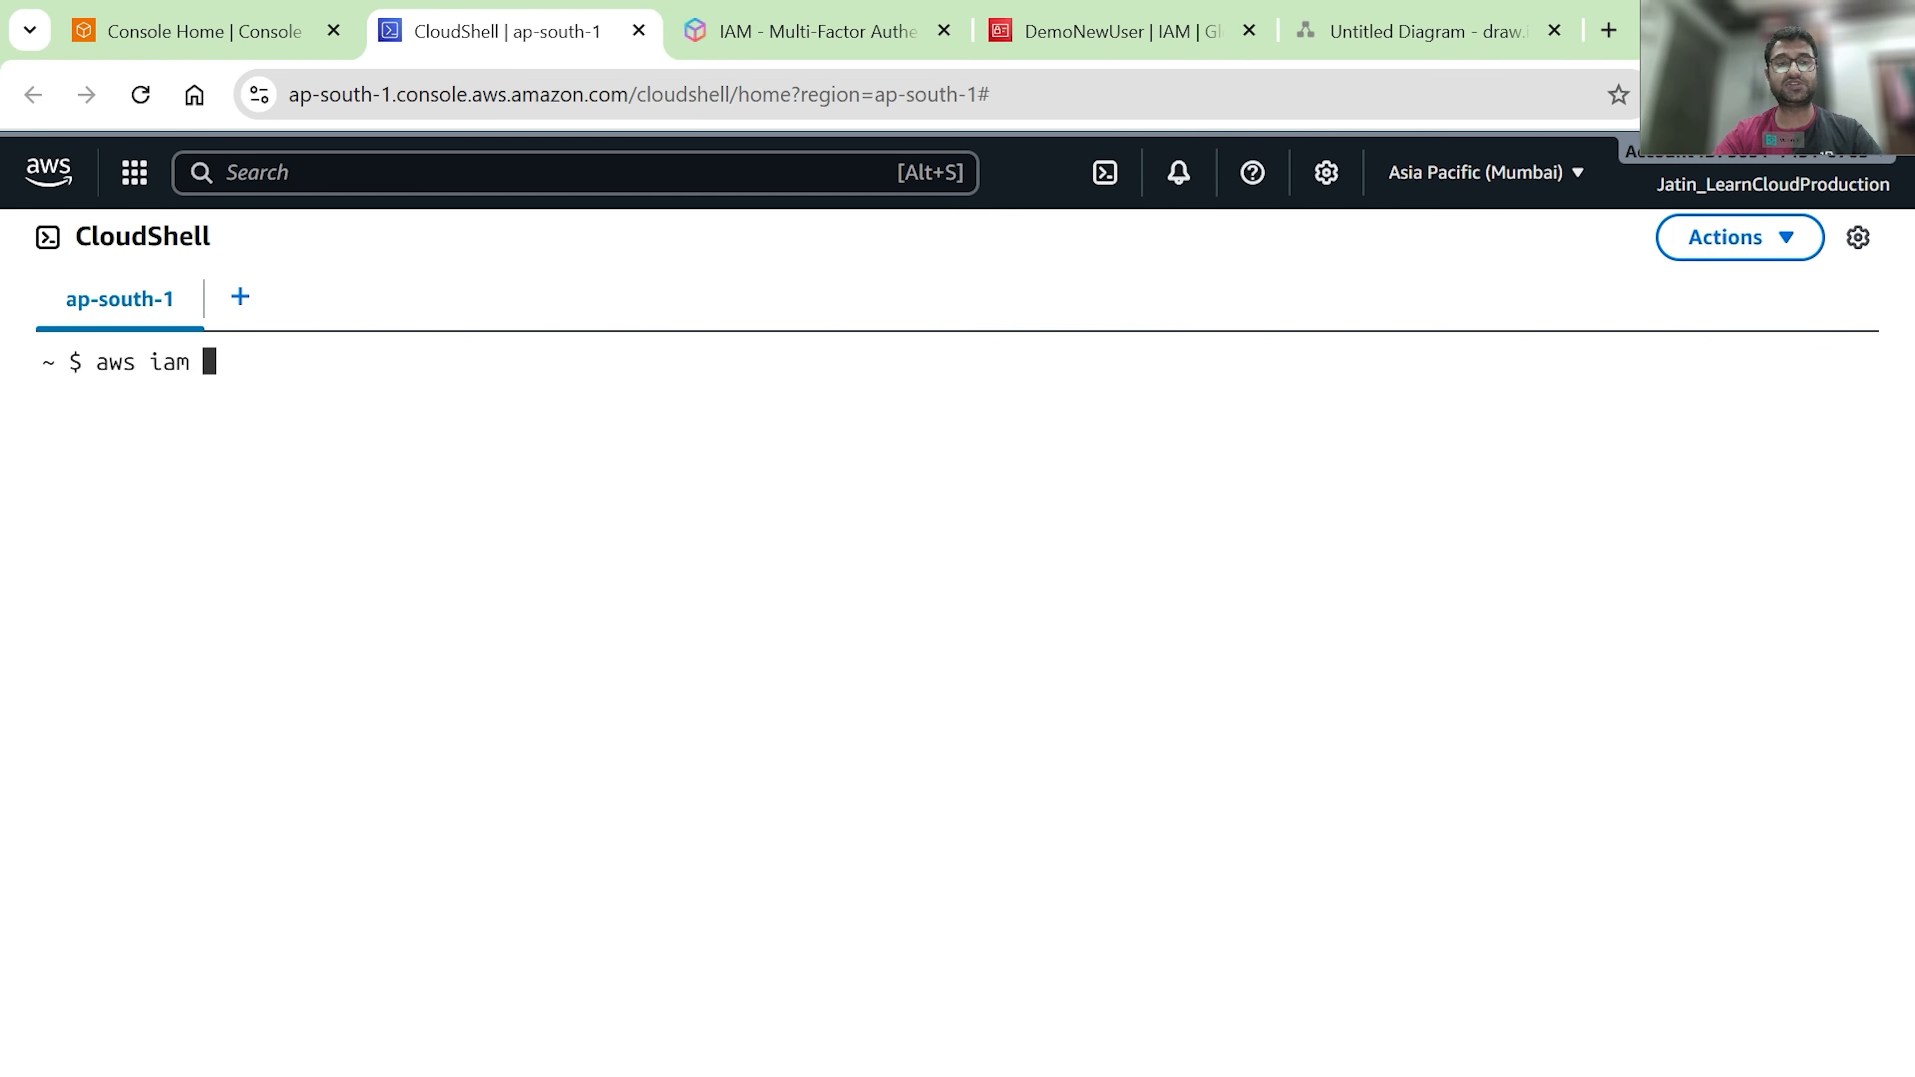
text(list-y)
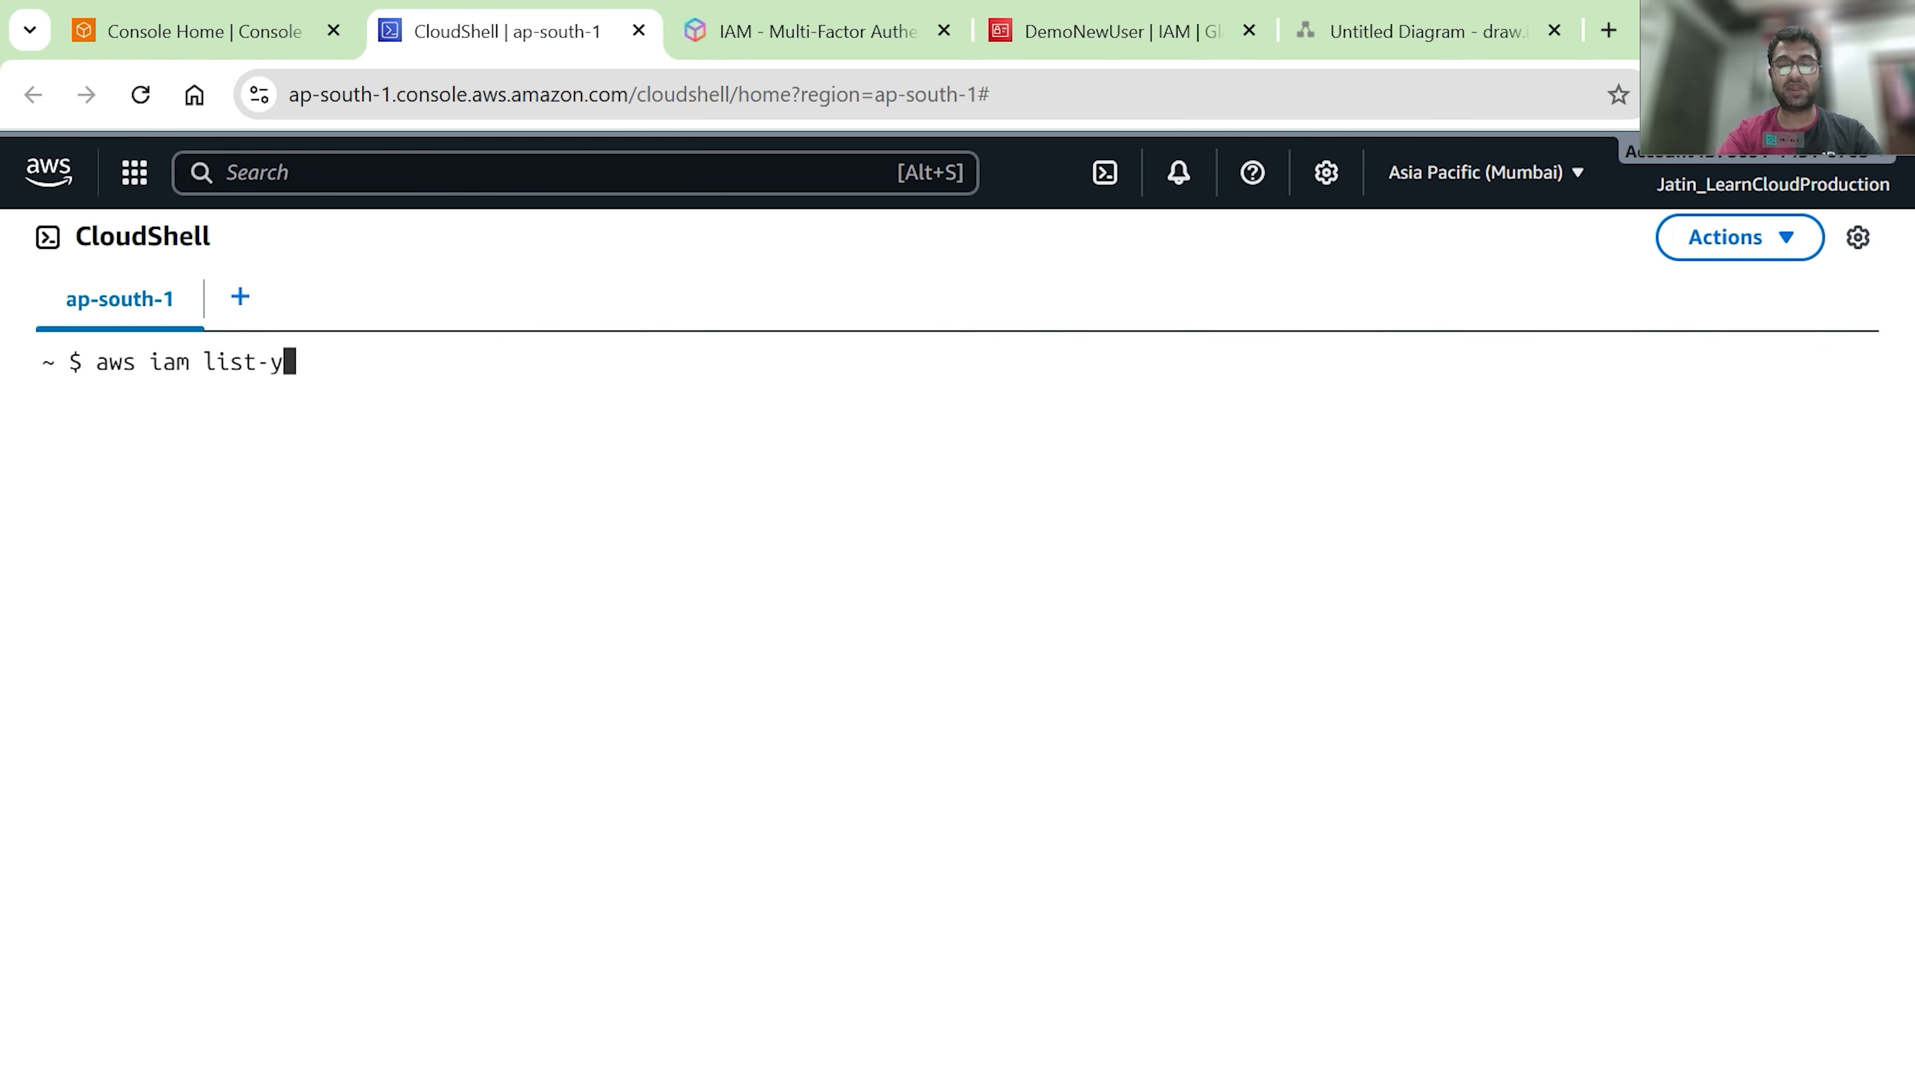
key(BackSpace)
text(users)
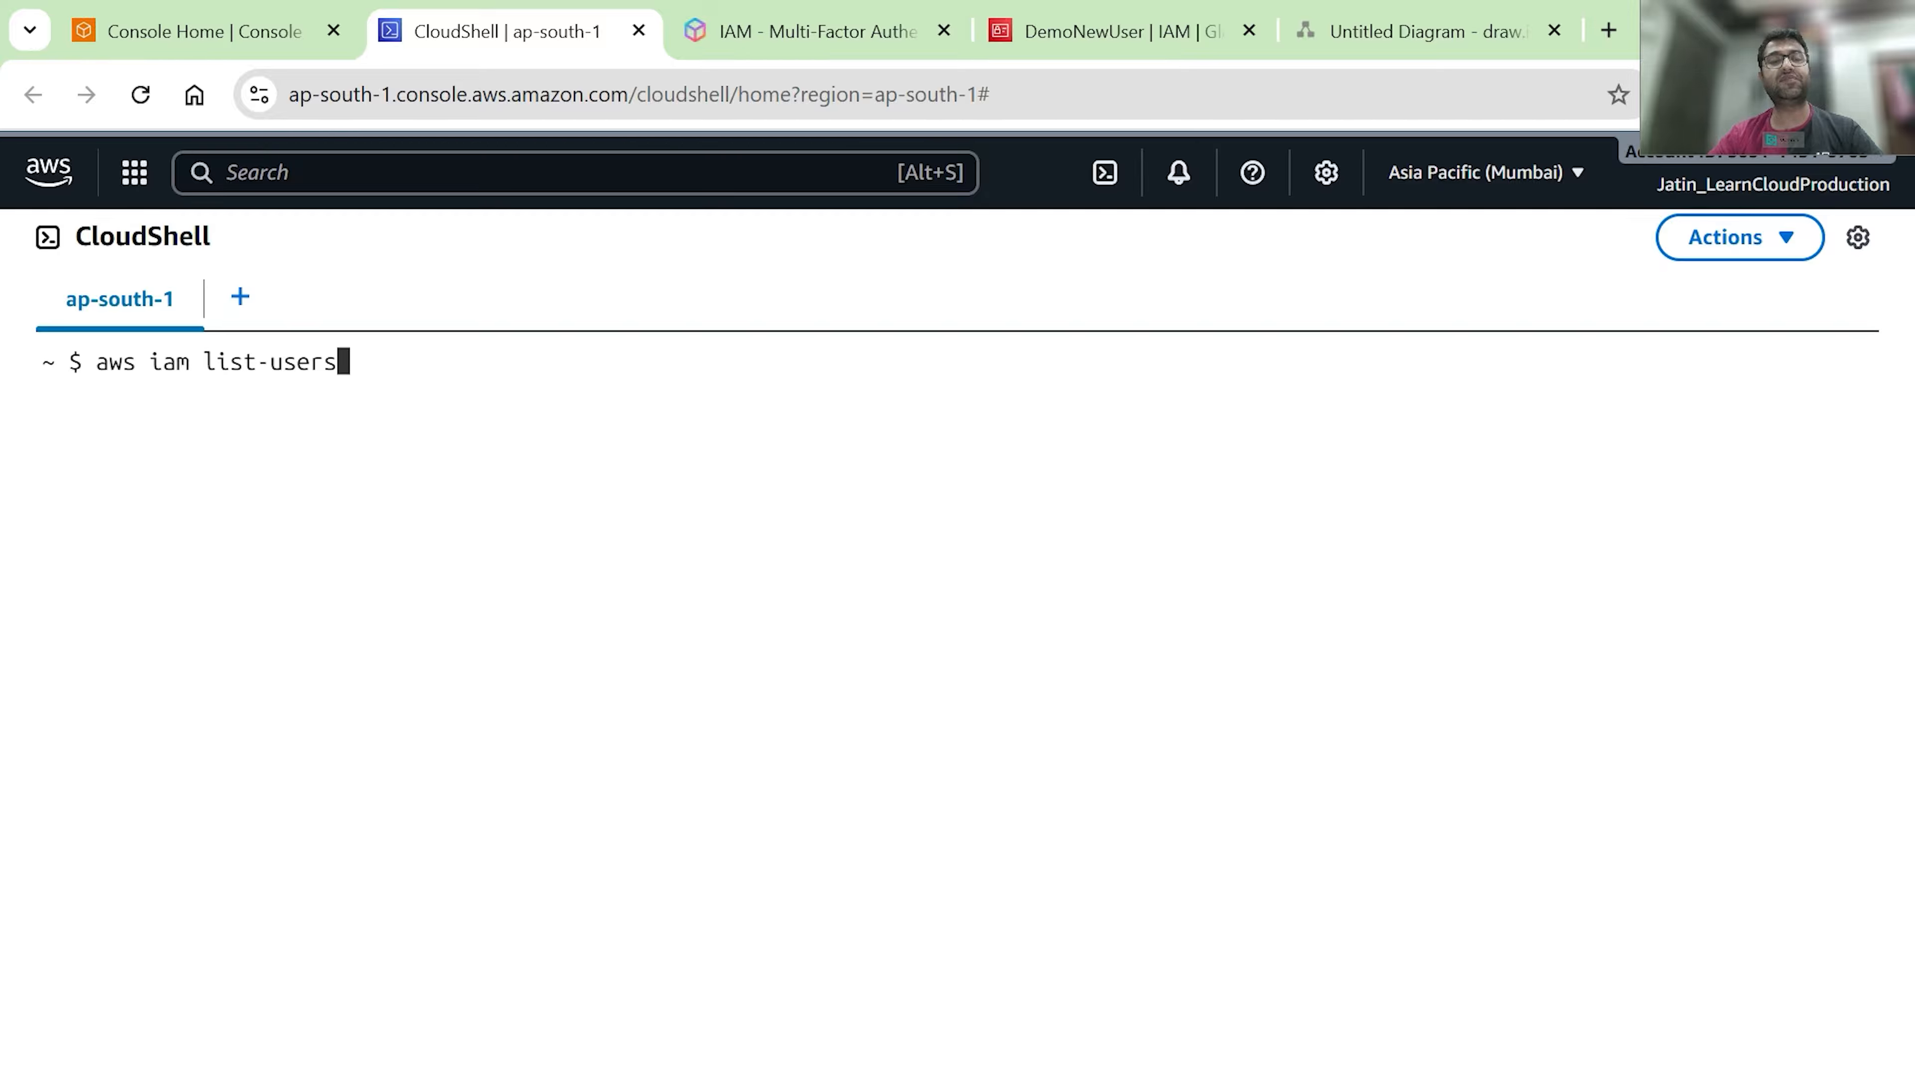
key(Return)
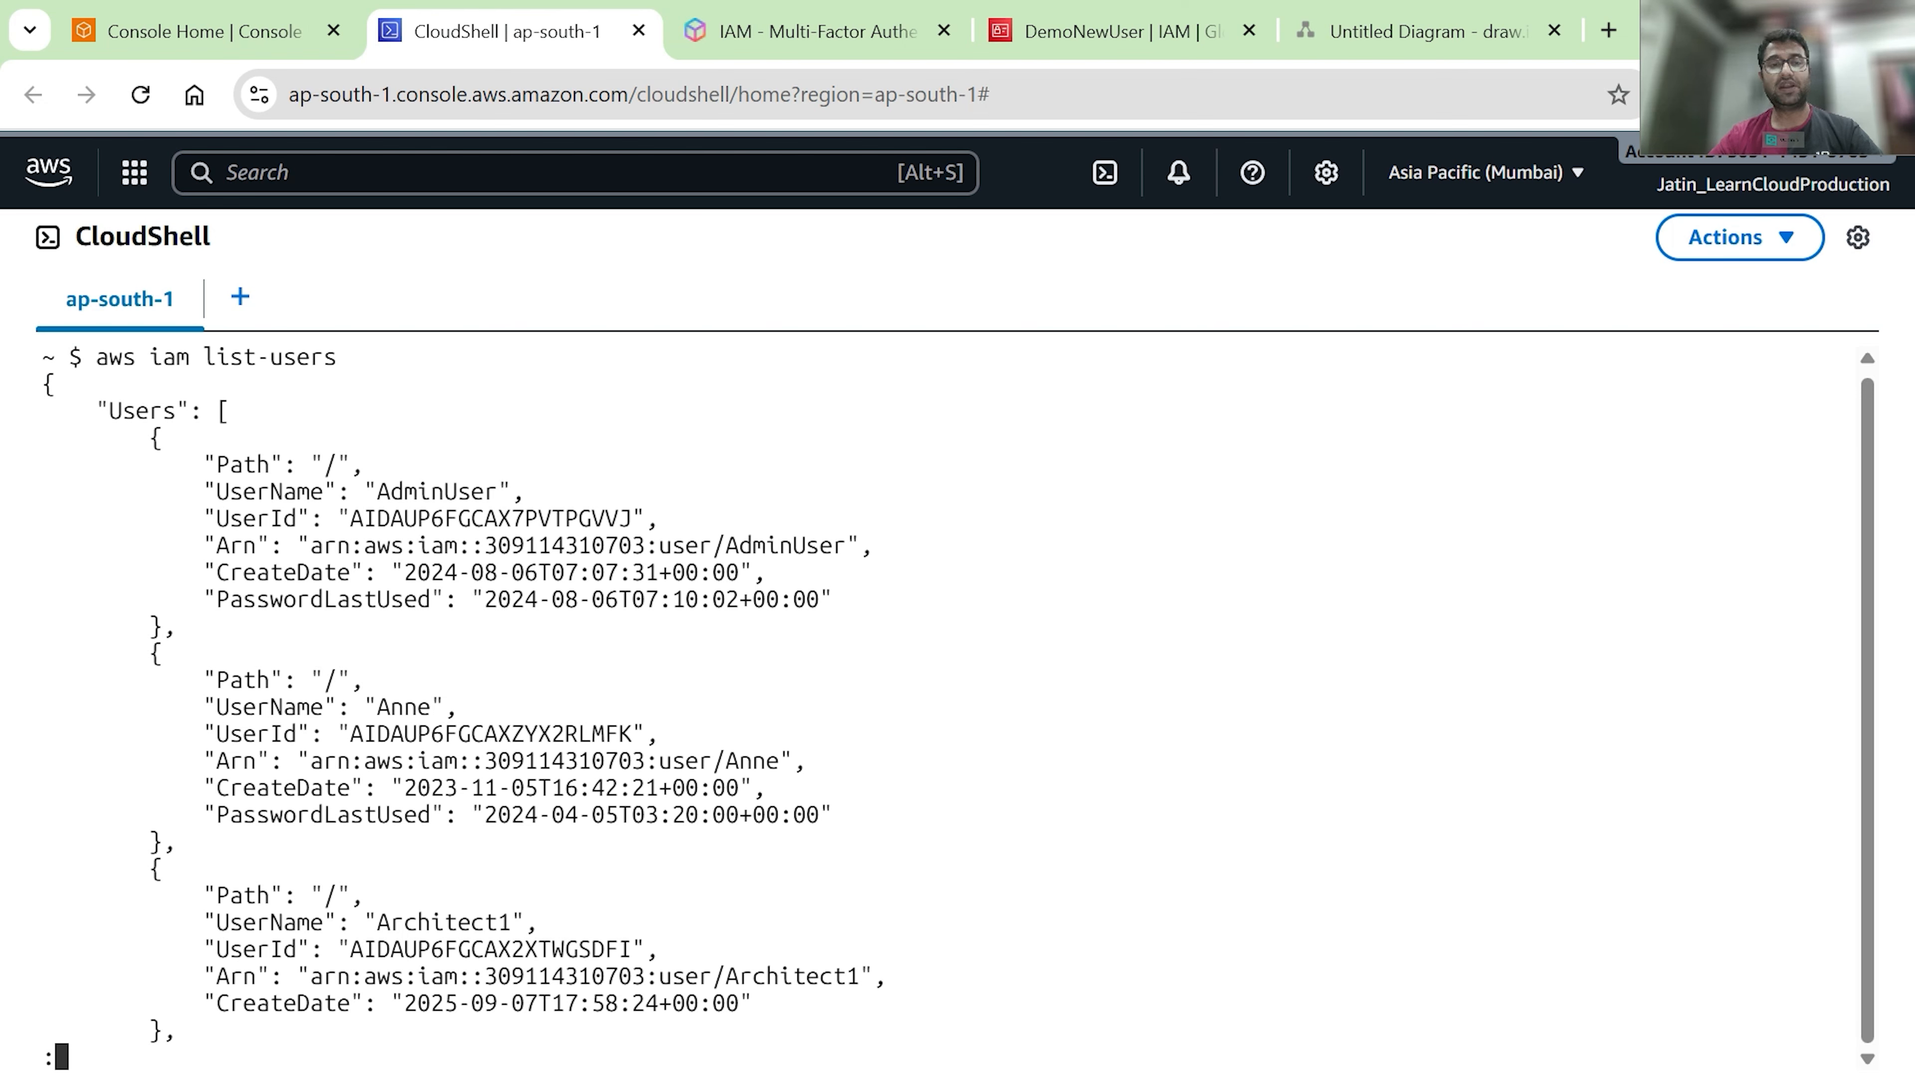
Step: Page through the listed users to DataAnalyst, return to the top, then close the MFA tab
key(Down)
key(Down)
key(Down)
key(Down)
key(Down)
key(Down)
key(Down)
key(Down)
key(Down)
key(Down)
key(Down)
key(Down)
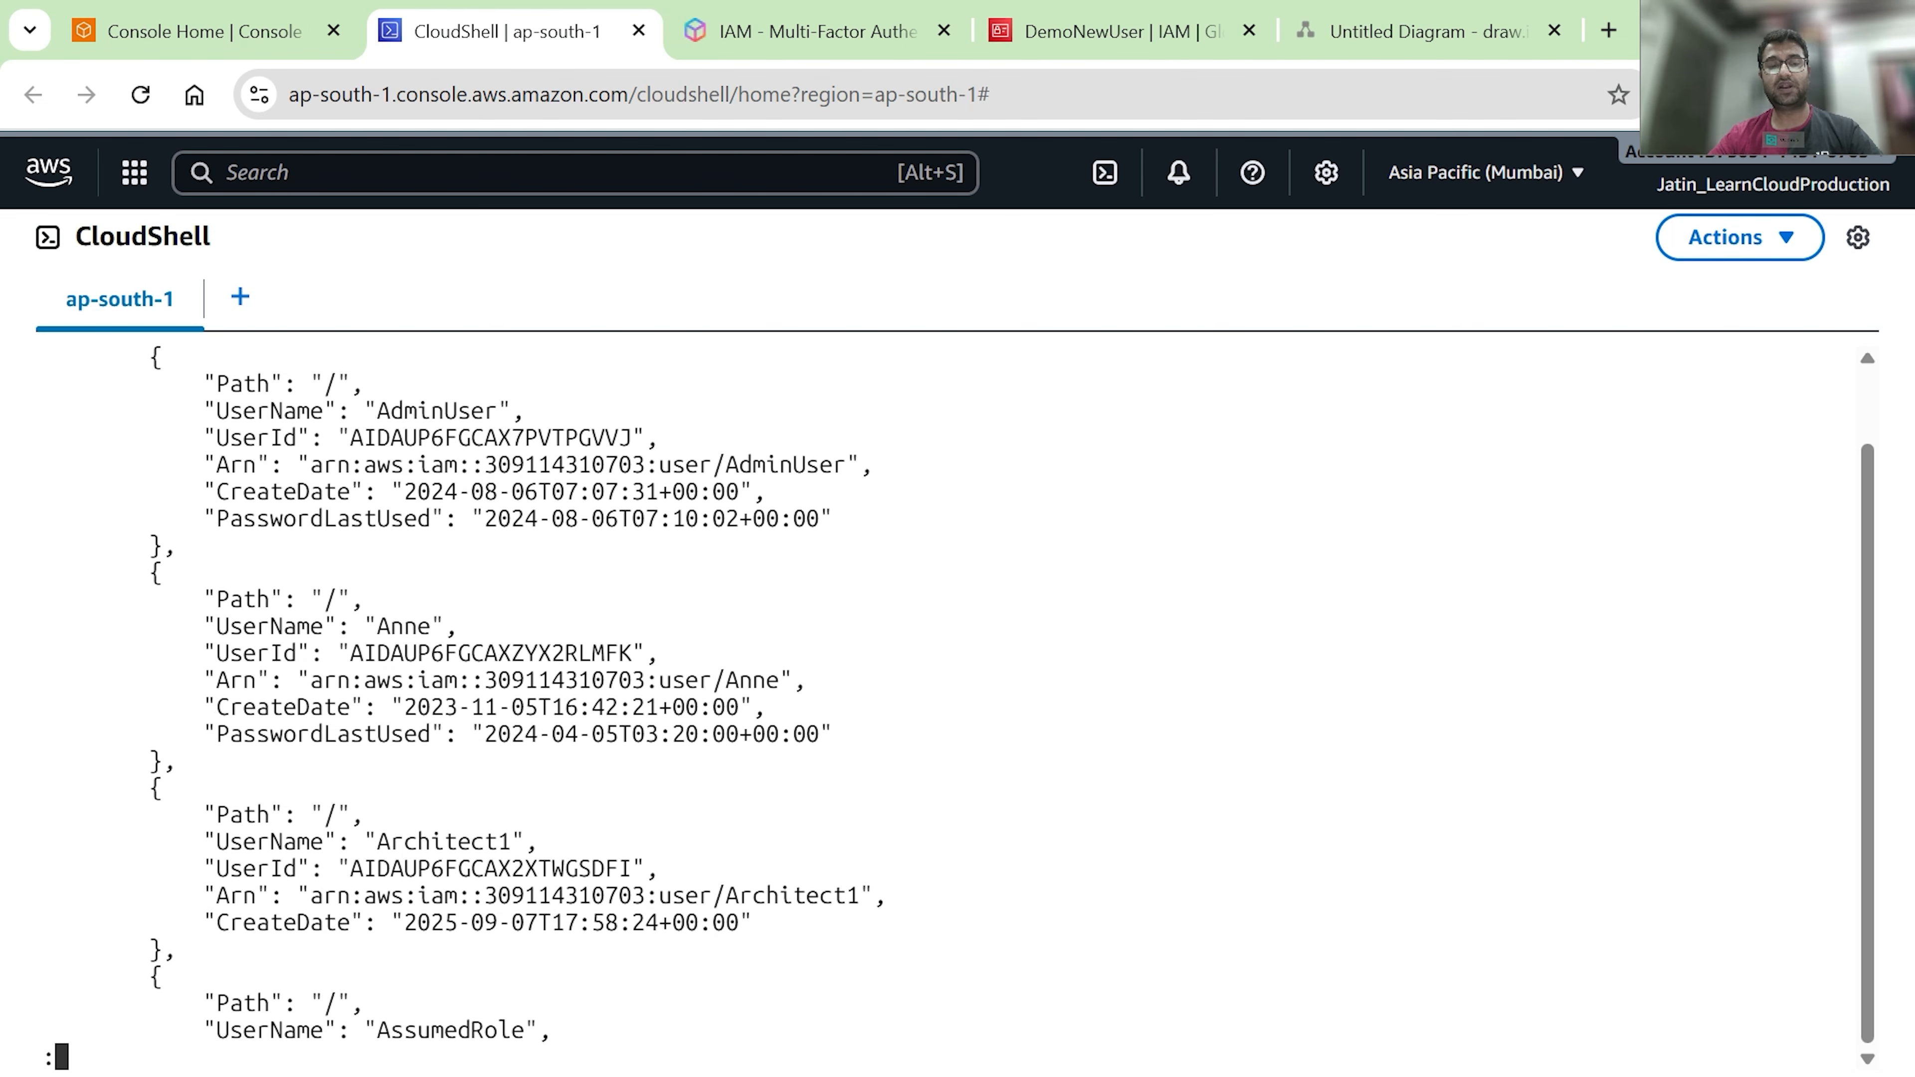
key(Down)
key(Down)
key(Down)
key(Down)
key(Down)
key(Down)
key(Down)
key(Down)
key(Down)
key(Down)
key(Down)
key(Down)
key(Down)
key(Down)
key(Down)
key(Down)
key(Down)
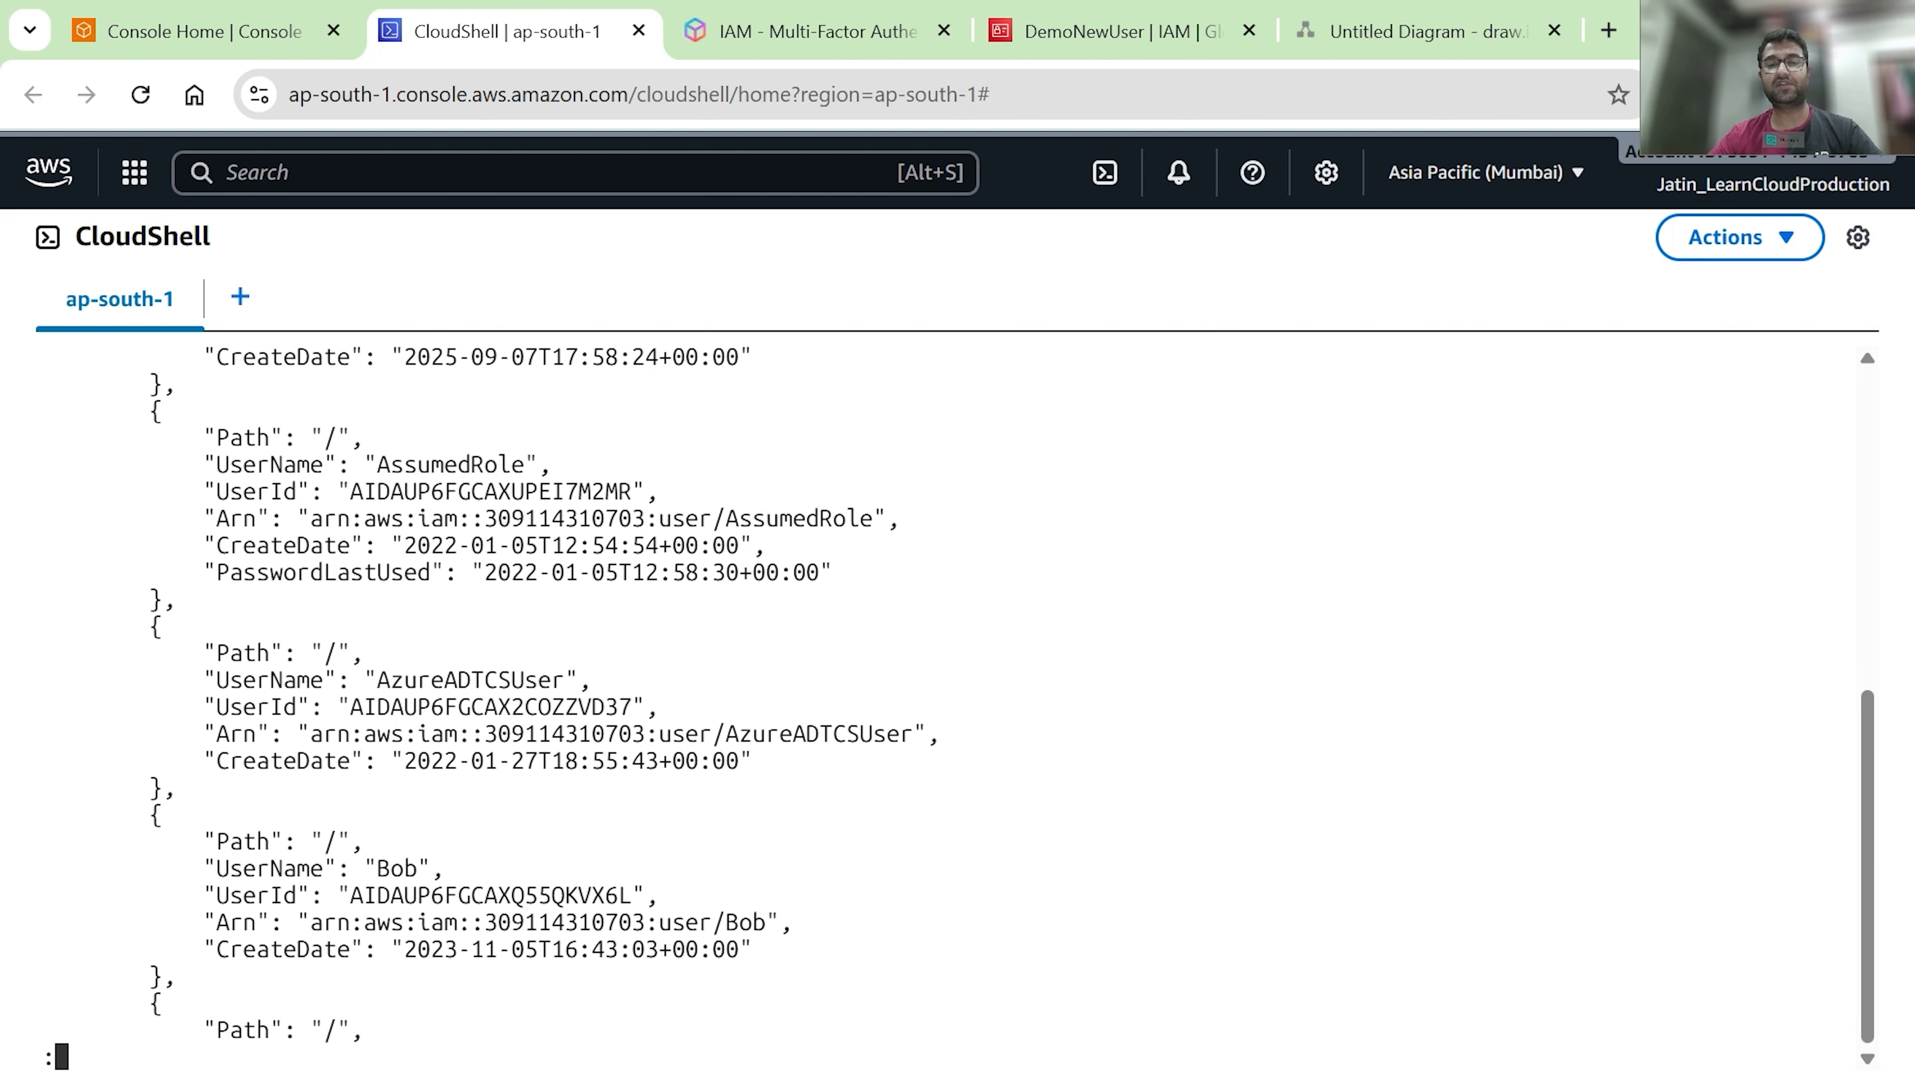
key(Down)
key(Down)
key(Down)
key(Down)
key(Down)
key(Down)
key(Down)
key(Down)
key(Down)
key(Down)
key(Down)
key(Down)
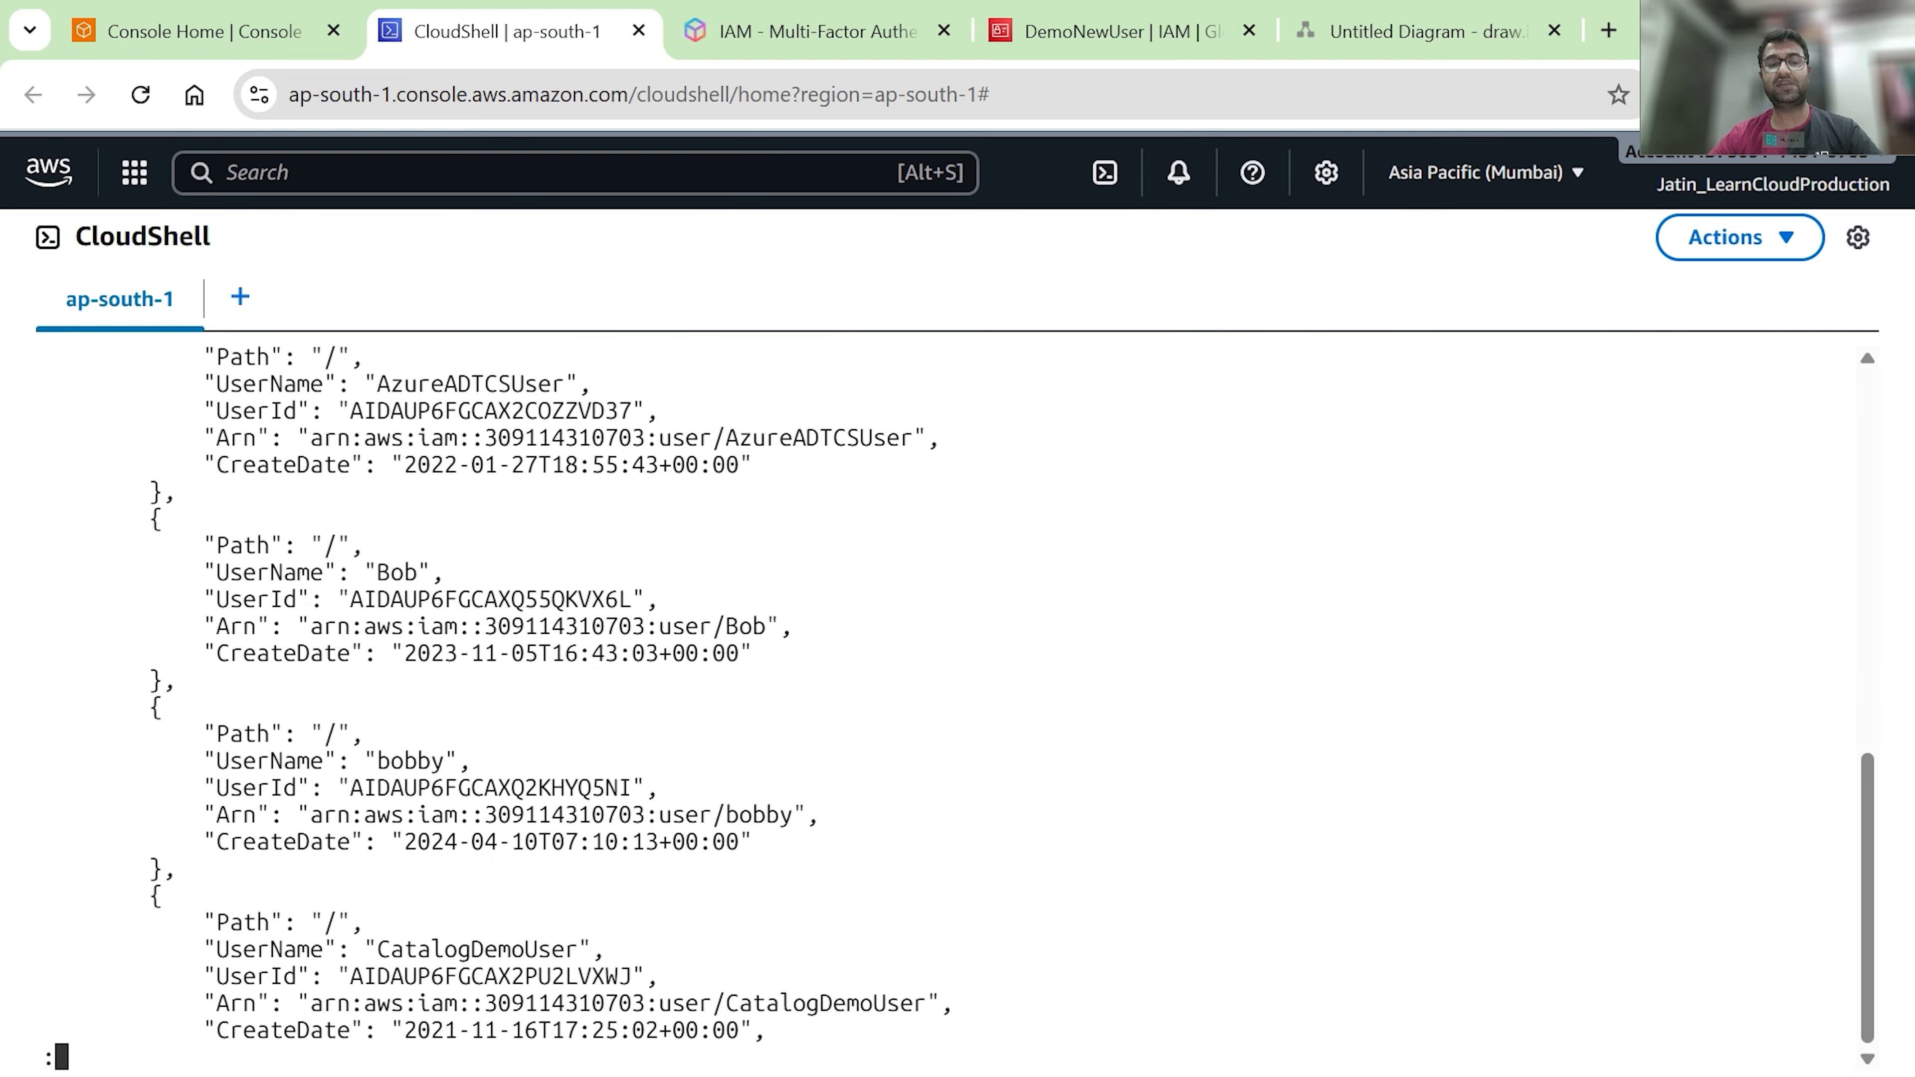
key(Down)
key(Down)
key(Down)
key(Down)
key(Down)
key(Down)
key(Down)
key(Down)
key(Down)
key(Down)
key(Down)
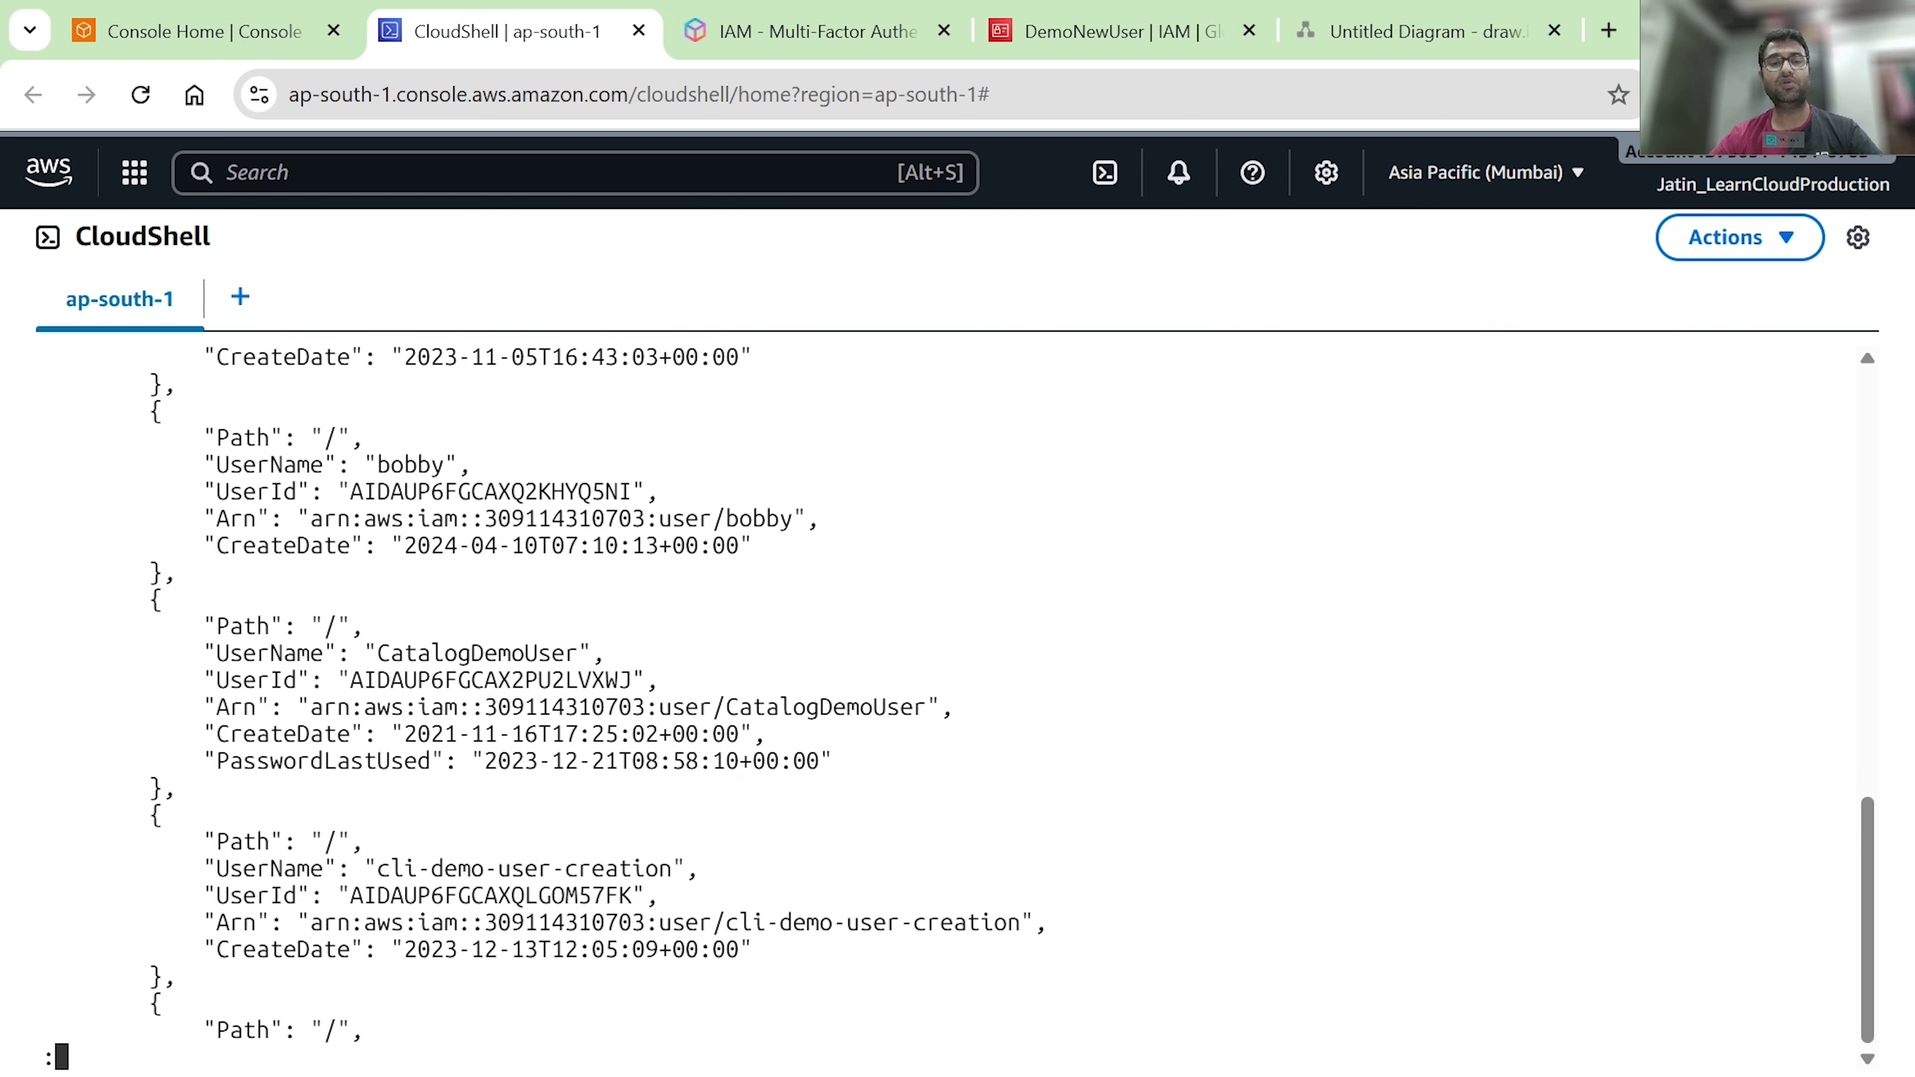
key(Down)
key(Down)
key(Down)
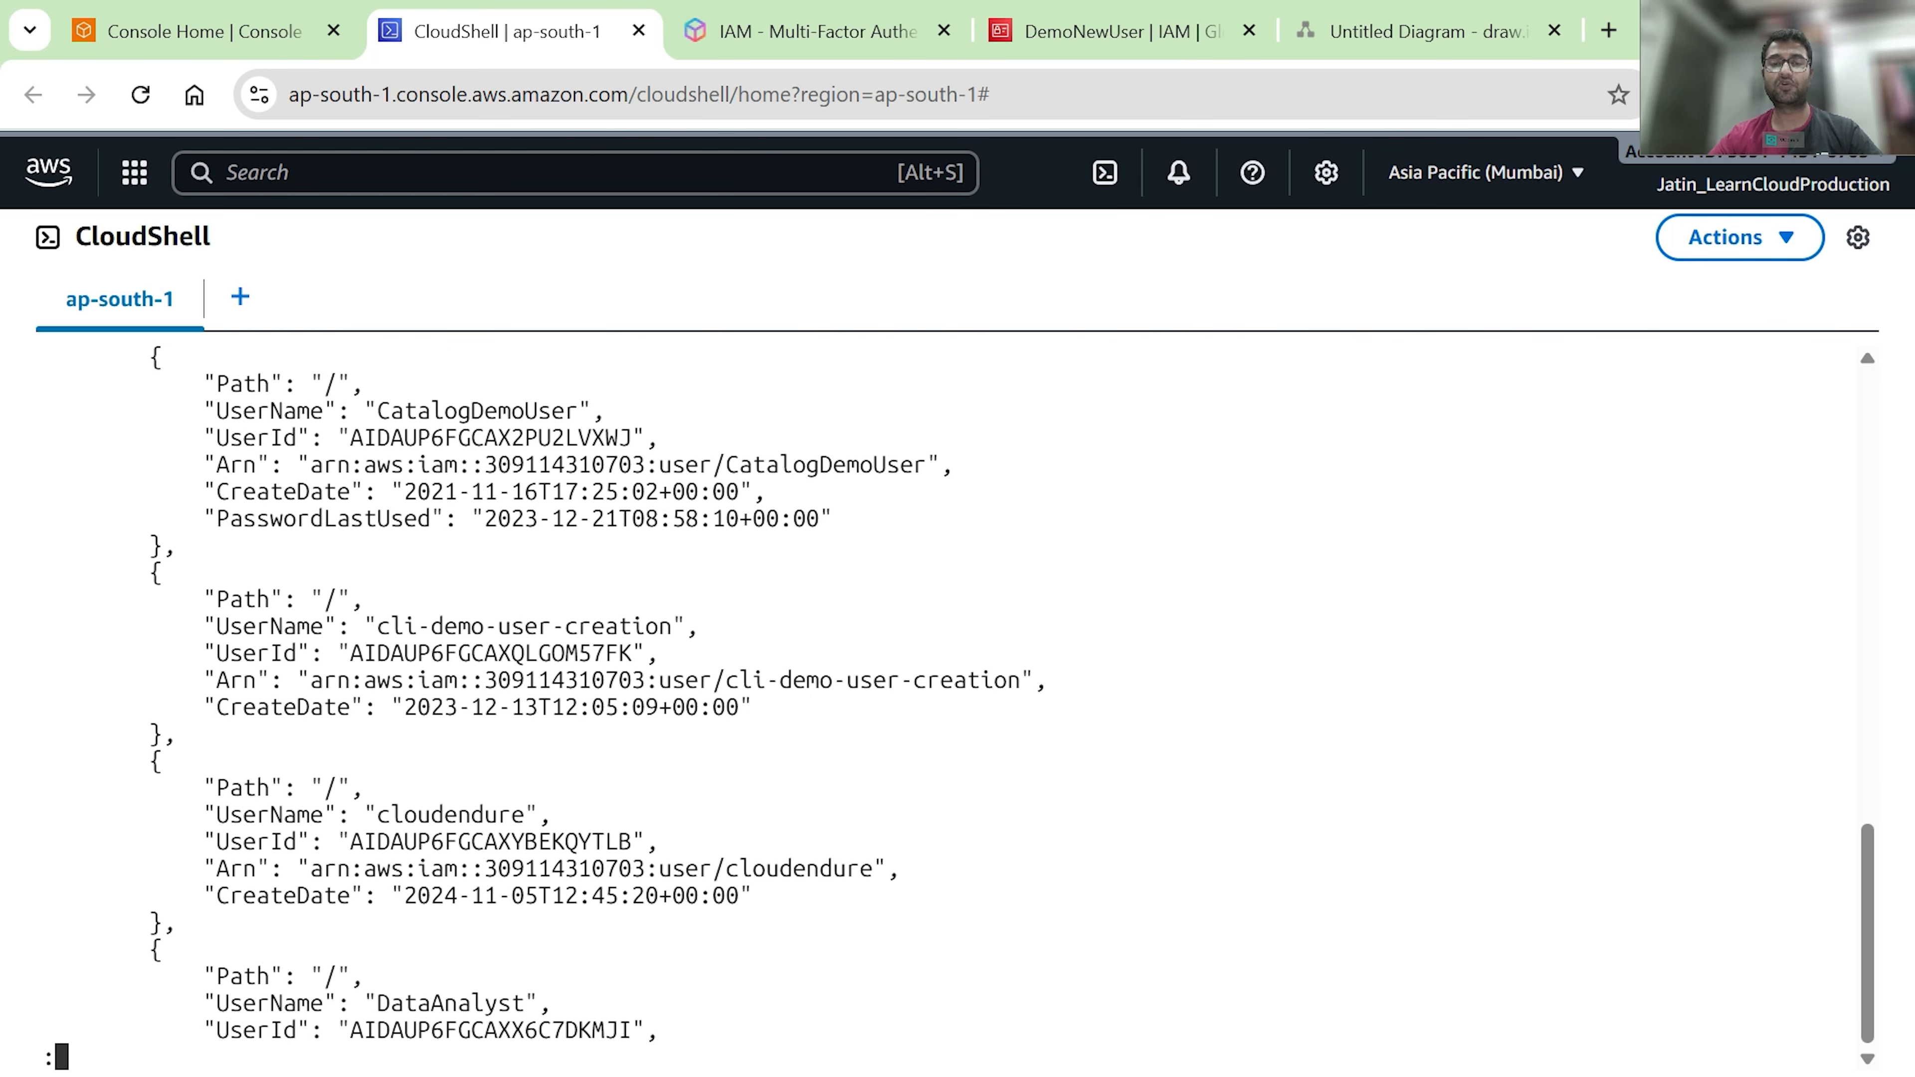
key(Up)
key(Up)
key(Up)
key(Up)
key(Up)
key(Up)
key(Up)
key(Up)
key(Up)
key(Up)
key(Up)
key(Up)
key(Up)
key(Up)
key(Up)
key(Up)
key(Up)
key(Up)
key(Up)
key(Up)
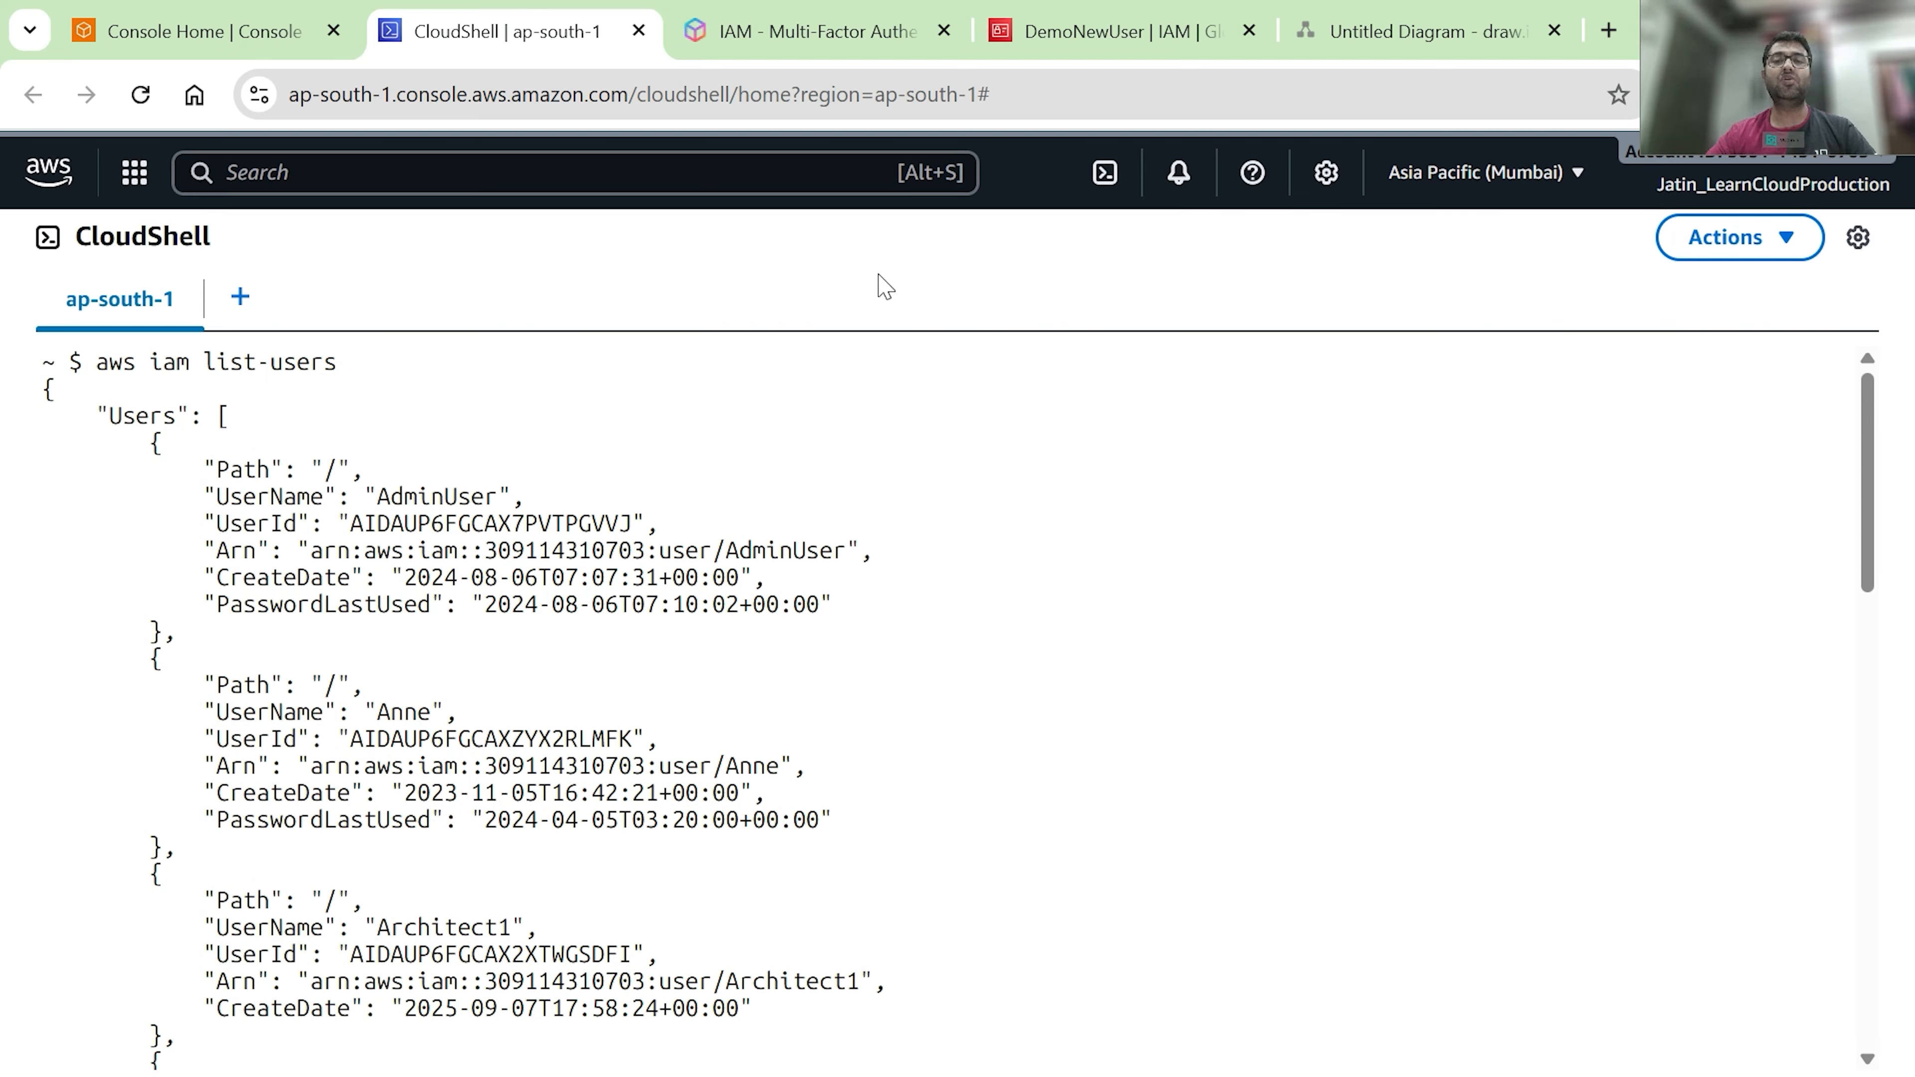
click(944, 31)
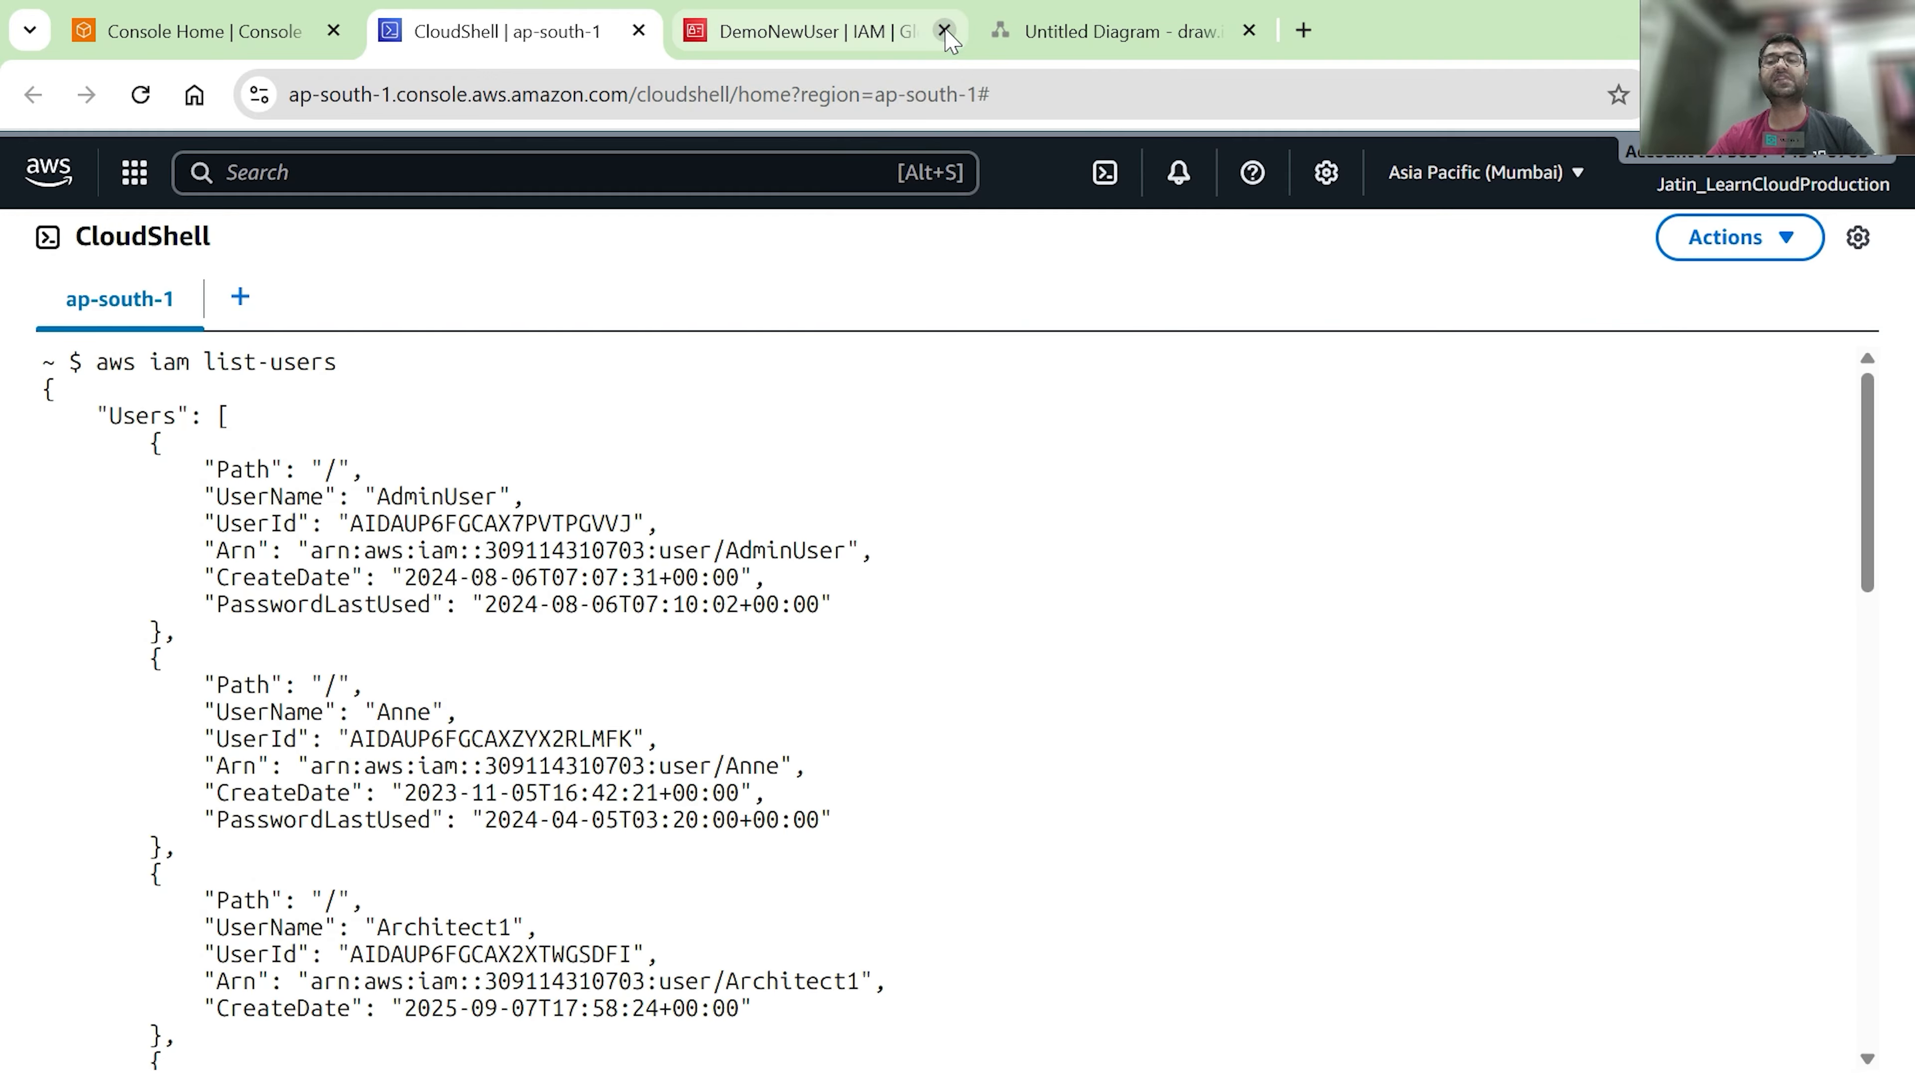
Step: Search 'aws iam cli reference' and open the iam command reference's available commands list
click(1295, 31)
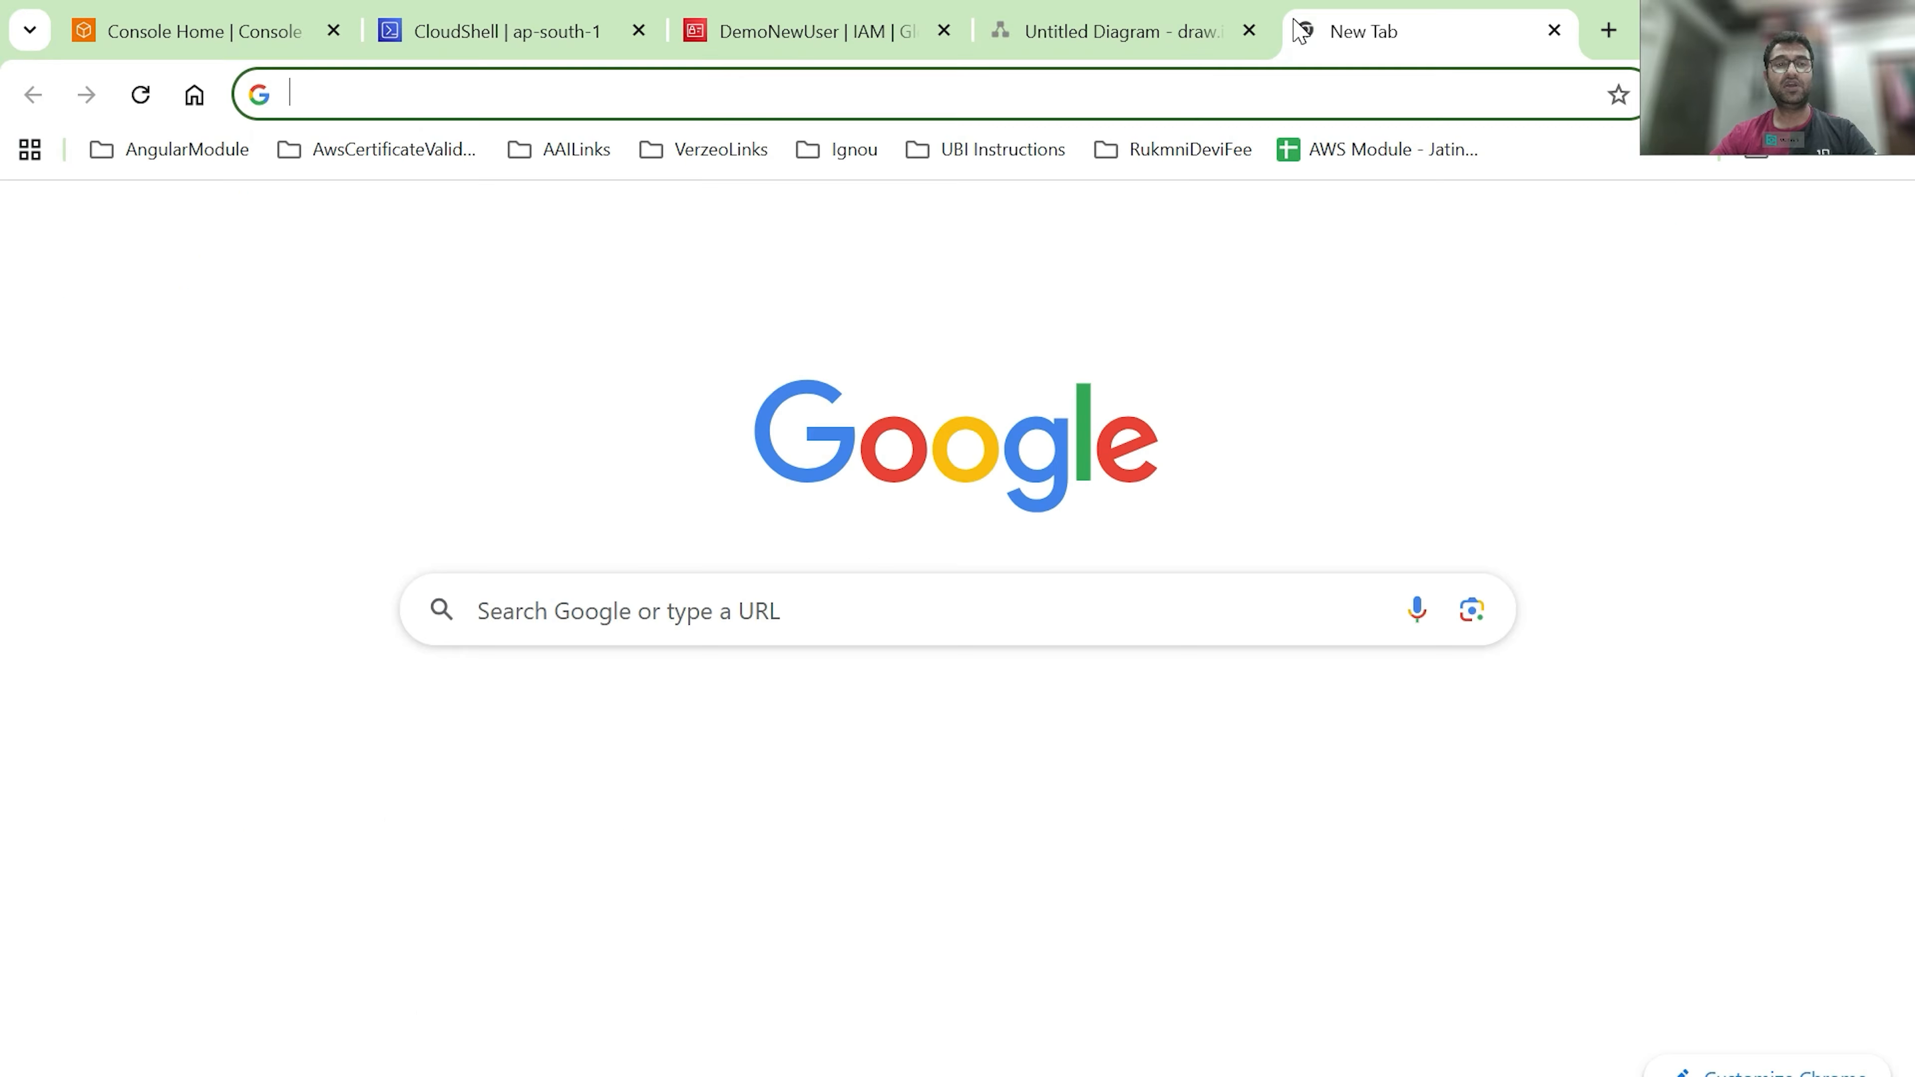
text(aw)
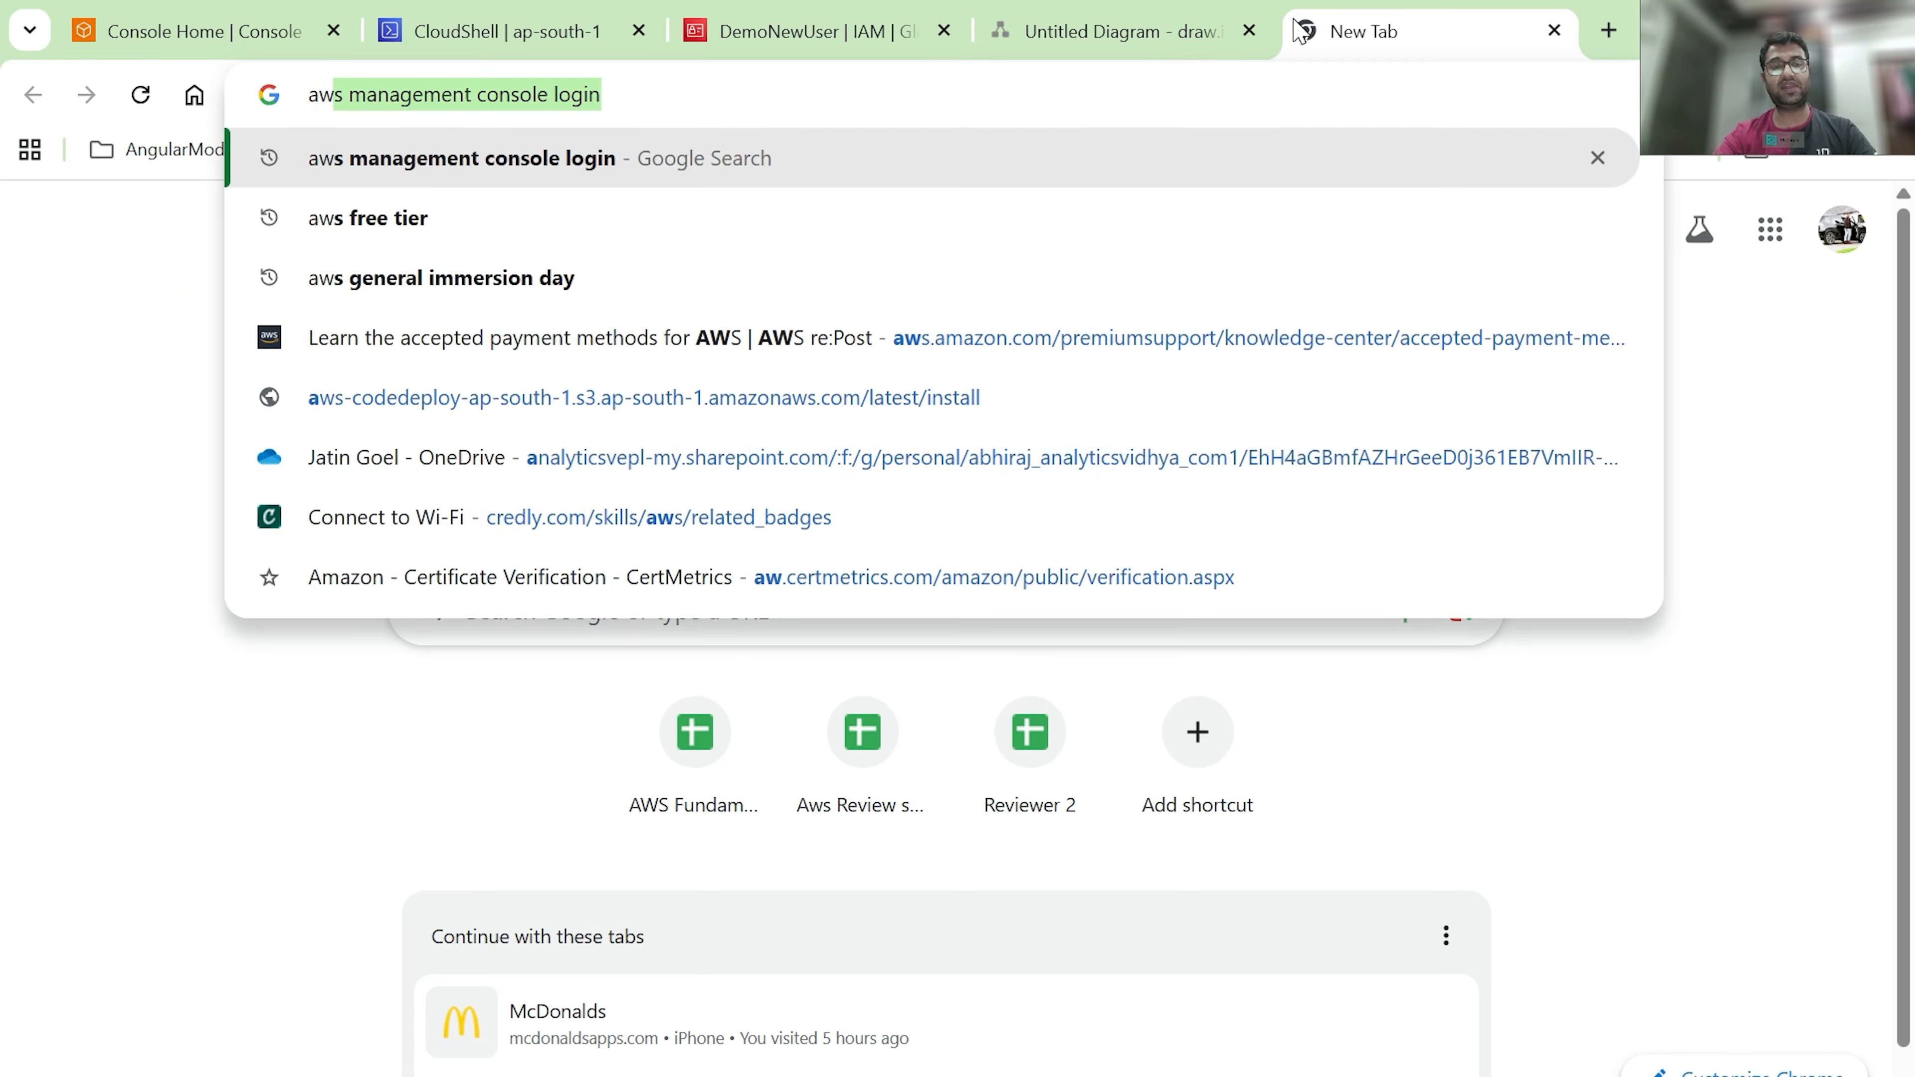
text(s iam cli refe)
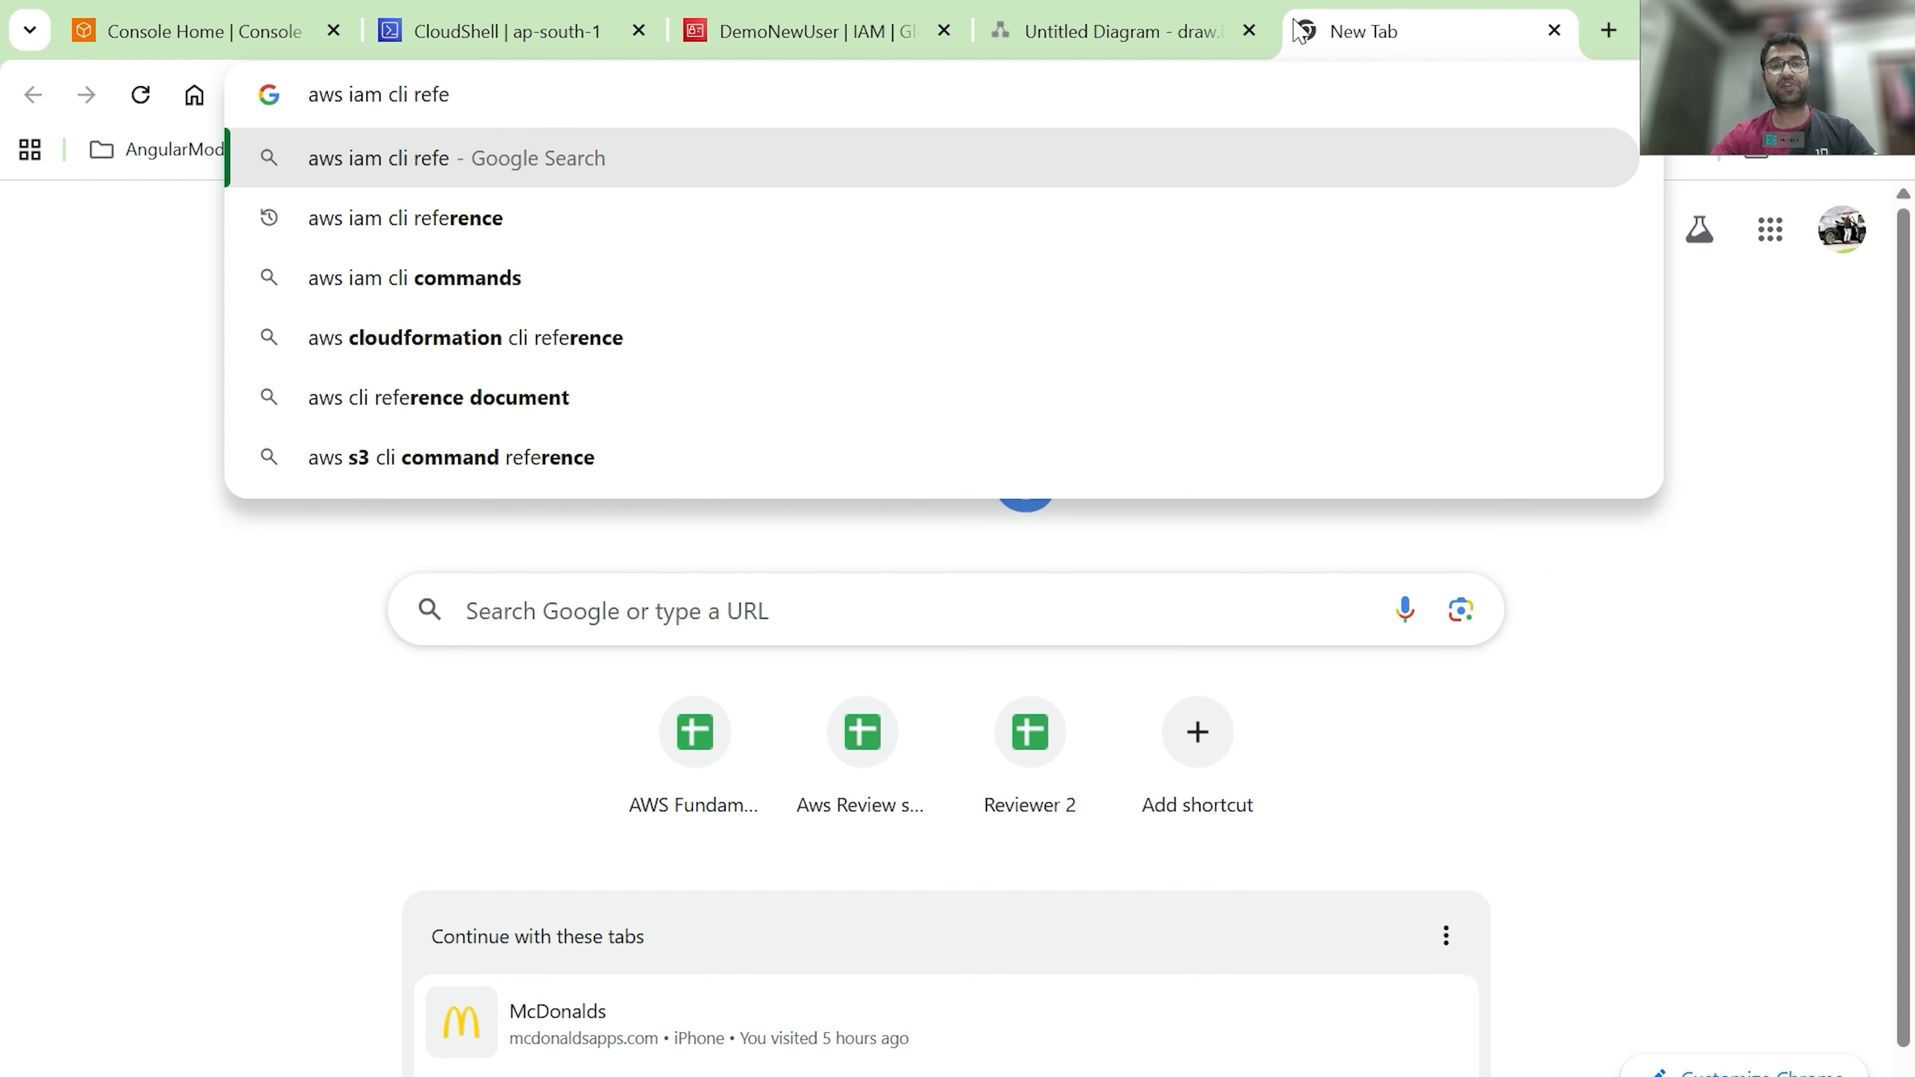
key(Down)
key(Return)
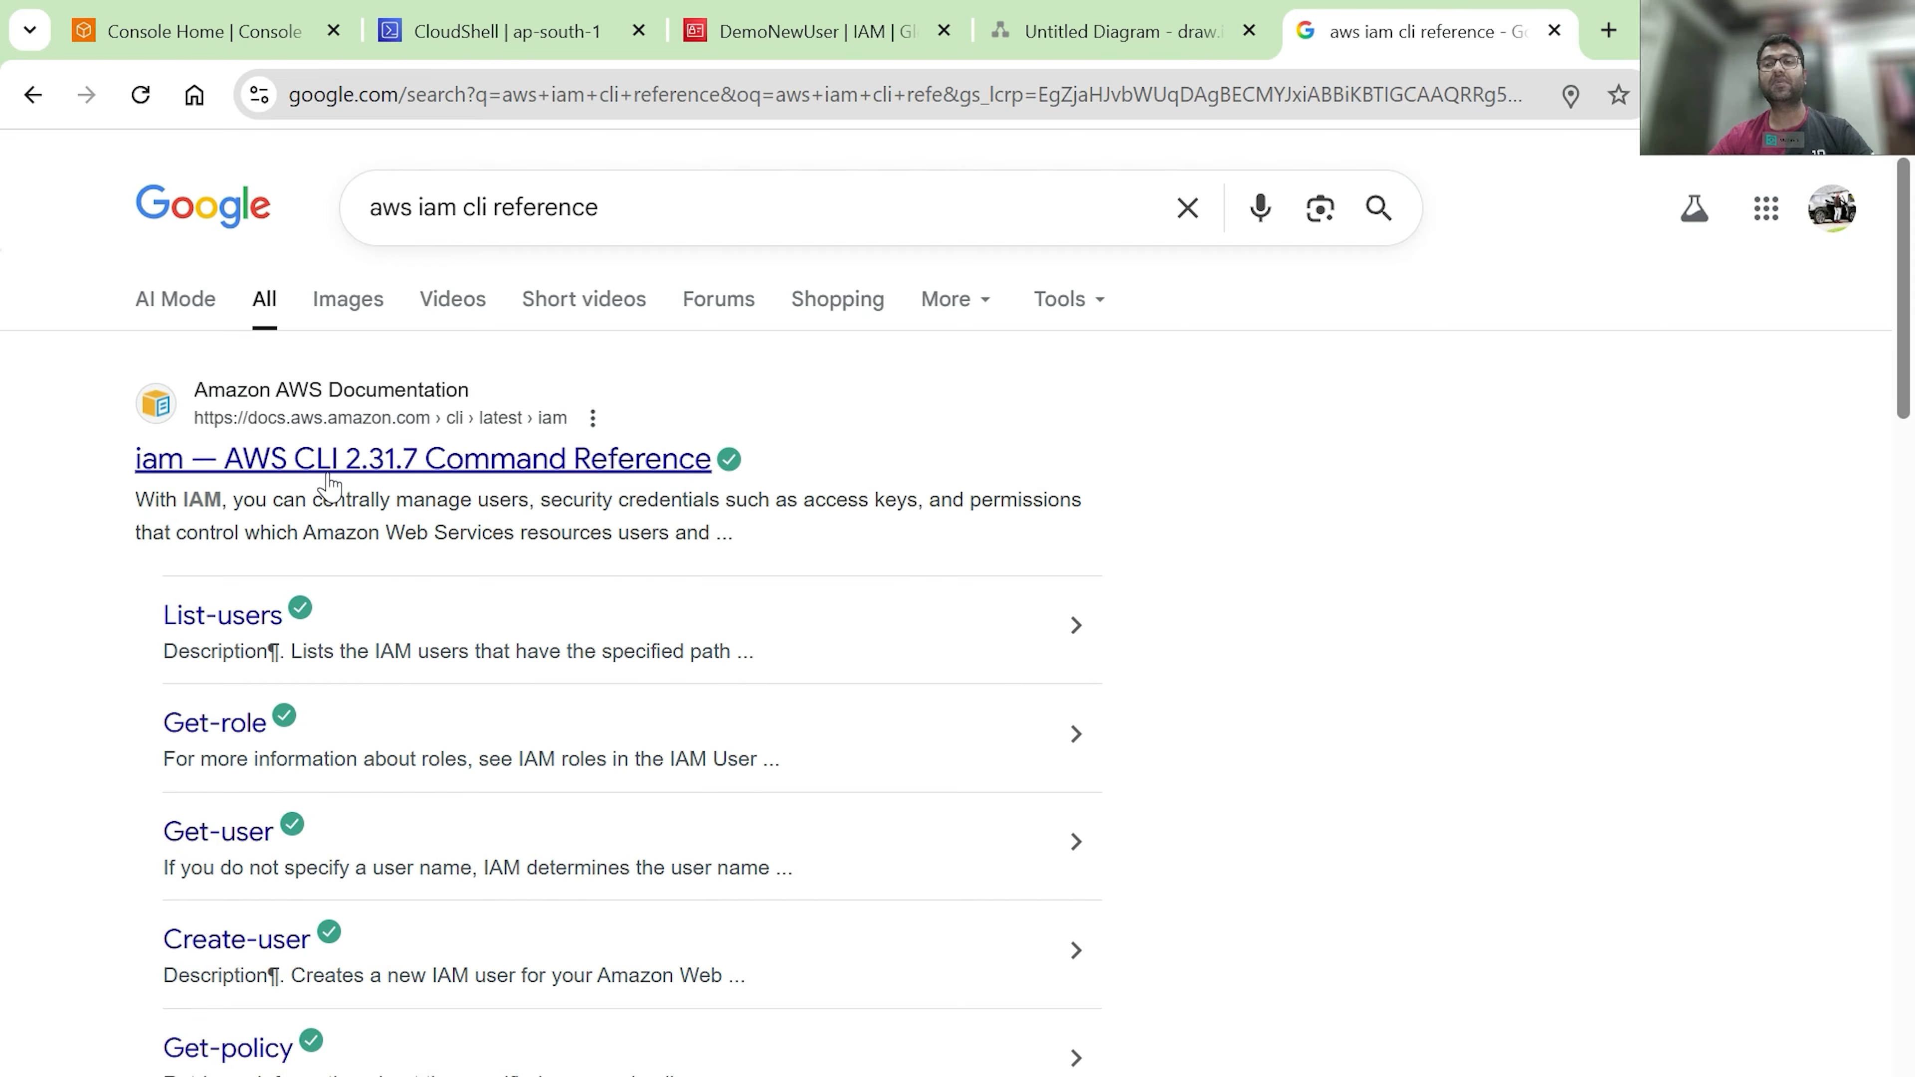
click(415, 464)
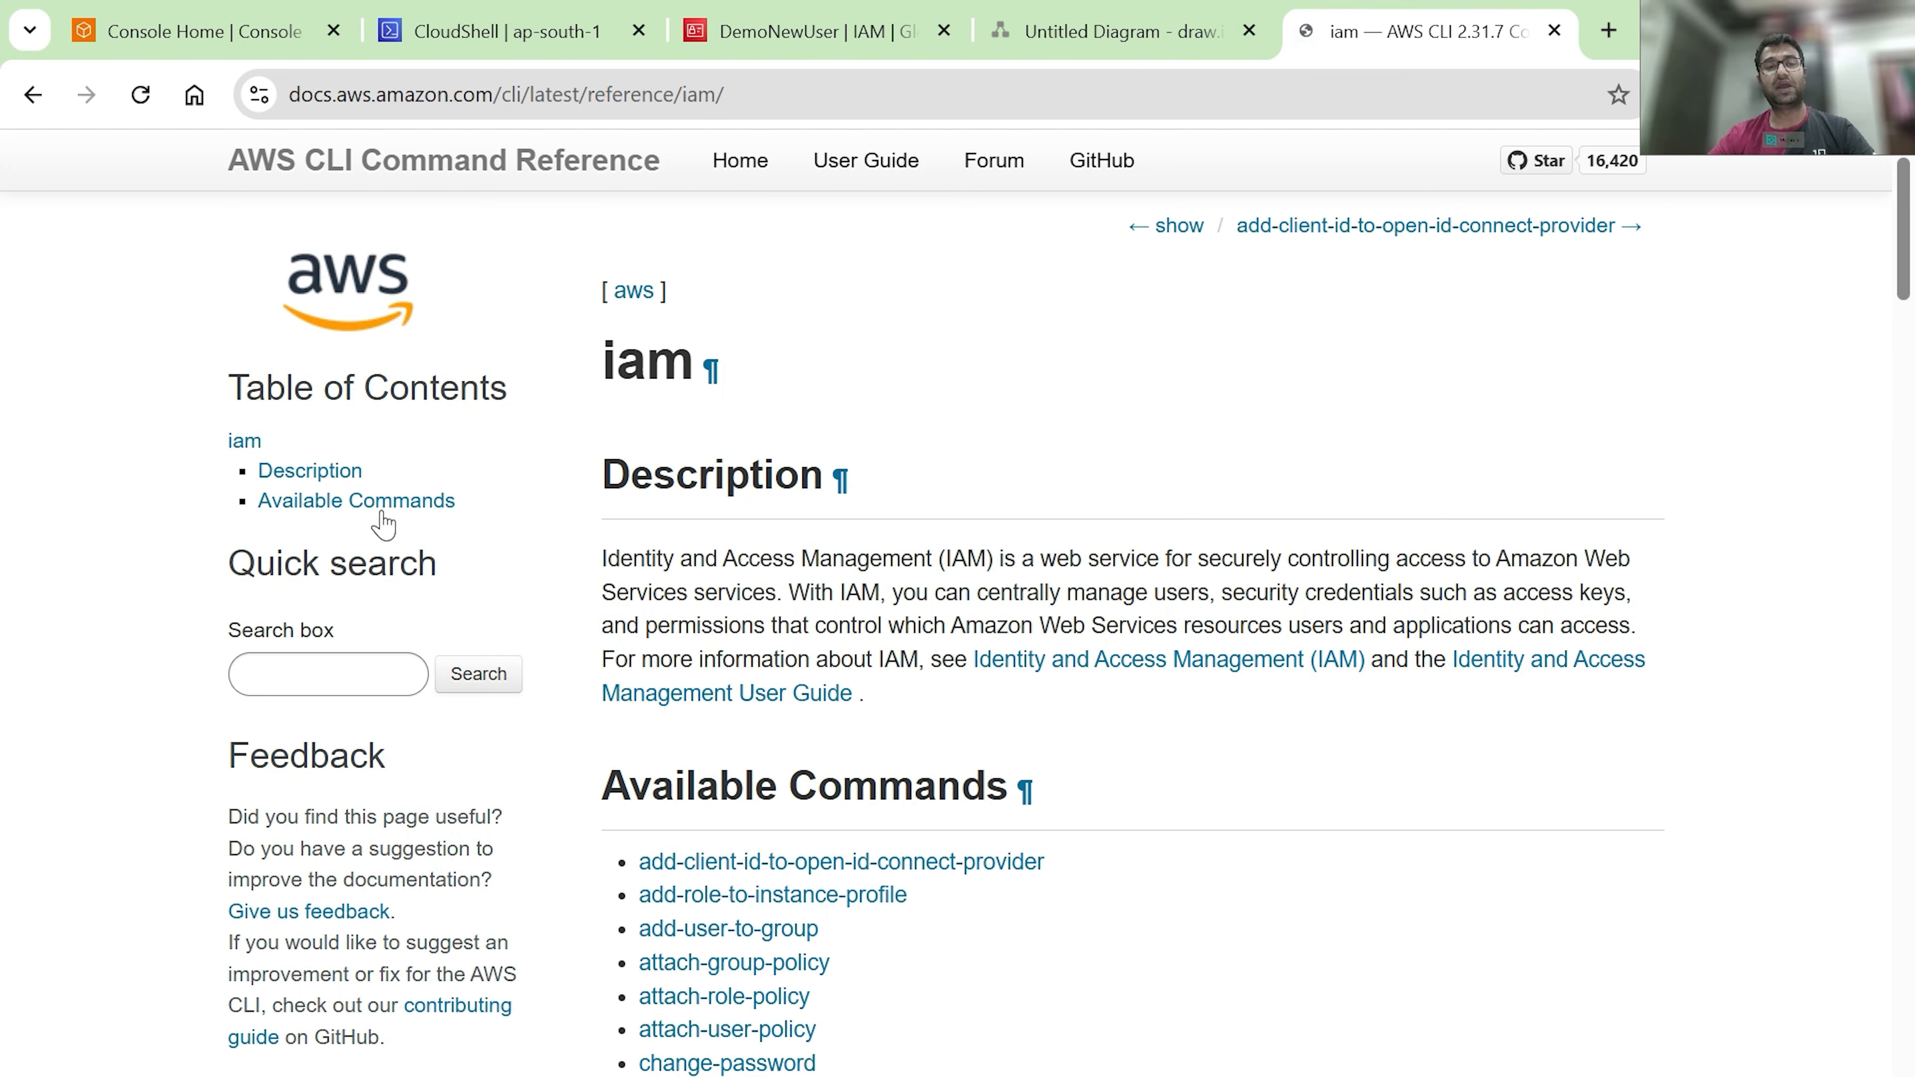
click(339, 503)
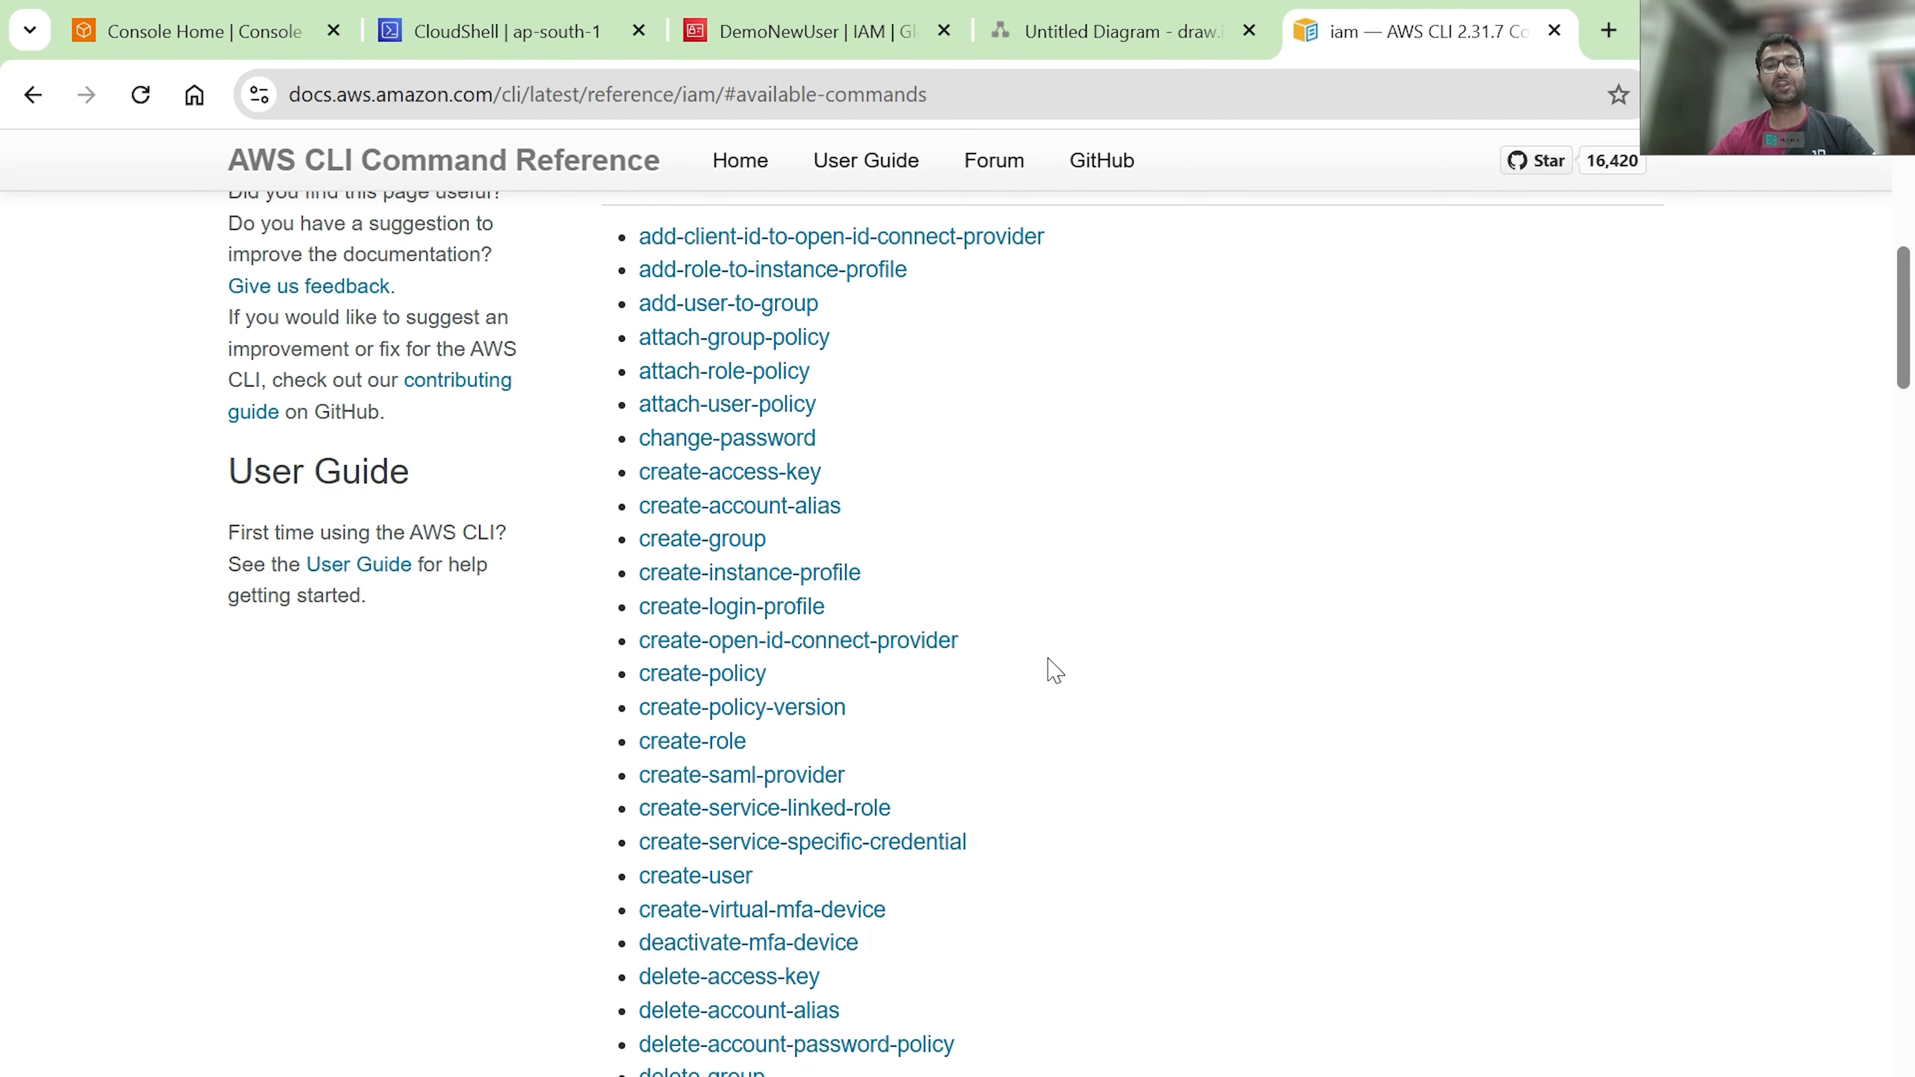
scroll(1055, 671, up, 2)
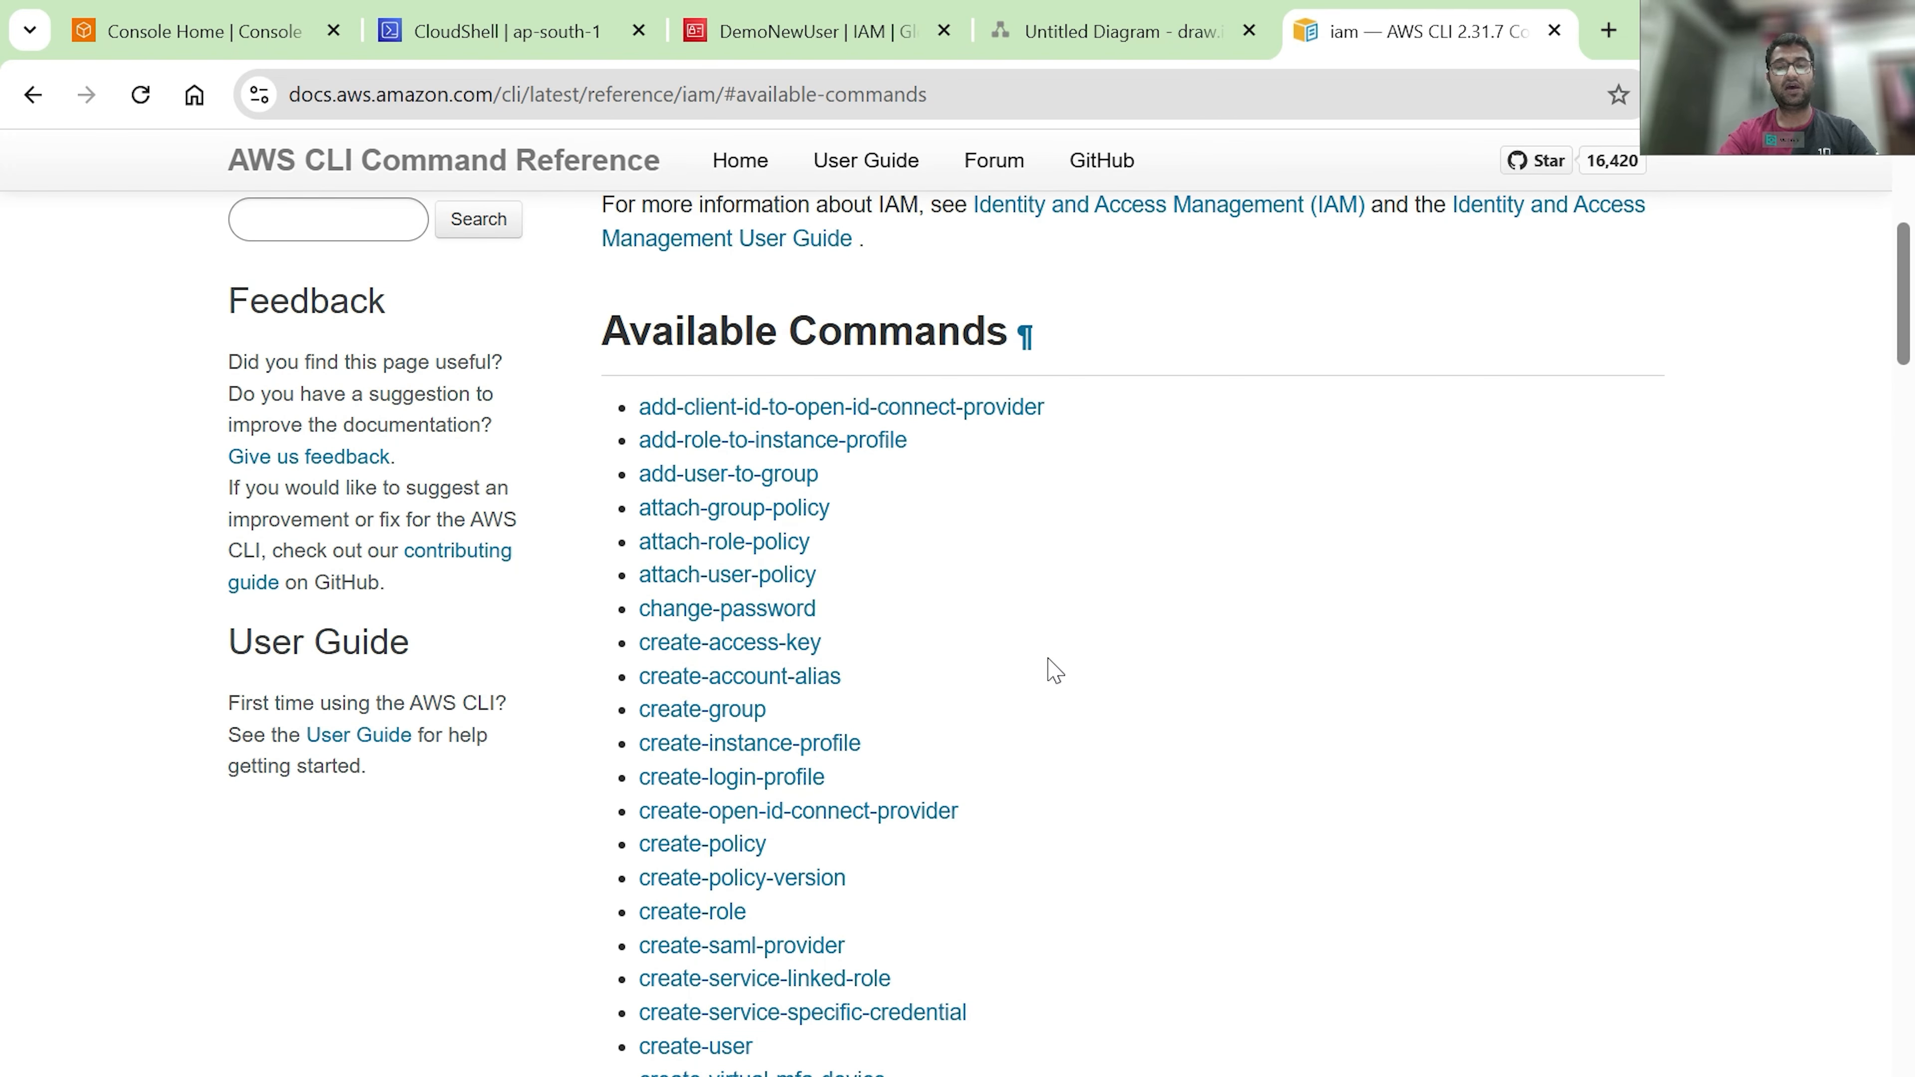
Step: Find list-users on the page, read its examples, then return to the DemoNewUser tab
key(ctrl+f)
text(list)
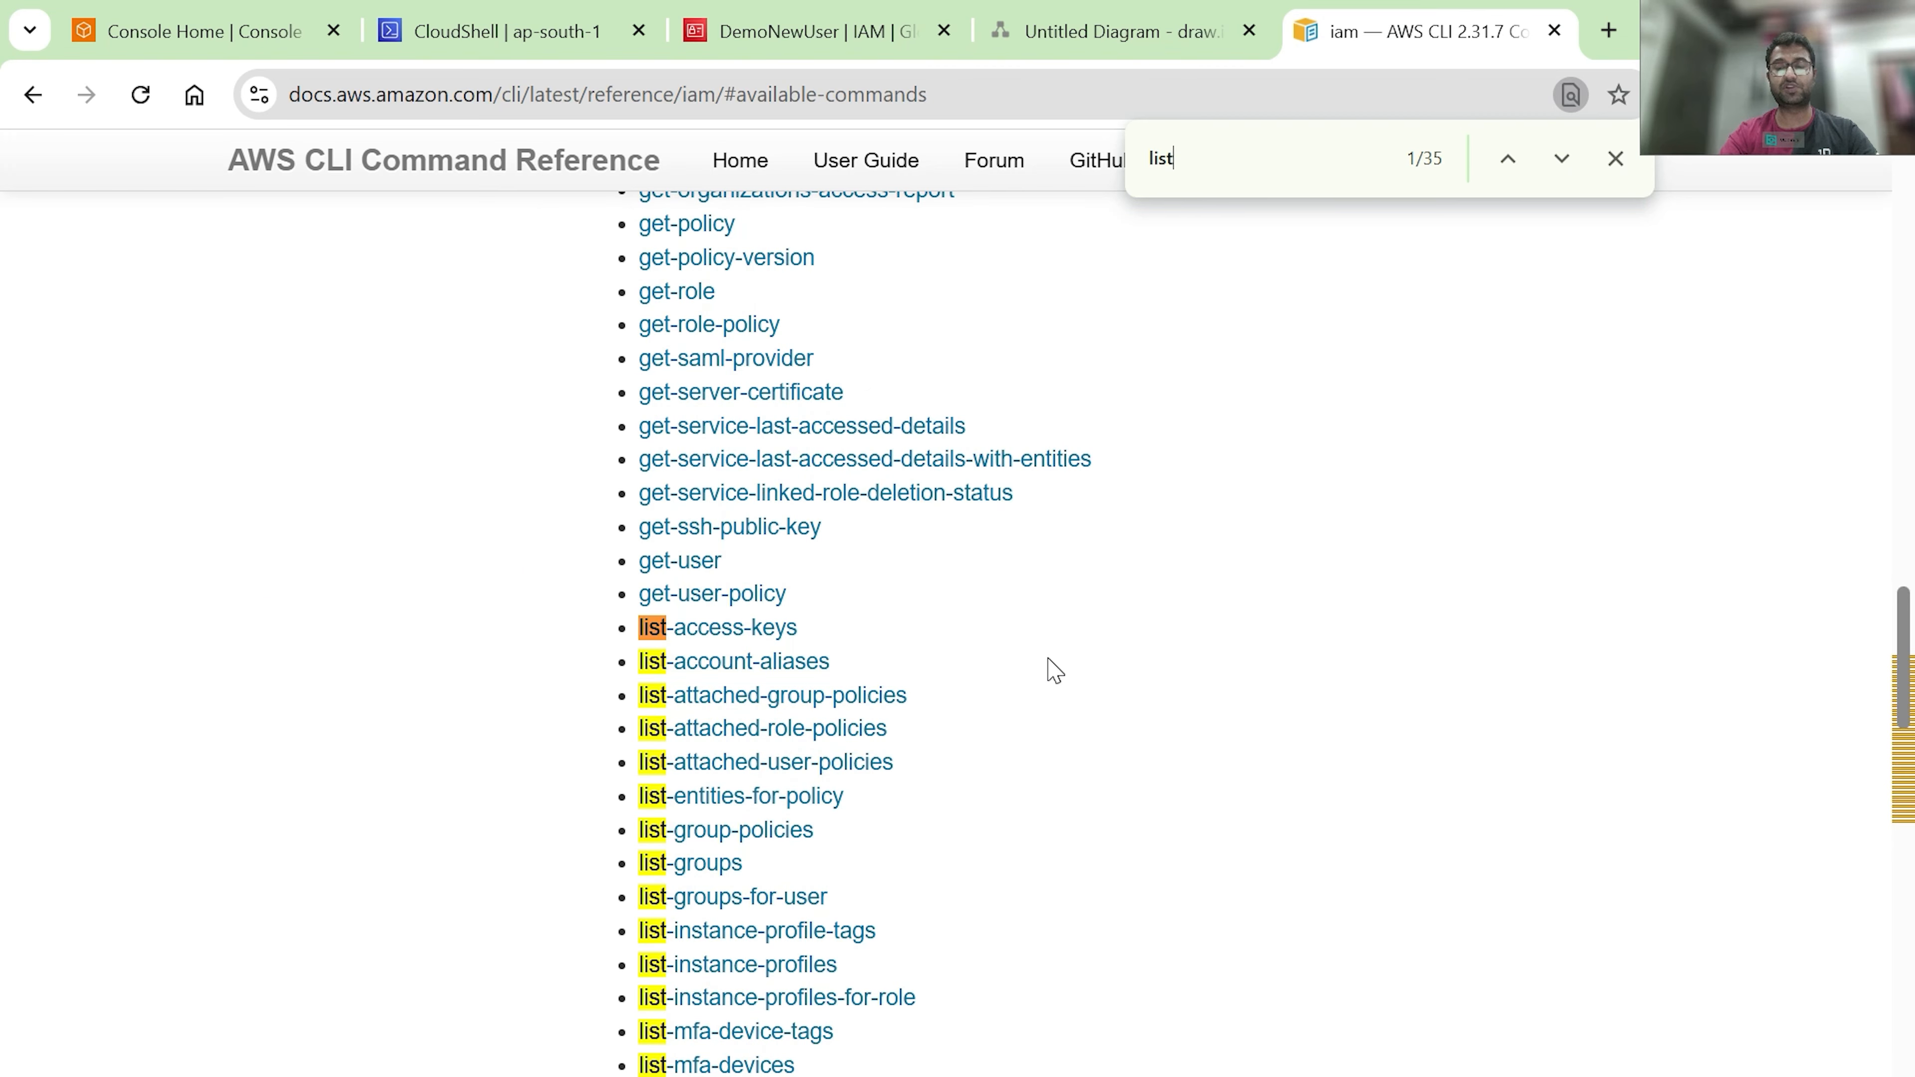
text(-users)
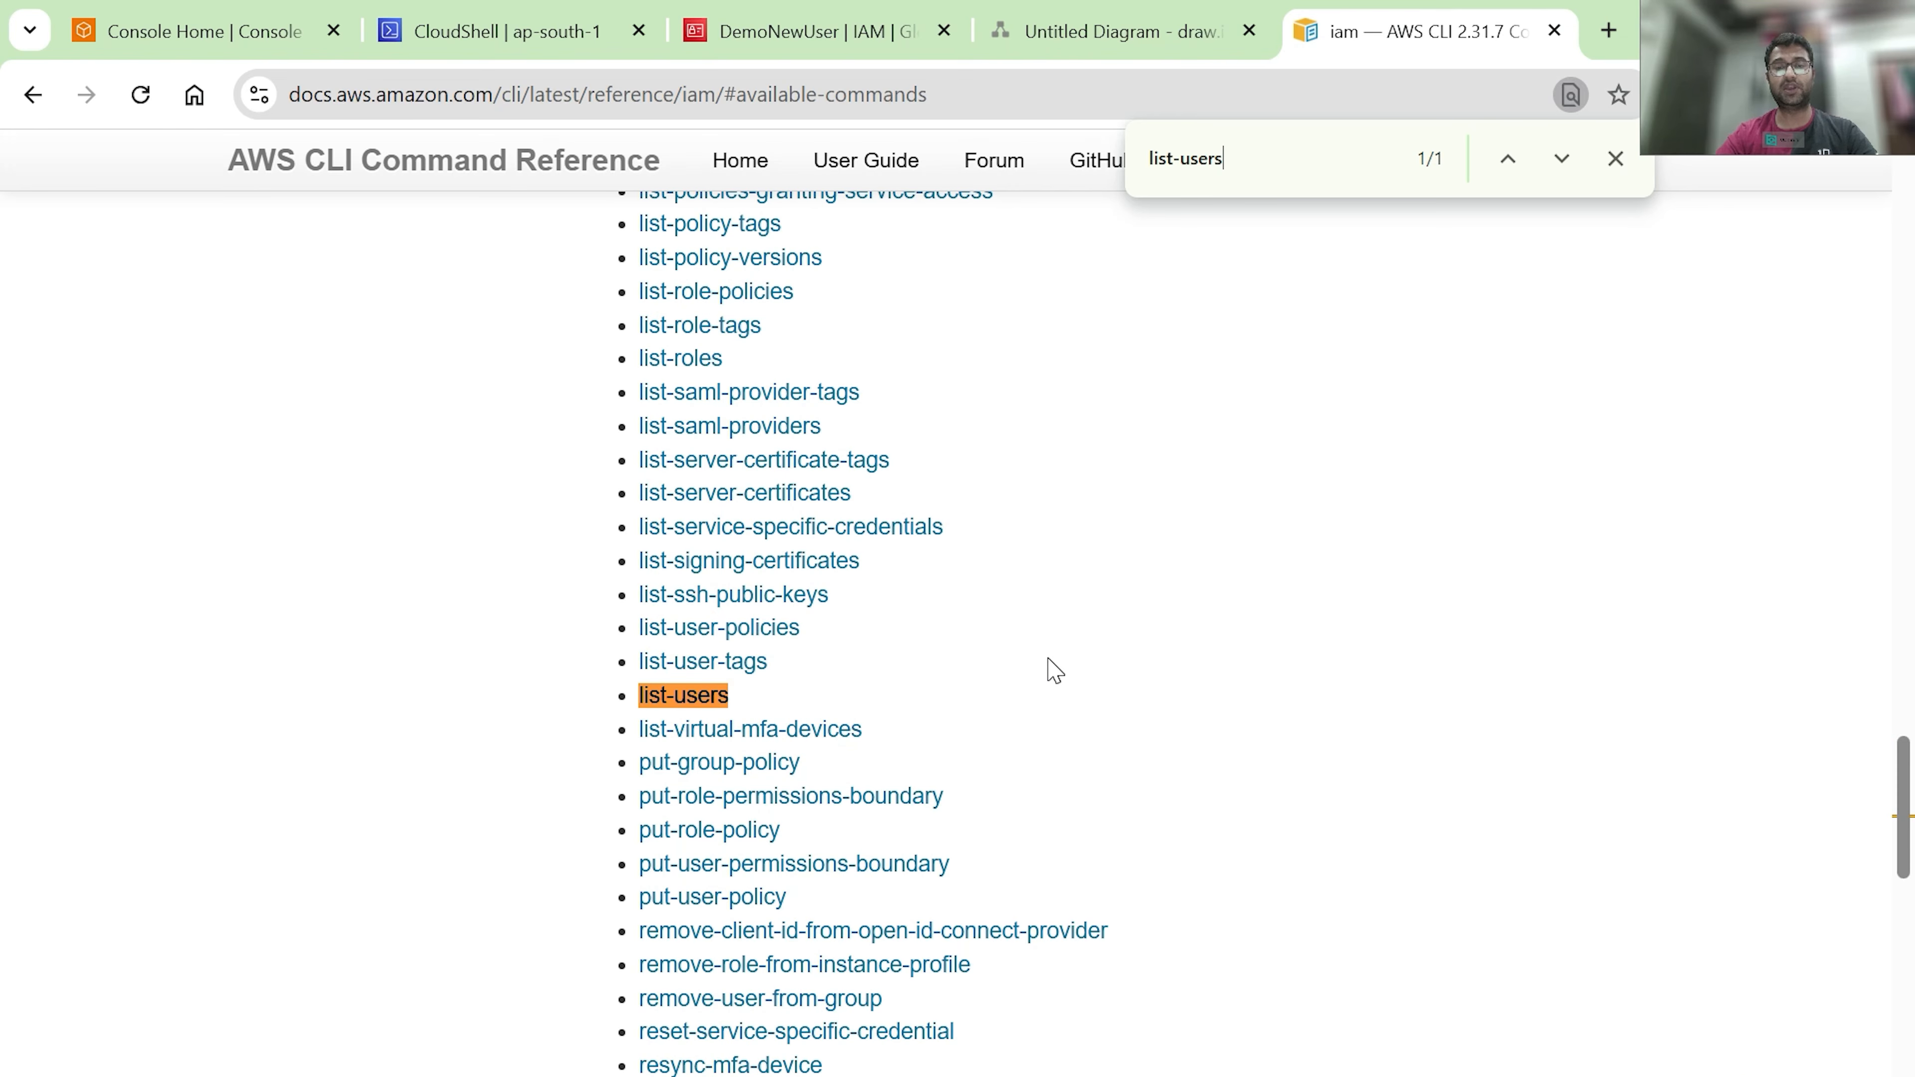
click(693, 699)
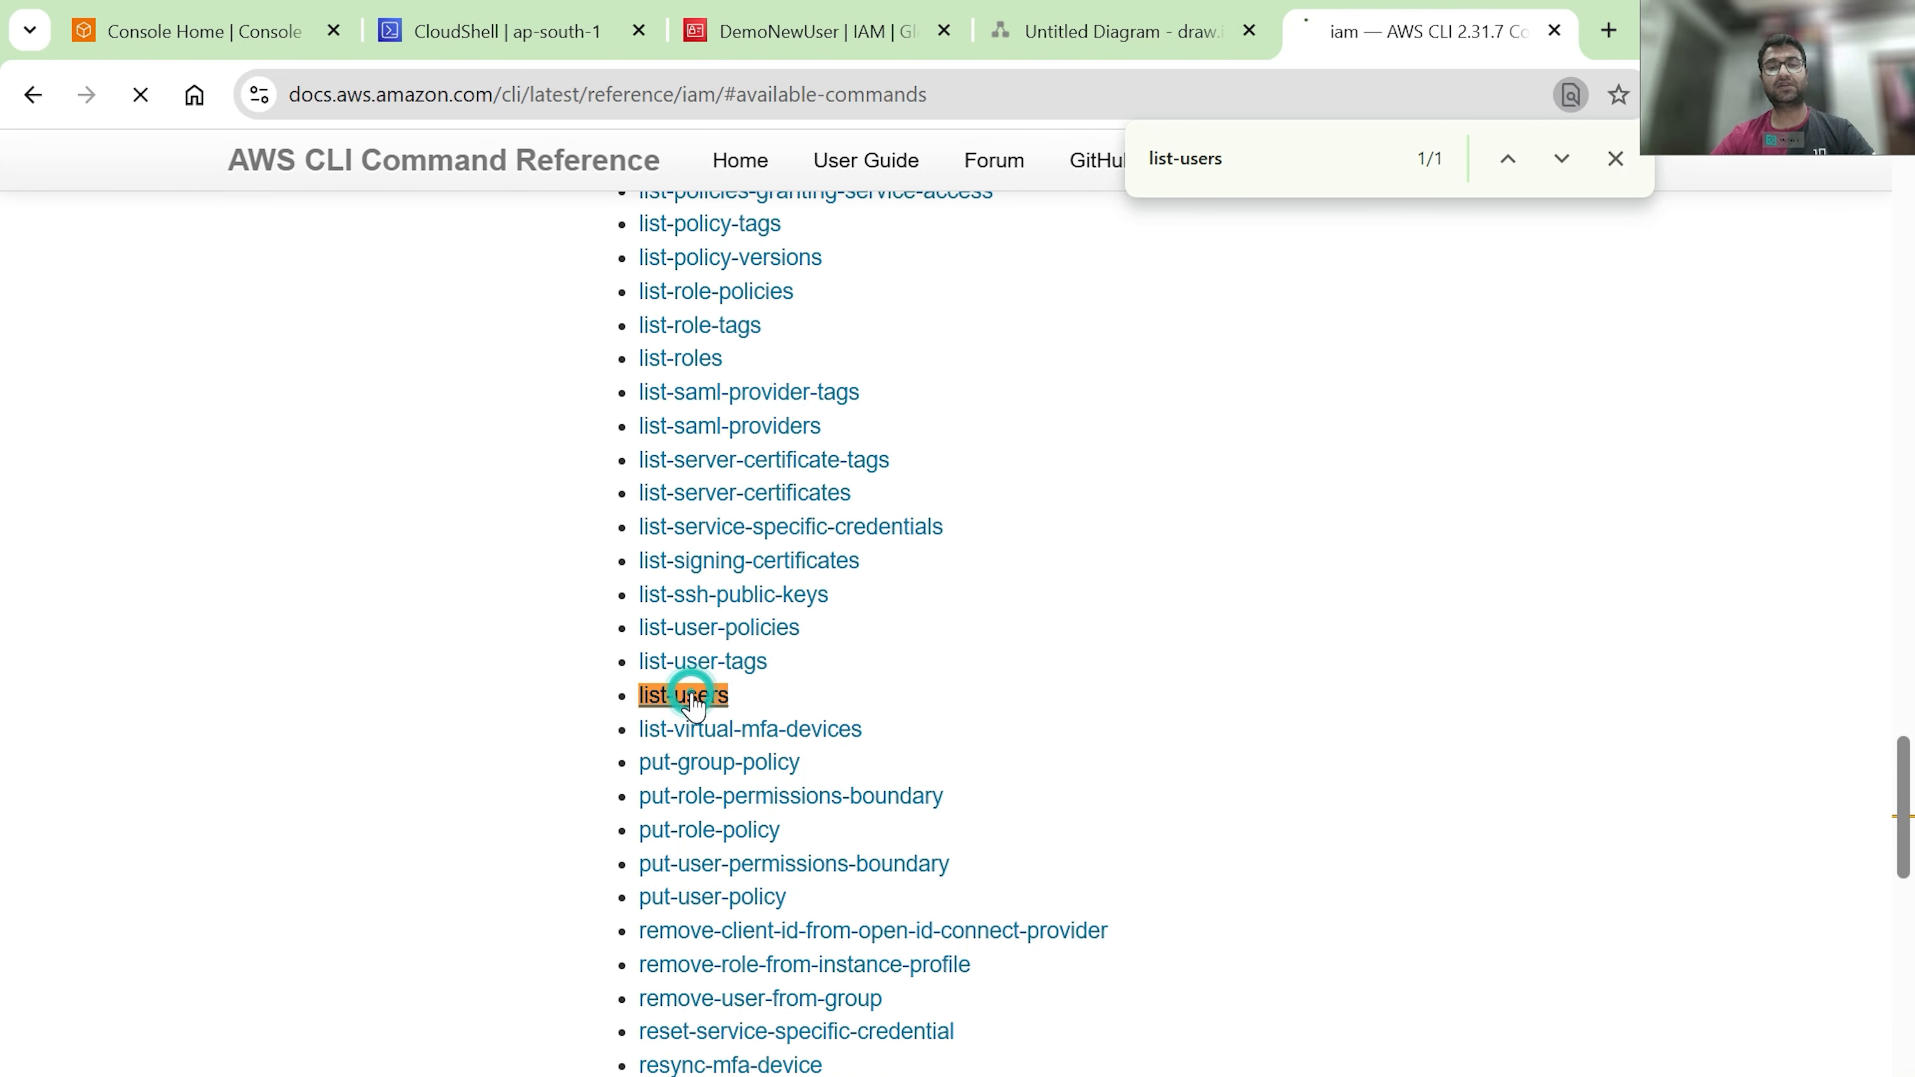
click(331, 596)
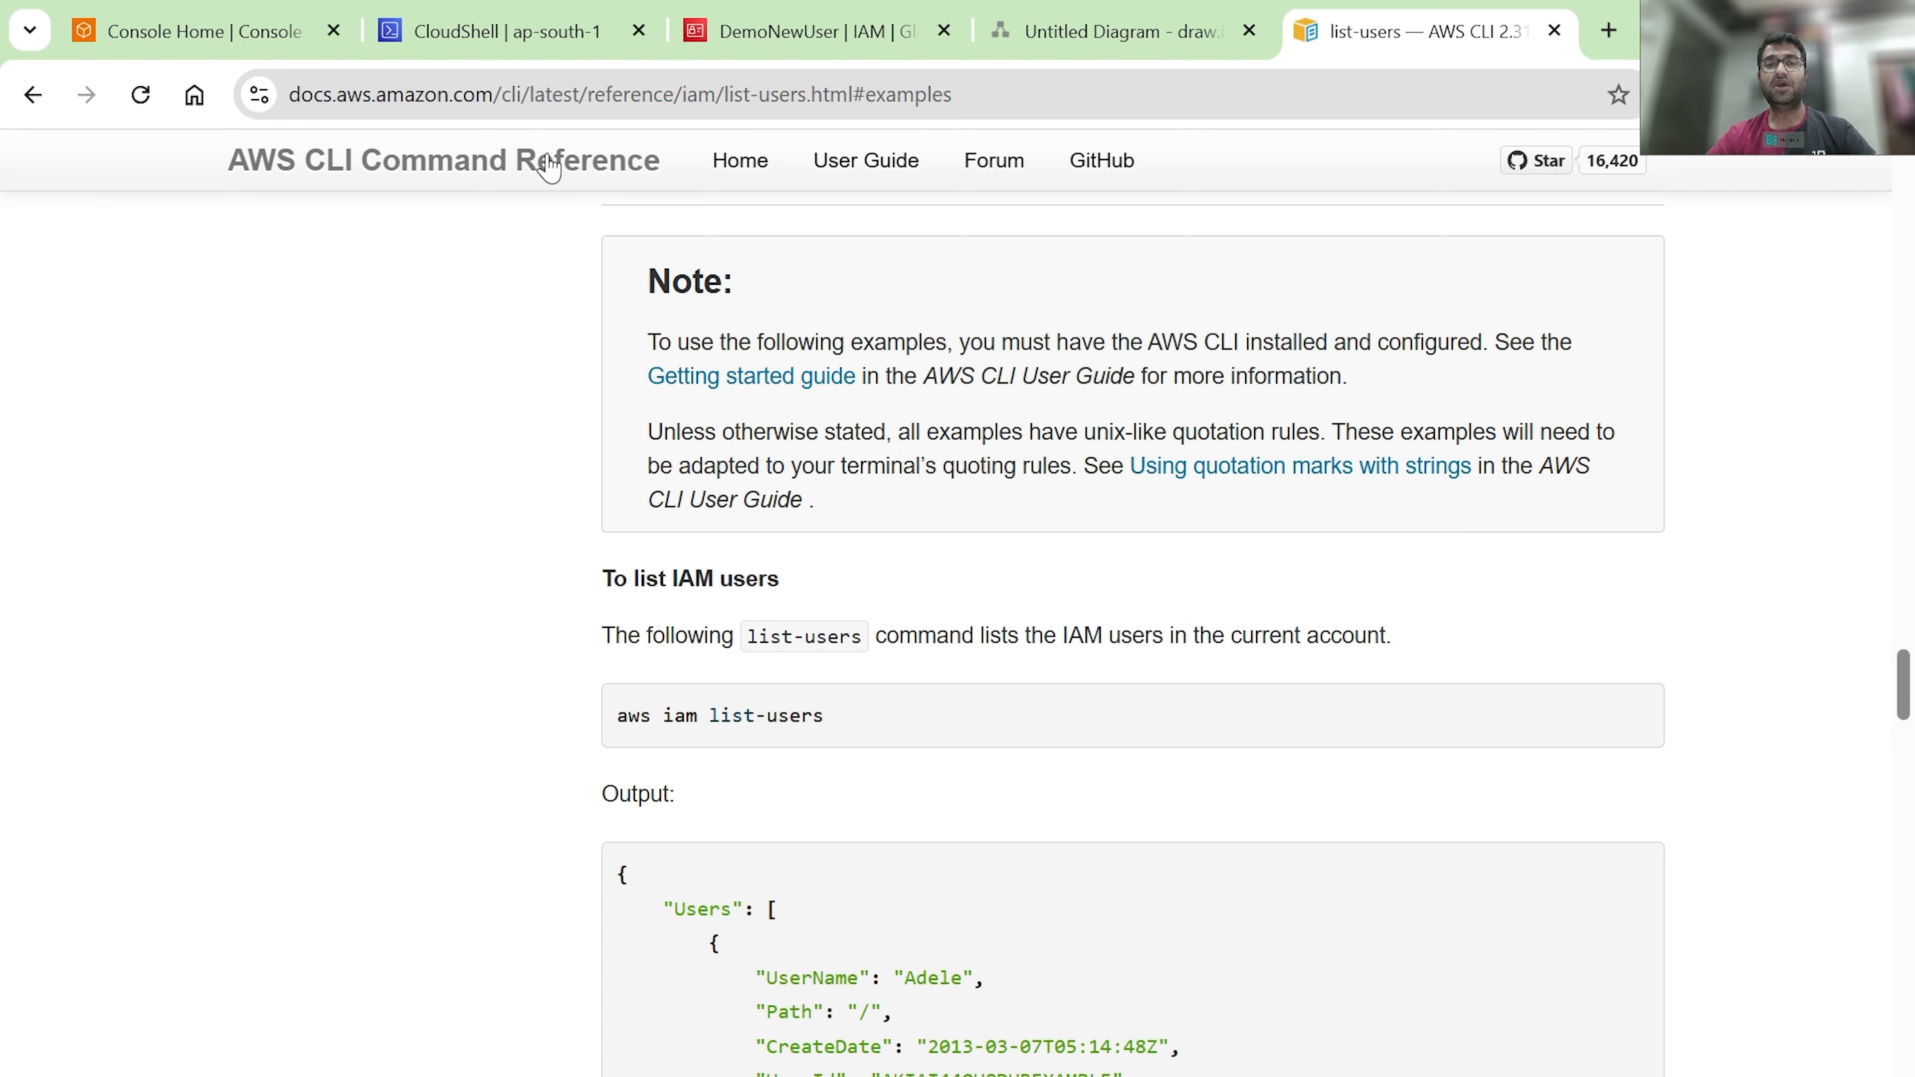
click(730, 46)
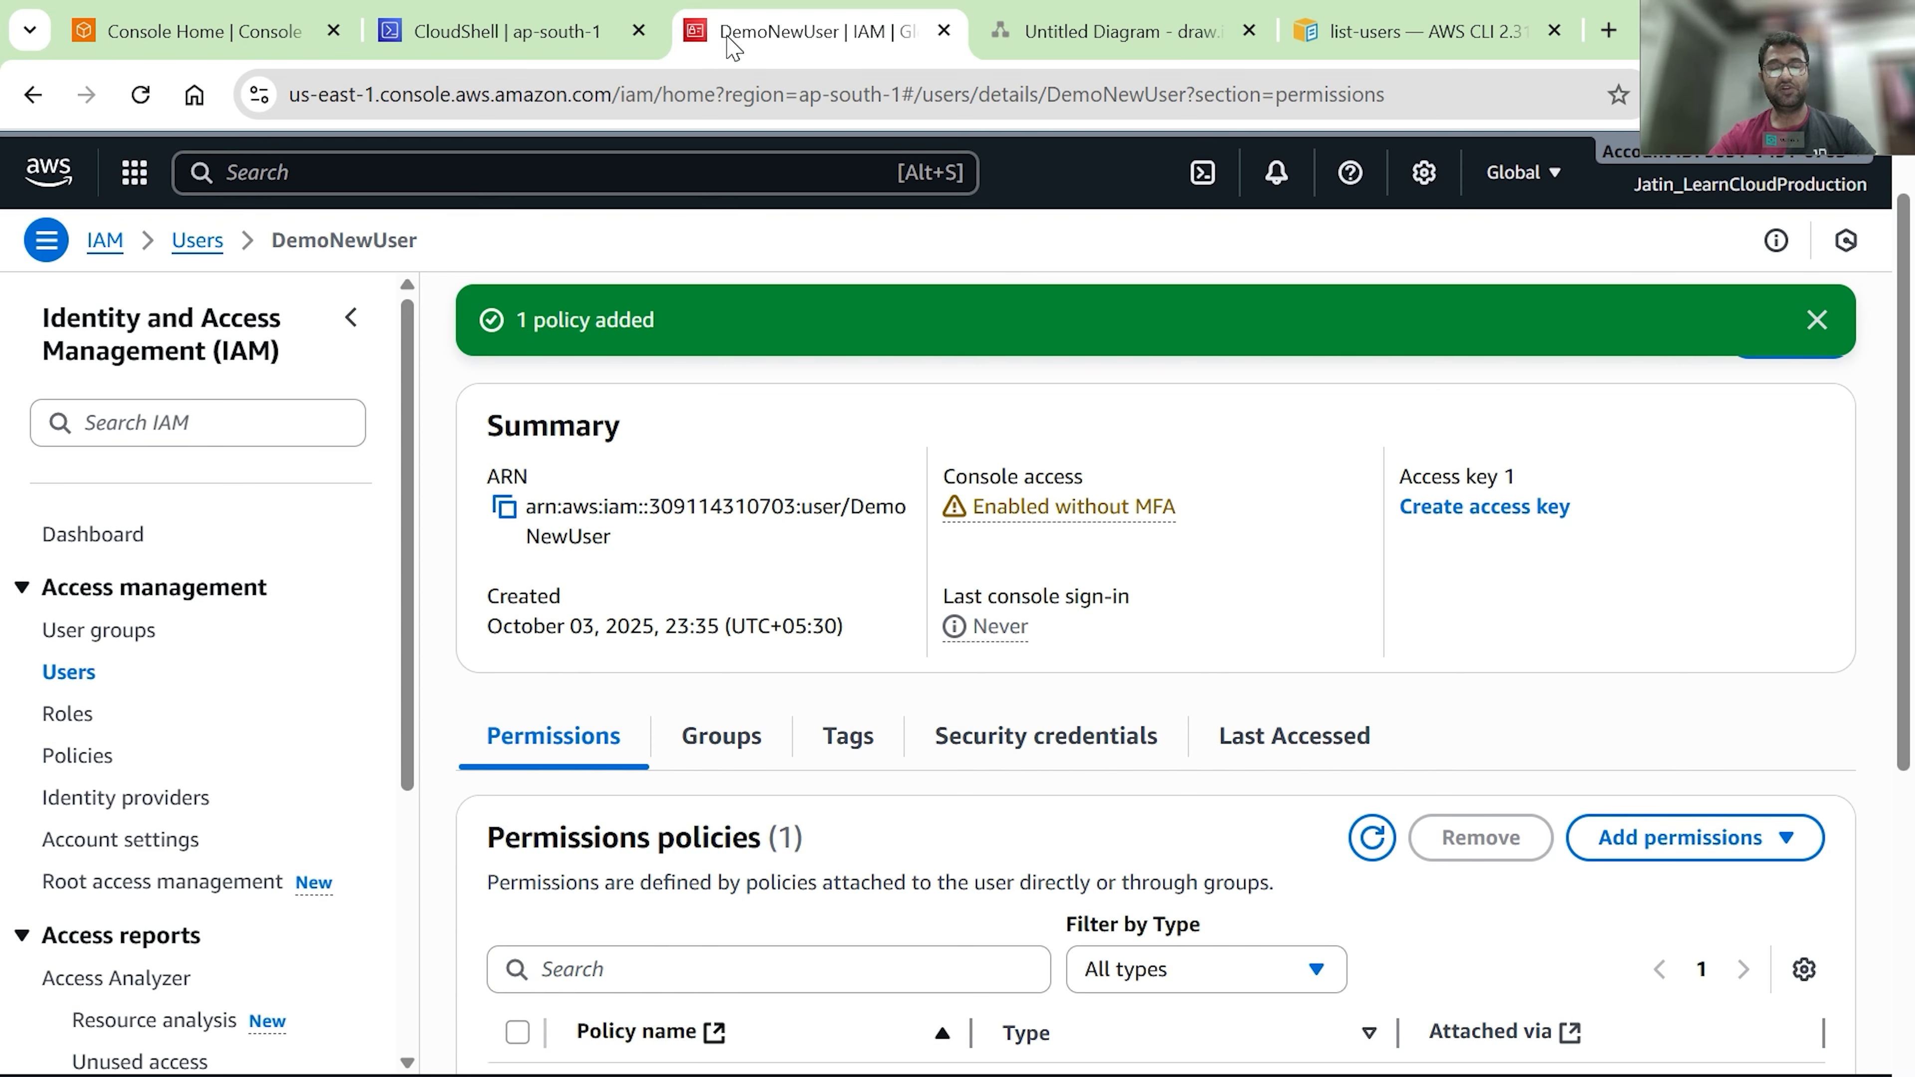
Step: Open a private window and copy the account's IAM sign-in URL from the IAM Dashboard
key(ctrl+shift+n)
text(aws mas)
key(BackSpace)
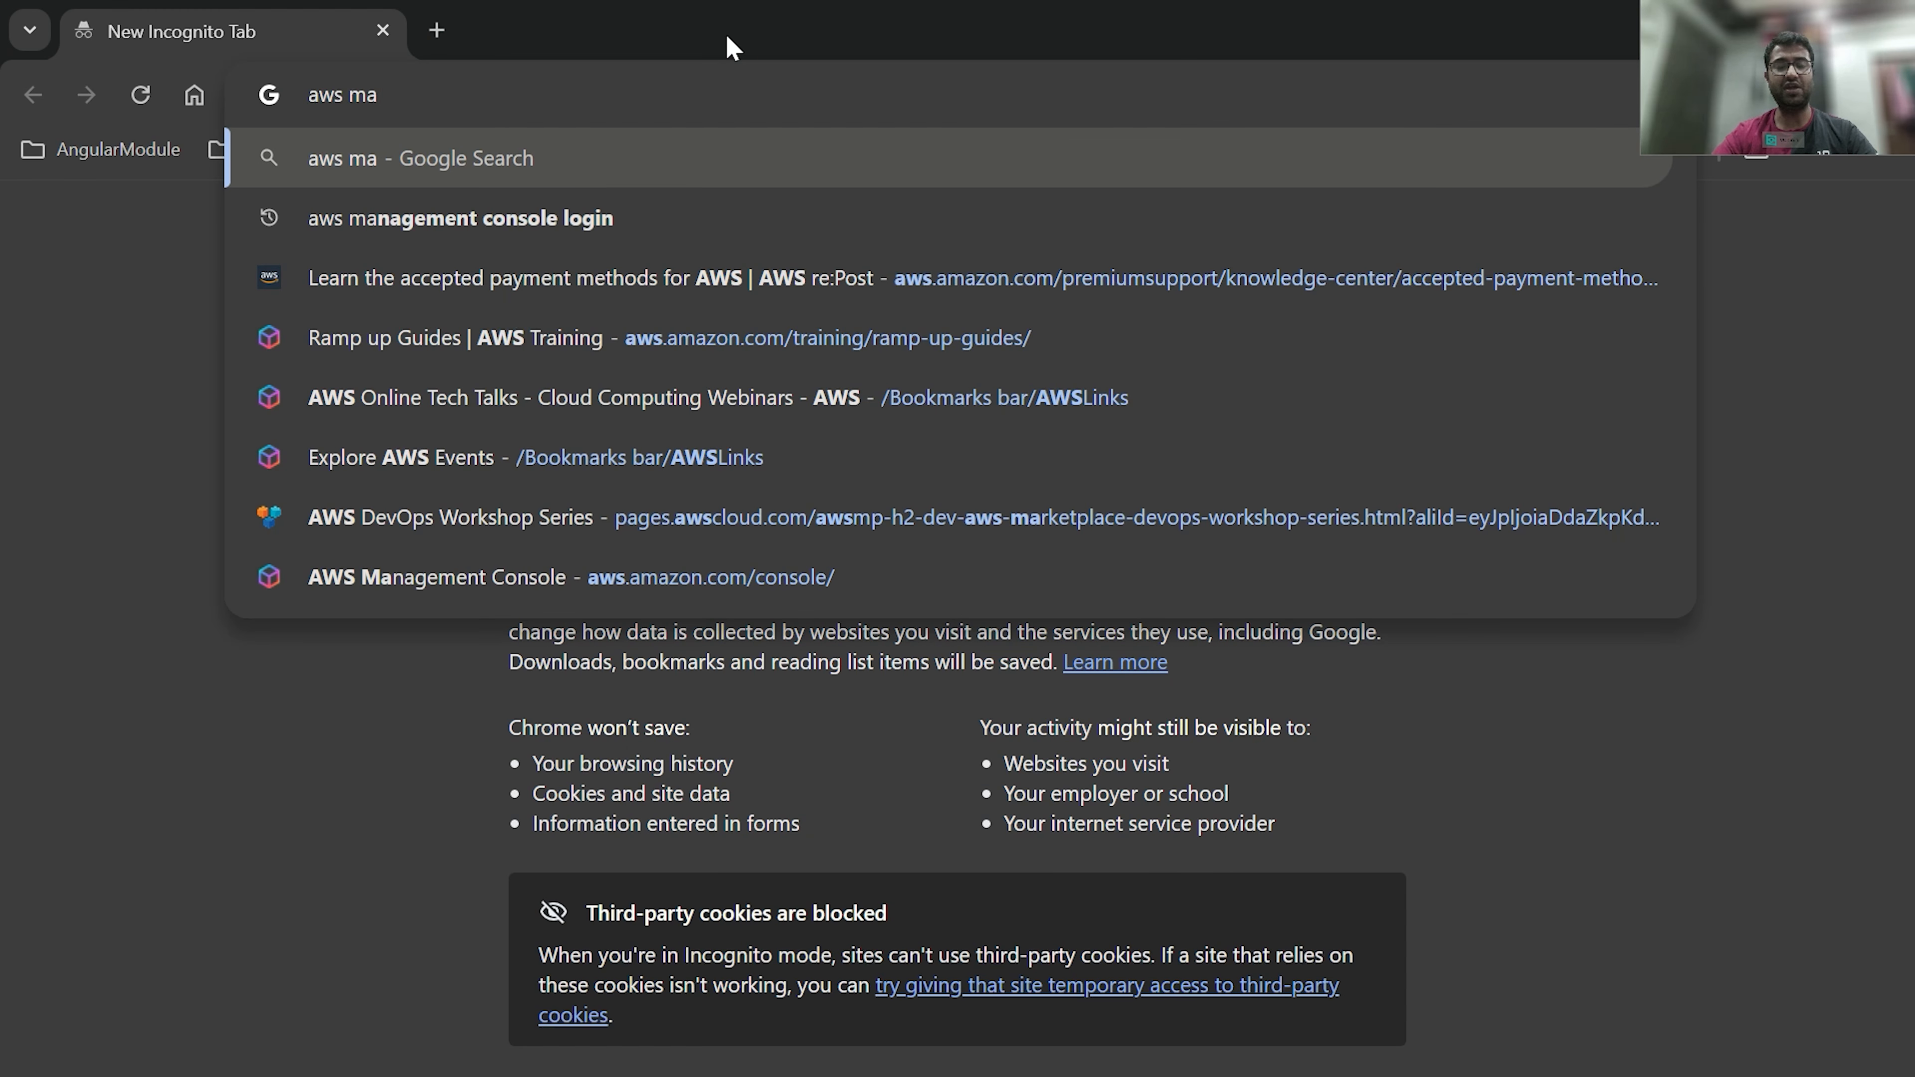
text(na)
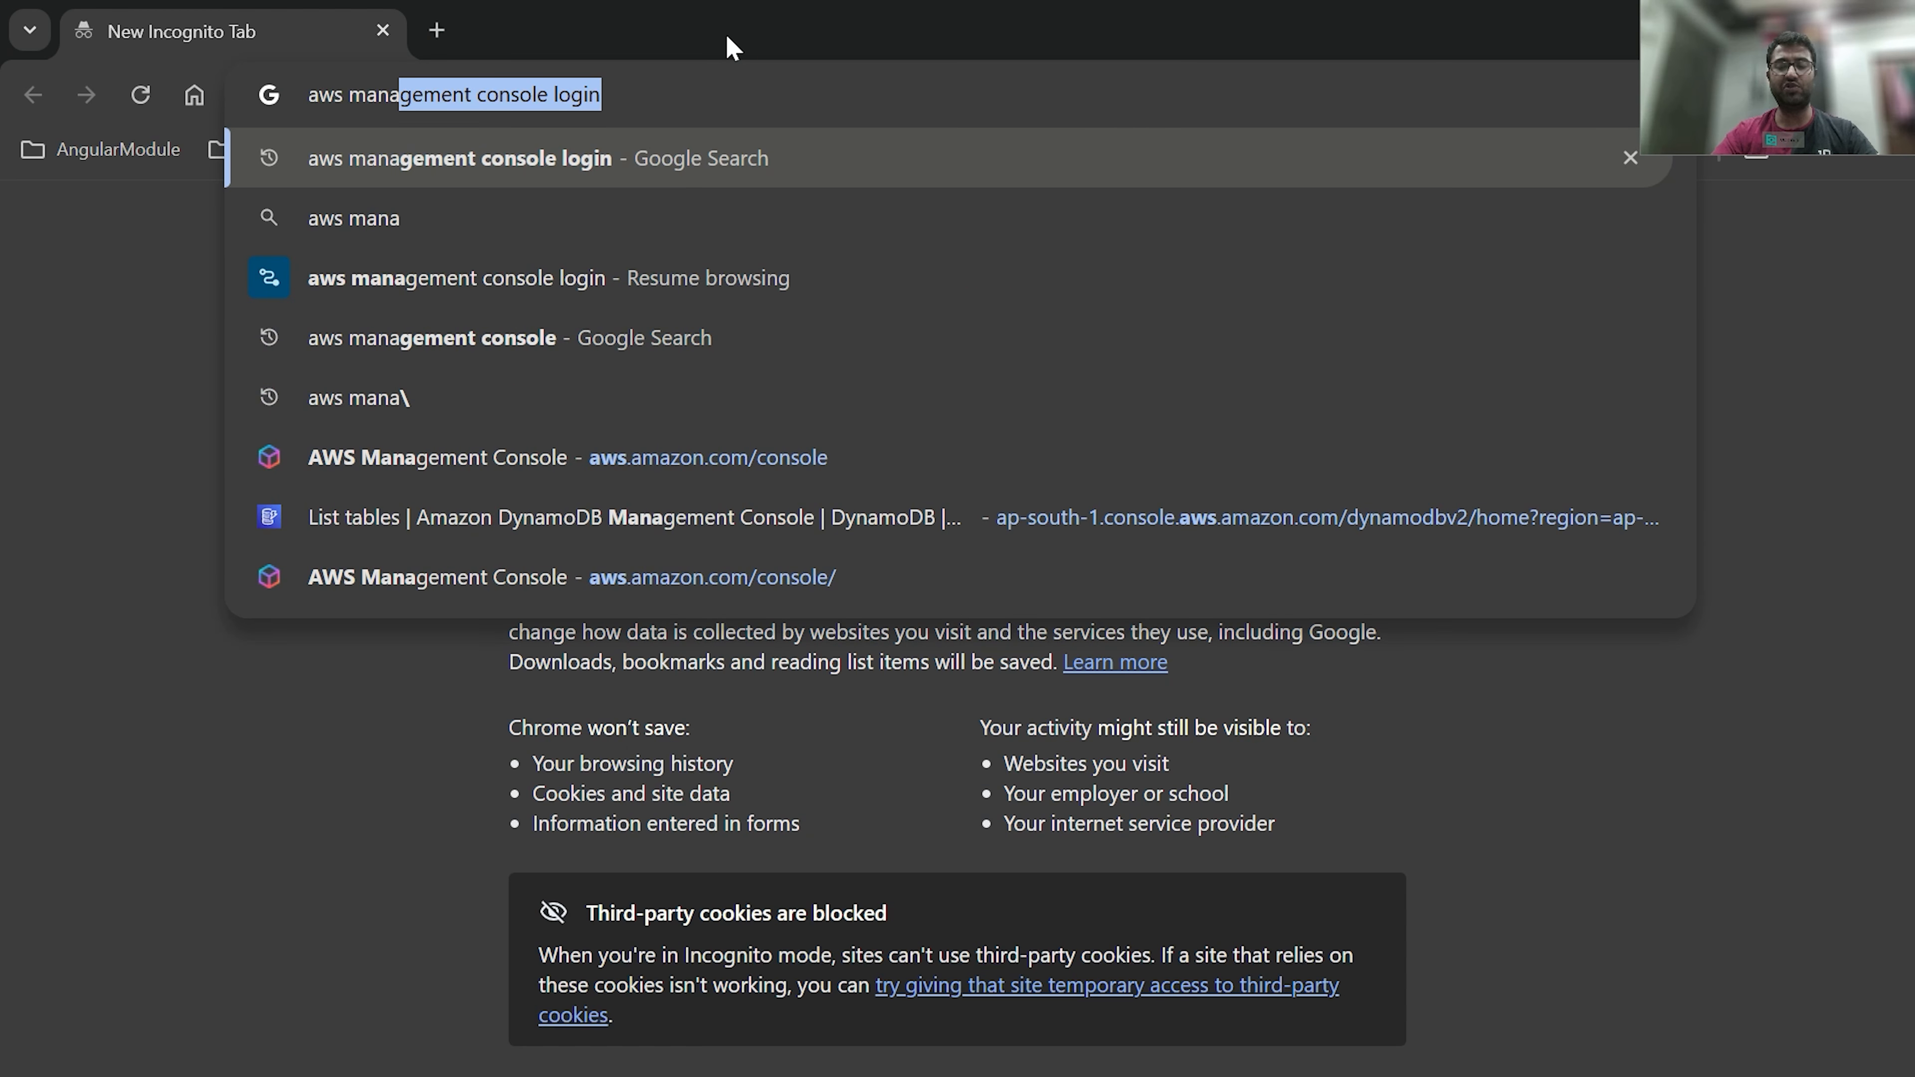
key(Return)
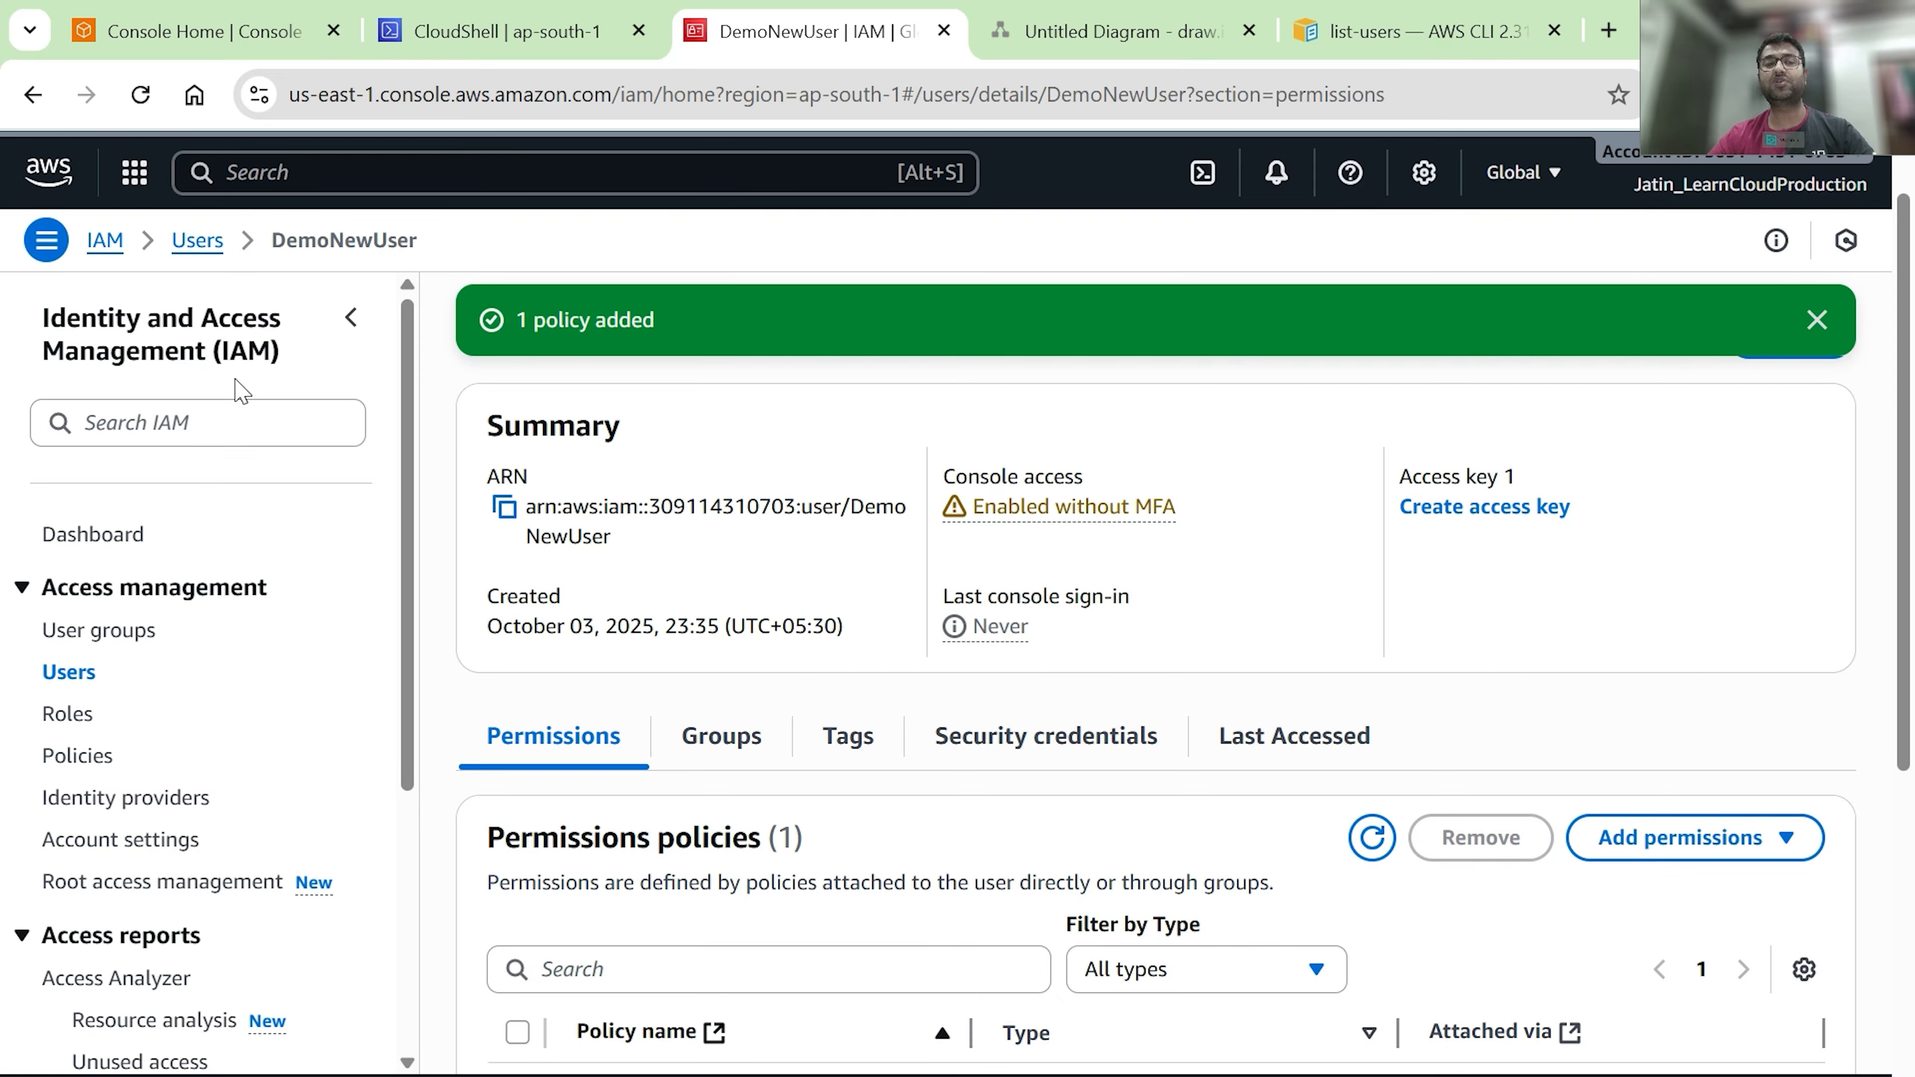
click(113, 537)
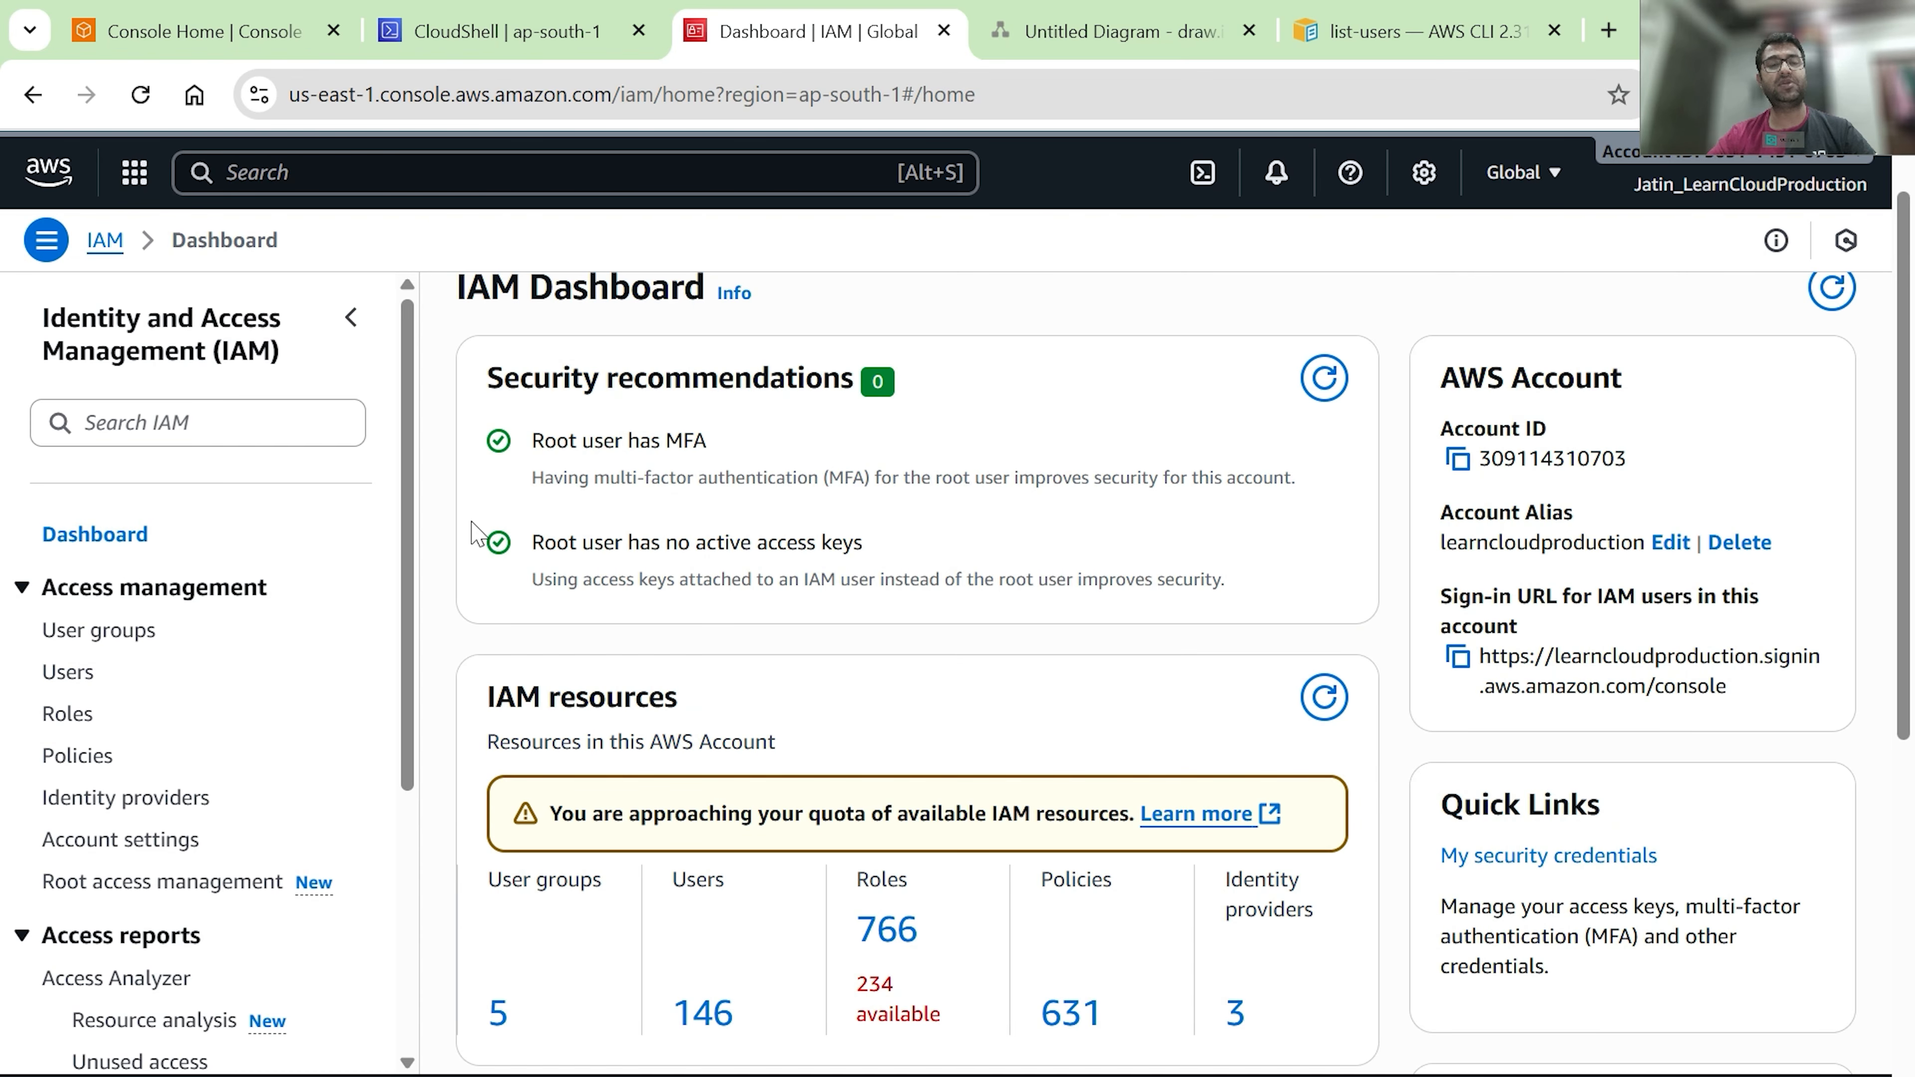
click(1457, 656)
Step: Load the sign-in URL in the private window and sign in as DemoNewUser
key(alt+Tab)
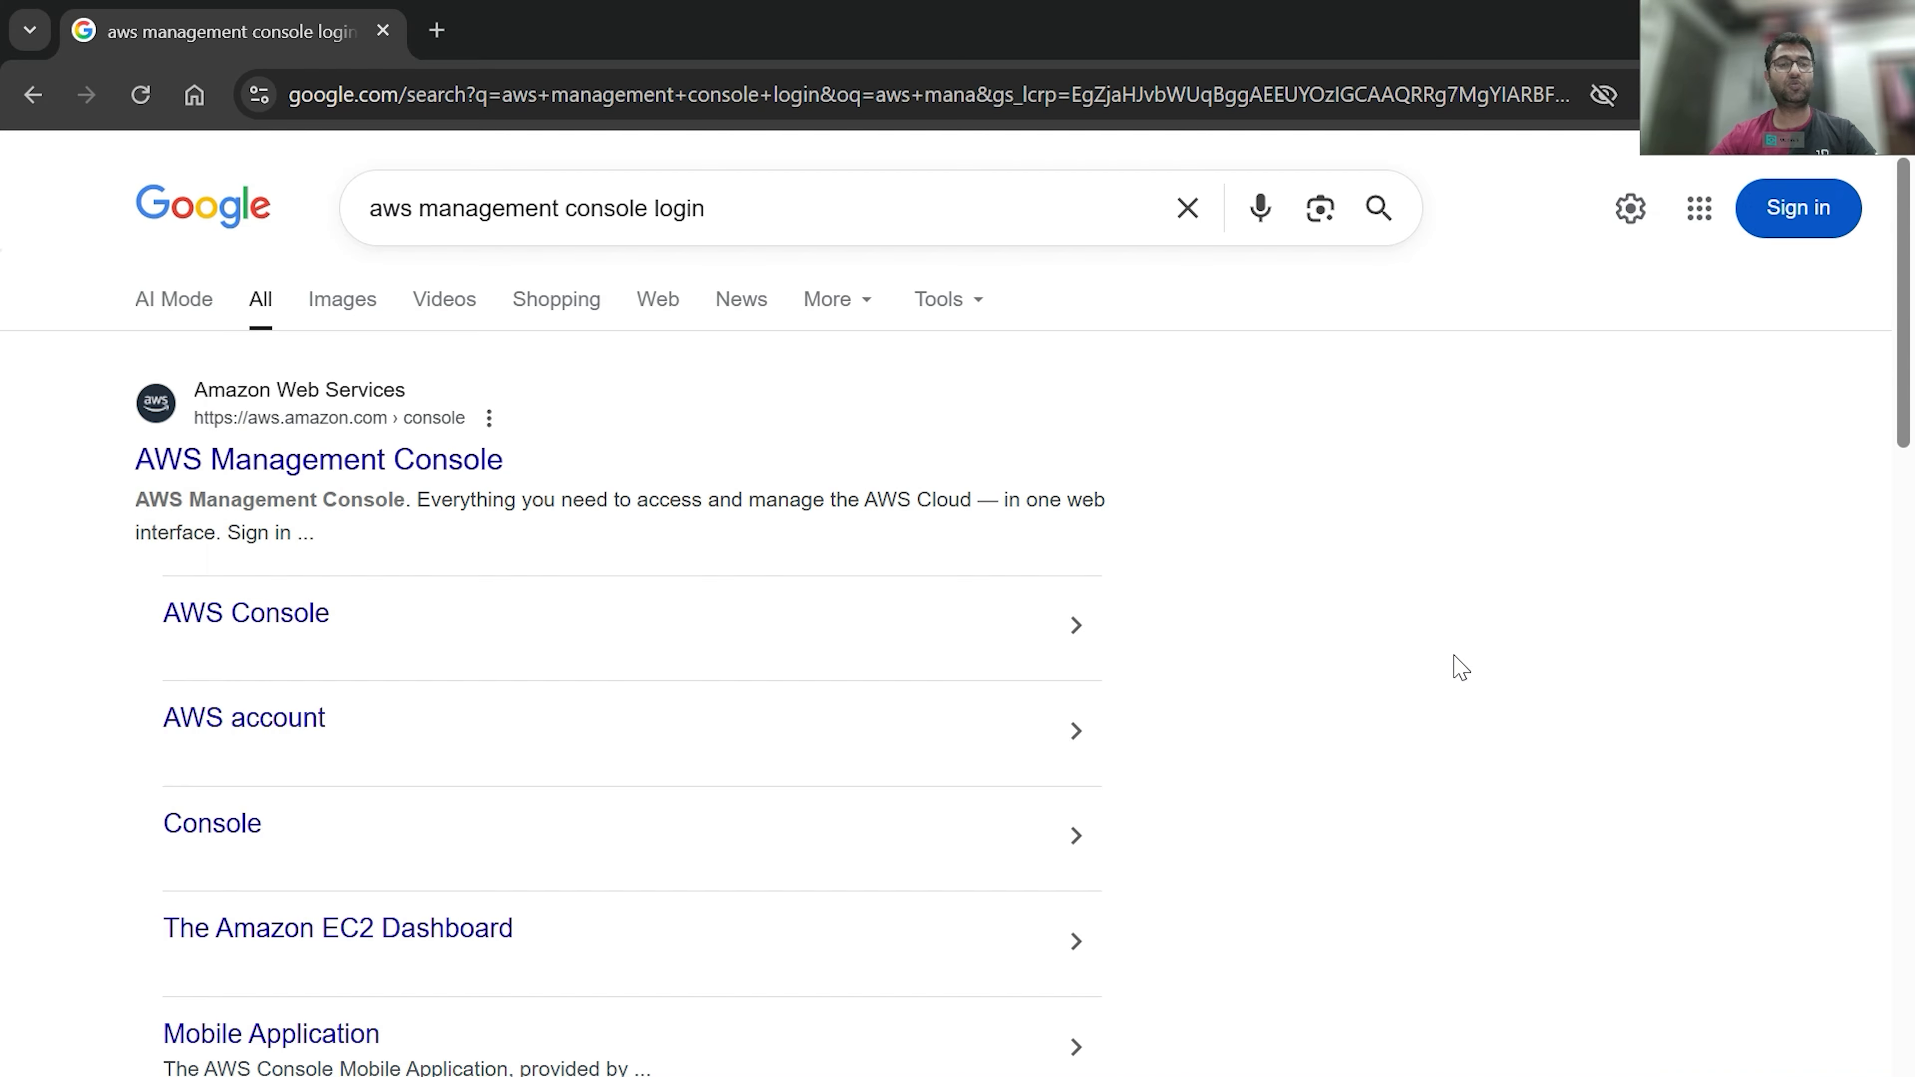
click(809, 113)
key(ctrl+v)
key(Return)
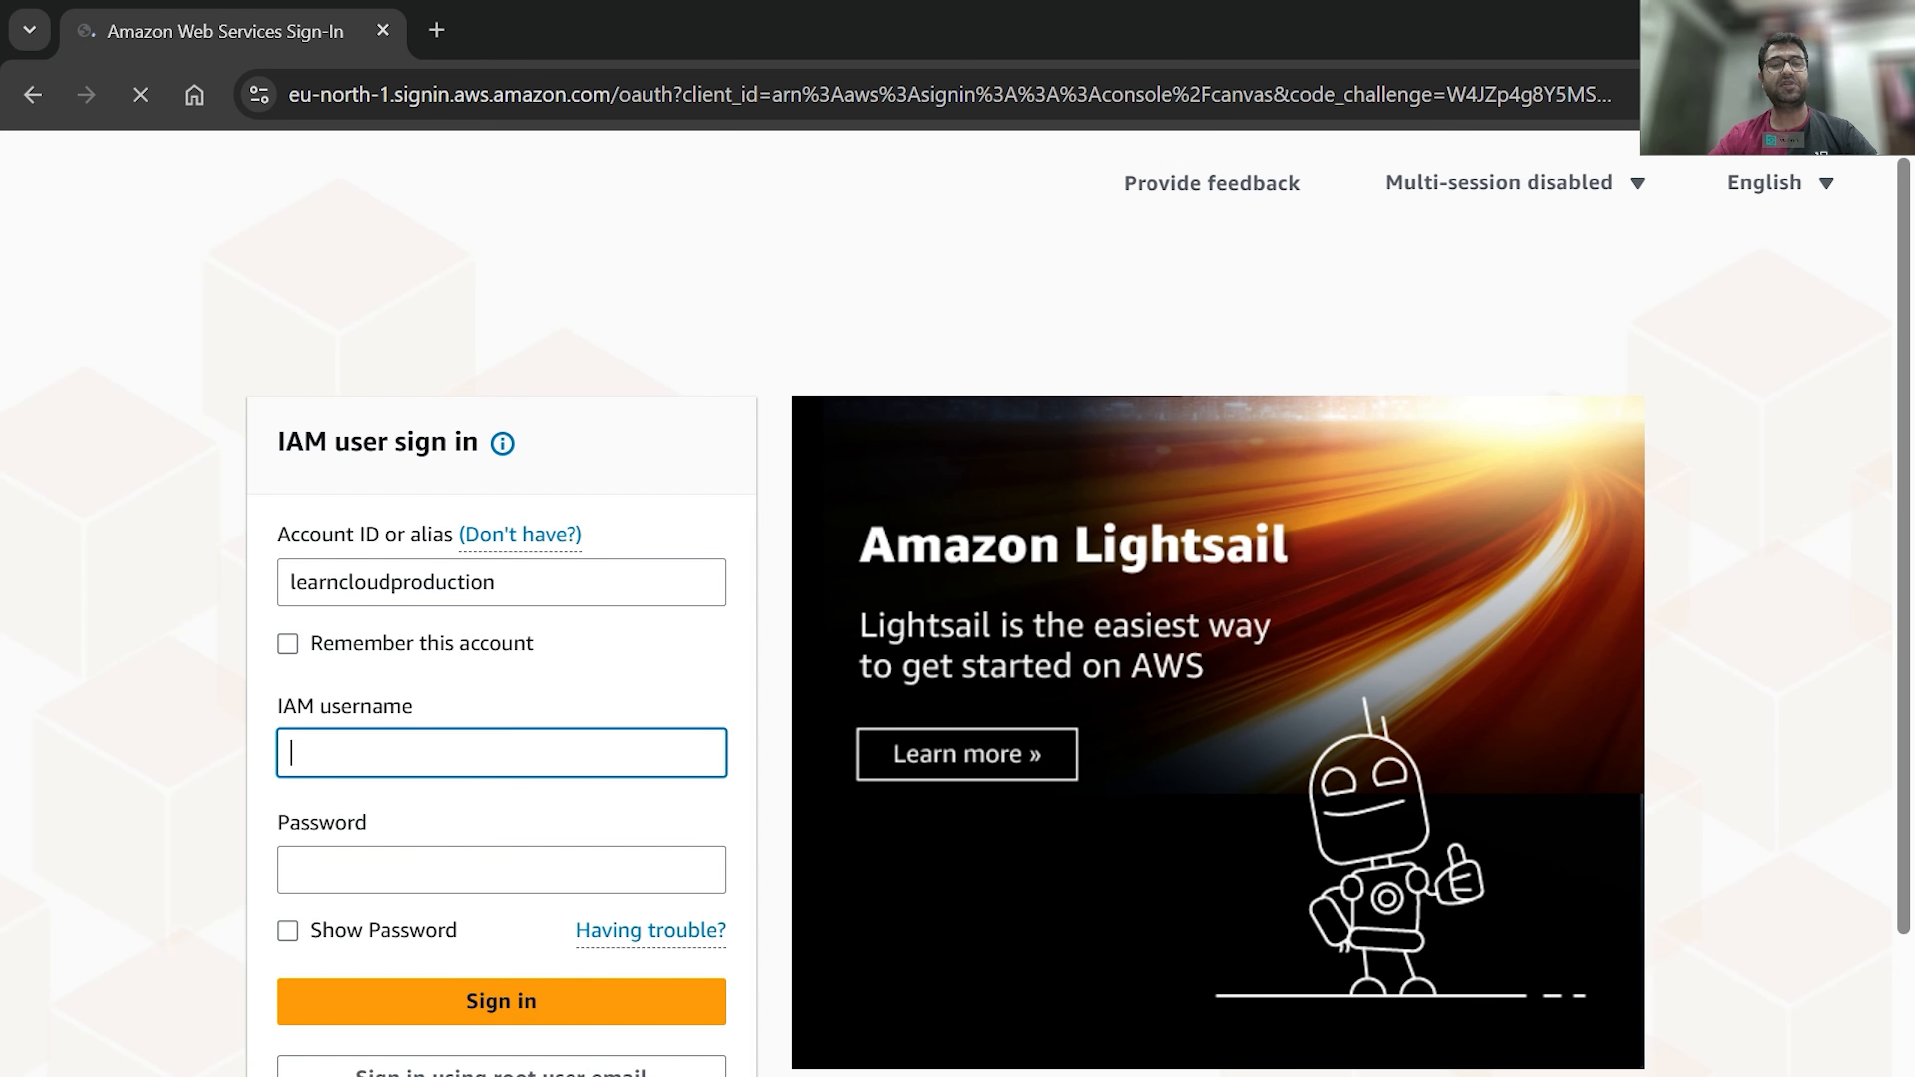
text(Demo)
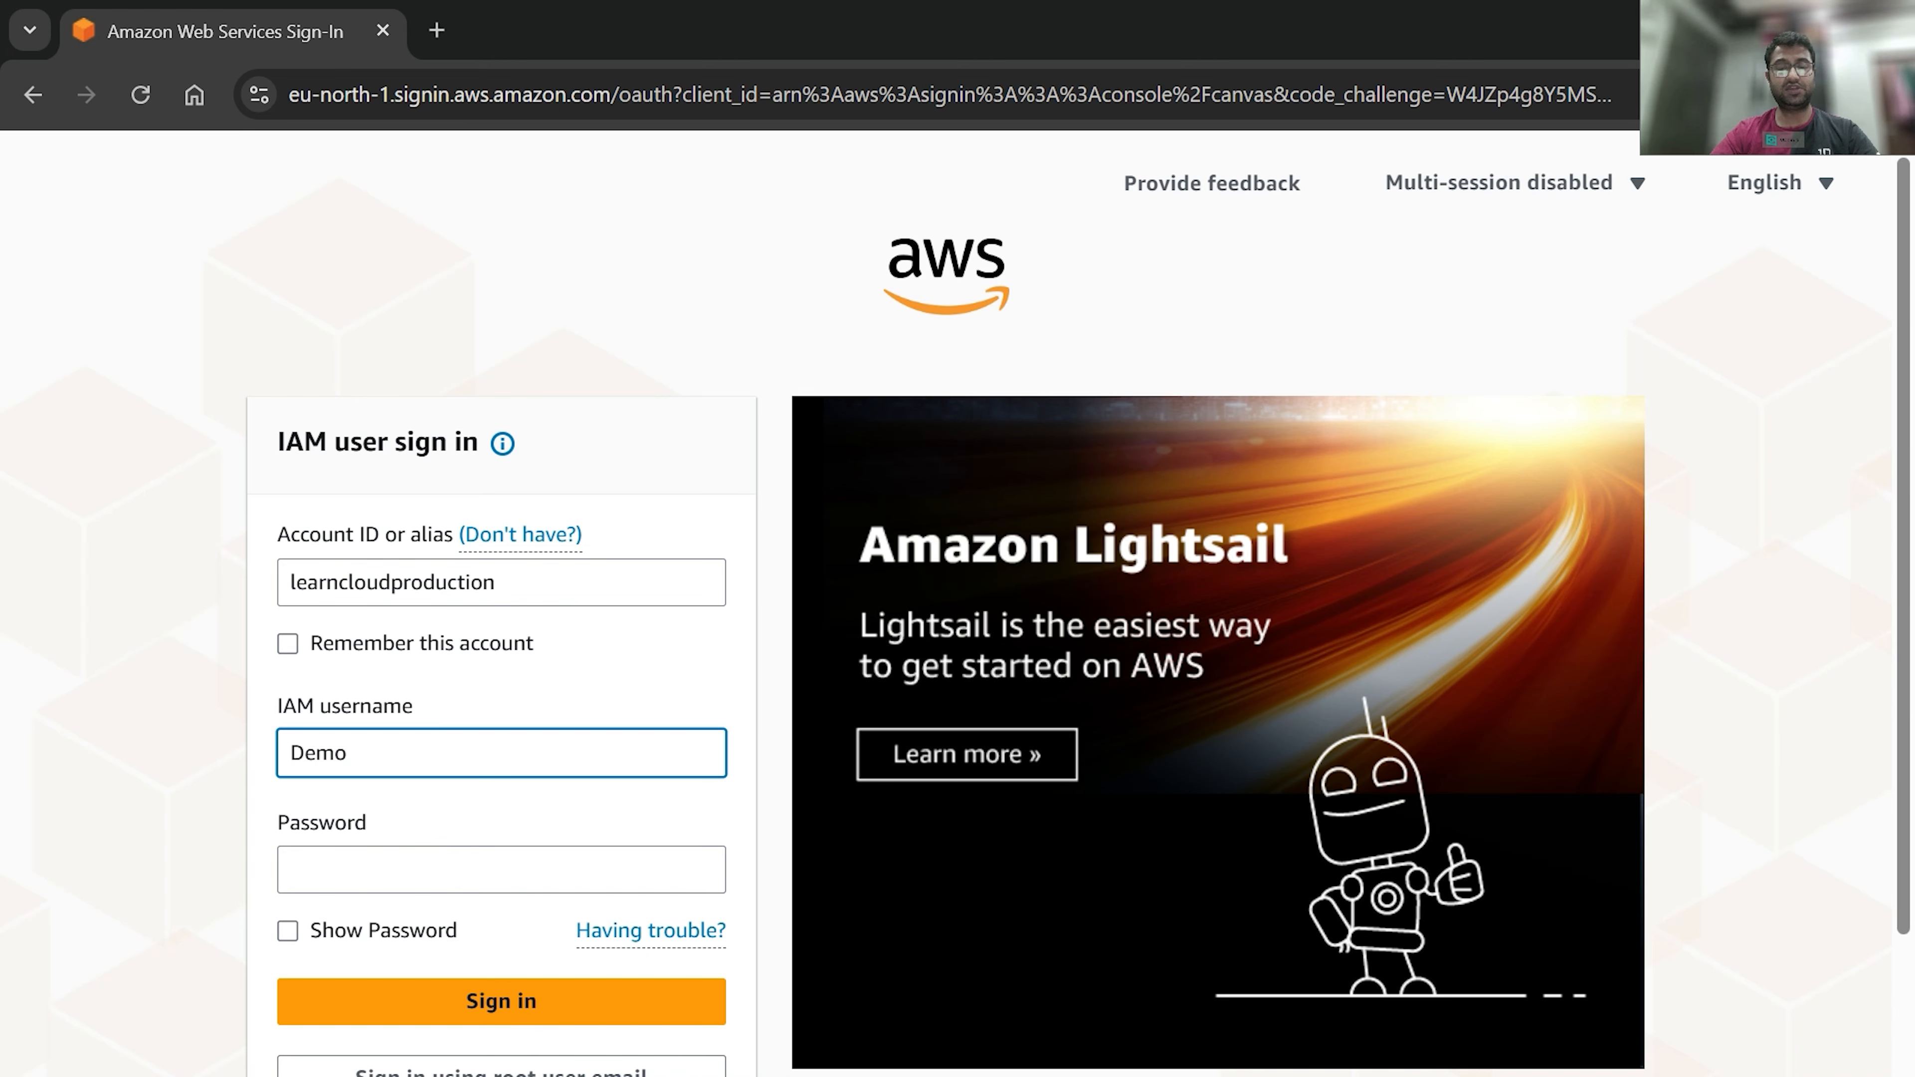
text(NewUSer)
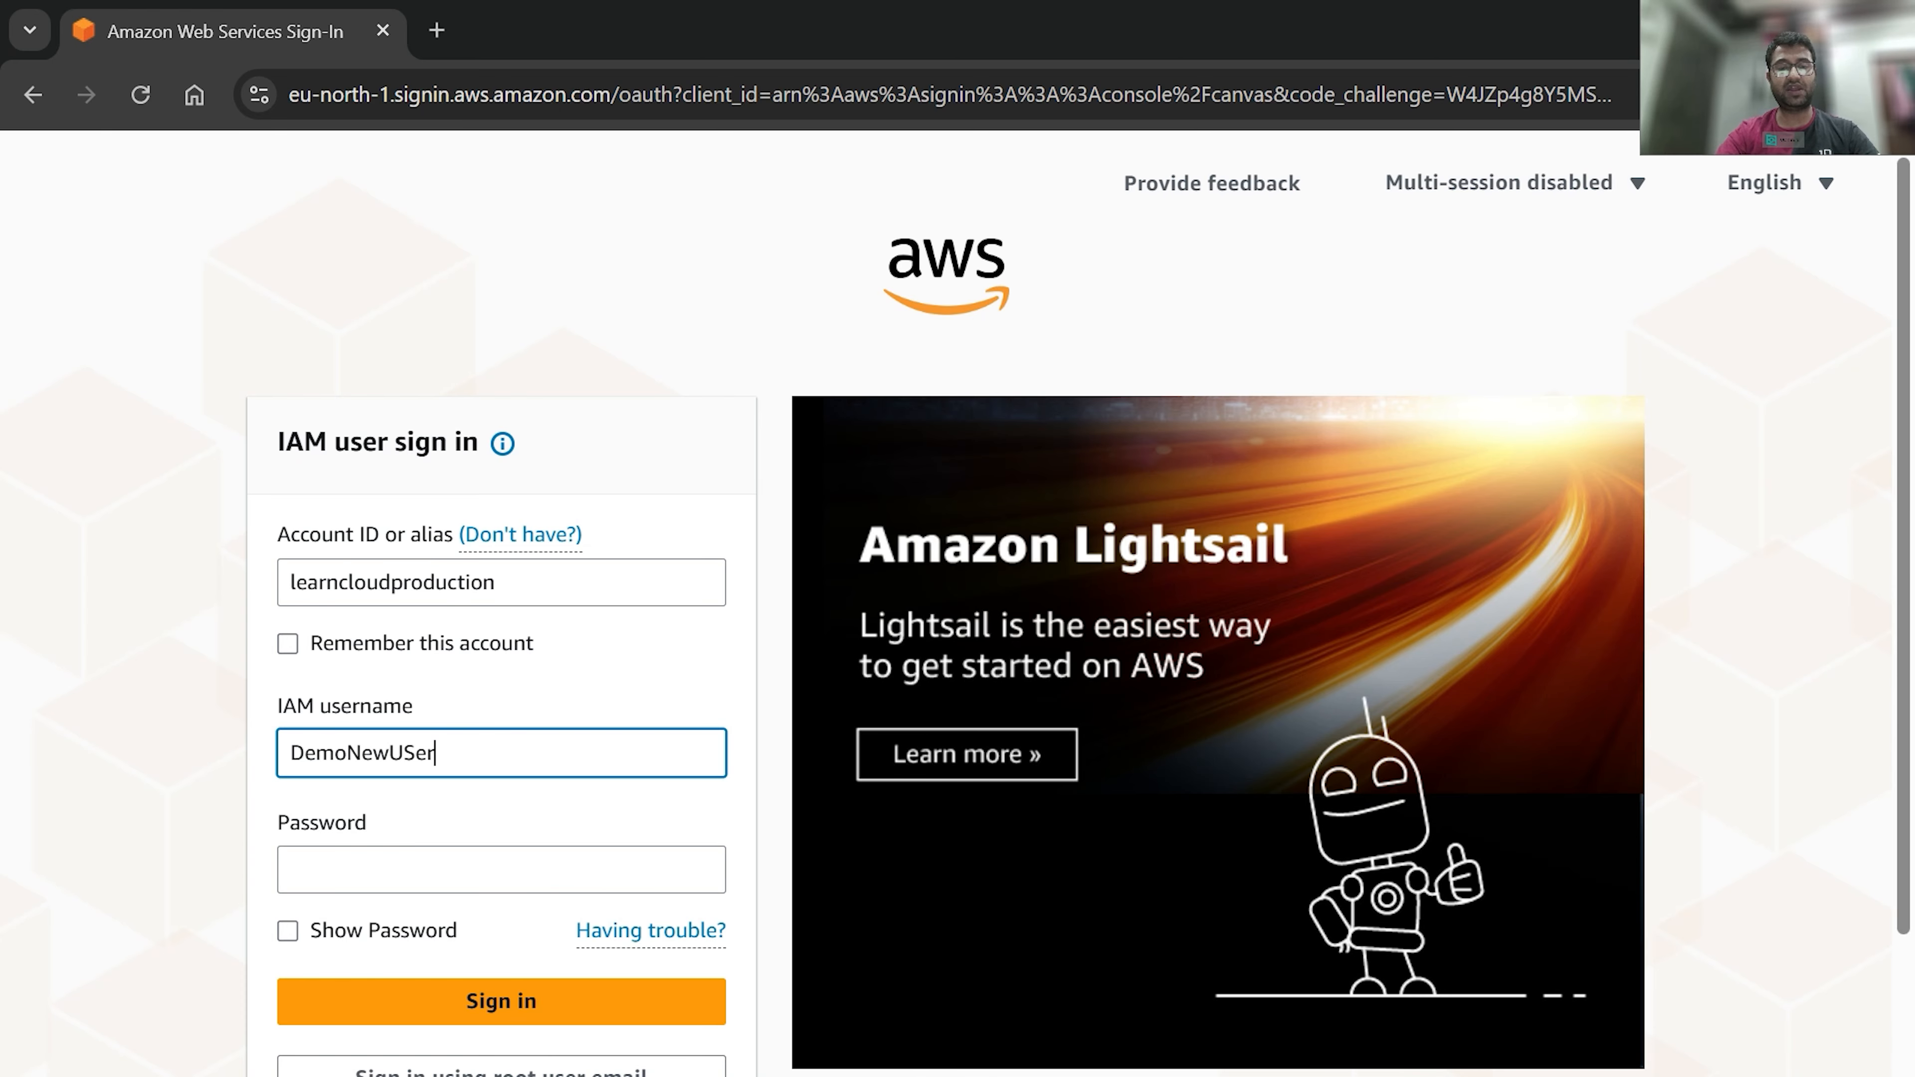
key(BackSpace)
key(BackSpace)
text(ser)
key(Tab)
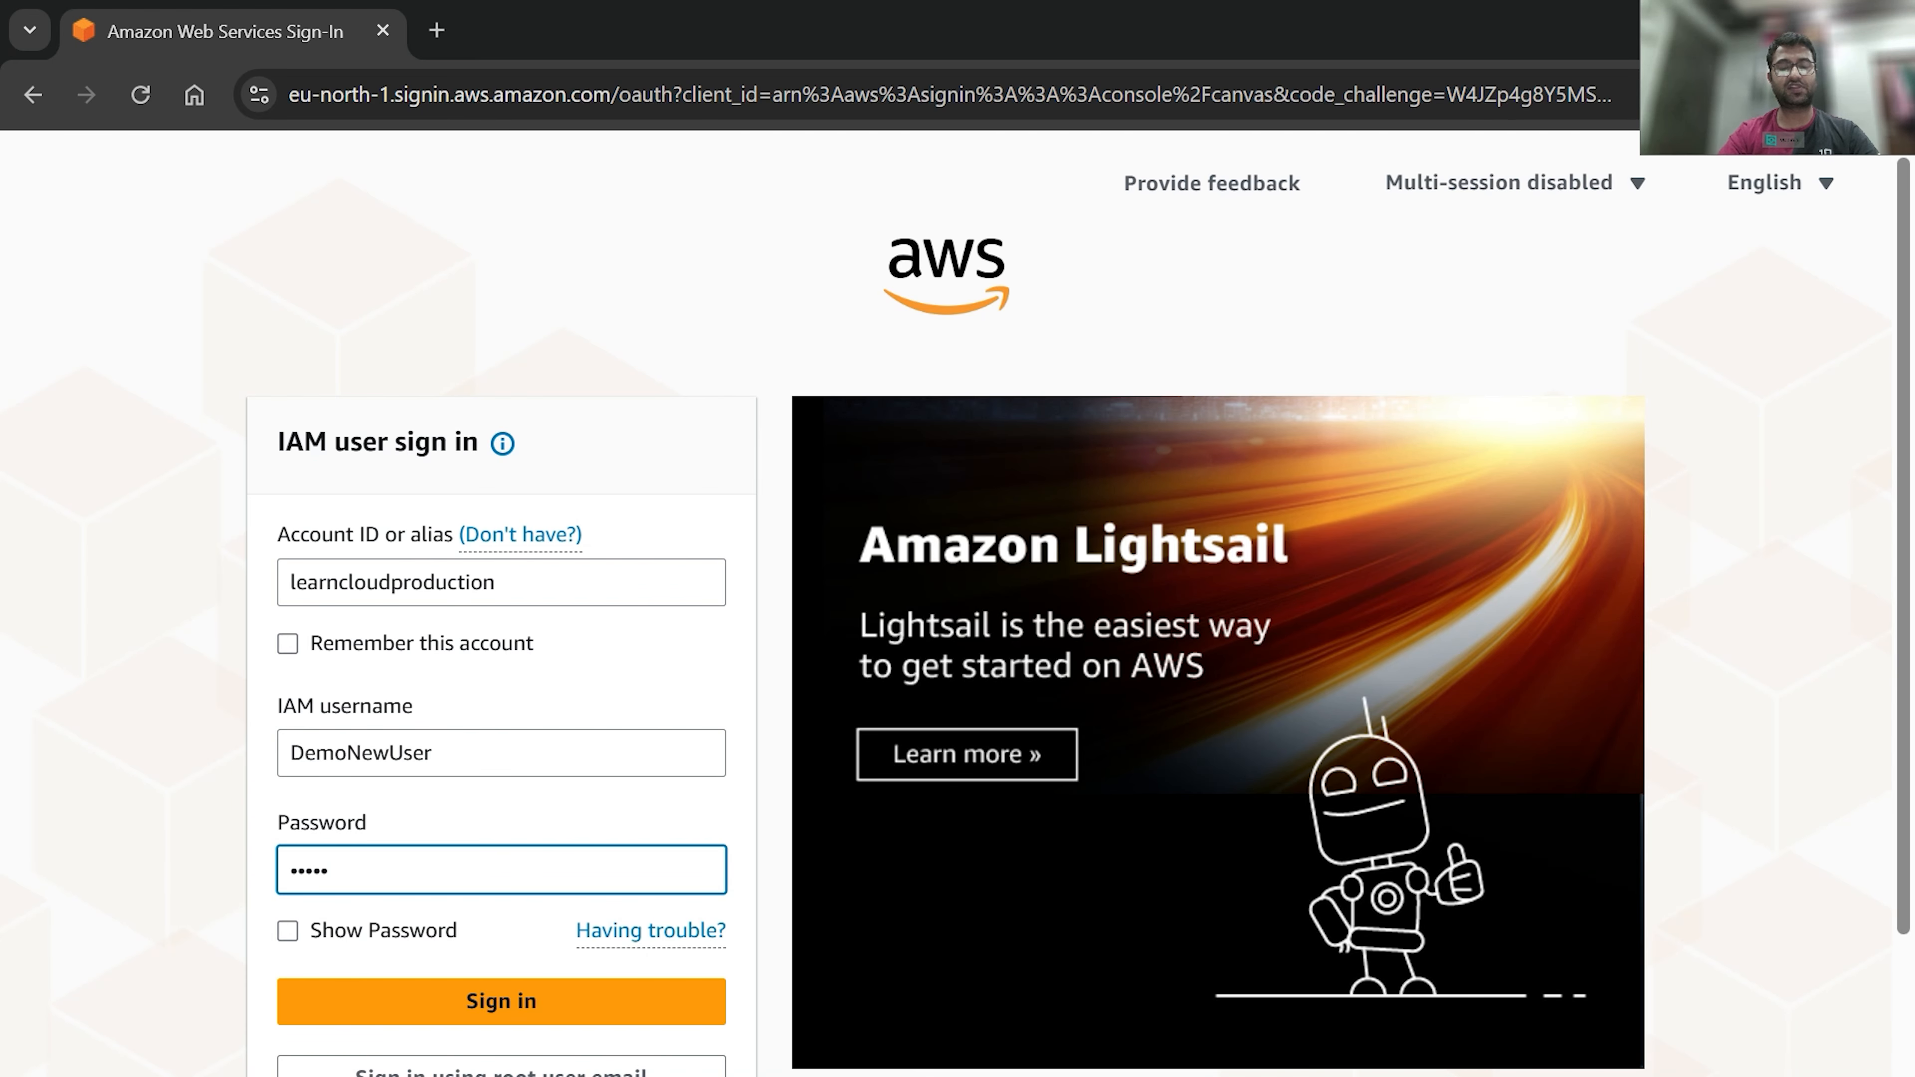
key(Return)
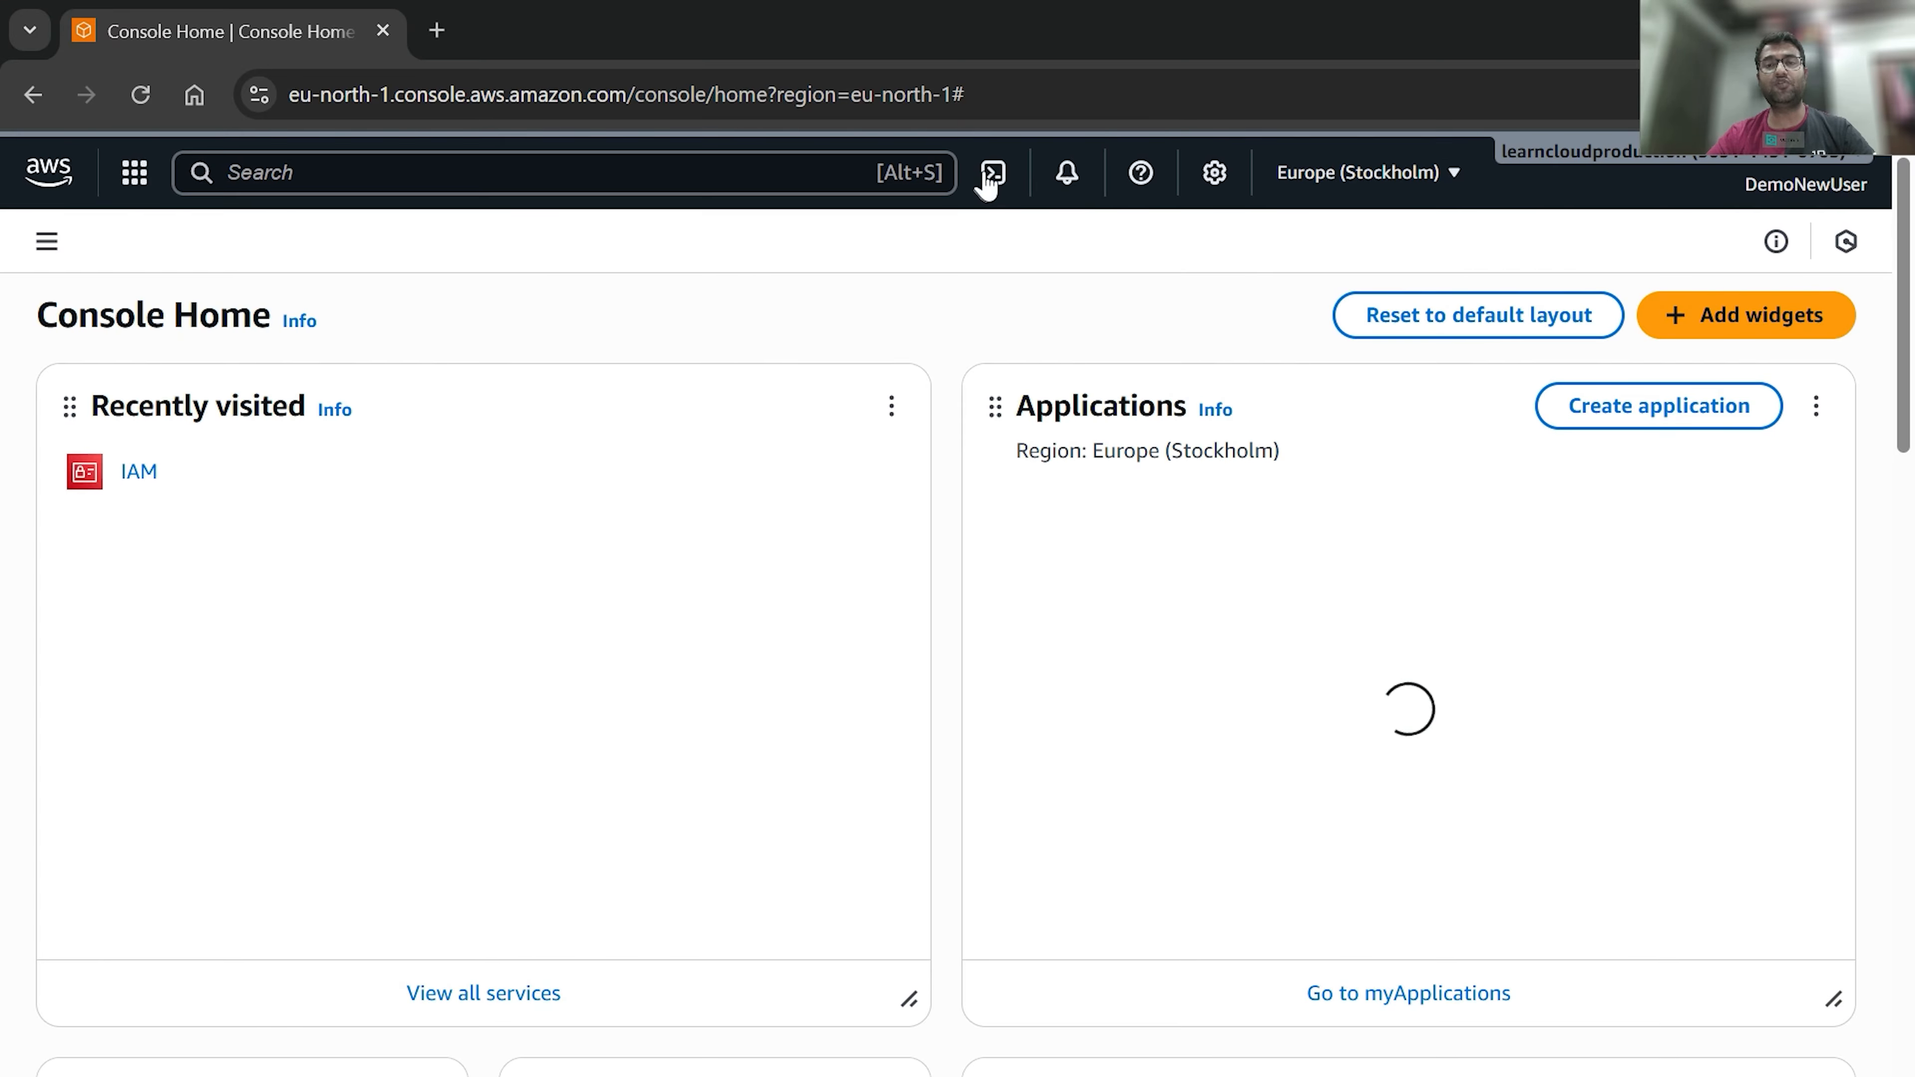
Step: Open CloudShell in a new tab and dismiss its welcome message
right_click(992, 180)
click(1024, 211)
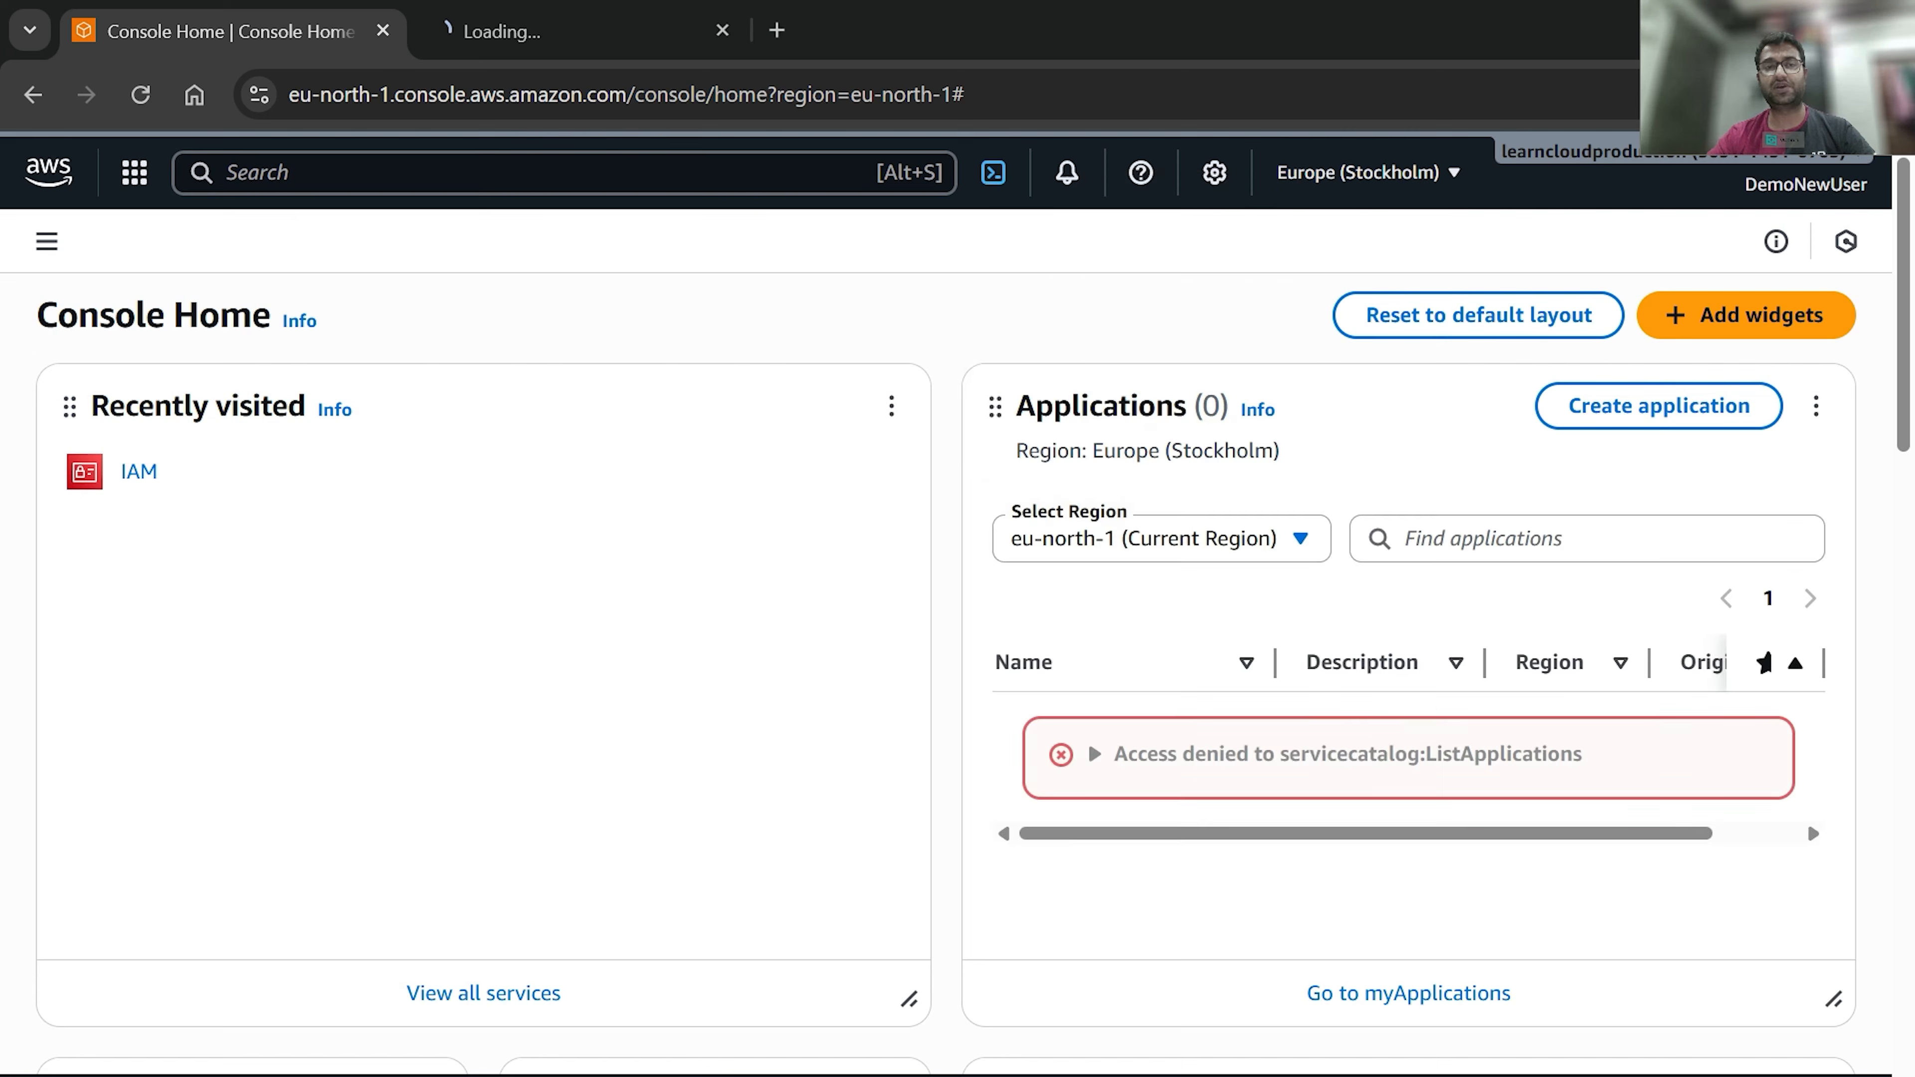
click(501, 56)
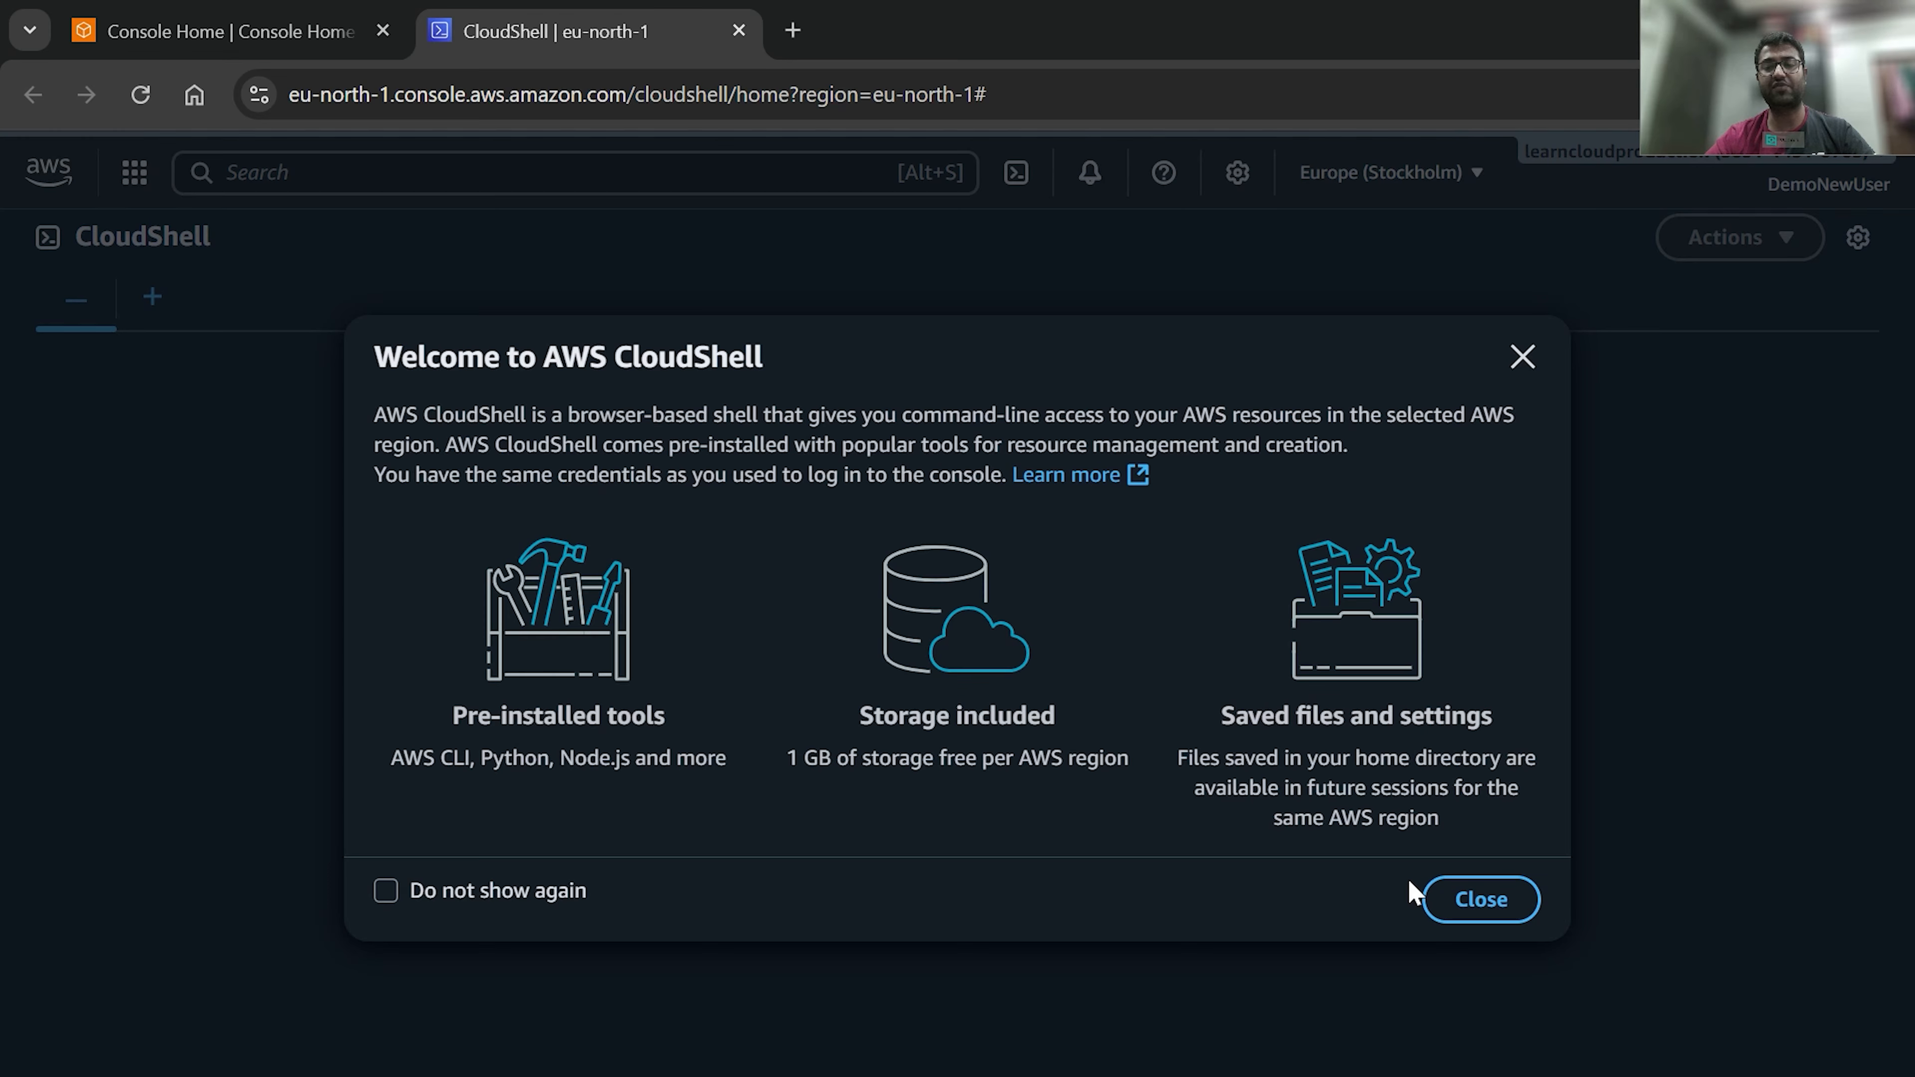
click(1480, 910)
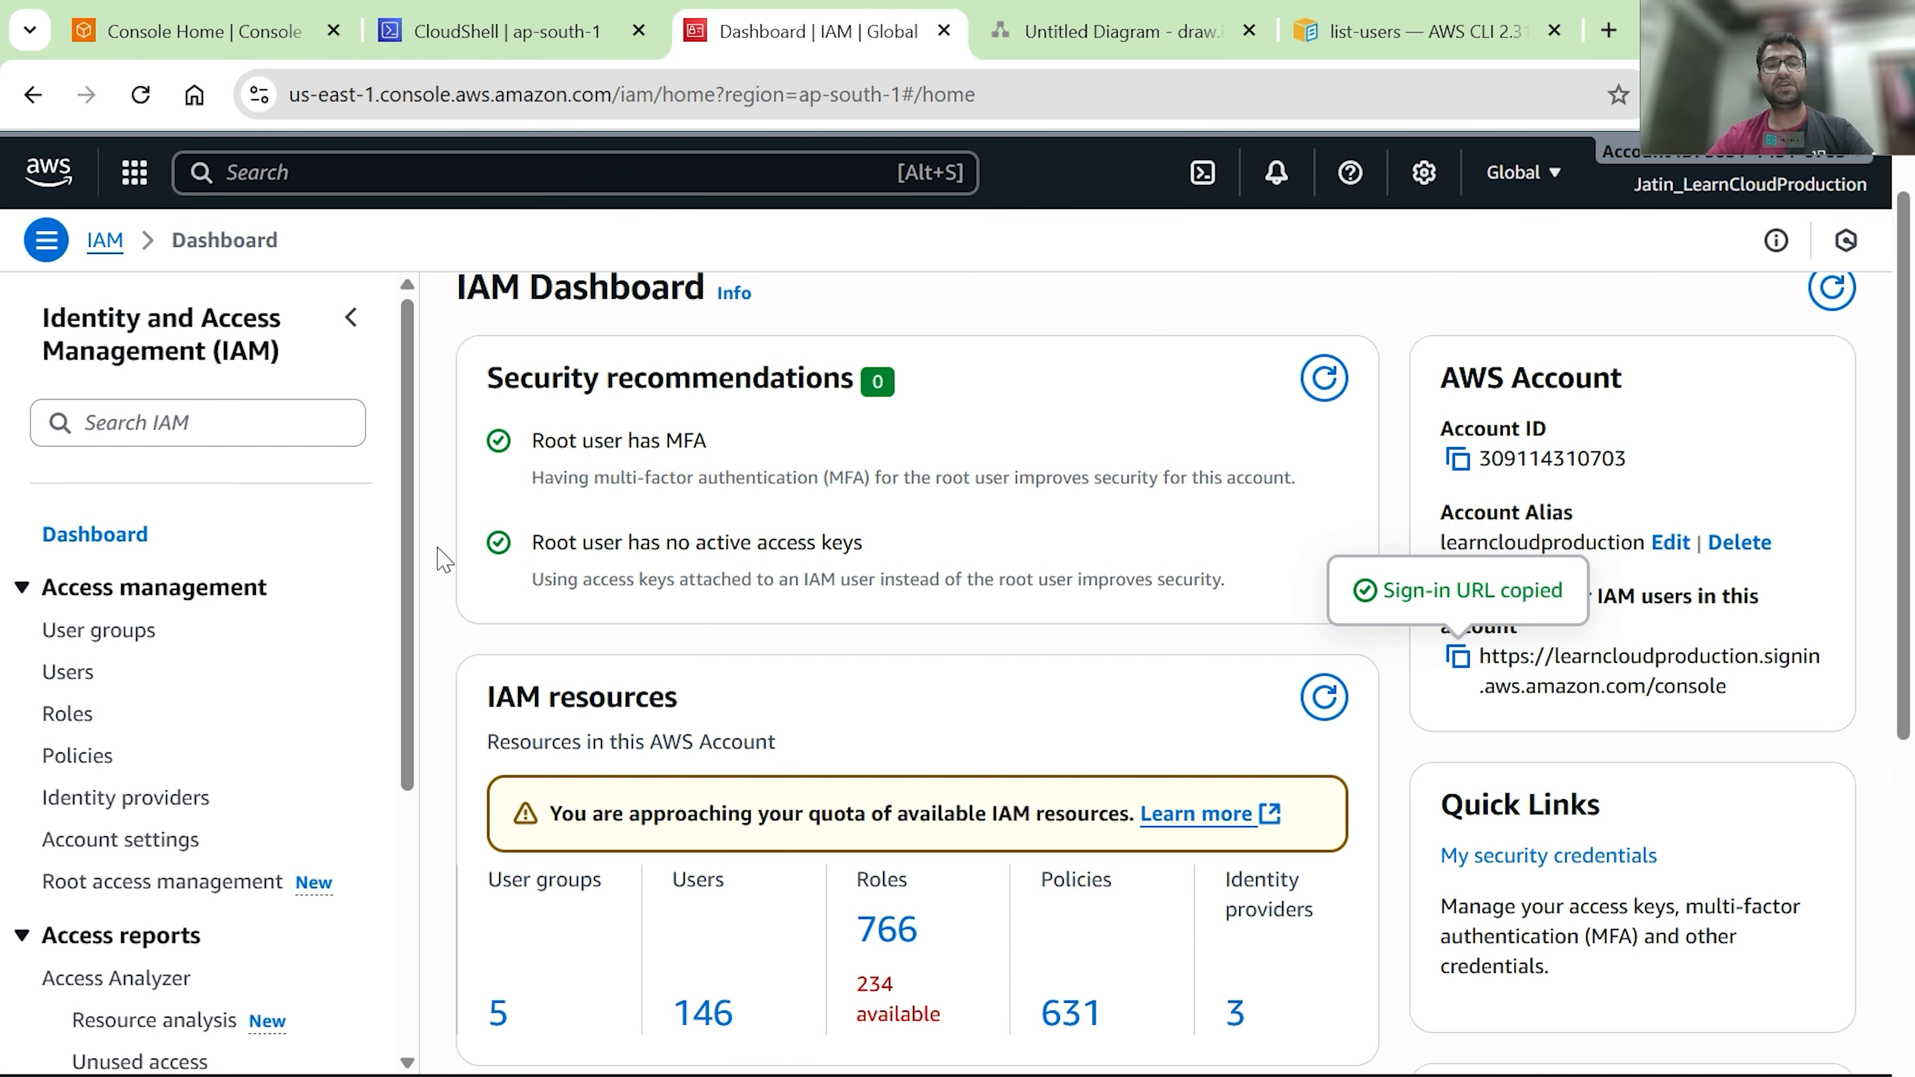
Step: Search the IAM Users list for 'demonew' and open DemoNewUser's details
click(90, 678)
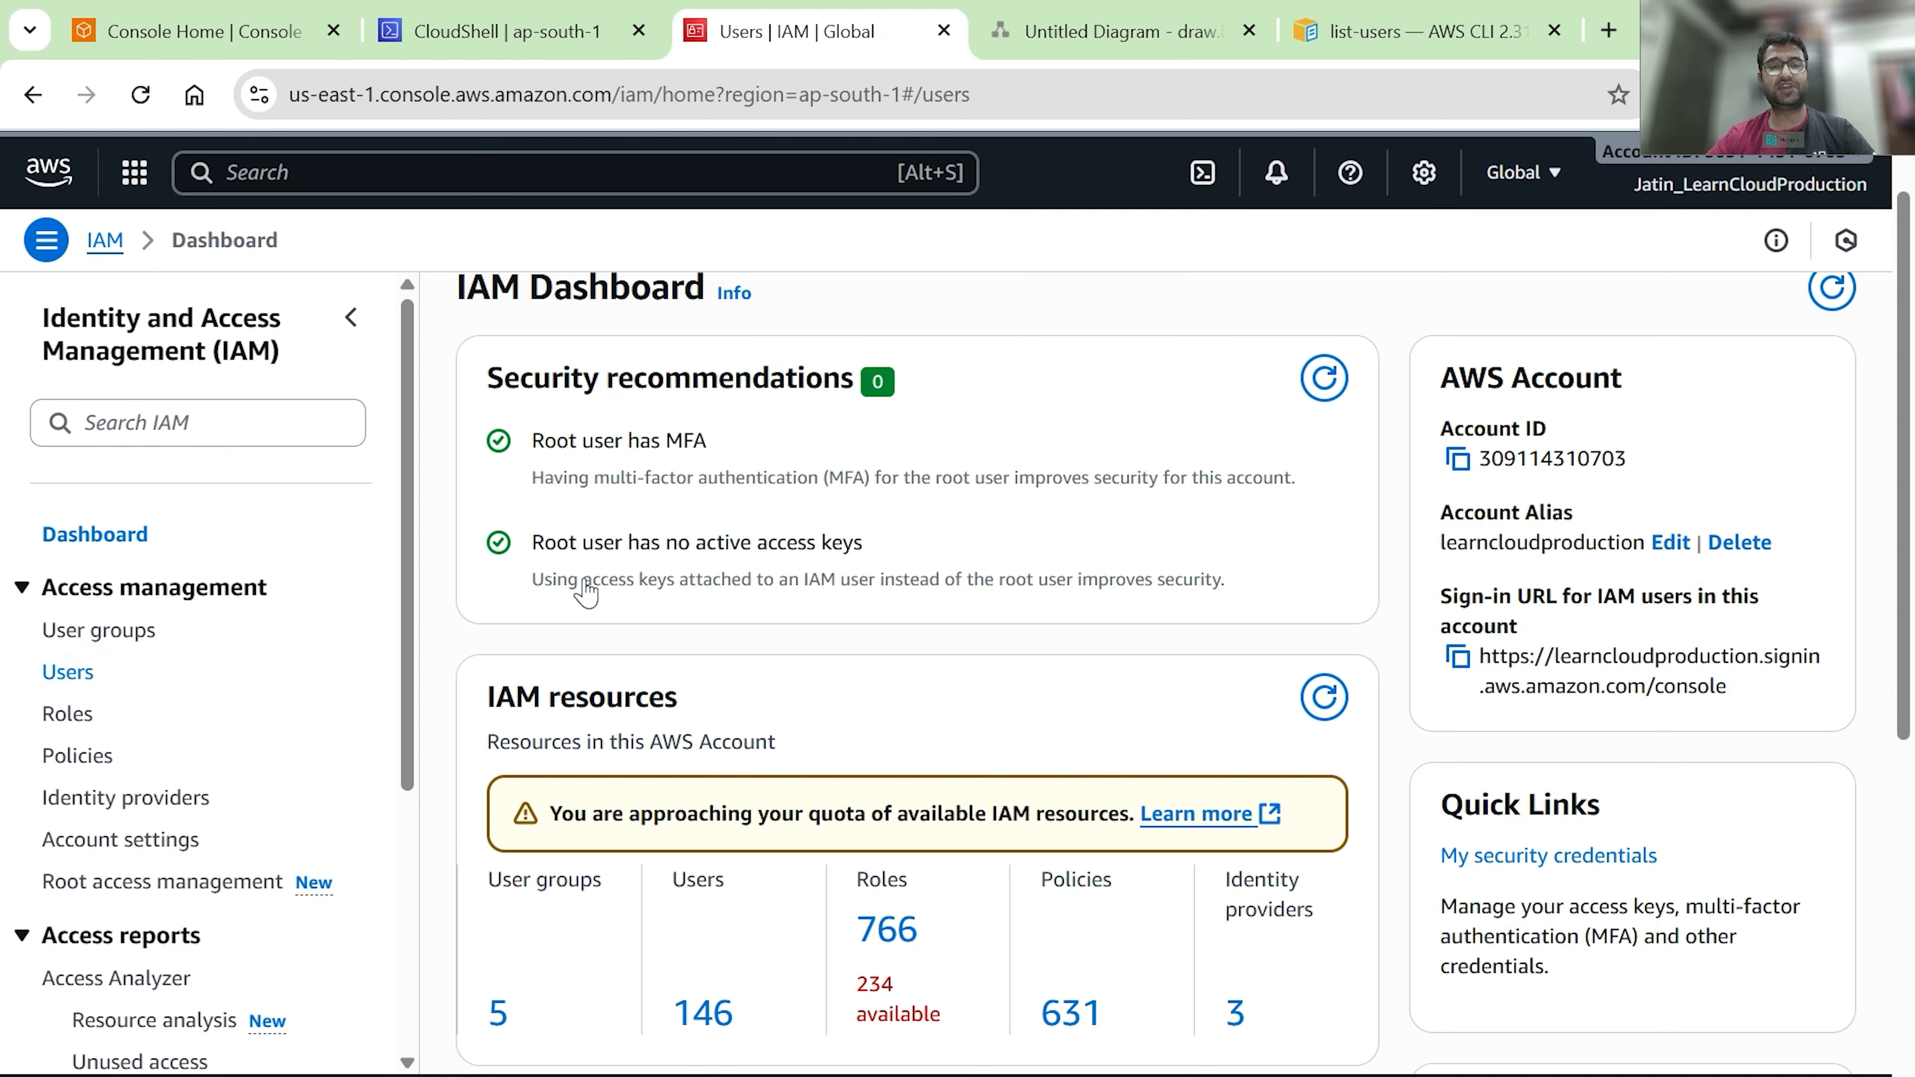
click(524, 510)
text(demoe)
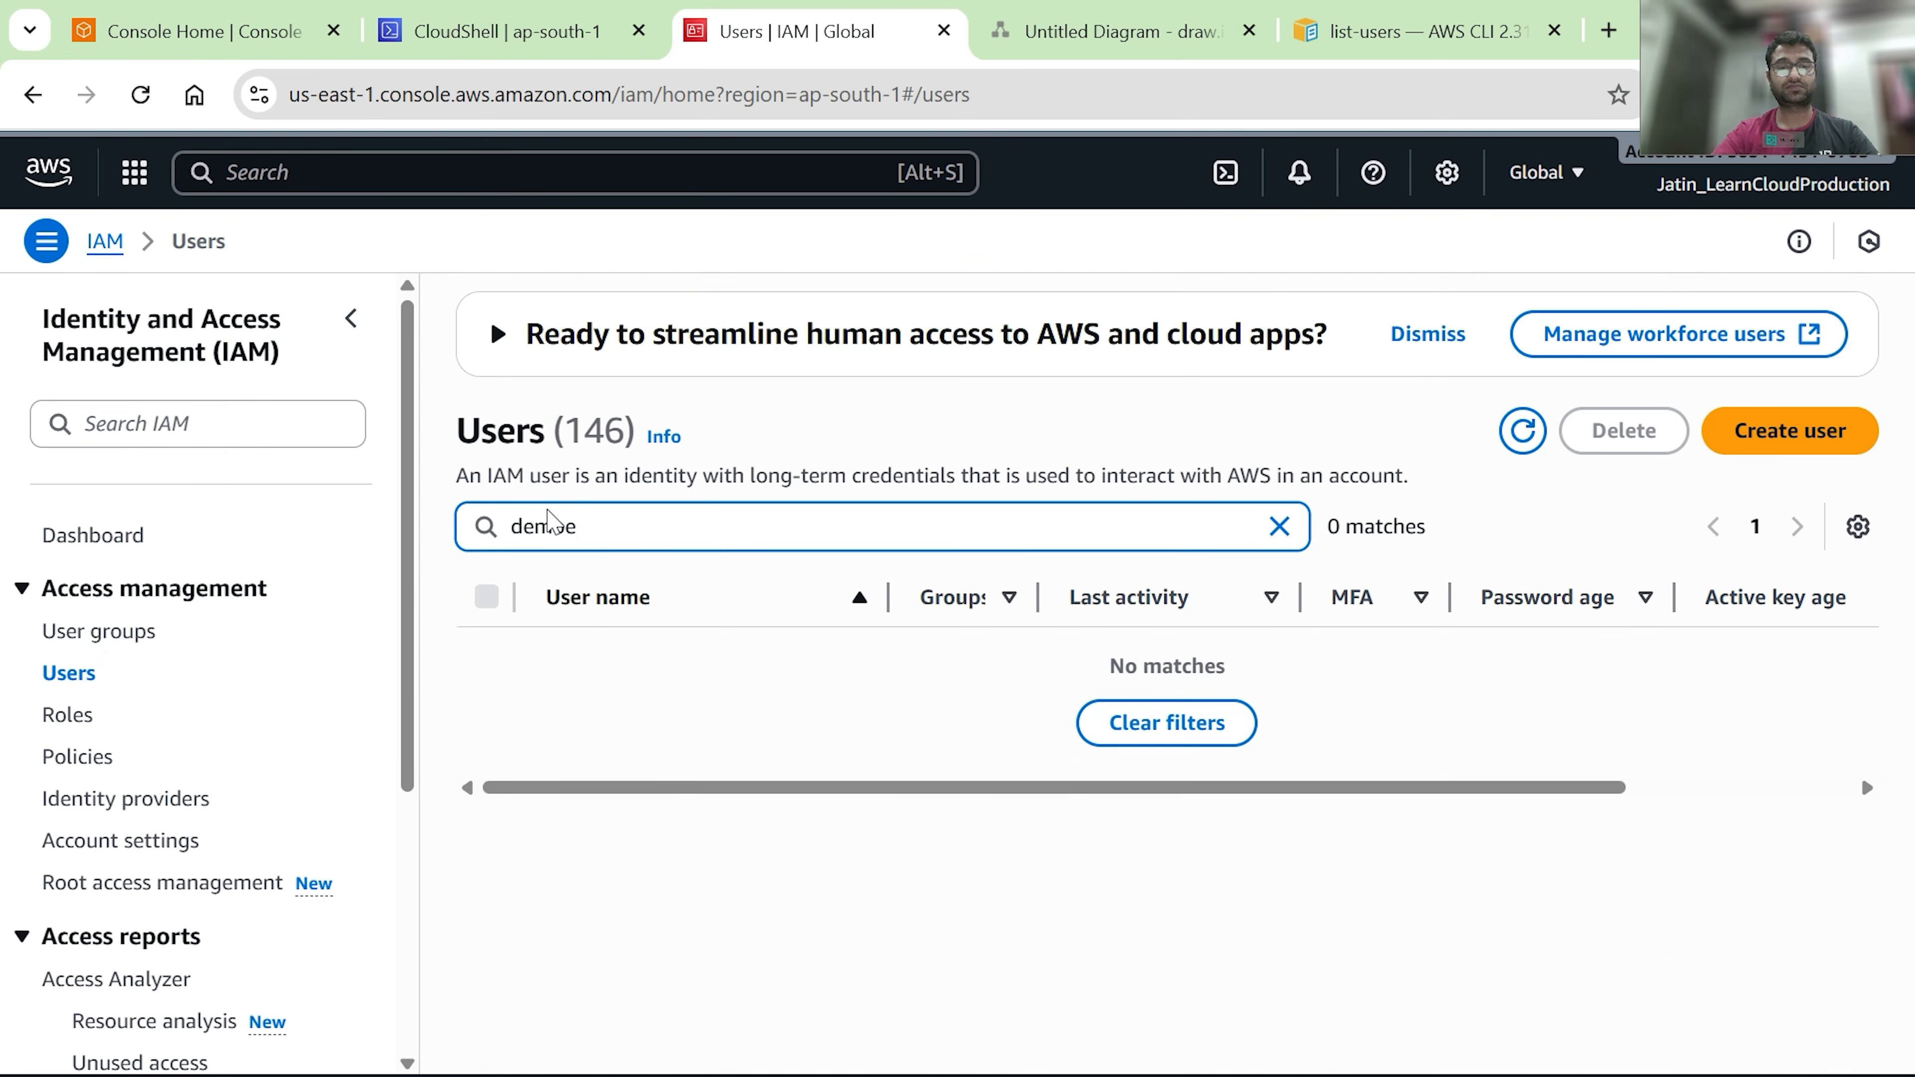
key(BackSpace)
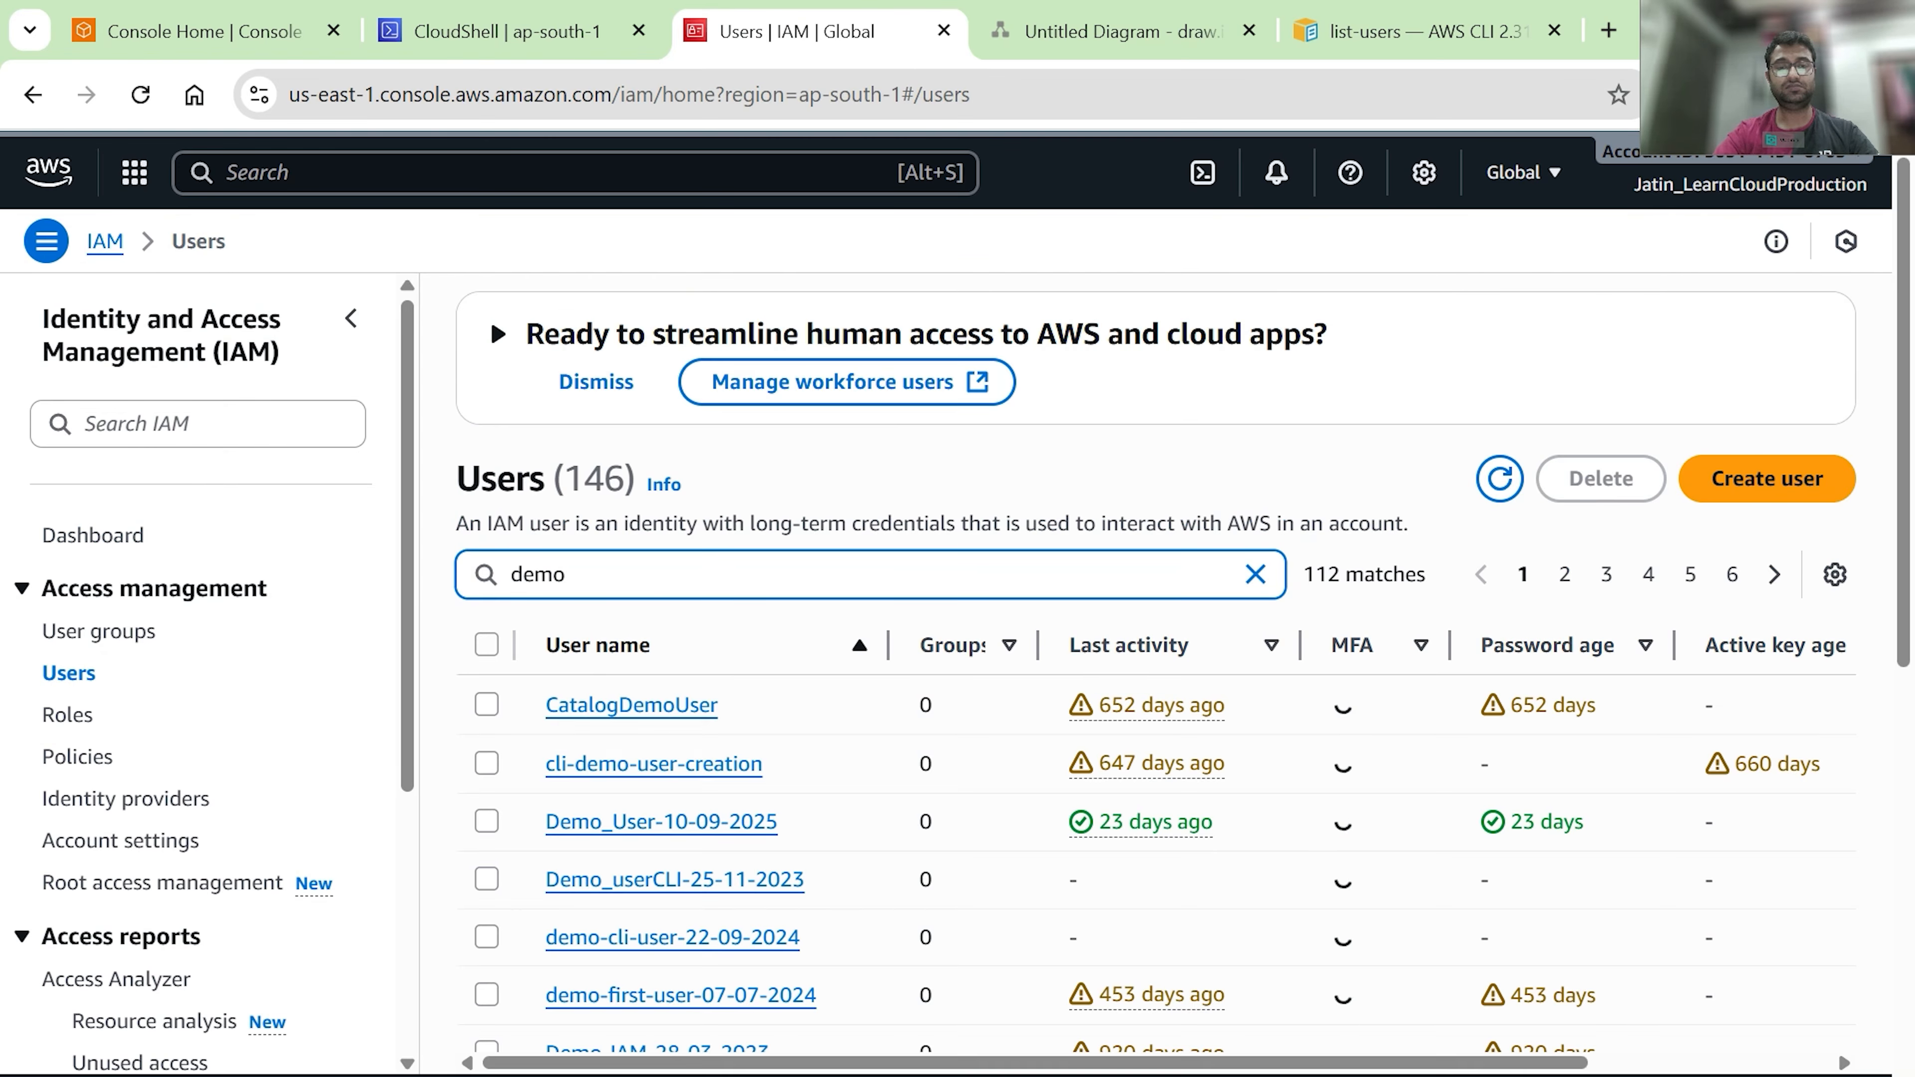
text(new)
click(613, 657)
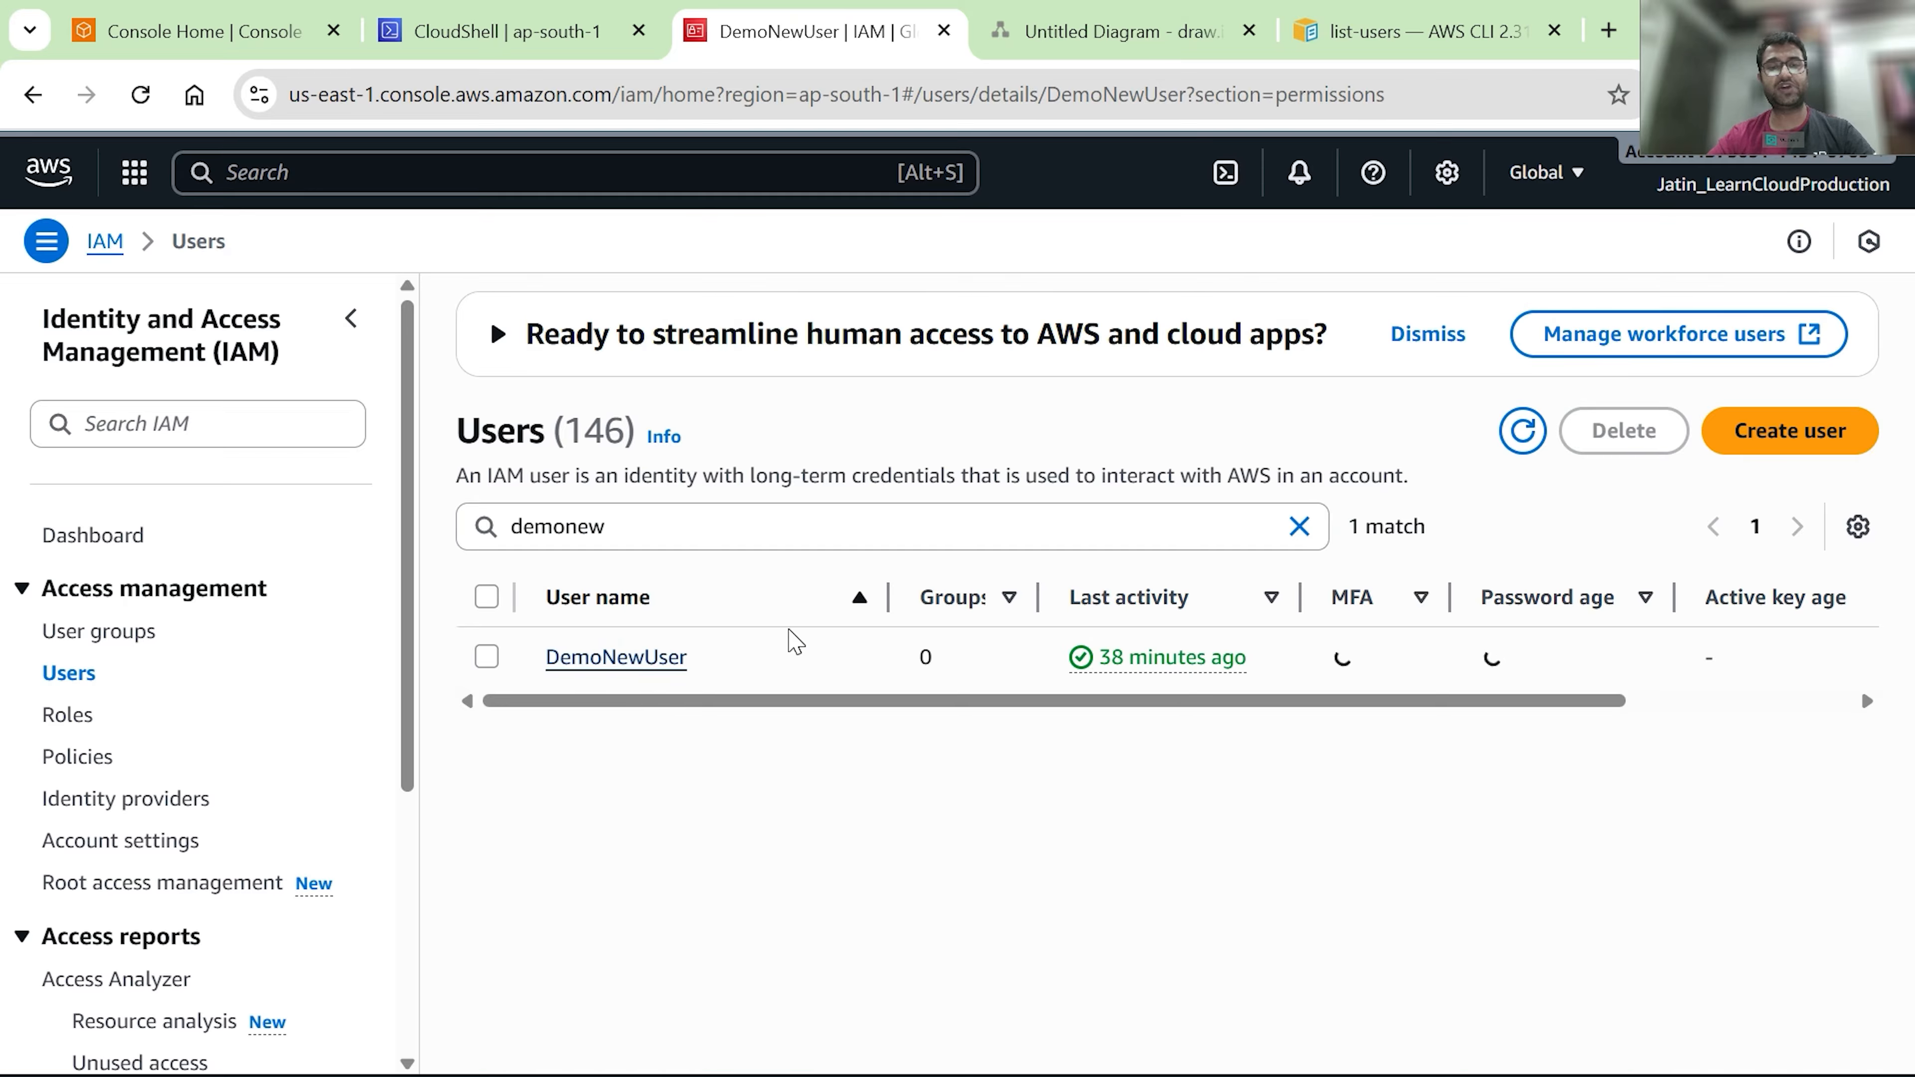
Step: Attach the AWSCloudShellFullAccess policy directly to DemoNewUser
click(1621, 834)
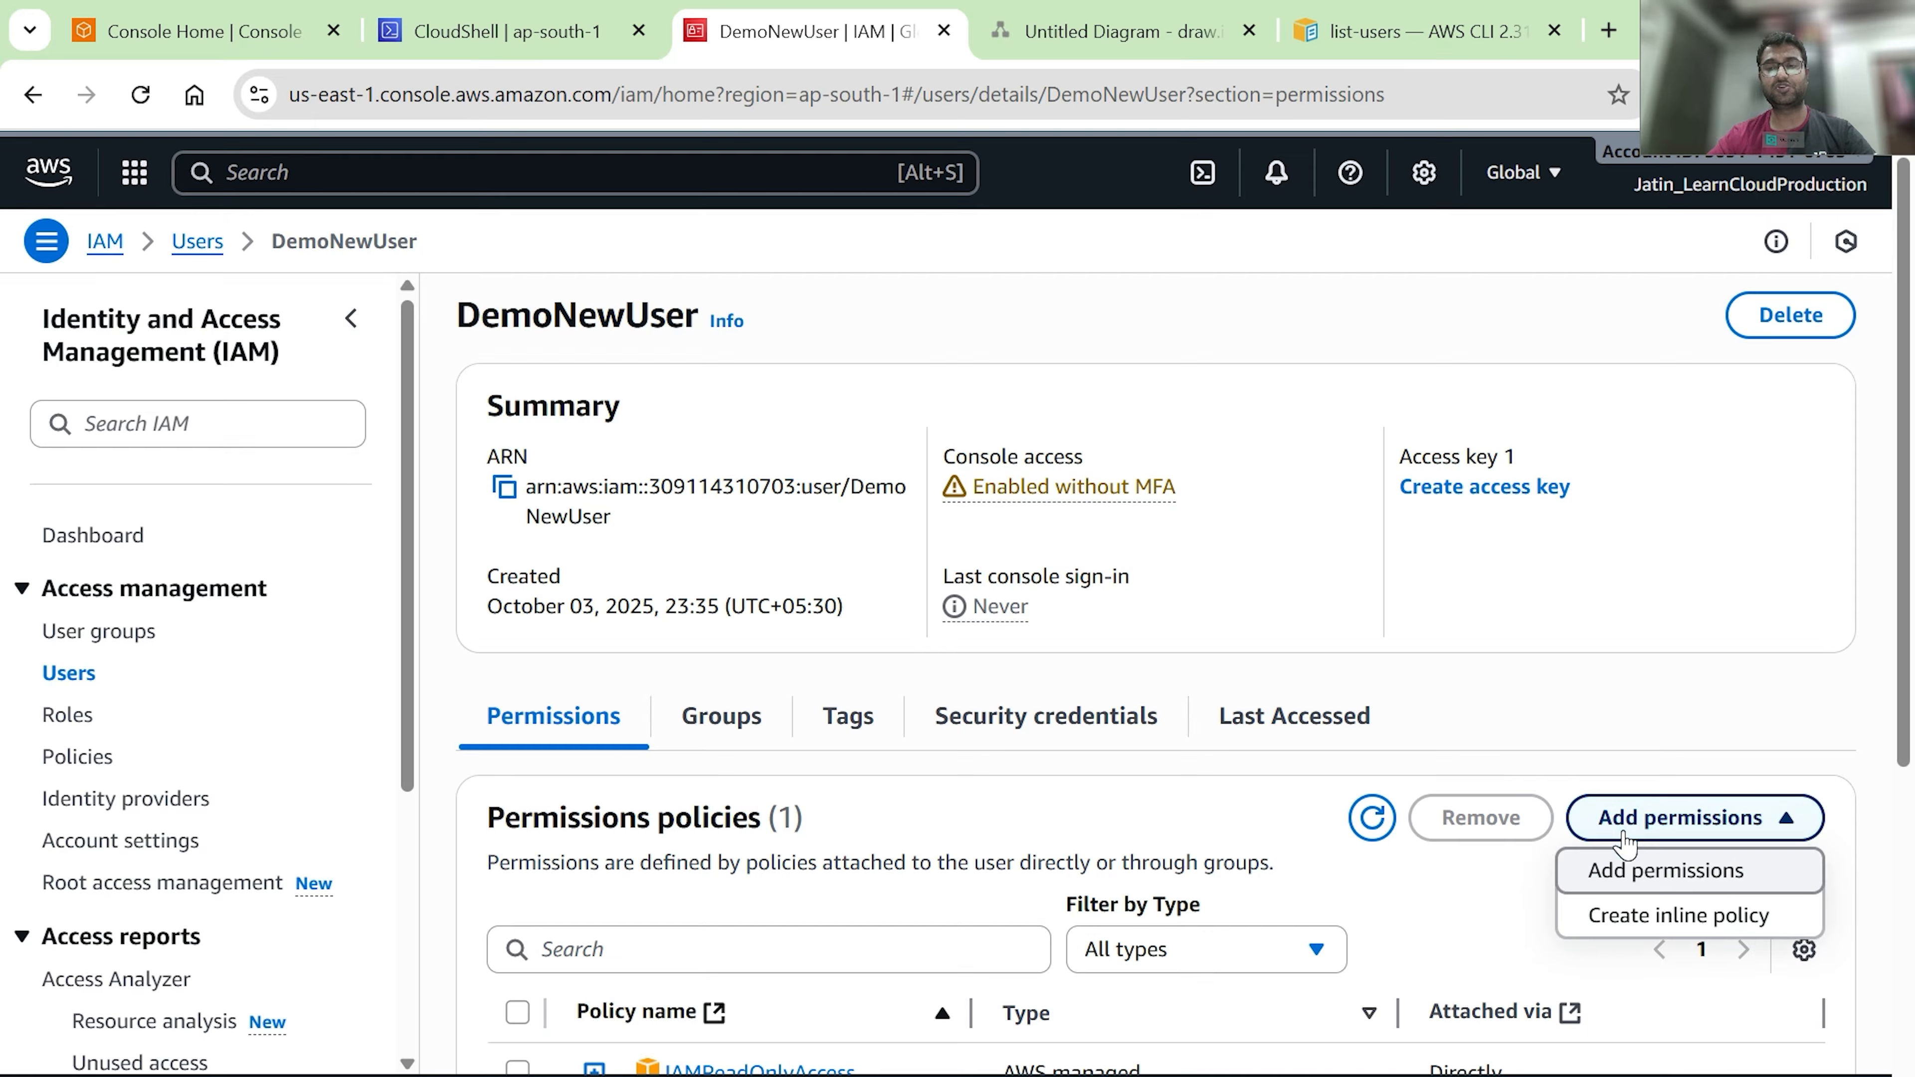
click(1621, 864)
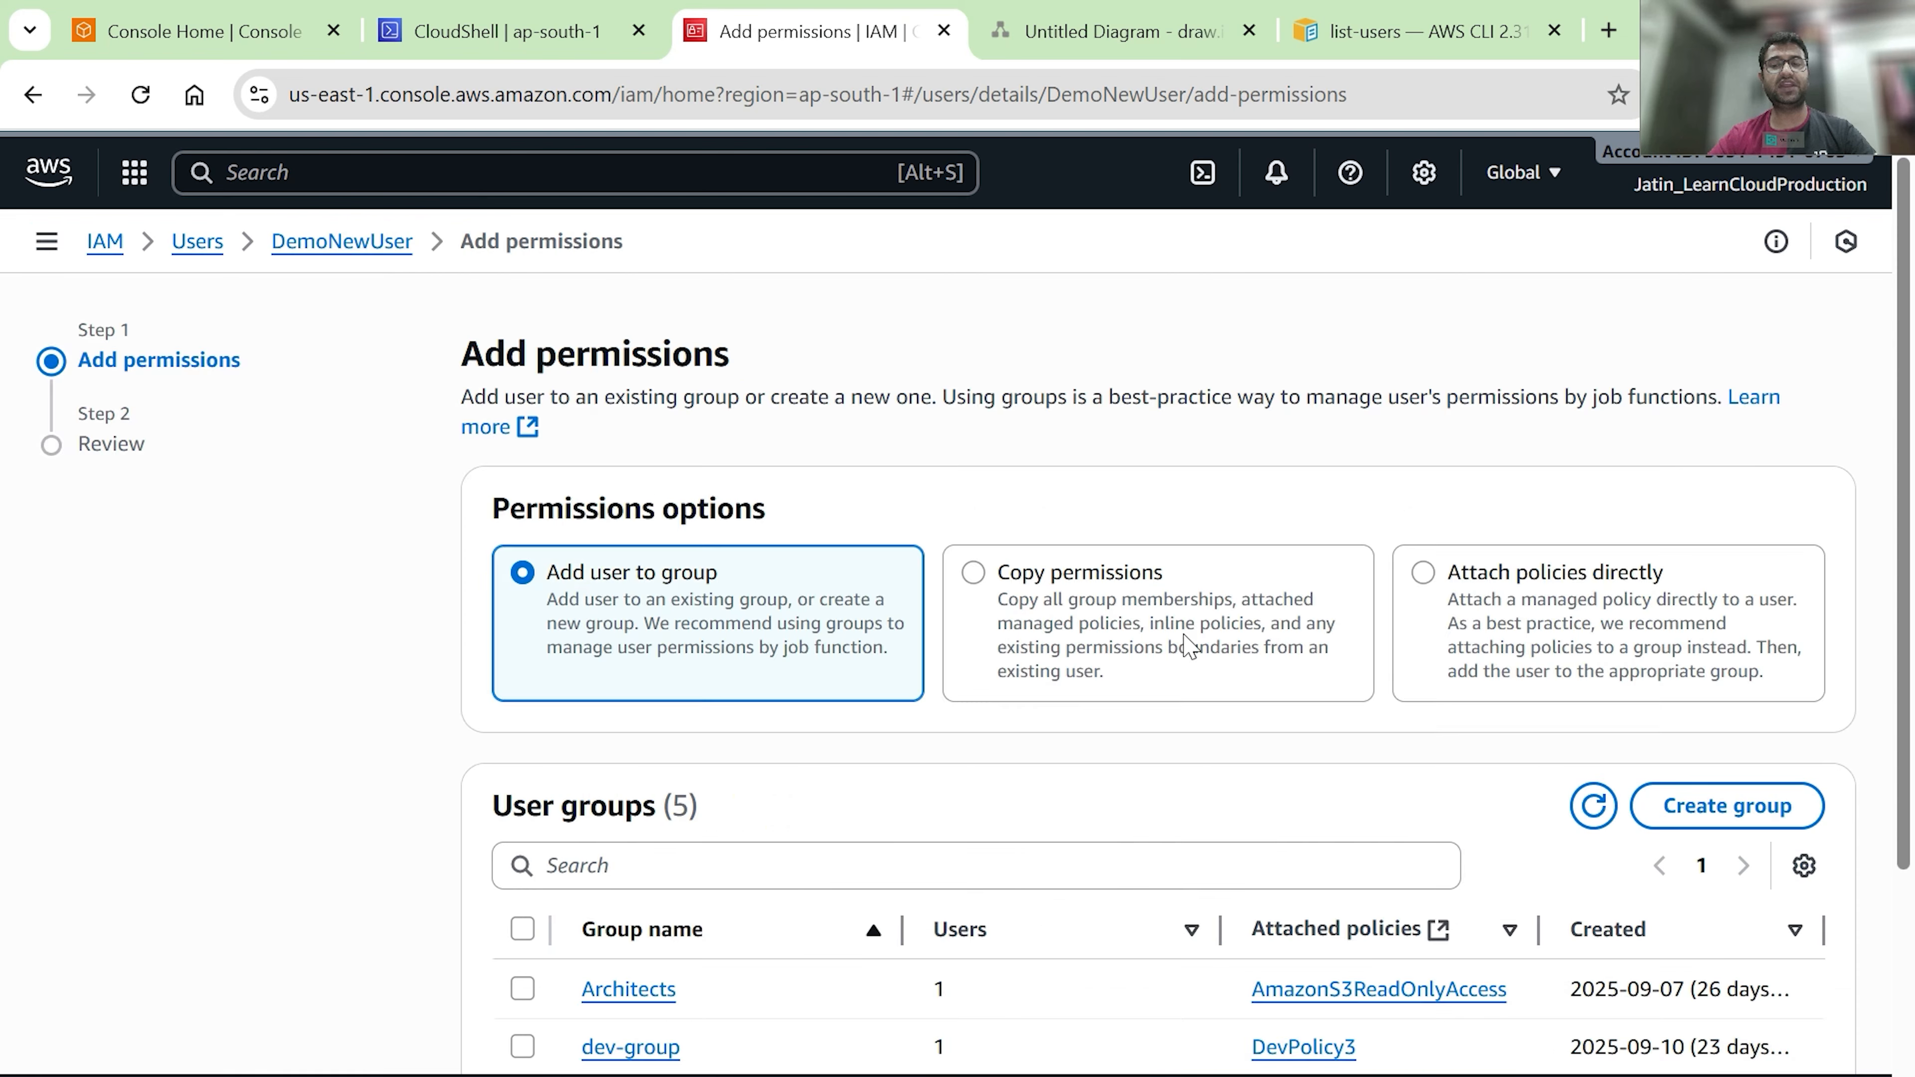
click(1455, 600)
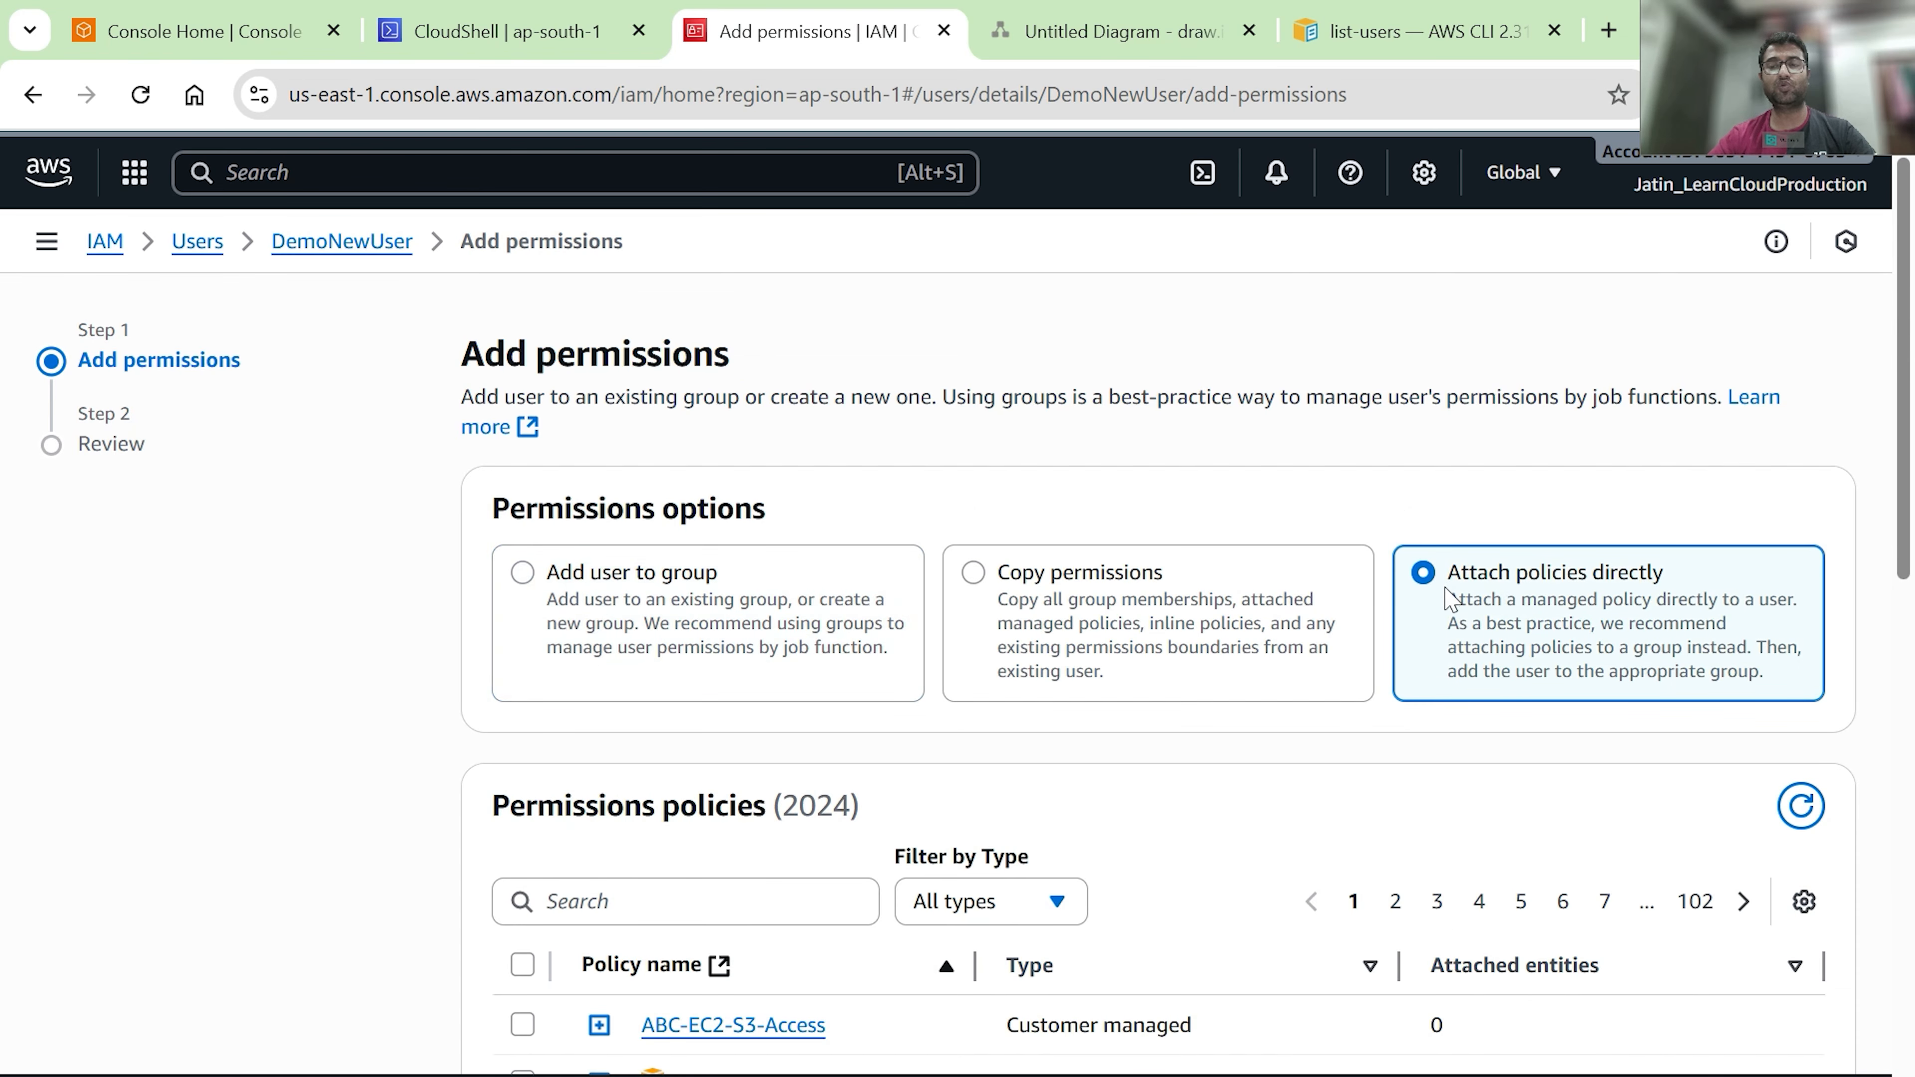
scroll(1261, 843, down, 2)
click(597, 741)
text(cloudshe)
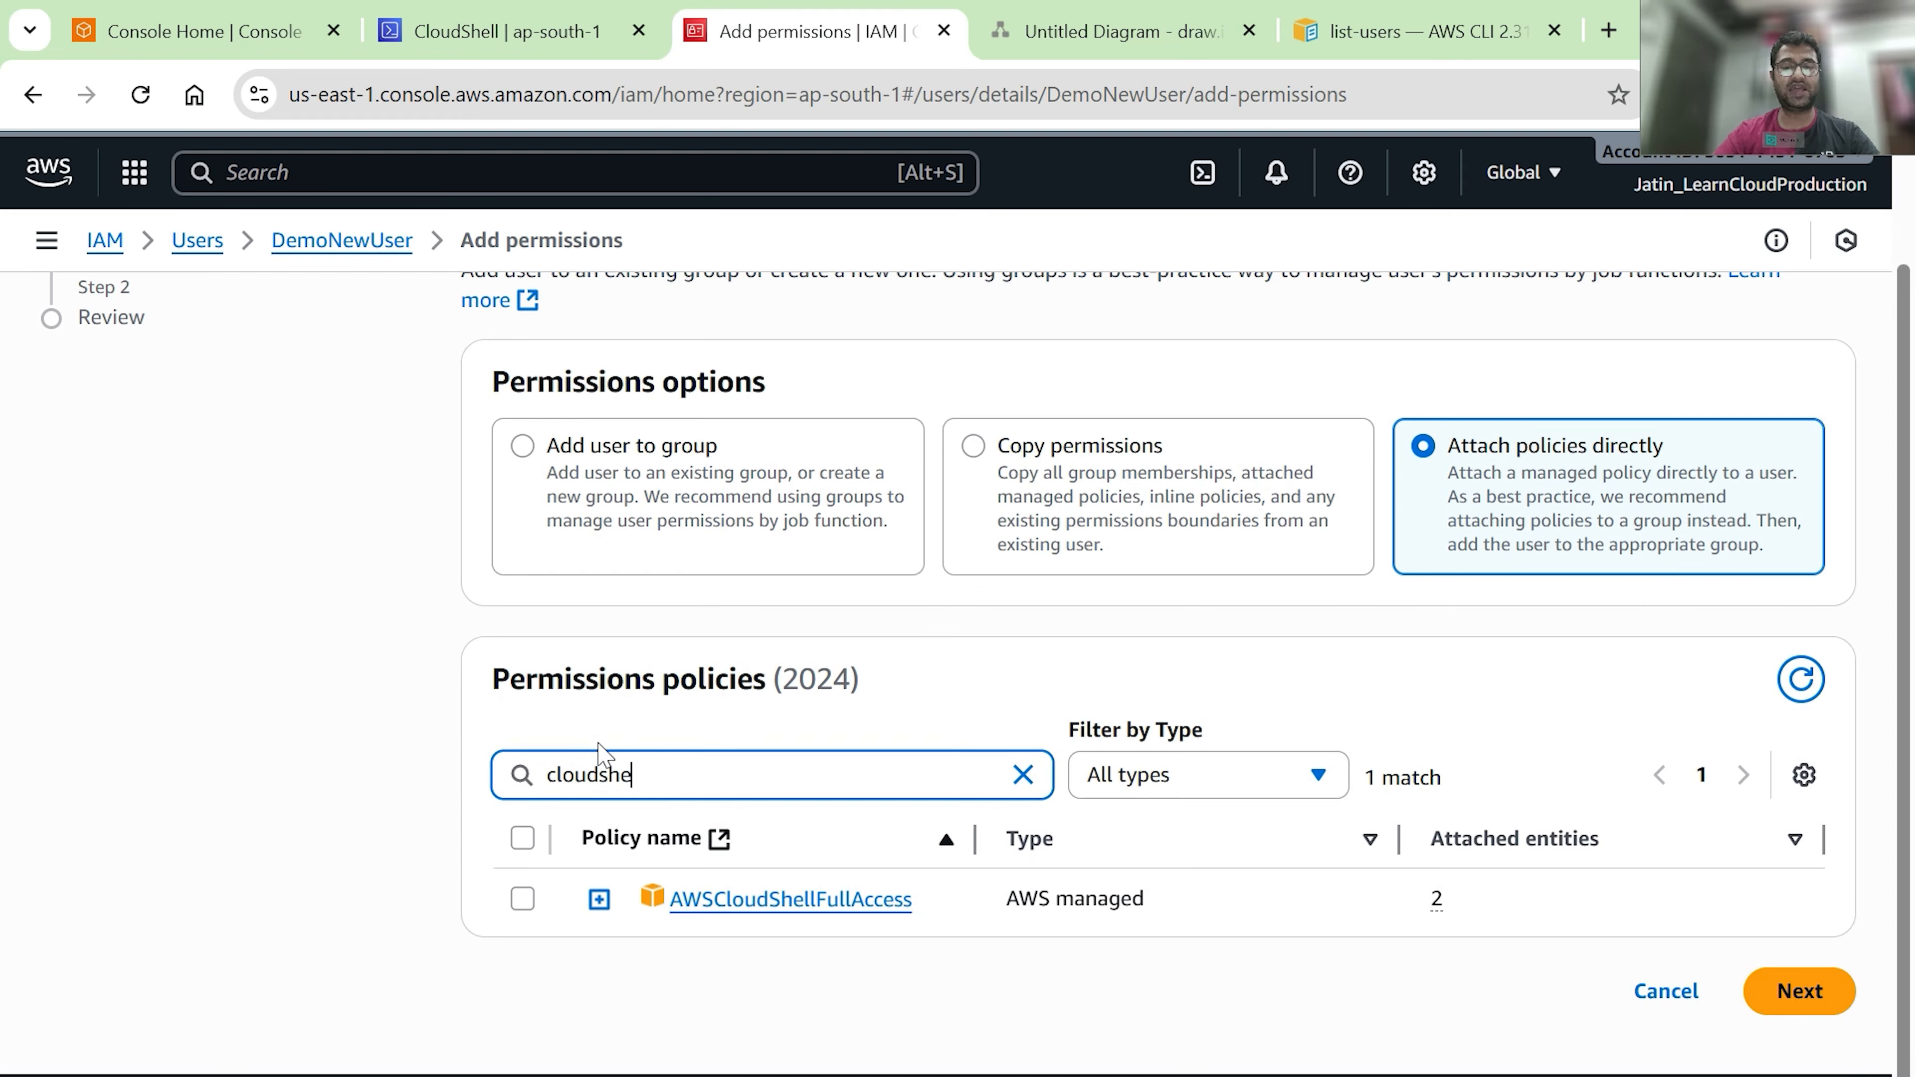
click(523, 900)
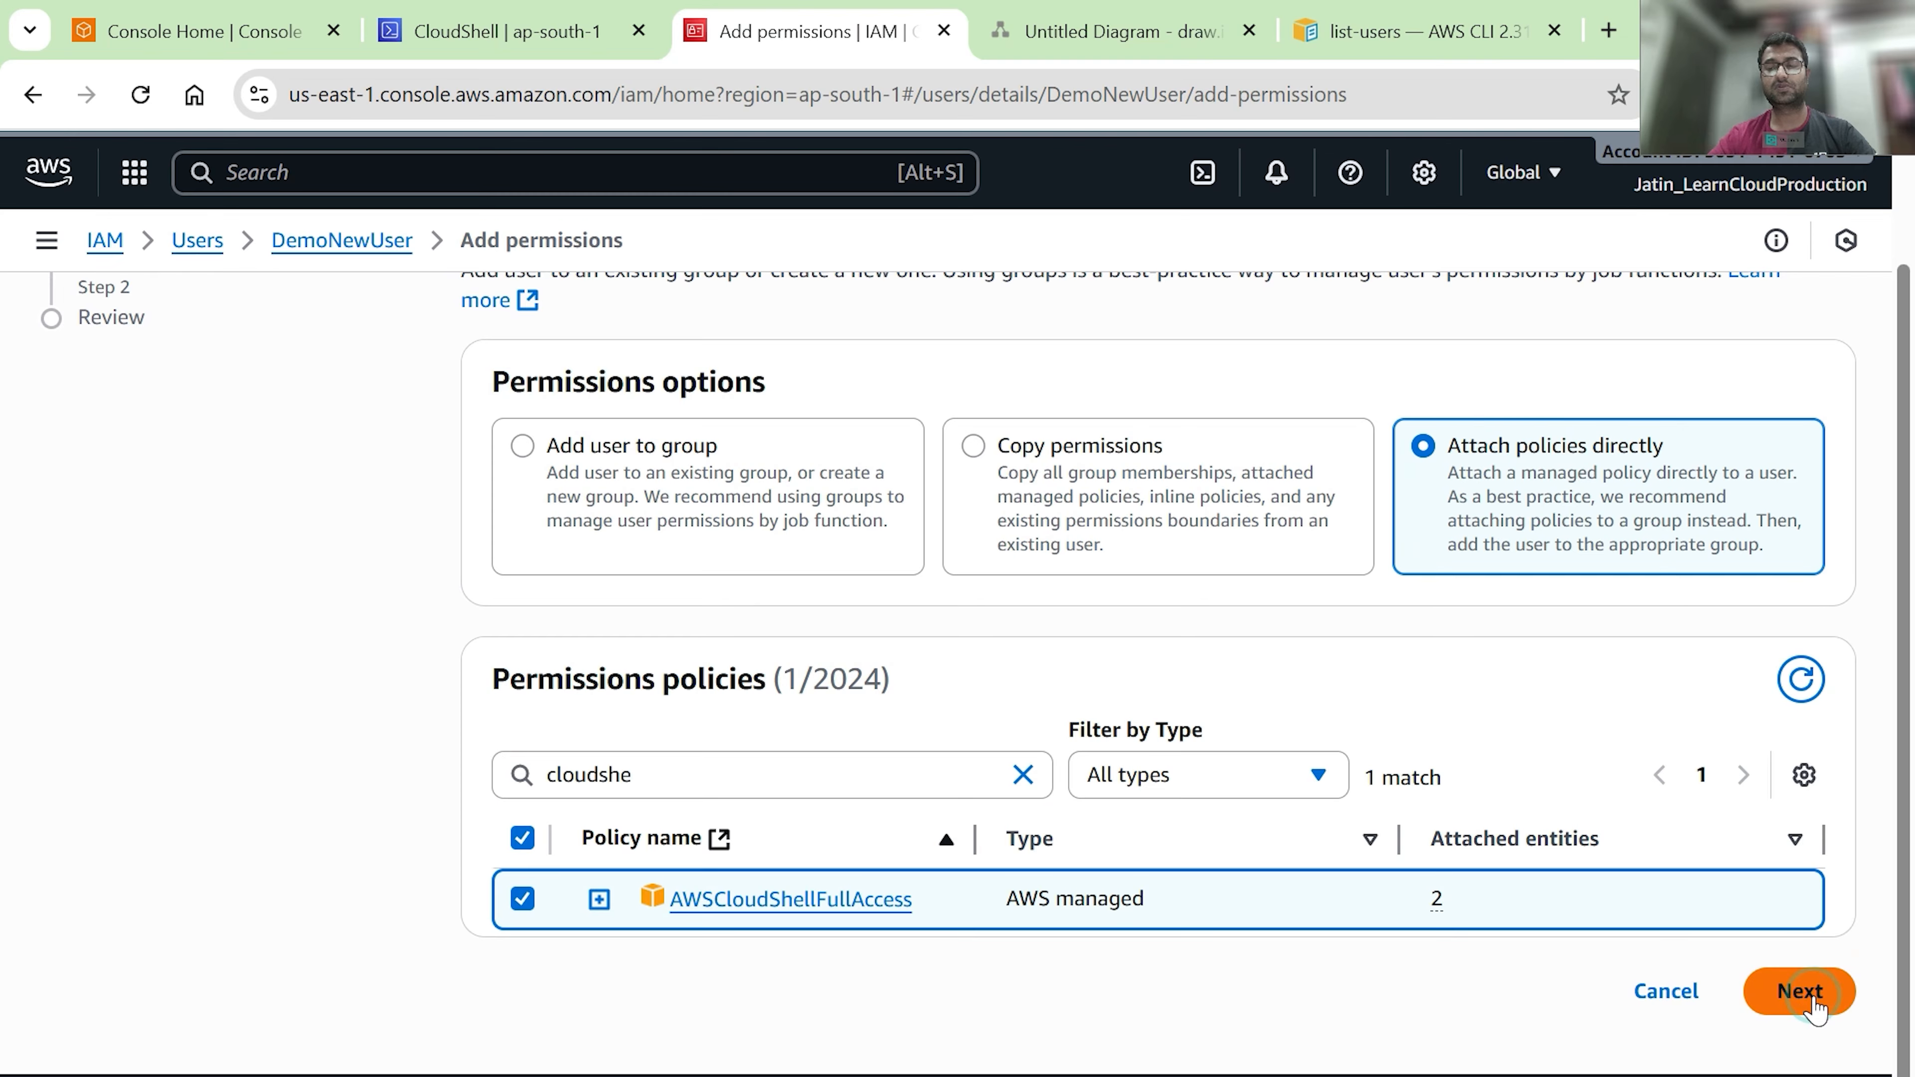
click(1806, 995)
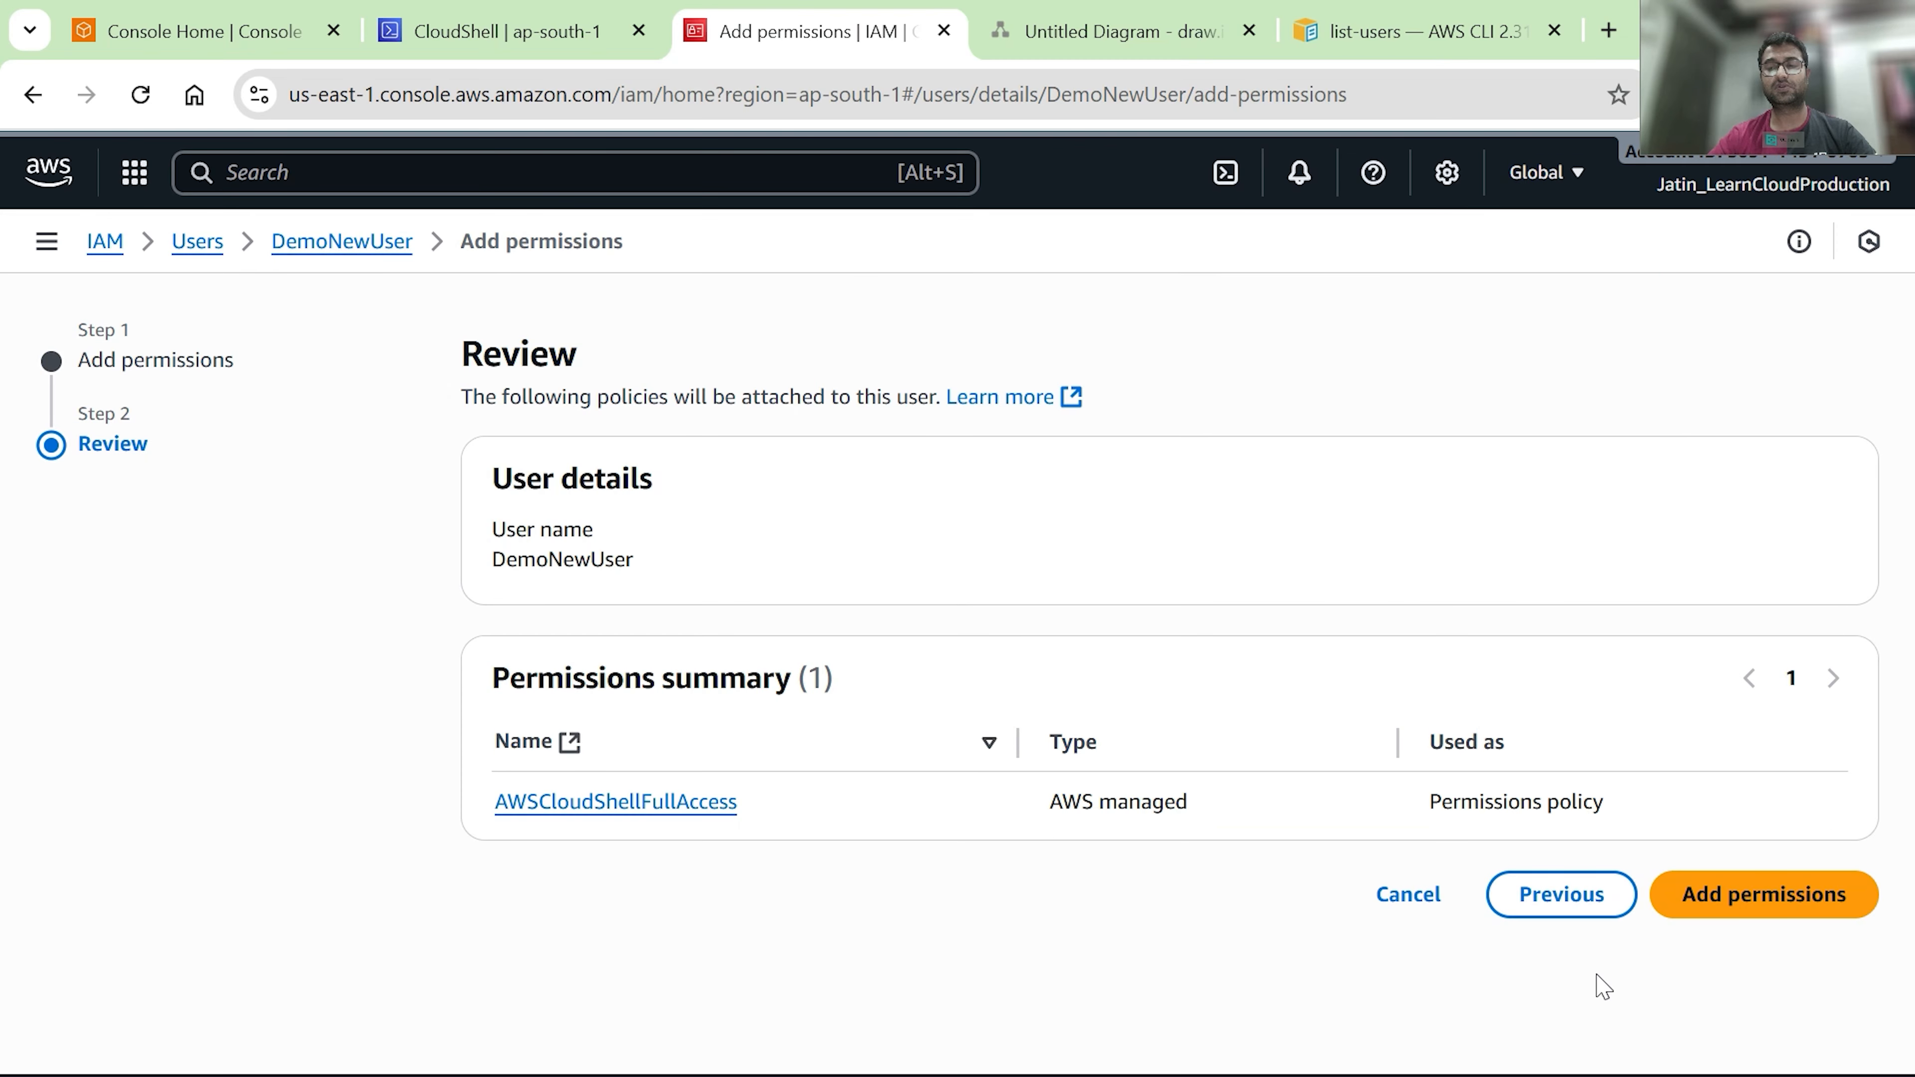
click(1795, 903)
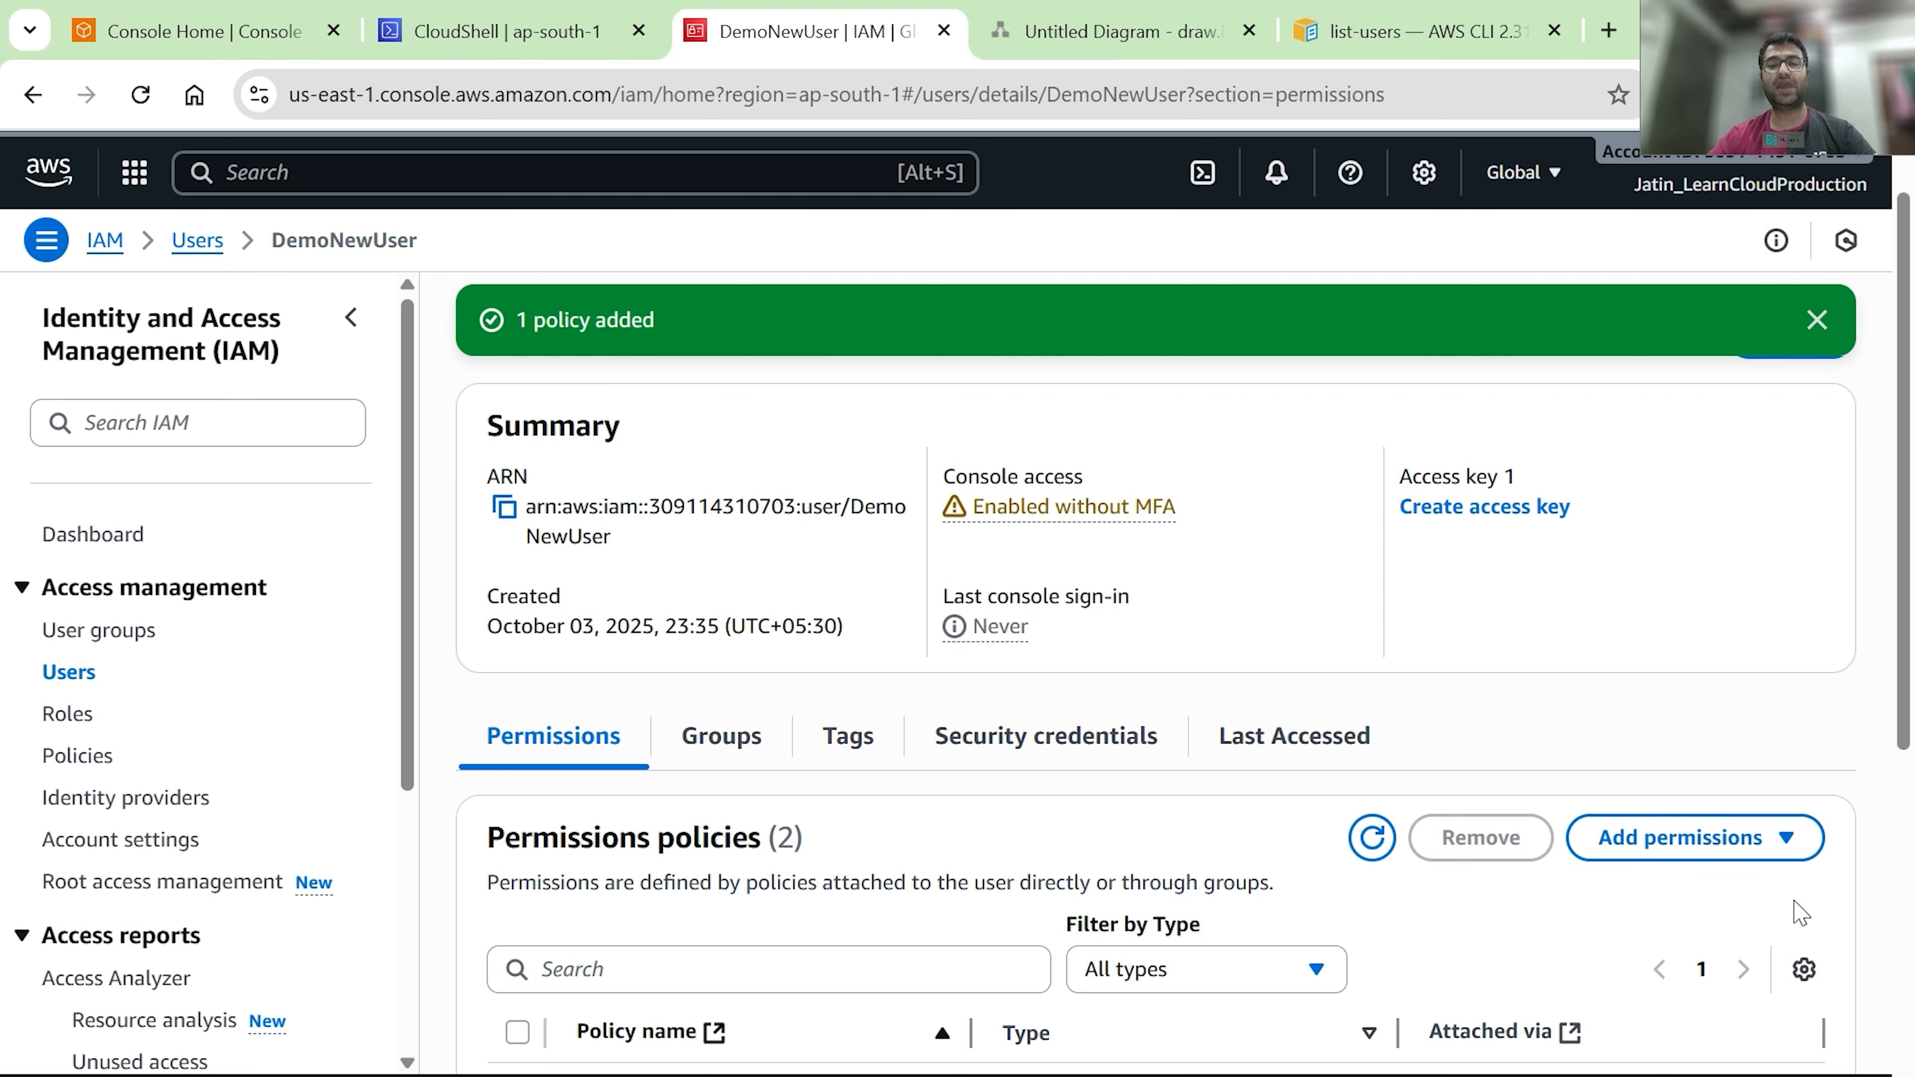
Step: Reload the failed CloudShell page in the demo user's window
scroll(1334, 929, down, 4)
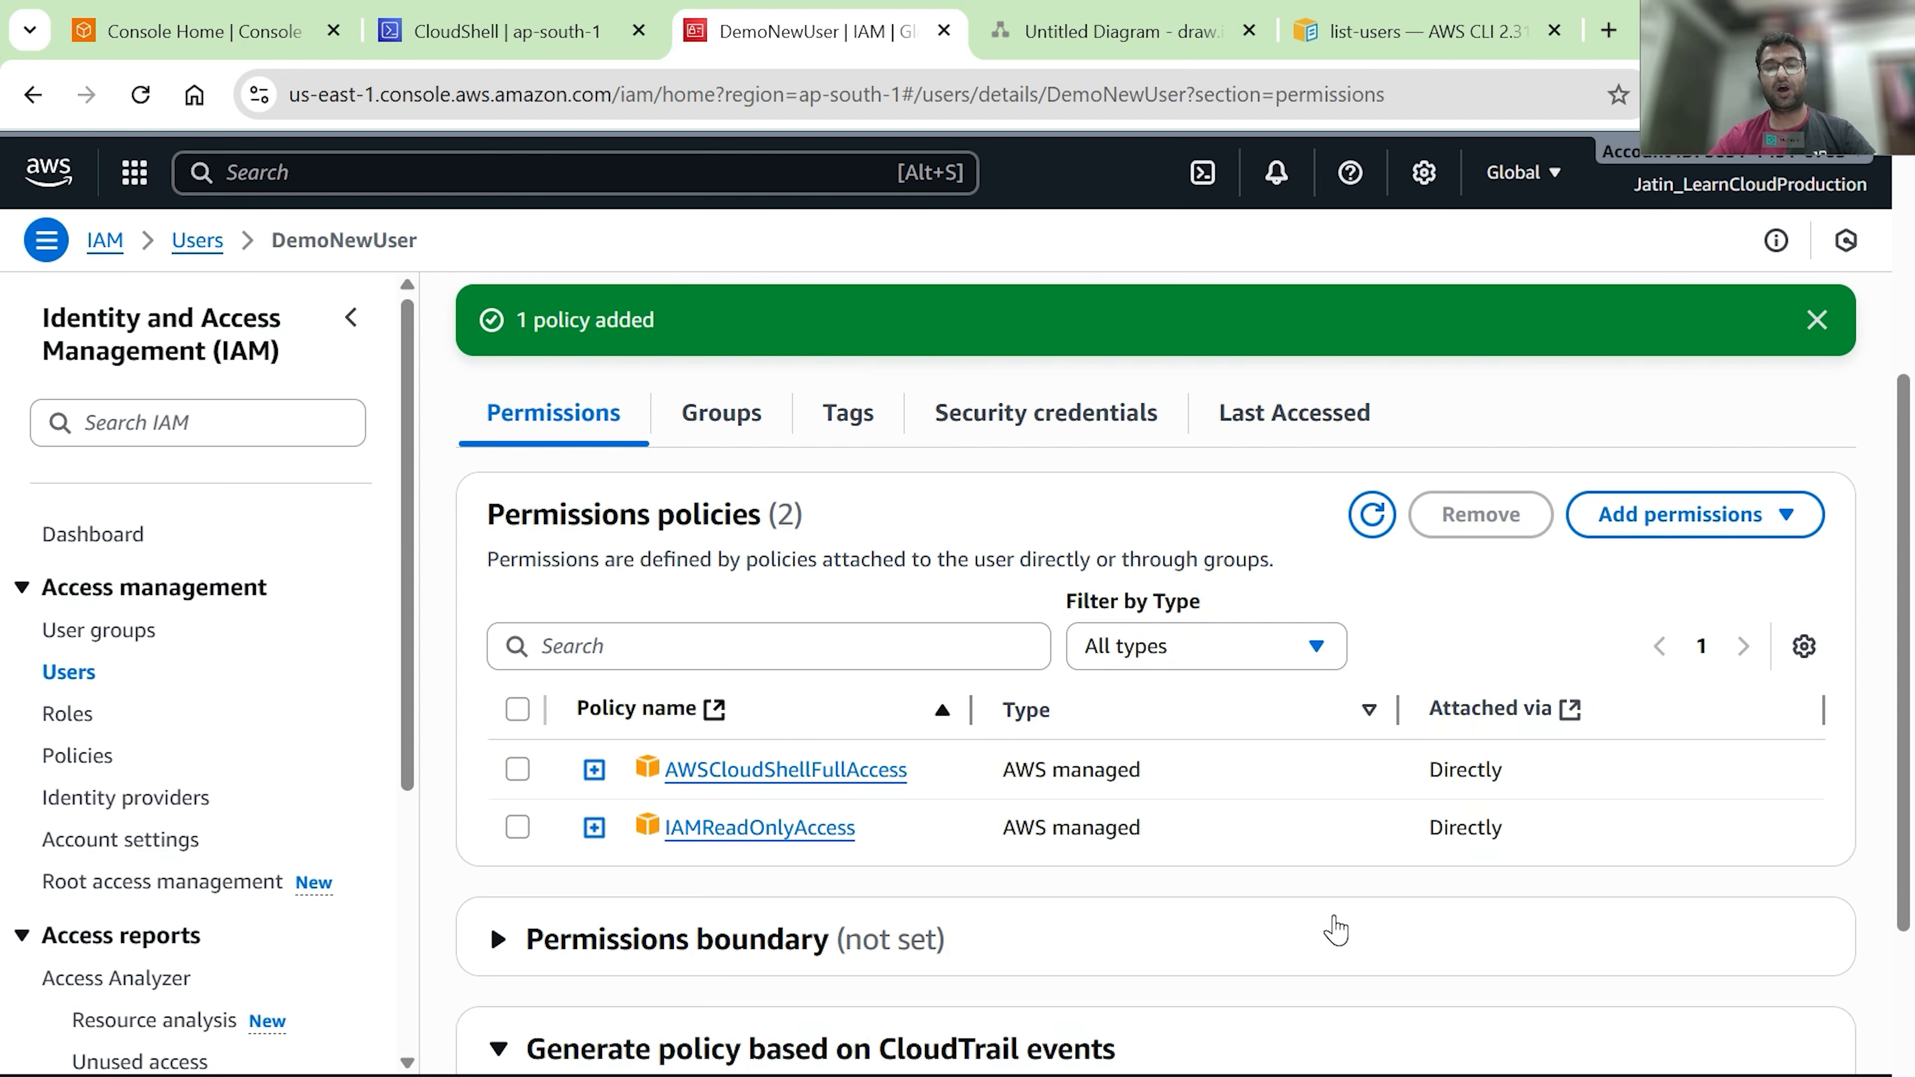
key(alt+Tab)
click(140, 96)
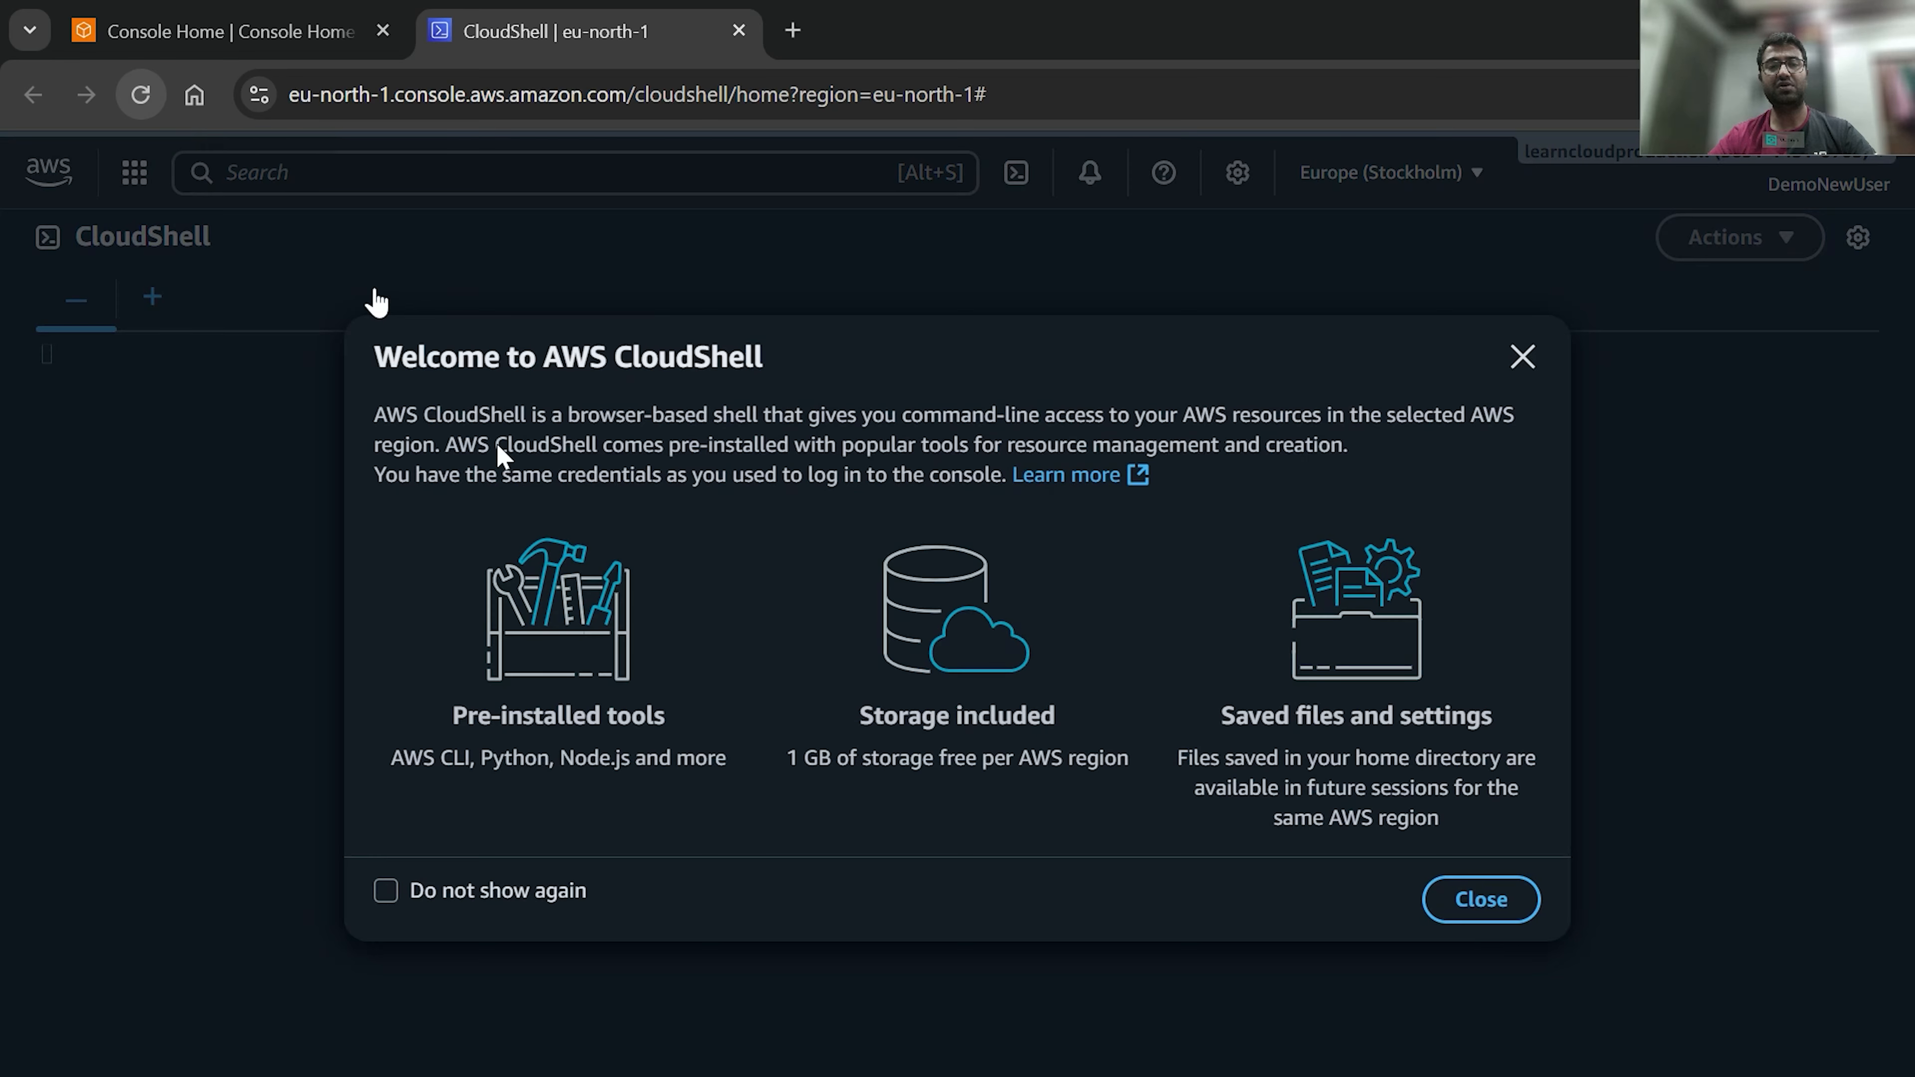
Step: Dismiss the welcome message and run aws iam list-users as DemoNewUser
click(1454, 896)
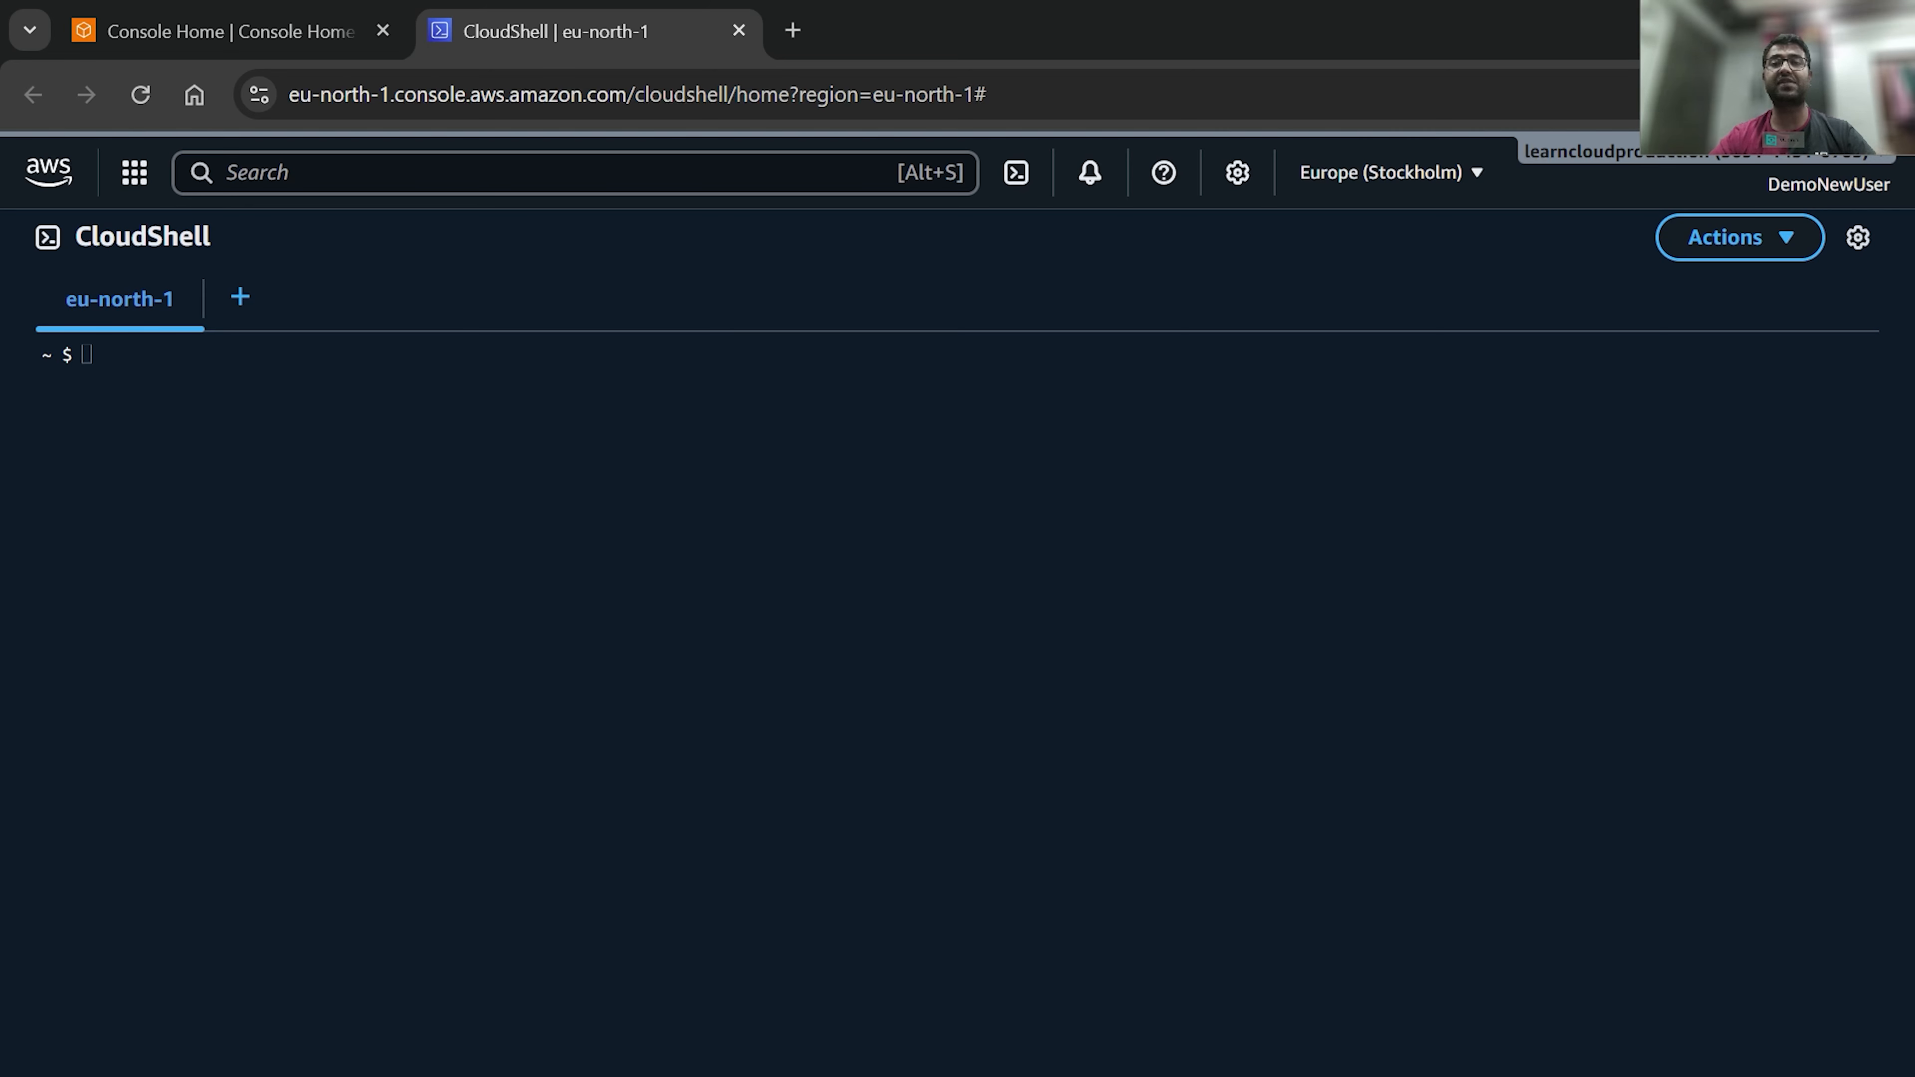
click(100, 384)
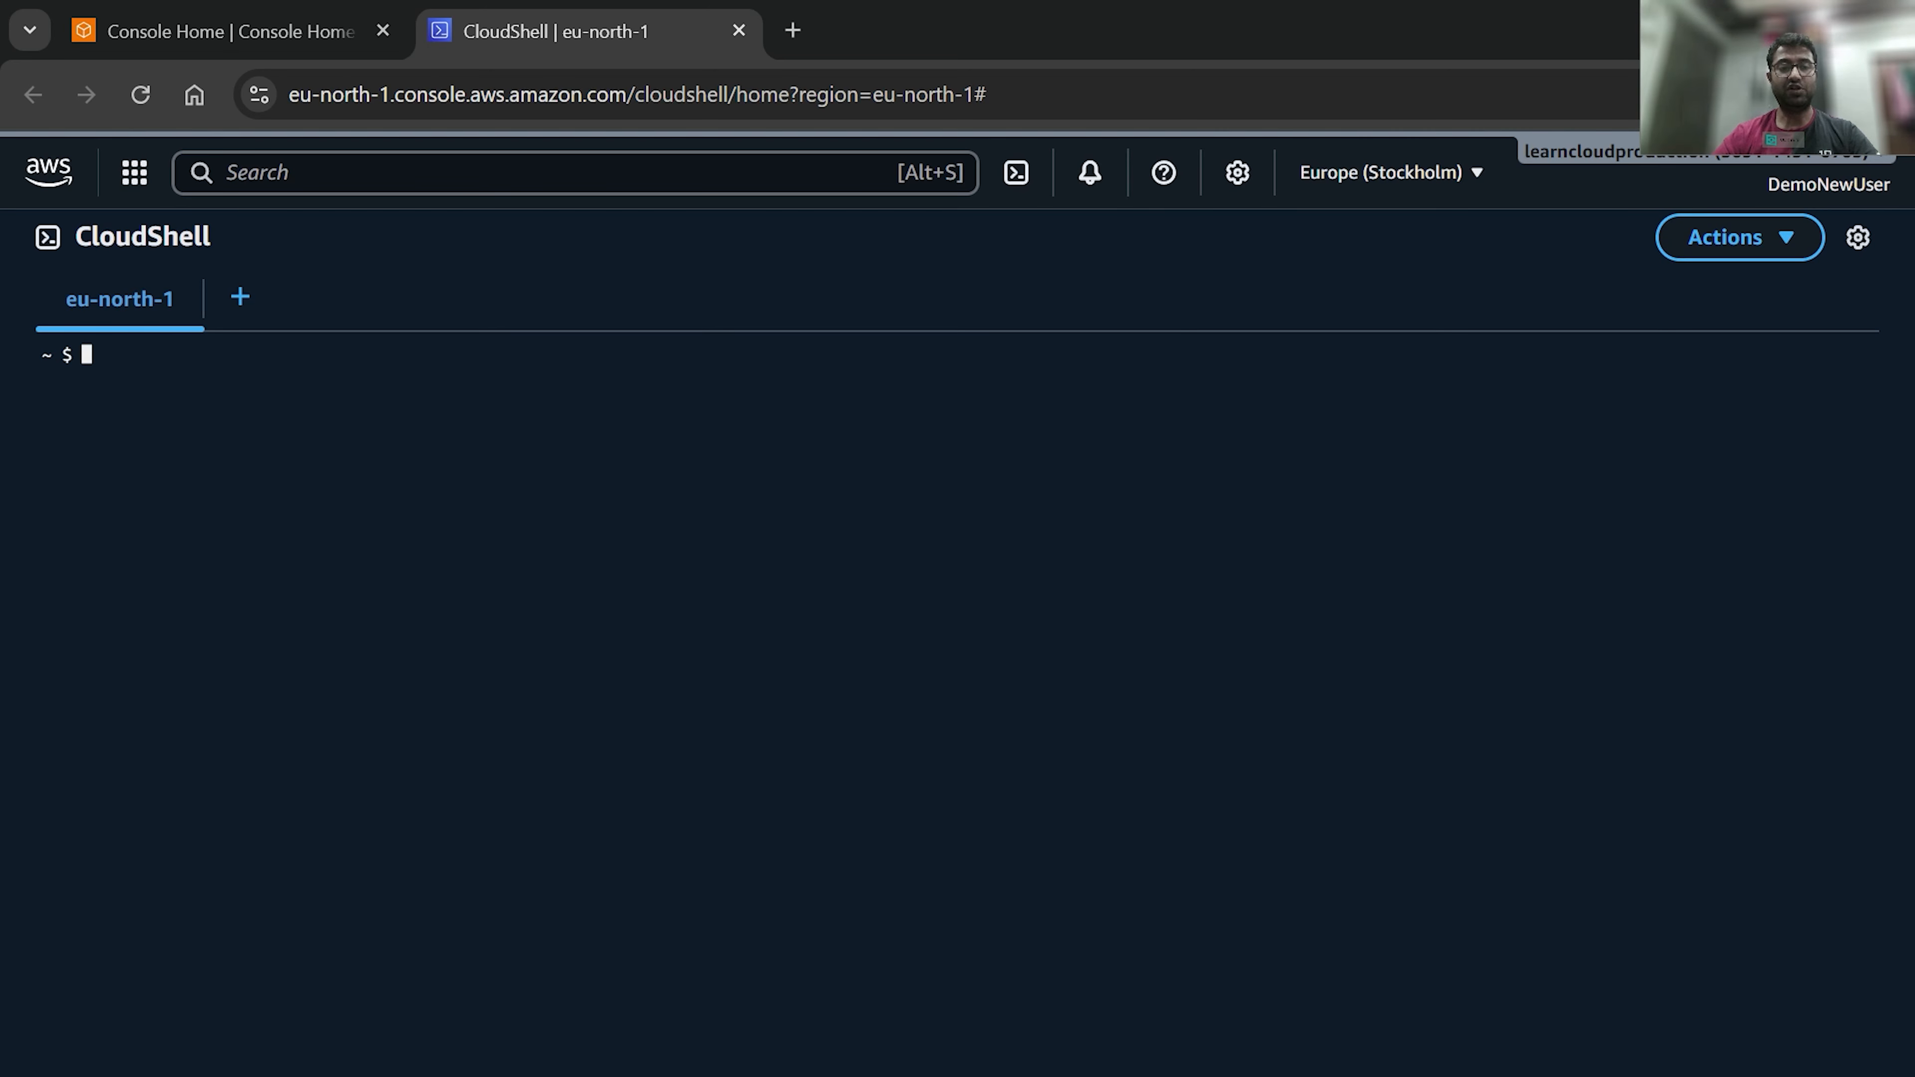
text(as=w)
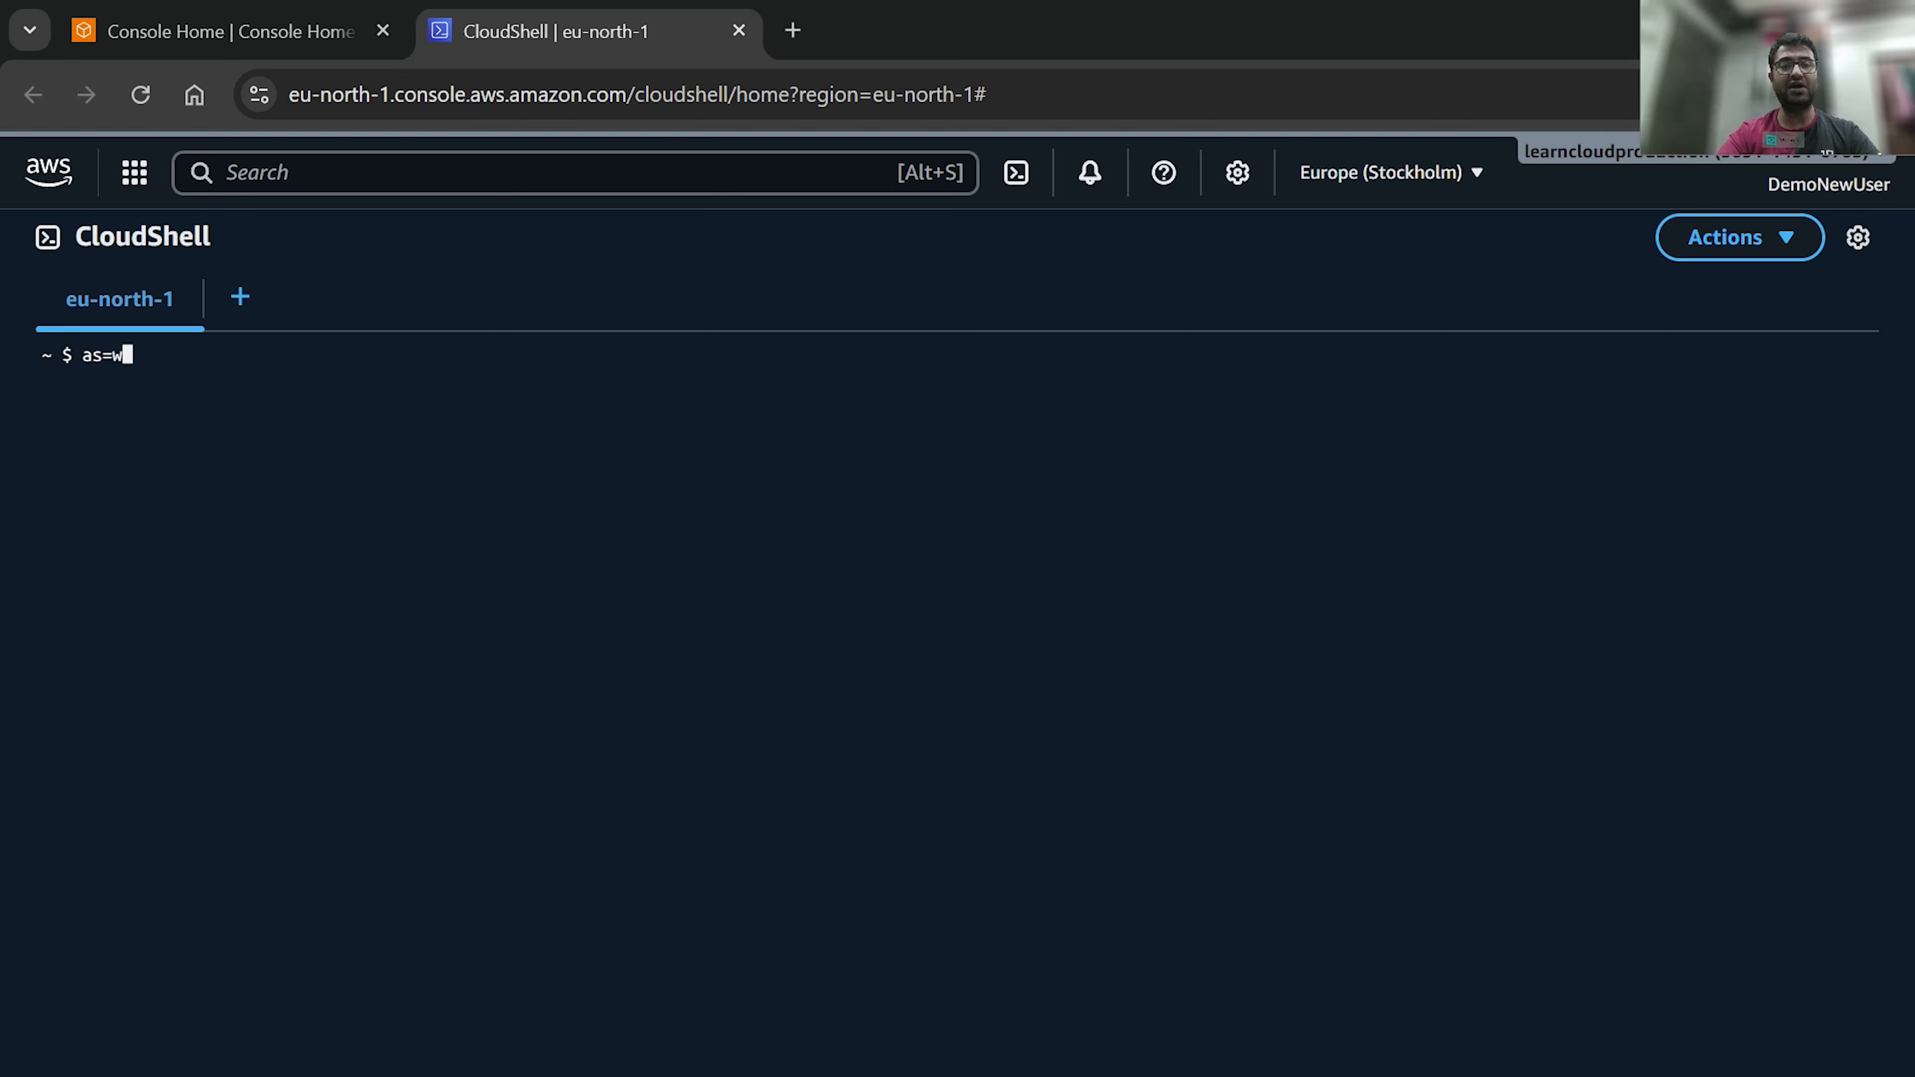
key(BackSpace)
key(BackSpace)
key(BackSpace)
key(BackSpace)
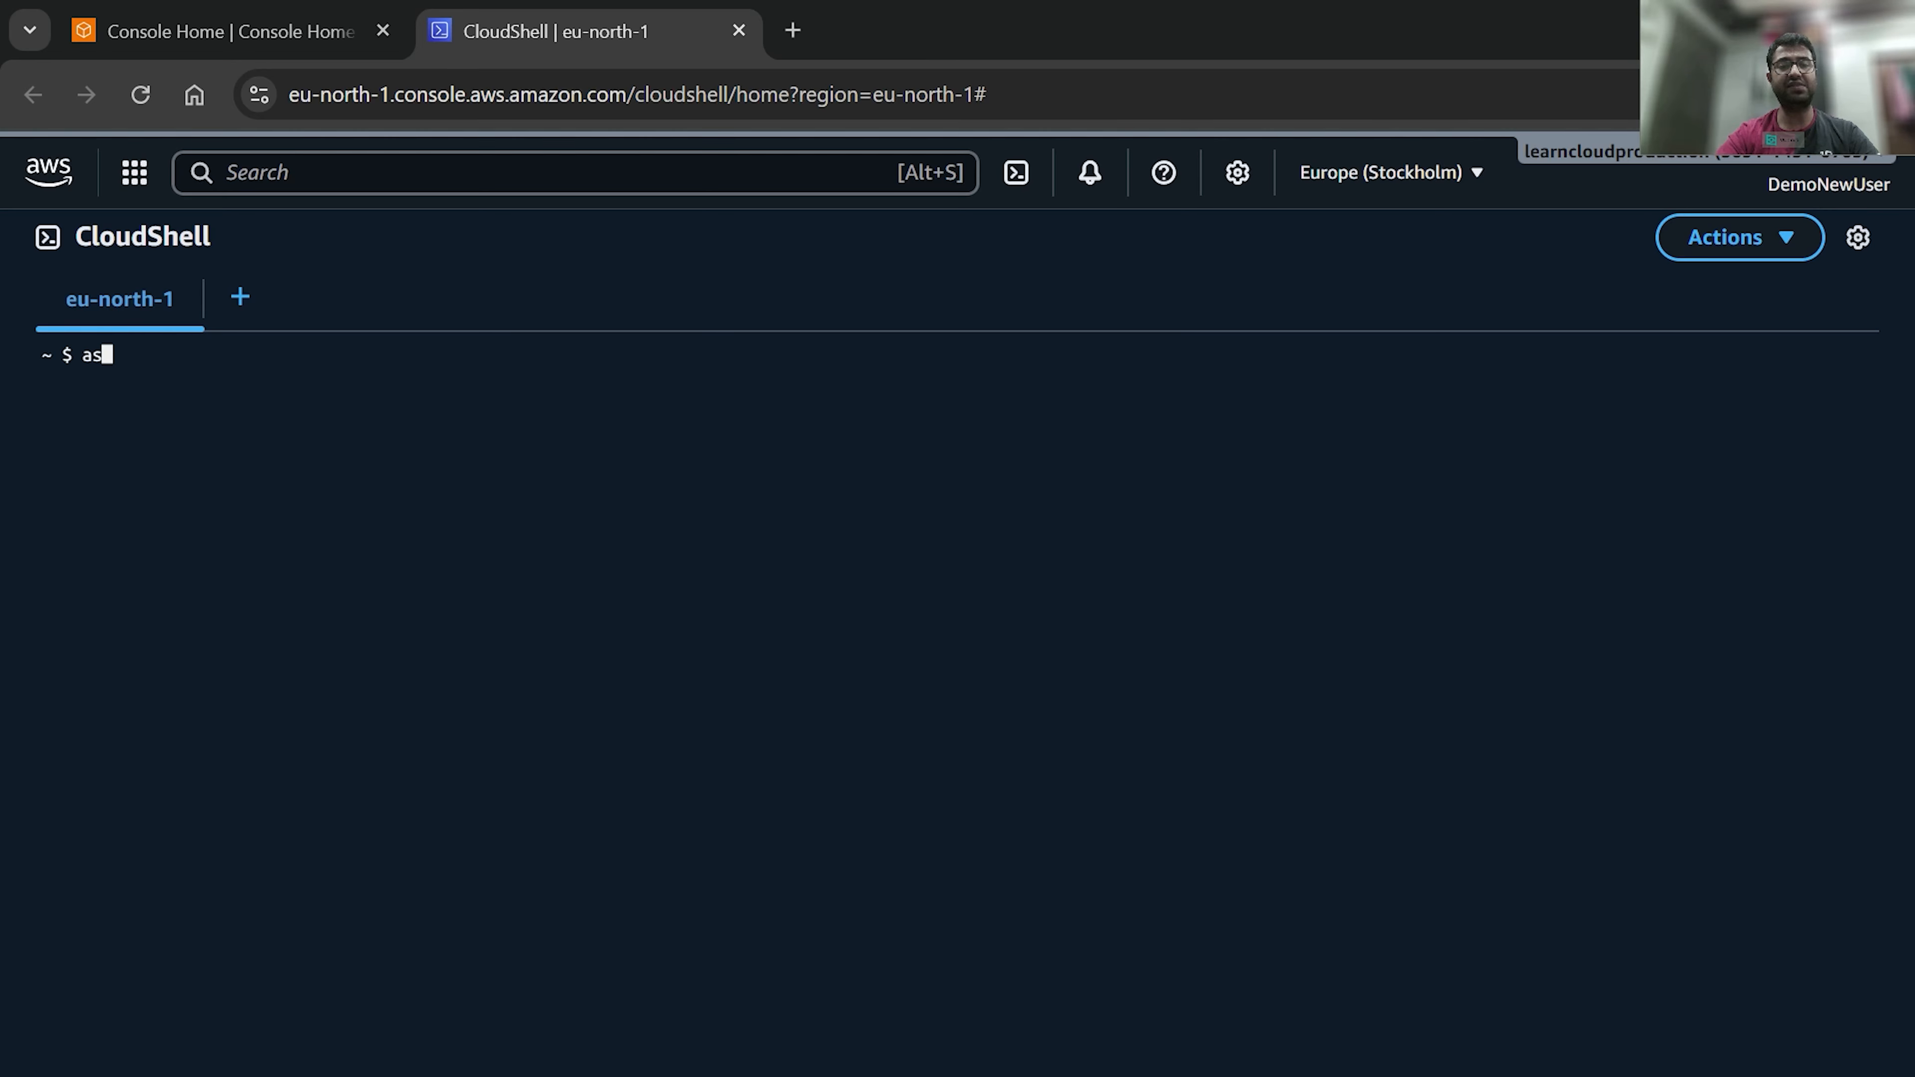
text(aws iam list)
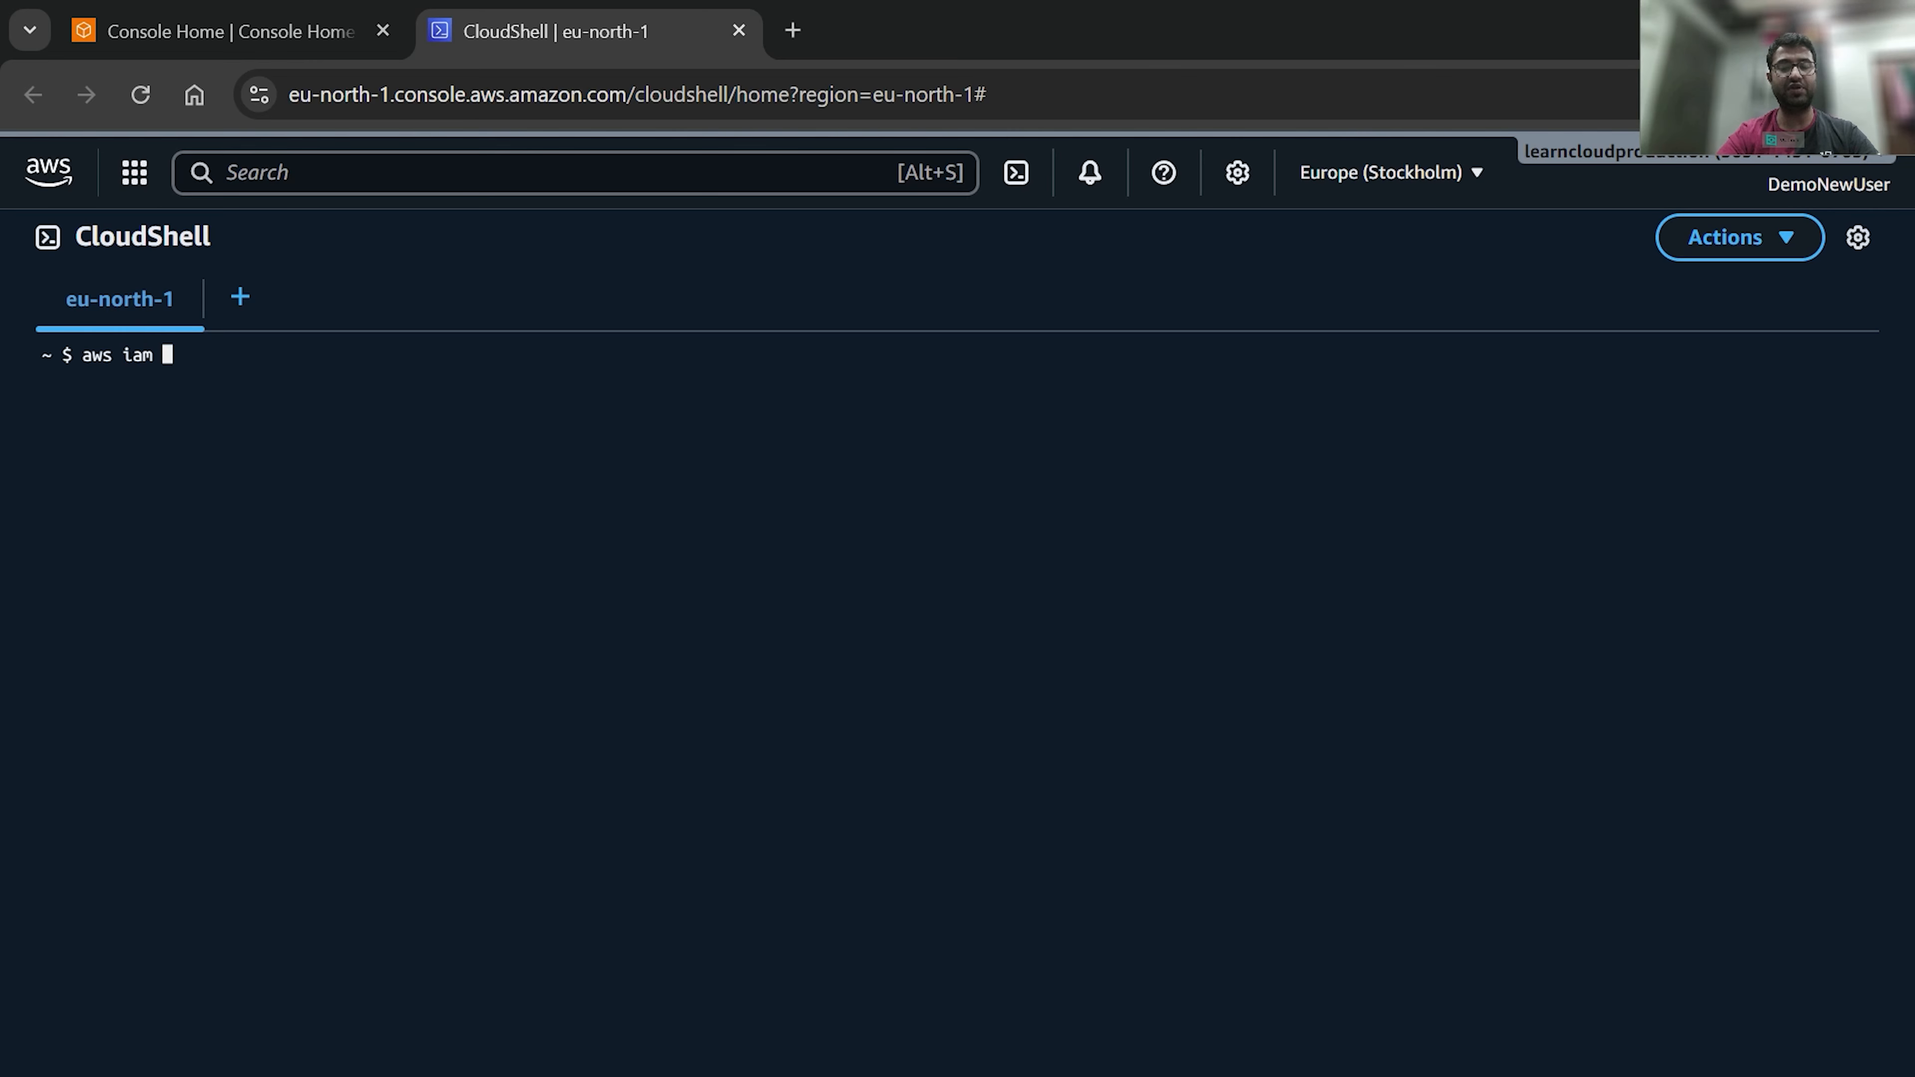
text(-users)
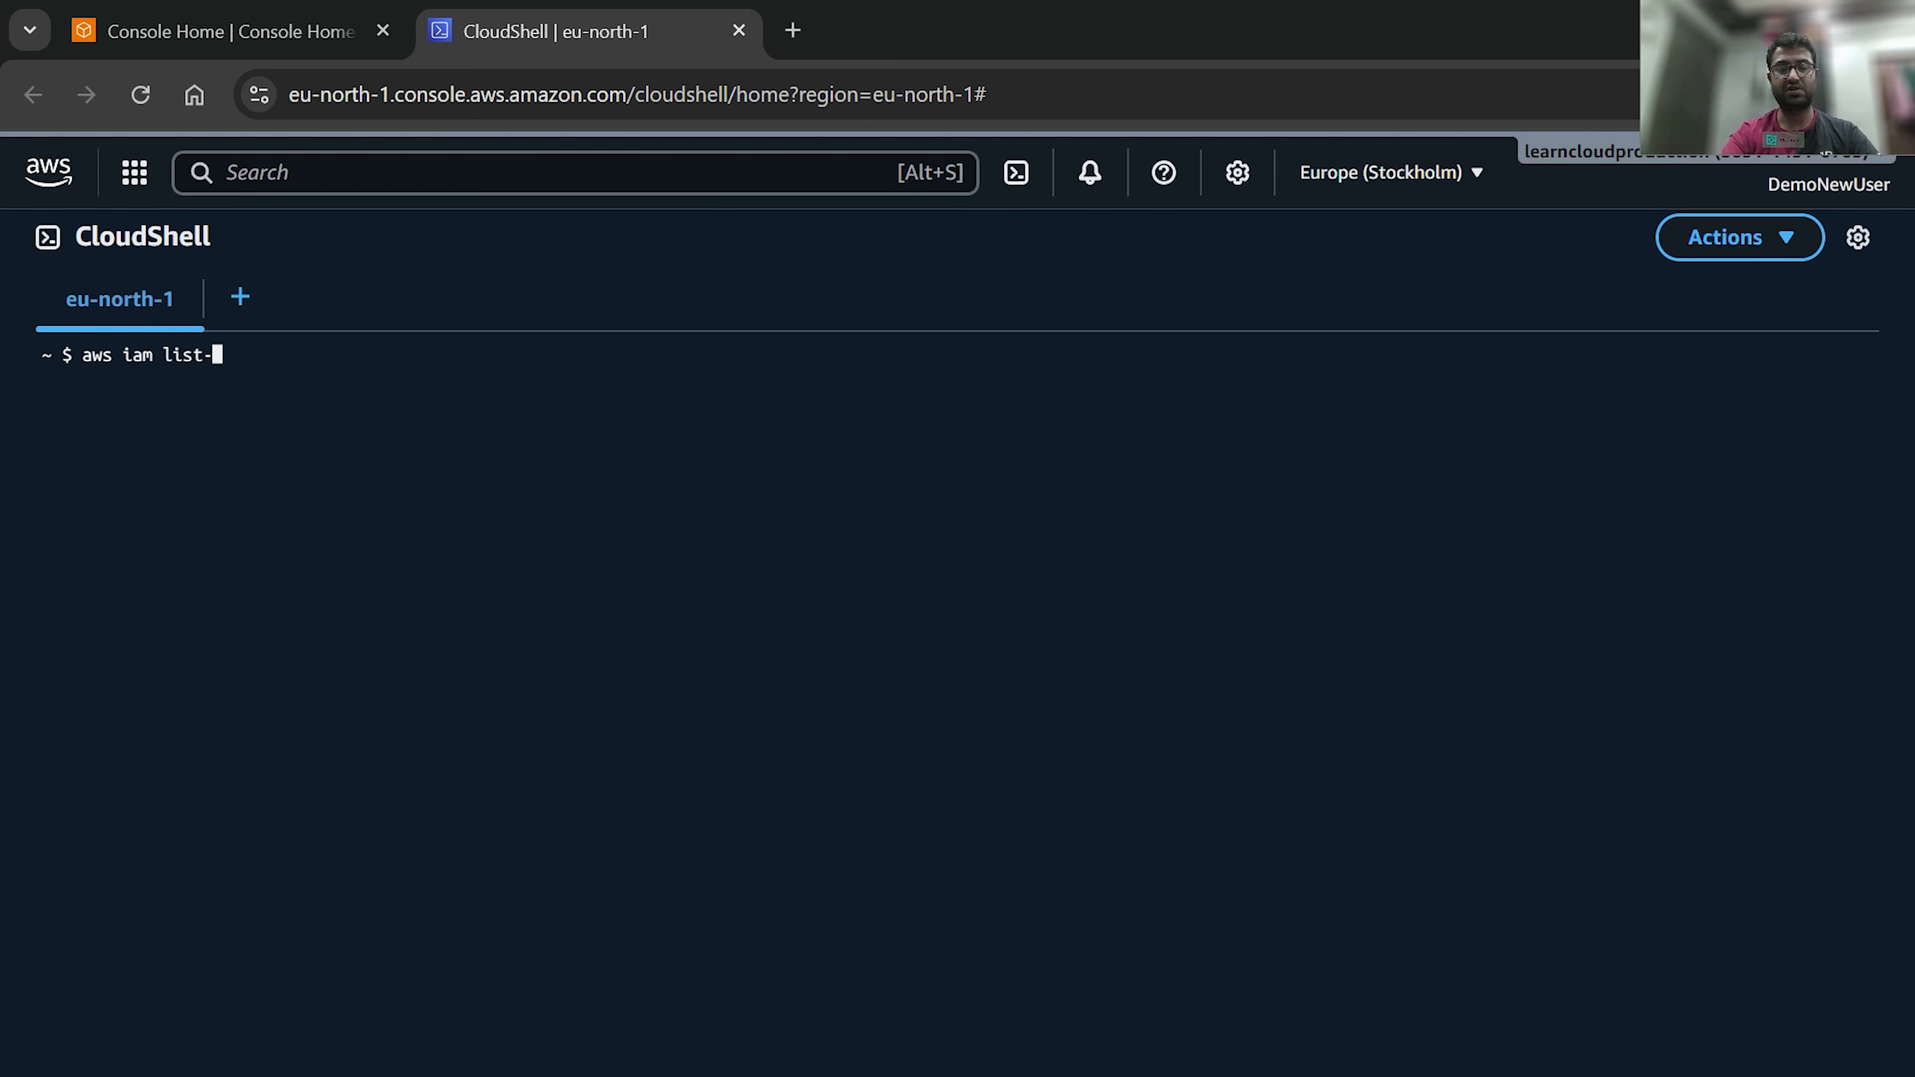
key(Return)
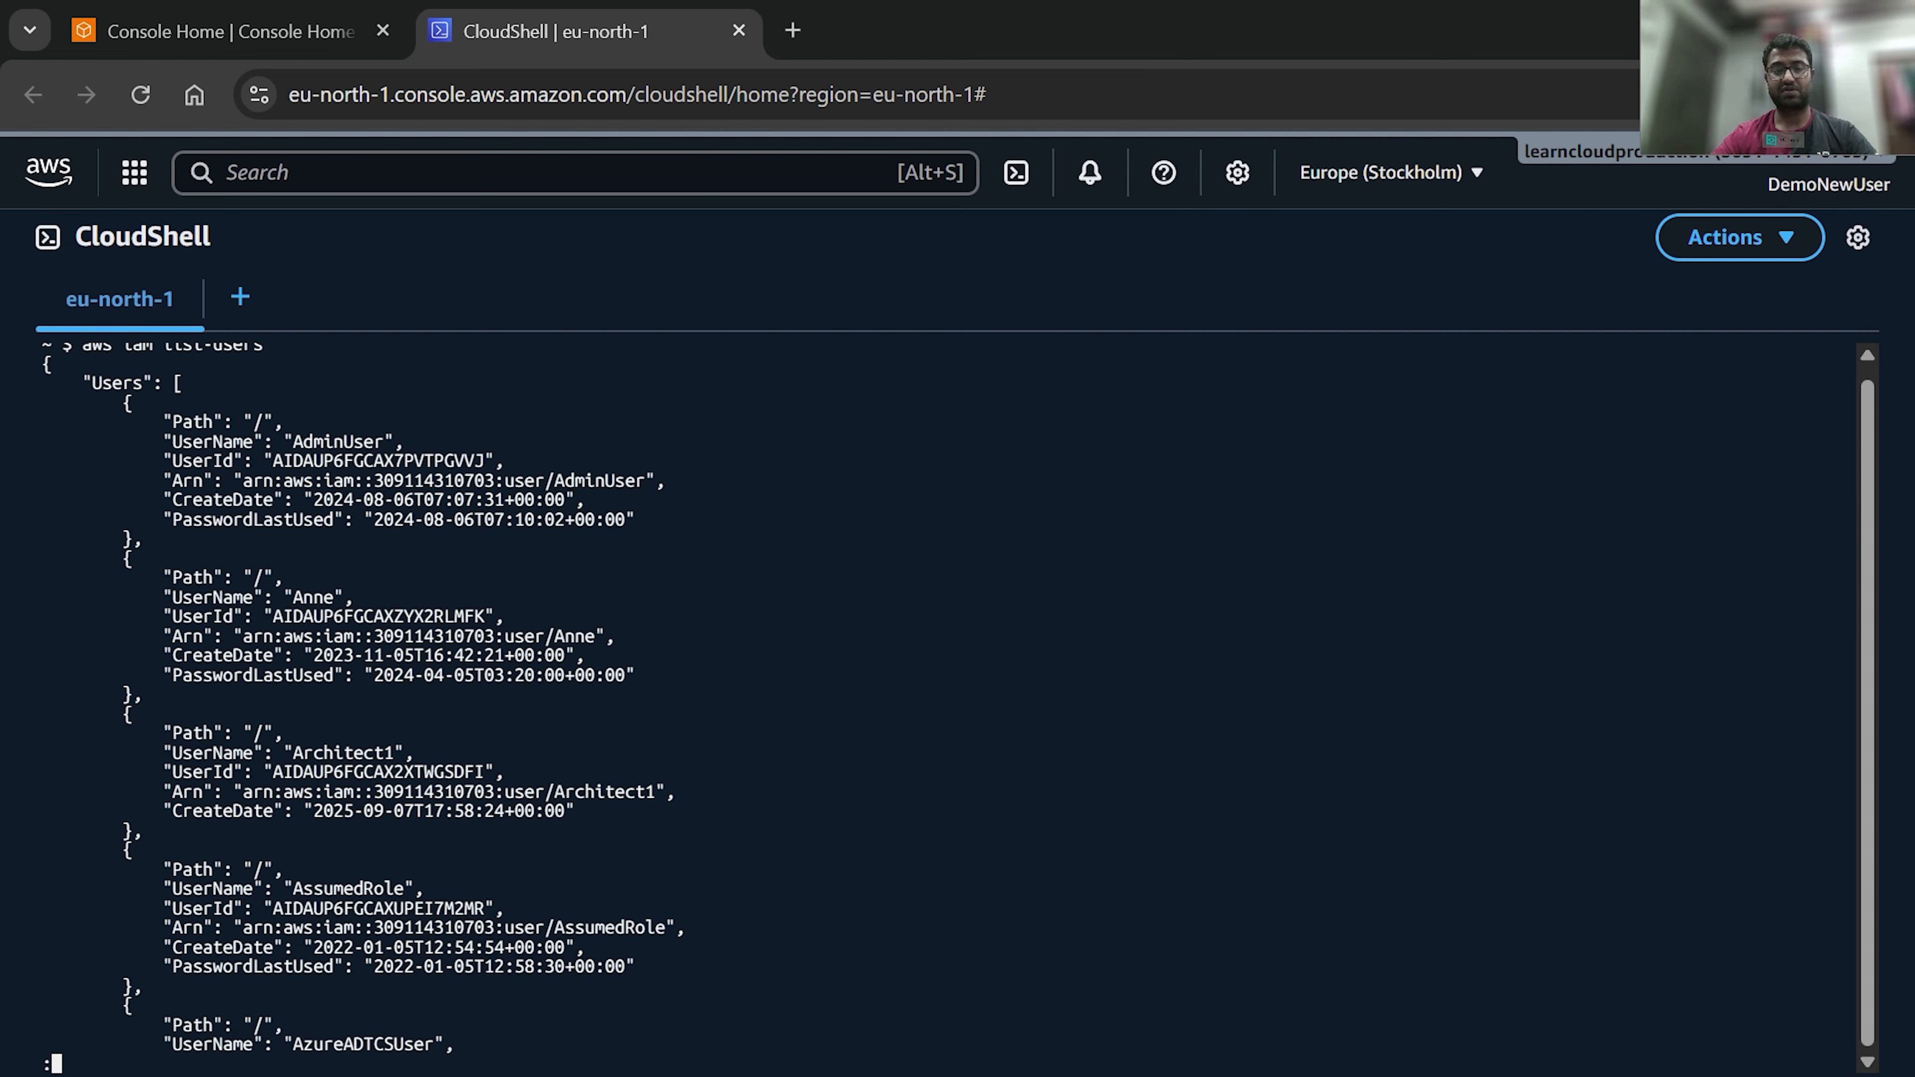
Step: Page through the user list, quit with q, then switch to DemoNewUser's permissions page
key(Return)
key(Return)
key(Return)
key(Return)
key(Return)
key(Return)
key(Return)
key(Return)
key(Return)
key(Return)
key(Return)
key(Return)
key(Return)
key(Return)
key(Return)
key(Return)
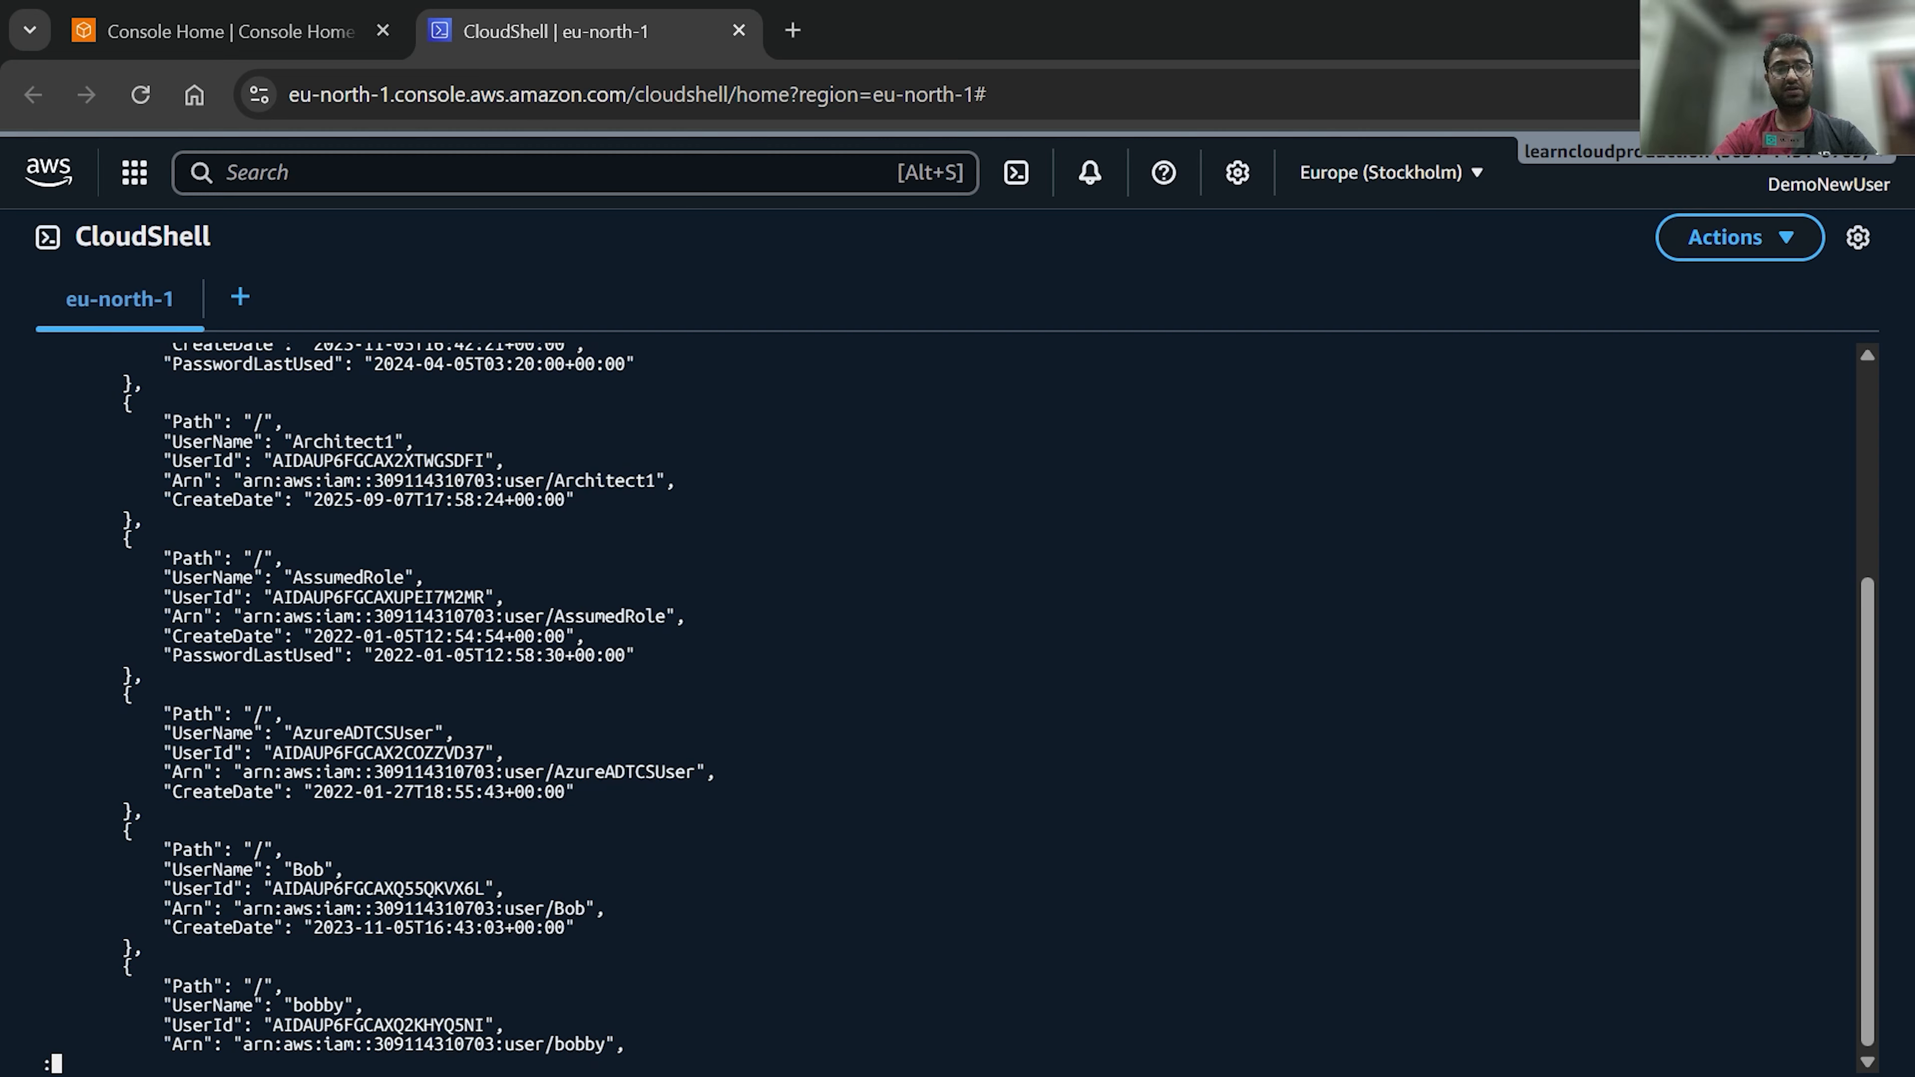
click(1757, 34)
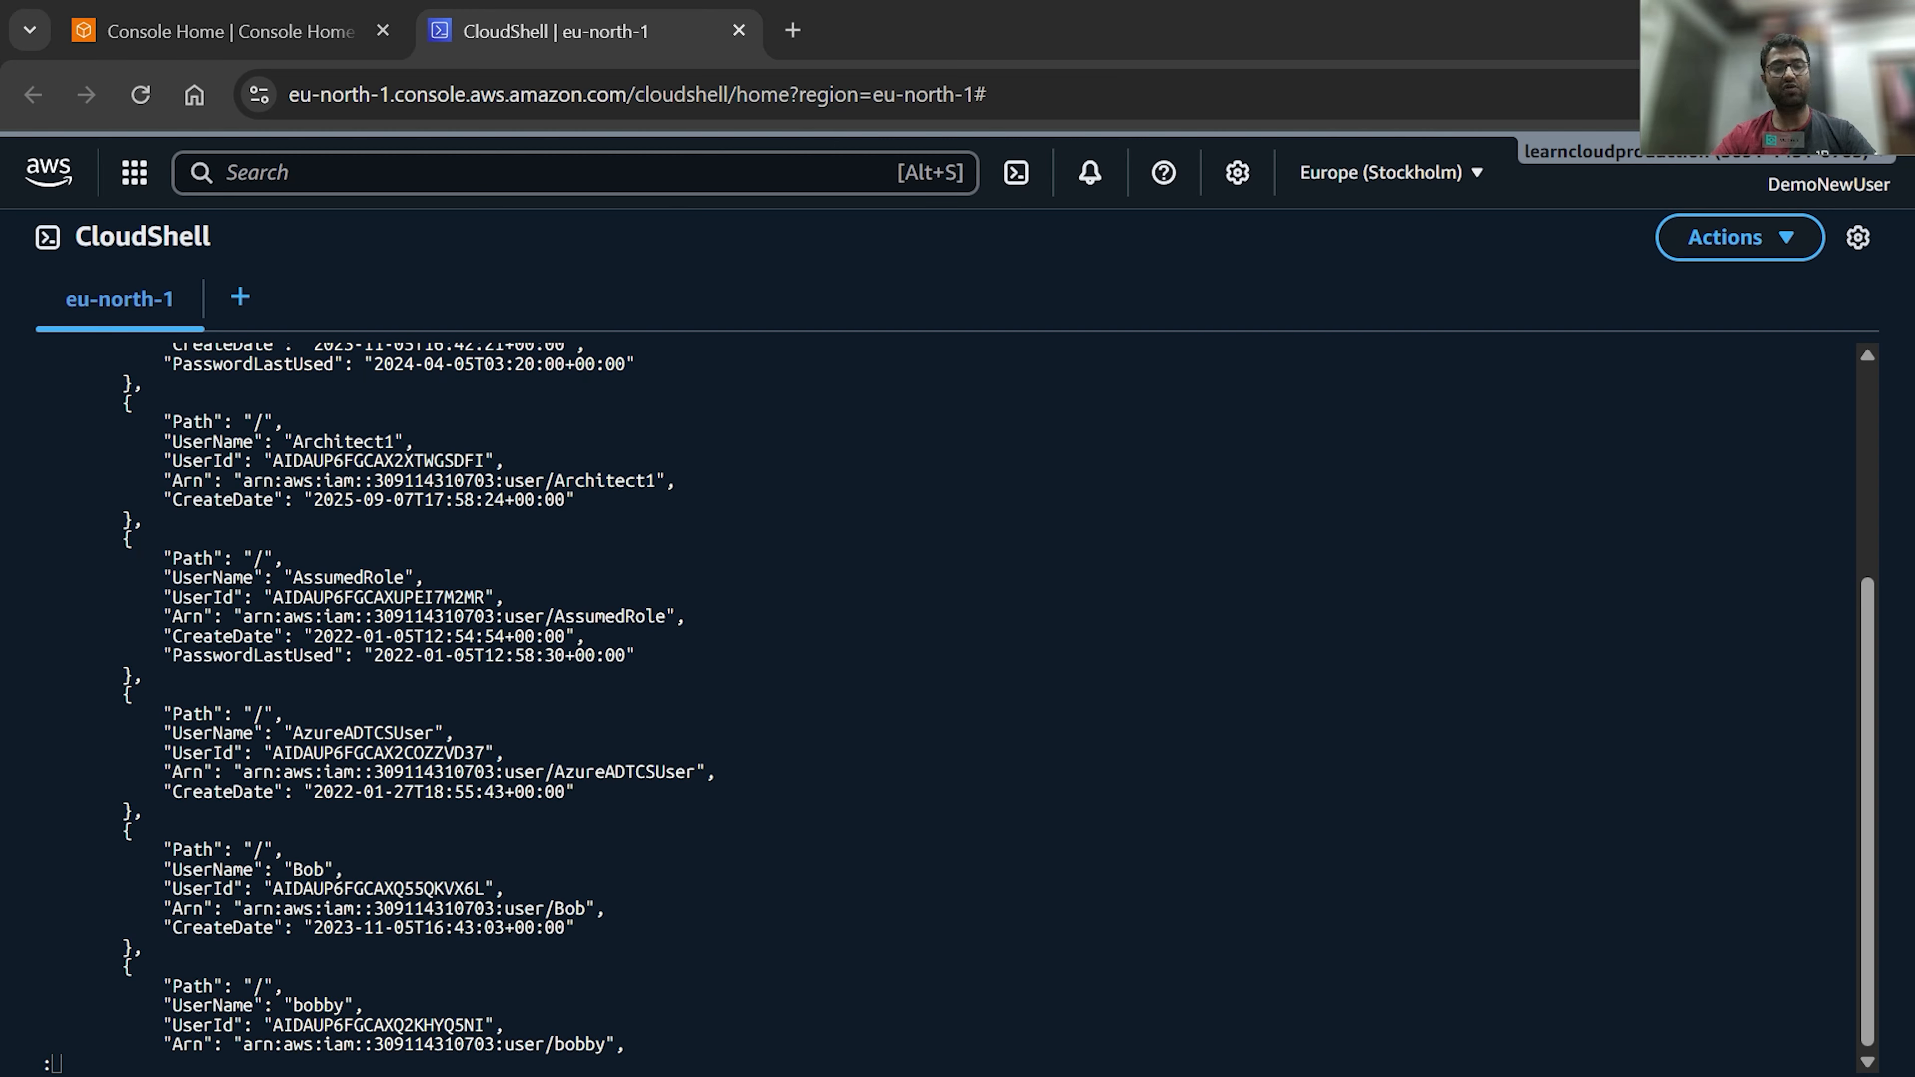
click(656, 851)
key(Return)
key(Return)
key(Return)
key(Return)
key(Return)
key(Return)
key(Return)
key(Return)
key(Return)
key(Return)
key(Return)
key(Return)
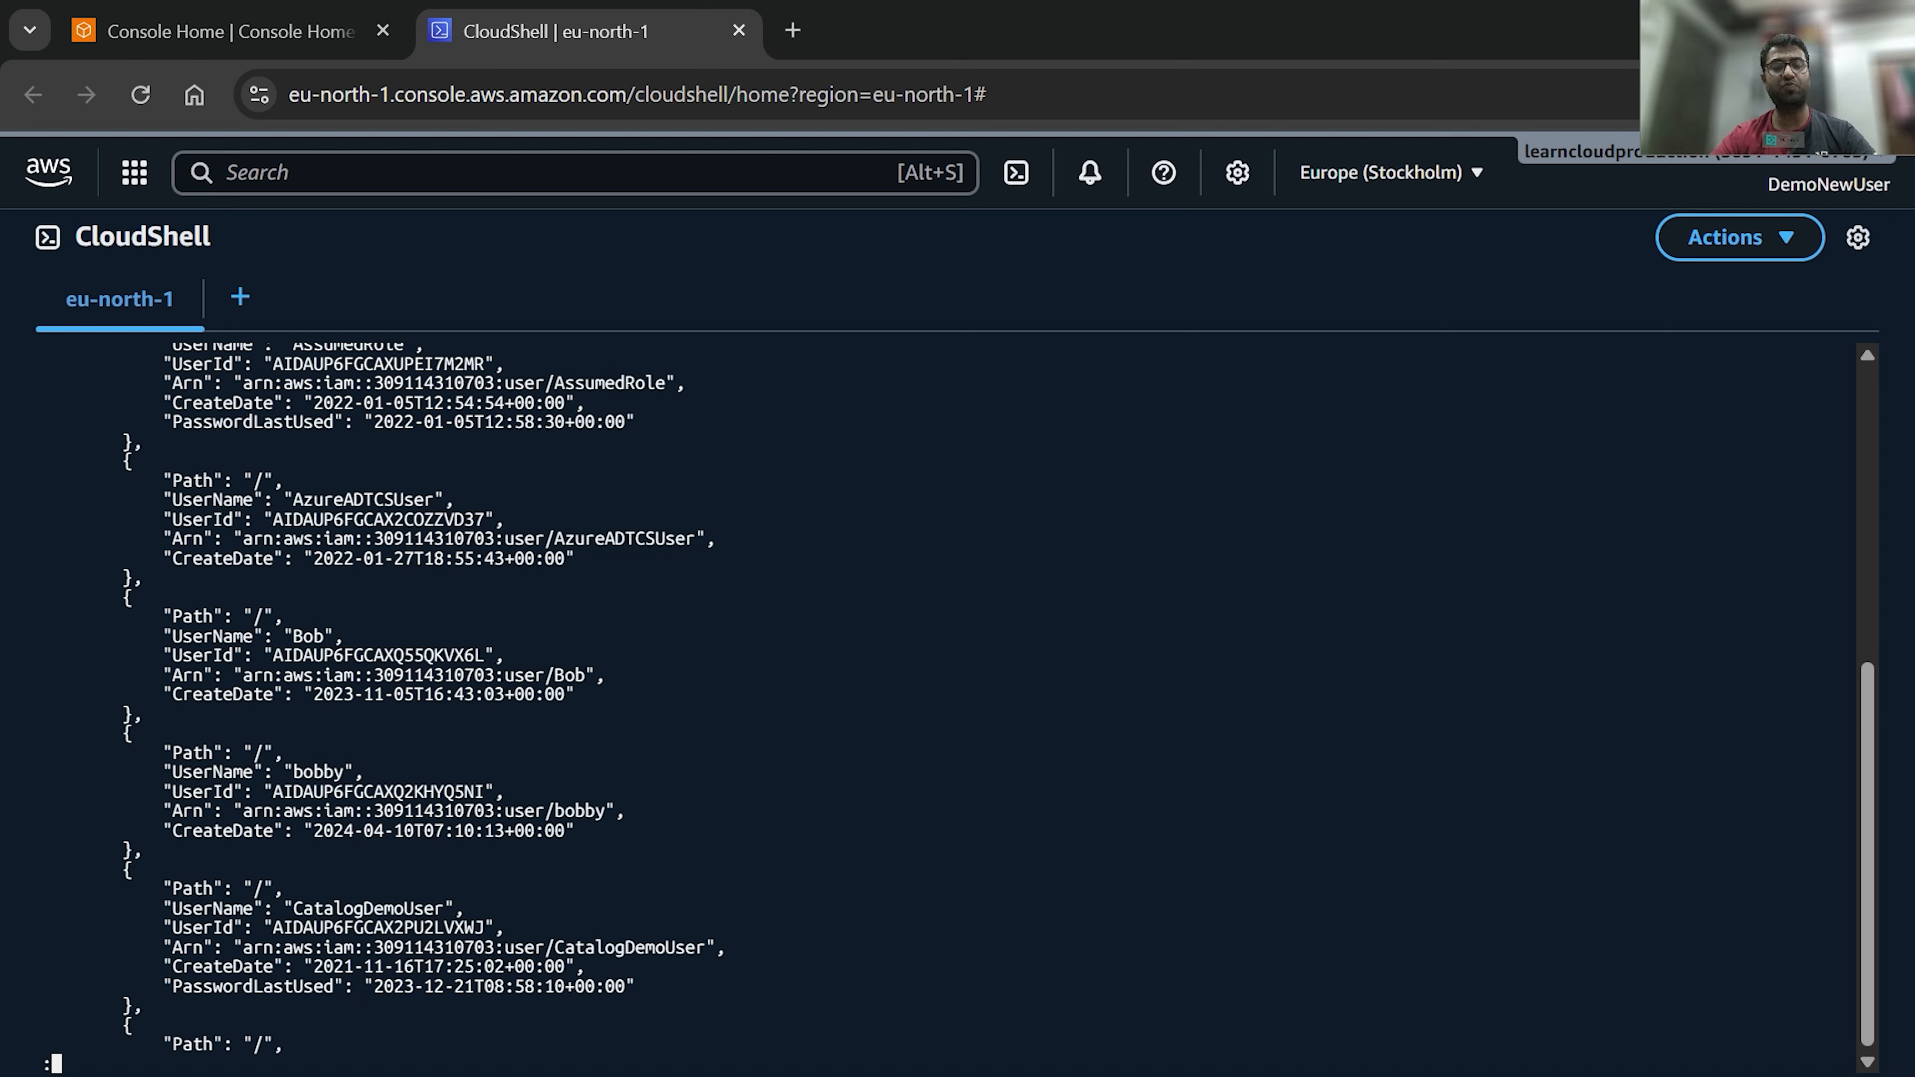
key(q)
key(Return)
key(Return)
key(Return)
key(Return)
key(Return)
key(Return)
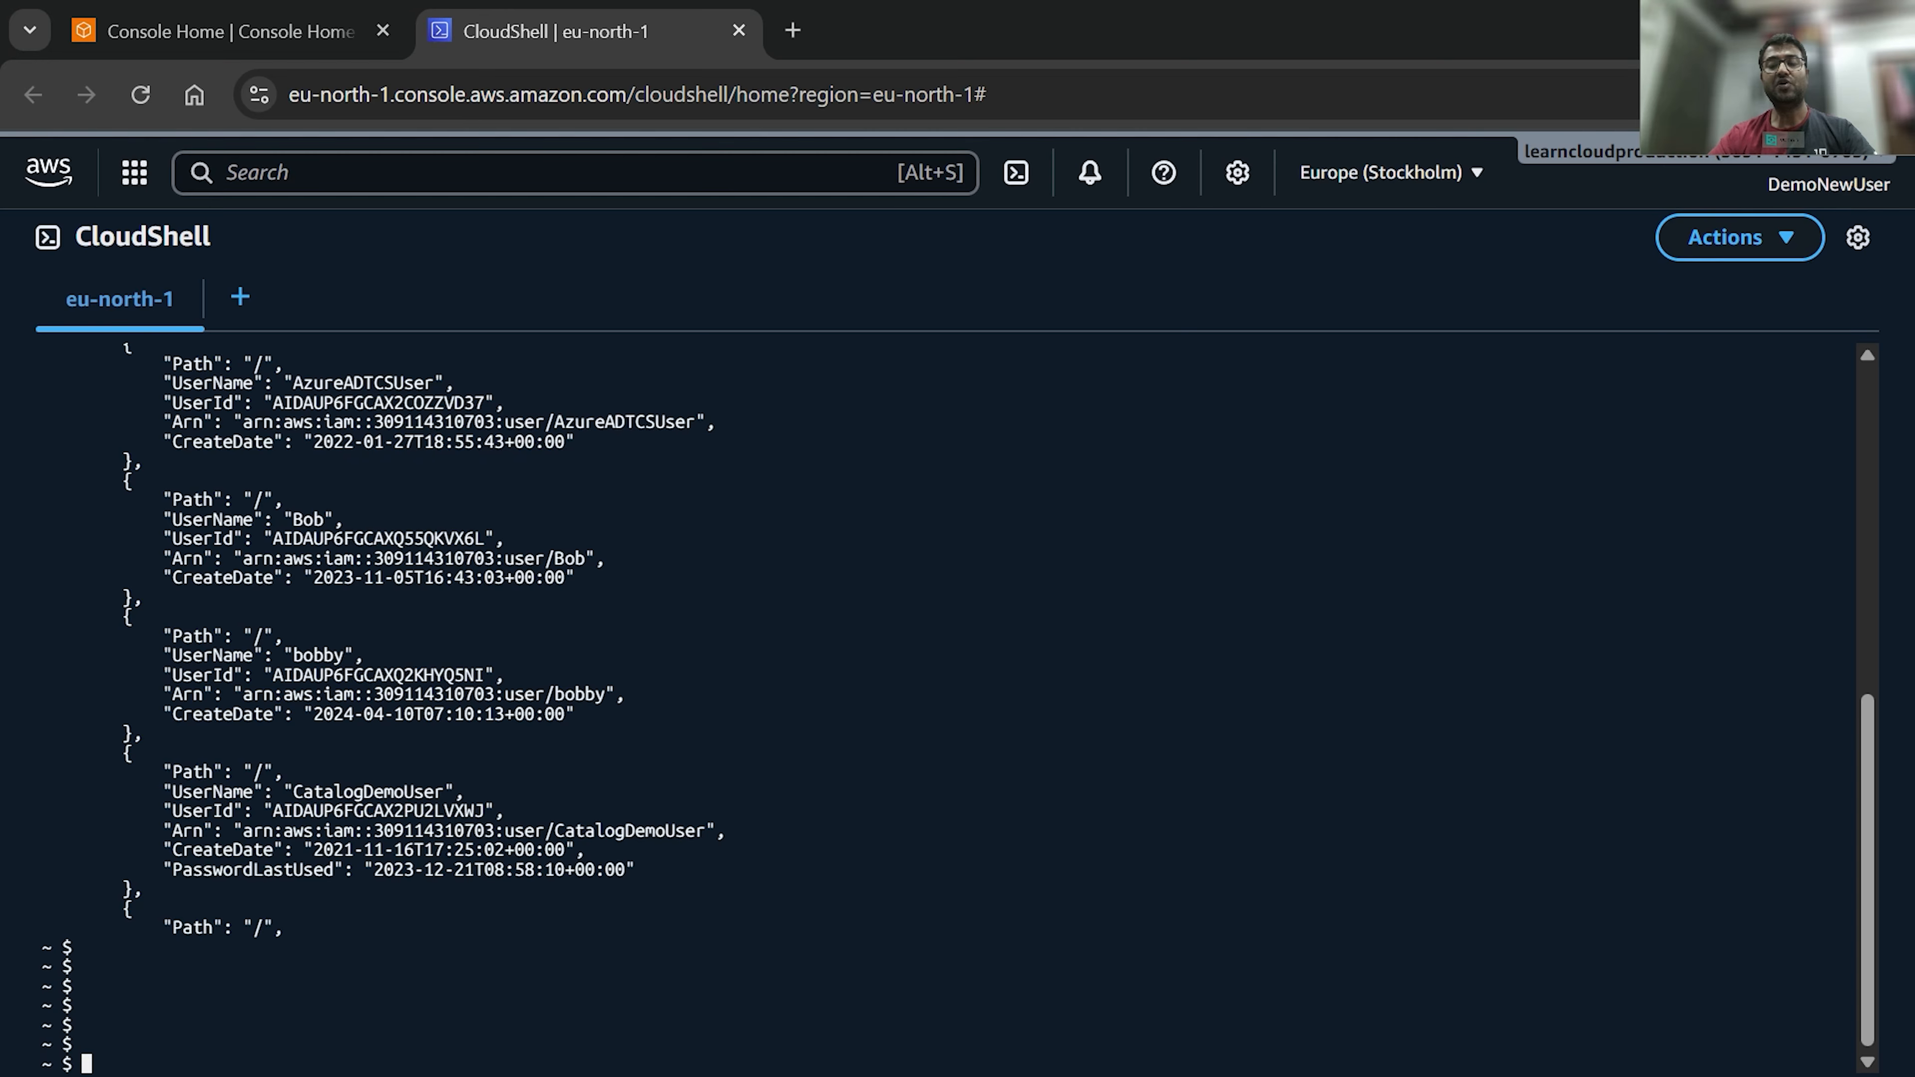
click(1039, 1000)
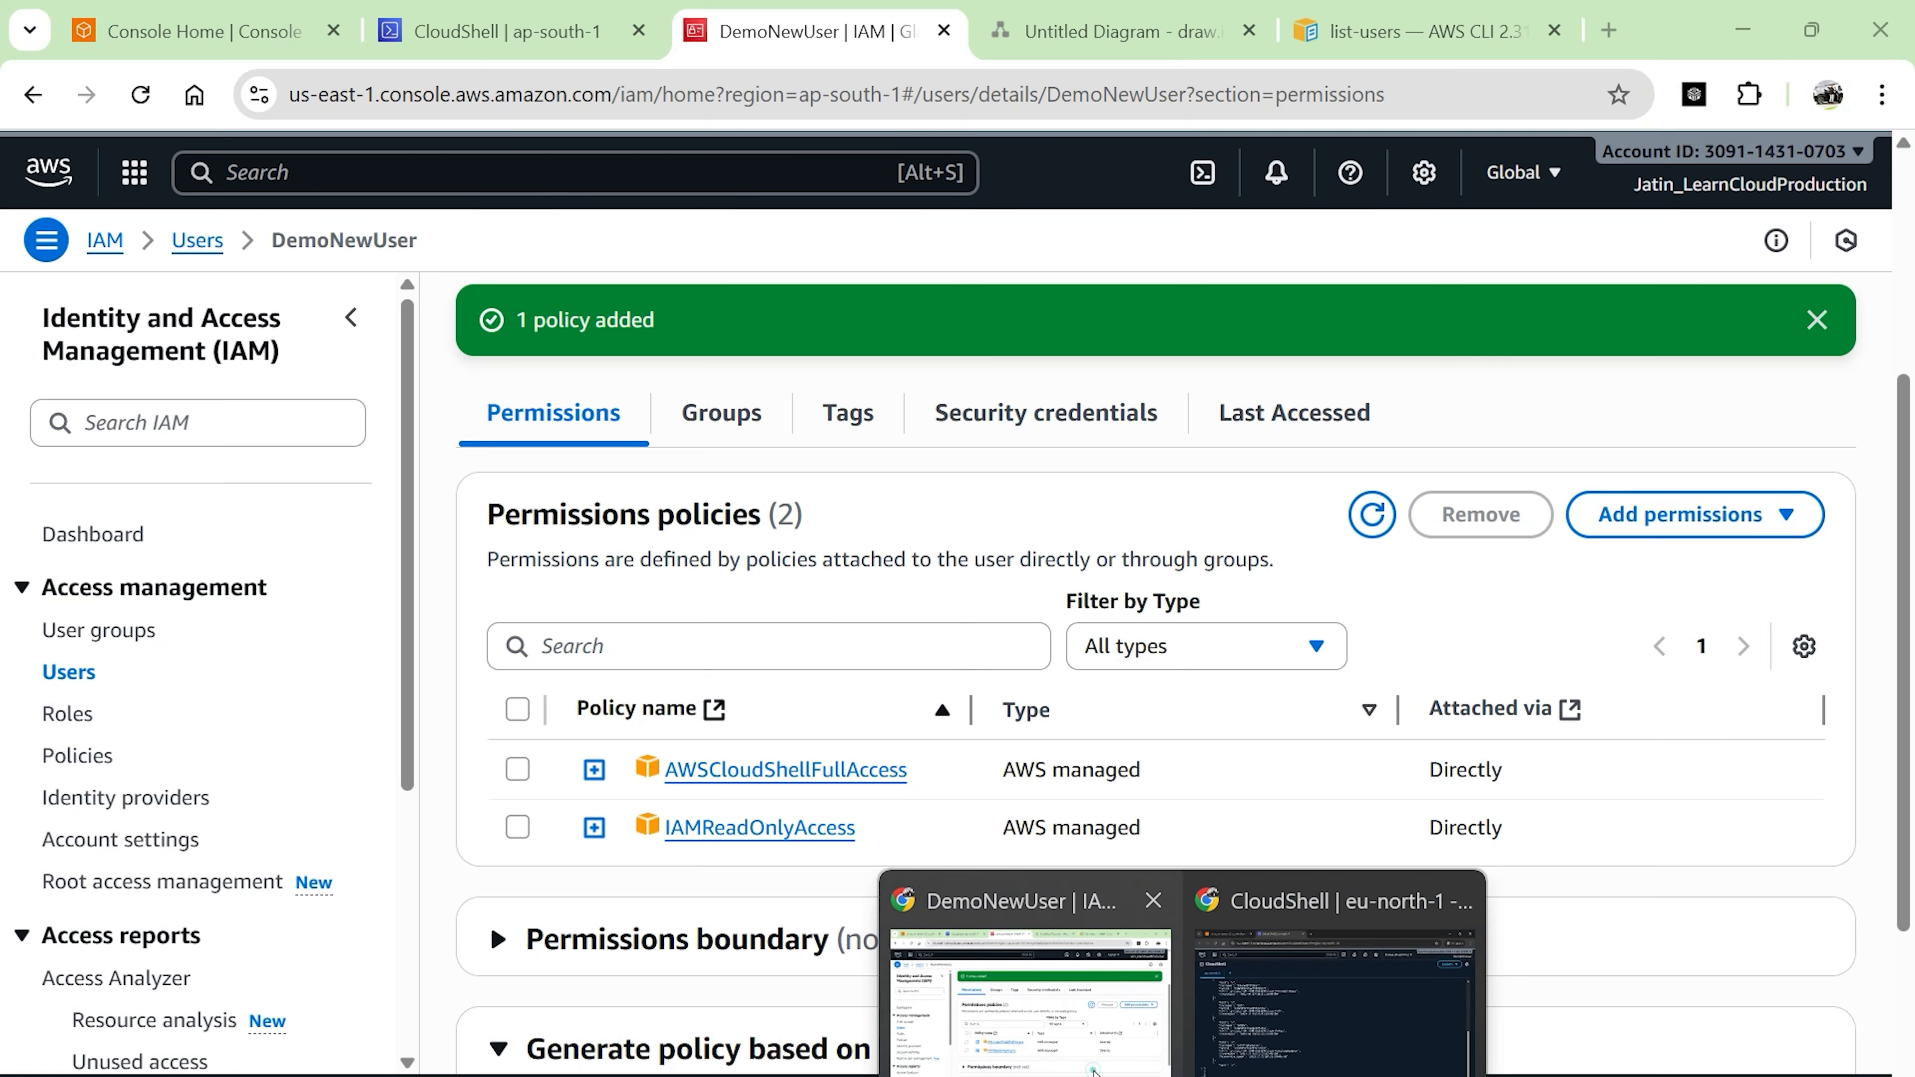
Step: Navigate from the list-users documentation back to the IAM commands list
click(1361, 37)
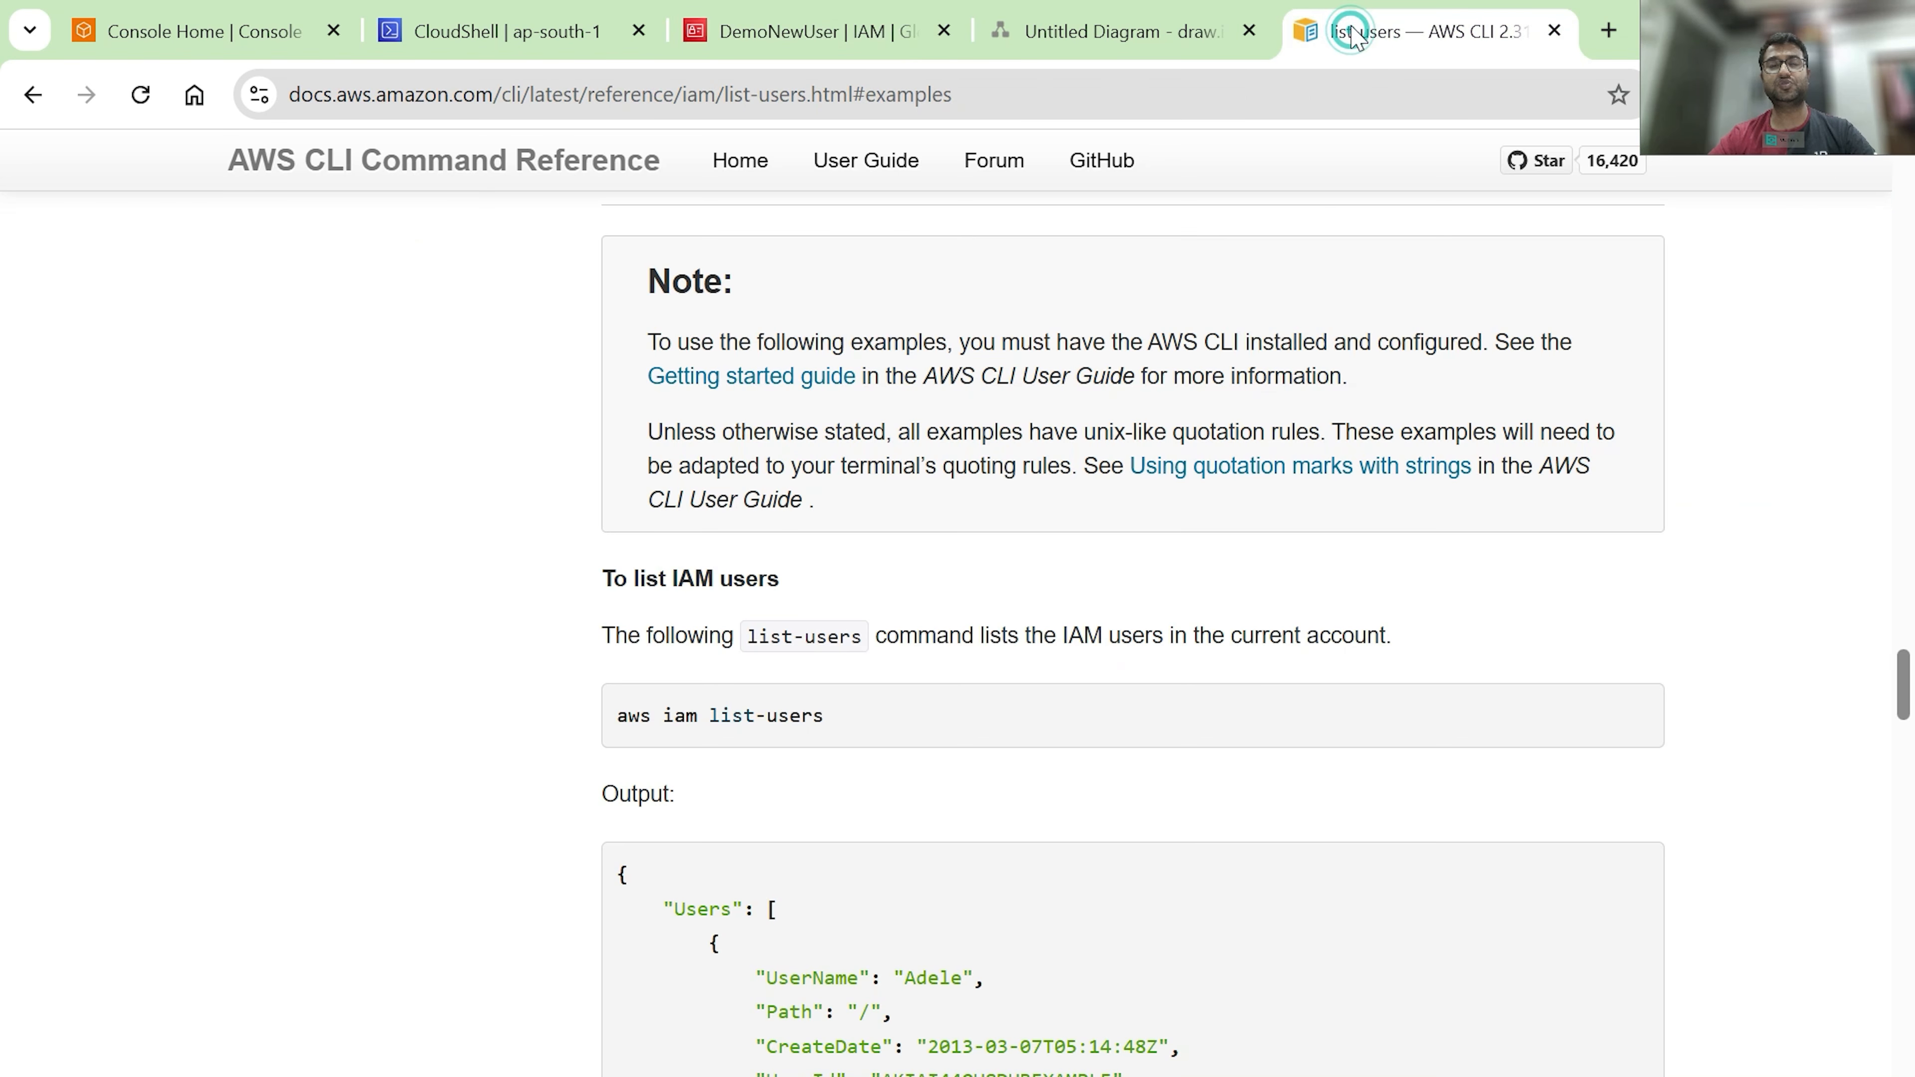
click(33, 94)
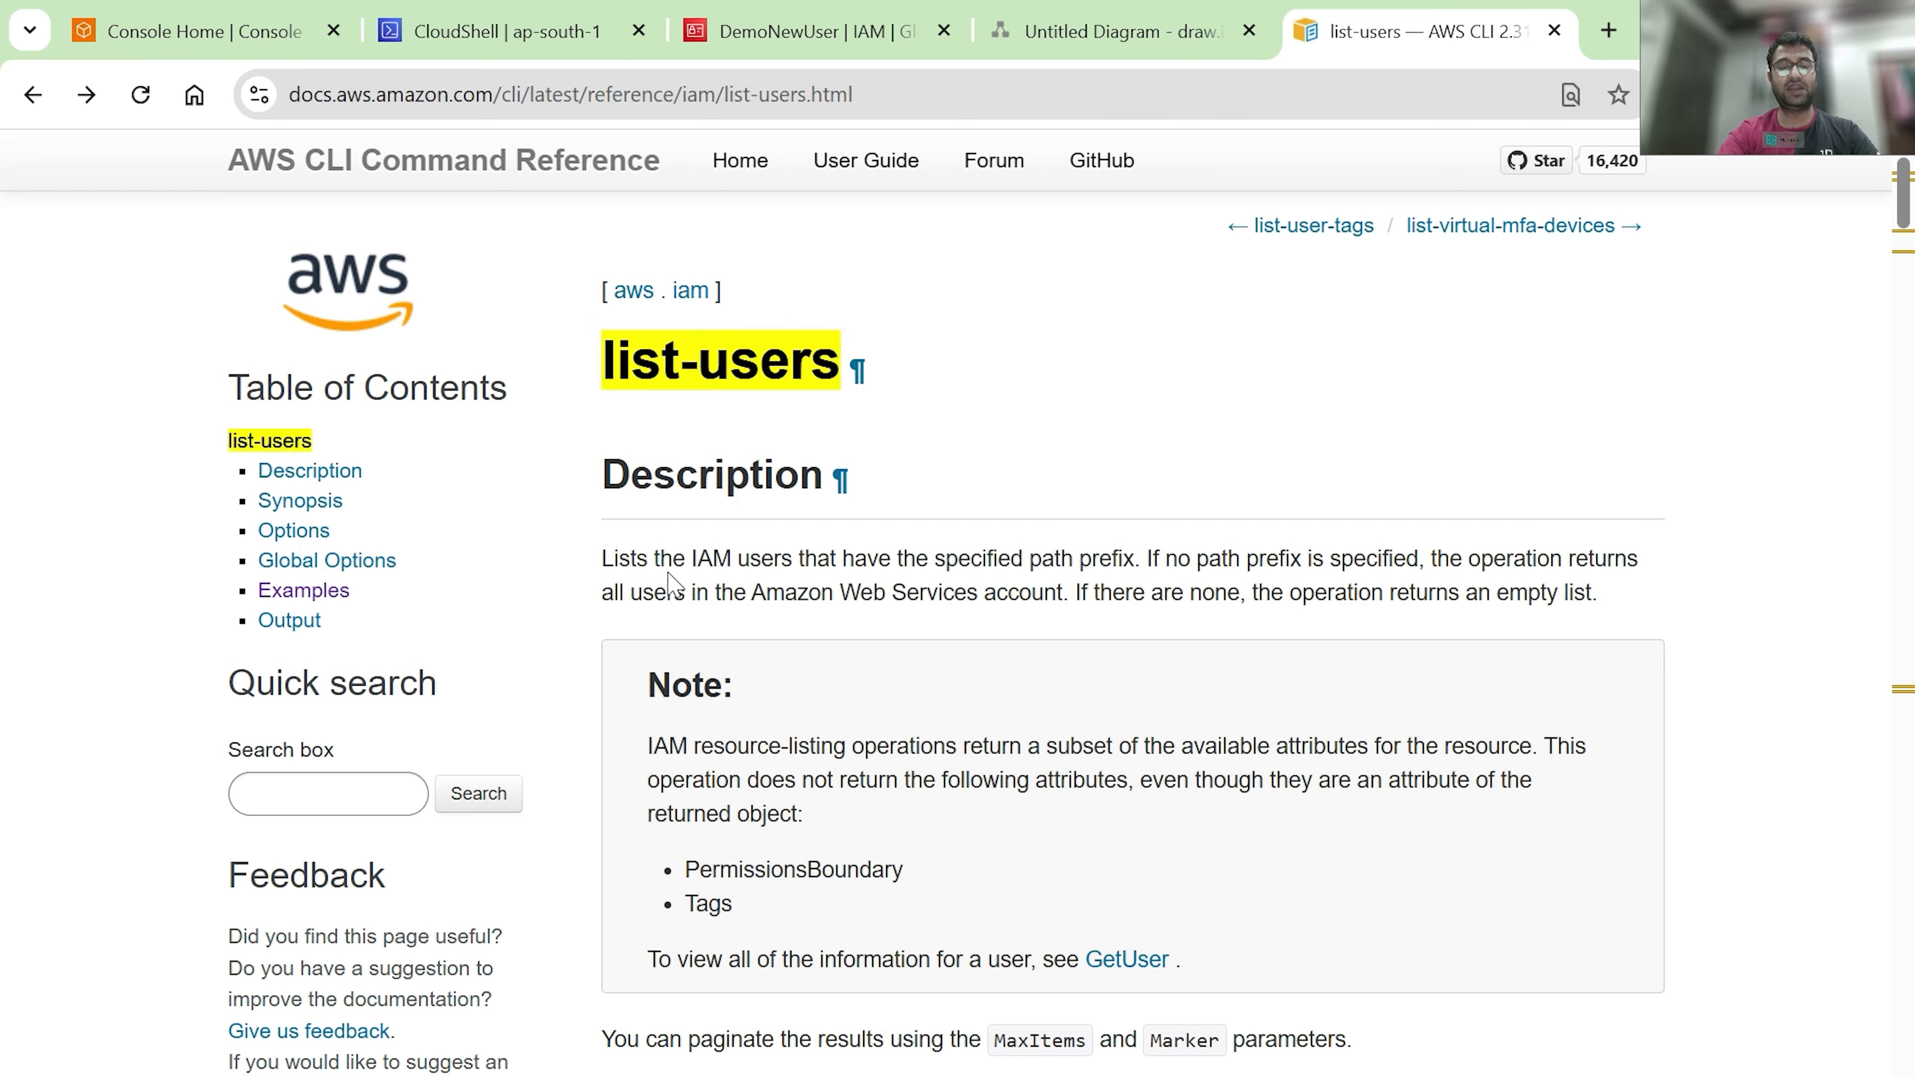
key(ctrl+f)
text(create-use)
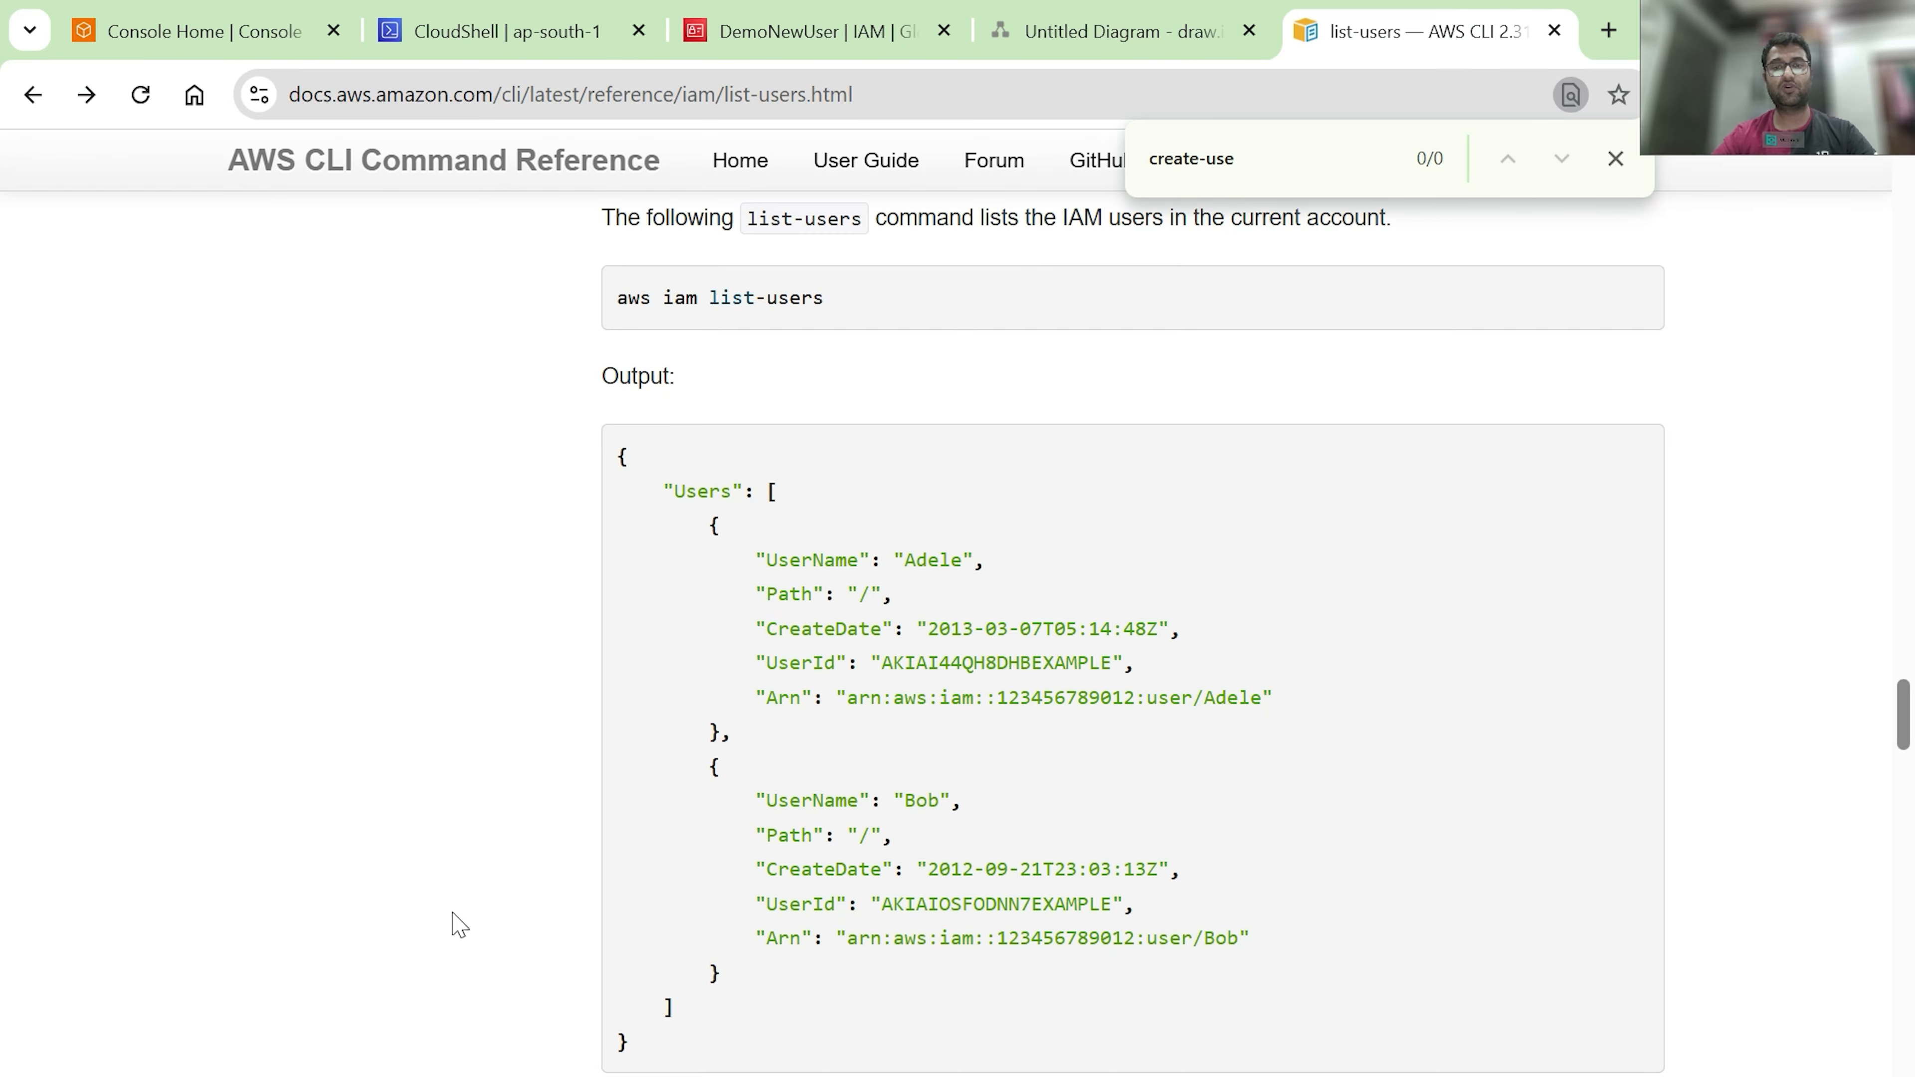
scroll(427, 587, up, 15)
scroll(428, 586, up, 15)
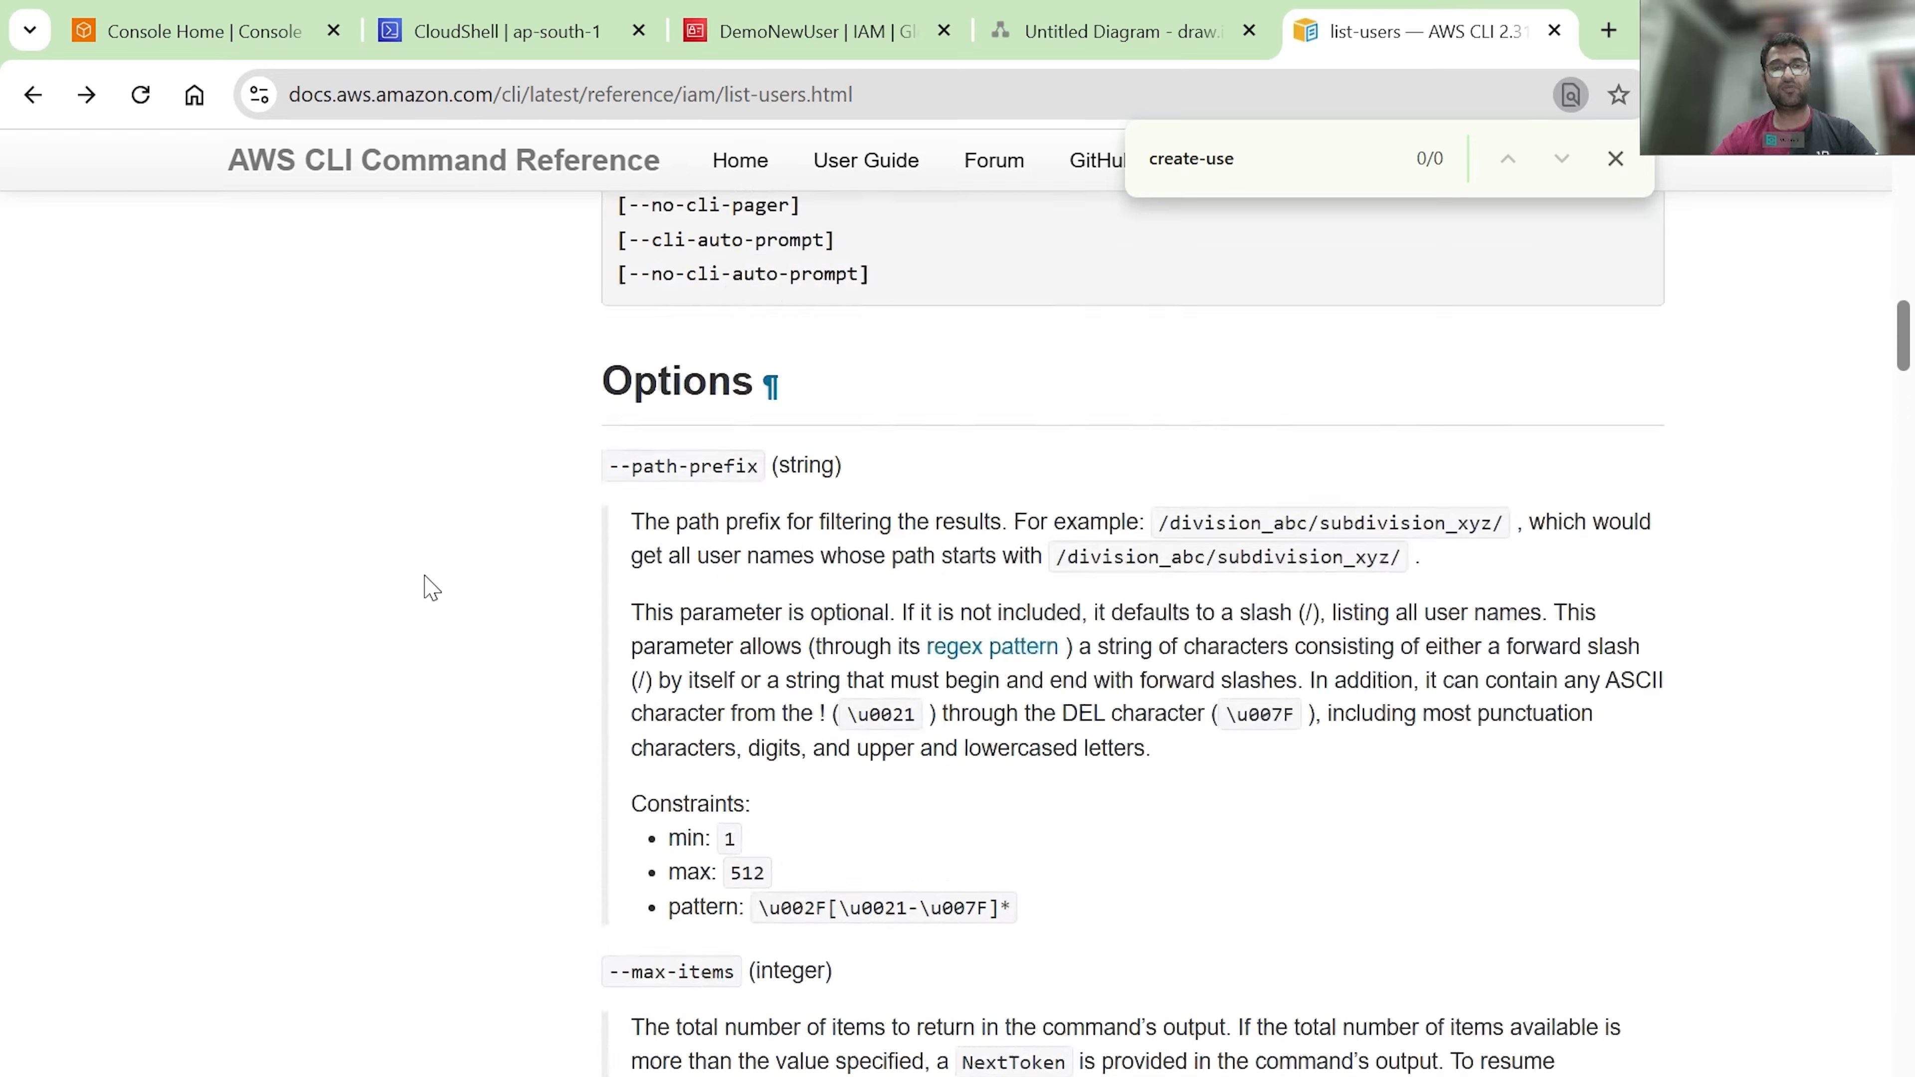
click(33, 95)
Step: Find create-user in the command list, read its examples, then return to CloudShell
key(ctrl+f)
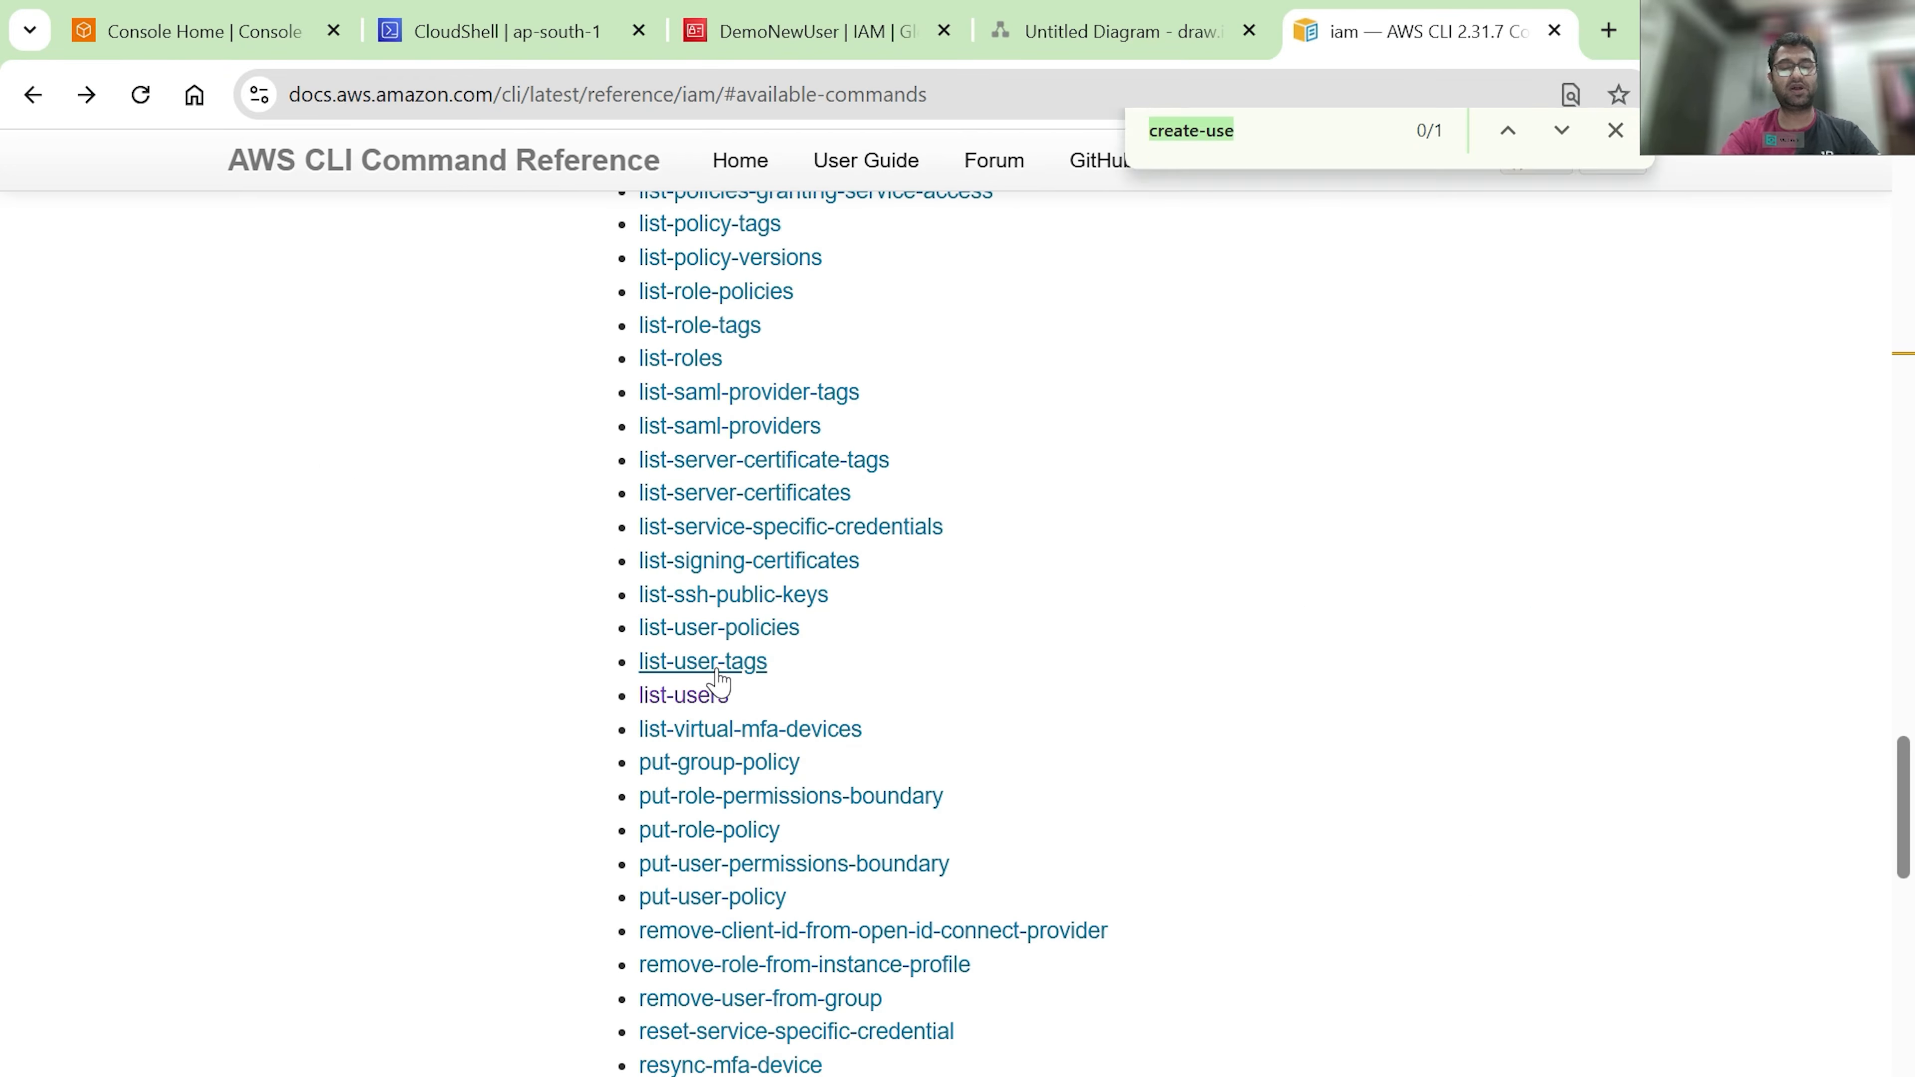
text(creaye)
key(BackSpace)
text(te-user)
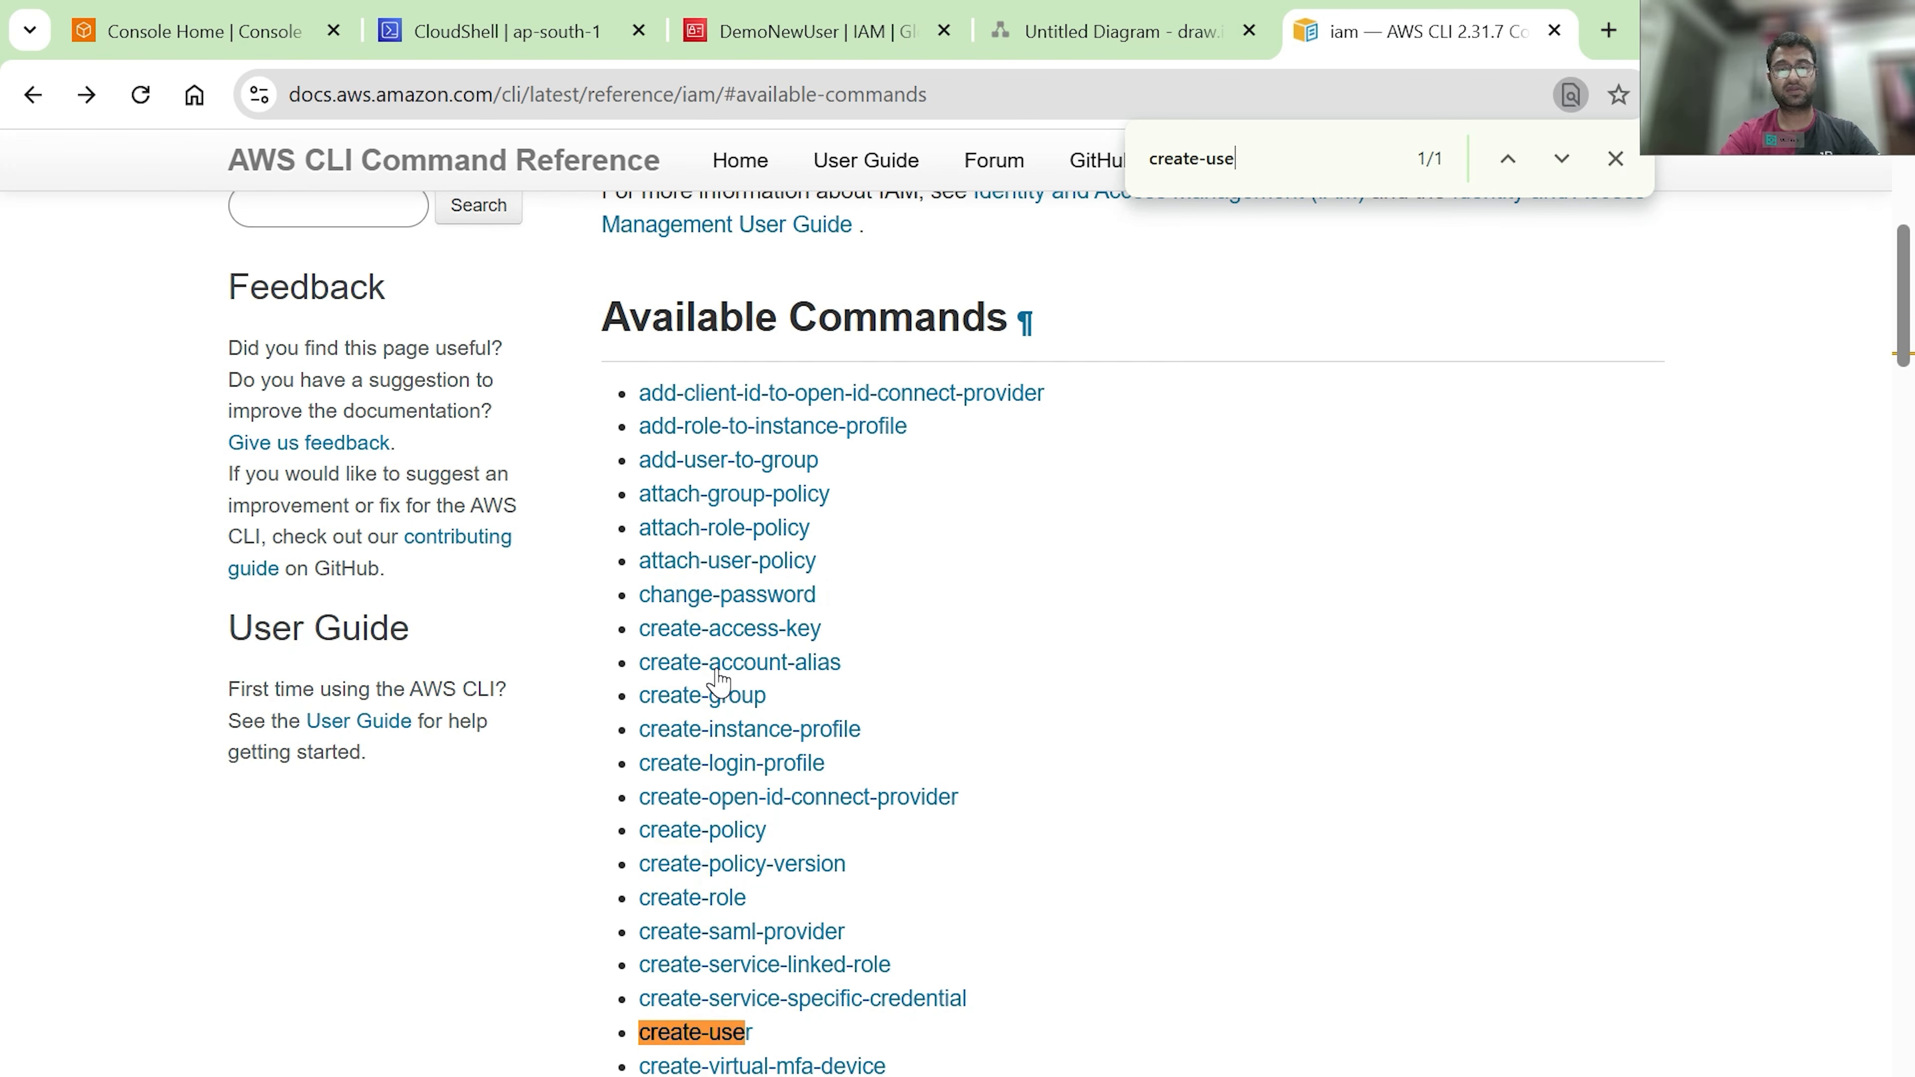
click(702, 1044)
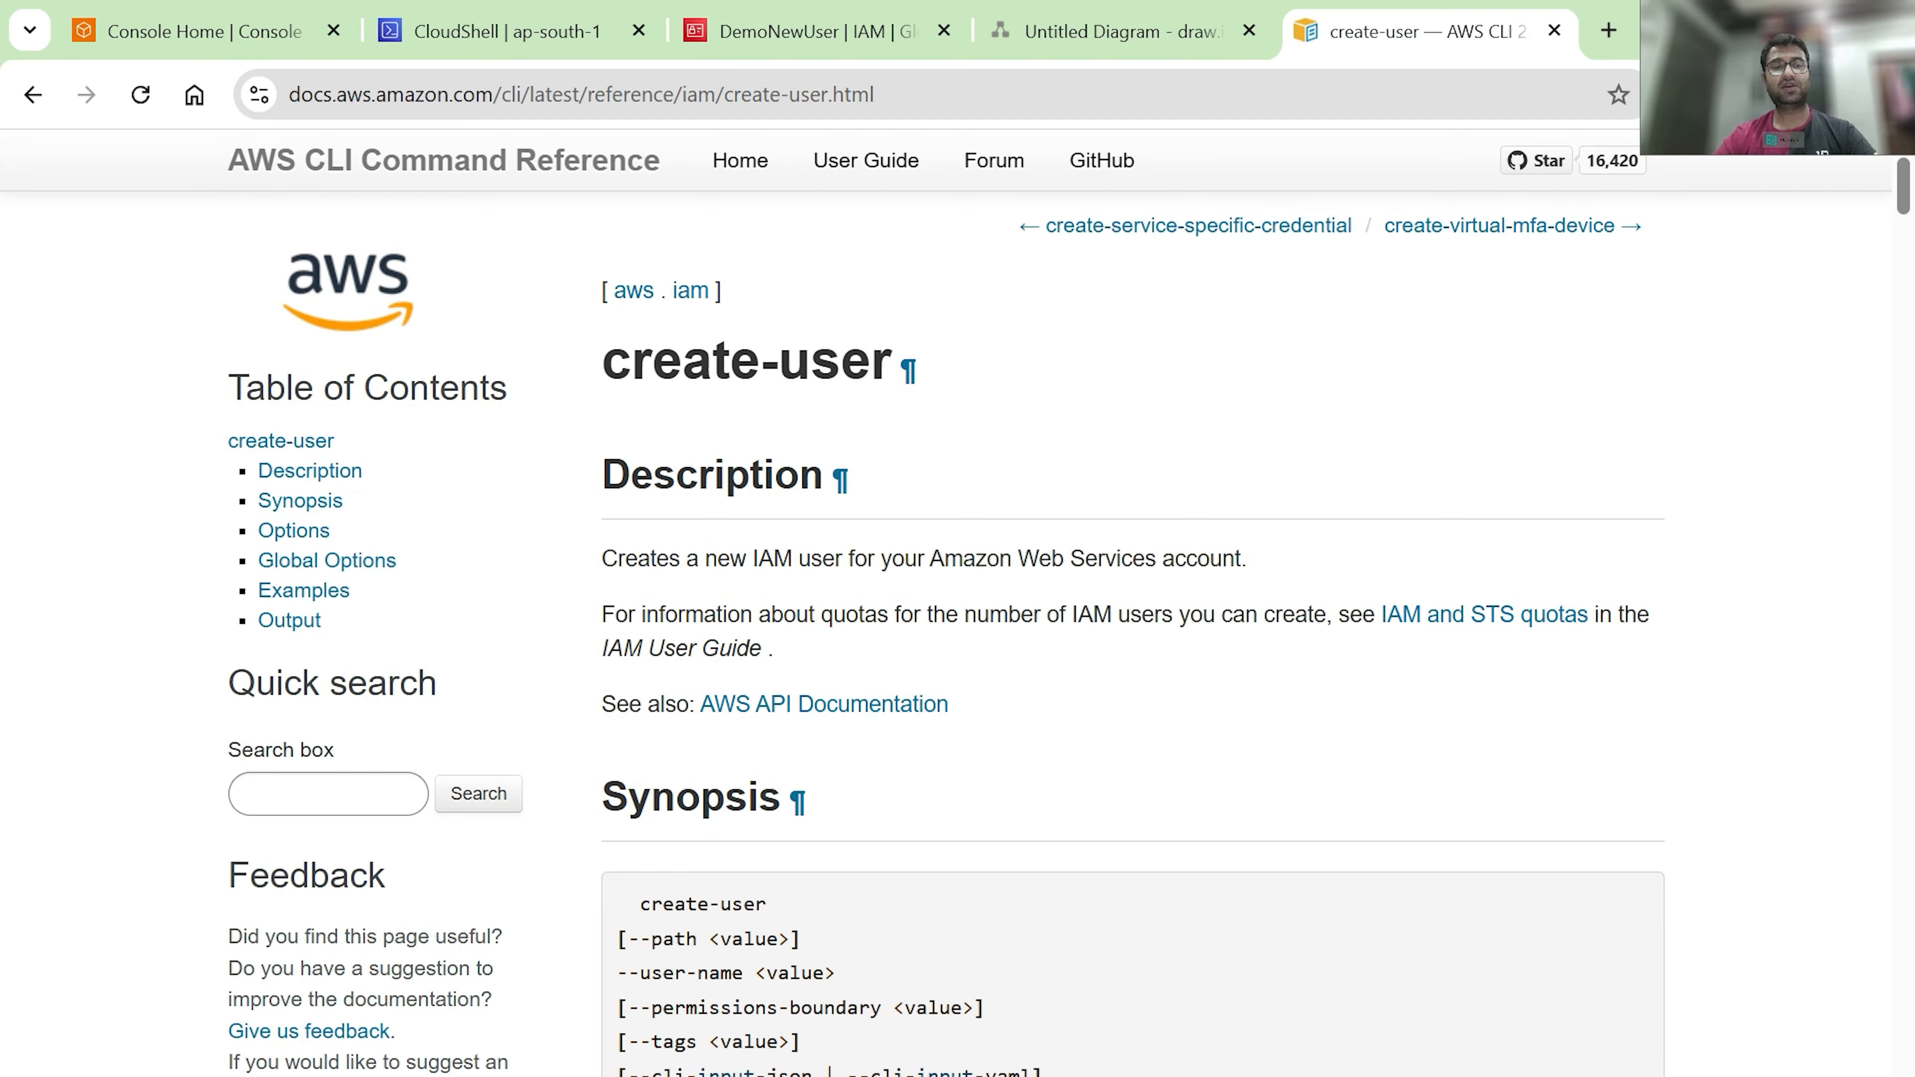
click(277, 588)
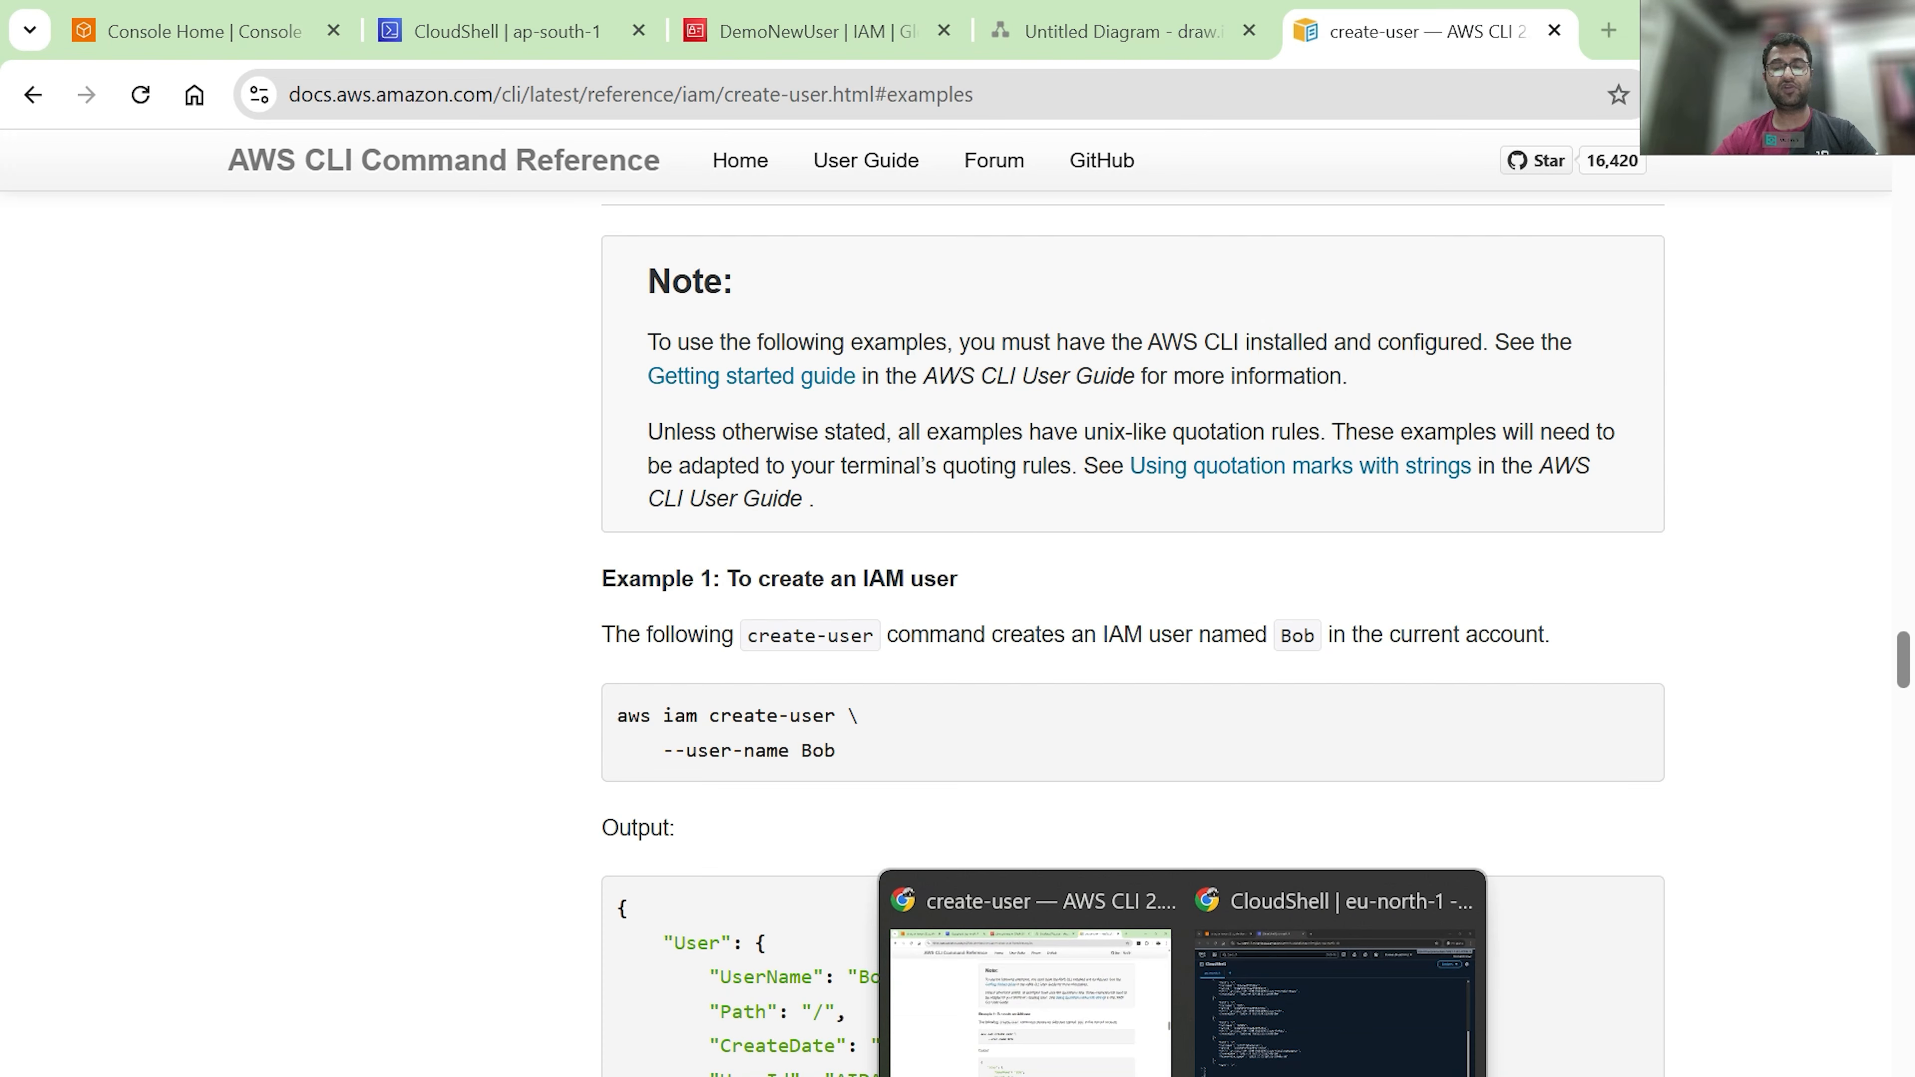
click(1282, 1049)
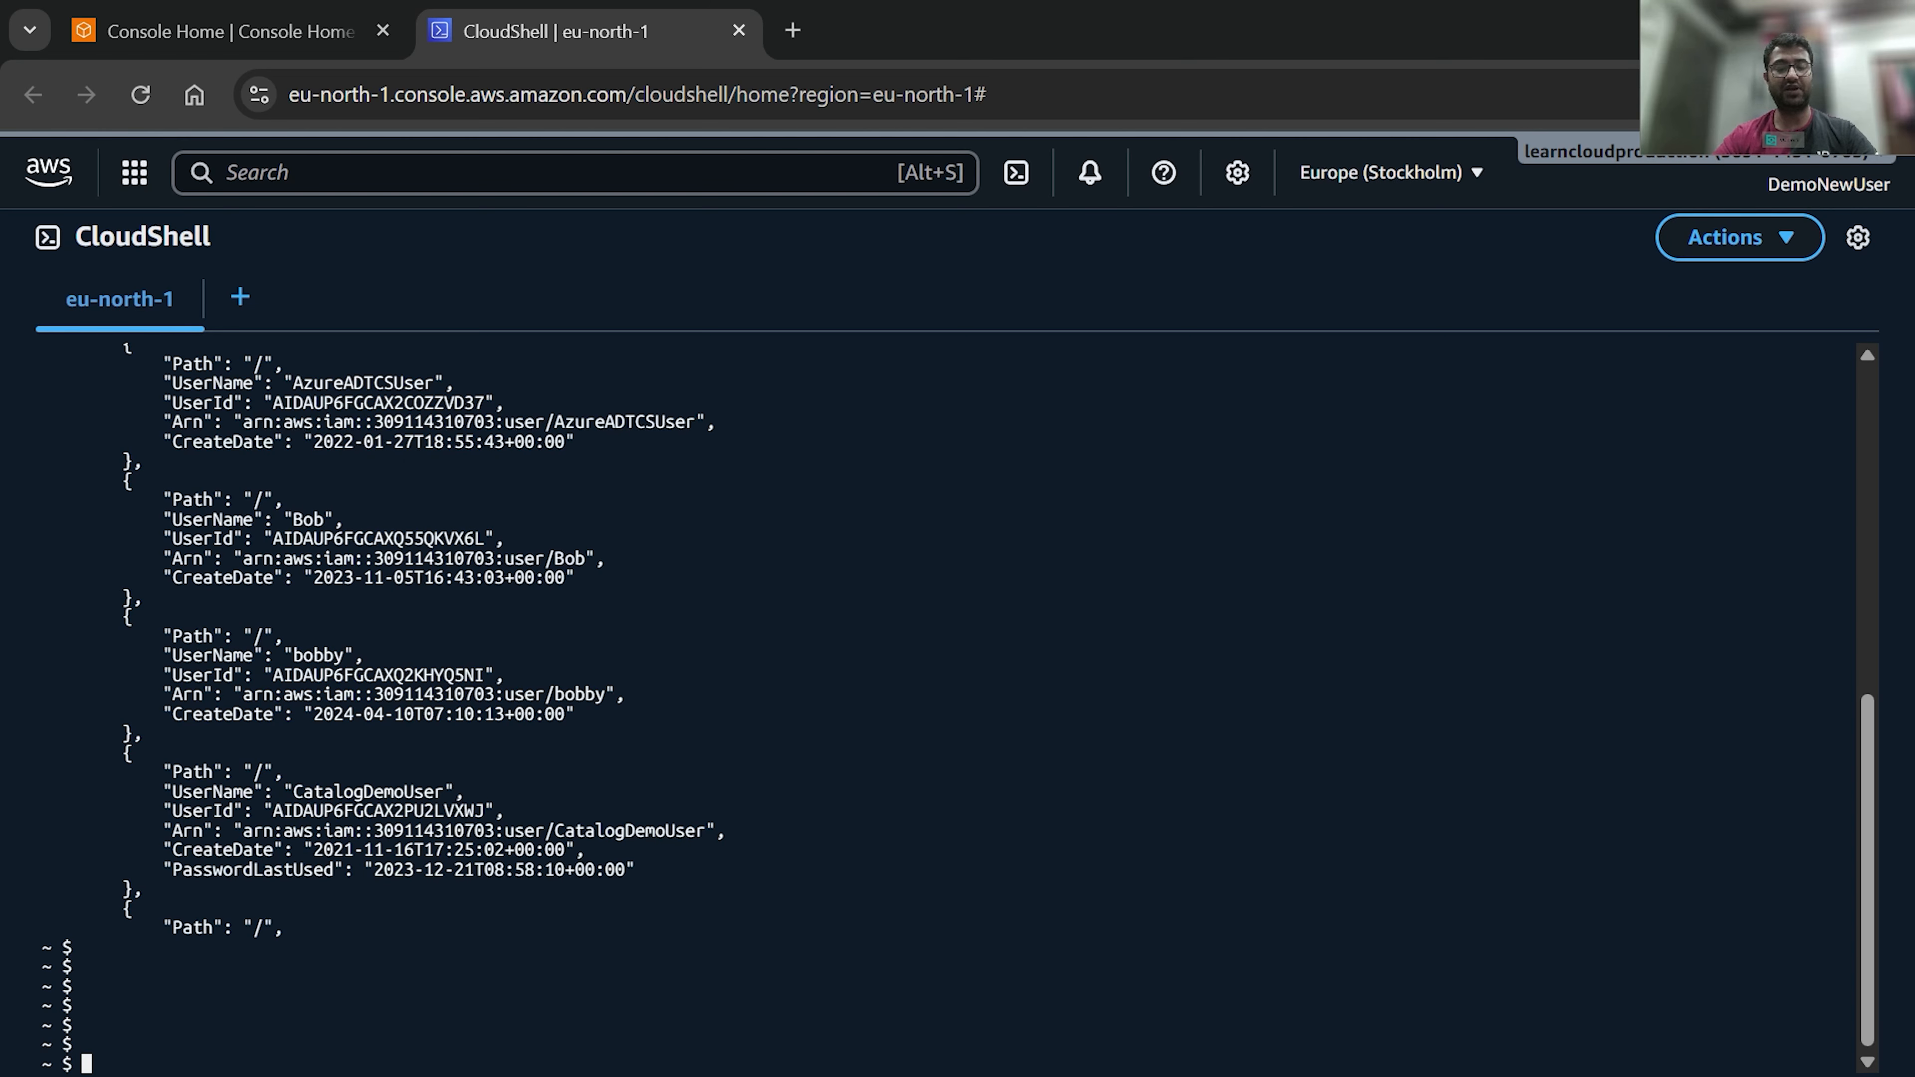
Step: Run aws iam create-user --user-name demousercloudshell in CloudShell, which returns AccessDenied
text(aws iam)
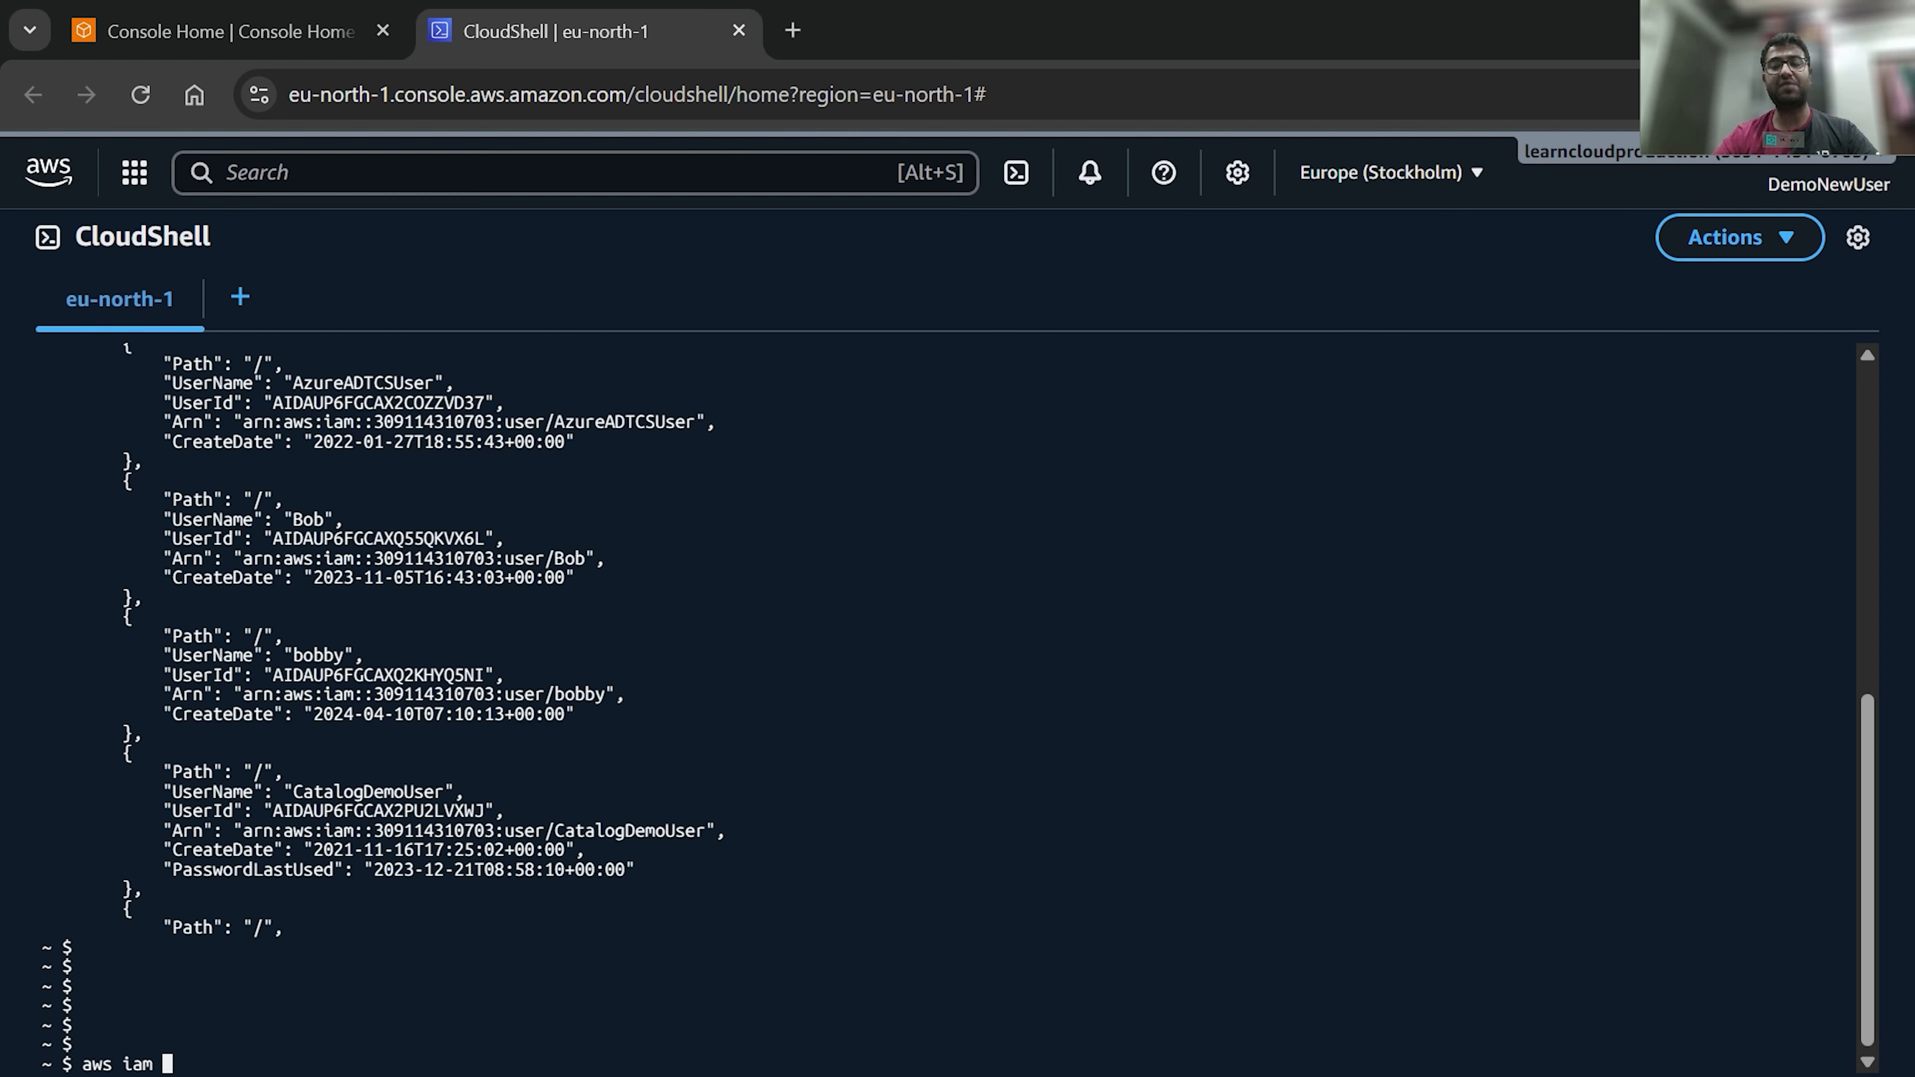
text(create-)
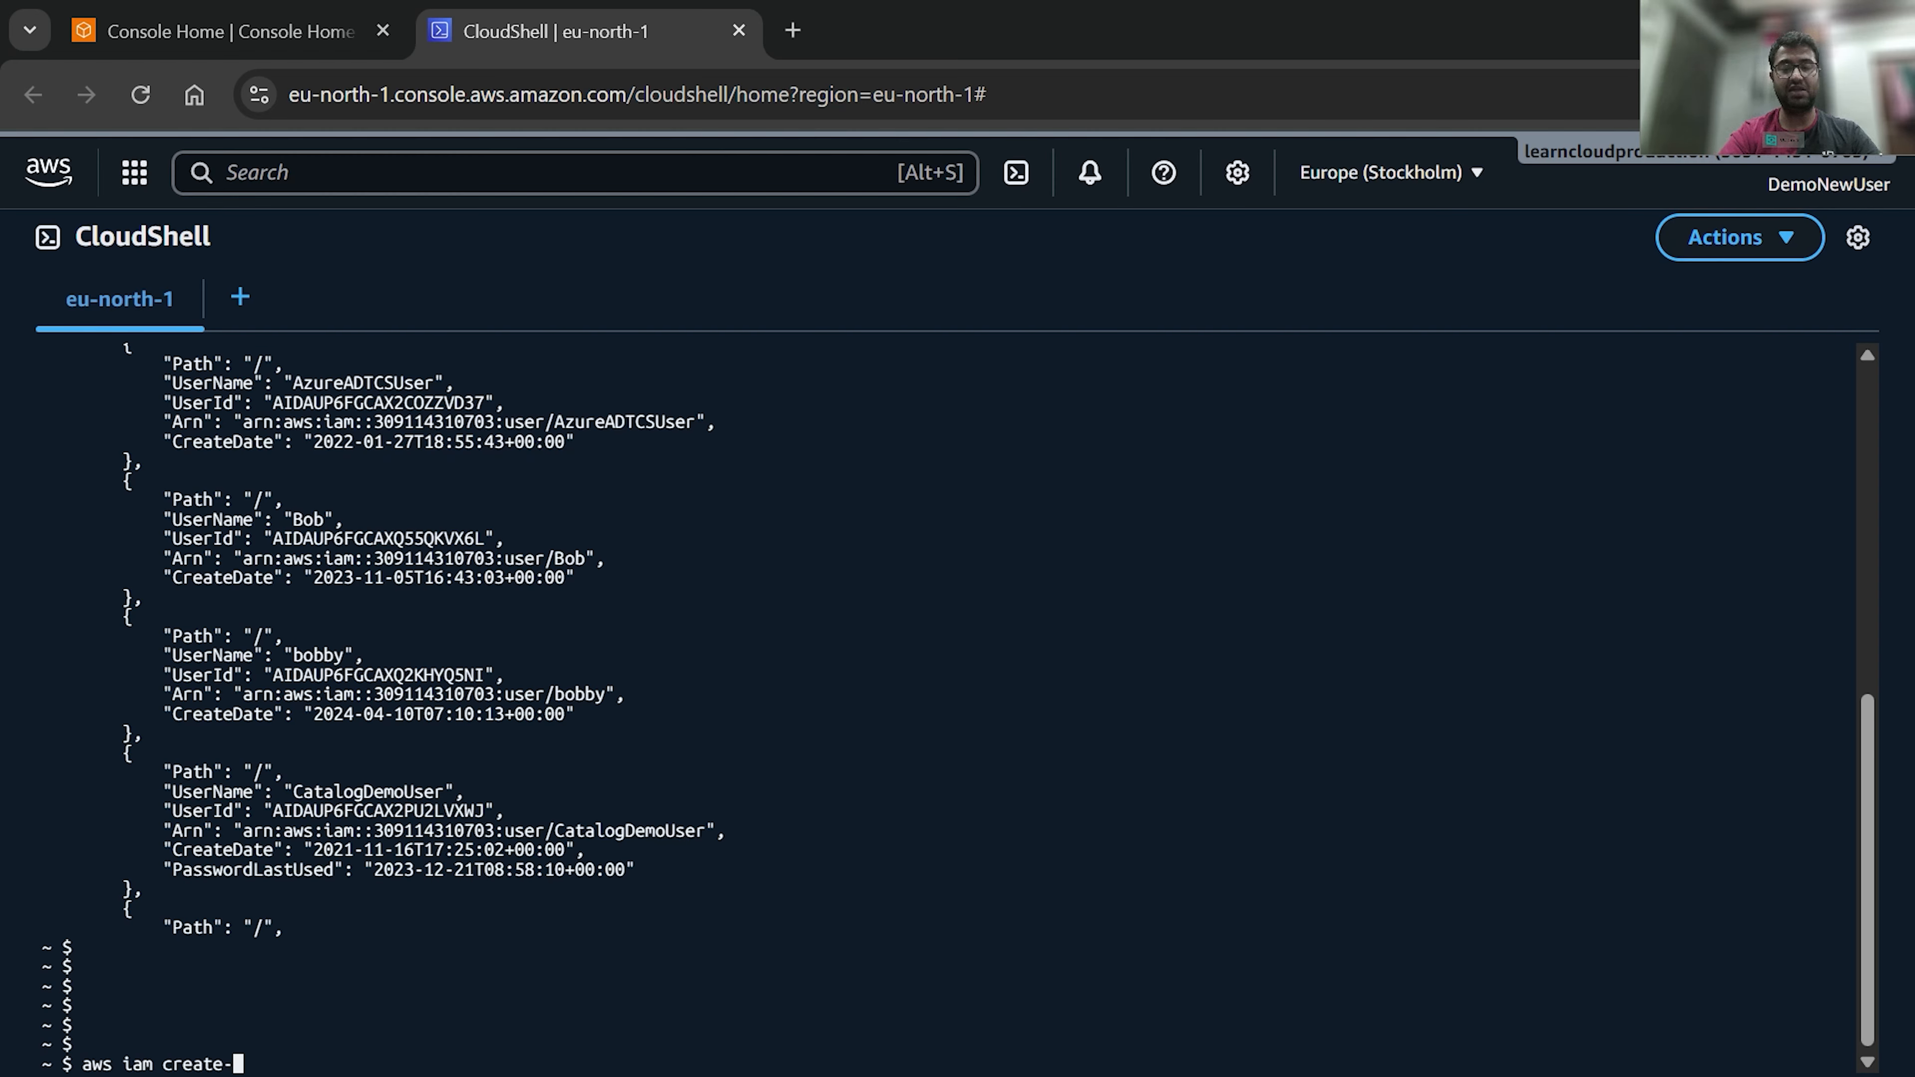
text(user --)
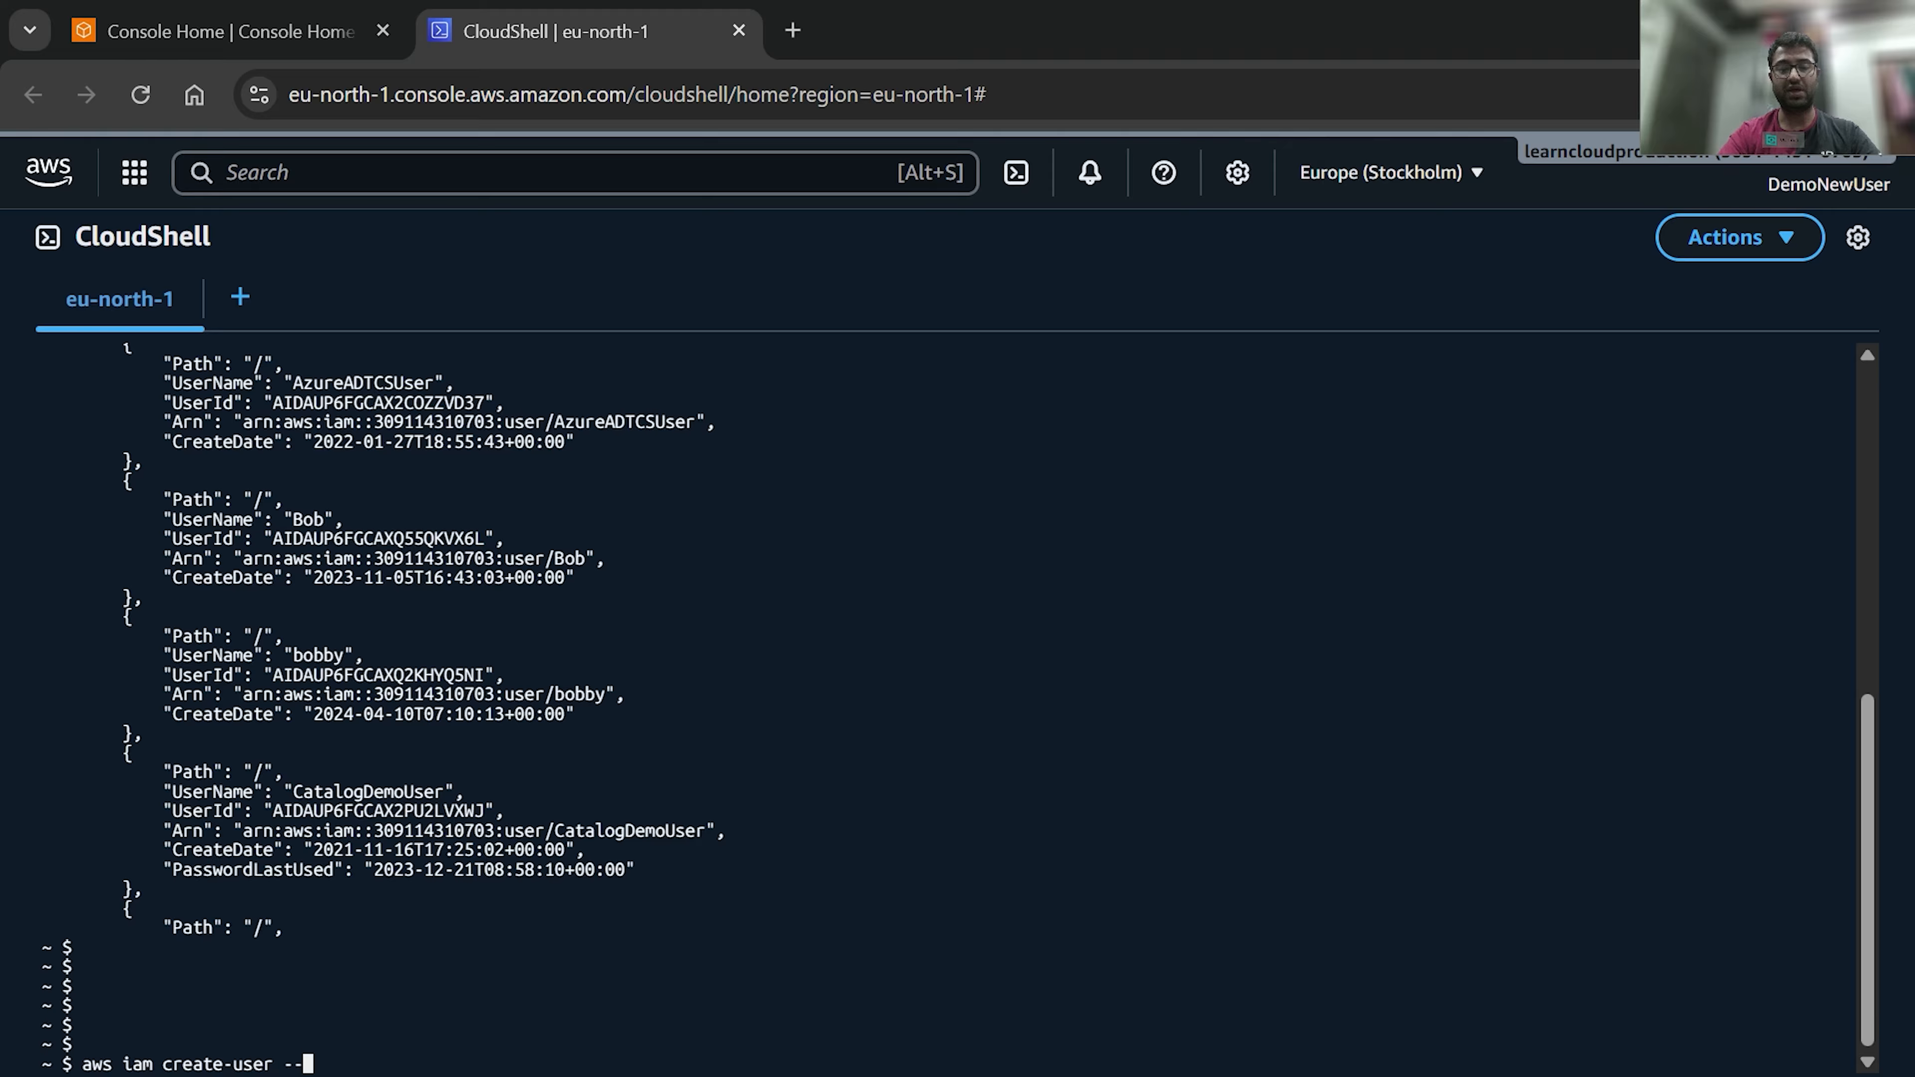
text(user-name demouser)
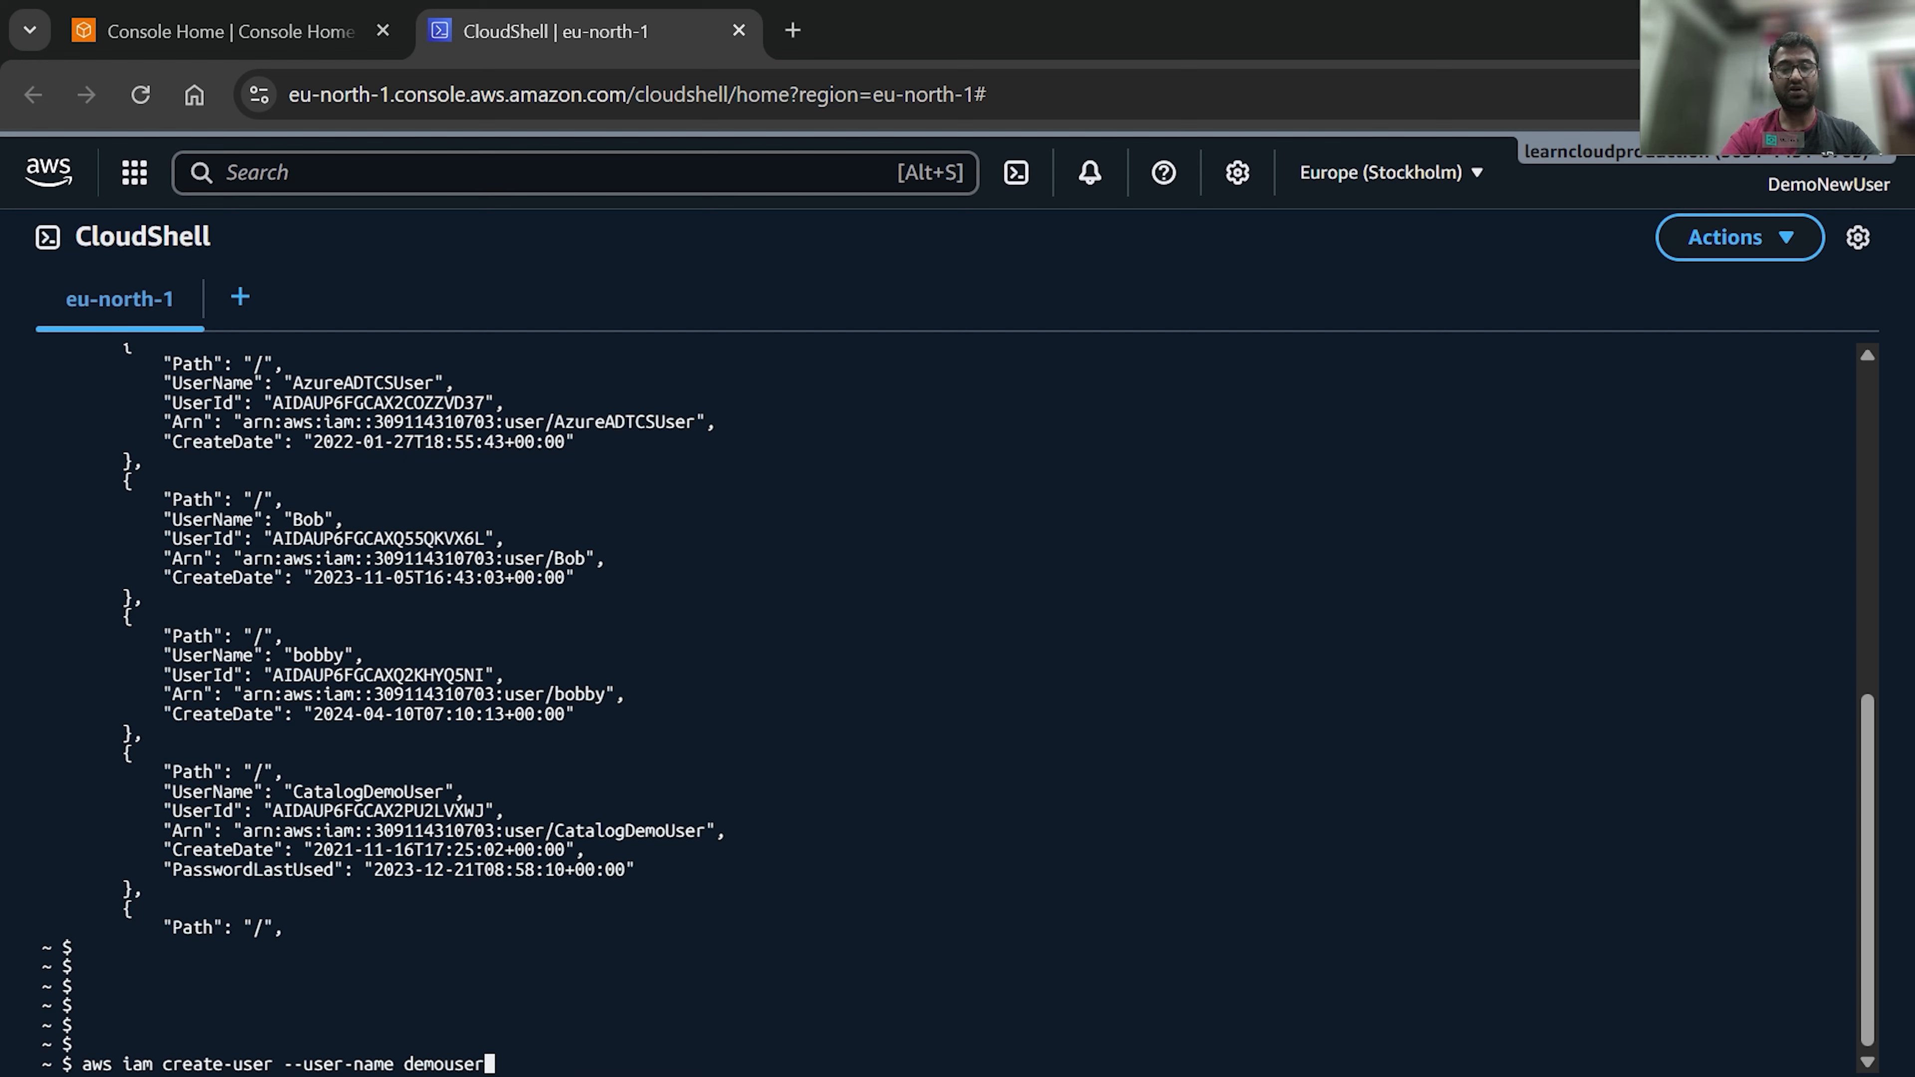
text(cli)
key(BackSpace)
text(oudshell)
key(alt+Tab)
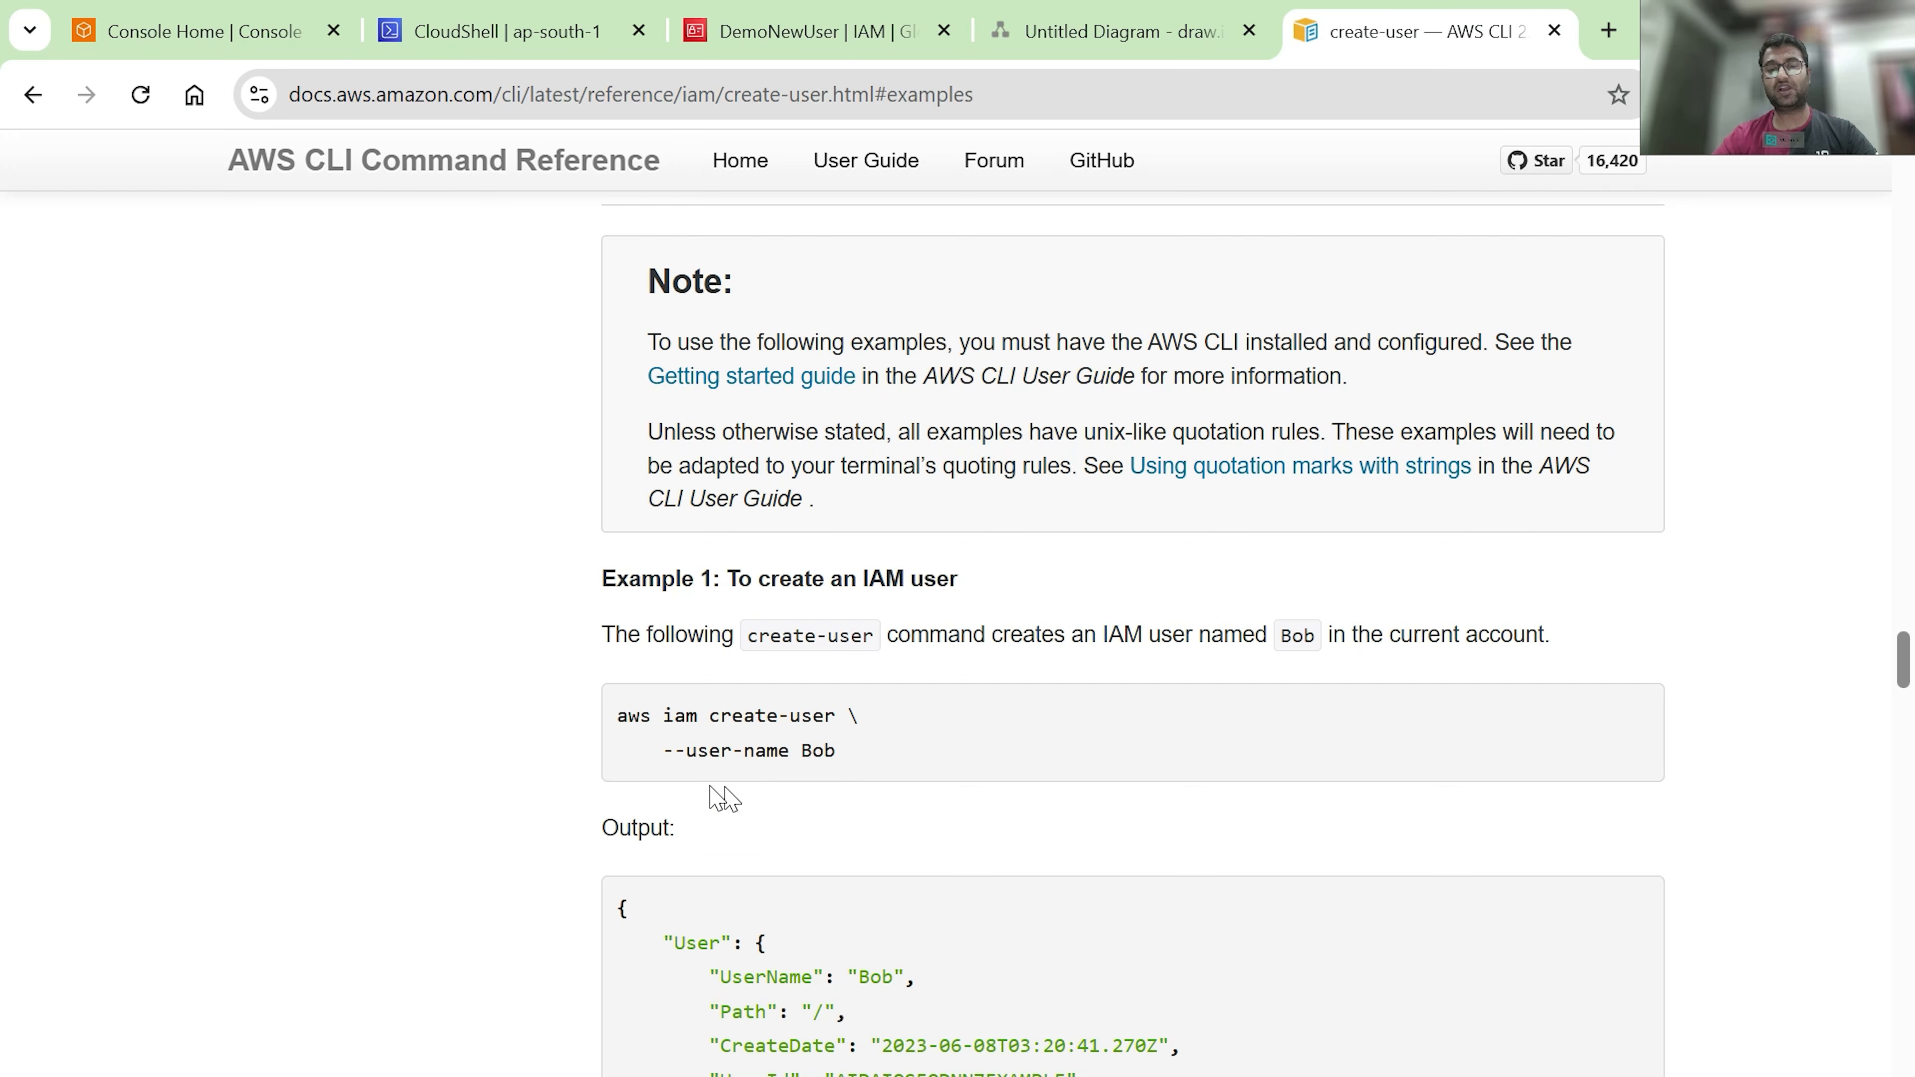
key(alt+Tab)
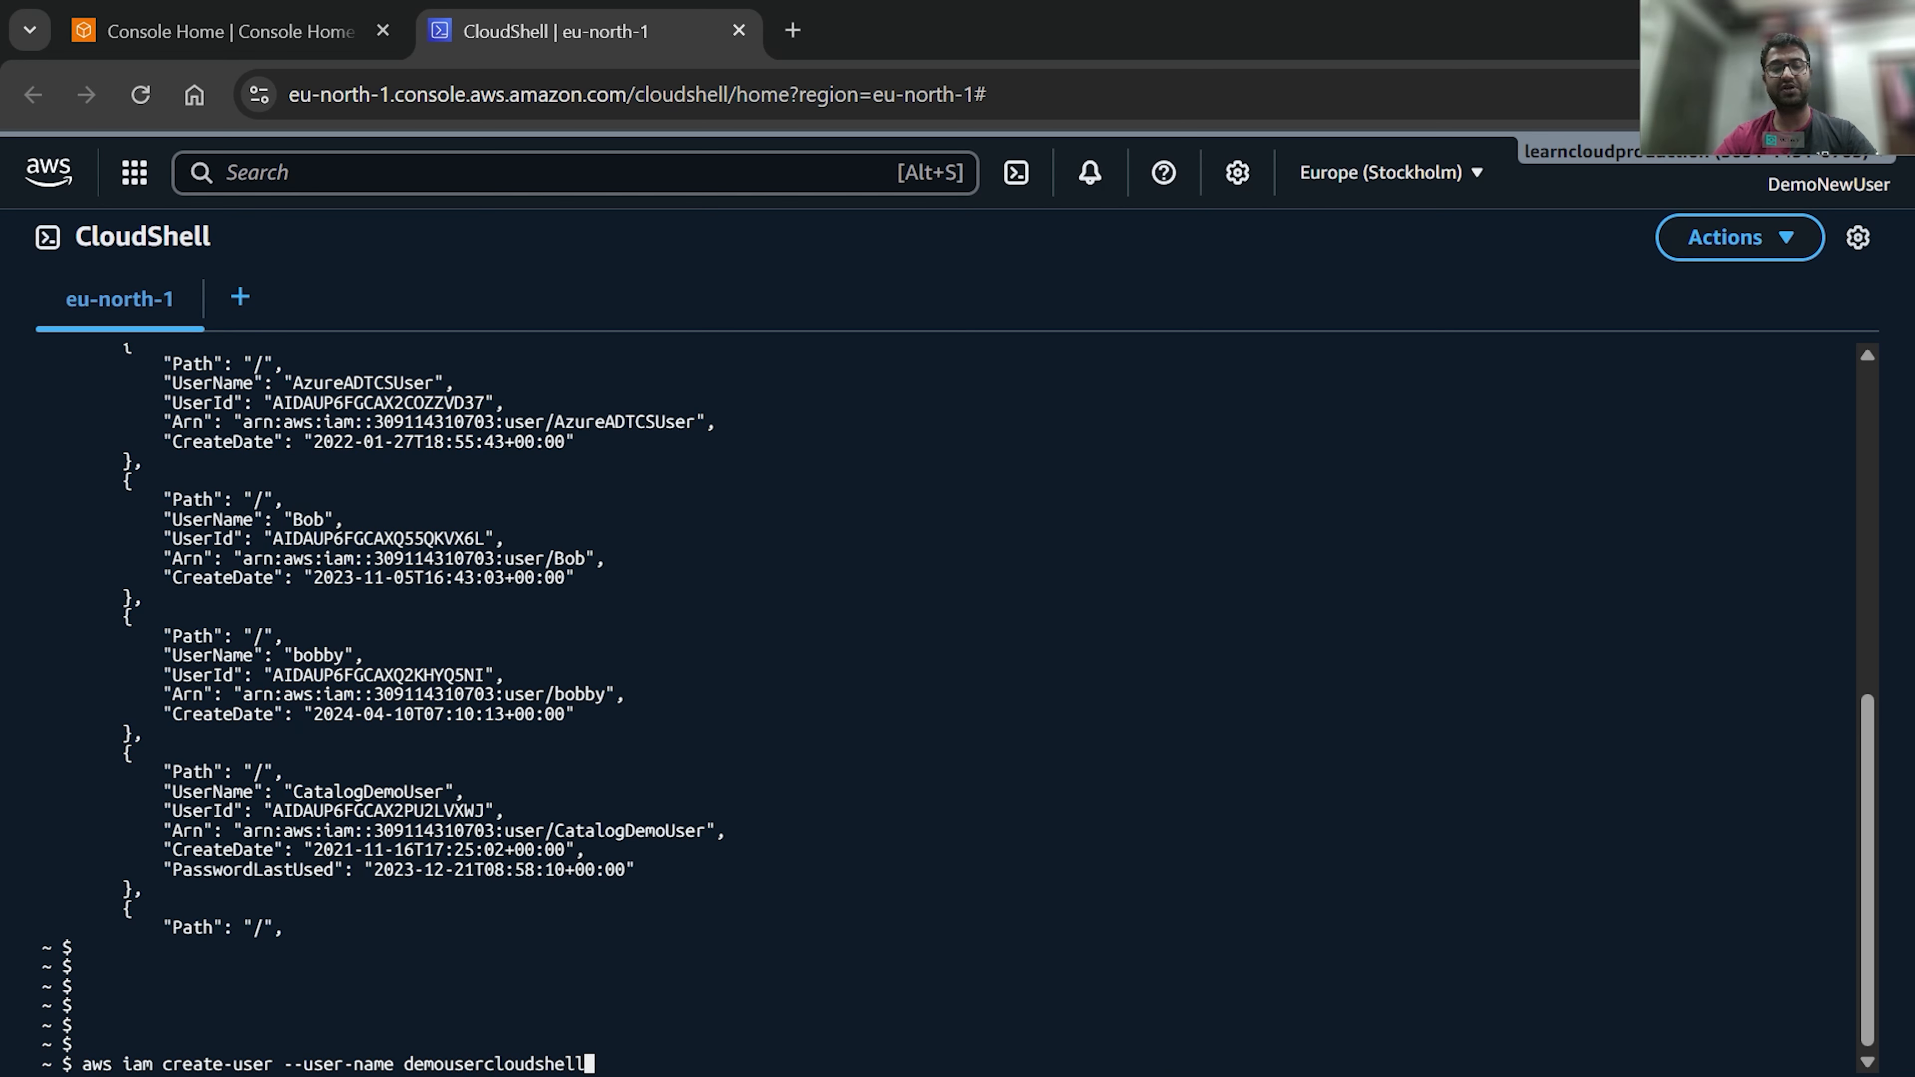
key(Return)
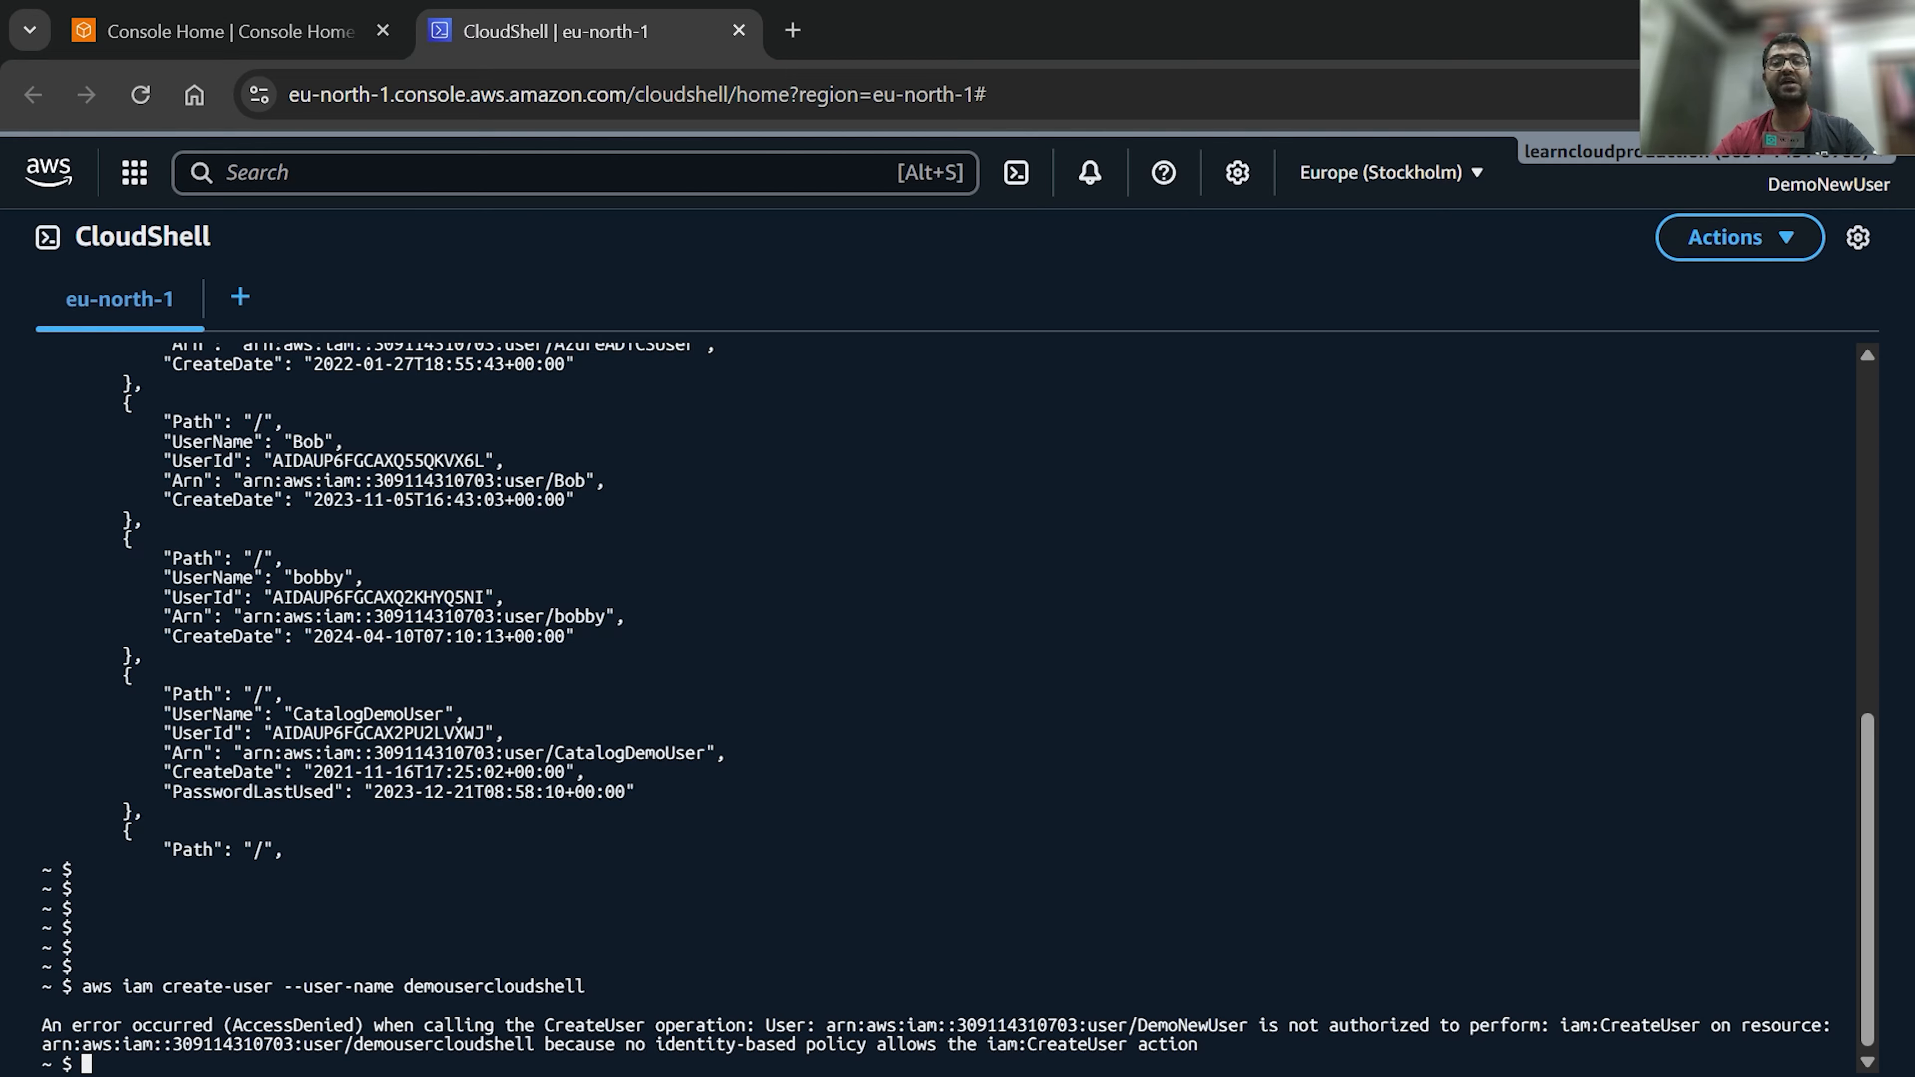
Step: Close the DemoNewUser IAM tab from the create-user documentation window
key(alt+Tab)
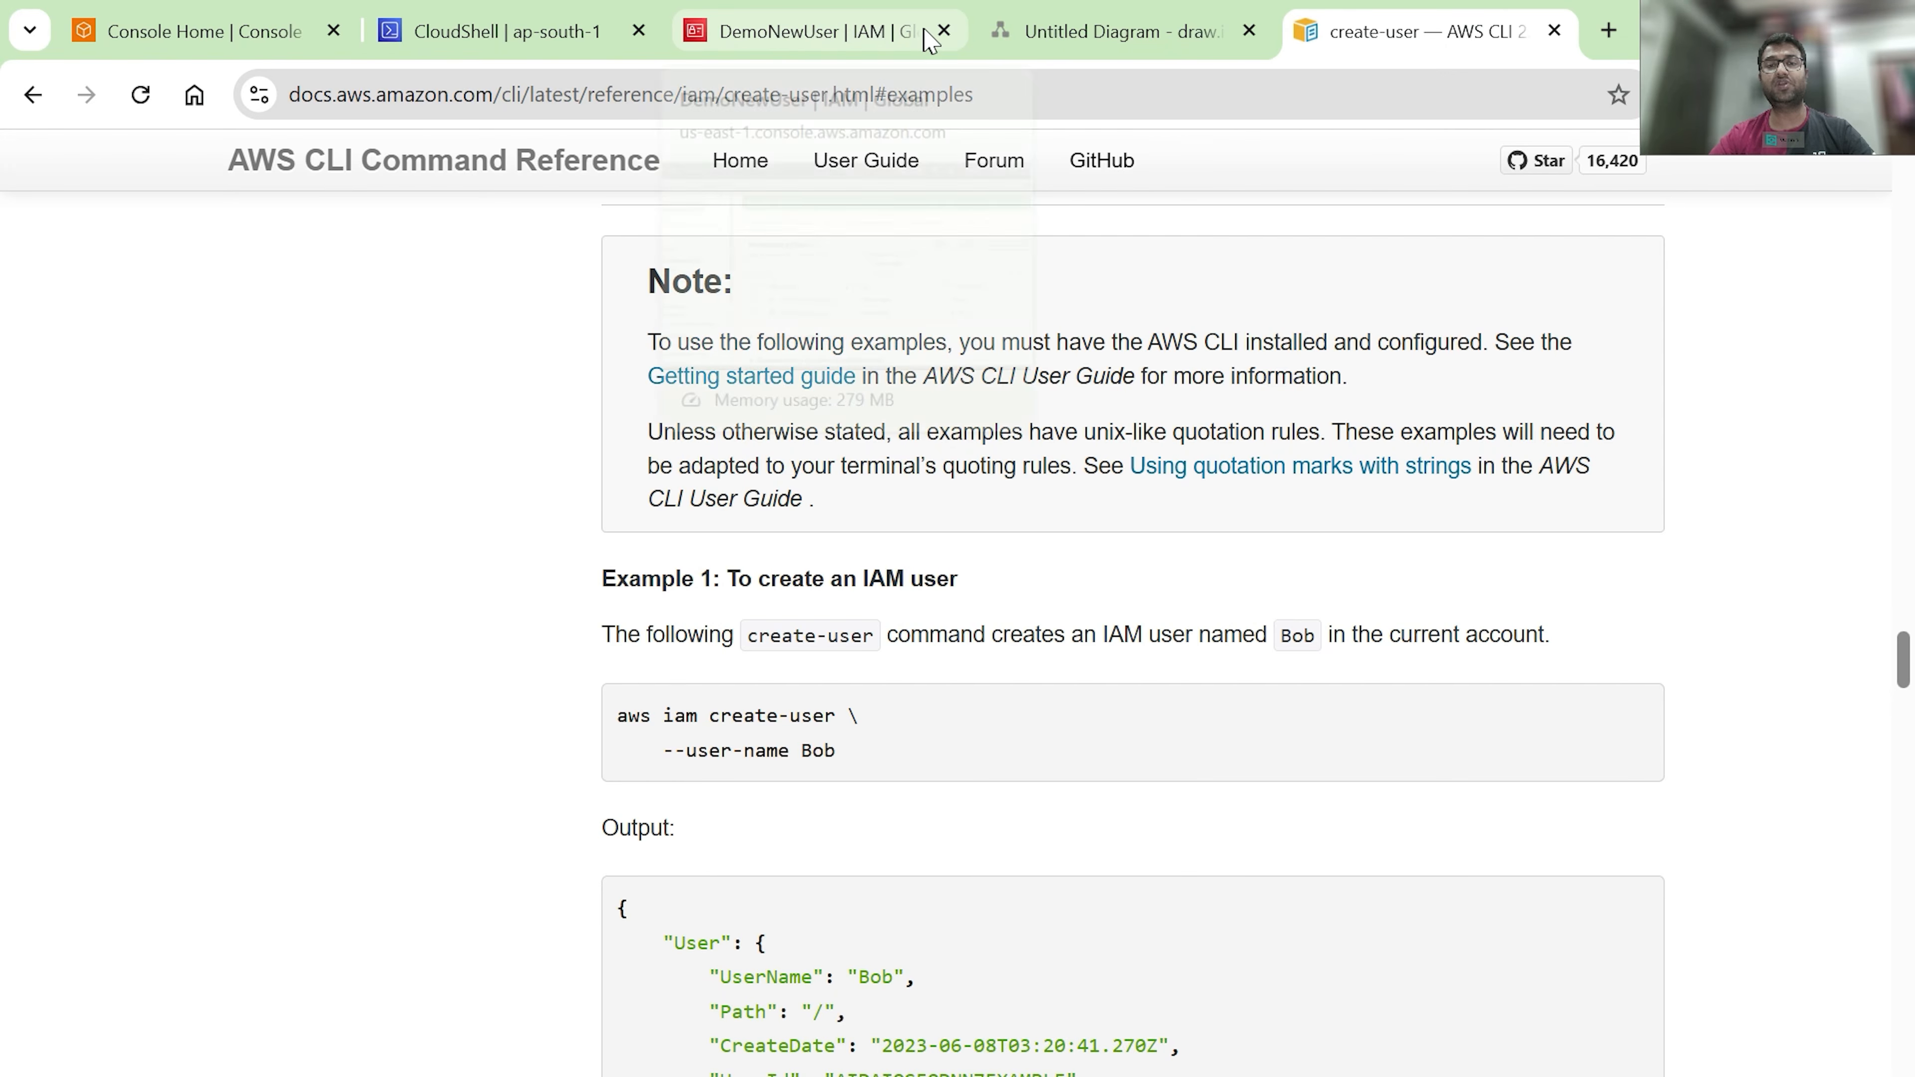
click(877, 112)
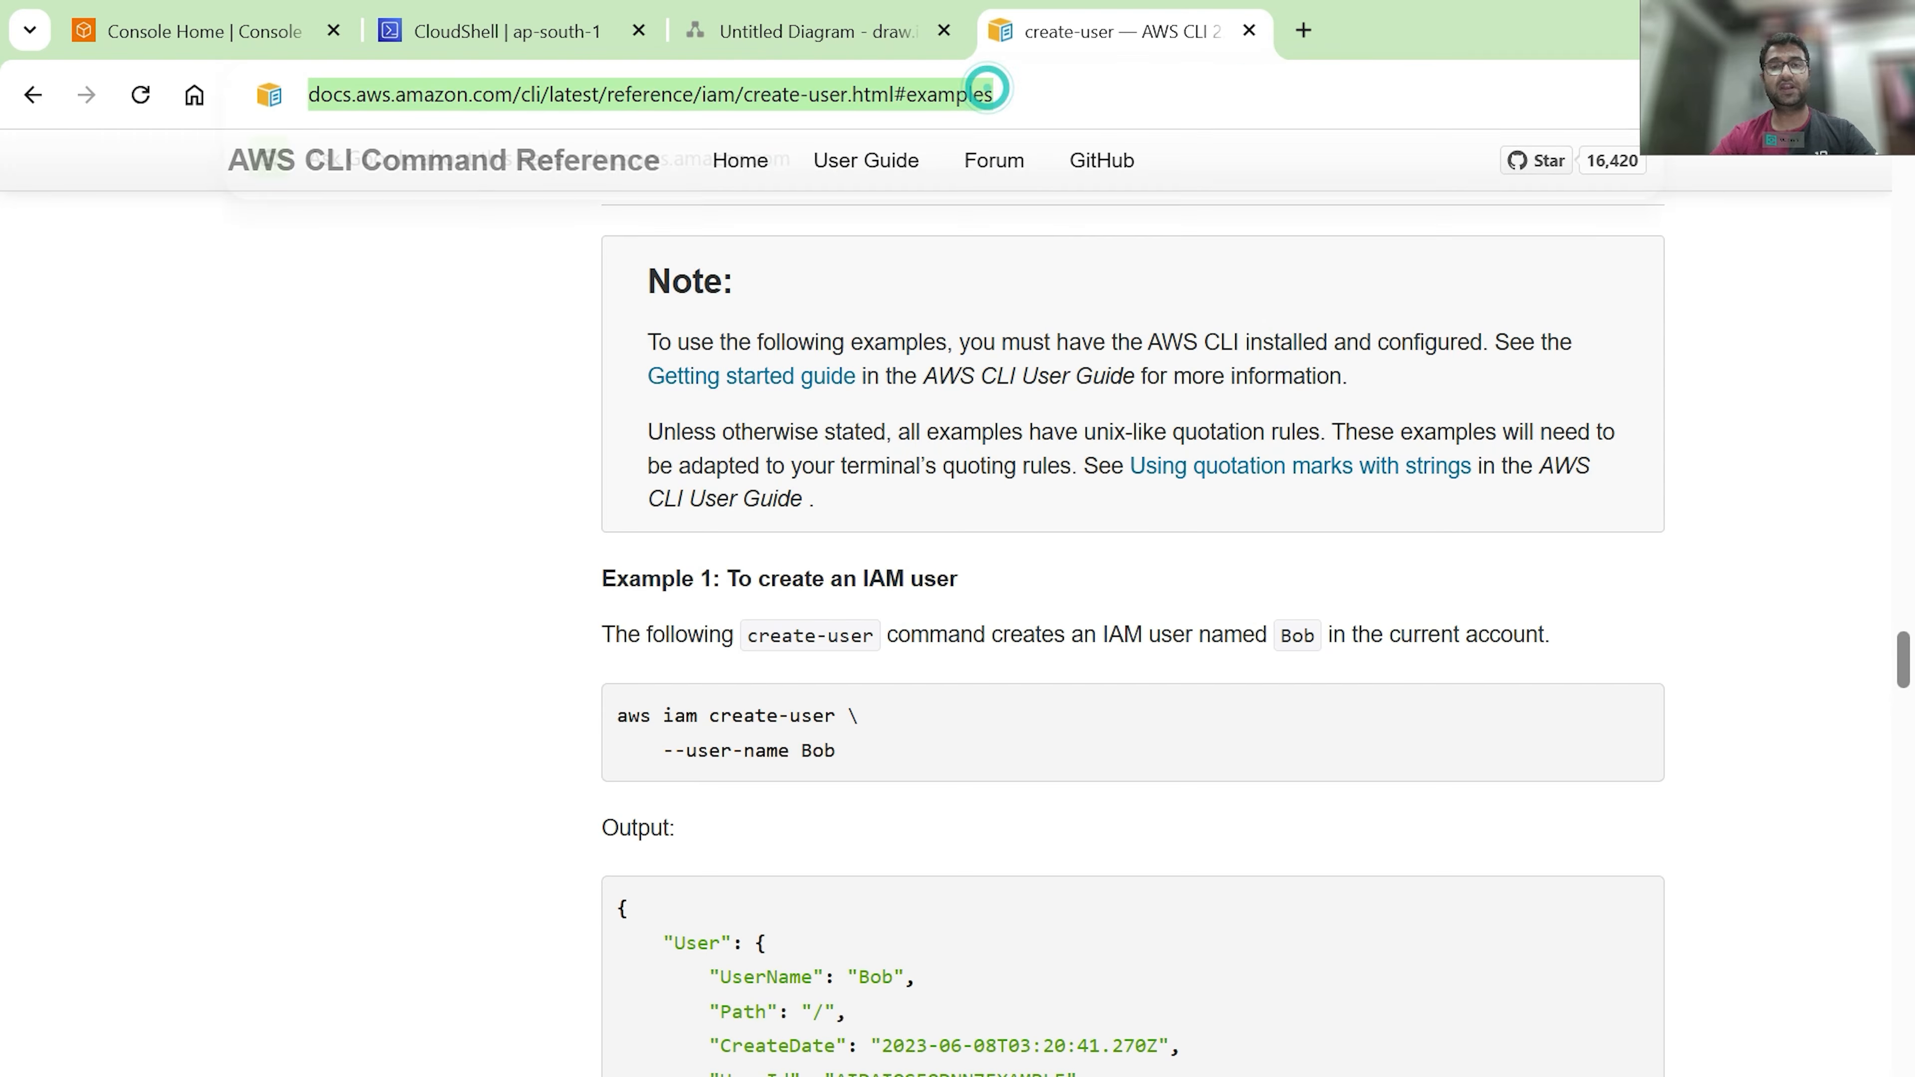
Step: Search Google for 'install cli aws' and open the AWS CLI installing-or-updating guide
text(install )
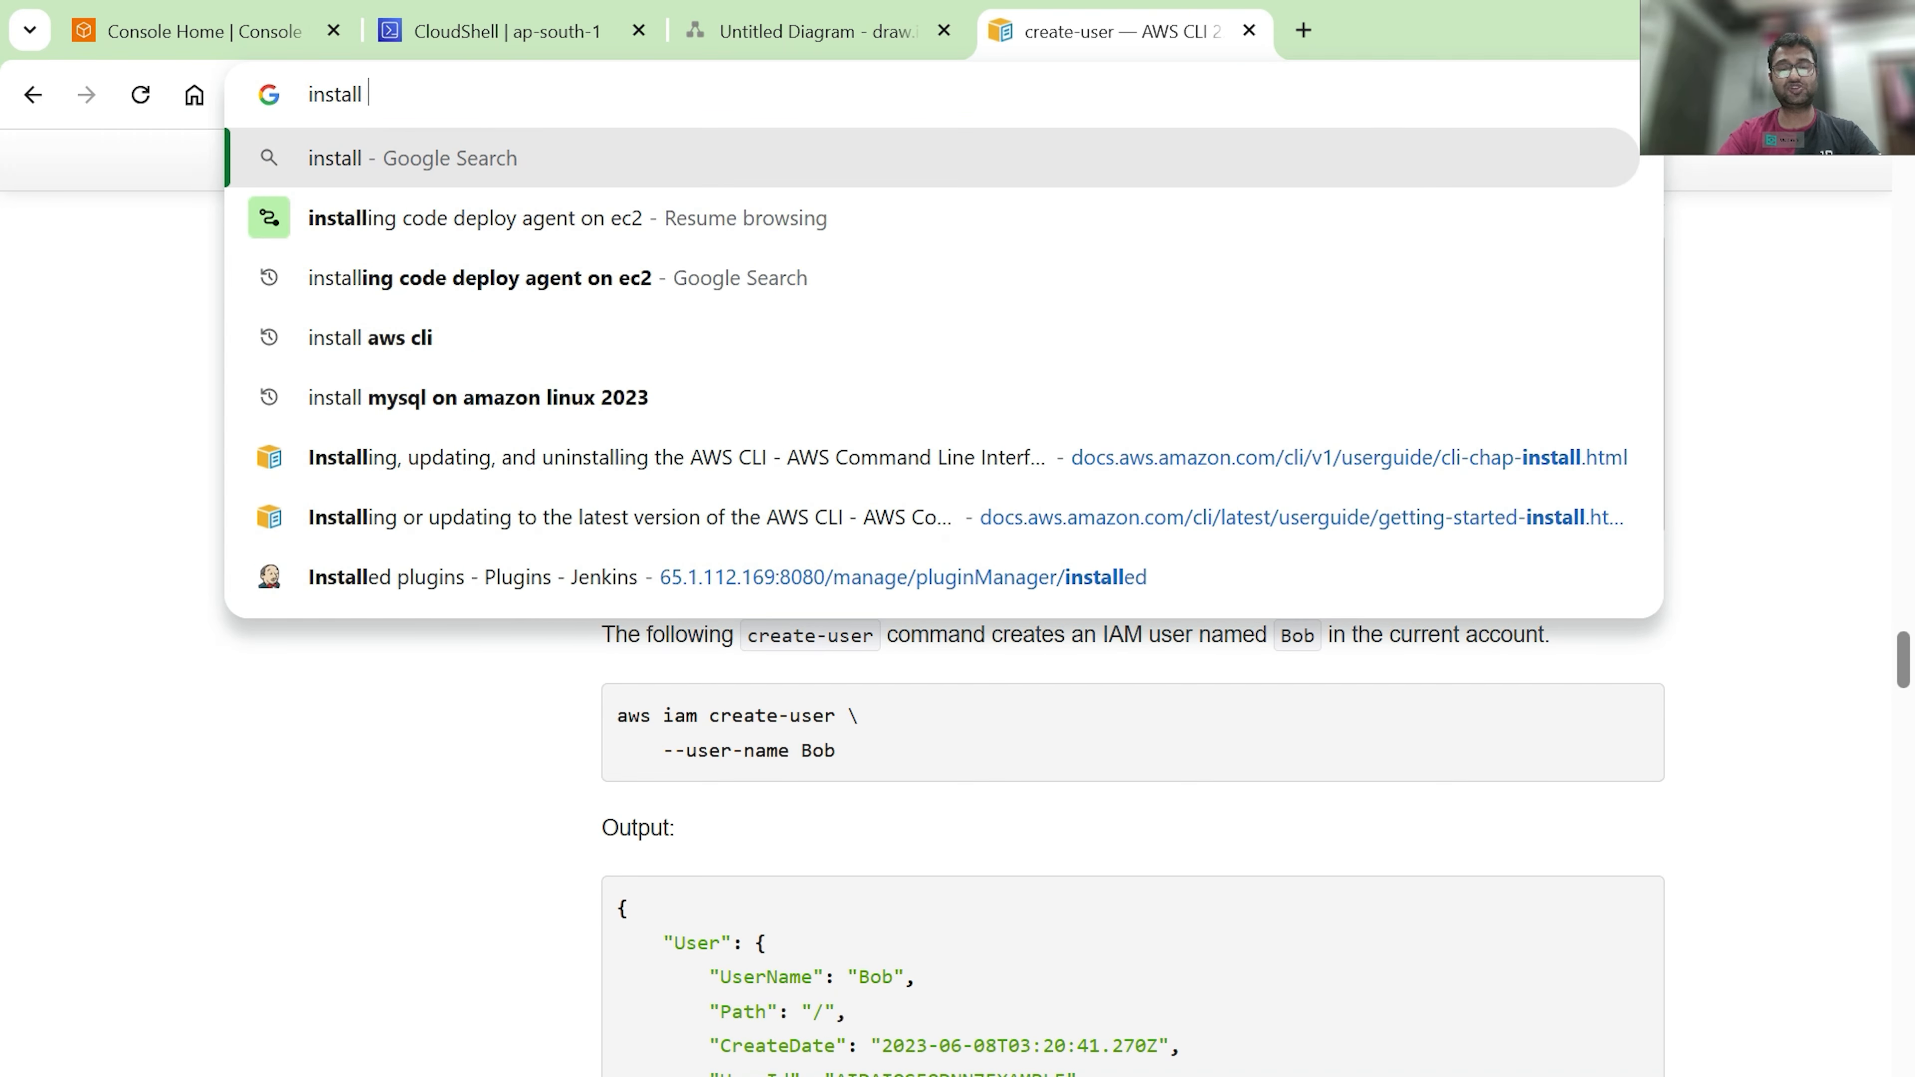
text(cli aws)
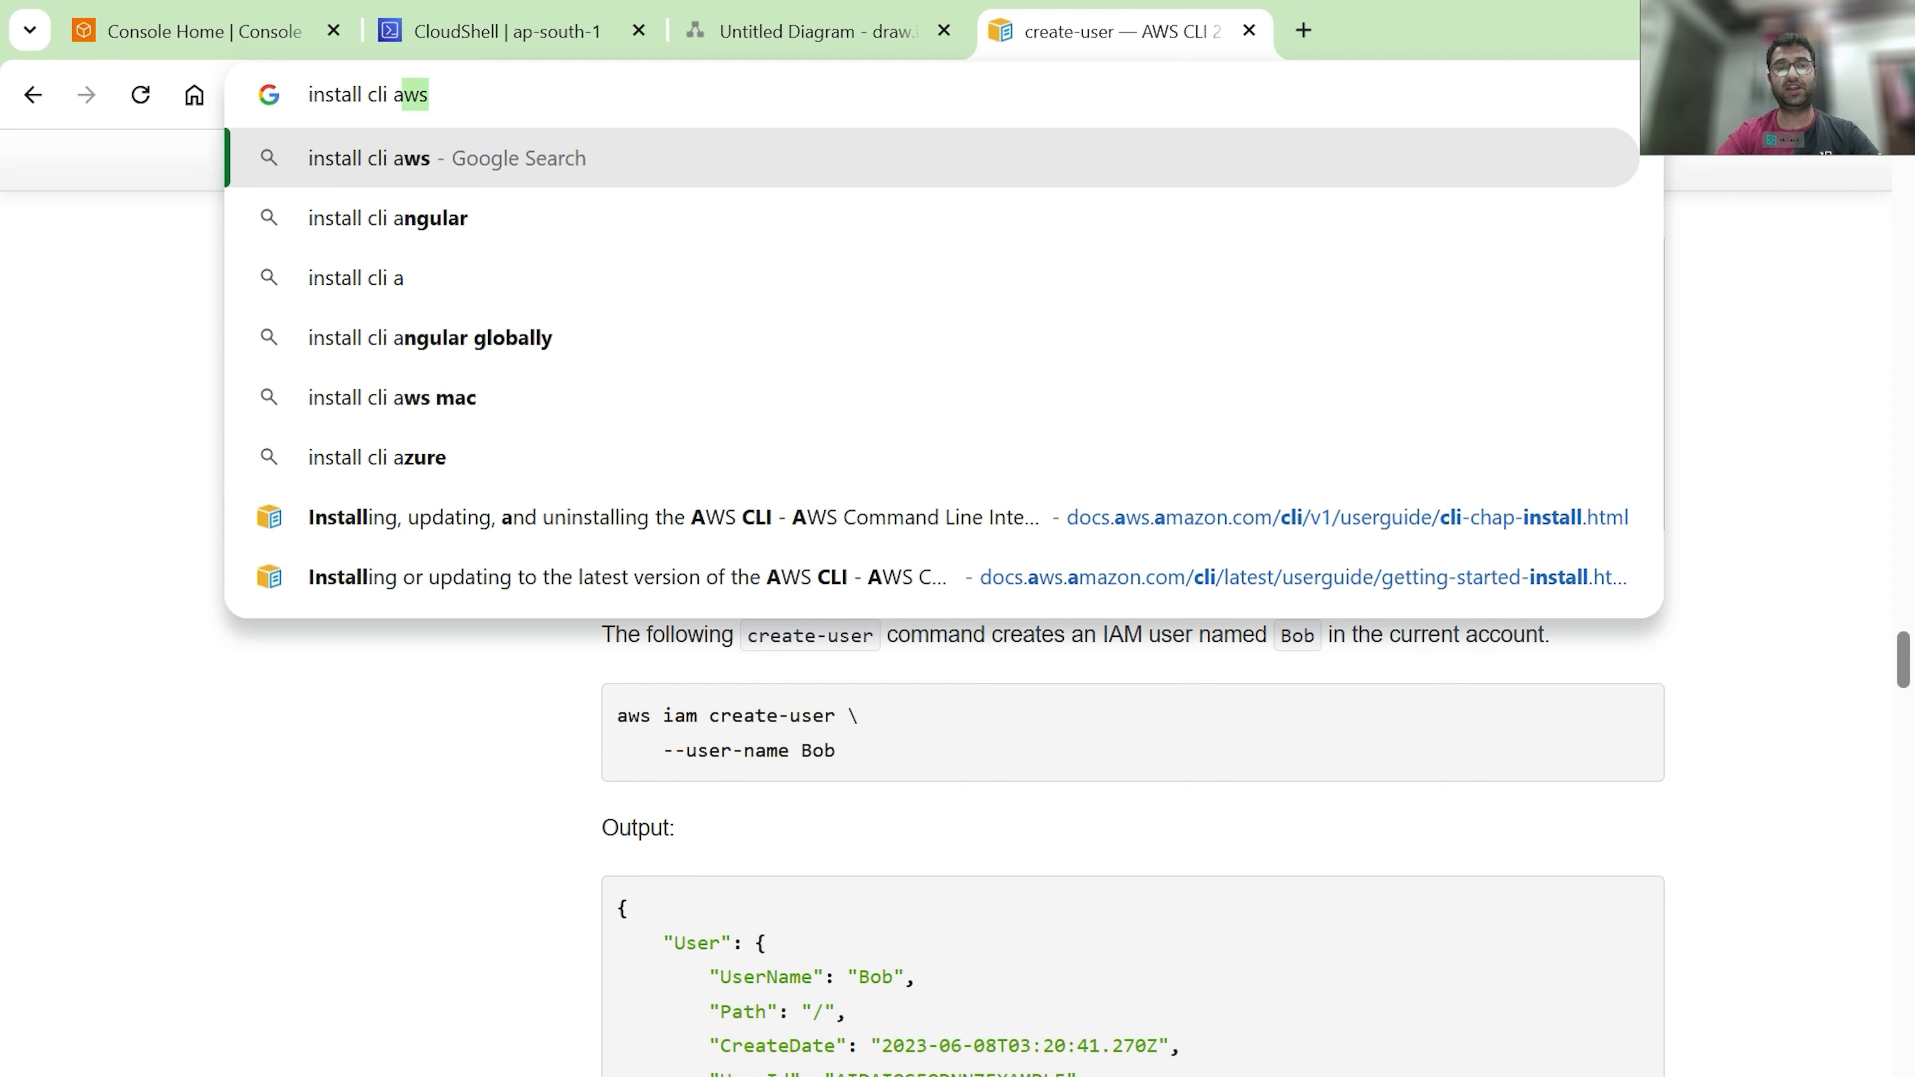
key(Return)
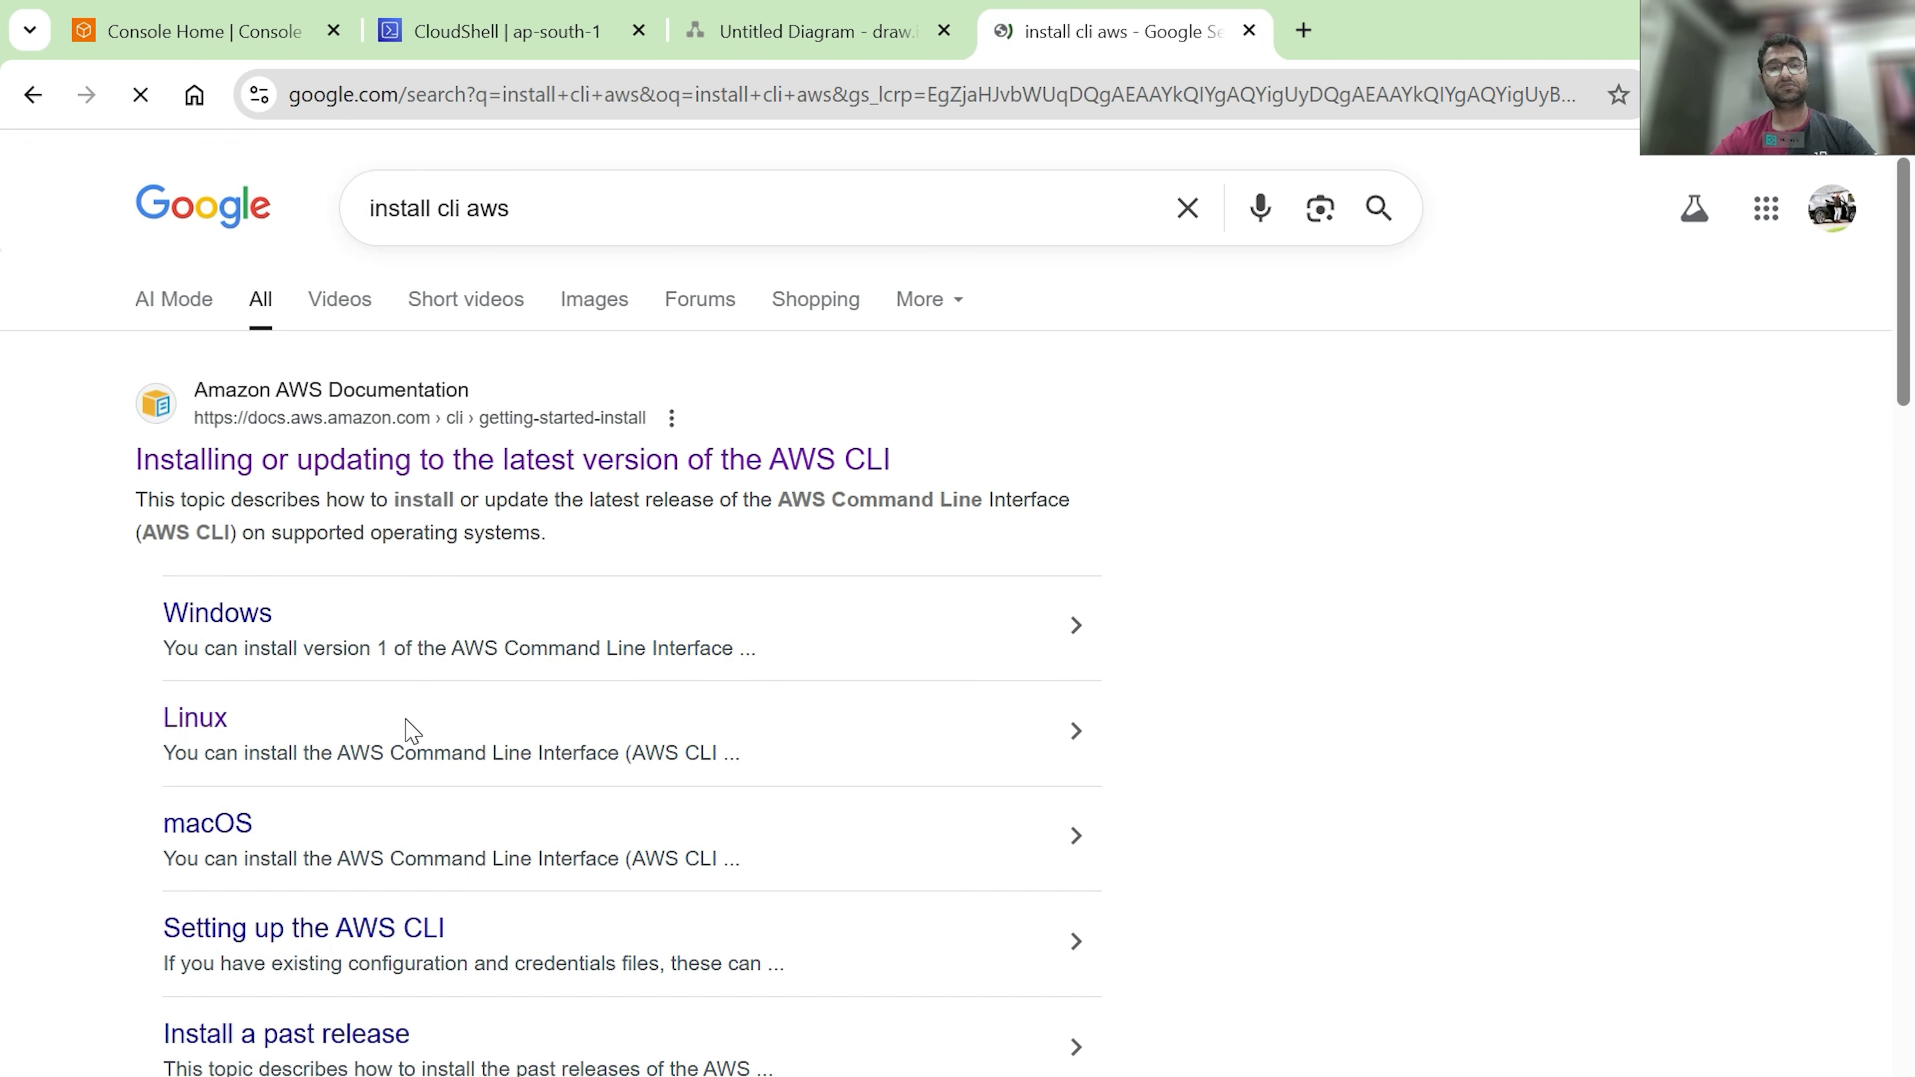
scroll(407, 728, down, 6)
scroll(407, 729, down, 2)
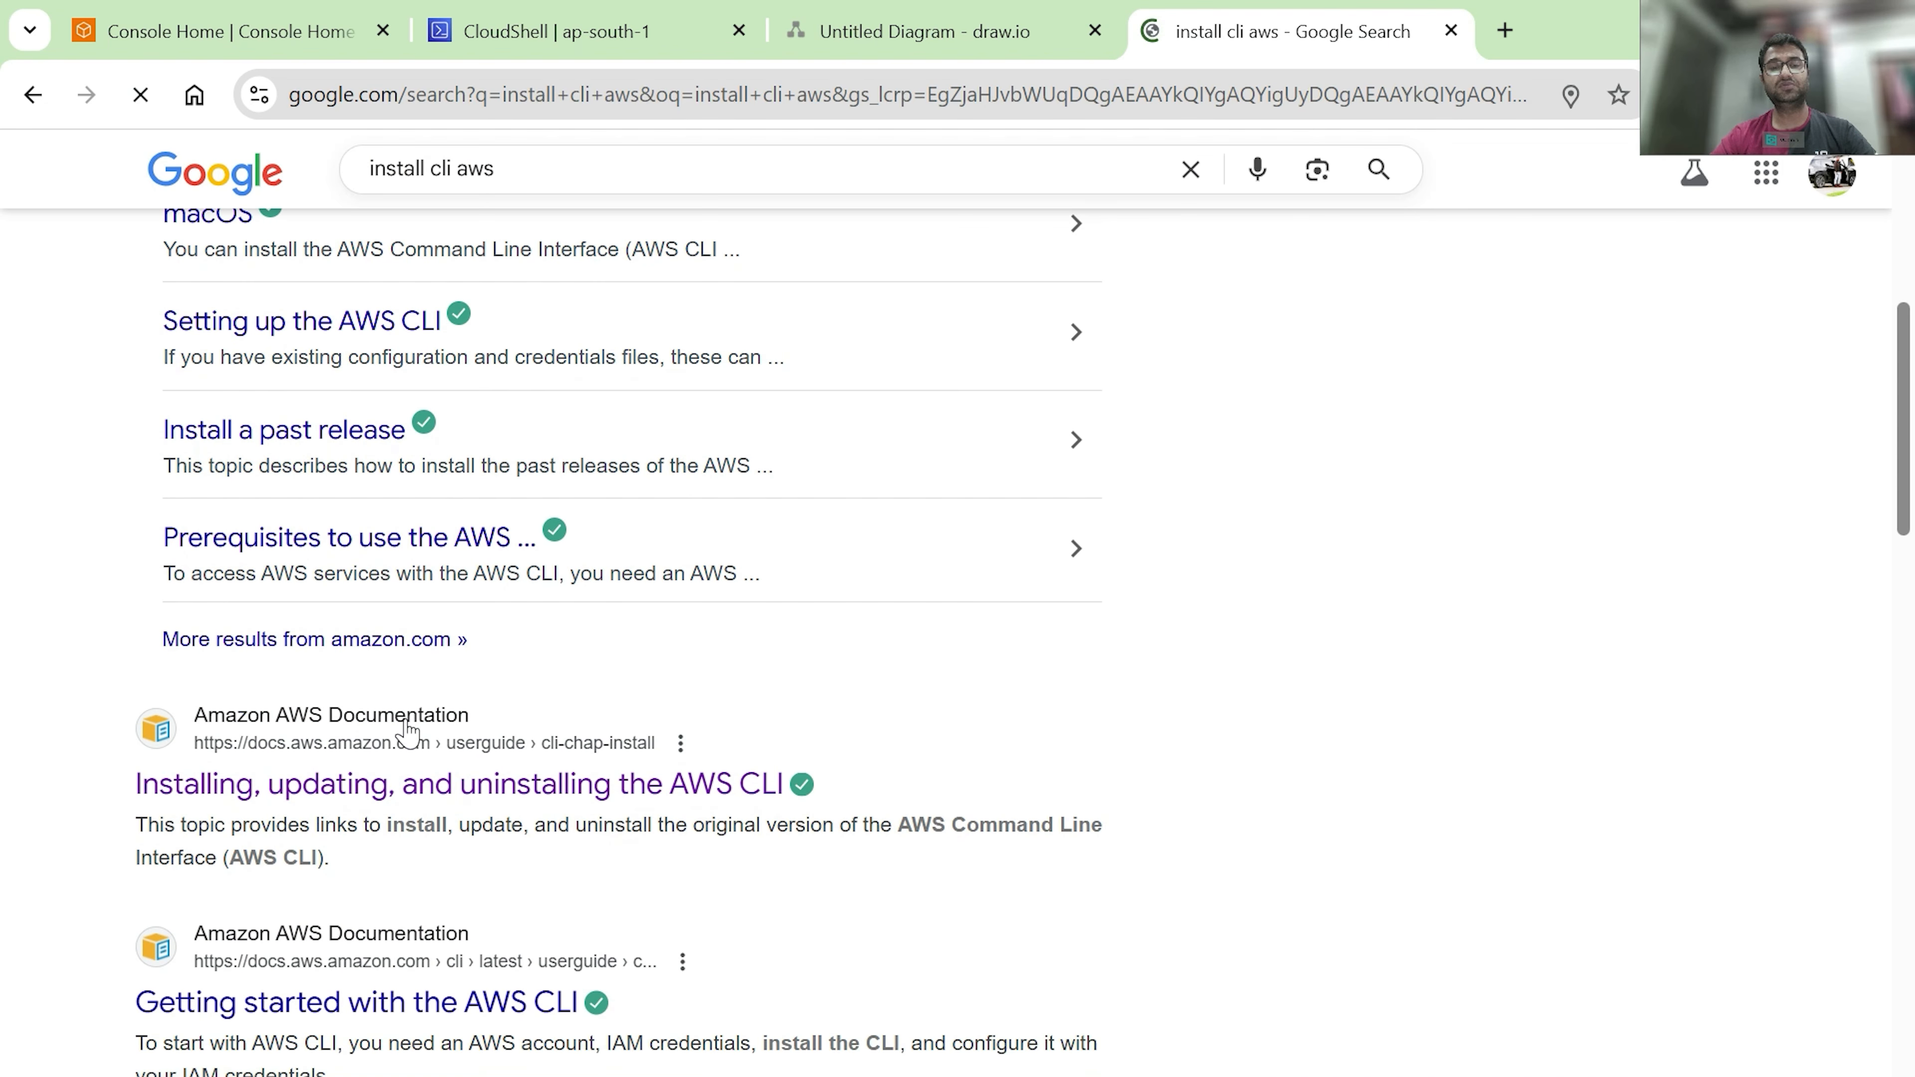
scroll(407, 727, up, 8)
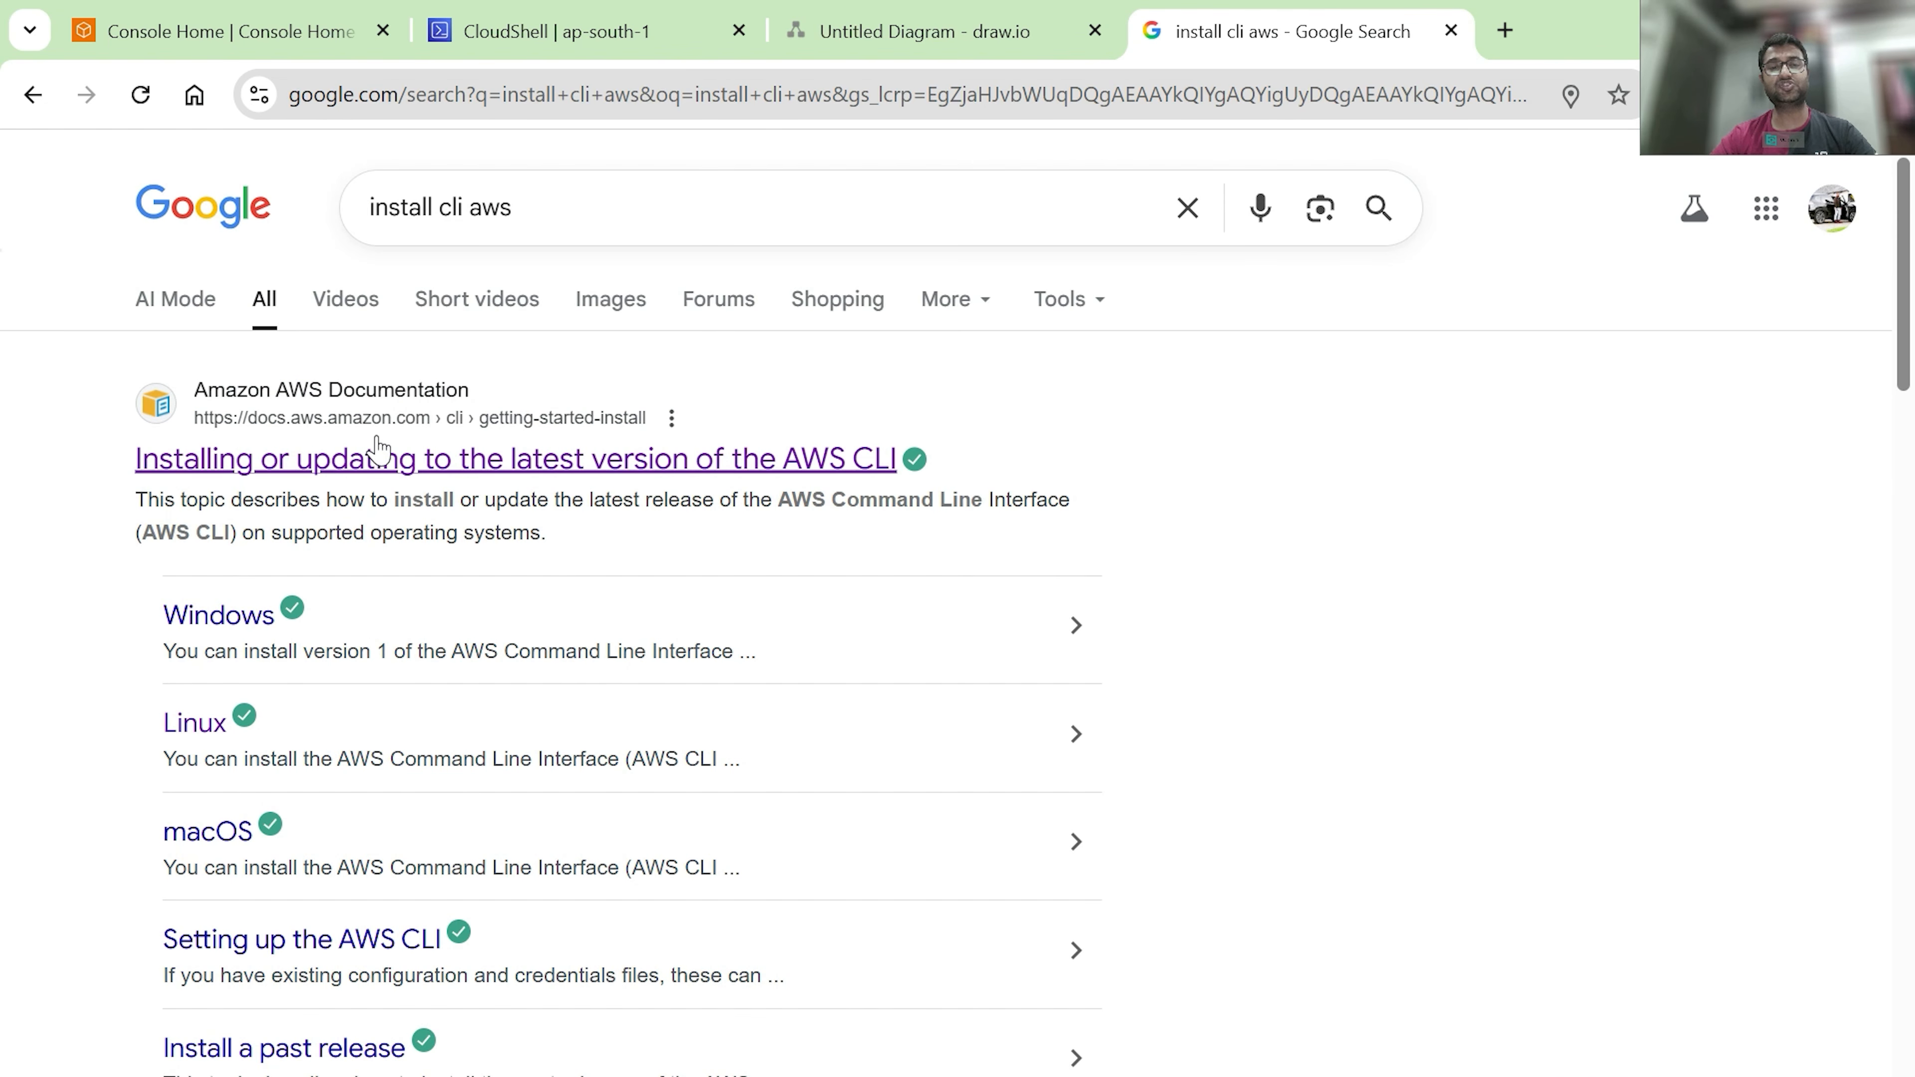
click(396, 460)
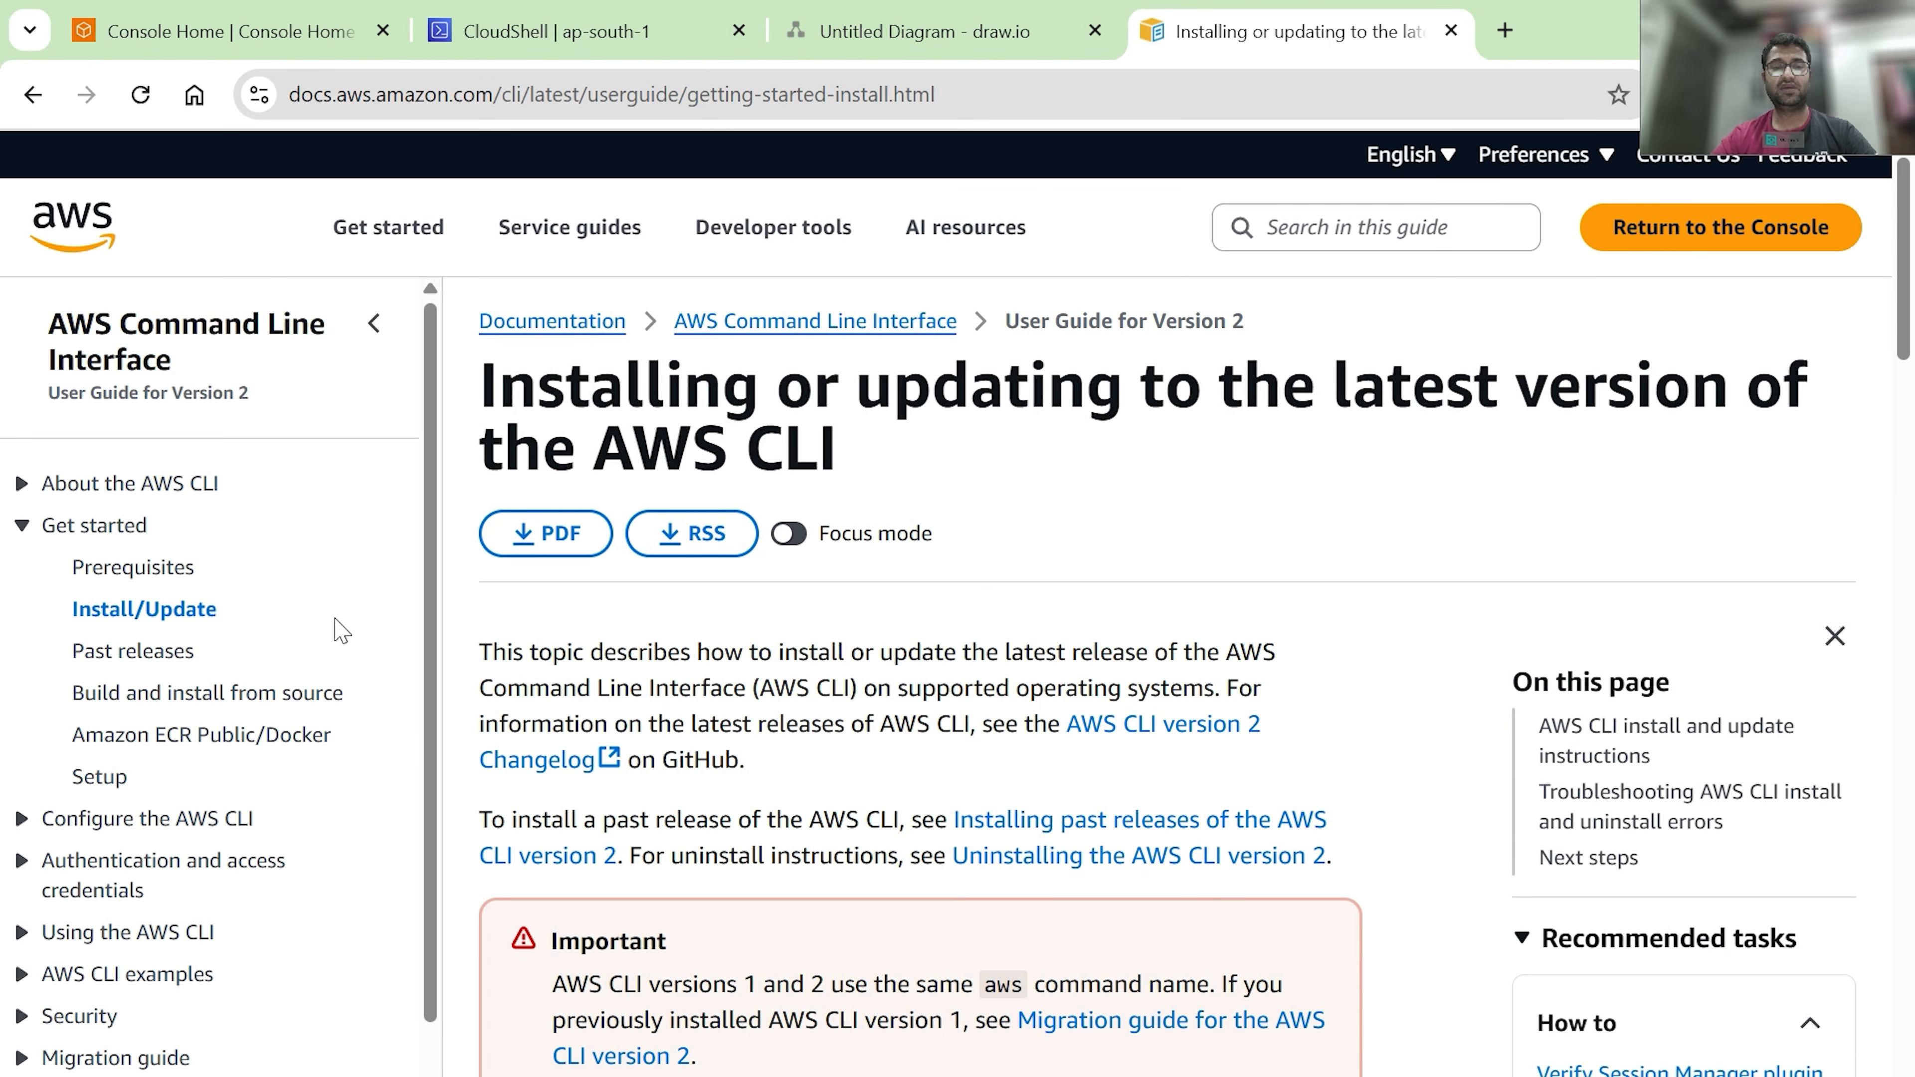
Step: Expand the Windows install instructions and scroll through the msiexec command code block
scroll(712, 762, down, 4)
scroll(711, 762, down, 9)
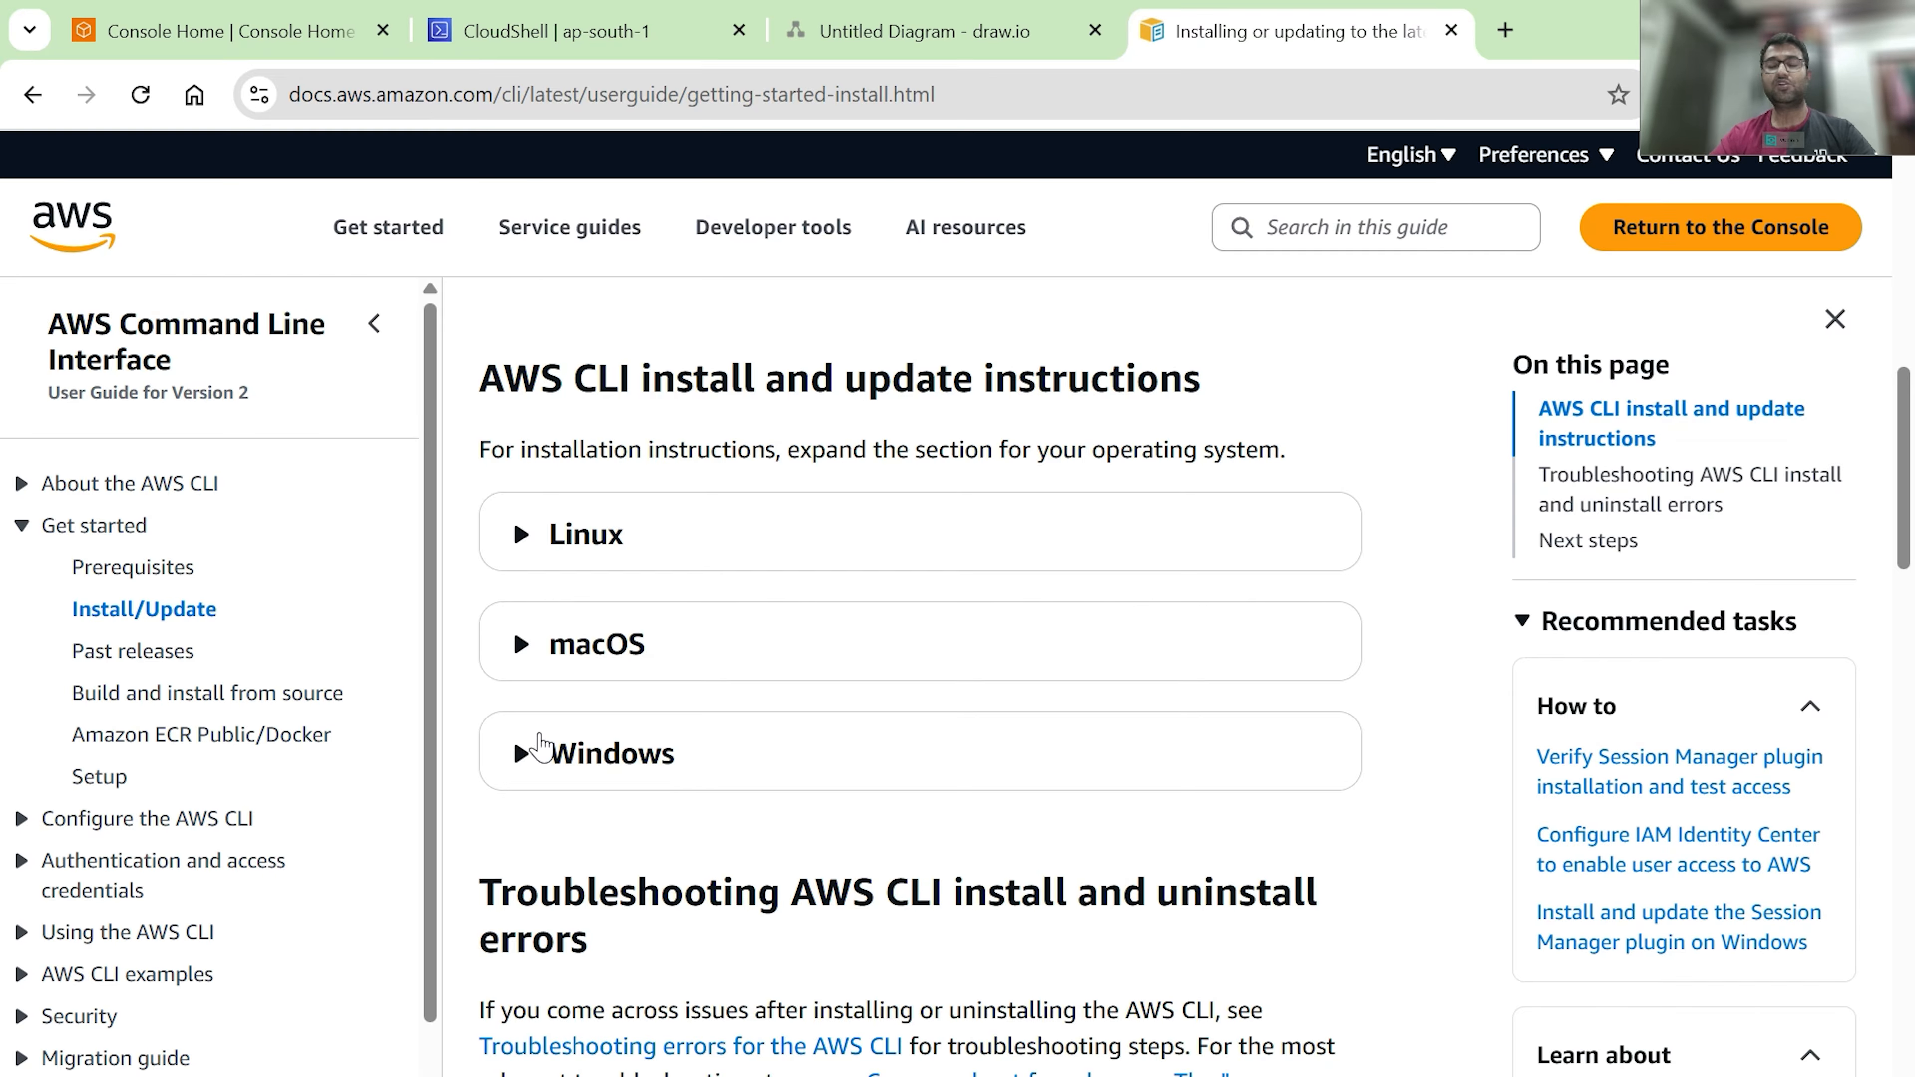
click(528, 754)
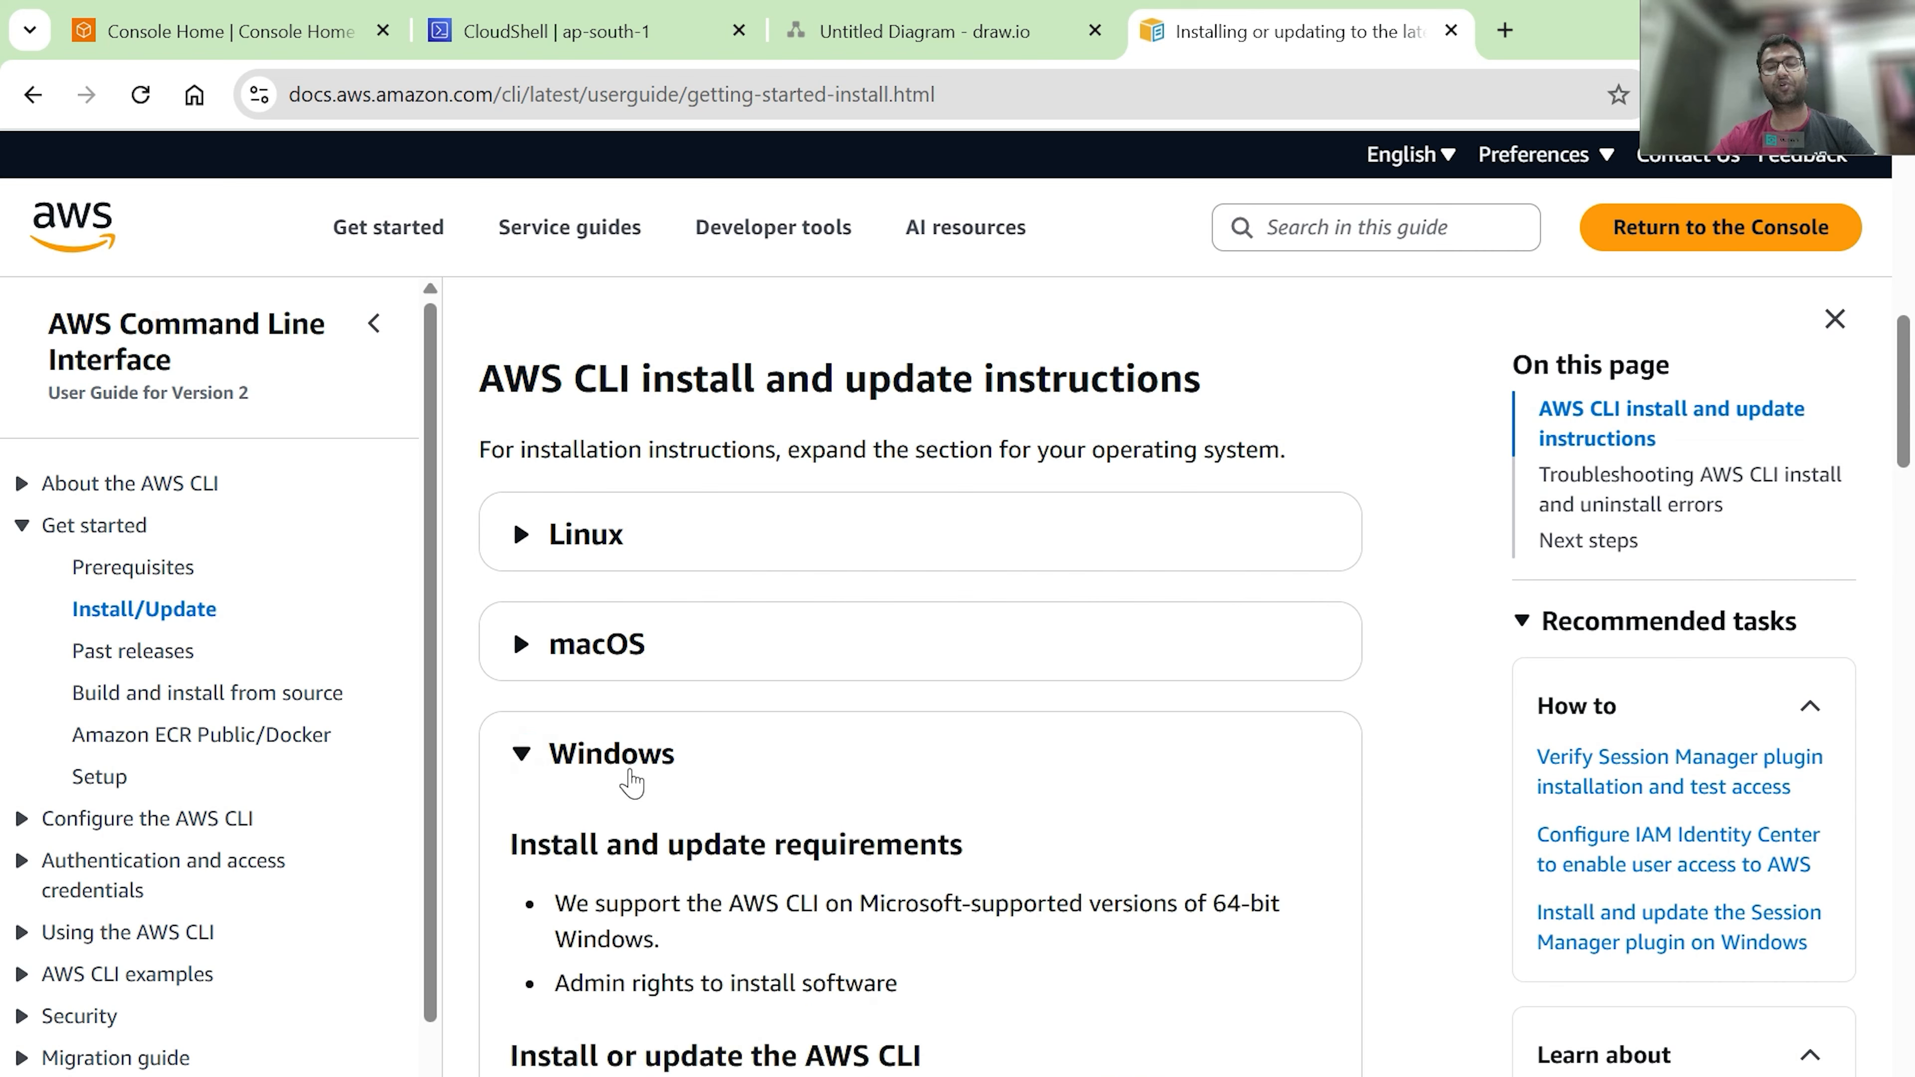
scroll(628, 782, down, 5)
scroll(877, 922, down, 1)
scroll(877, 922, right, 3)
scroll(877, 922, down, 3)
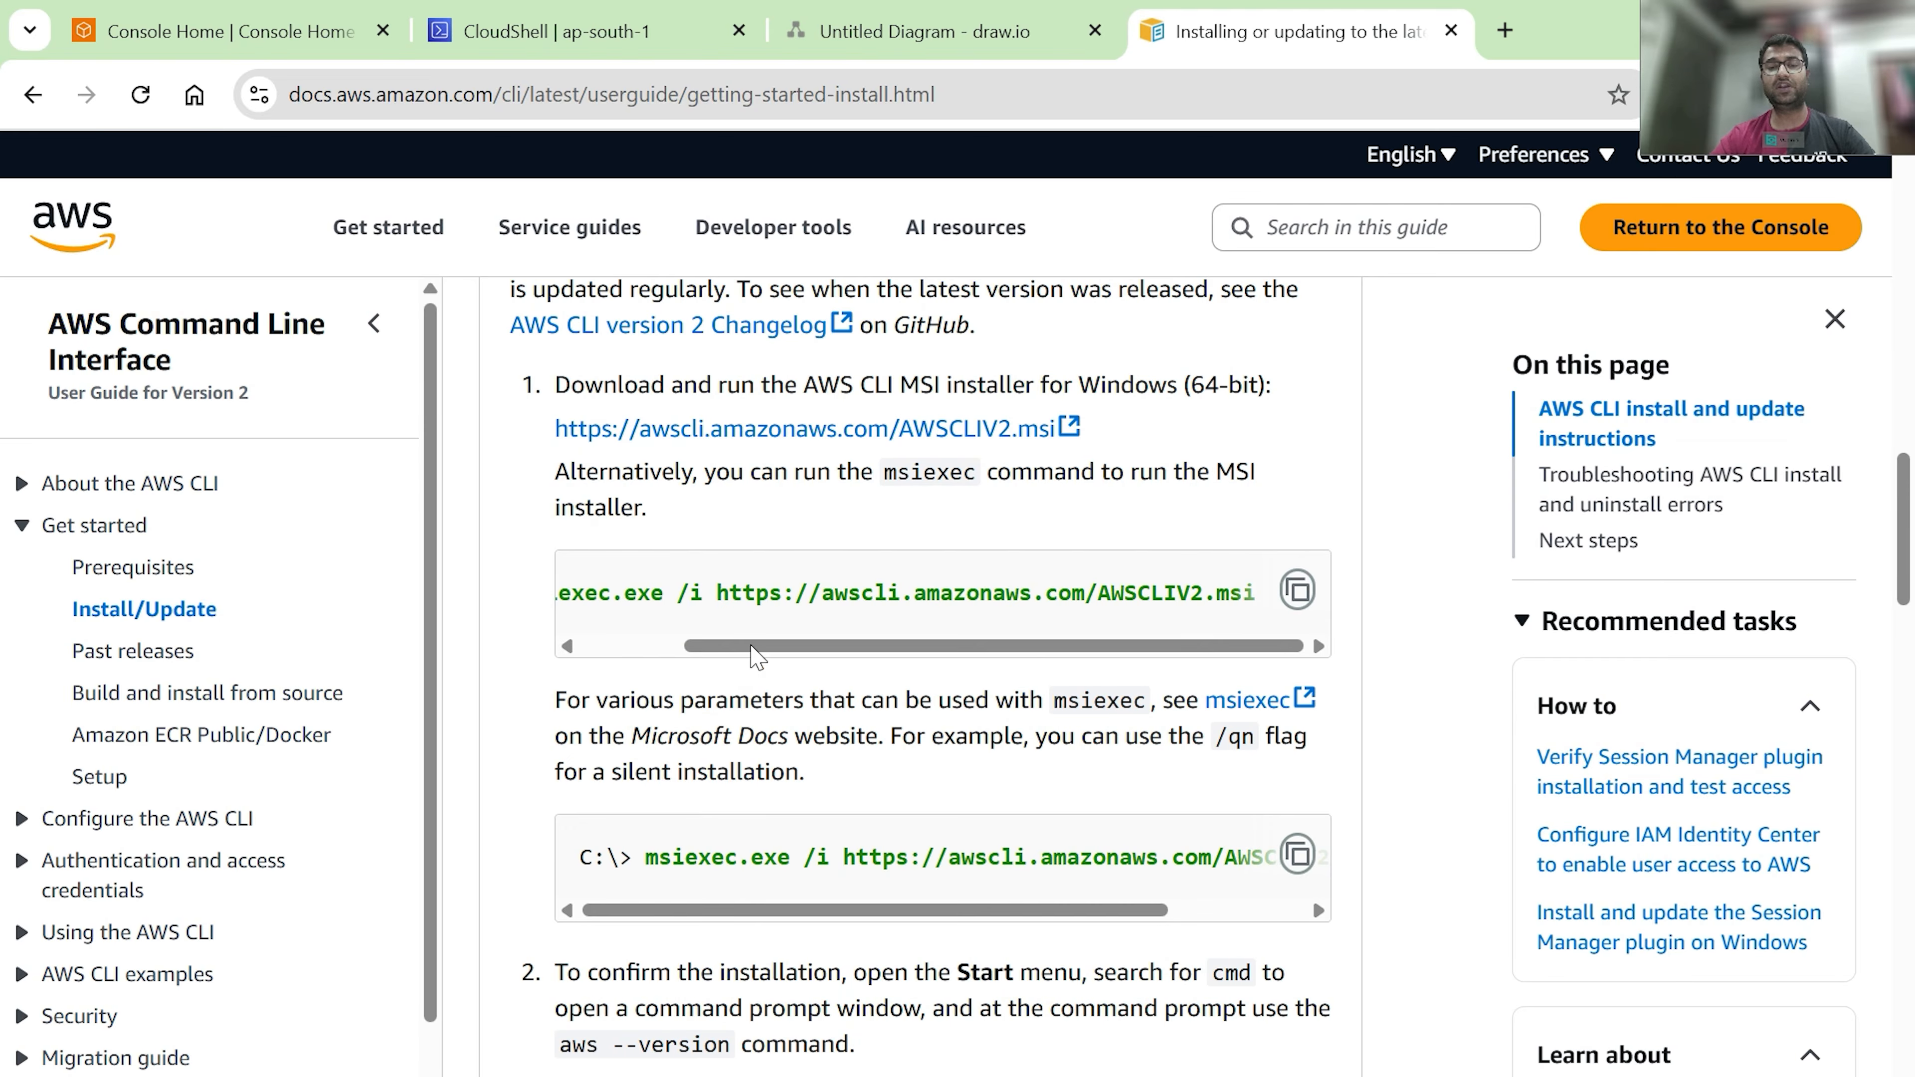
scroll(758, 645, left, 3)
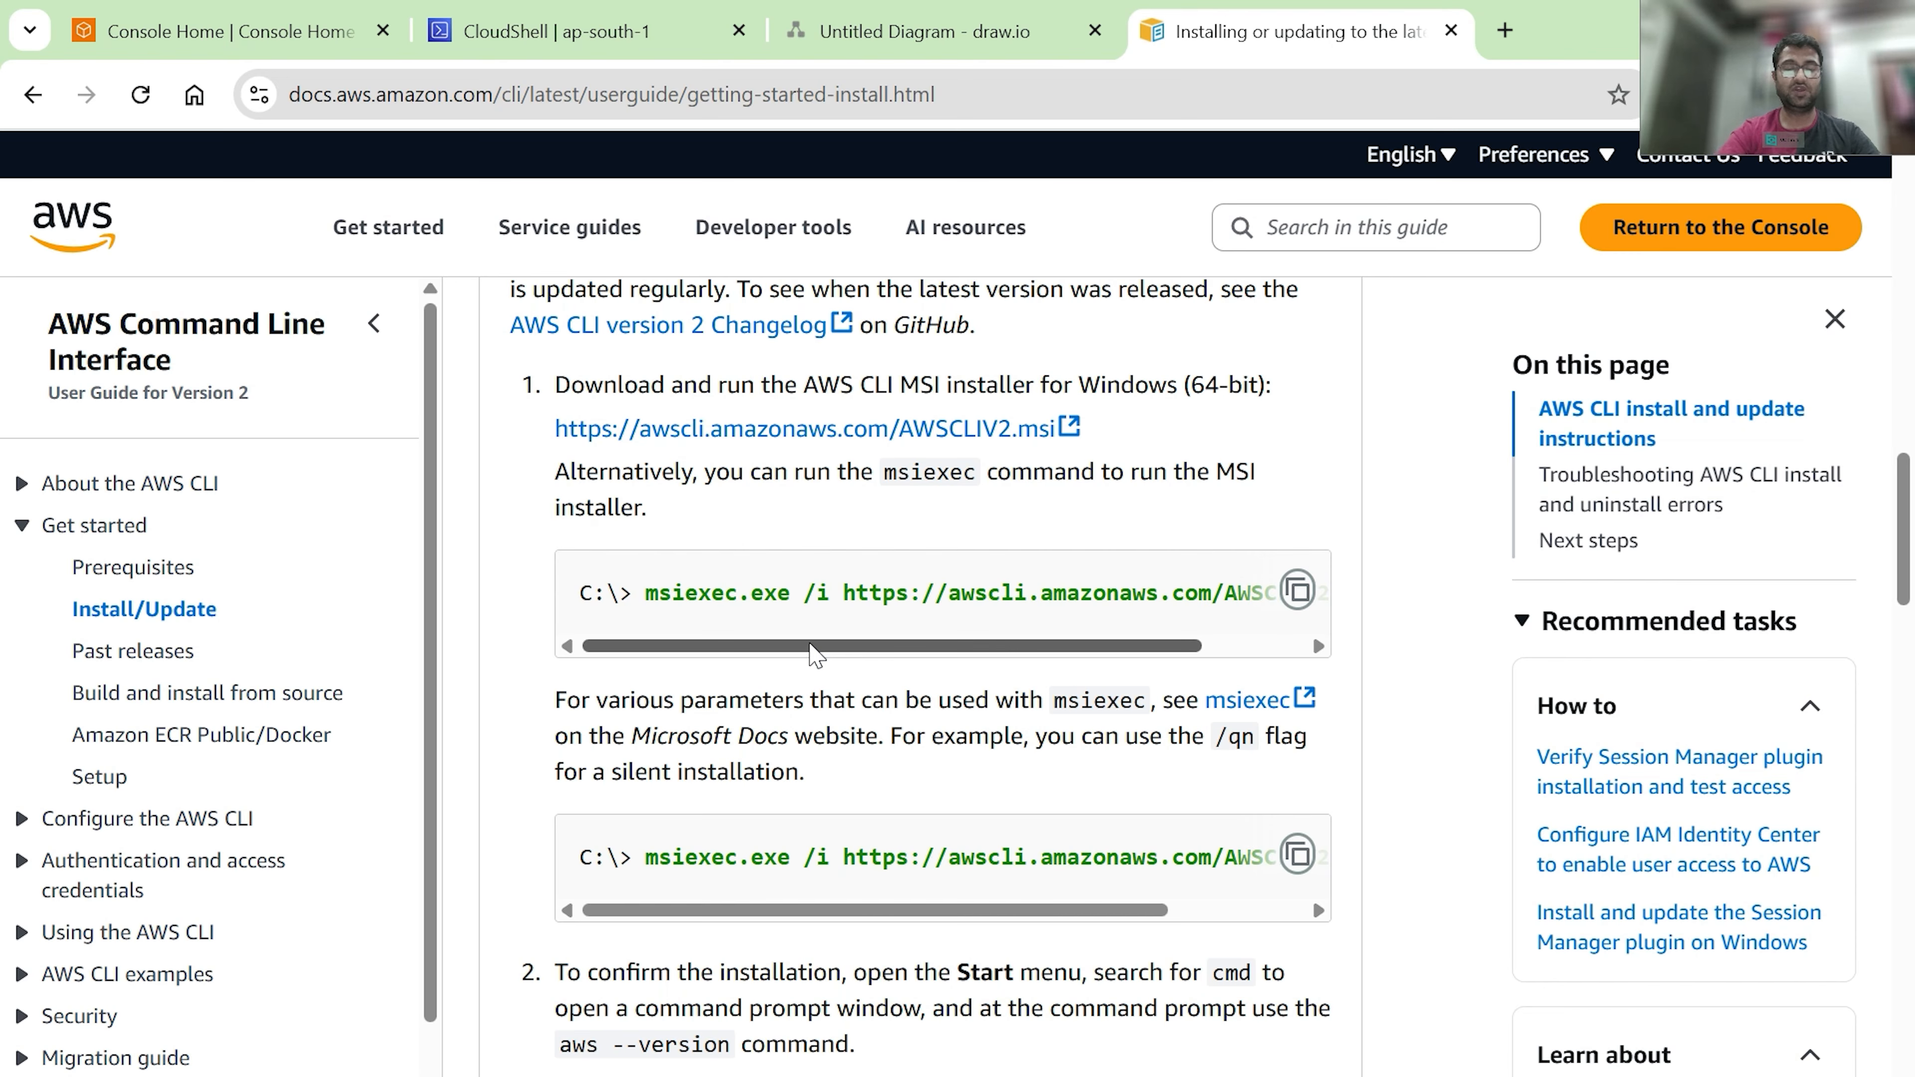
Step: Launch a Command Prompt through the Run box and enter aws --version
key(super+r)
text(cmd)
key(Return)
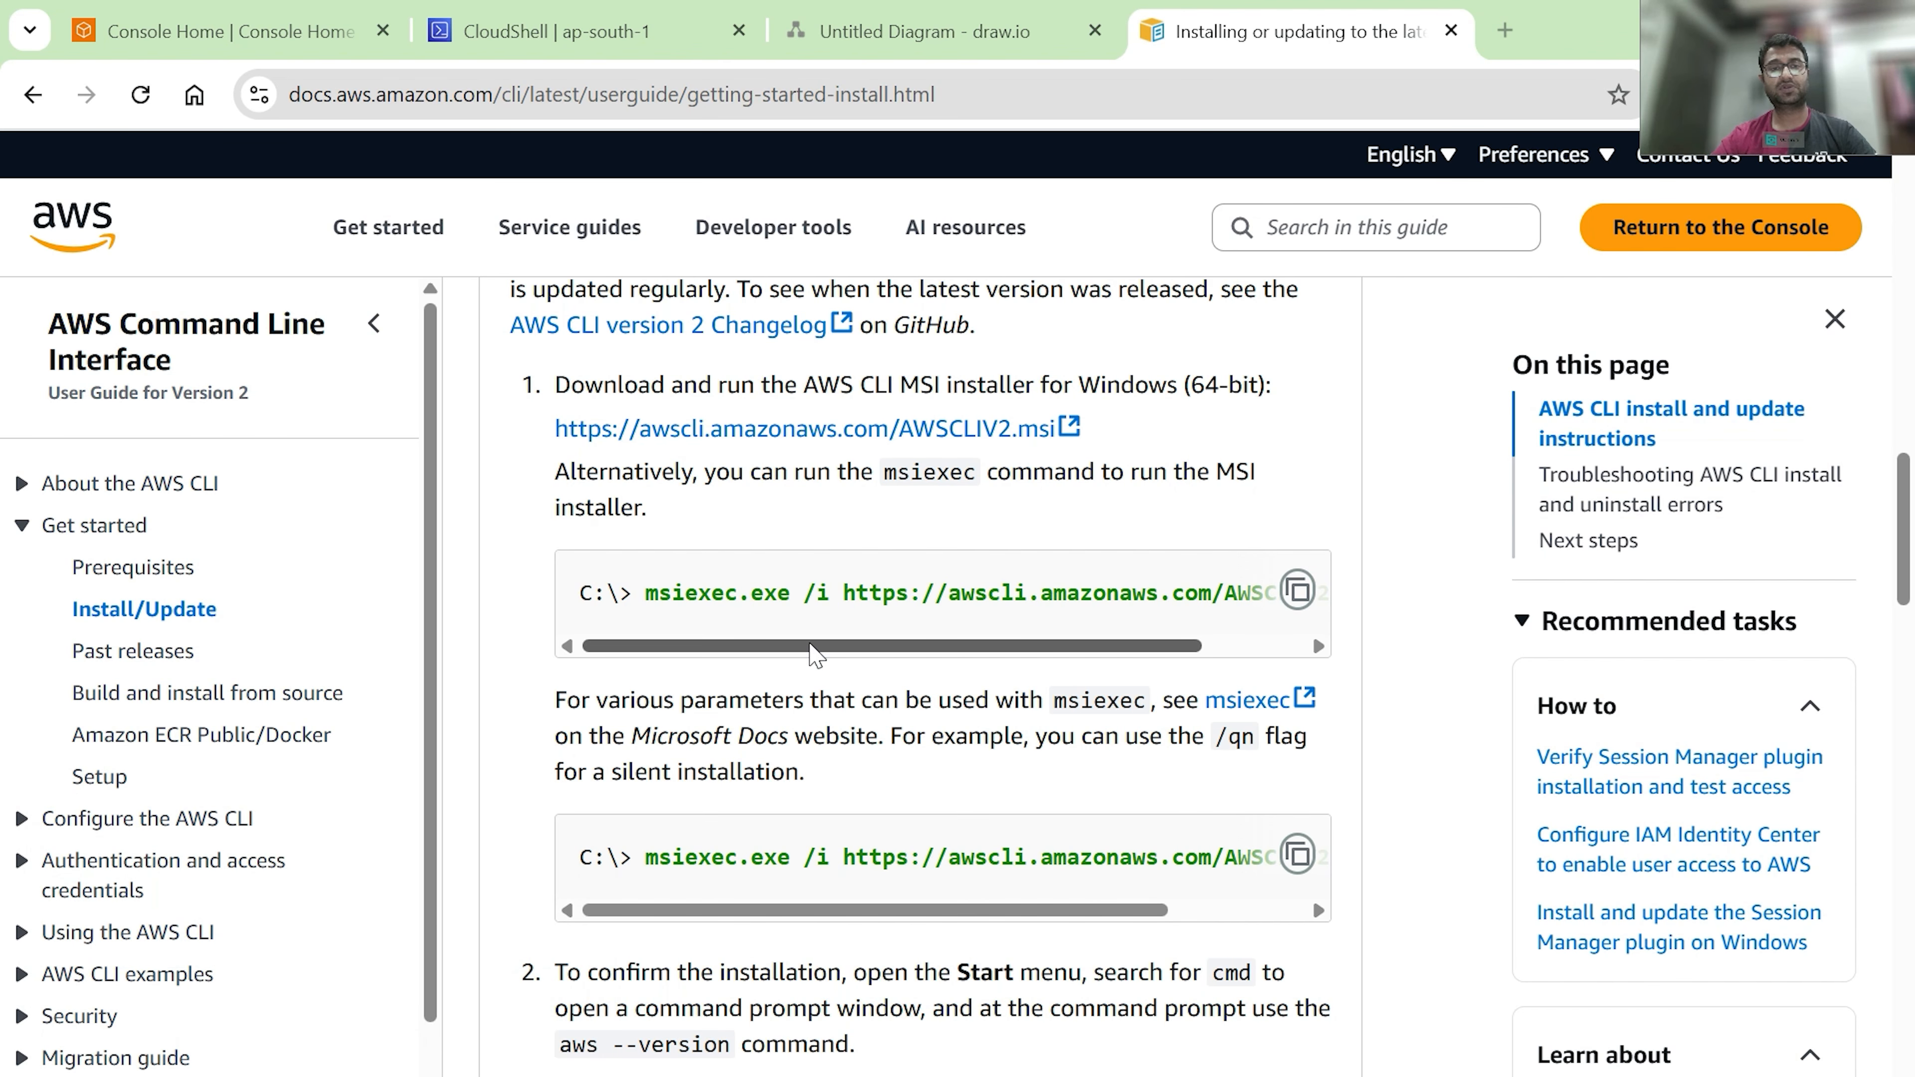
text(aws --version)
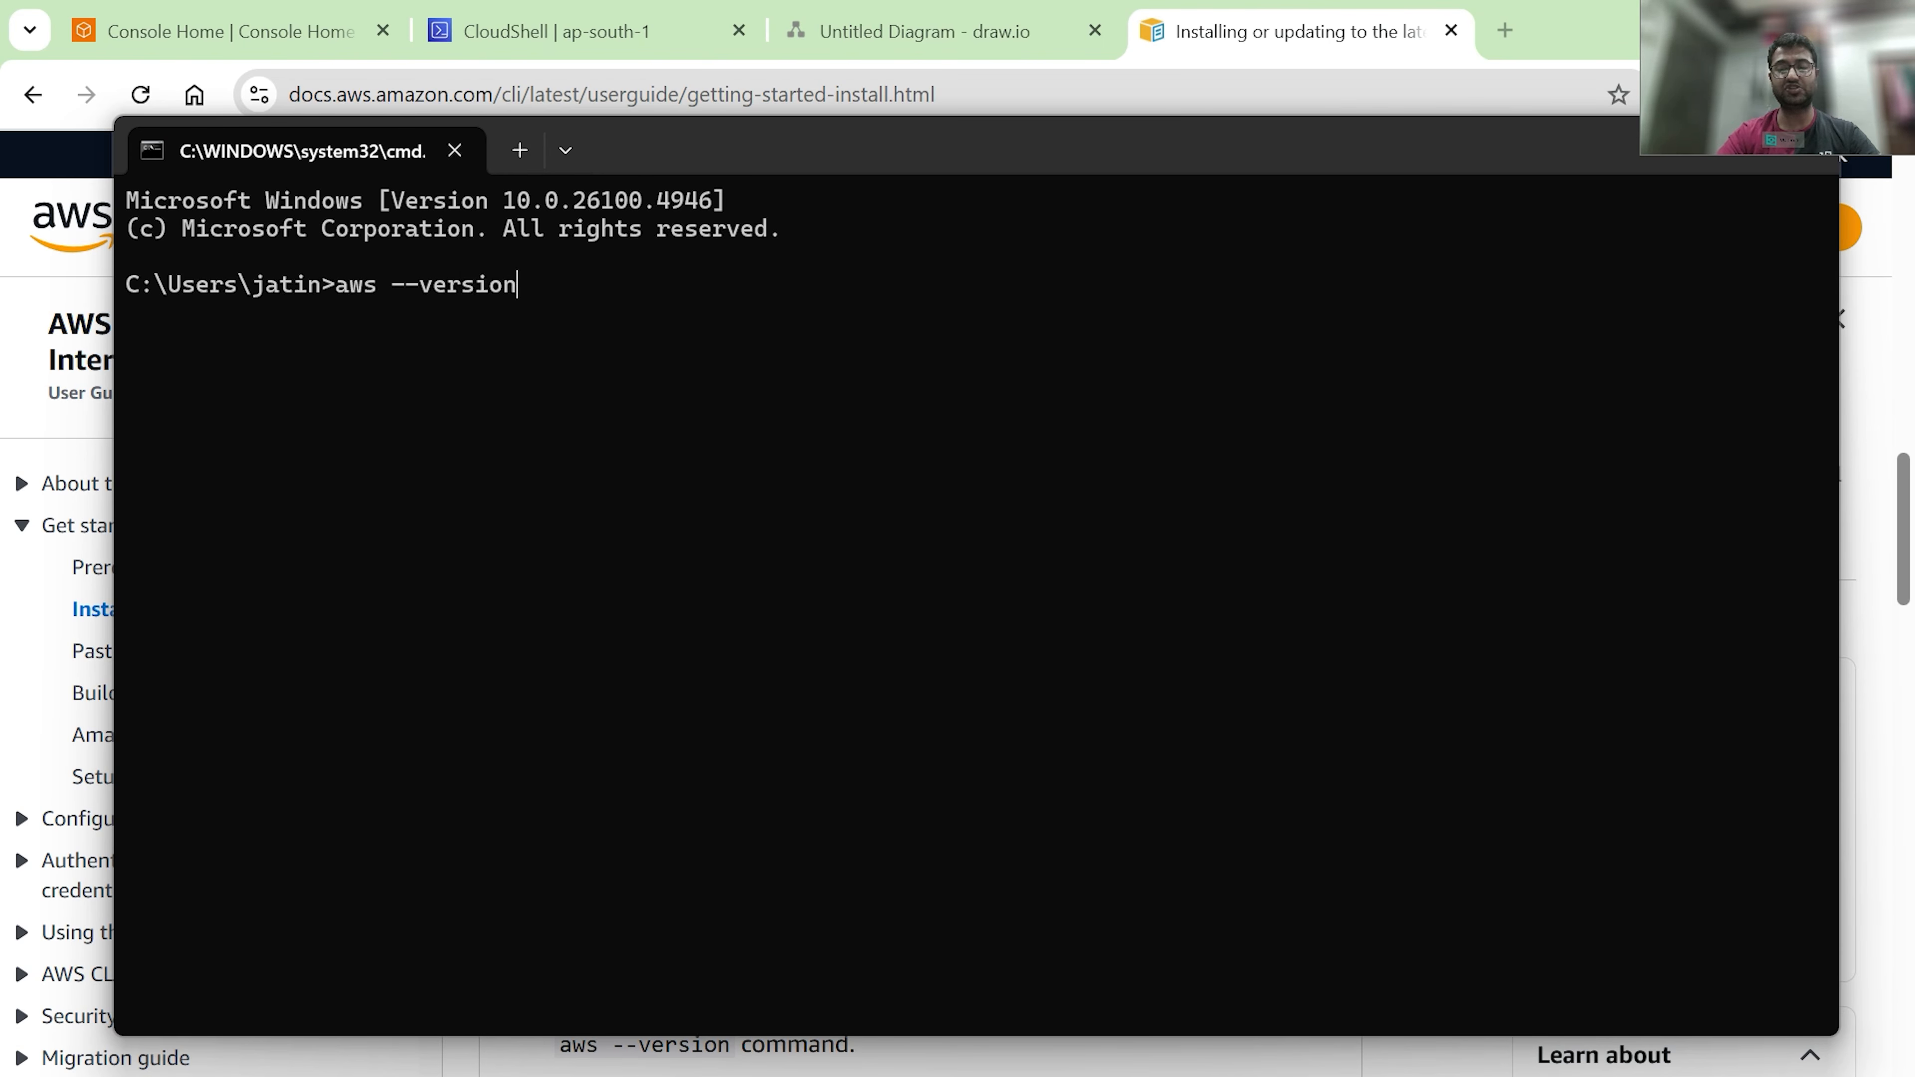
Step: Run aws --version, confirm 'aws' is not recognized, then minimize the Command Prompt
key(Return)
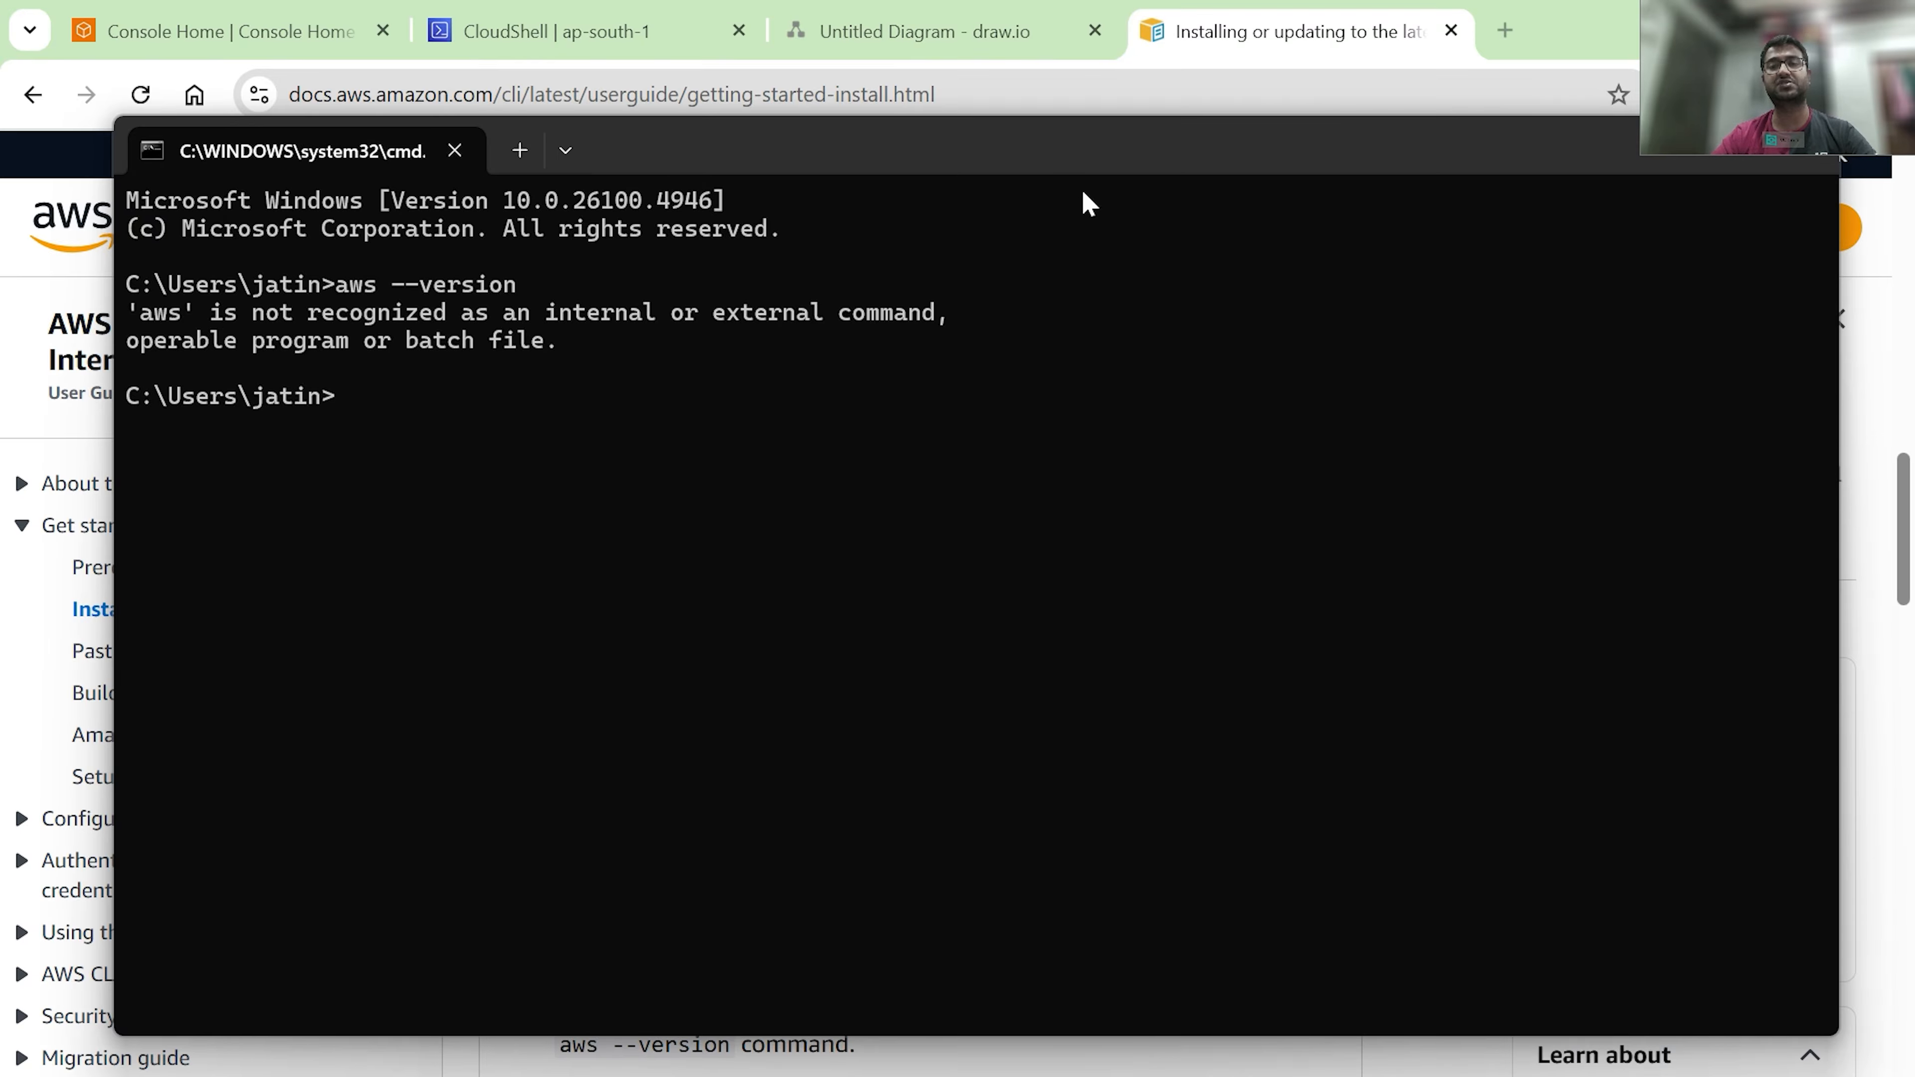
drag(1048, 155, 806, 283)
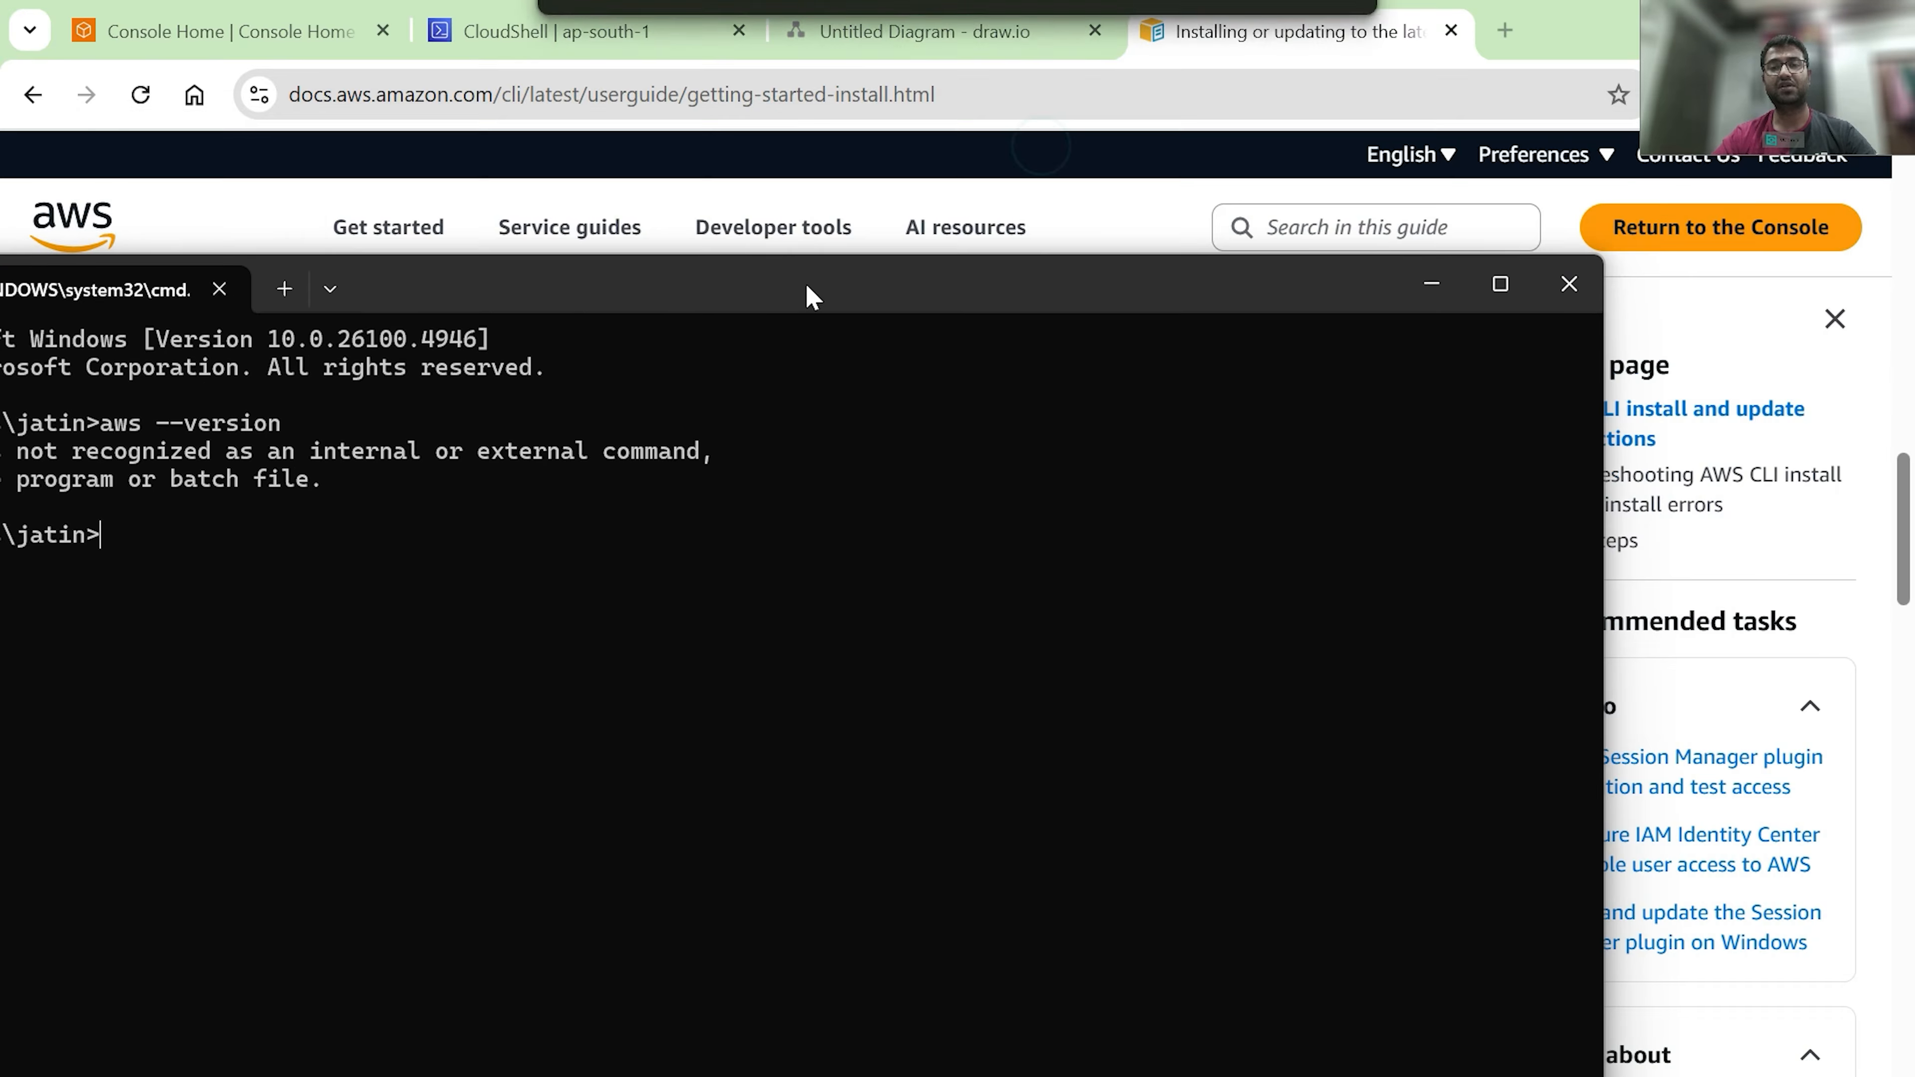
click(1418, 288)
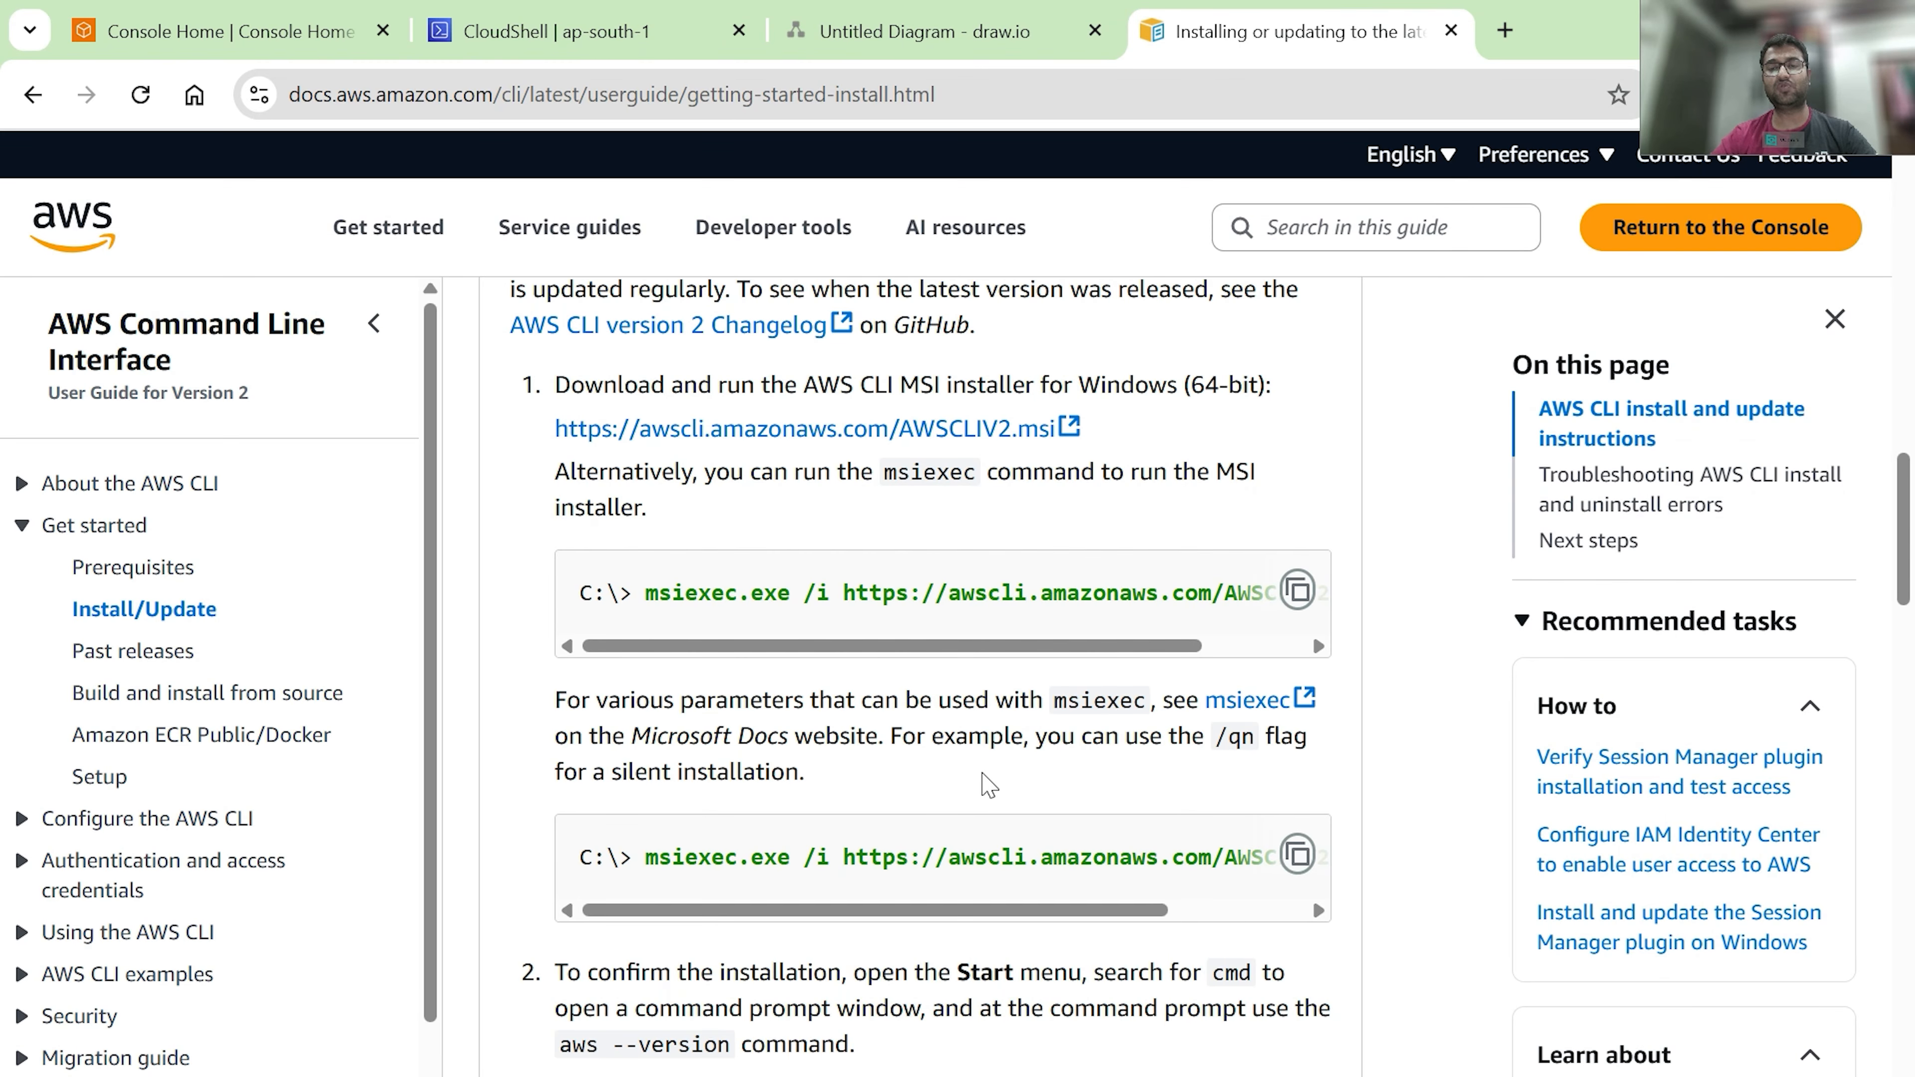
Step: Download the AWSCLIV2.msi installer from the Windows install instructions
scroll(983, 782, down, 3)
scroll(983, 783, up, 2)
scroll(983, 782, up, 1)
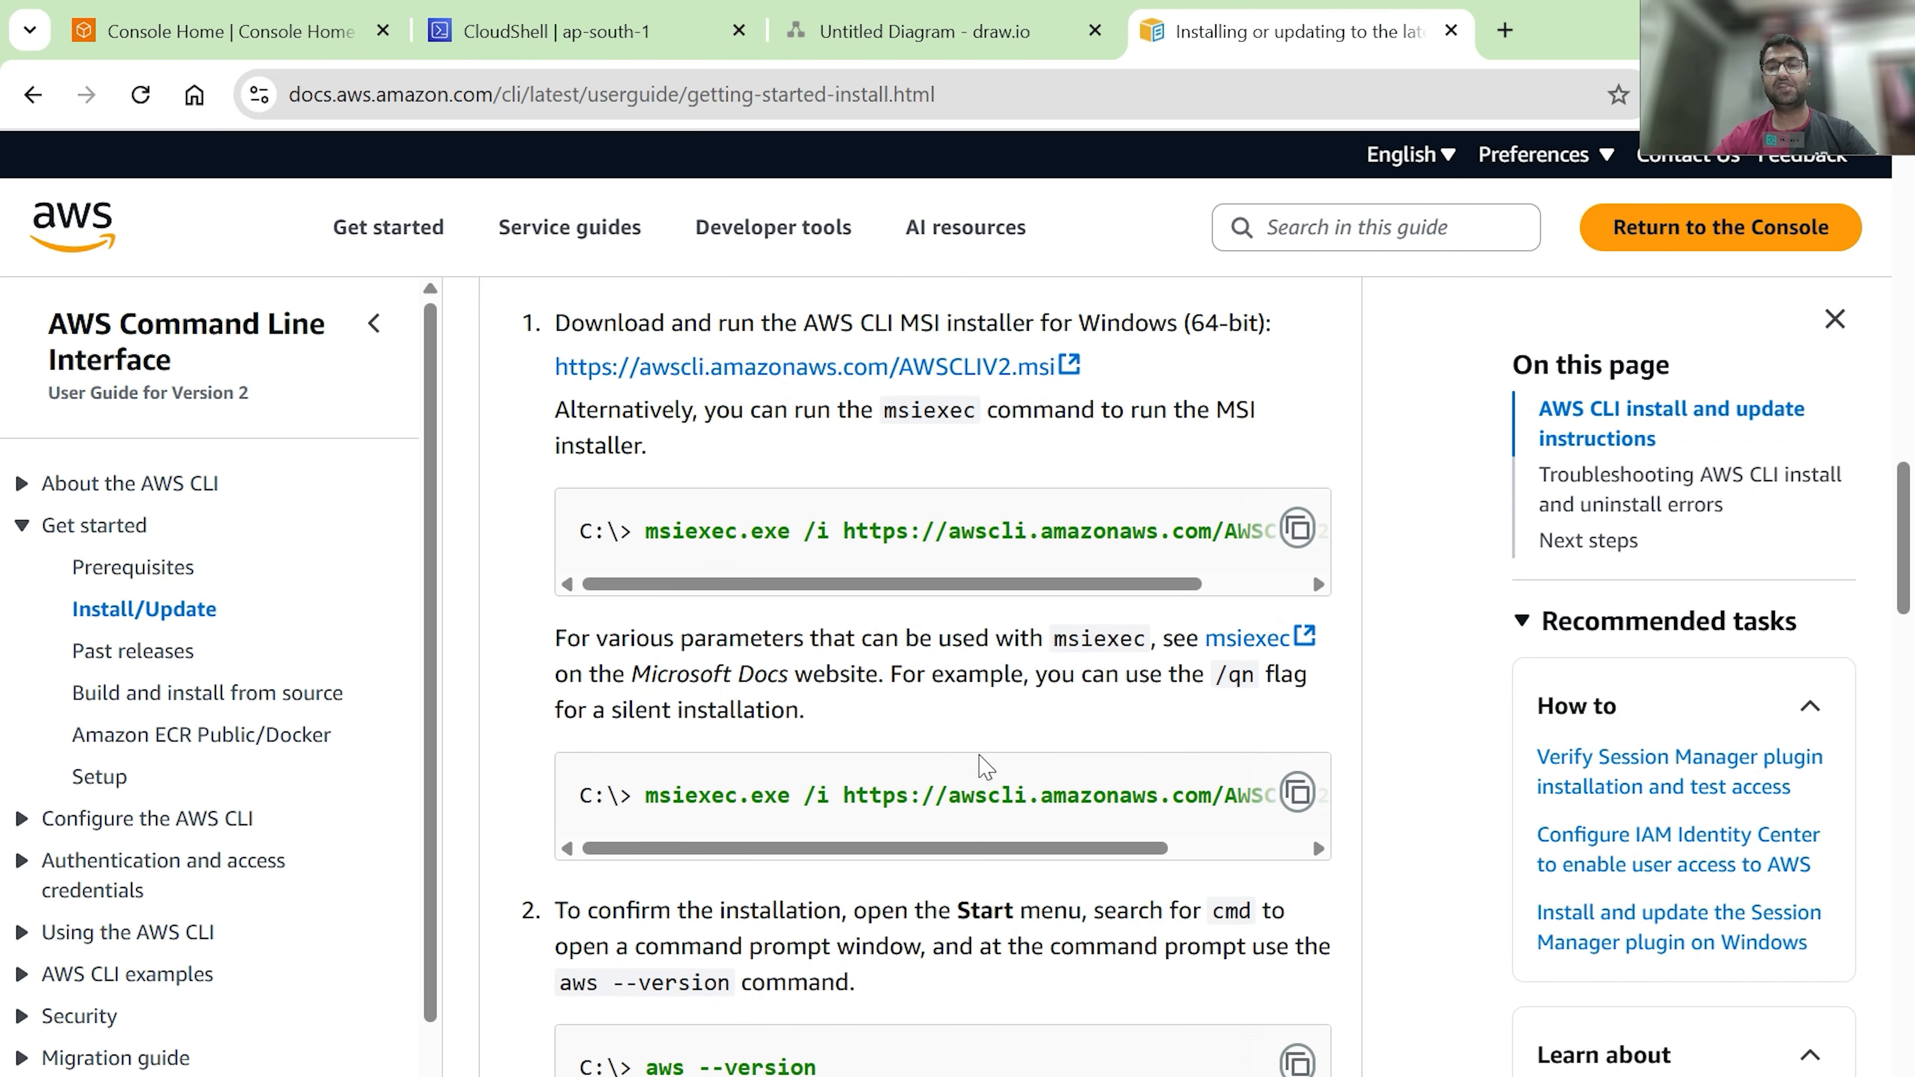
scroll(983, 782, up, 1)
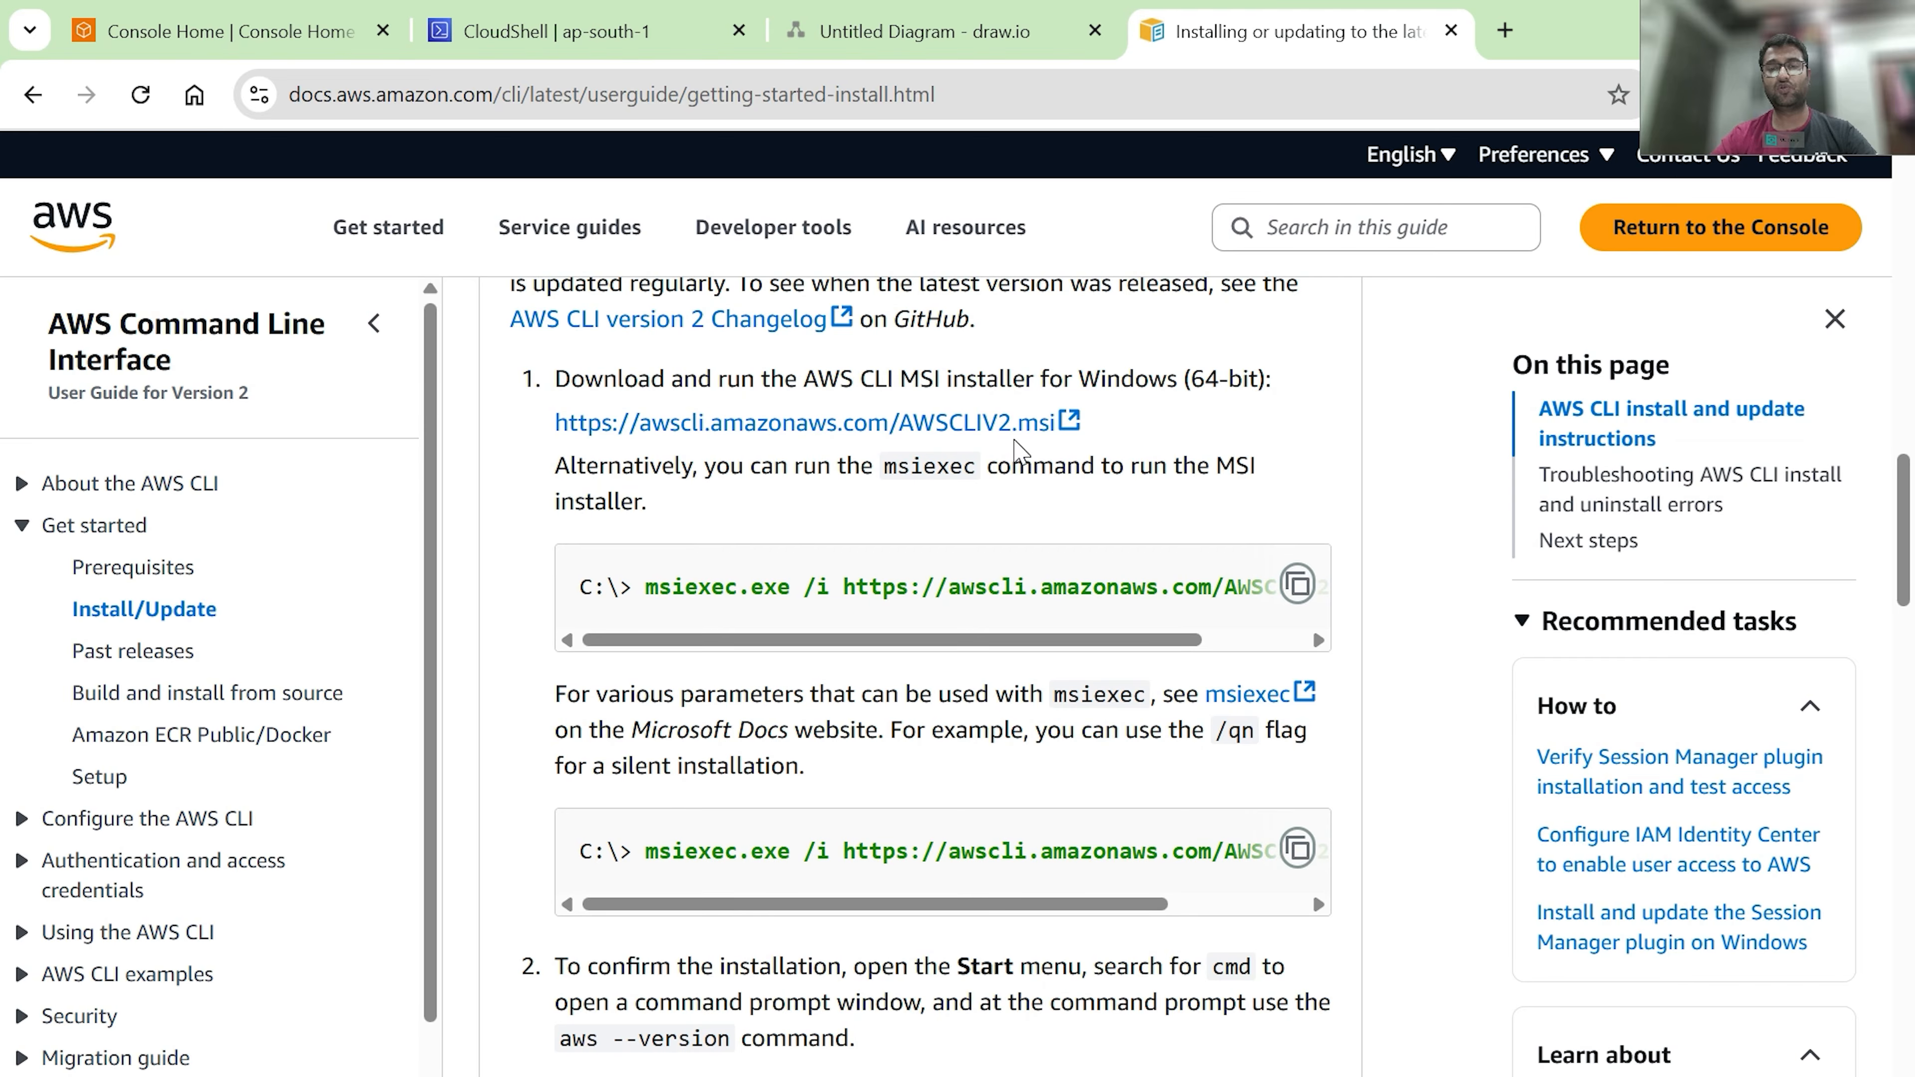
click(1000, 424)
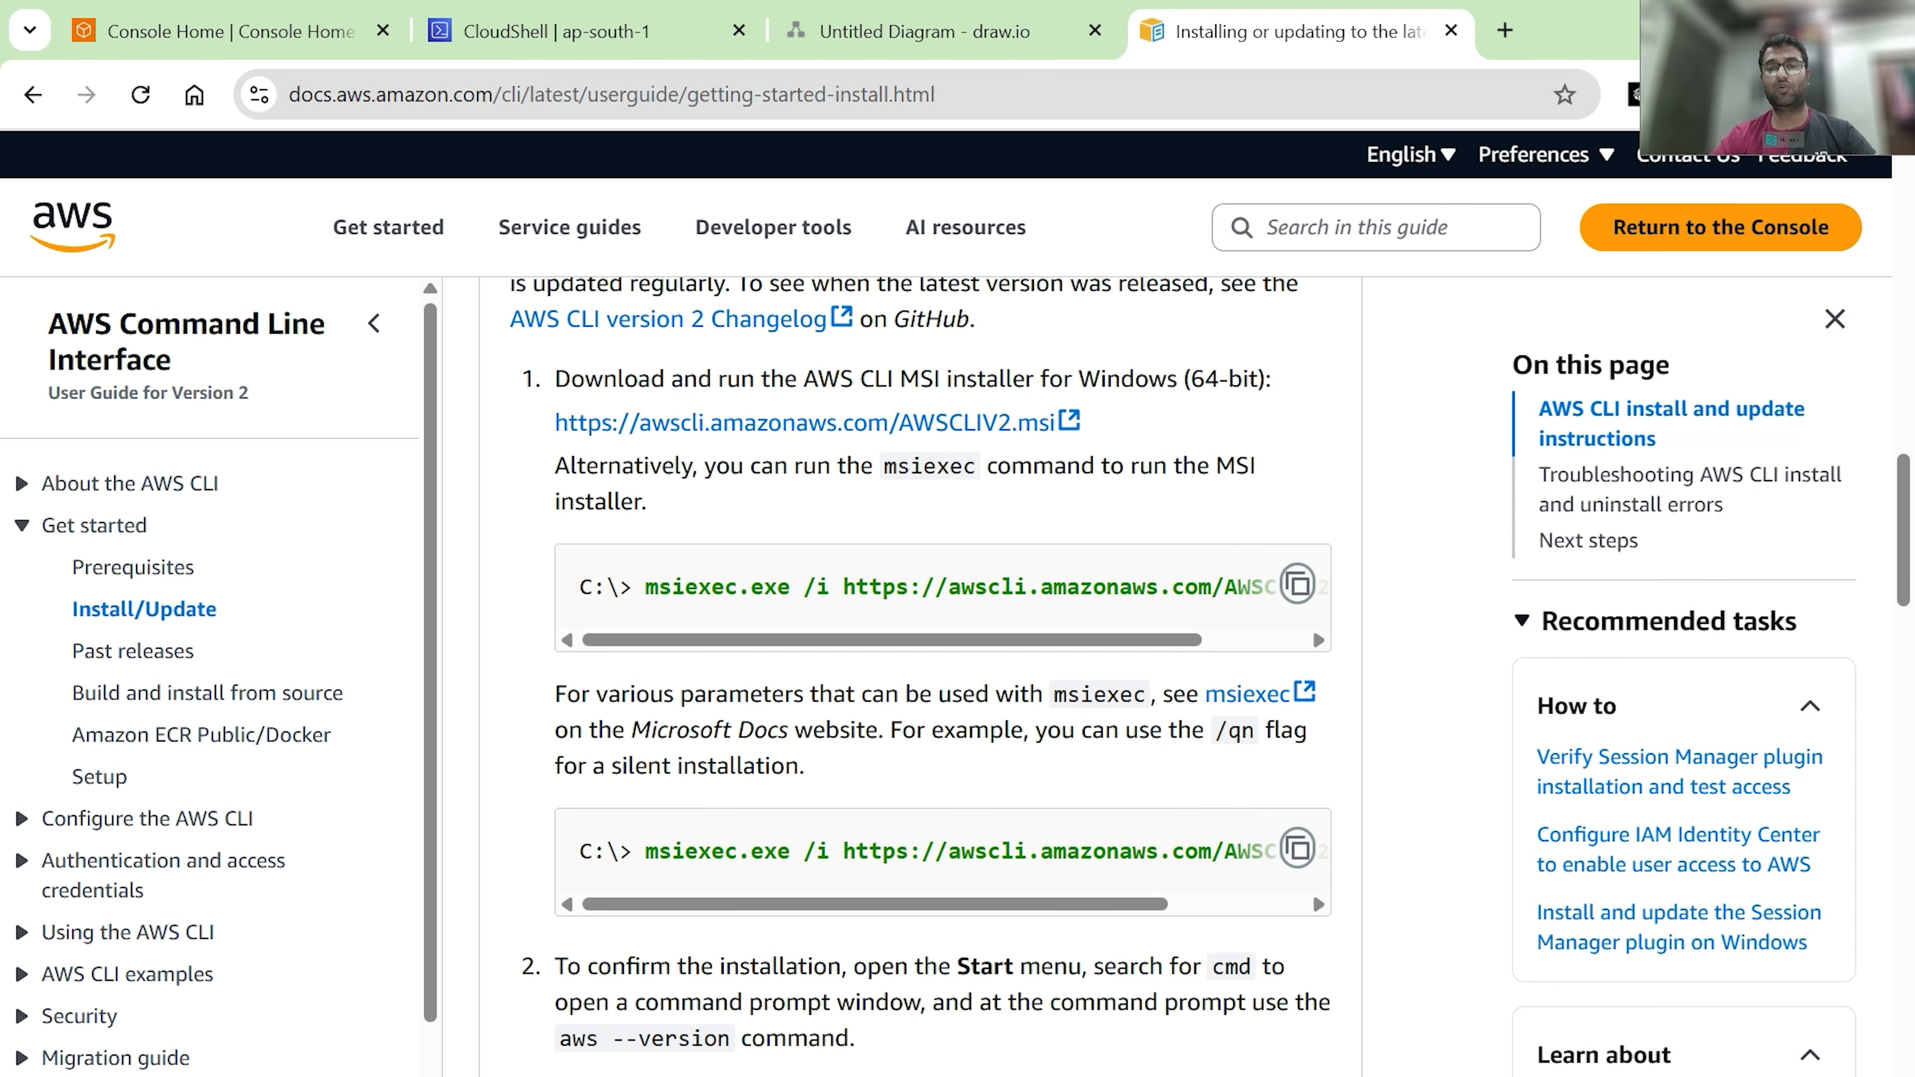
Step: Copy the msiexec install command and switch back to the Command Prompt
drag(1039, 645, 1145, 636)
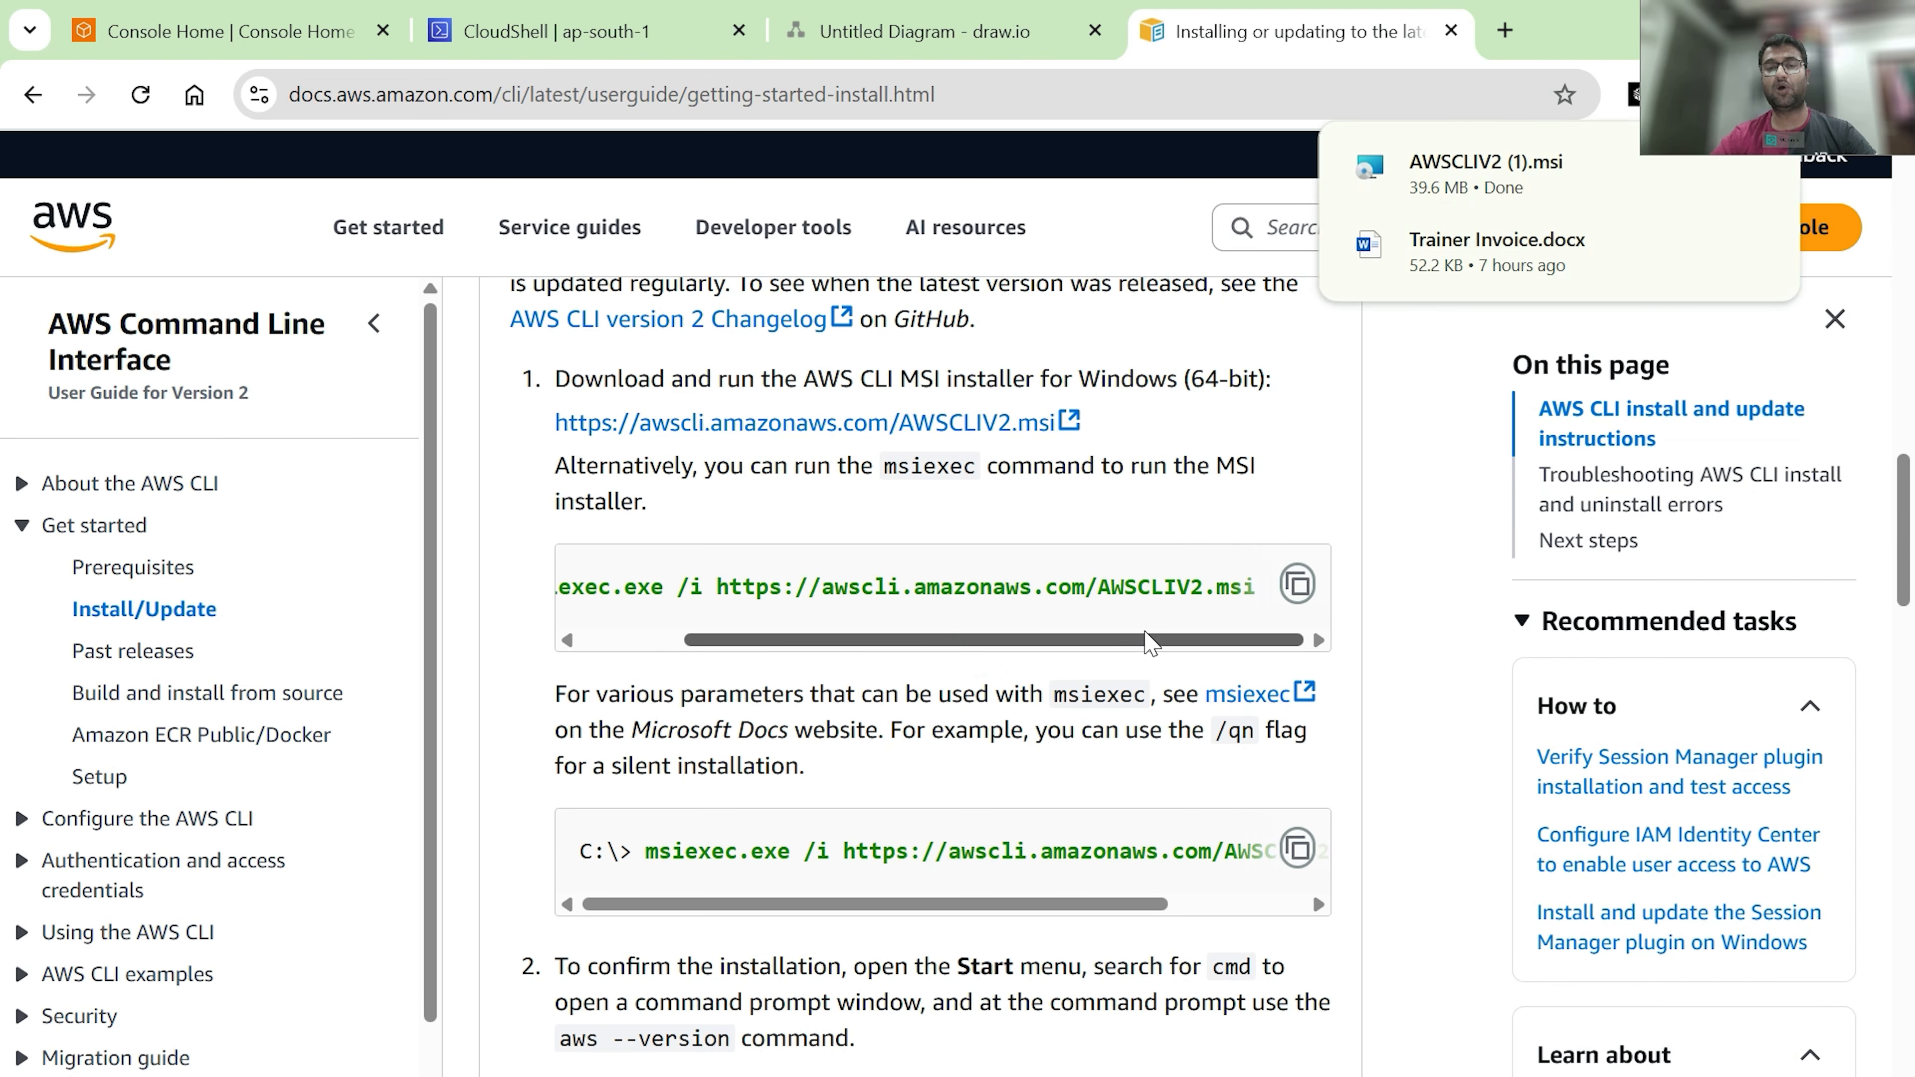
drag(987, 851, 1256, 913)
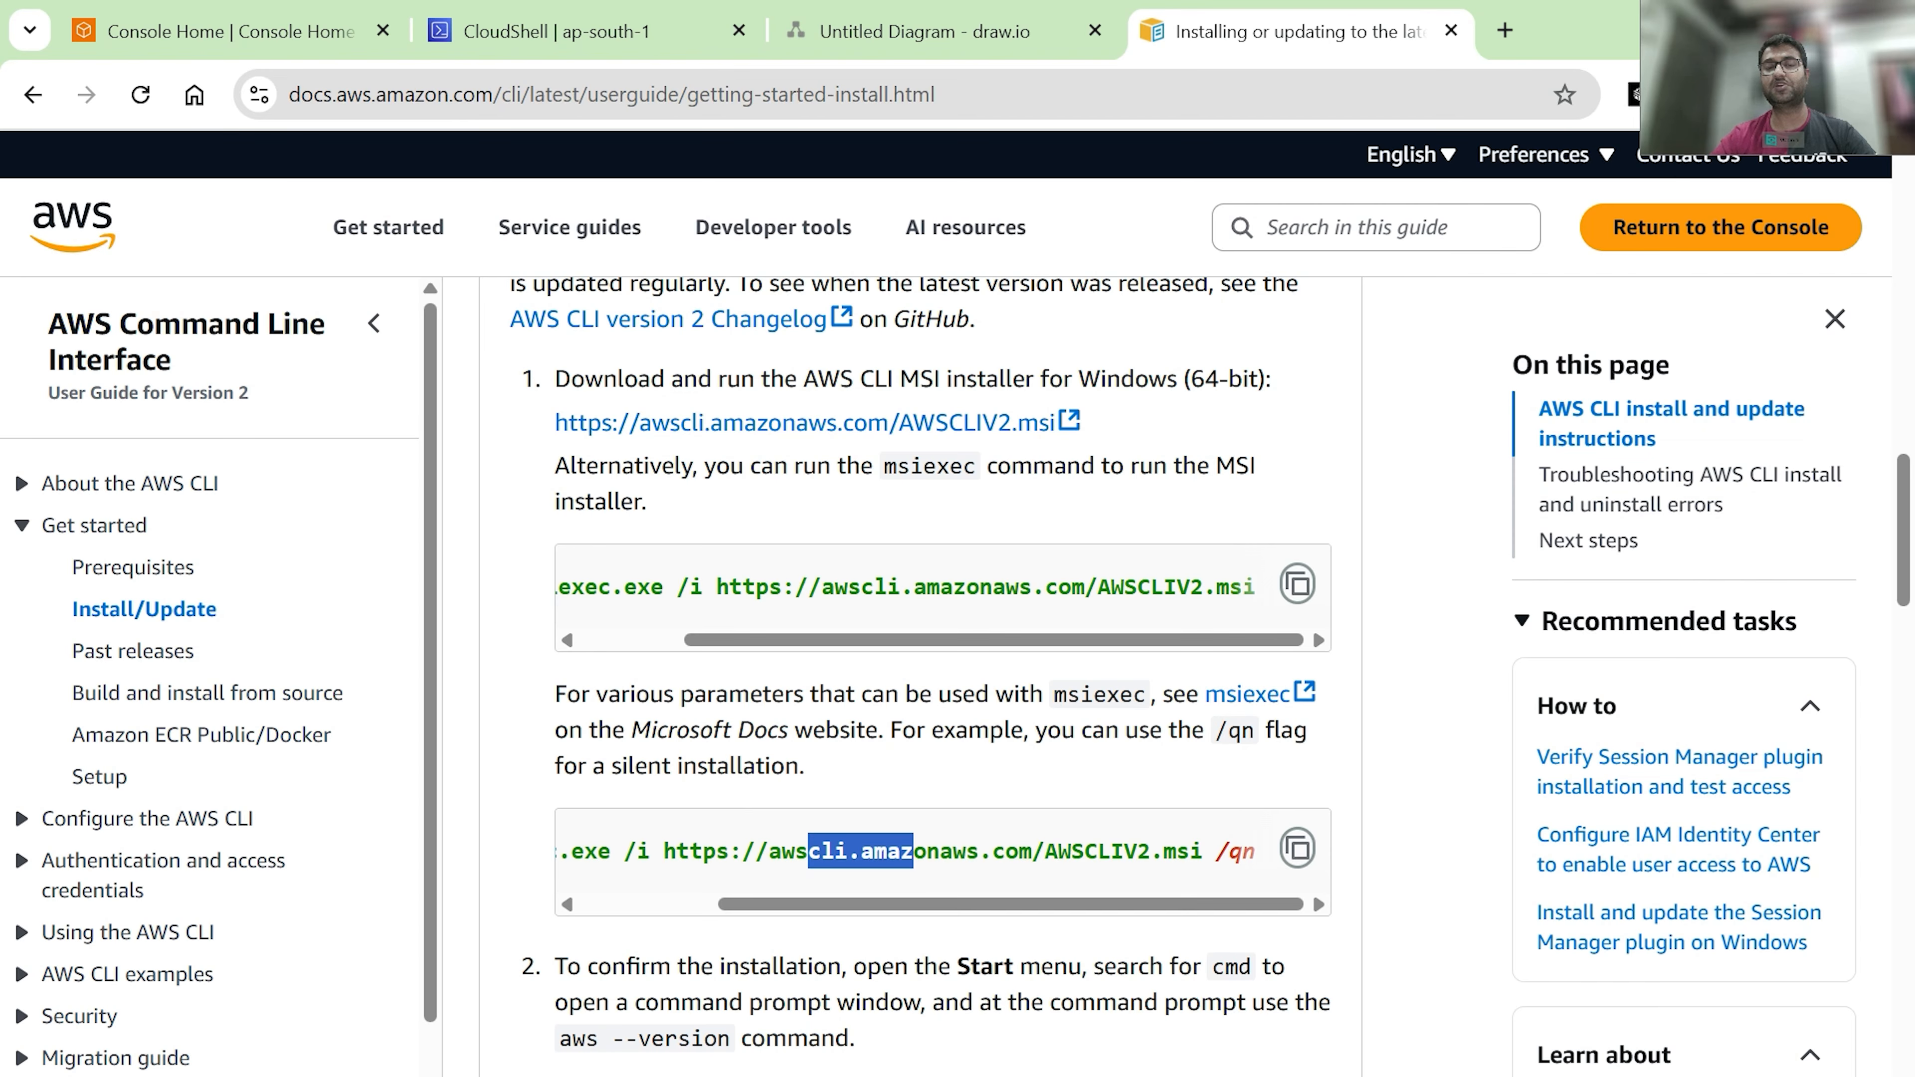
click(1300, 589)
key(alt+Tab)
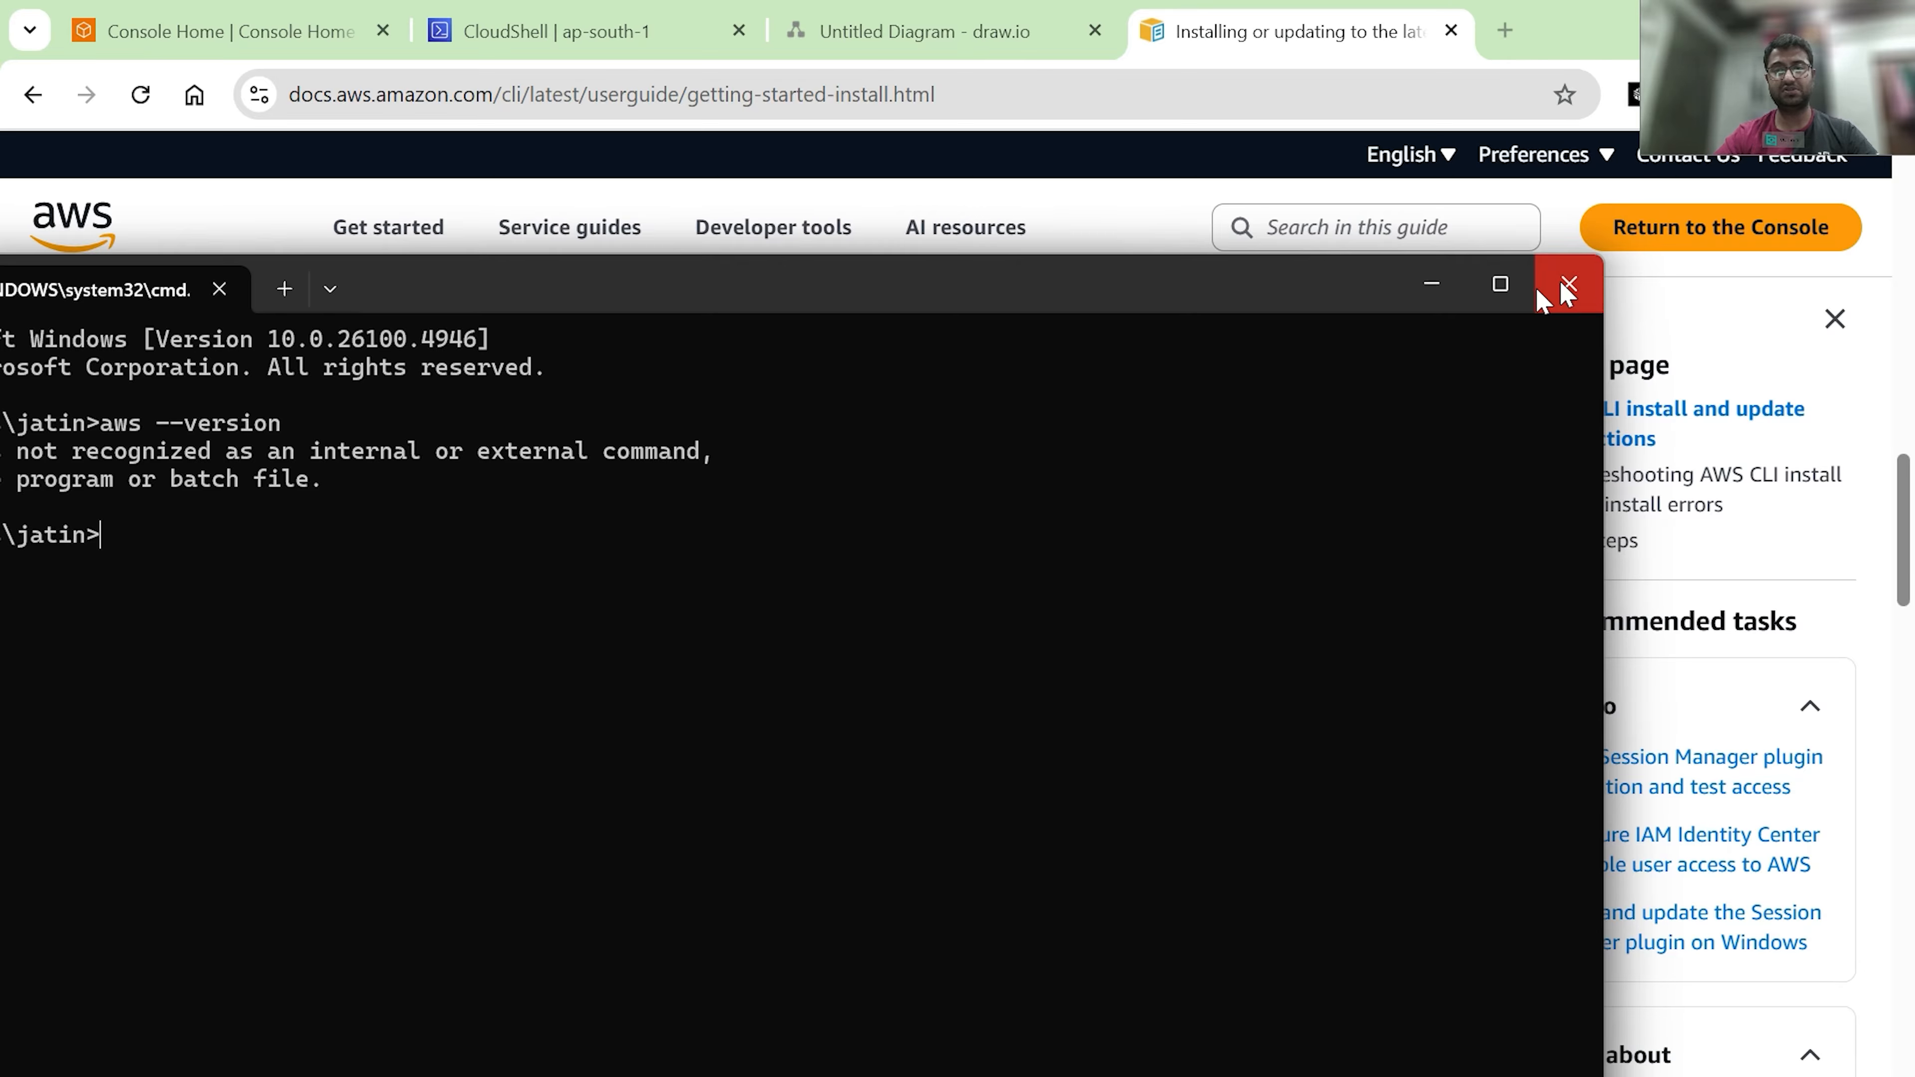
click(1518, 293)
key(ctrl+v)
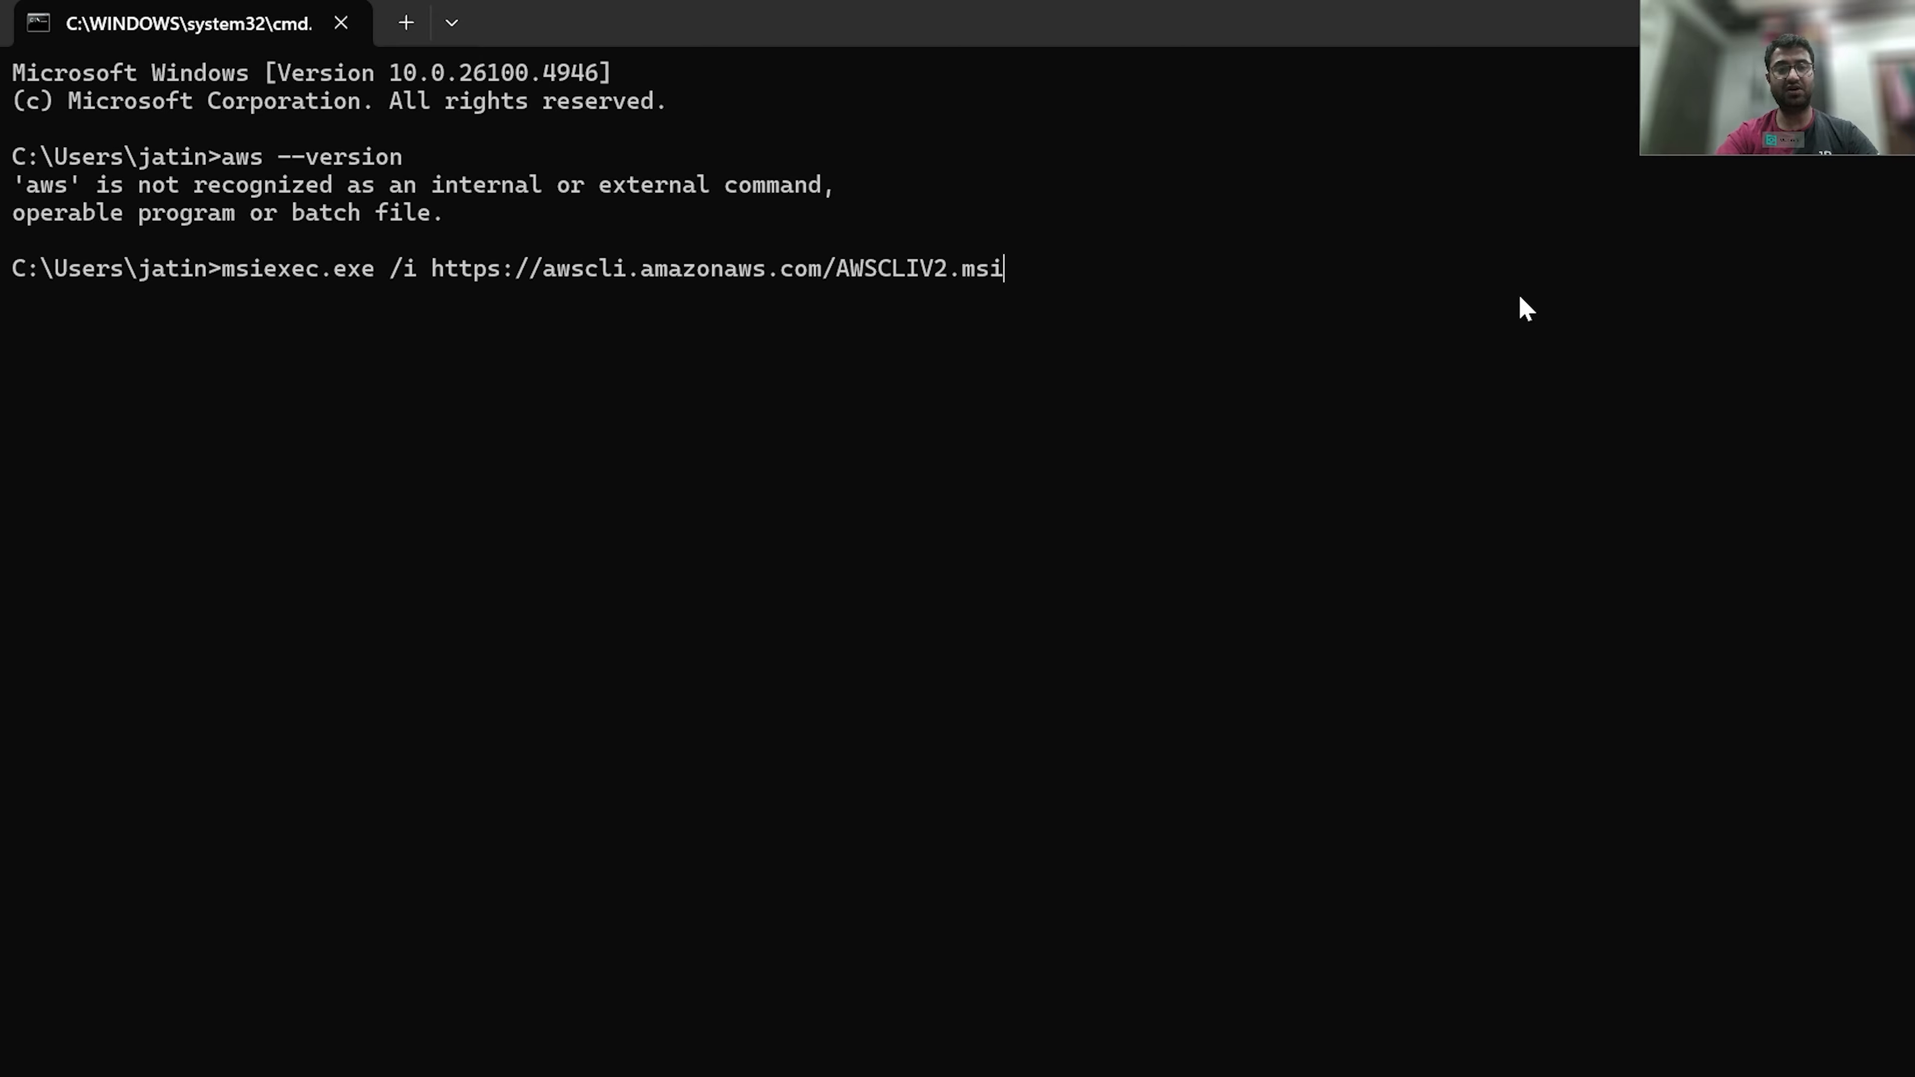
key(Return)
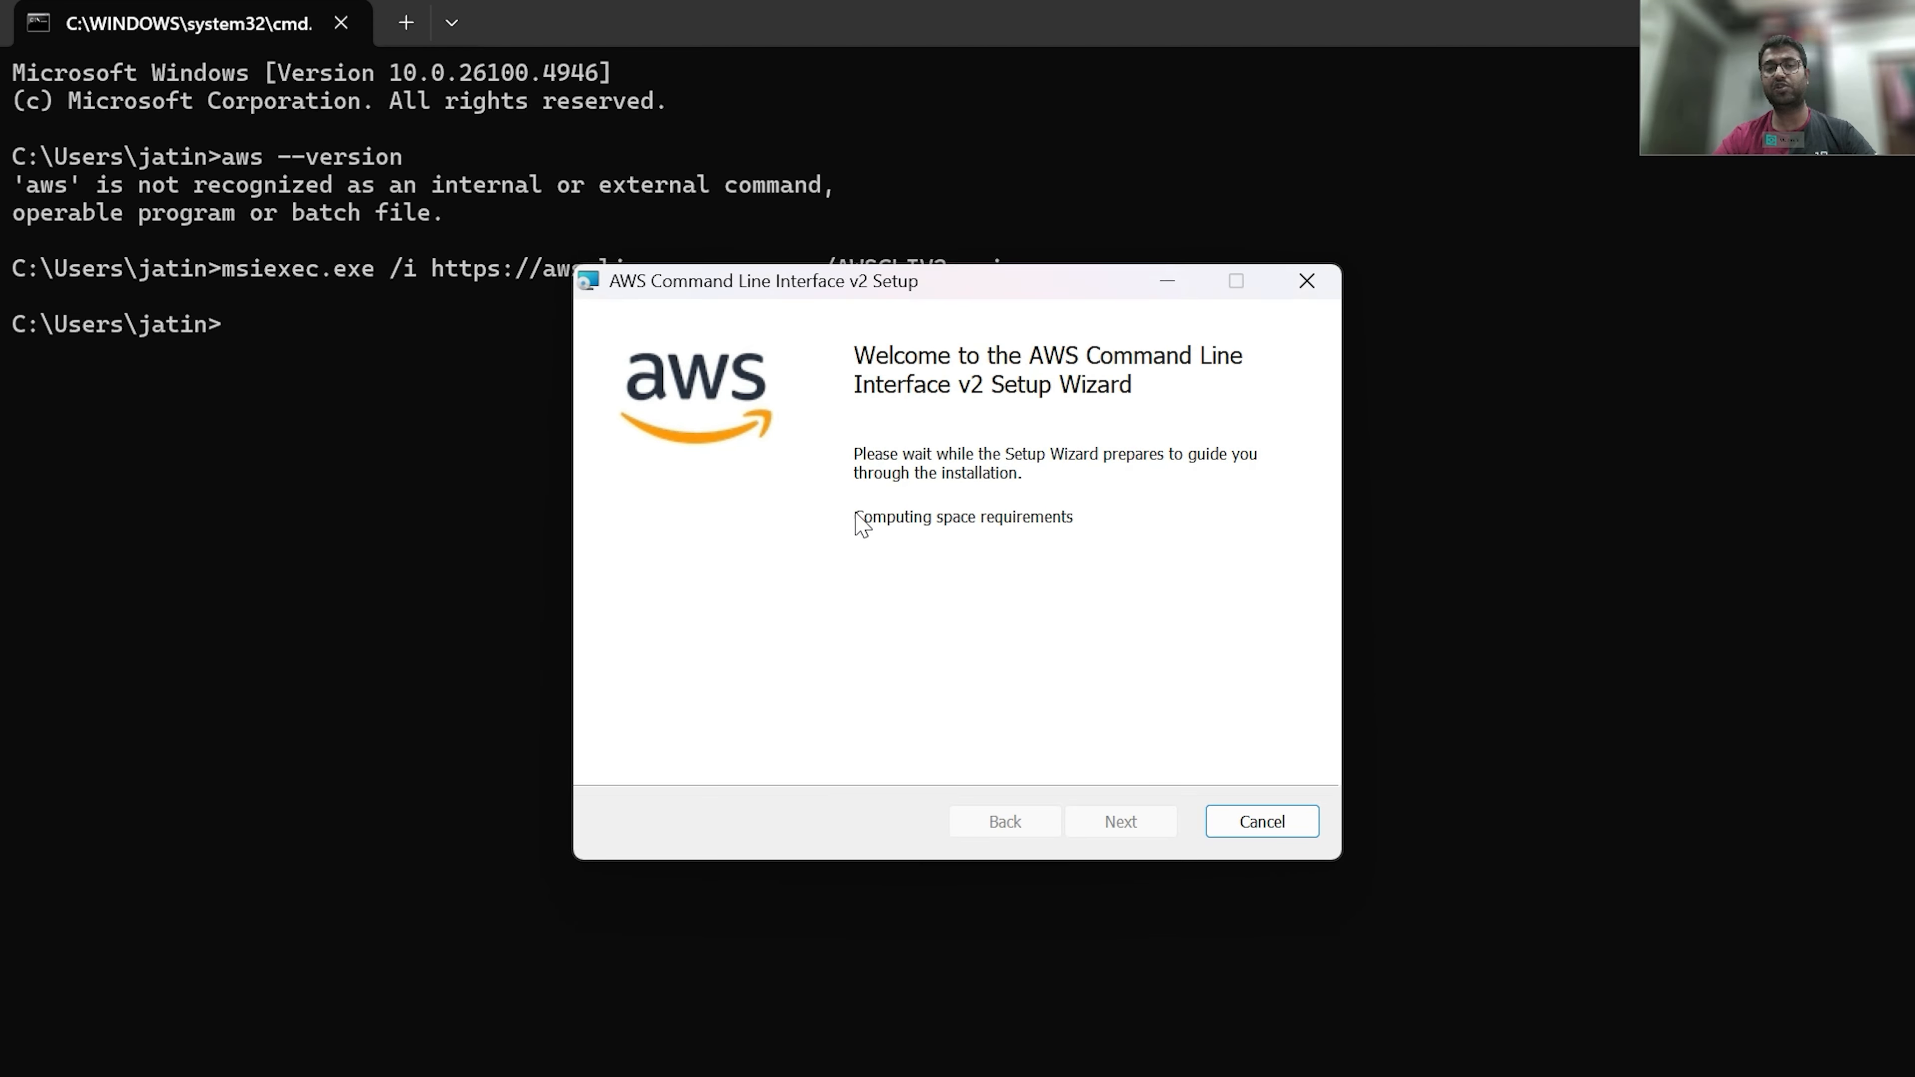
Step: Accept the license terms, keep the default features, and install AWS CLI v2
click(1149, 824)
click(770, 745)
click(1130, 833)
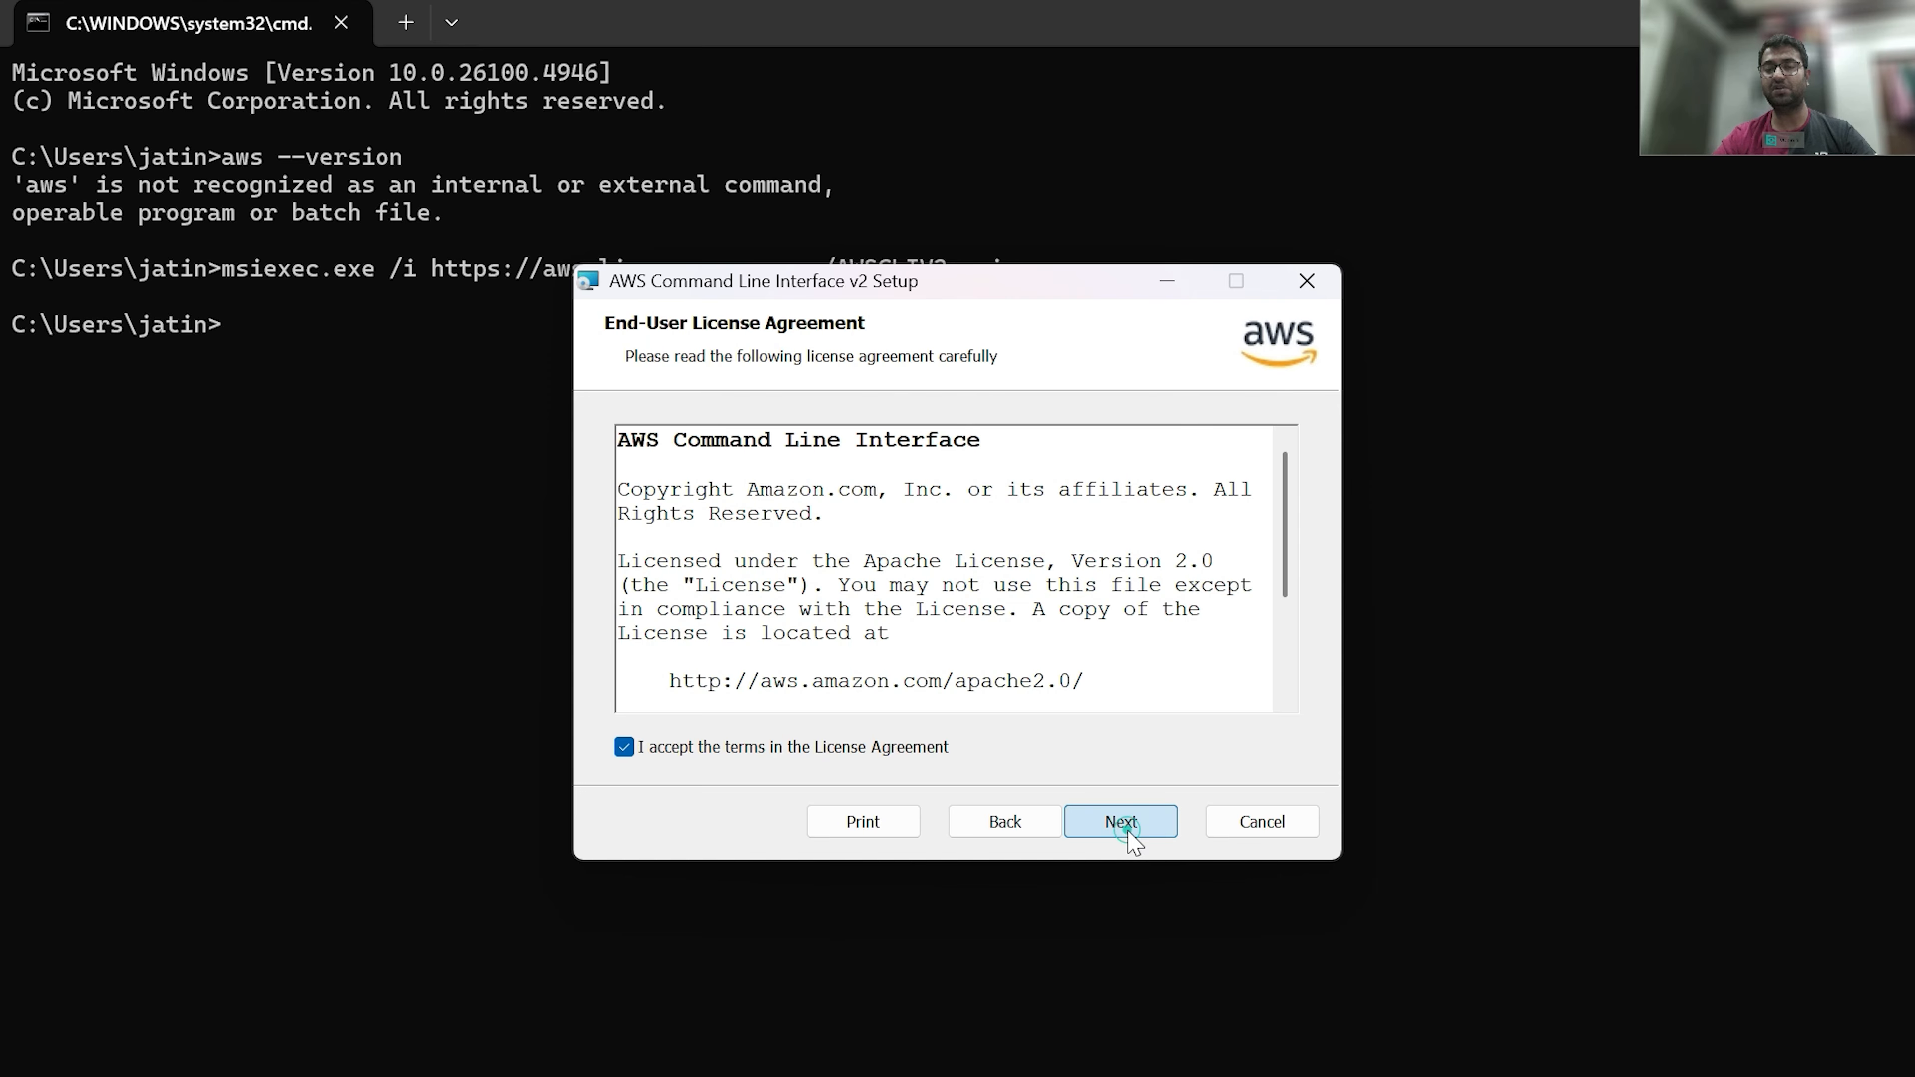
click(1130, 833)
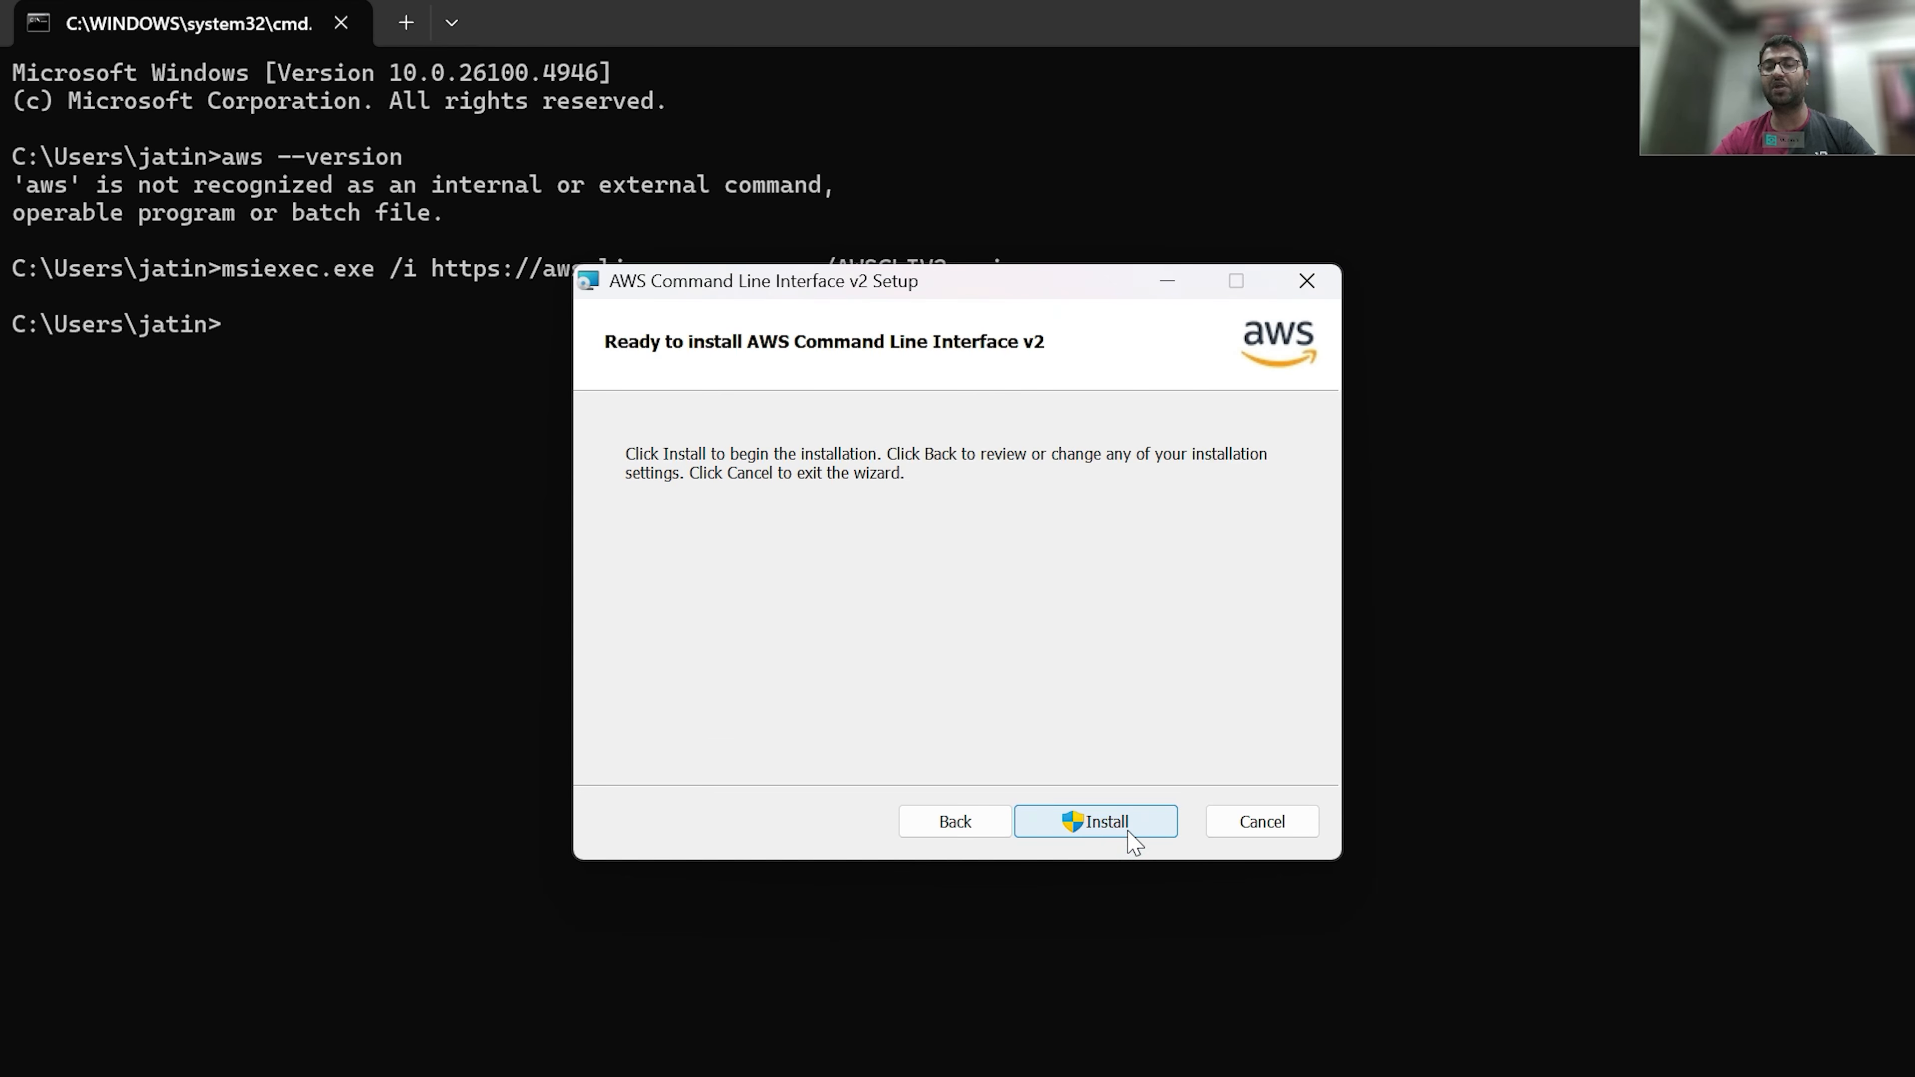
click(1106, 821)
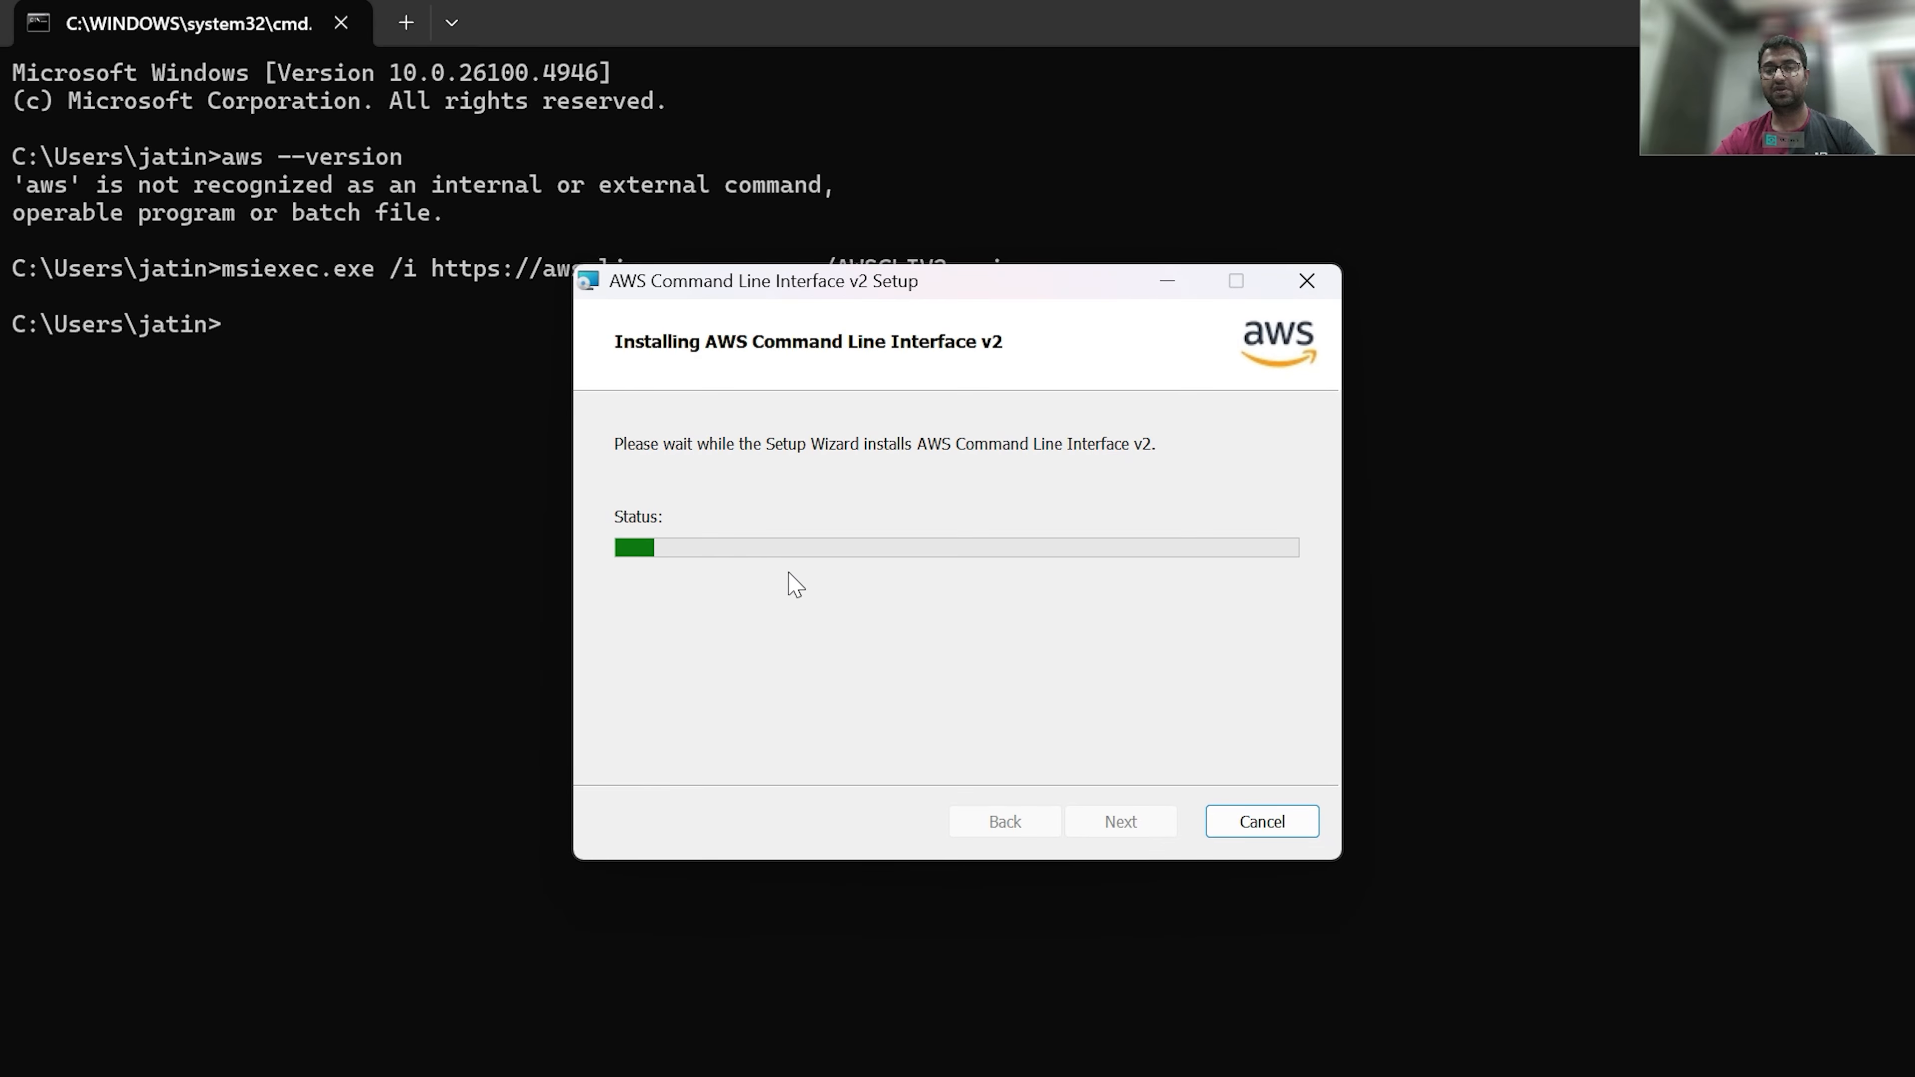
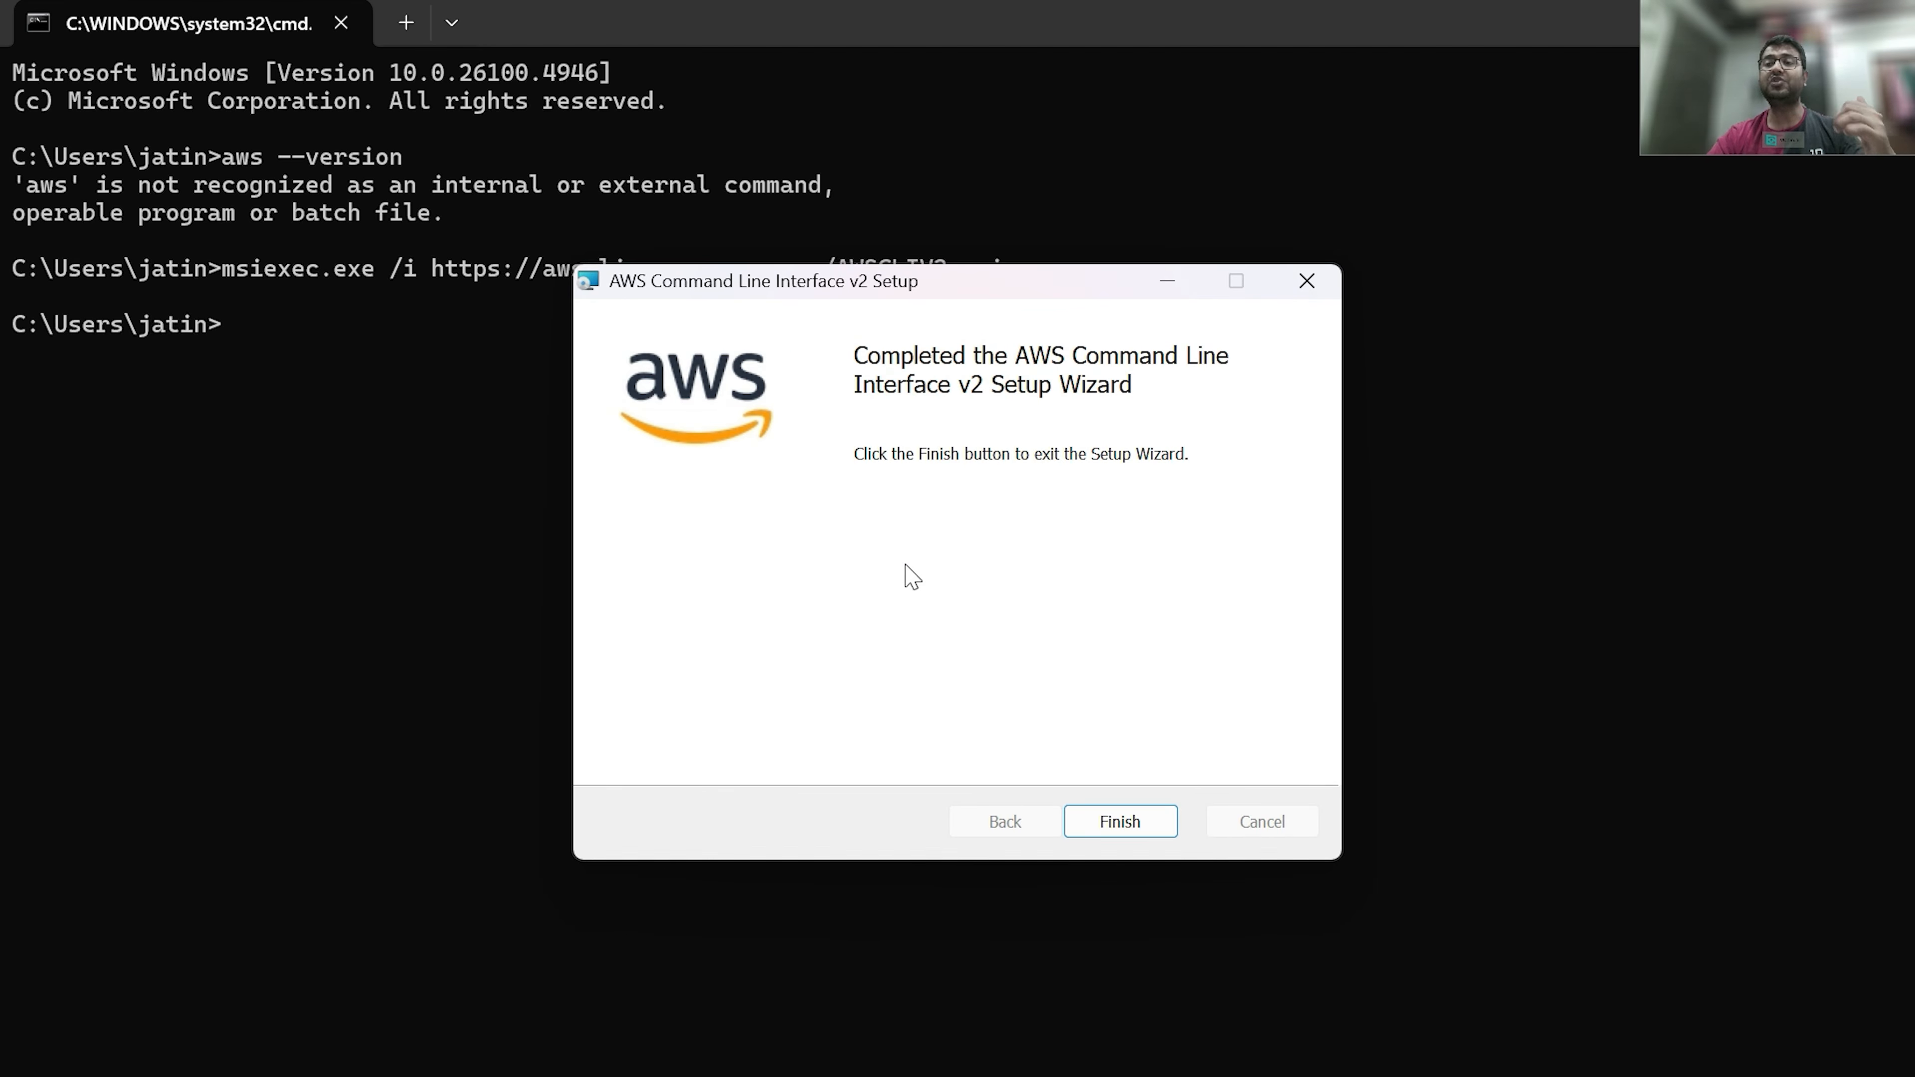
Step: Finish the AWS Command Line Interface v2 setup and close the wizard
click(1134, 832)
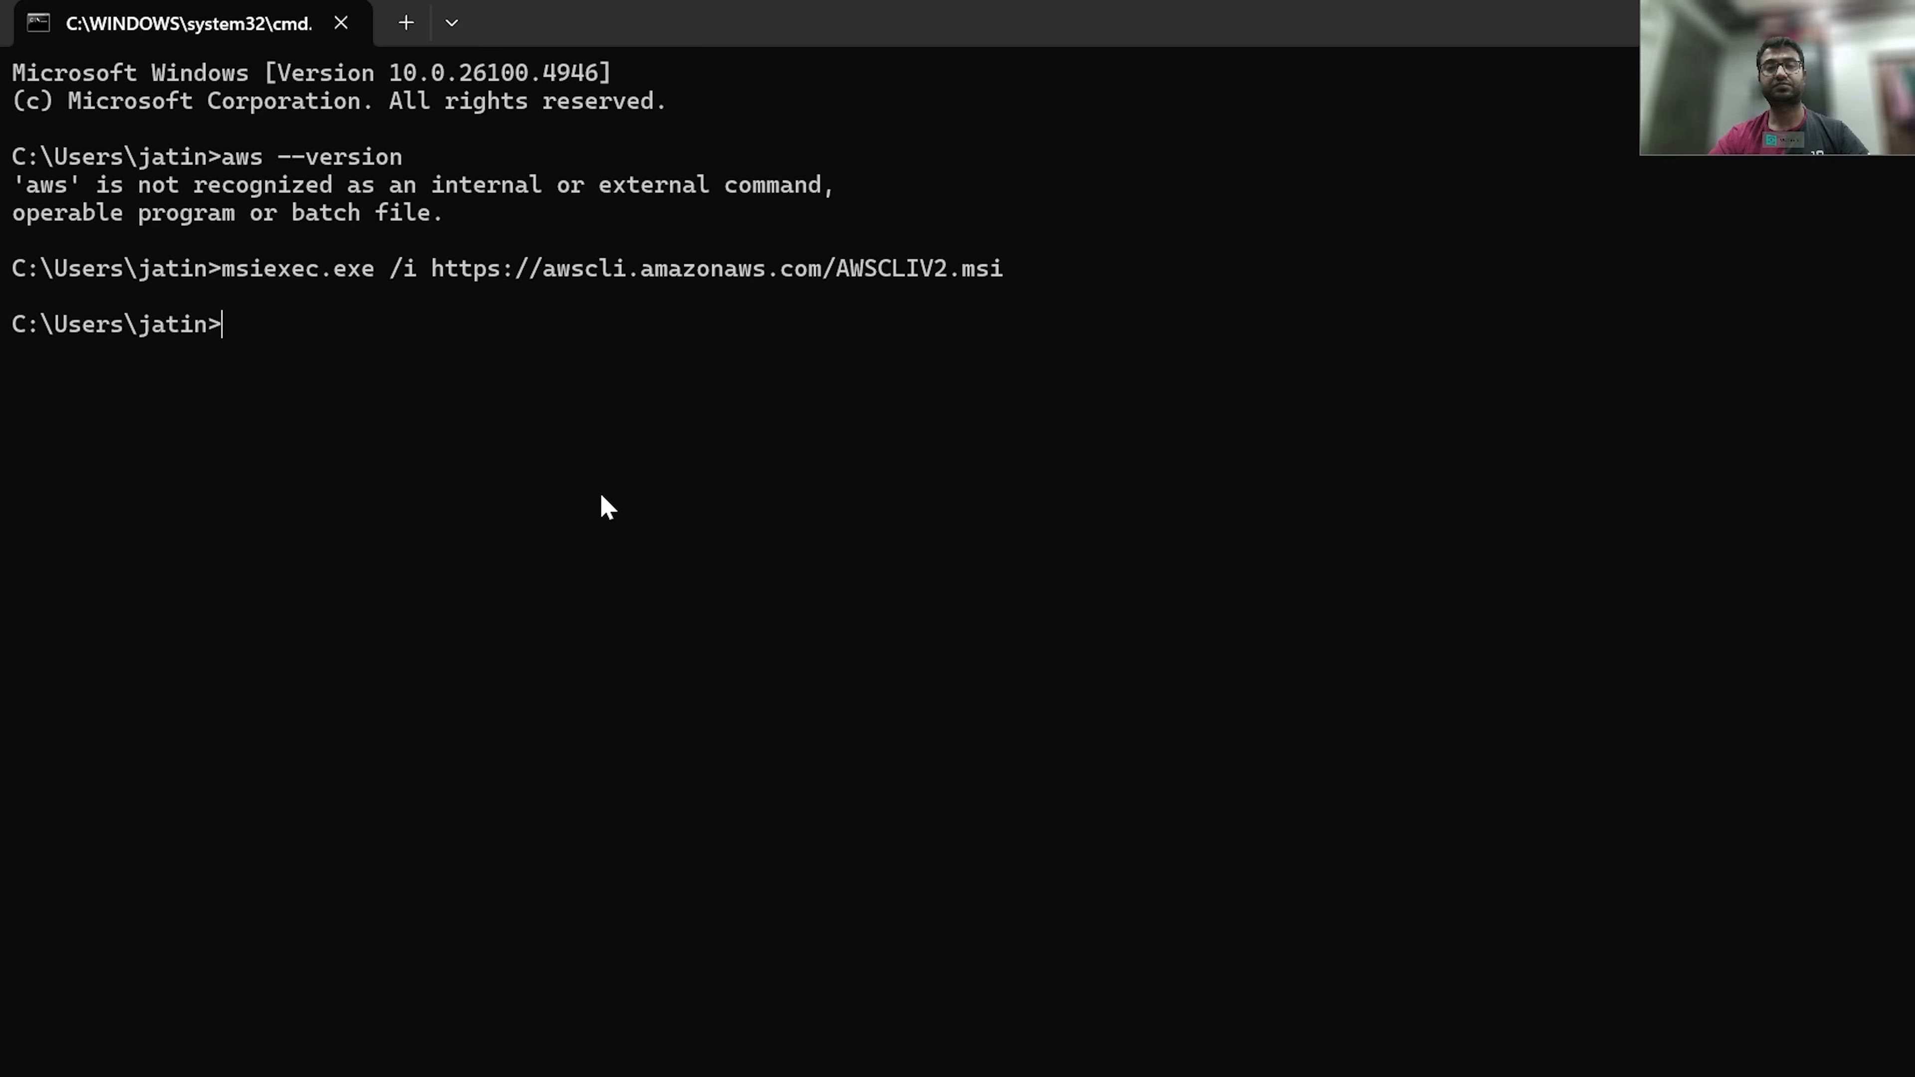
Step: Run aws --version in the old prompt, then launch a new Command Prompt with Win+R
text(aws )
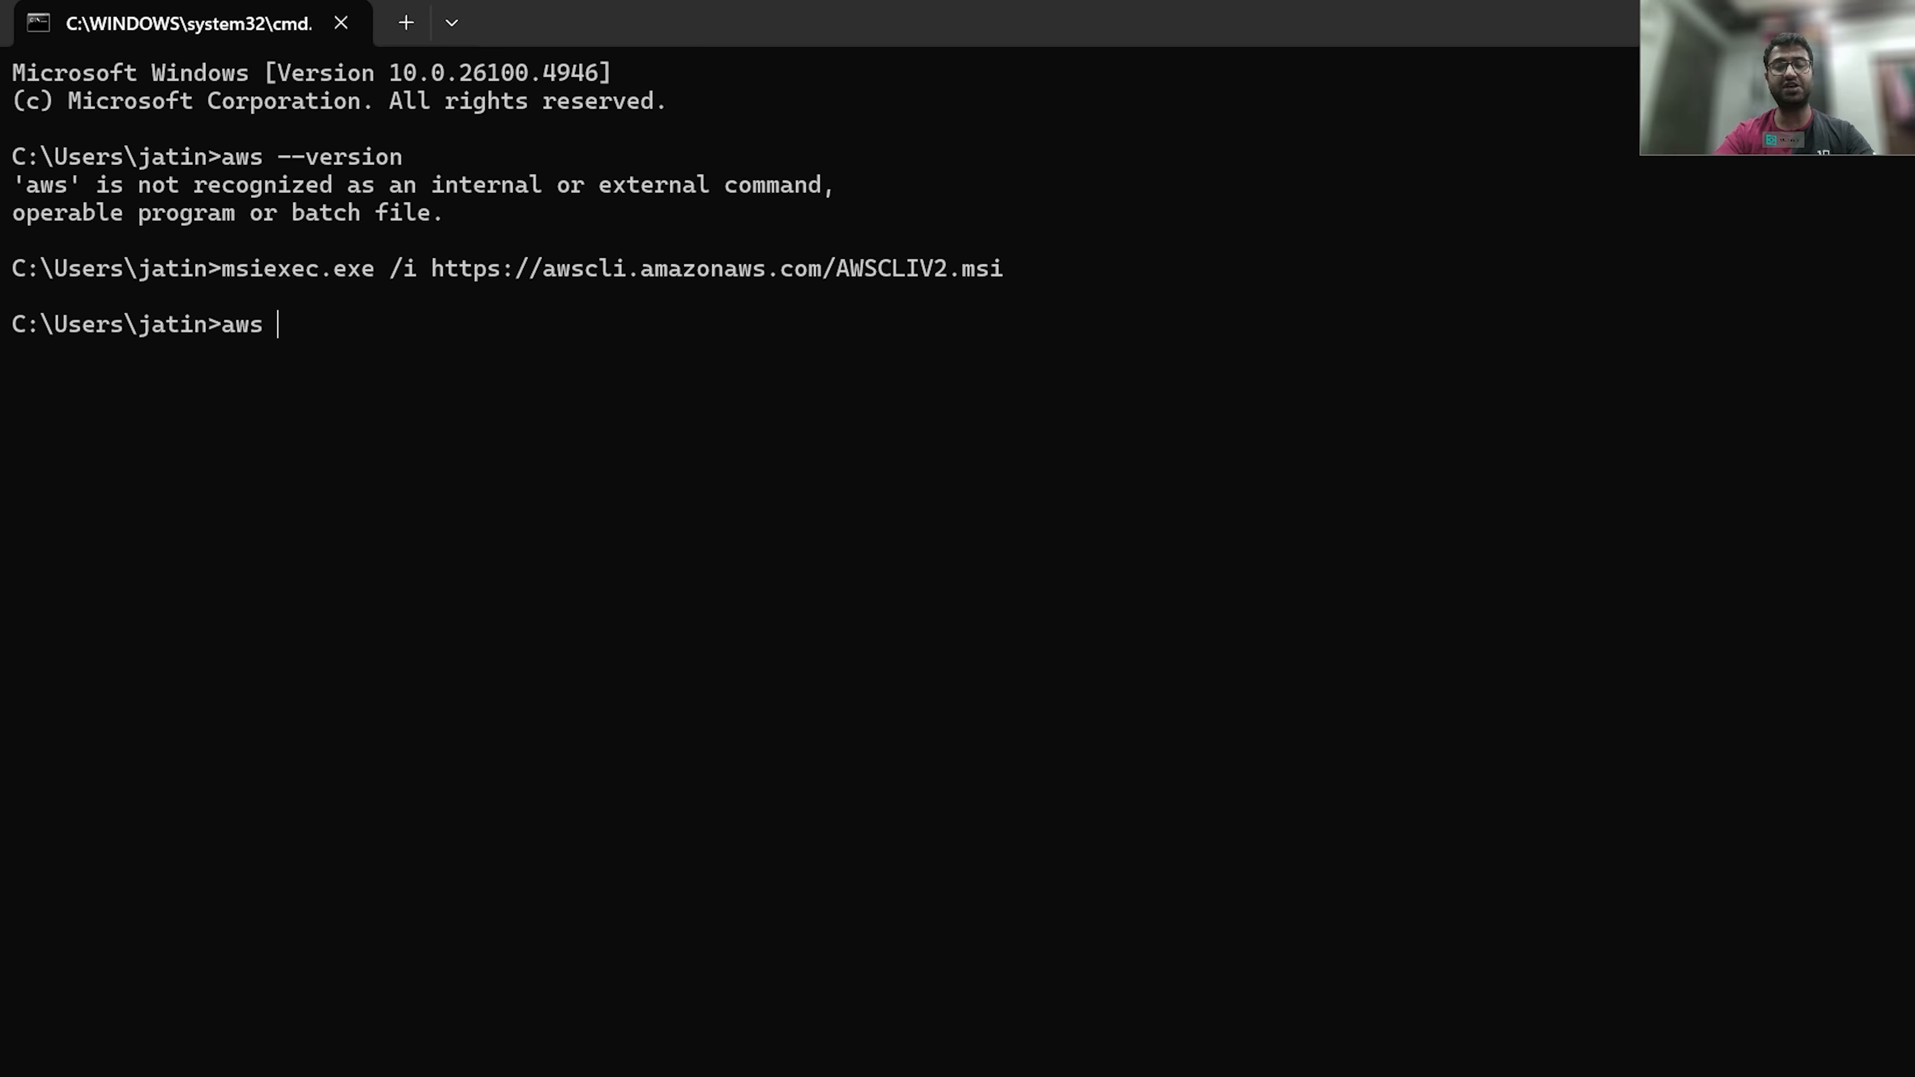
text(--version)
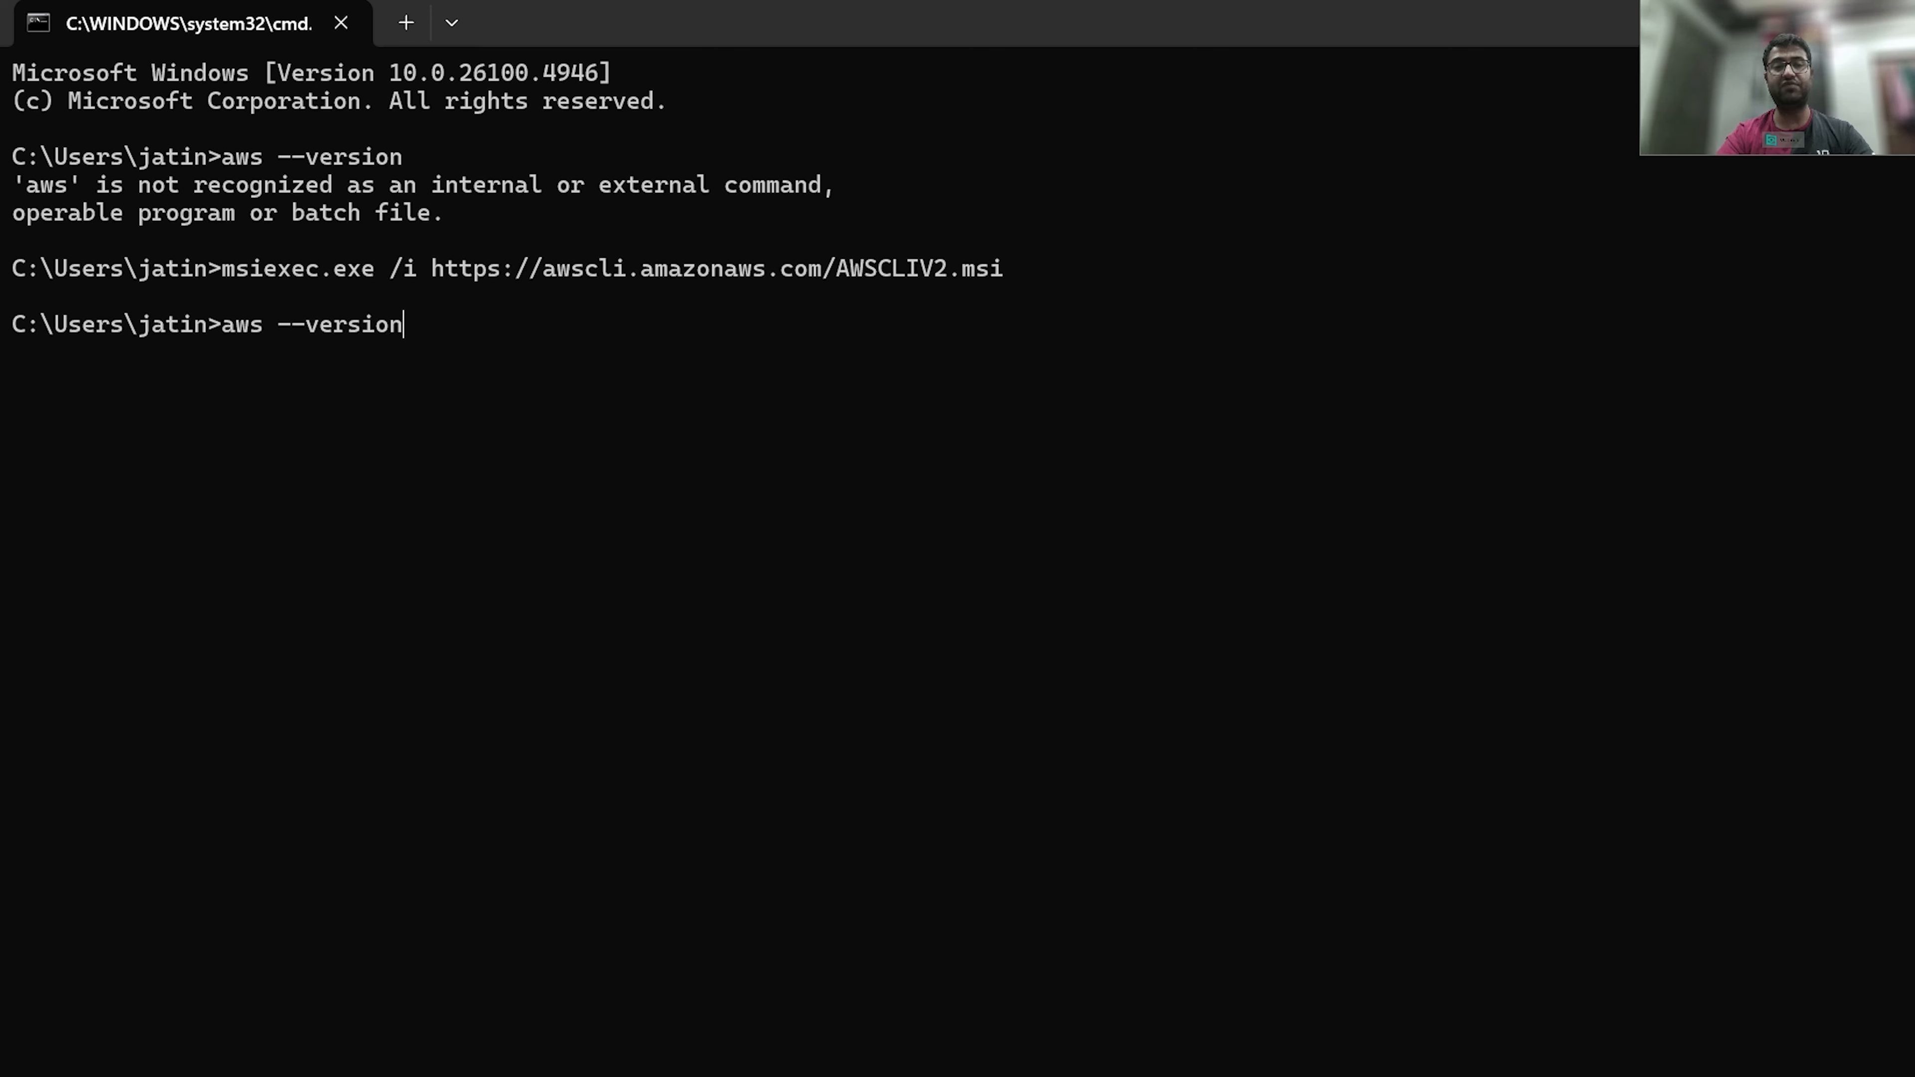
key(Return)
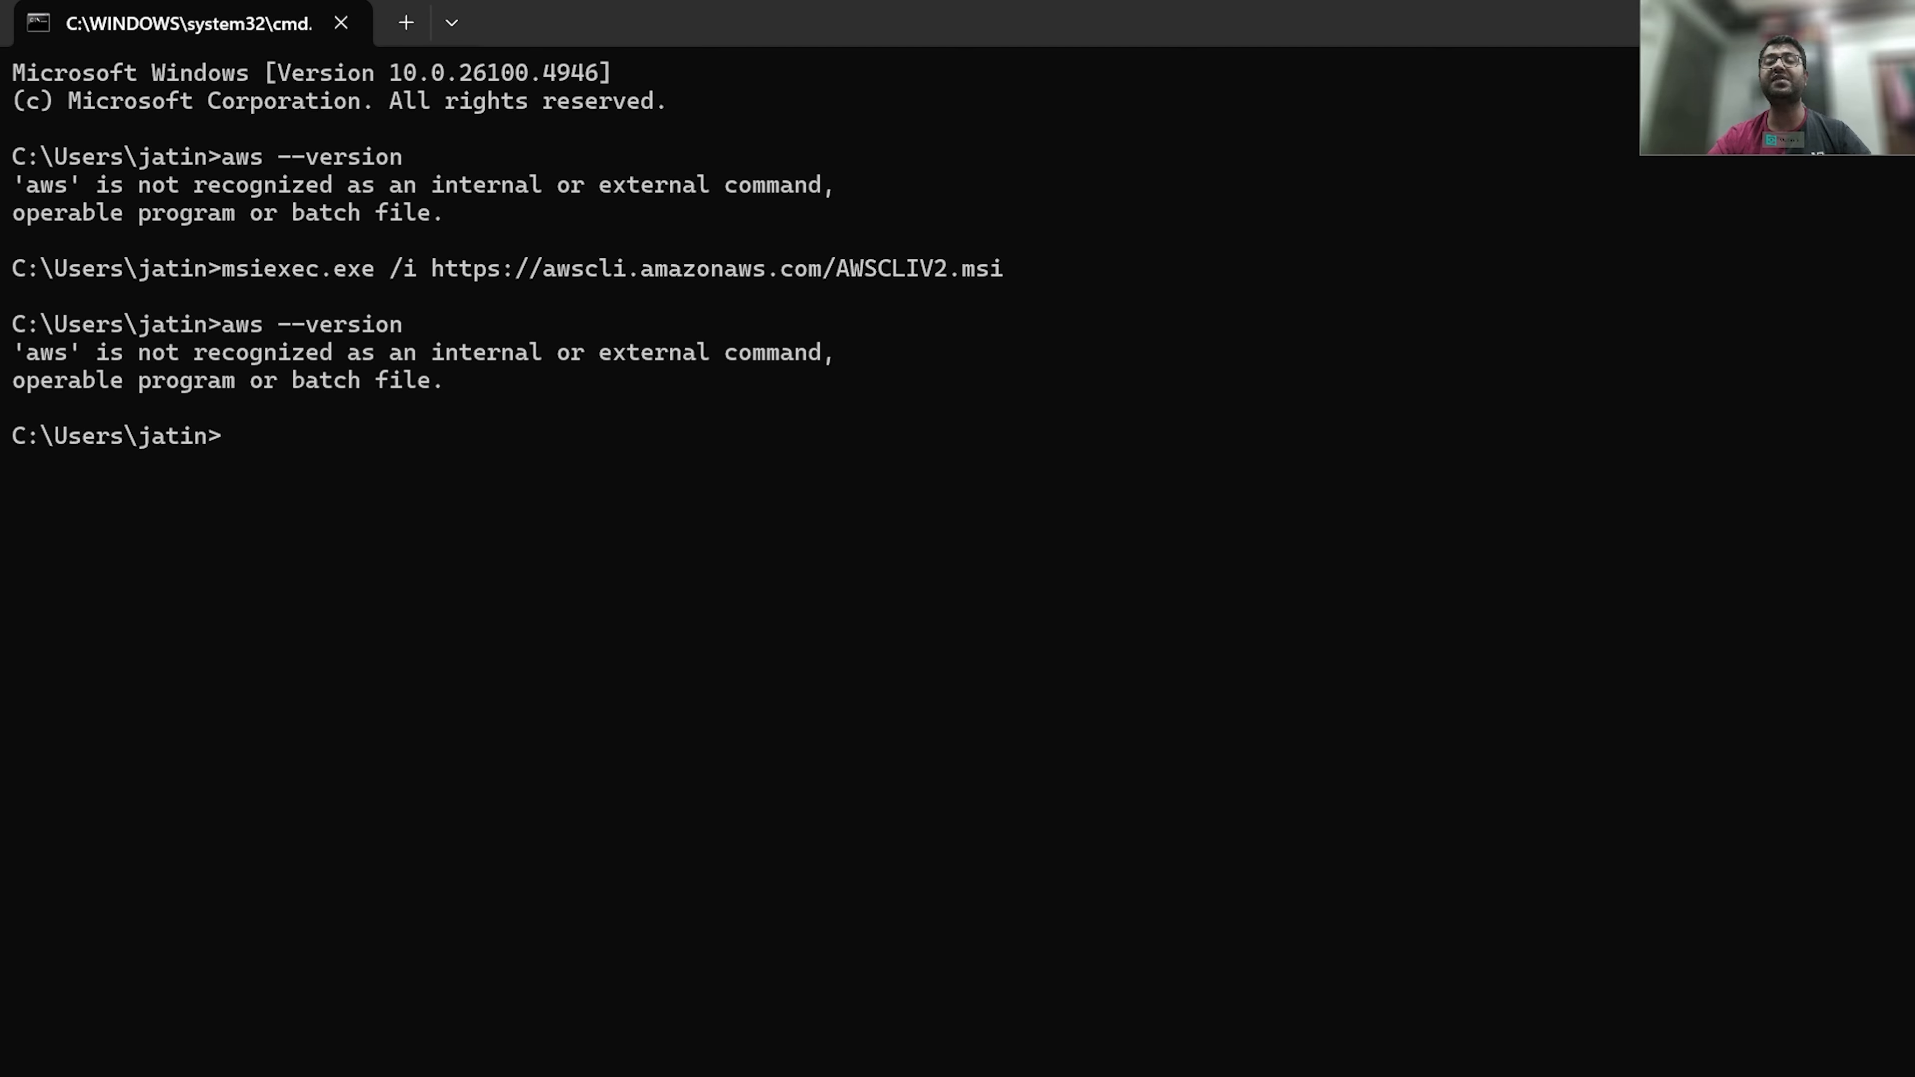
text(r)
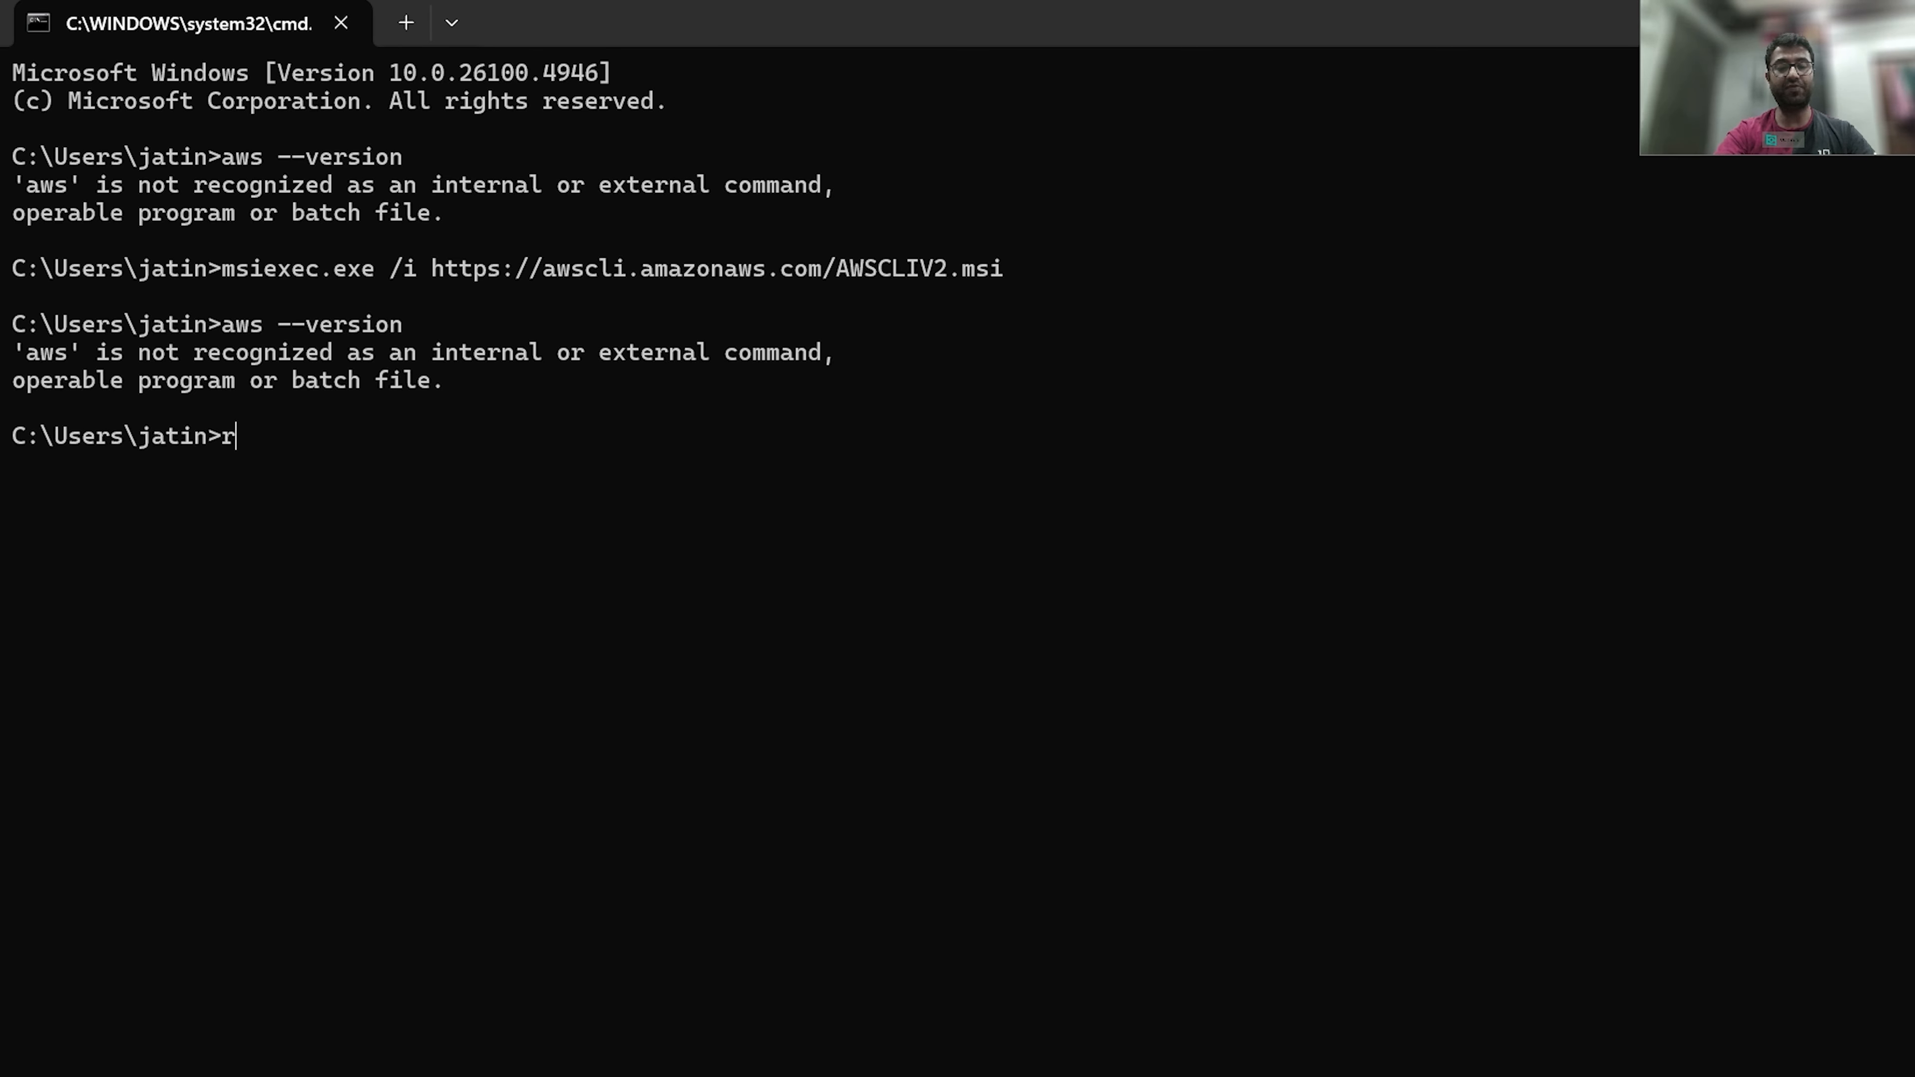
key(super+r)
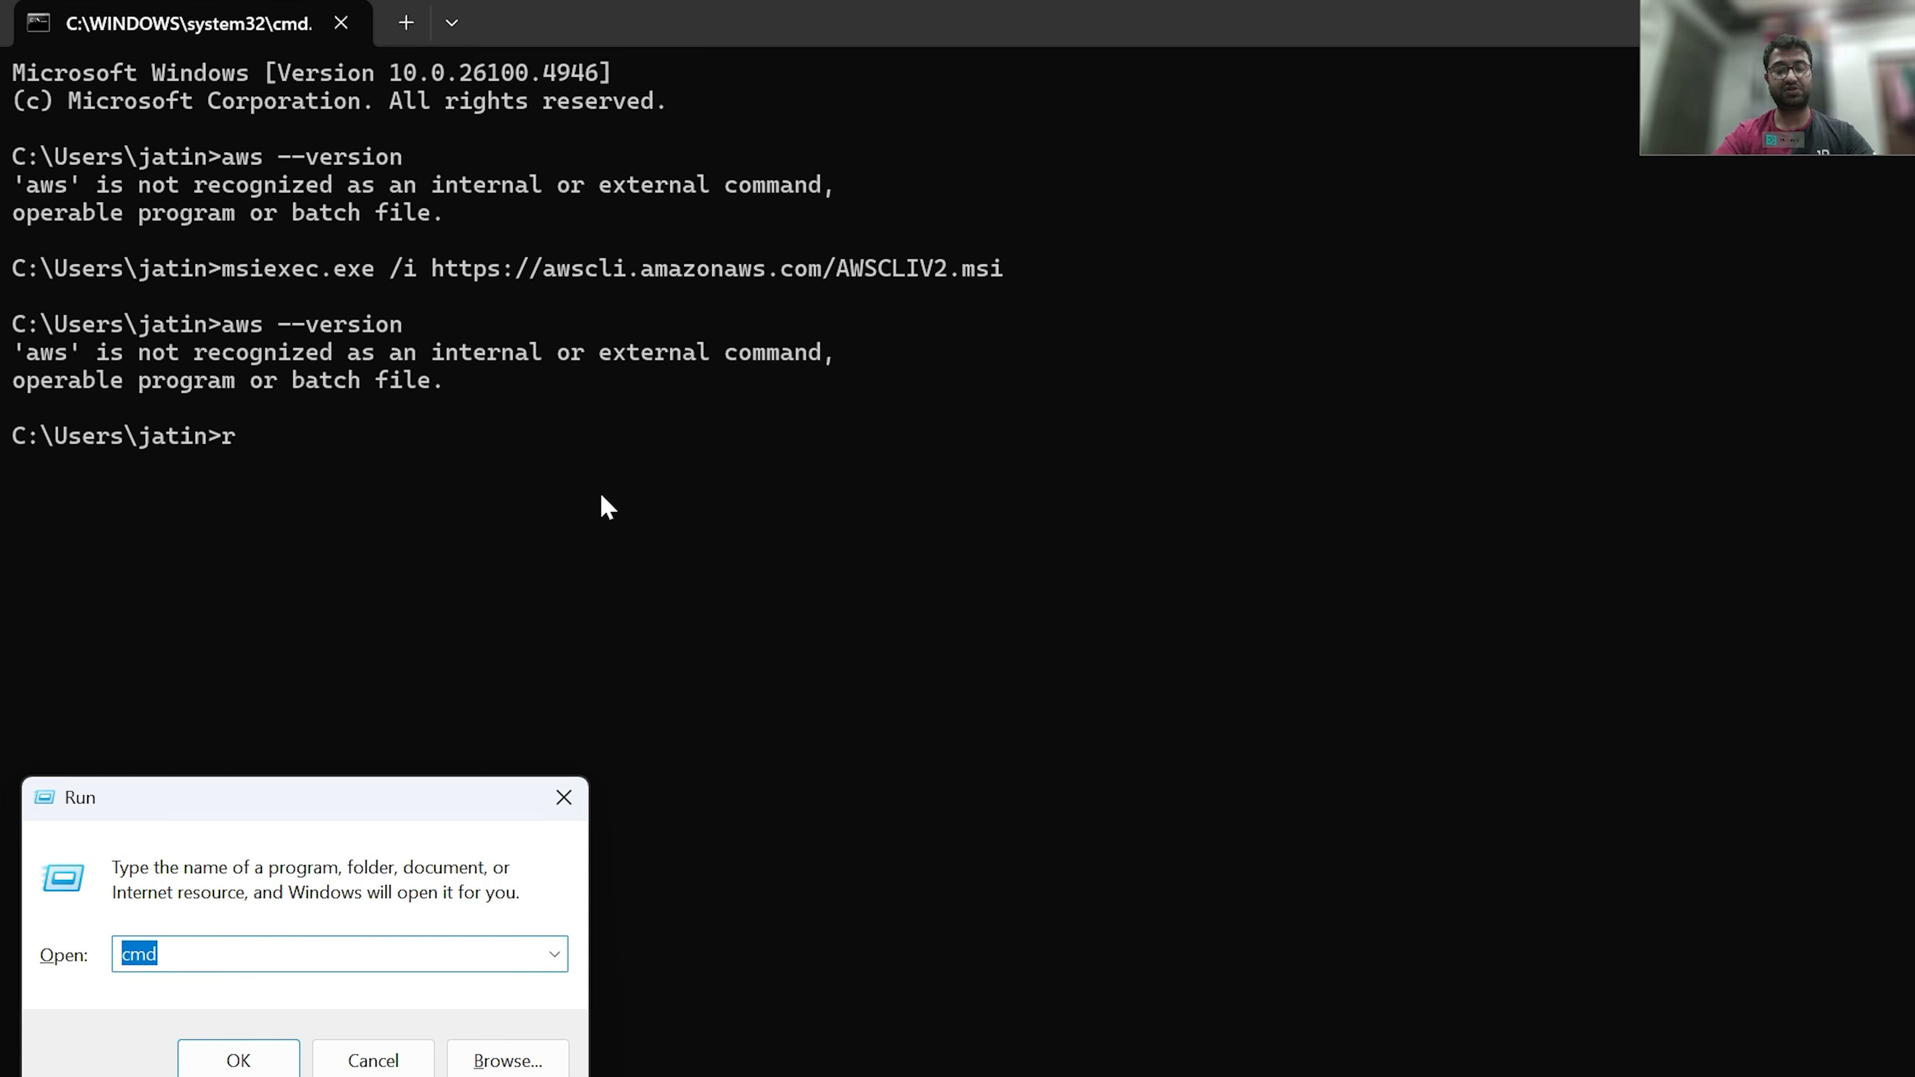
key(Return)
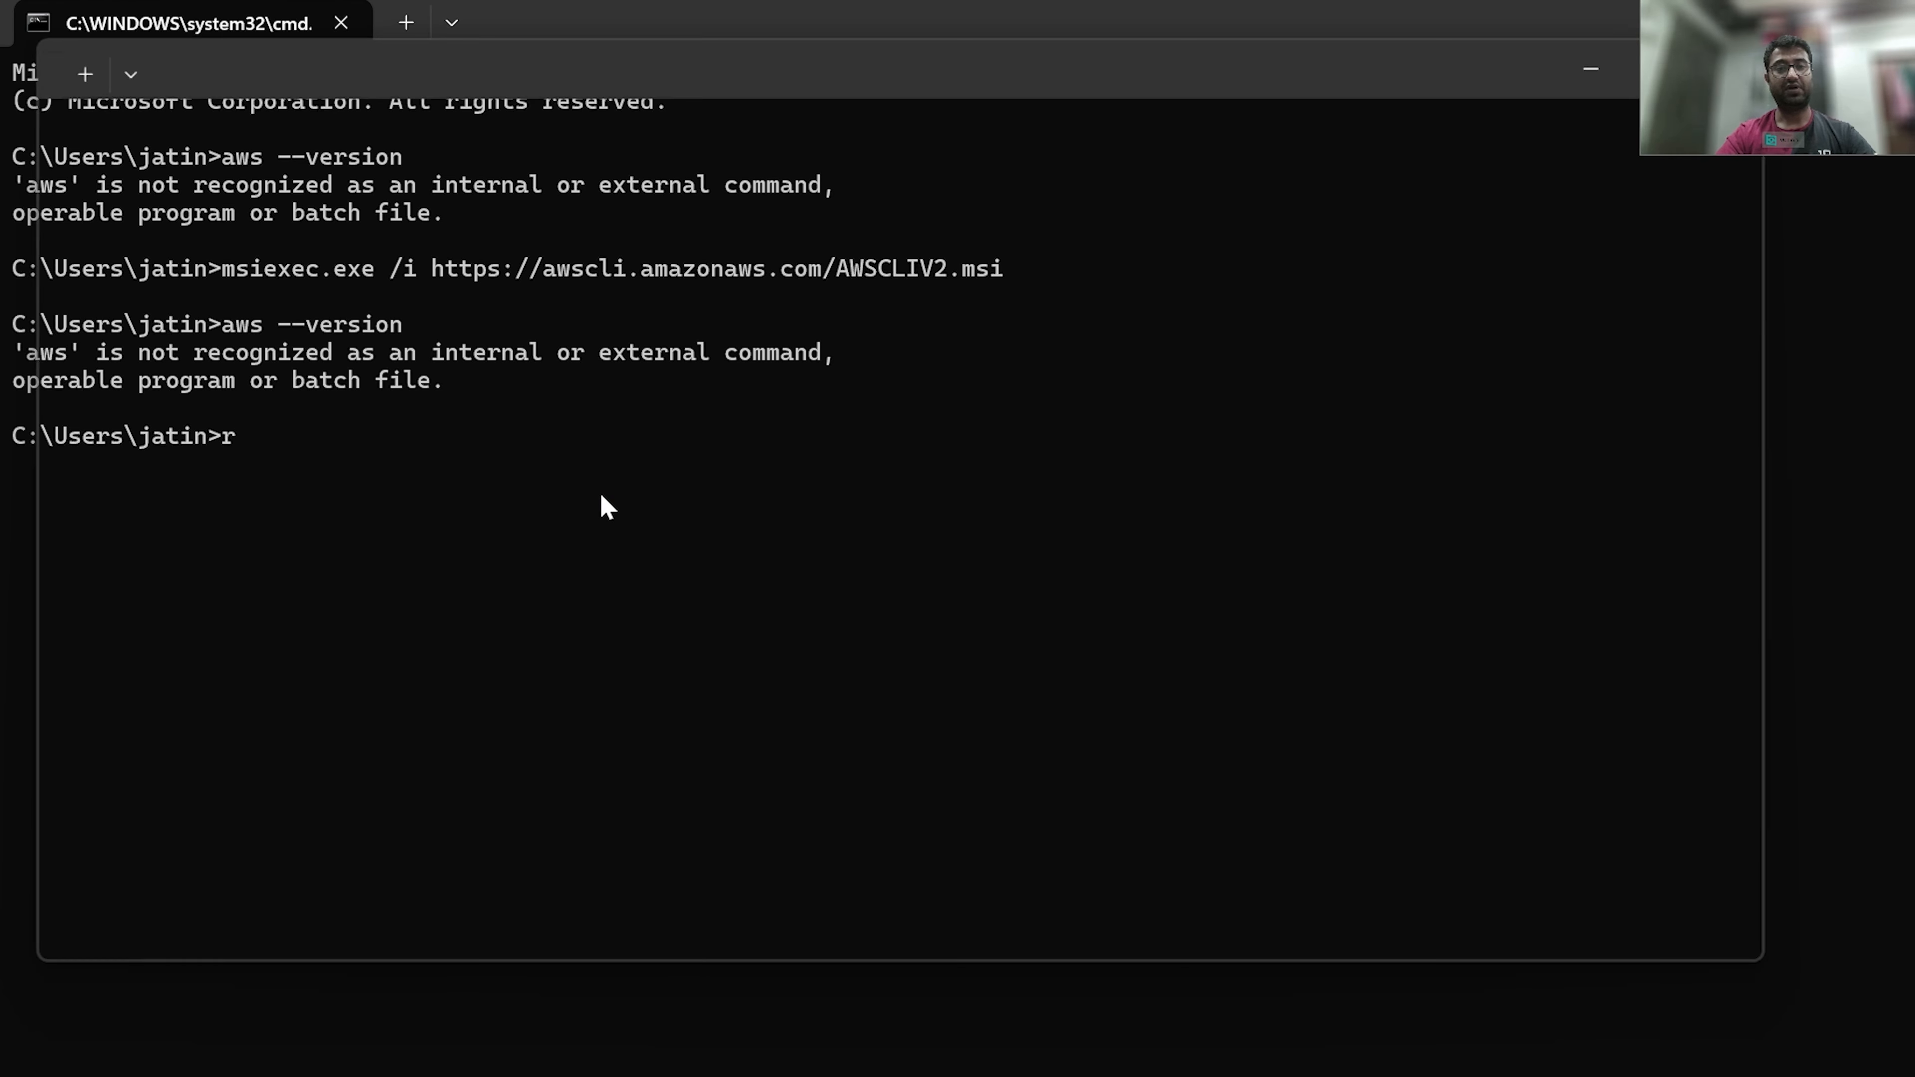
Step: Run aws --version in the new window, confirming aws-cli/2.31.7 Python/3.13.7
text(aws --version)
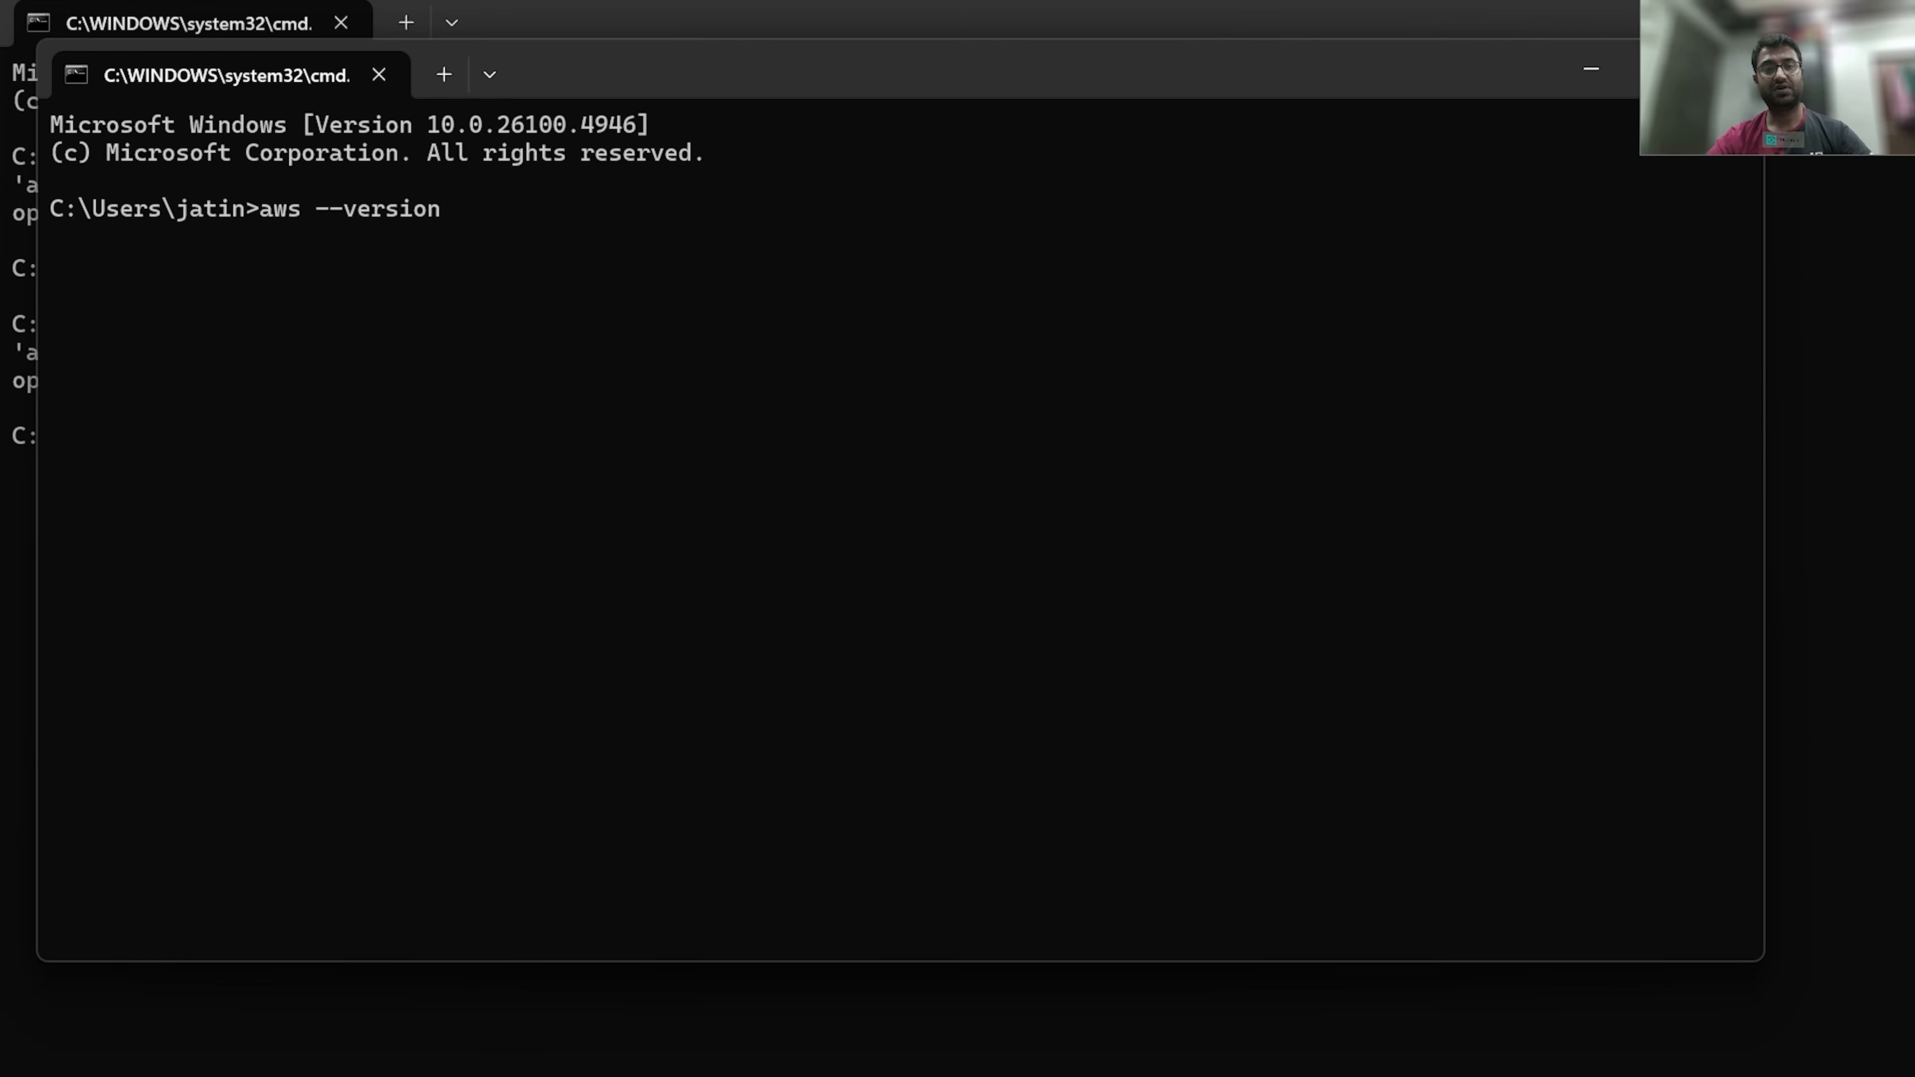
key(Return)
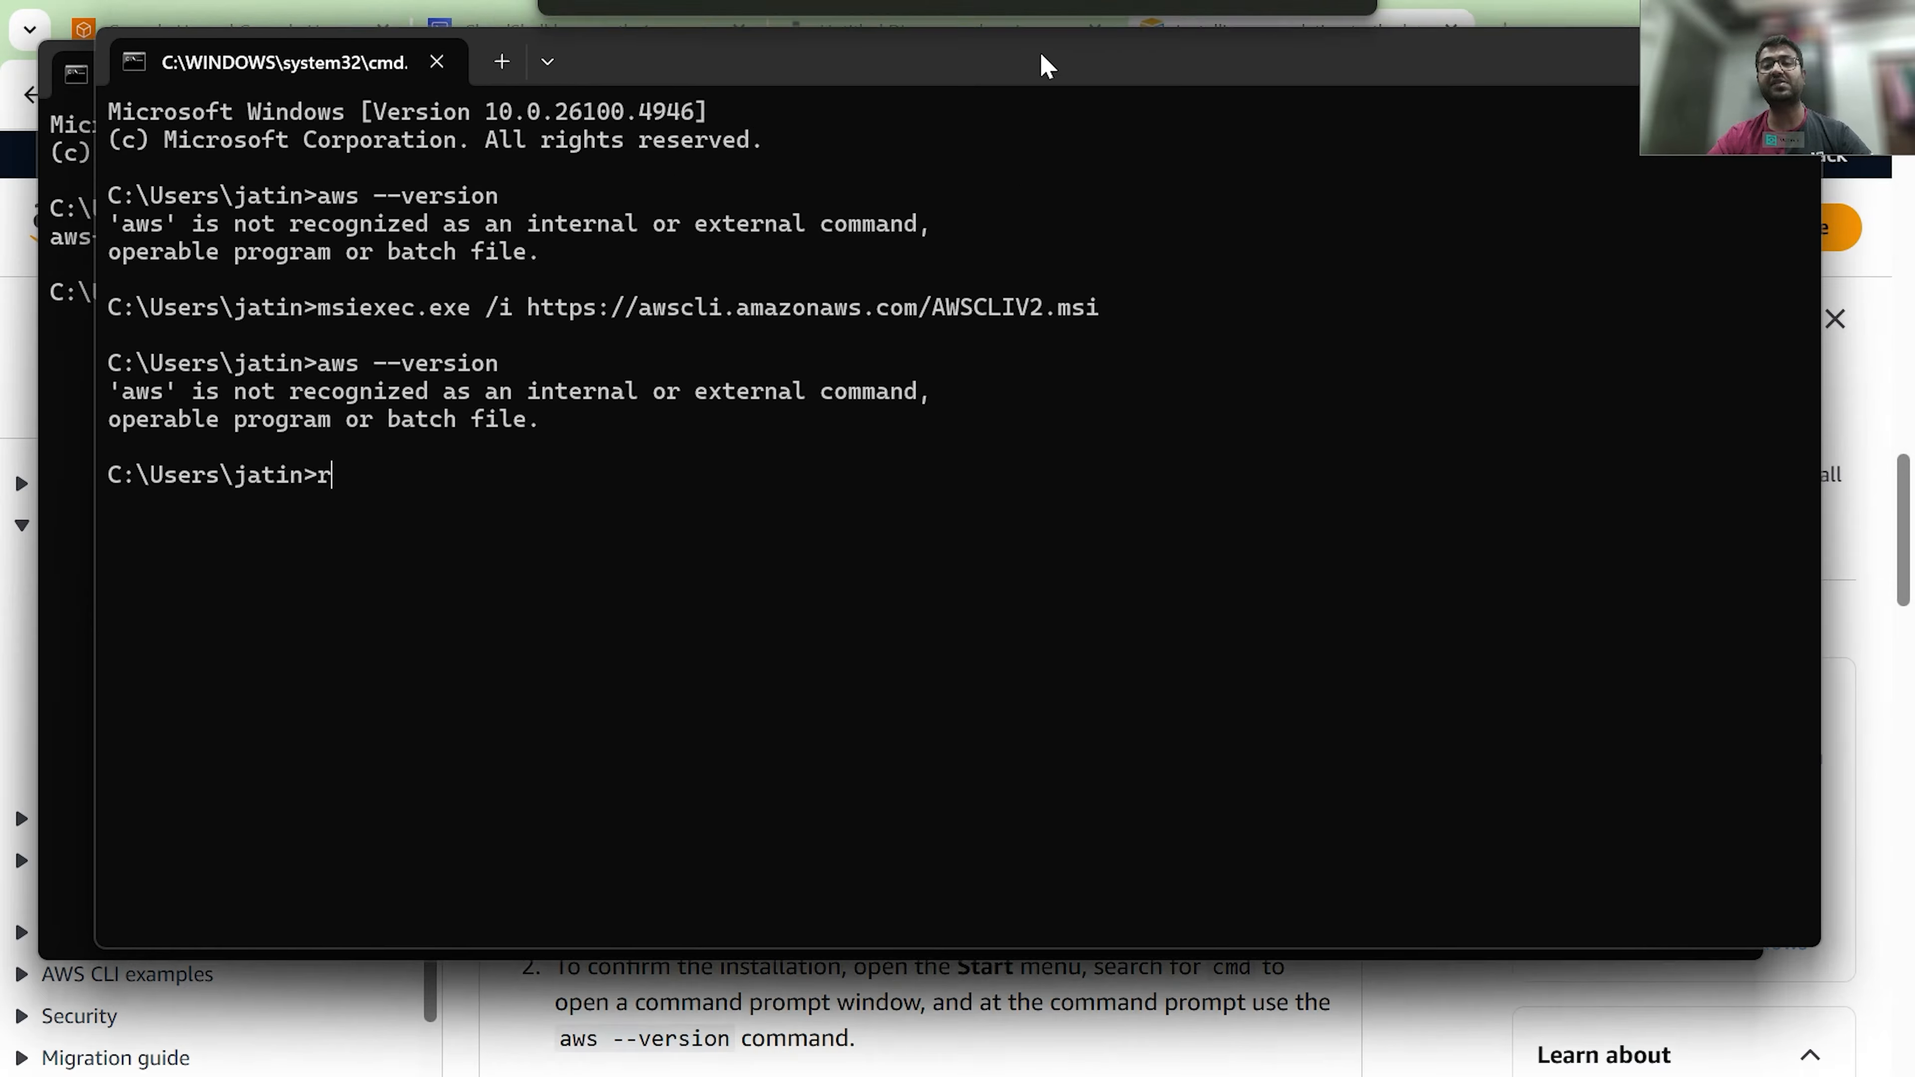
Step: Close the old Command Prompt window showing errors and maximize the new one
drag(1045, 67, 944, 117)
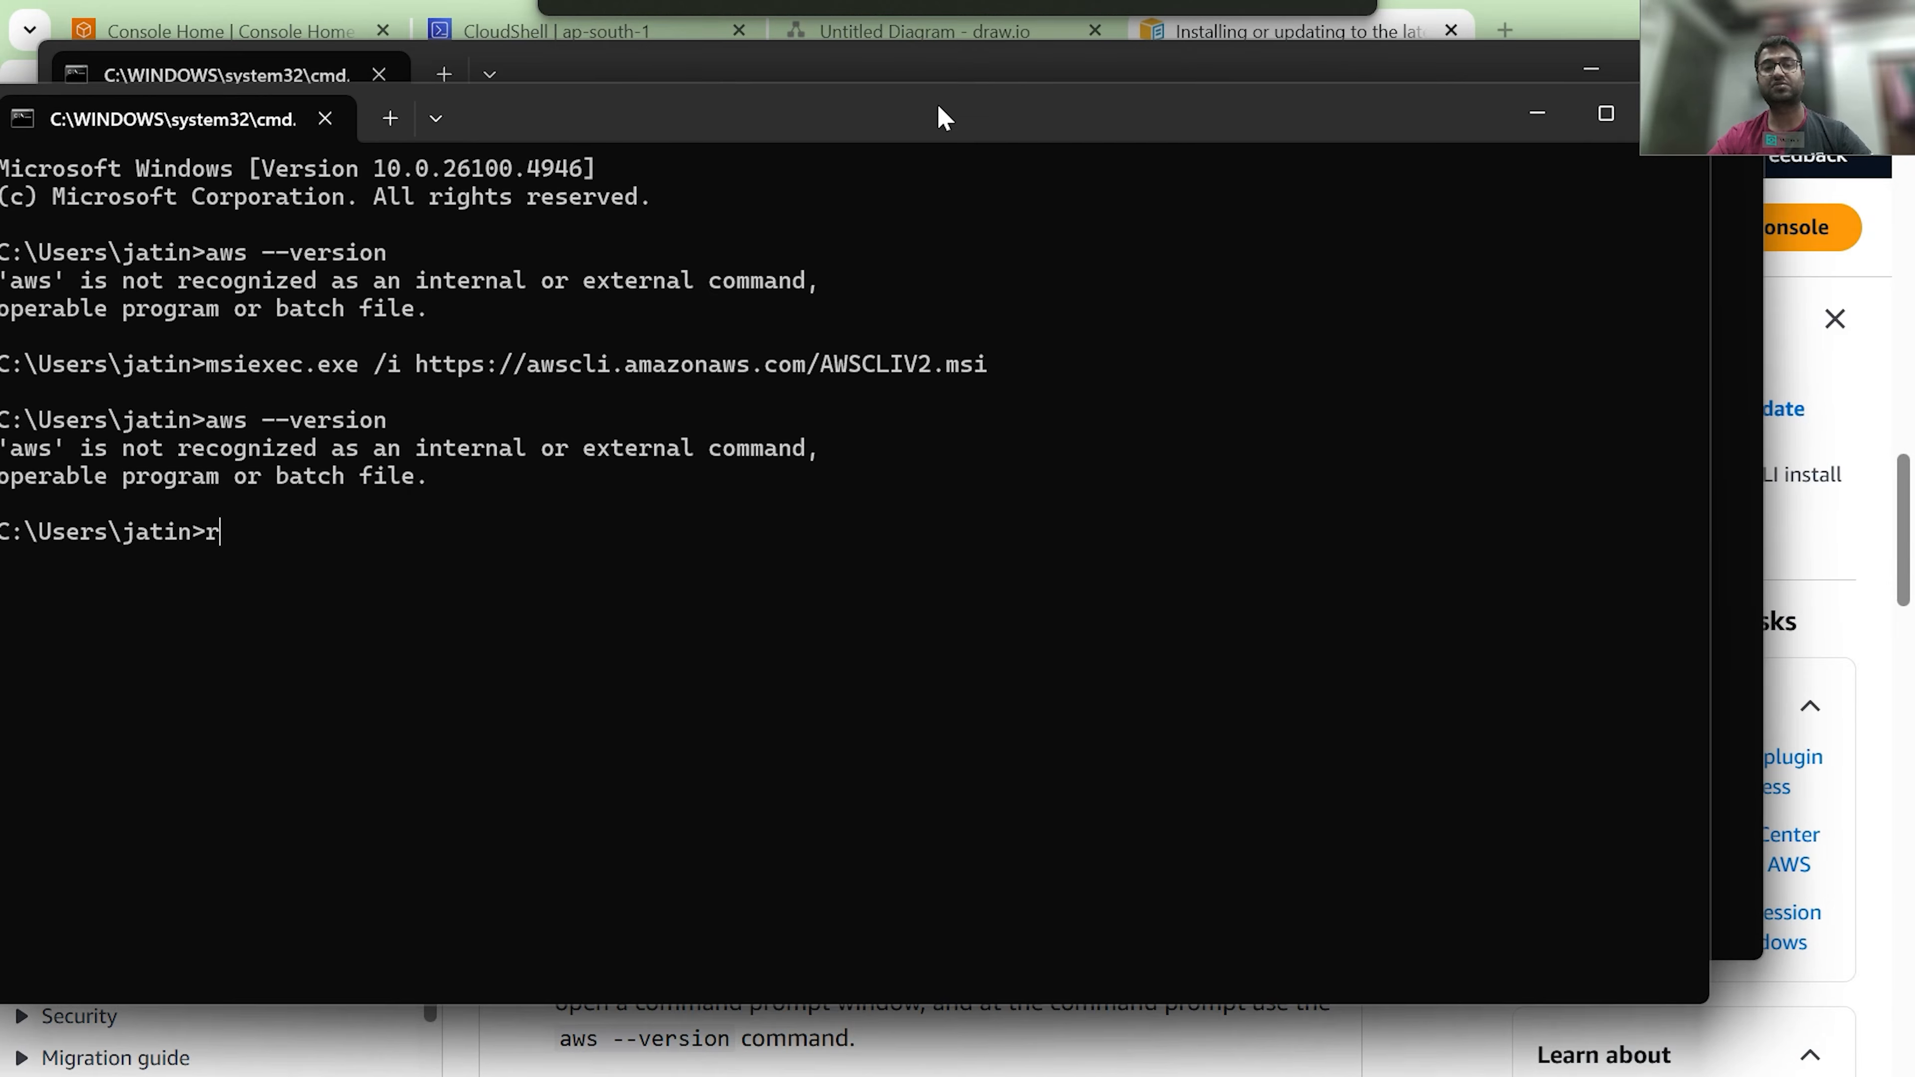
drag(1438, 106, 1256, 176)
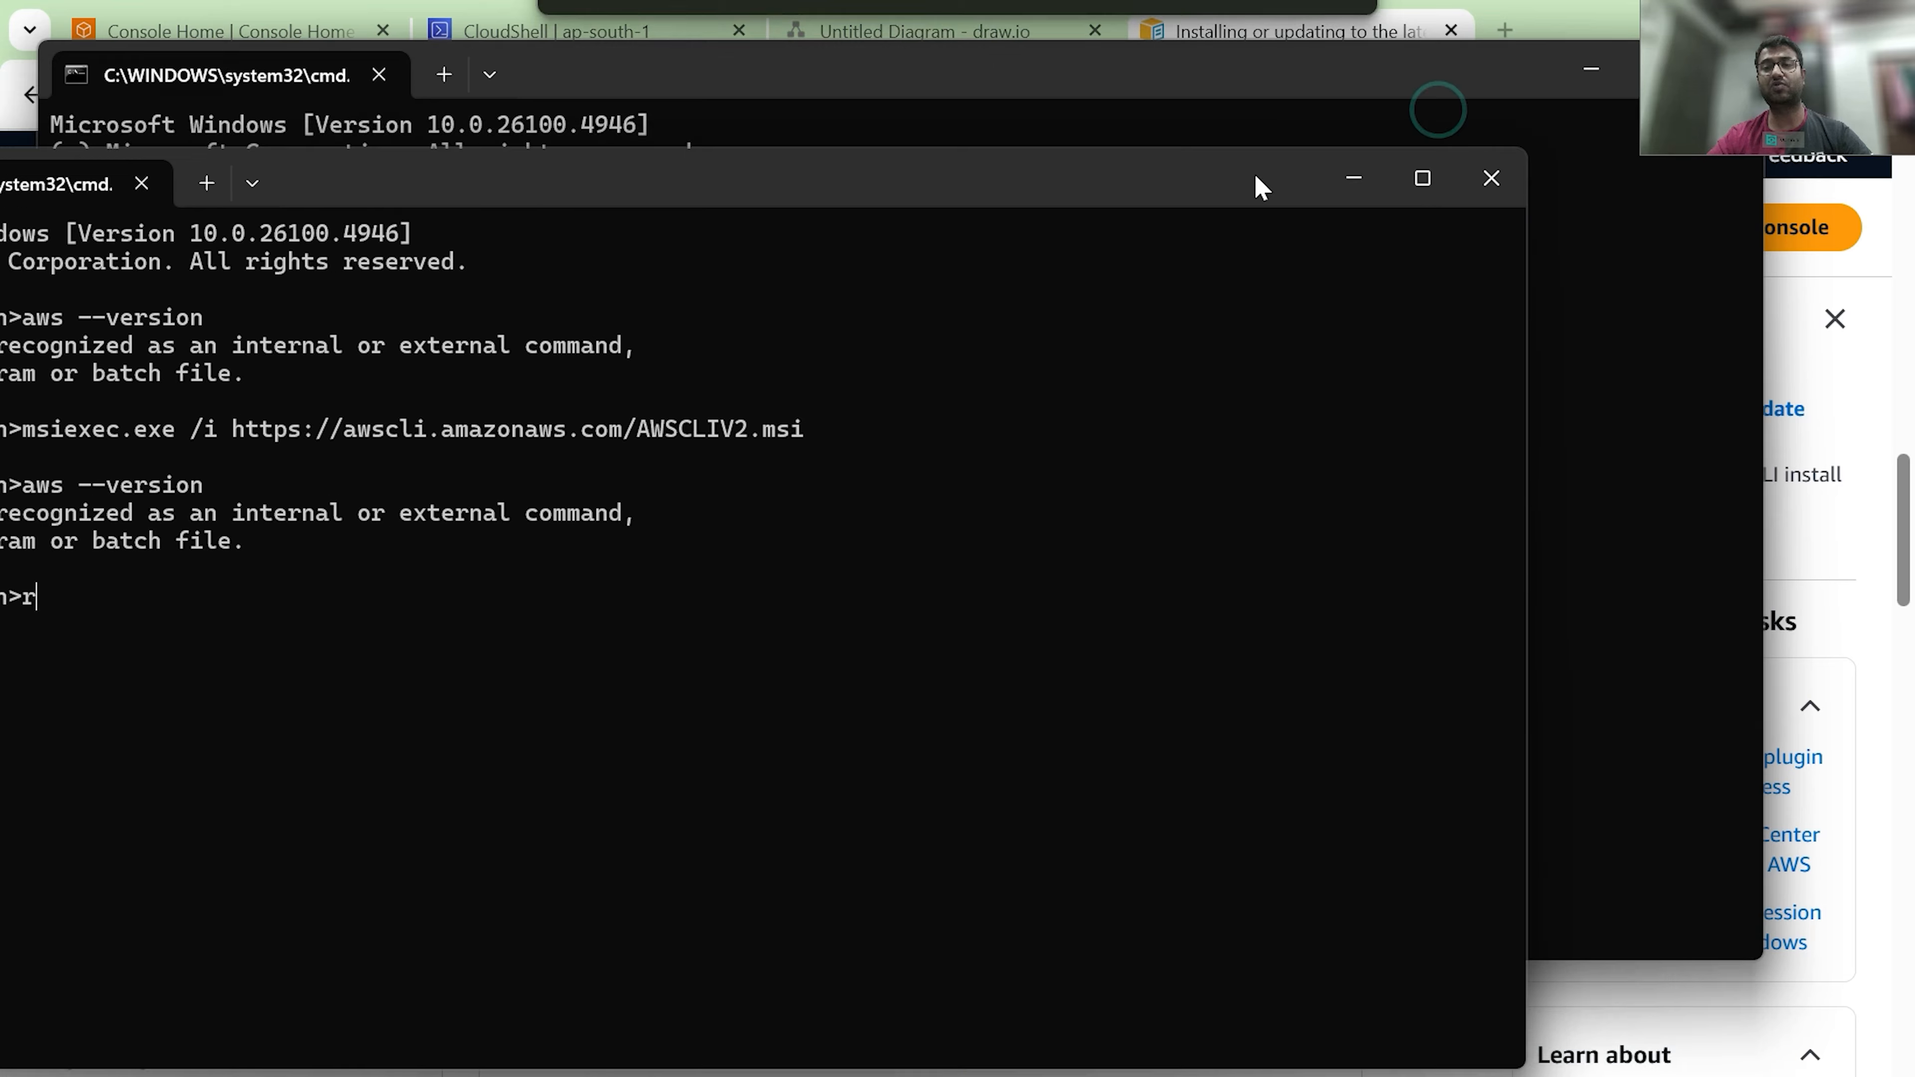
click(1491, 178)
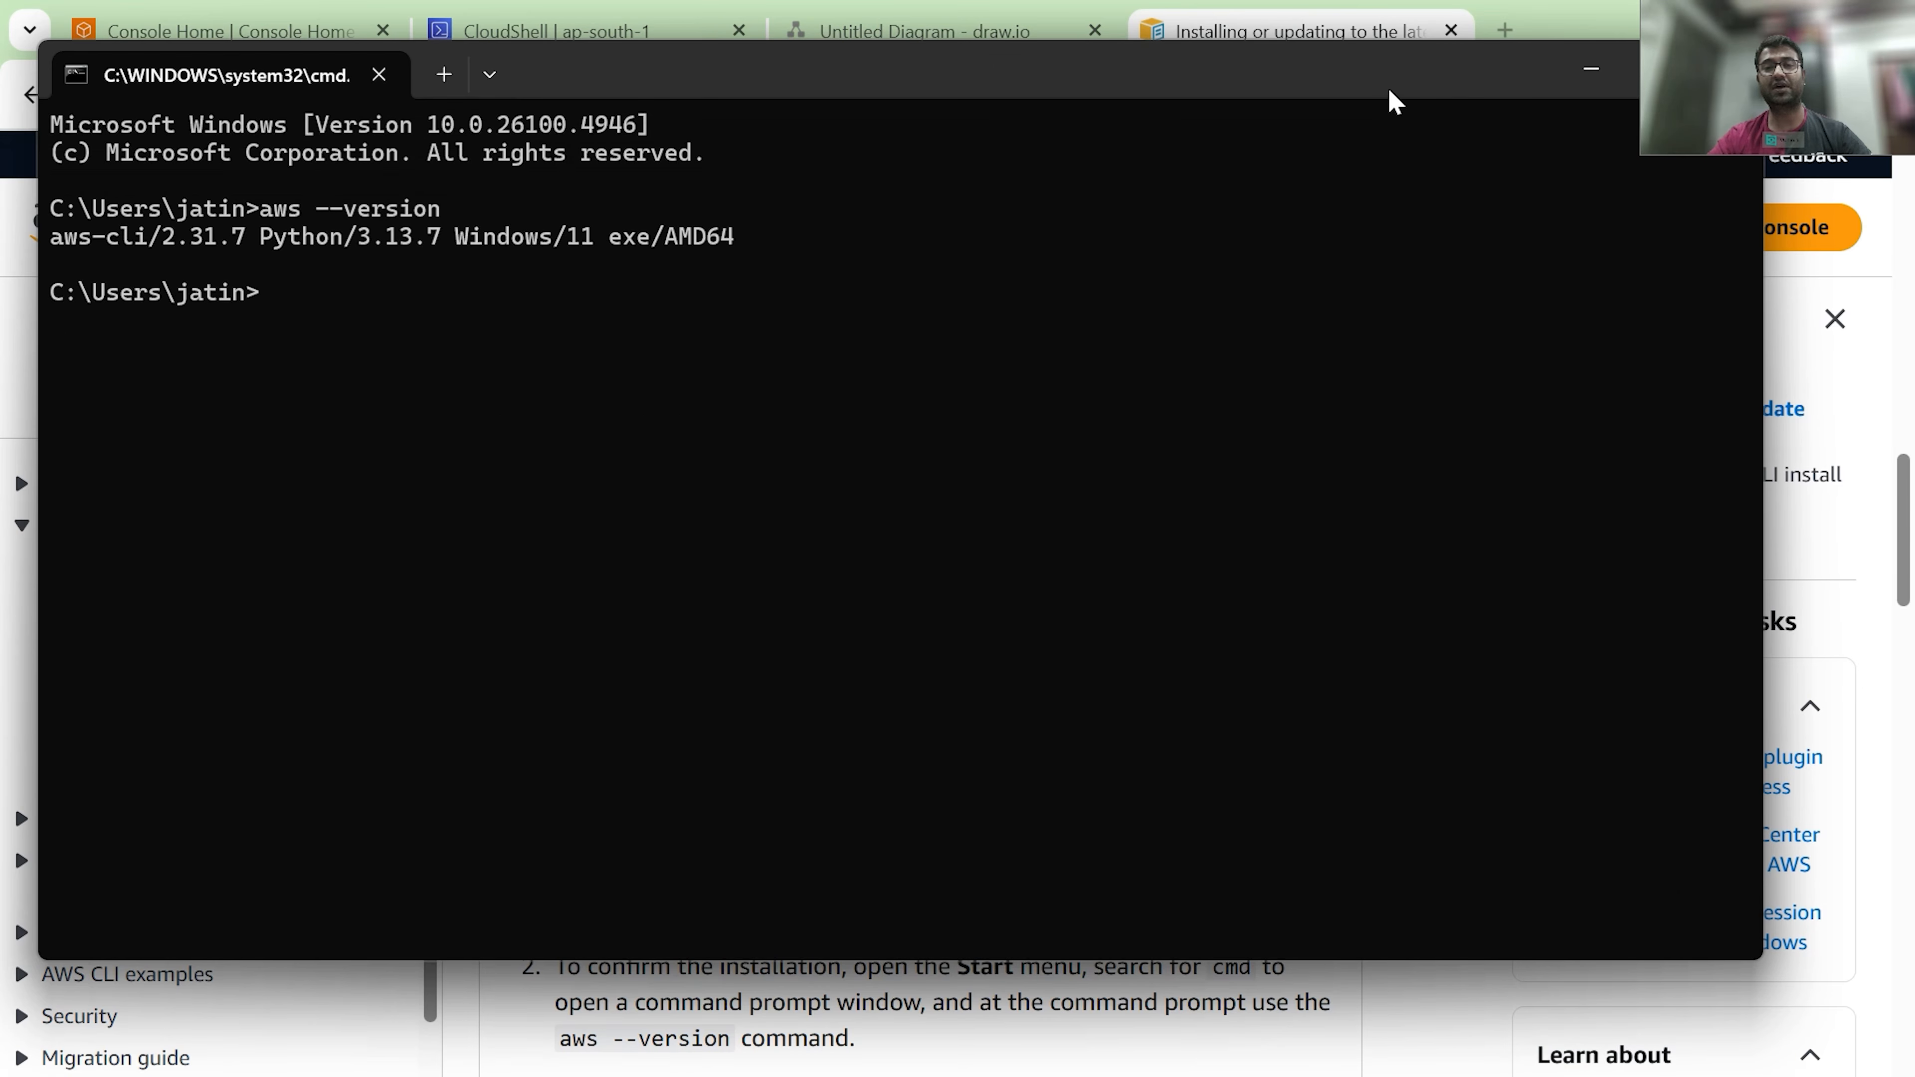
drag(1388, 85, 1271, 141)
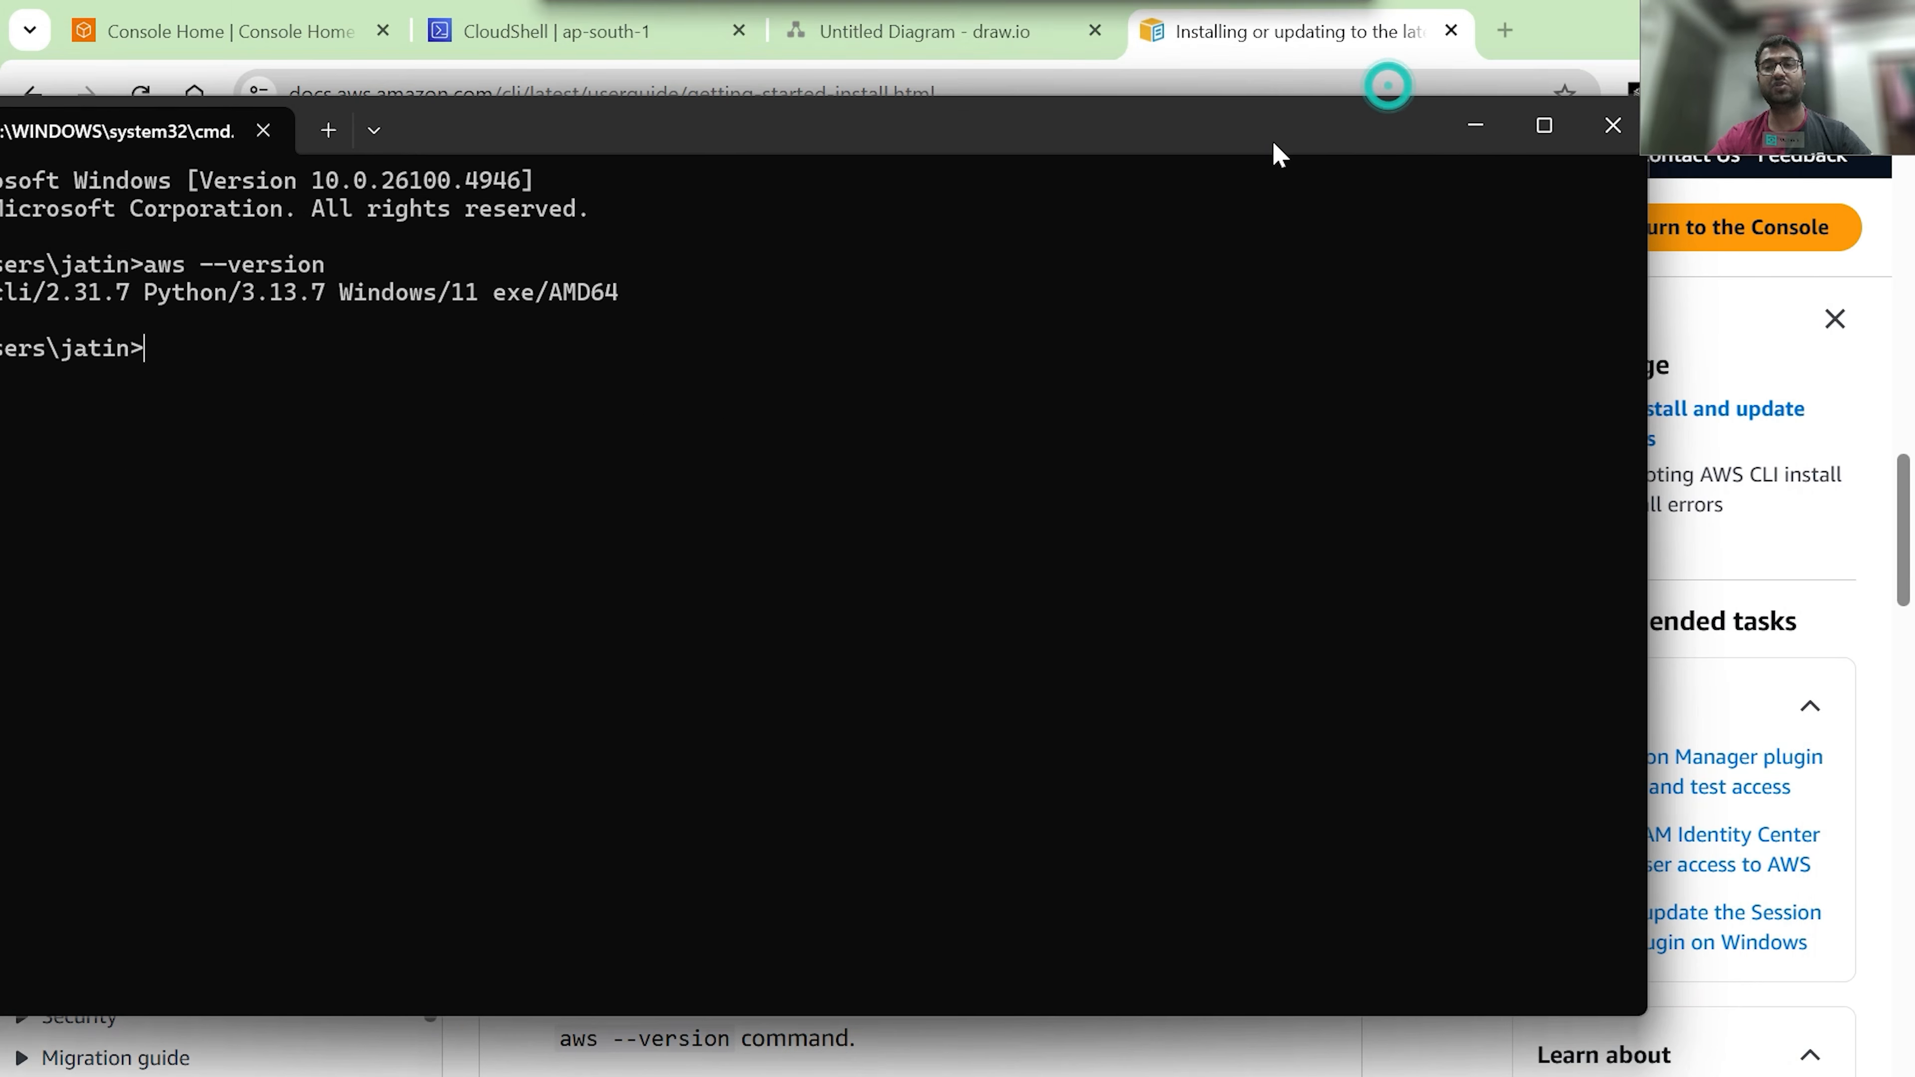
click(1545, 126)
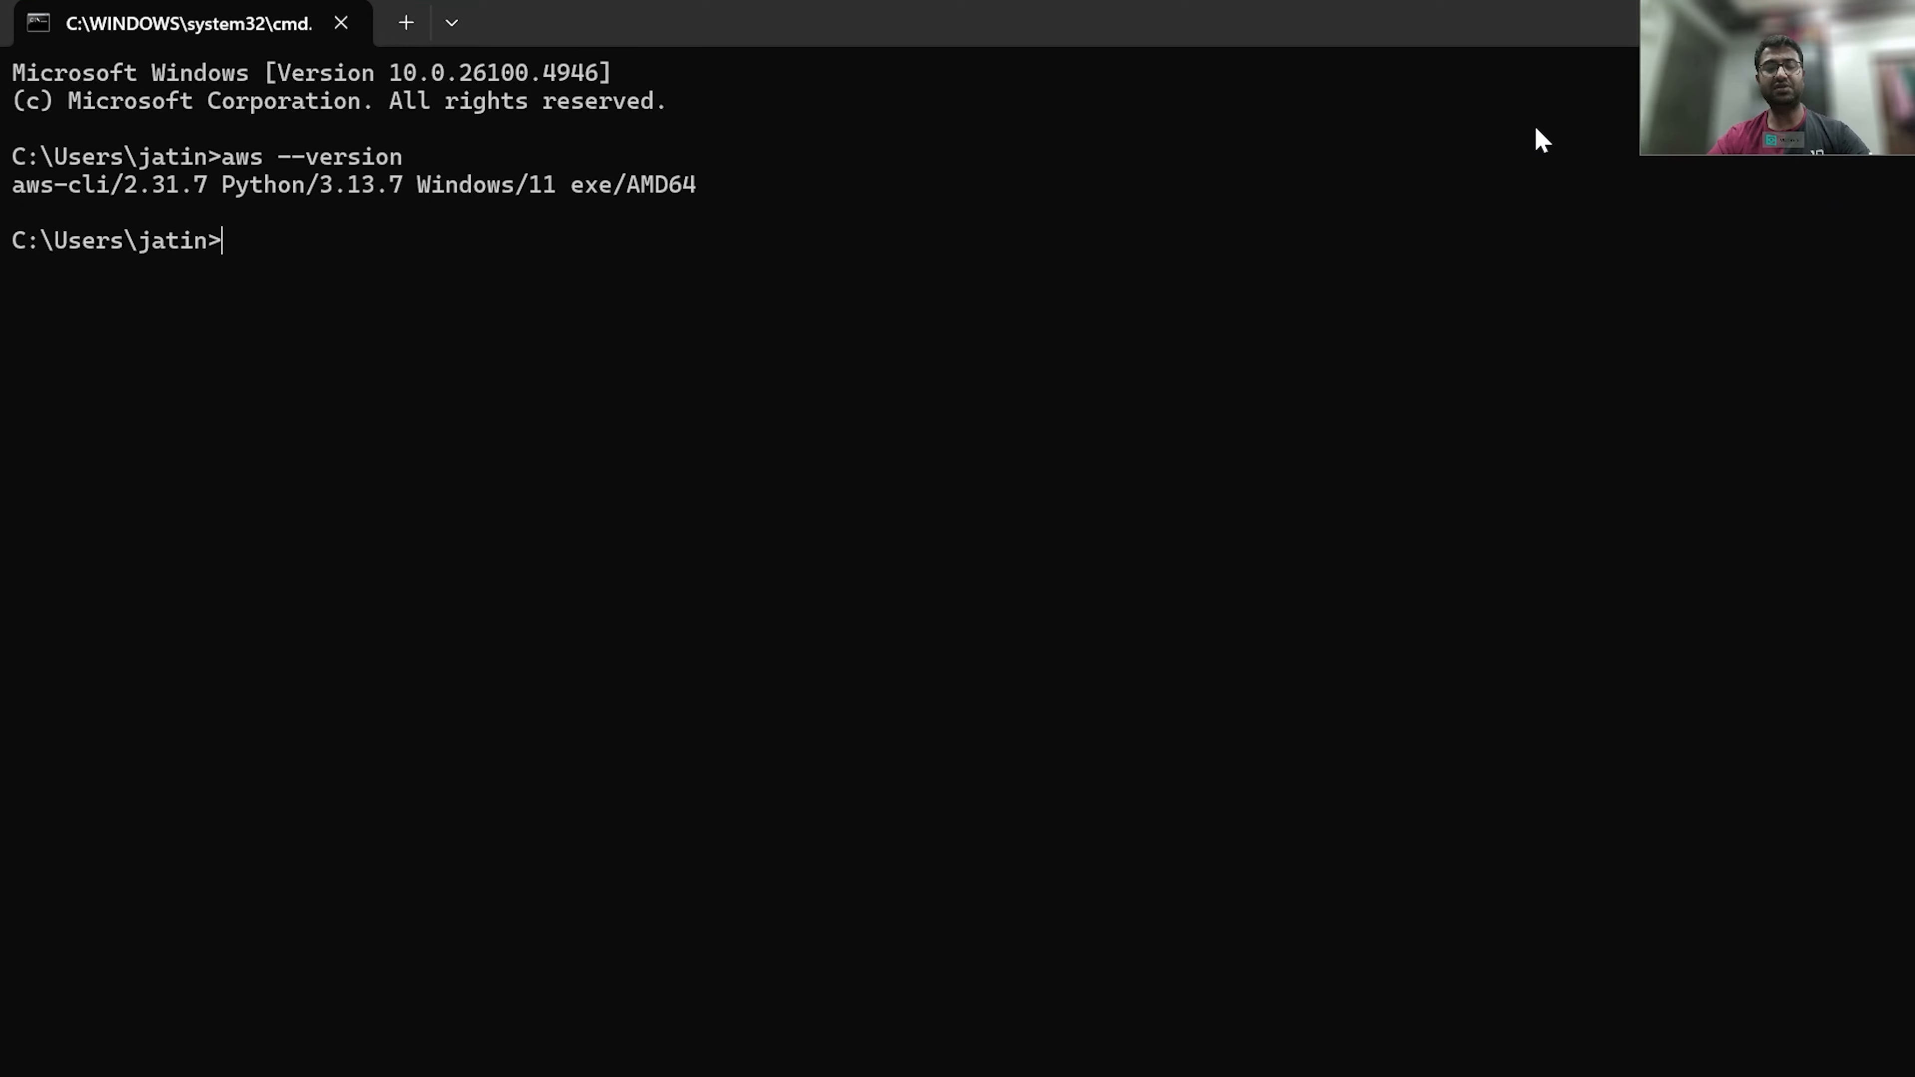
key(alt+Tab)
Step: Read the install-confirmation step in the docs, then open IAM from Console Home's Recently visited
scroll(1312, 919, down, 5)
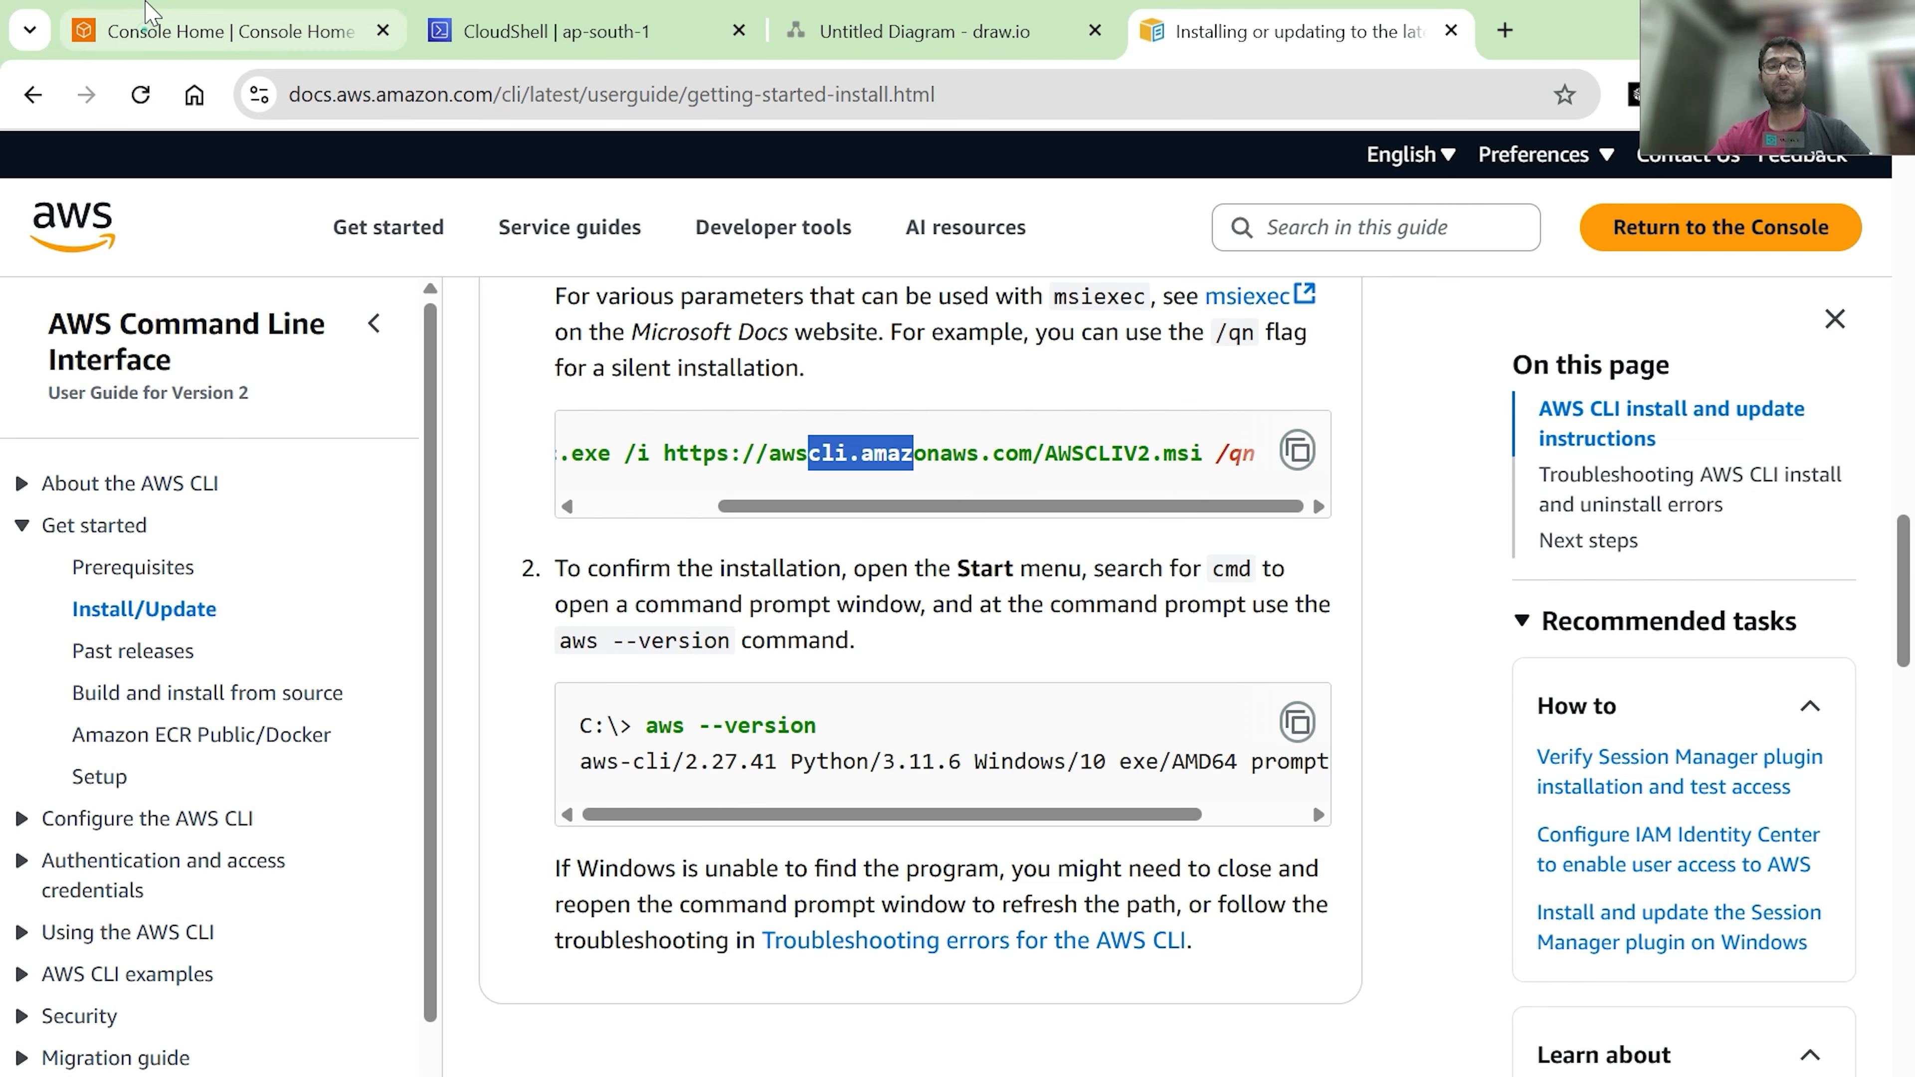
click(132, 32)
click(143, 487)
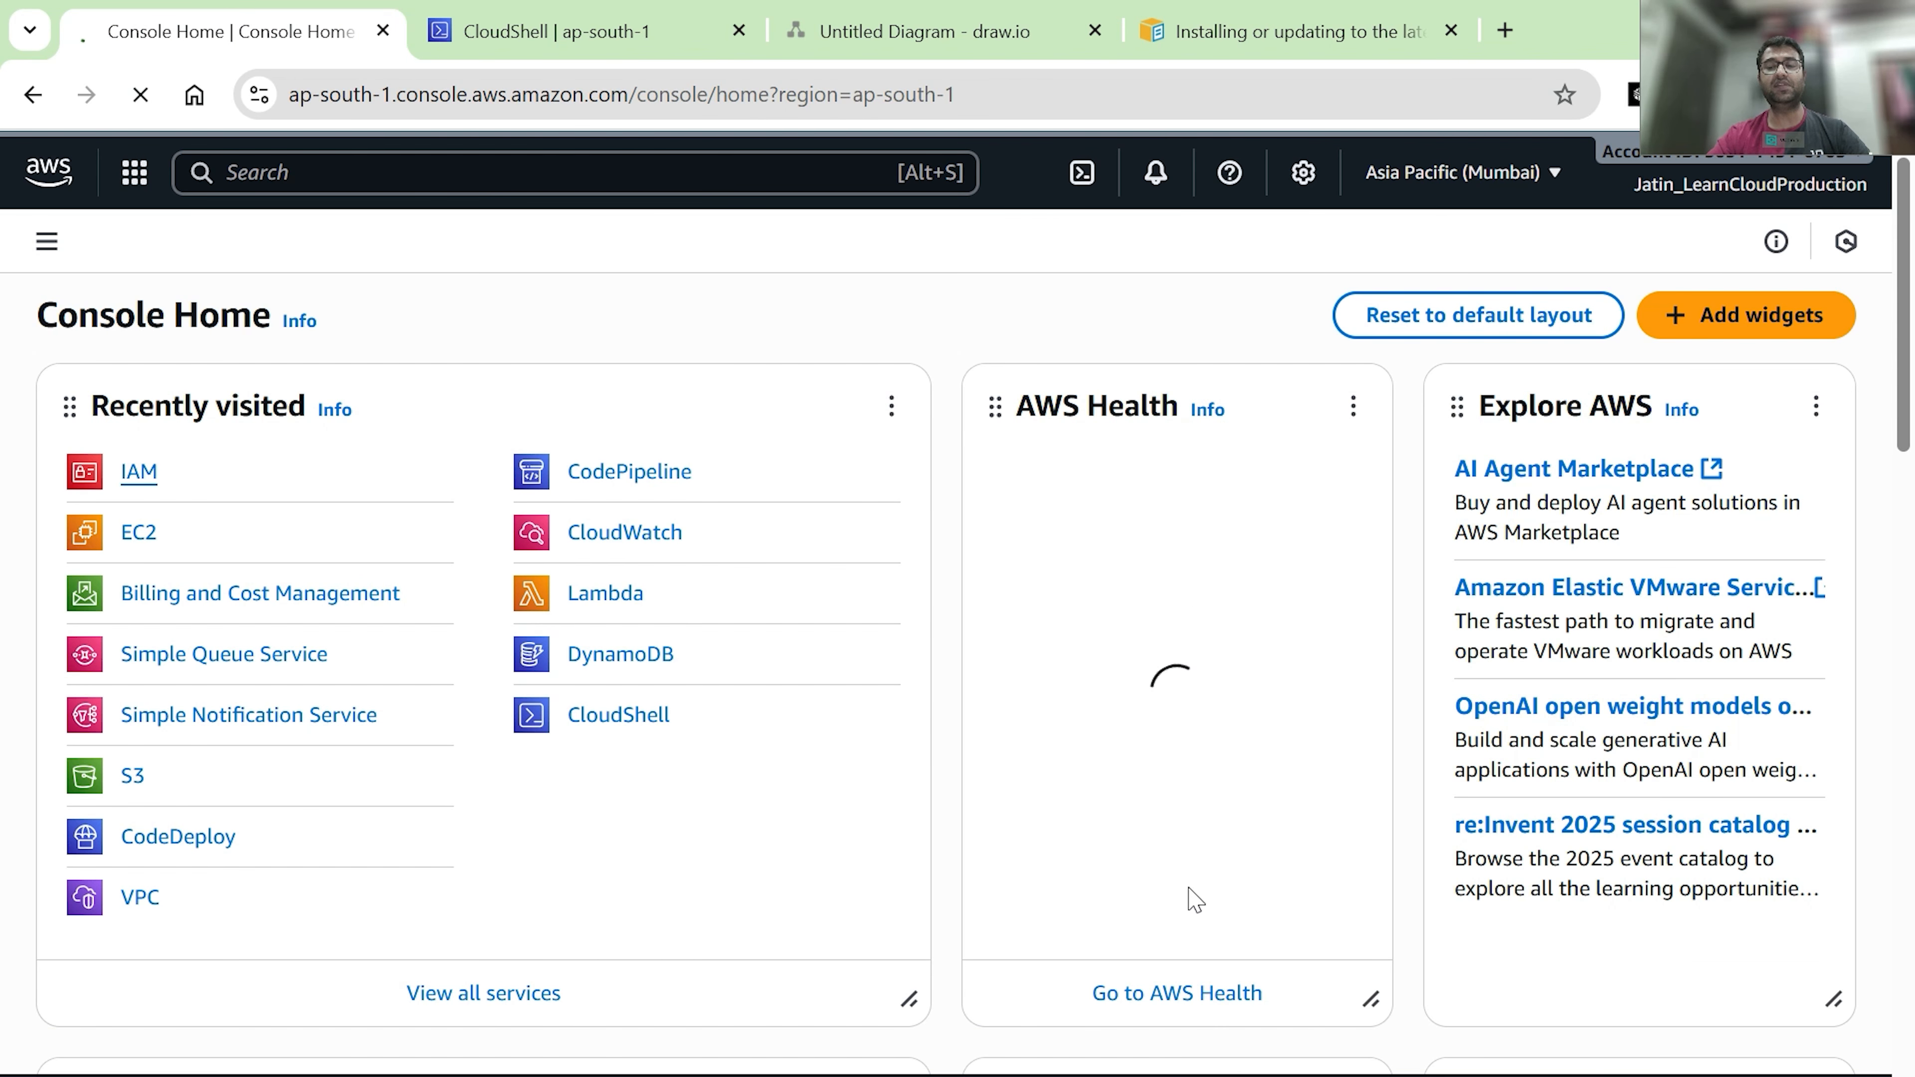
click(1248, 1070)
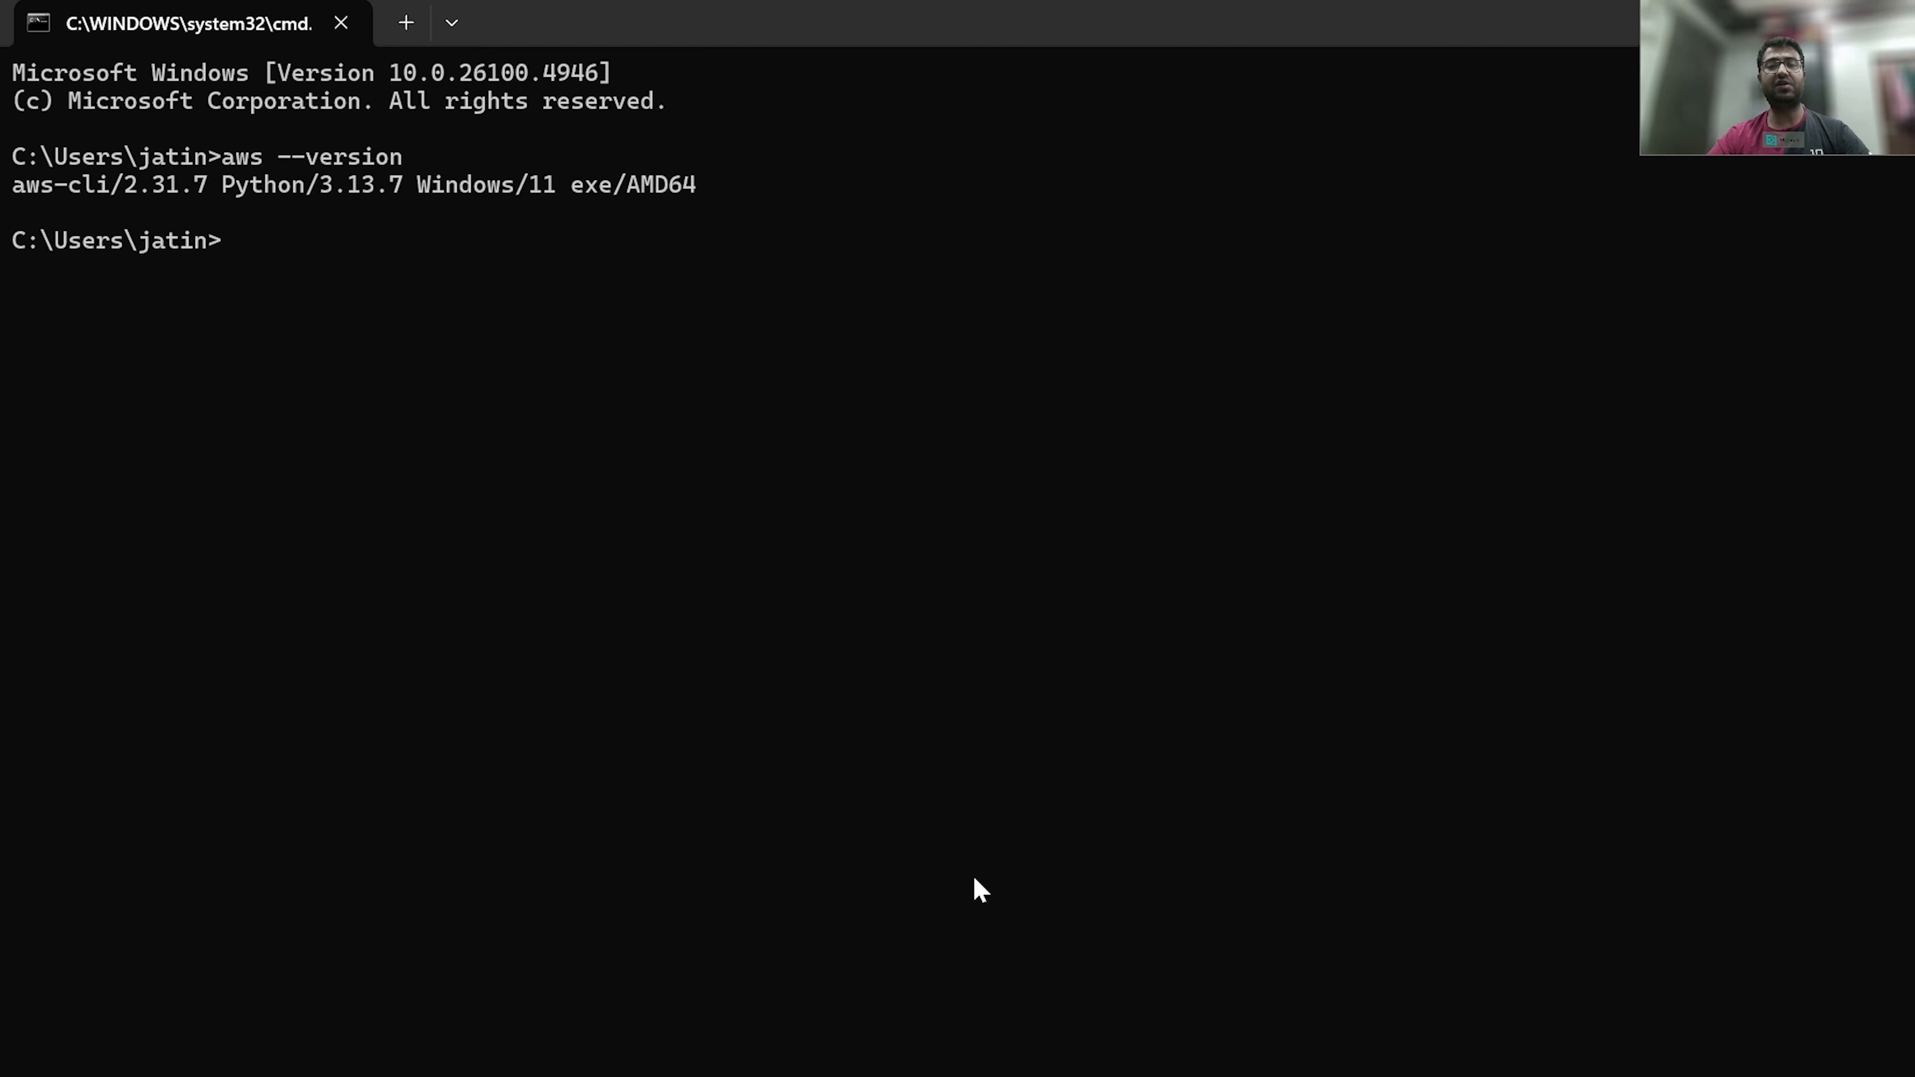
Step: Run aws iam list-users, listing users such as AdminUser, Architect1 and AssumedRole
text(aws )
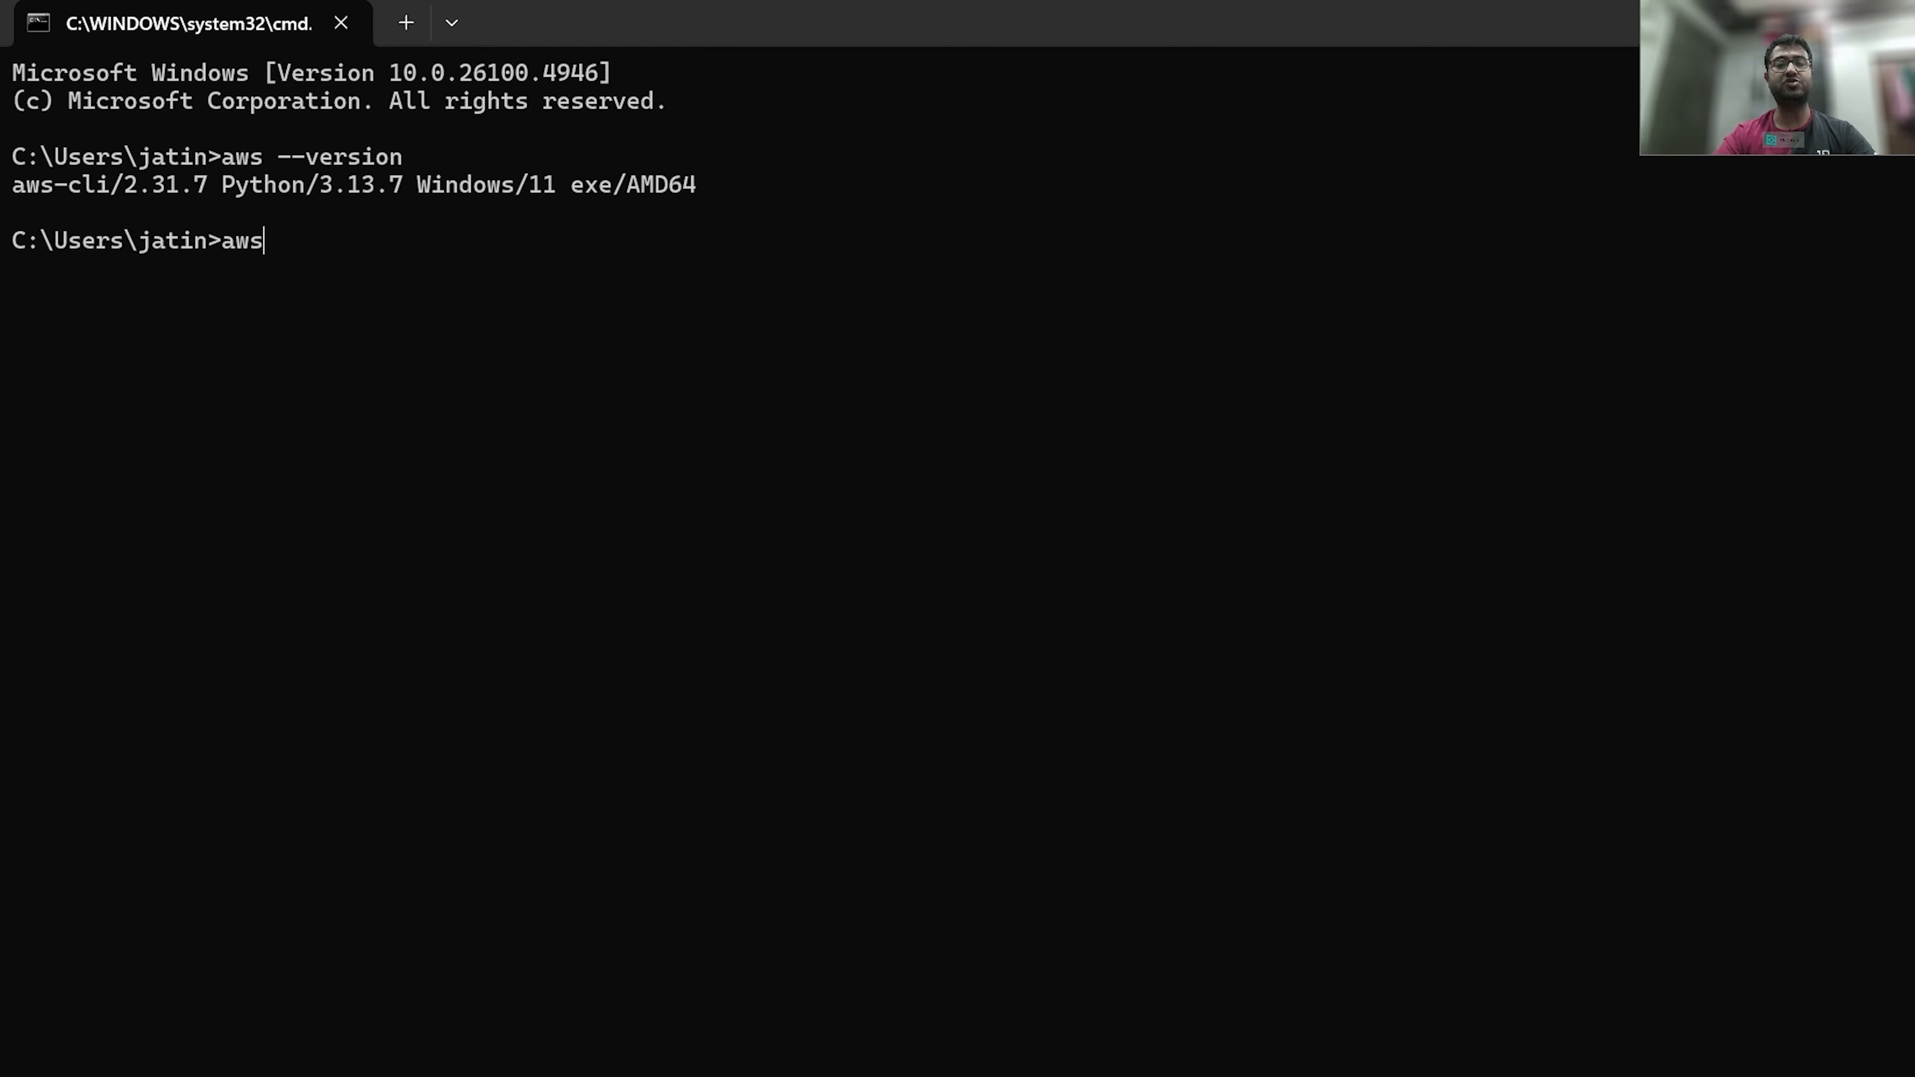
text(iam list-users)
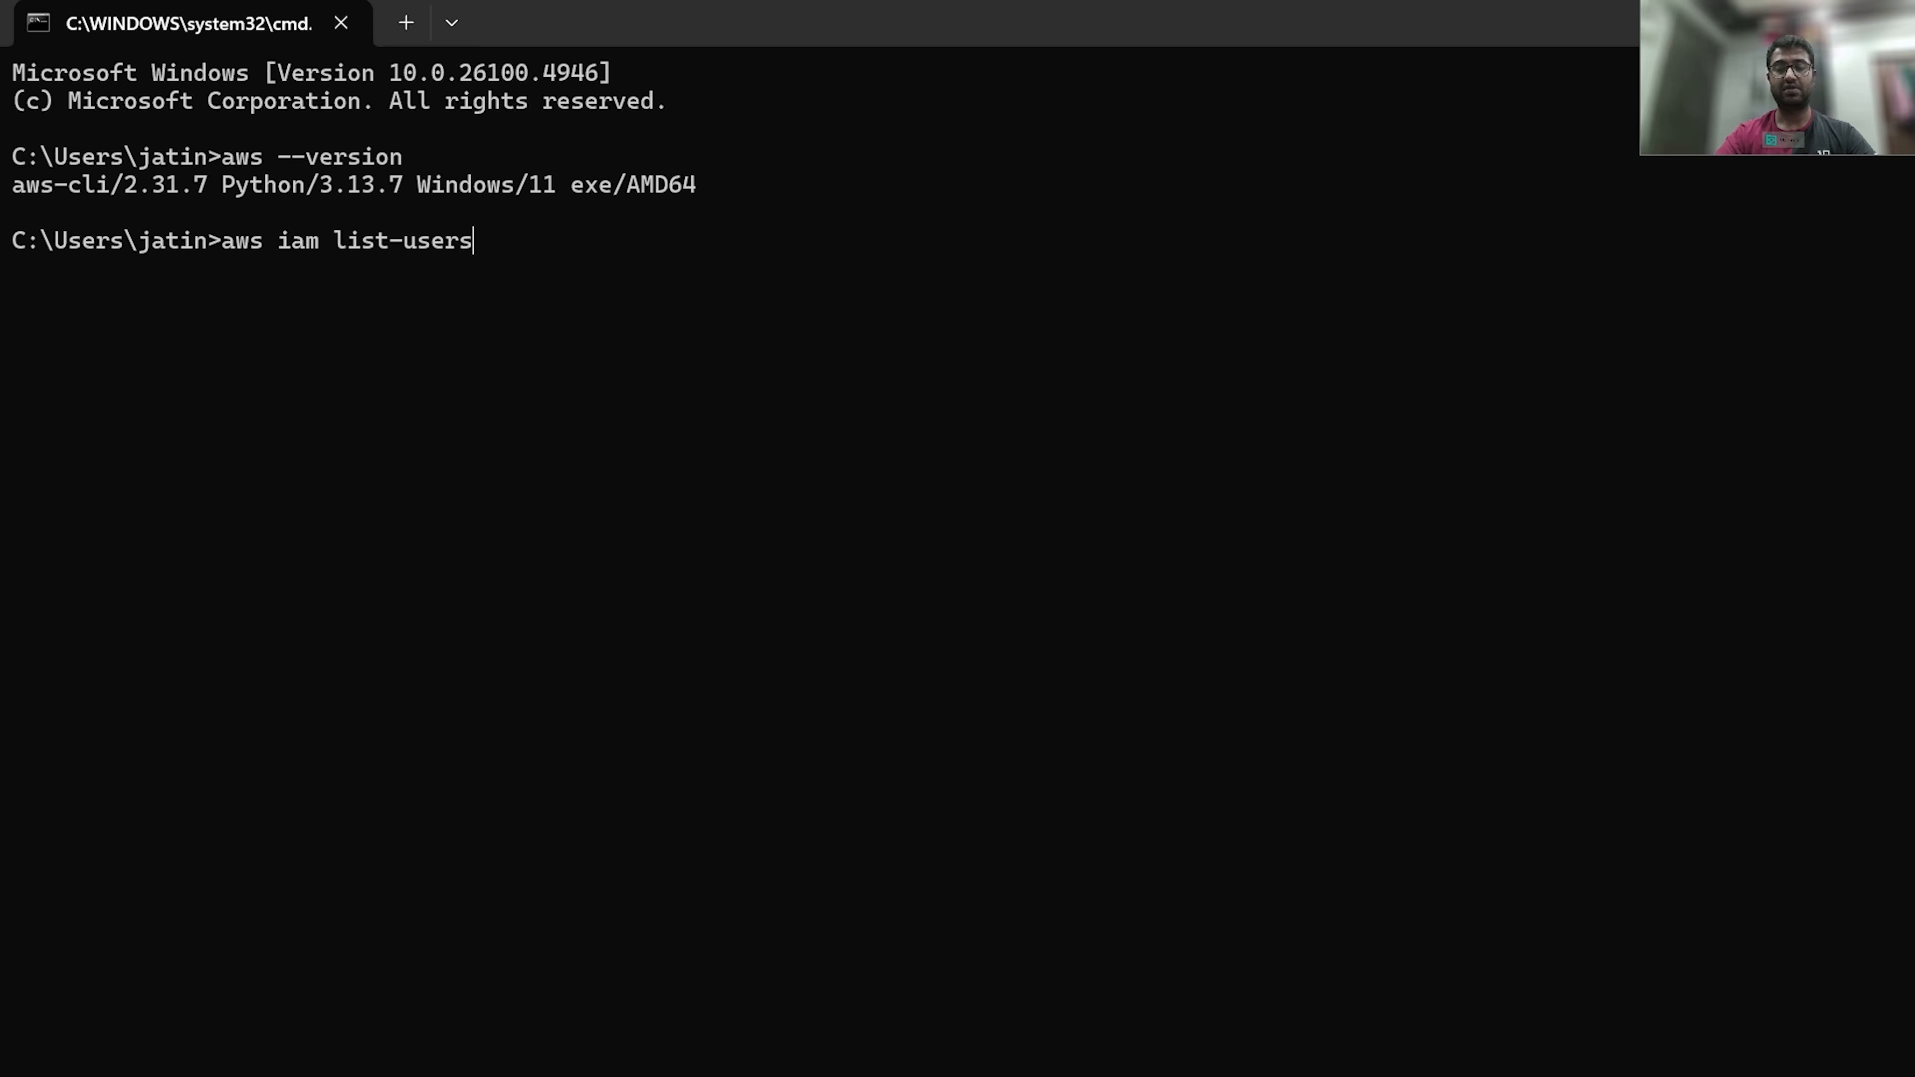
key(Return)
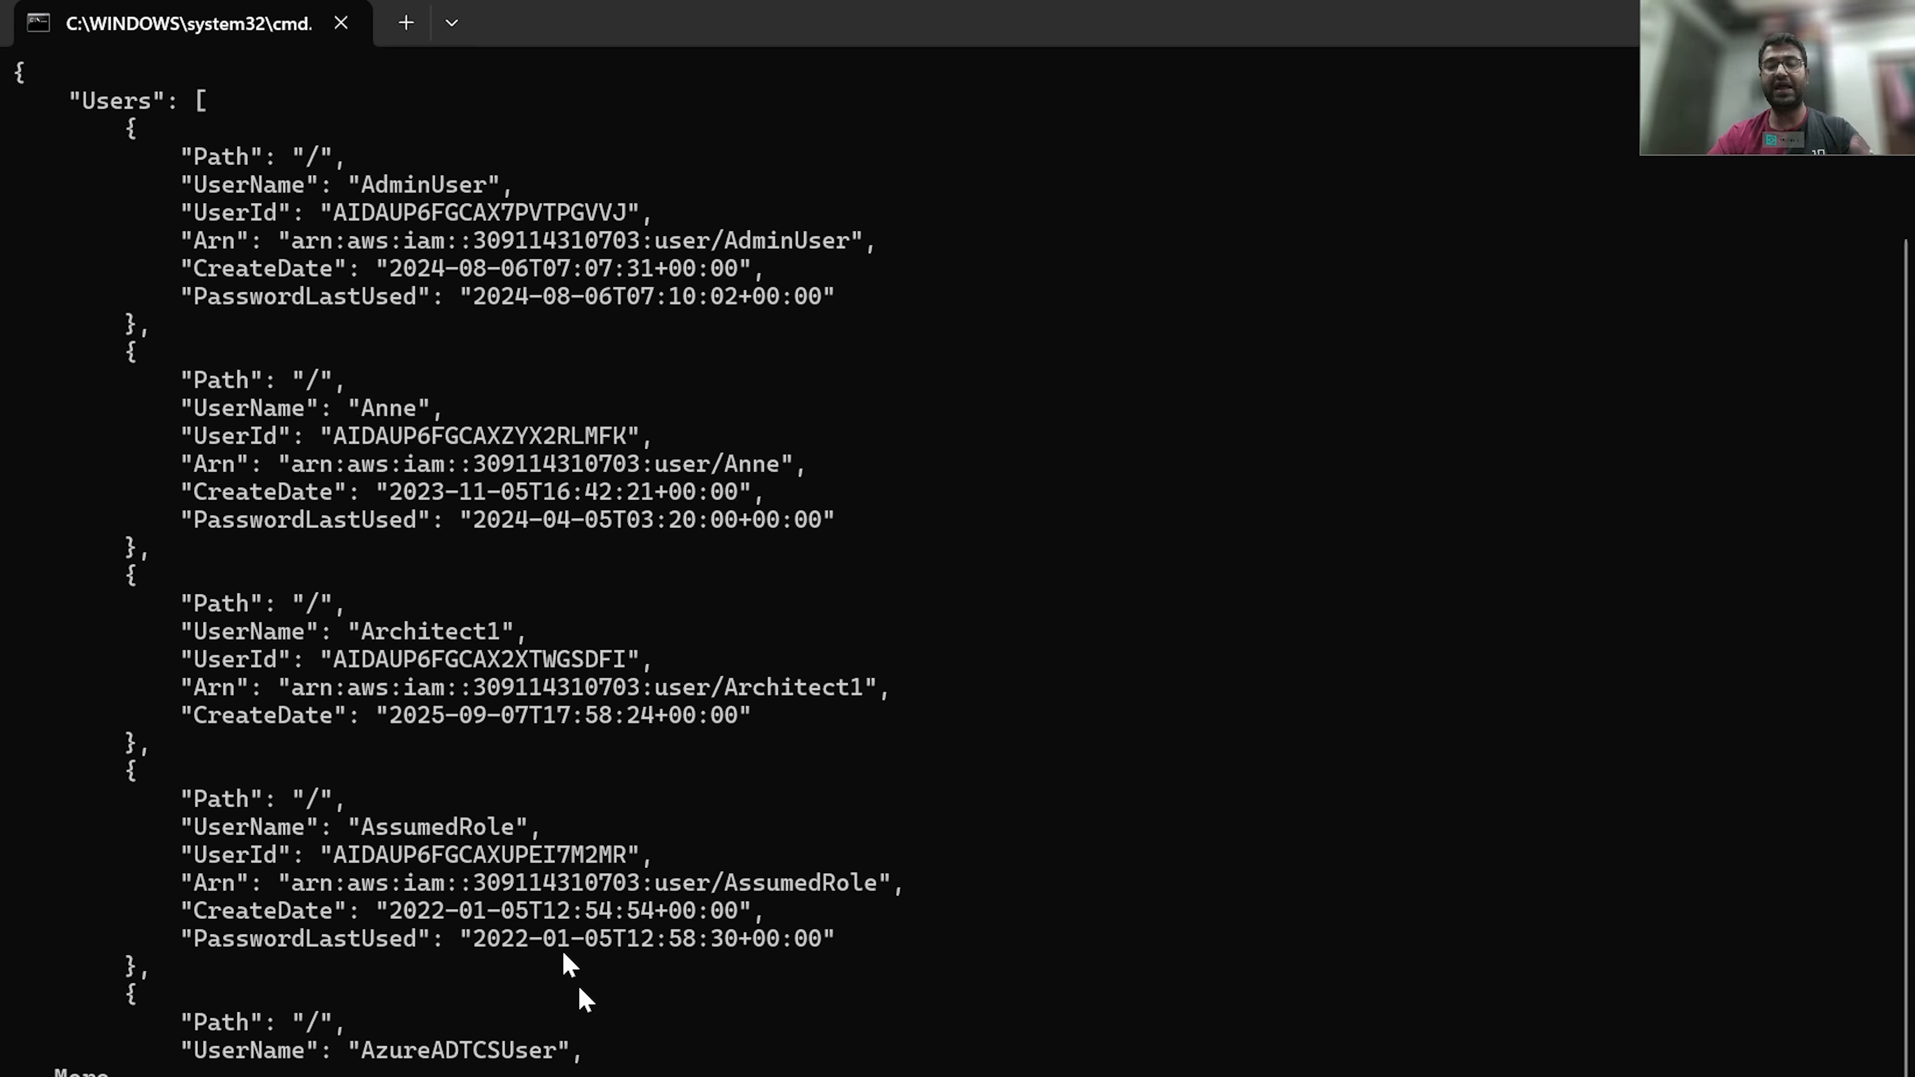
mouse_move(980, 1075)
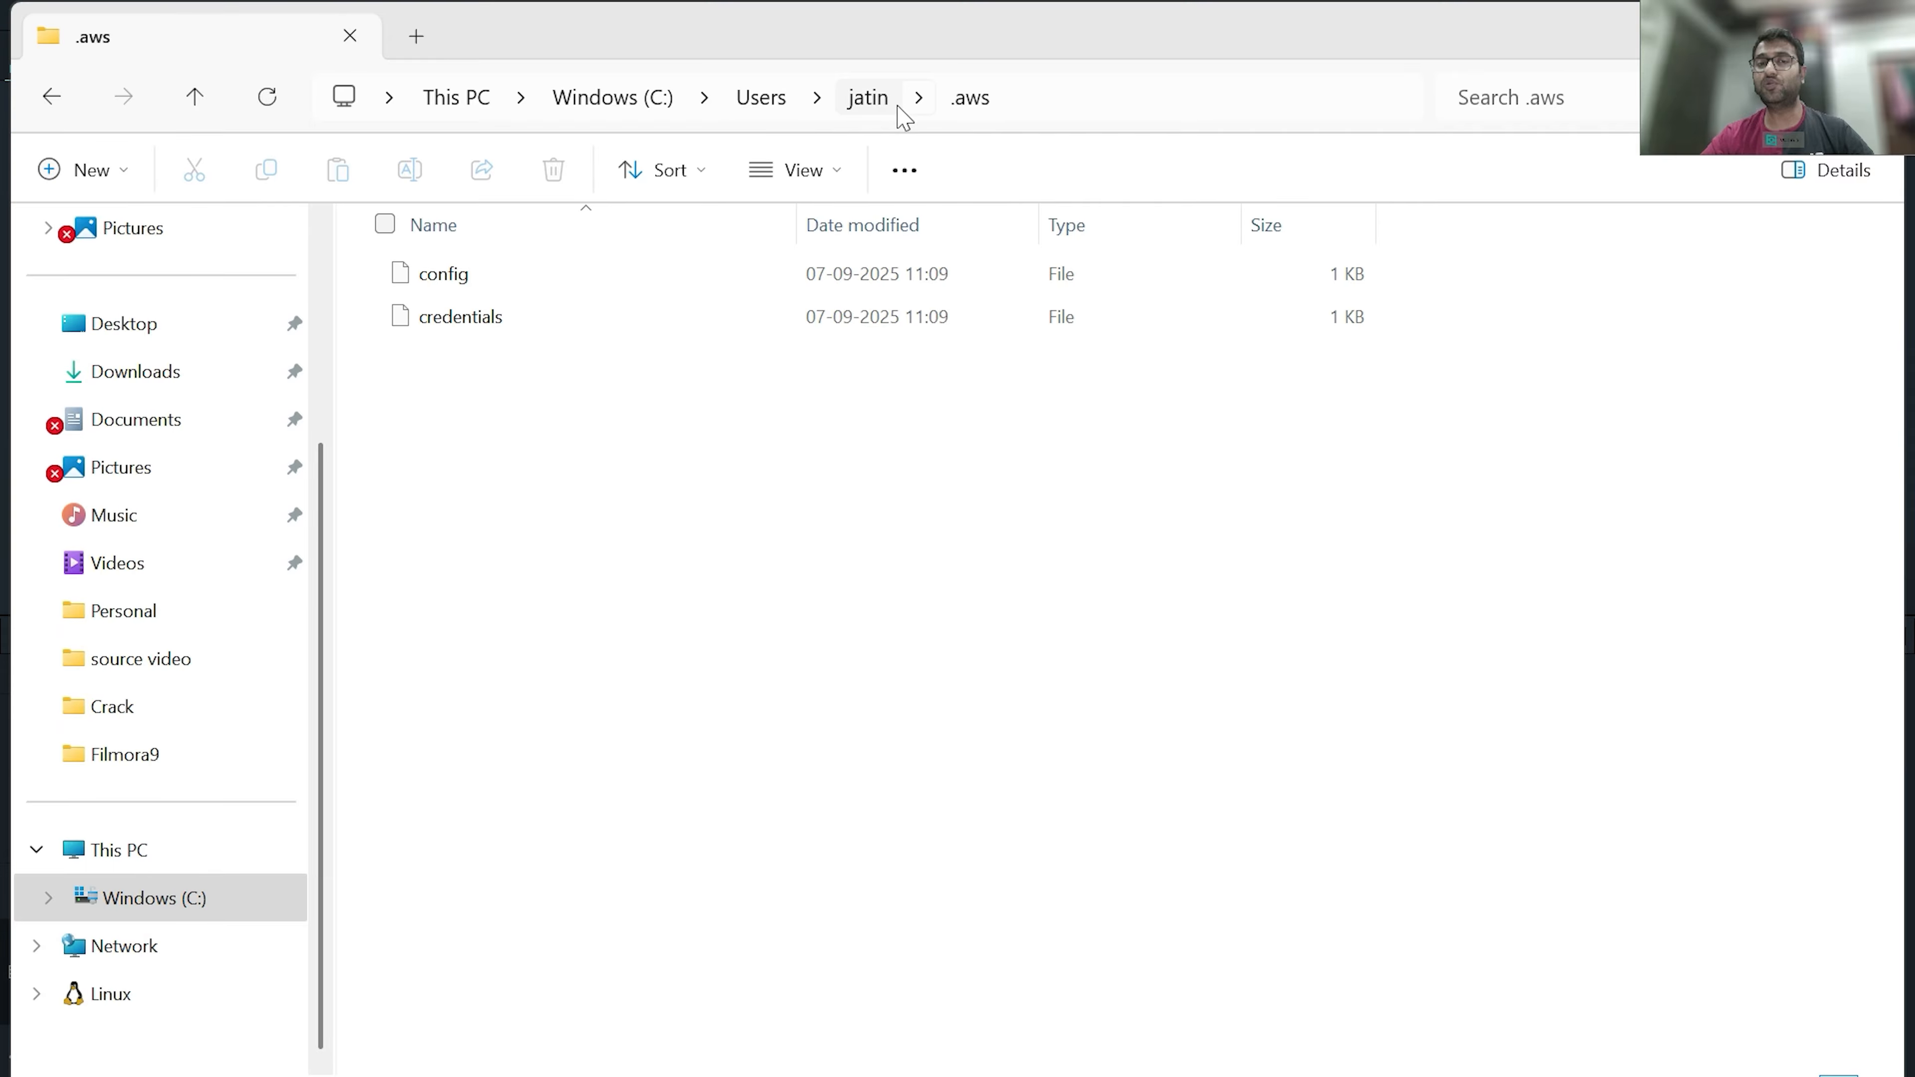
Step: Check the .aws folder's config and credentials files, then permanently delete the .aws folder
click(869, 113)
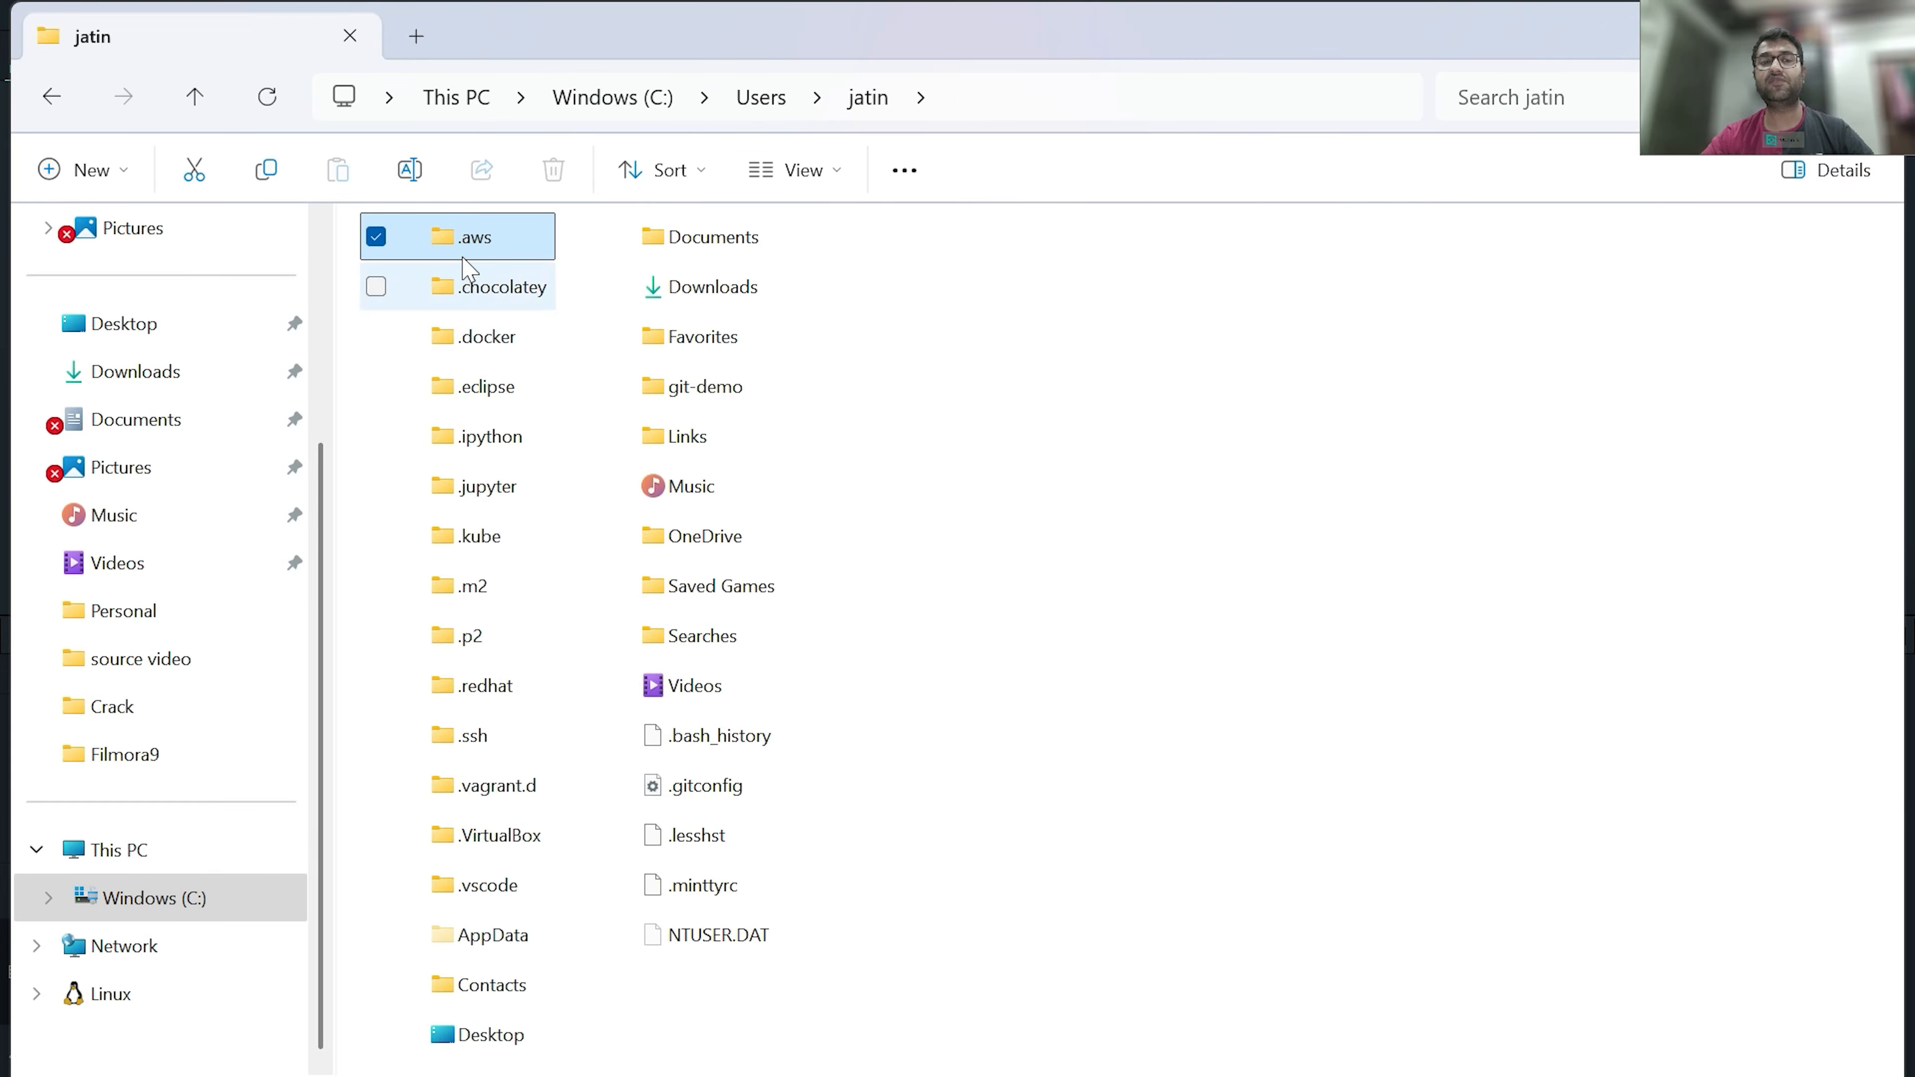
double_click(462, 240)
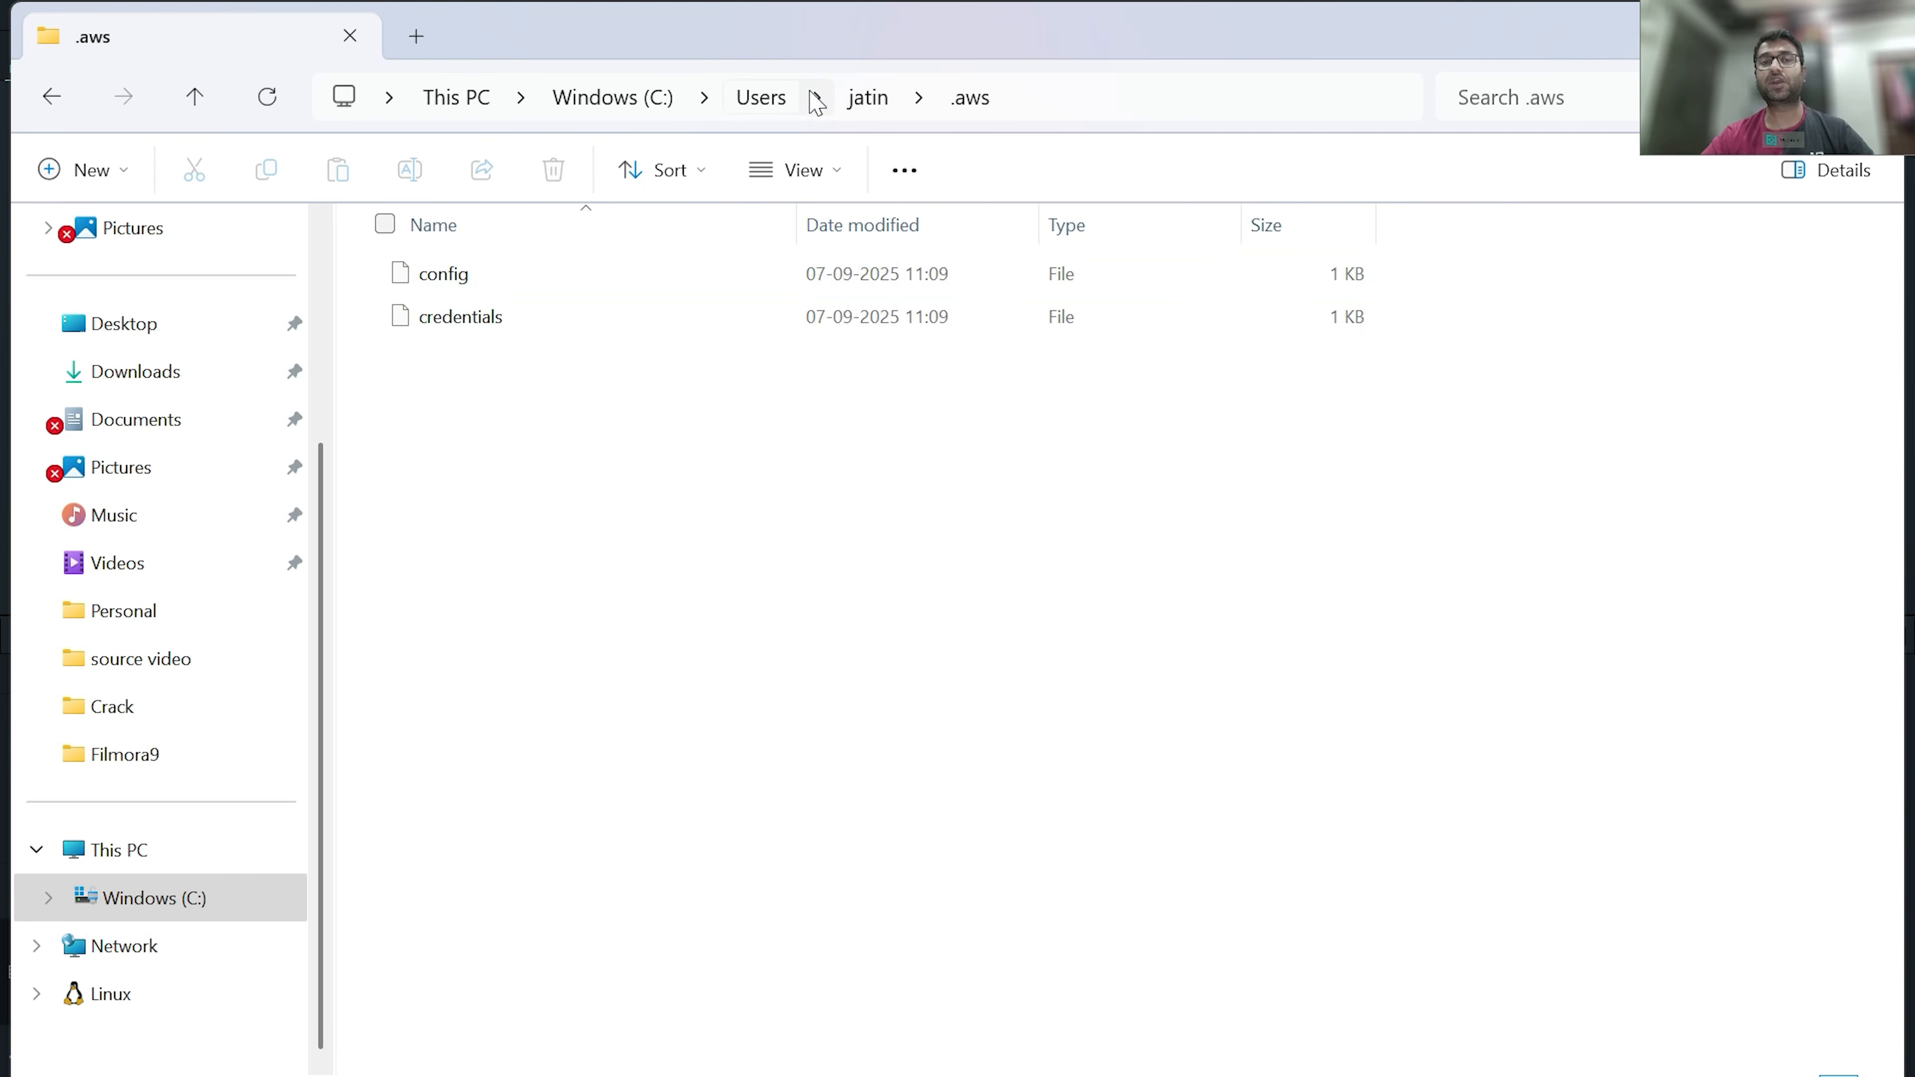
click(868, 97)
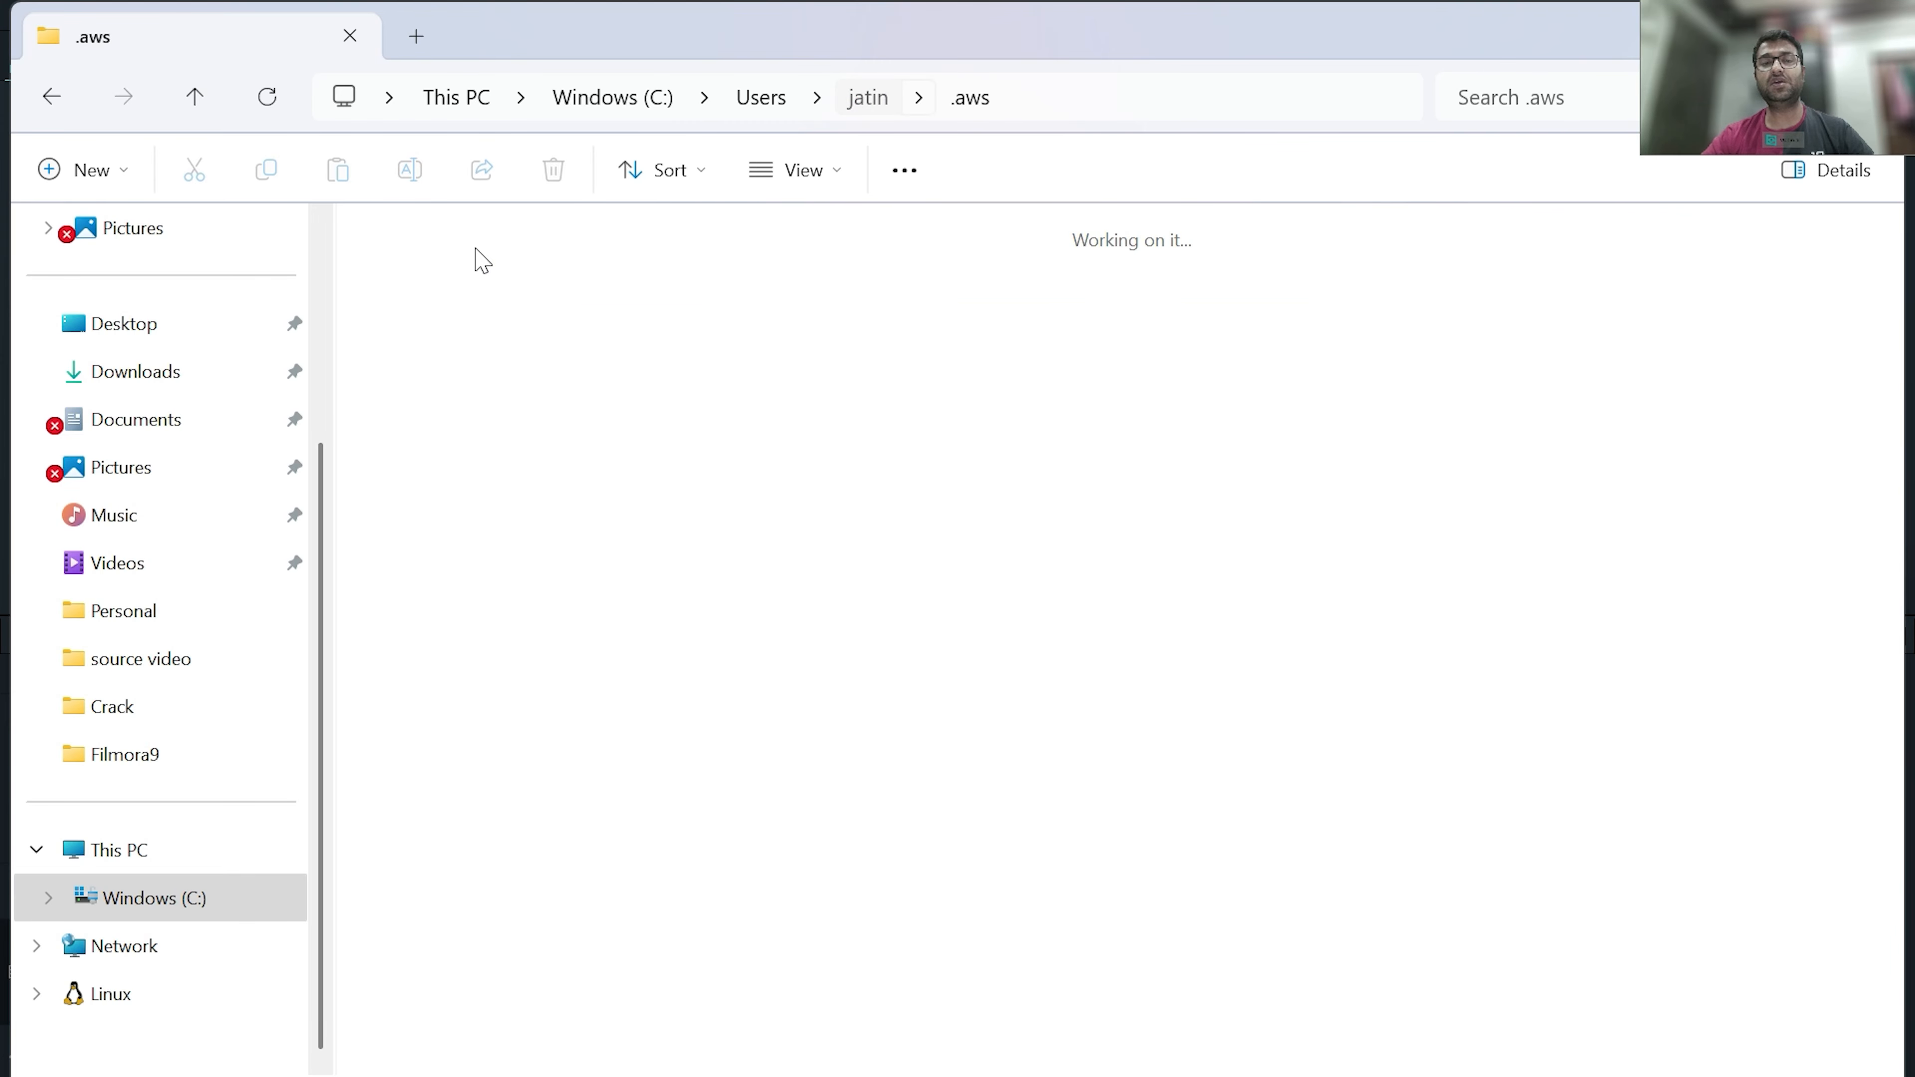
mouse_move(484, 250)
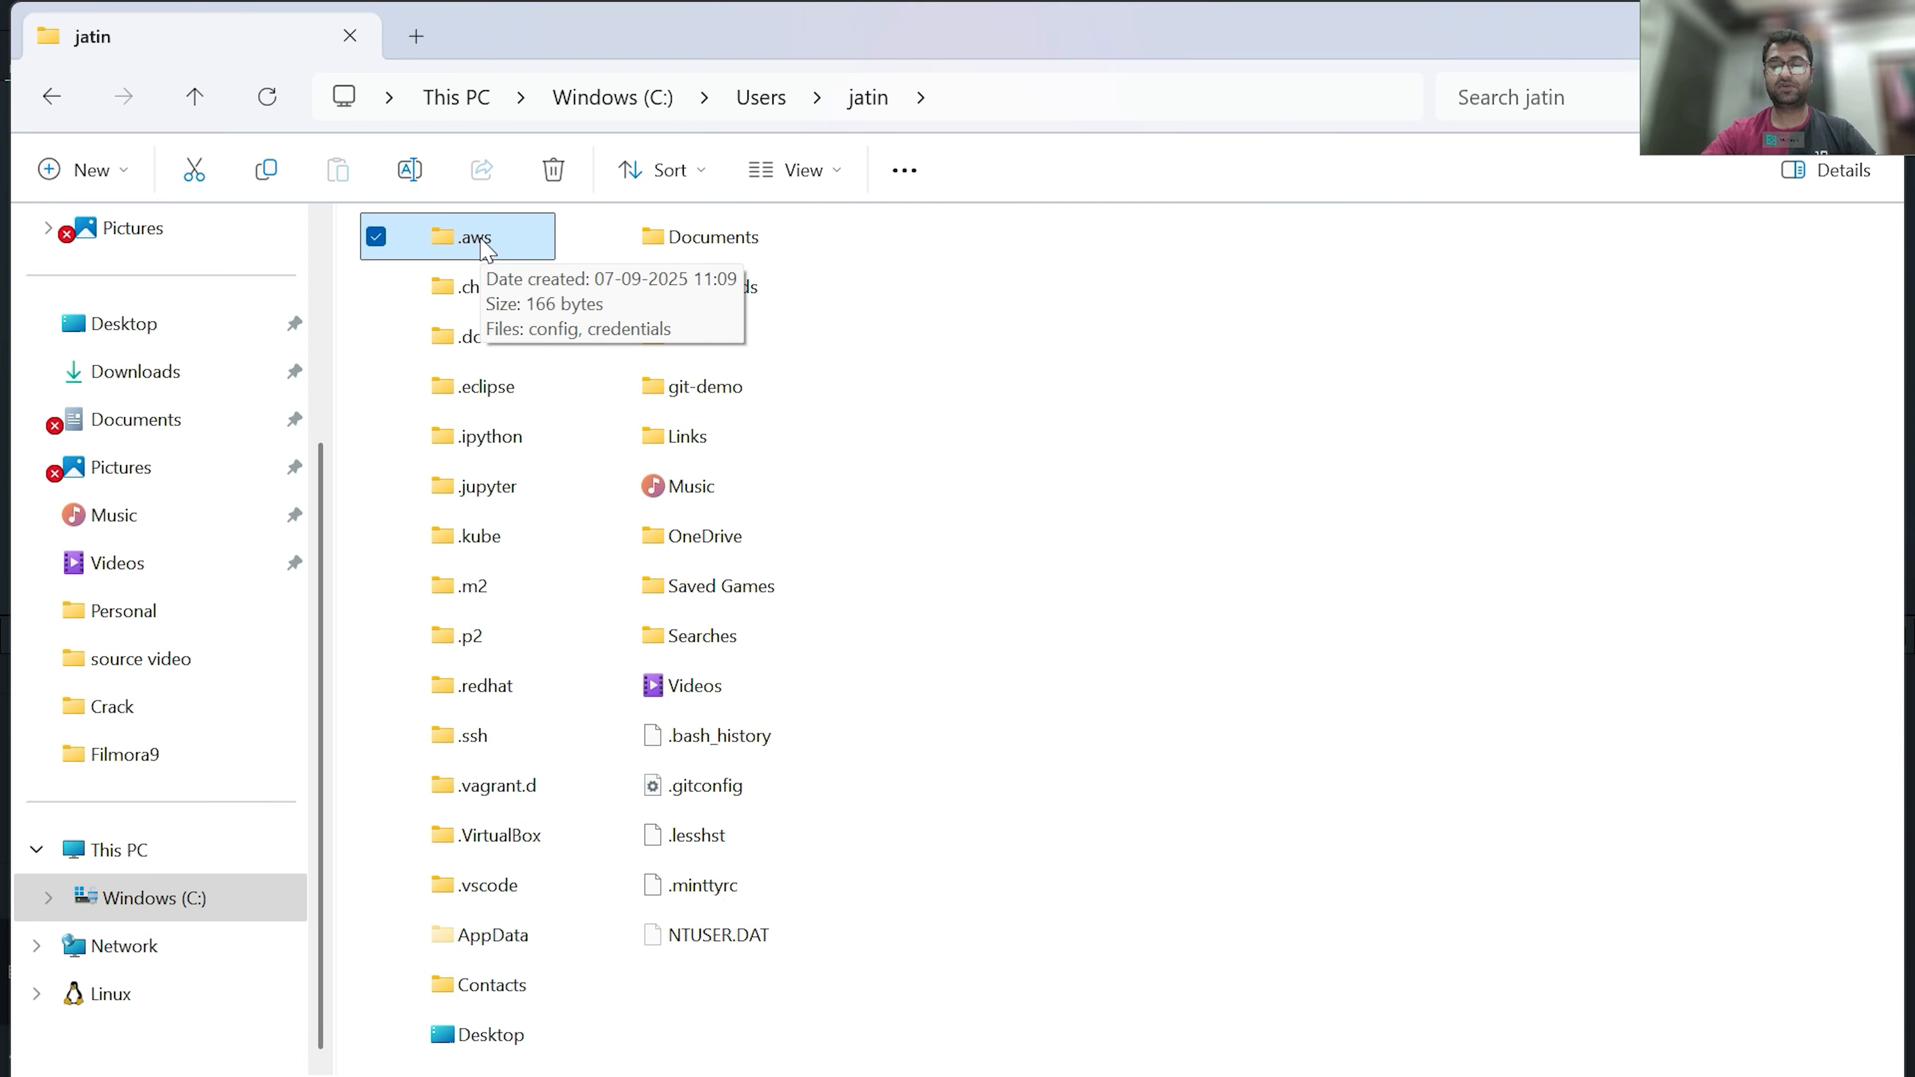
key(shift+Delete)
key(Return)
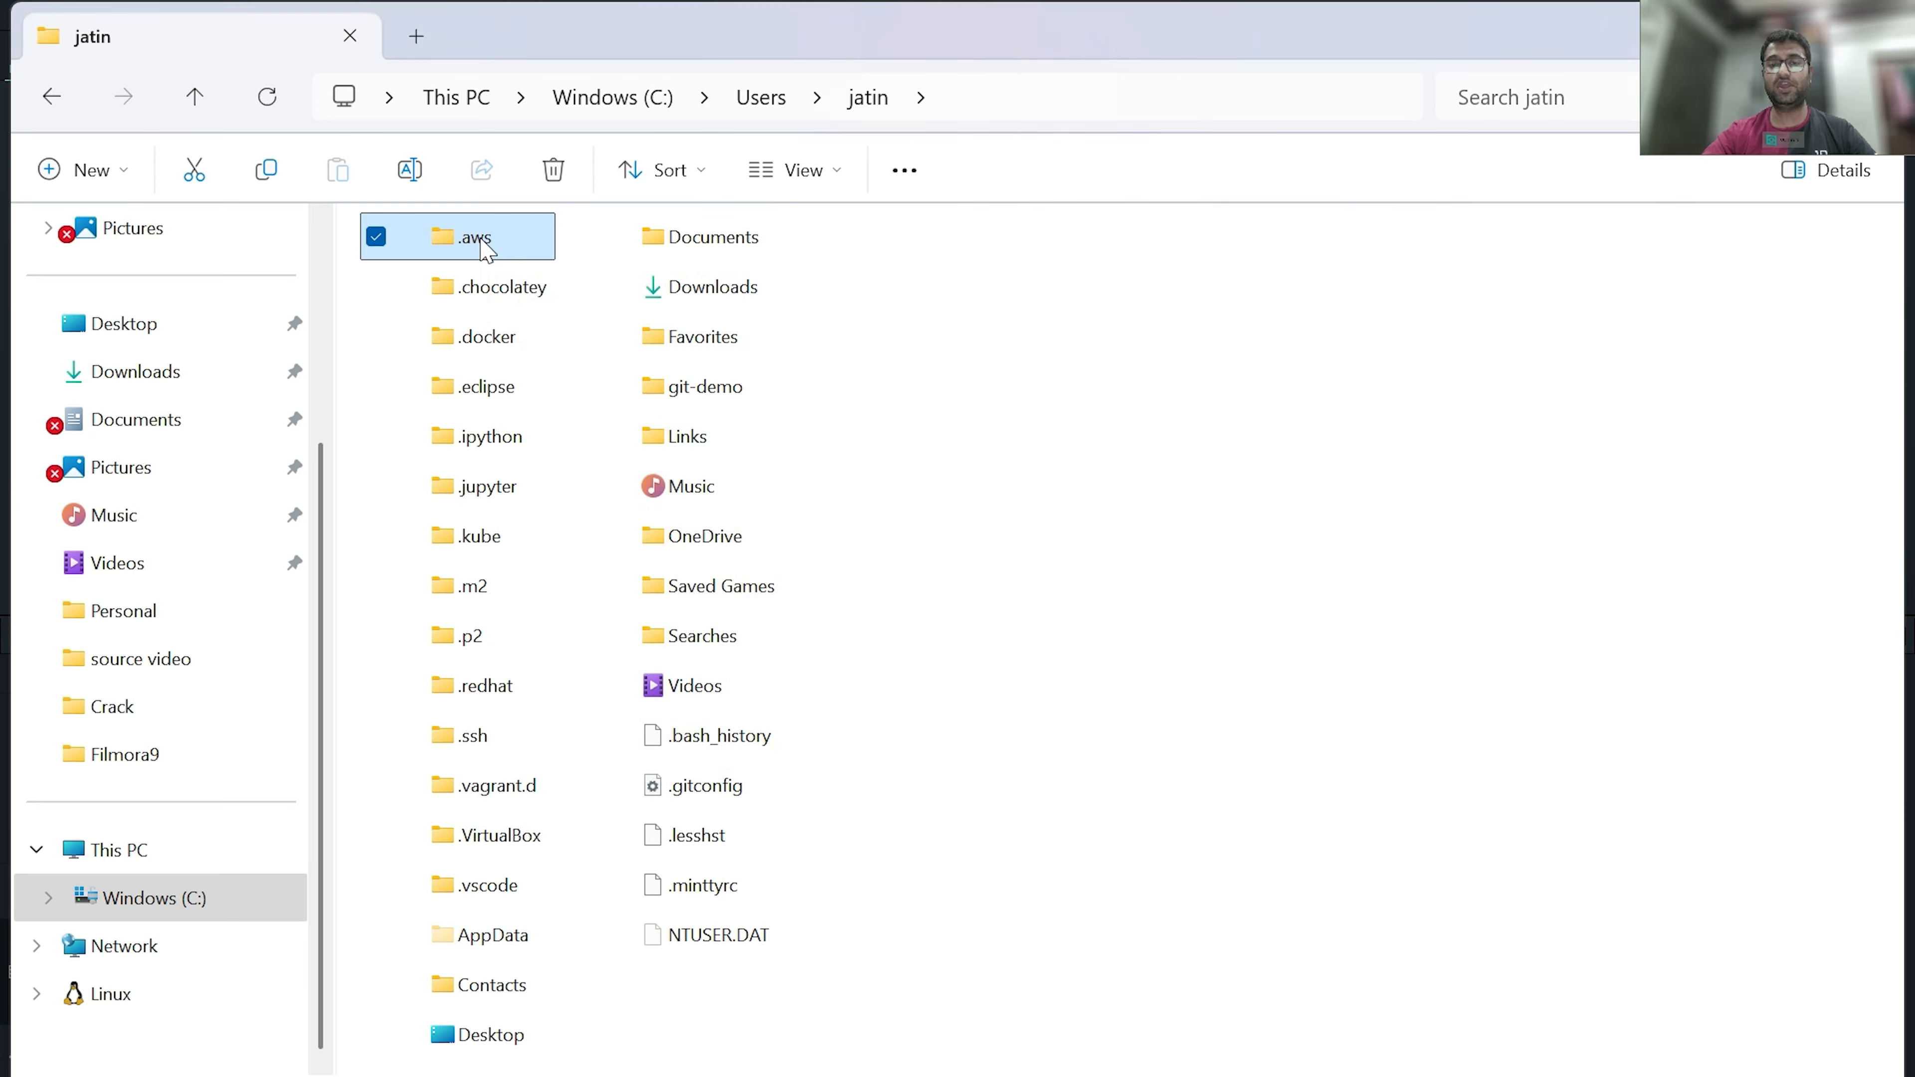
click(1248, 1072)
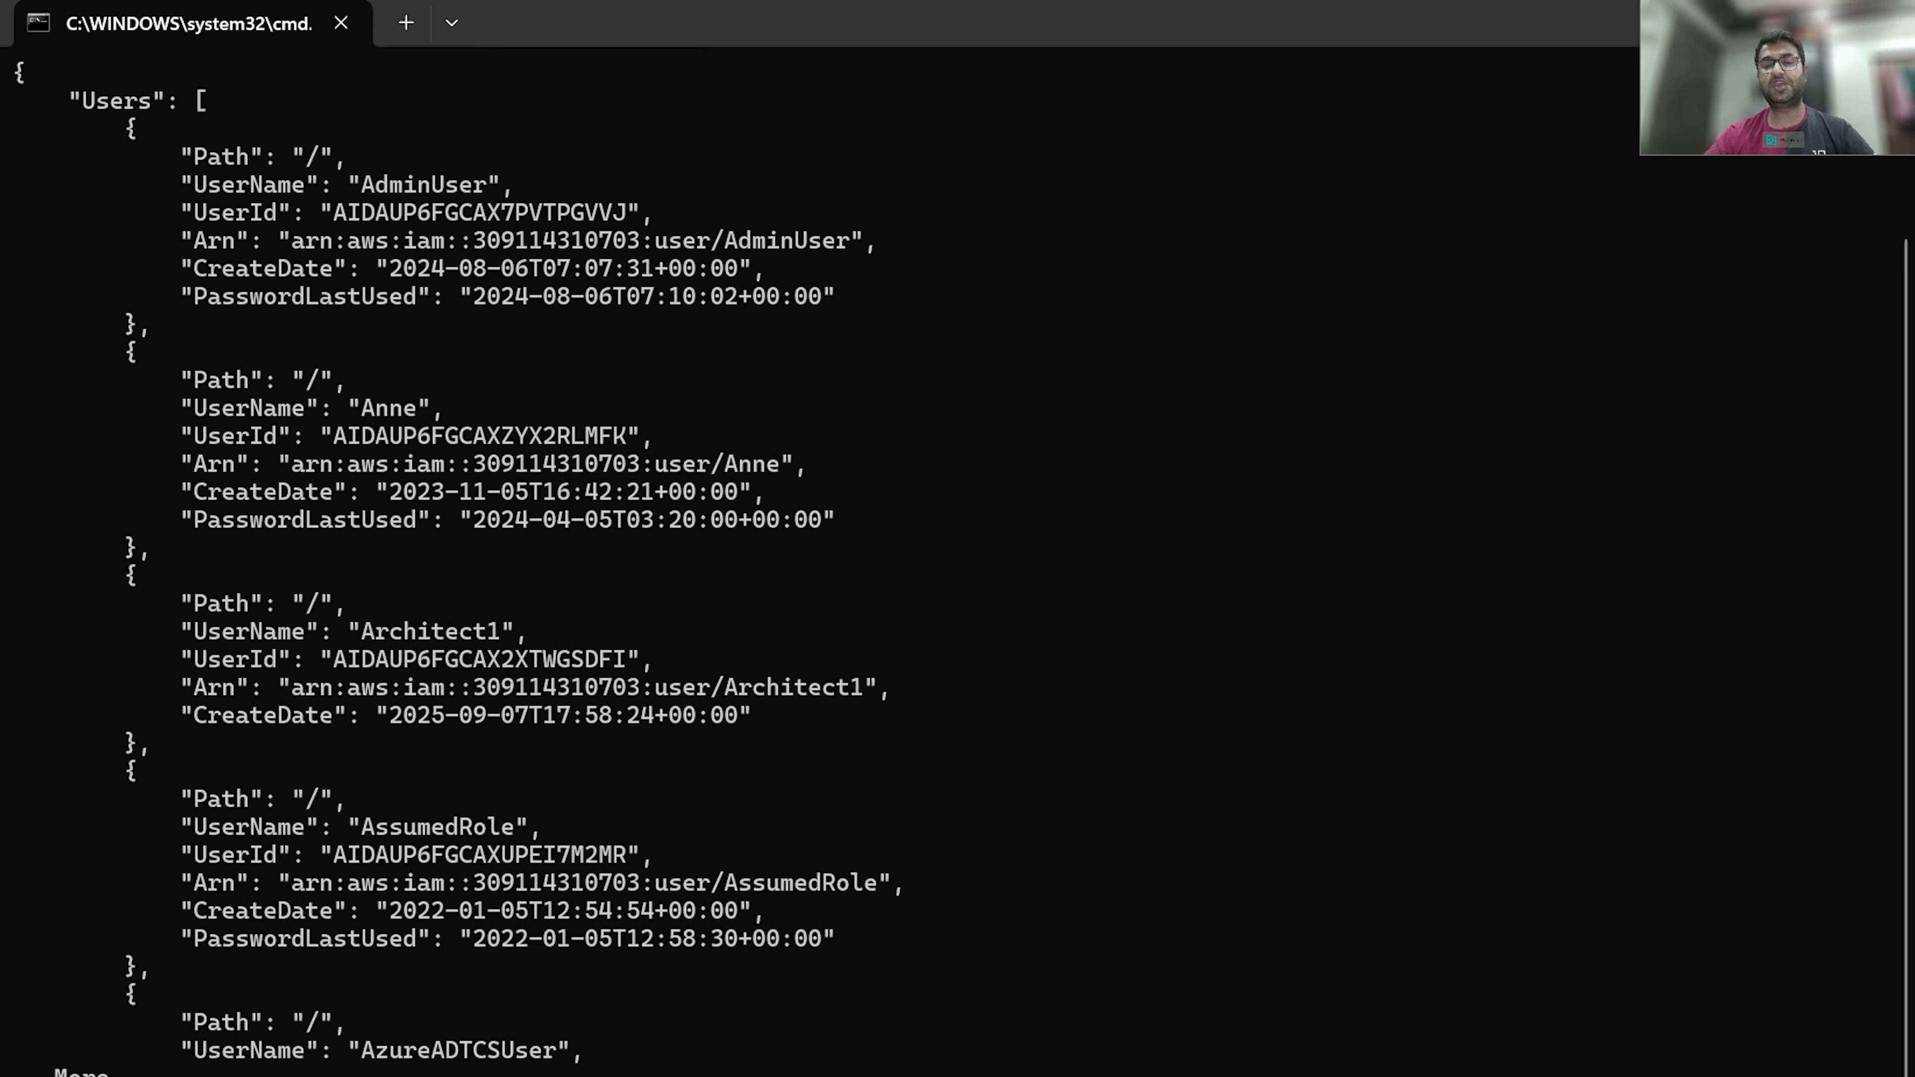
Step: Rerun aws iam list-users and get the 'Unable to locate credentials' error
key(Return)
key(Return)
key(Return)
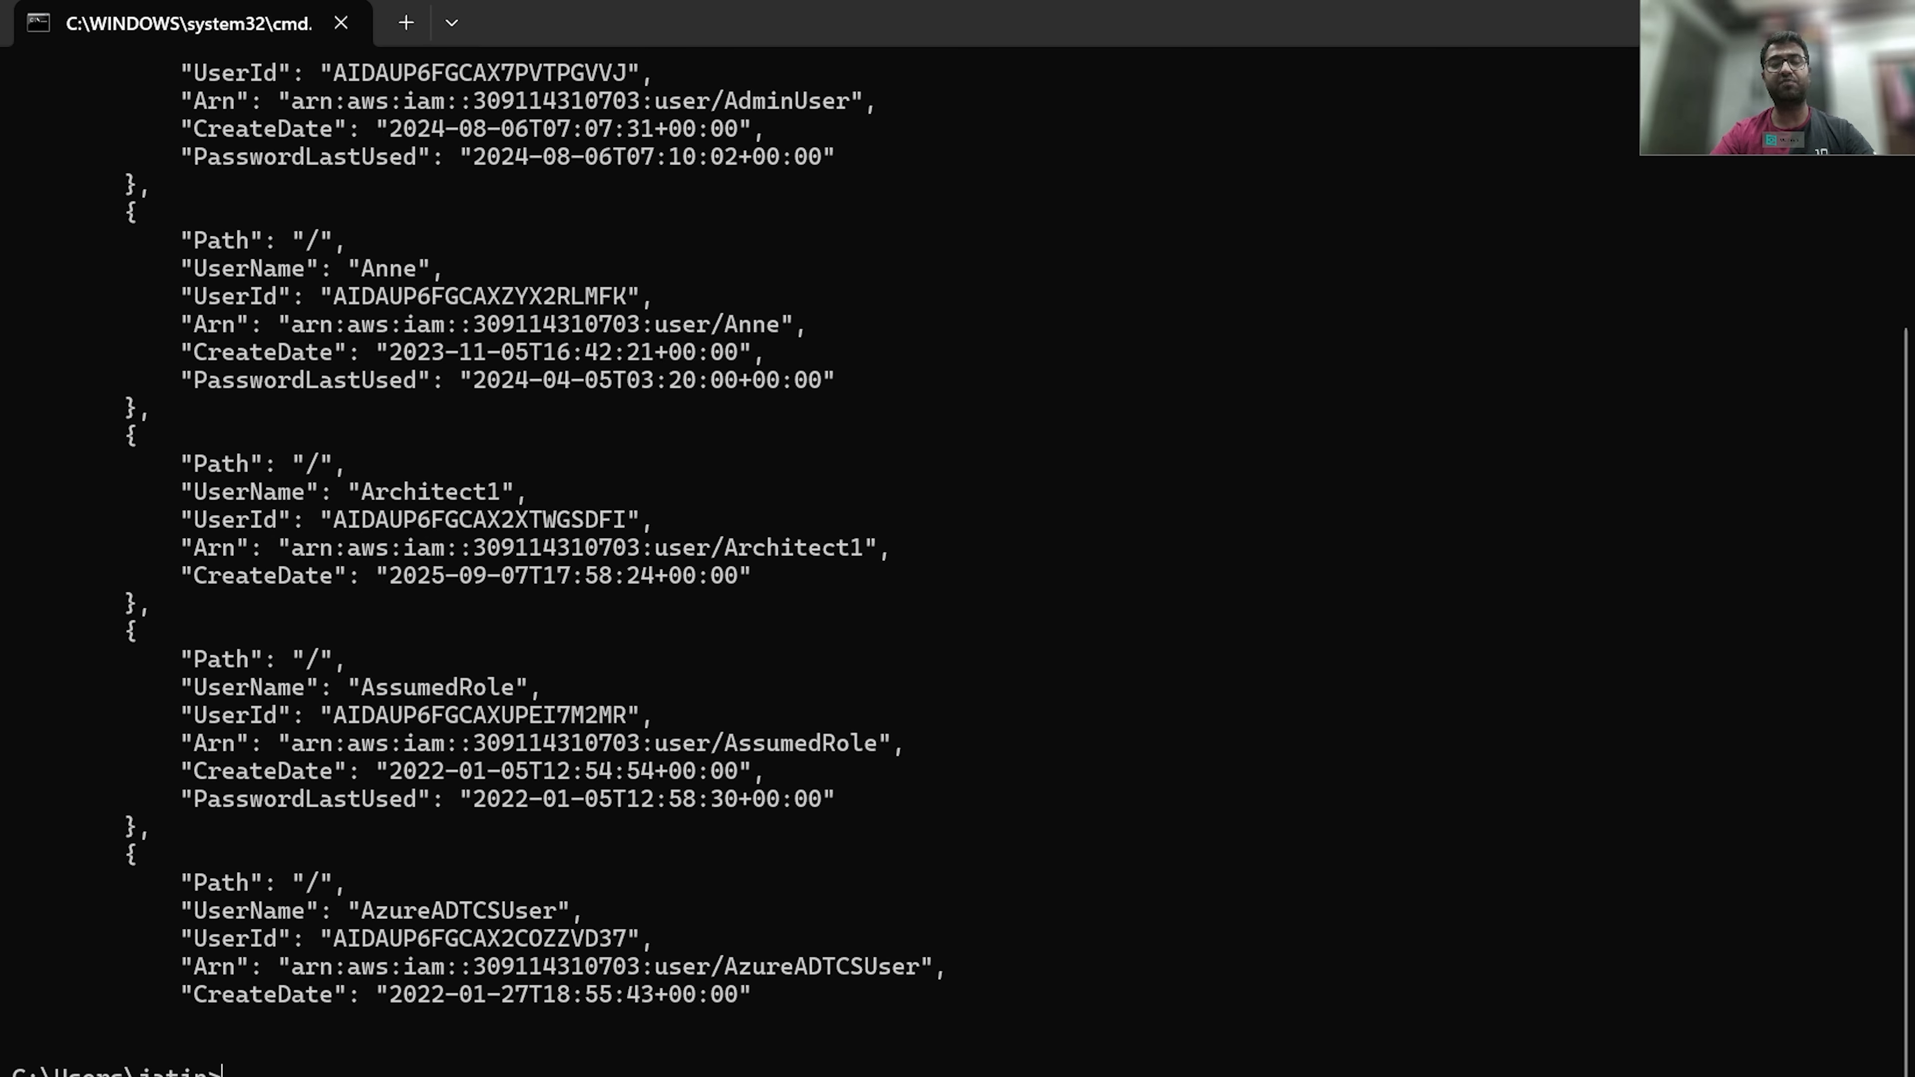
key(Return)
key(Return)
key(Return)
key(Return)
text(a)
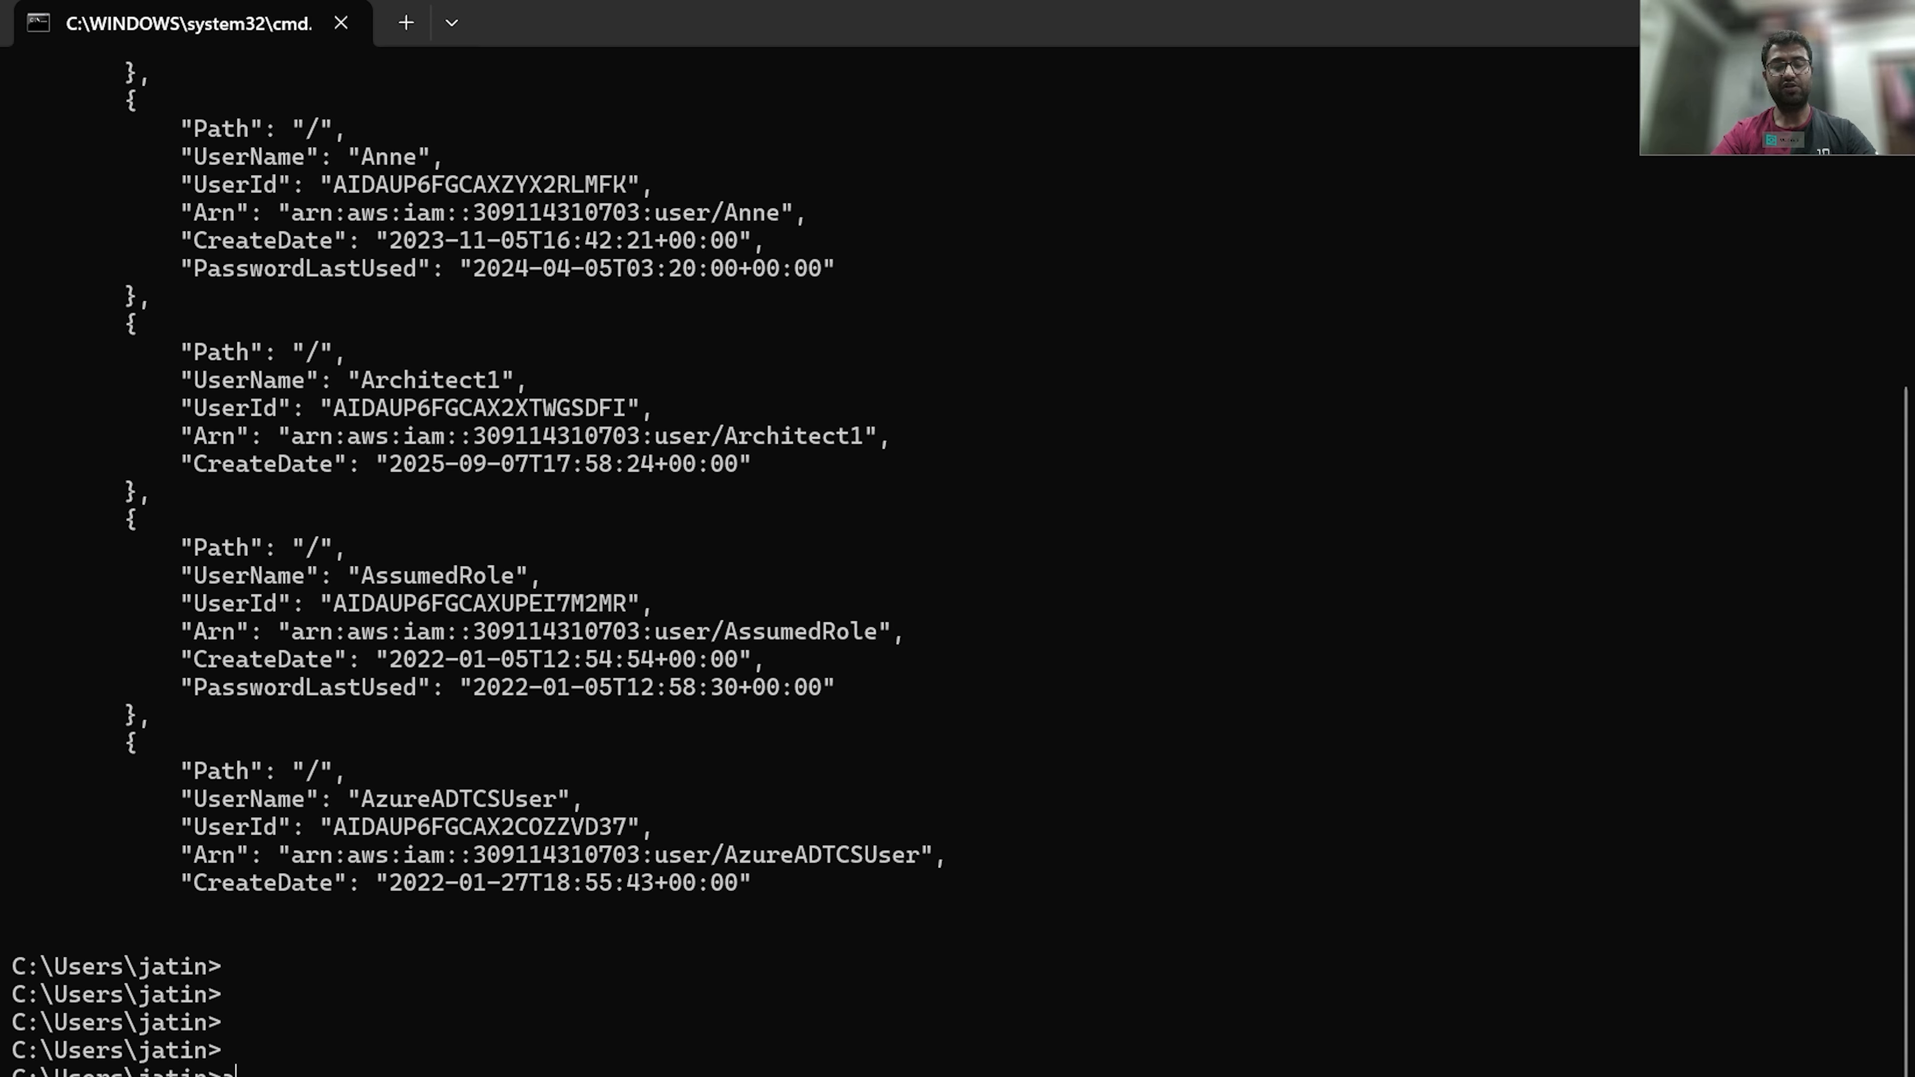
key(BackSpace)
key(Up)
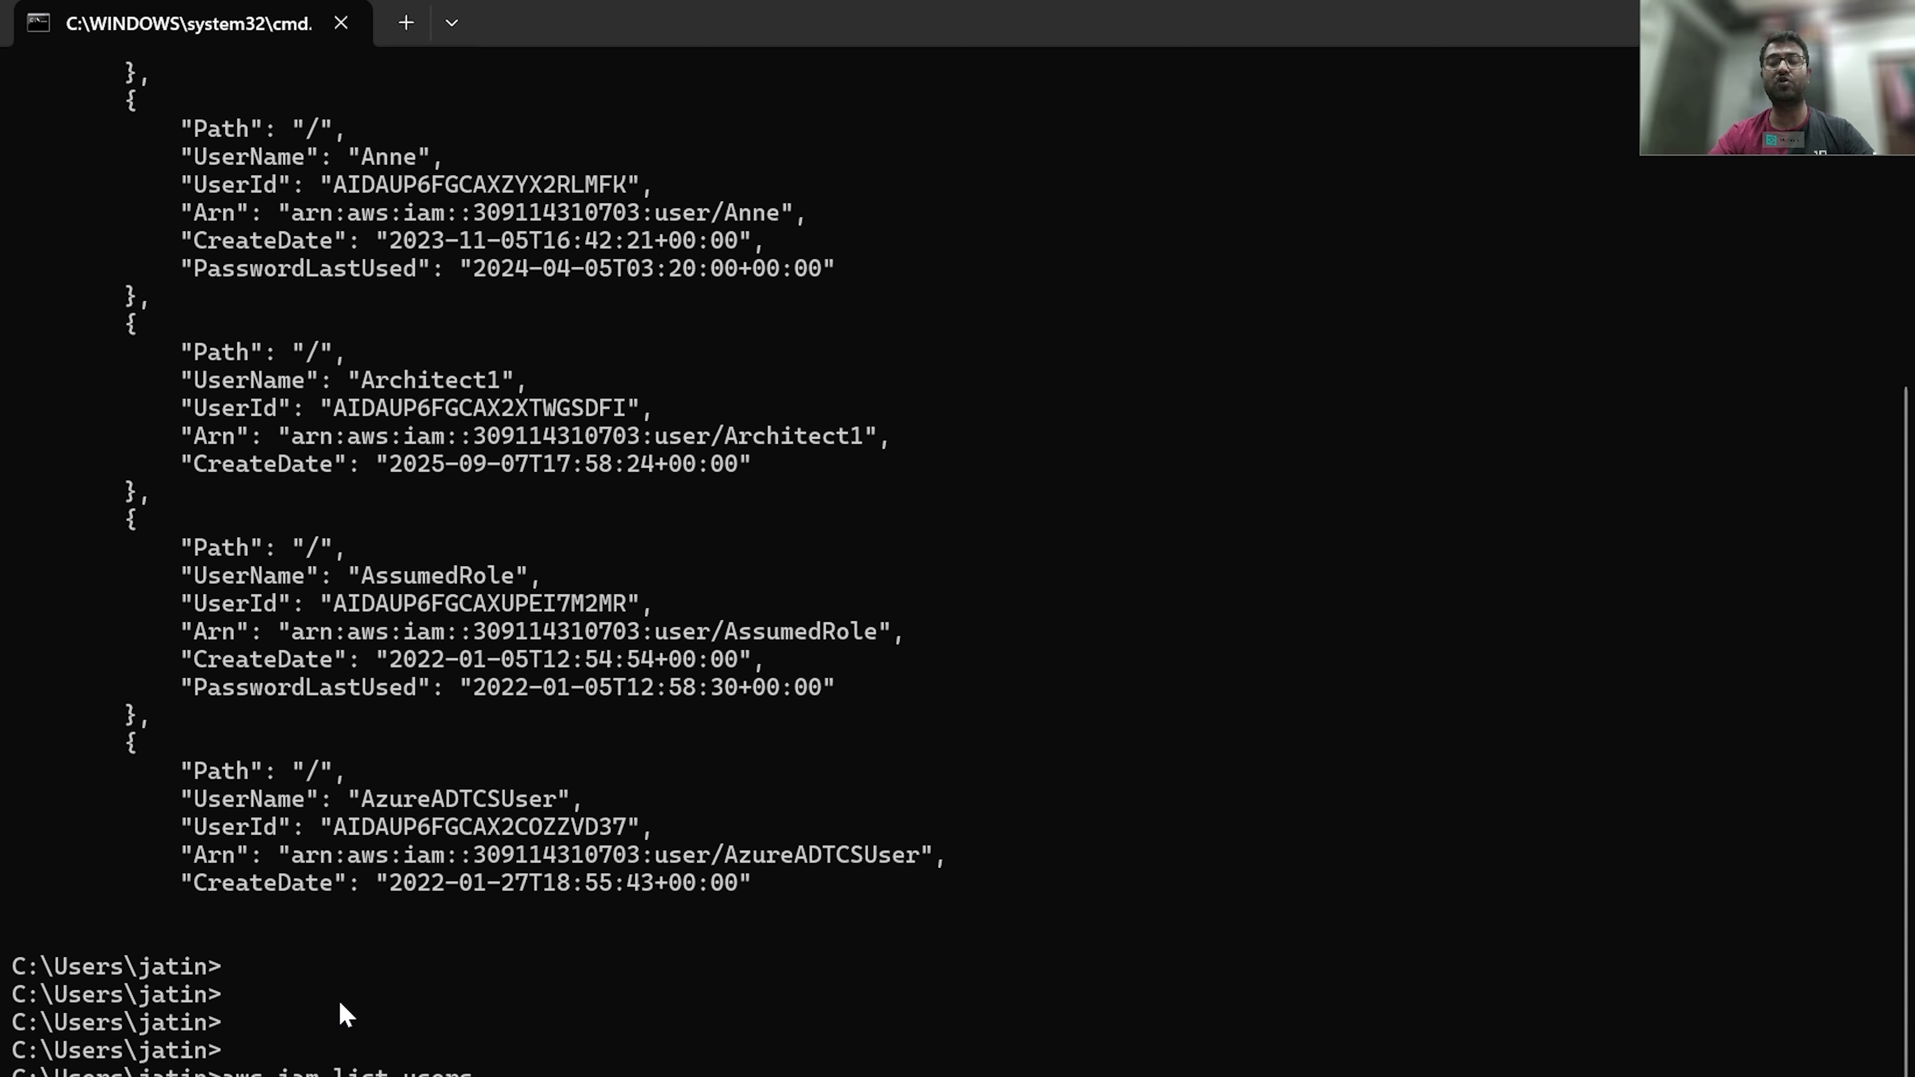
key(Return)
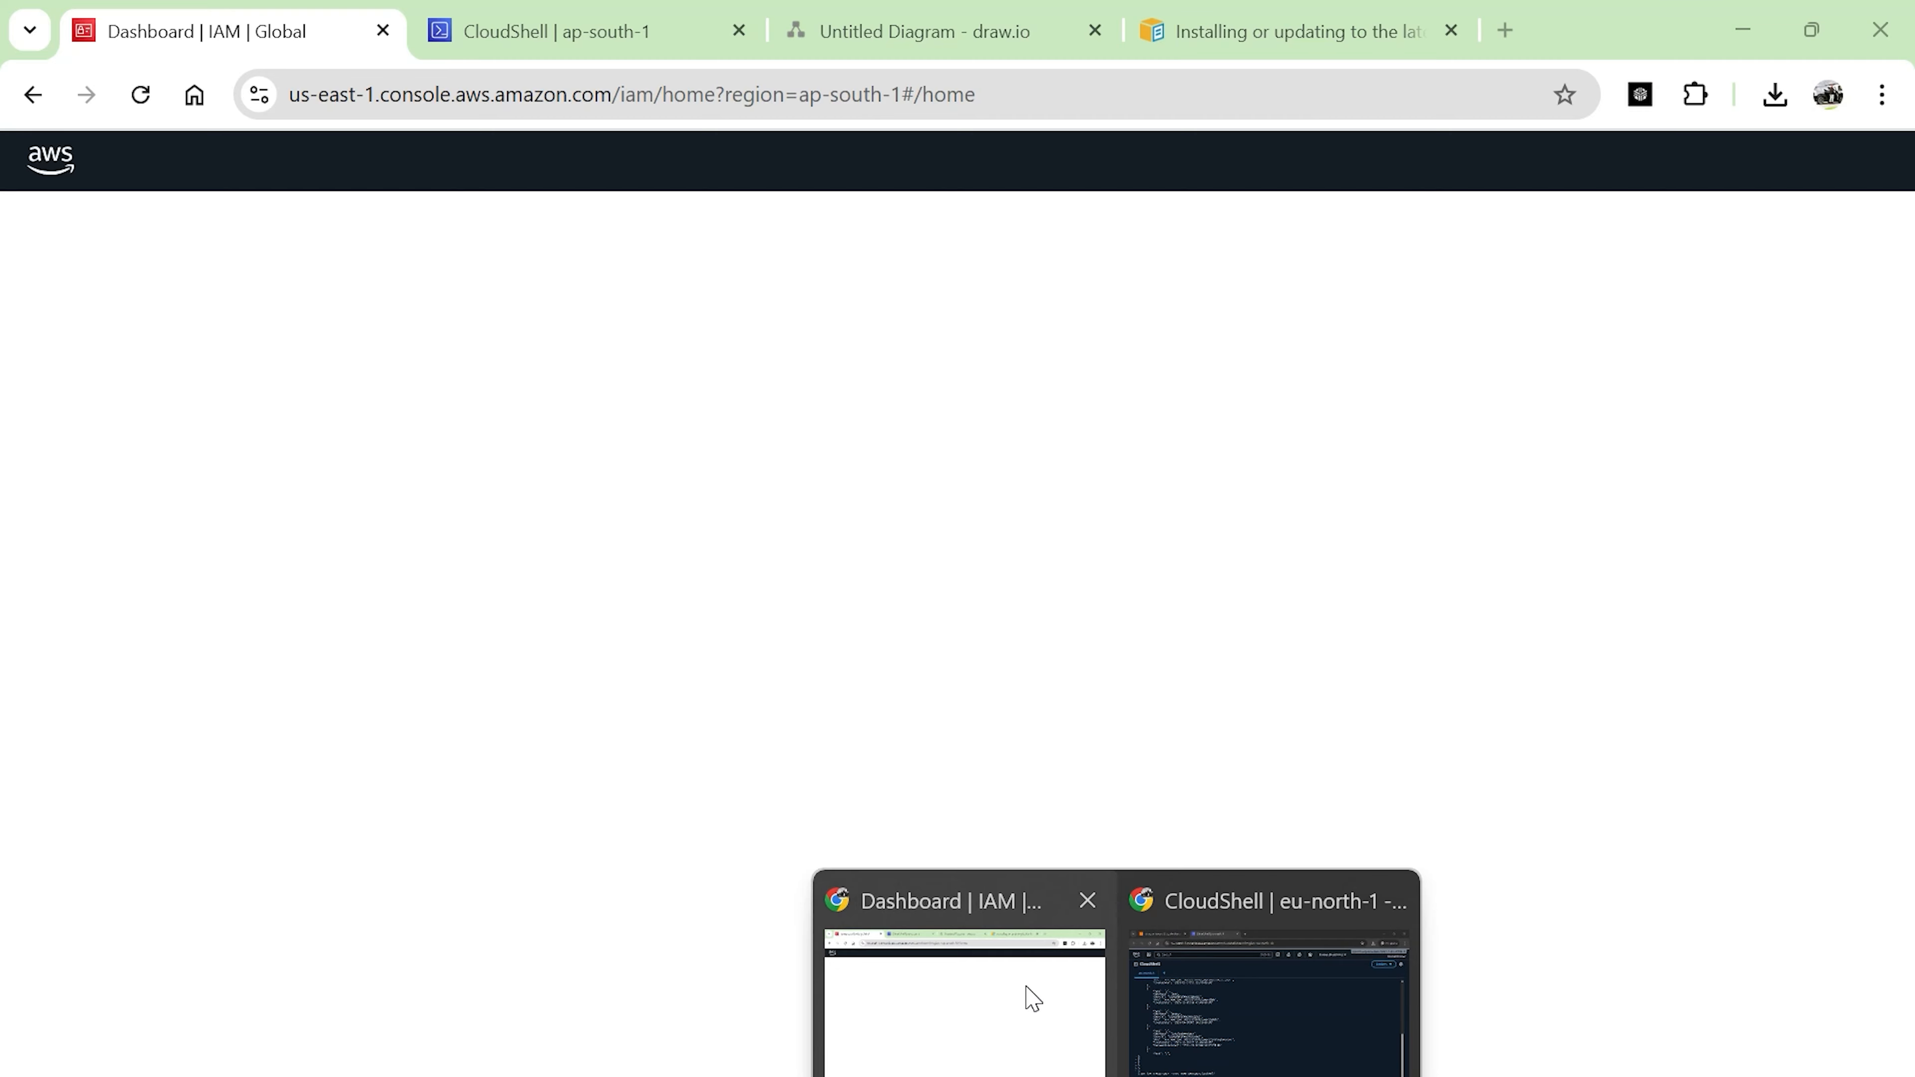
click(1026, 993)
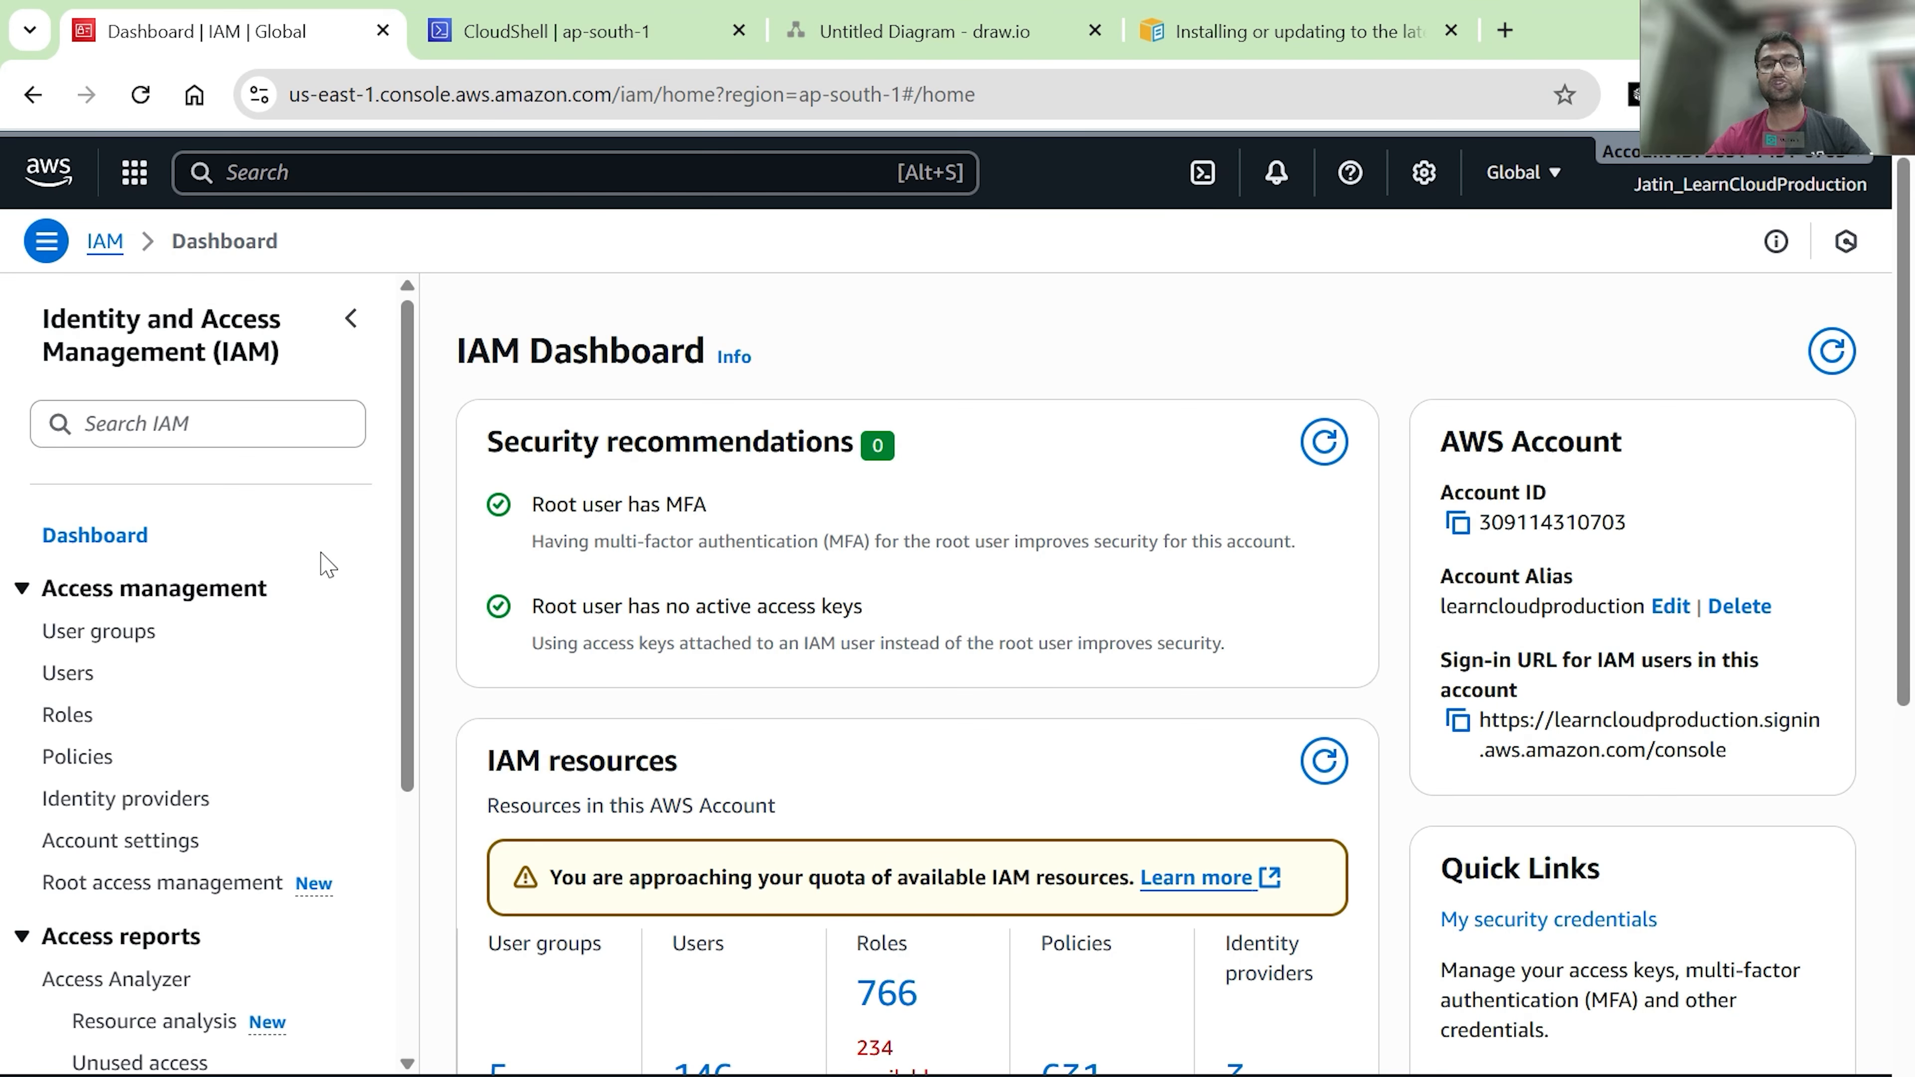
Step: Find DemoNewUser in IAM Users by searching 'demonew' and open its Security credentials
click(68, 673)
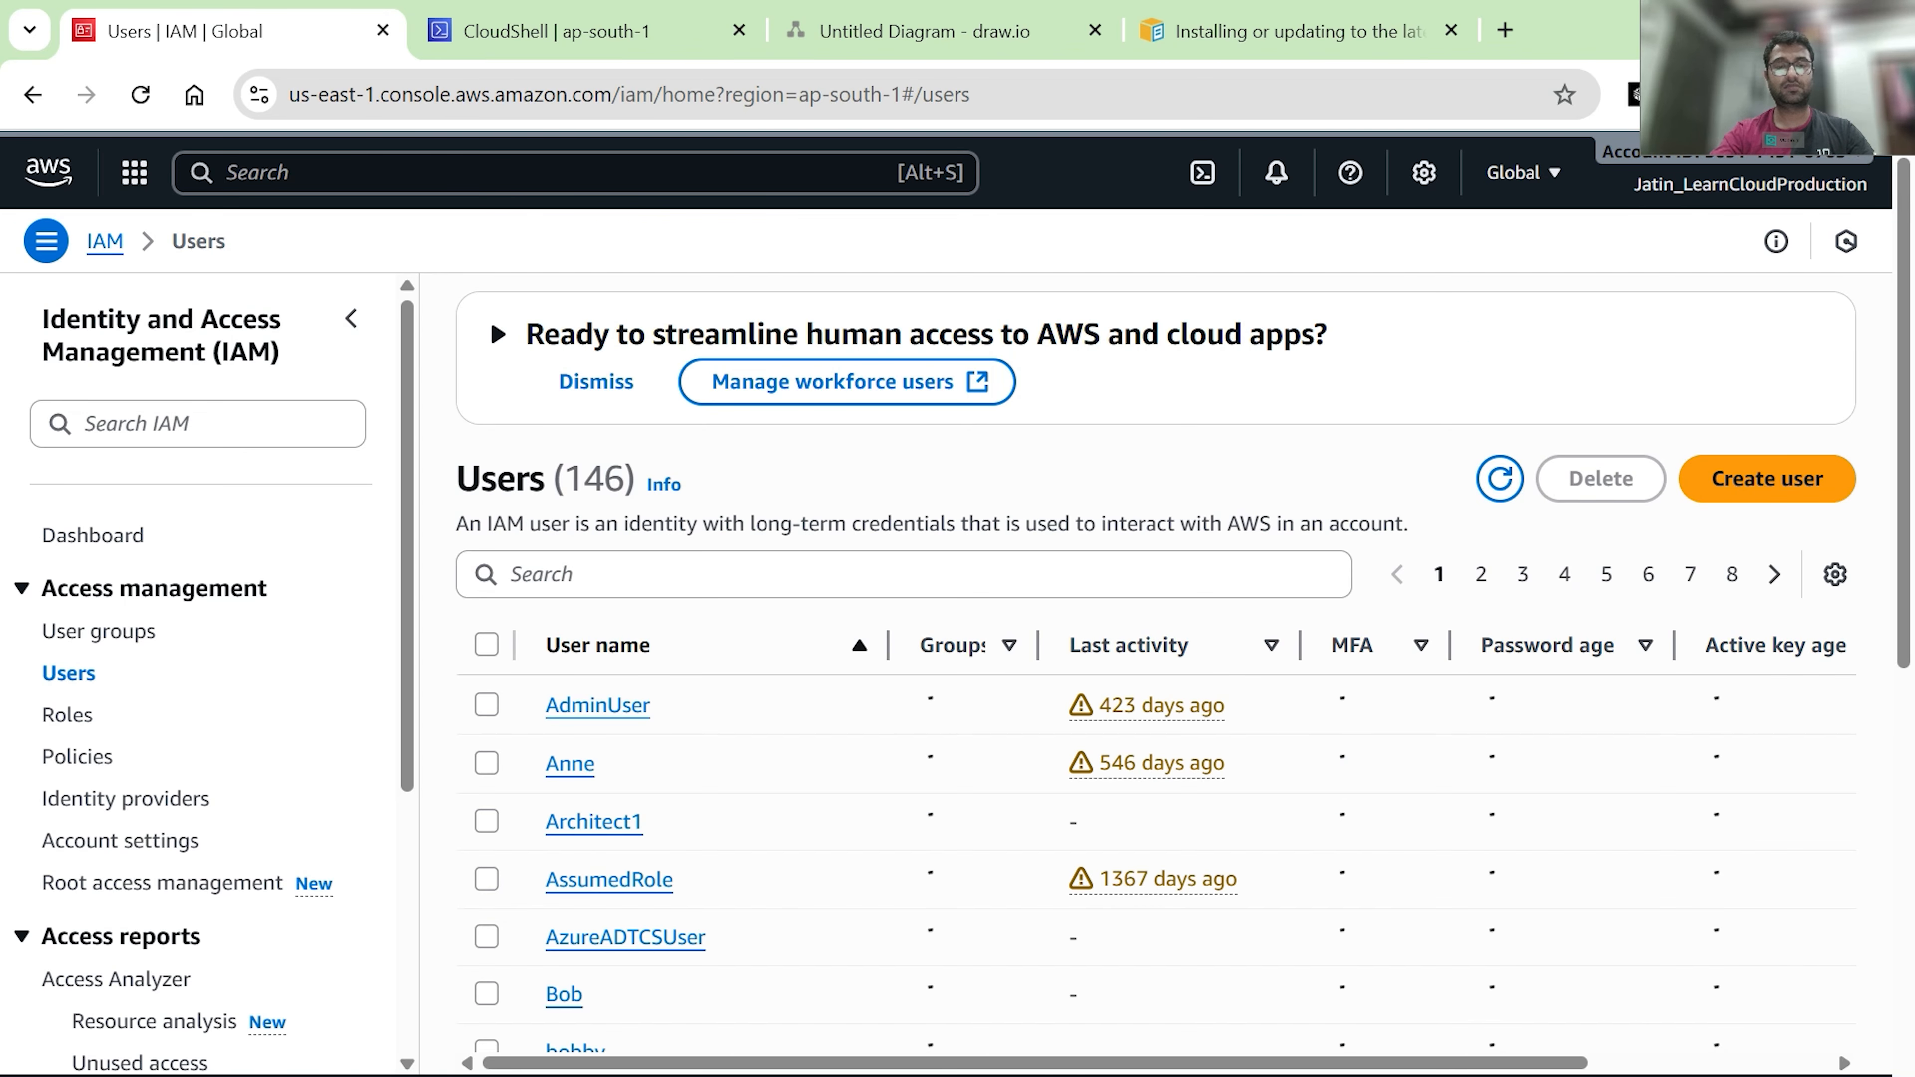
click(515, 574)
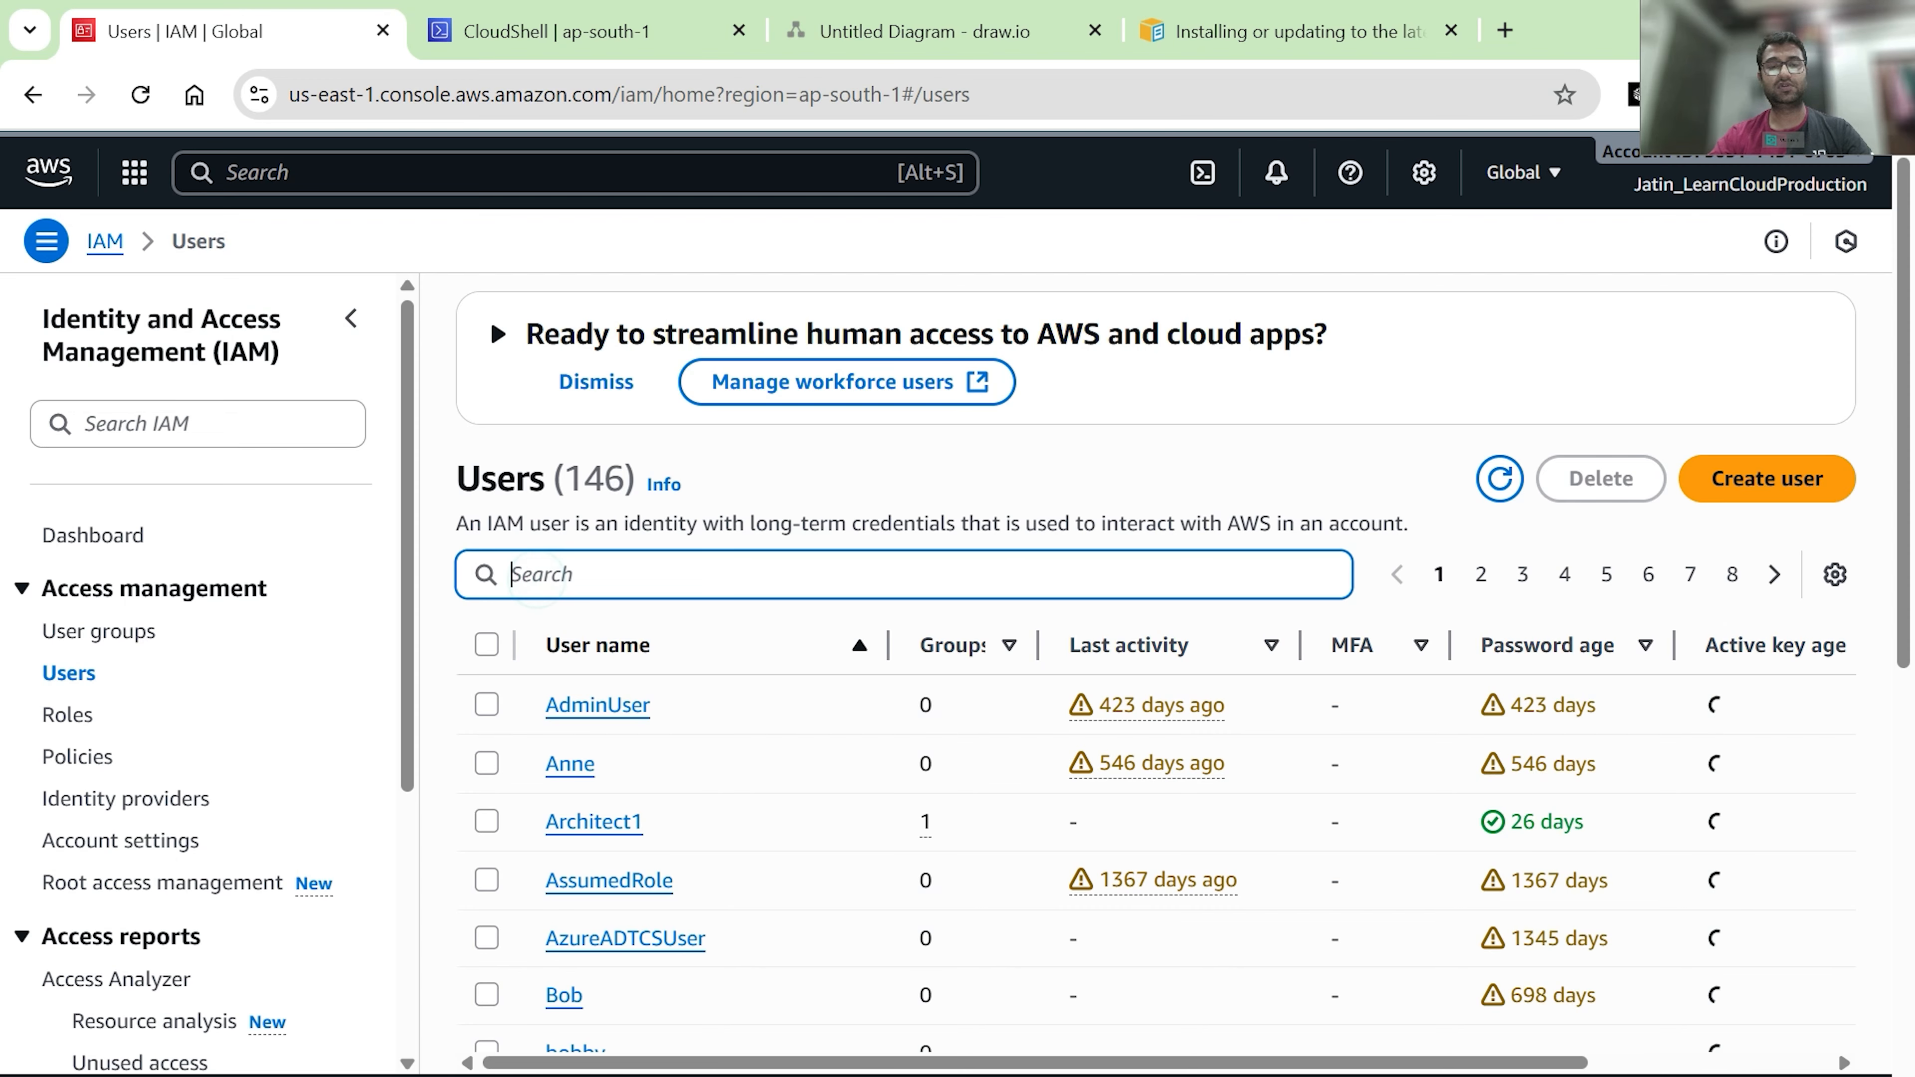
text(demonew)
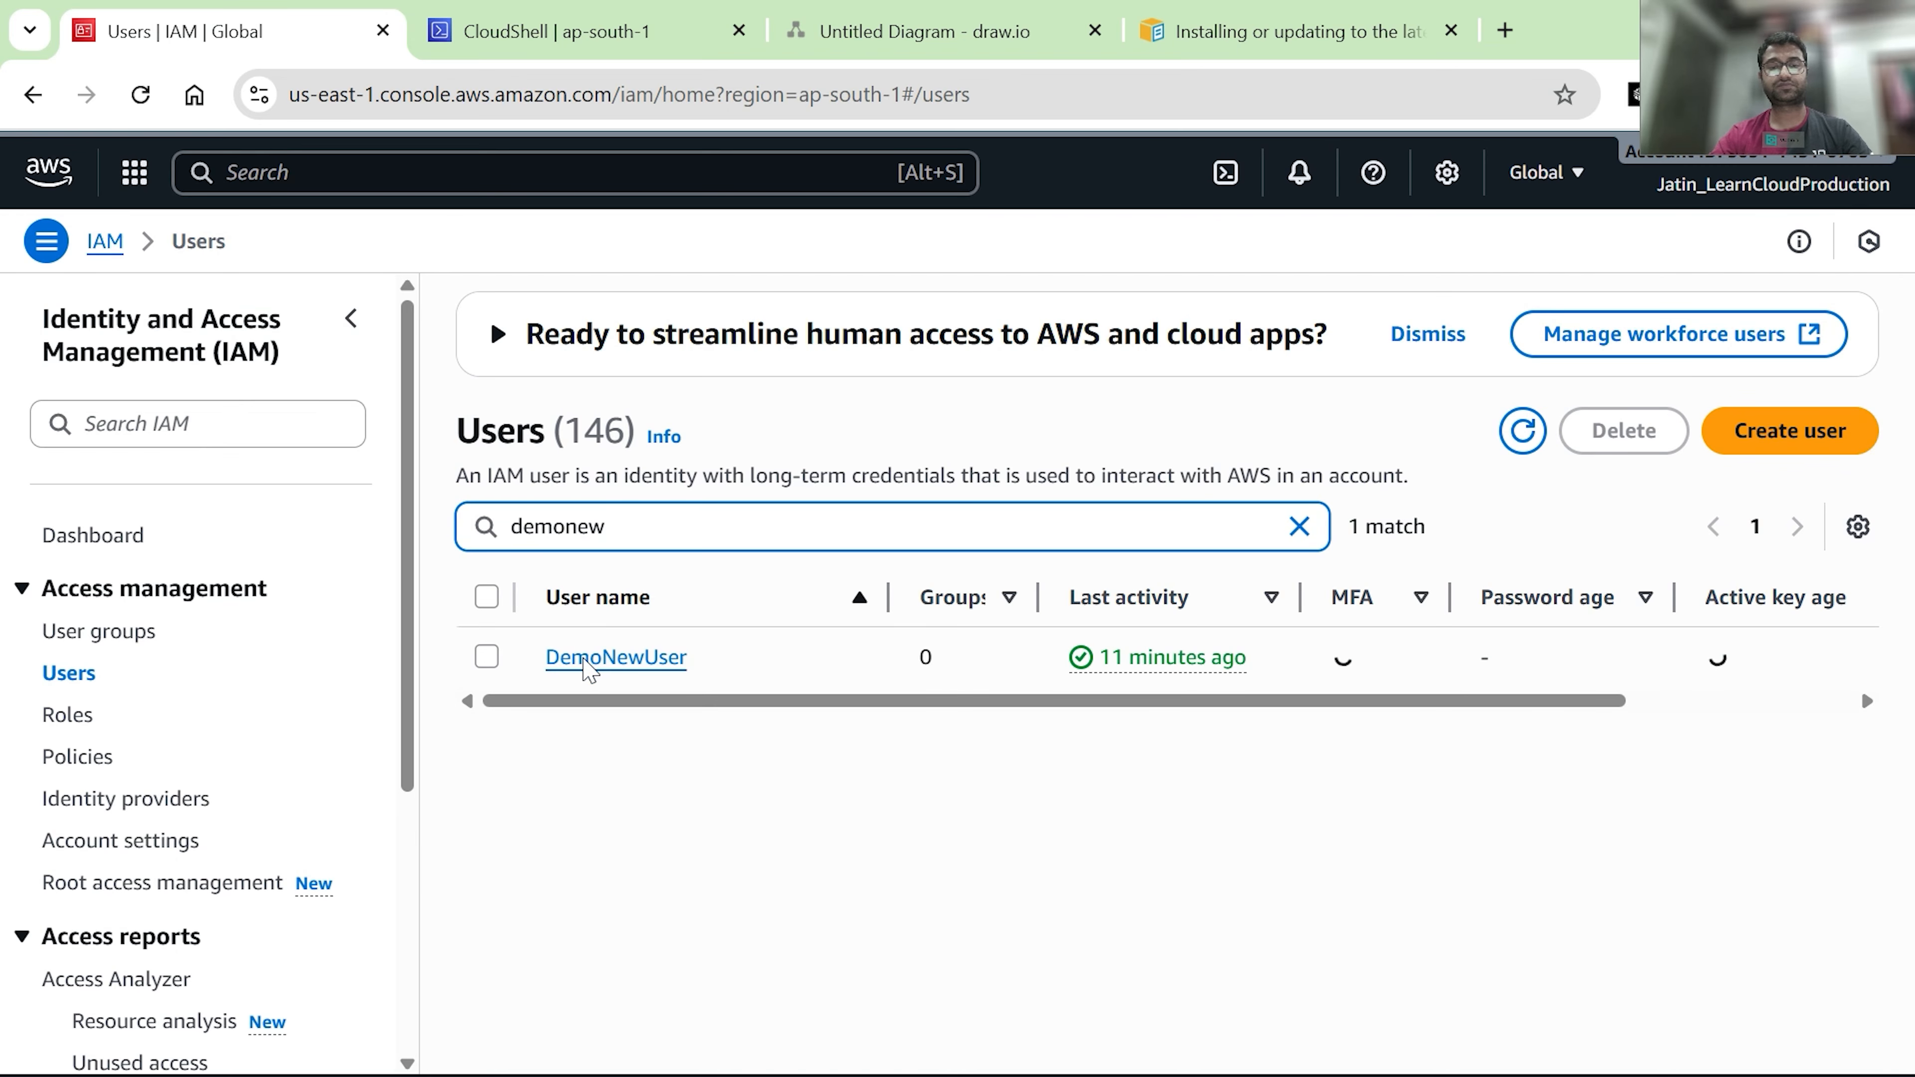
click(582, 658)
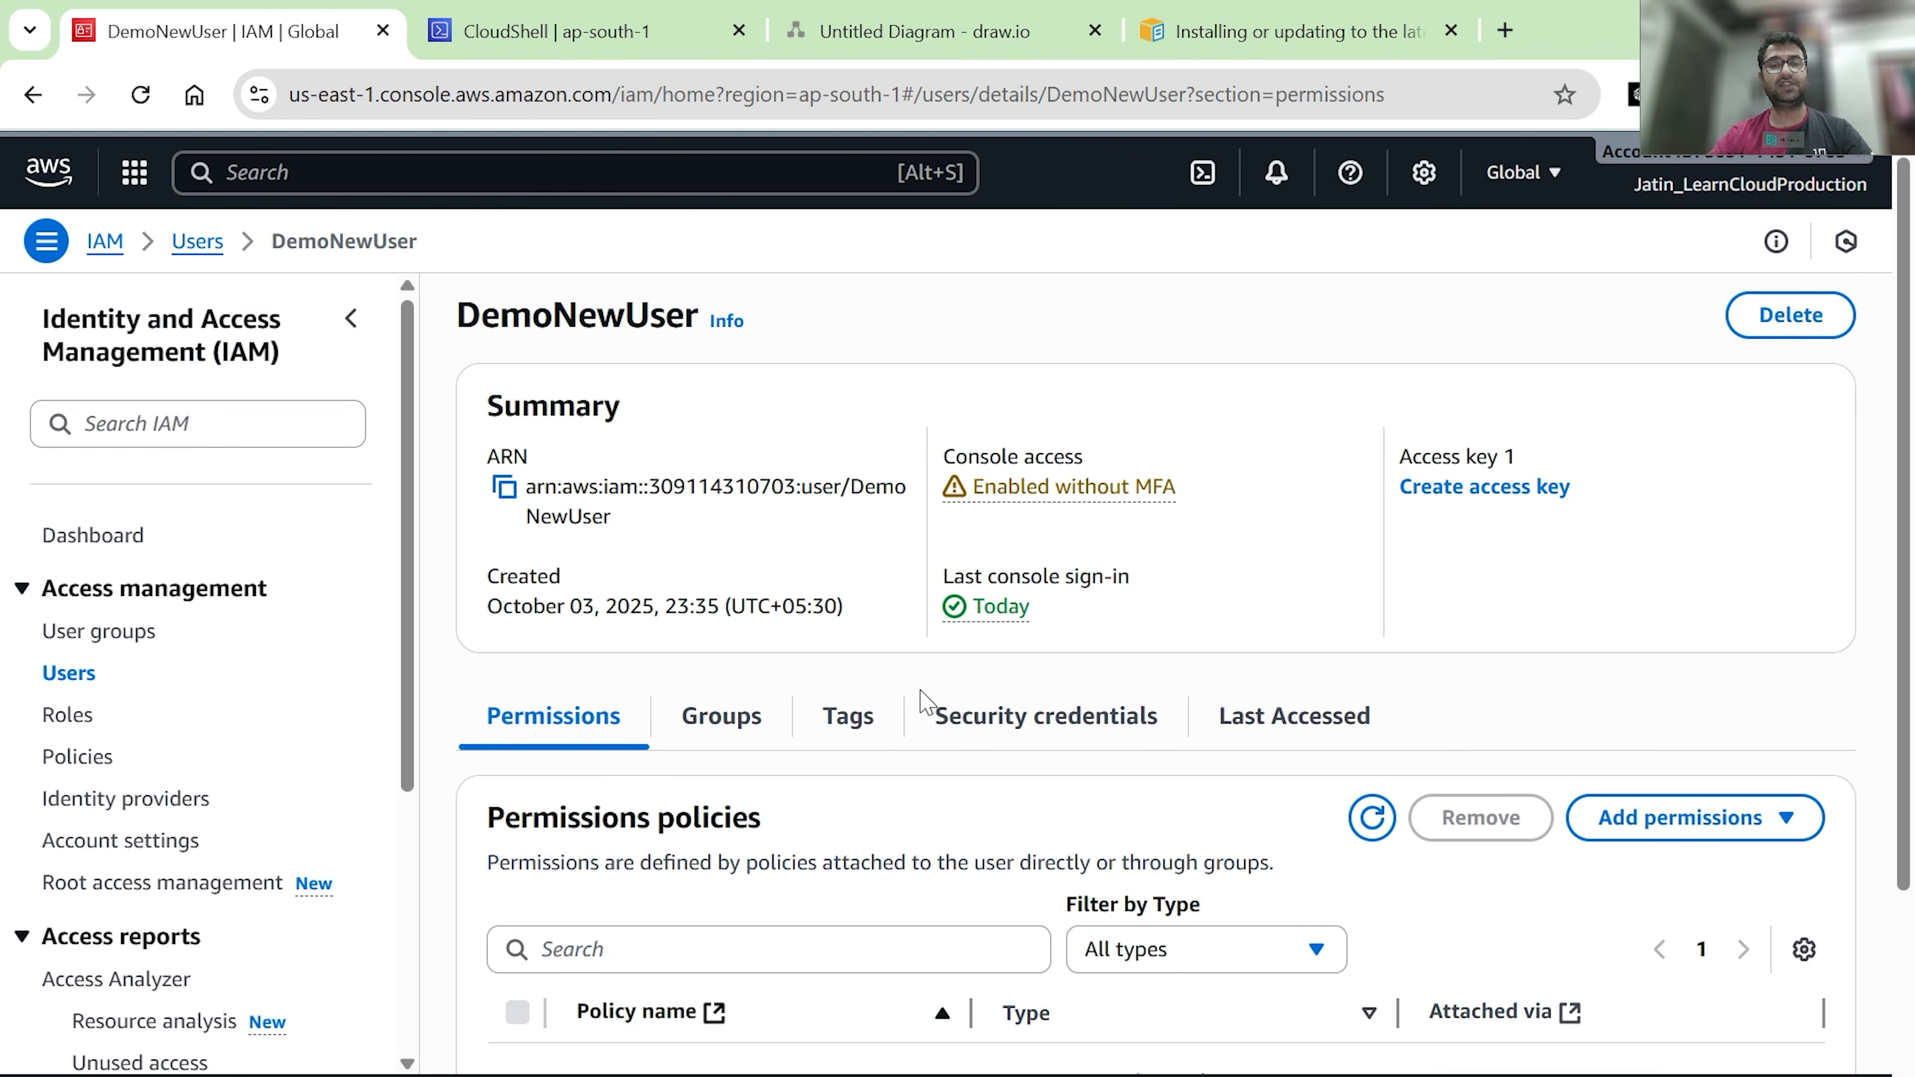
click(997, 715)
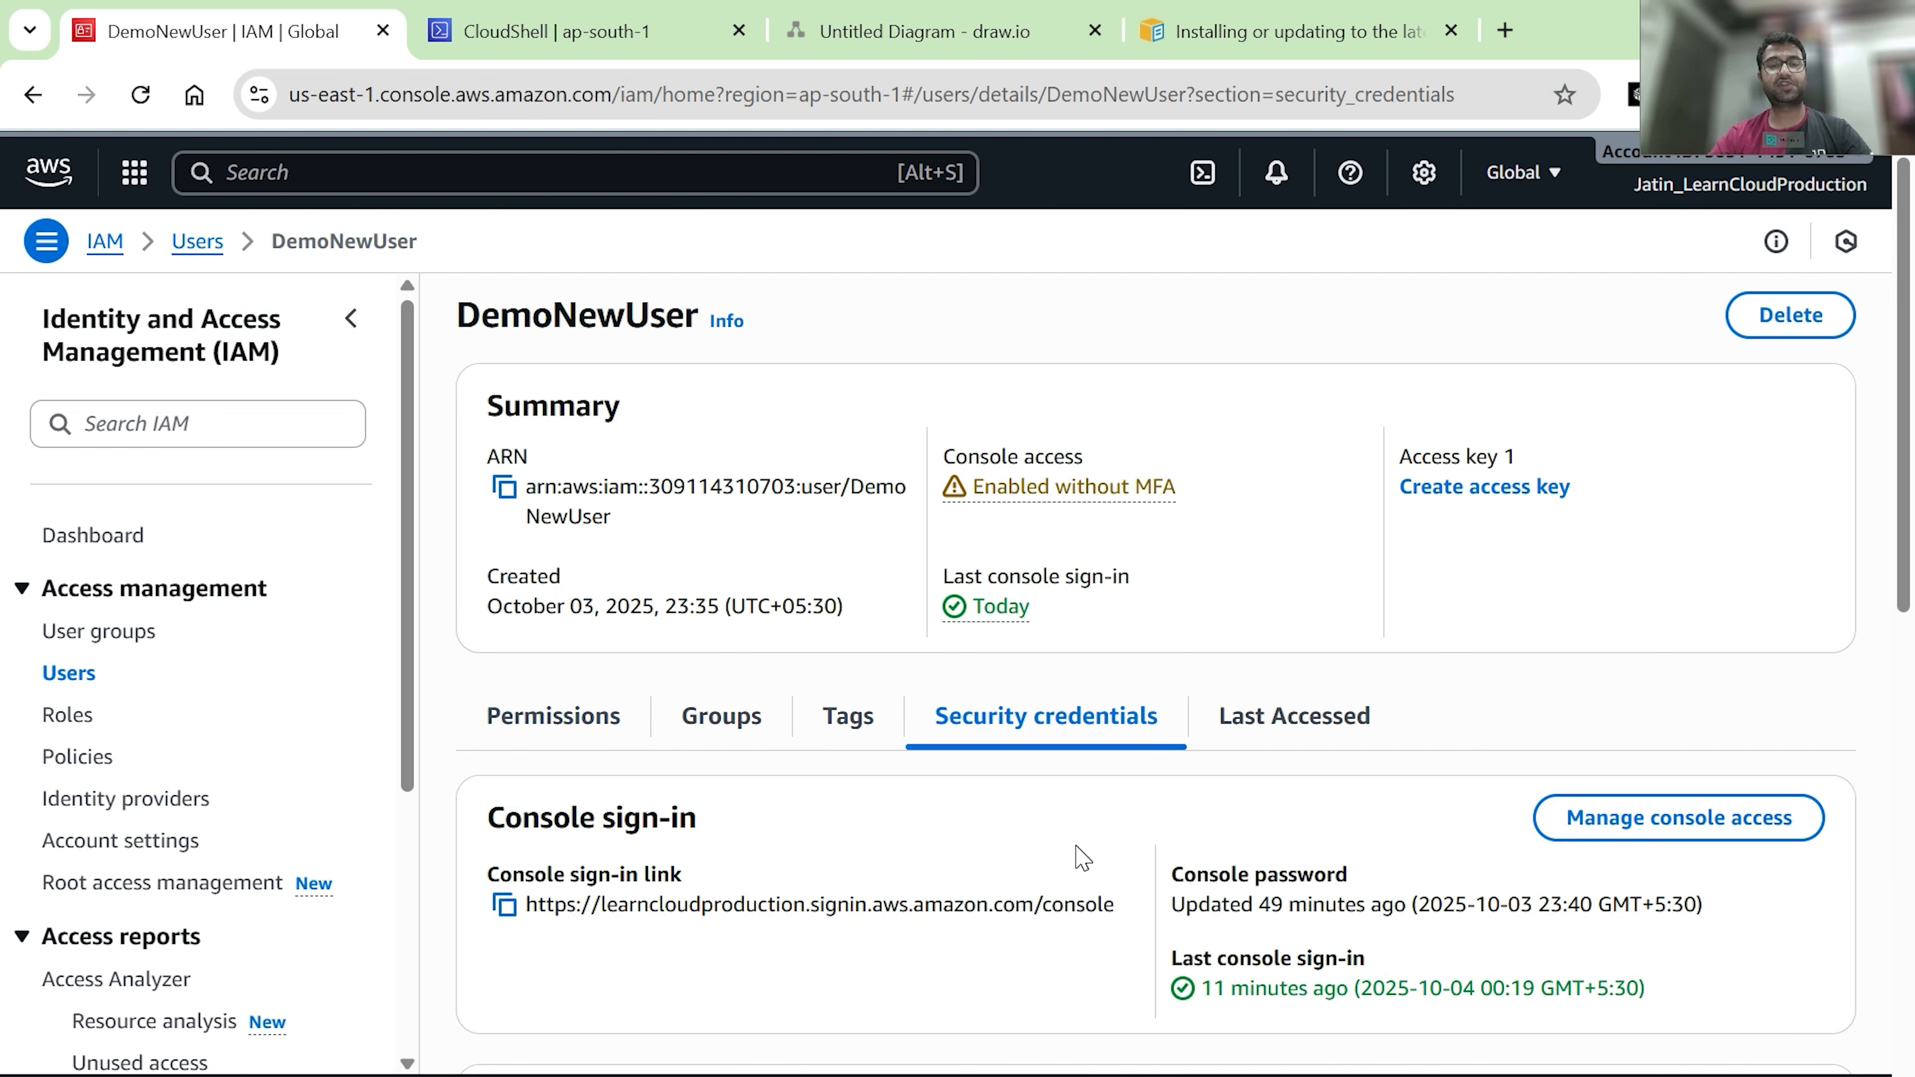
scroll(1082, 857, down, 2)
scroll(1083, 857, down, 1)
scroll(1055, 764, down, 5)
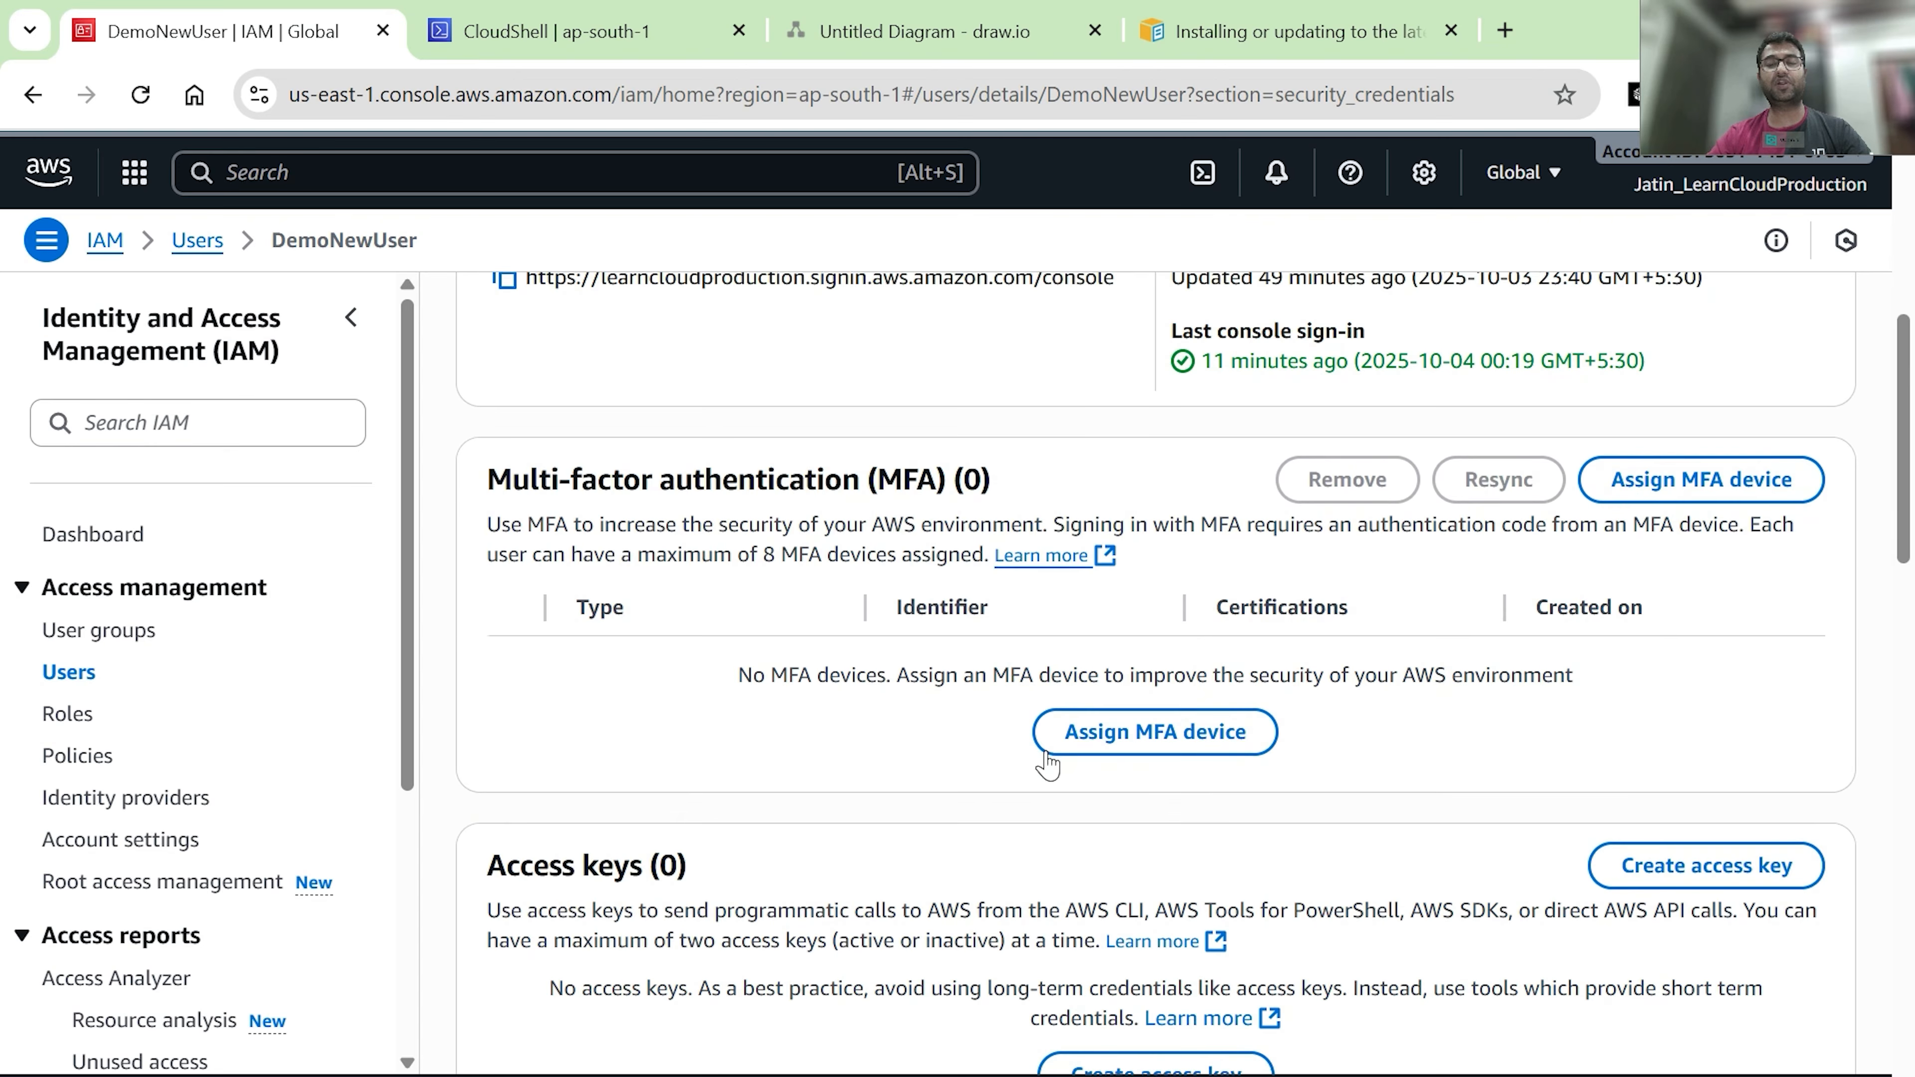
scroll(847, 721, down, 1)
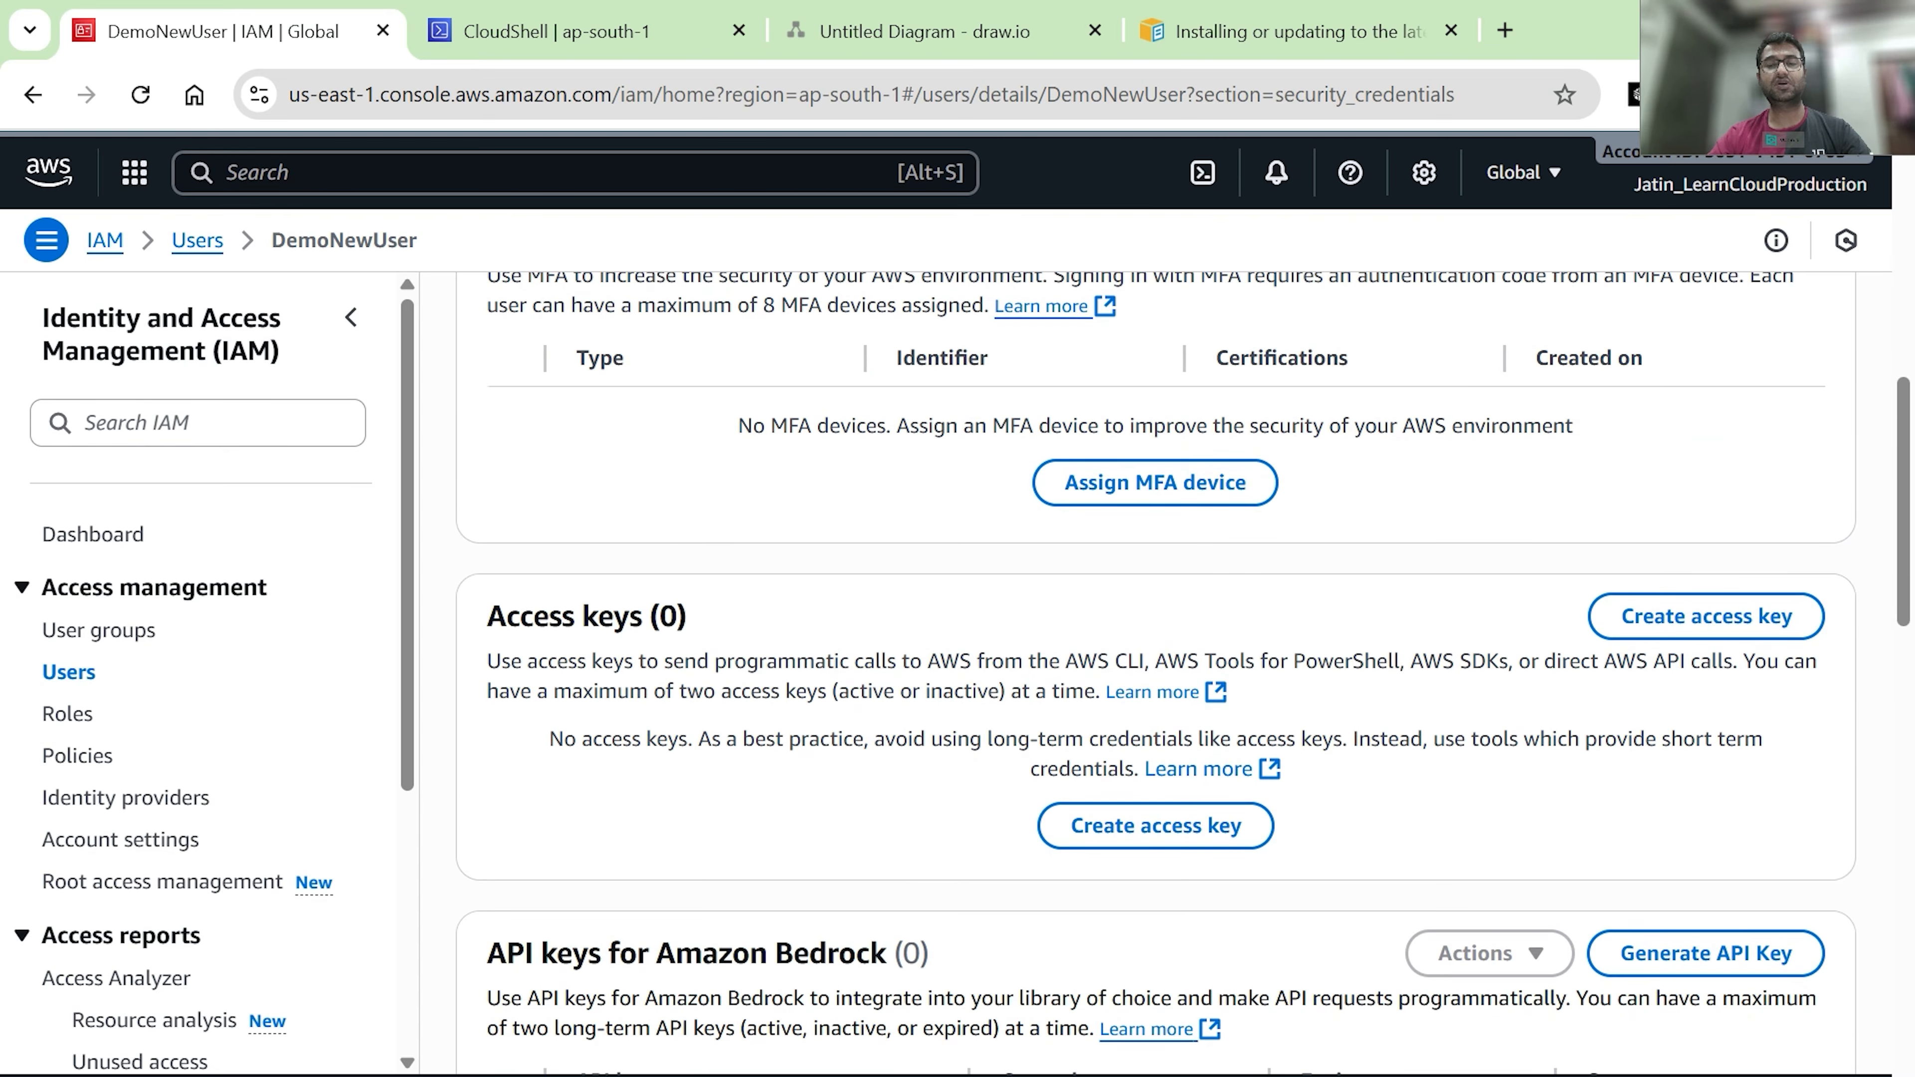
Step: Create an access key for DemoNewUser with the Local code use case
click(1141, 829)
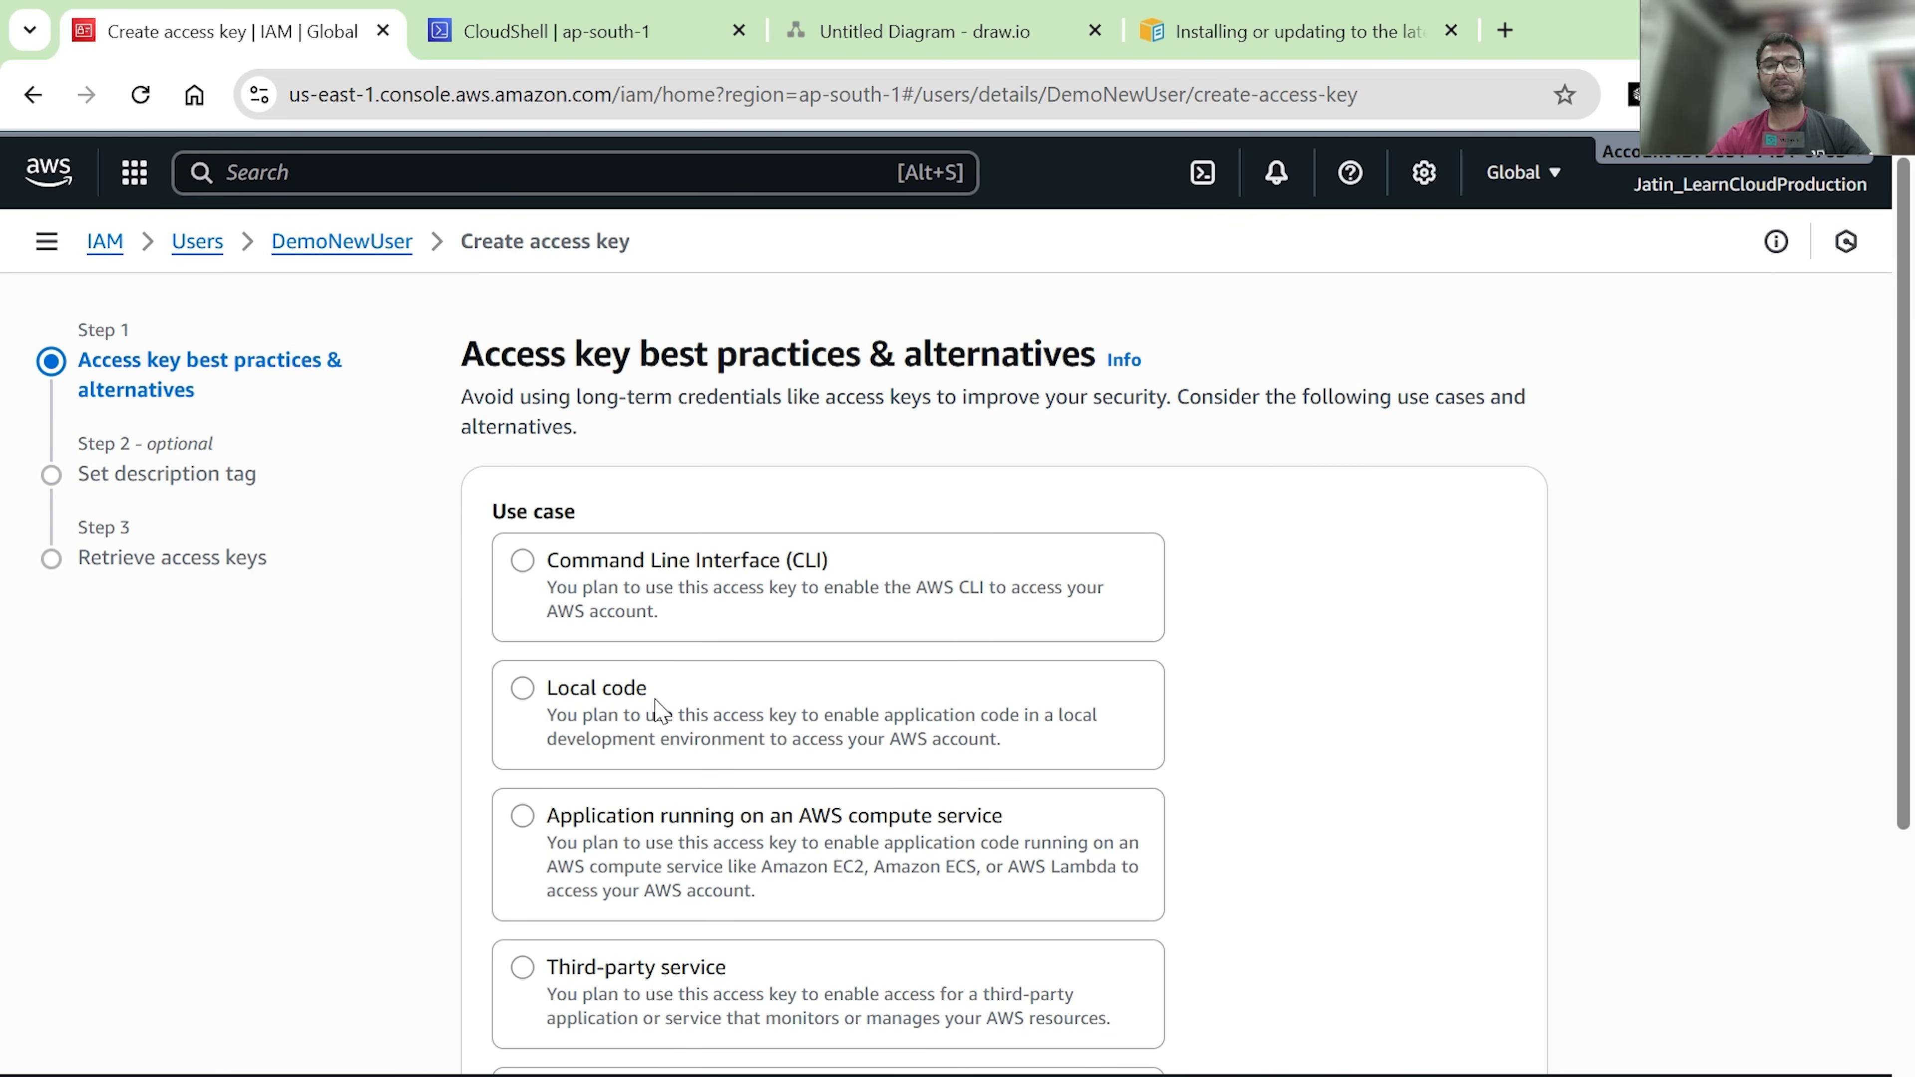
scroll(657, 709, down, 1)
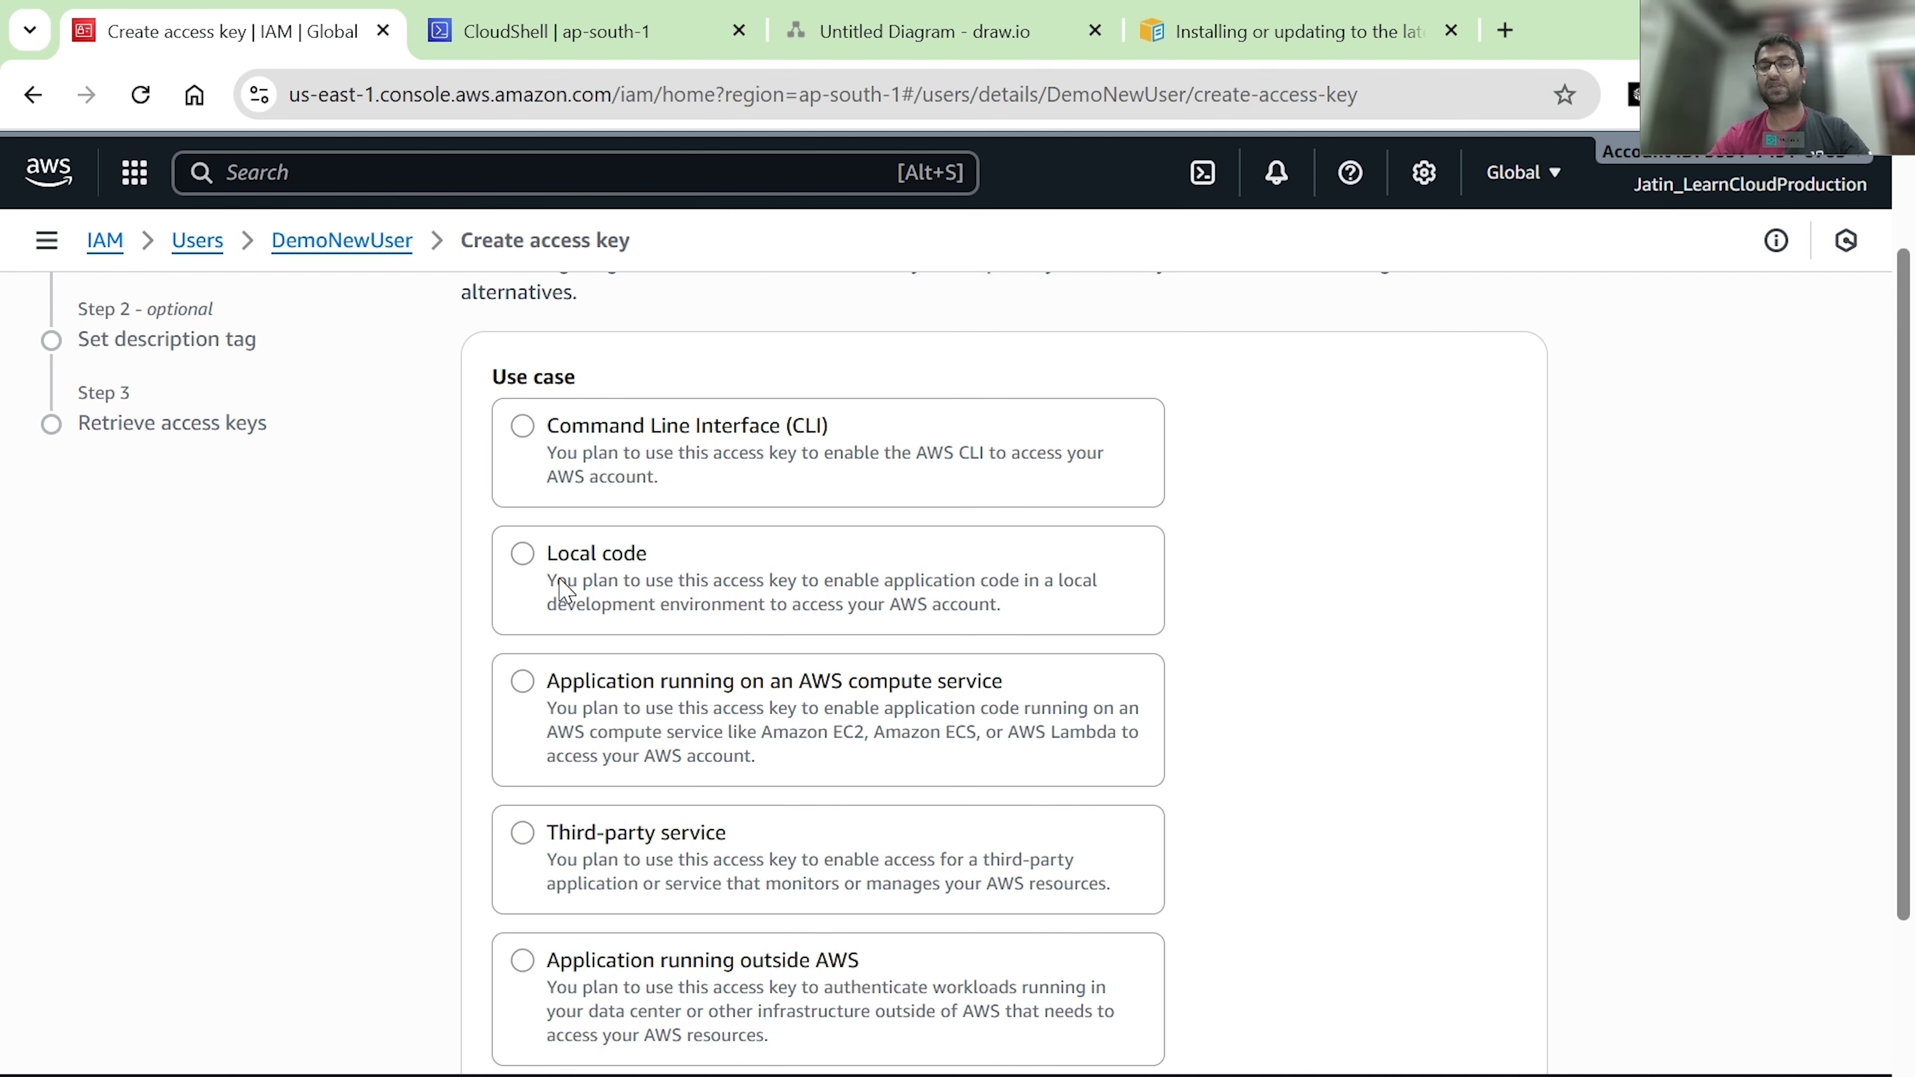
scroll(564, 592, down, 1)
click(547, 504)
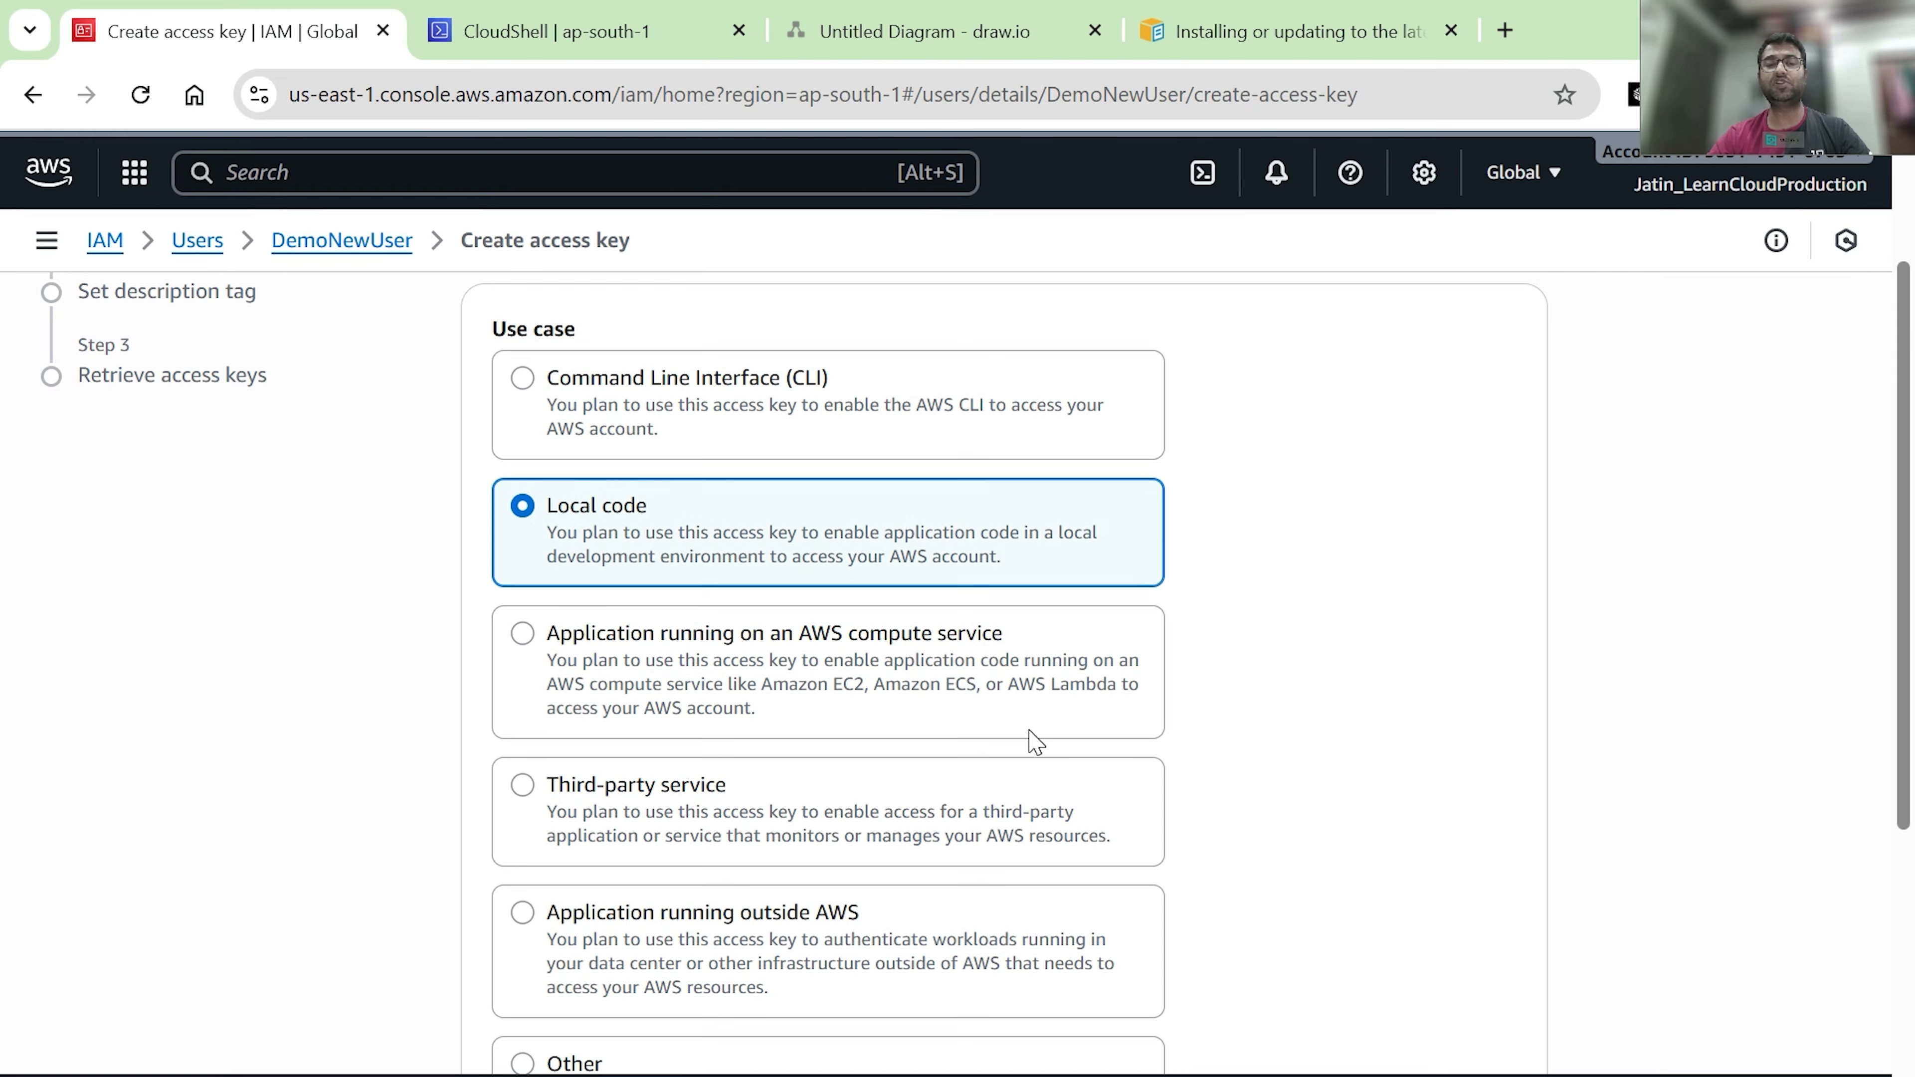
scroll(1030, 740, down, 8)
click(503, 861)
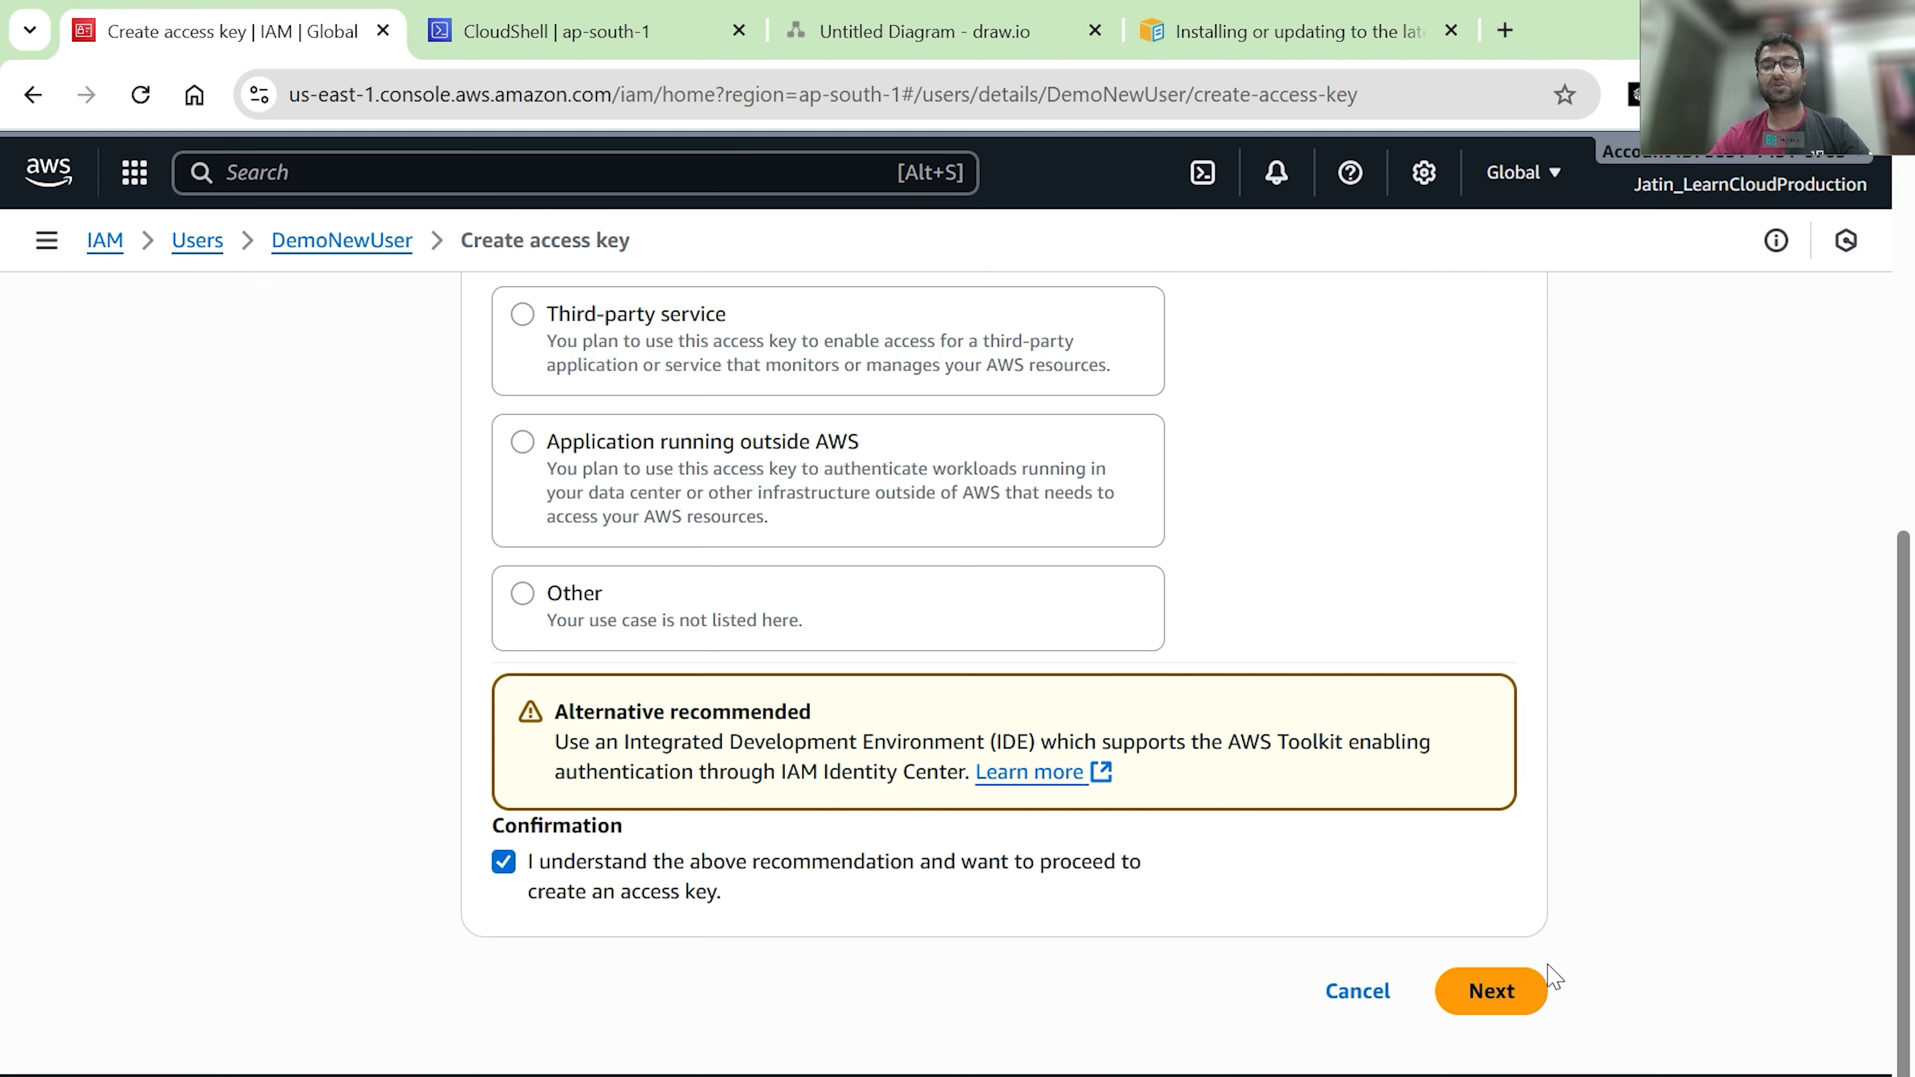
click(1489, 988)
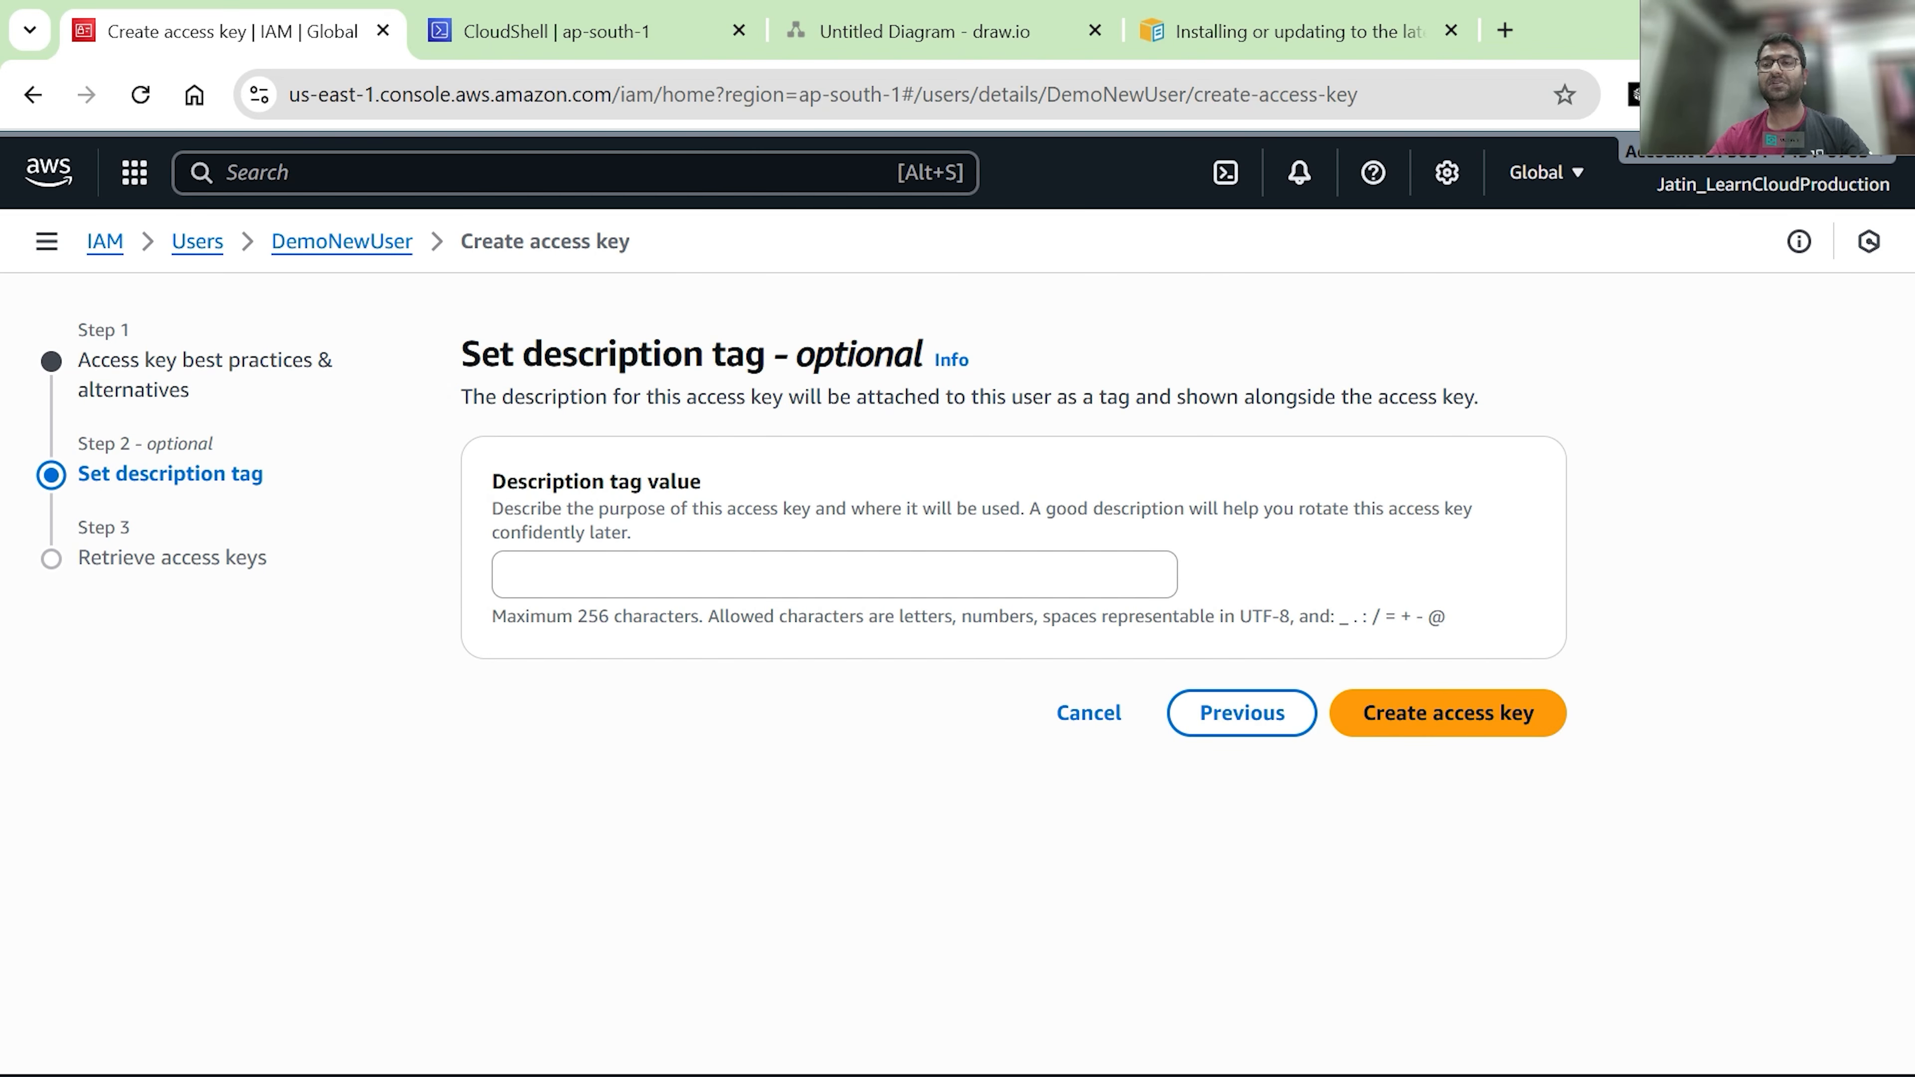
click(1408, 724)
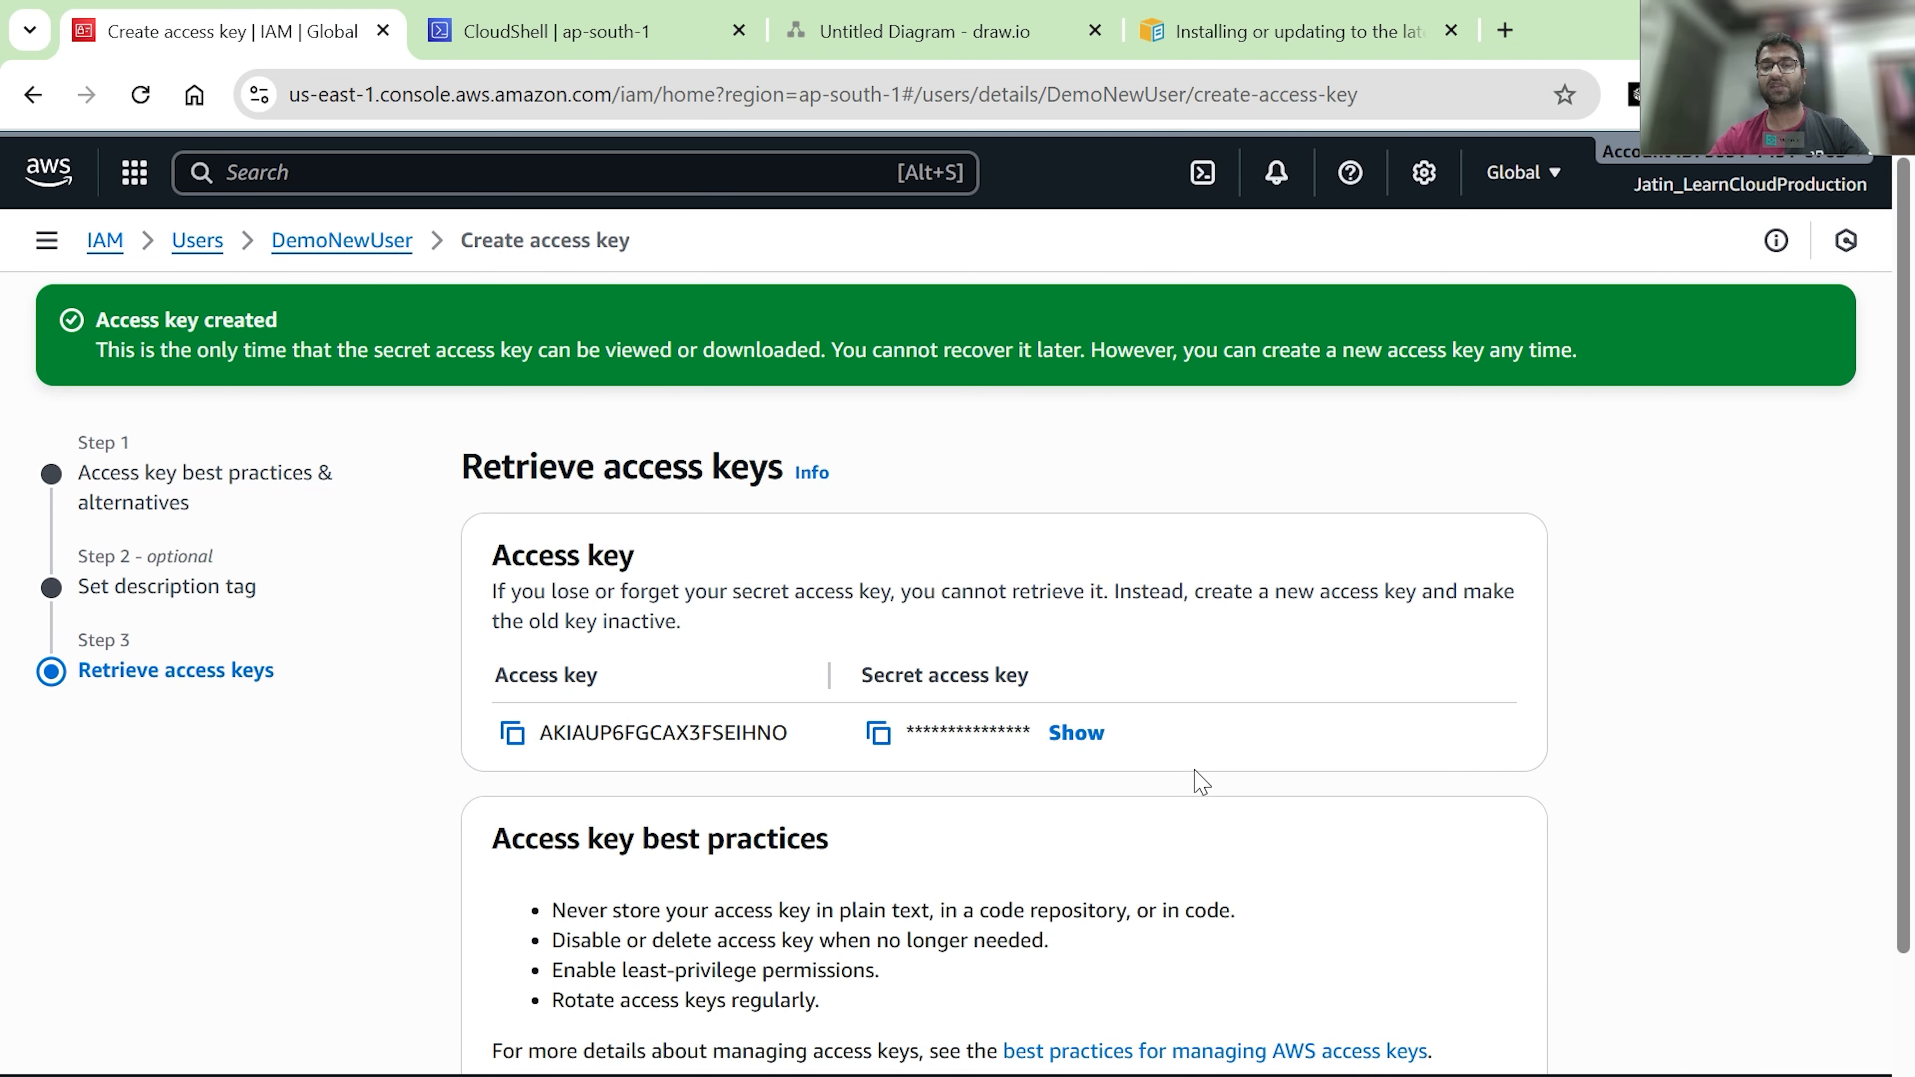
Step: Review the new key on the Retrieve access keys page, then bring back Command Prompt
scroll(1199, 781, down, 2)
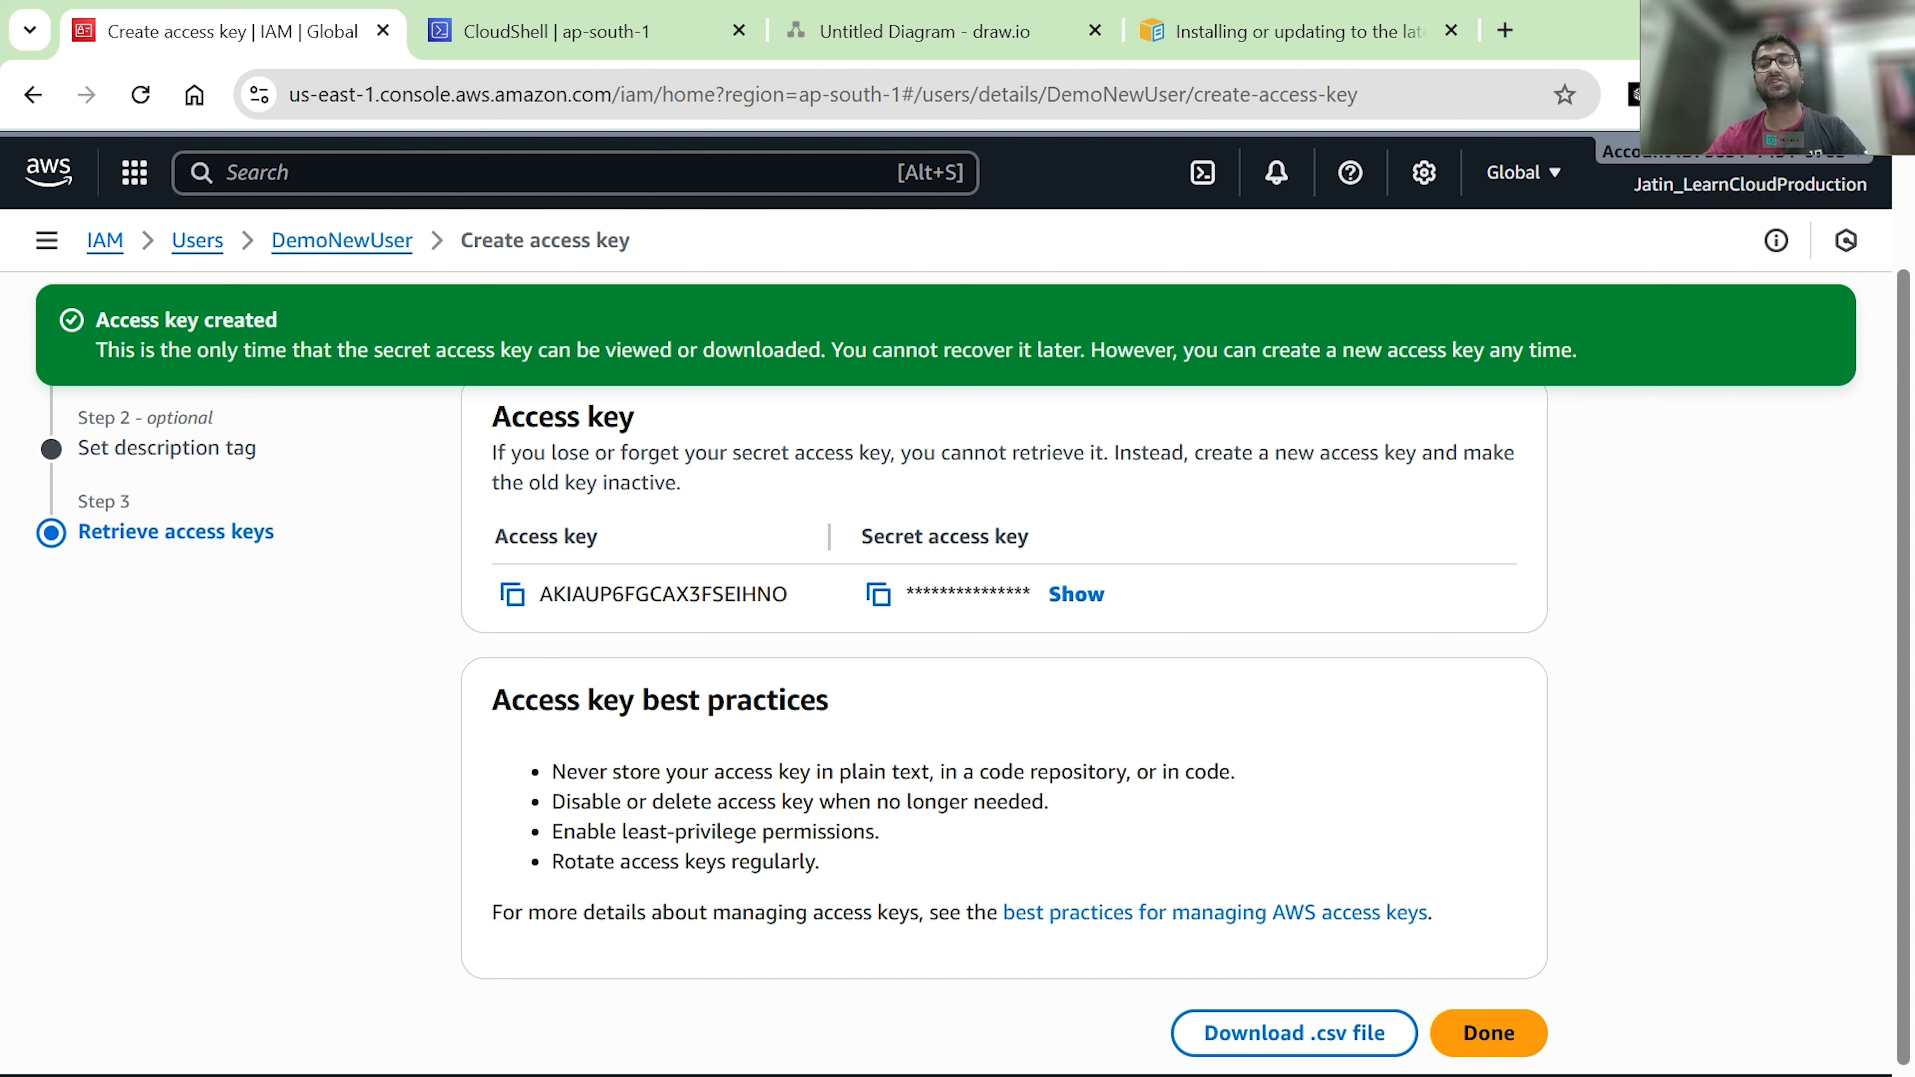
click(1248, 1072)
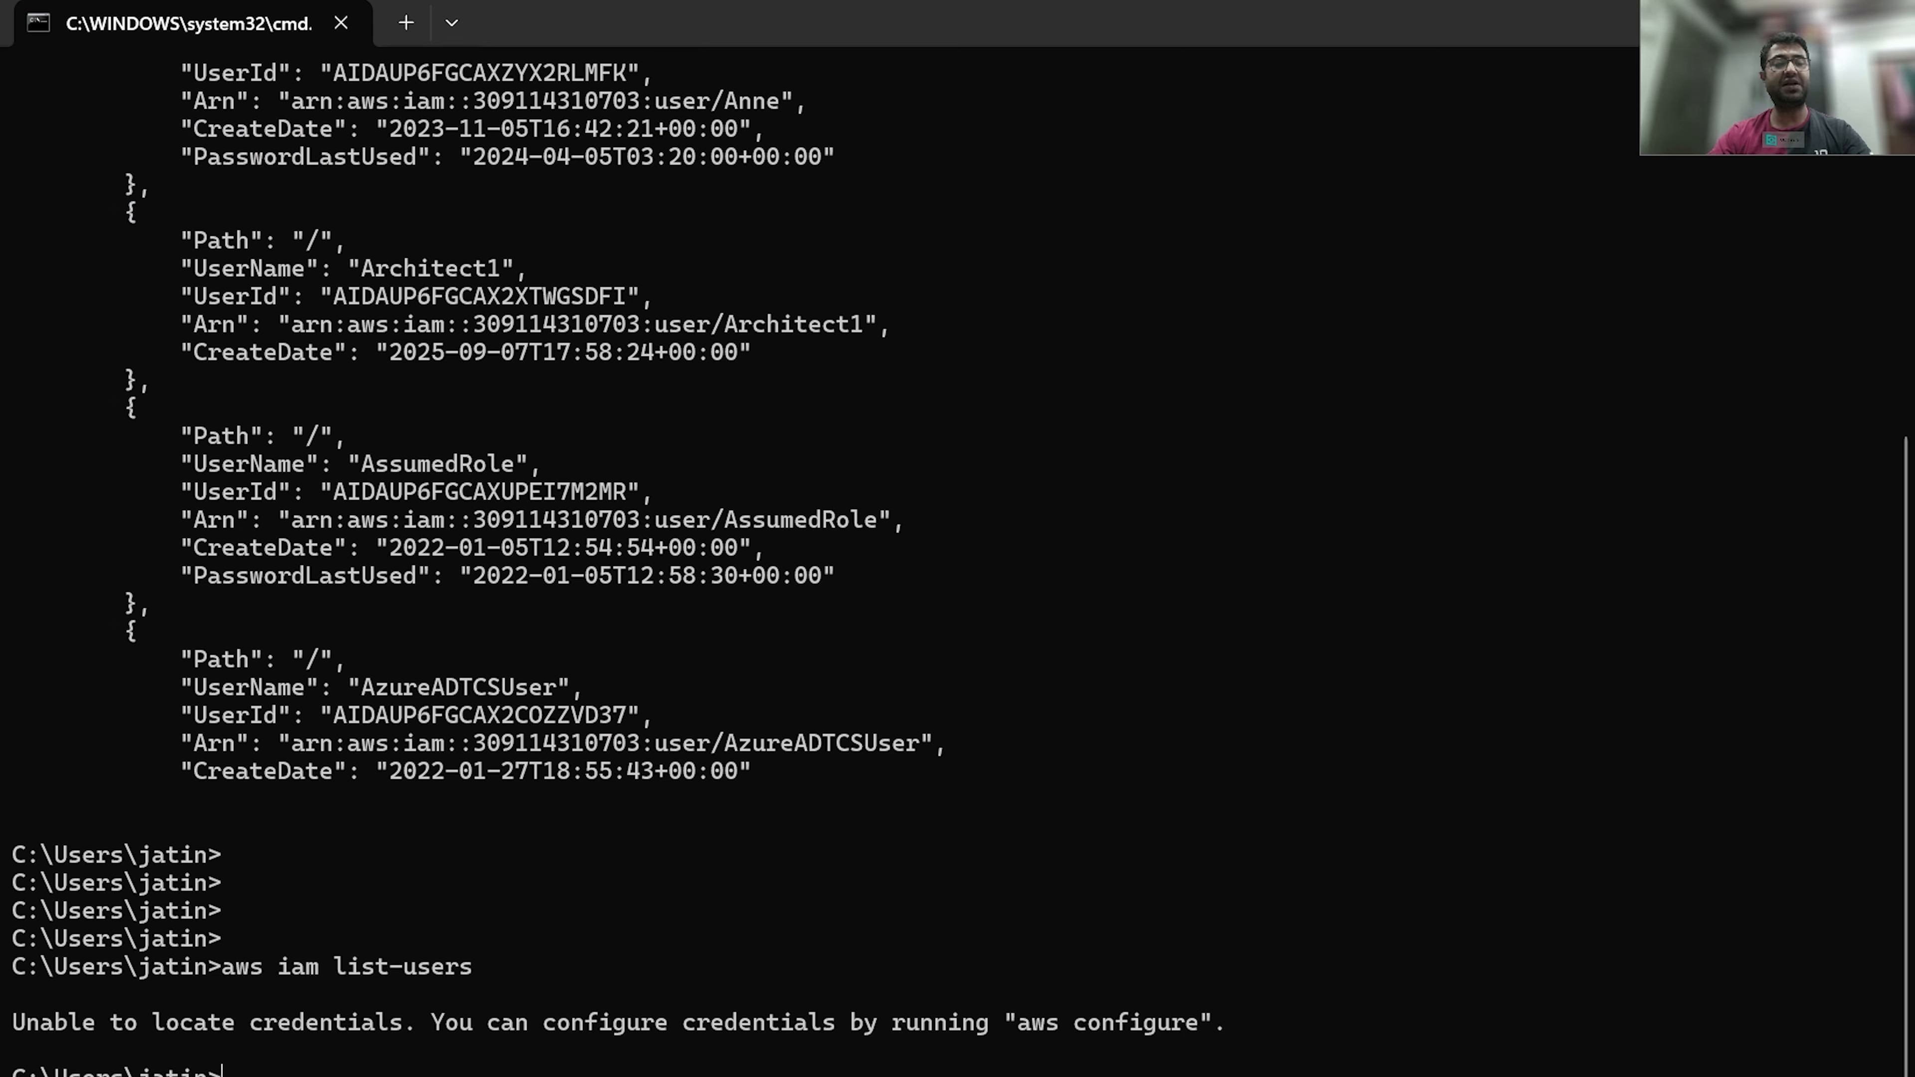
Step: Run aws configure and paste in the new access key ID and secret access key
text(aws configure)
key(Return)
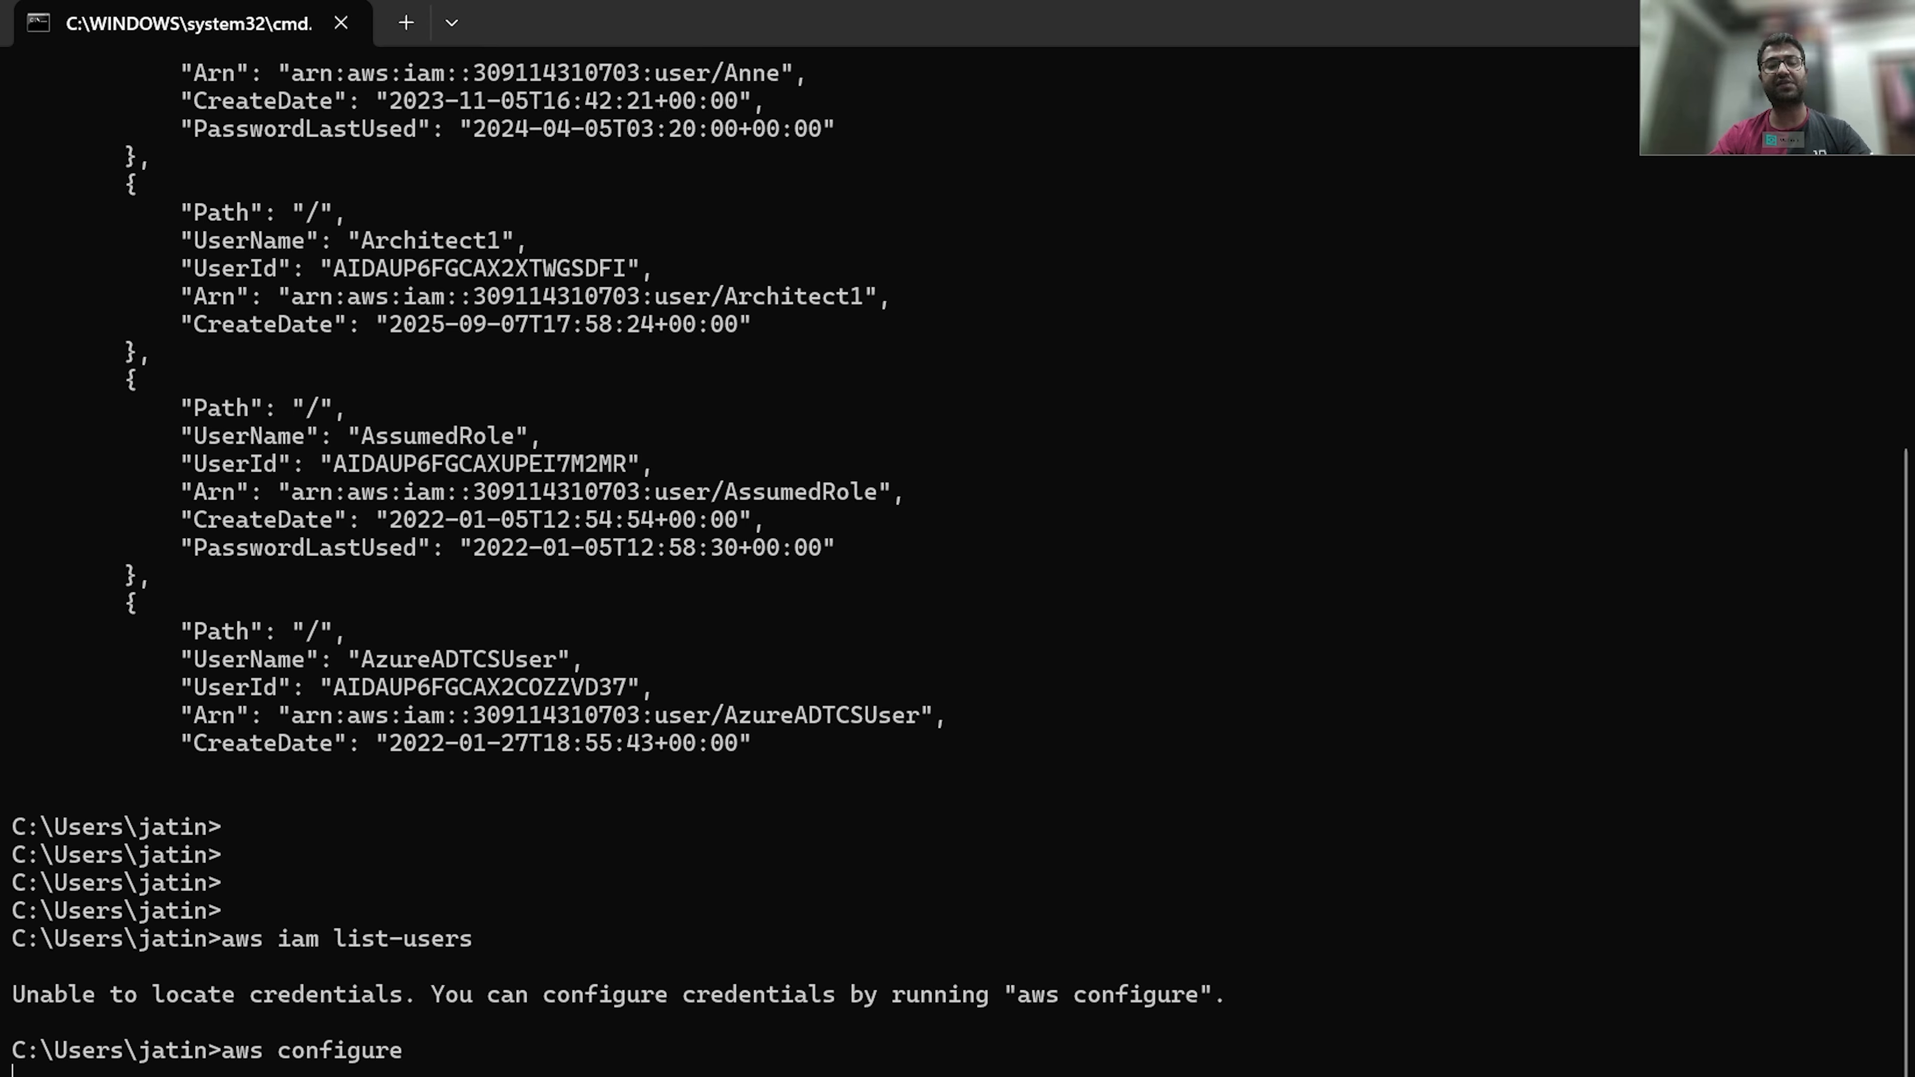
key(alt+Tab)
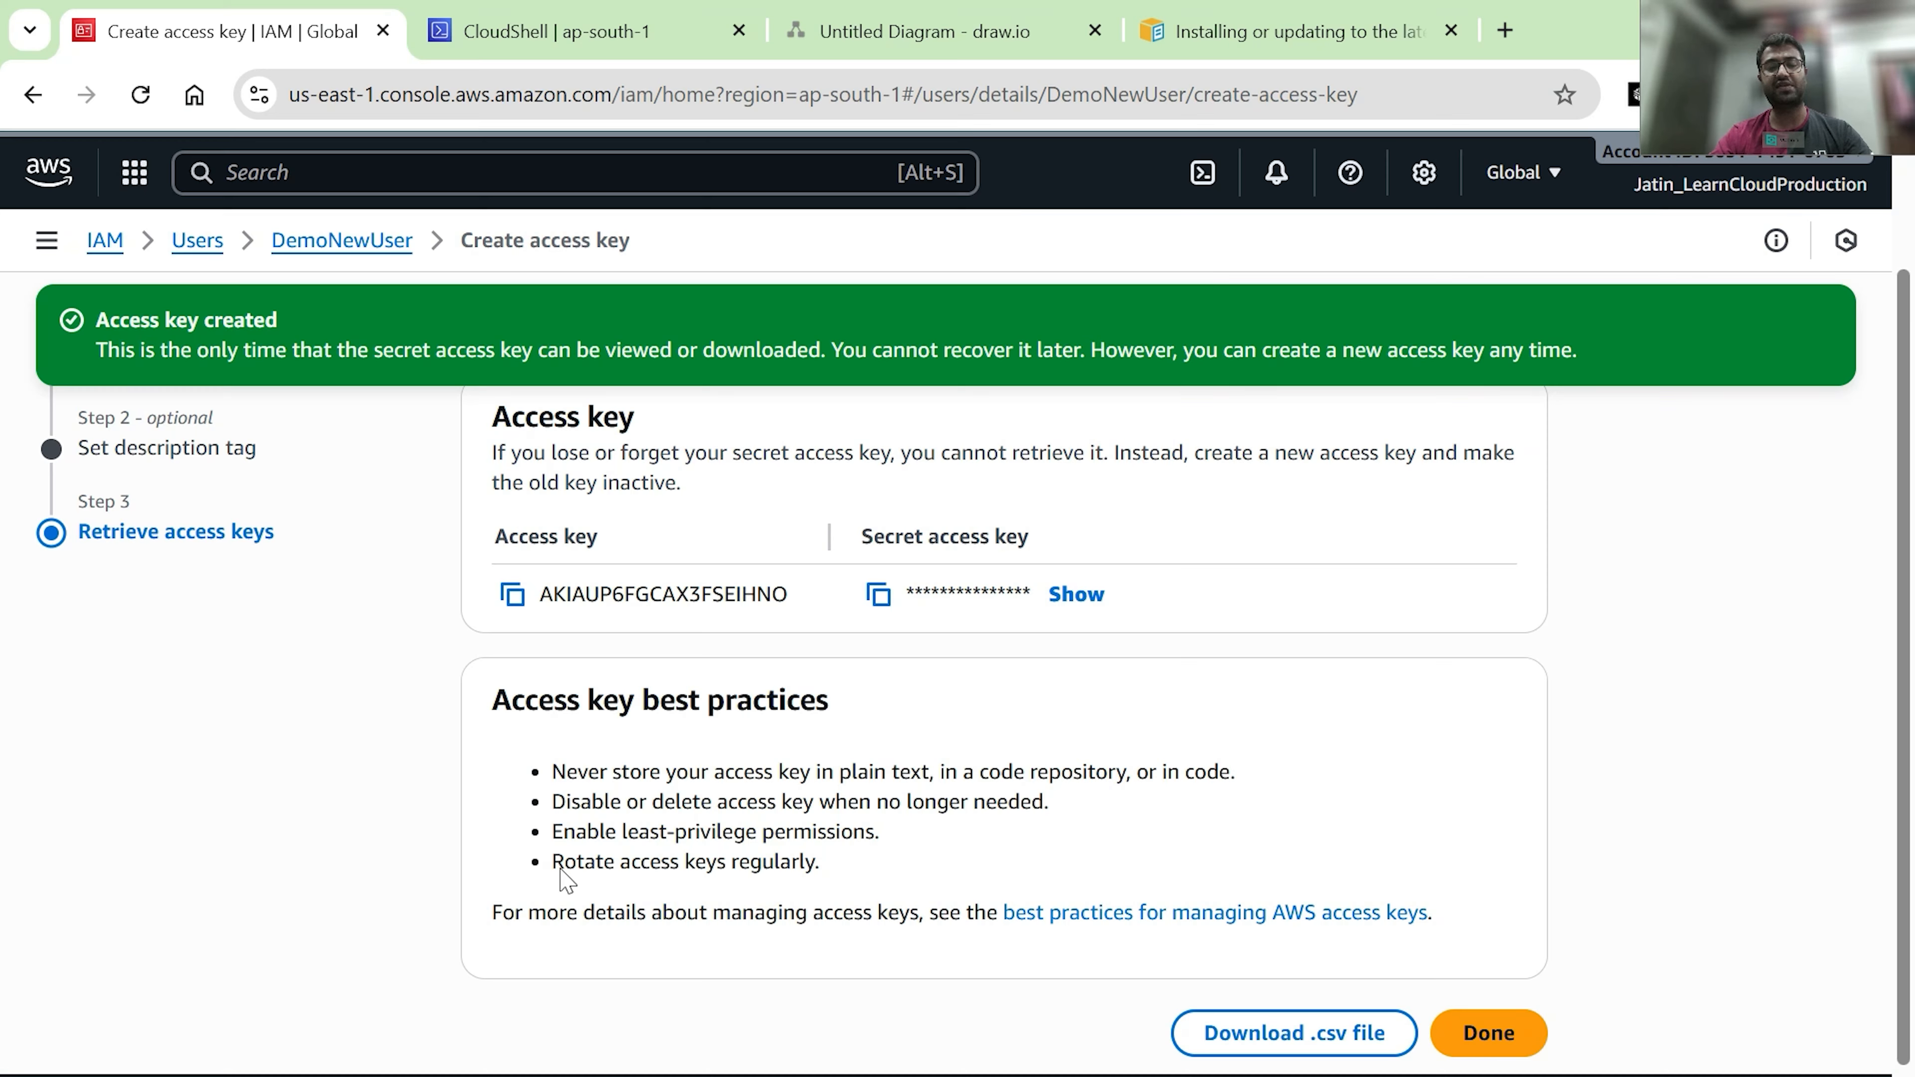
click(514, 596)
key(alt+Tab)
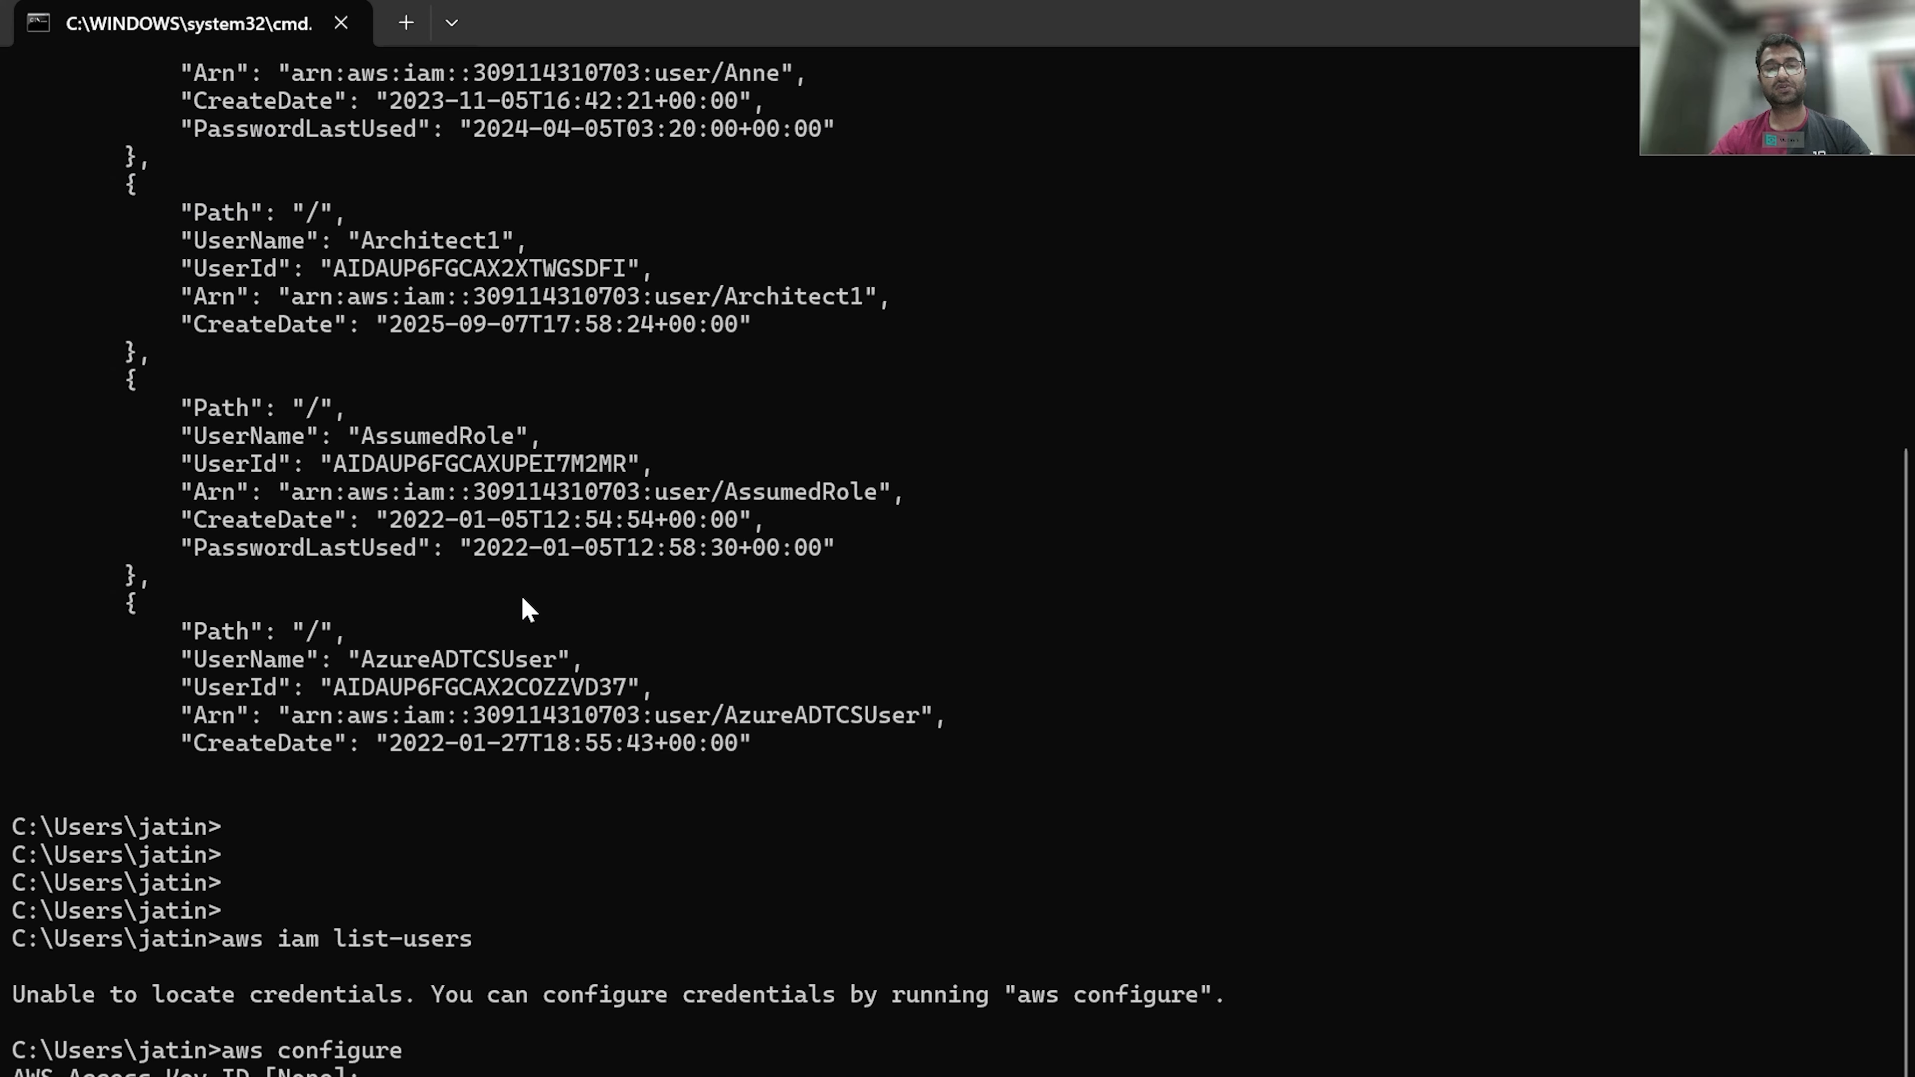
key(ctrl+v)
key(Return)
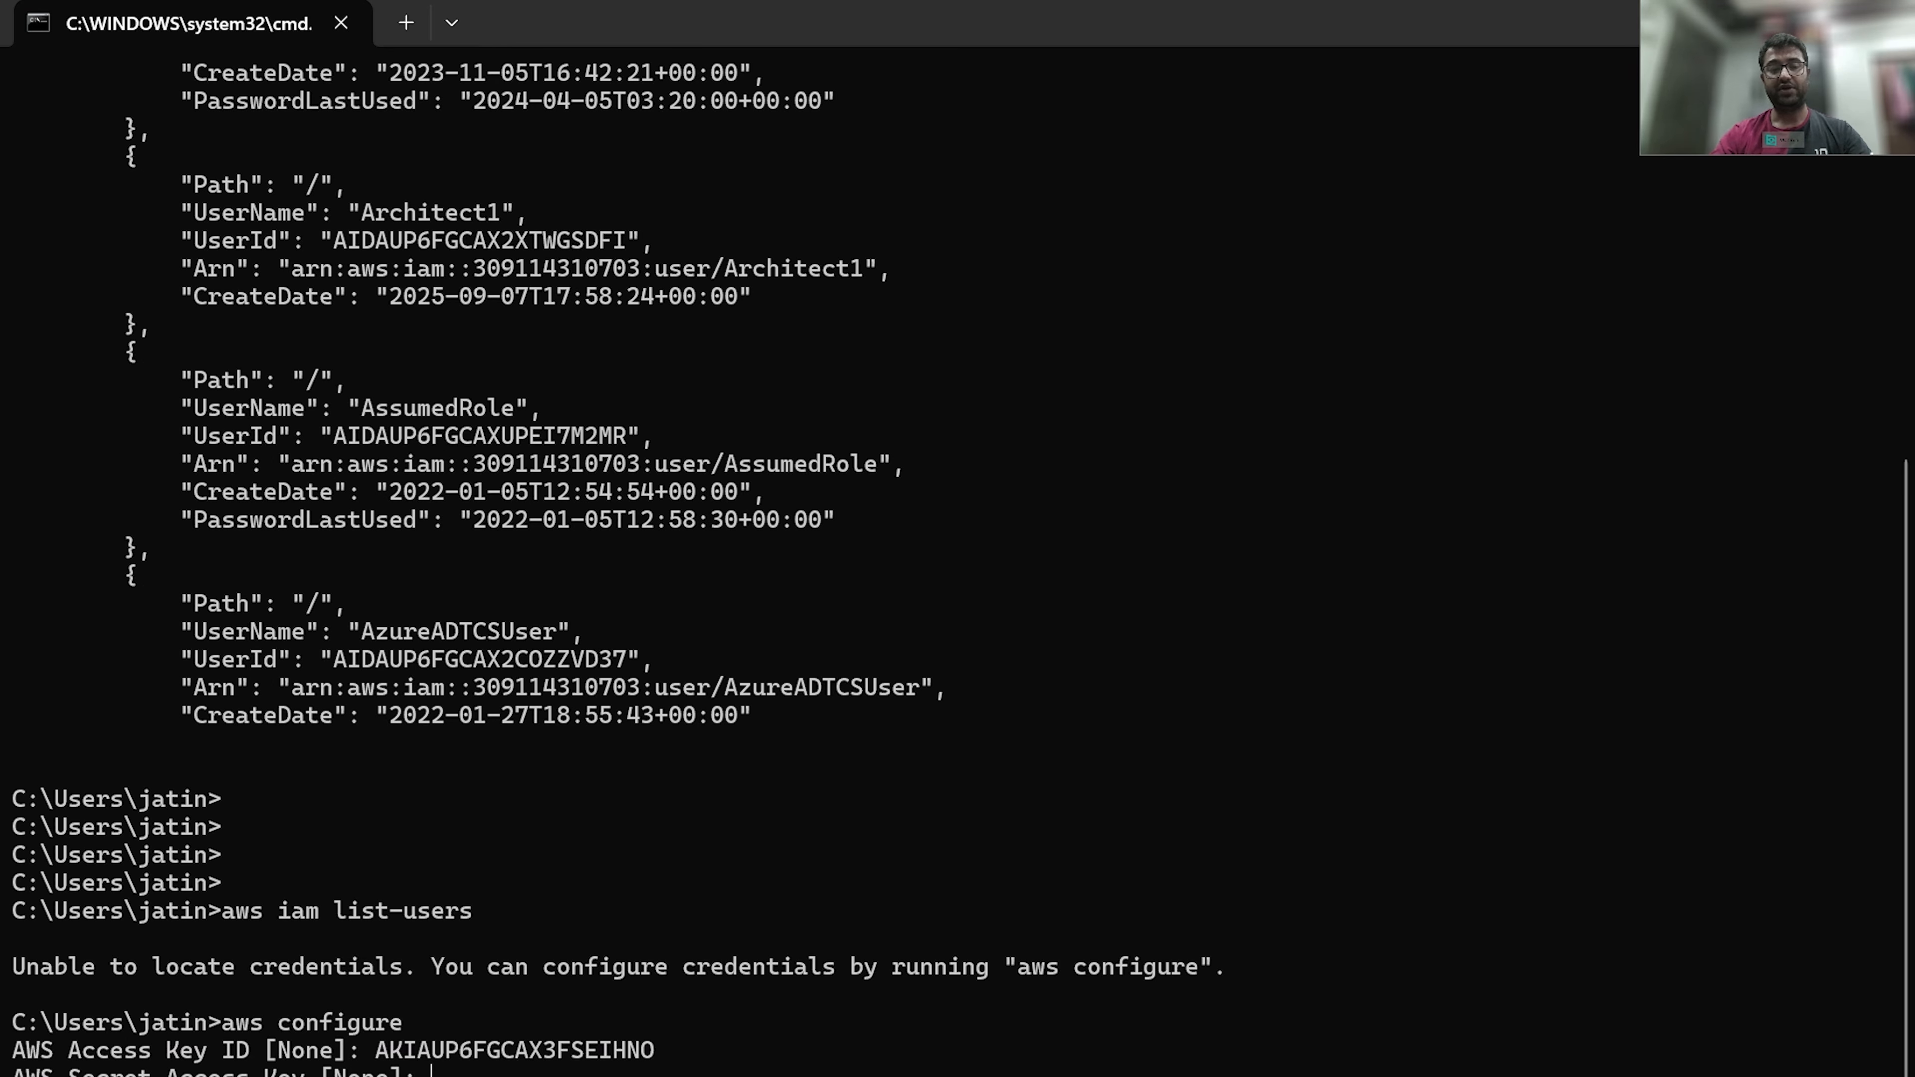
key(alt+Tab)
click(877, 594)
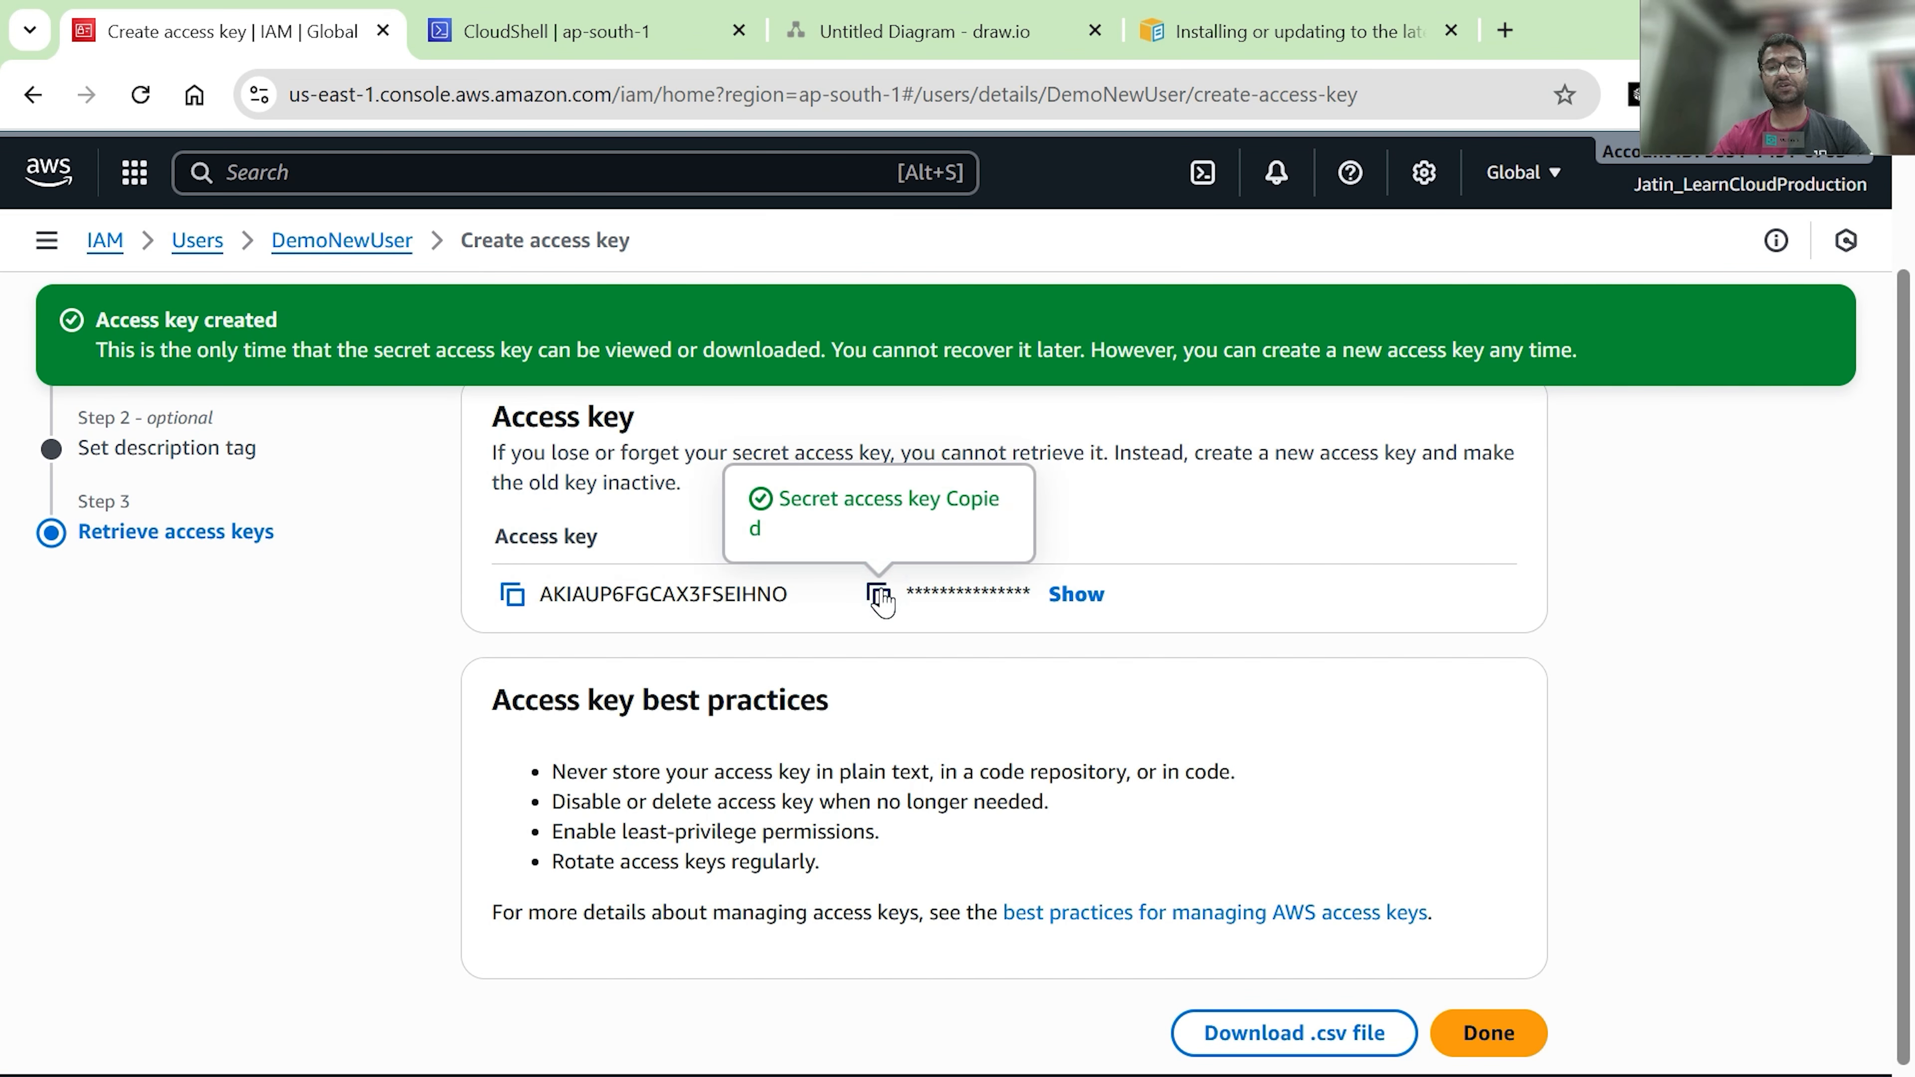
key(alt+Tab)
key(ctrl+v)
key(Return)
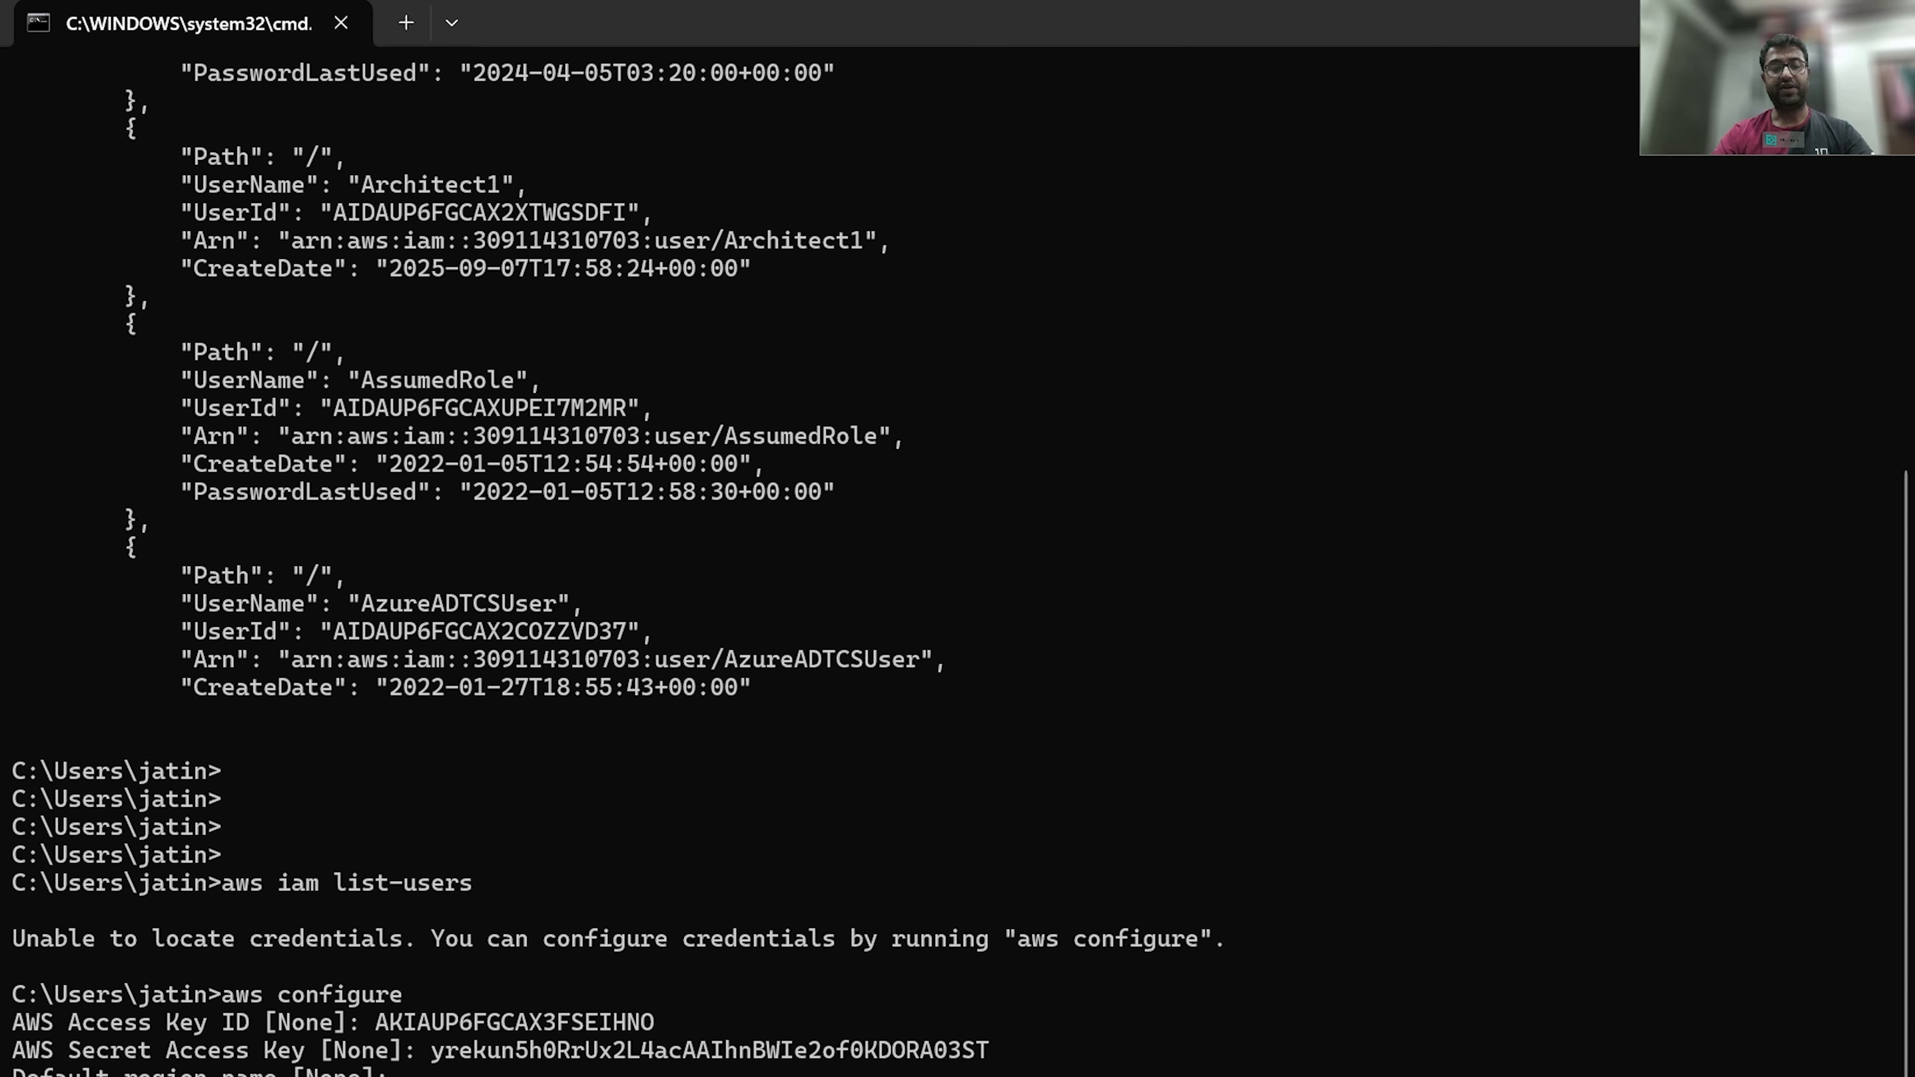
Step: Set the default region to ap-south-1 and the output format to json
text(ap-)
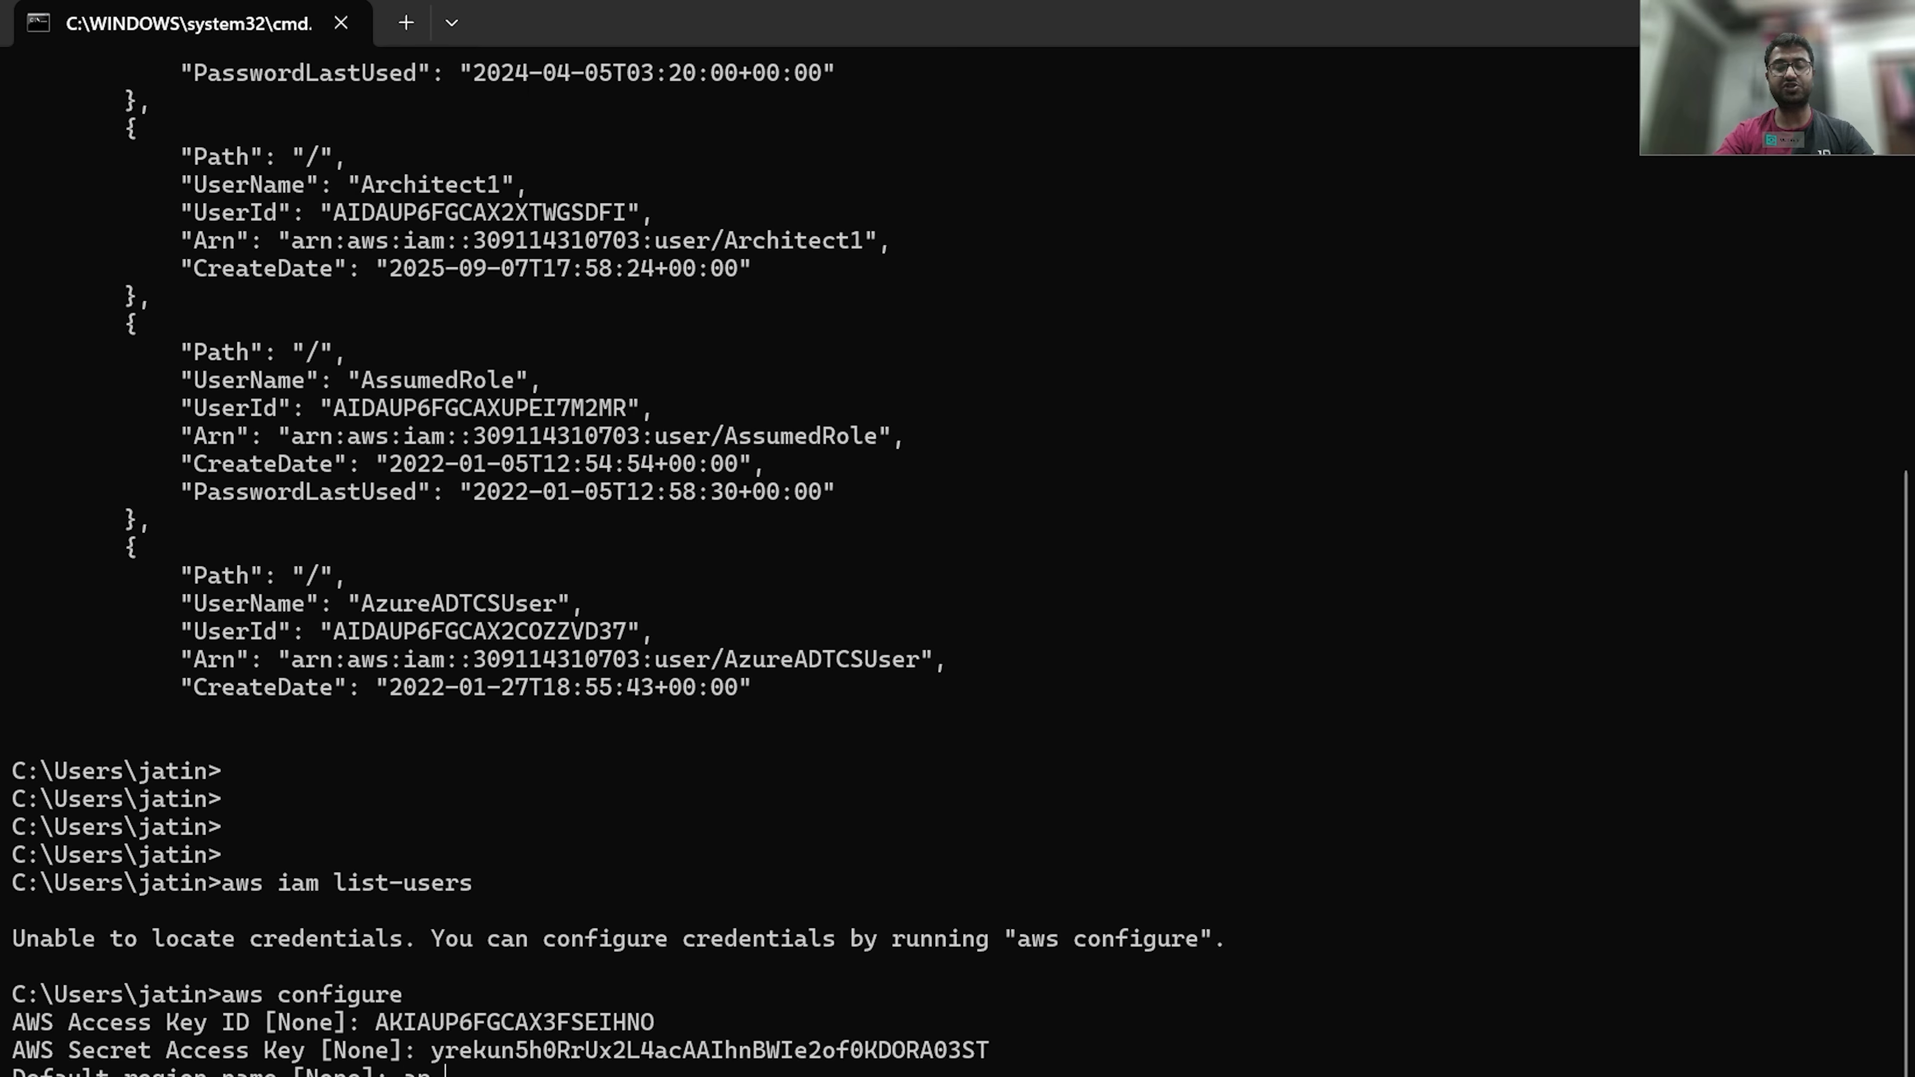
text(south-1)
key(Return)
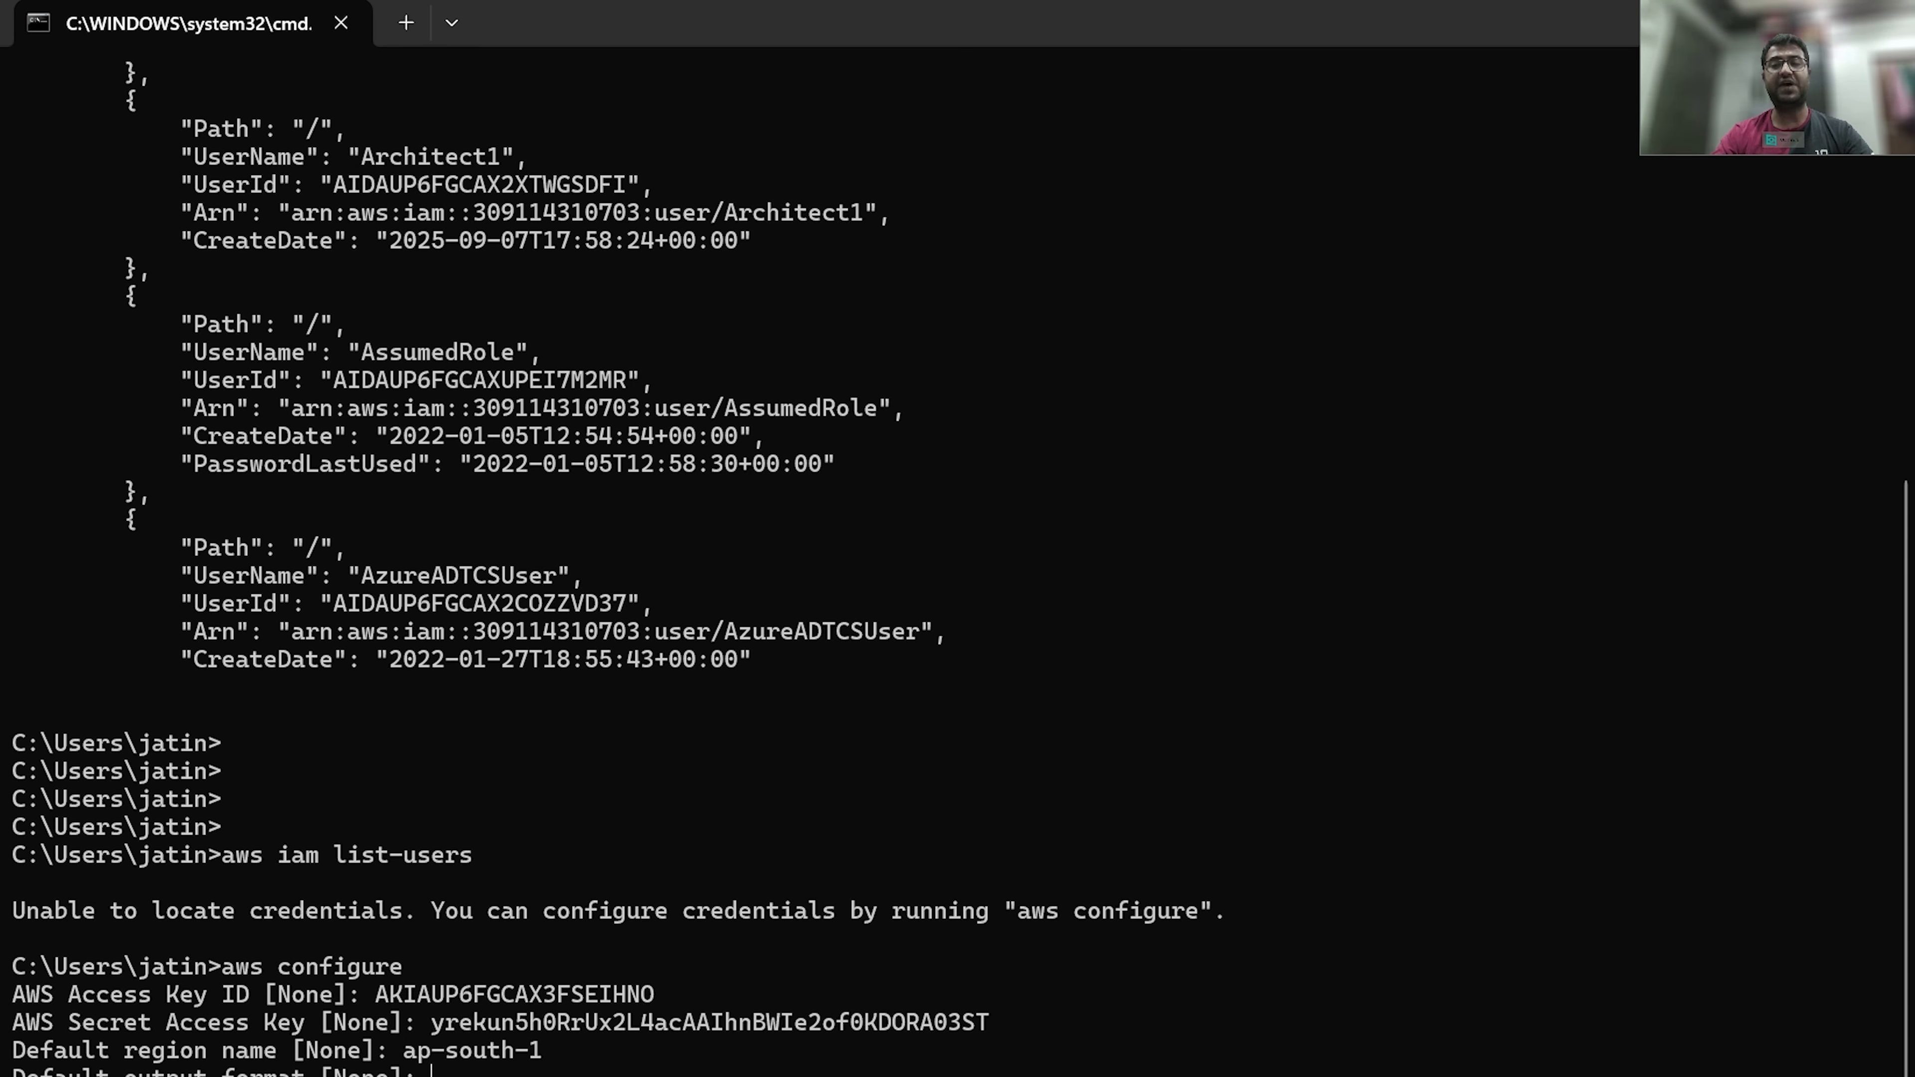
text(json)
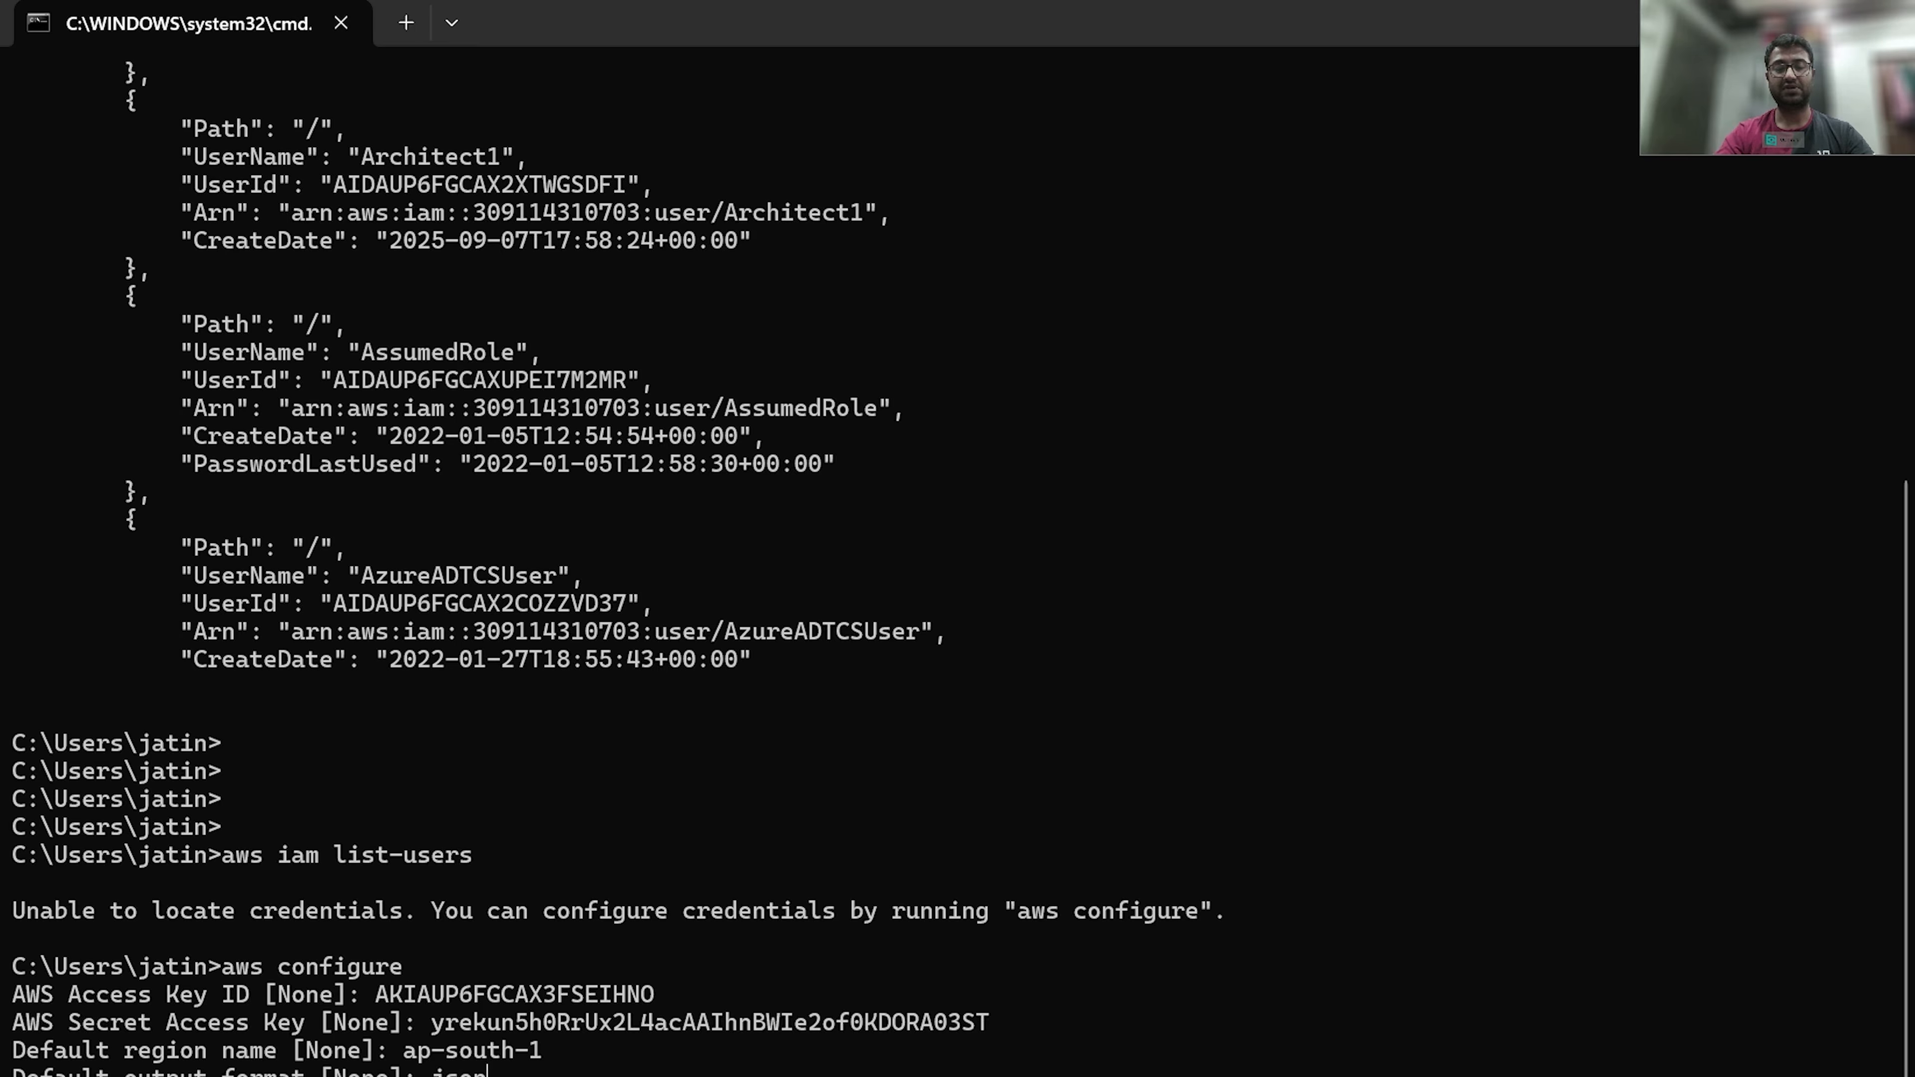
key(Return)
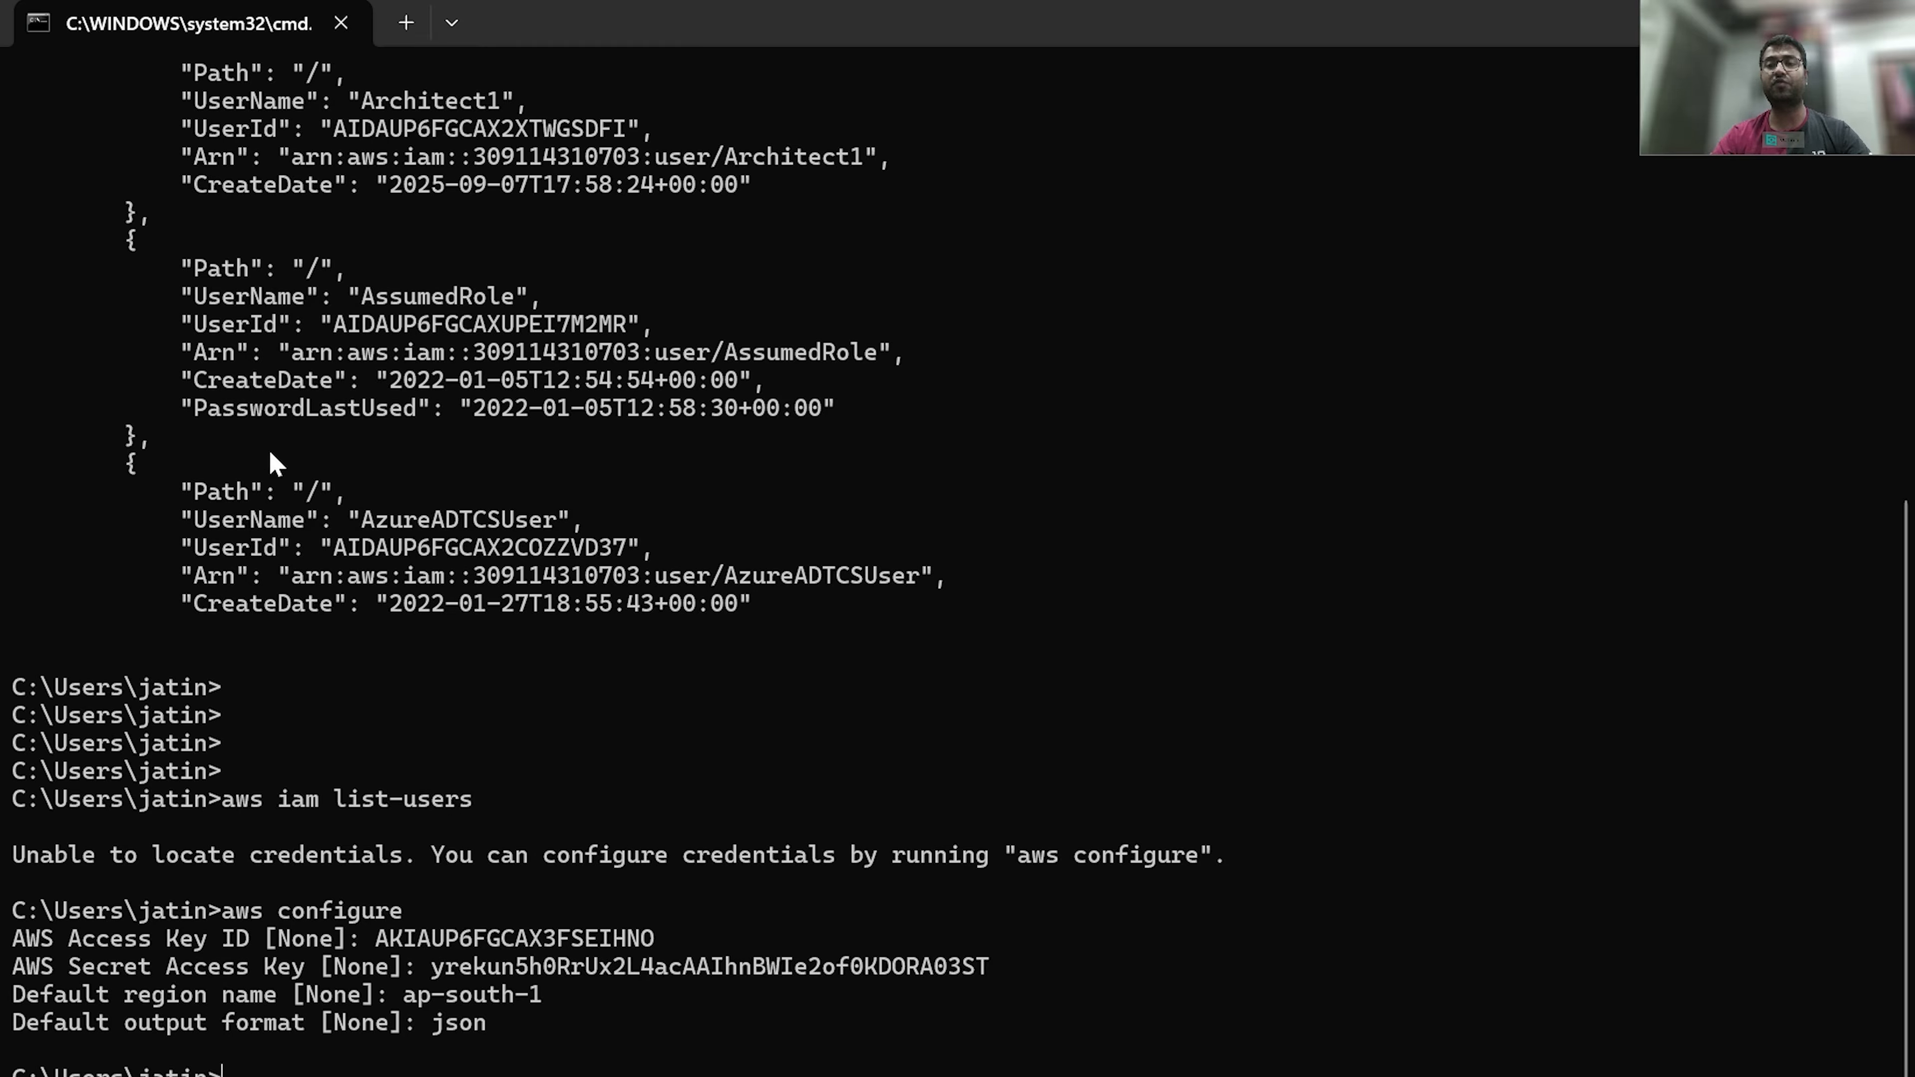
Step: Rerun aws iam list-users, which now lists the account's IAM users
key(Up)
key(Up)
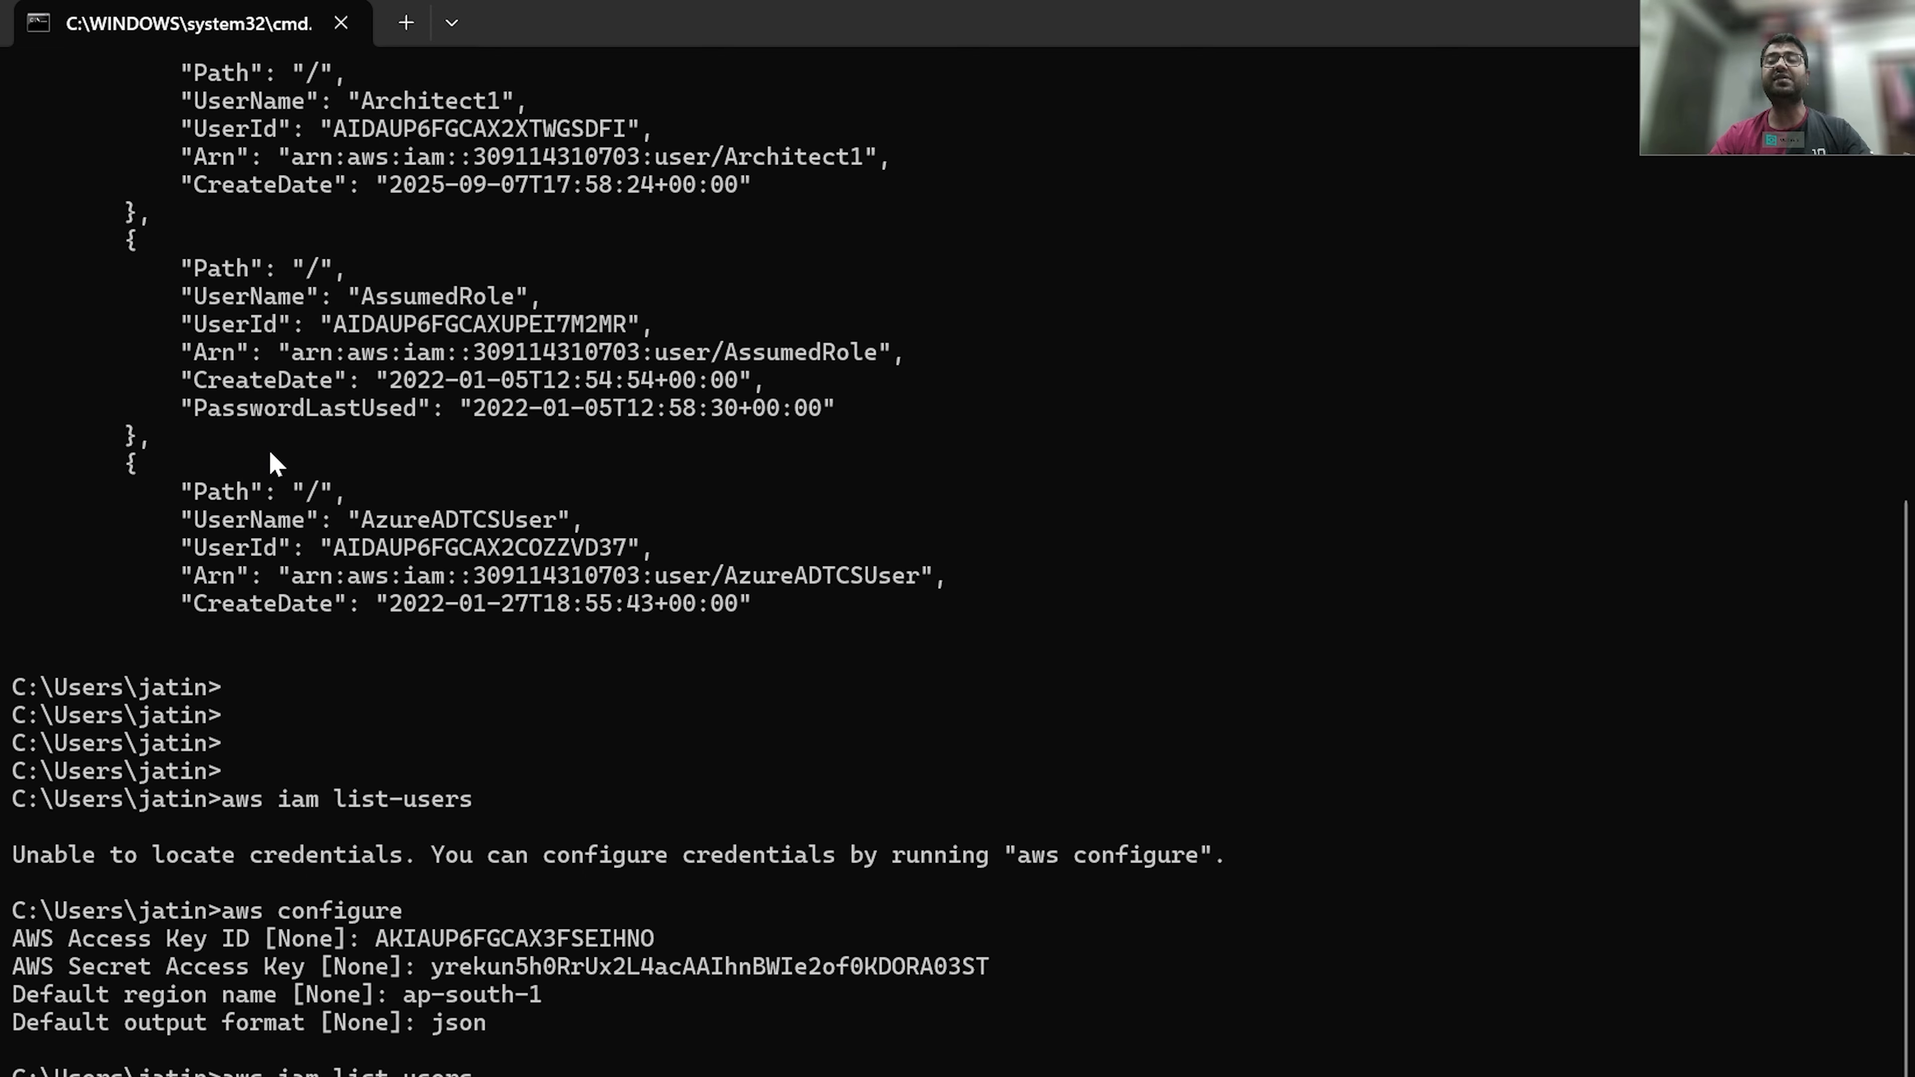
key(Return)
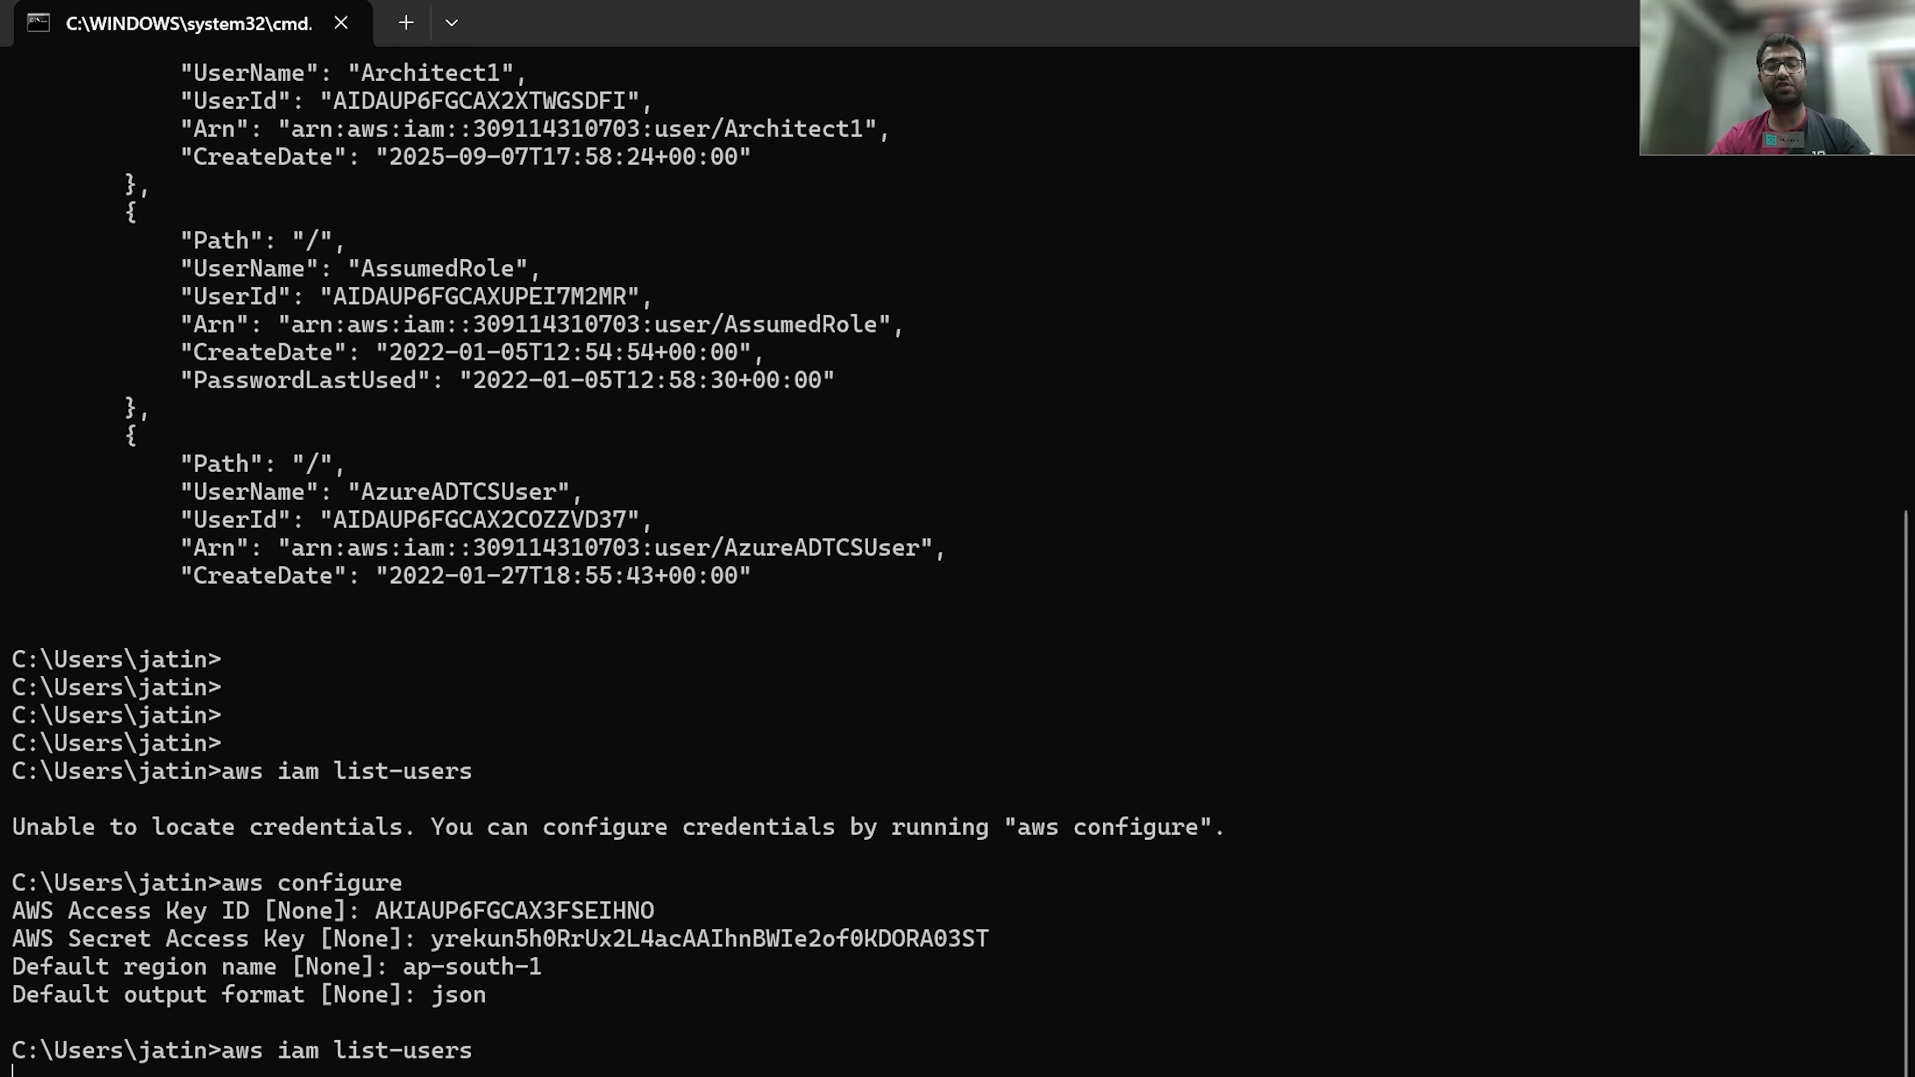
key(Return)
key(Return)
key(Return)
key(Return)
key(Return)
key(Return)
key(Return)
key(Return)
key(Return)
key(Return)
key(Return)
key(Return)
key(Return)
key(Return)
key(Return)
key(Return)
key(Return)
key(Return)
key(Return)
key(Return)
key(Return)
key(Return)
key(Return)
key(Return)
key(Return)
key(Return)
key(Return)
key(Return)
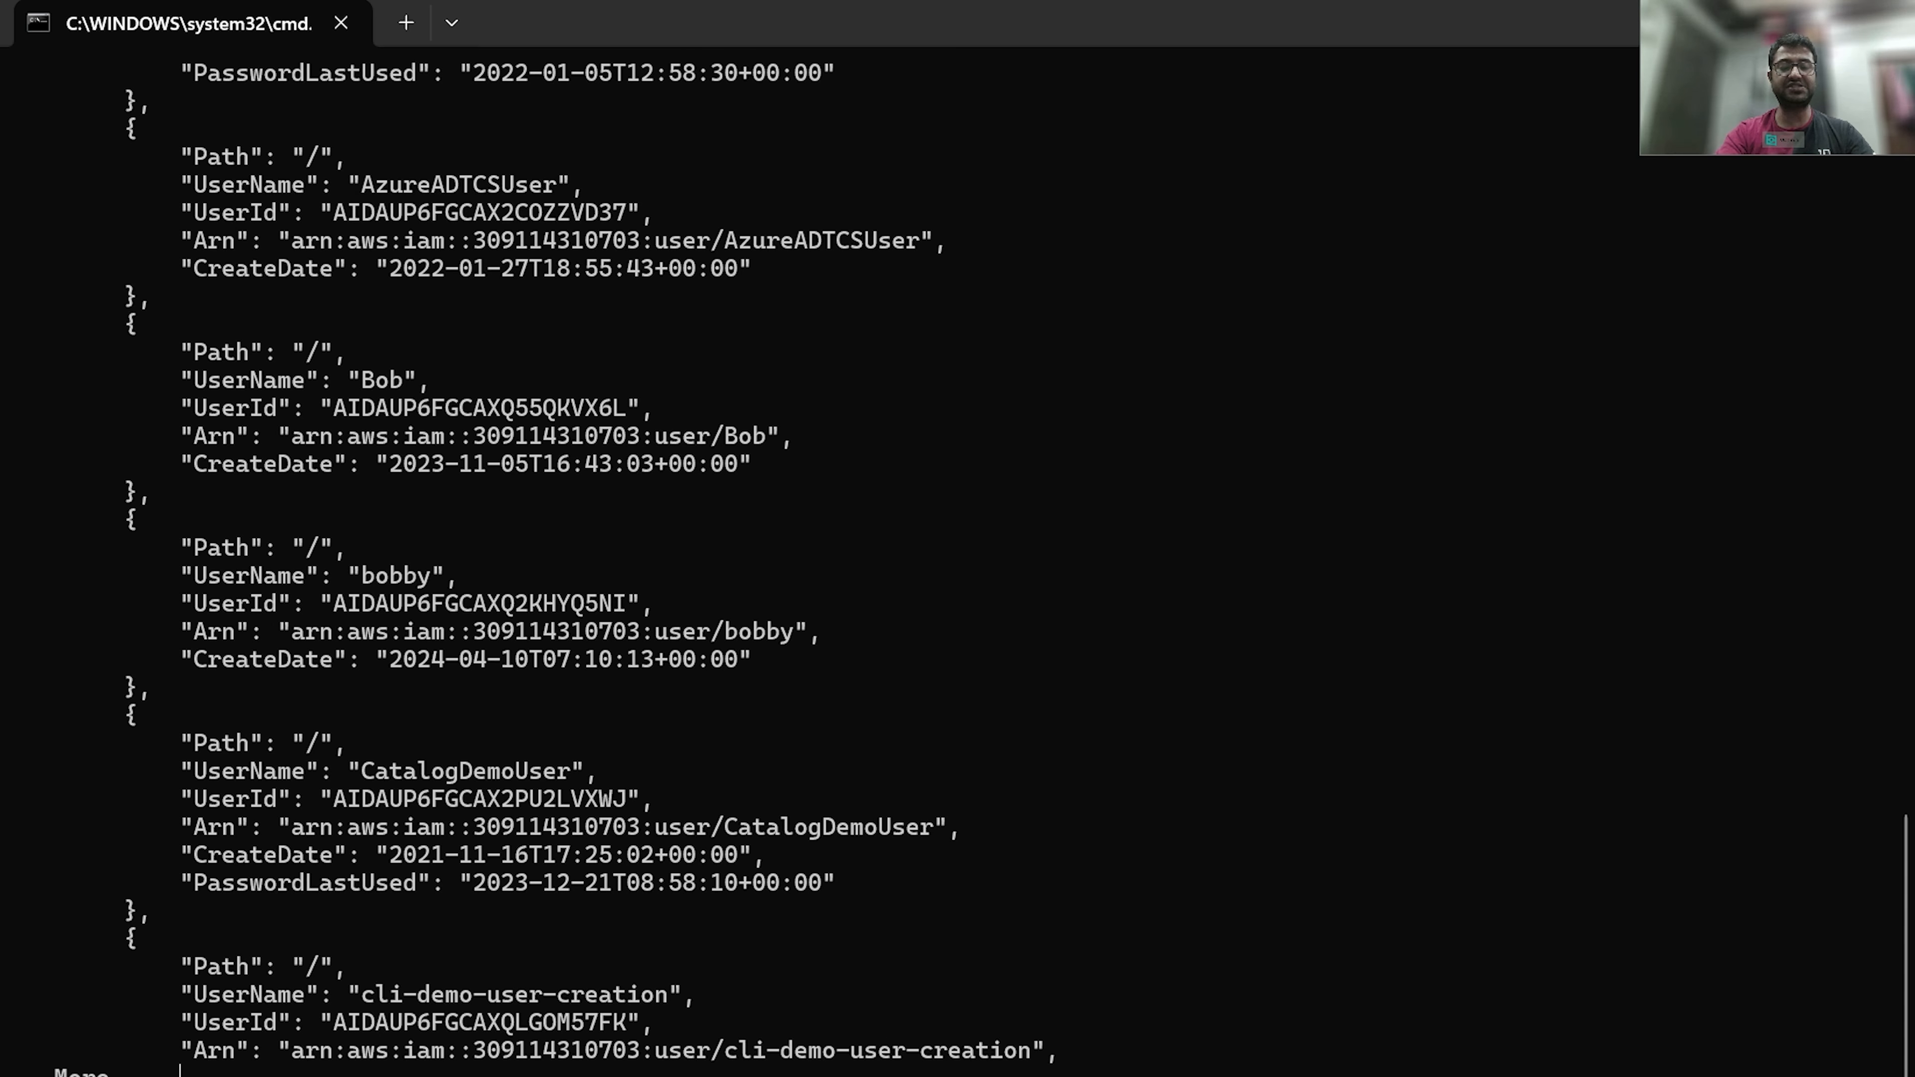
key(q)
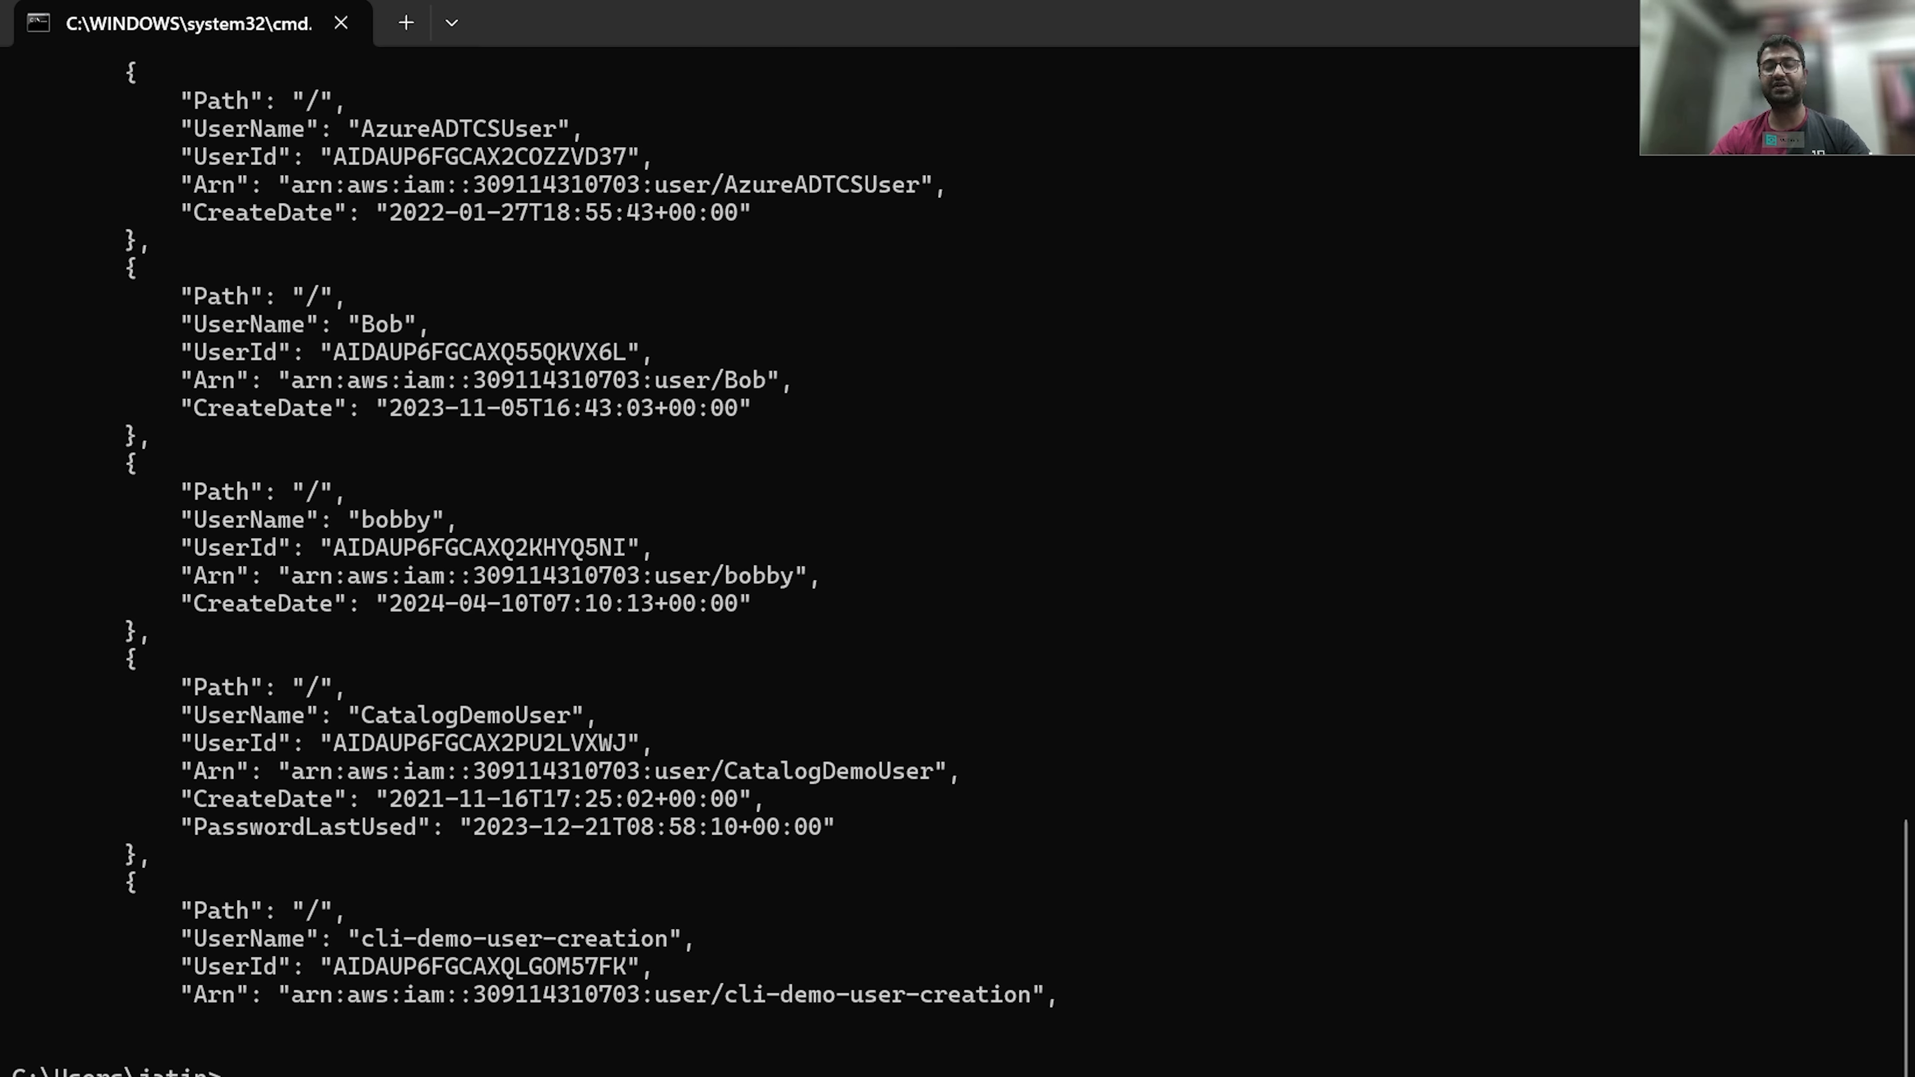
Step: Try creating IAM user demolocalcliuser from the CLI, which fails with AccessDenied for iam:CreateUser
text(a)
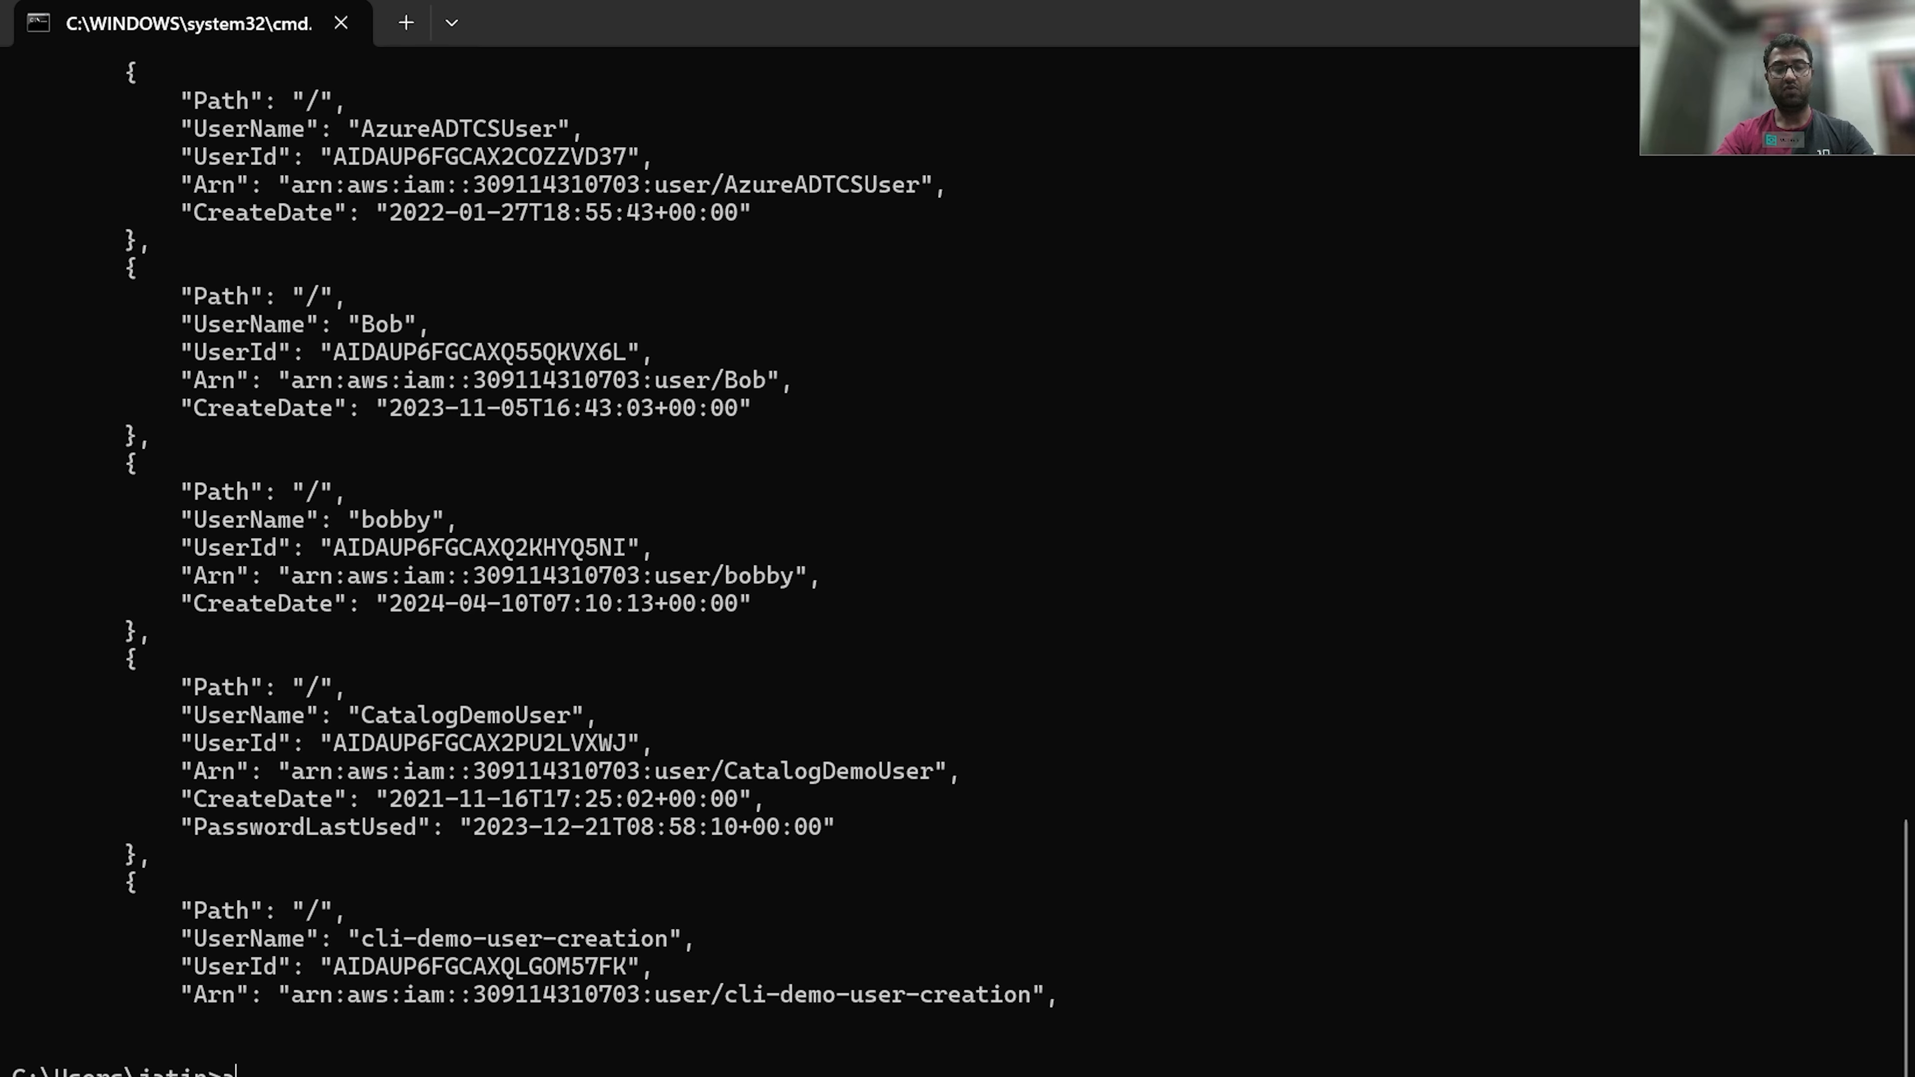
text(ws iam create )
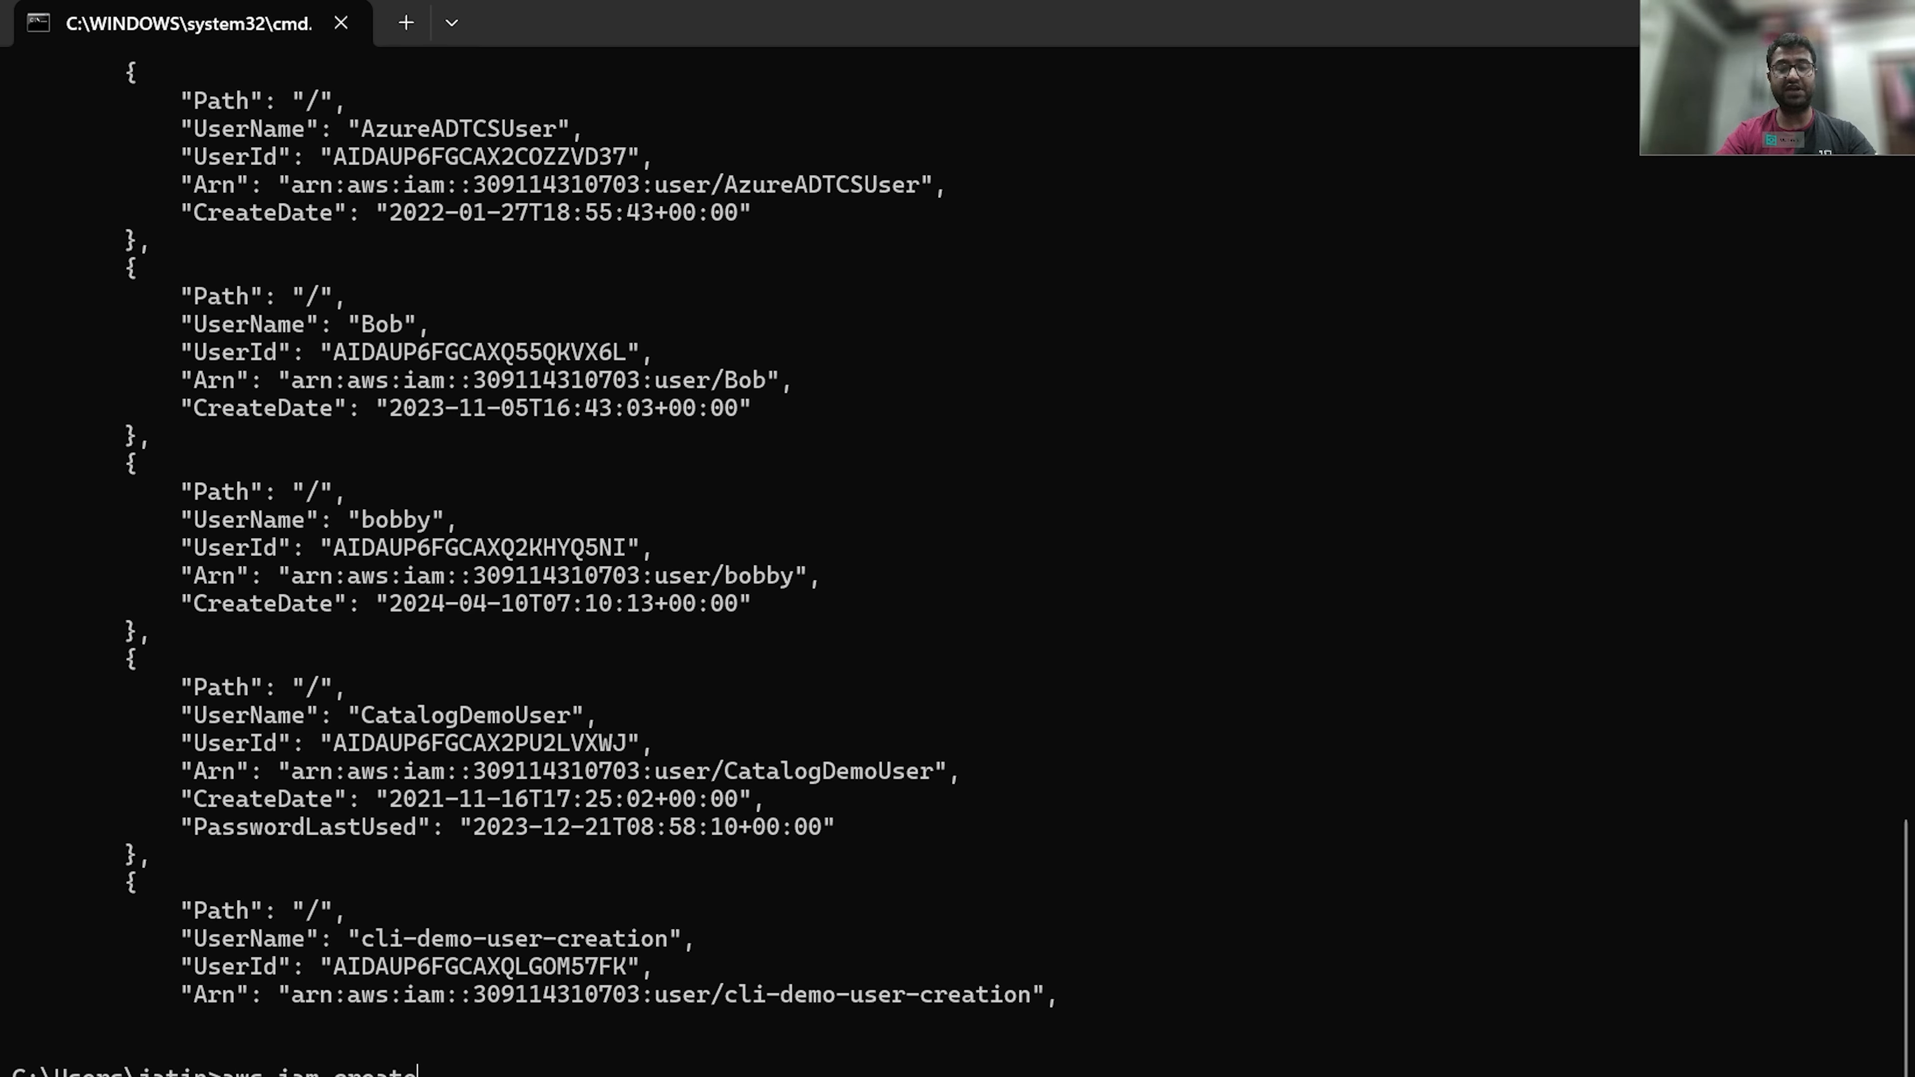
text(user )
text(--user-name)
text( cli)
key(BackSpace)
key(BackSpace)
key(BackSpace)
text(democl)
key(BackSpace)
key(BackSpace)
text(localcliuser)
scroll(940, 569, down, 1)
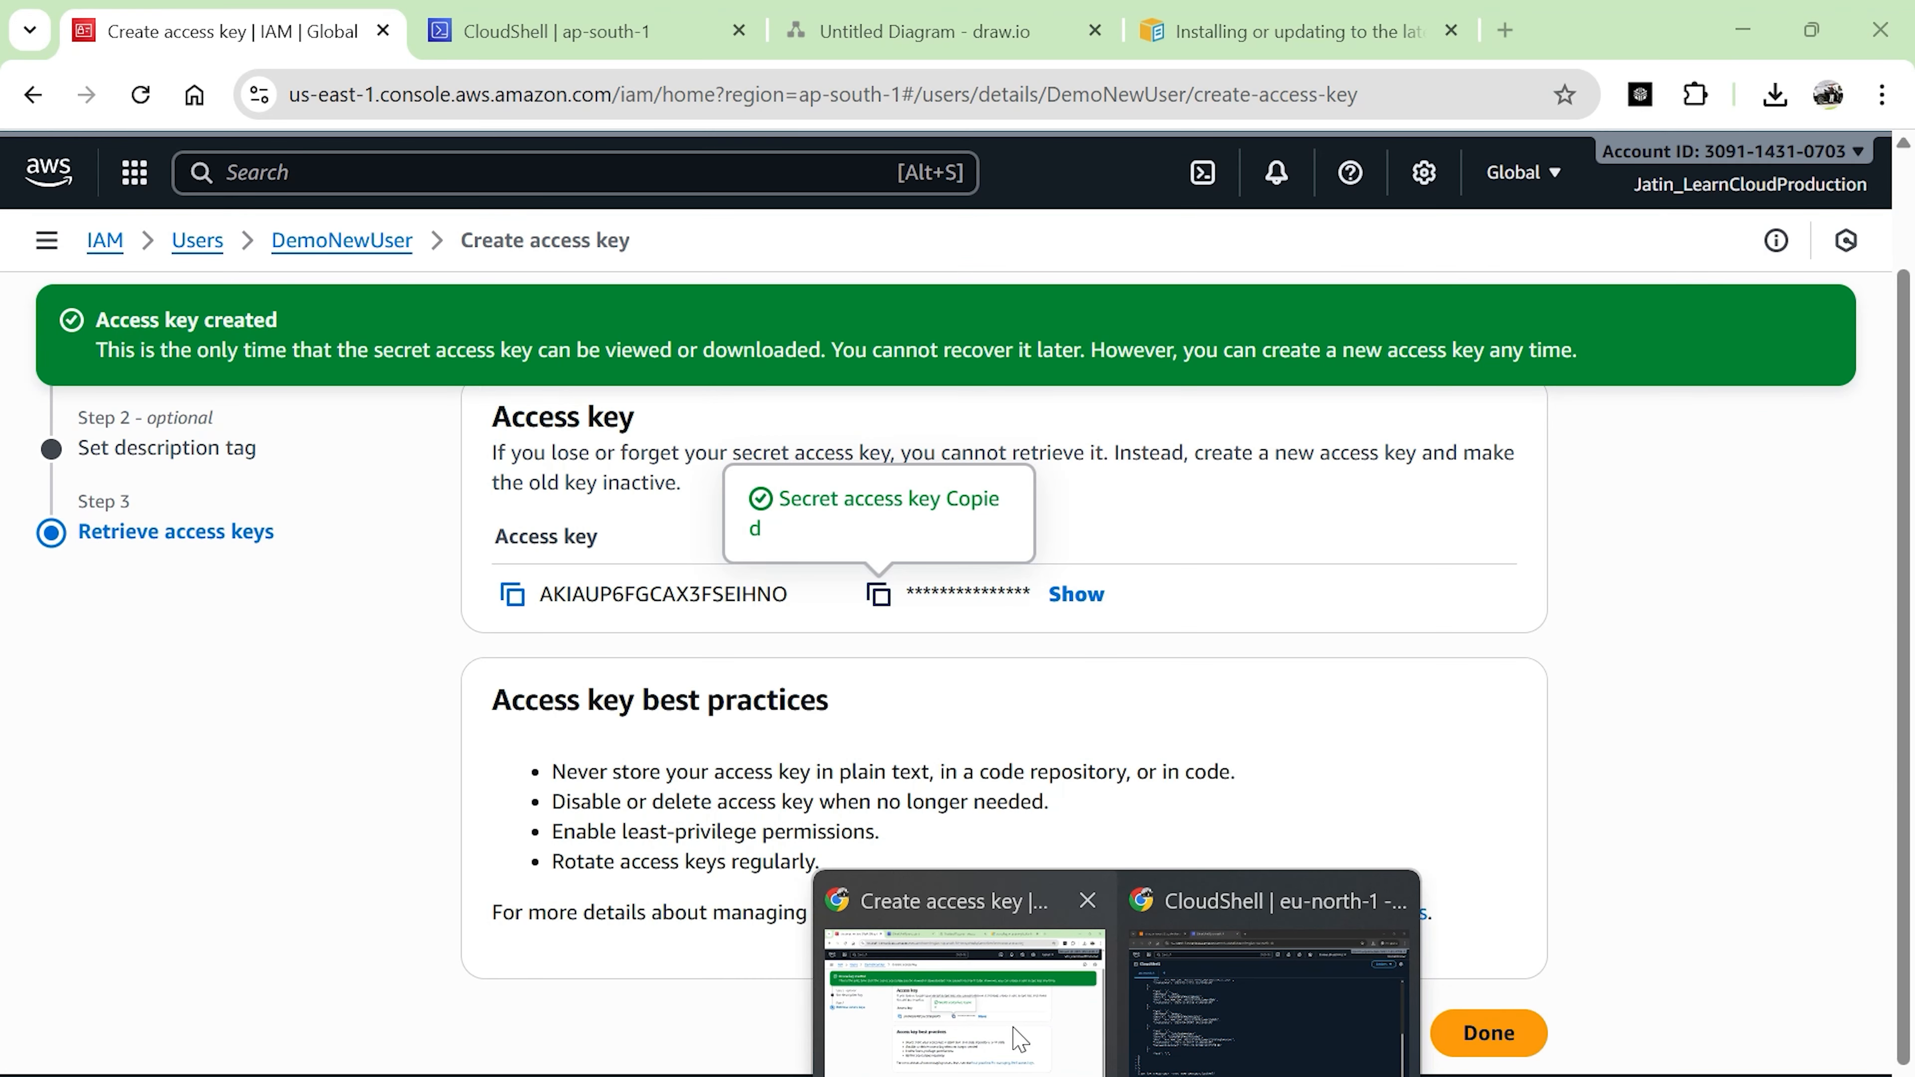
Step: Finish creating DemoNewUser's access key, leaving without downloading the secret key
click(1003, 1019)
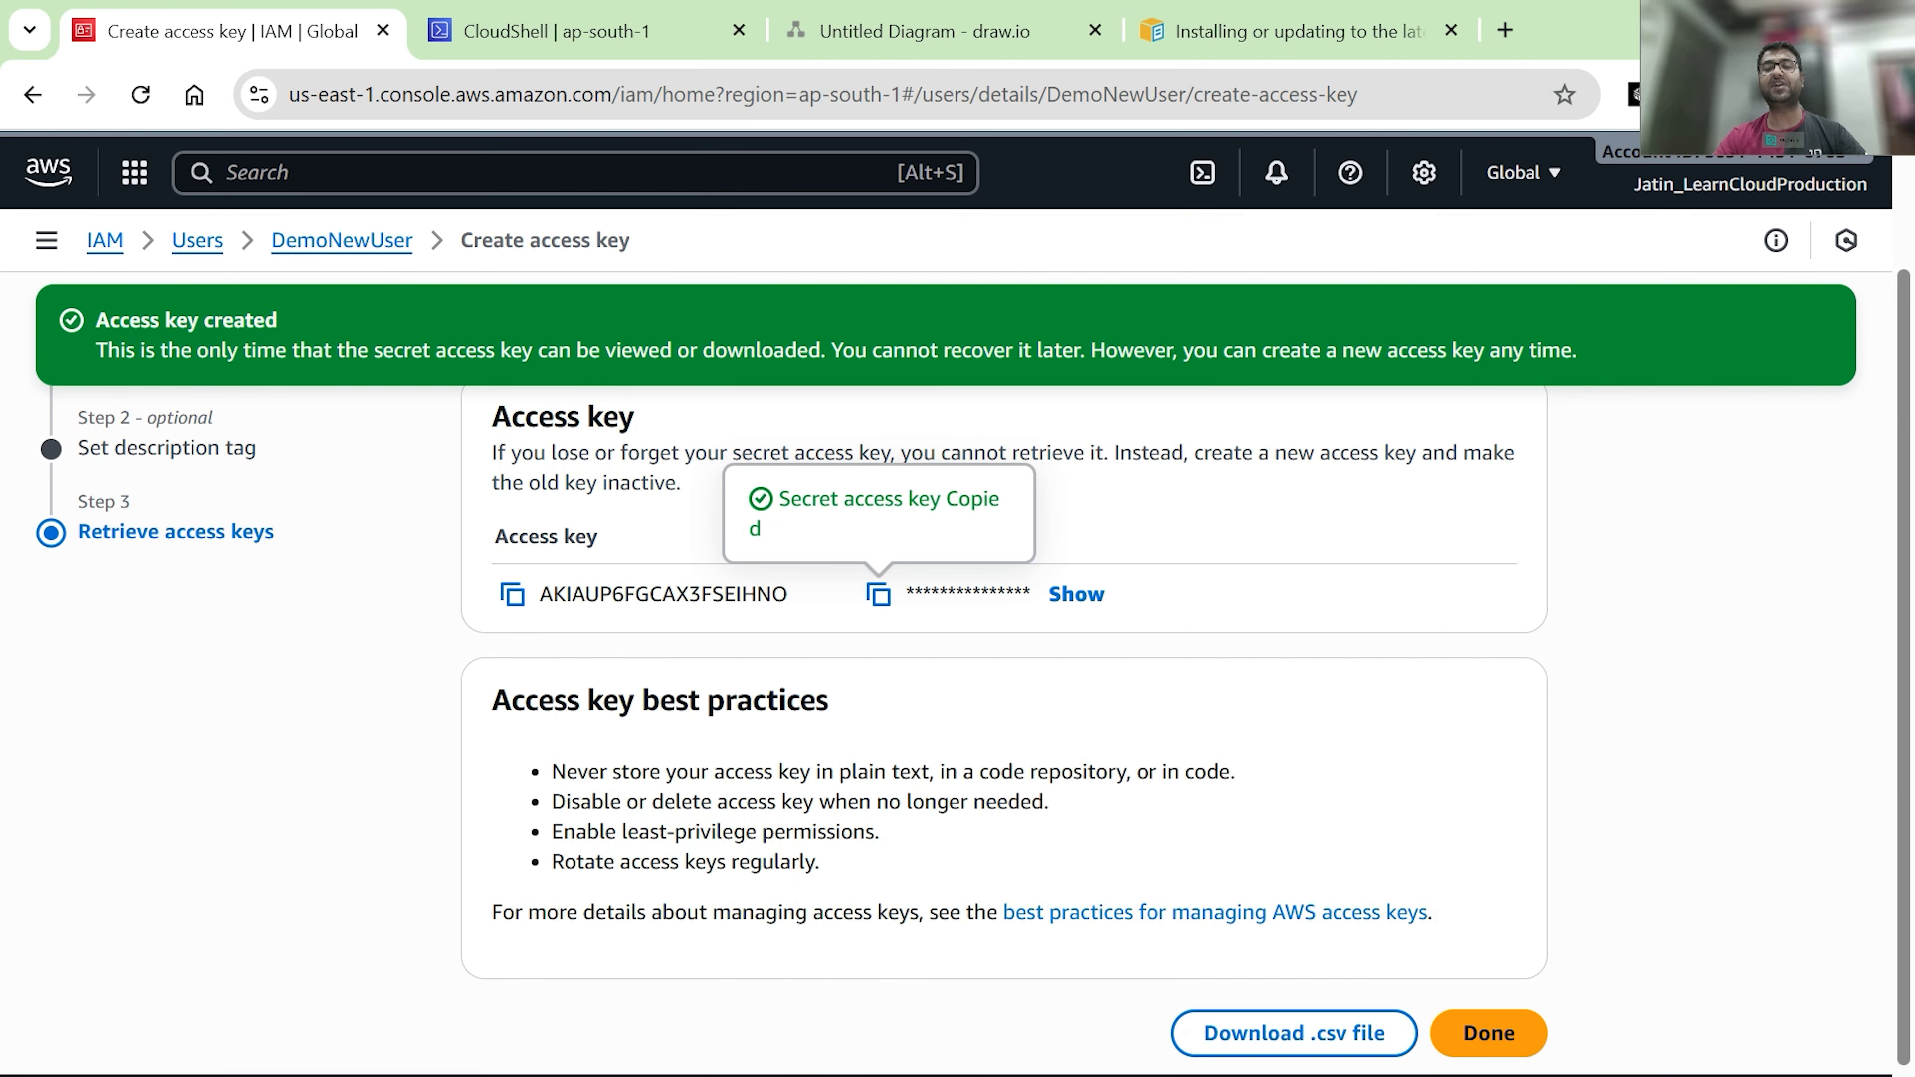
click(1496, 1031)
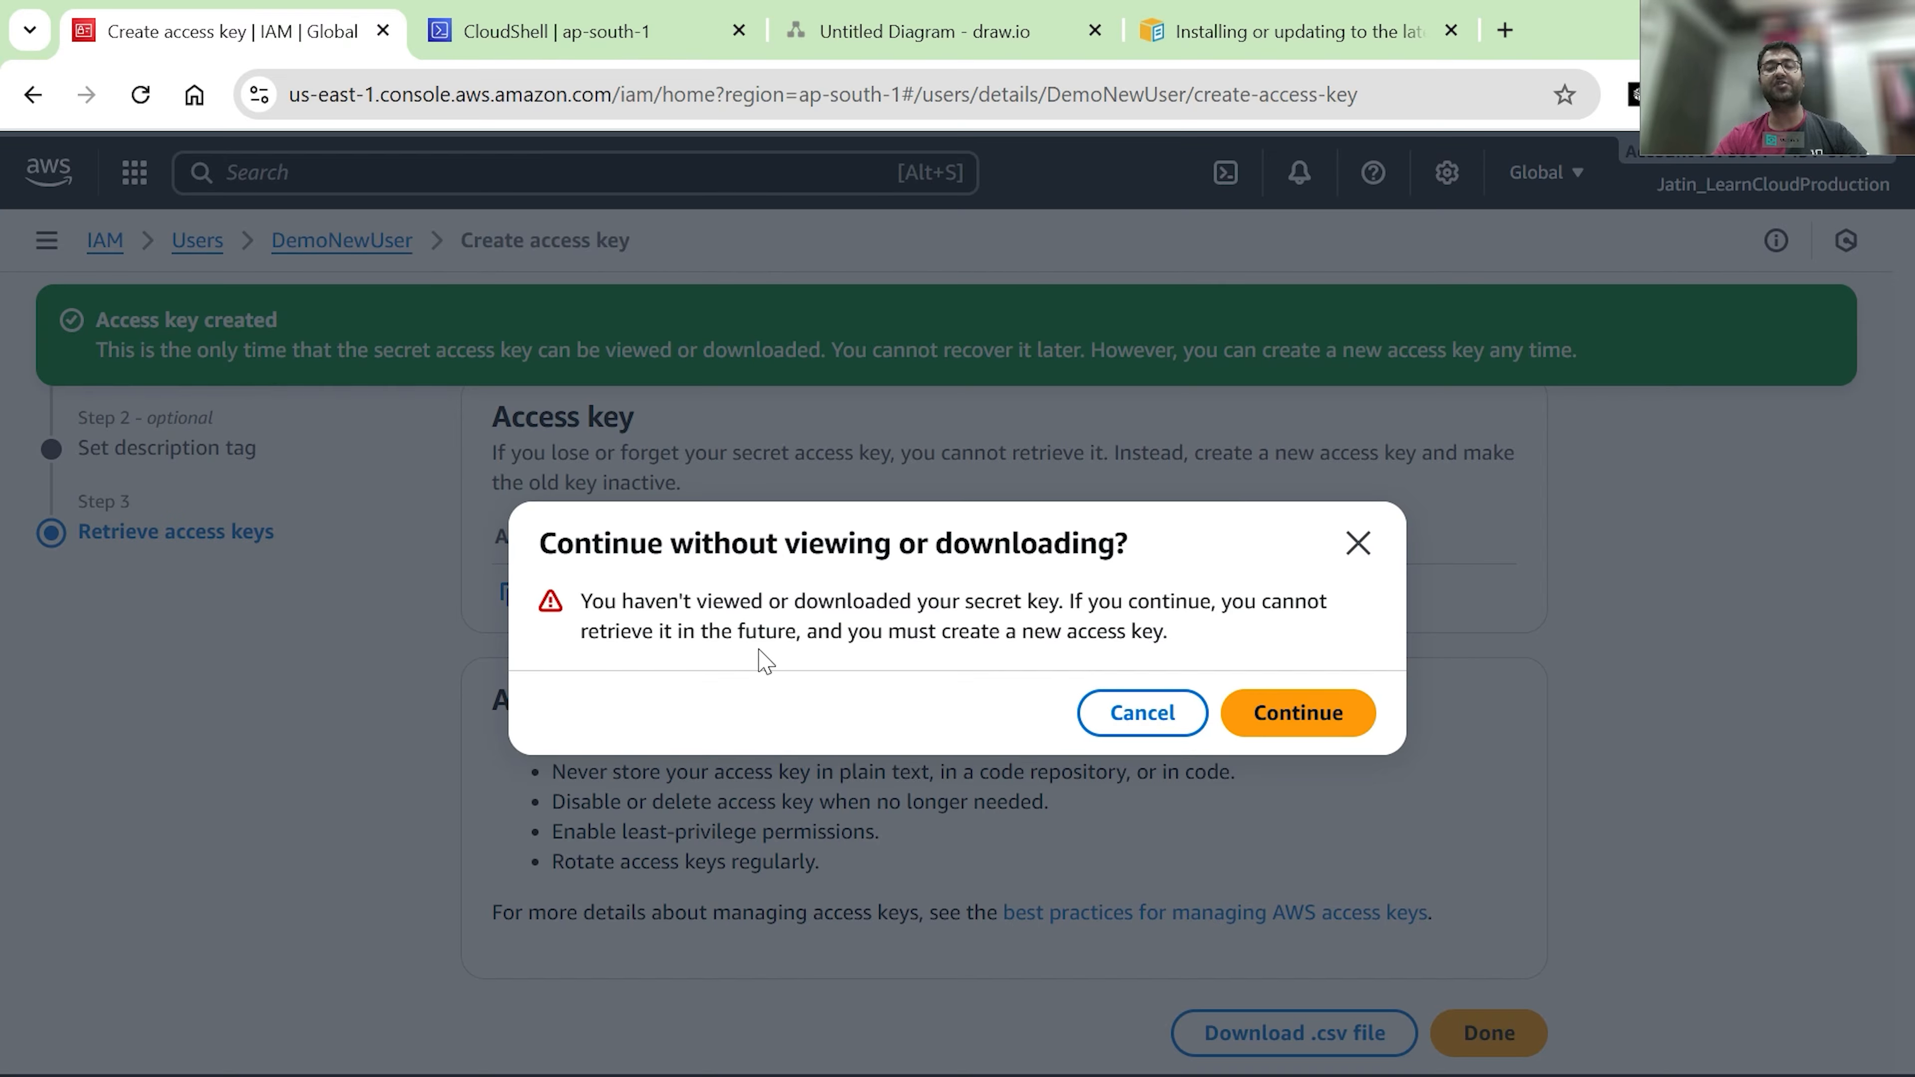
click(1297, 725)
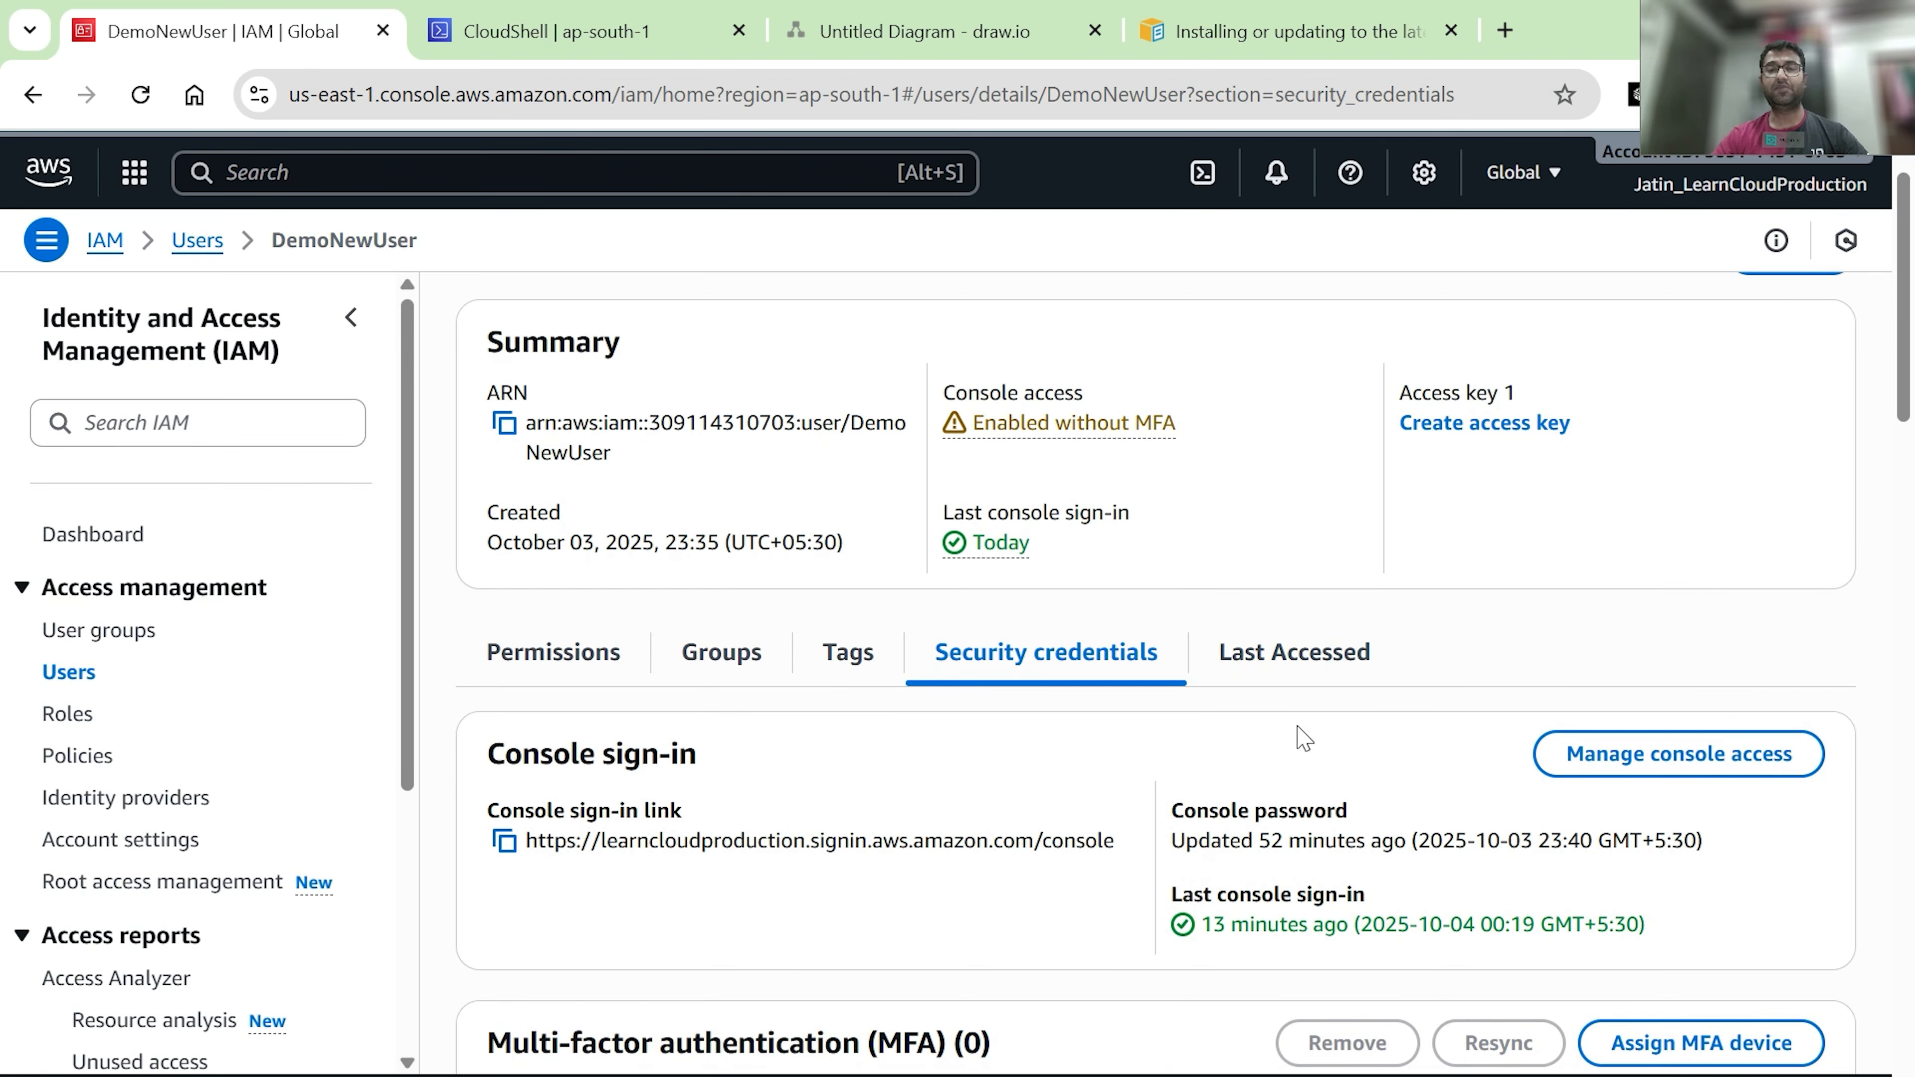
Step: Deactivate the new access key so its status reads Inactive
scroll(1297, 736, down, 3)
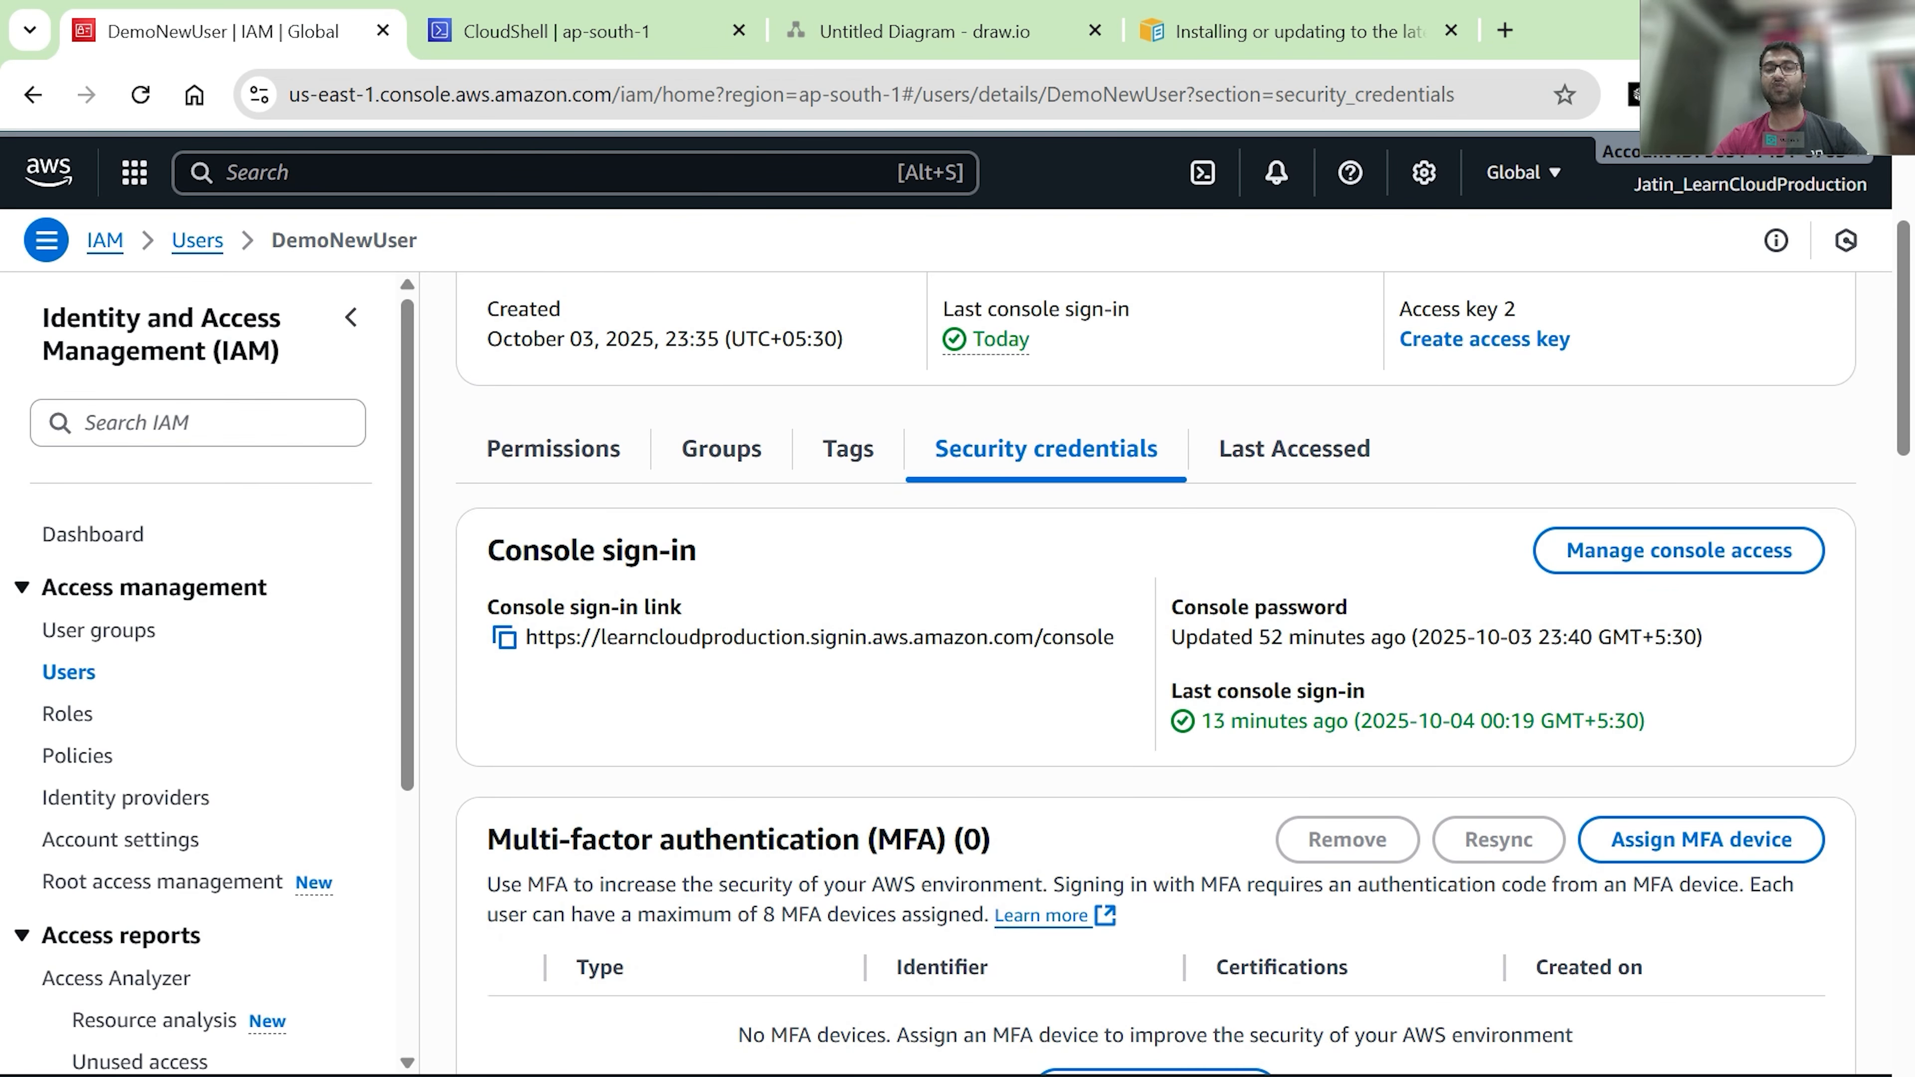
scroll(1305, 738, down, 8)
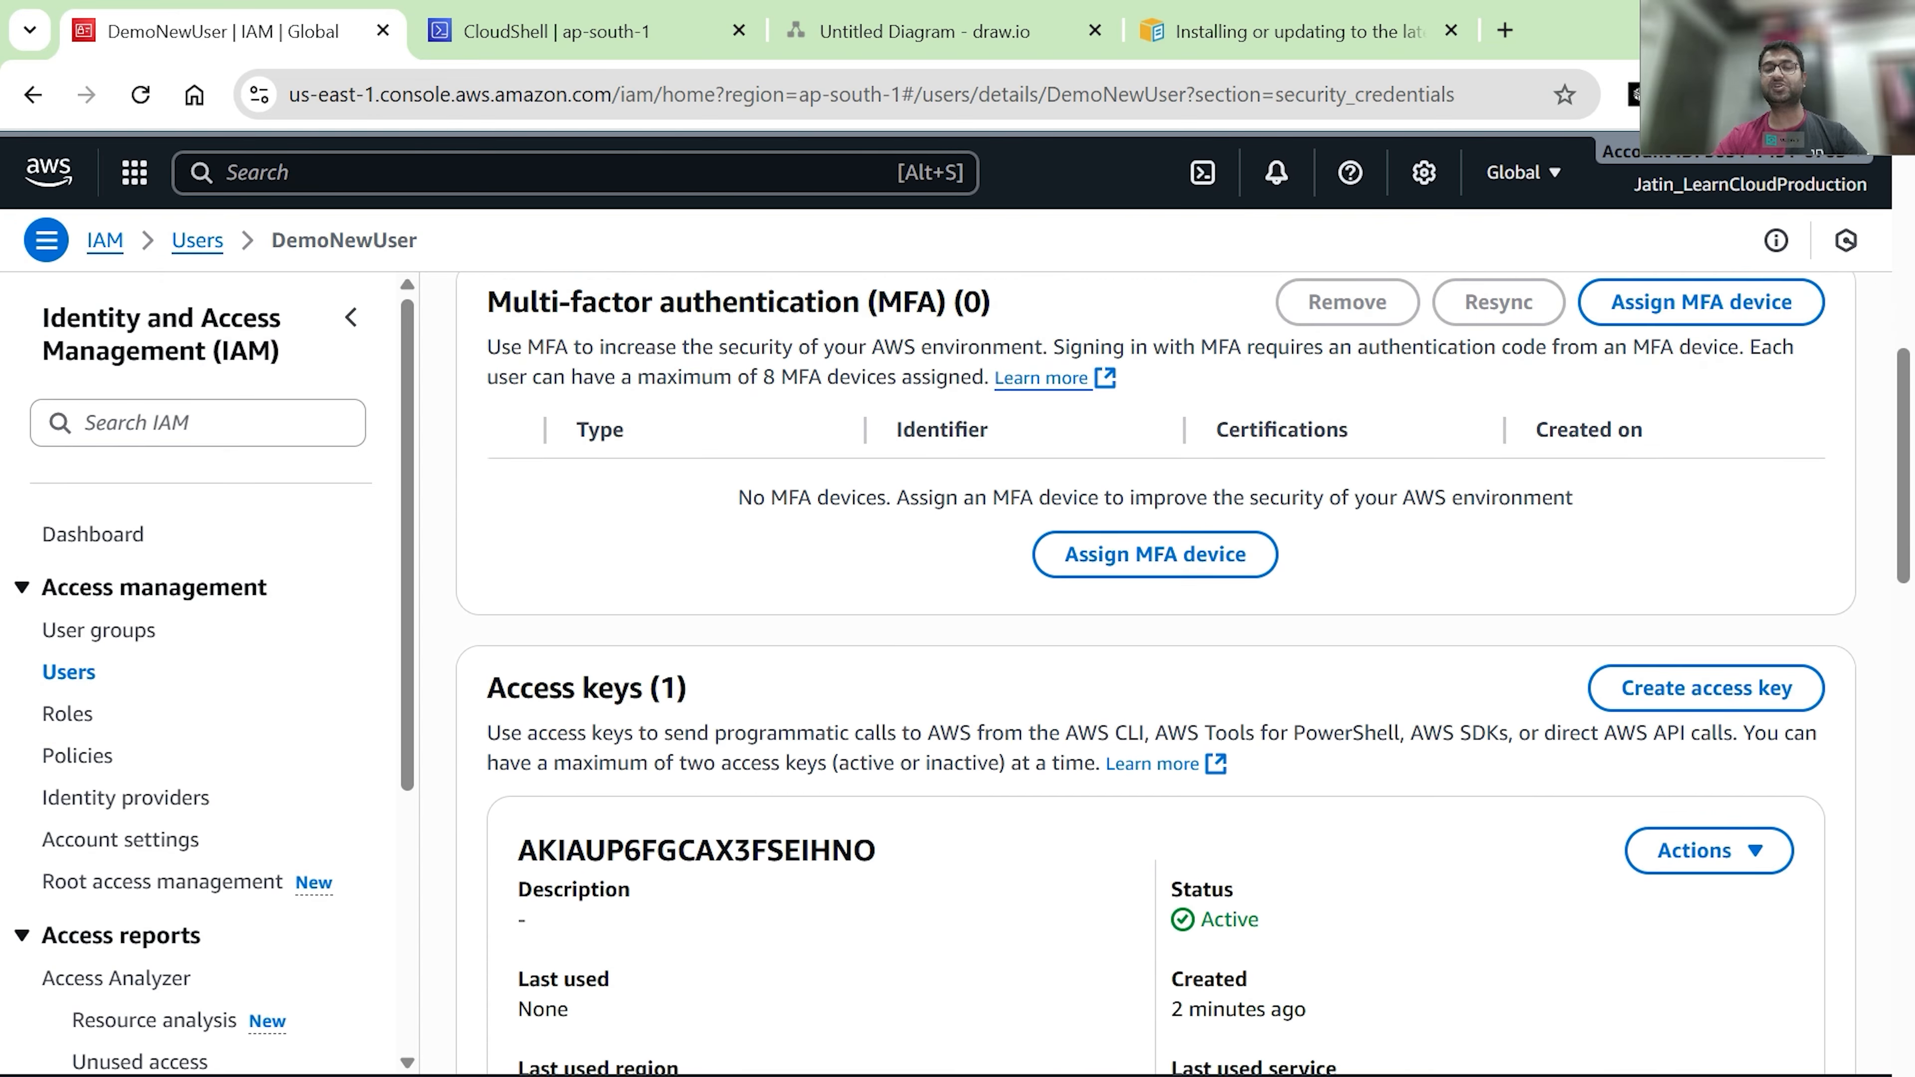
scroll(1303, 737, down, 3)
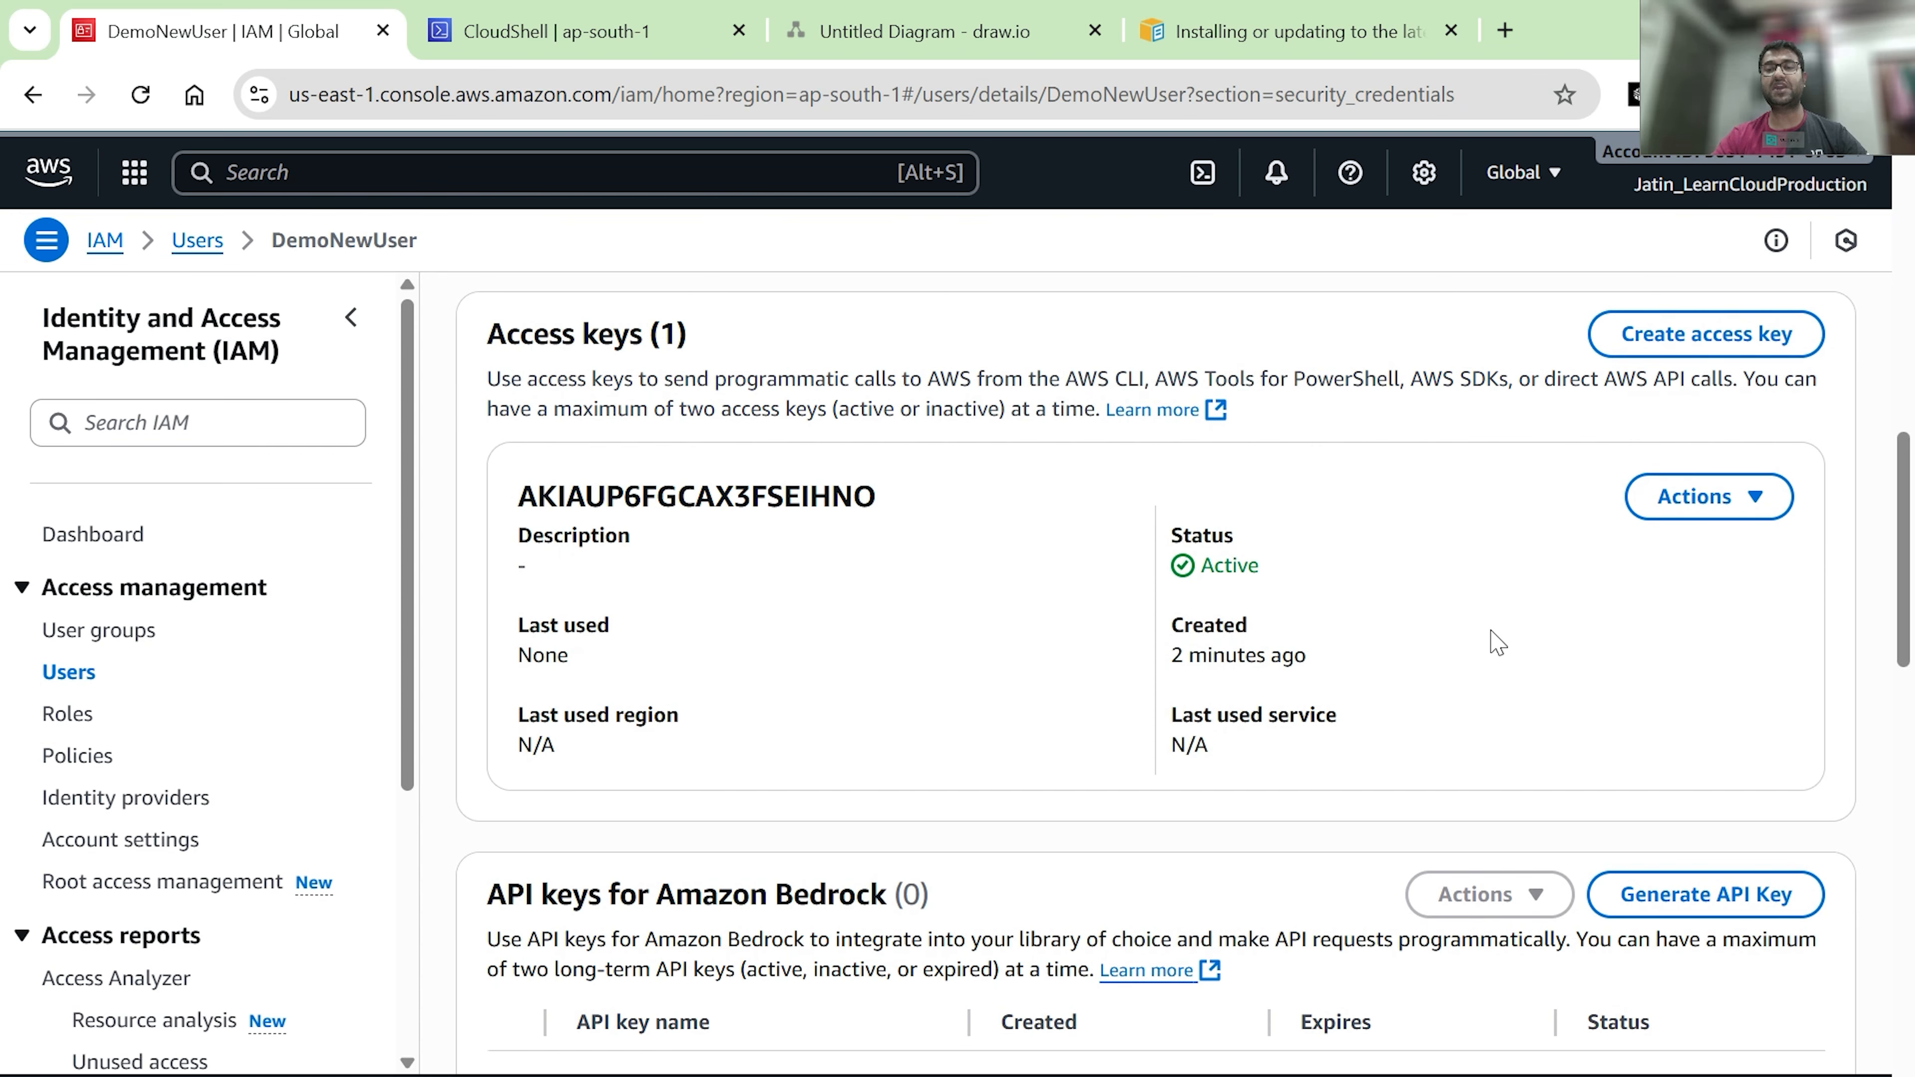
click(1663, 520)
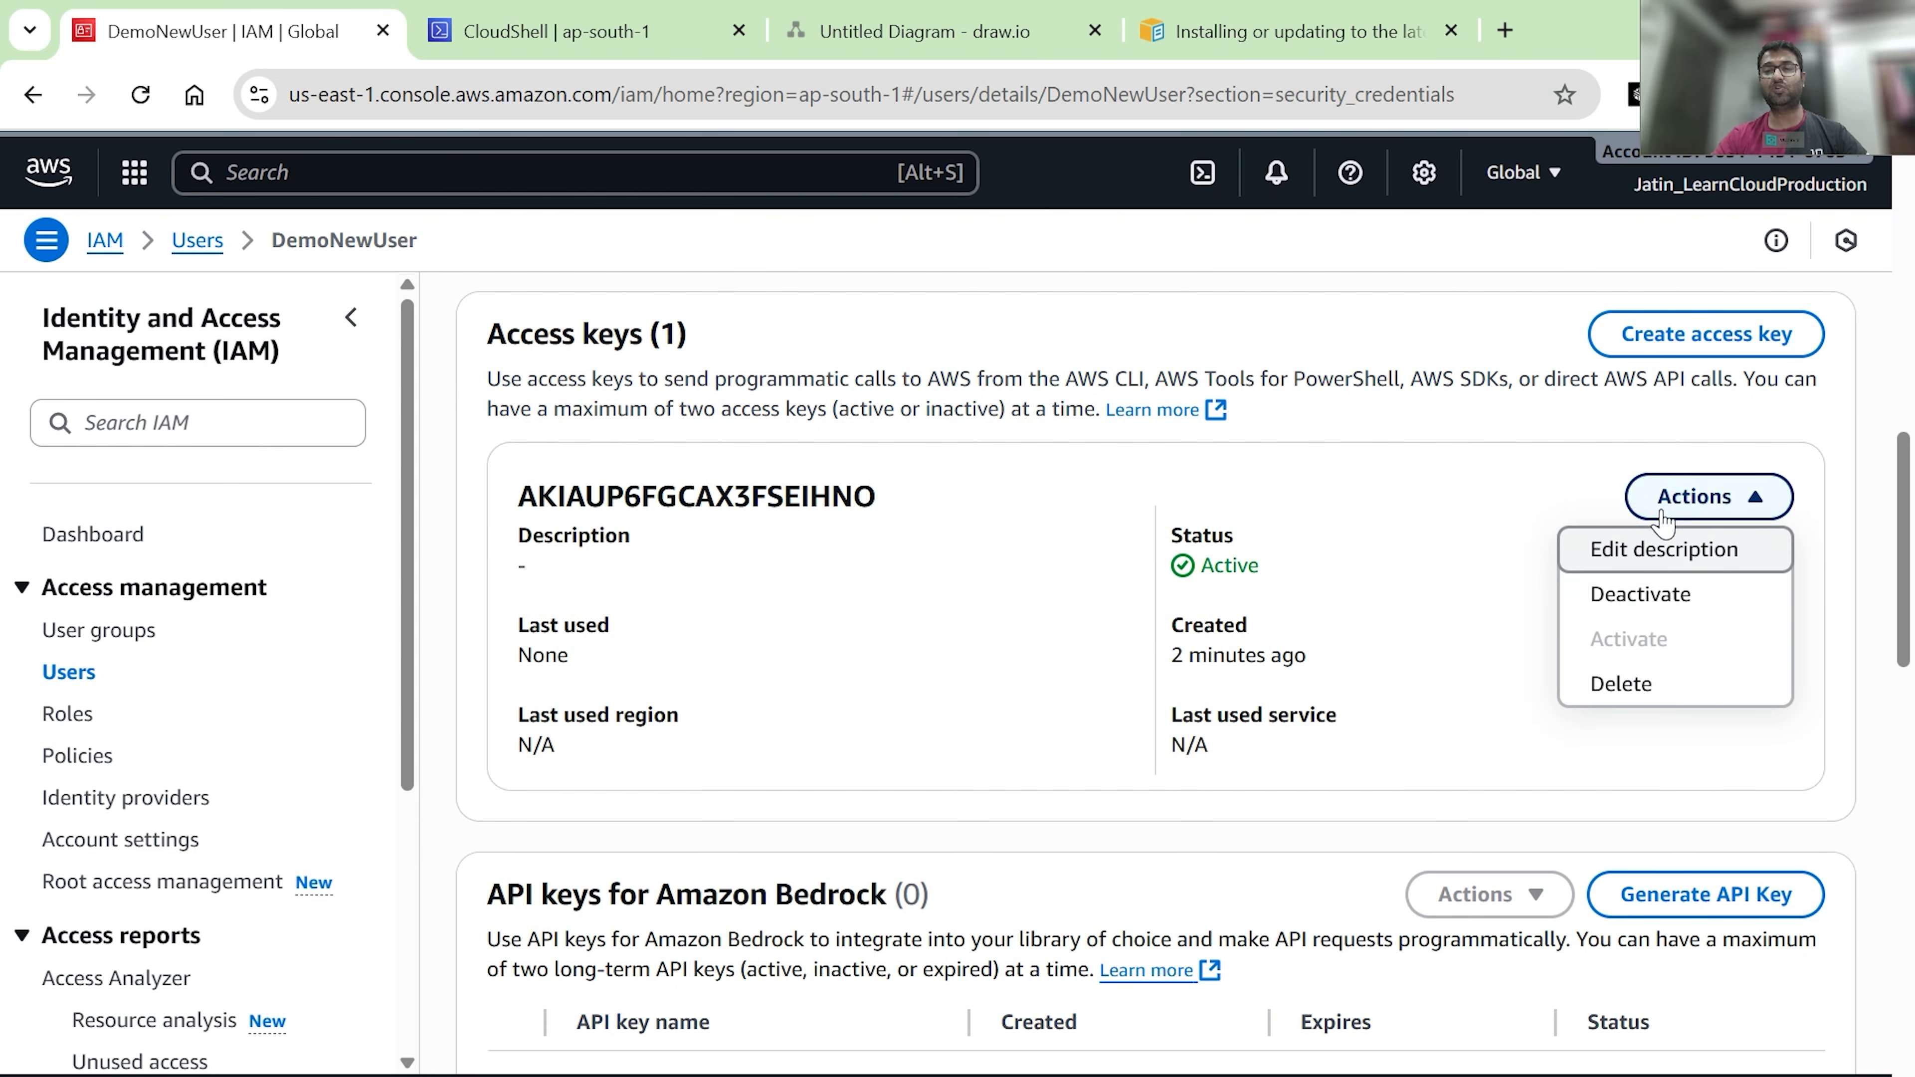
click(1636, 592)
click(1273, 840)
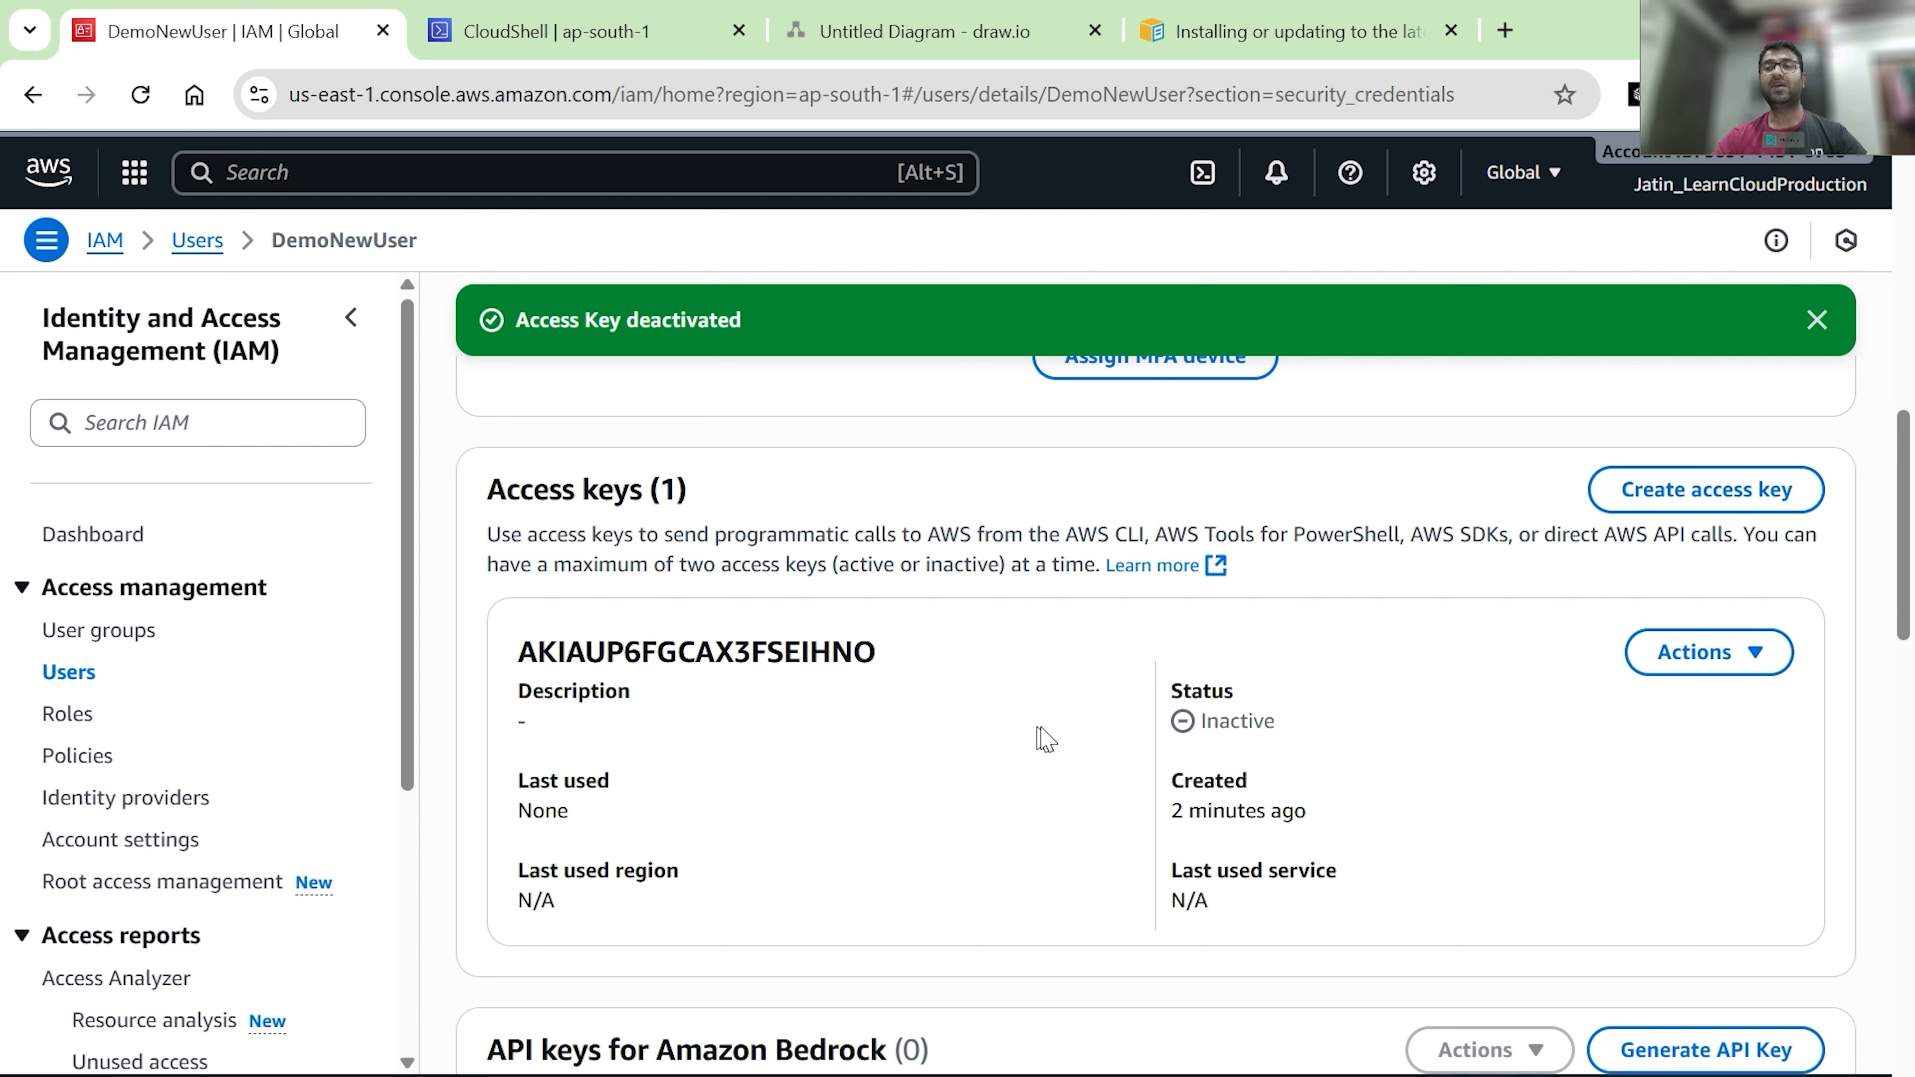
click(1697, 650)
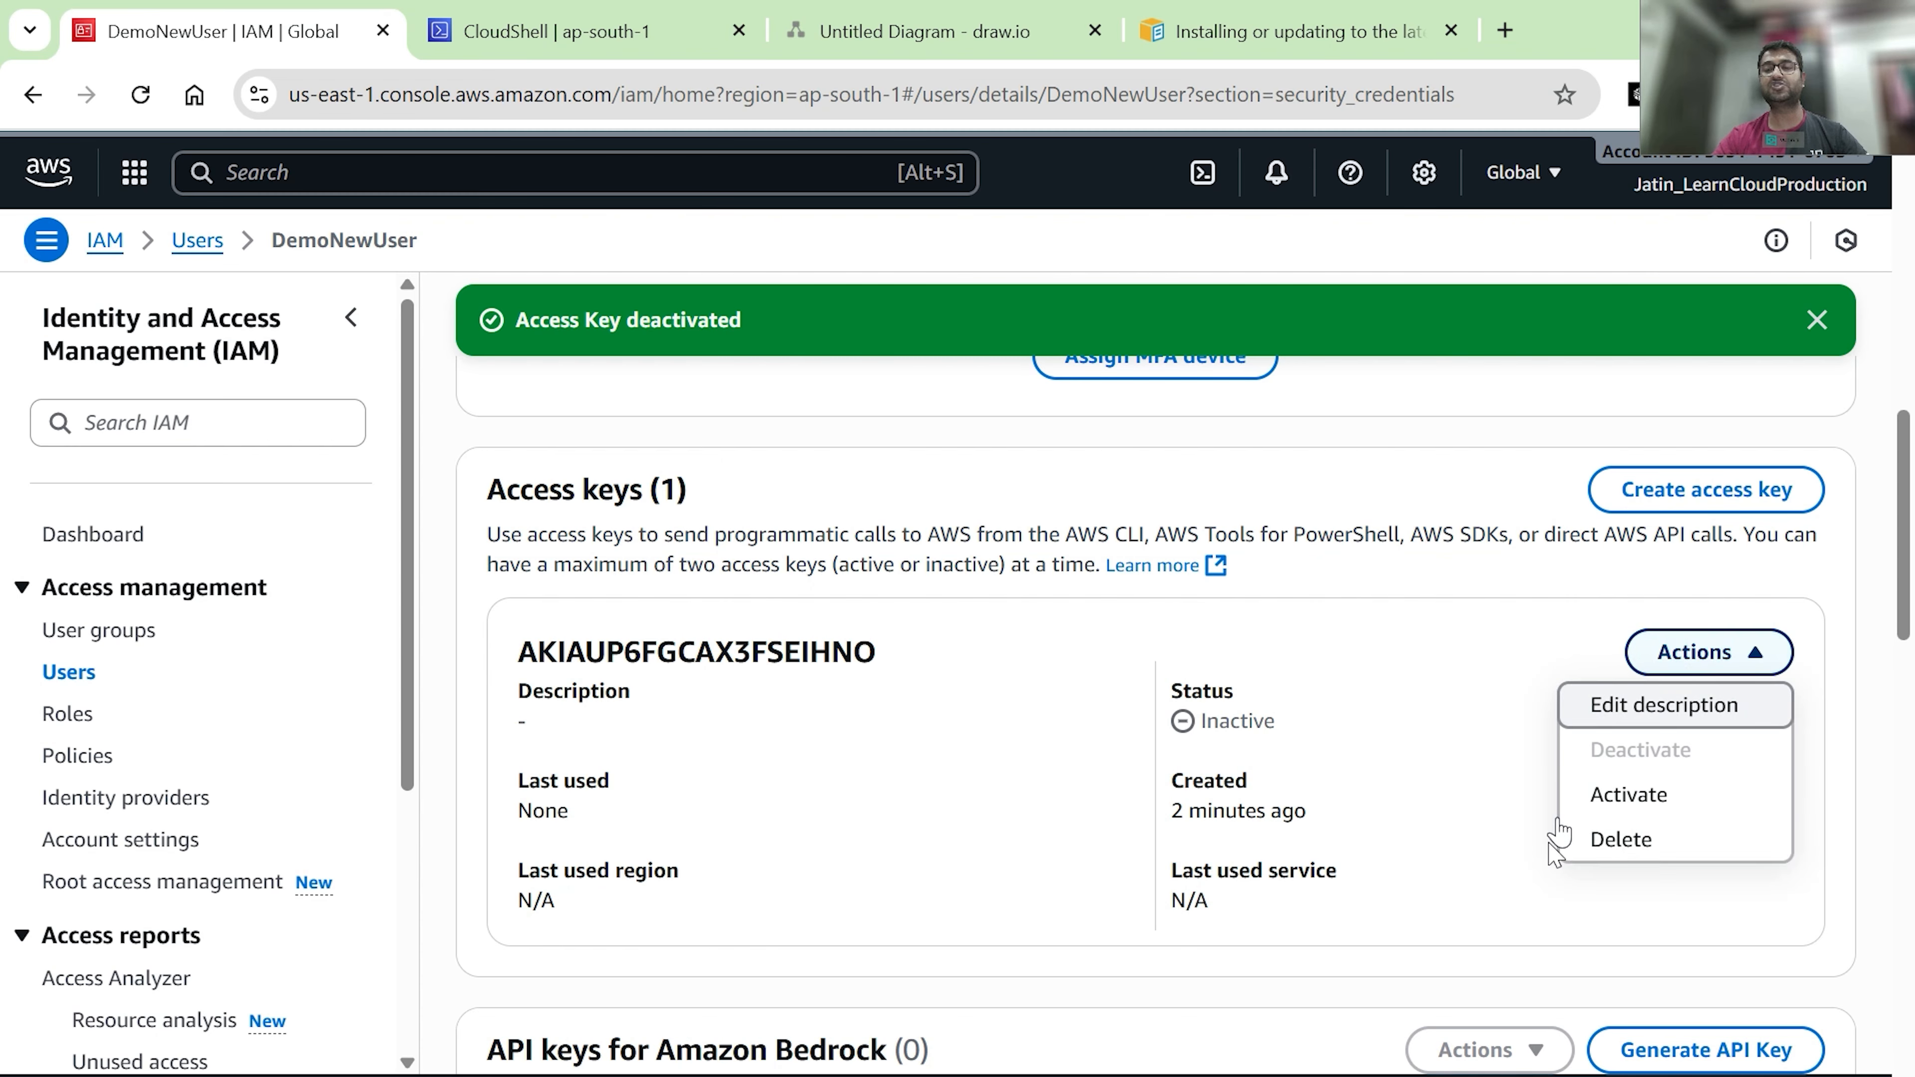
click(1358, 738)
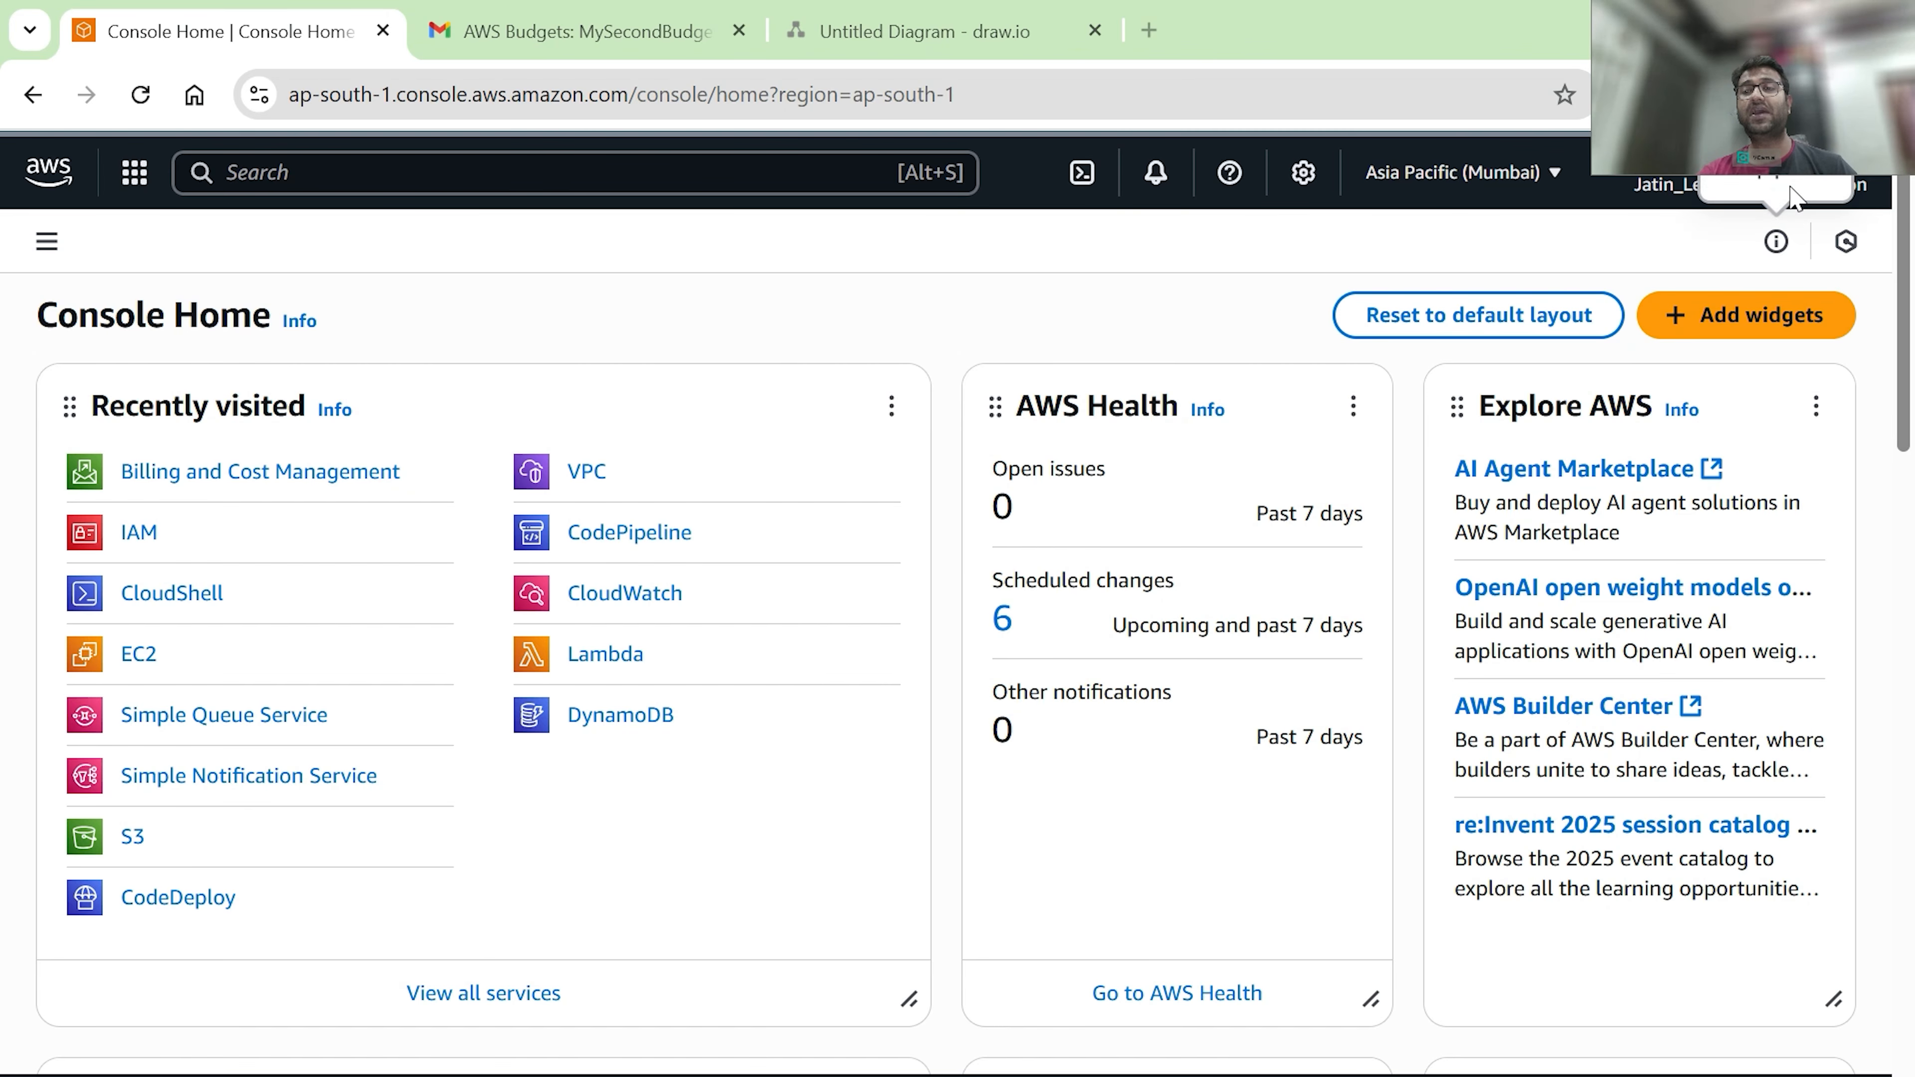
Step: Go to Billing and Cost Management home from the account menu
click(1683, 190)
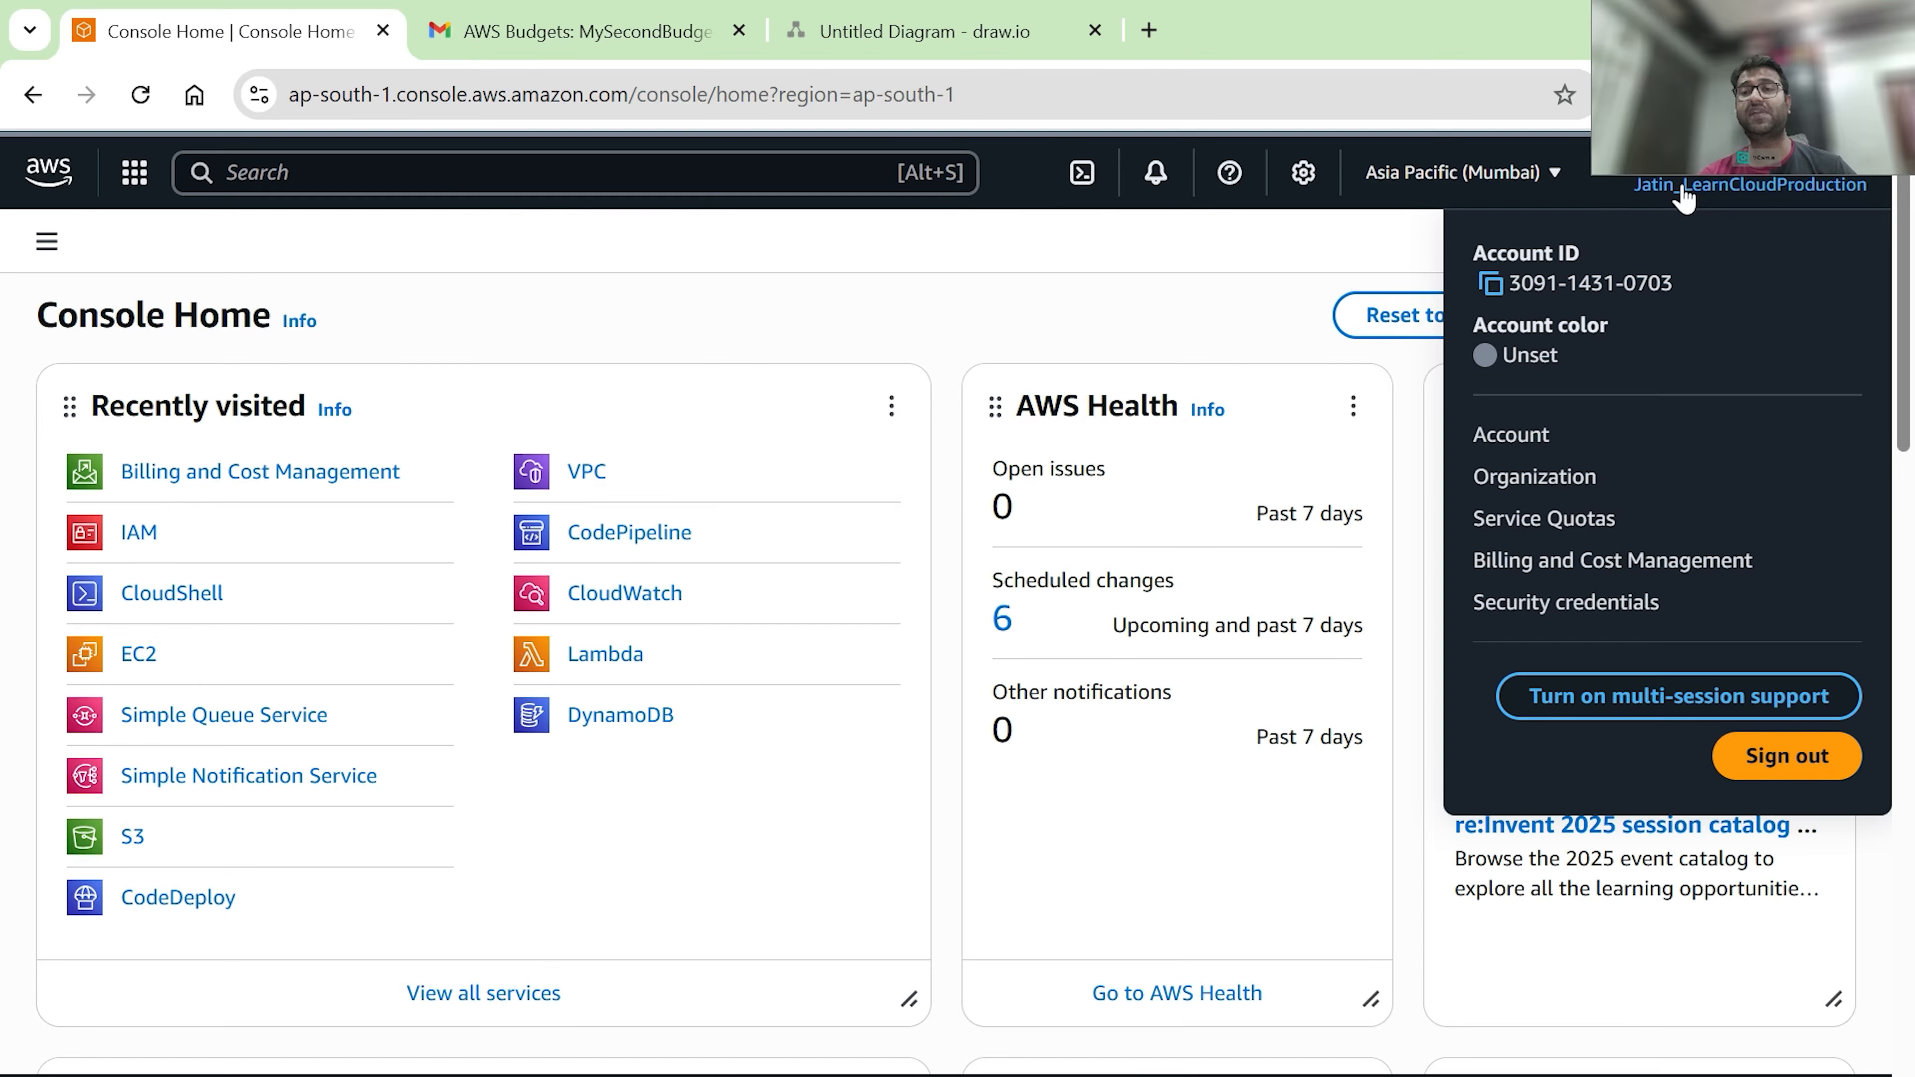
click(1566, 571)
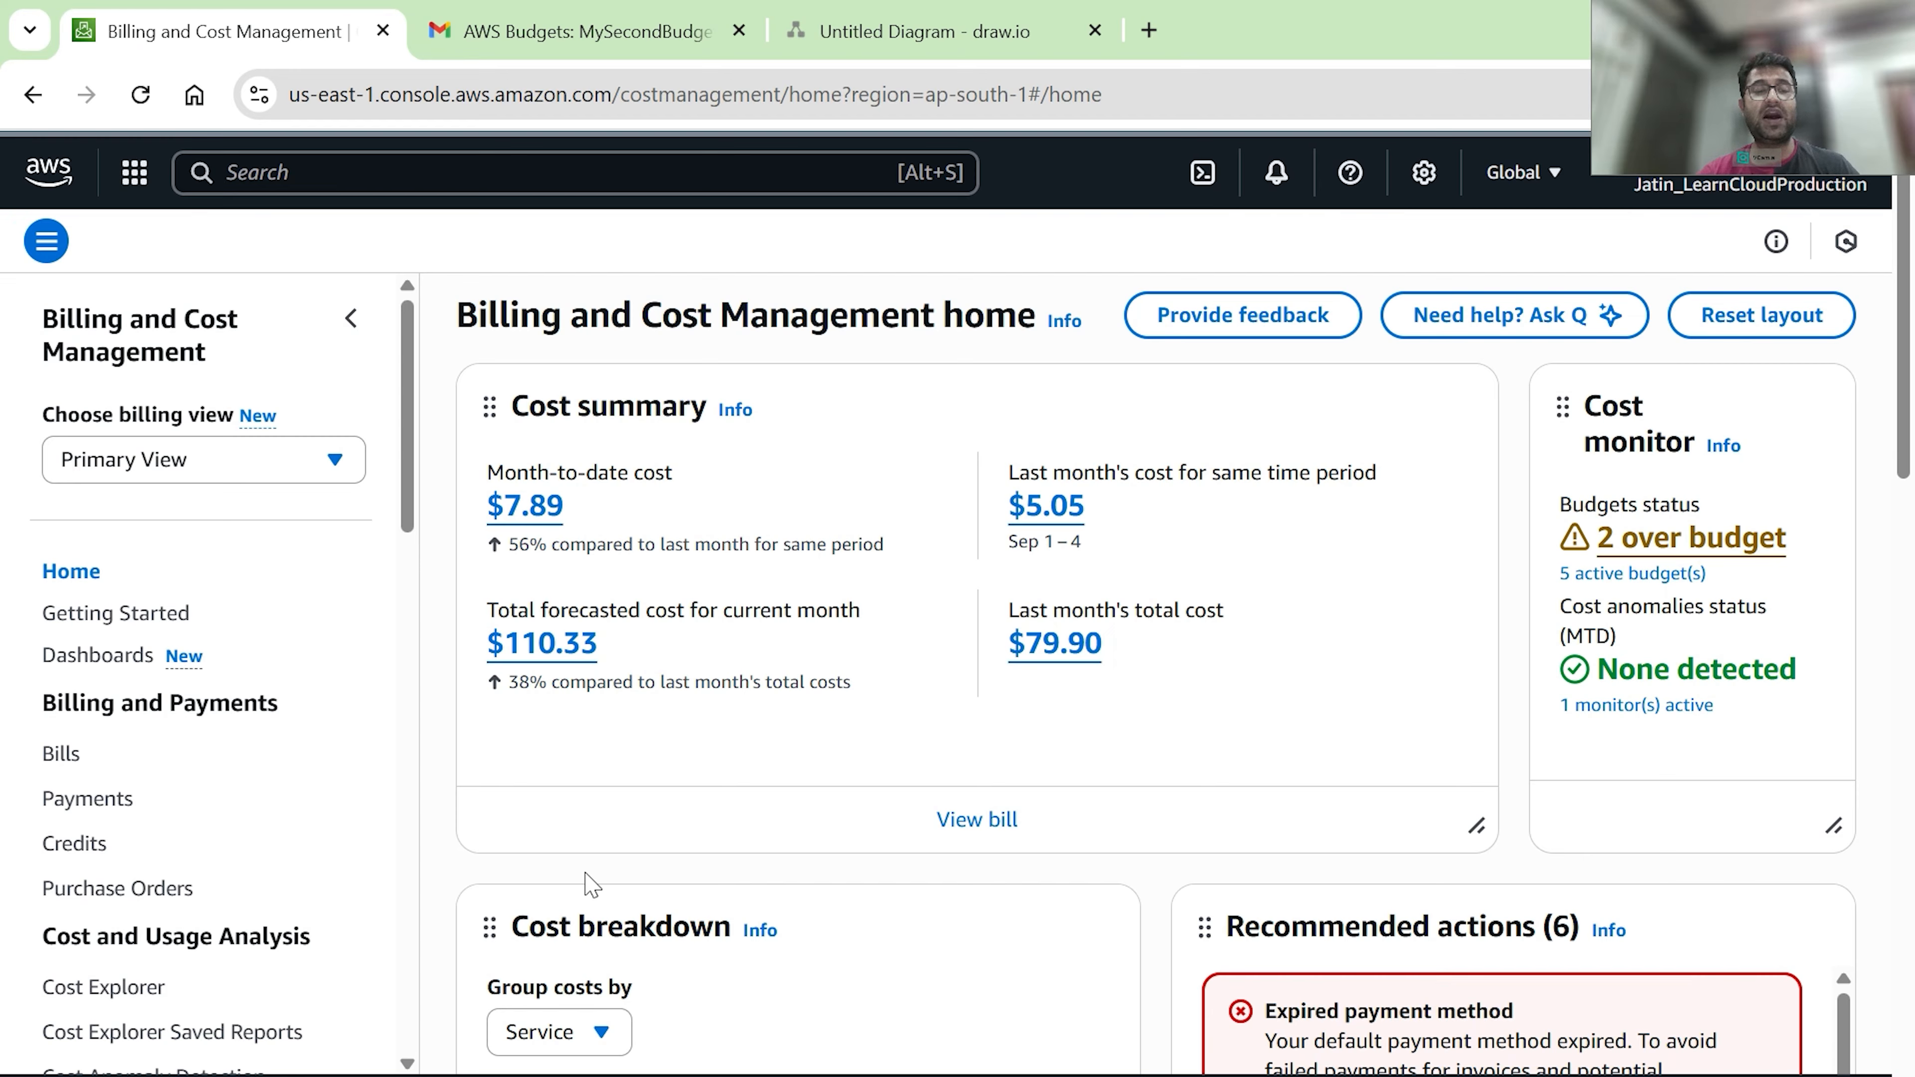
Step: Open Budgets under Budgets and Planning in the left navigation
scroll(301, 882, down, 1)
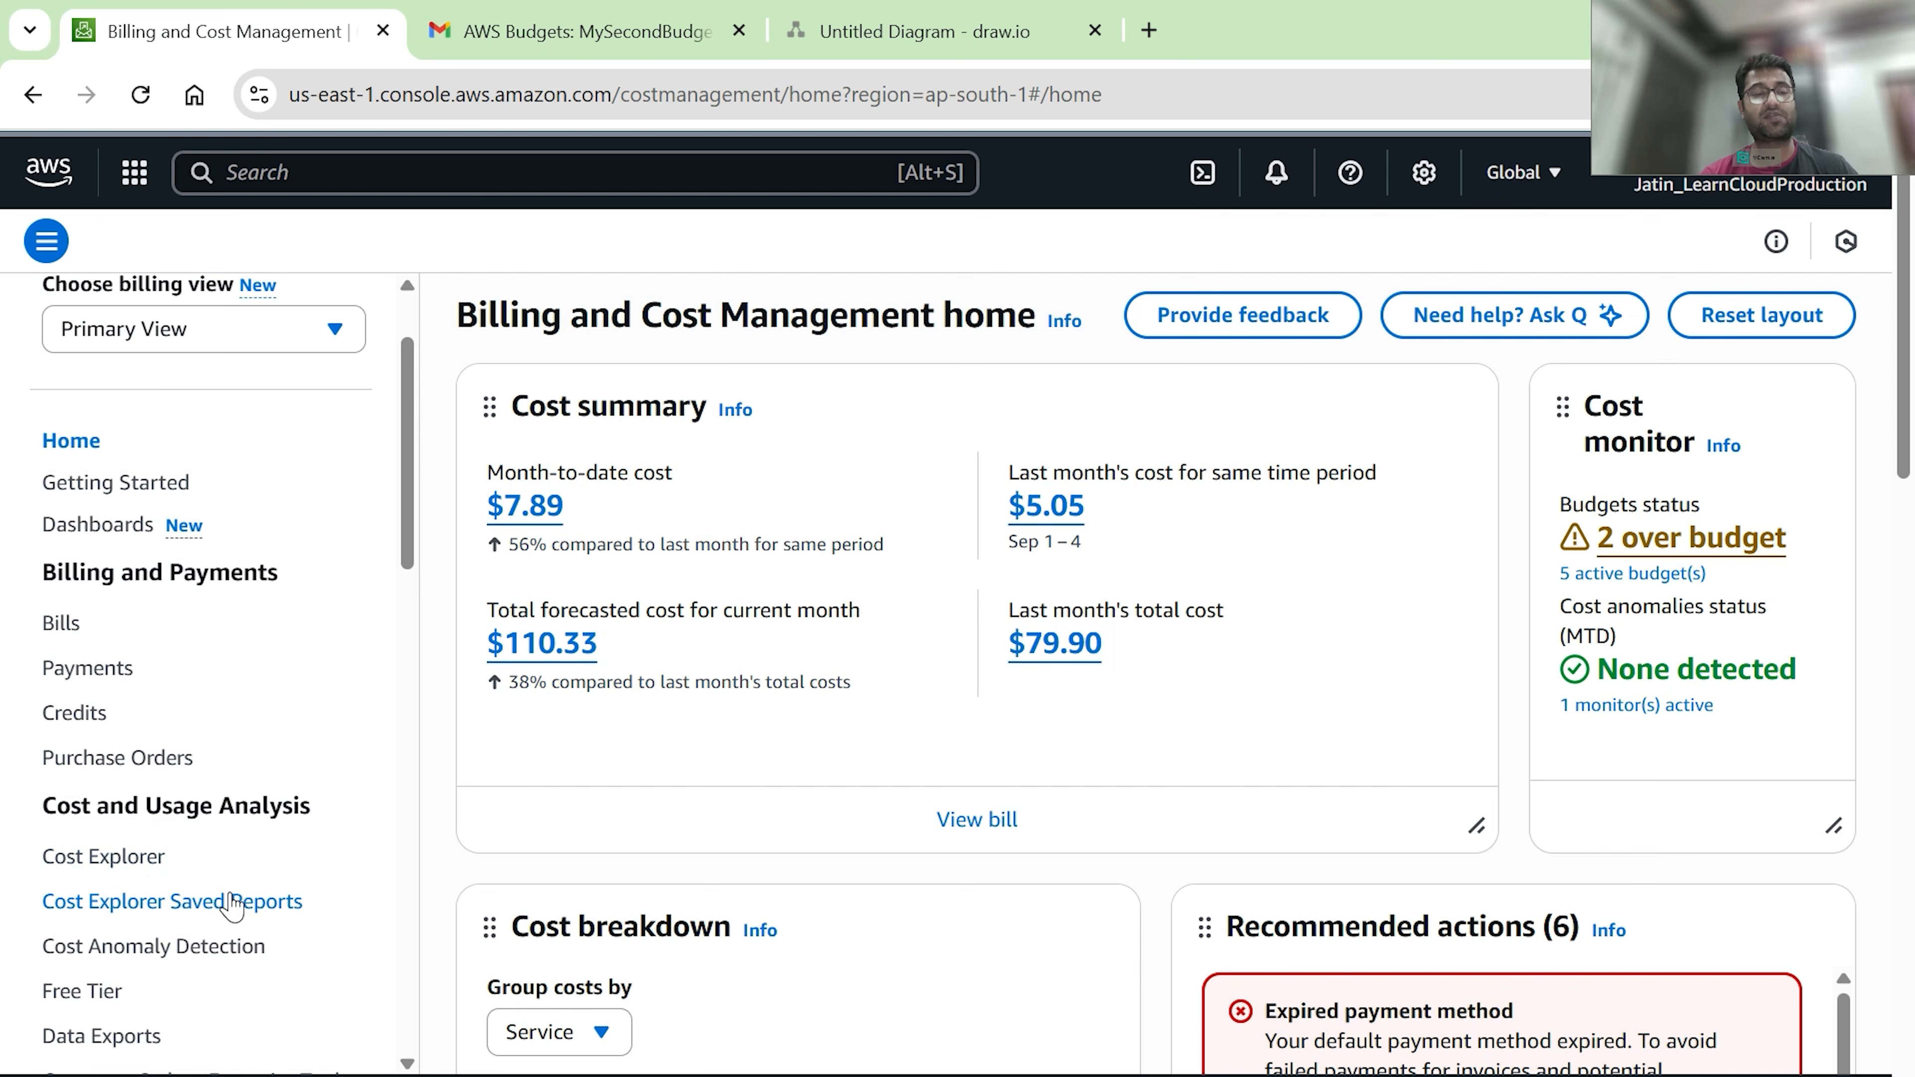
scroll(193, 833, down, 1)
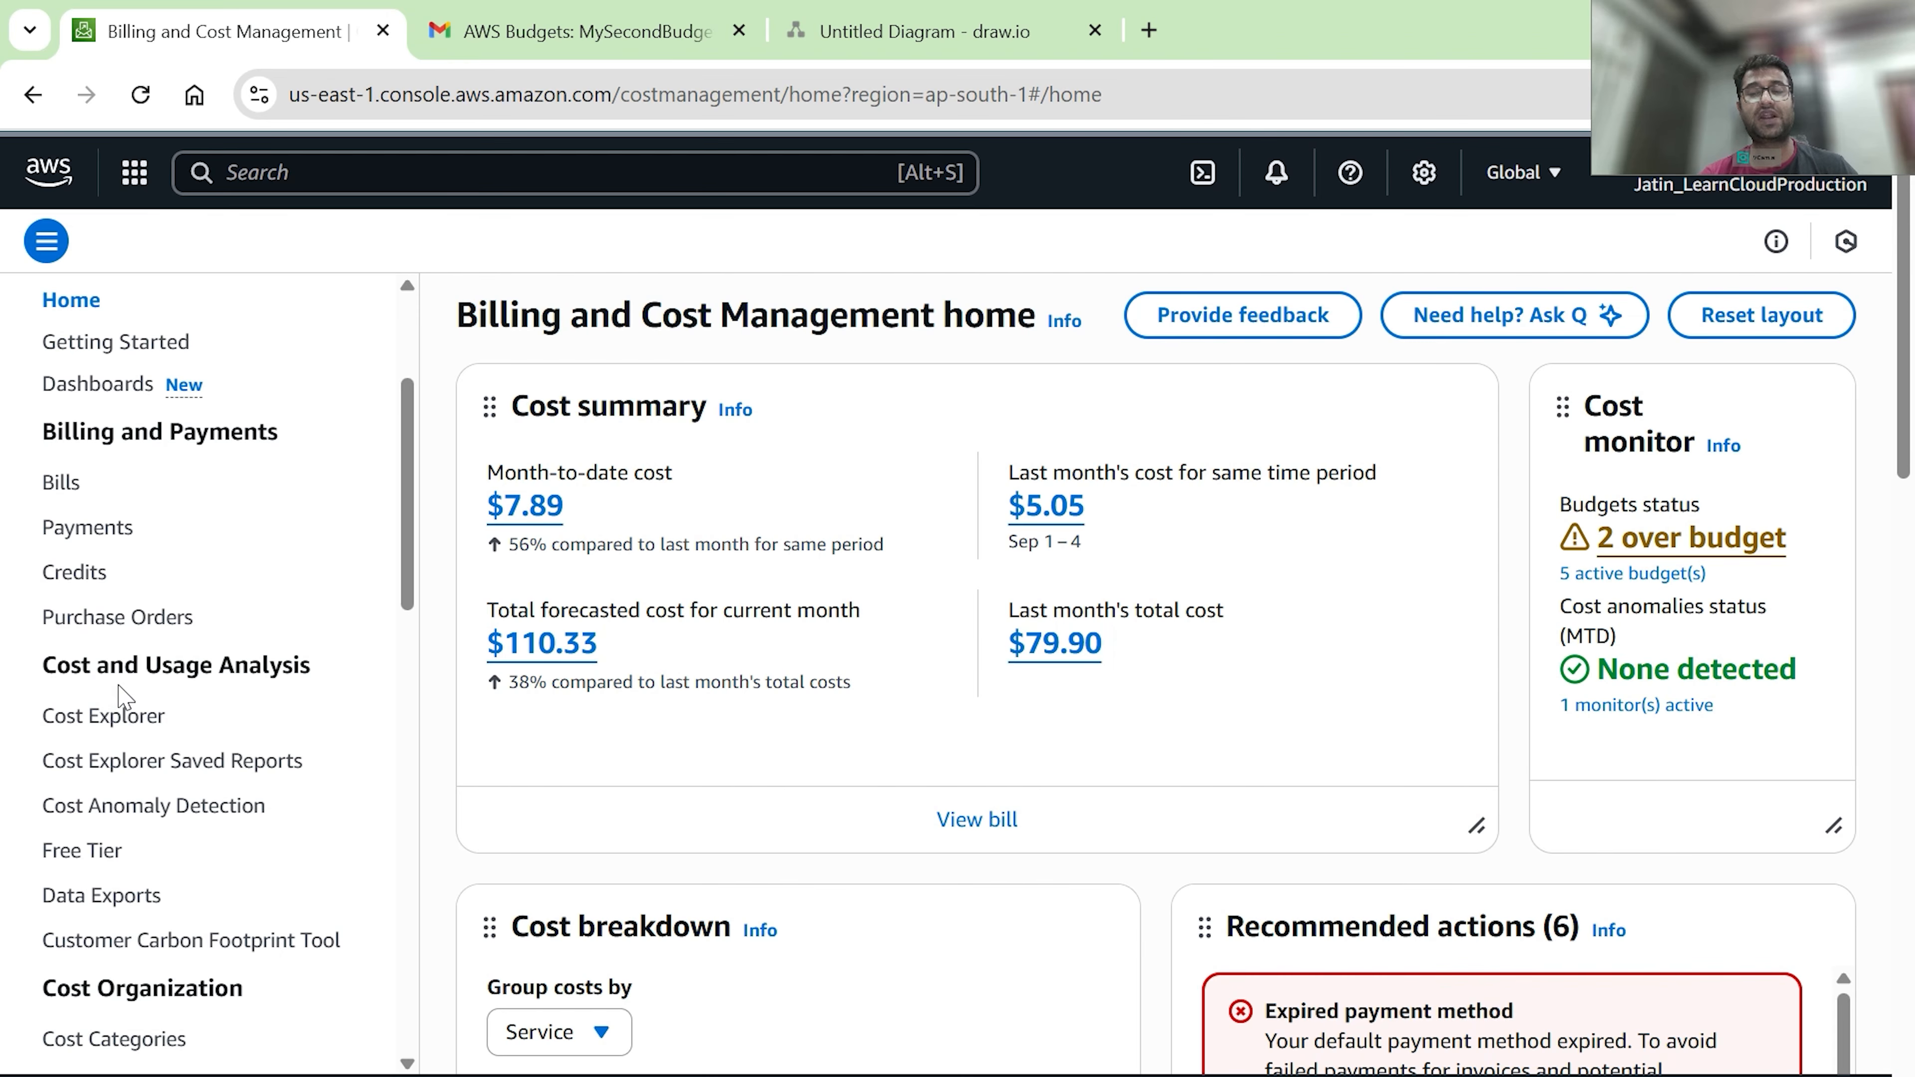
scroll(189, 811, down, 5)
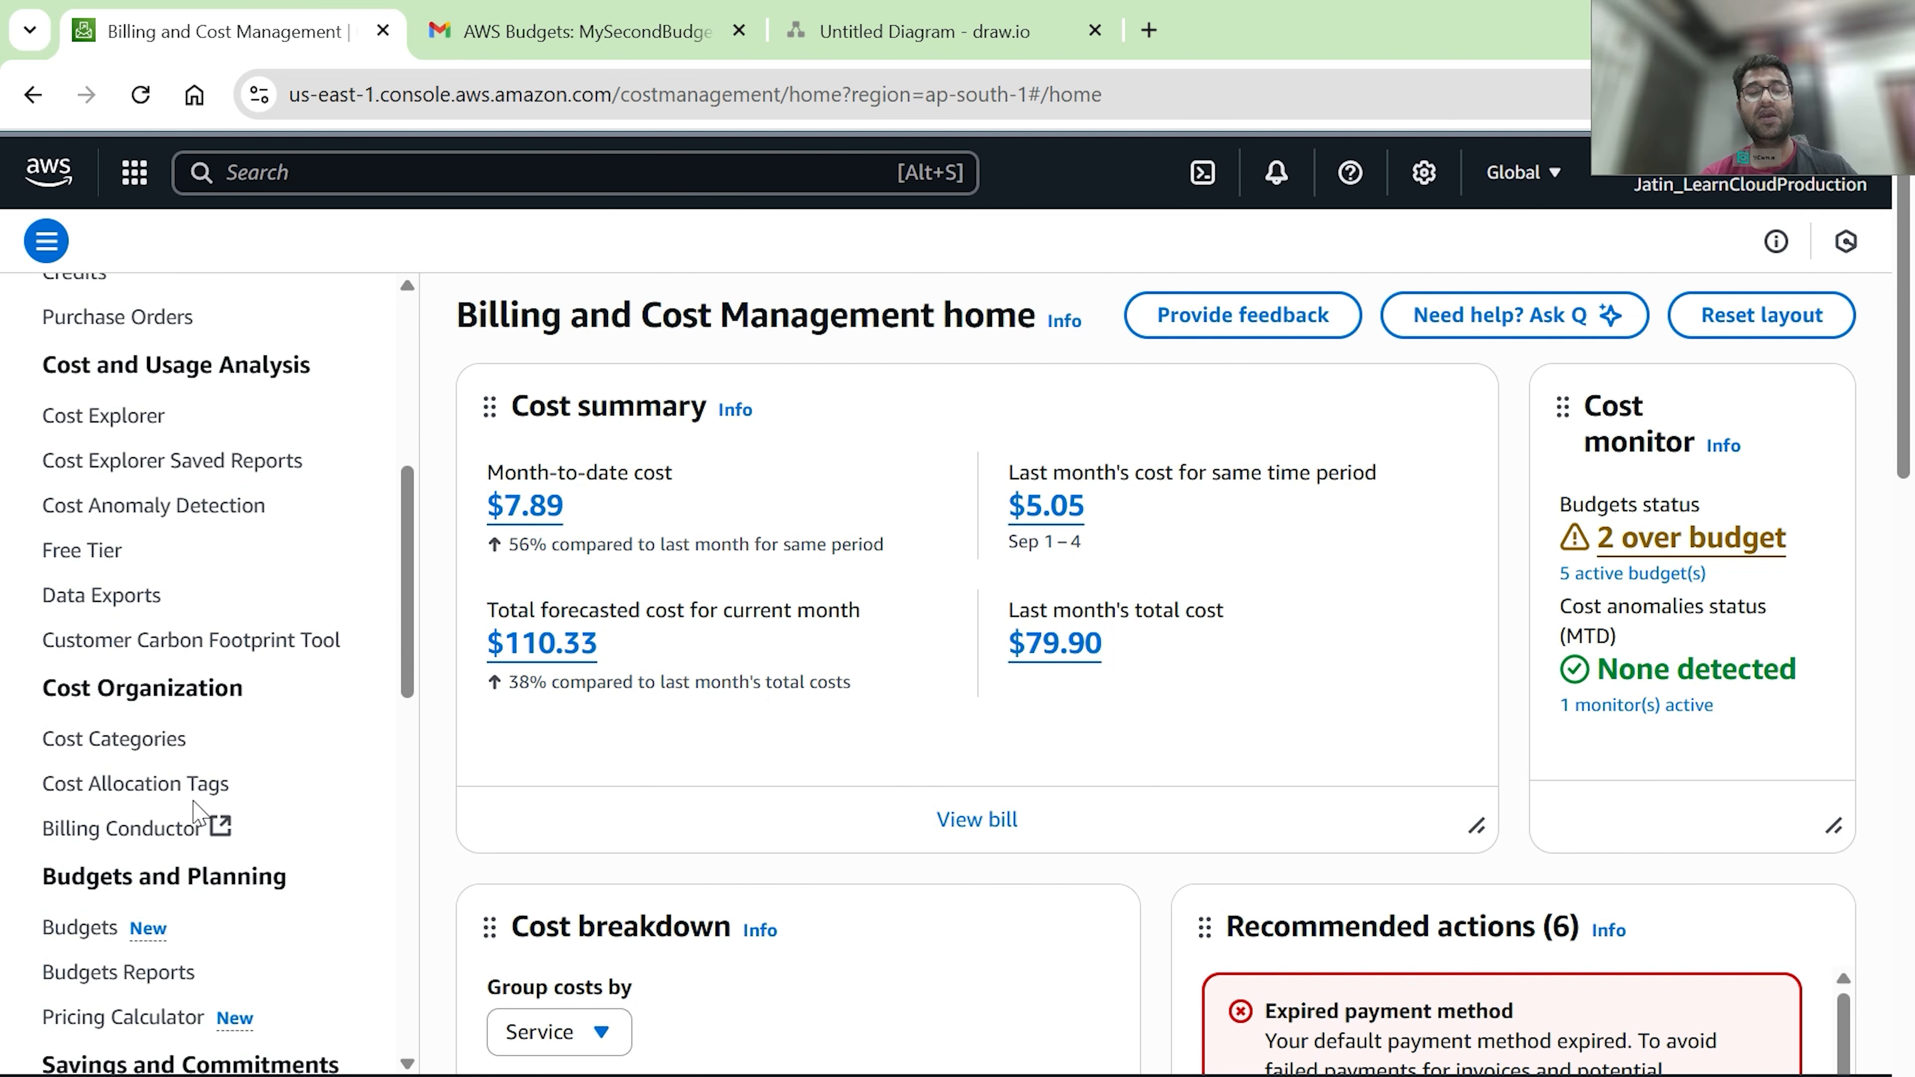
scroll(193, 809, down, 1)
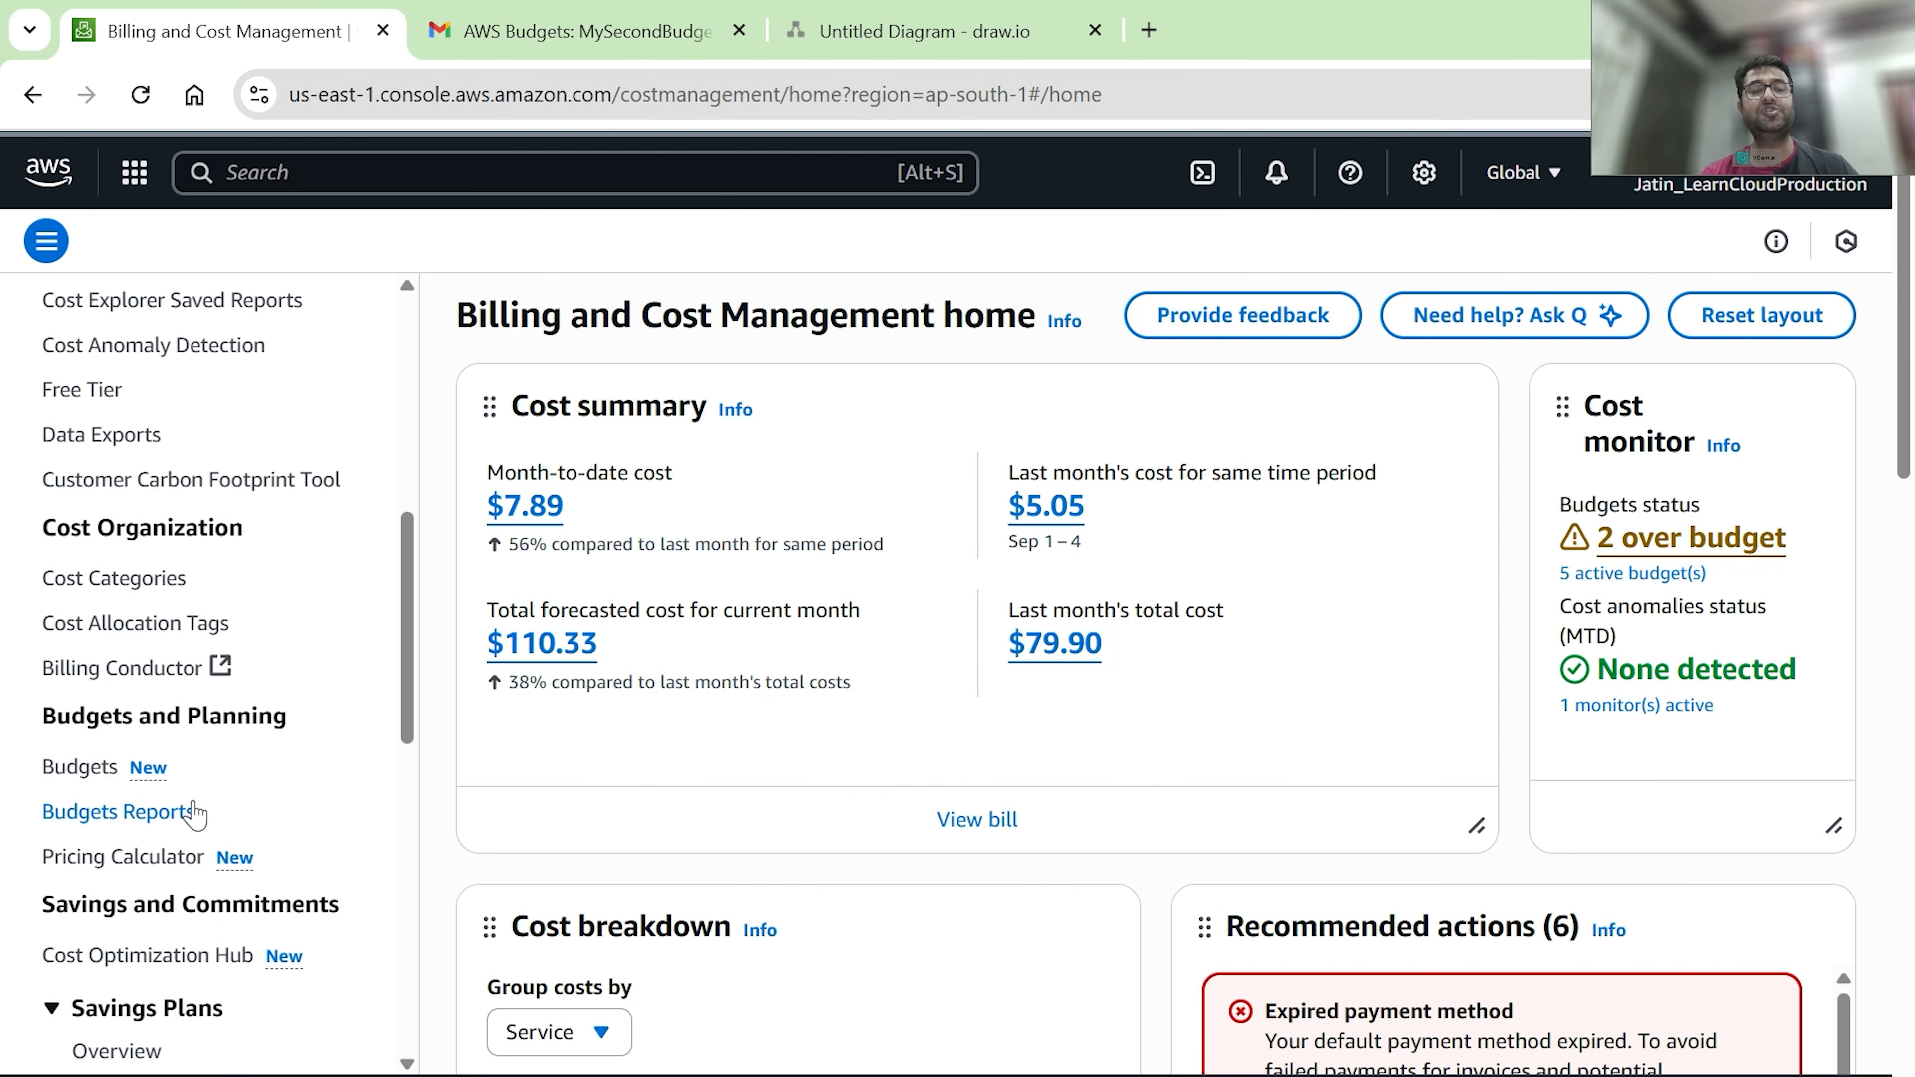
click(81, 767)
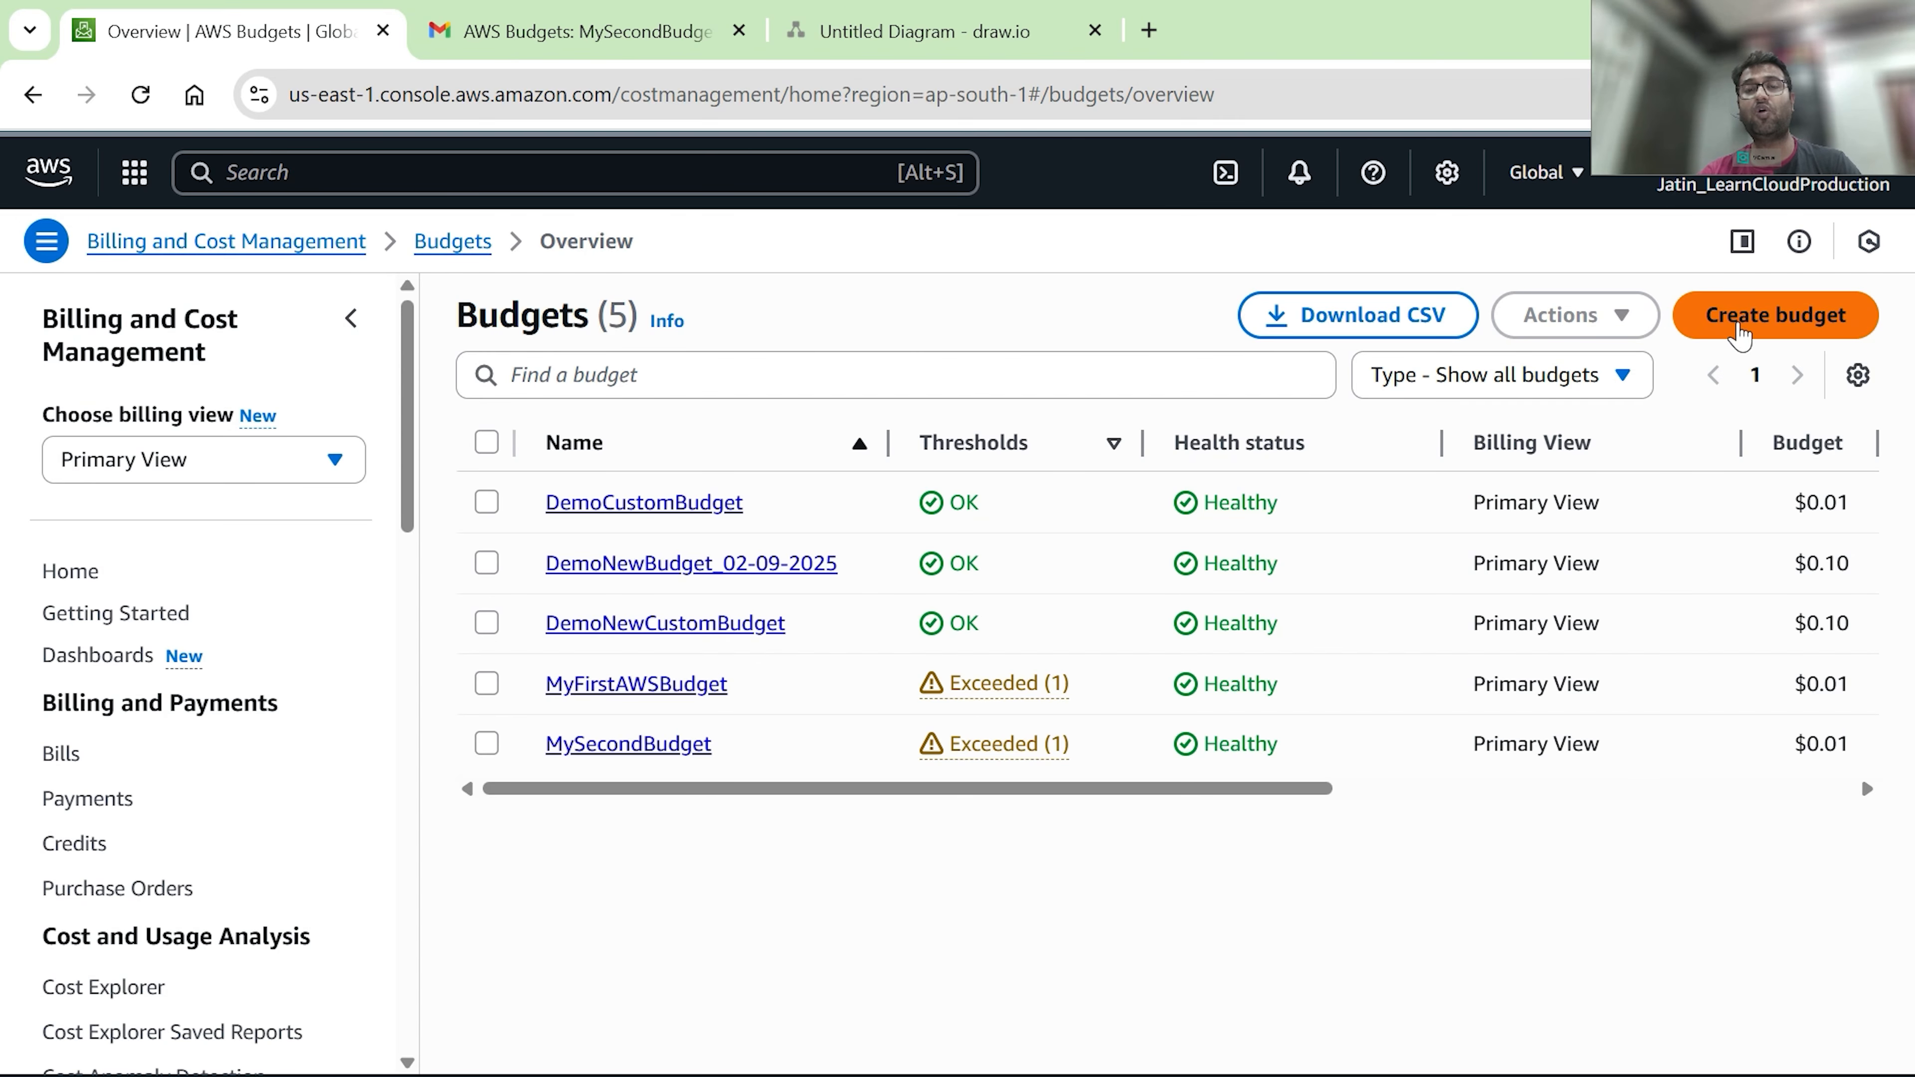
Step: Start a new budget from the Budgets overview to see the setup and template choices
click(1734, 328)
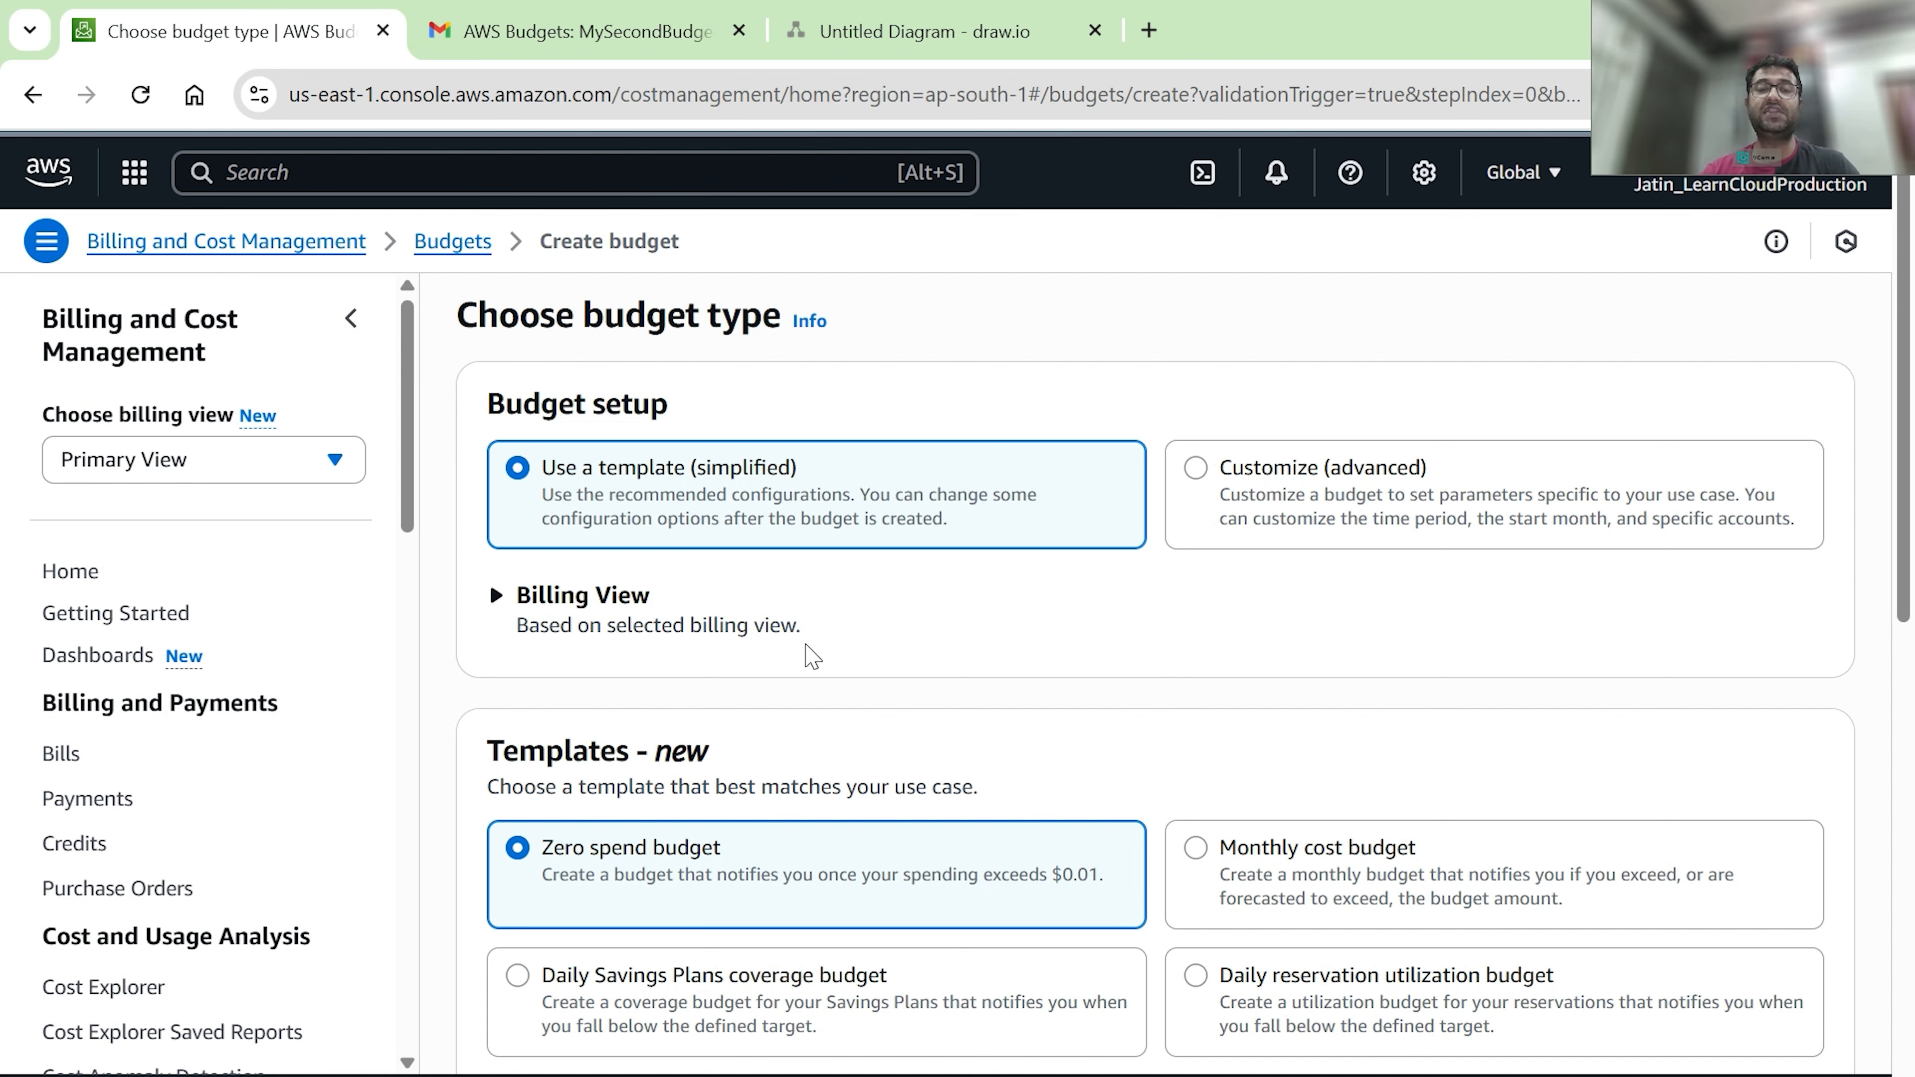
scroll(804, 651, down, 3)
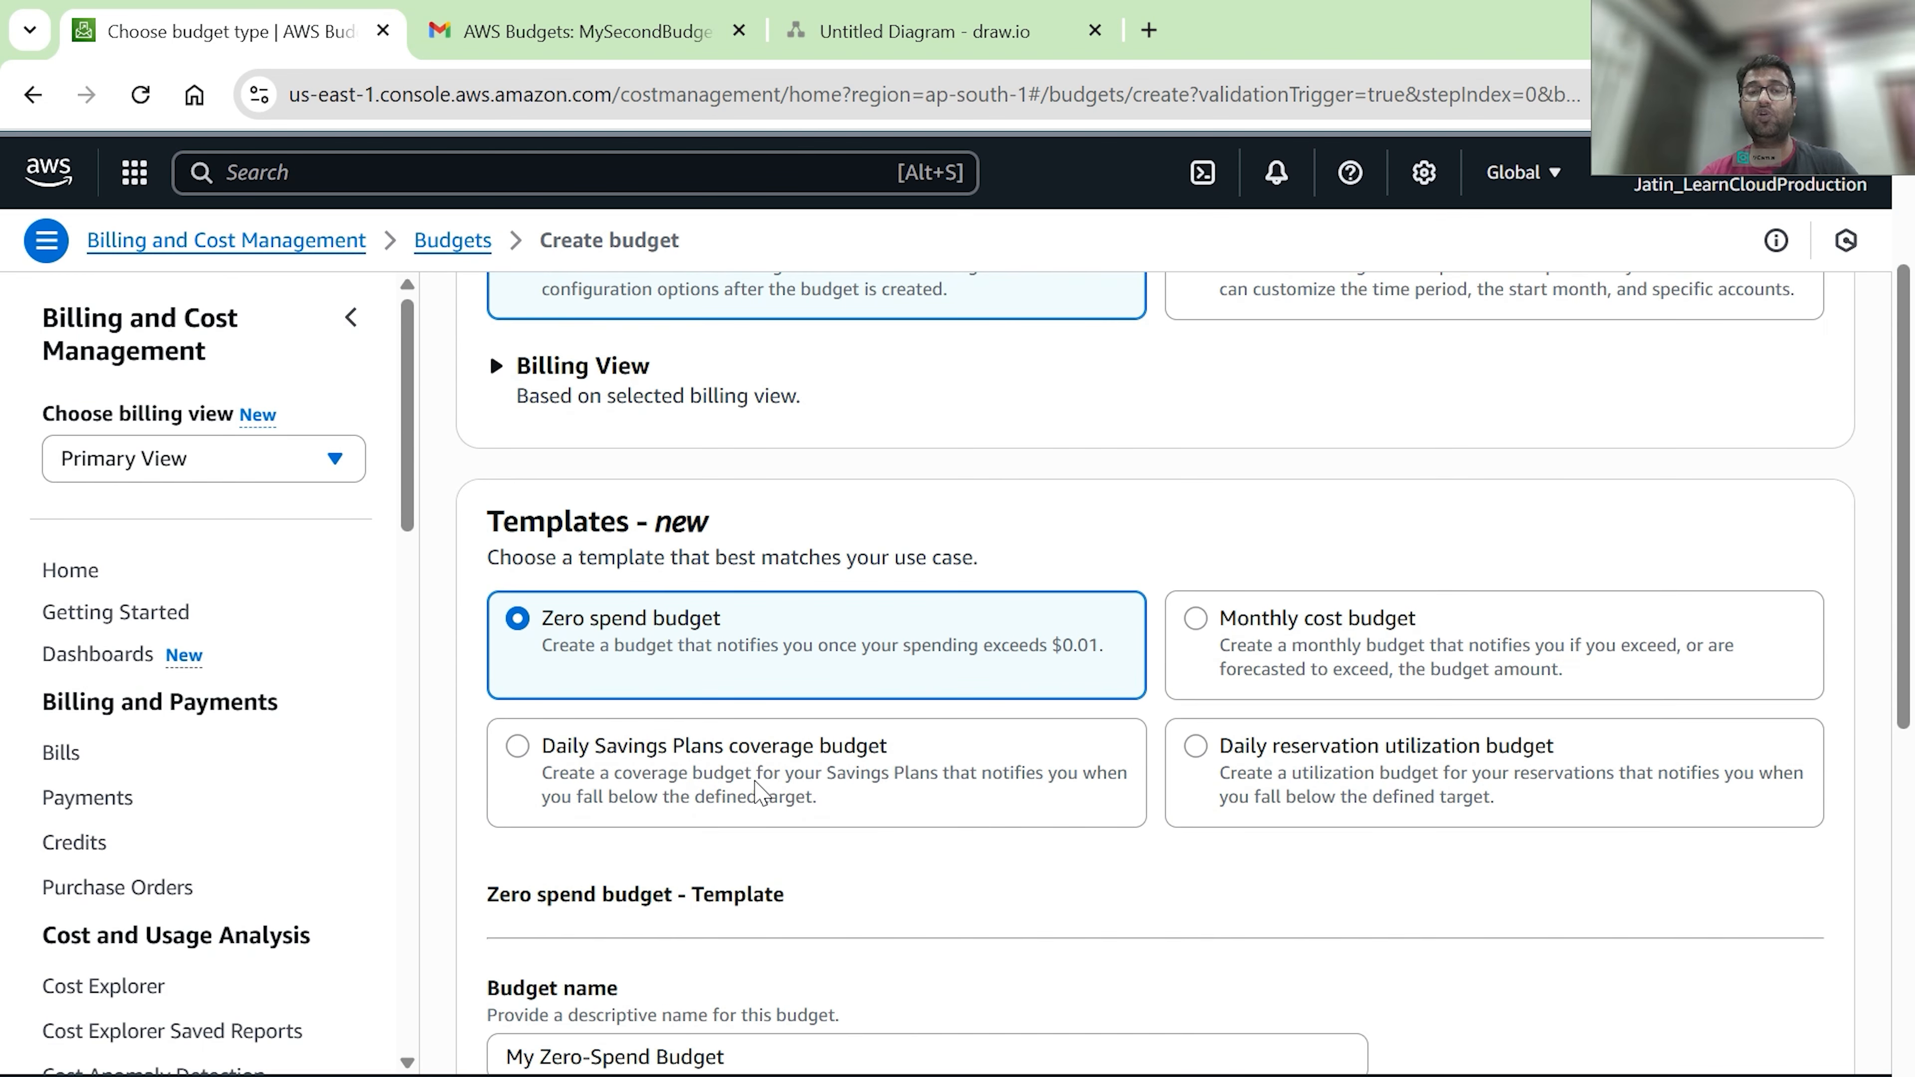
scroll(626, 688, up, 2)
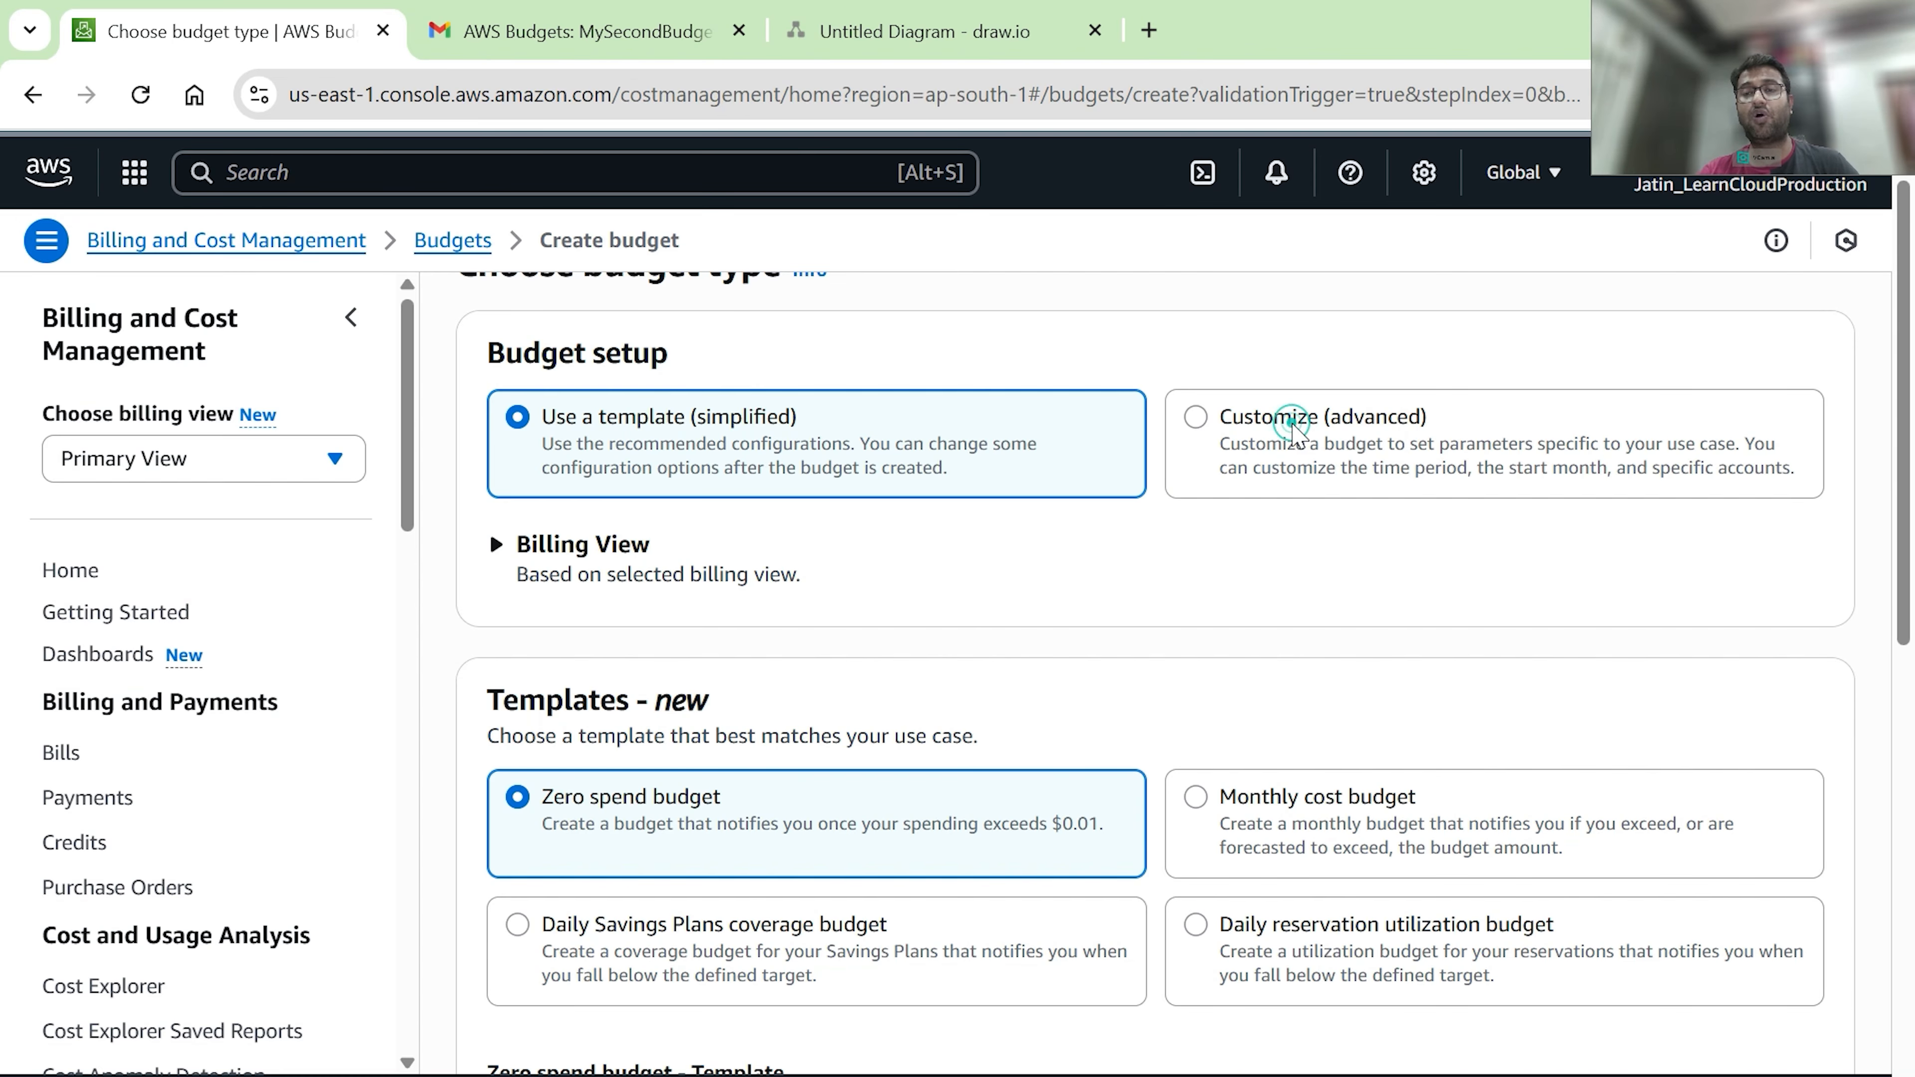
Step: Choose Customize (advanced) setup with Cost budget - Recommended and continue to Set your budget
click(1294, 426)
scroll(1227, 688, down, 5)
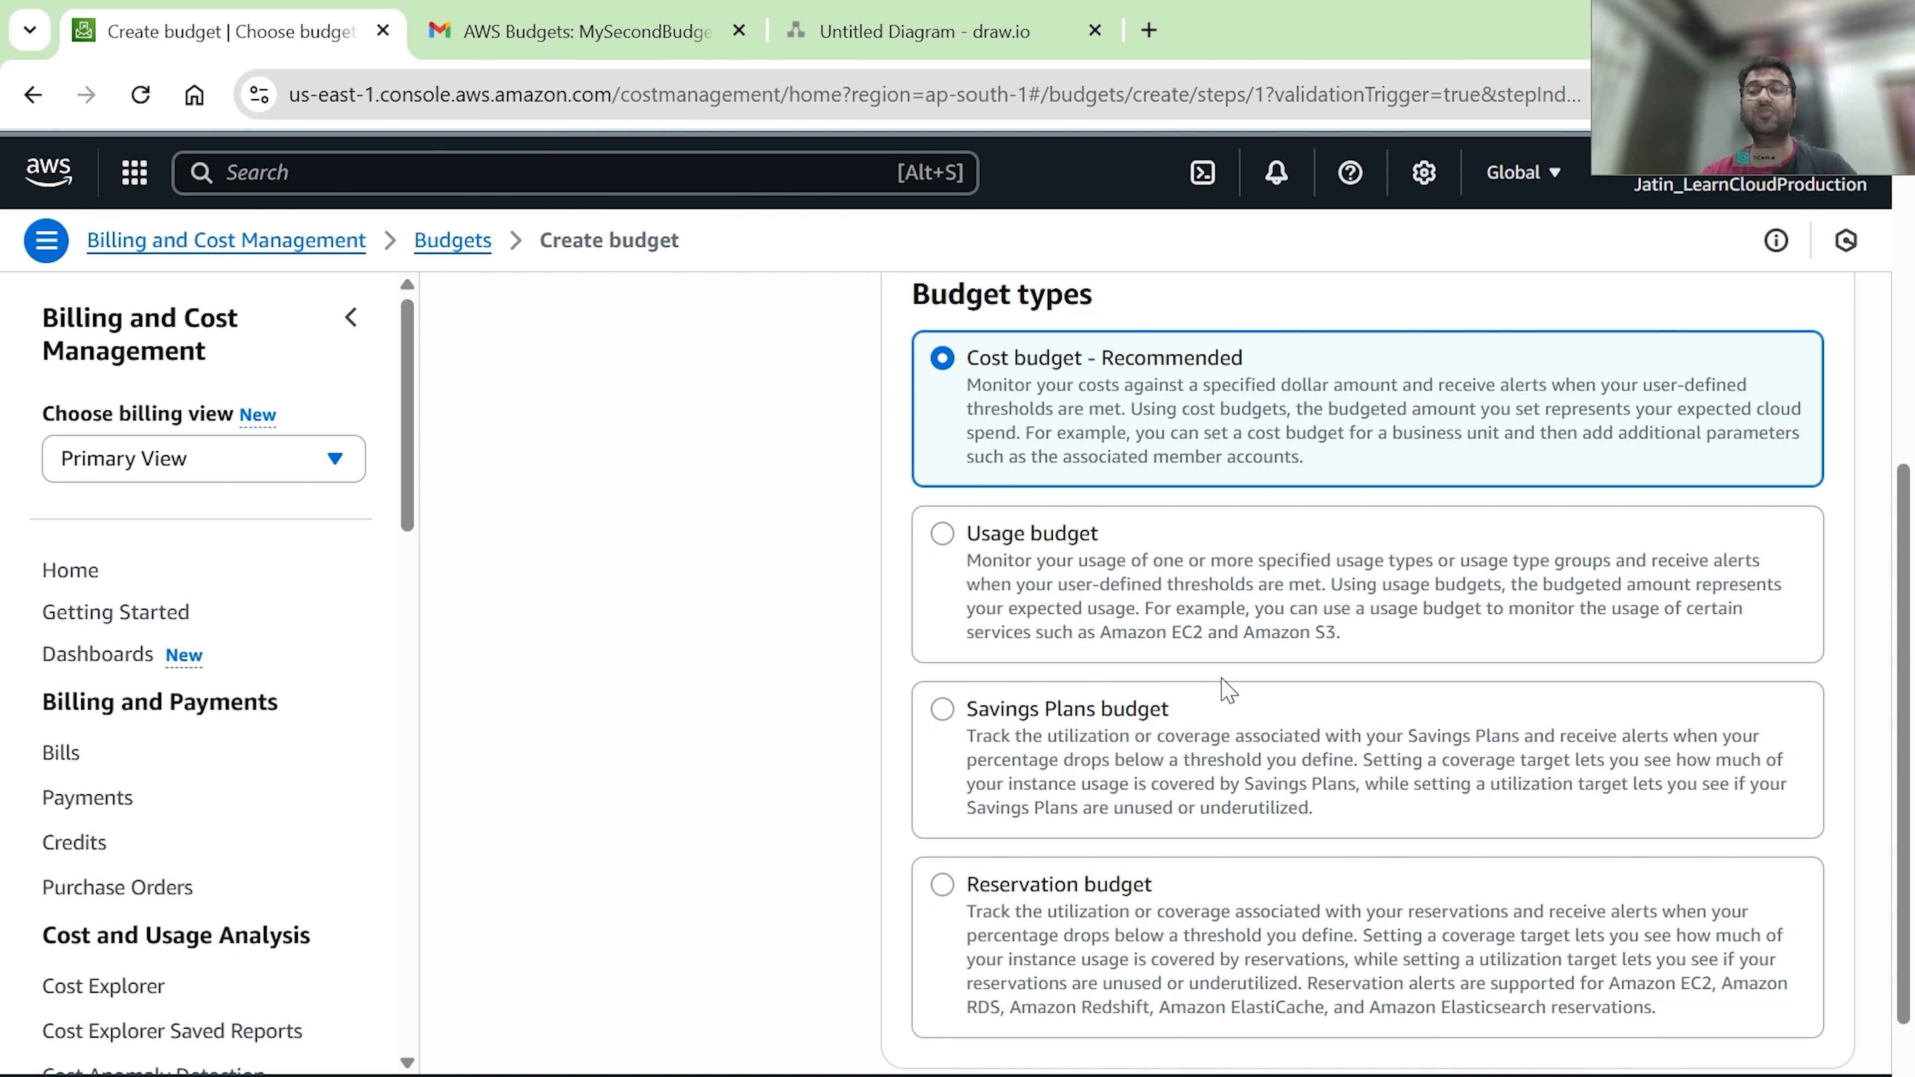
scroll(1227, 689, down, 2)
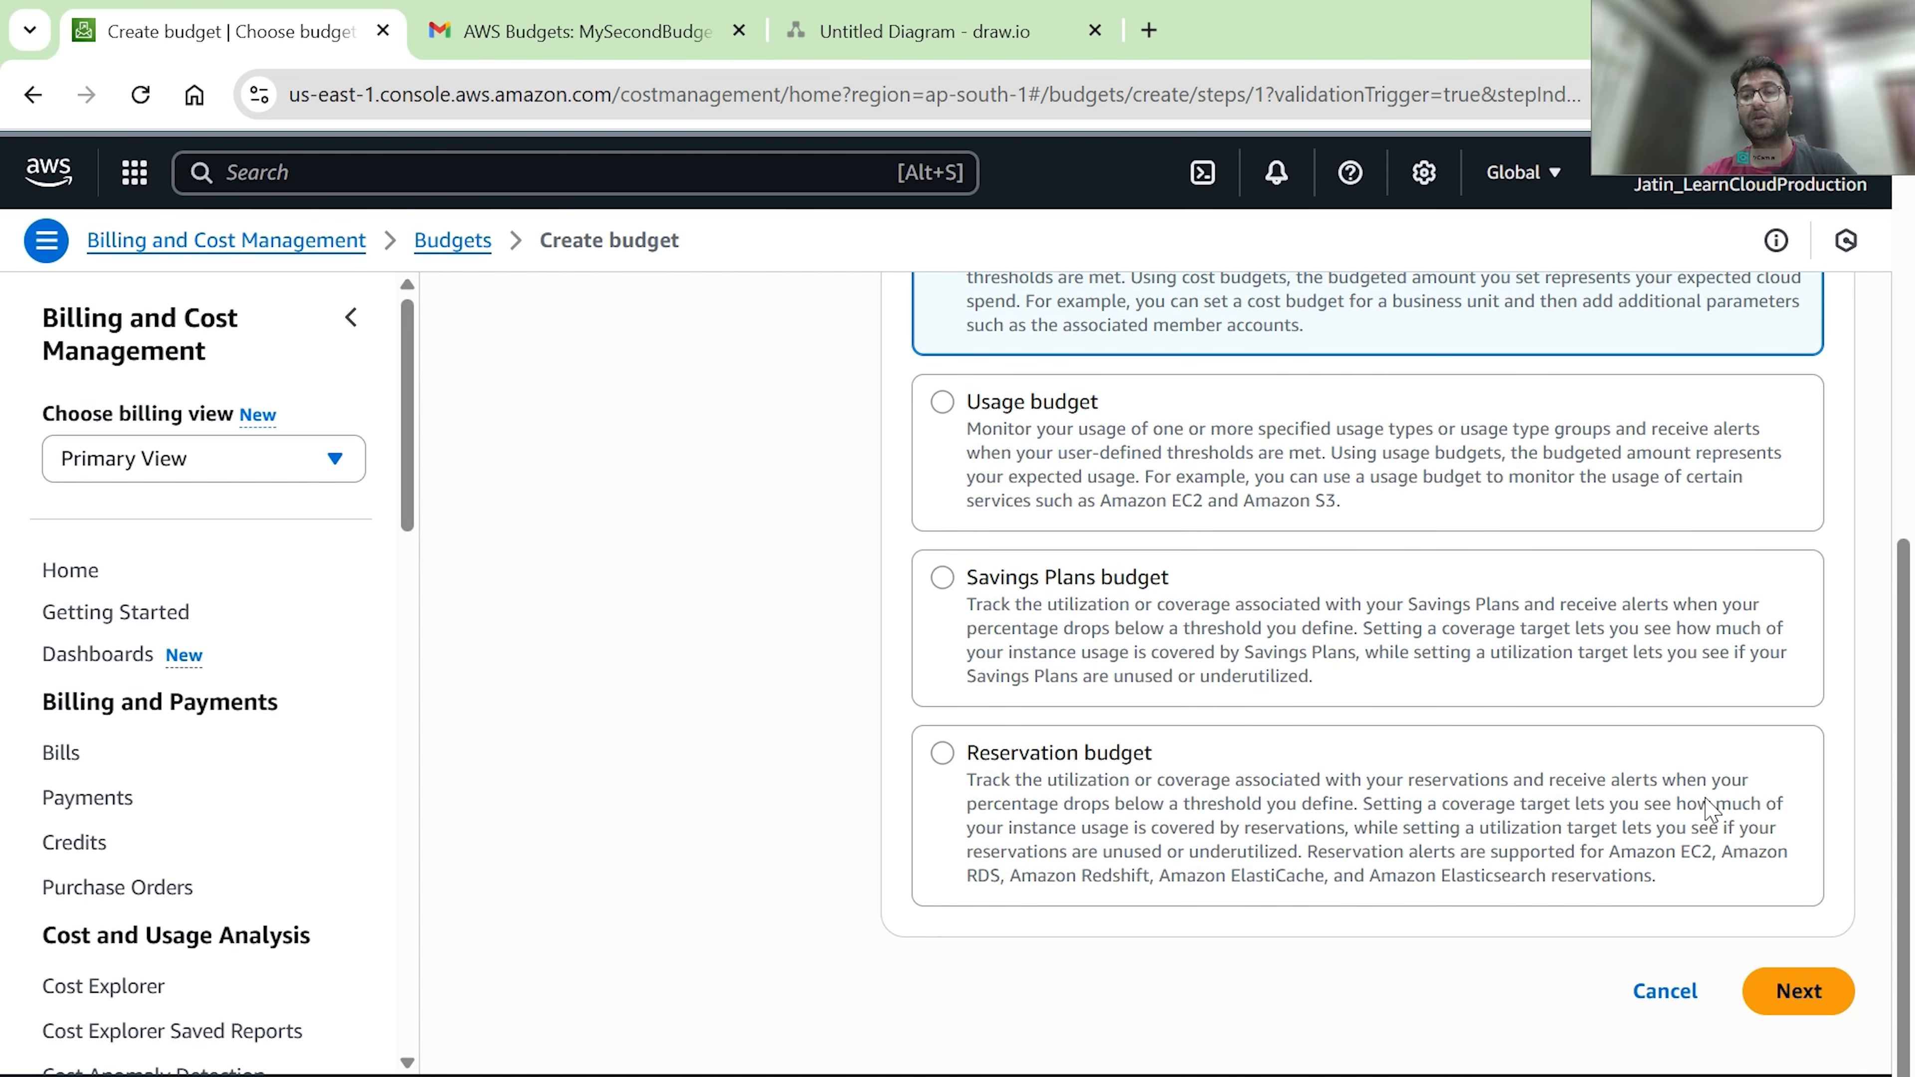
click(1802, 984)
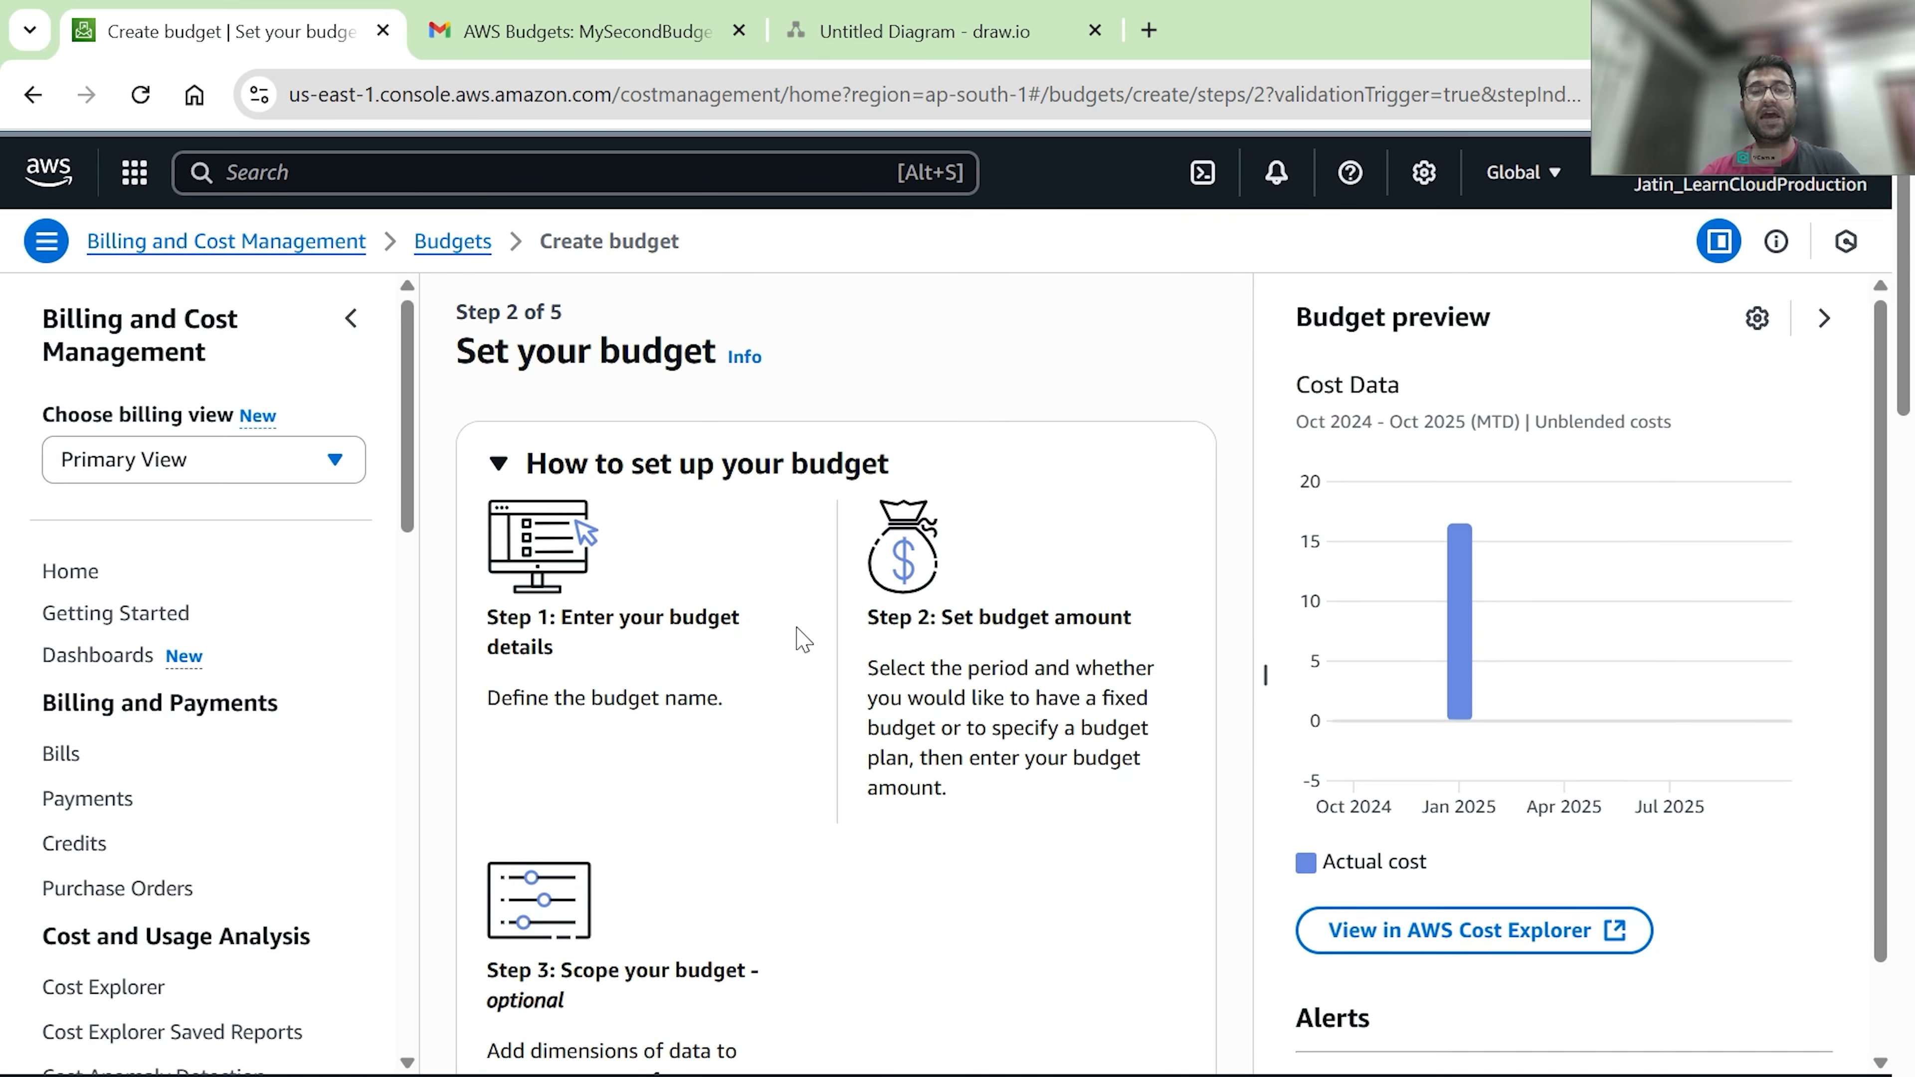
click(351, 317)
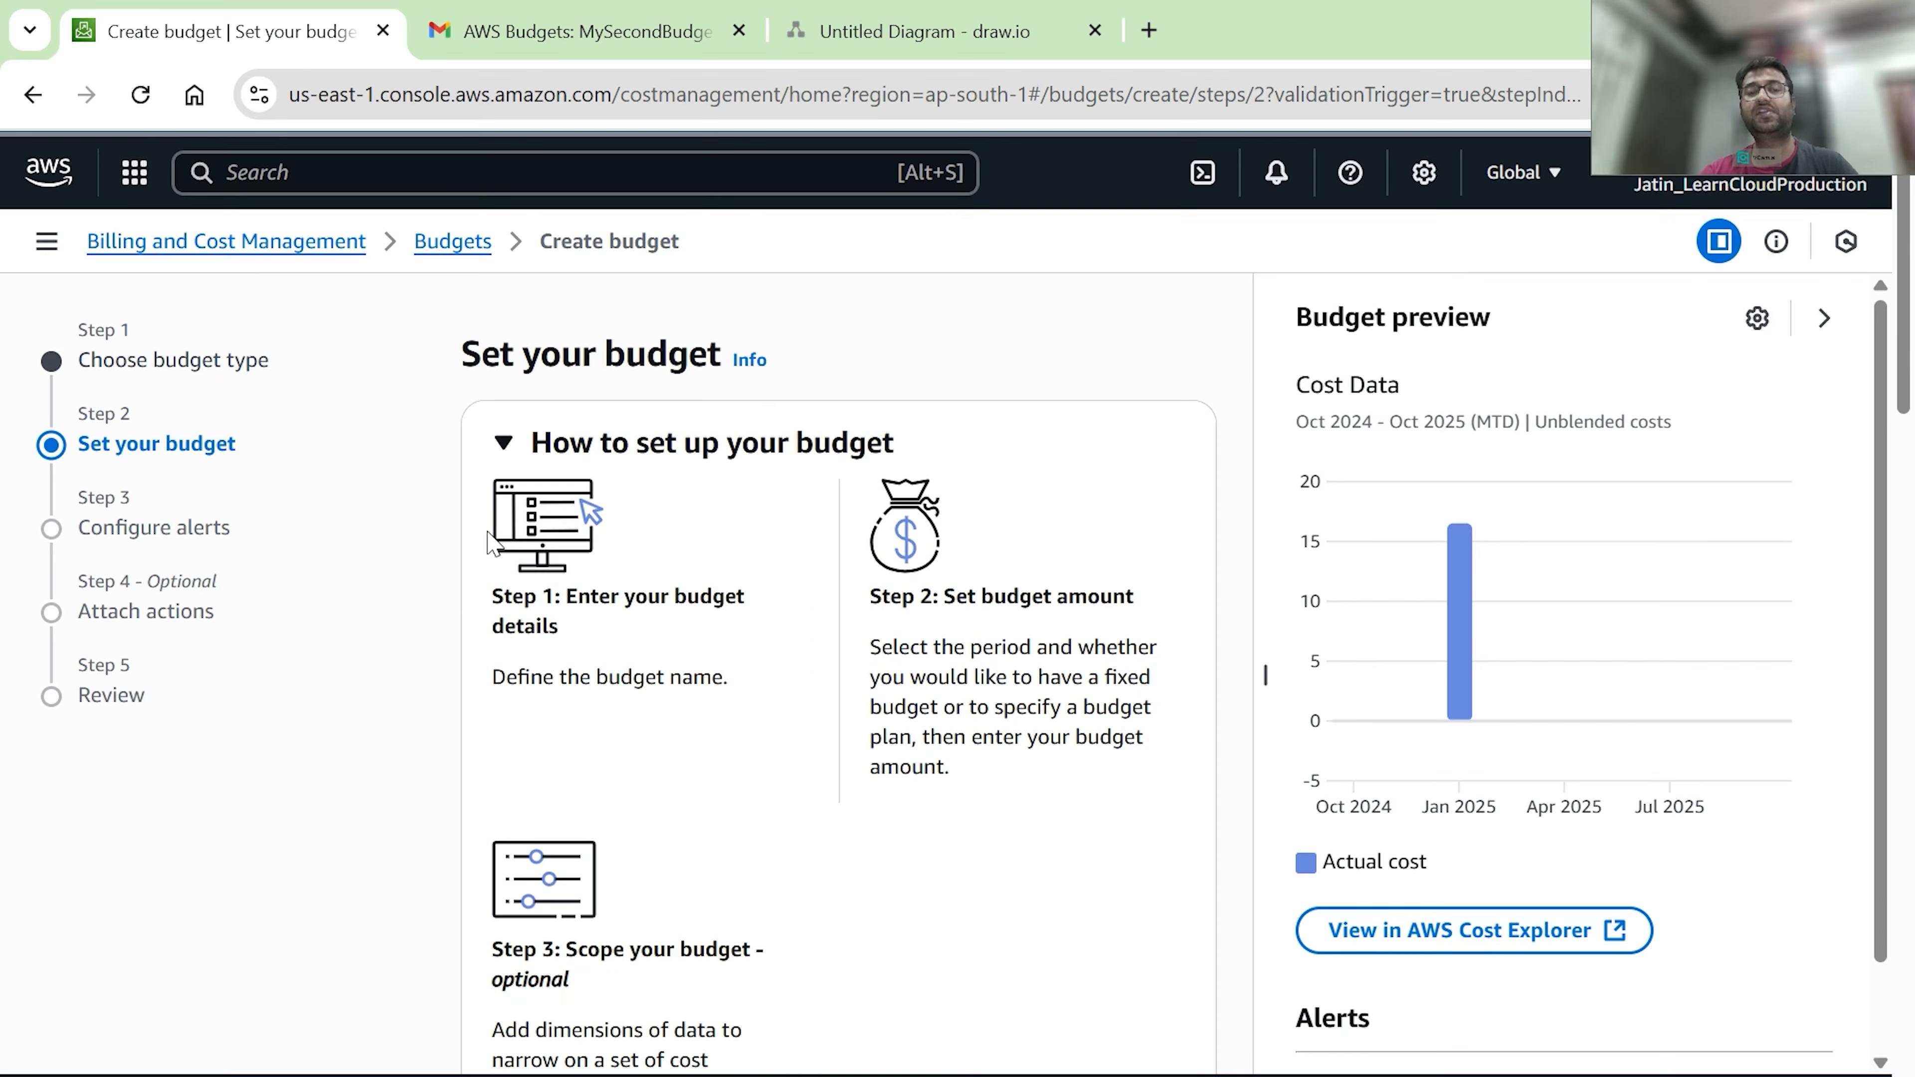
scroll(678, 517, down, 1)
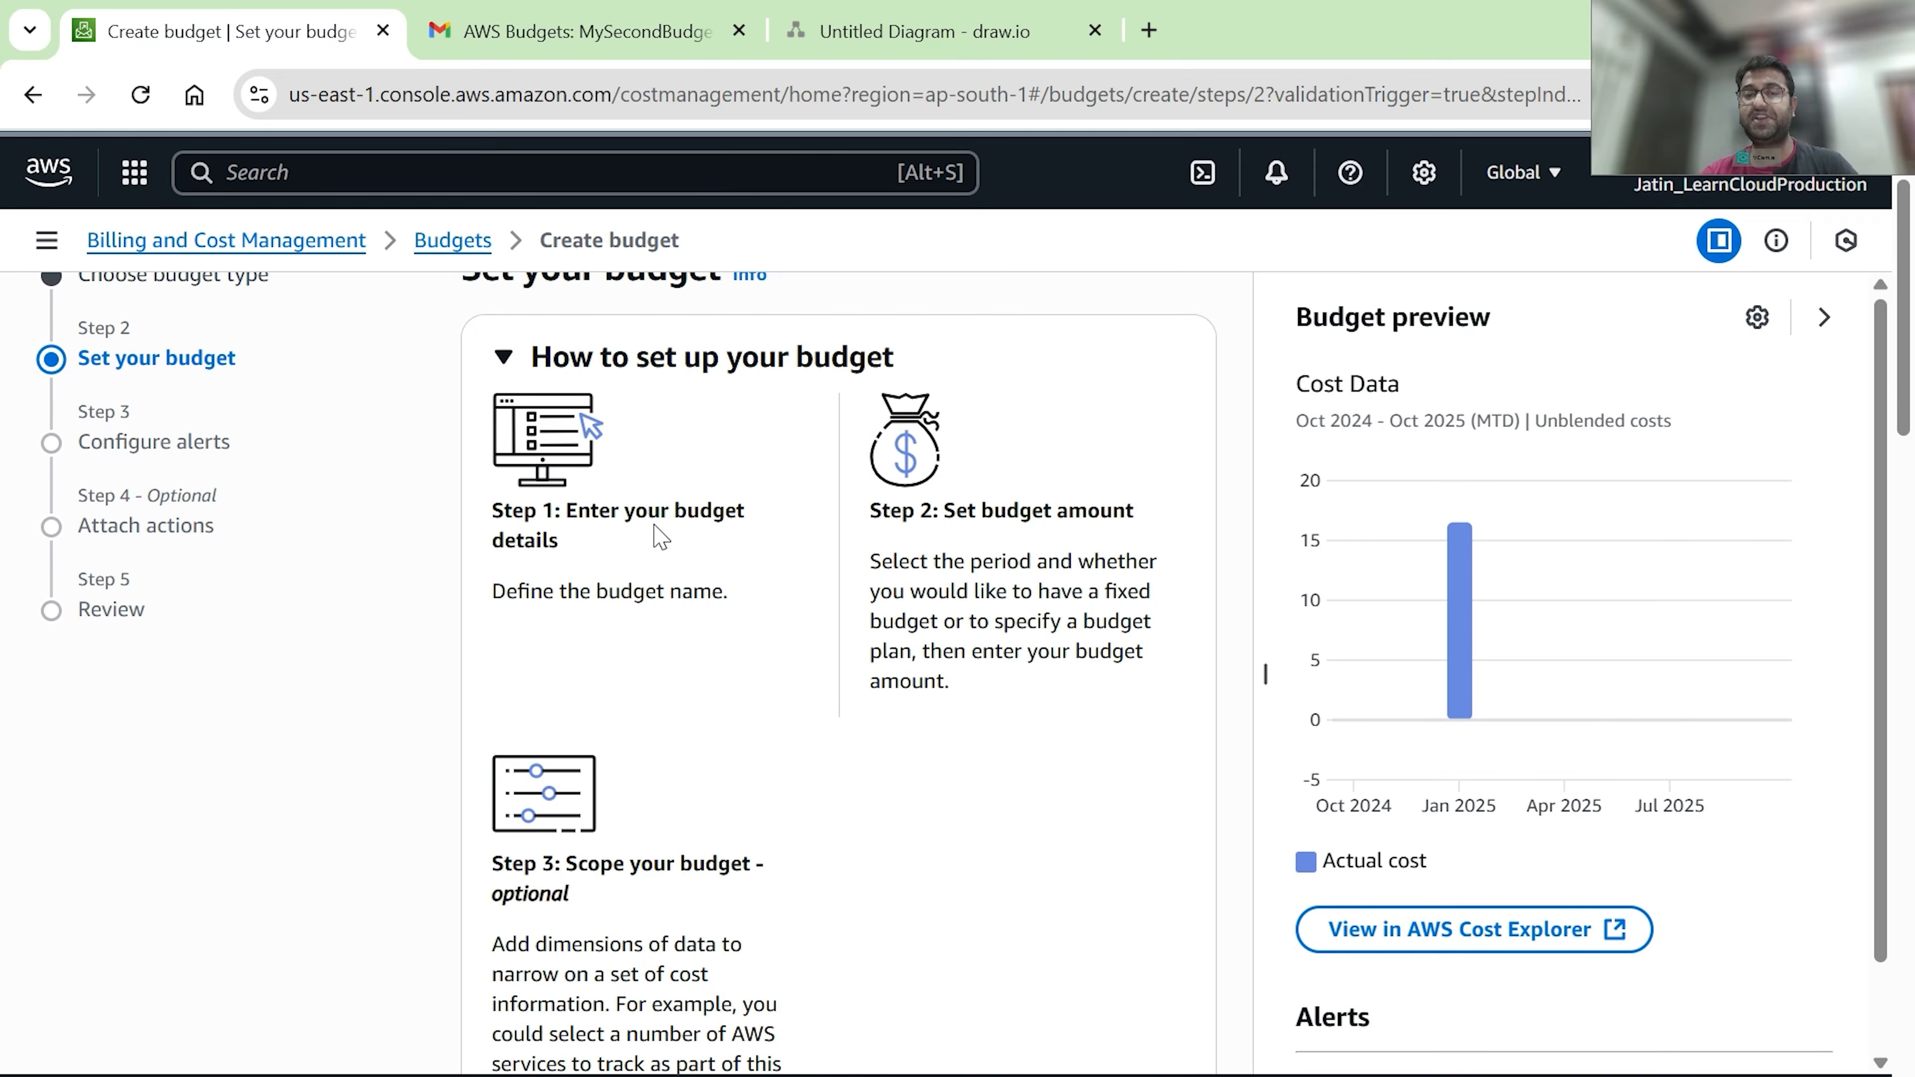
scroll(660, 538, down, 2)
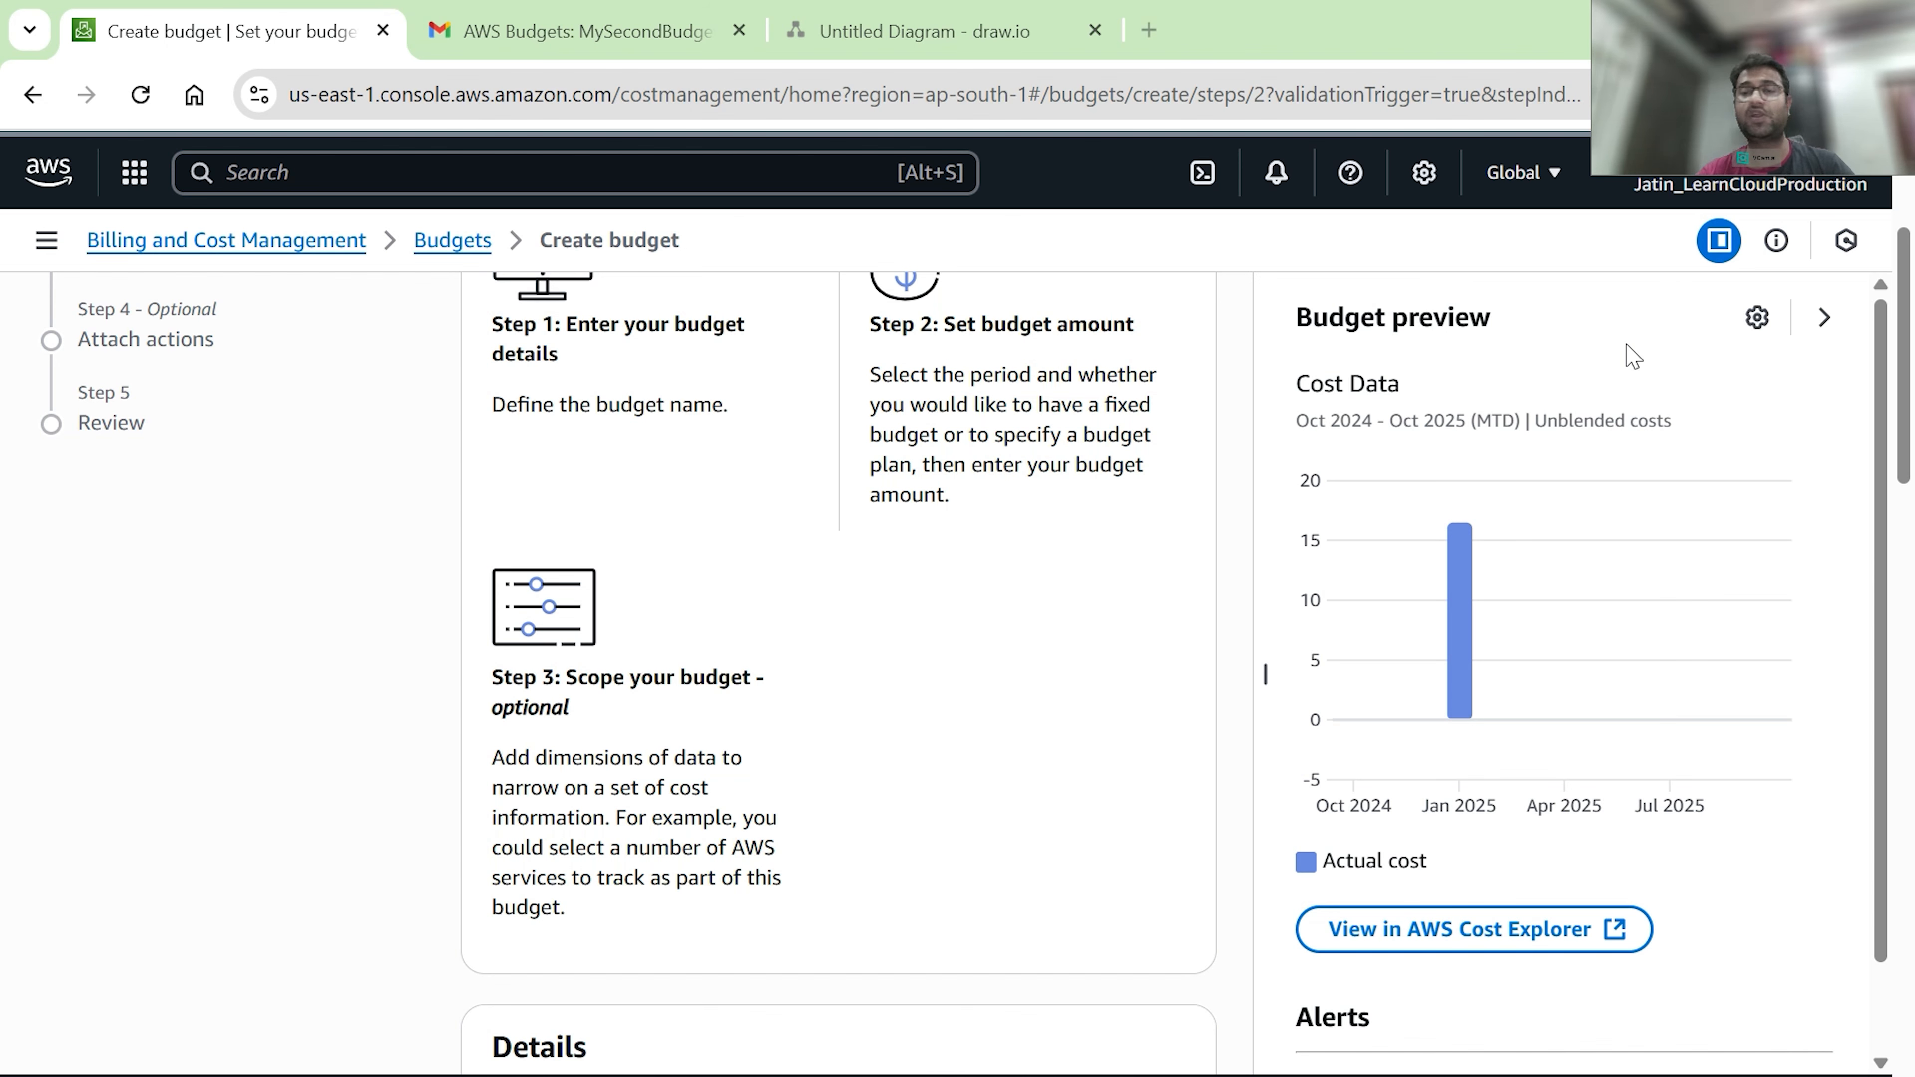
scroll(1003, 654, down, 4)
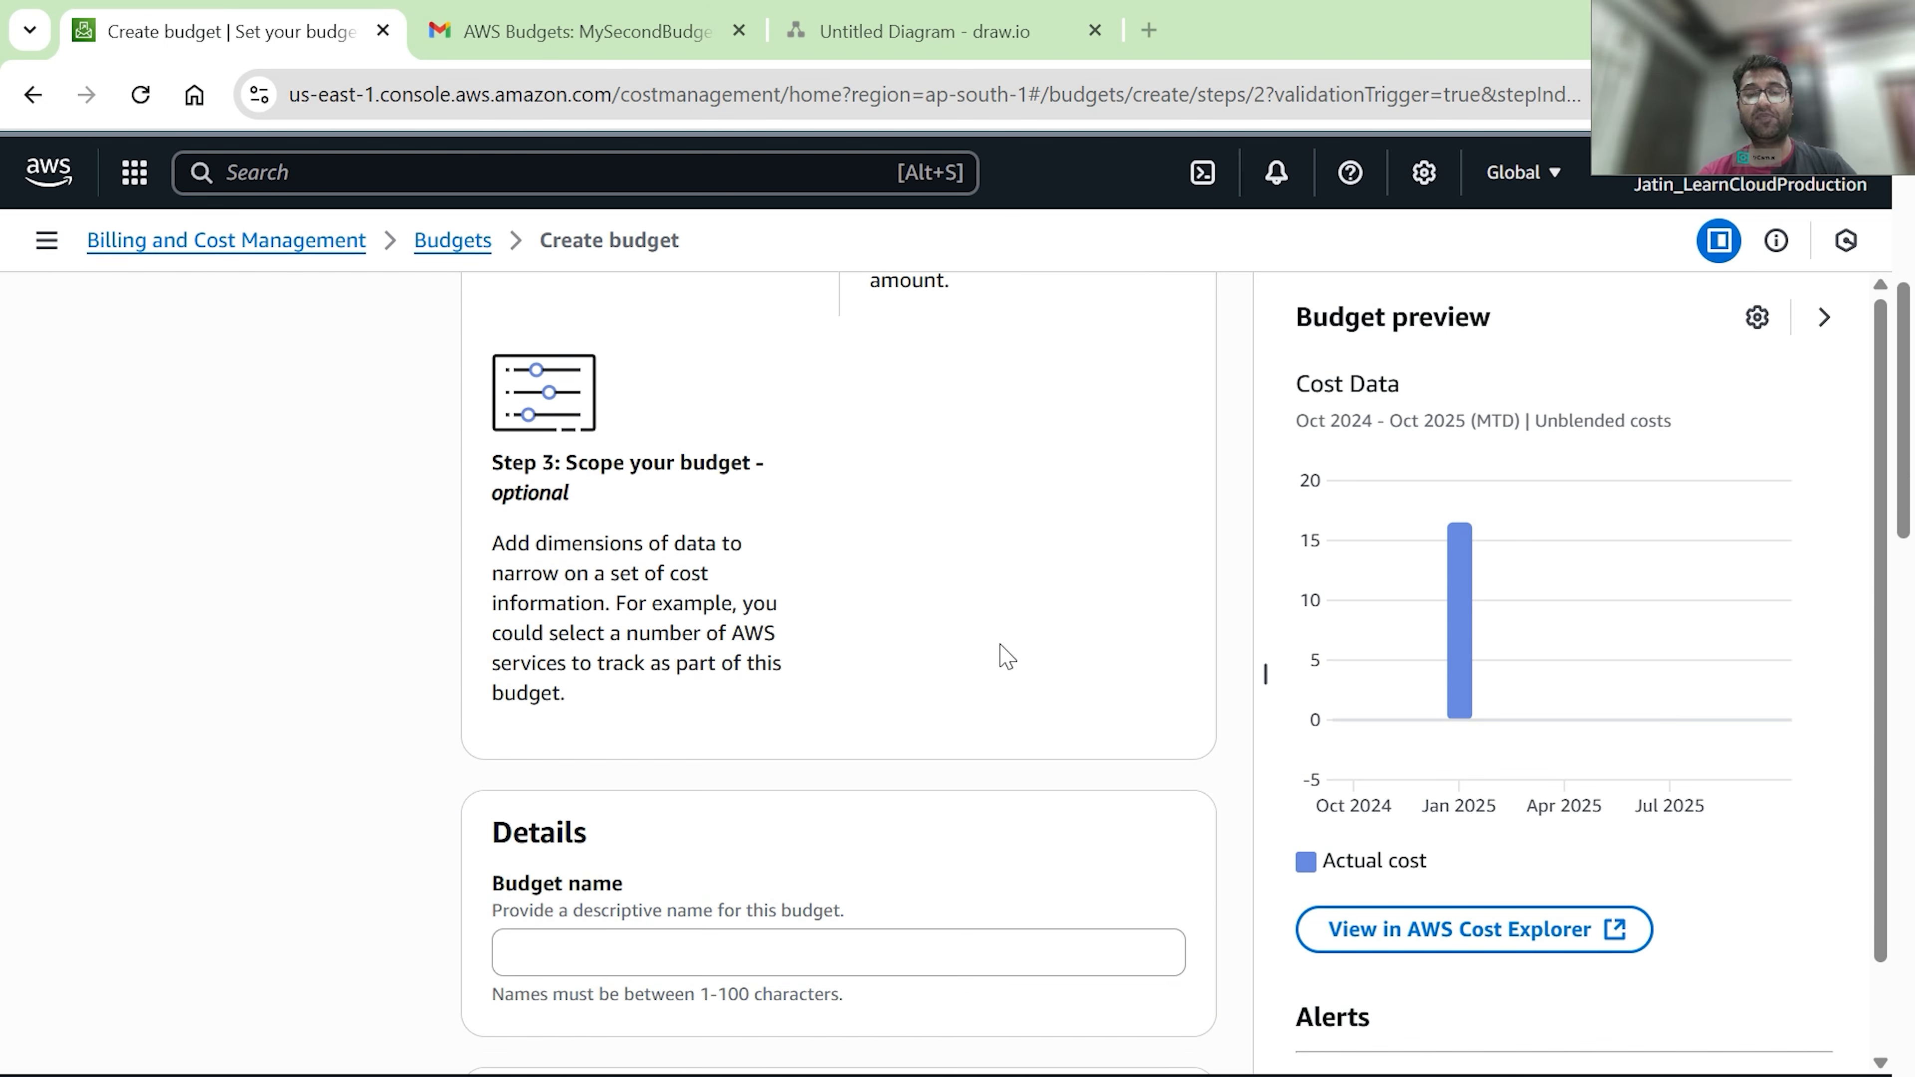
scroll(1007, 657, down, 4)
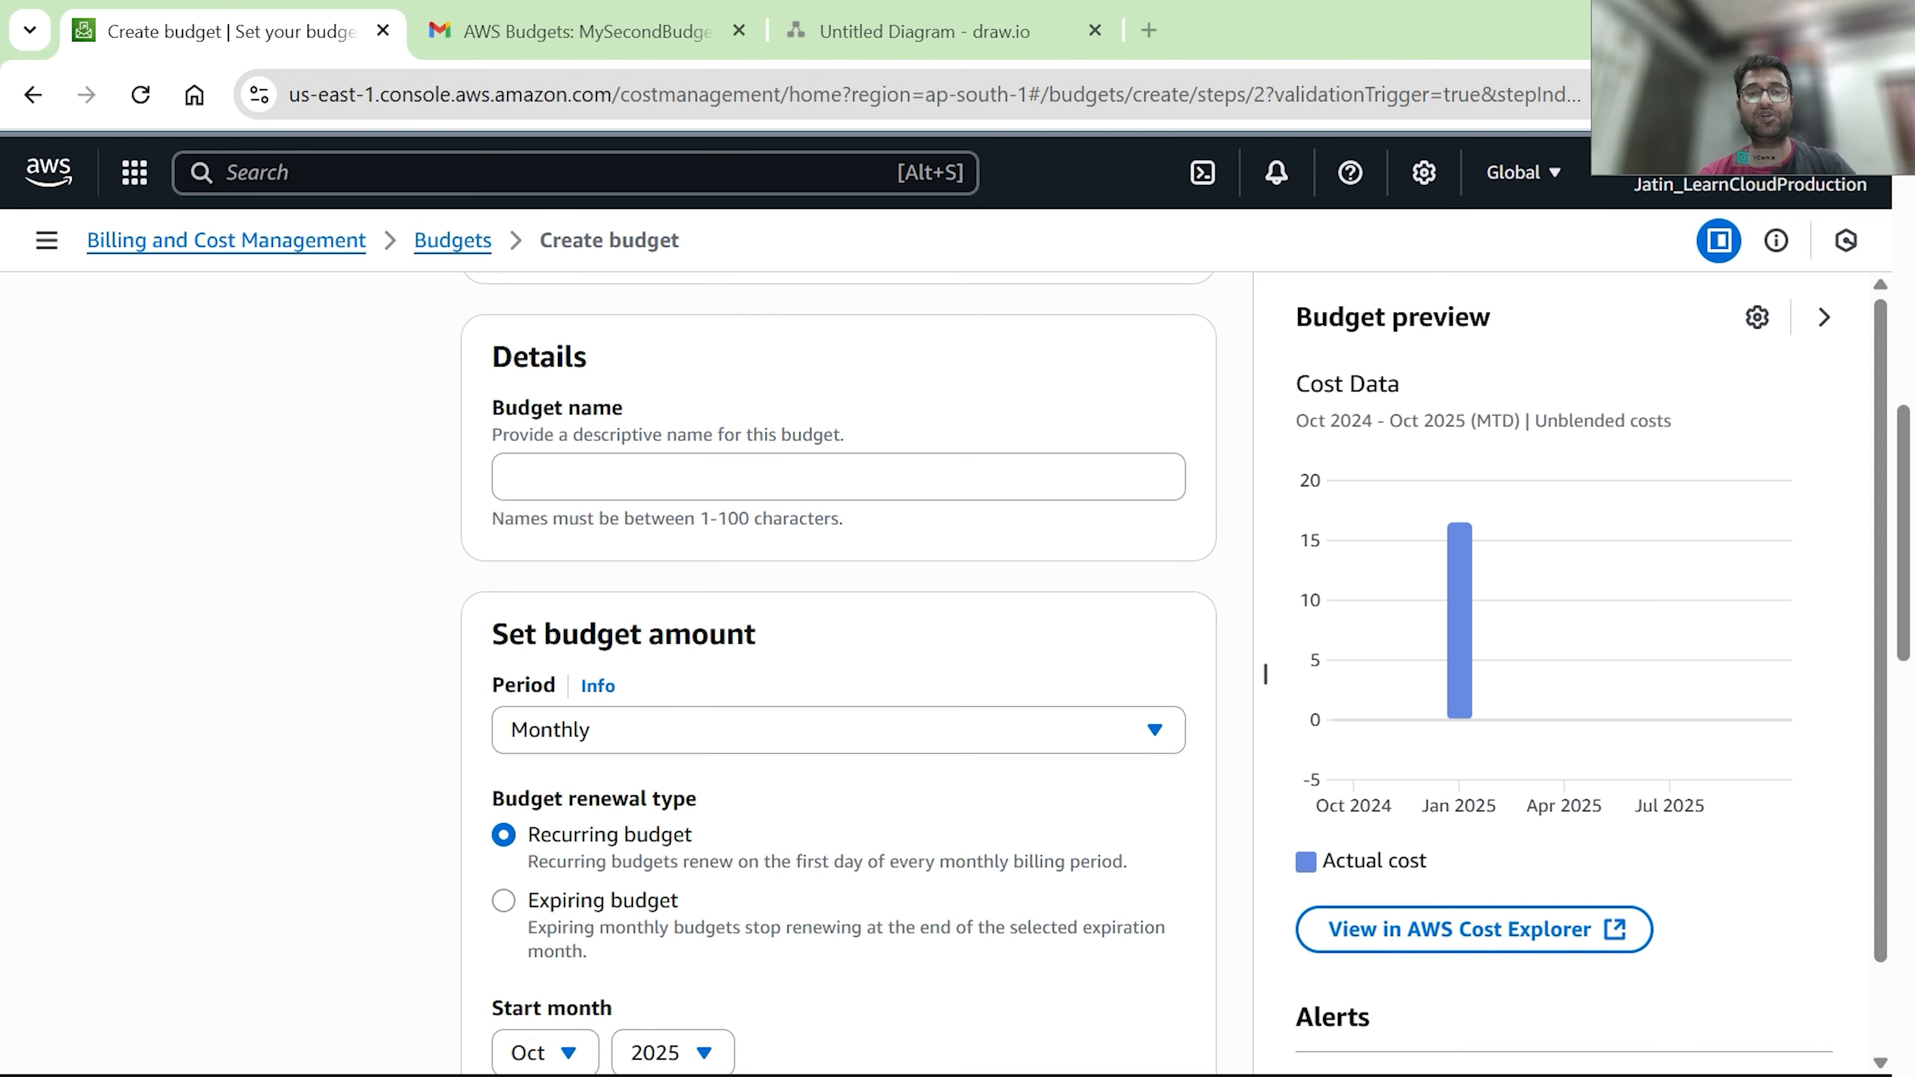
click(567, 470)
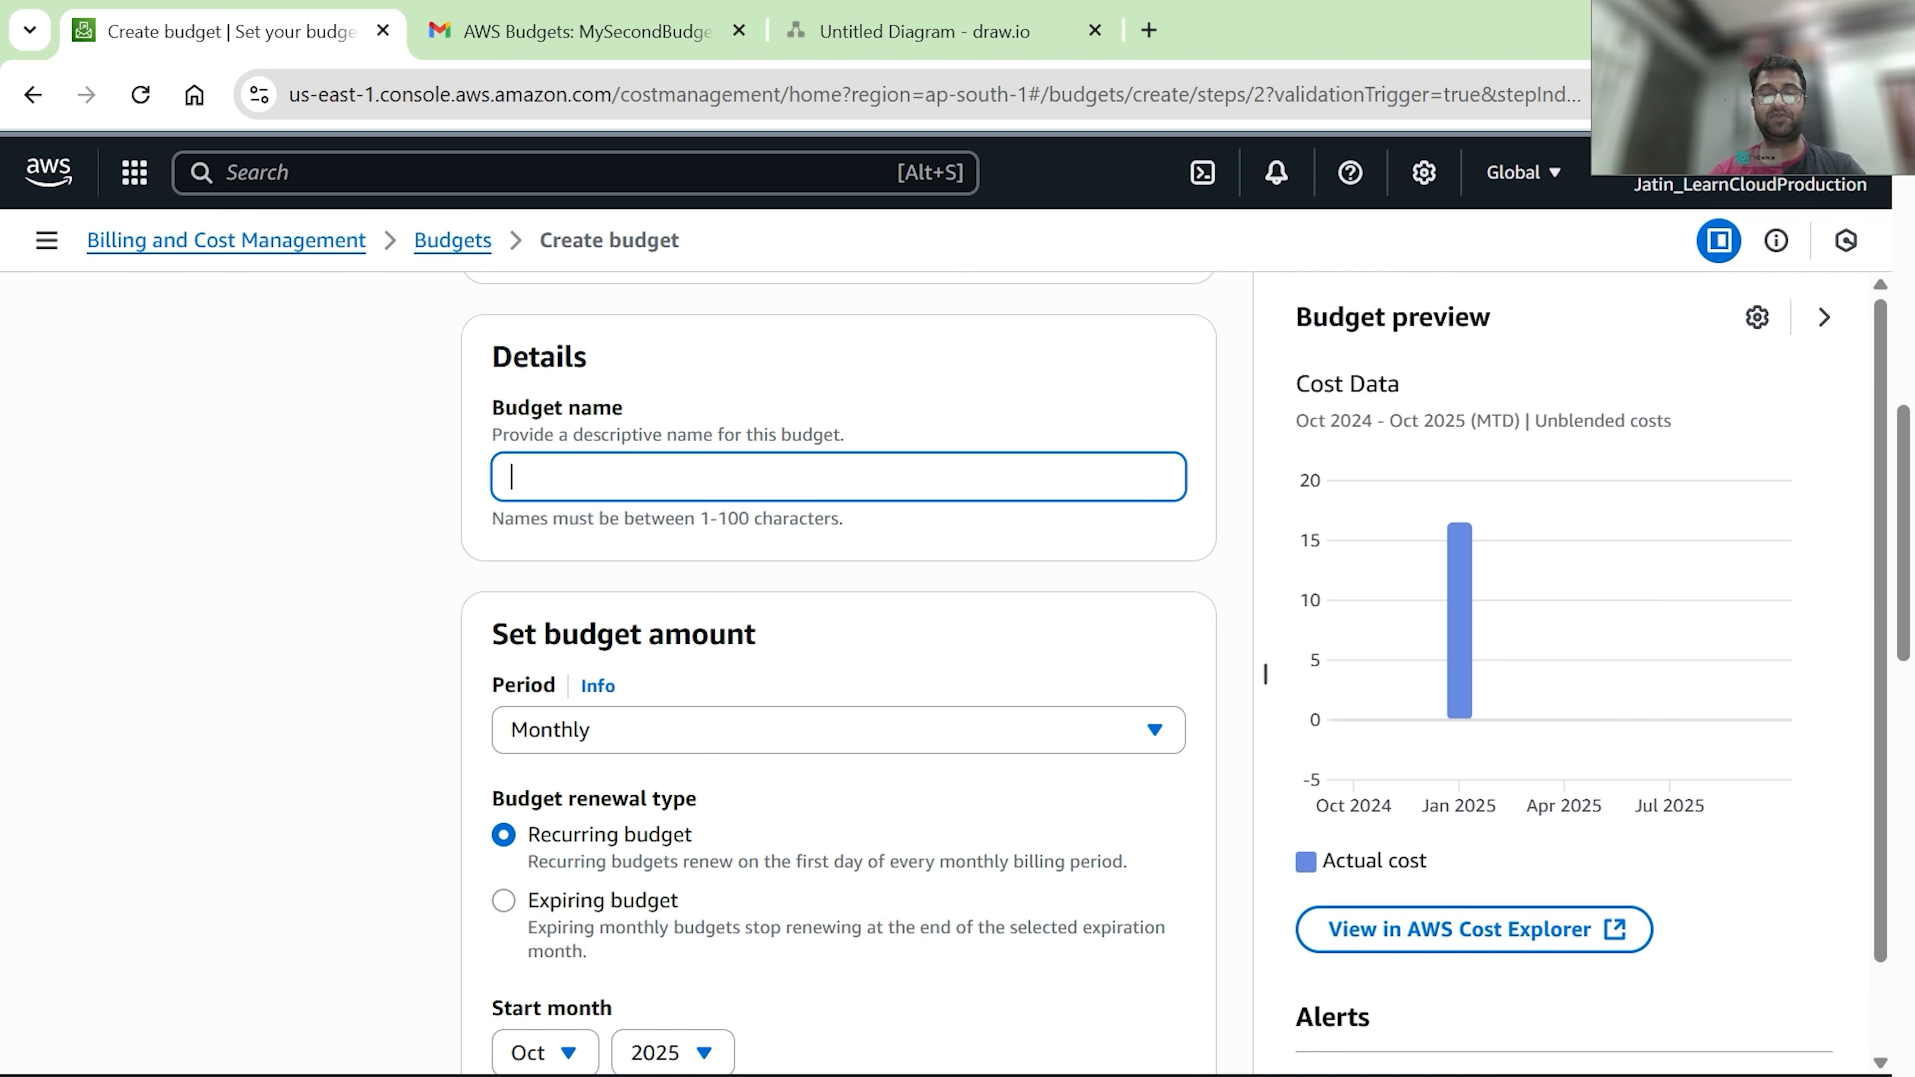
Step: Enter 'CustomBudget' as the budget name, correcting the typos
text(CustomVu)
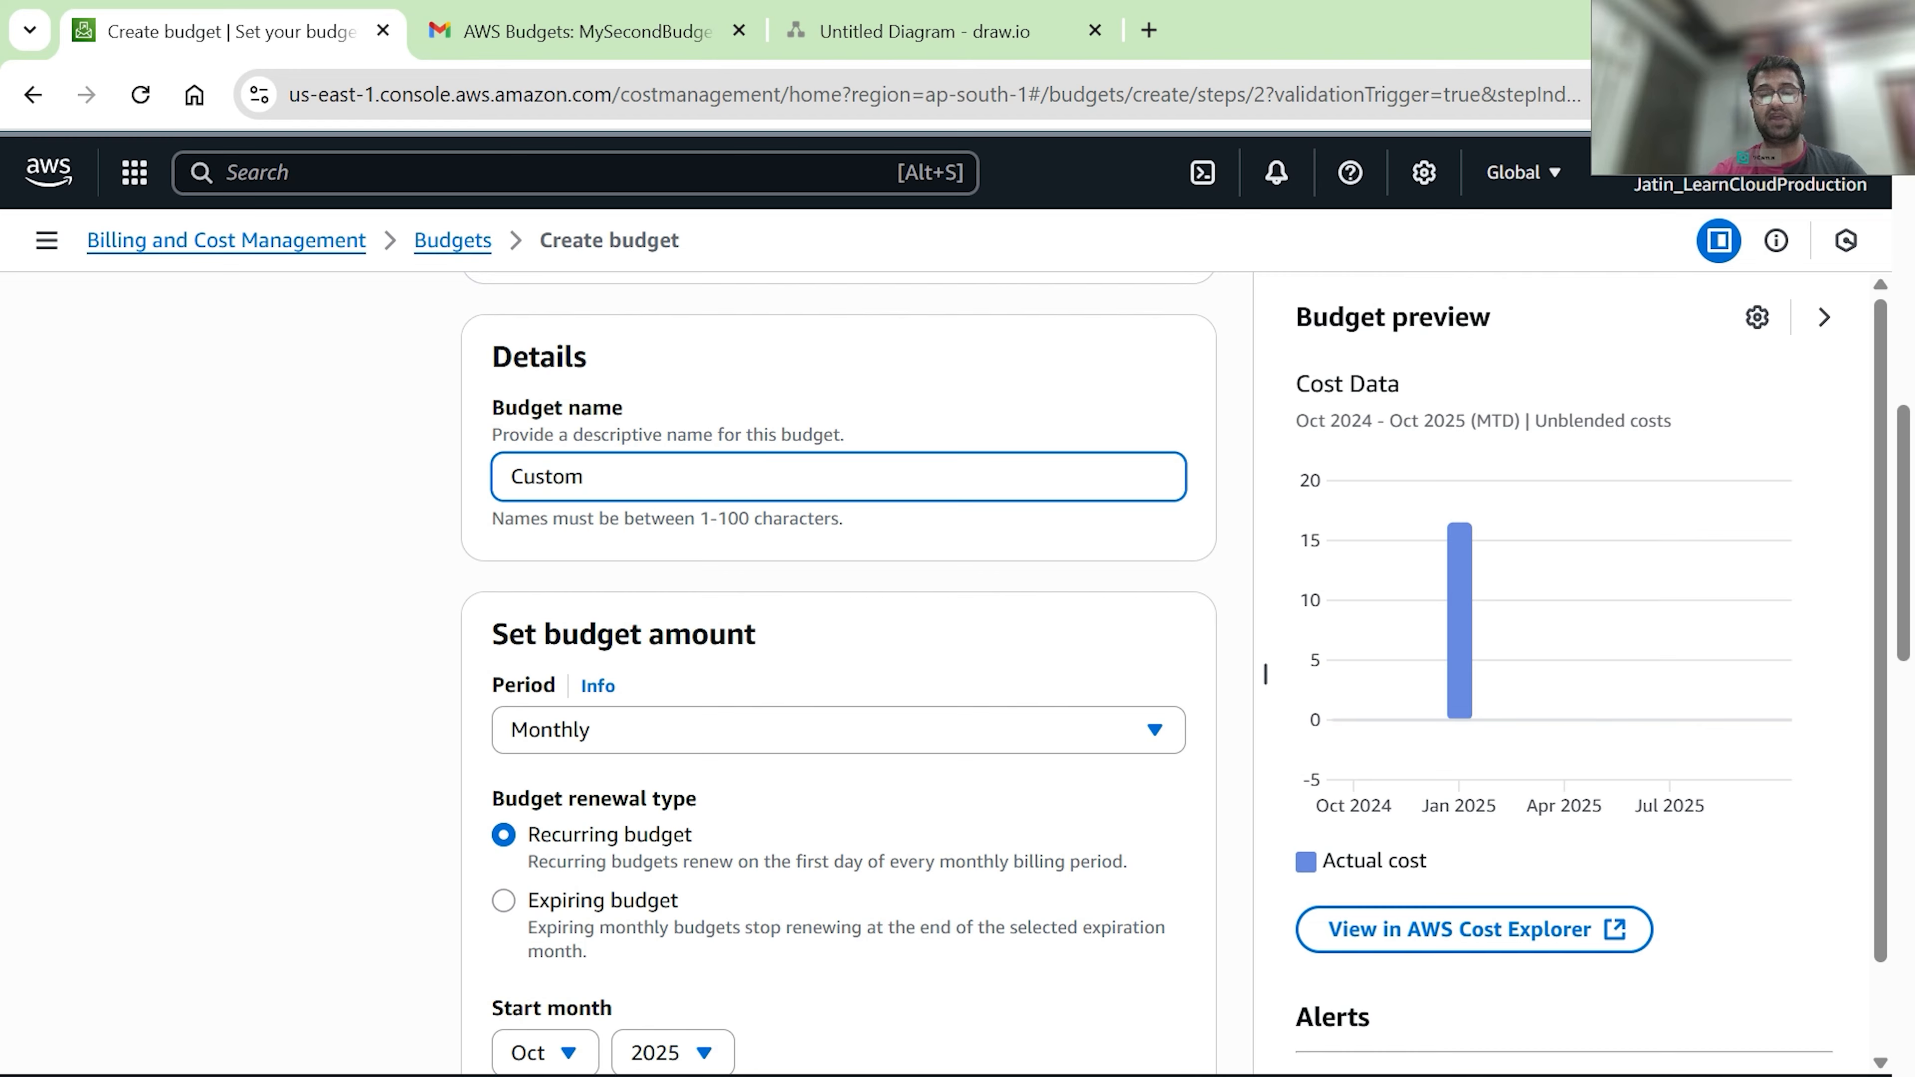
key(BackSpace)
key(BackSpace)
text(B)
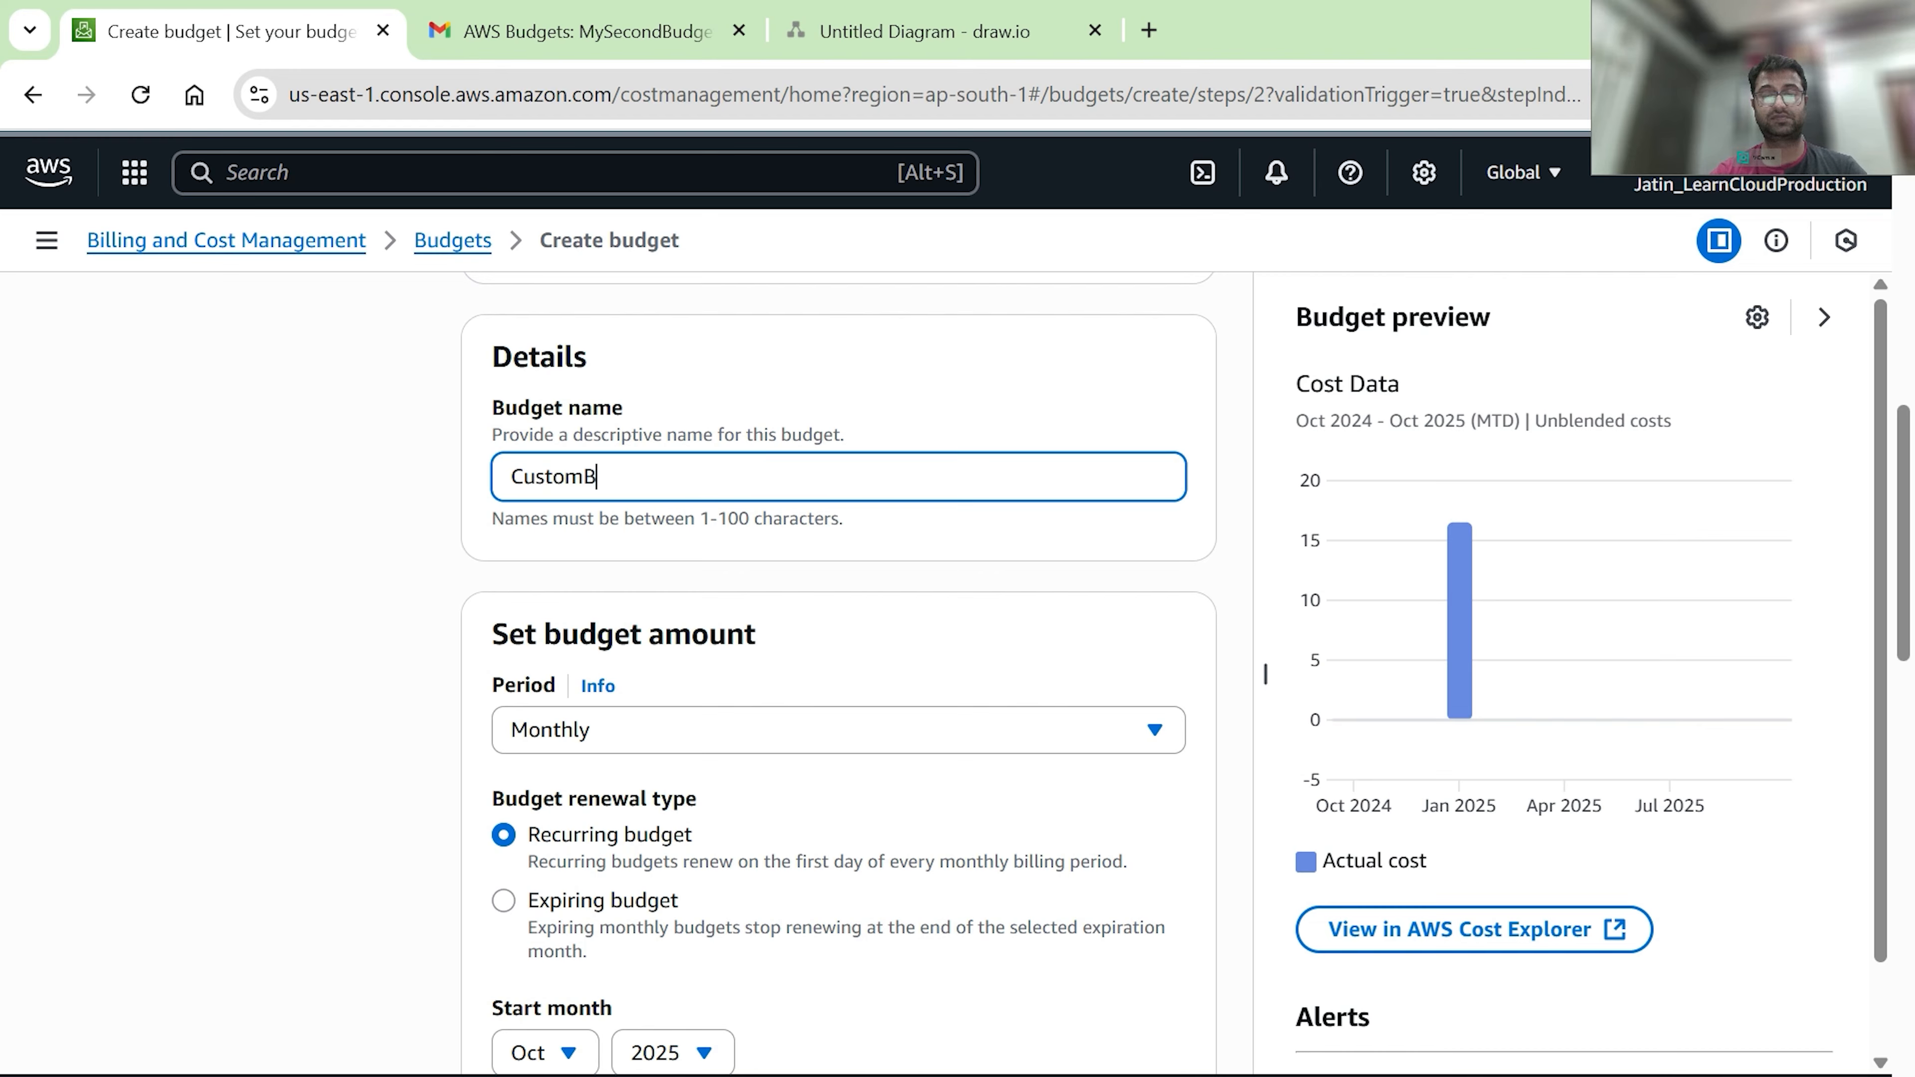
text(udget)
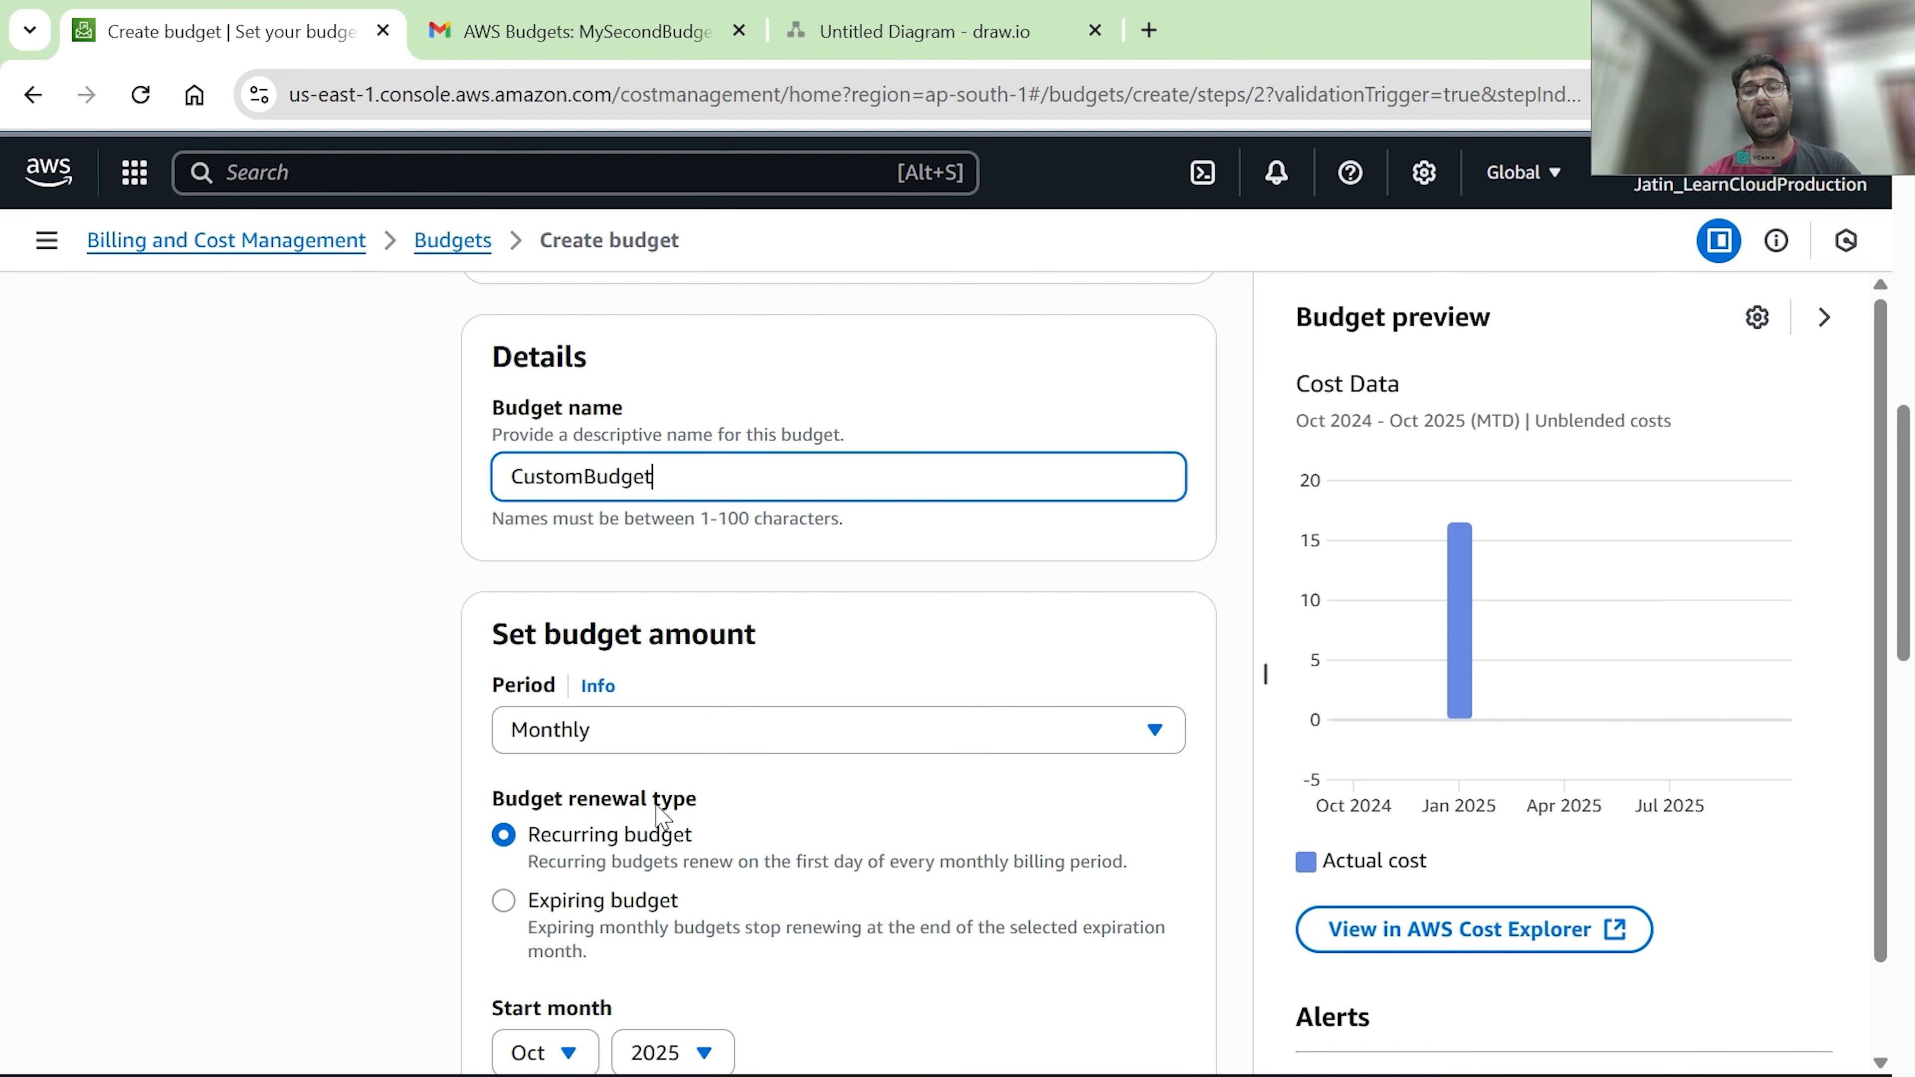
scroll(654, 813, down, 1)
scroll(655, 814, down, 1)
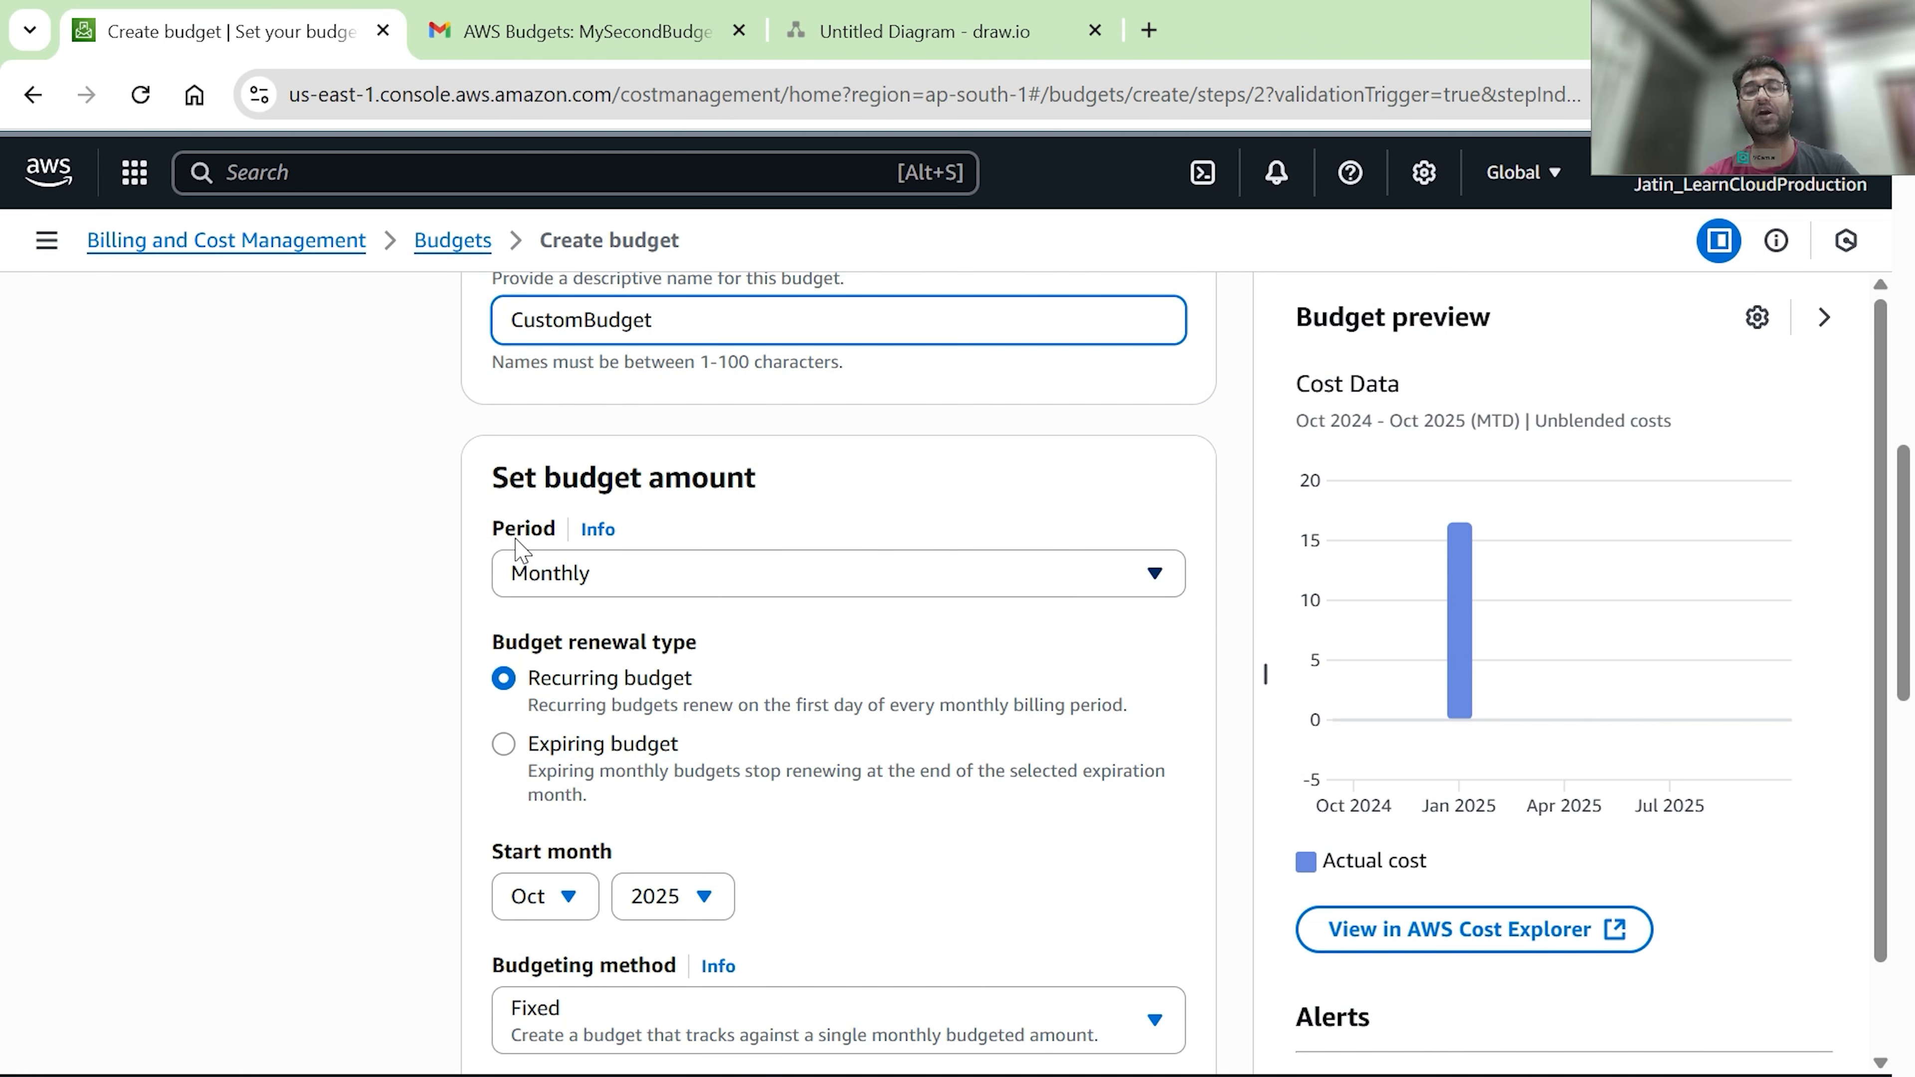
click(611, 578)
Step: Set the budget period to Daily with a fixed budgeted amount of $0.01
click(599, 630)
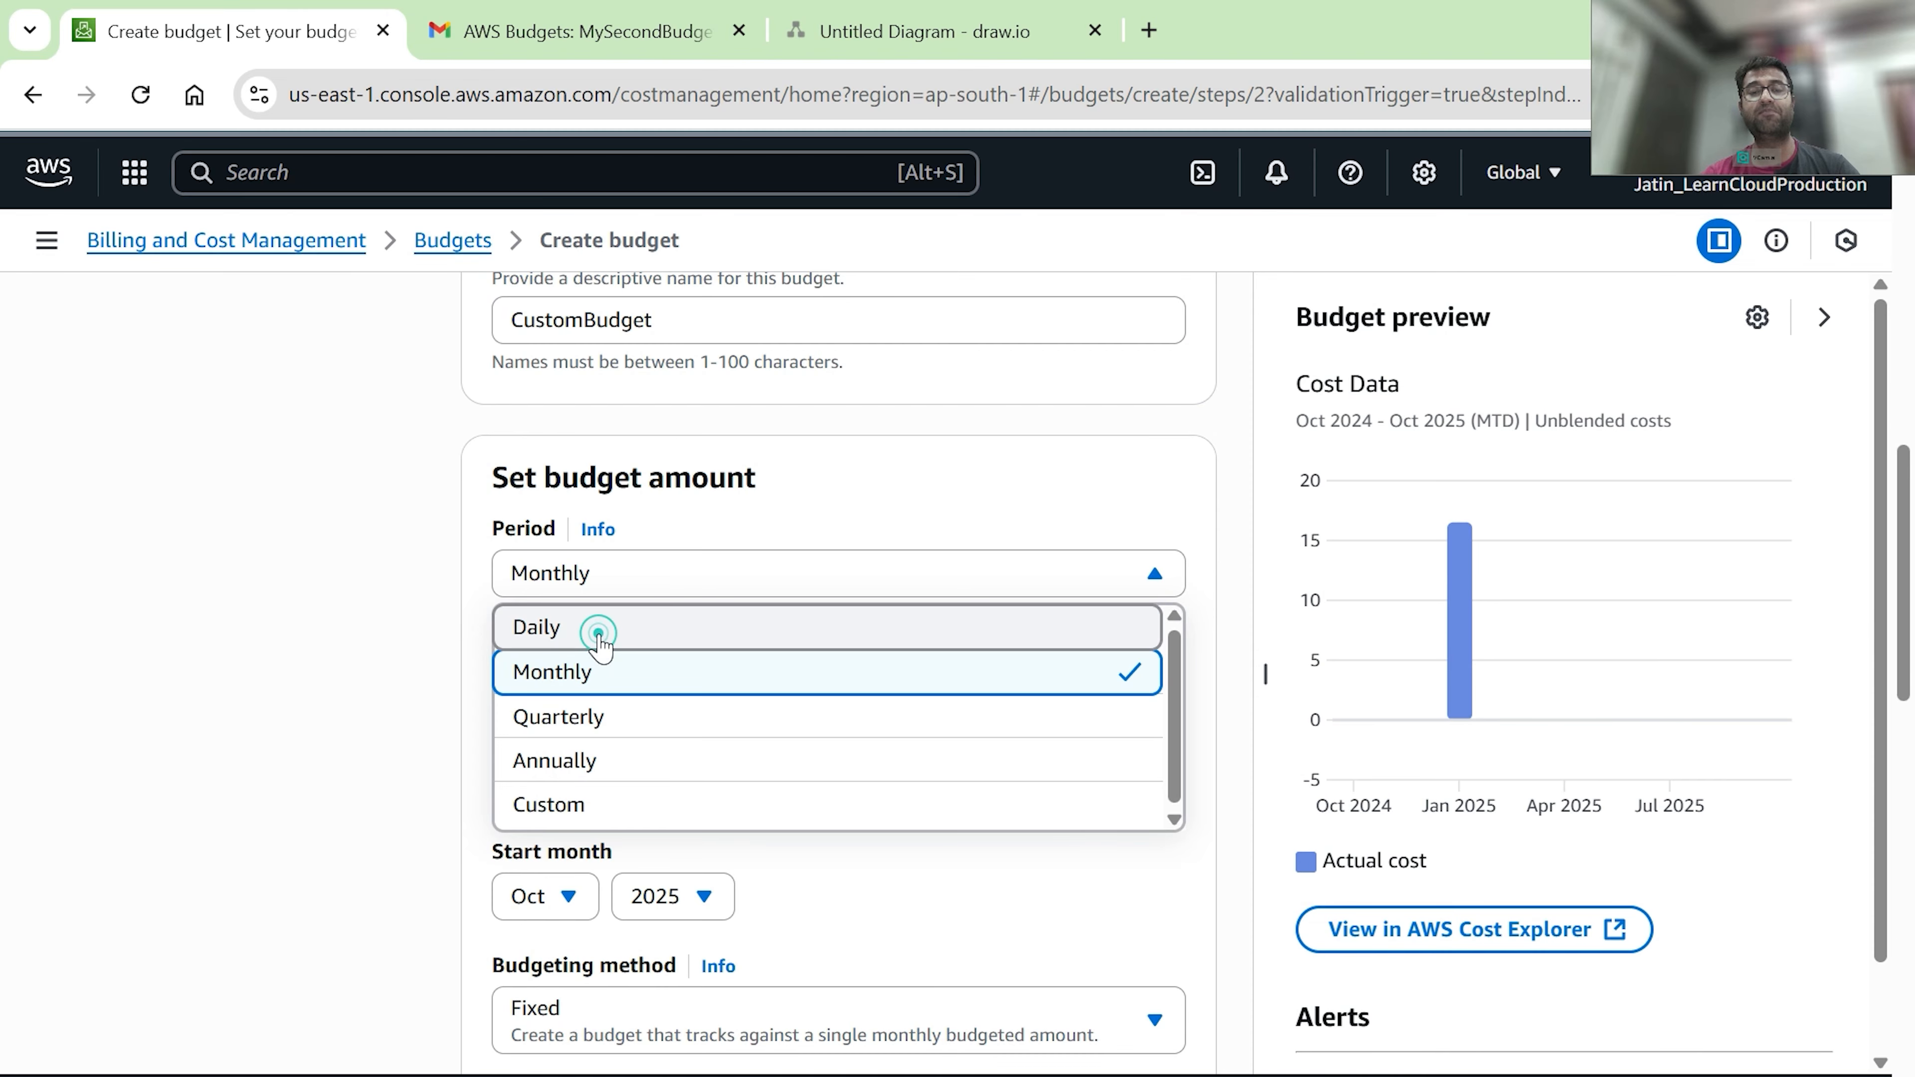
scroll(601, 645, down, 1)
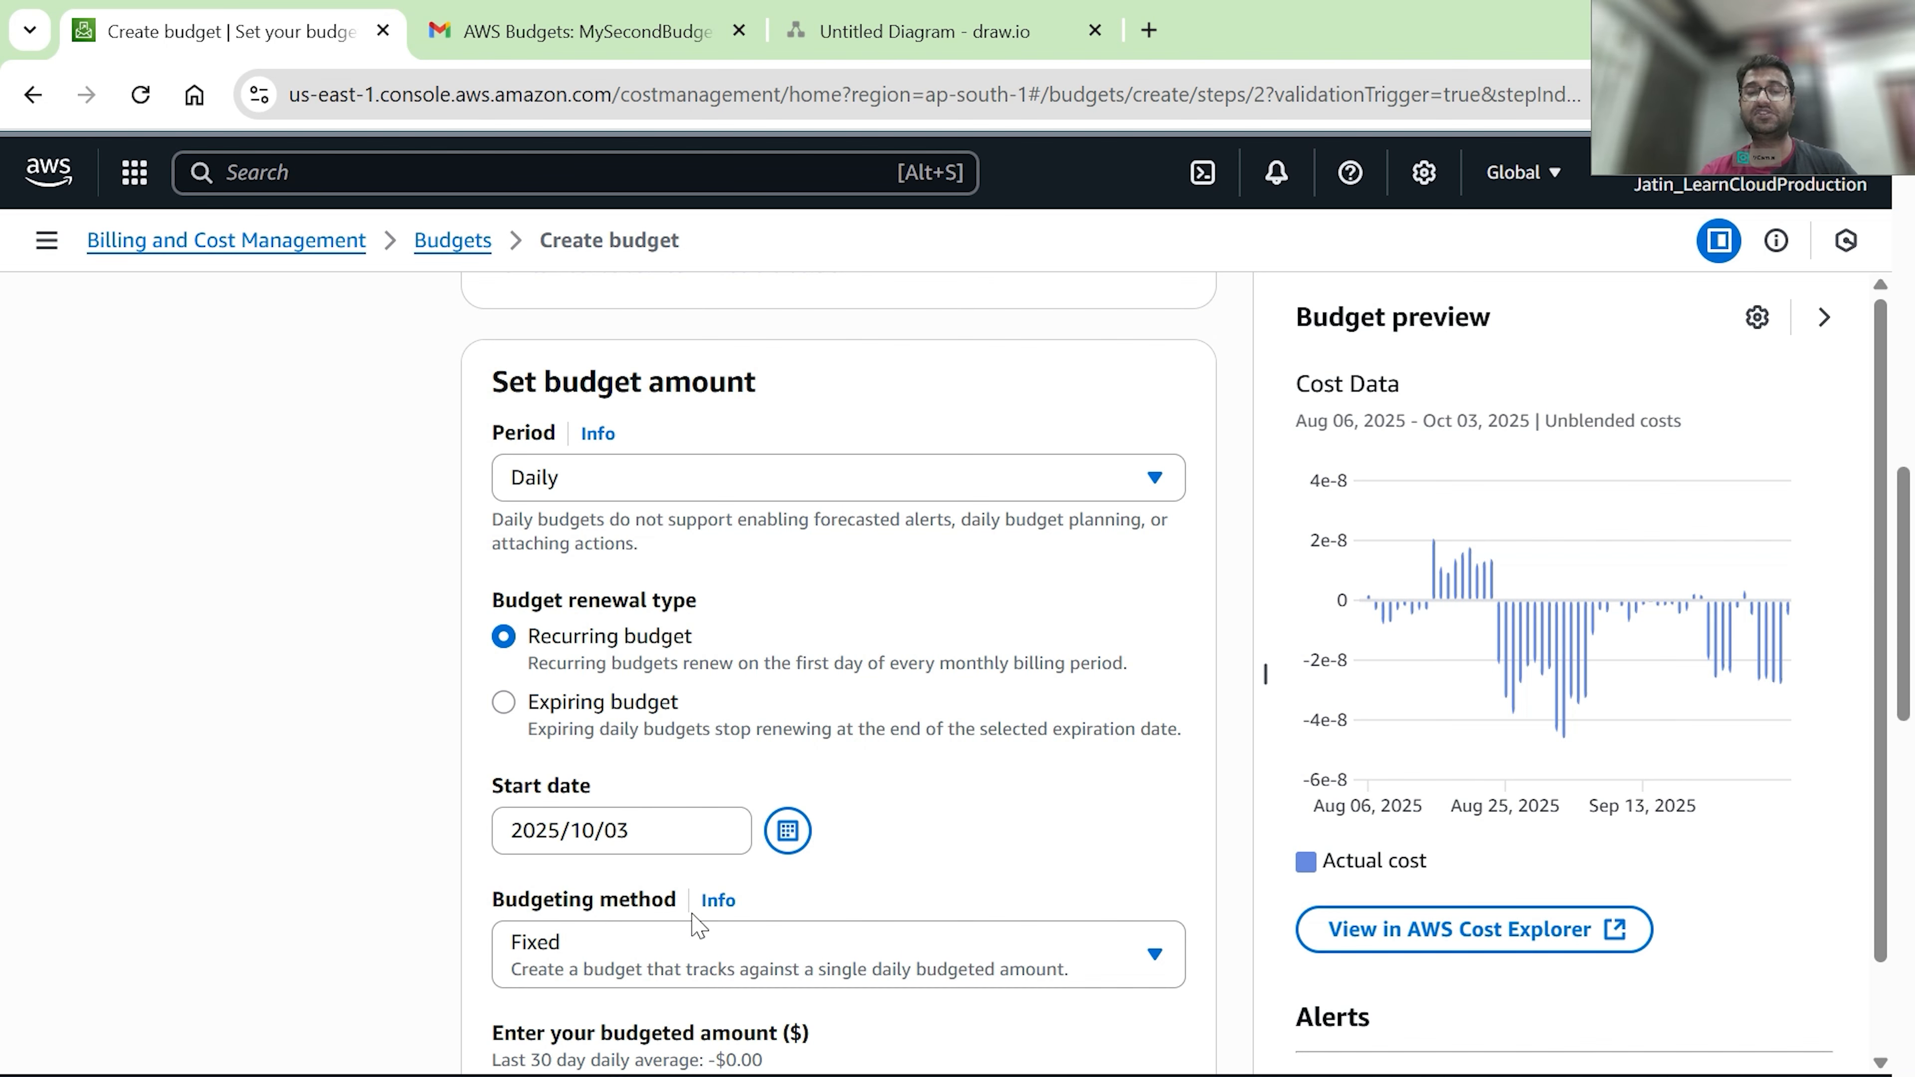
scroll(701, 917, down, 2)
scroll(614, 800, down, 2)
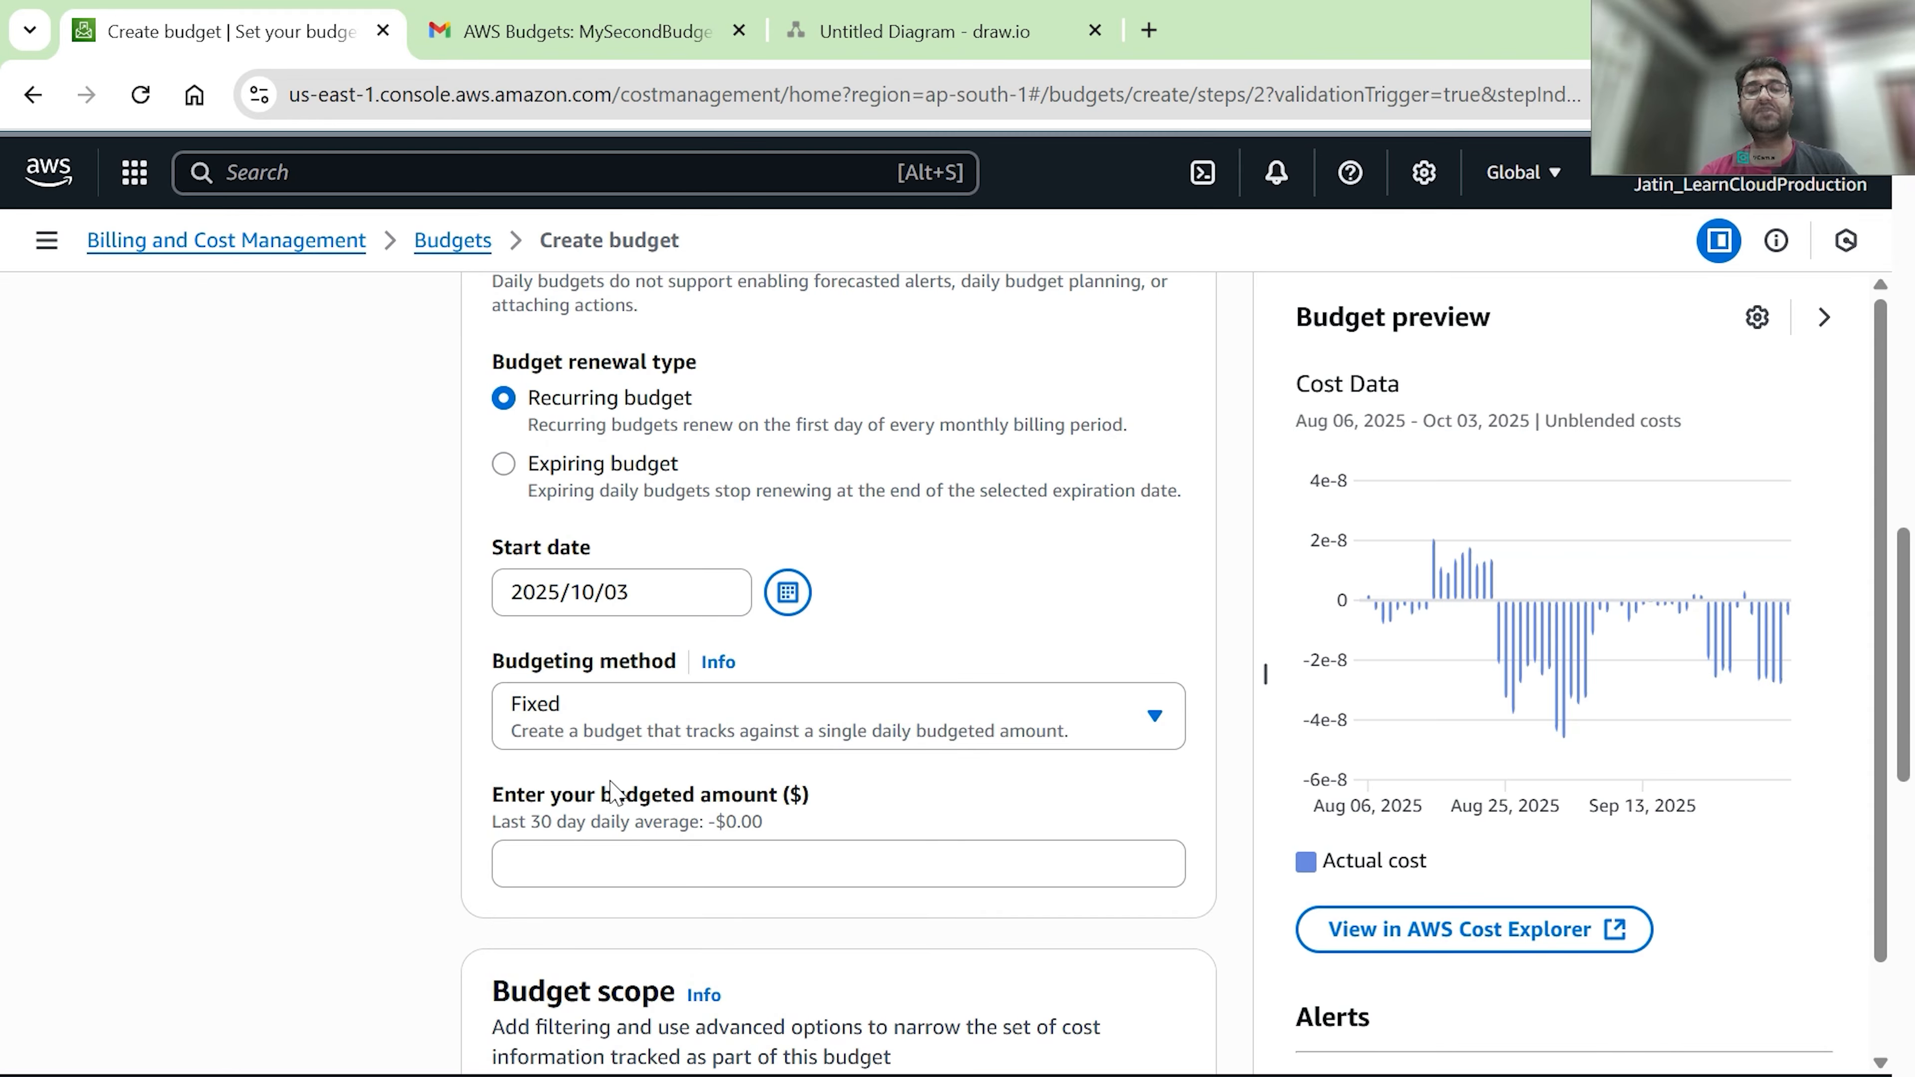
scroll(622, 773, down, 1)
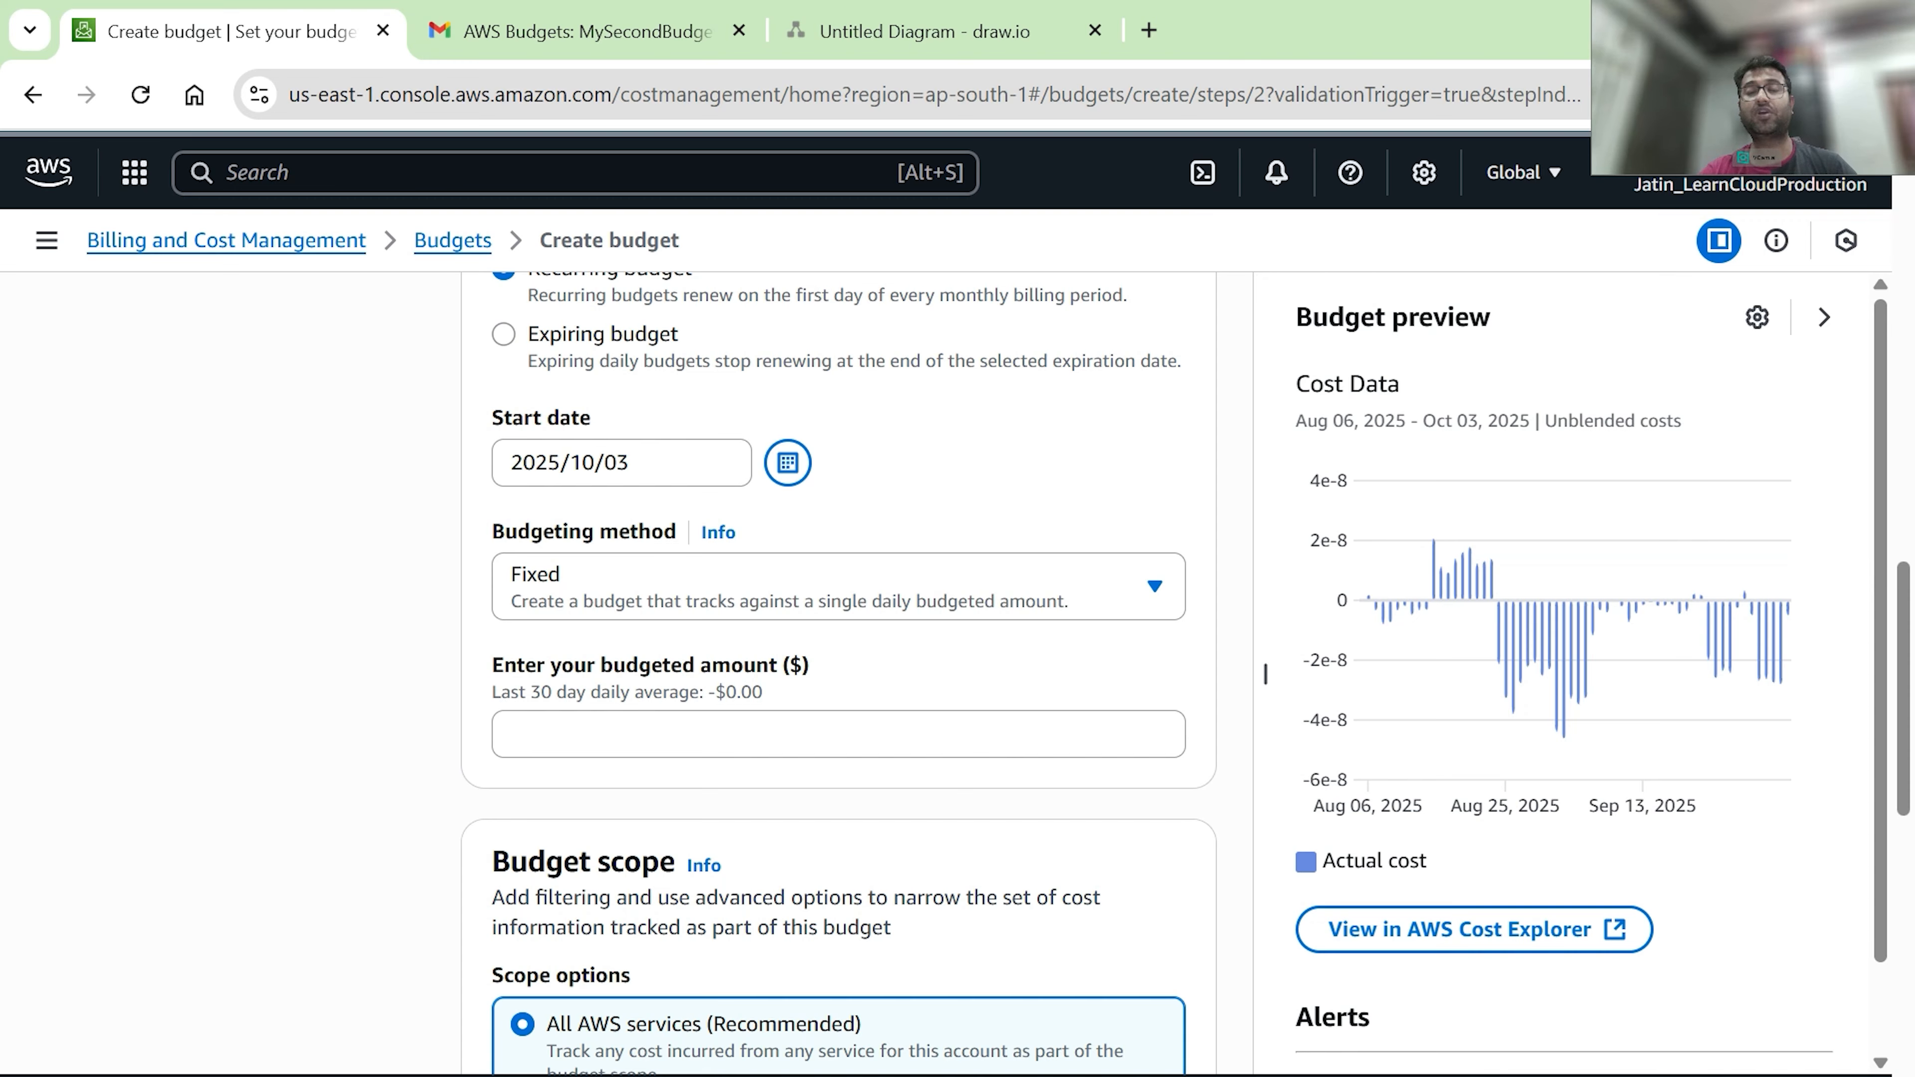
click(644, 727)
text(0.)
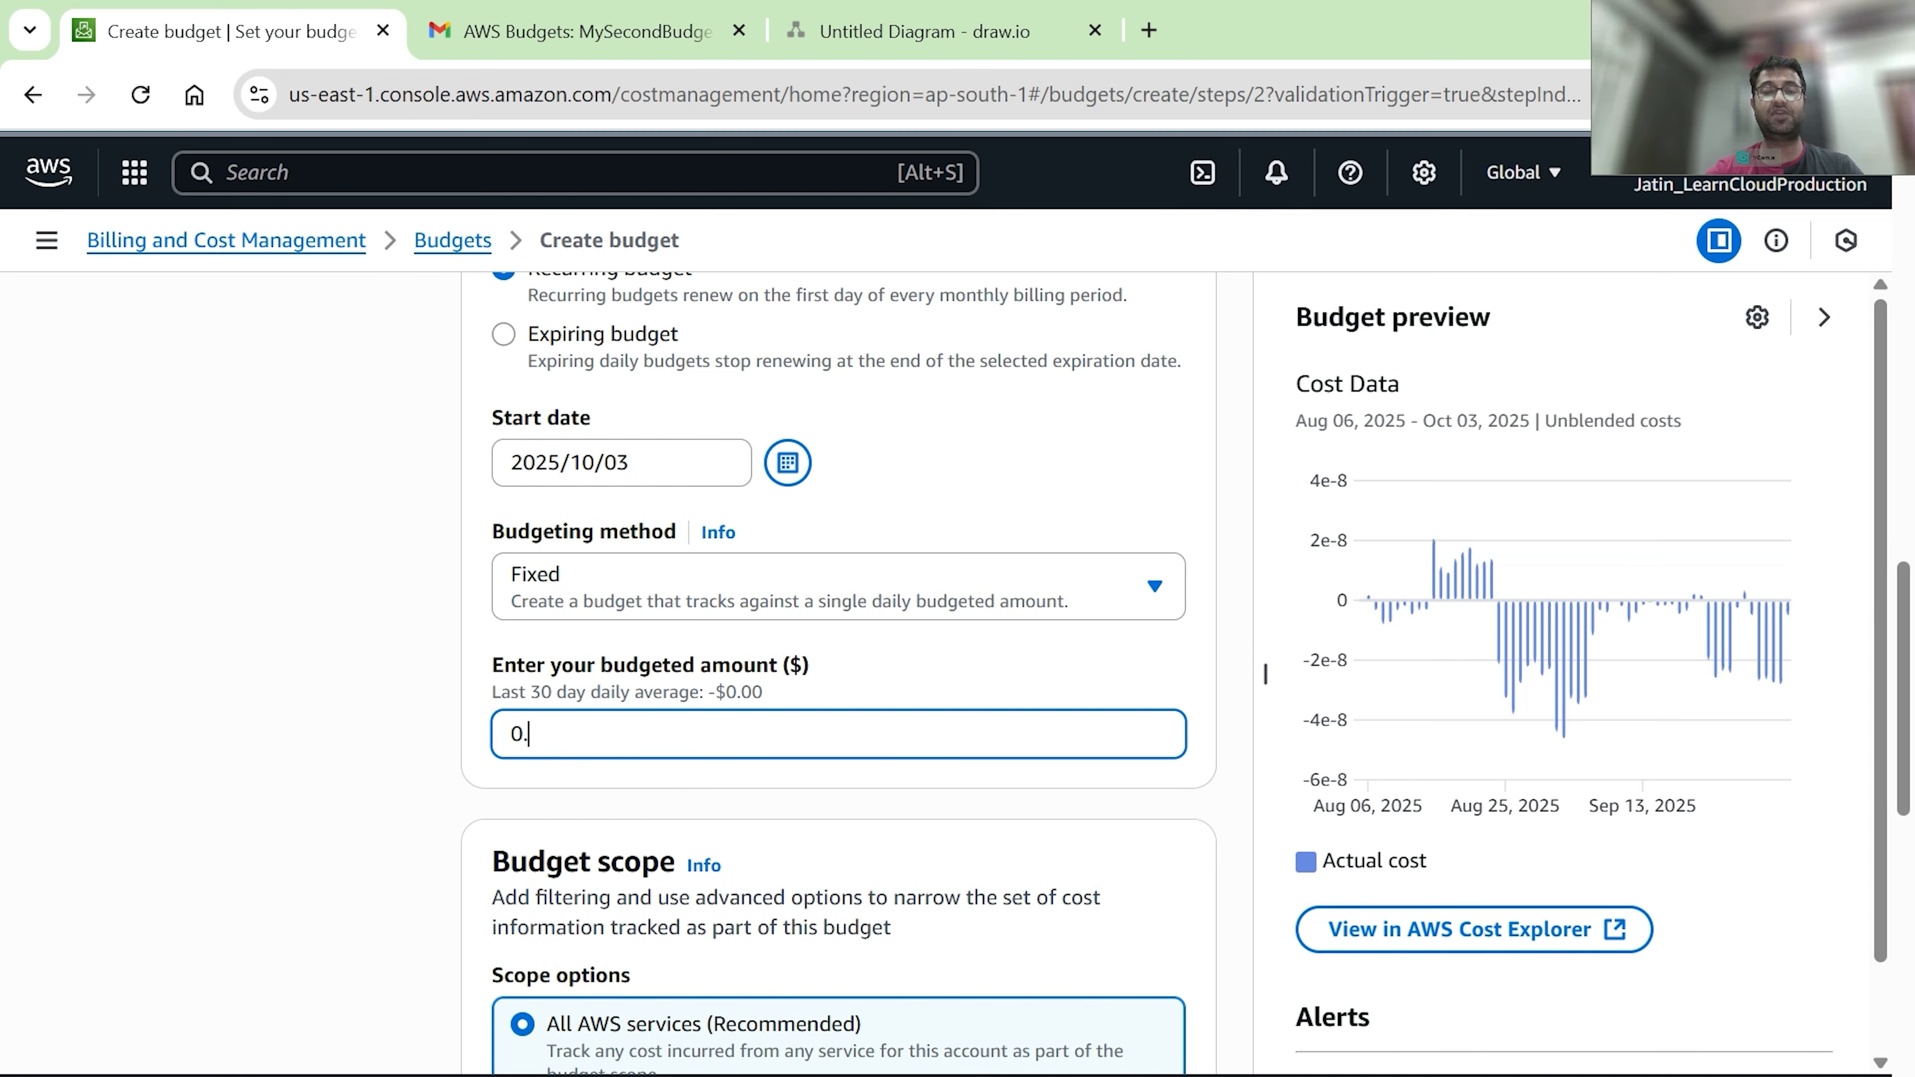
text(01)
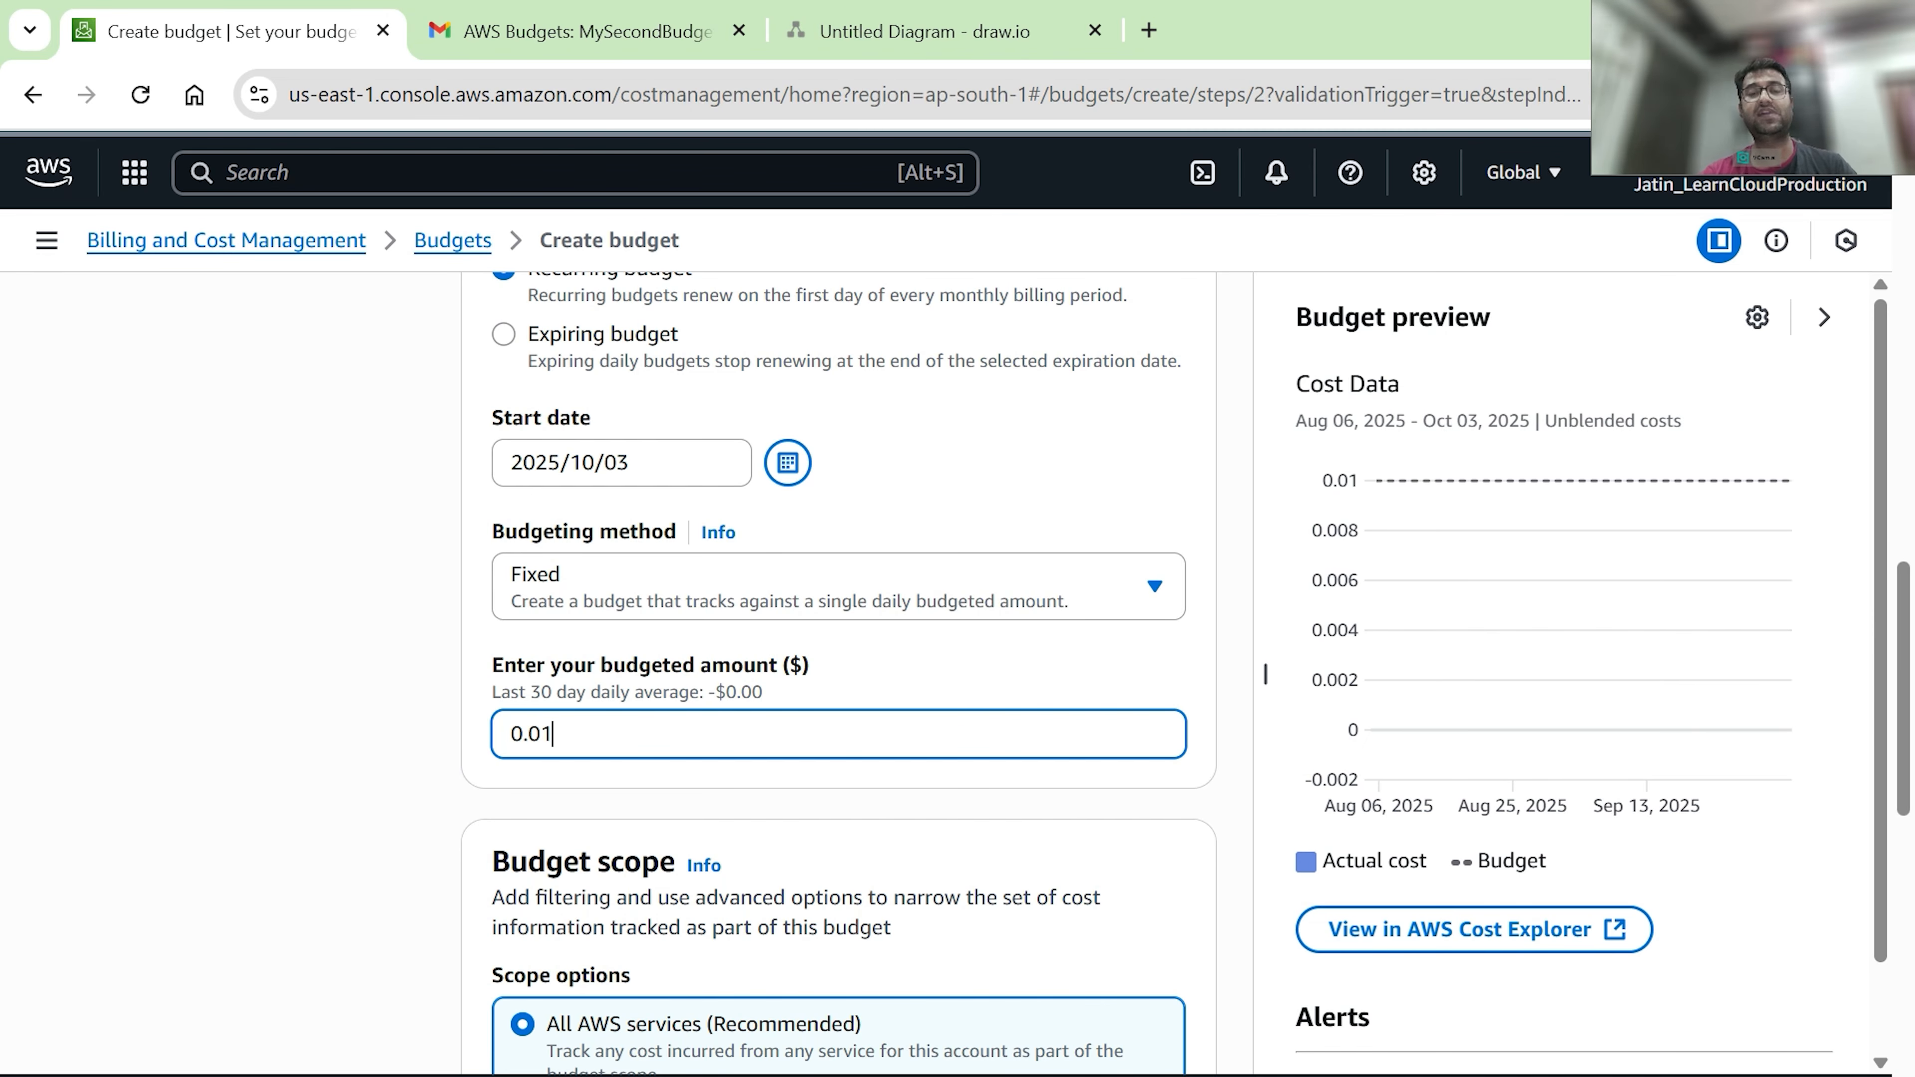
scroll(866, 864, down, 4)
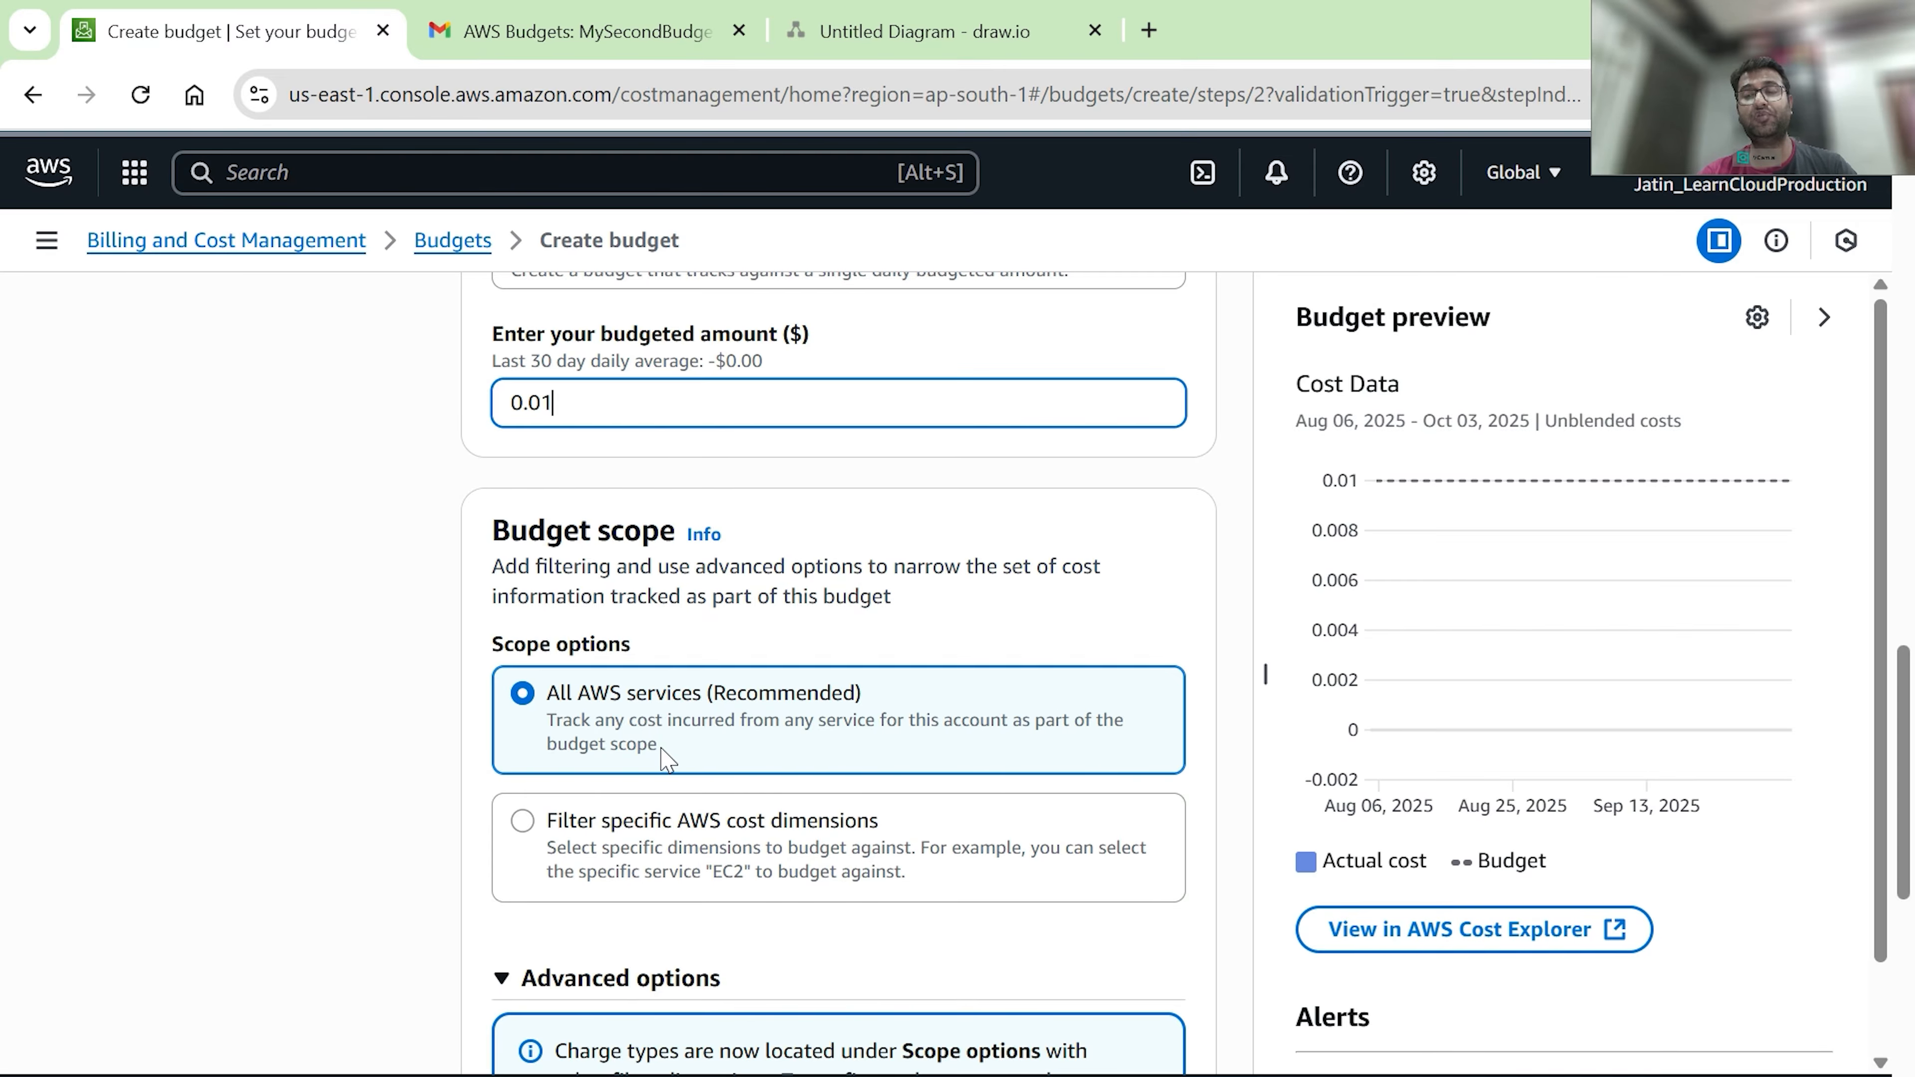
scroll(851, 804, down, 10)
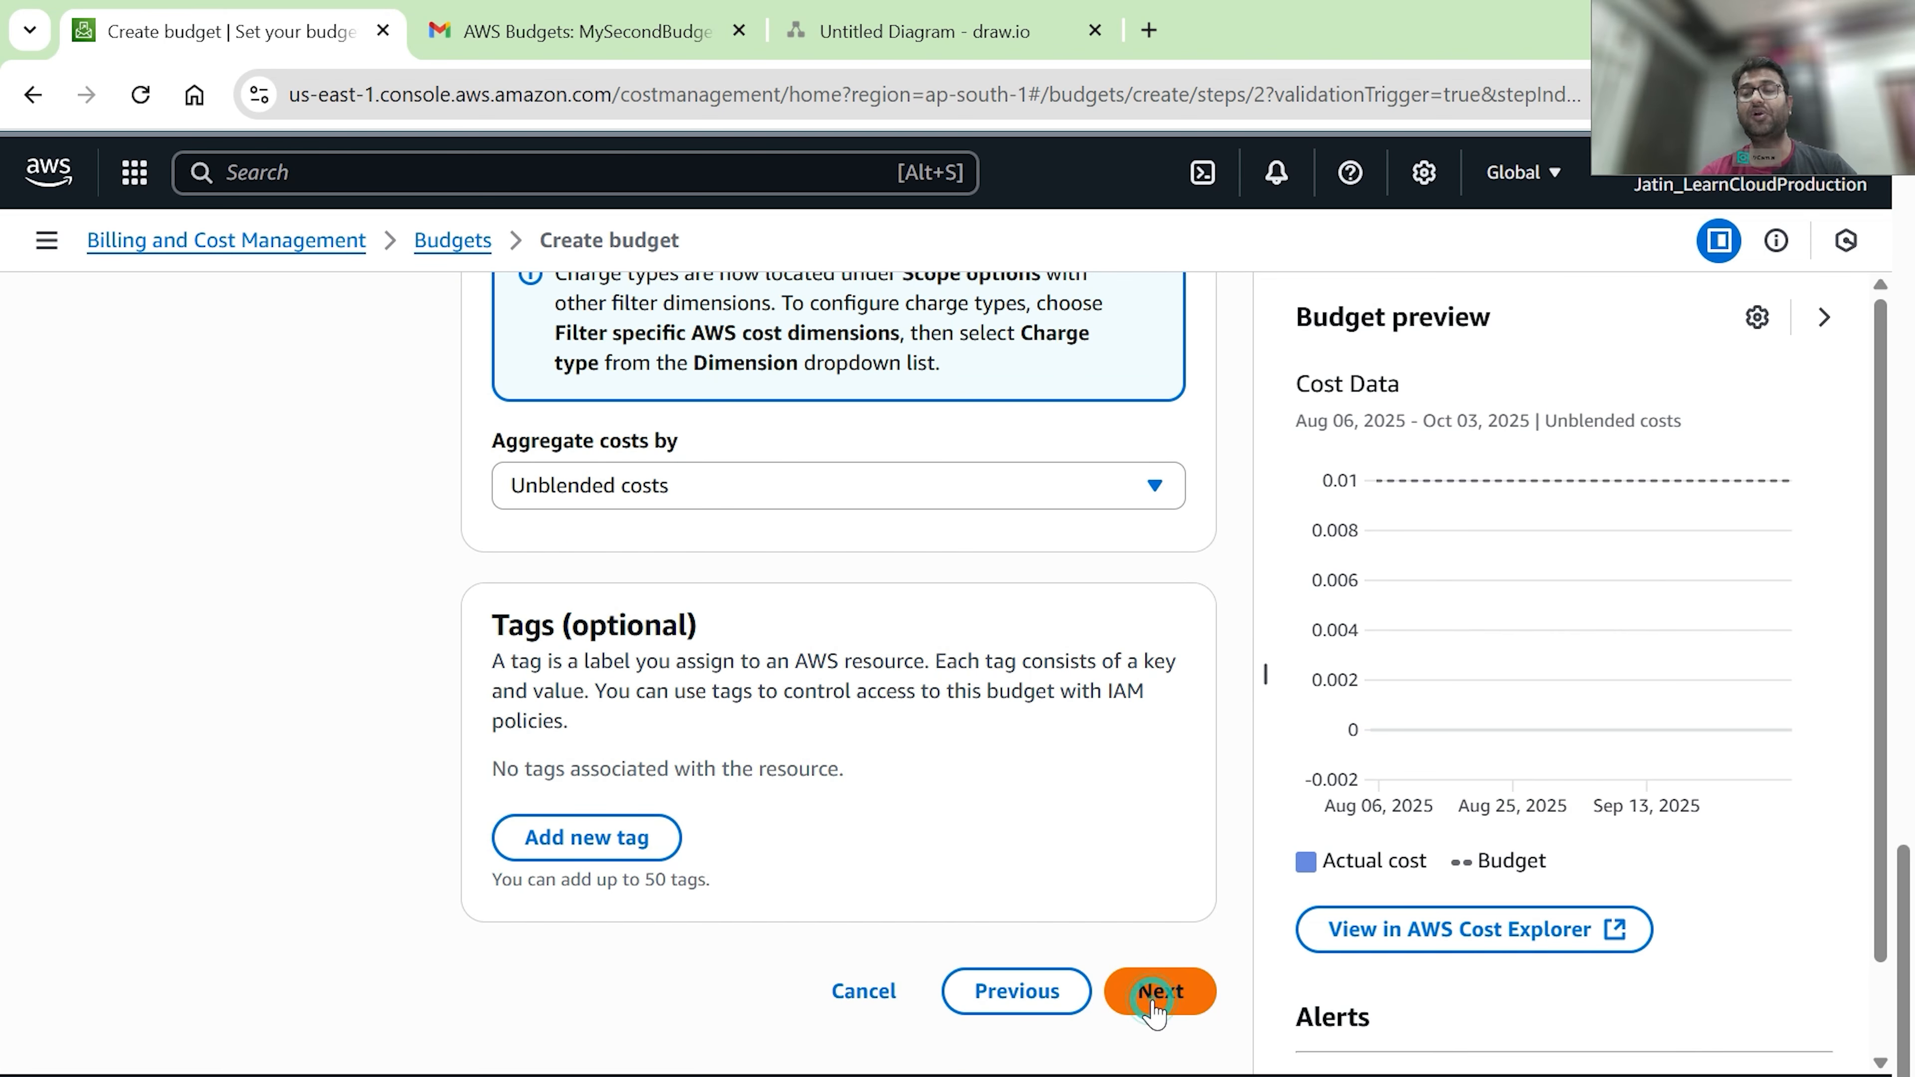
Step: Add Alert #1 with a 10% threshold triggered on Actual cost
click(1154, 993)
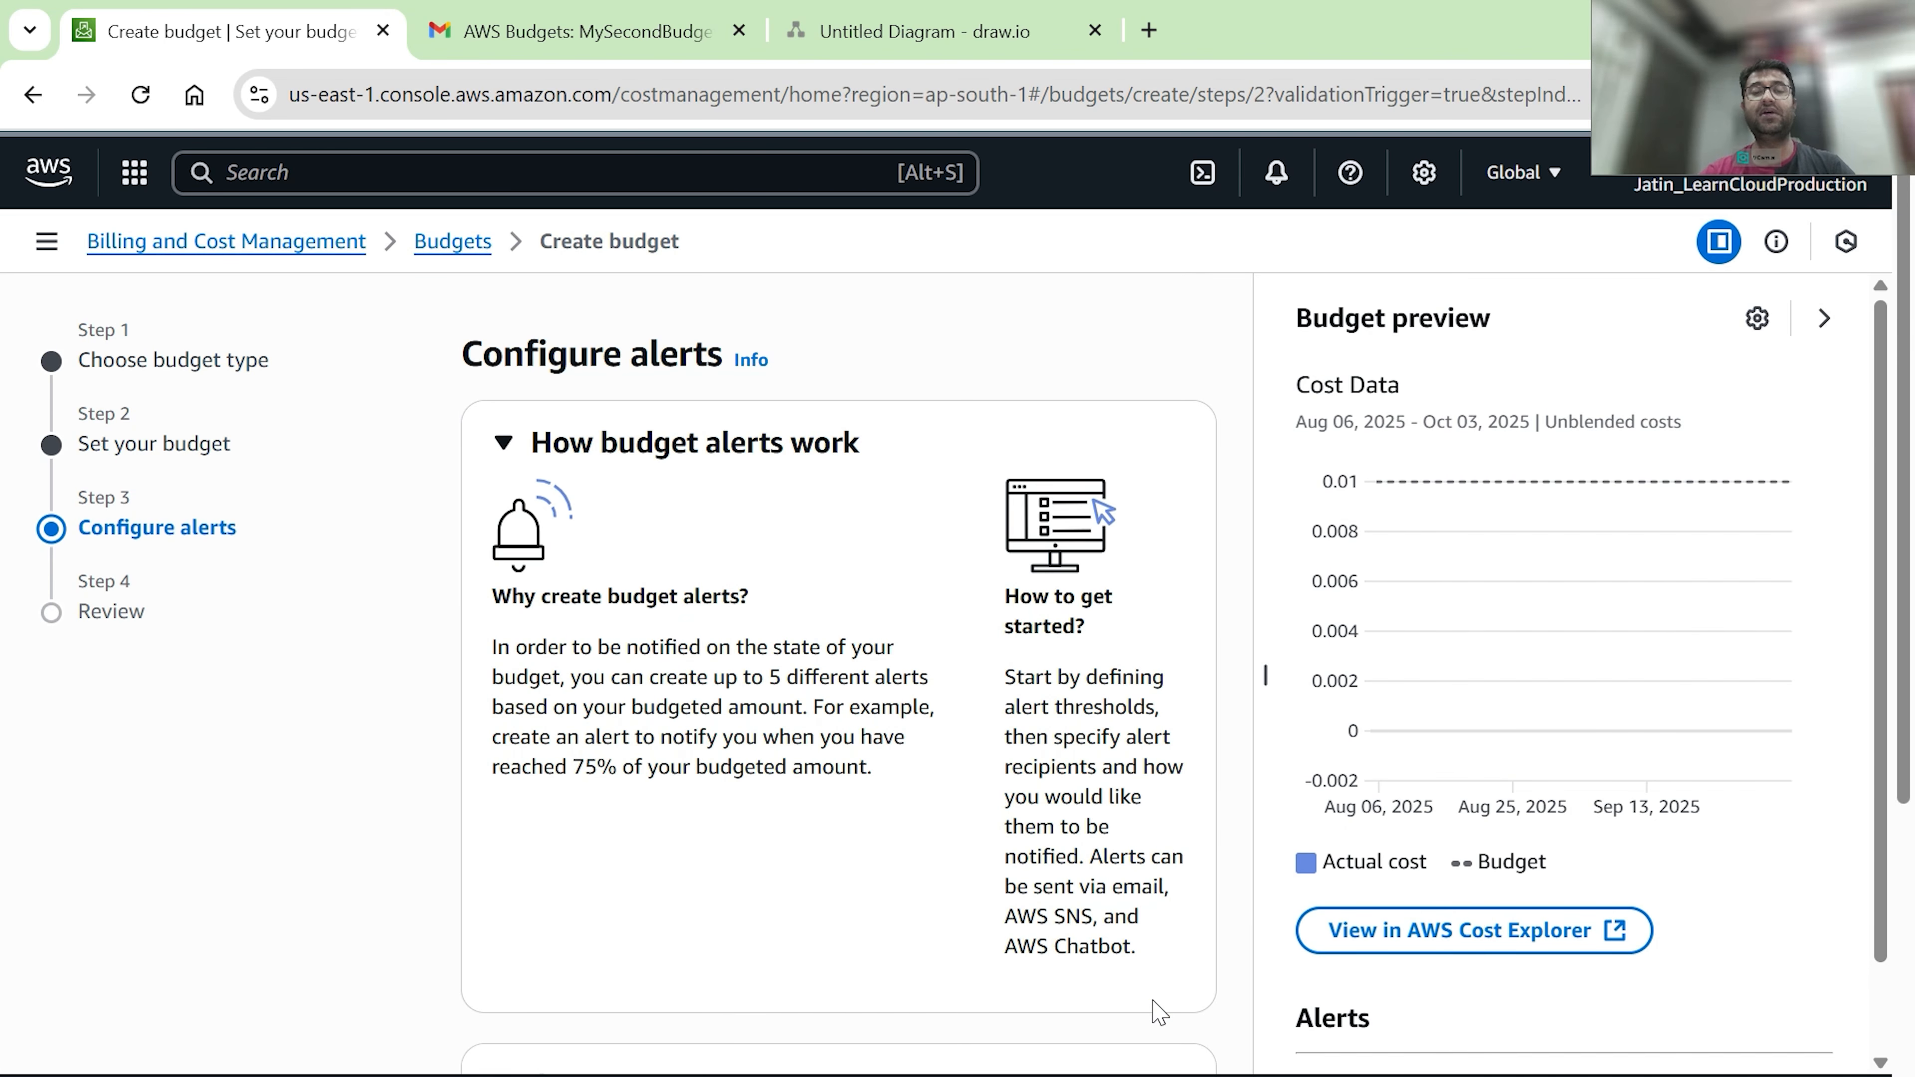
scroll(859, 826, down, 5)
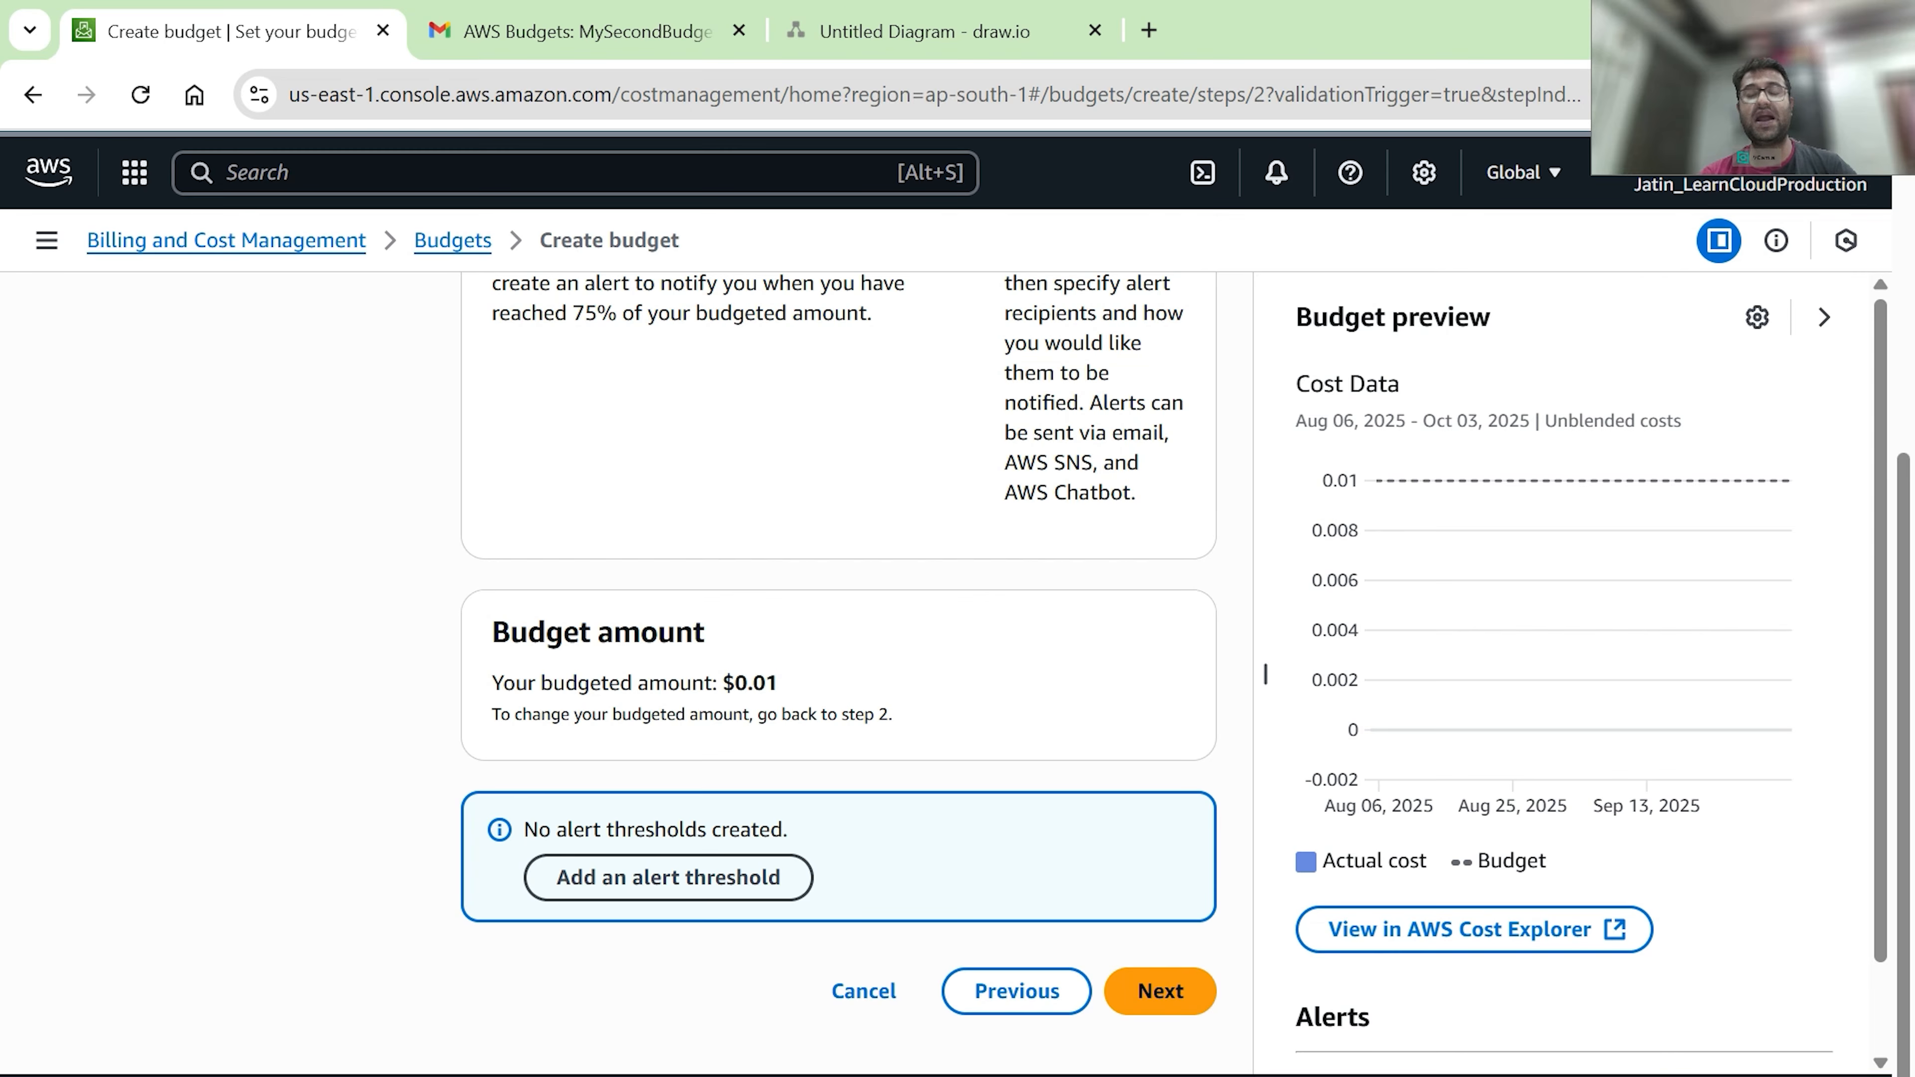
click(631, 878)
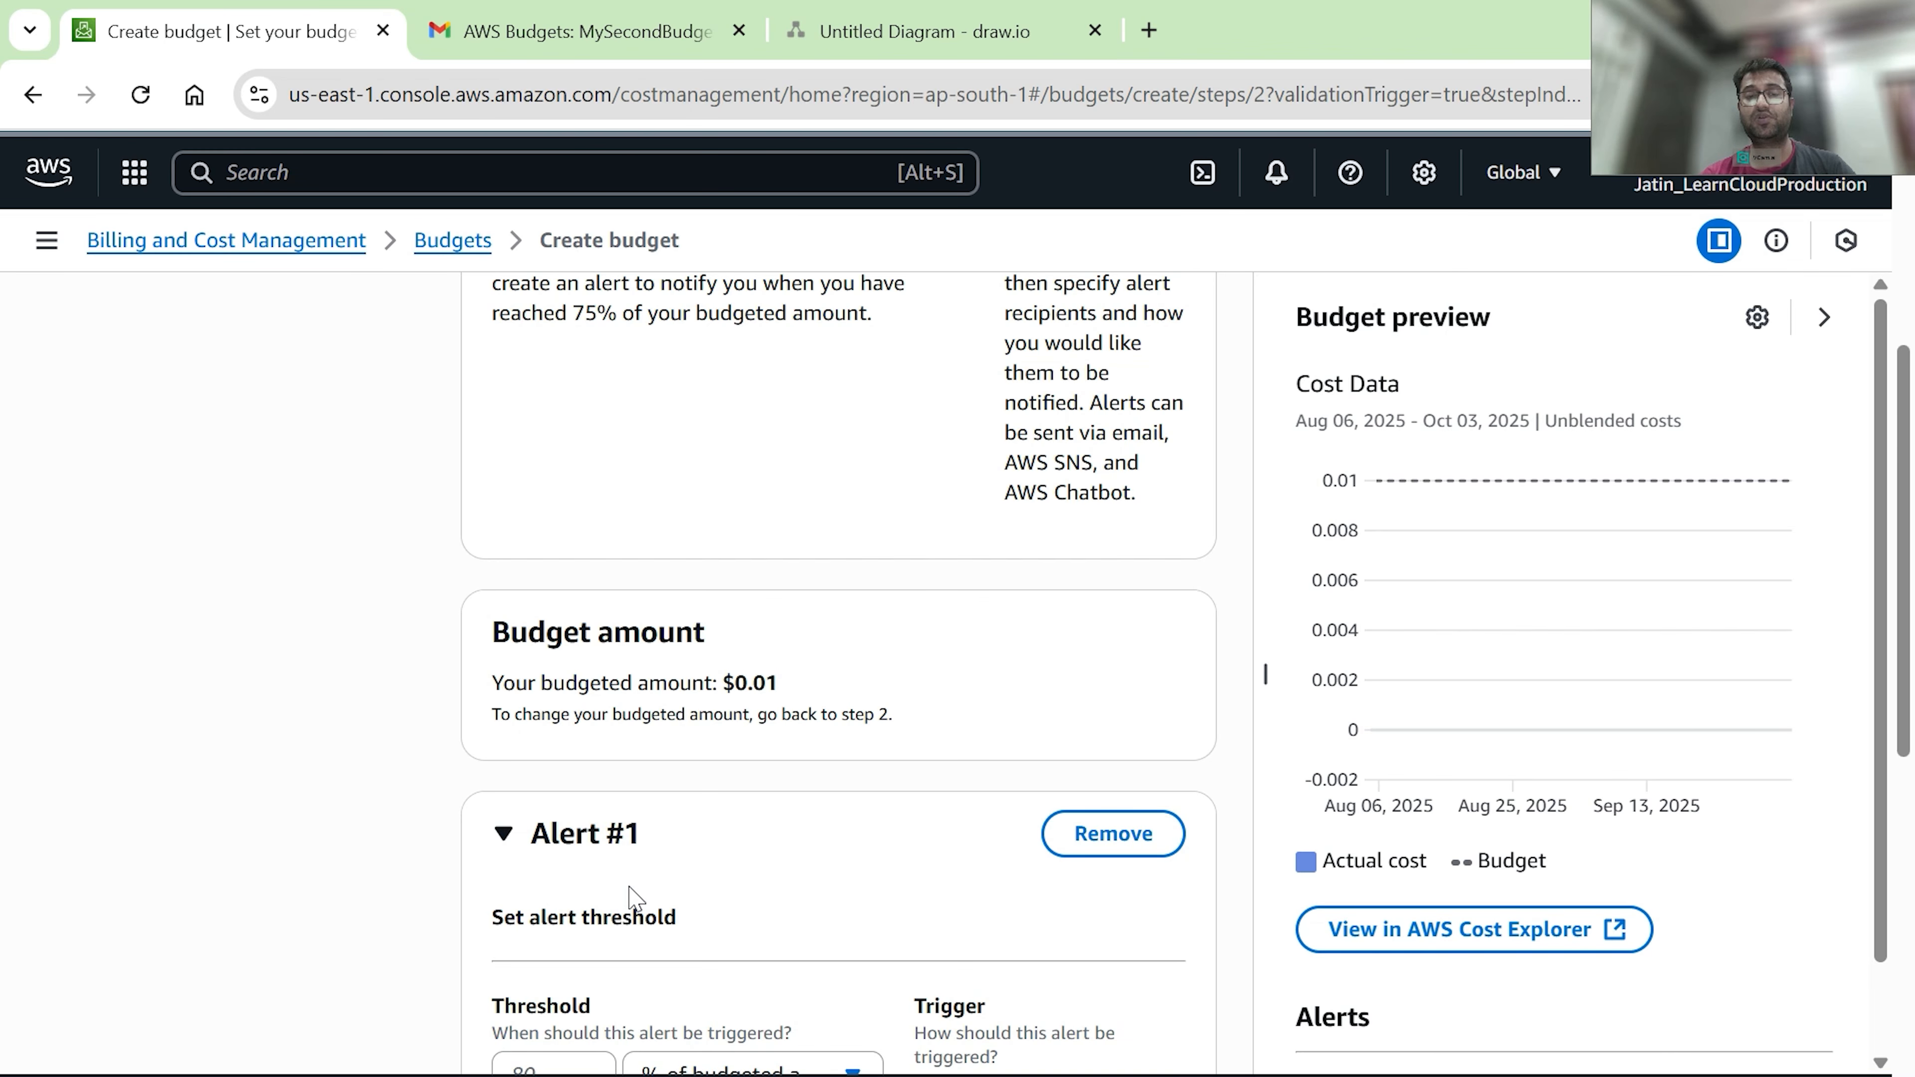
scroll(630, 898, down, 3)
click(528, 823)
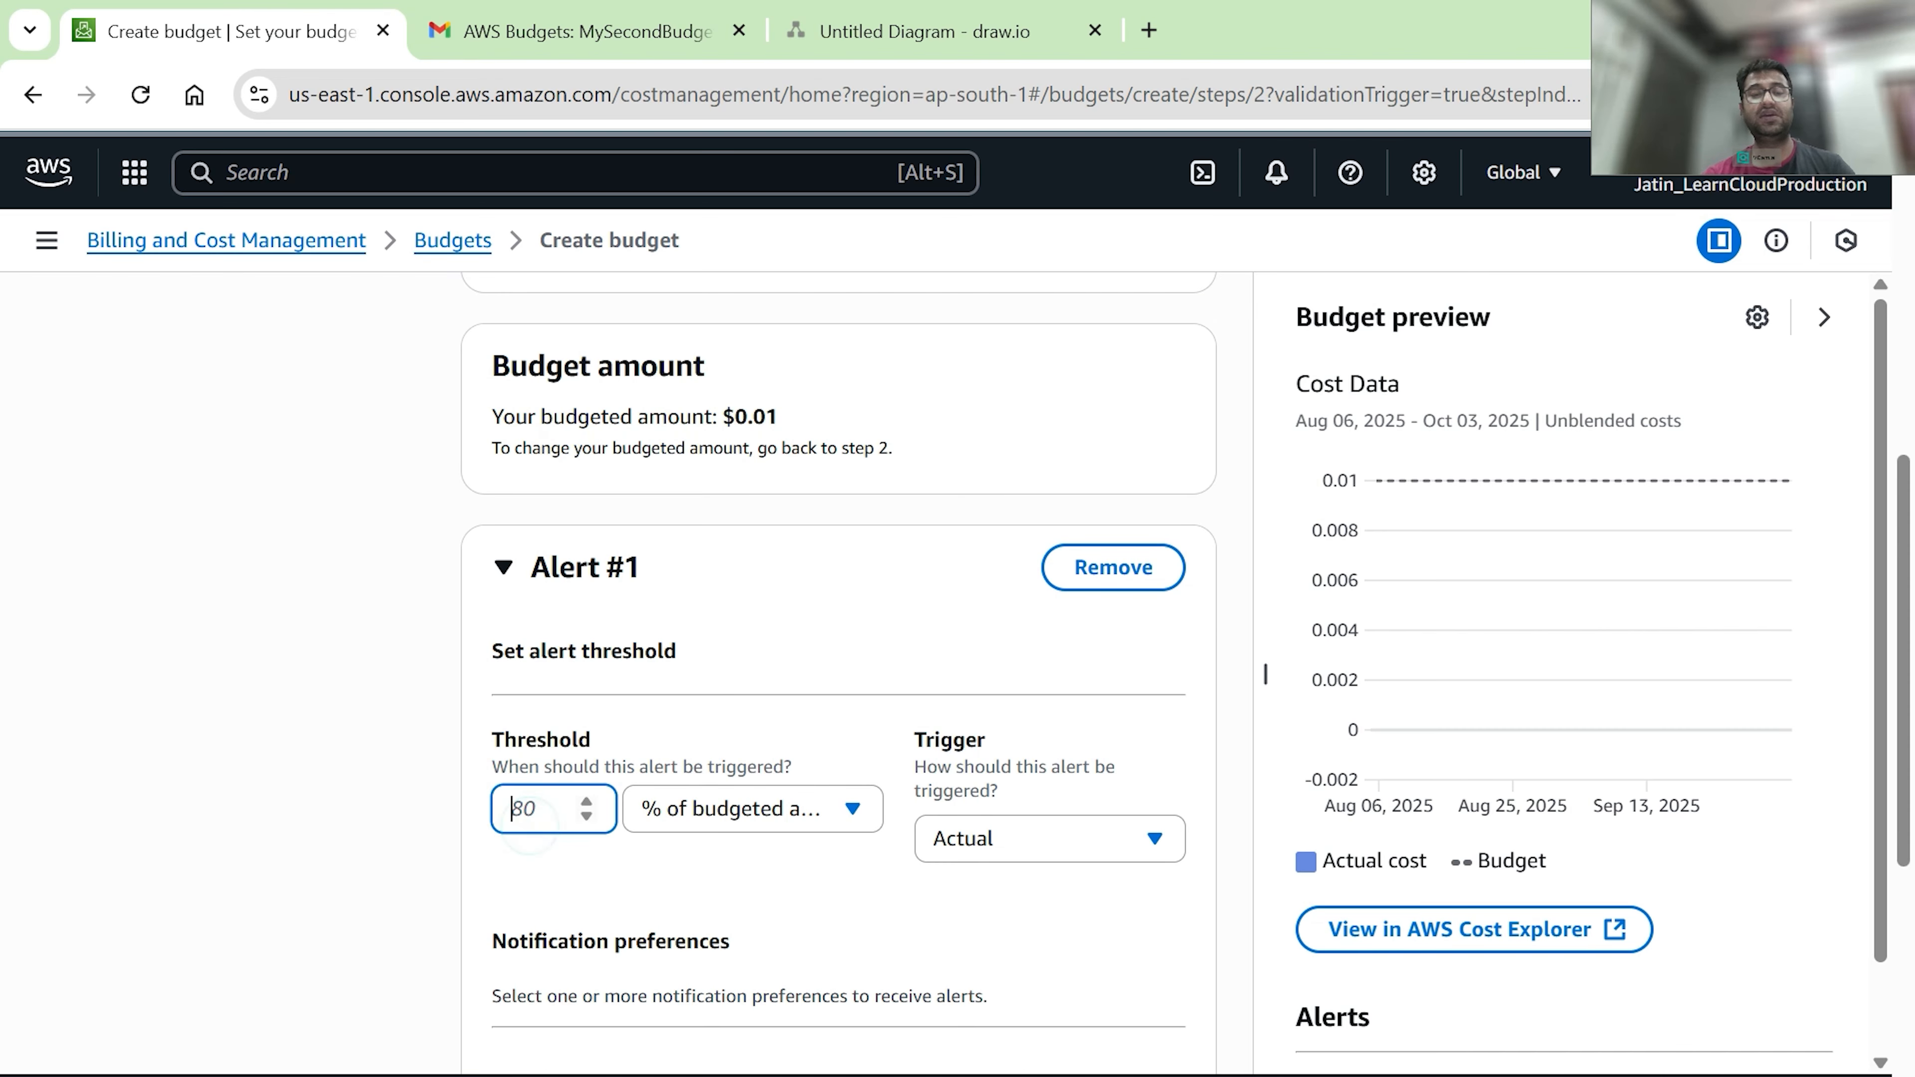
text(10)
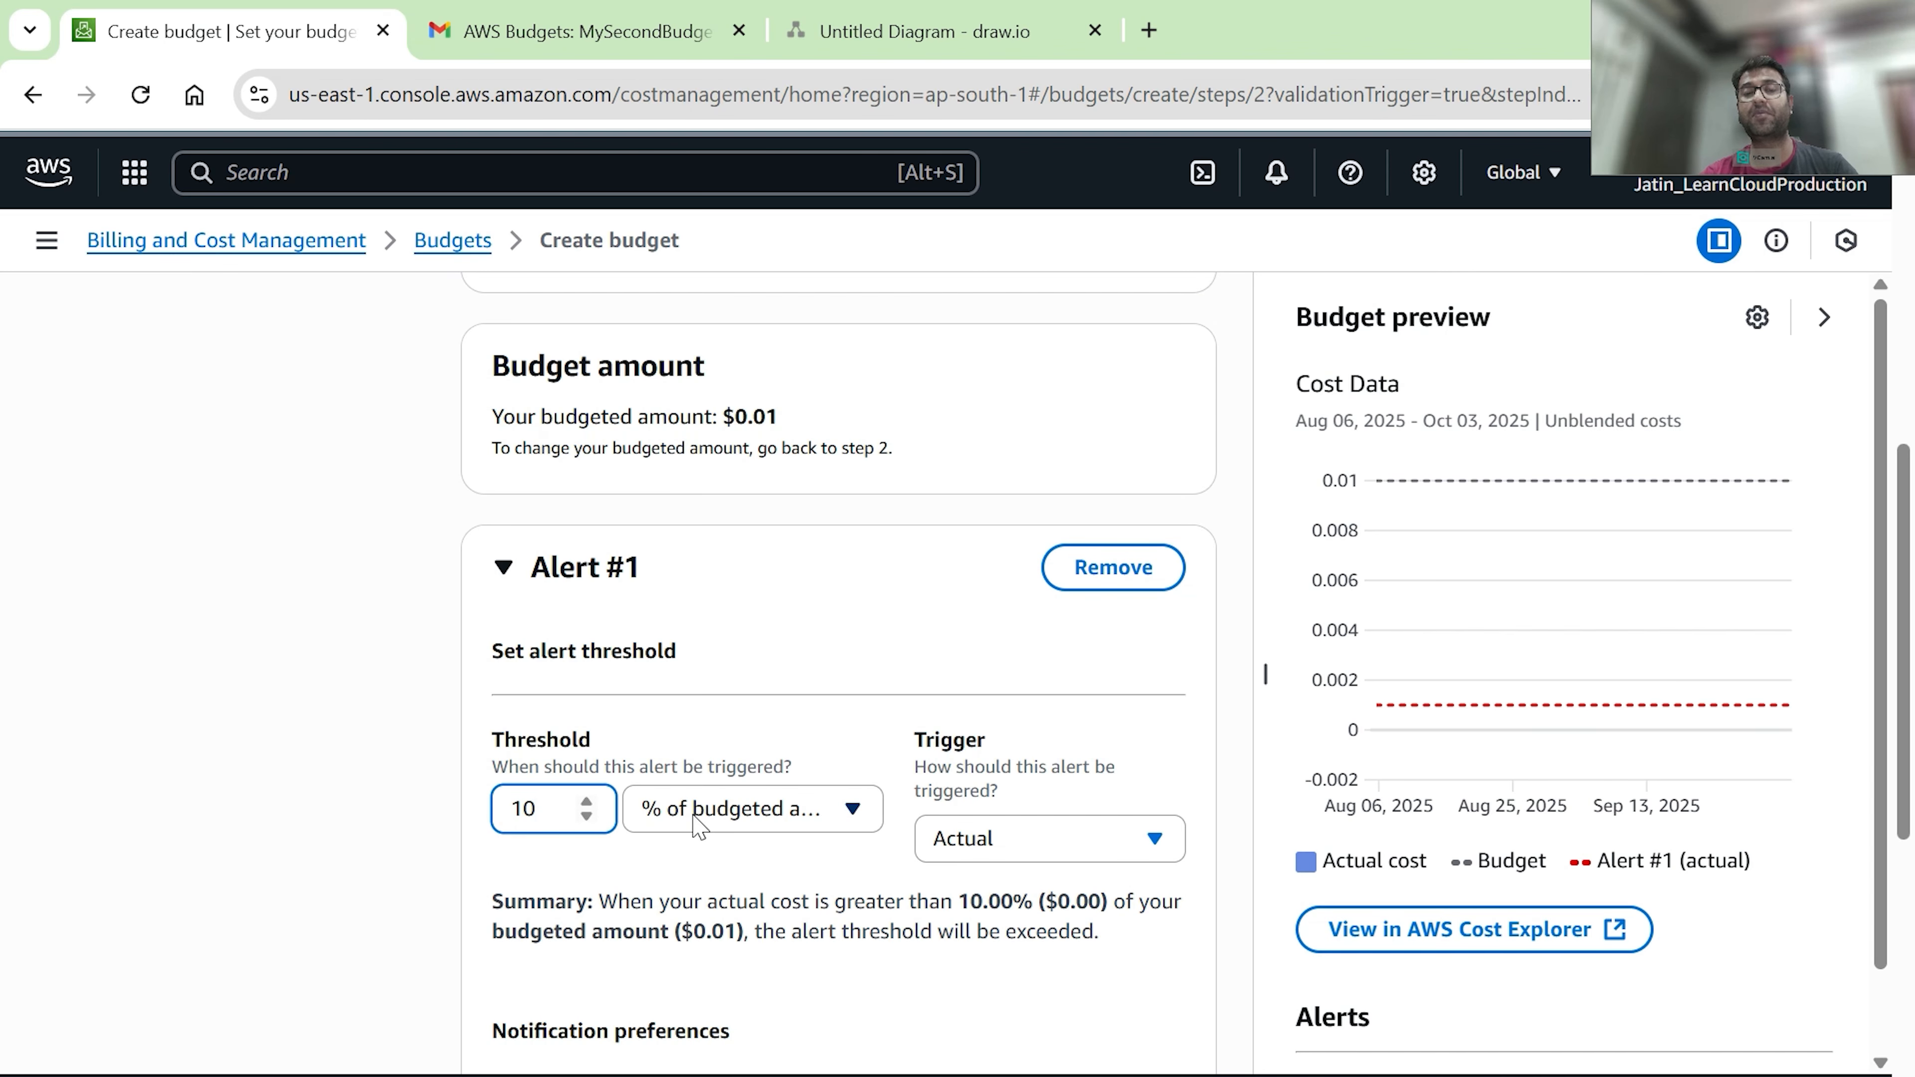
scroll(745, 891, down, 1)
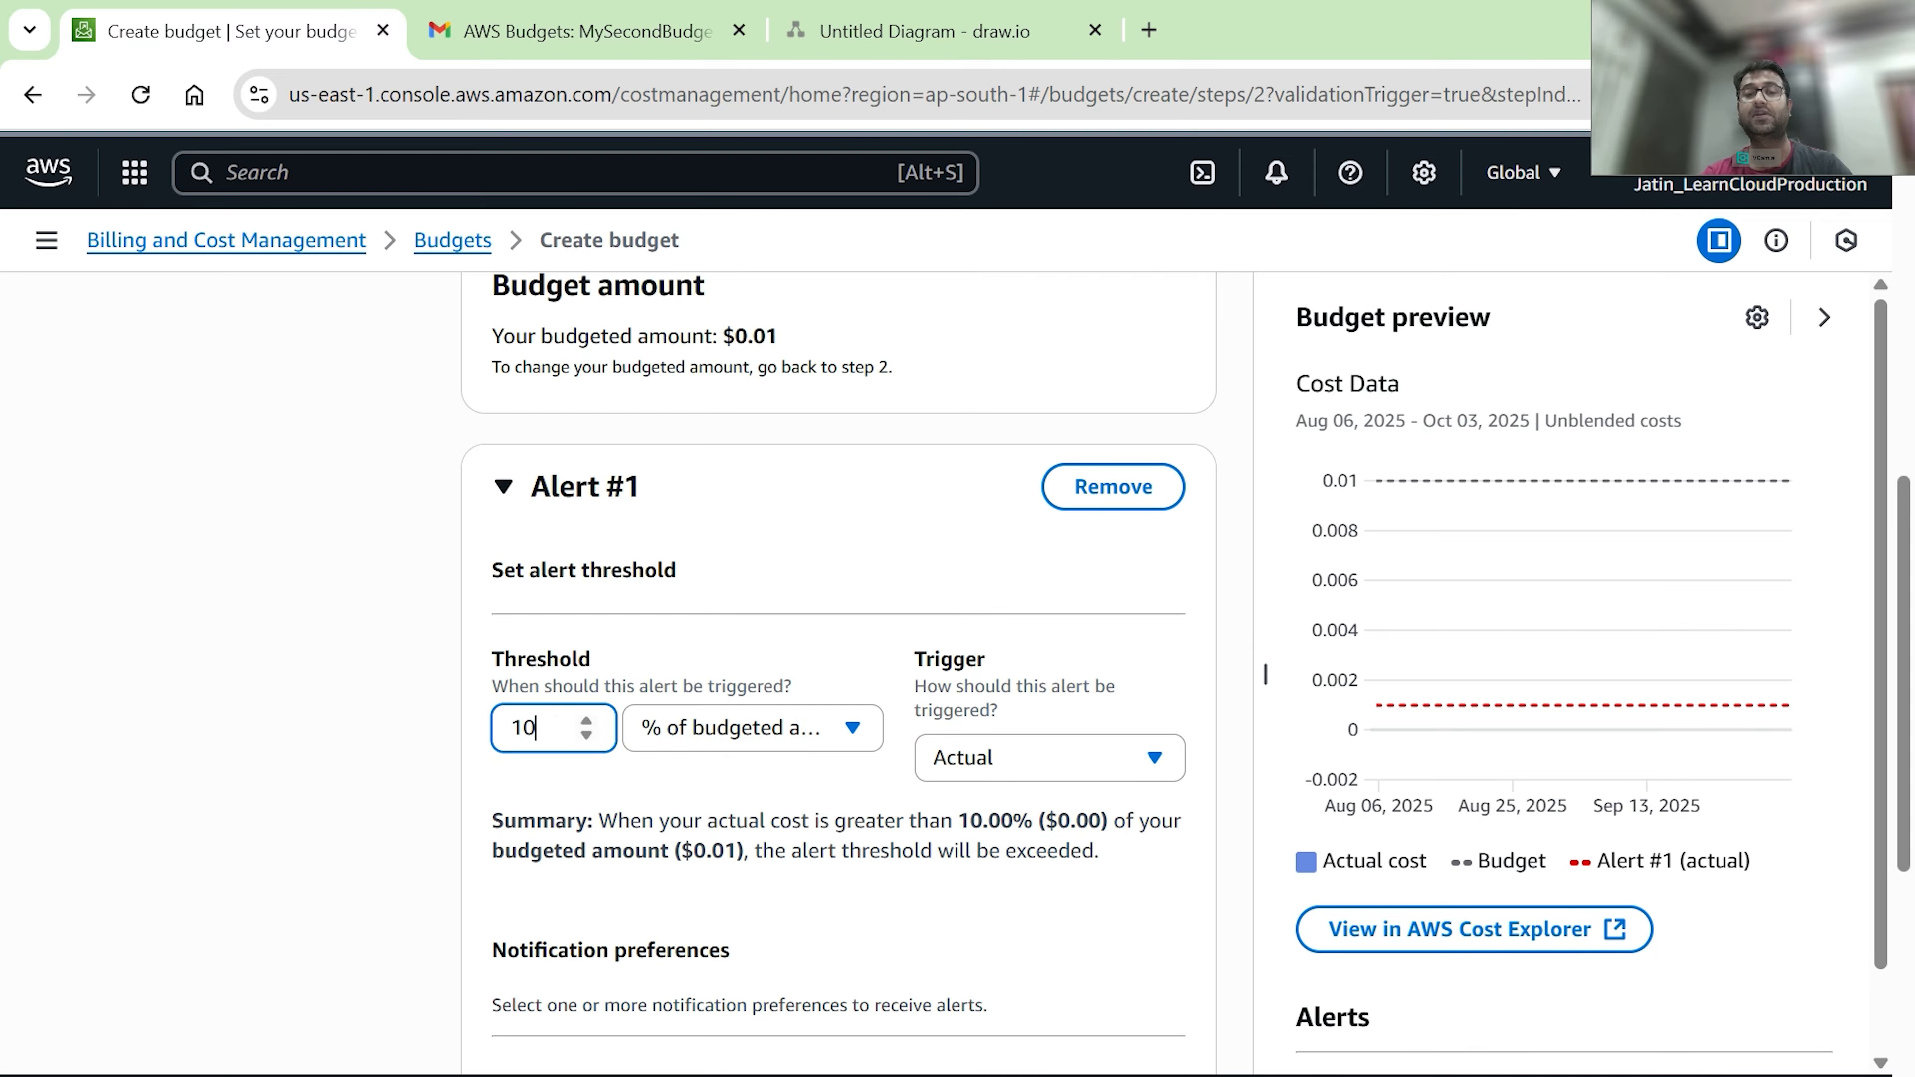
scroll(1266, 674, down, 2)
scroll(1266, 673, down, 2)
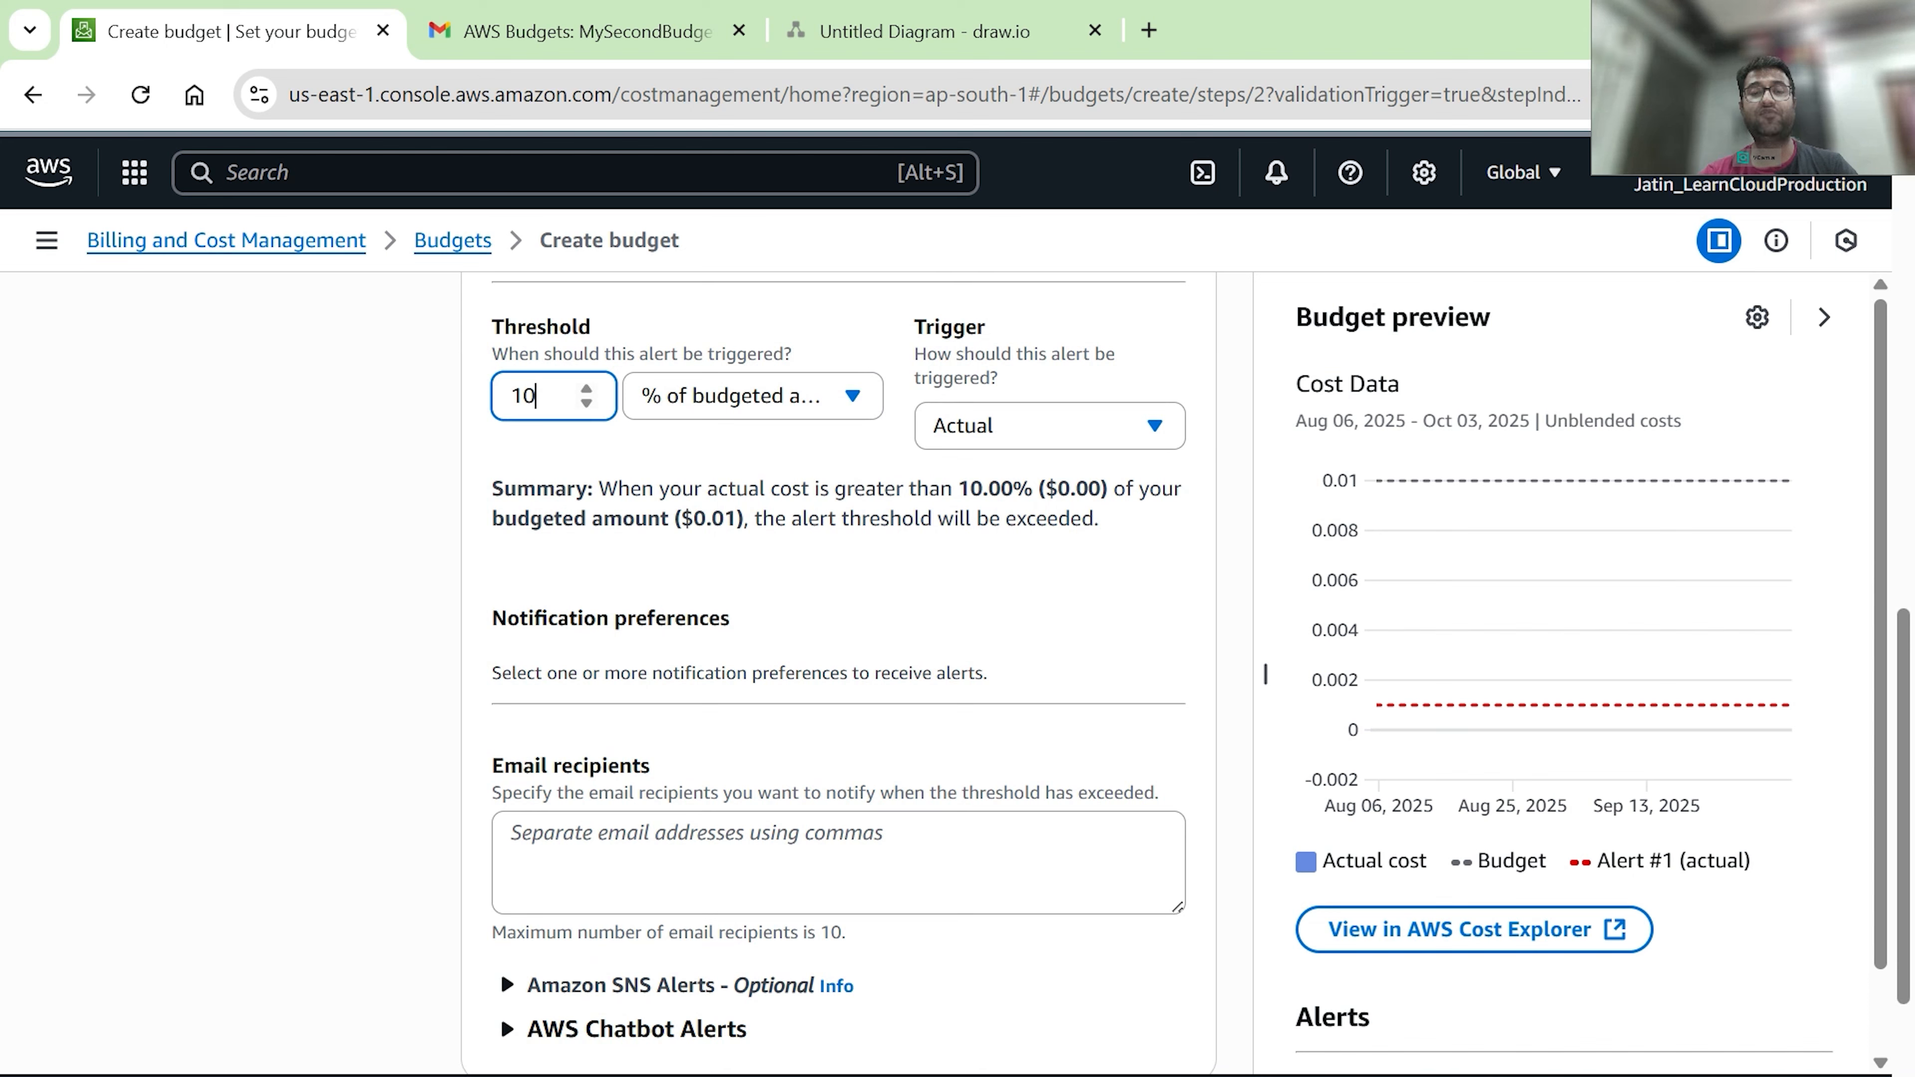
Step: Enter the alert's e-mail recipient address and continue to the Review step
click(625, 846)
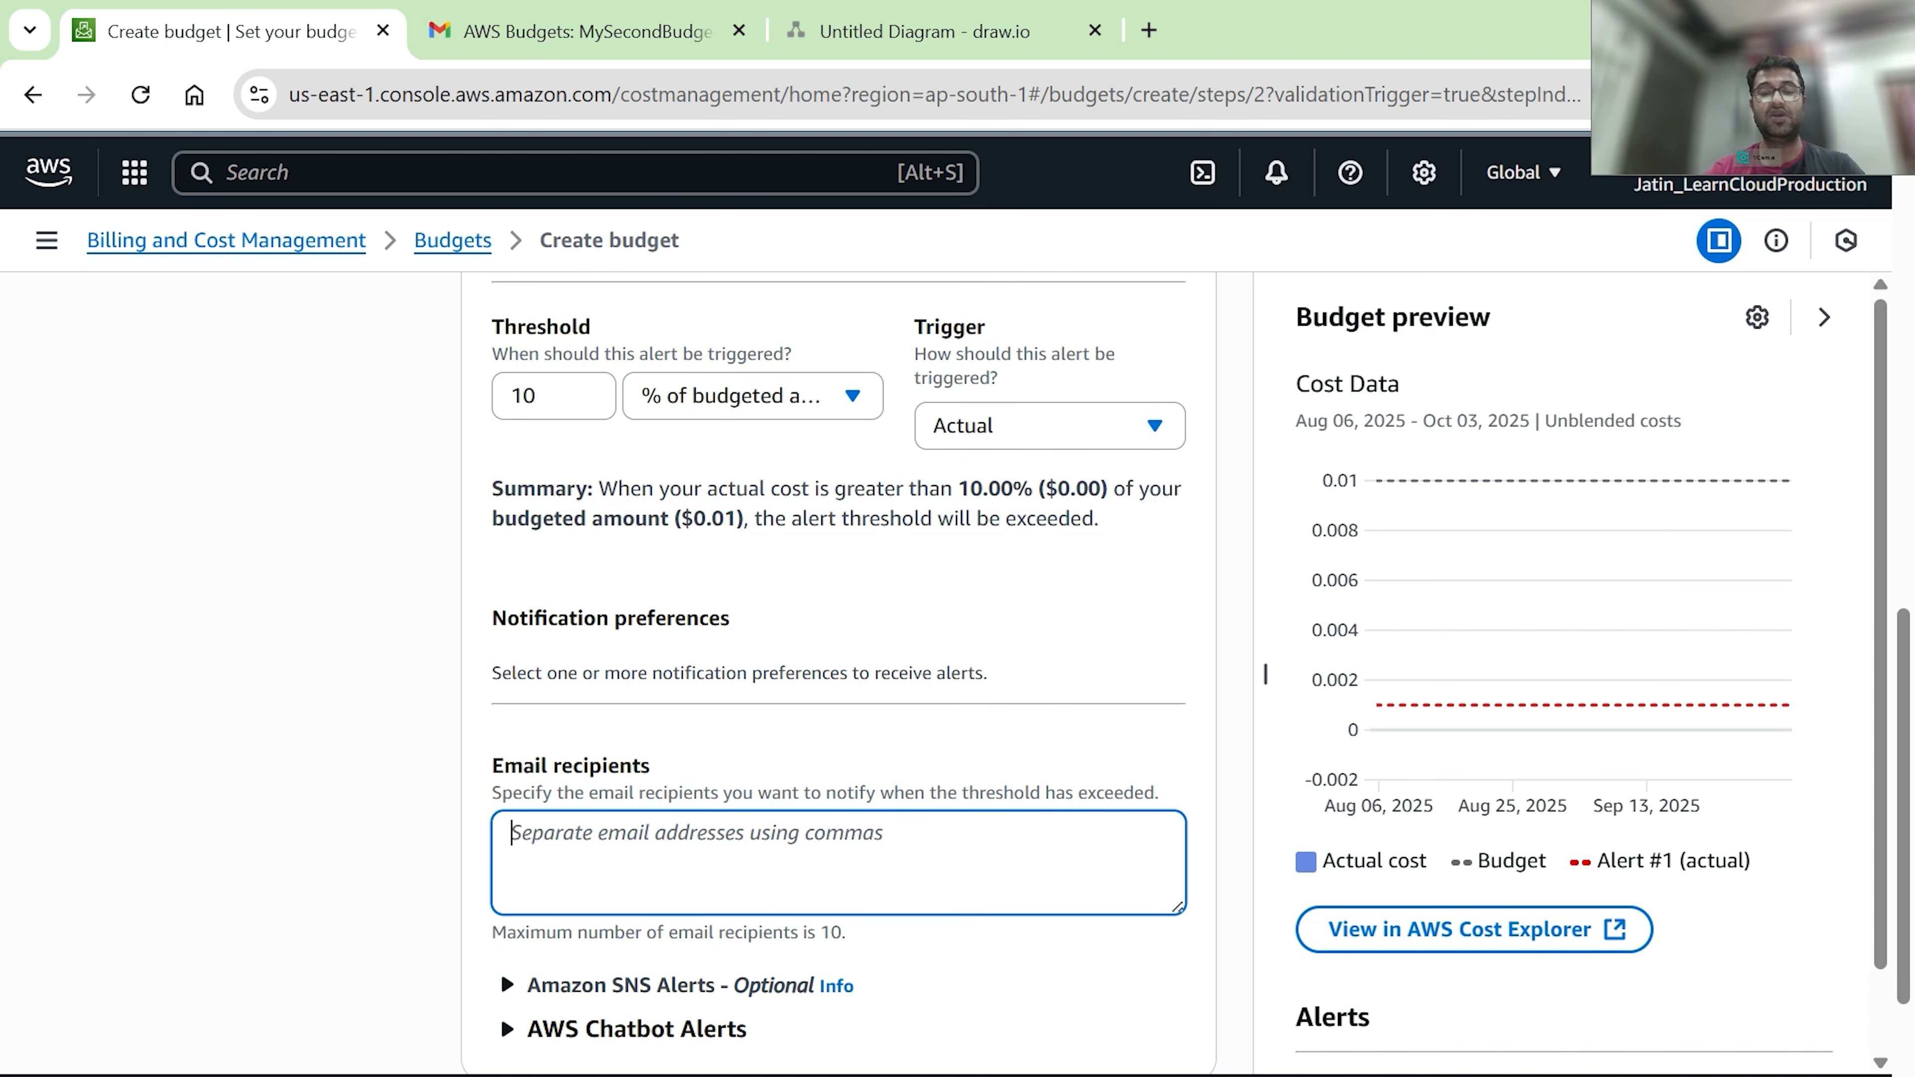
text(test@t)
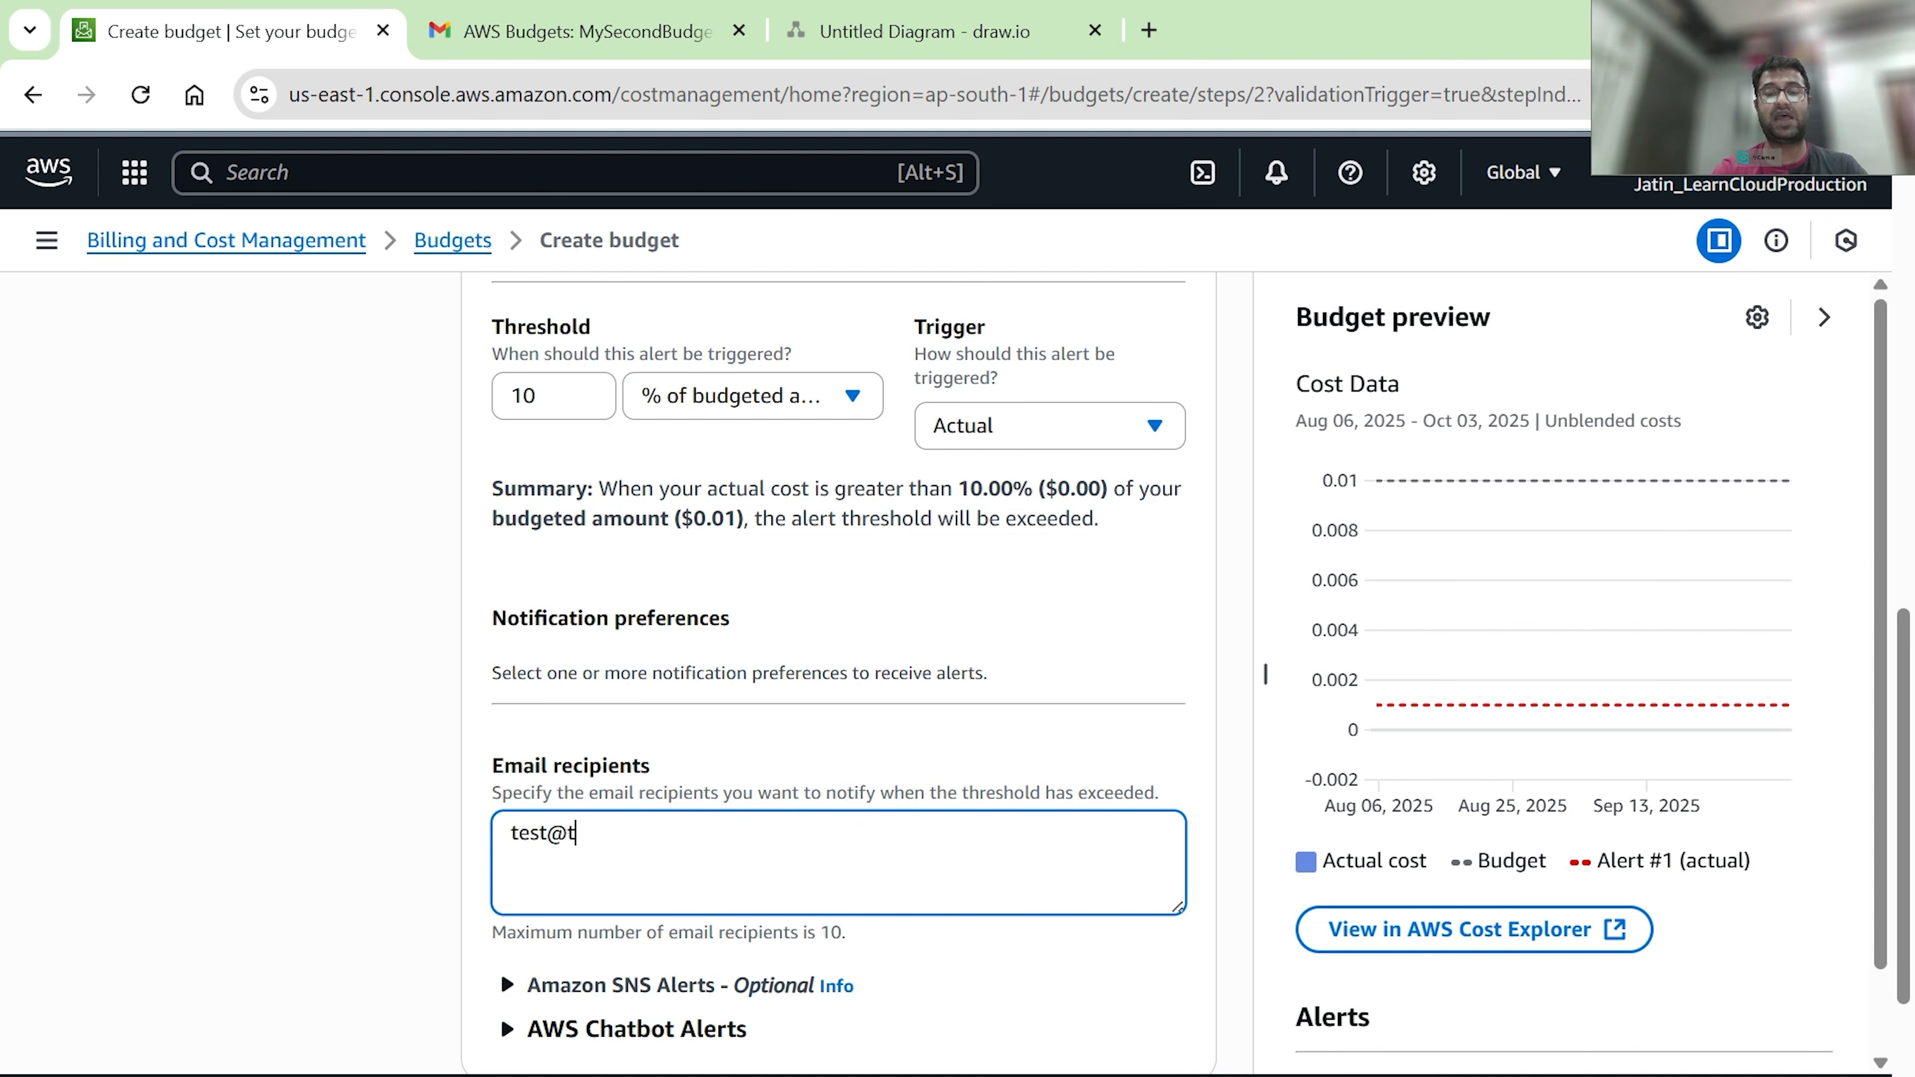
text(est.com)
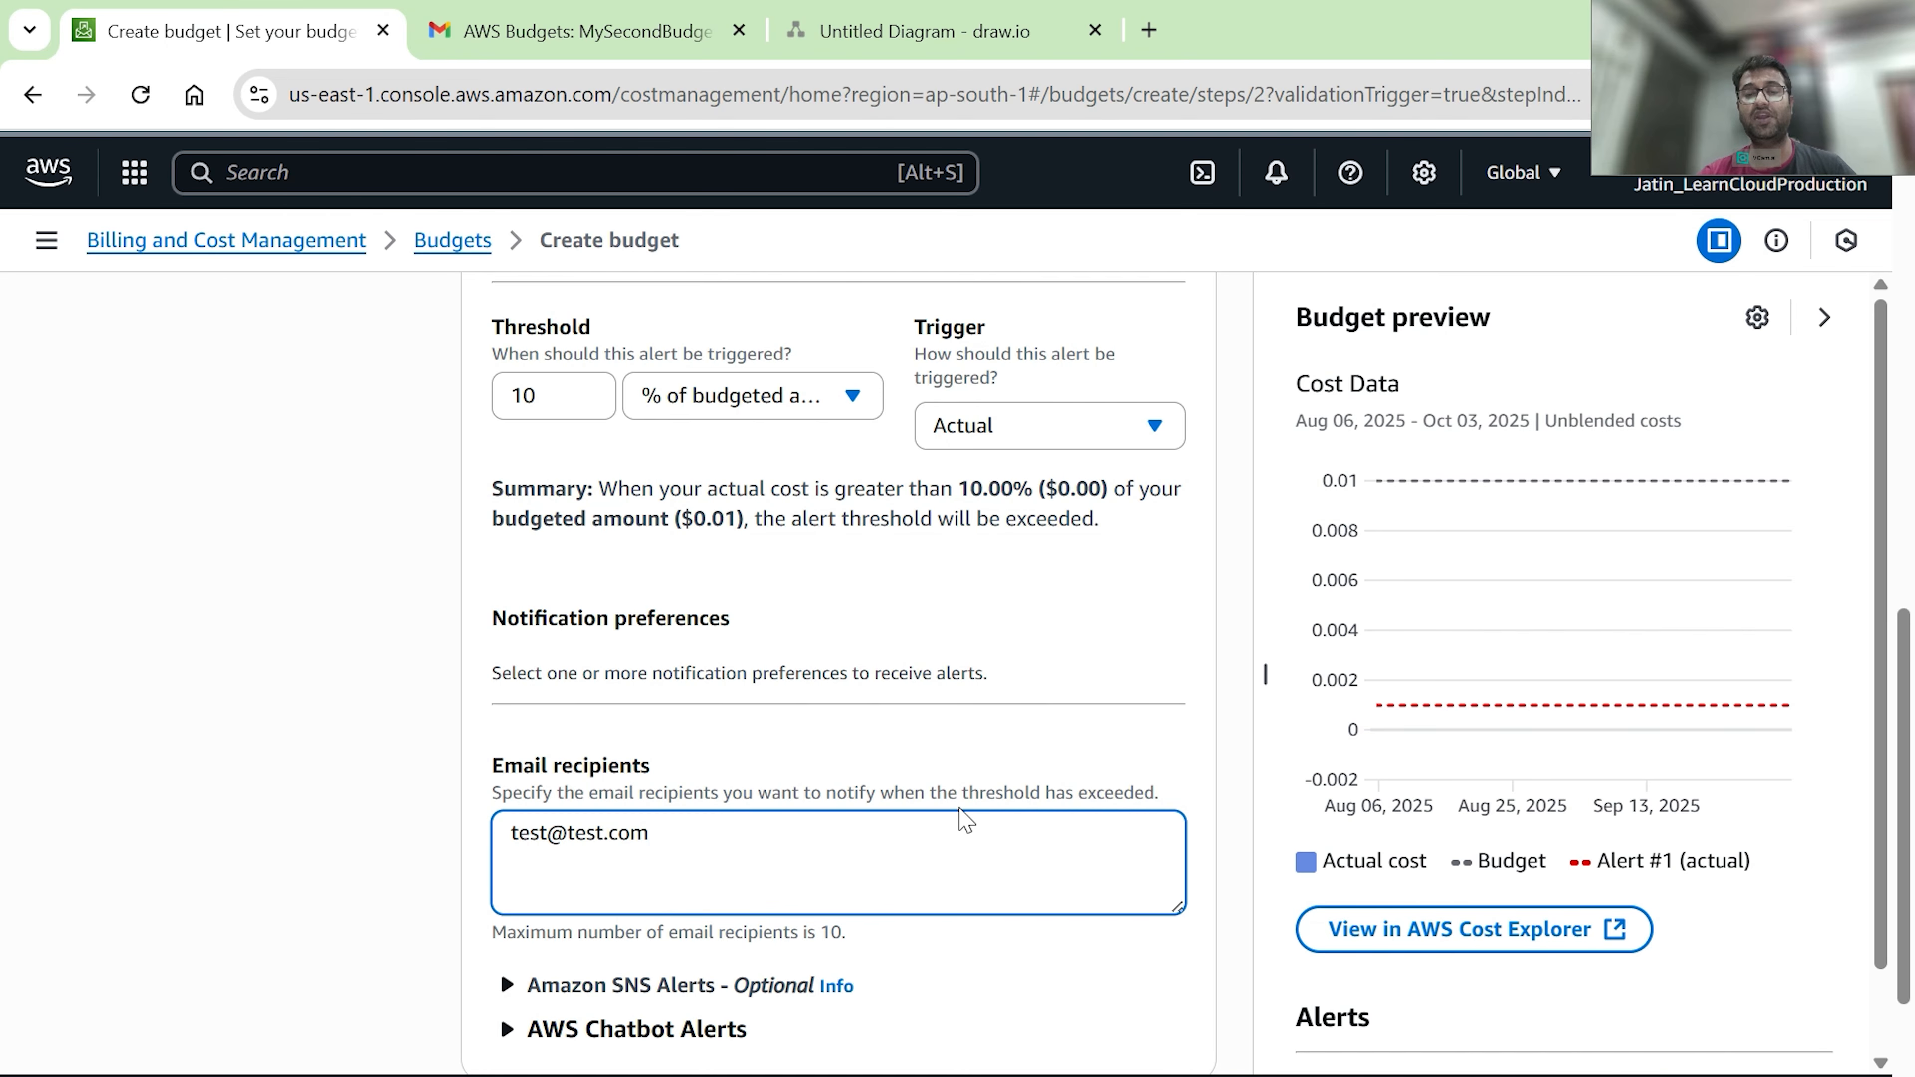
scroll(964, 818, down, 3)
click(1155, 997)
Step: Review the Daily $0.01 CustomBudget settings and create the budget
scroll(804, 812, down, 2)
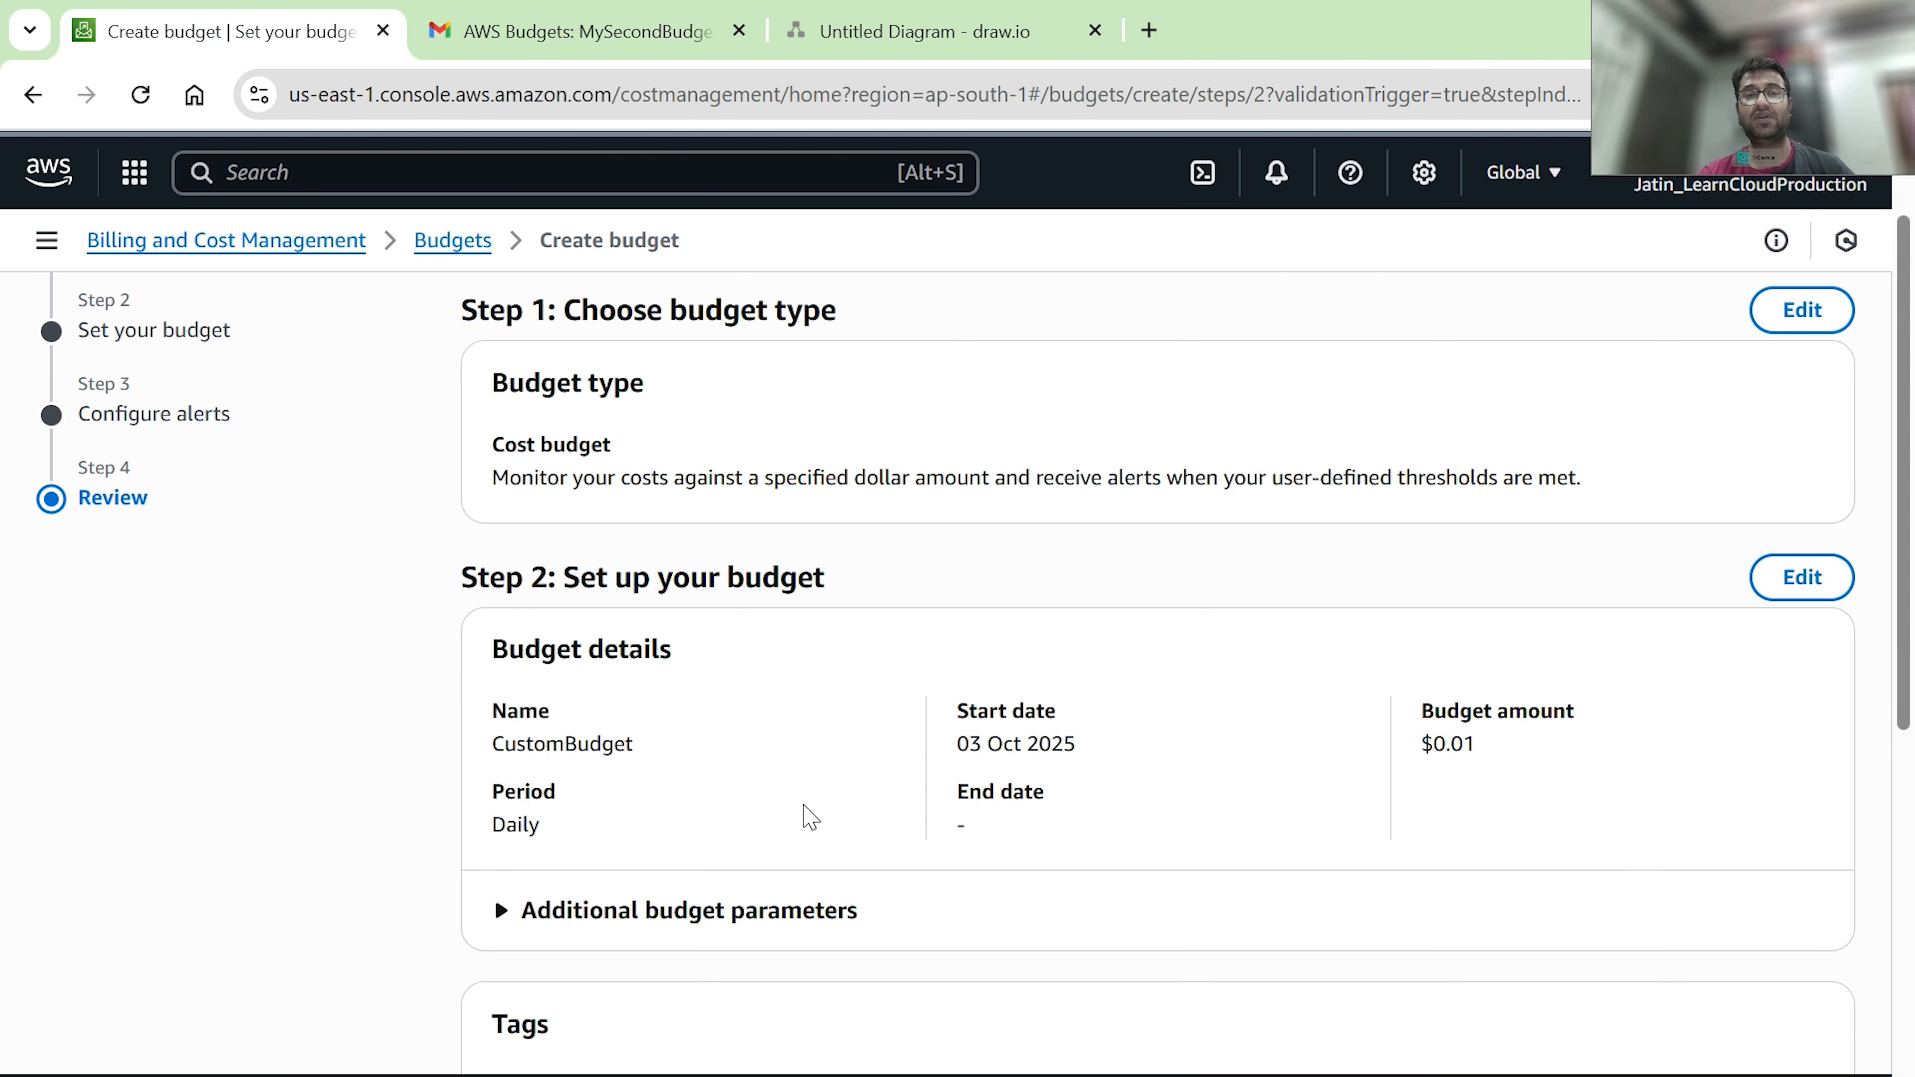
scroll(807, 815, up, 2)
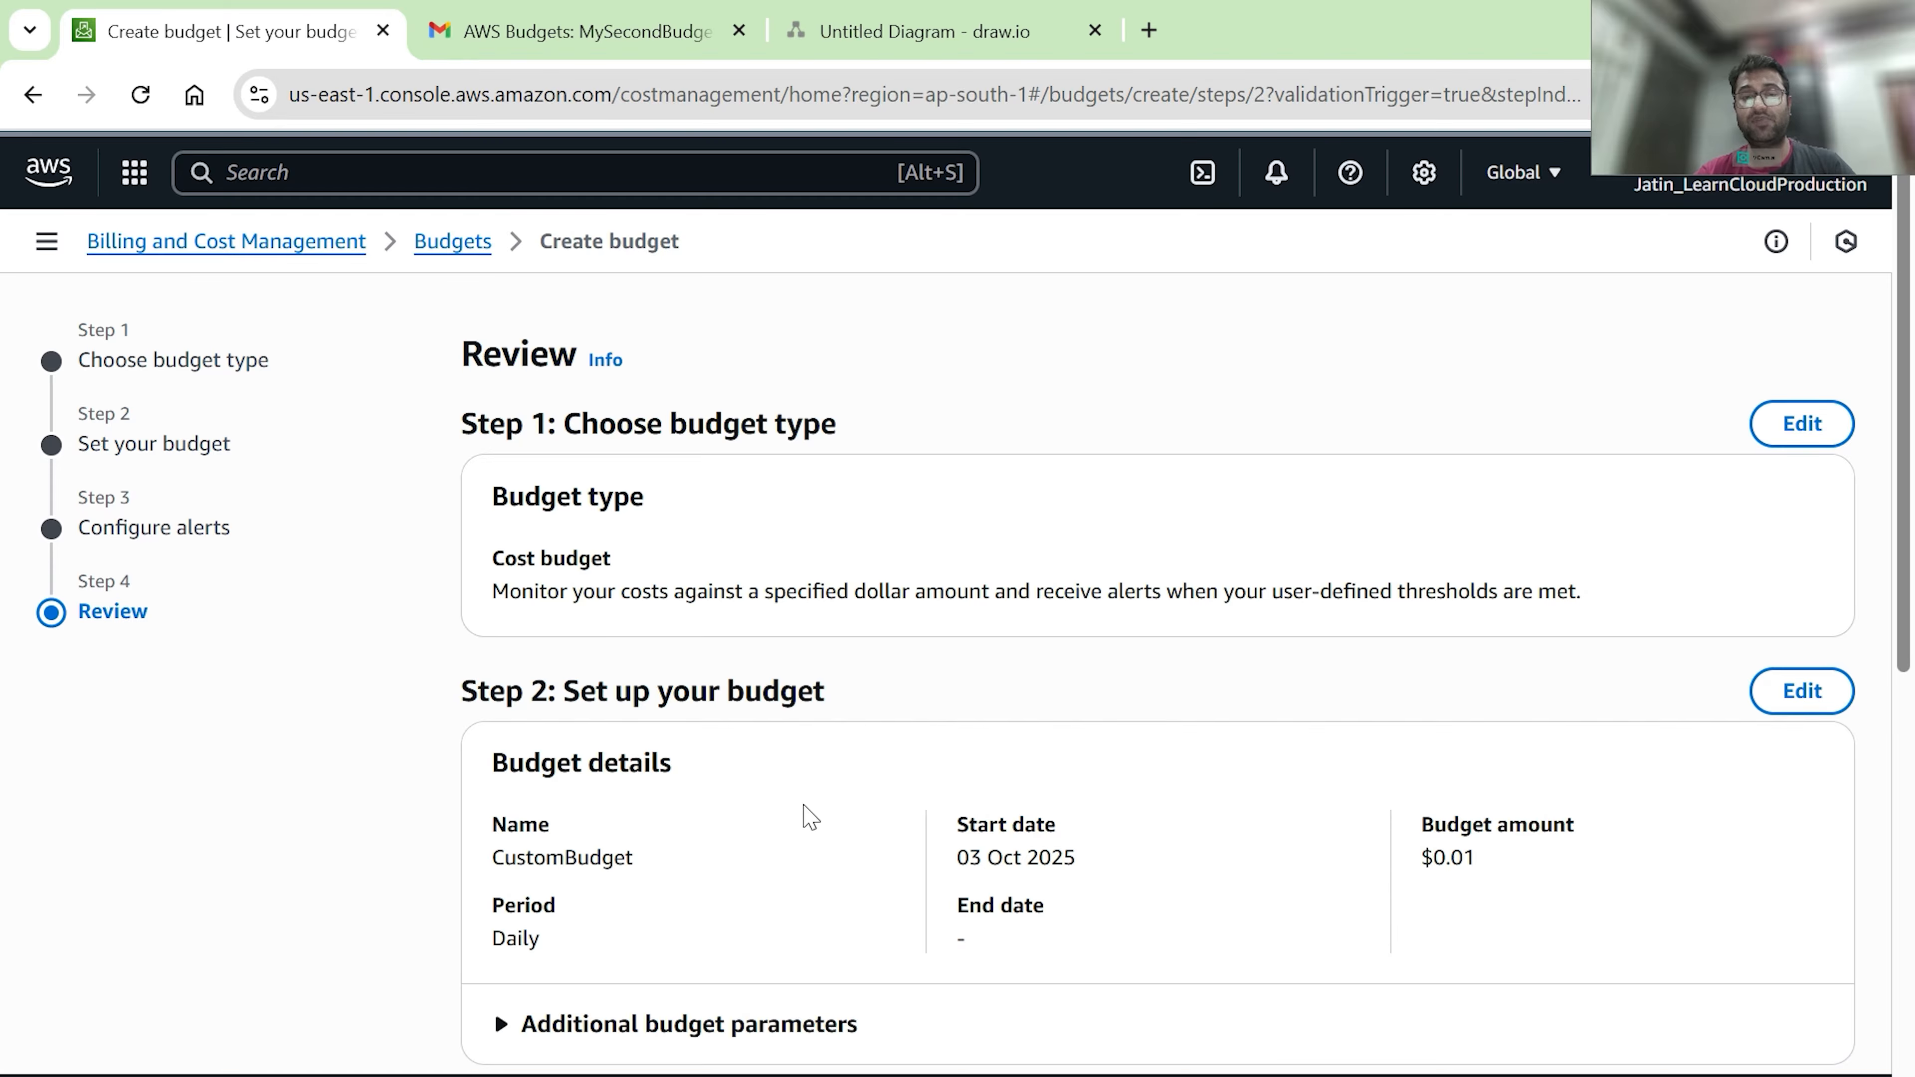
scroll(811, 817, down, 7)
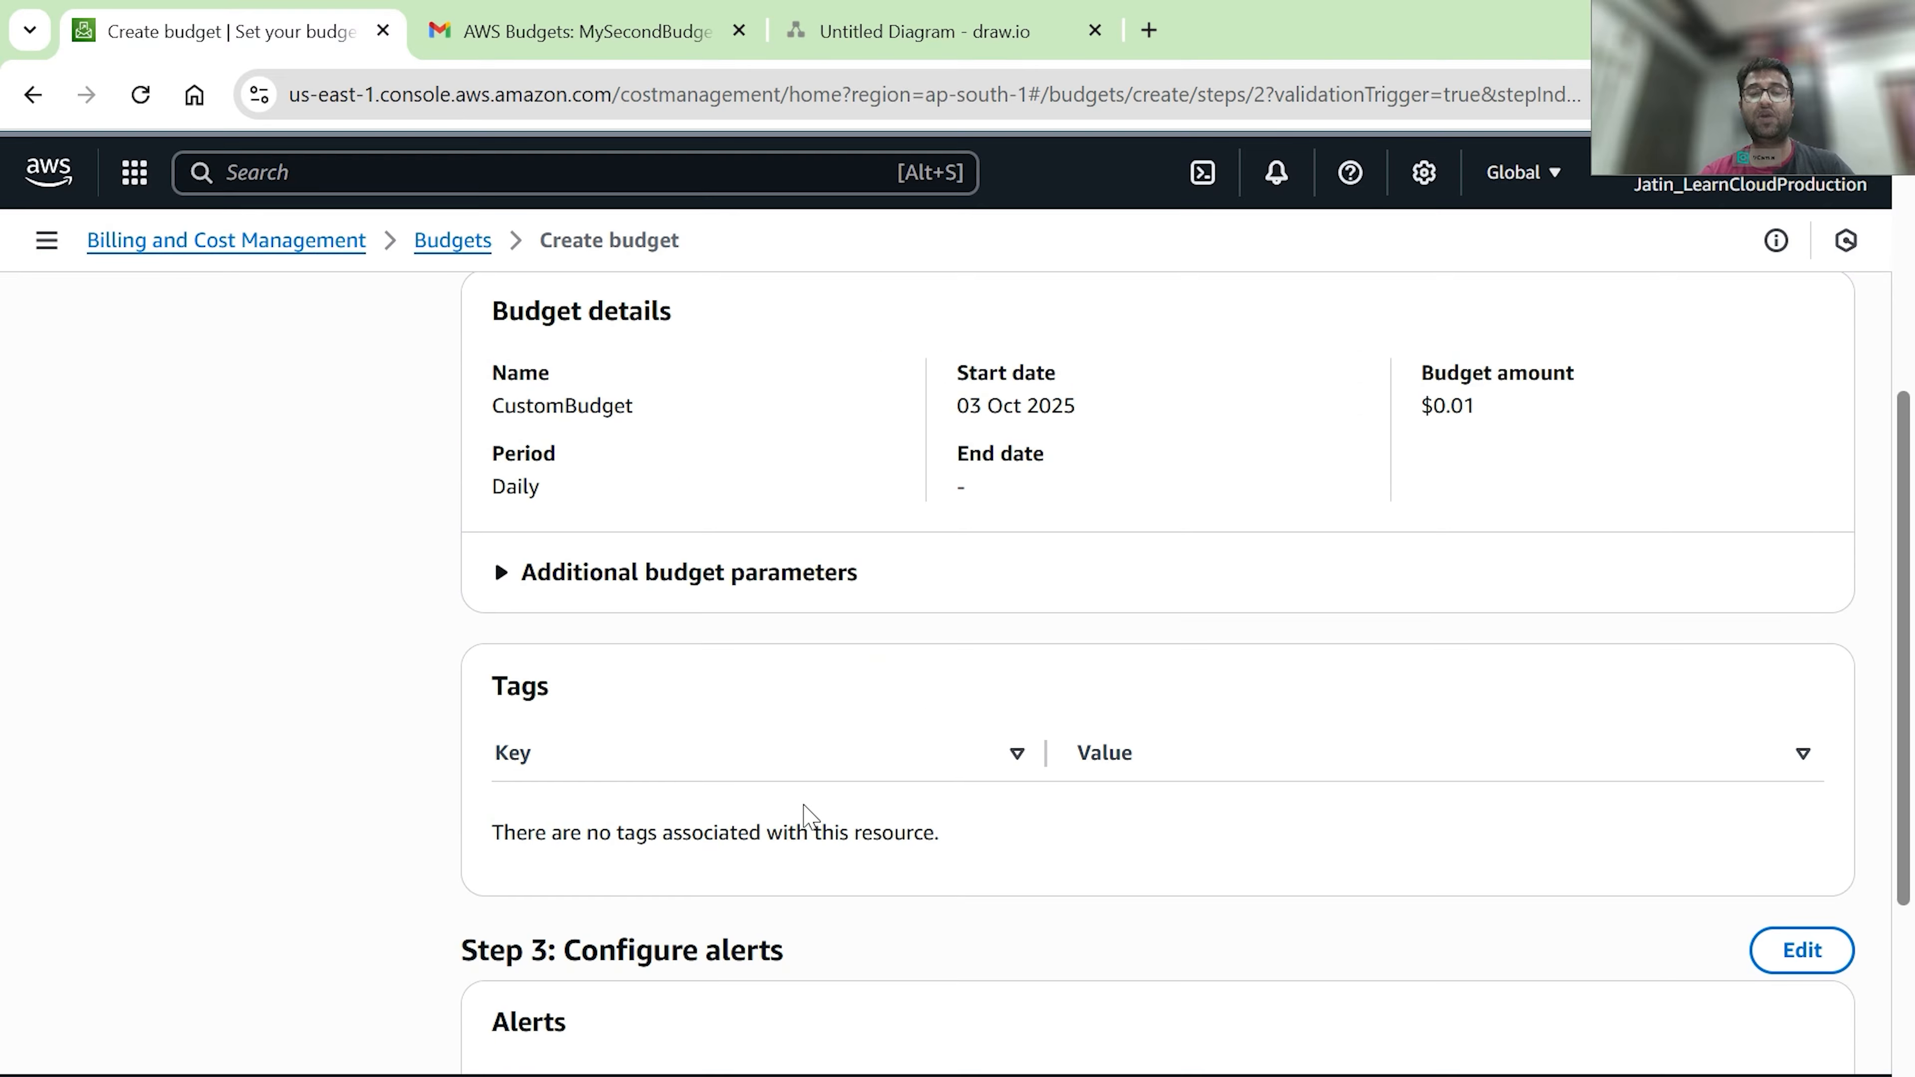
scroll(811, 817, down, 3)
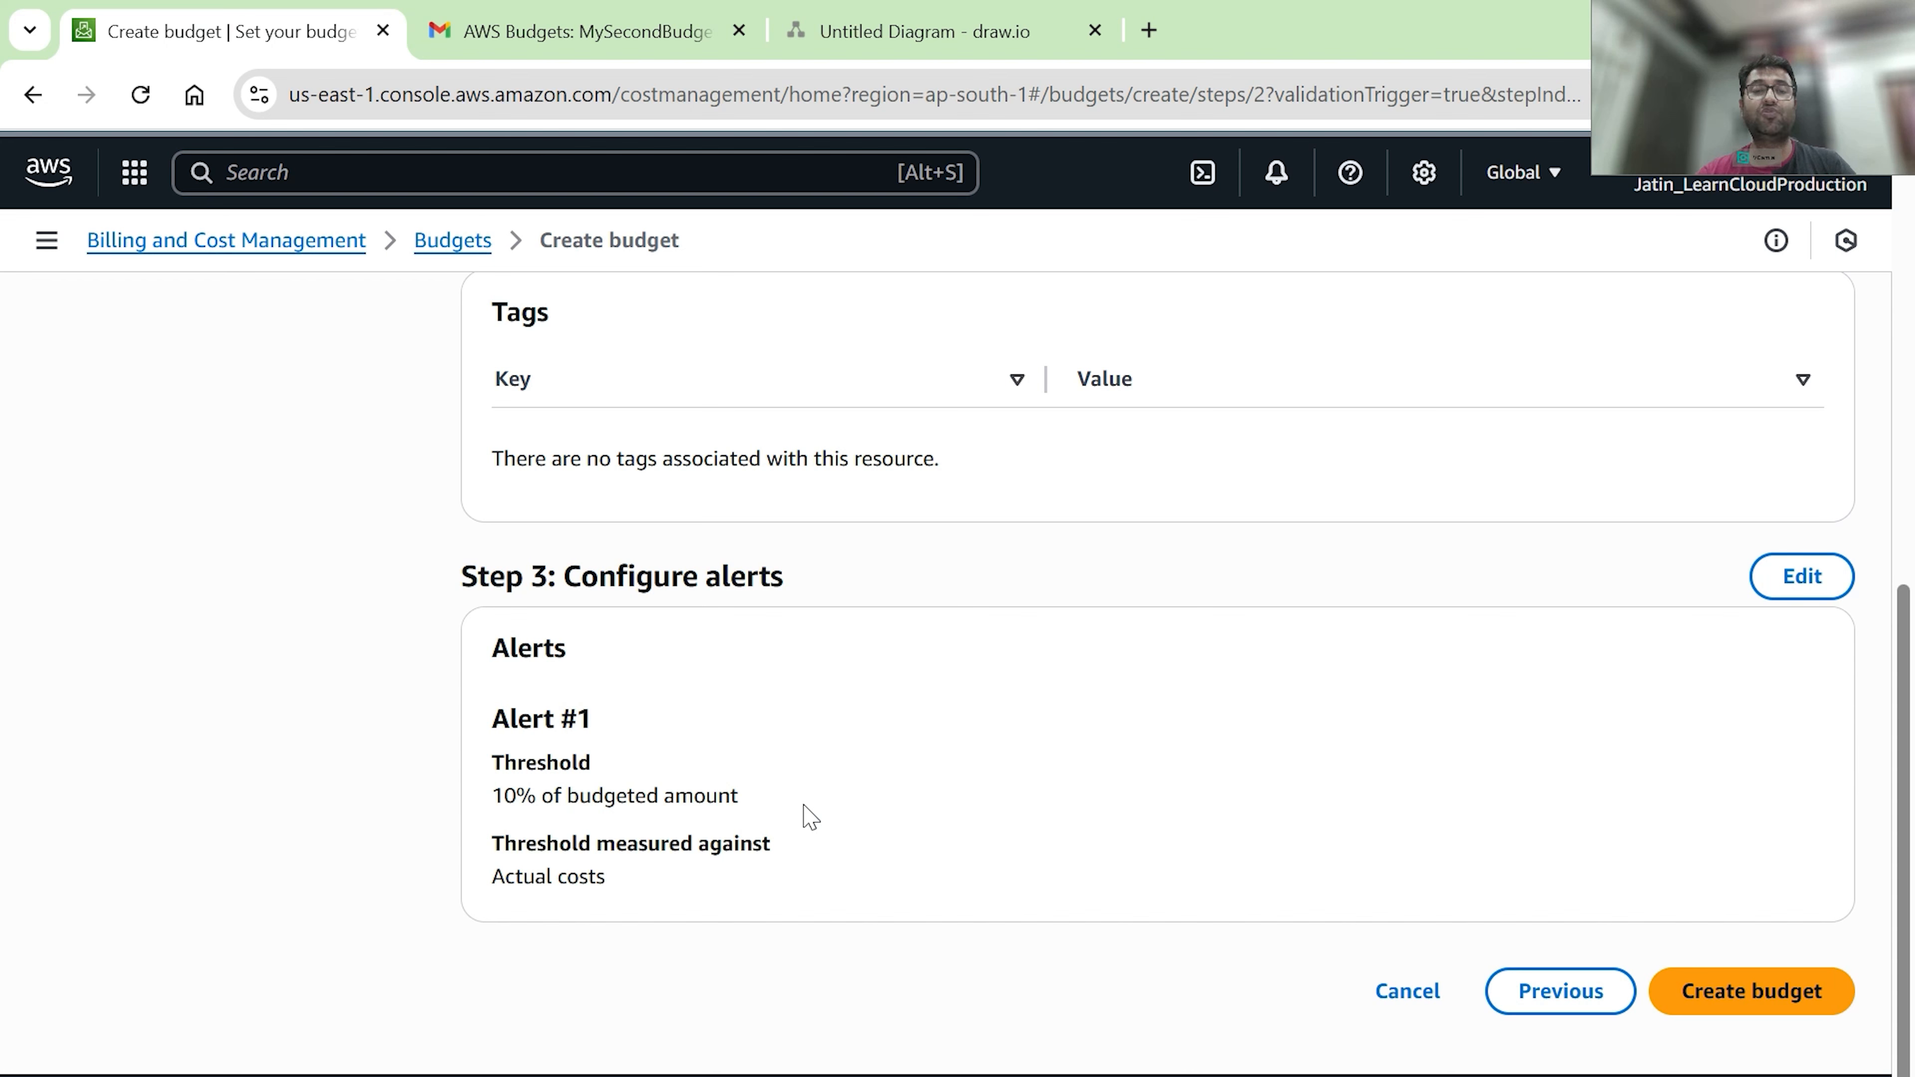
click(1659, 991)
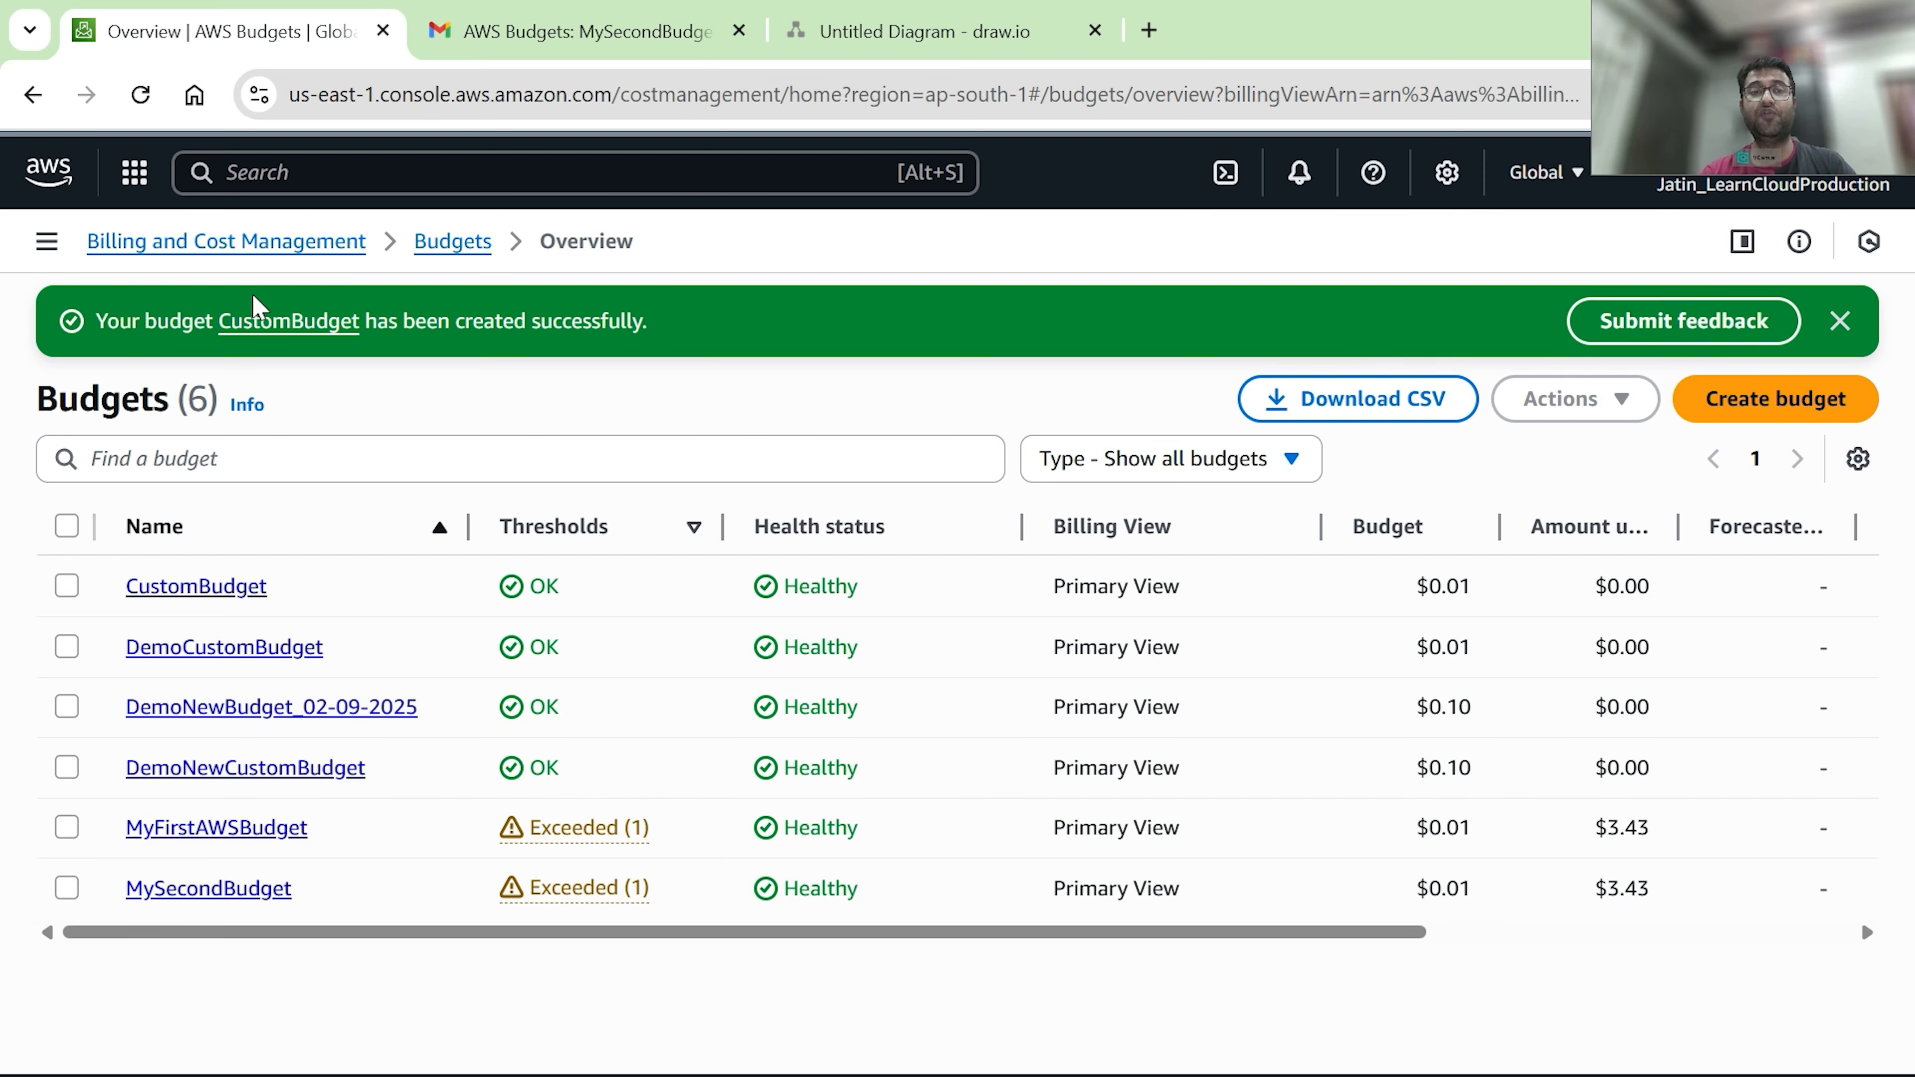
Step: View the MySecondBudget alert email in Gmail showing $3.43 actual cost exceeding the $0.01 budget
click(471, 41)
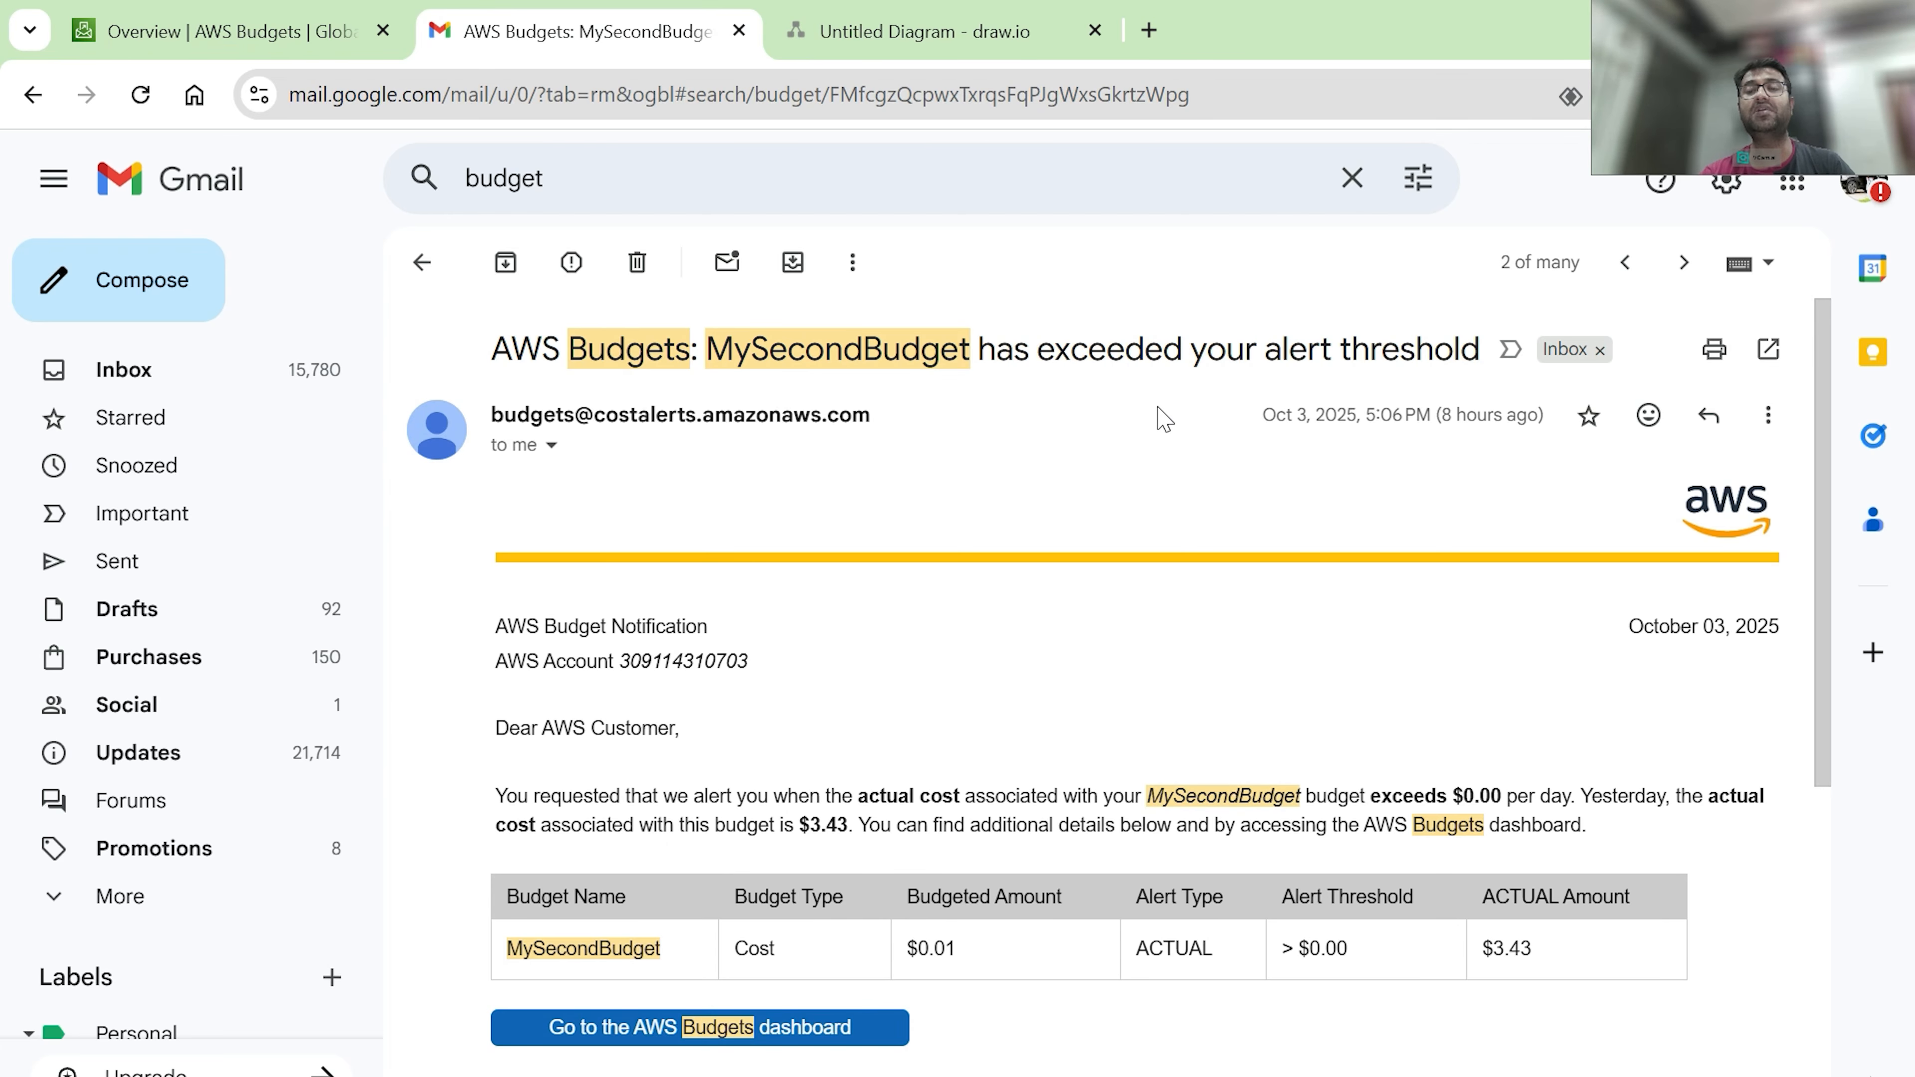
scroll(1090, 745, down, 2)
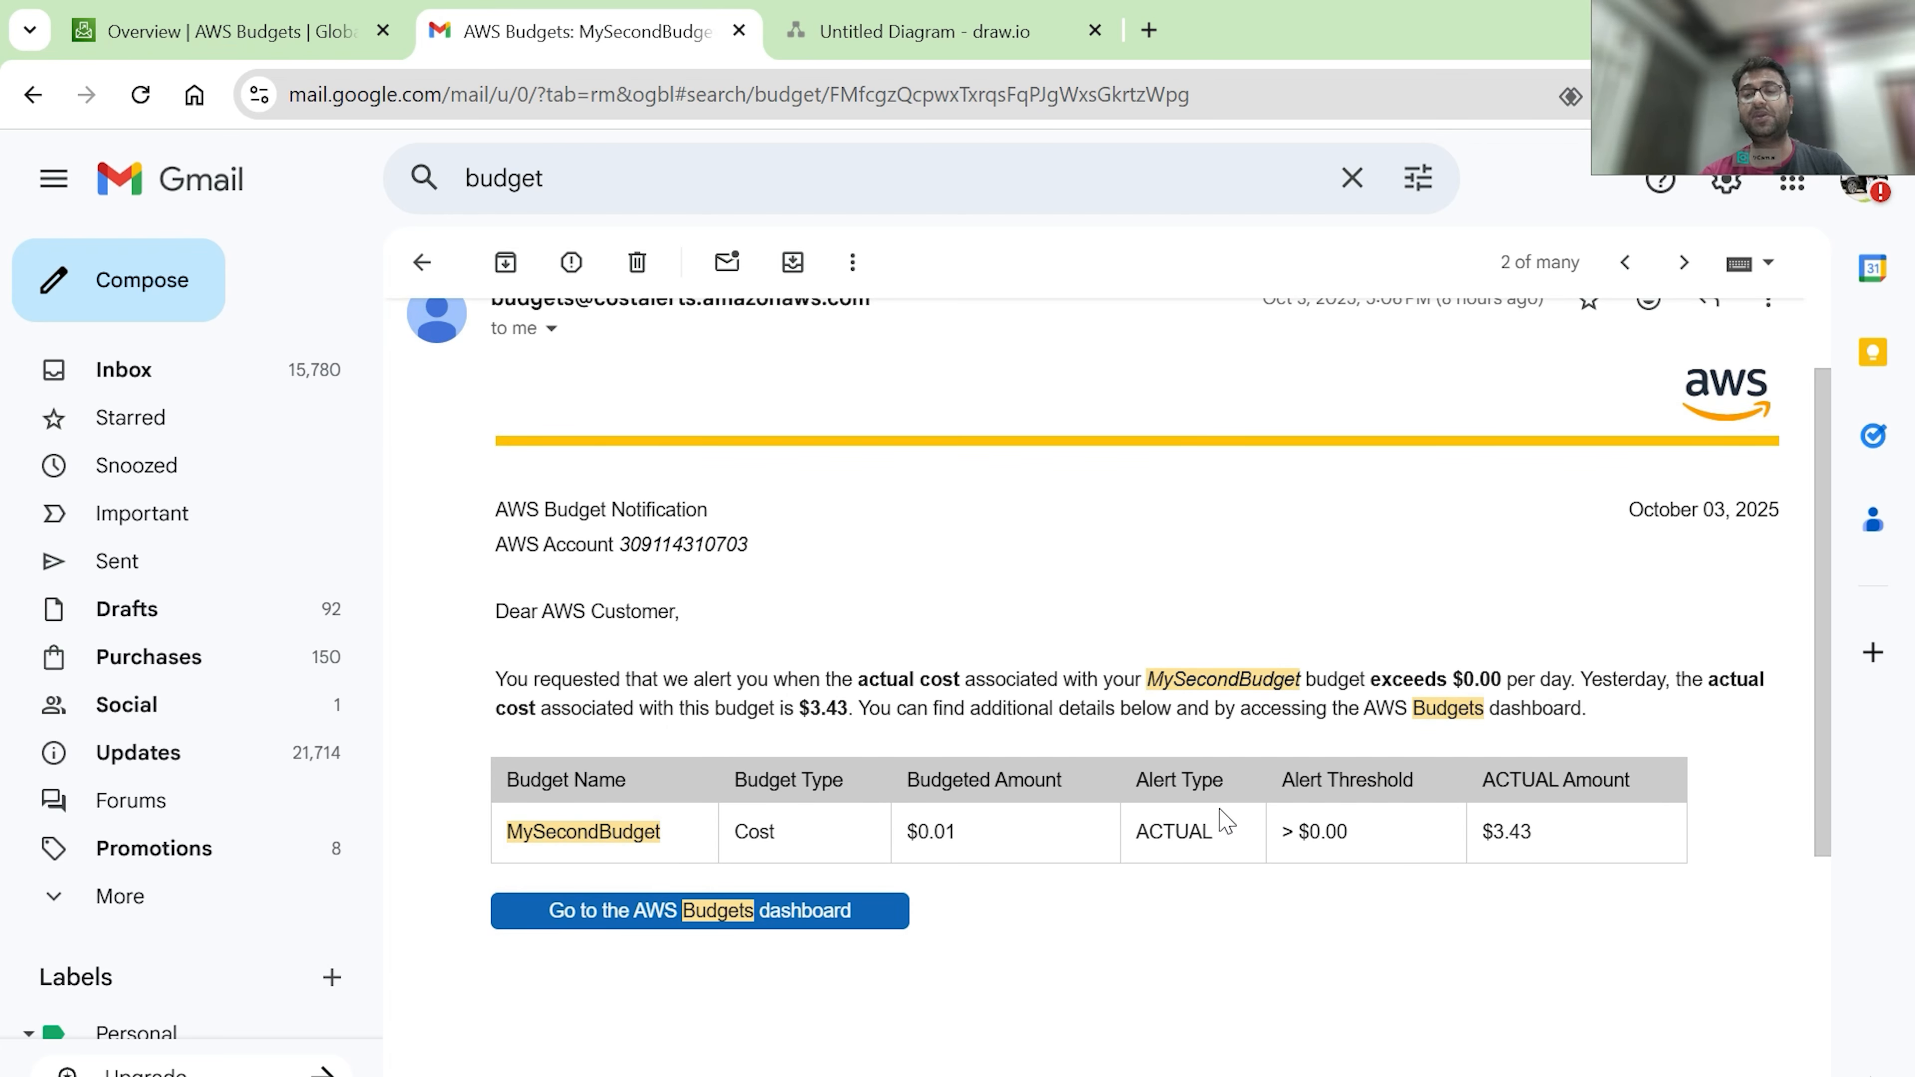
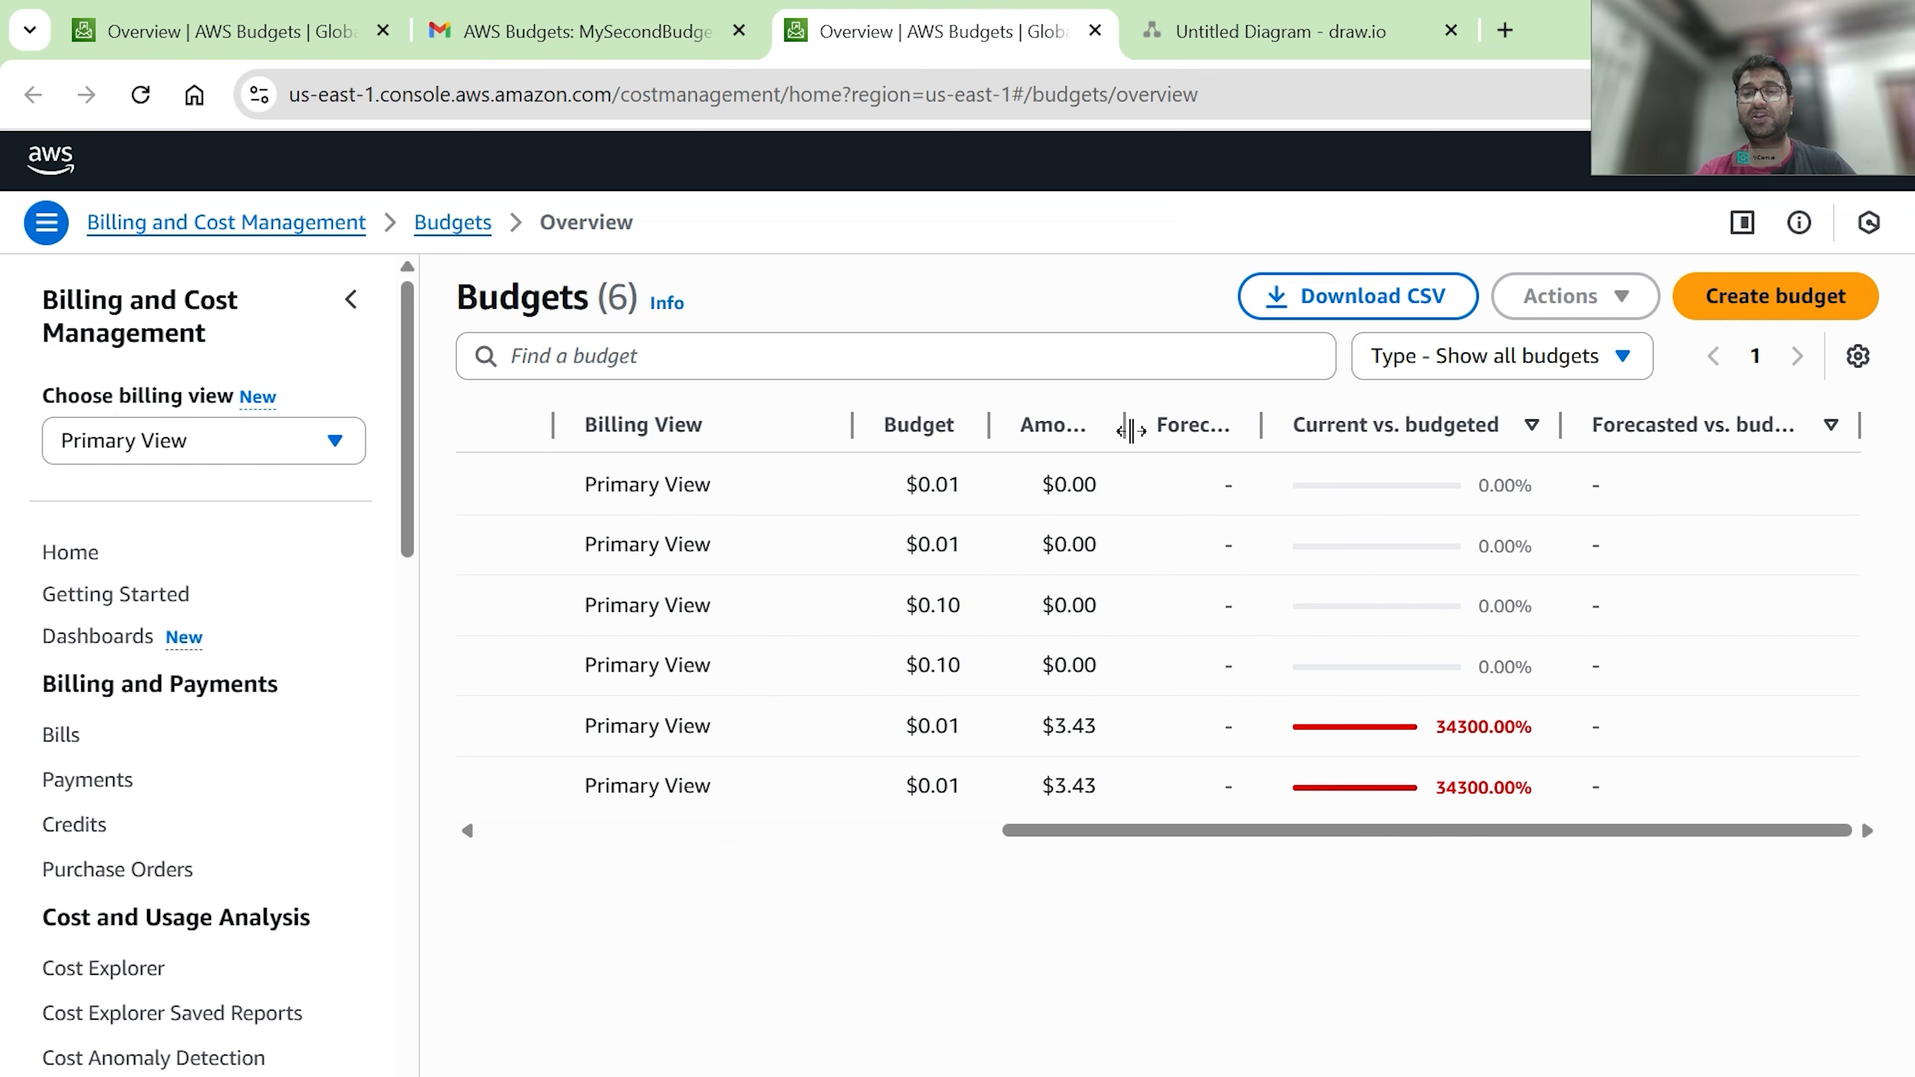
Step: Widen the budgets table's Amount used column, then go to Cost Explorer
right_click(1290, 440)
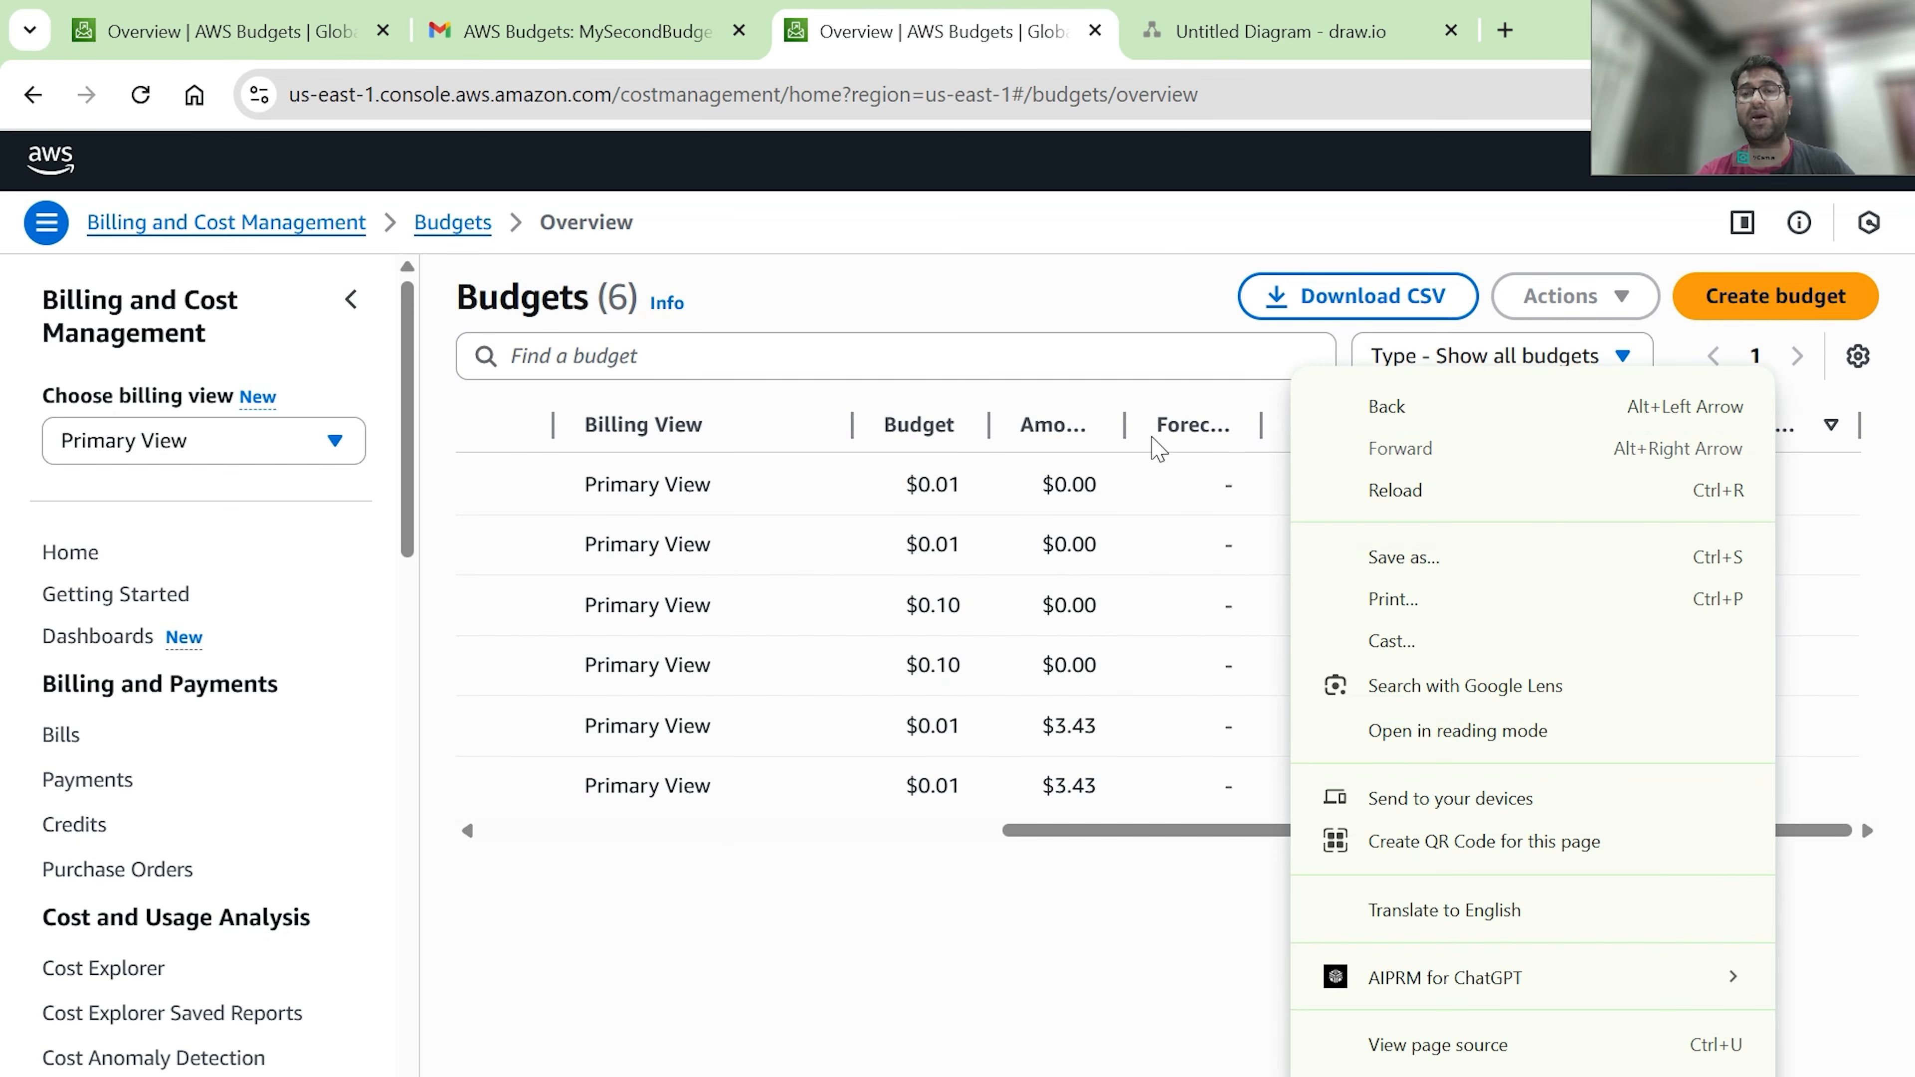
click(1122, 425)
drag(1132, 425, 1369, 411)
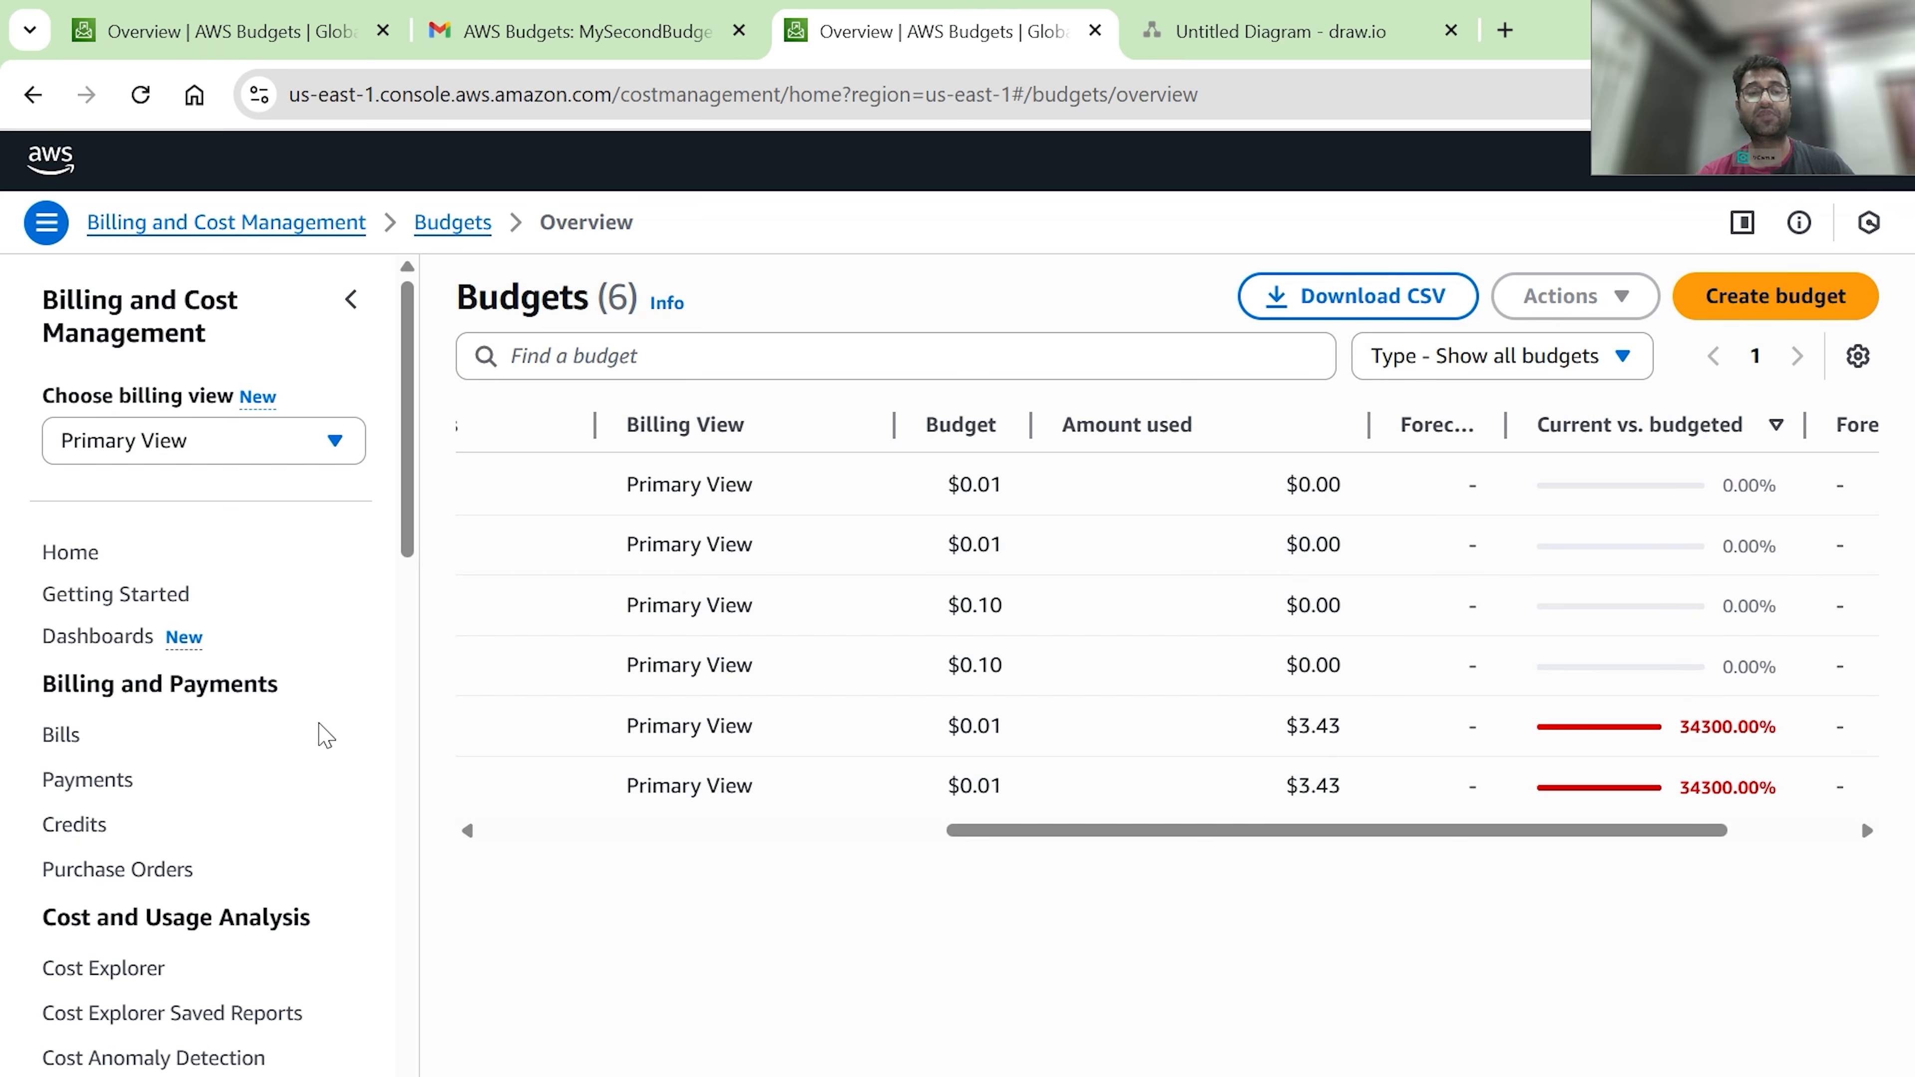
scroll(245, 868, down, 3)
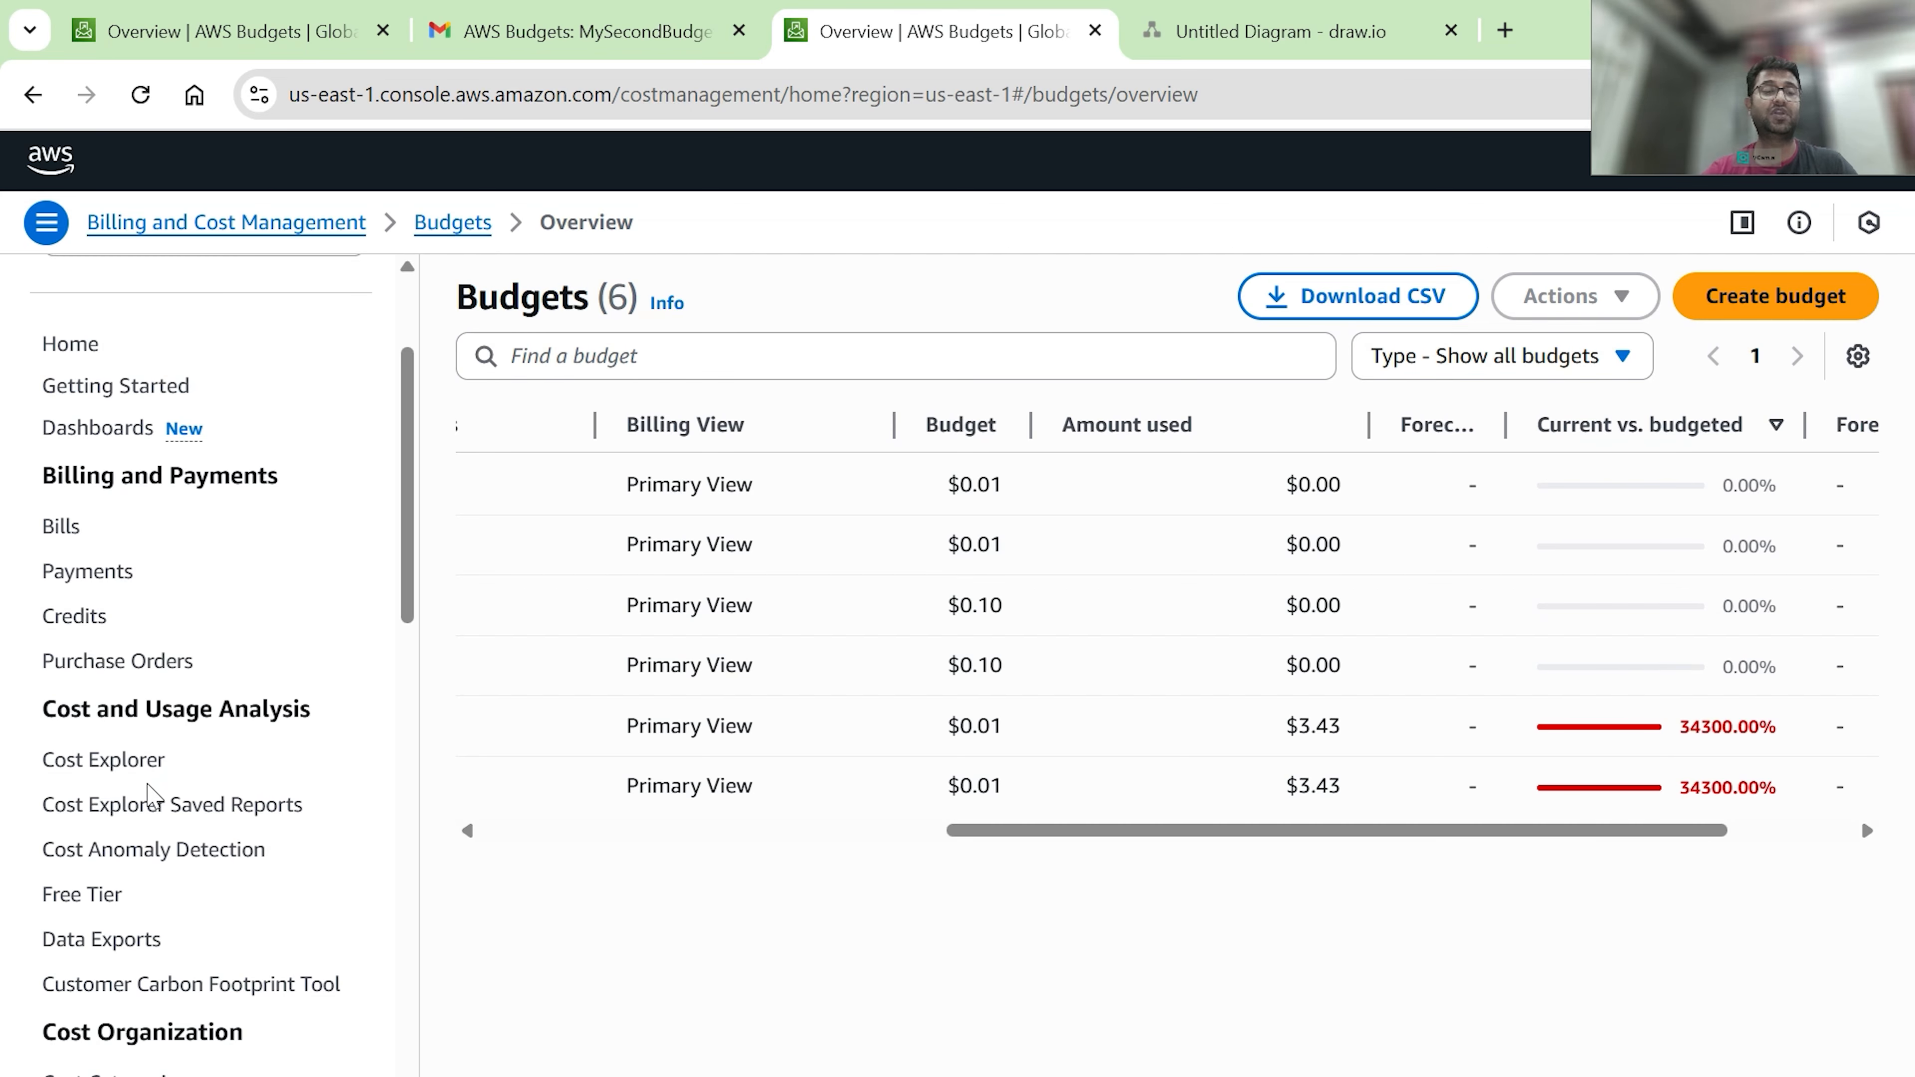
click(115, 762)
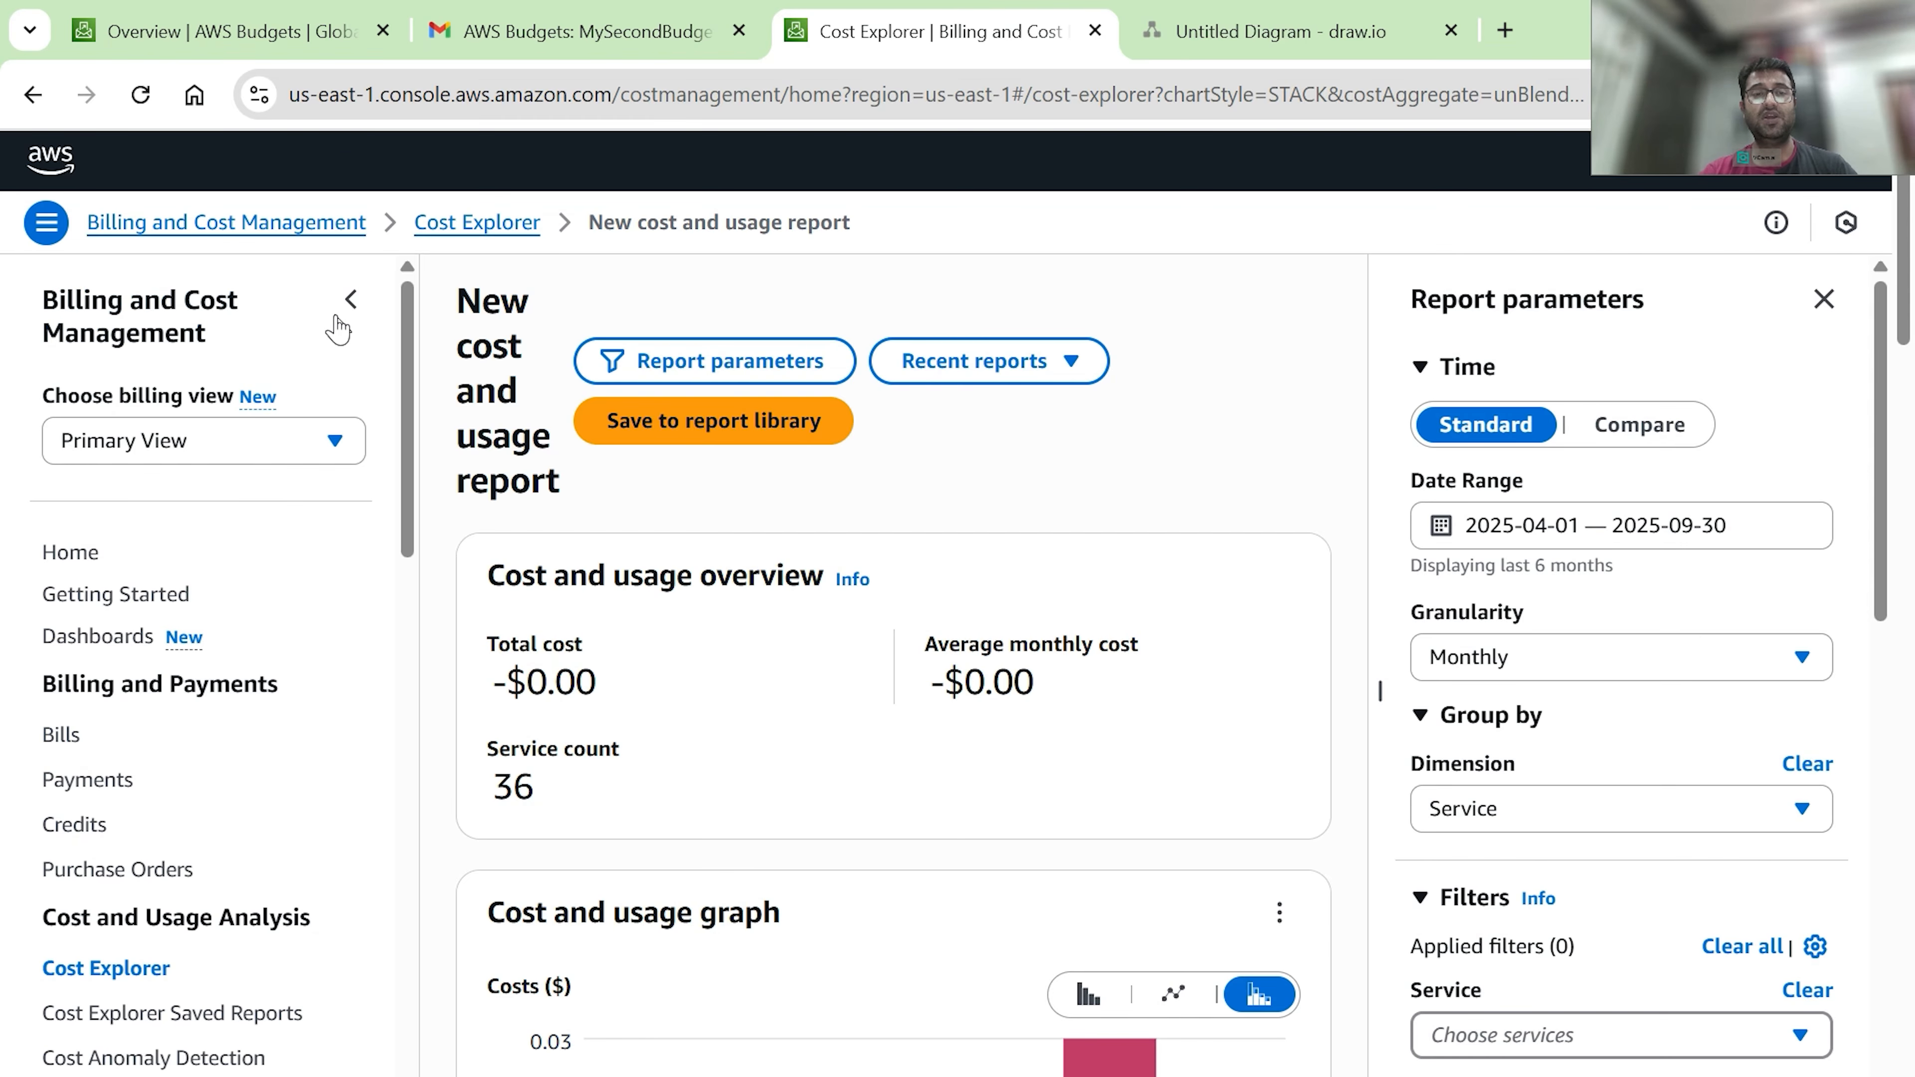
Step: Set the report date range to October 1–4, 2025 and accept forecasting
click(348, 306)
click(1607, 527)
click(1757, 605)
click(1757, 605)
click(1758, 605)
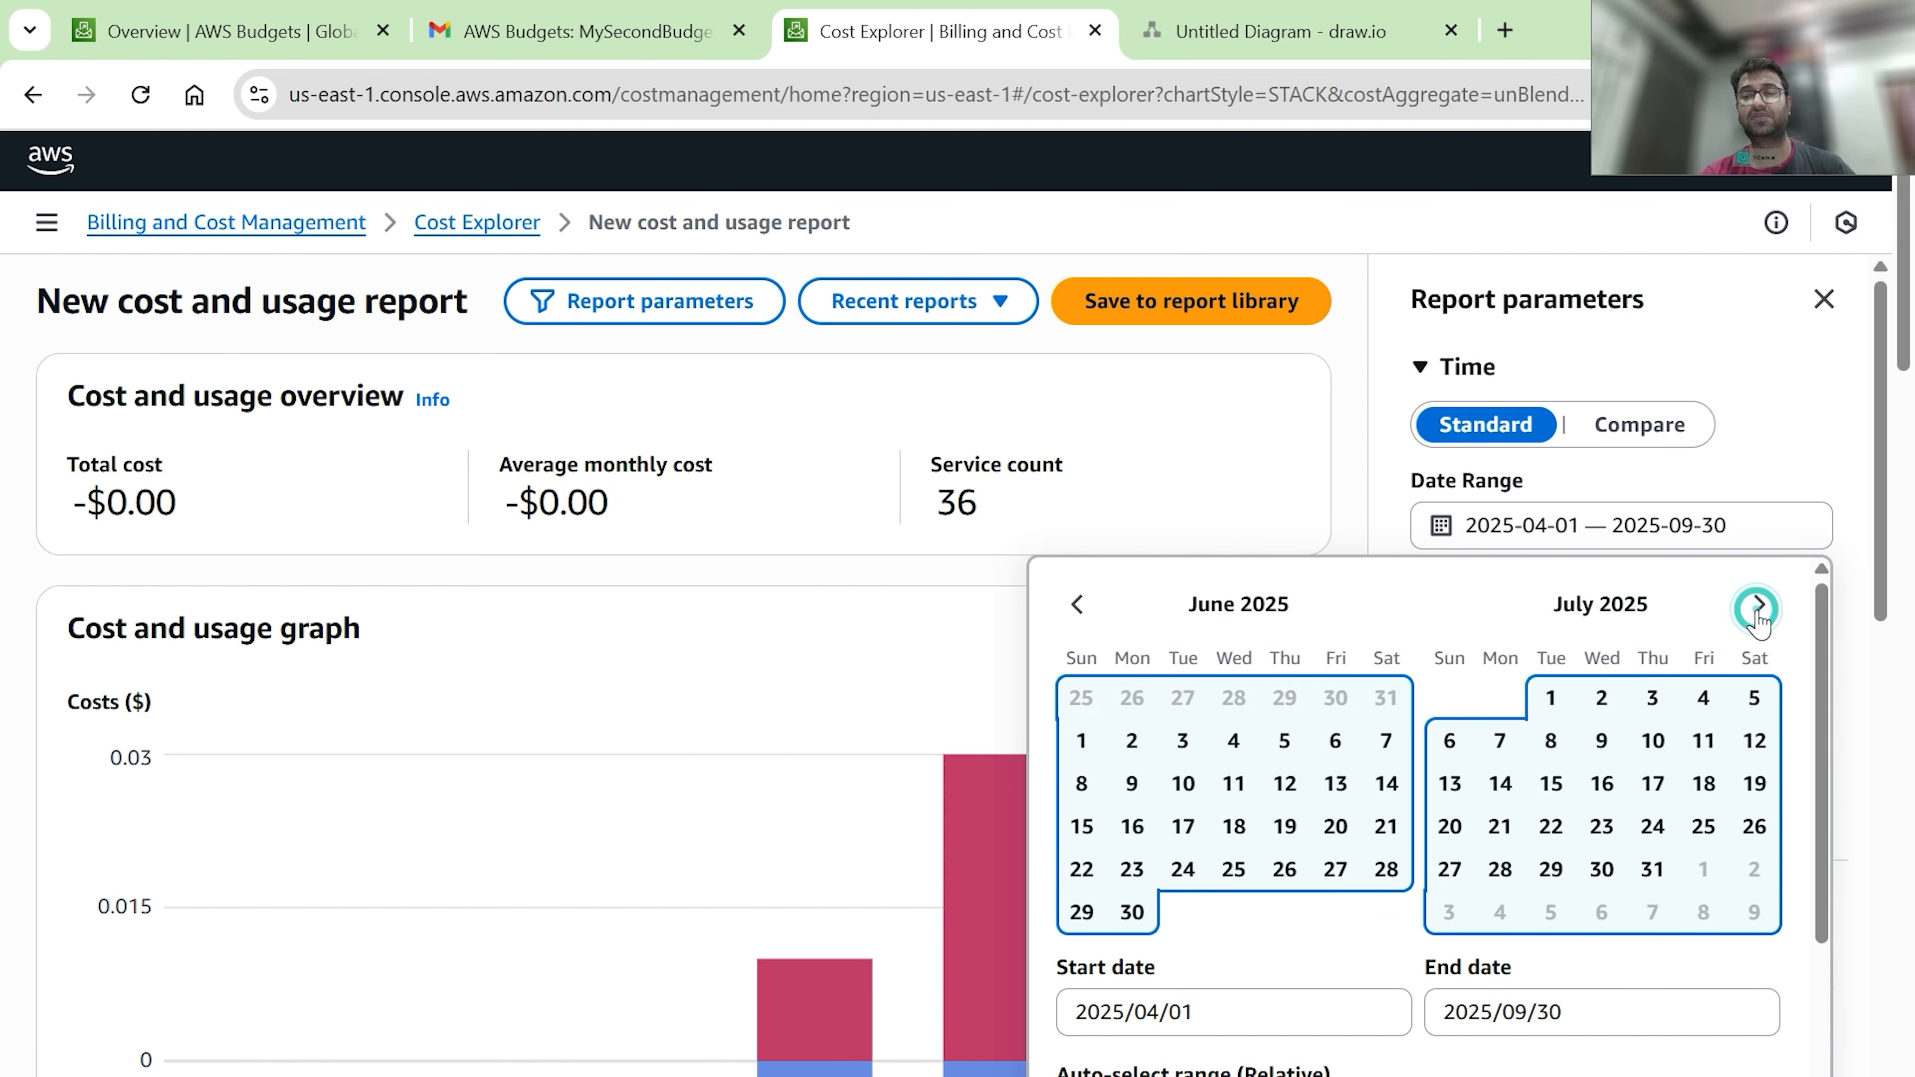
click(1757, 605)
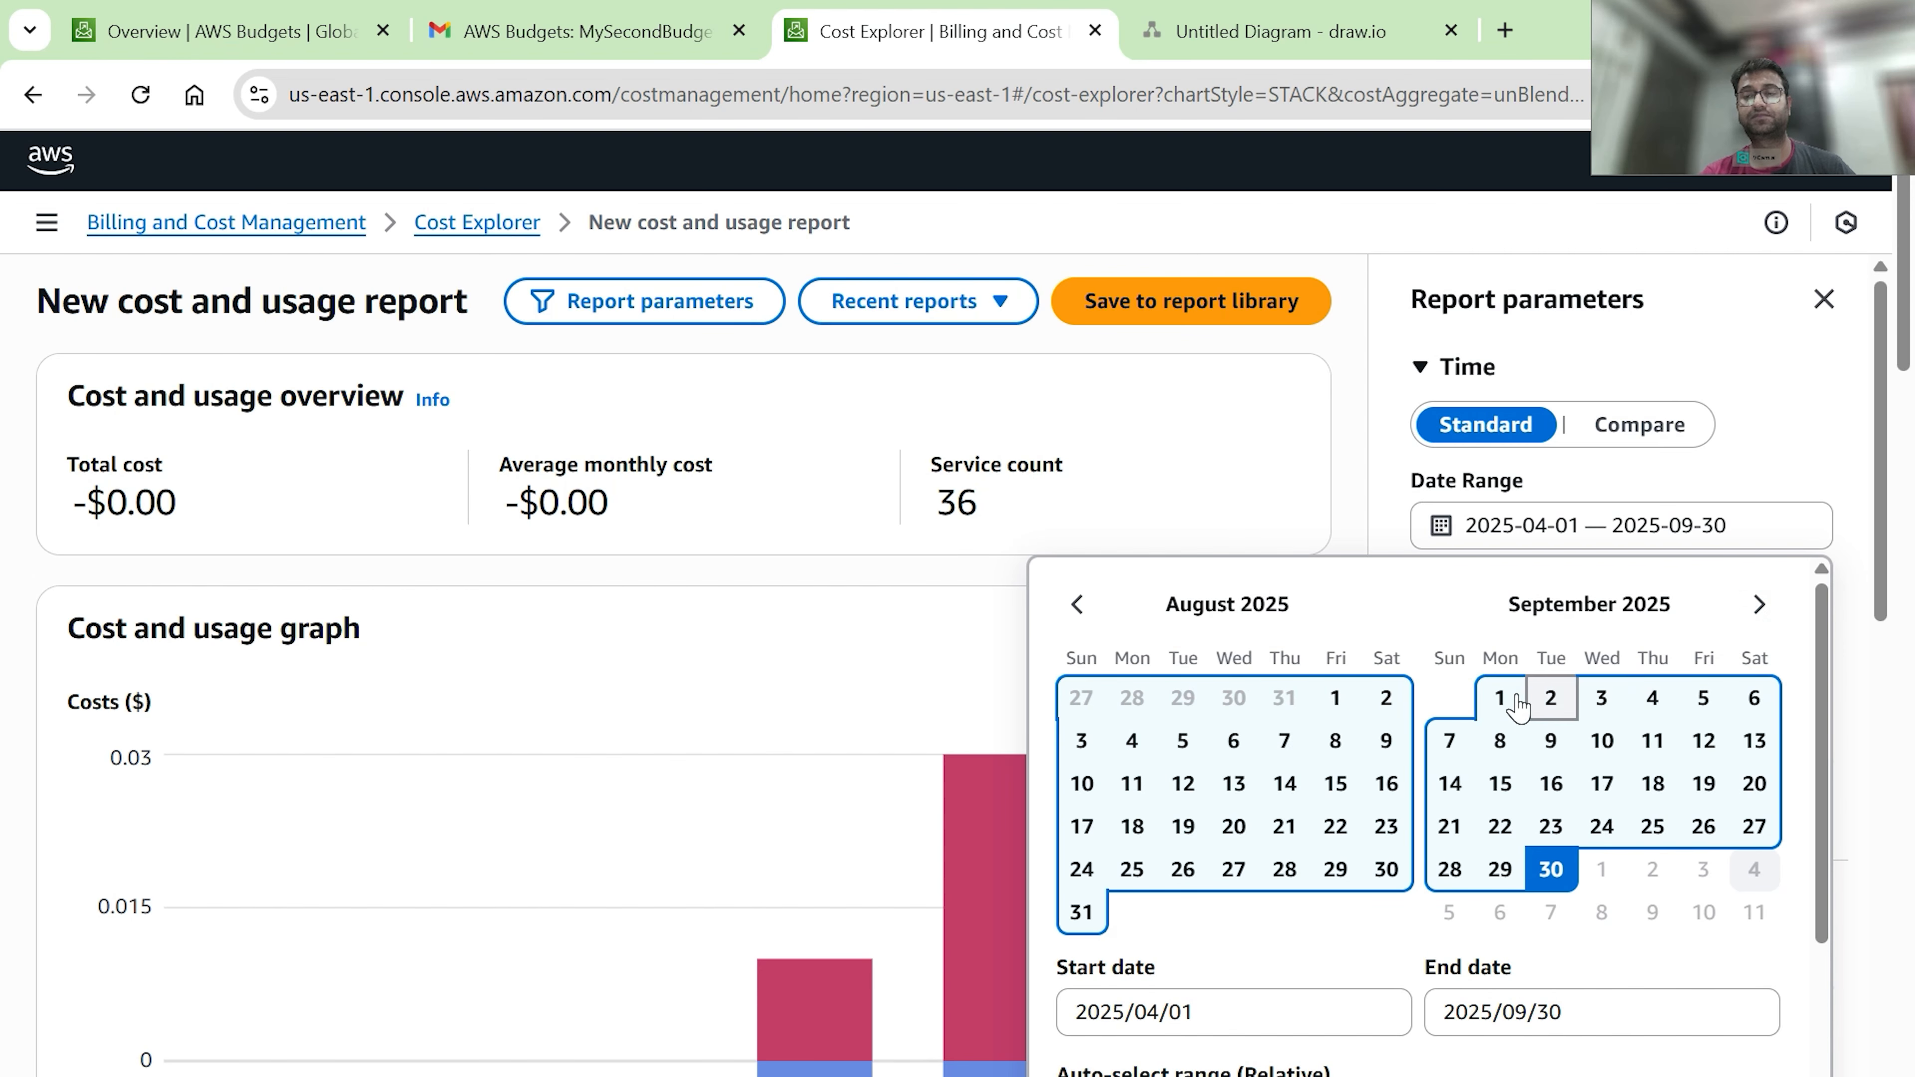
click(1760, 605)
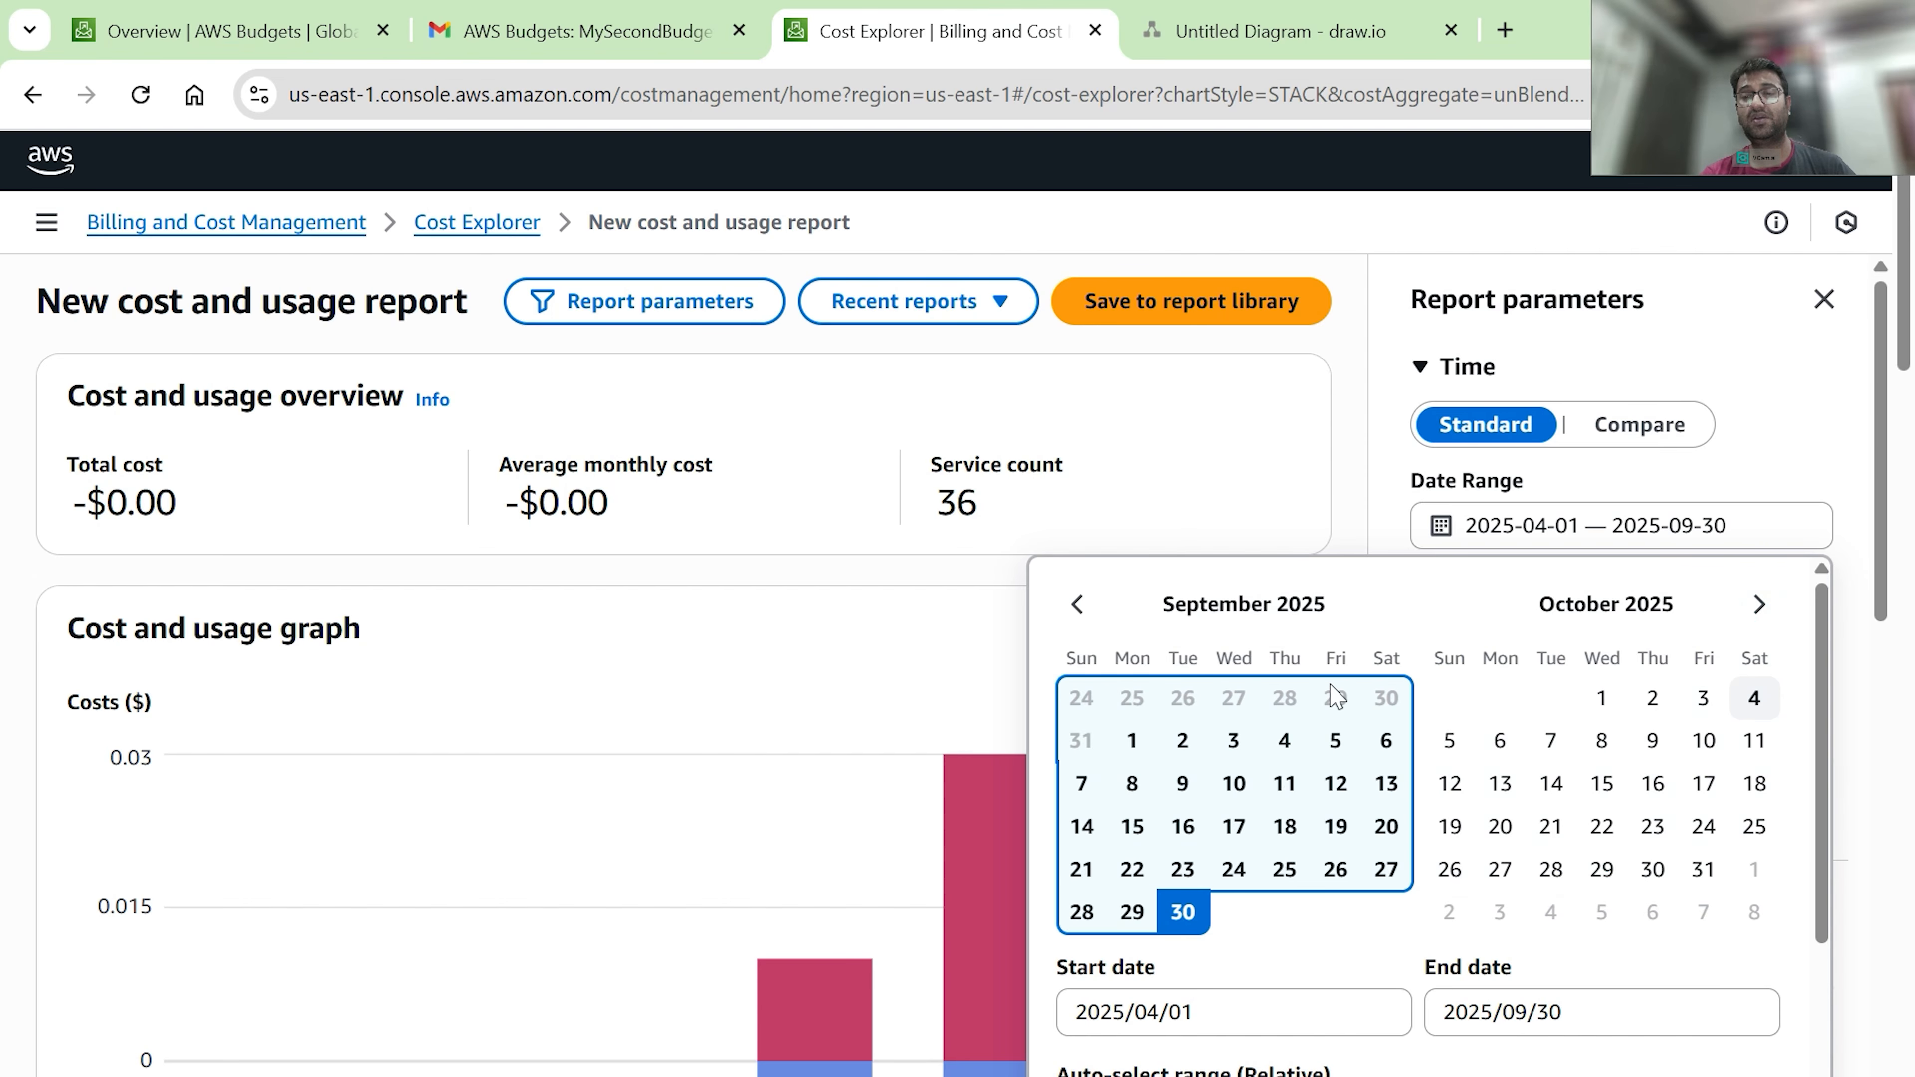
click(1602, 702)
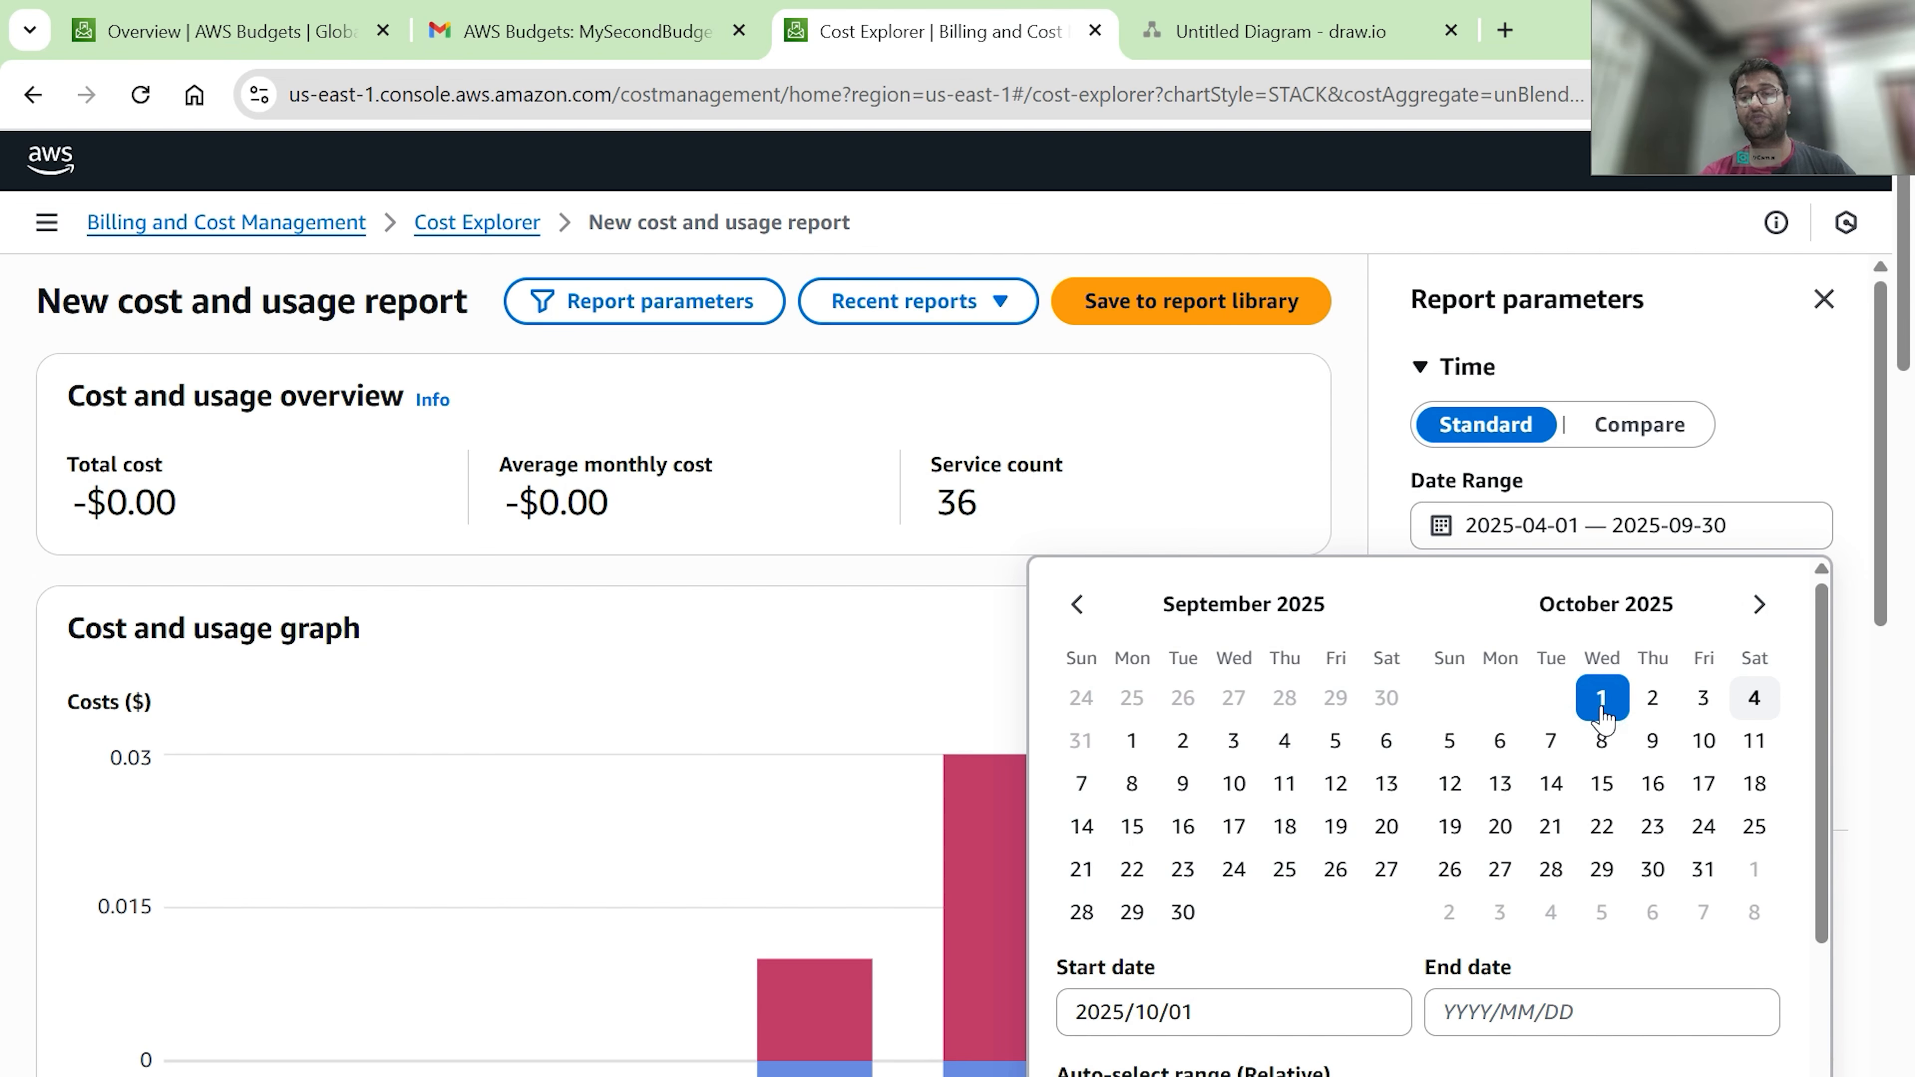
click(1746, 703)
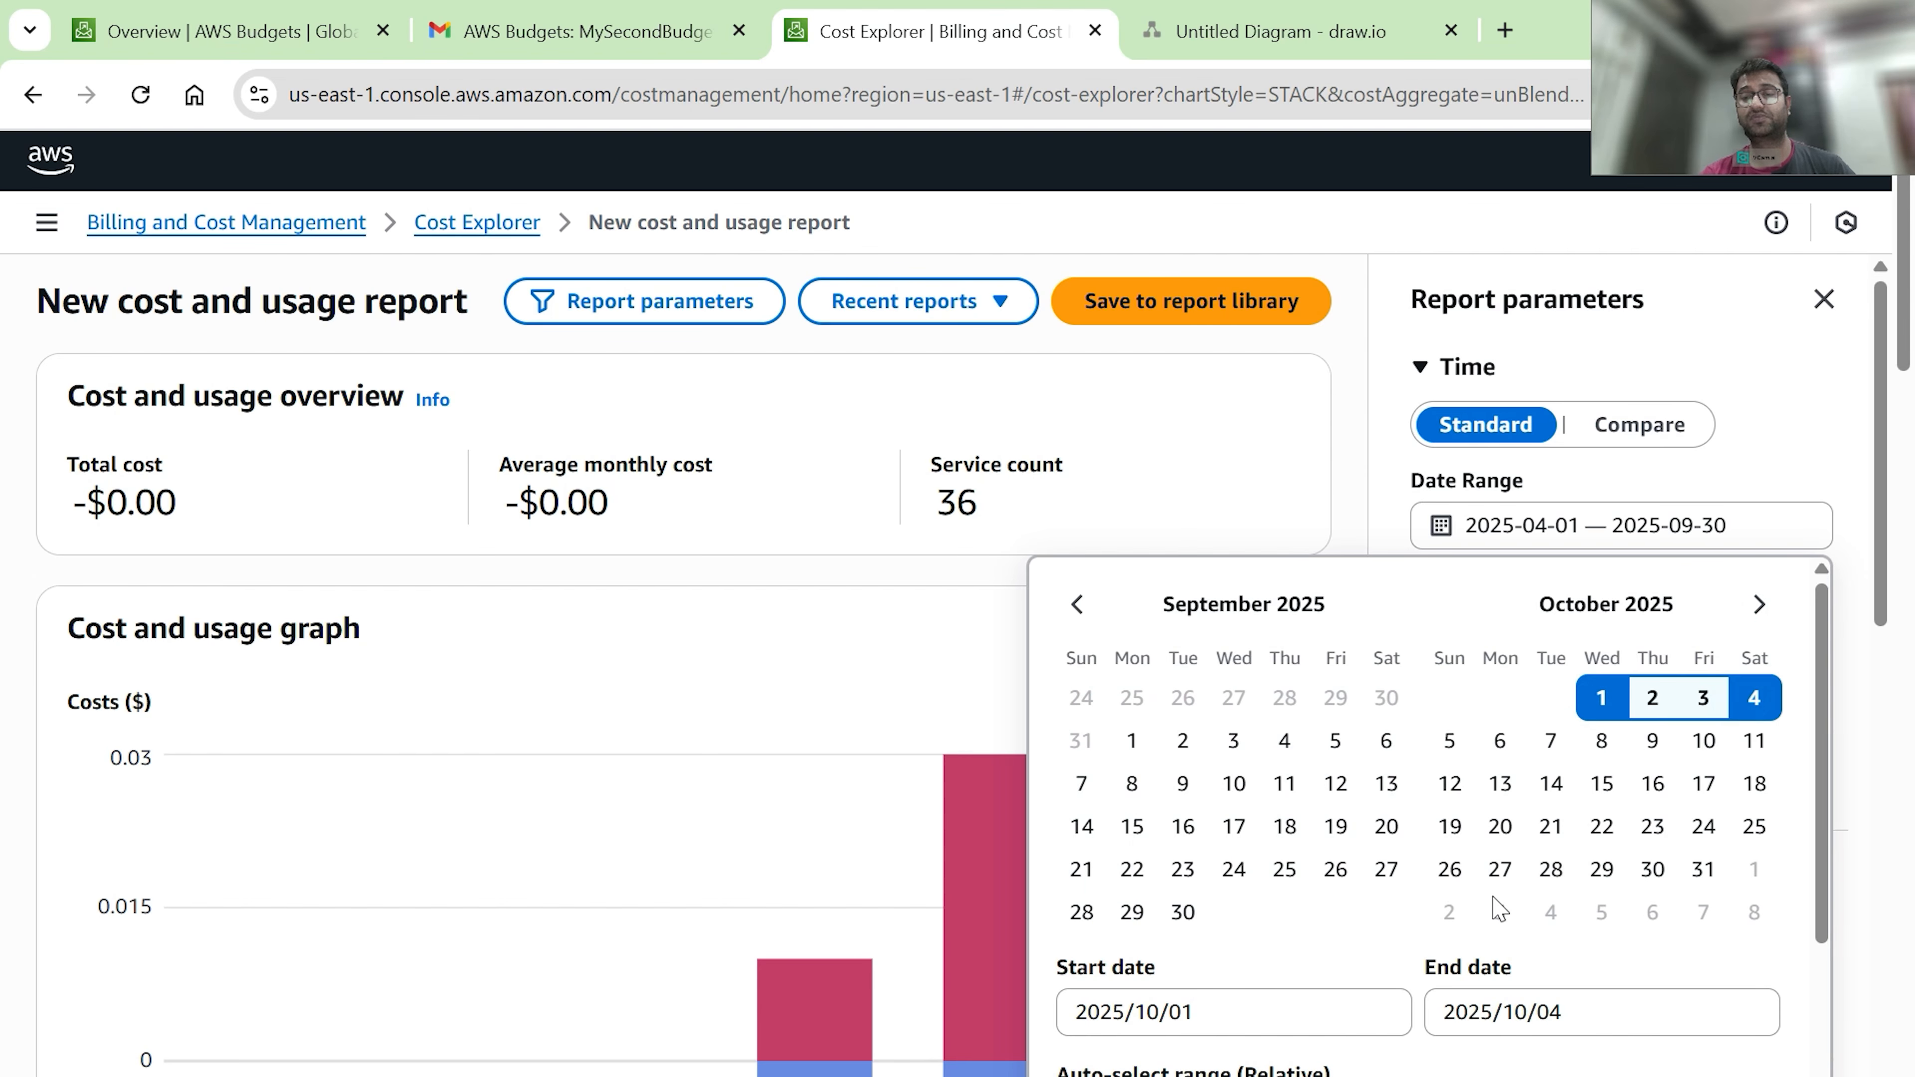
scroll(1496, 907, down, 3)
click(1682, 1070)
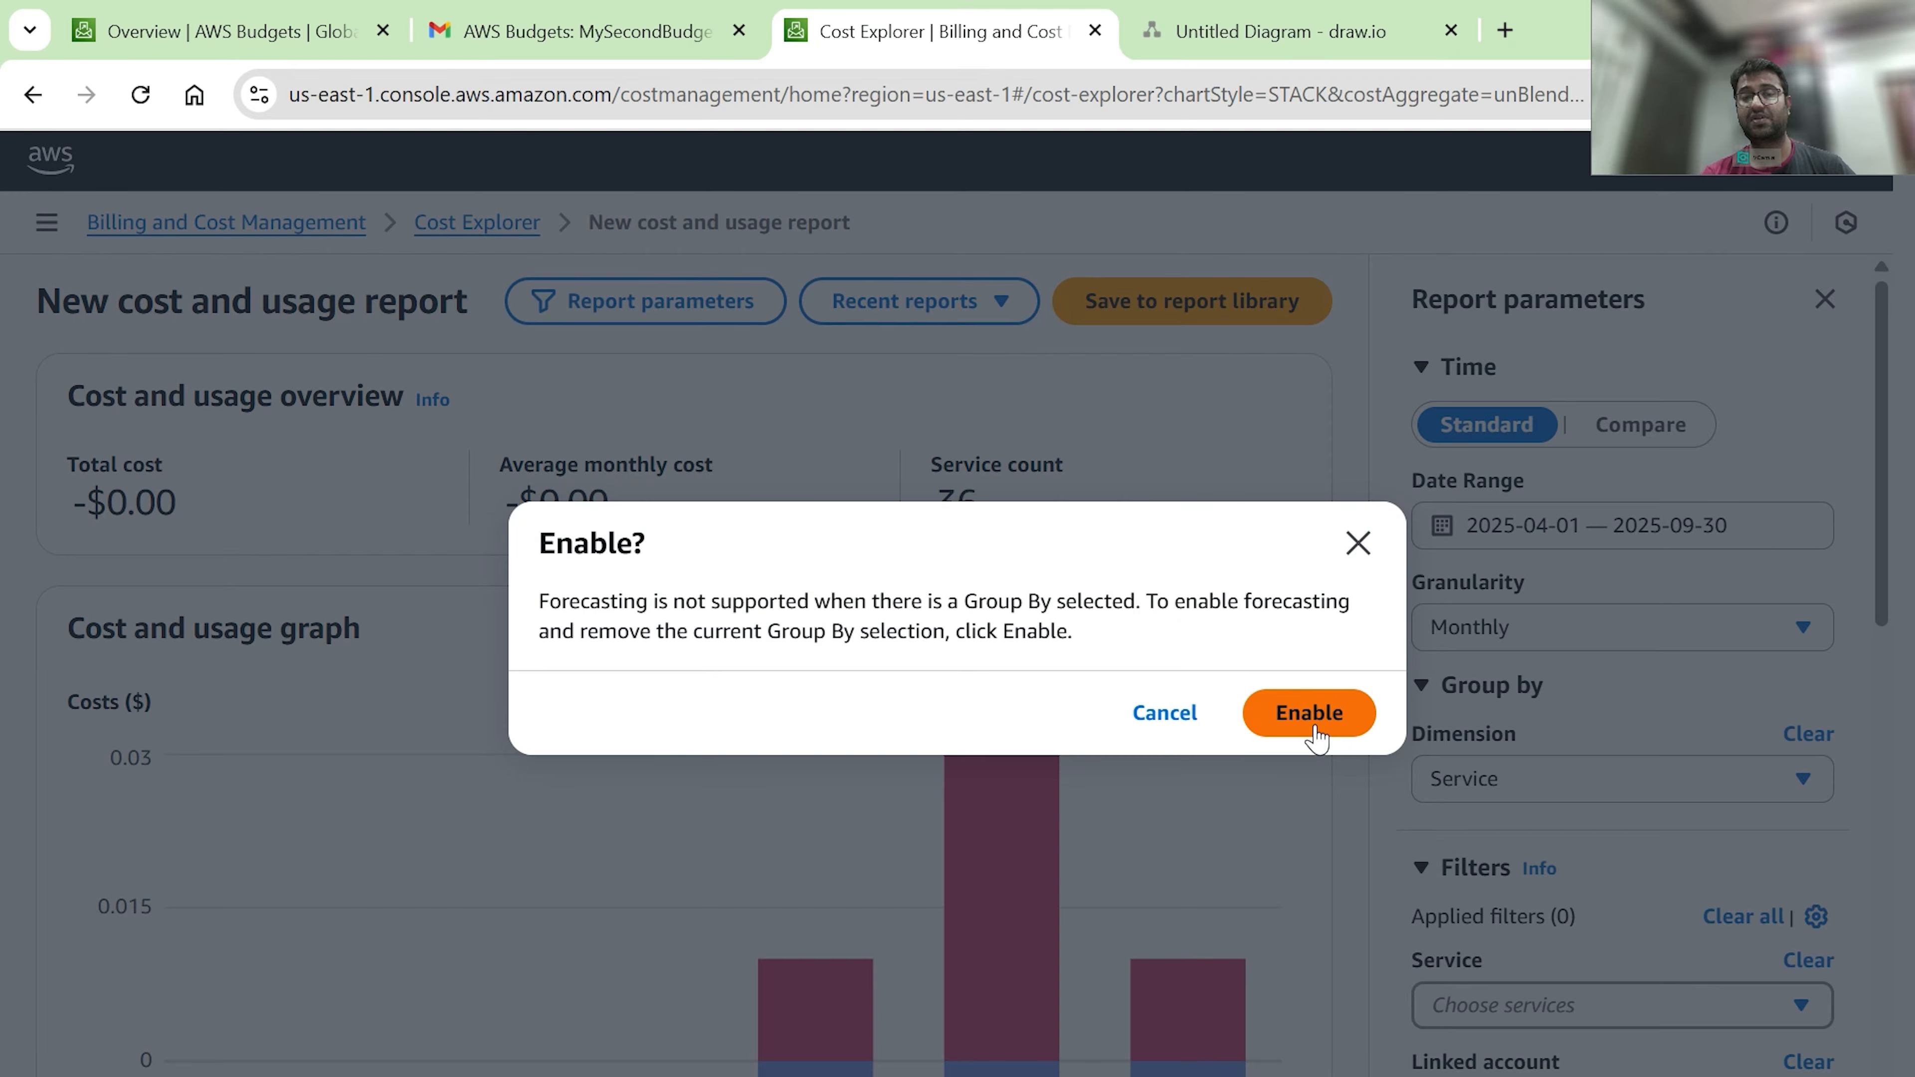
click(1310, 714)
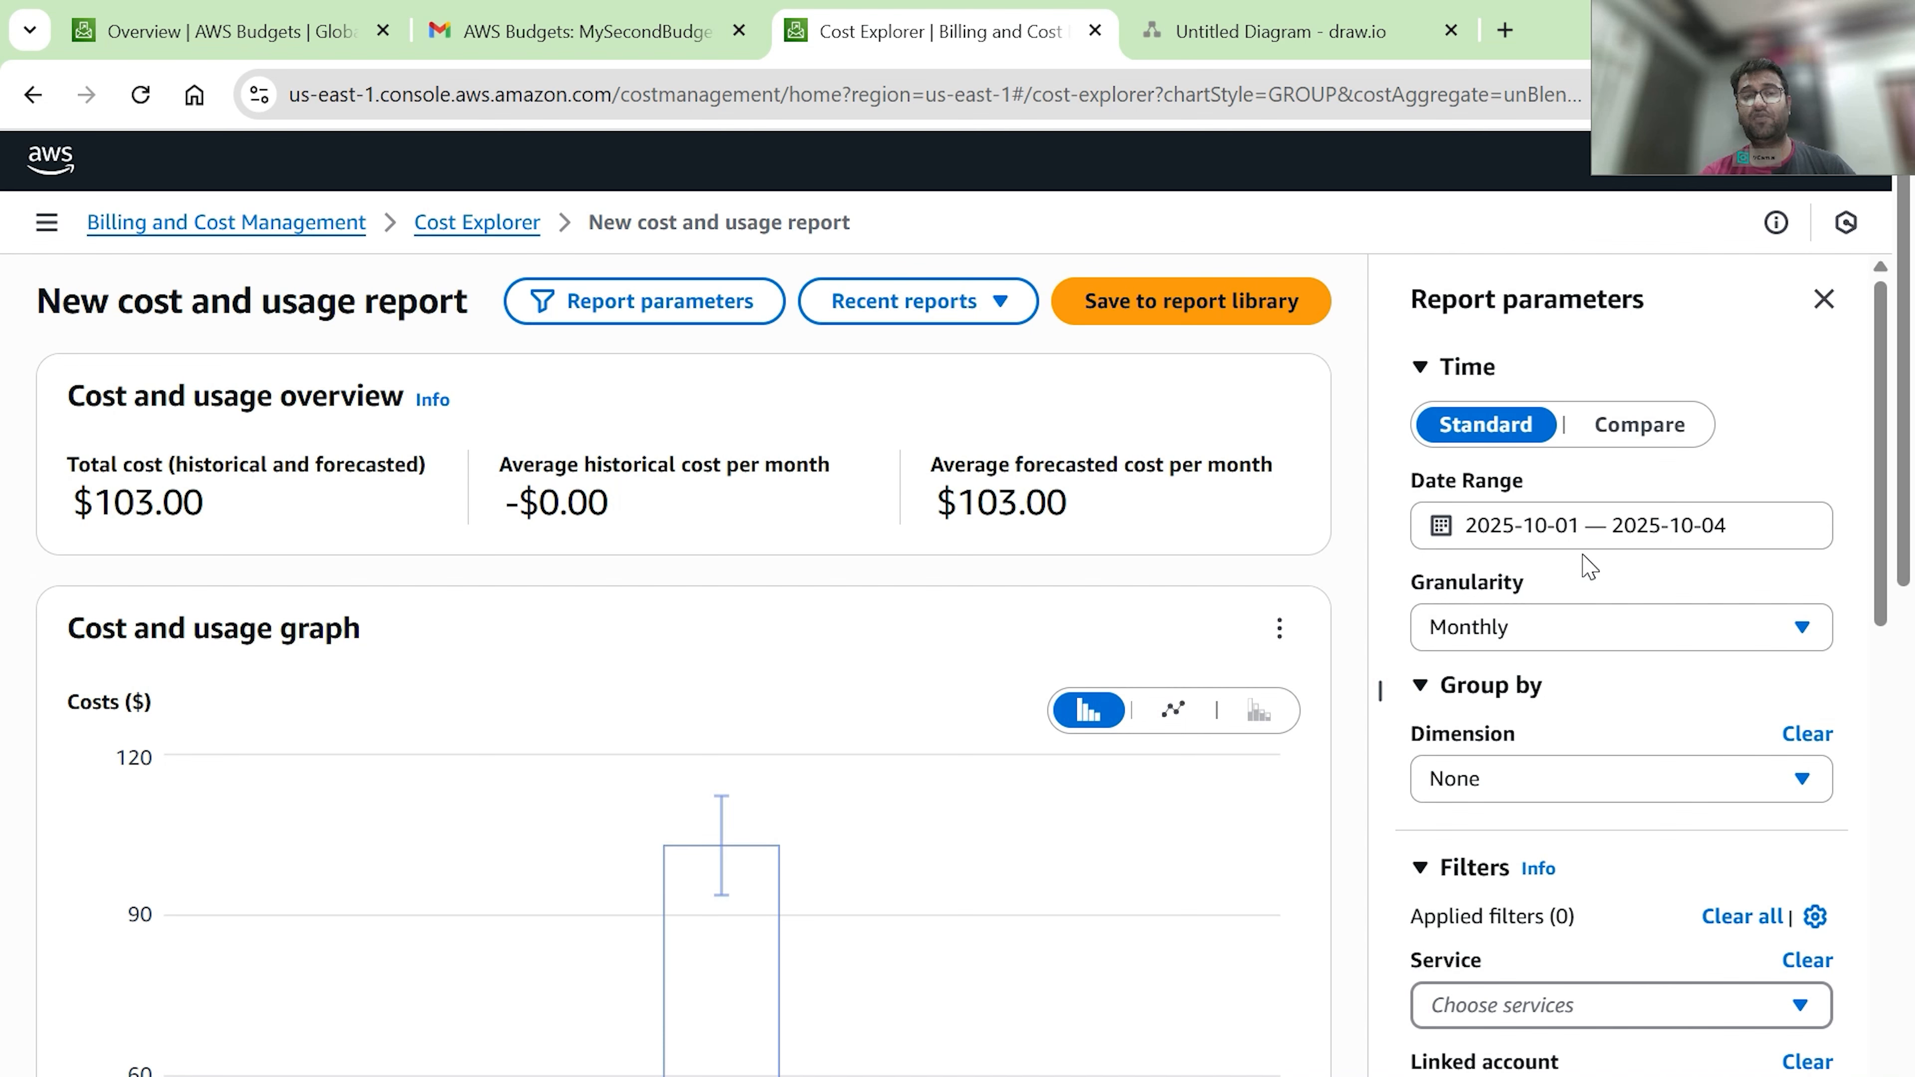
Step: Switch the report granularity to Daily and choose Service as the grouping dimension
scroll(1559, 690, down, 1)
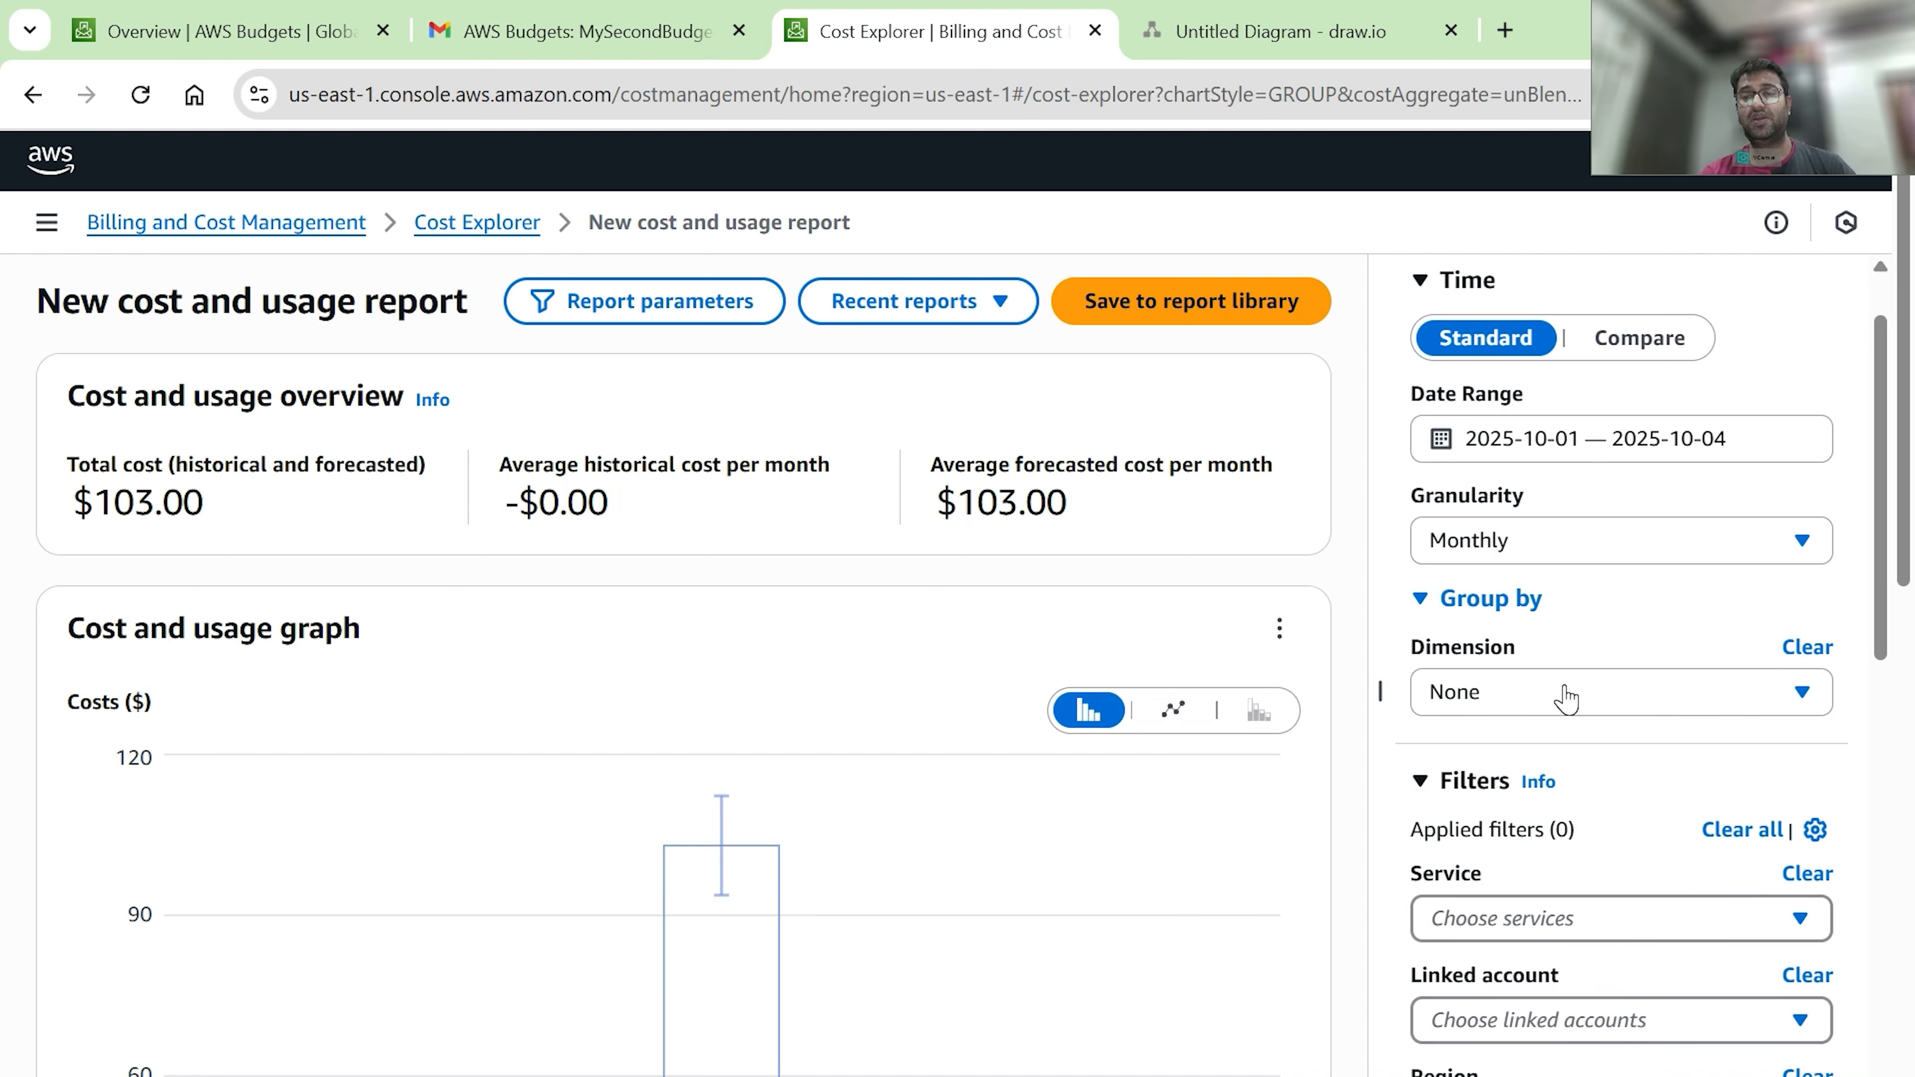
click(1495, 539)
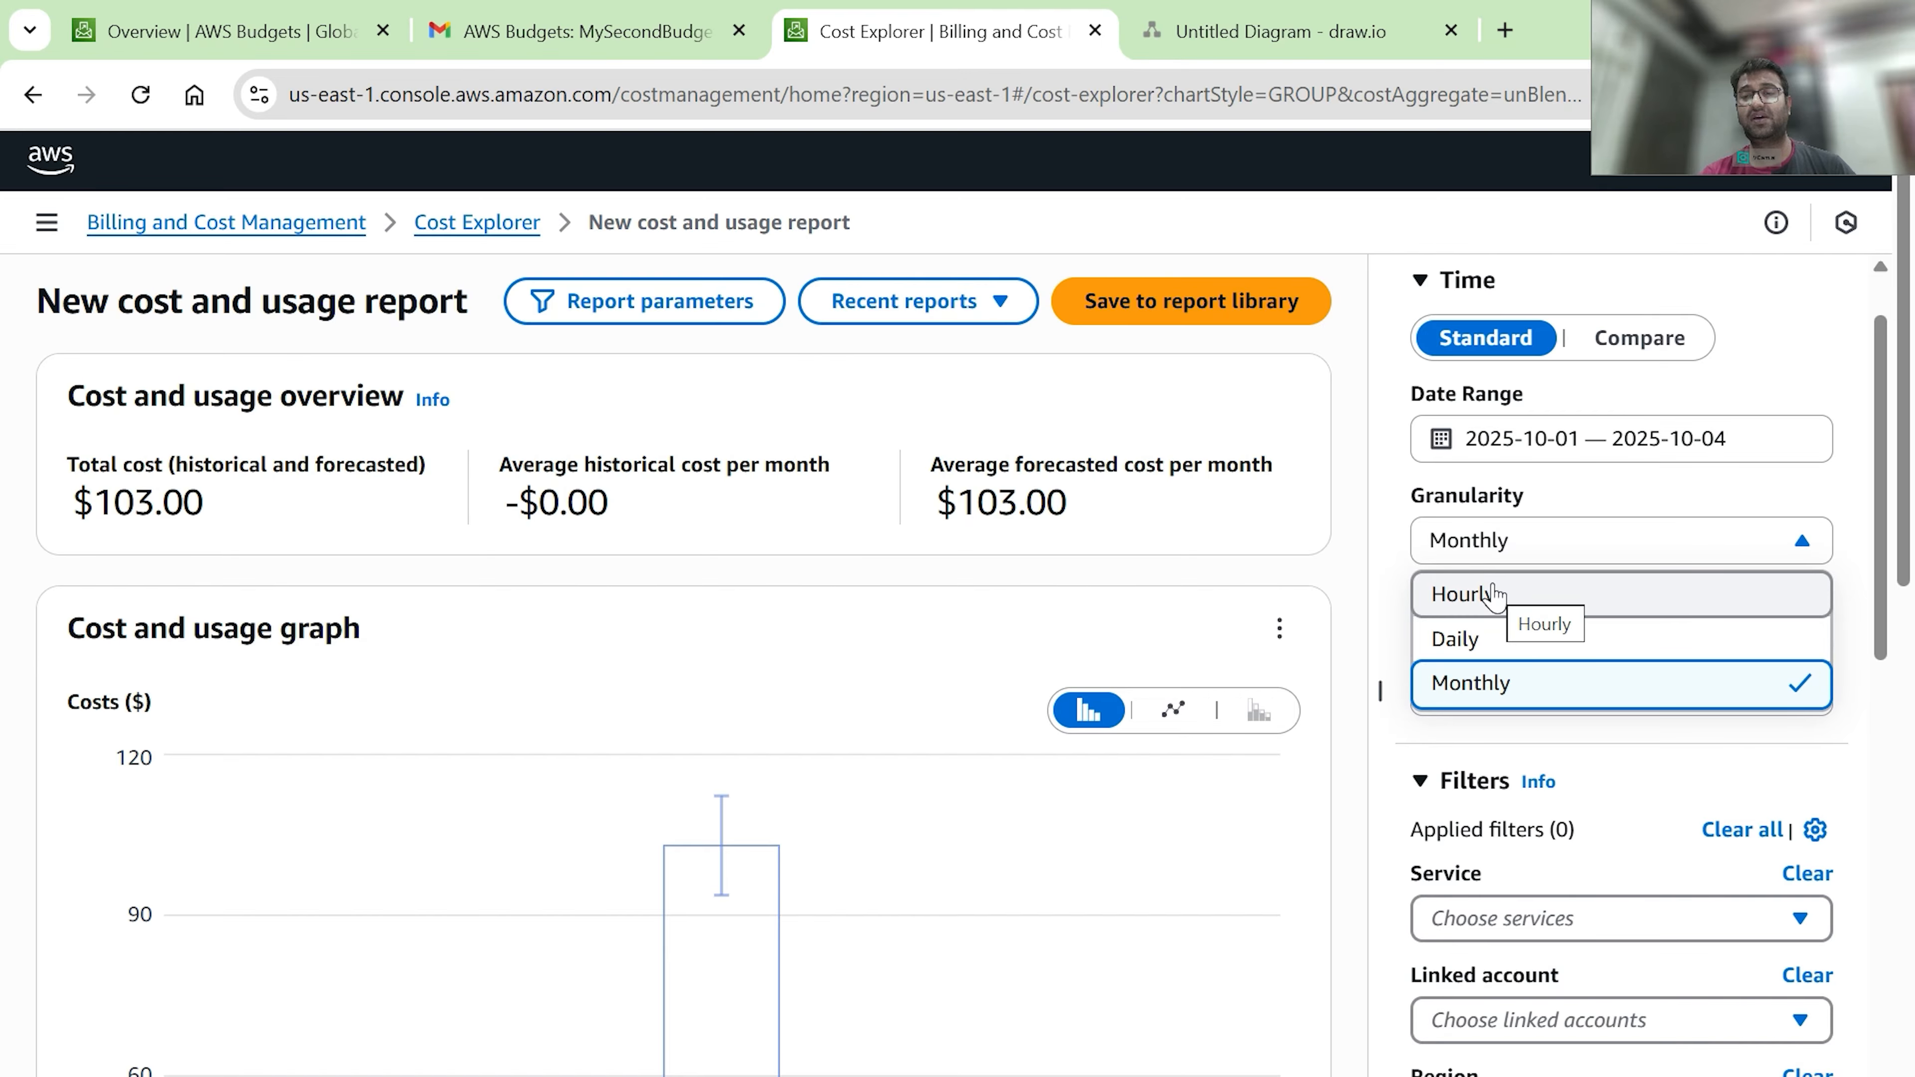
click(1480, 642)
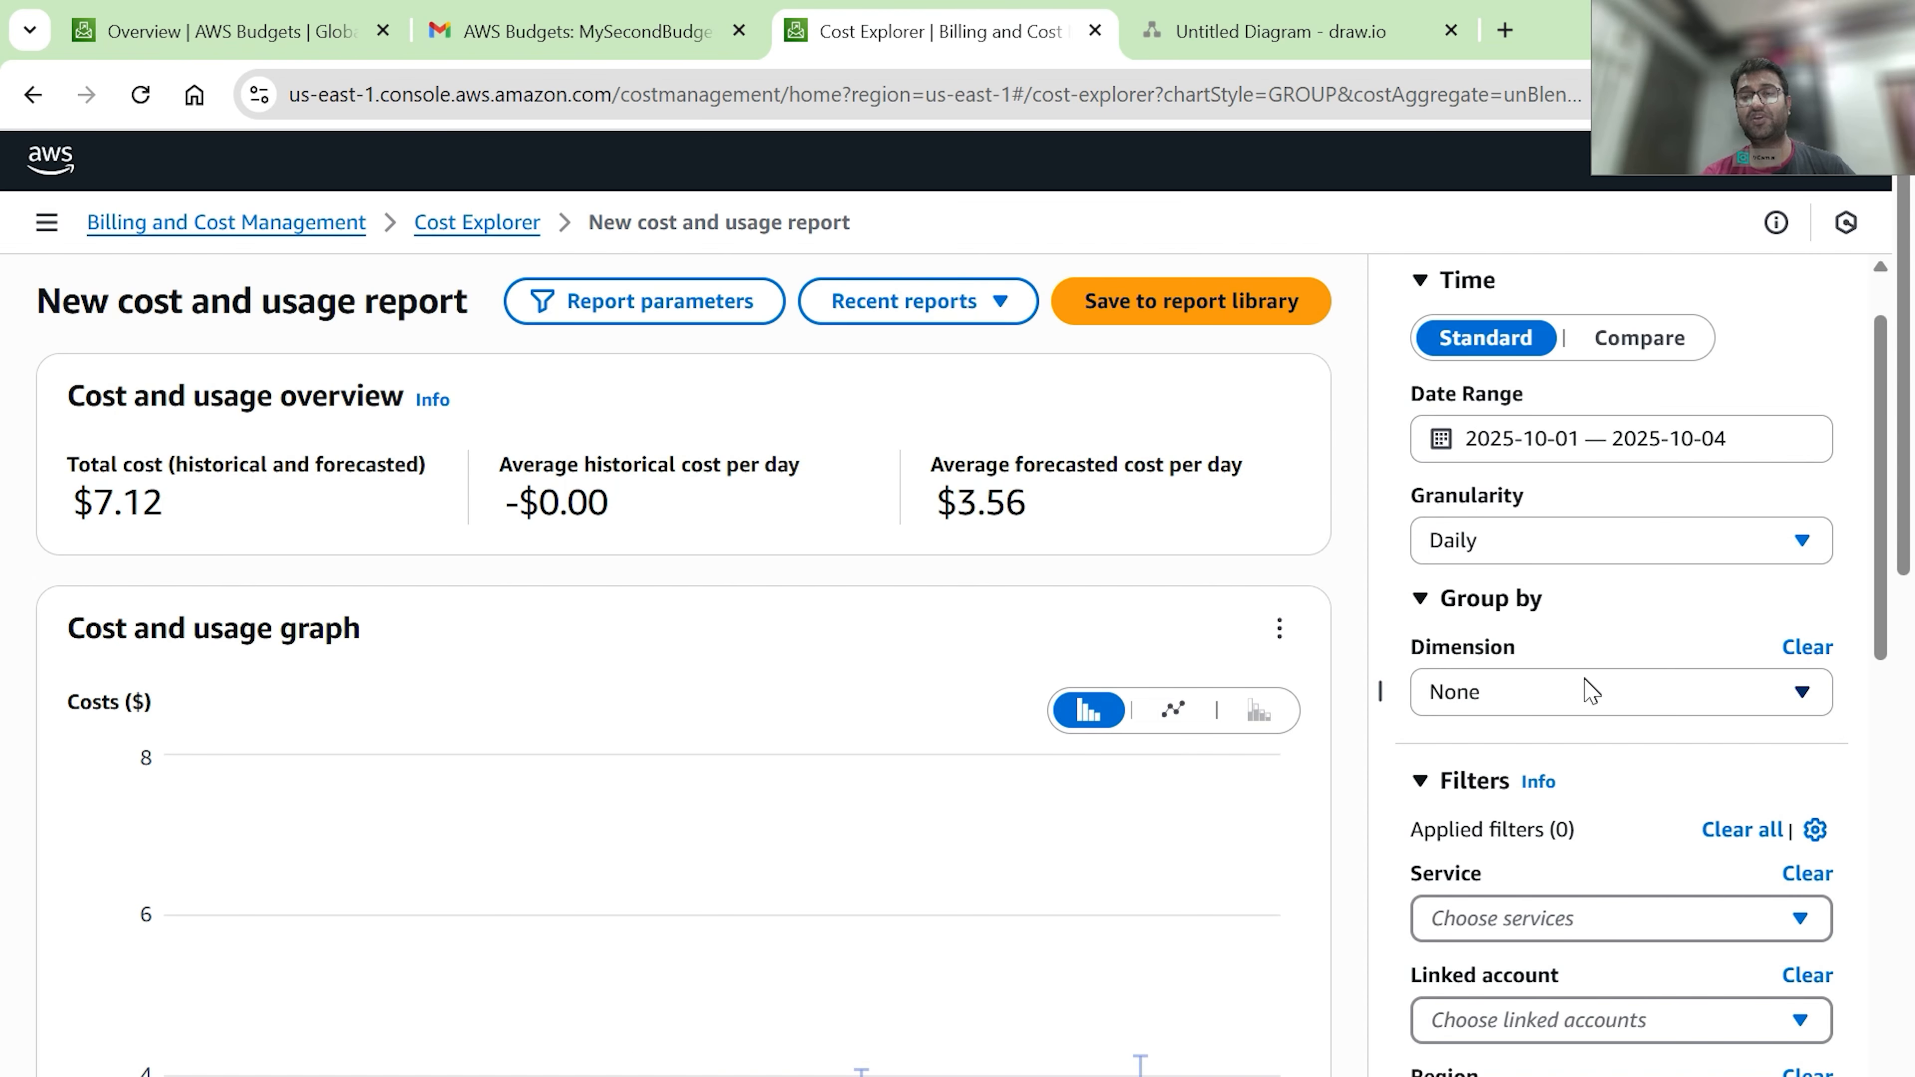
scroll(1586, 685, down, 1)
scroll(1598, 717, down, 1)
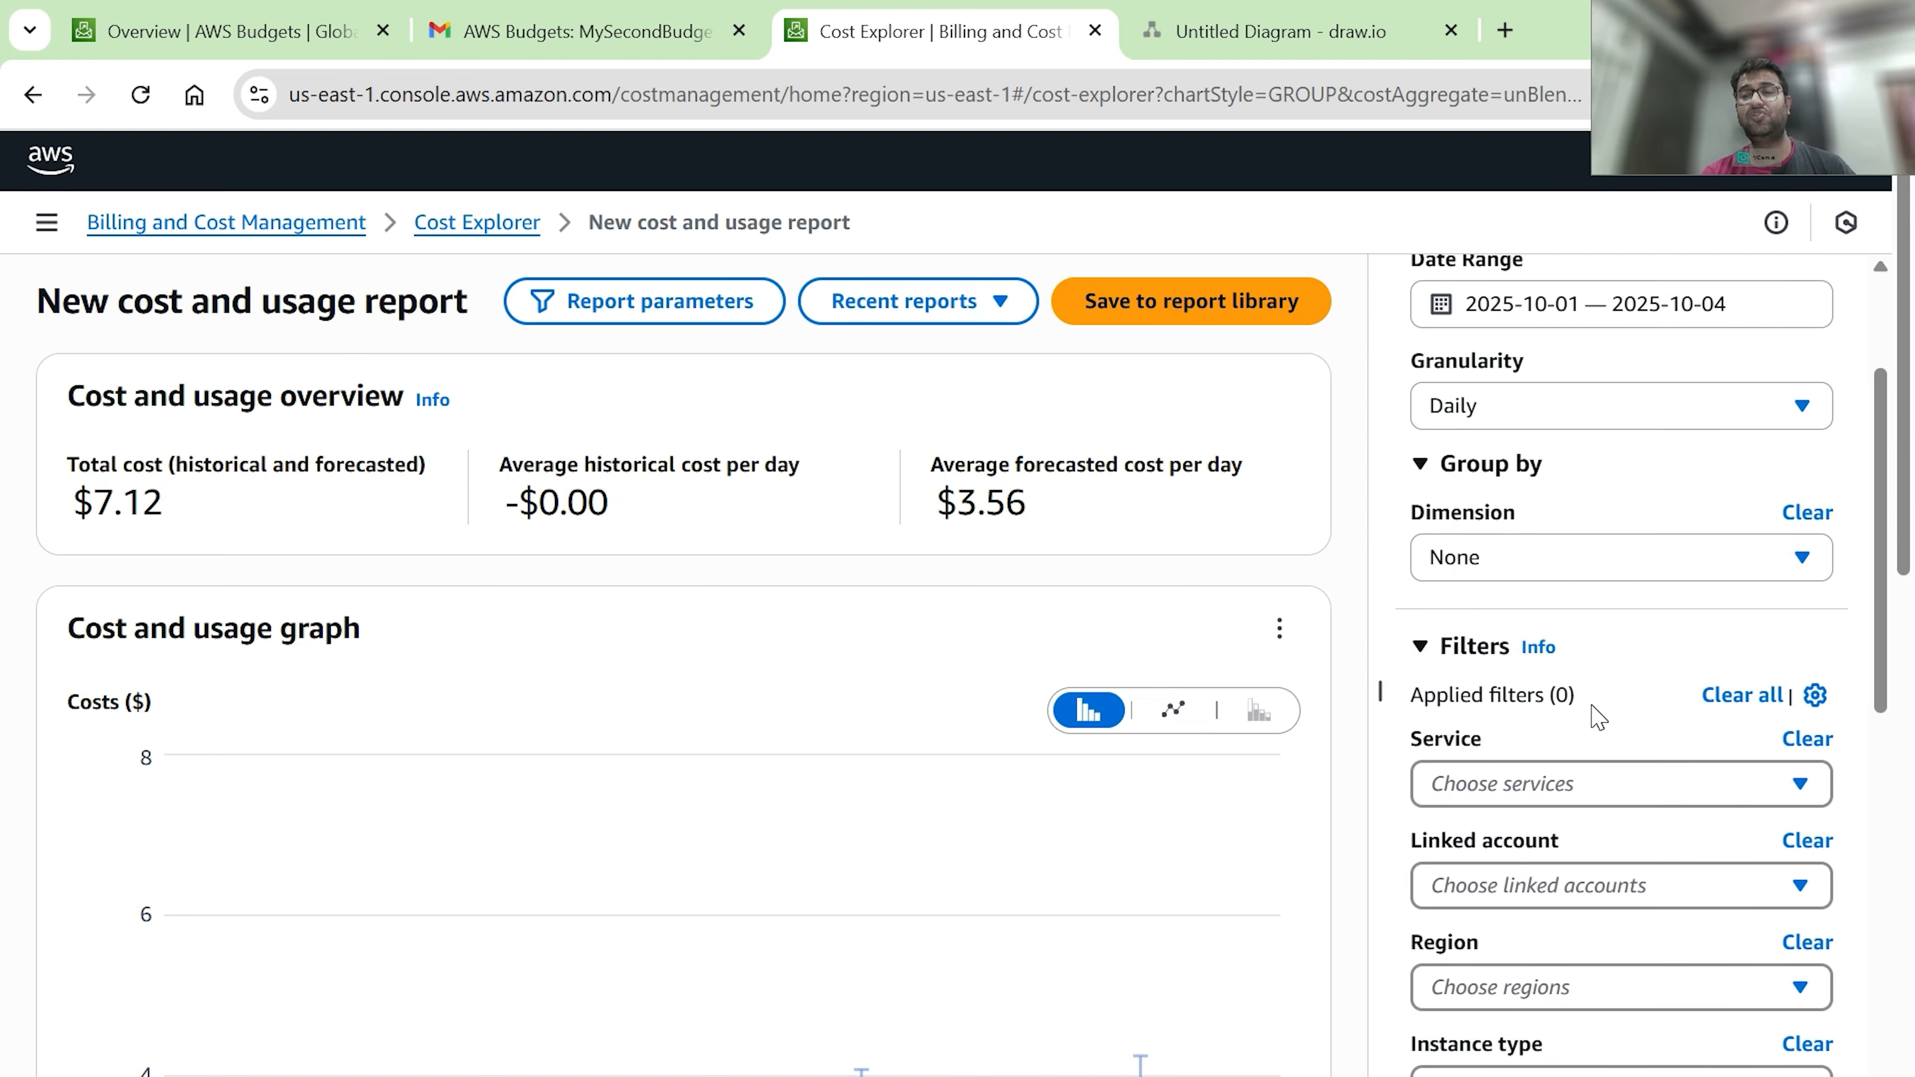
click(1541, 527)
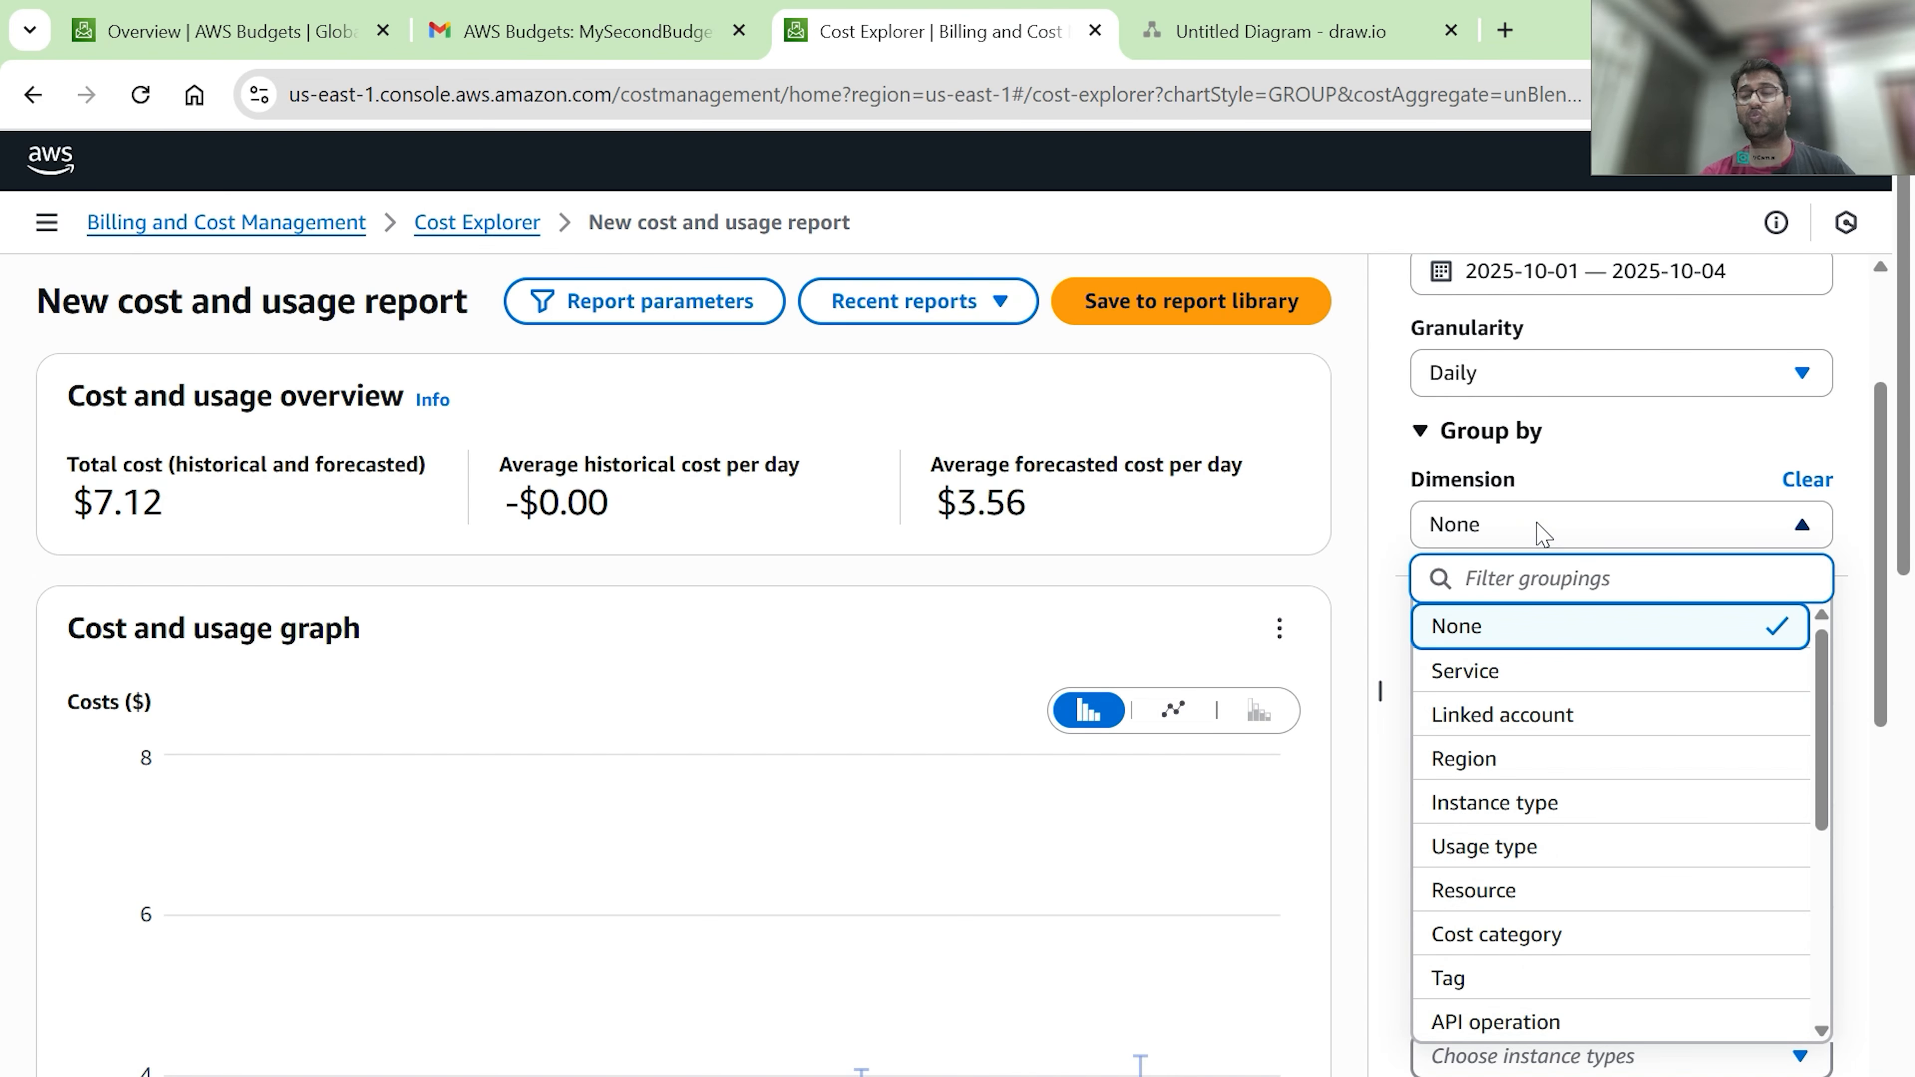
click(1479, 671)
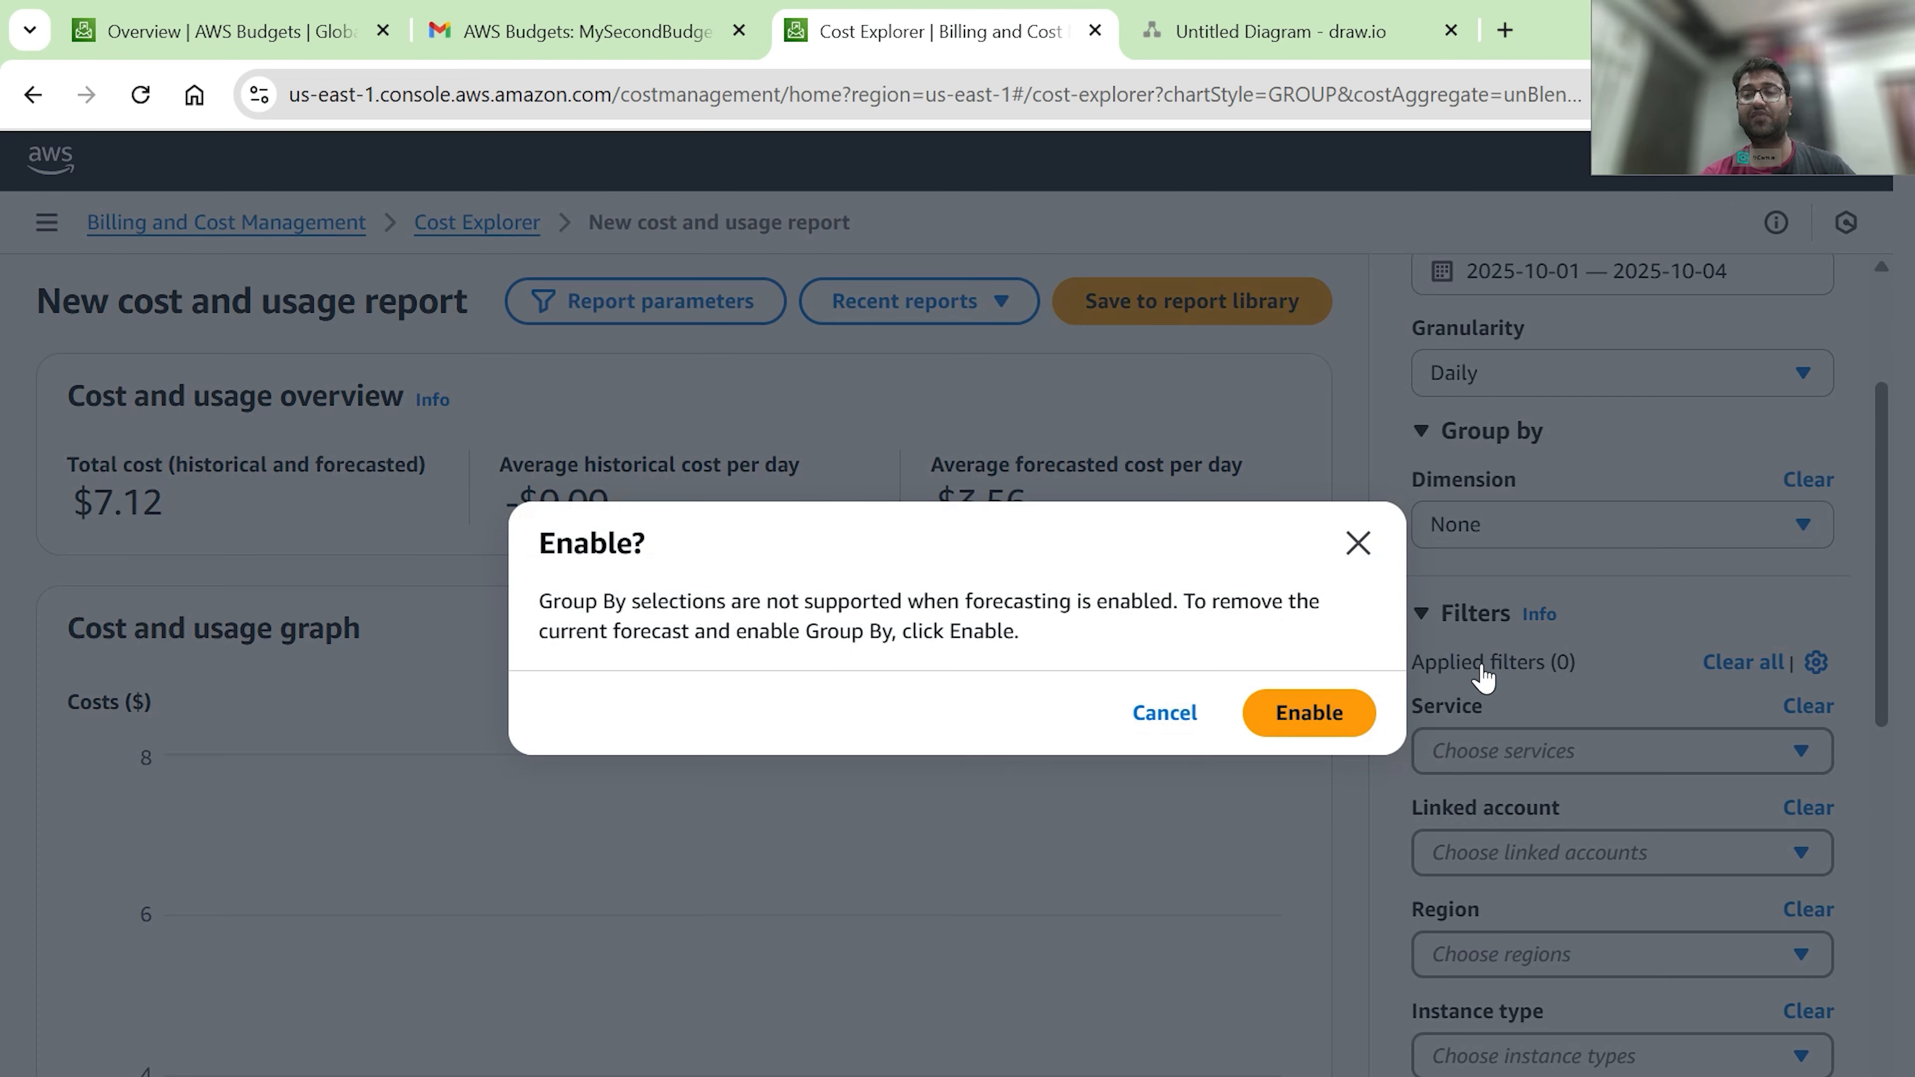
Step: Confirm Service grouping over forecasting and review the 20-service cost report
click(1353, 713)
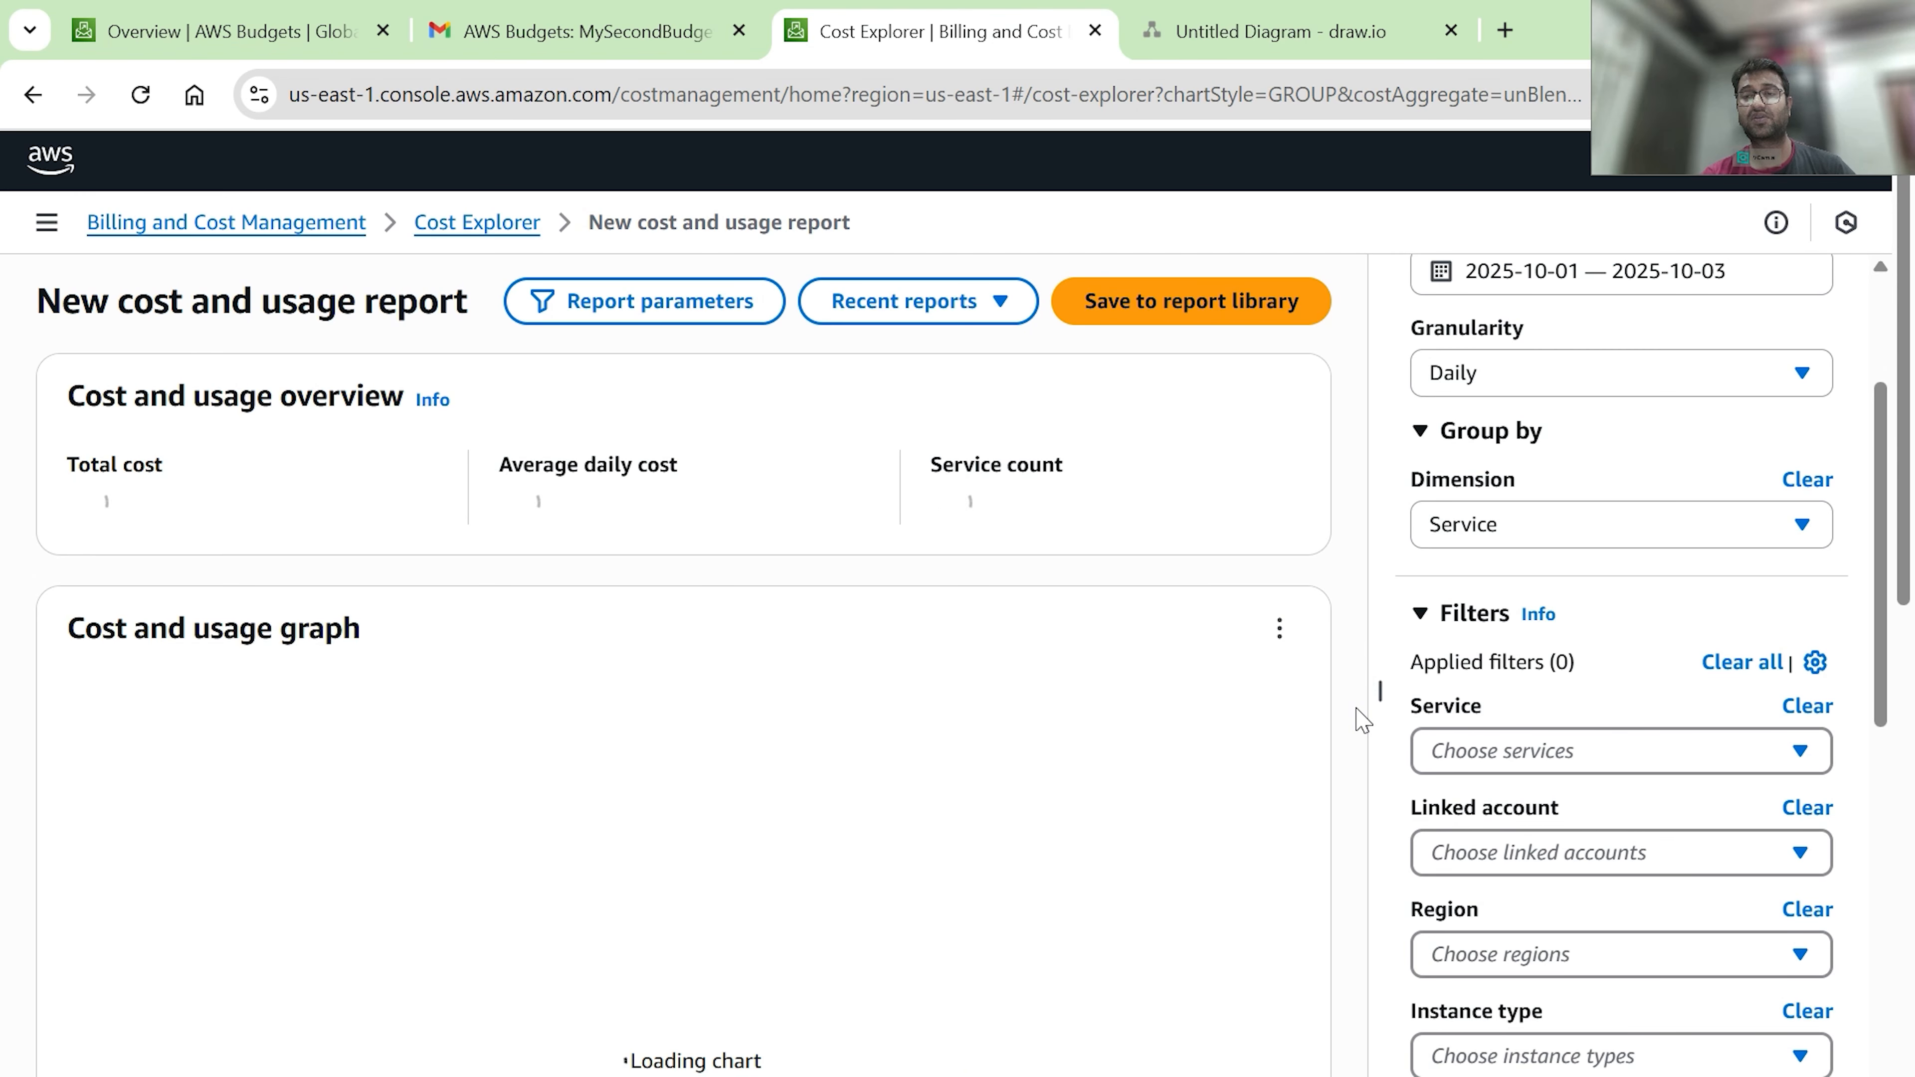
scroll(1537, 677, up, 2)
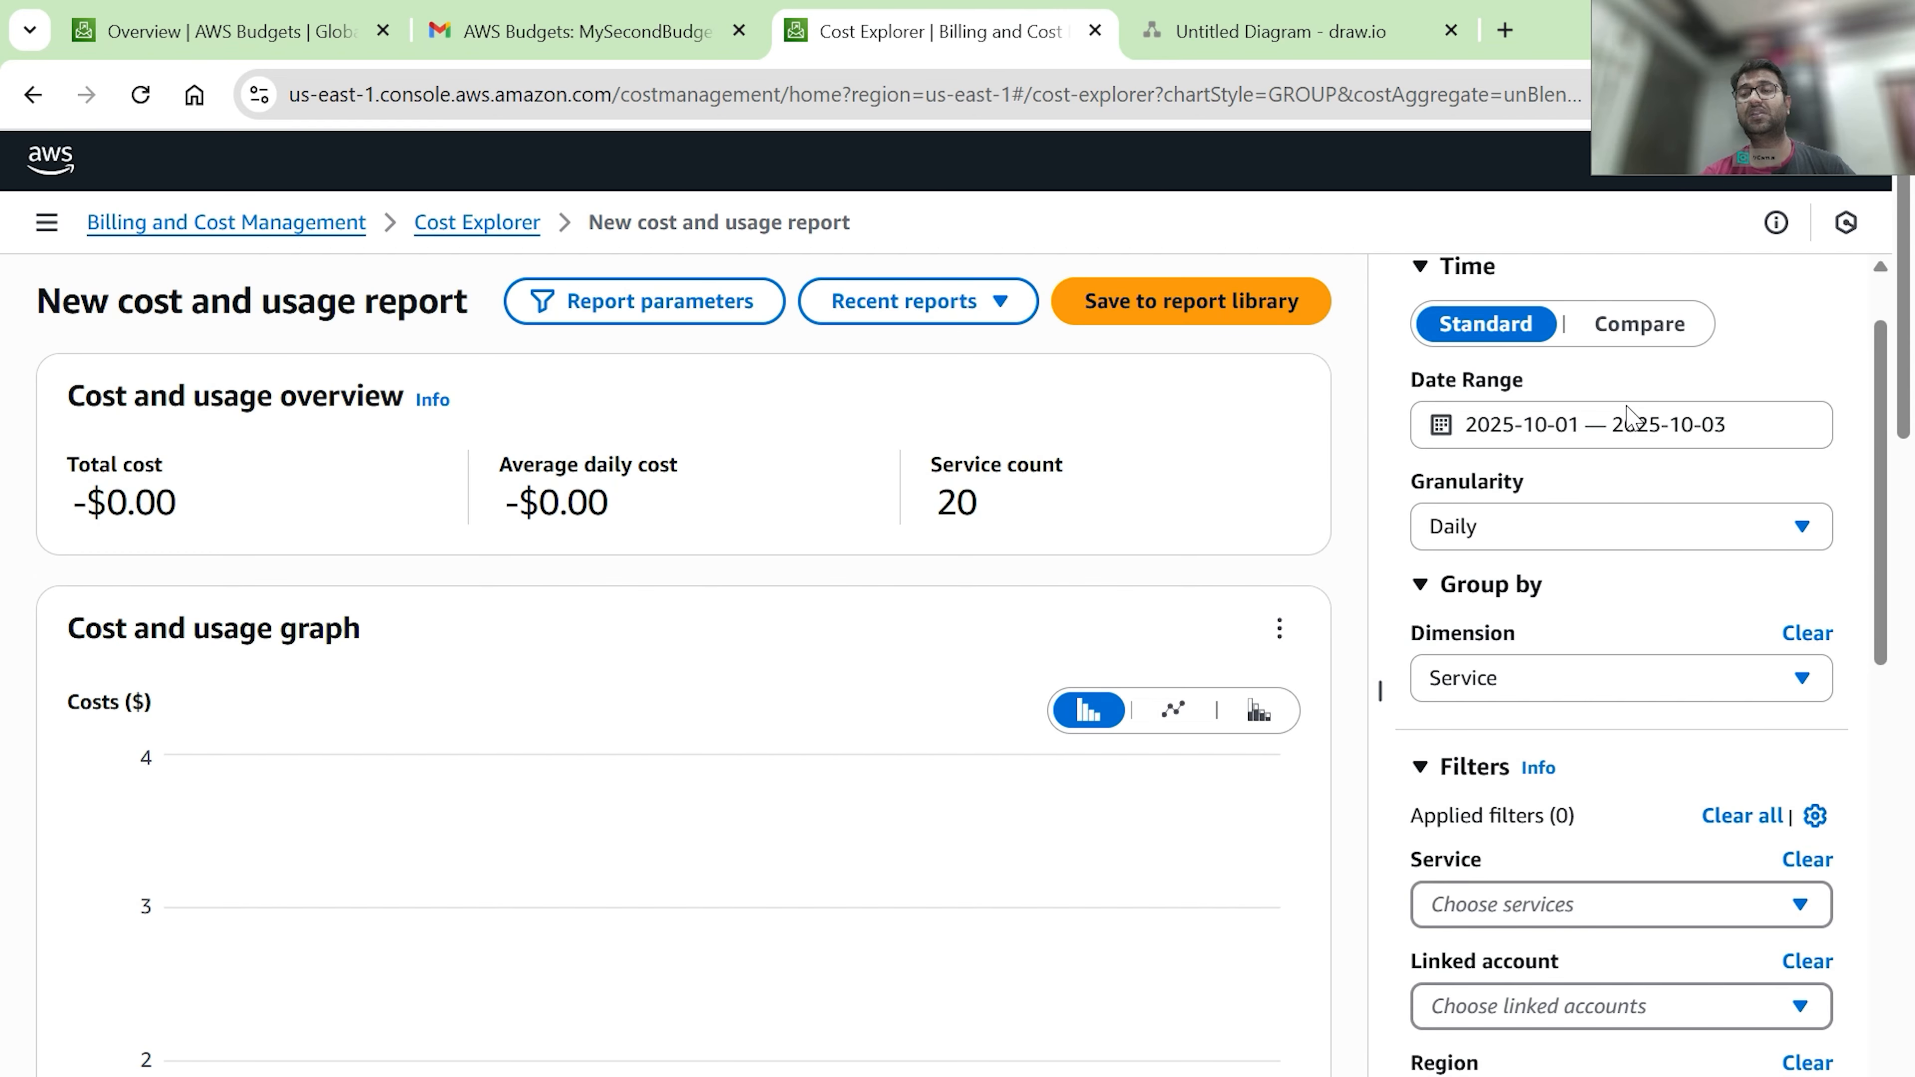
scroll(1648, 475, up, 1)
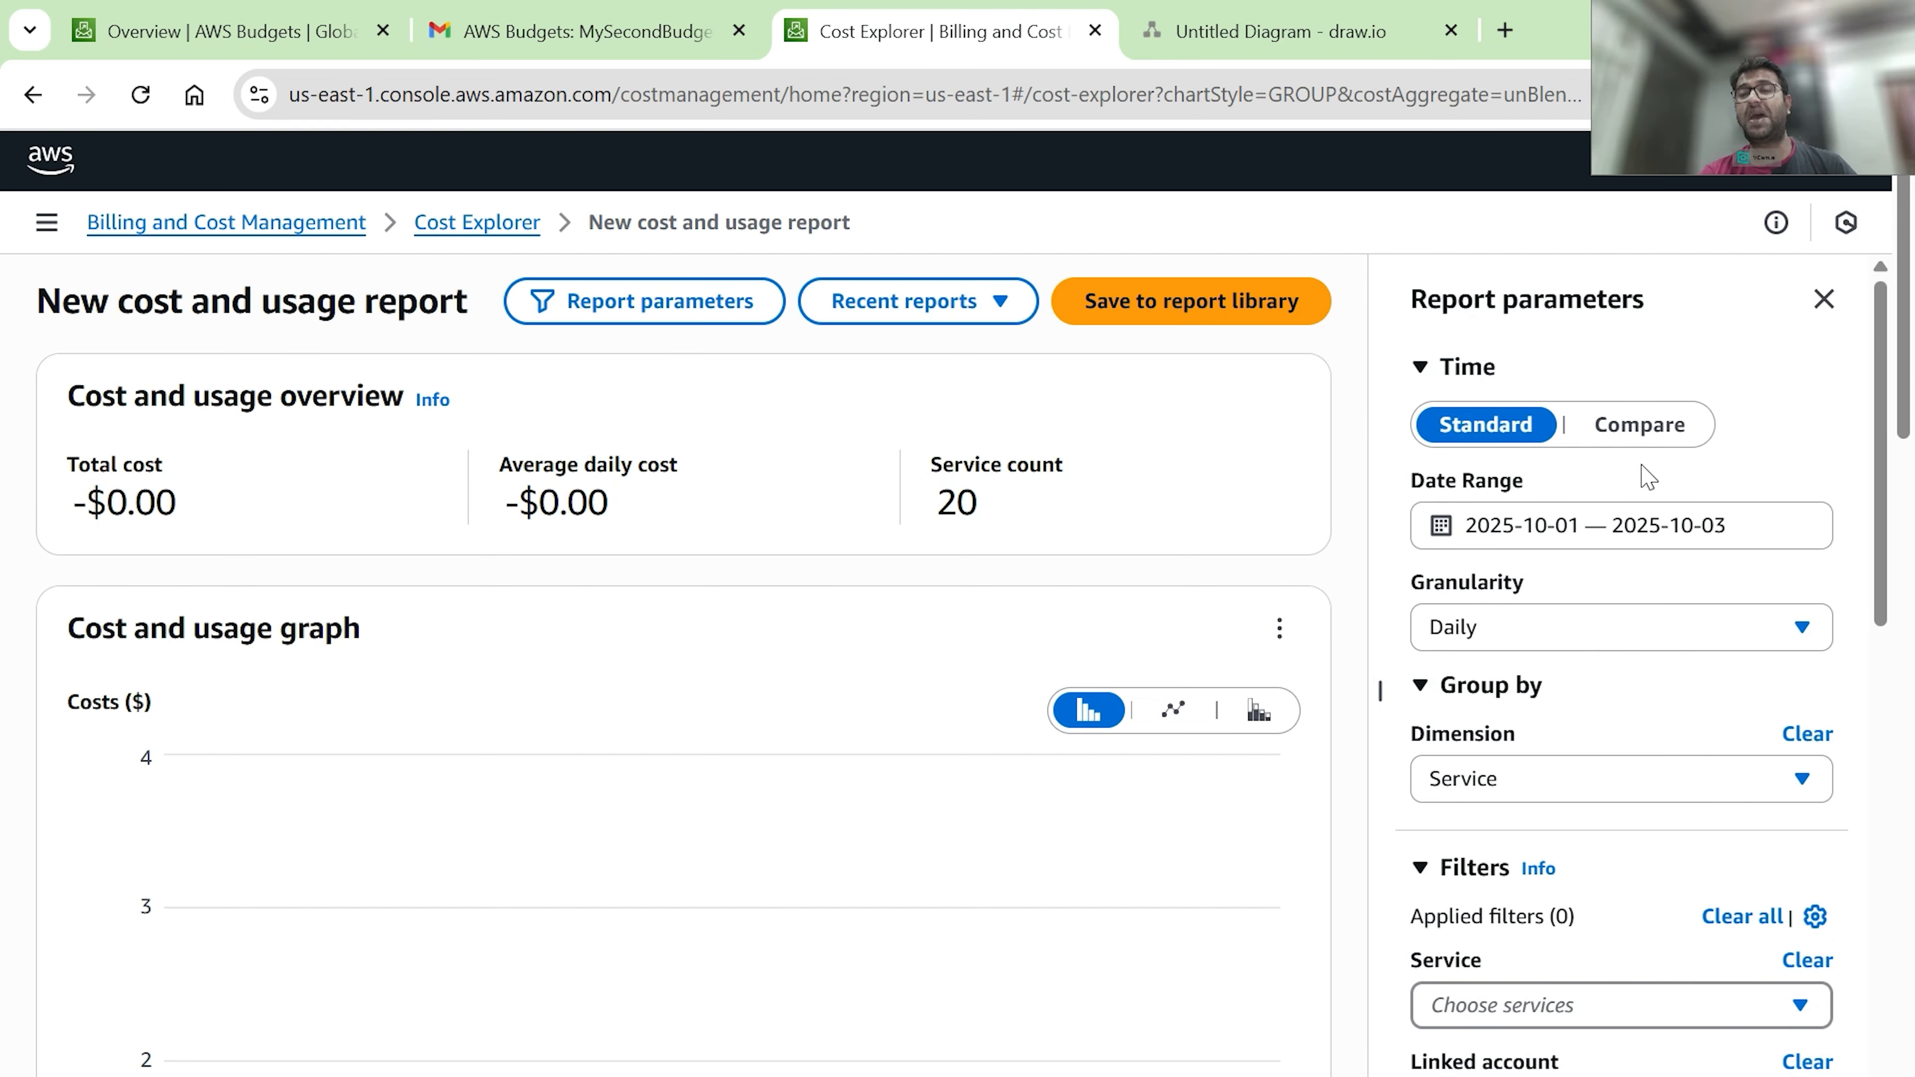
scroll(1648, 764, down, 3)
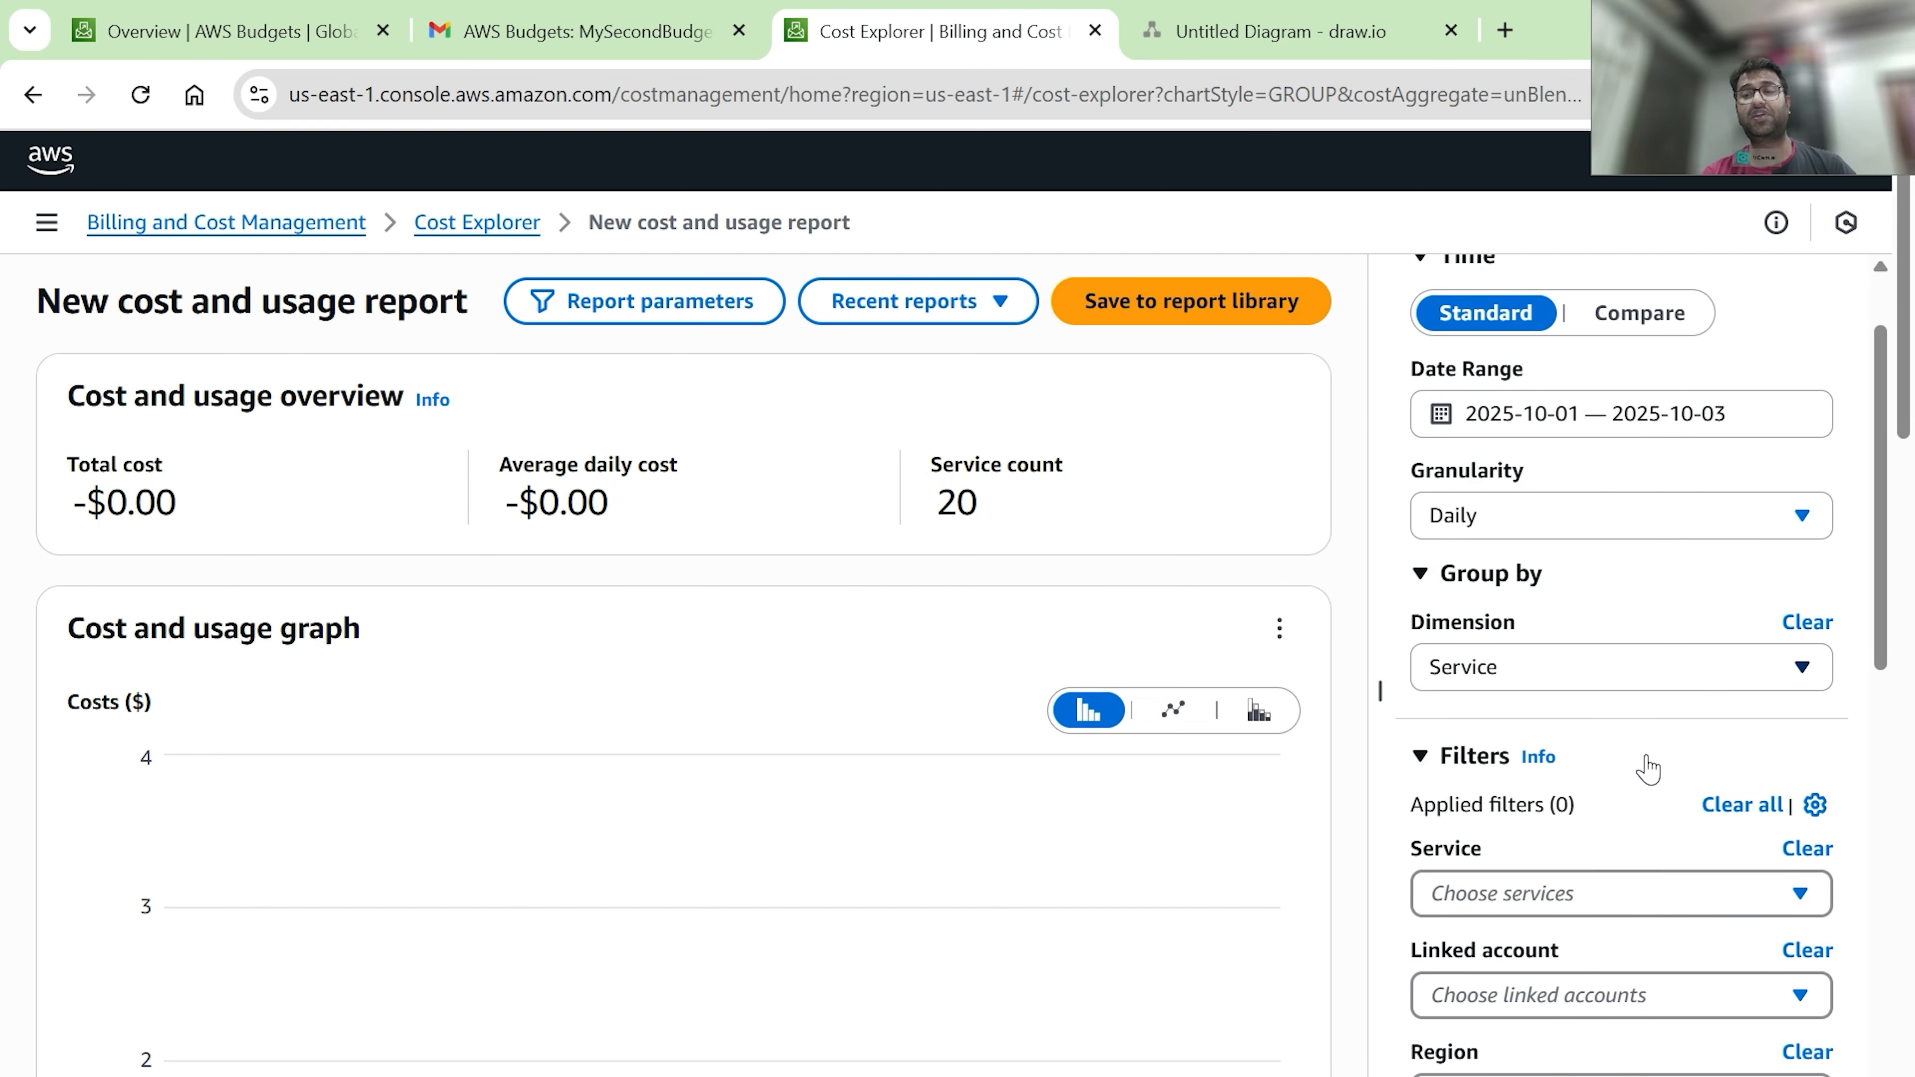
scroll(1649, 768, down, 2)
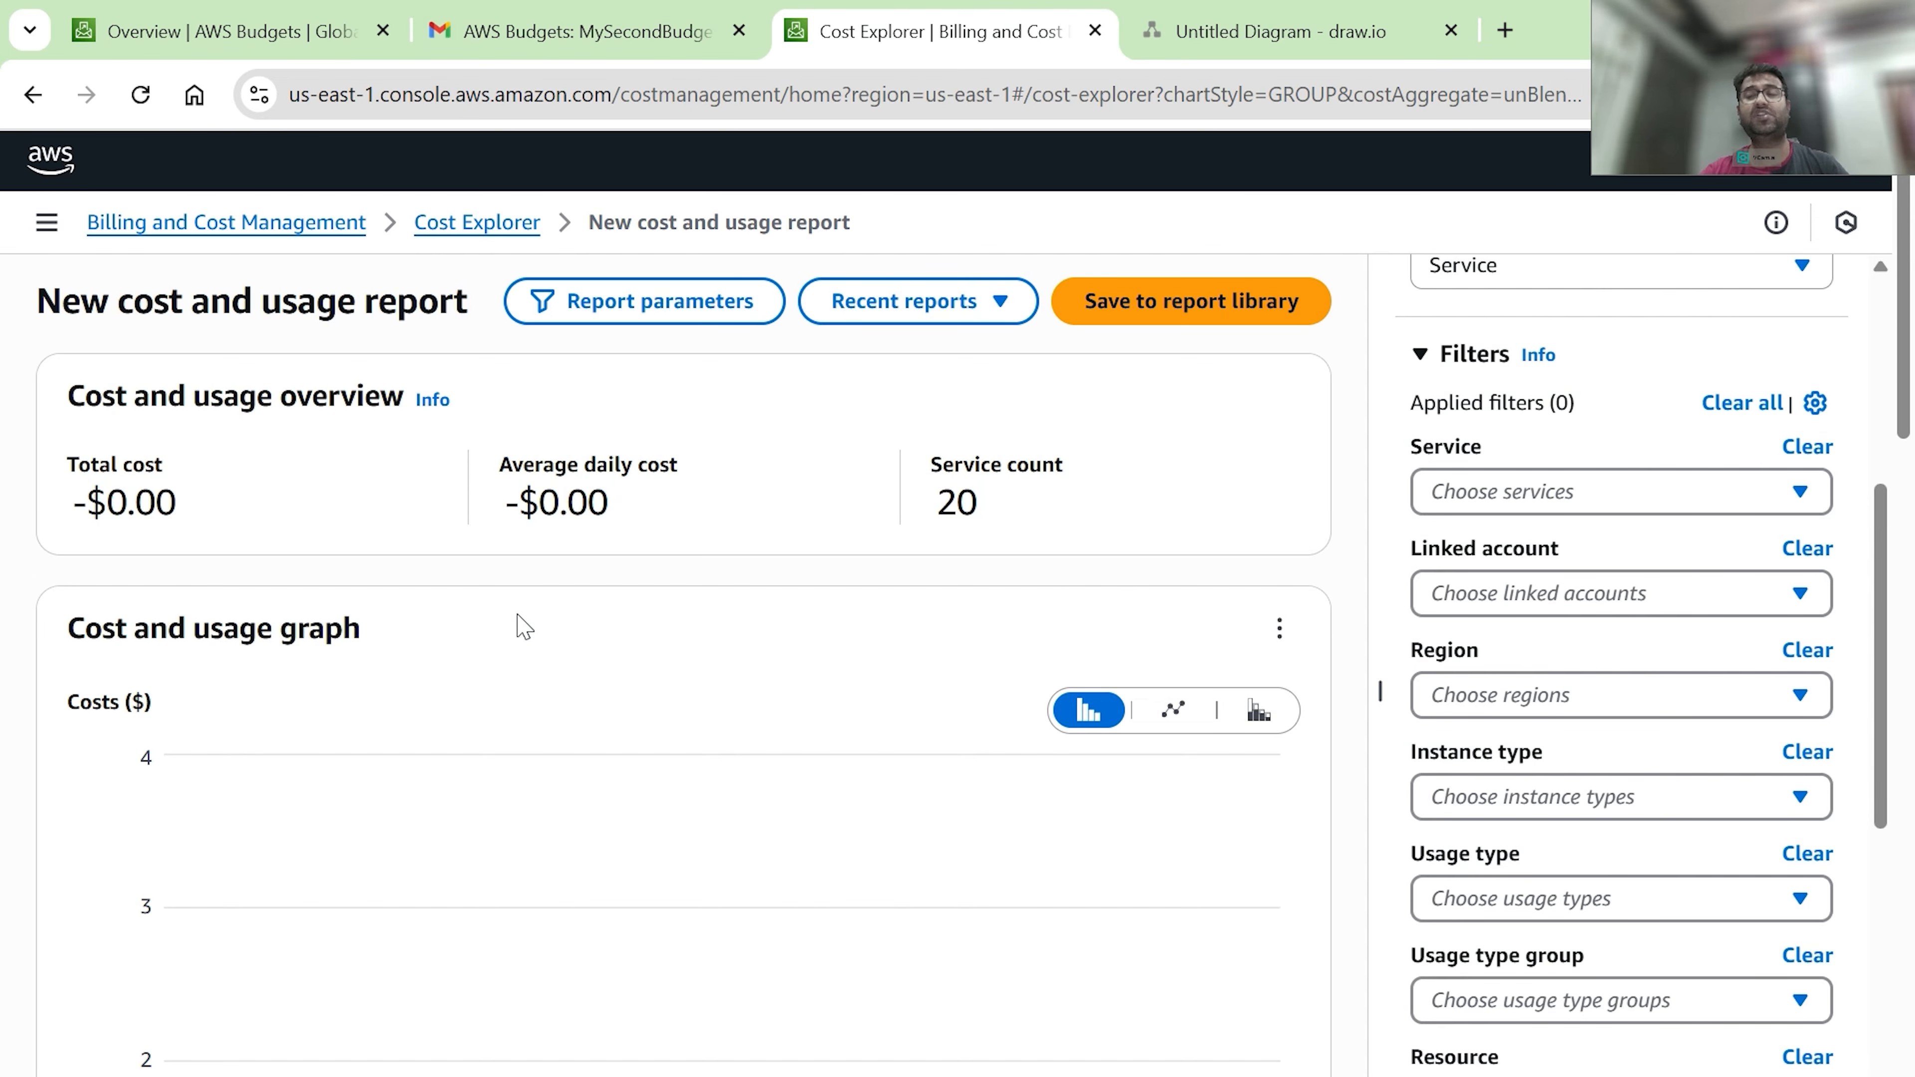
scroll(1481, 803, down, 2)
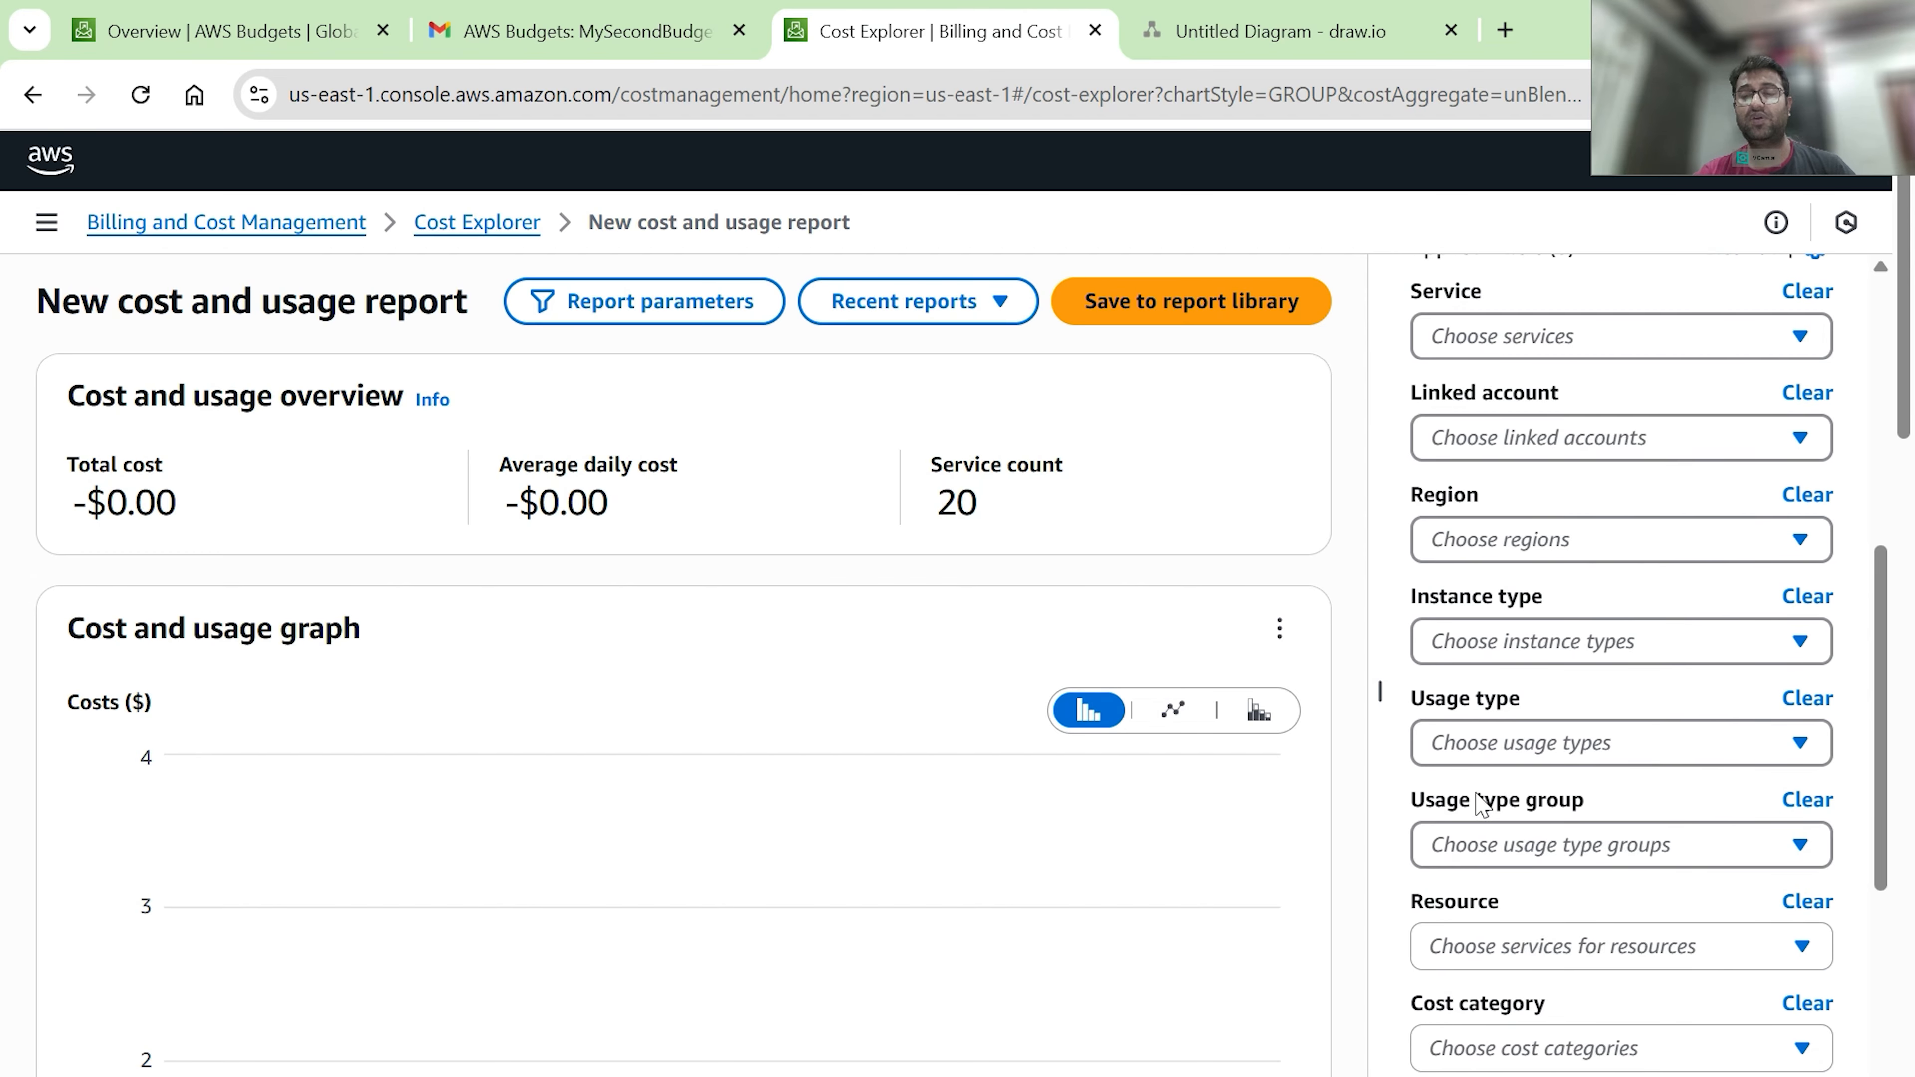
scroll(1480, 803, down, 4)
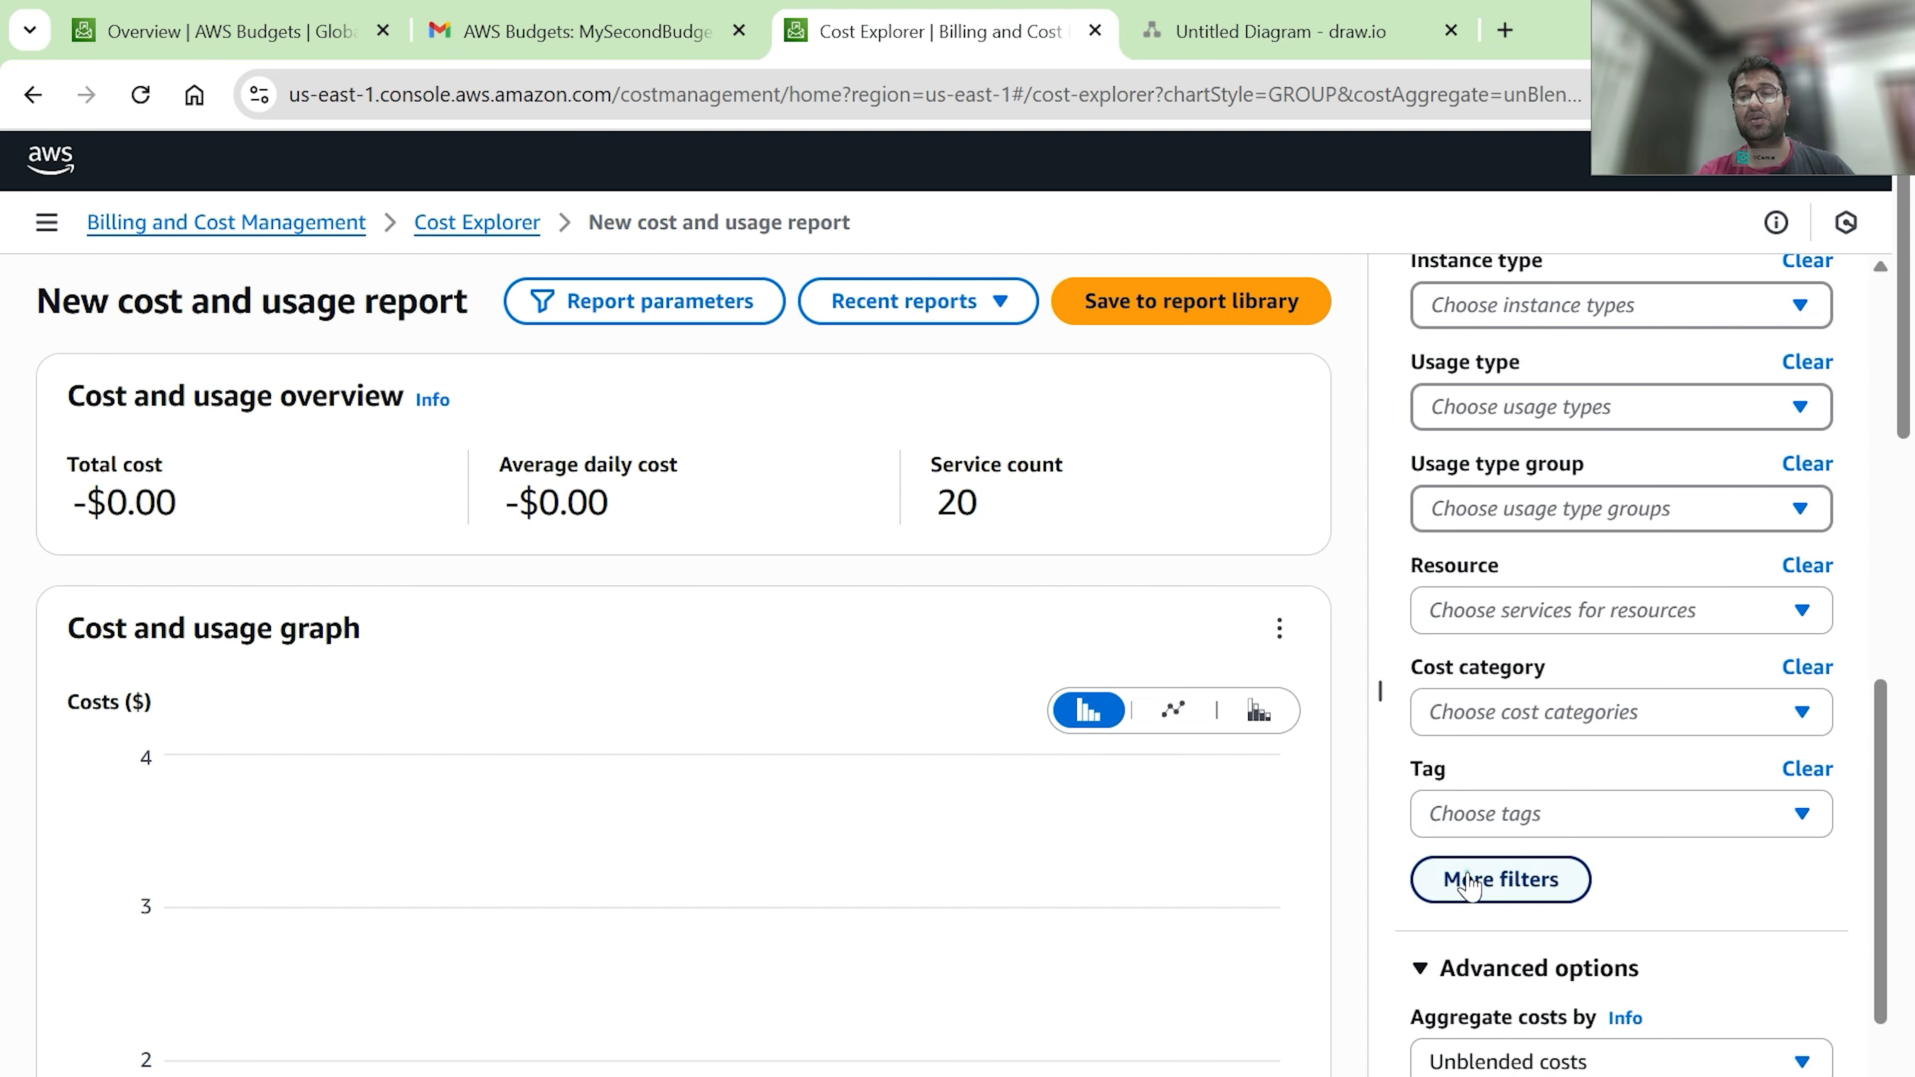
Step: Filter the report to the Usage charge type, giving $7.89 across 18 services
click(1466, 883)
scroll(1470, 891, down, 2)
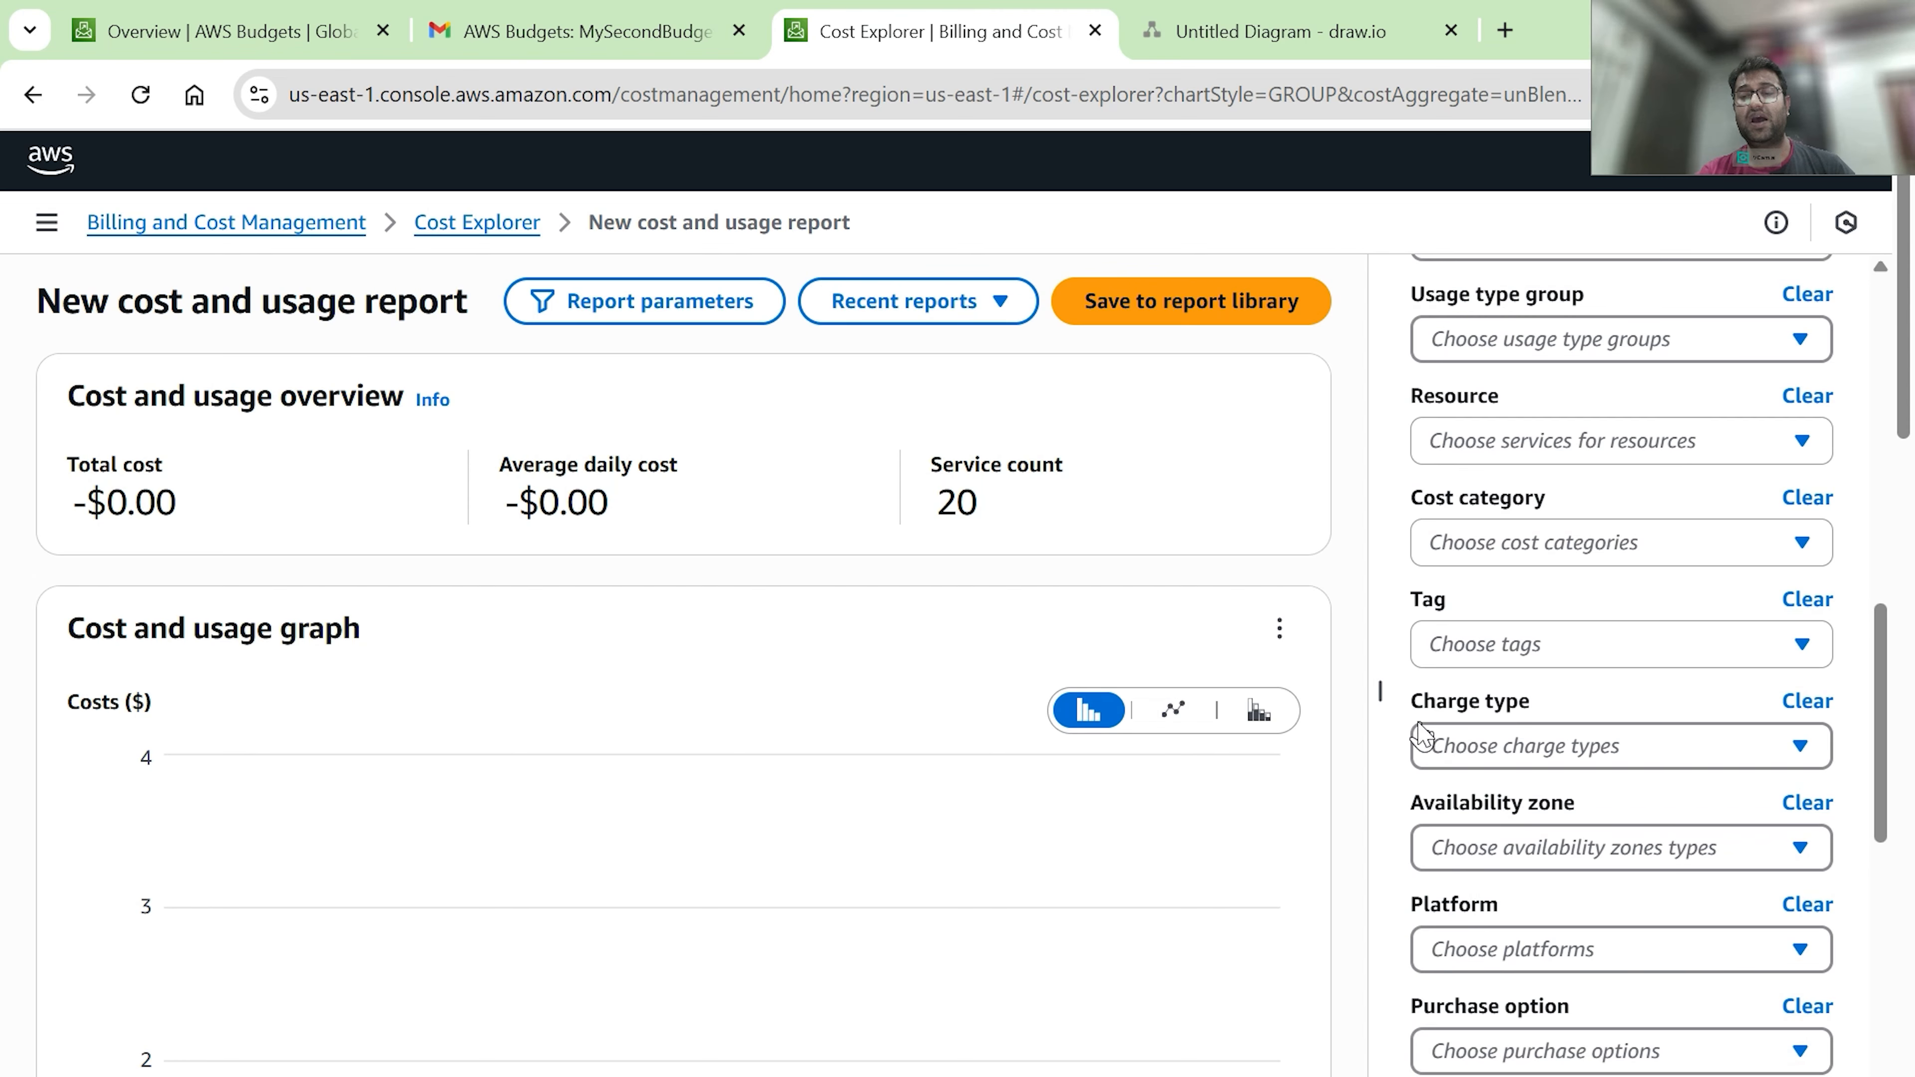
click(1527, 747)
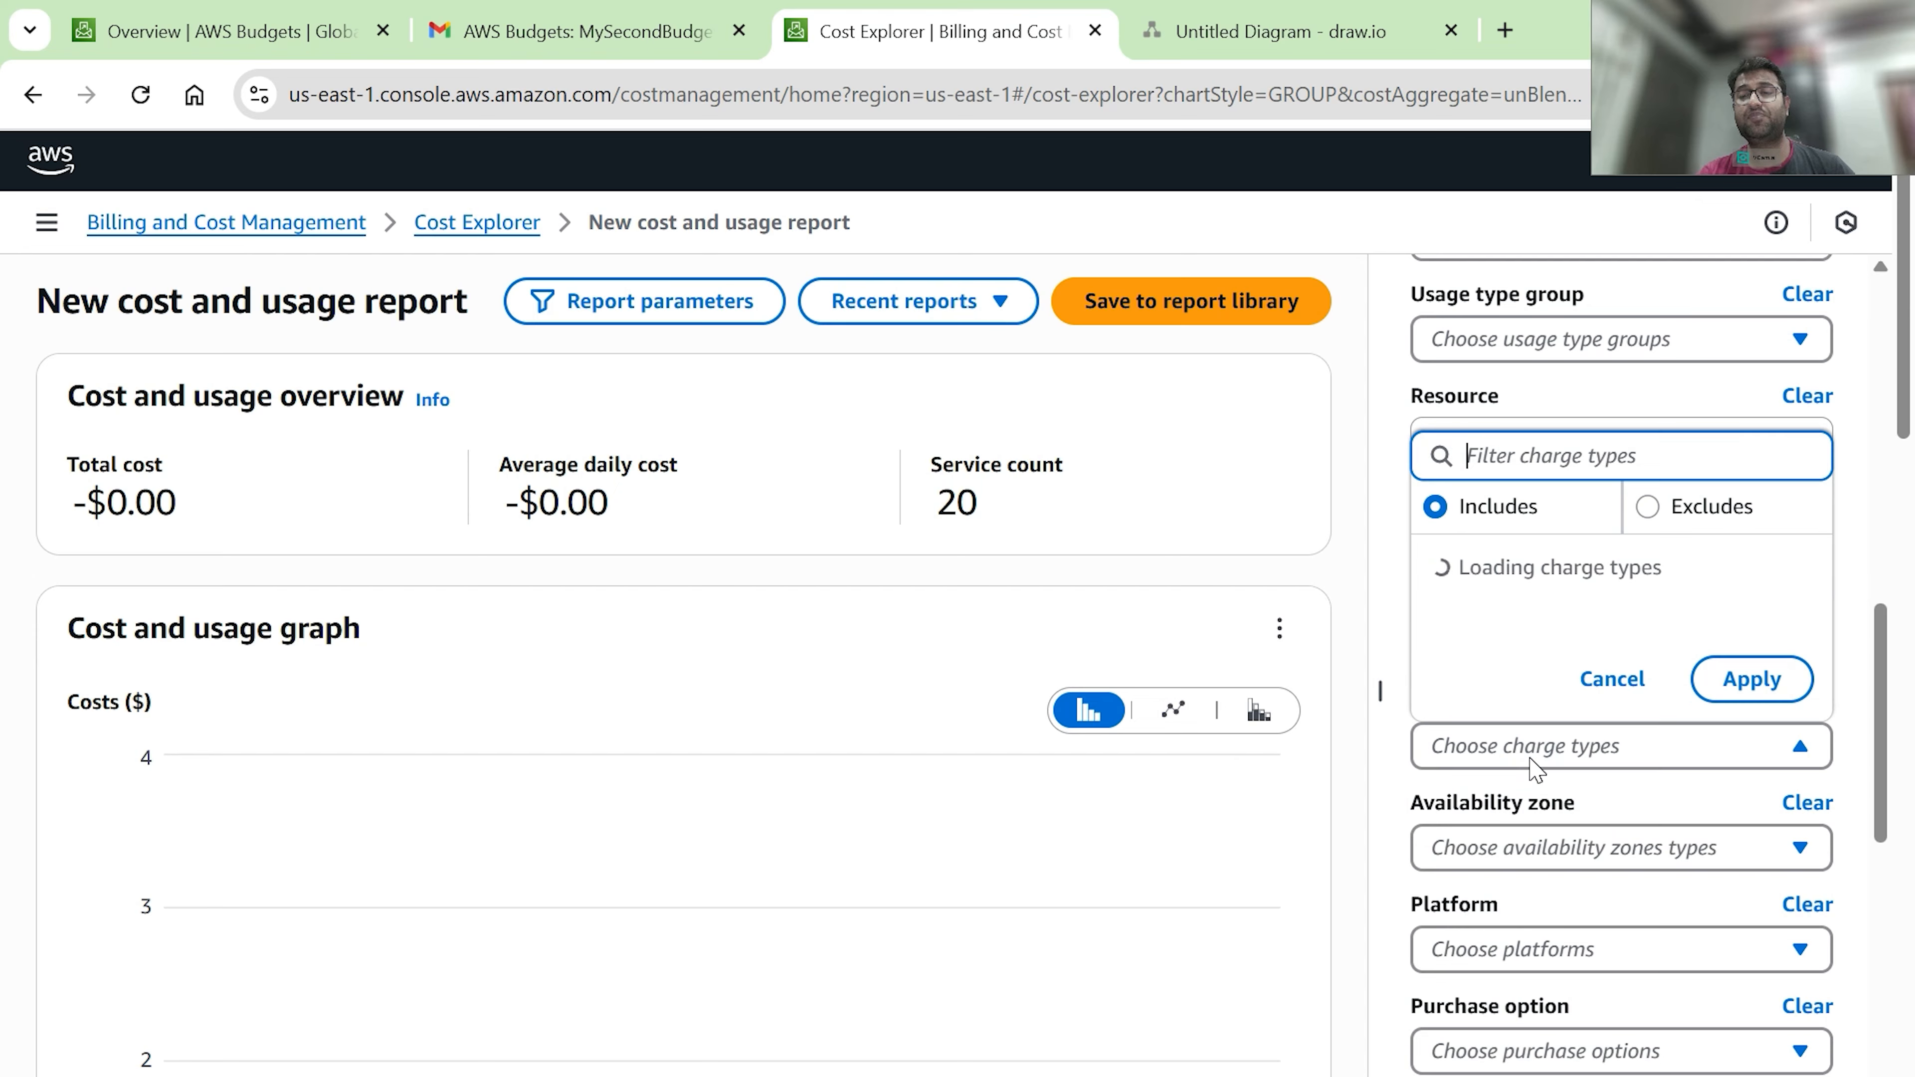
click(1439, 546)
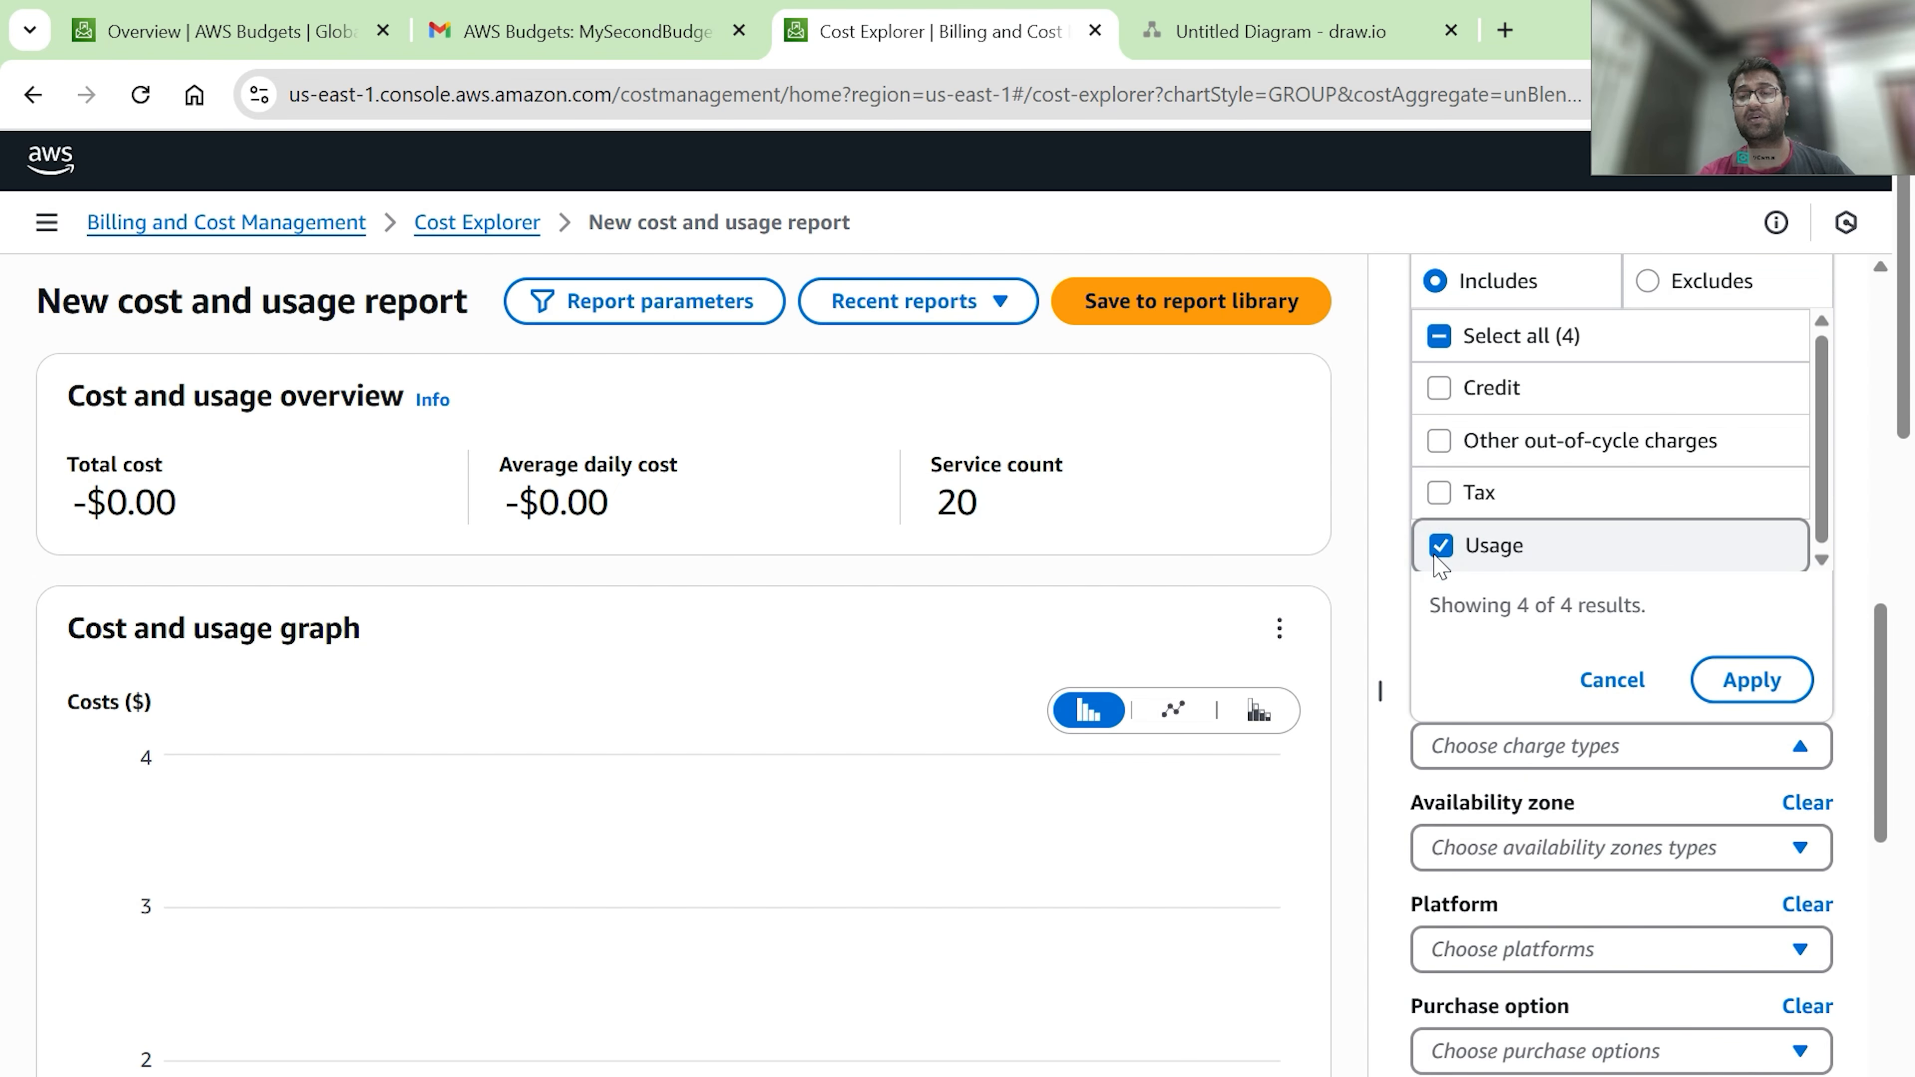
click(1734, 683)
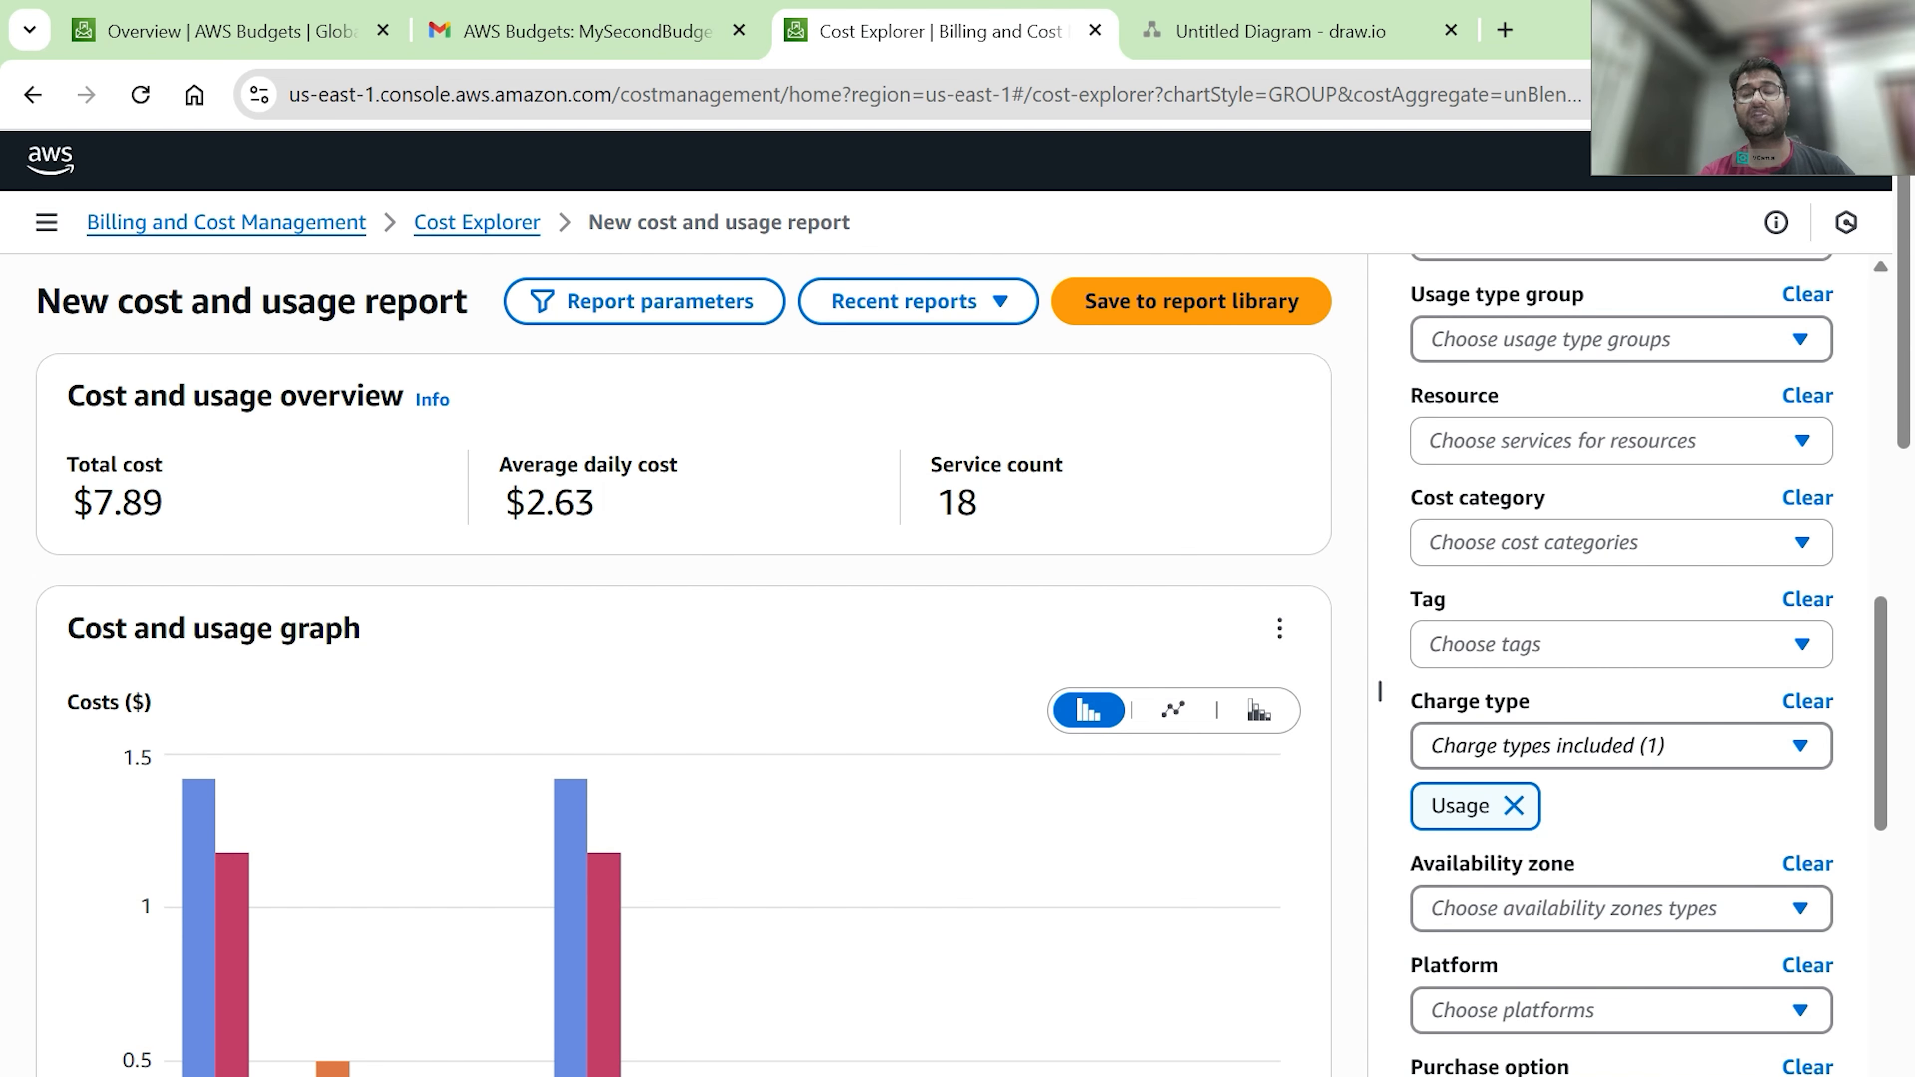
scroll(564, 676, down, 5)
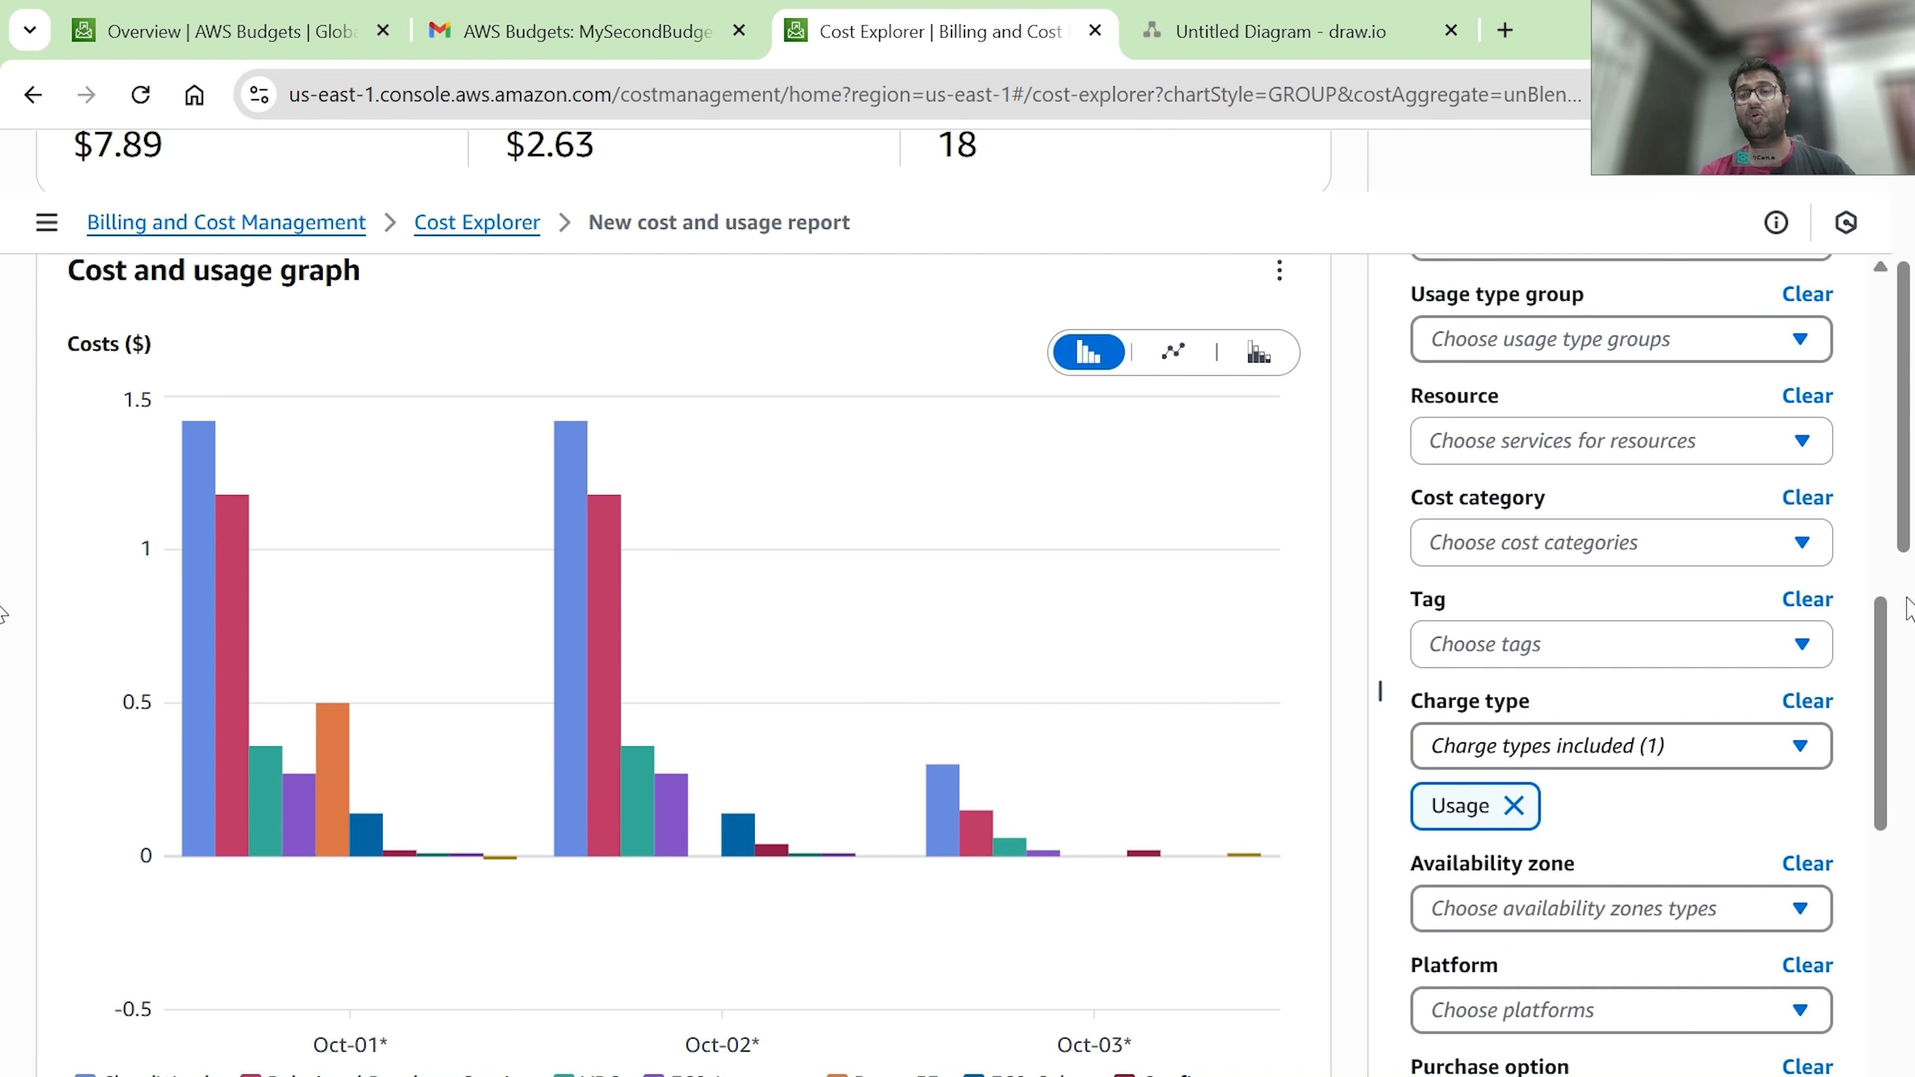
scroll(1680, 526, up, 10)
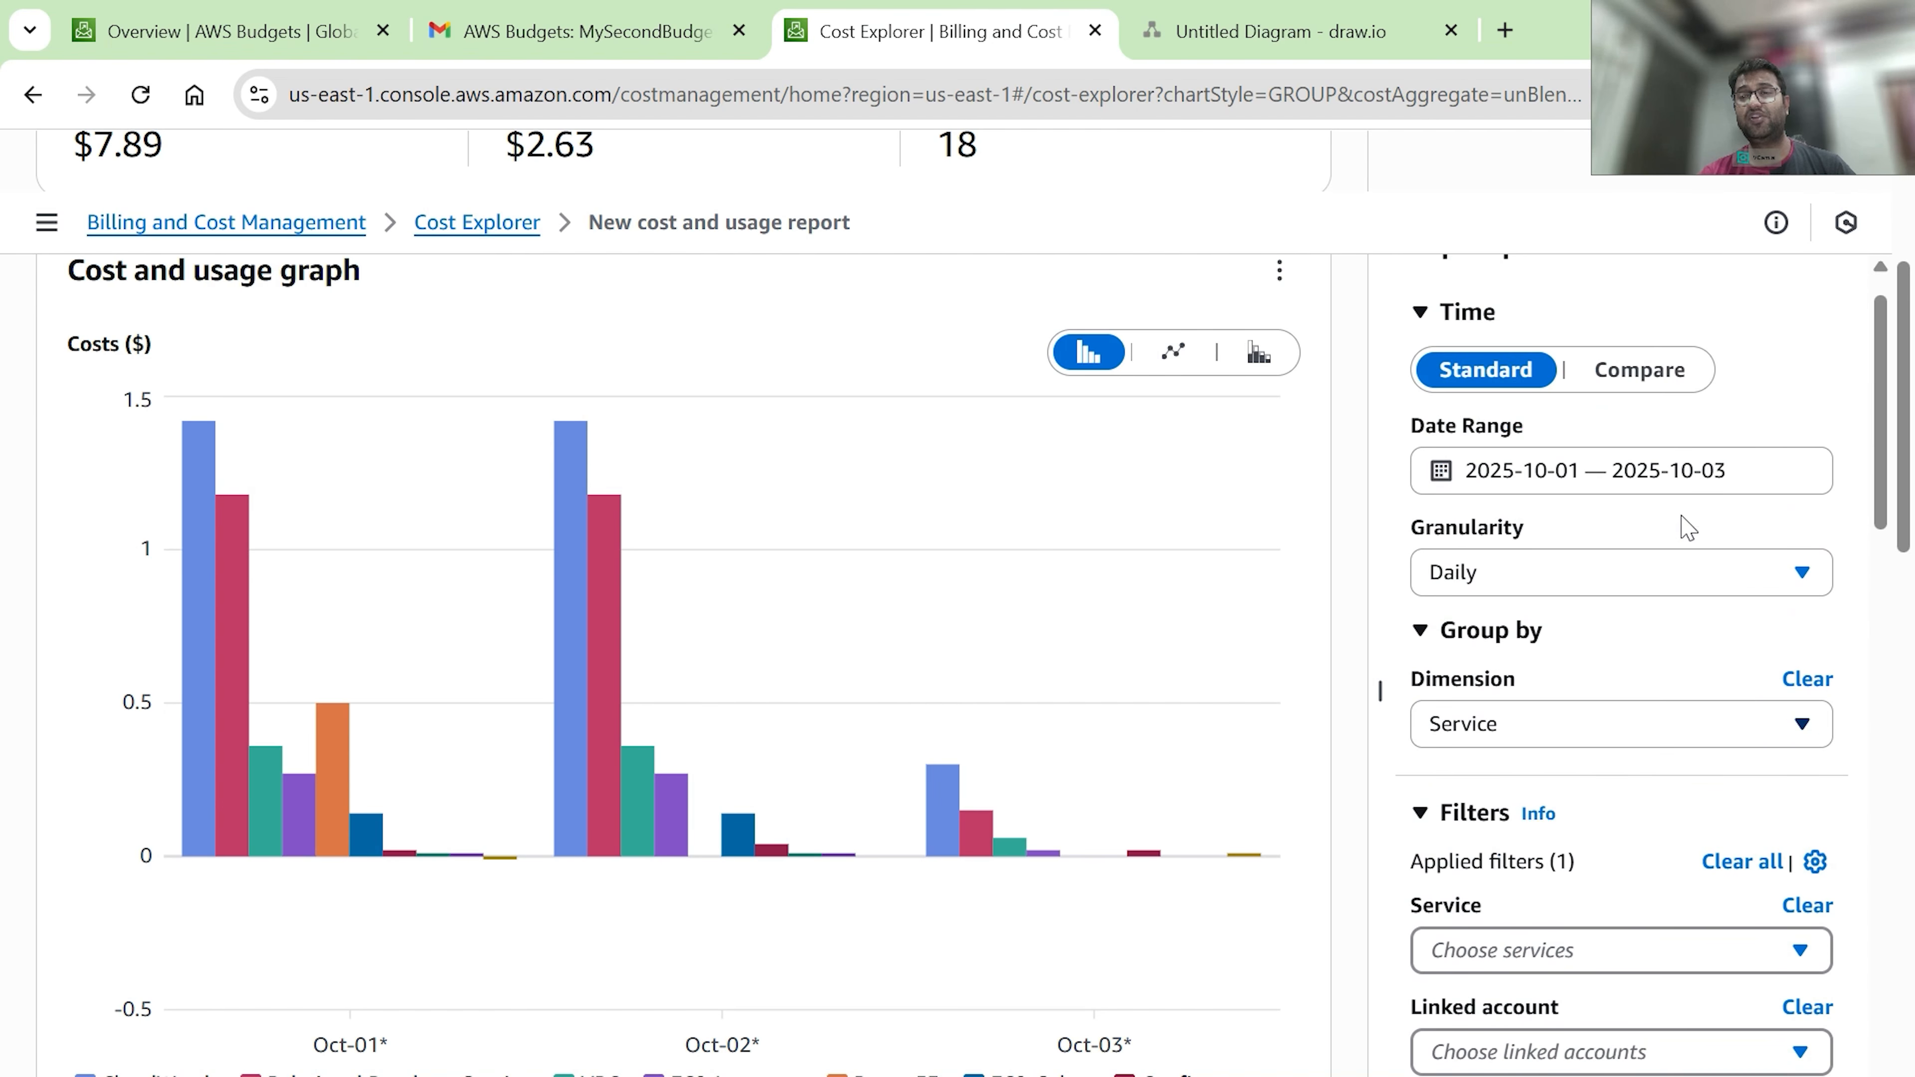
scroll(1680, 525, up, 2)
Step: Group costs by Region and review Asia Pacific (Mumbai)'s $7.33 of $7.89
click(1623, 779)
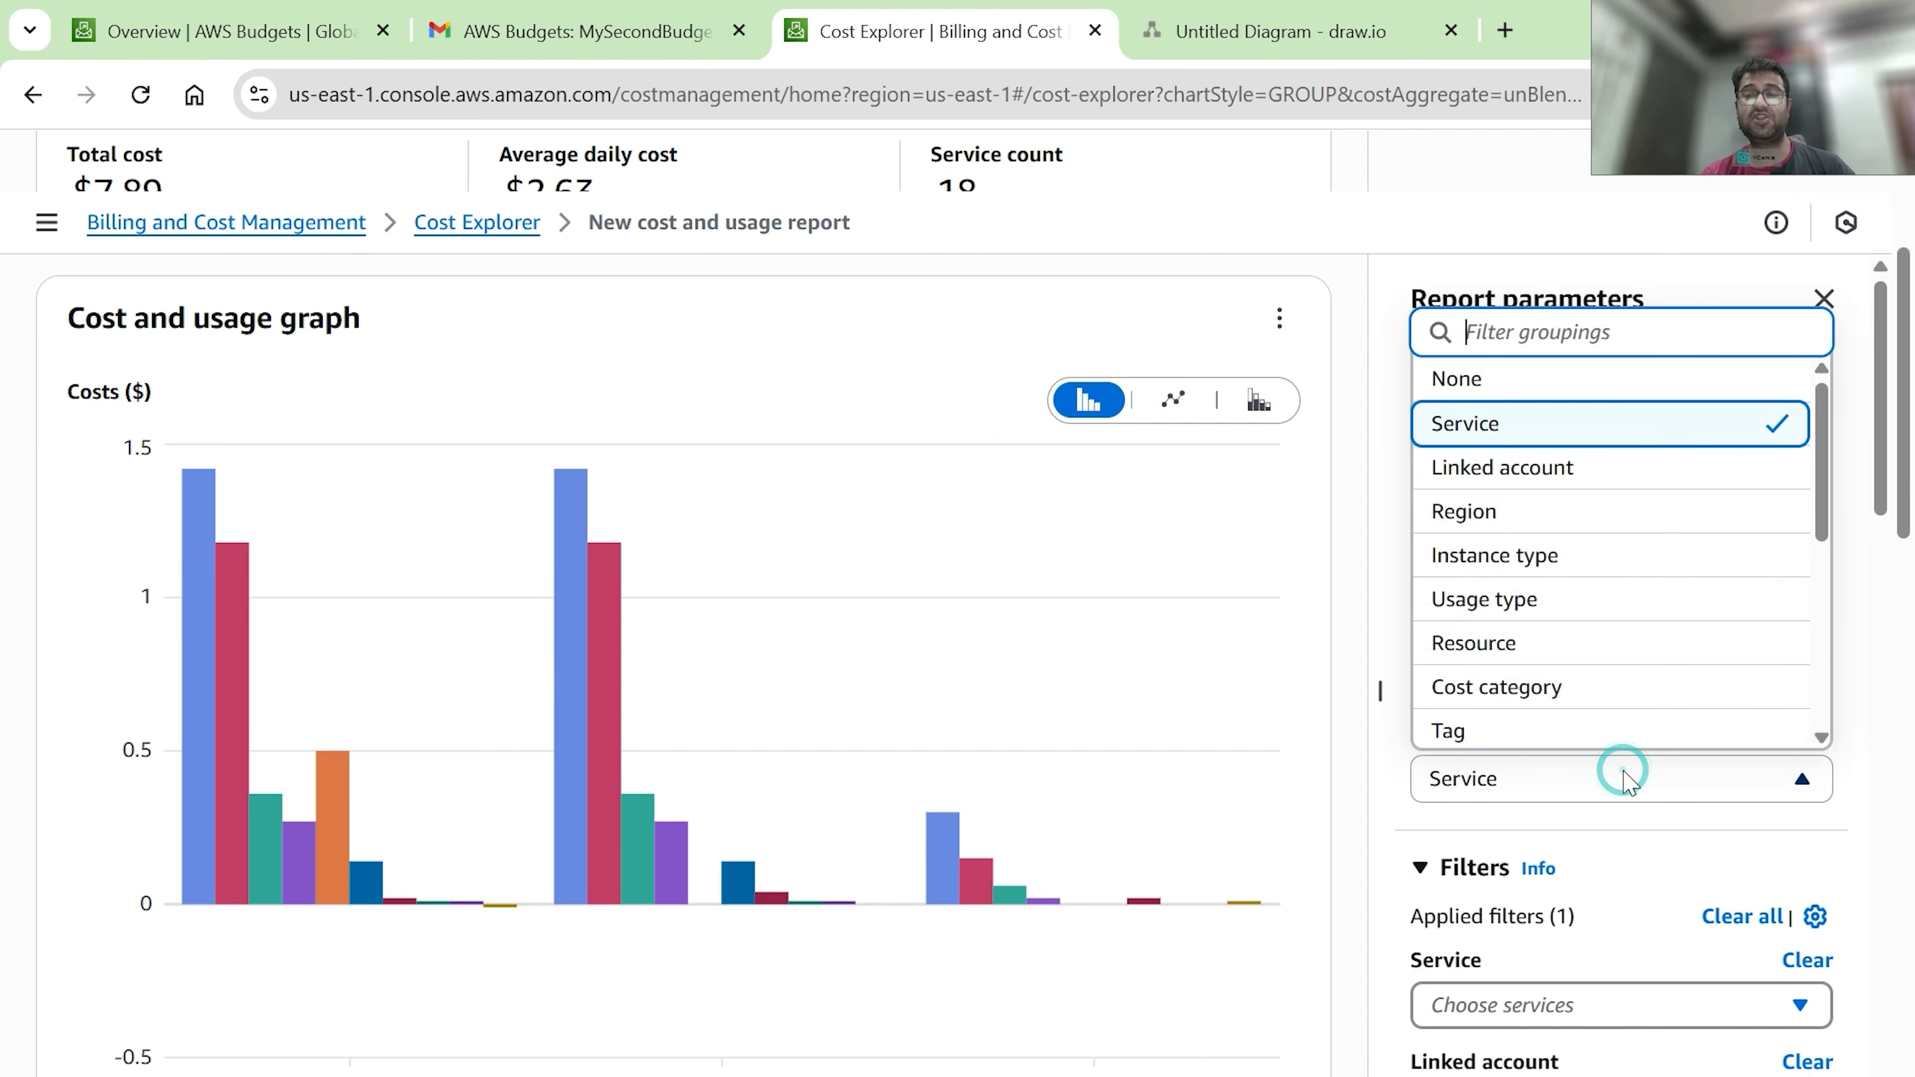
click(1497, 514)
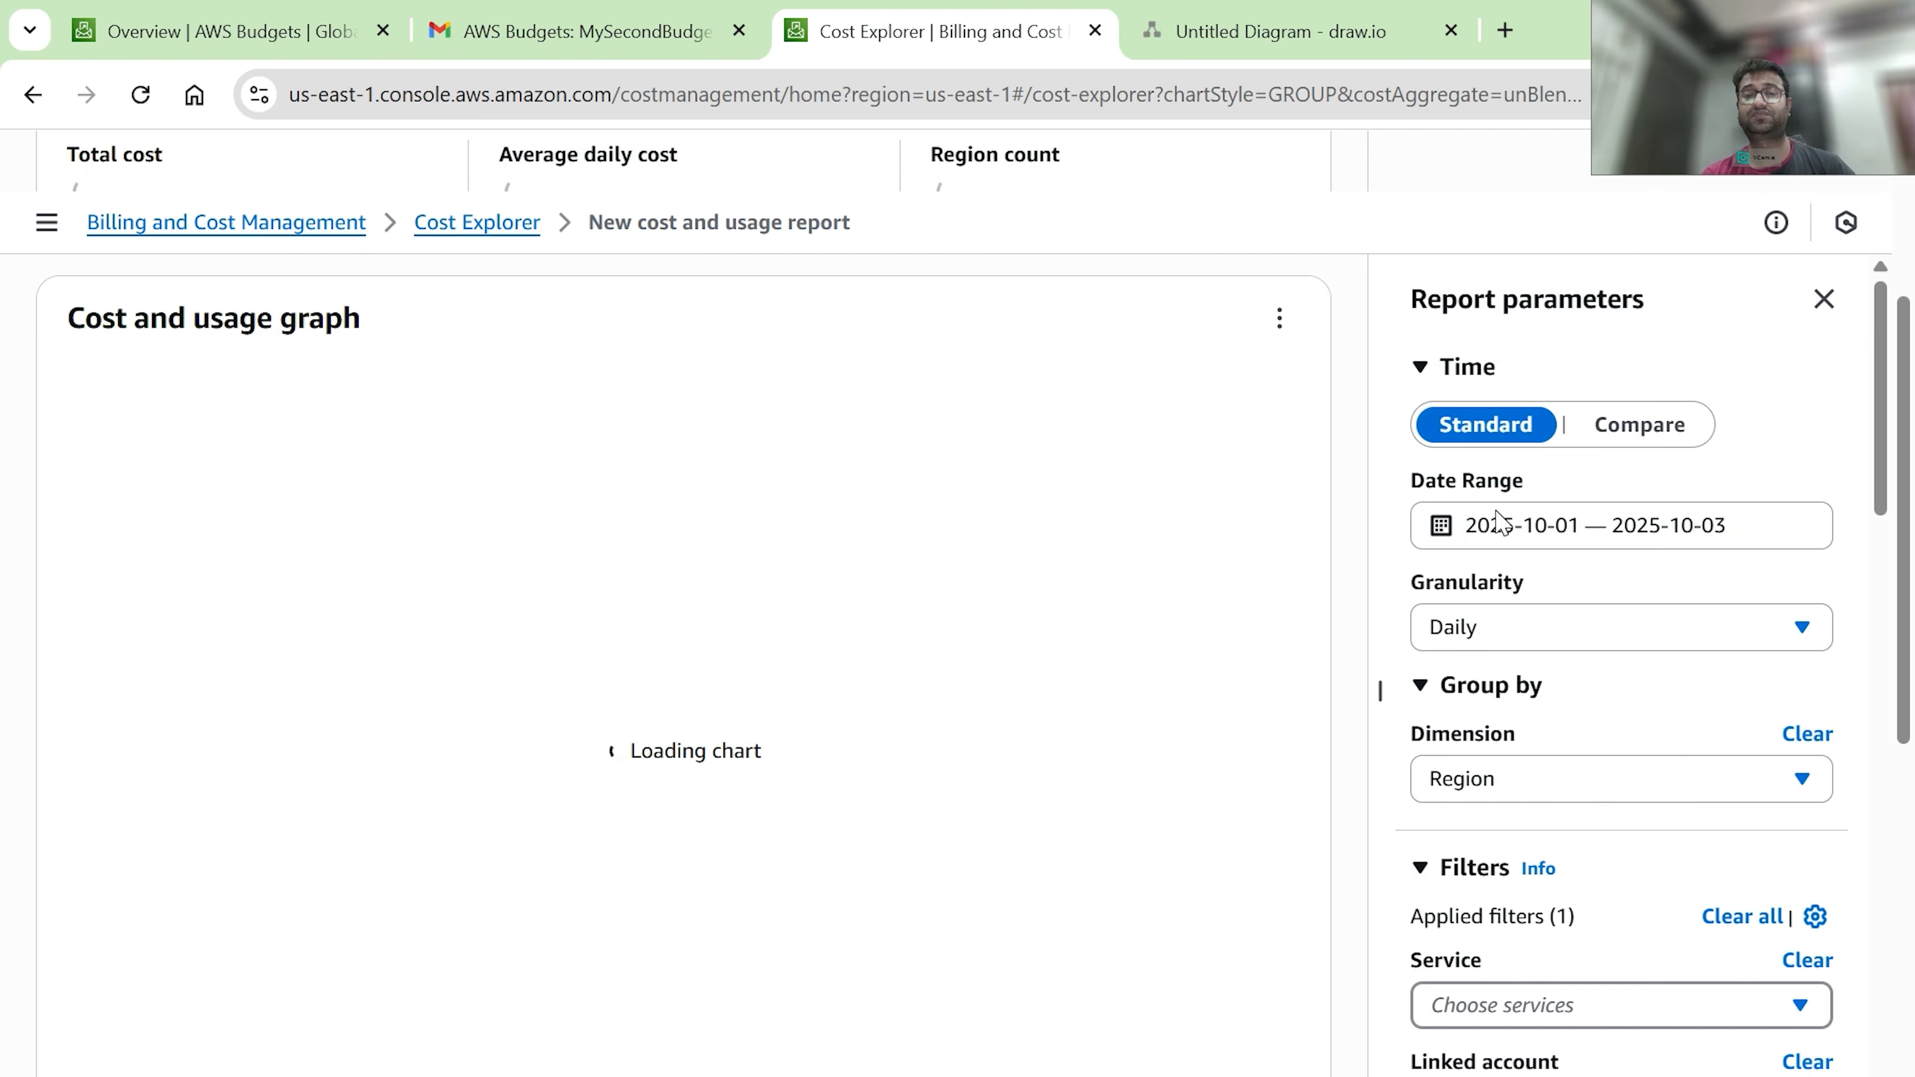
scroll(1119, 769, down, 5)
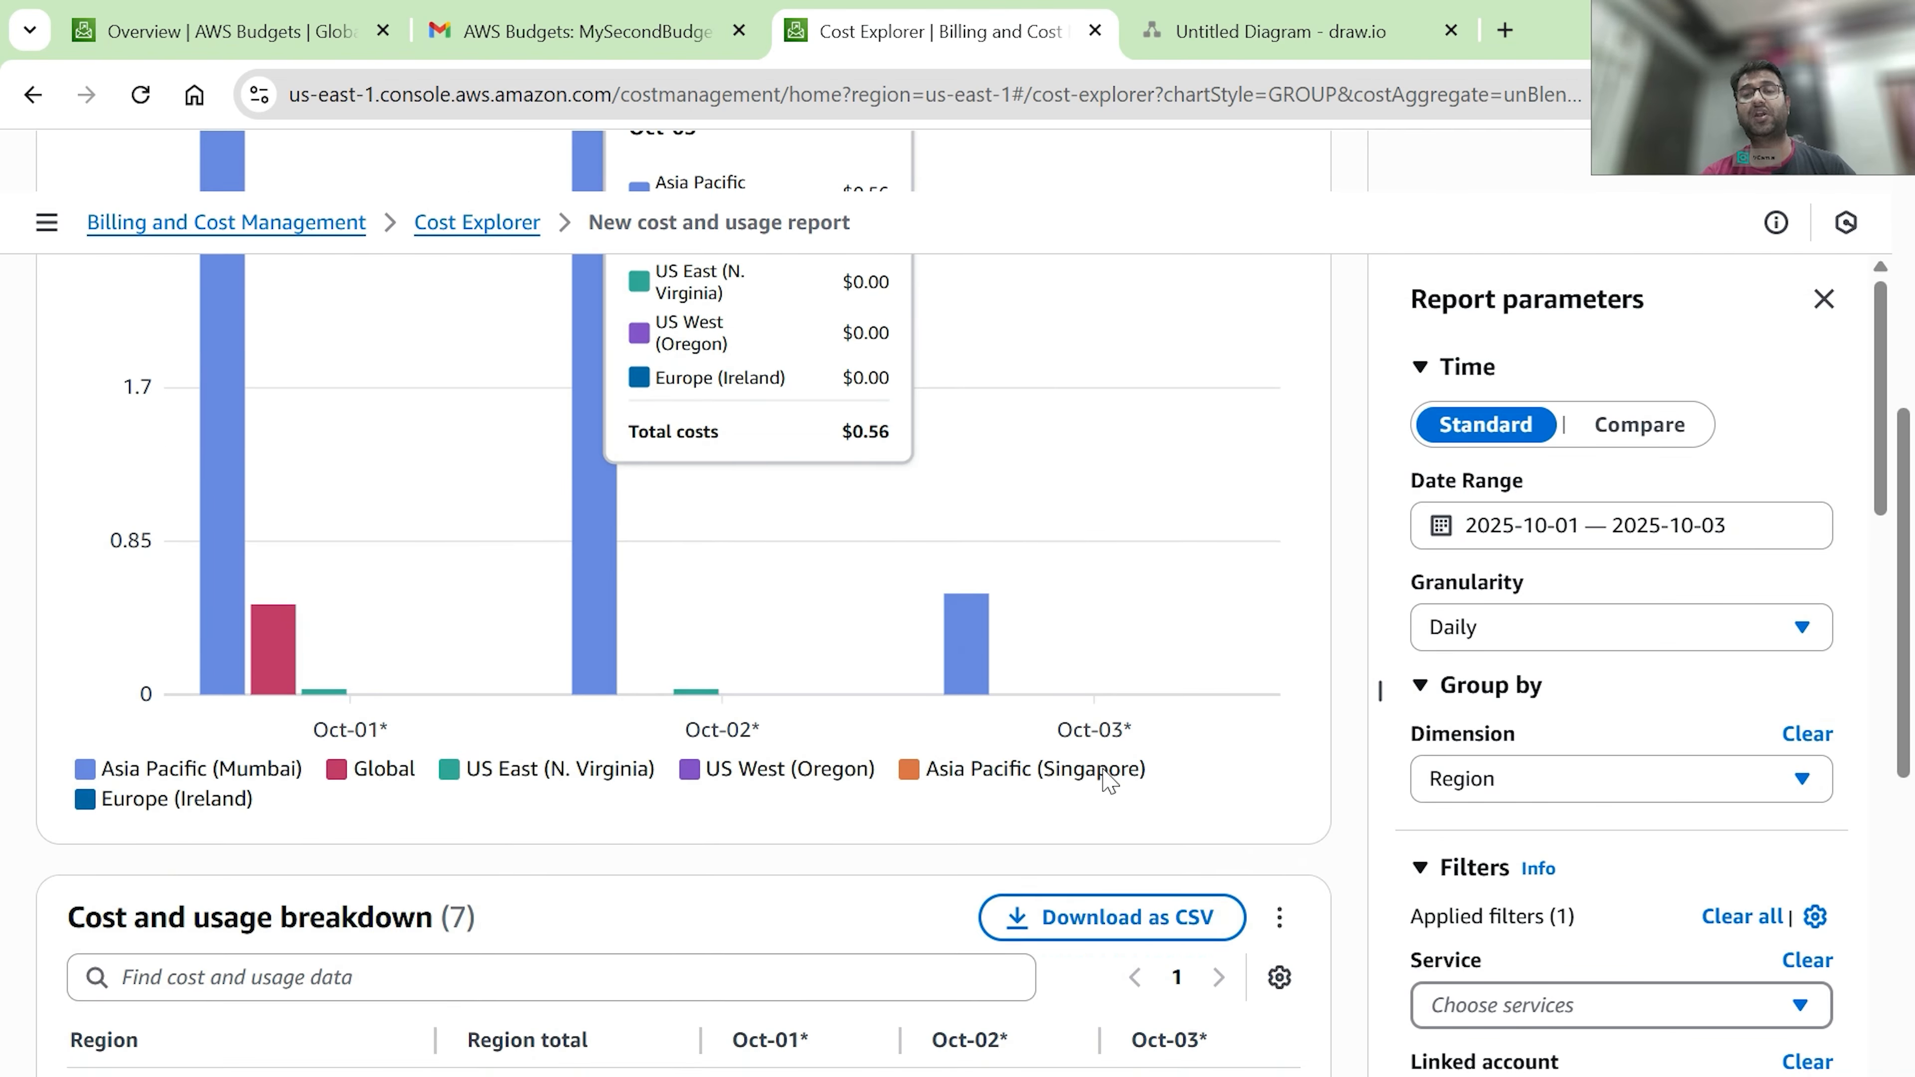
scroll(1108, 781, down, 4)
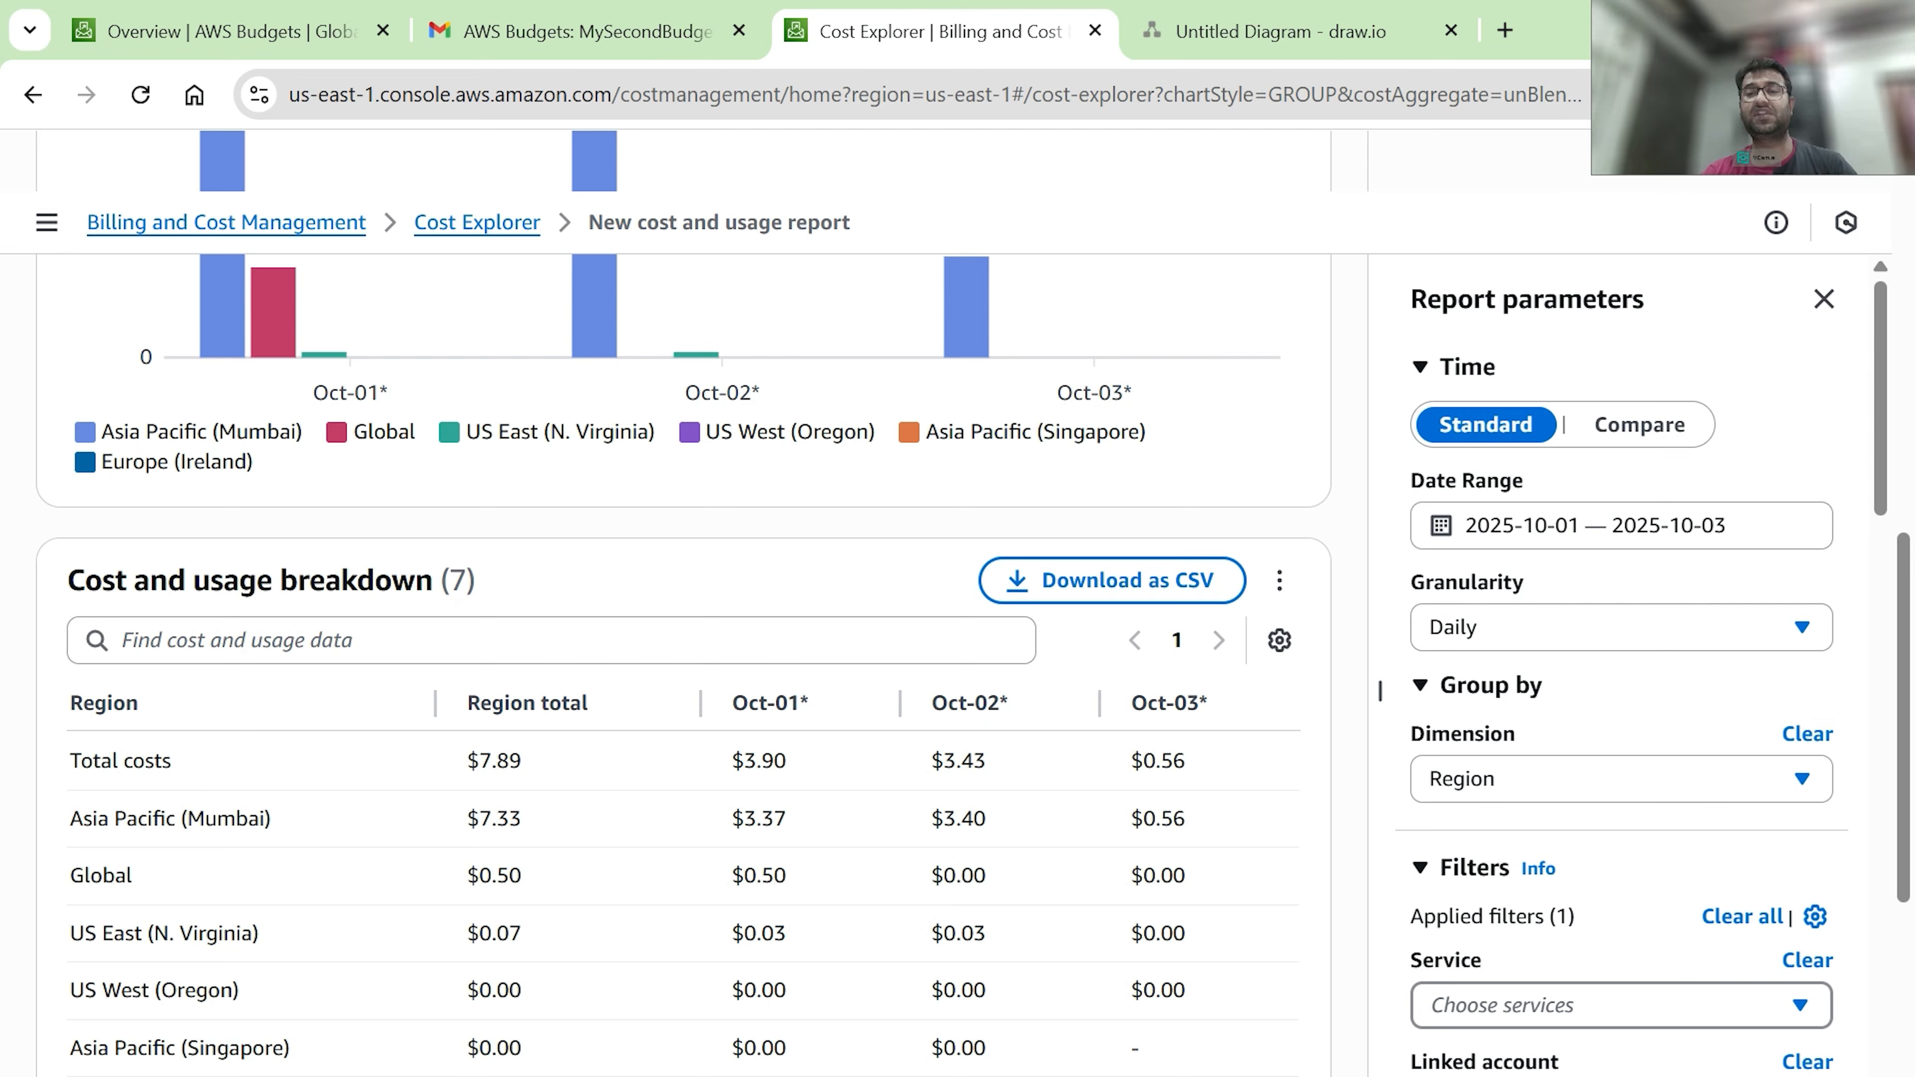
scroll(543, 739, up, 10)
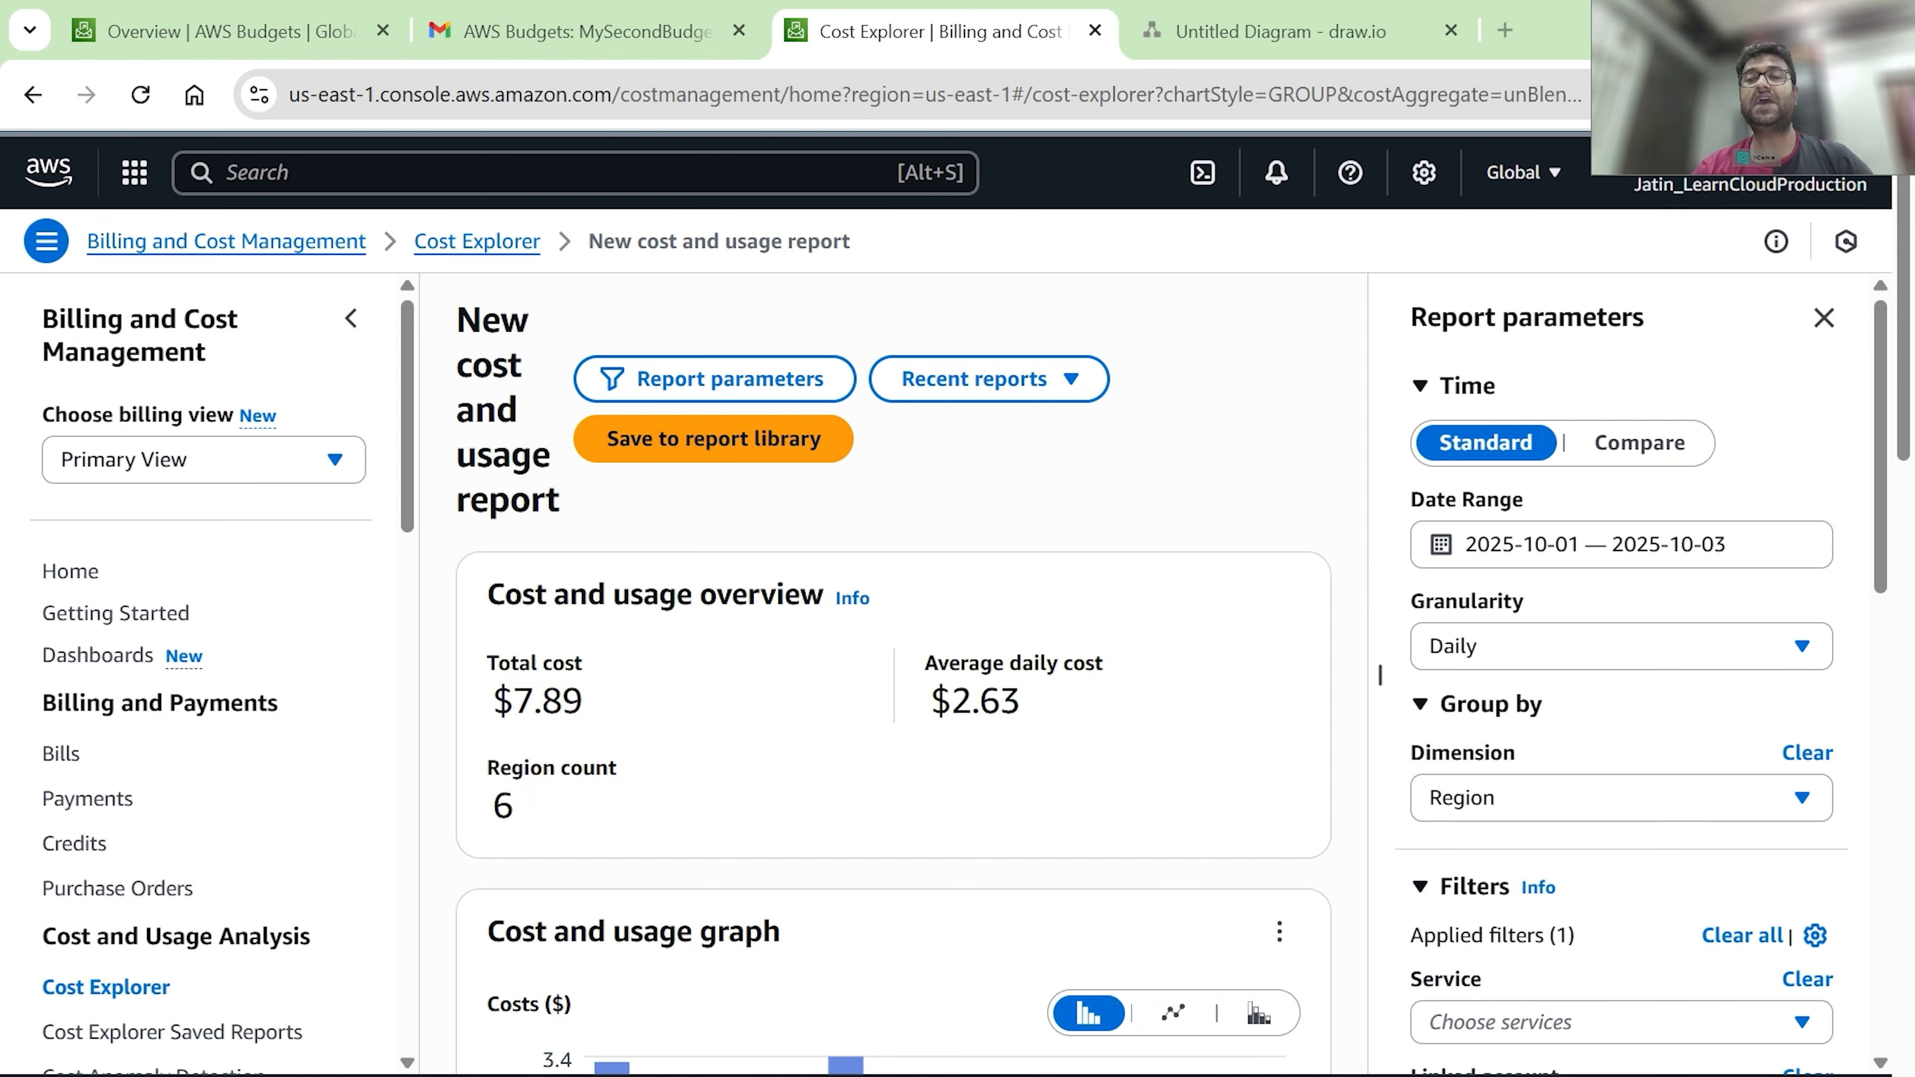
Step: Go to the Support Center from the Support menu and begin a new case
click(1347, 188)
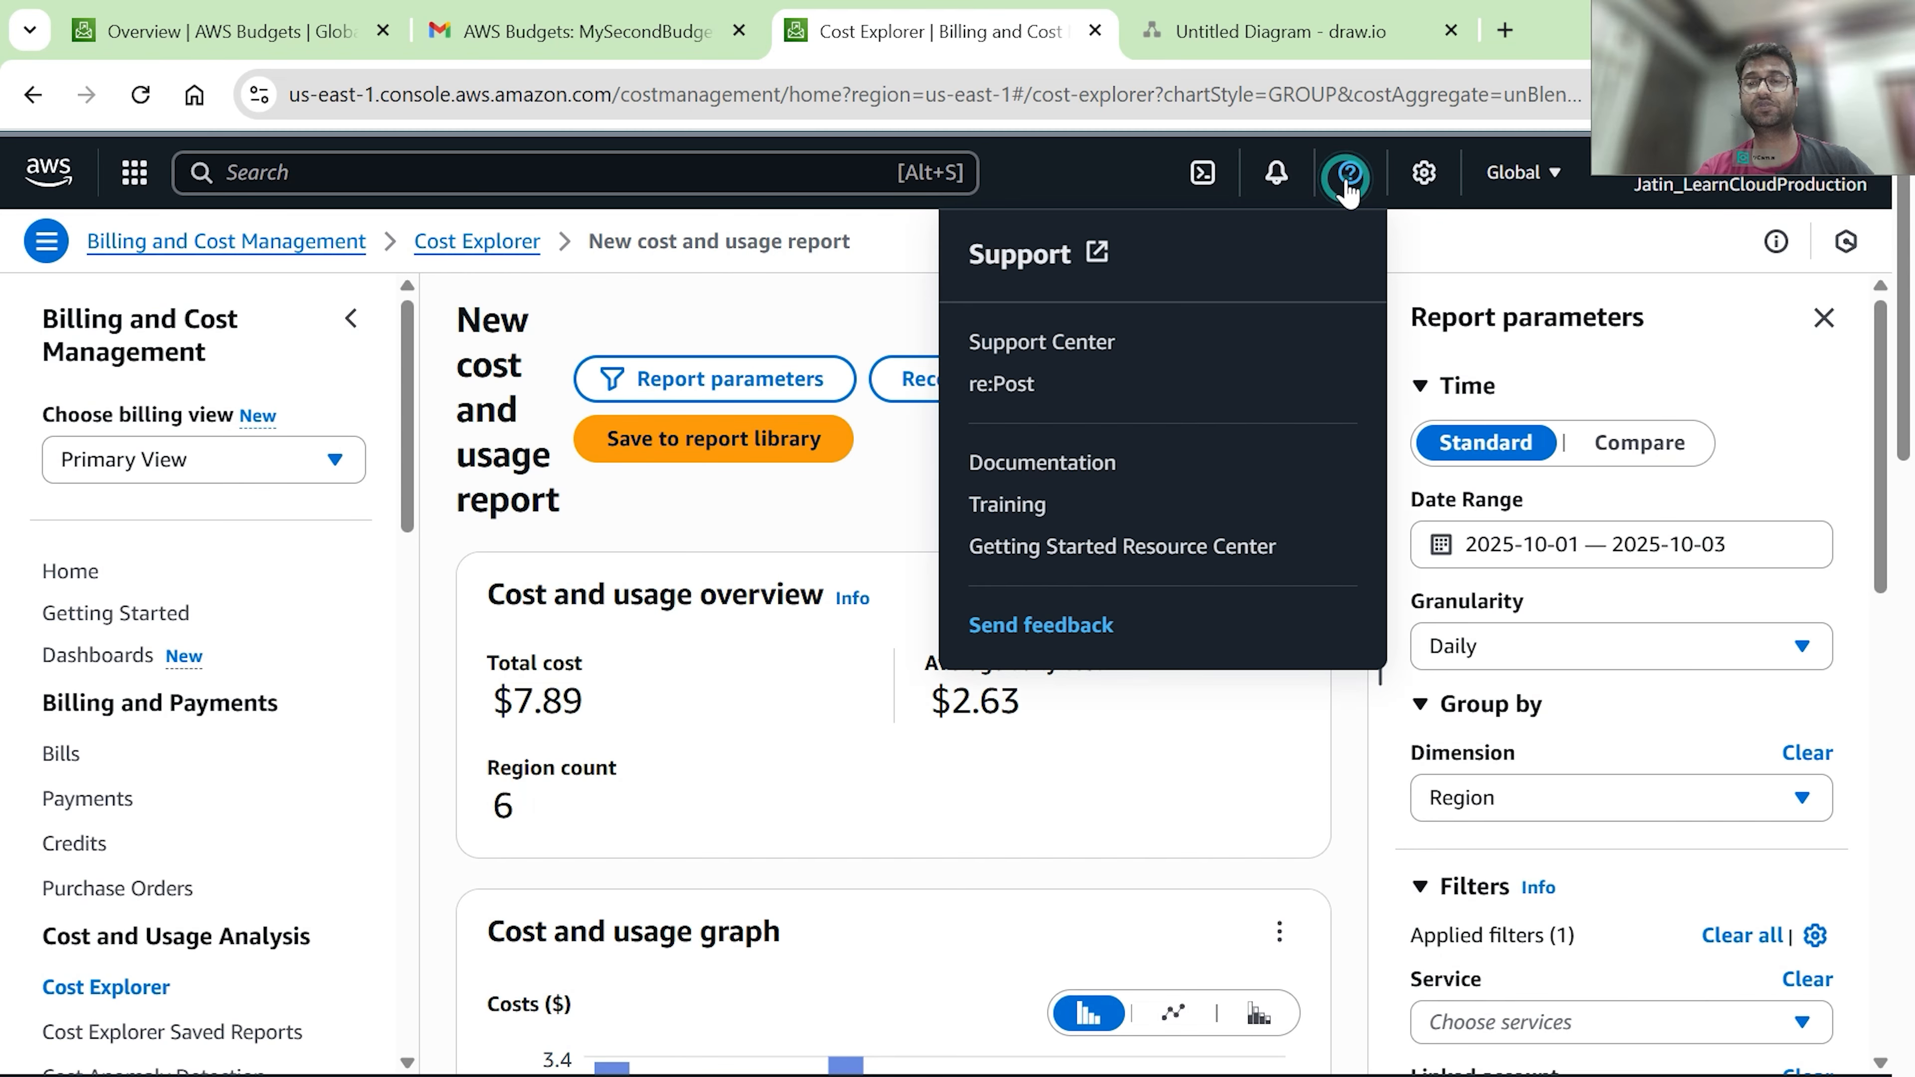
click(1039, 343)
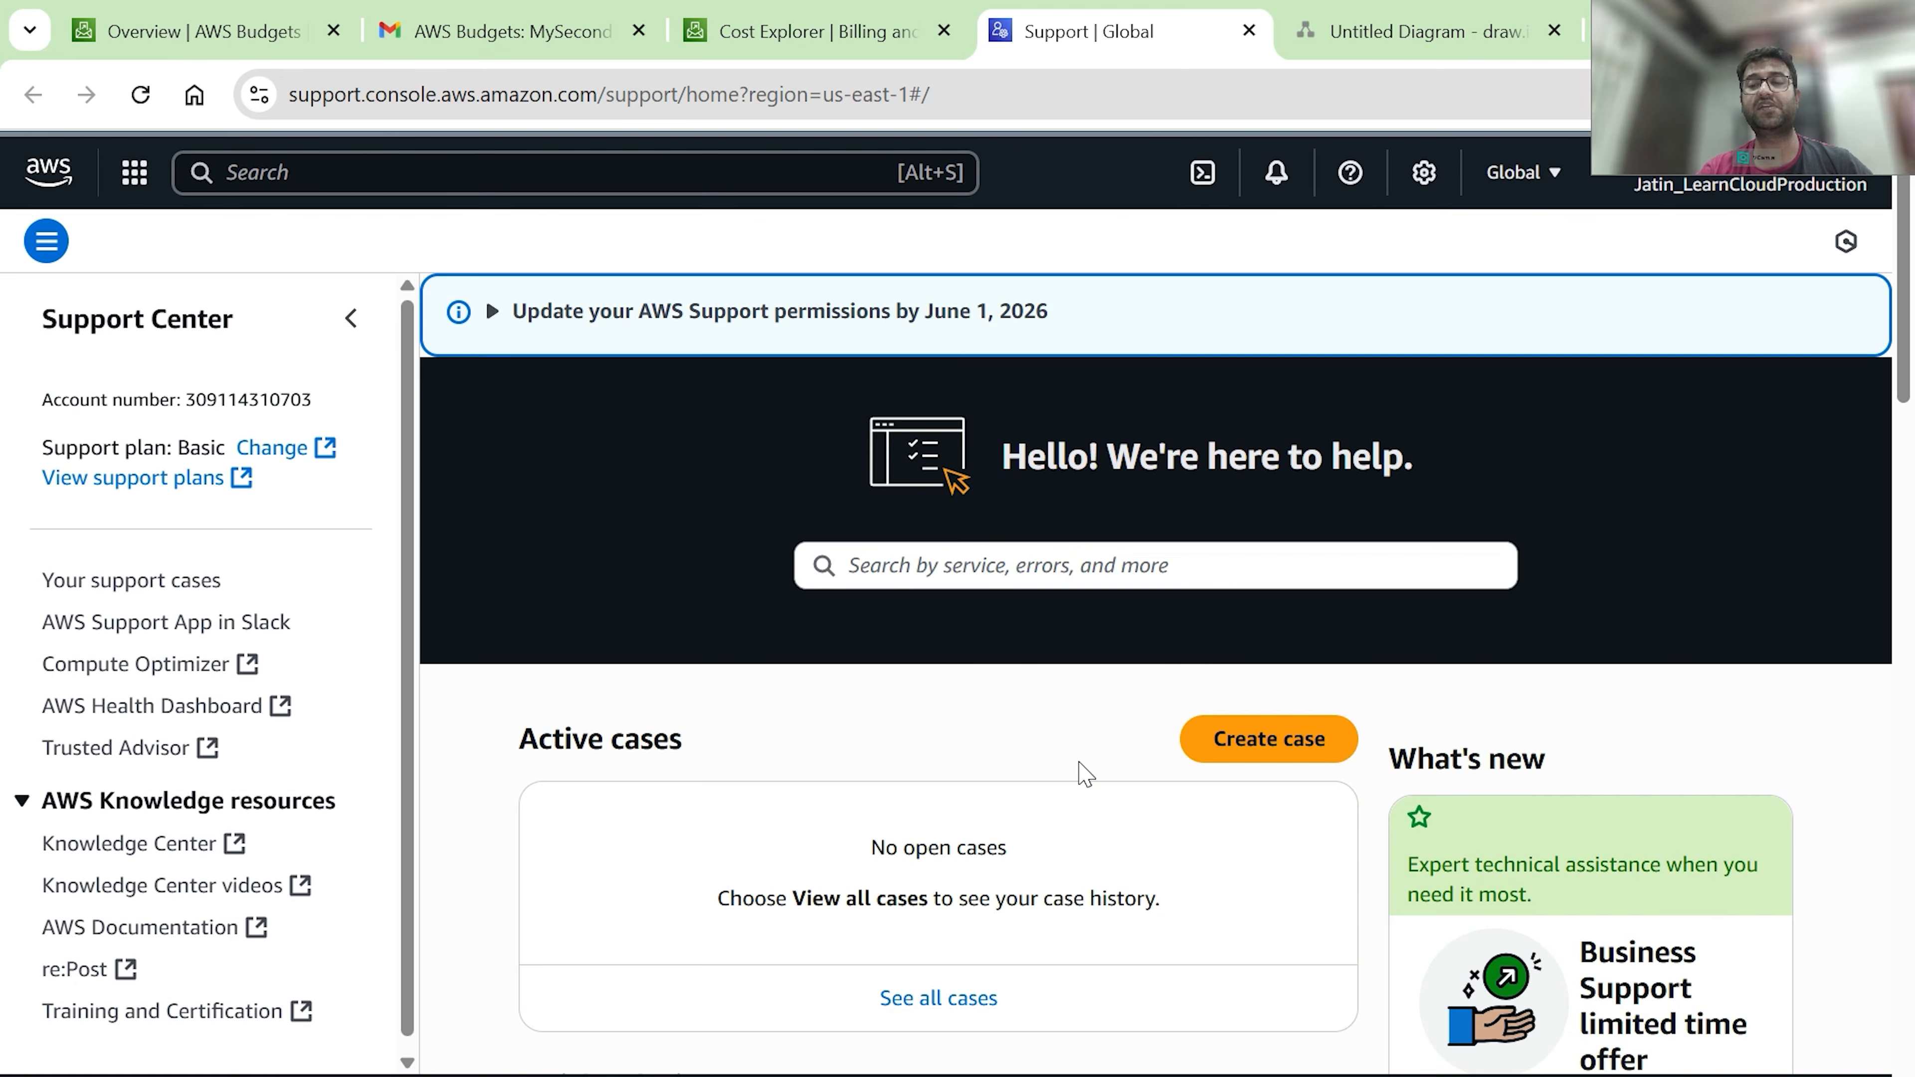
scroll(1088, 776, down, 3)
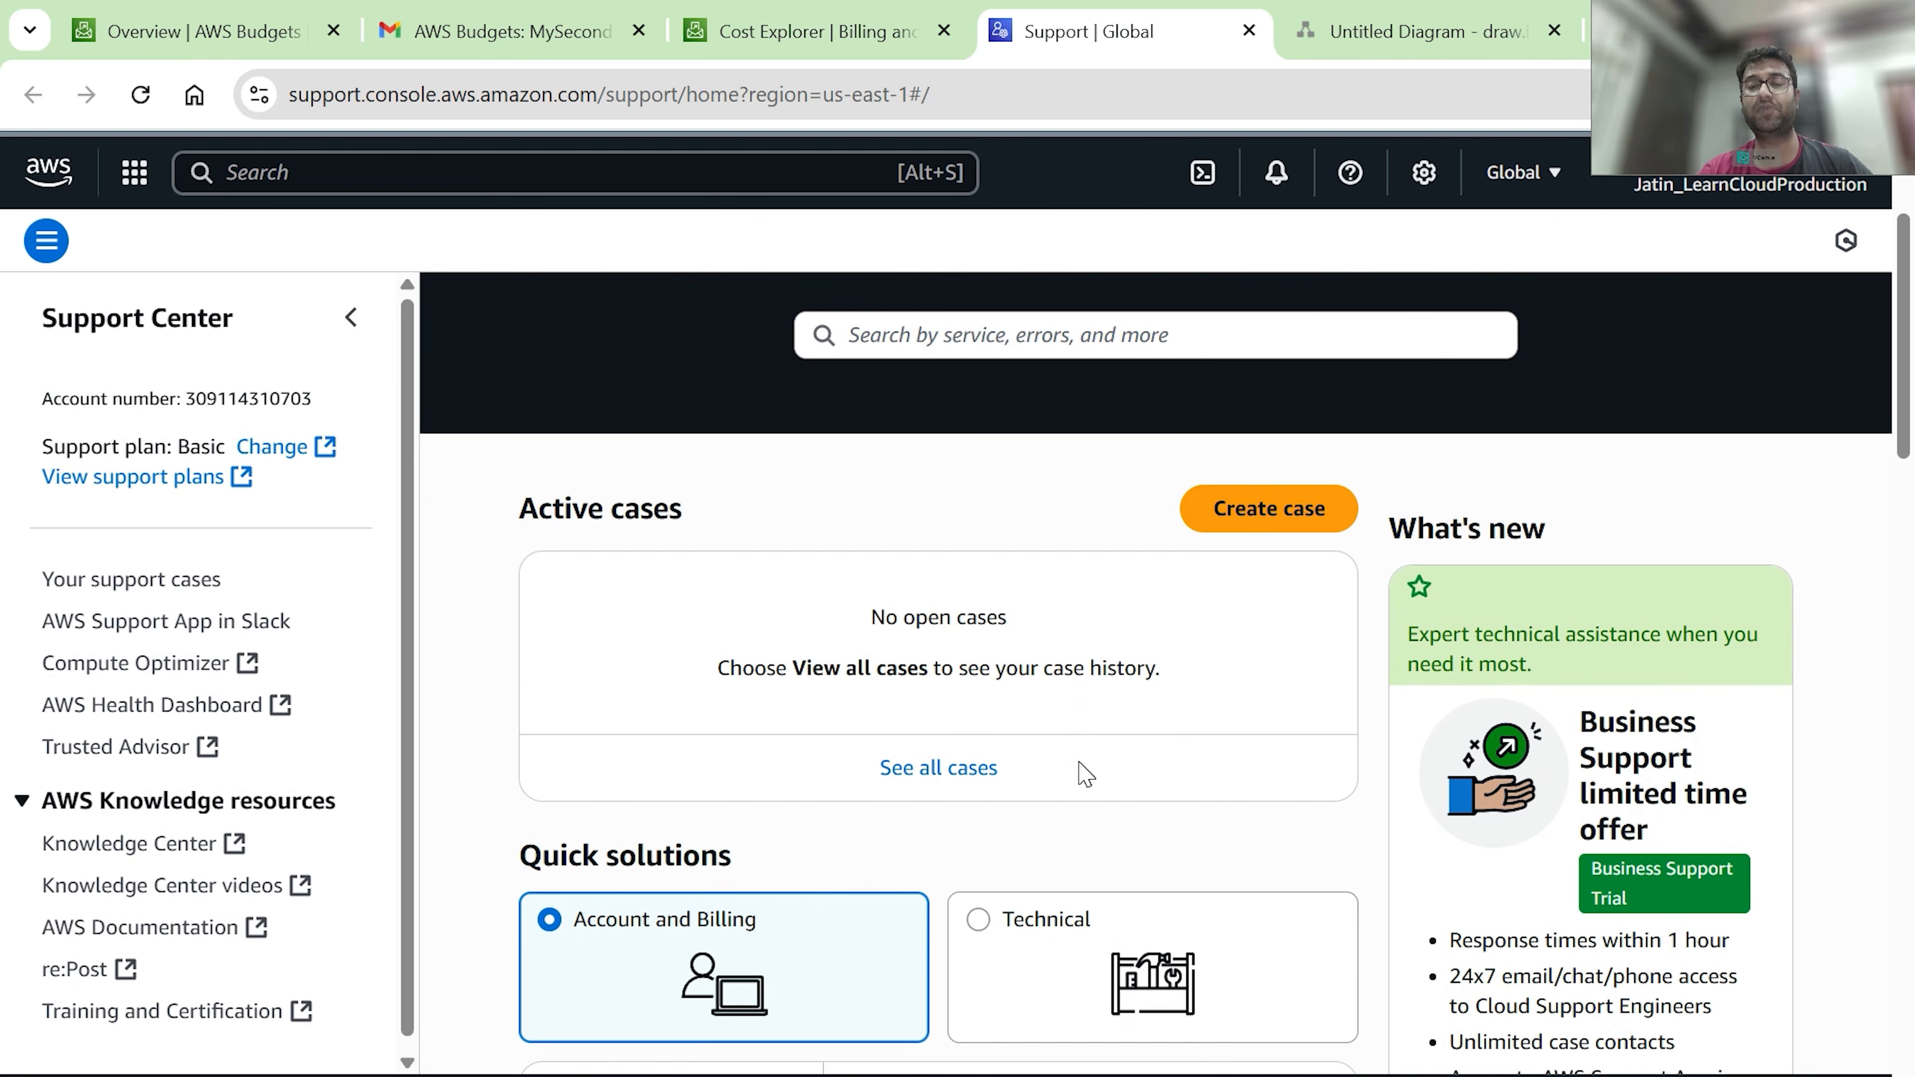
click(1226, 519)
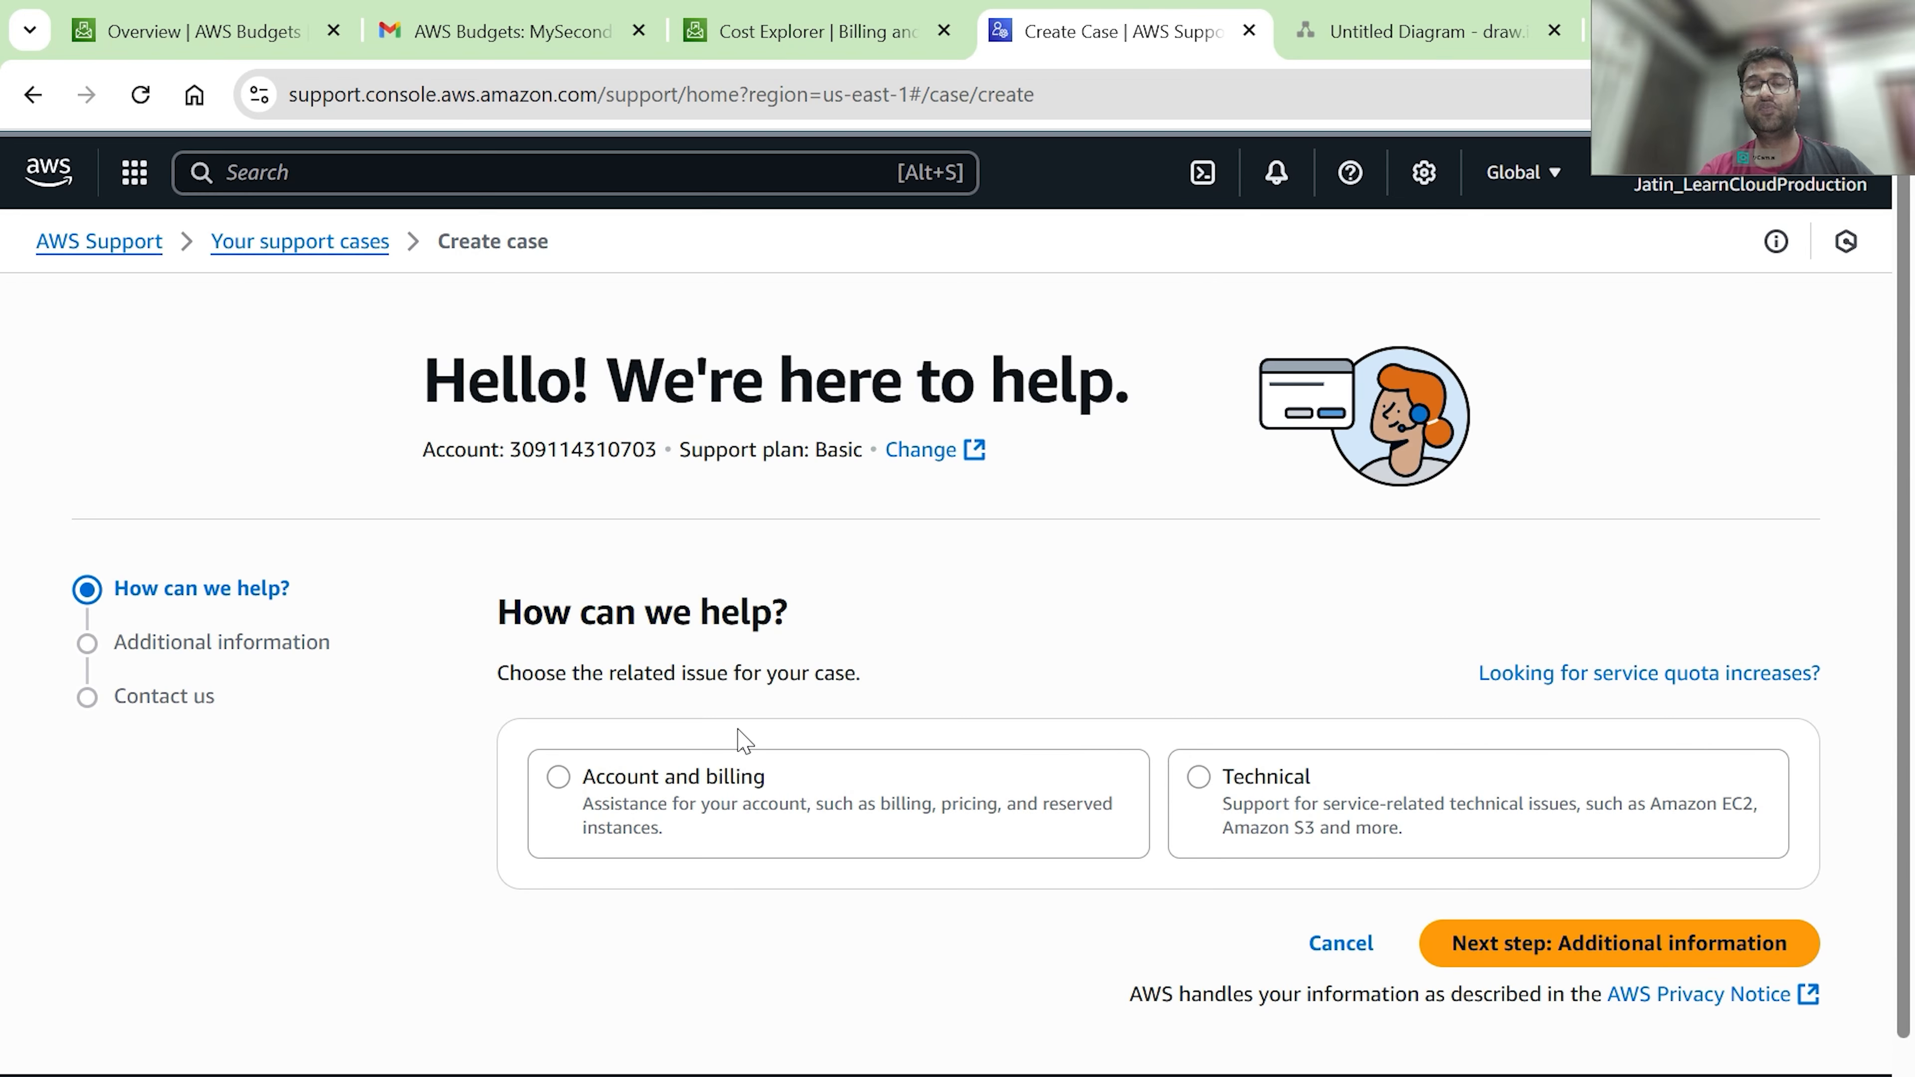
Step: Classify the case as Account and billing, service Account, category Other Account Issues
click(715, 790)
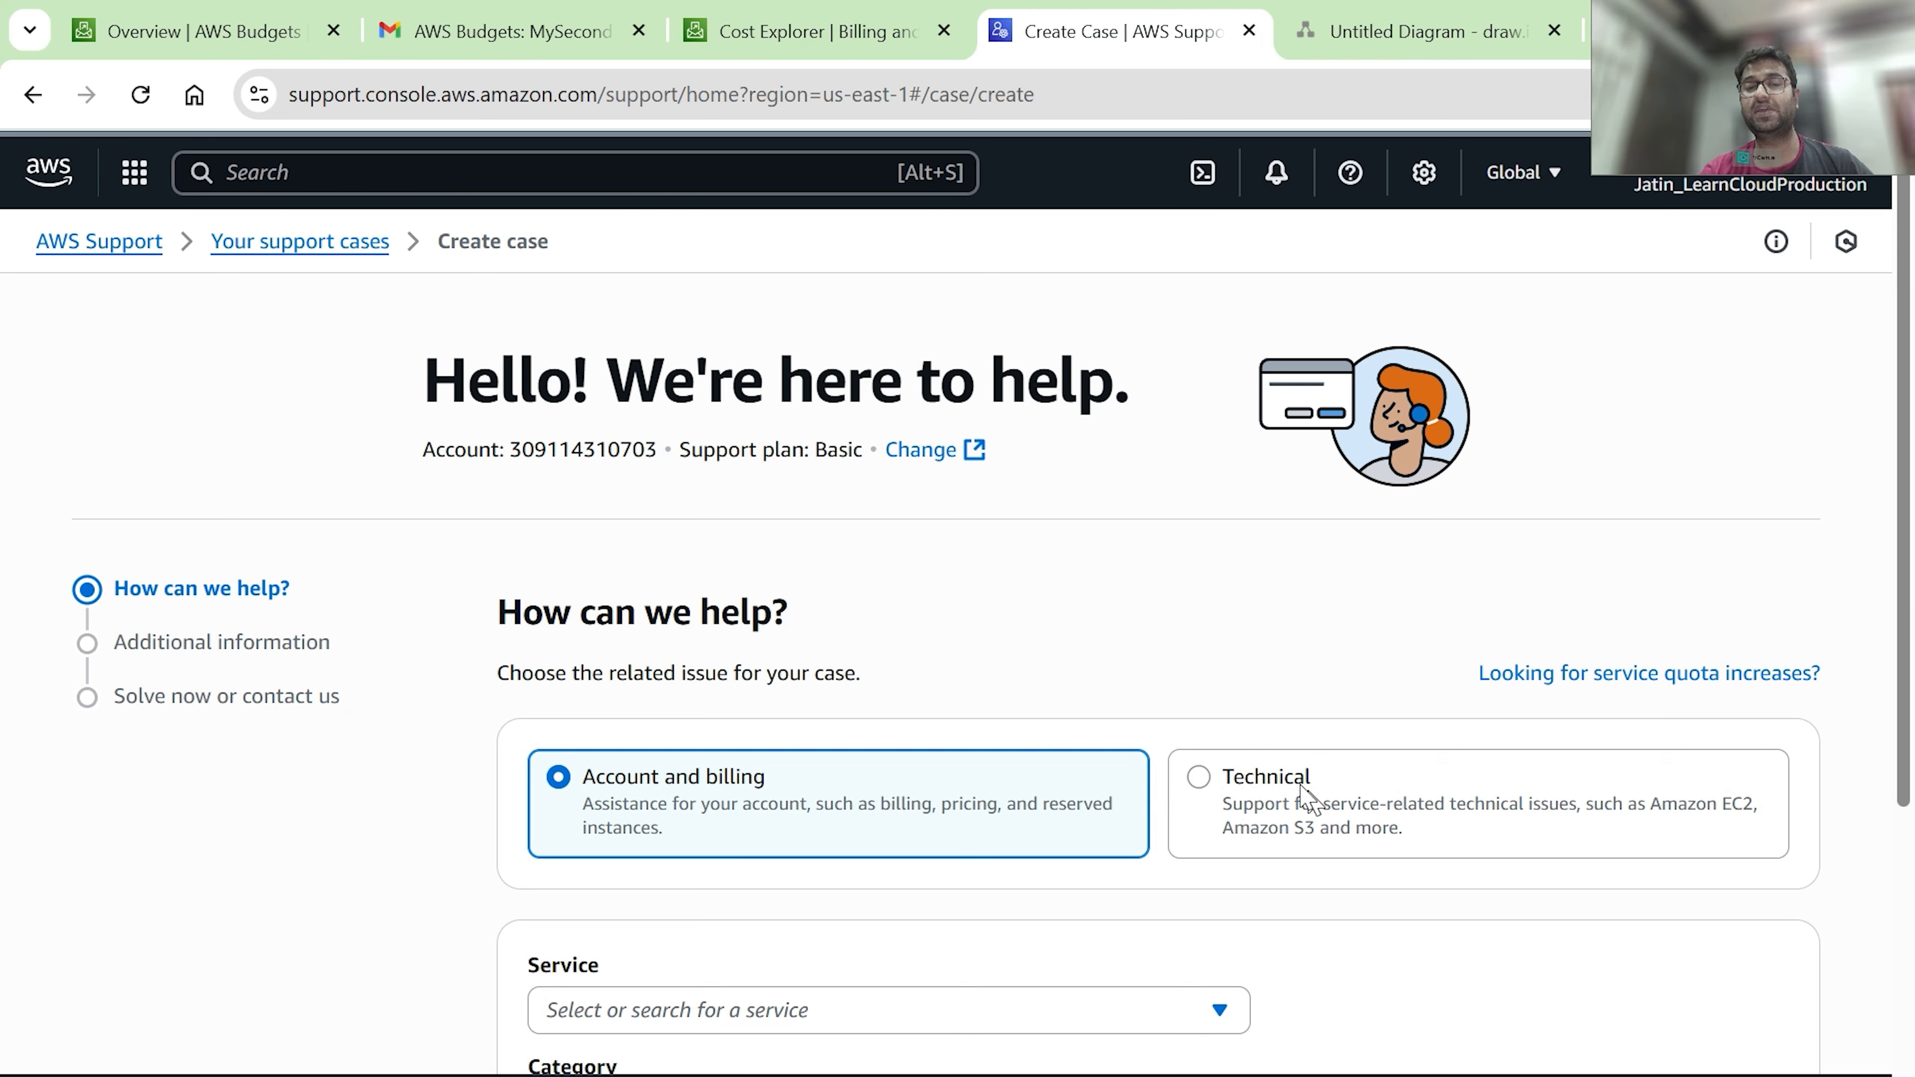
click(1244, 804)
scroll(1275, 924, down, 5)
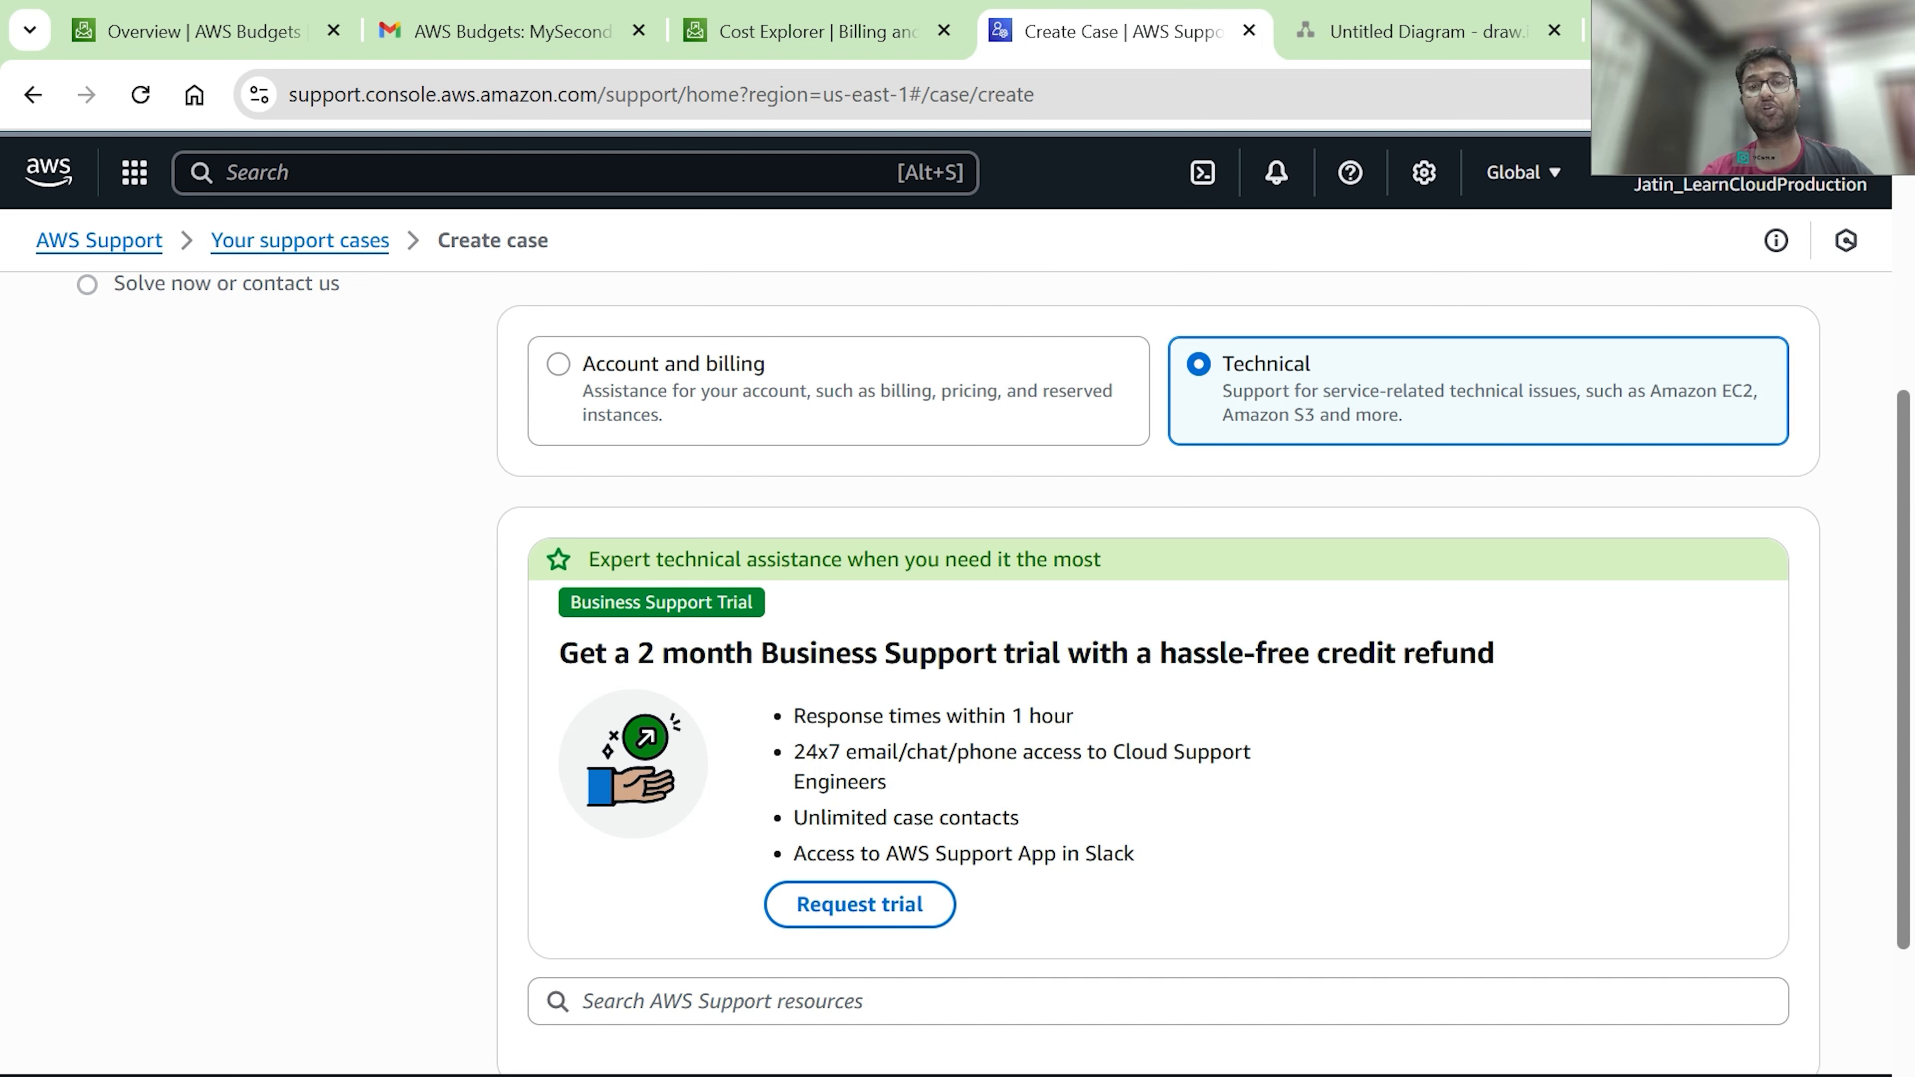
click(618, 377)
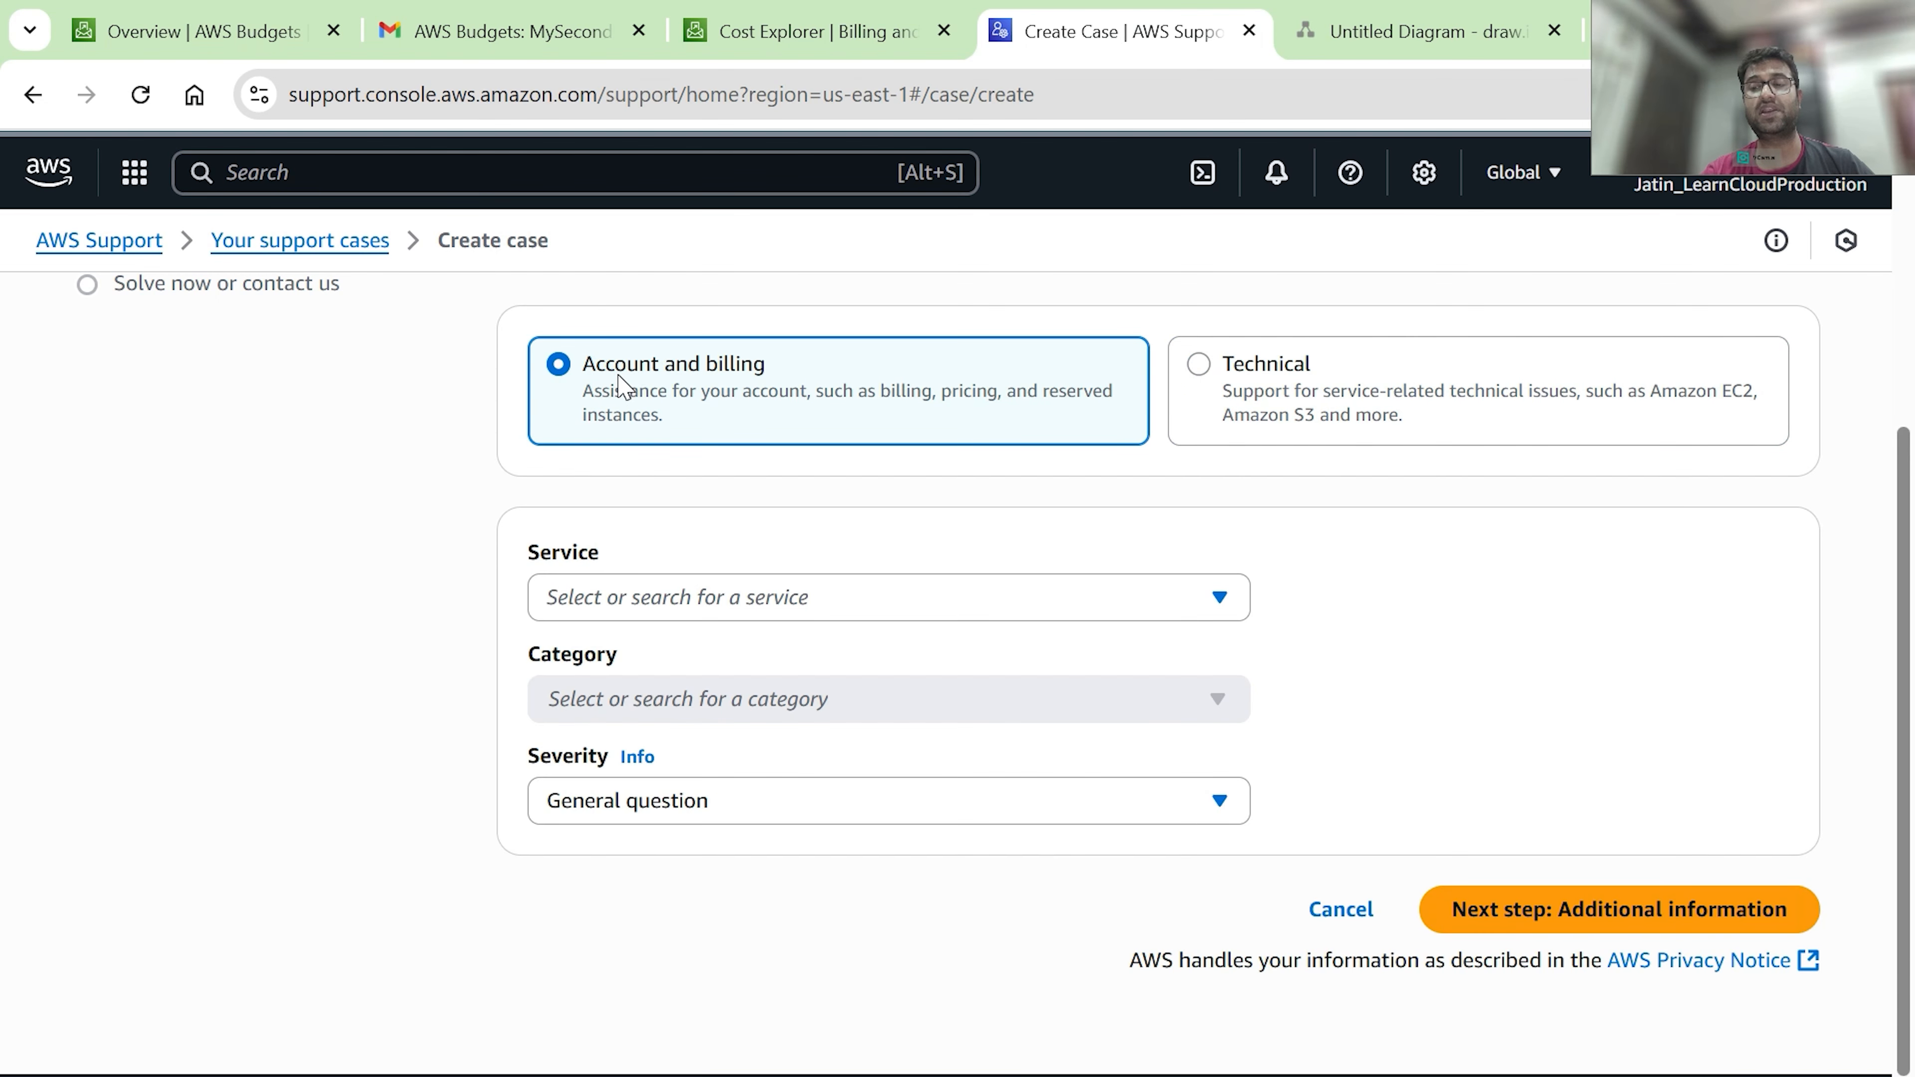
click(746, 600)
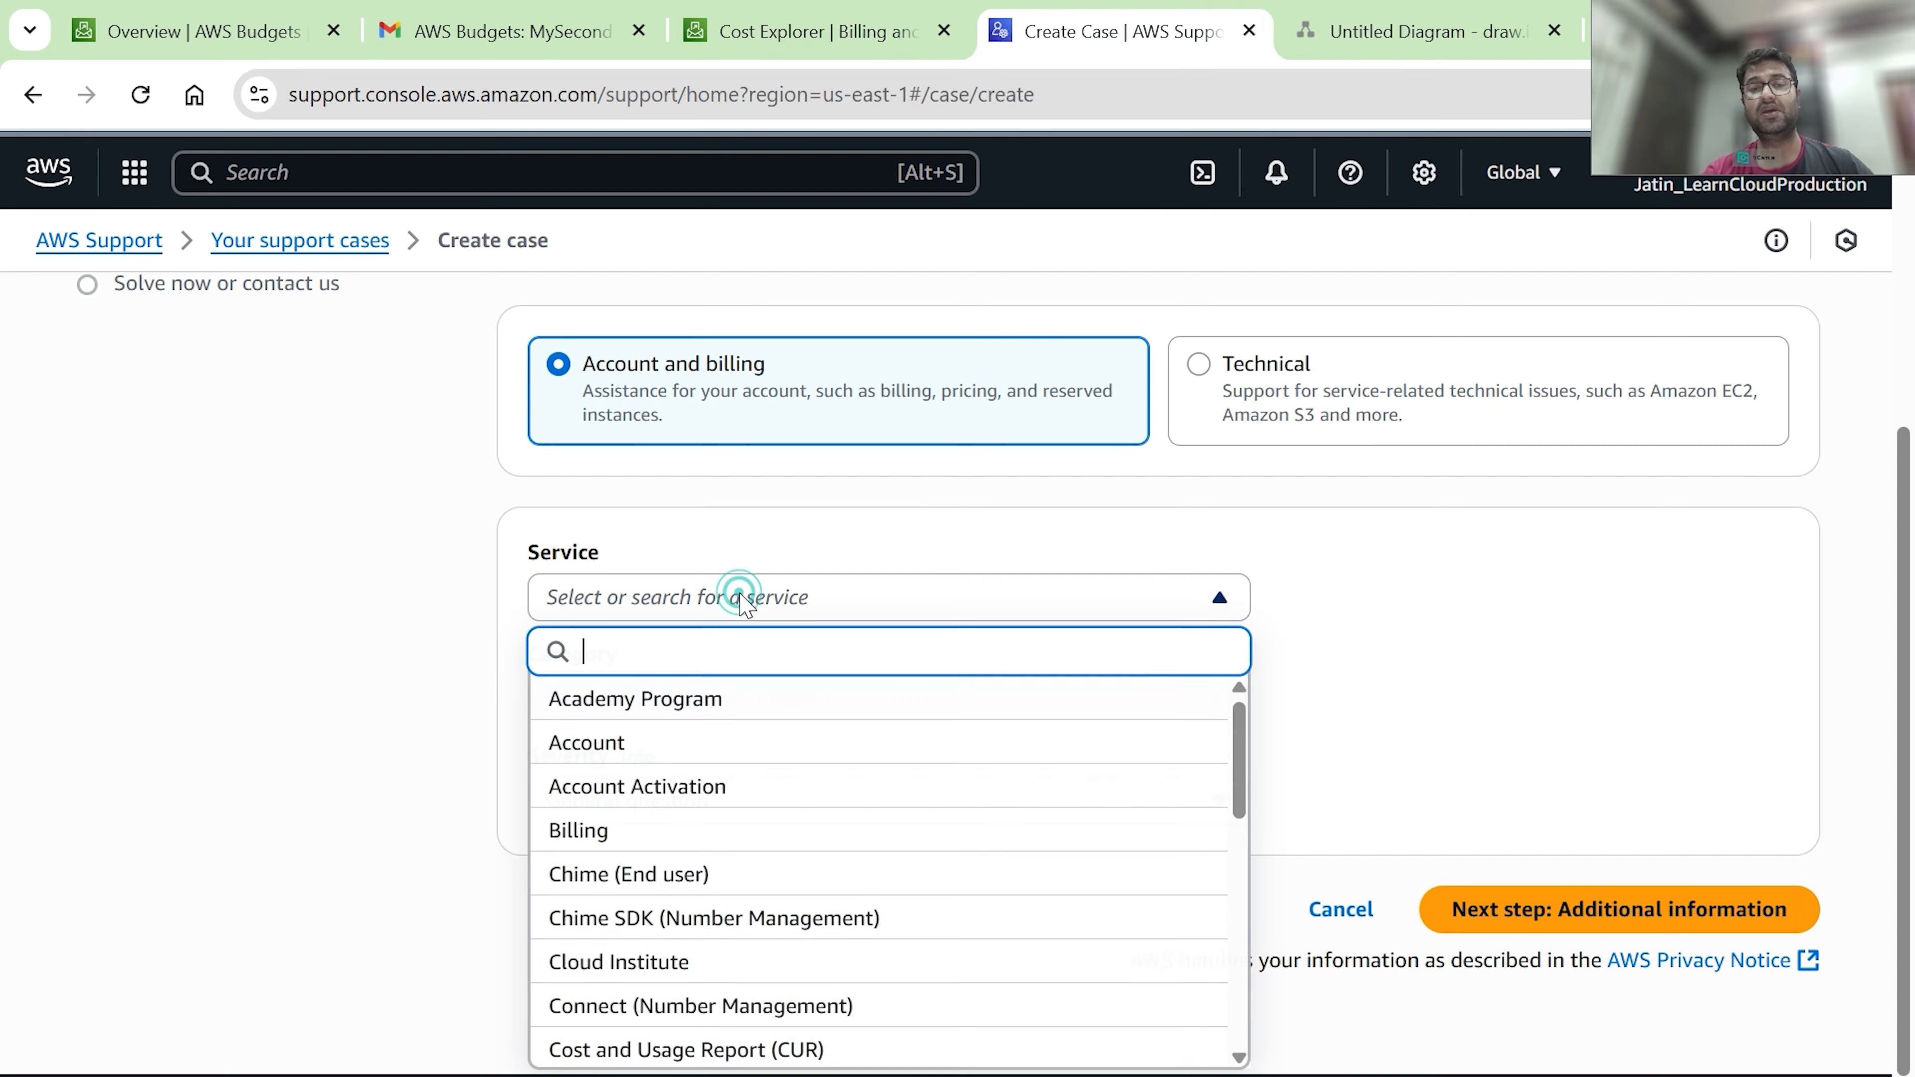
click(686, 738)
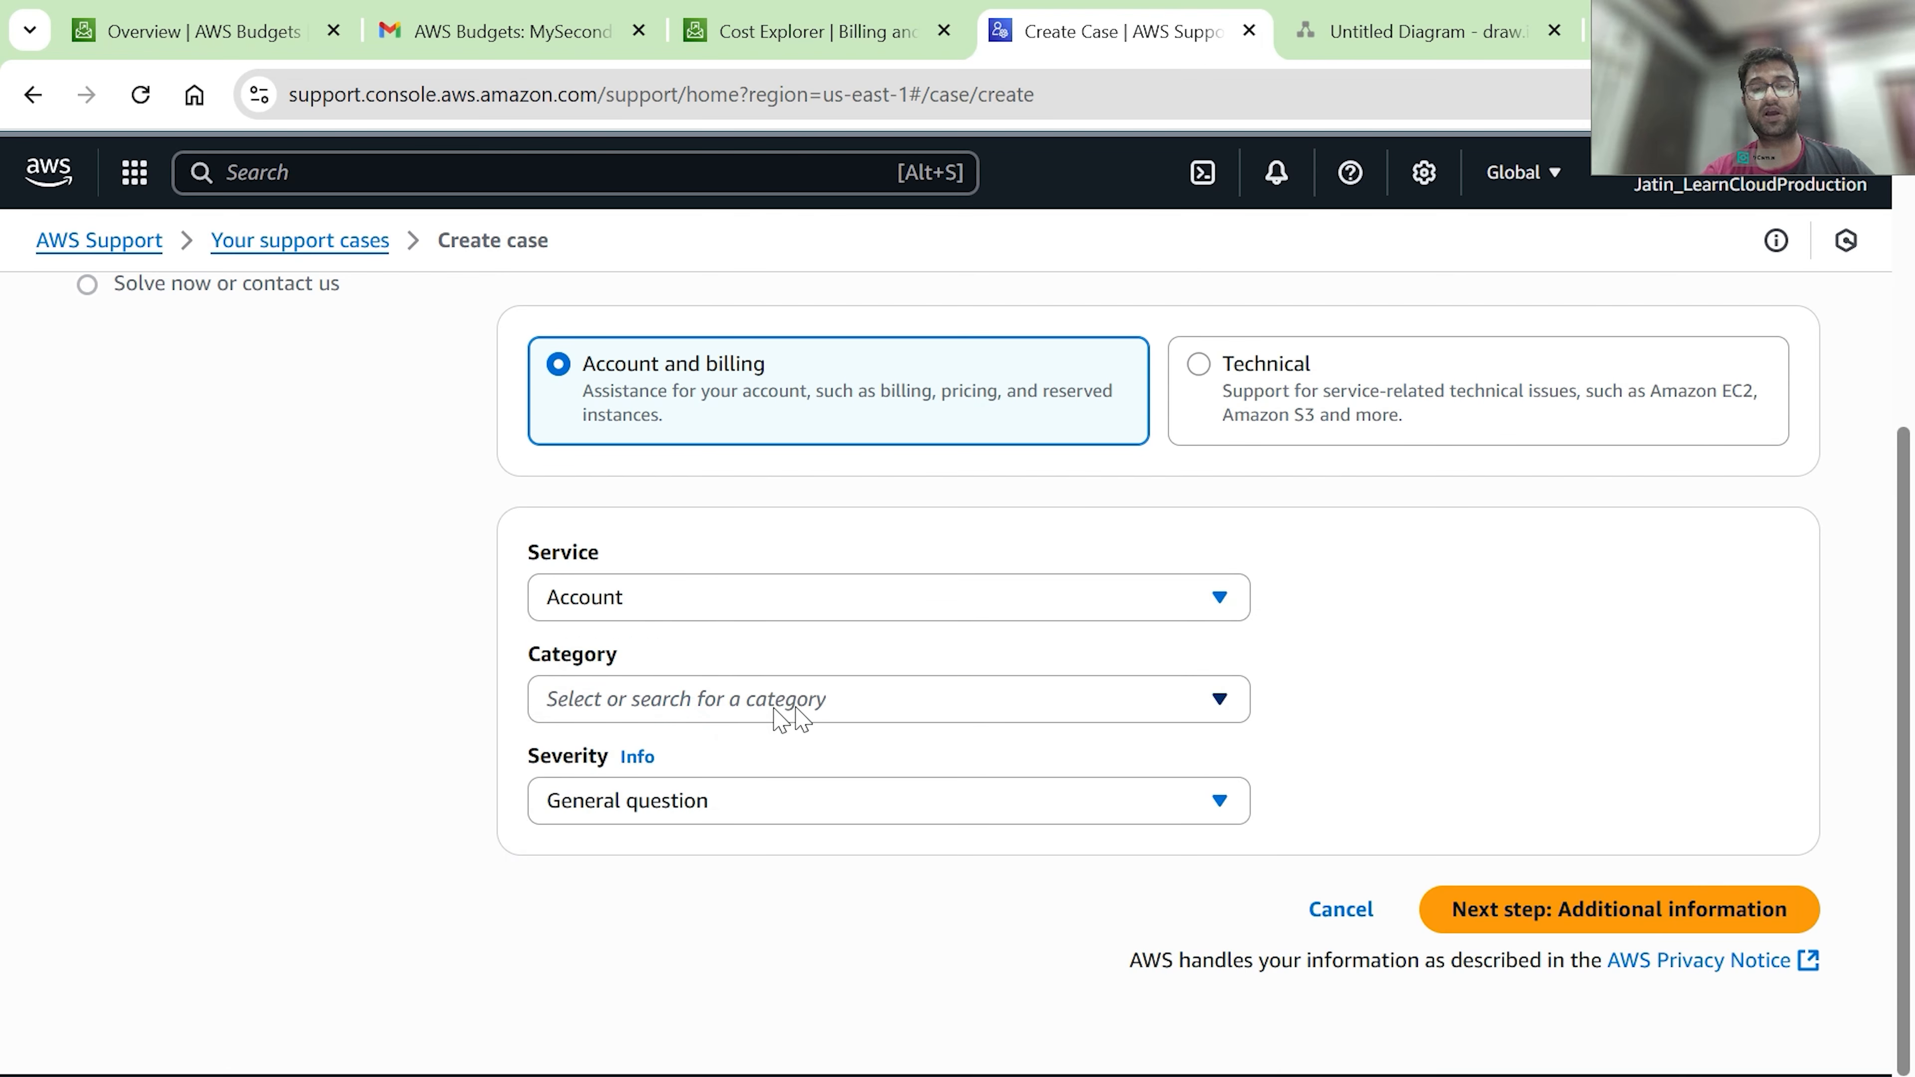
click(780, 706)
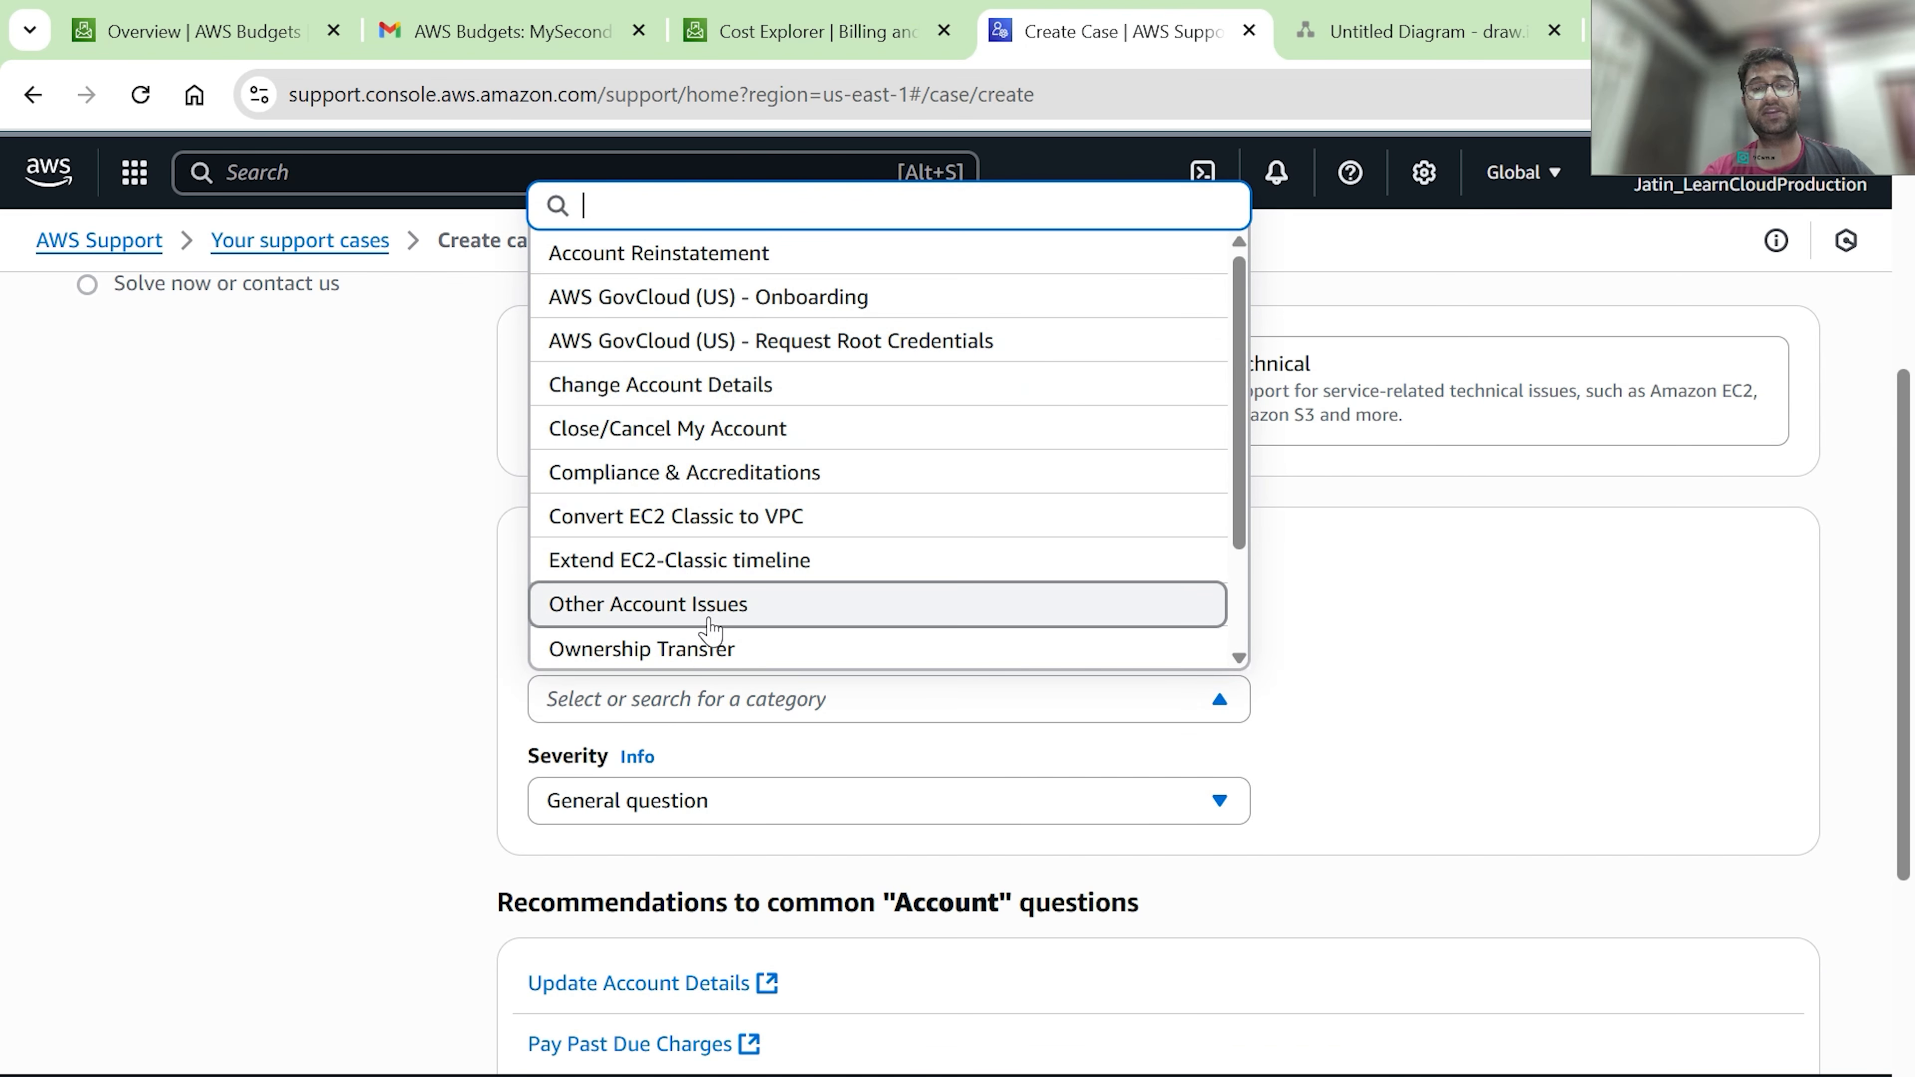
scroll(708, 632, down, 2)
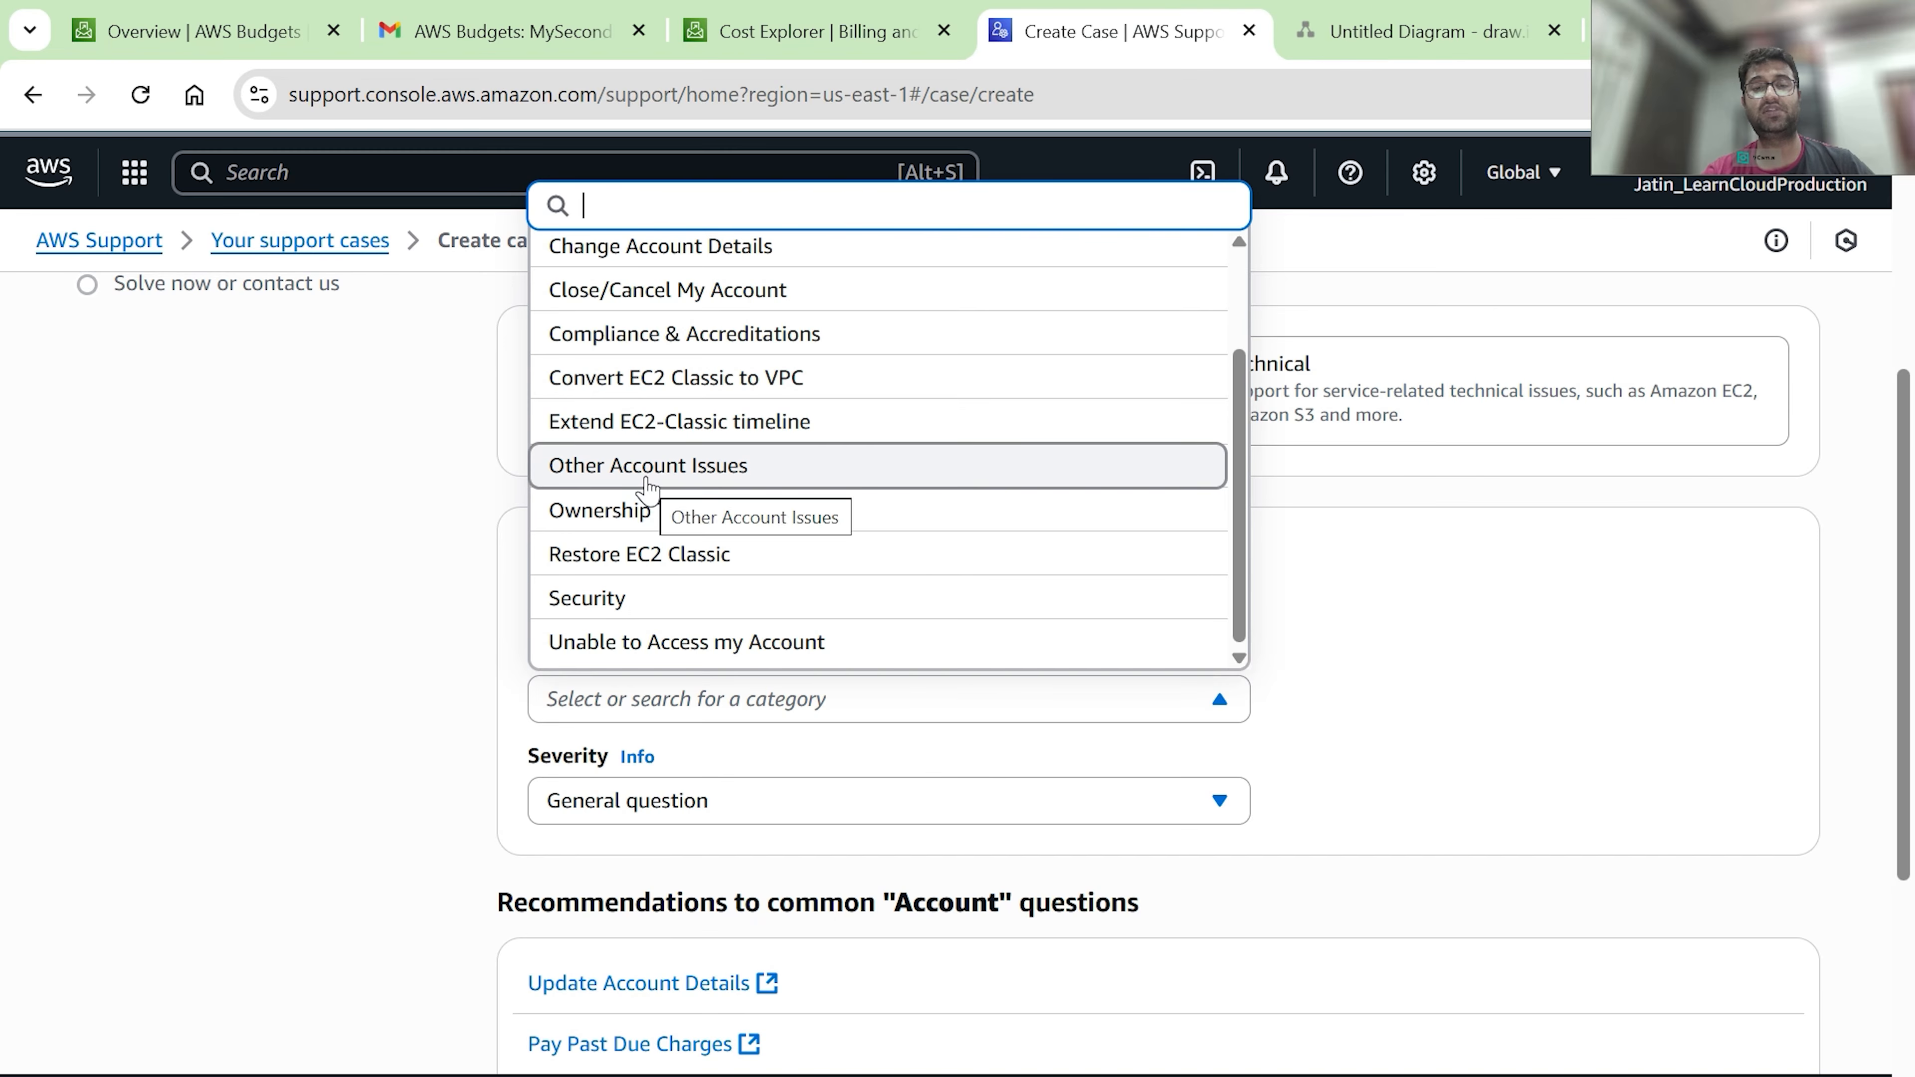
click(645, 474)
scroll(821, 664, down, 1)
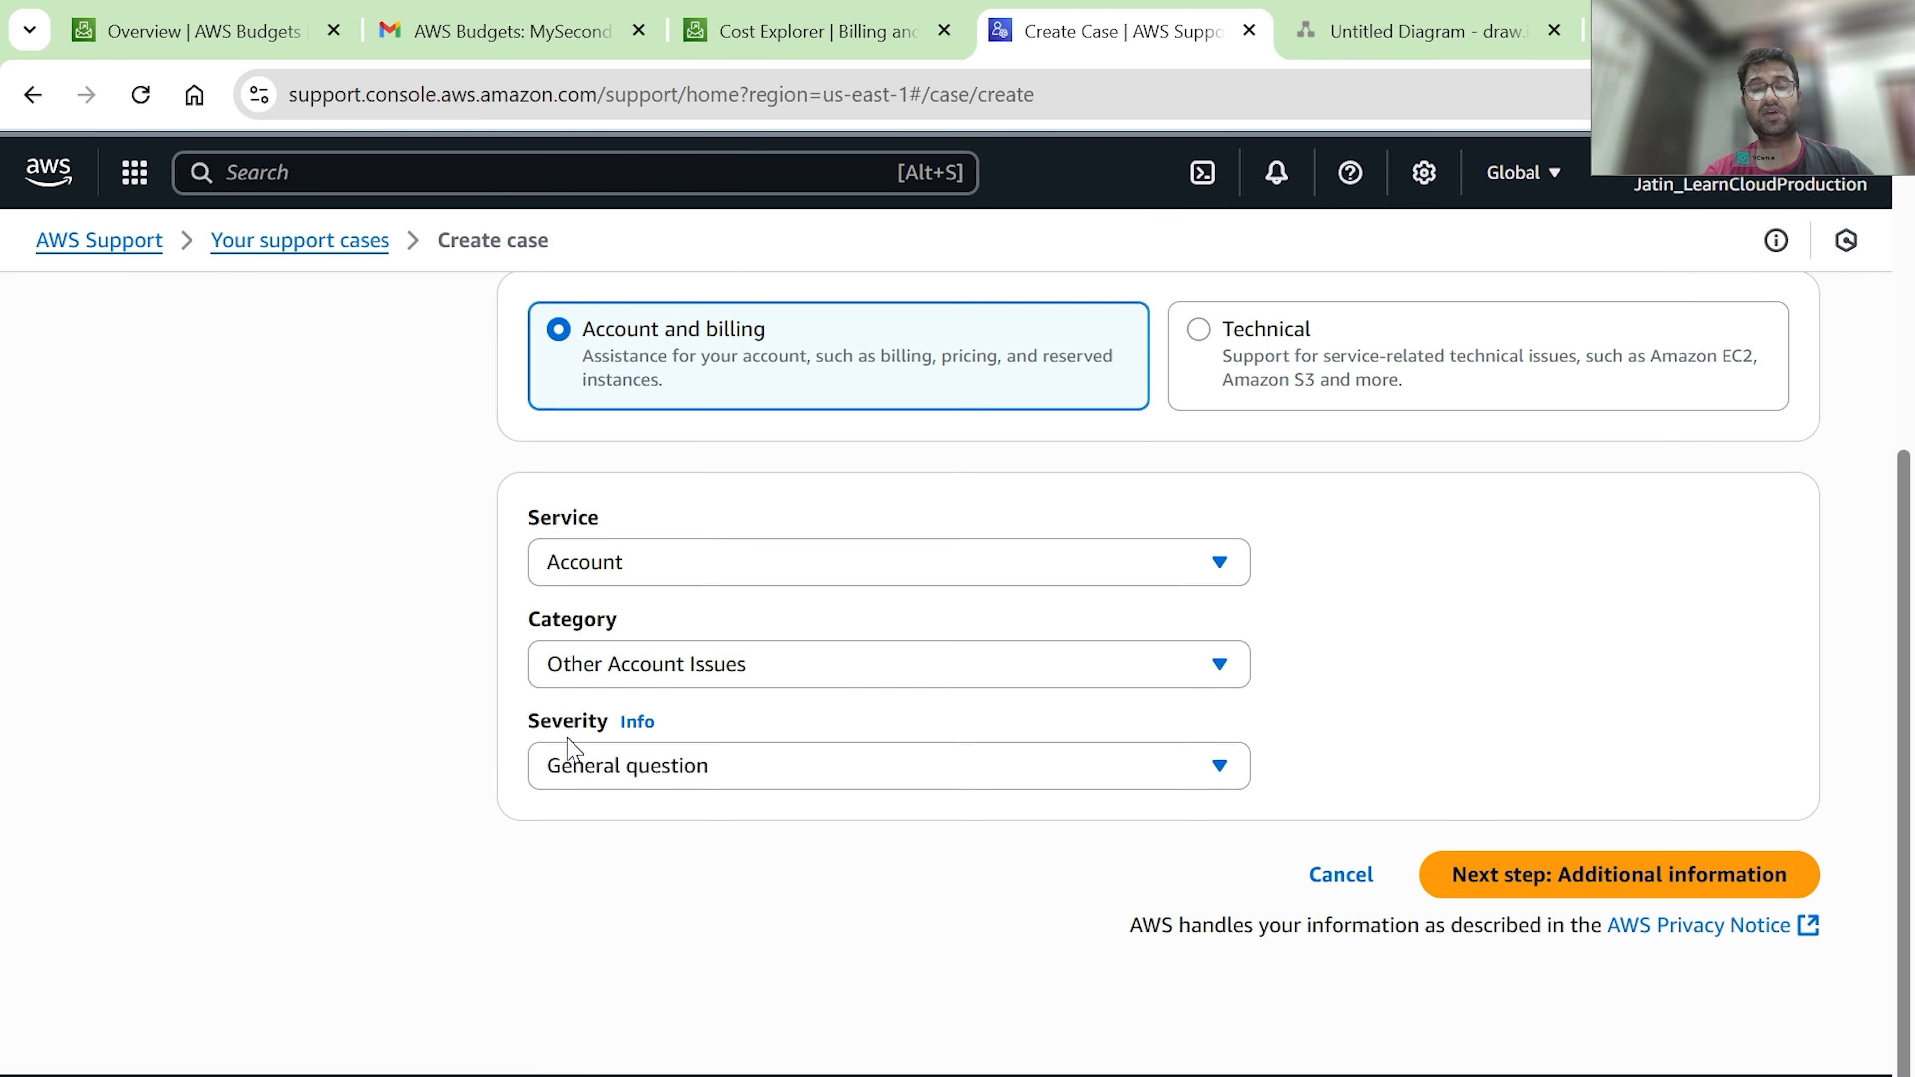
click(1542, 888)
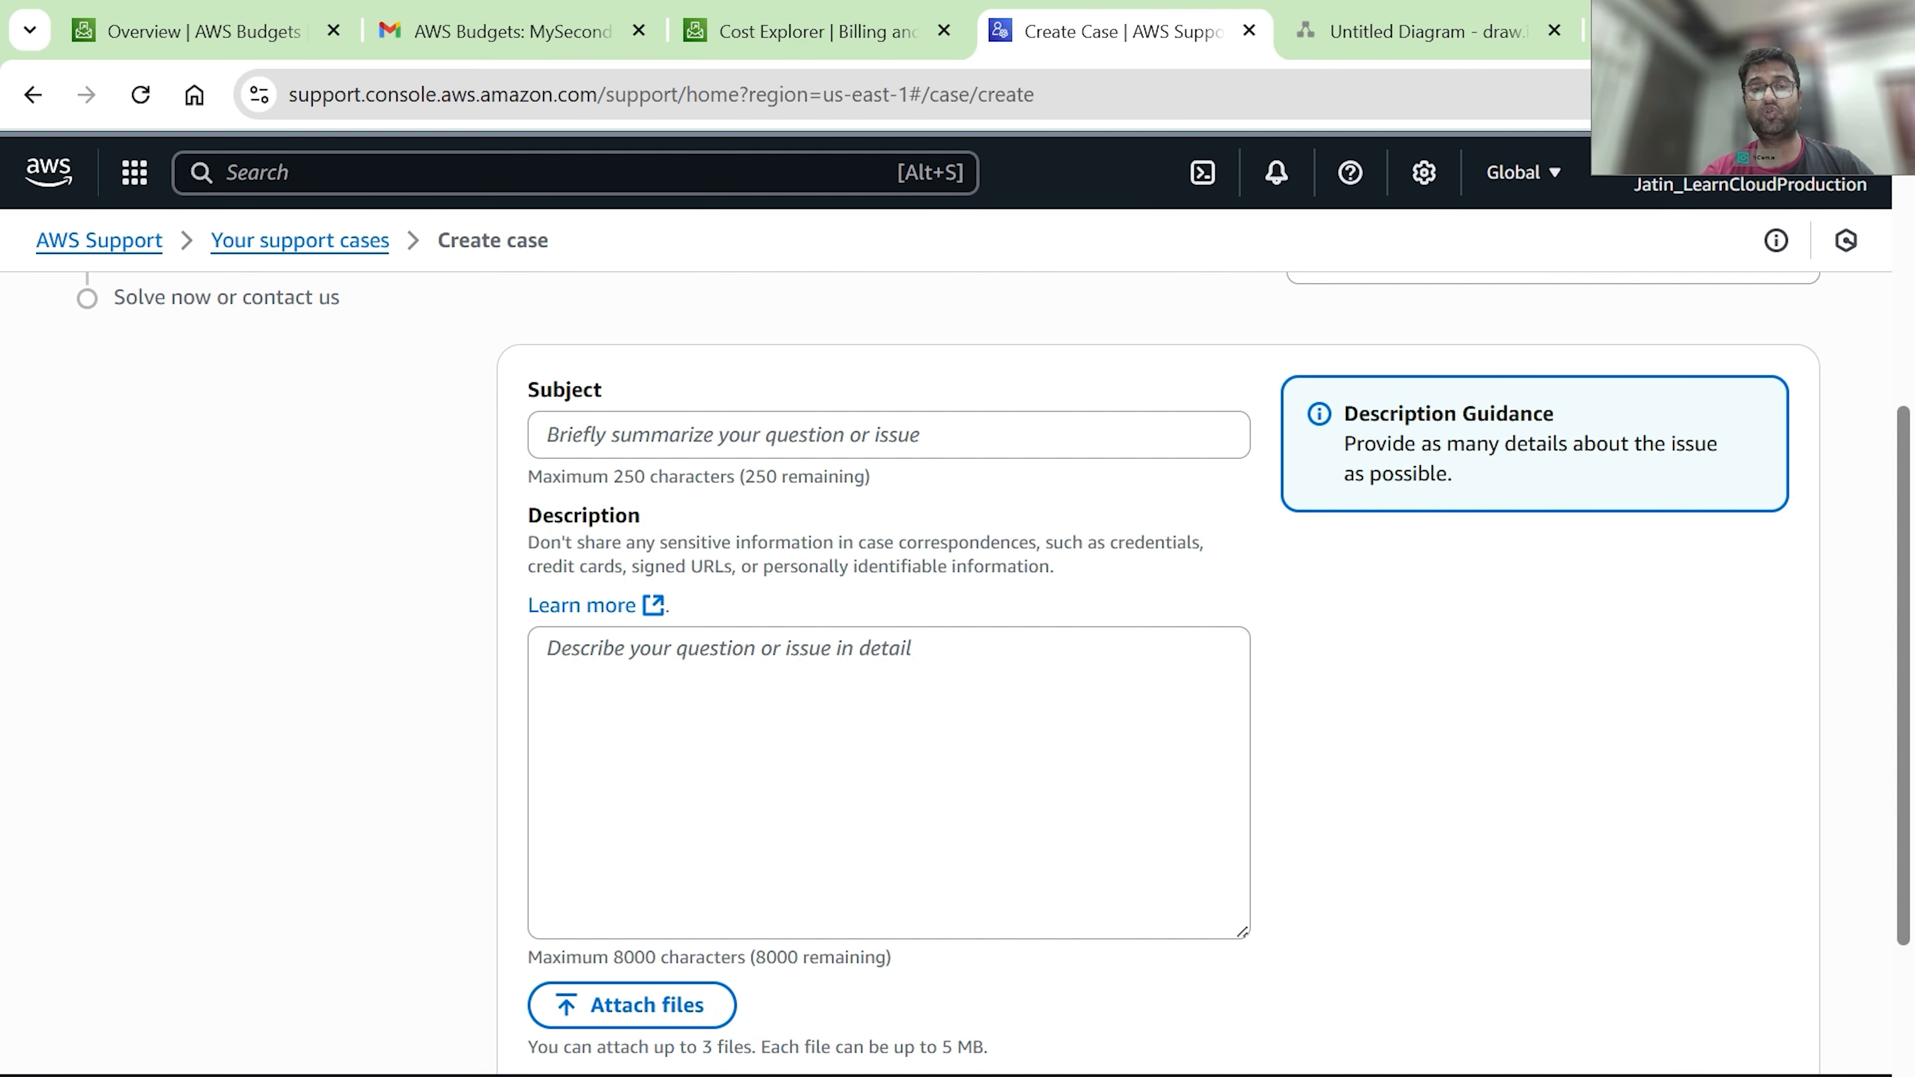
Step: Enter the case subject 'Need information about services running in the AWS account'
scroll(617, 482, up, 3)
click(592, 650)
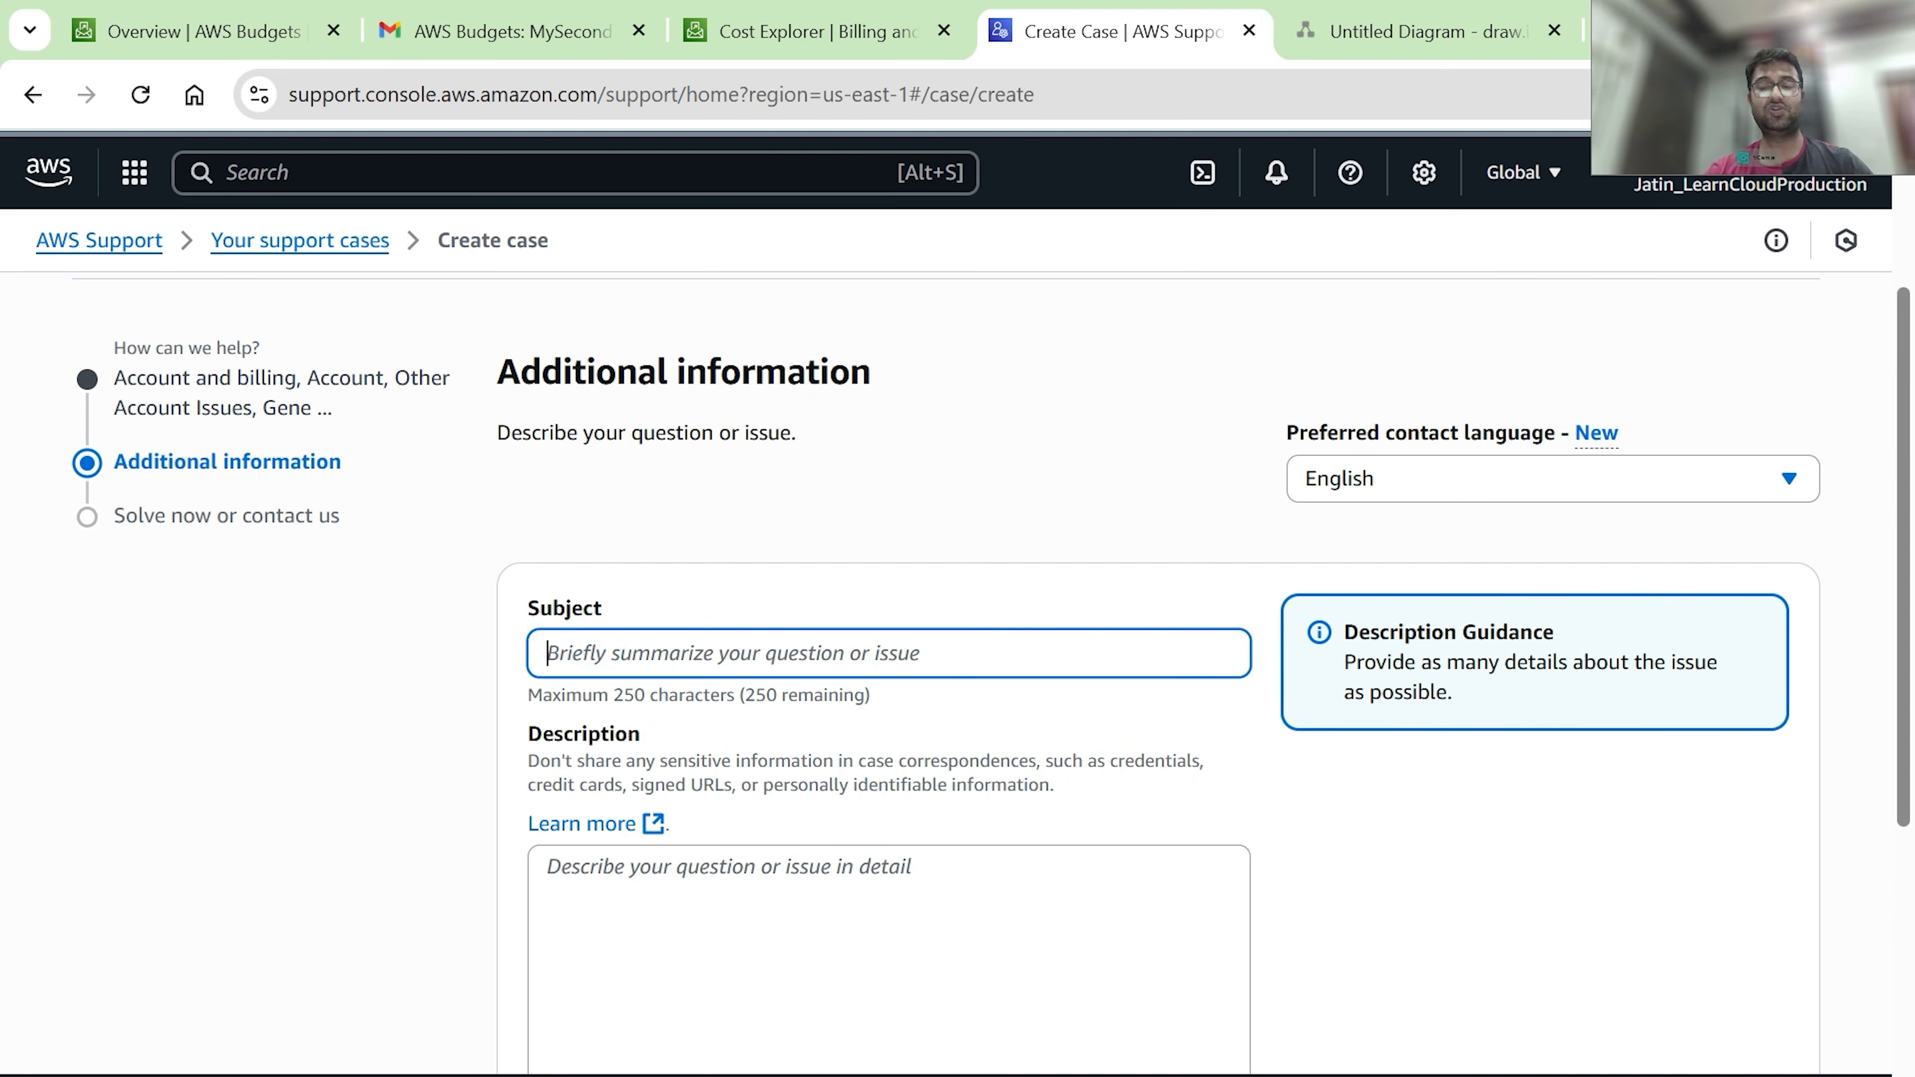
text(A)
key(BackSpace)
text(Able to)
key(BackSpace)
key(BackSpace)
key(BackSpace)
key(BackSpace)
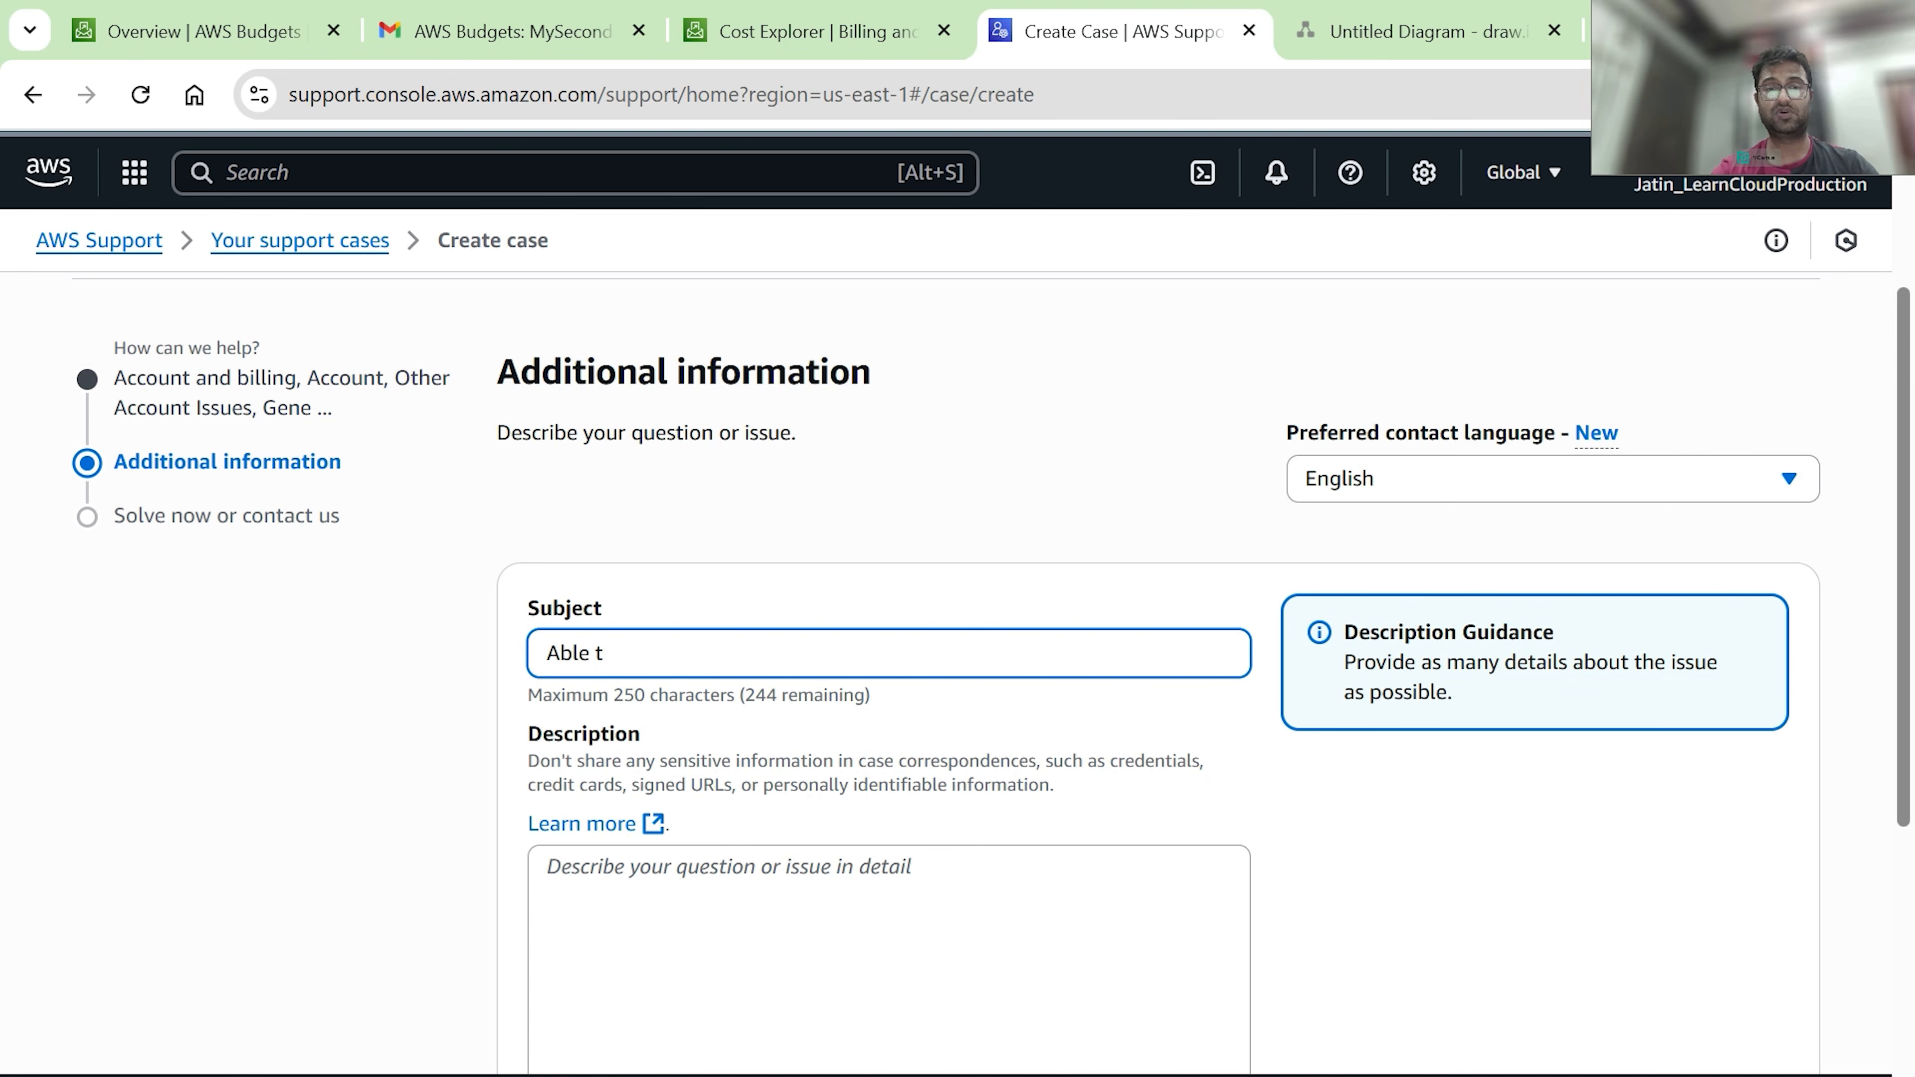
key(BackSpace)
key(BackSpace)
key(BackSpace)
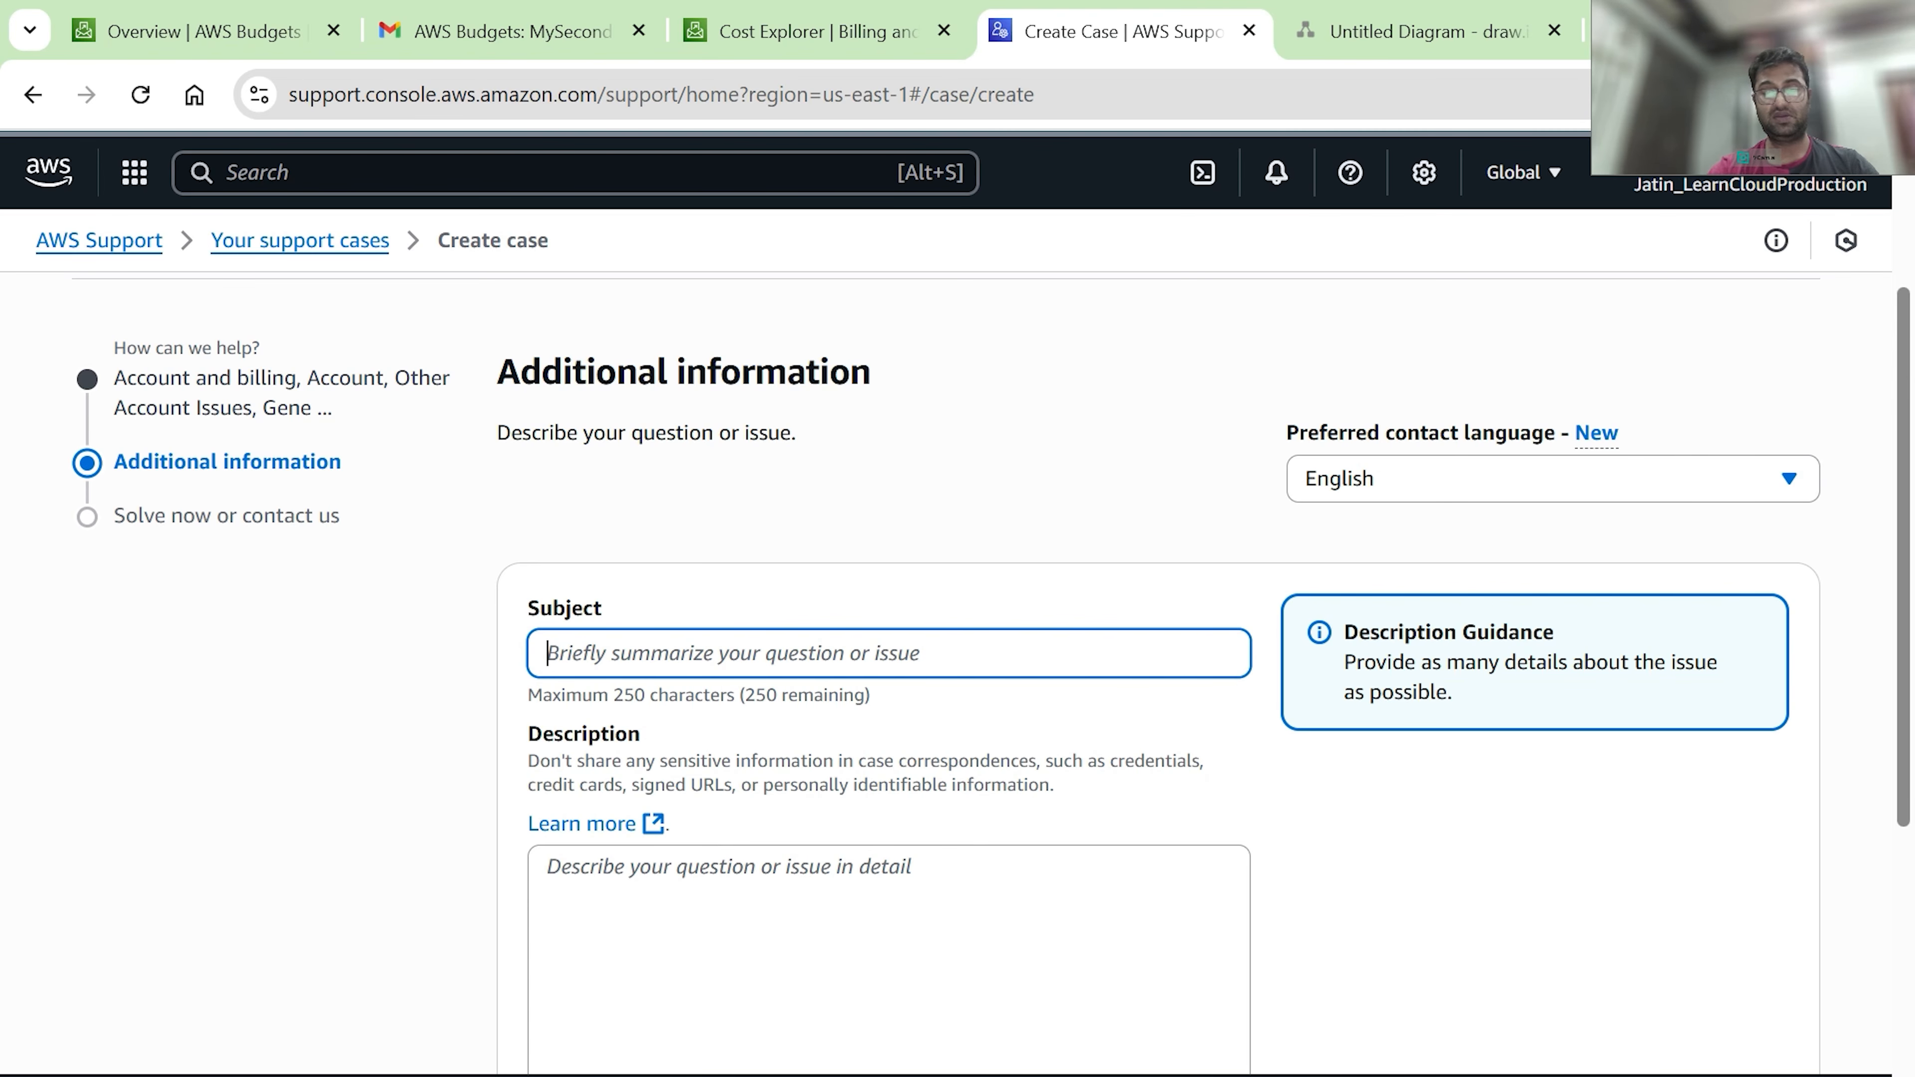
text(Need info)
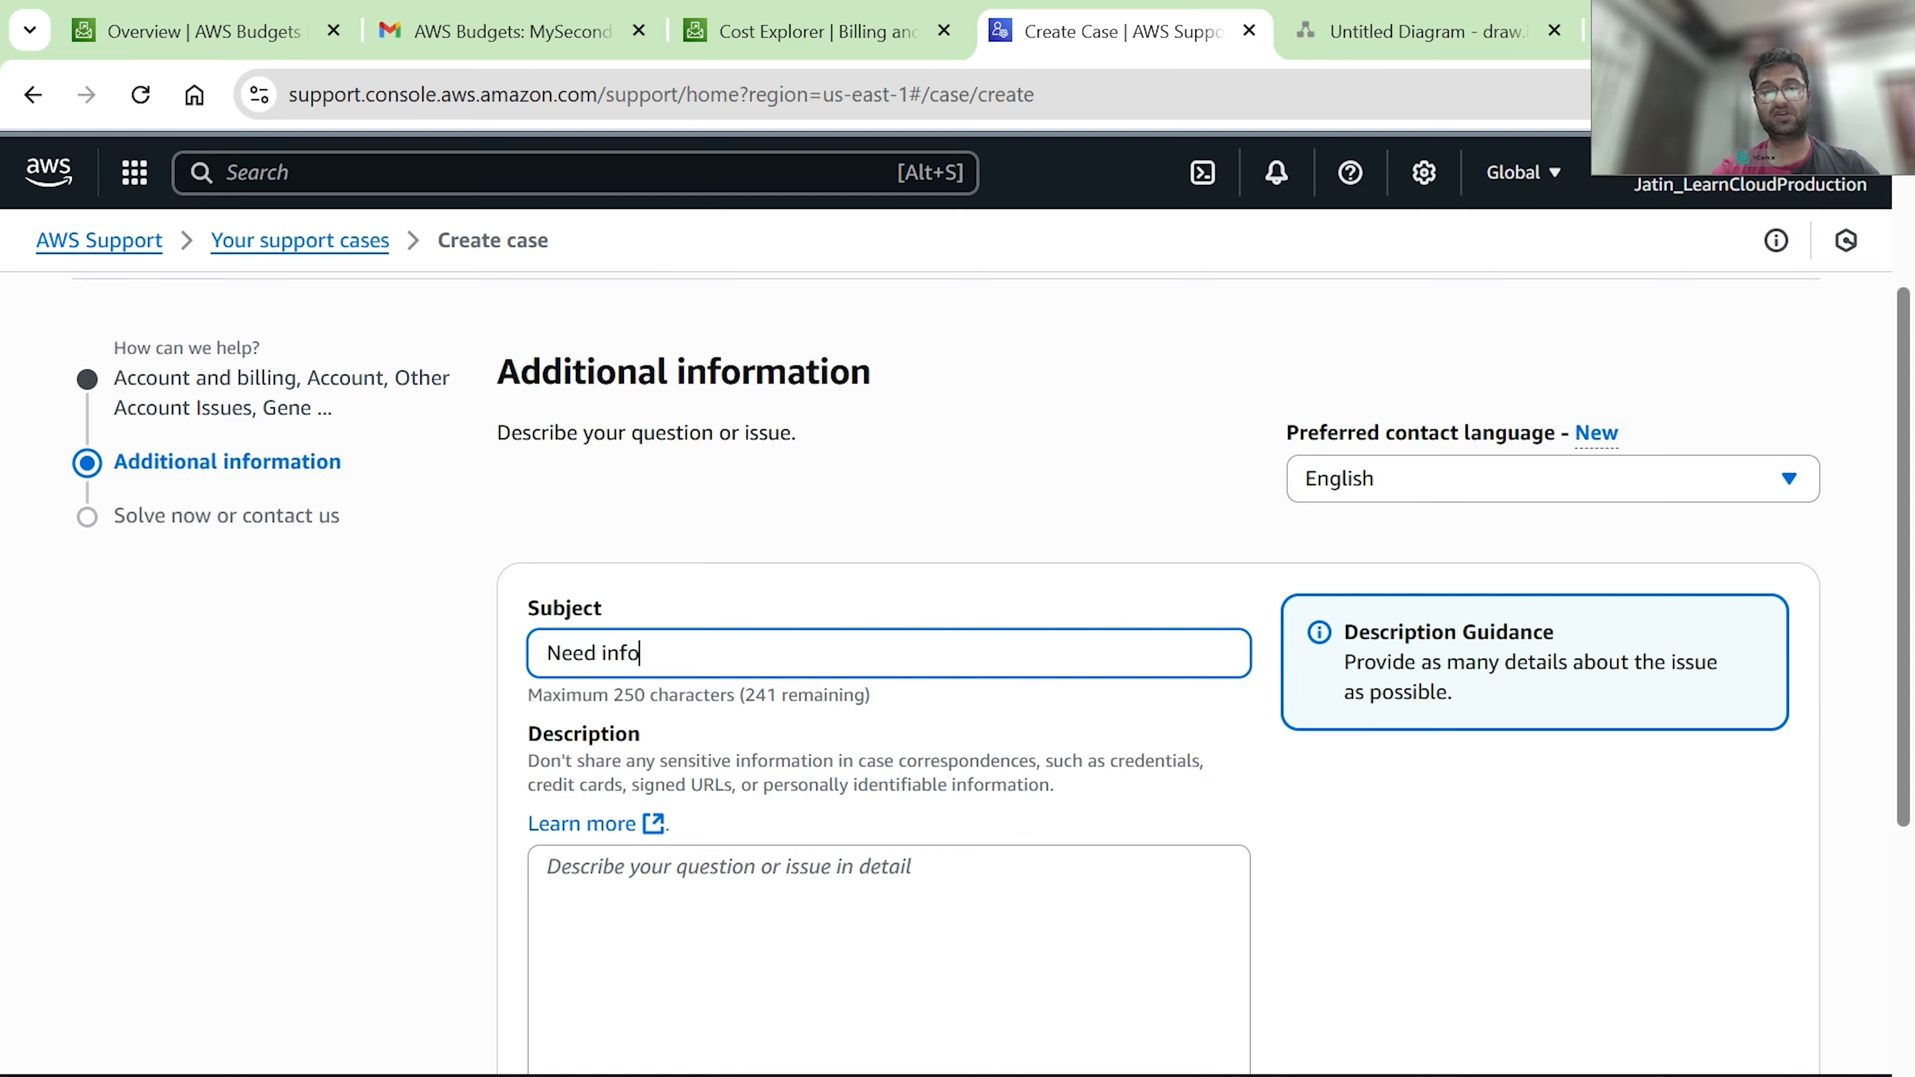
text(rmation about services running in the AWS account)
Step: Copy the subject into the Description box and continue to Solve now or contact us
key(ctrl+a)
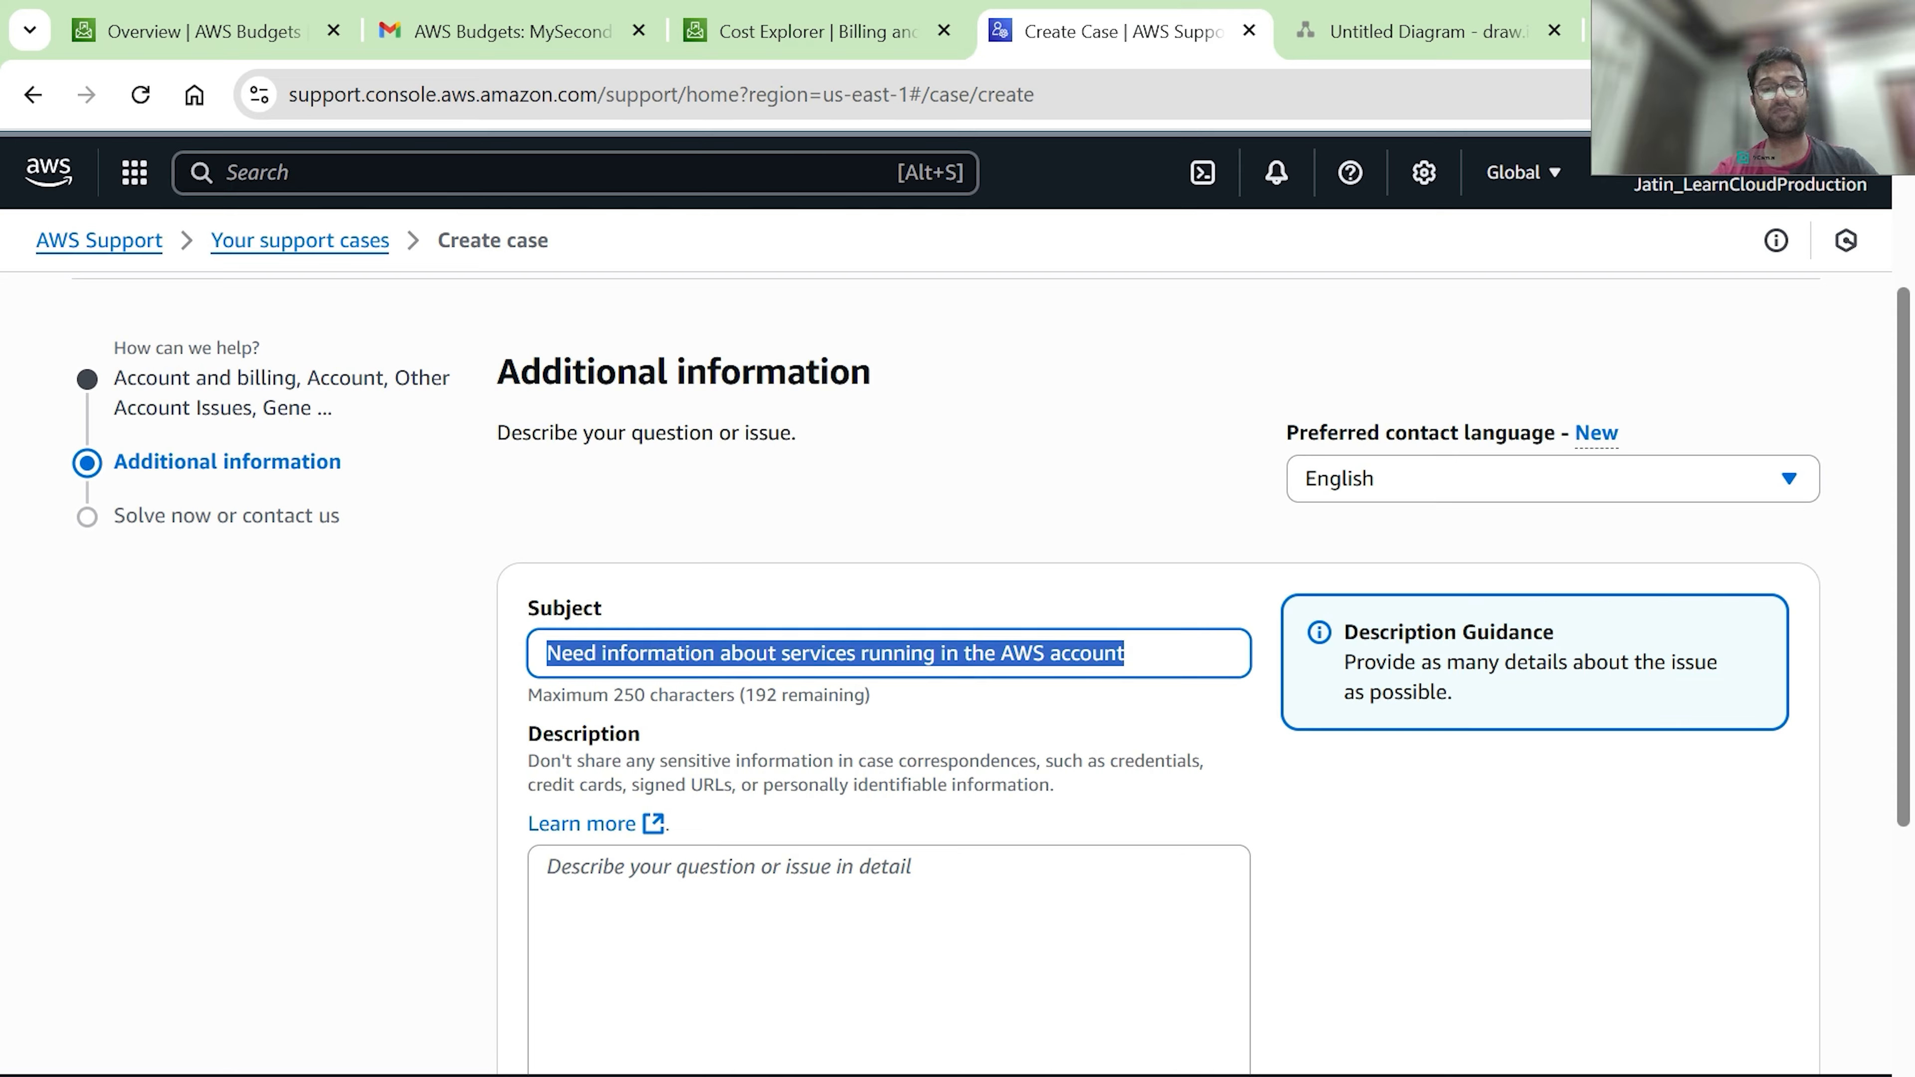
click(641, 932)
key(ctrl+v)
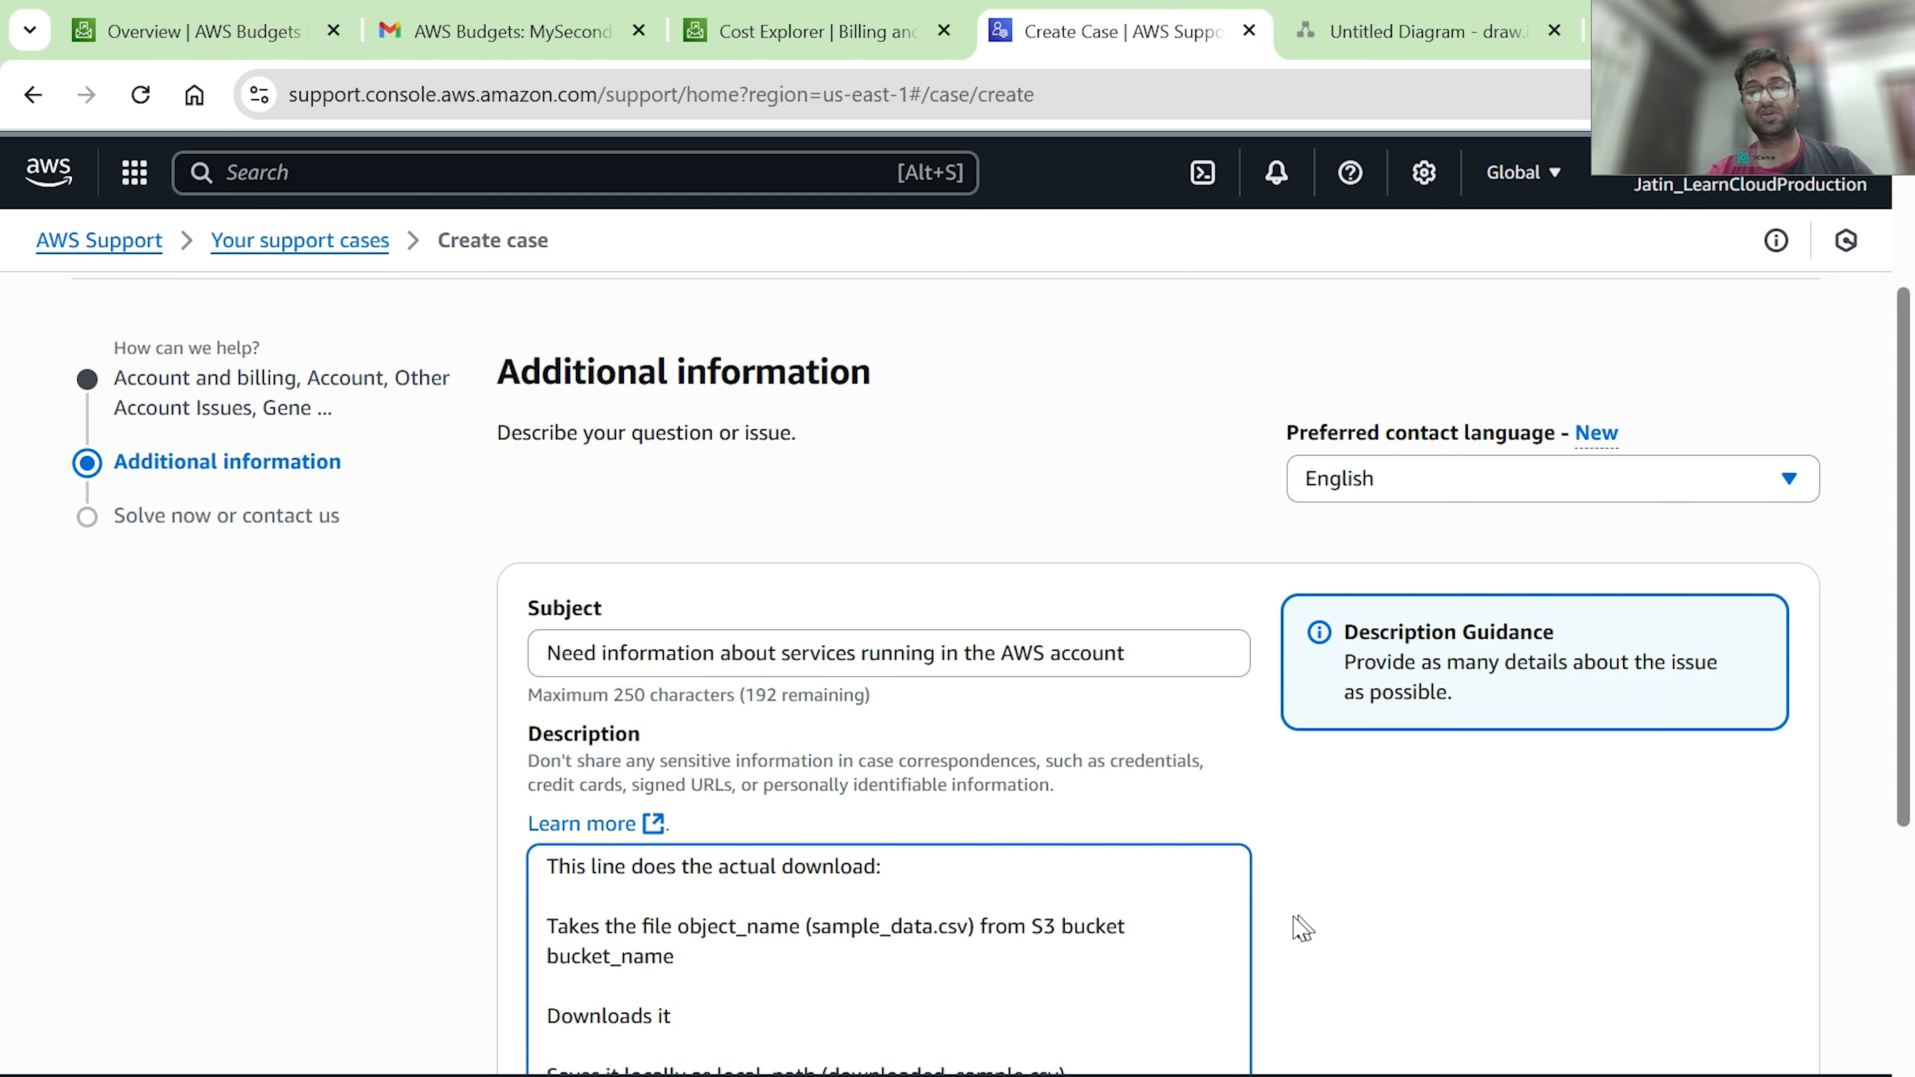
key(ctrl+a)
key(BackSpace)
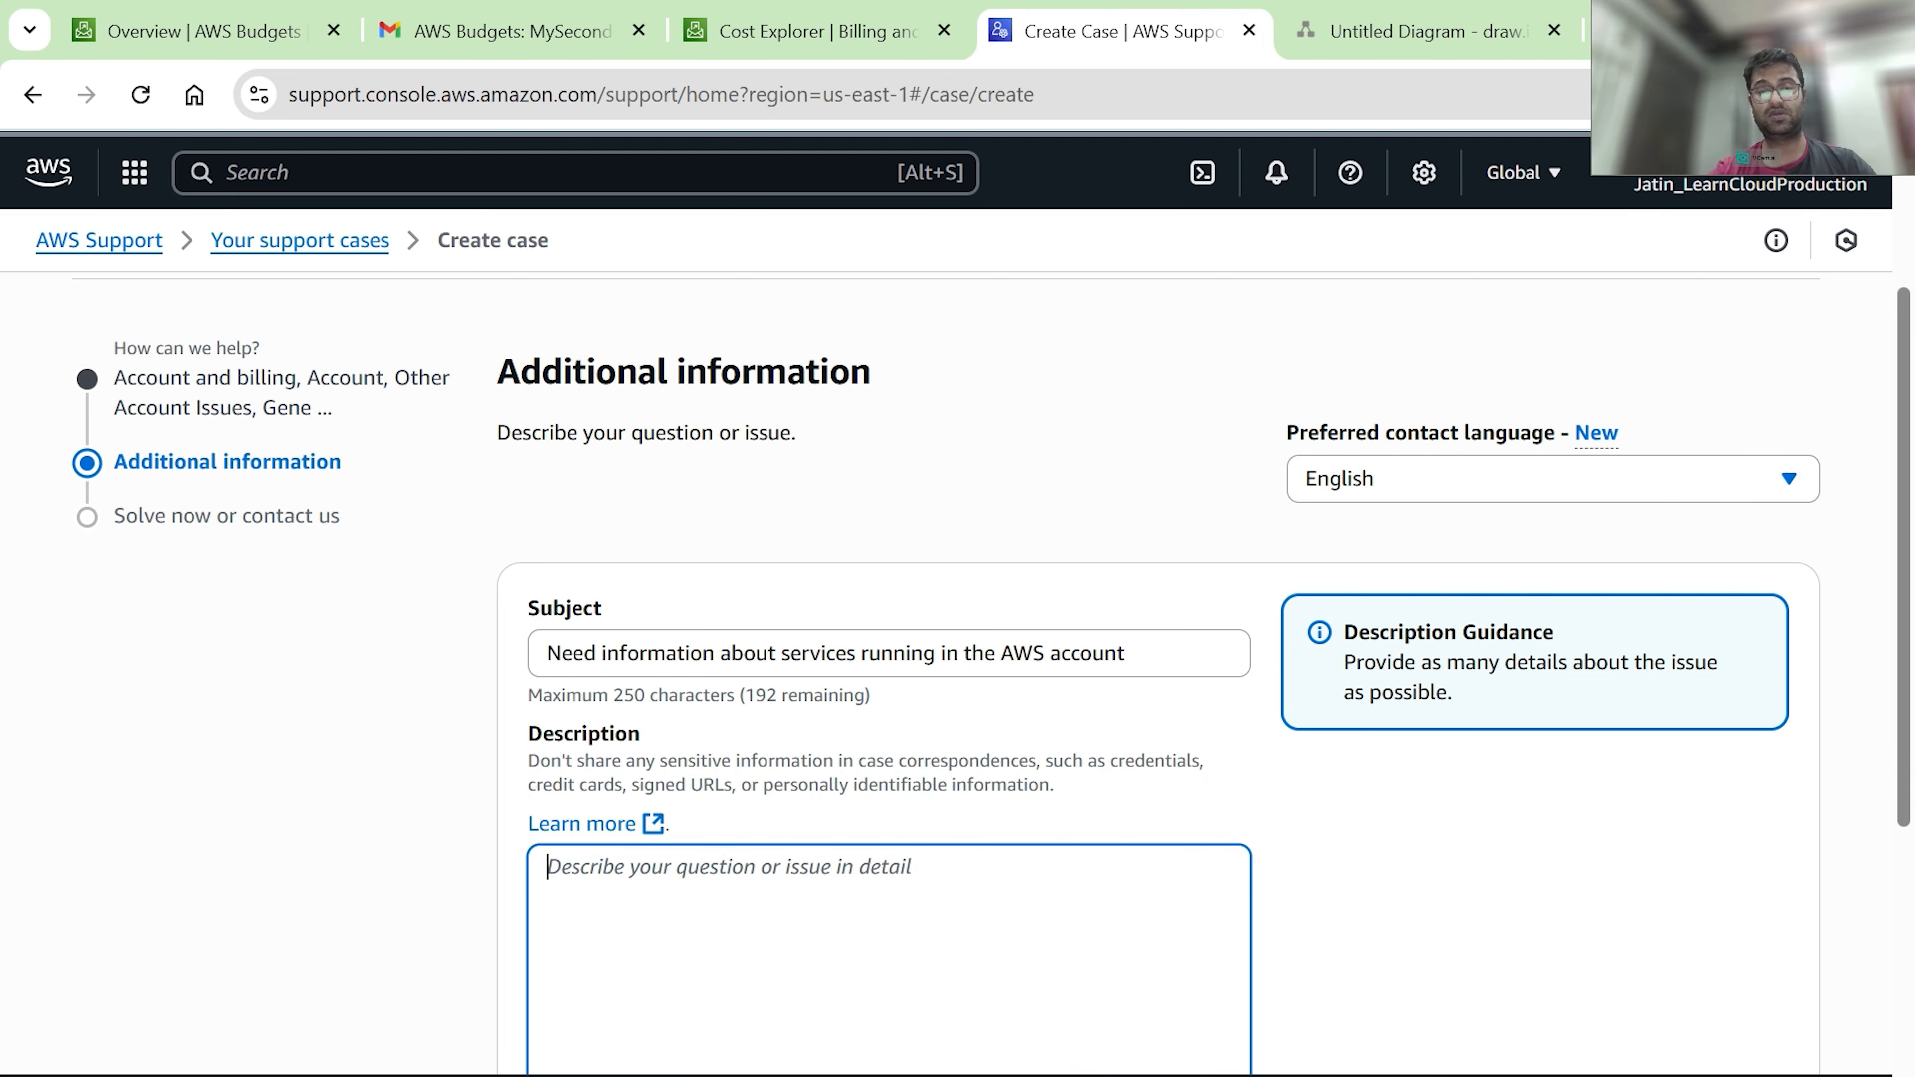
click(1107, 650)
key(ctrl+a)
key(ctrl+c)
click(770, 889)
key(ctrl+v)
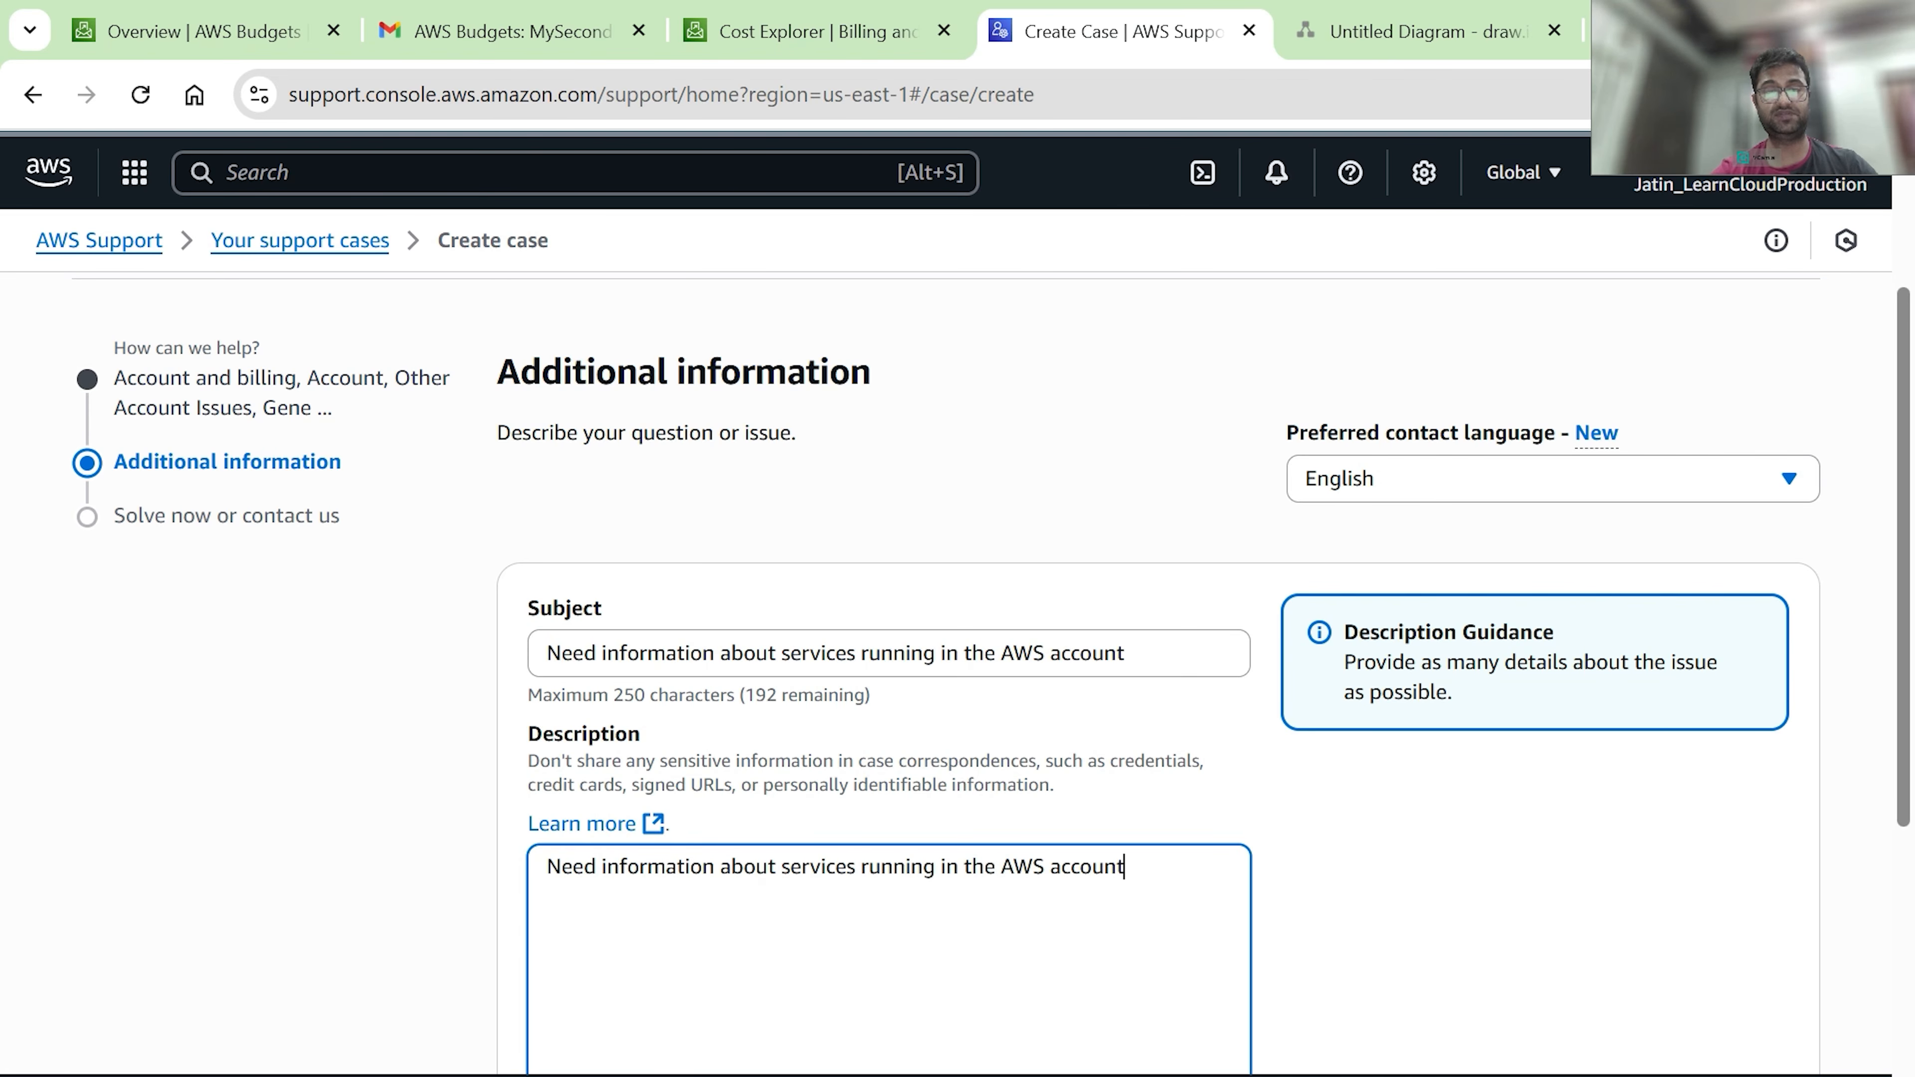
scroll(1244, 958, down, 5)
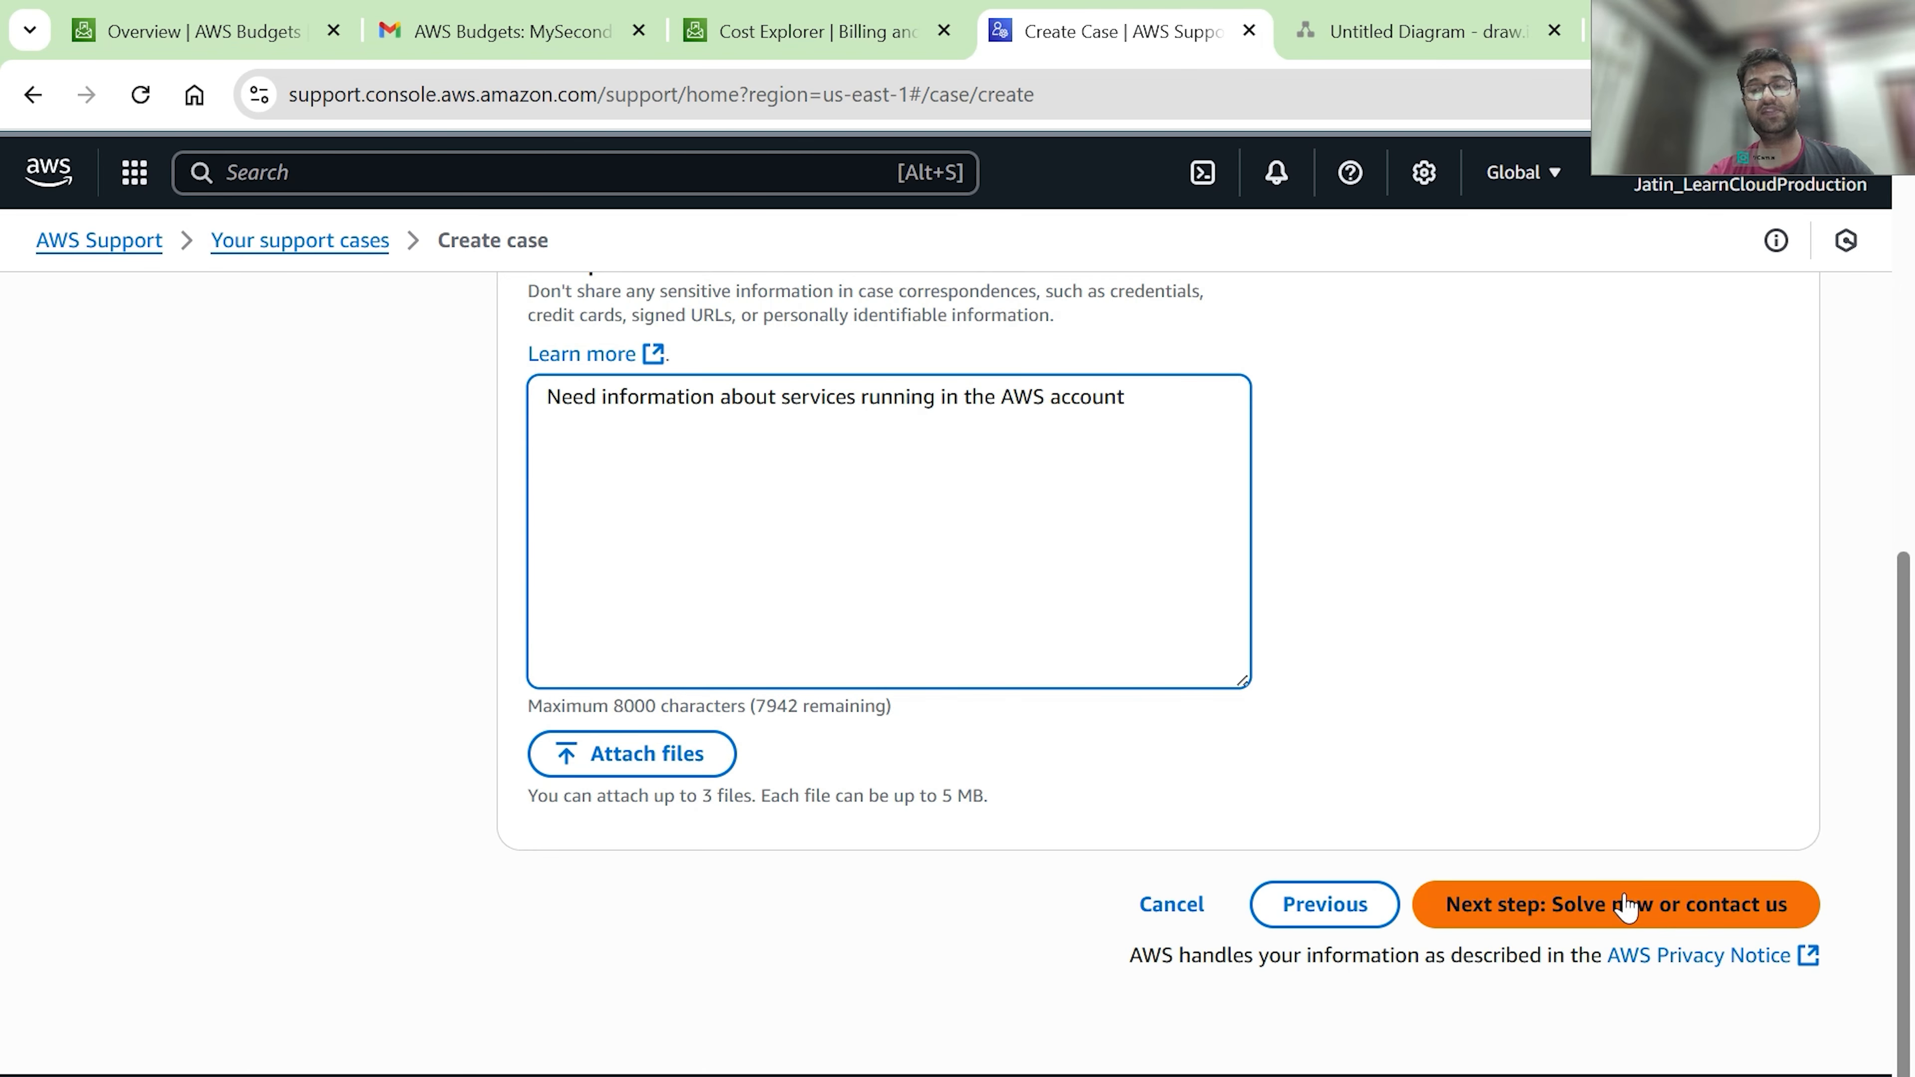
click(1614, 904)
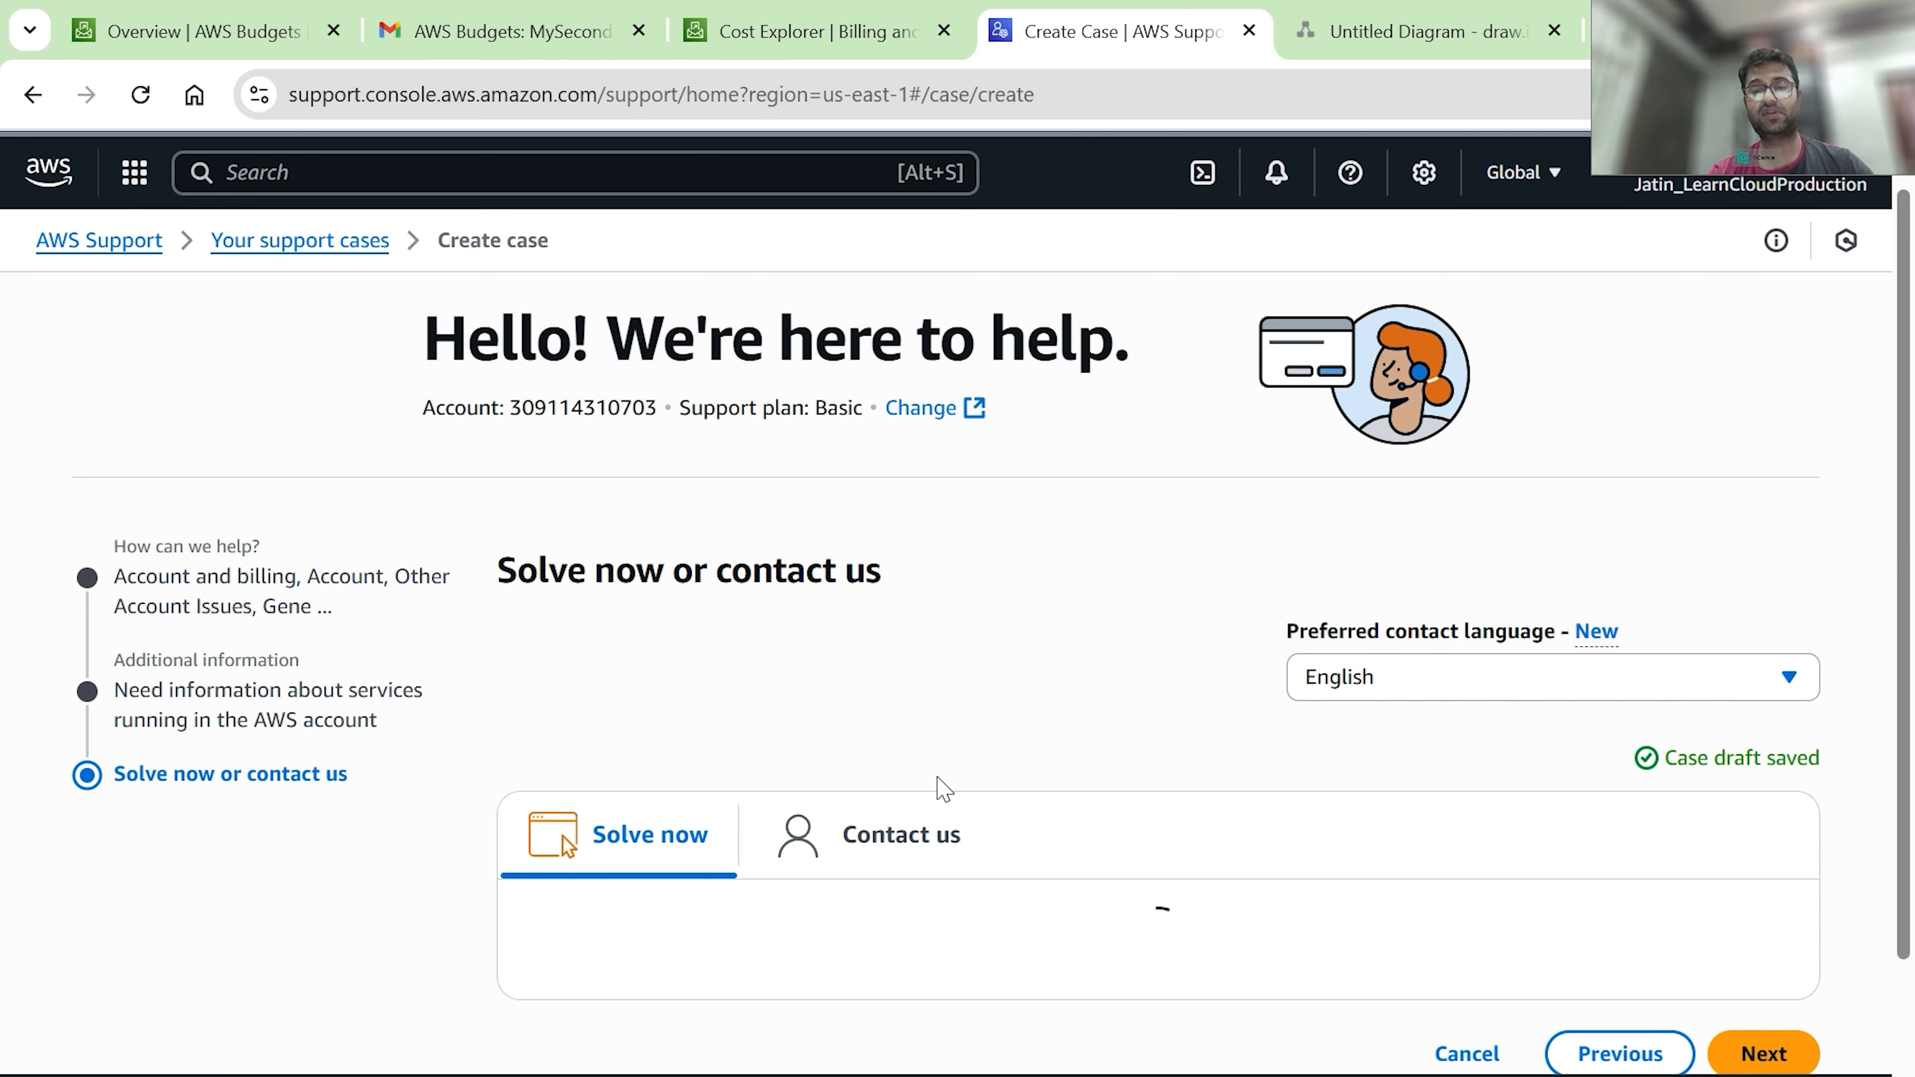
Step: Scroll the Solve now page and show the Contact us options for AWS Support
scroll(796, 867, down, 1)
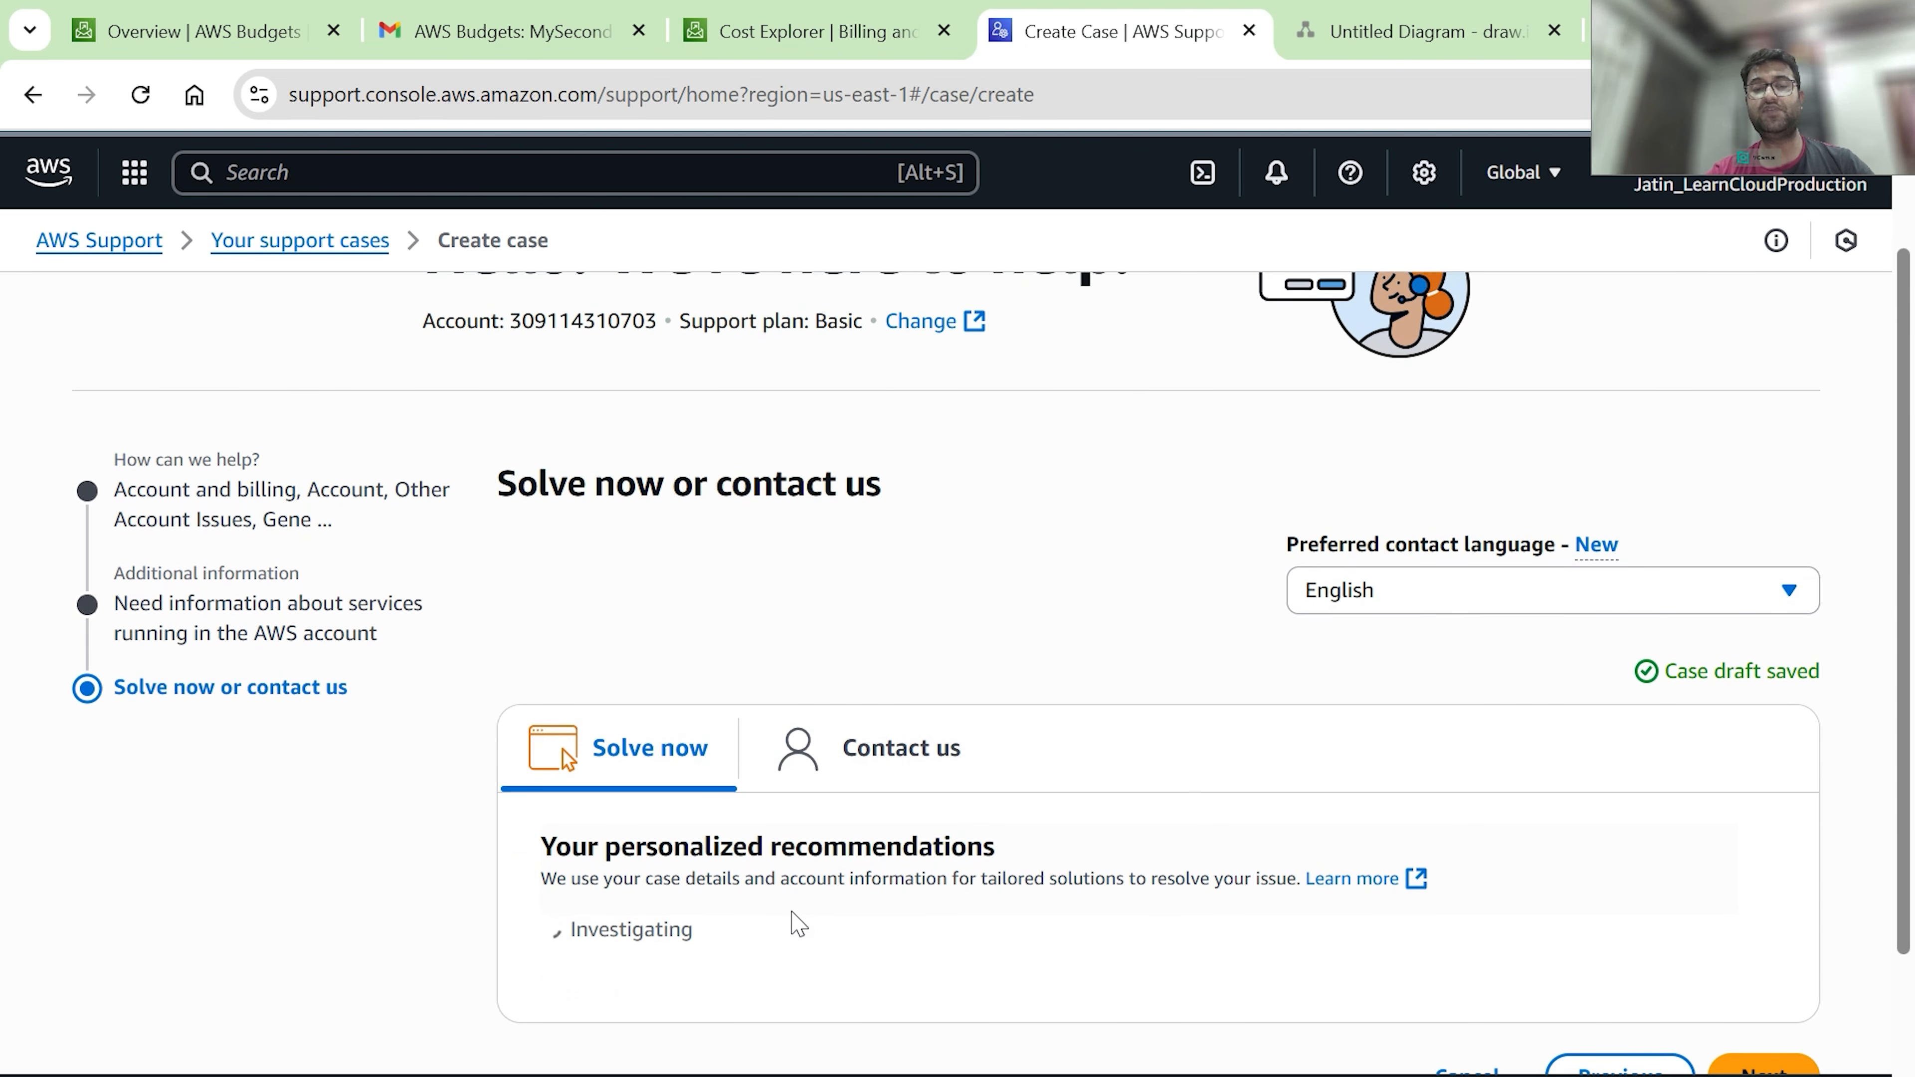
scroll(798, 924, down, 2)
scroll(799, 925, down, 1)
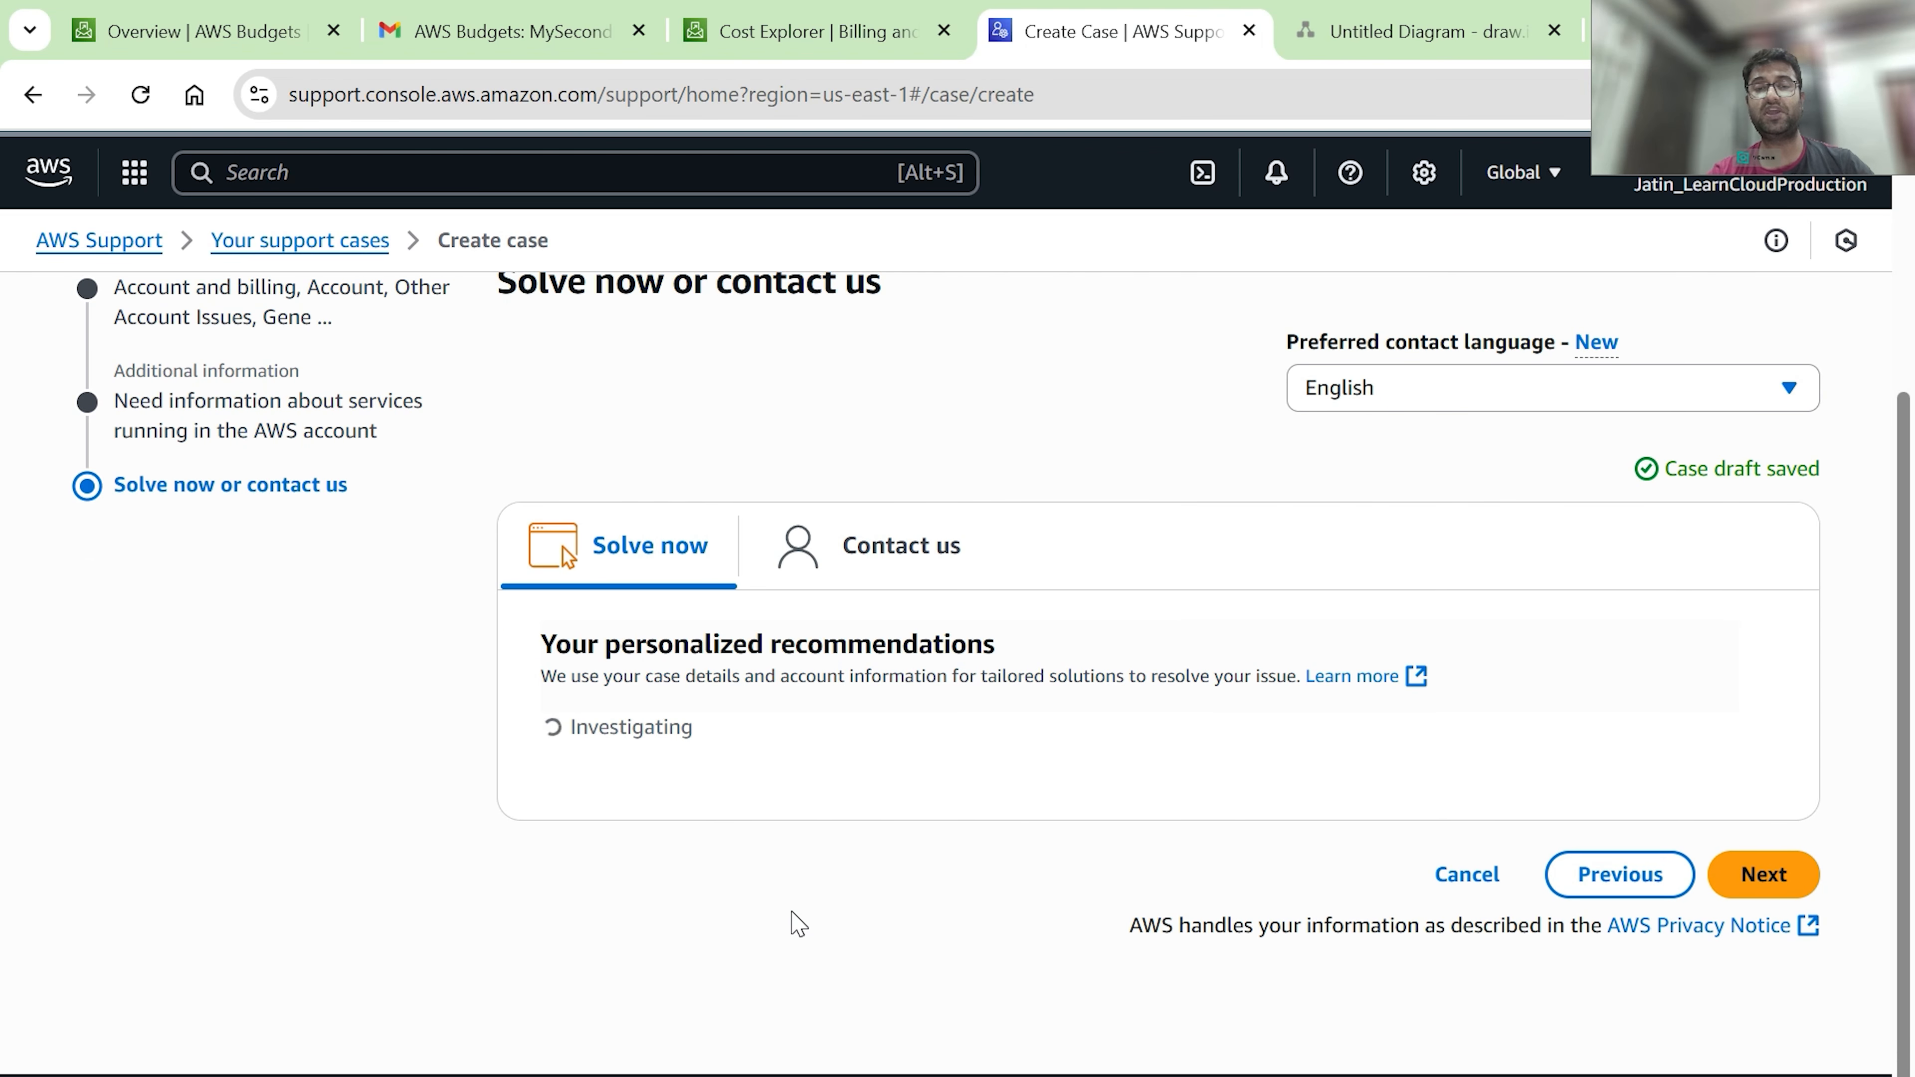
click(868, 548)
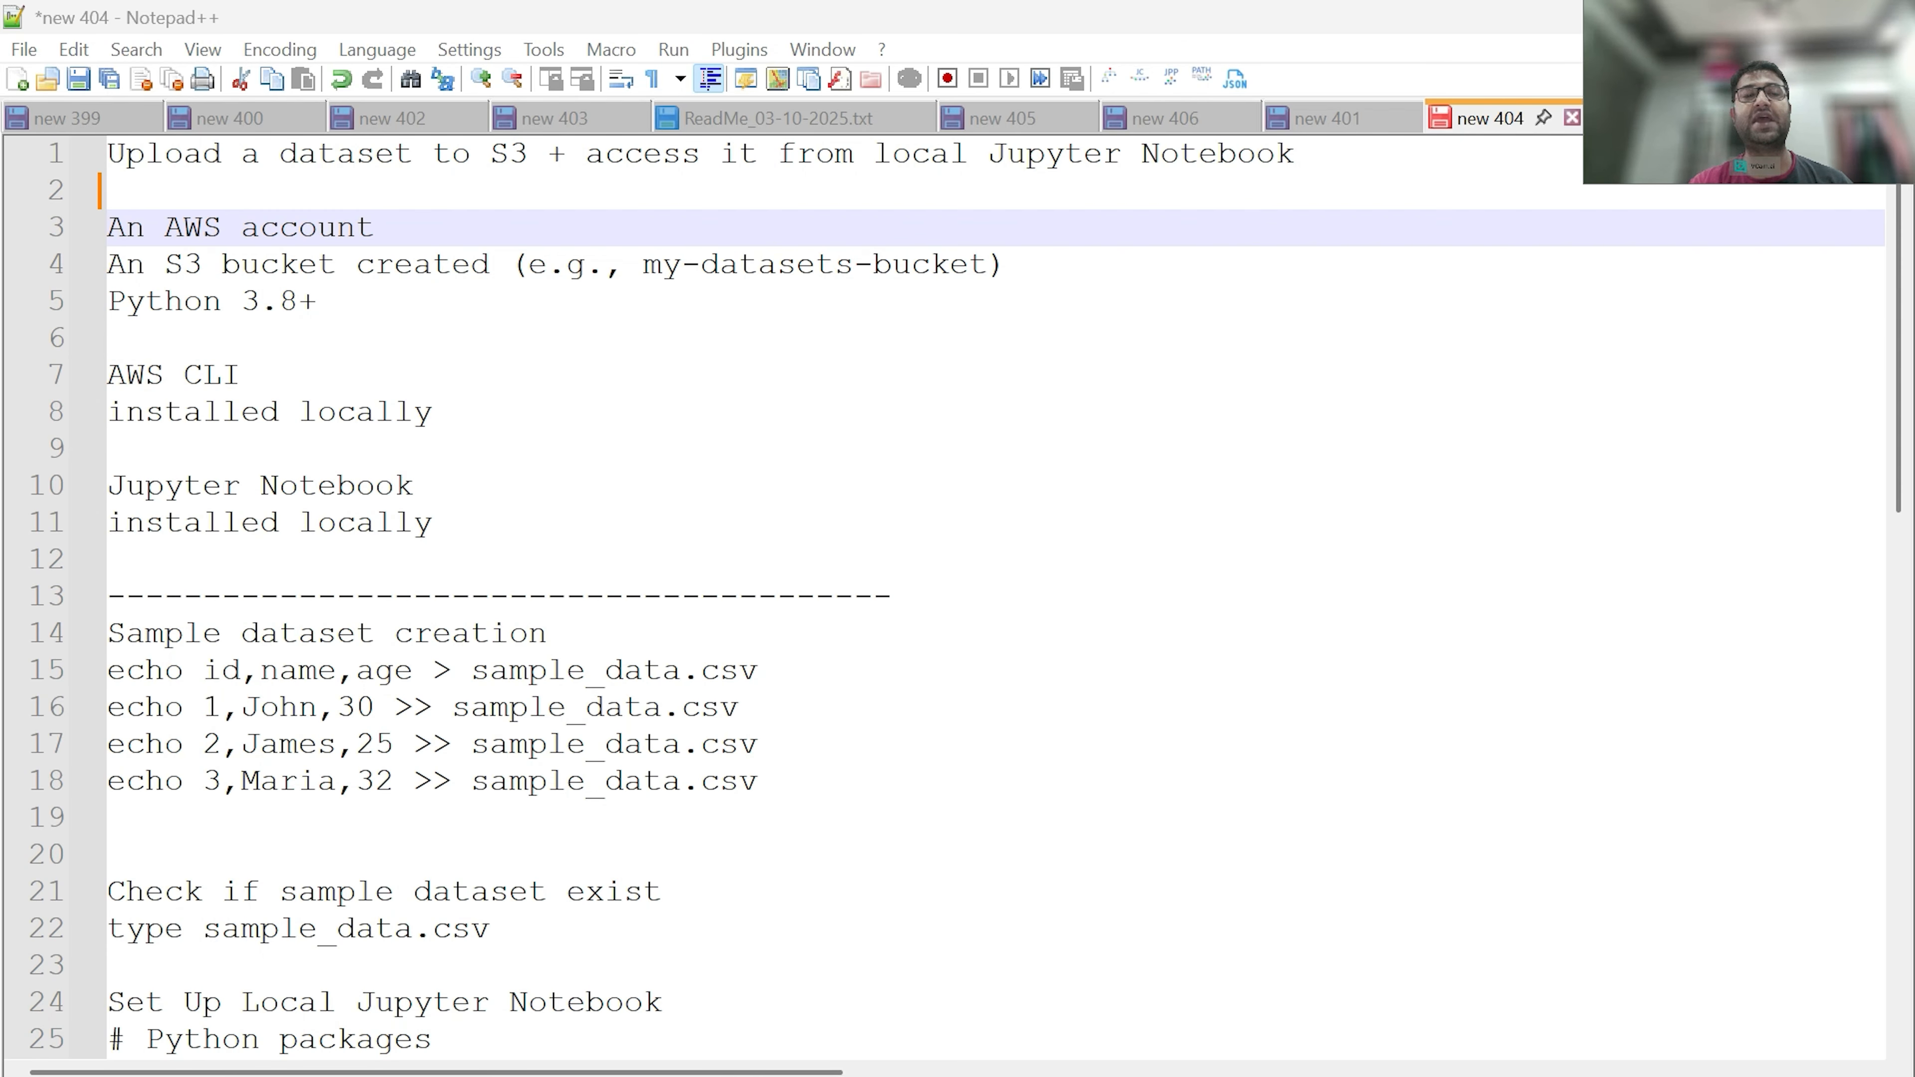
Step: Number the prerequisite lines 1 to 5, including Python, AWS CLI and Jupyter Notebook
text(1.)
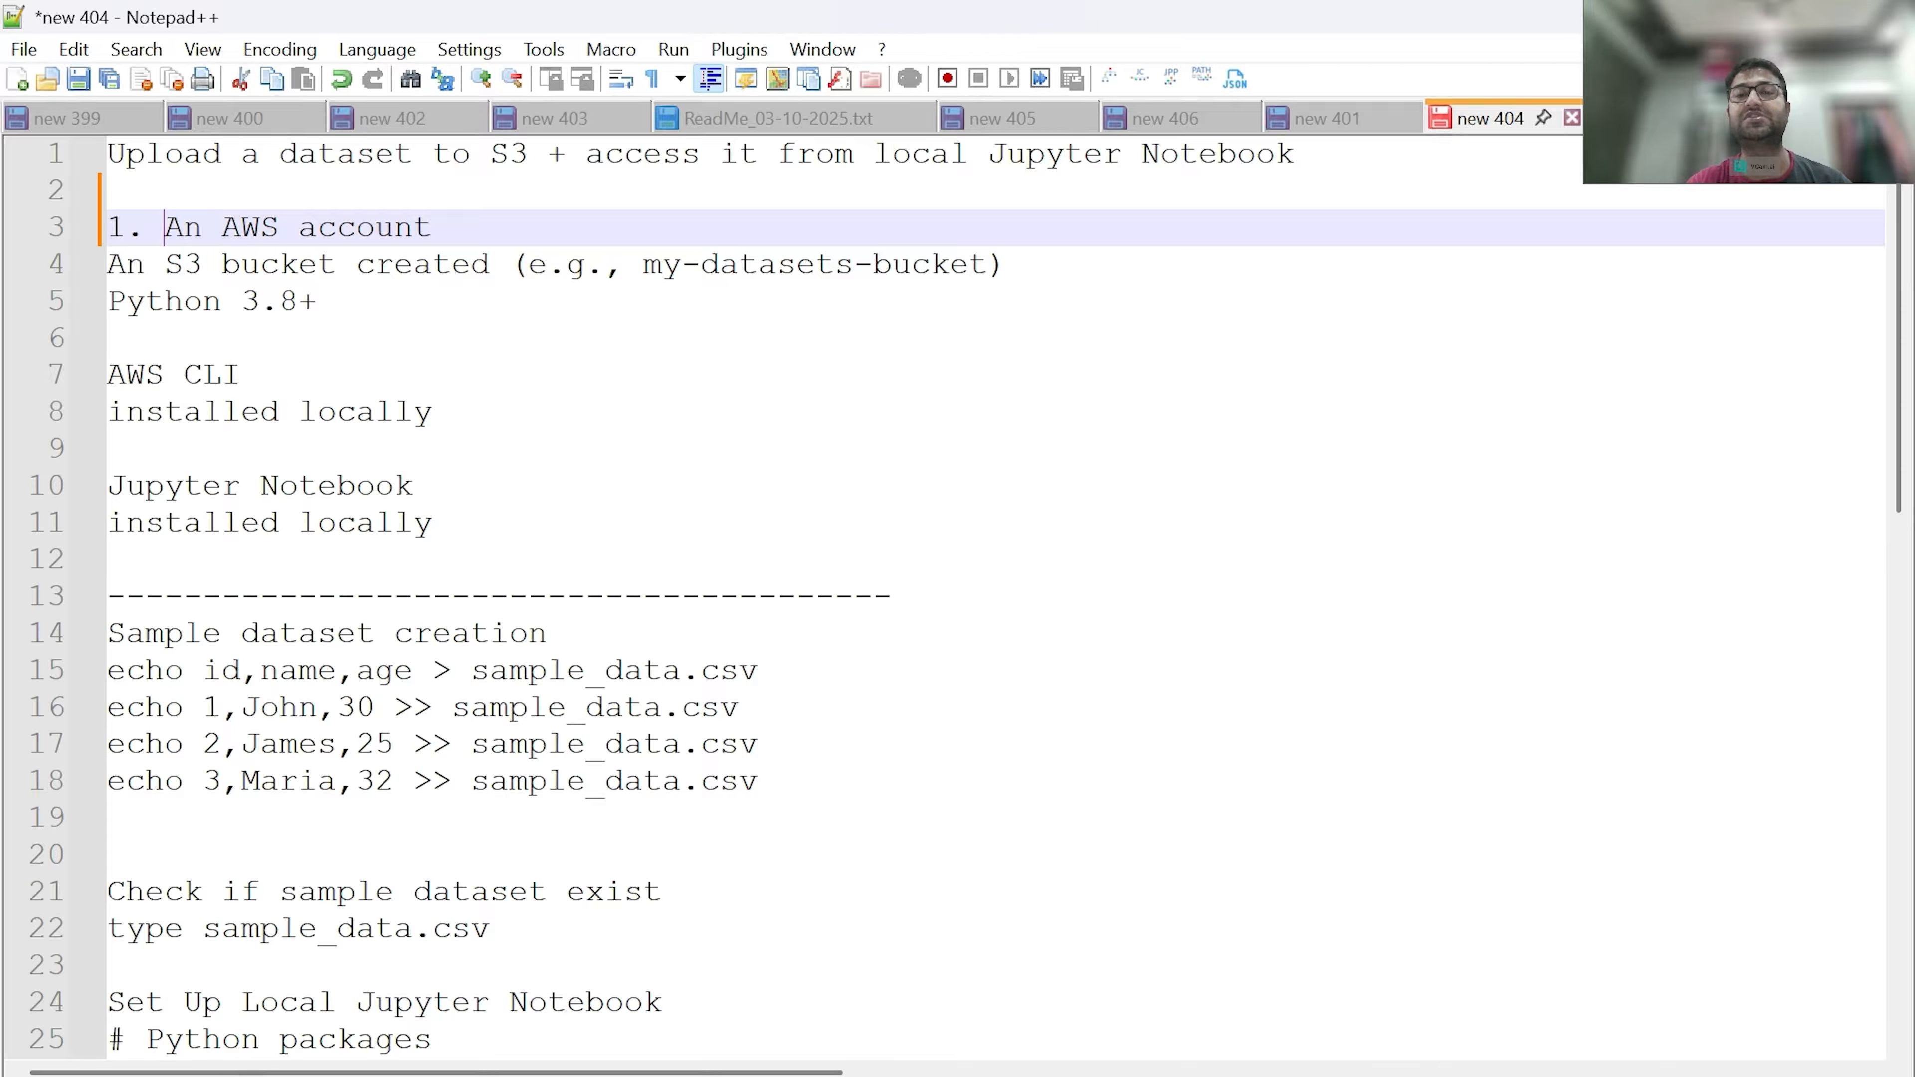
key(Down)
key(Left)
key(Left)
key(Left)
text(2.)
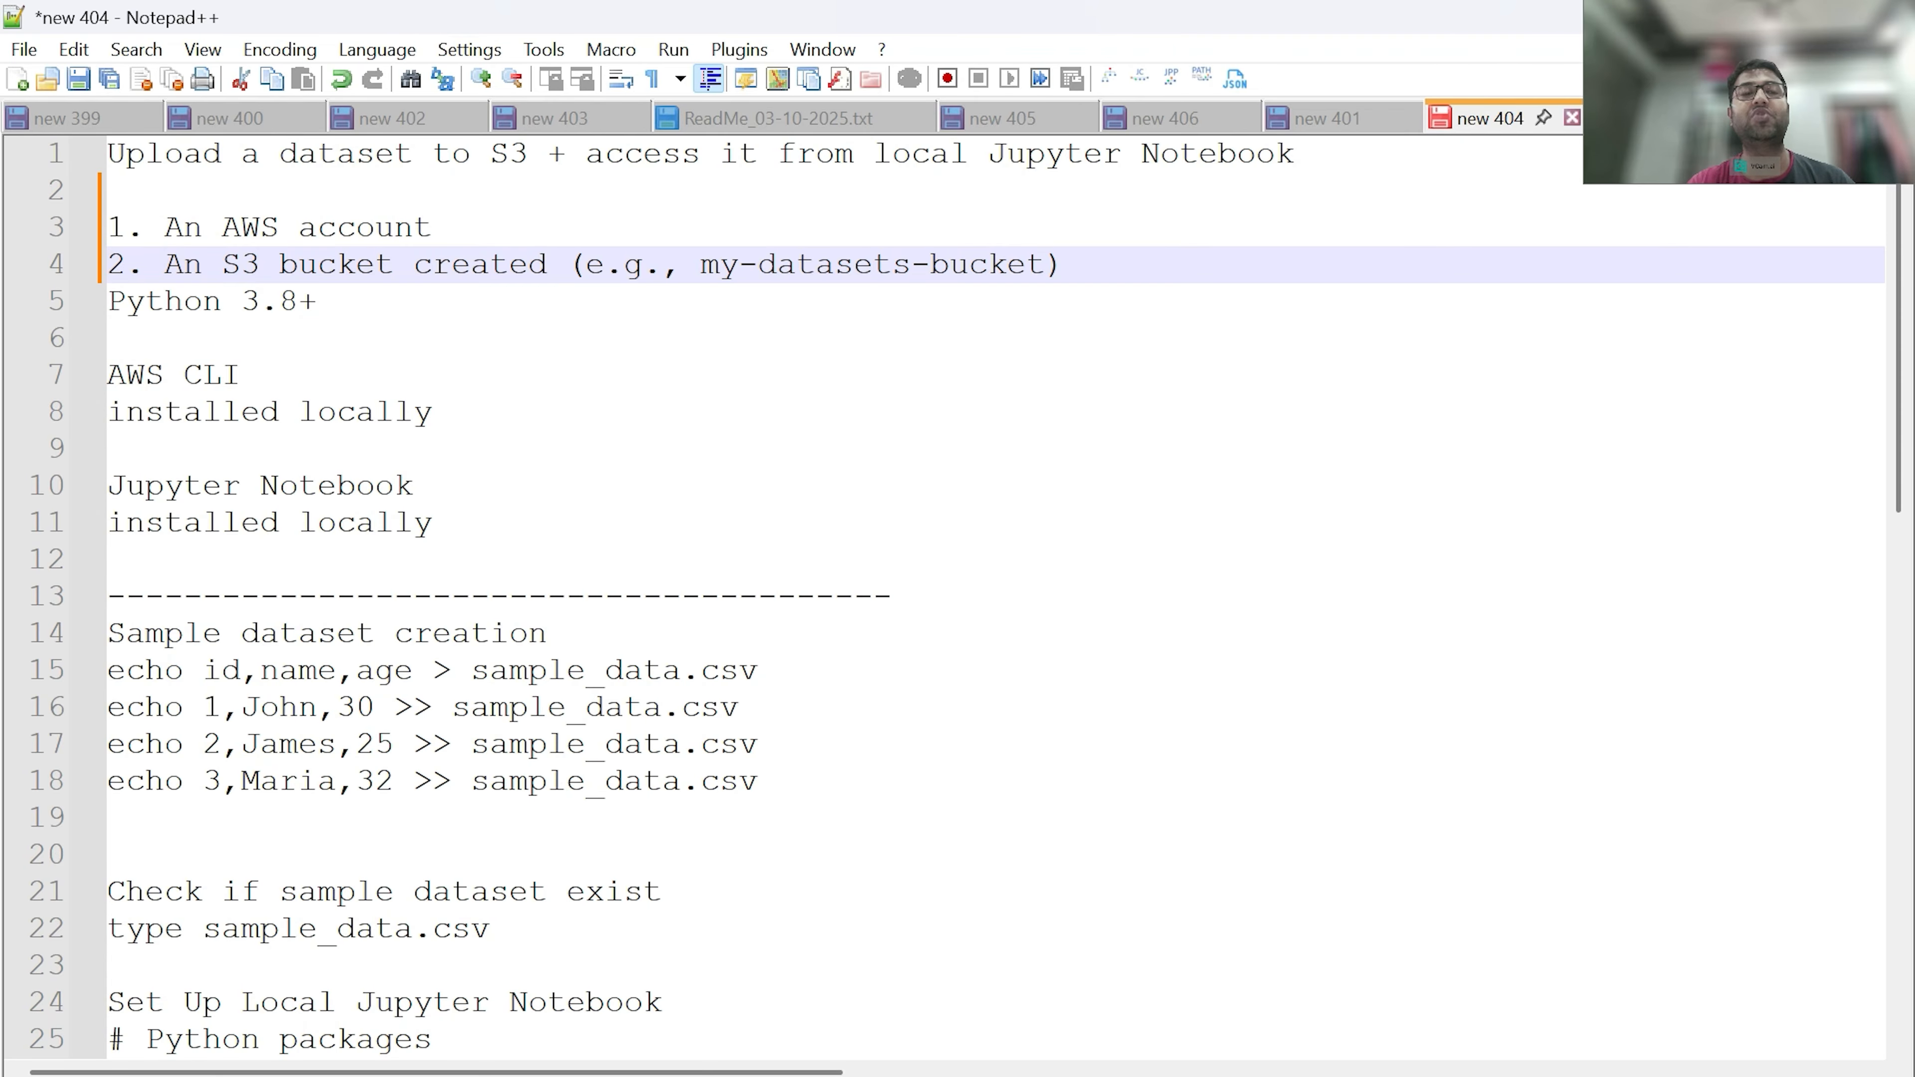
key(Down)
key(Left)
key(Left)
key(Left)
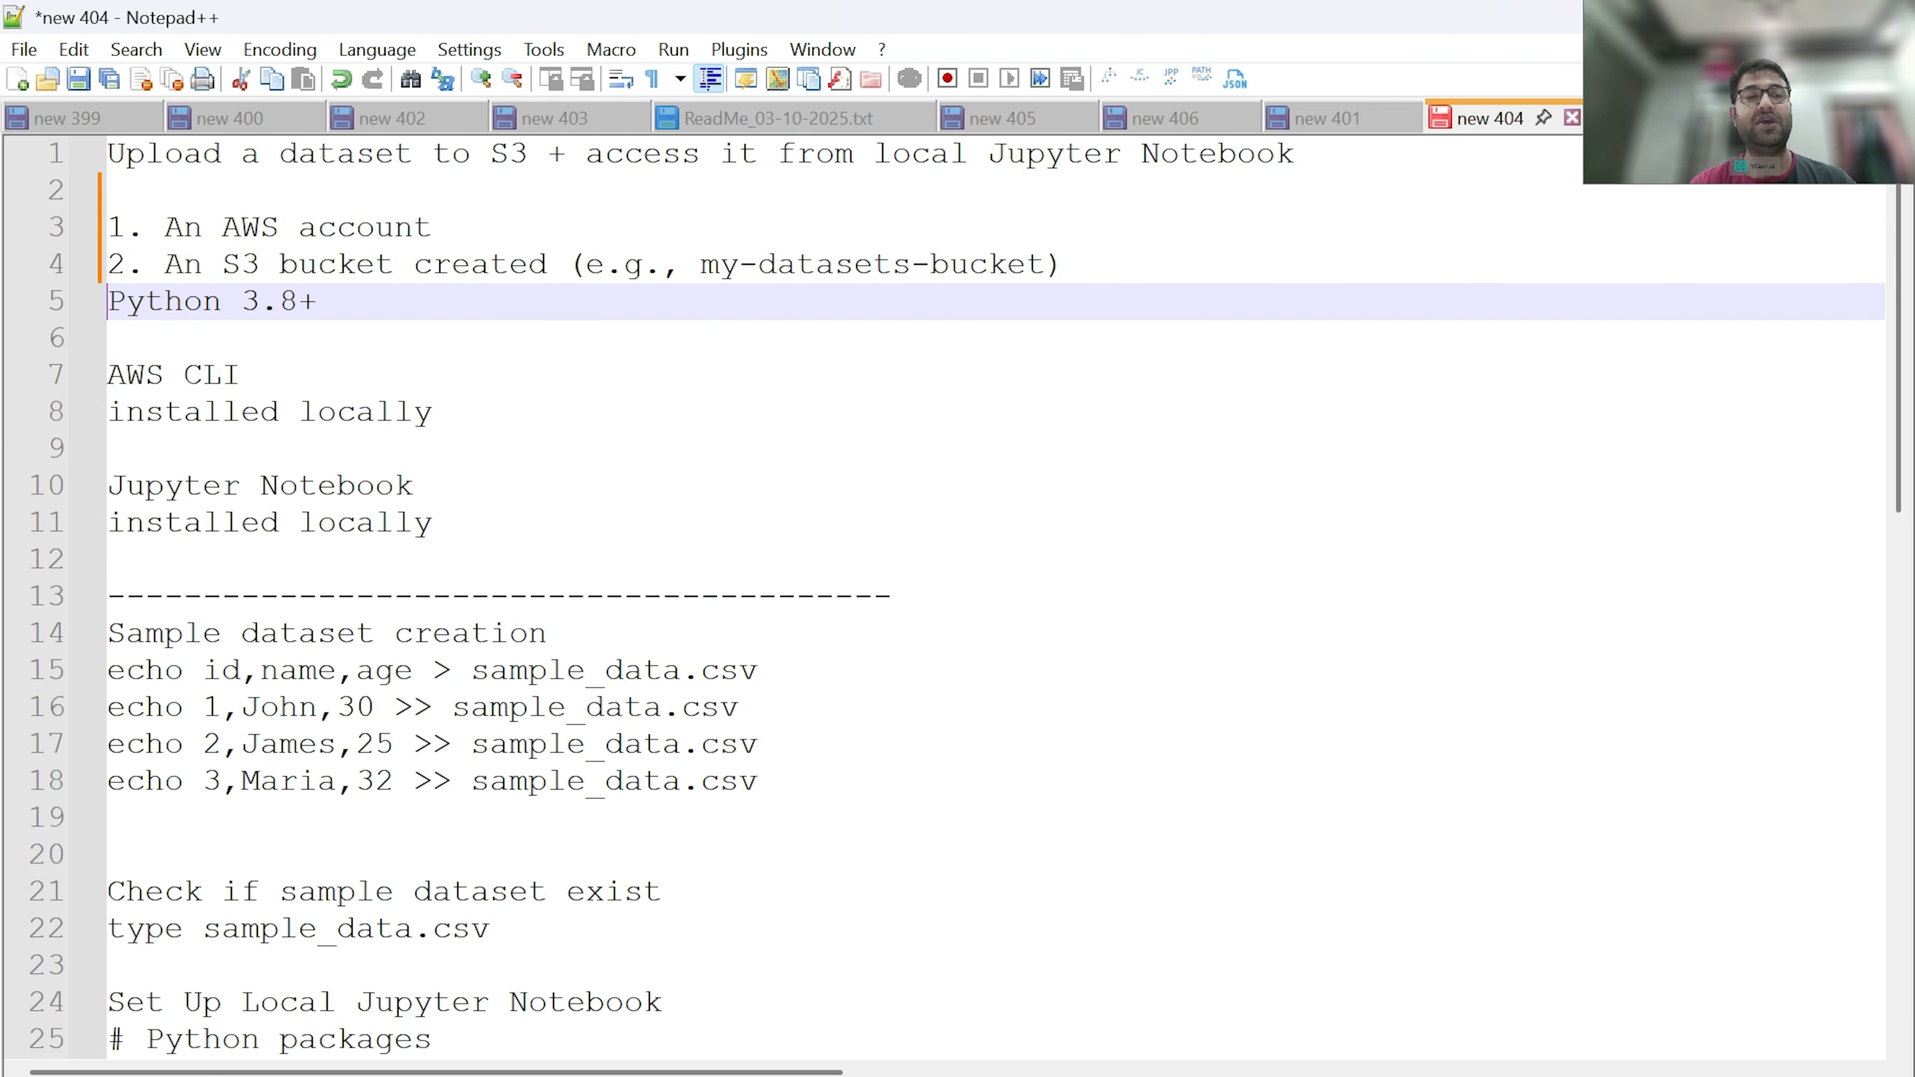
text(3.)
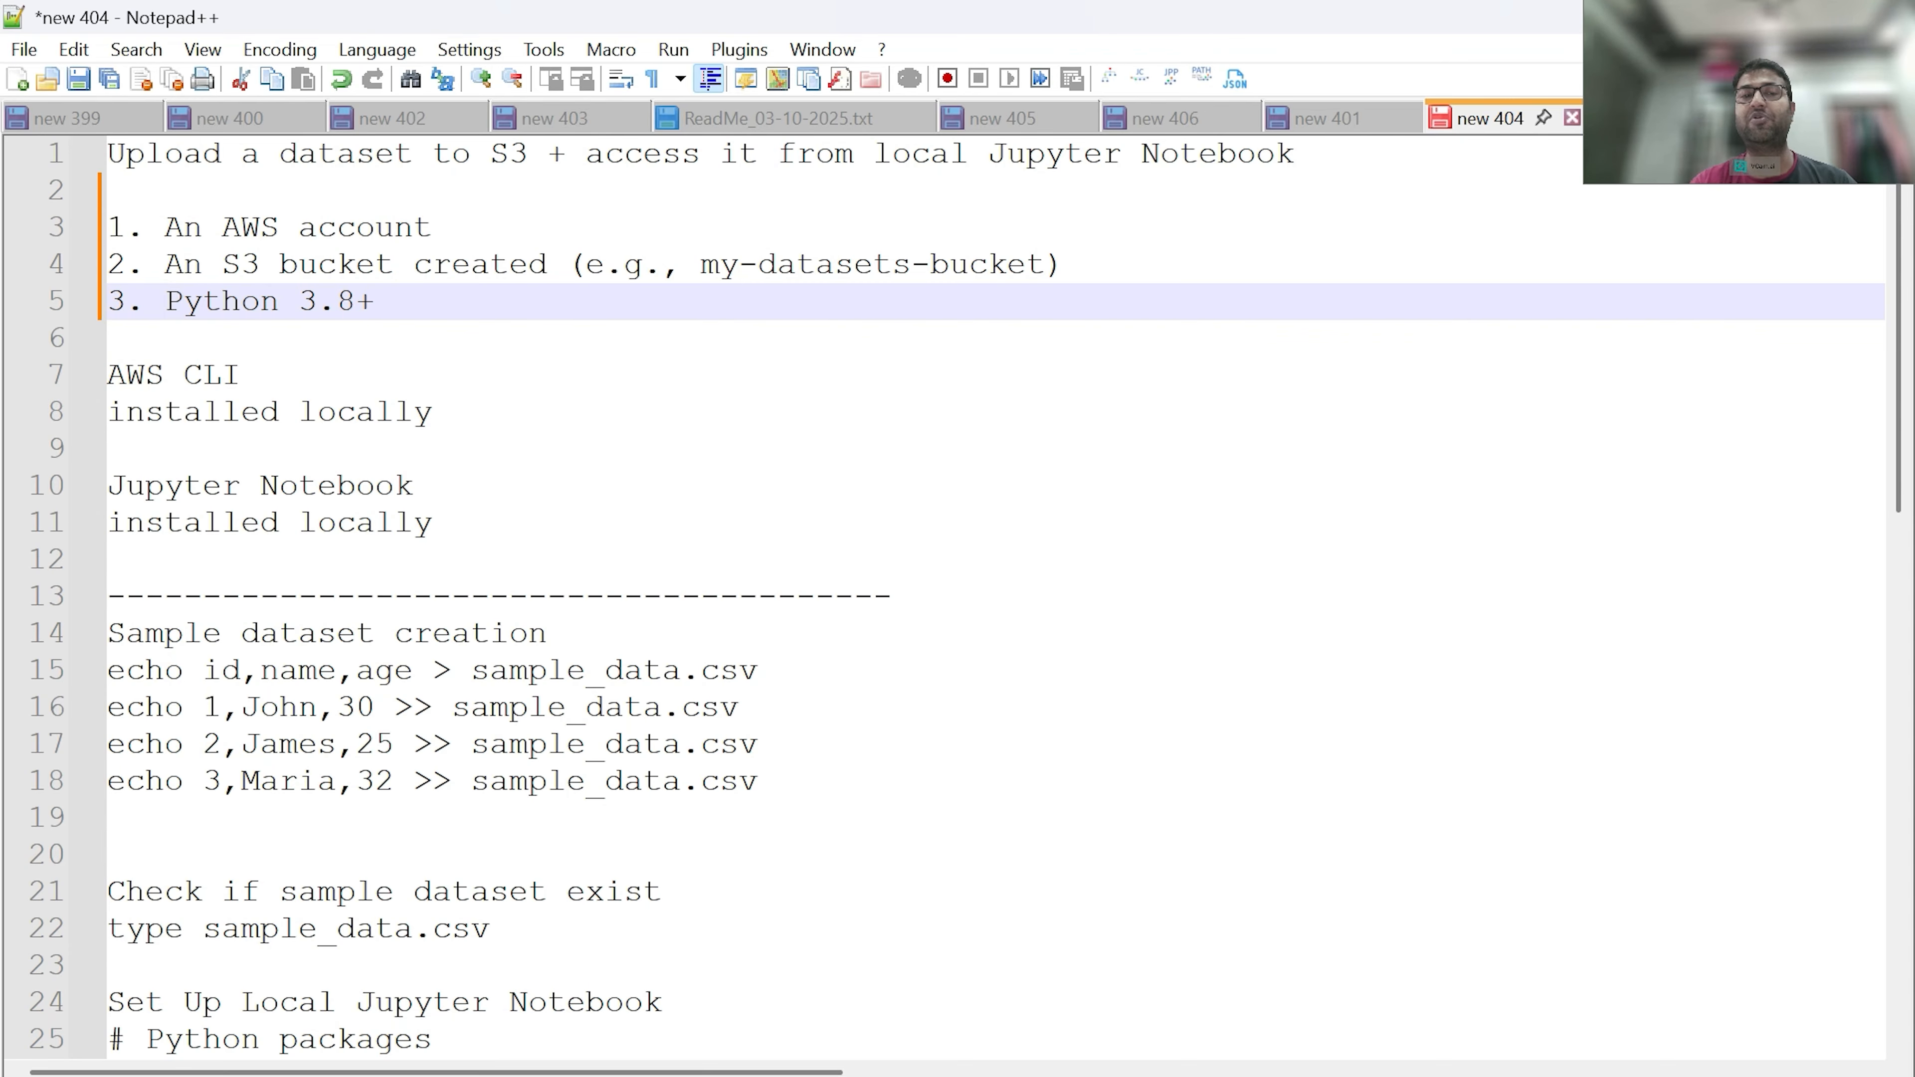
key(Down)
key(Down)
key(Left)
key(Left)
key(Left)
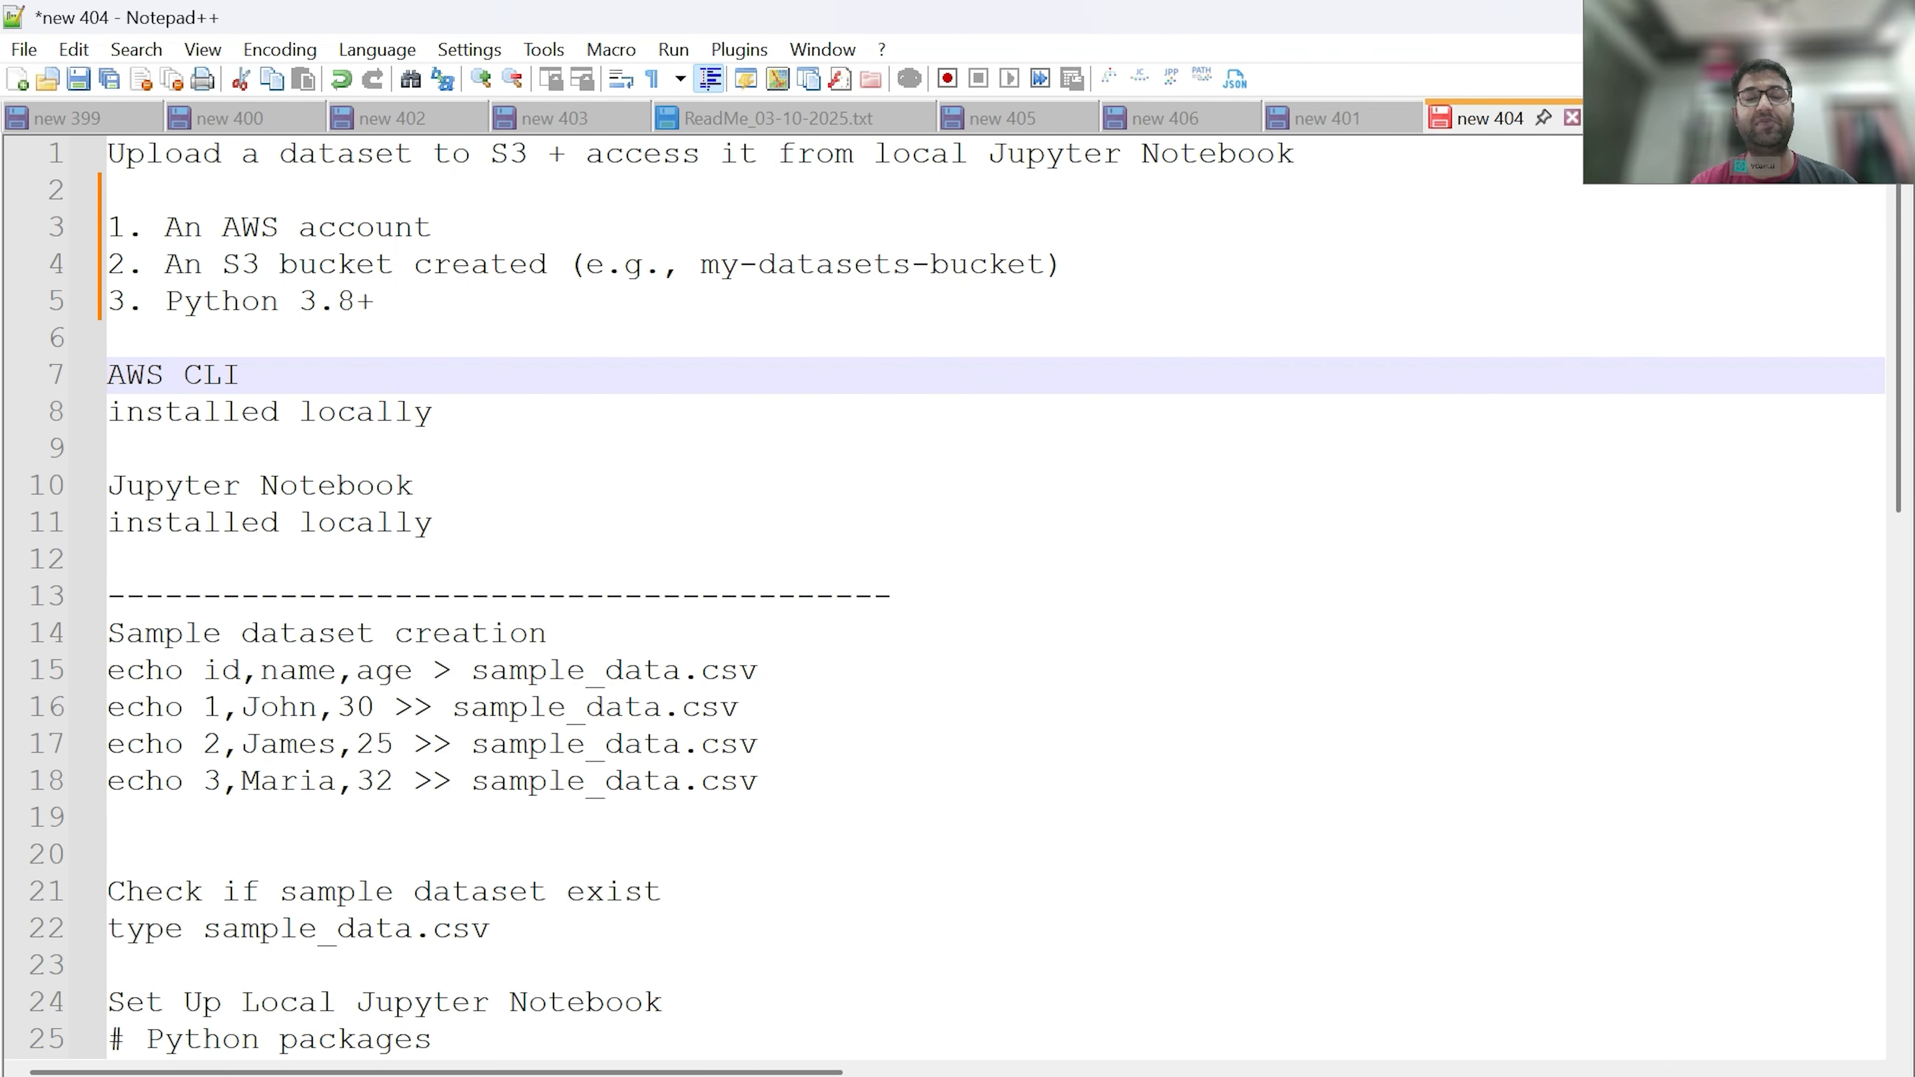
text(4.)
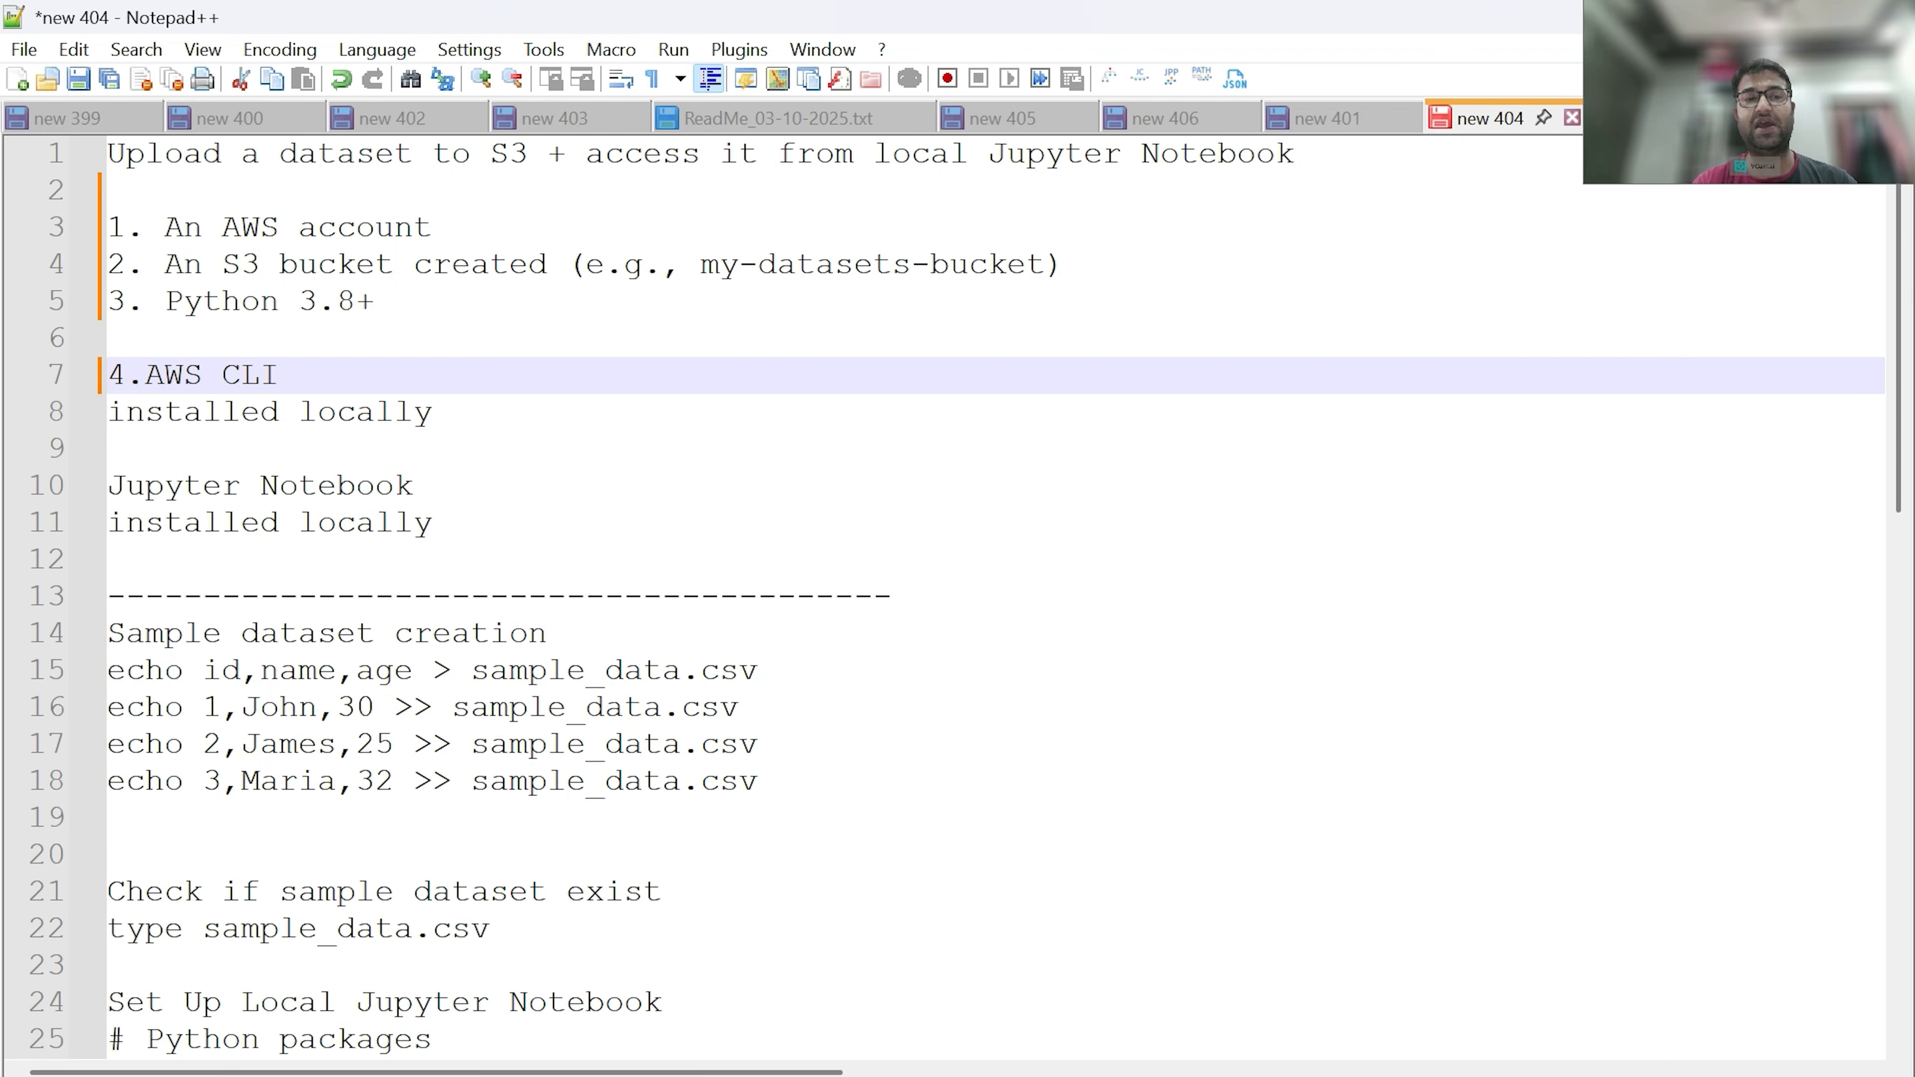
key(Down)
key(Down)
key(Down)
key(Left)
key(Left)
key(Left)
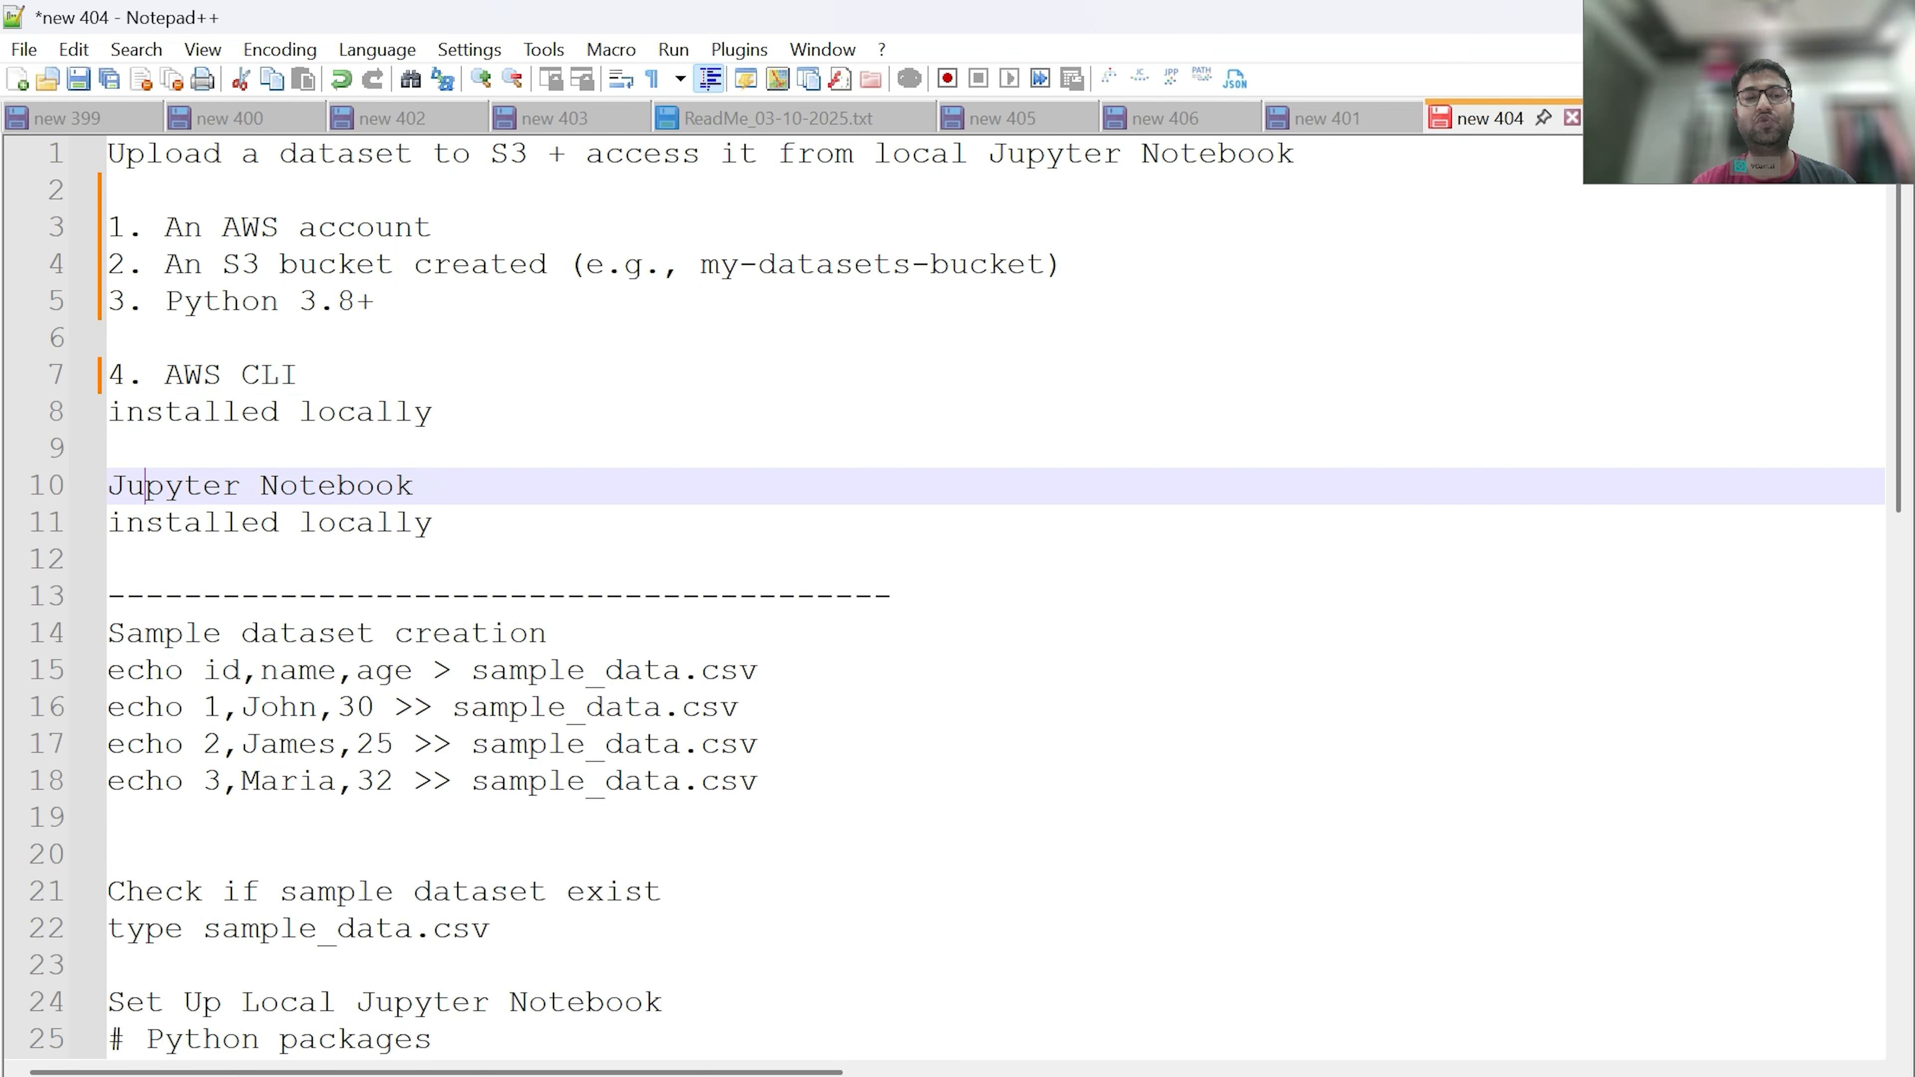
text(5.)
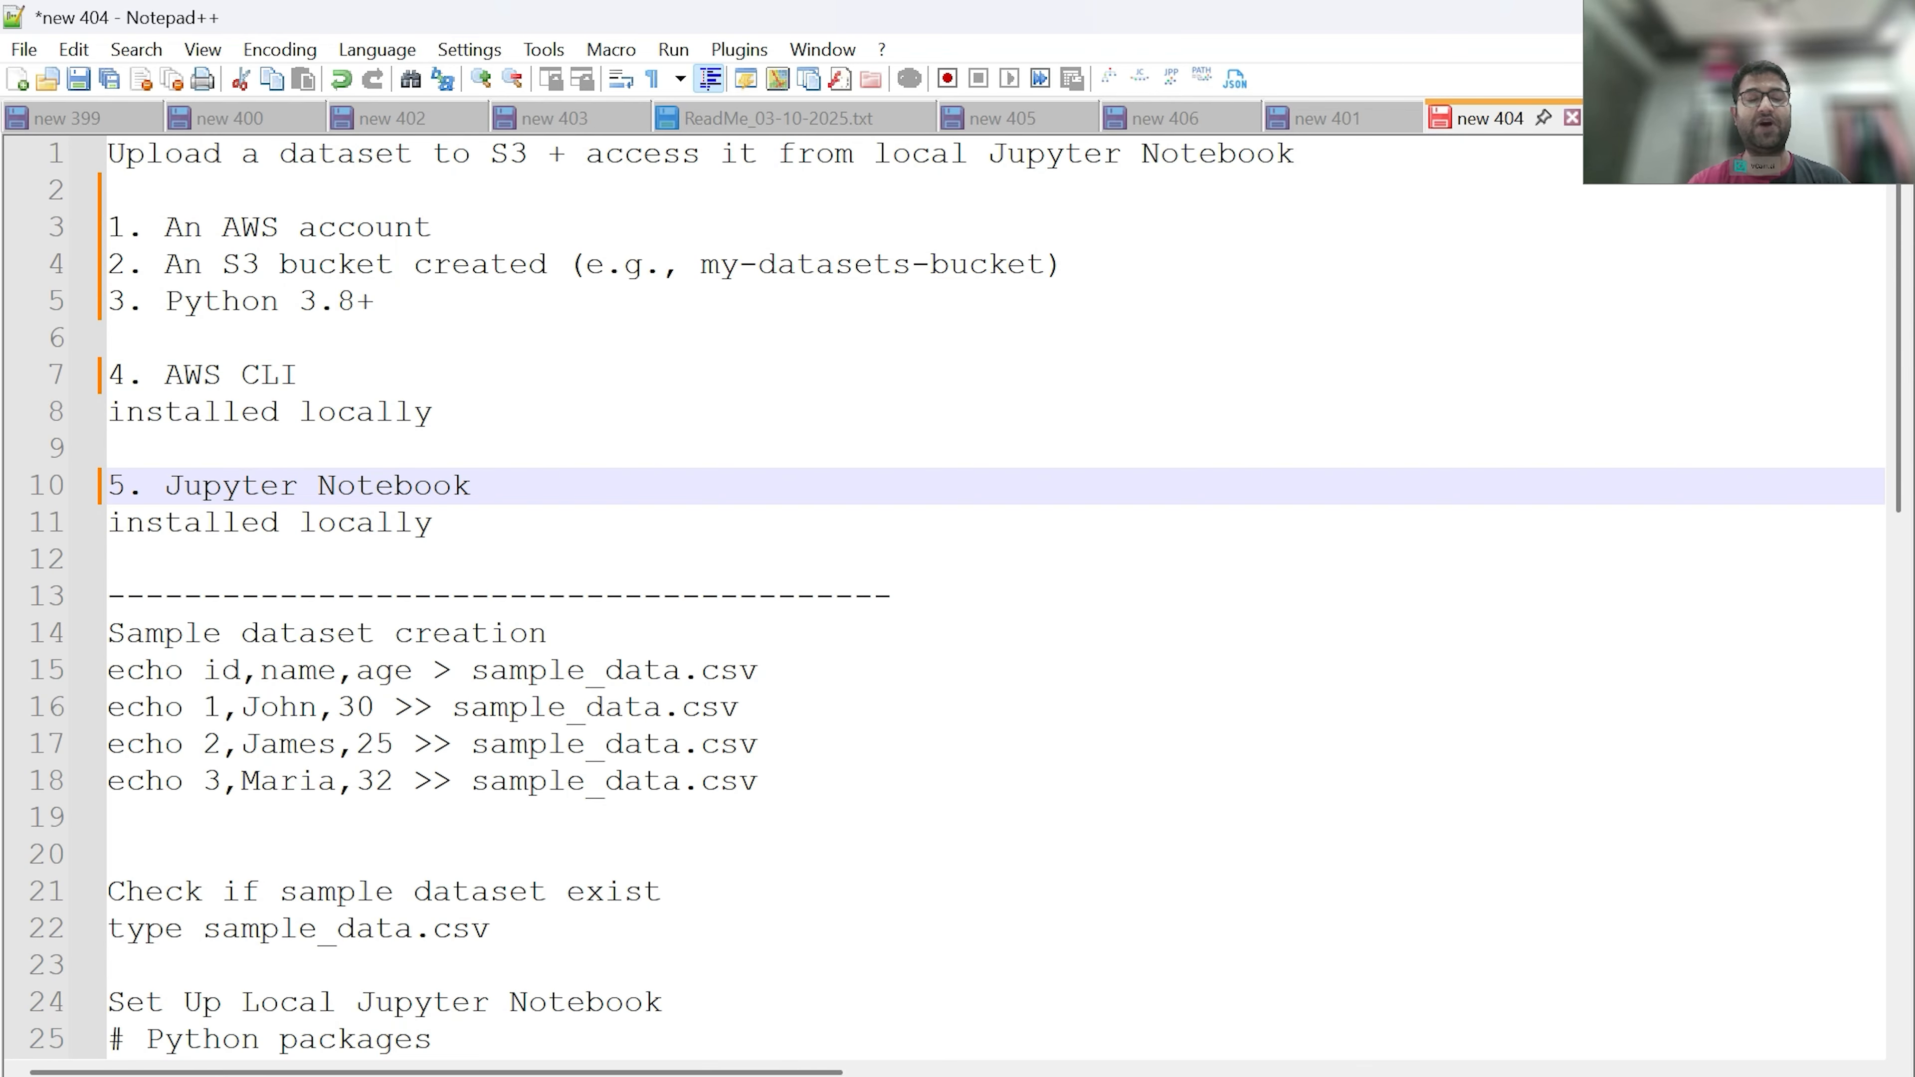
Step: Open a Command Prompt with Win+R and cmd, and enter python --version
key(super+r)
text(cmd)
key(Return)
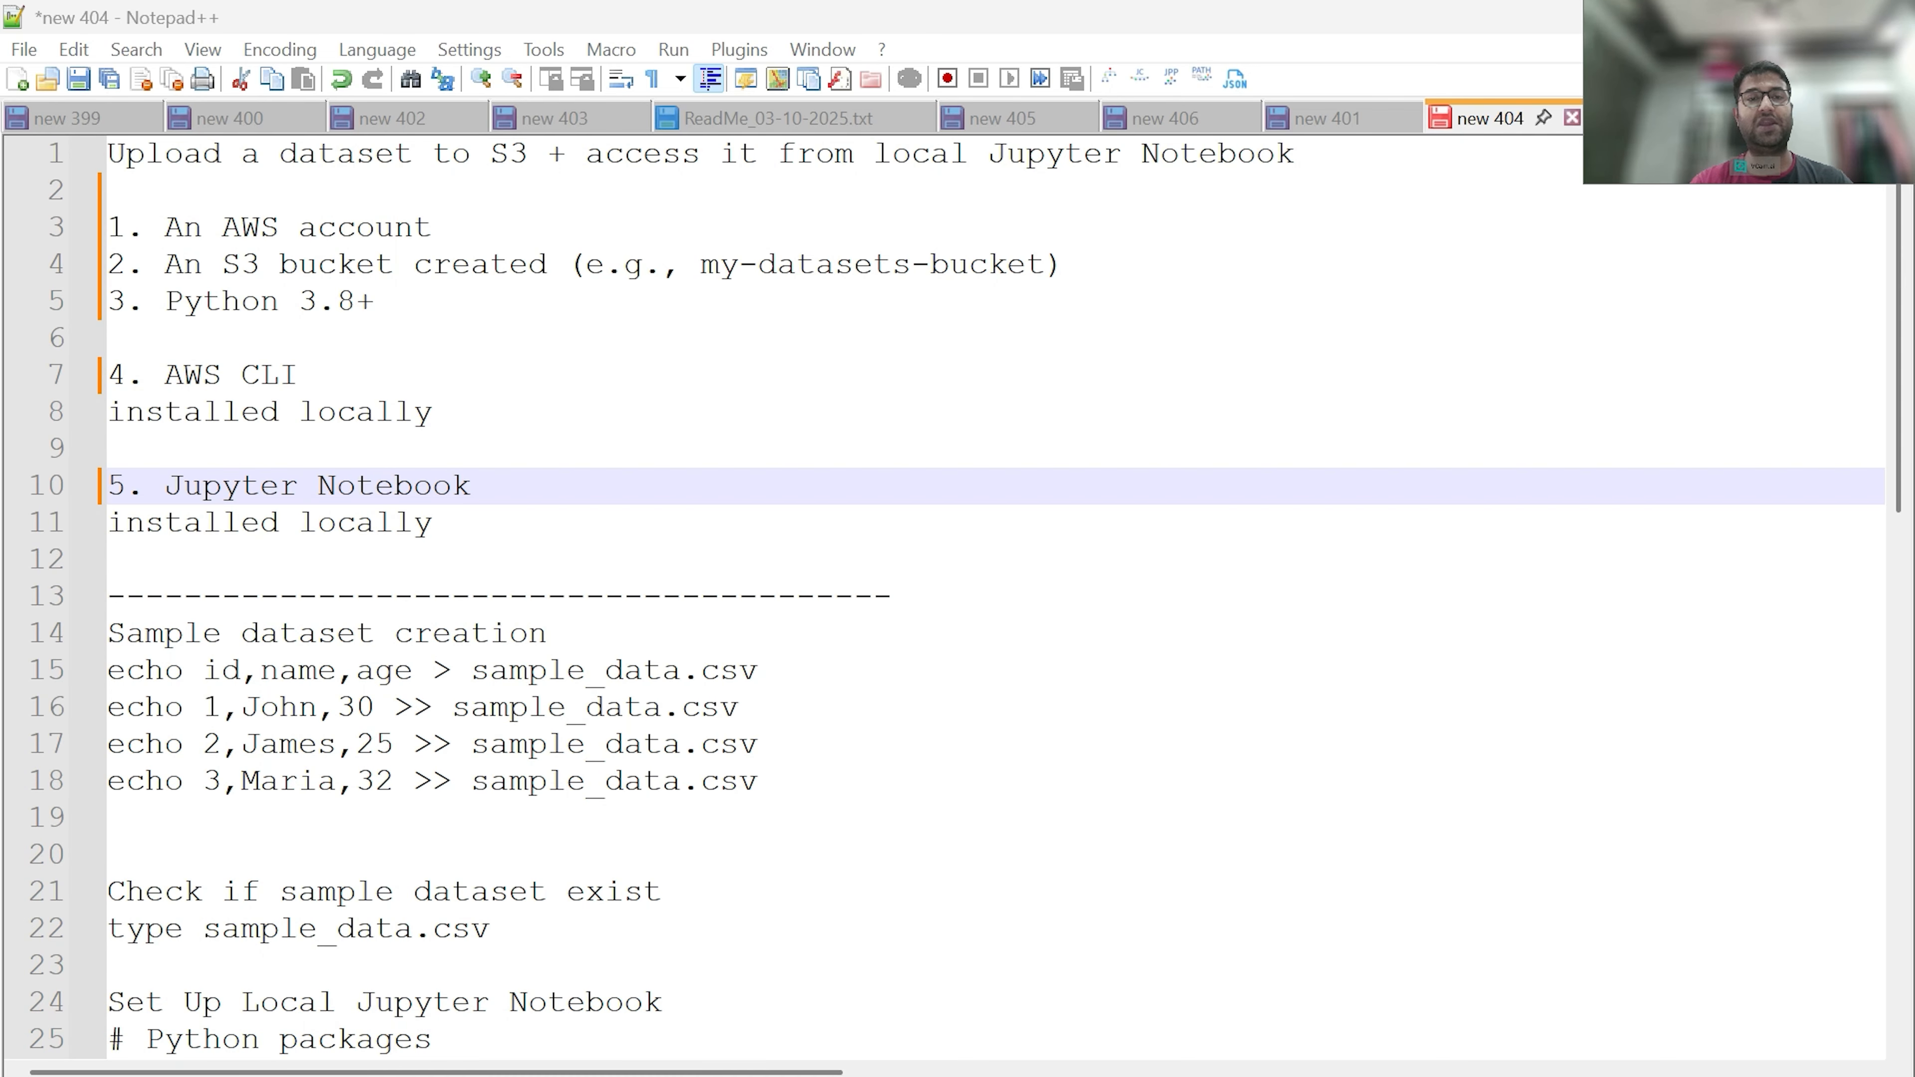
text(python )
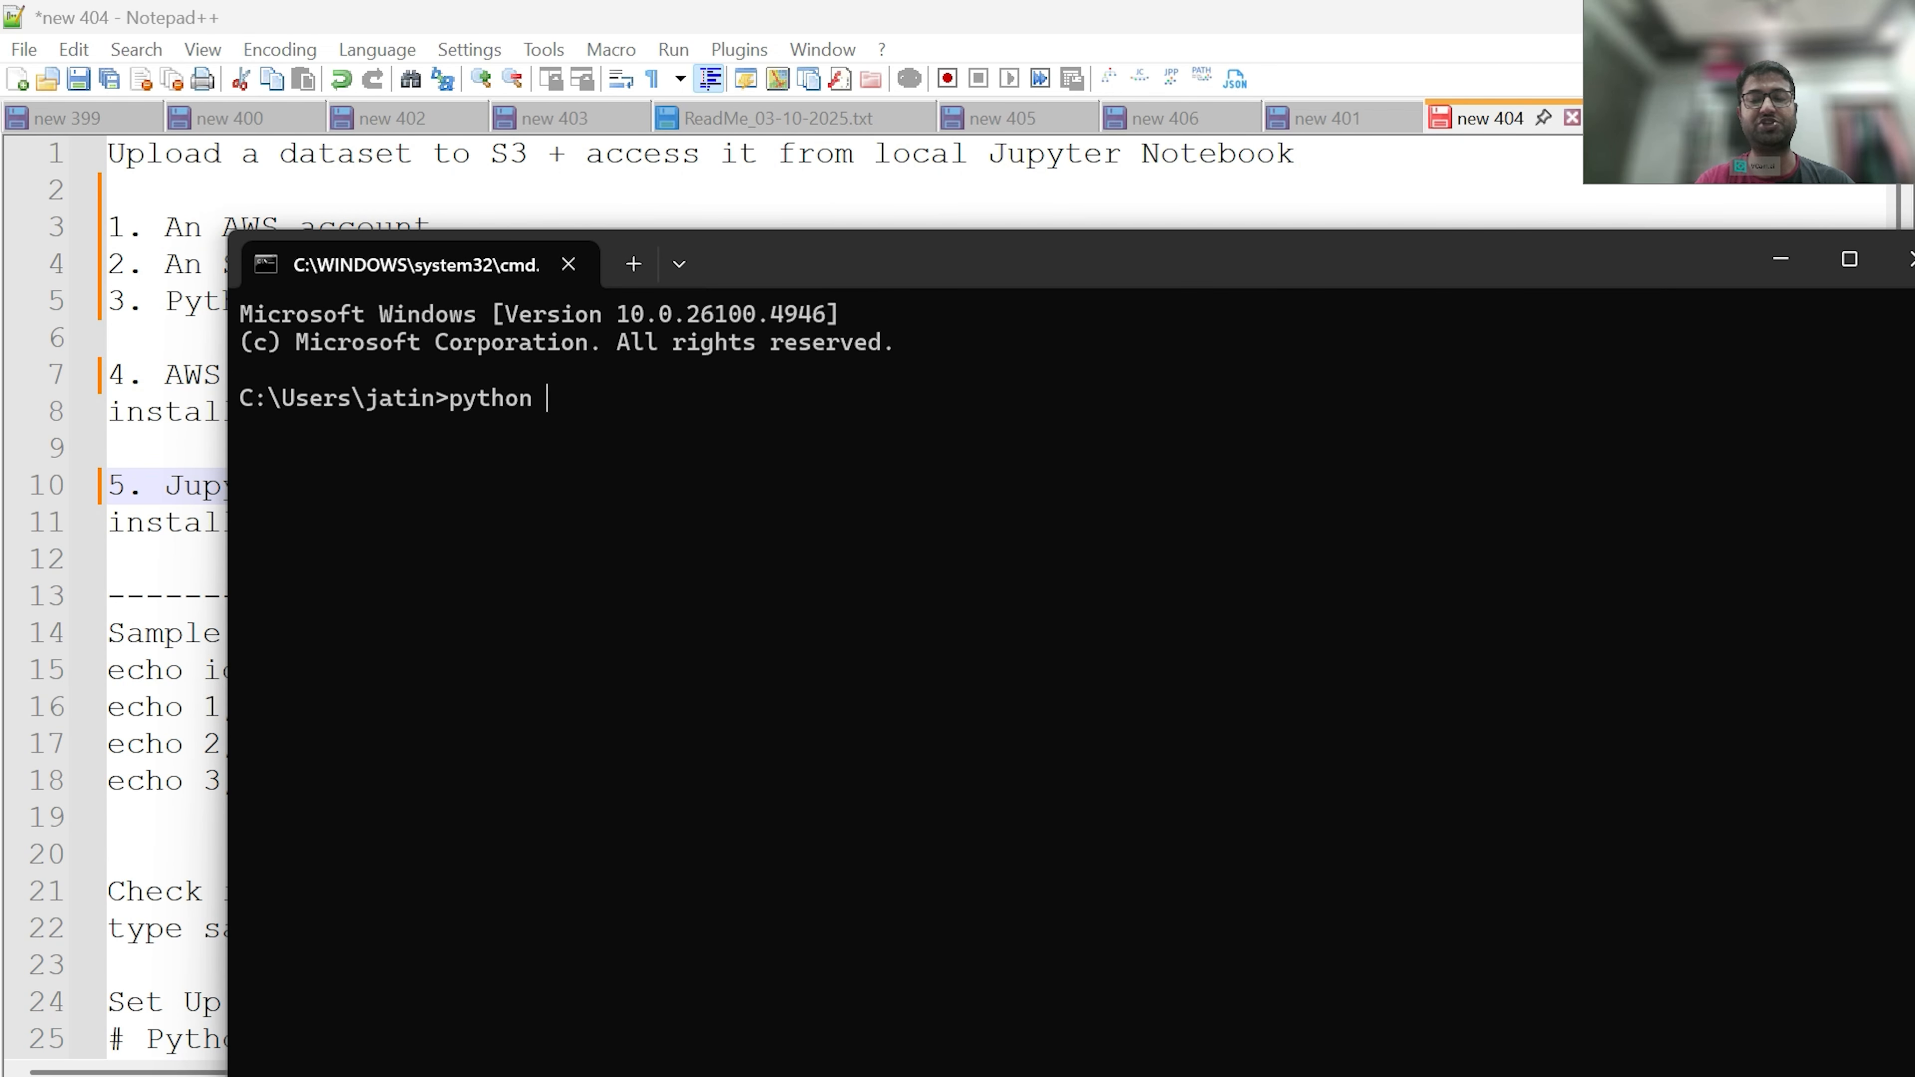
text(--version)
Step: Confirm with python --version that Python 3.11.9 is installed, then close Command Prompt
key(Return)
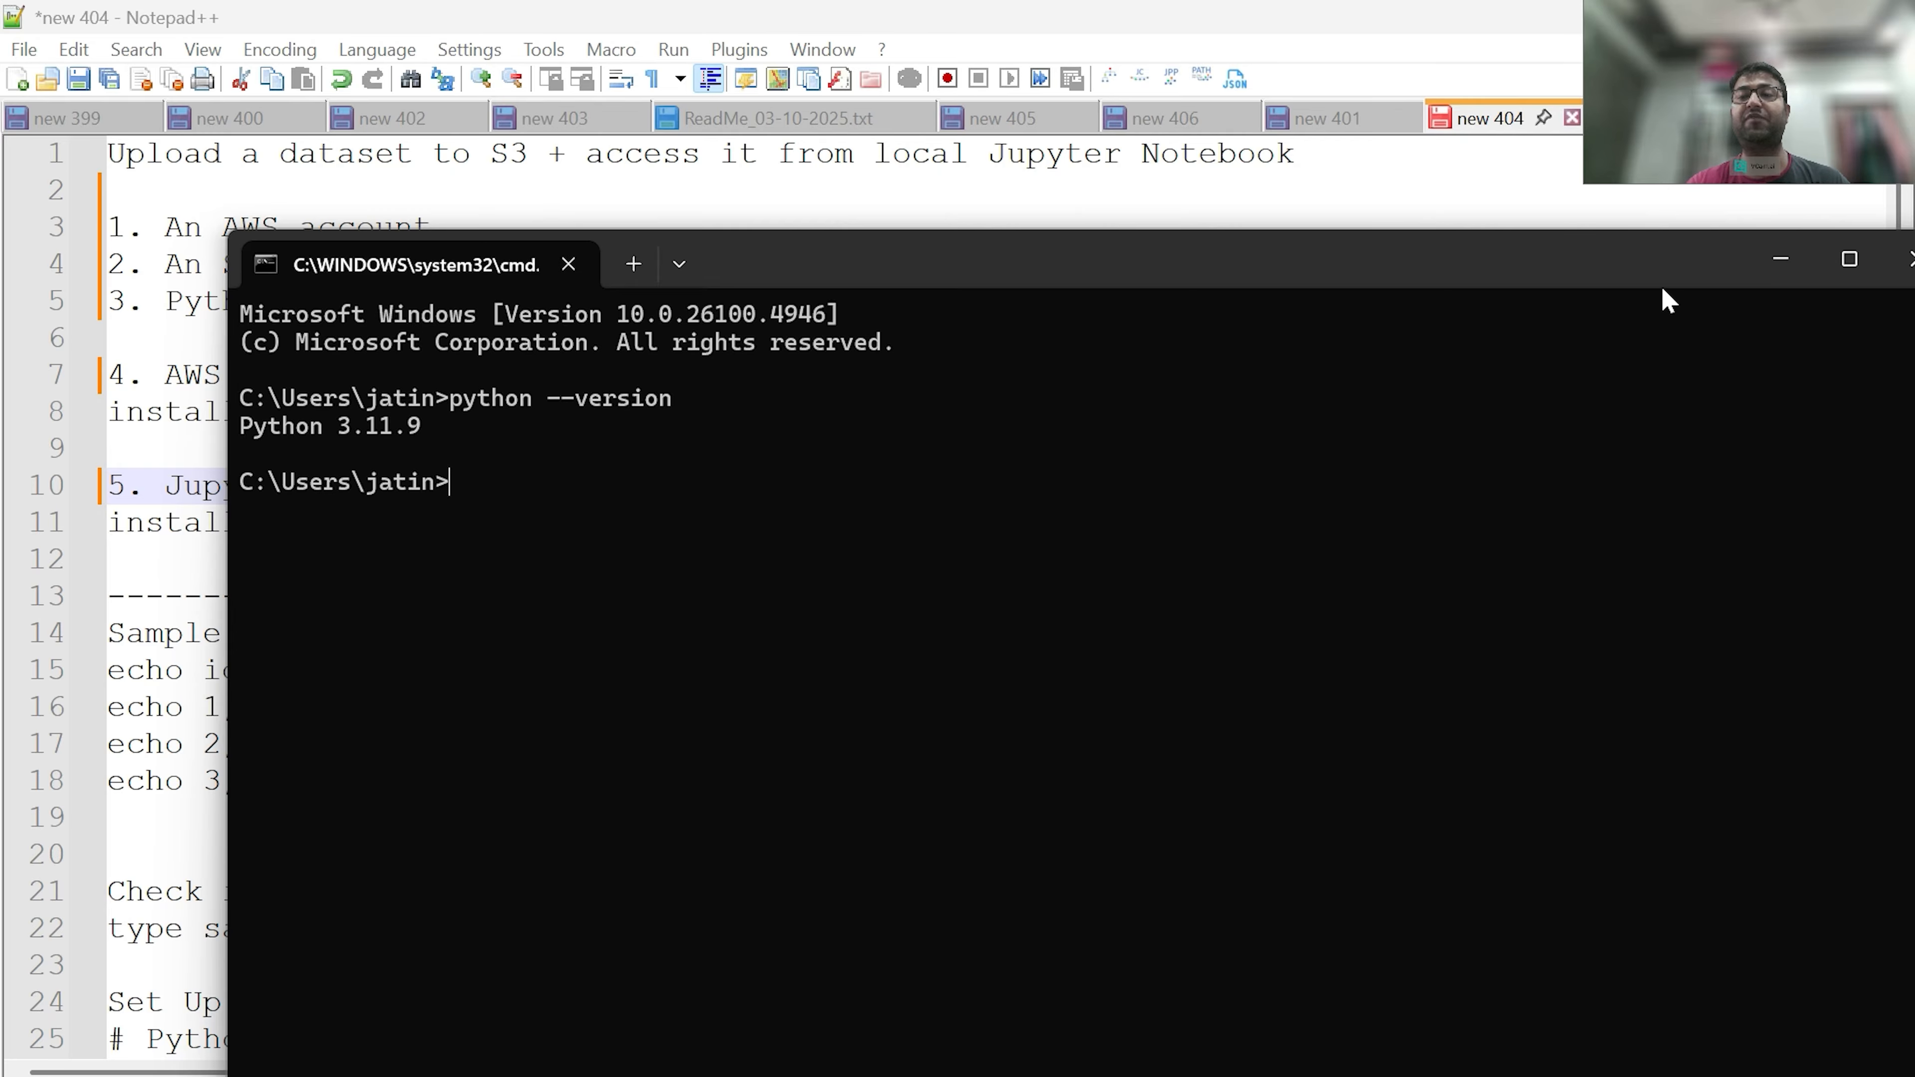
drag(1608, 264, 1356, 285)
click(1672, 292)
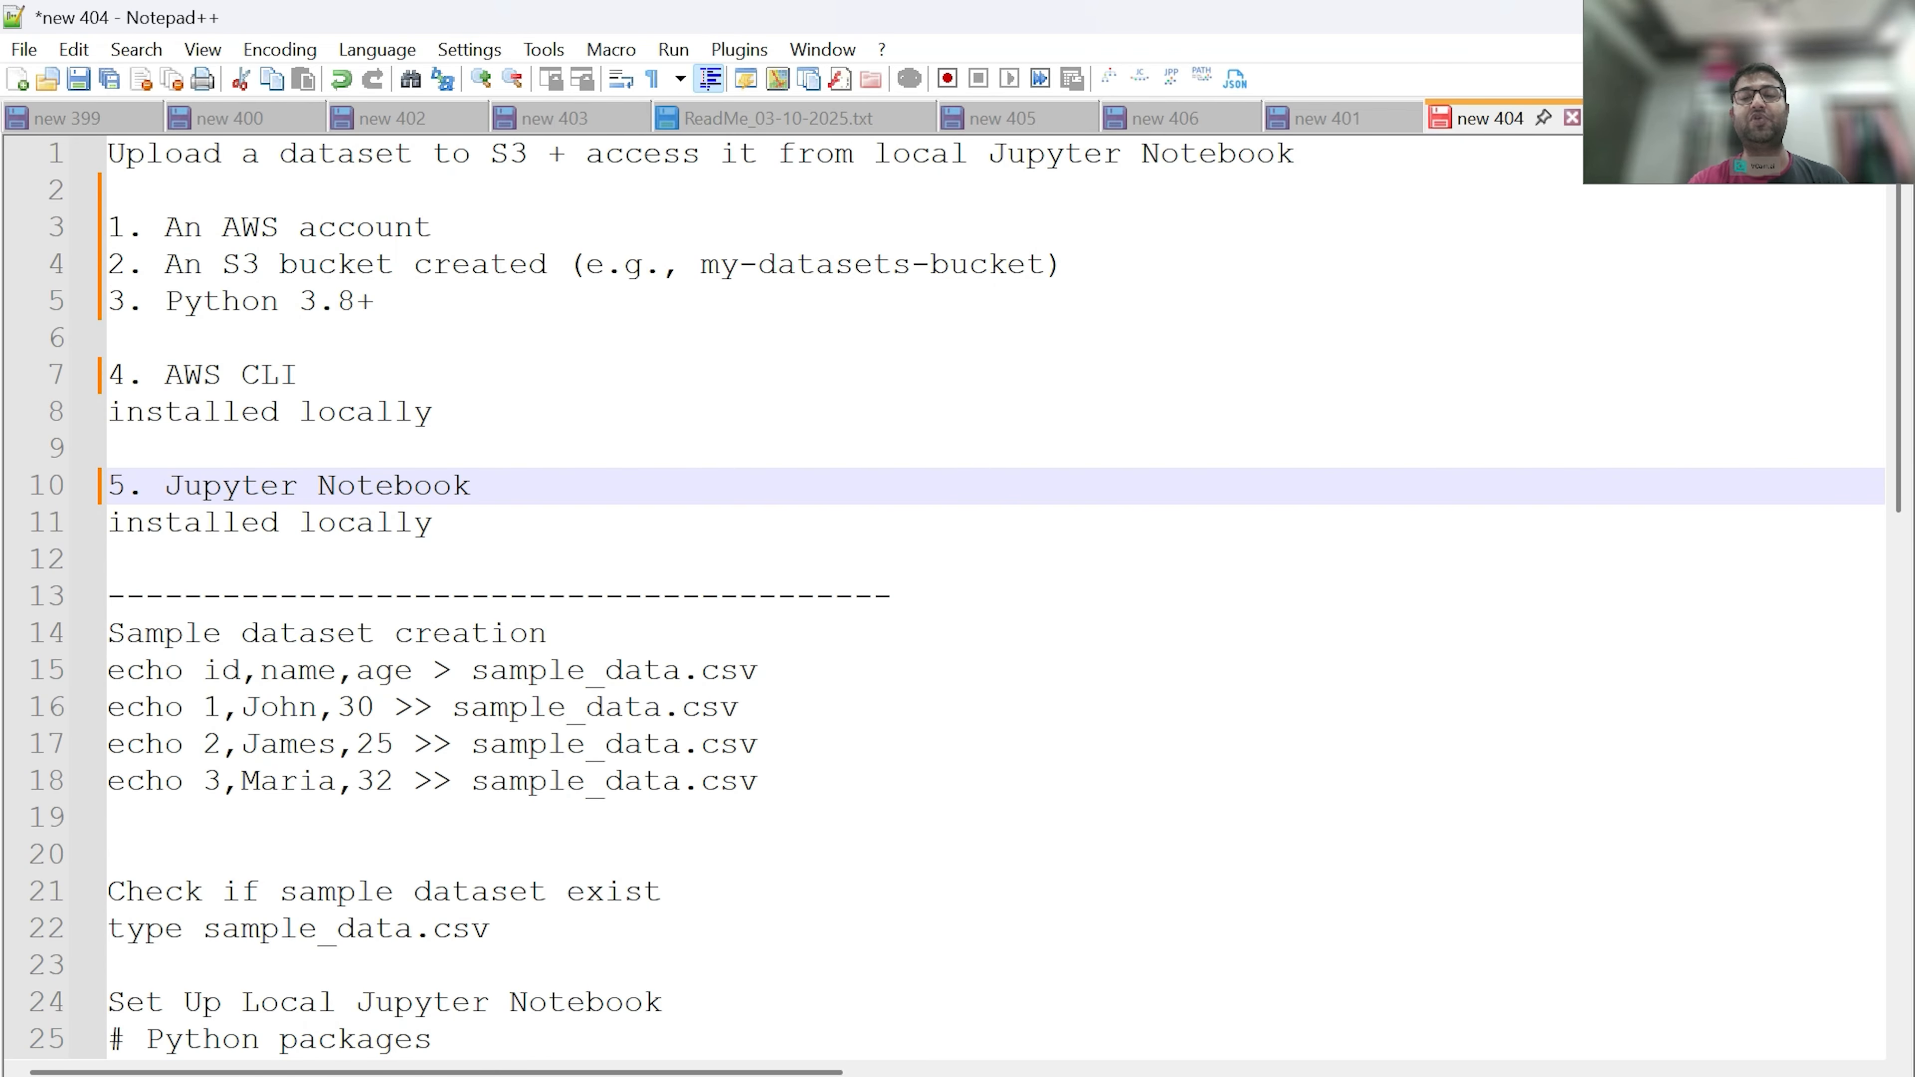
Step: Open draw.io in a new Chrome tab, then return to the AWS Console Home tab
click(1166, 1004)
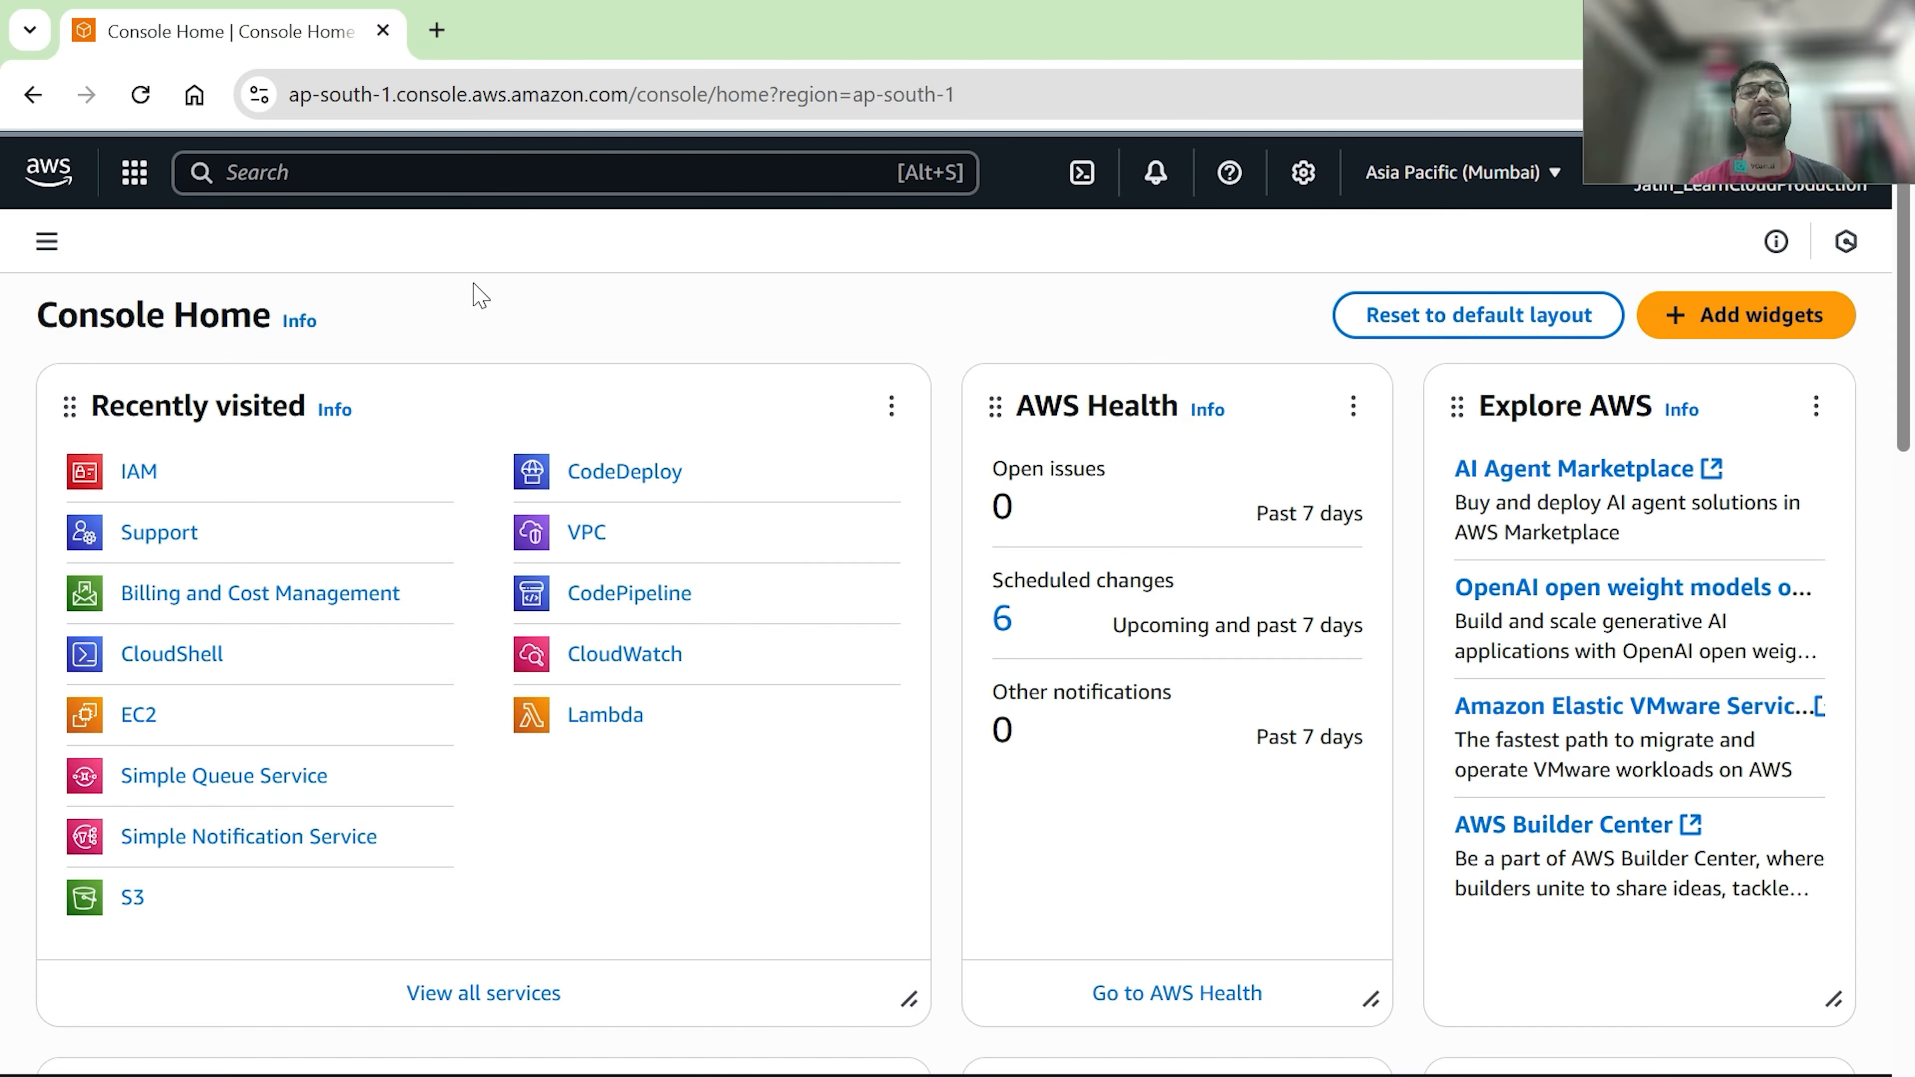
click(437, 30)
text(draw.io)
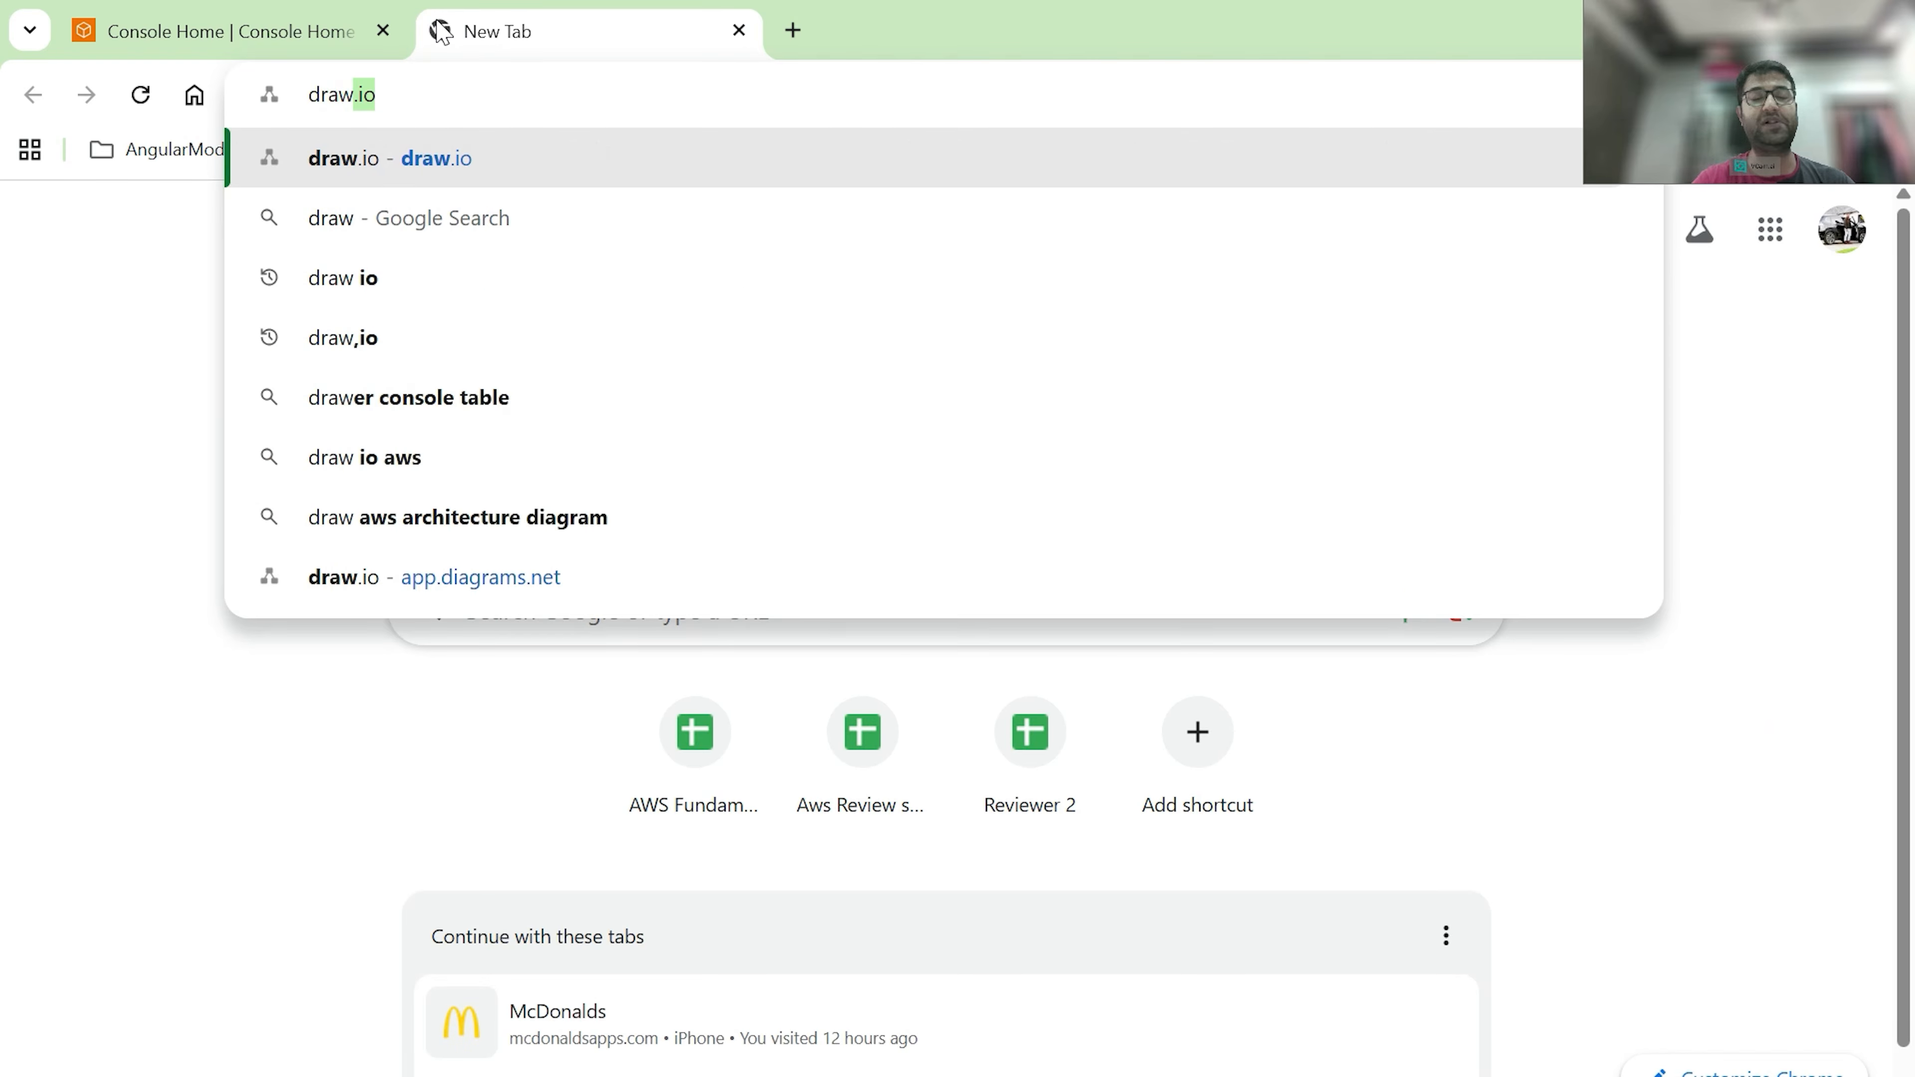
key(Return)
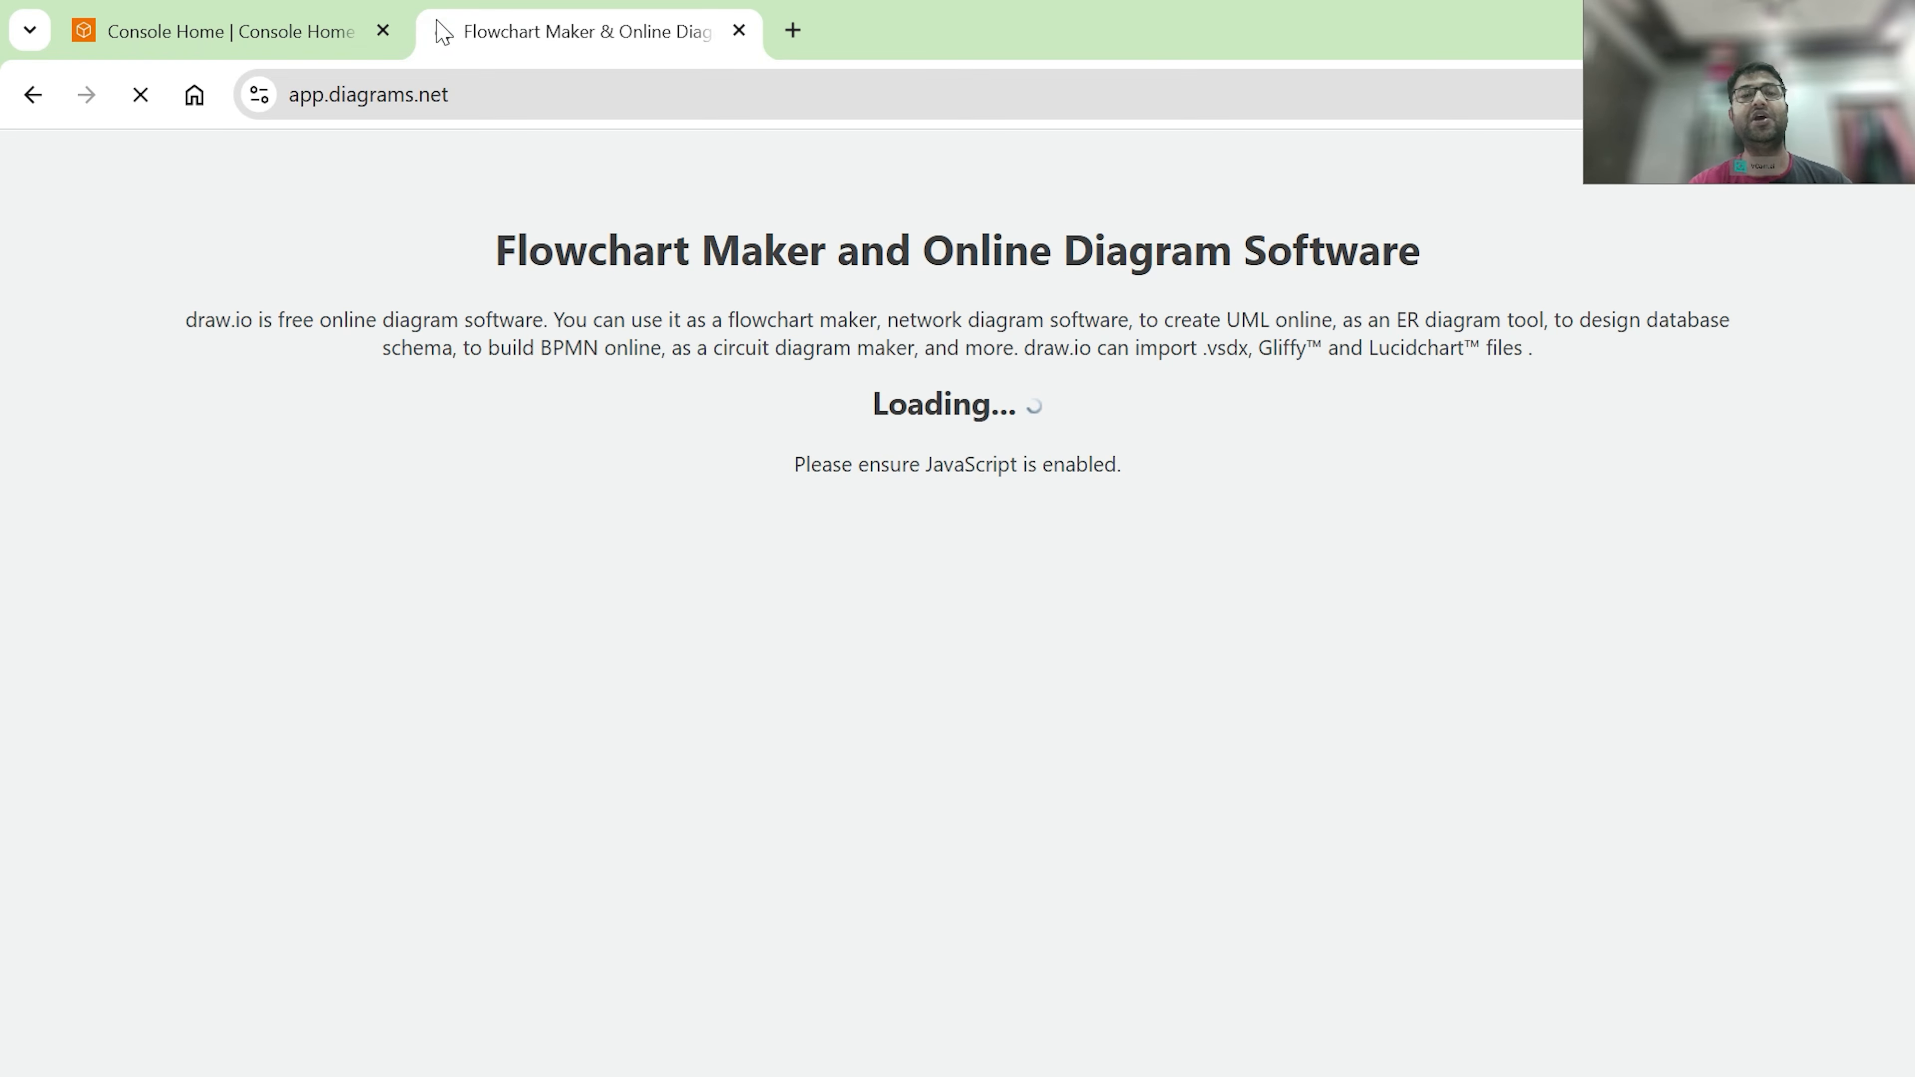
click(241, 30)
Step: Search the console for 's3' and open Amazon S3's general purpose buckets page, showing 0 buckets
click(278, 173)
text(s3)
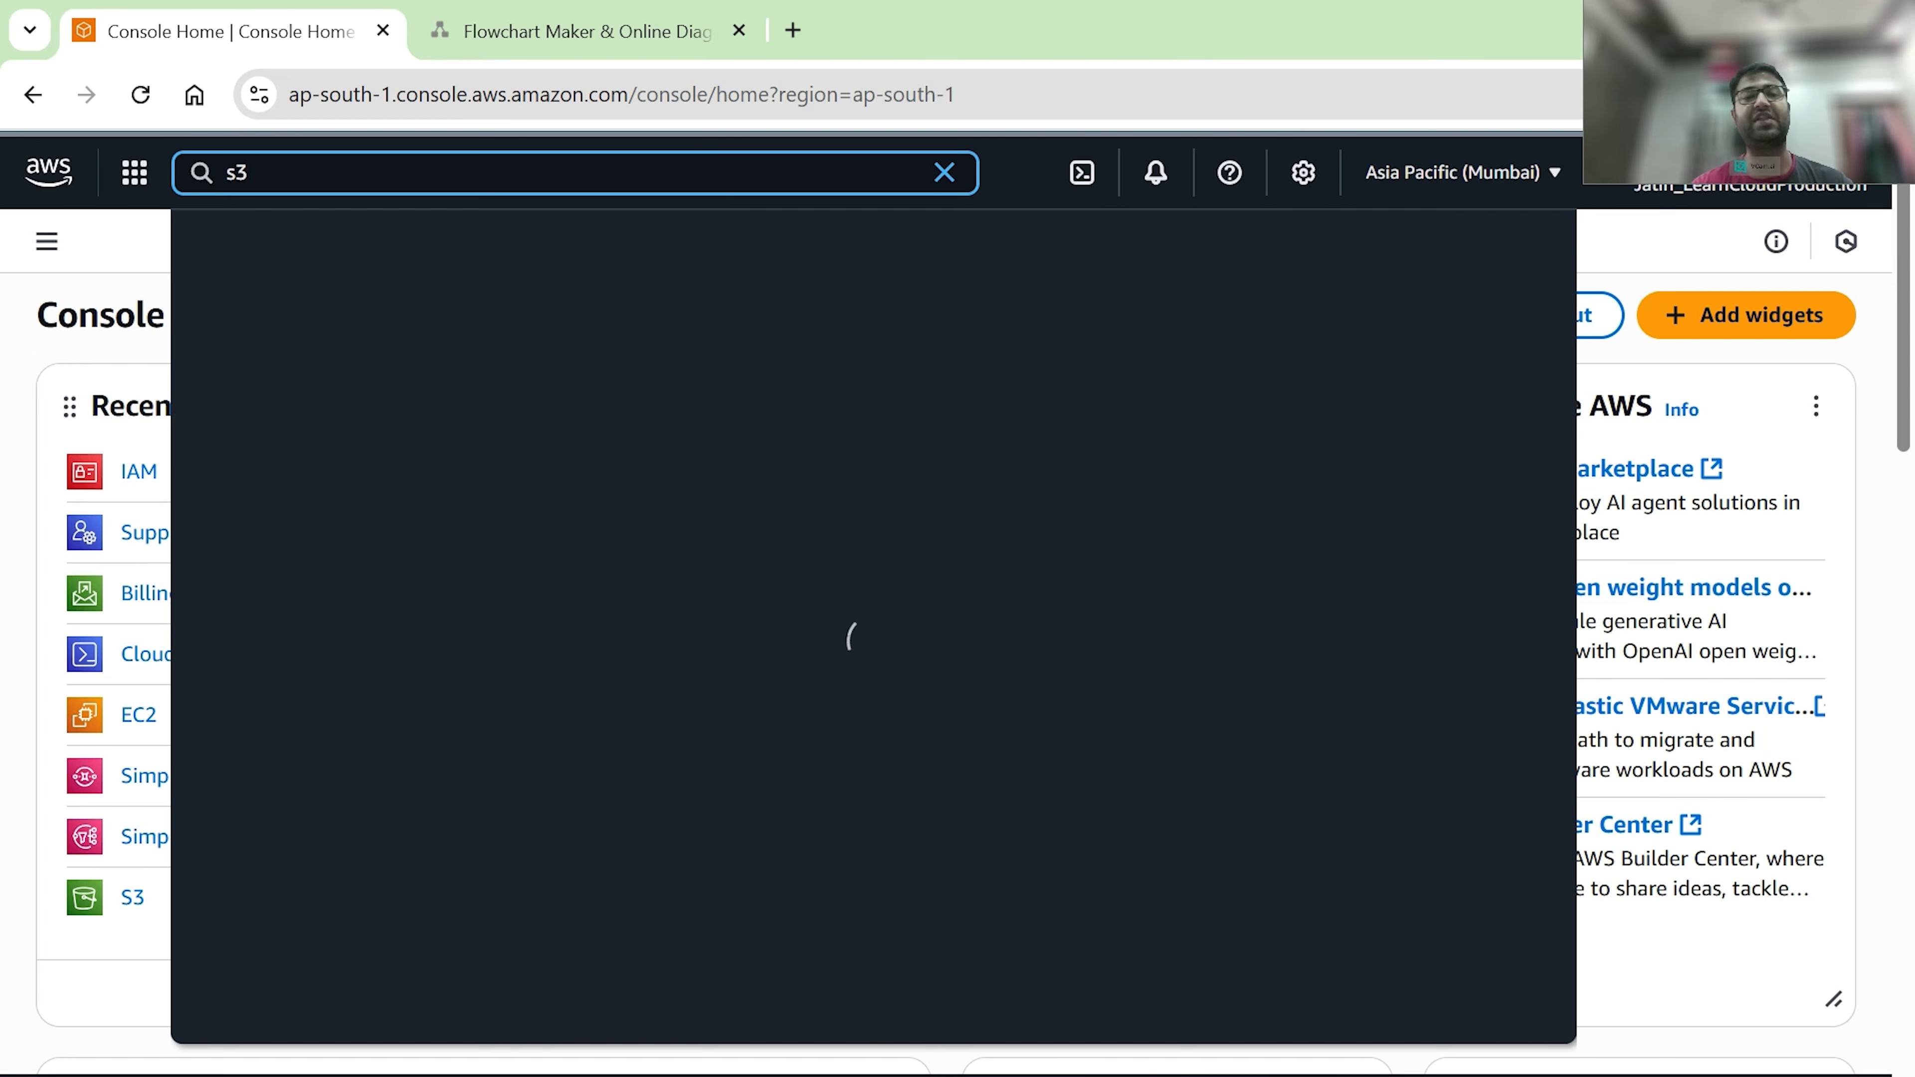
click(639, 341)
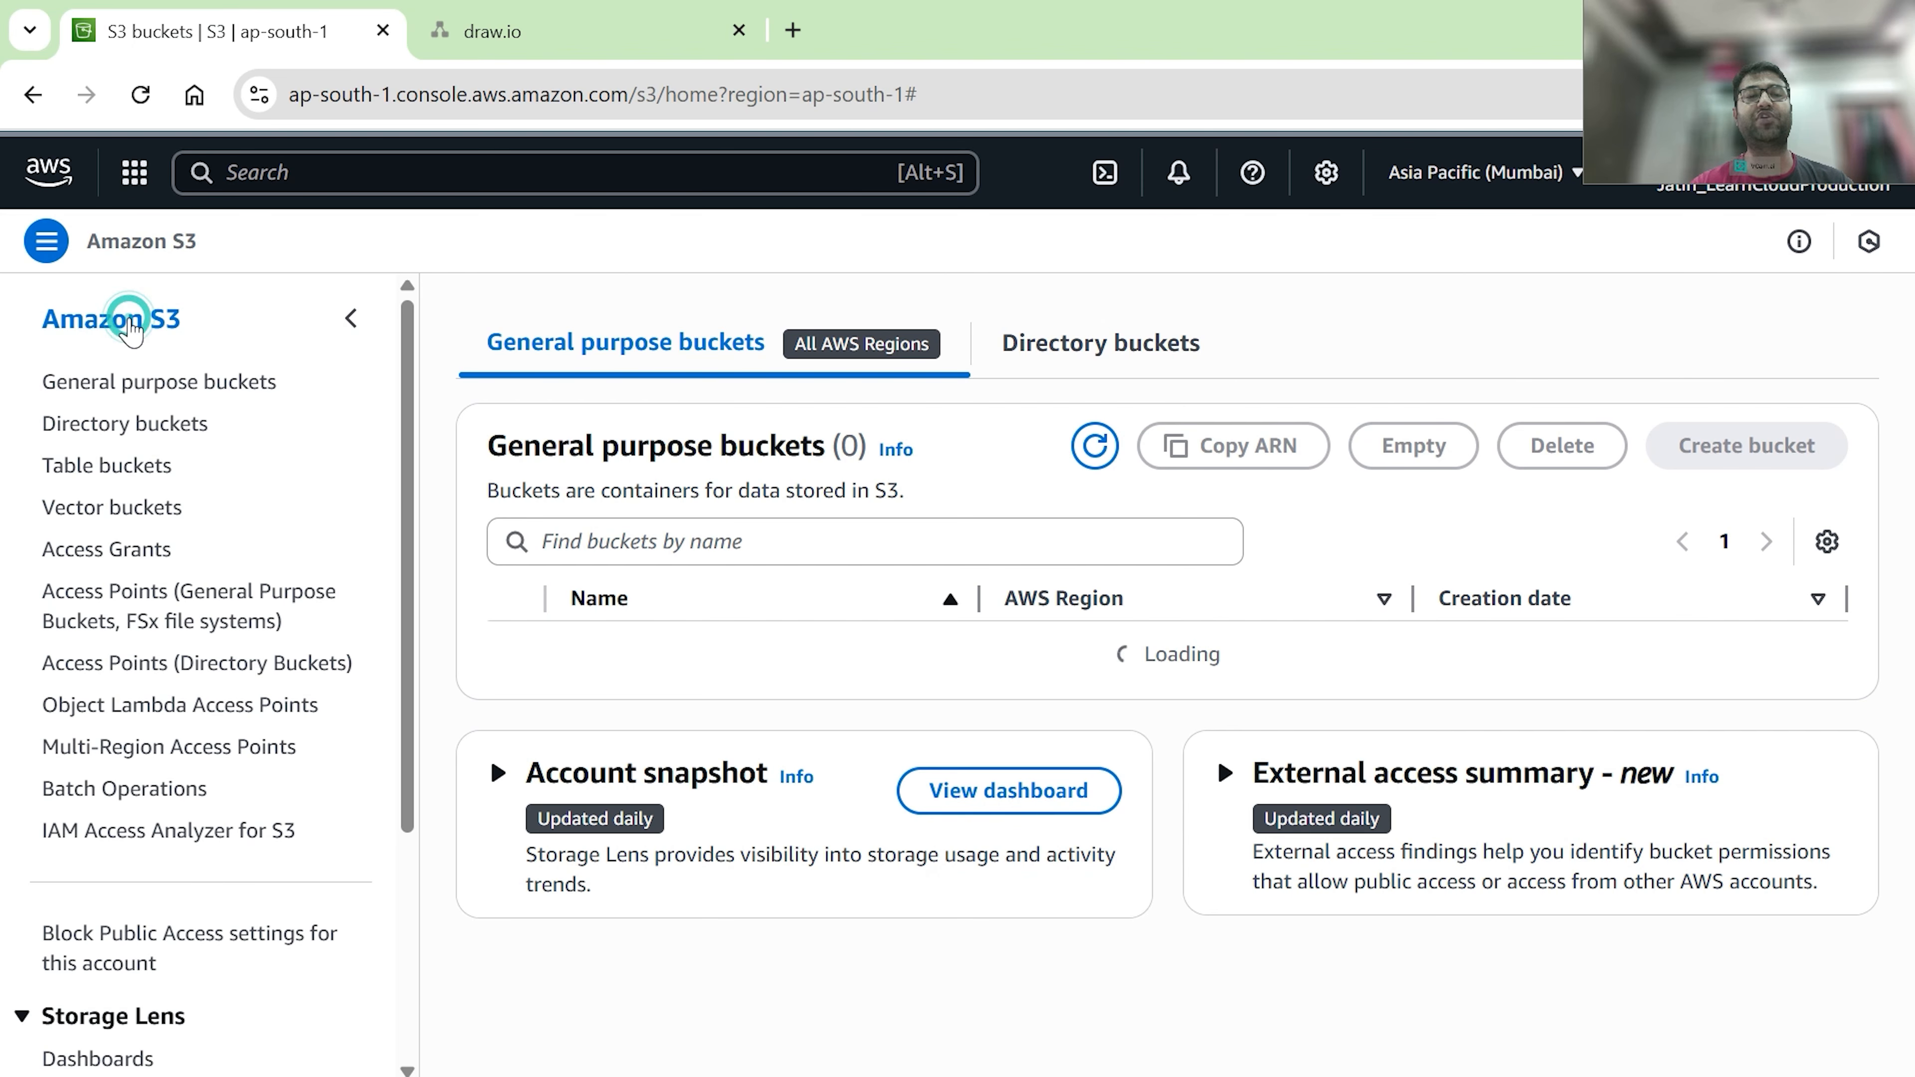
Step: Read through the Amazon S3 overview page's features, use cases and pricing
click(131, 321)
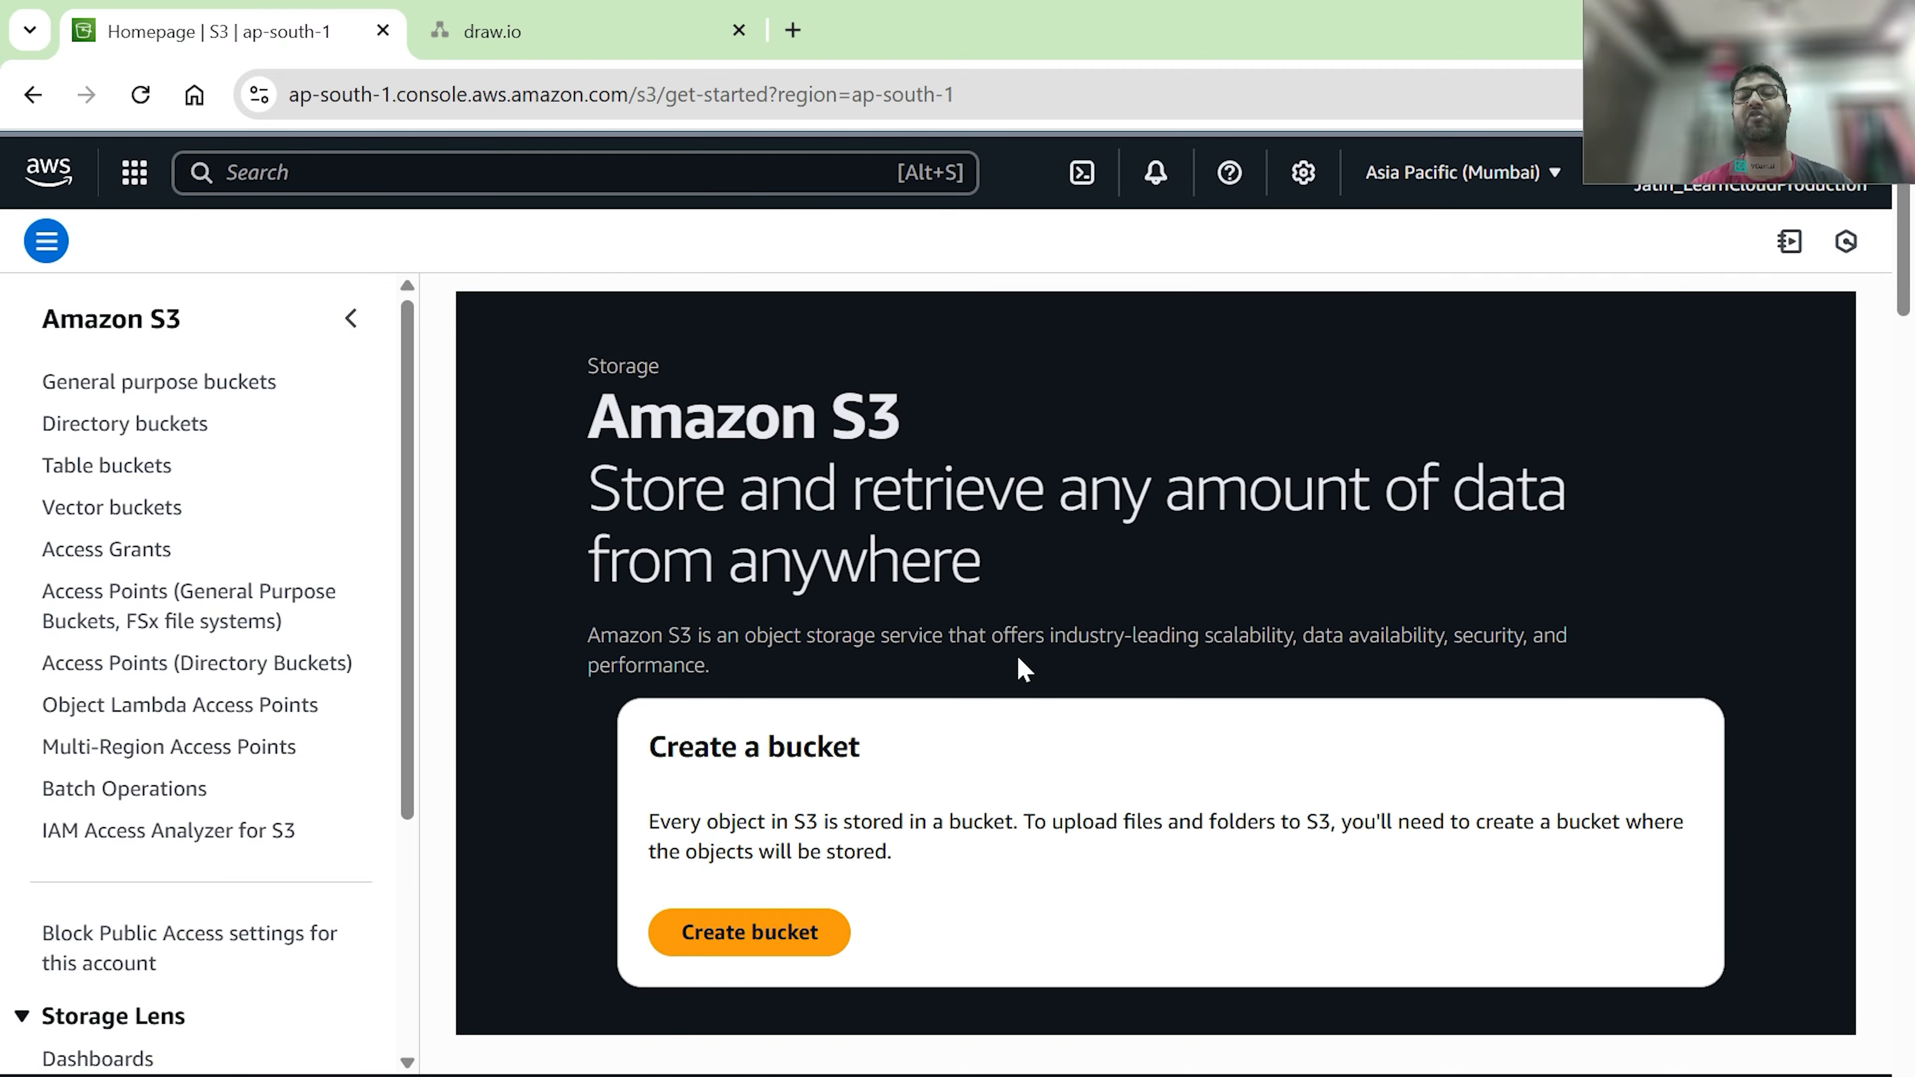
scroll(1023, 670, down, 15)
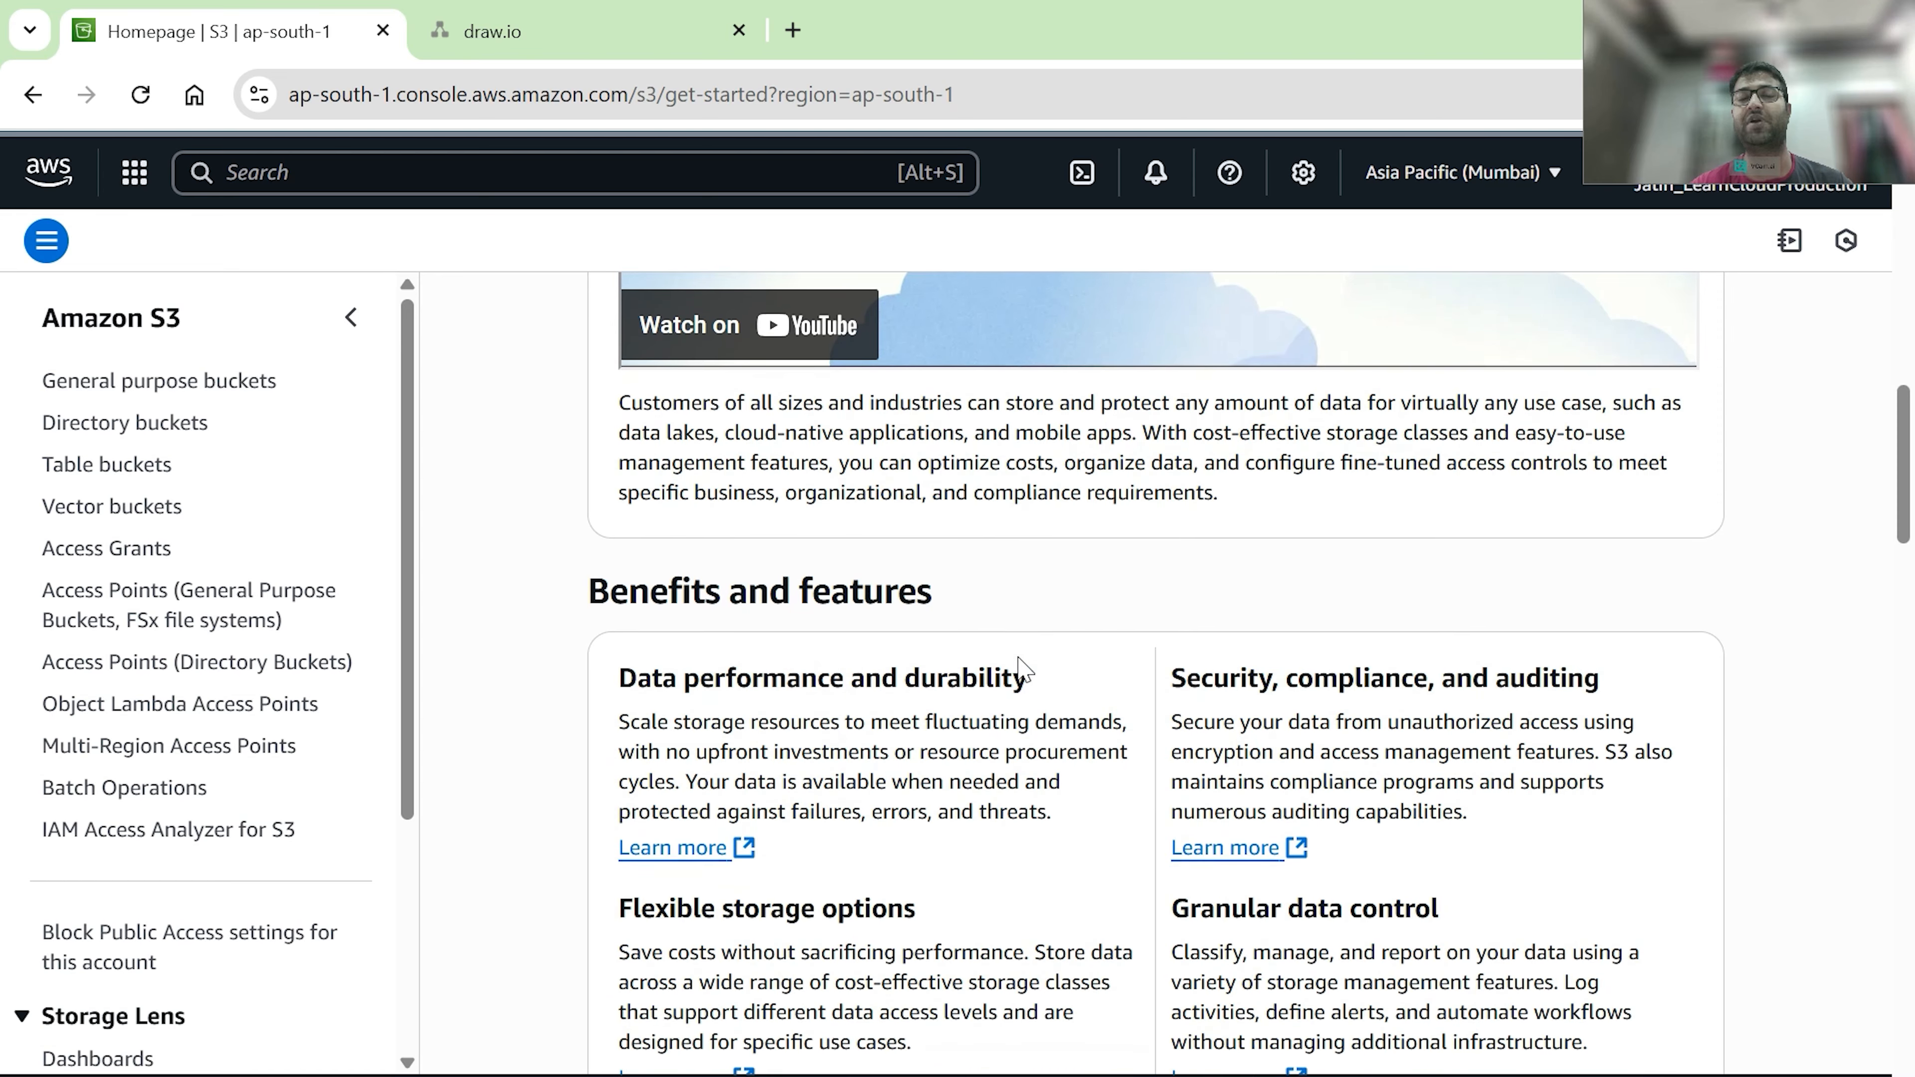
scroll(1024, 670, down, 1)
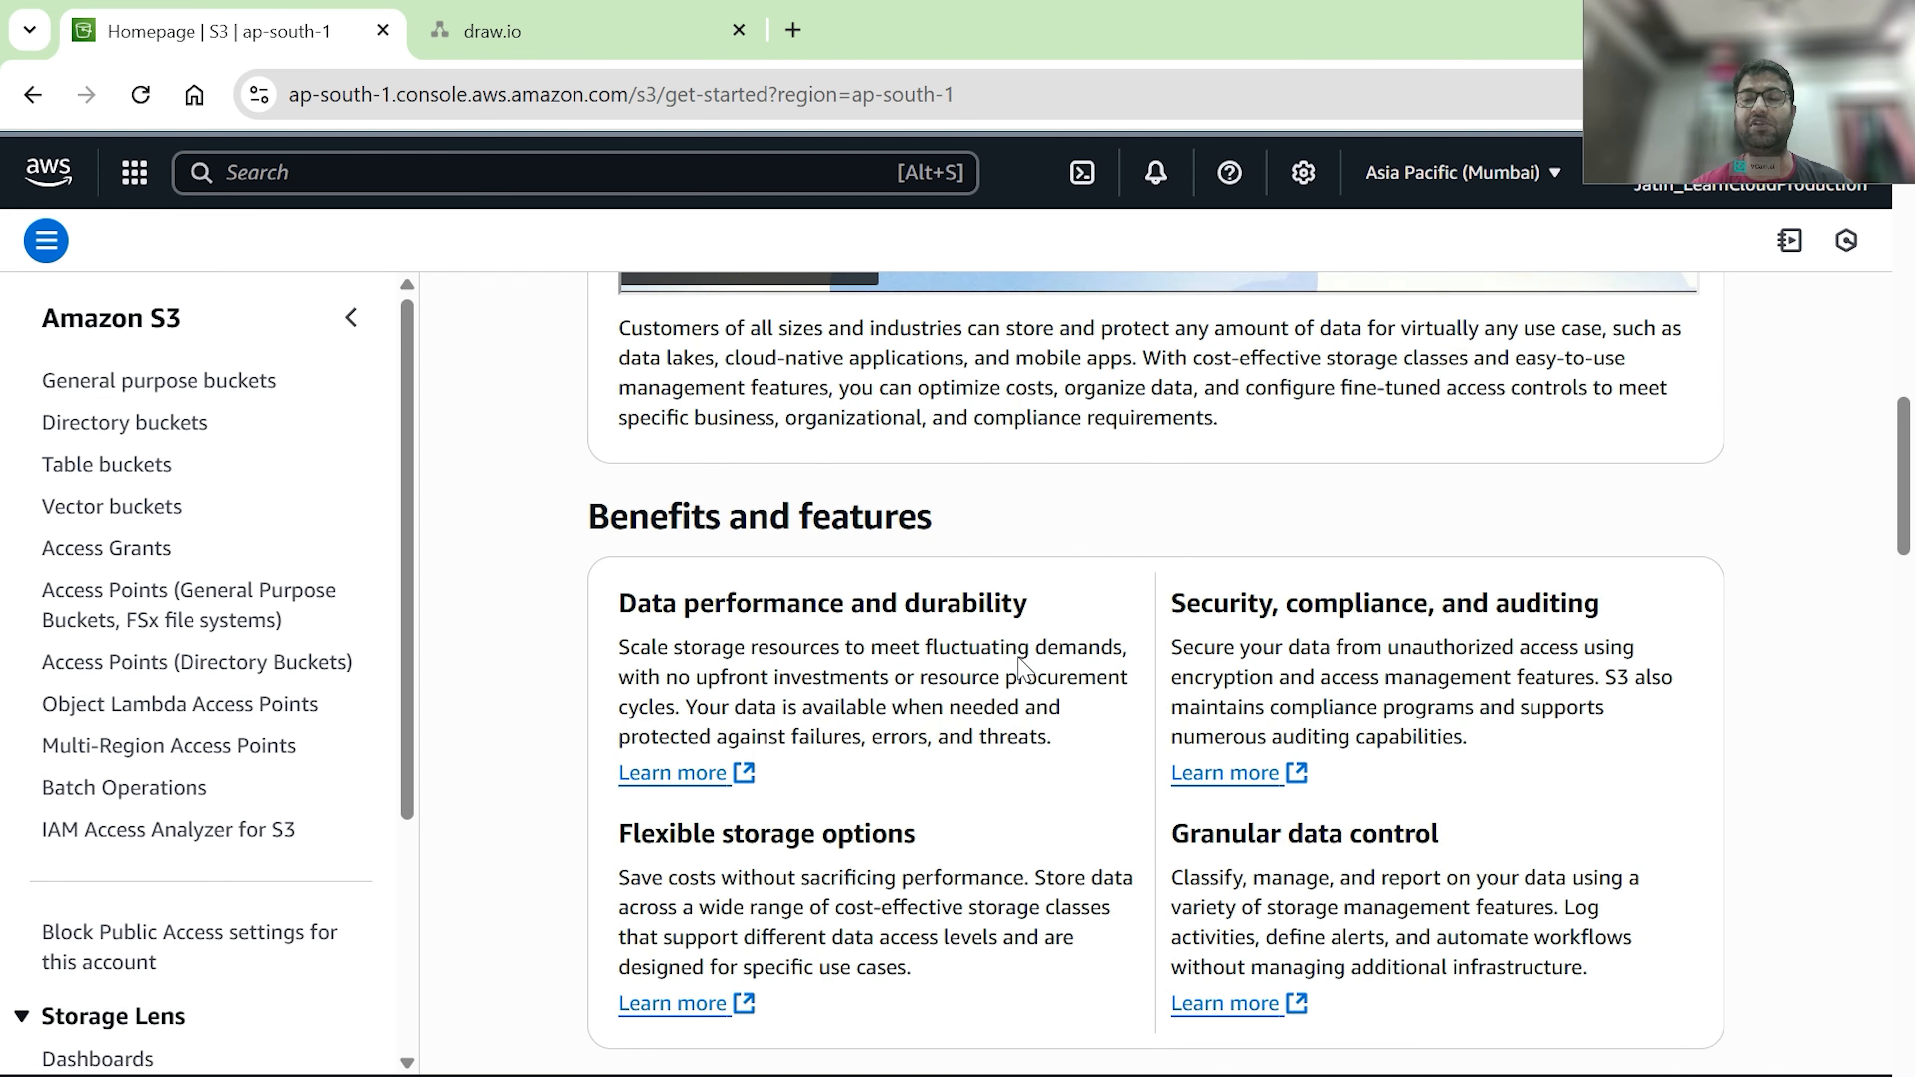
scroll(1024, 670, down, 13)
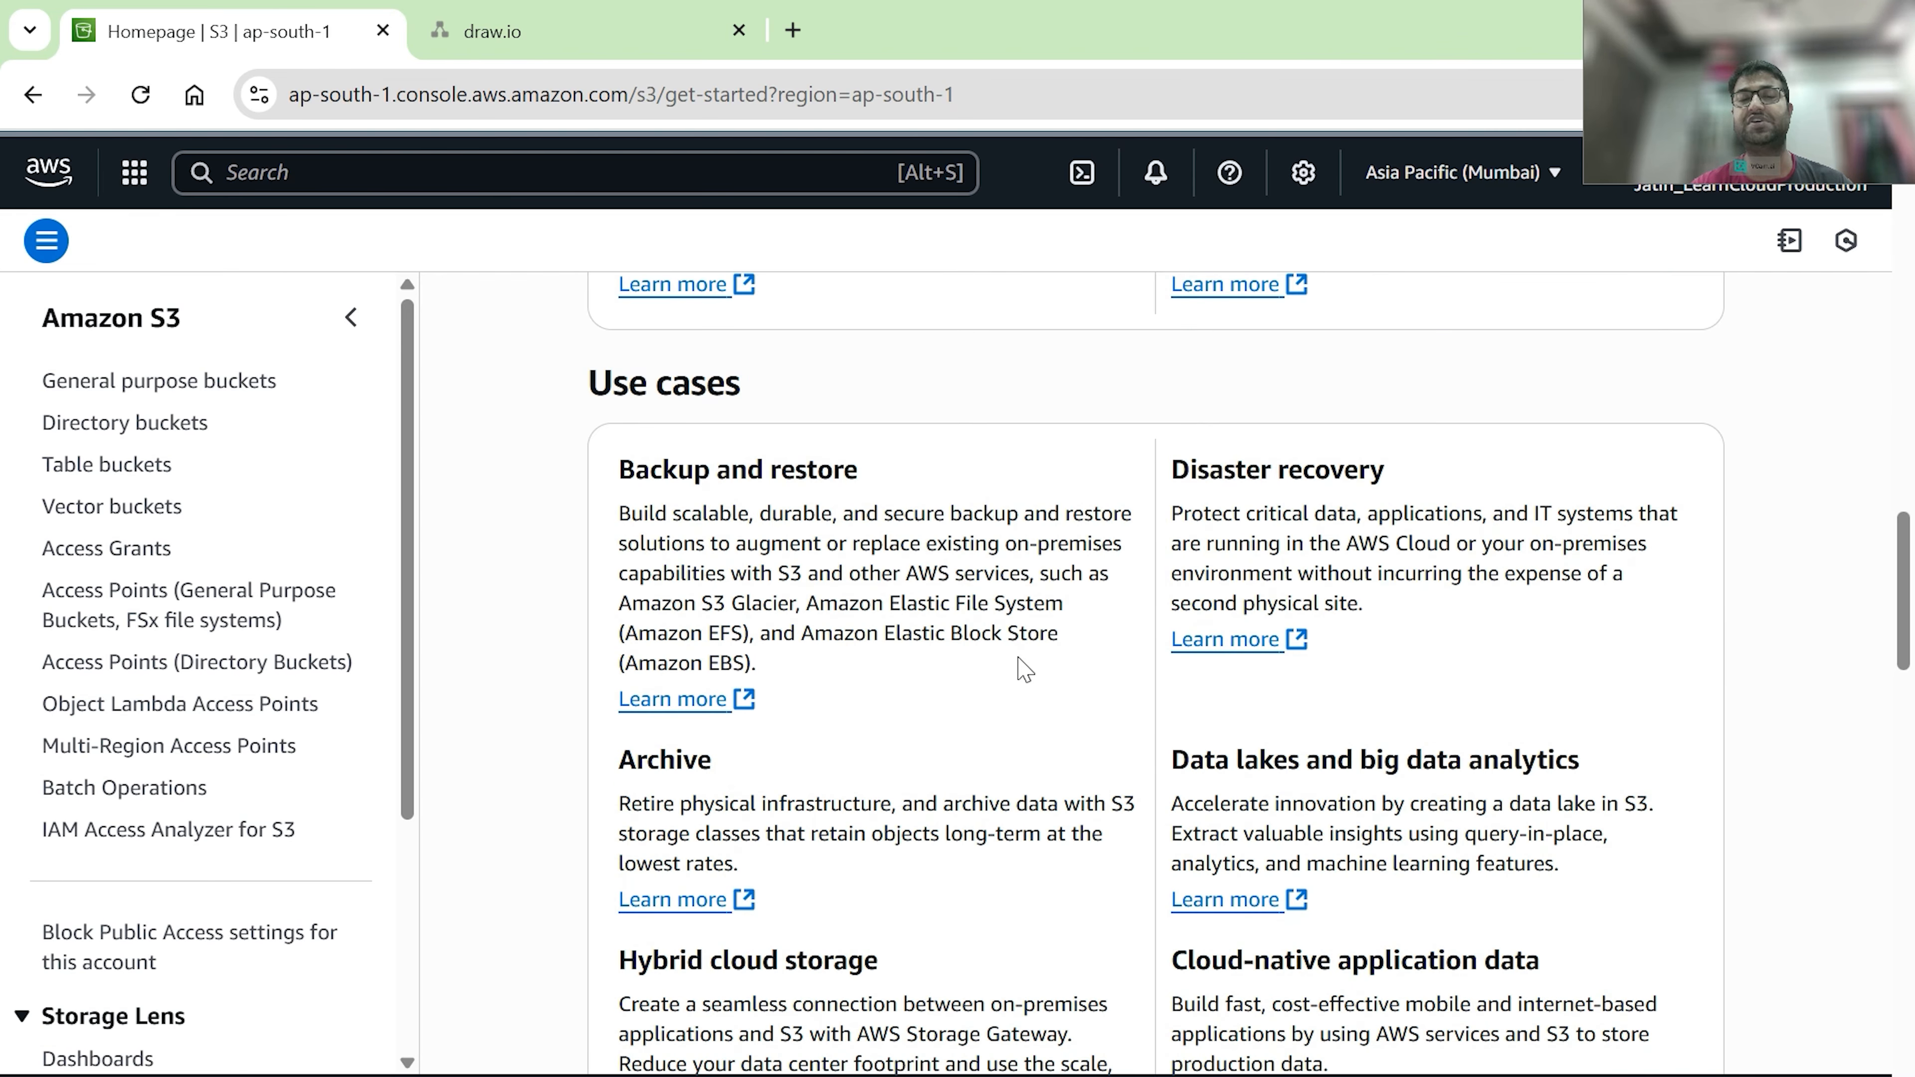
scroll(1024, 670, down, 10)
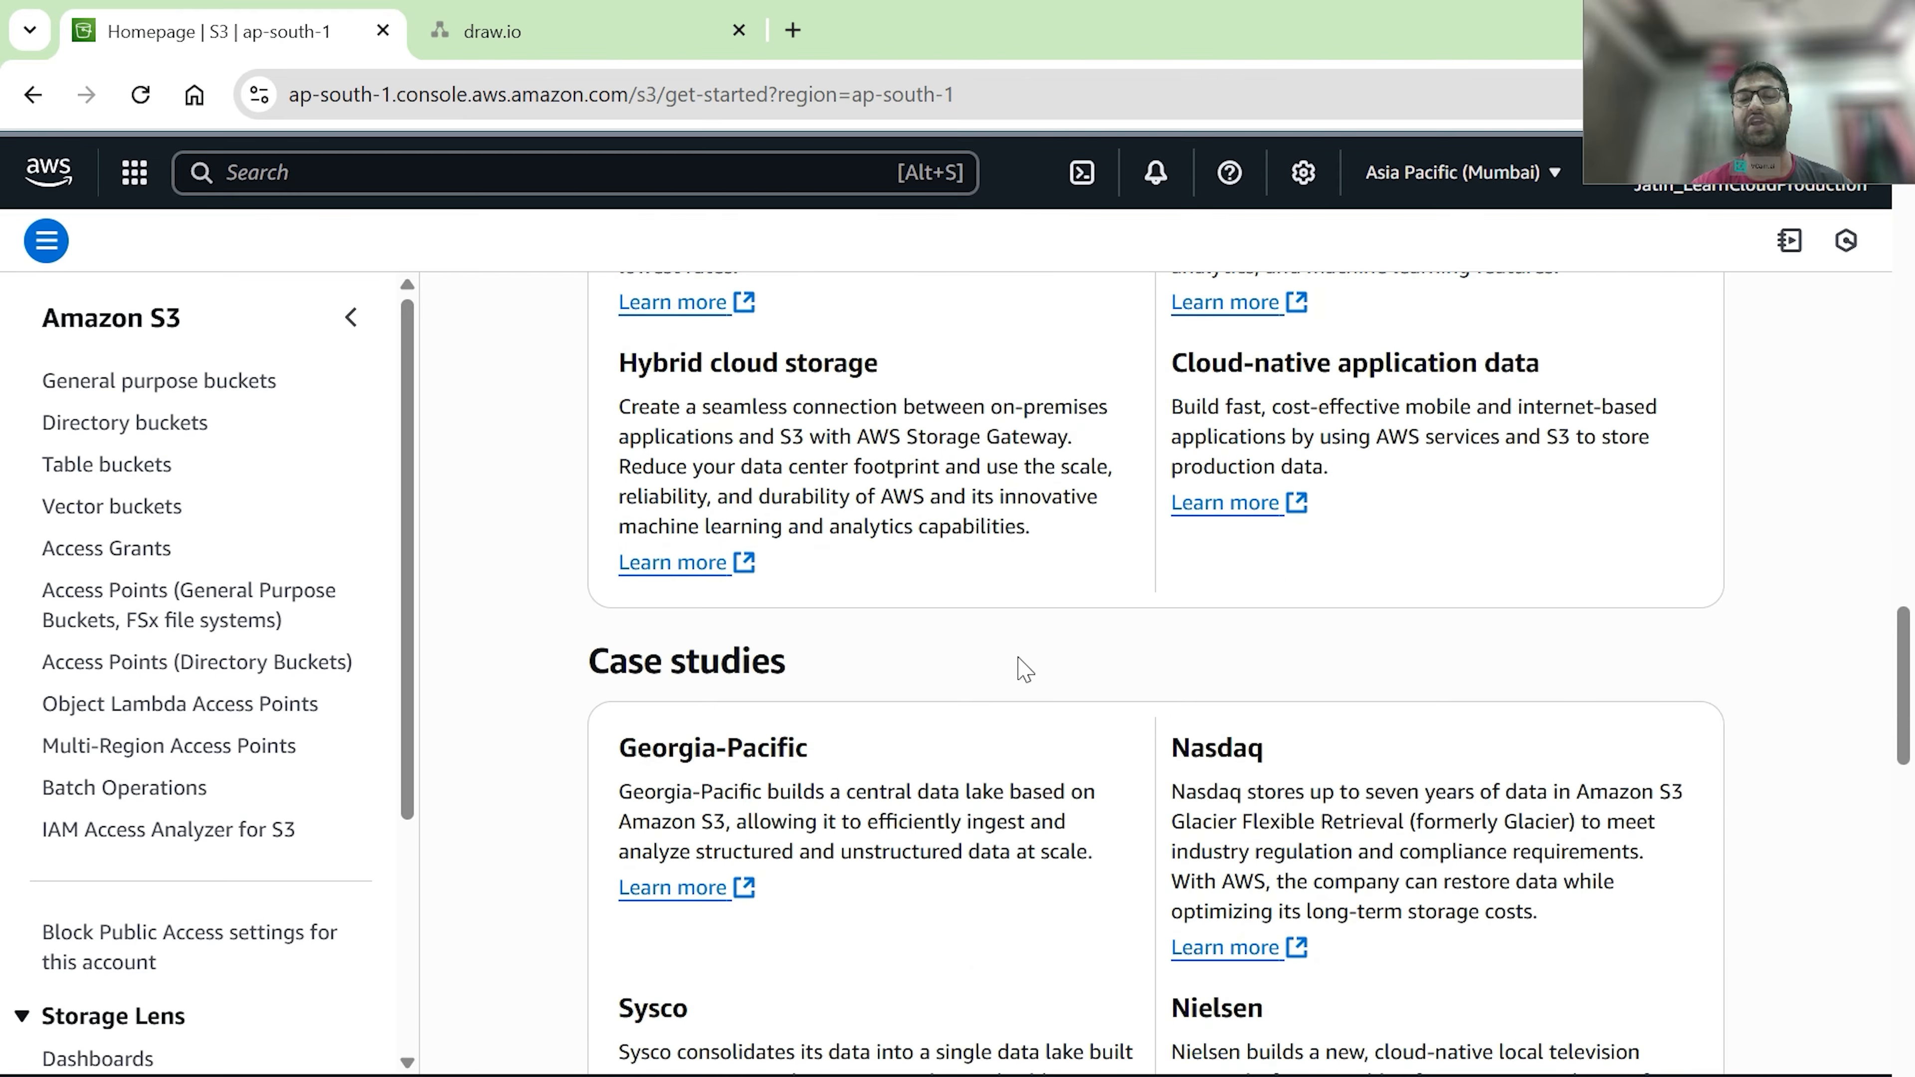
scroll(1024, 670, down, 10)
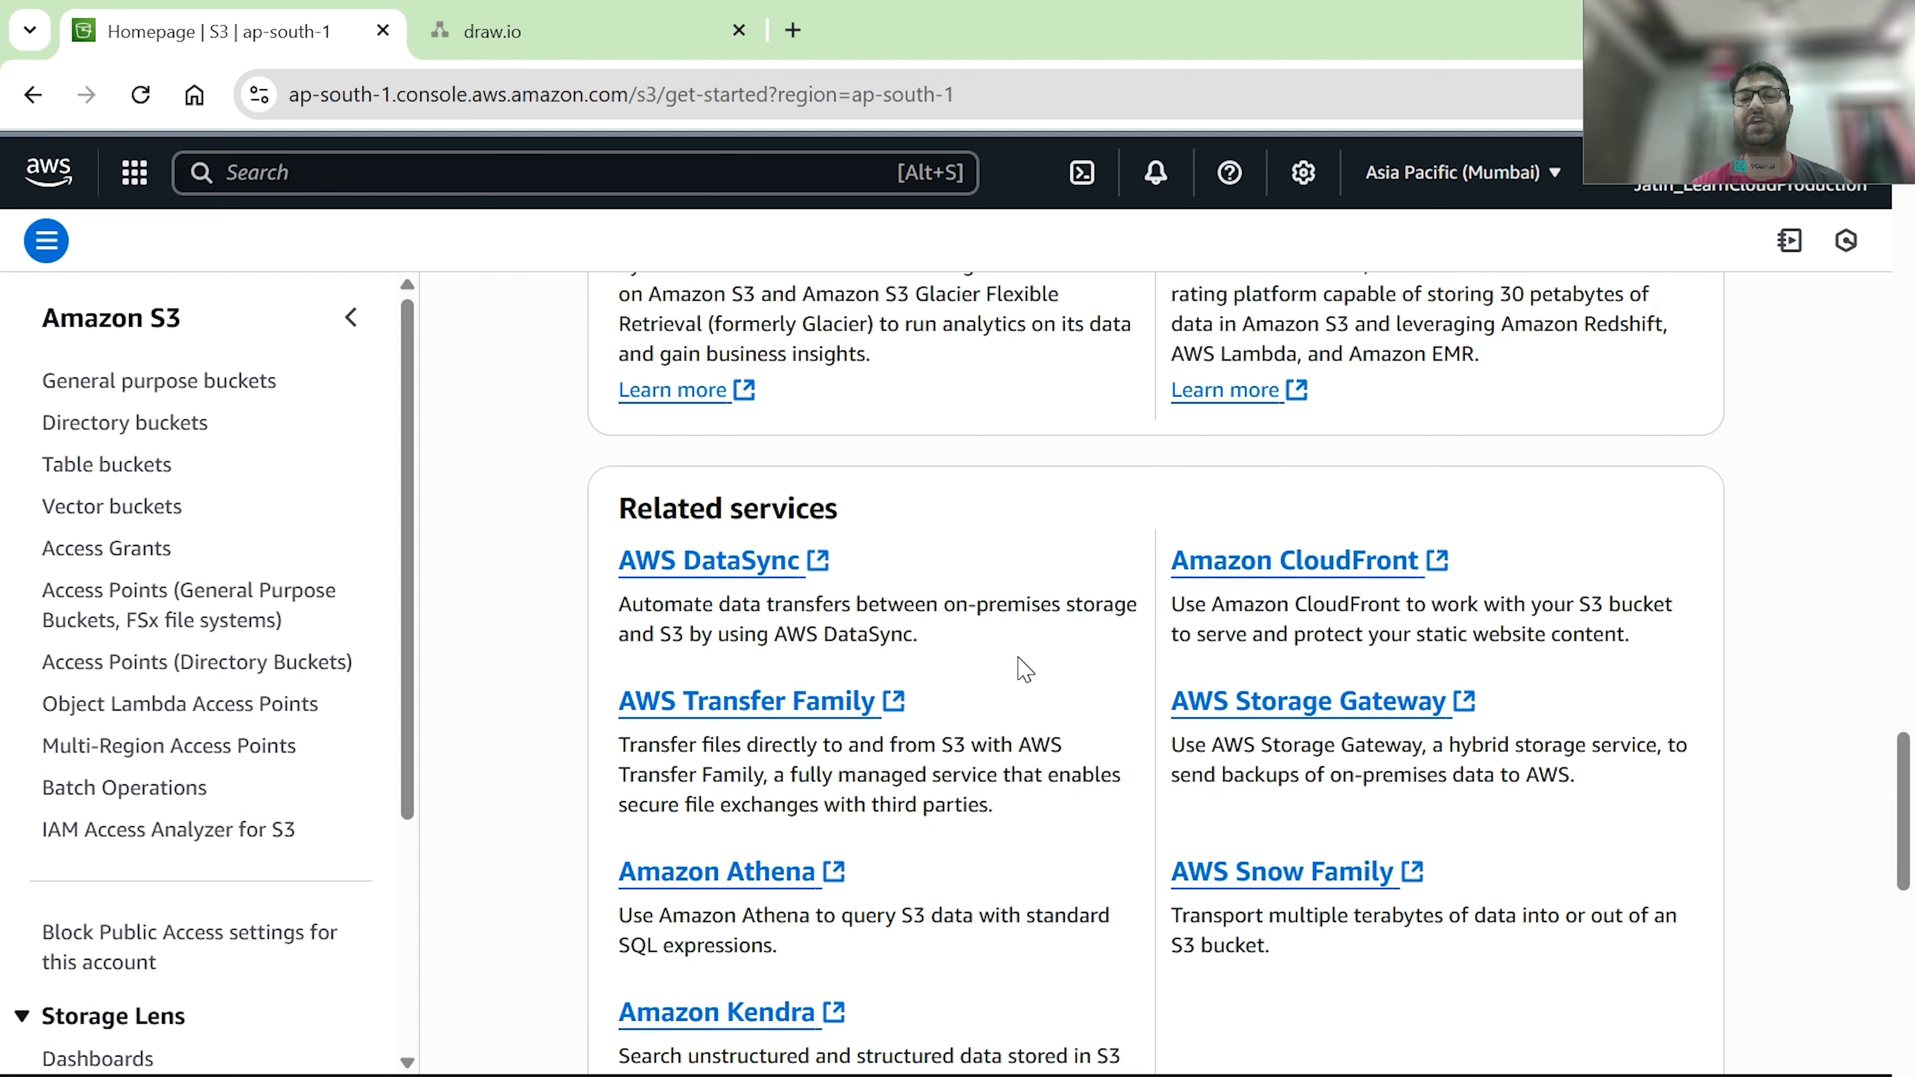
scroll(1024, 670, down, 5)
scroll(1023, 669, up, 12)
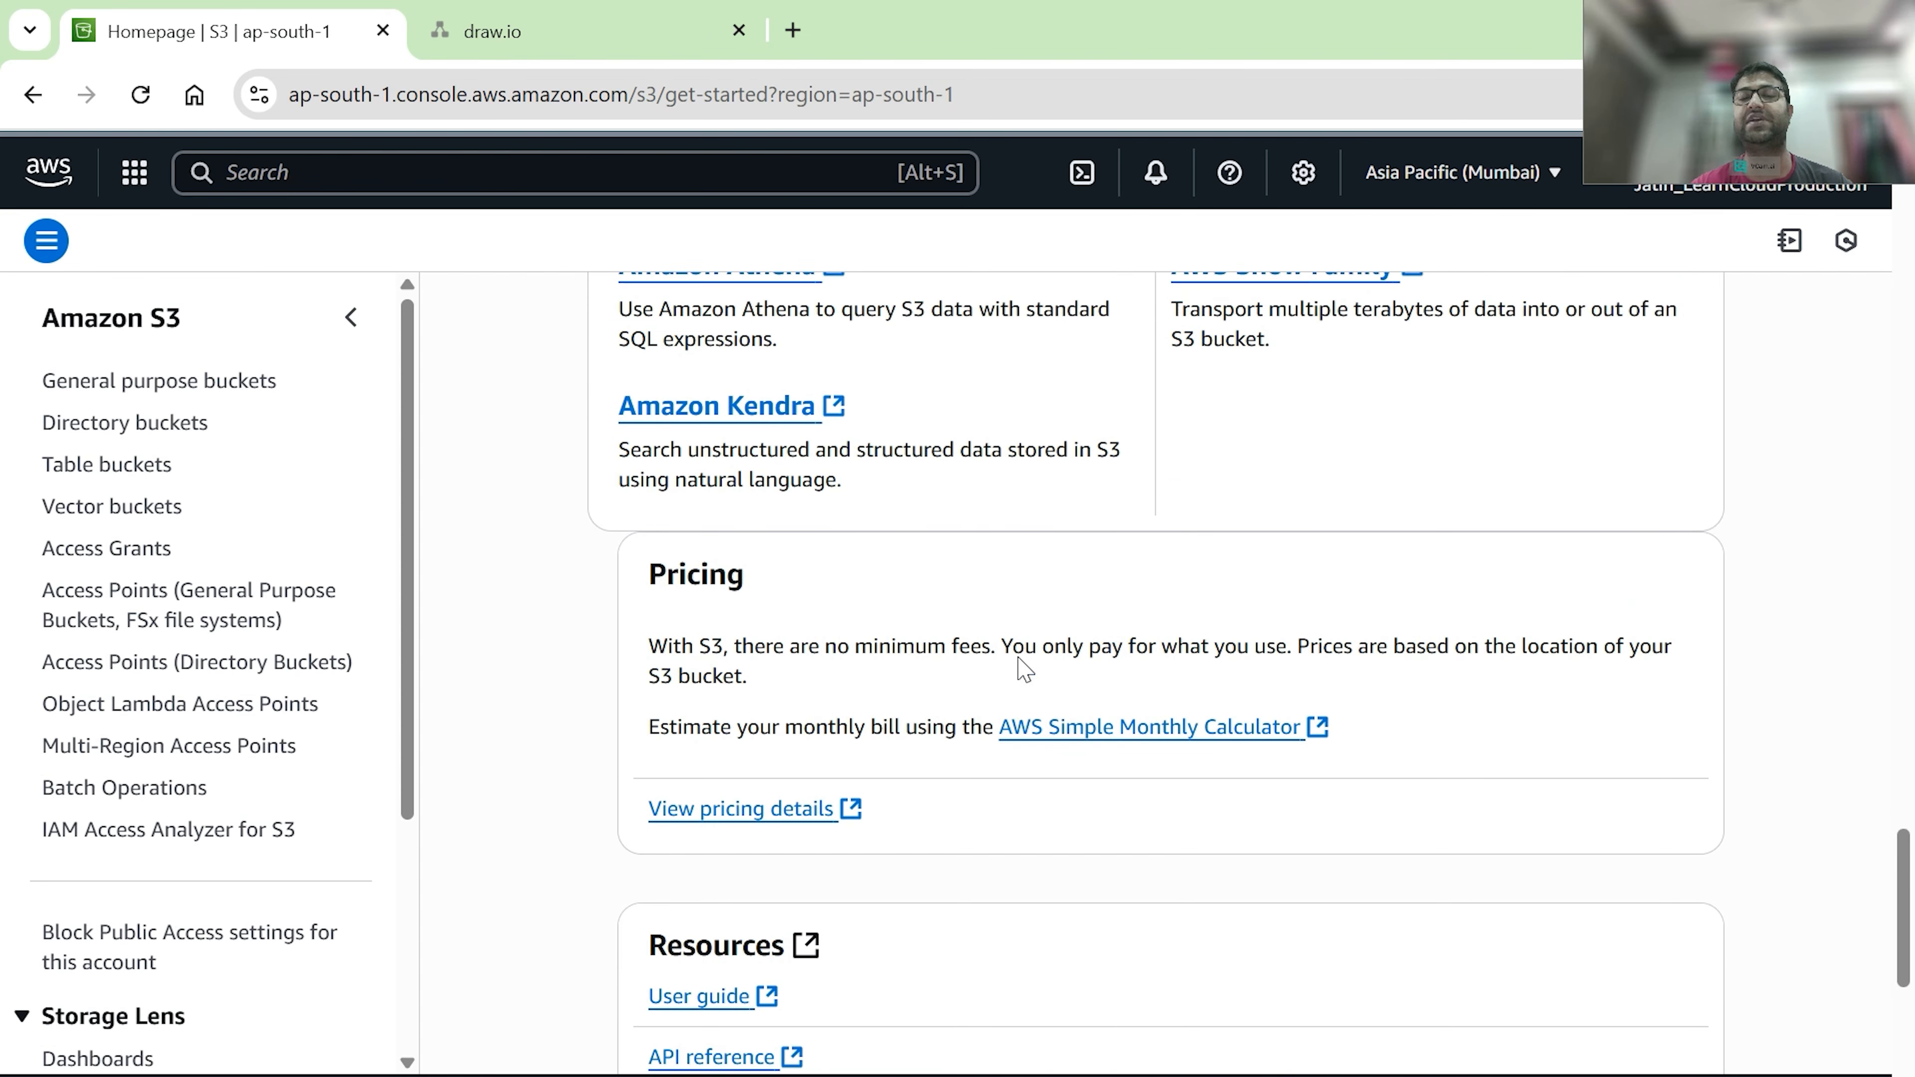
scroll(1024, 669, up, 15)
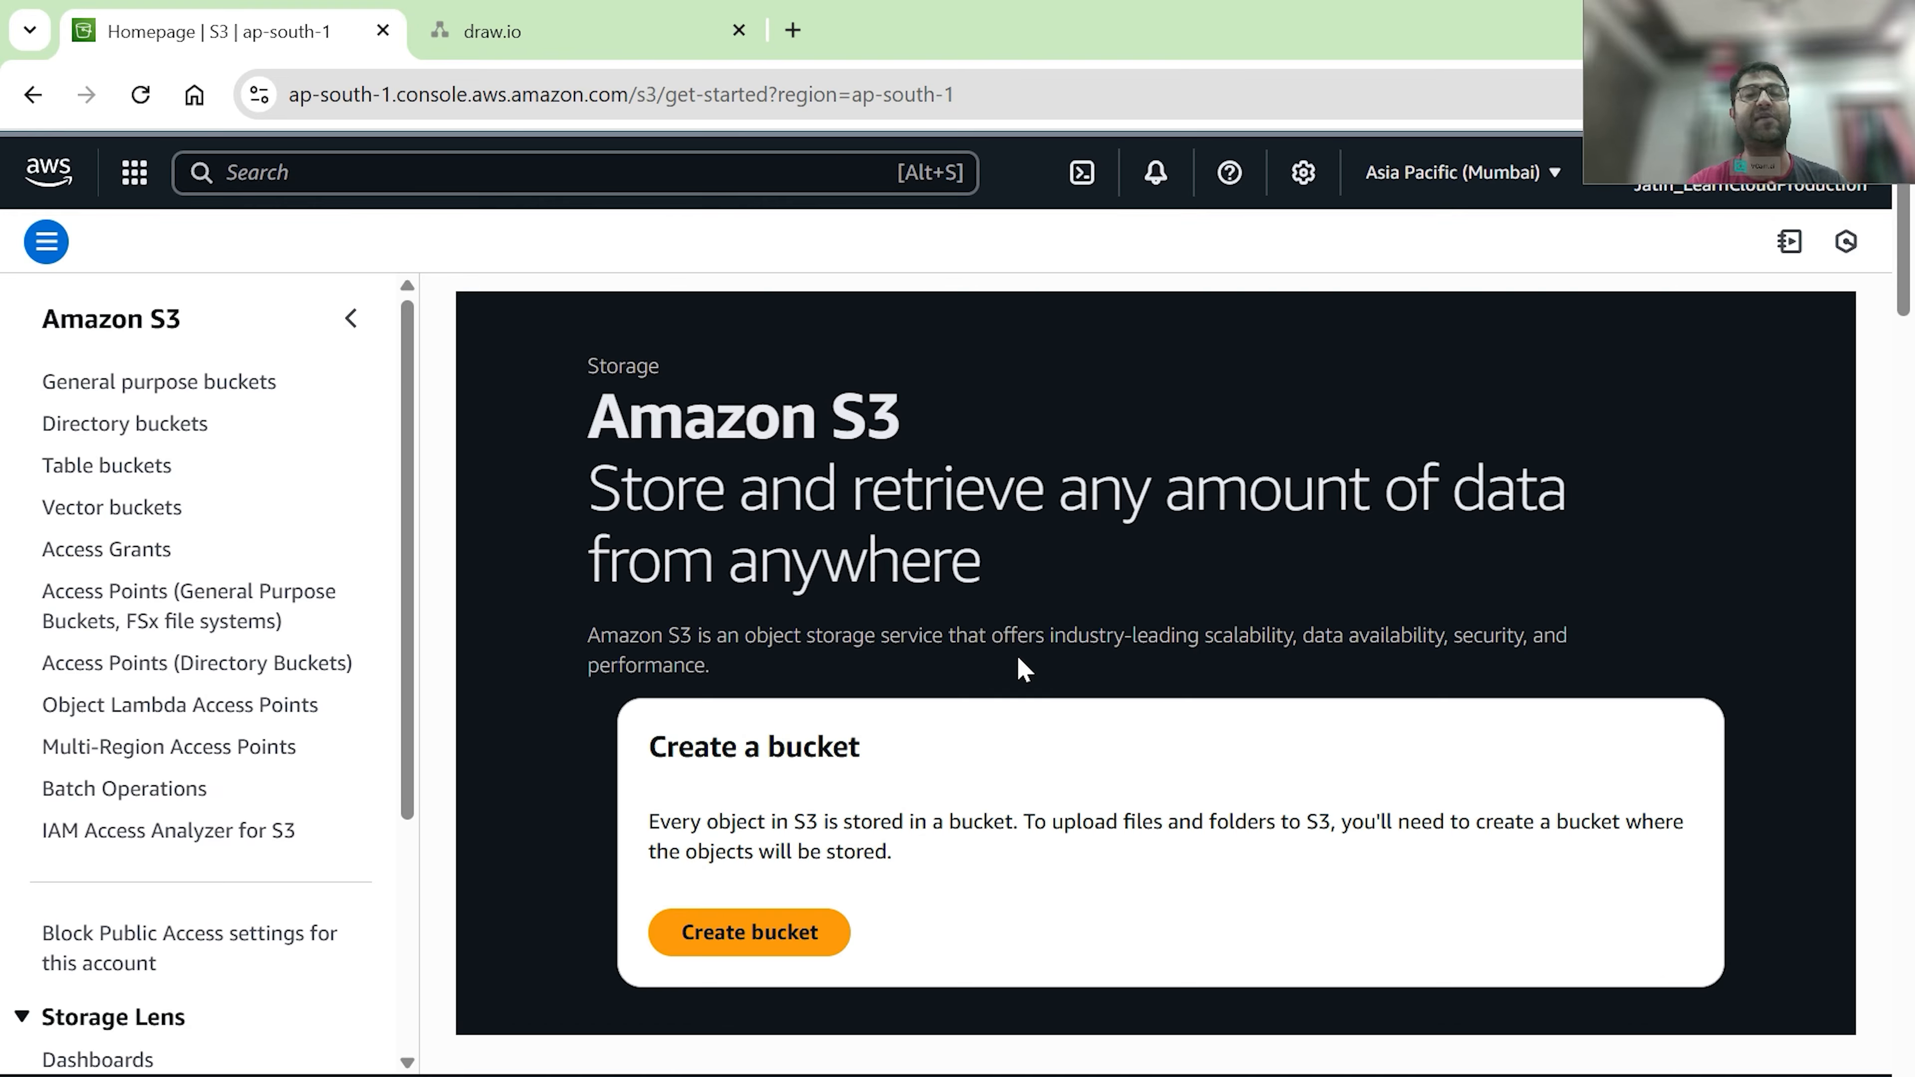
click(487, 28)
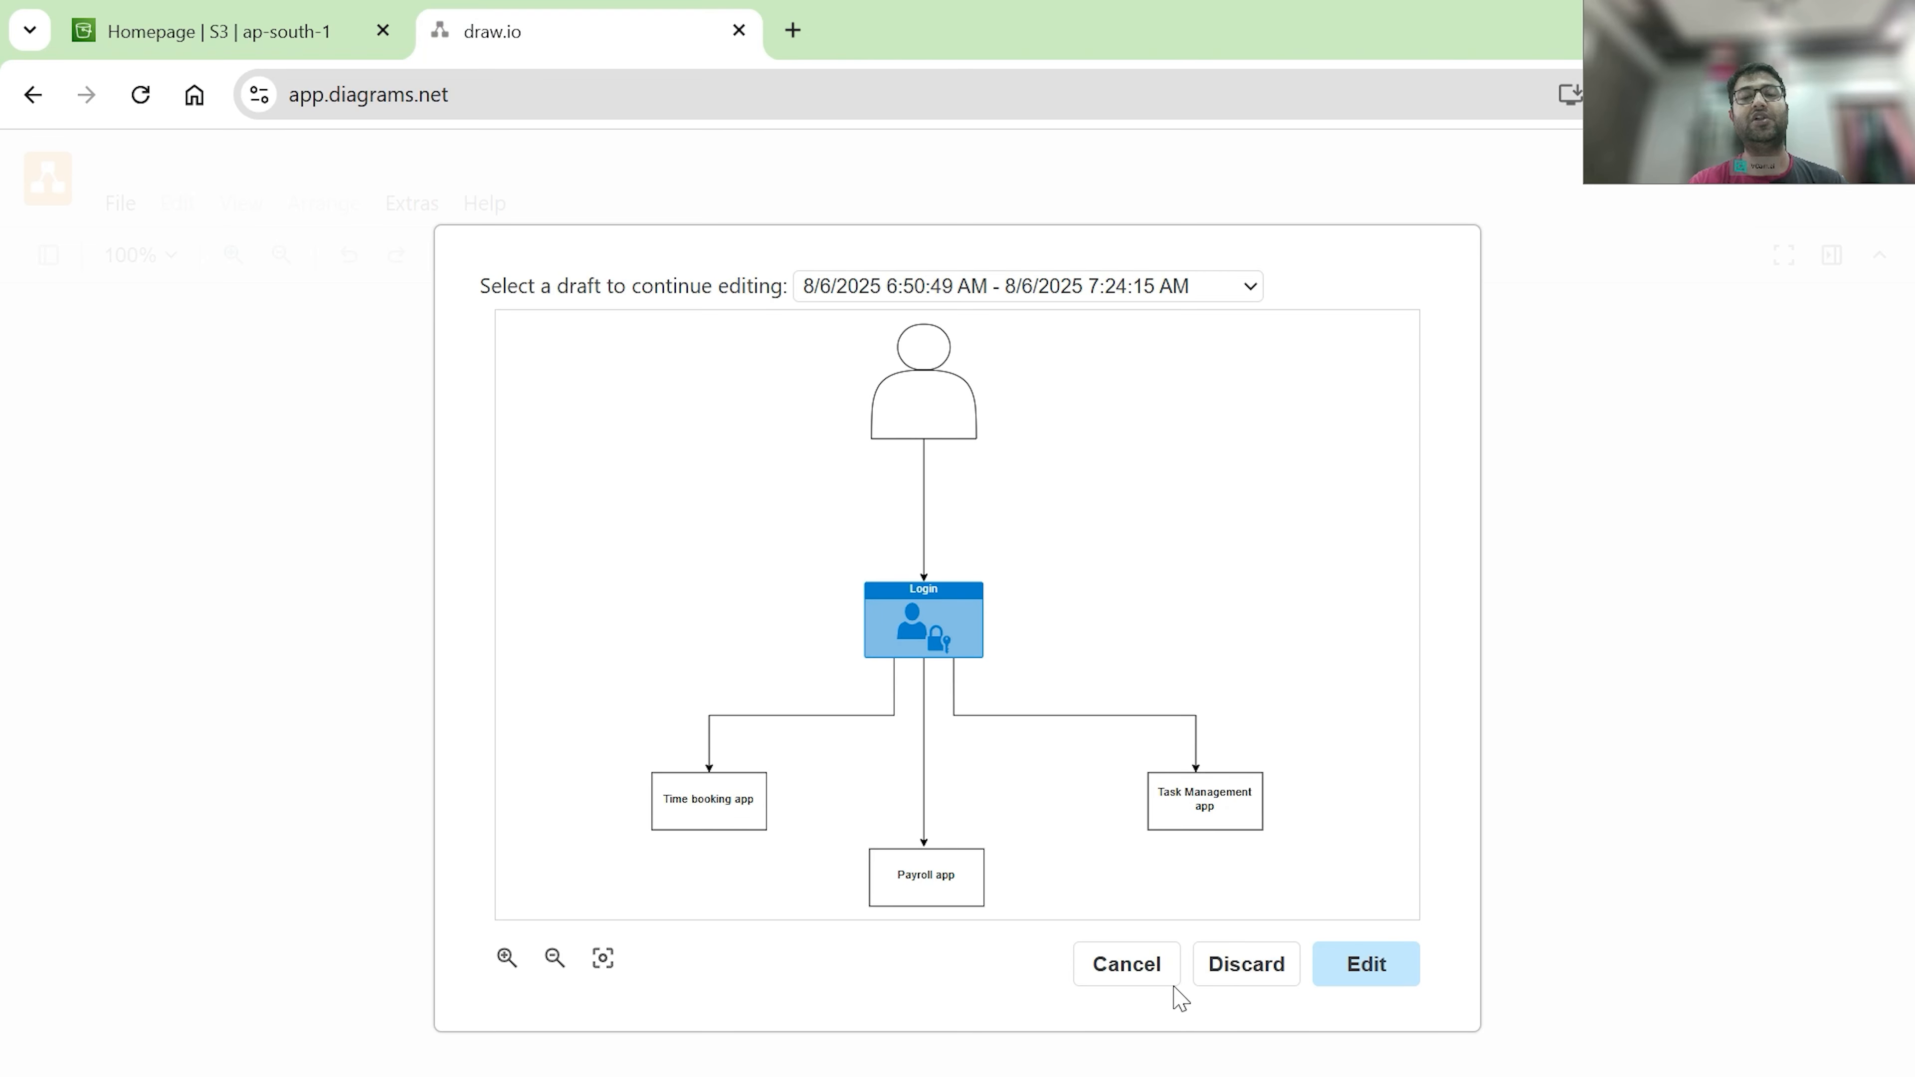
Step: Skip the old draft and place a red Bucket shape, found by searching 'bucket', on a blank diagram
click(1116, 976)
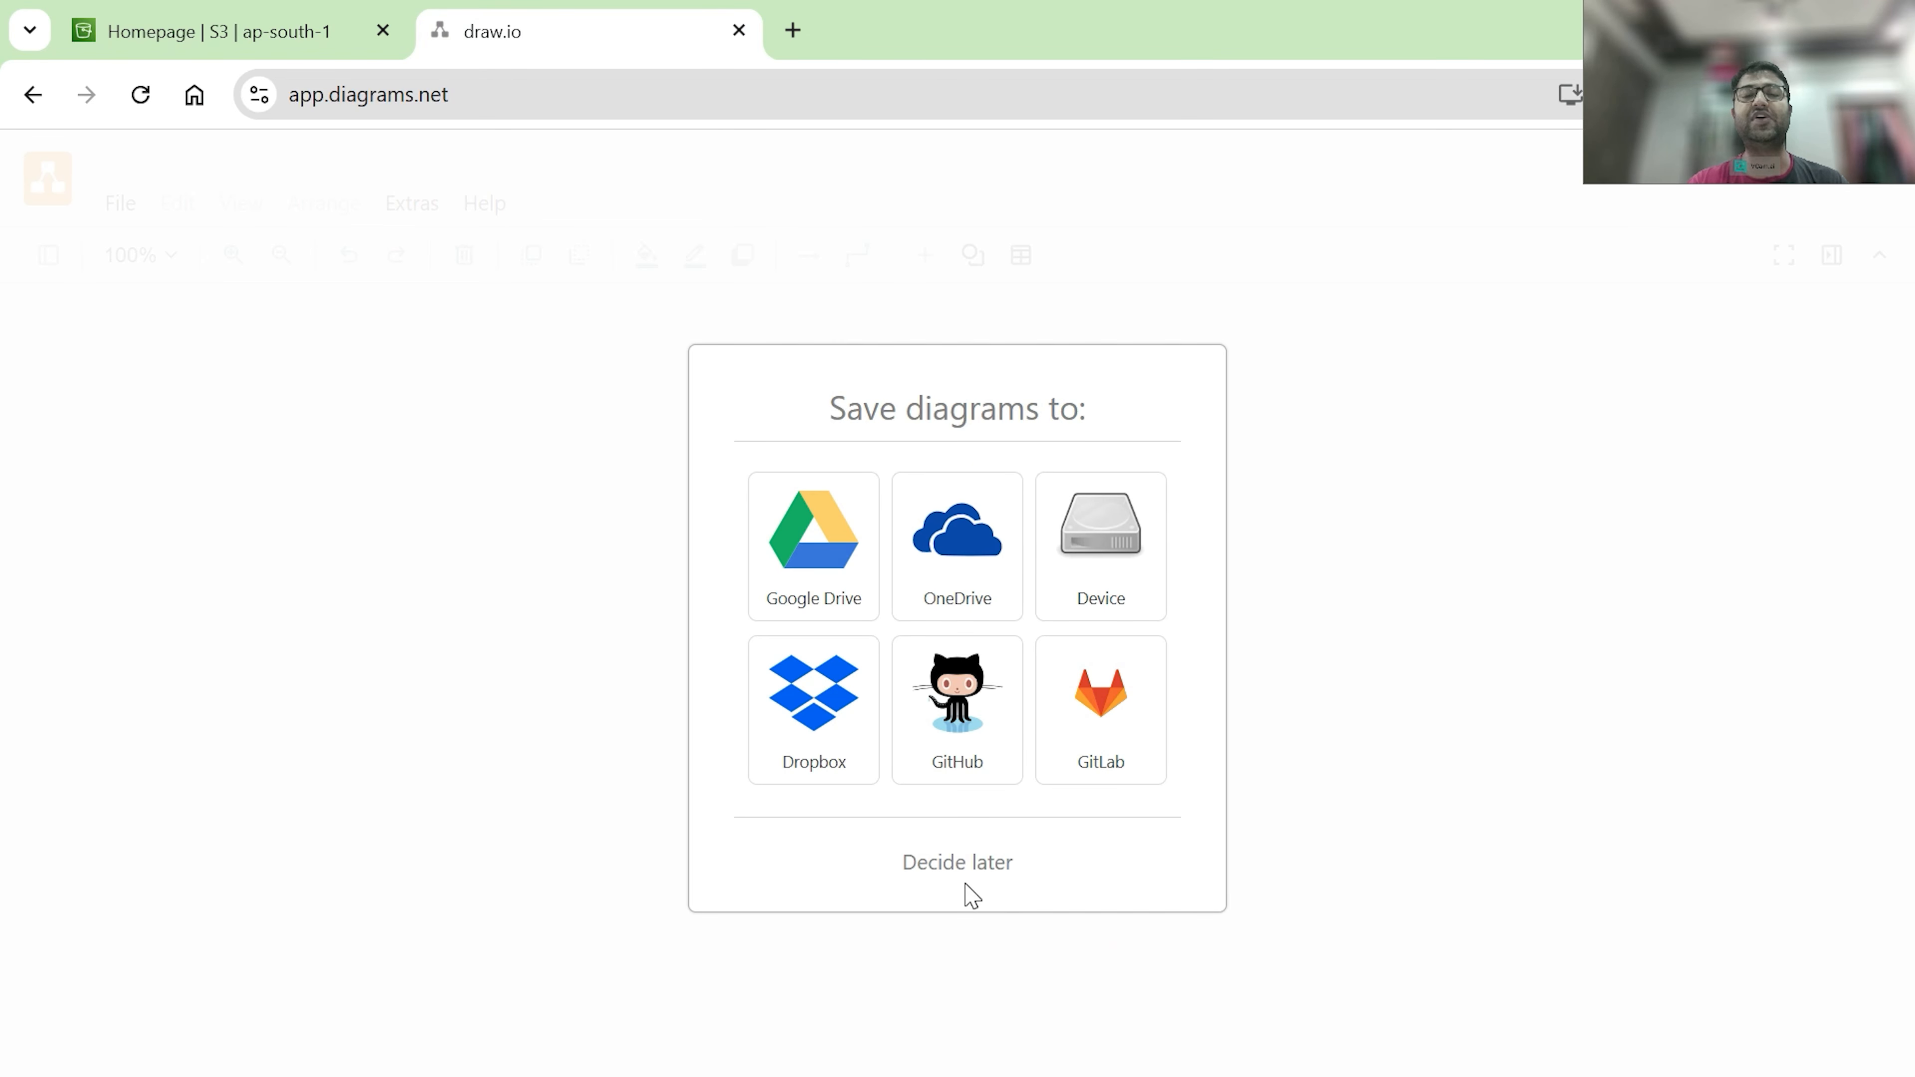
click(959, 864)
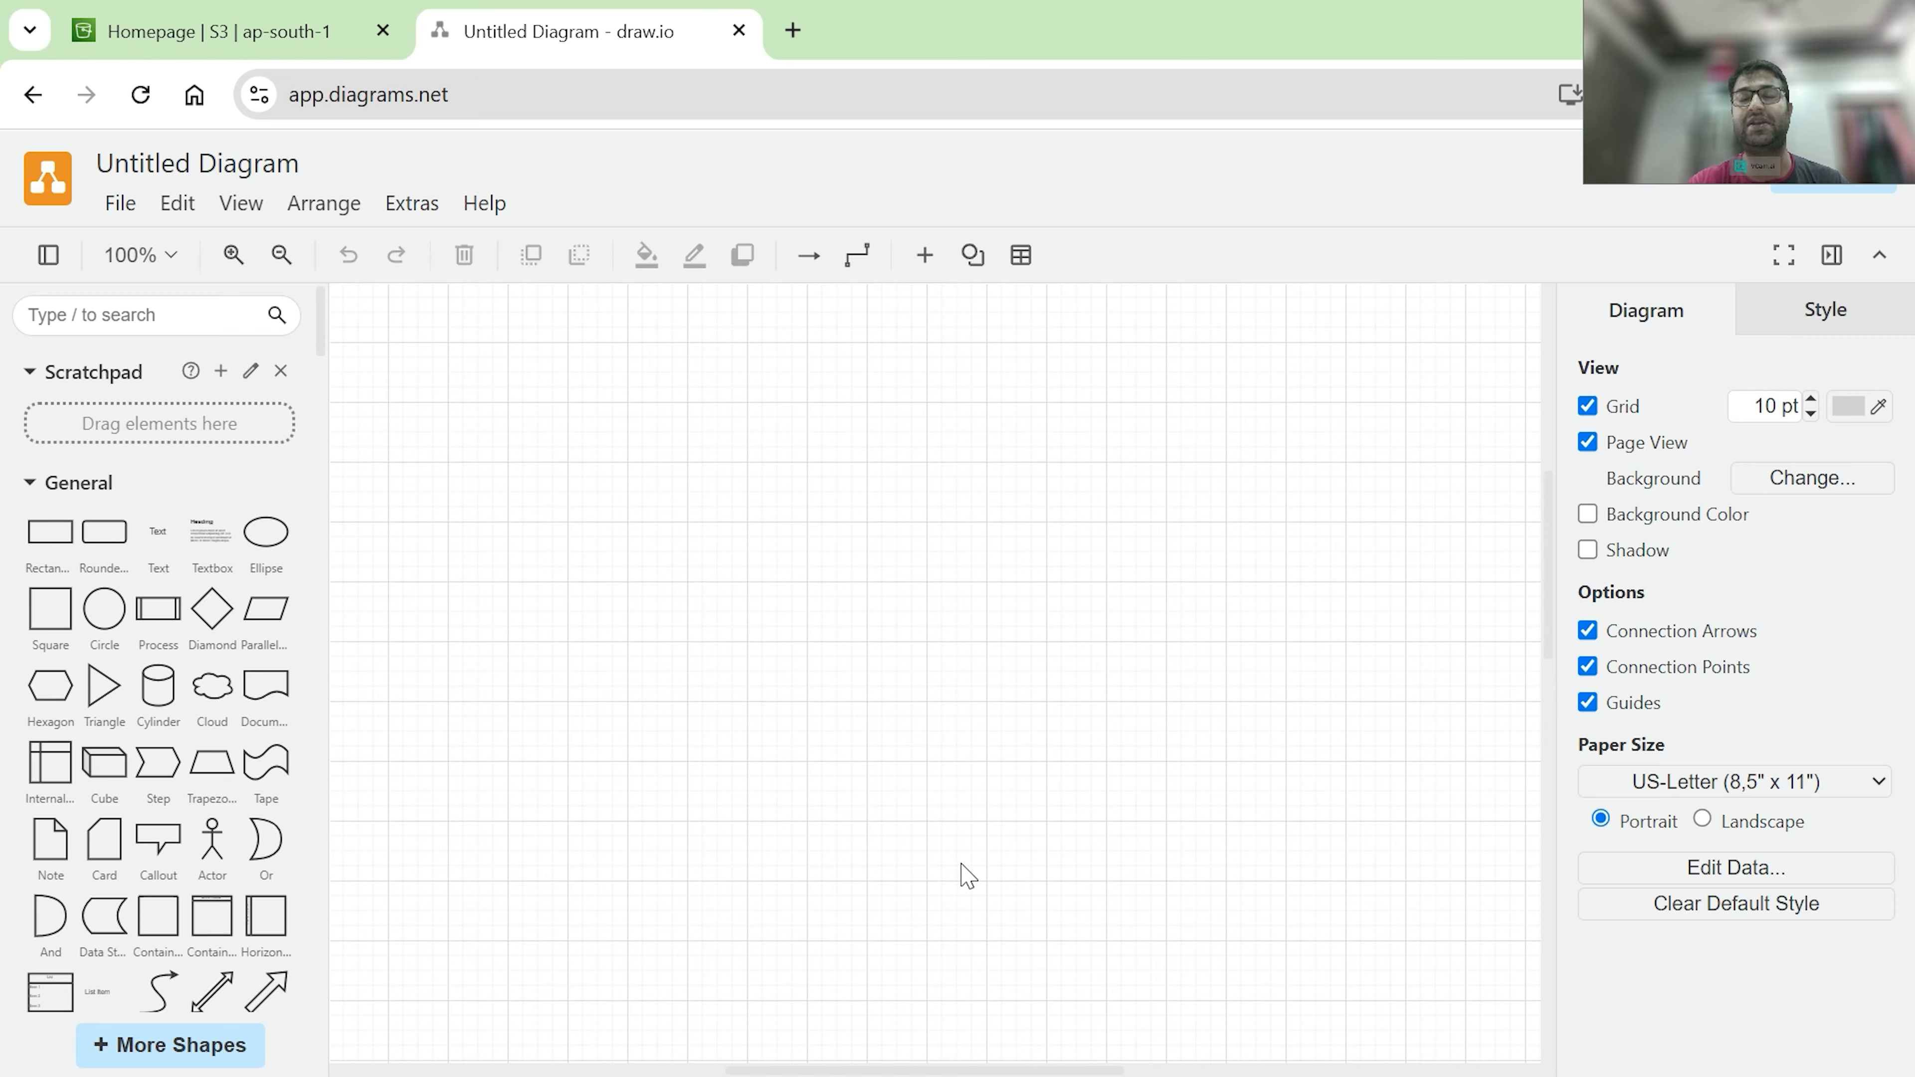
click(112, 317)
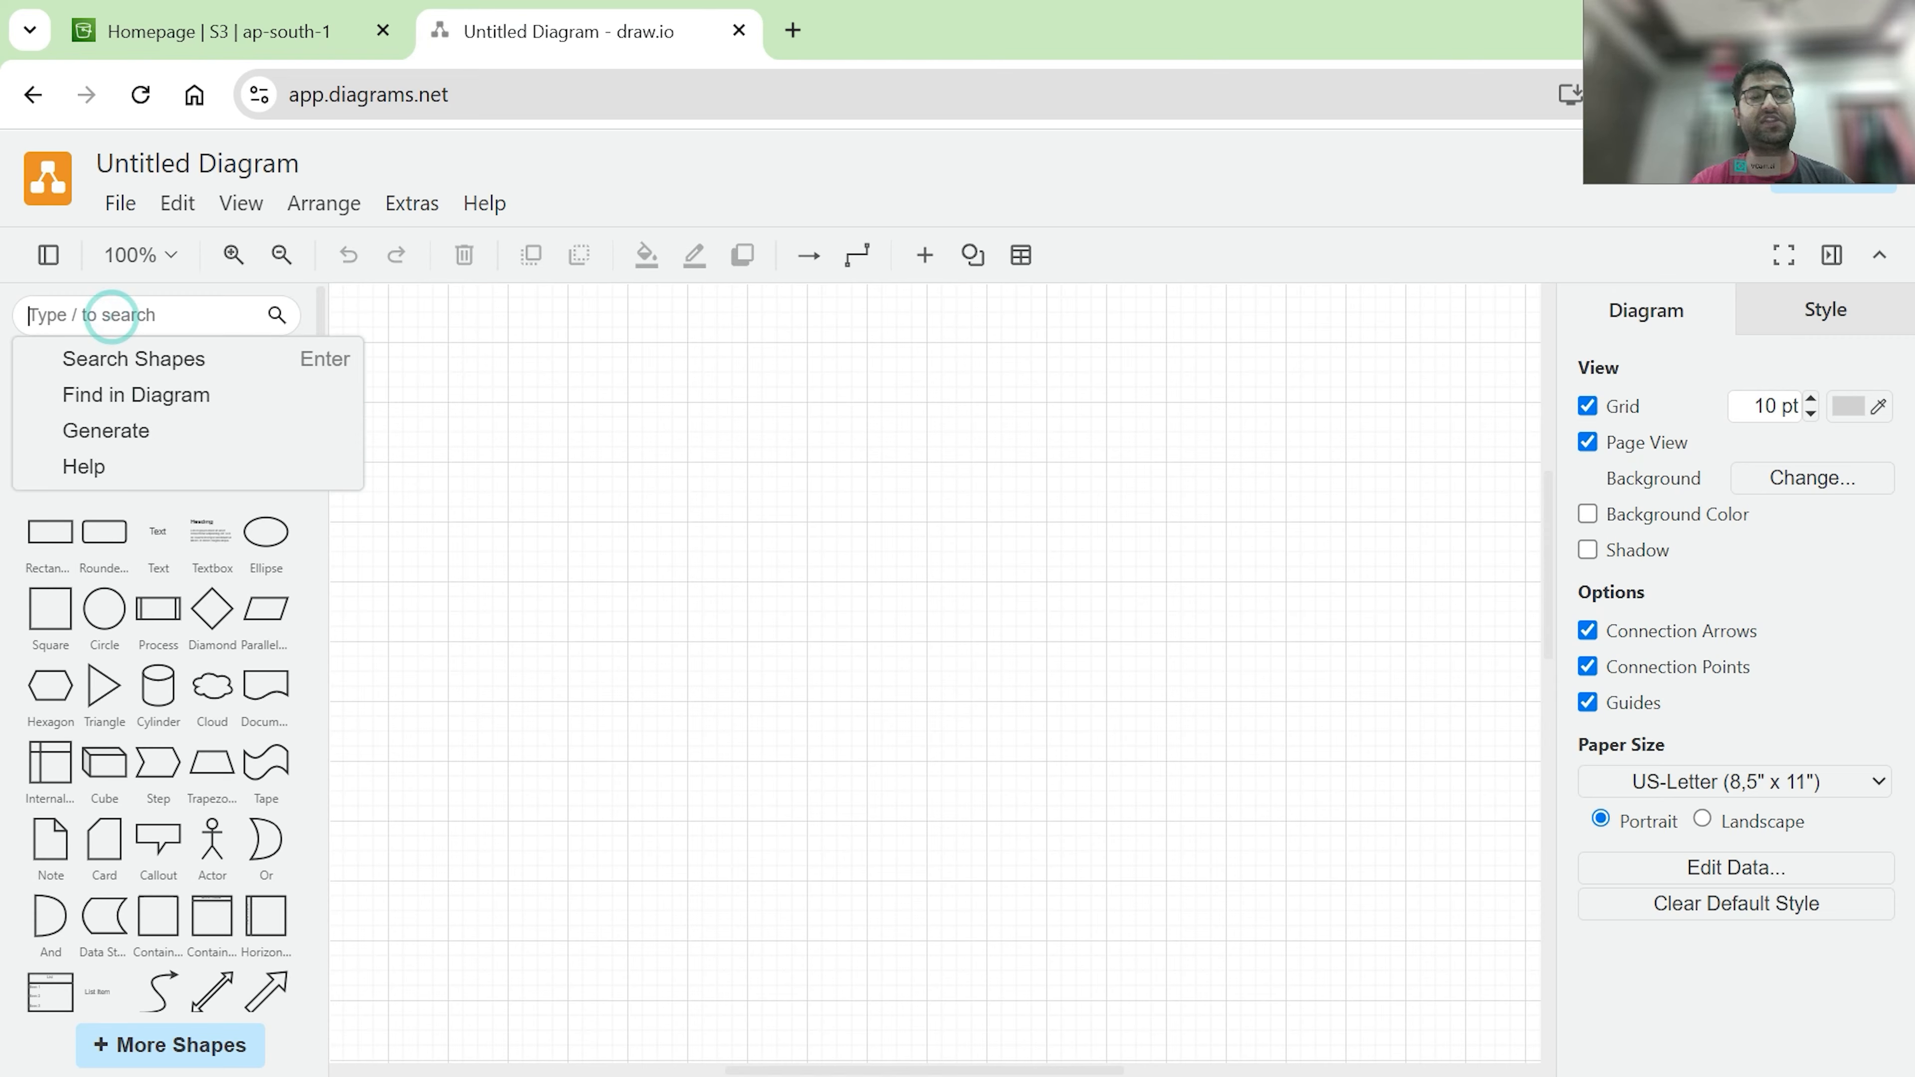
text(bucket)
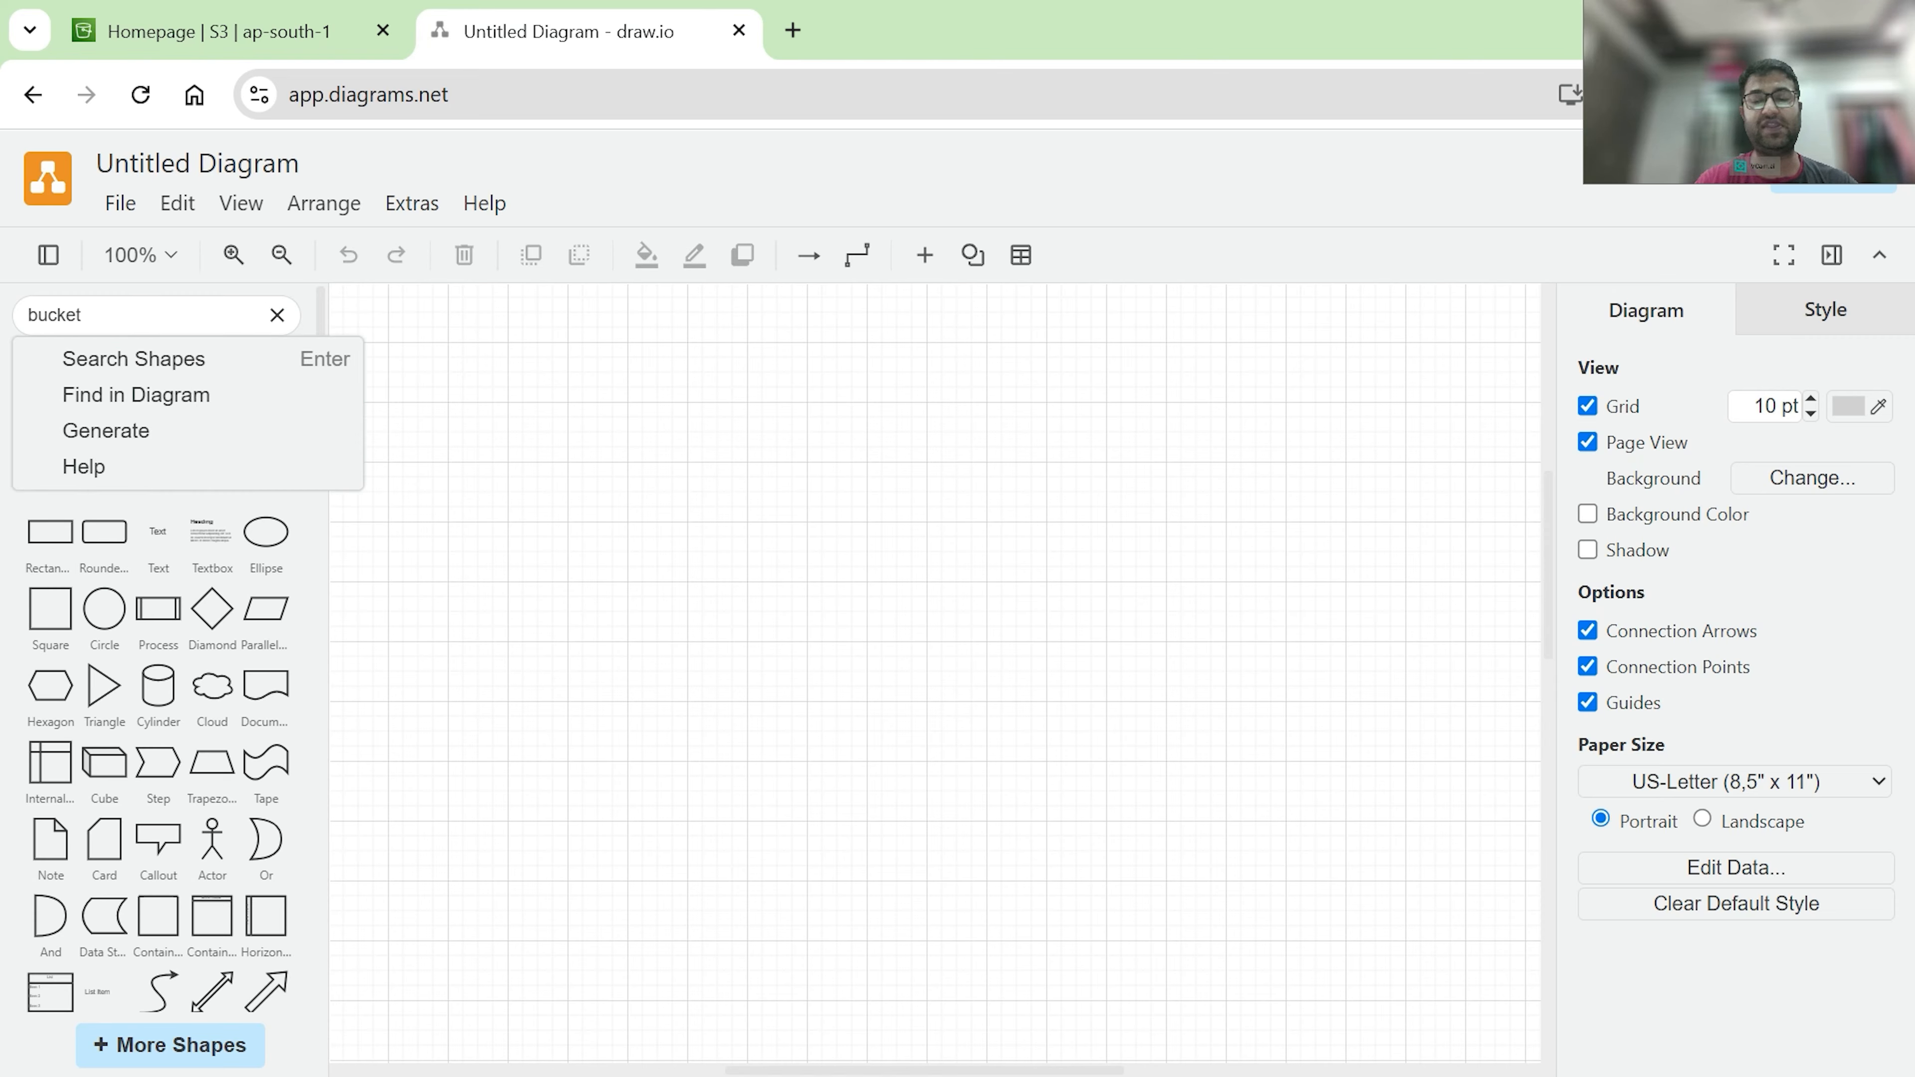
key(Return)
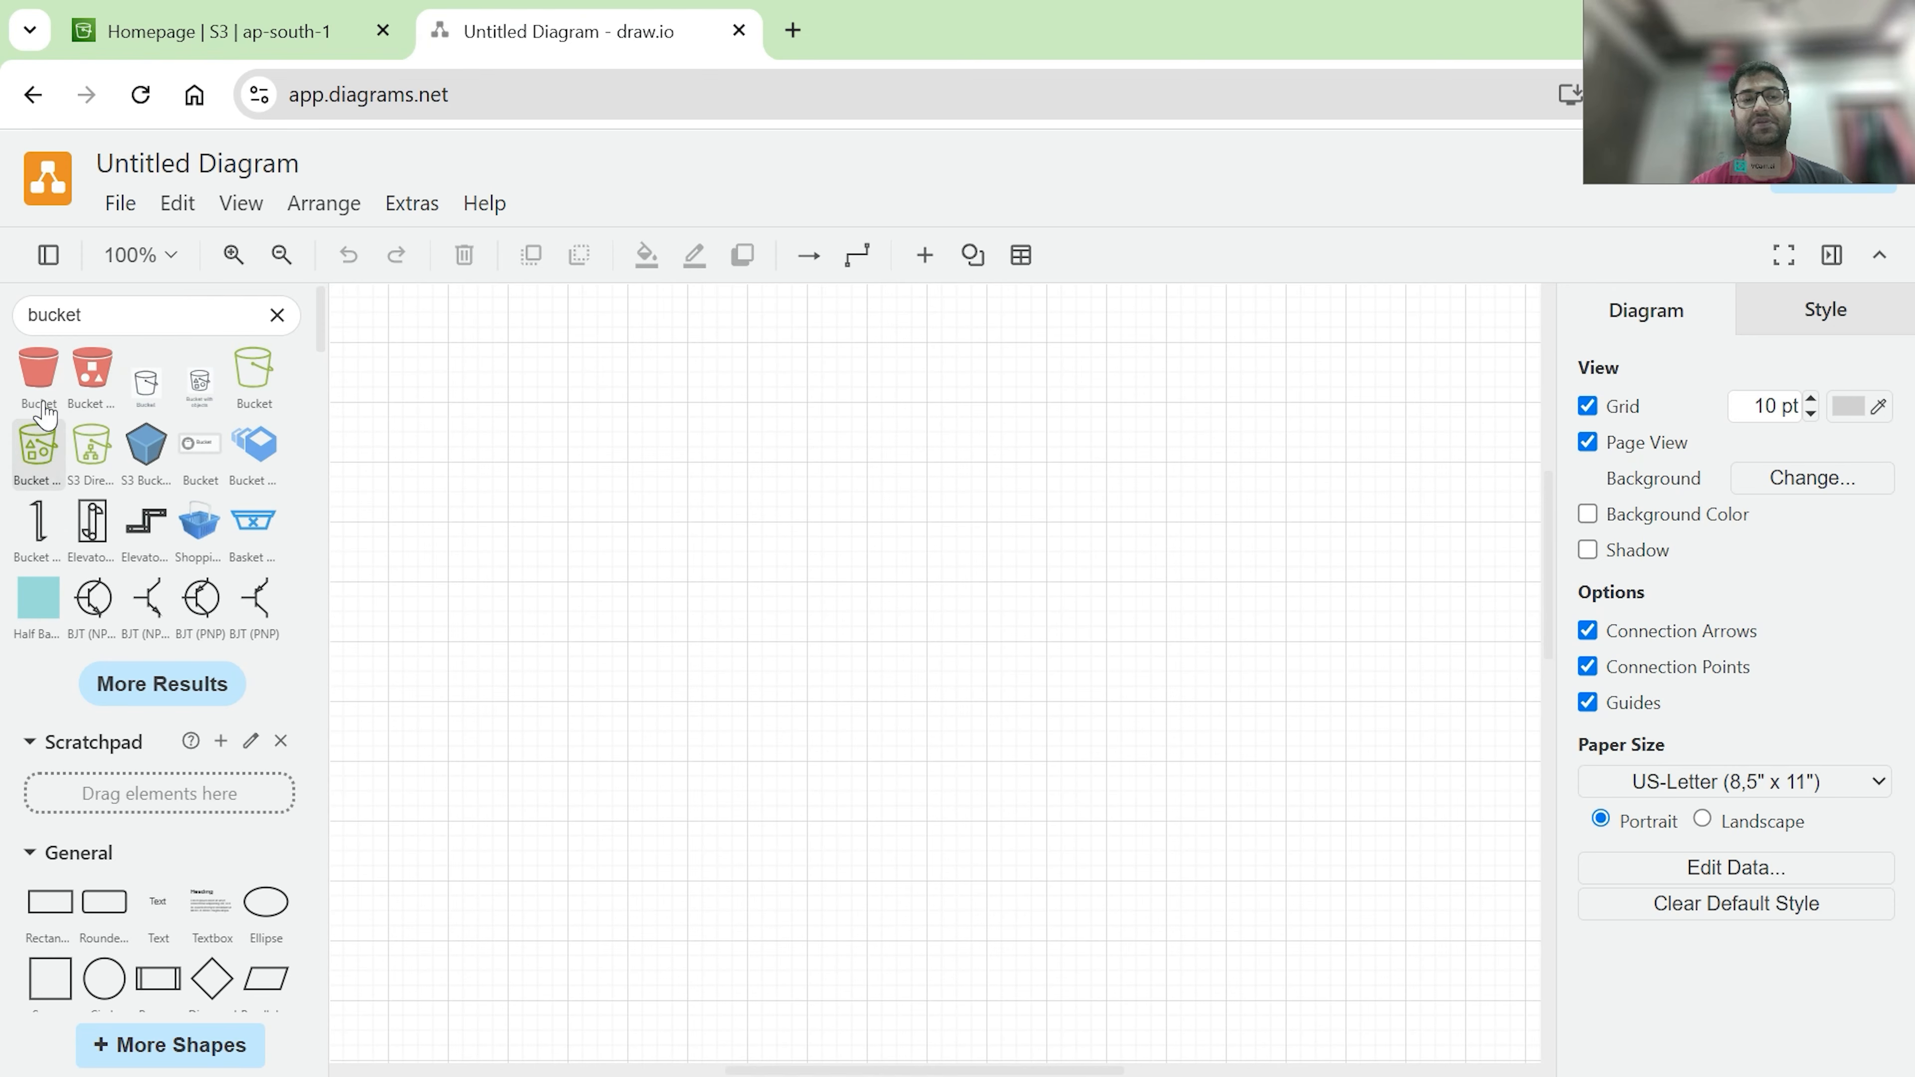
drag(39, 369, 882, 799)
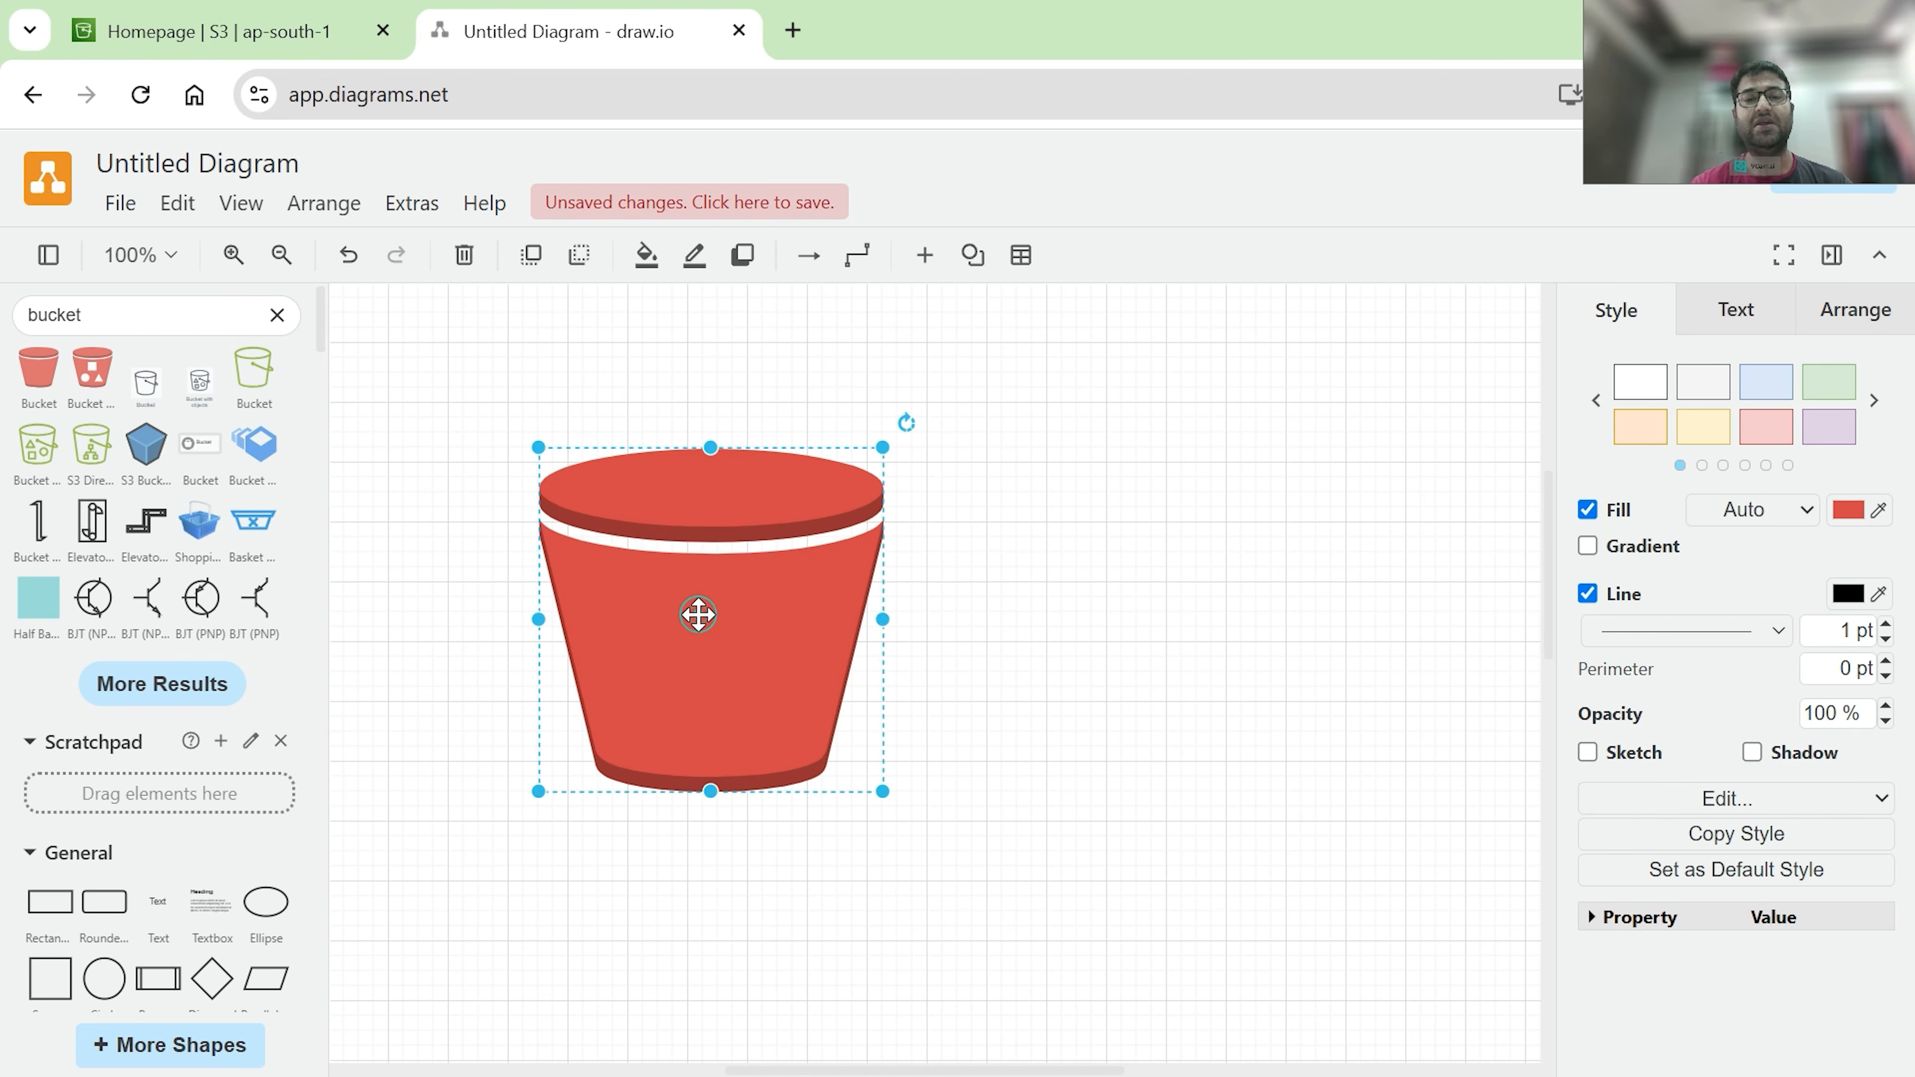
double_click(699, 615)
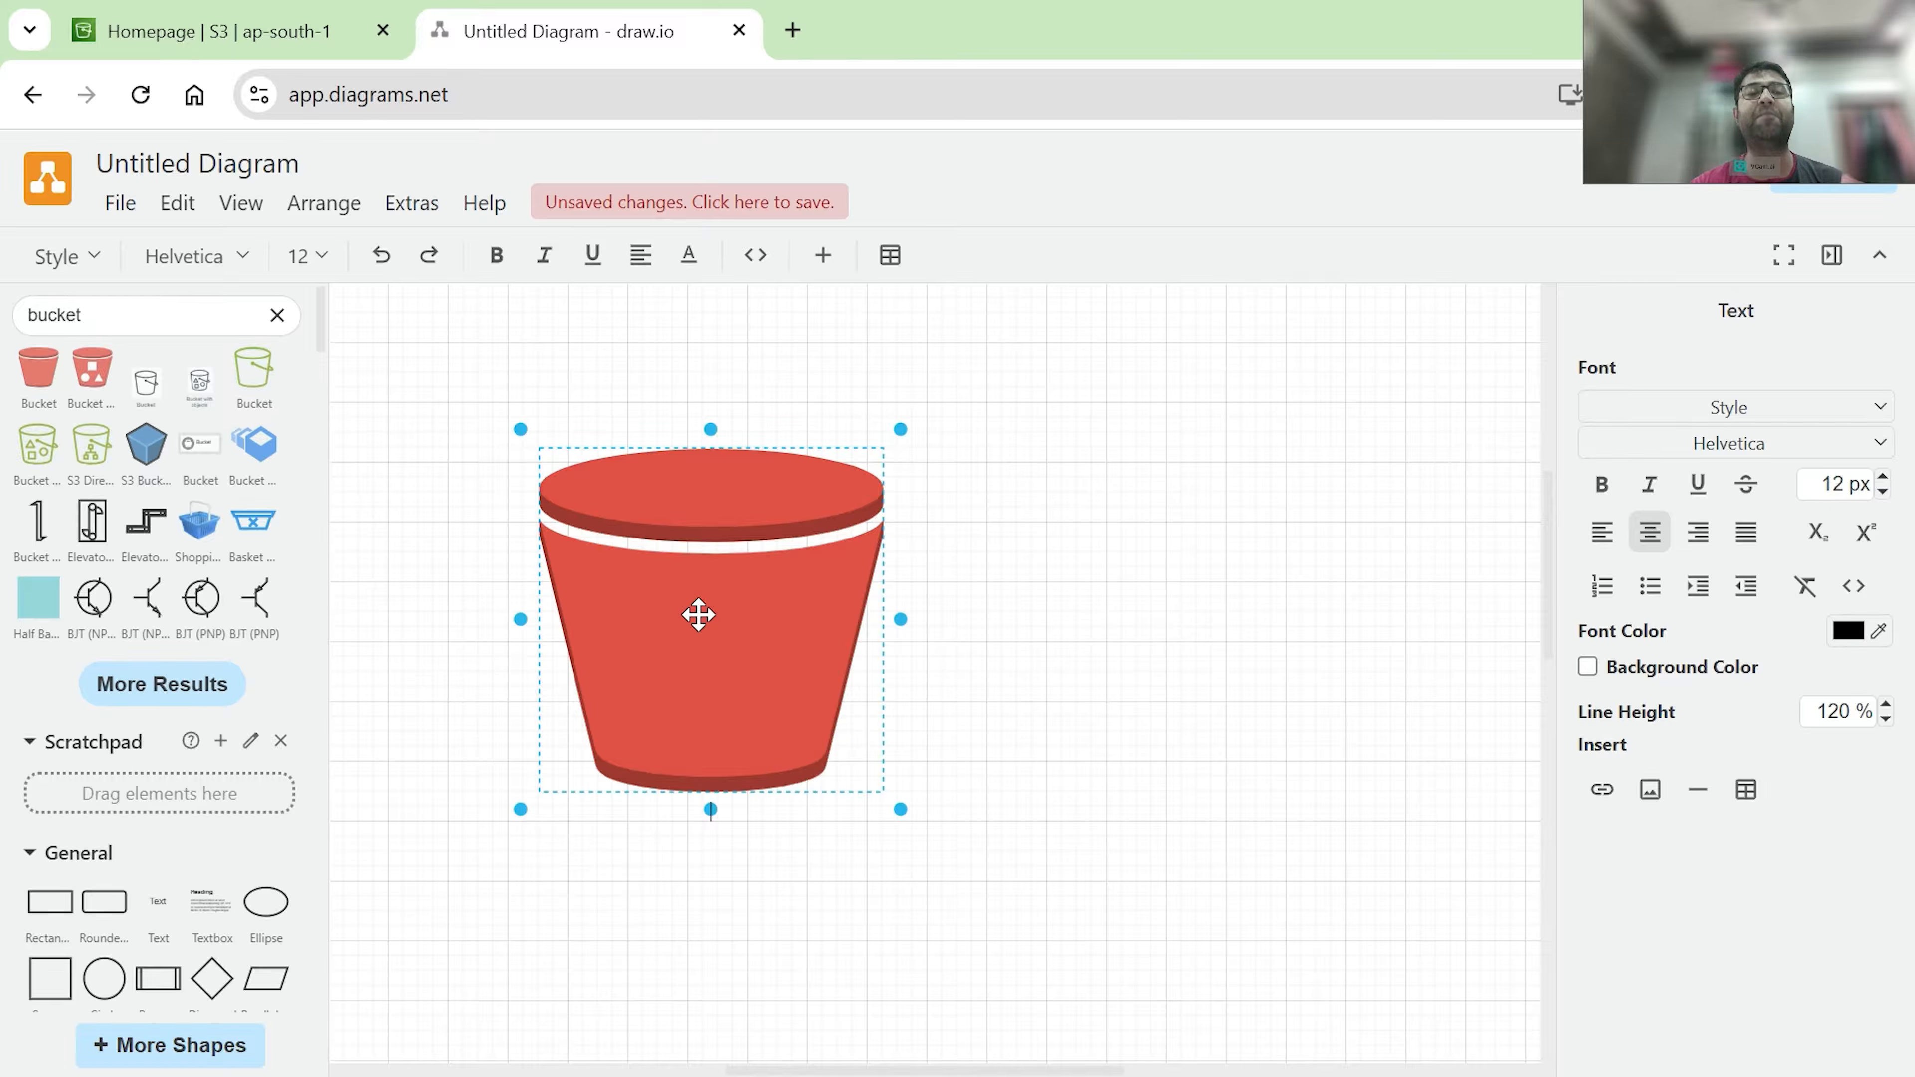
Step: Add a text label reading 'Container' below the red bucket
double_click(729, 854)
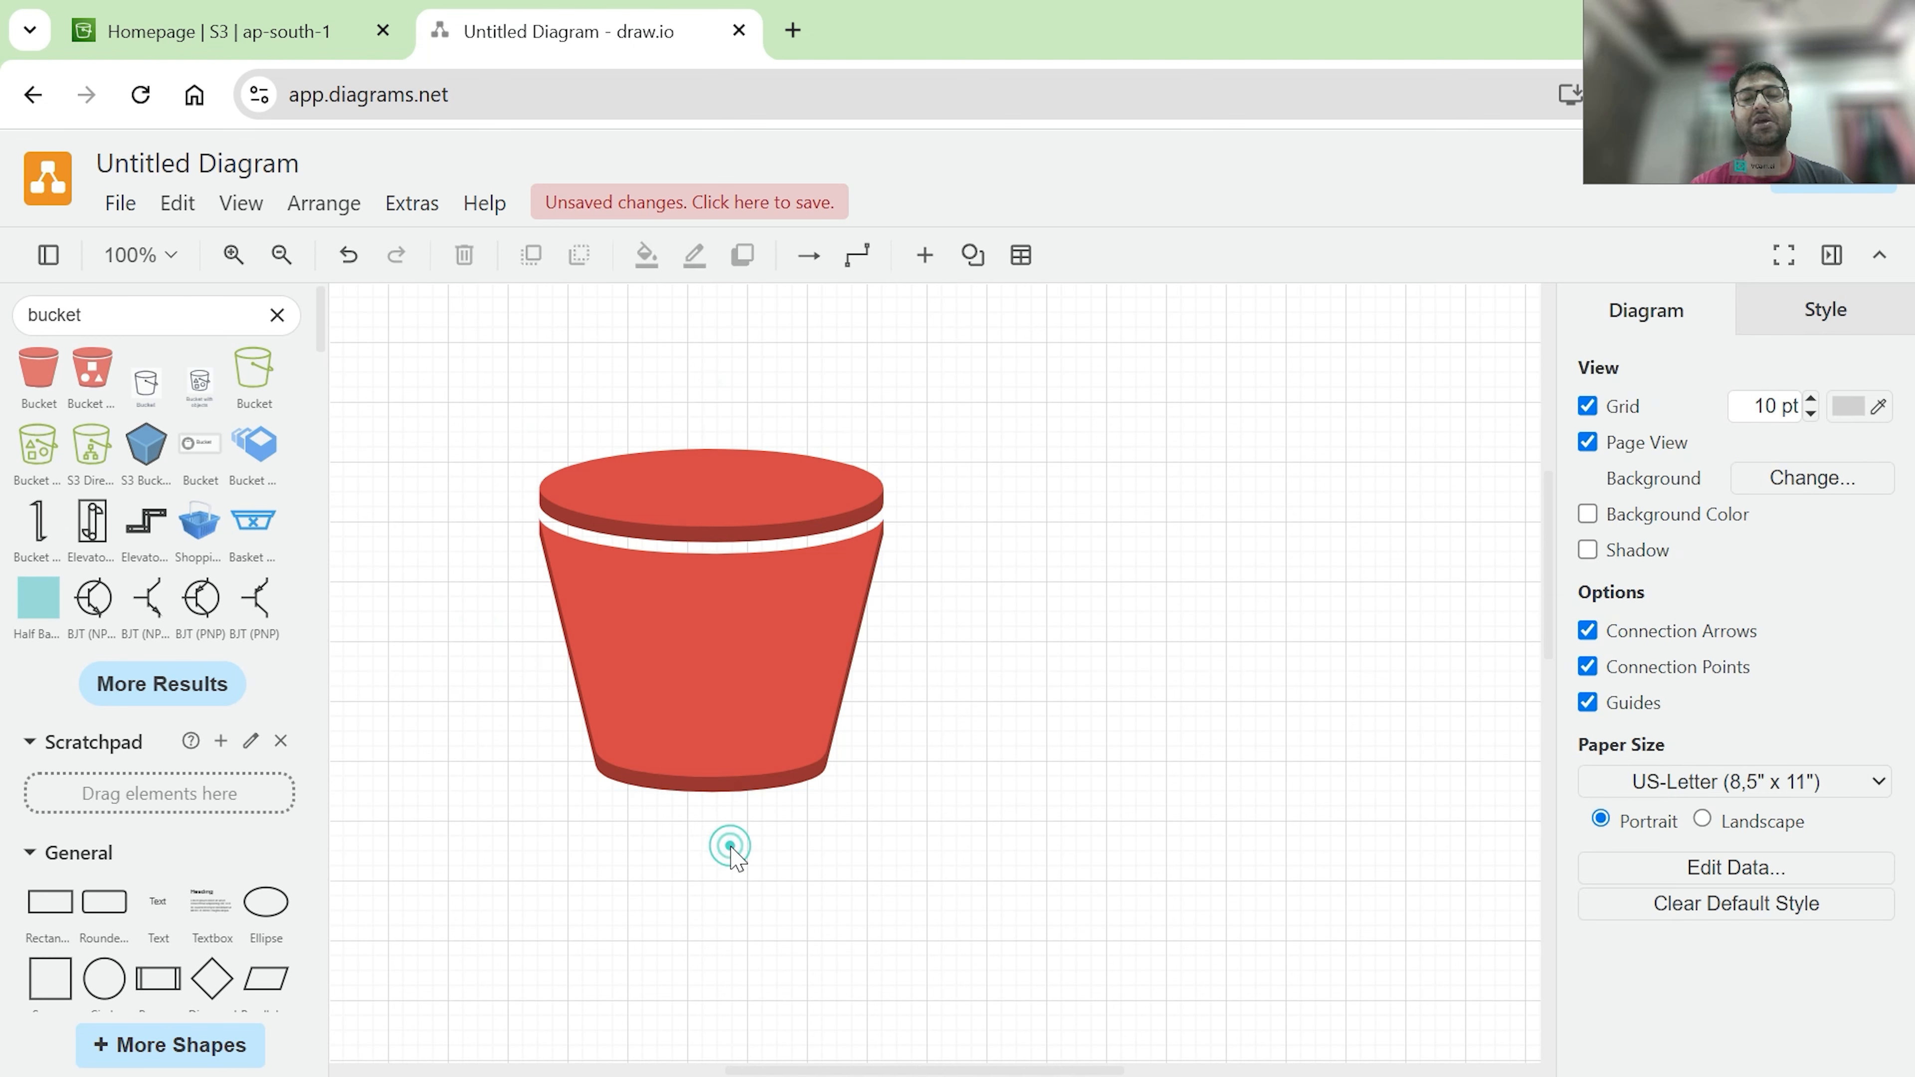
click(732, 818)
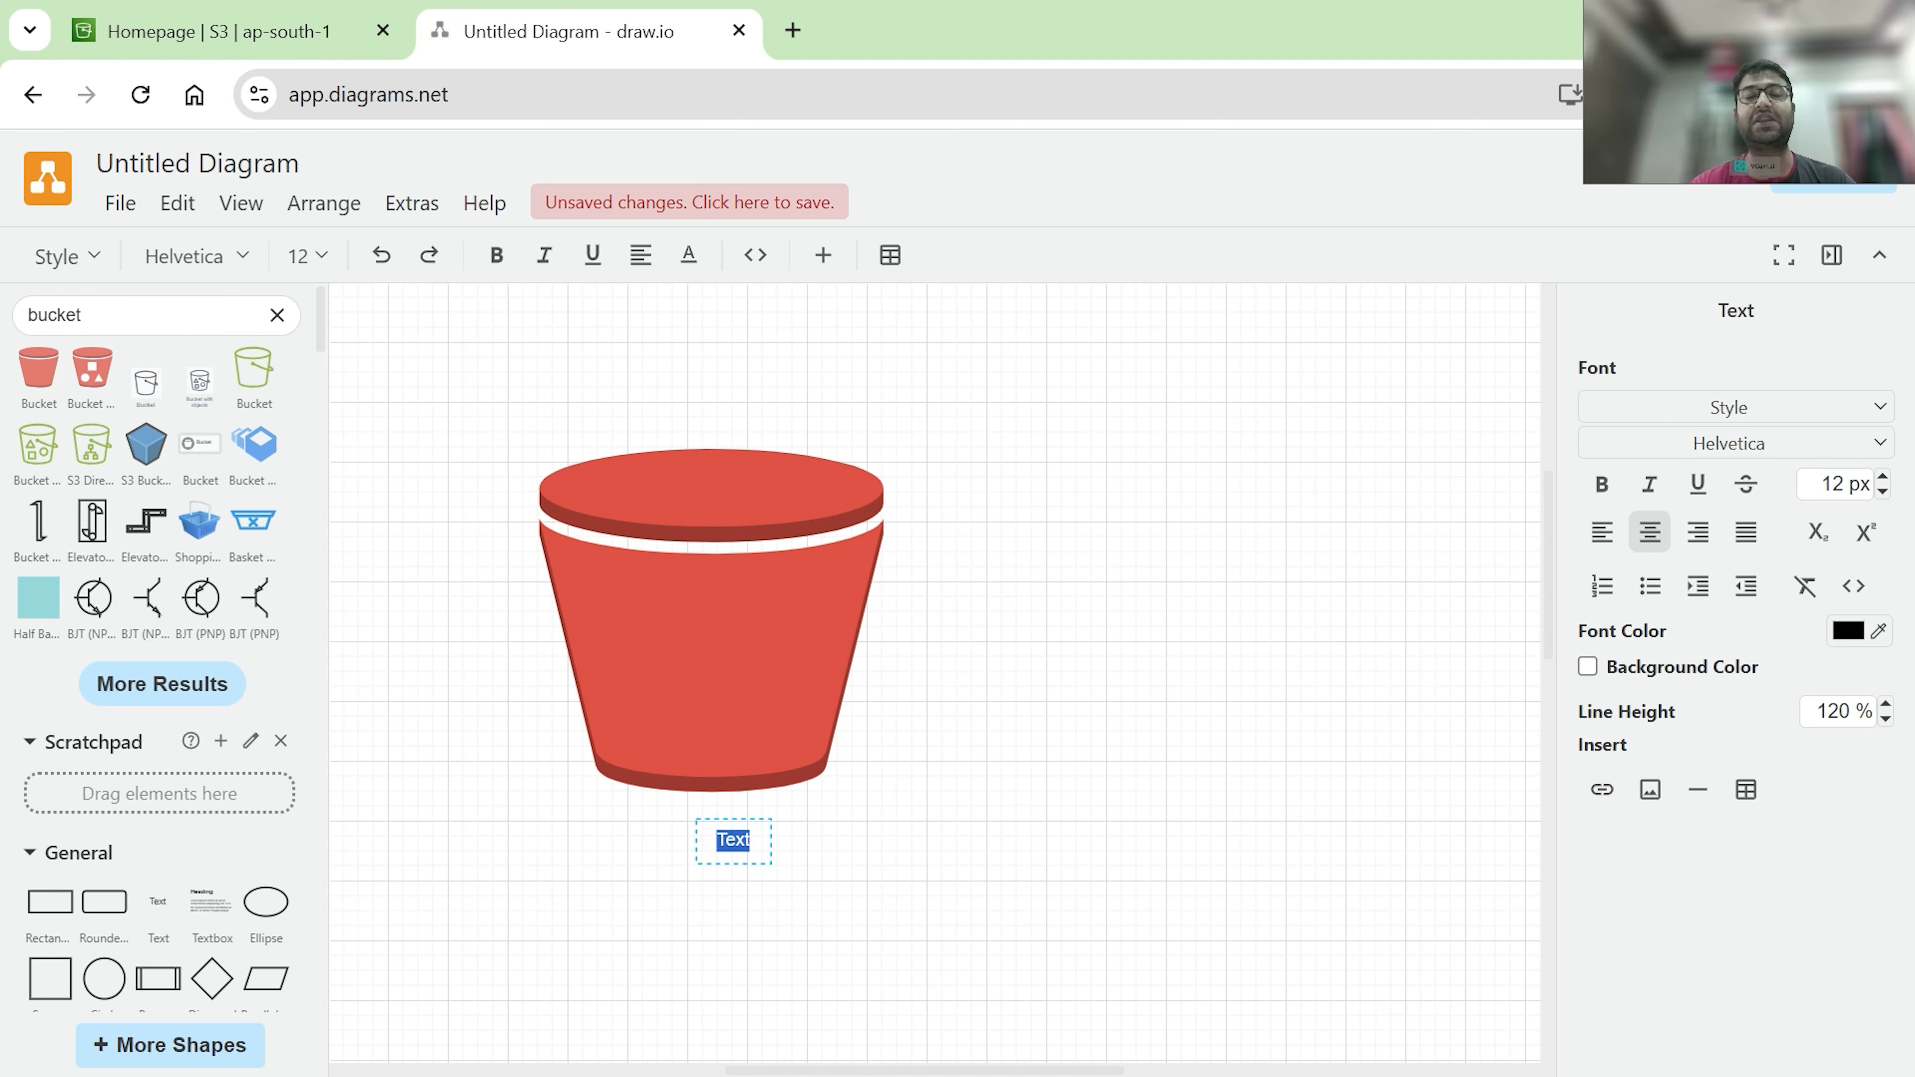
click(727, 836)
text(Conta)
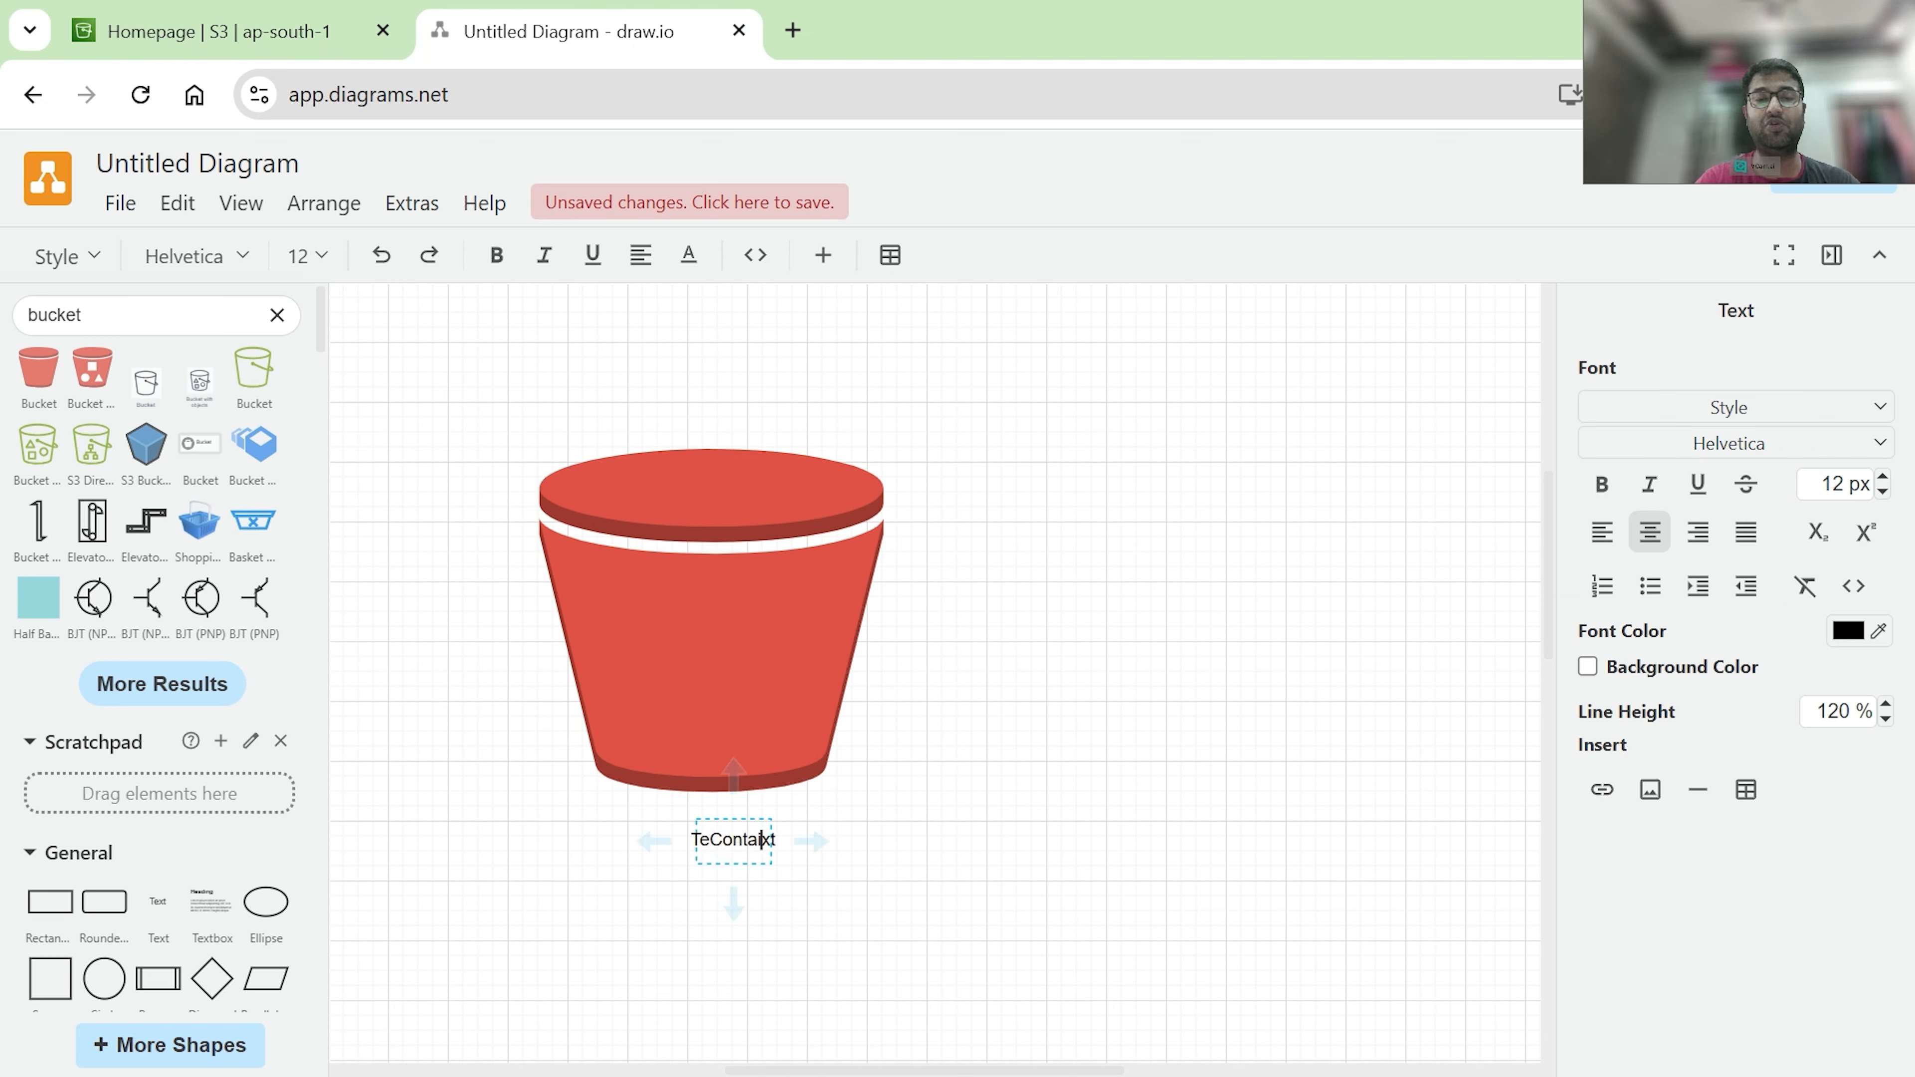
key(BackSpace)
key(BackSpace)
key(BackSpace)
key(BackSpace)
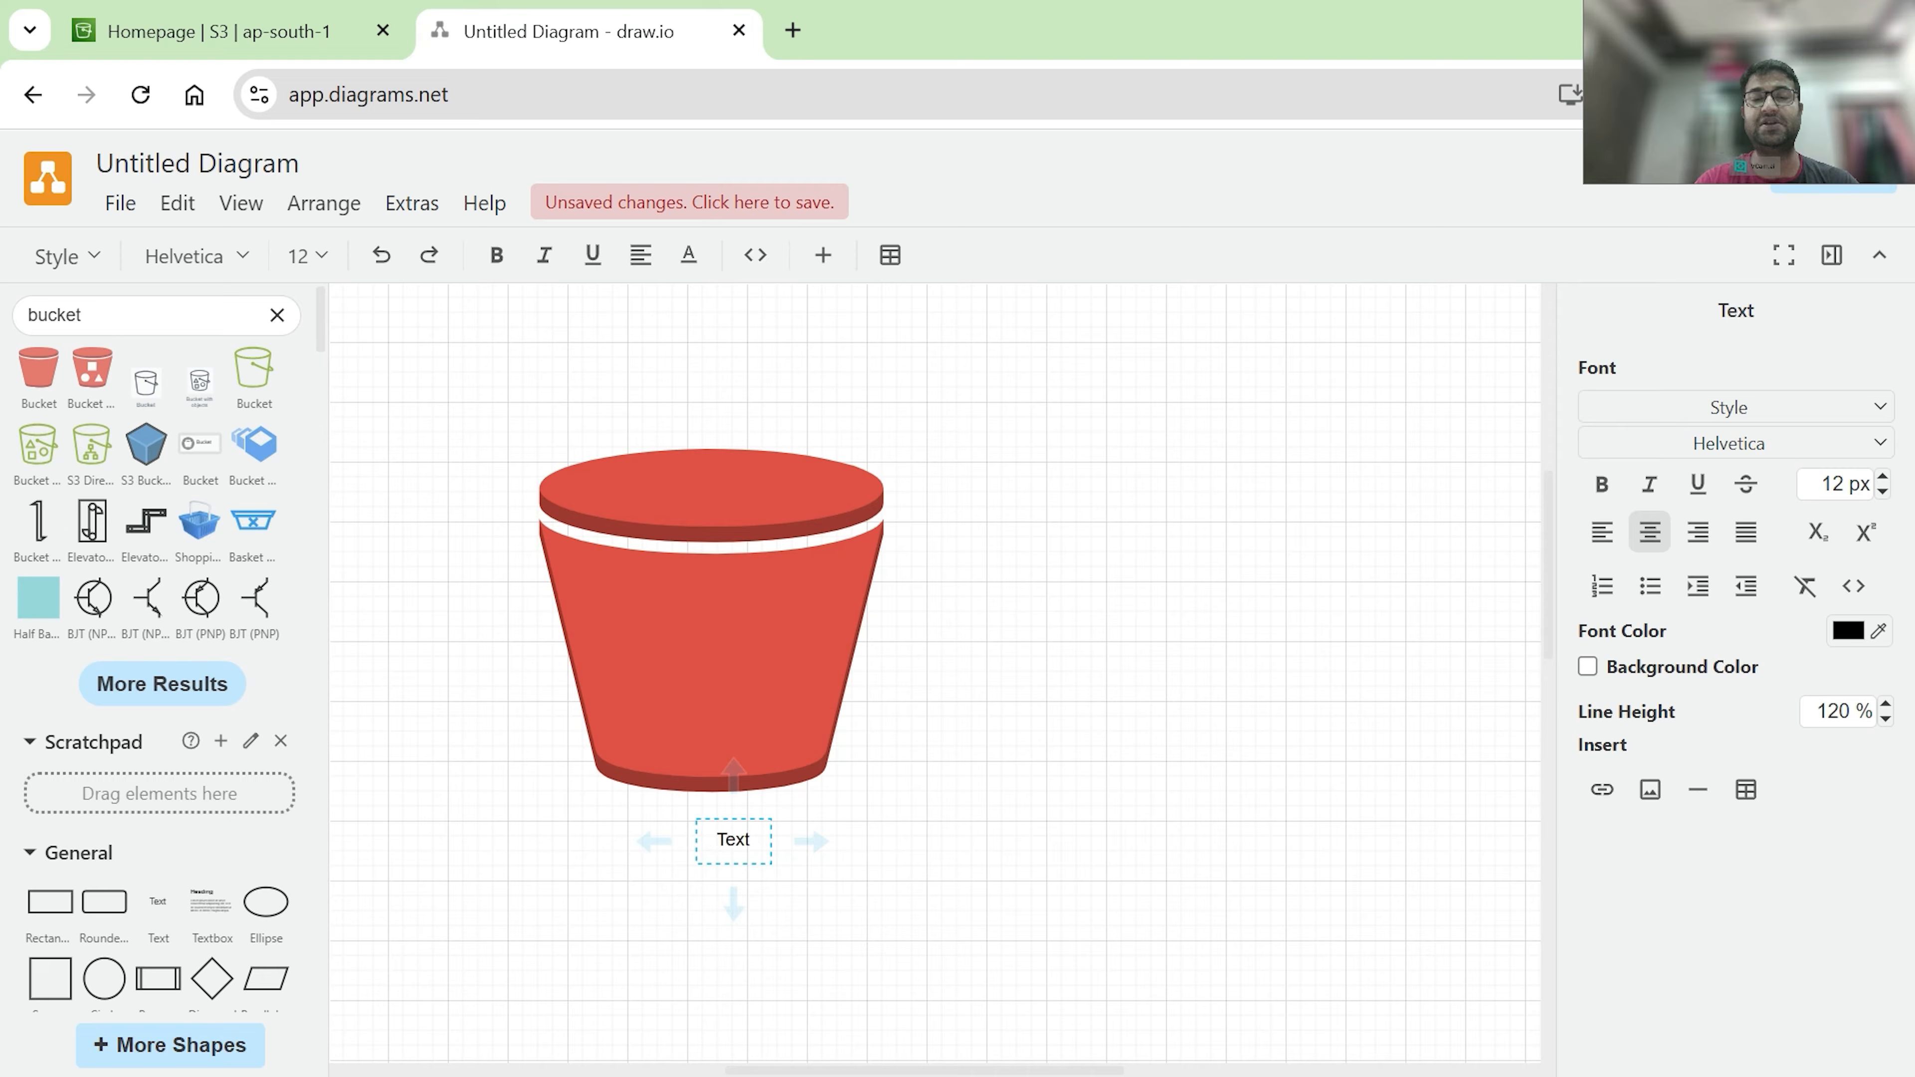
key(BackSpace)
key(BackSpace)
key(BackSpace)
key(BackSpace)
text(Container)
double_click(722, 841)
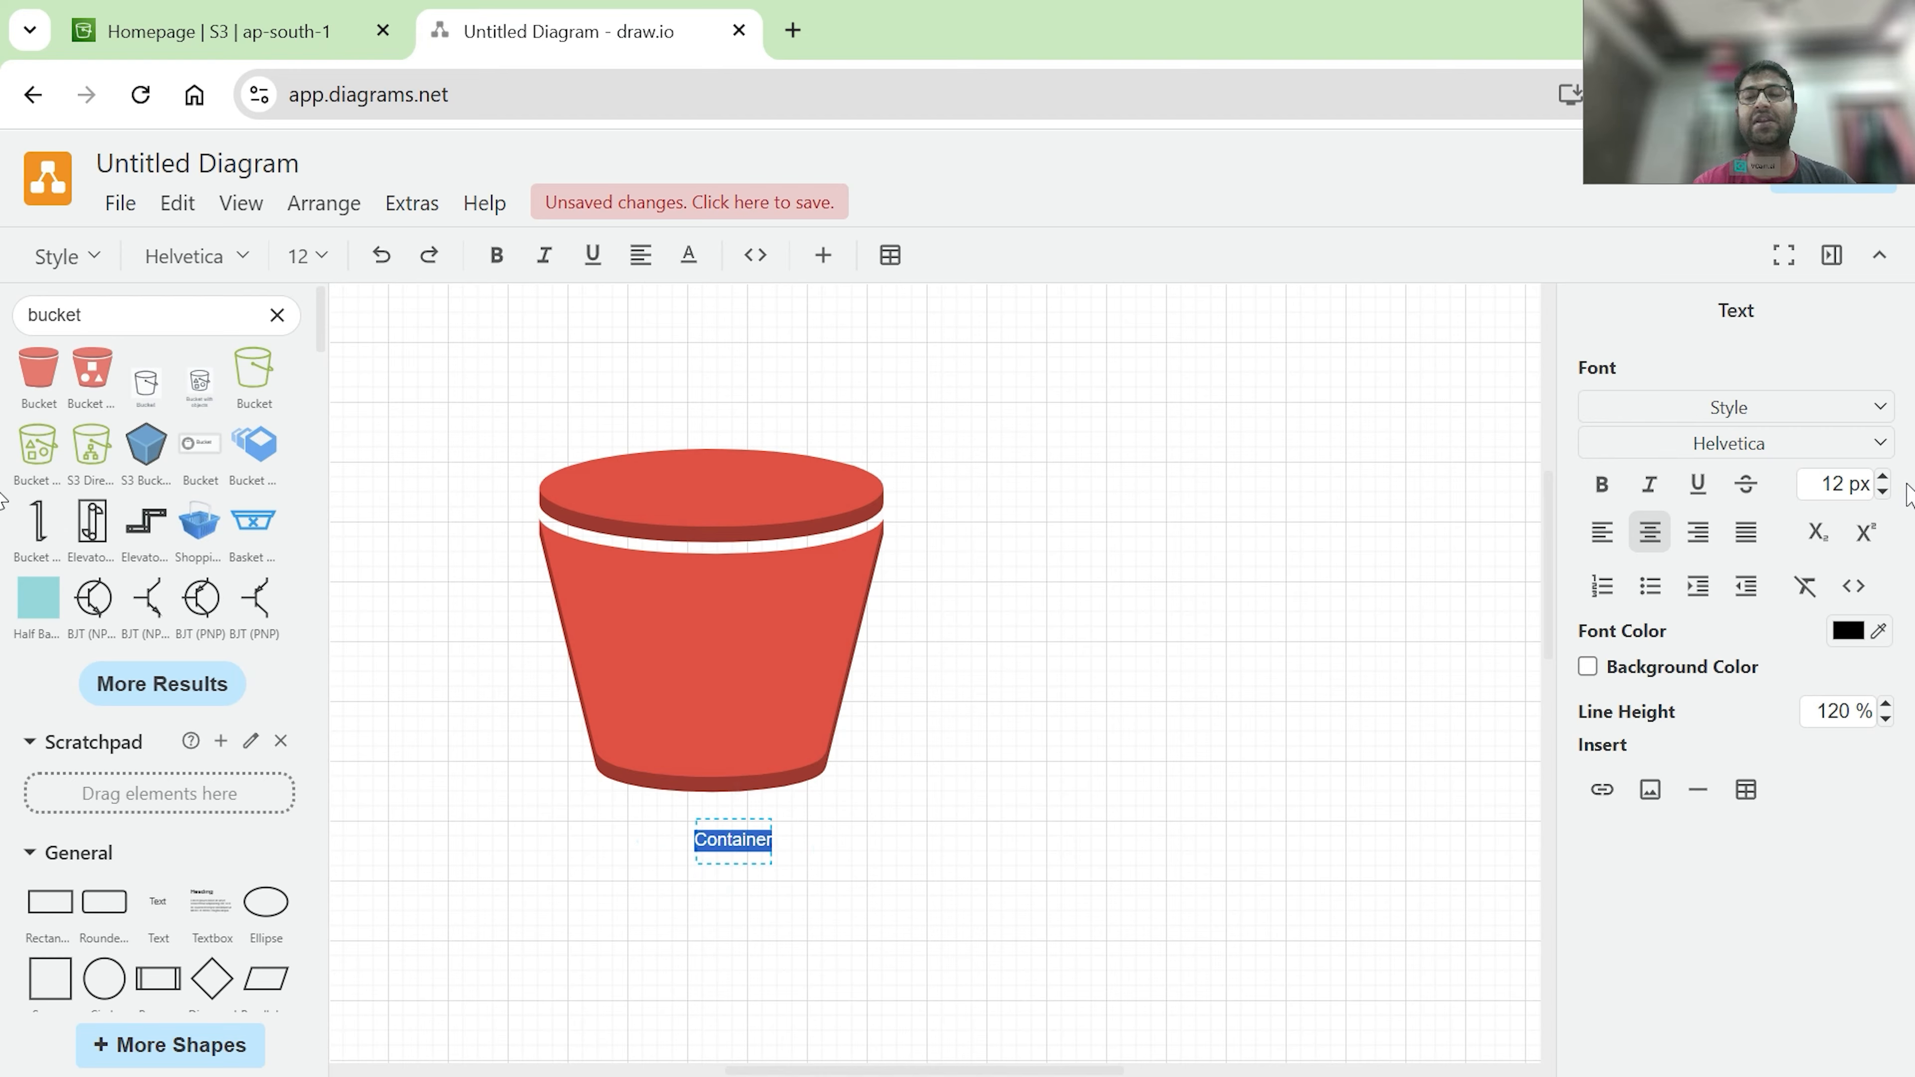
Step: Enlarge the Container label to 28 px and centre it beneath the bucket
click(1884, 491)
click(1884, 491)
click(1884, 492)
click(1884, 492)
click(1884, 477)
click(1884, 477)
click(1884, 477)
click(1884, 477)
click(1884, 477)
click(1884, 476)
click(1884, 477)
click(1884, 477)
click(1884, 477)
click(1884, 477)
click(1884, 477)
click(1884, 477)
click(1884, 476)
click(1884, 477)
click(1884, 477)
click(1884, 476)
click(1884, 477)
click(1884, 477)
click(1884, 477)
click(1884, 477)
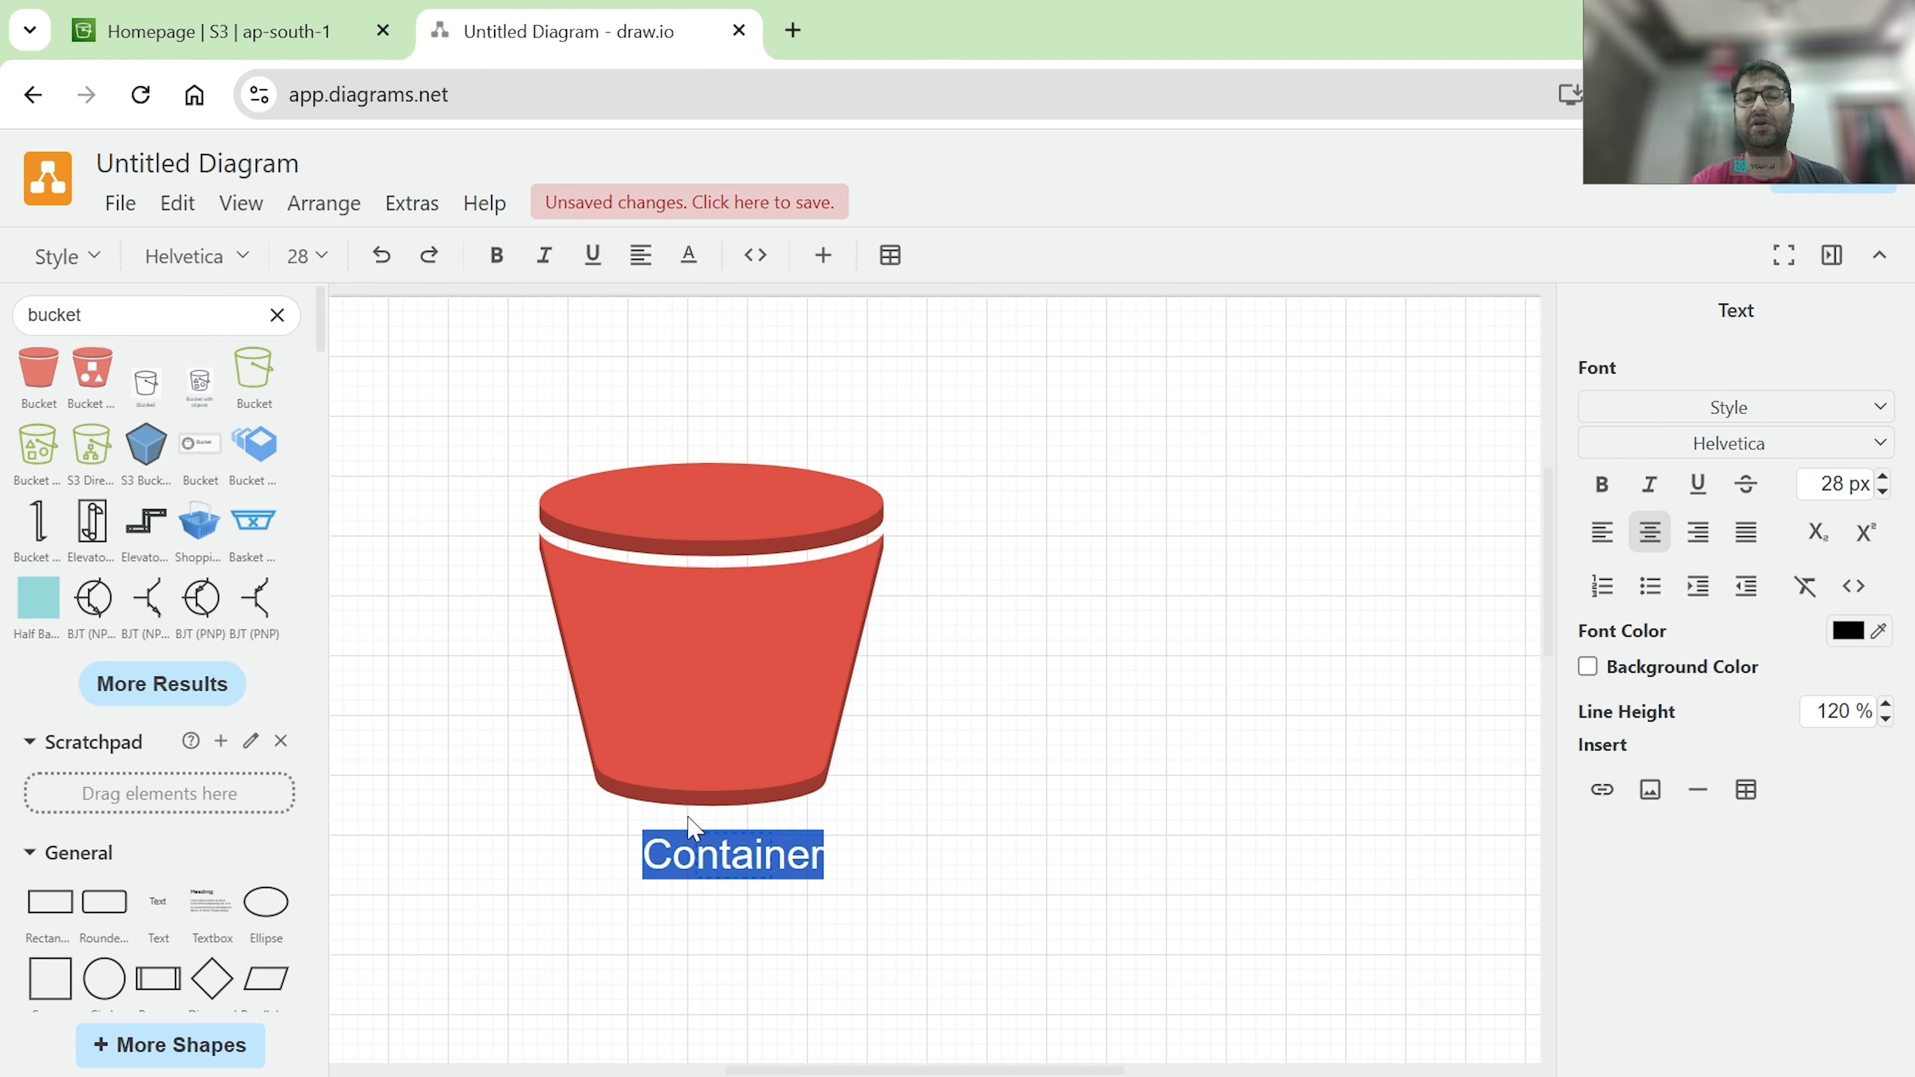
click(708, 865)
click(694, 829)
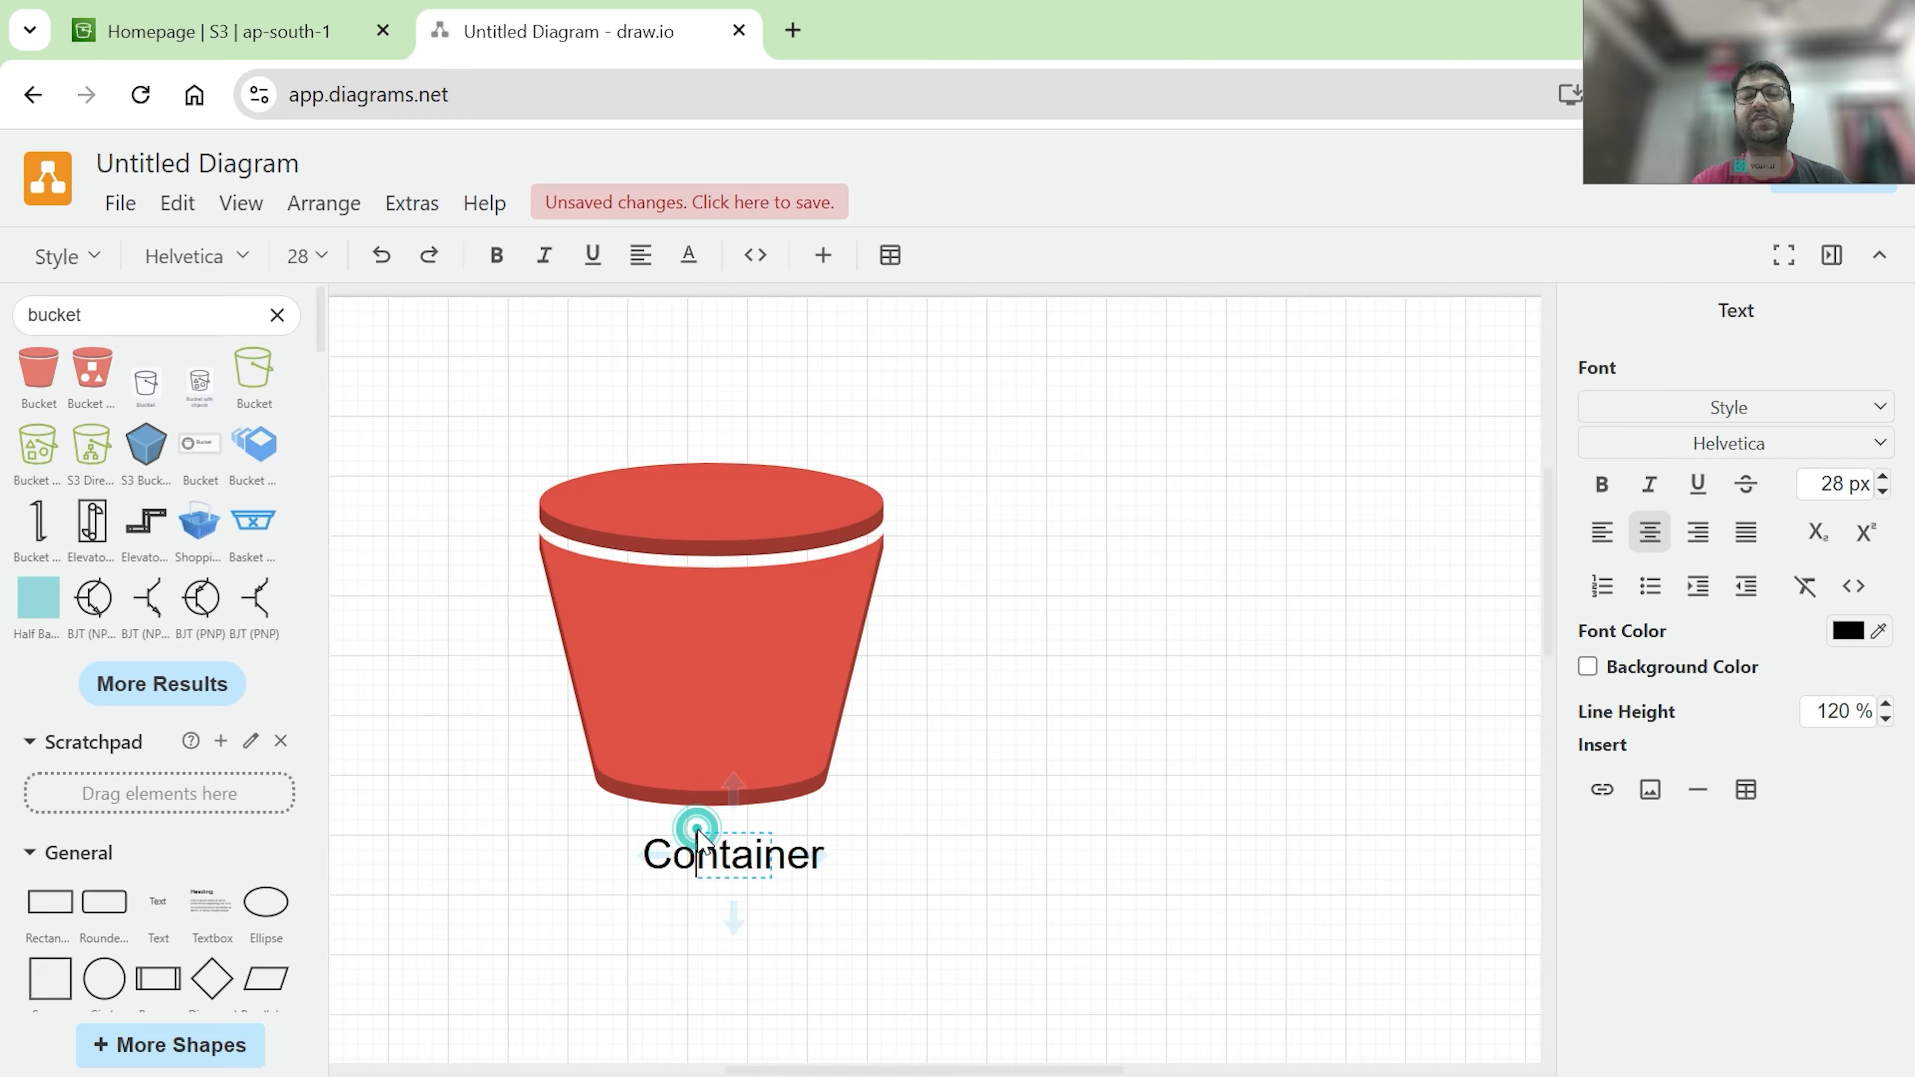
click(809, 933)
drag(735, 849, 714, 839)
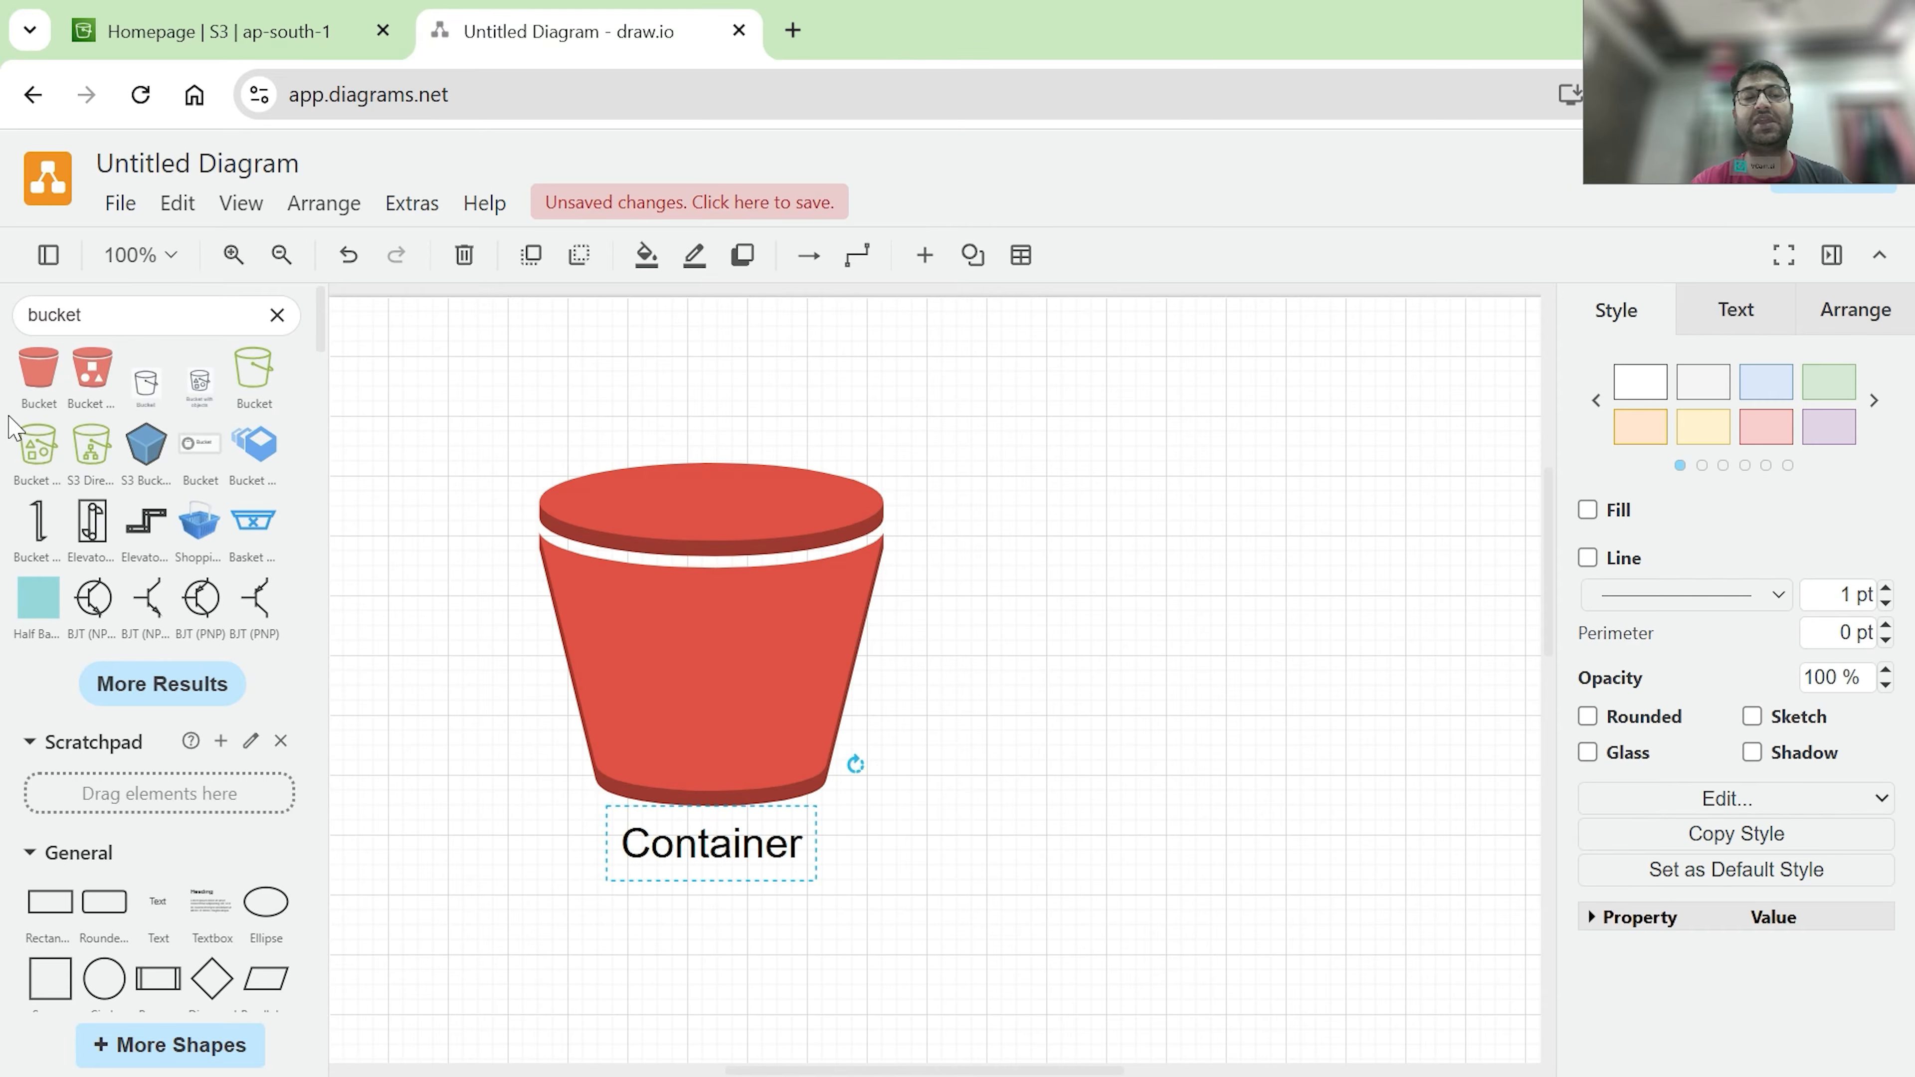
Step: Add an enlarged green bucket-with-objects shape level with the red bucket, to its right
drag(37, 445, 1205, 542)
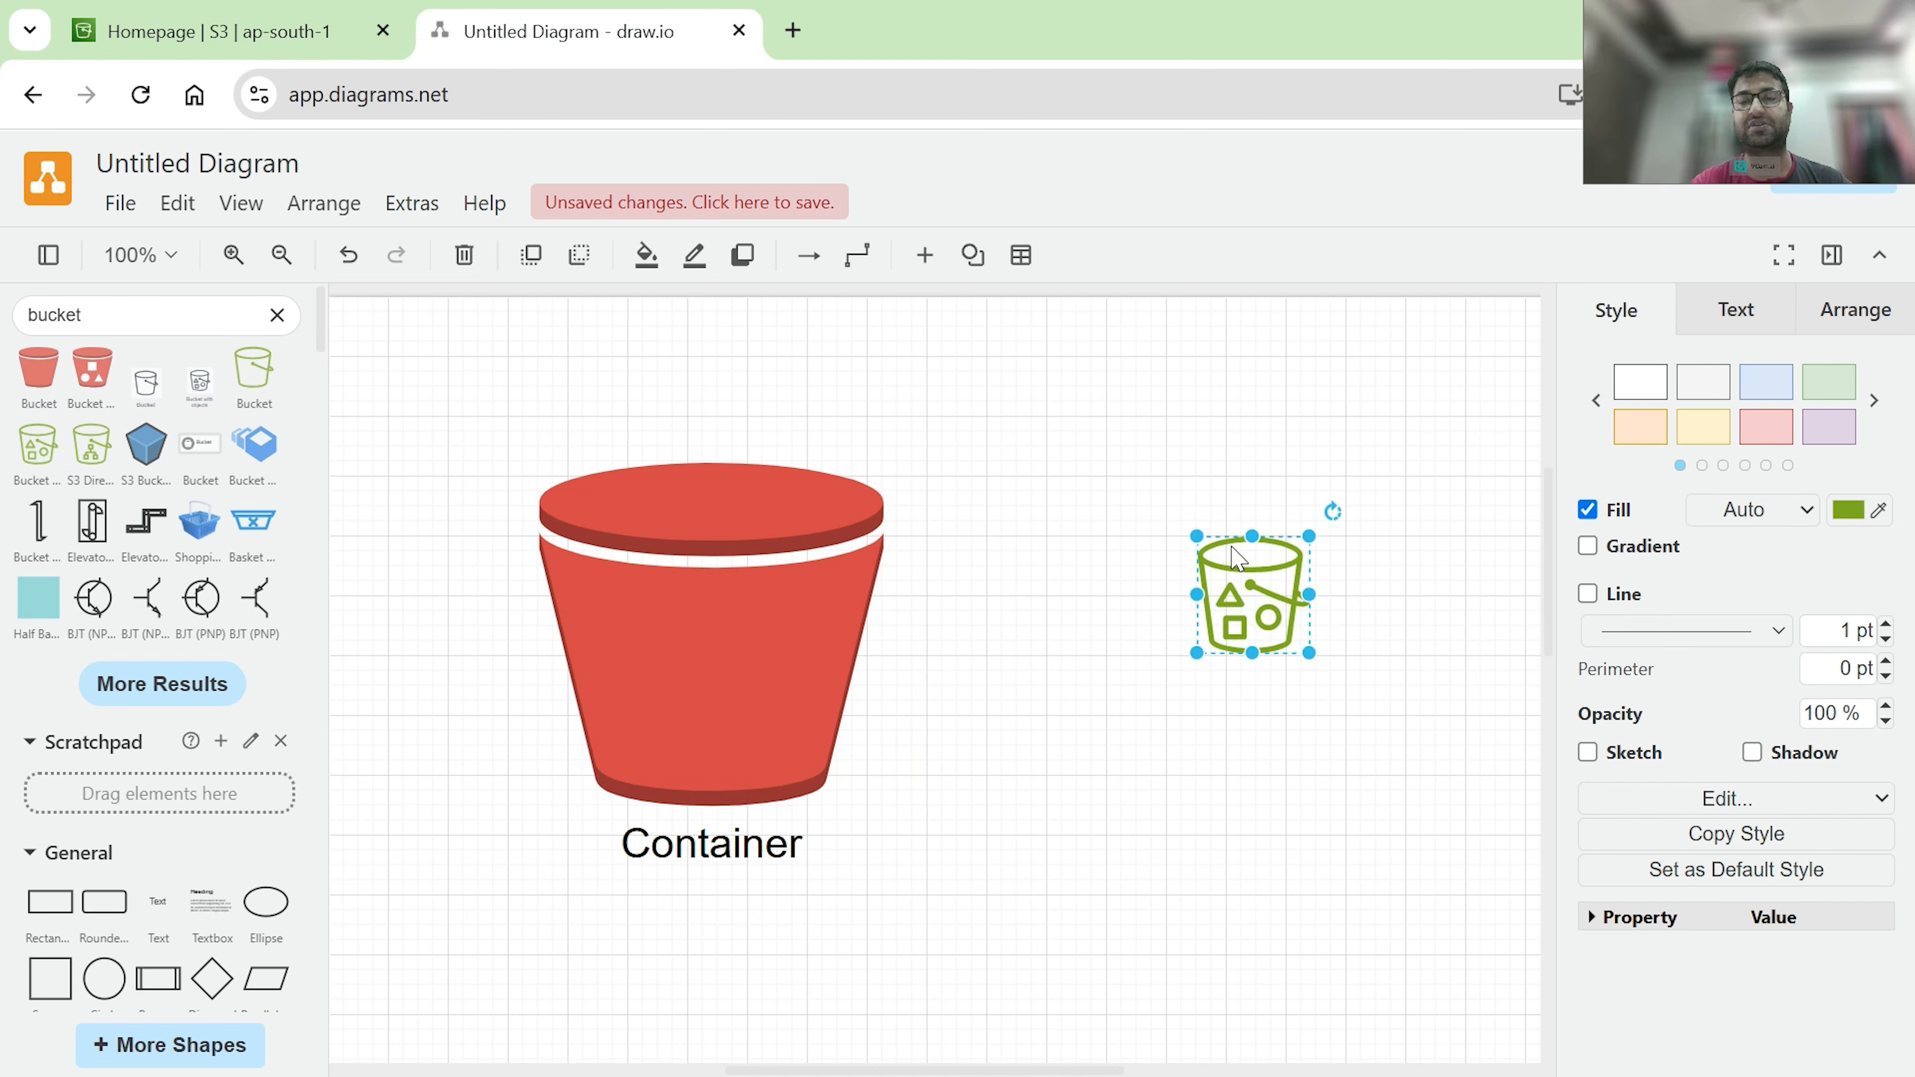
drag(1308, 655, 1479, 895)
drag(1288, 713, 1144, 665)
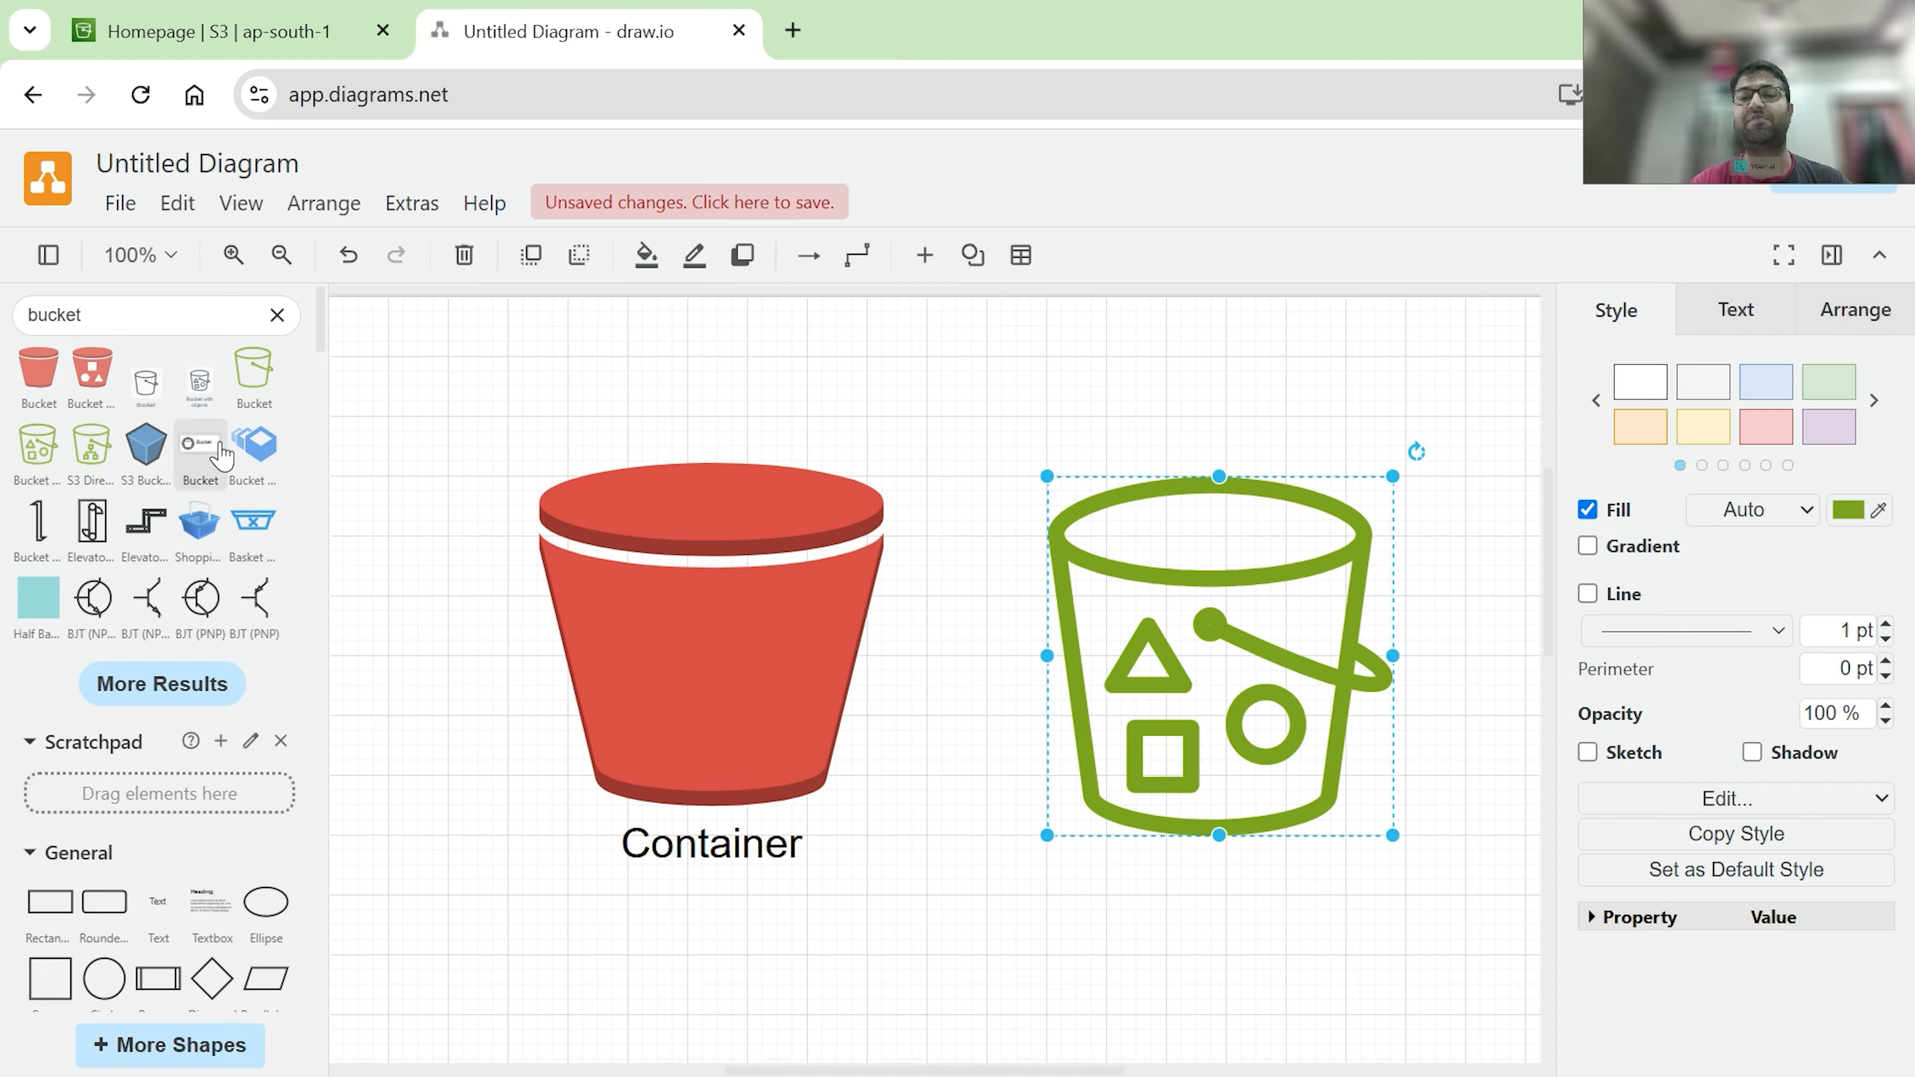
Step: Connect an arrow, found by searching 'arrow', to the green bucket's lower edge
click(118, 315)
text(arrow)
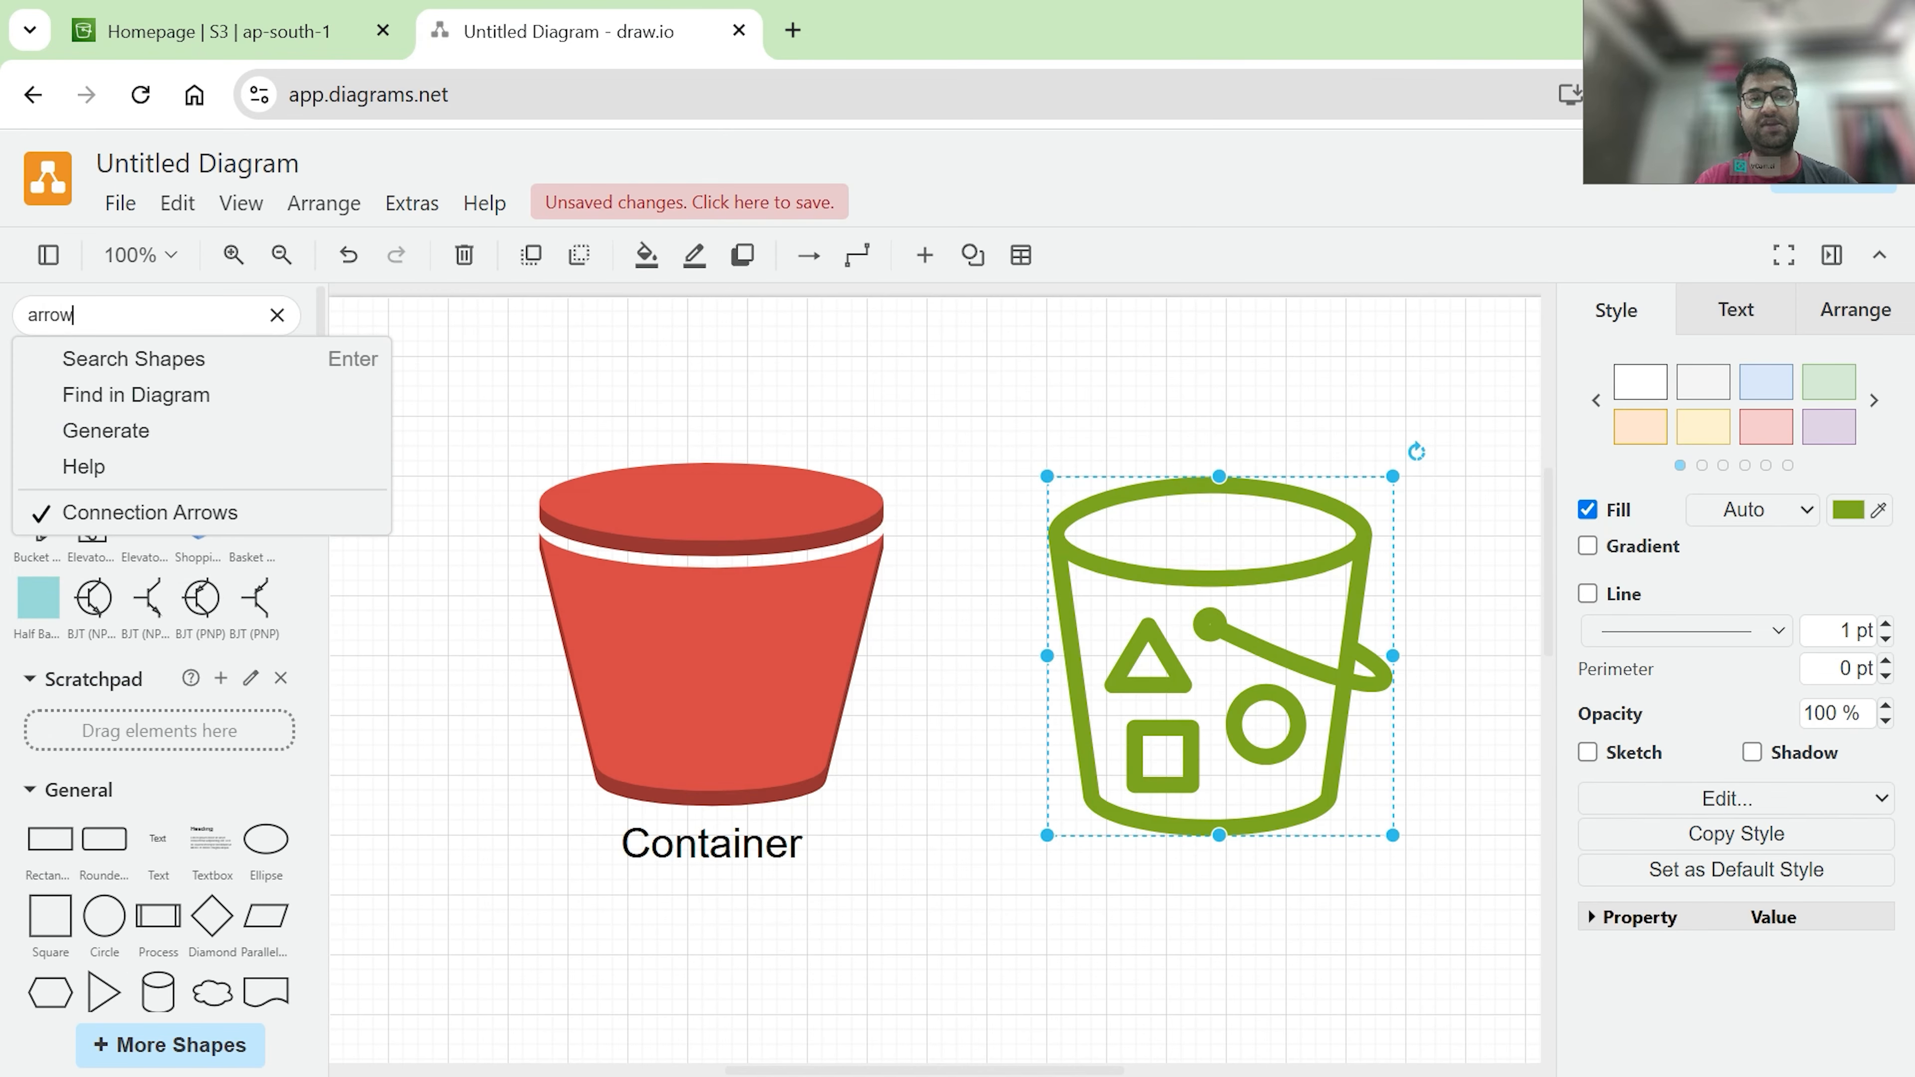
key(Return)
drag(92, 445, 1062, 723)
drag(1168, 895, 1003, 985)
scroll(1095, 991, down, 3)
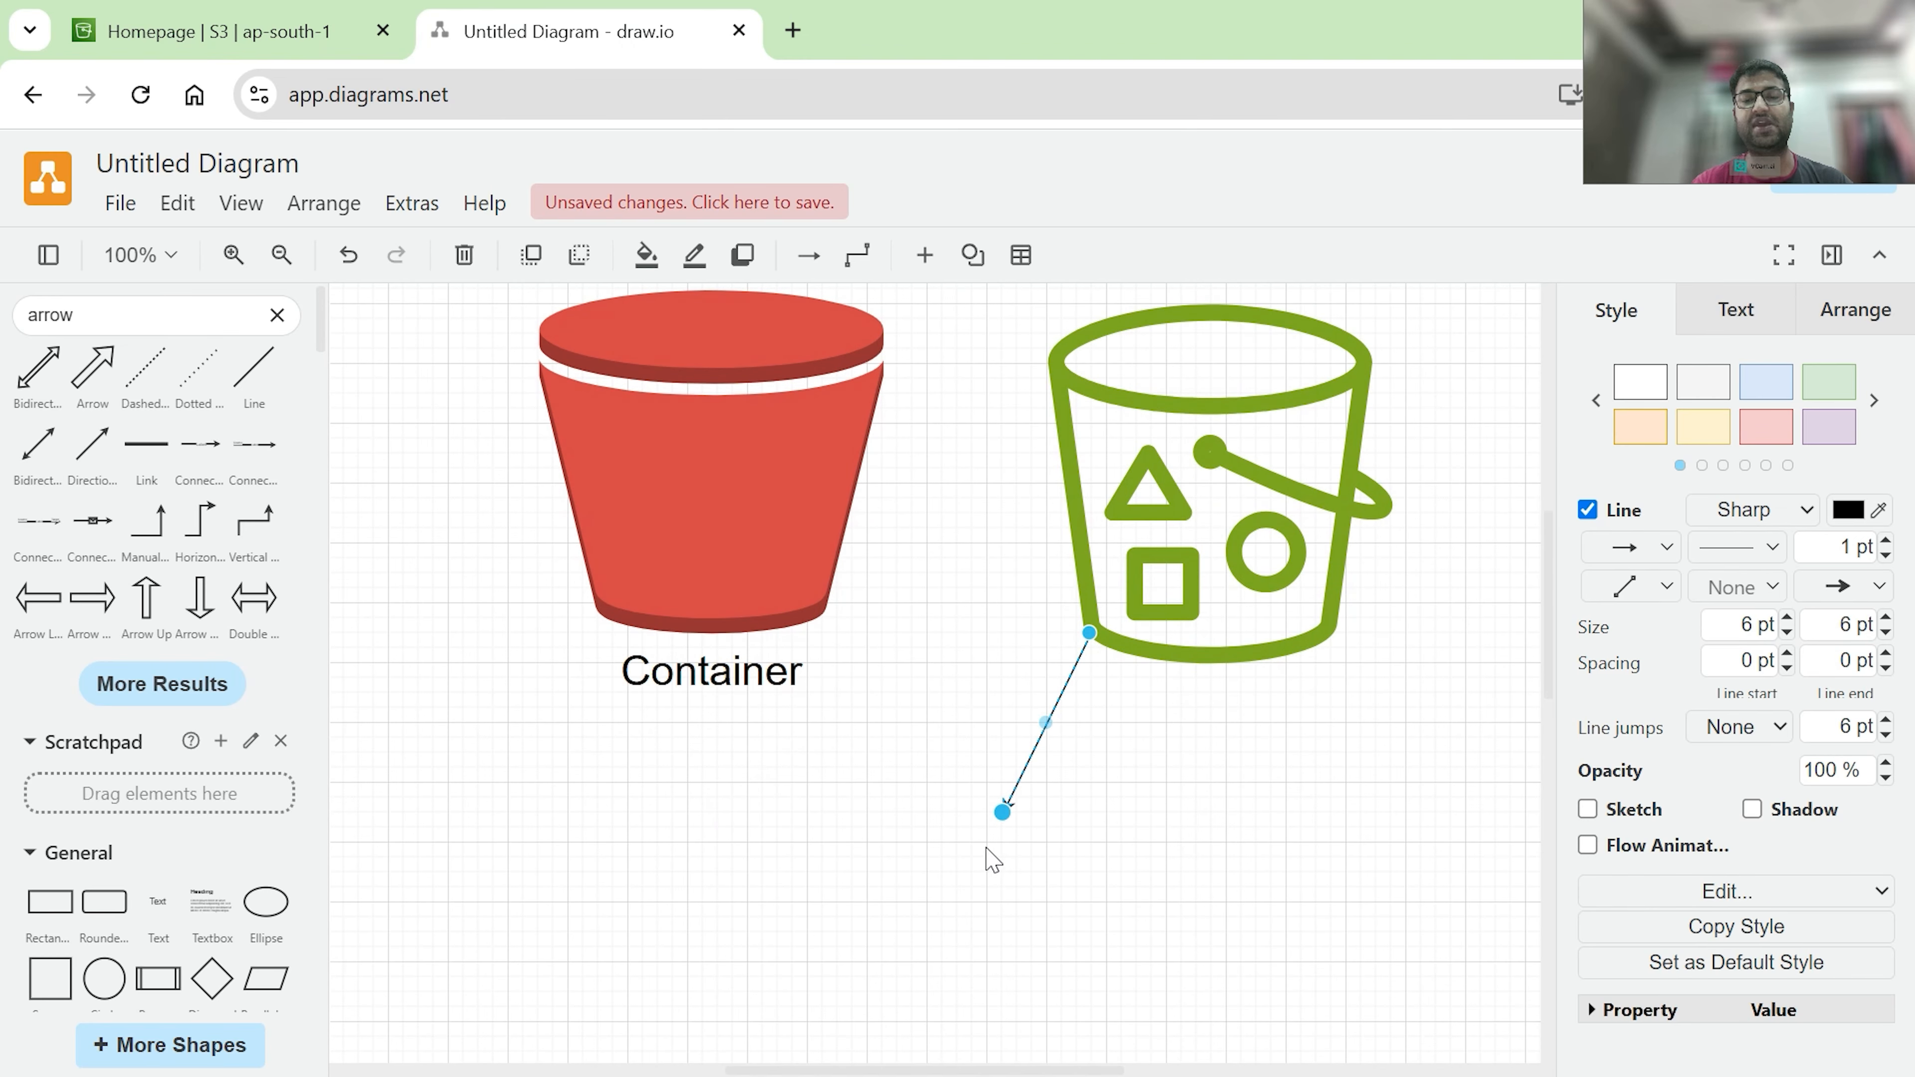
Step: Add a 24 px 'Buckets' text label at the arrow's tip
double_click(1022, 844)
click(1018, 834)
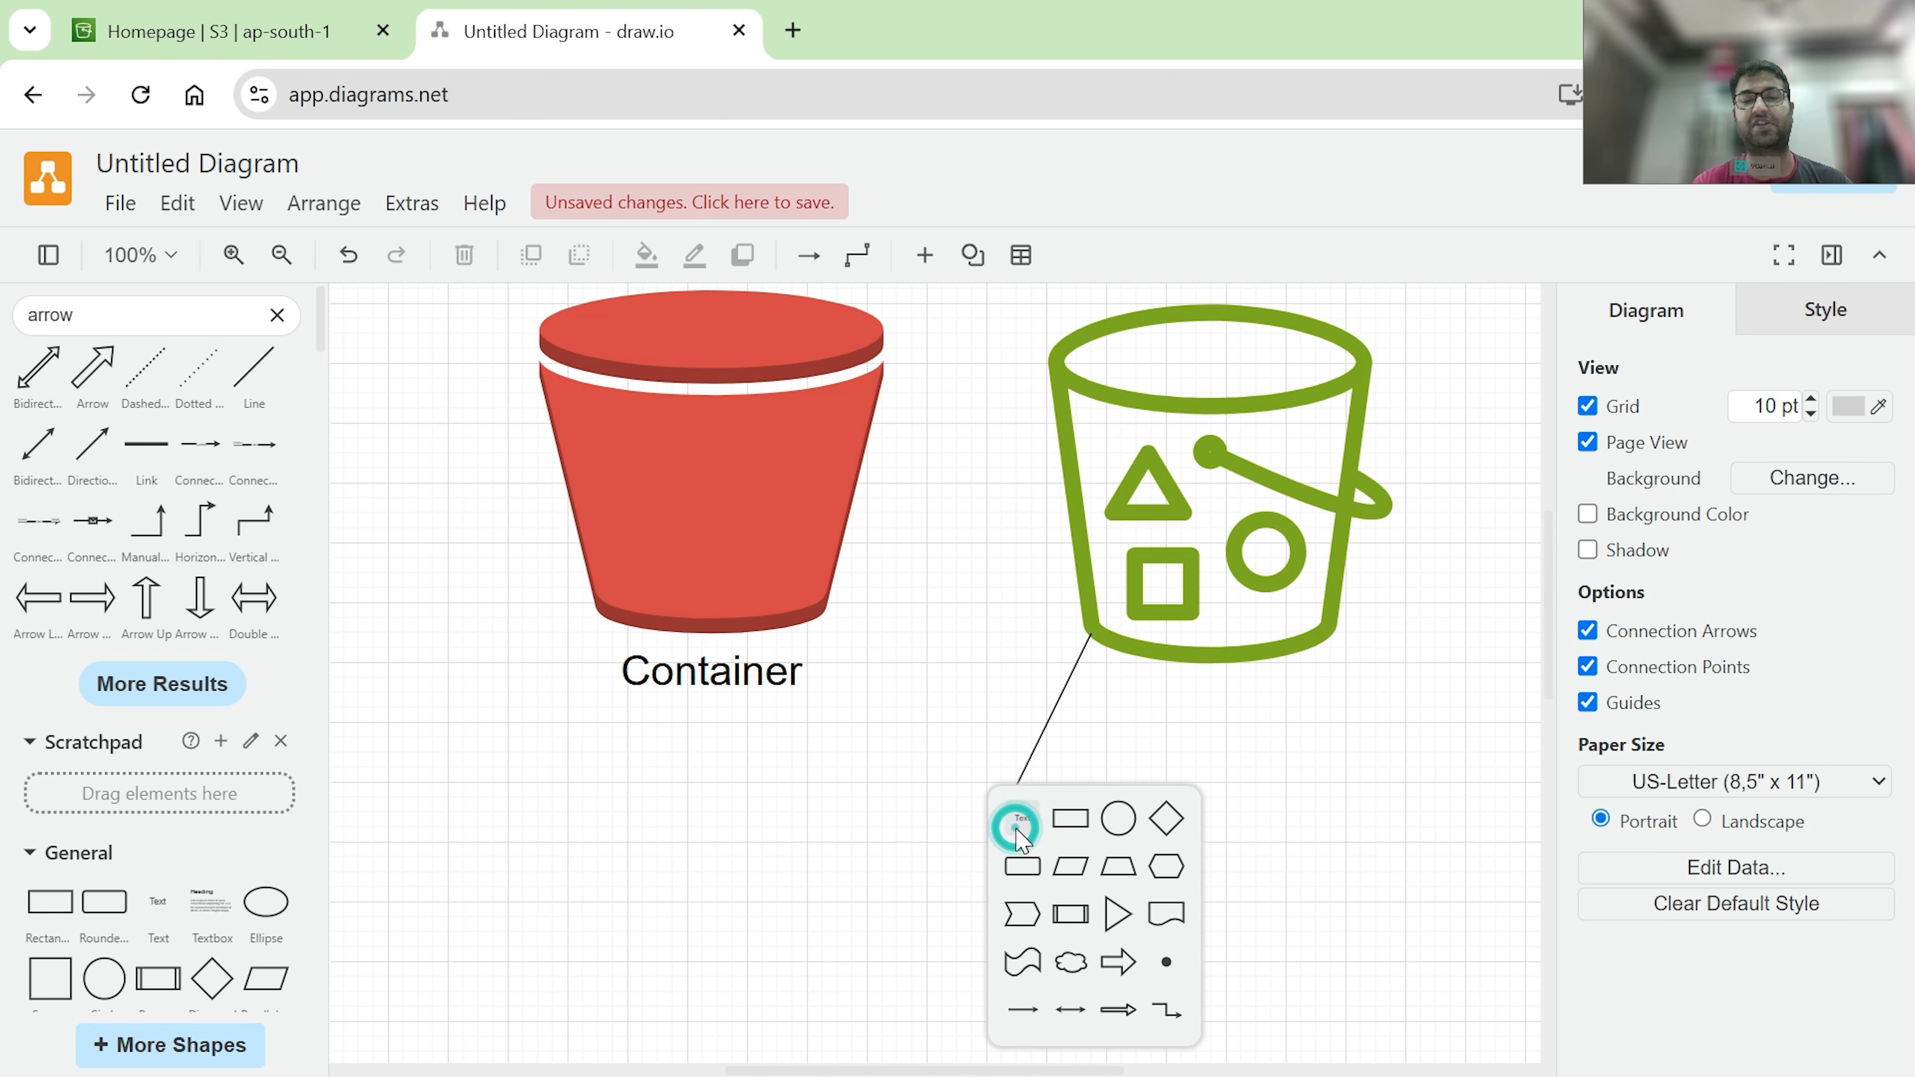
text(Bucet)
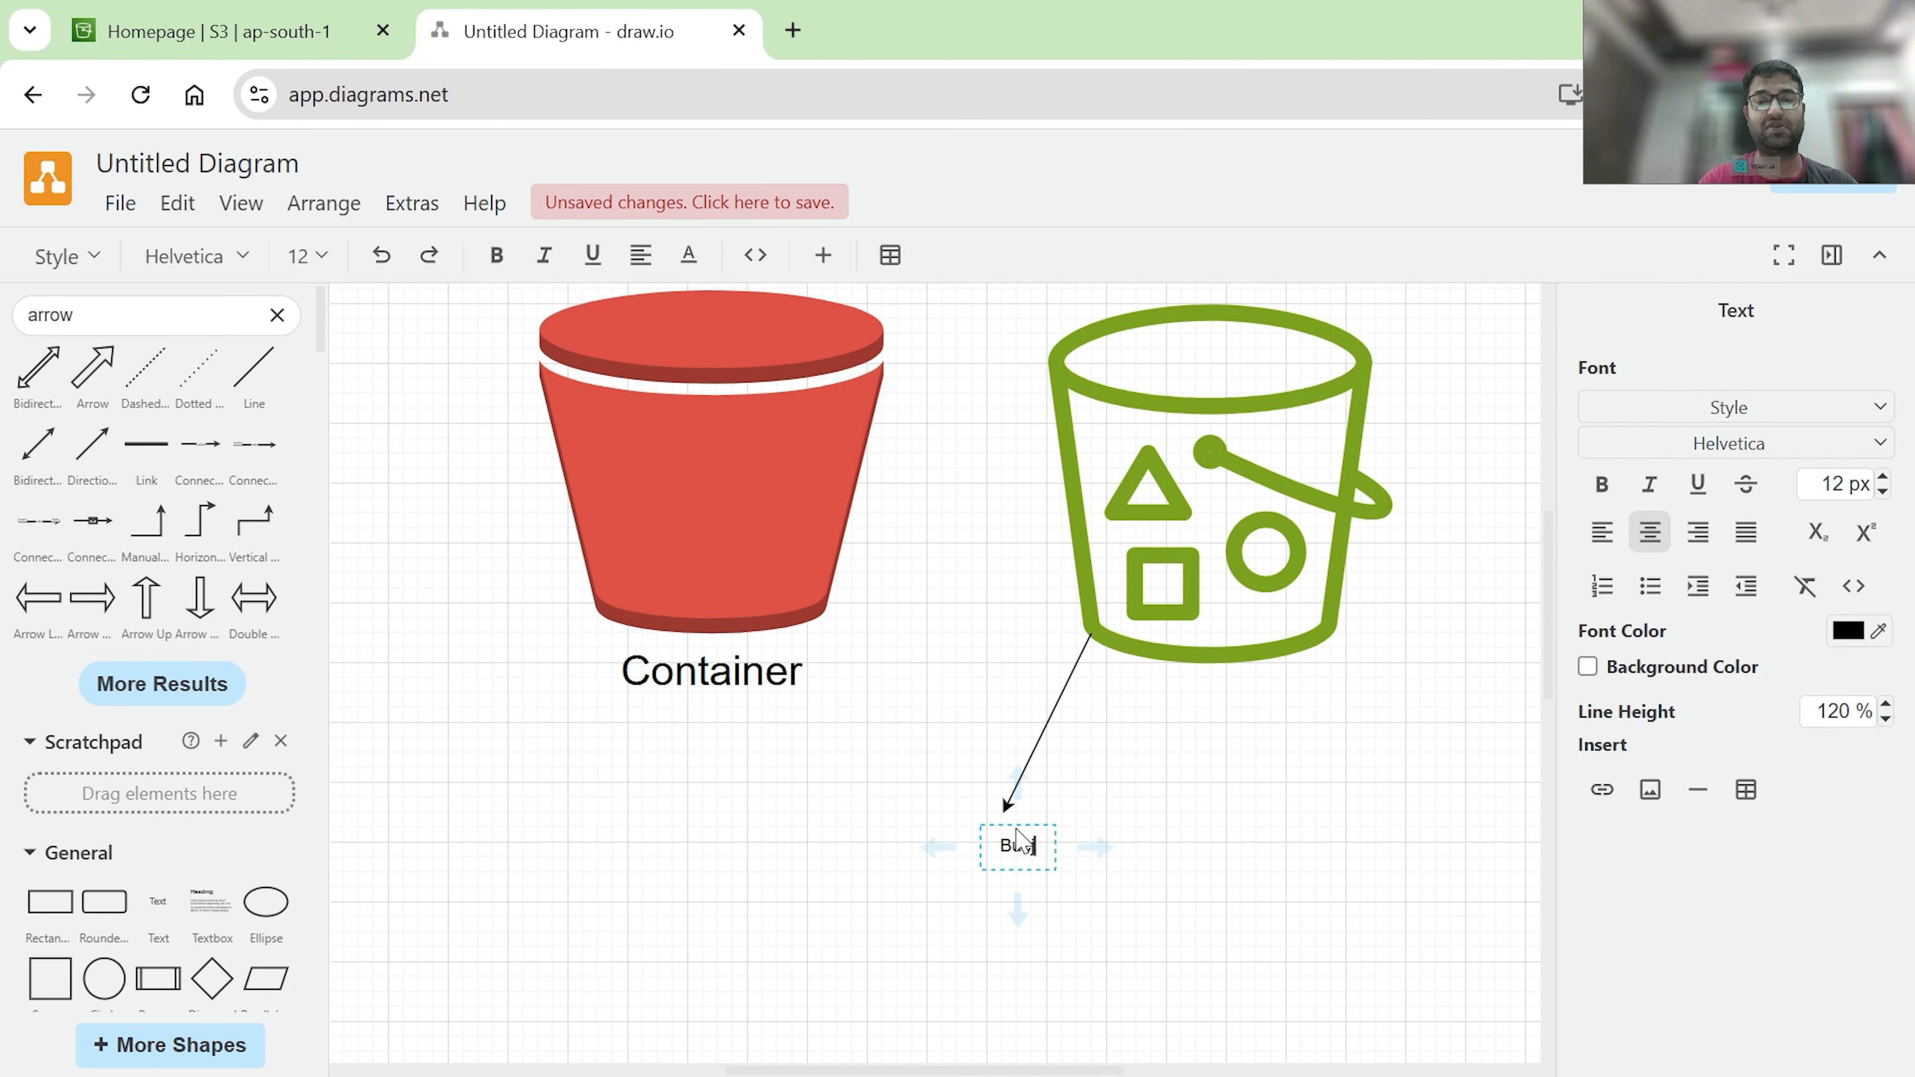
key(BackSpace)
key(BackSpace)
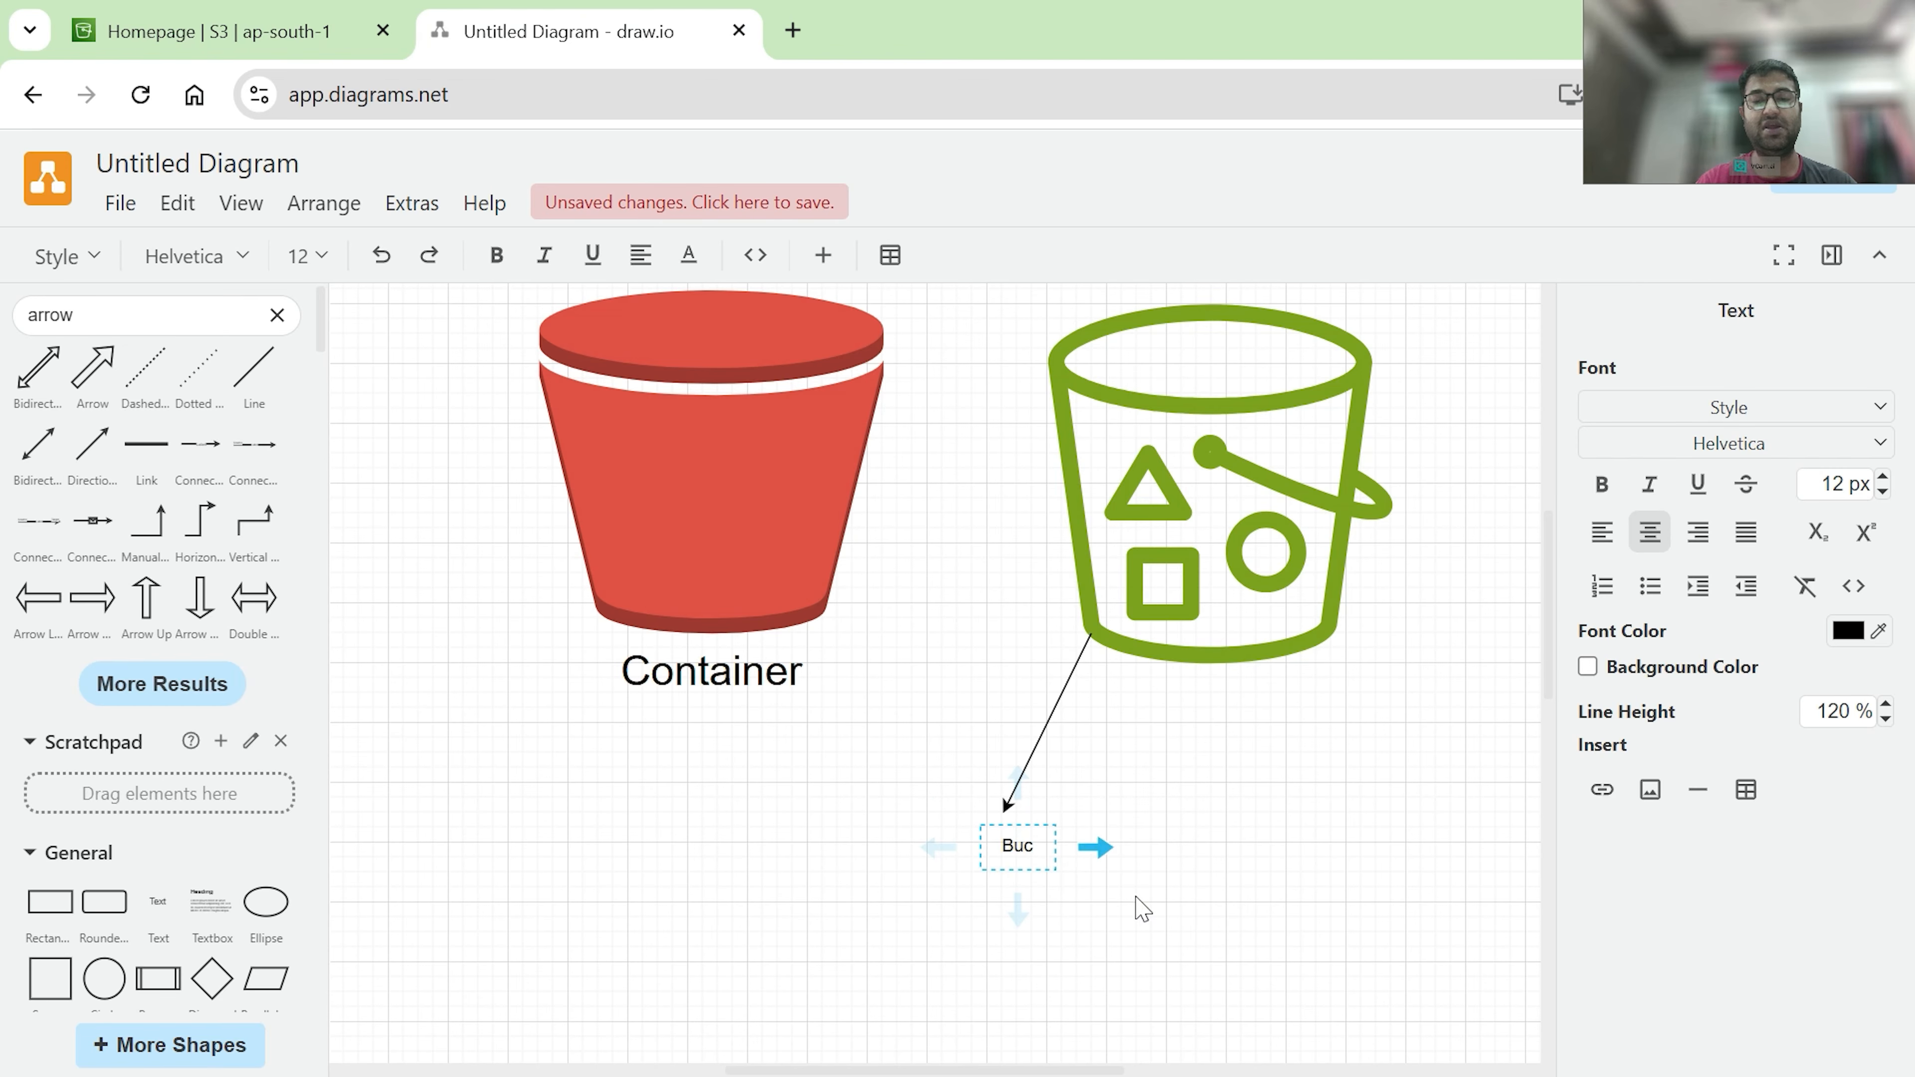
text(kets)
key(ctrl+a)
click(1883, 477)
click(1883, 478)
click(1883, 478)
click(1883, 478)
click(1883, 478)
click(1882, 478)
click(1362, 883)
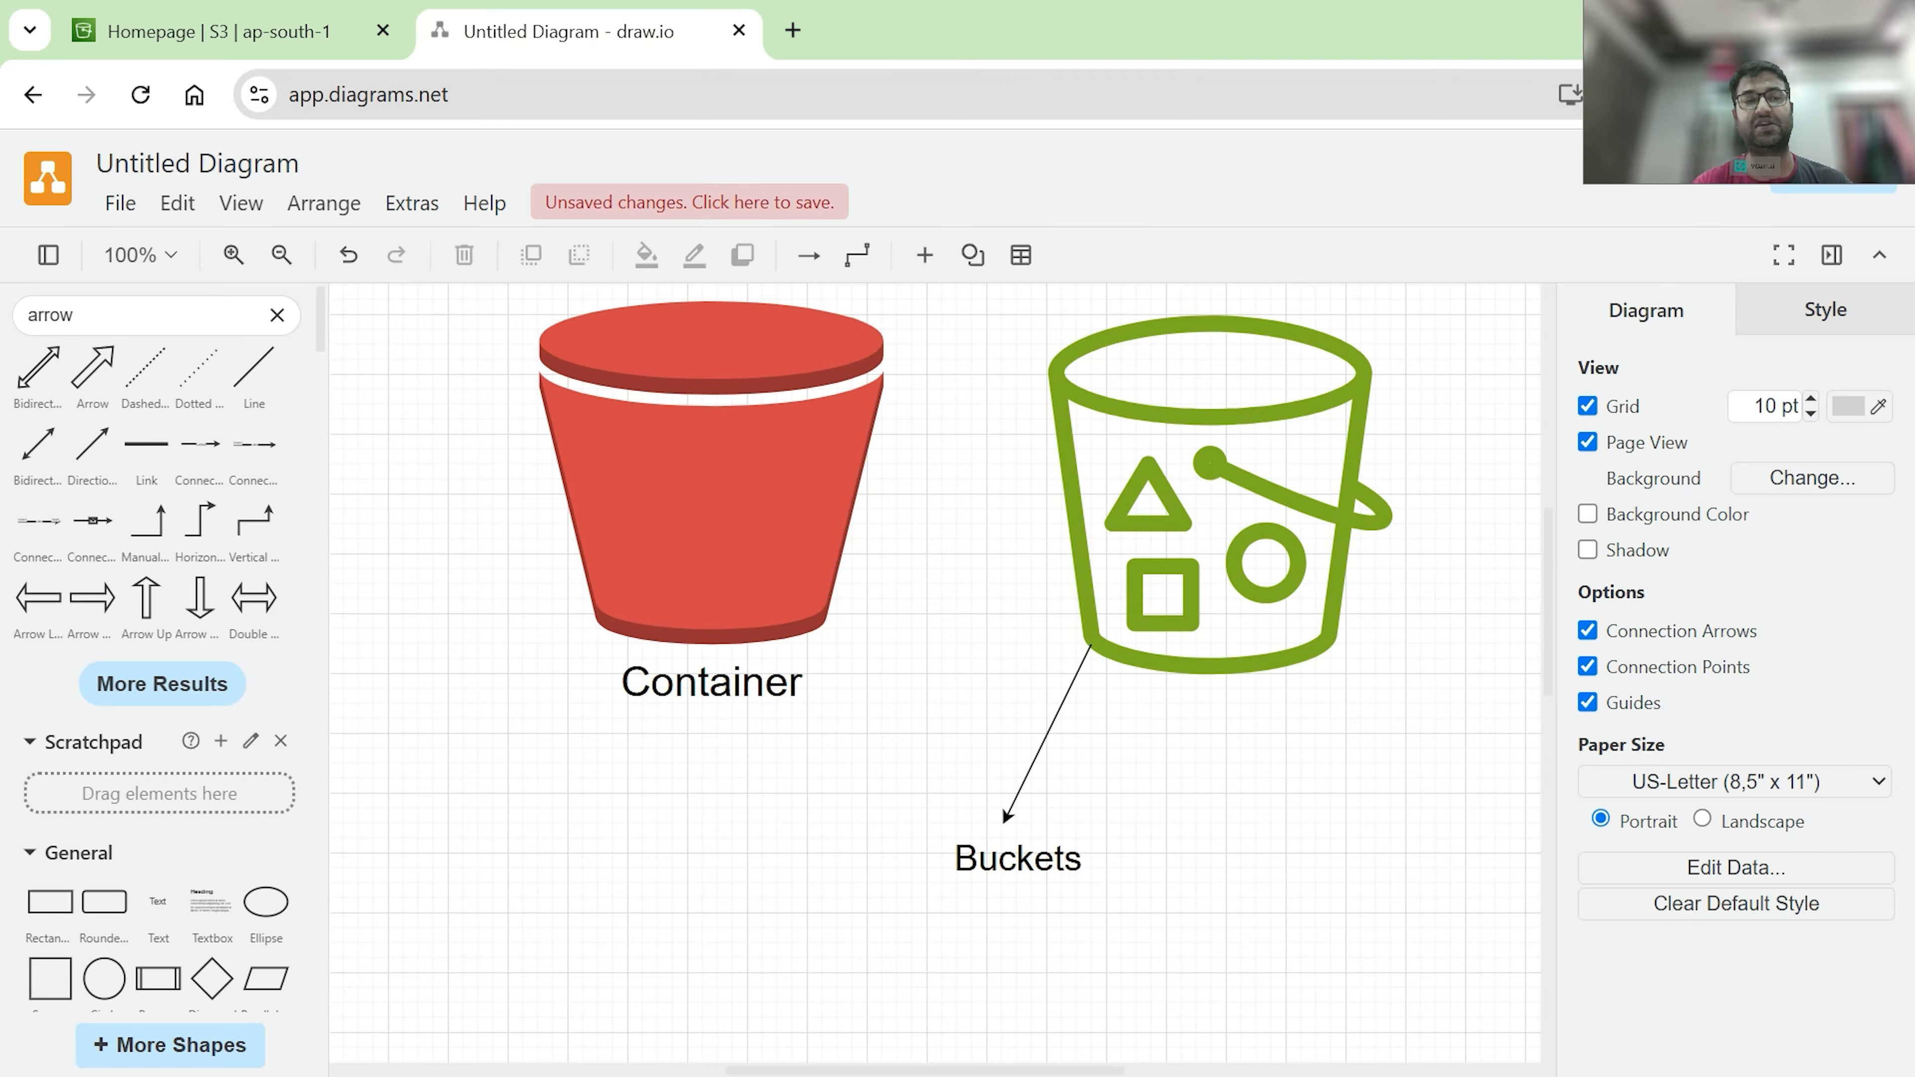
double_click(94, 312)
key(BackSpace)
text(obje)
key(BackSpace)
key(BackSpace)
key(BackSpace)
key(BackSpace)
Step: Place a second arrow starting at the green bucket's circle, adjusting its path and tip
text(arr)
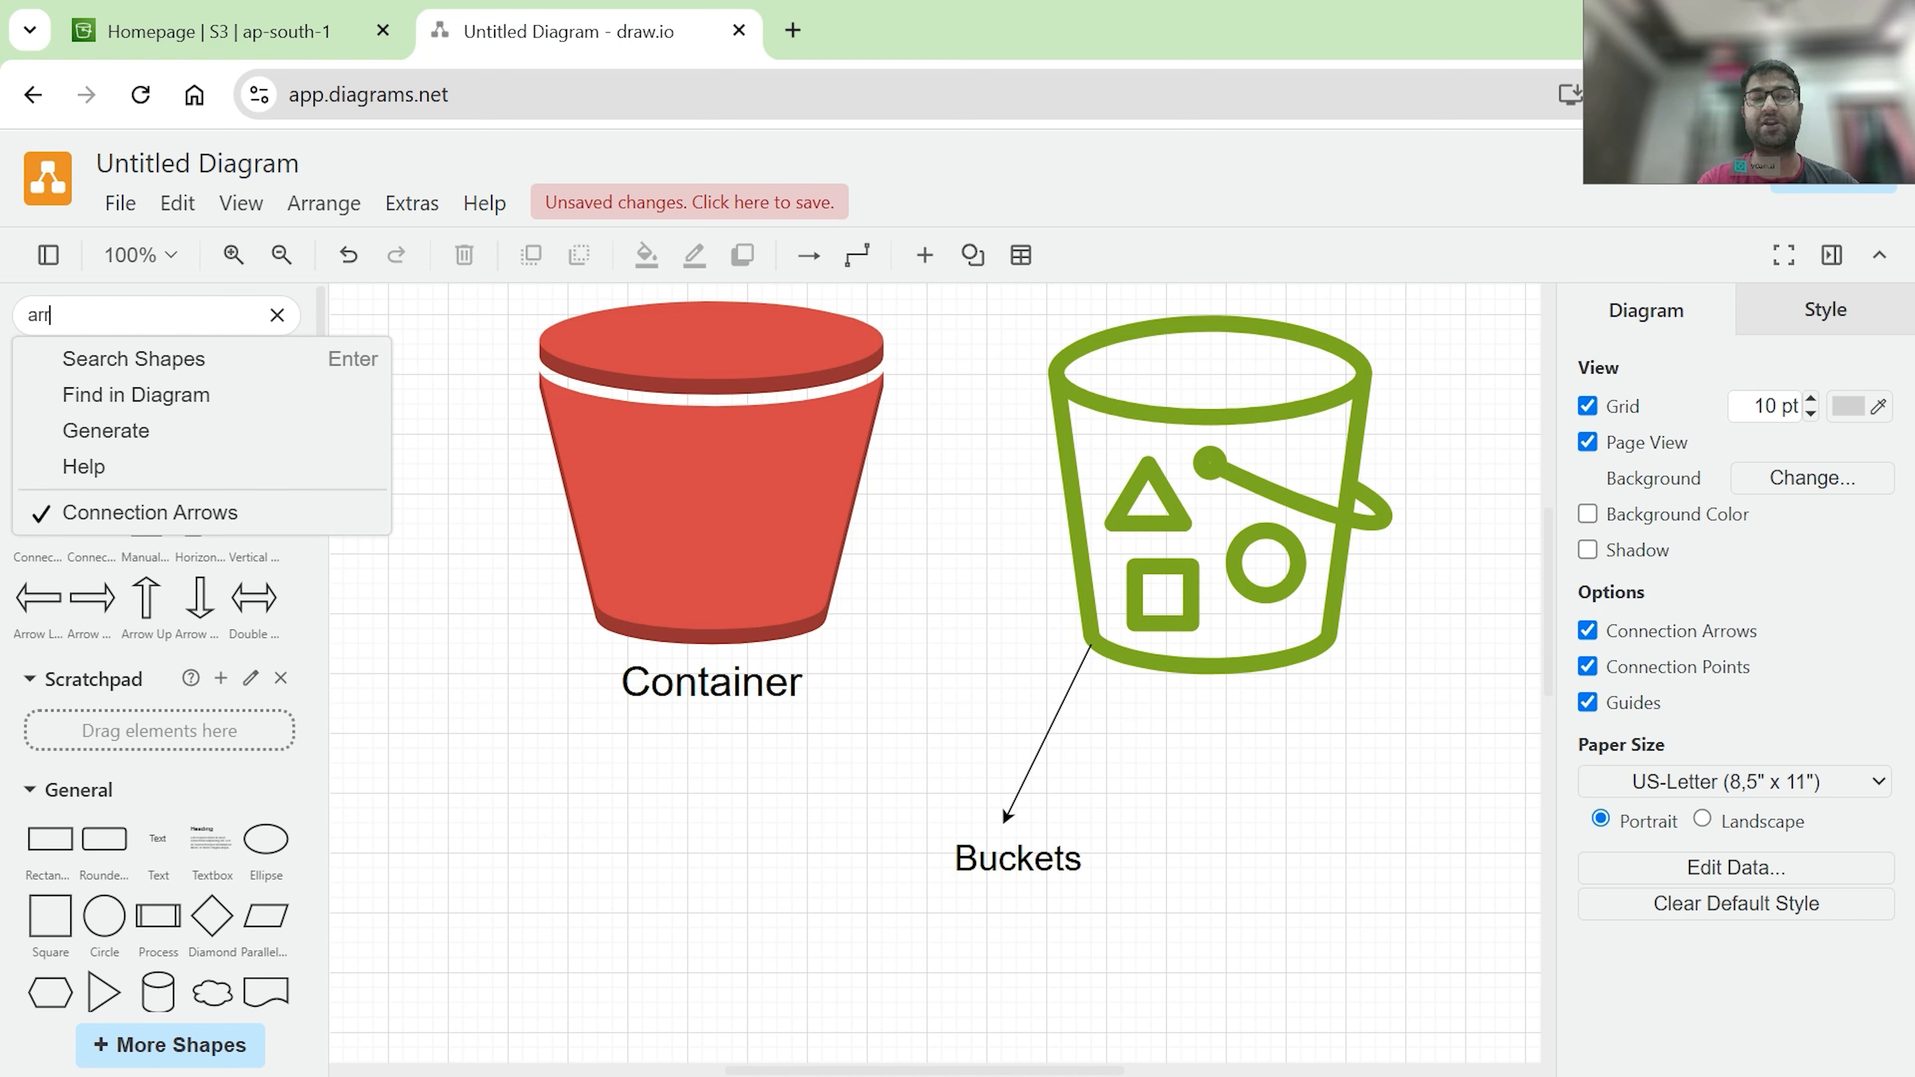
text(ow)
key(Return)
drag(72, 448, 1301, 927)
drag(1246, 581, 1255, 556)
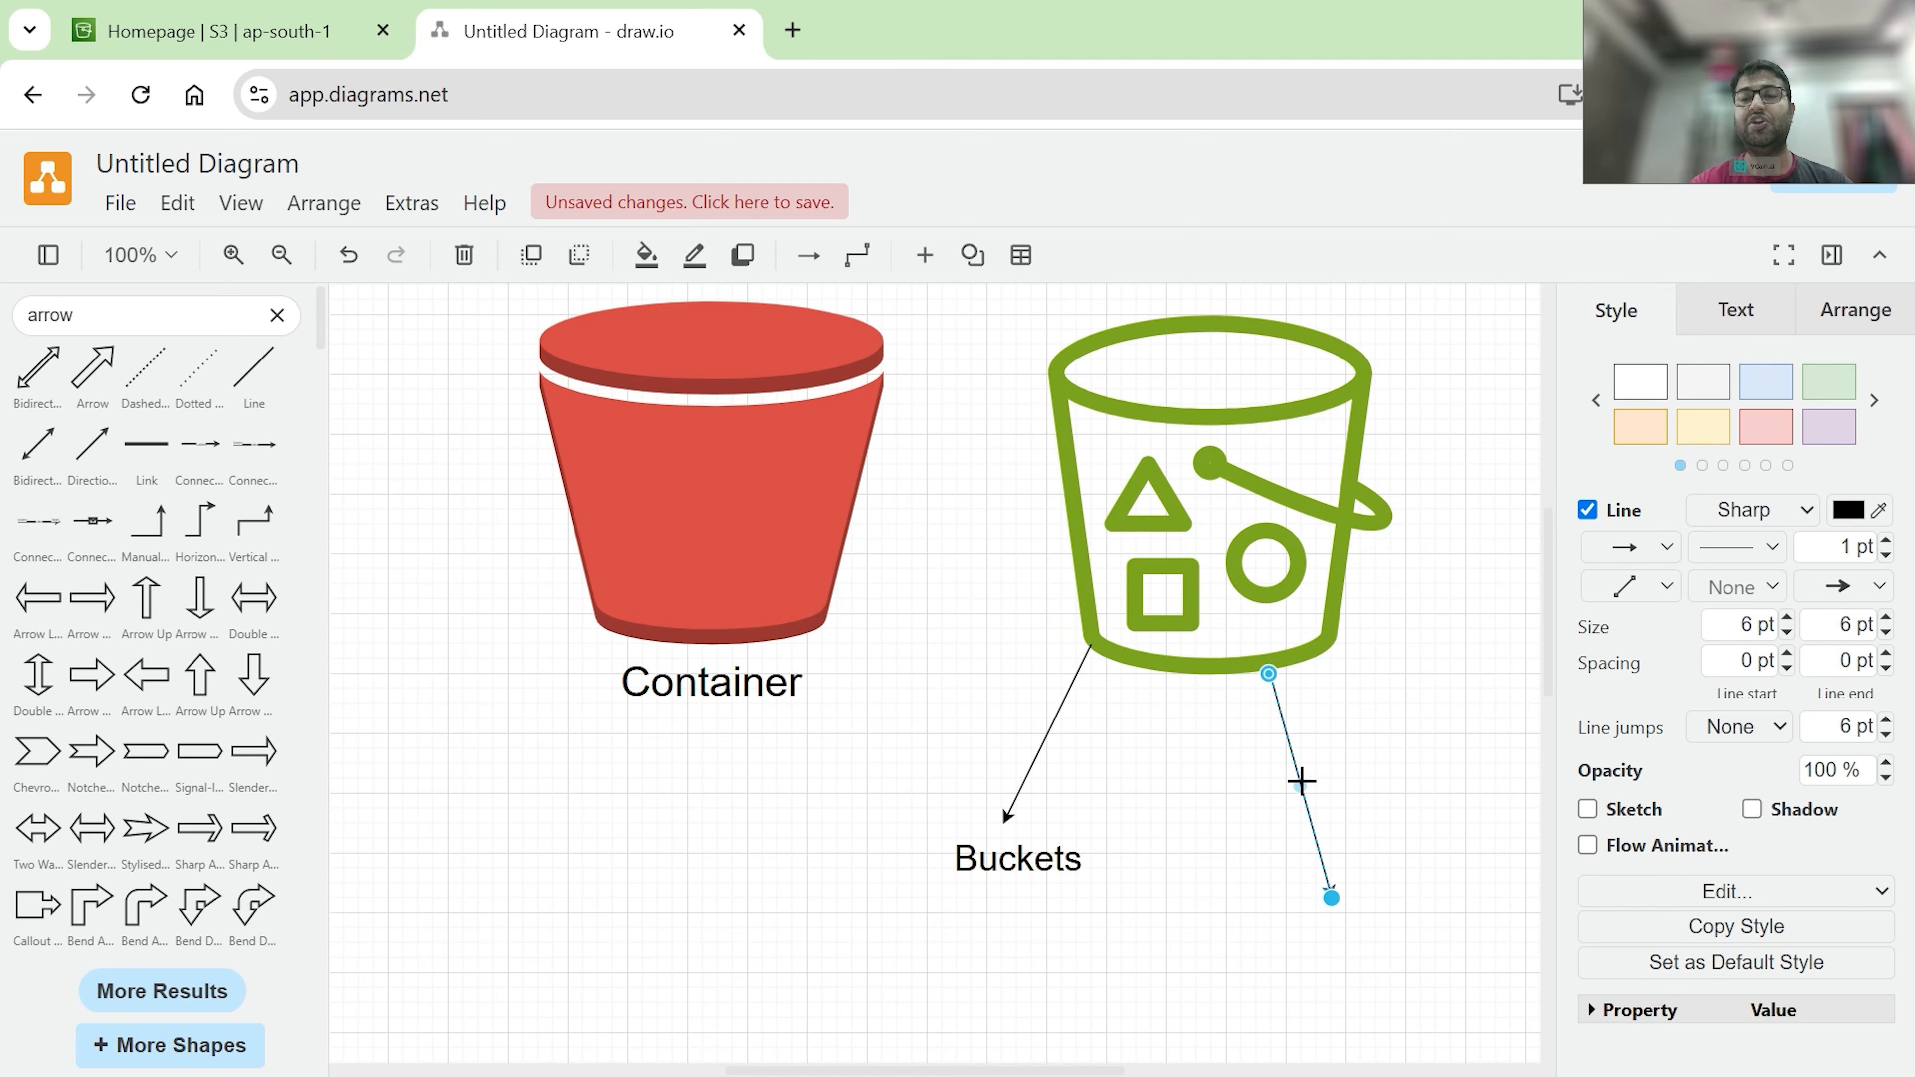
click(1392, 751)
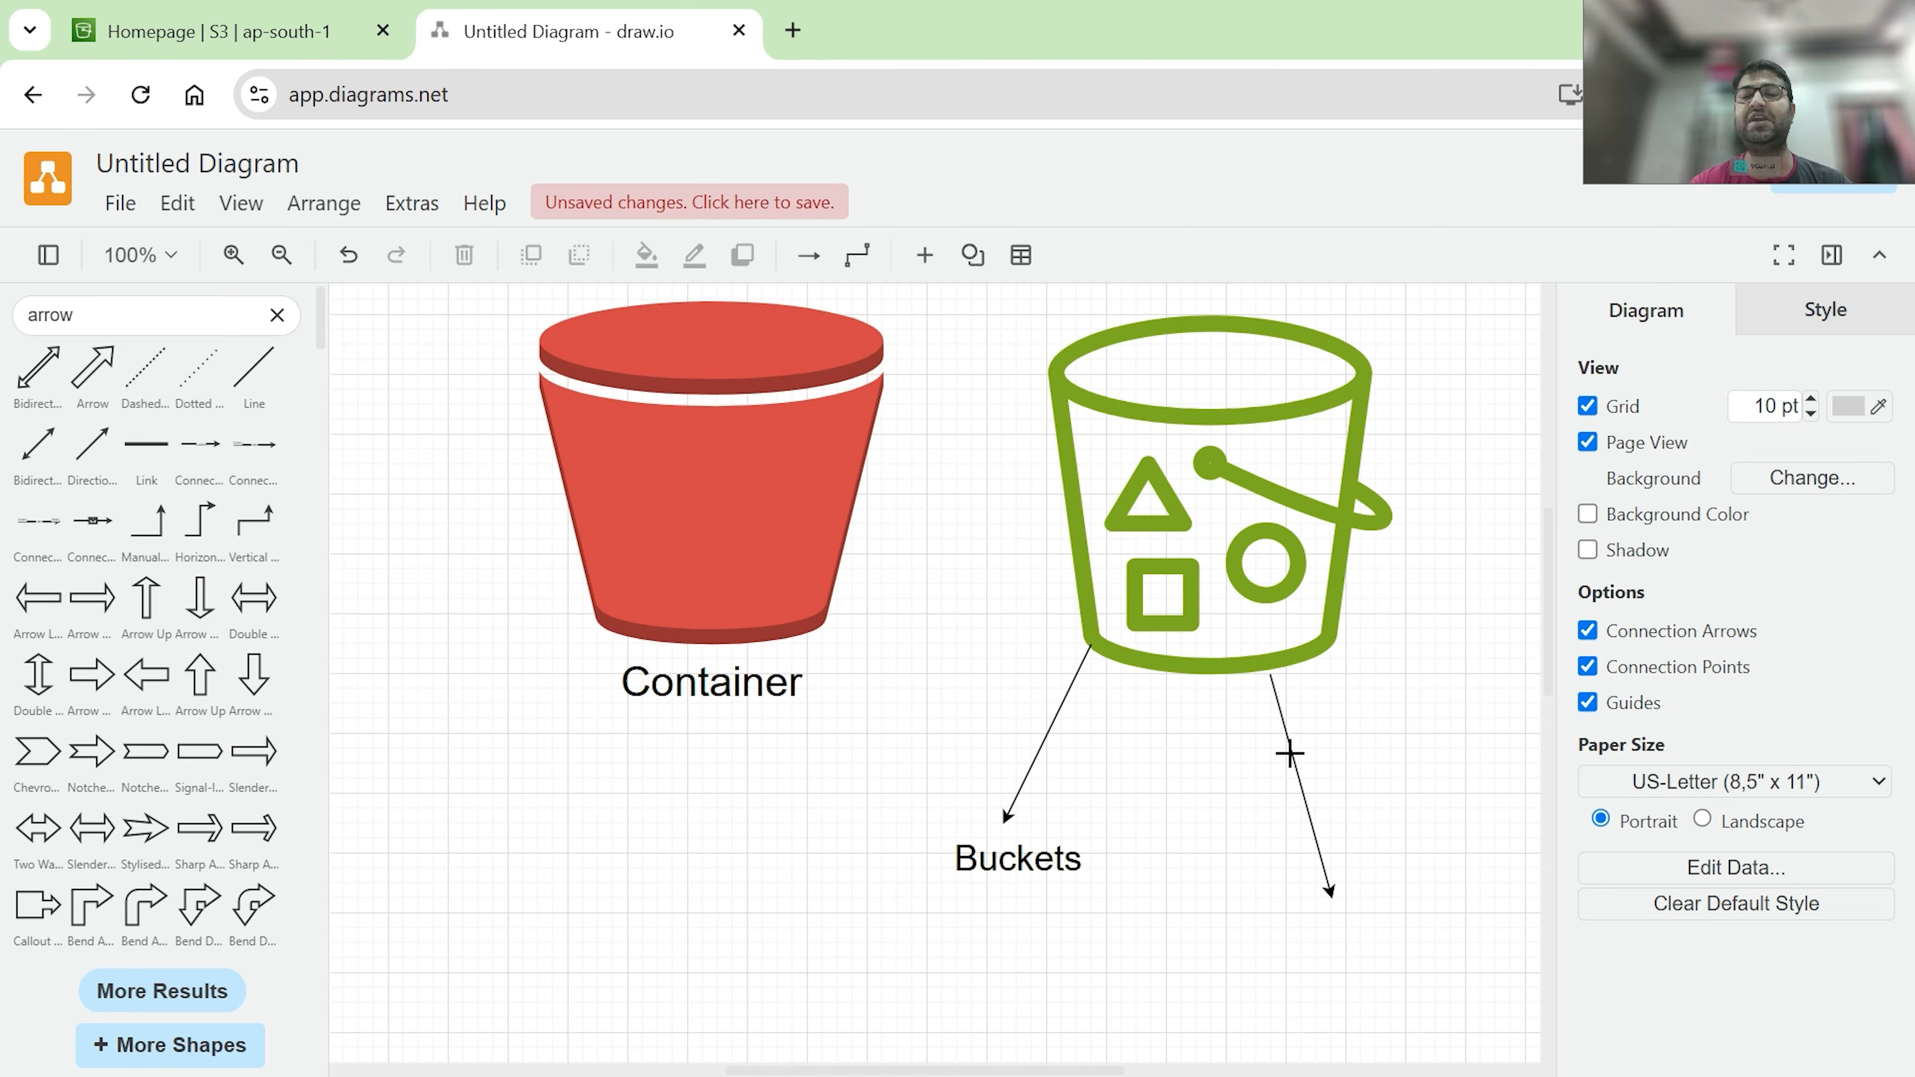
drag(1289, 753, 1286, 703)
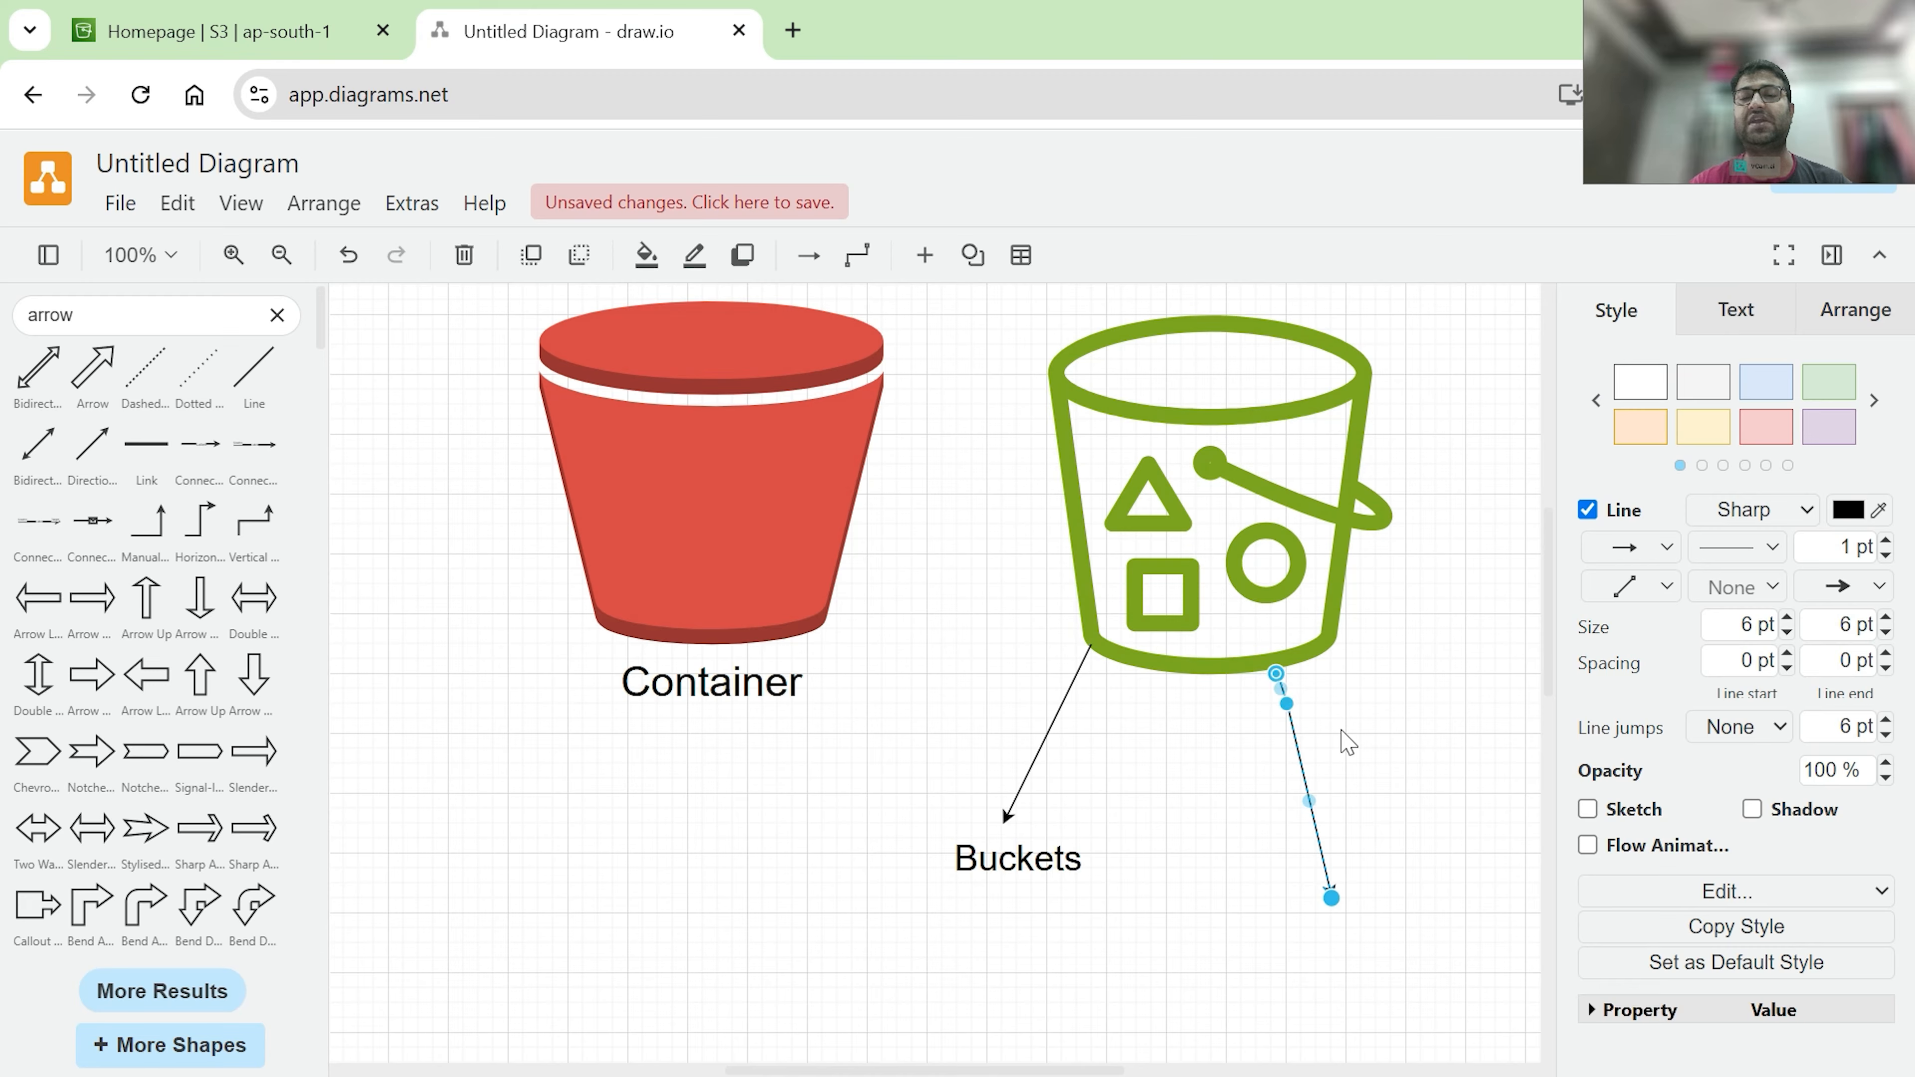
click(1342, 730)
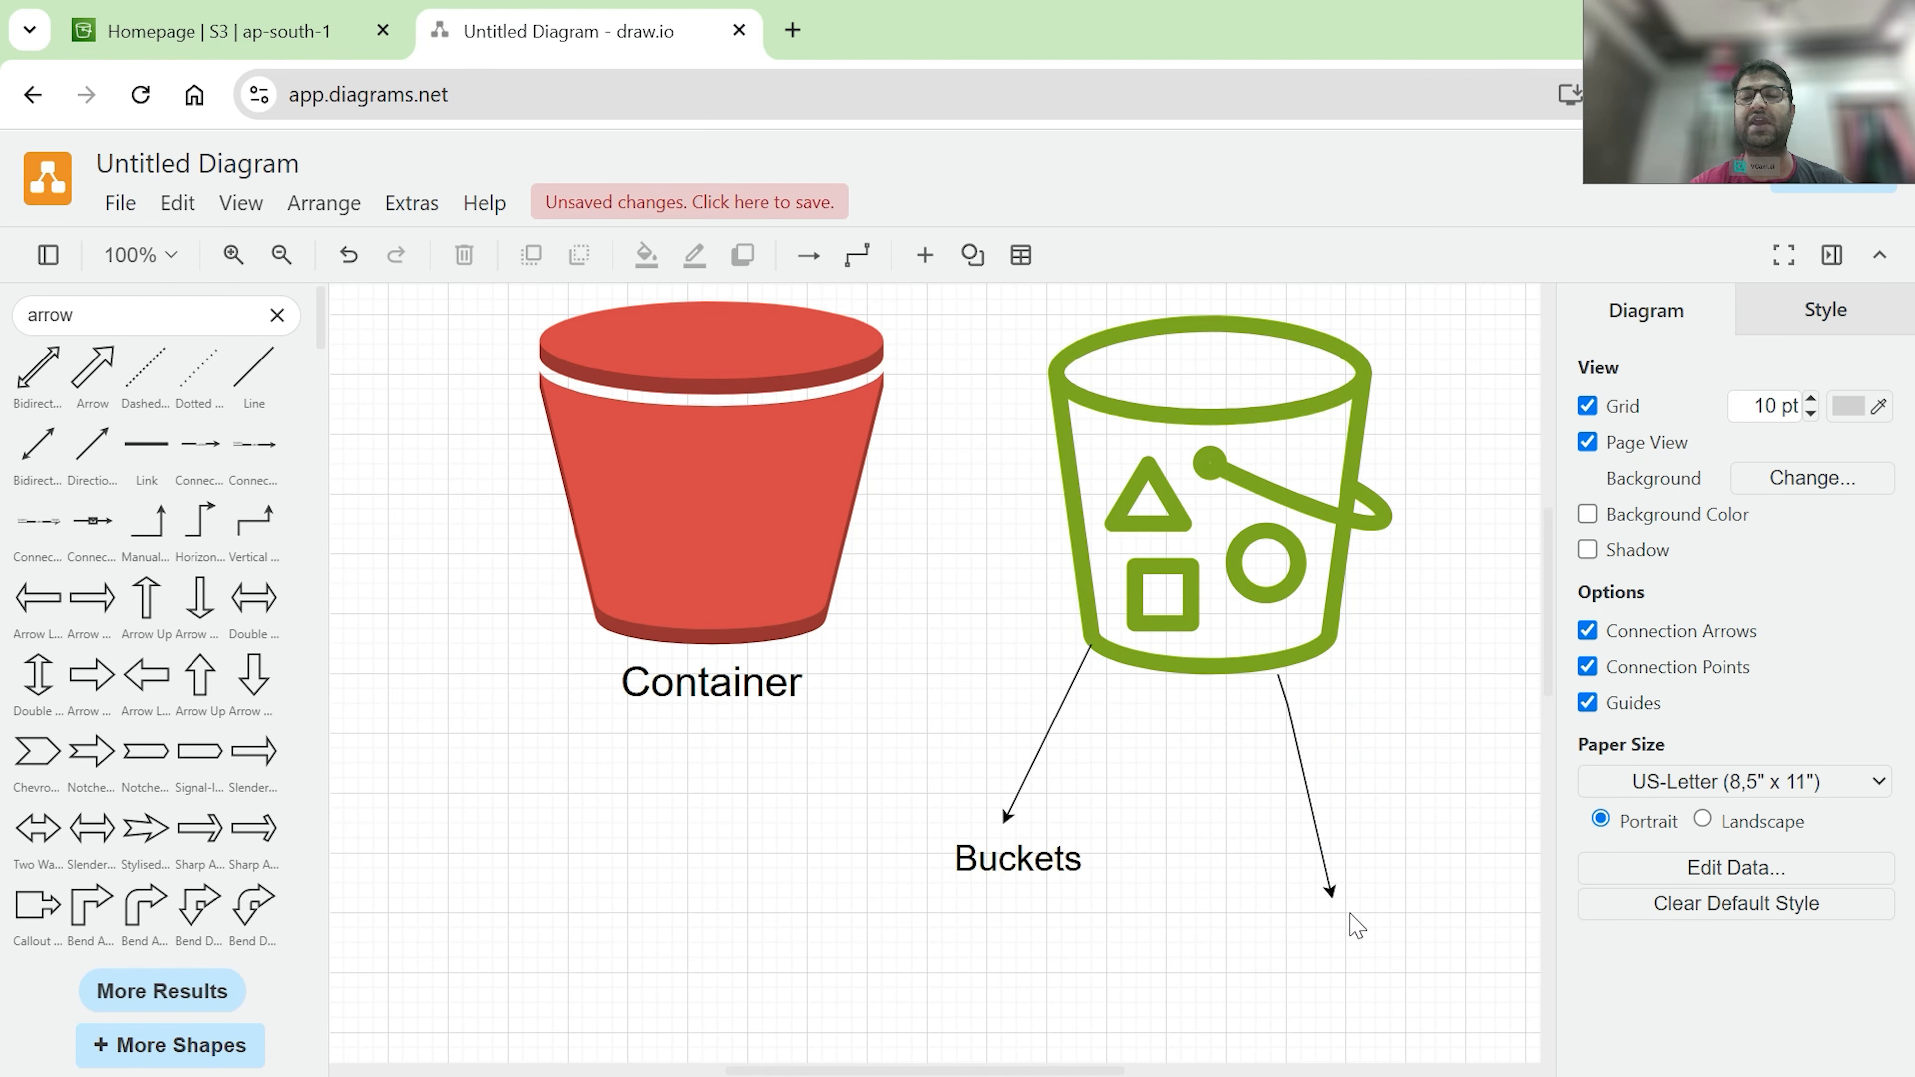
drag(1334, 898, 1376, 884)
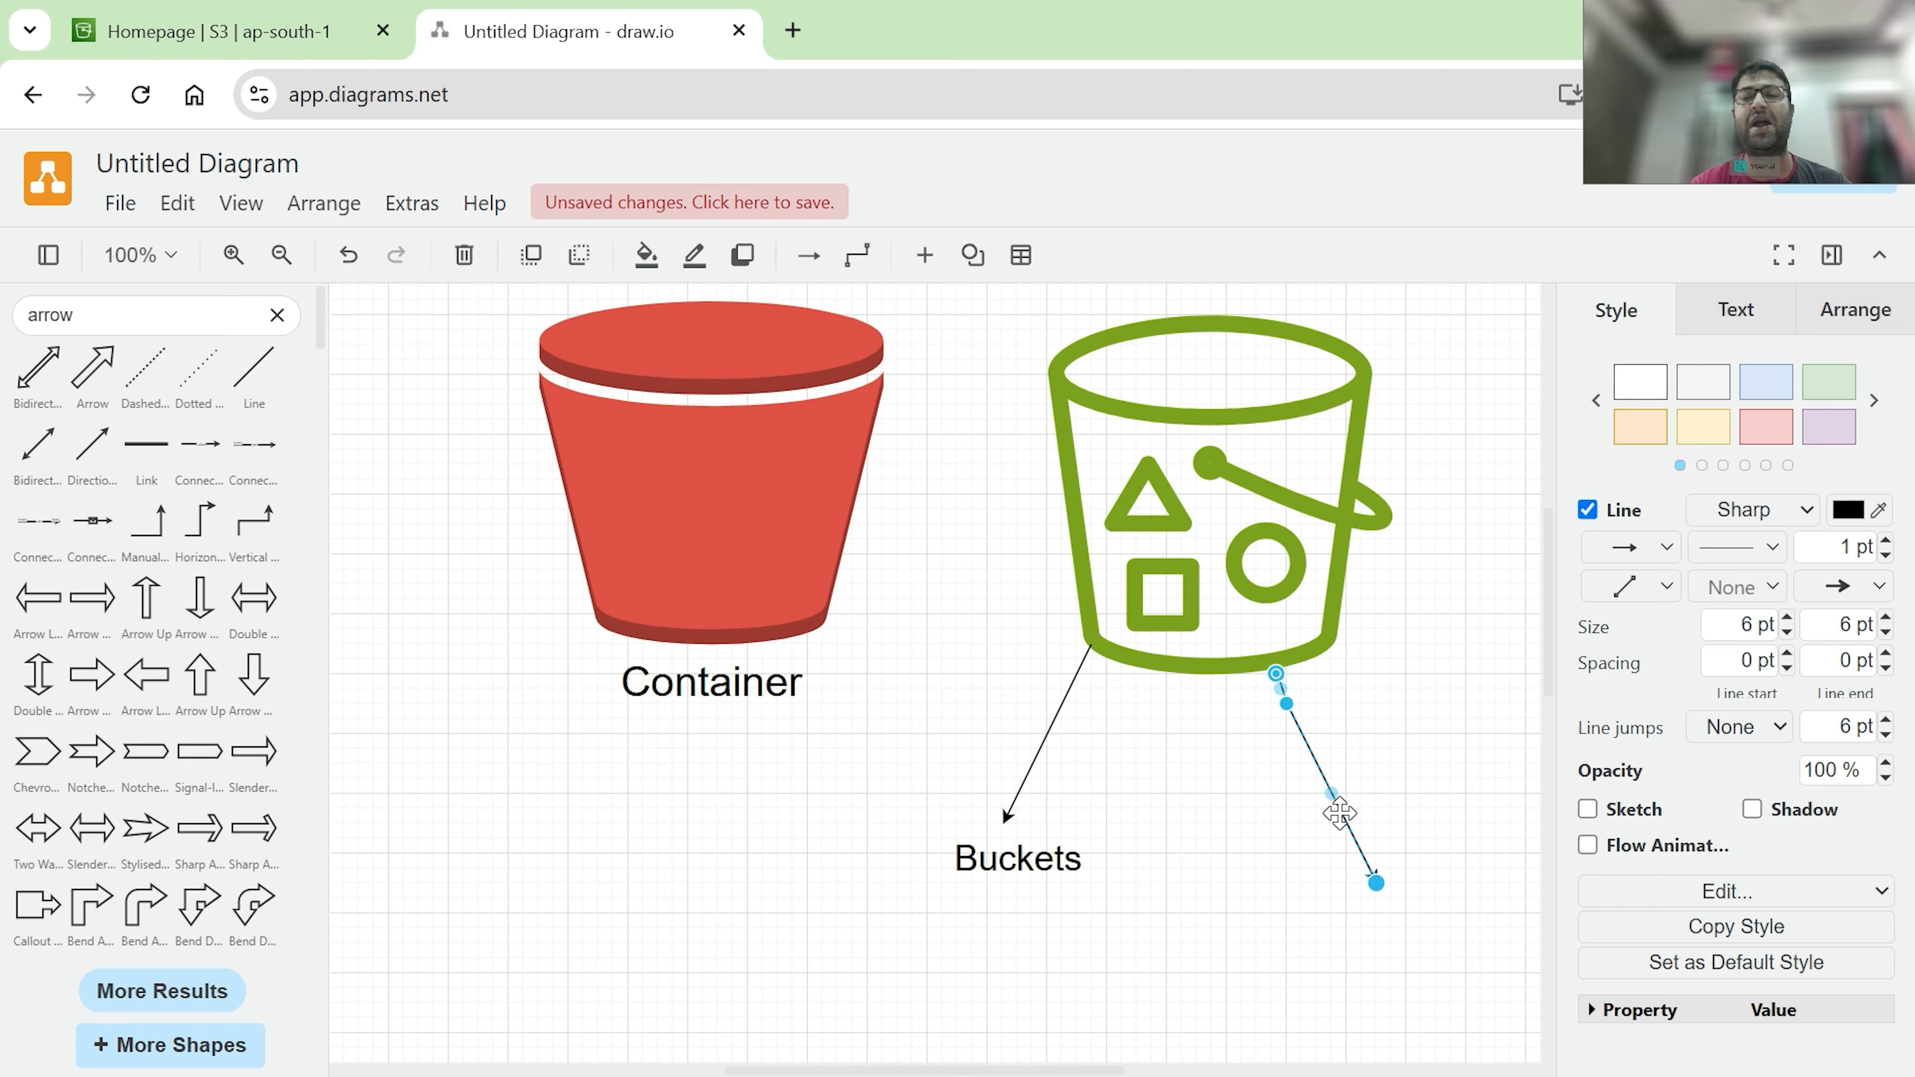
drag(1320, 787, 1337, 738)
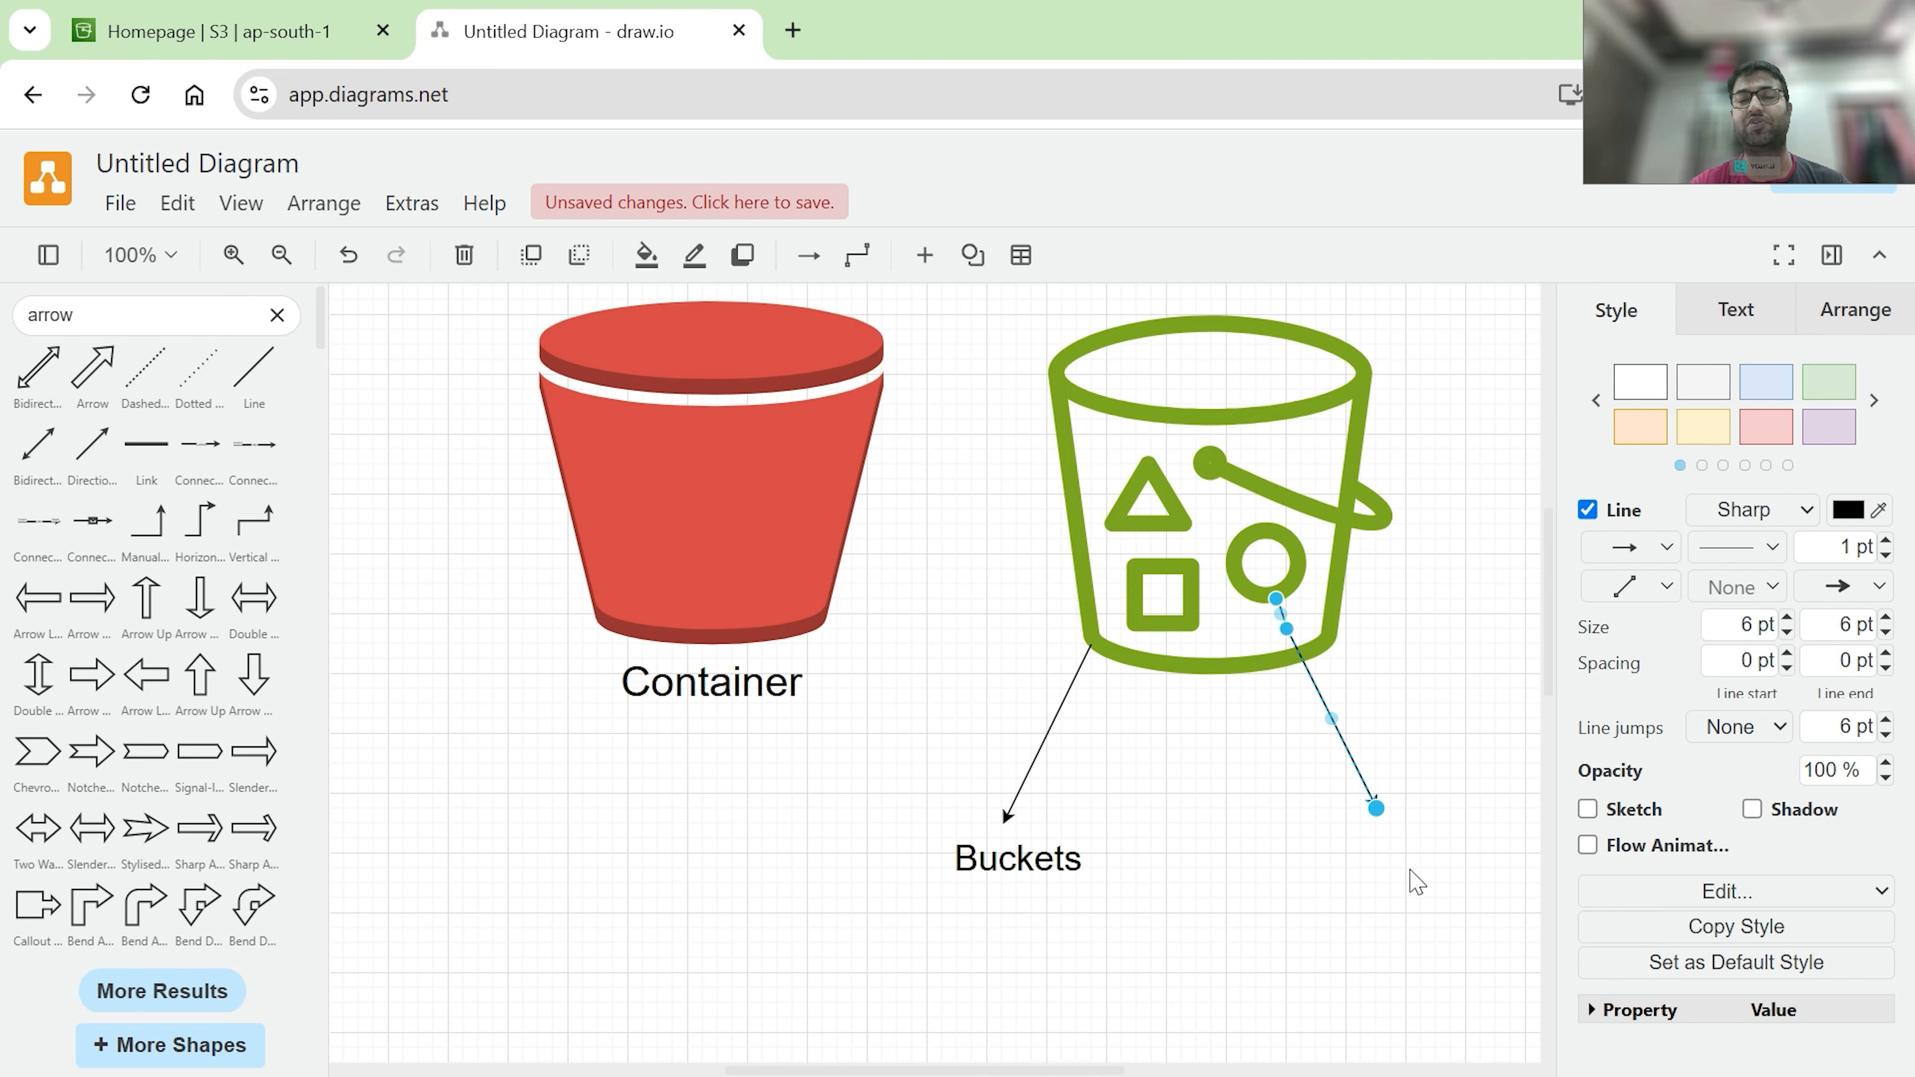
drag(1374, 827, 1329, 853)
click(1324, 889)
Step: Add an enlarged 'Objects' text label at the second arrow's tip
double_click(1323, 889)
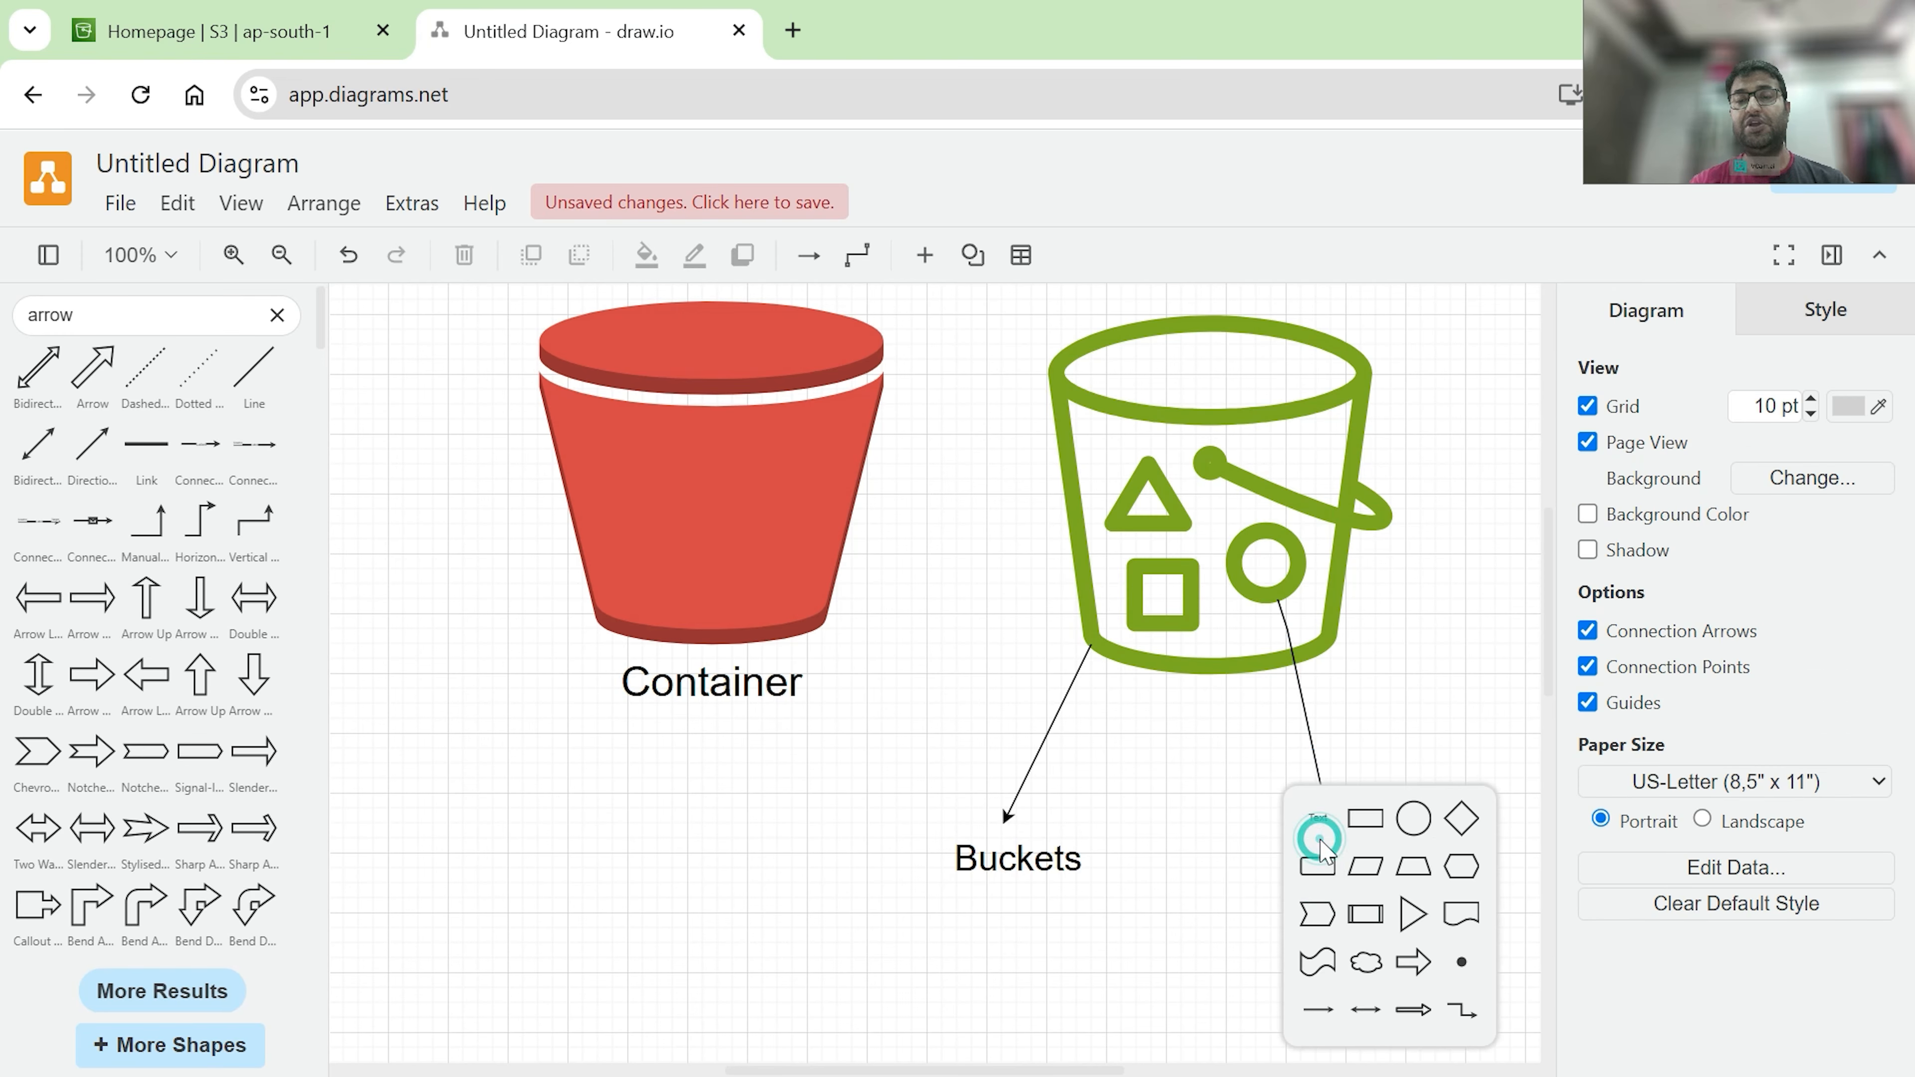
click(1319, 817)
text(qbjects)
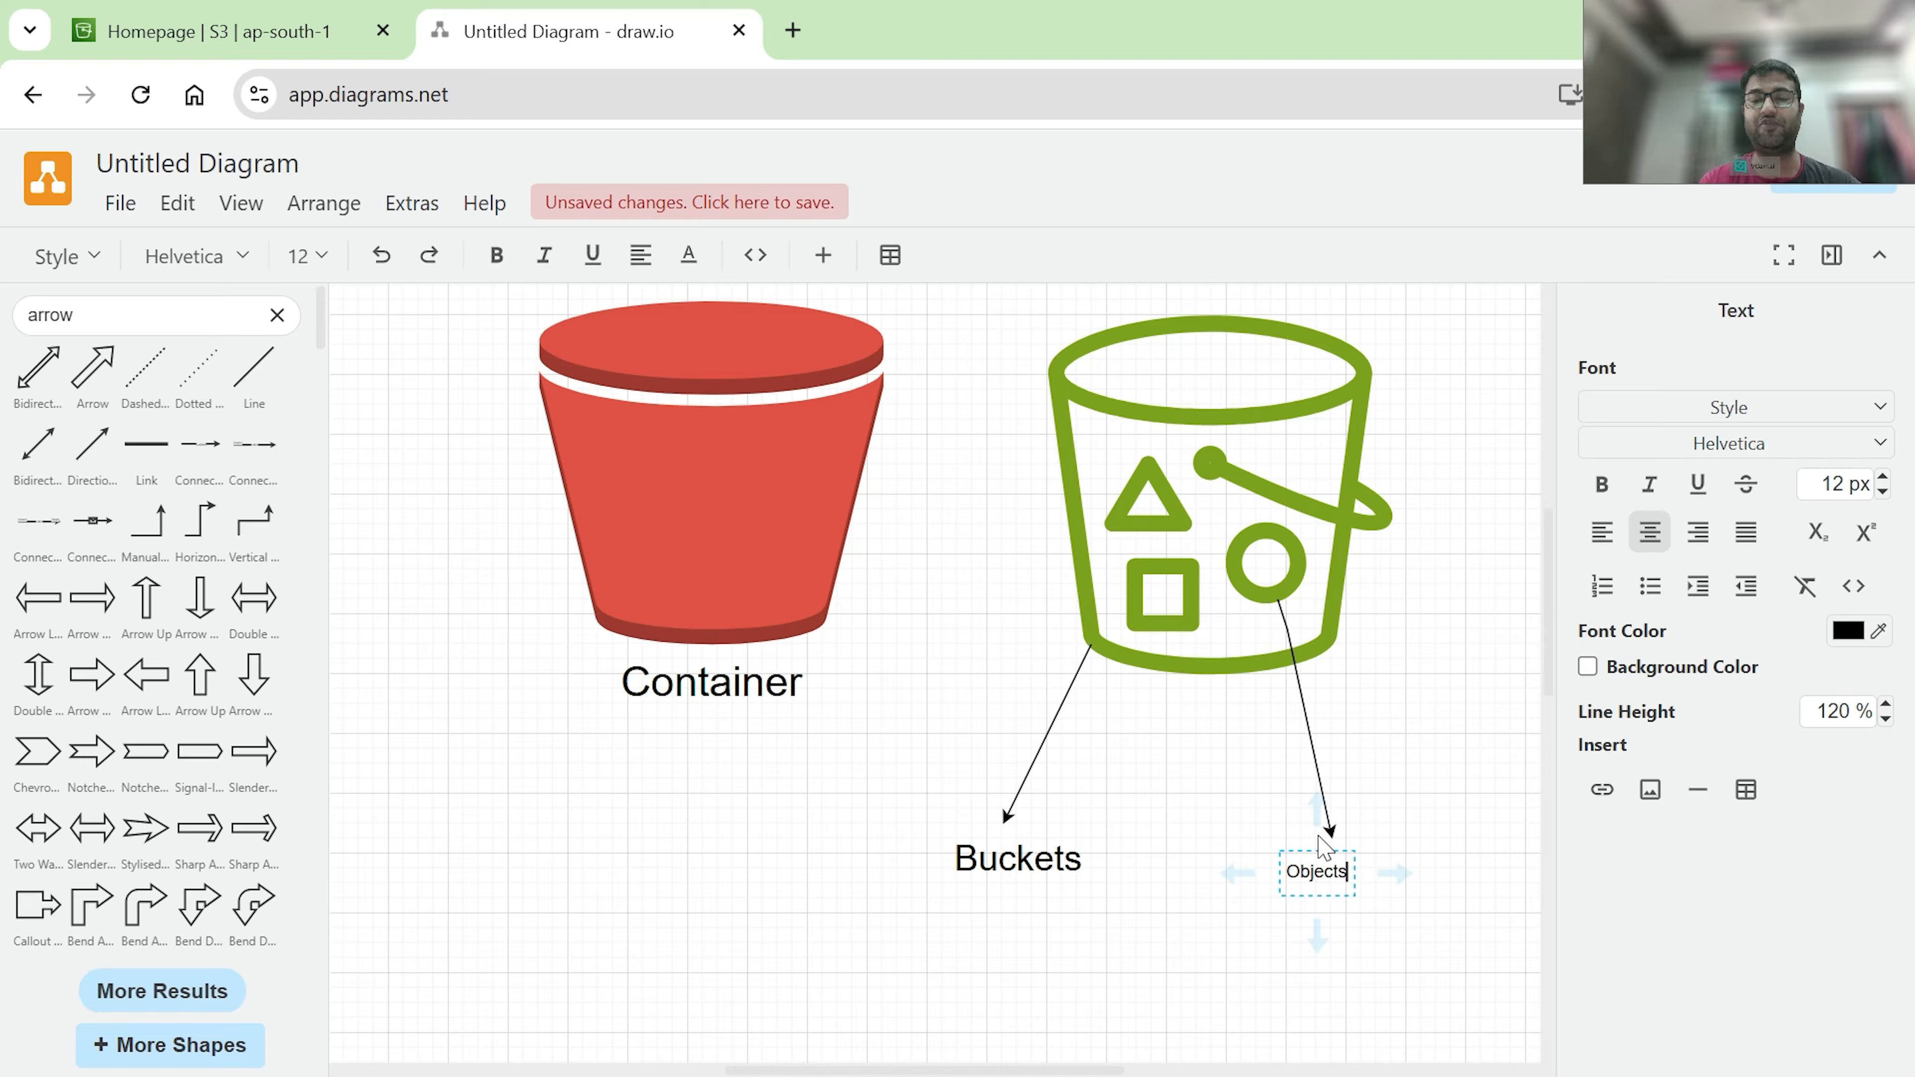
key(ctrl+a)
click(1883, 477)
click(1883, 477)
click(1883, 477)
click(1883, 477)
click(1883, 477)
click(1883, 477)
click(1441, 980)
click(1441, 993)
scroll(1441, 993, down, 3)
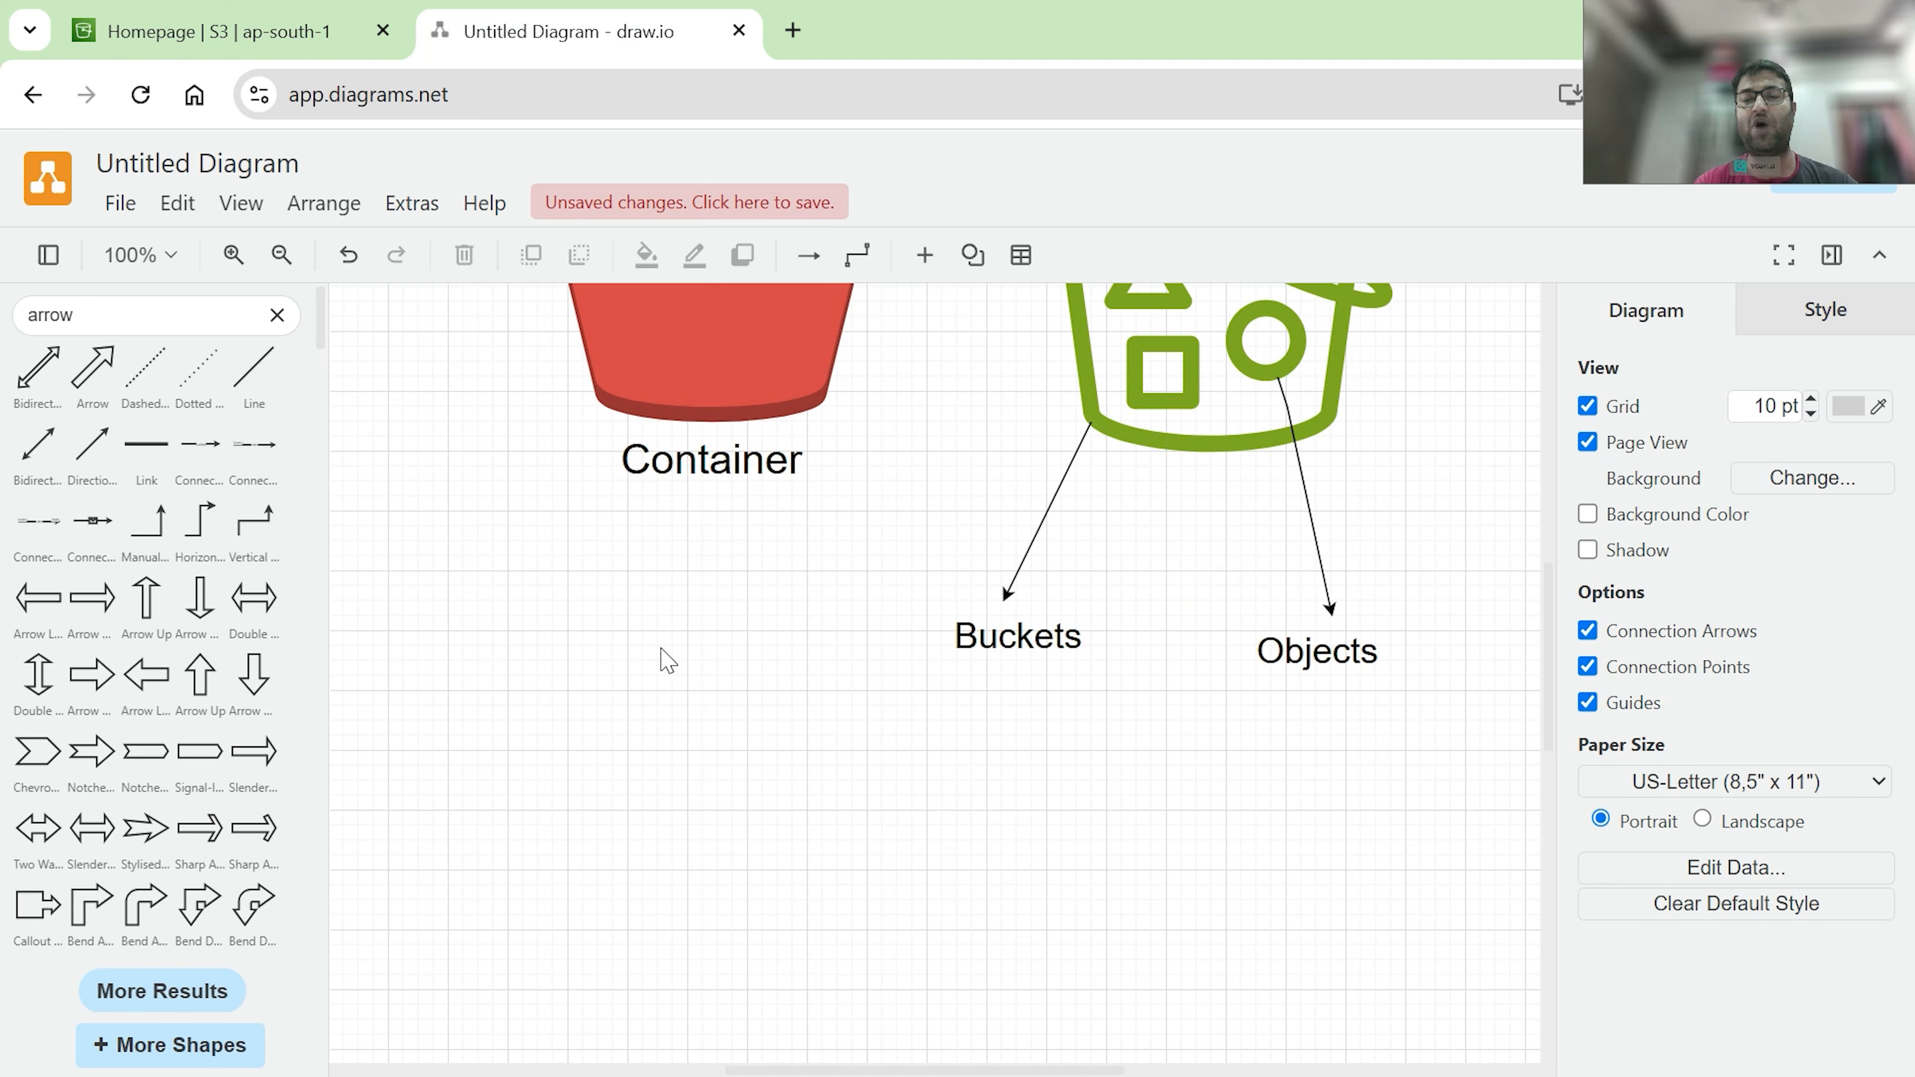
Step: Add an enlarged three-line 'Data', 'Metadata', 'Key' label positioned below Objects
double_click(1241, 721)
click(1239, 713)
text(Daar)
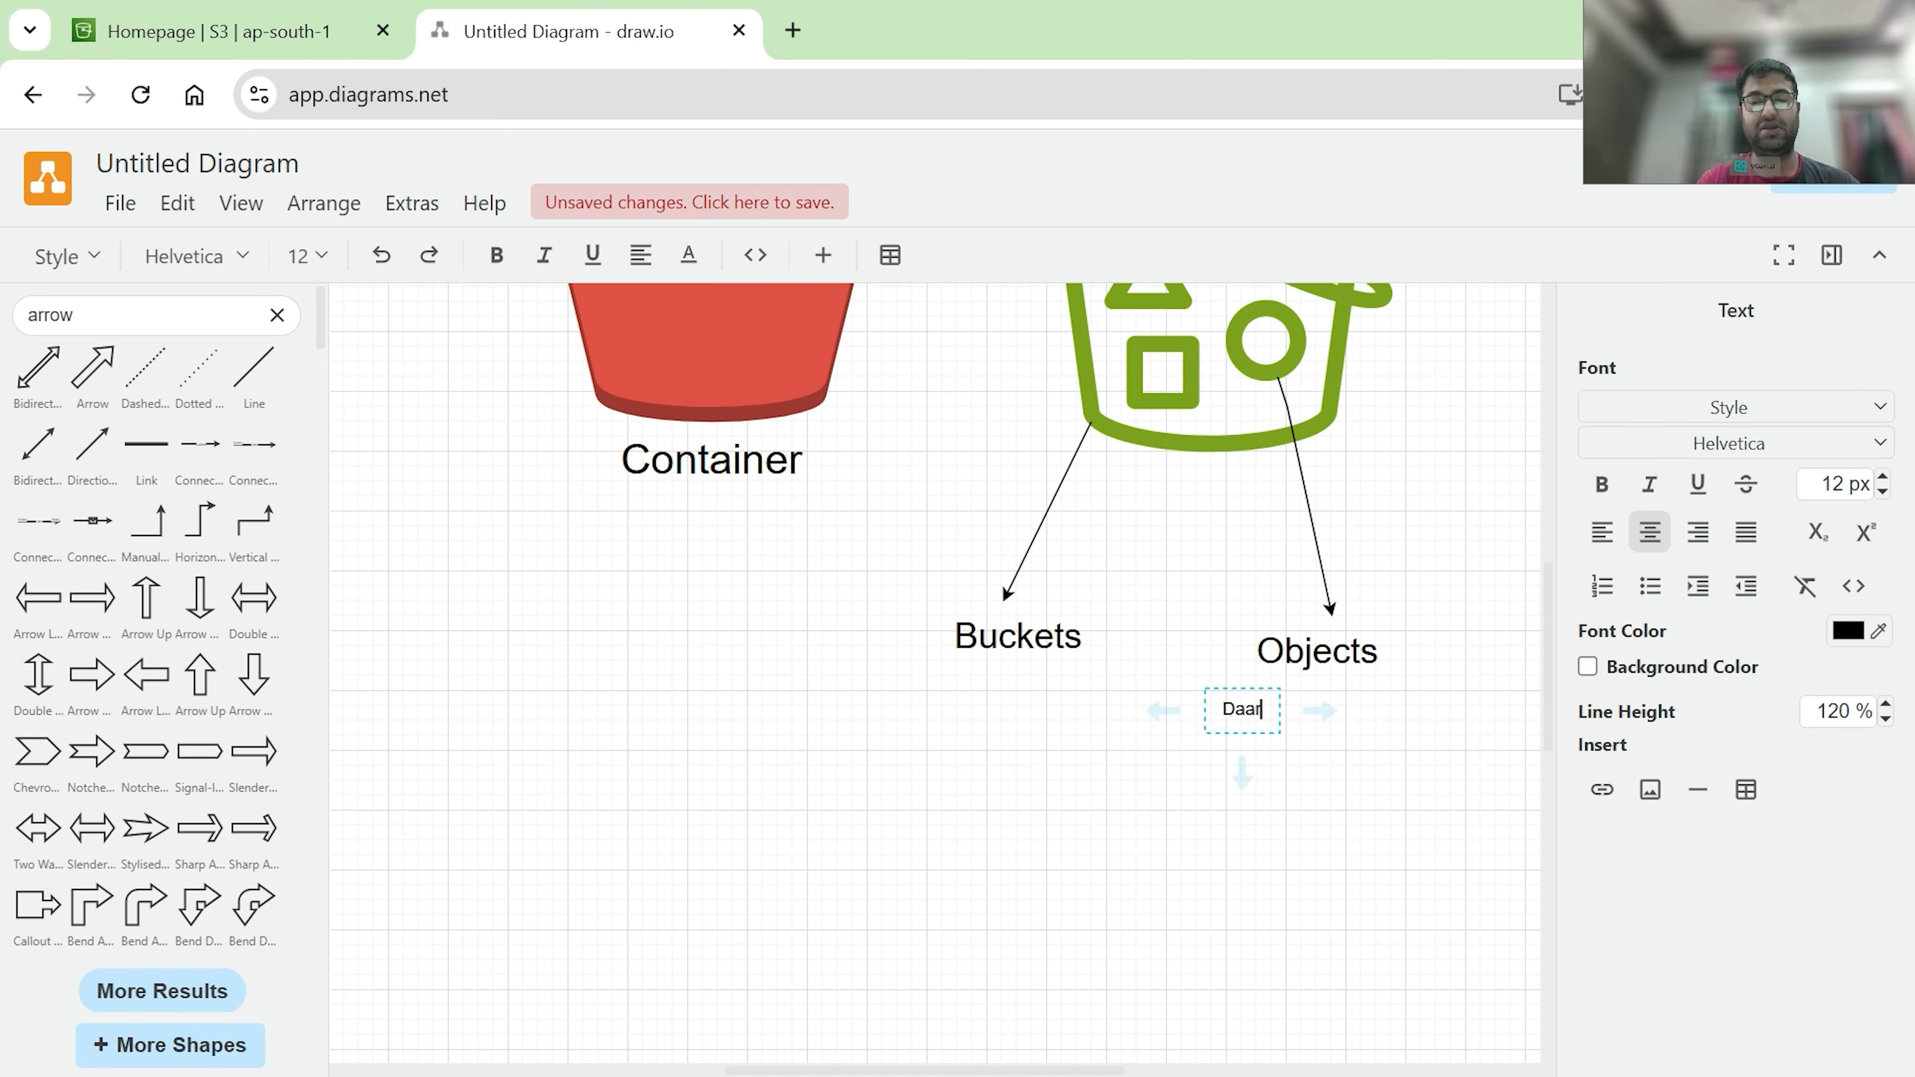
key(BackSpace)
text(ta)
key(Return)
text(Metadata)
key(Return)
text(Key)
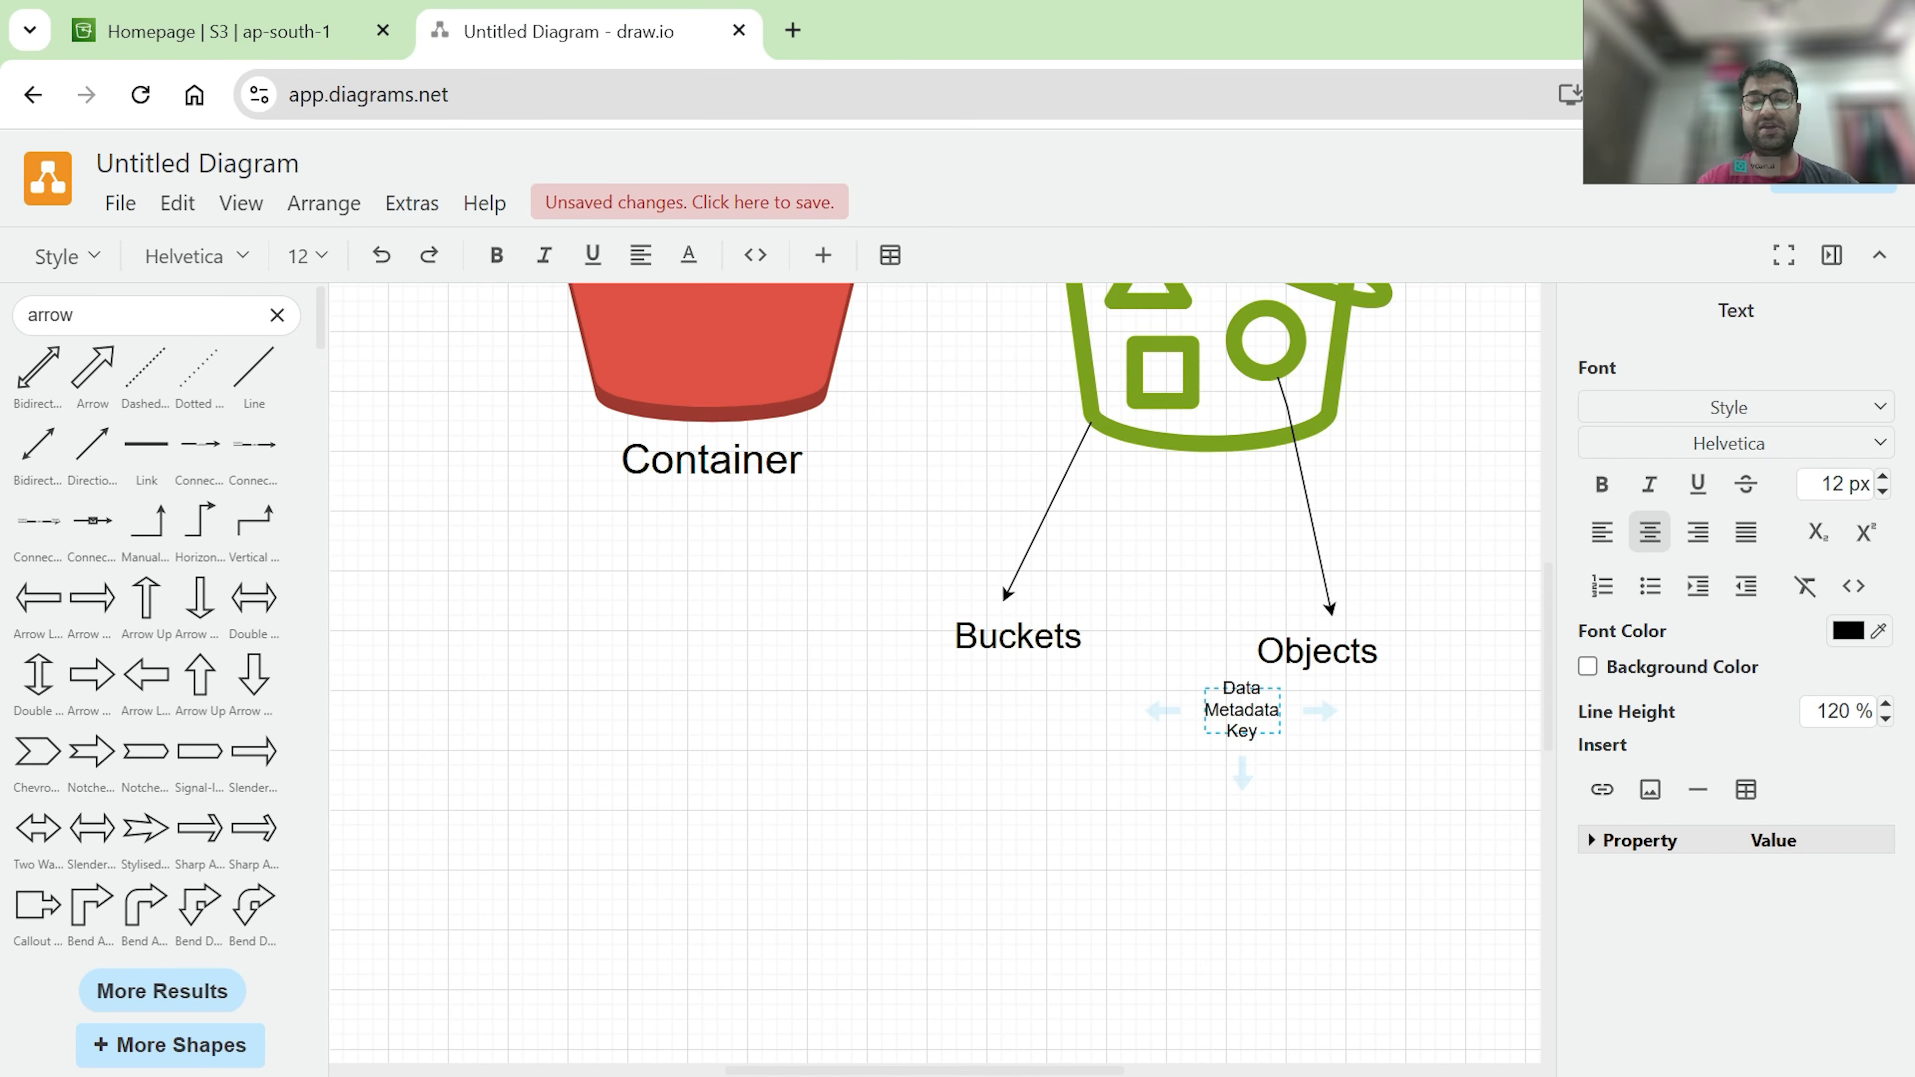
key(ctrl+a)
click(1883, 477)
click(1883, 477)
click(1883, 477)
click(1883, 476)
click(1282, 935)
drag(1241, 769, 1325, 833)
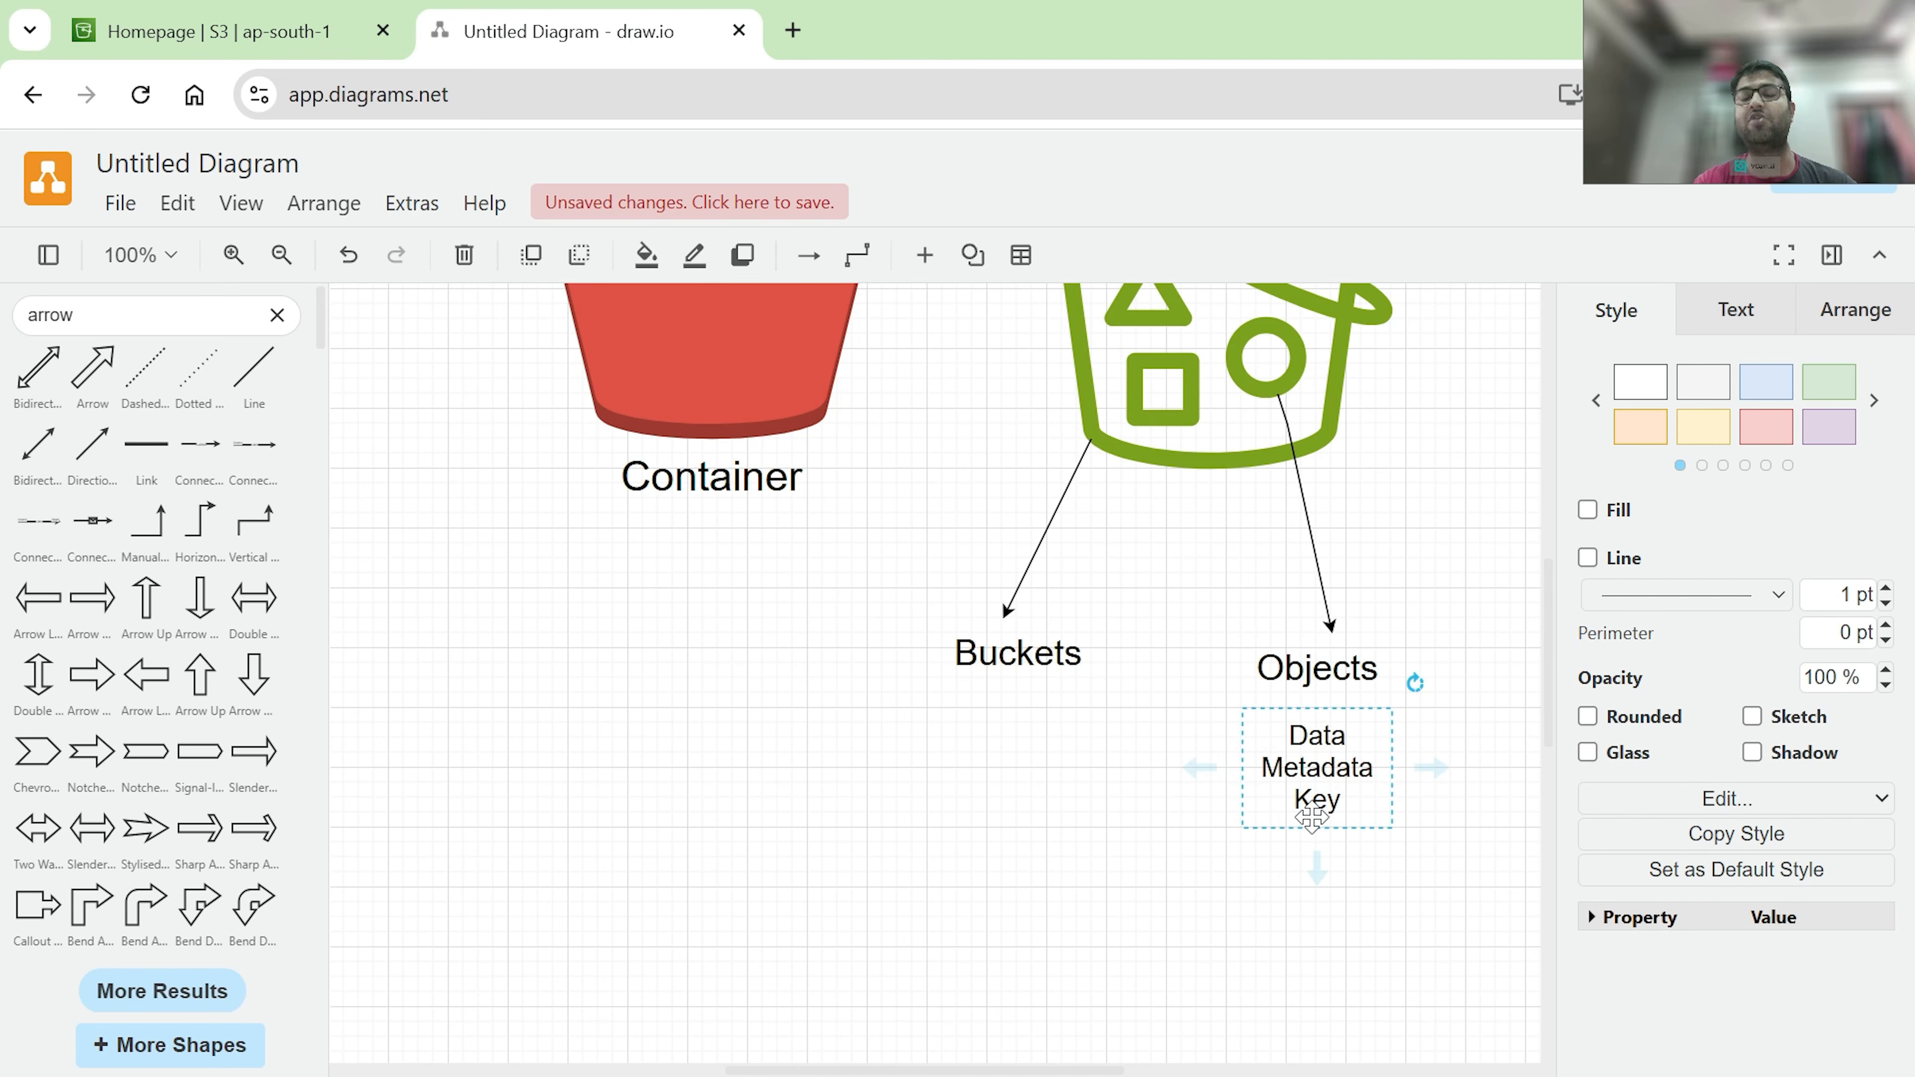
scroll(1312, 817, up, 3)
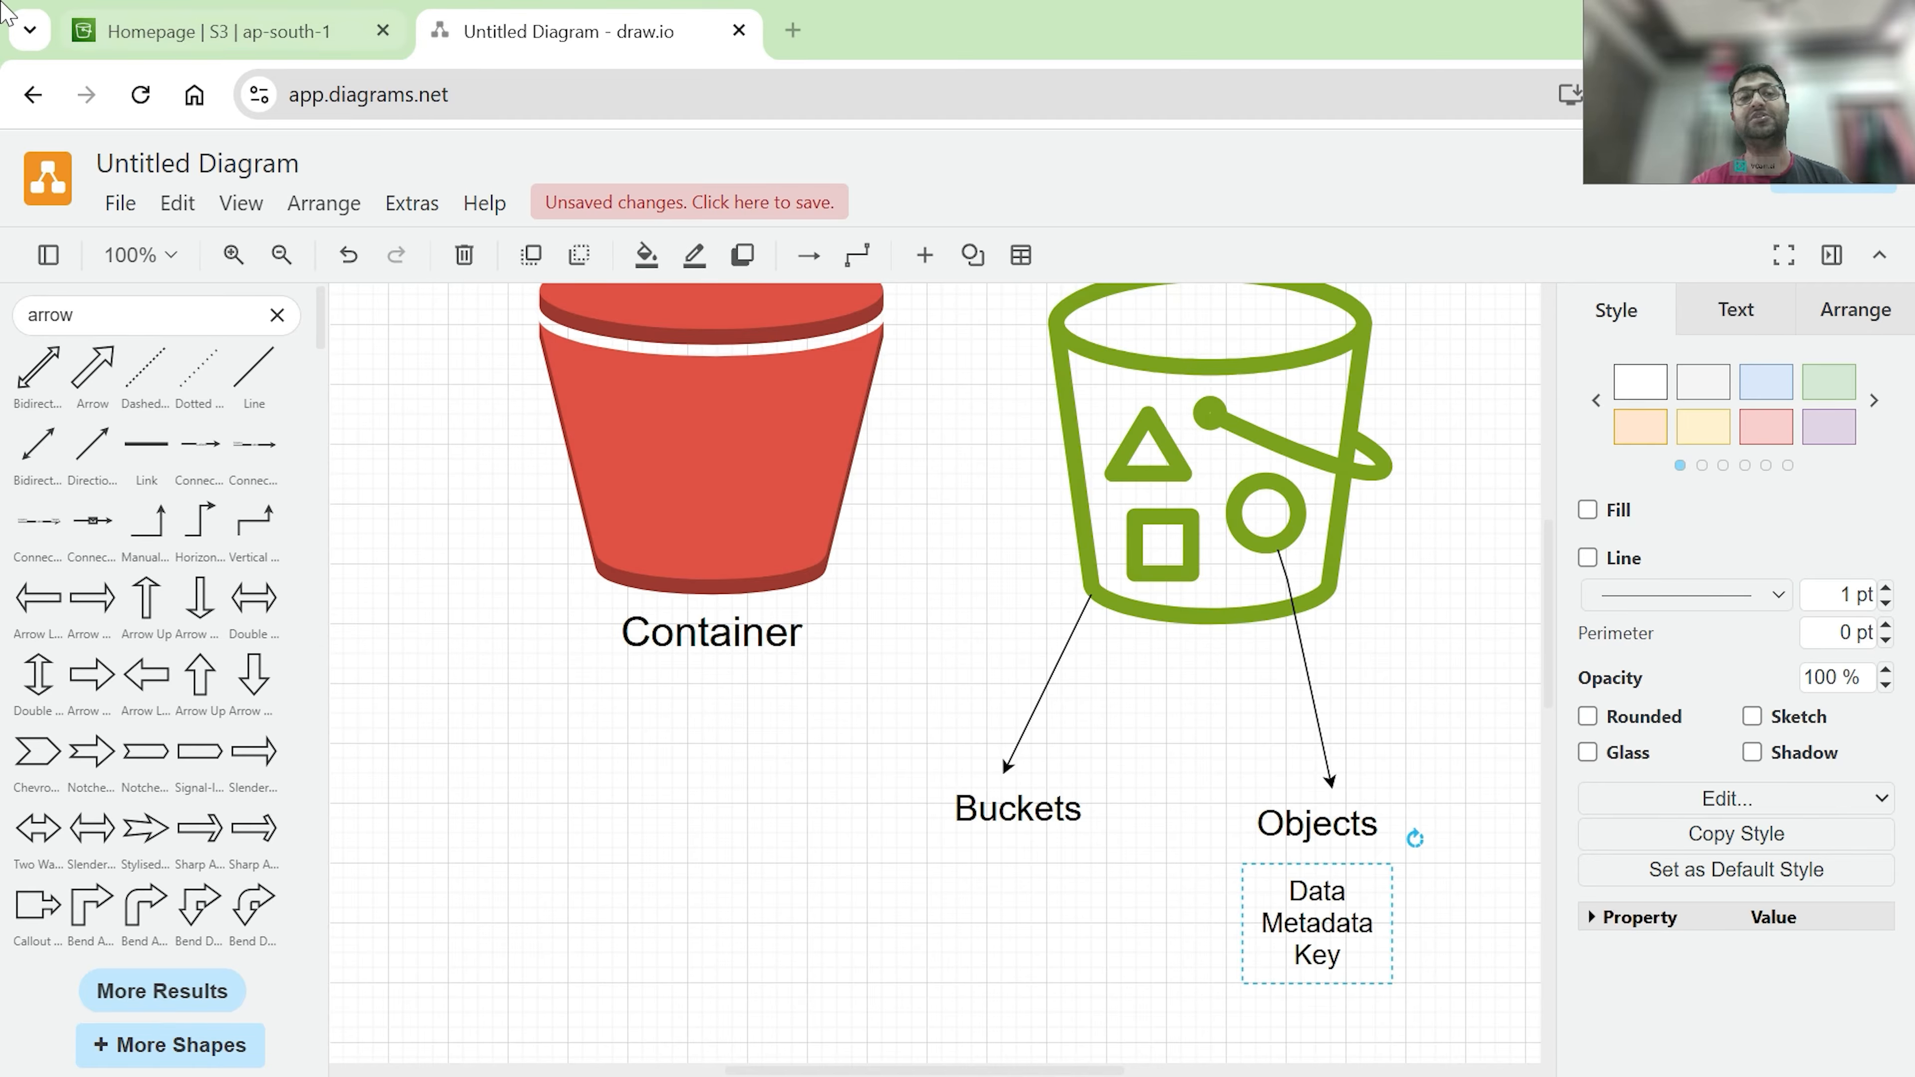
Step: Return to the S3 console tab and list the general purpose buckets, 93 across all regions
click(141, 30)
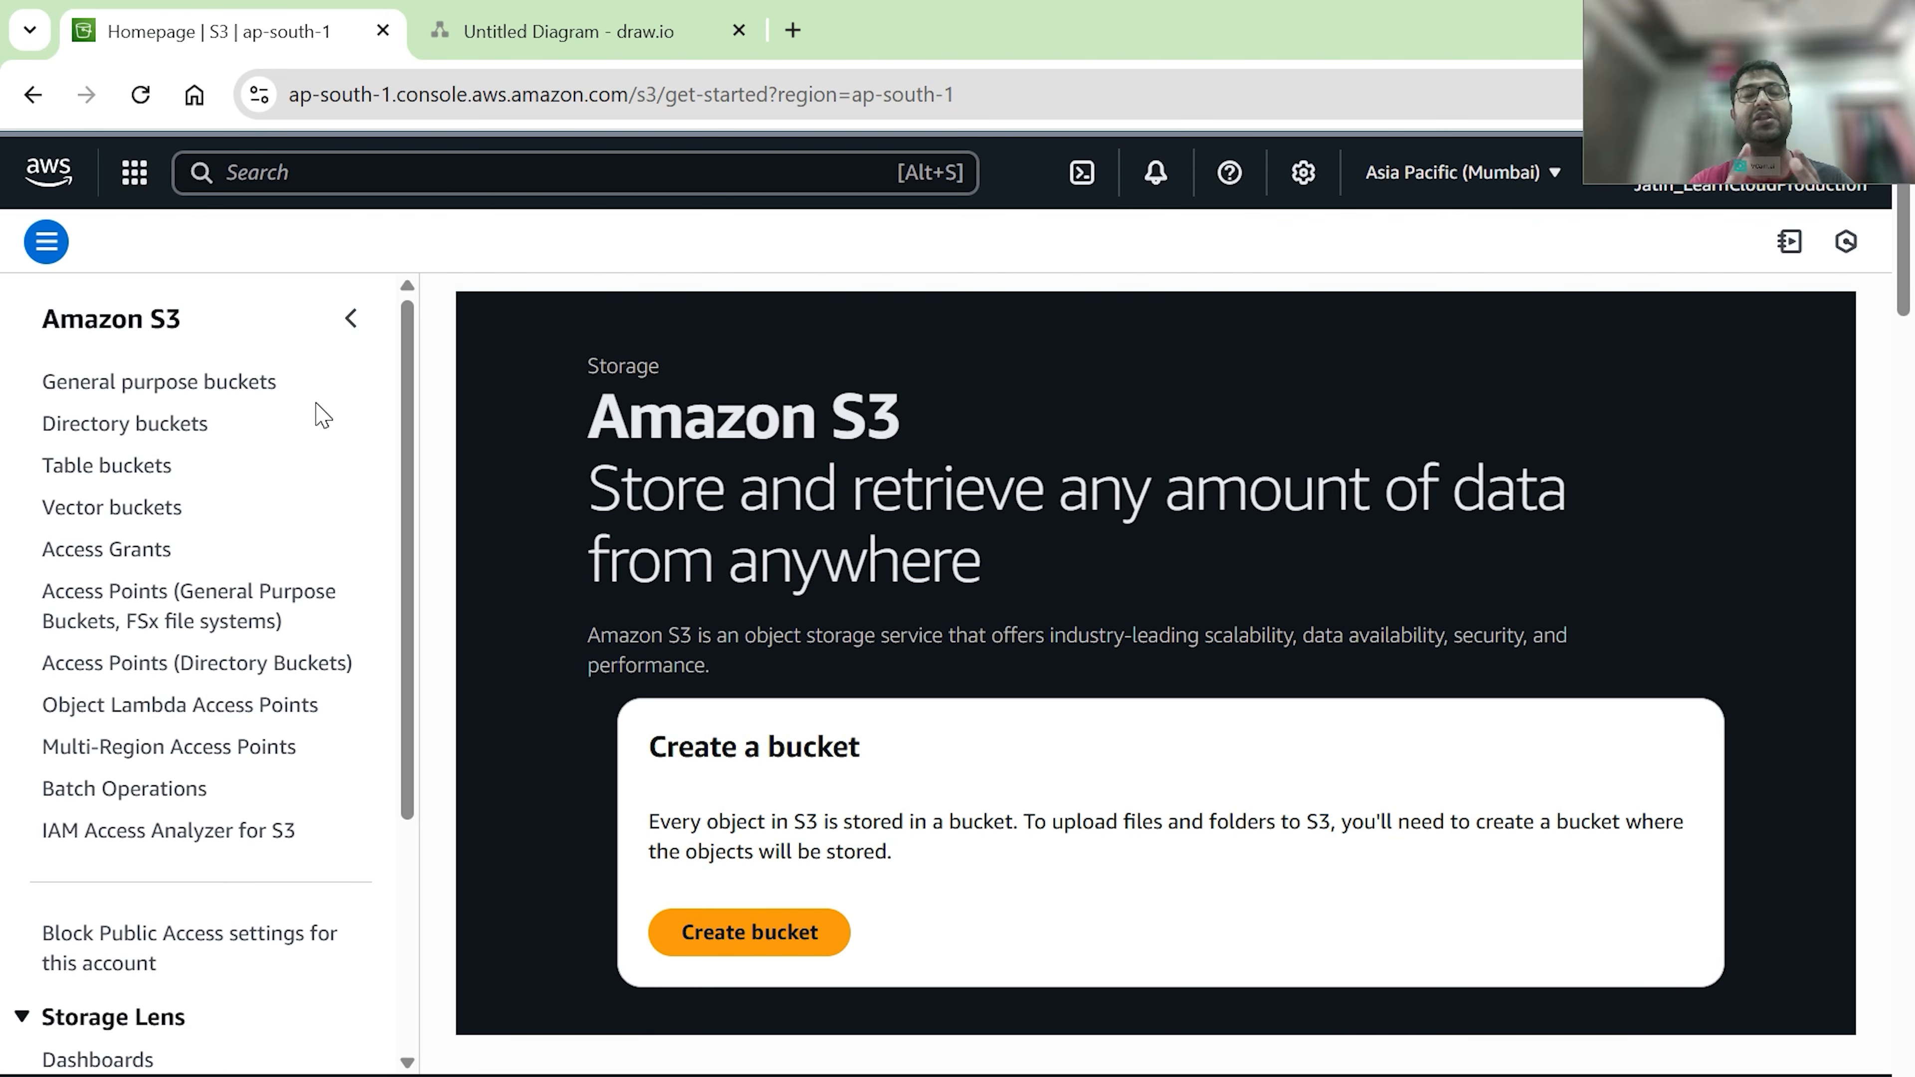
click(214, 394)
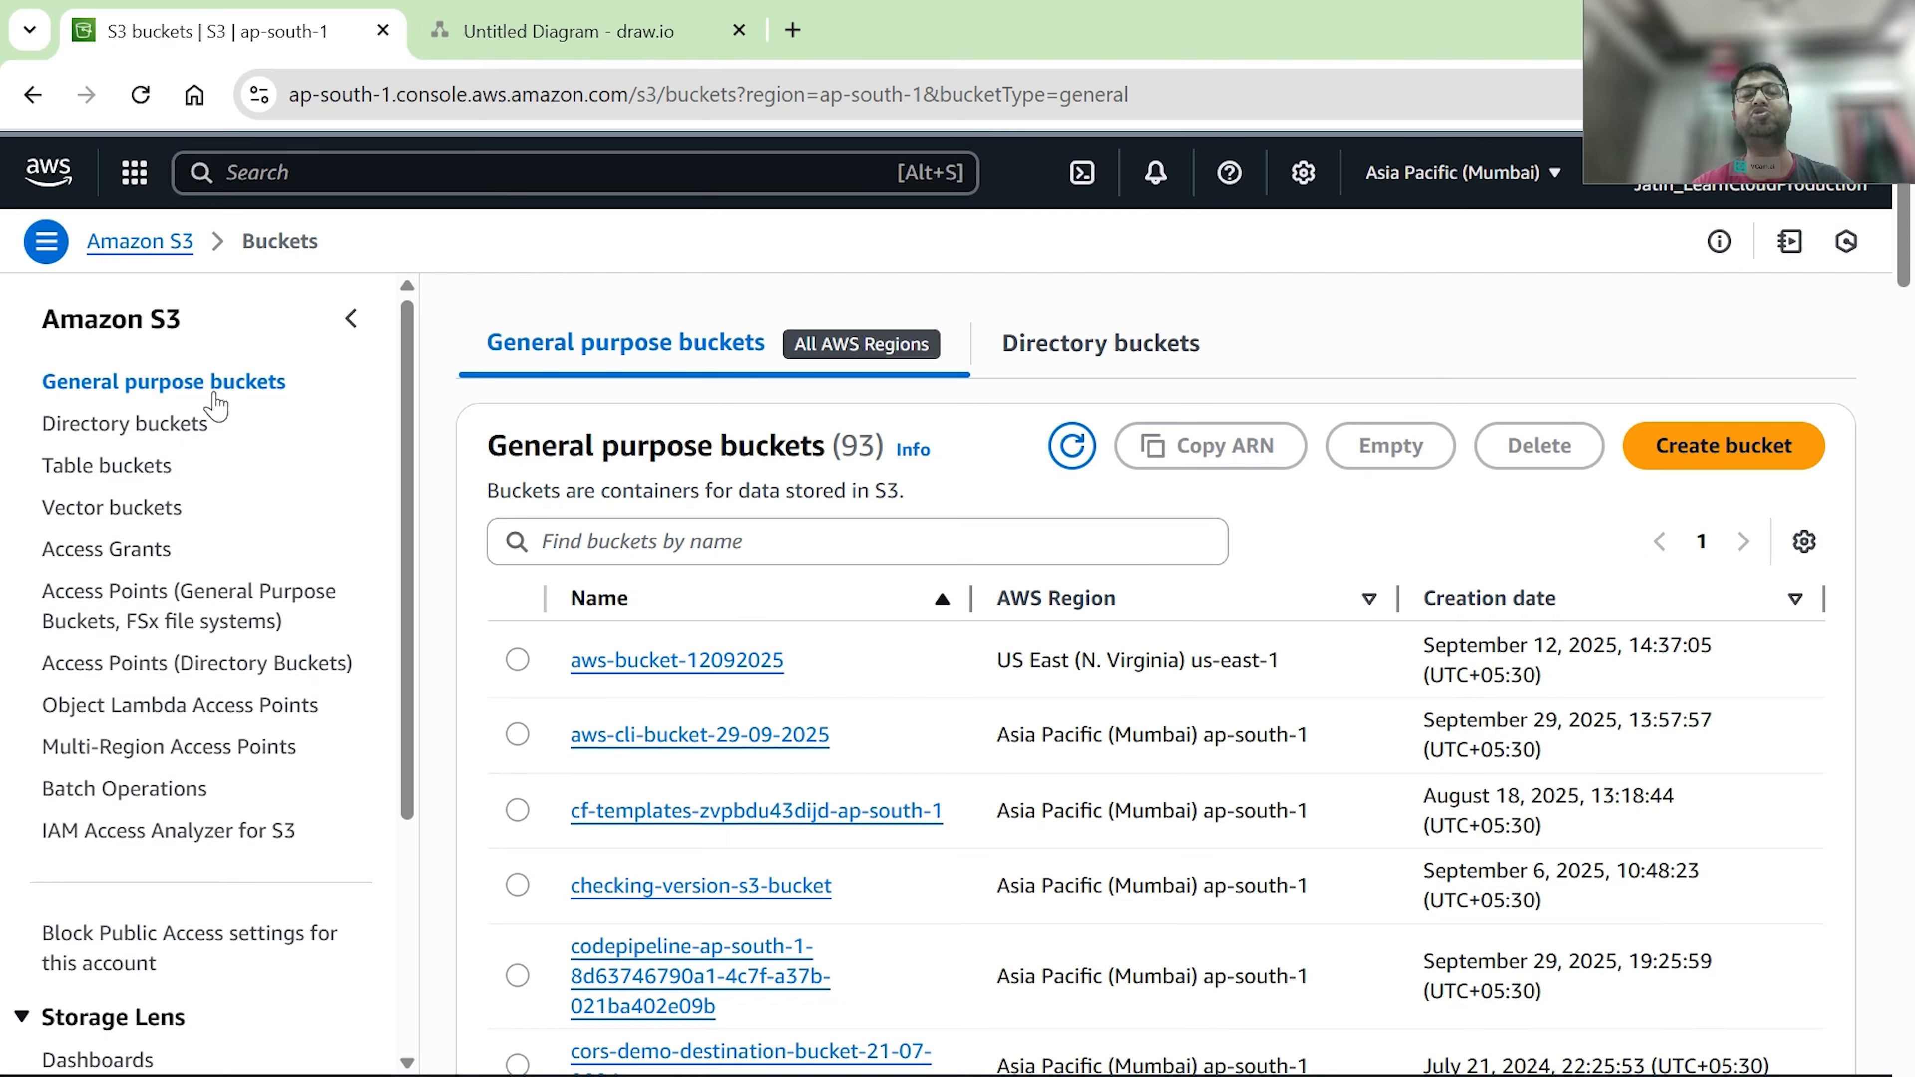
click(1665, 467)
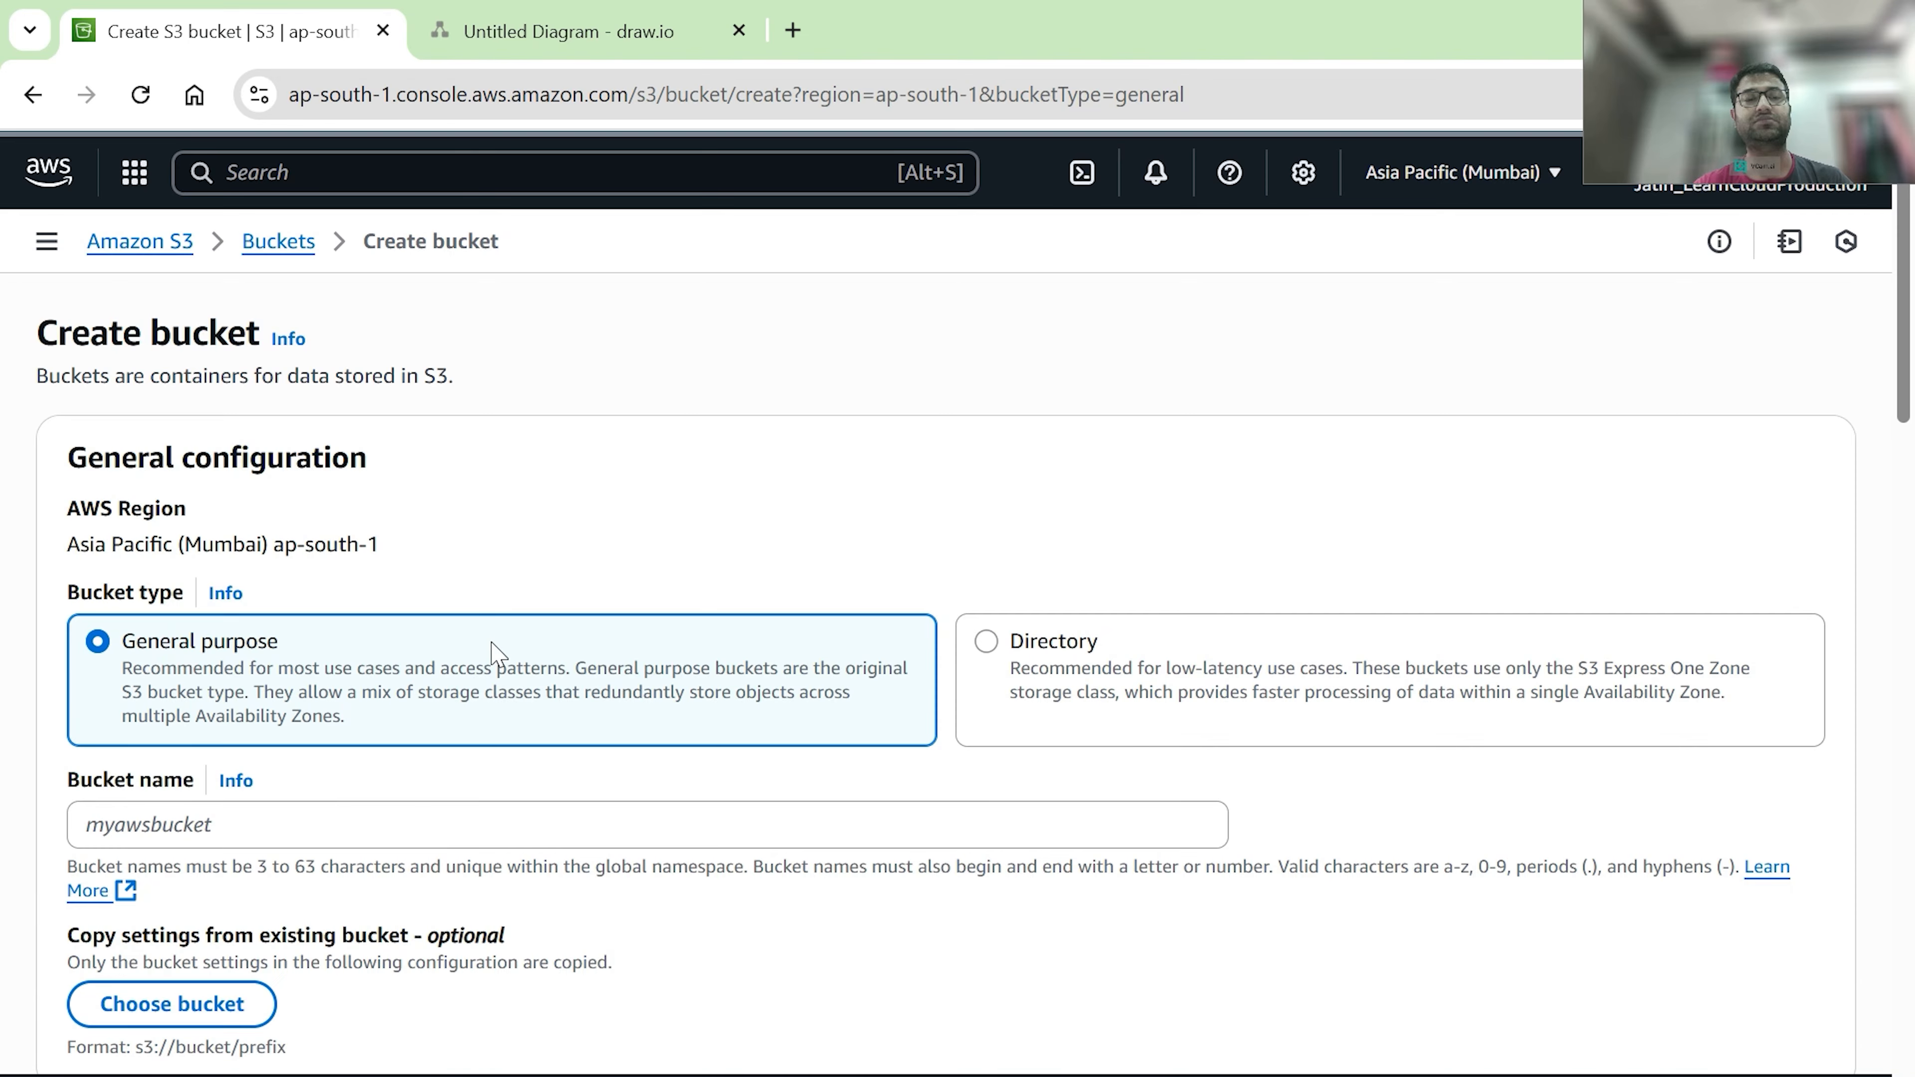
scroll(494, 649, down, 2)
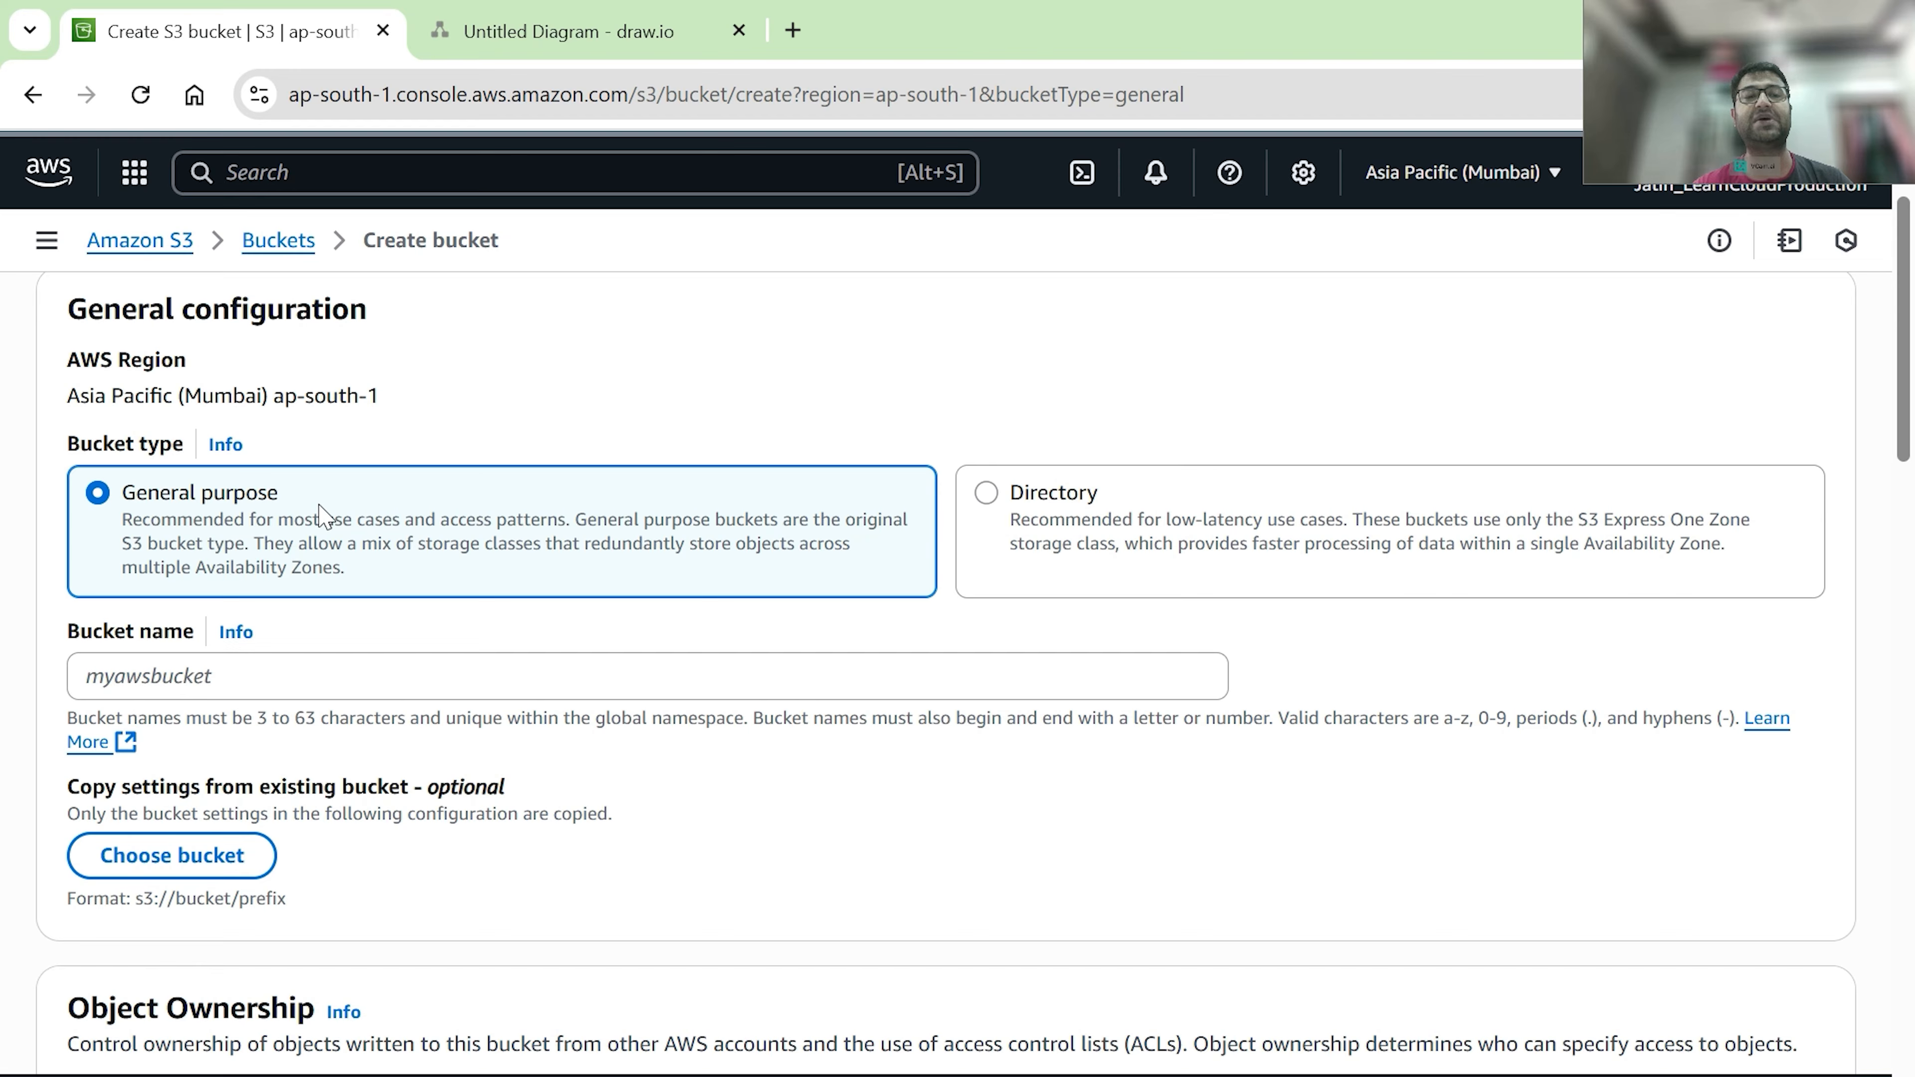
click(255, 688)
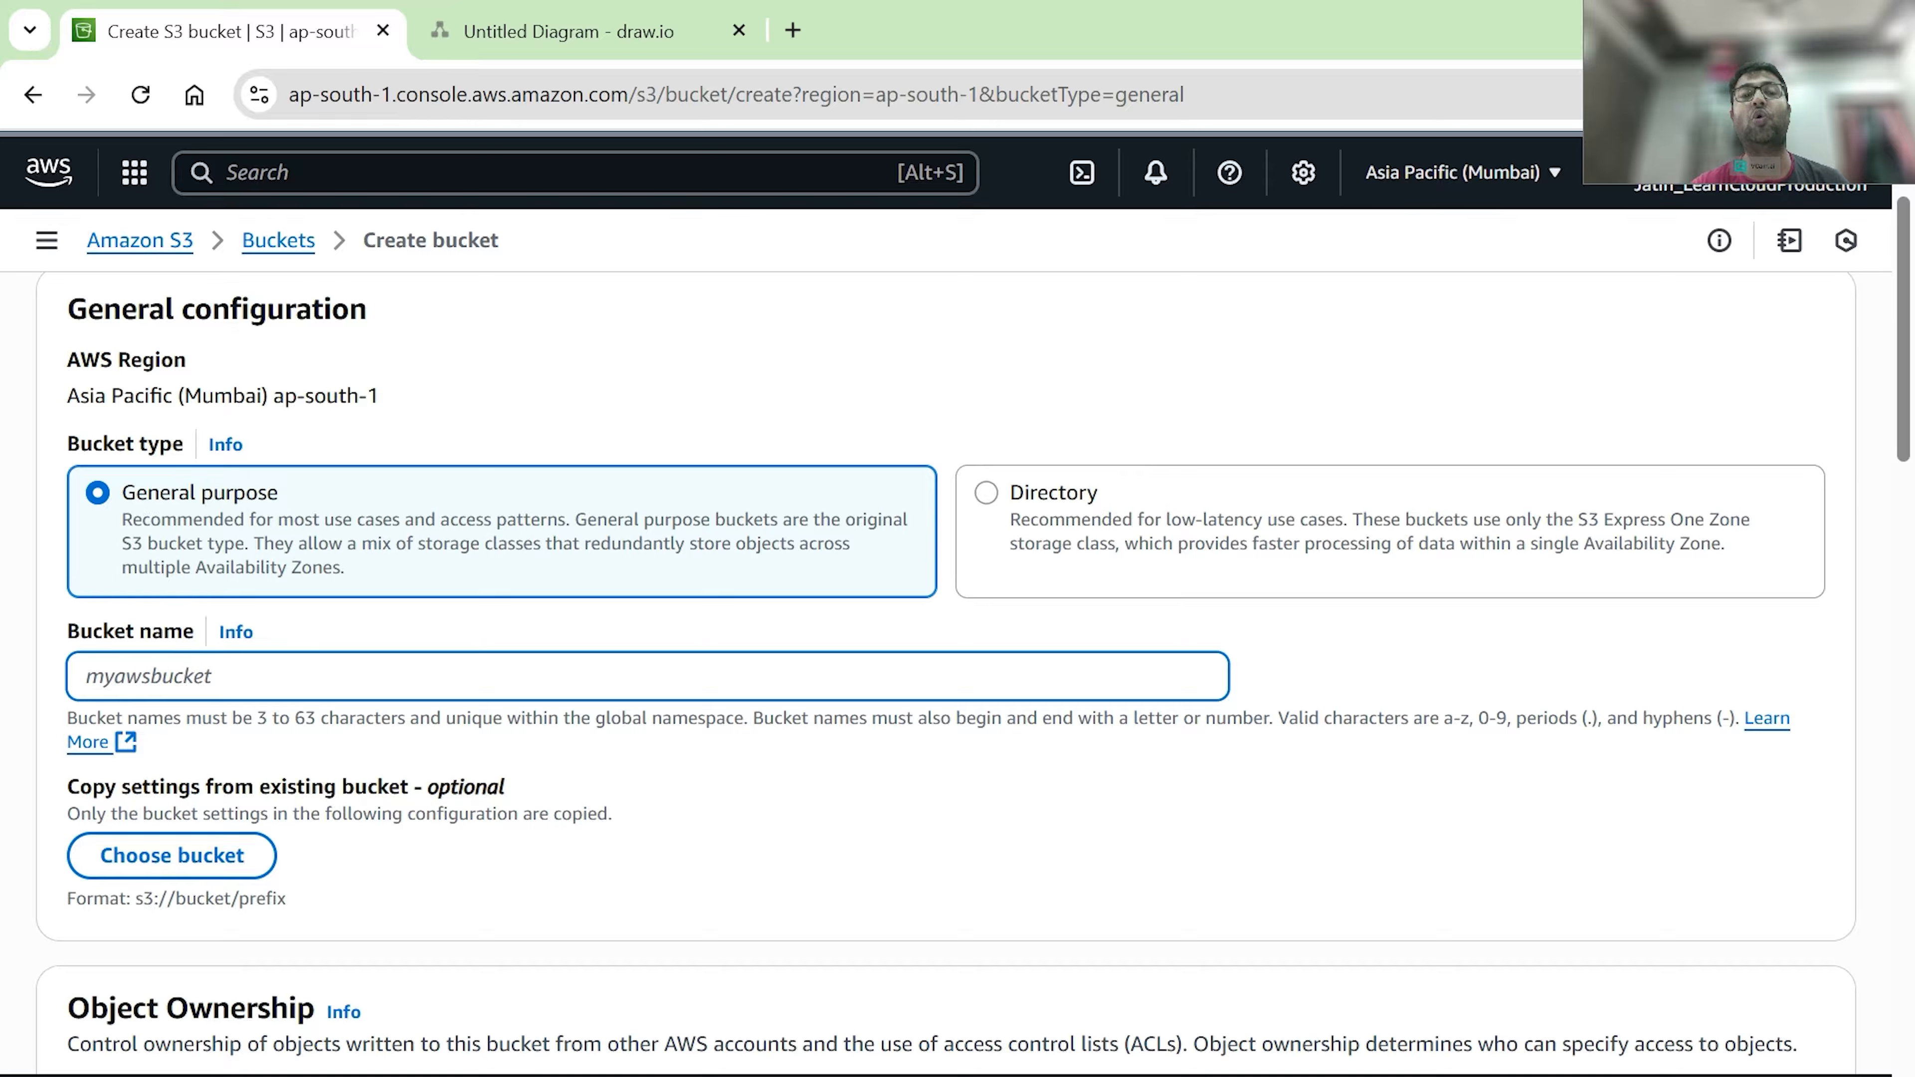
Step: Try creating a bucket named 'test', which fails as the name exists, then return to Buckets
text(test)
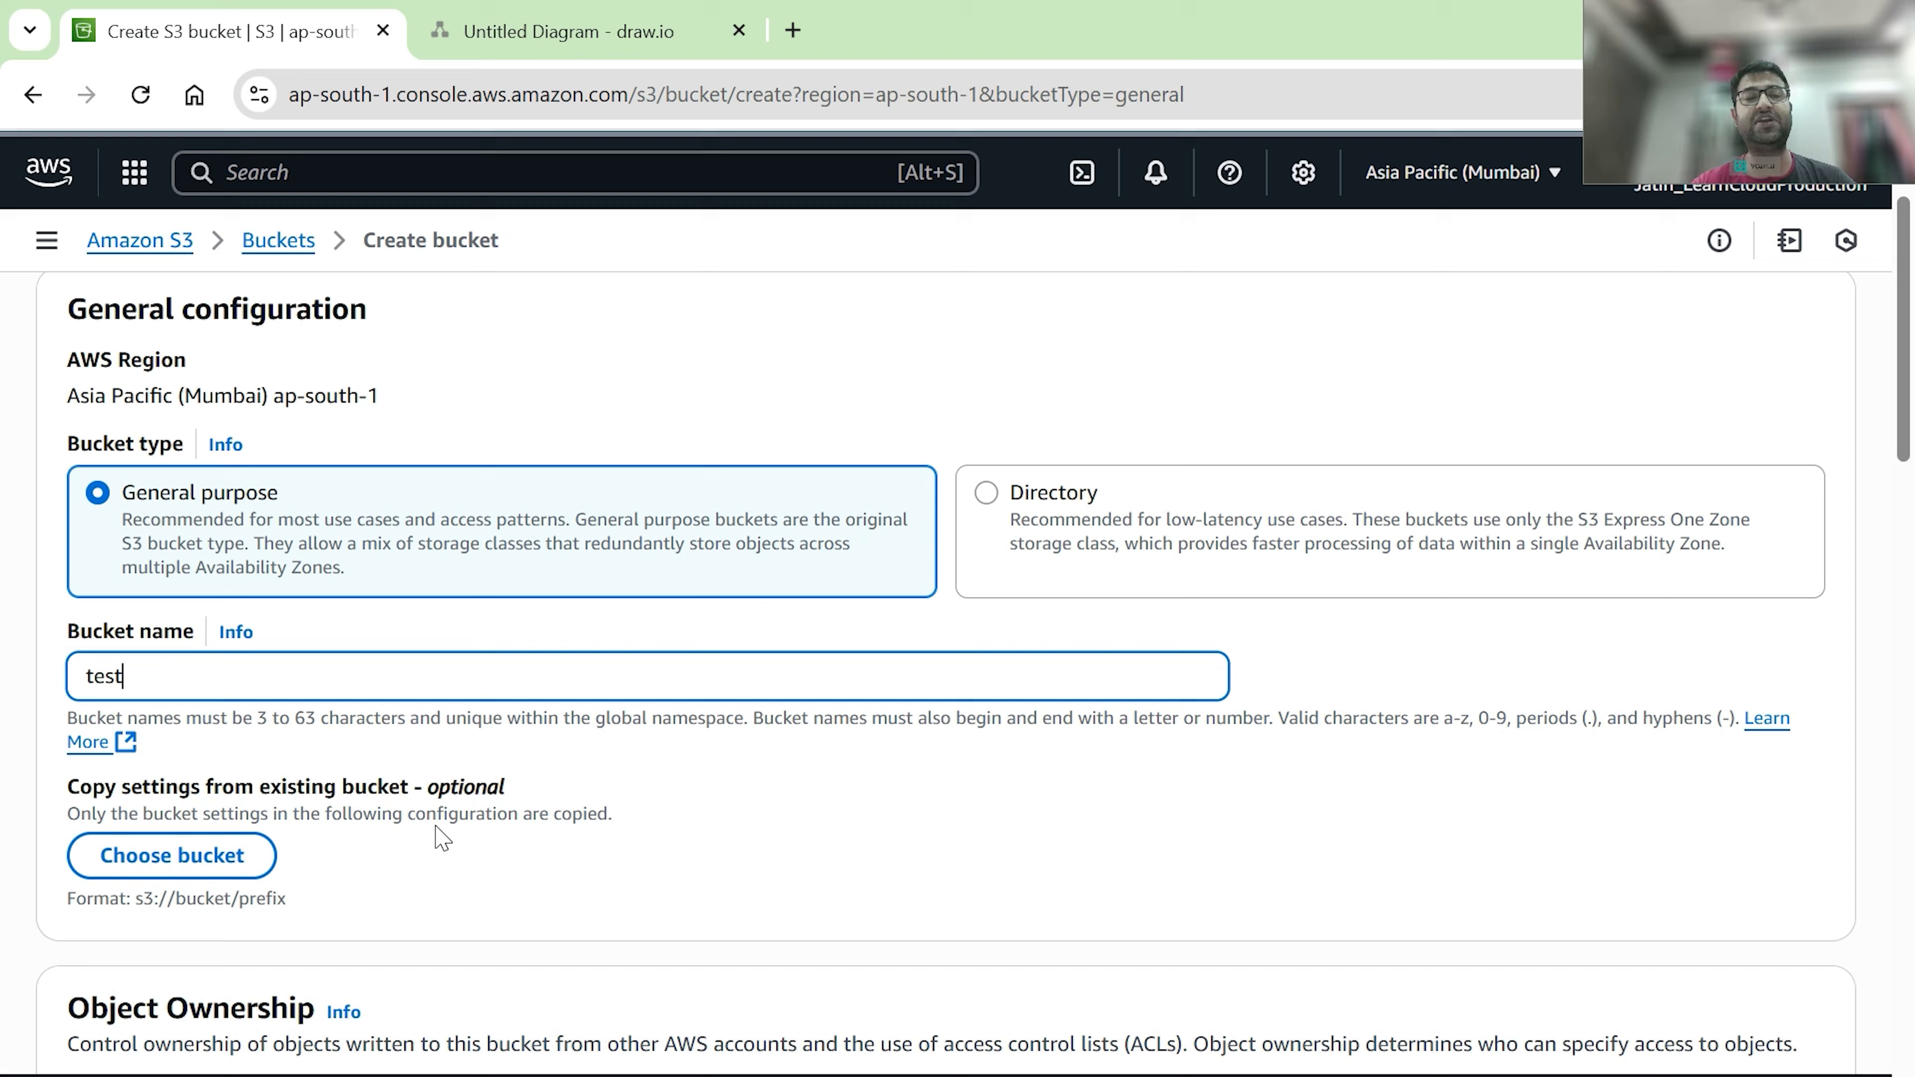
scroll(443, 837, down, 20)
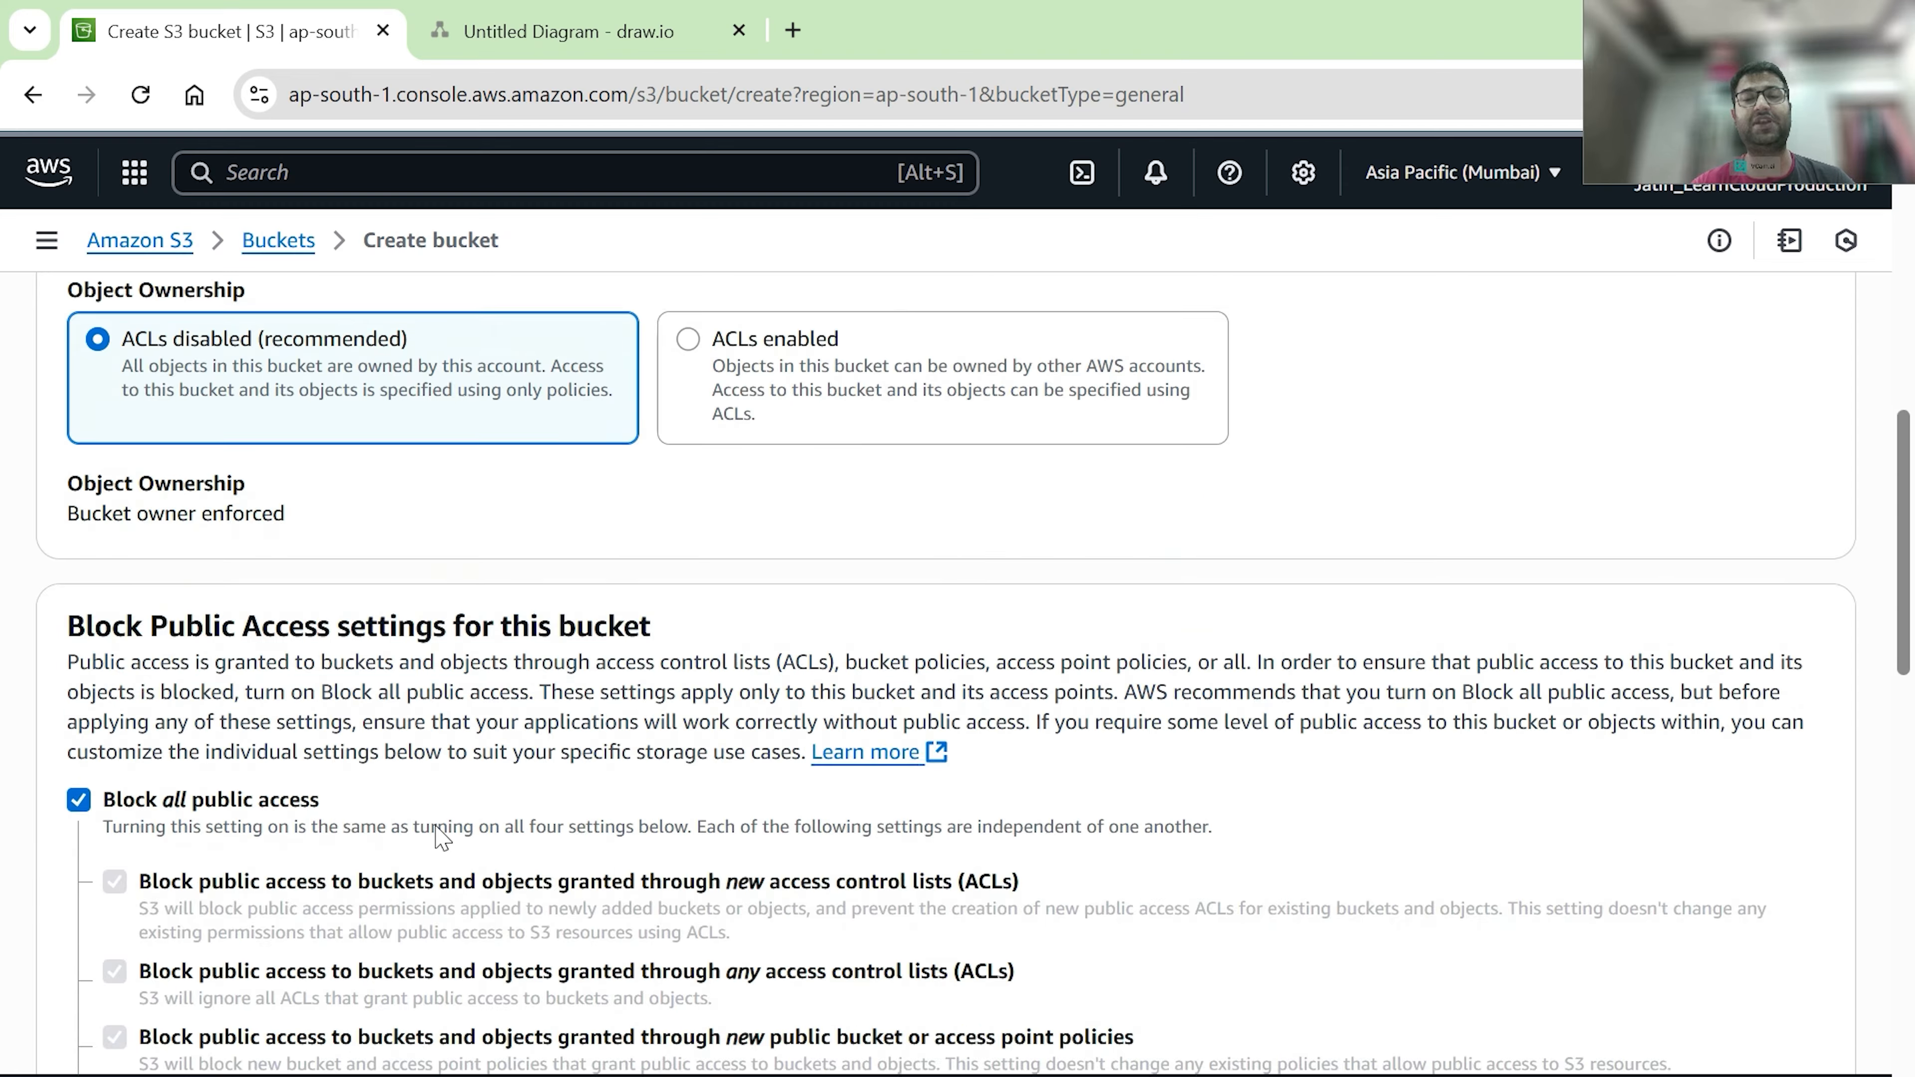
click(1714, 979)
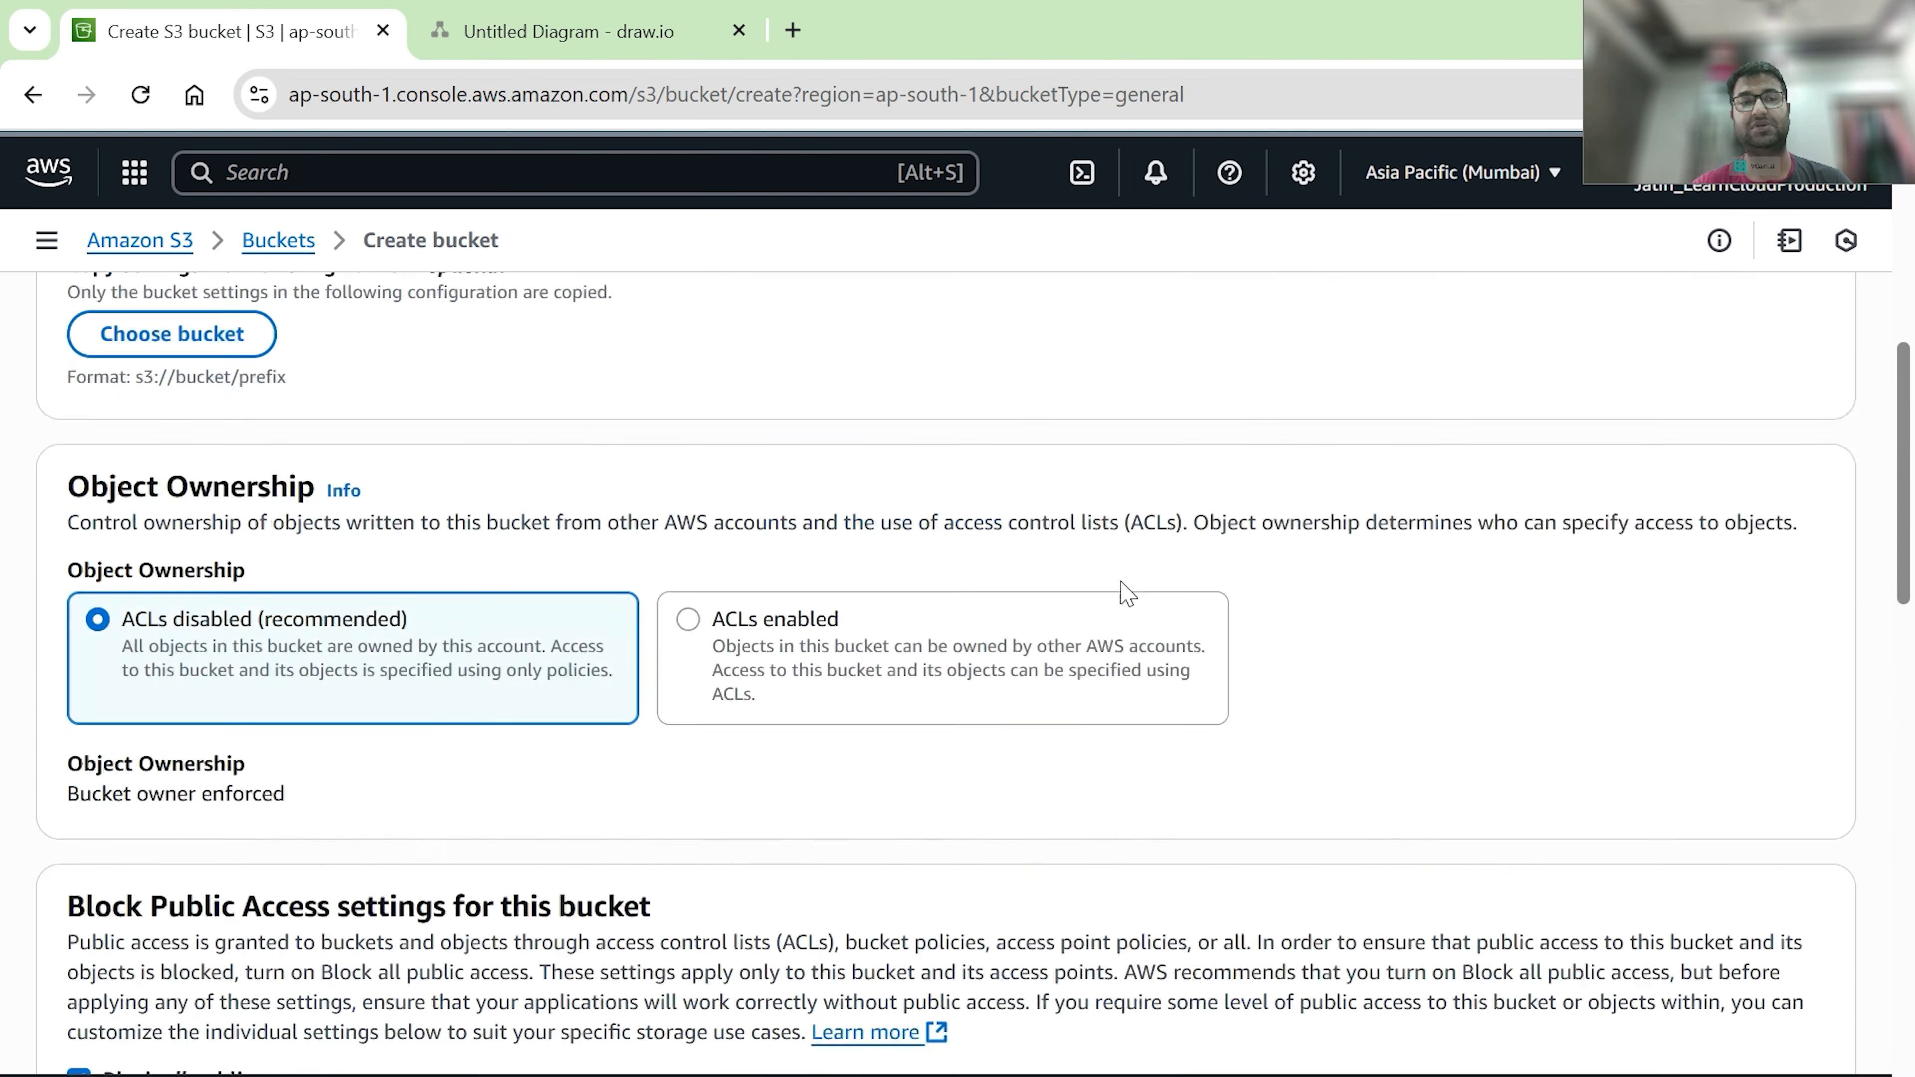
scroll(739, 683, down, 2)
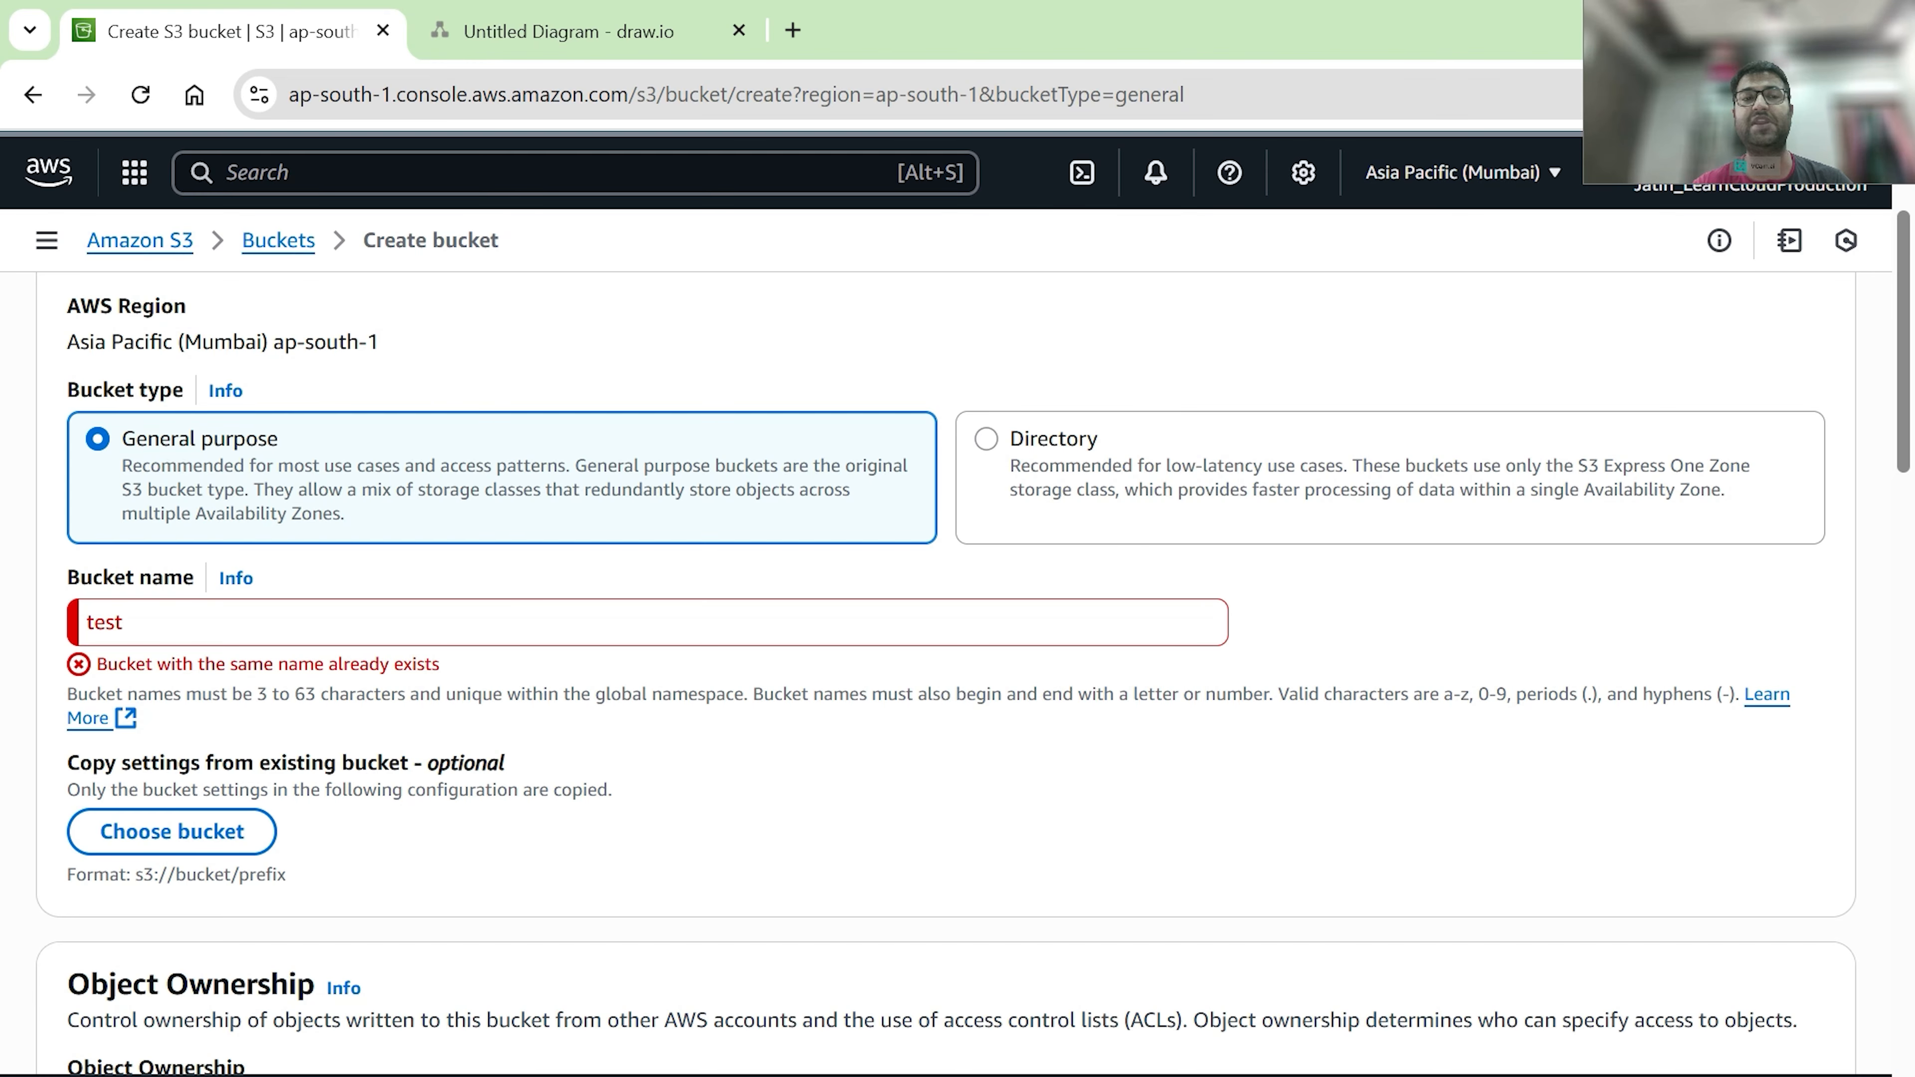
click(278, 243)
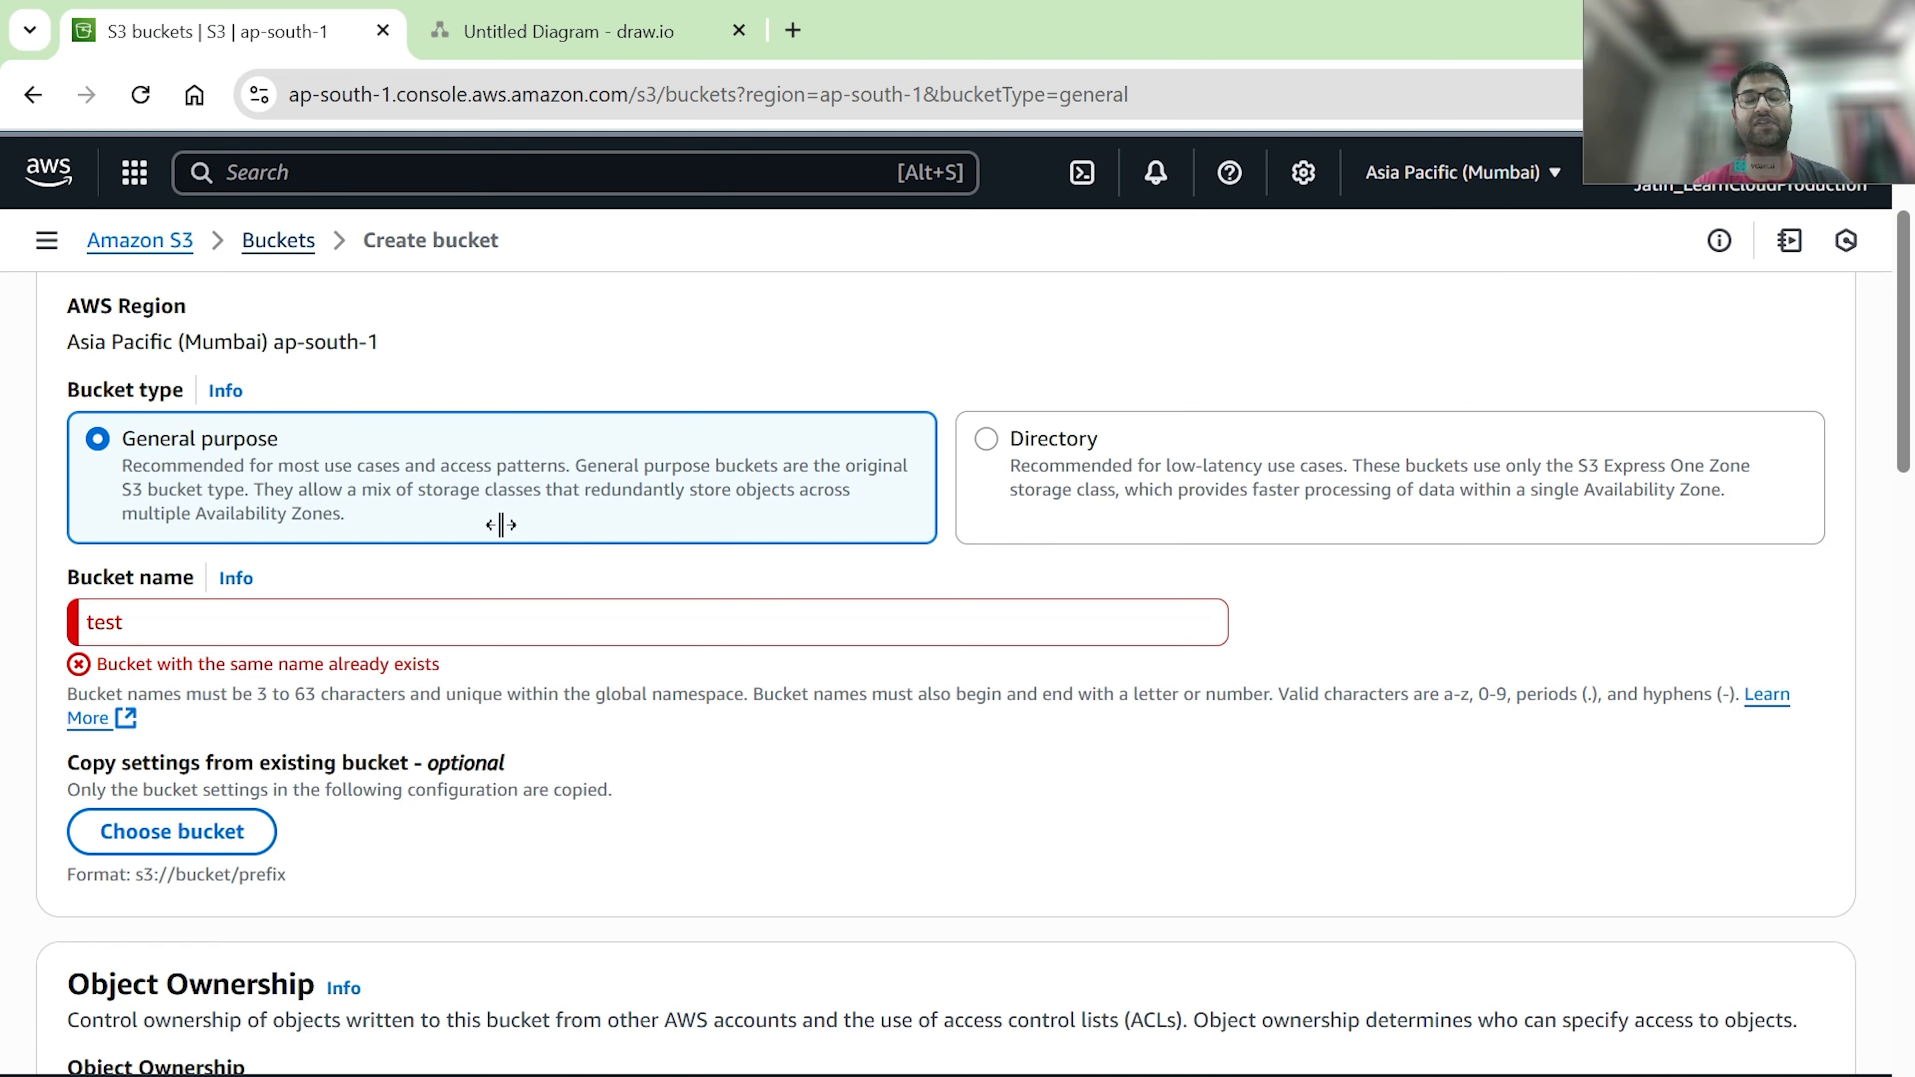
Step: Filter the bucket list for 'test', find no matches, and start a new bucket
click(310, 463)
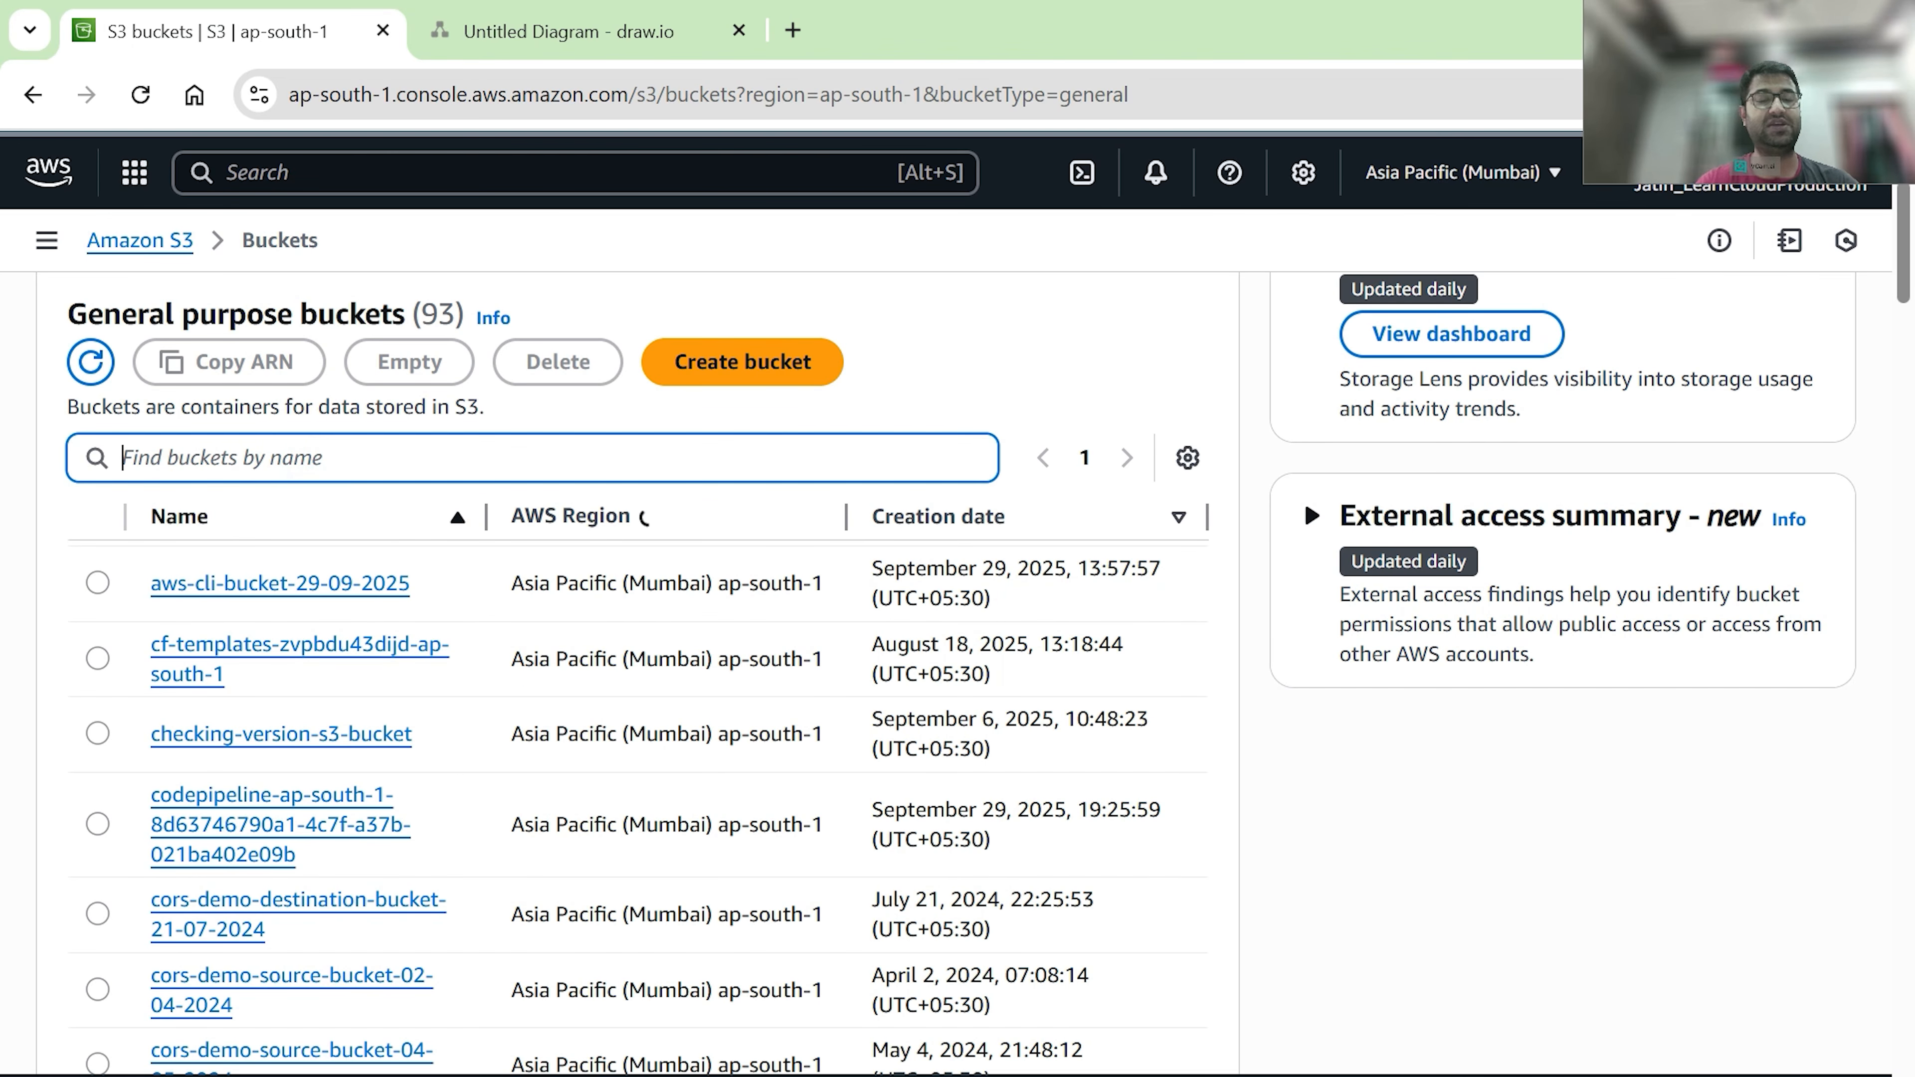
text(test)
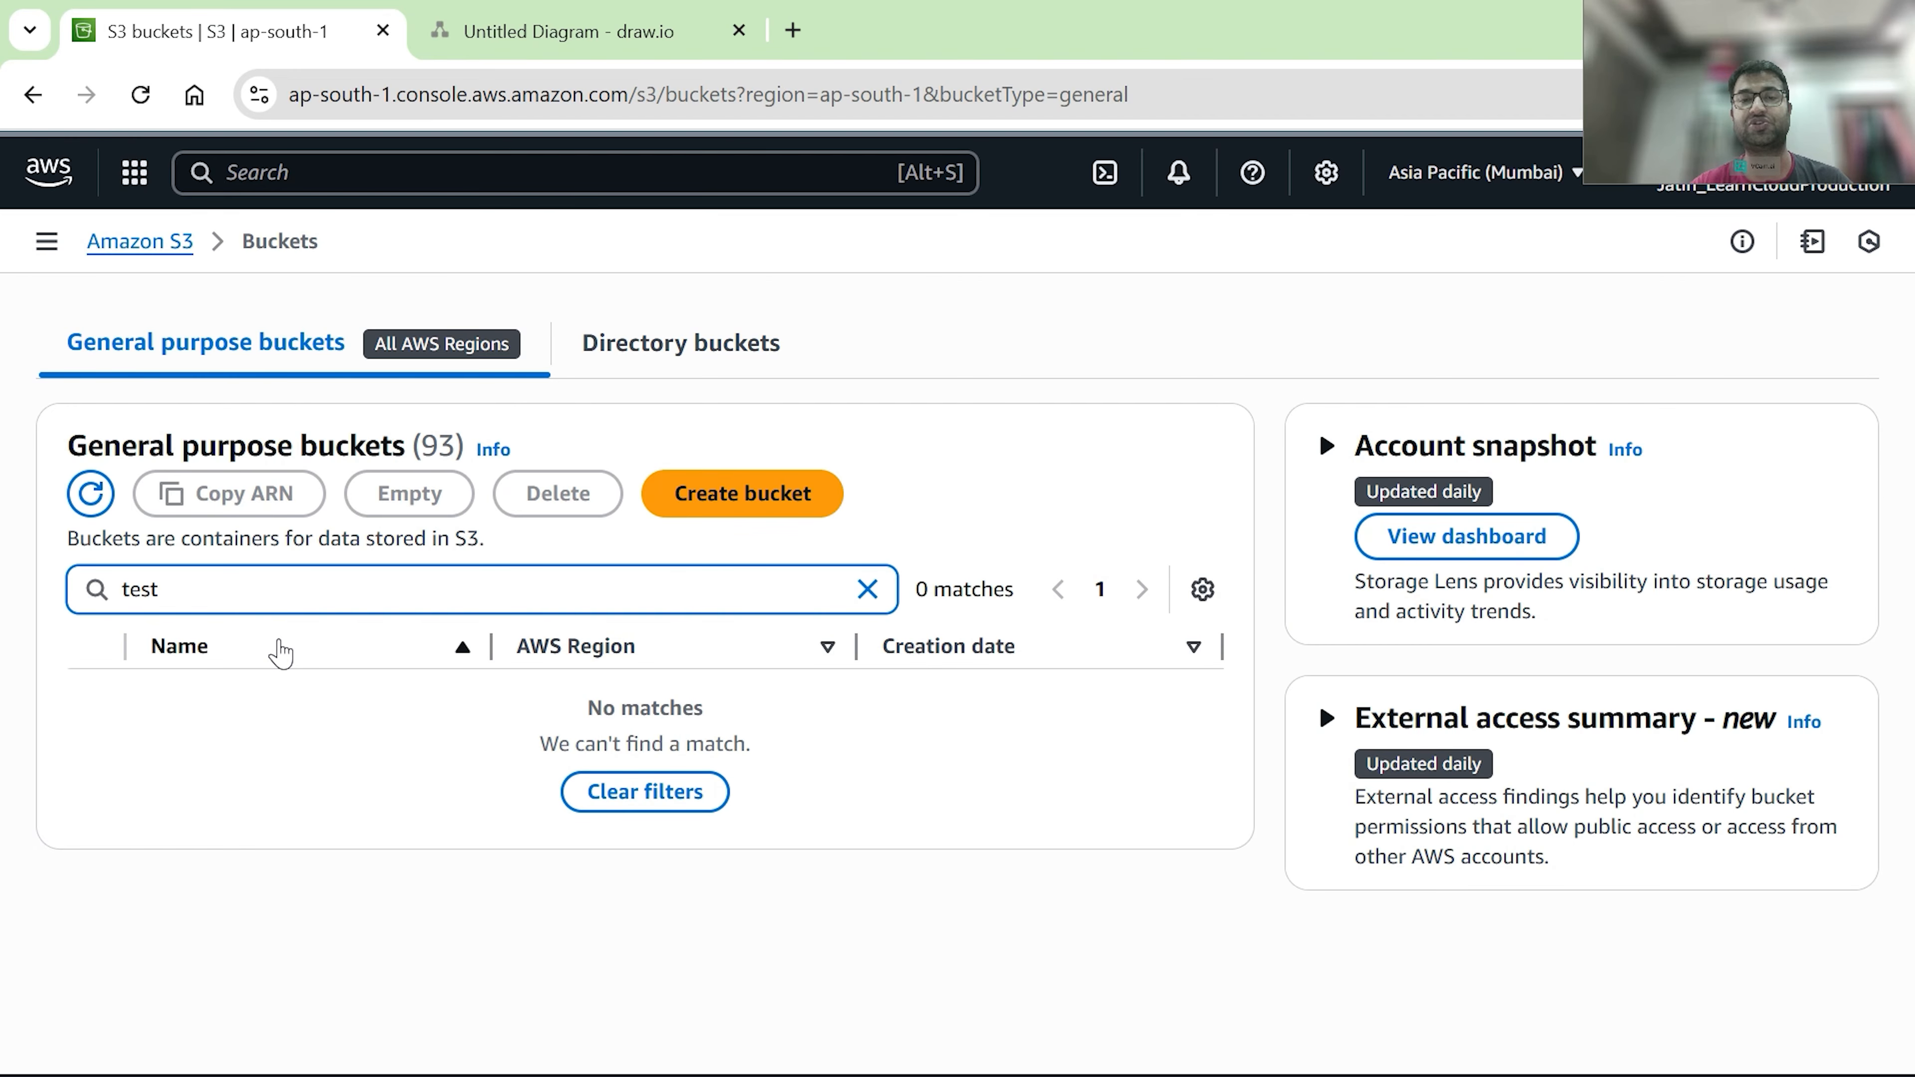
click(661, 510)
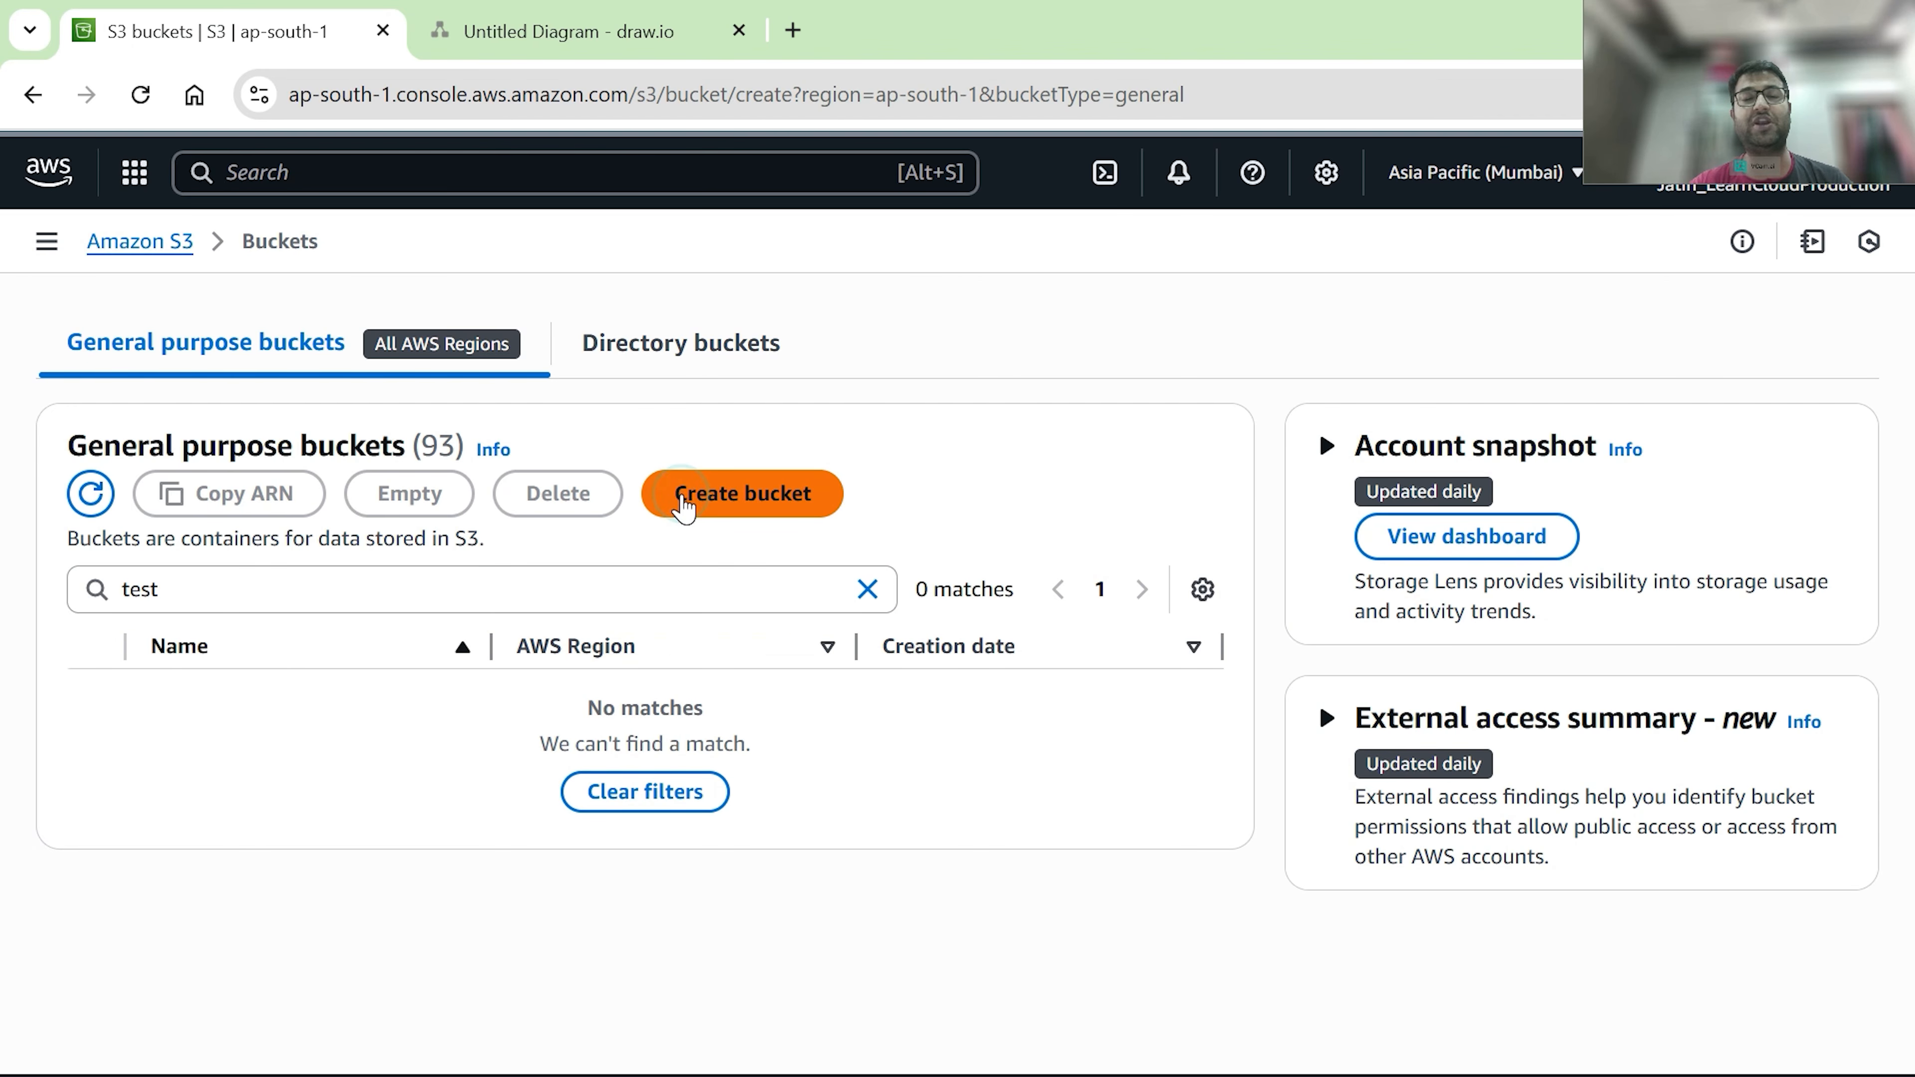
scroll(640, 647, down, 3)
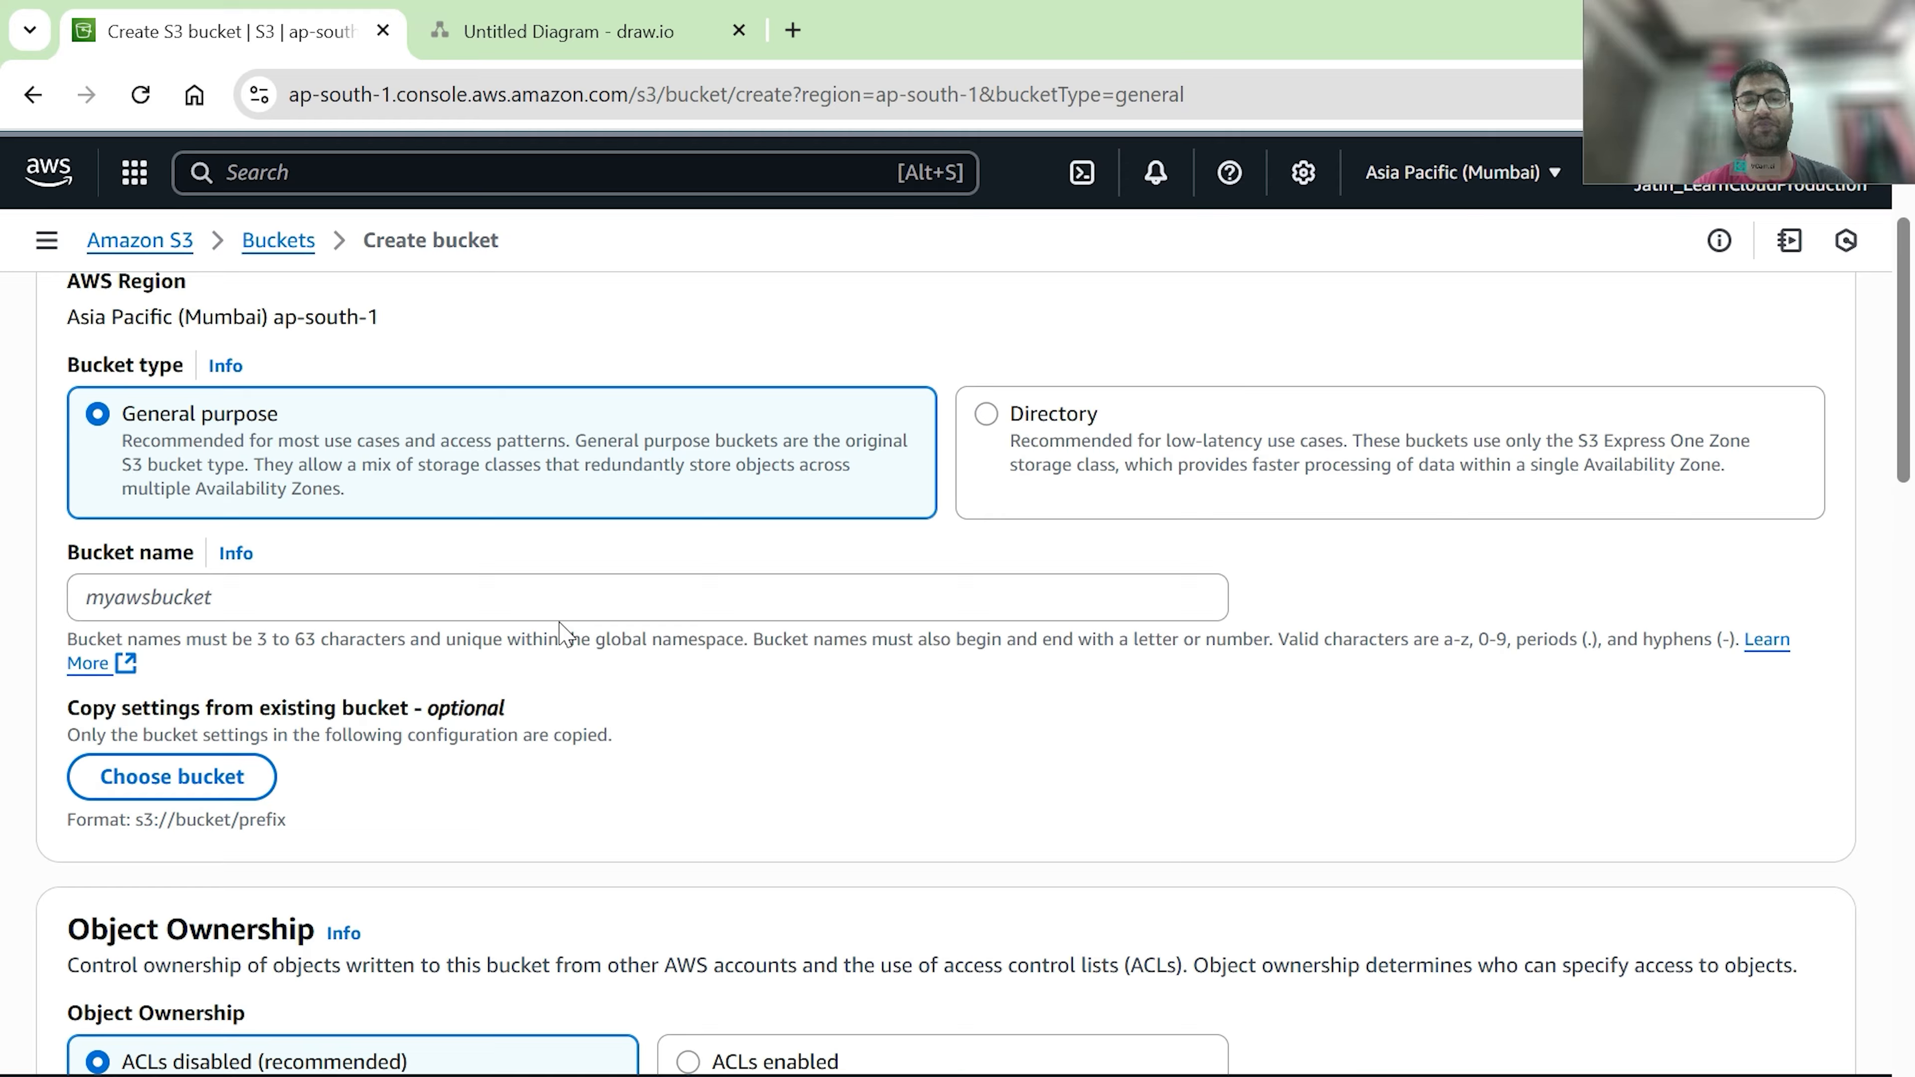
Step: Enter 'my-dataset-bucket-console' as the bucket name and open the naming rules Learn More link
click(500, 602)
text(my)
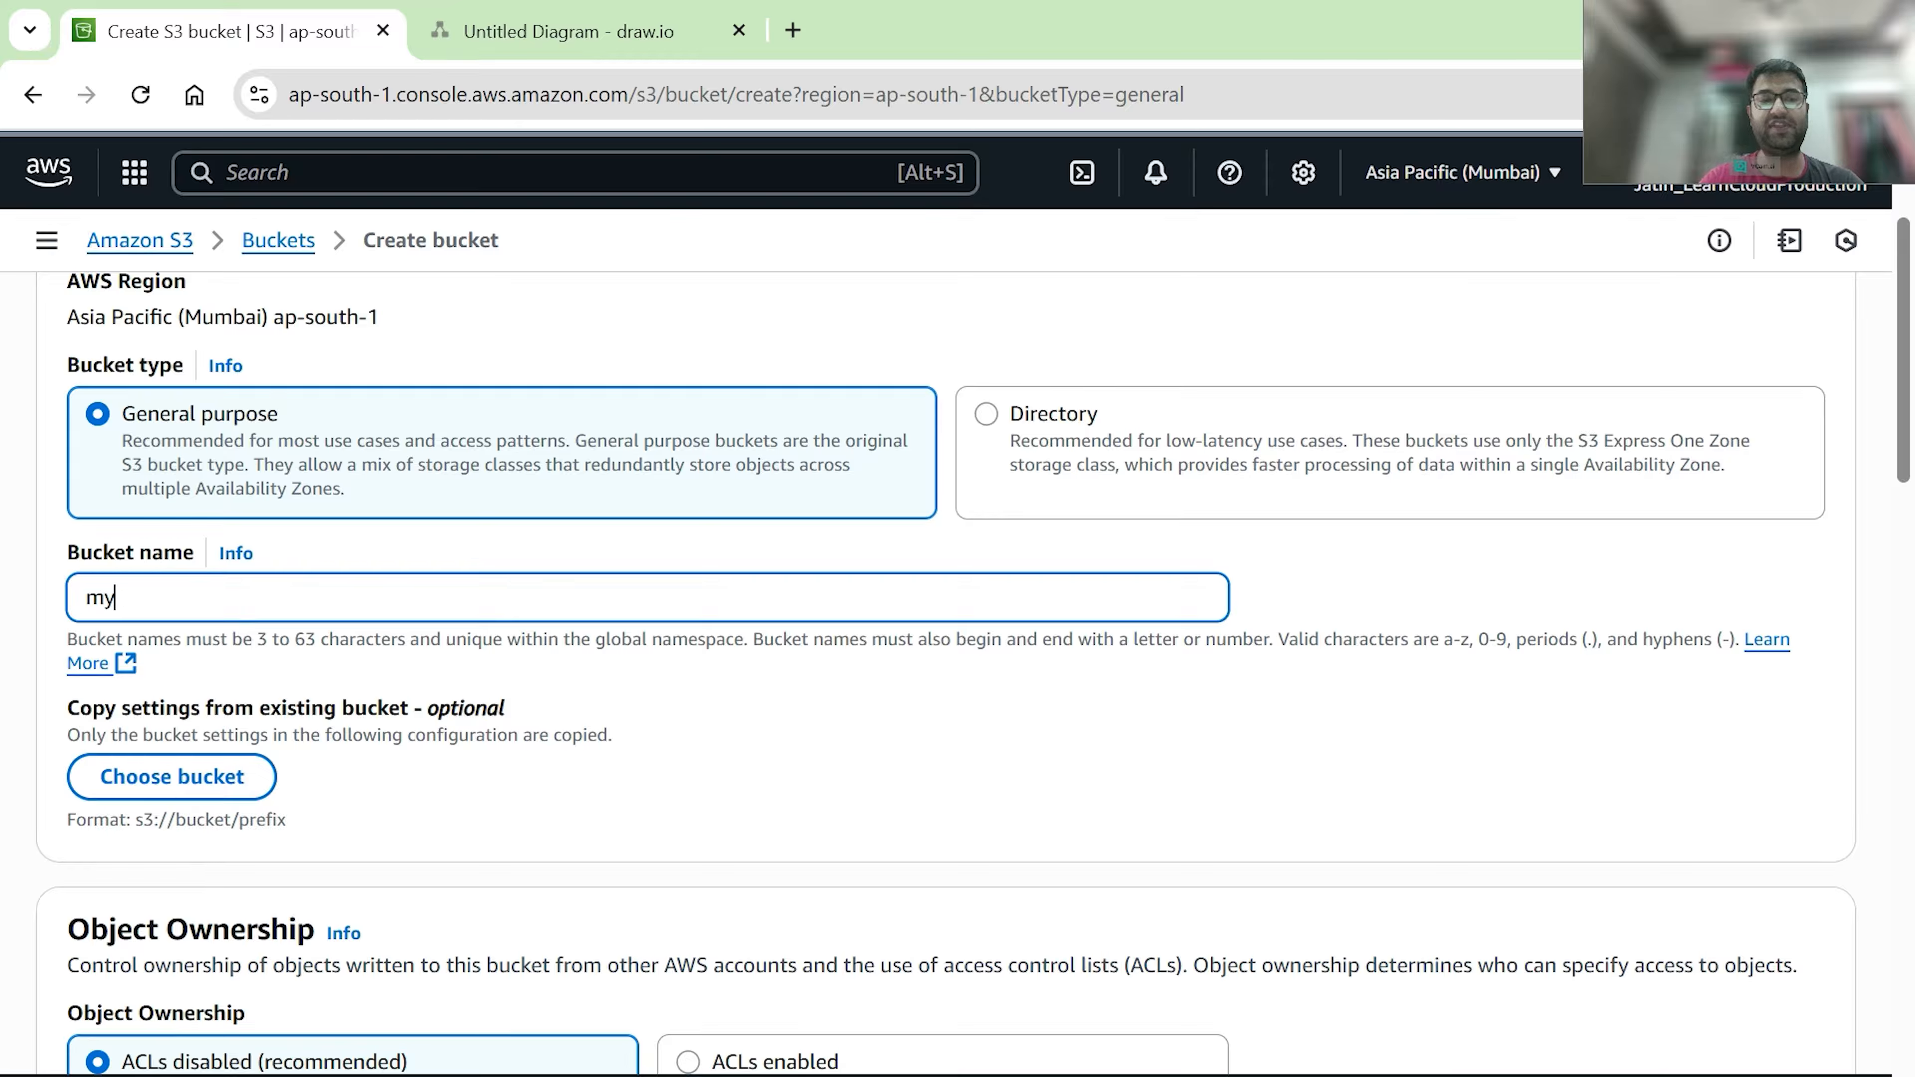
text(-dat)
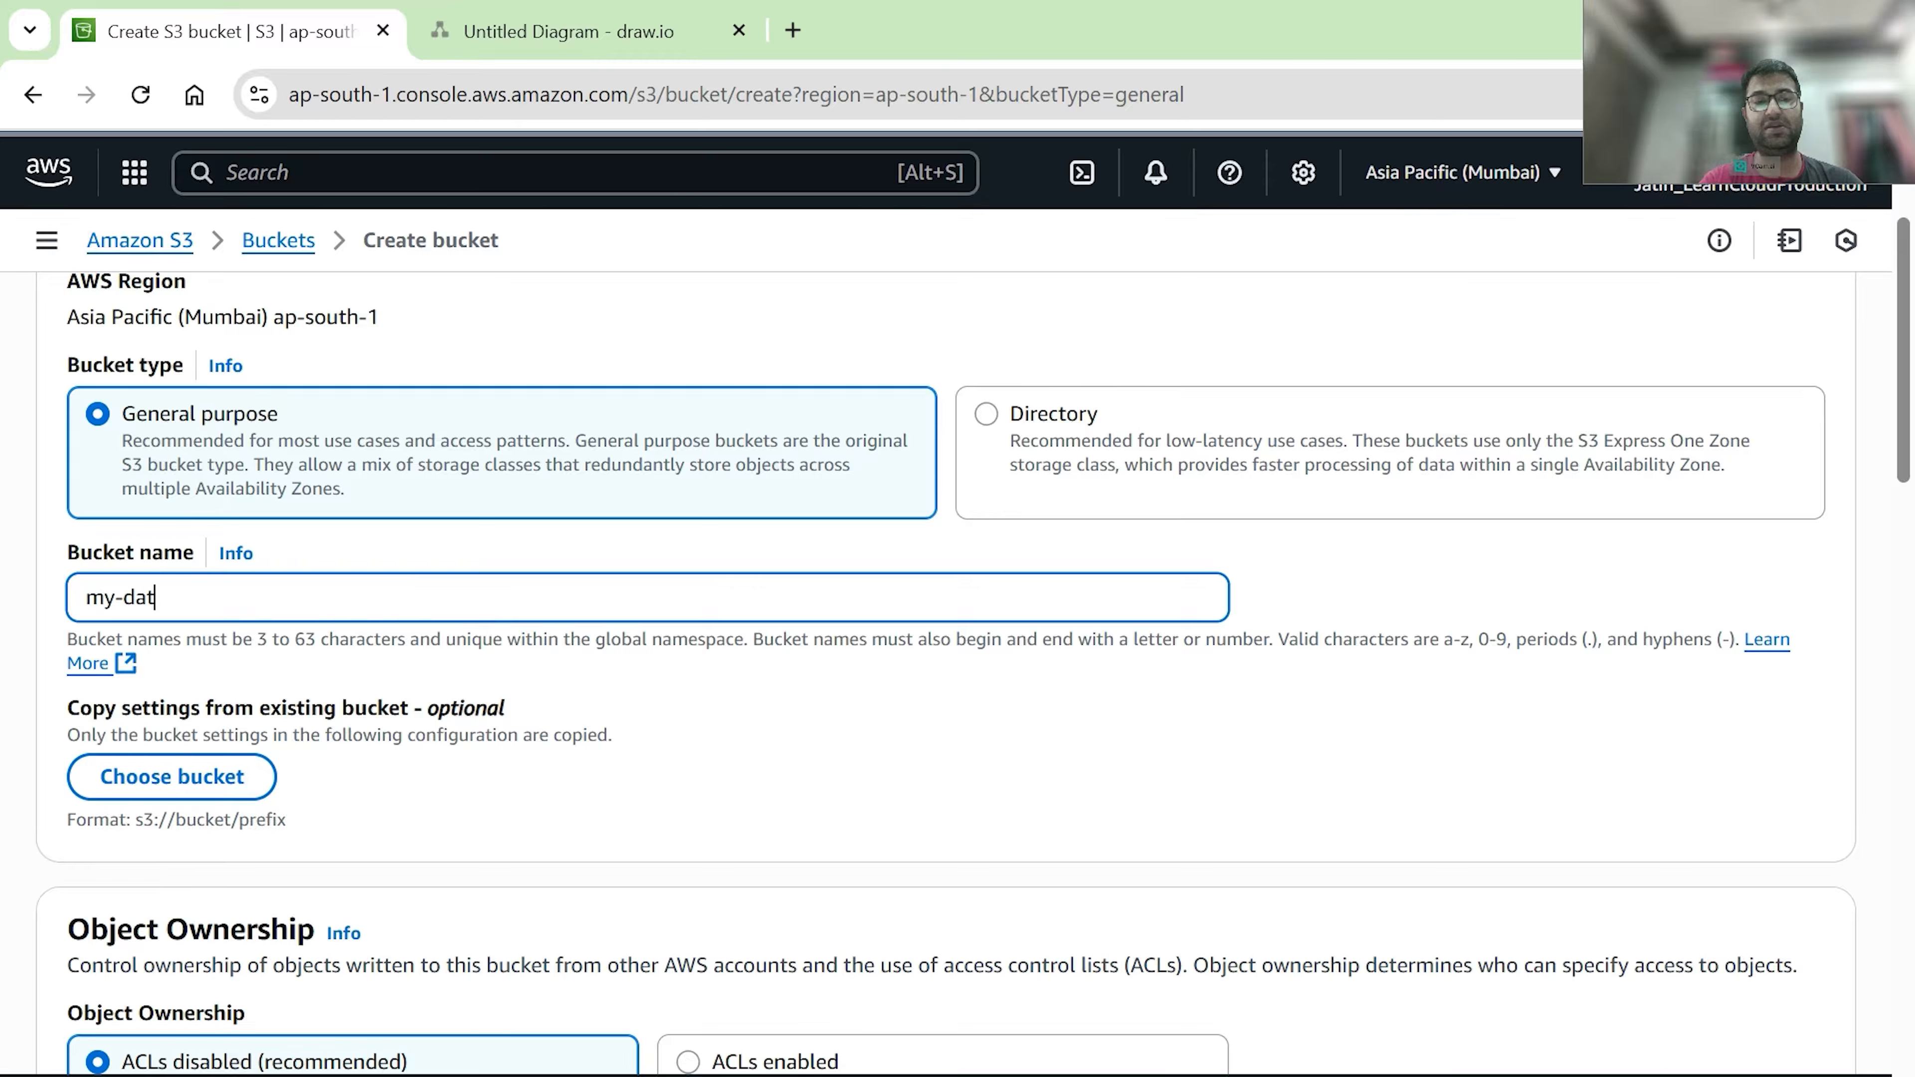
text(aset-bucket-console)
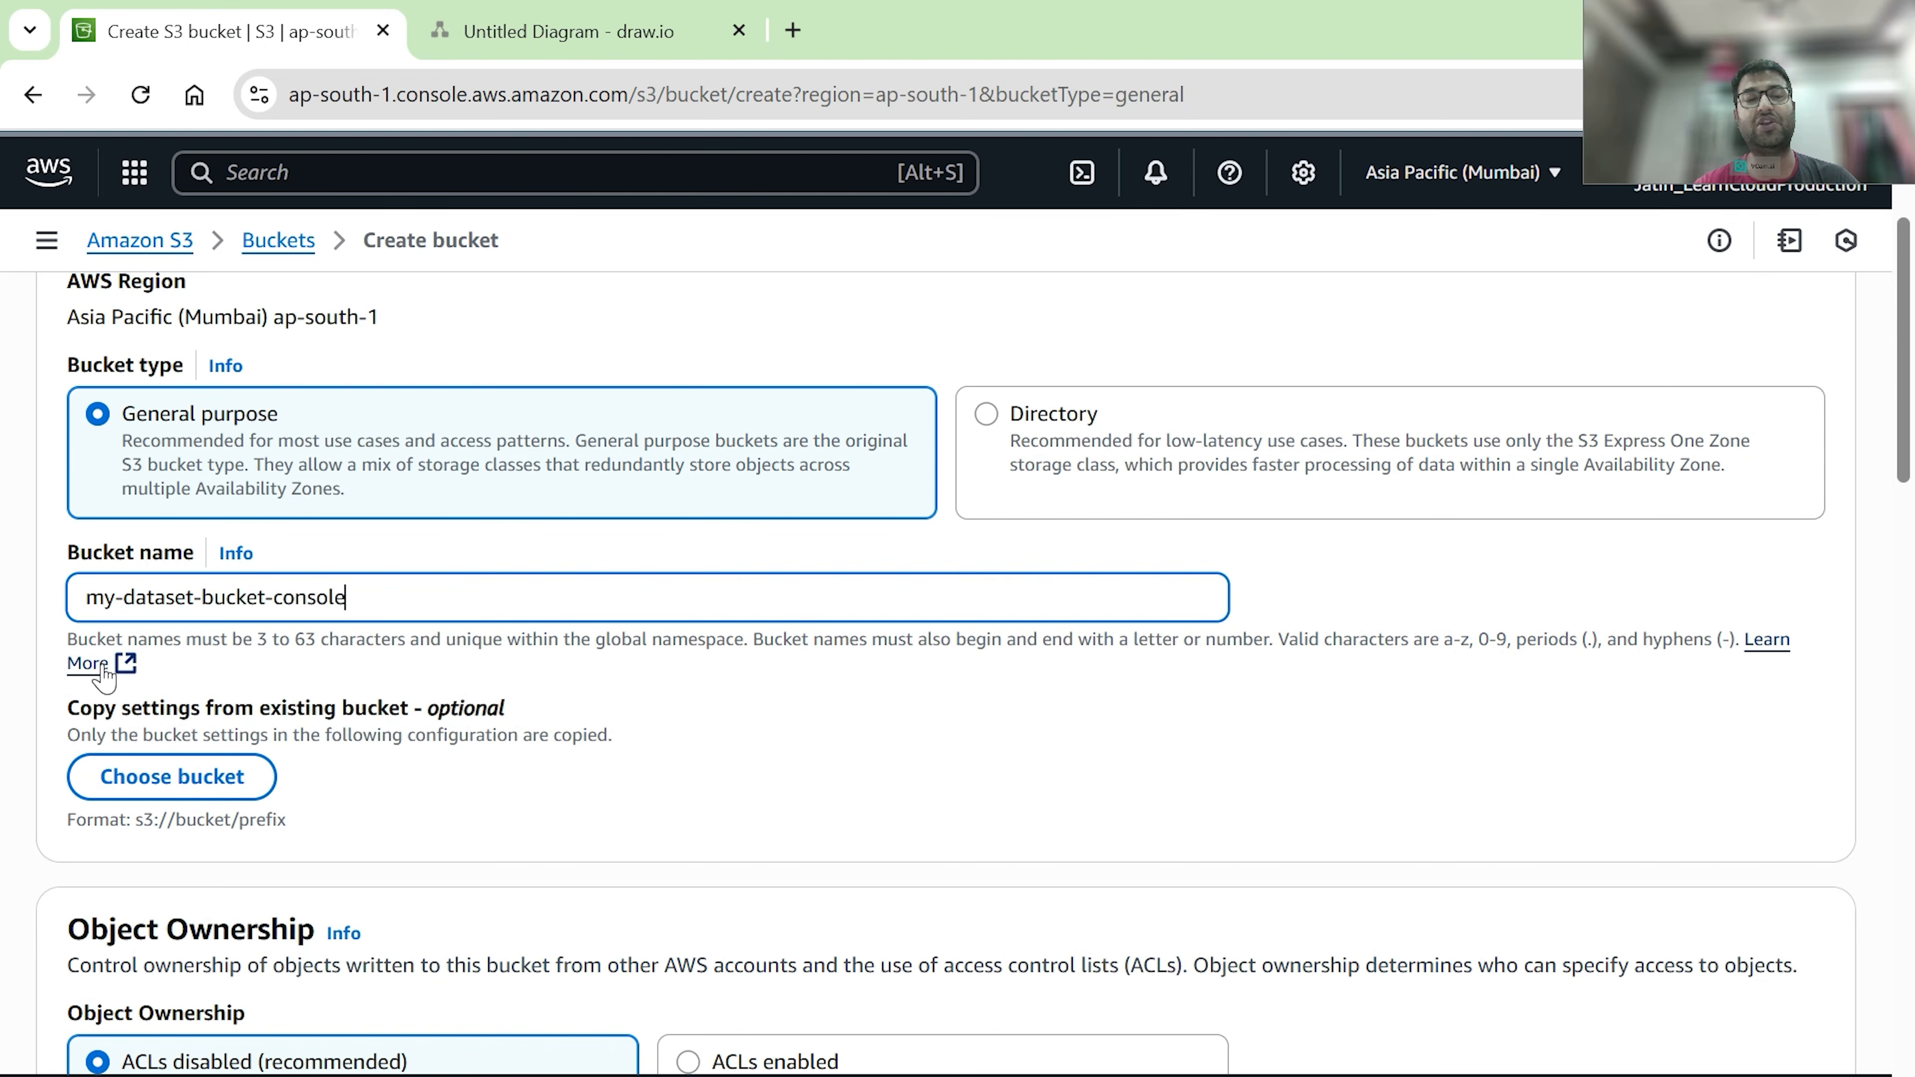
click(87, 663)
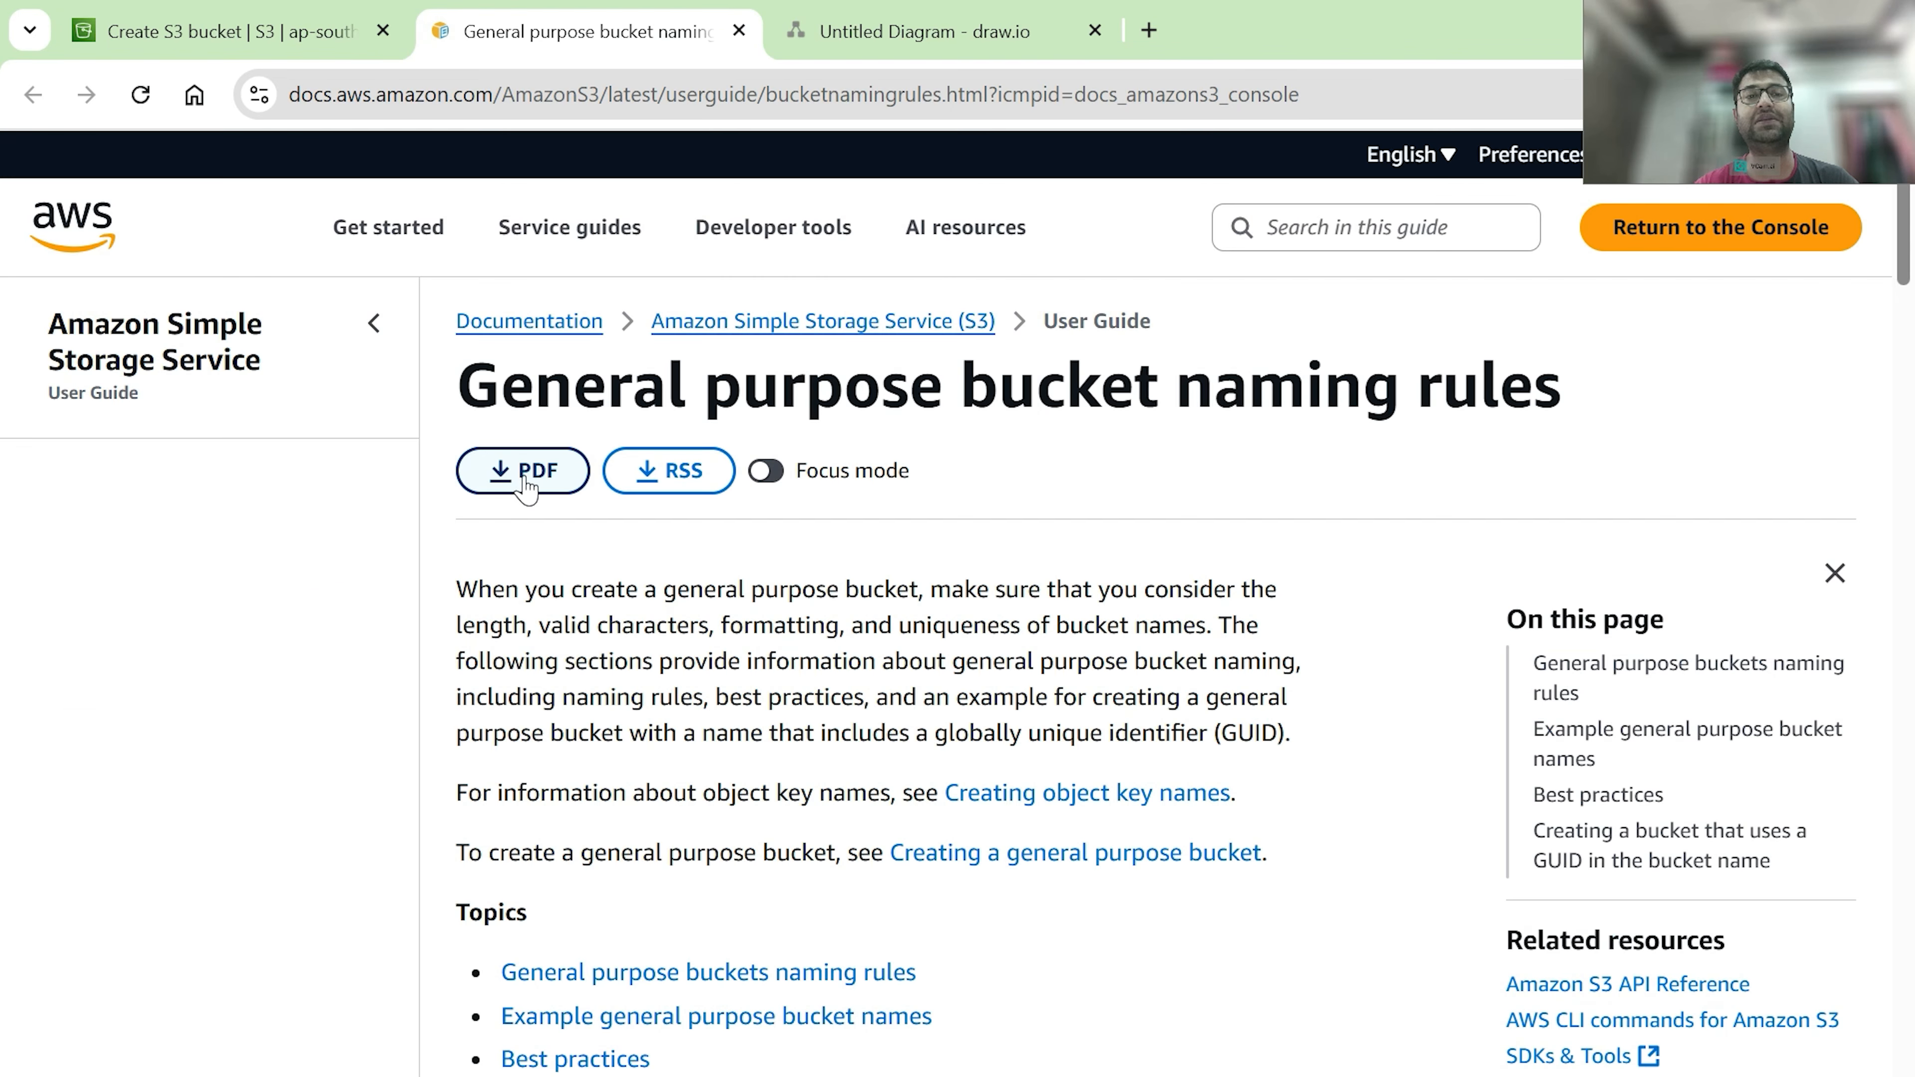
Step: Read the general purpose bucket naming rules, then return to the Create S3 bucket tab
scroll(764, 769, down, 2)
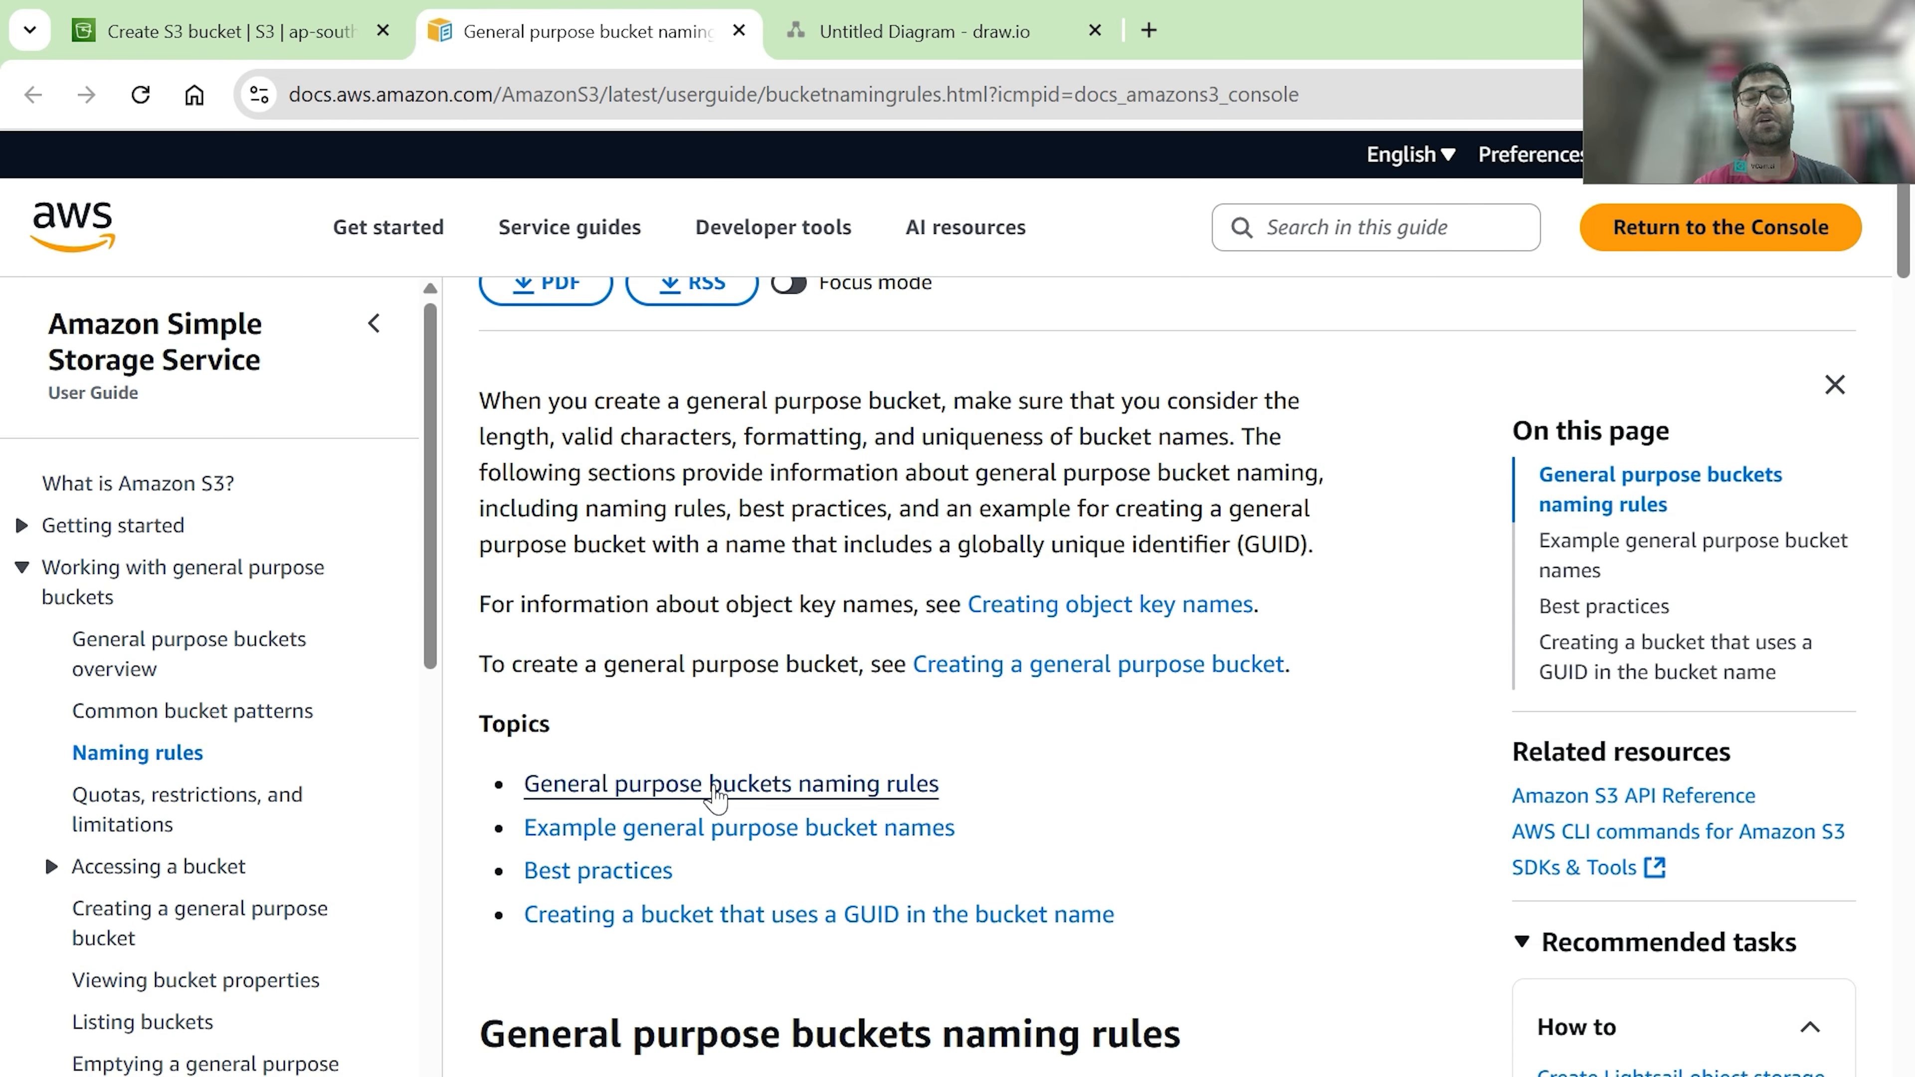
click(713, 785)
scroll(716, 792, down, 6)
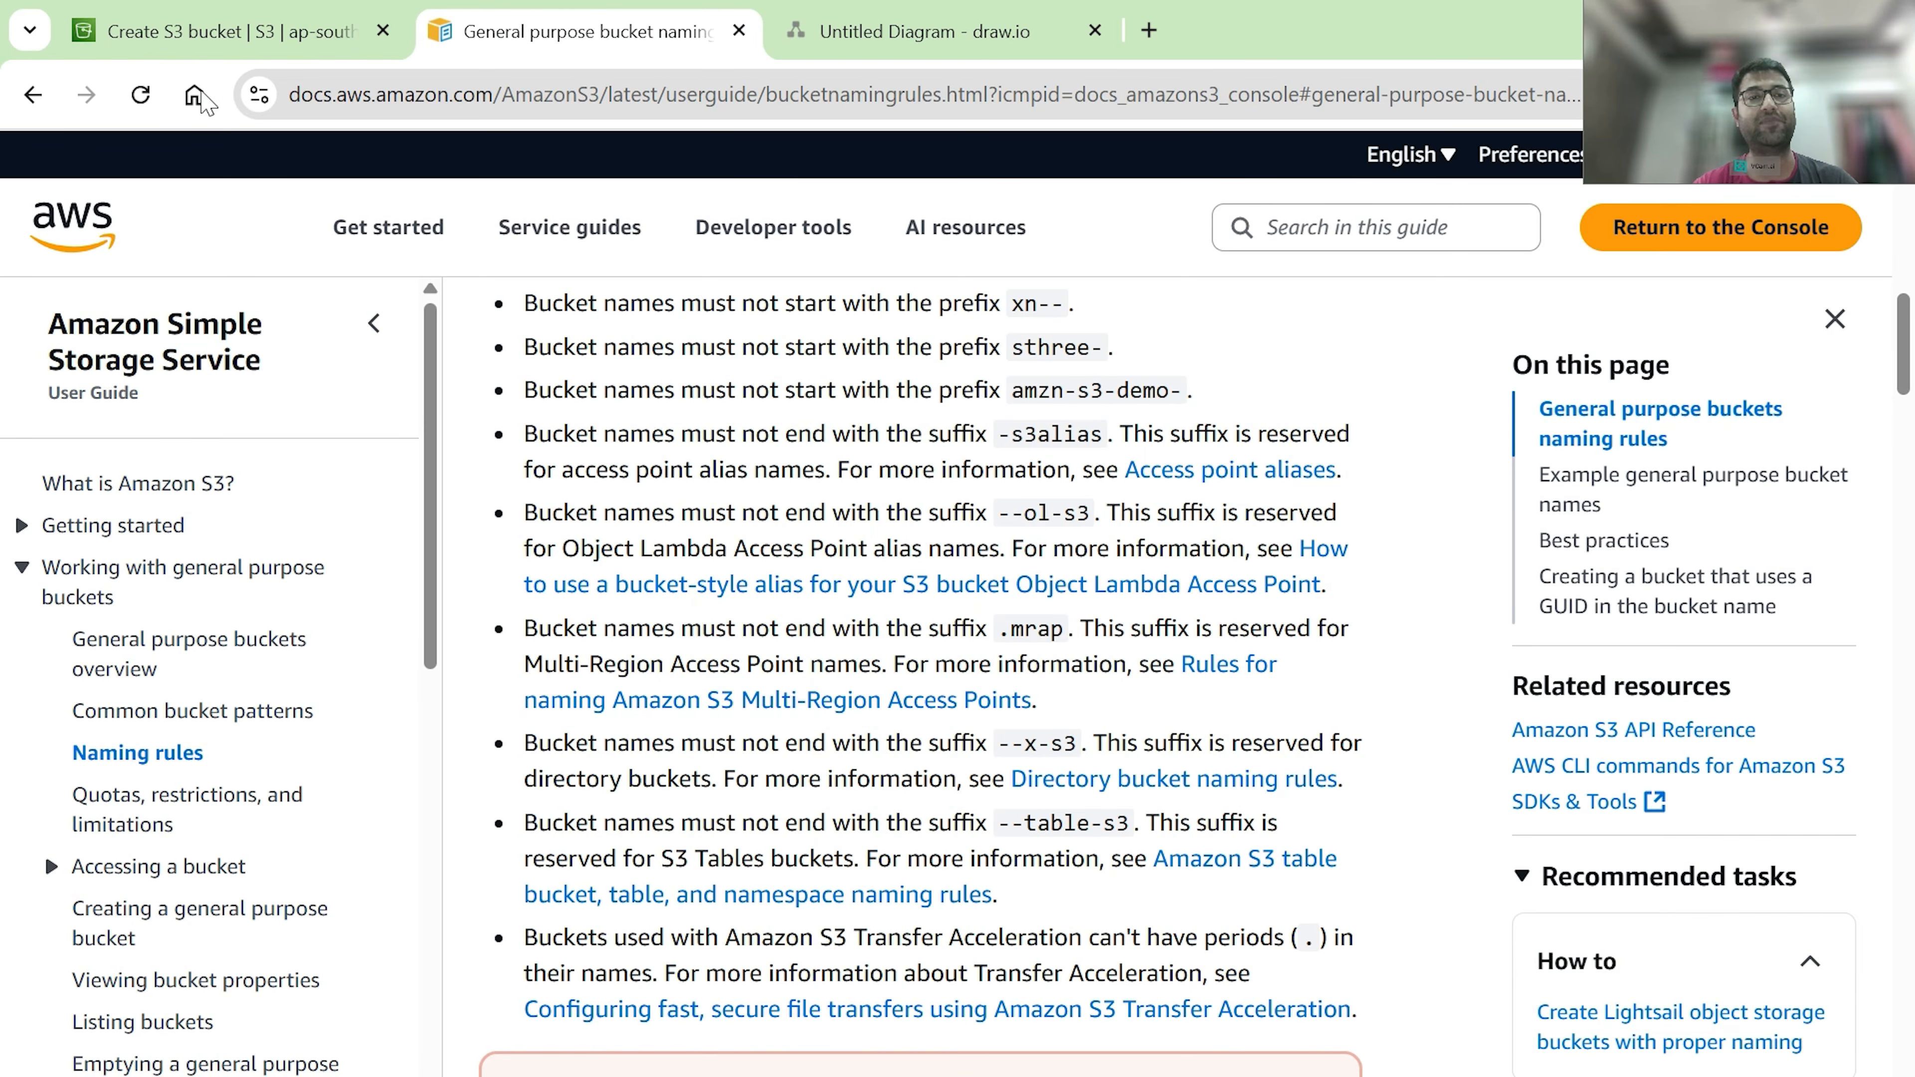
click(181, 29)
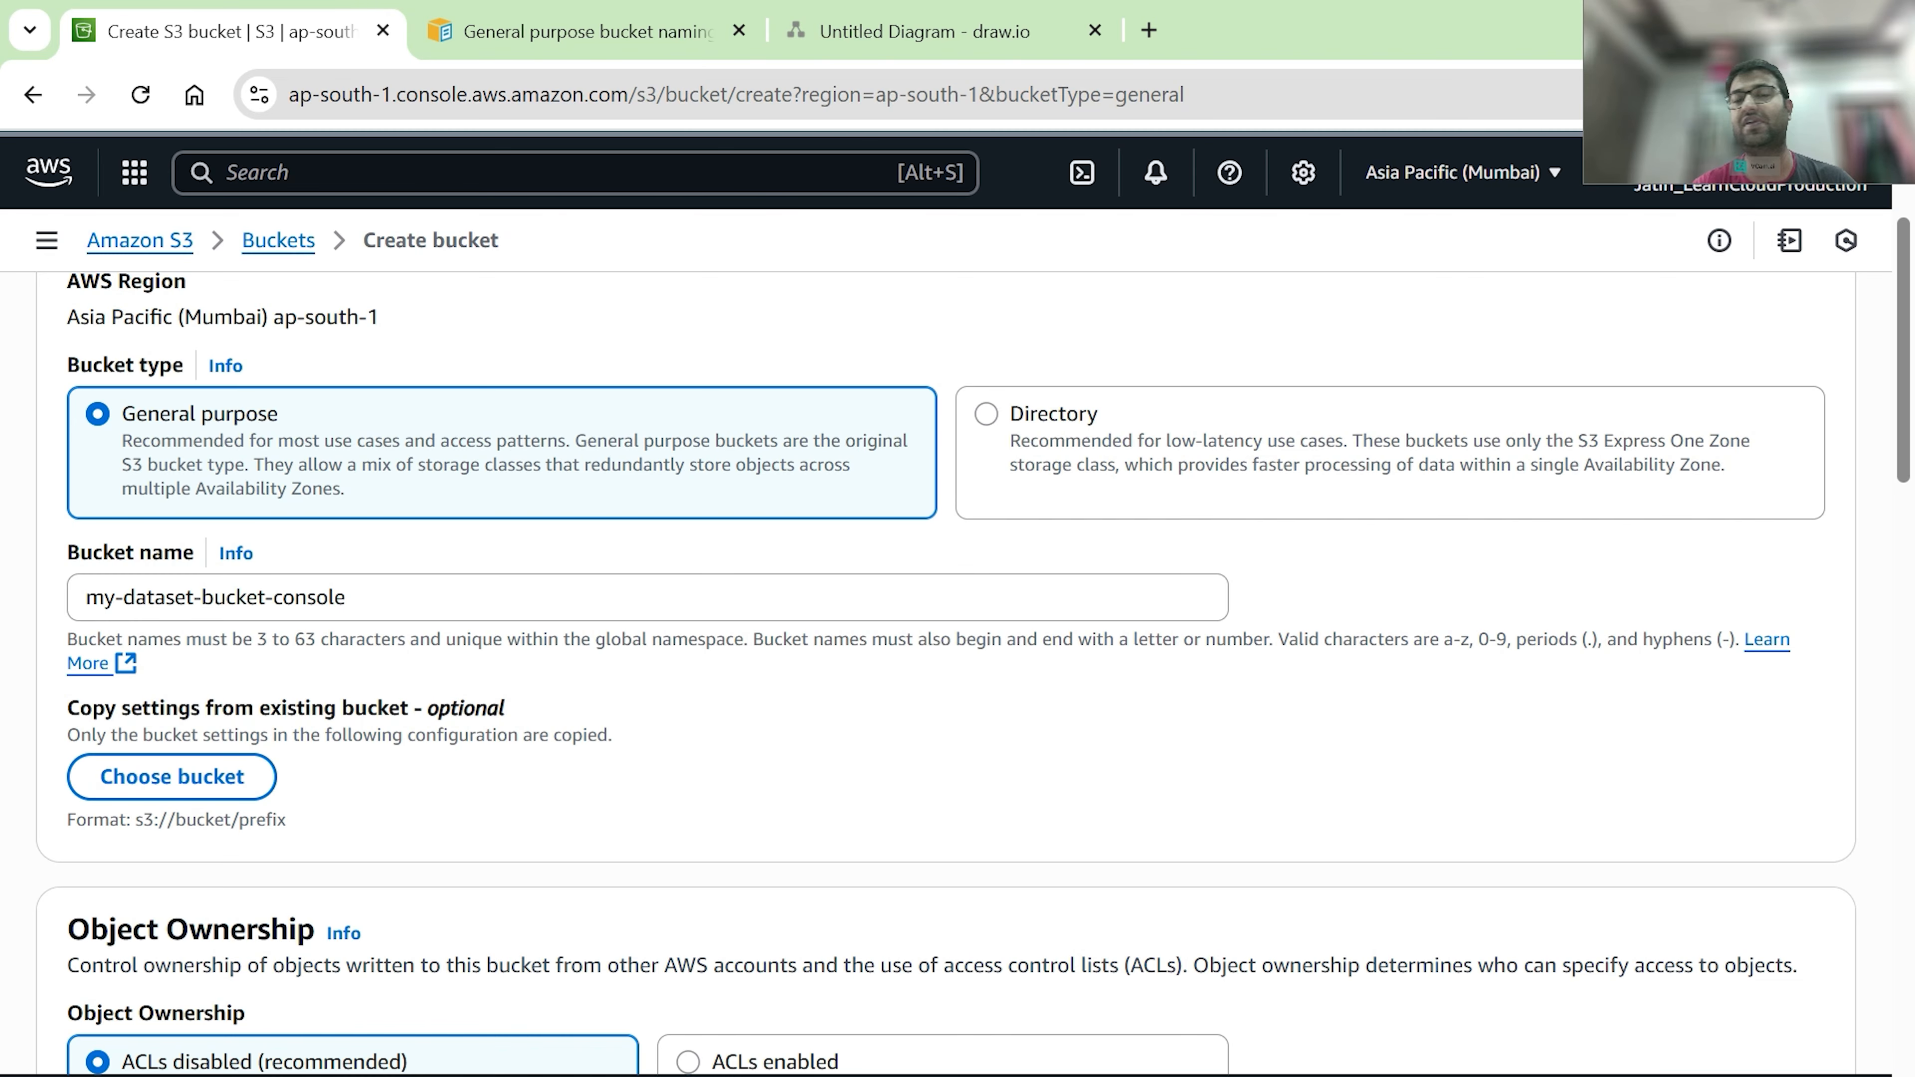
Step: Create my-dataset-bucket-console with default settings and view its empty Objects page
scroll(969, 873, down, 3)
scroll(970, 873, down, 7)
scroll(970, 873, down, 8)
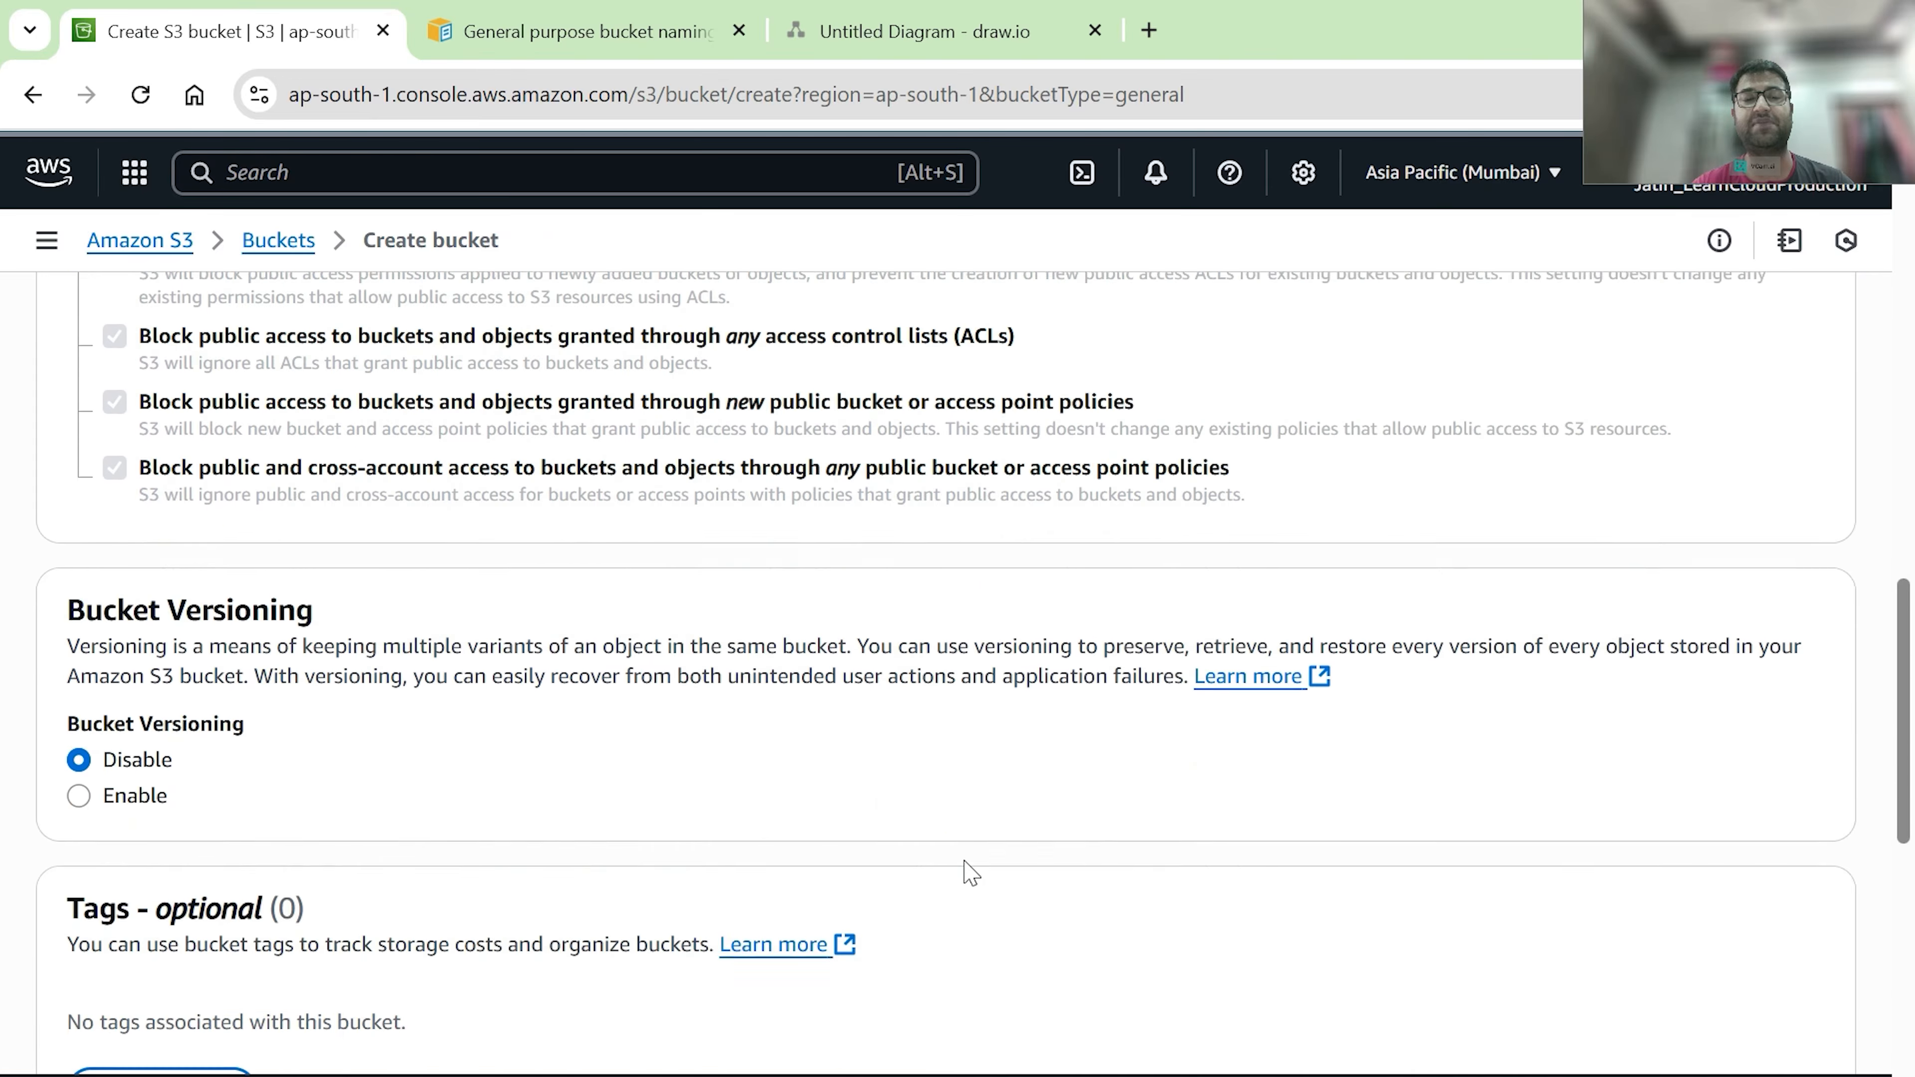
scroll(969, 873, down, 16)
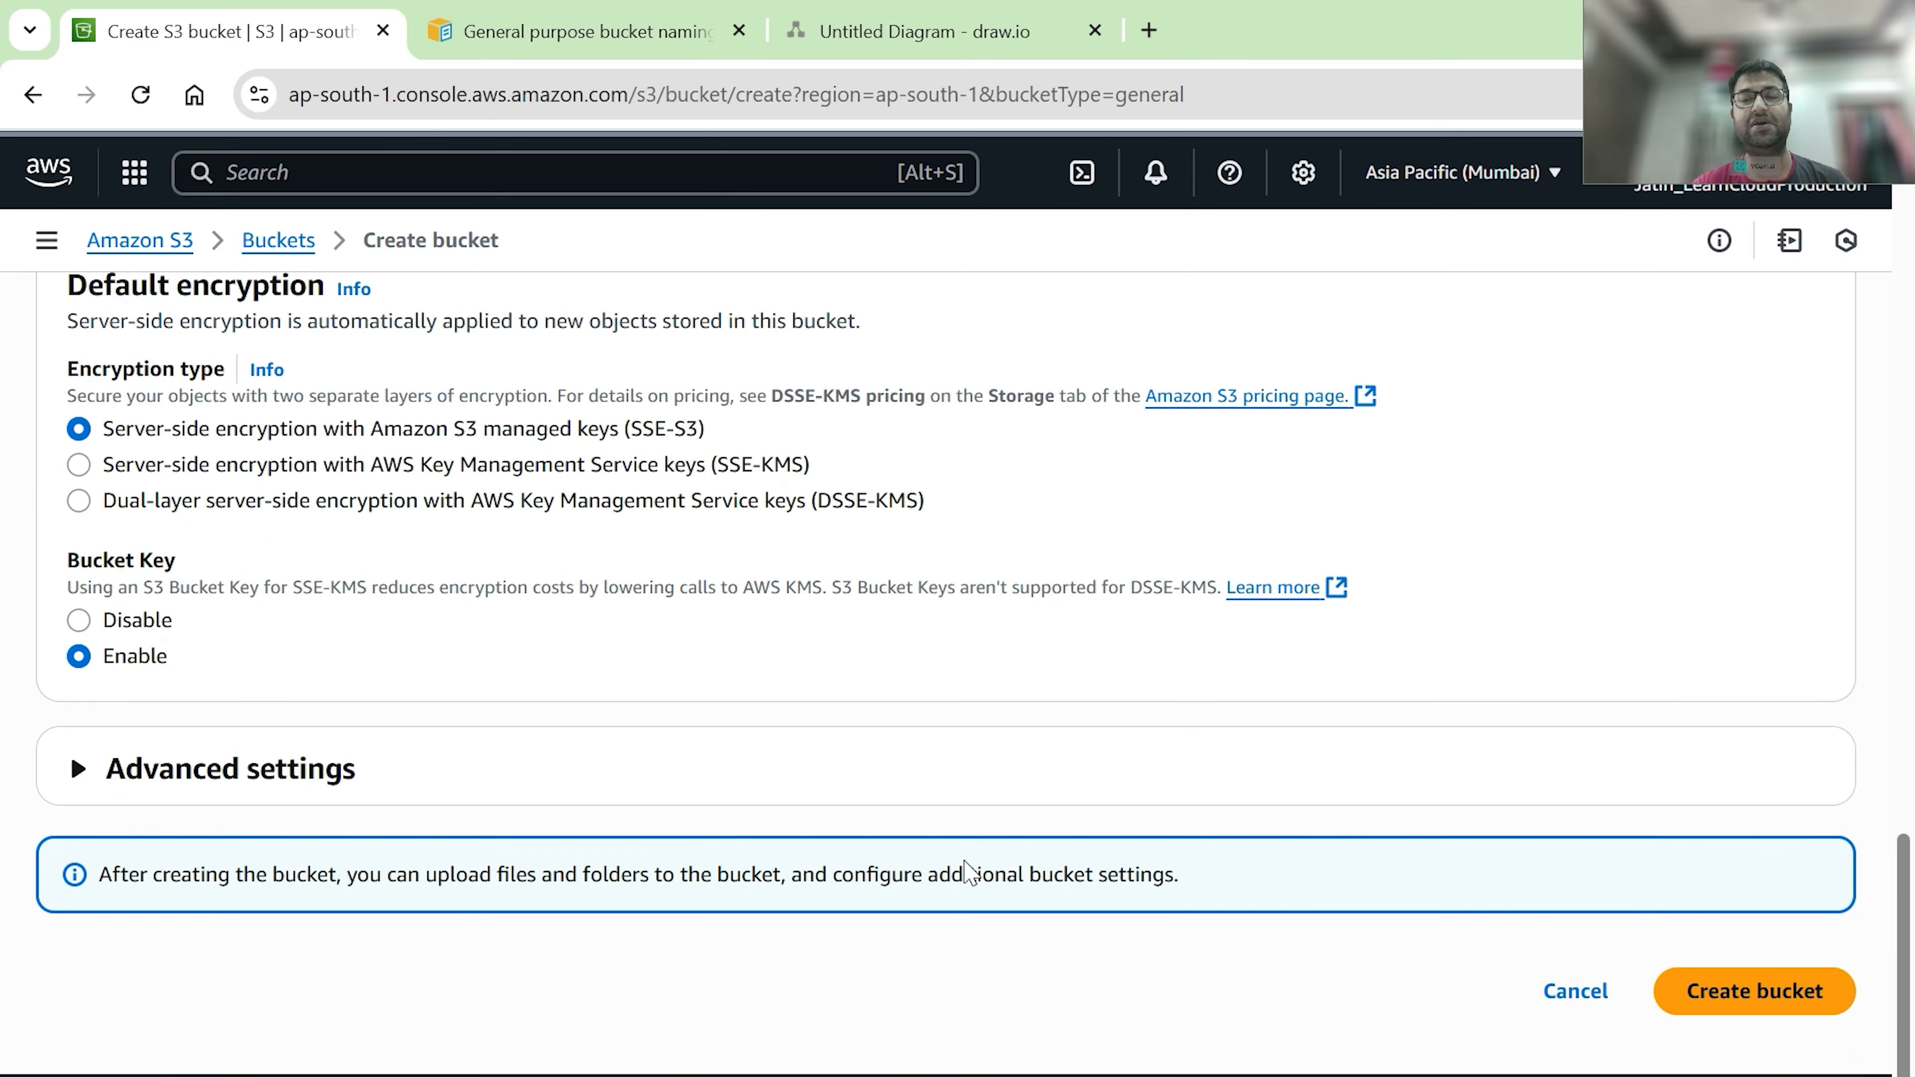
click(1697, 1007)
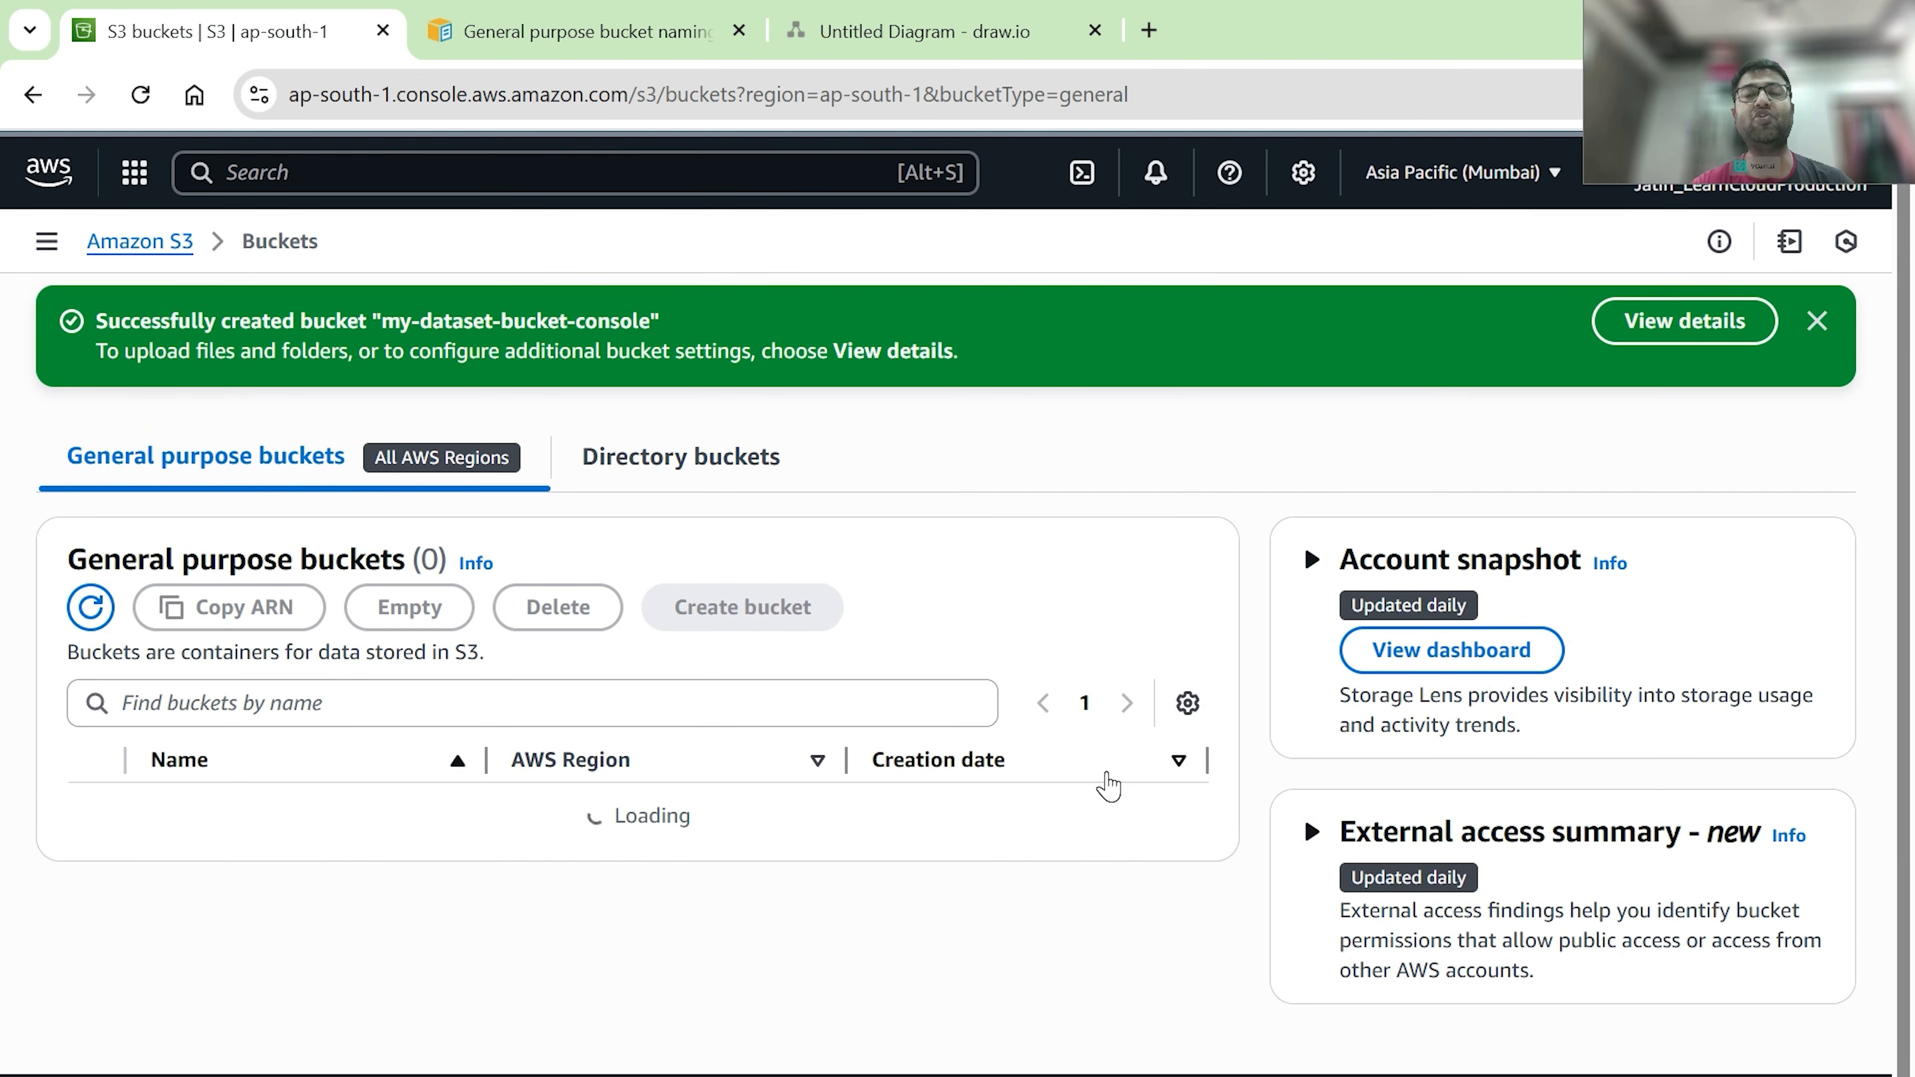
click(1622, 339)
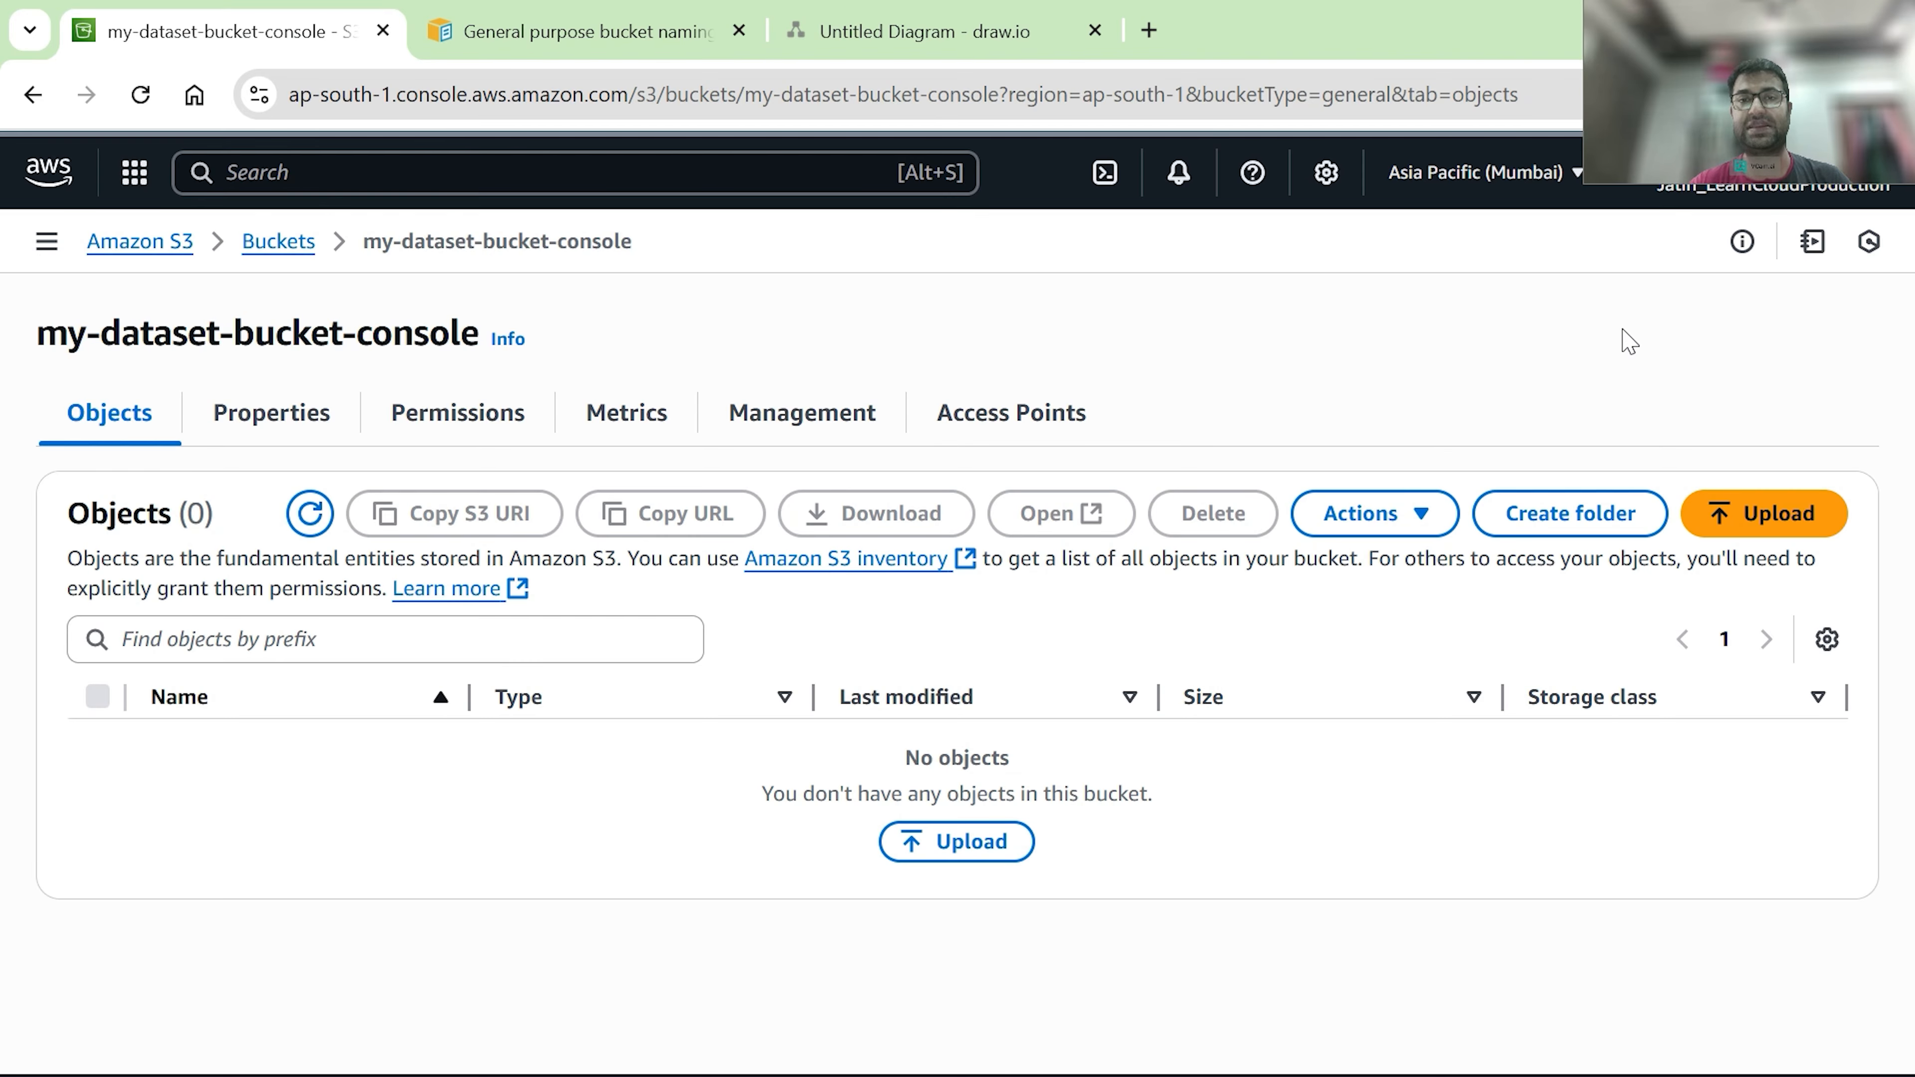
Step: Open IAM from the 'iam' service search in a new tab placed beside the bucket tab
click(294, 172)
text(iam)
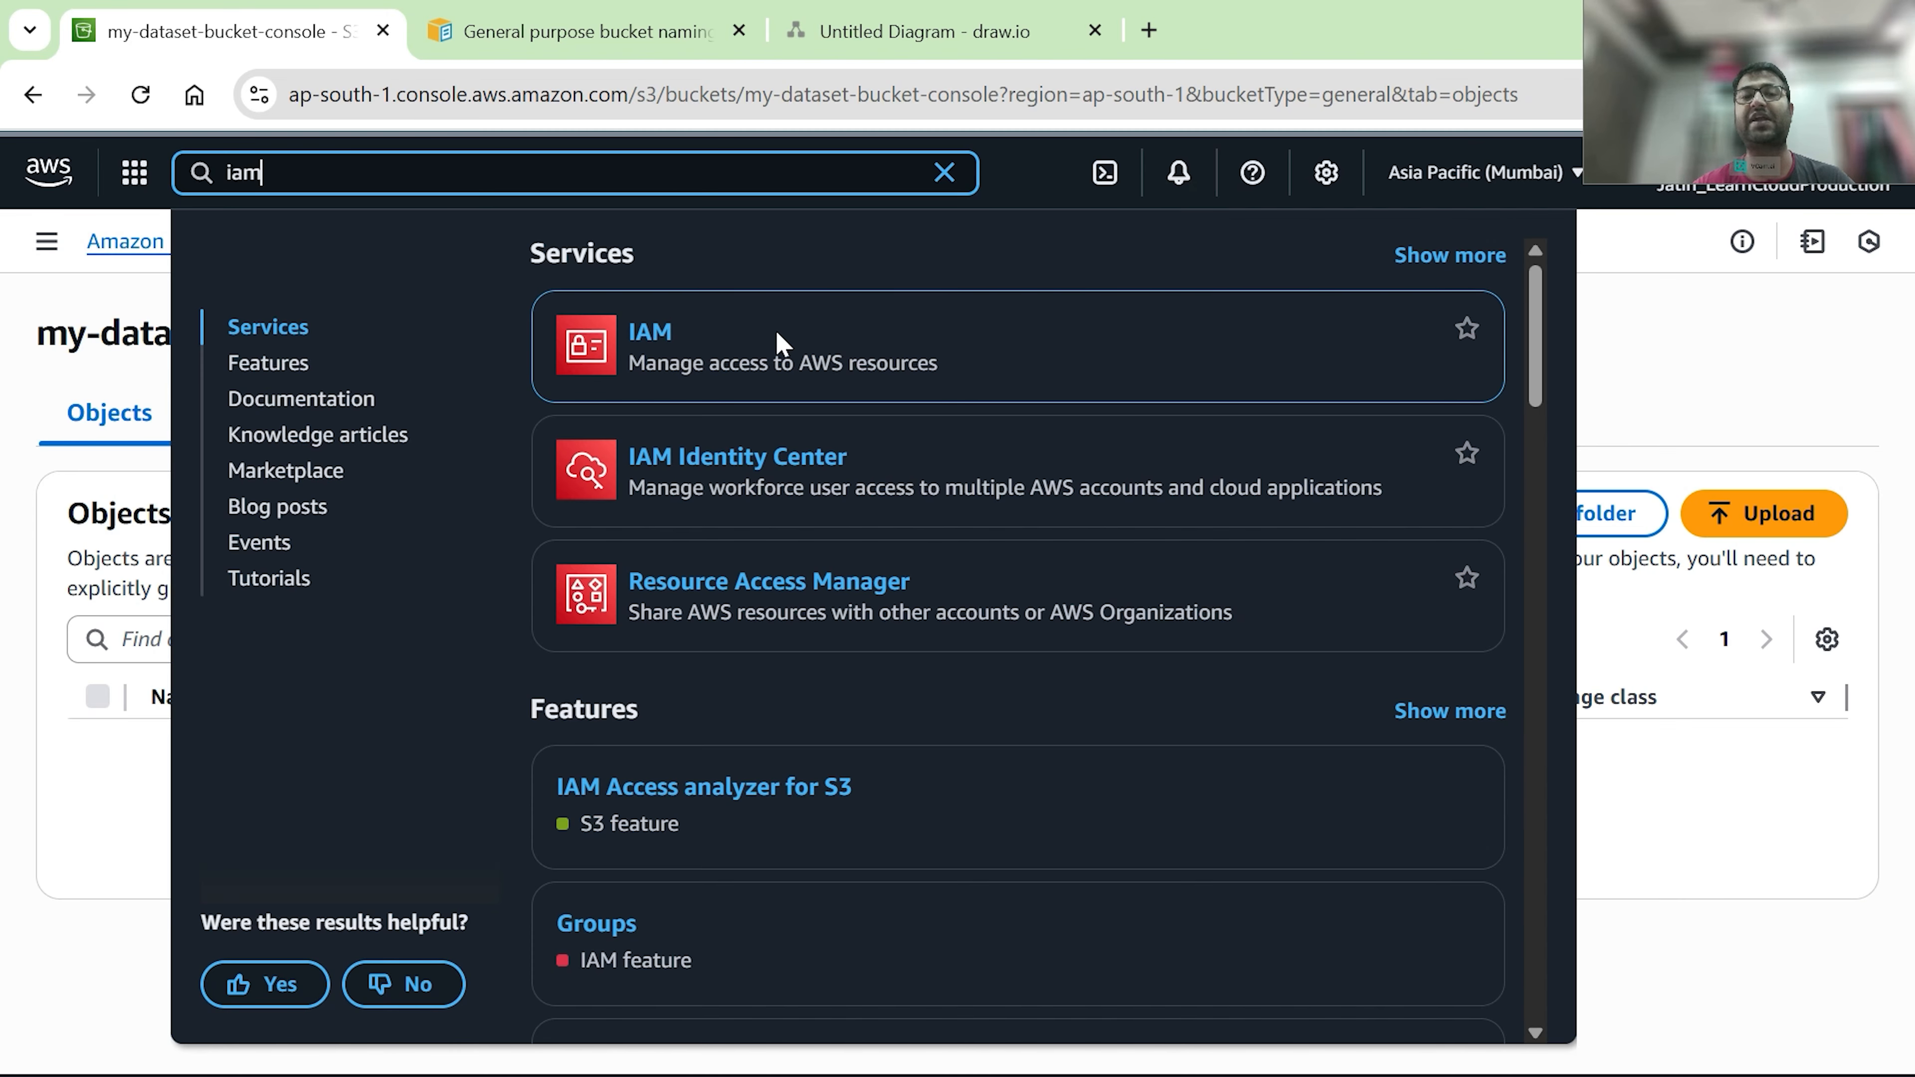
right_click(655, 330)
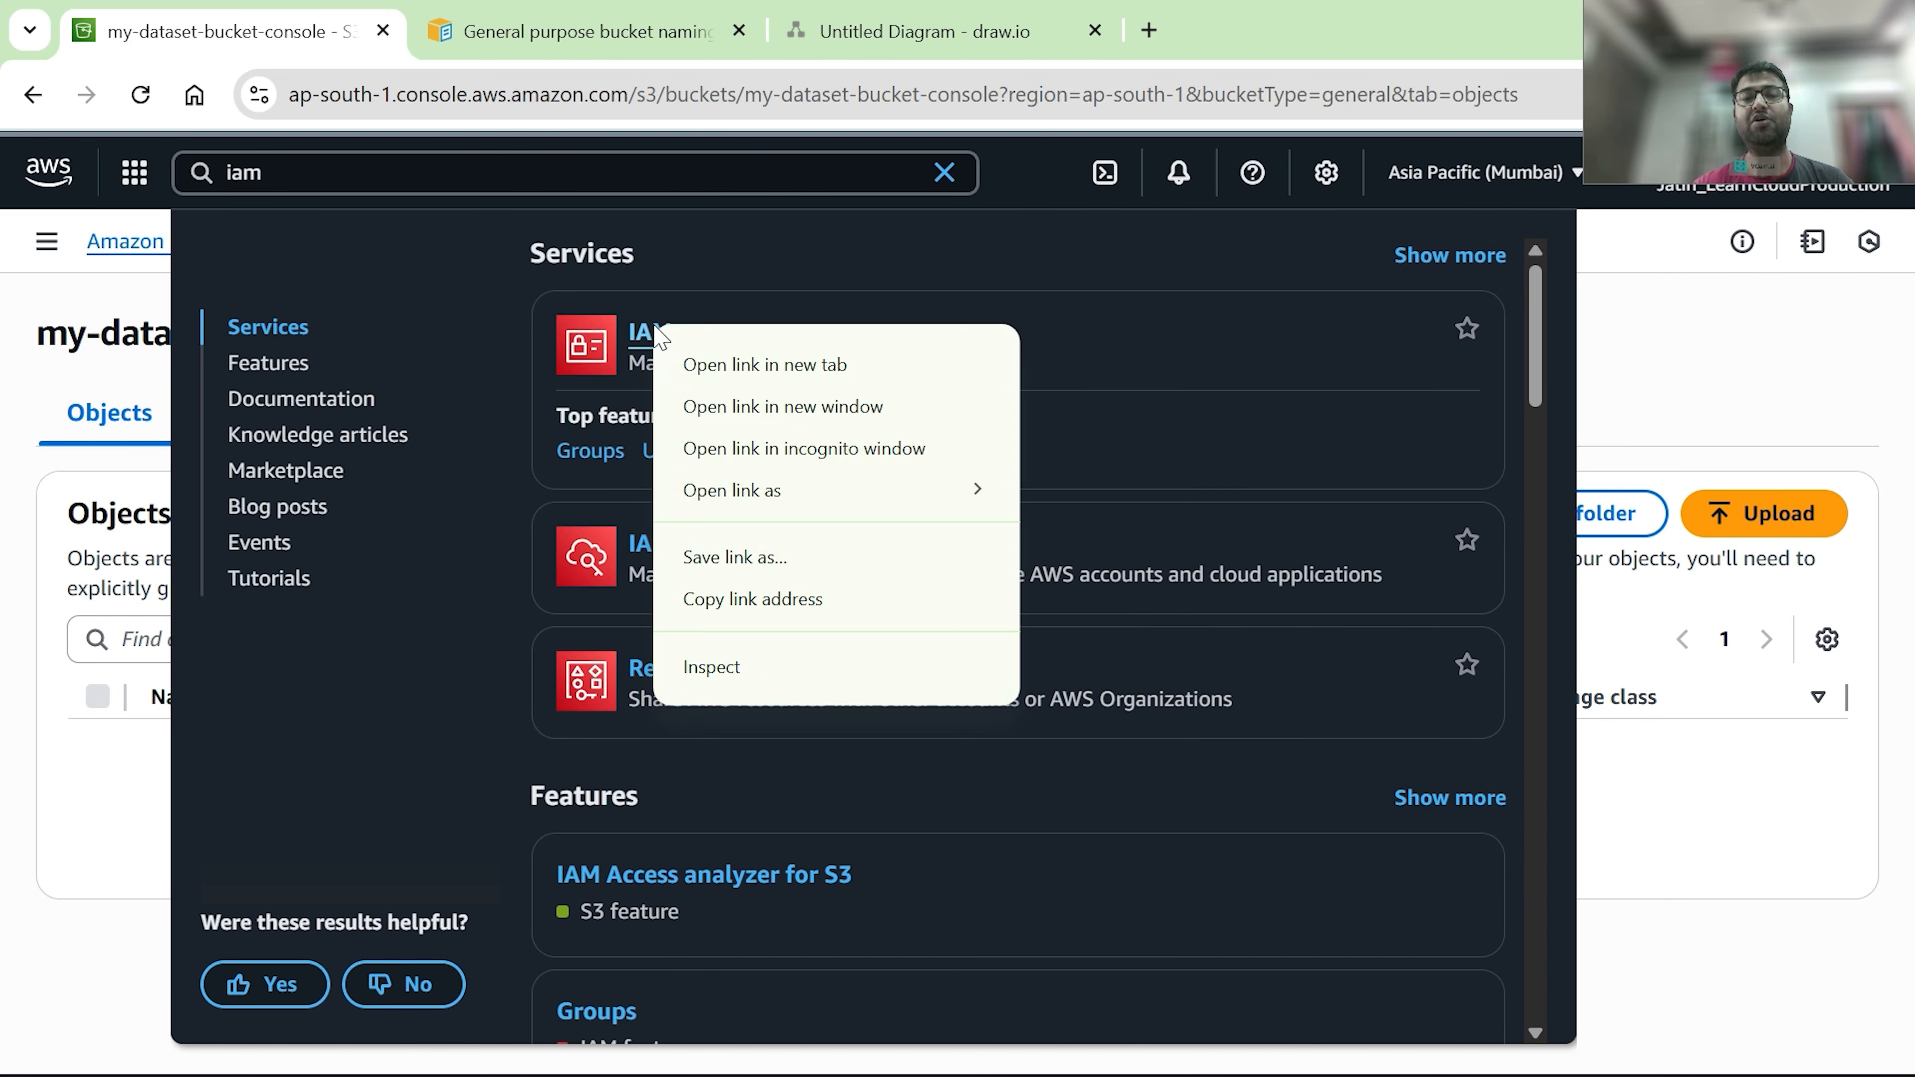
click(697, 366)
drag(893, 34, 543, 21)
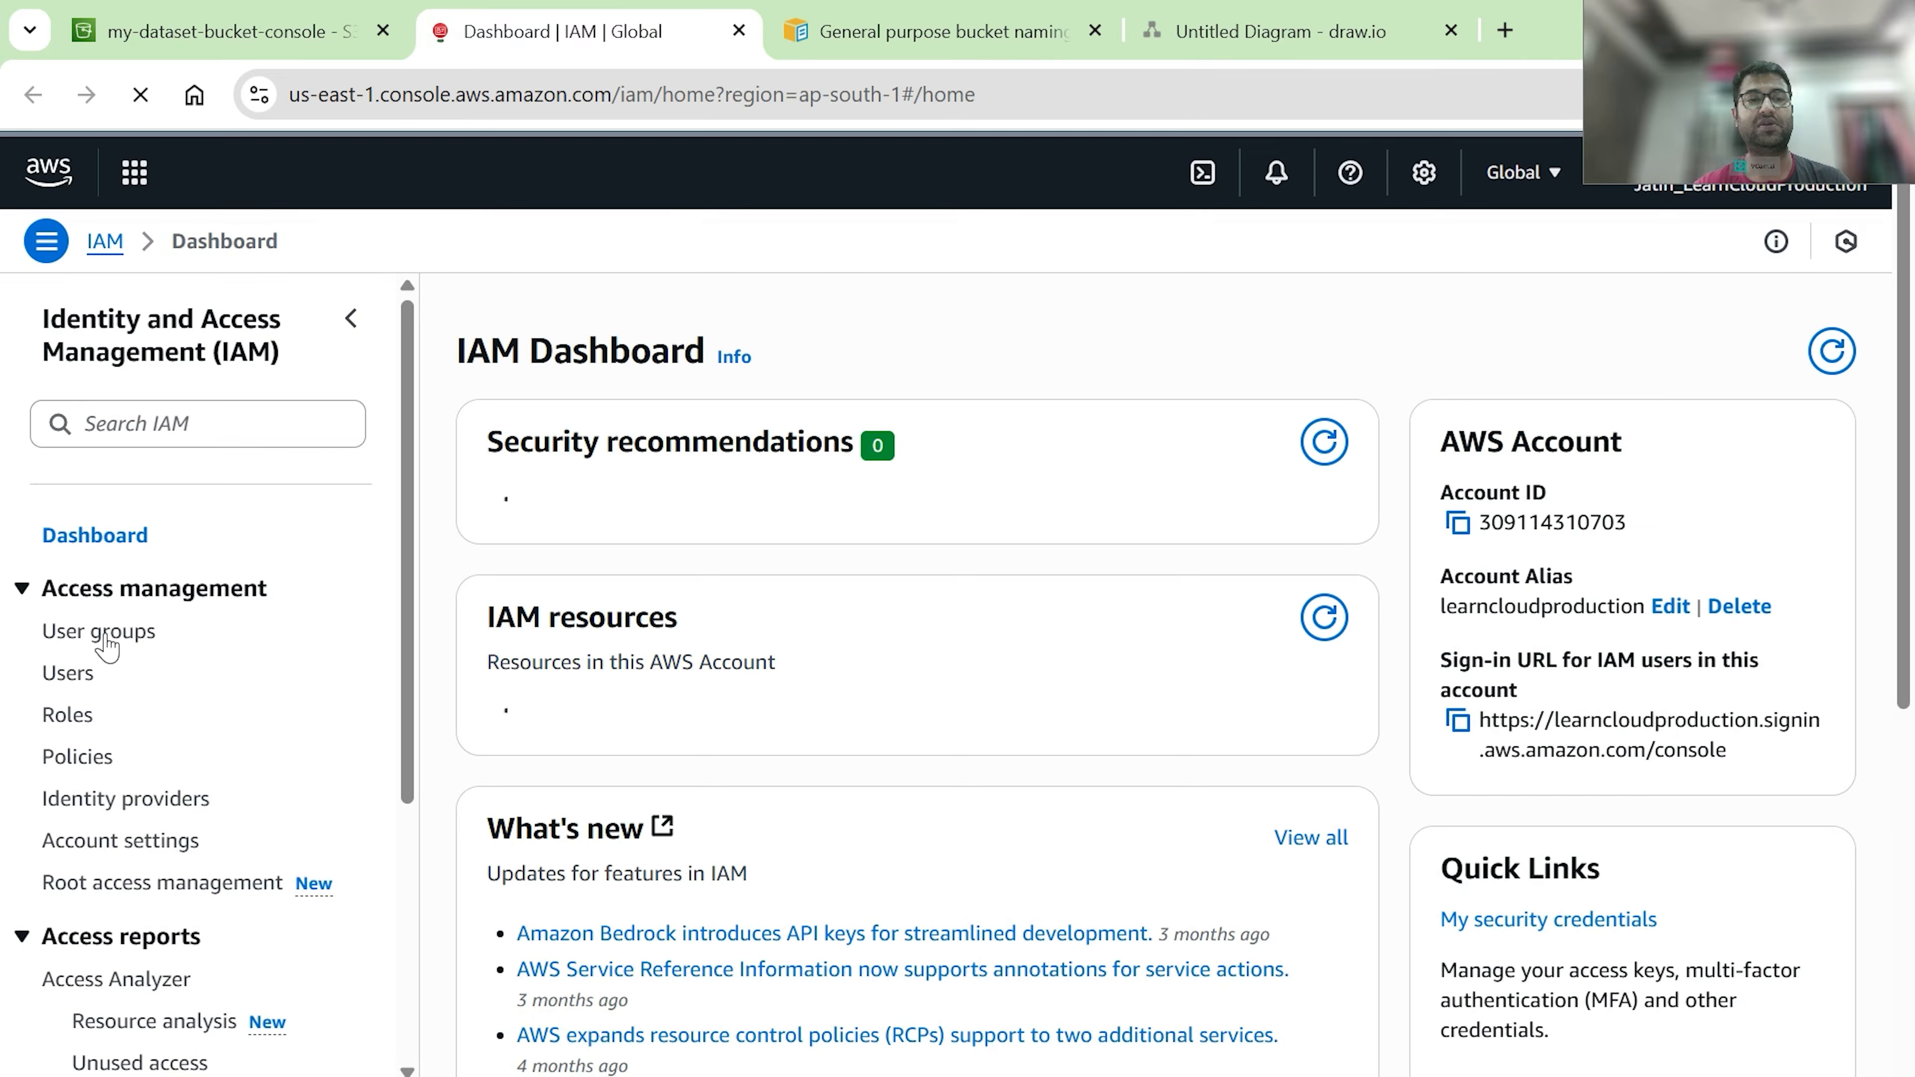
Step: Find DemoNewUser by searching 'demon', review its two policies, and begin adding permissions
click(58, 671)
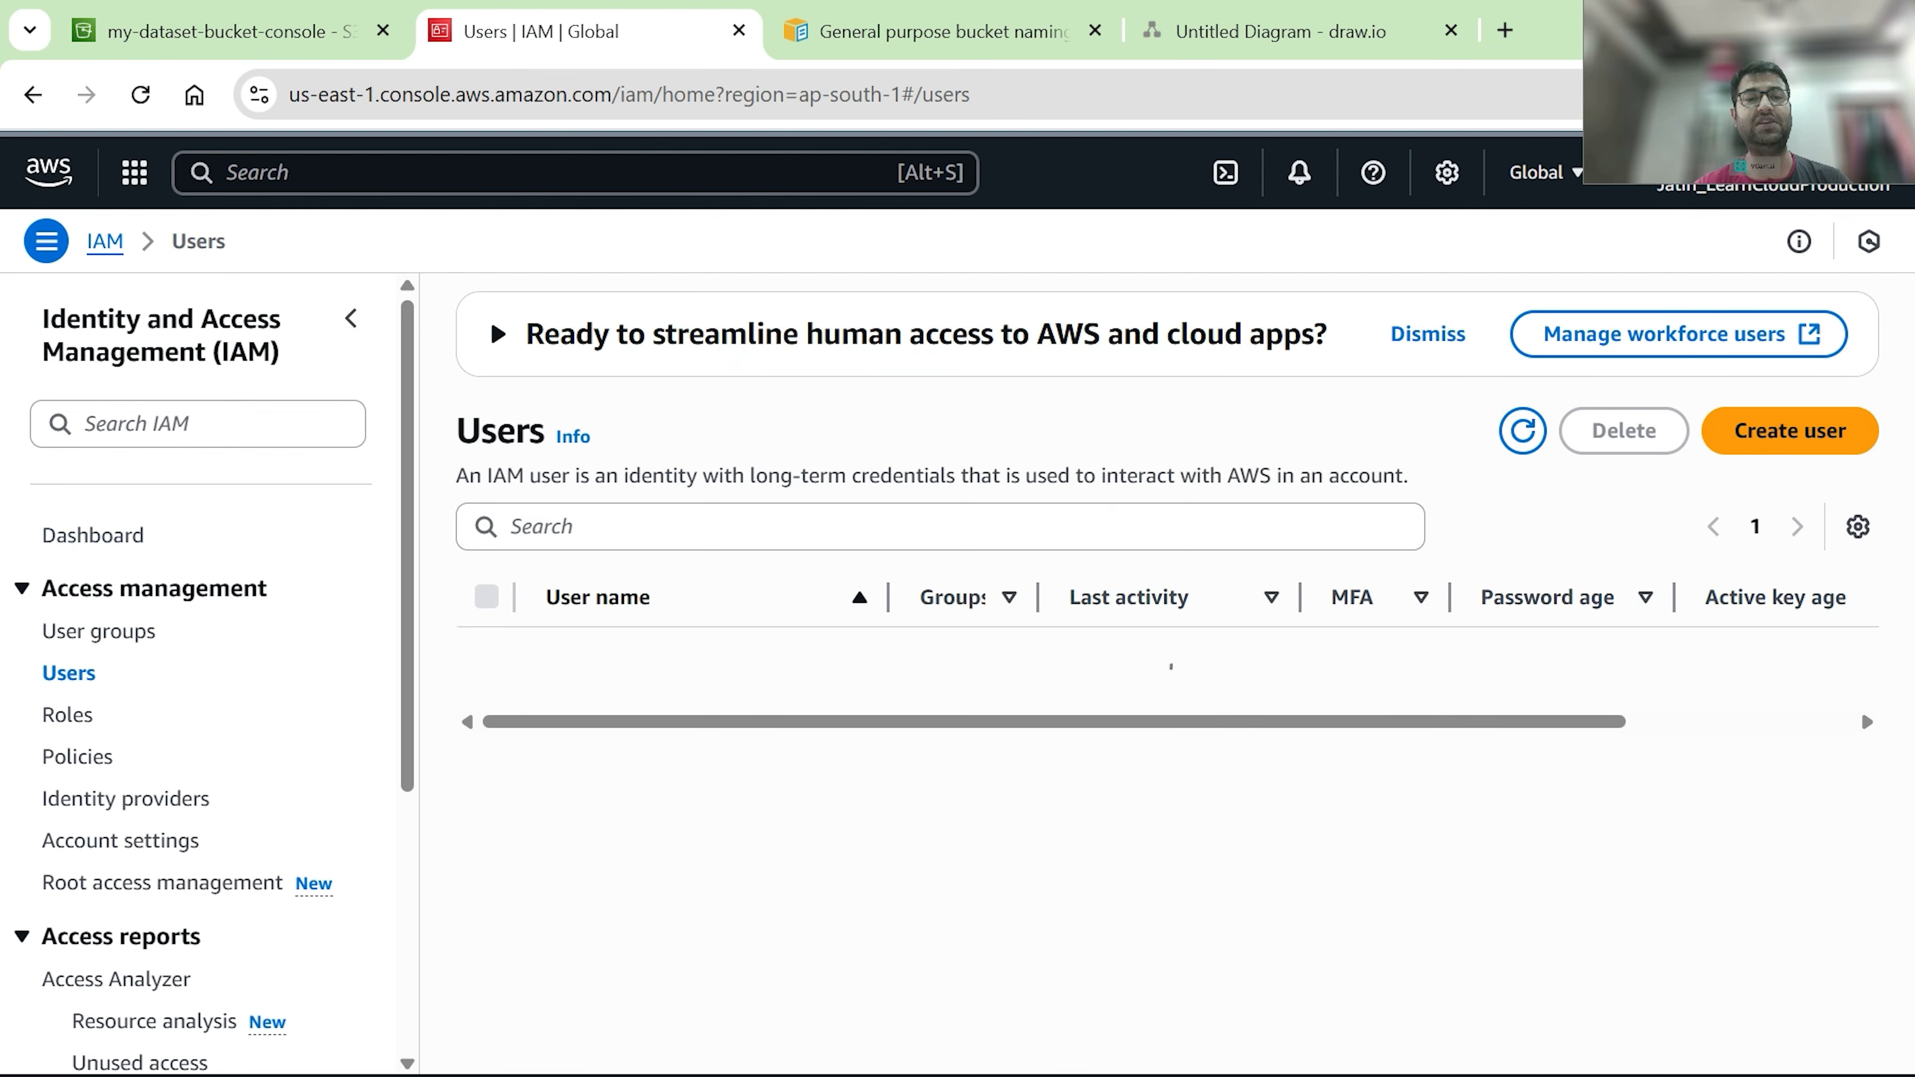
click(565, 577)
text(demon)
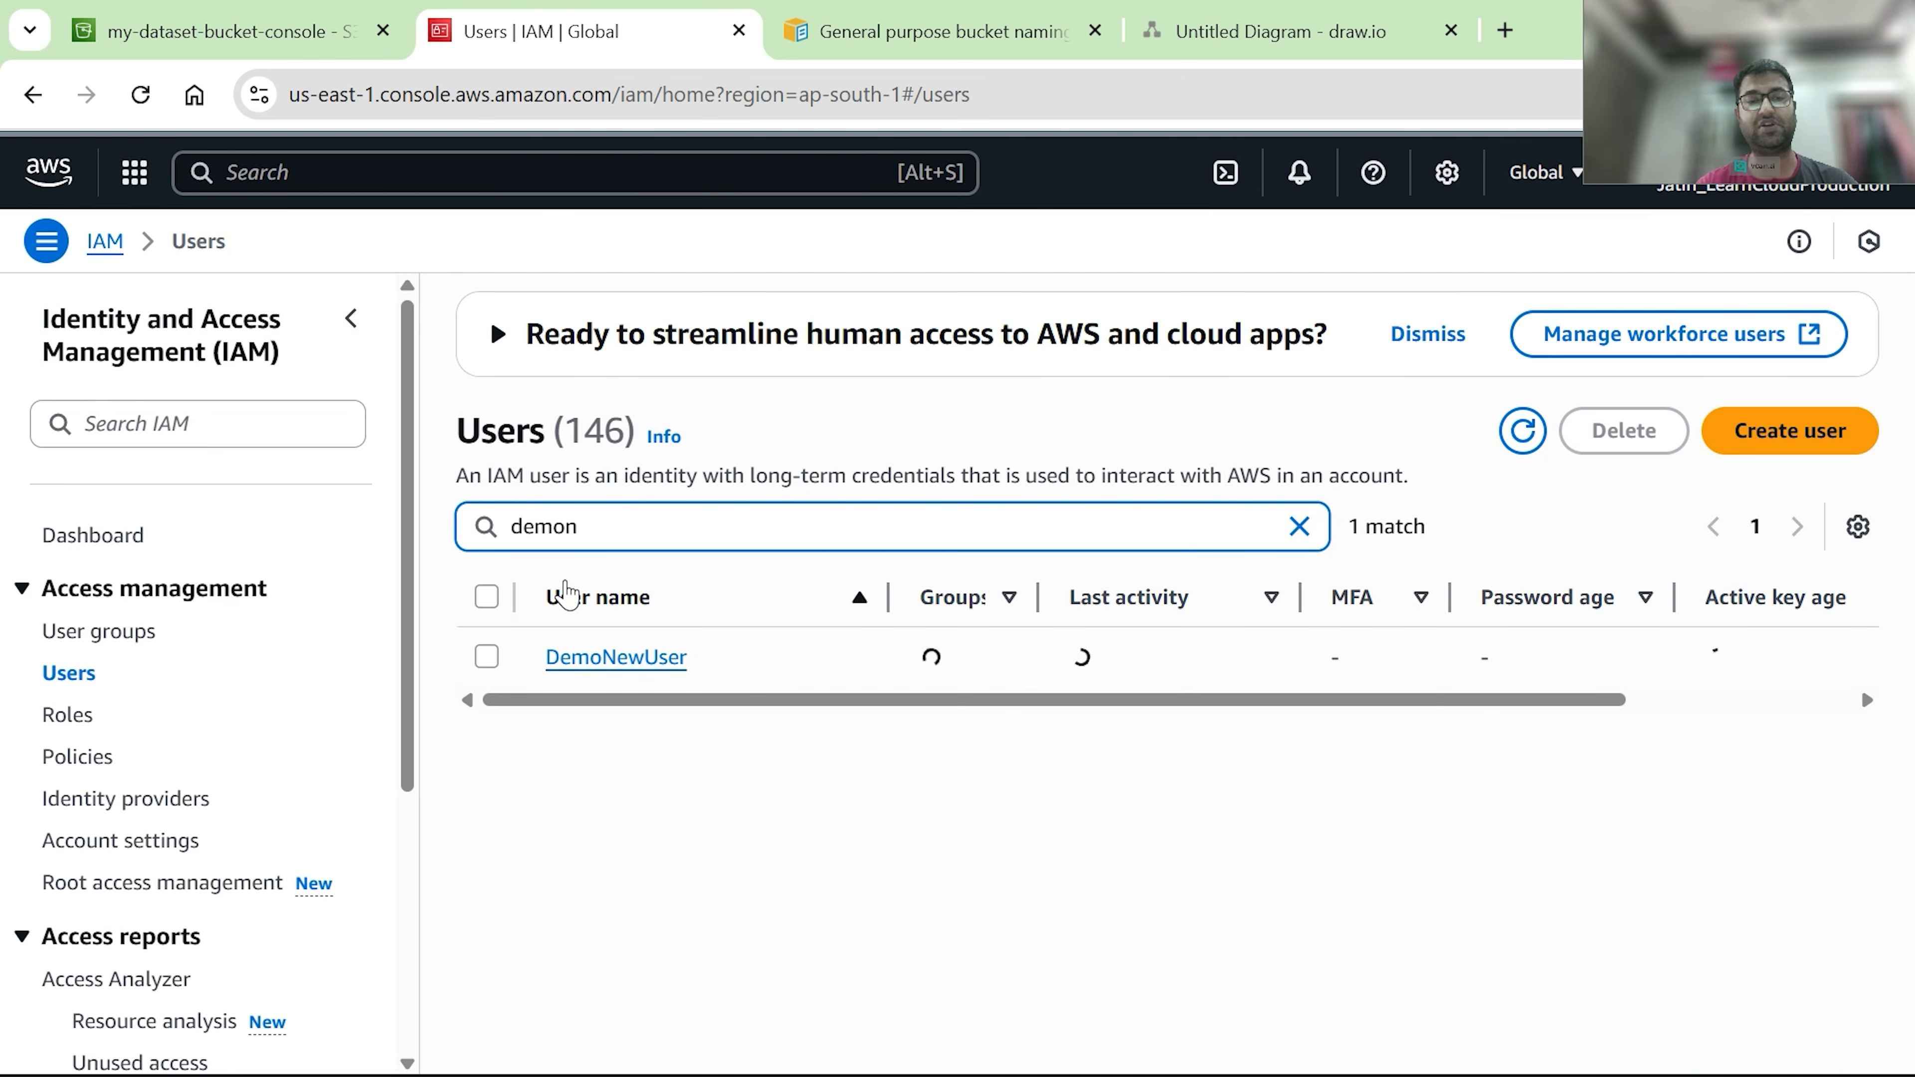
click(609, 660)
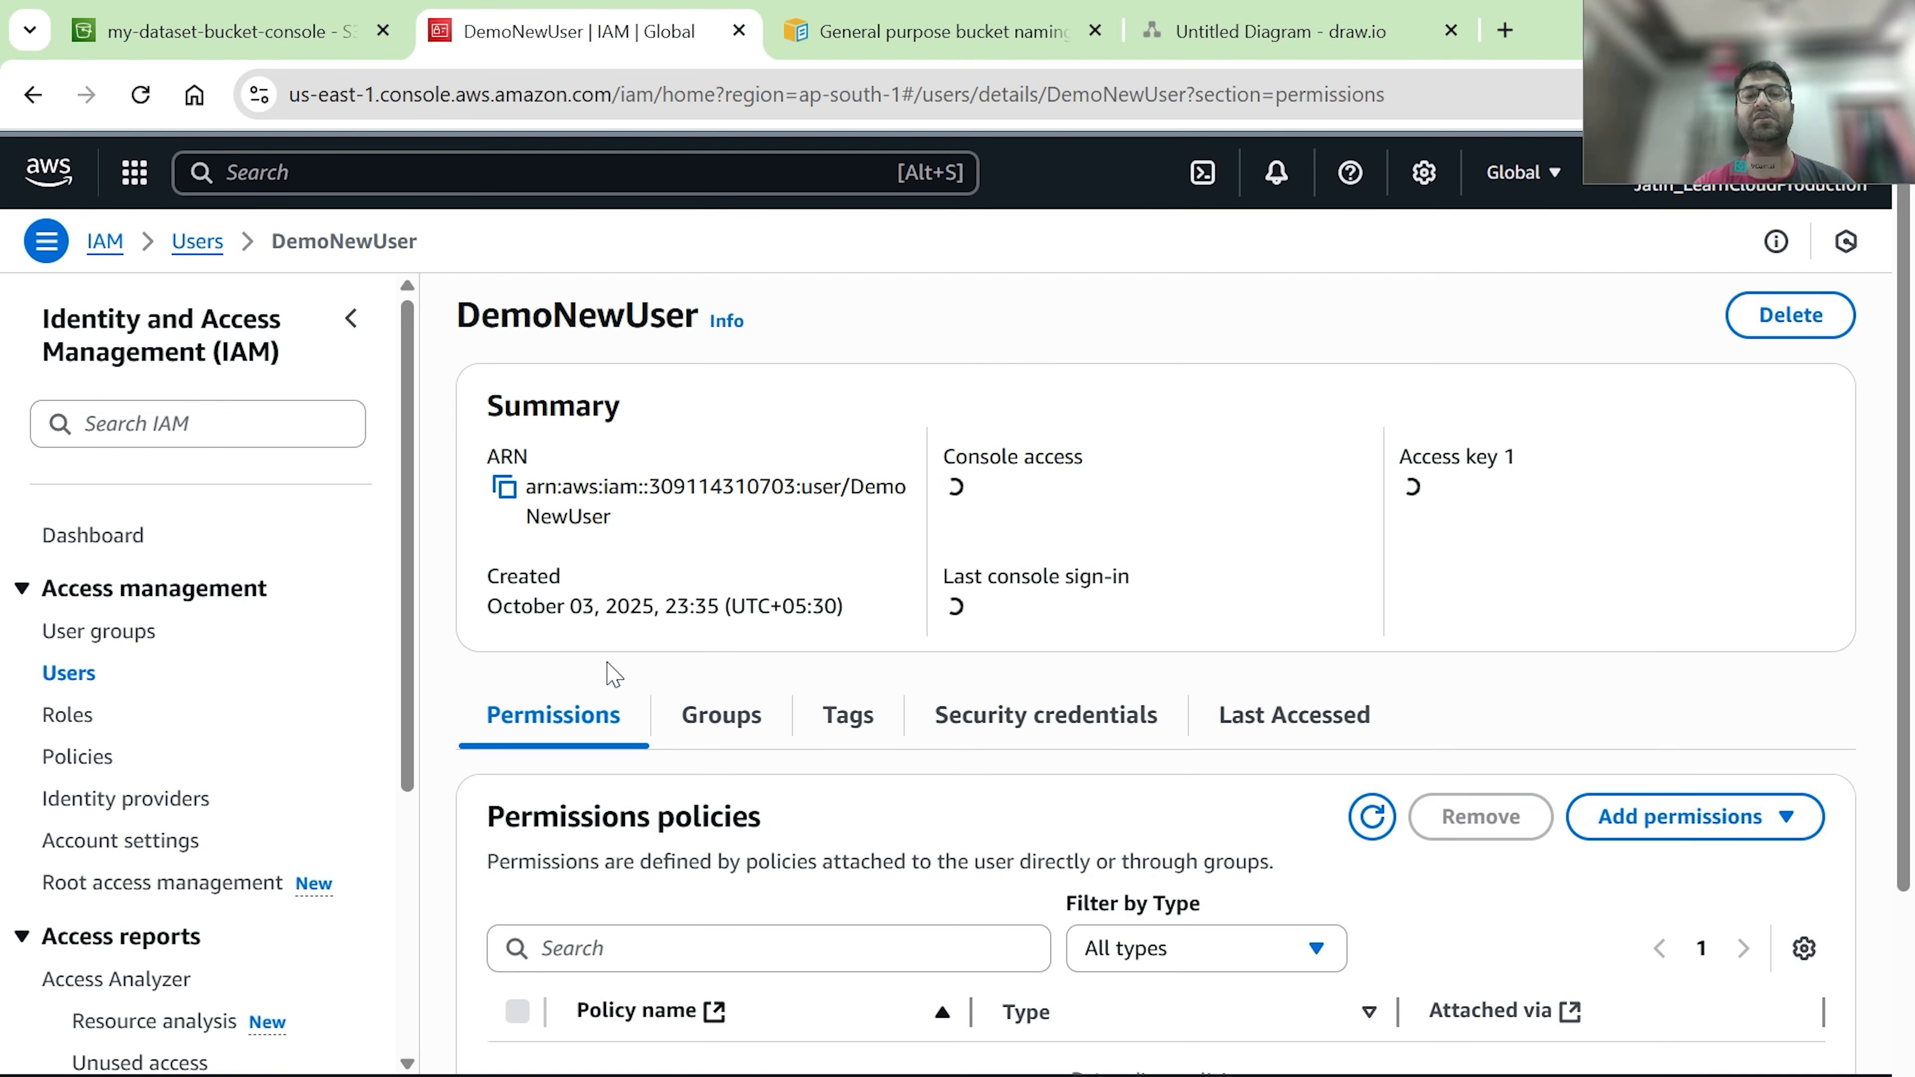
scroll(958, 789, down, 4)
scroll(965, 777, down, 2)
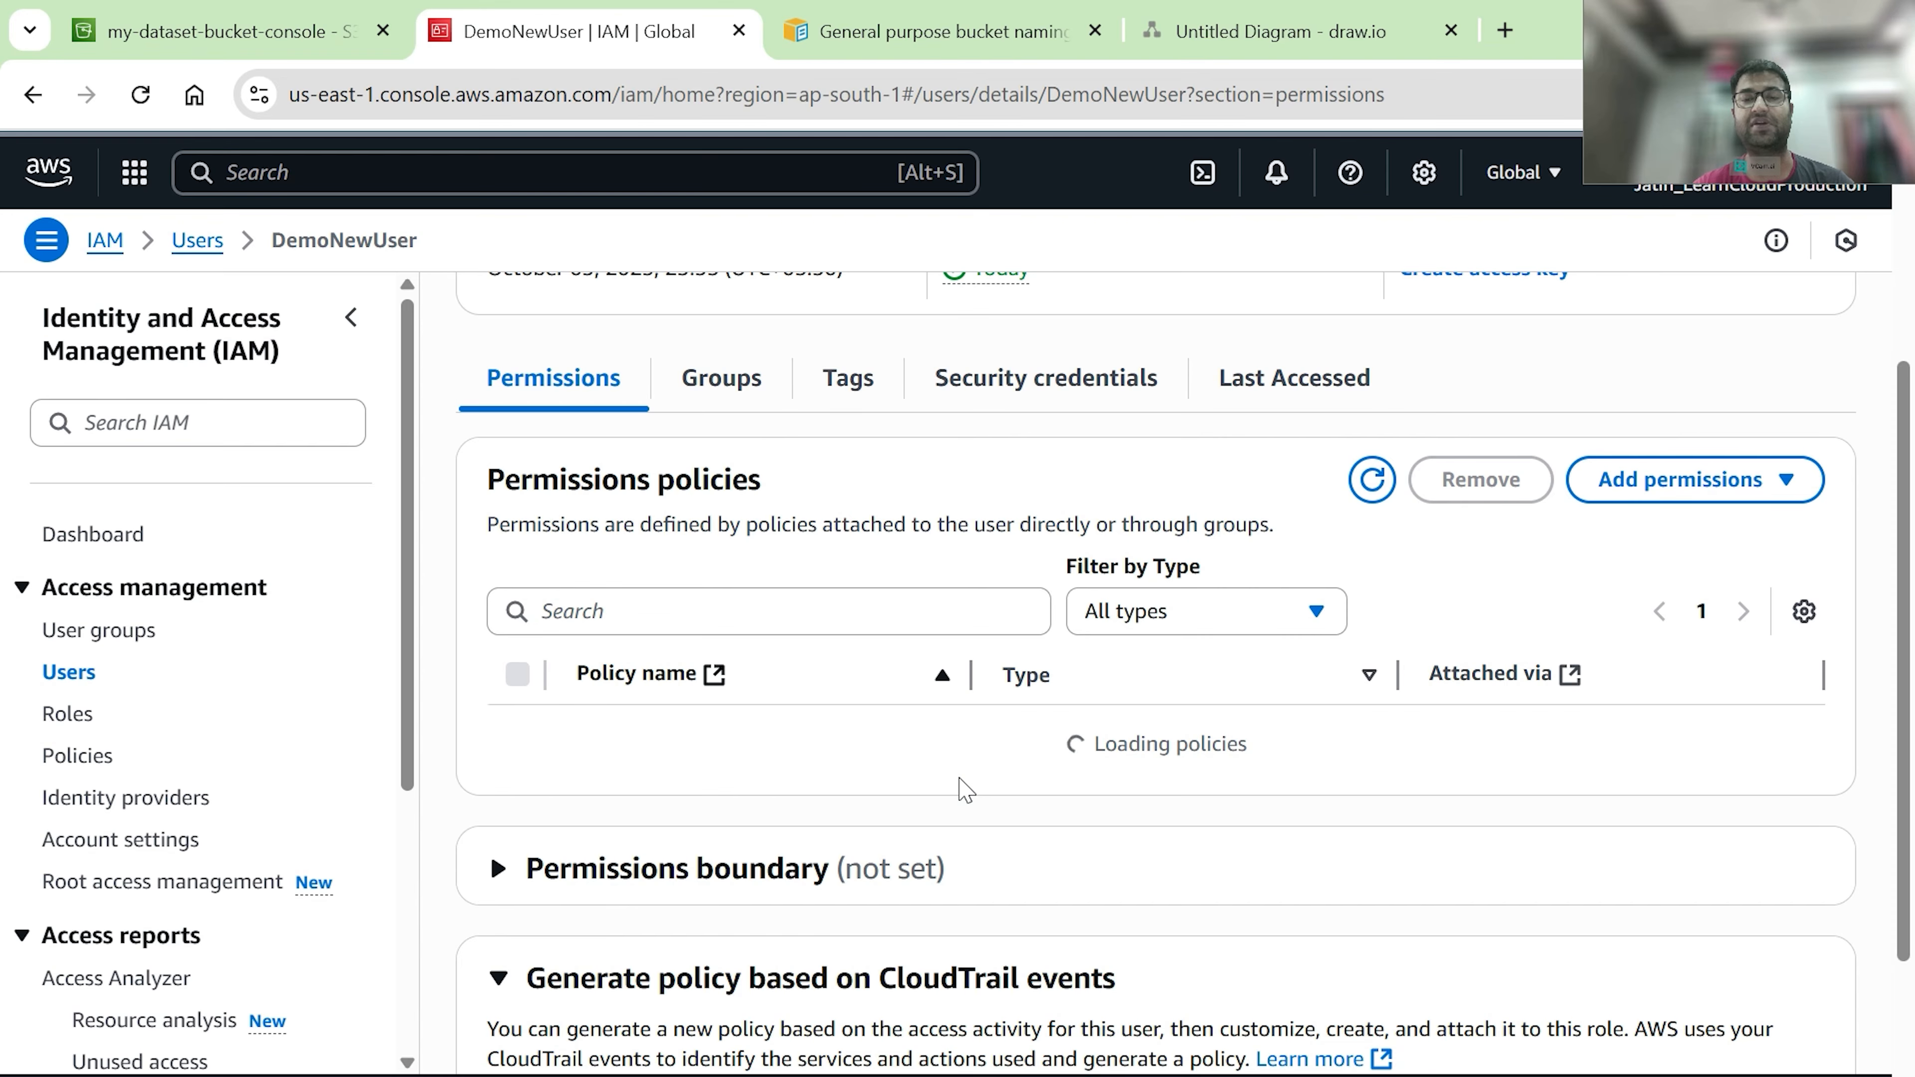
scroll(964, 790, down, 1)
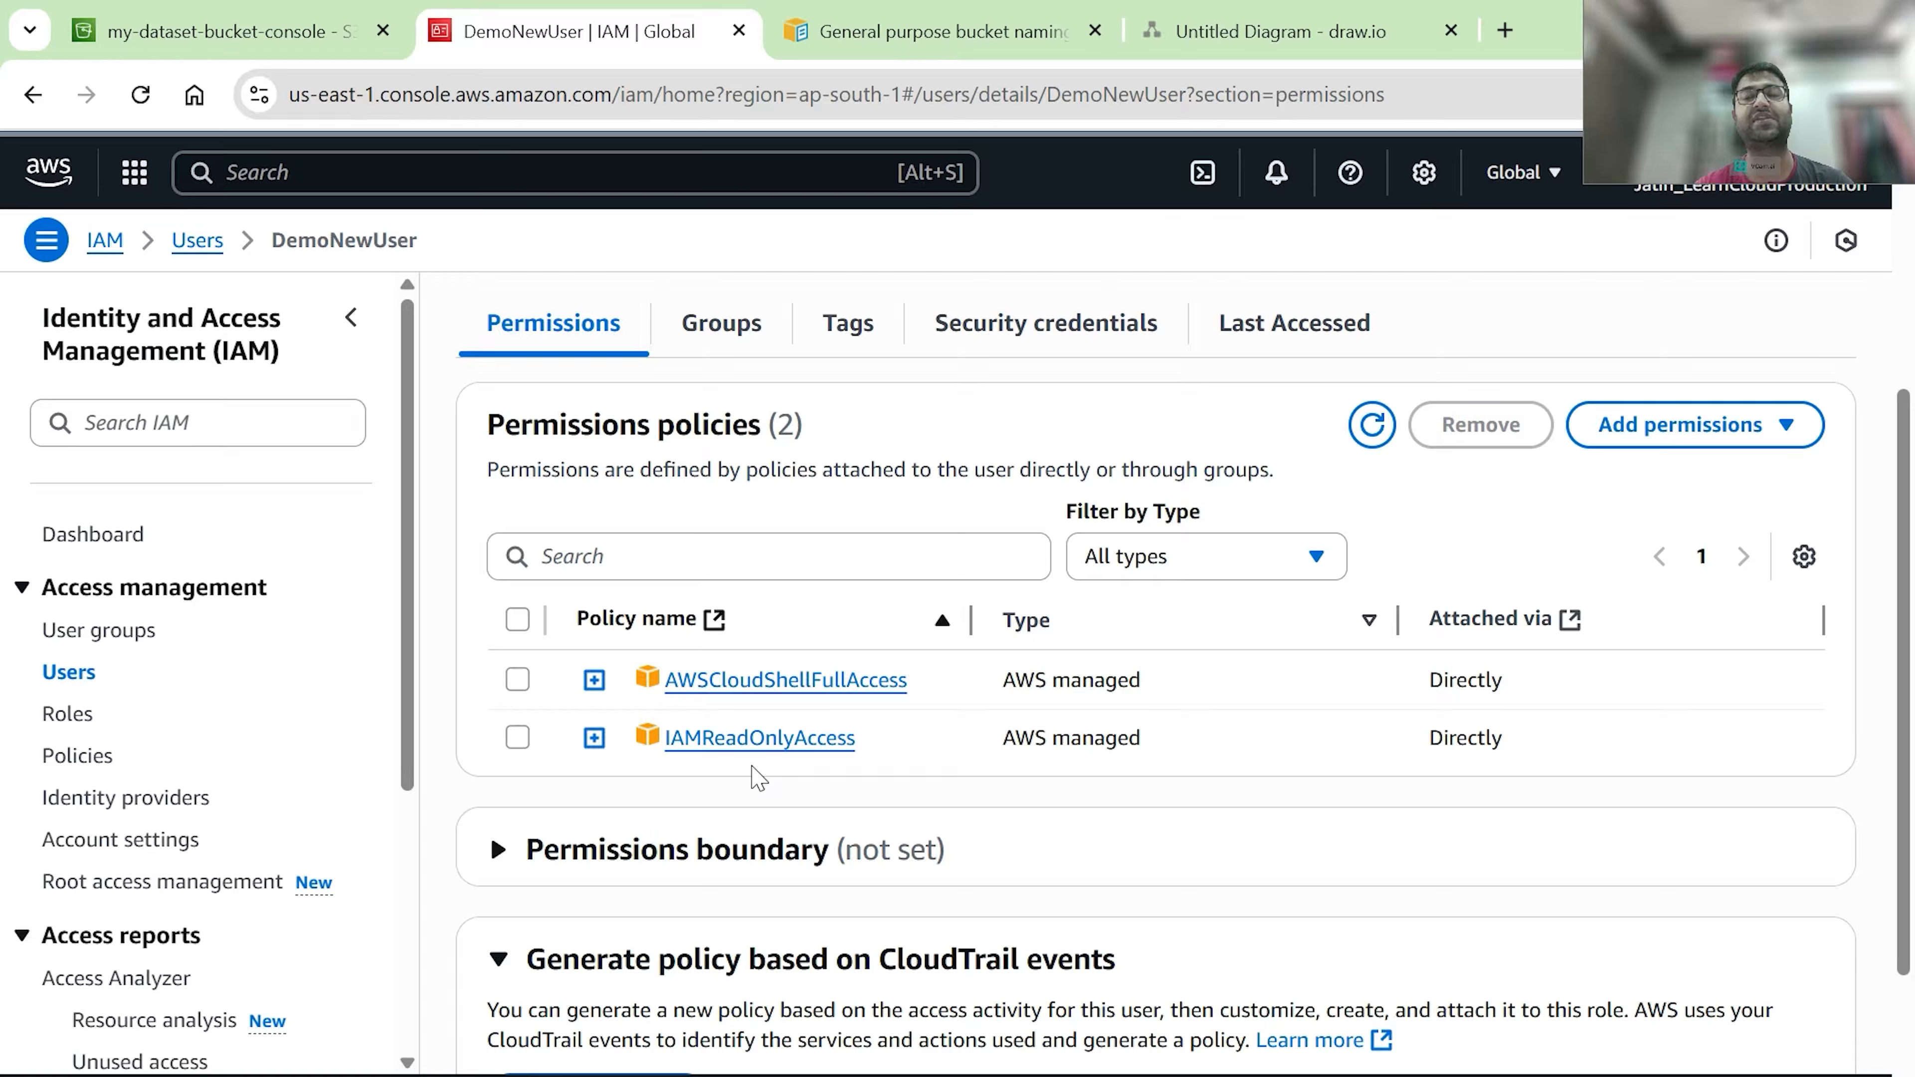
click(1750, 427)
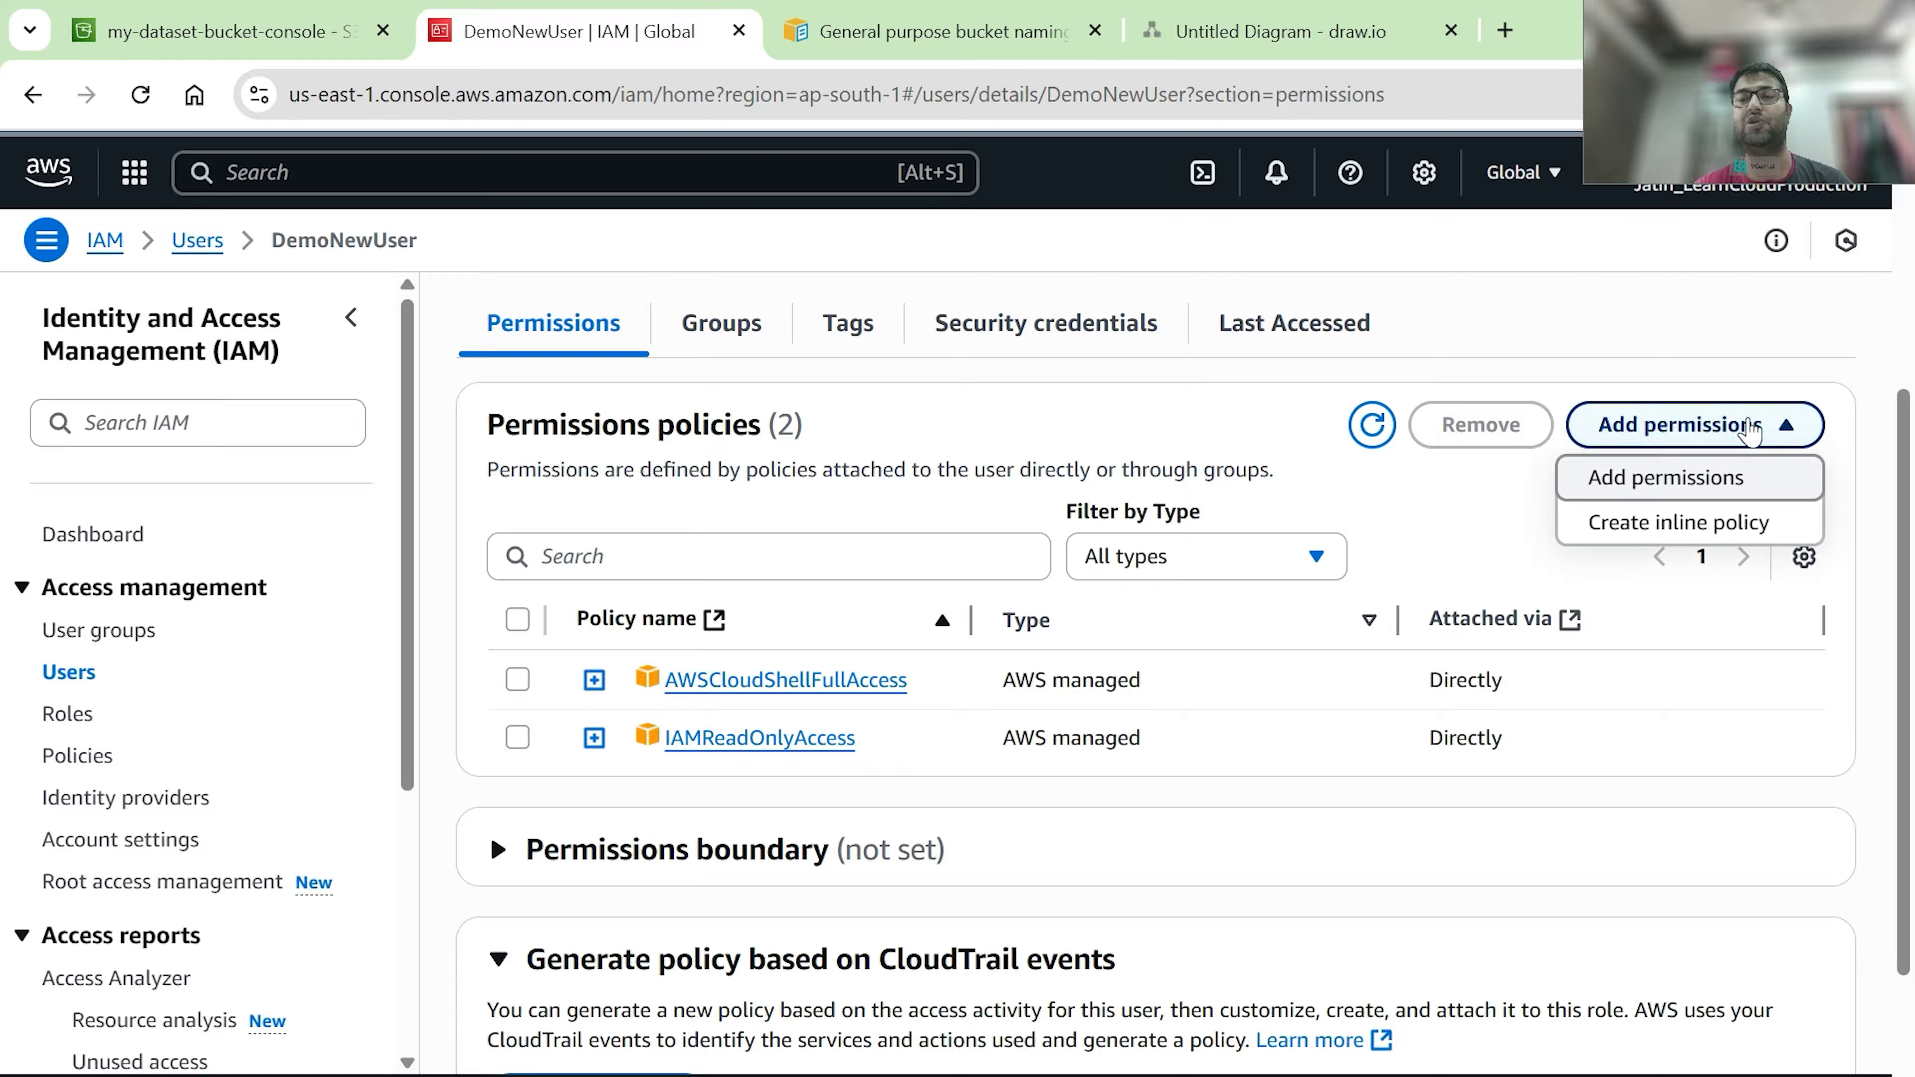
Step: Attach the AmazonS3FullAccess policy directly to DemoNewUser, found by searching 's3full'
click(1680, 483)
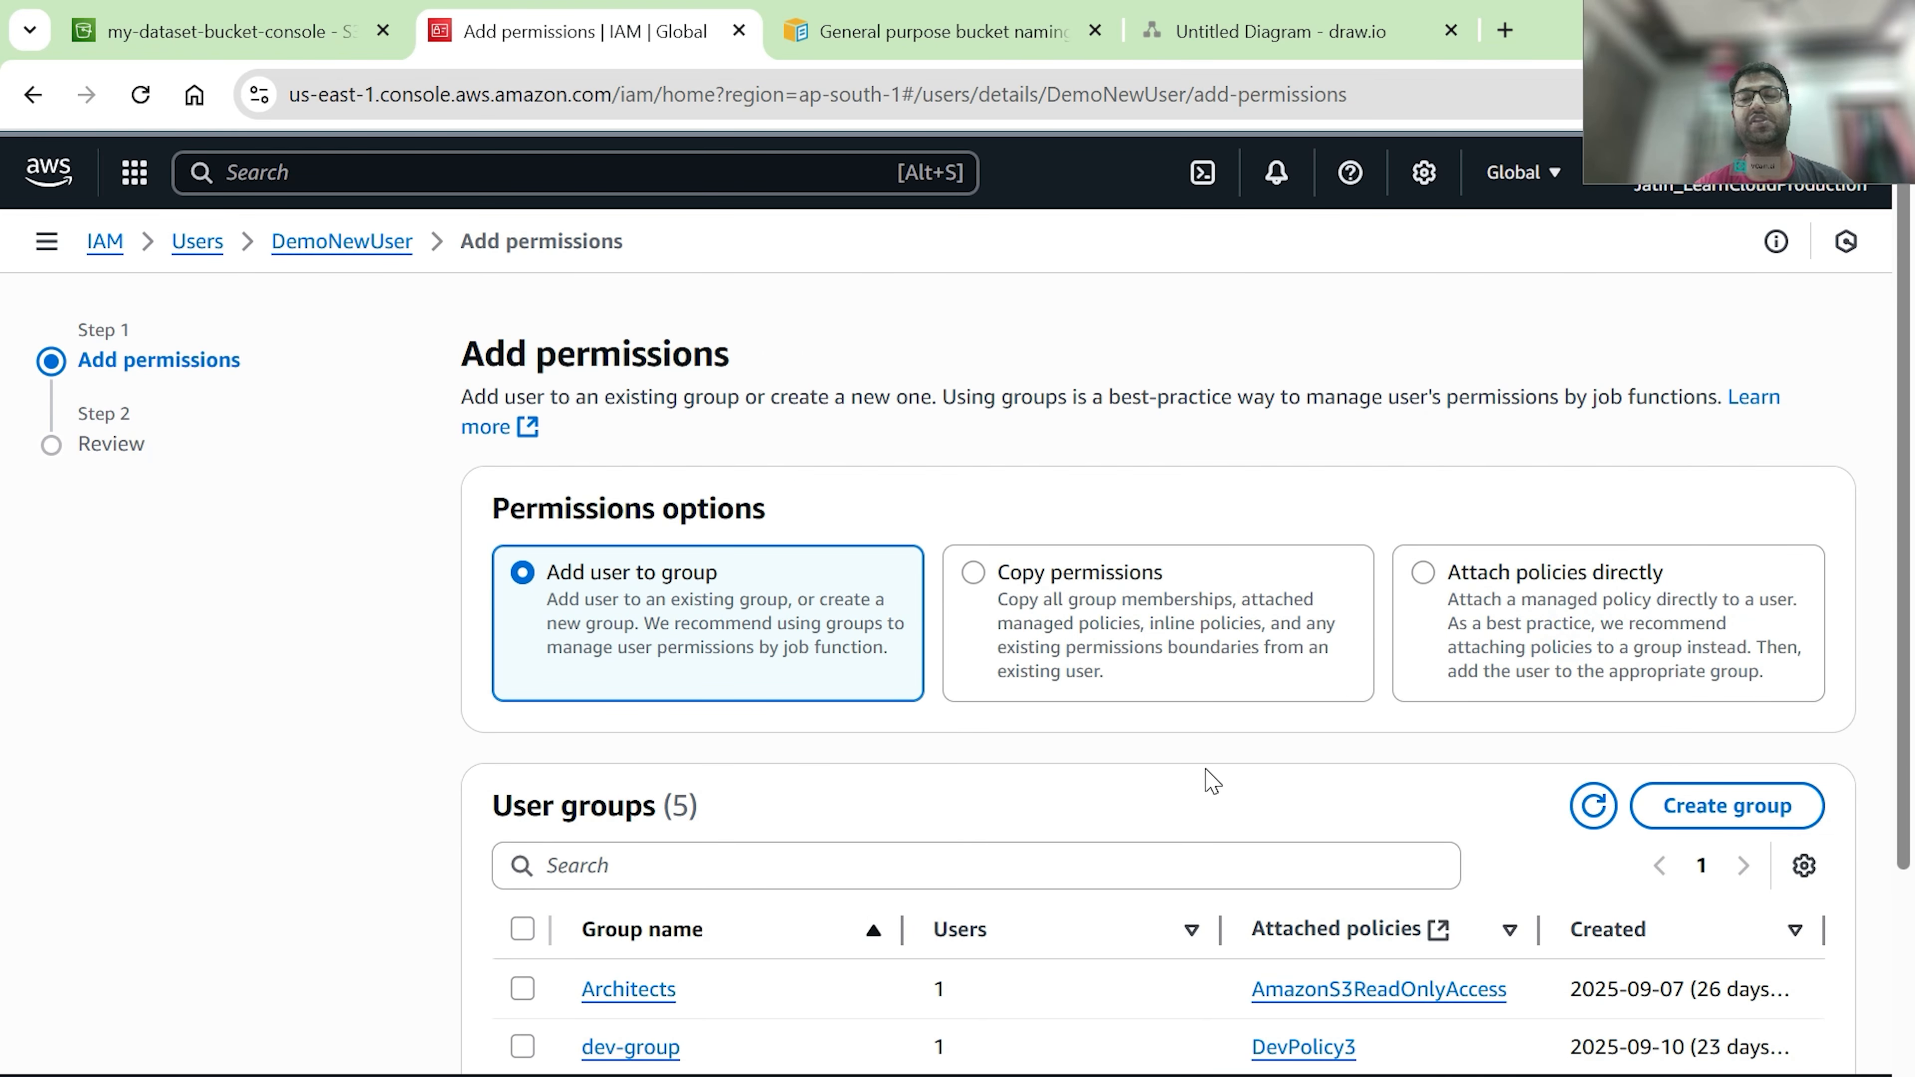
click(1423, 572)
scroll(1212, 781, down, 3)
click(645, 645)
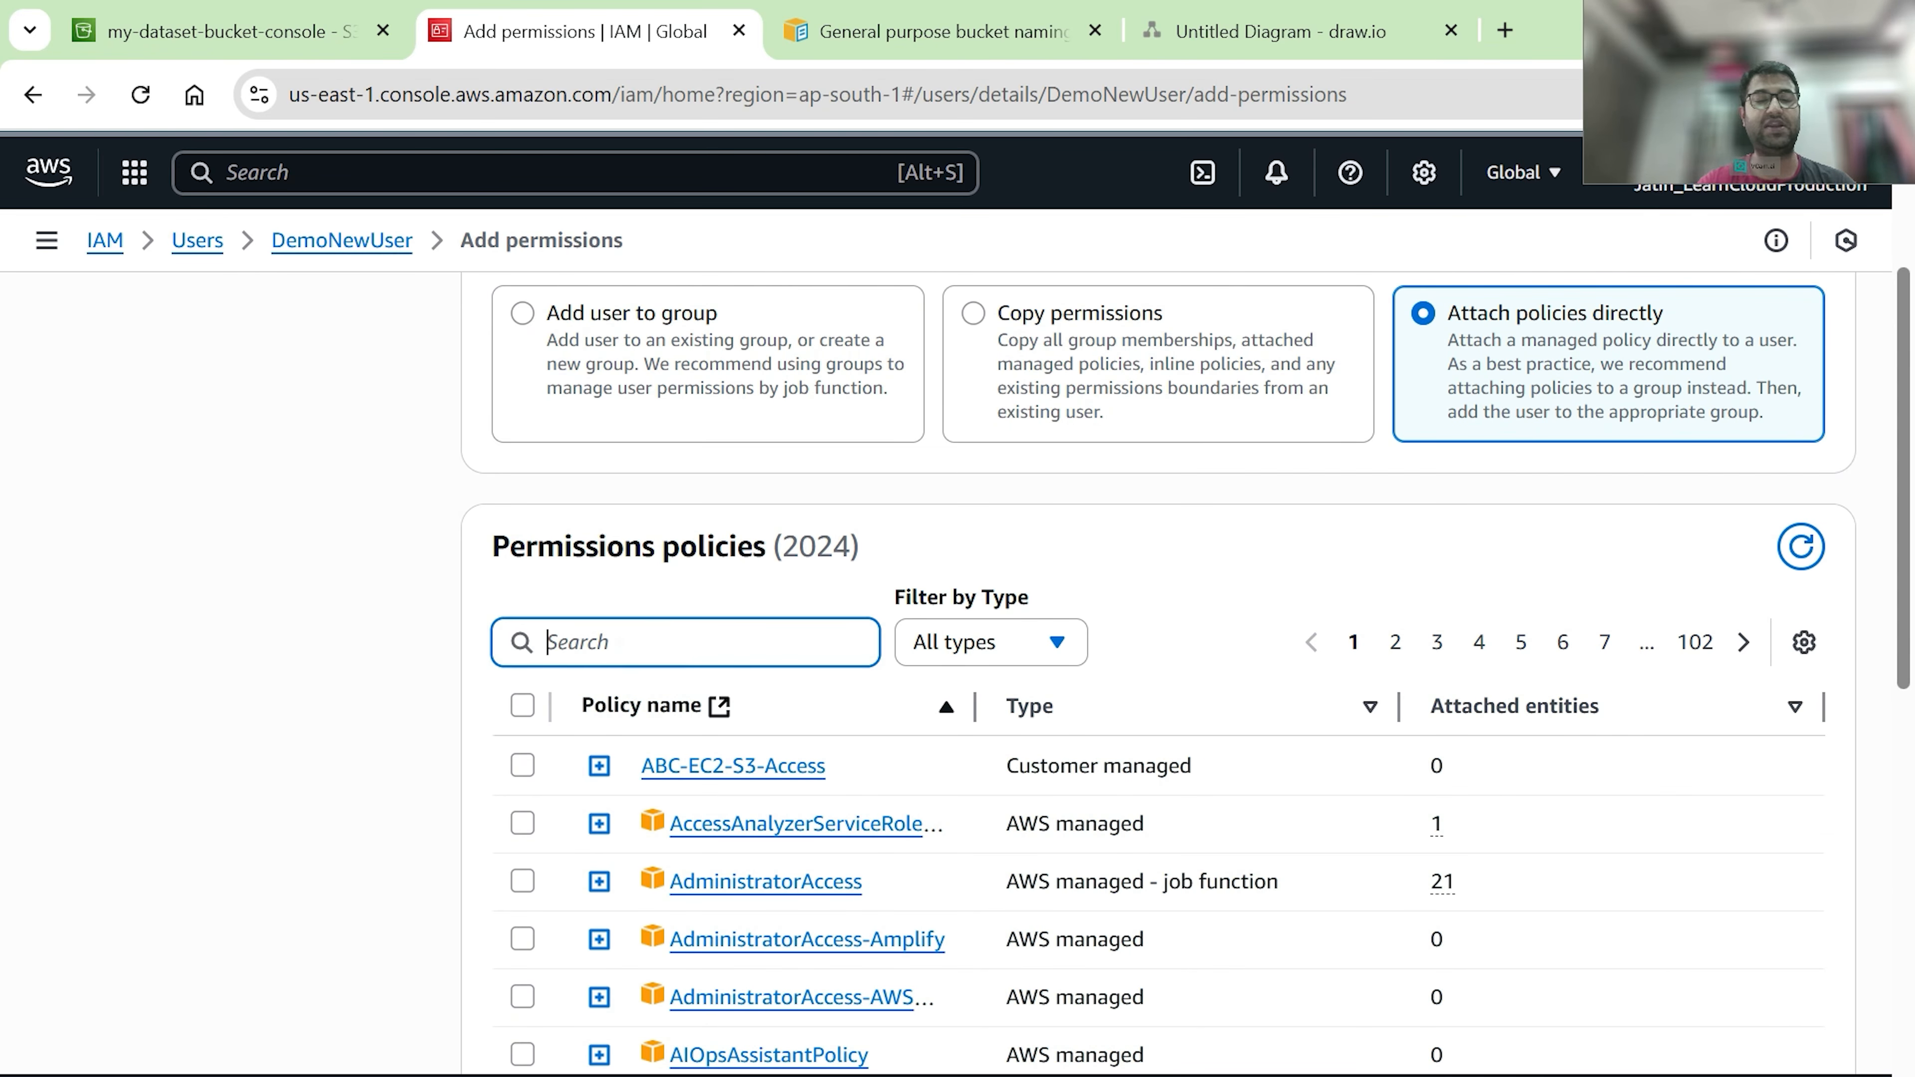
text(s3full)
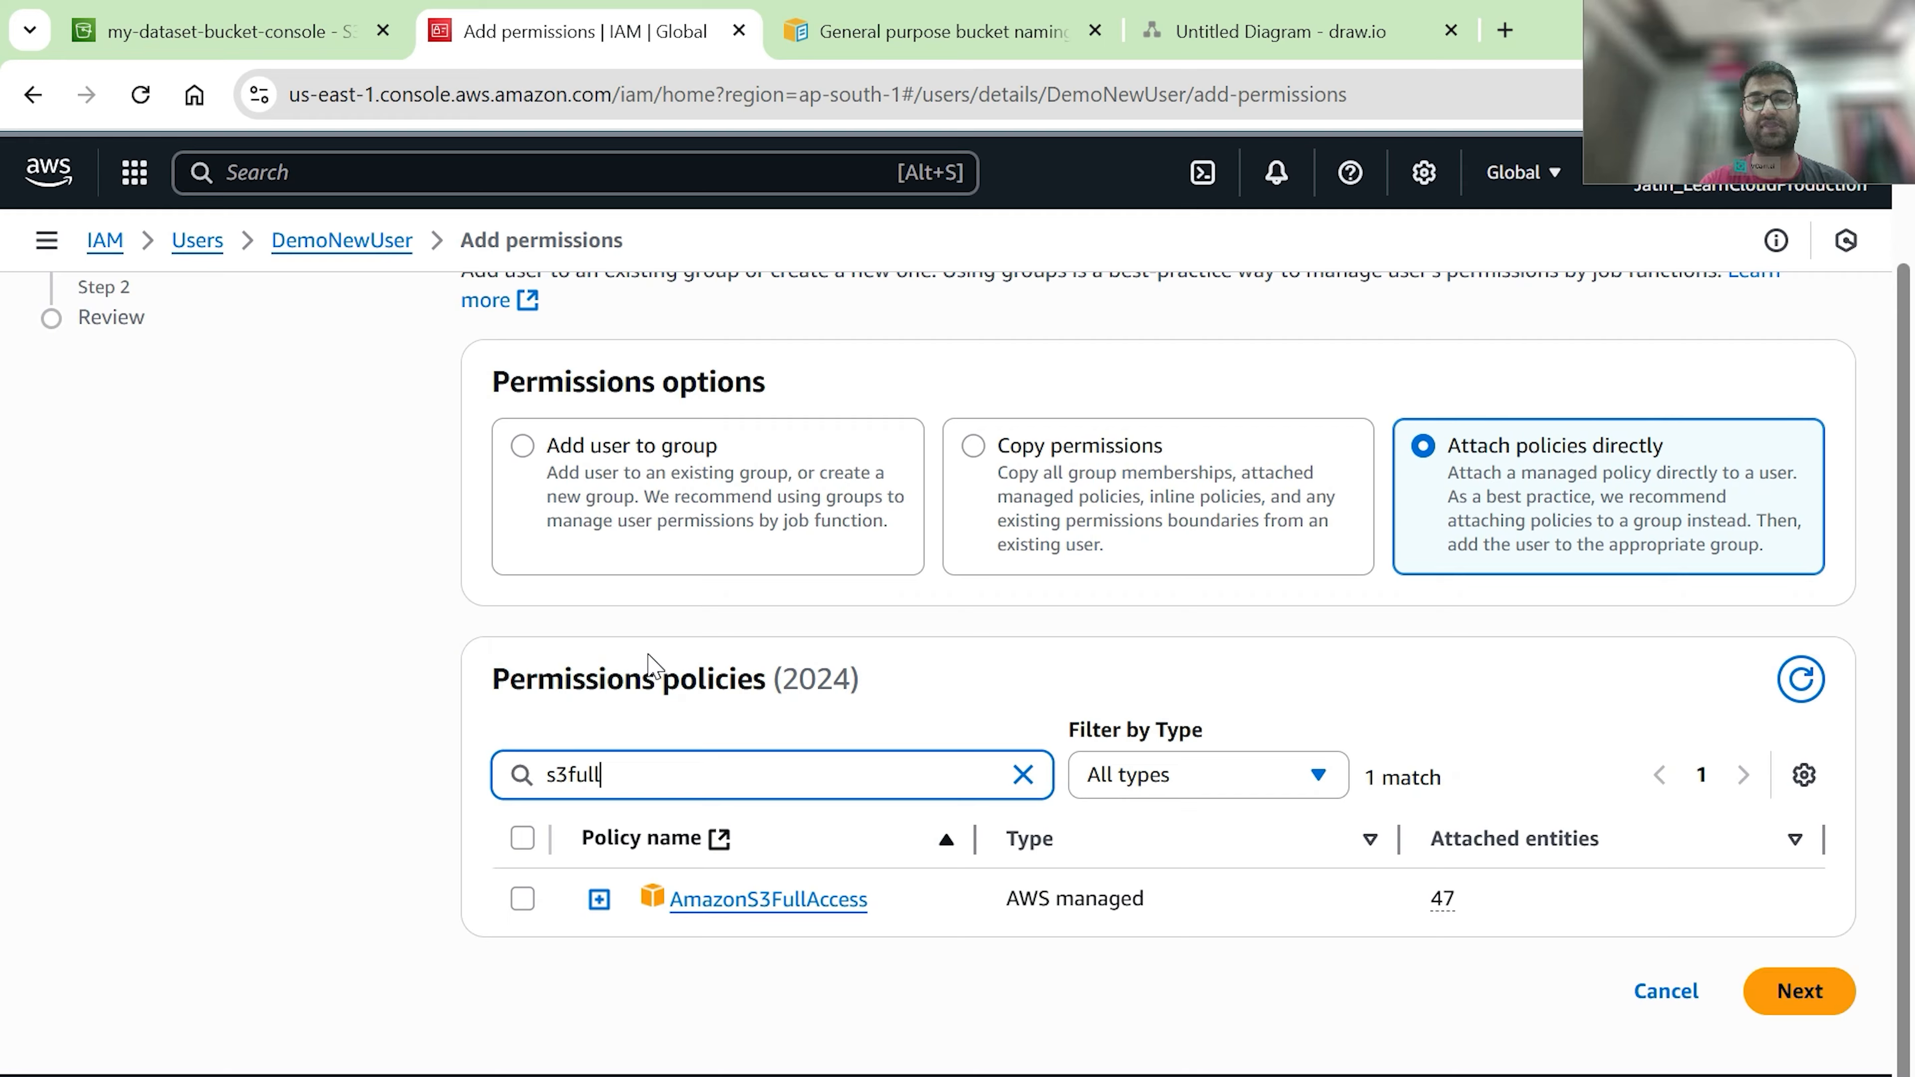
click(522, 899)
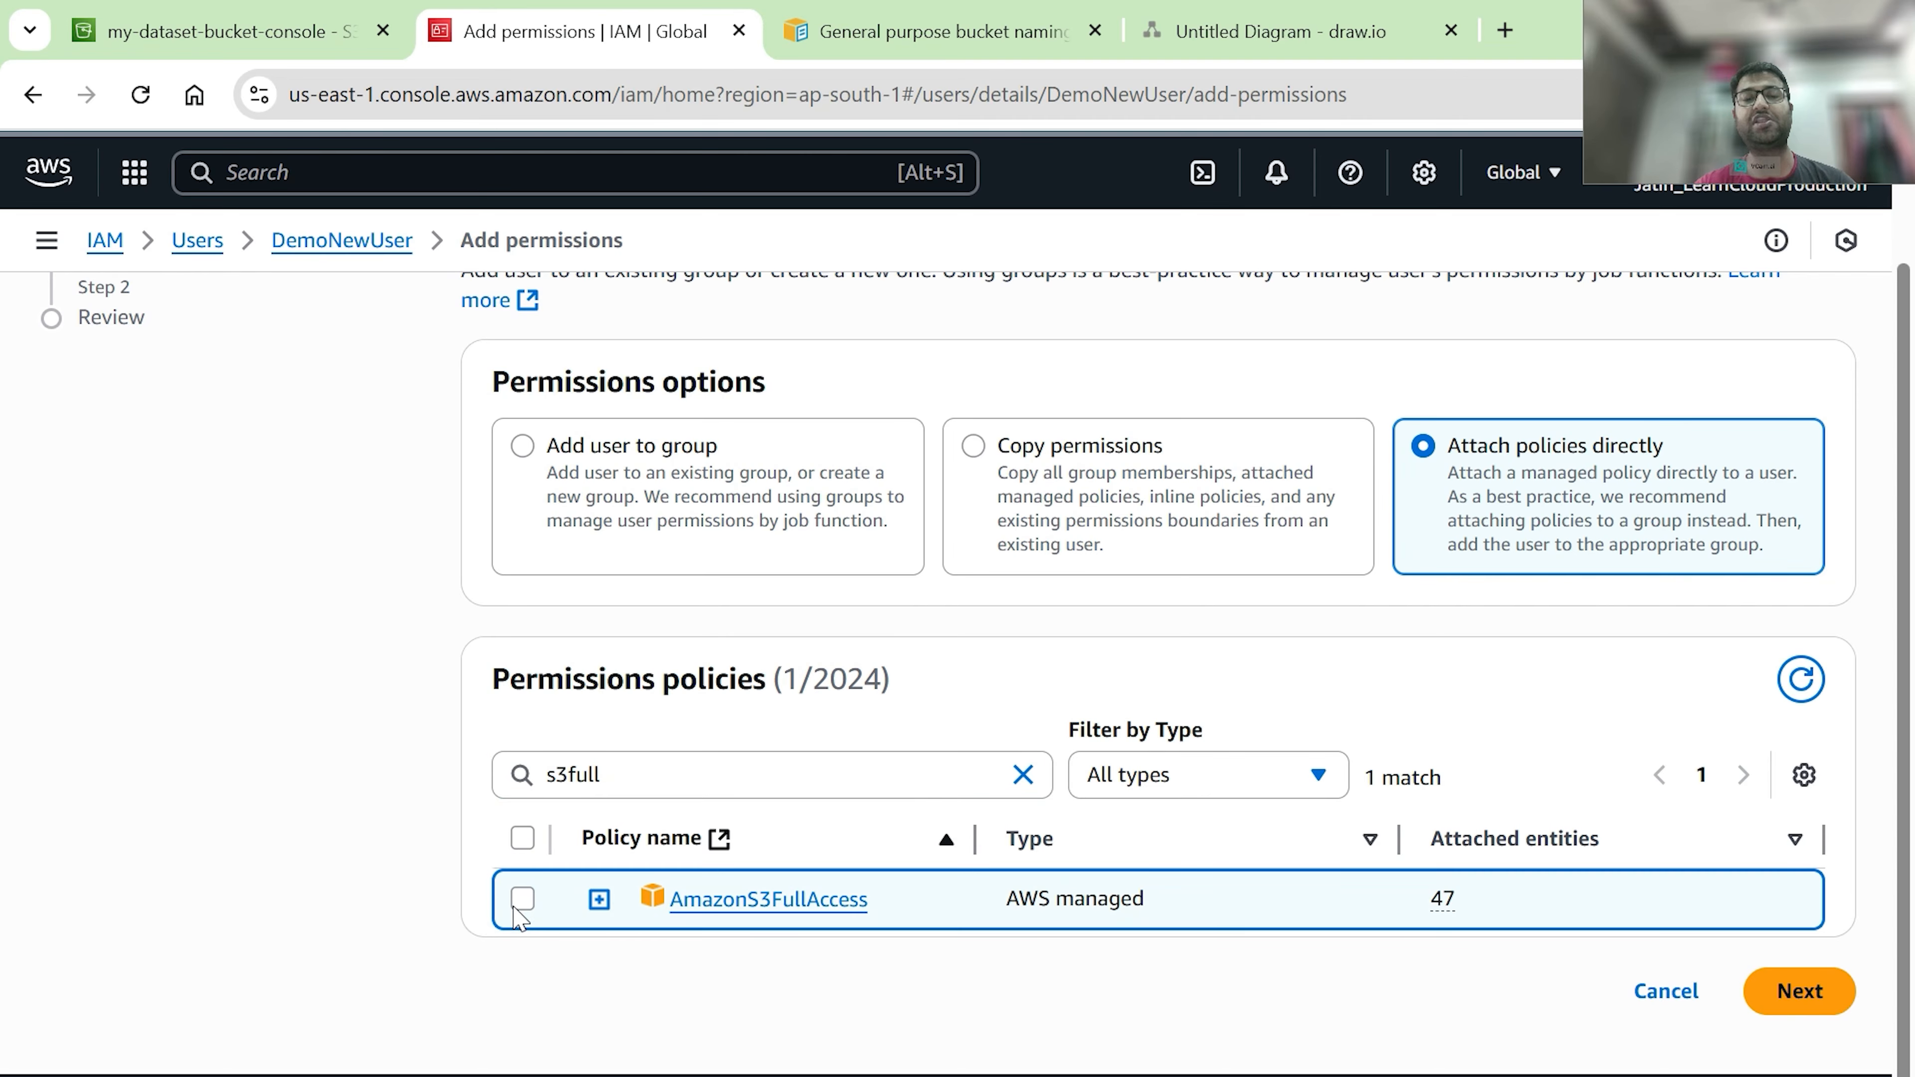
click(520, 911)
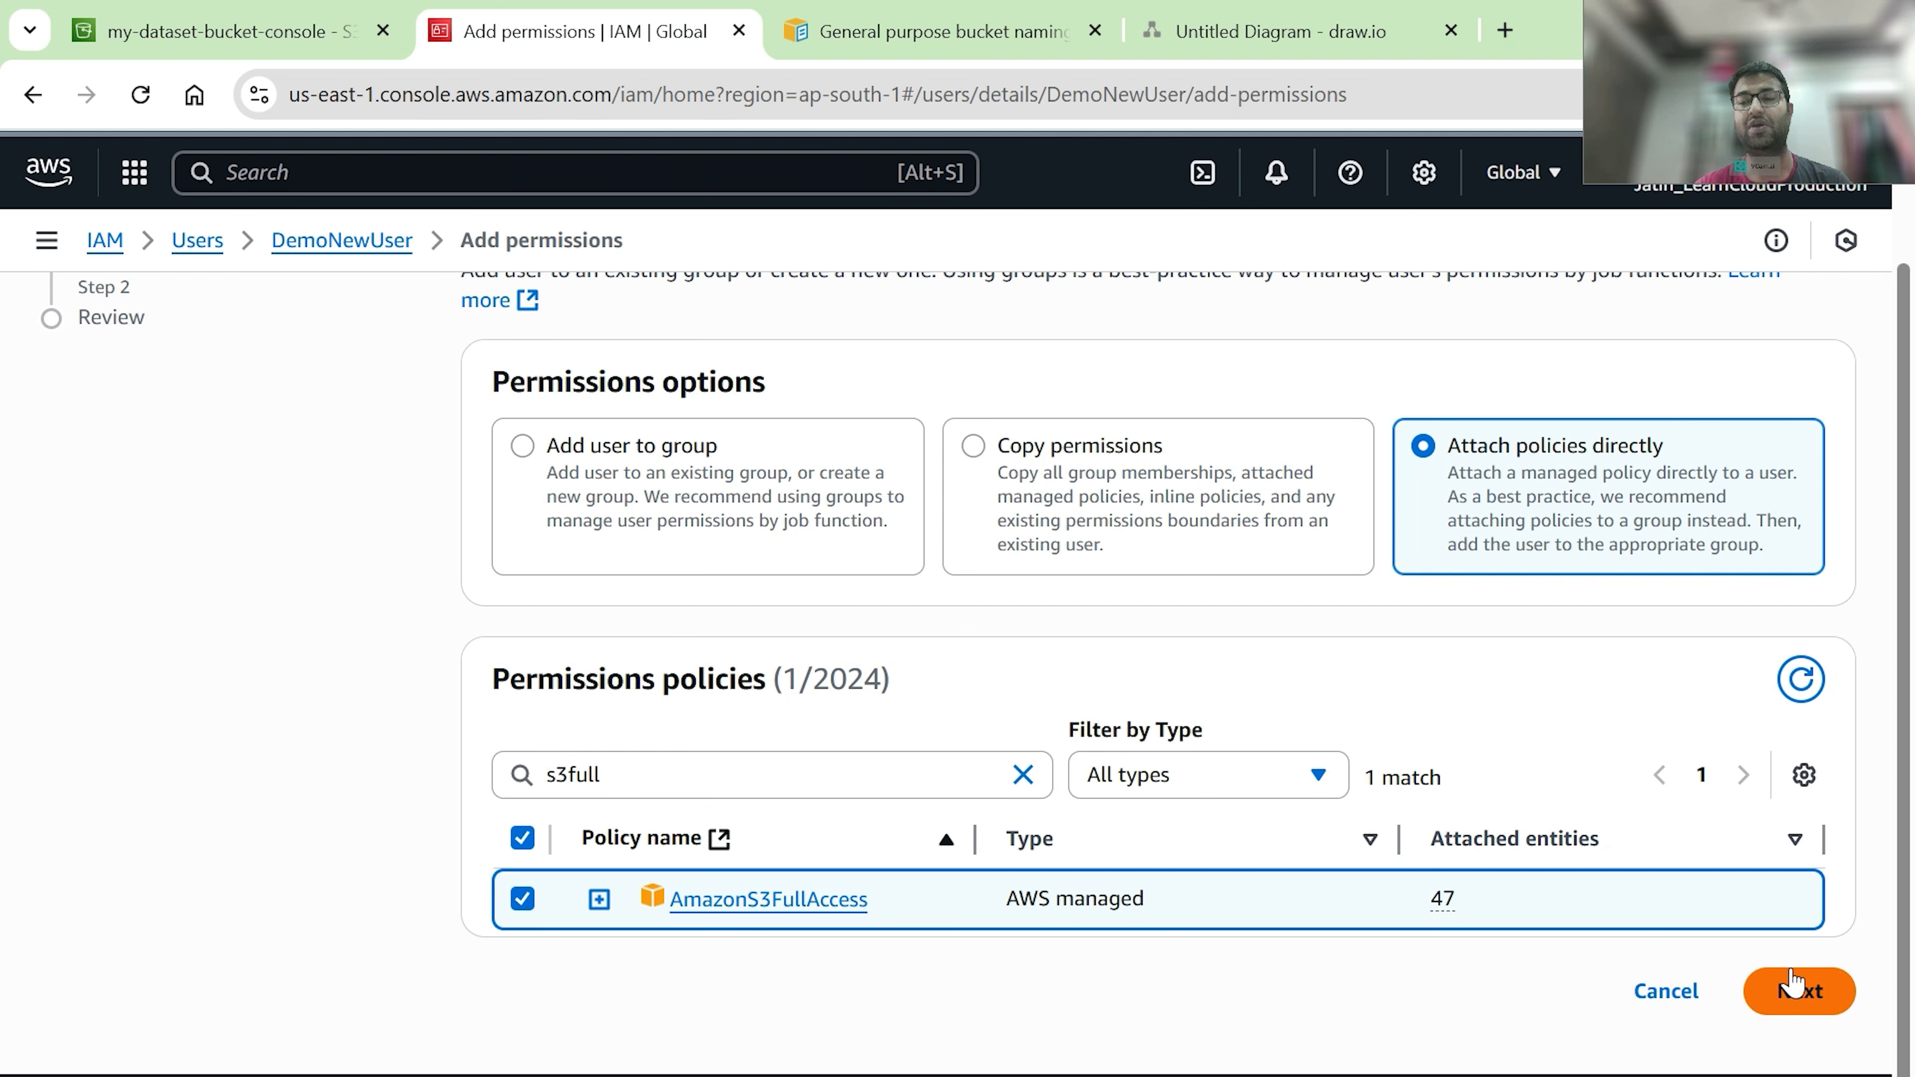
click(1795, 993)
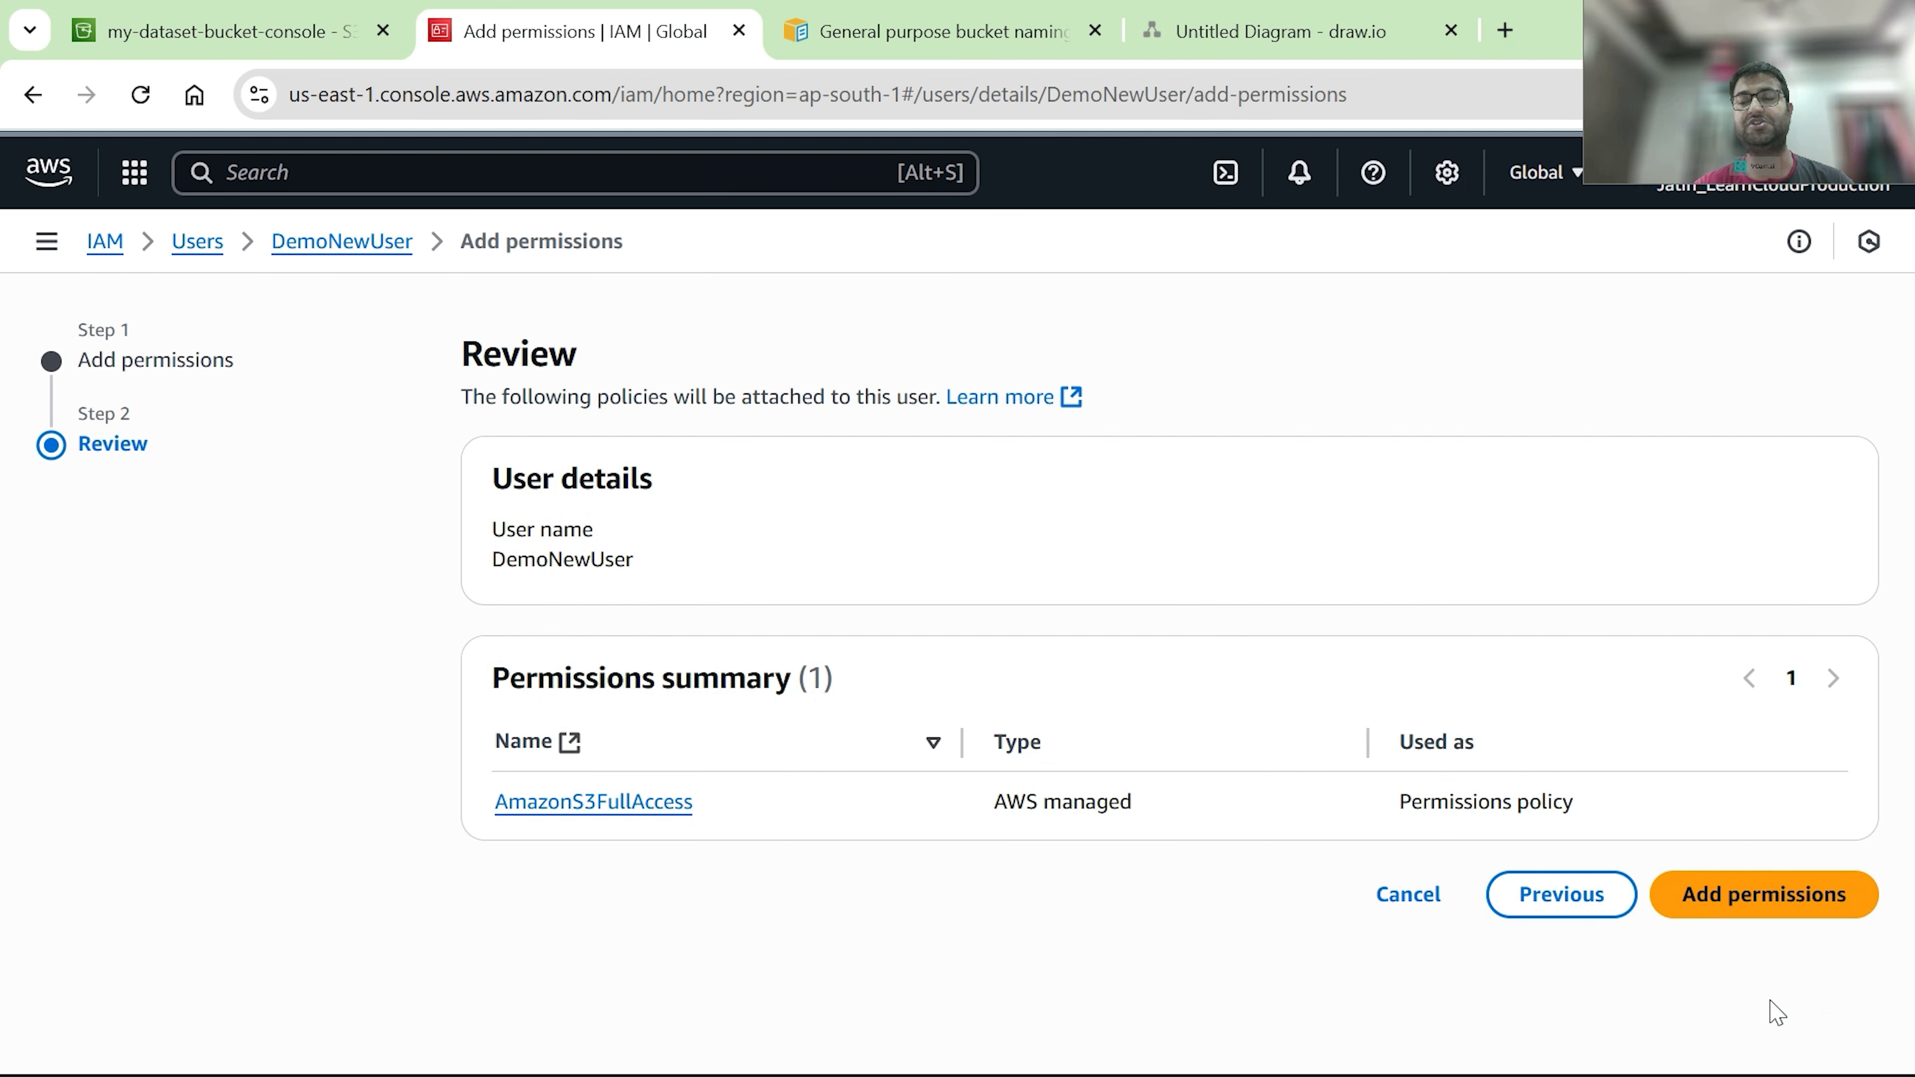
click(1731, 911)
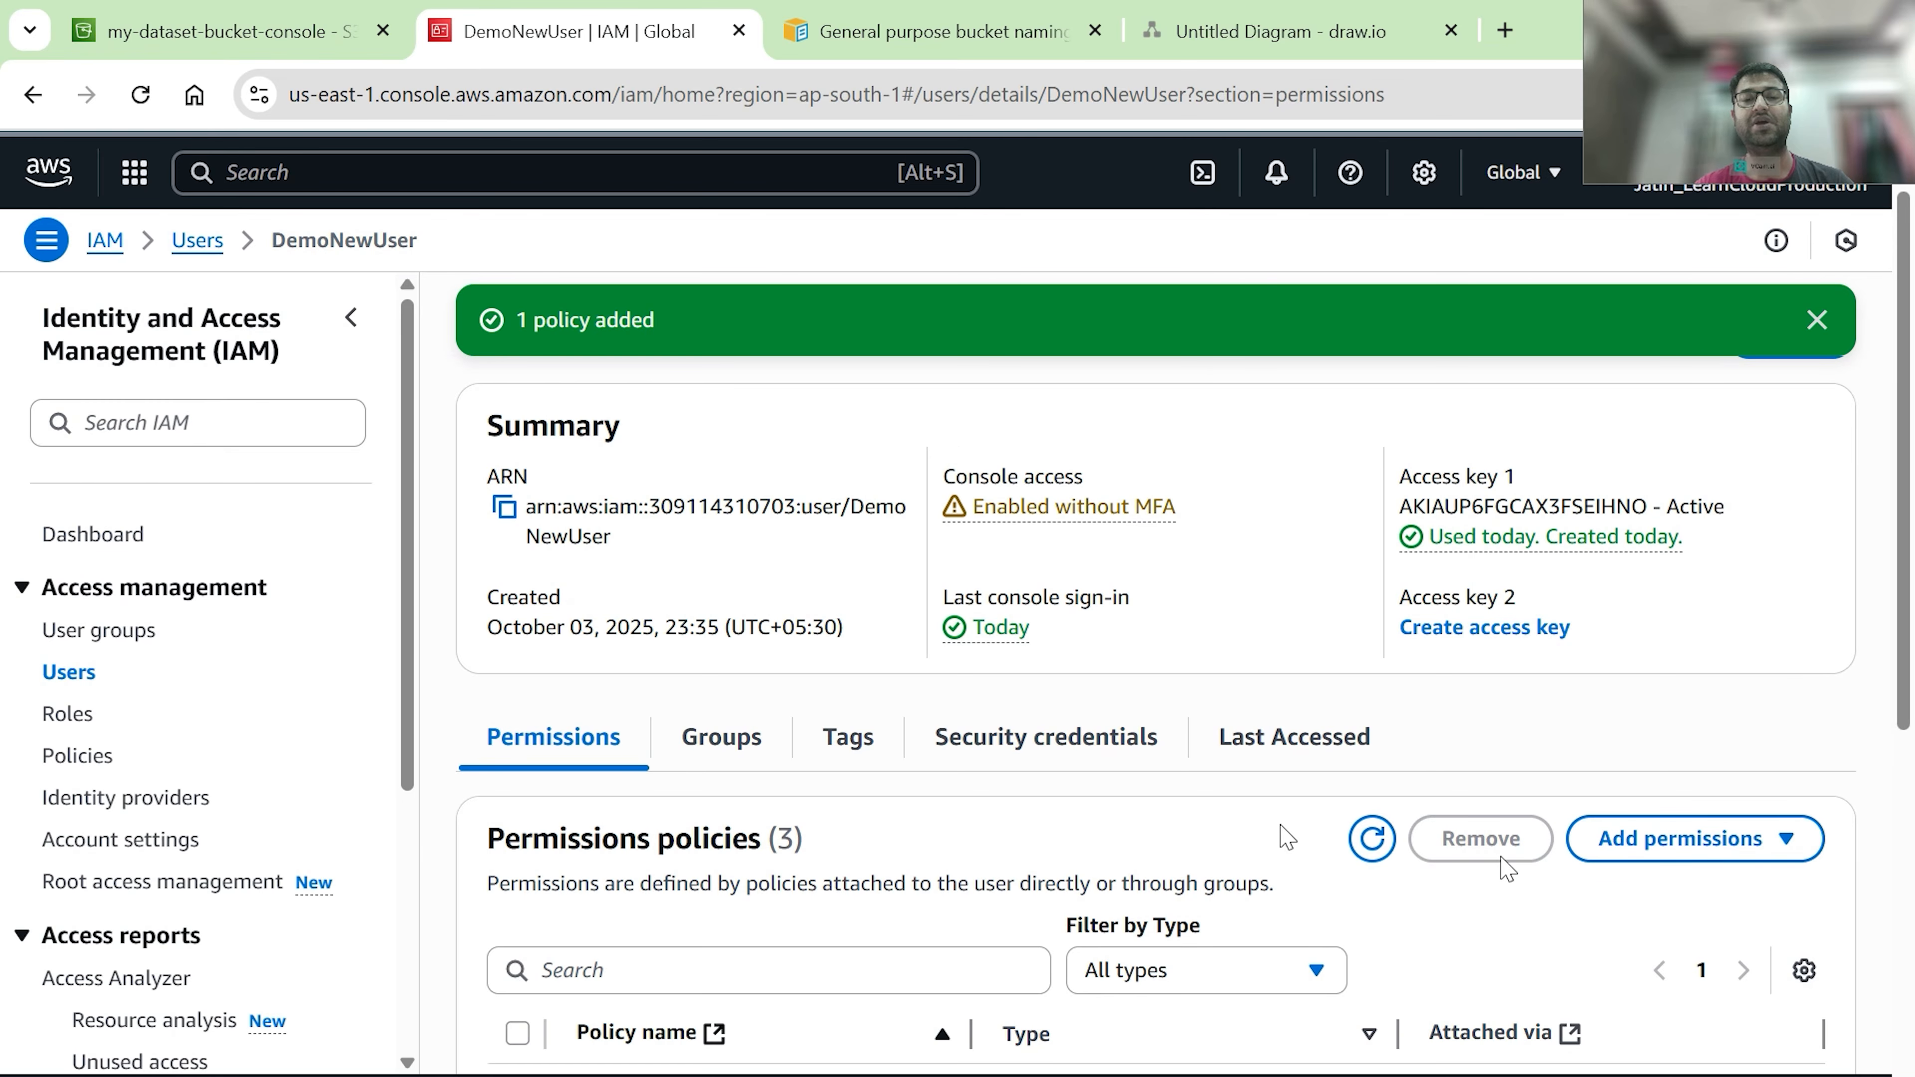
scroll(1256, 833, down, 3)
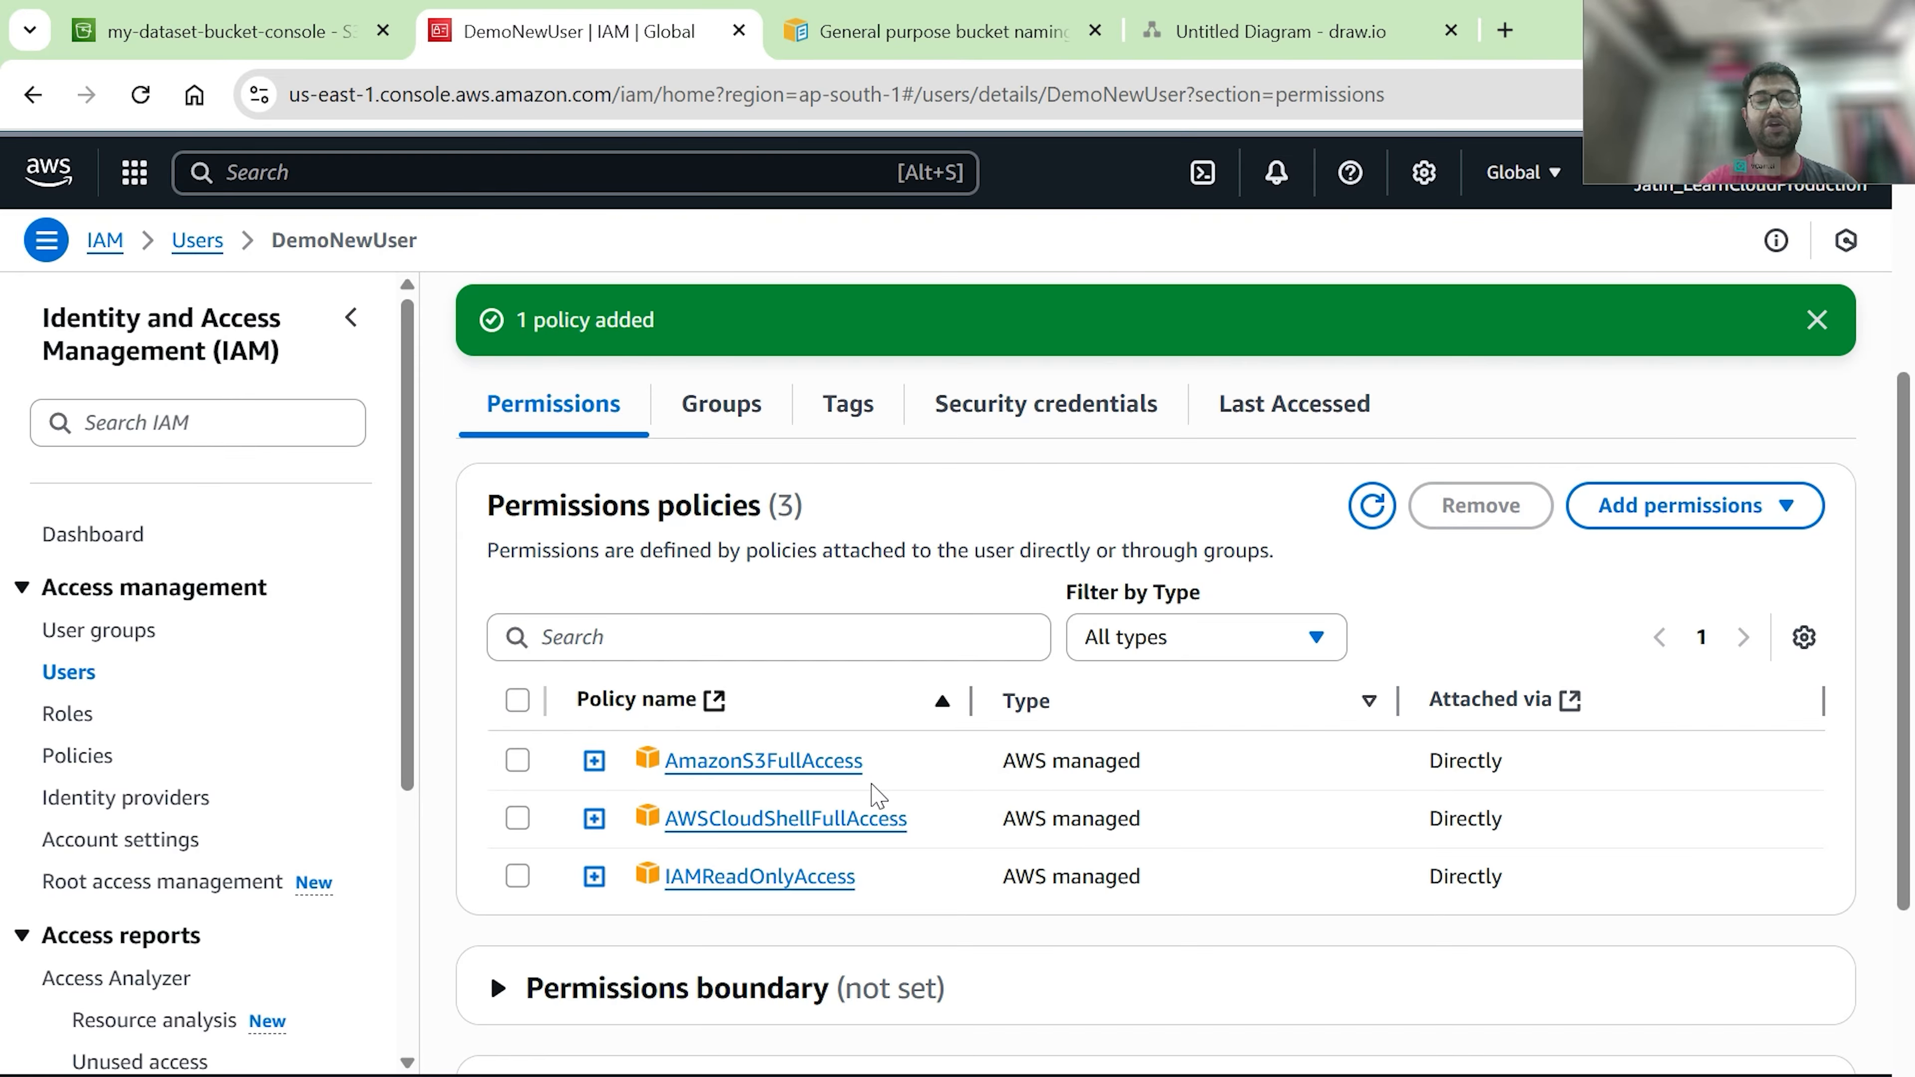
Step: Launch a Command Prompt by running 'cmd' from the Win+R Run box
key(super+r)
text(cmd)
key(Return)
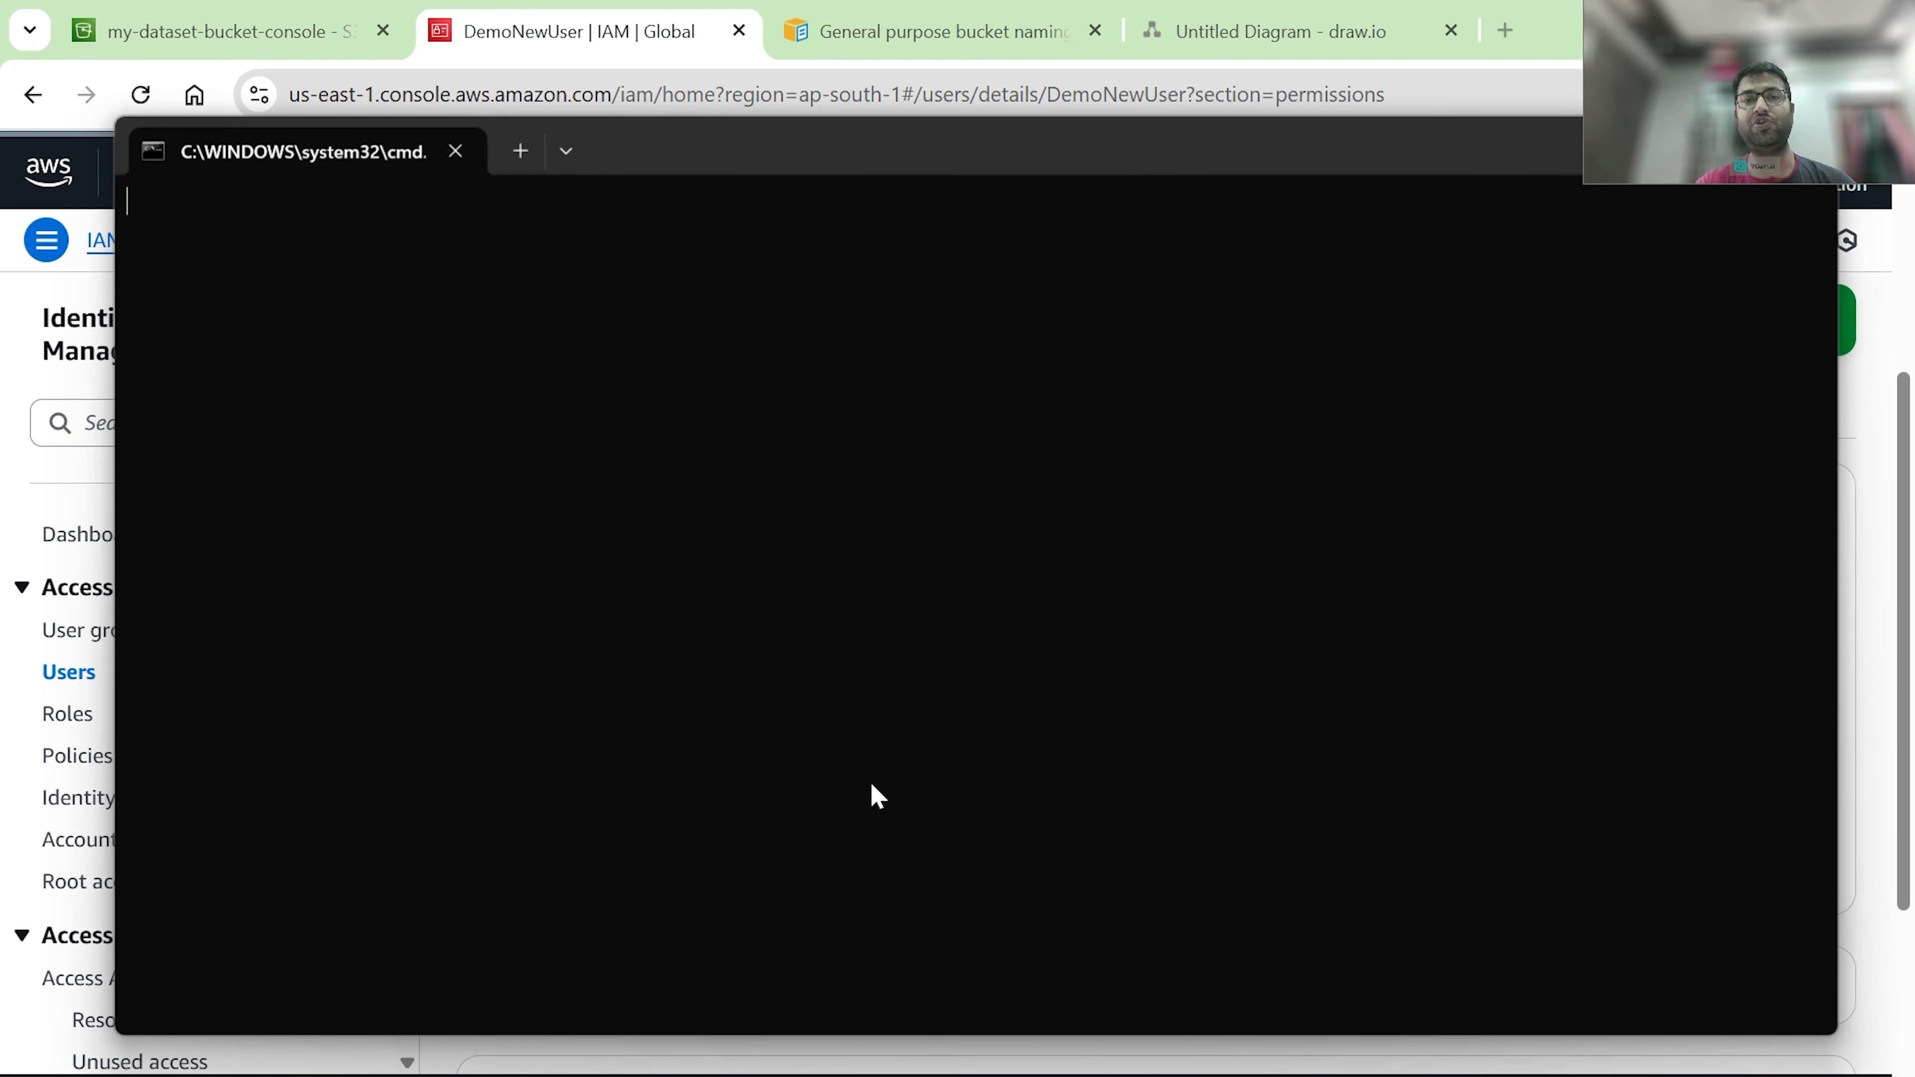
Step: Run 'aws --version' to confirm aws-cli/2.31.7, then switch back to the browser
drag(966, 167, 876, 175)
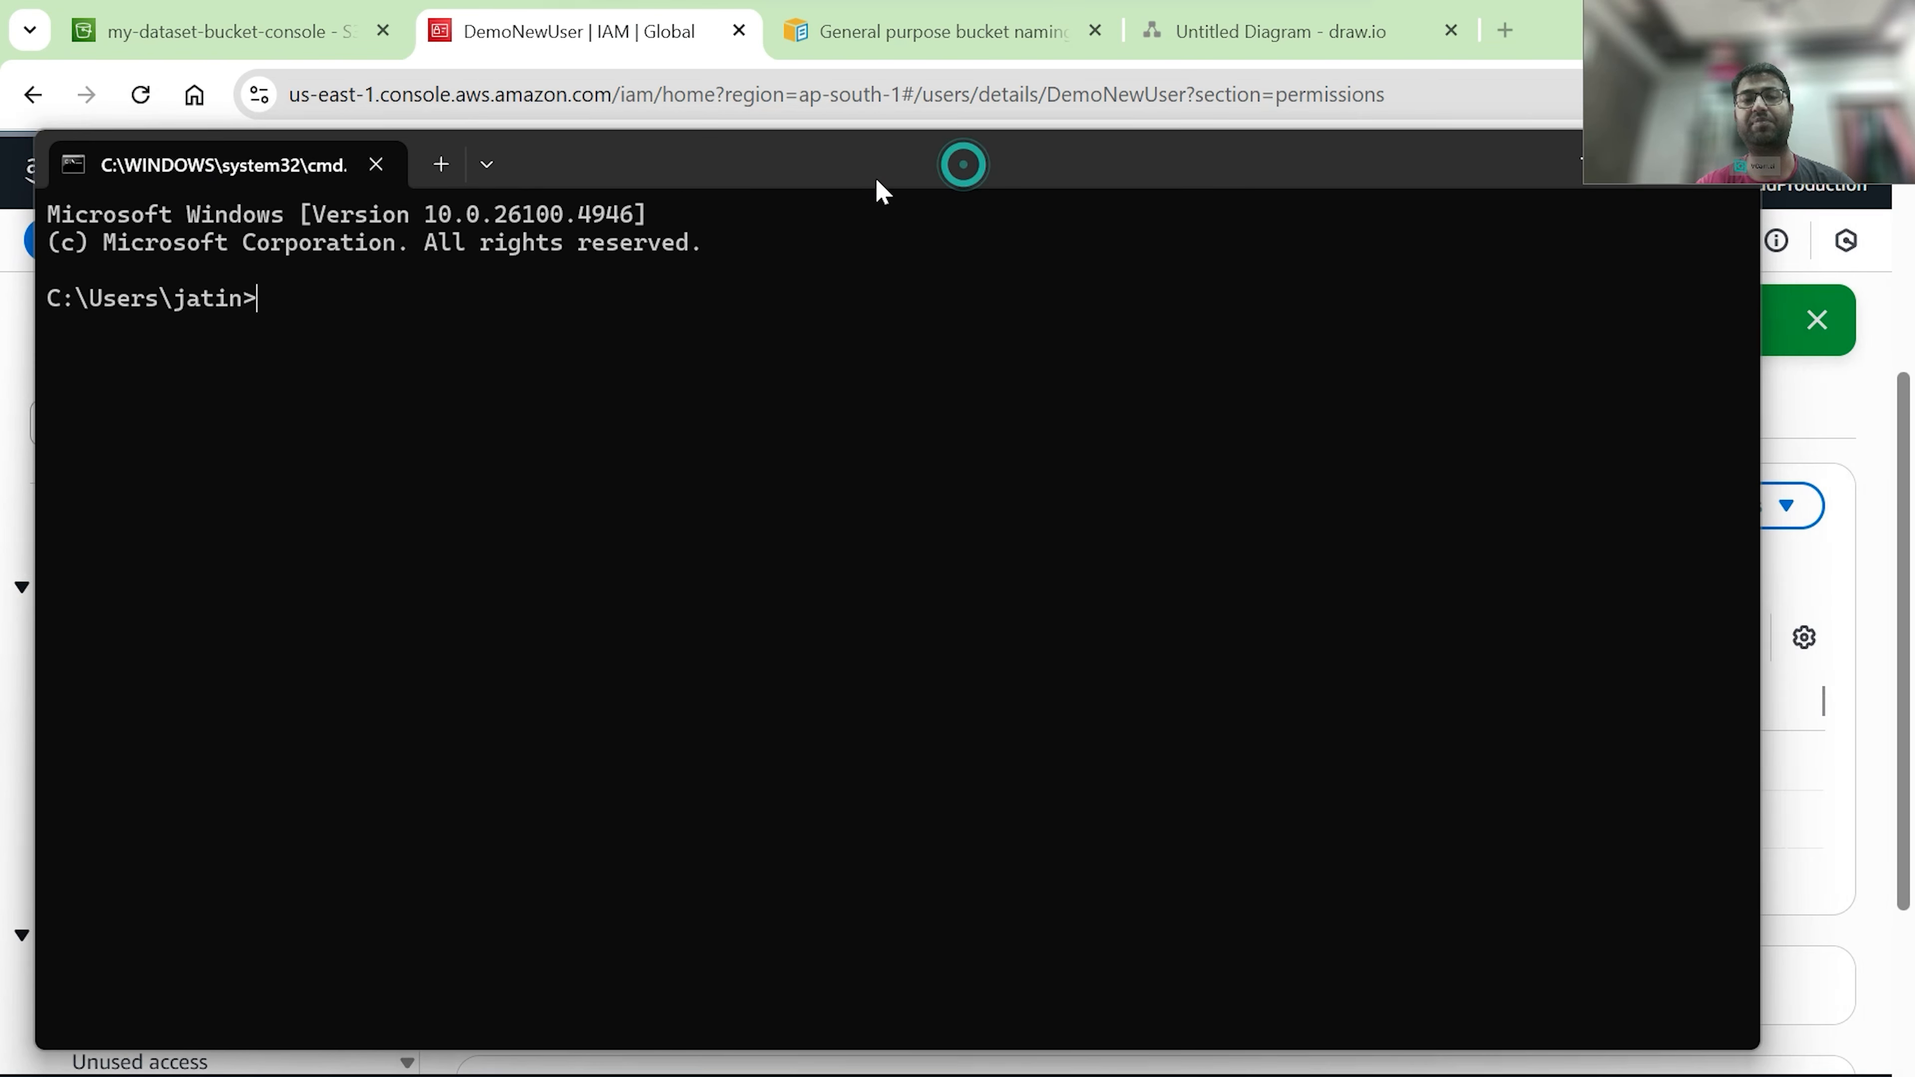
text(aws --version)
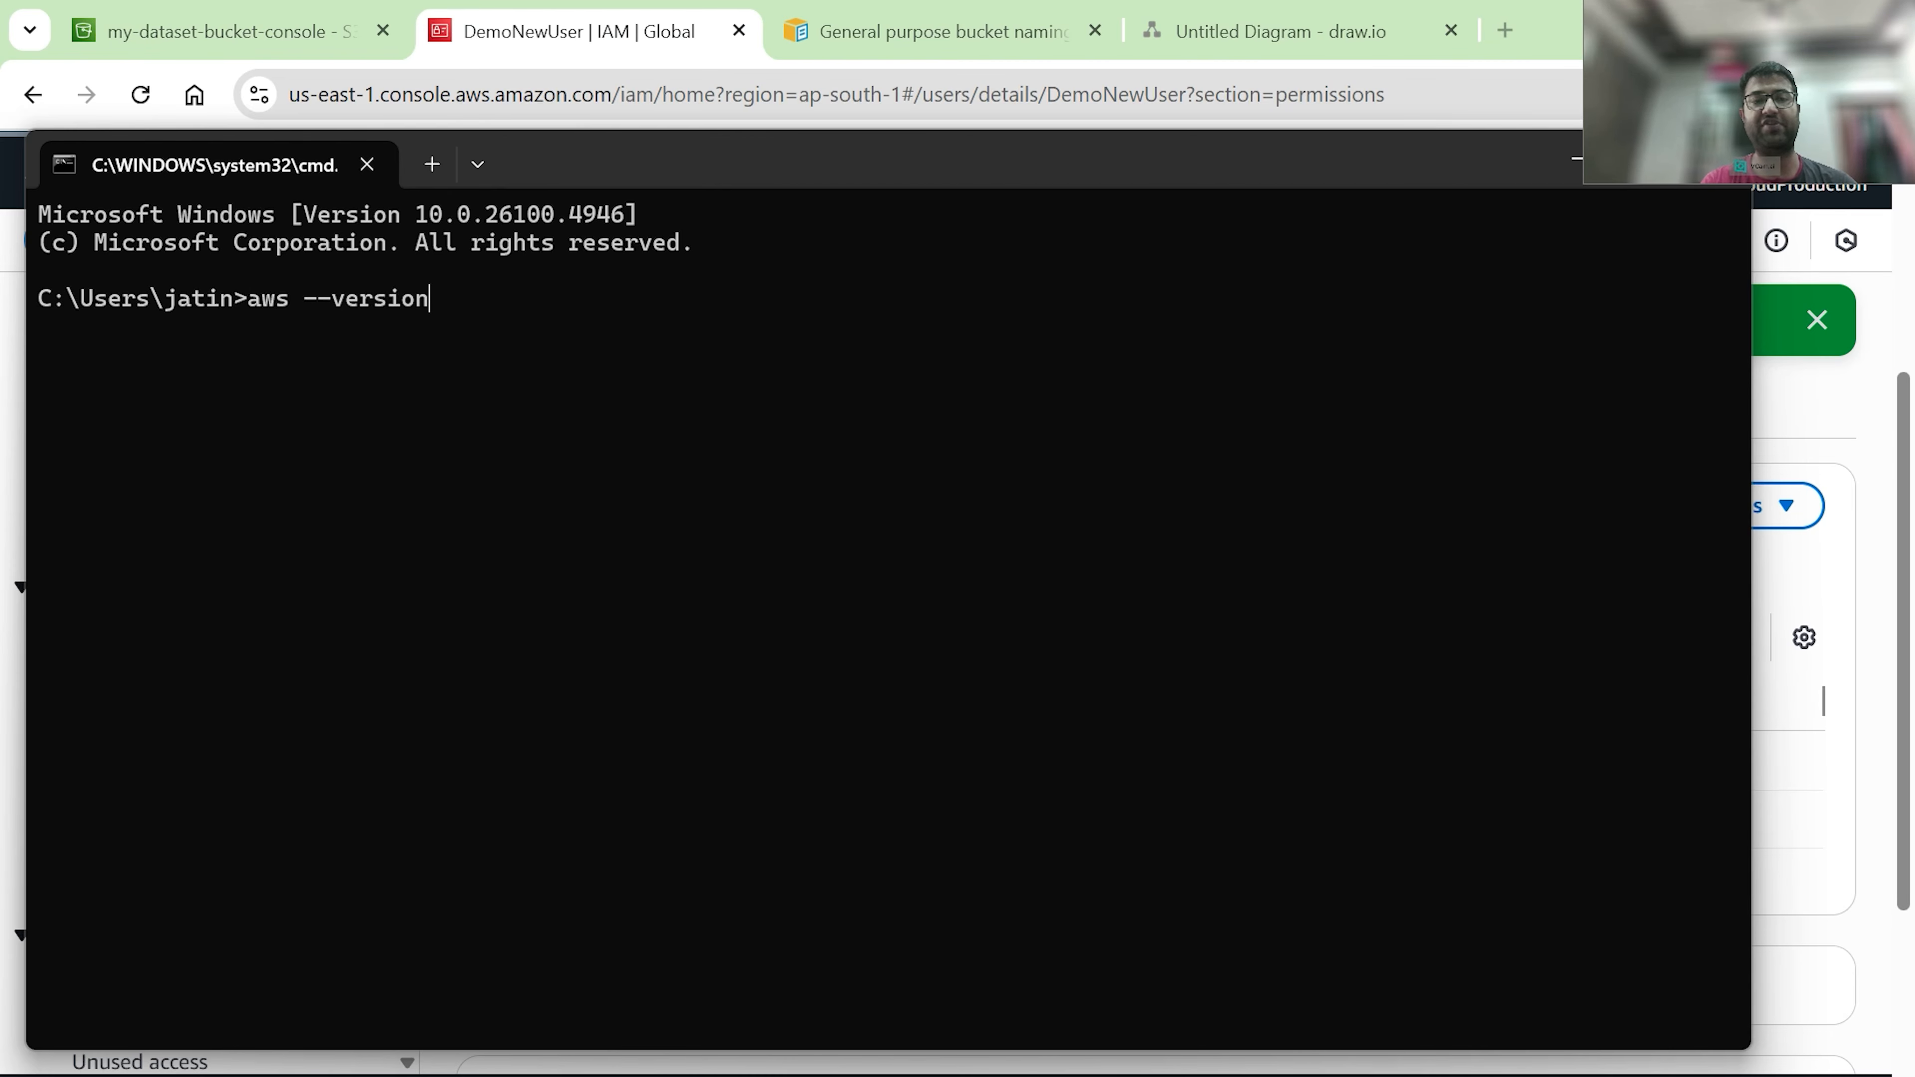
key(Return)
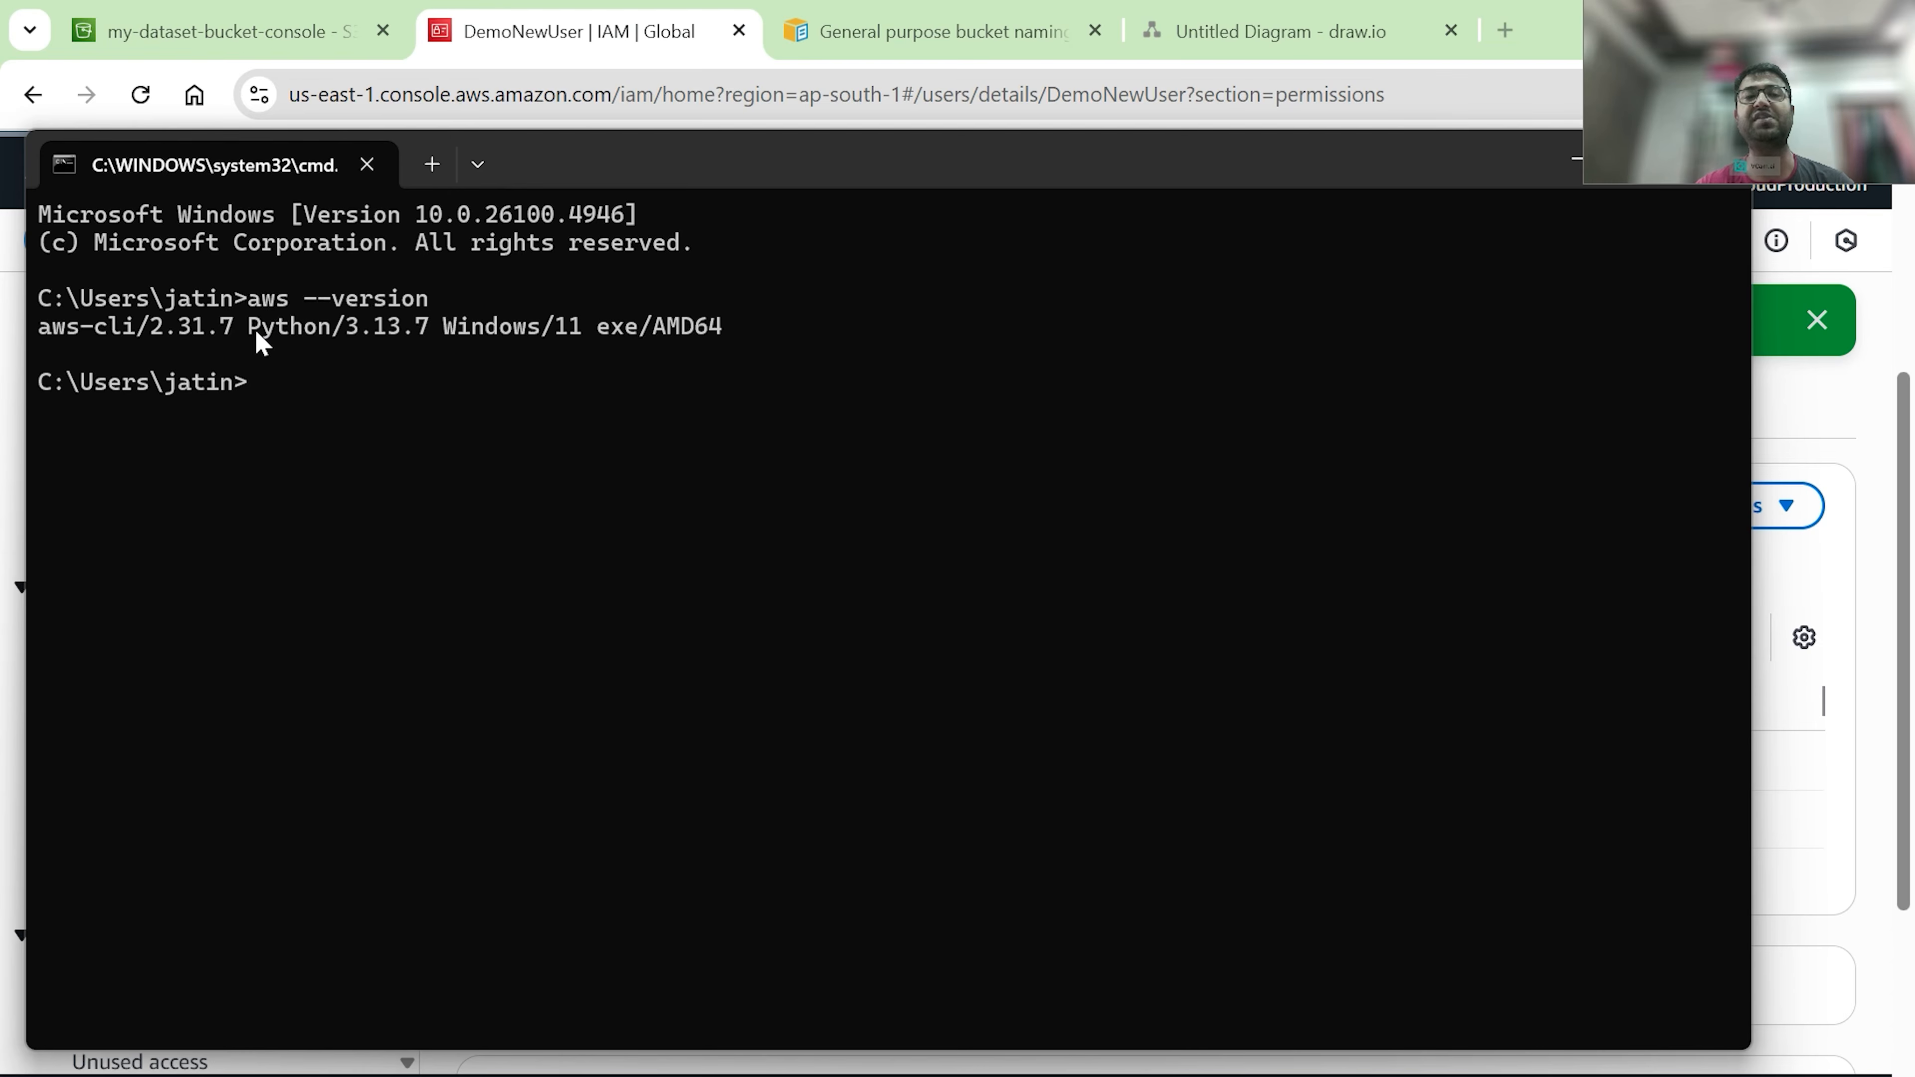
key(alt+Tab)
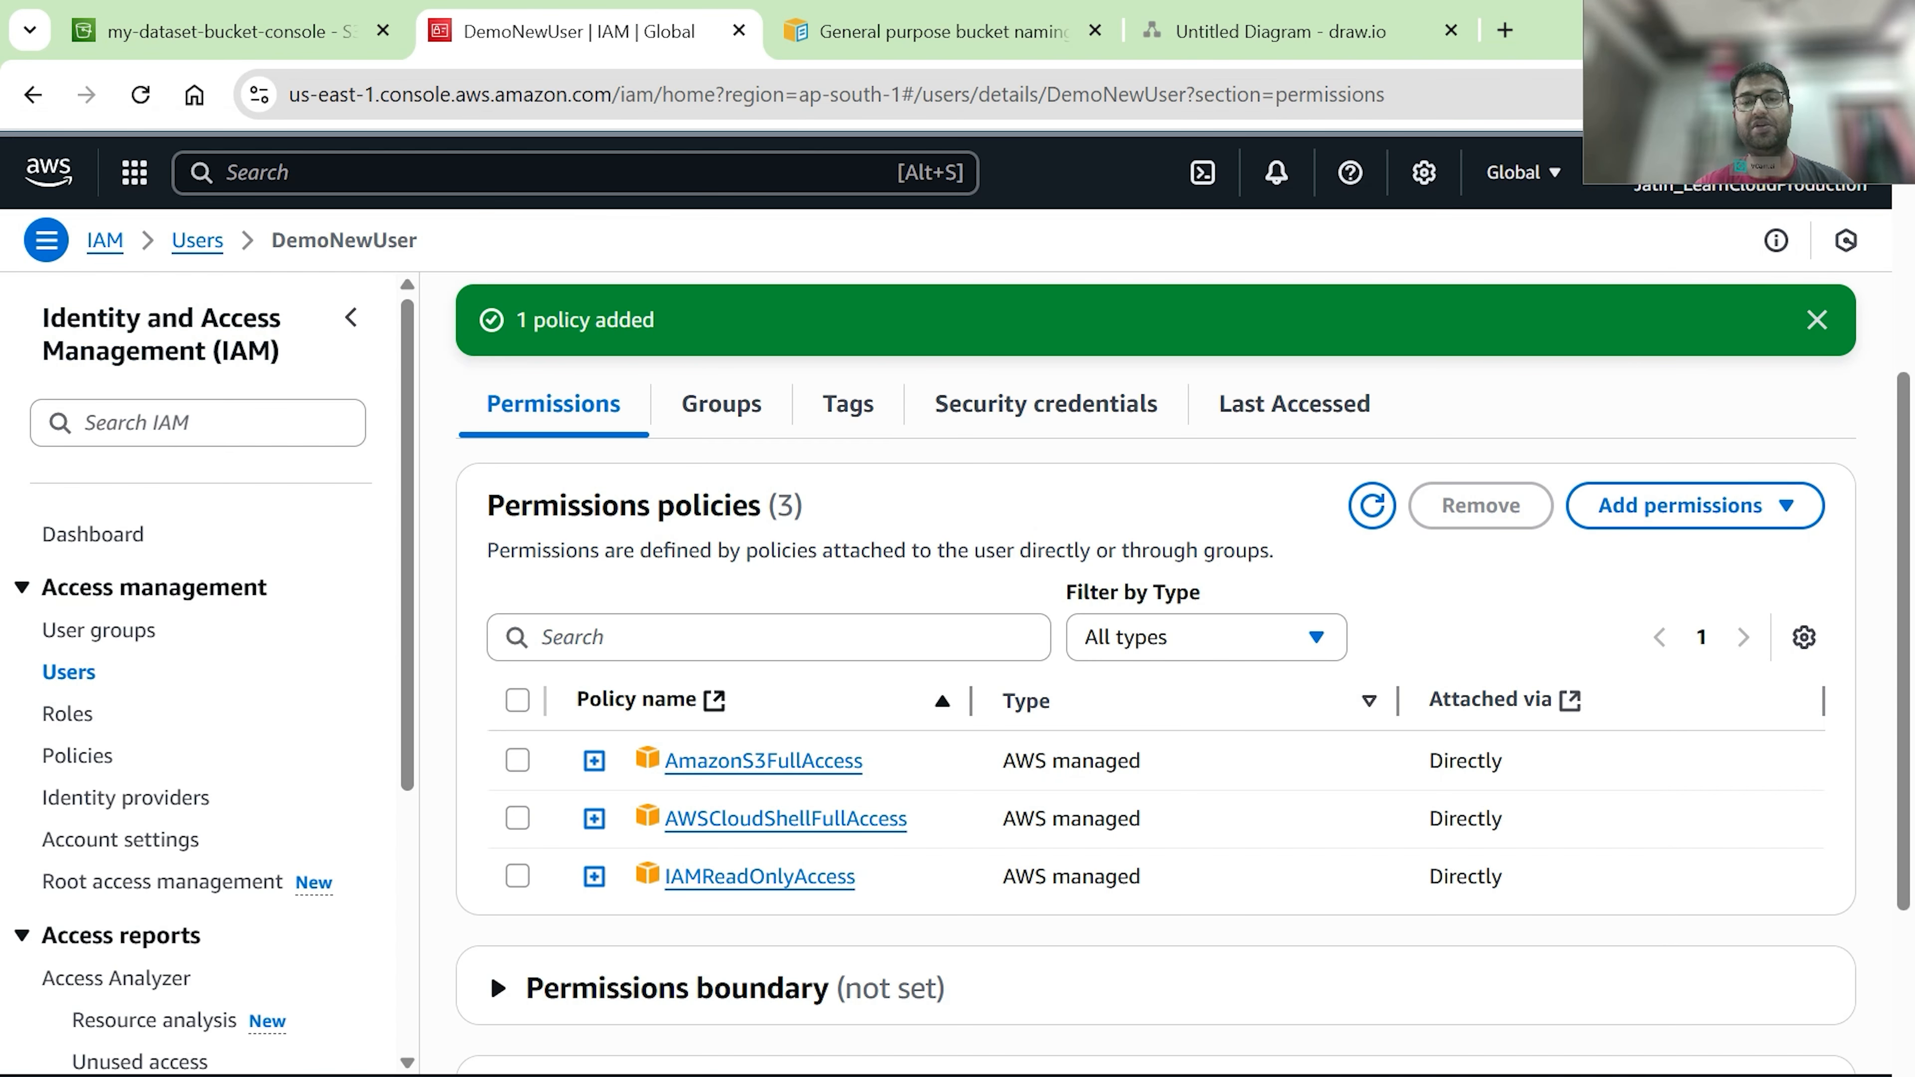
Step: Check DemoNewUser's Security credentials for one active access key, then return to Command Prompt
click(996, 422)
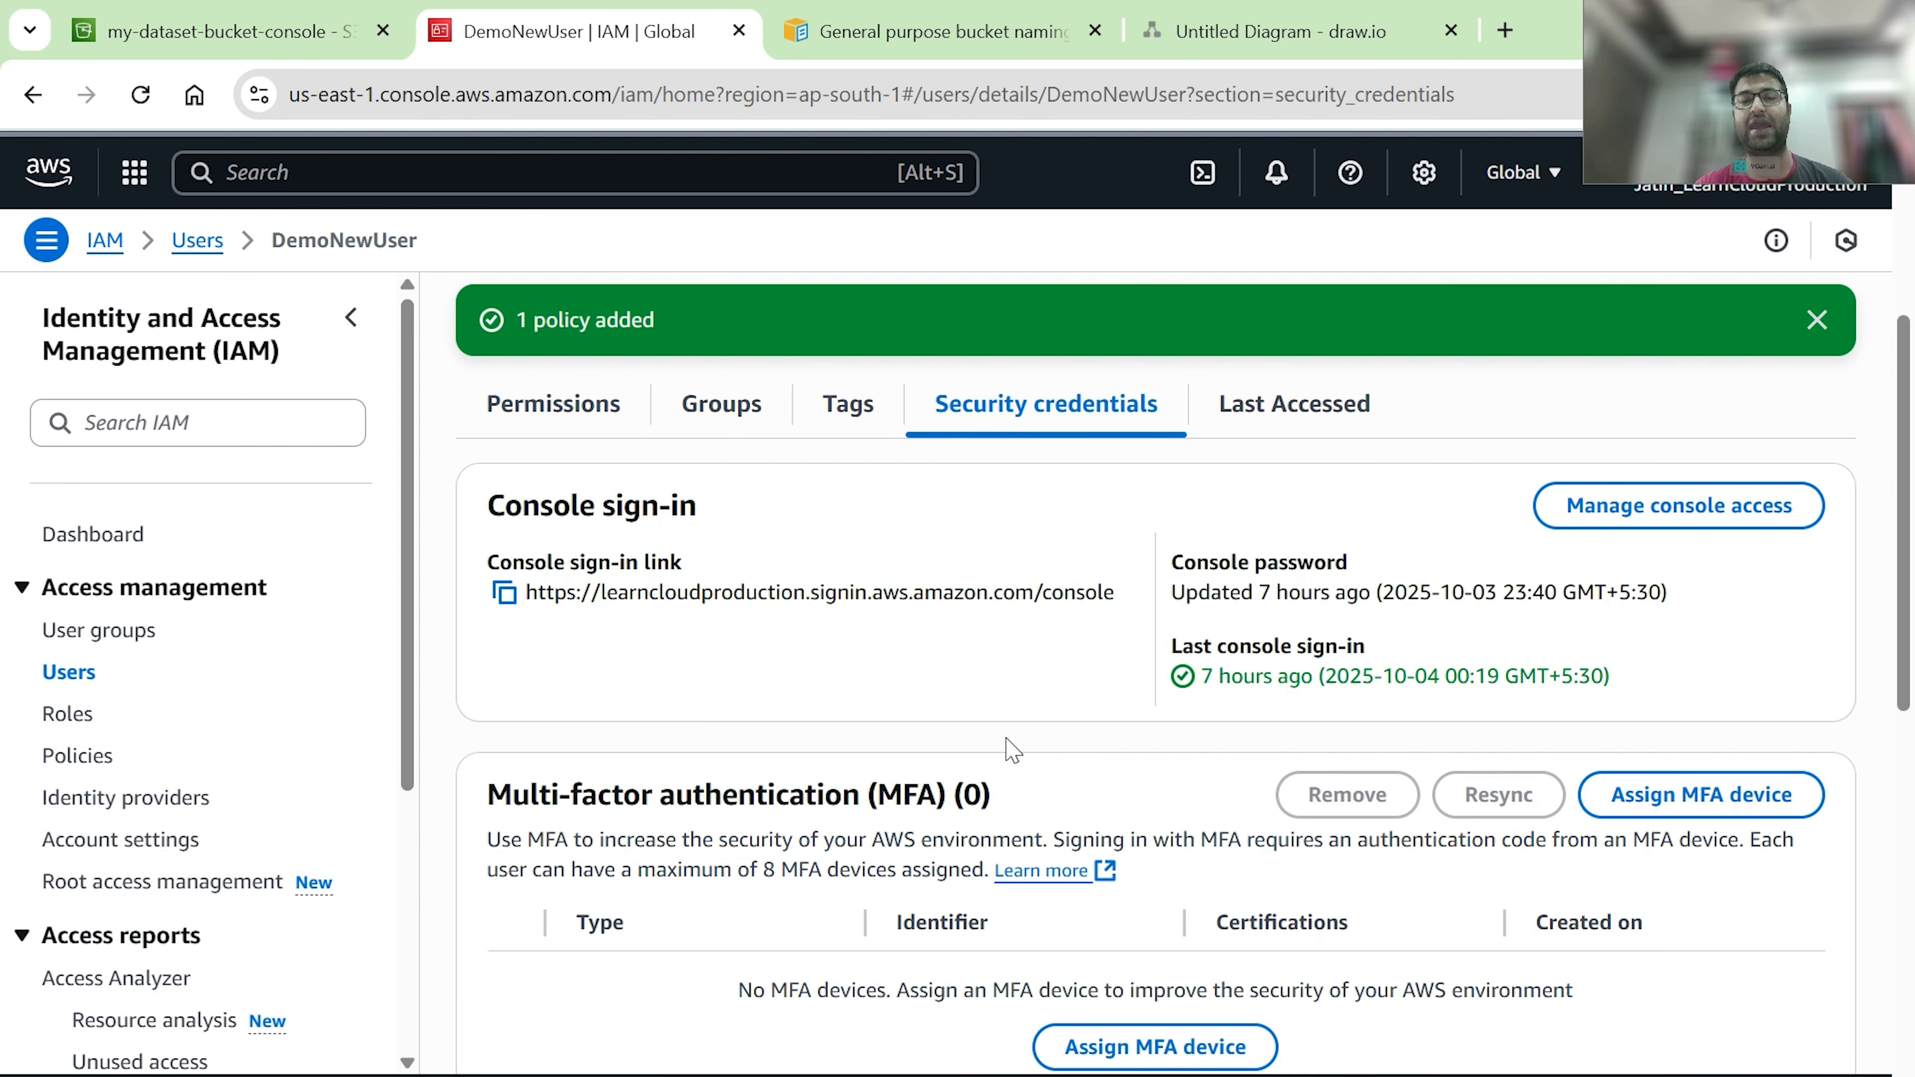
scroll(1012, 749, down, 5)
scroll(1012, 749, down, 1)
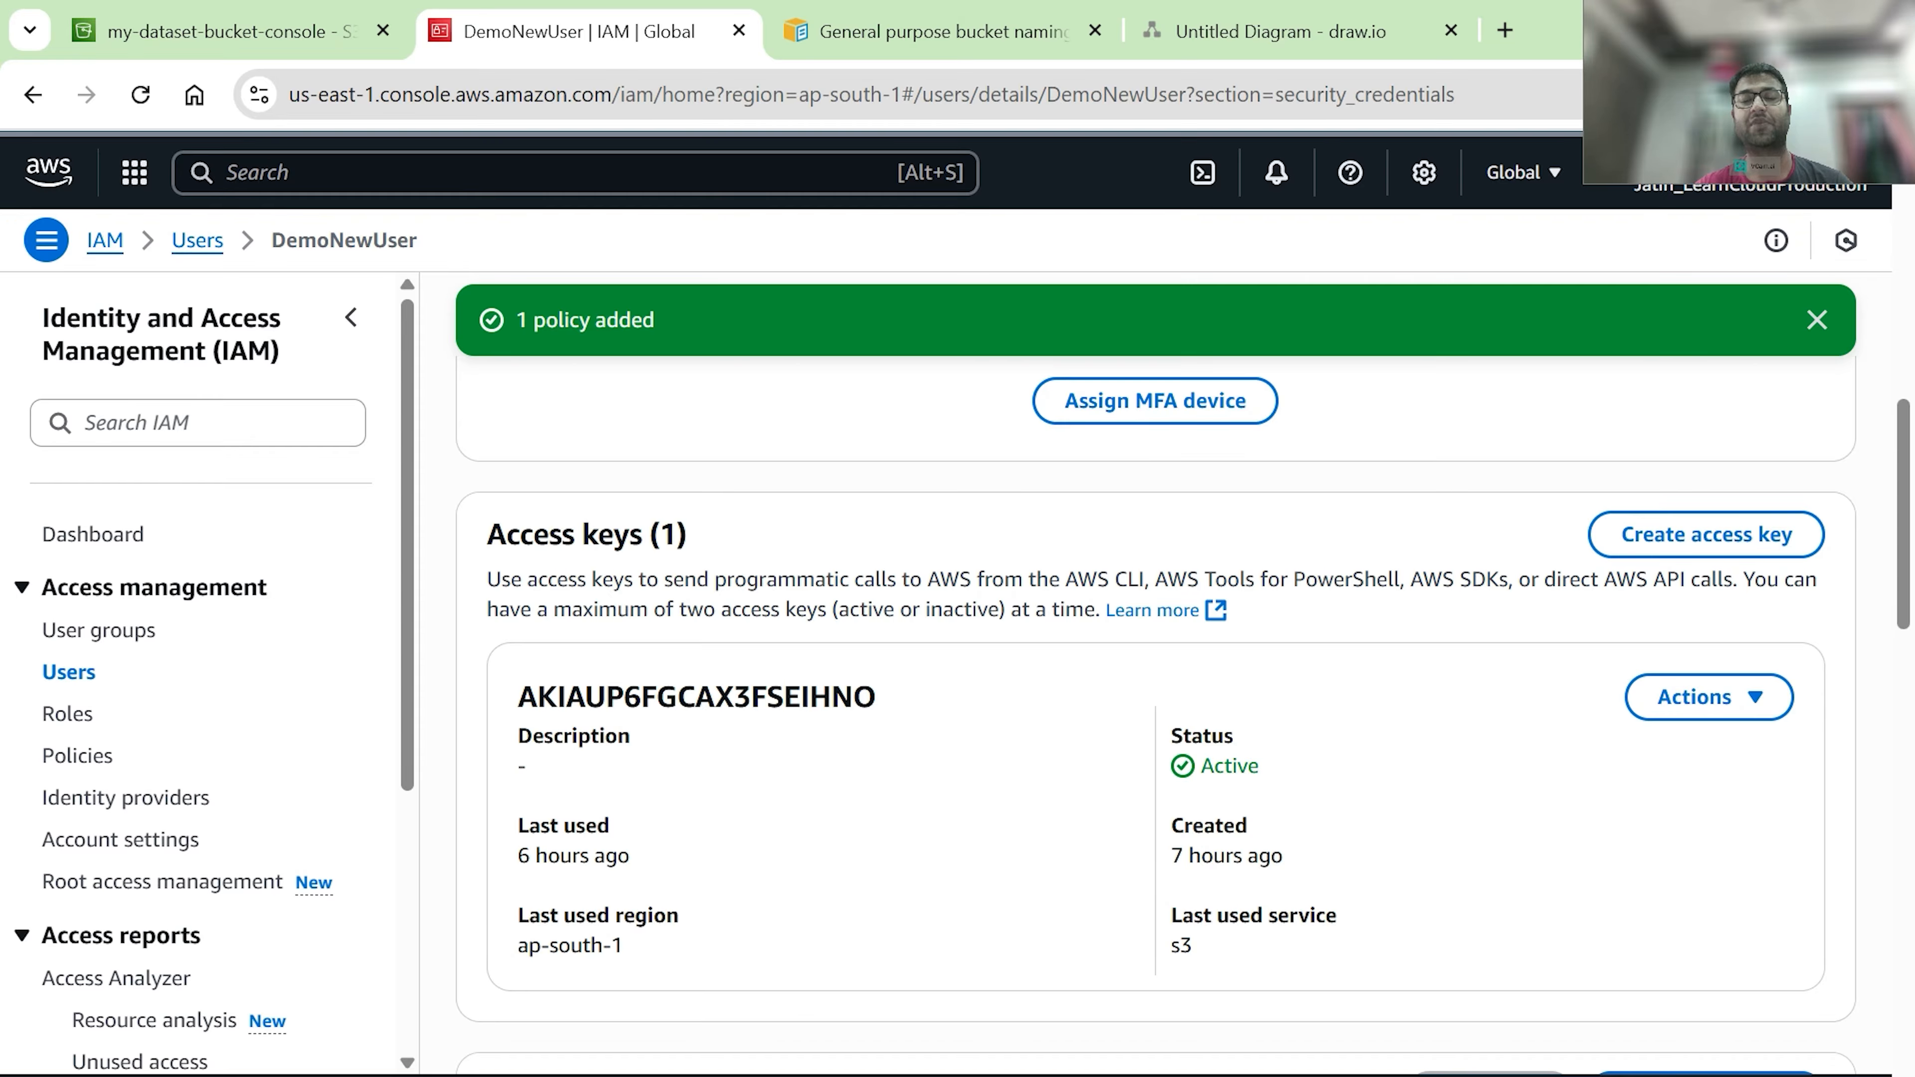
key(alt+Tab)
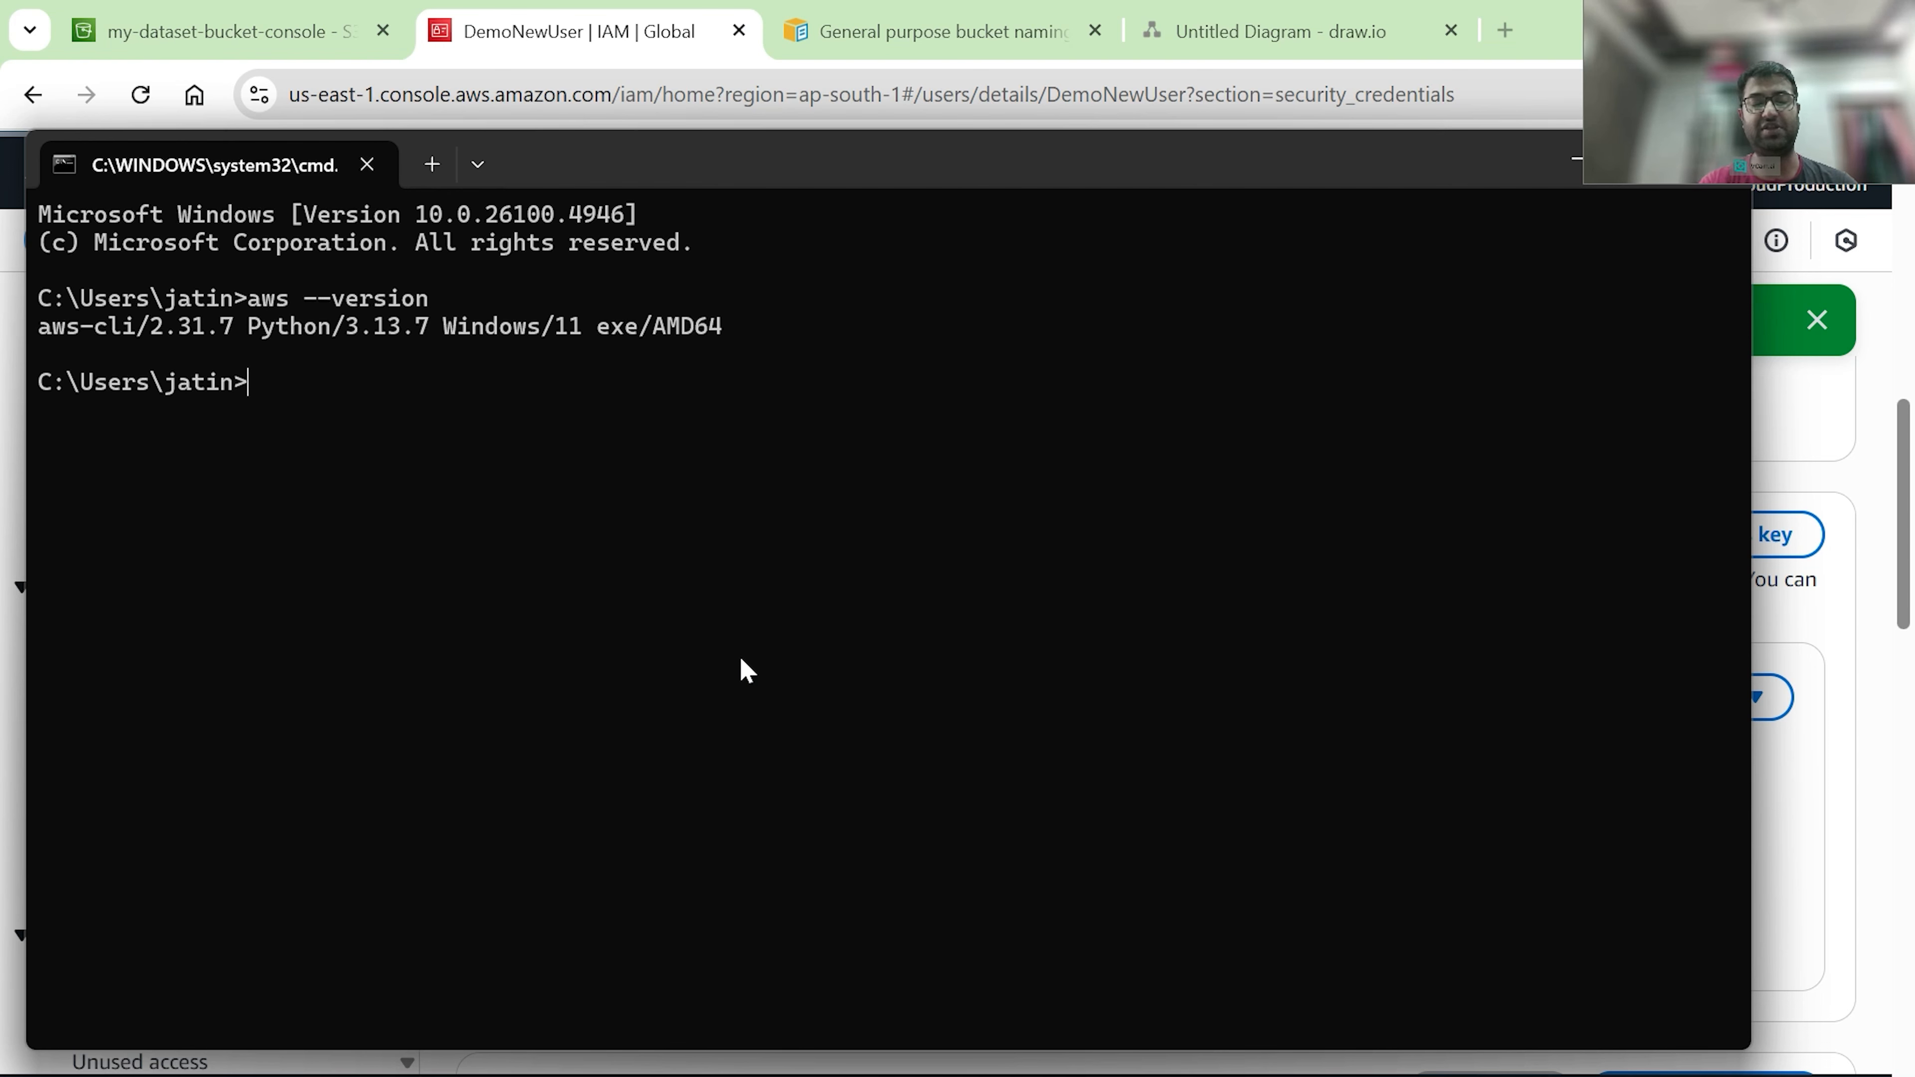
Step: Begin typing the make-bucket command 'aws s3 mb s3' and minimise the terminal
text(aws )
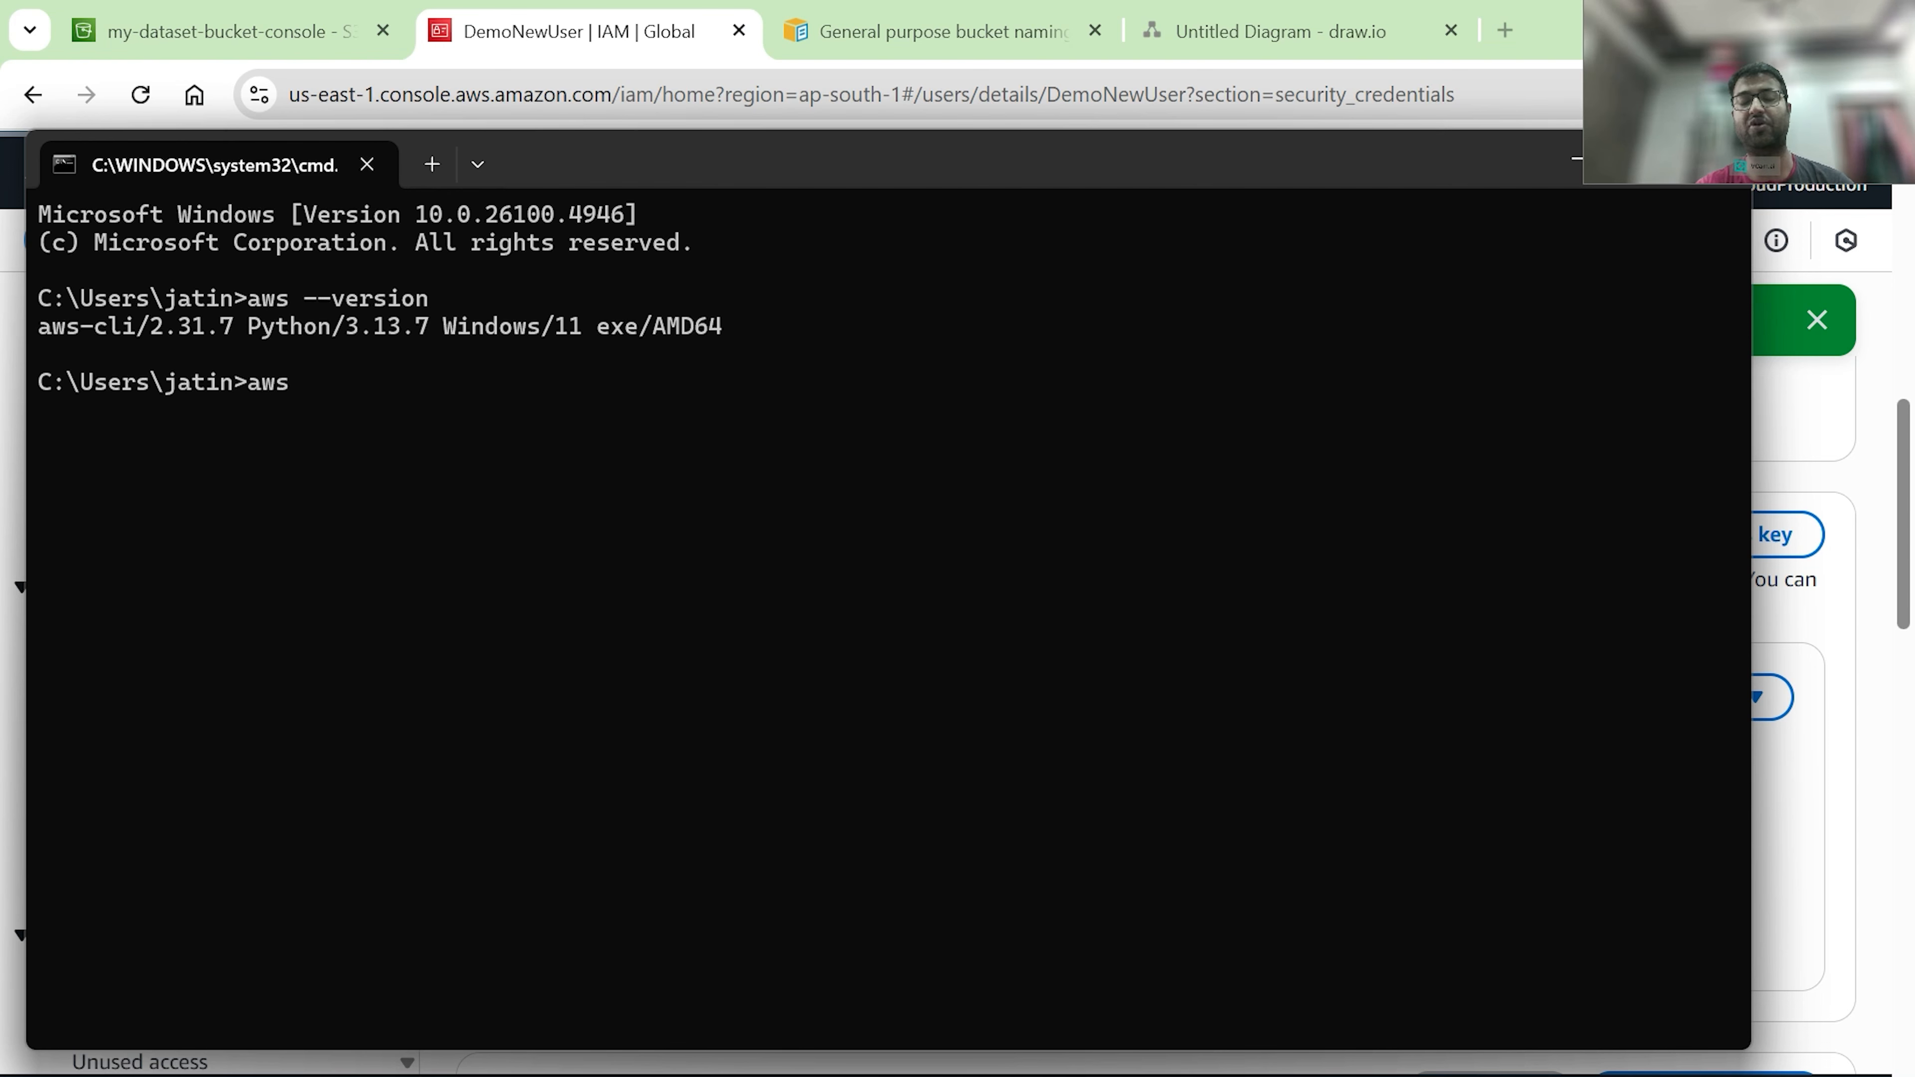
text(s3 )
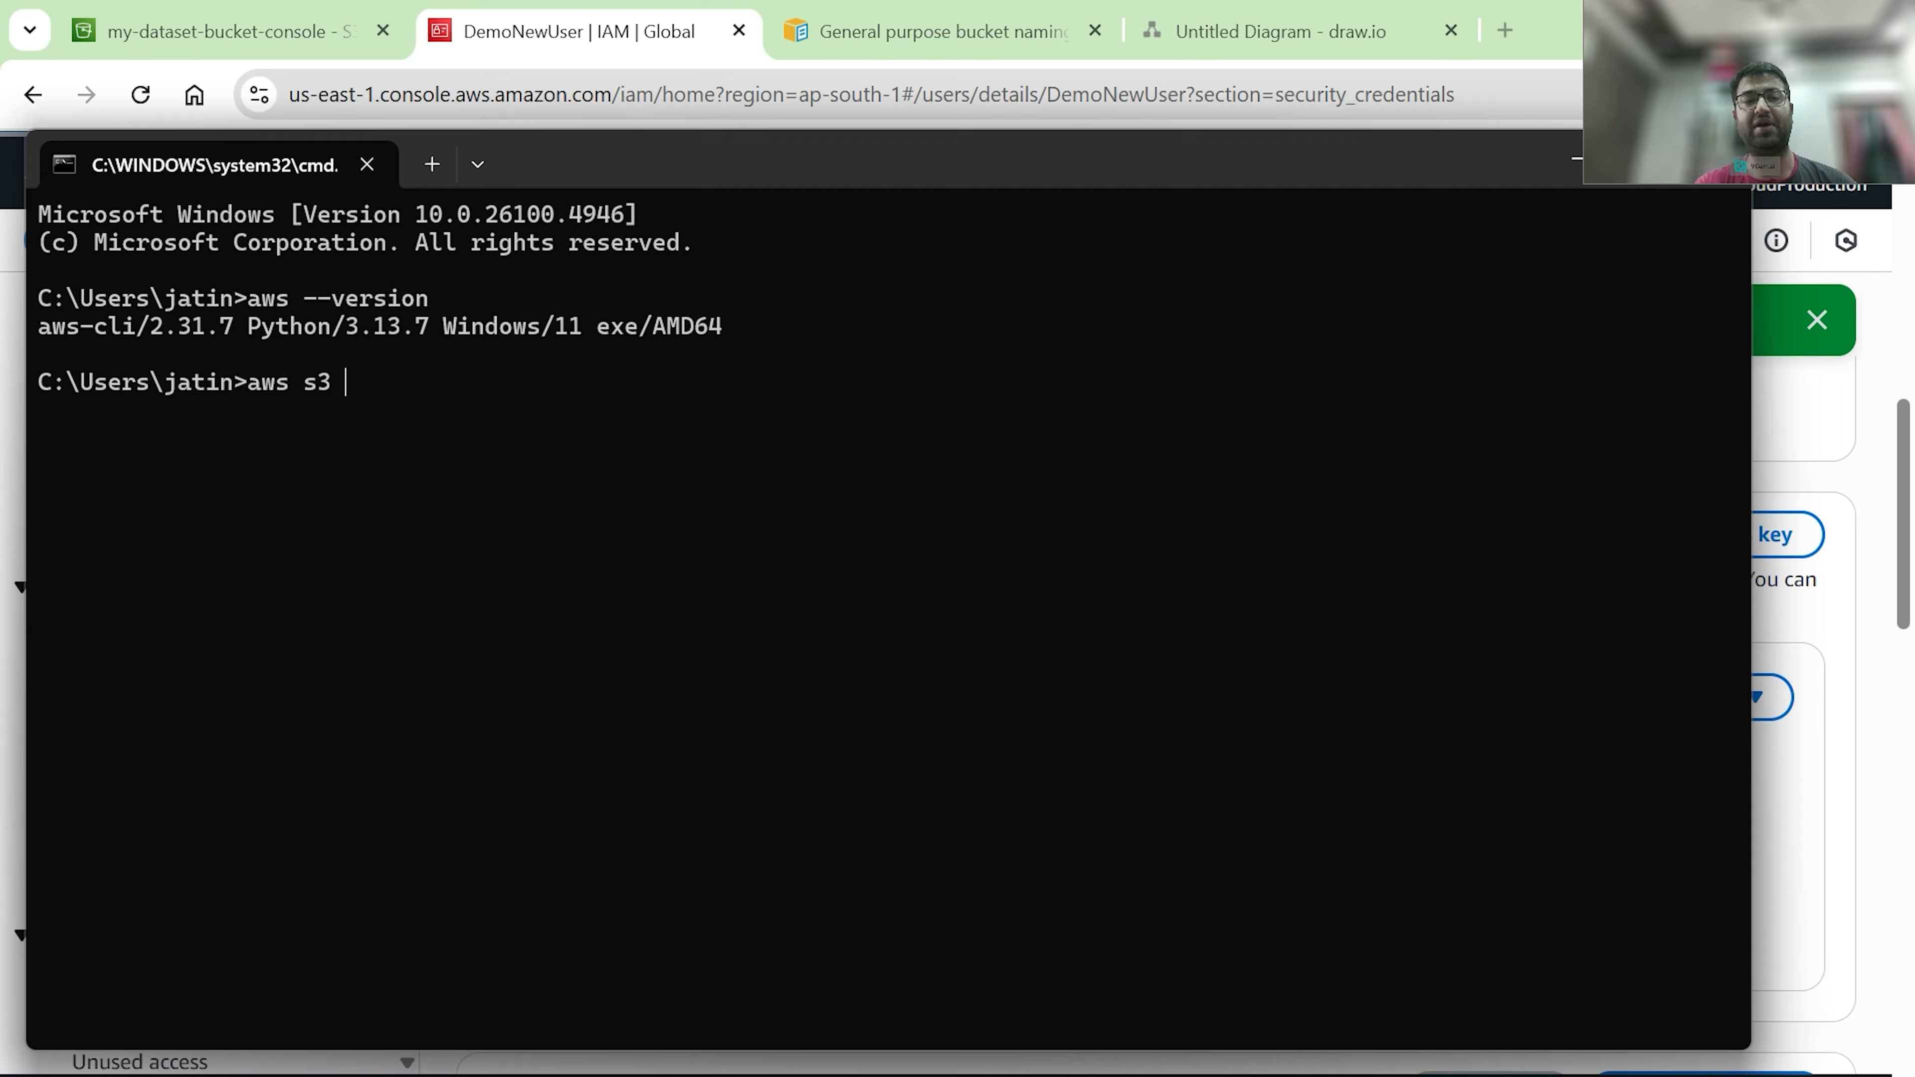
text(mb)
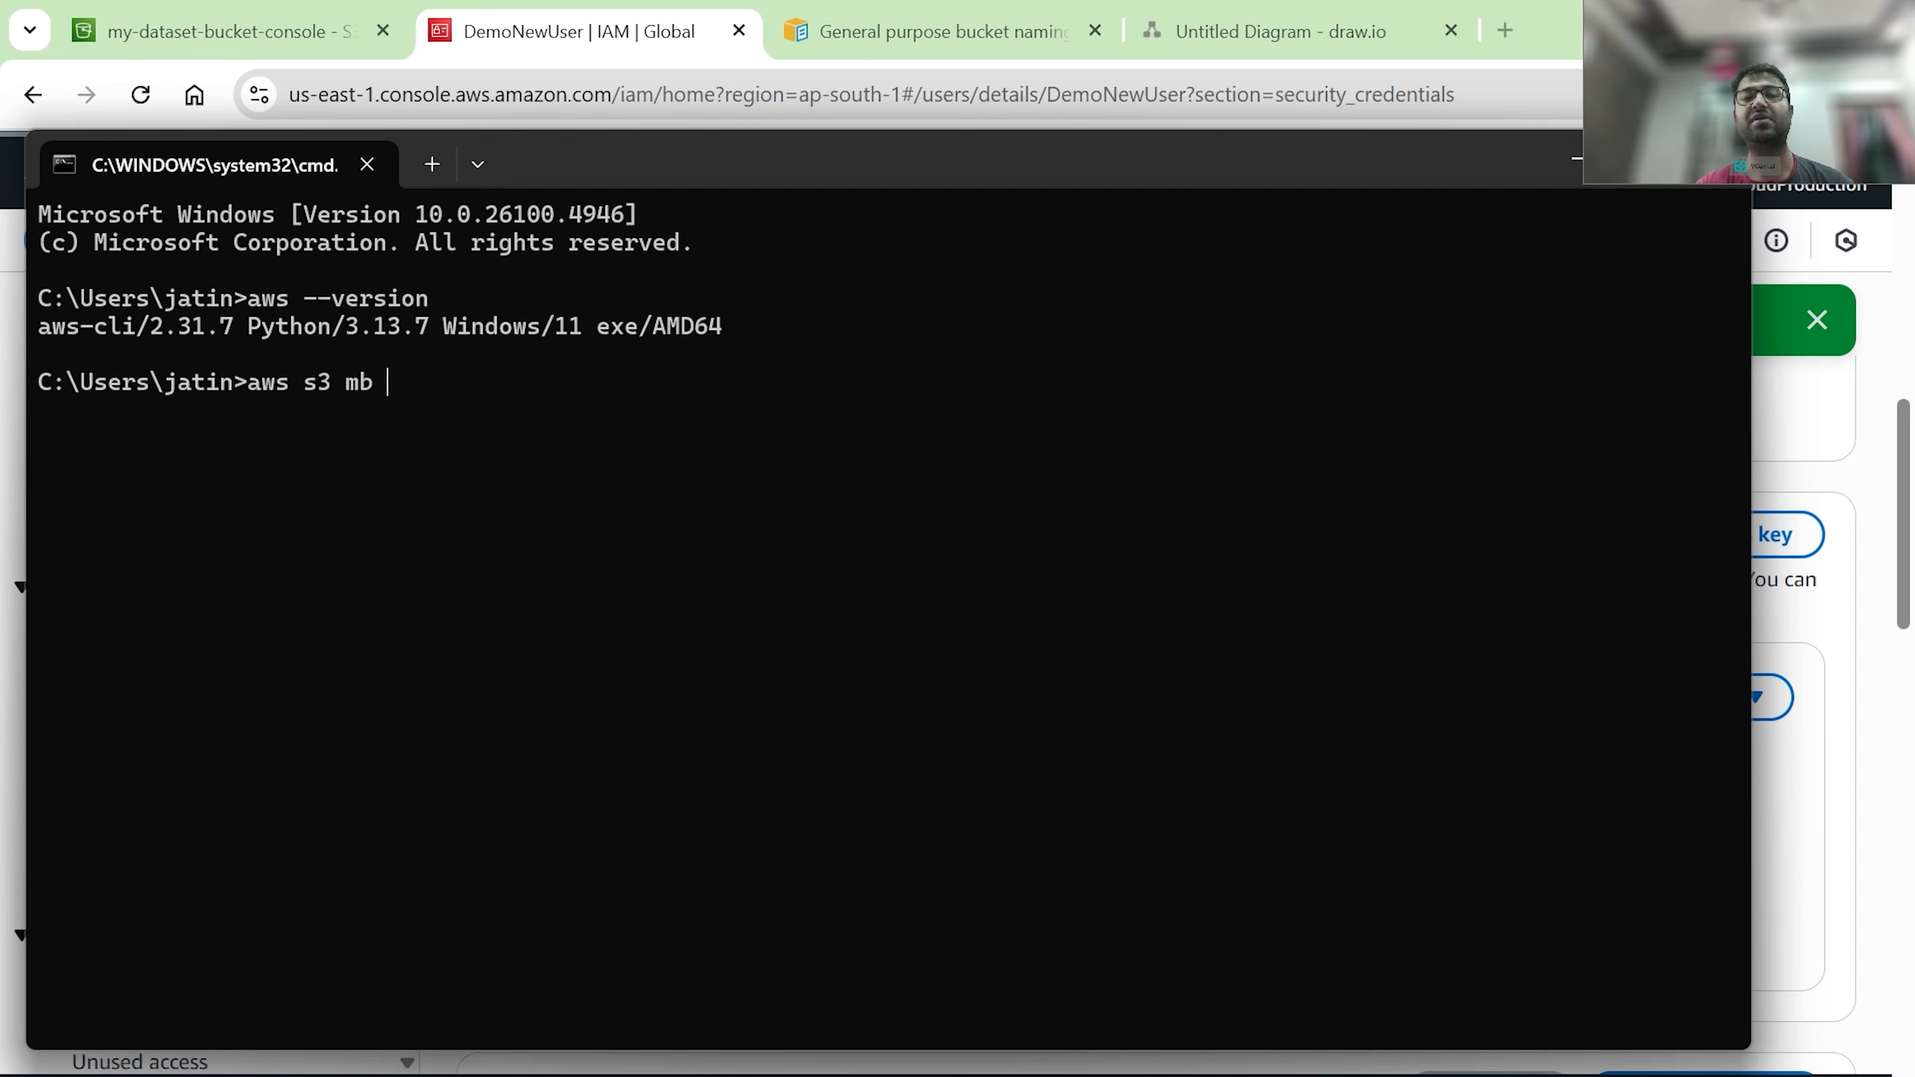
text(s3)
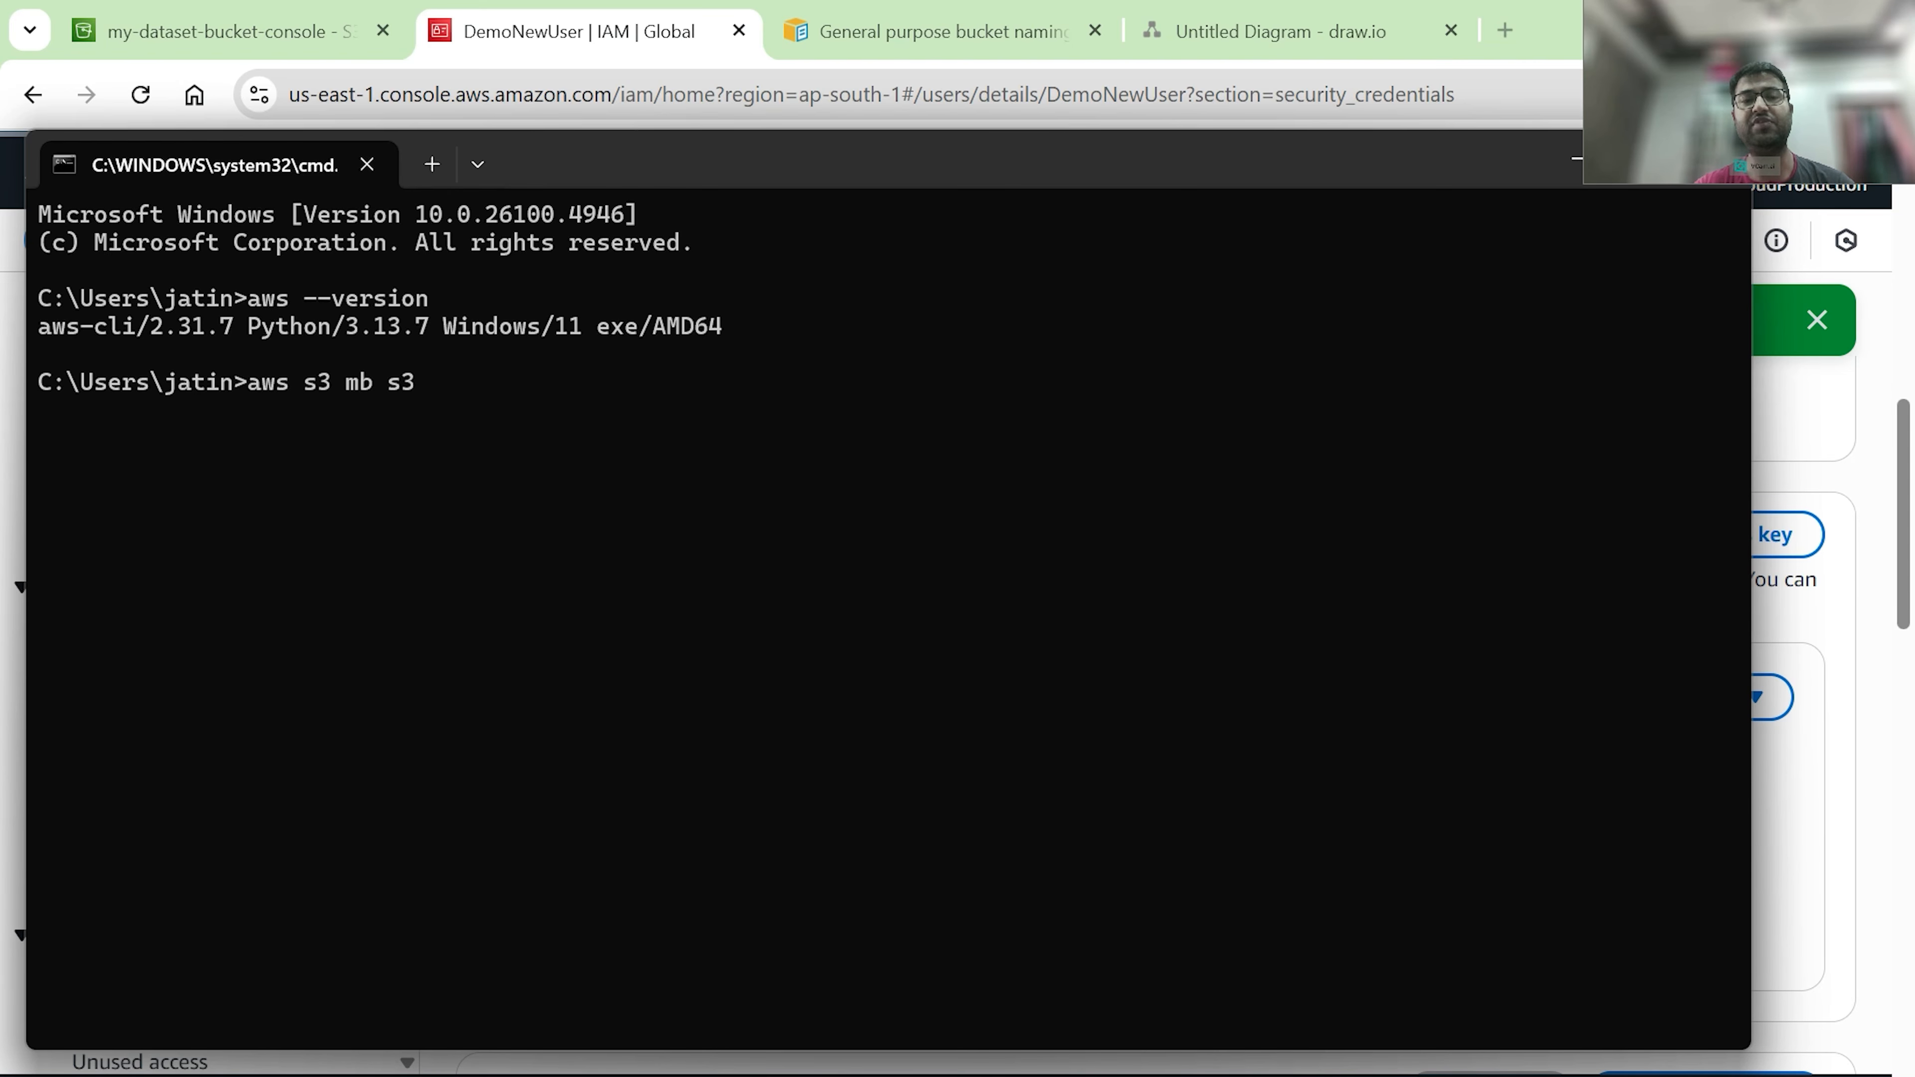
click(1579, 162)
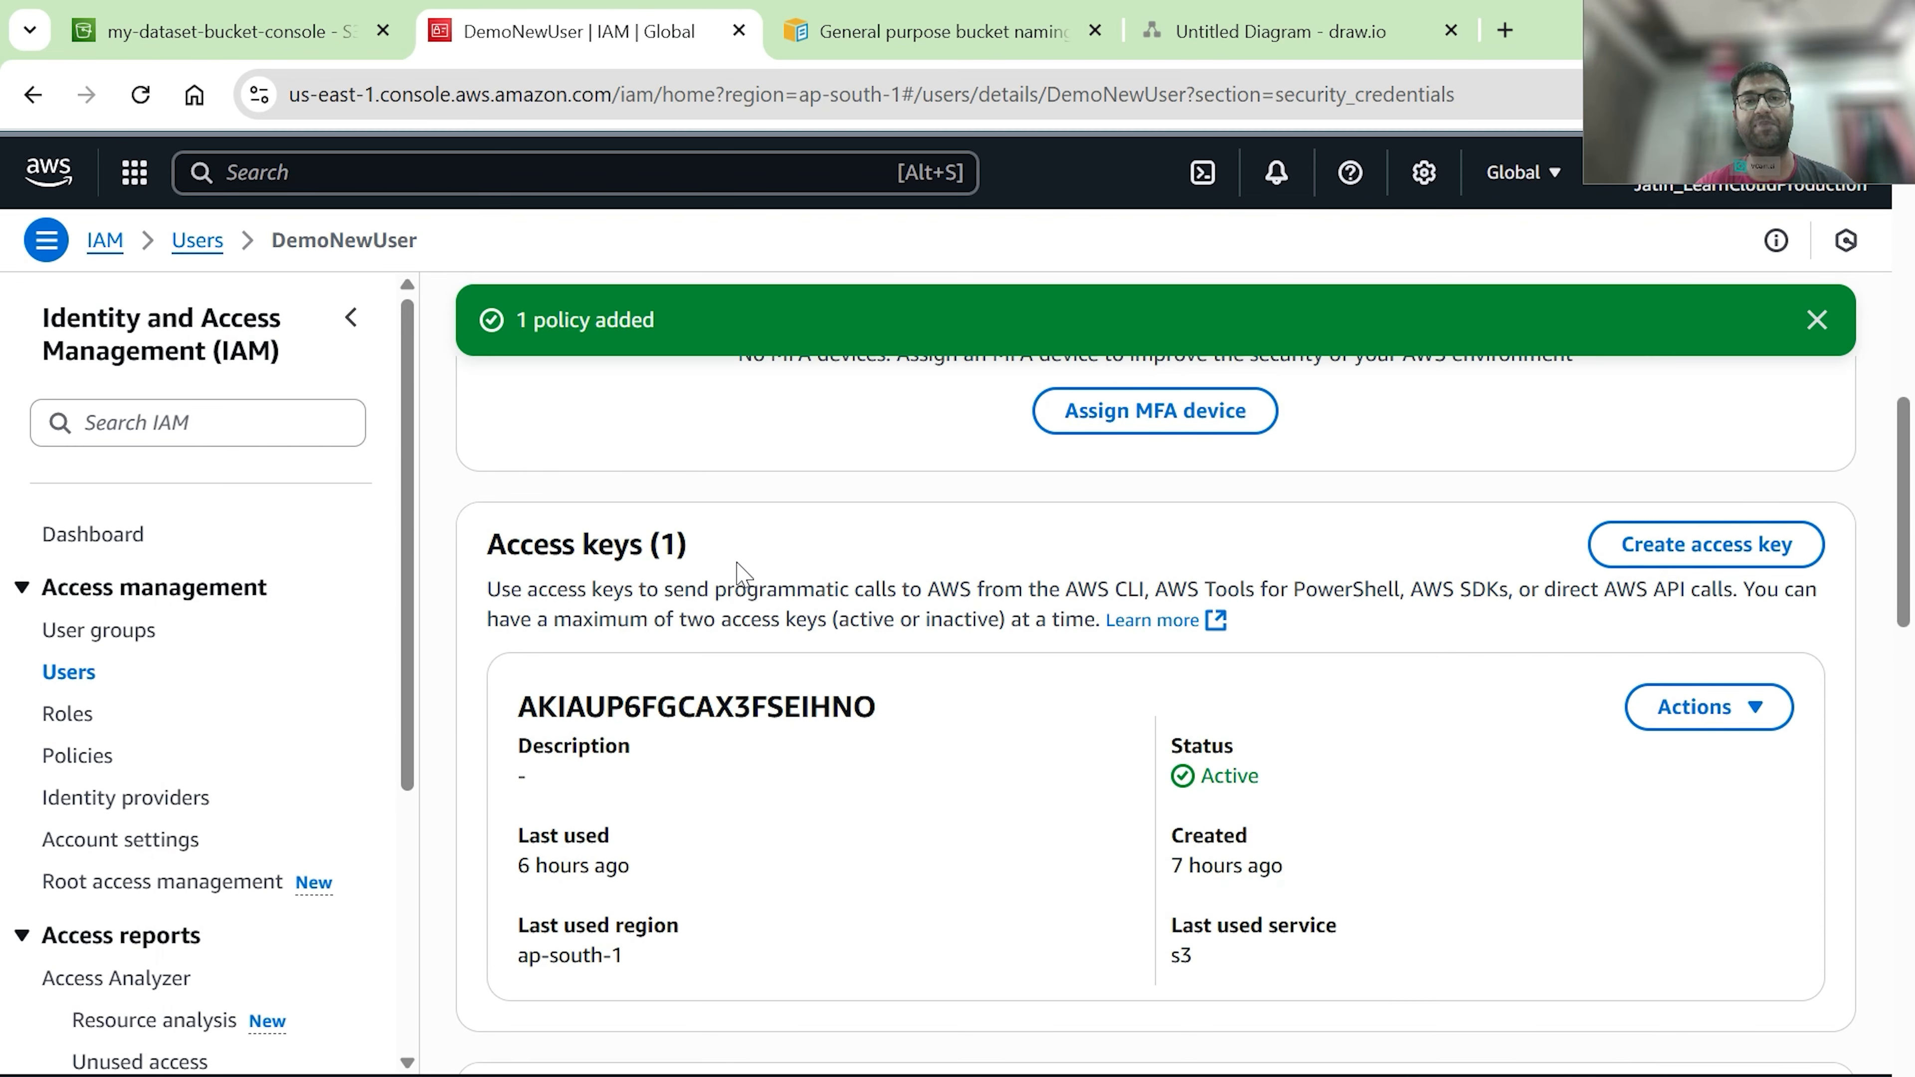
Step: From the Buckets list, open aws-cli-bucket-29-09-2025 and copy inventory-calcutta.csv's S3 URI
scroll(742, 574, up, 3)
click(227, 31)
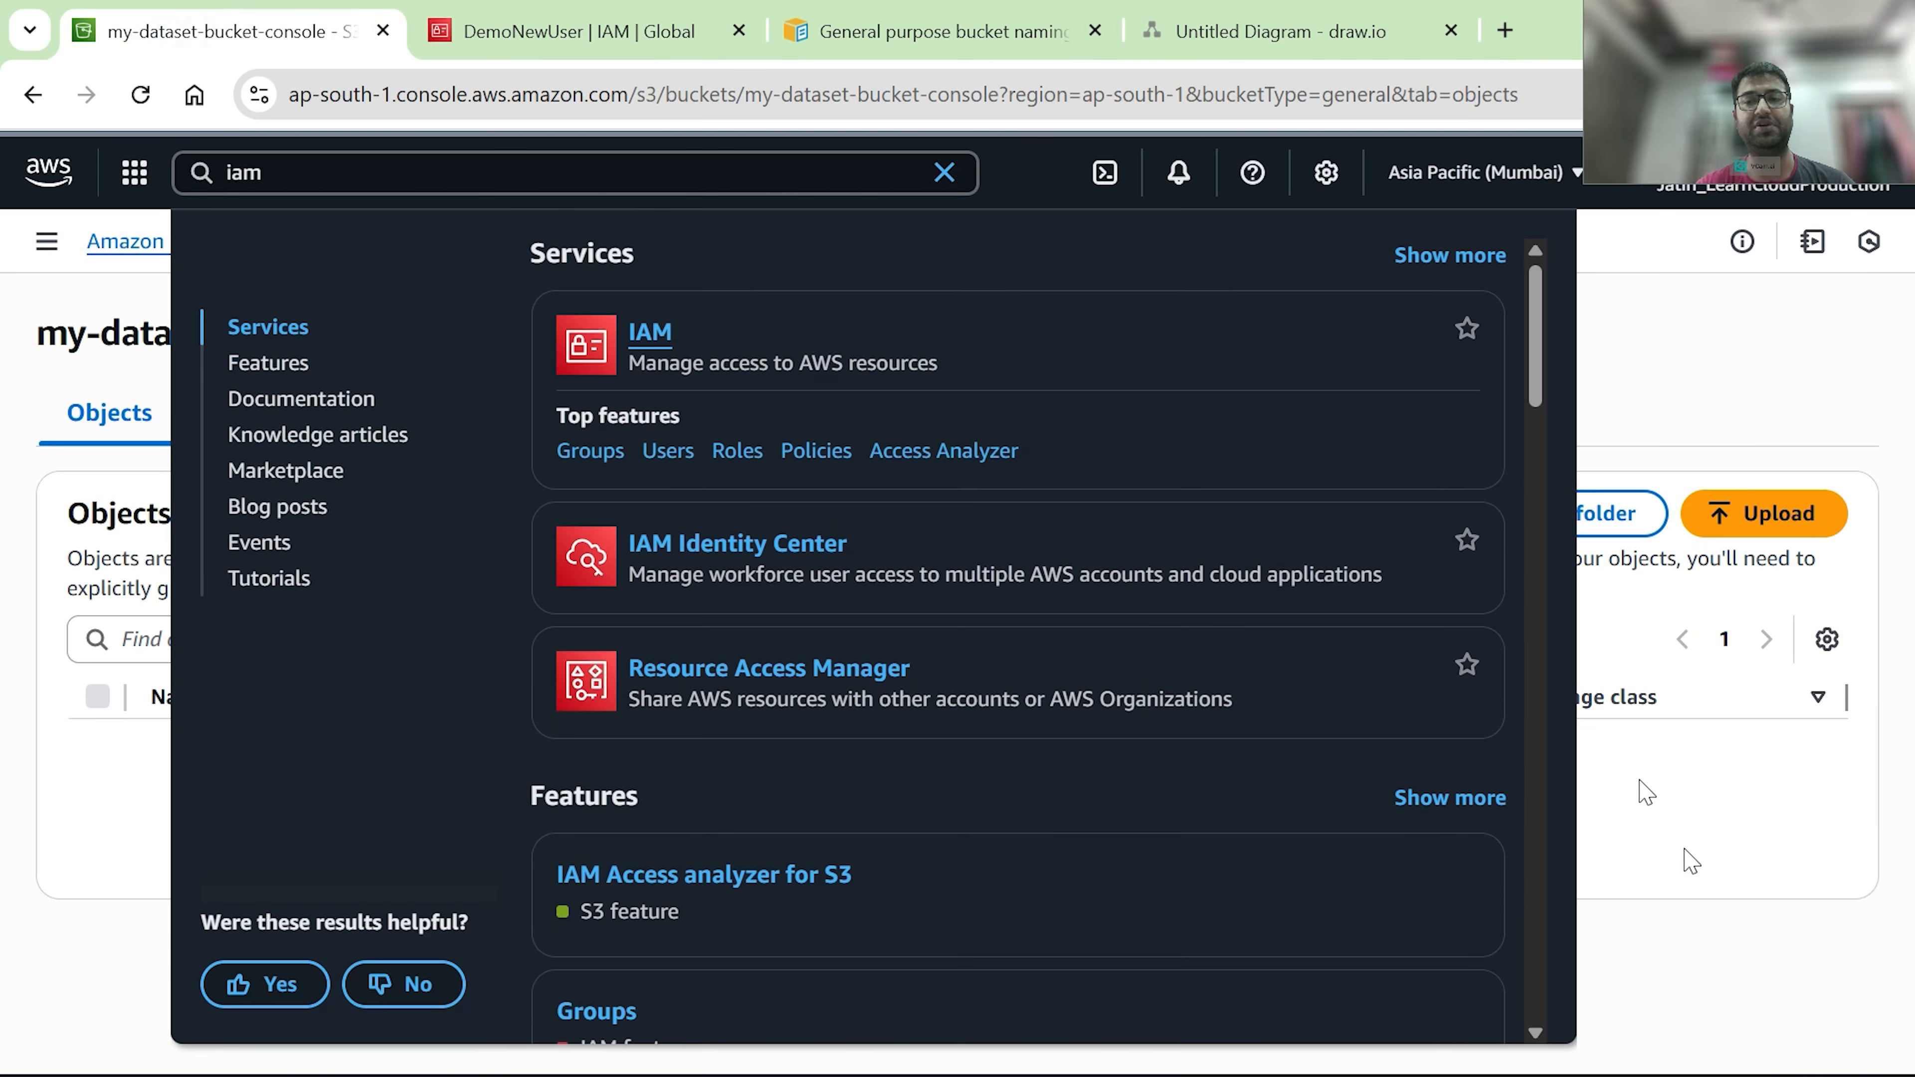
click(1691, 973)
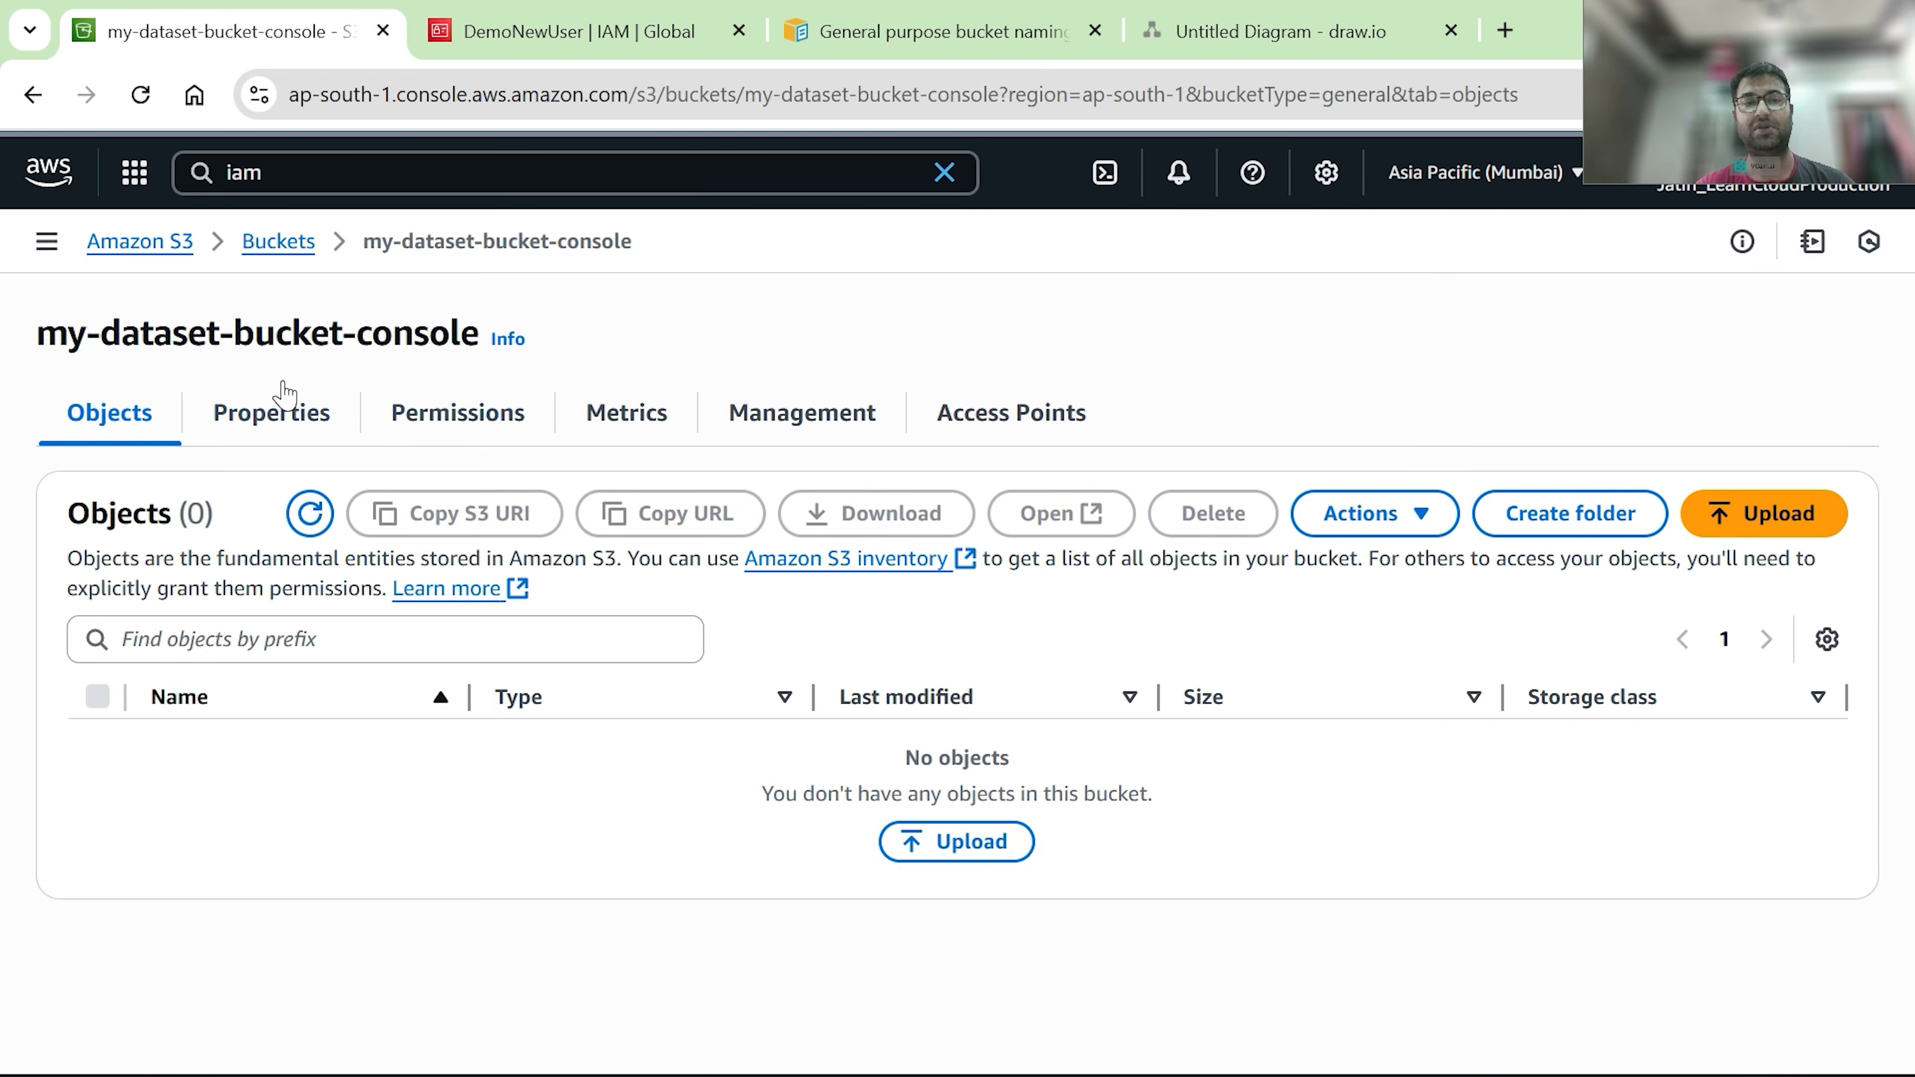
click(281, 256)
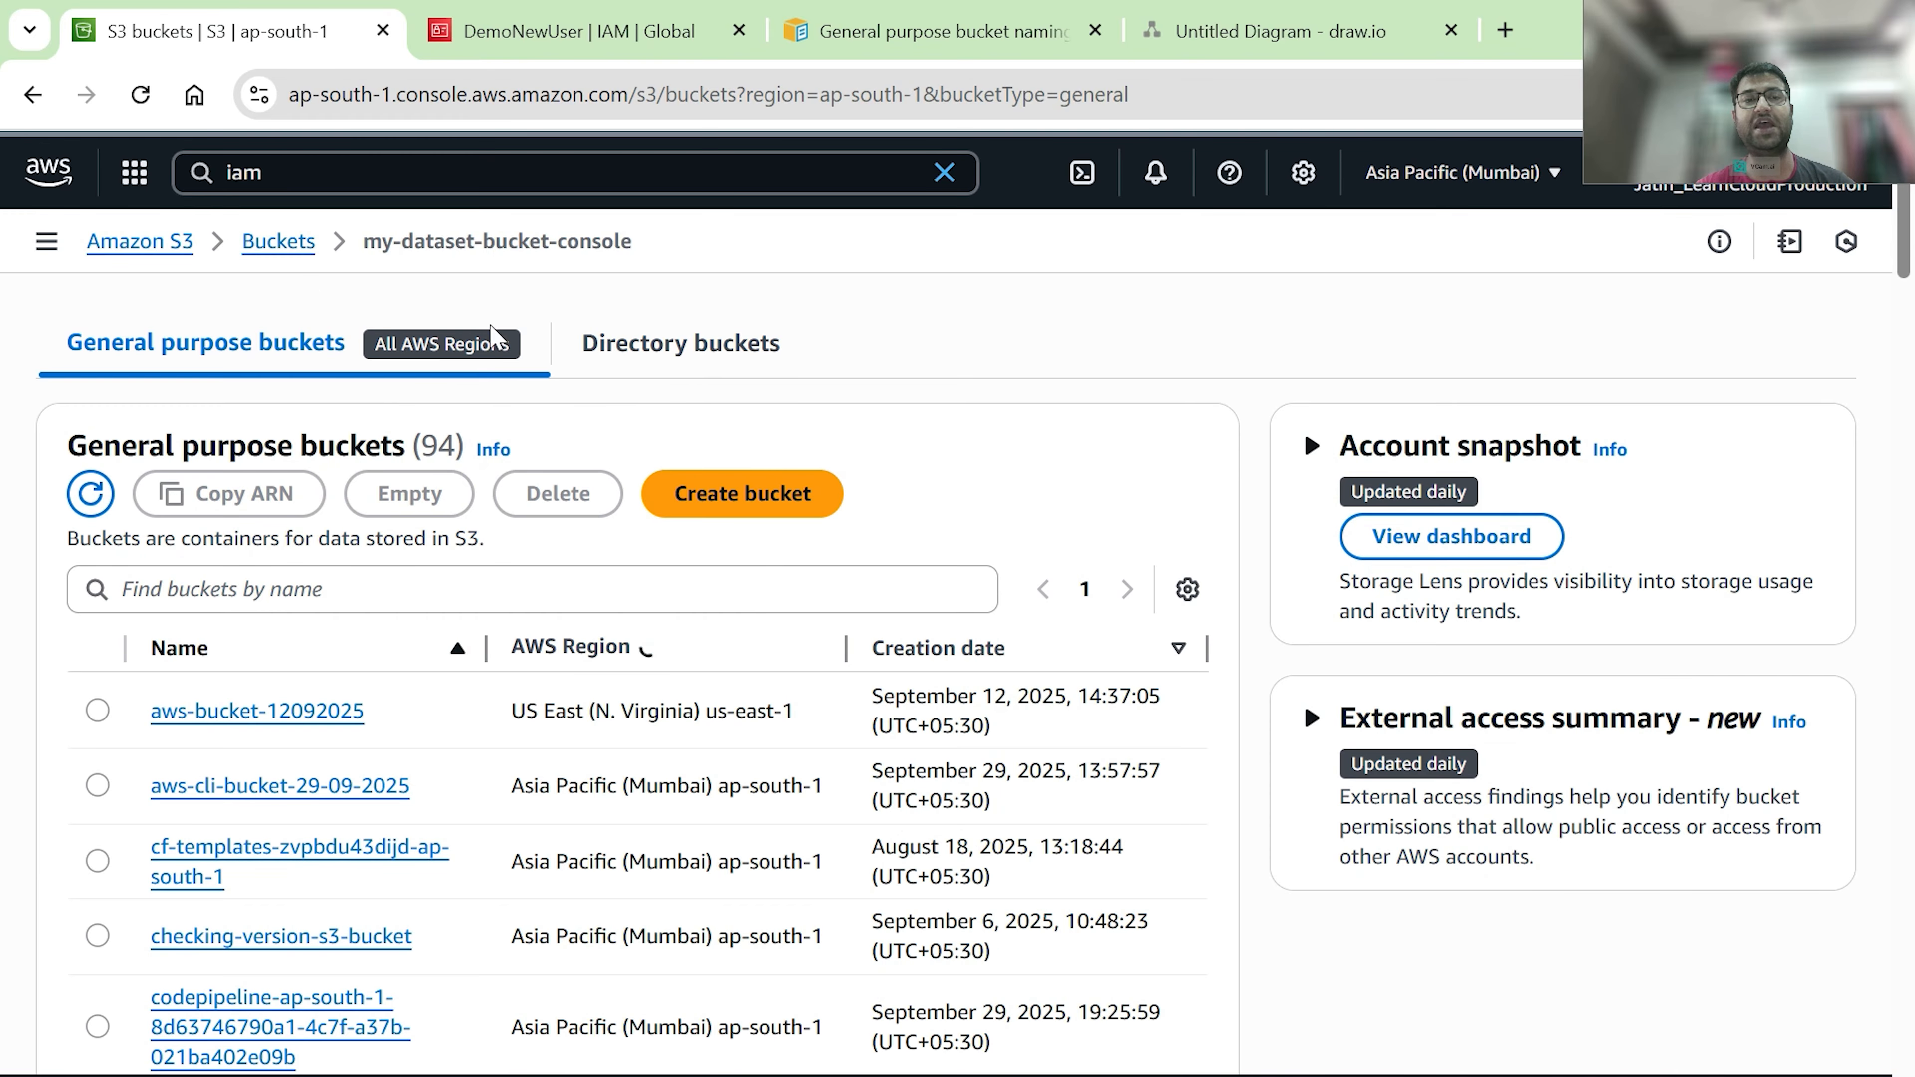
click(253, 788)
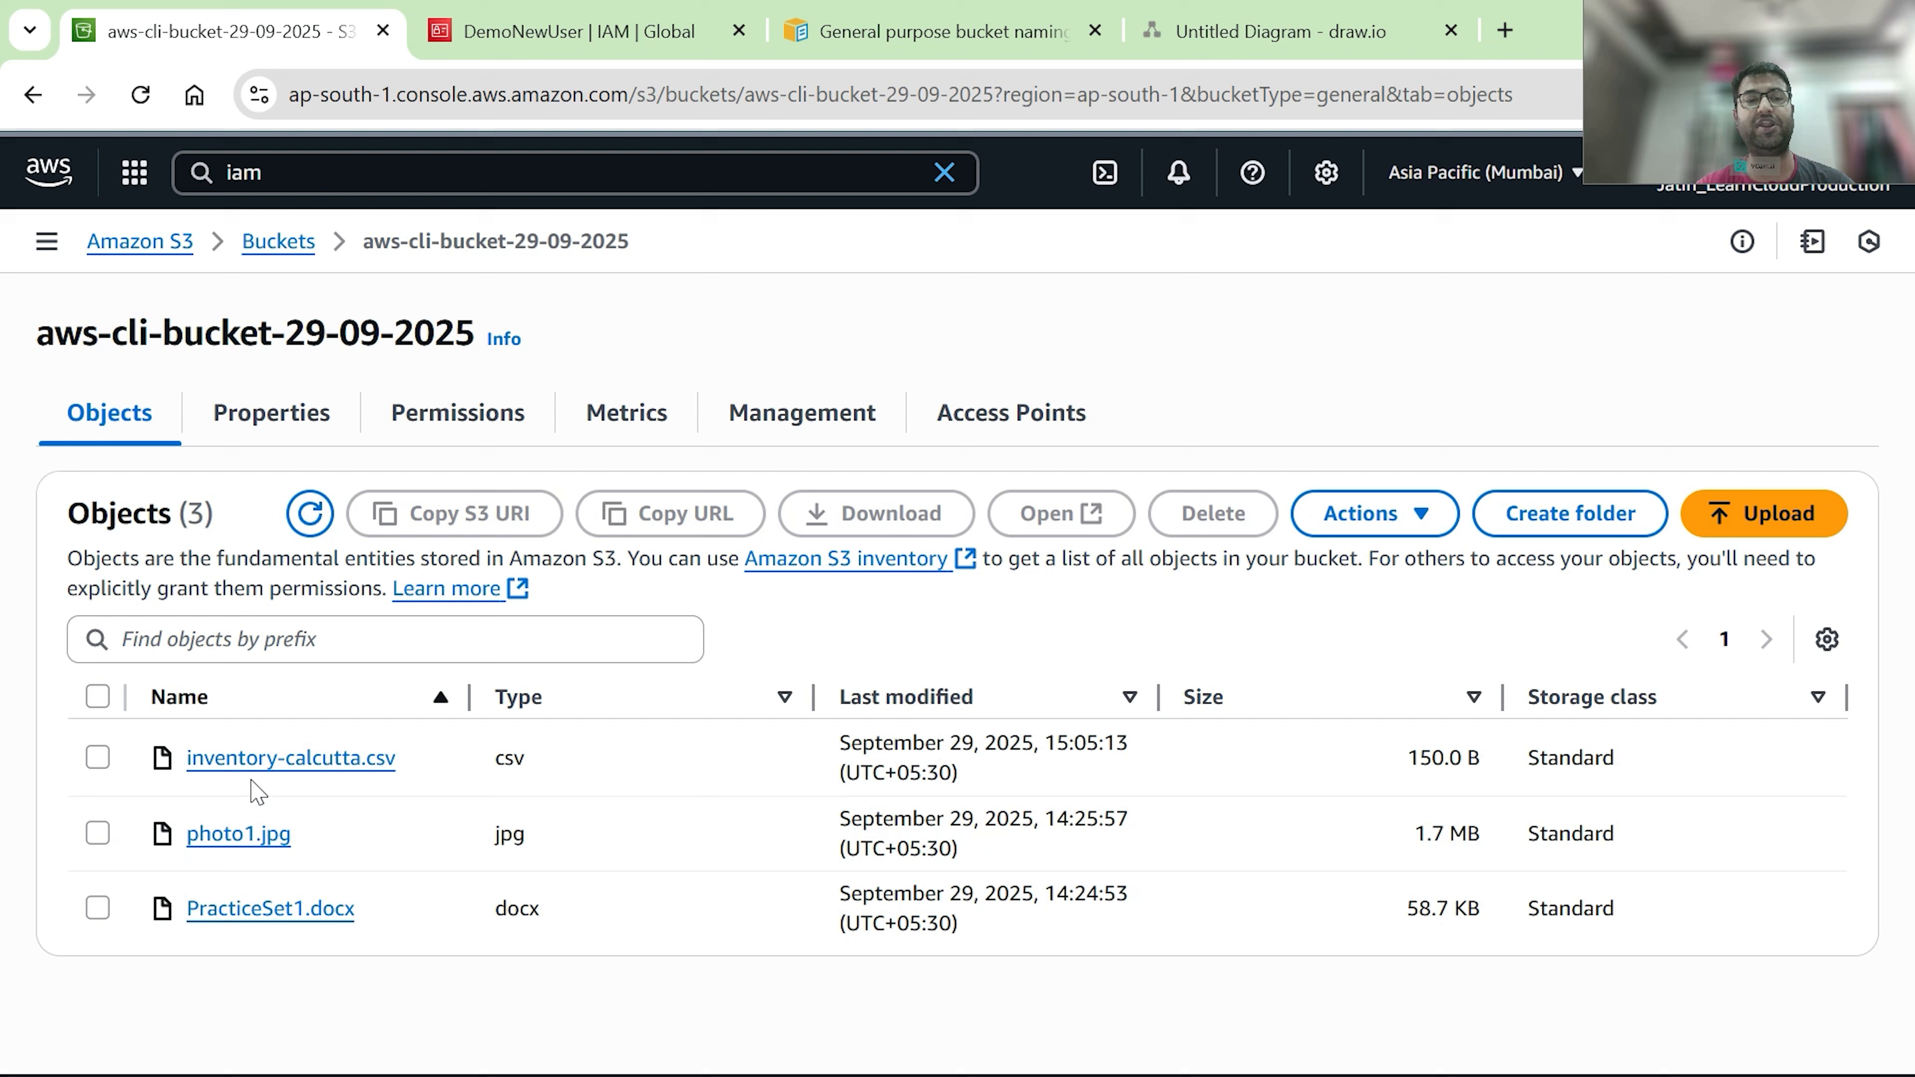
click(98, 757)
click(530, 519)
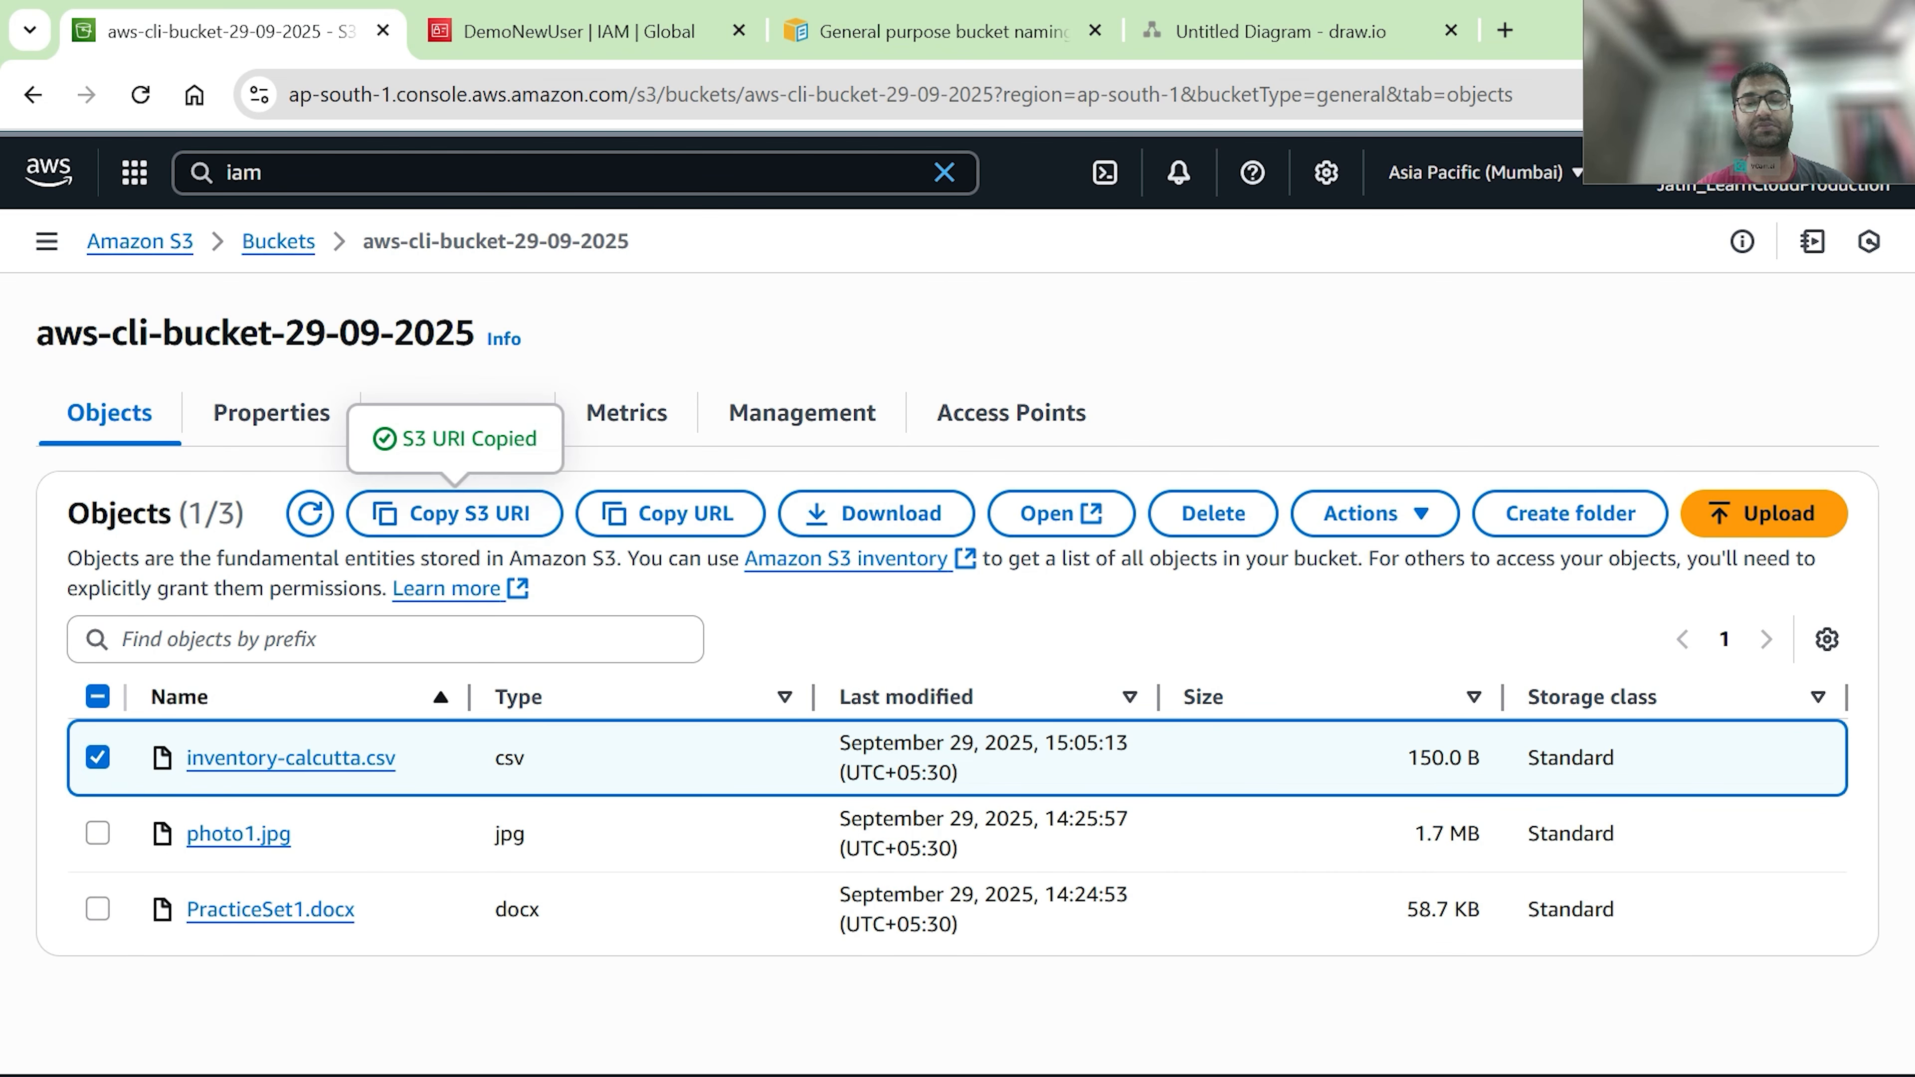
key(alt+Tab)
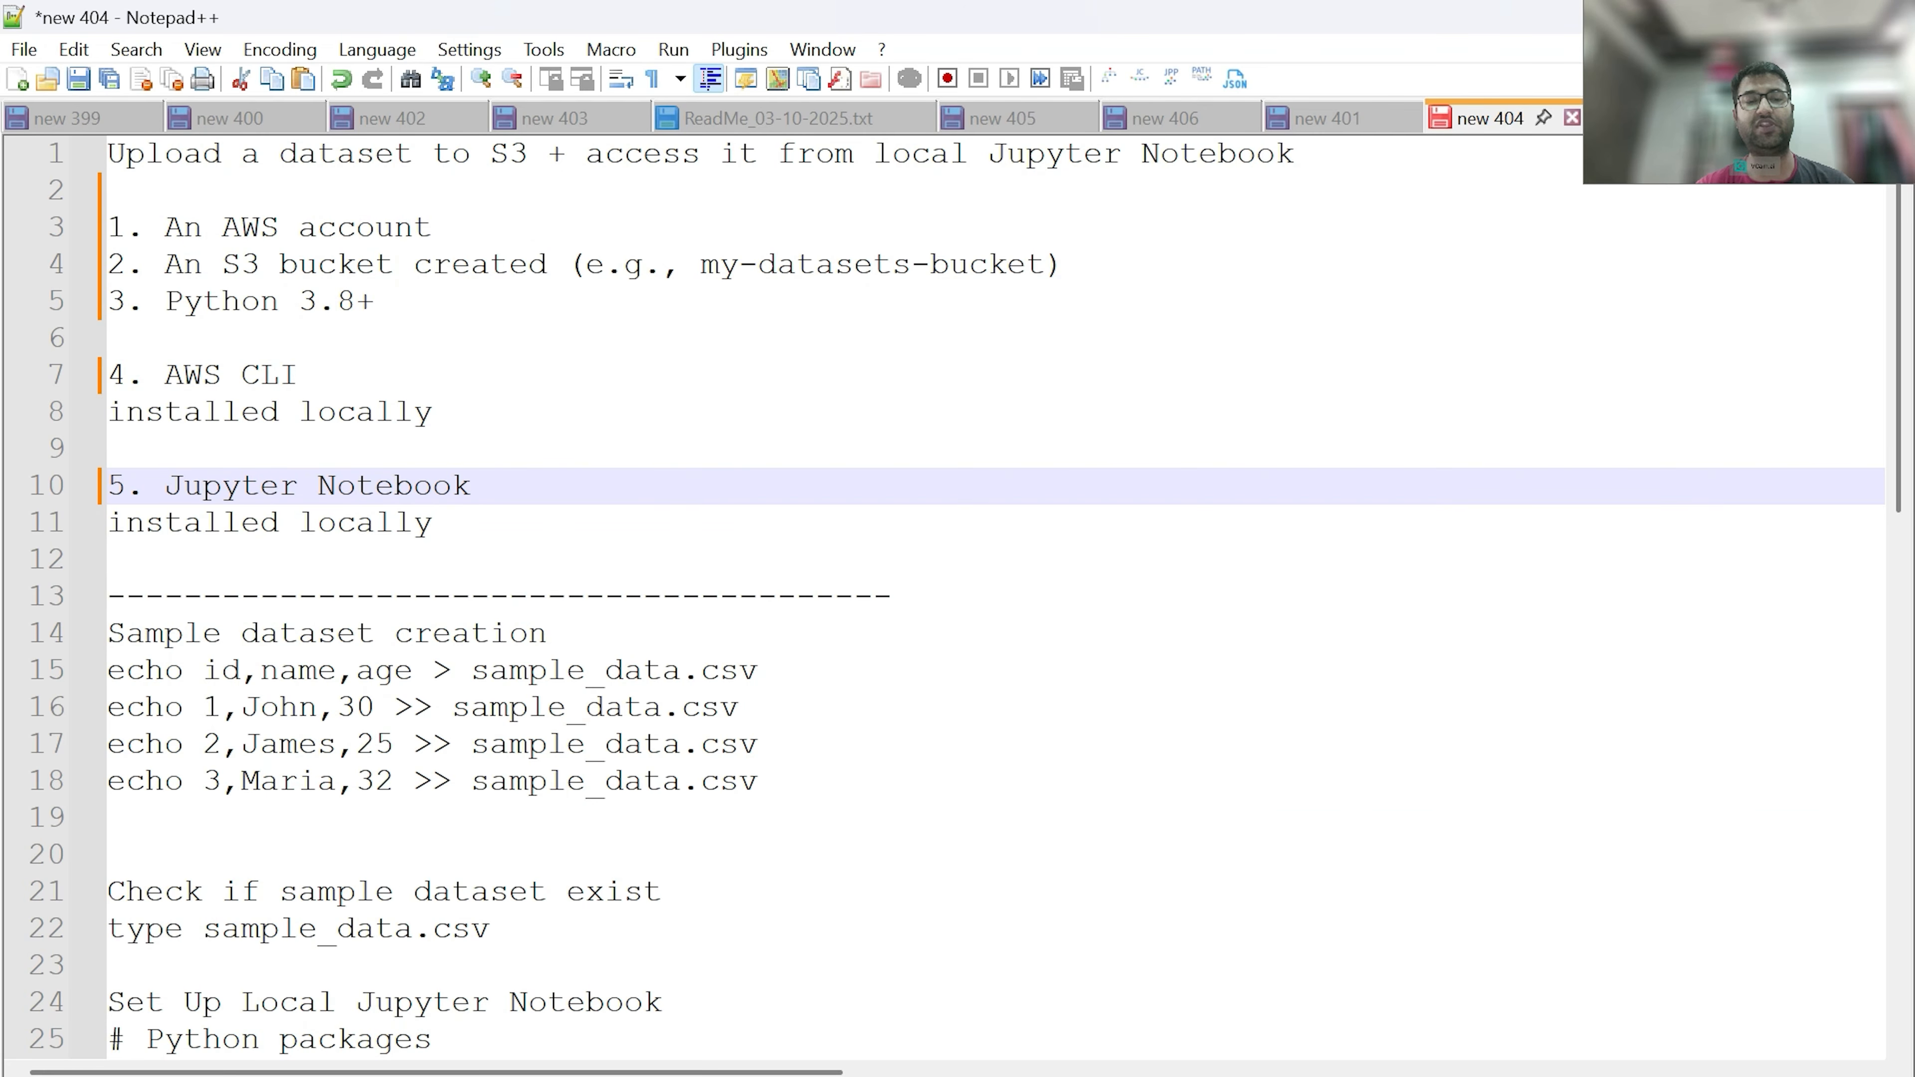
Step: Add a new line 39 to the notes reading s3:/mydataset-sample-cli-bucket
scroll(958, 596, down, 10)
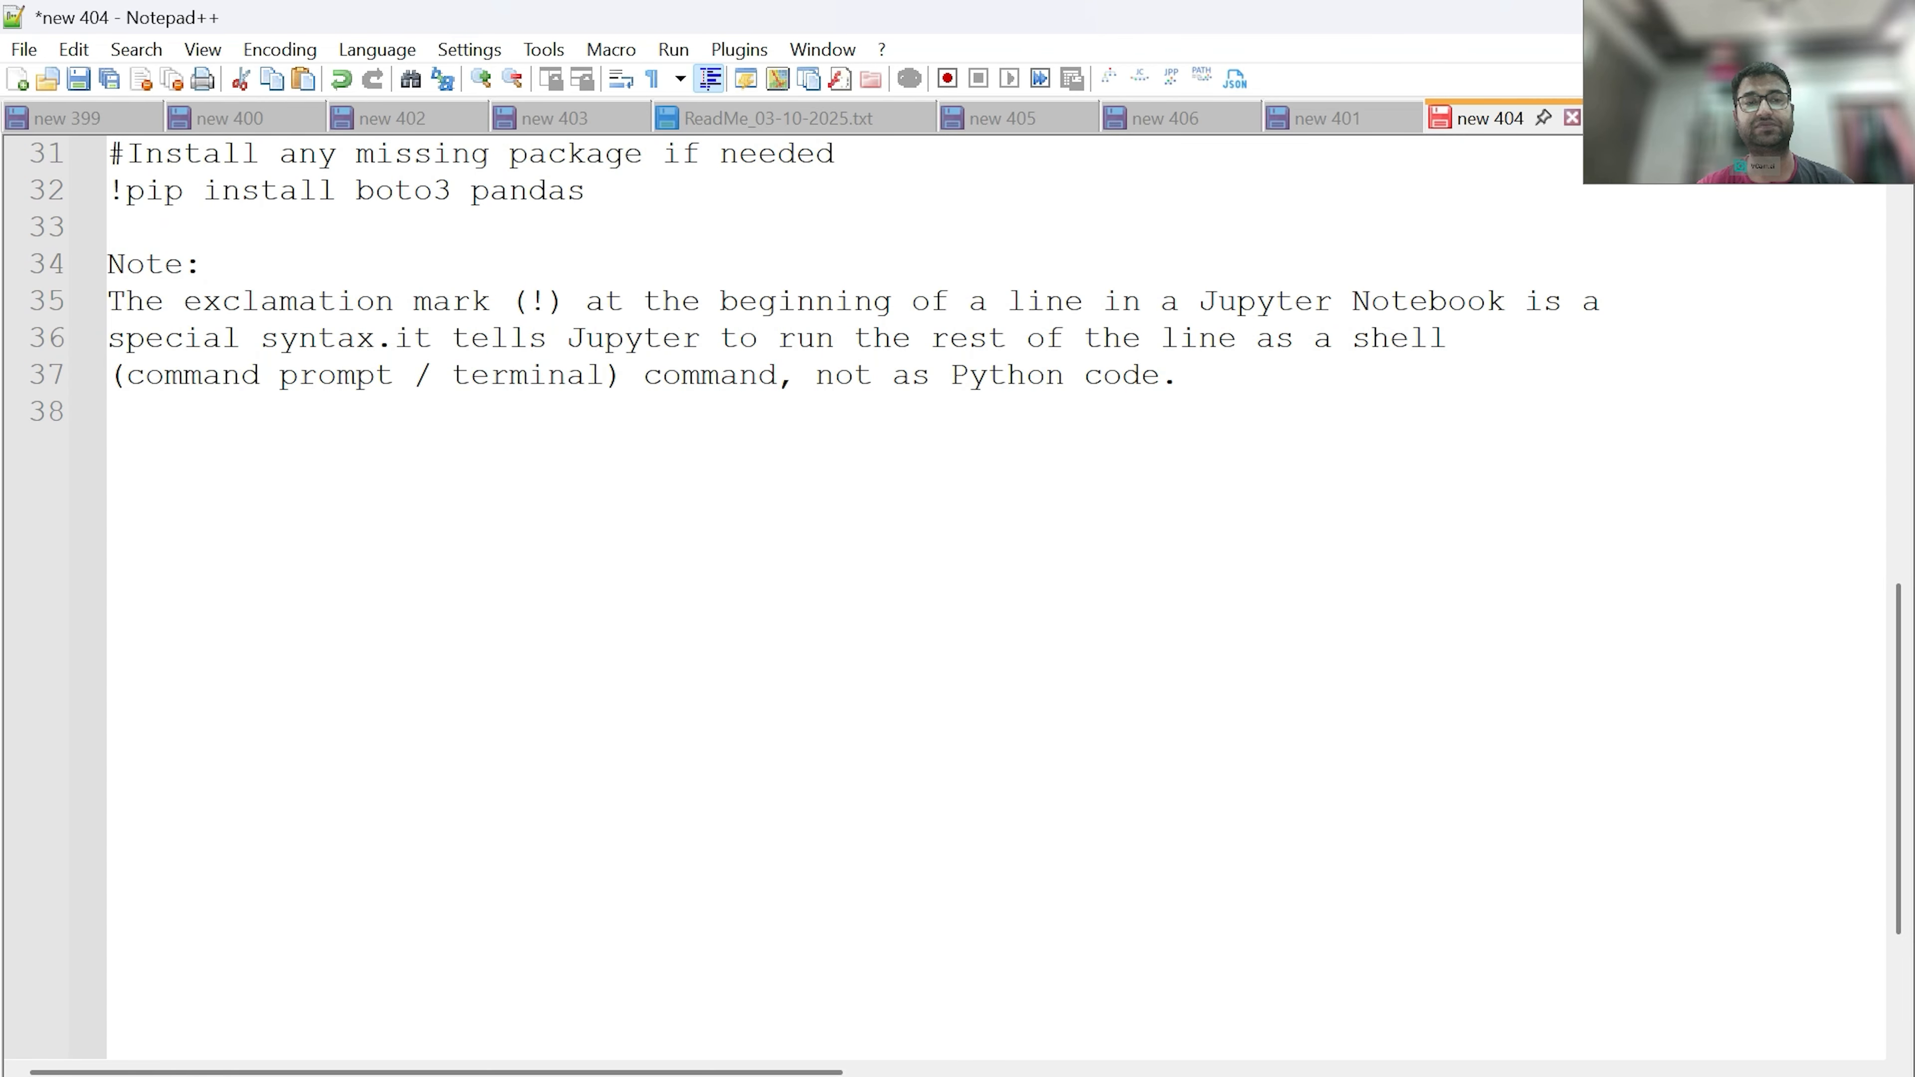
click(1222, 404)
key(Return)
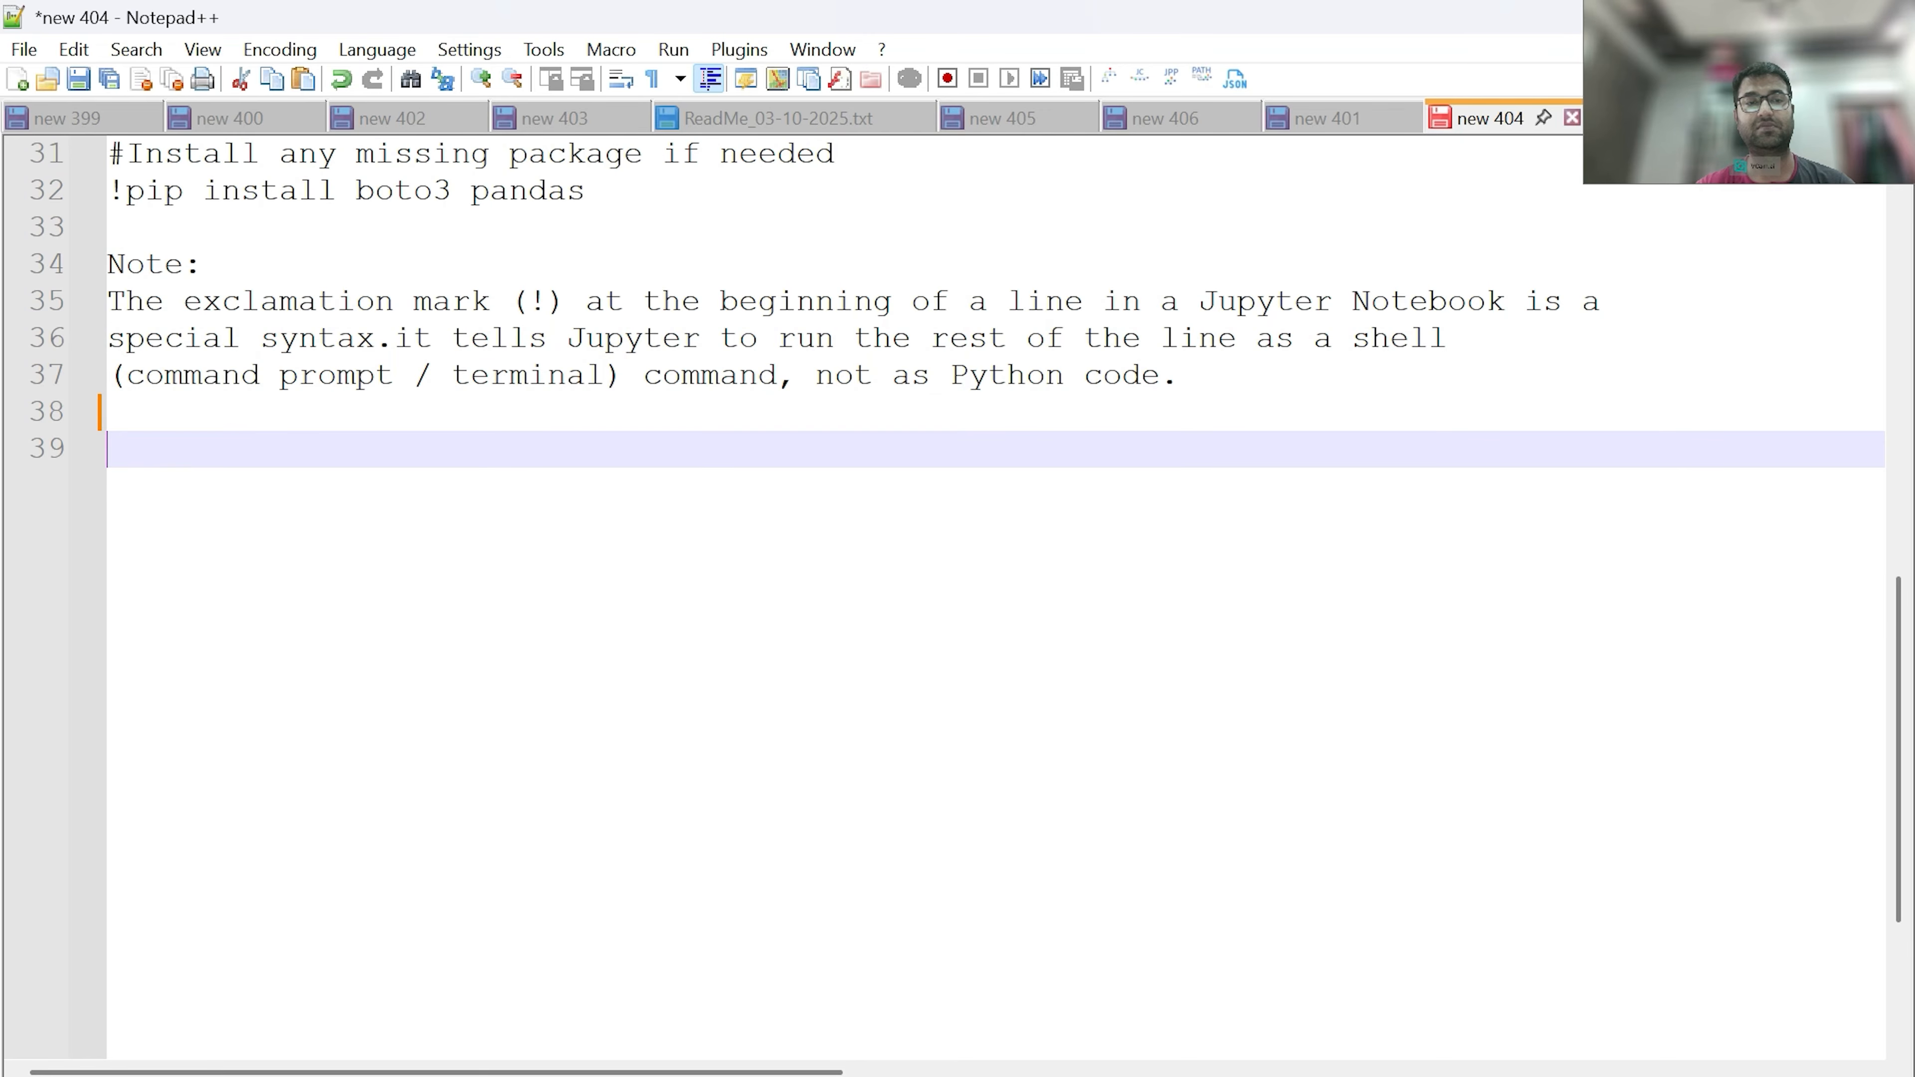
text(s3)
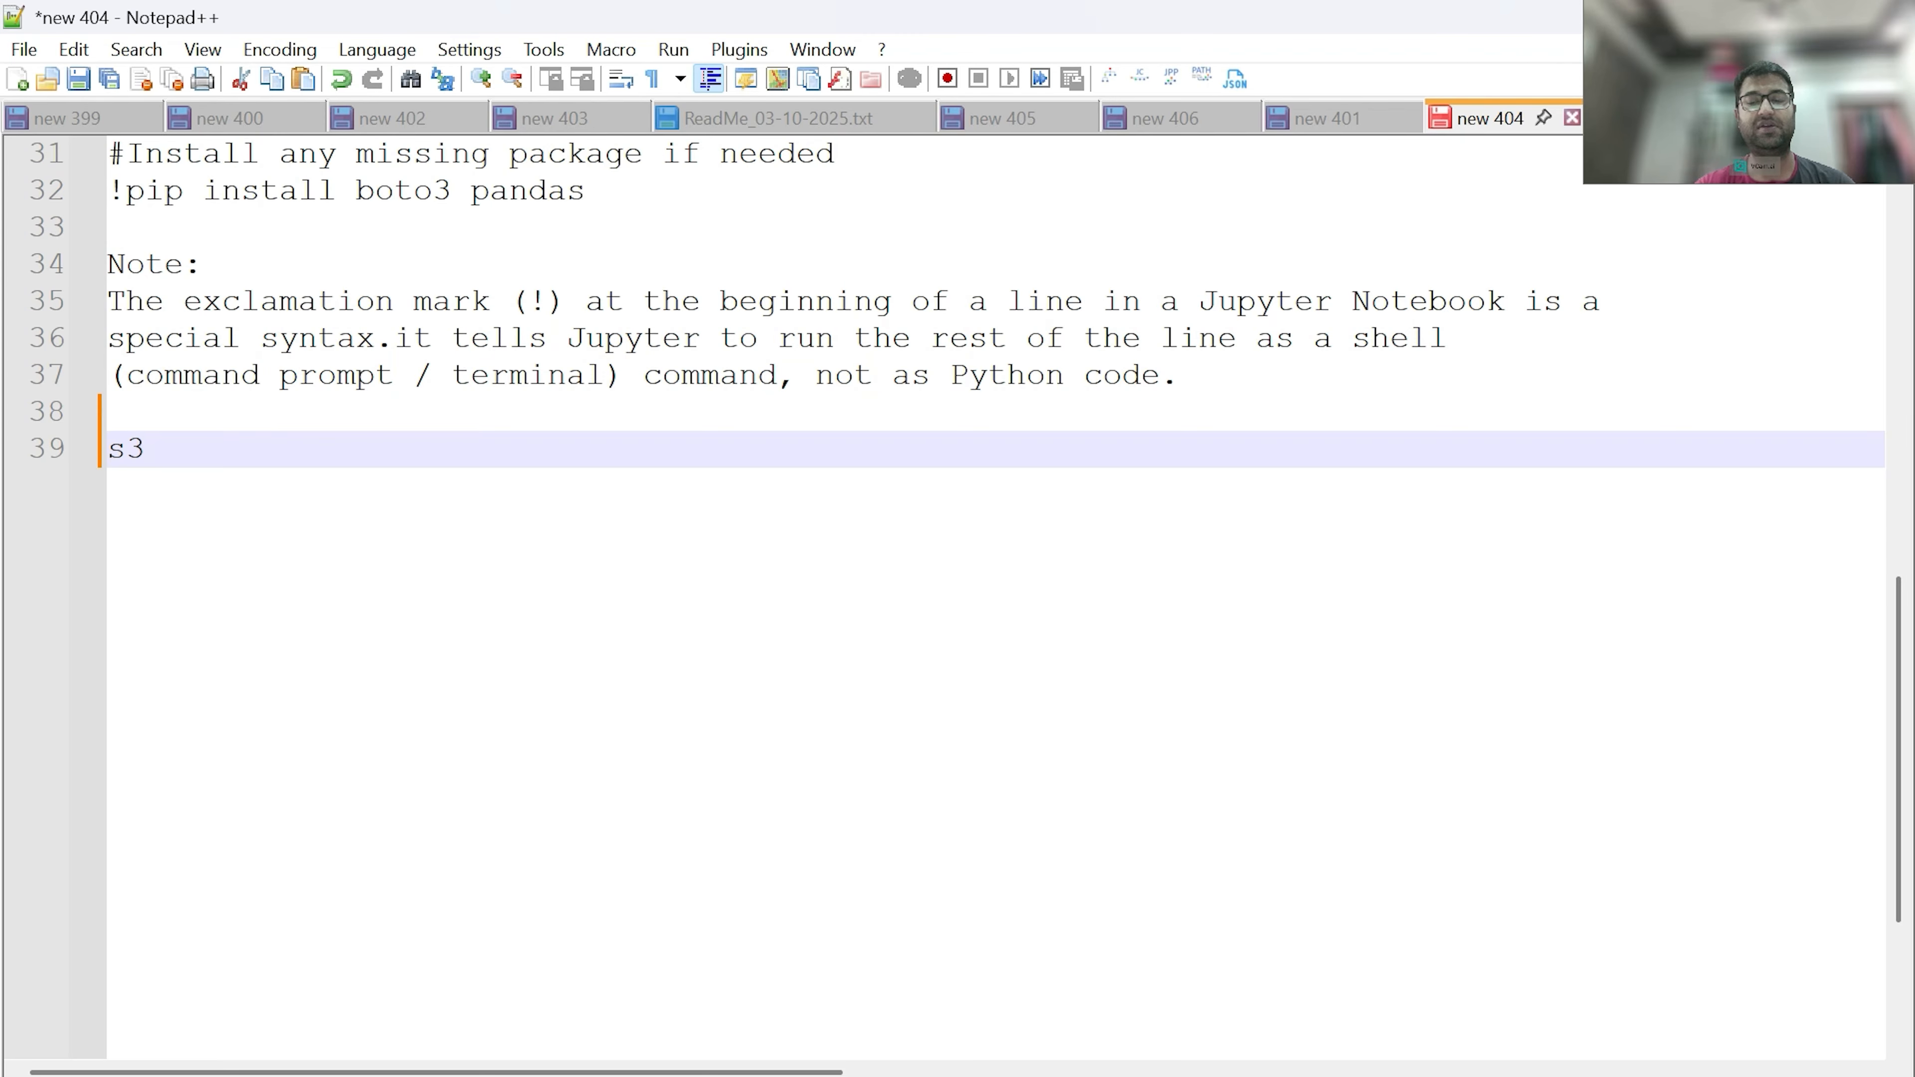
double_click(422, 375)
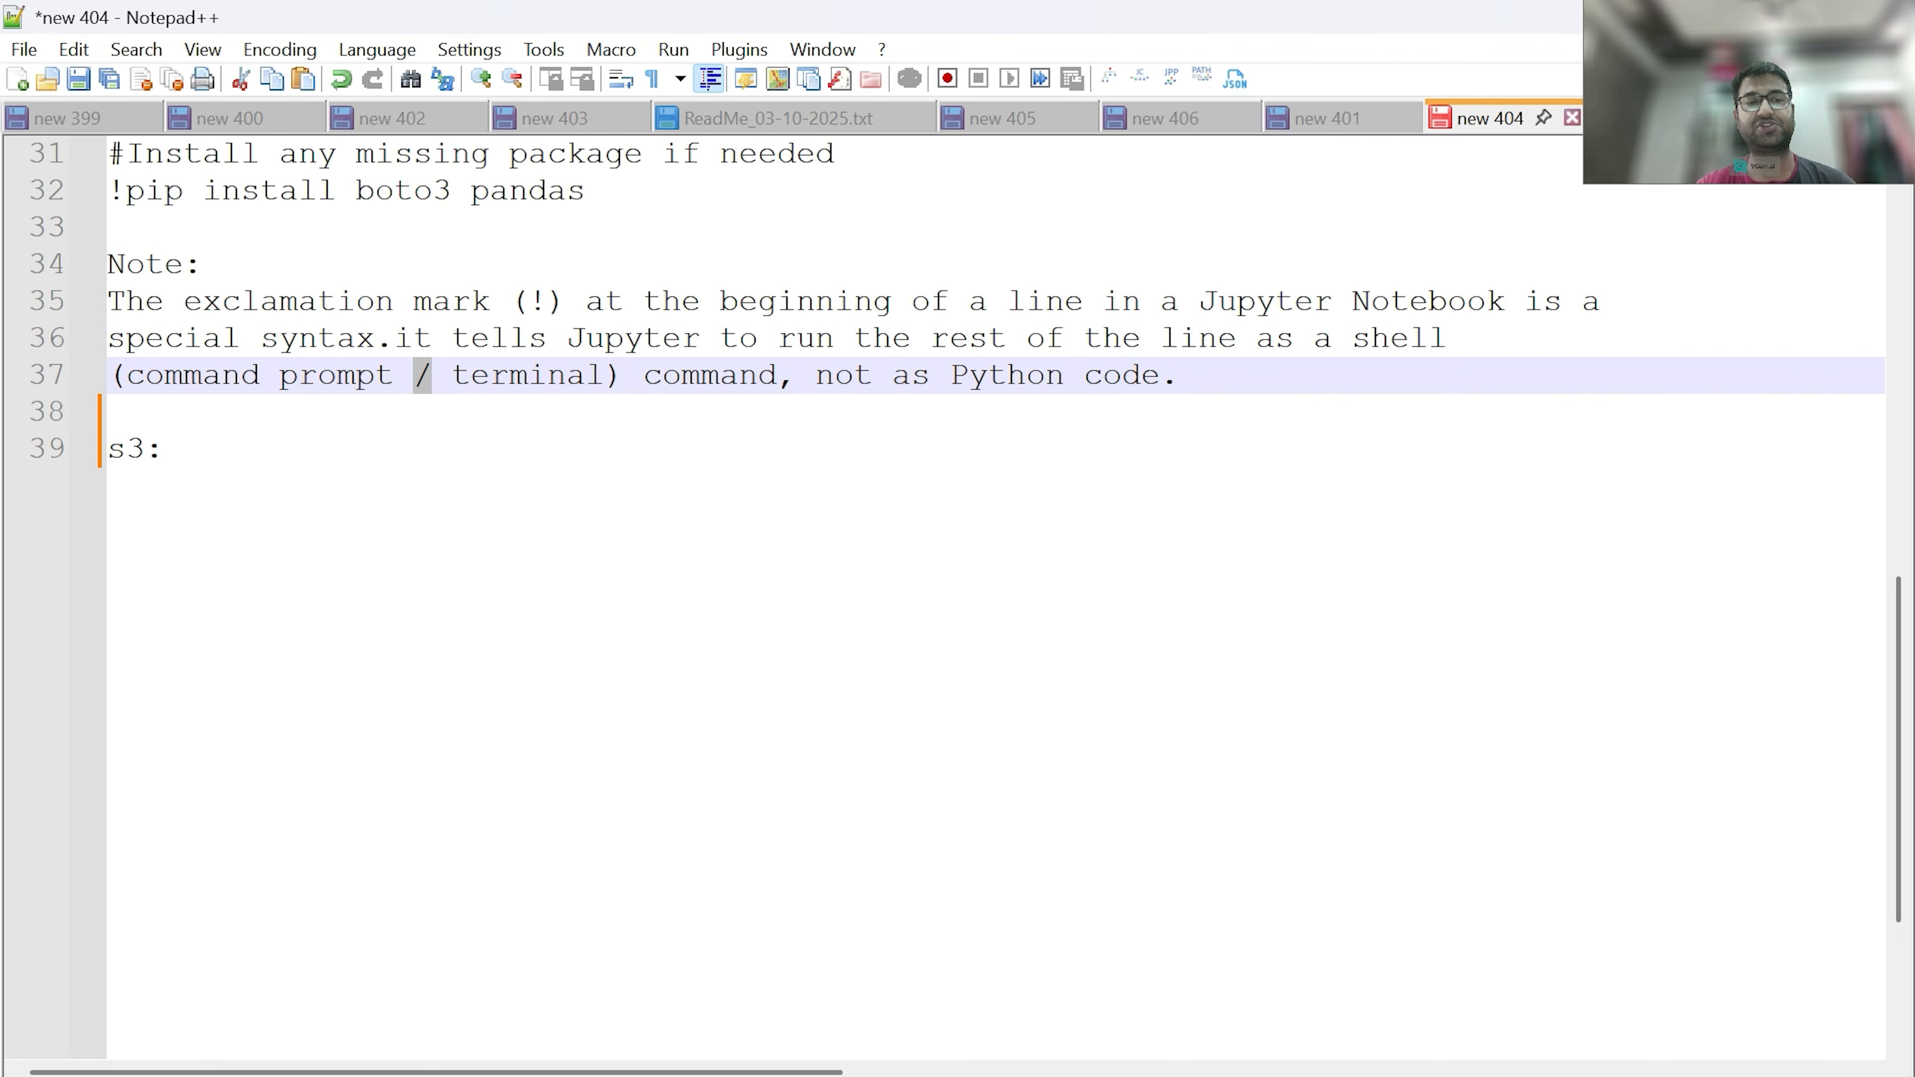
click(205, 448)
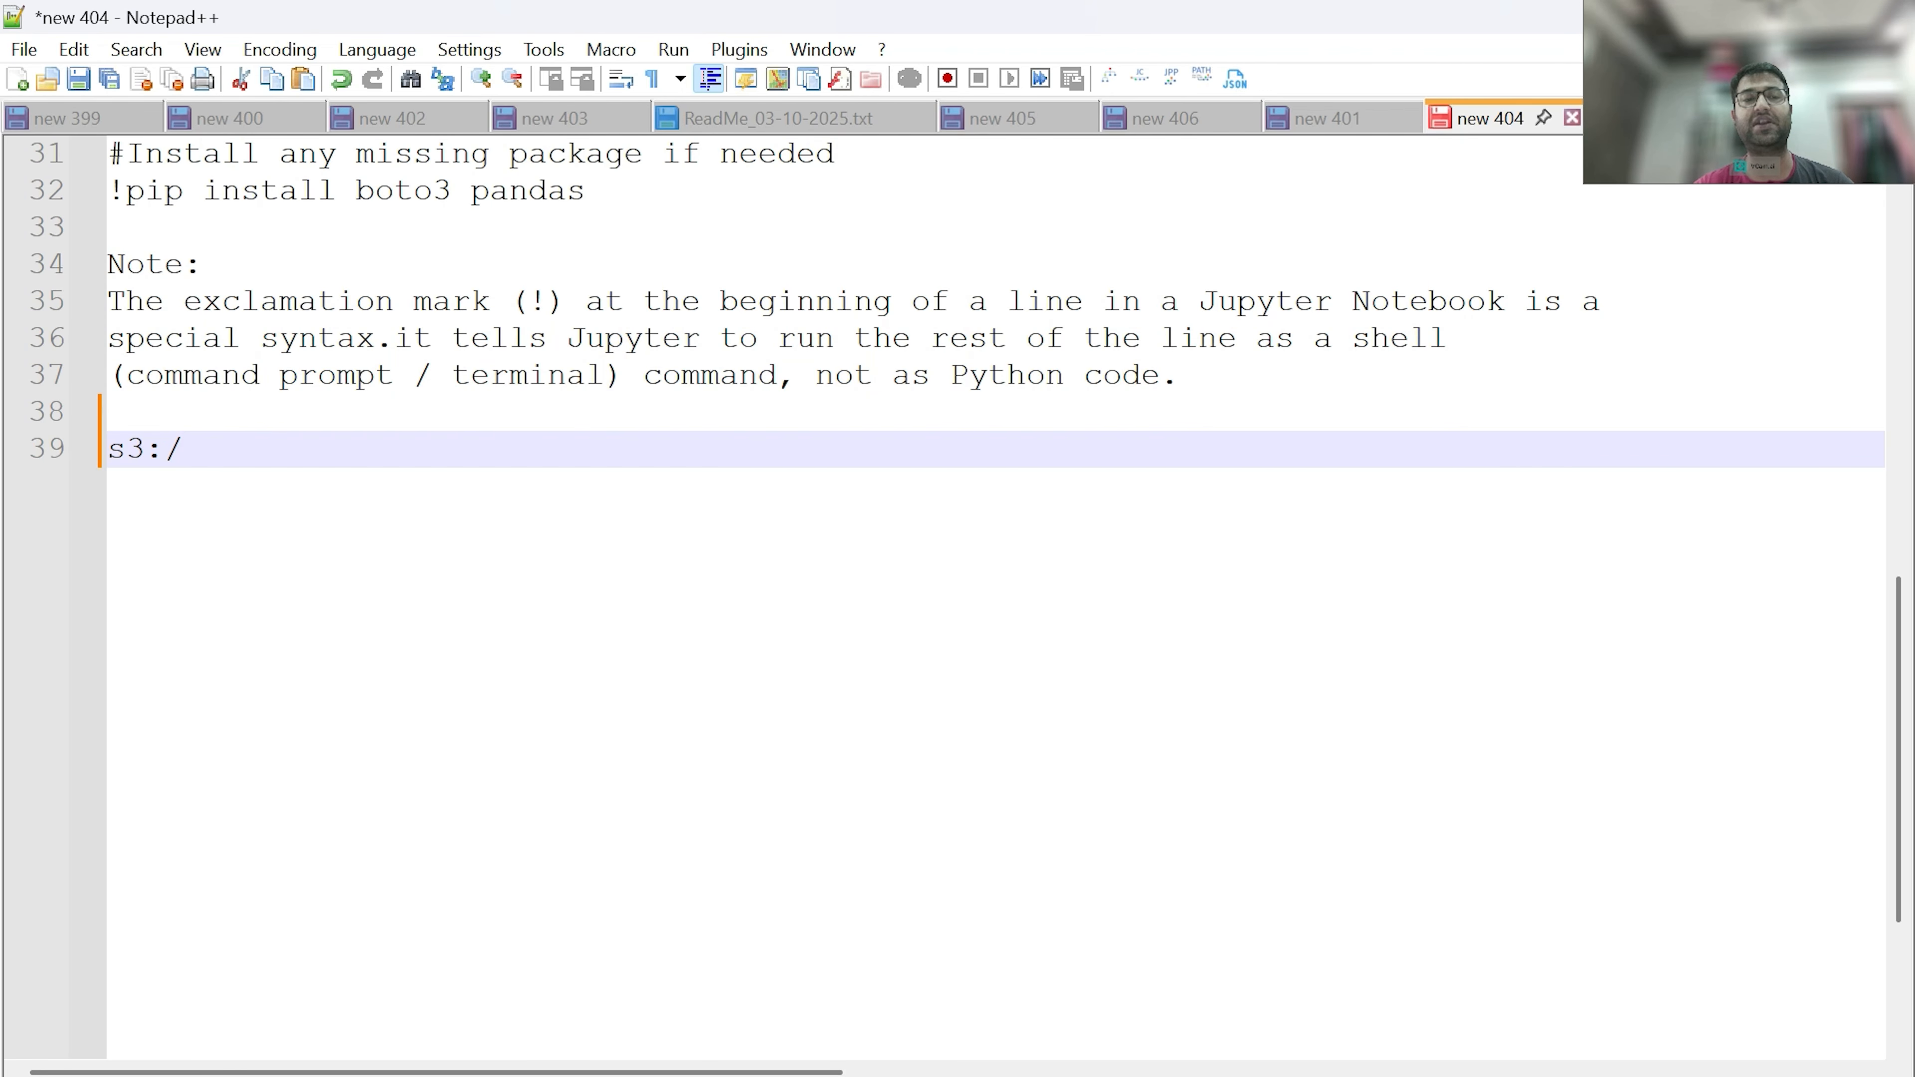
text(/my)
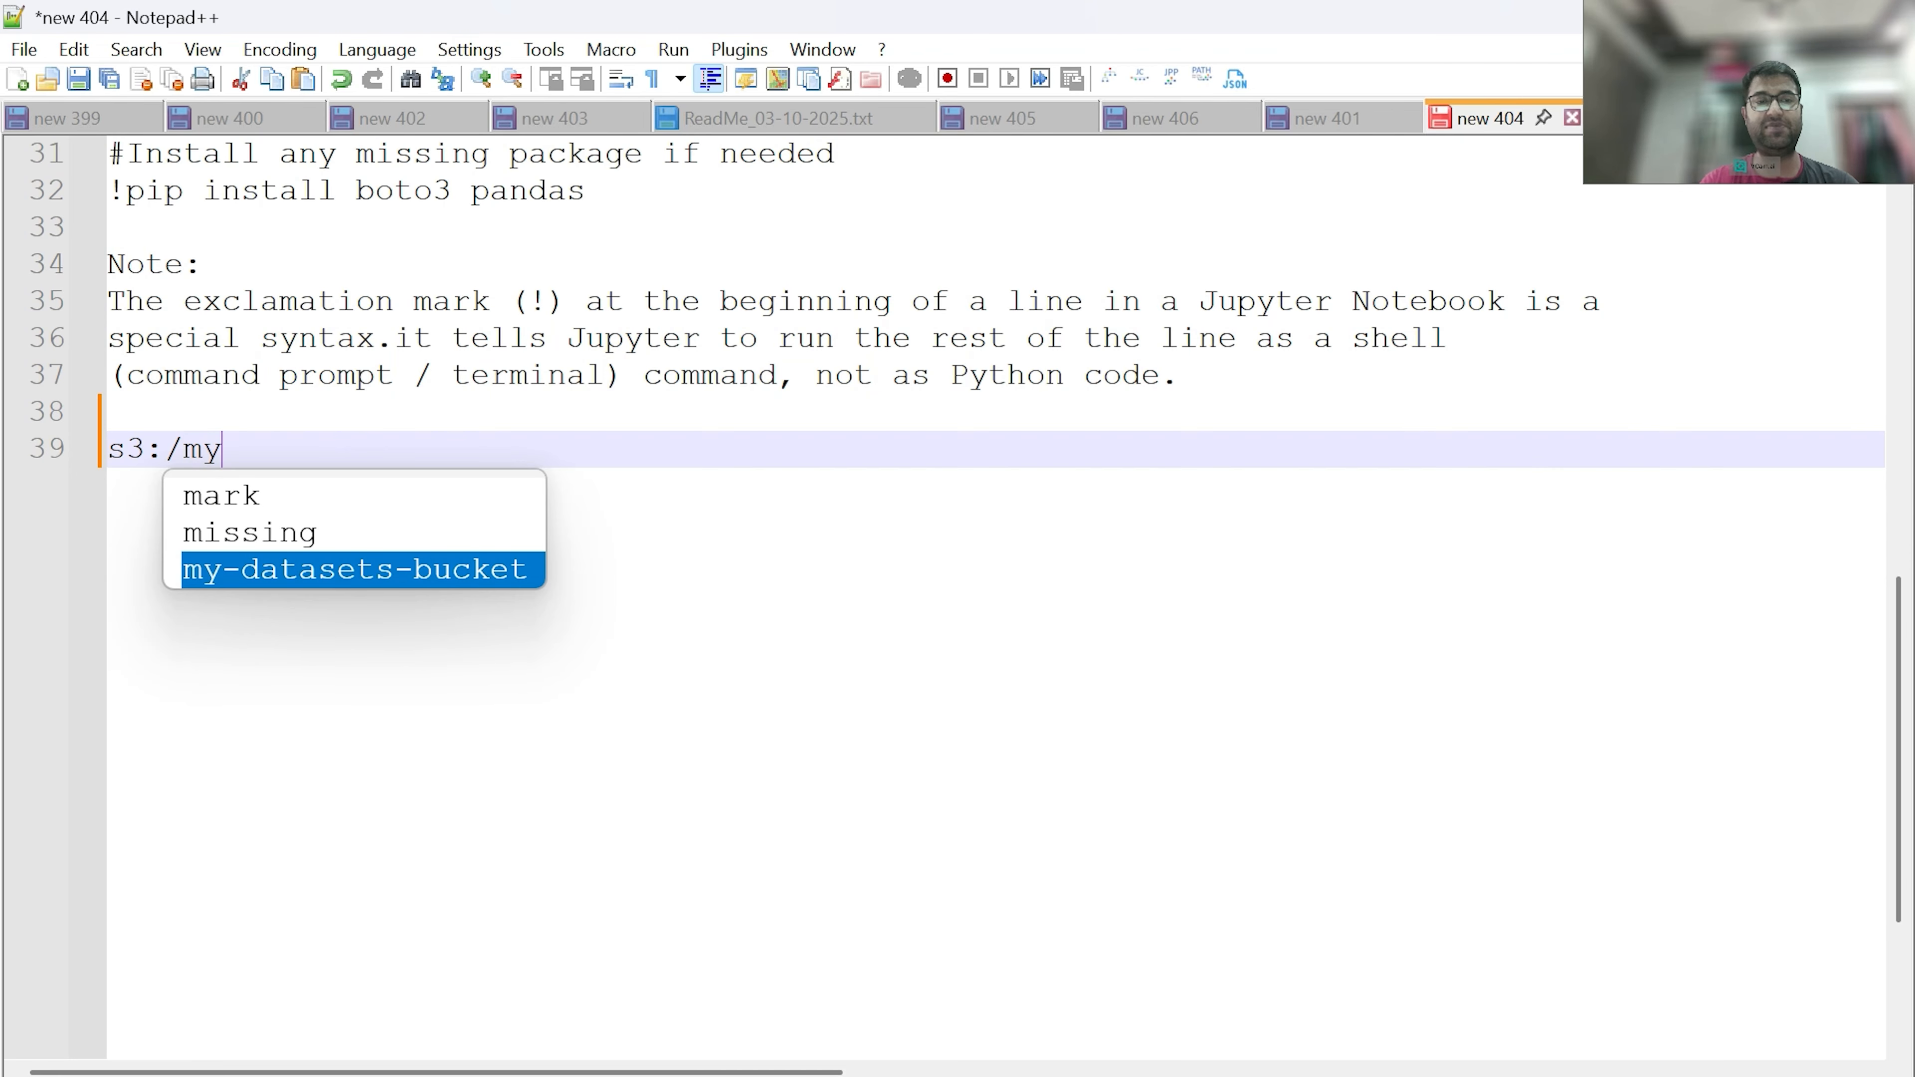
text(dataset)
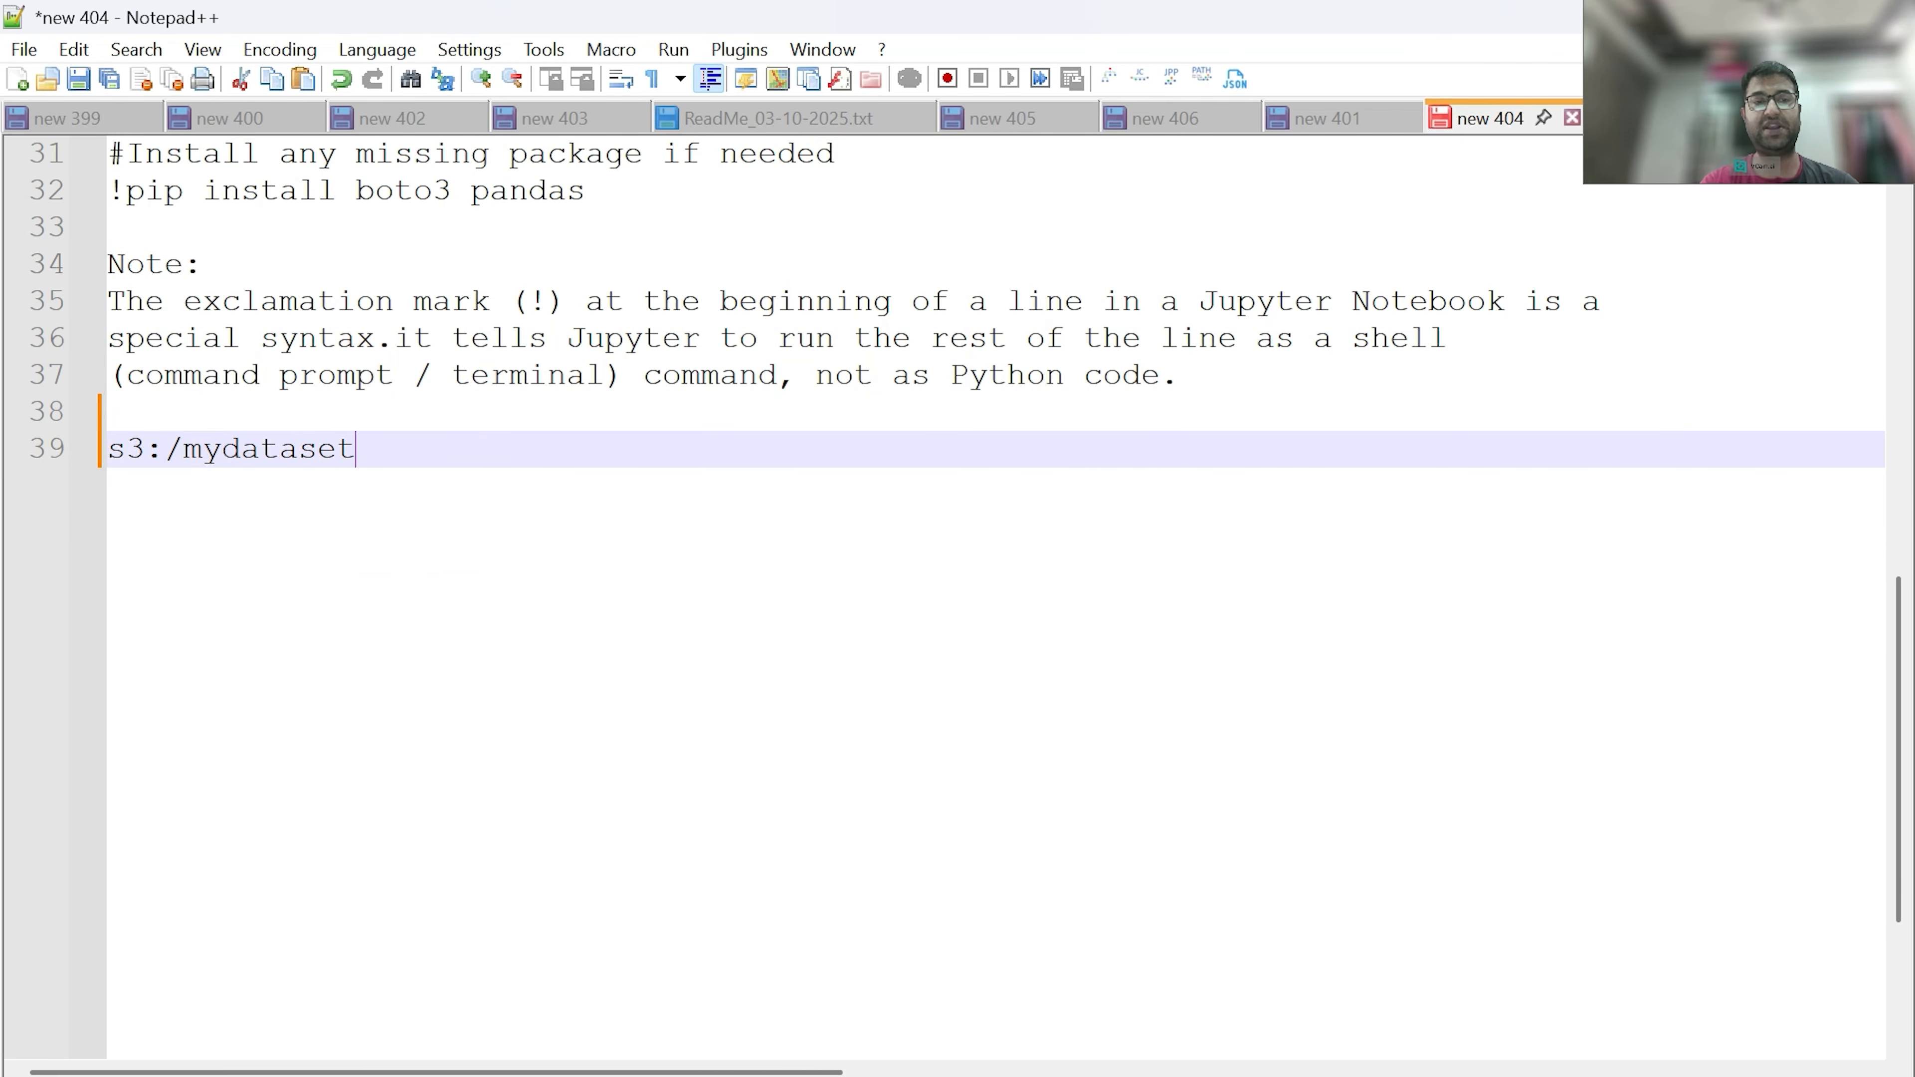
text(-sample)
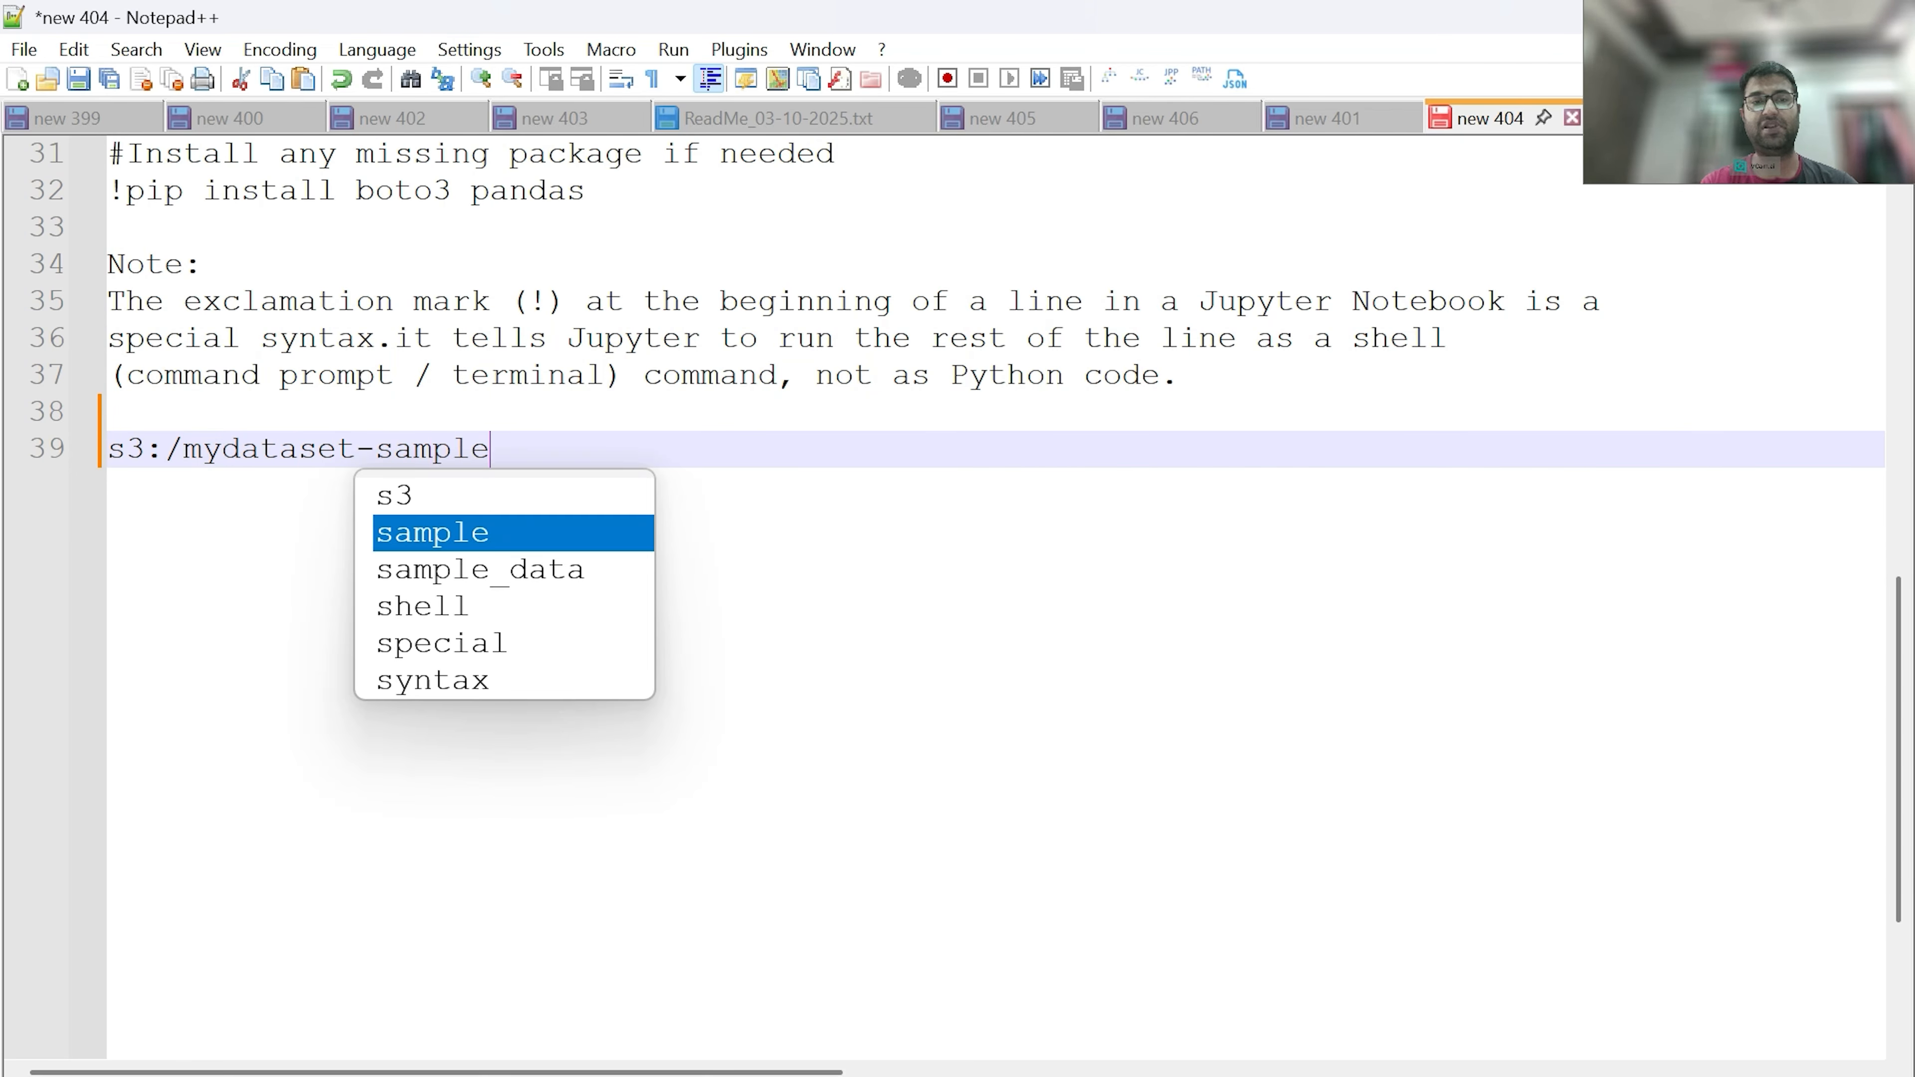
text(-cli-bucket)
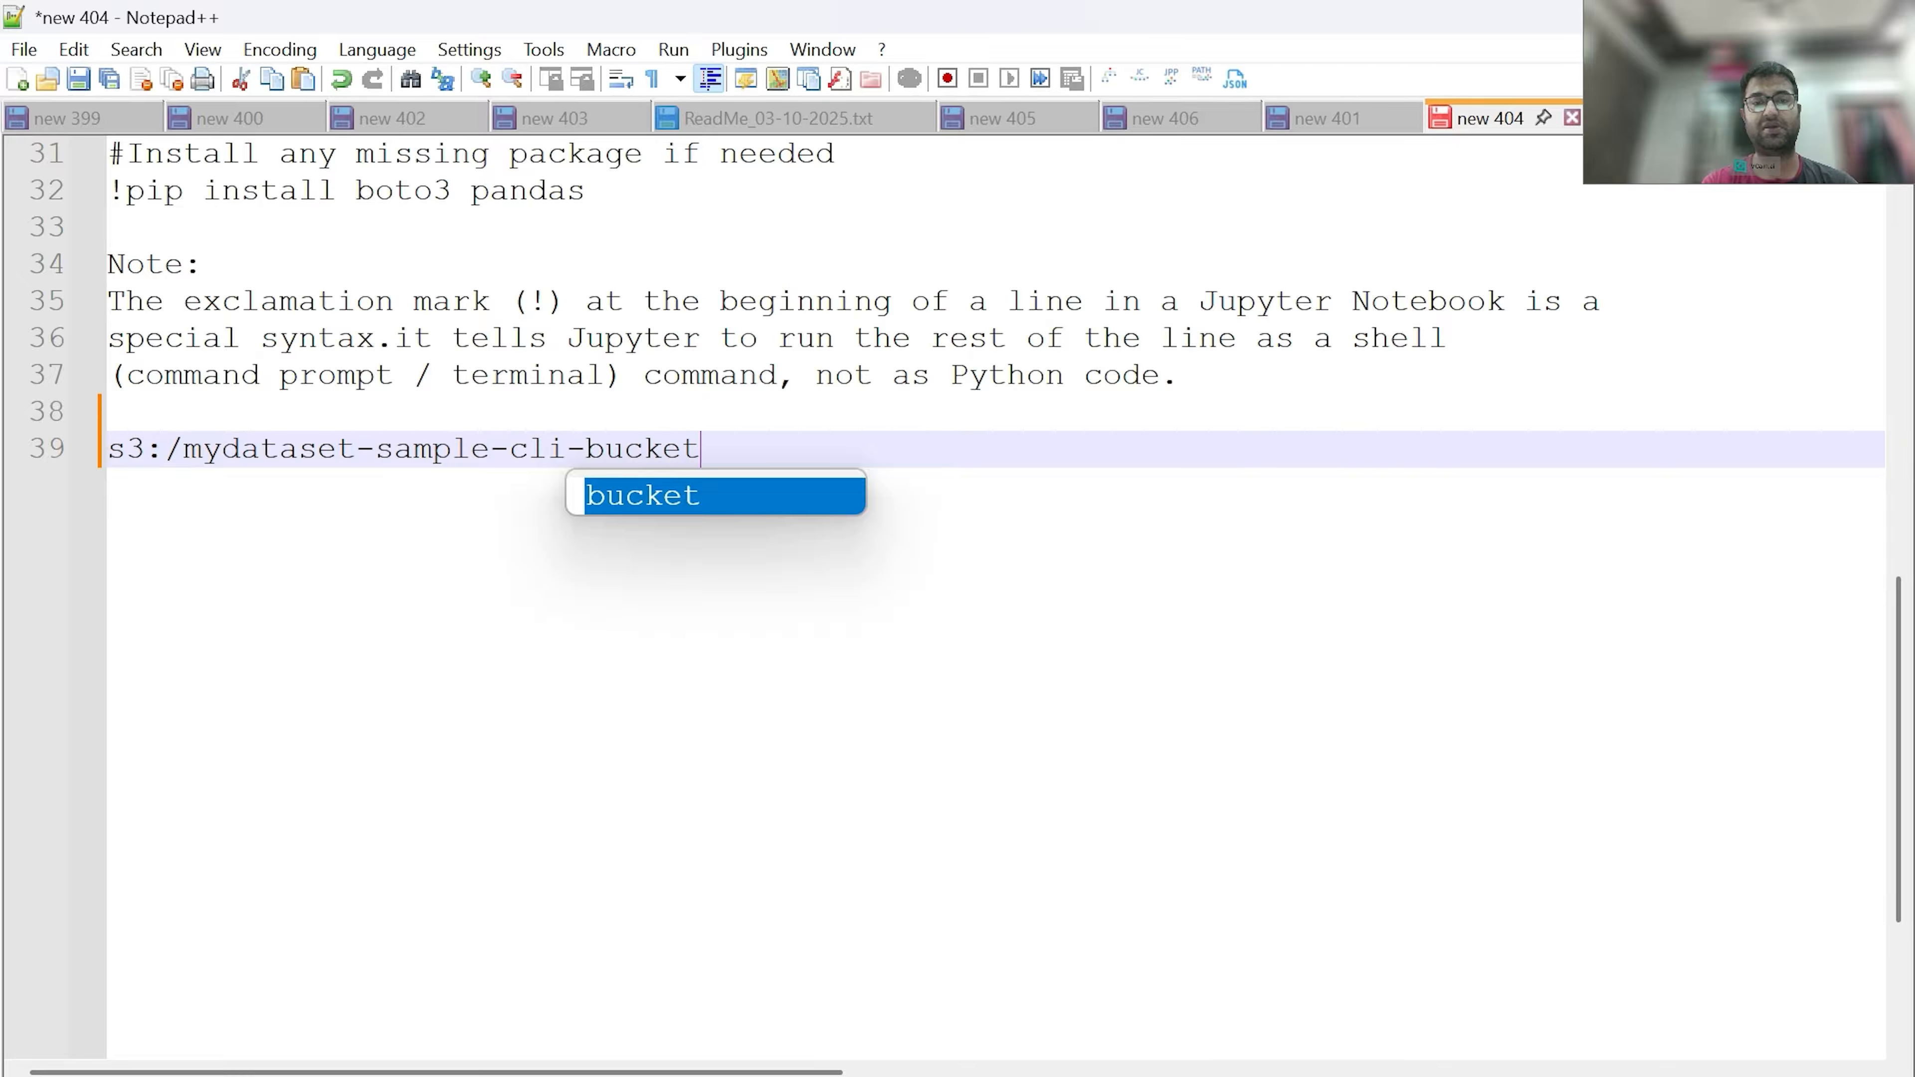
Step: Insert 'local-' and a second slash copied from line 37 to make s3://mydataset-sample-local-cli-bucket
key(Left)
key(Left)
key(Left)
key(Left)
key(Left)
key(Left)
key(Left)
key(Left)
key(Left)
key(Left)
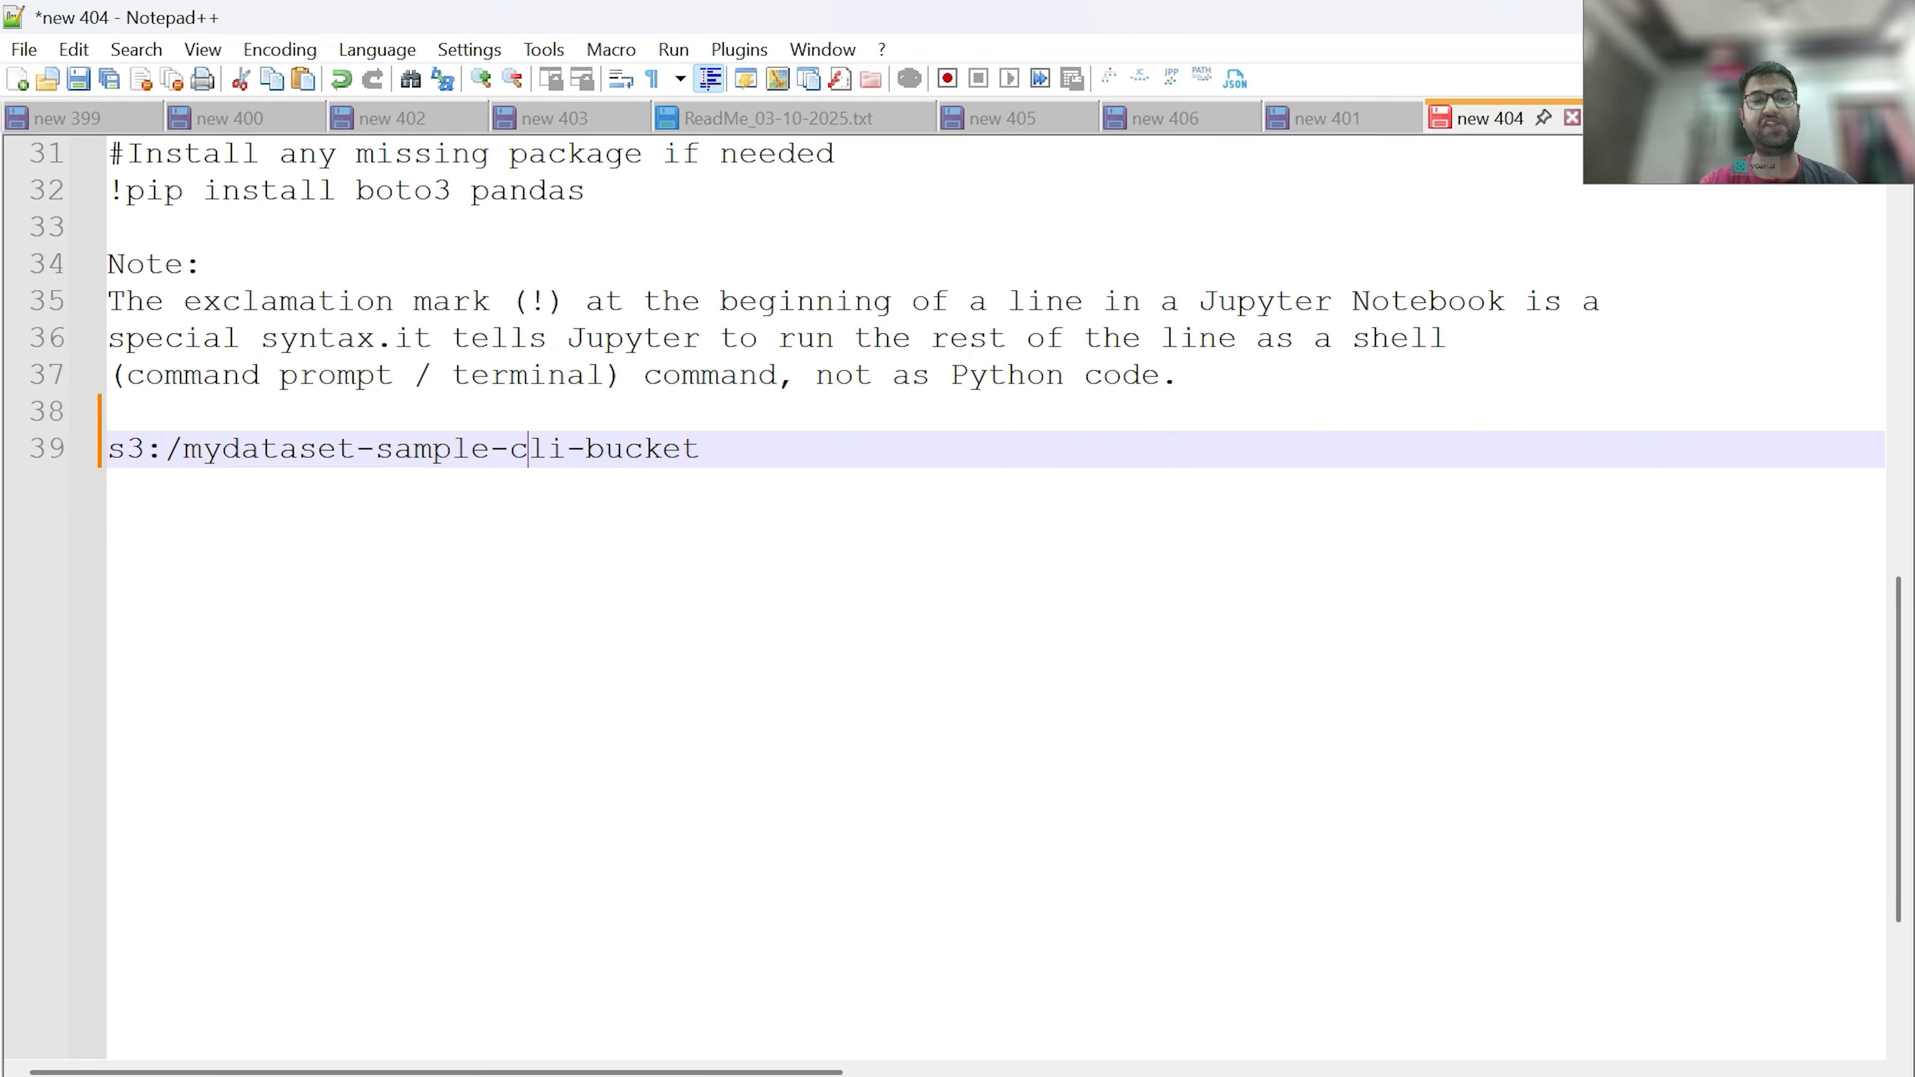
text(local)
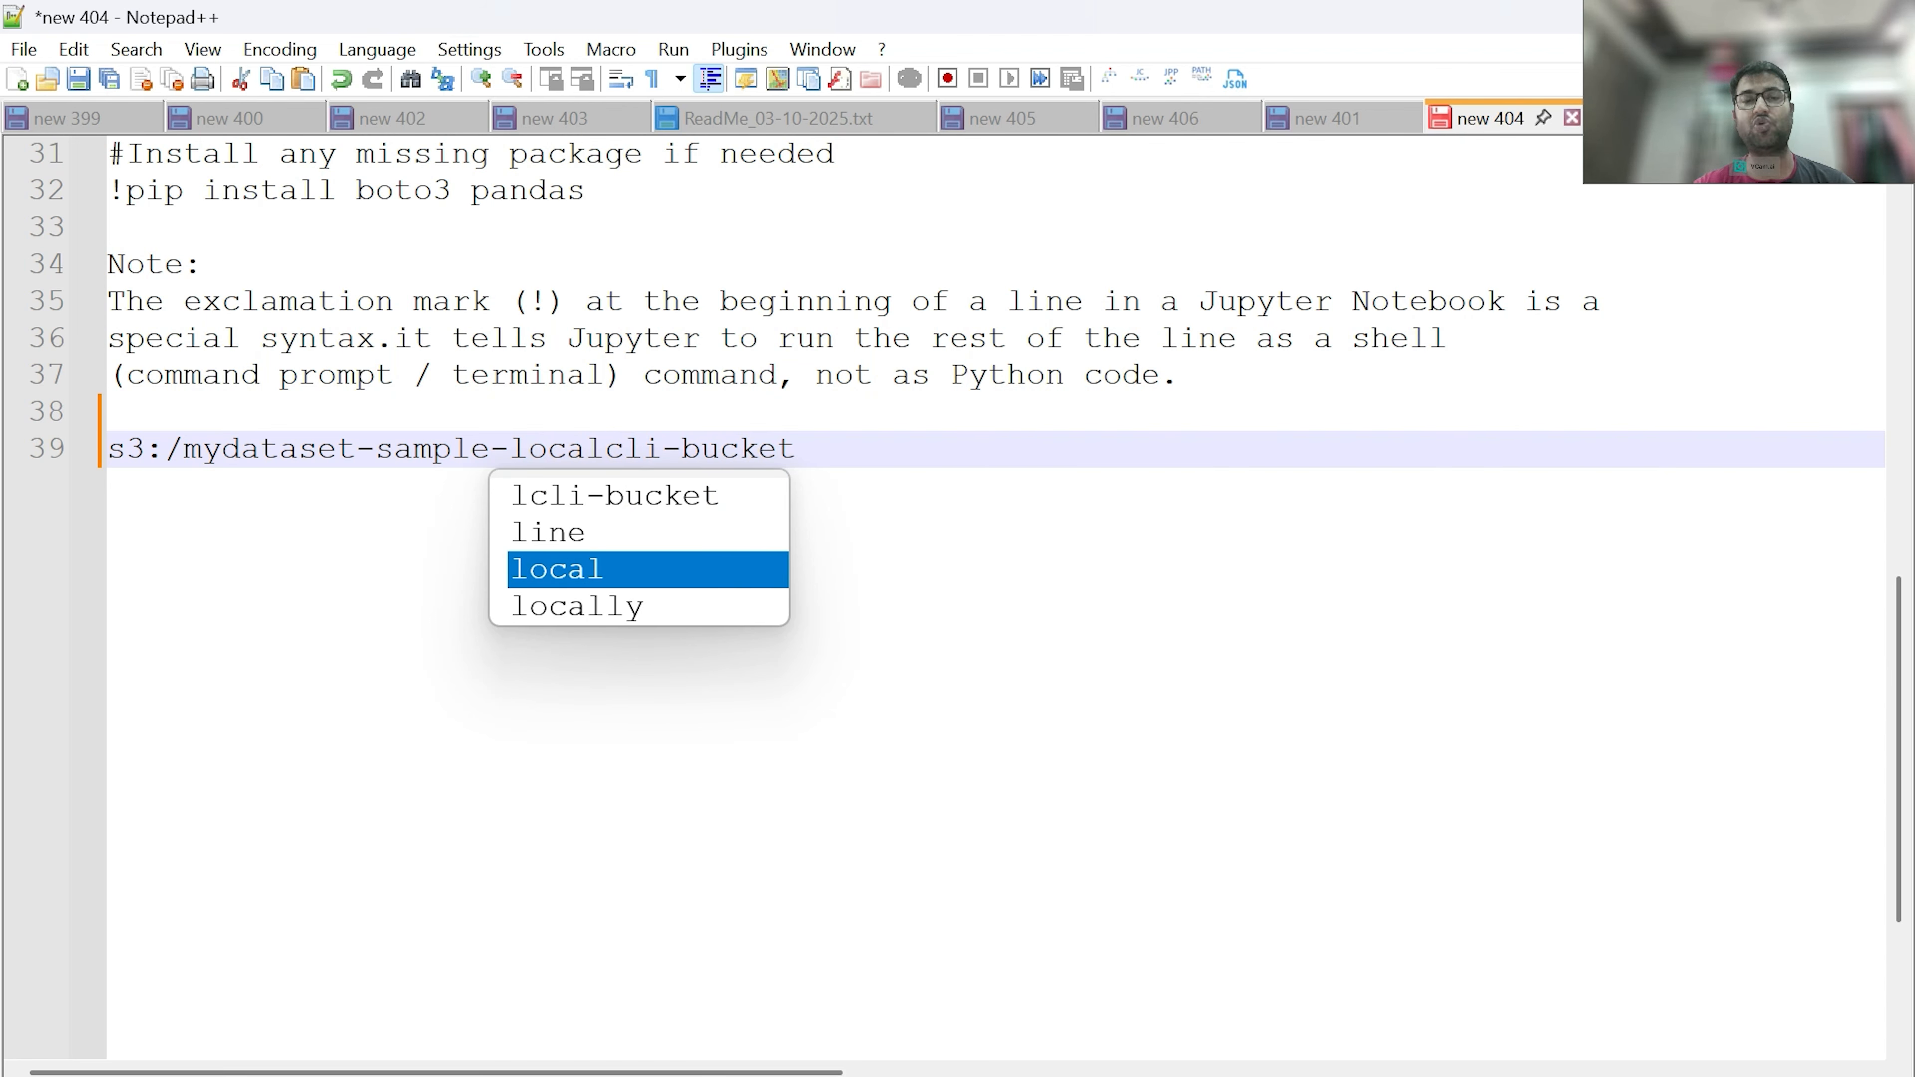
text(-)
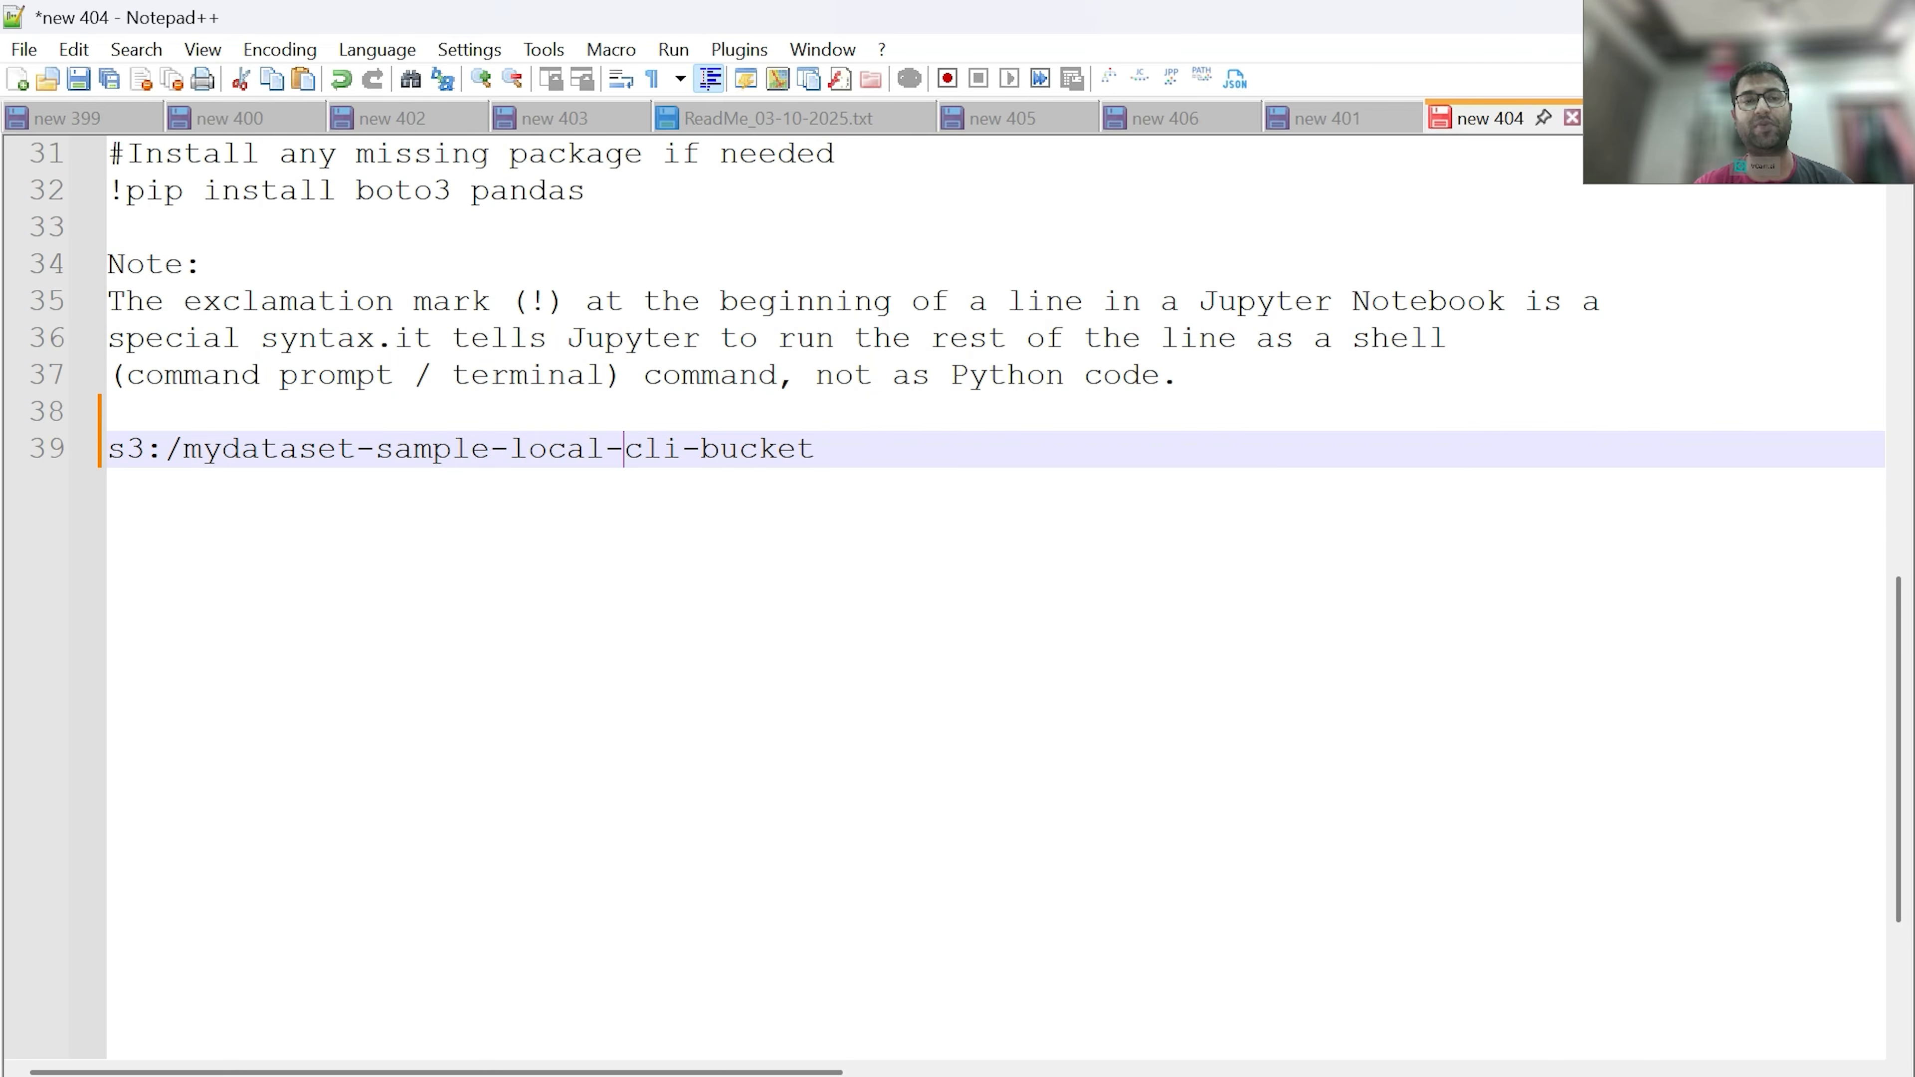
click(423, 374)
double_click(422, 374)
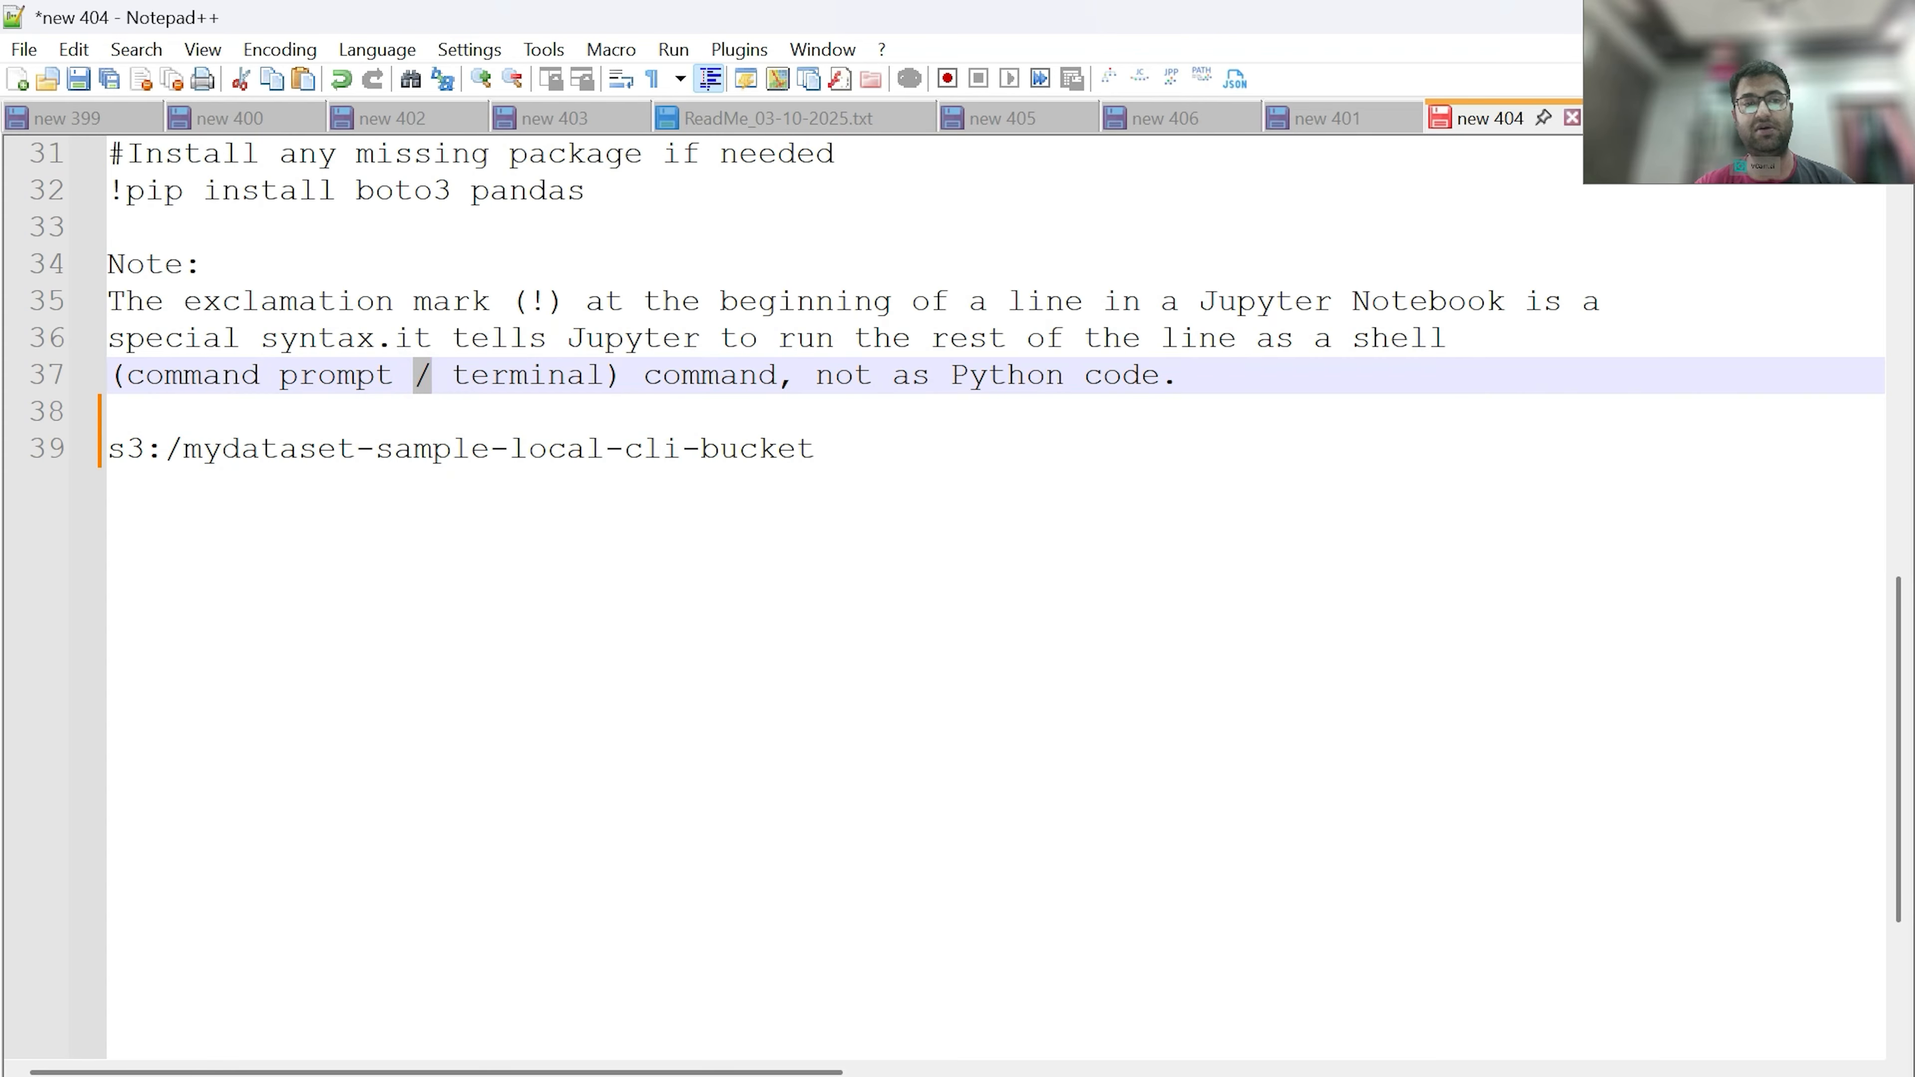
click(182, 450)
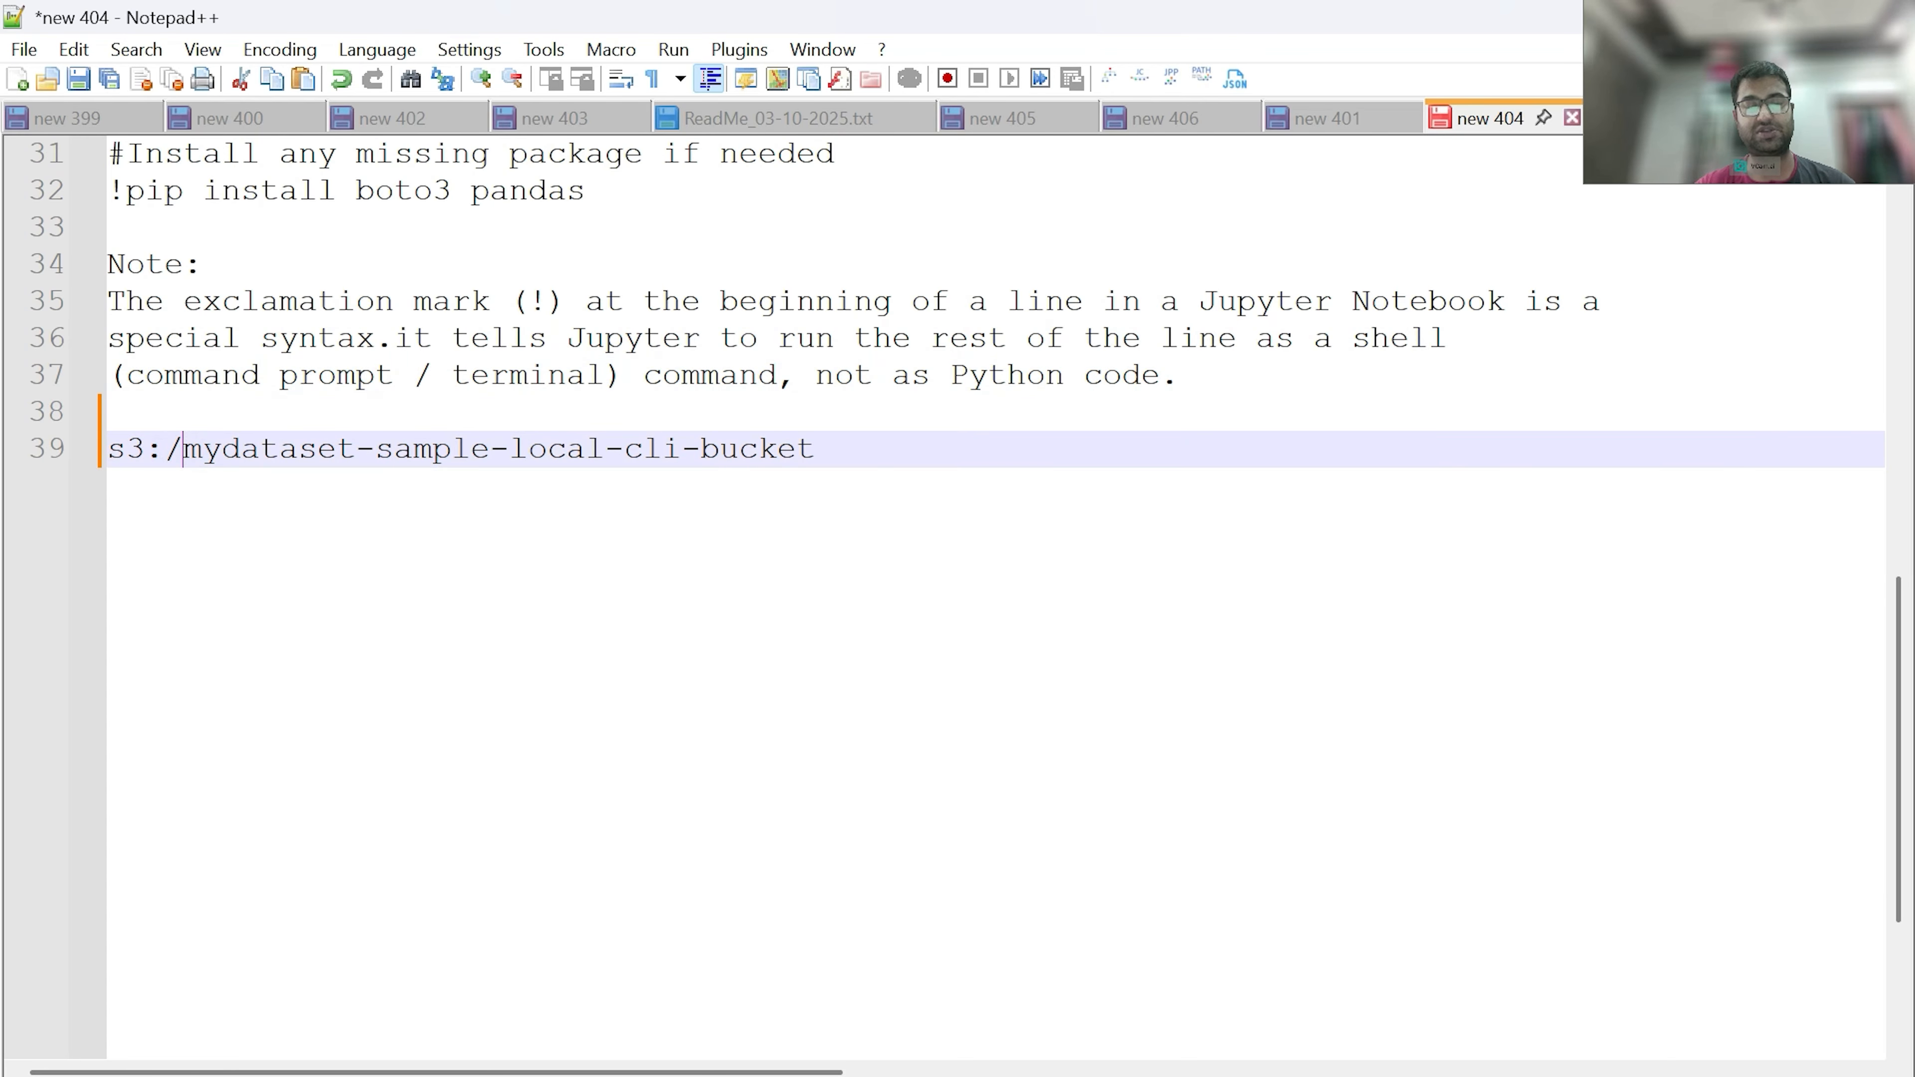
text(/)
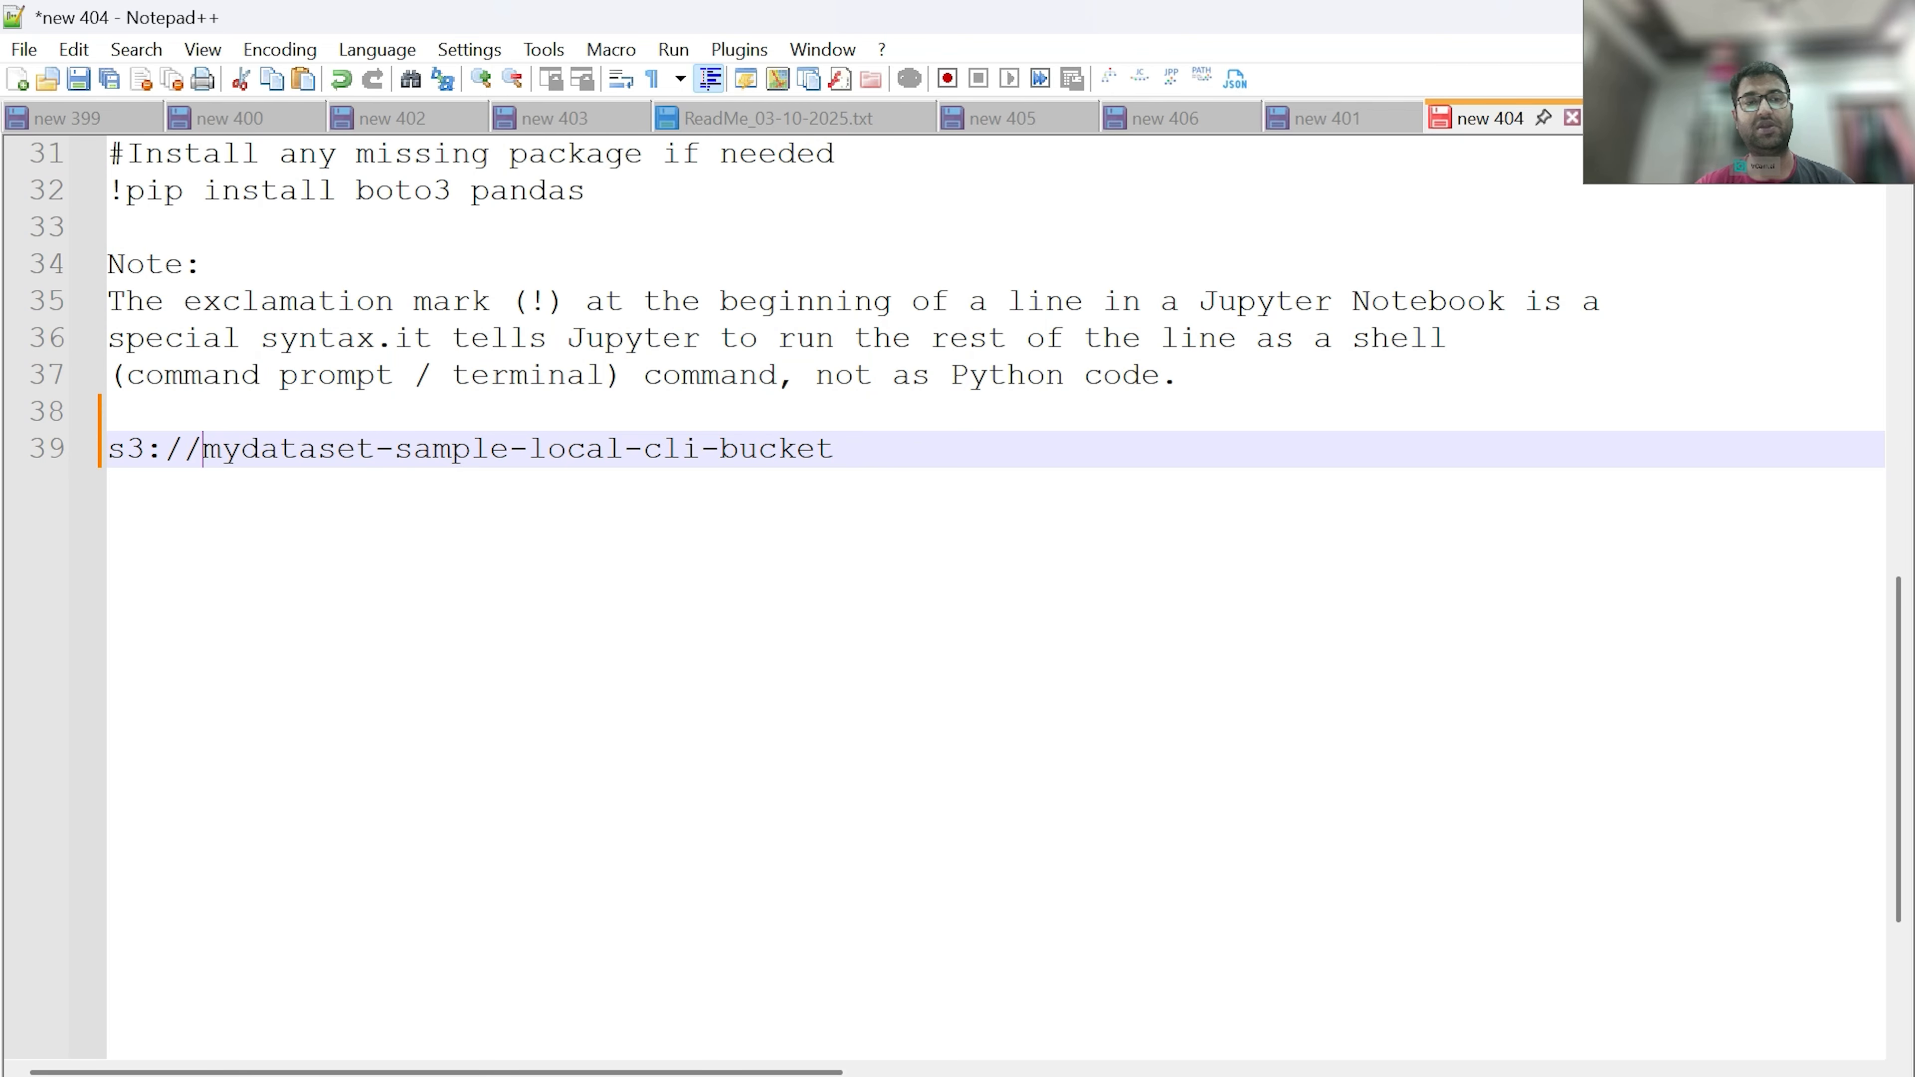
key(alt+Tab)
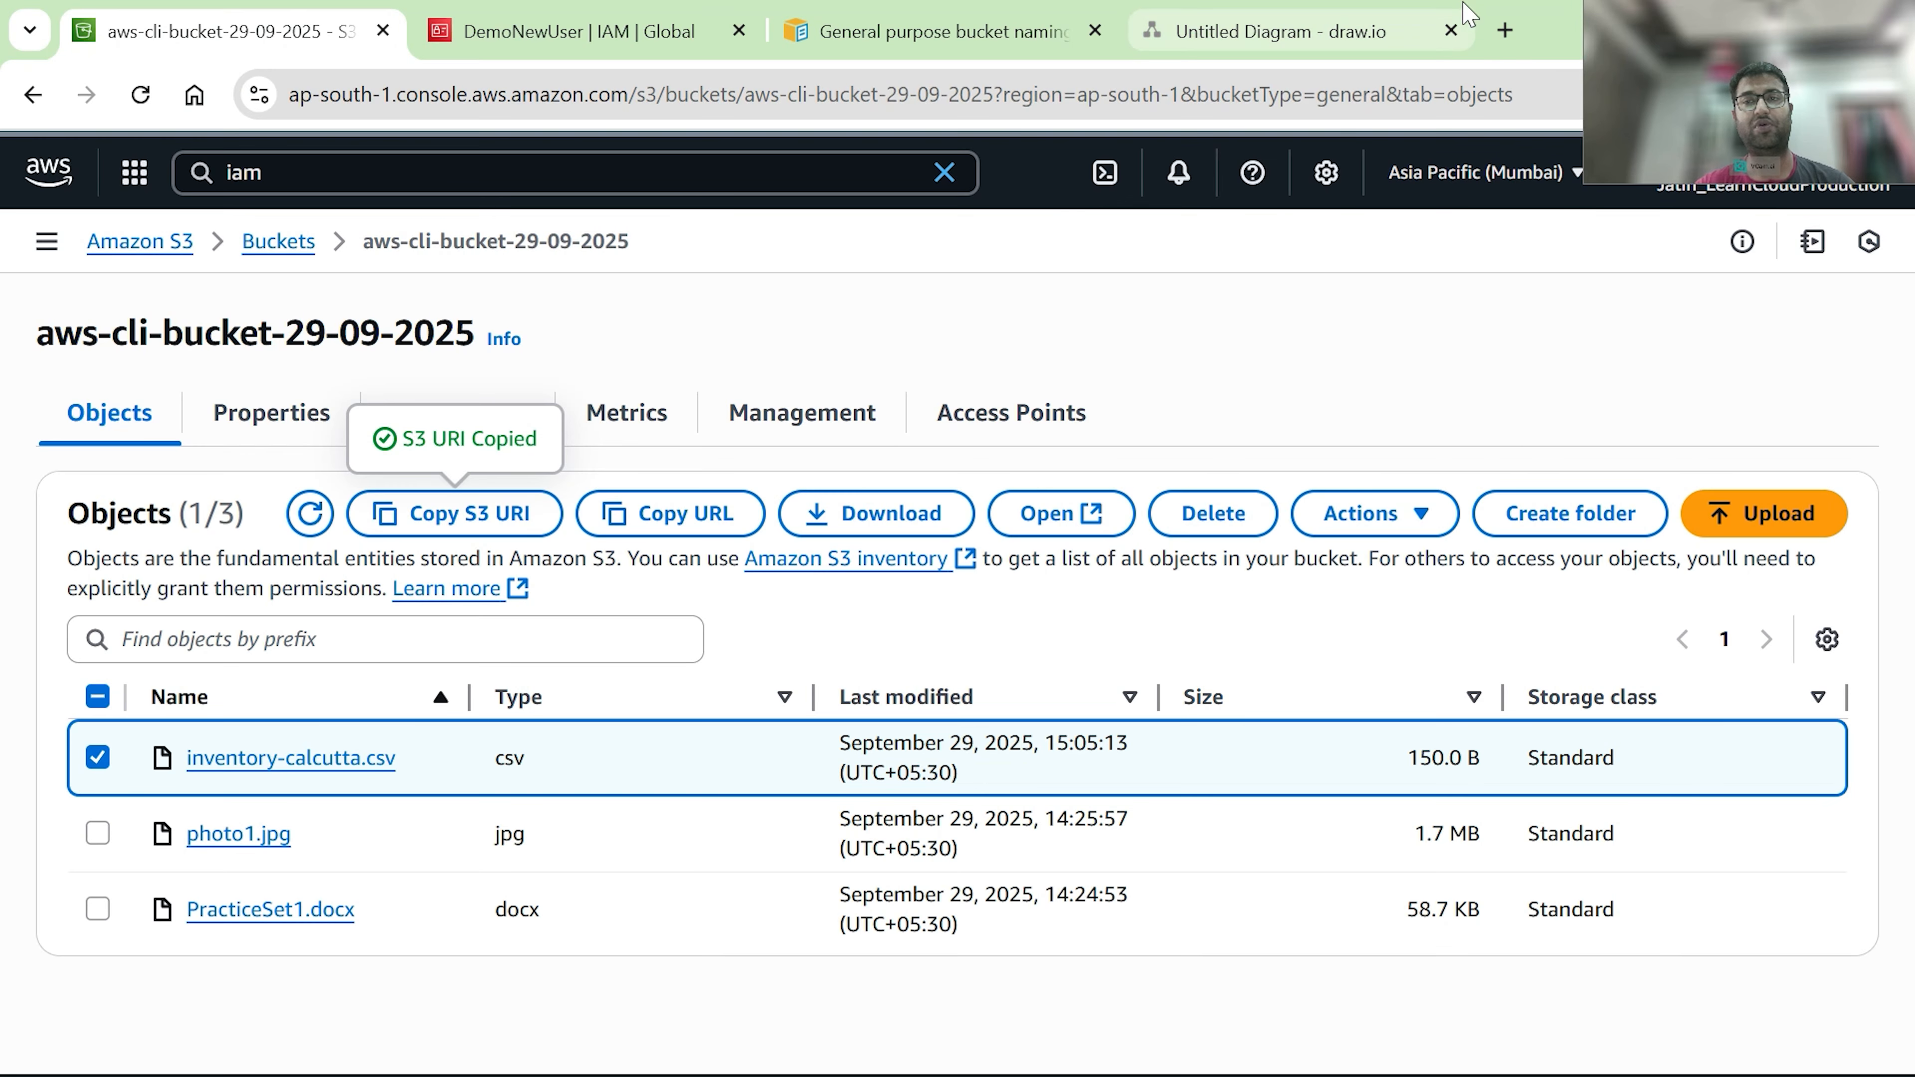
Step: In a new tab, reopen the AWS CLI s3 command reference page via a history search for 'aws s3 cli reference'
click(1503, 31)
text(s3 )
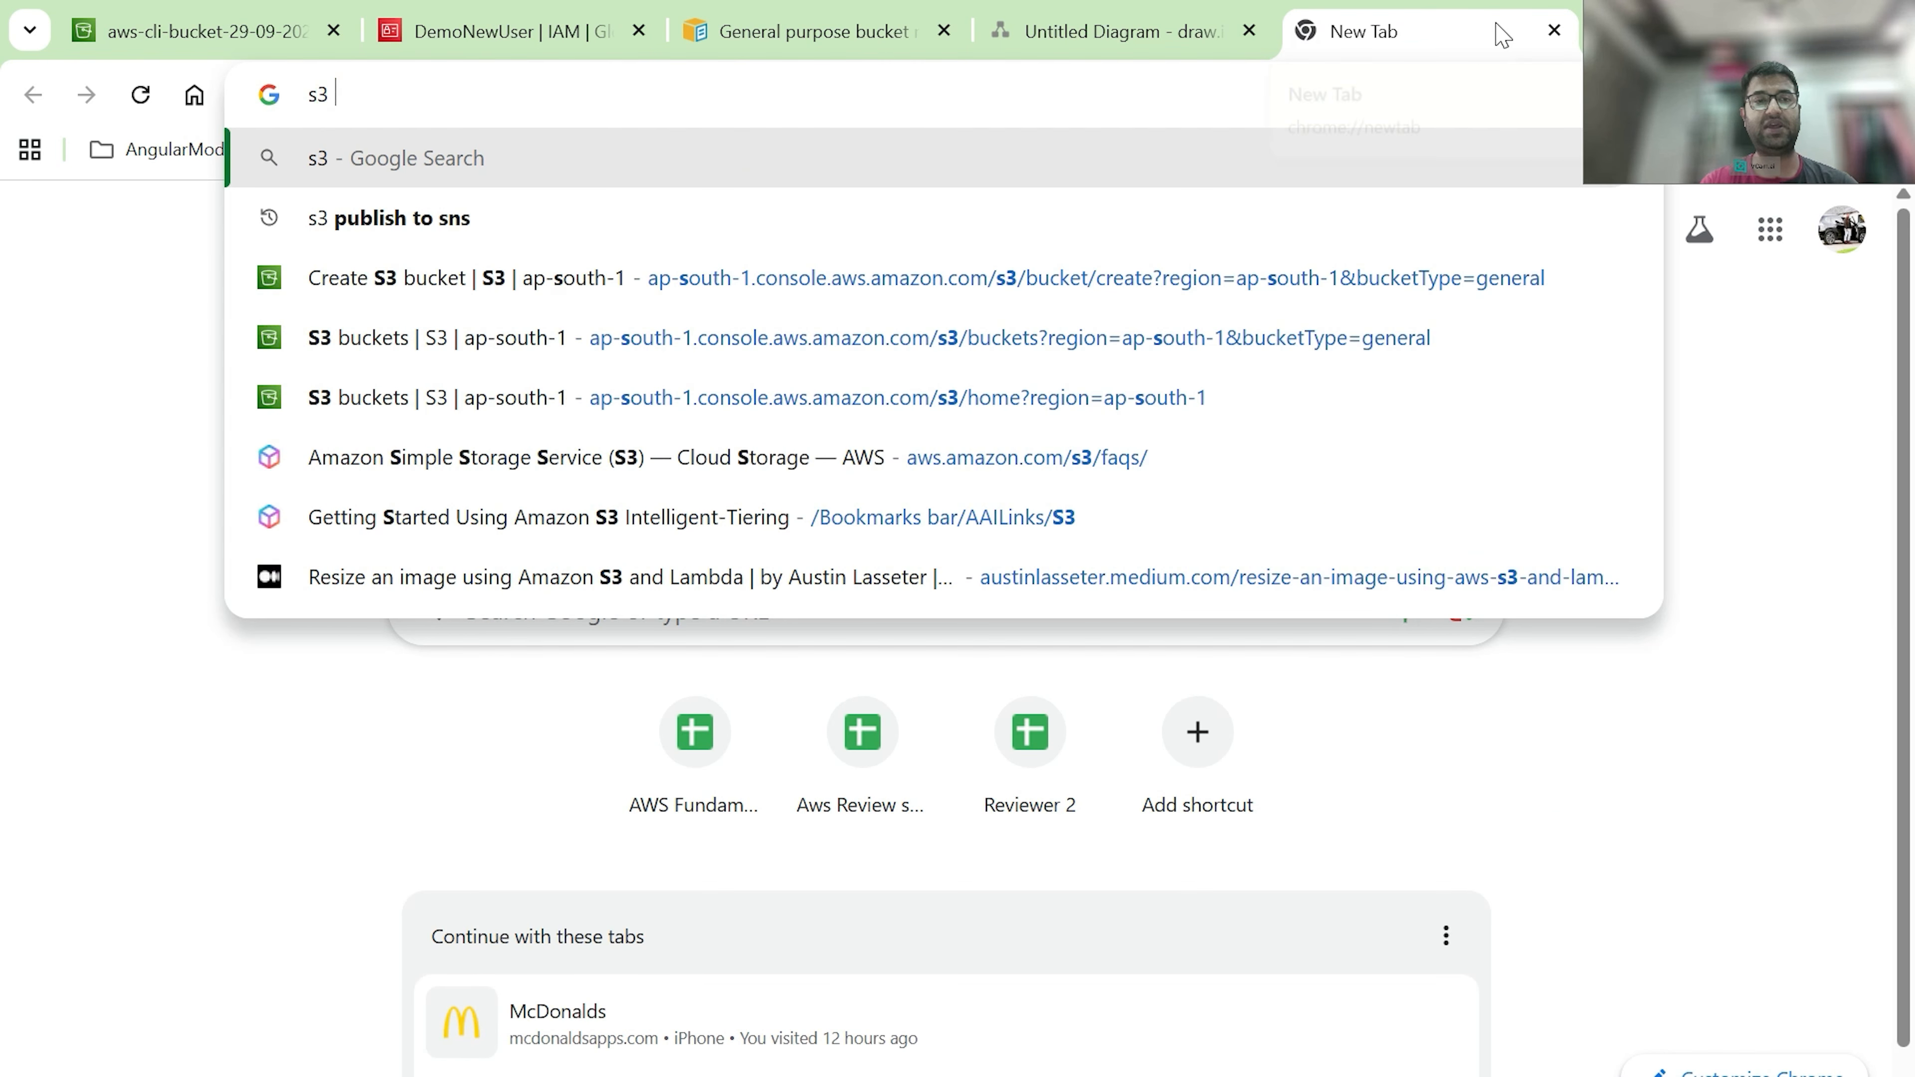
text(cli refere)
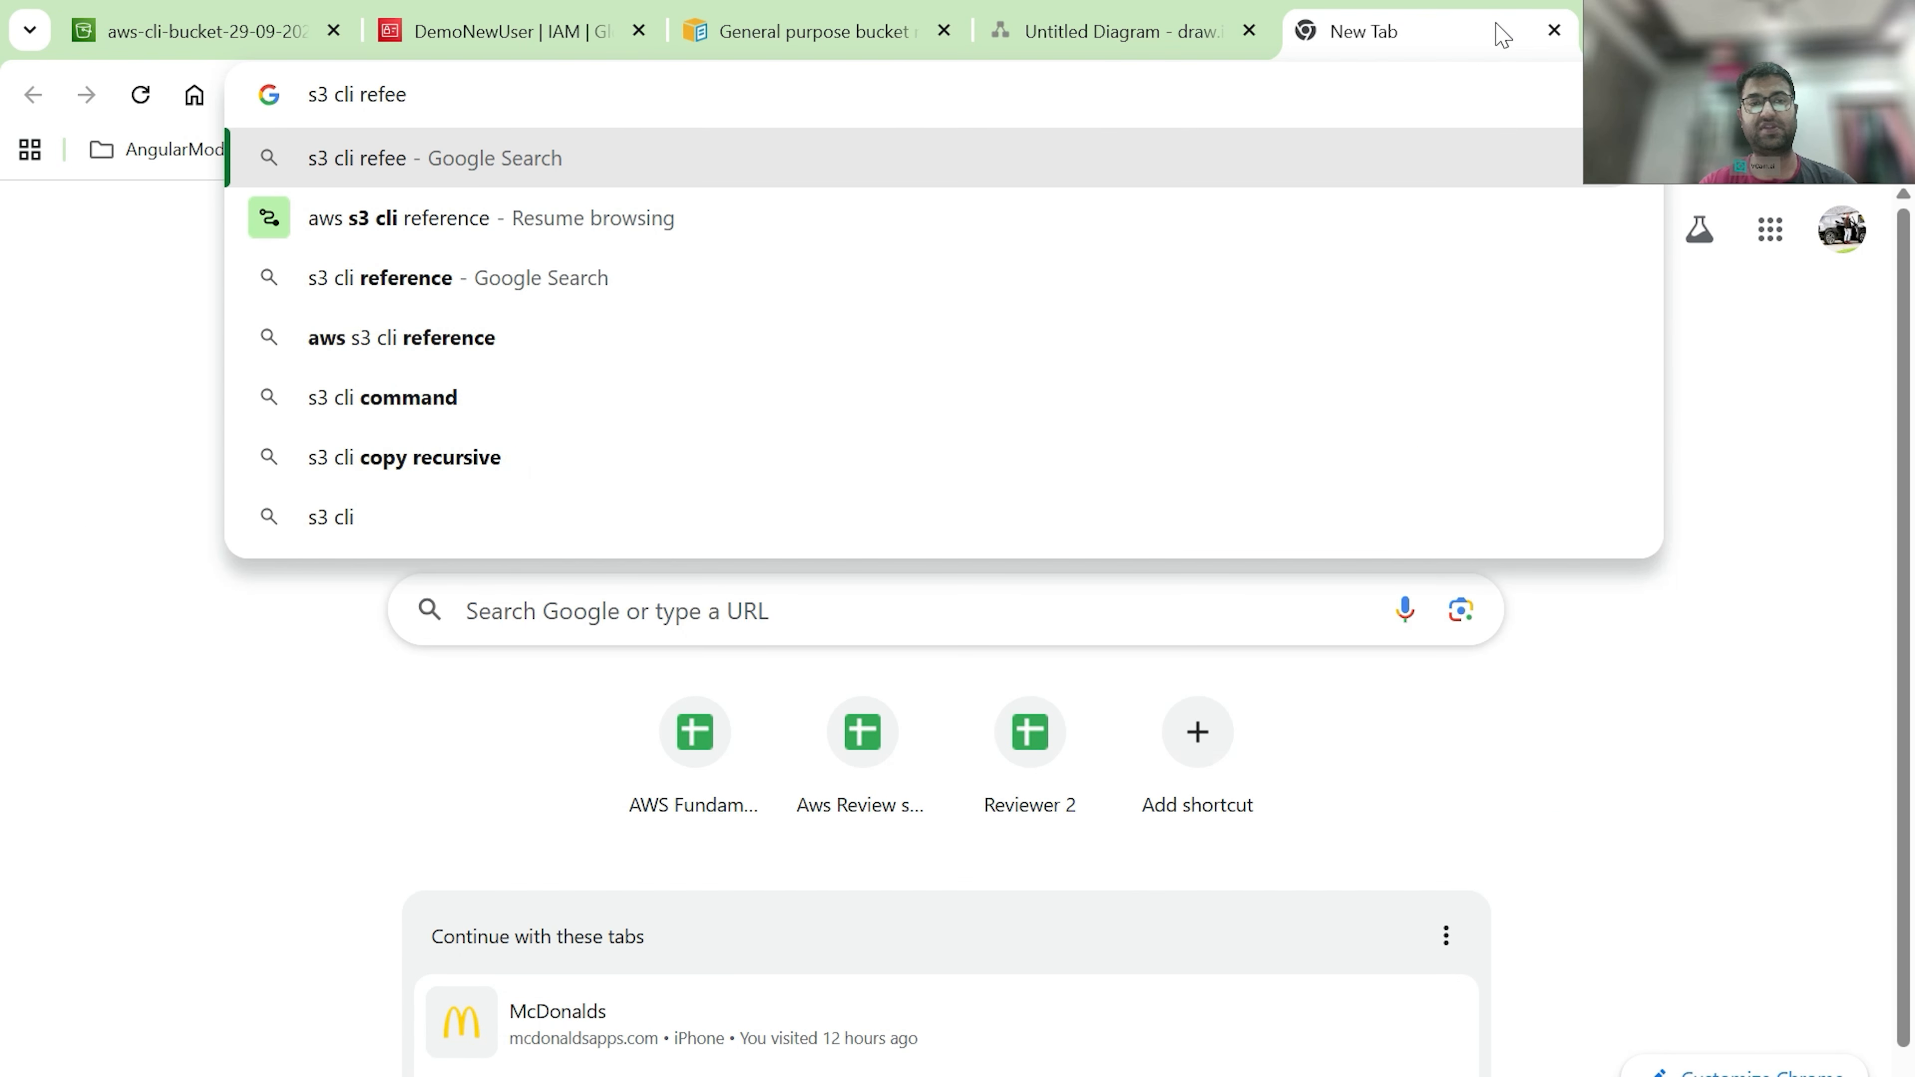
key(Down)
key(Return)
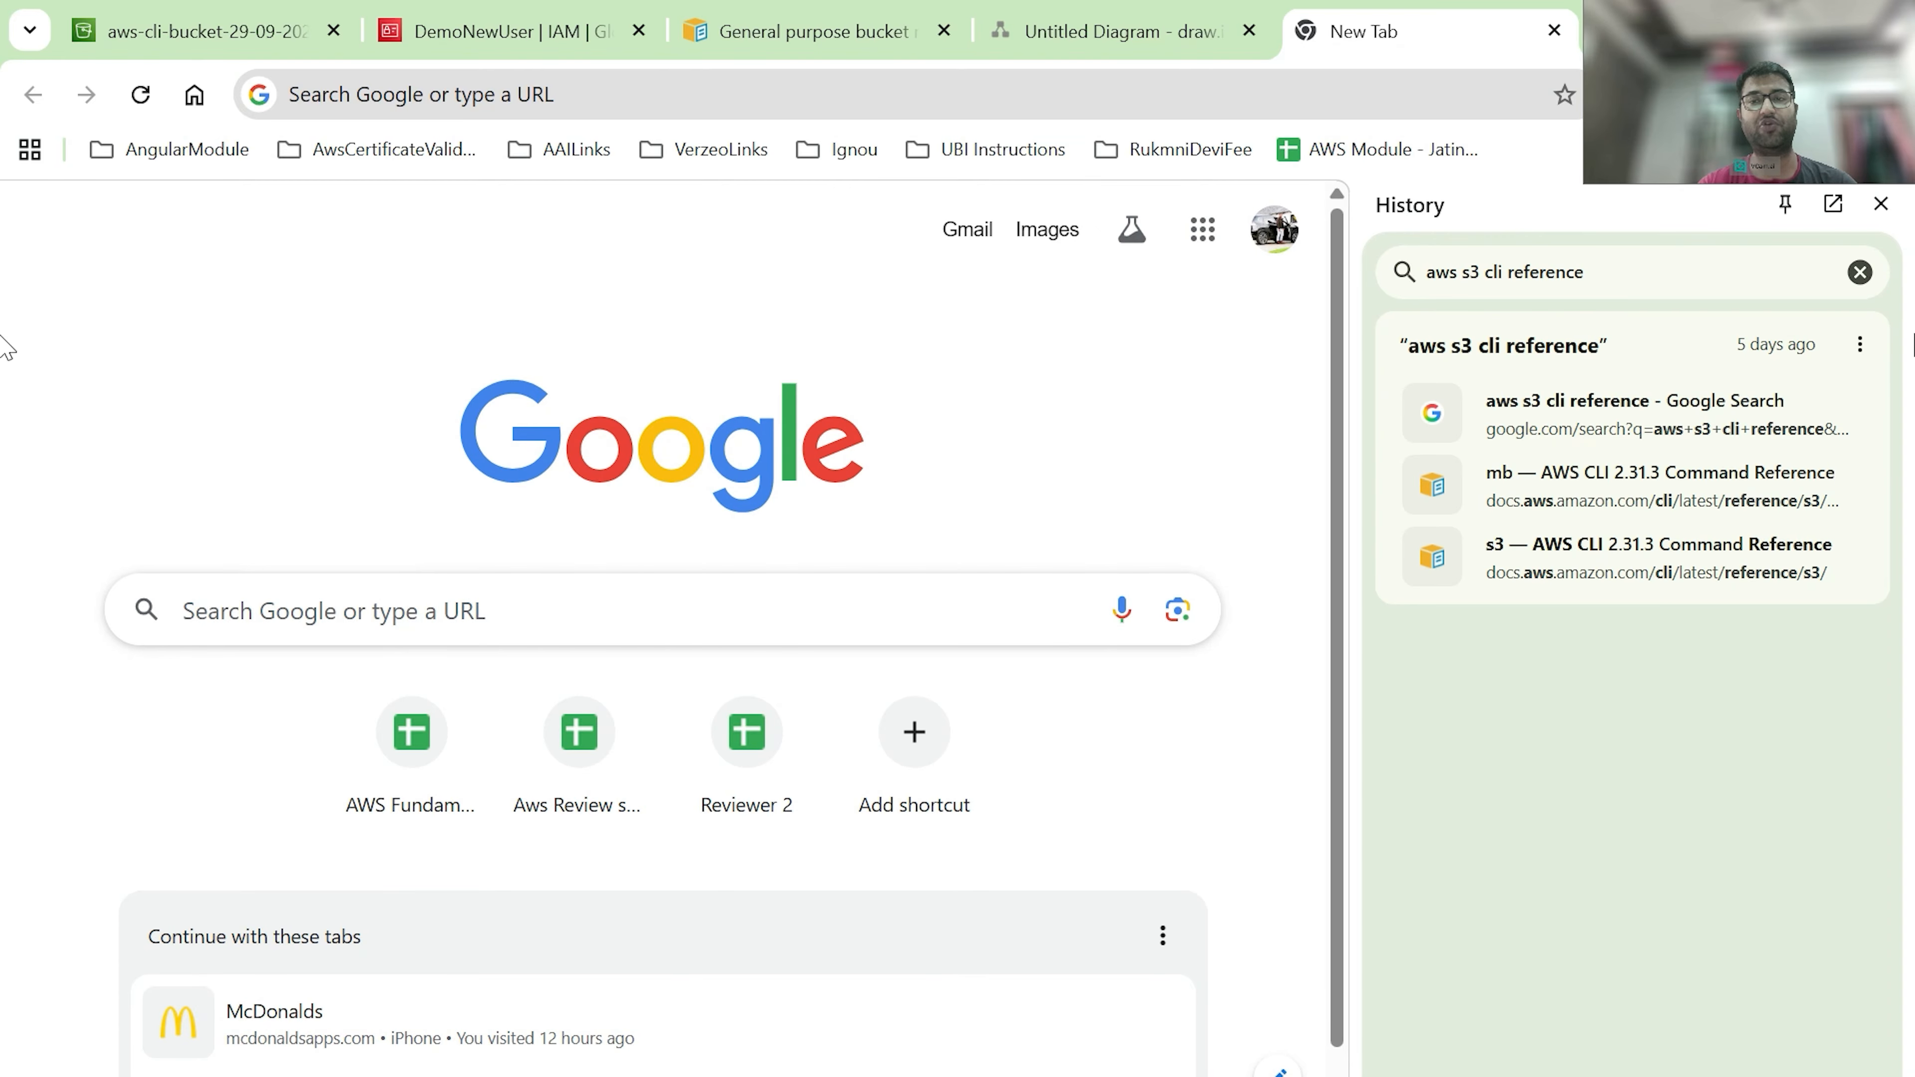
click(1709, 429)
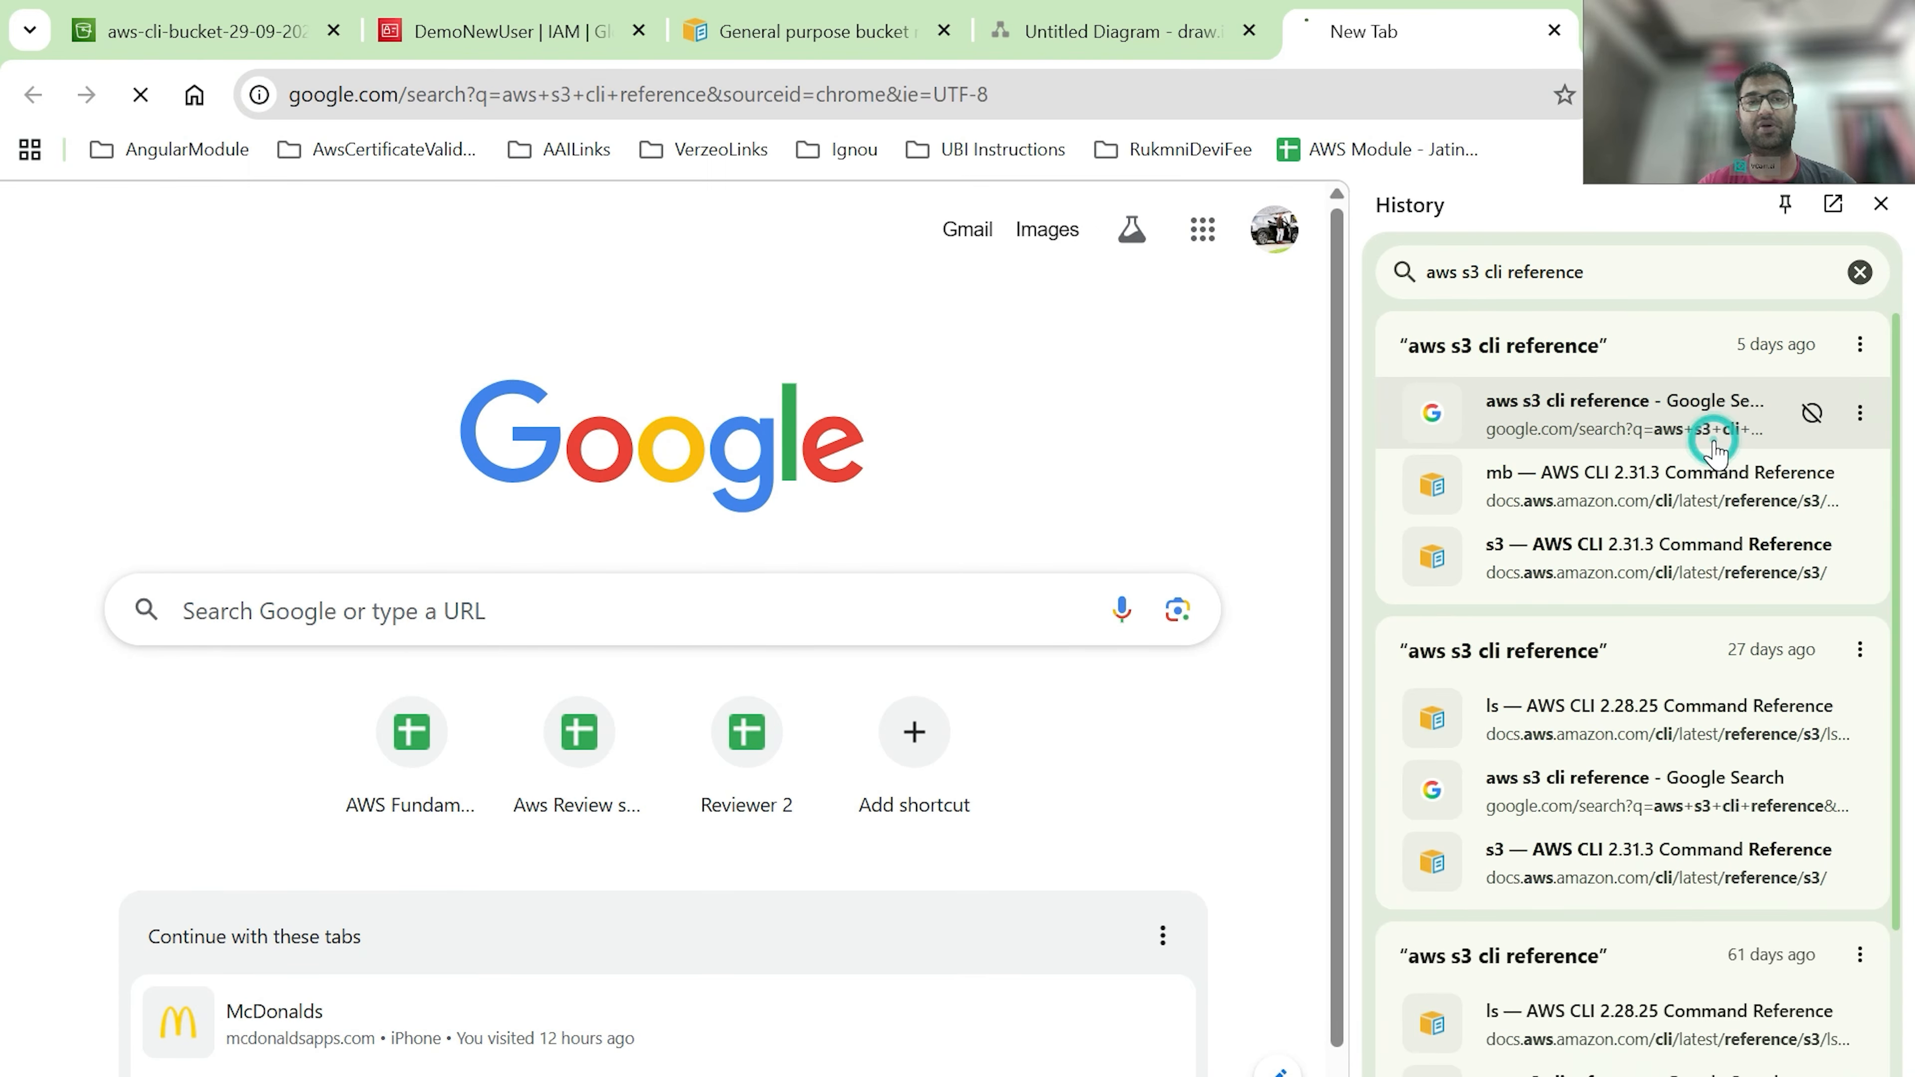
click(436, 468)
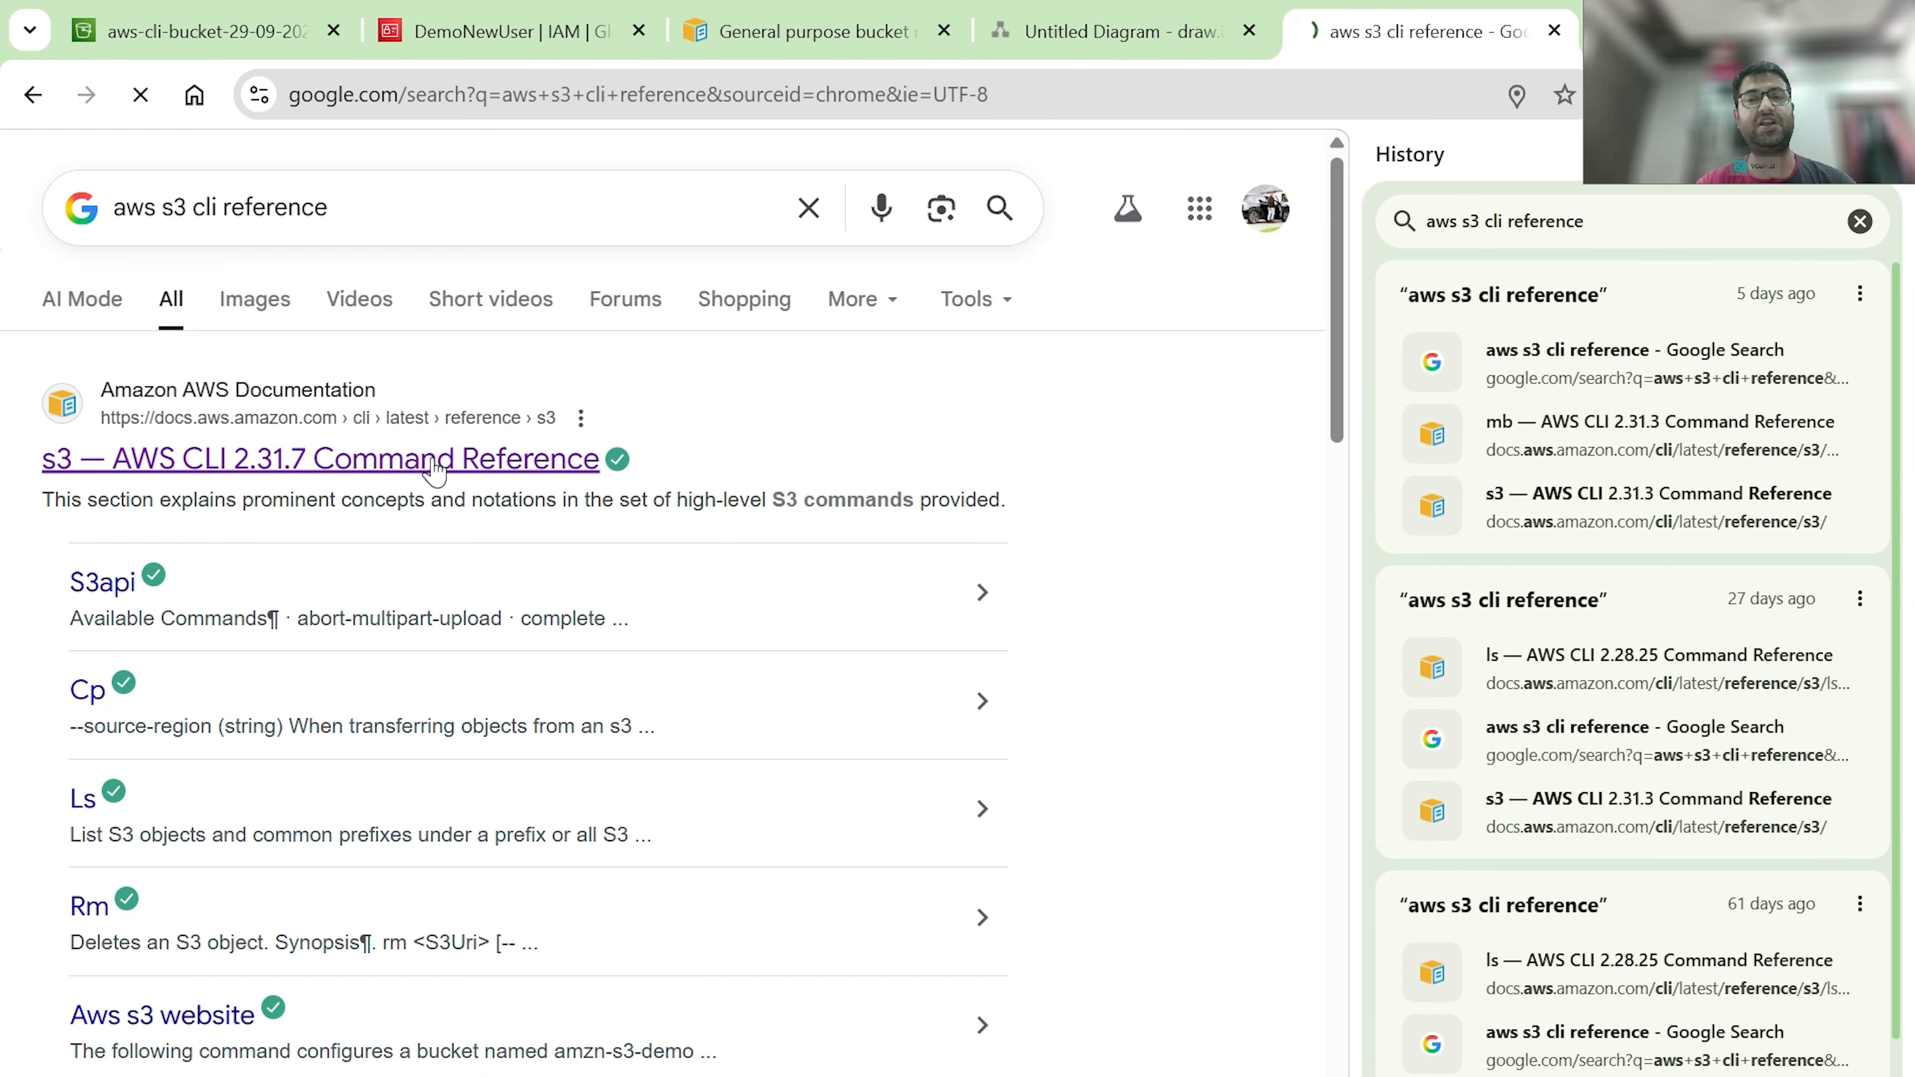
click(1860, 221)
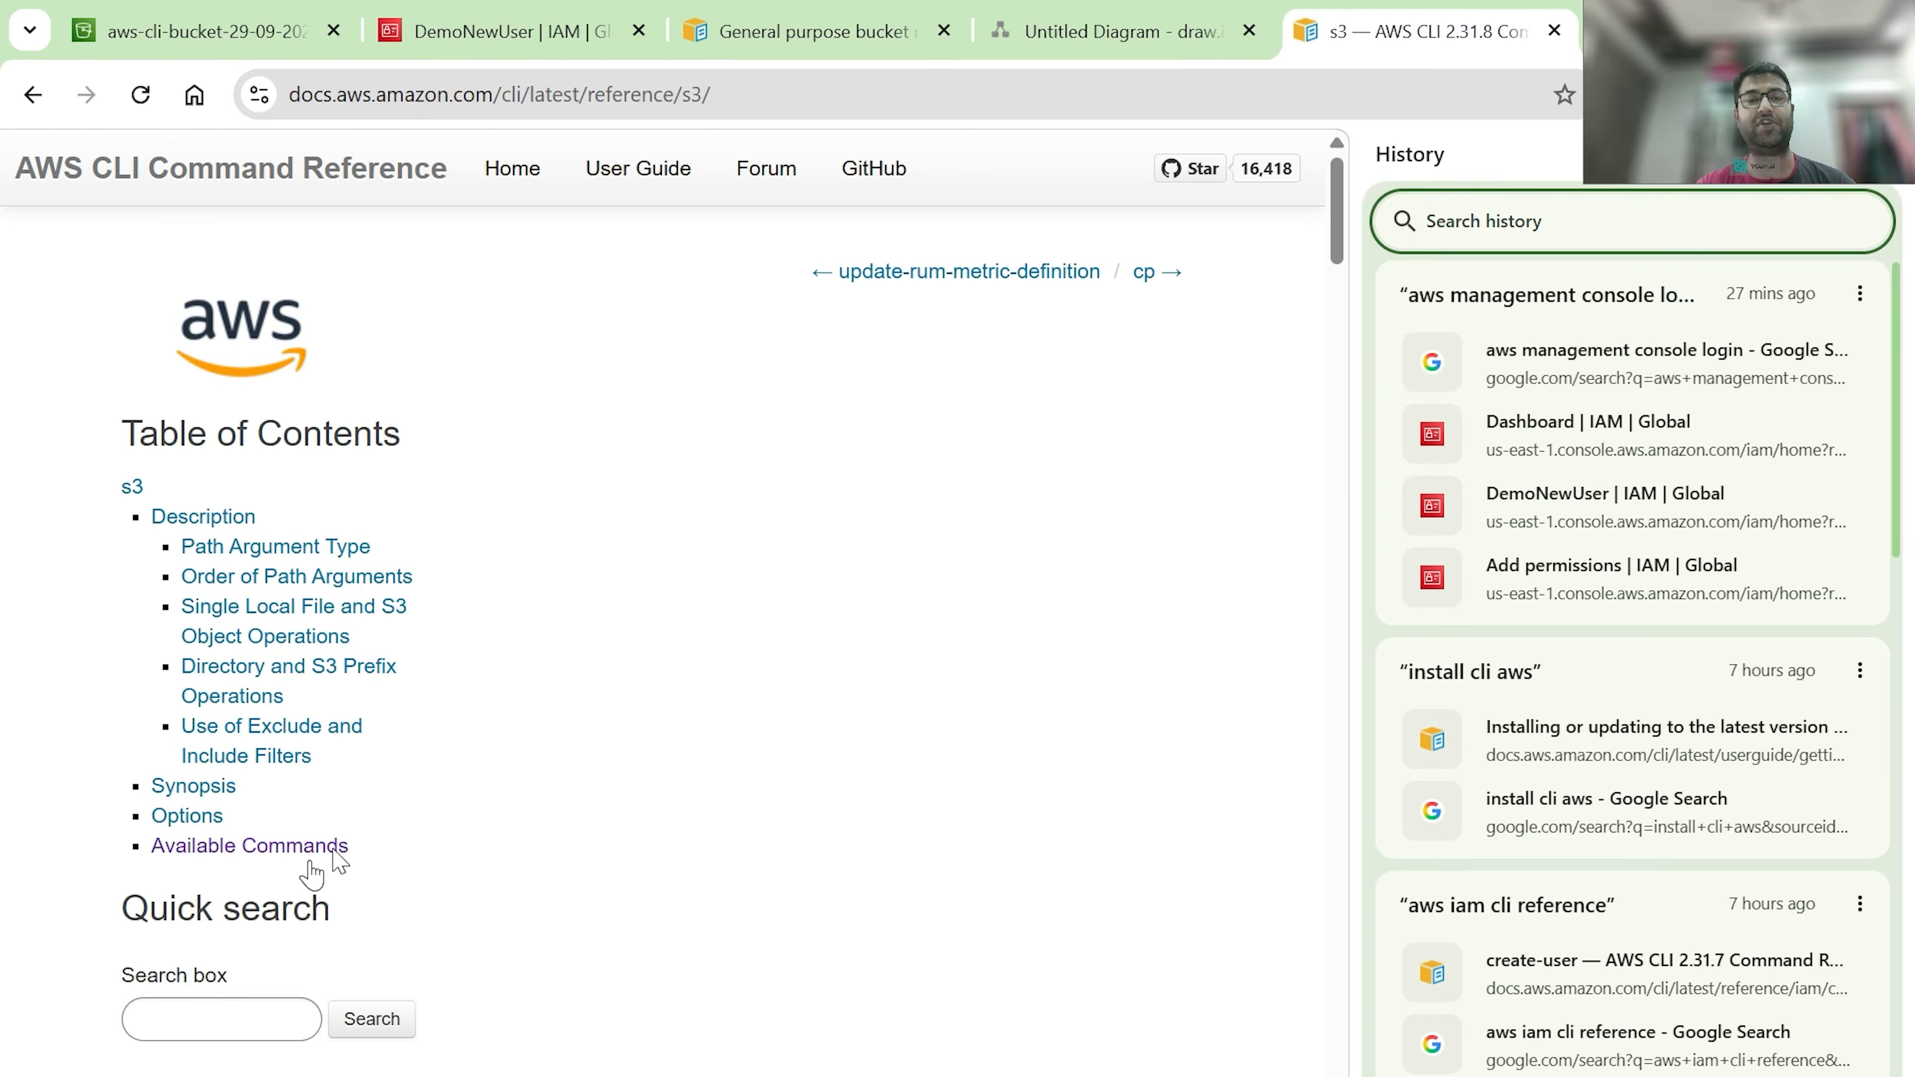
Step: Go to the mb command's Examples, showing aws s3 mb s3://amzn-s3-demo-bucket
click(264, 848)
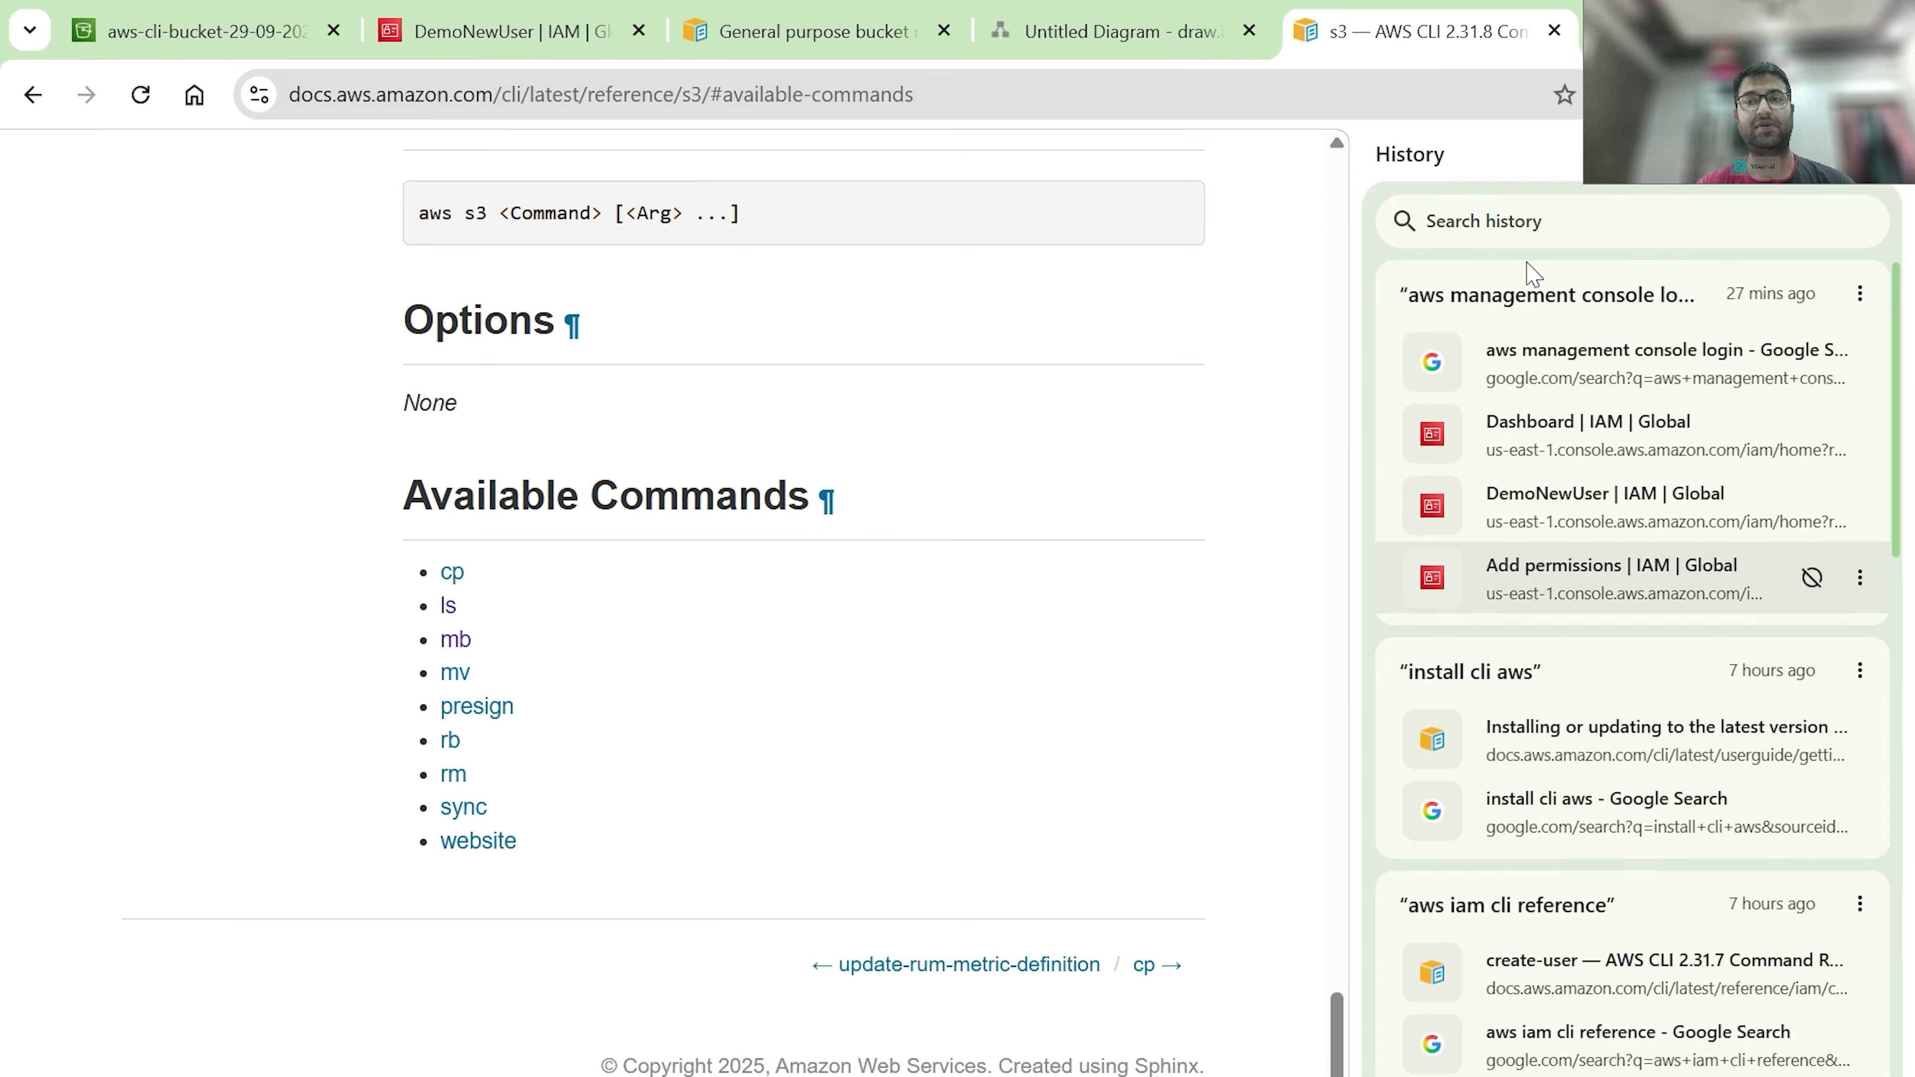
click(447, 643)
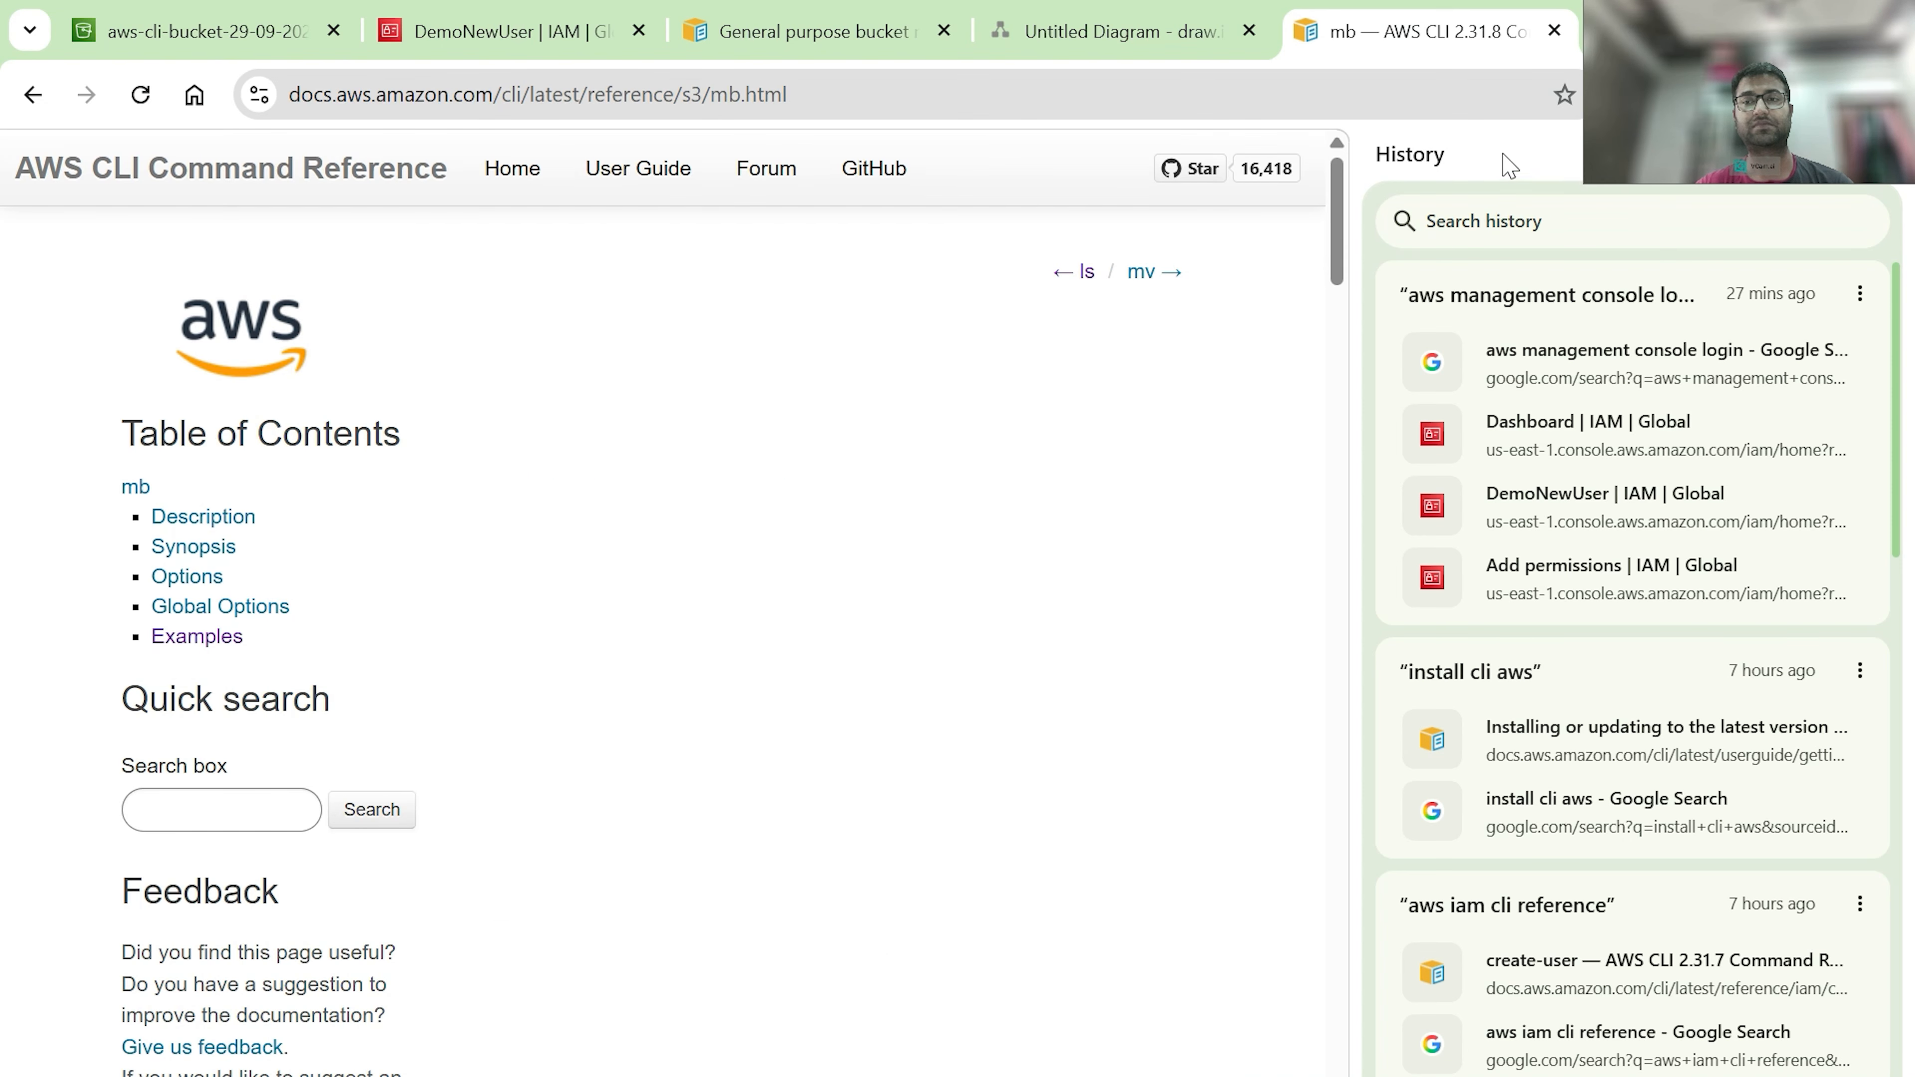
click(198, 637)
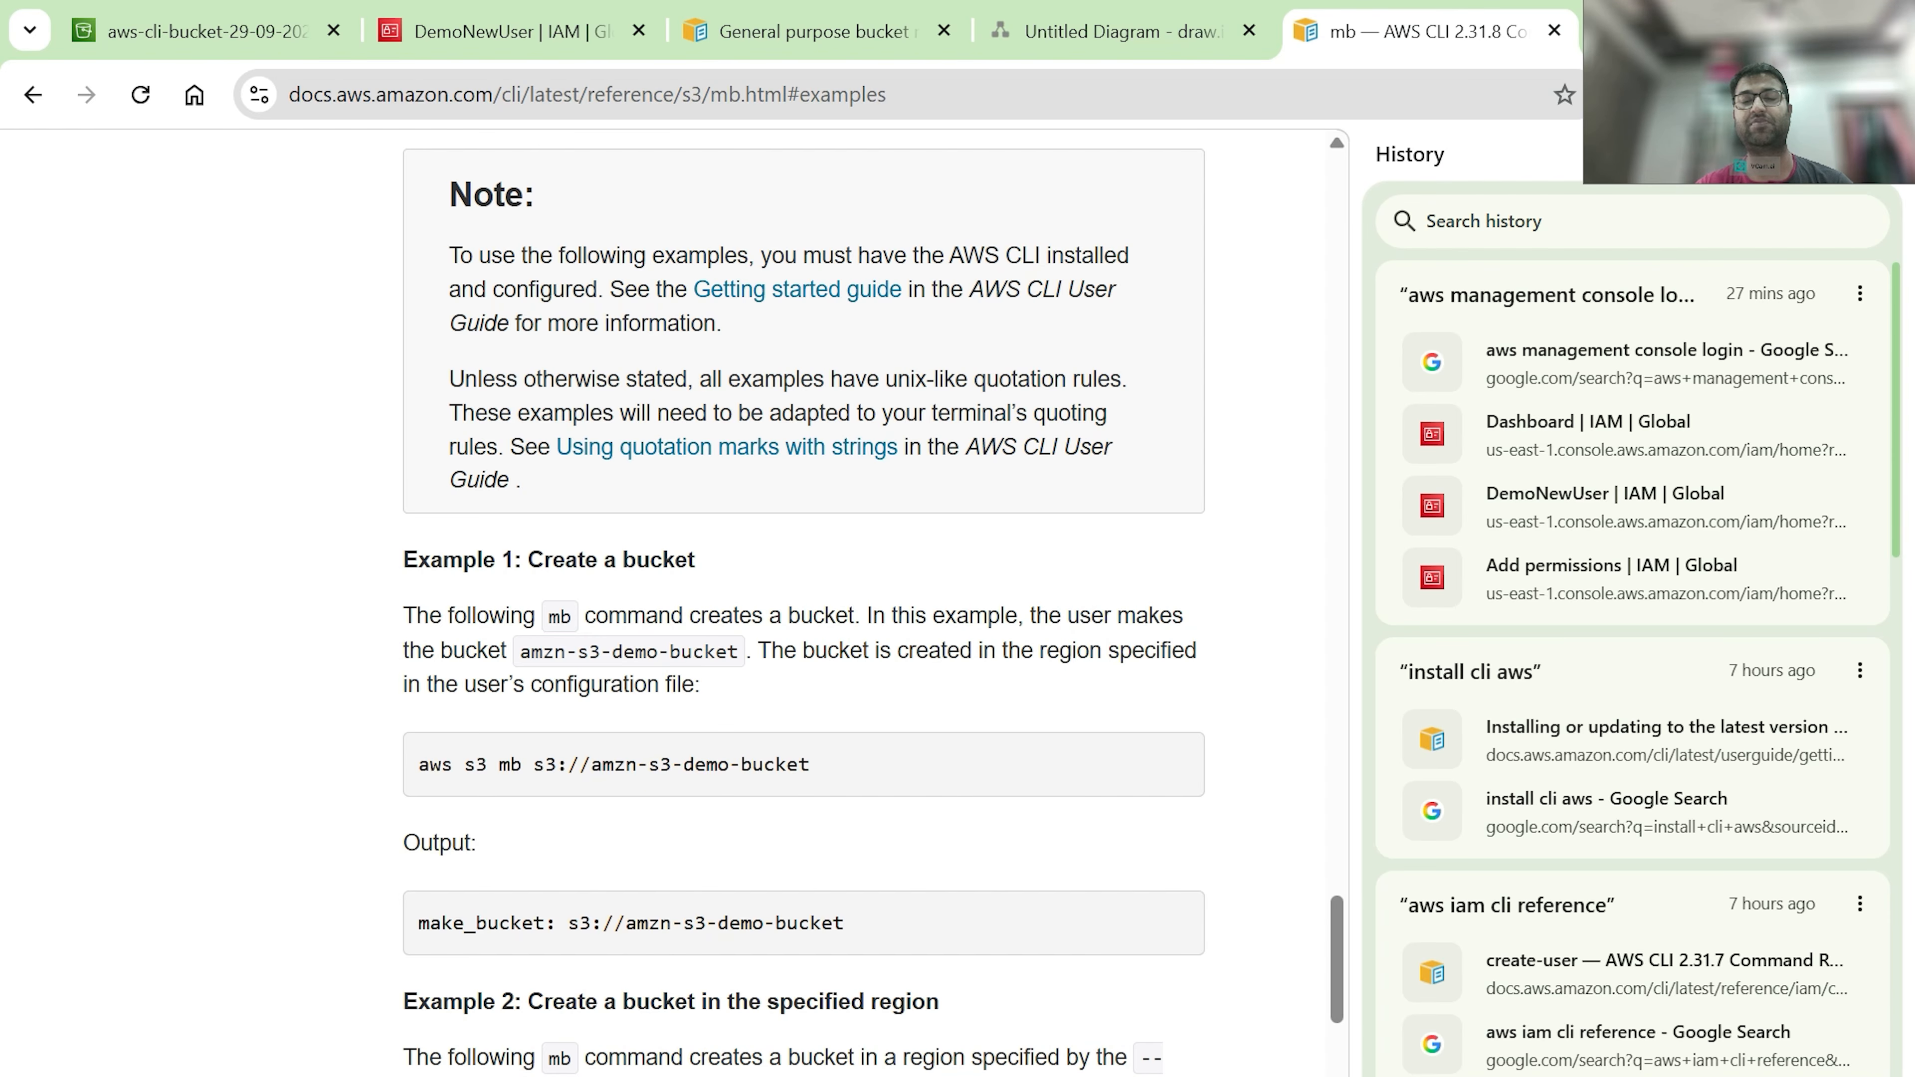
Step: Take s3://mydataset-sample-local-cli-bucket from the notes and run aws s3 mb with it in Command Prompt
key(alt+Tab)
click(855, 451)
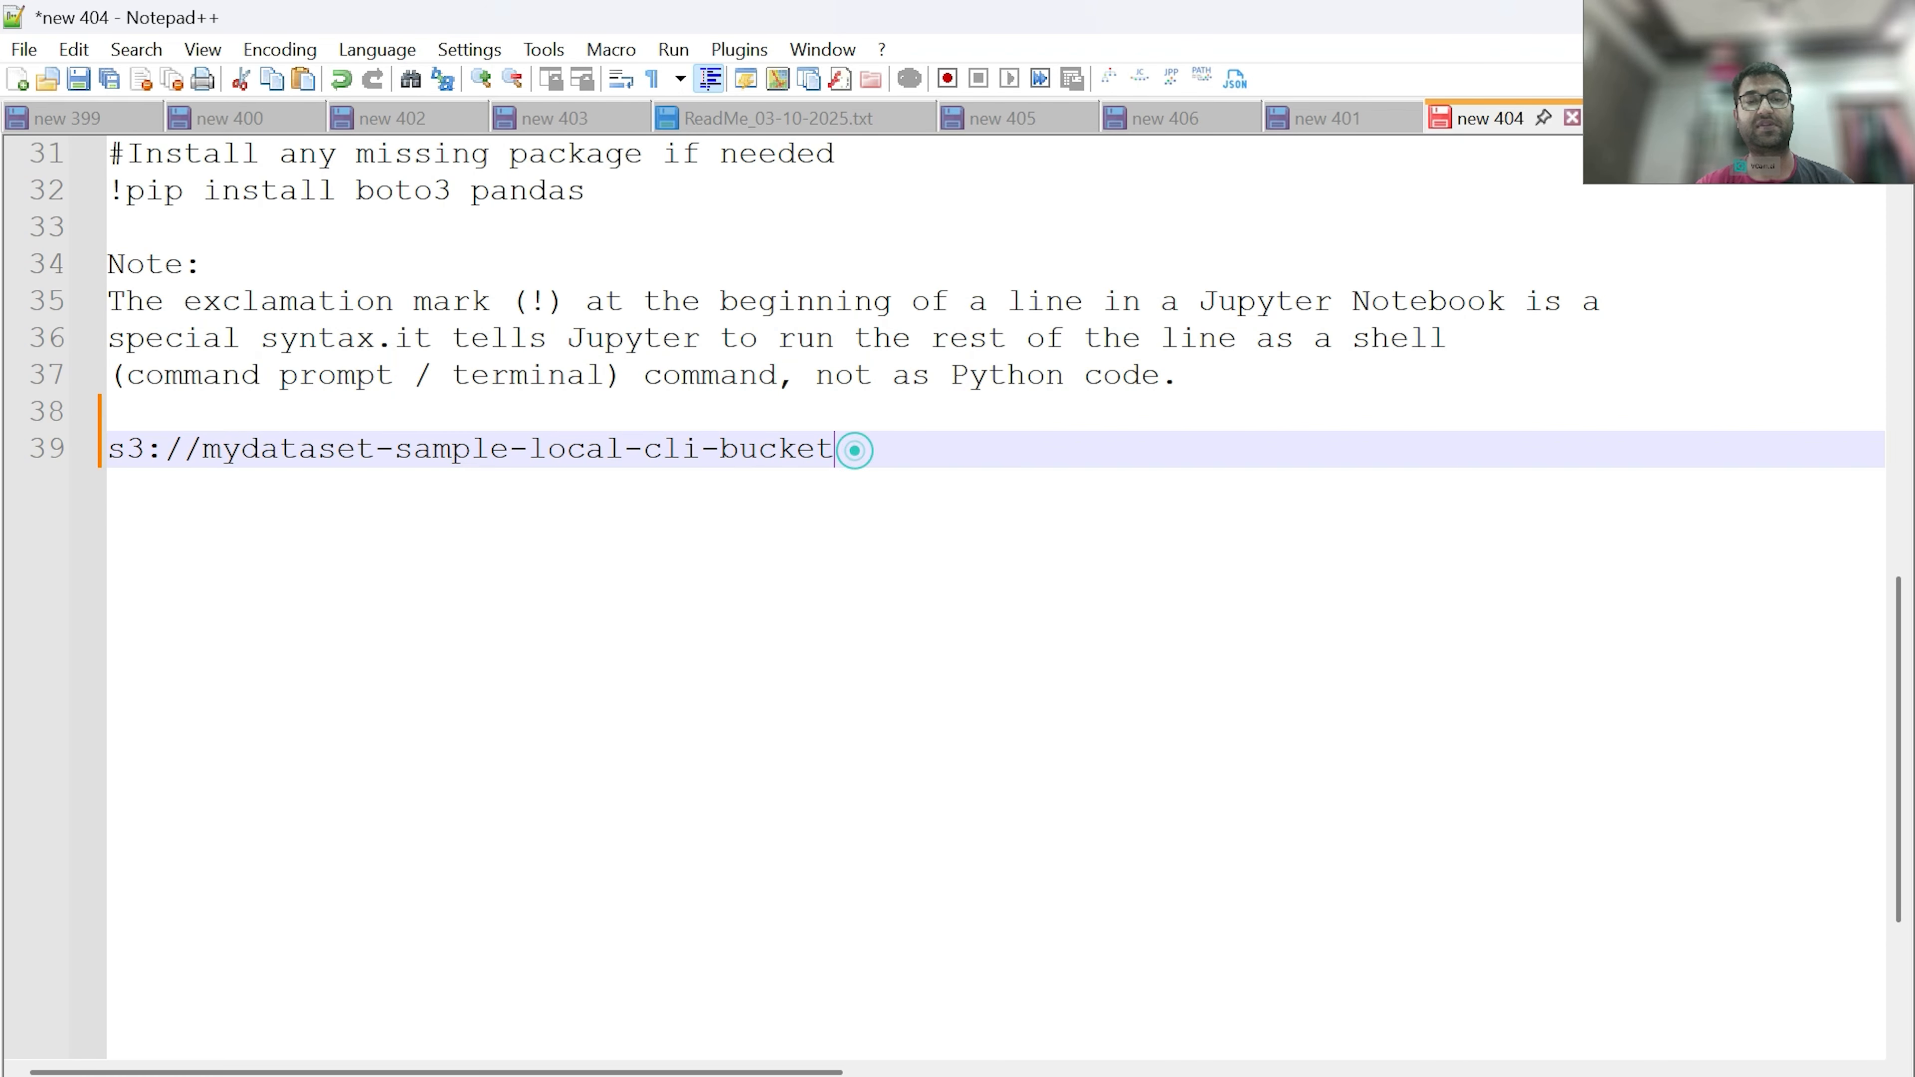
key(shift+Home)
key(ctrl+c)
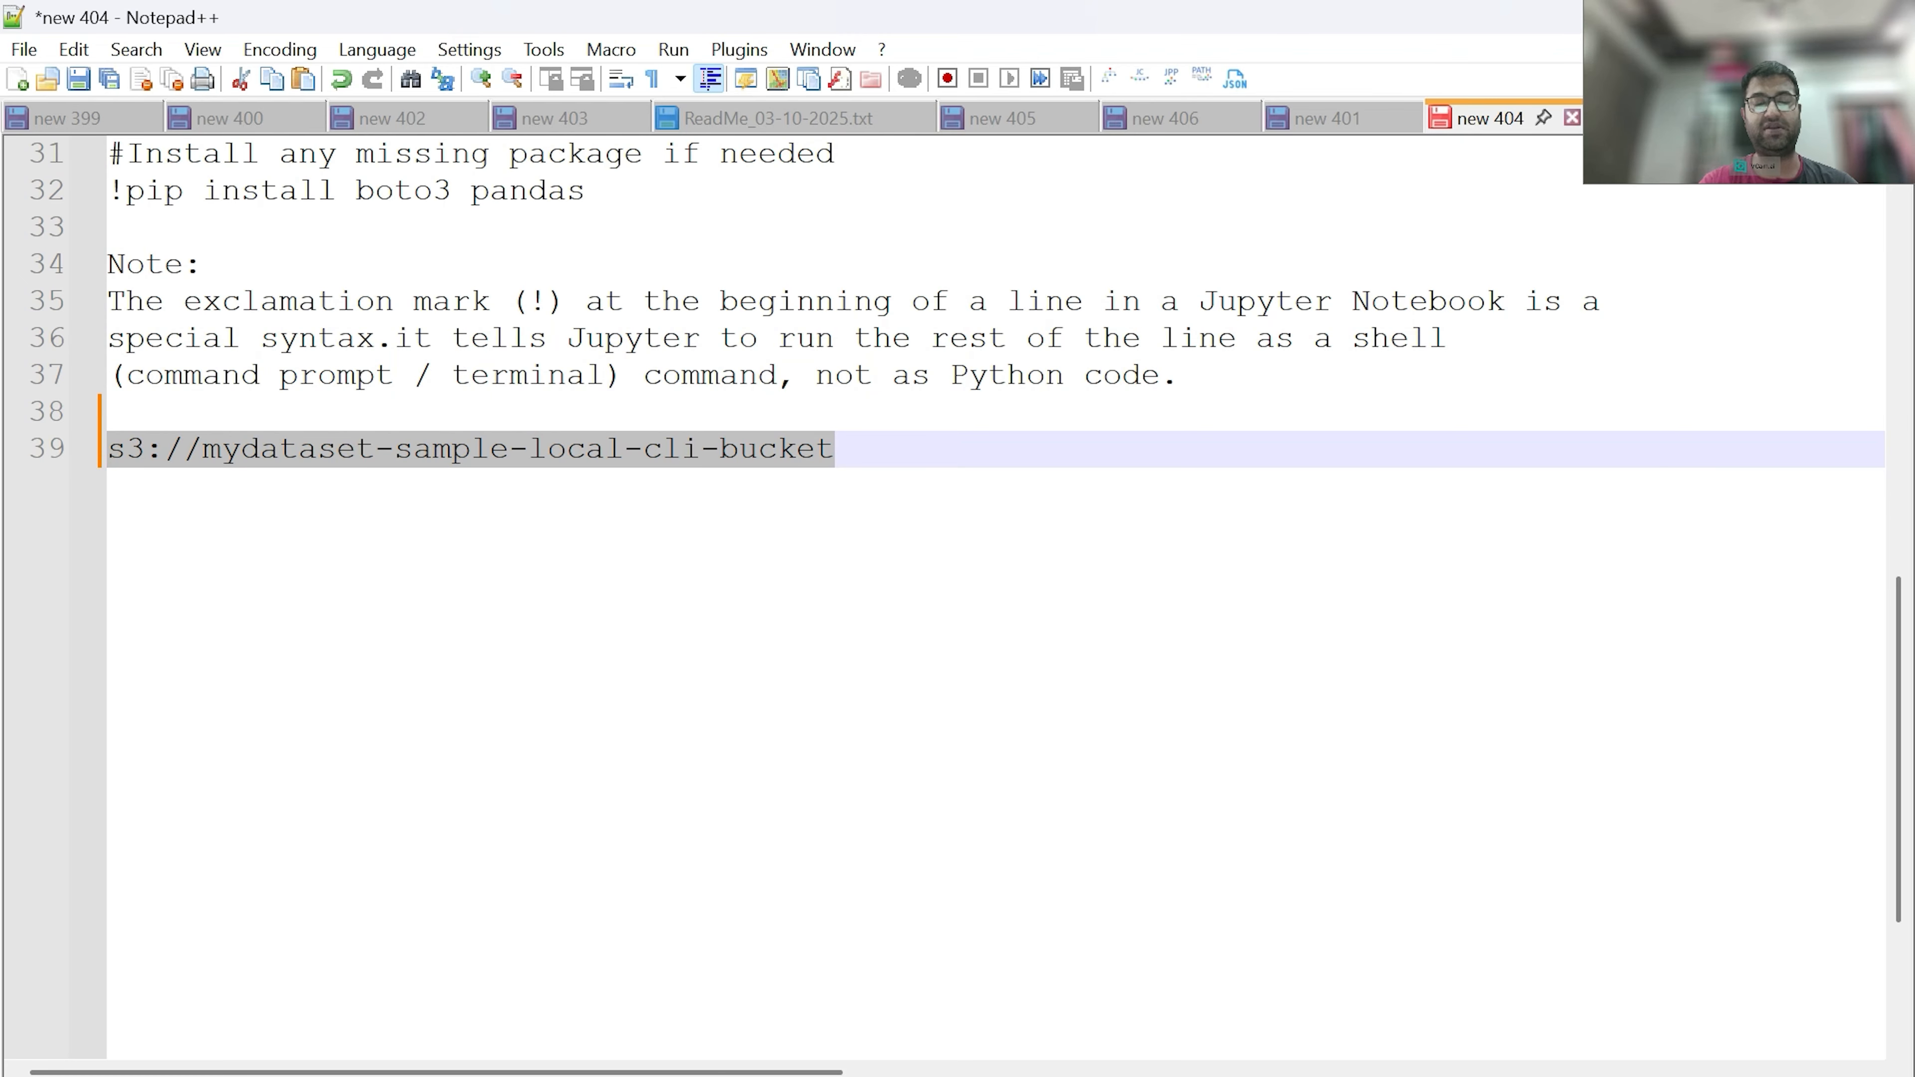
key(alt+Tab)
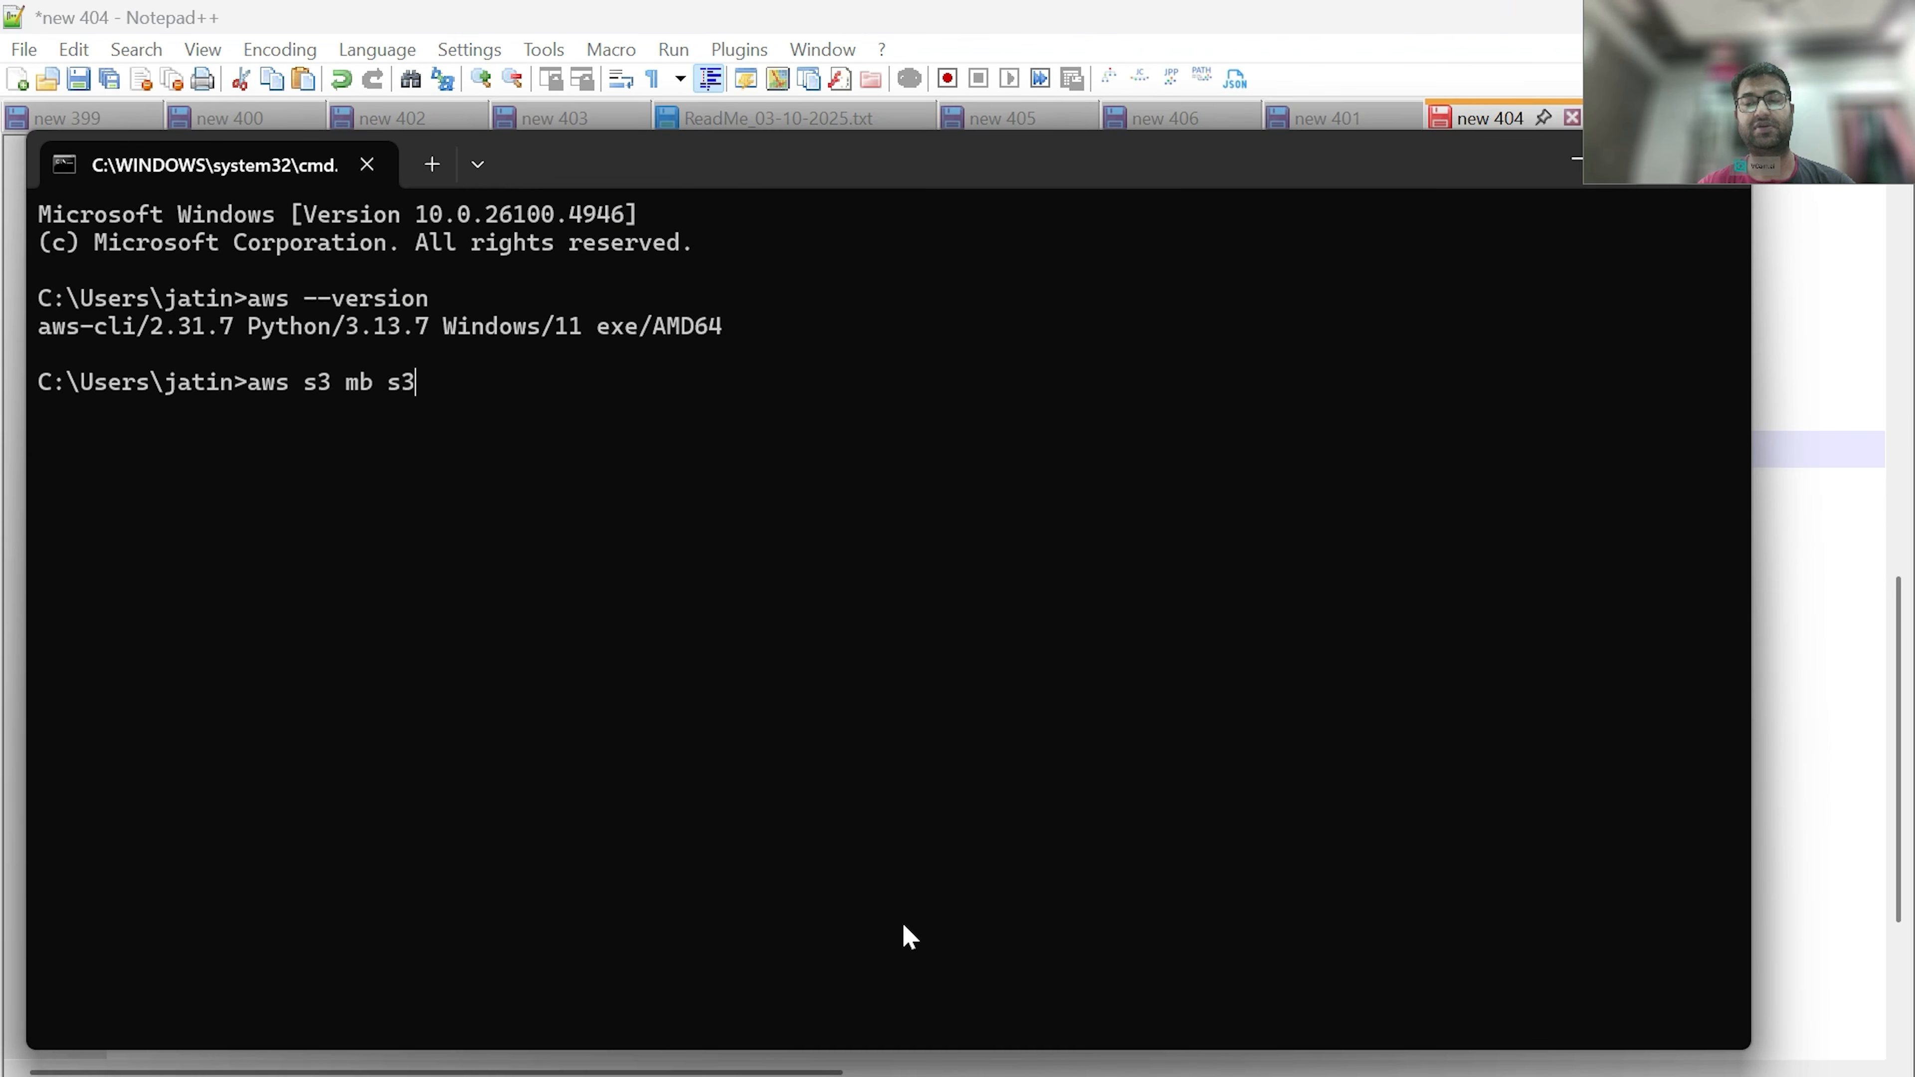
key(BackSpace)
key(BackSpace)
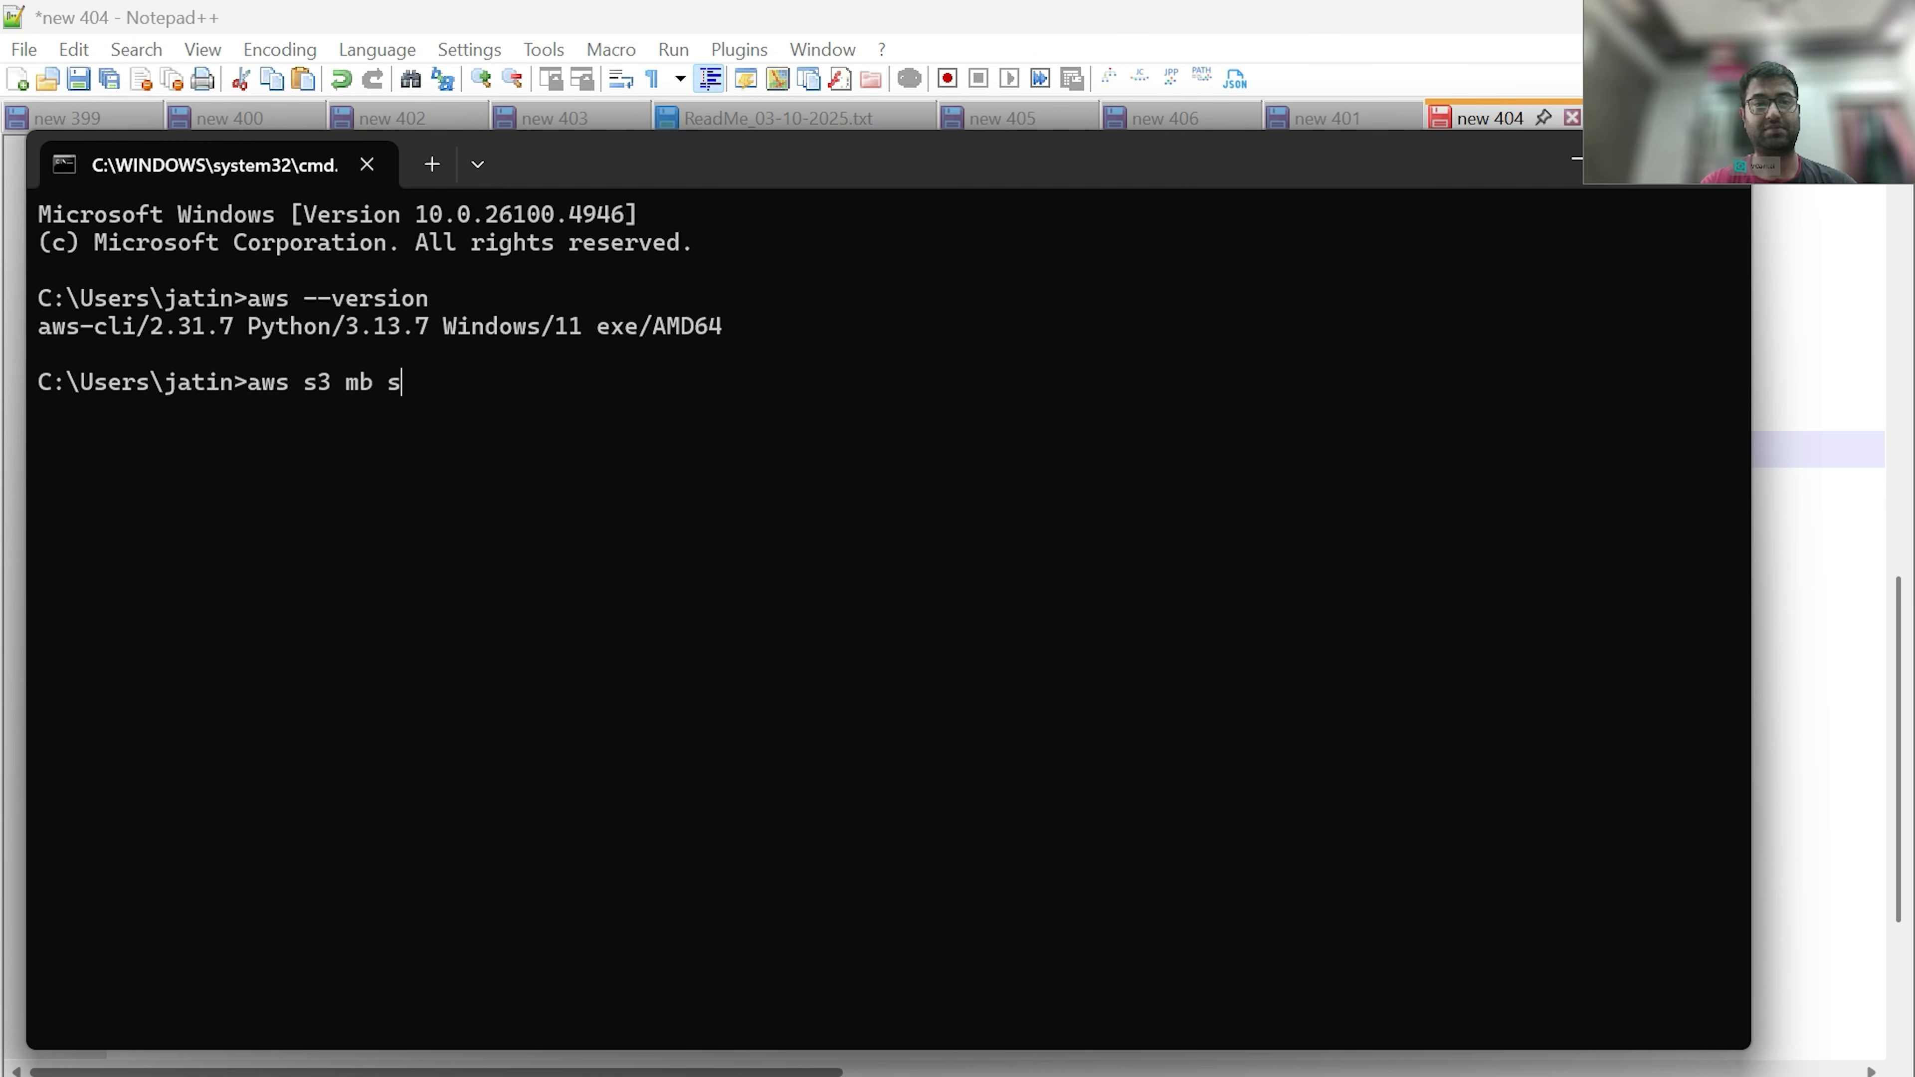
key(ctrl+v)
key(Return)
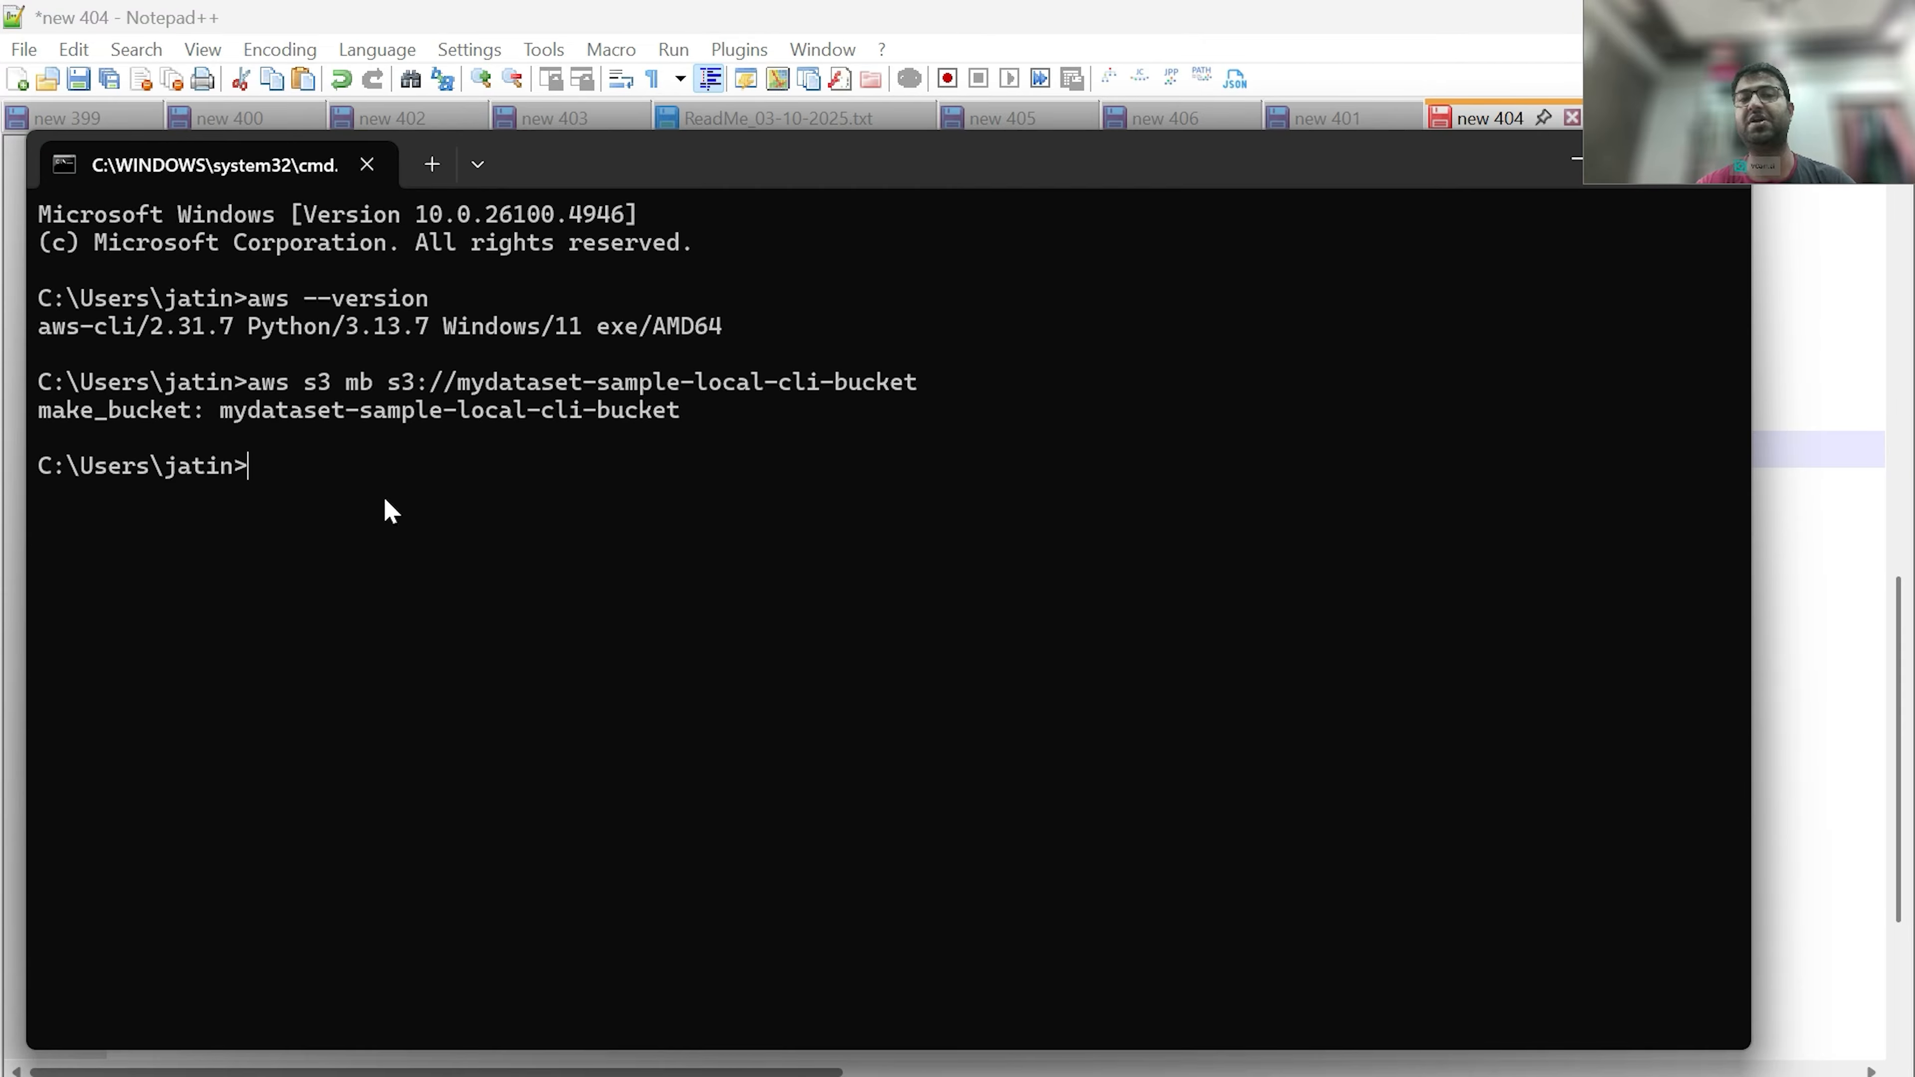
Step: In the S3 console tab, filter the bucket's objects by the name prefix 'sample'
mouse_move(1116, 1075)
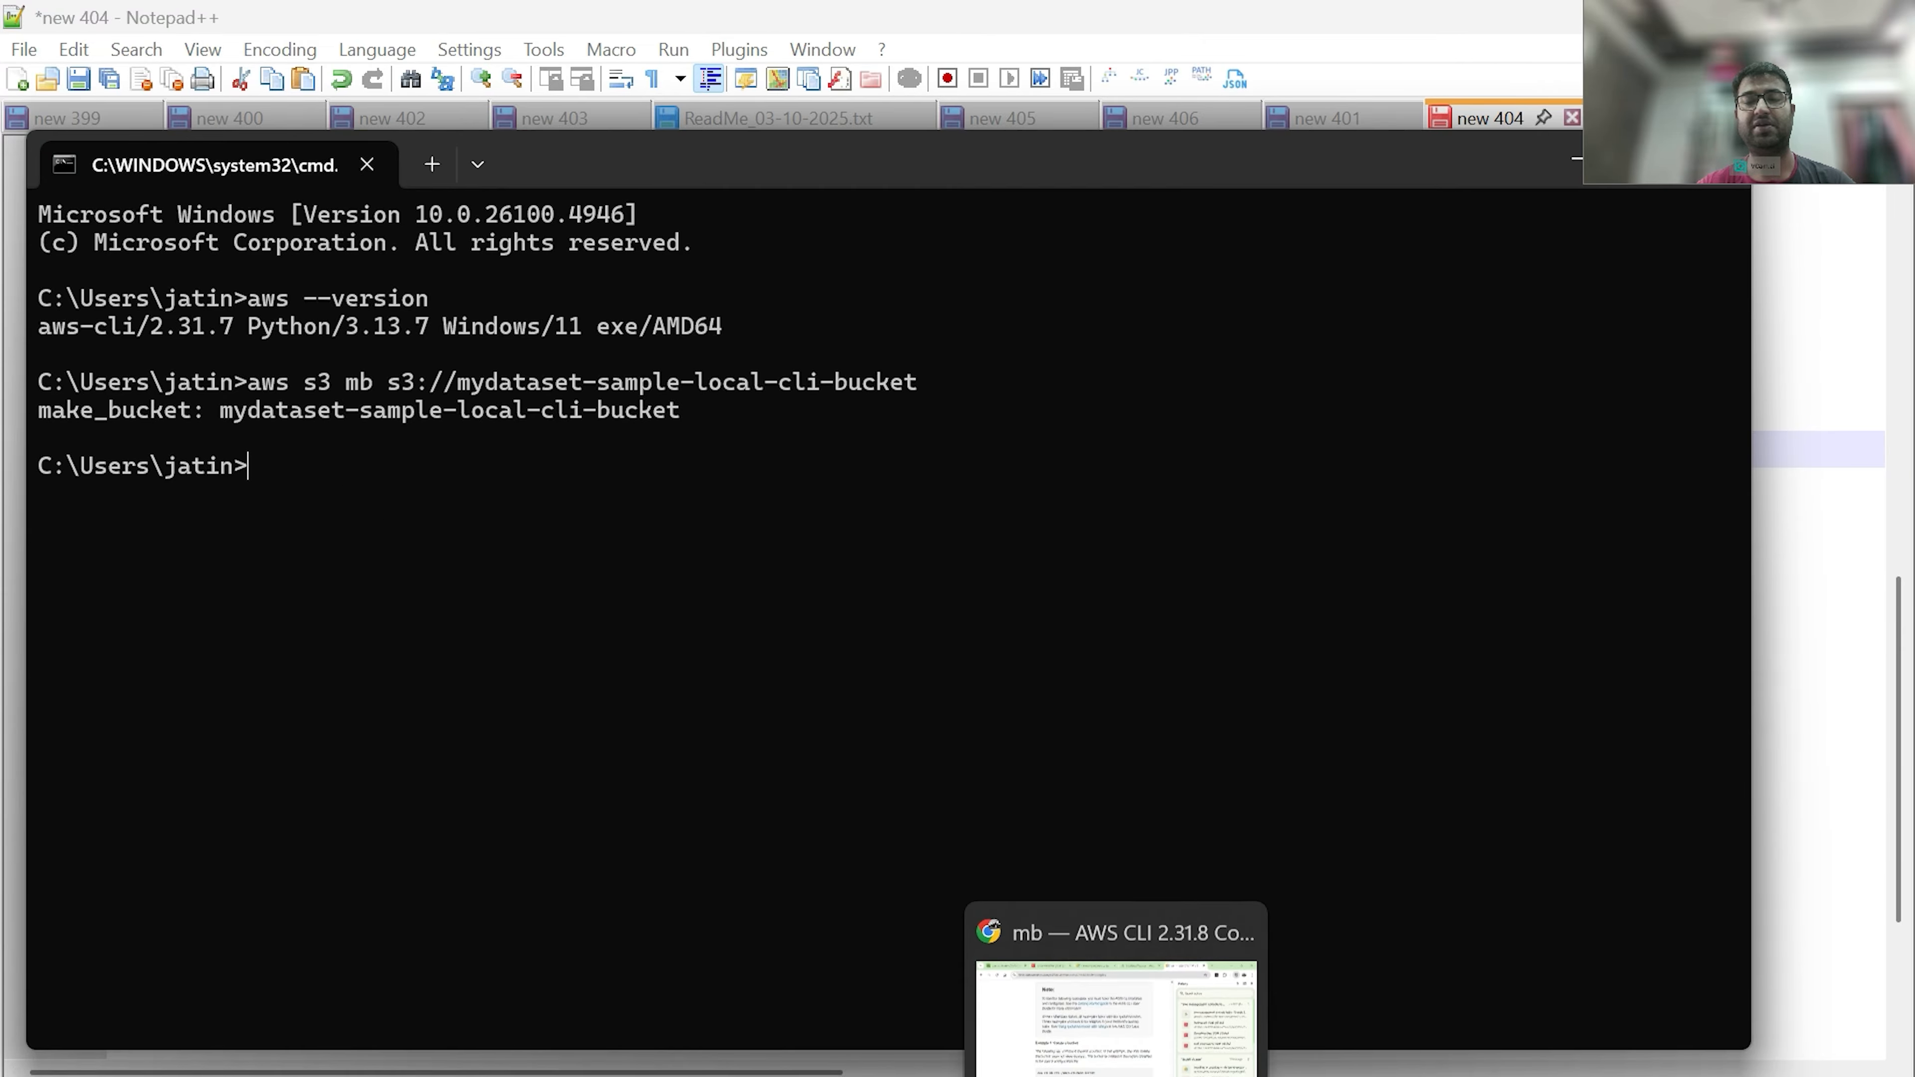
click(1116, 1011)
click(256, 25)
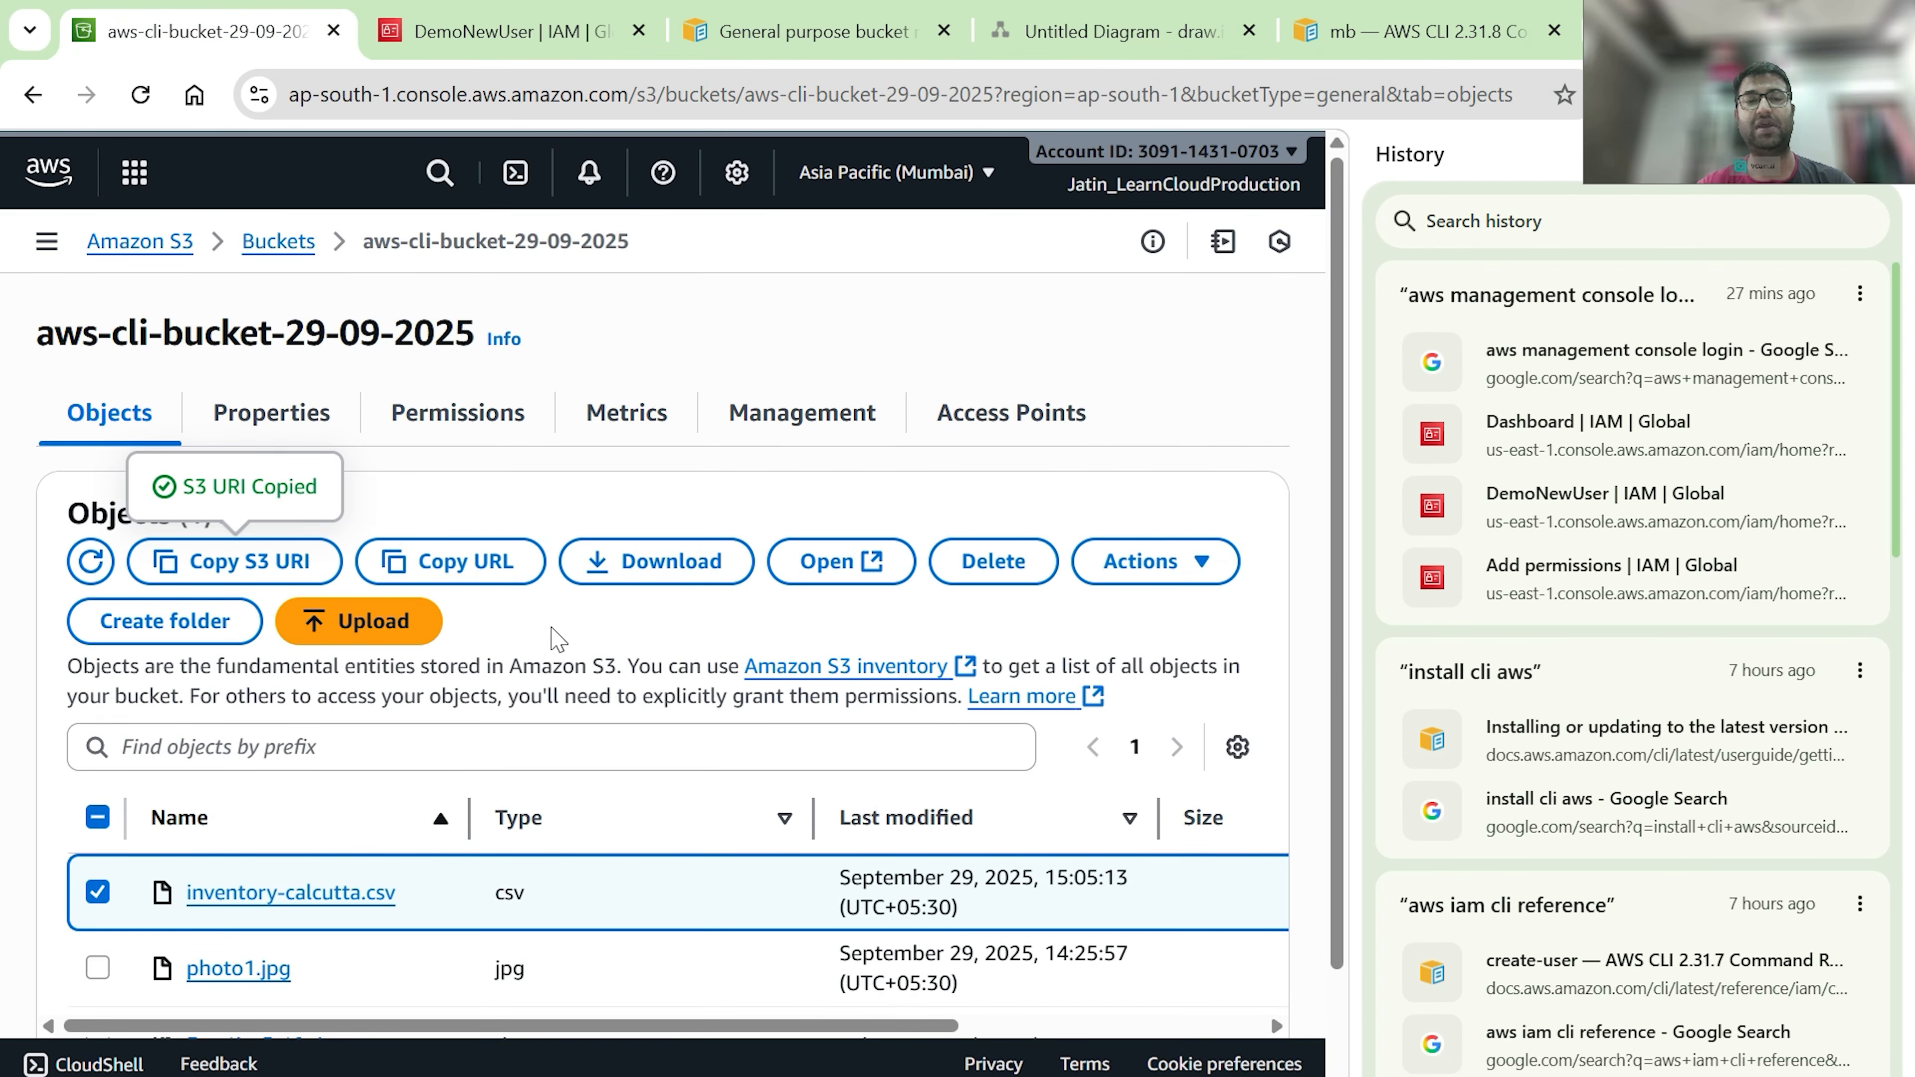
click(330, 736)
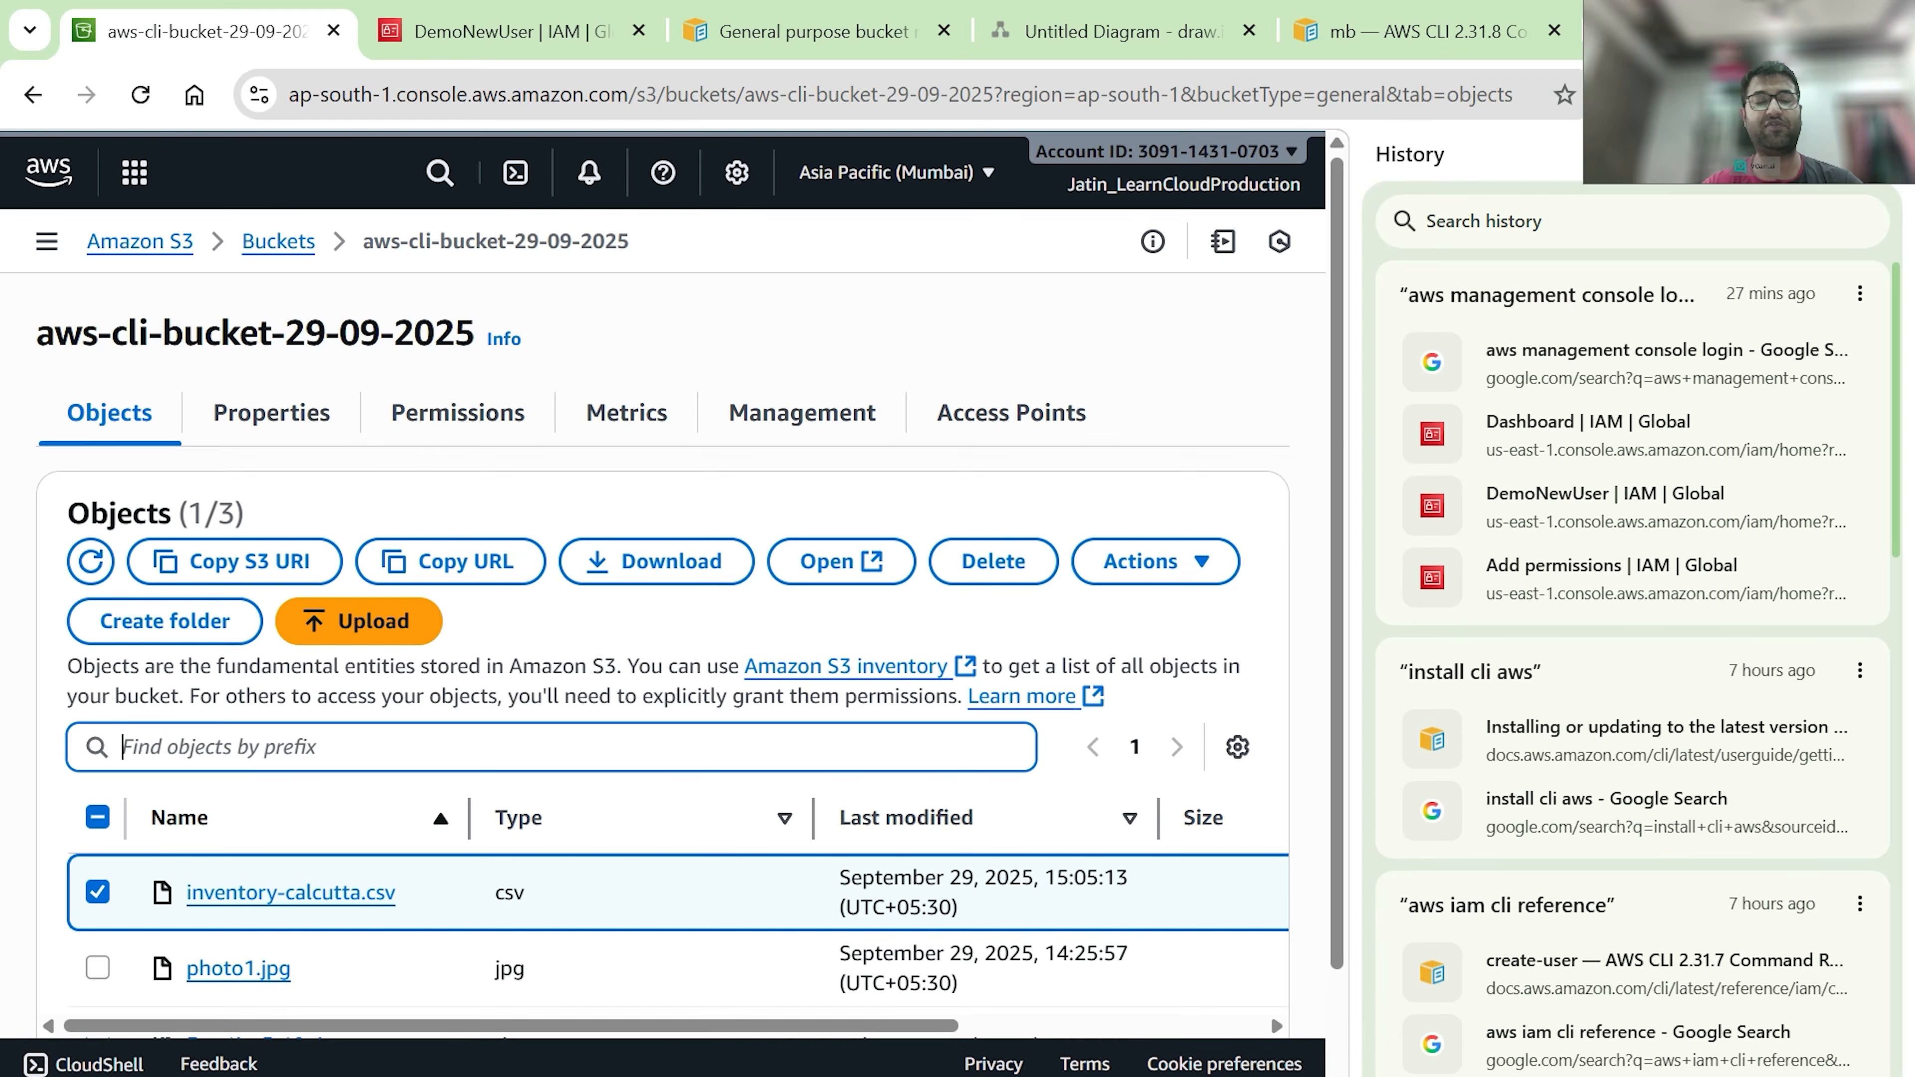
text(sample)
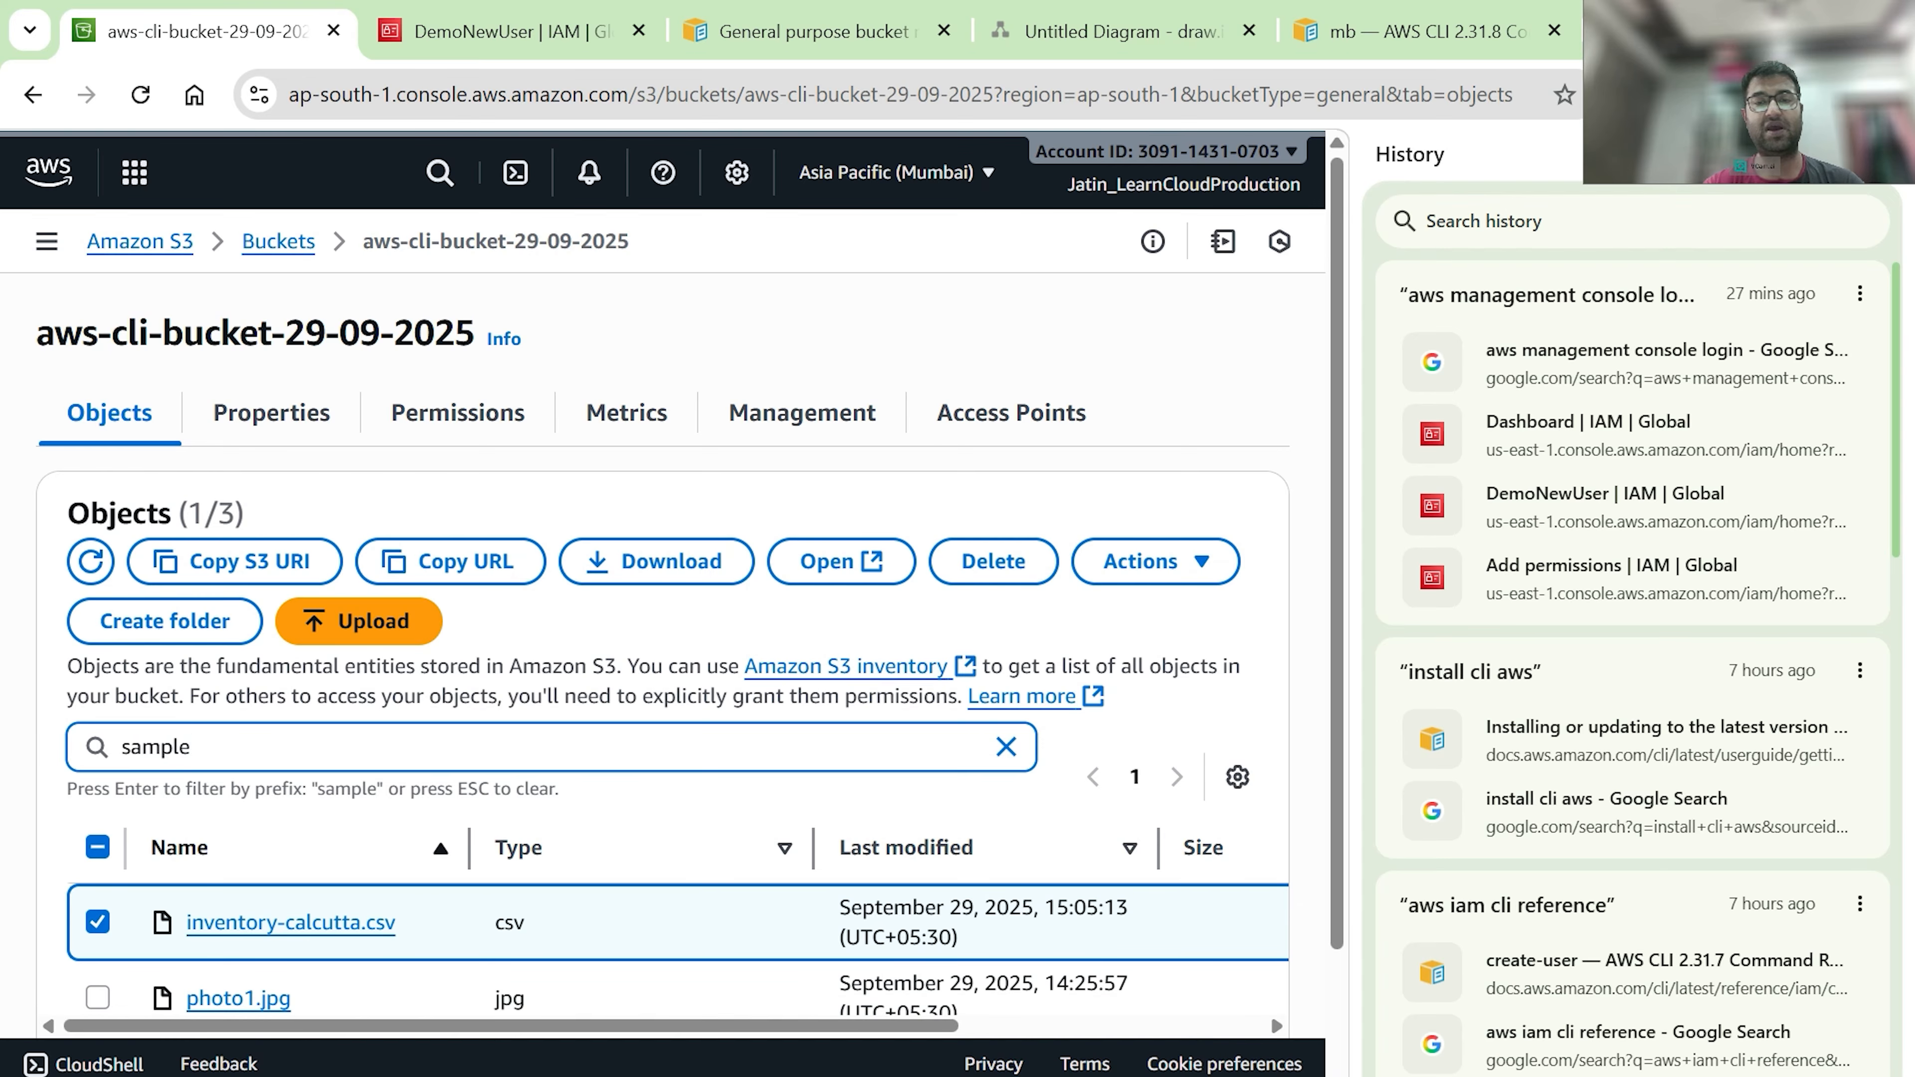
Step: Refresh the full buckets list and sort it by creation date, newest first
click(279, 242)
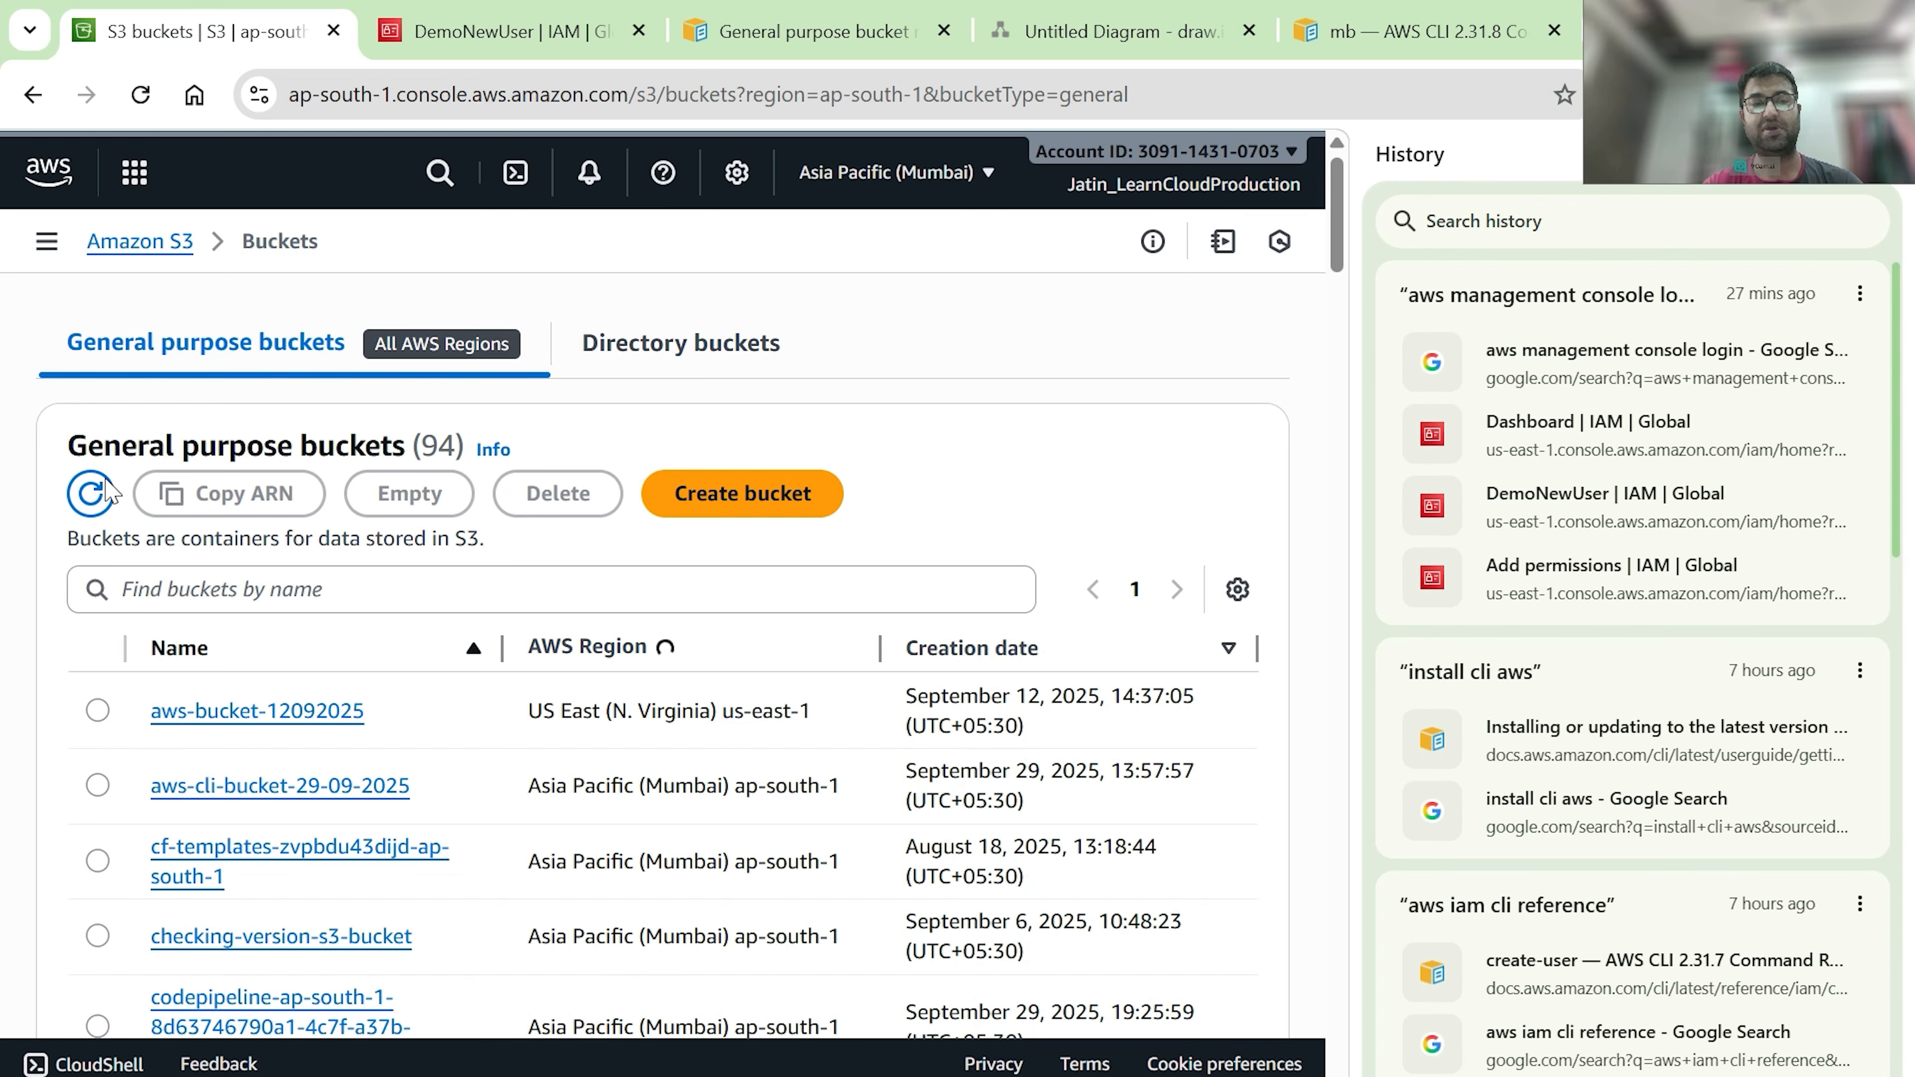
click(91, 495)
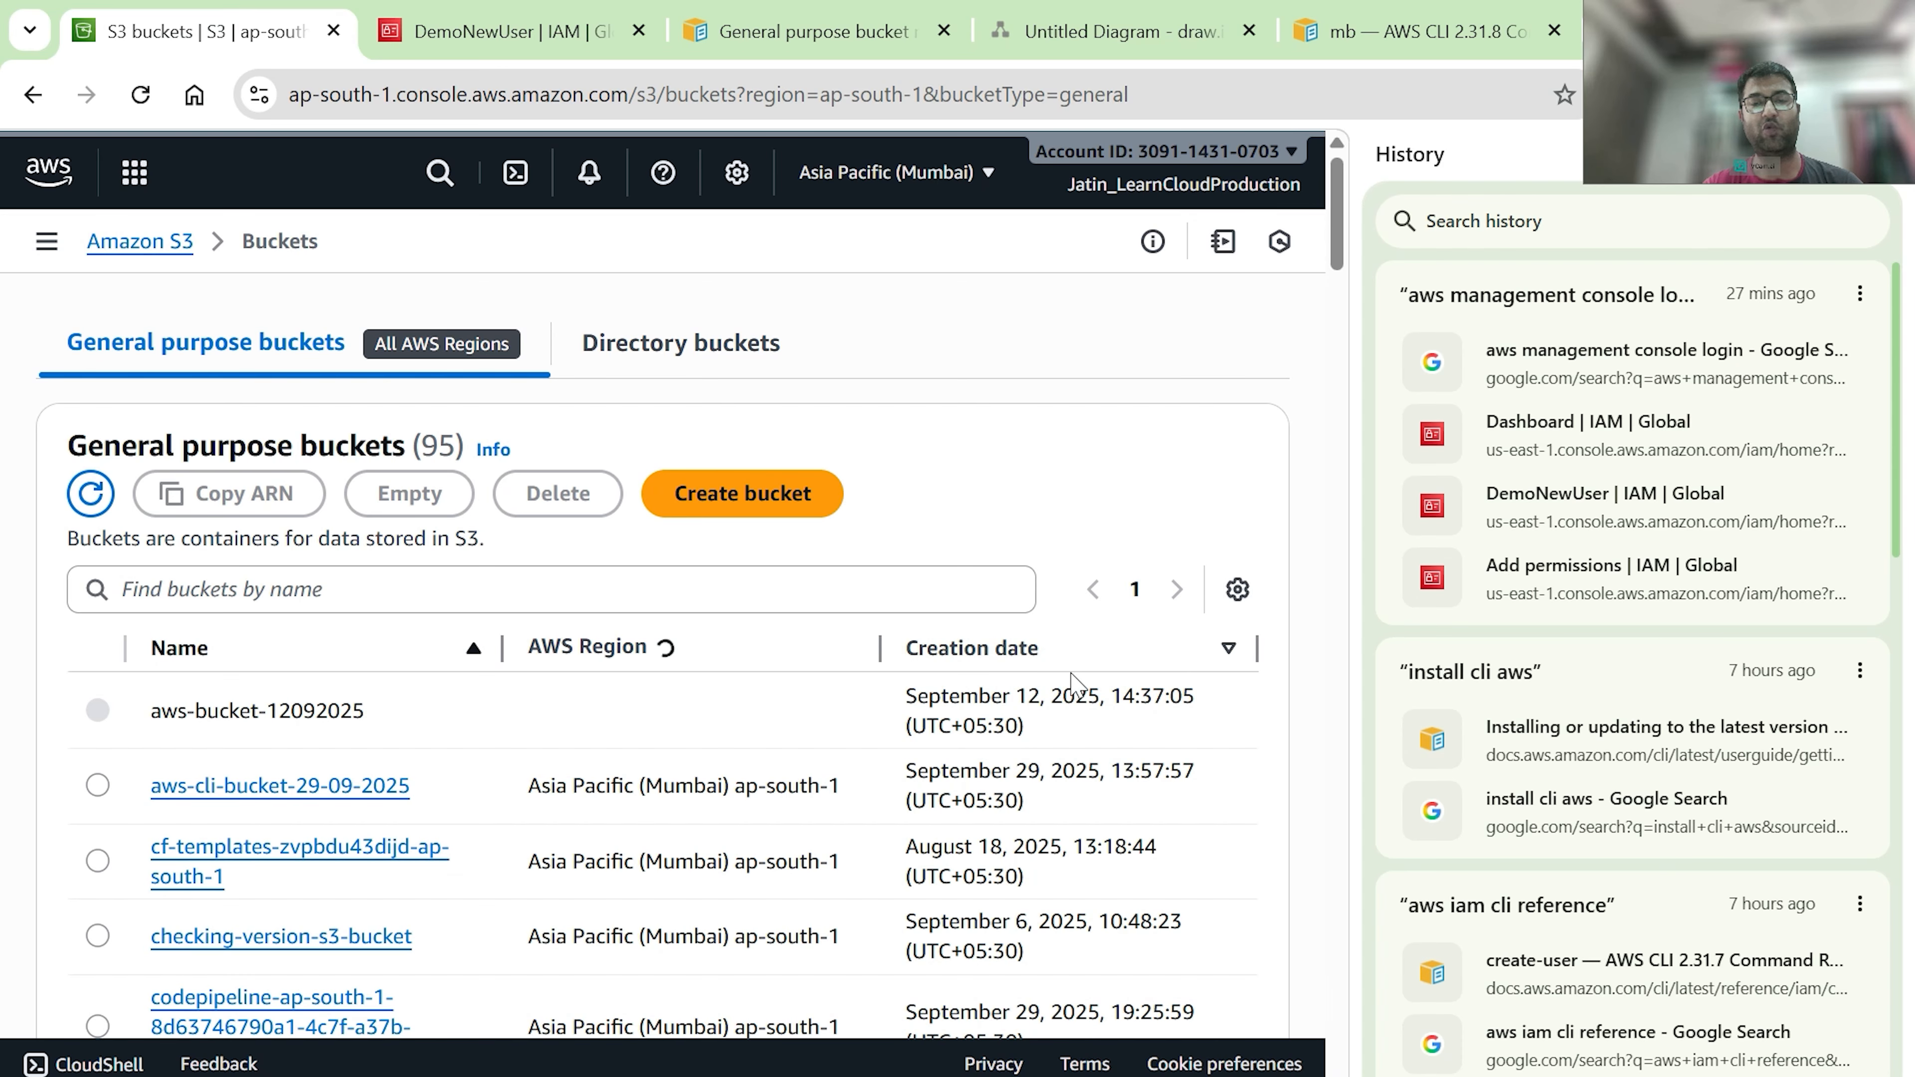
click(946, 662)
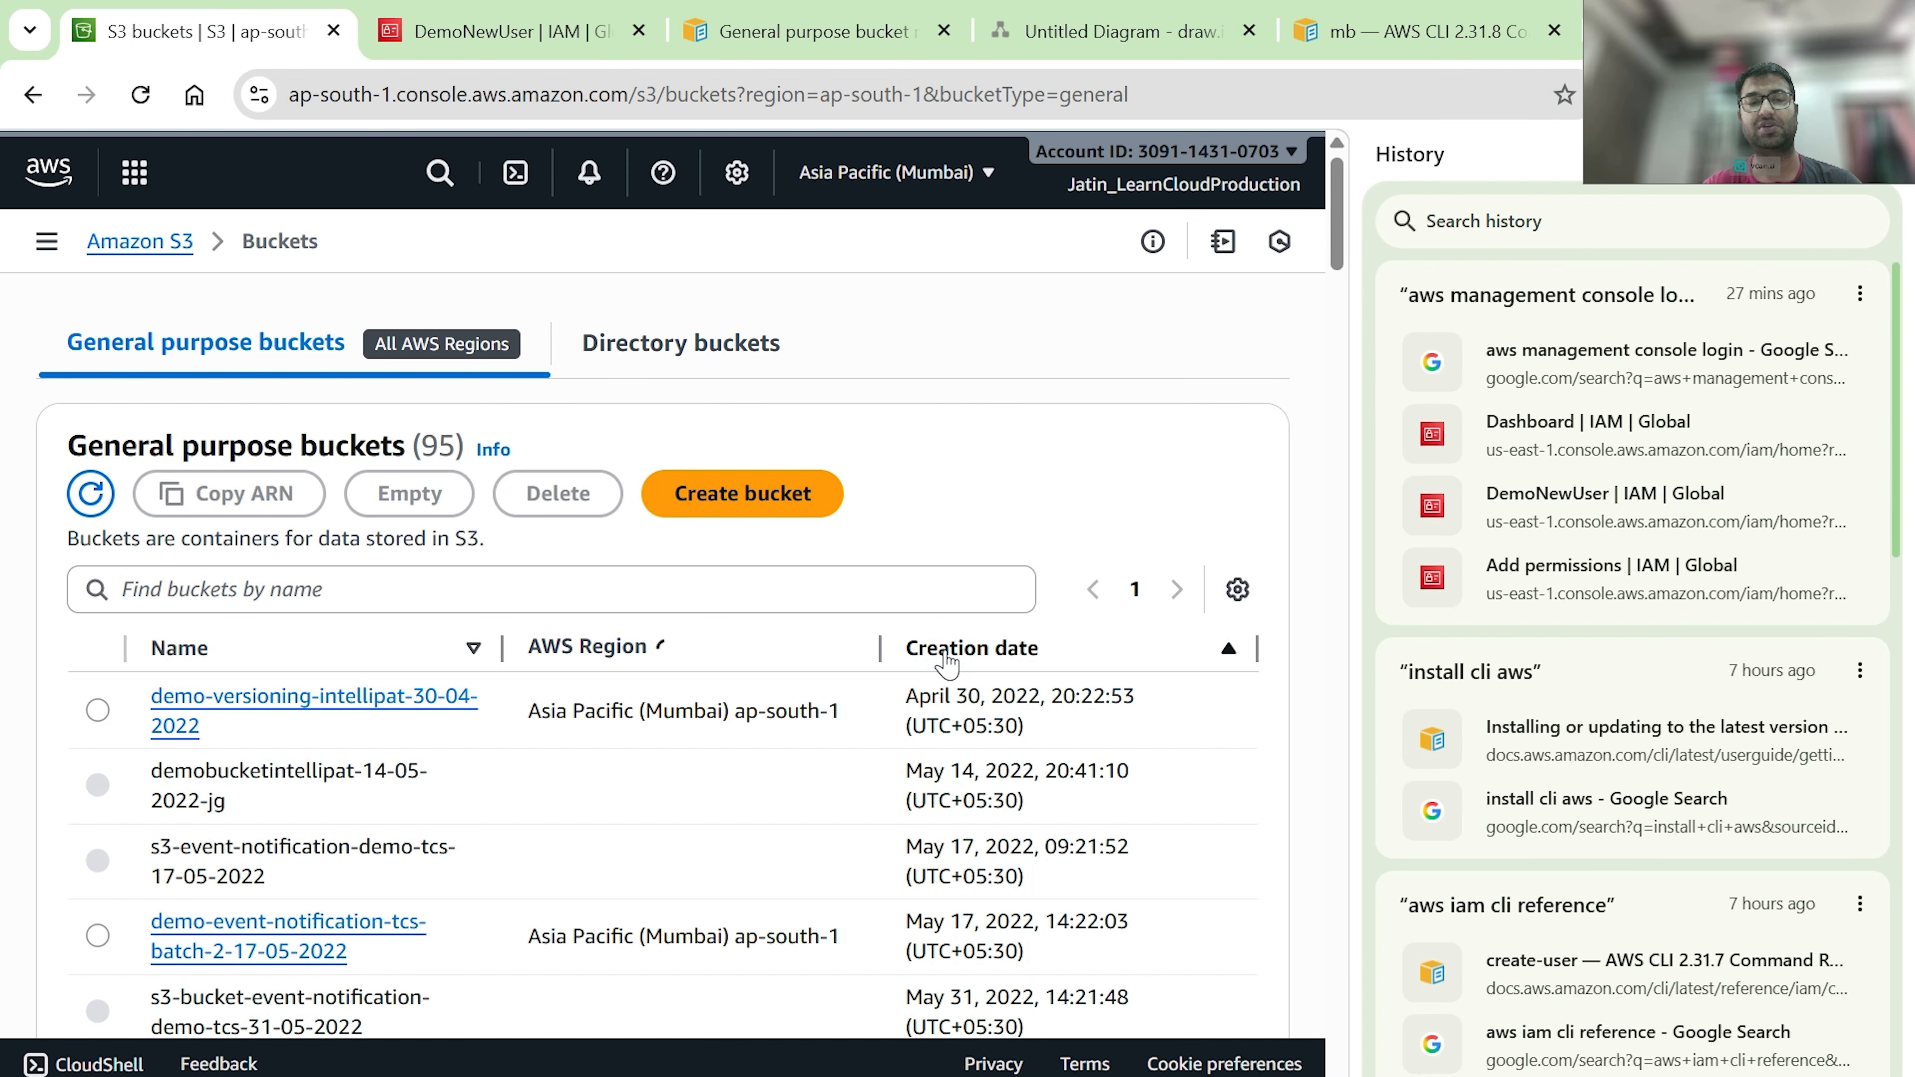
click(947, 663)
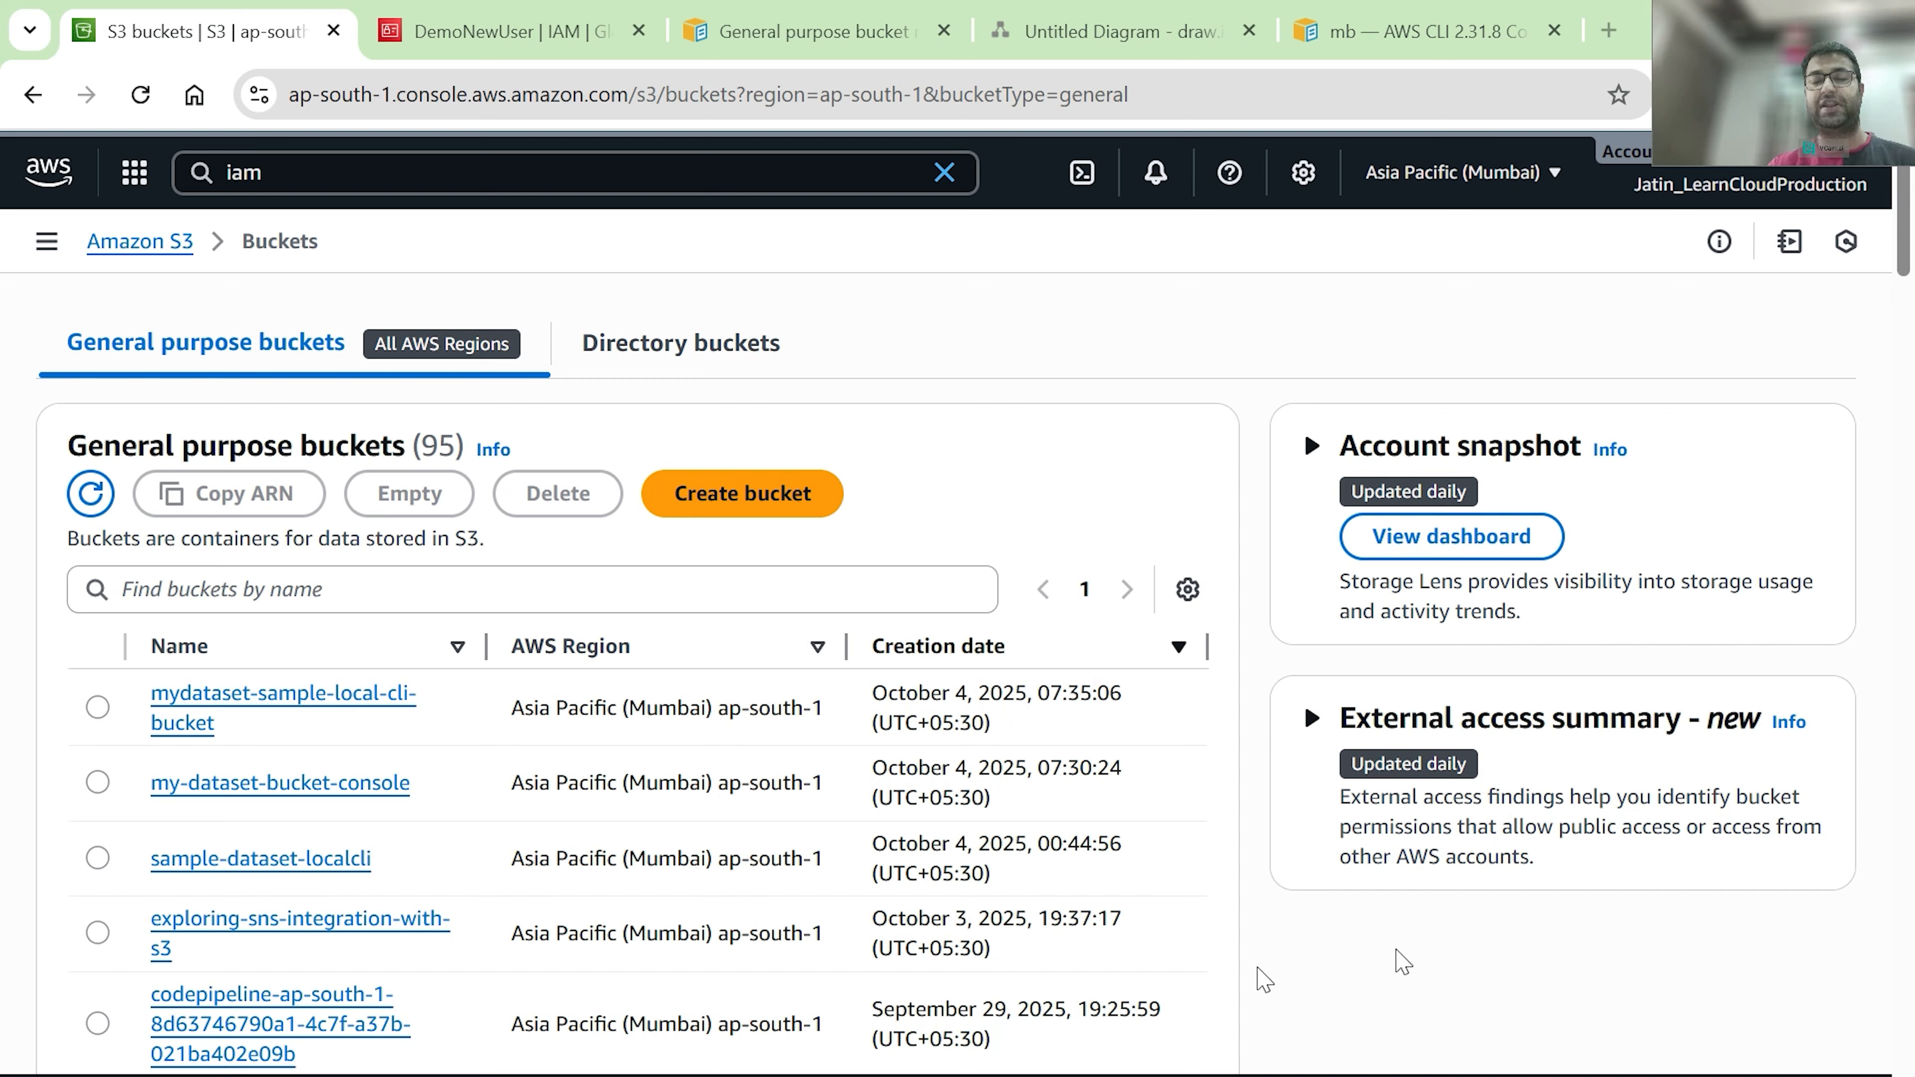
Step: Rename line 15's output file to my_sample_data.csv and copy the new name
key(alt+Tab)
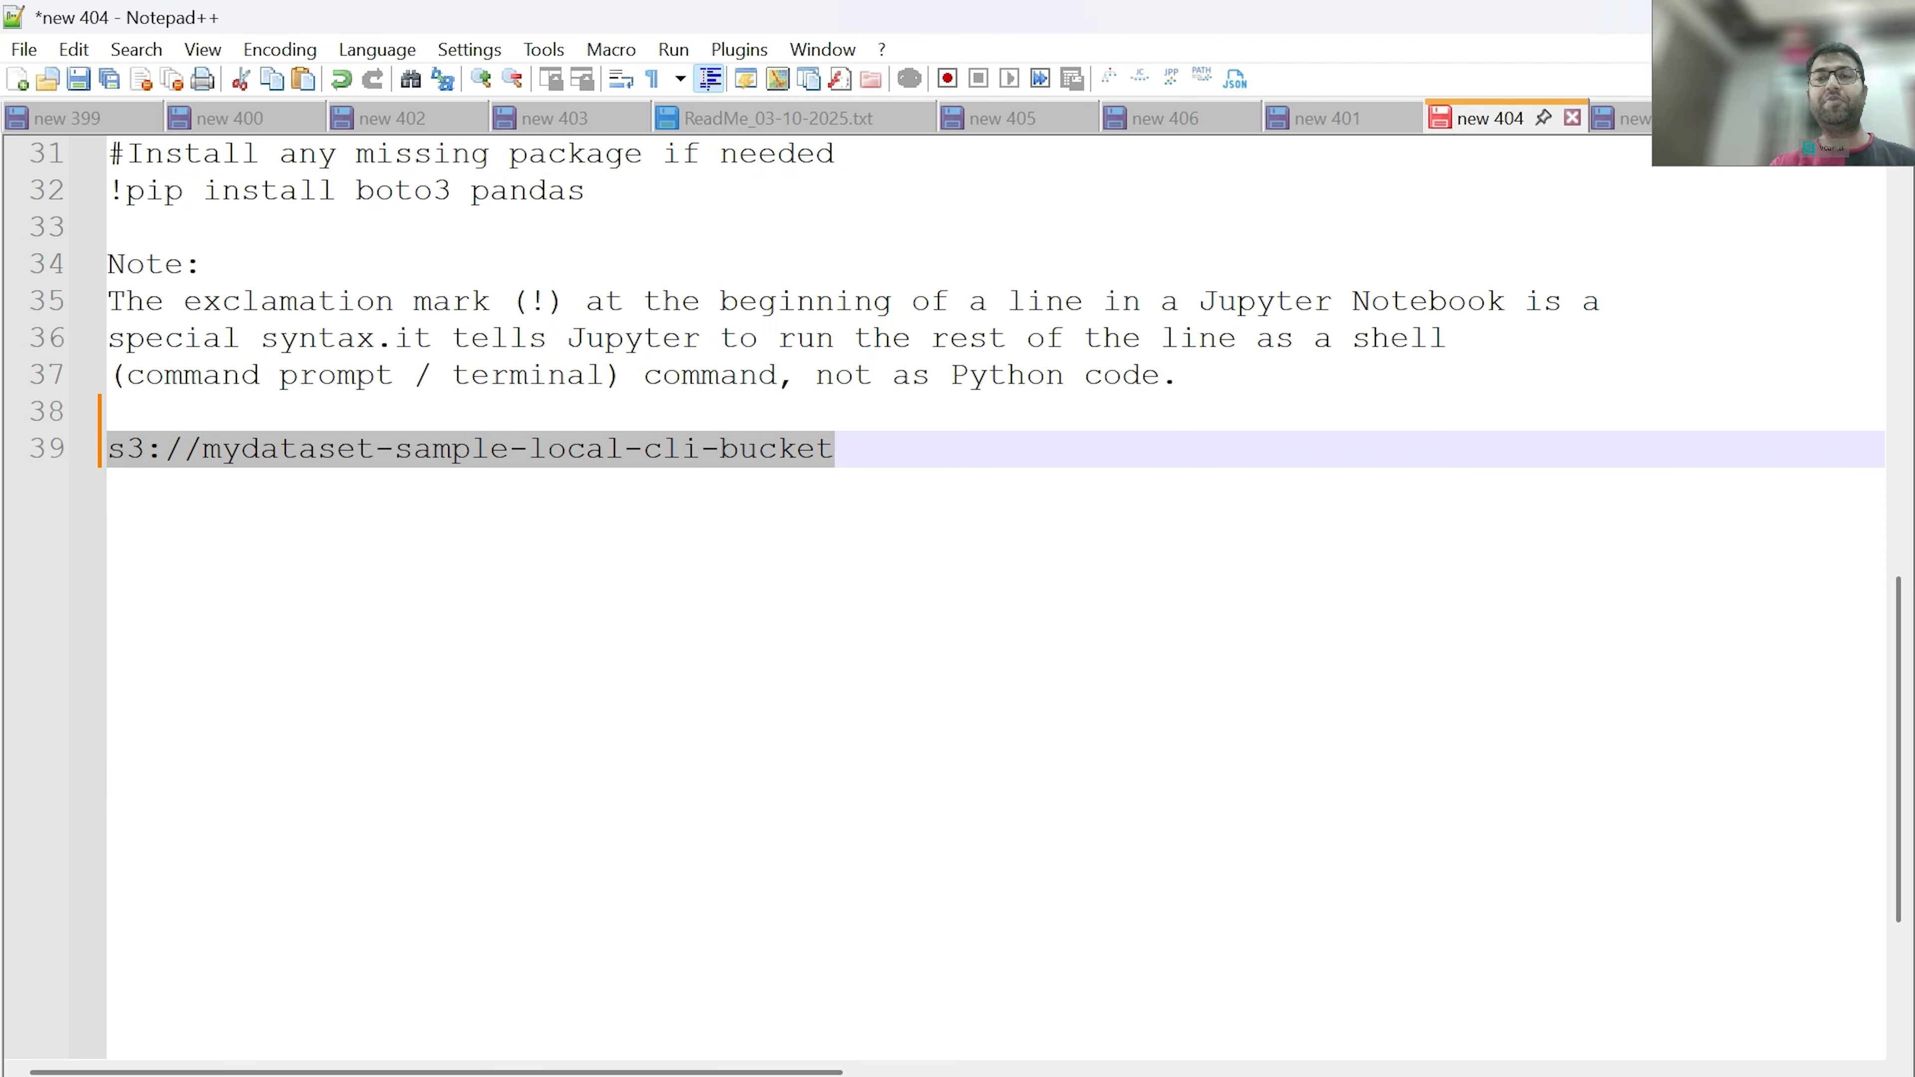
scroll(957, 596, up, 10)
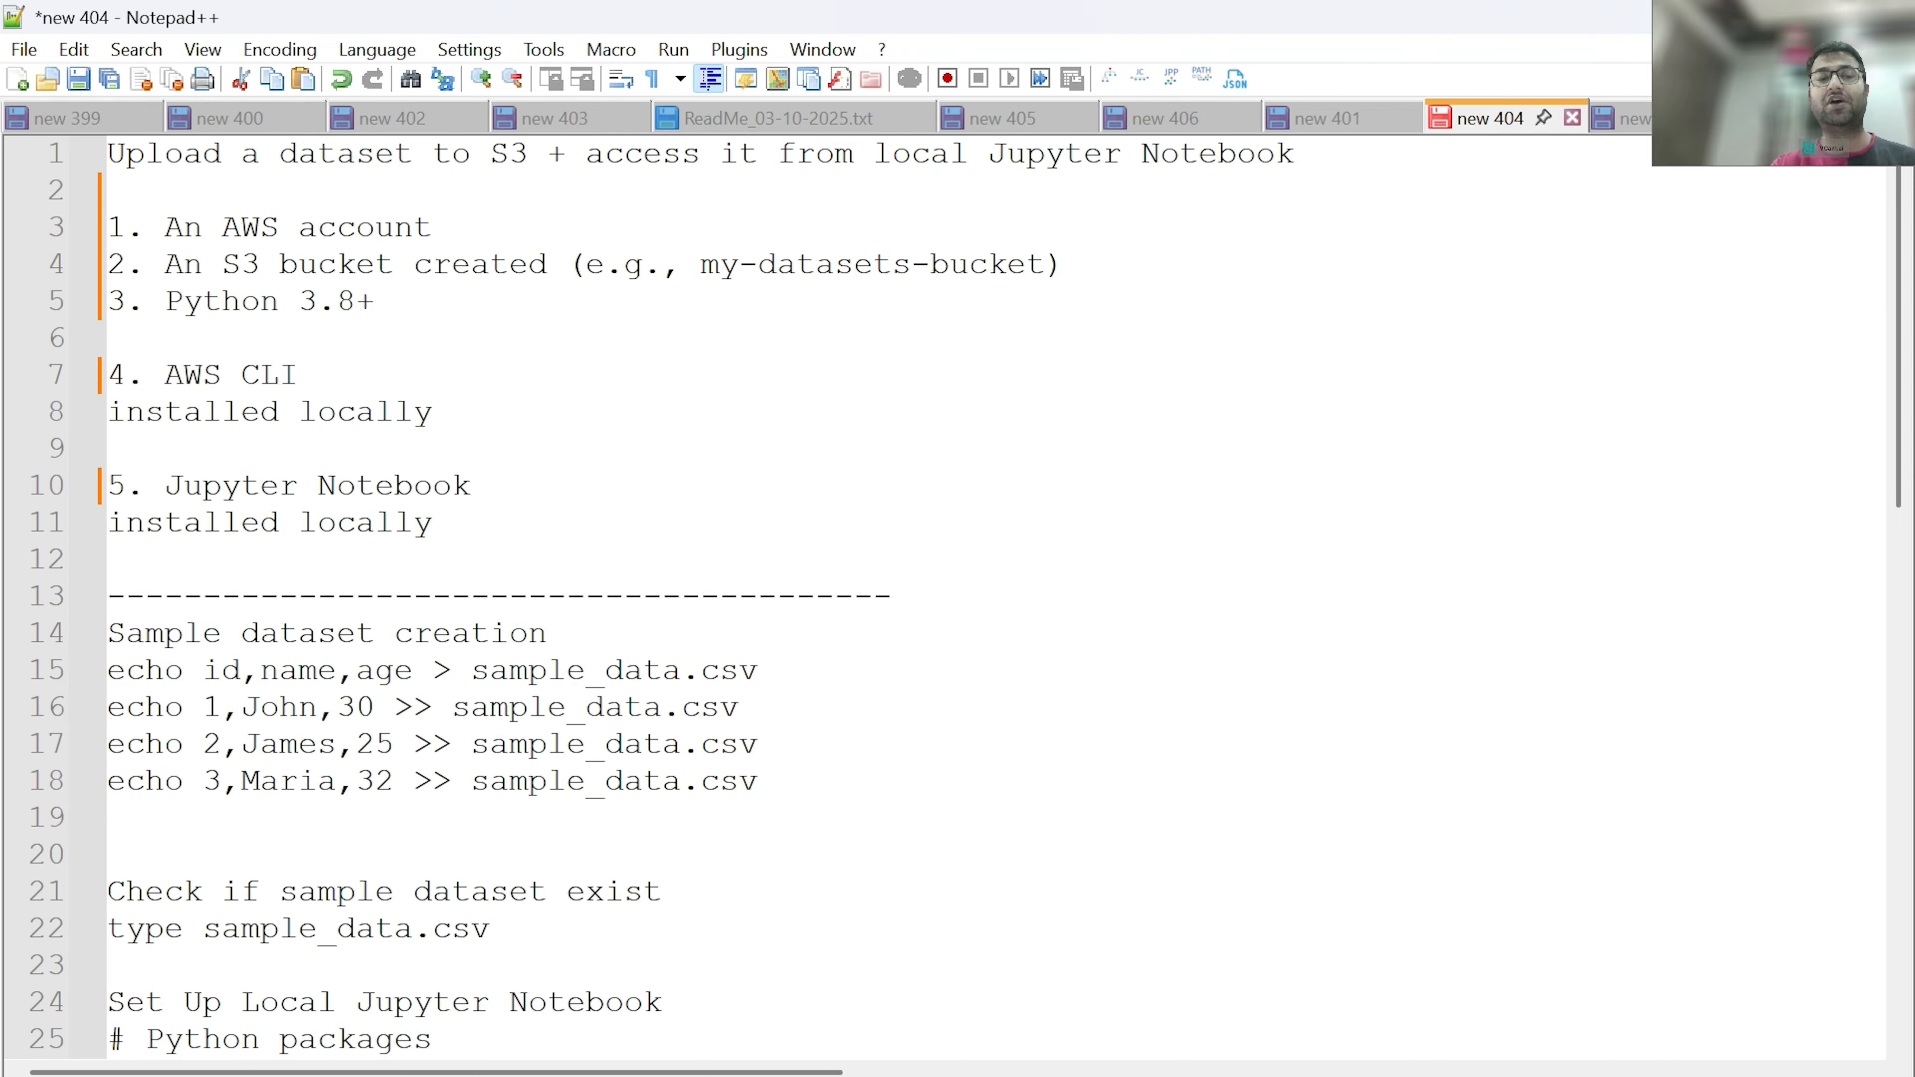
scroll(958, 596, down, 2)
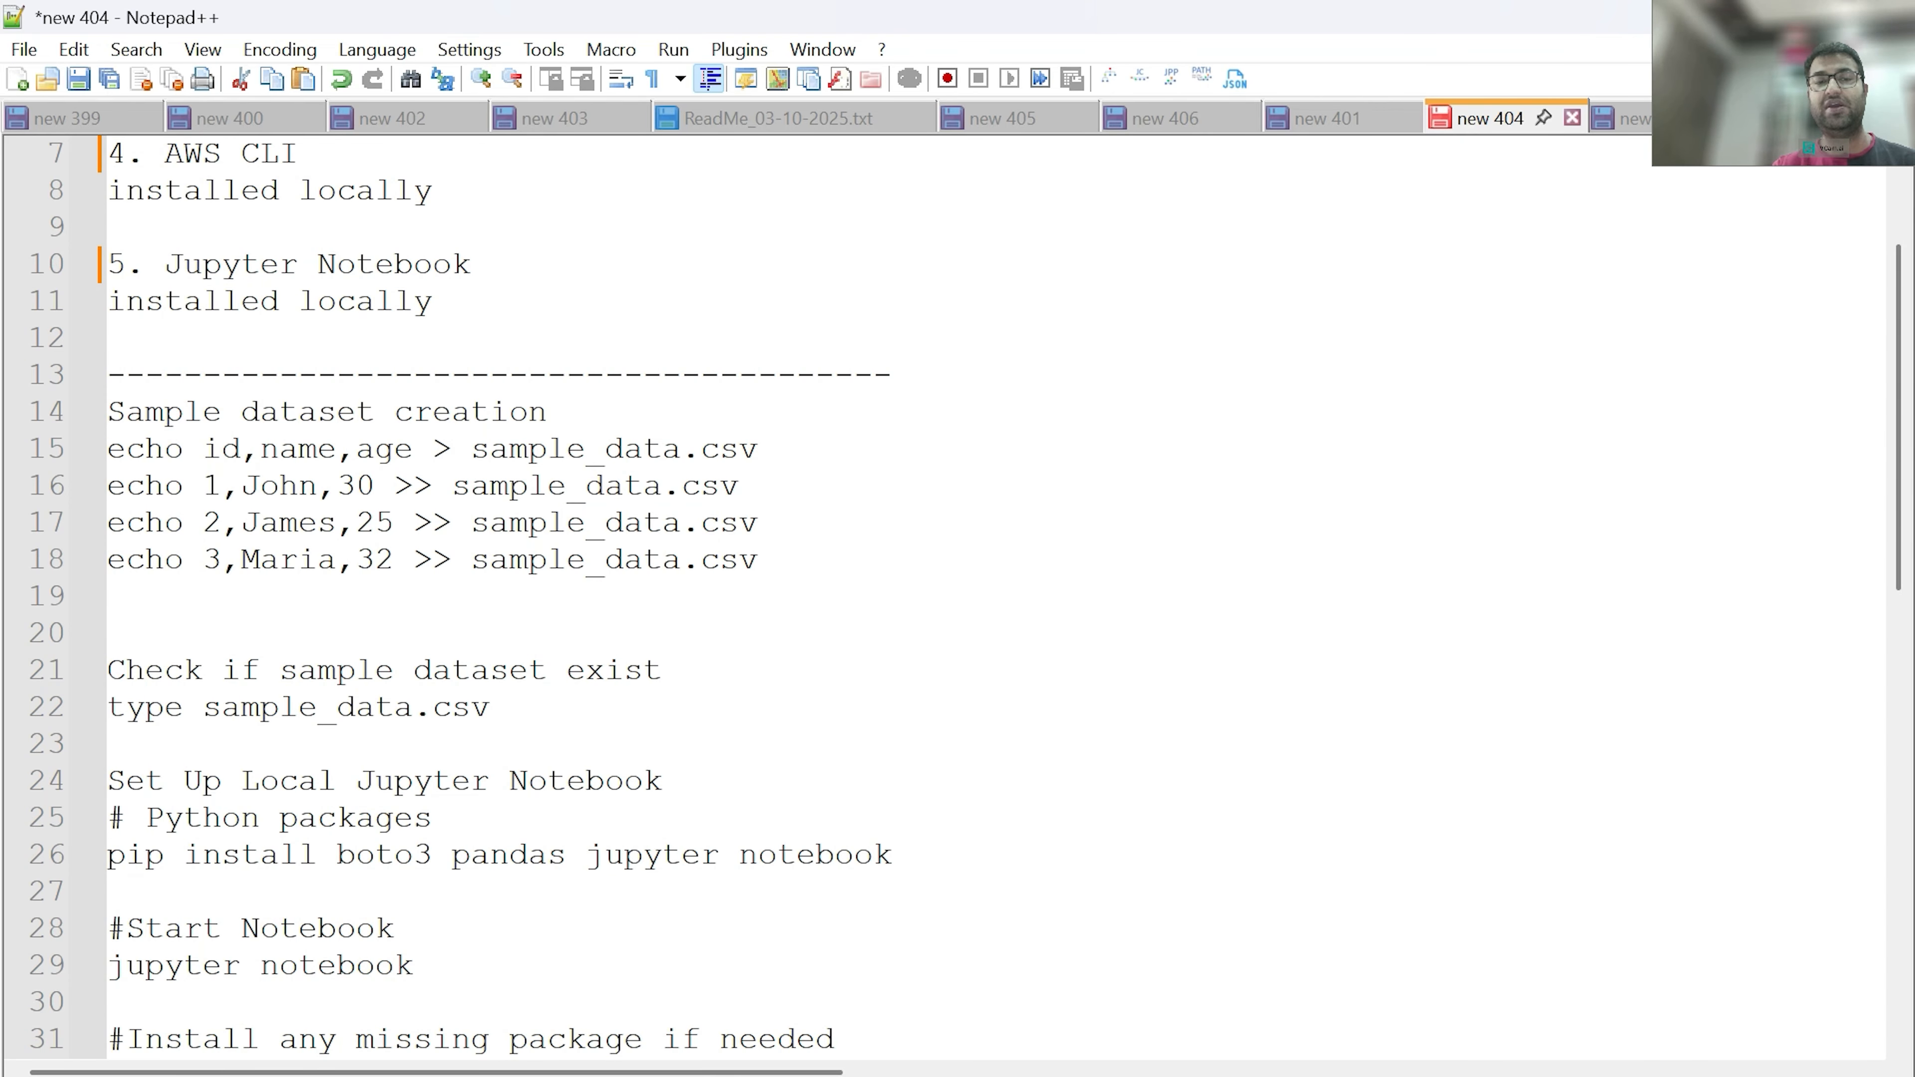
click(472, 449)
text(my)
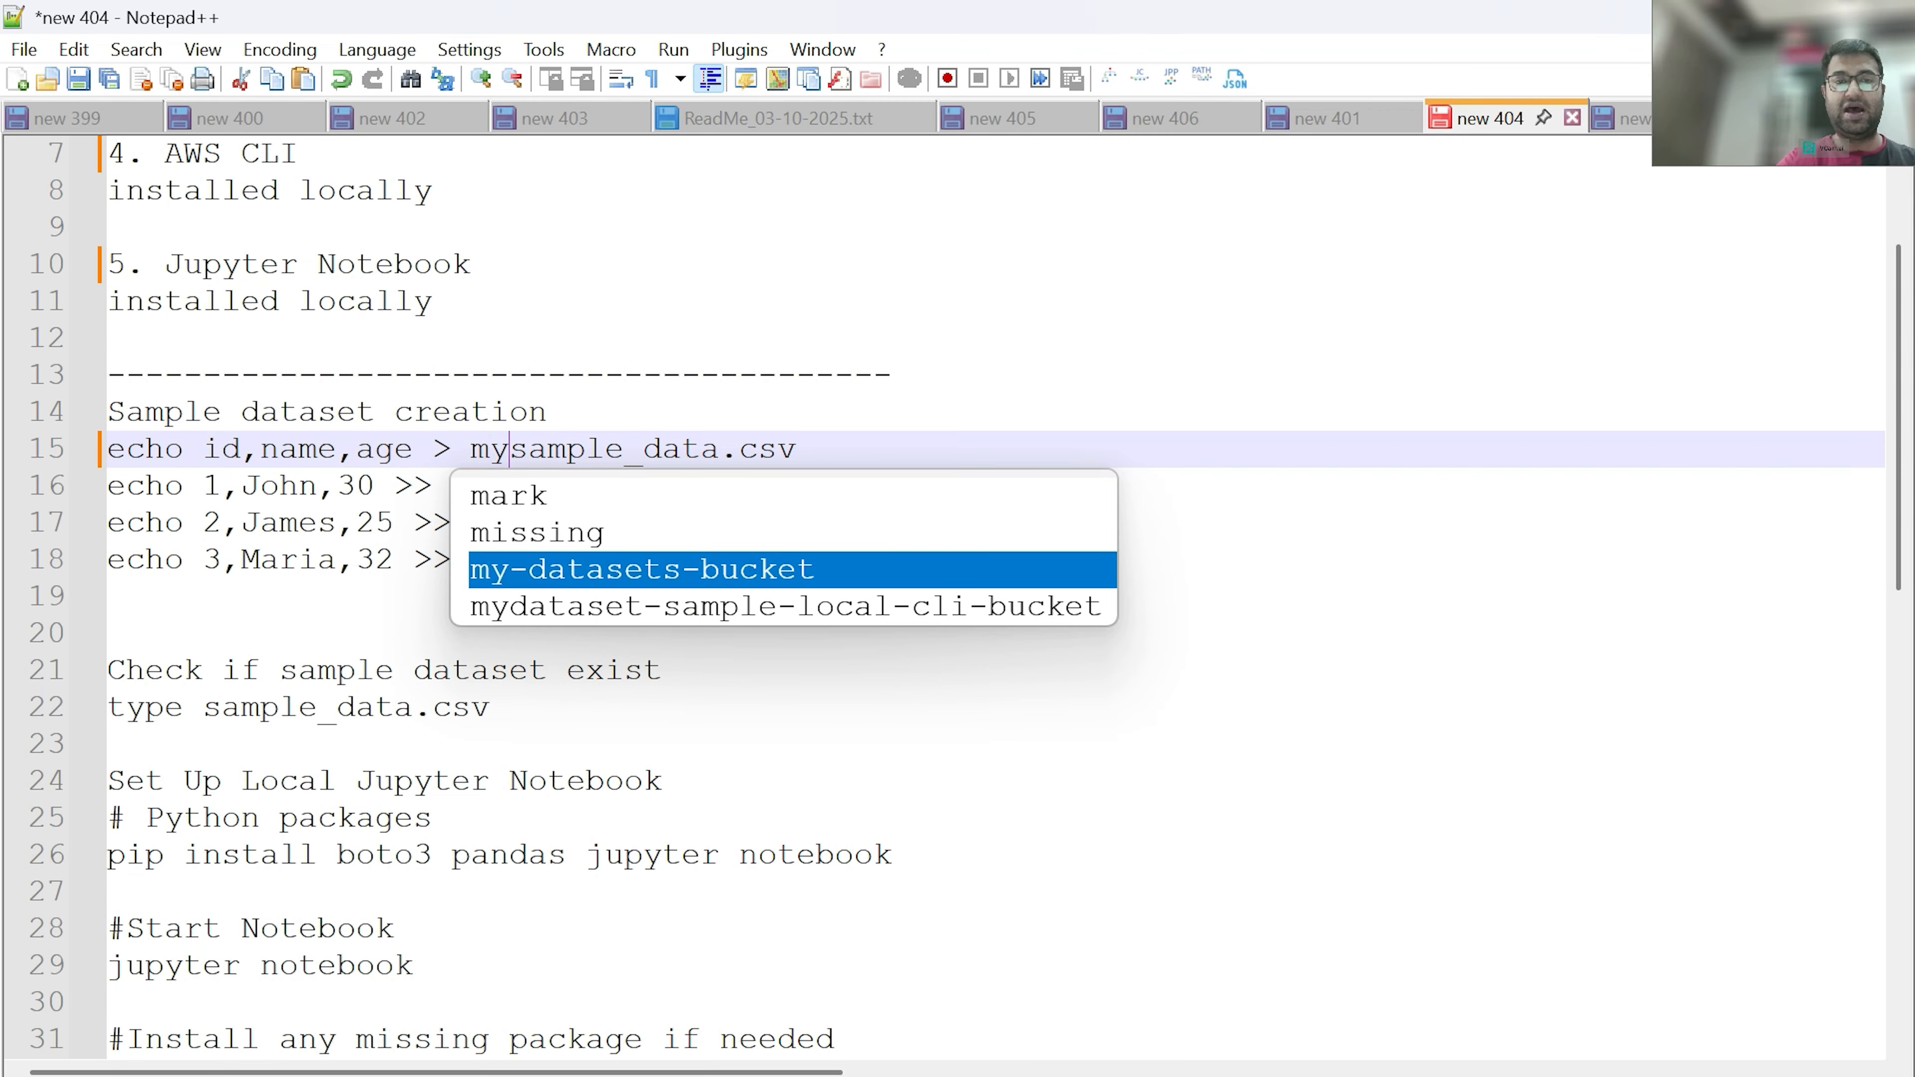
text(_)
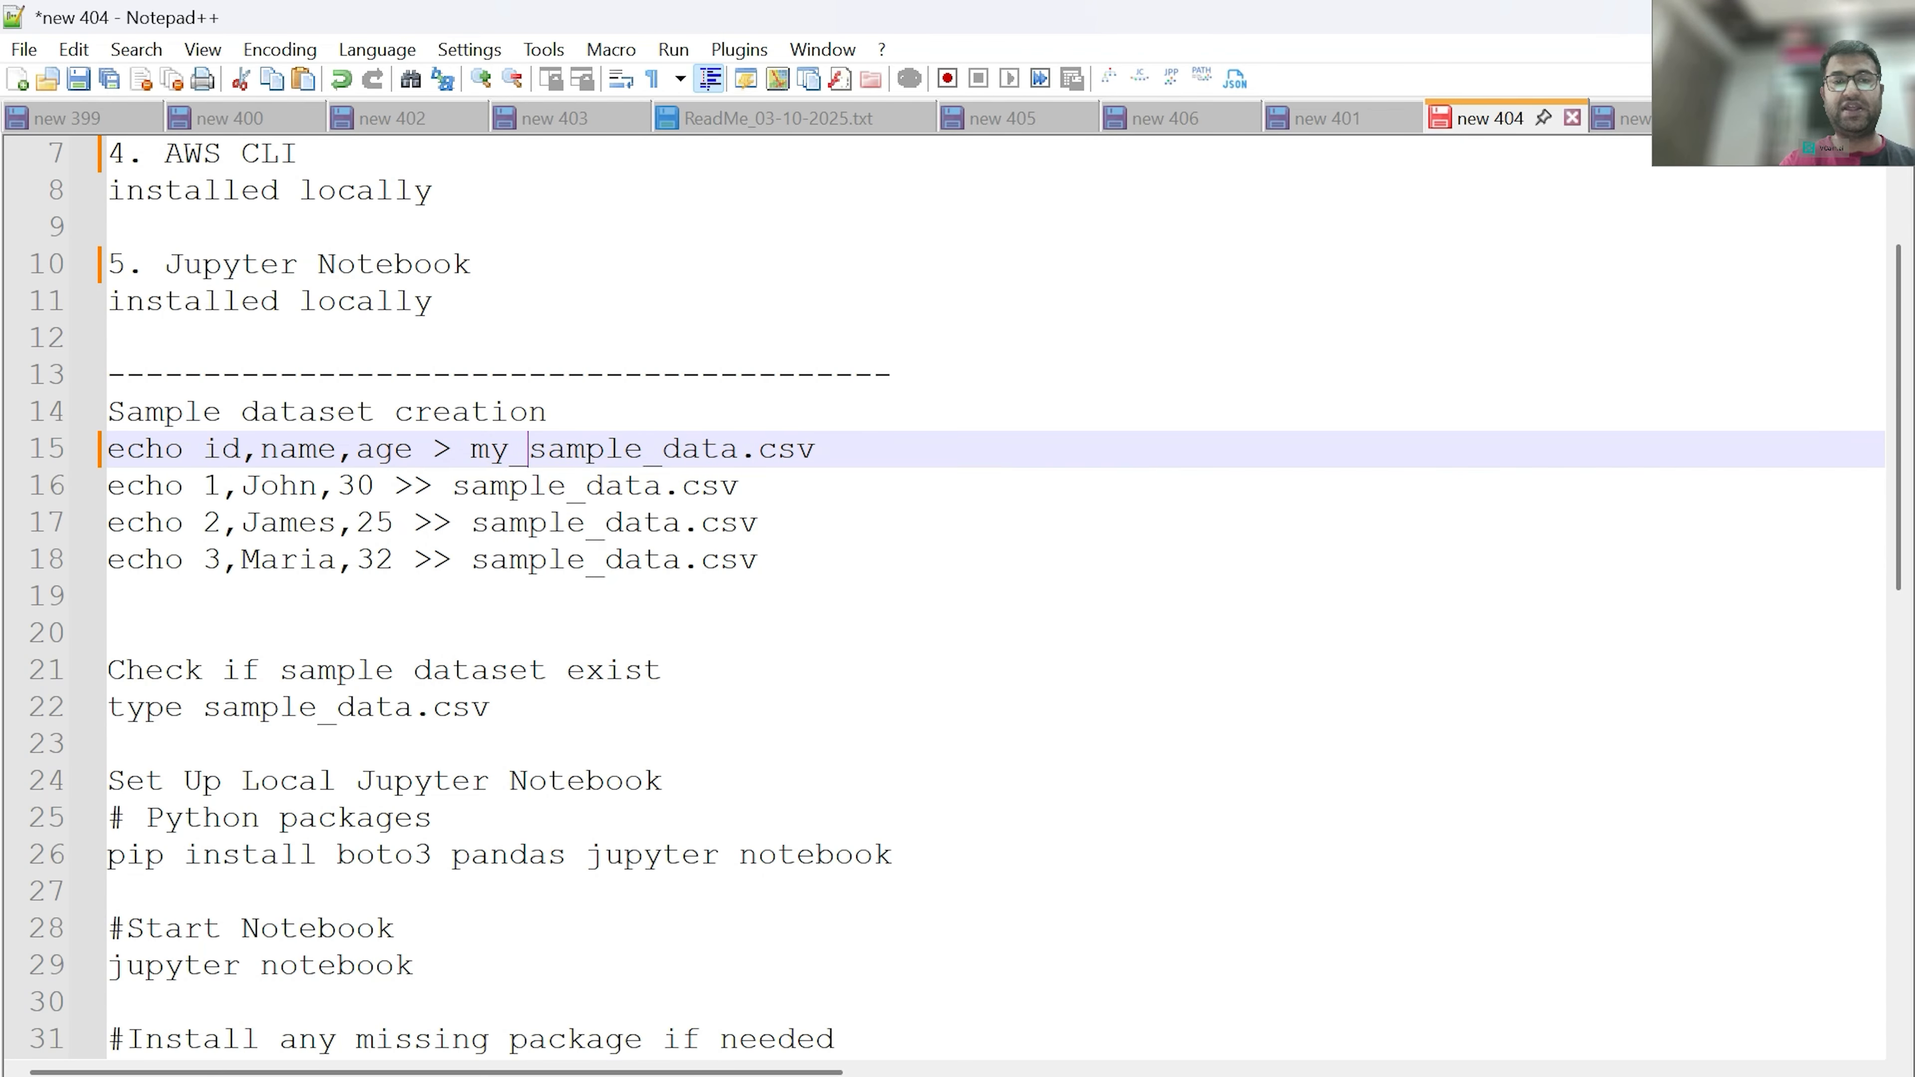
drag(471, 449, 815, 449)
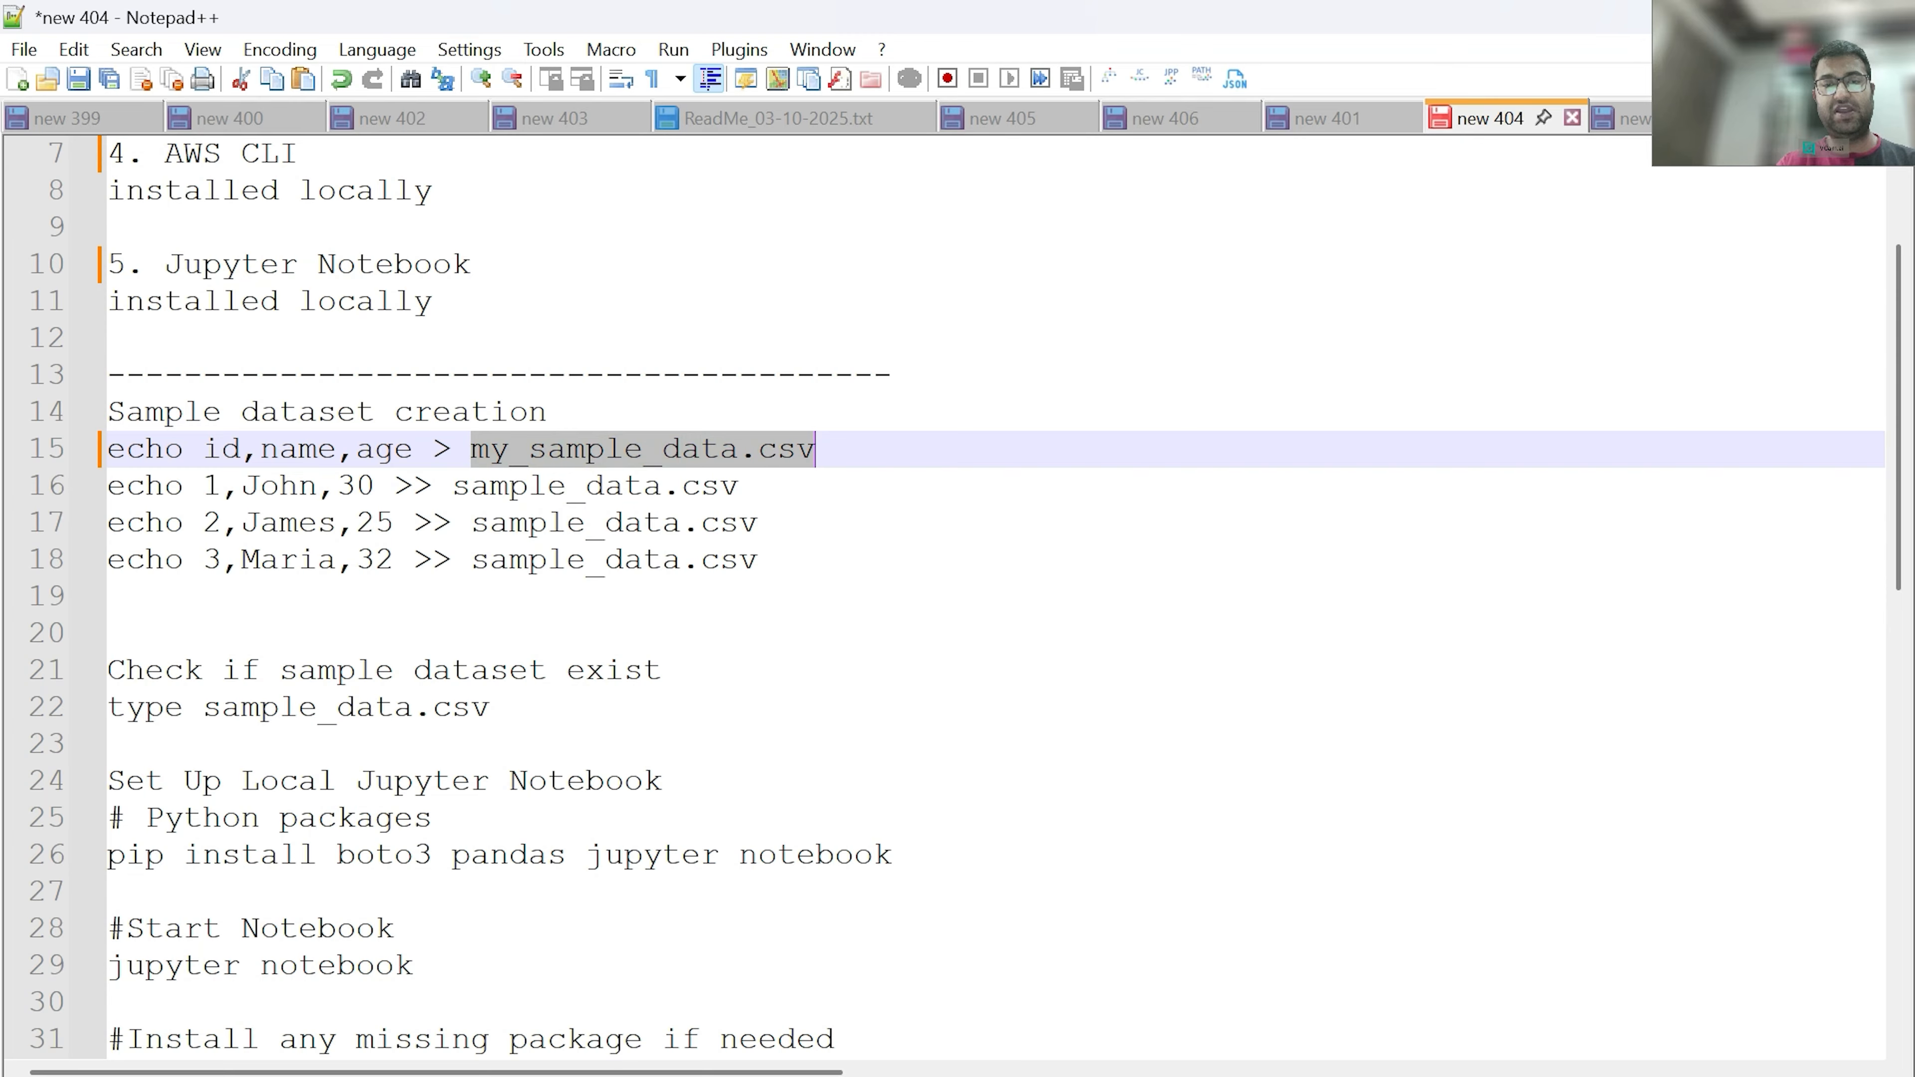
Step: Replace sample_data.csv with my_sample_data.csv on lines 16, 17 and 18
drag(452, 485, 739, 486)
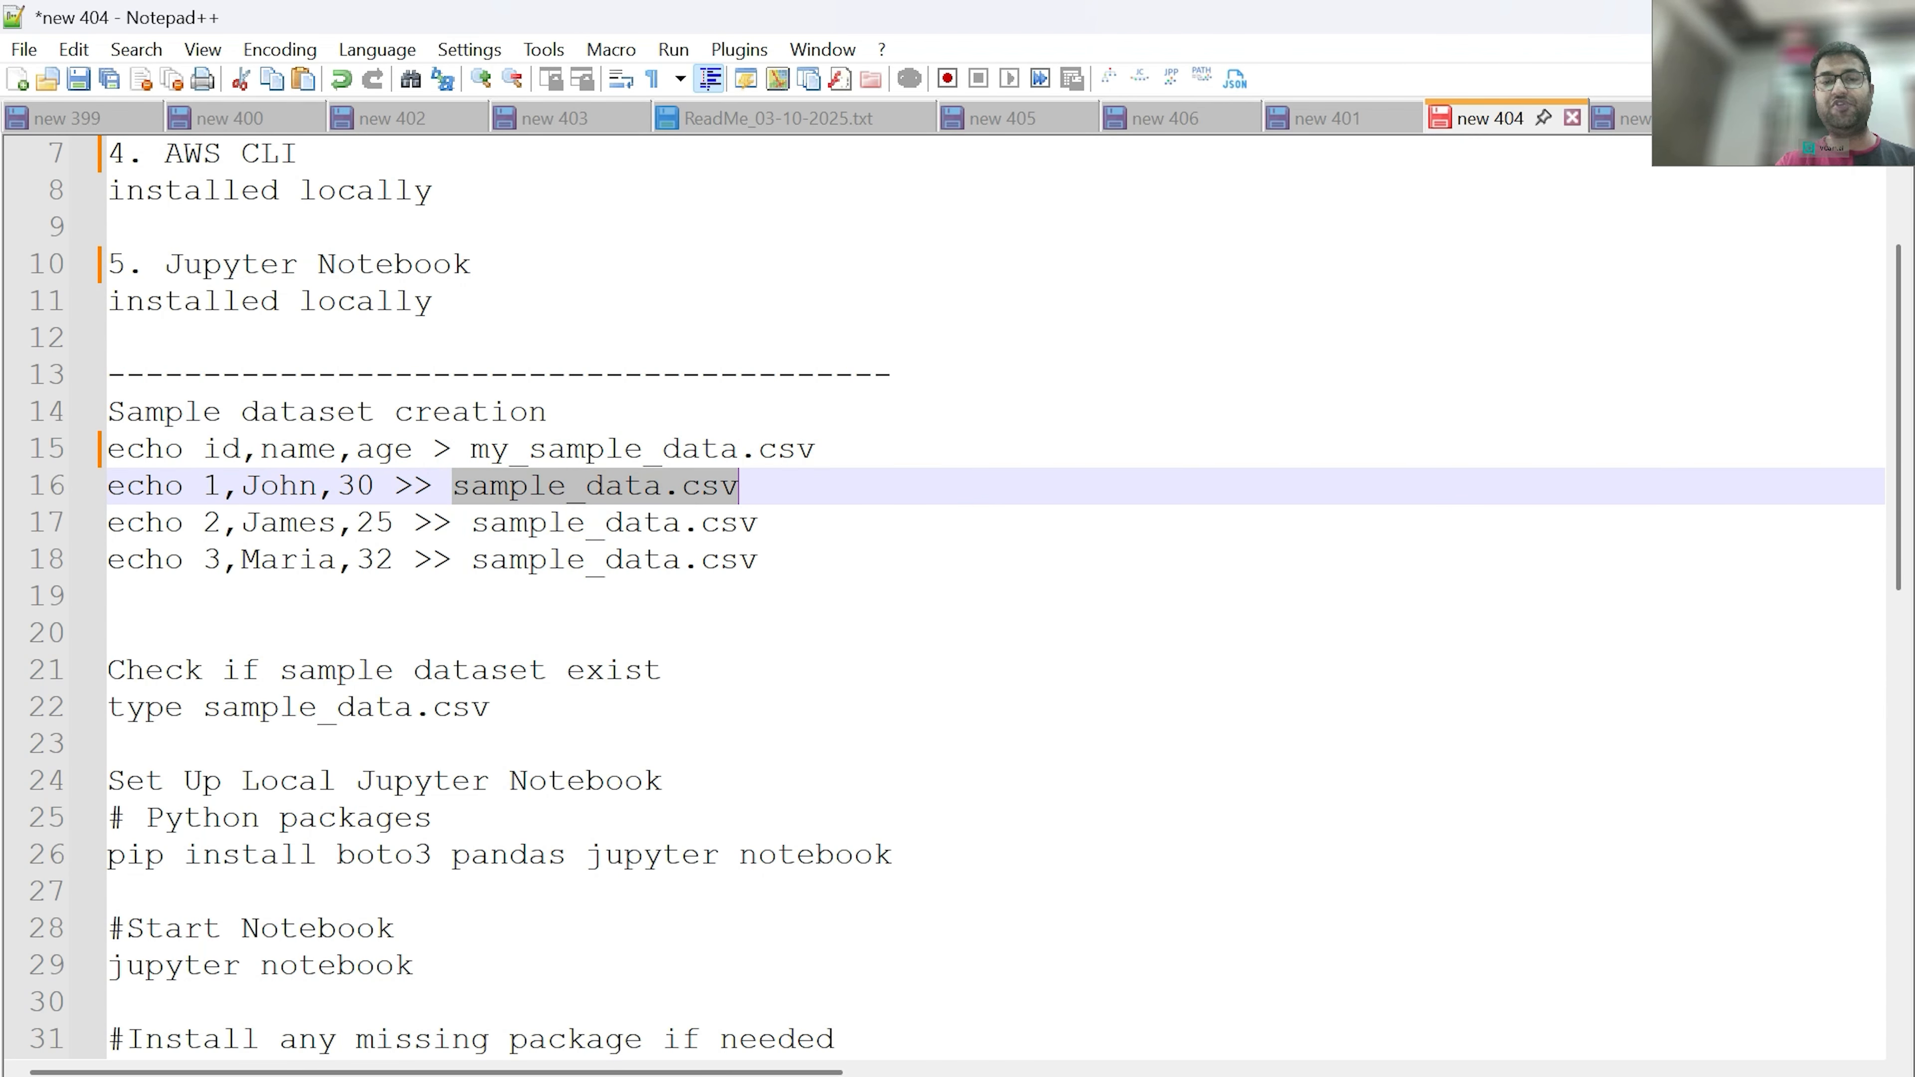
key(ctrl+v)
drag(472, 522, 757, 522)
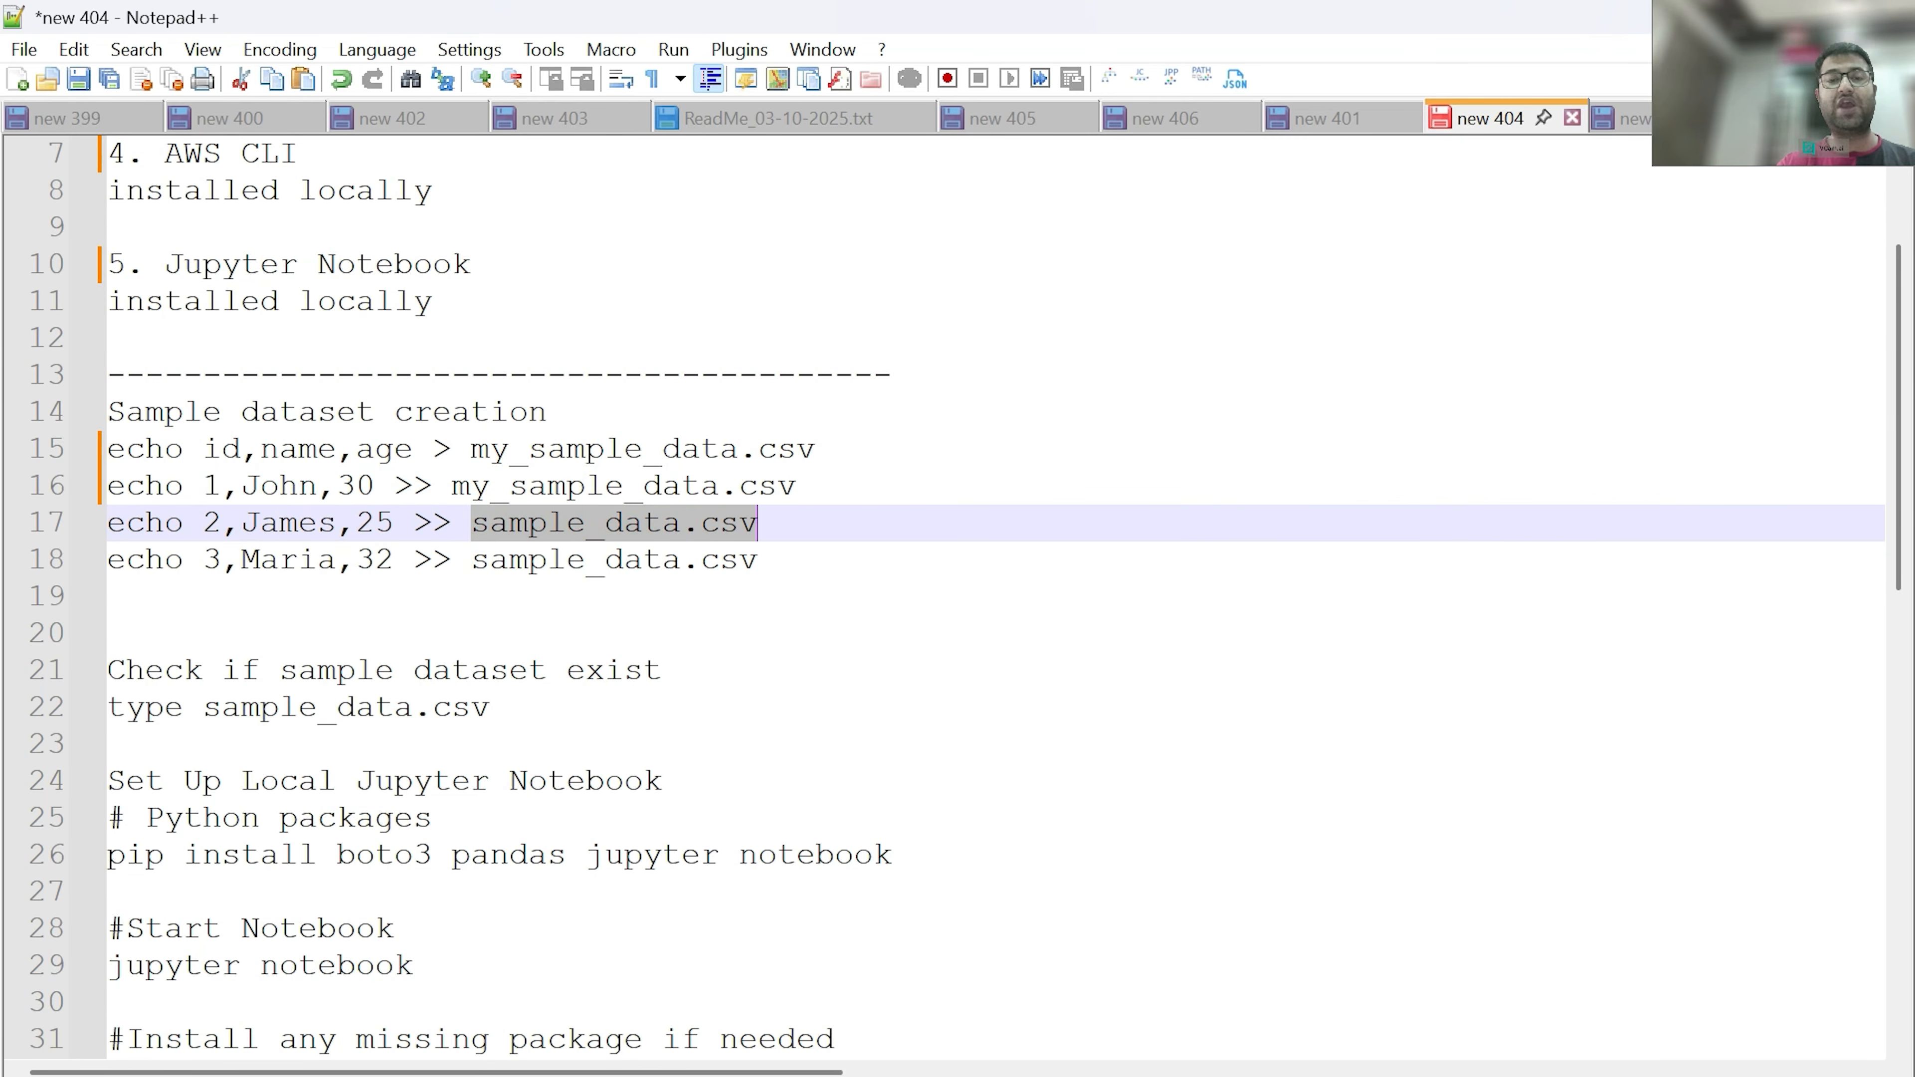
key(ctrl+v)
drag(472, 559, 758, 559)
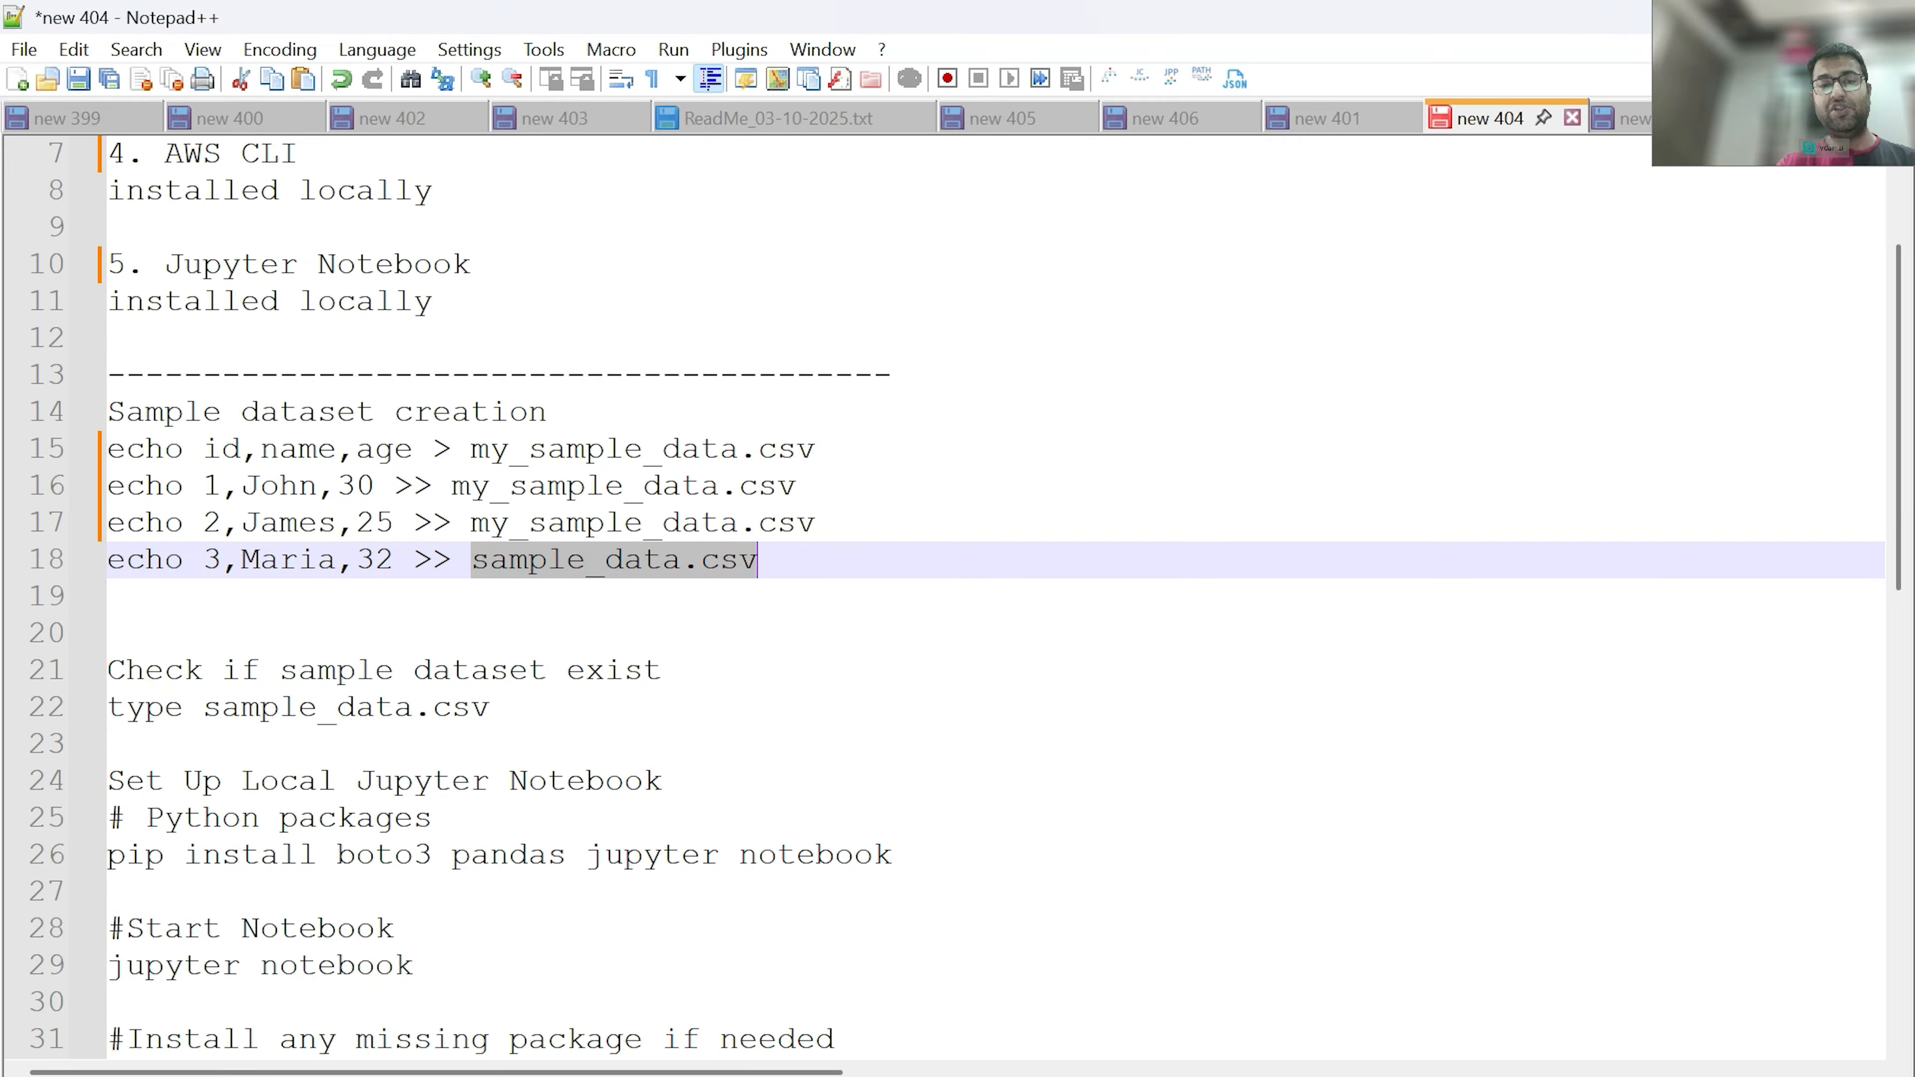
key(ctrl+v)
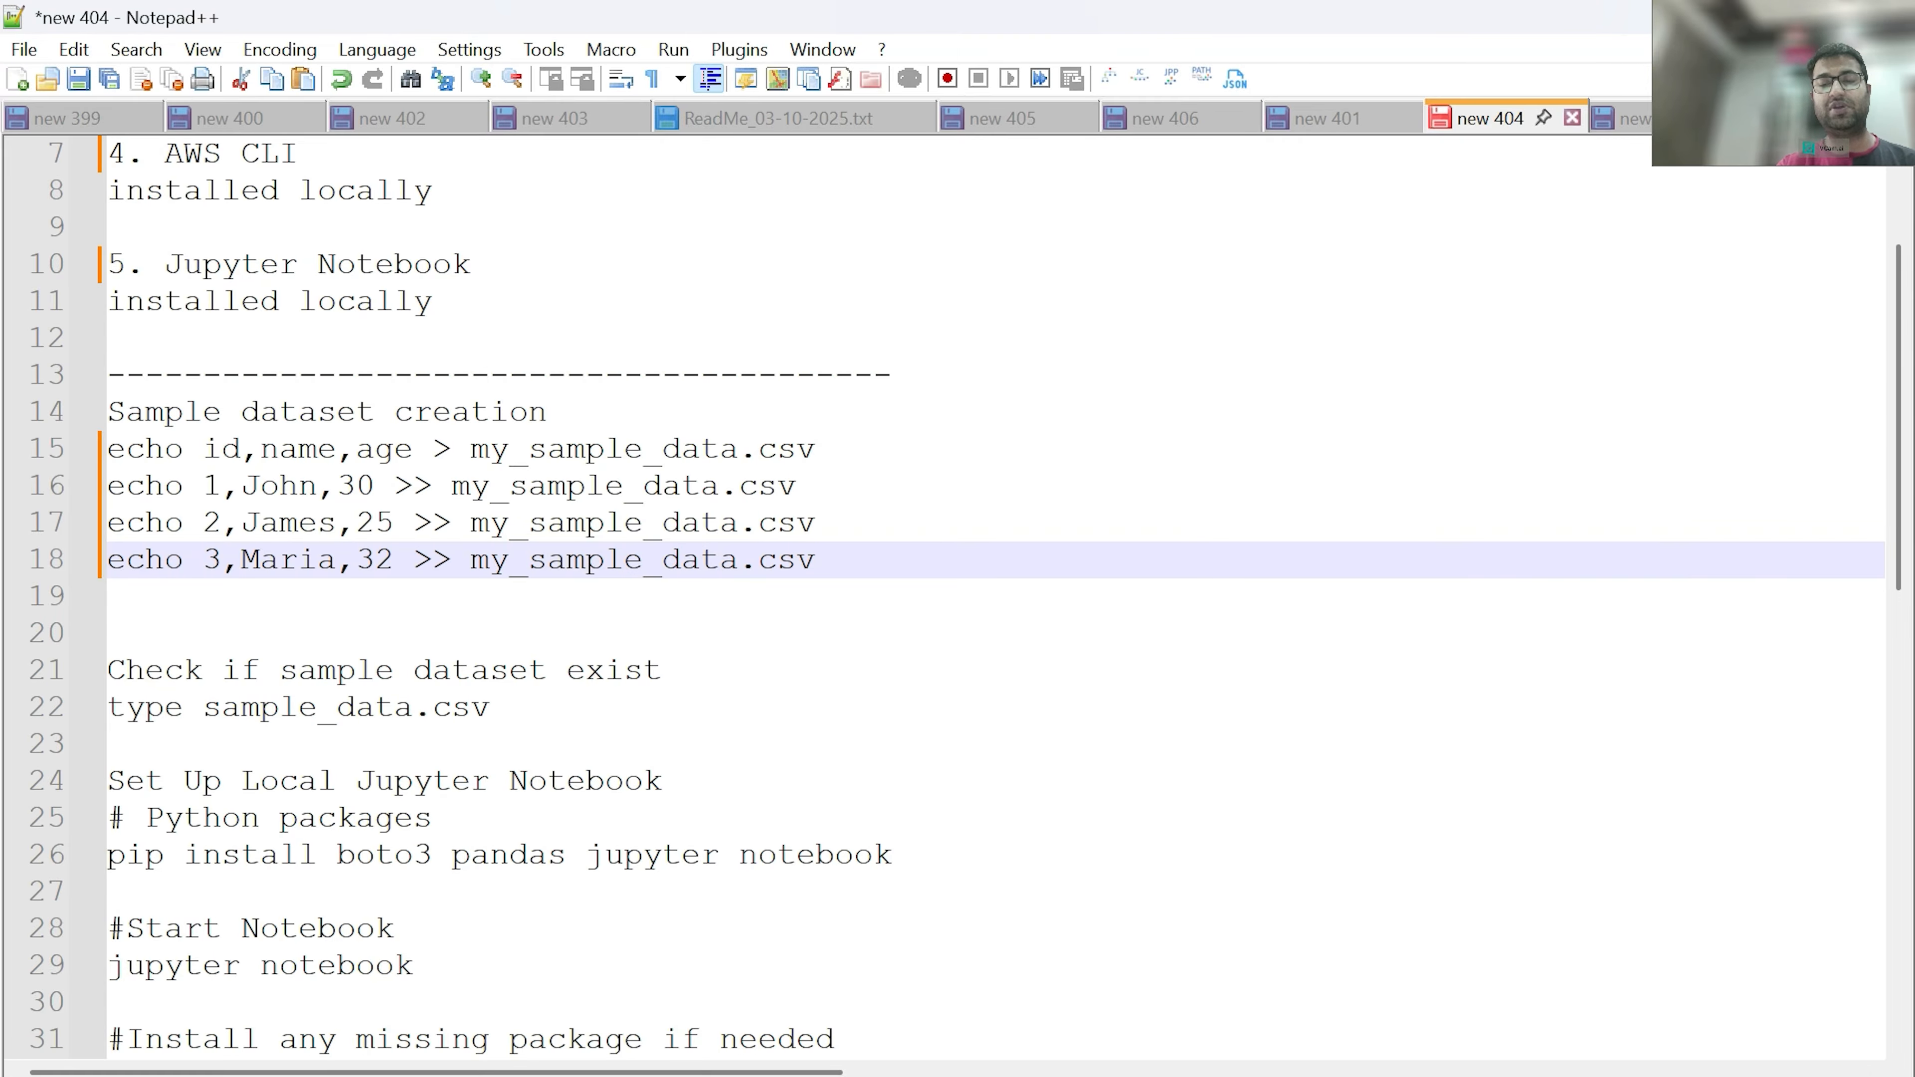
click(1237, 1003)
text(mkdir)
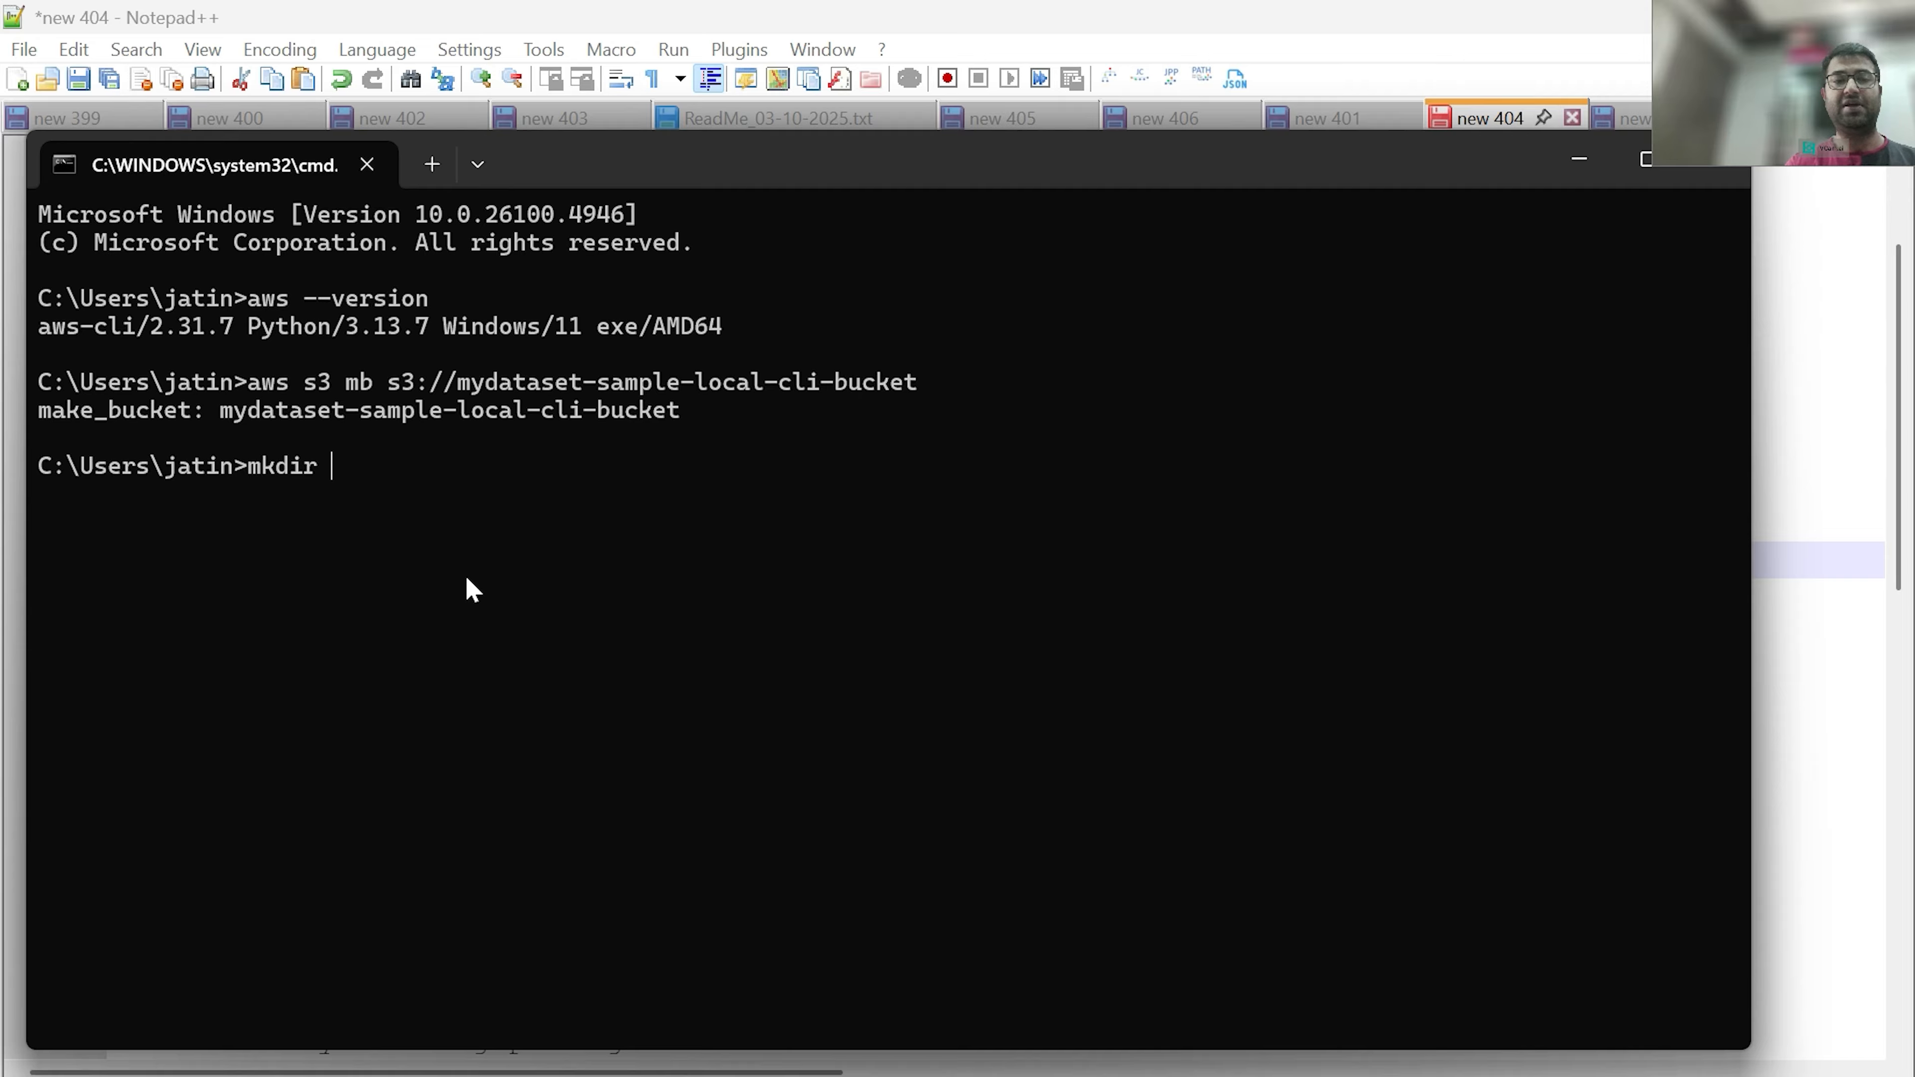
Step: Run mkdir s3-demo-jupyter, then cd into s3-demo-jupyter
text(s3)
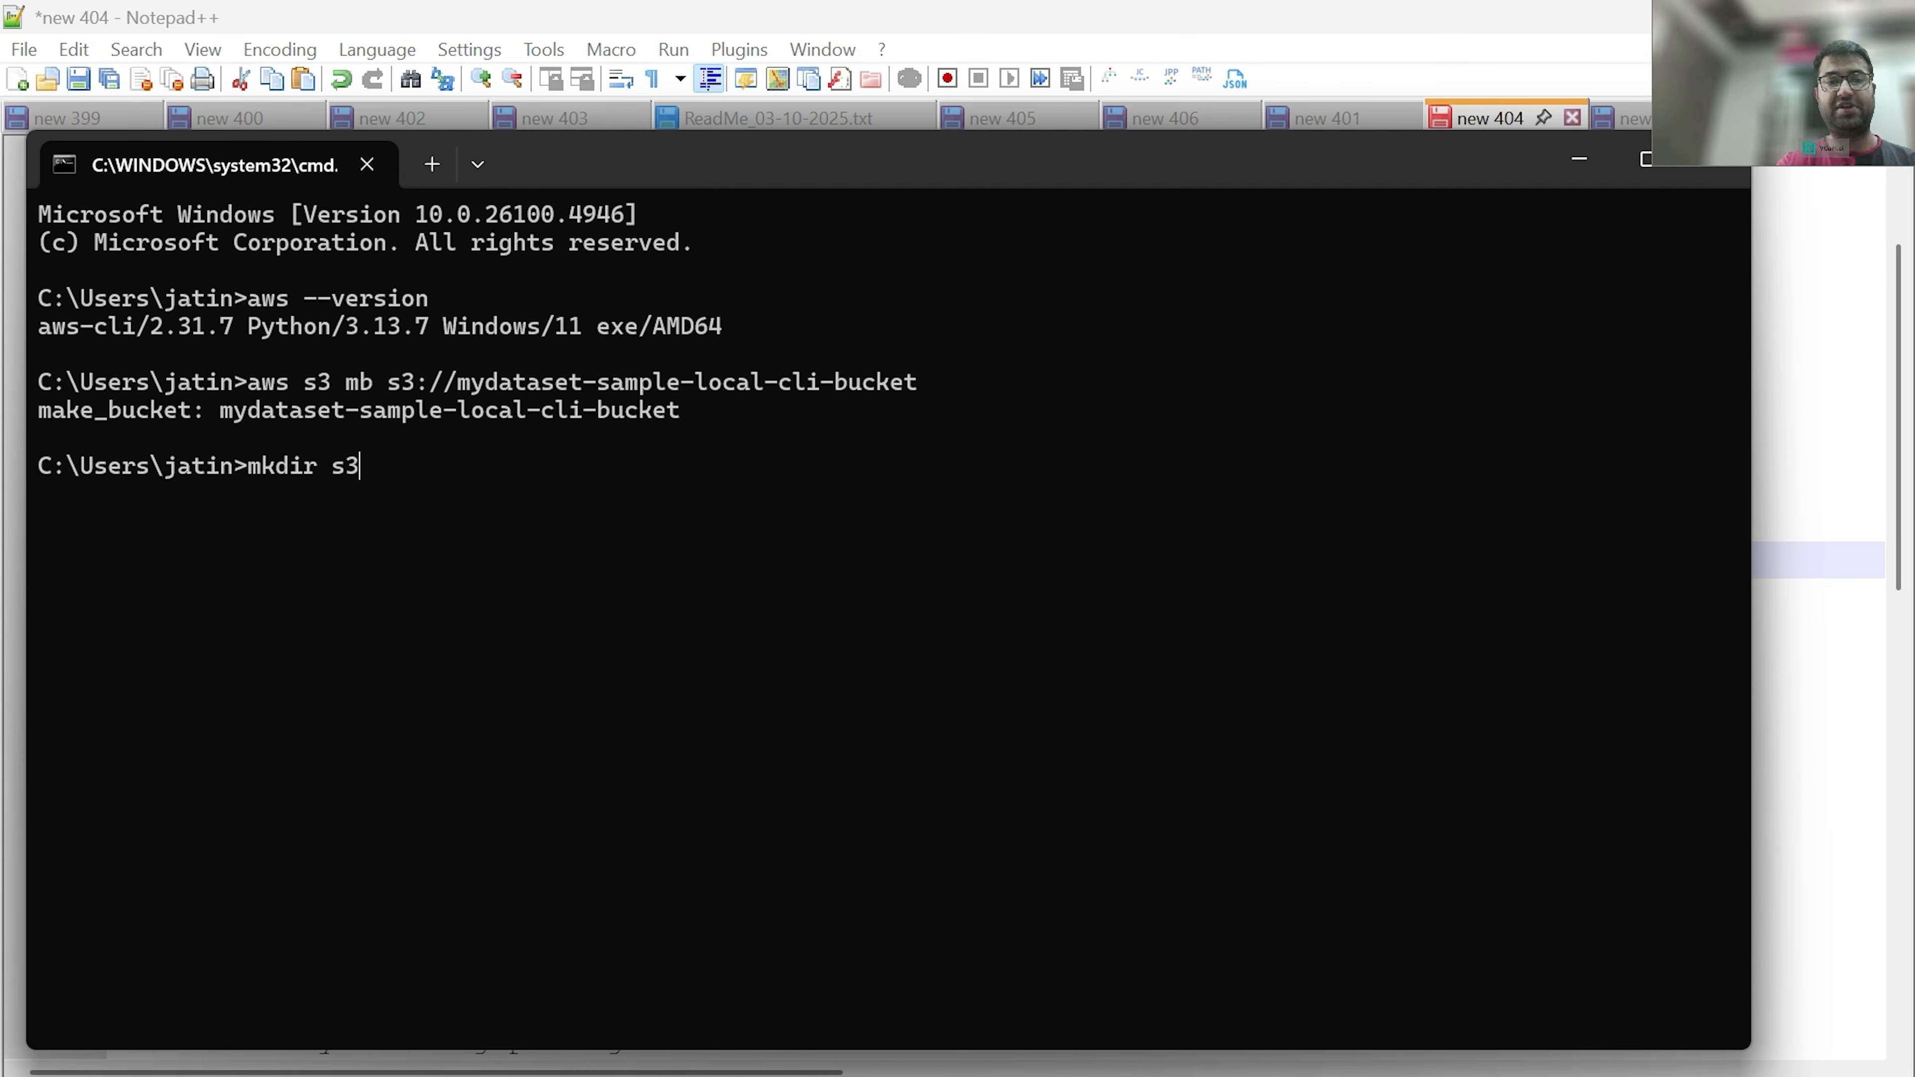
text(-demo)
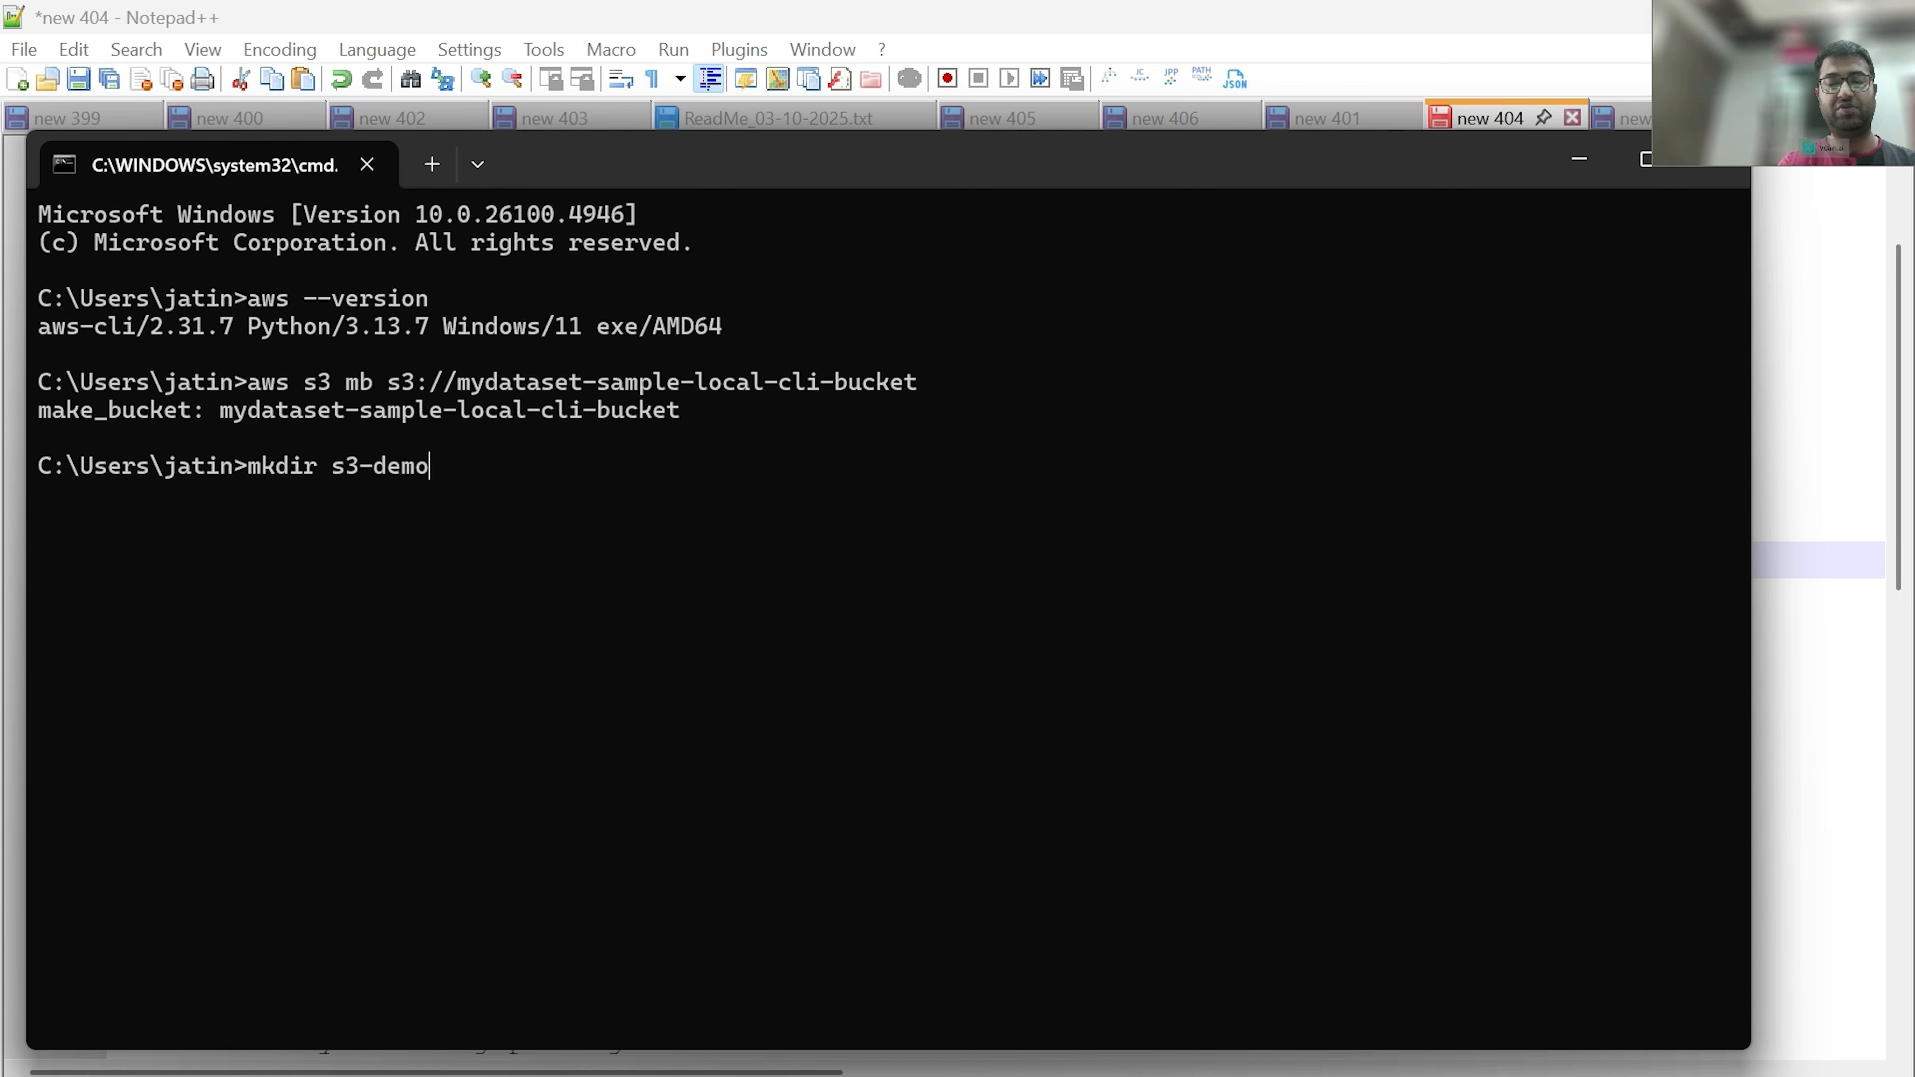
text(-jupyter)
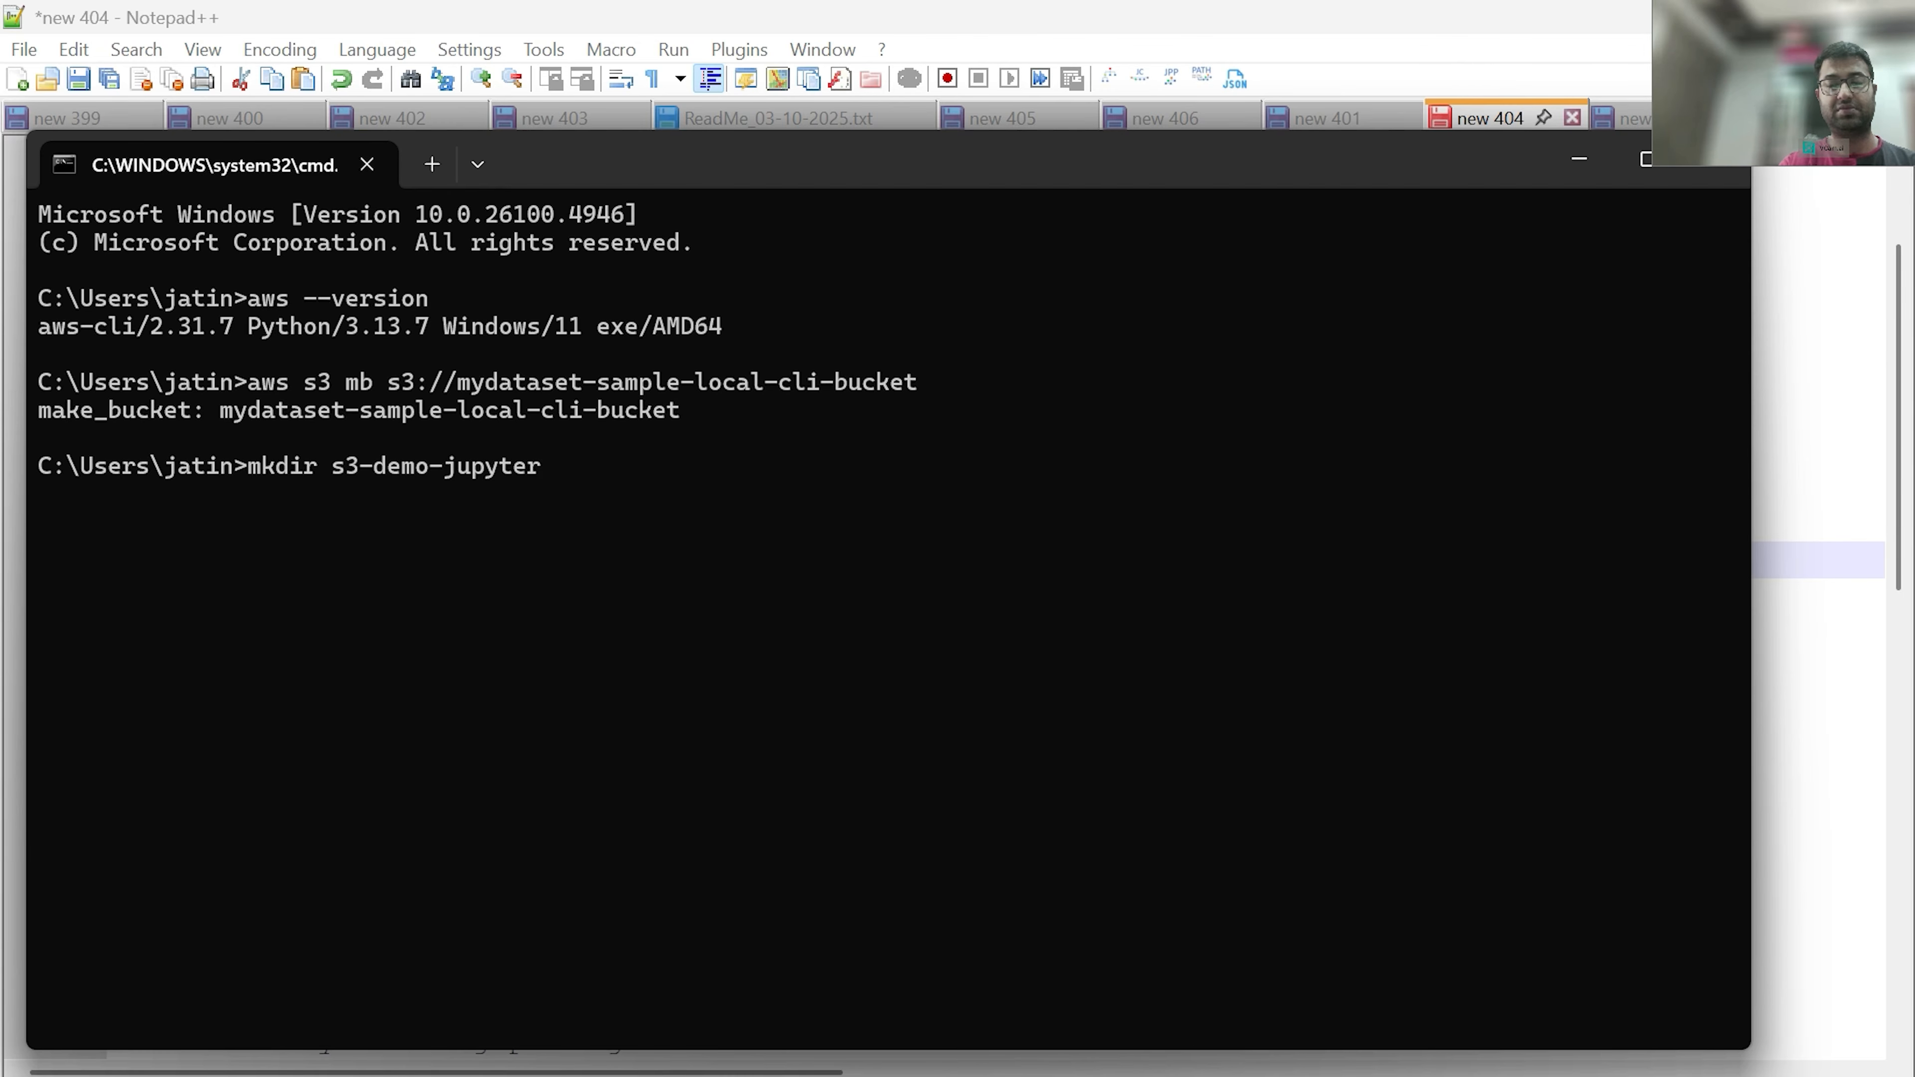
key(Return)
text(cd s3)
text(-demo)
key(Tab)
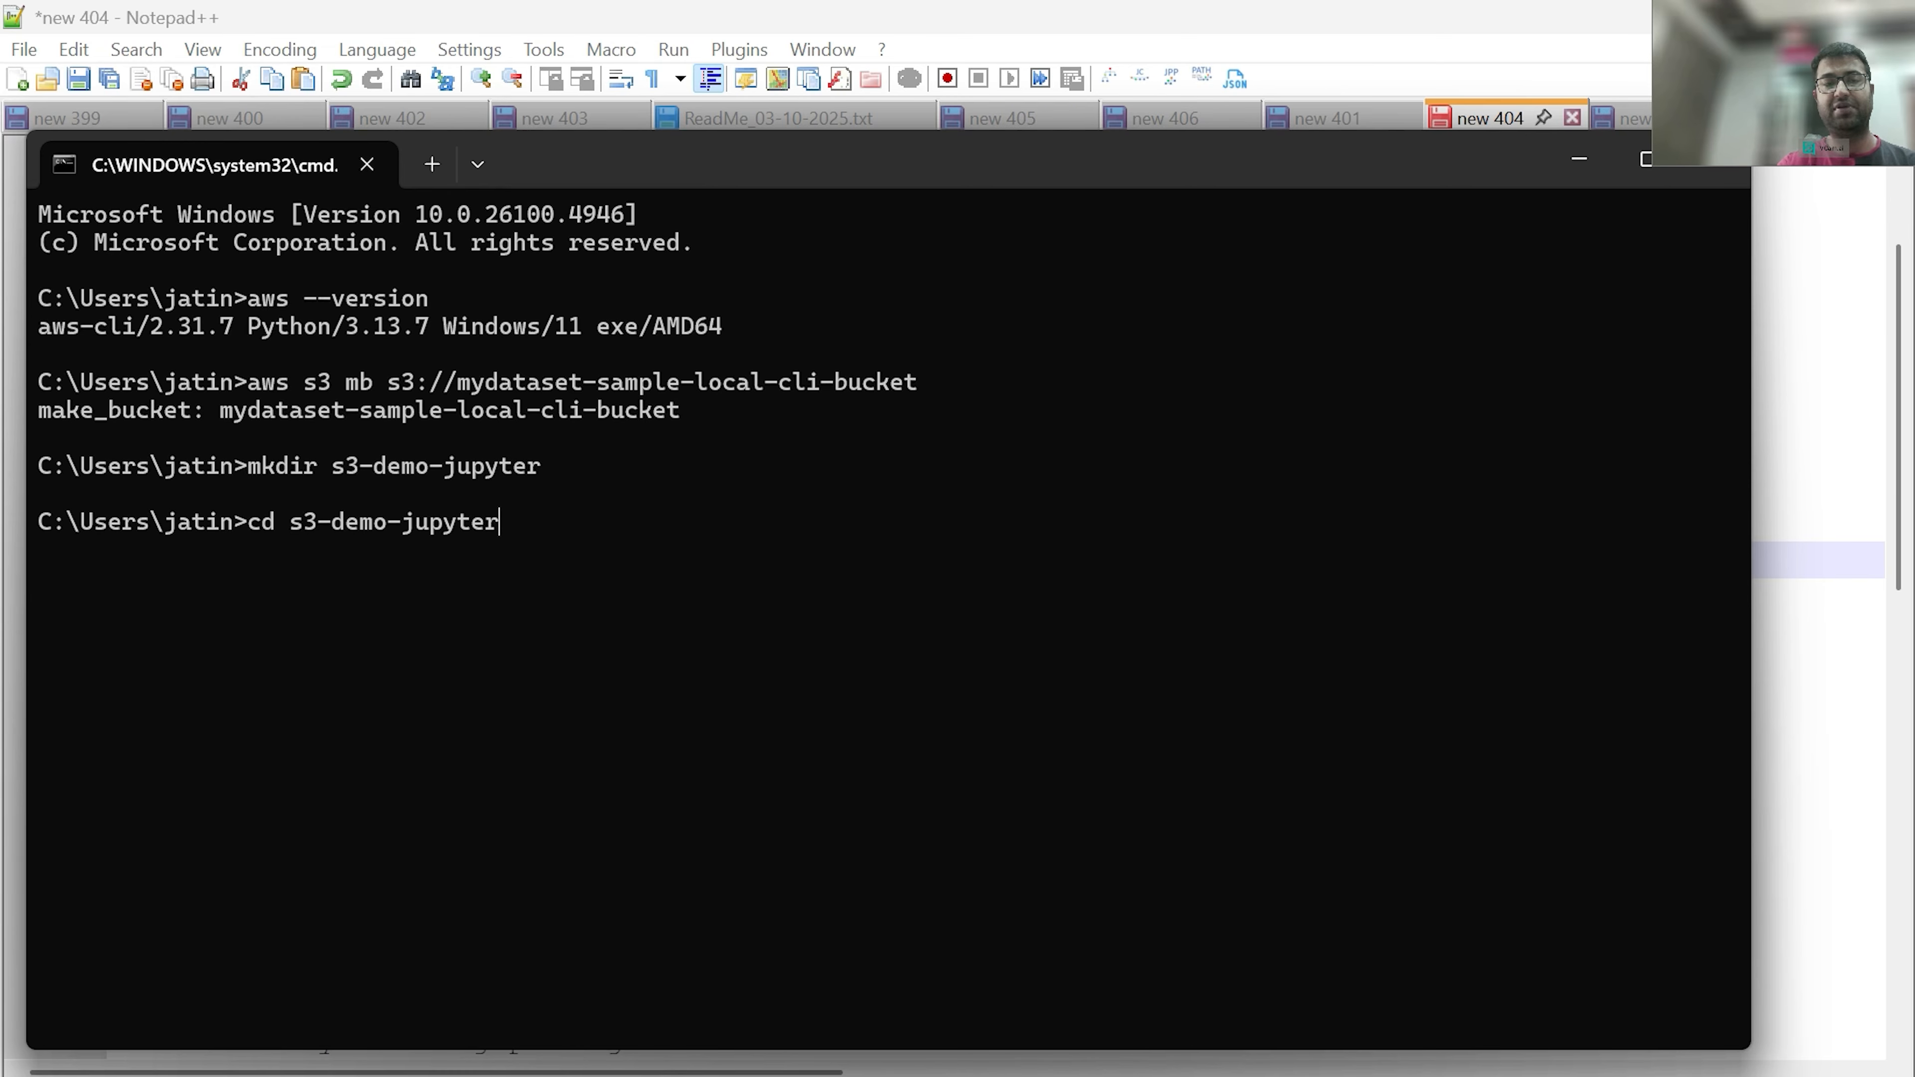
key(Return)
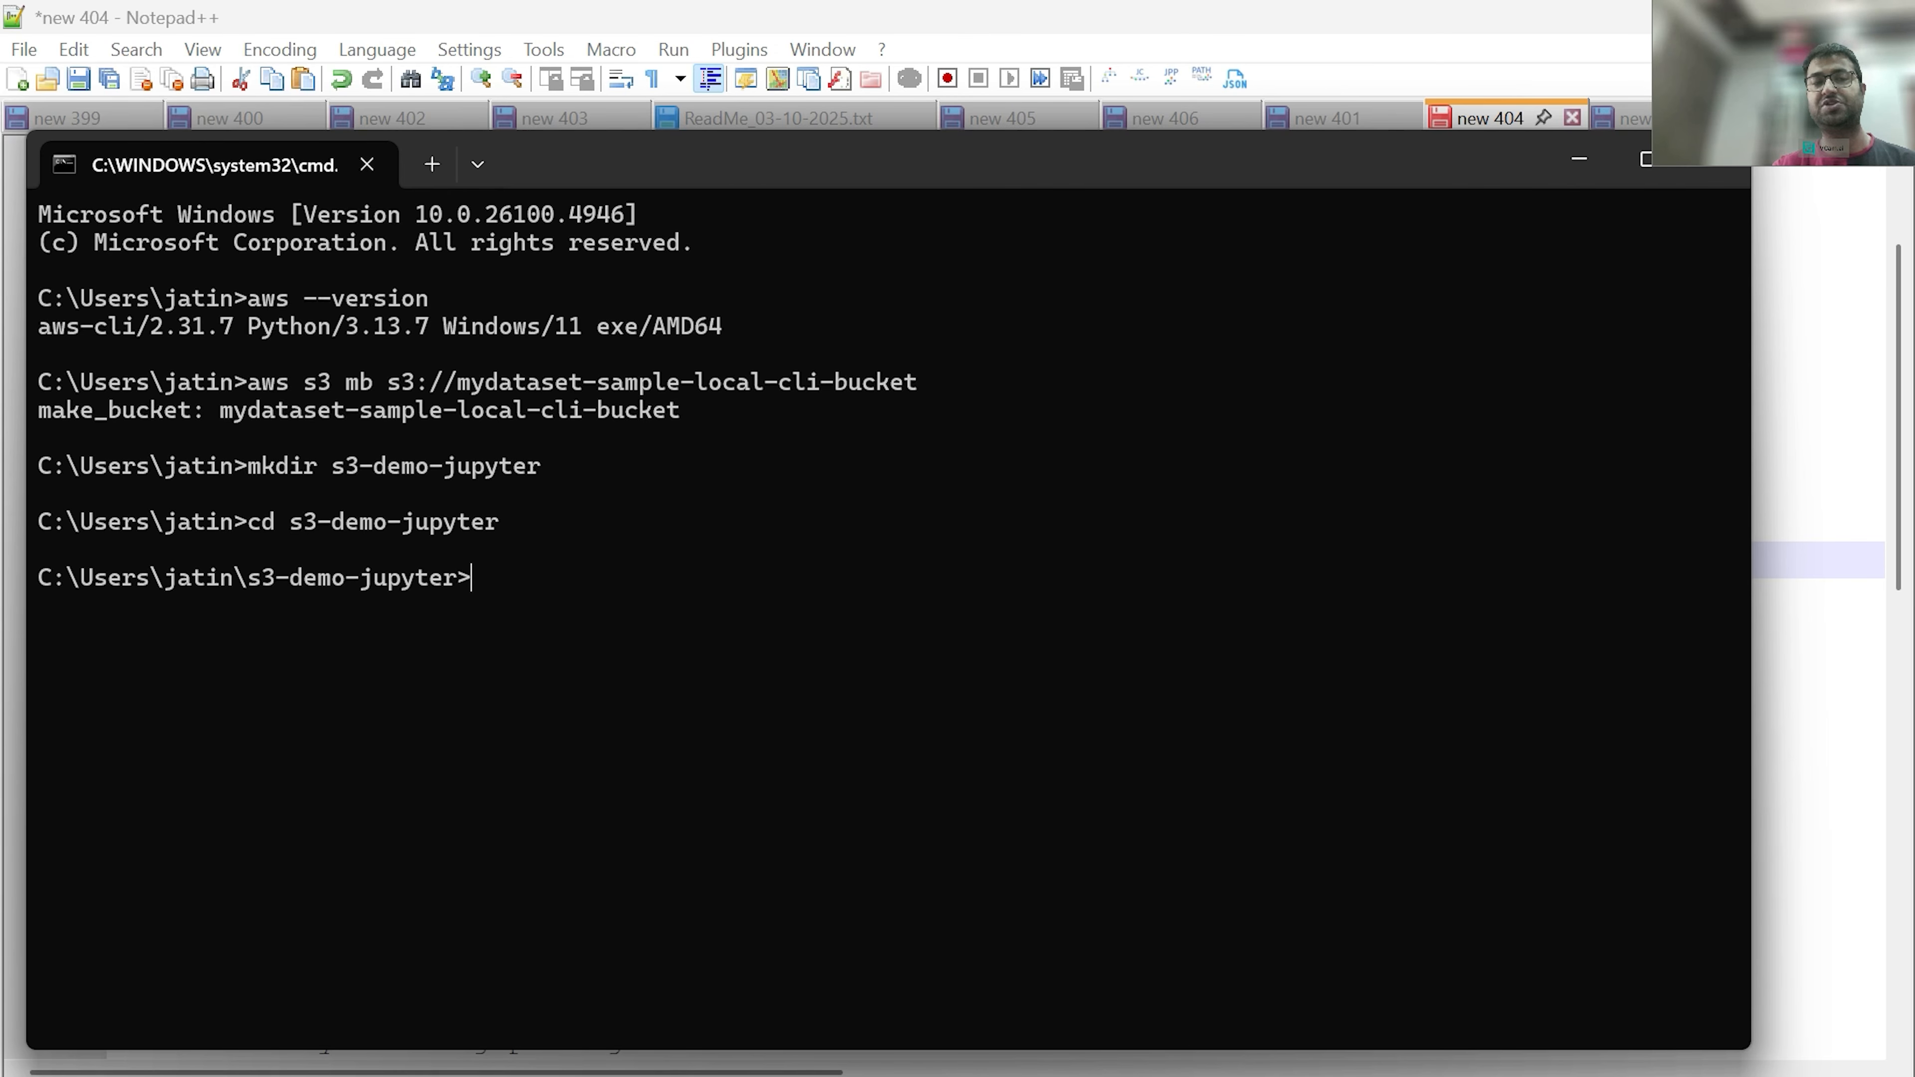
Step: Paste and run the four echo commands from lines 15–18 to build my_sample_data.csv, then list the folder
click(1567, 157)
drag(818, 560, 89, 462)
key(super+c)
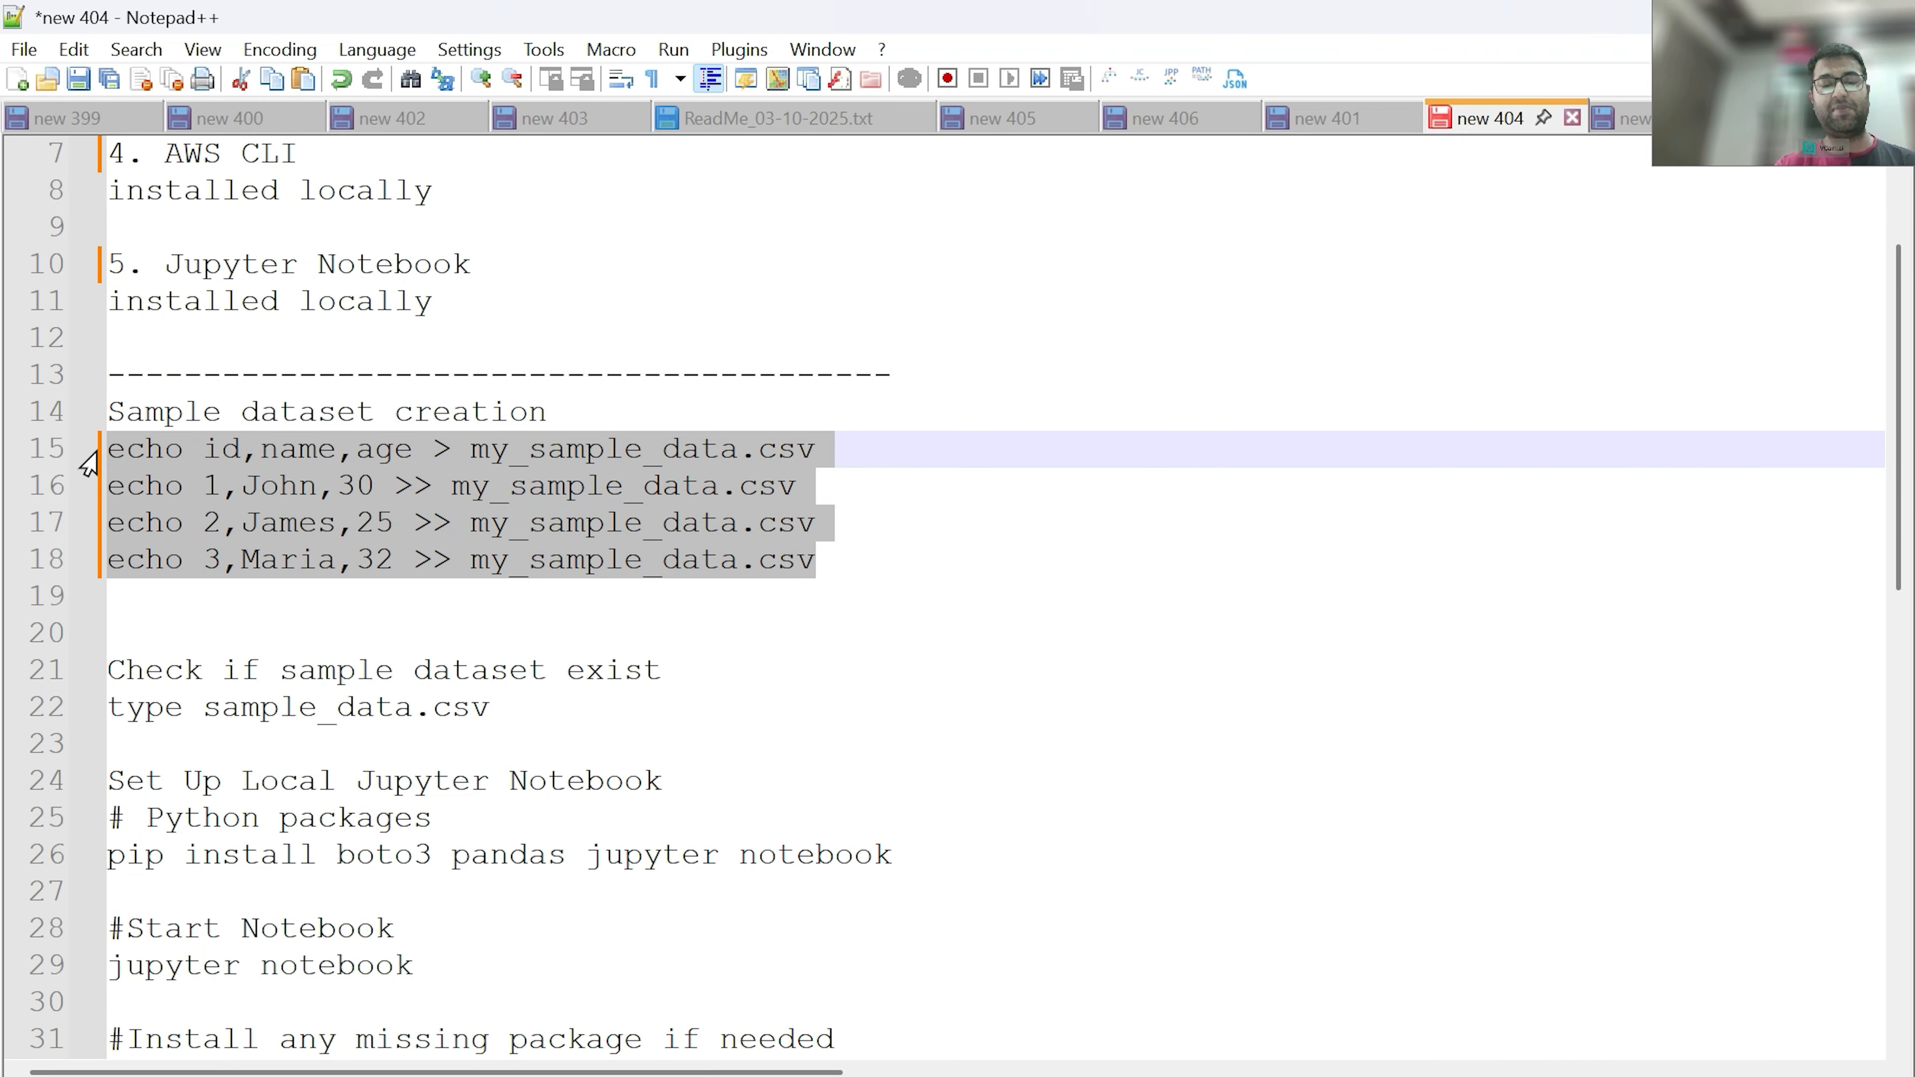
key(alt+Tab)
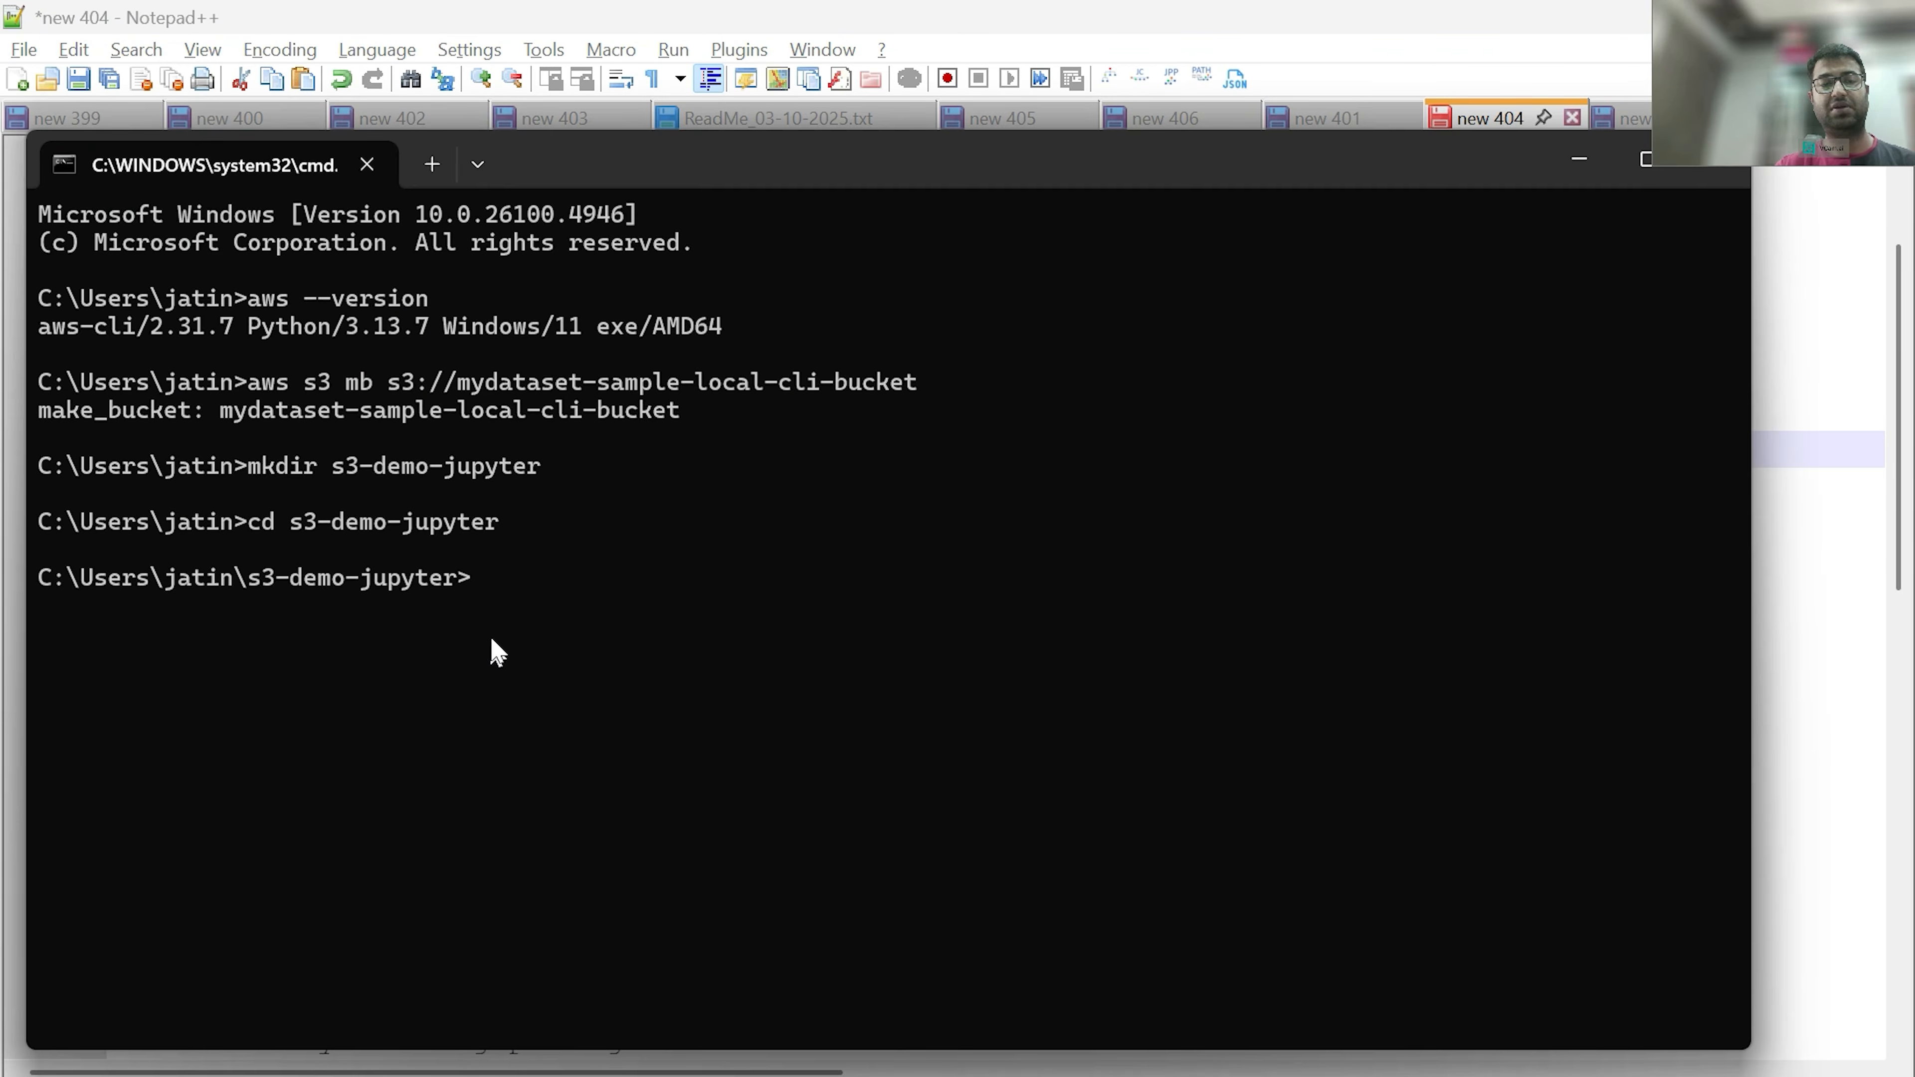
key(ctrl+v)
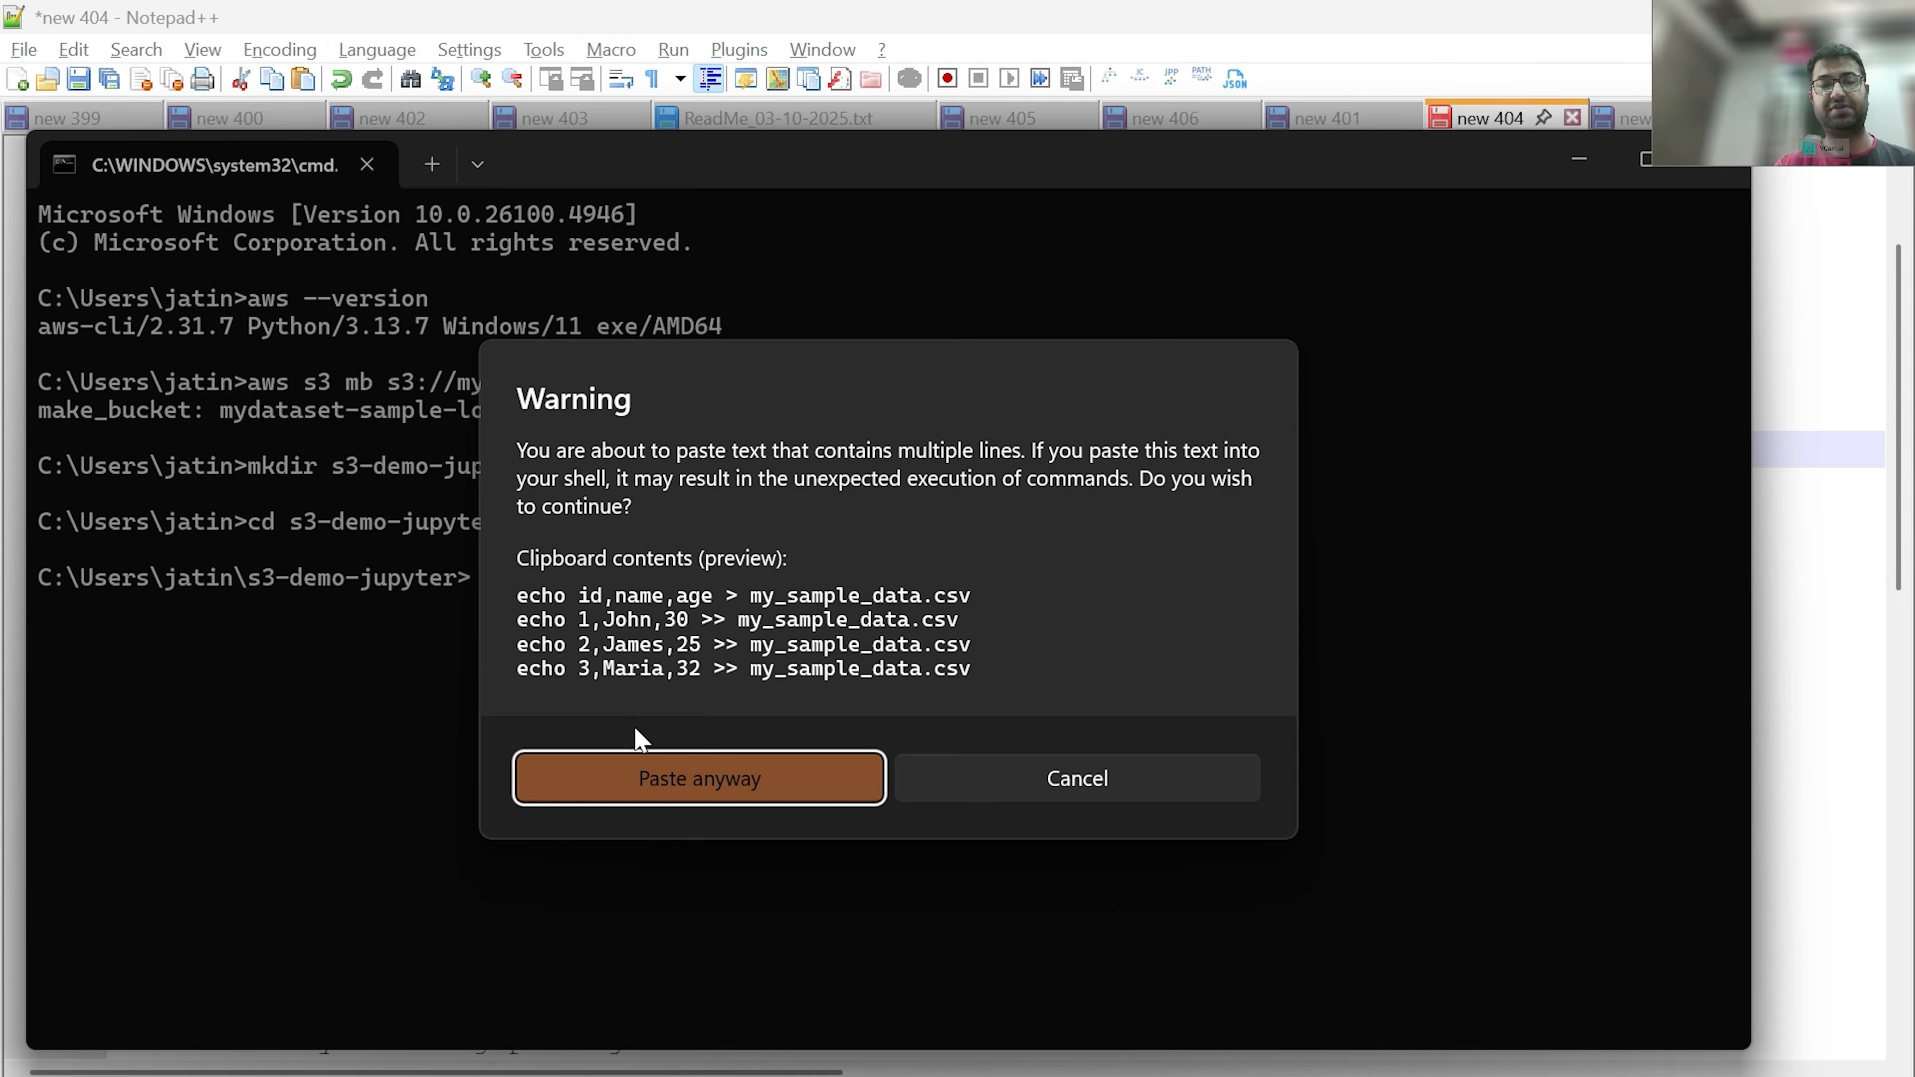
click(634, 760)
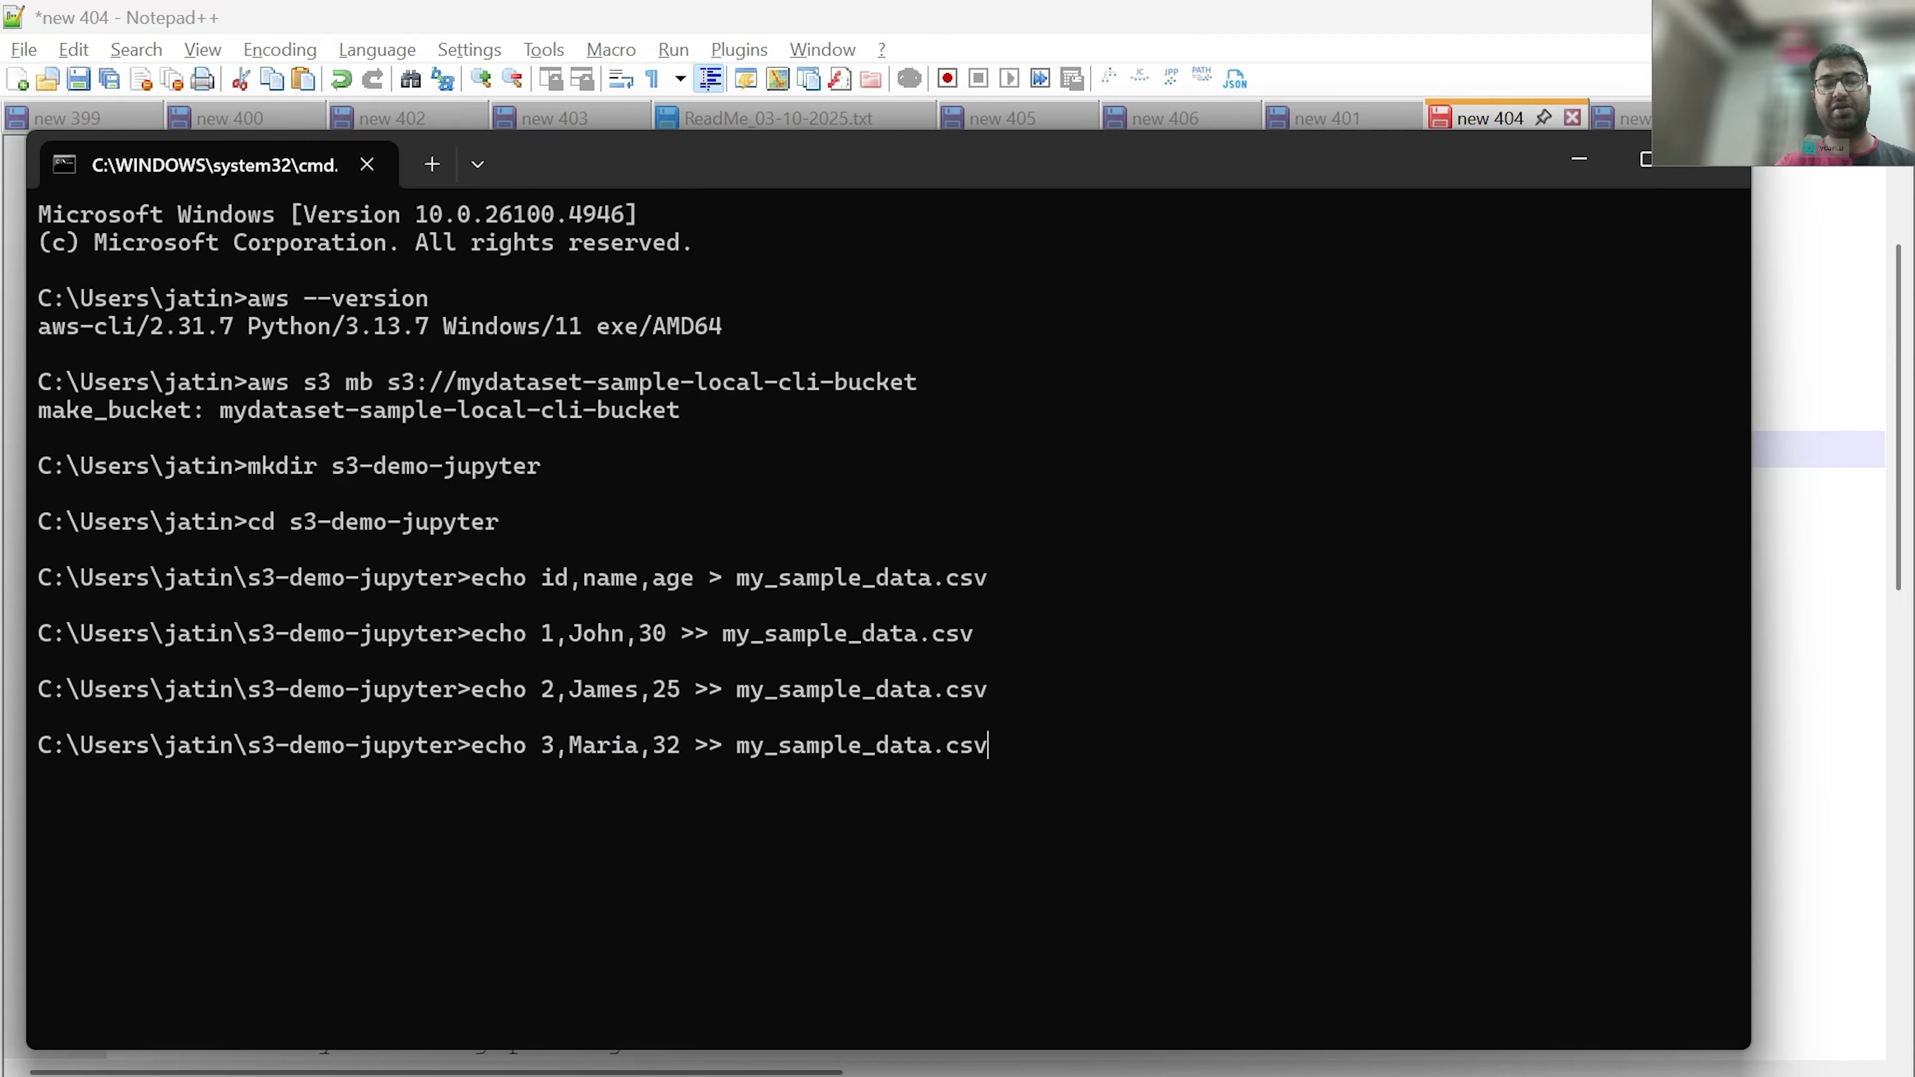
key(Return)
text(ls)
key(Return)
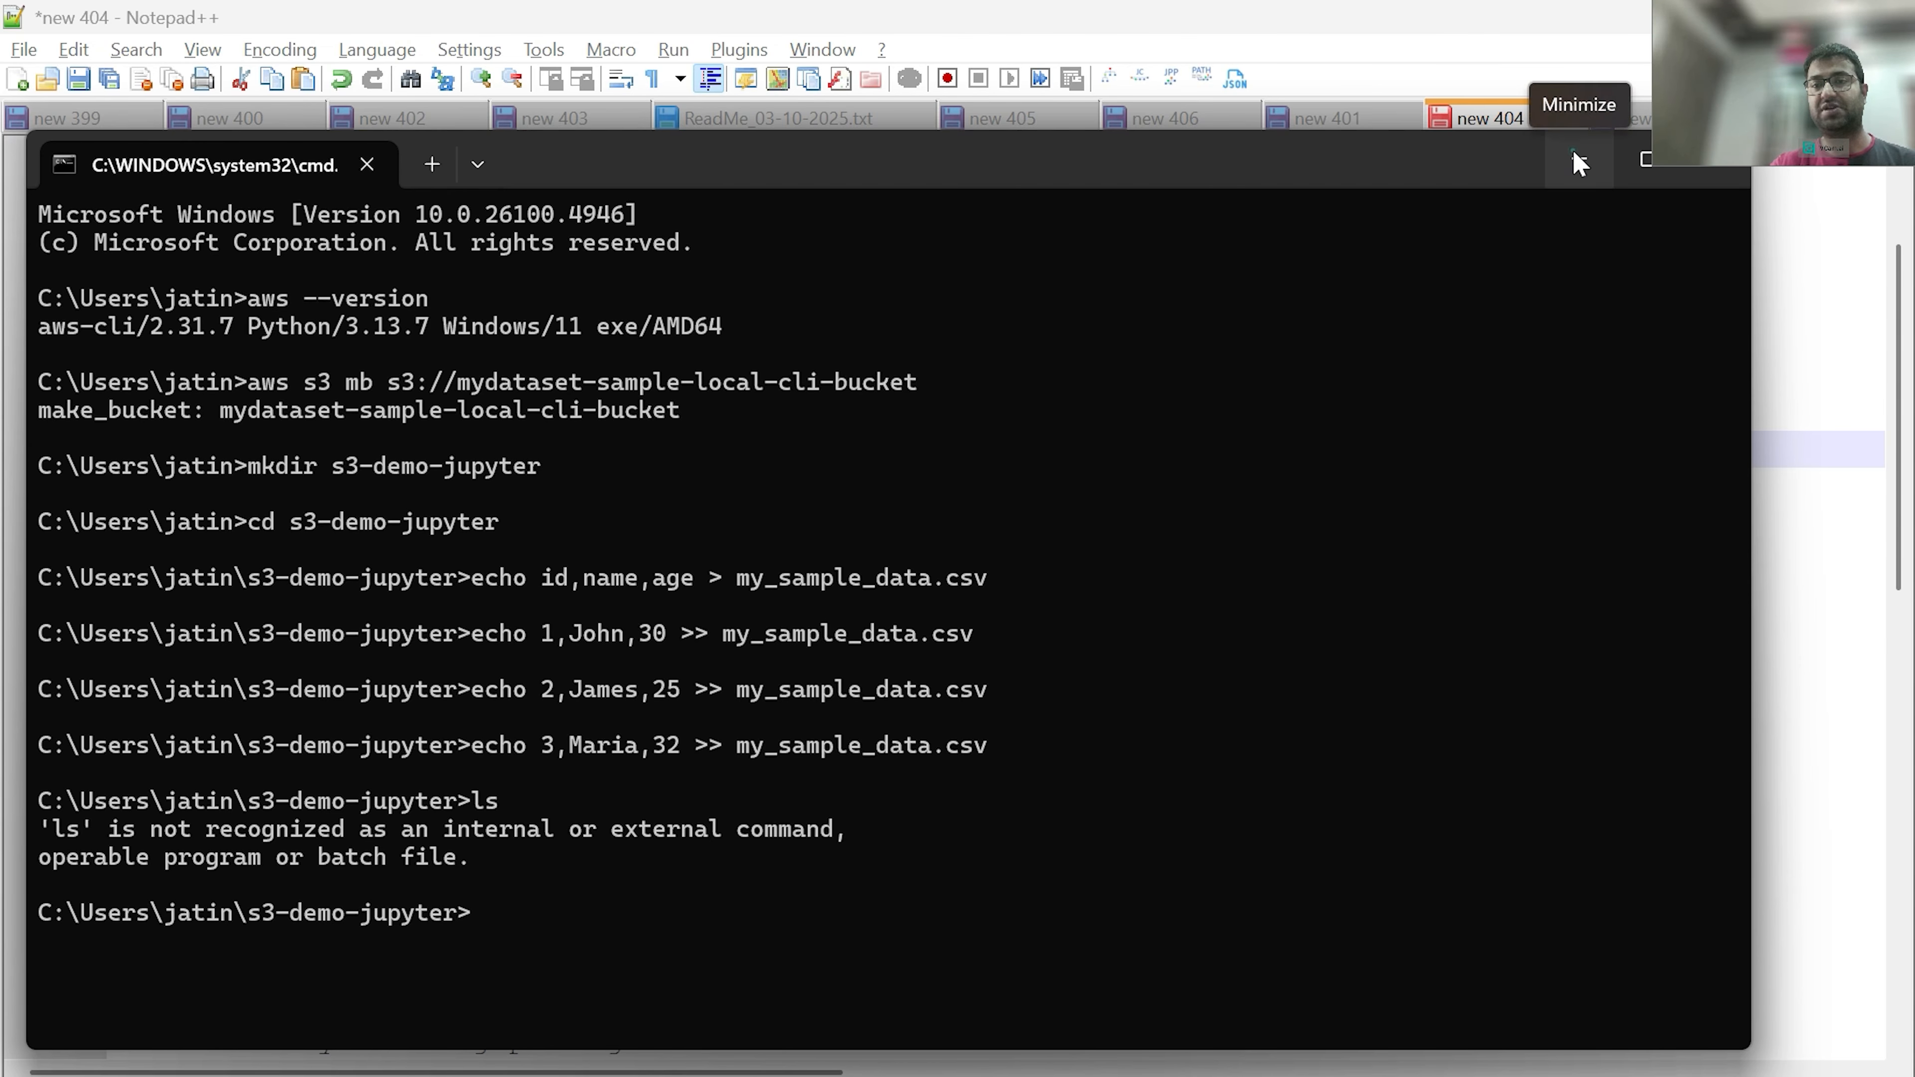
Step: Print my_sample_data.csv with type to confirm its id,name,age header and three rows
click(1646, 159)
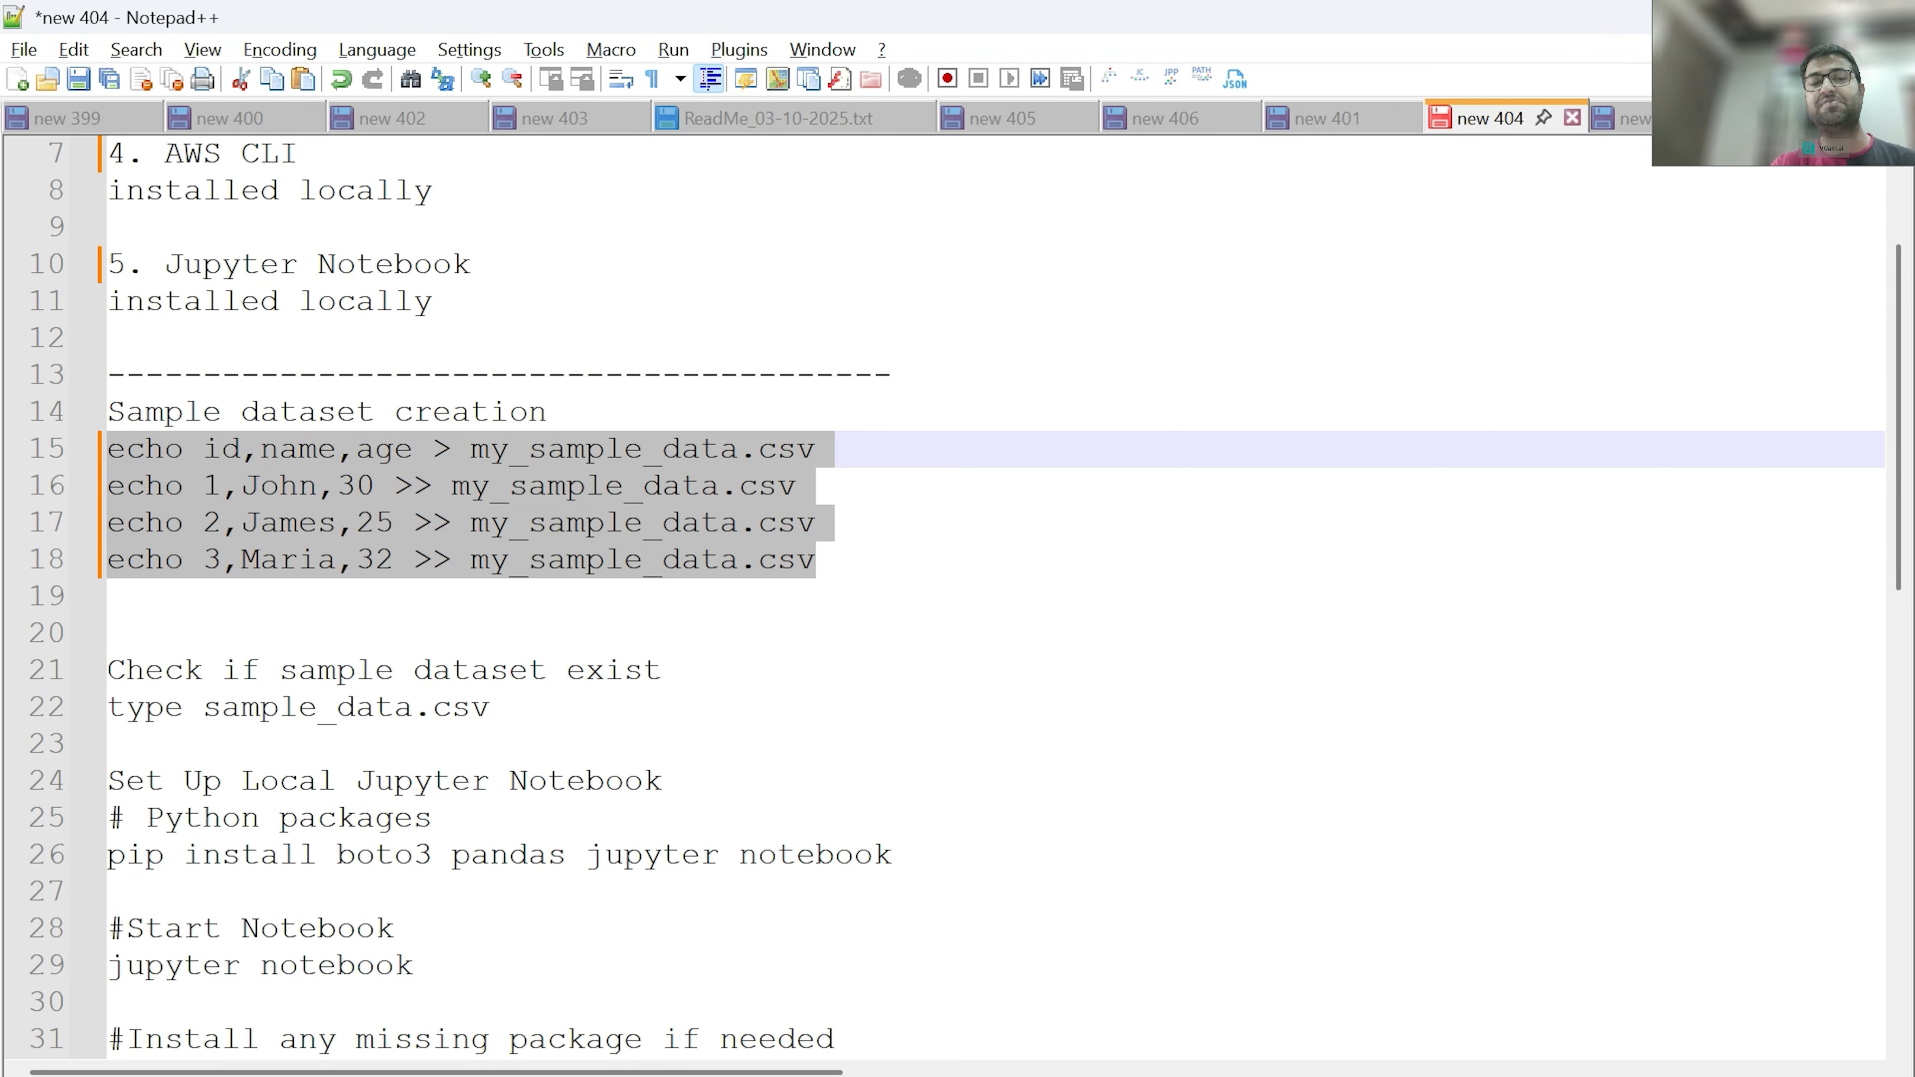
key(alt+Tab)
text(t)
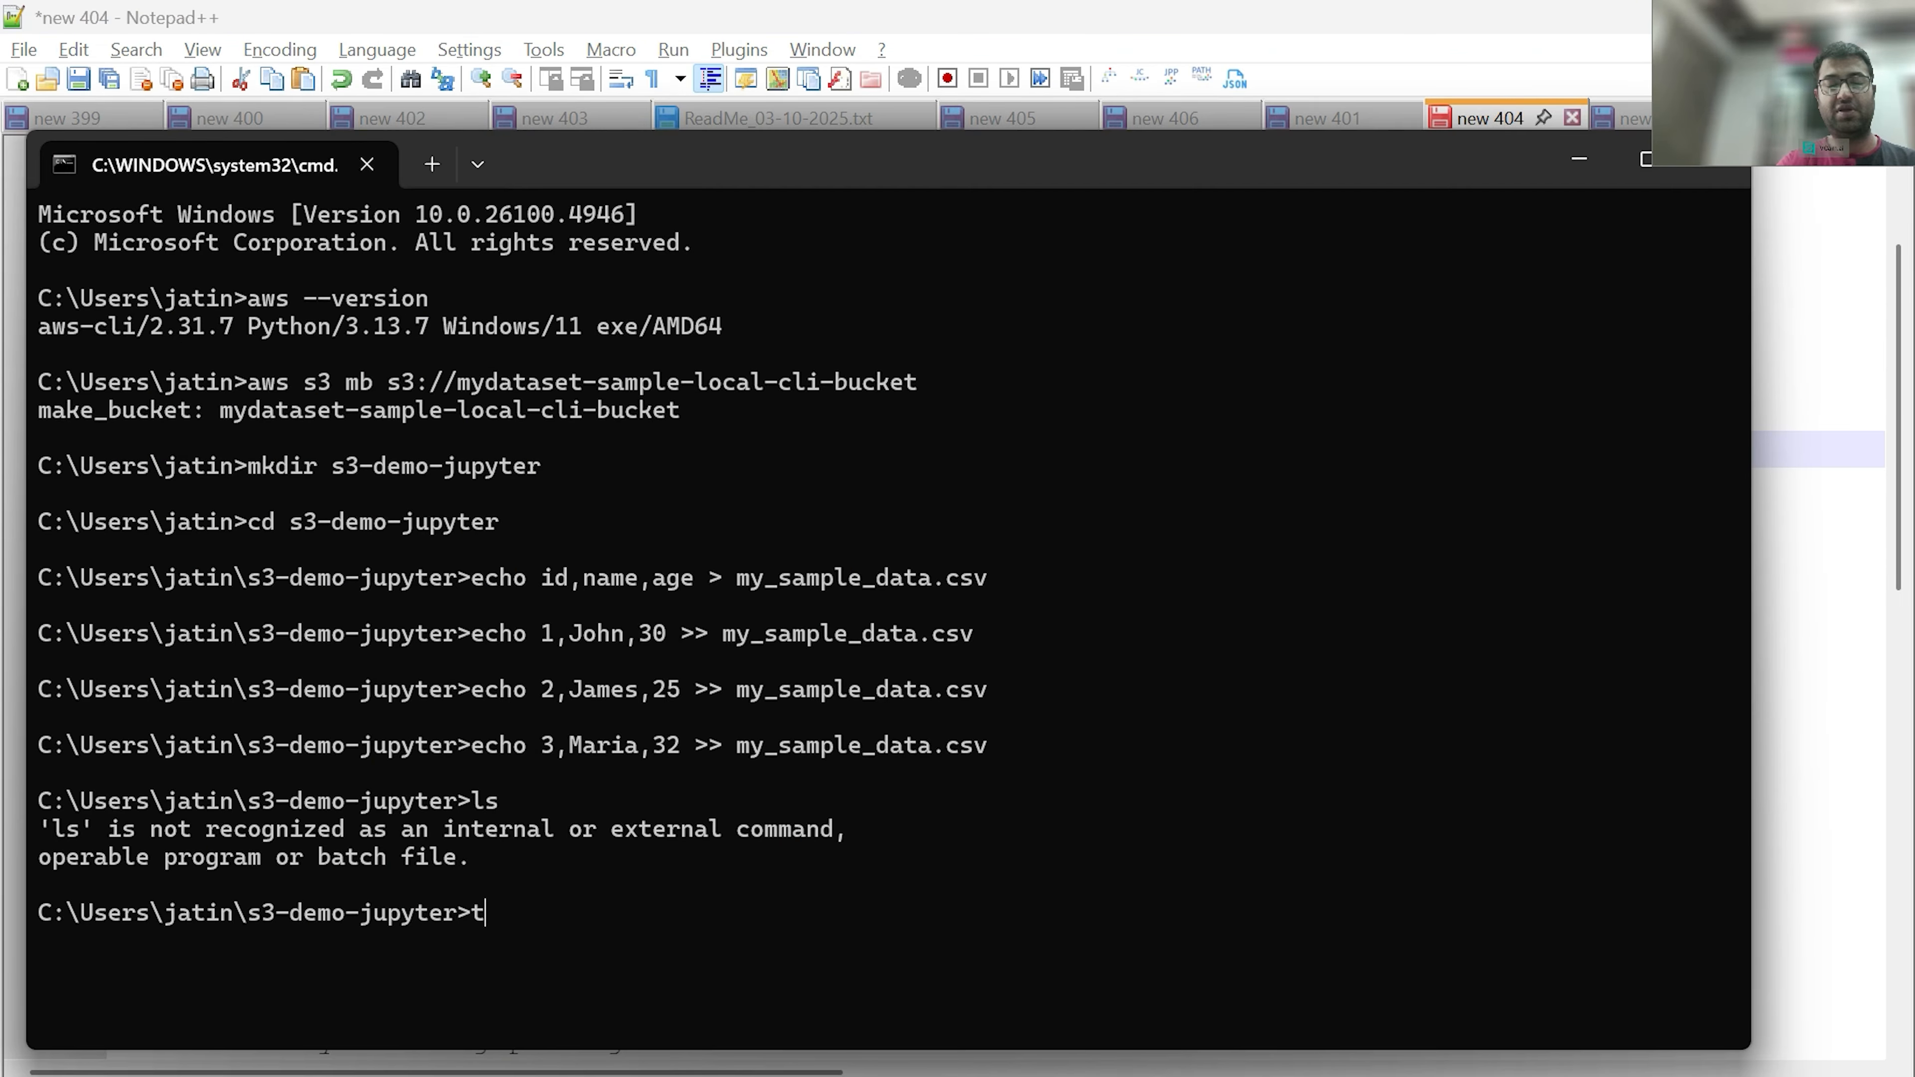
text(ype my)
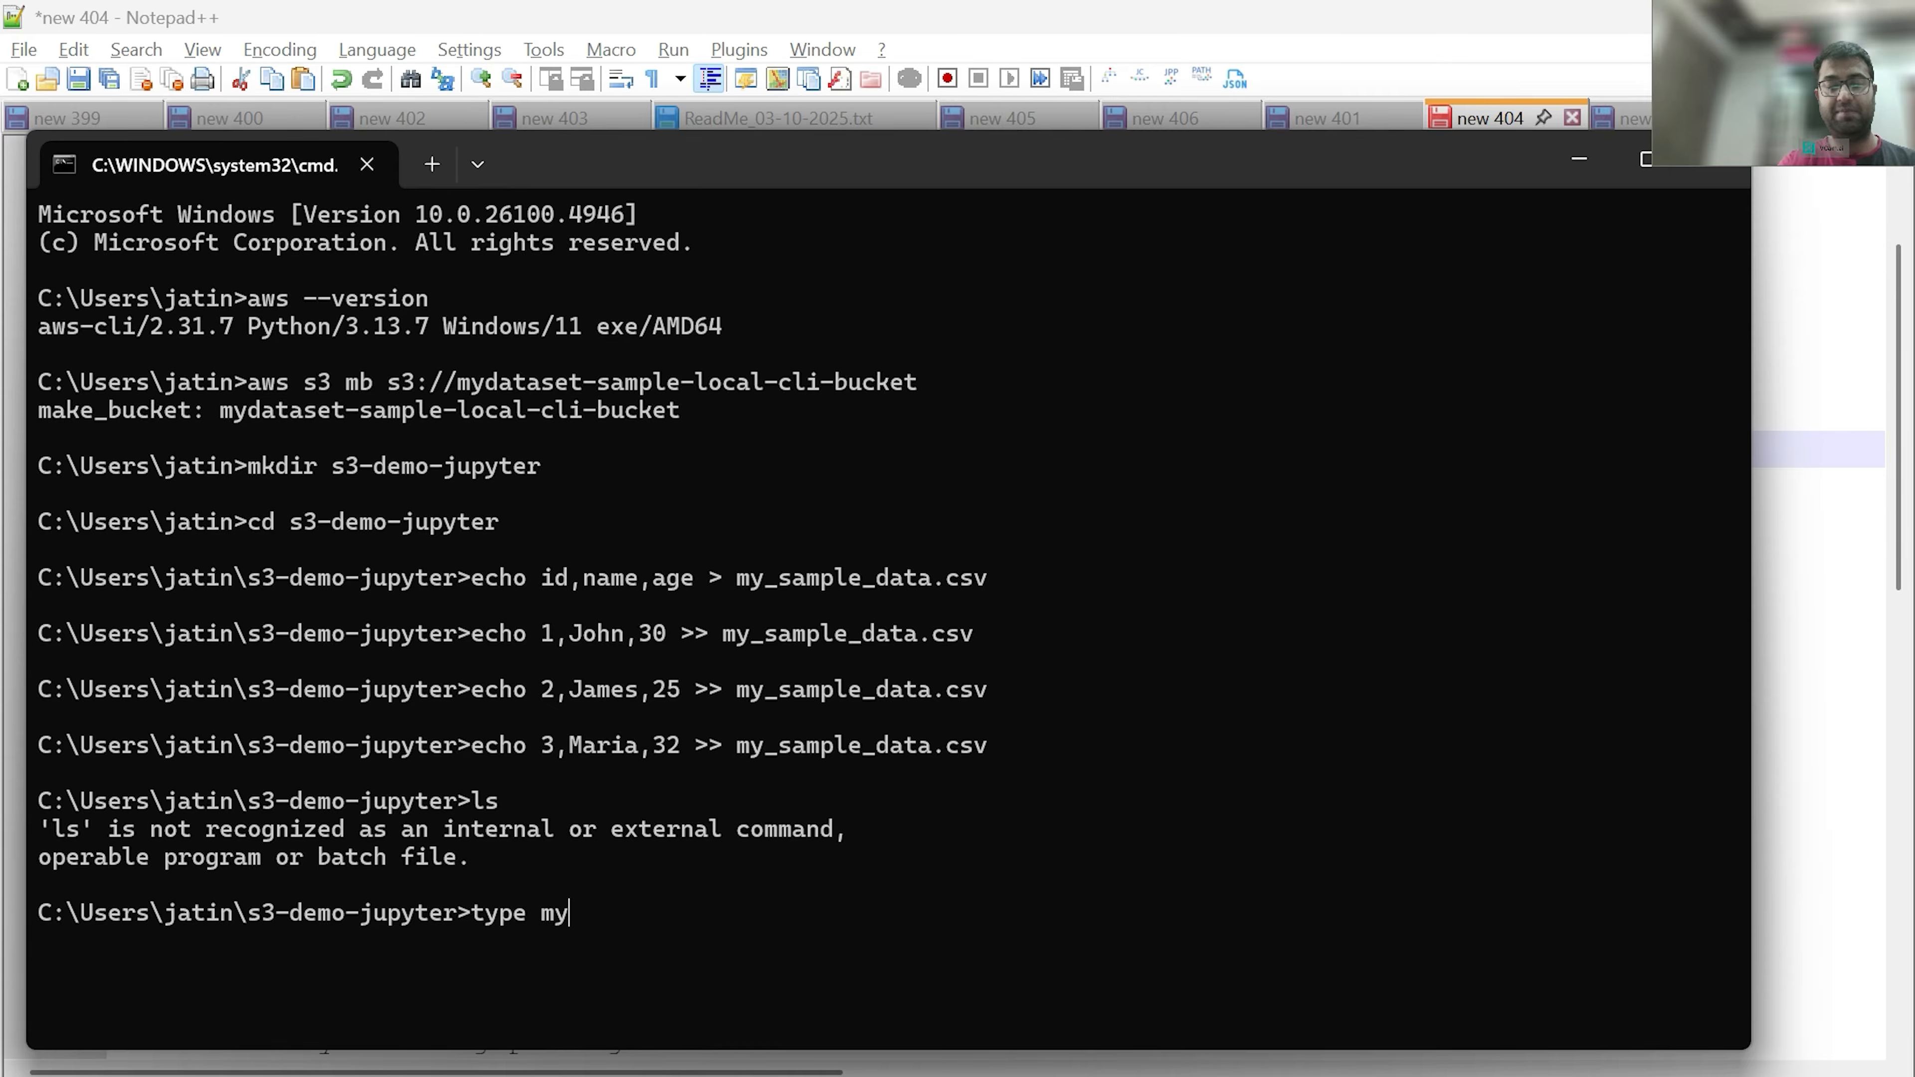
text(_)
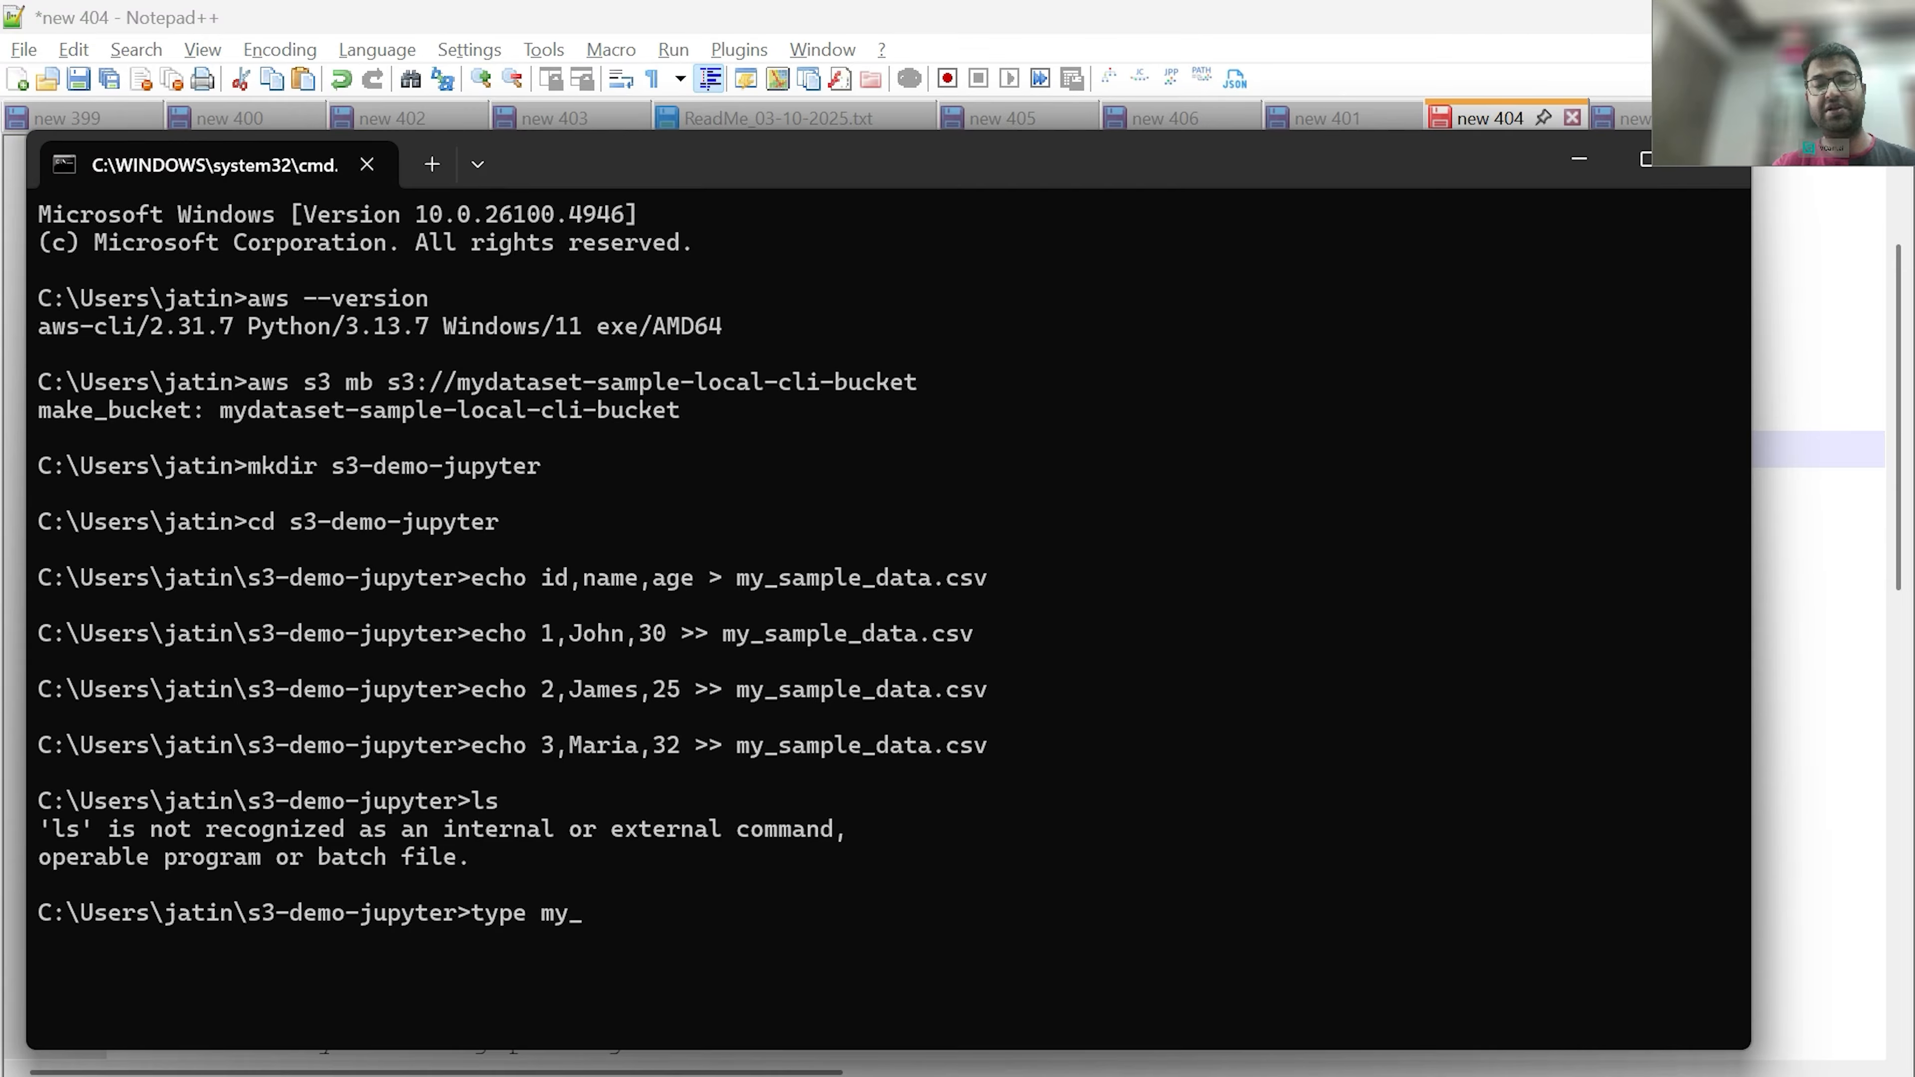
key(Tab)
key(Return)
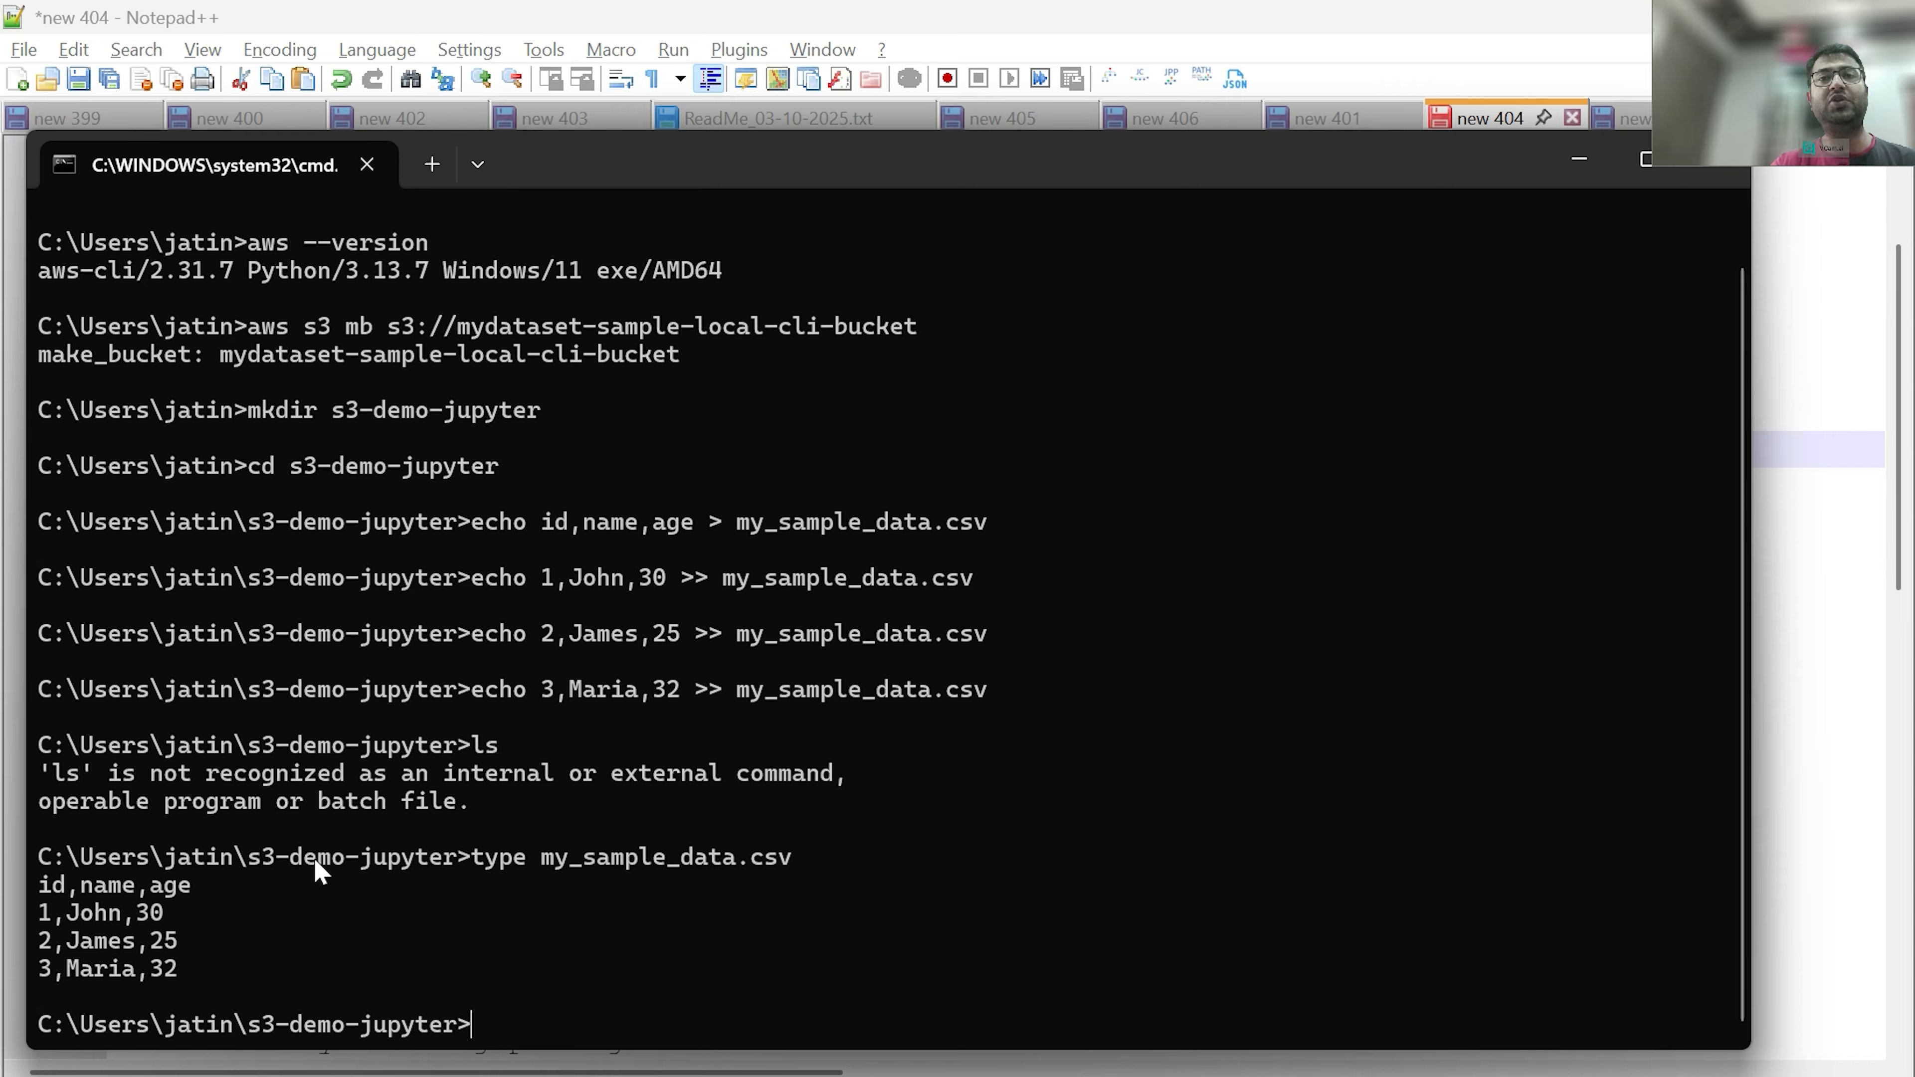
click(1578, 159)
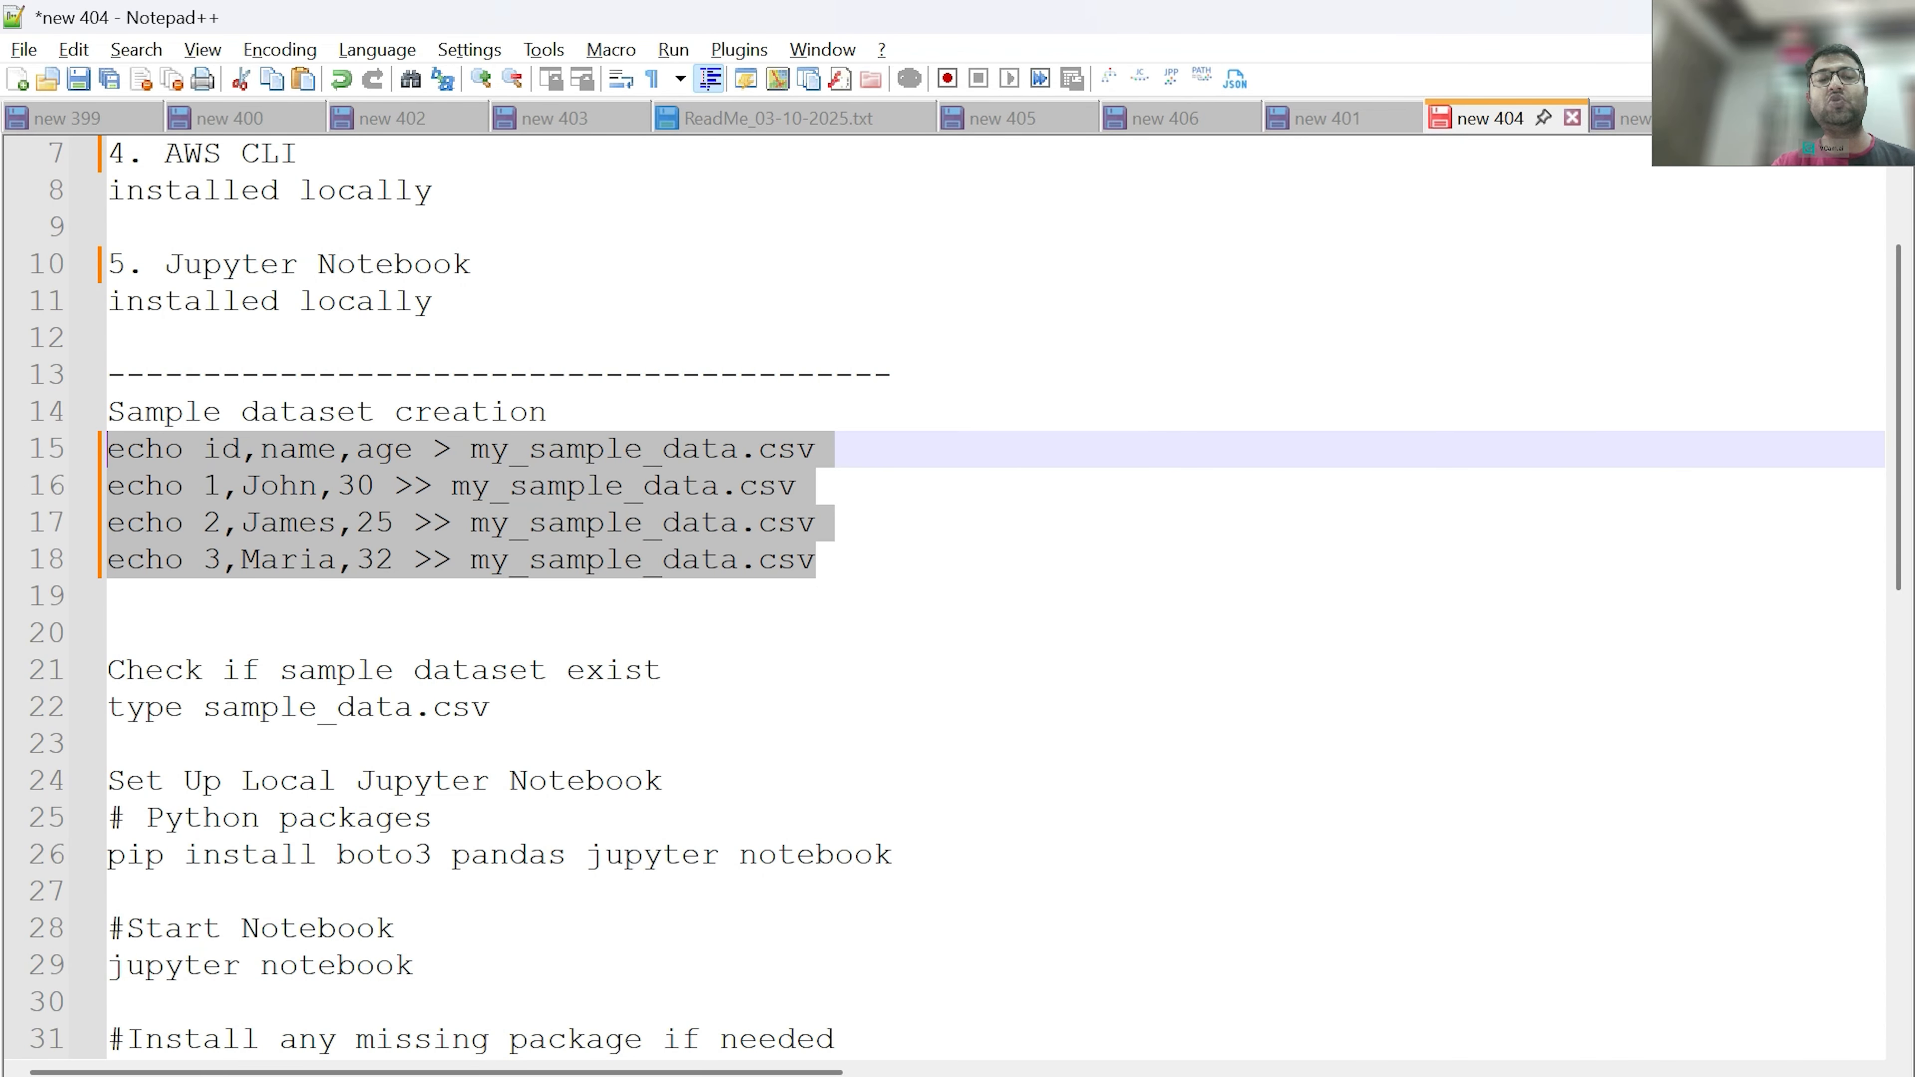
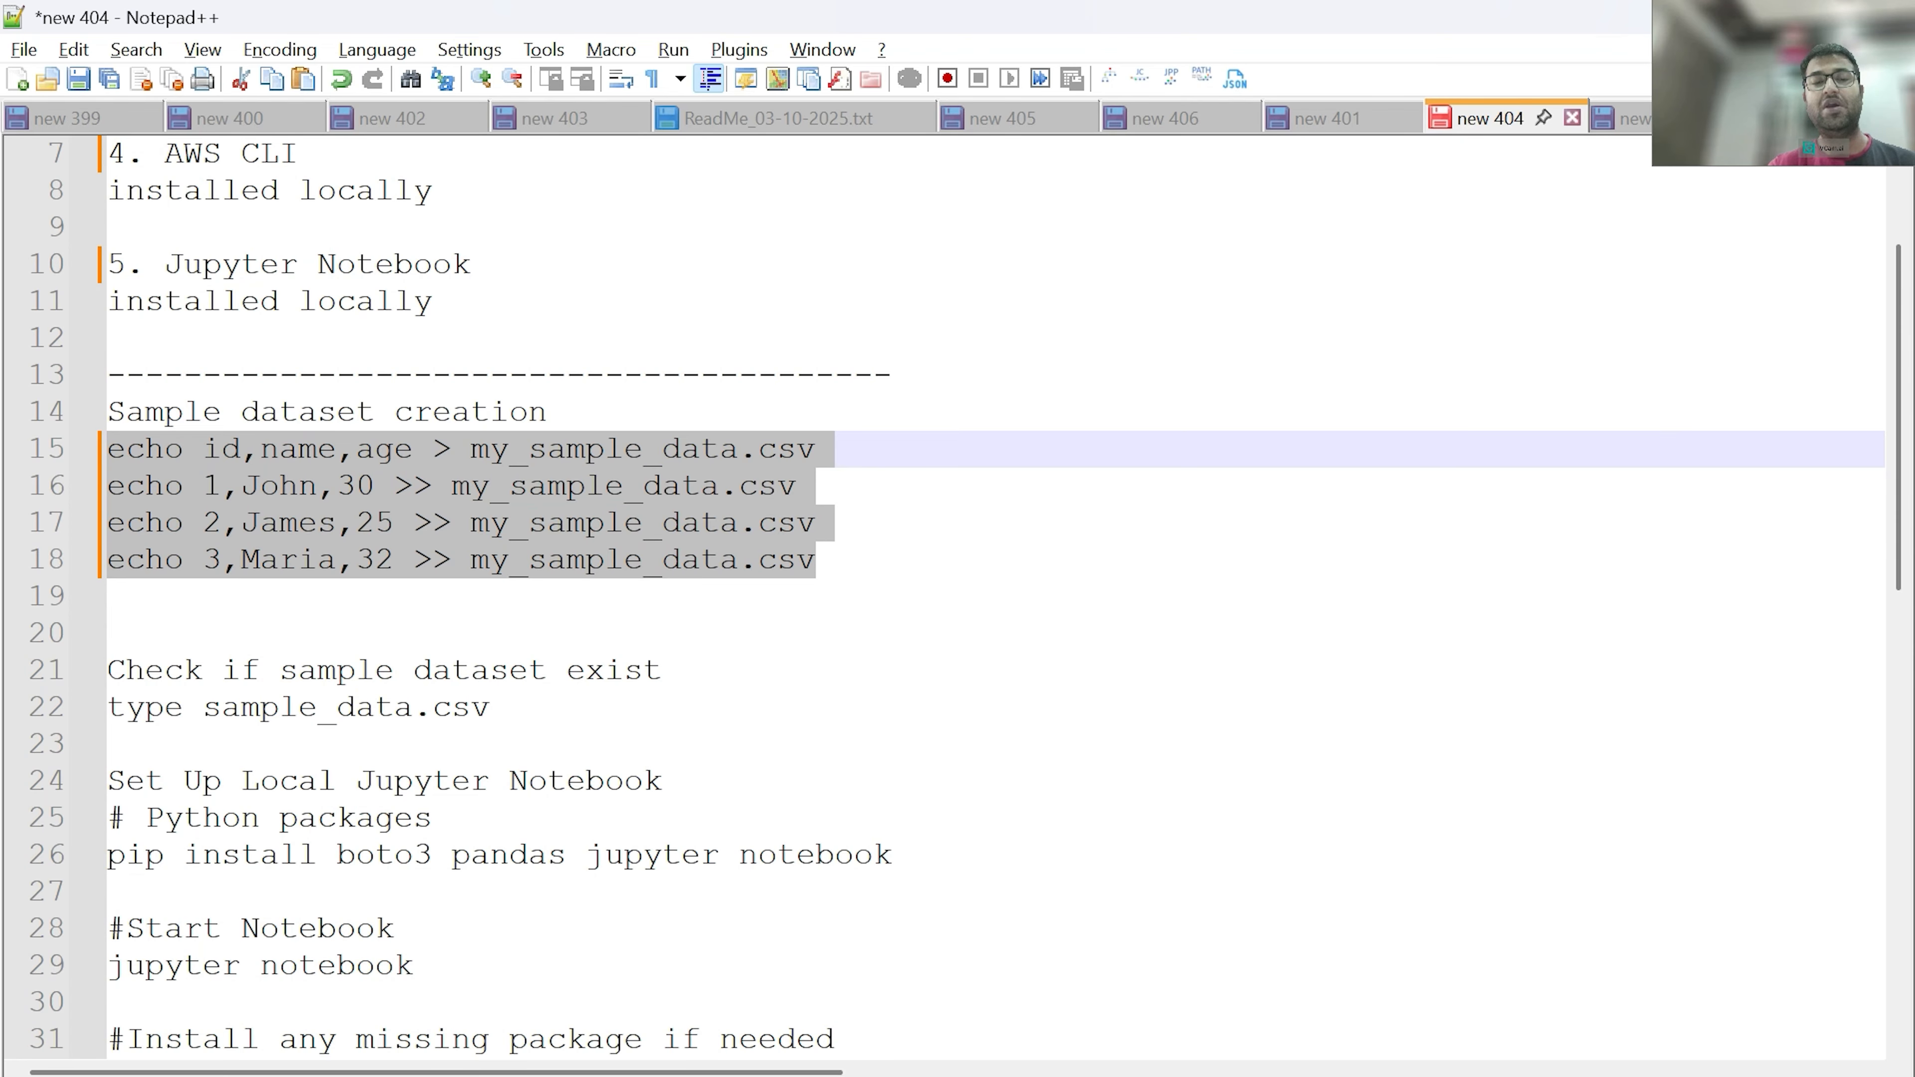
Step: Run 'pip install boto3 pandas jupyter notebook' from line 26; every requirement is already satisfied
scroll(943, 604, down, 2)
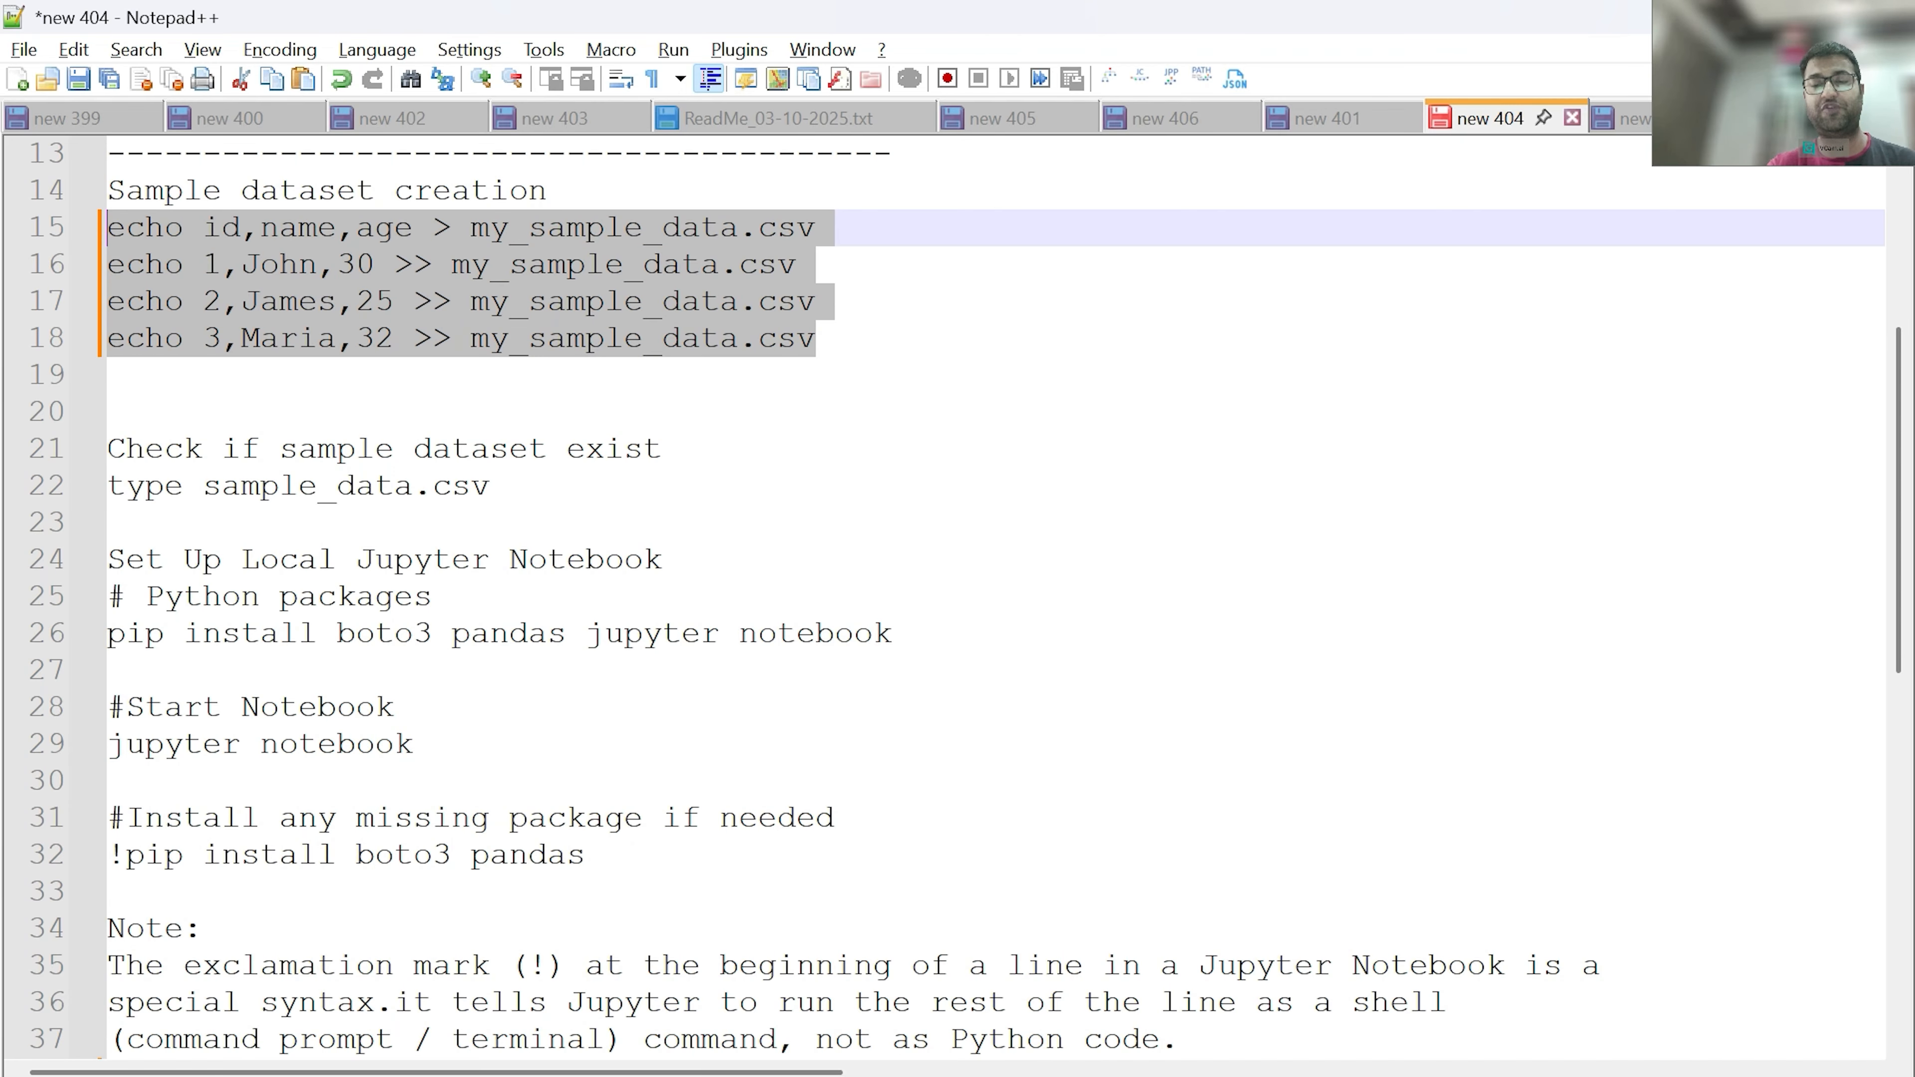
click(1248, 1075)
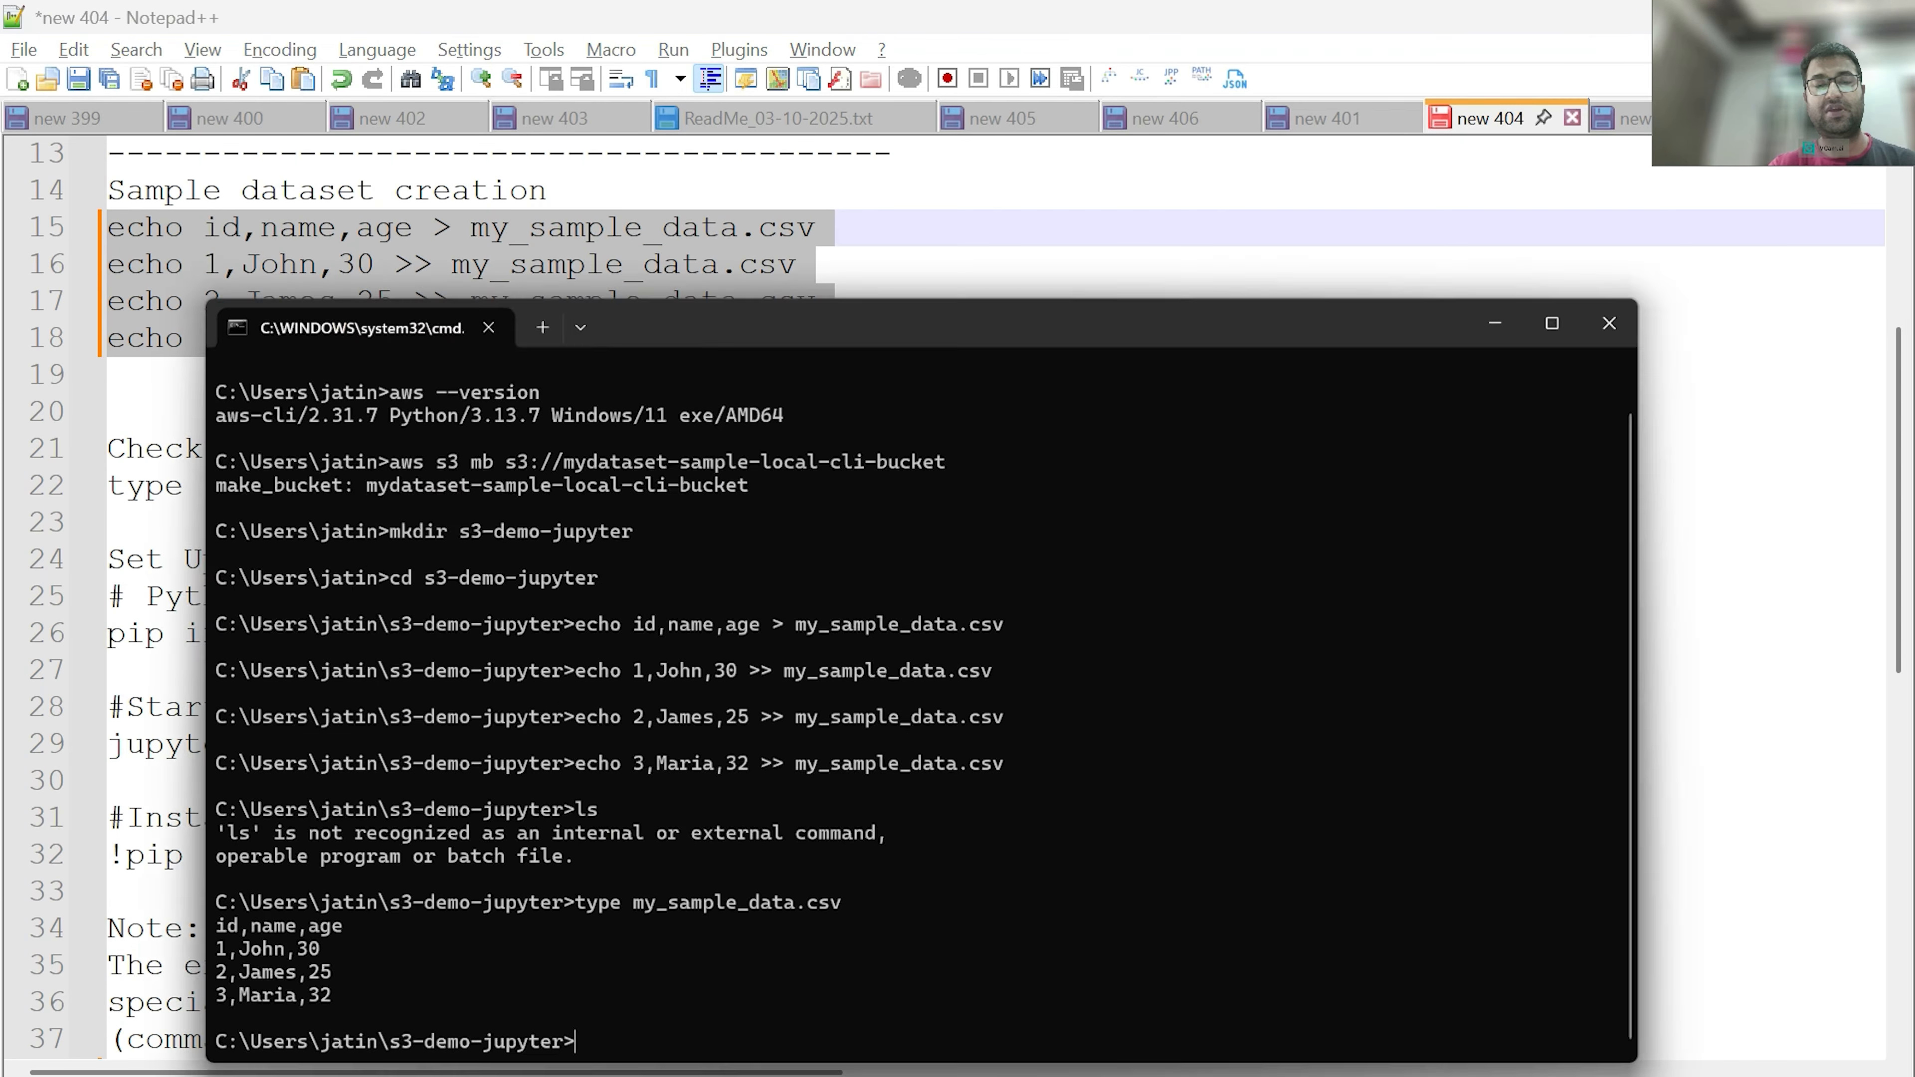
click(1248, 1075)
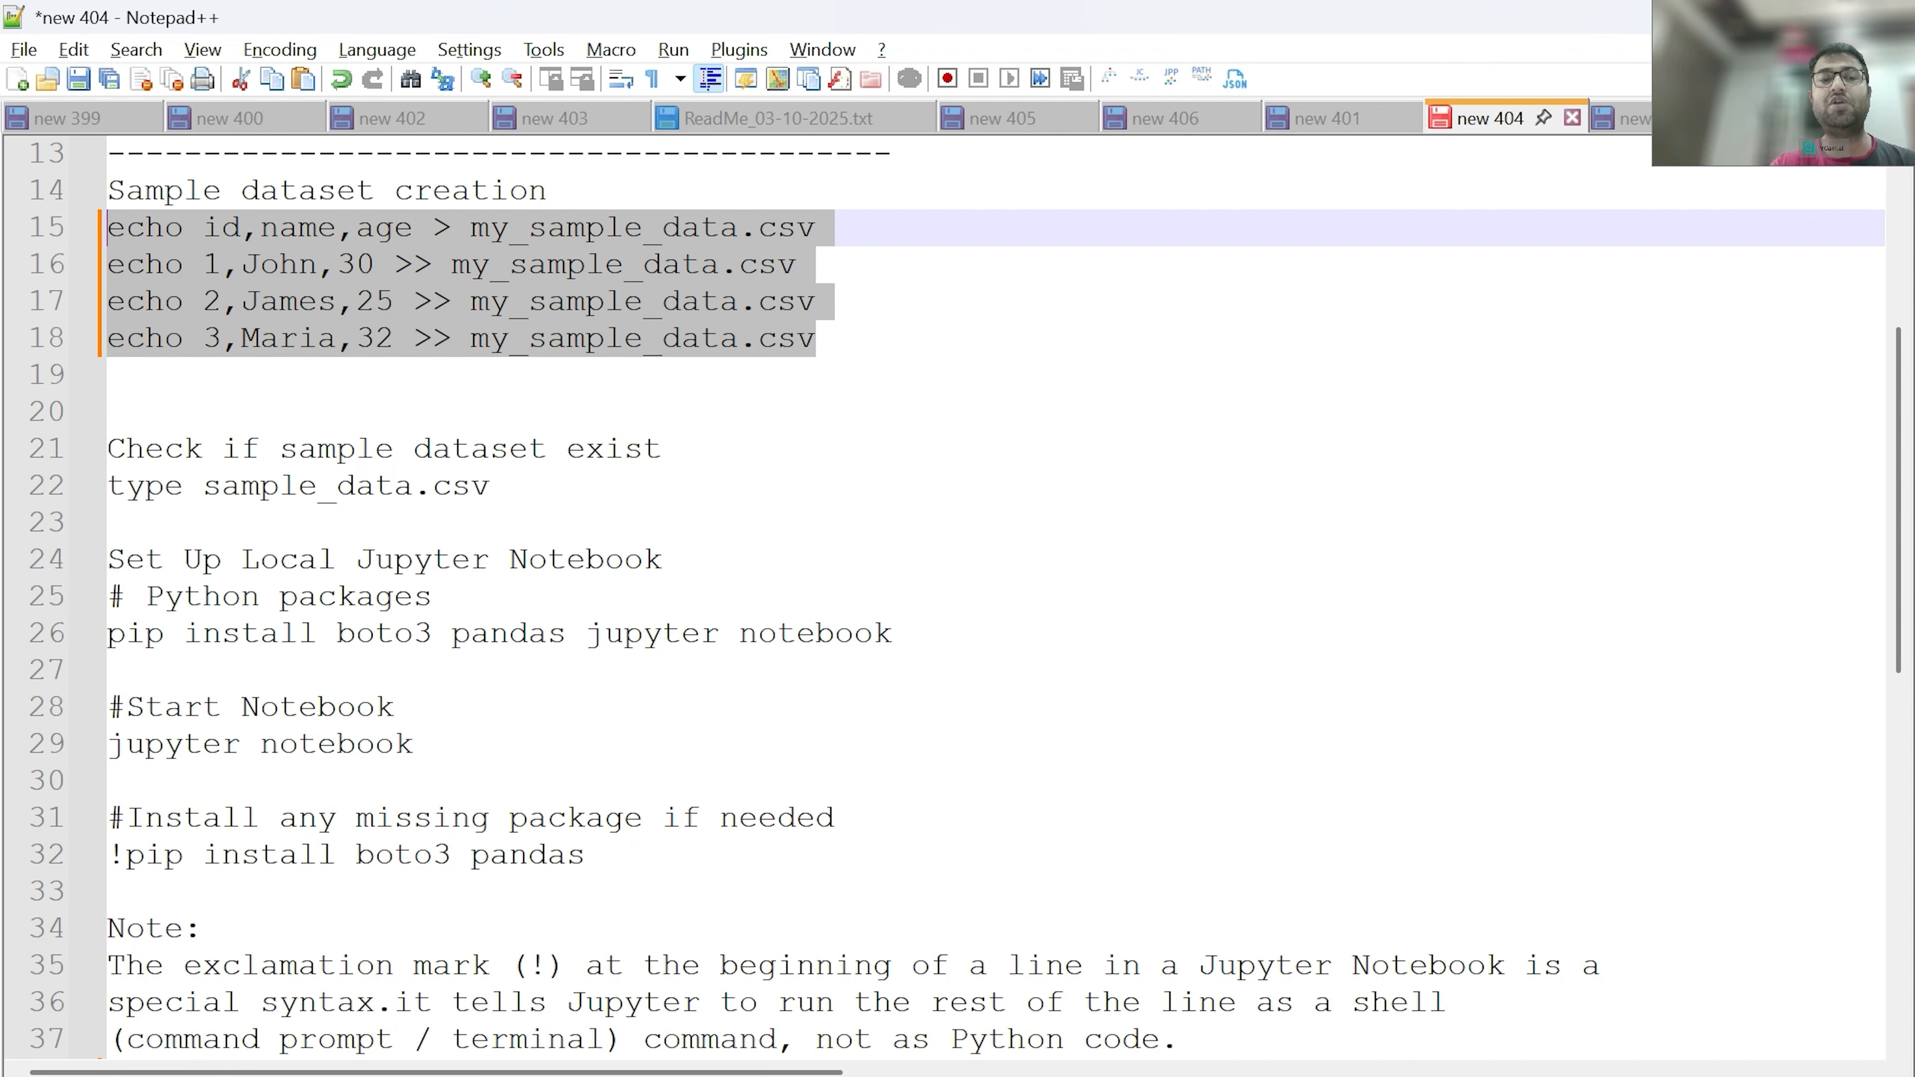
click(899, 632)
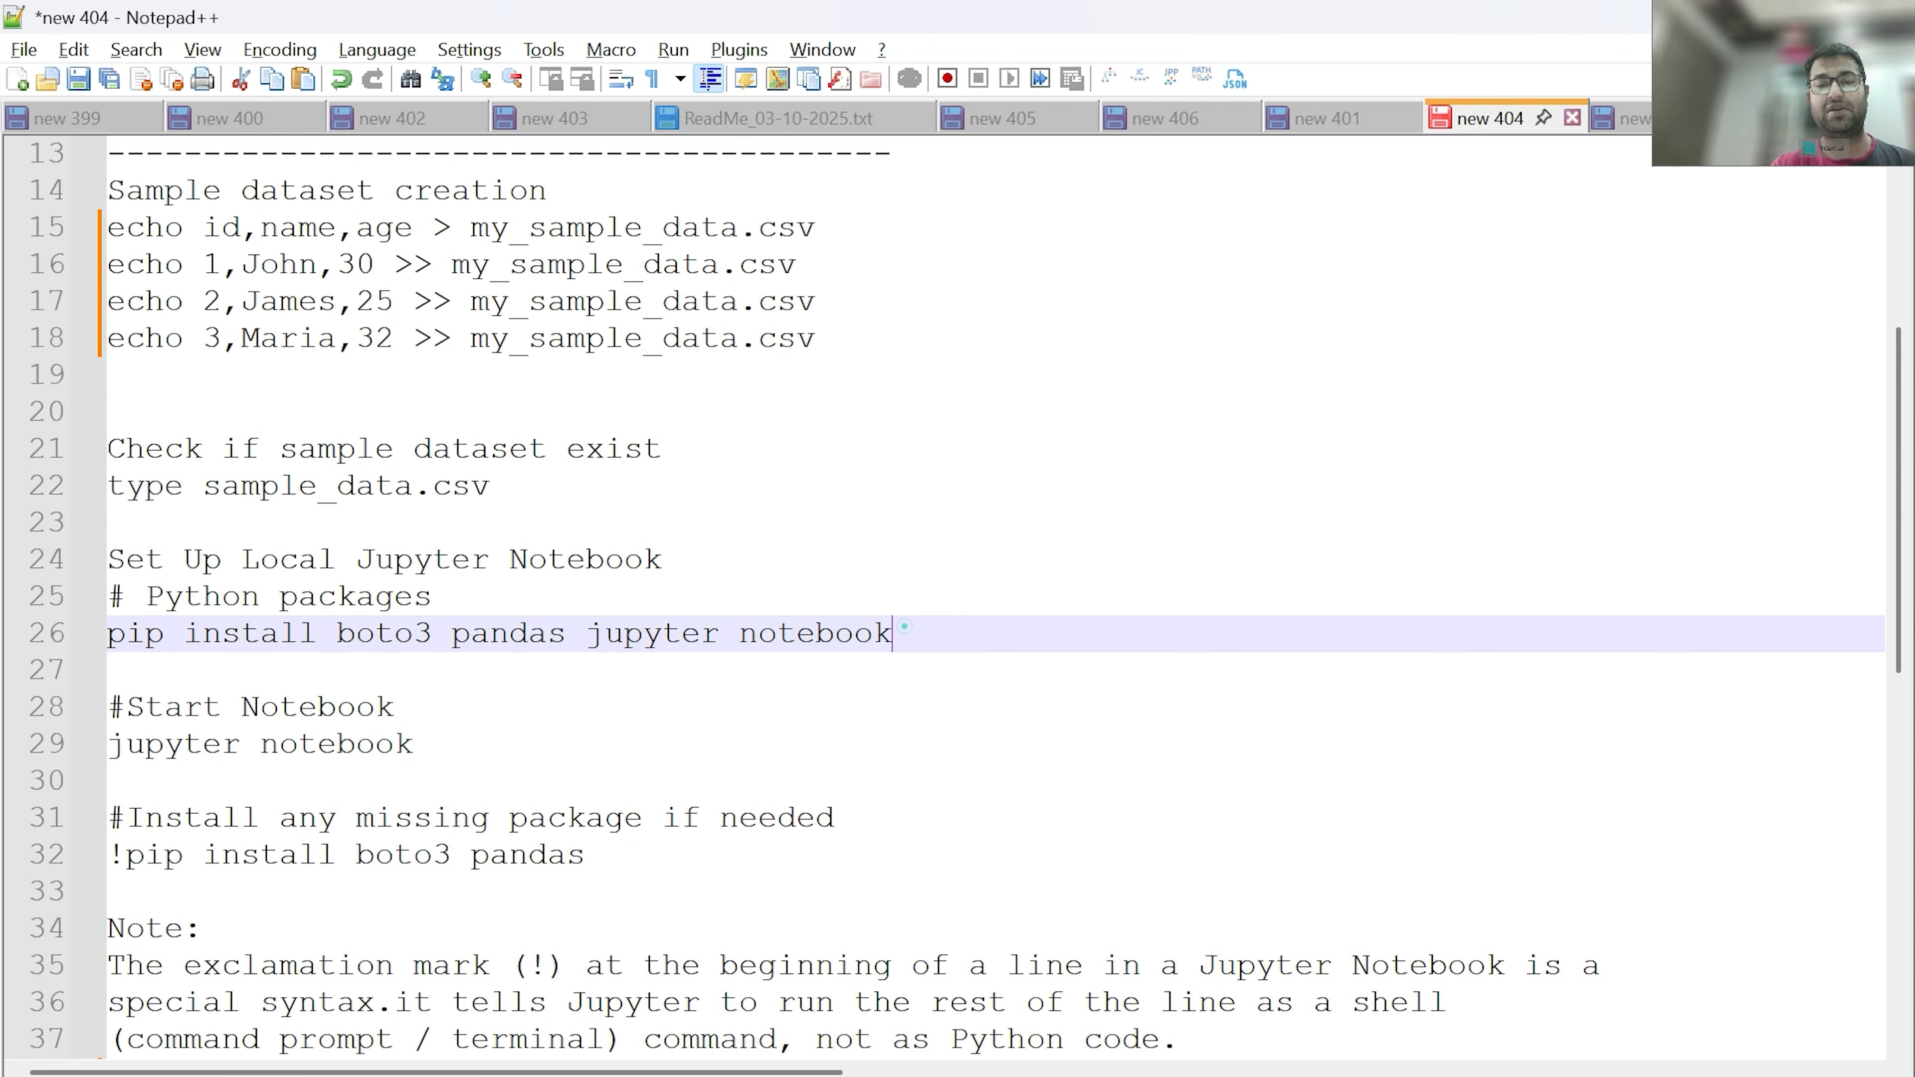
key(shift+Home)
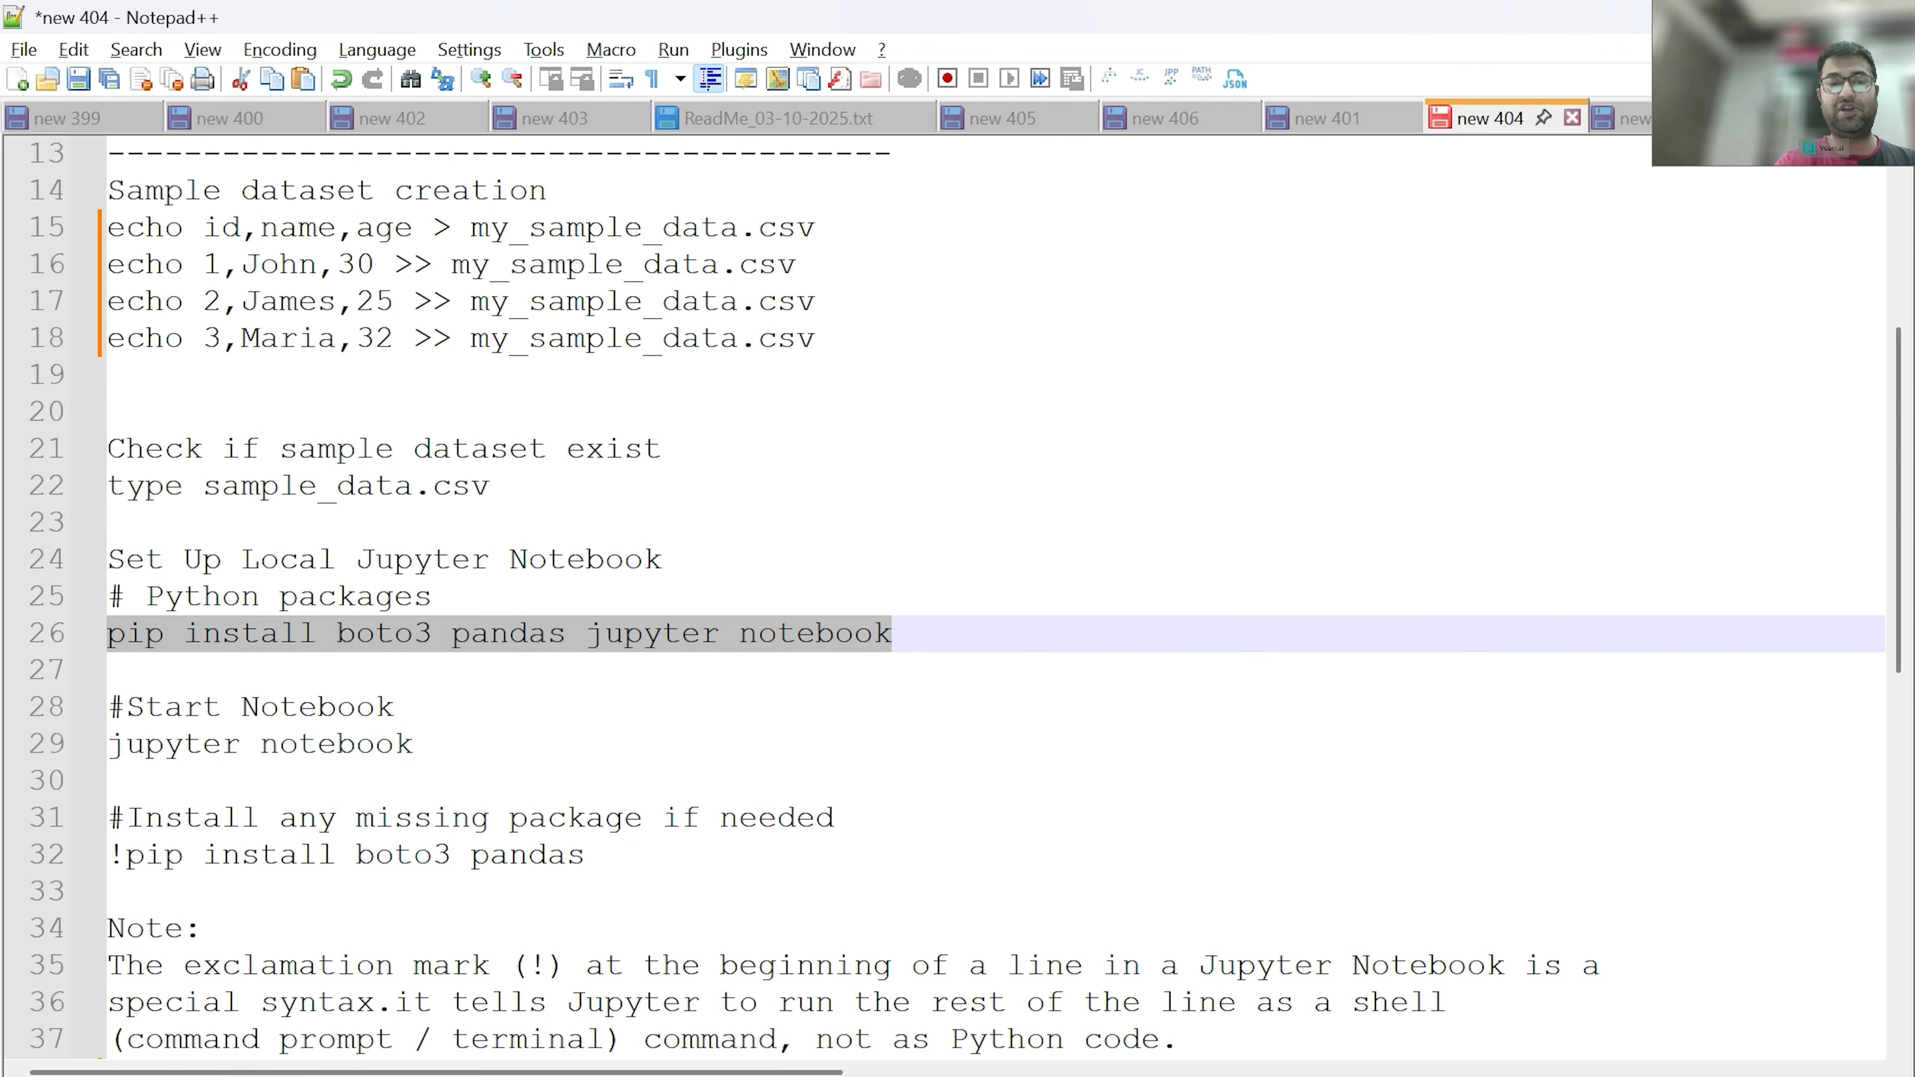
key(ctrl+c)
key(alt+Tab)
key(ctrl+v)
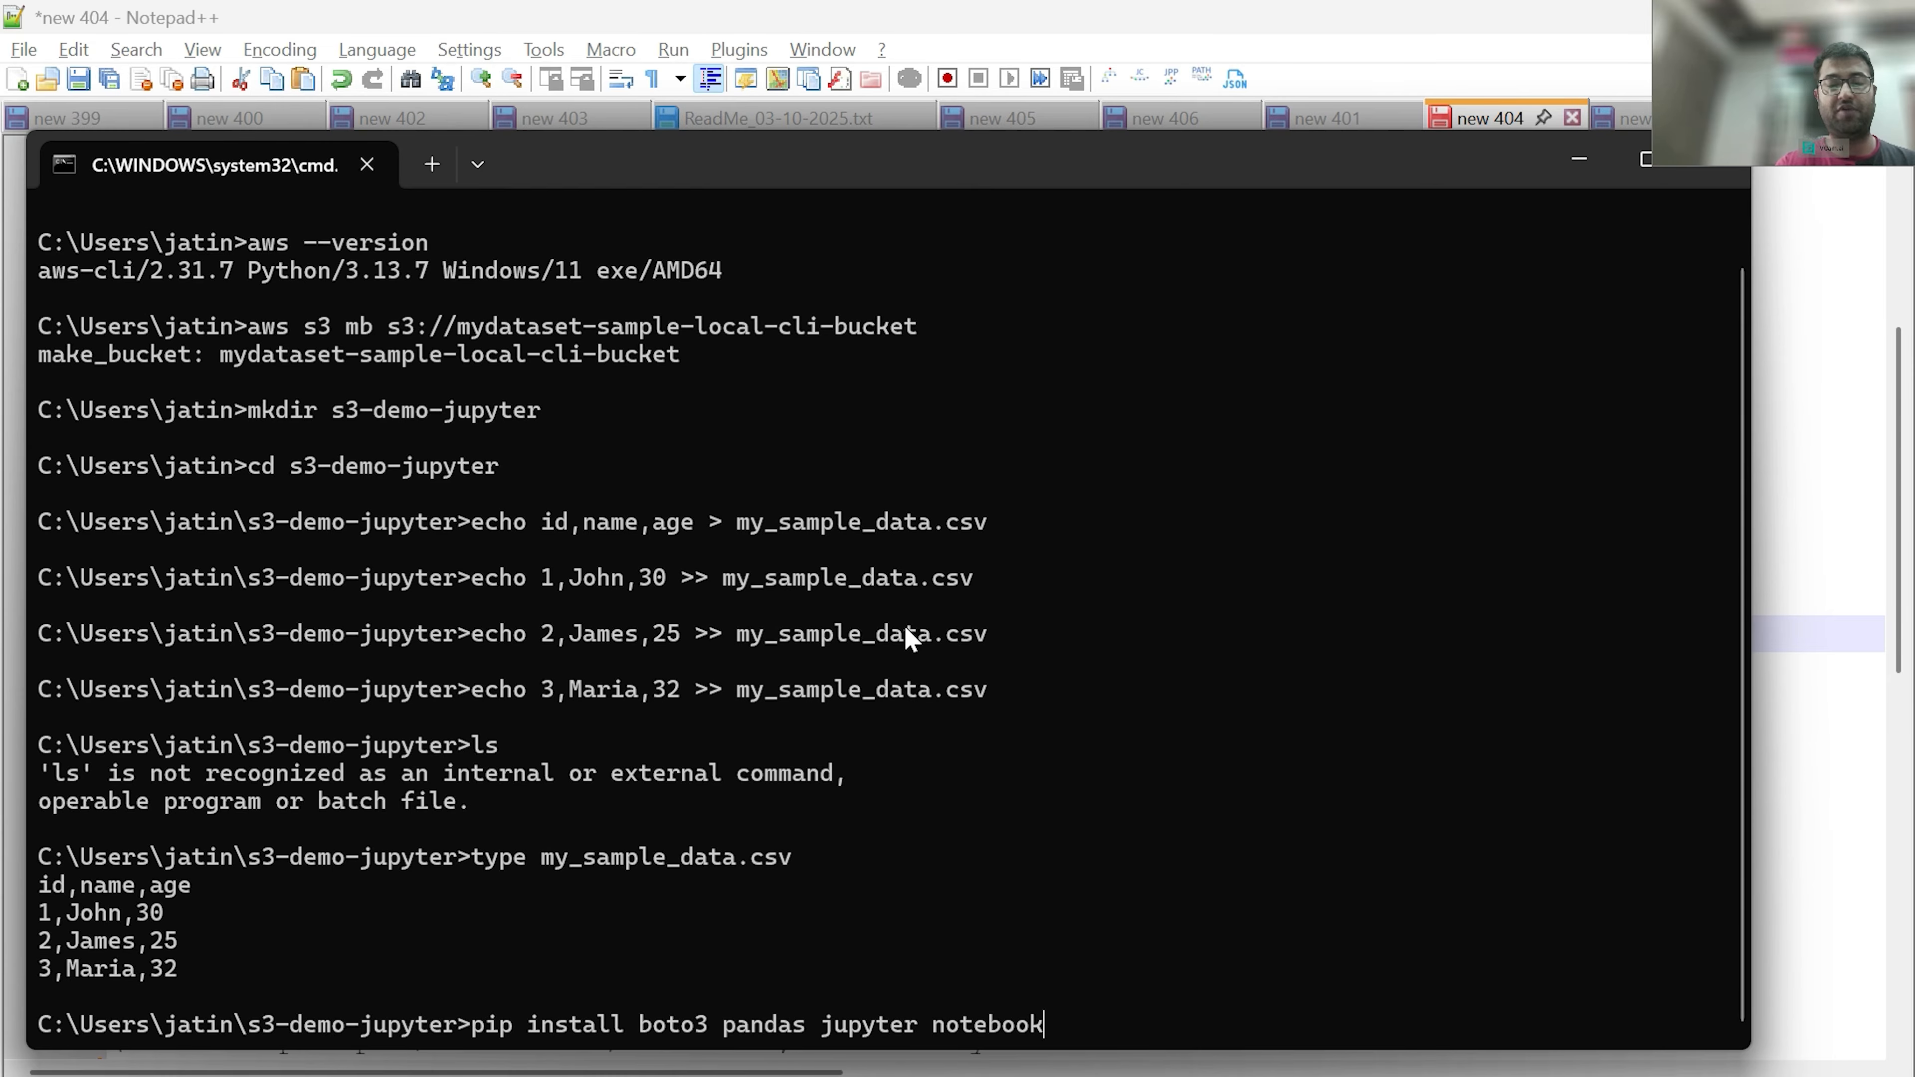
key(Return)
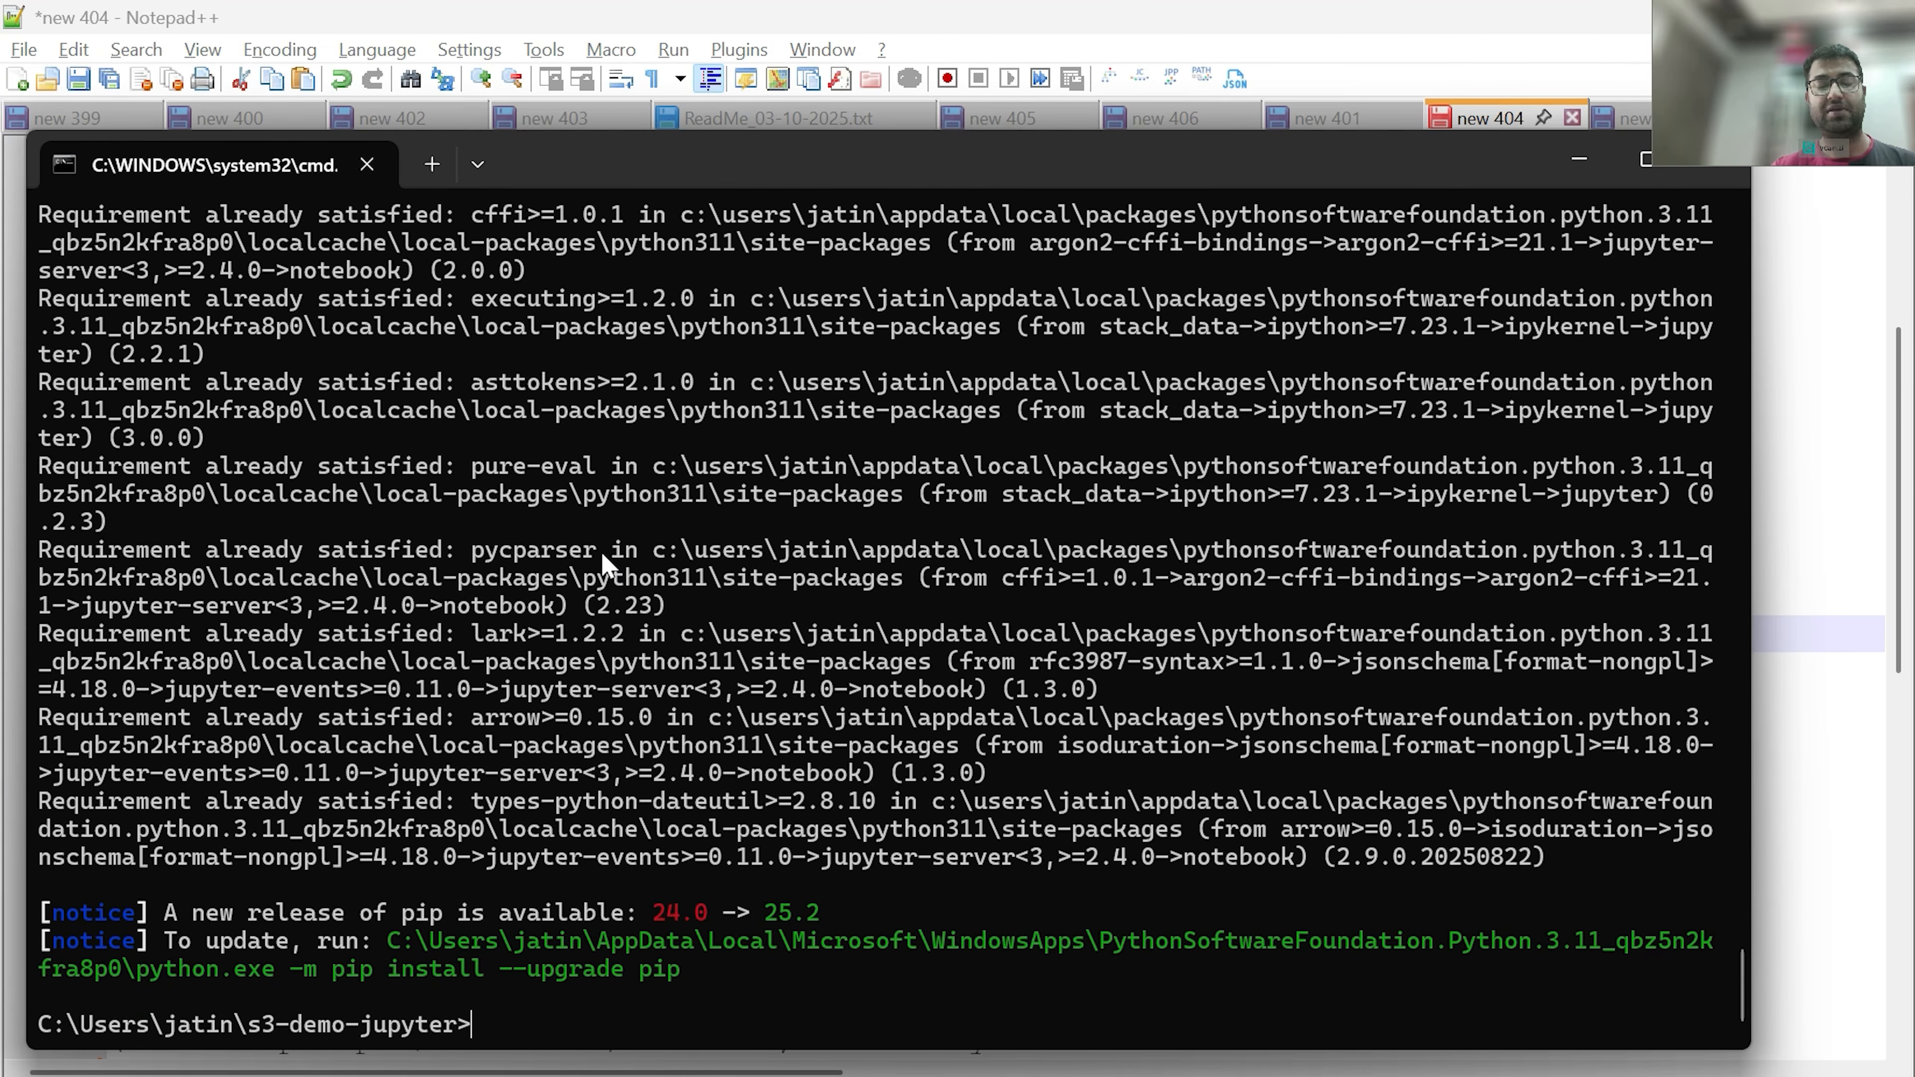
key(alt+Tab)
Step: Run 'jupyter notebook' from line 29 to start the server on localhost:8888
click(443, 744)
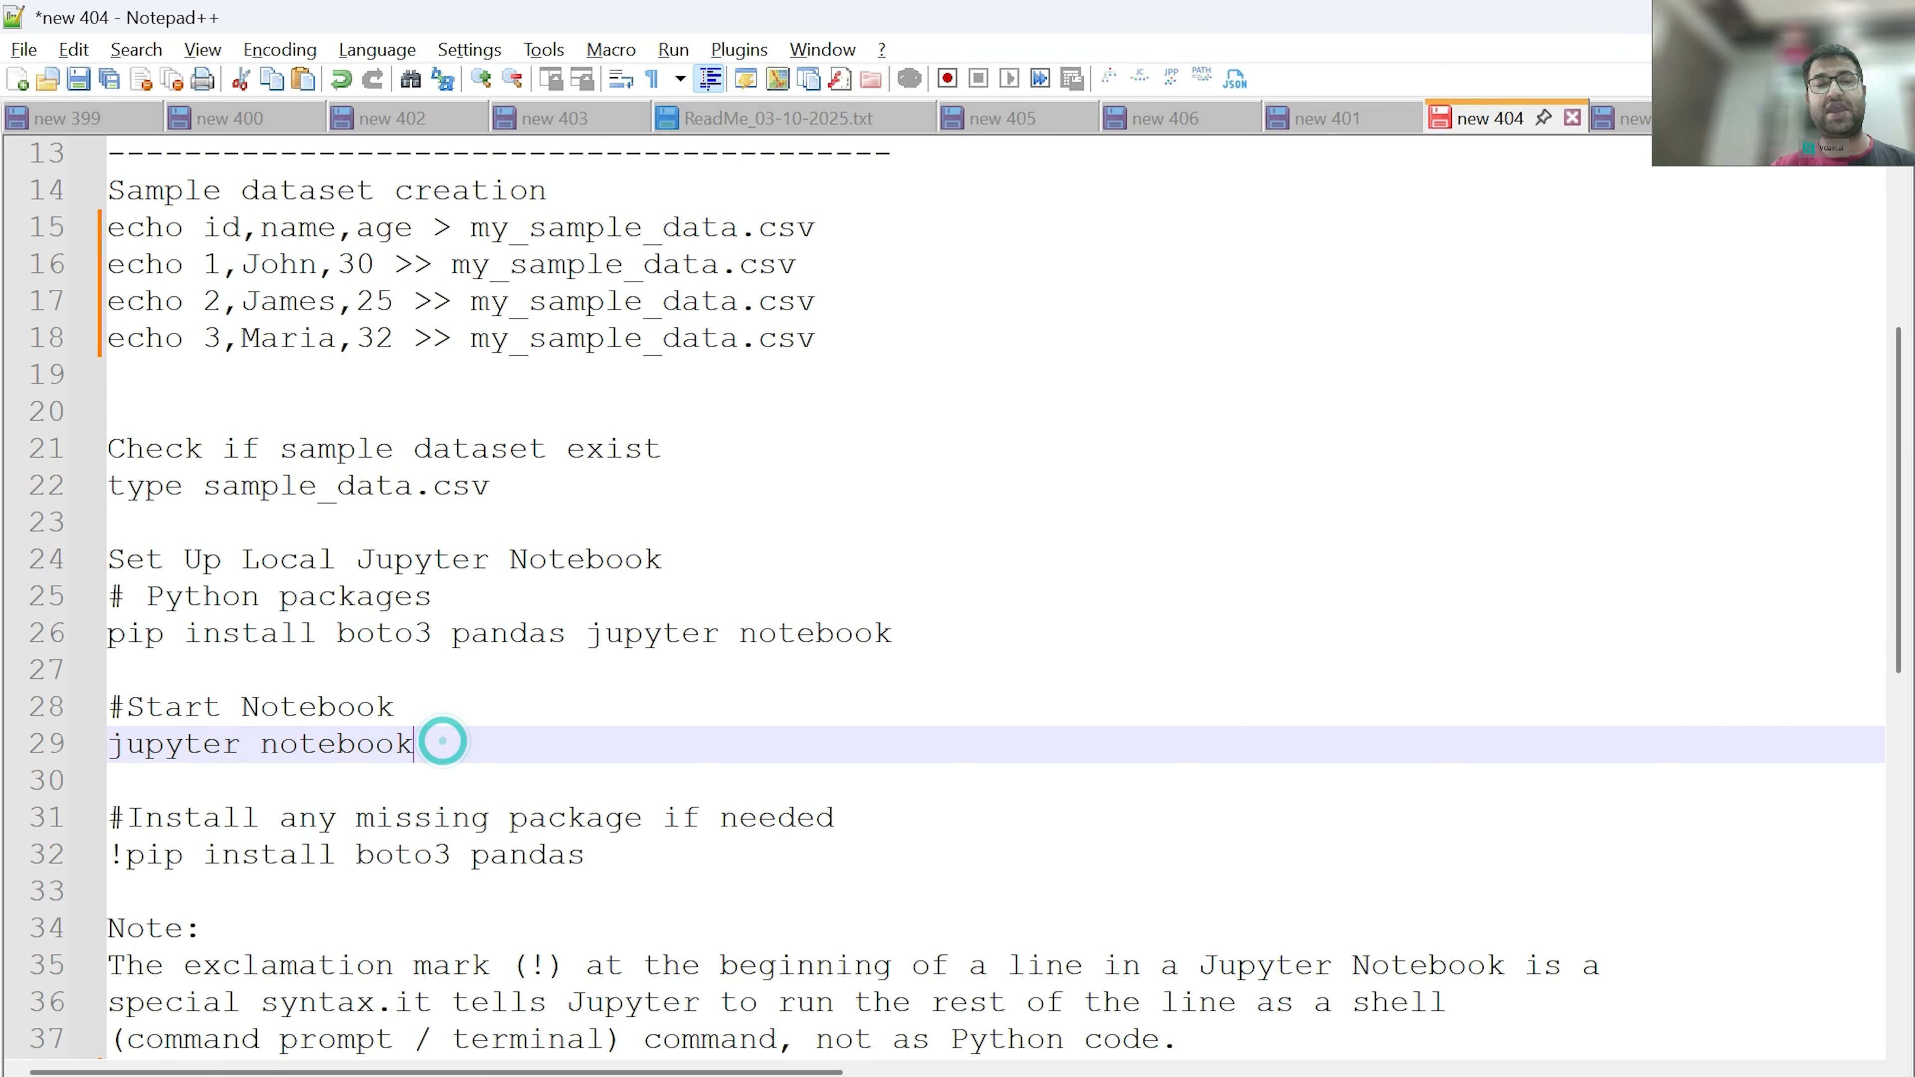
key(shift+Home)
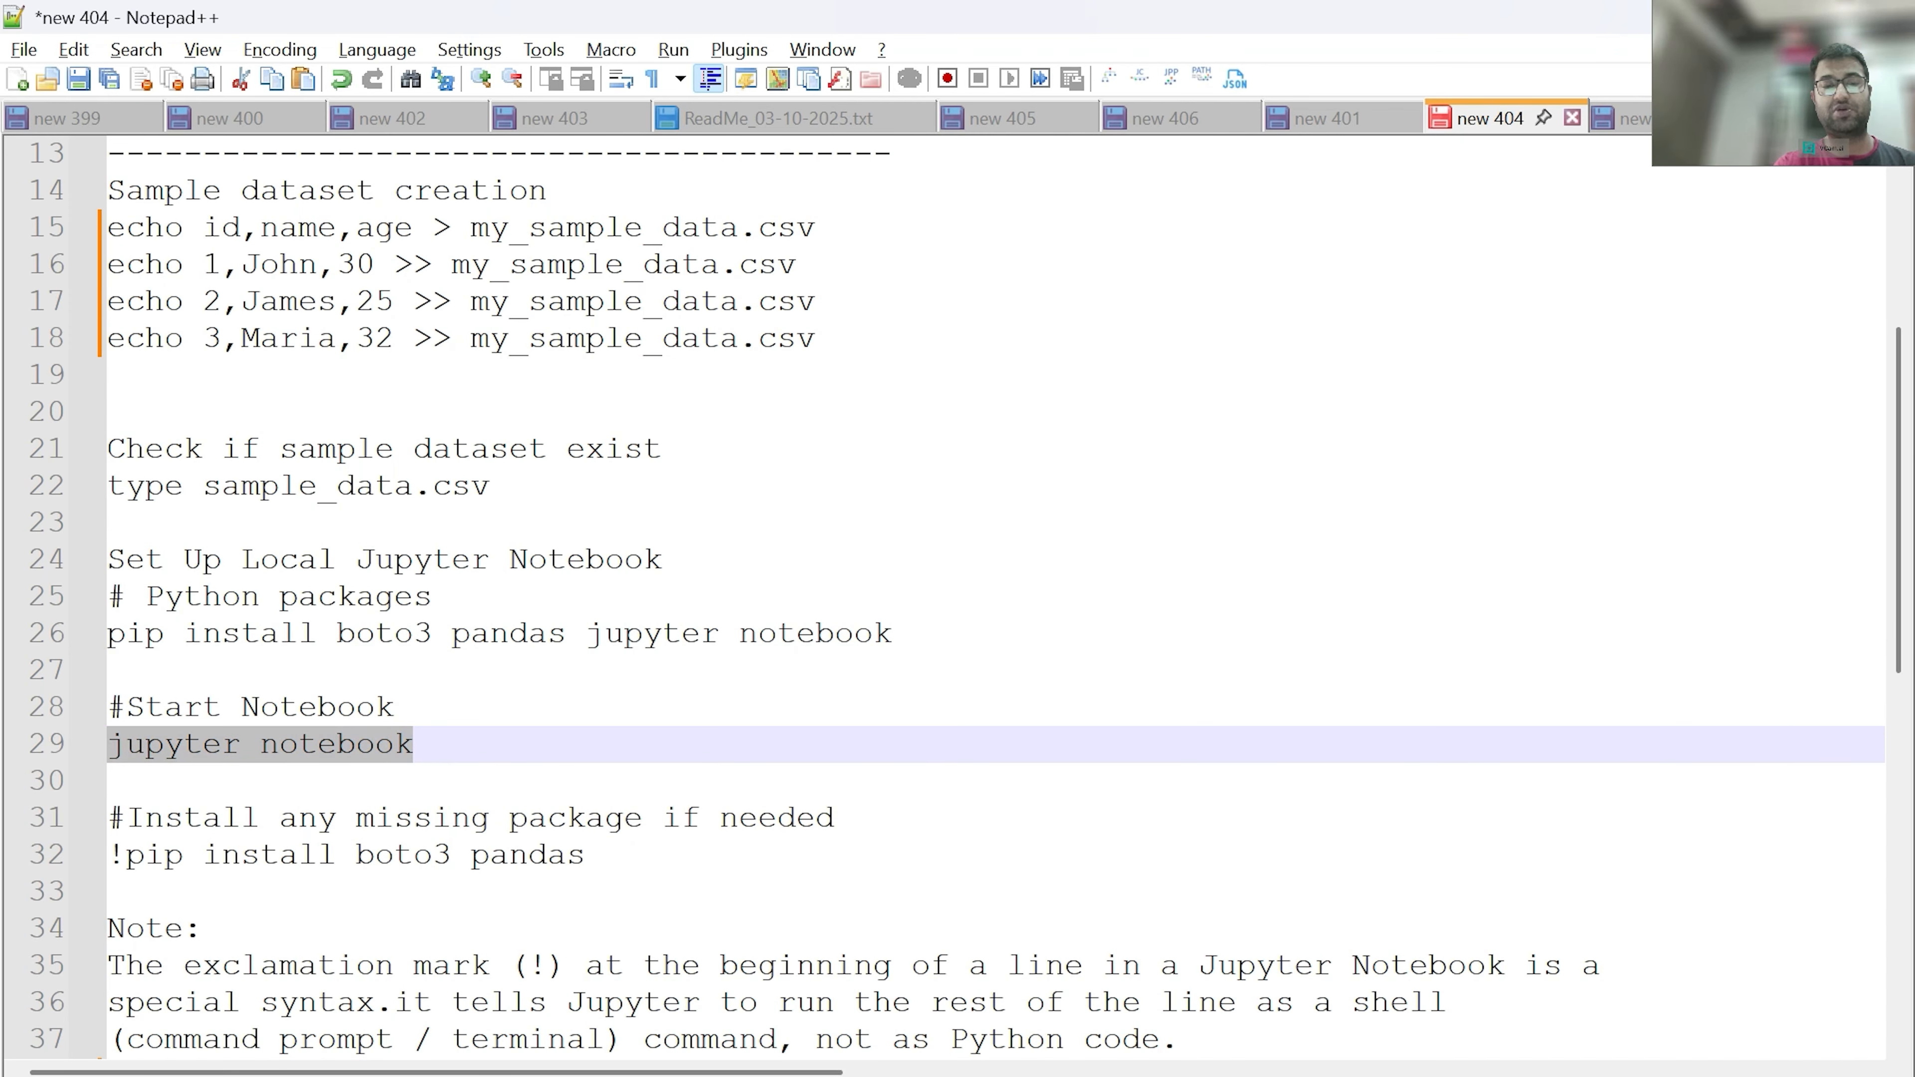
key(alt+Tab)
key(ctrl+v)
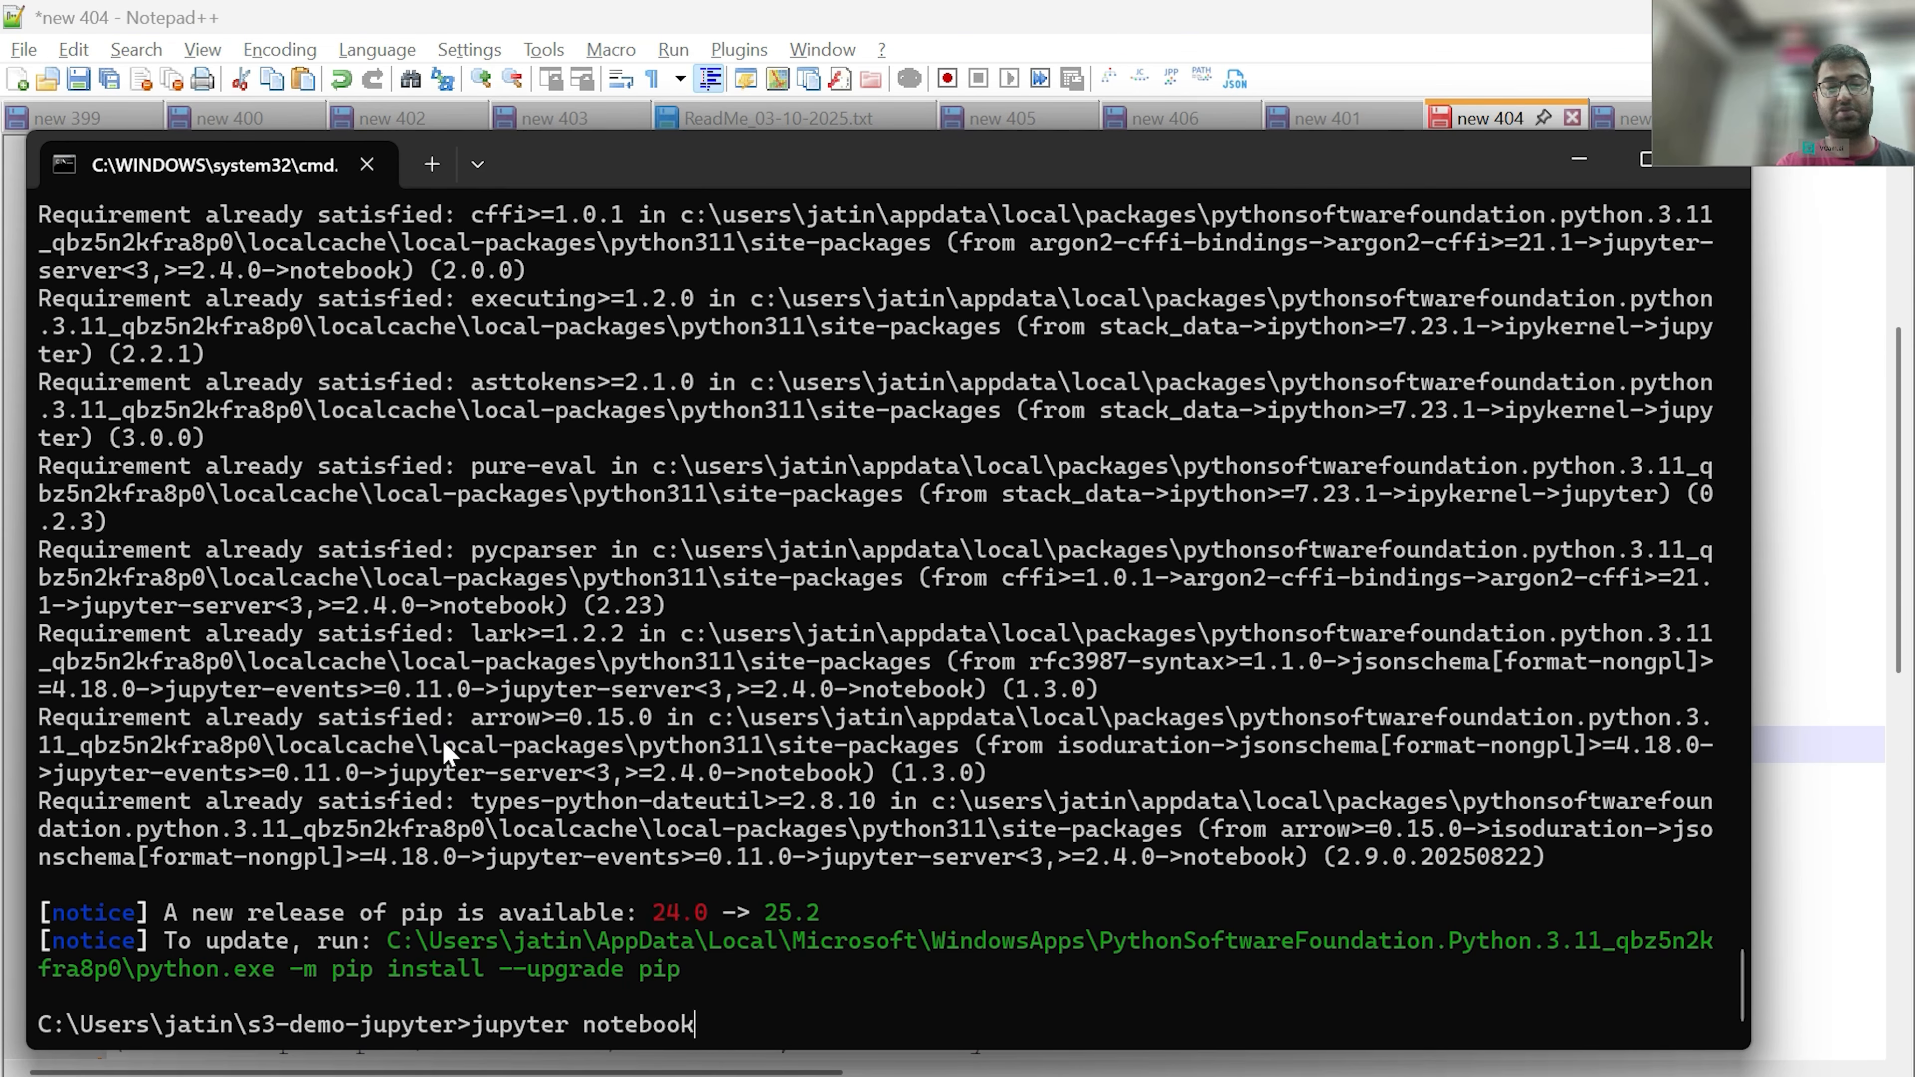
key(Return)
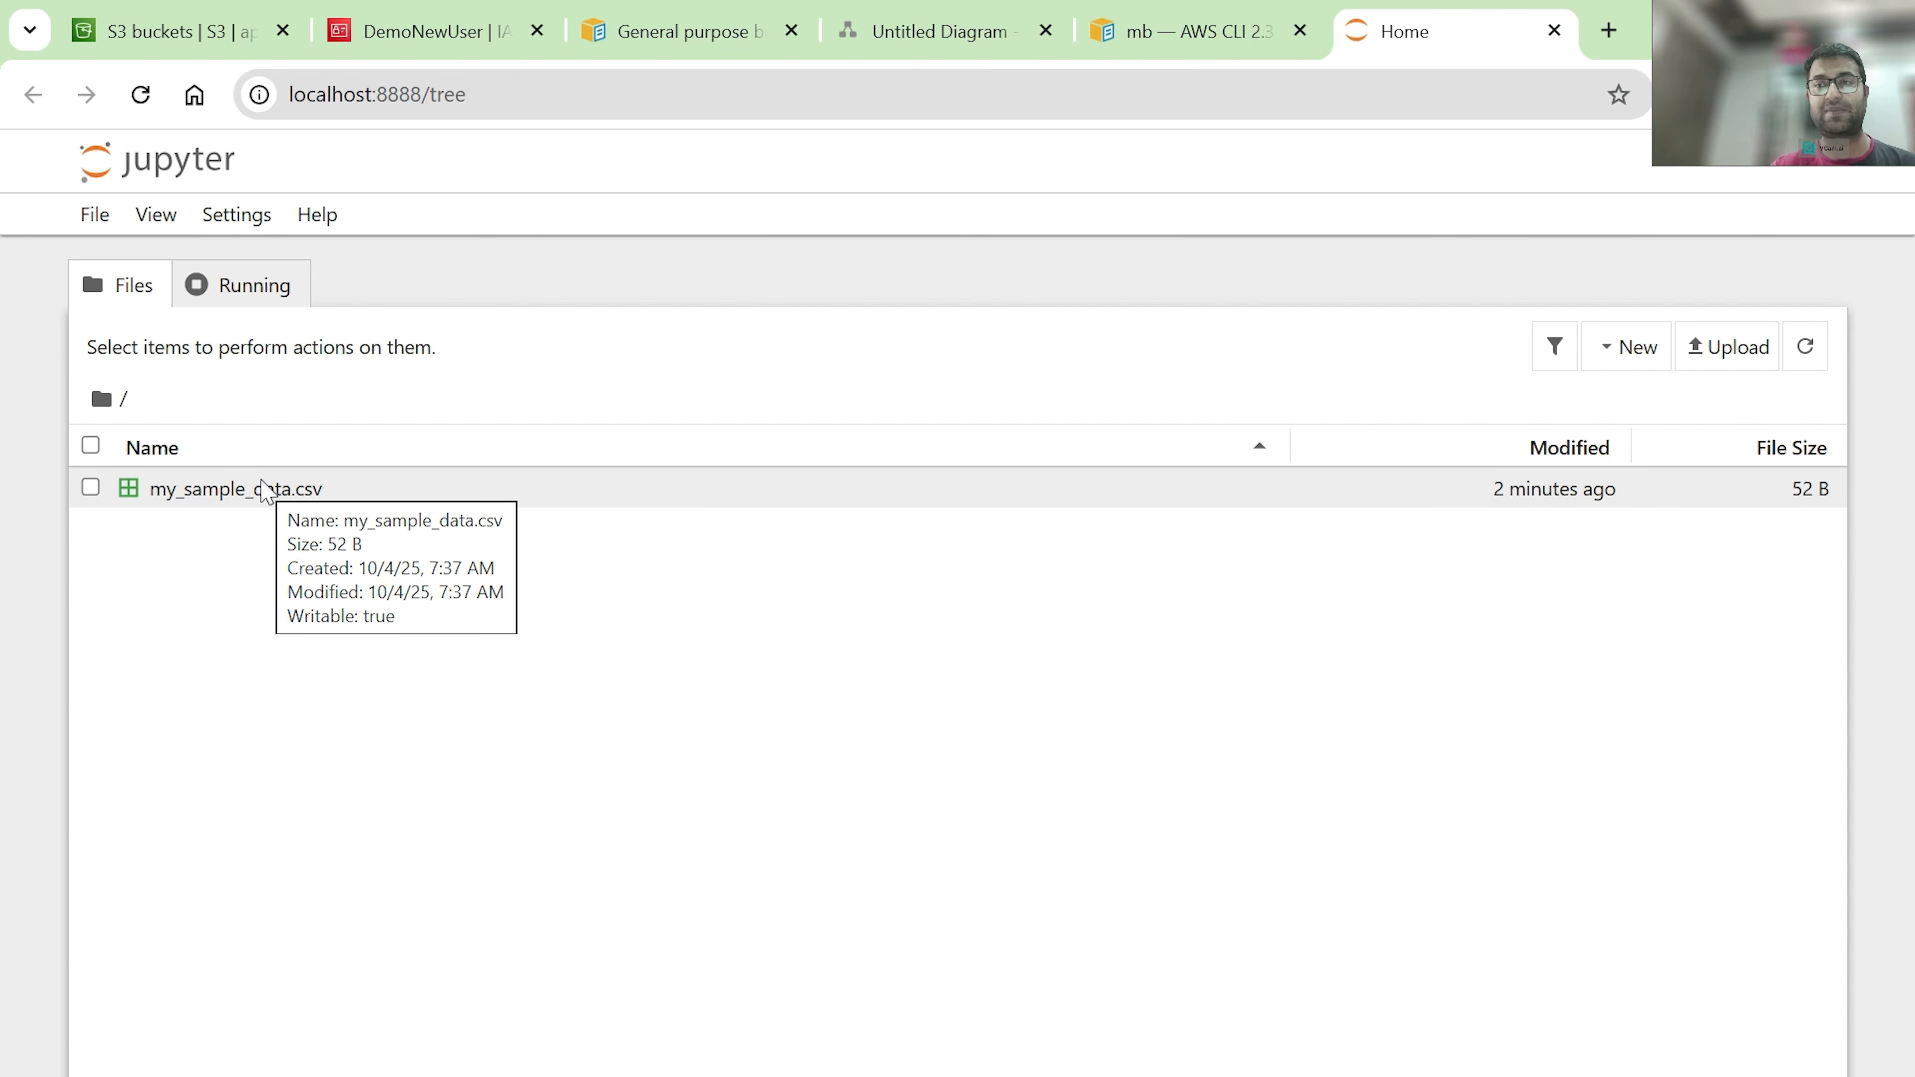
Step: Create a new Untitled Python 3 notebook via File > New > Notebook, then return to the notes
click(86, 226)
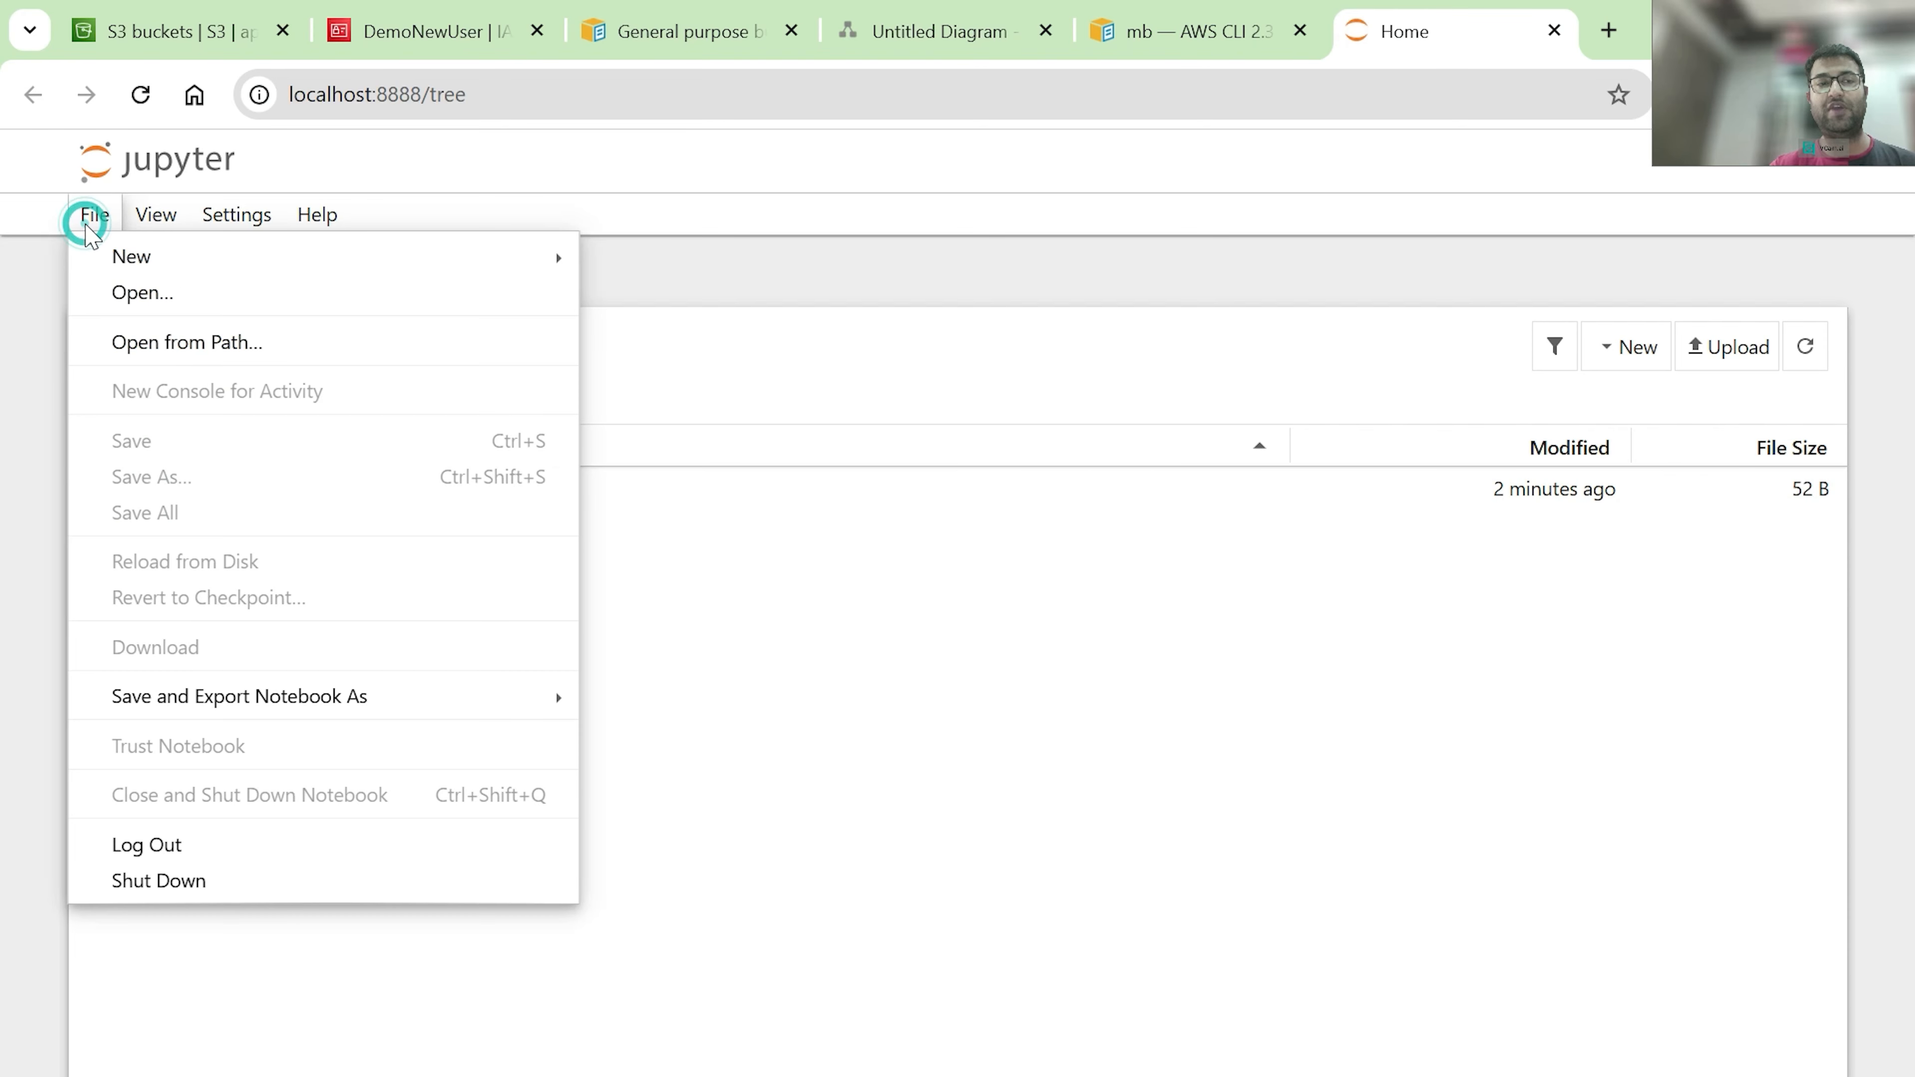
mouse_move(129, 260)
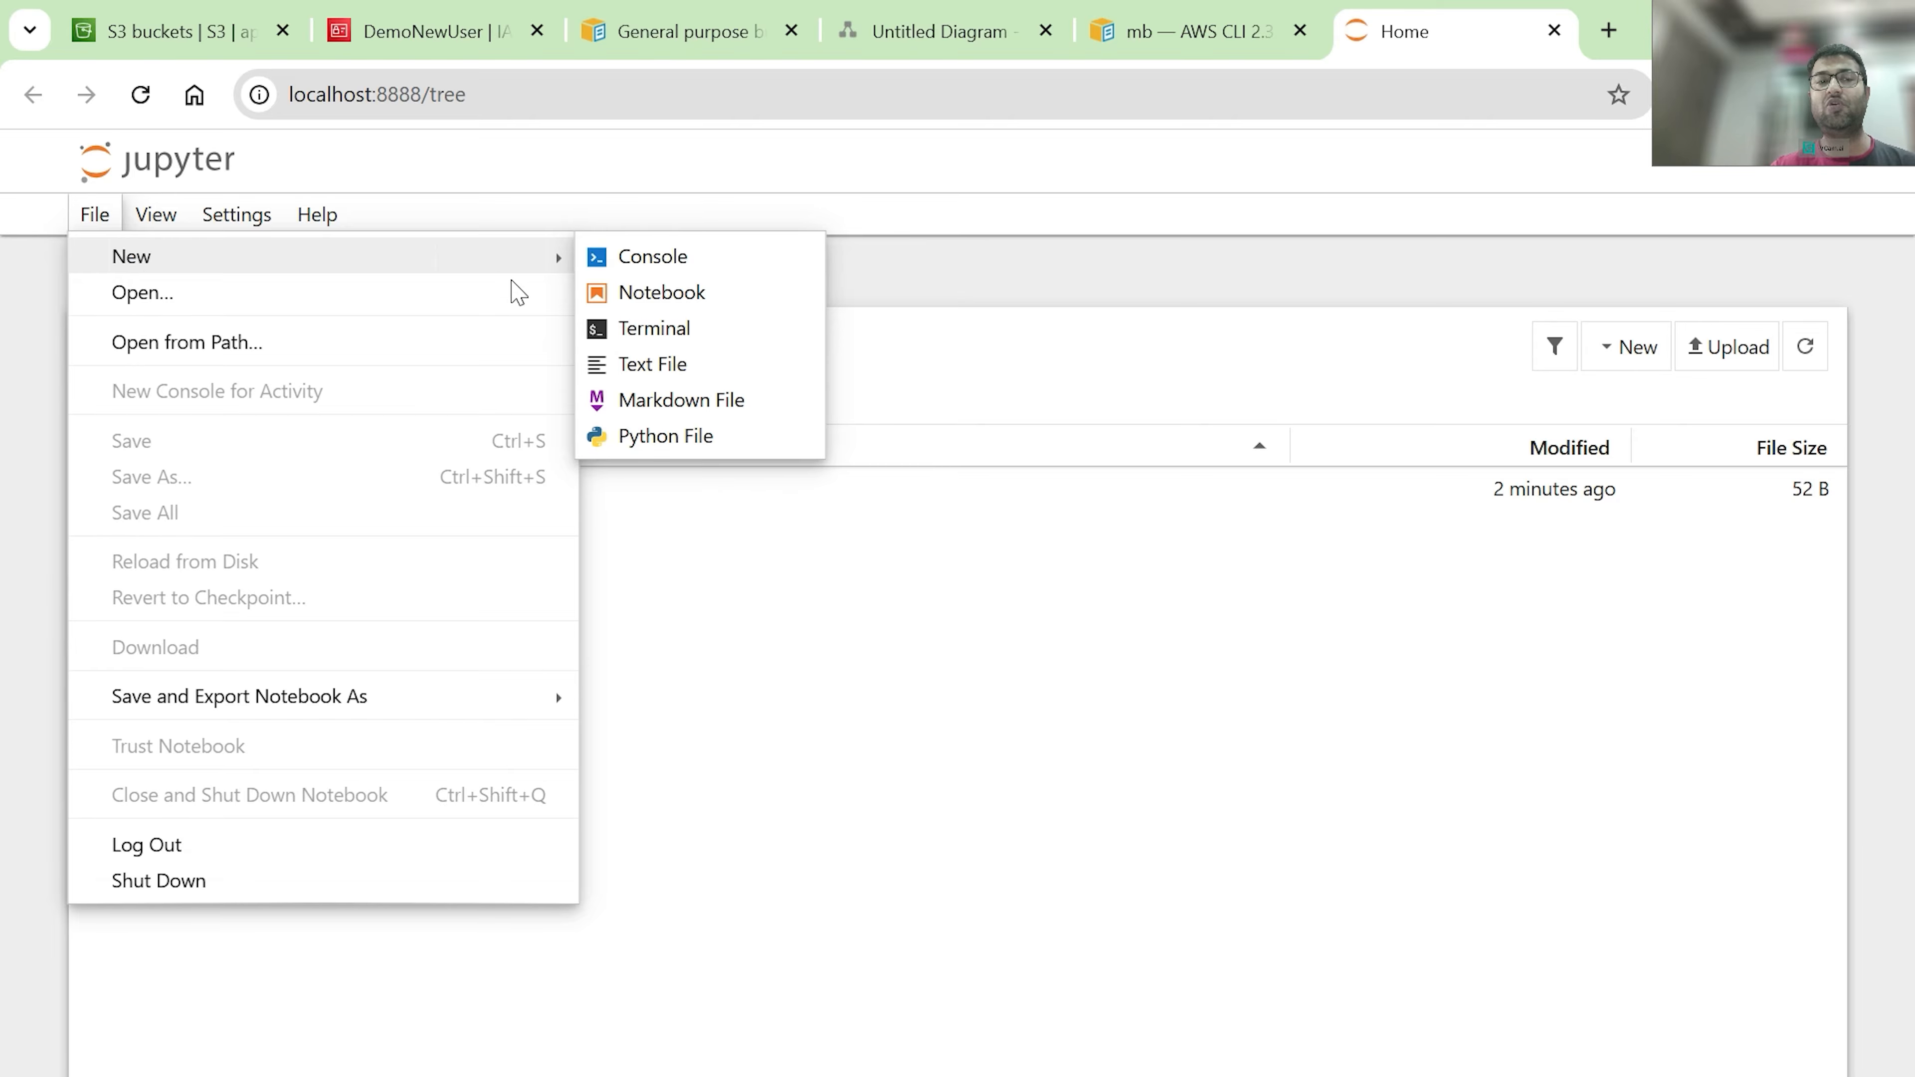
click(651, 293)
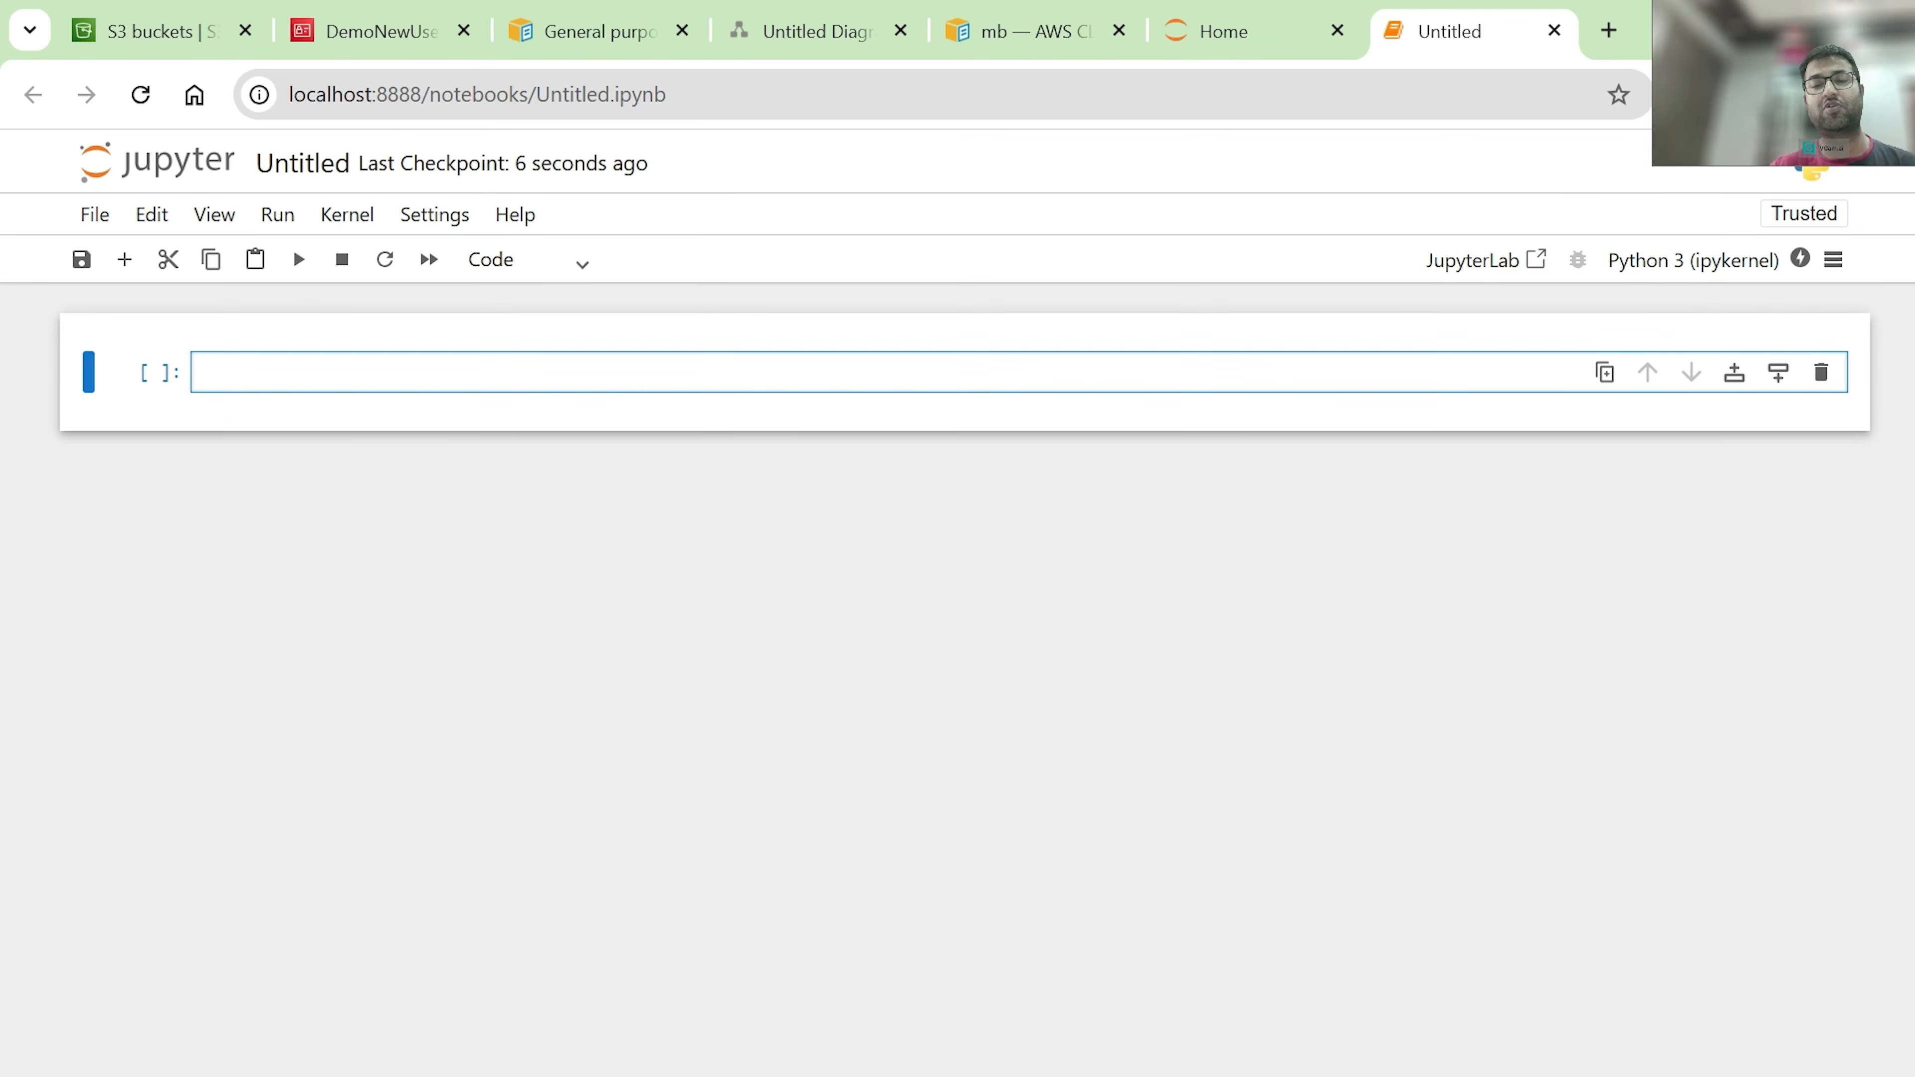
click(958, 1057)
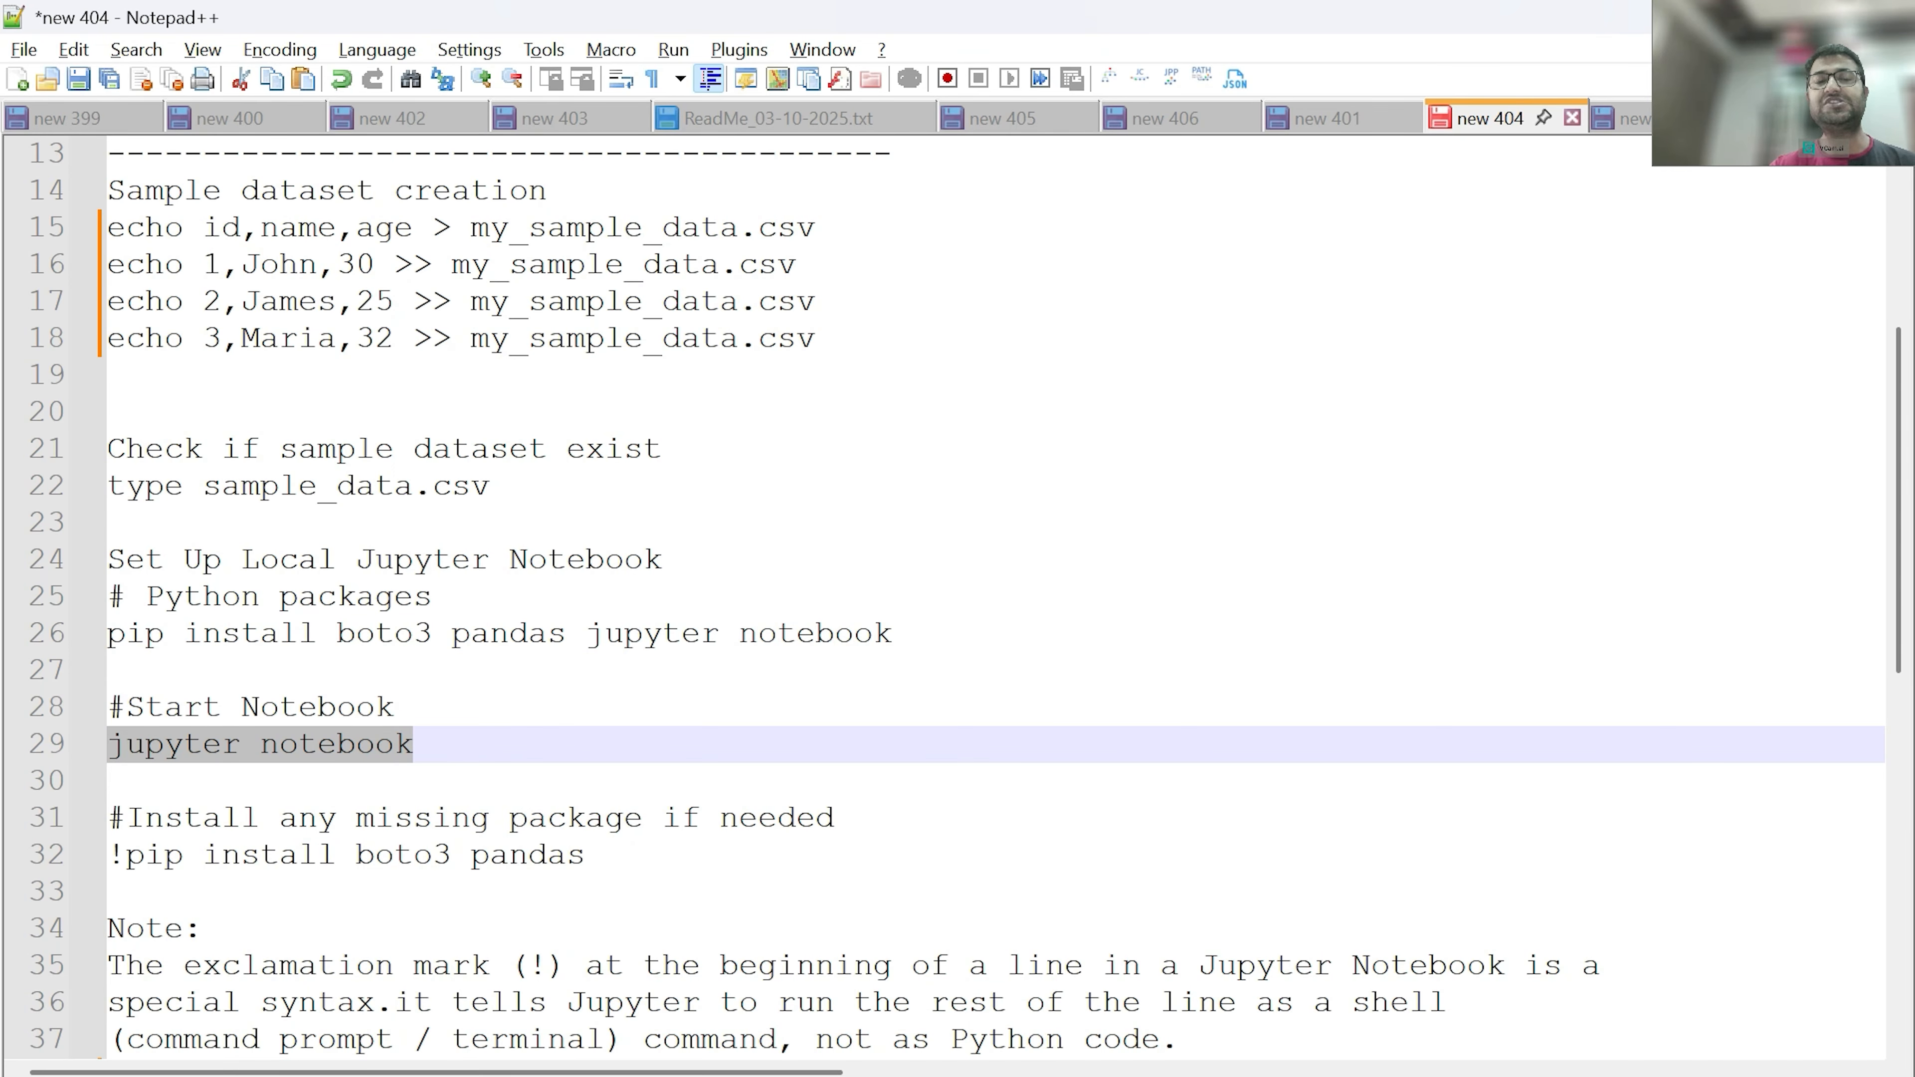
scroll(957, 604, down, 1)
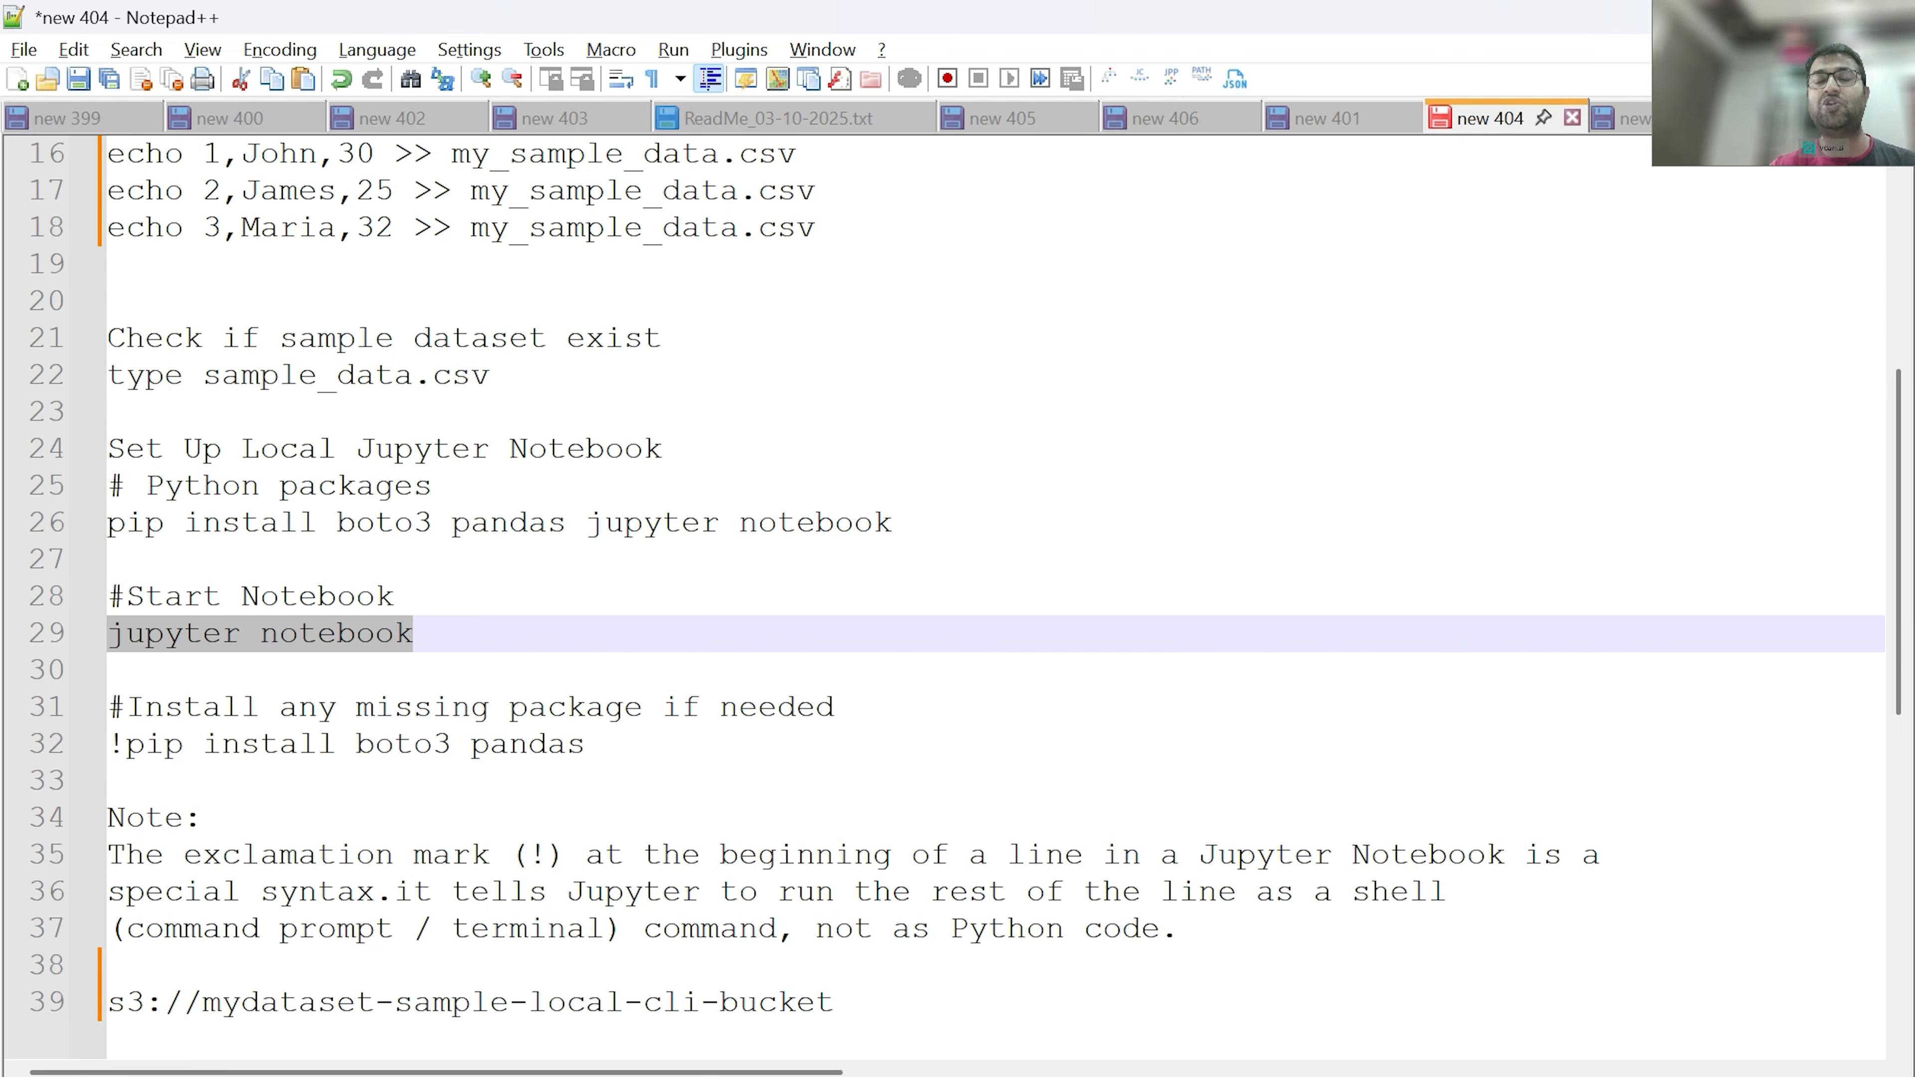
Step: Run '!pip install boto3 pandas' in the notebook's first cell; both are already satisfied
click(597, 745)
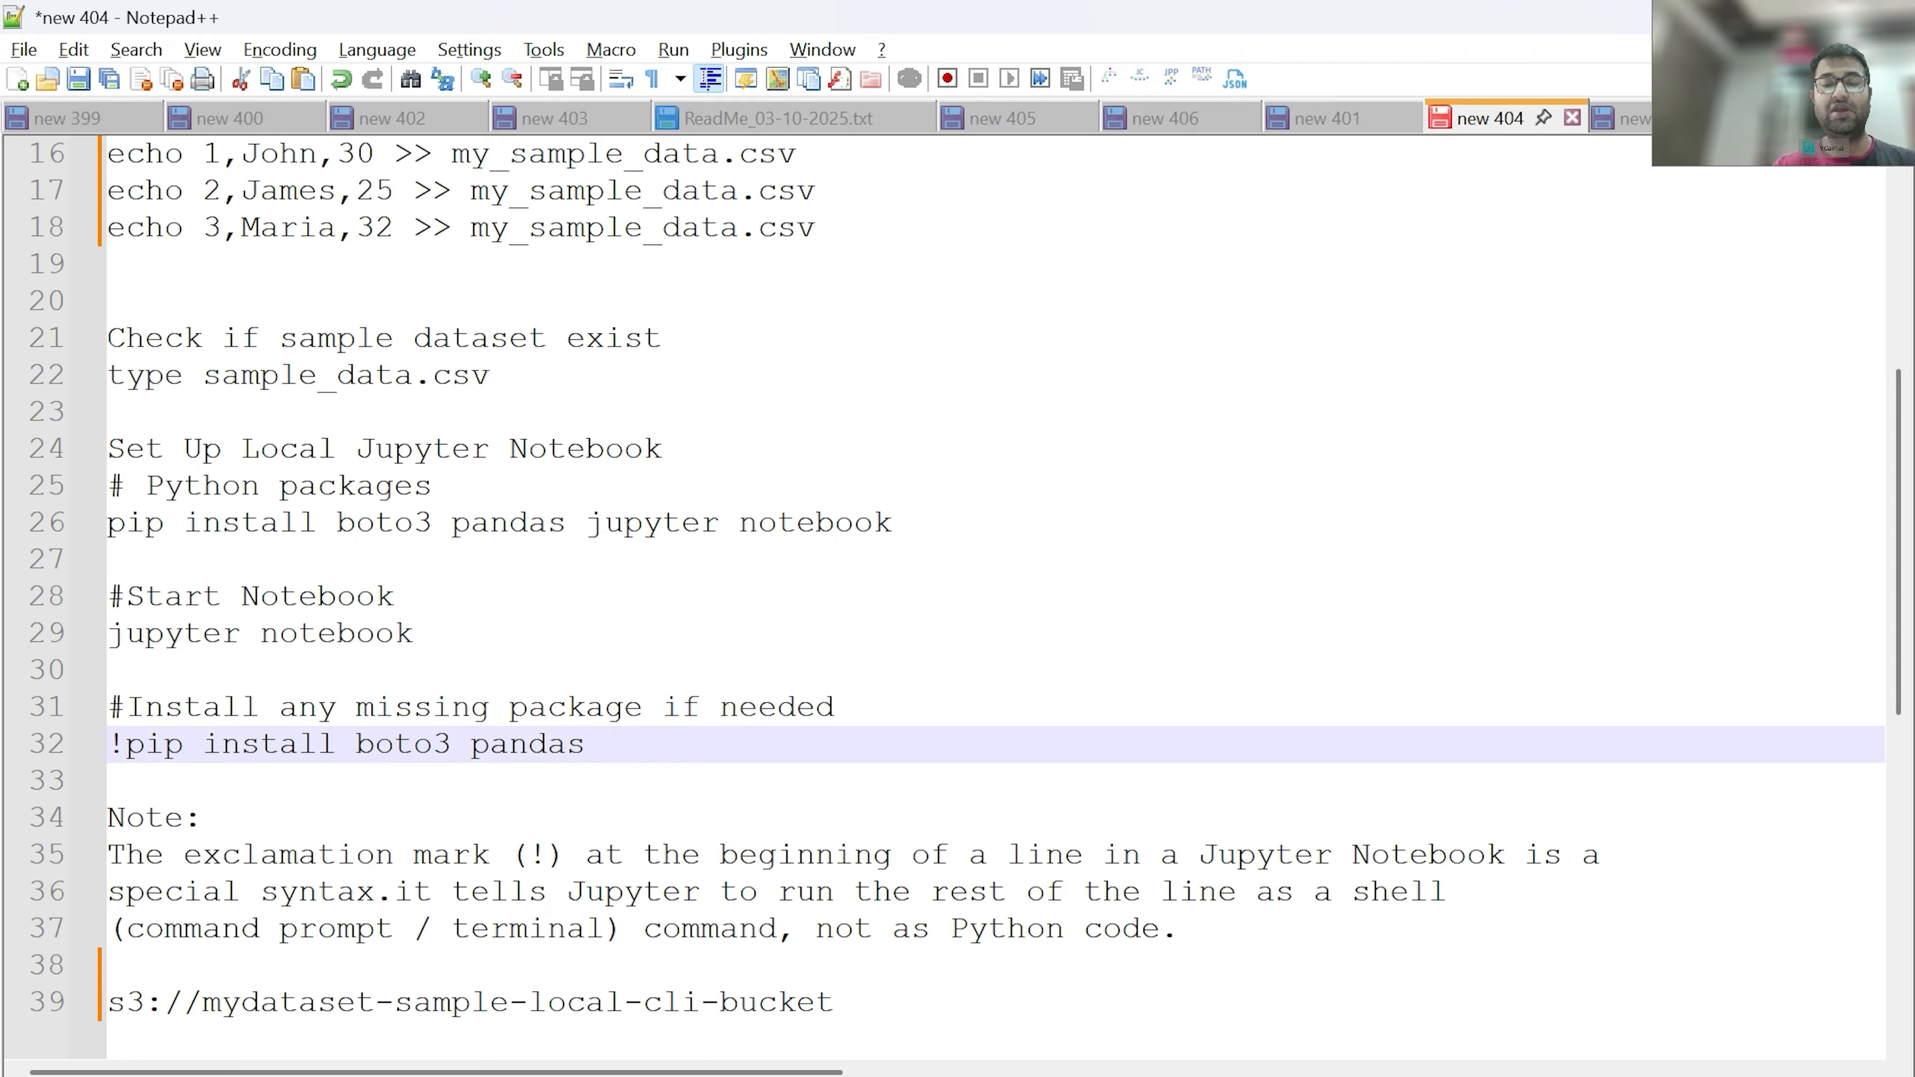
key(shift+Home)
key(alt+Tab)
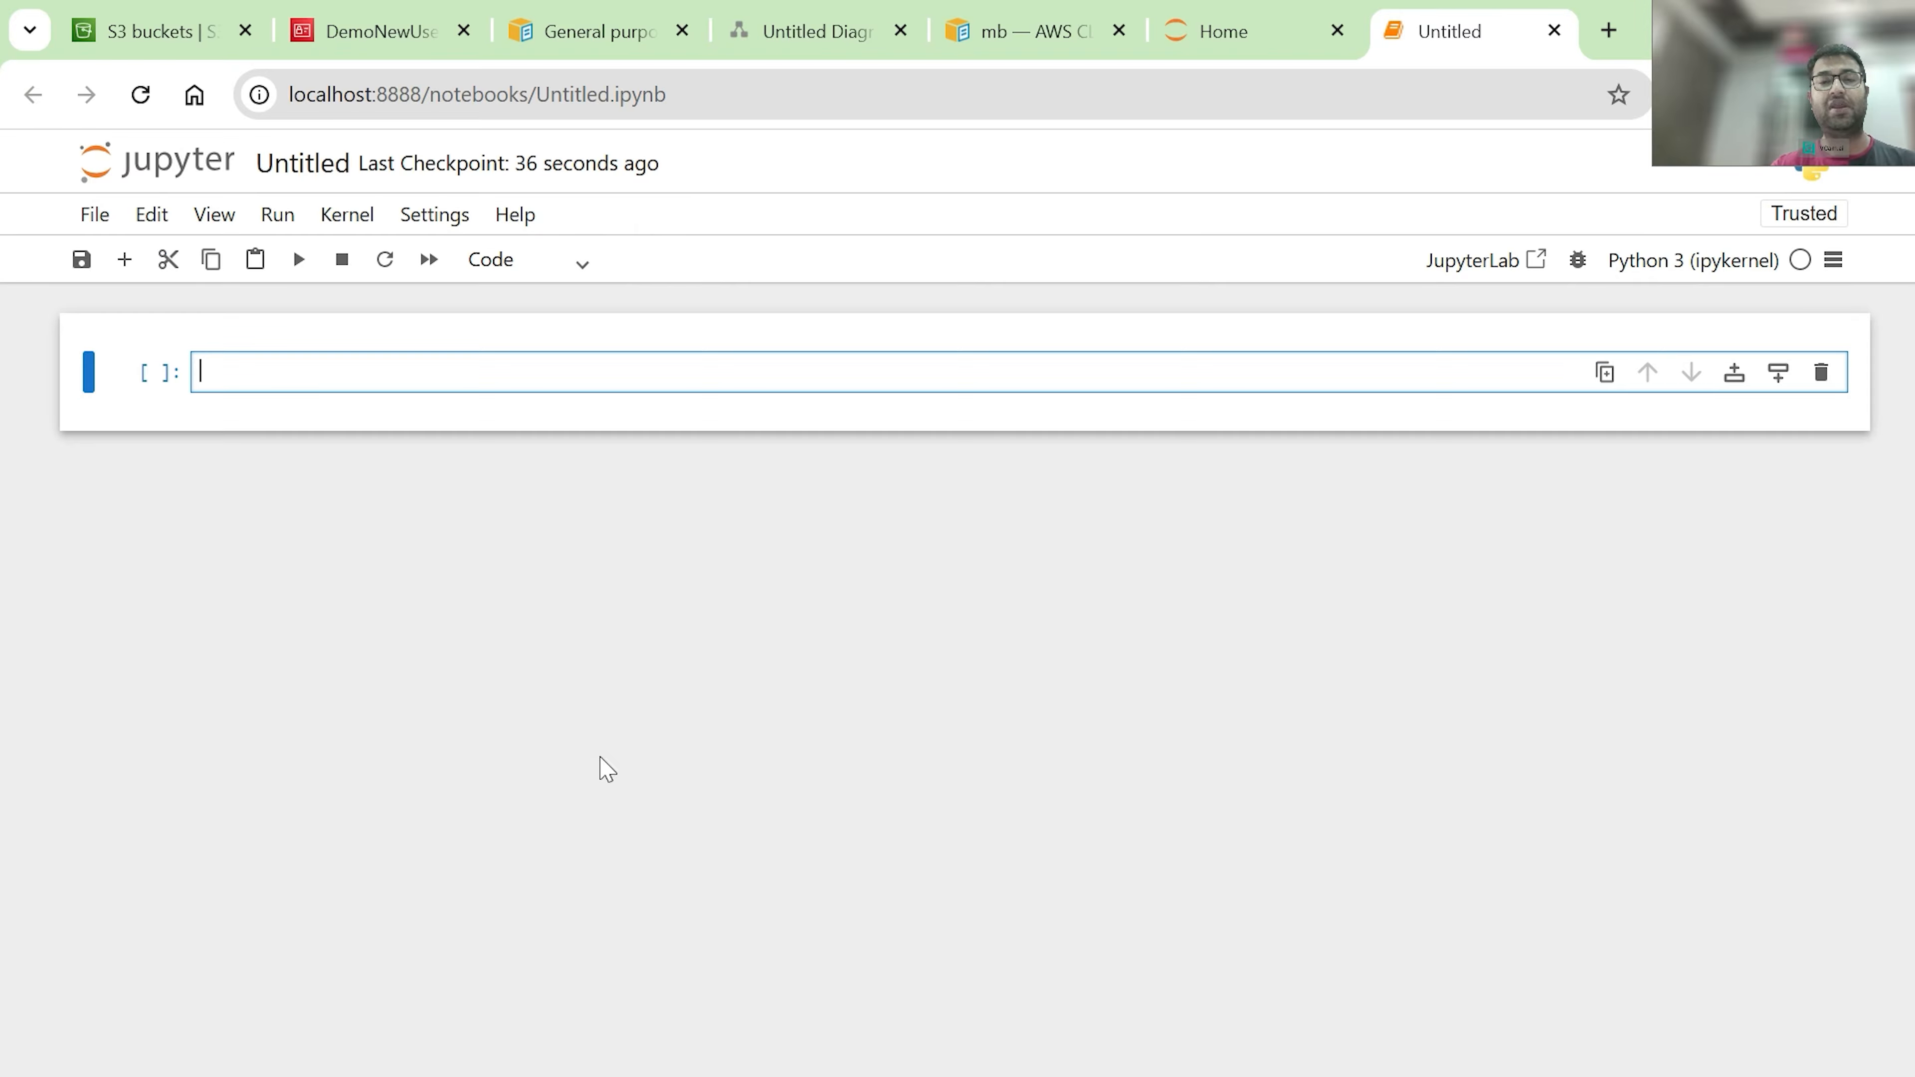
key(ctrl+v)
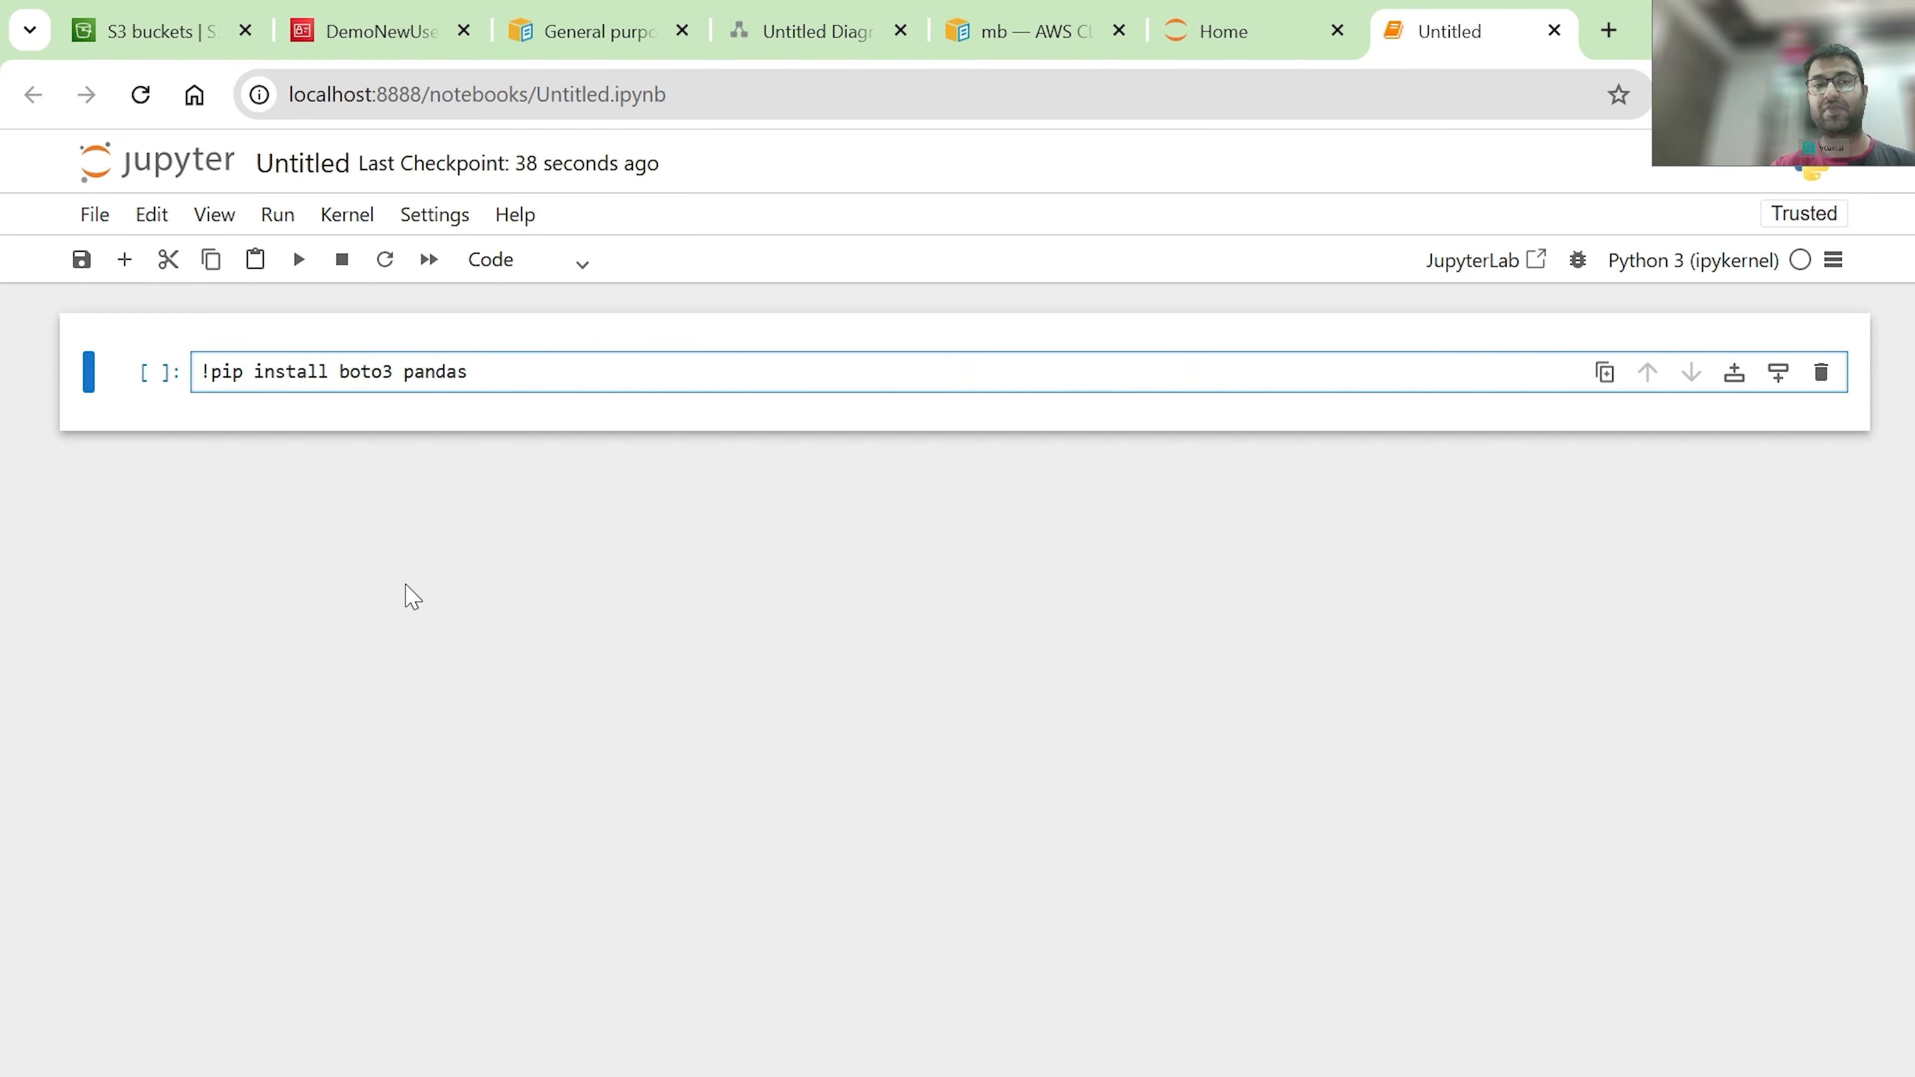
click(302, 258)
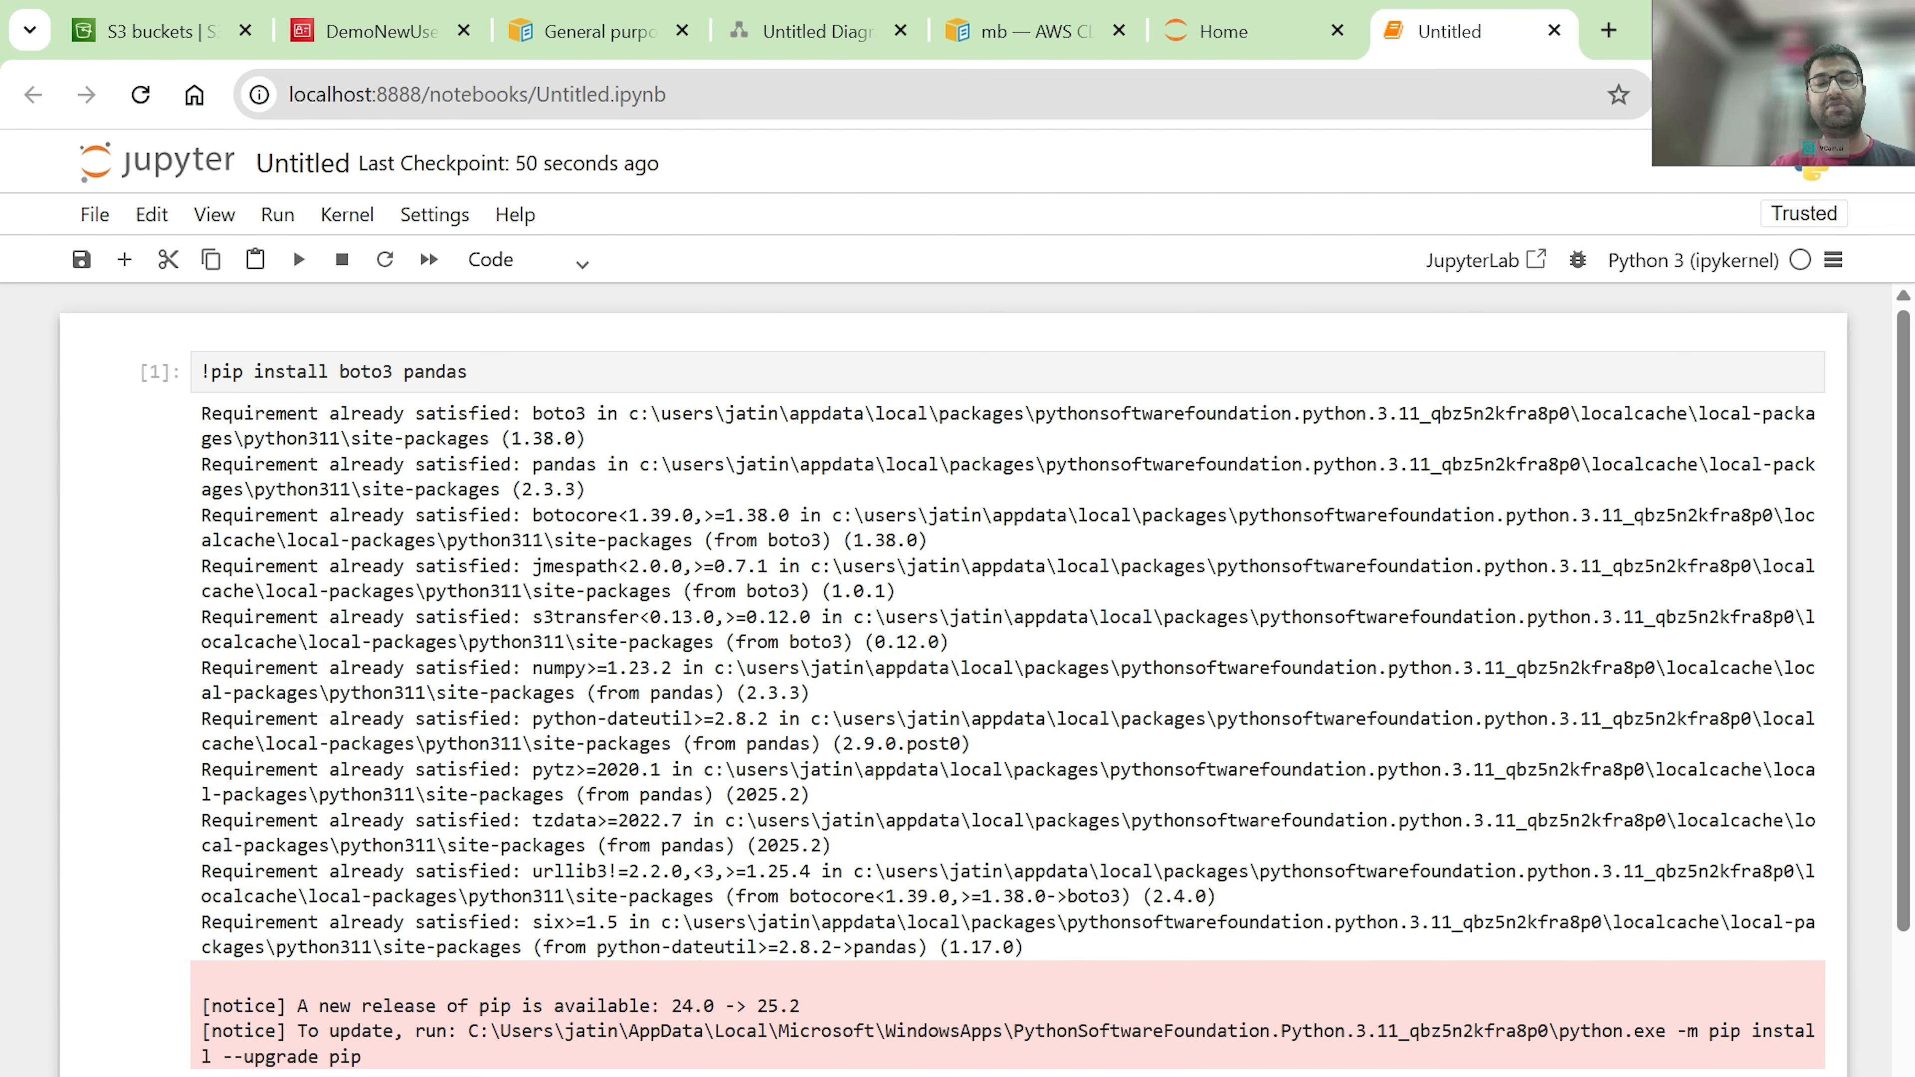
scroll(264, 401, down, 3)
key(alt+Tab)
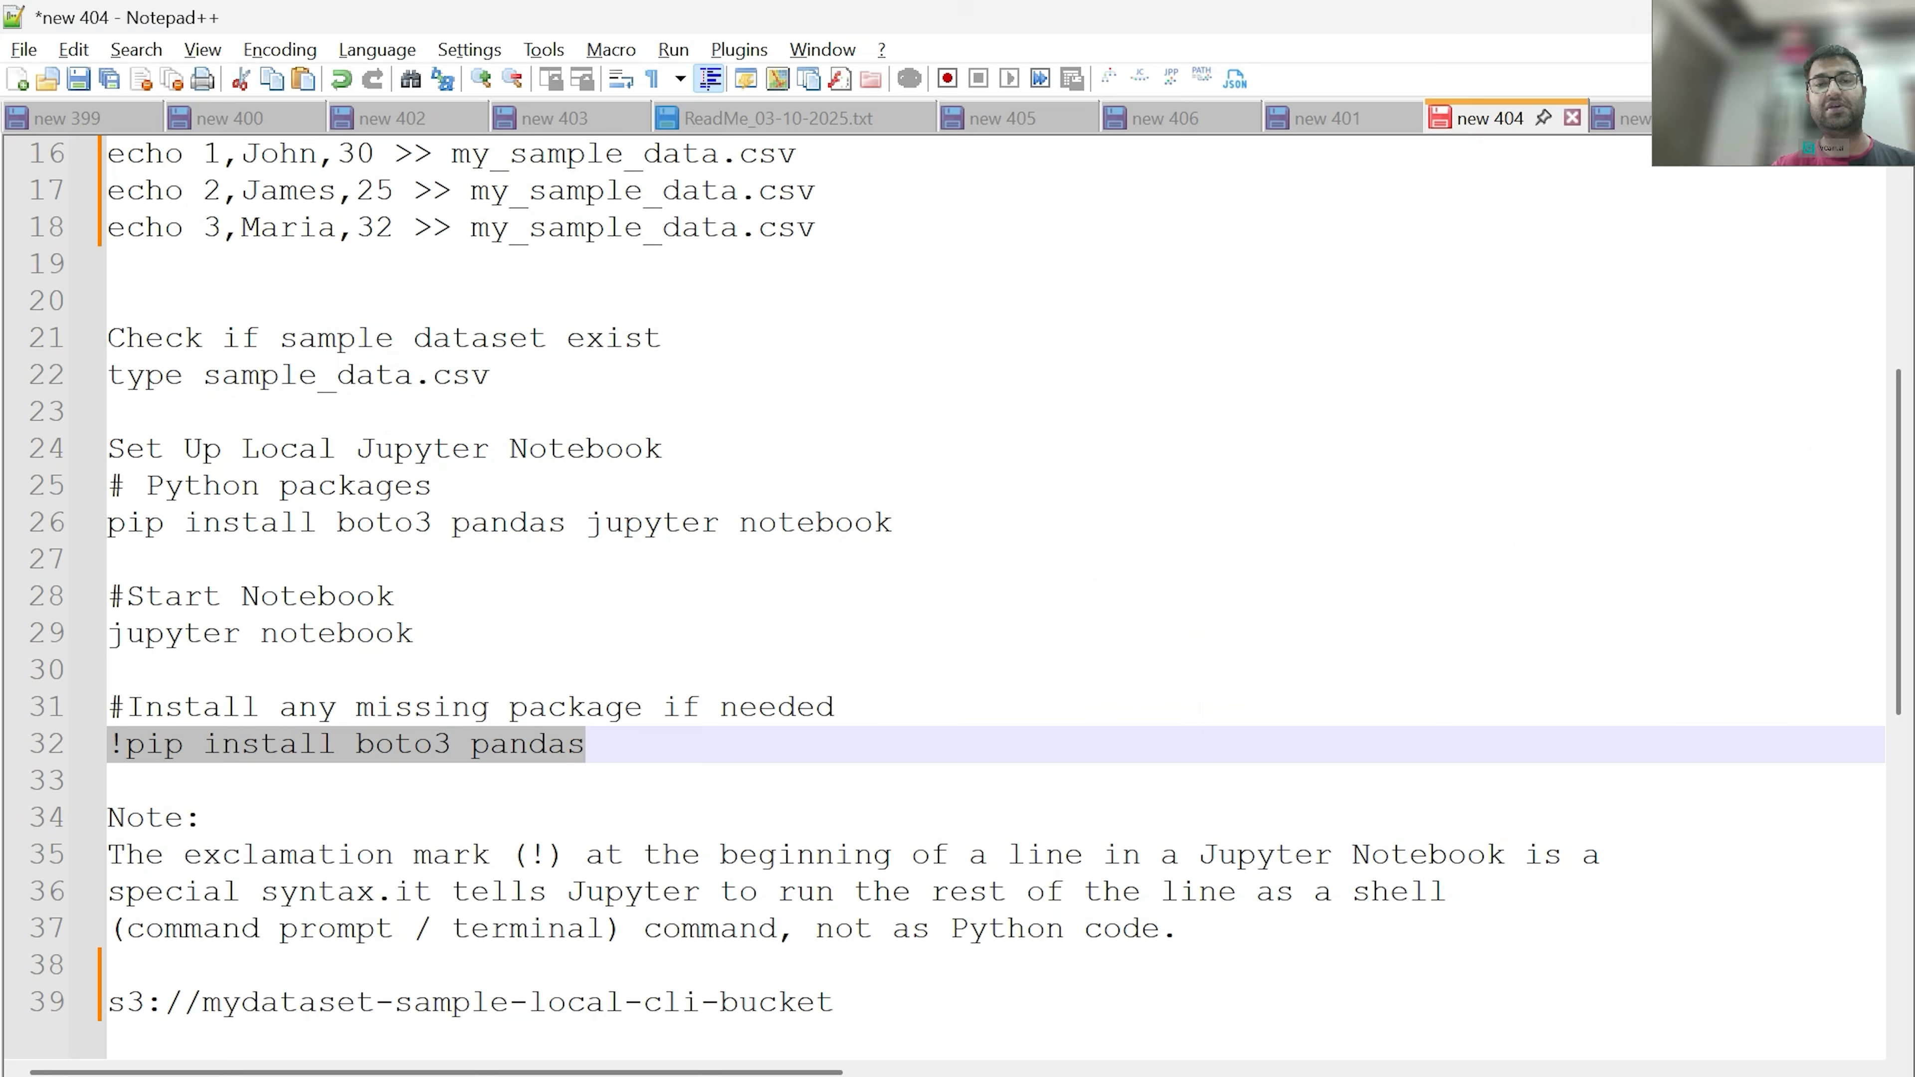
Step: Open the boto3 upload and download code notes and review the terminal's earlier output
click(1633, 119)
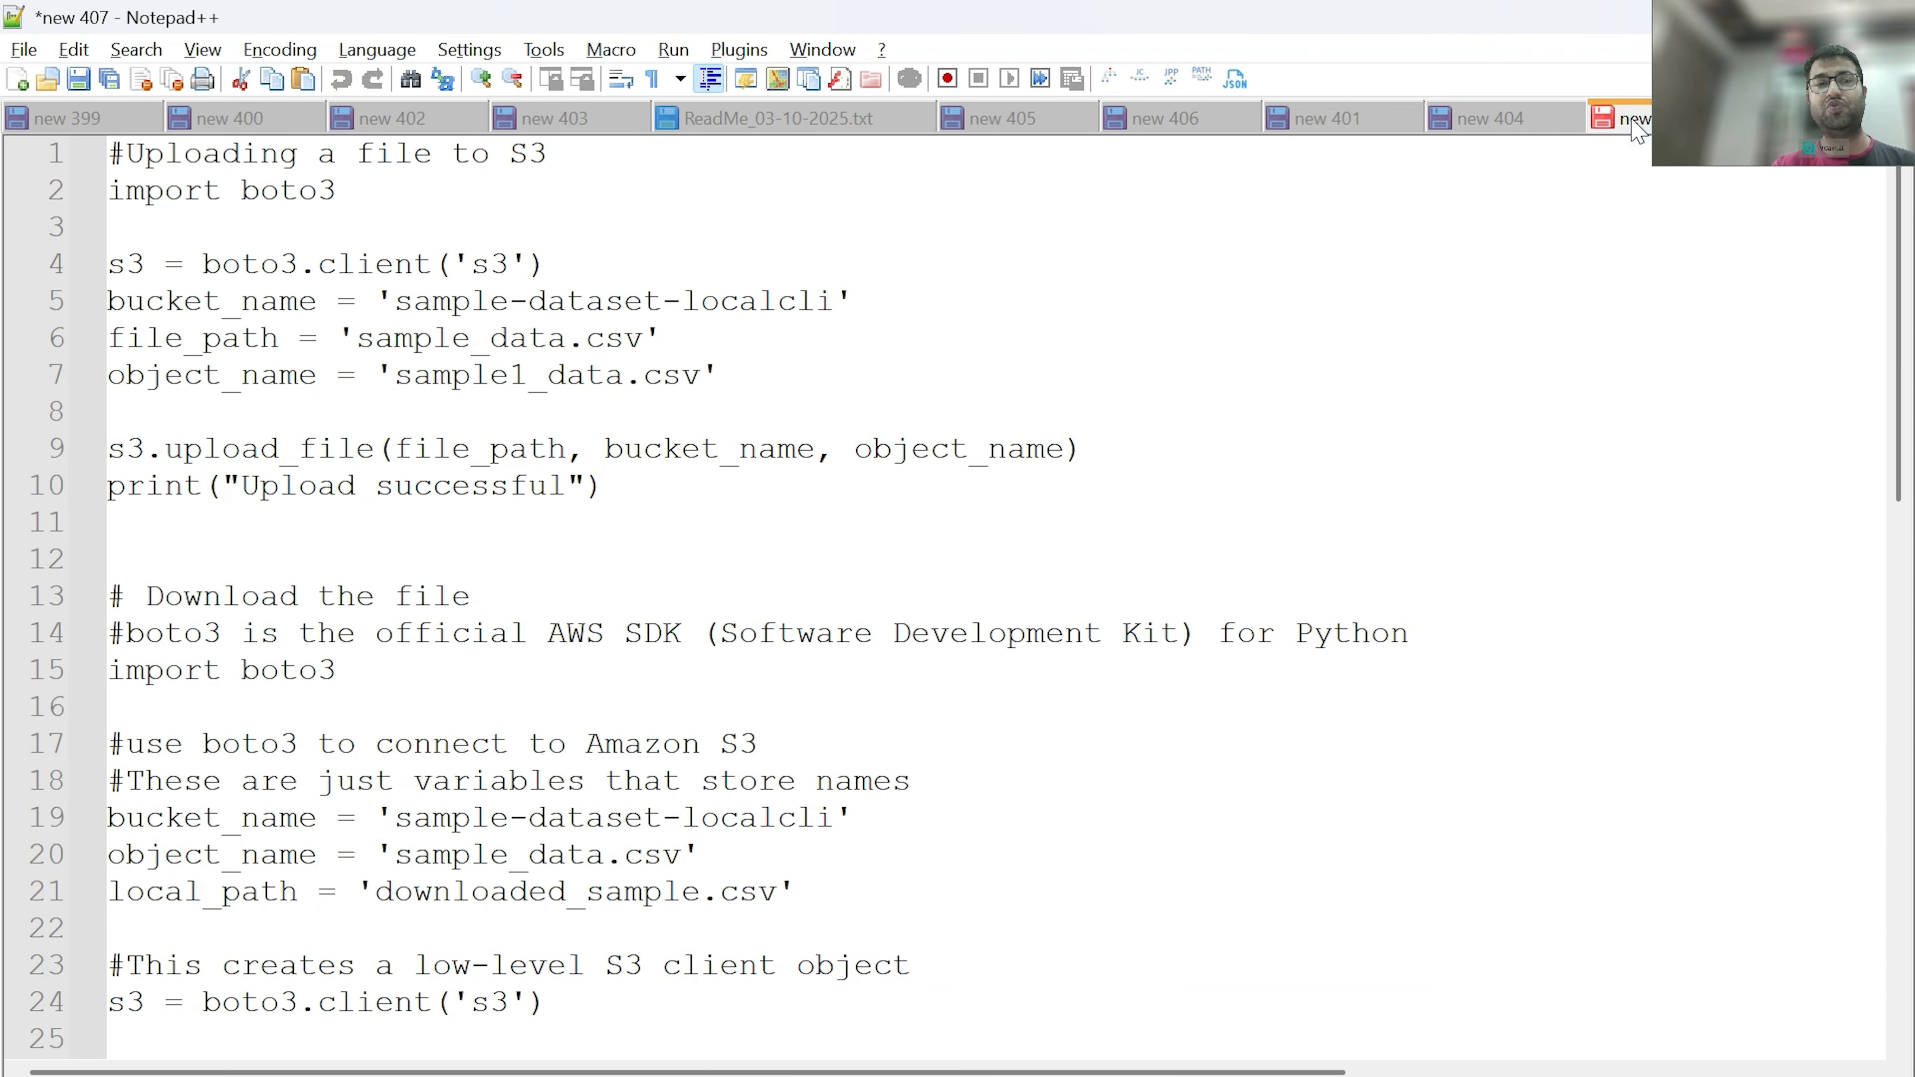
scroll(958, 596, down, 1)
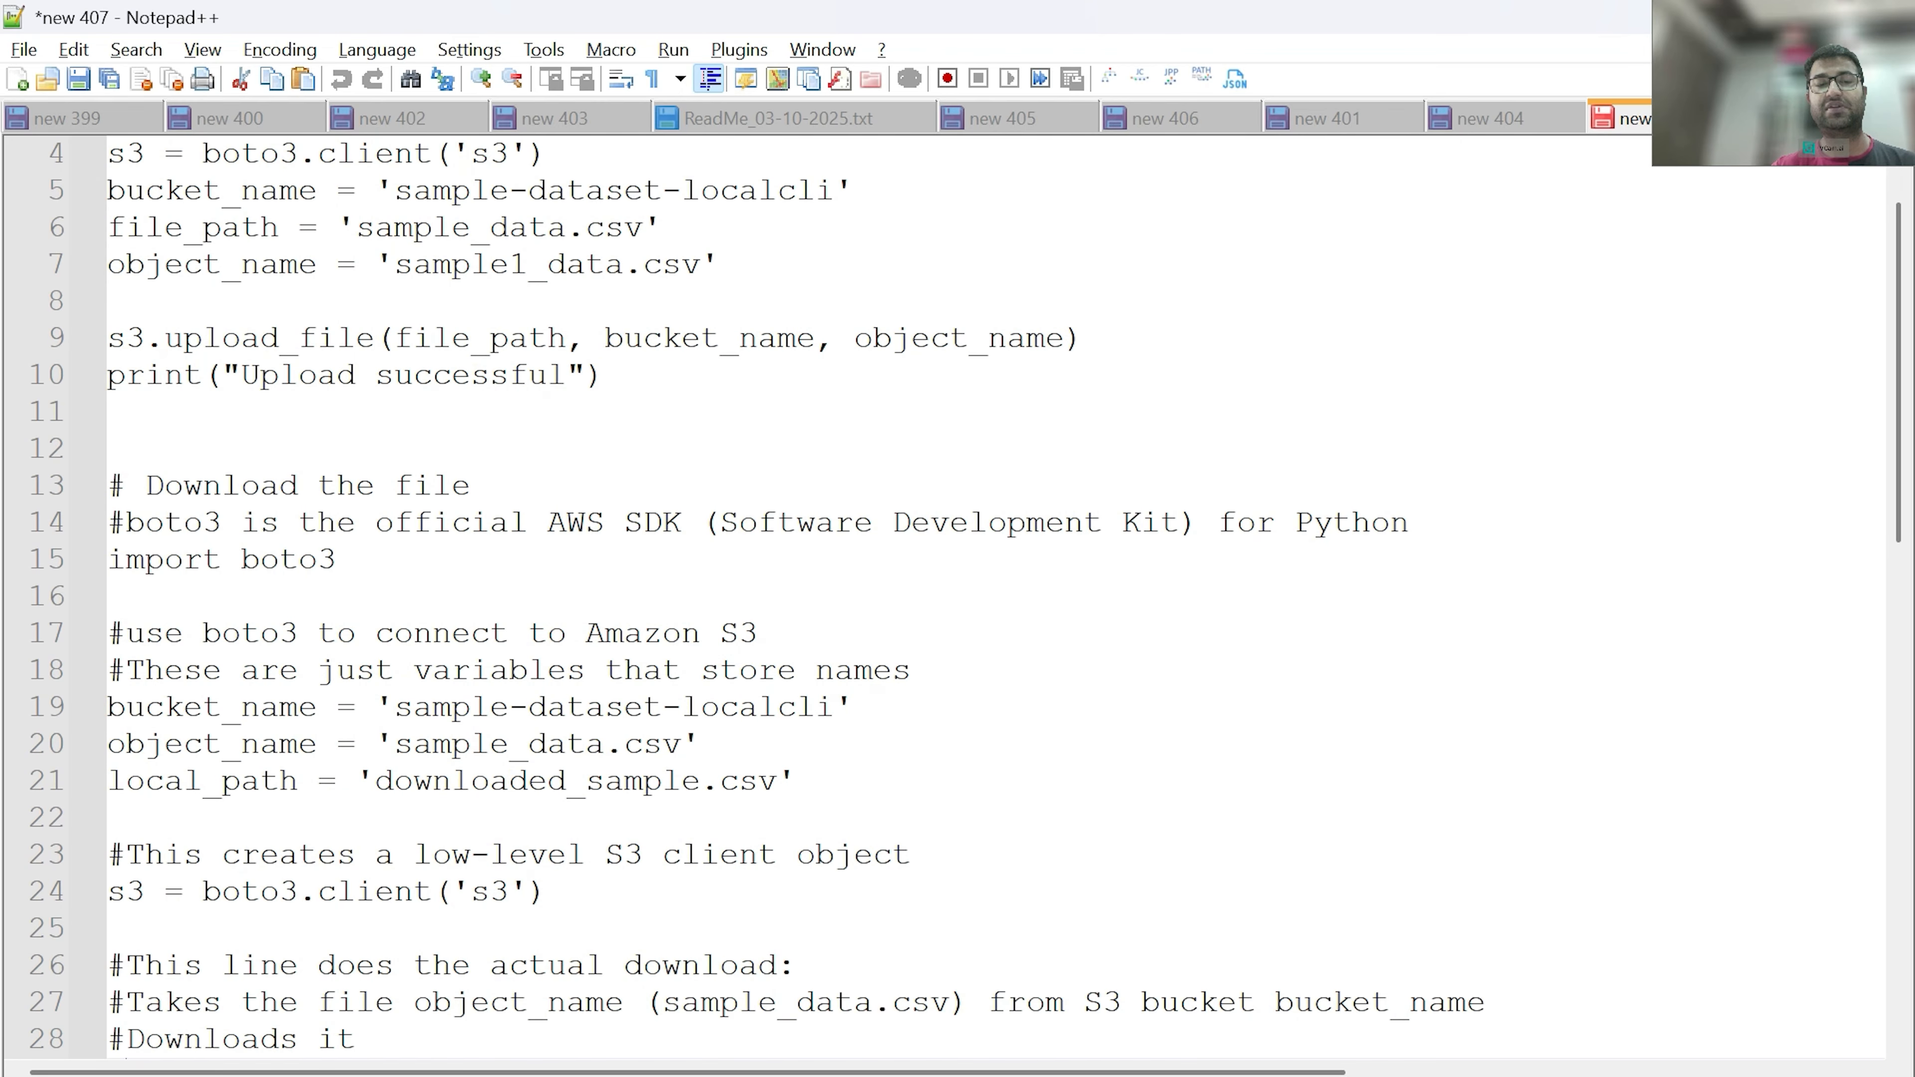
scroll(958, 596, down, 1)
scroll(958, 596, up, 2)
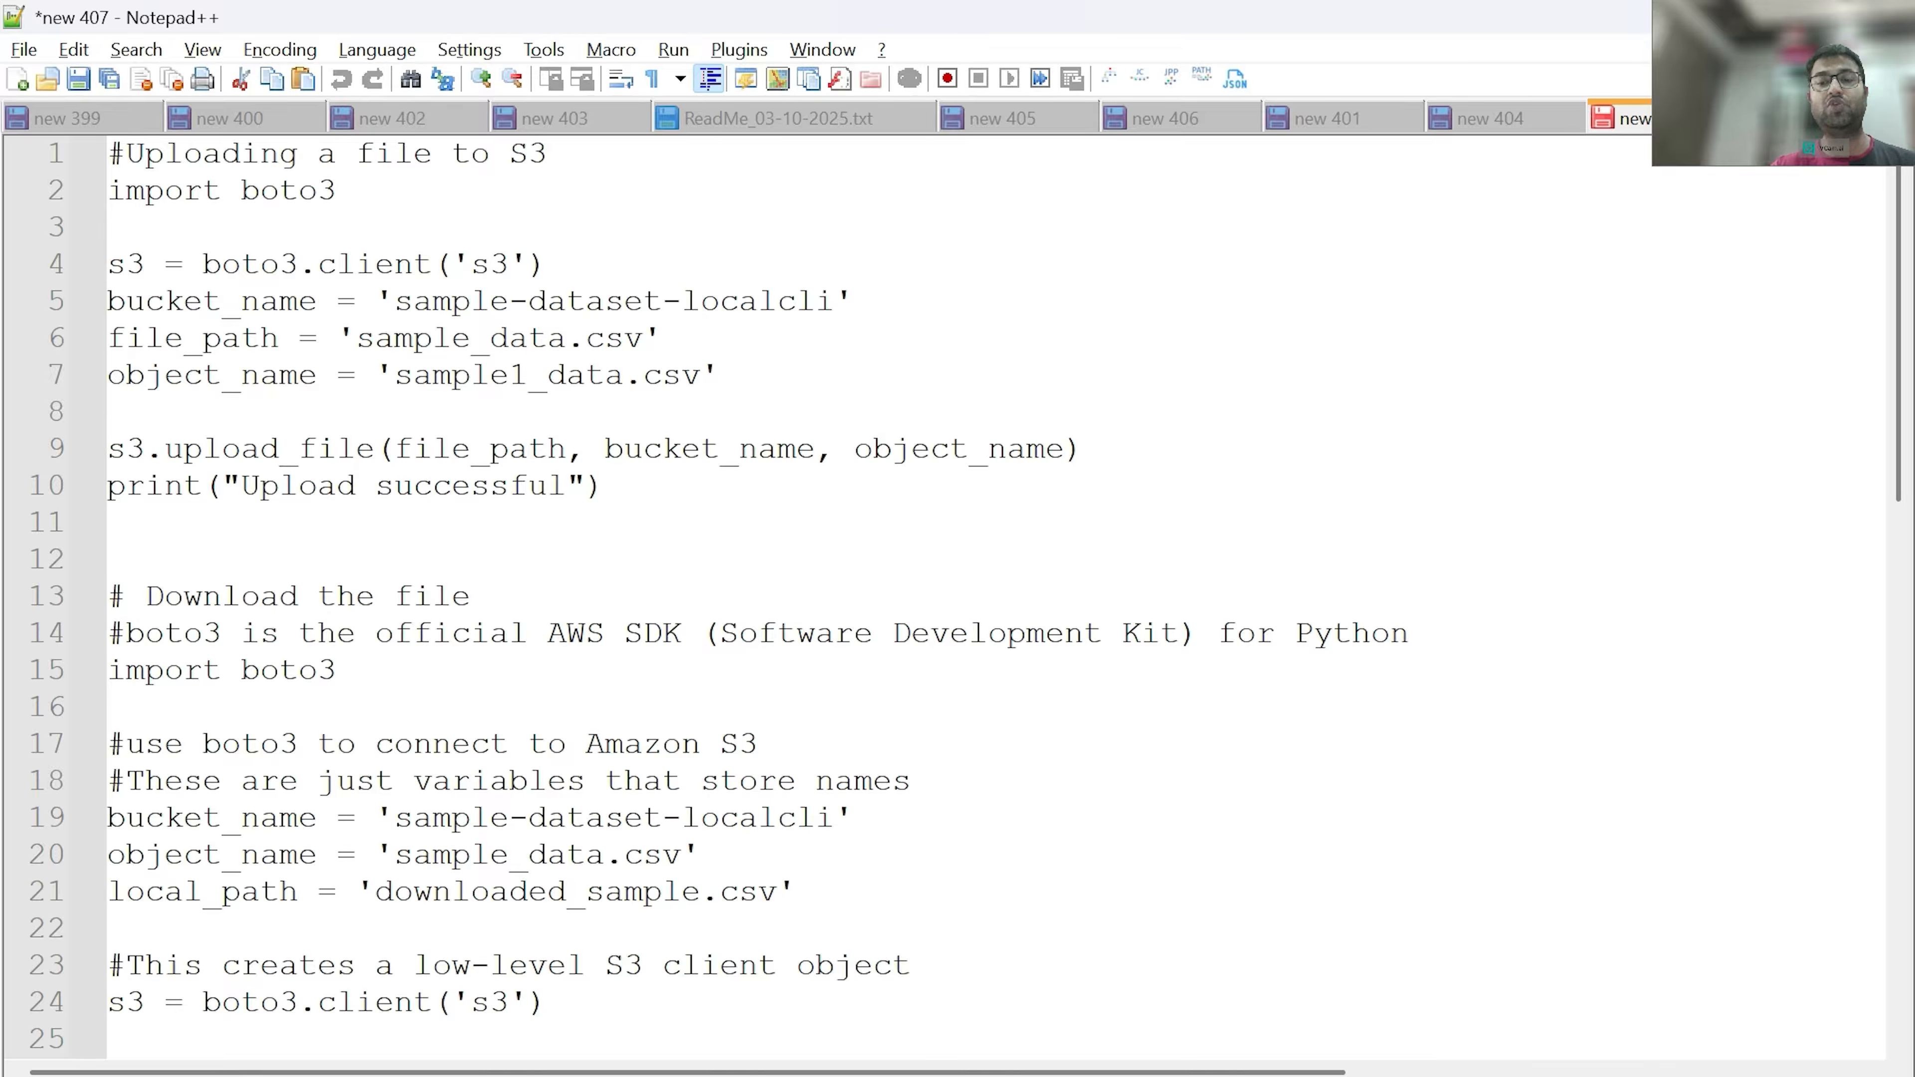
mouse_move(1248, 1076)
click(1229, 1014)
scroll(1083, 802, up, 8)
scroll(1084, 803, up, 15)
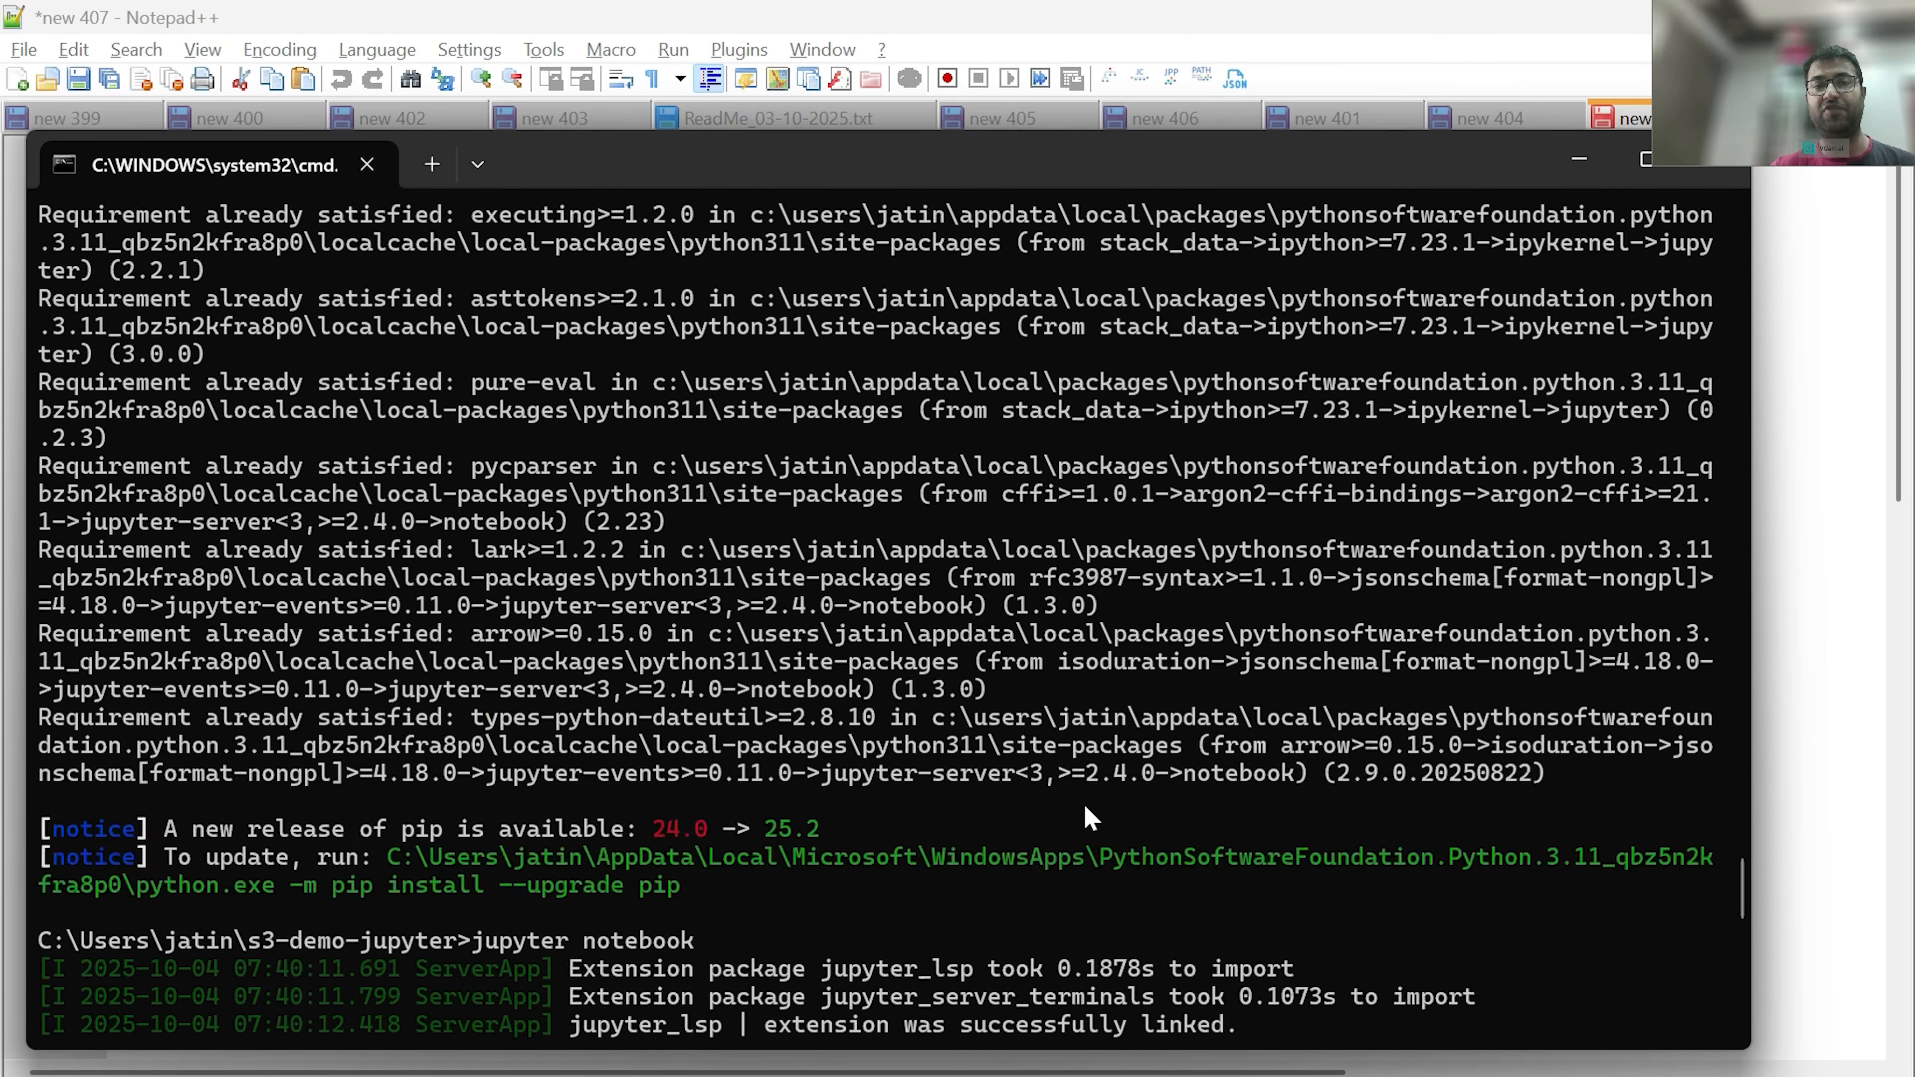
scroll(1083, 803, up, 15)
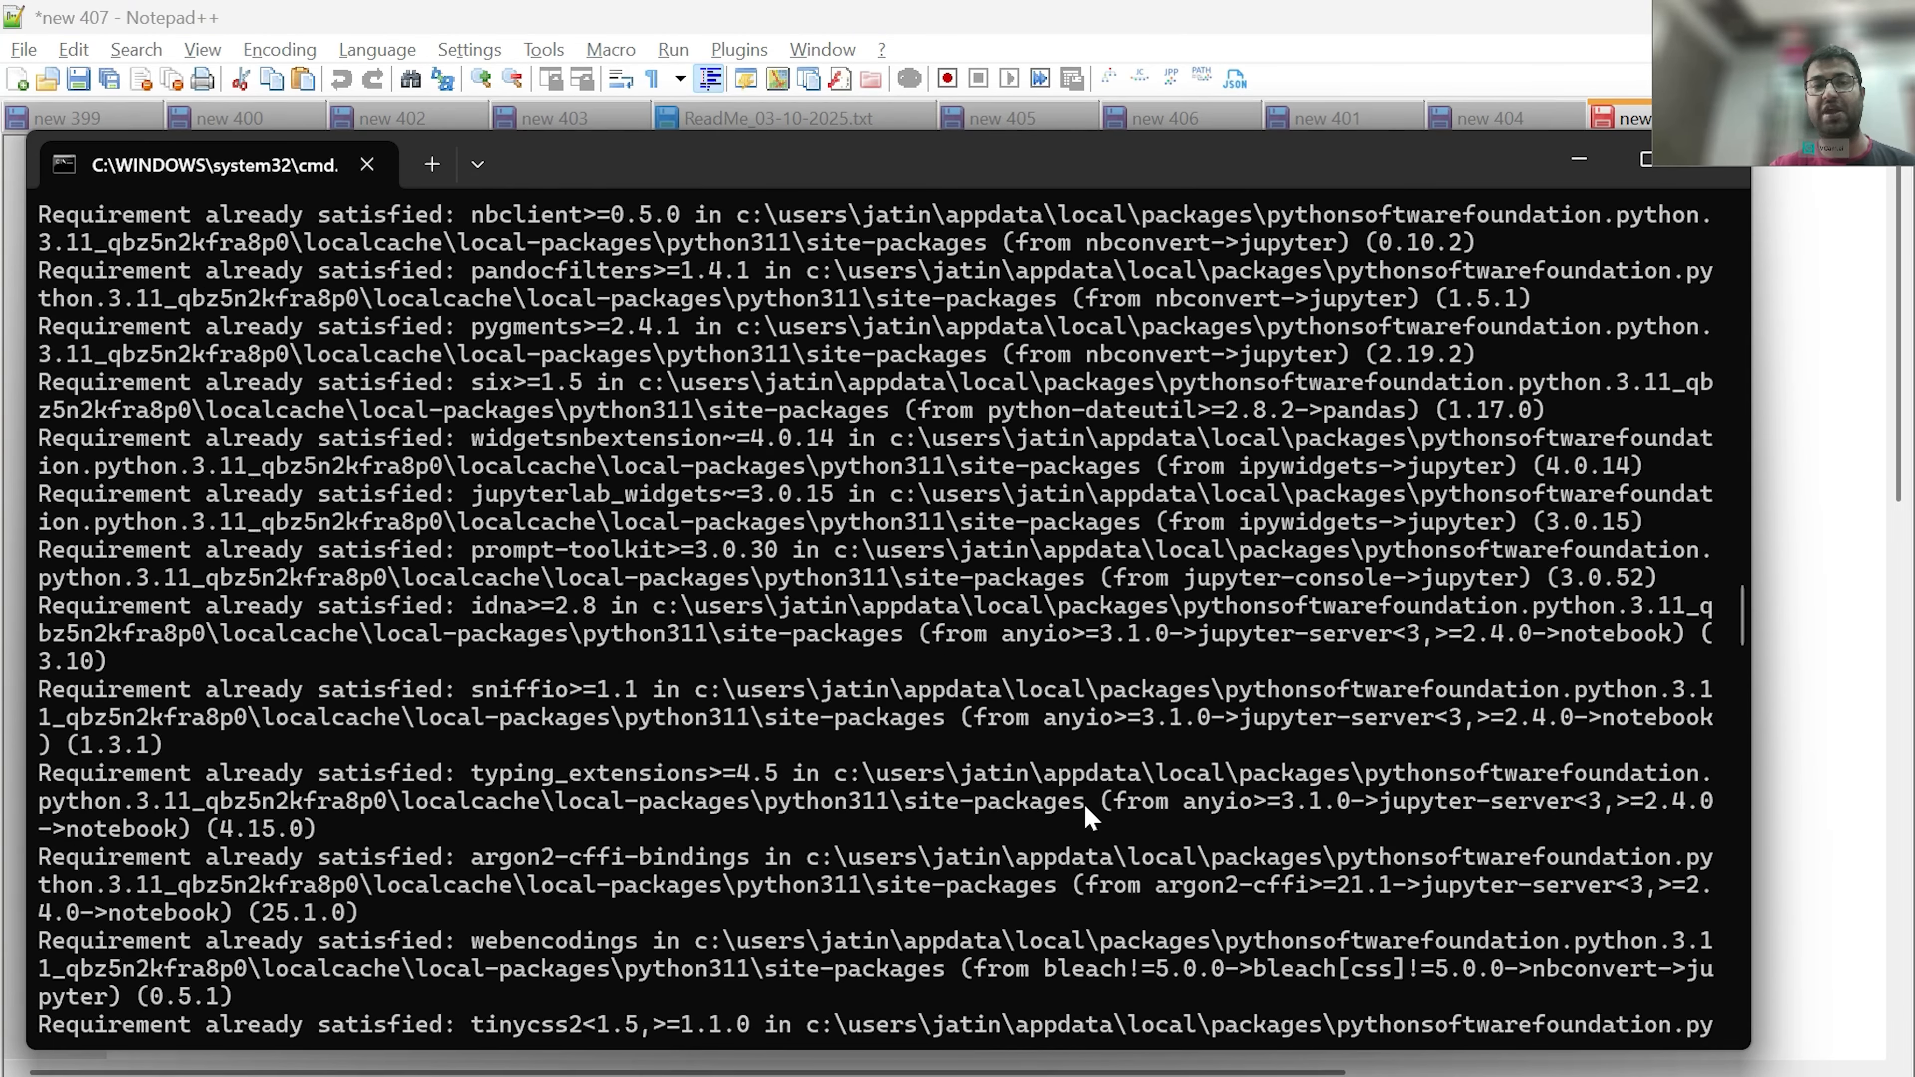
scroll(1084, 803, up, 15)
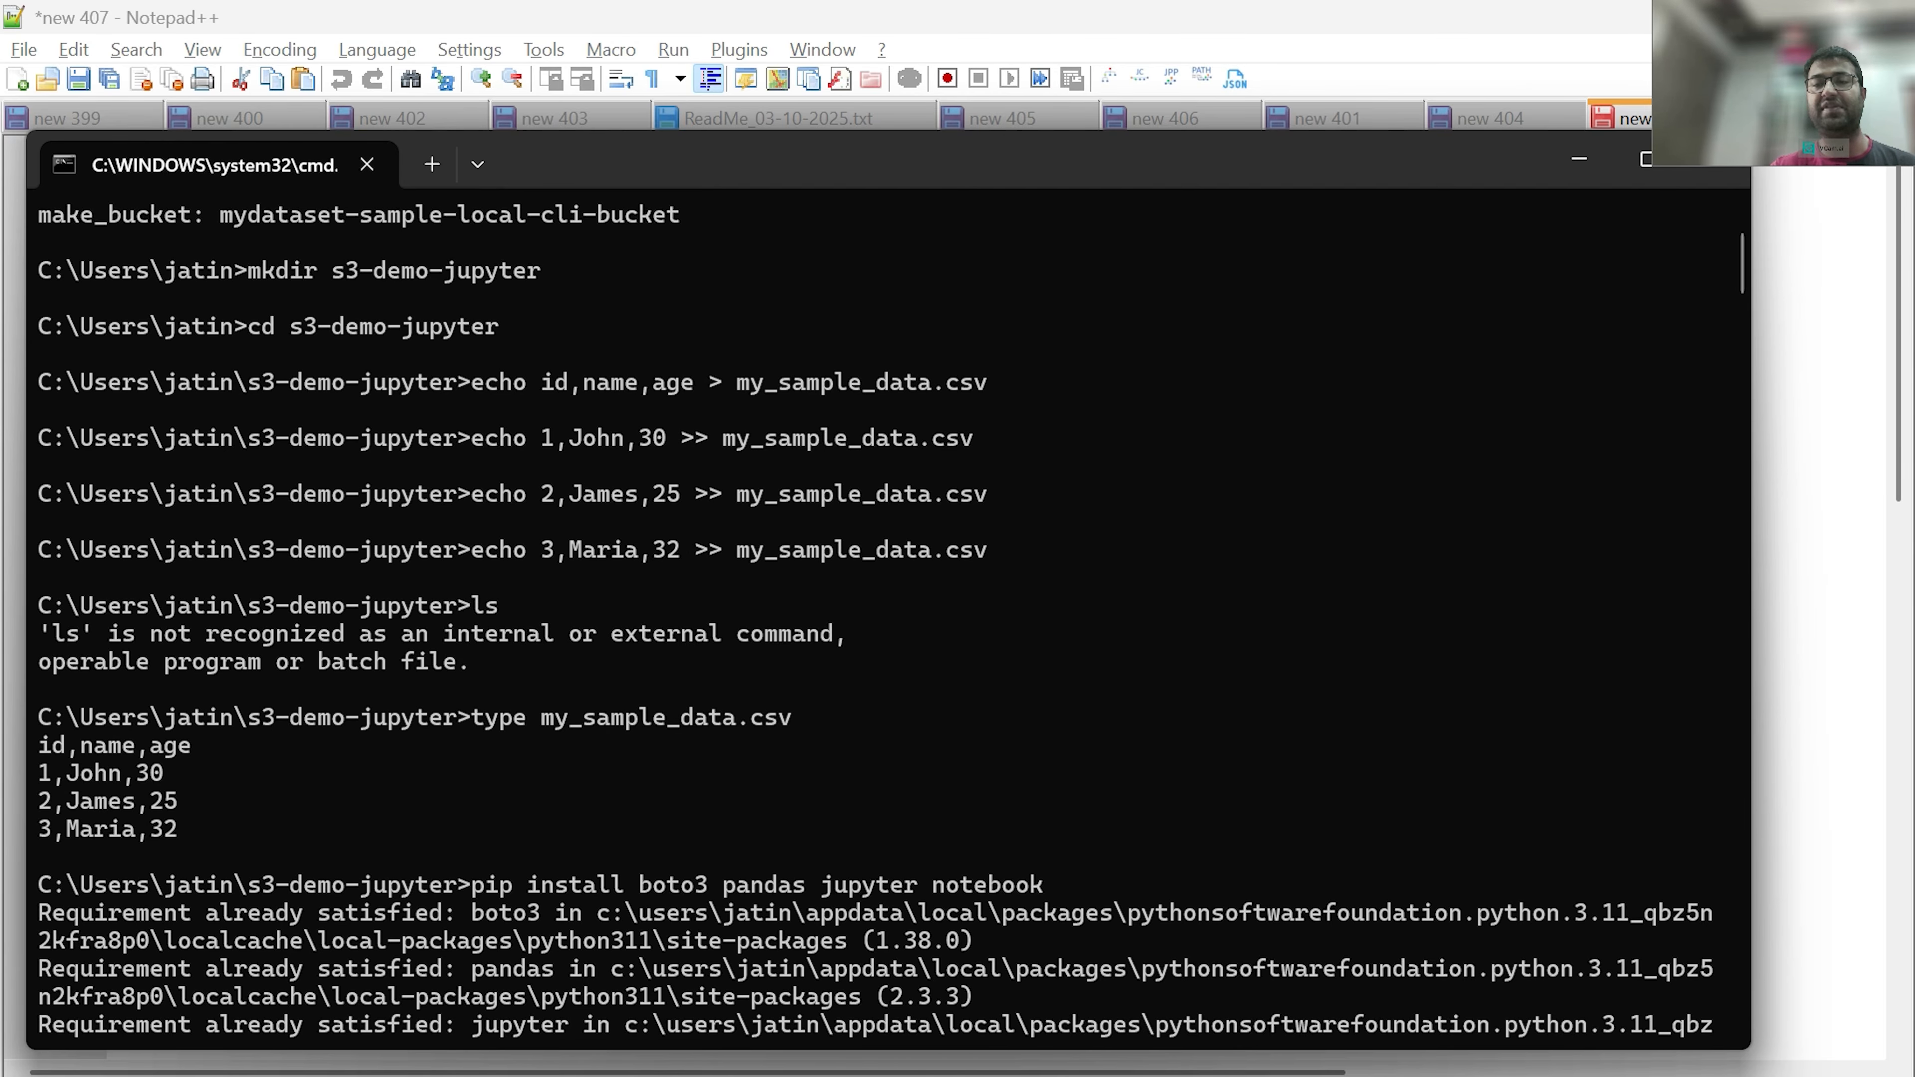
click(1791, 566)
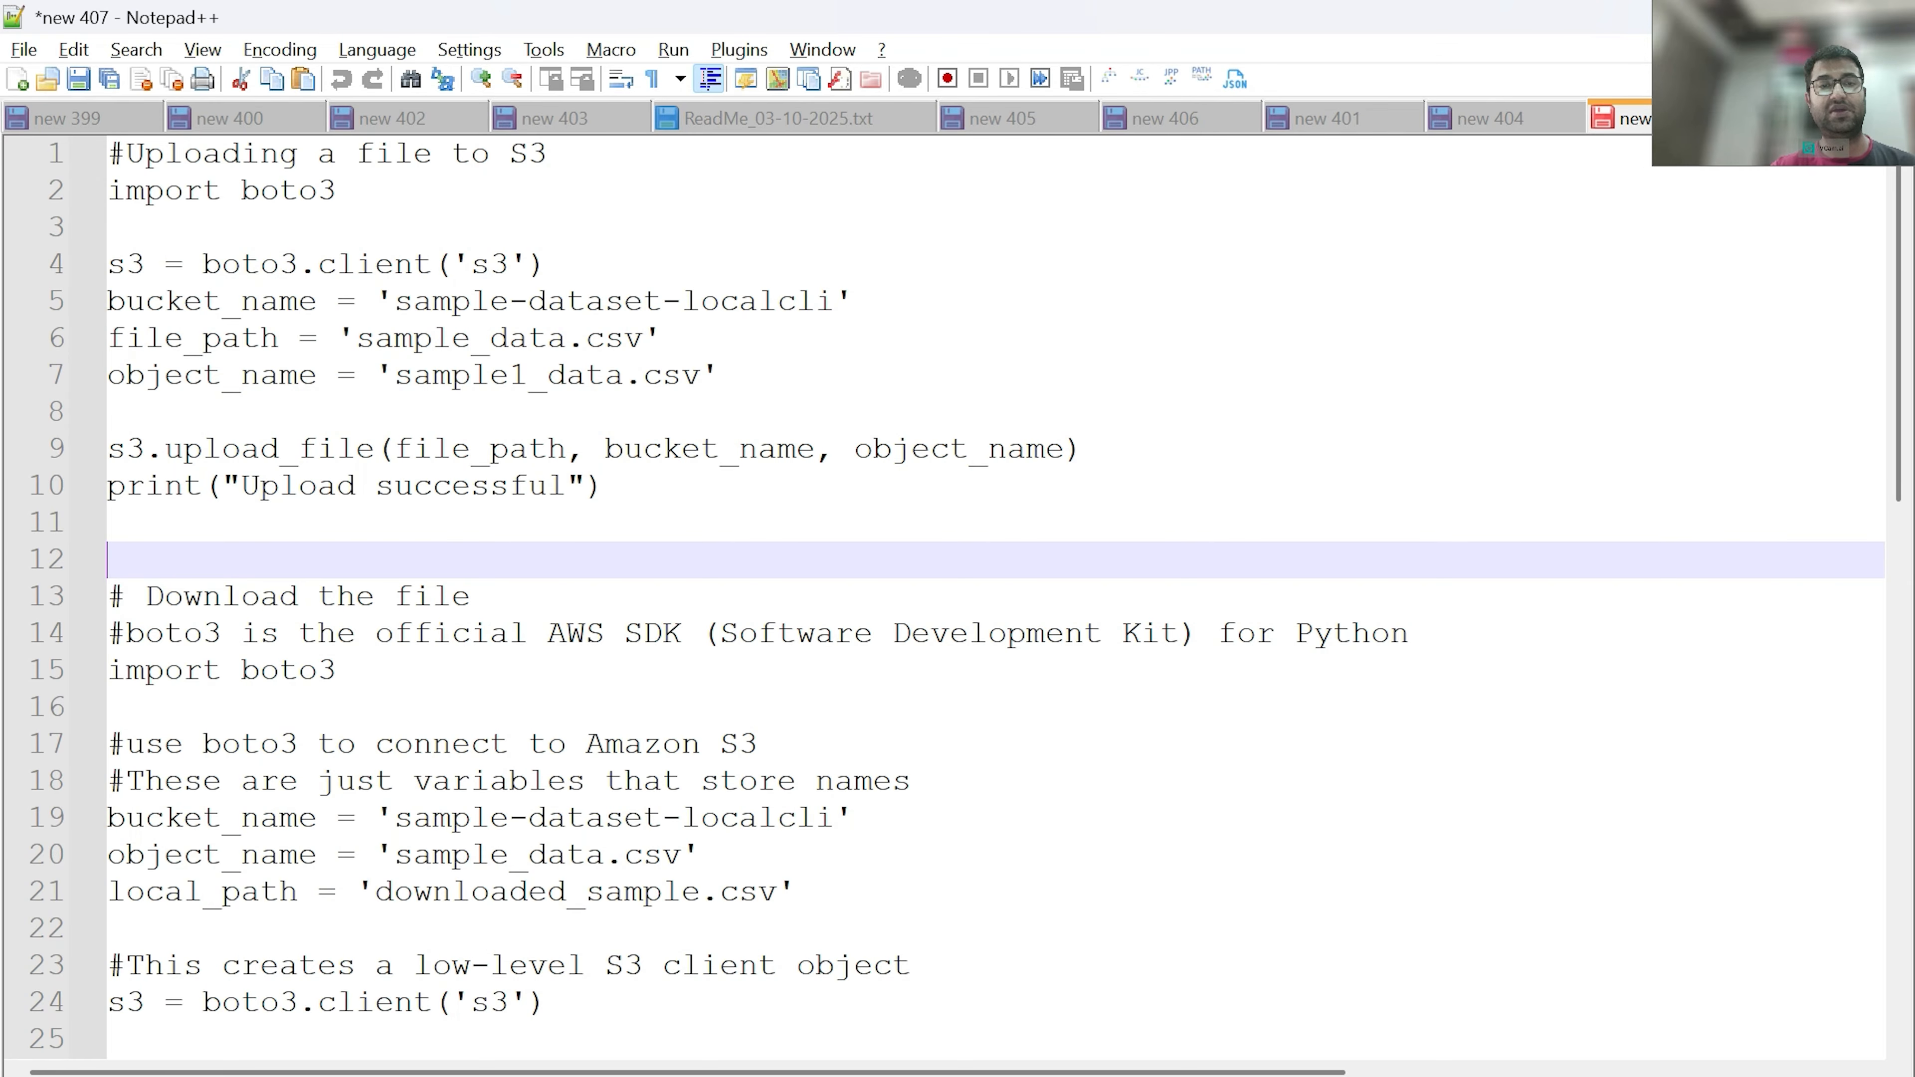
Step: Change the script's file_path on line 6 to 'my_sample_data.csv'
click(352, 337)
text(my)
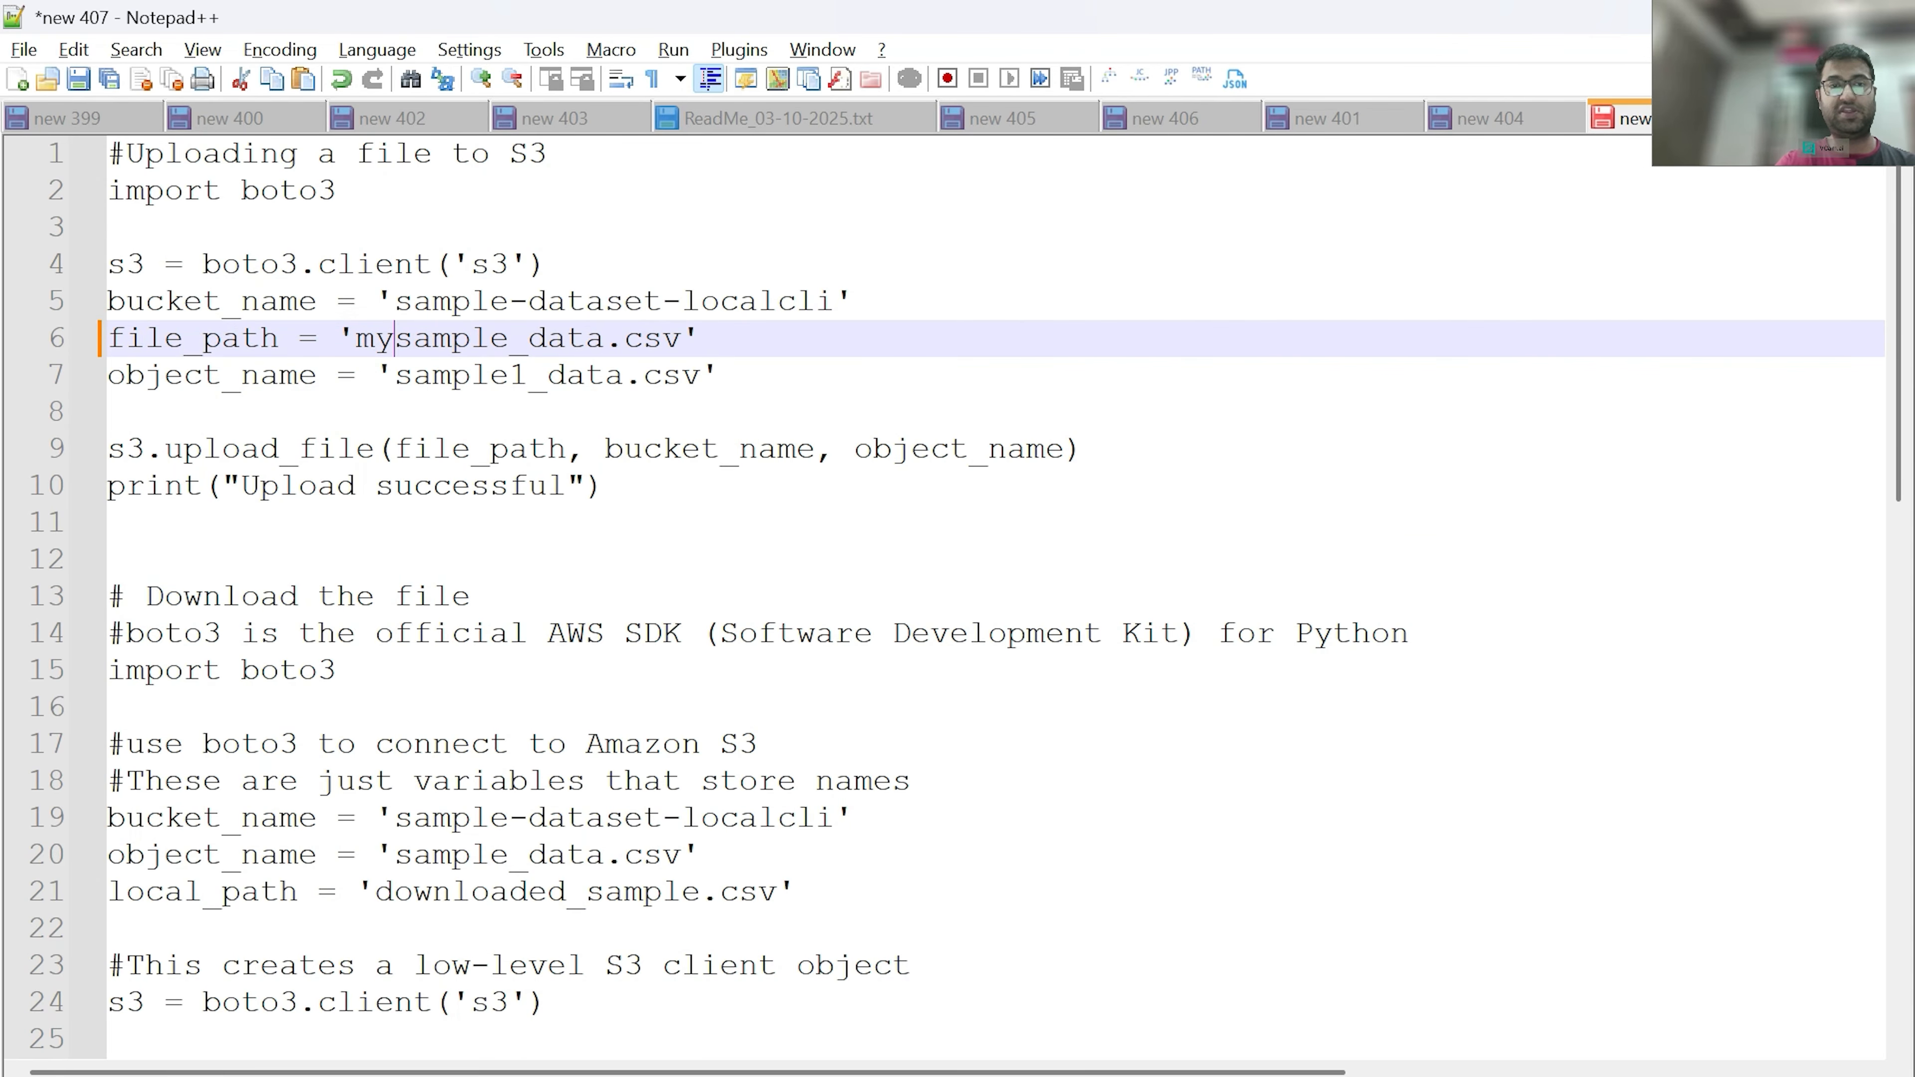
text(_)
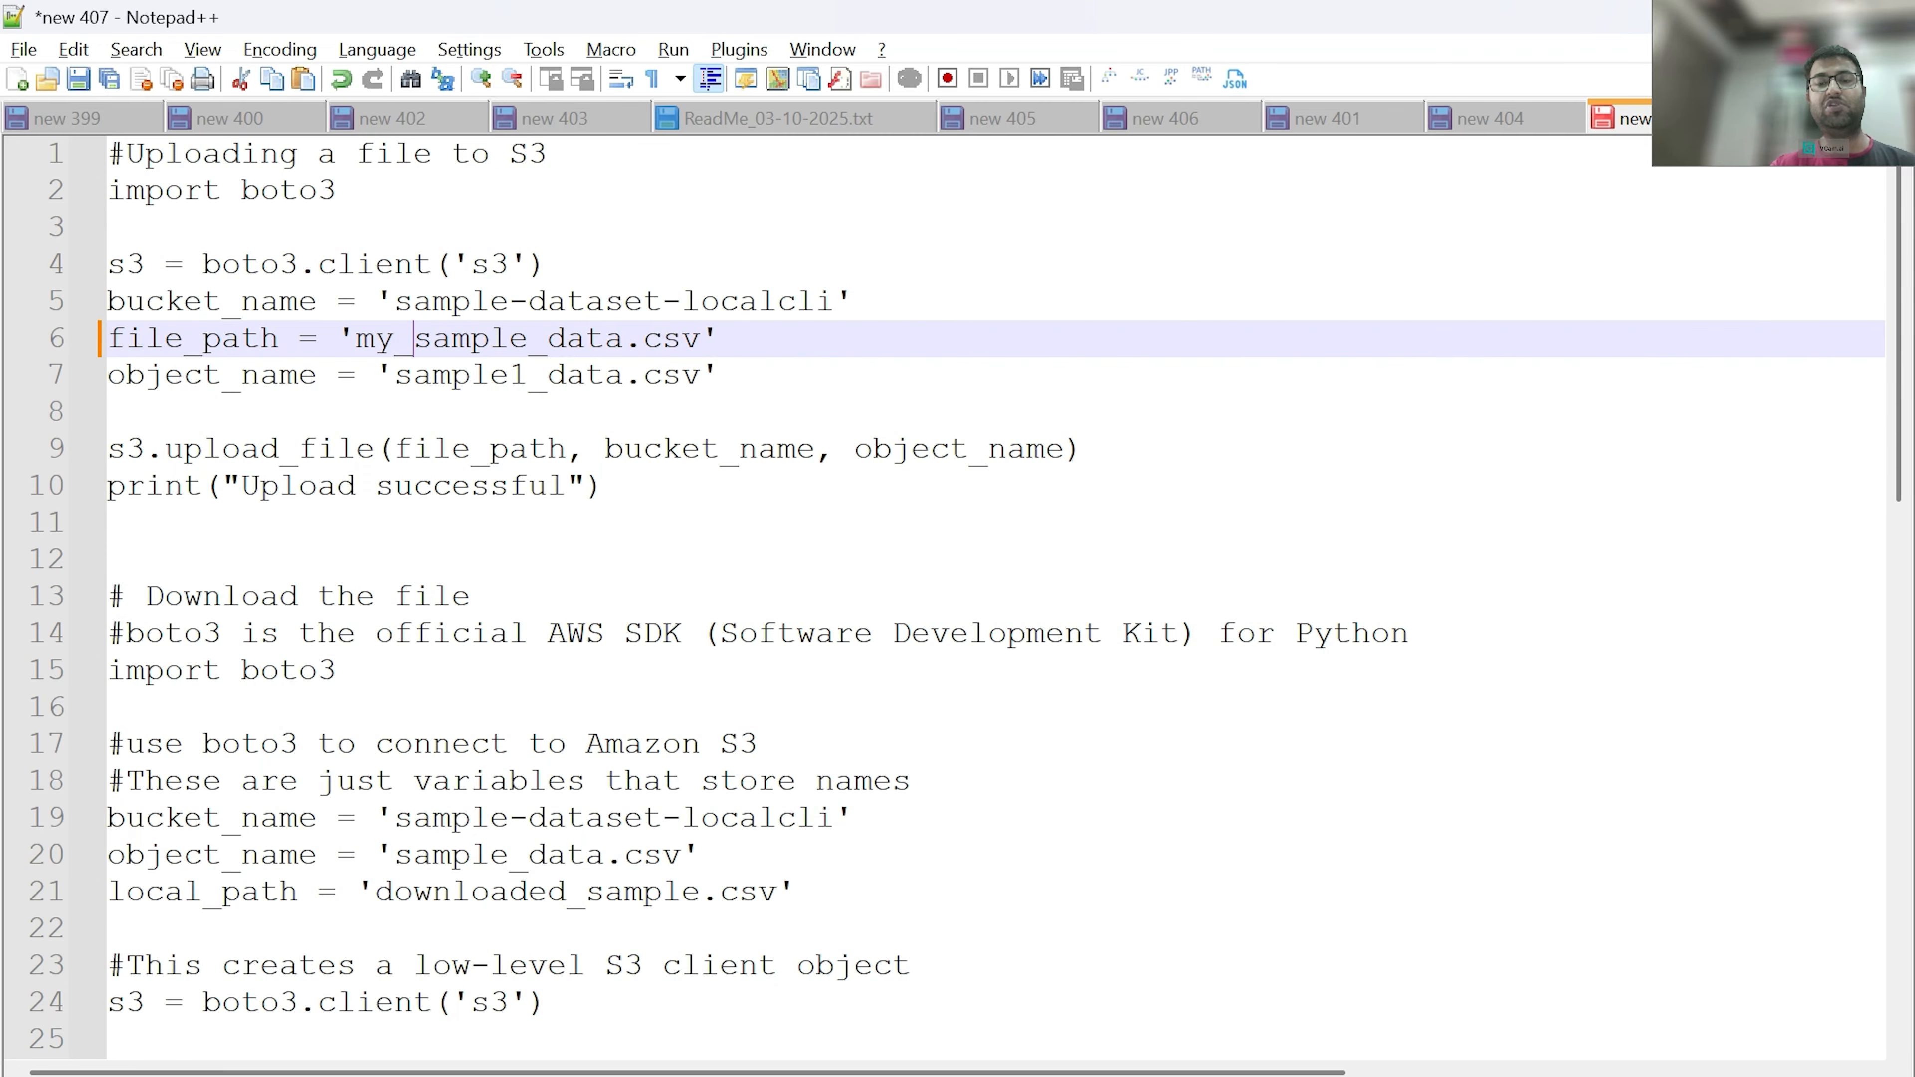
key(alt+Tab)
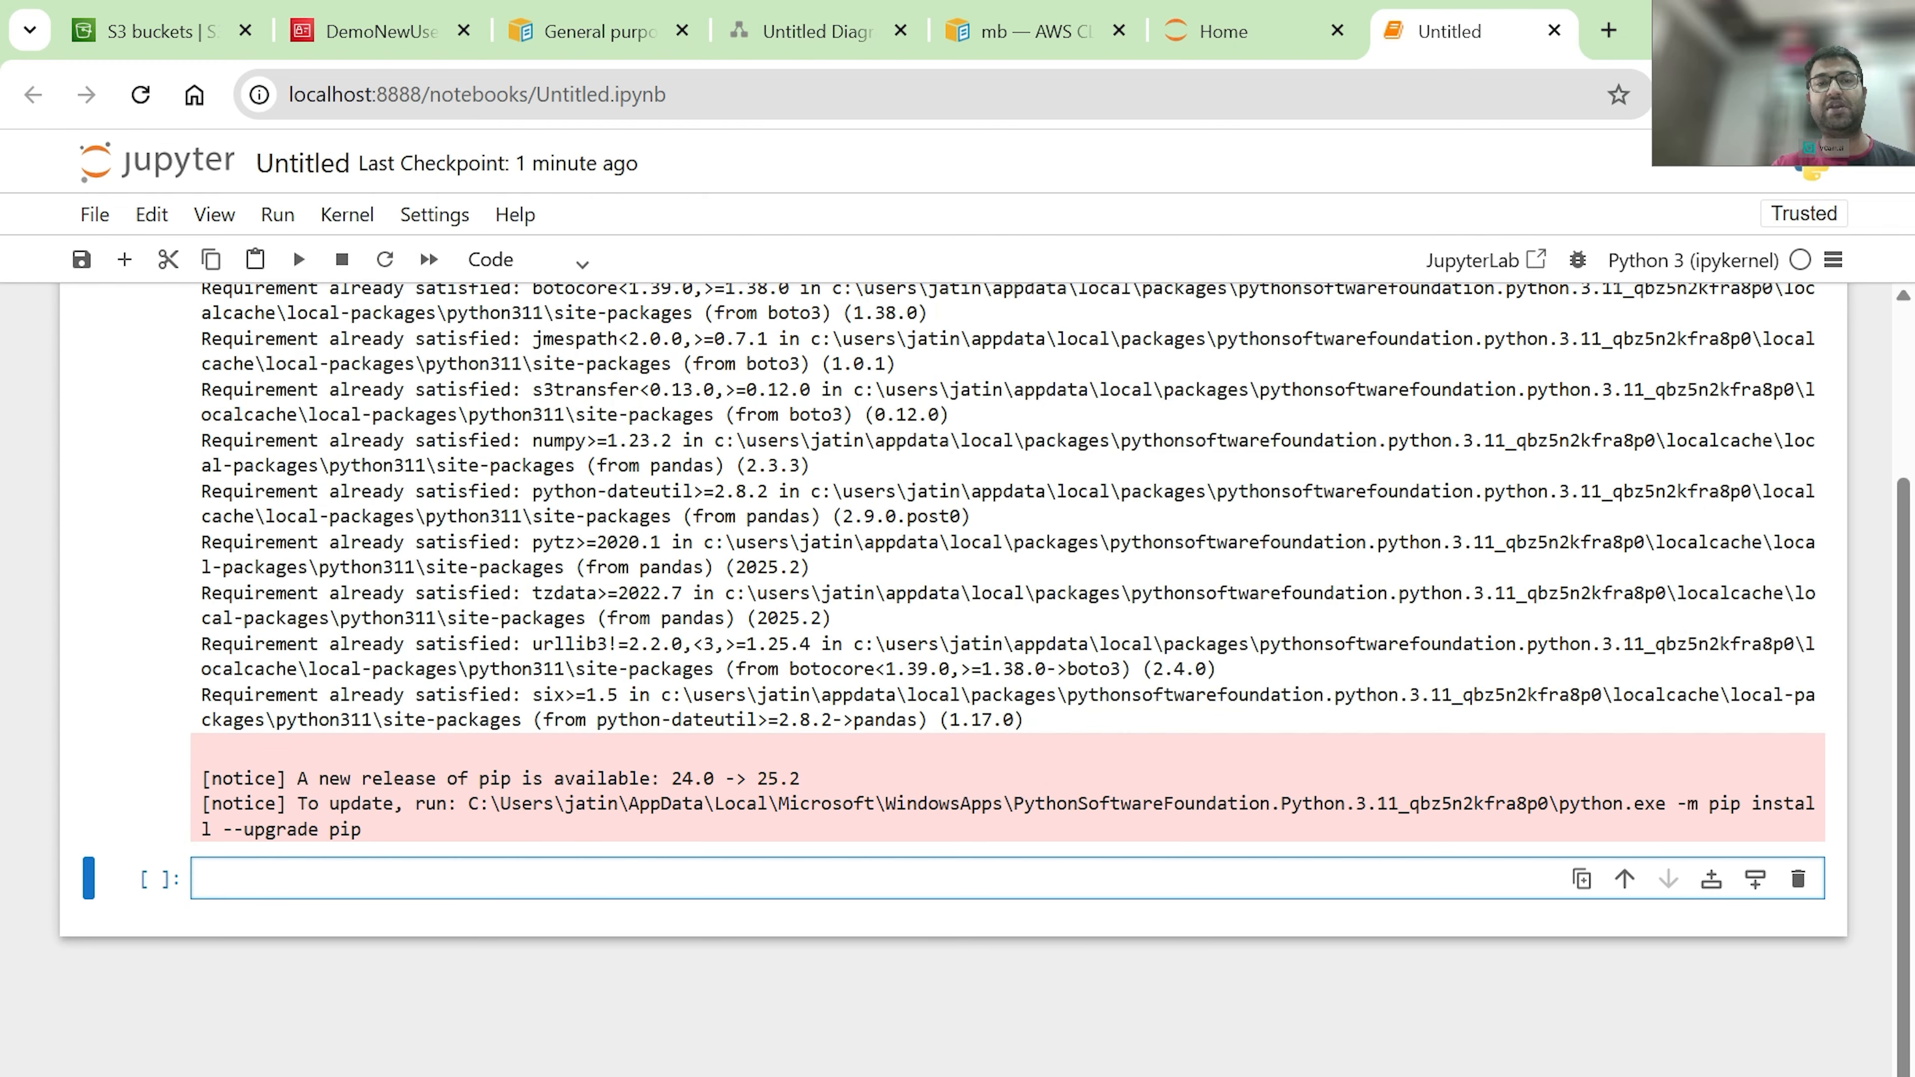
Step: Copy the name of the empty mydataset-sample-local-cli-bucket, then select the old bucket name on line 5
click(198, 9)
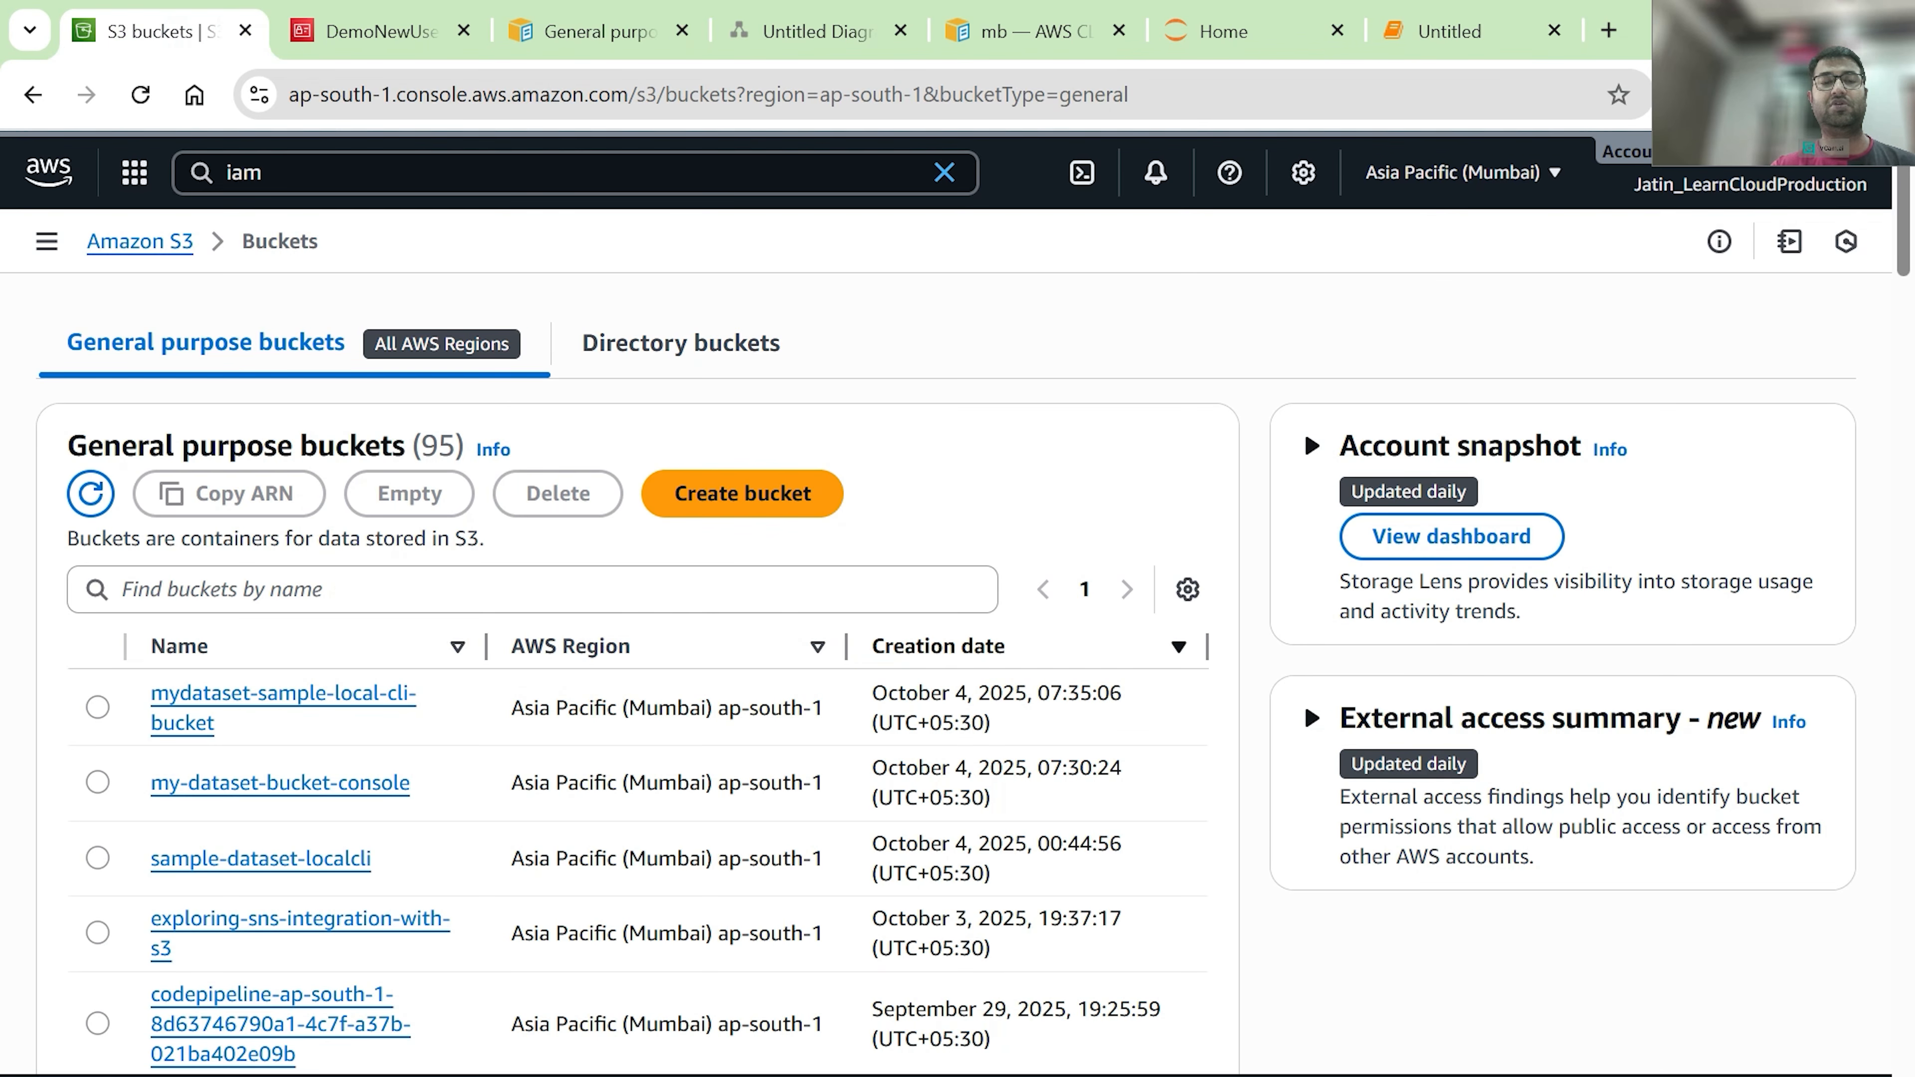
click(226, 692)
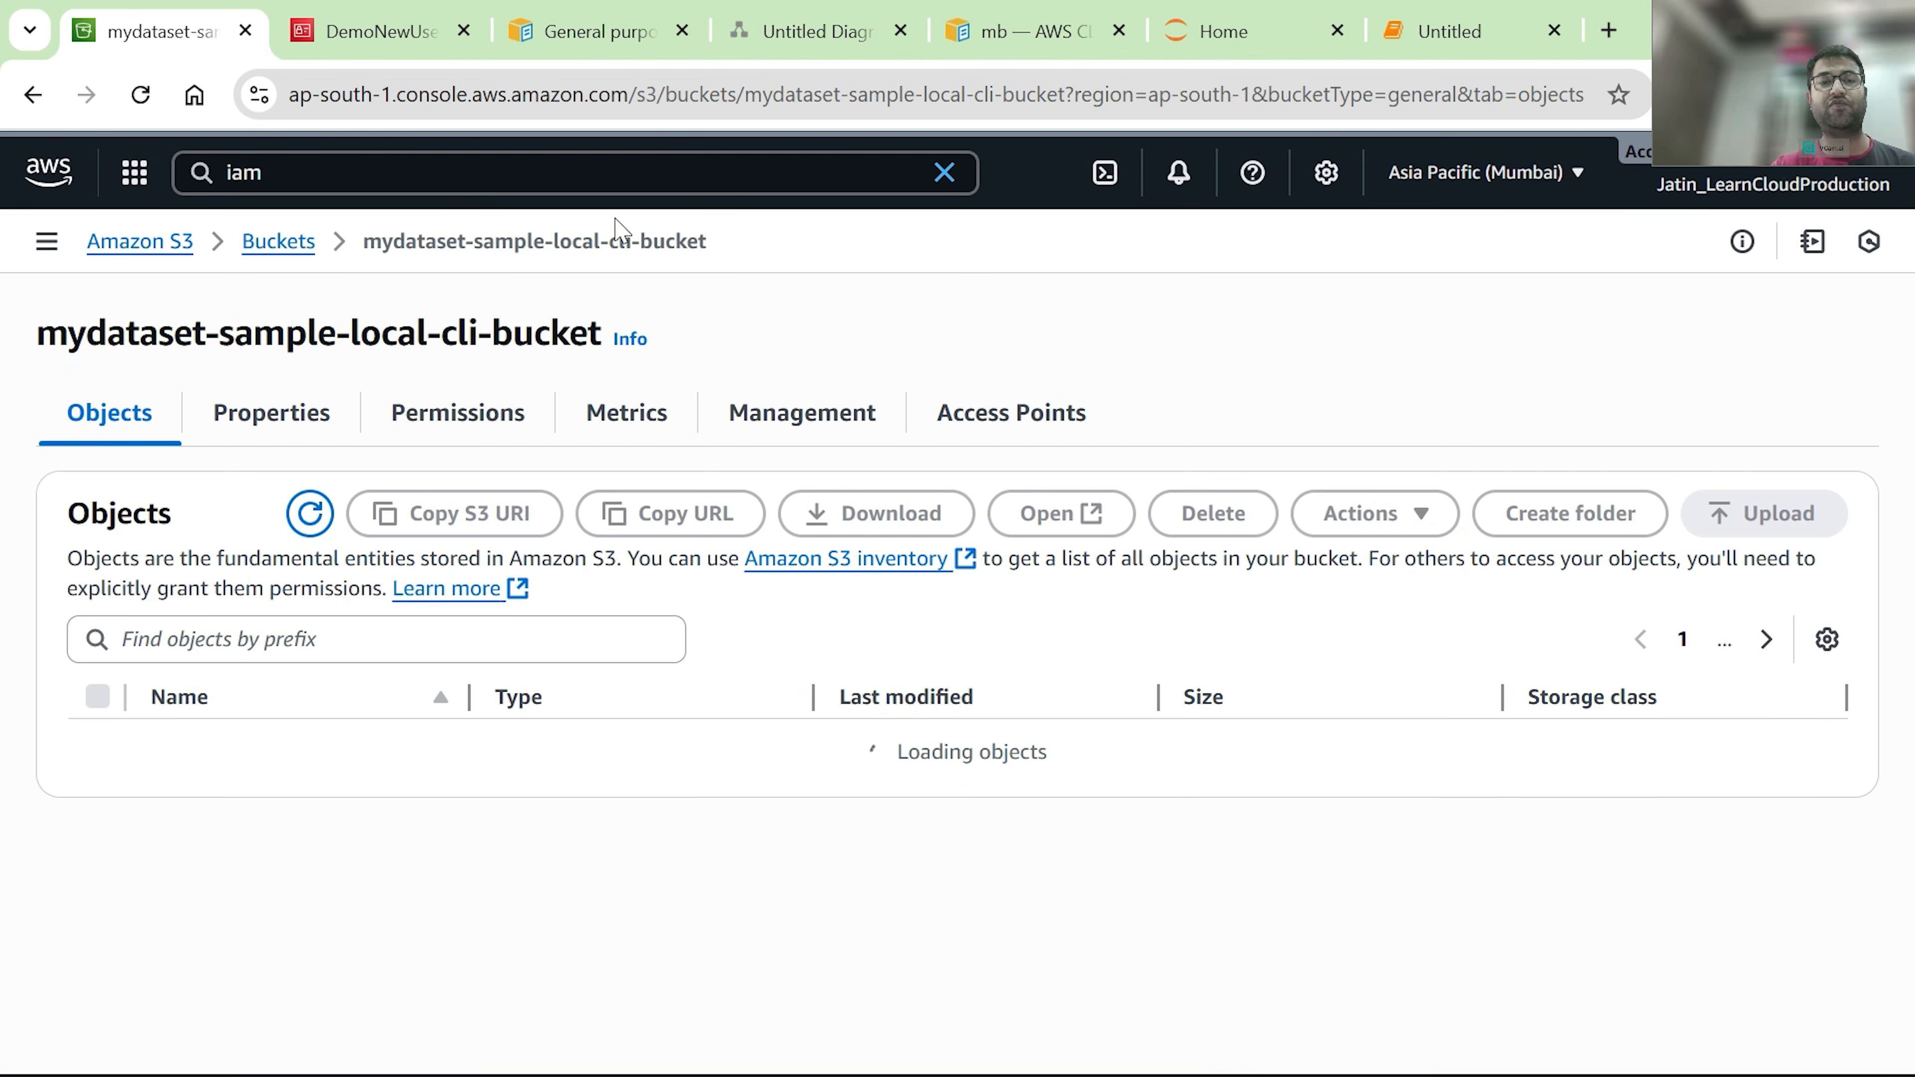
drag(725, 243, 360, 255)
key(ctrl+c)
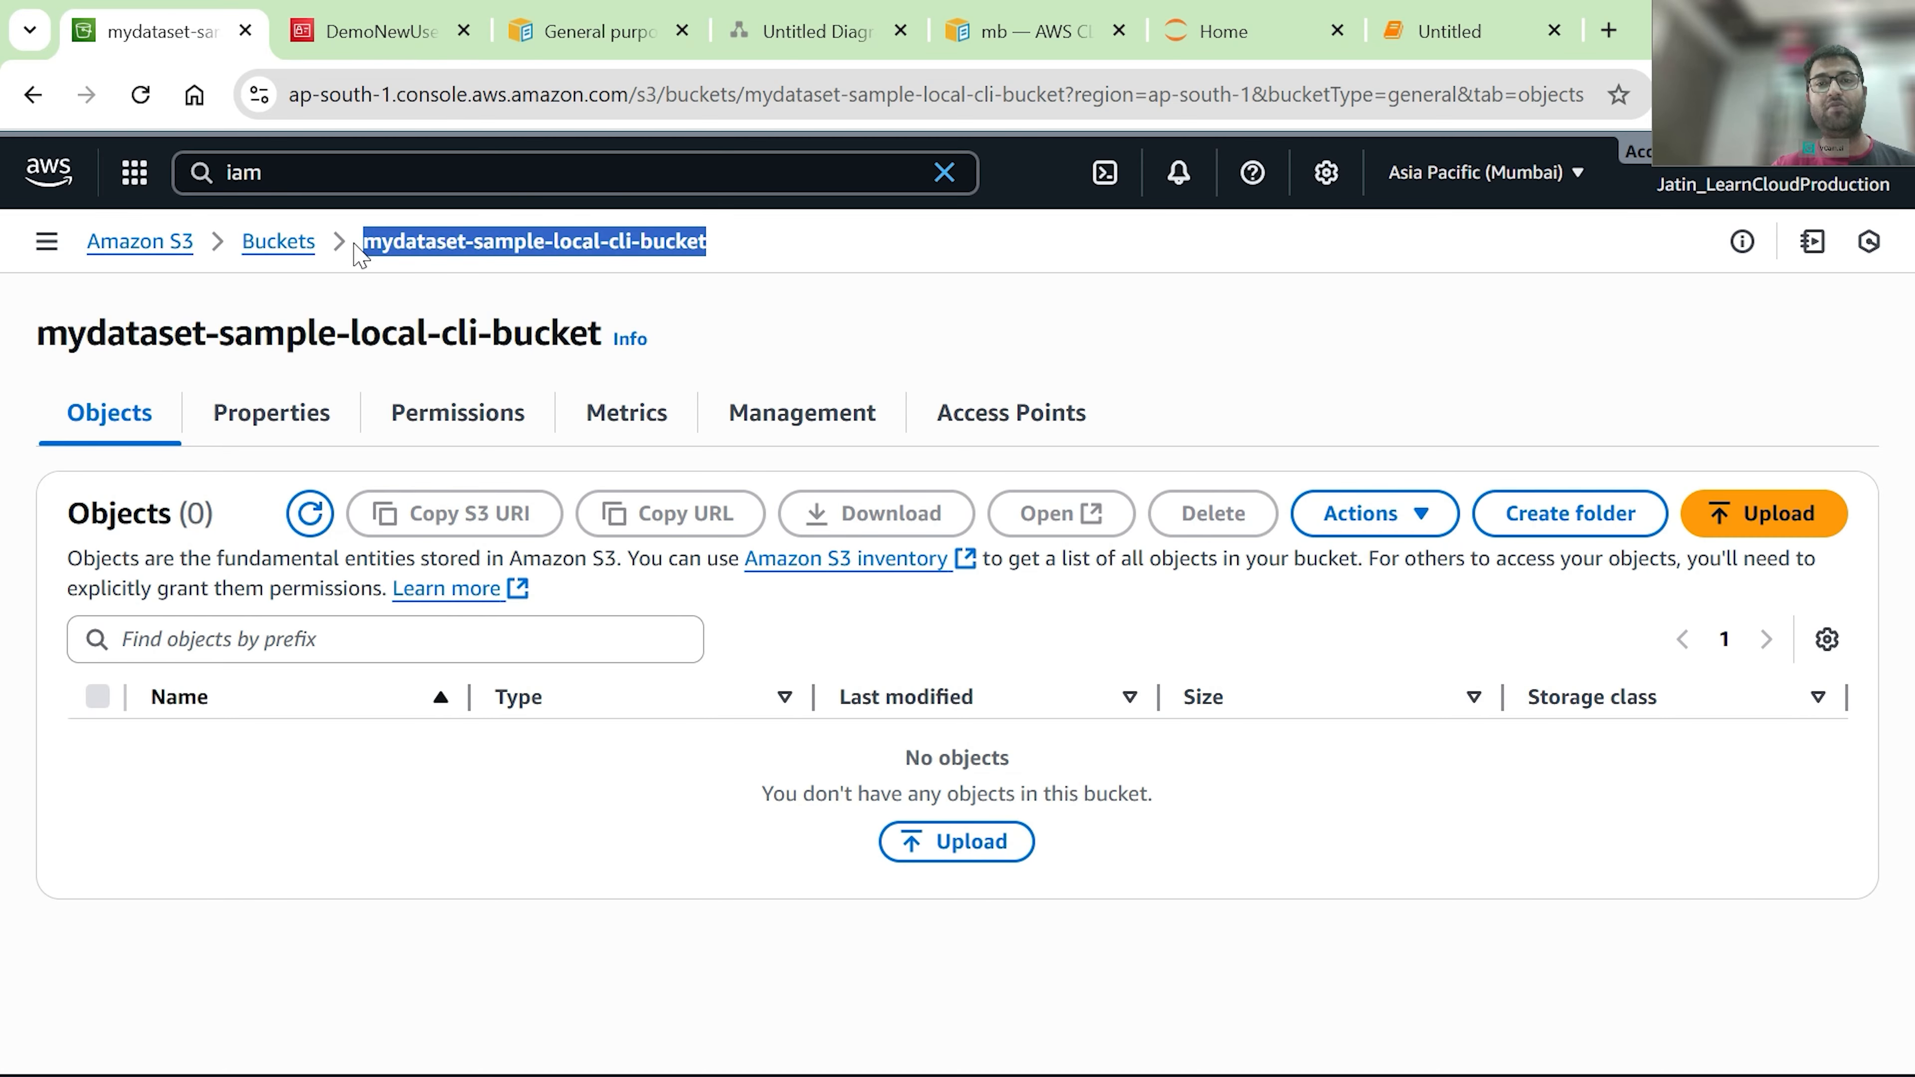
click(1246, 19)
click(1400, 41)
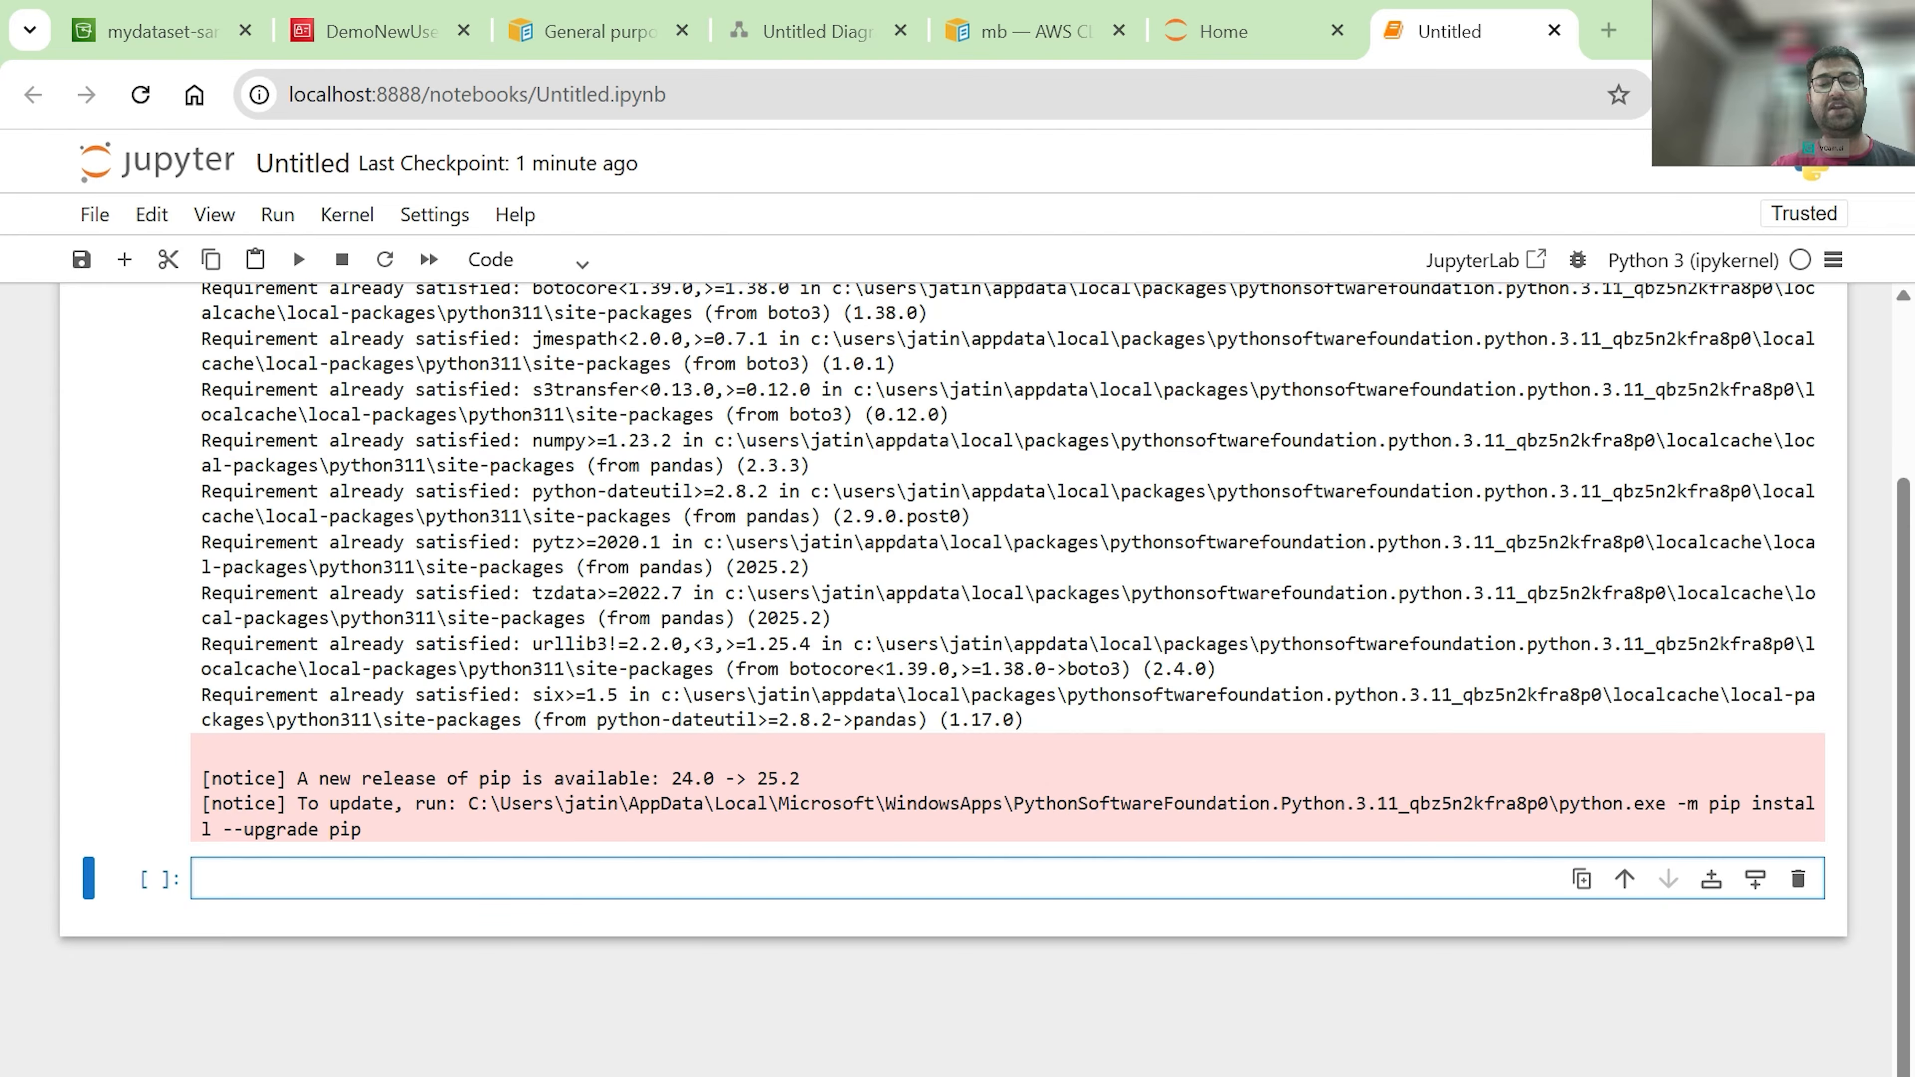
key(alt+Tab)
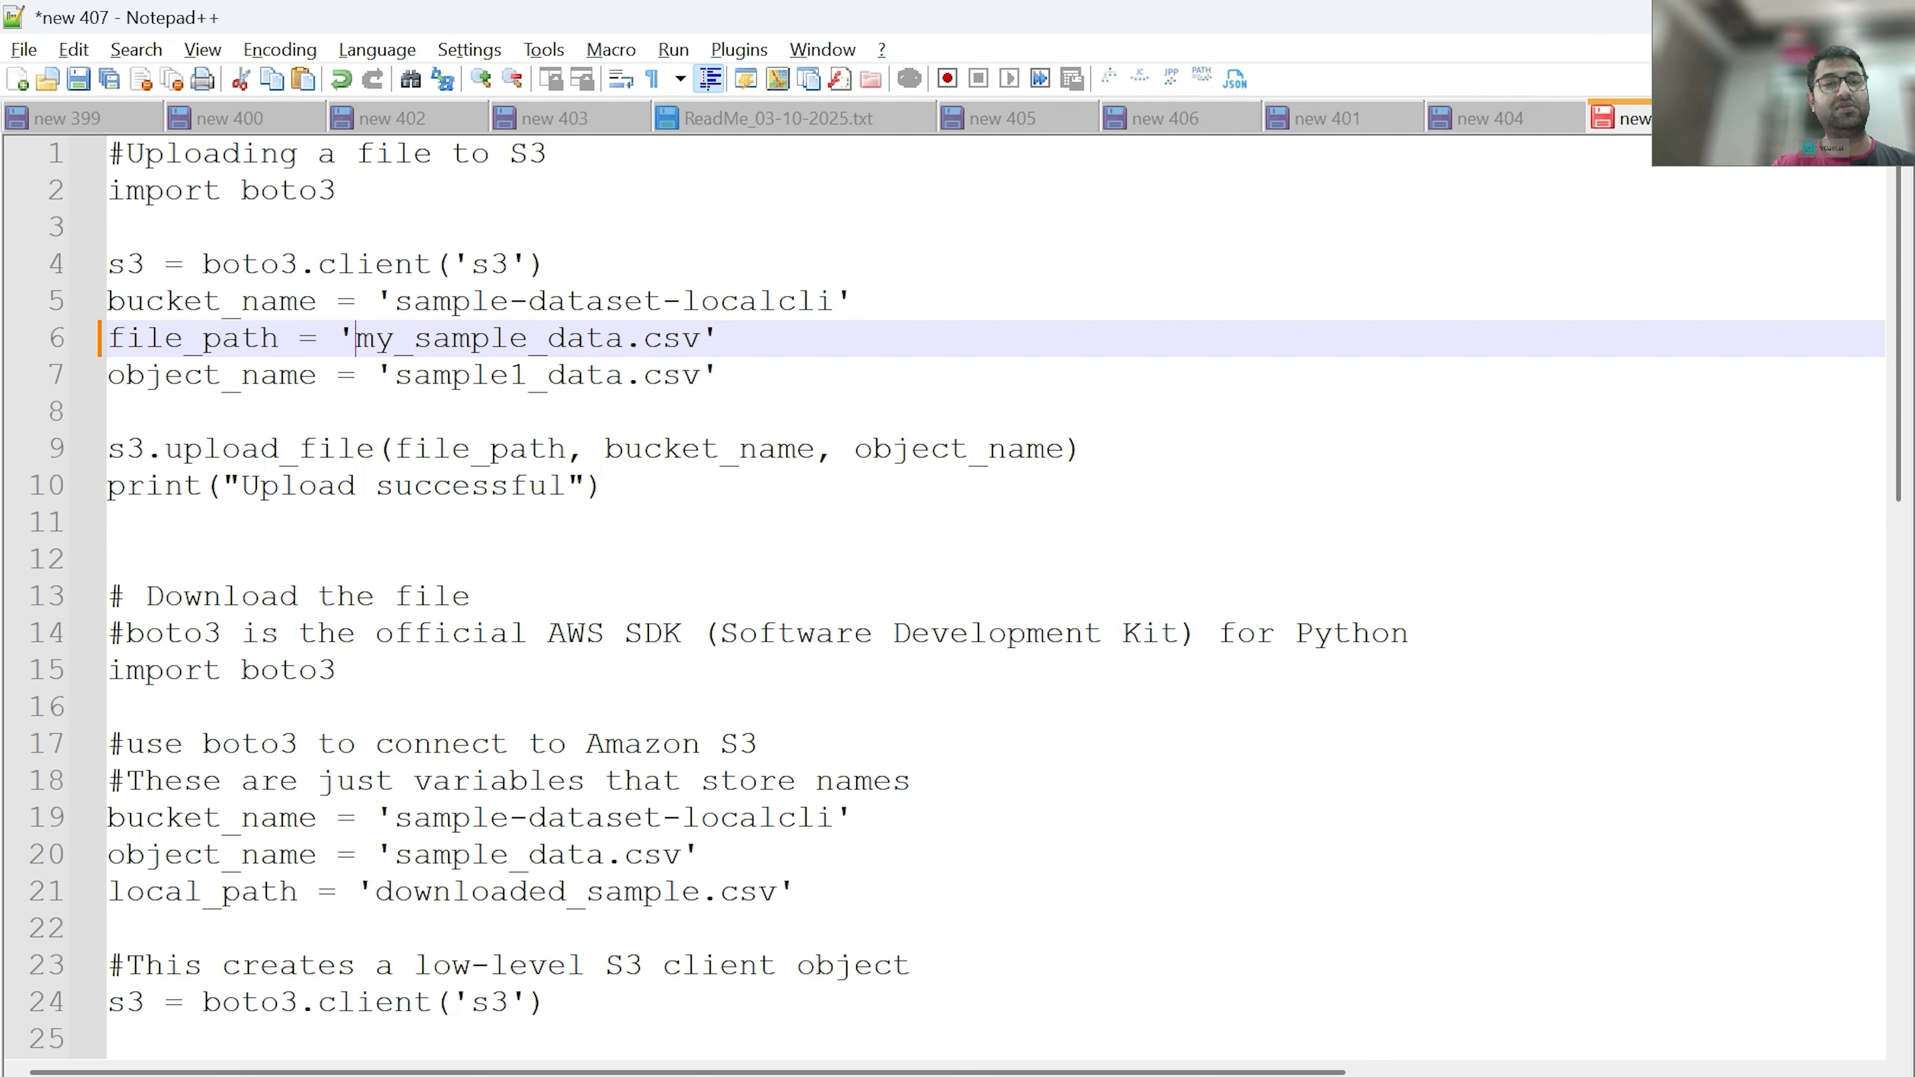
drag(395, 302, 834, 301)
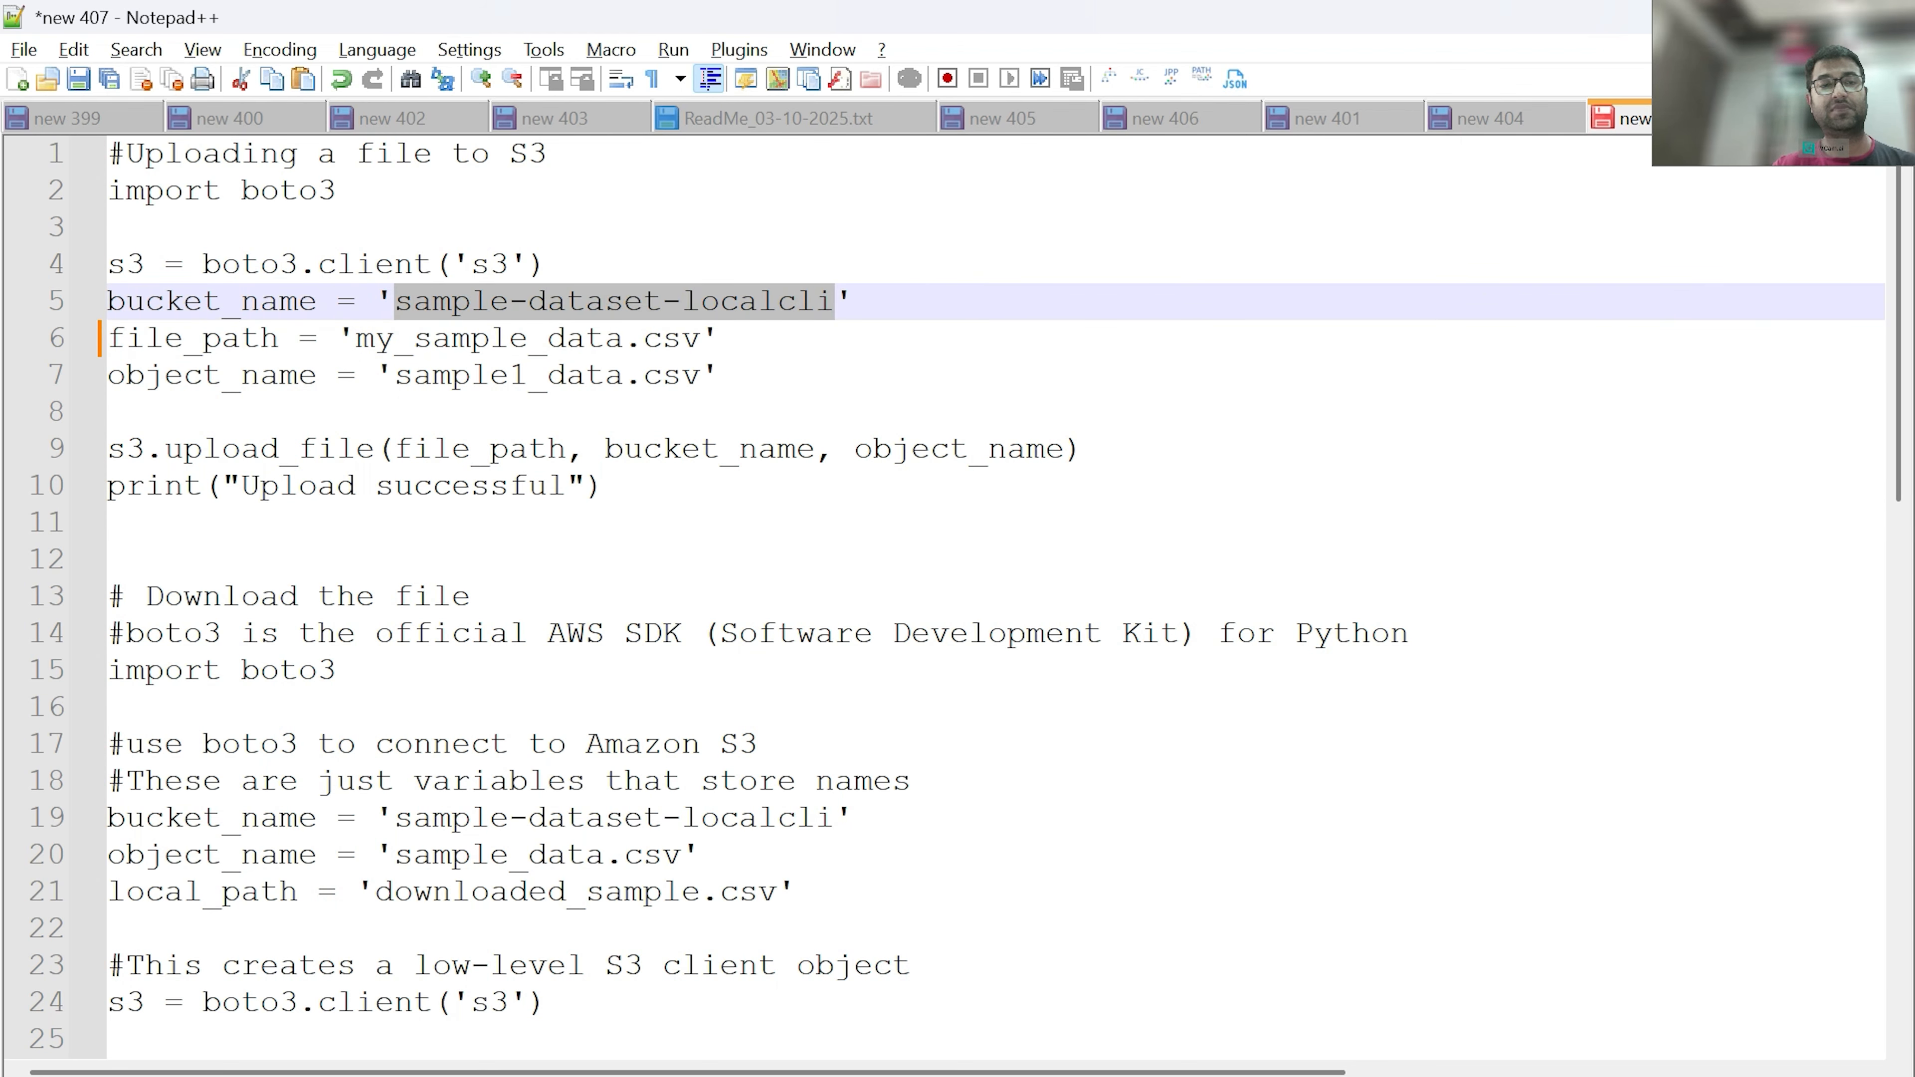
Step: Set bucket_name to 'mydataset-sample-local-cli-bucket' and object_name to 'my_sample_data.csv', then copy the code
key(ctrl+v)
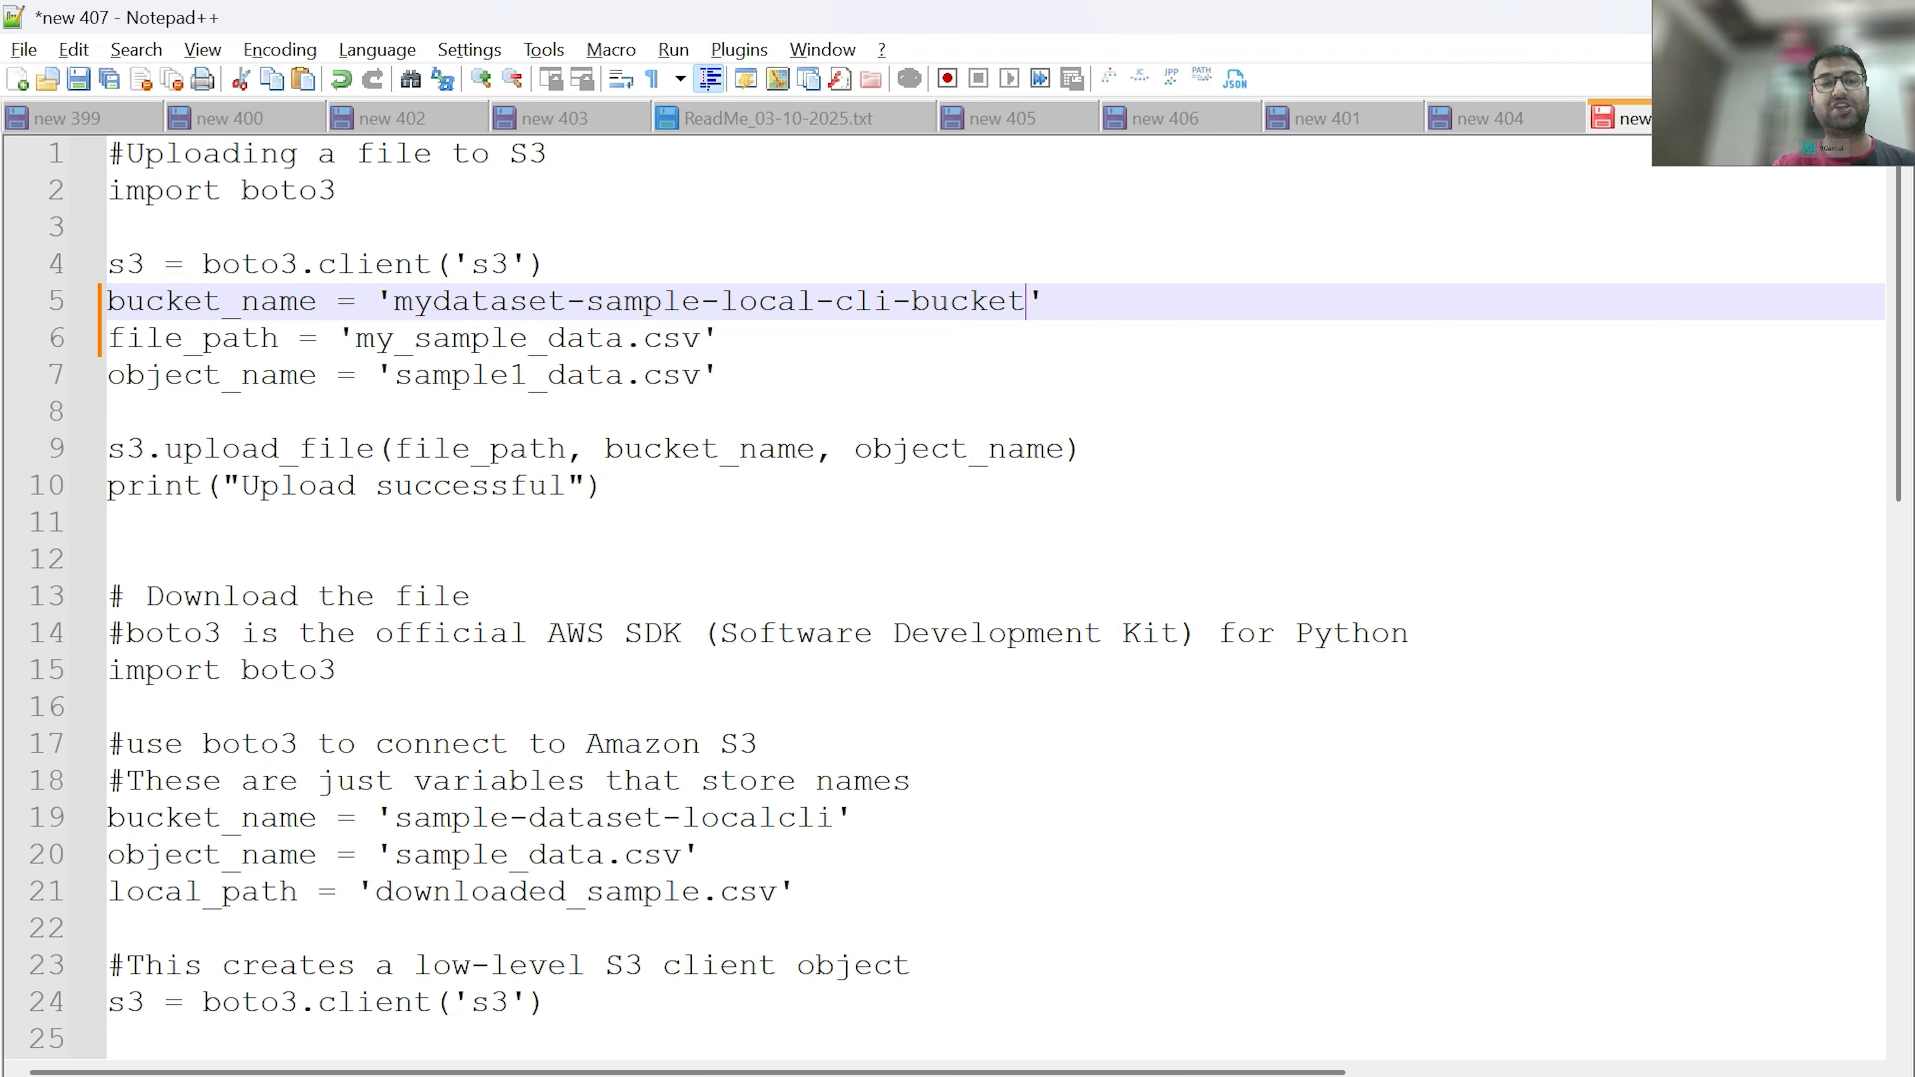
click(395, 382)
text(my_)
key(Right)
key(Right)
key(Right)
key(Right)
key(Right)
key(Right)
key(Right)
key(BackSpace)
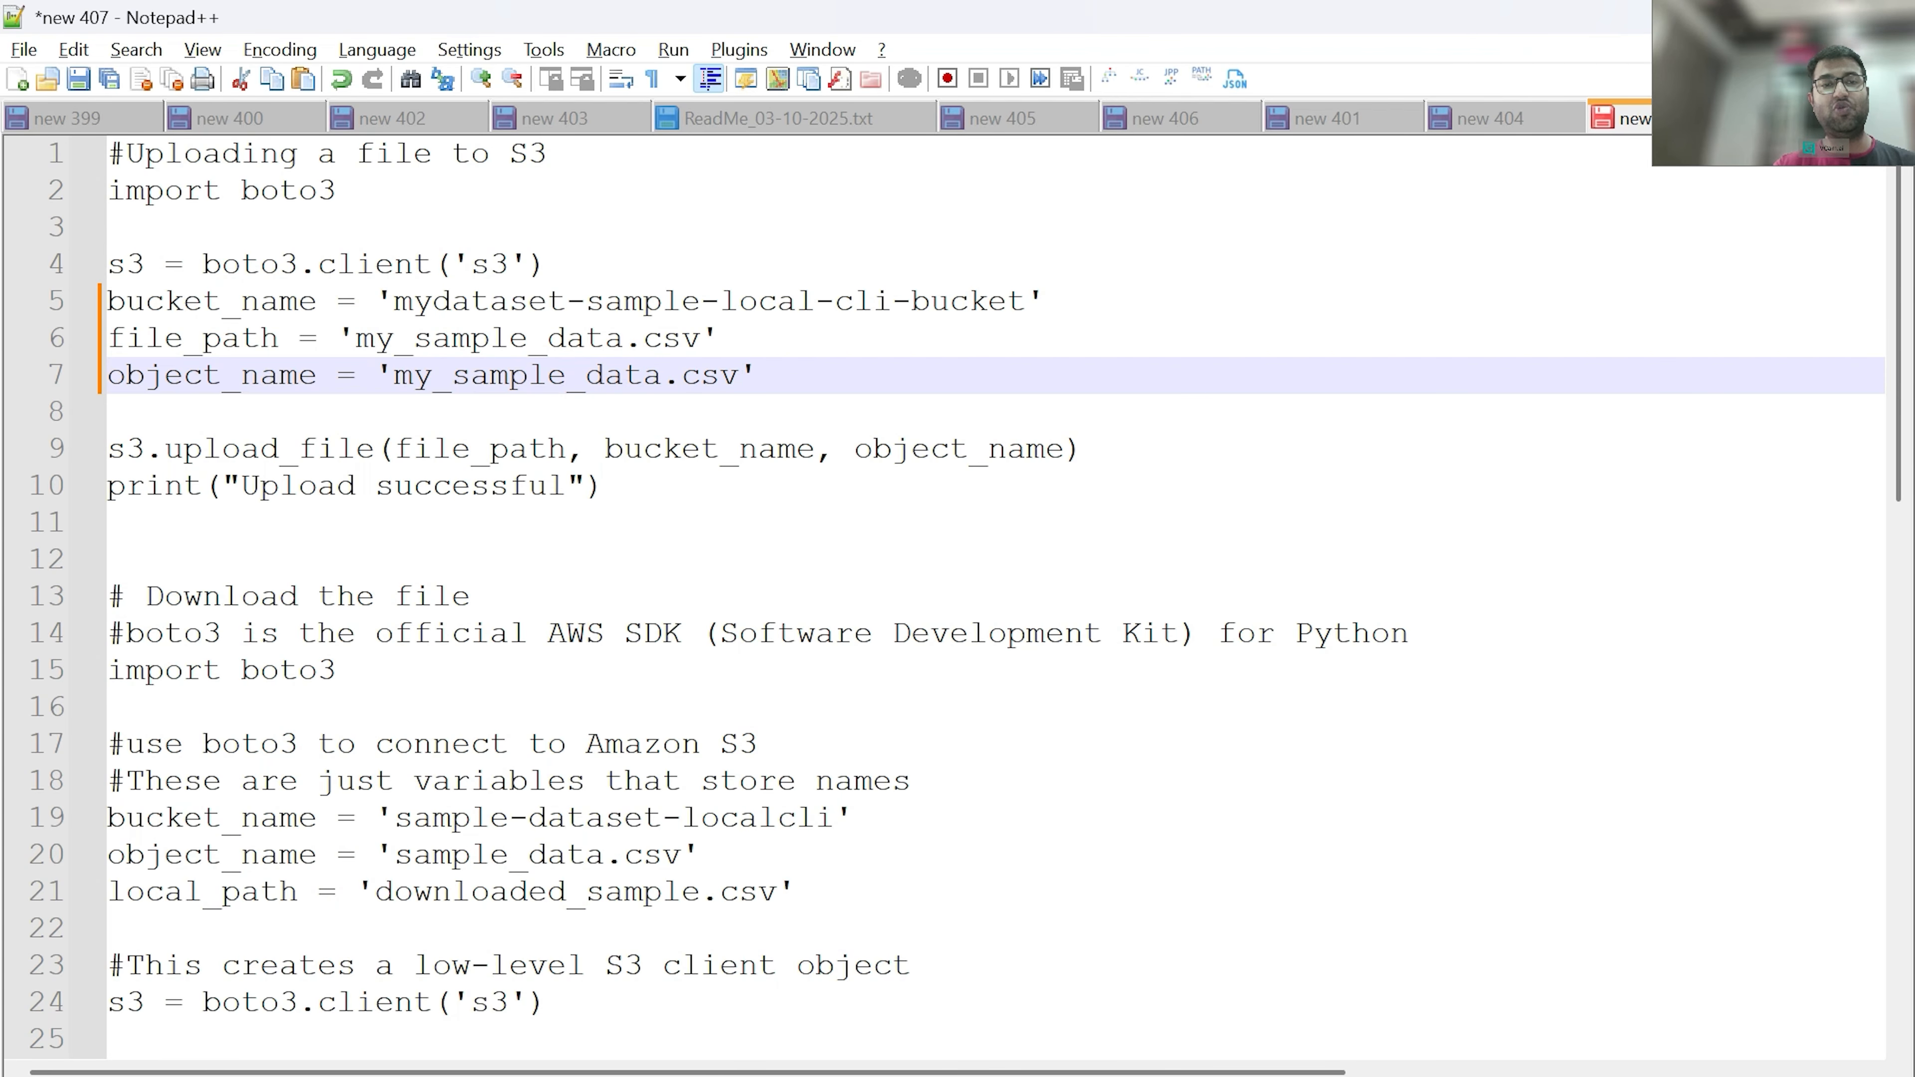
drag(108, 190, 603, 486)
key(ctrl+c)
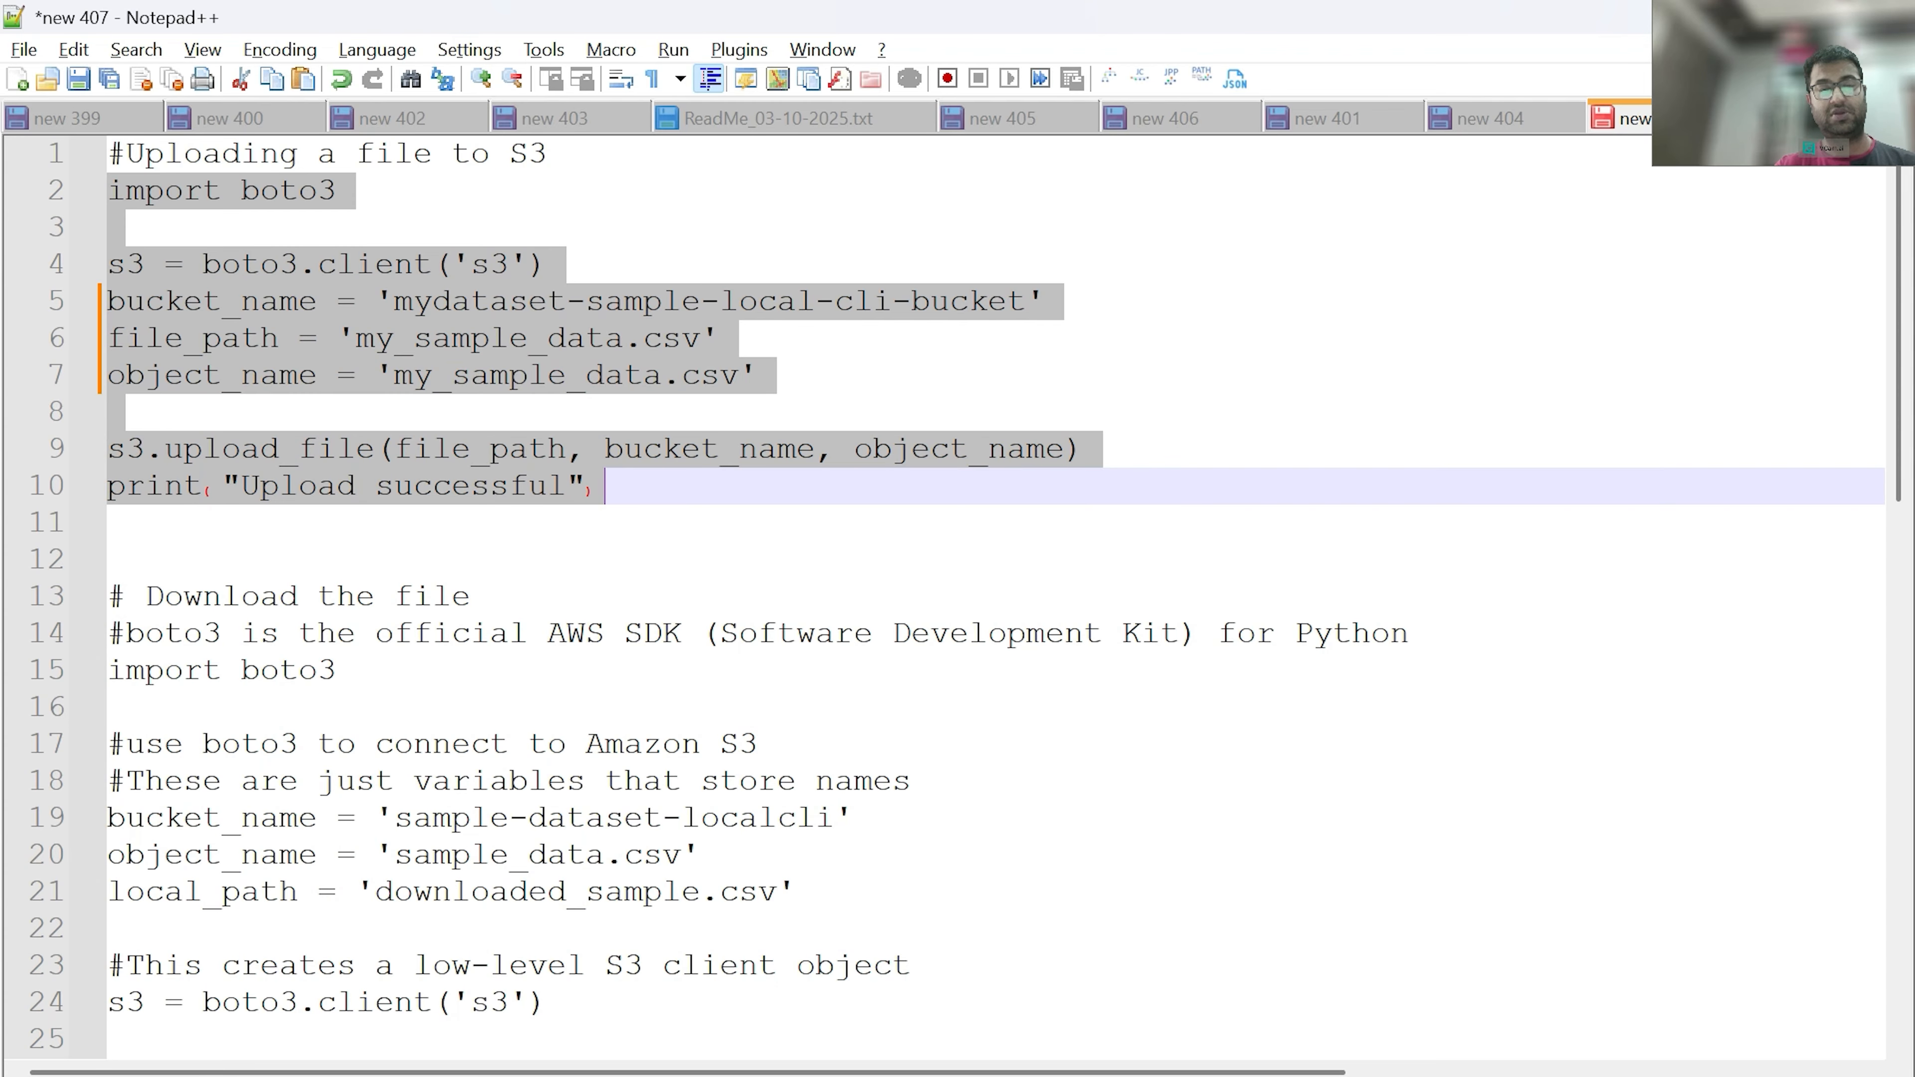
key(alt+Tab)
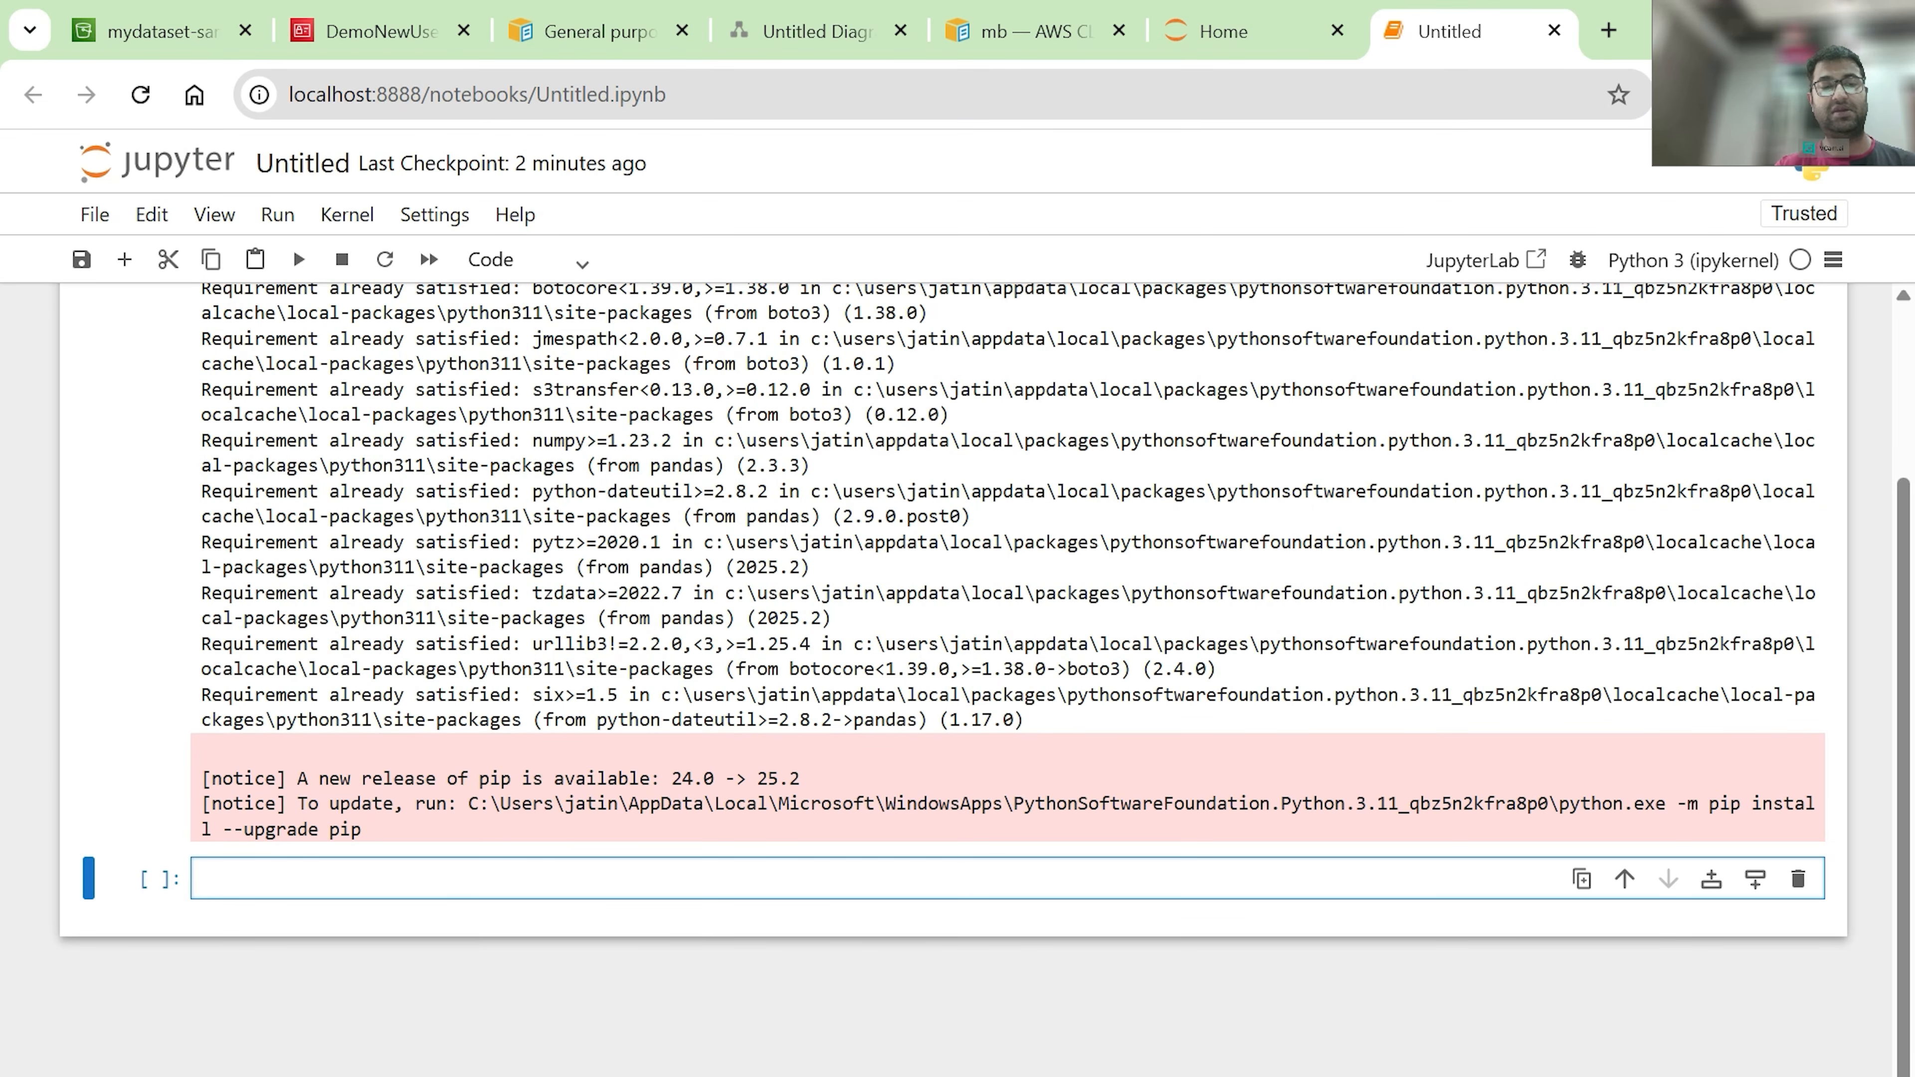
Step: Paste the boto3 upload code into the empty cell and run it, printing 'Upload successful'
key(ctrl+v)
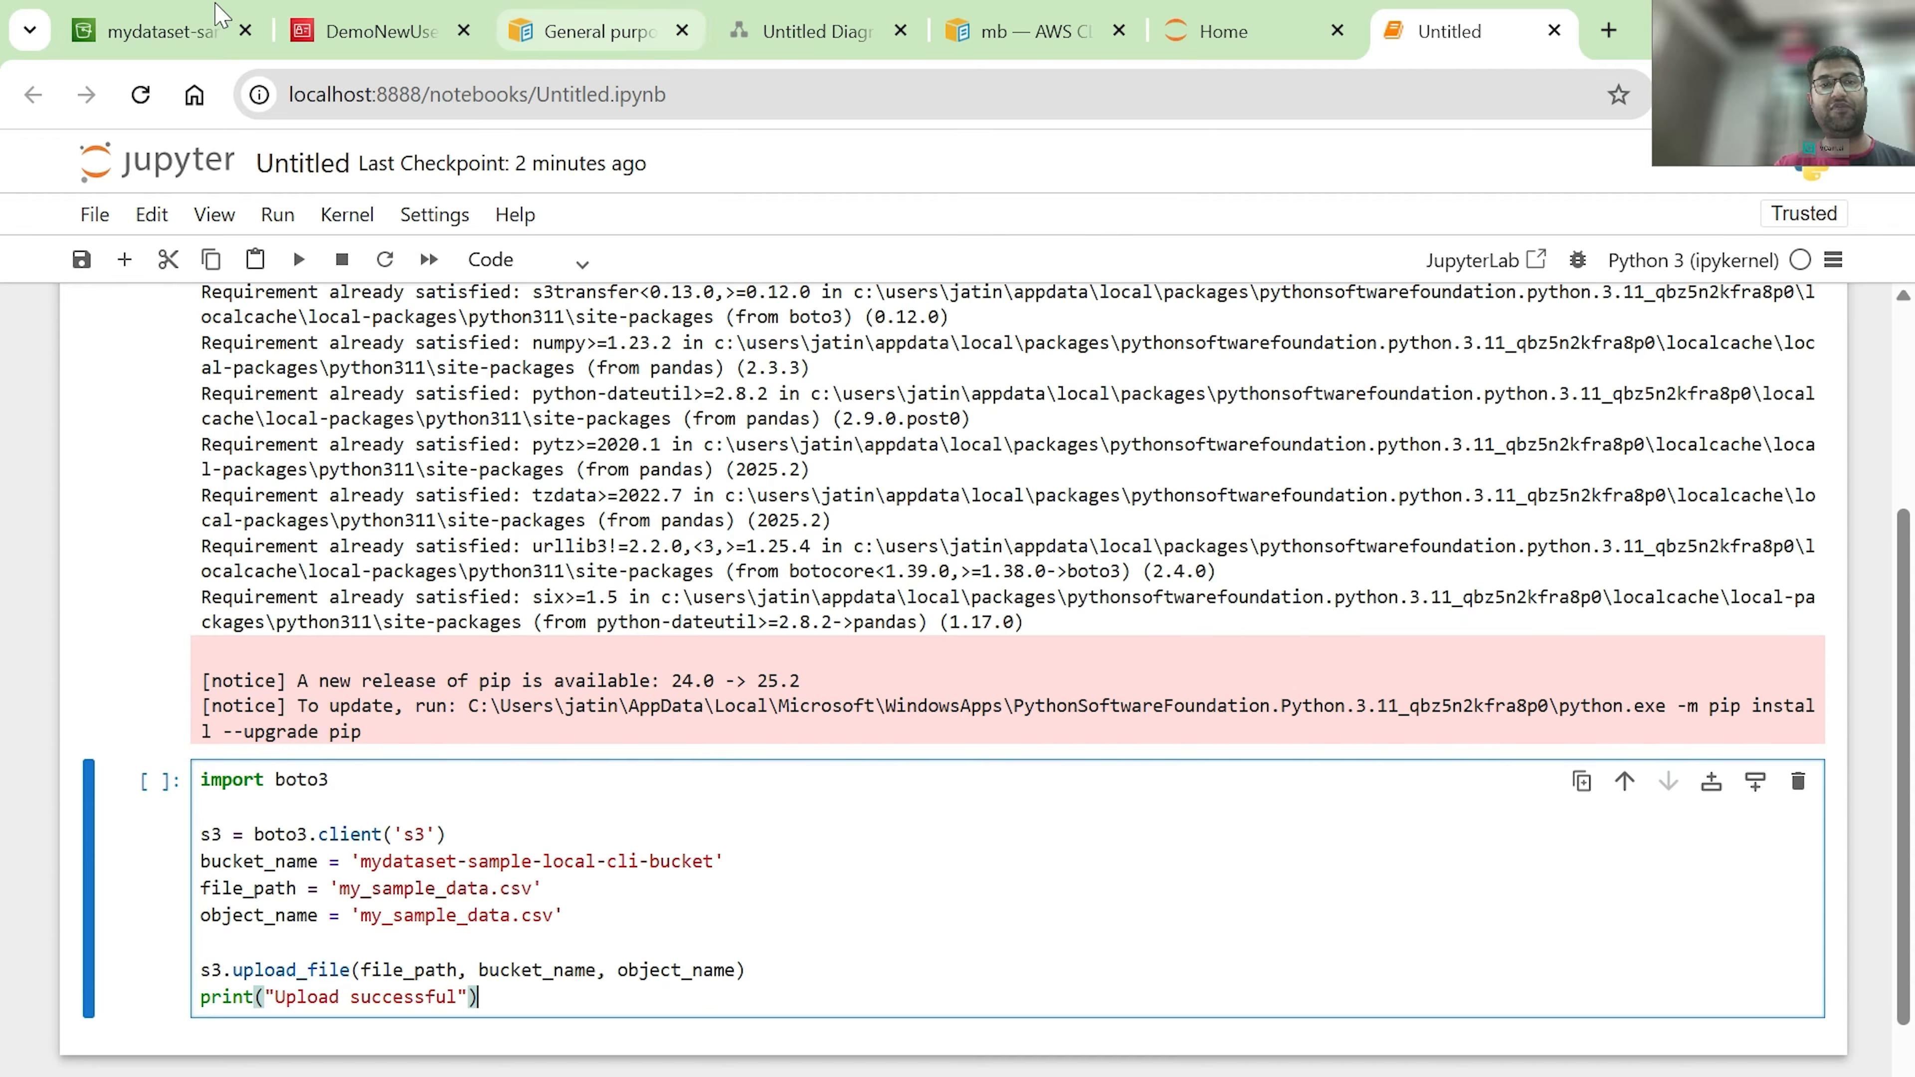
click(166, 30)
click(309, 517)
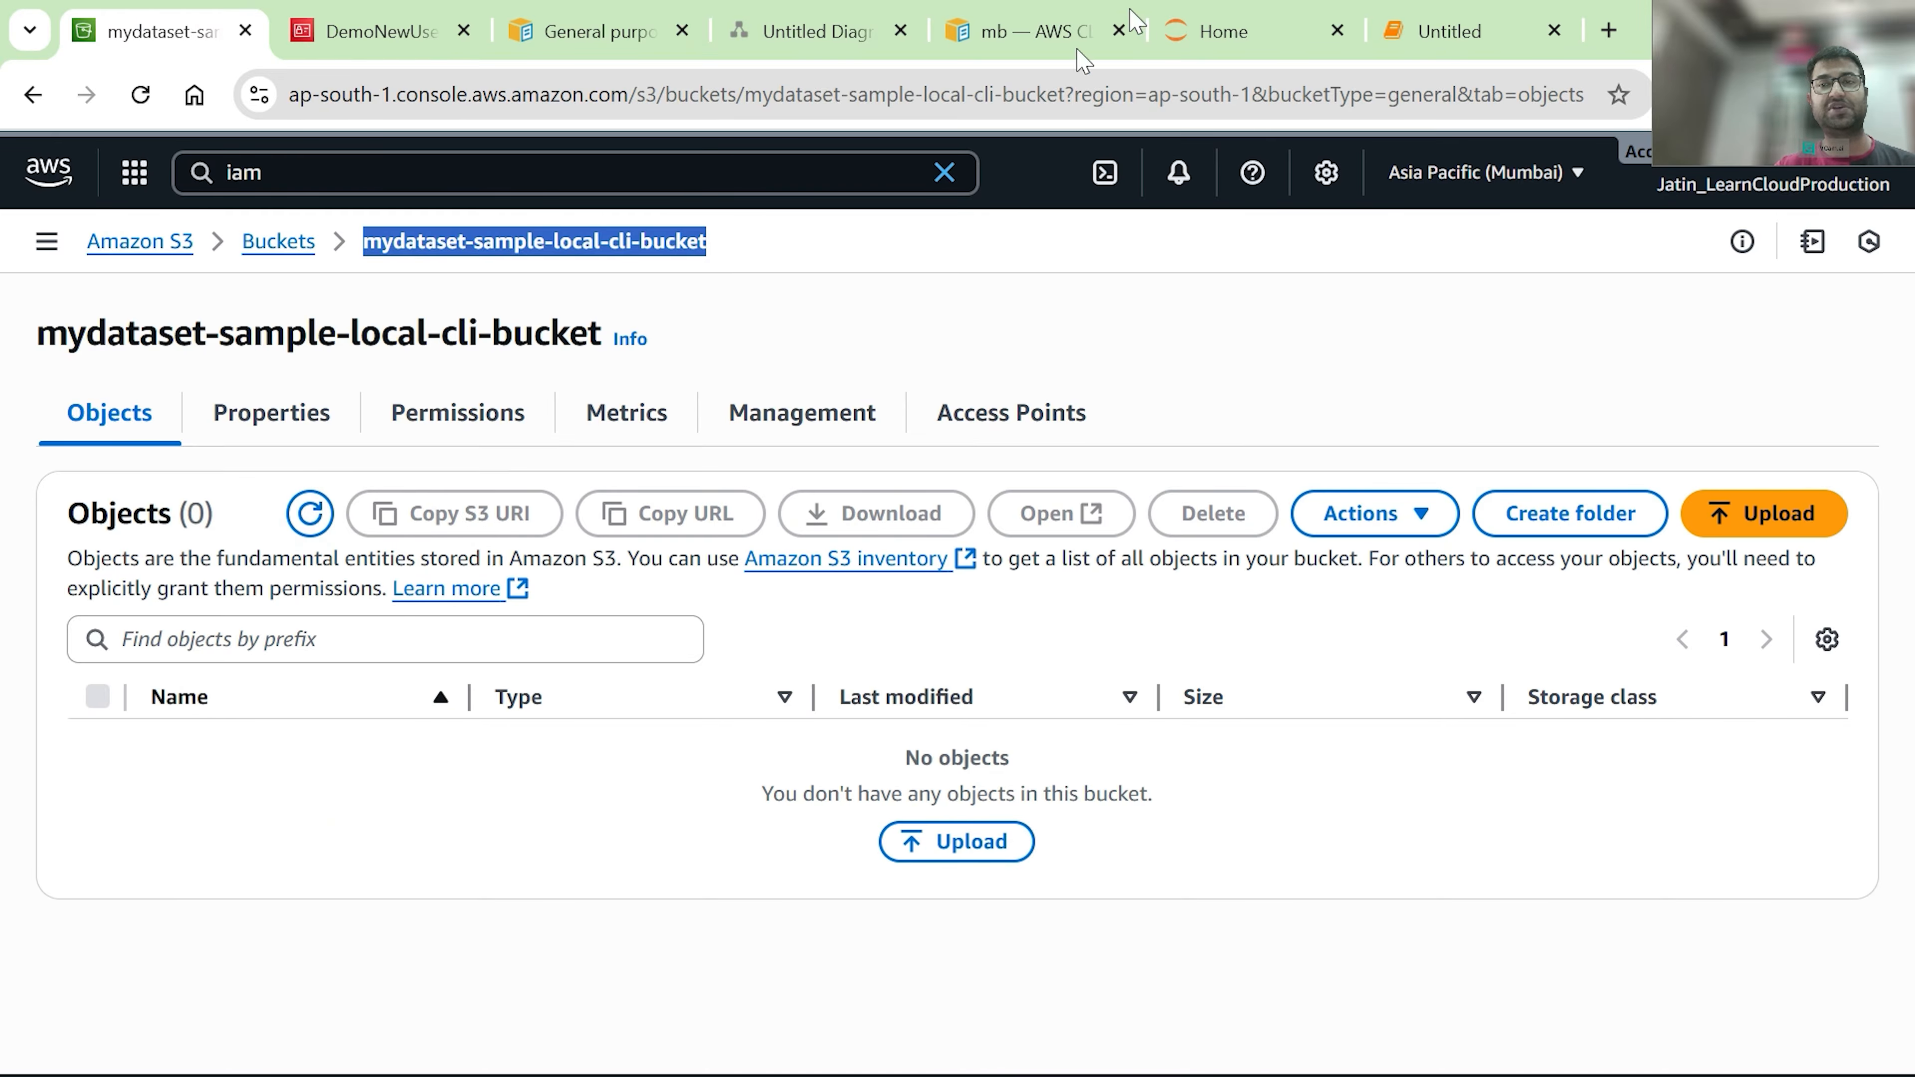
click(1215, 23)
click(1445, 31)
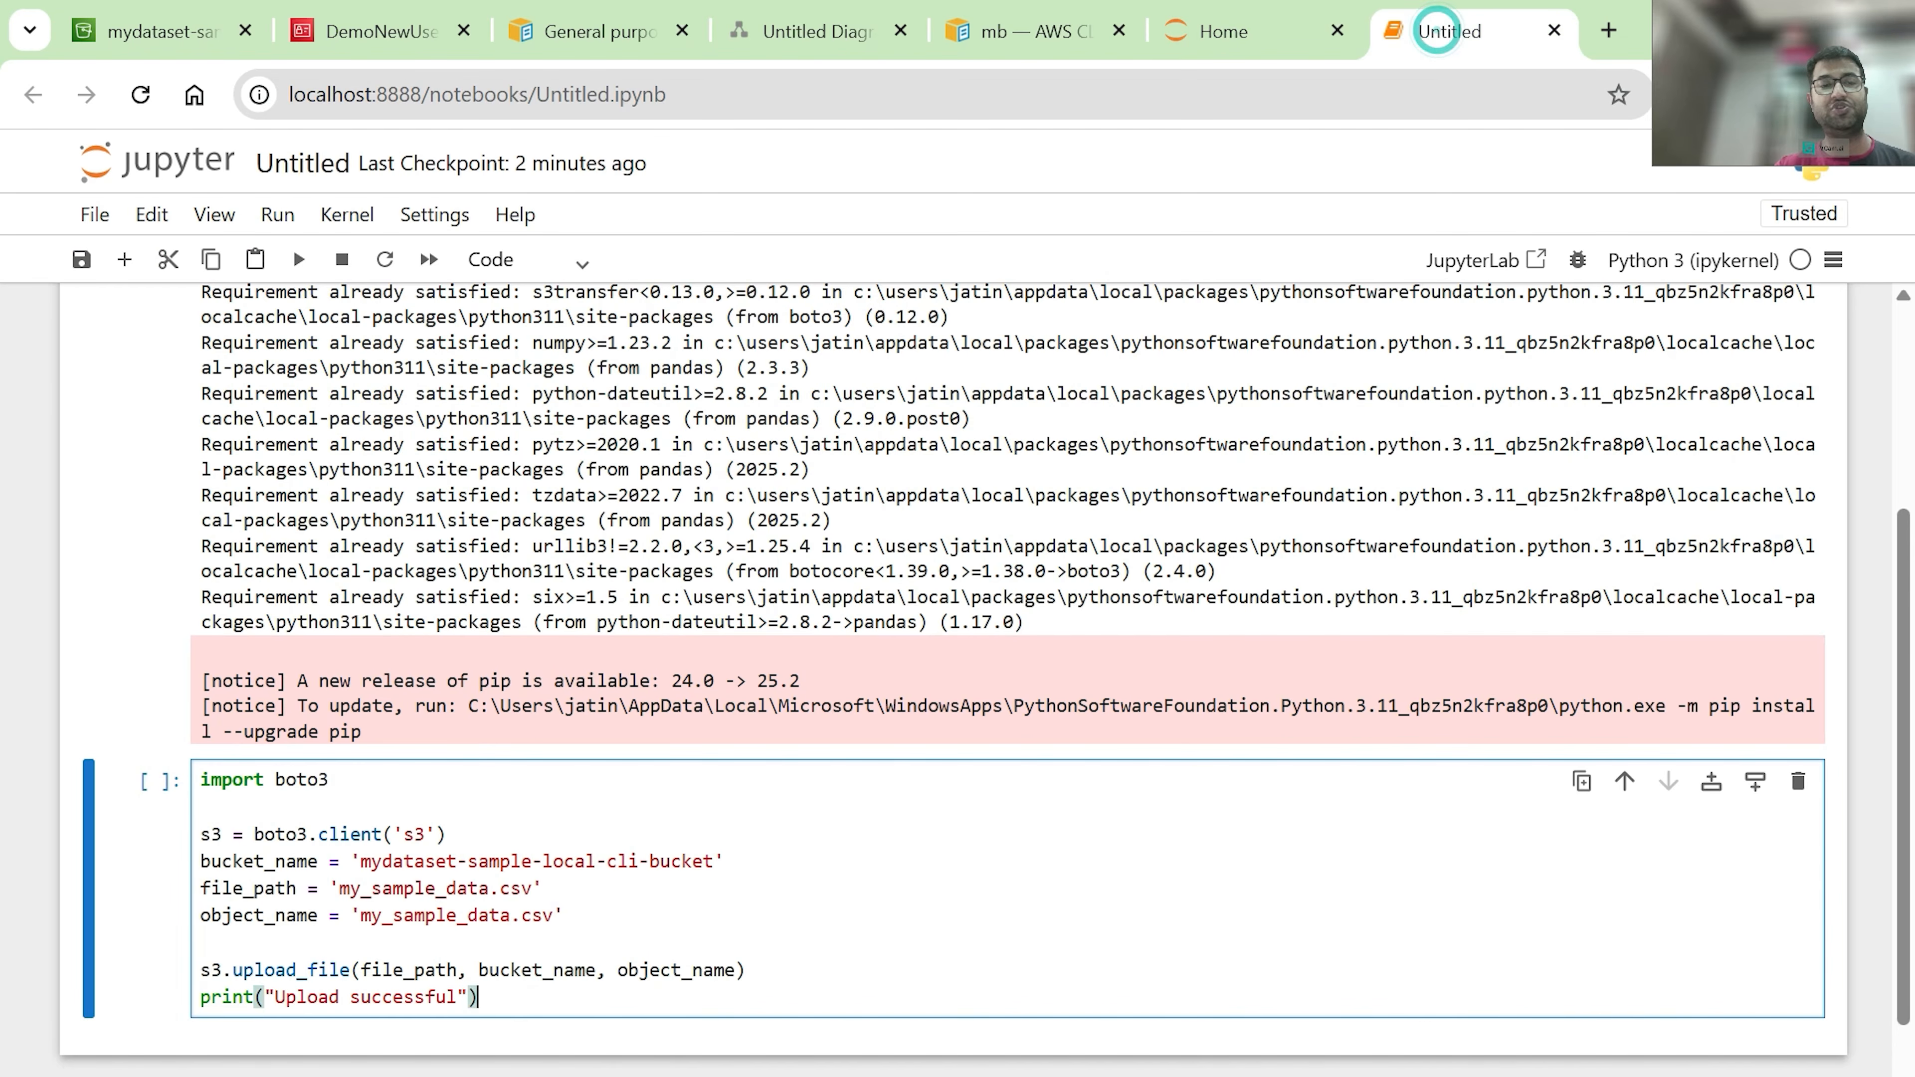
click(301, 260)
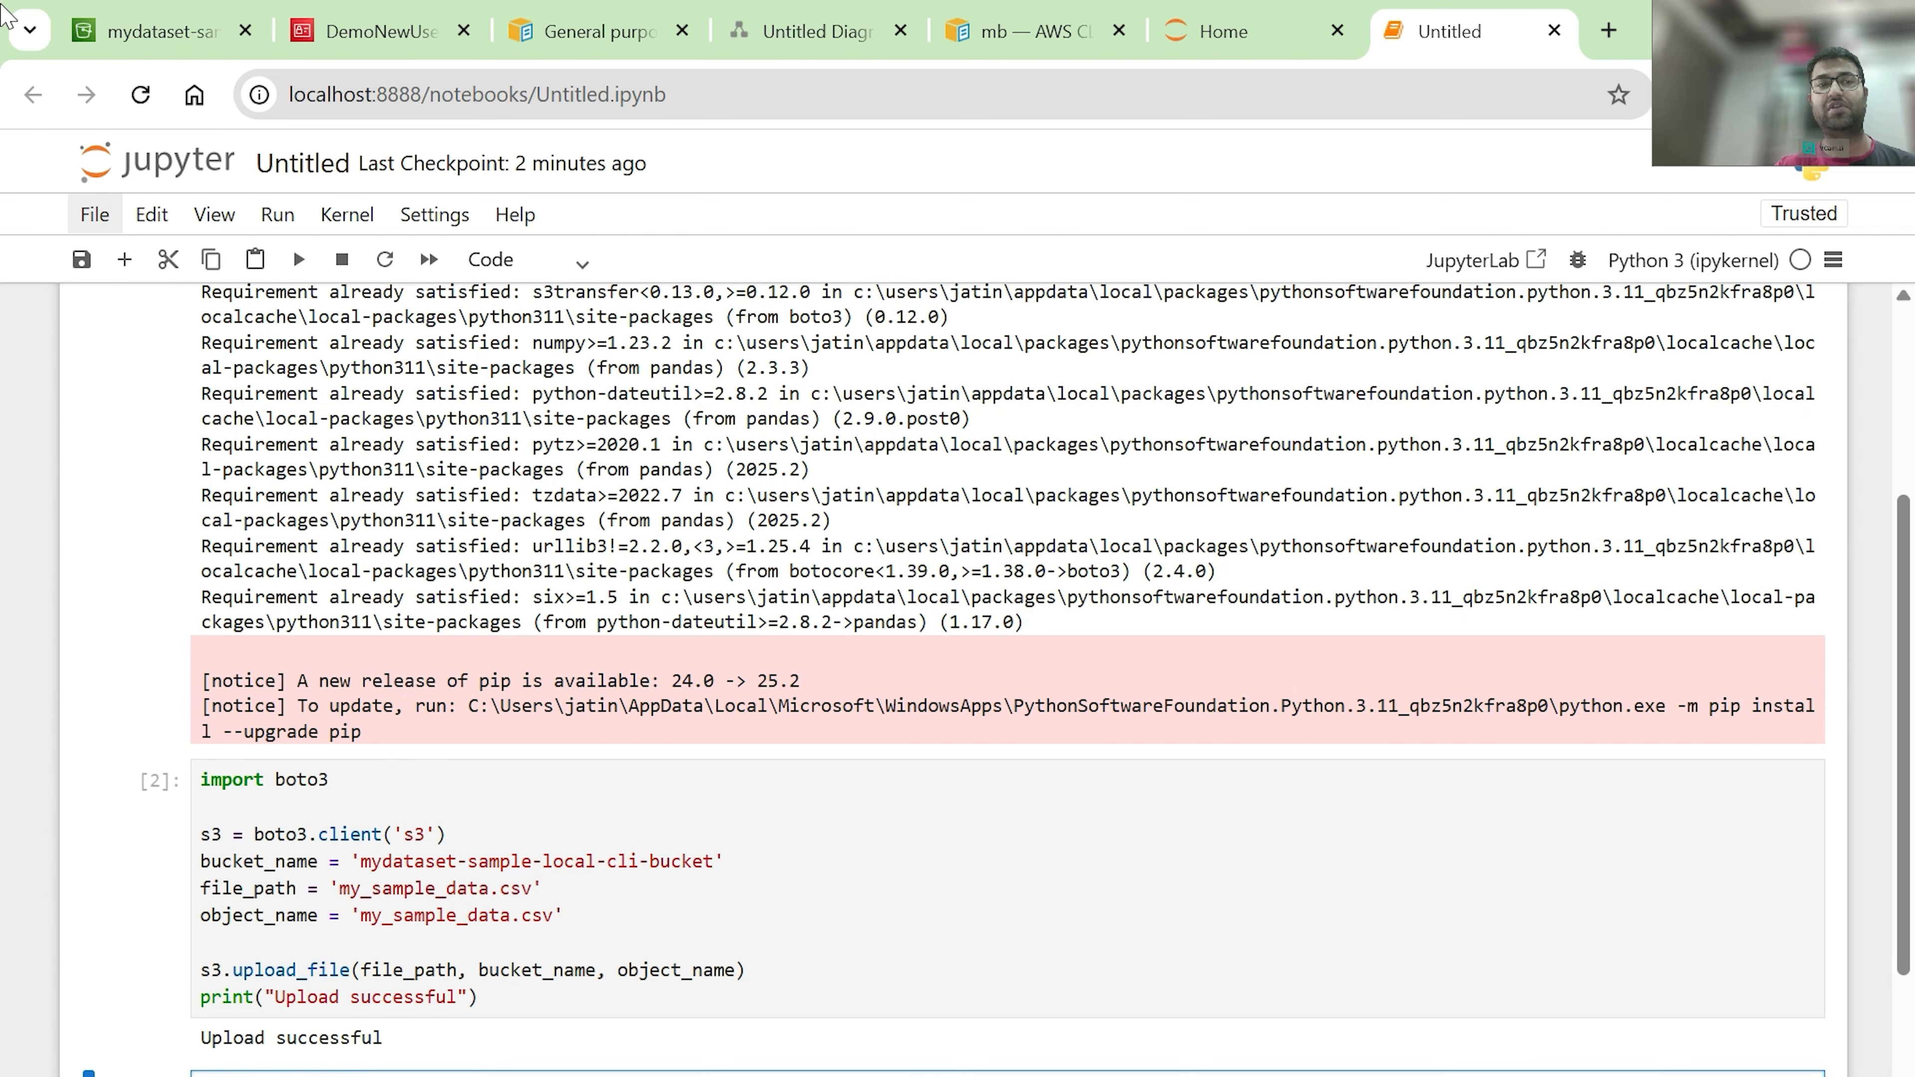
click(121, 51)
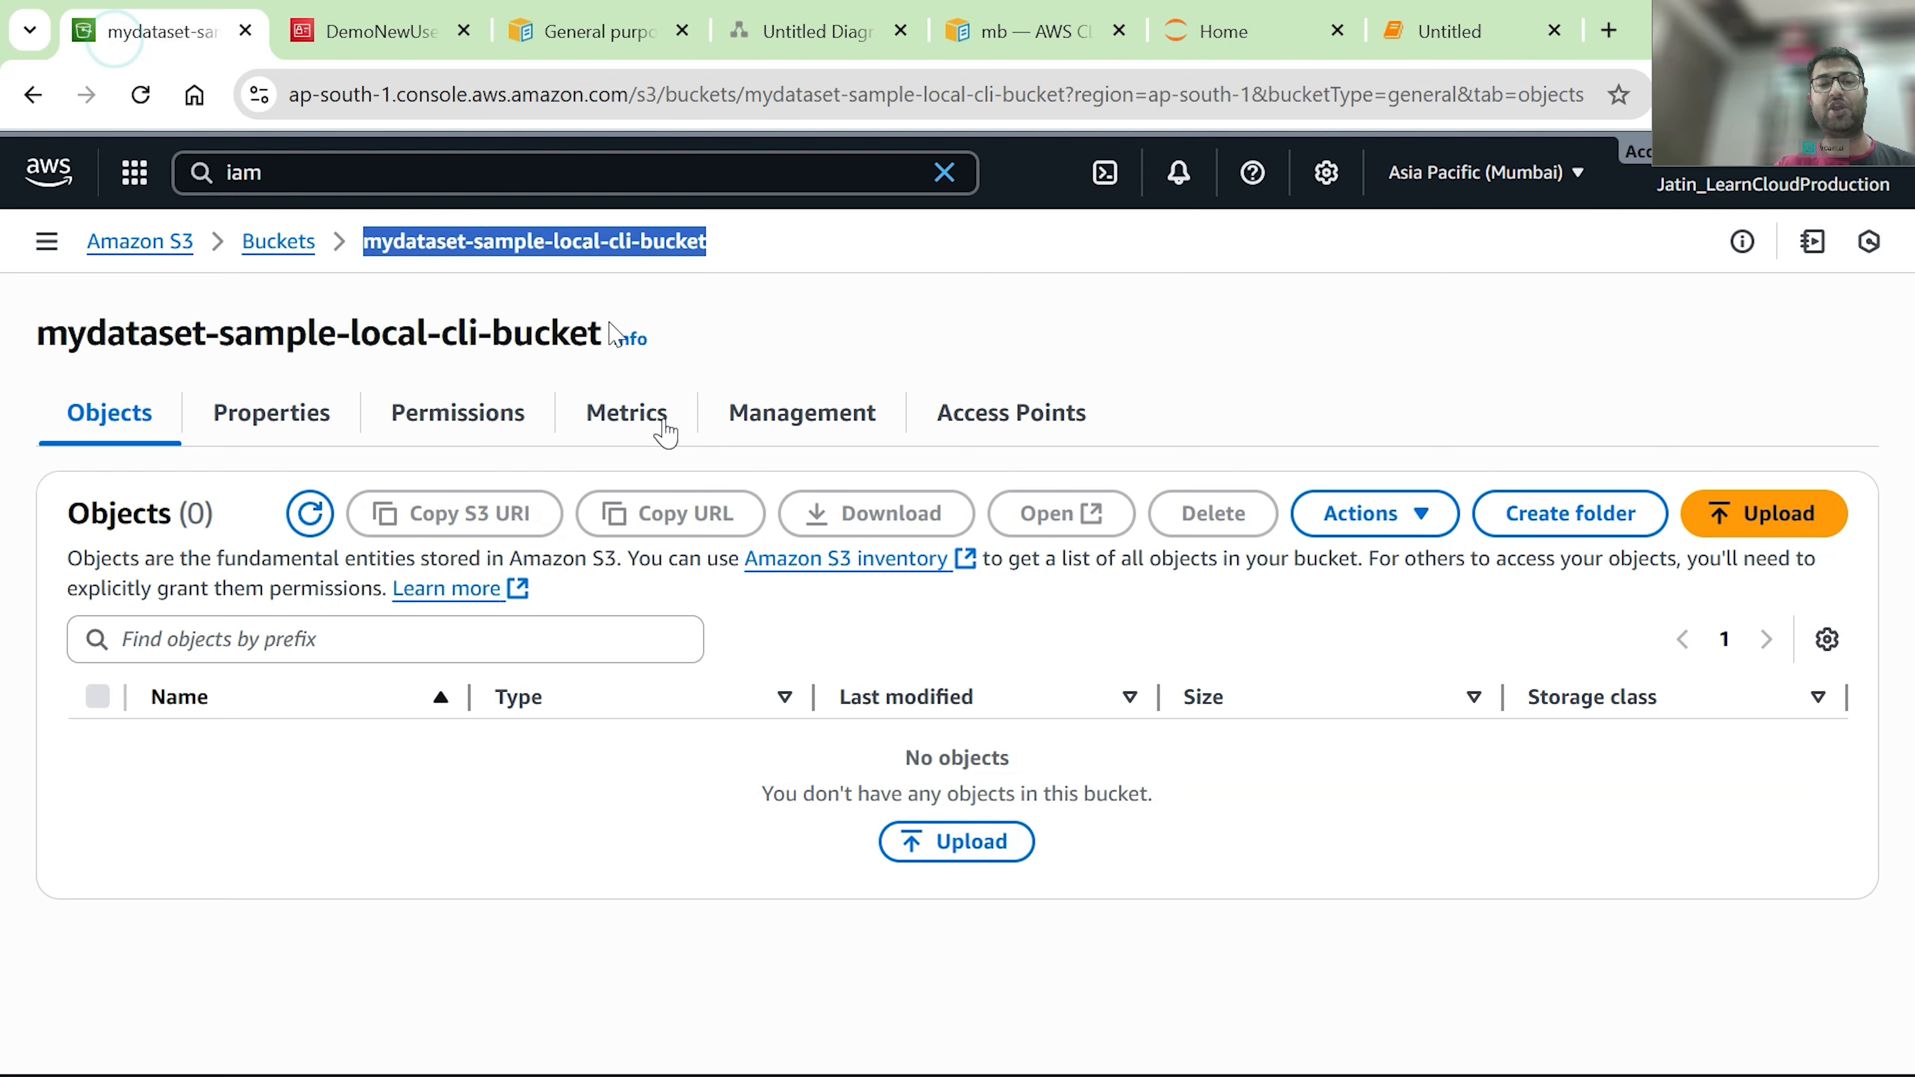
Step: Refresh the bucket to confirm my_sample_data.csv (52.0 B), then view the s3 mb reference page
click(310, 515)
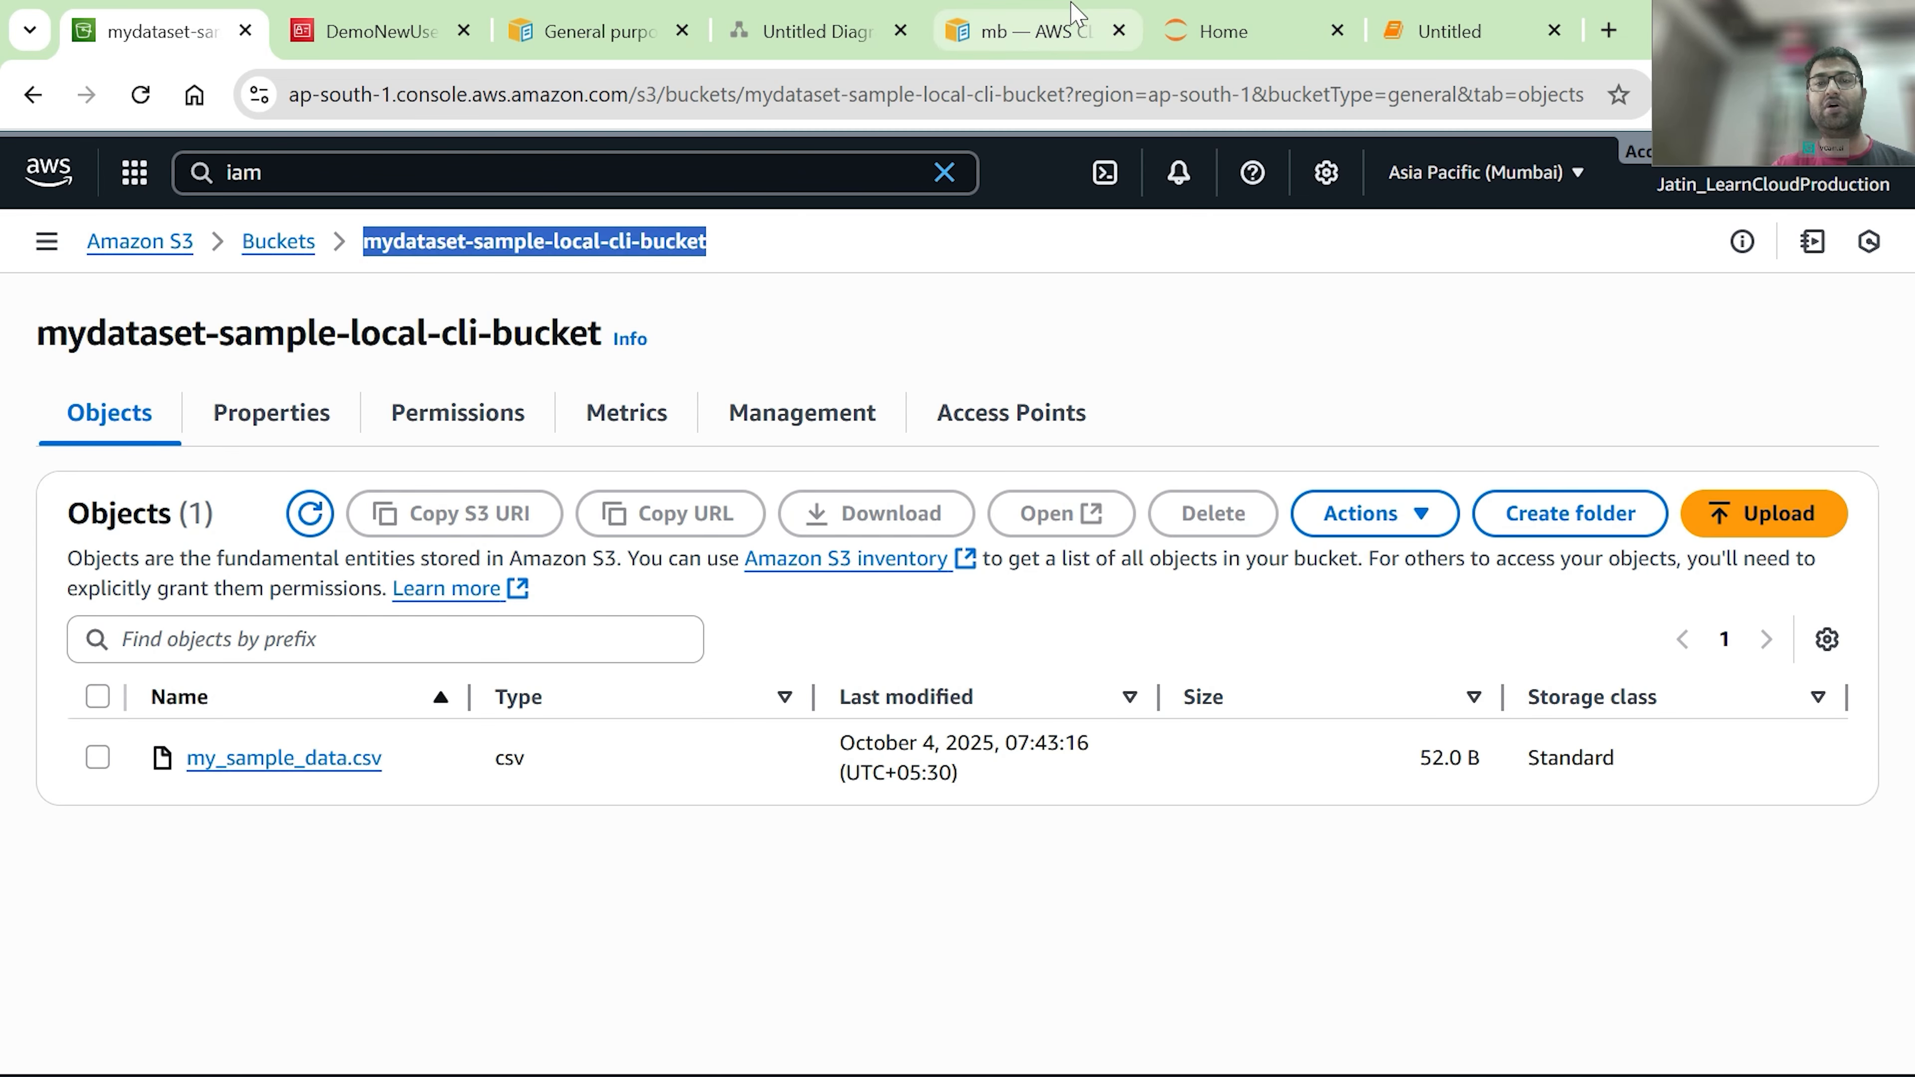
click(1075, 22)
click(33, 94)
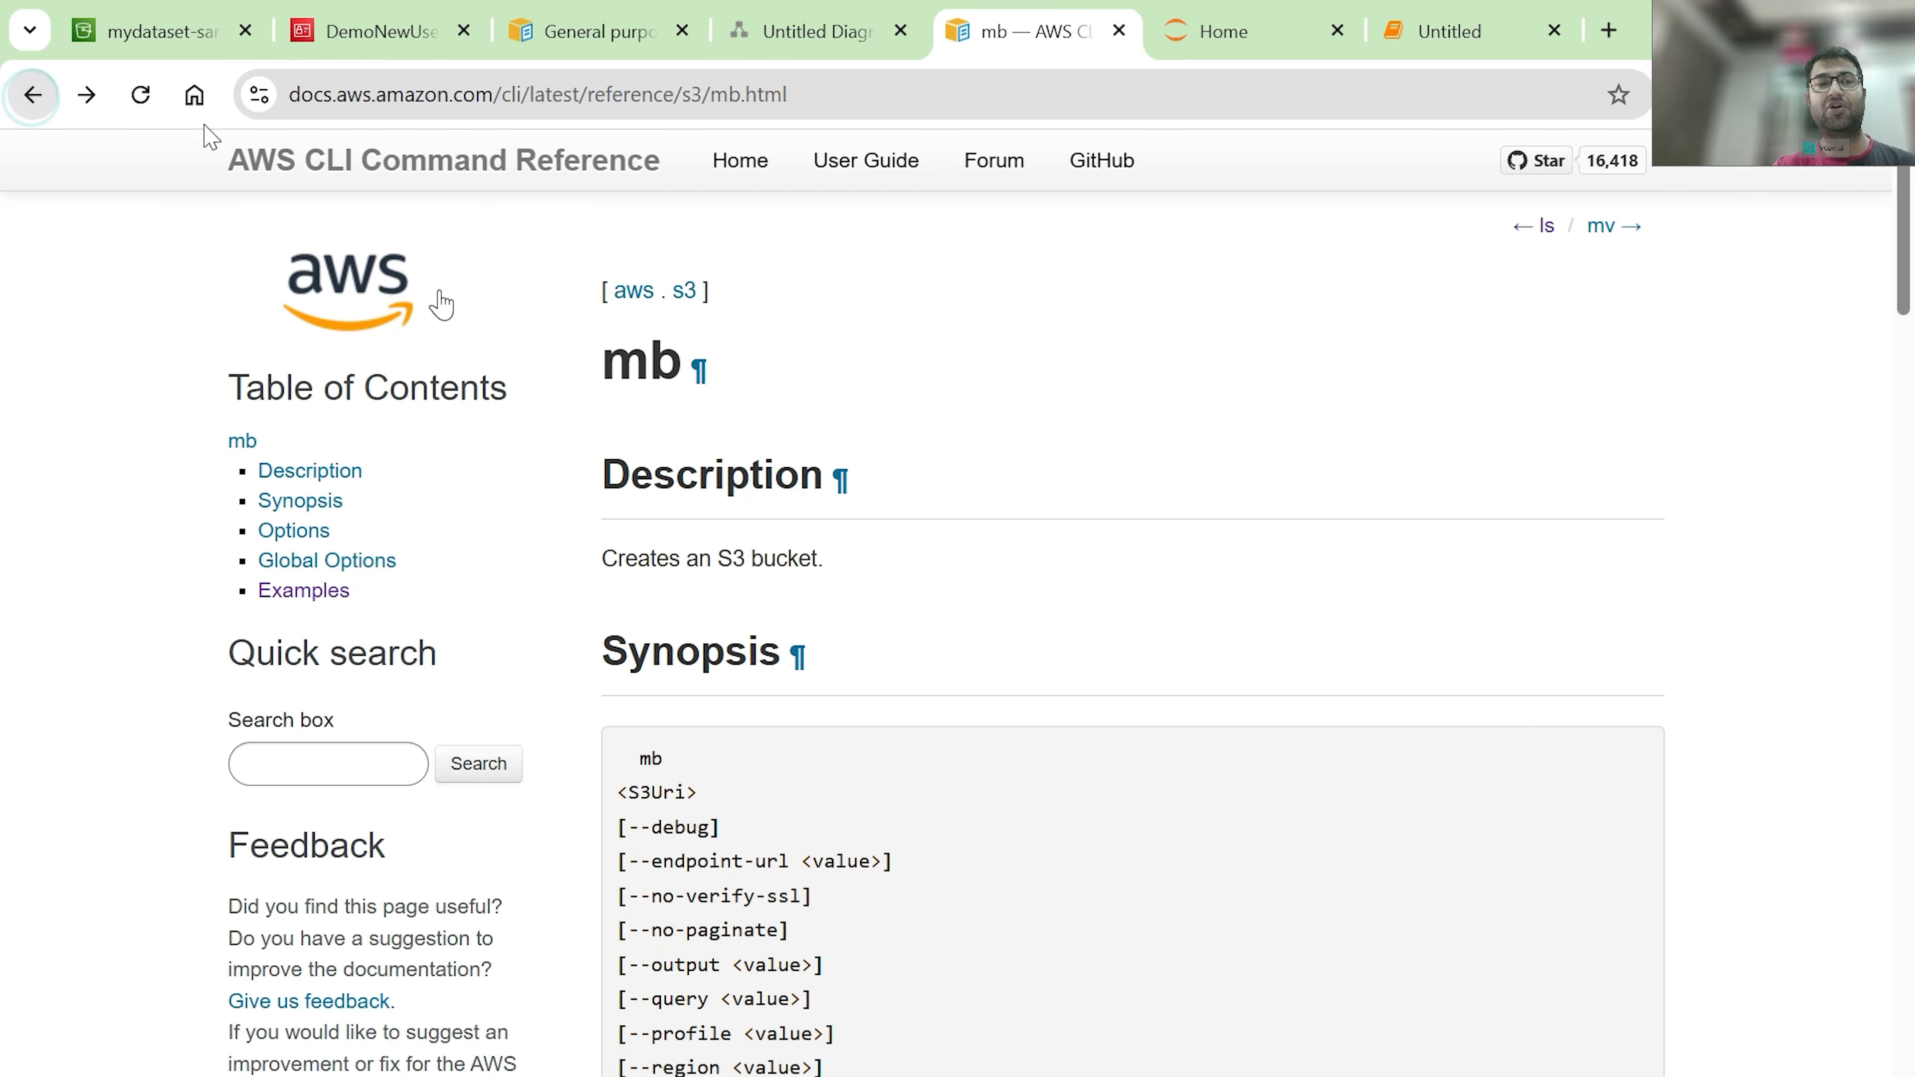
Step: Look through the examples on the s3 mb reference page
click(301, 590)
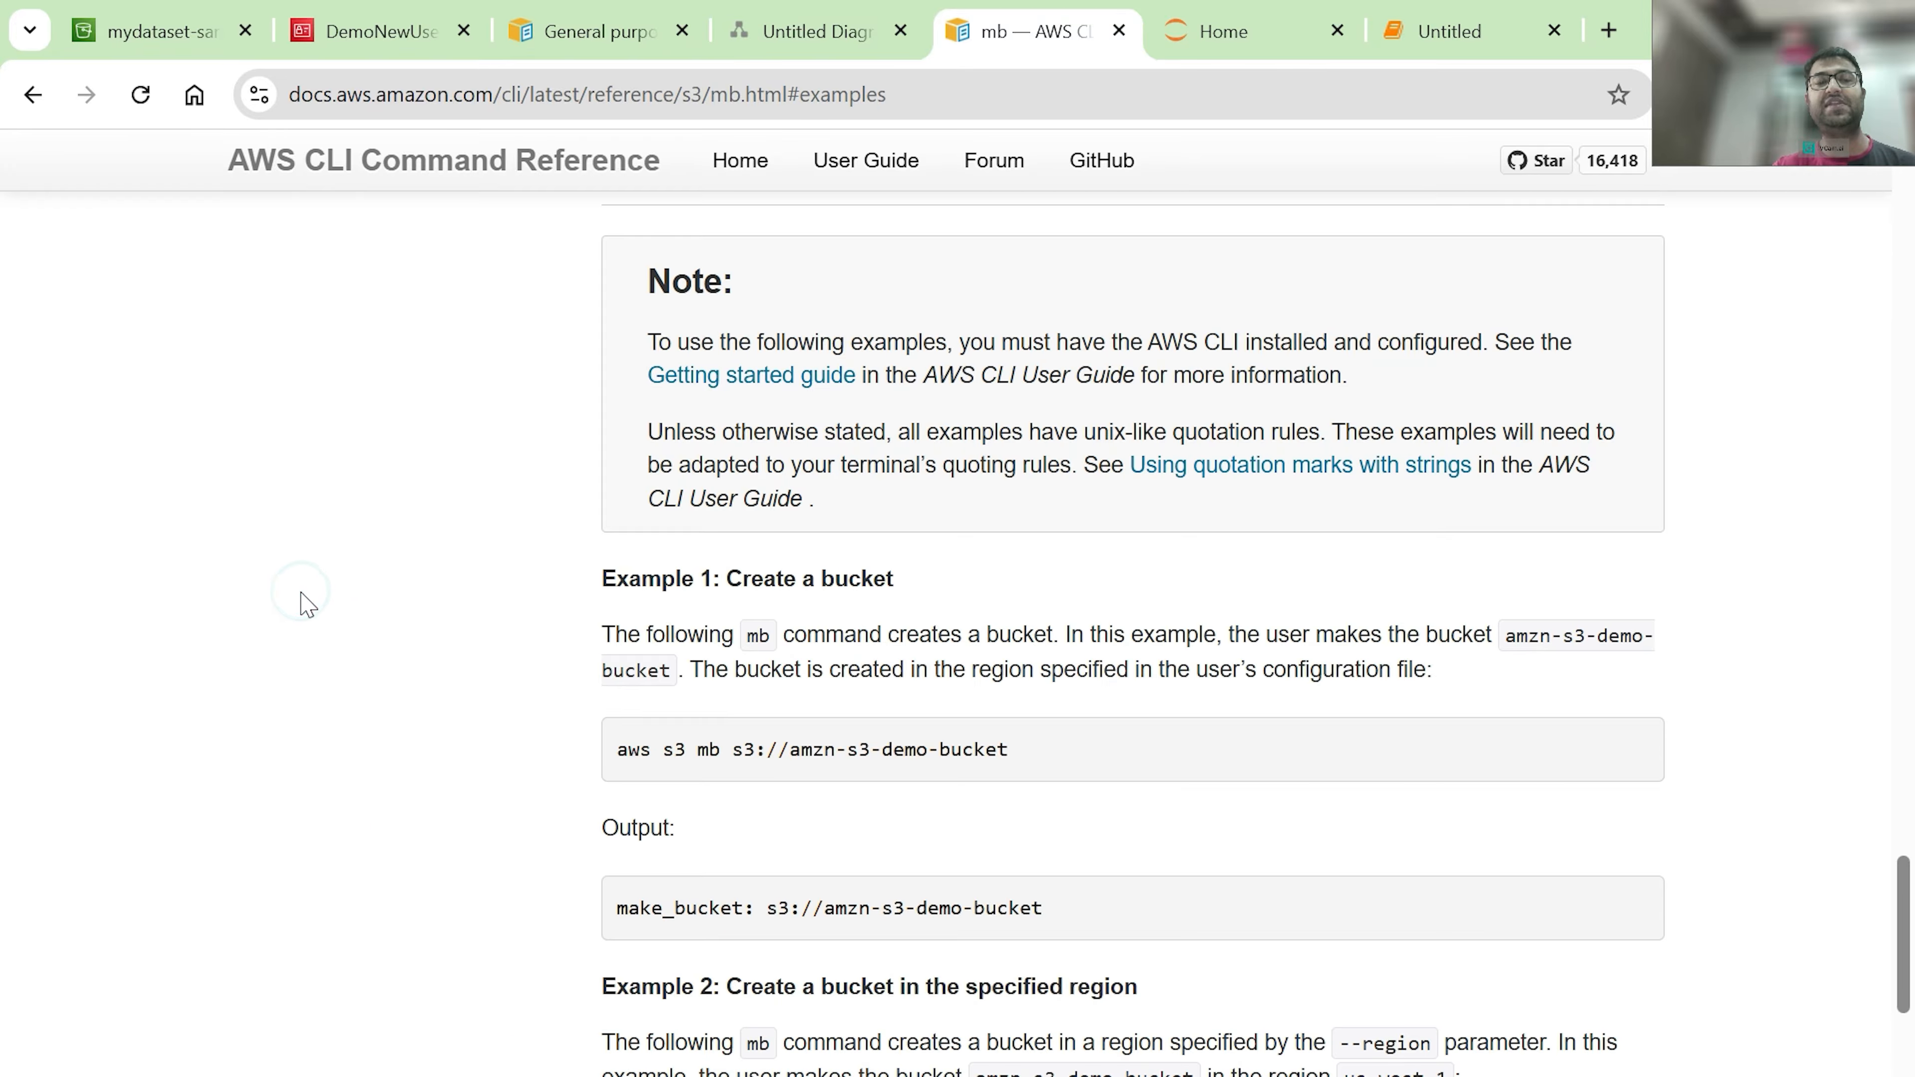
scroll(978, 893, down, 4)
scroll(978, 898, up, 5)
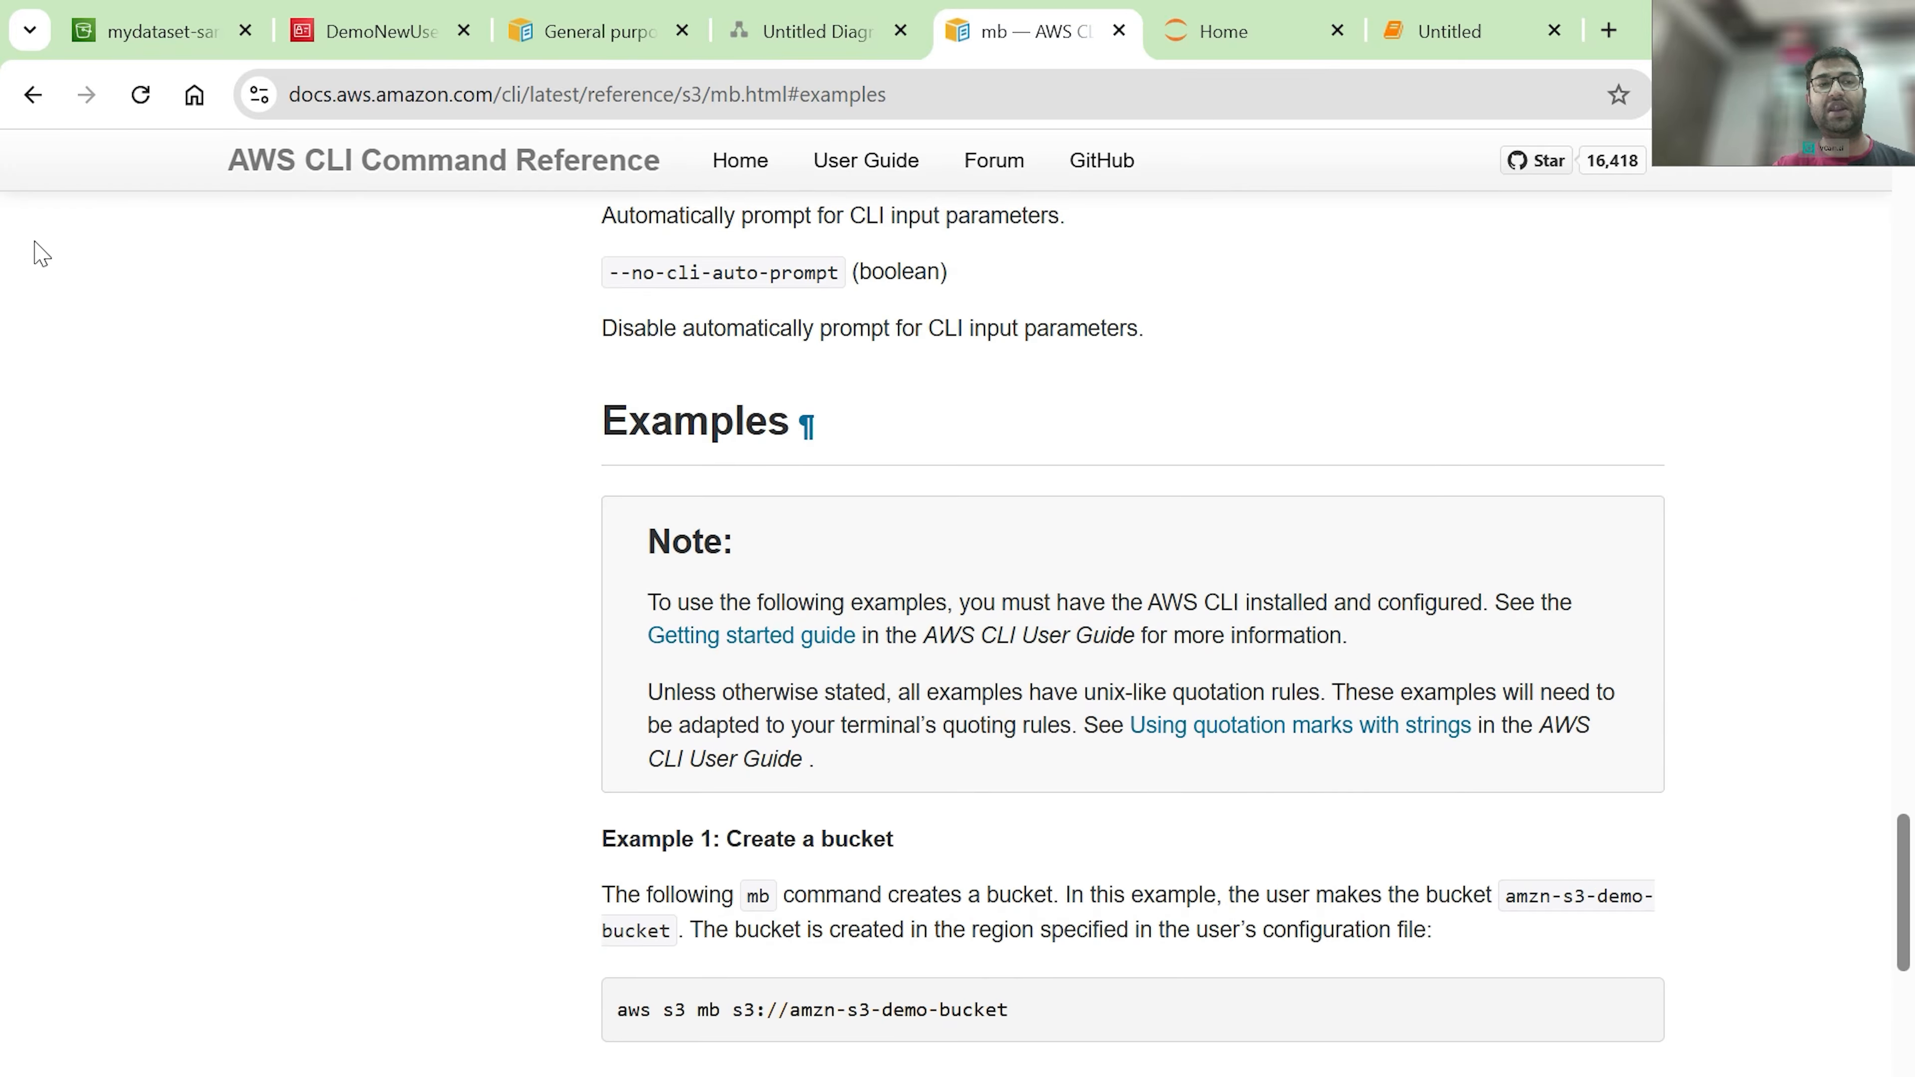
click(33, 95)
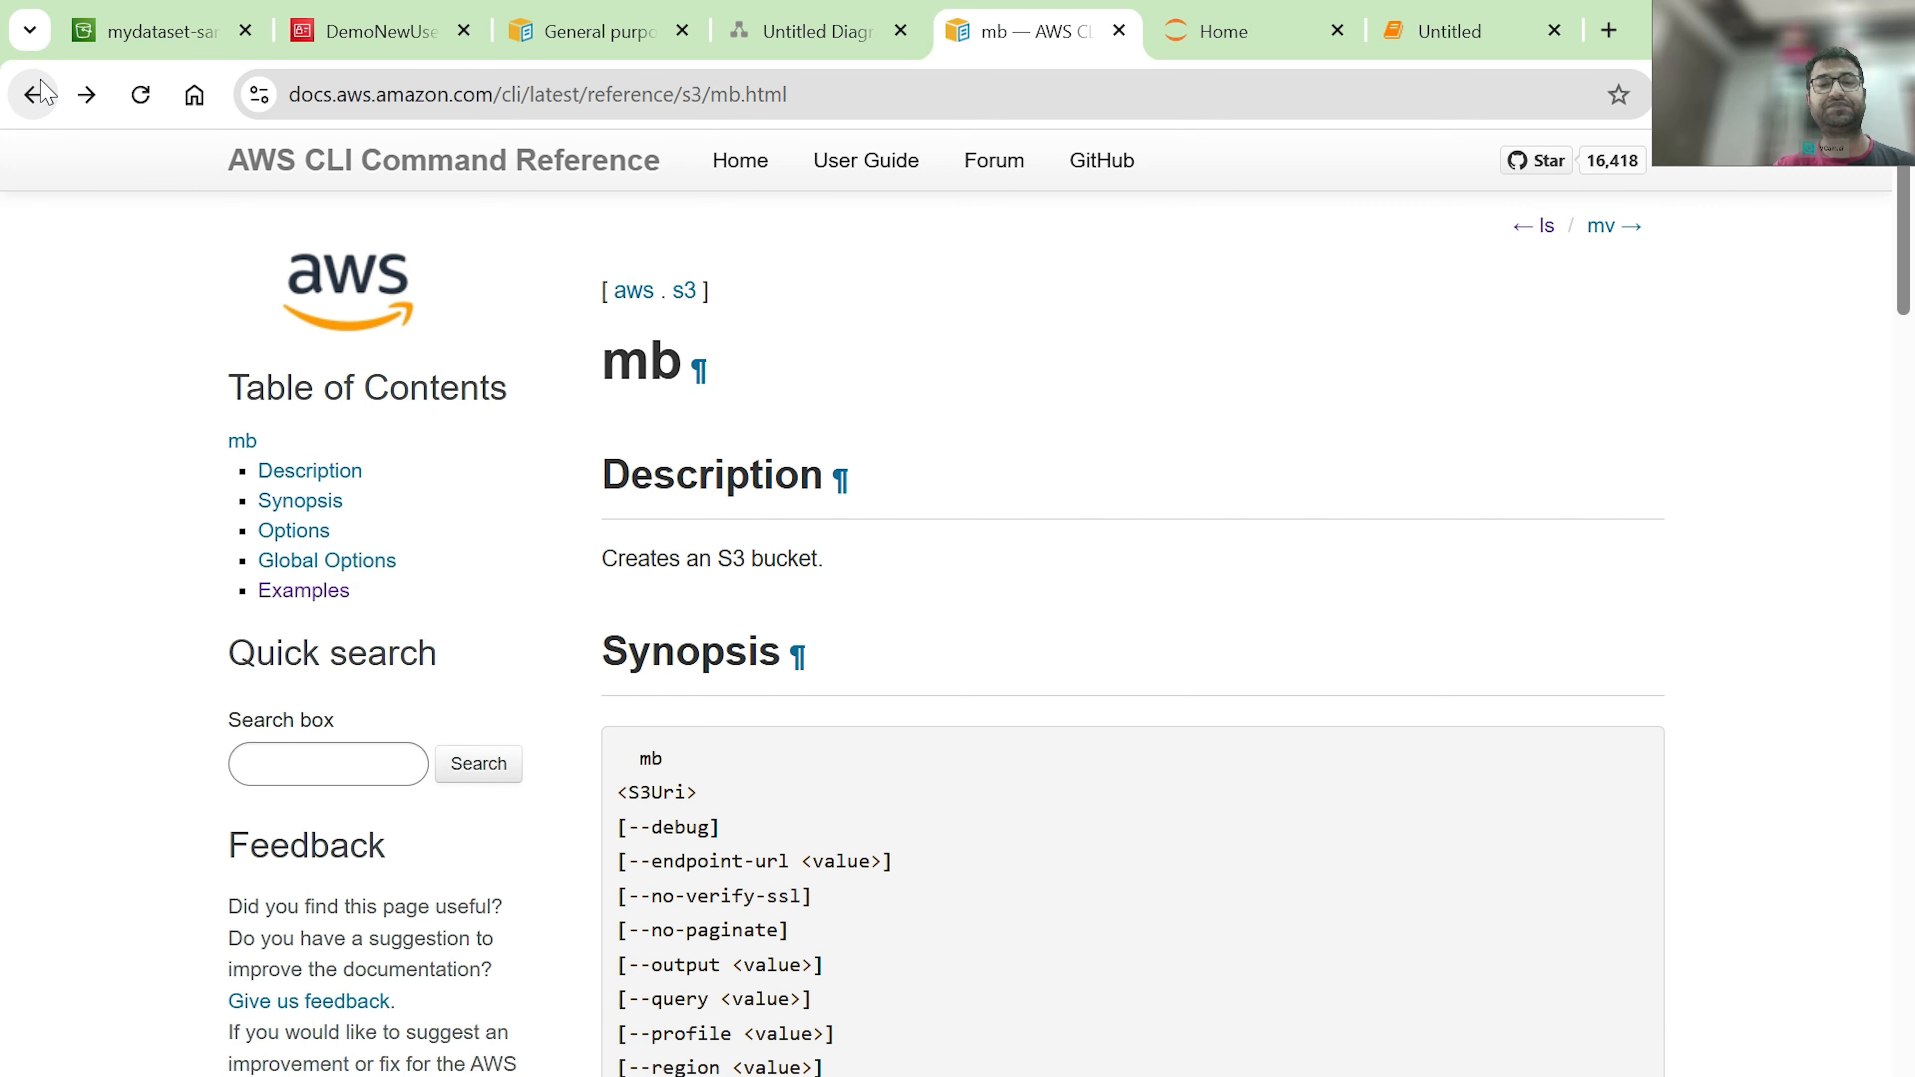
Step: Open the s3 cp reference and its examples for copying a local file to S3
click(40, 89)
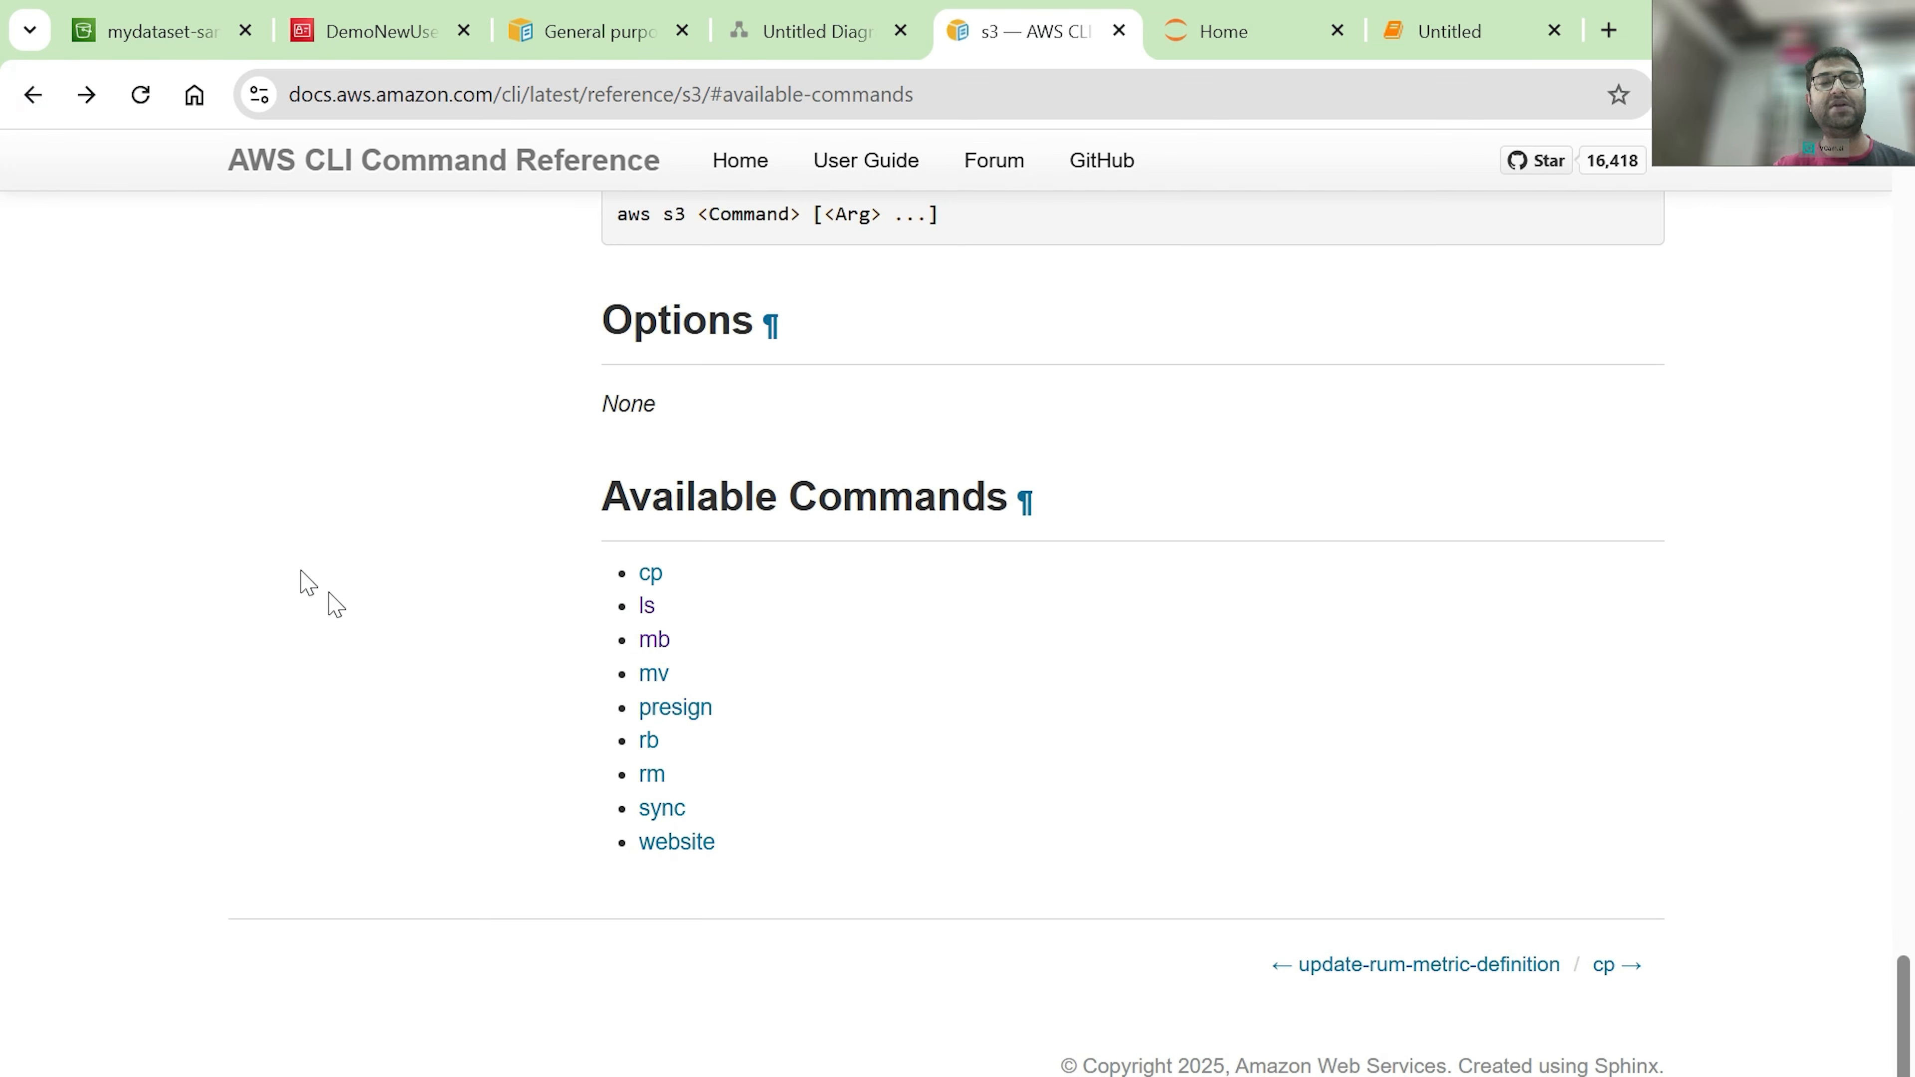
click(653, 583)
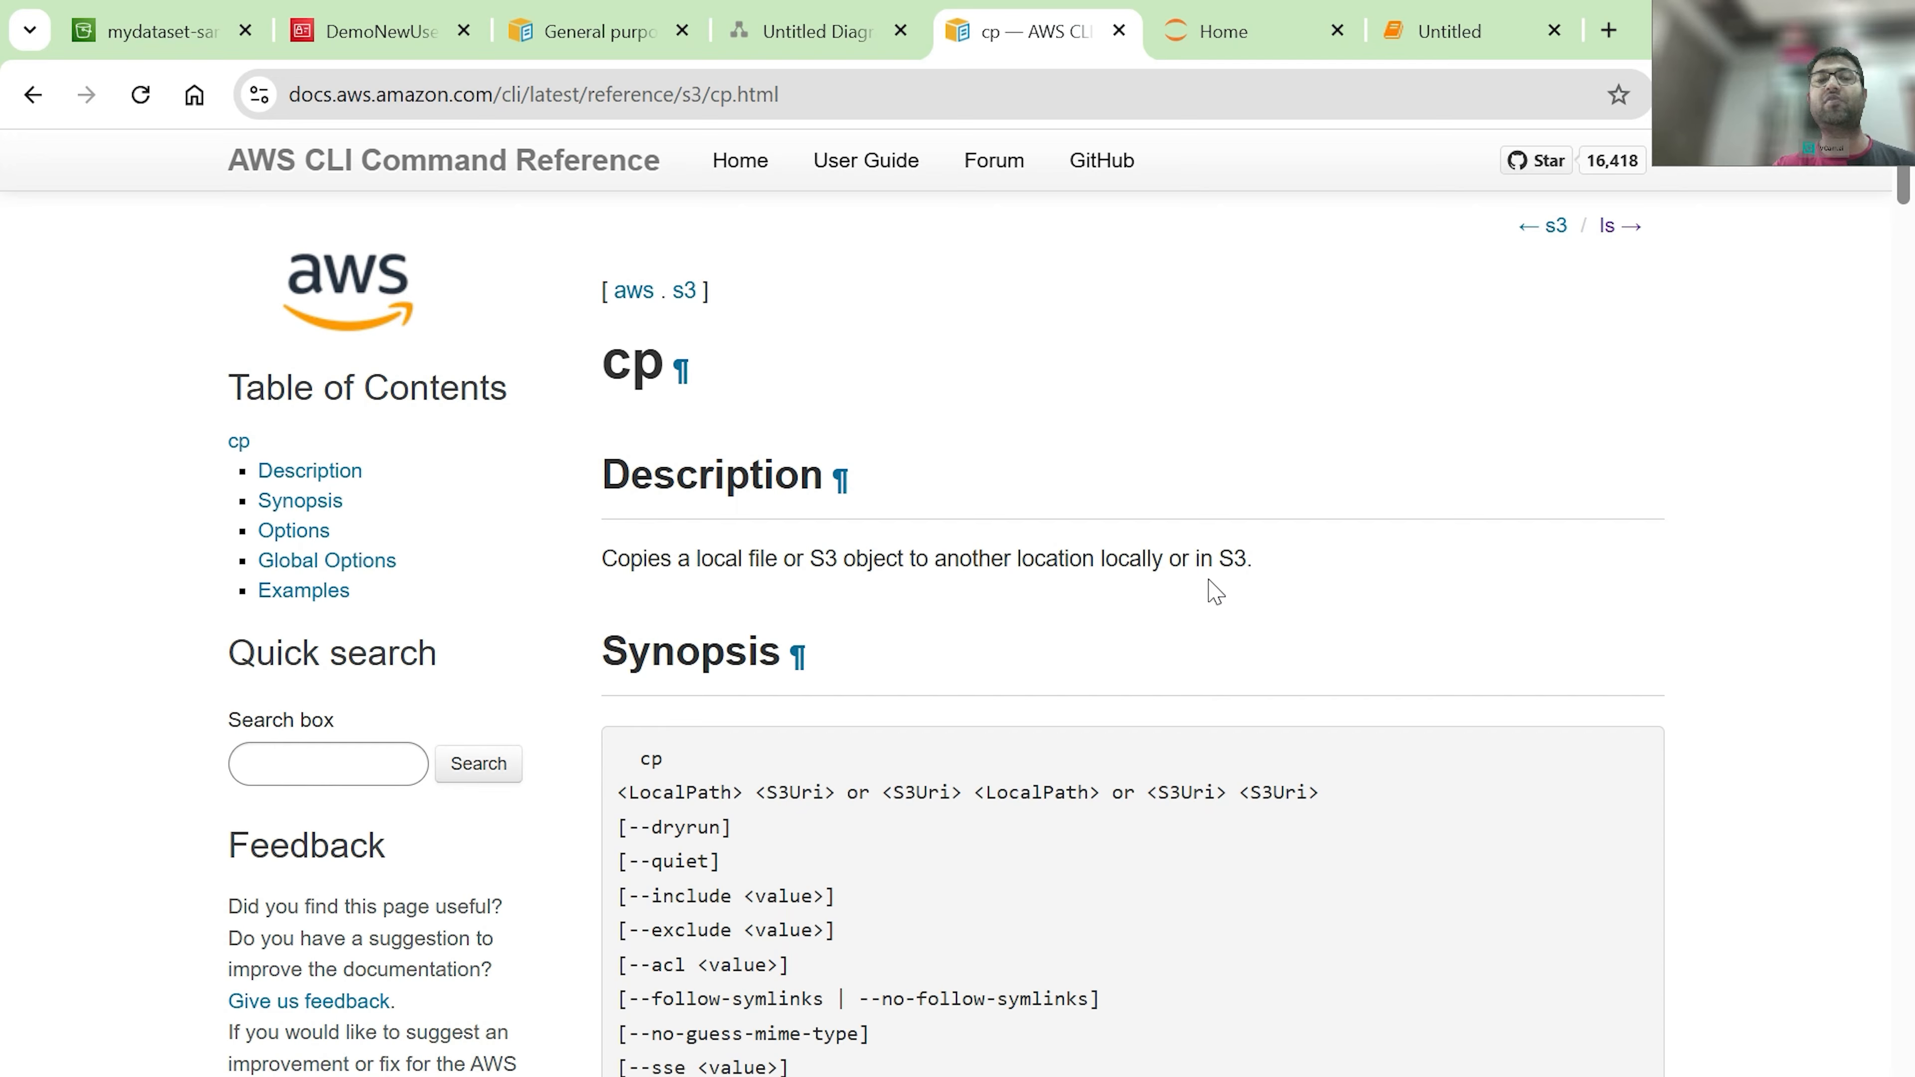
click(309, 590)
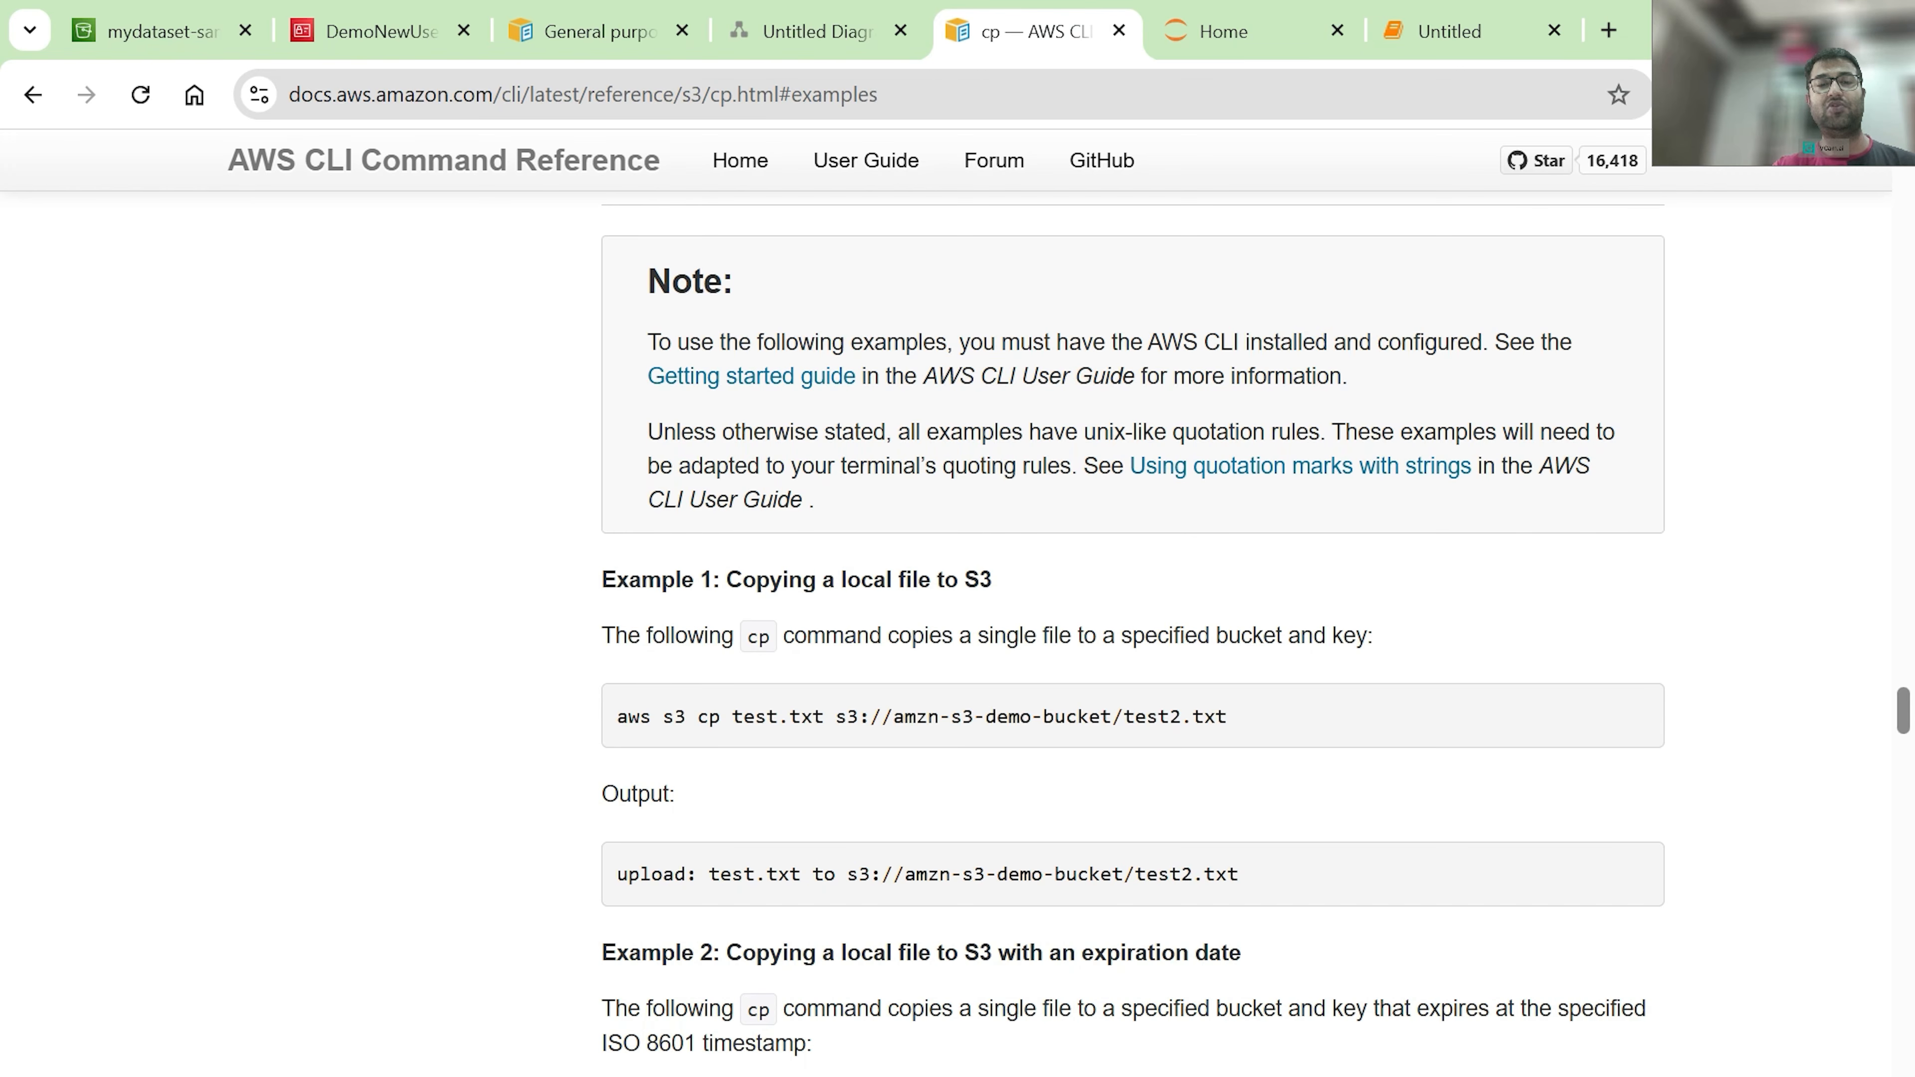
scroll(904, 819, down, 1)
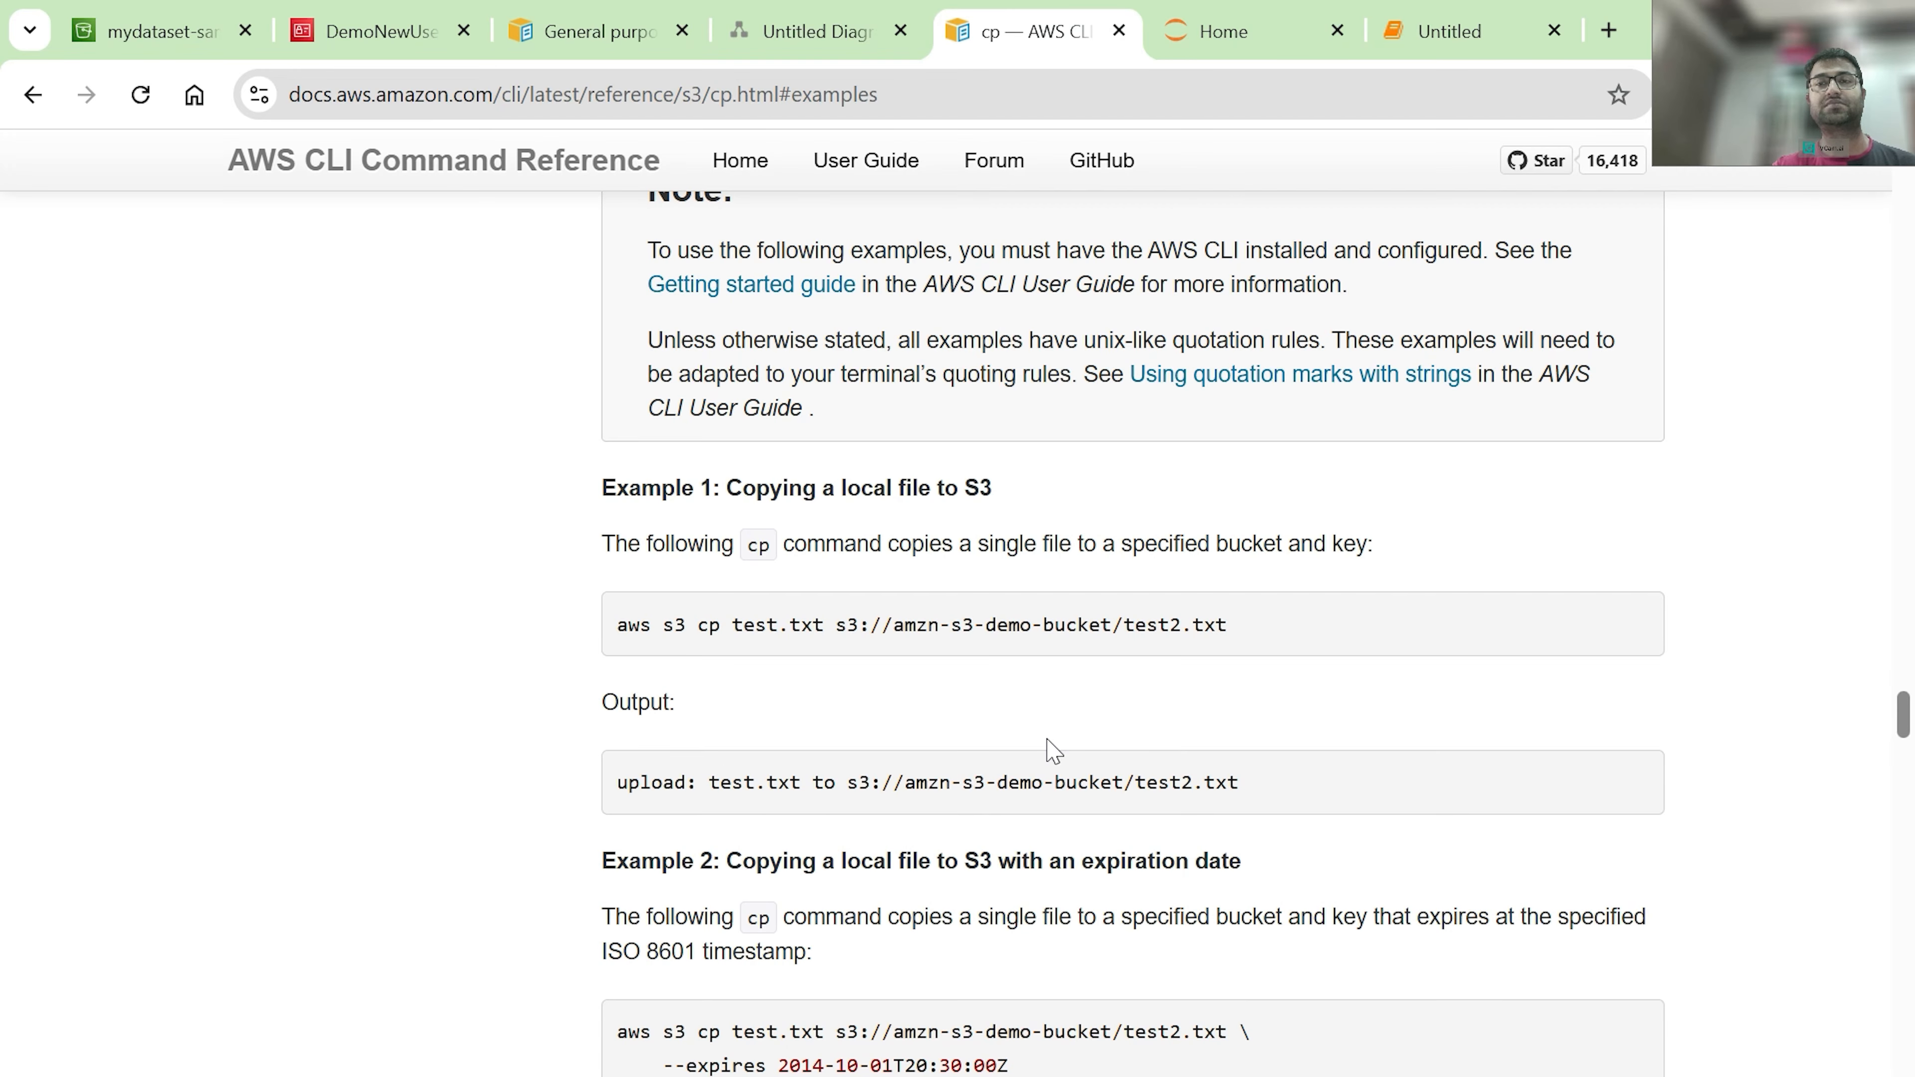
click(1236, 19)
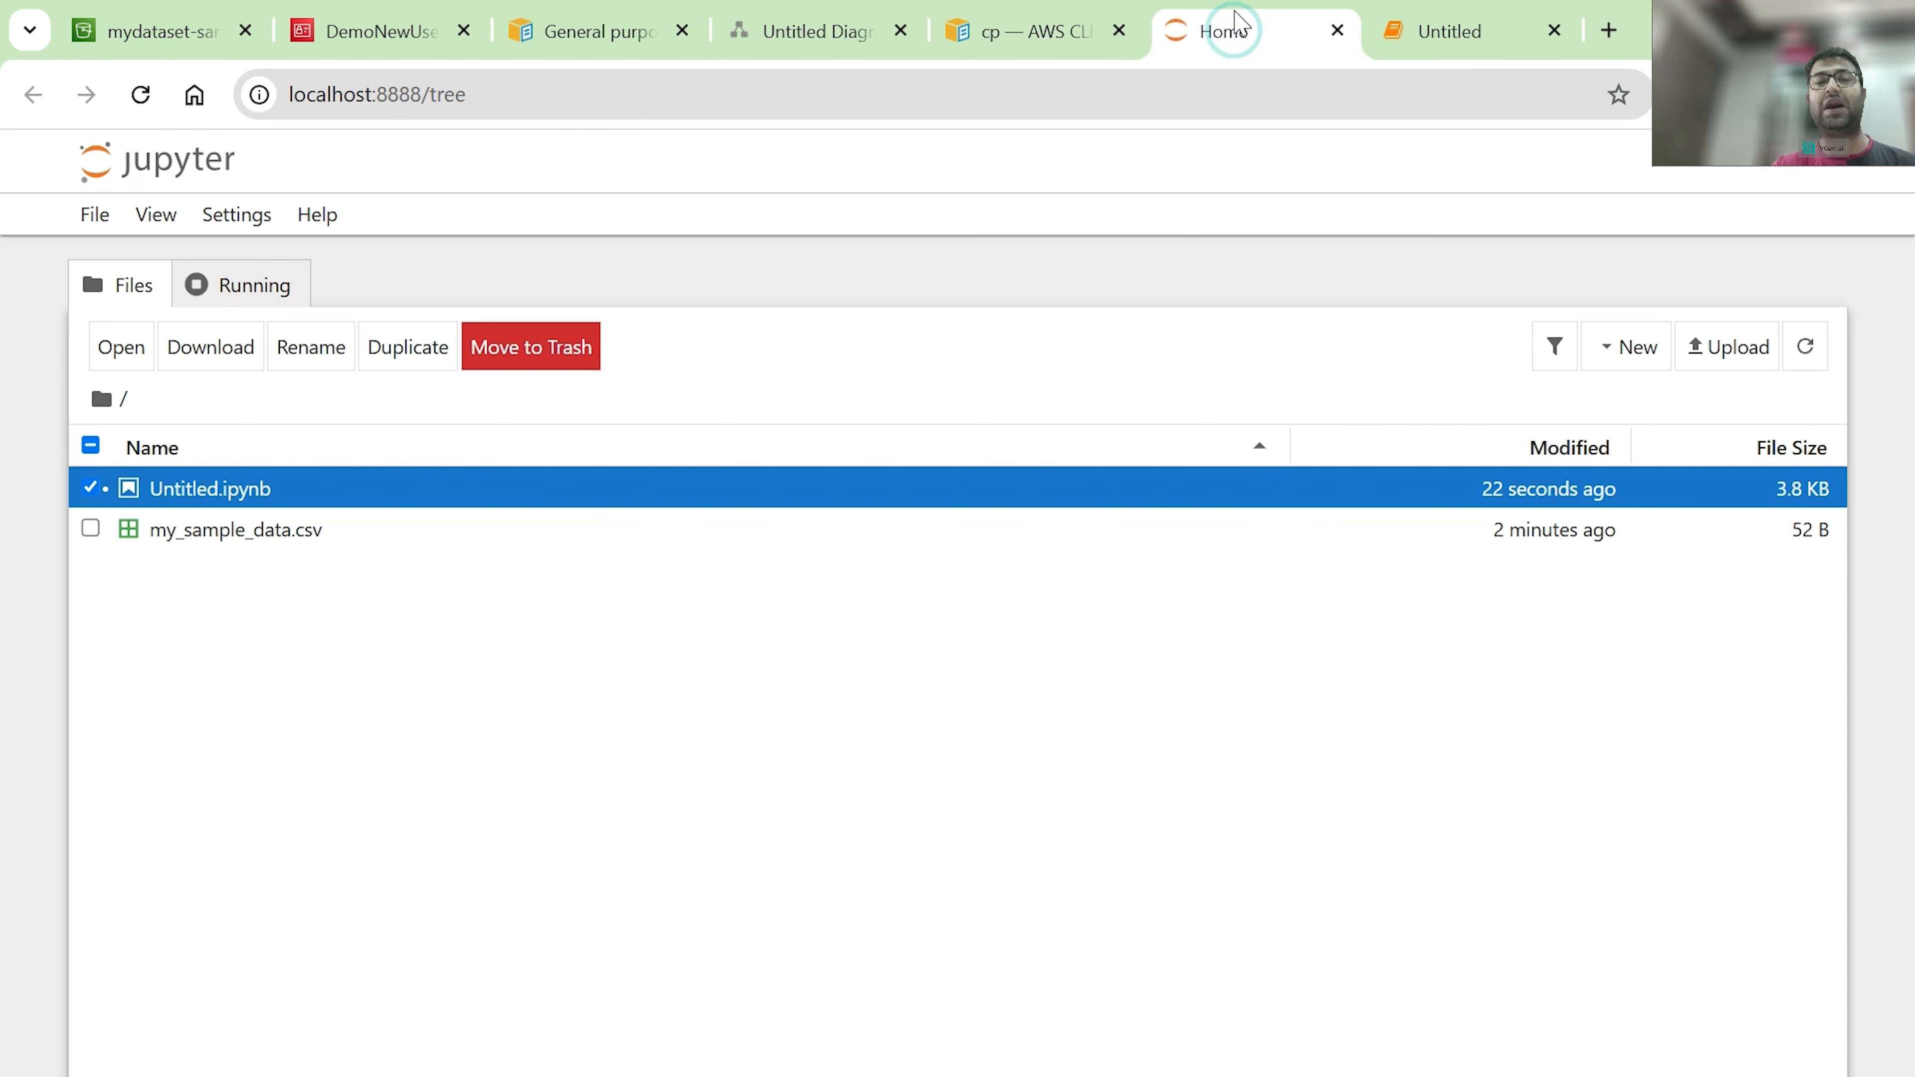
Step: Check the Notepad++ download script, then start a new notebook cell with import boto3
click(1395, 32)
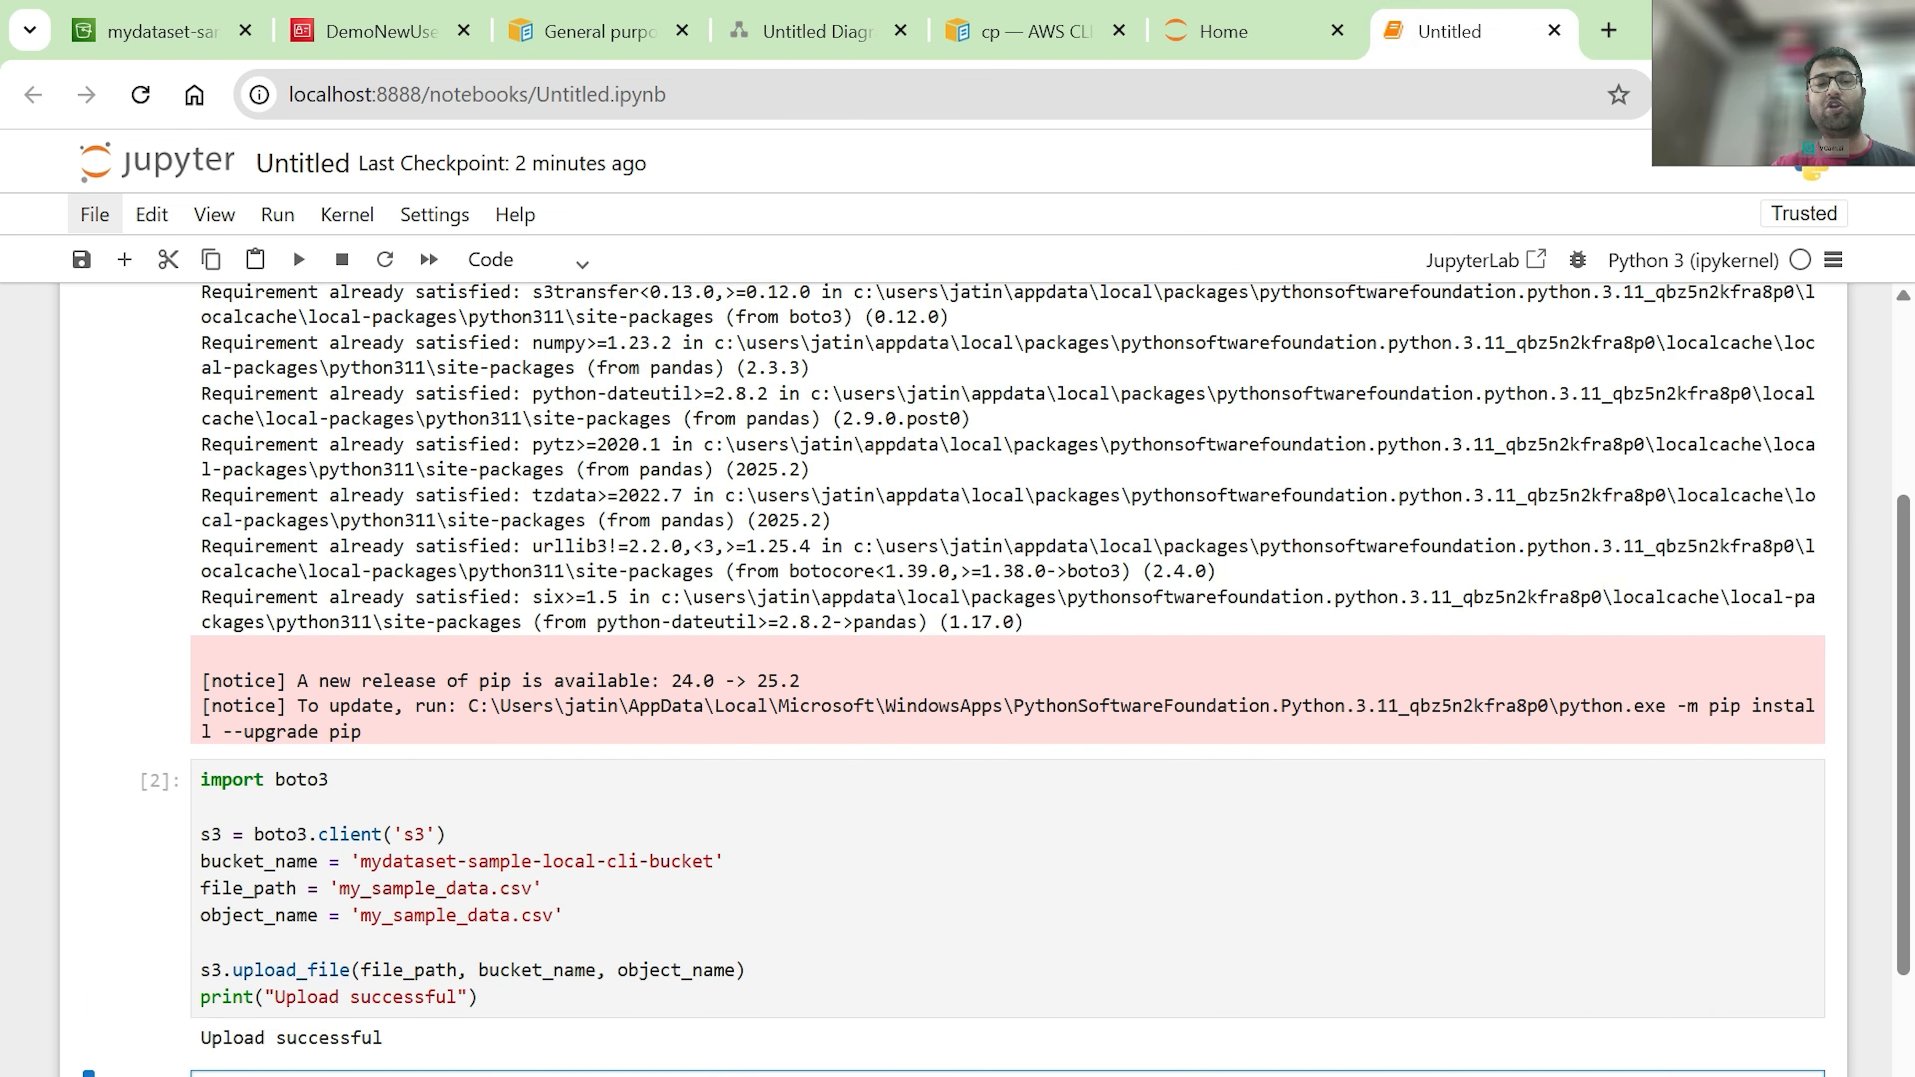
scroll(980, 679, down, 2)
key(alt+Tab)
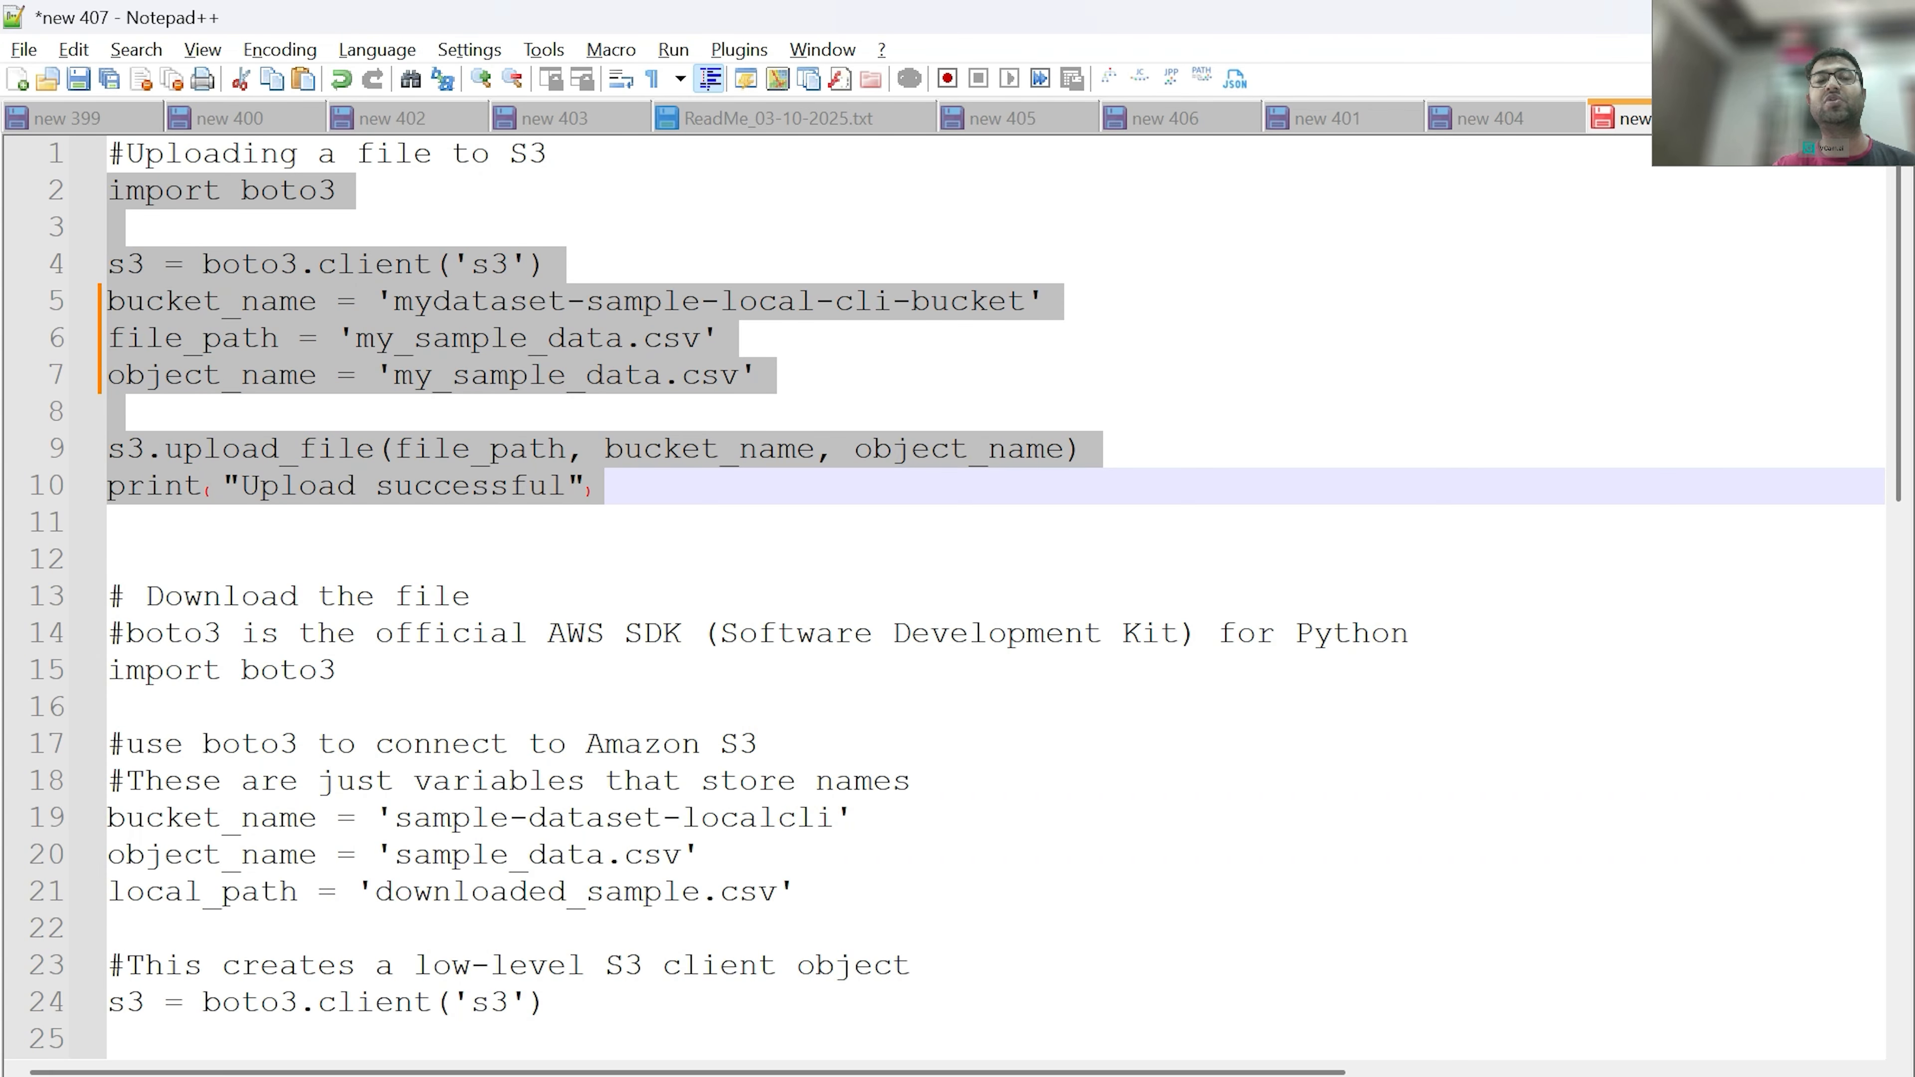
scroll(980, 603, down, 1)
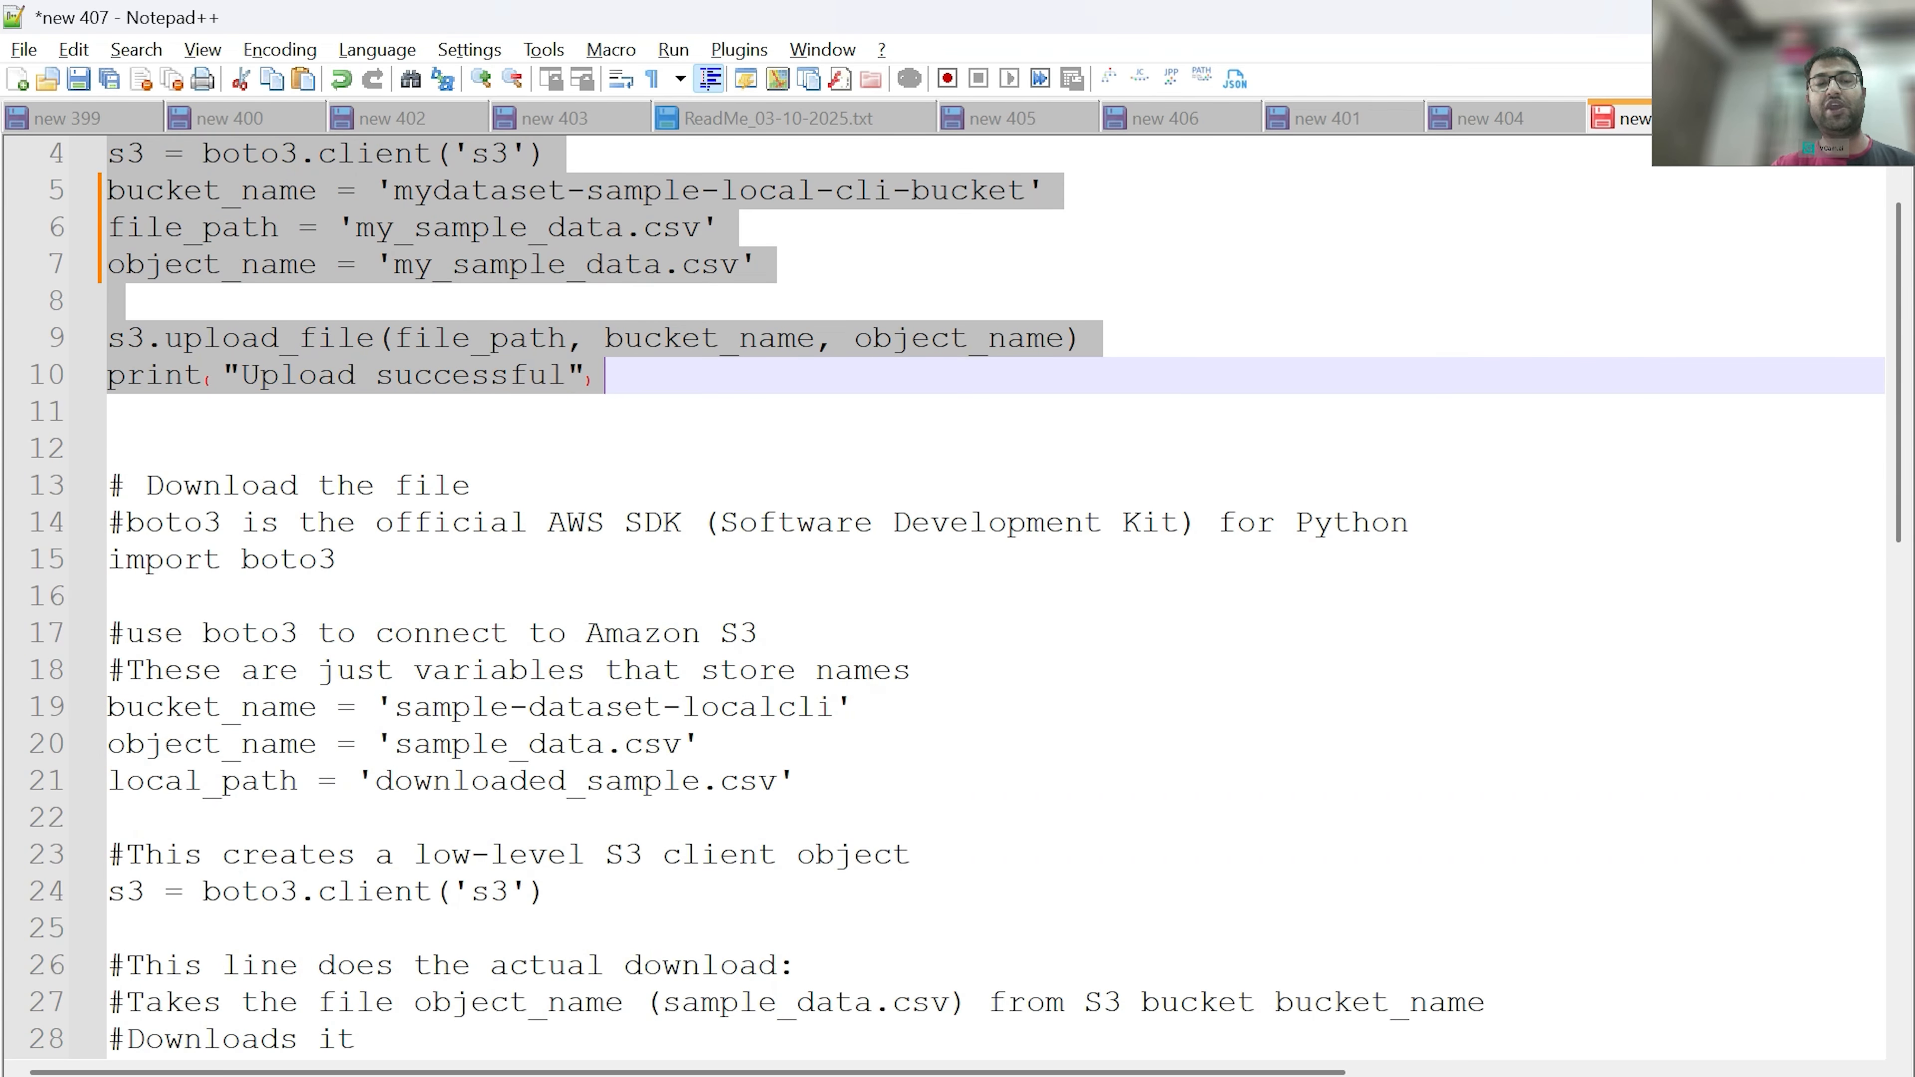
scroll(980, 604, up, 1)
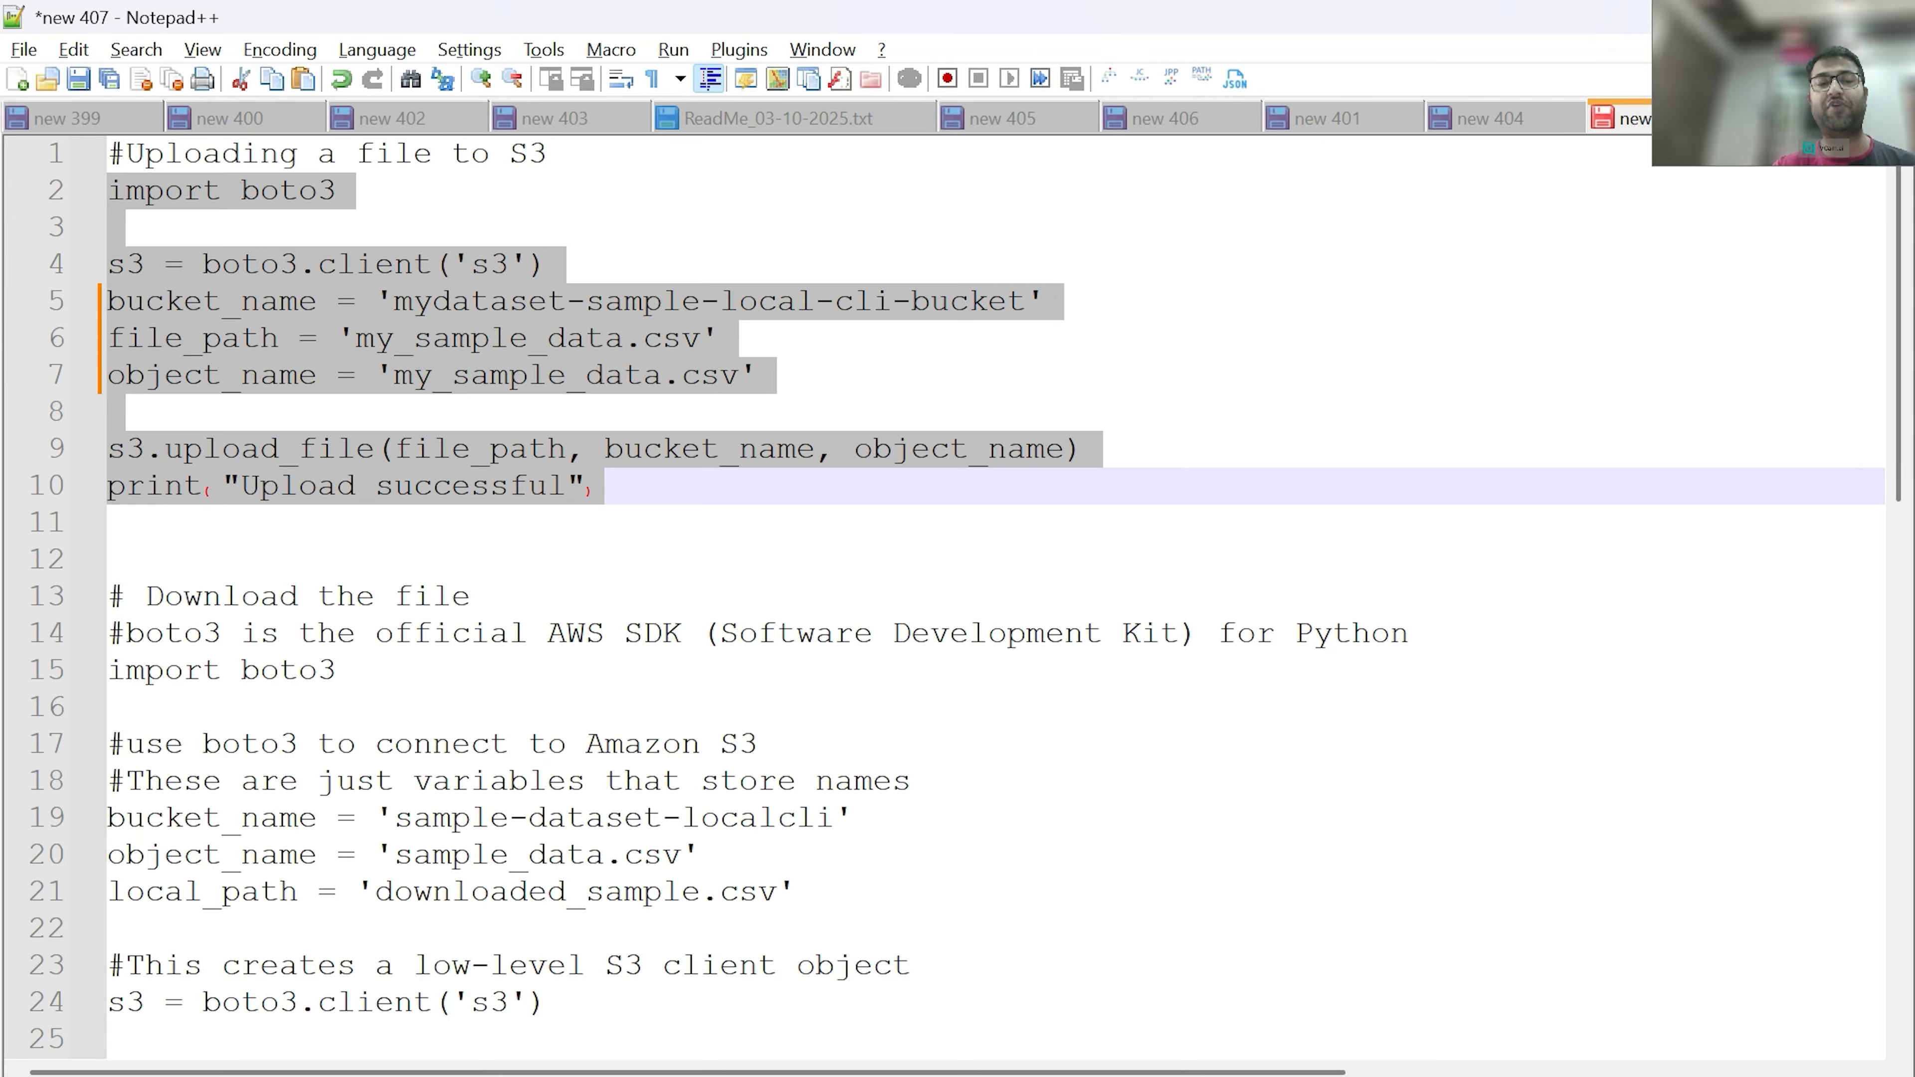
key(alt+Tab)
text(im)
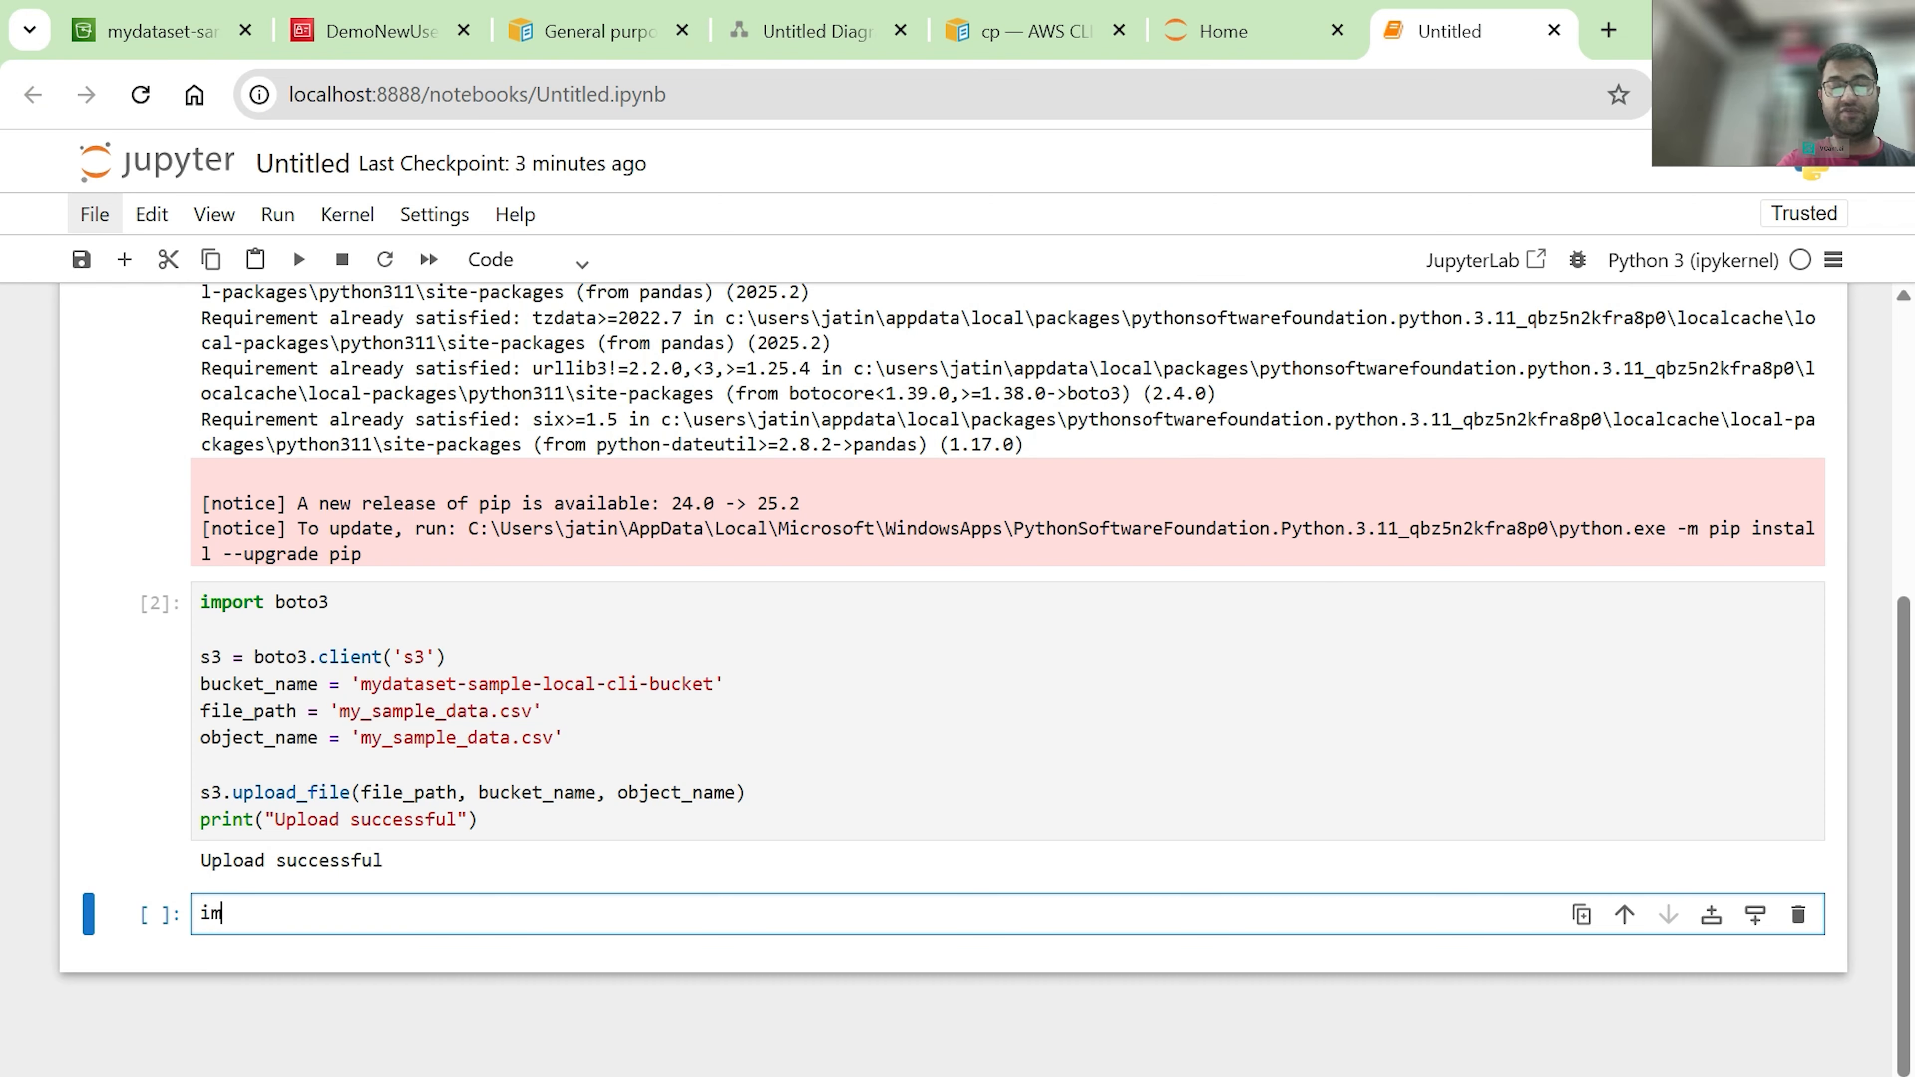
text(port bot)
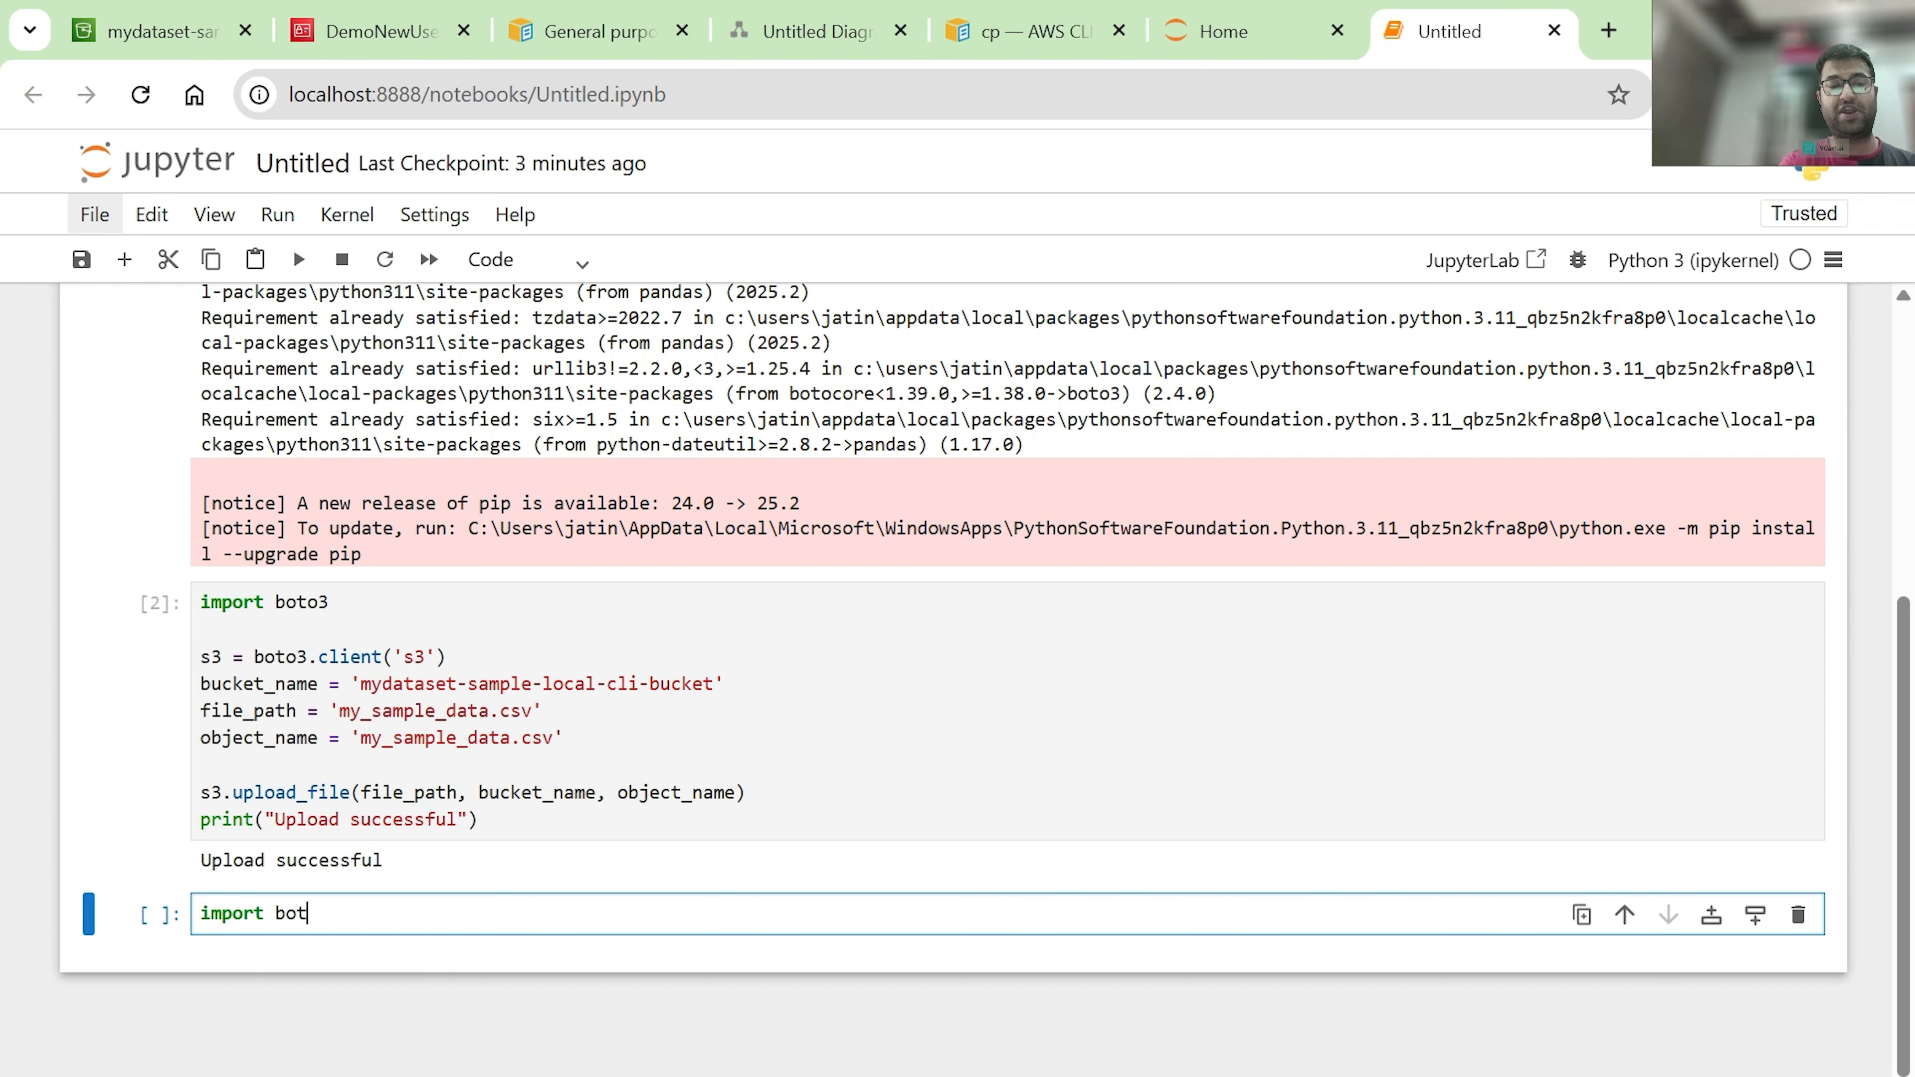
text(o3)
key(Return)
key(Return)
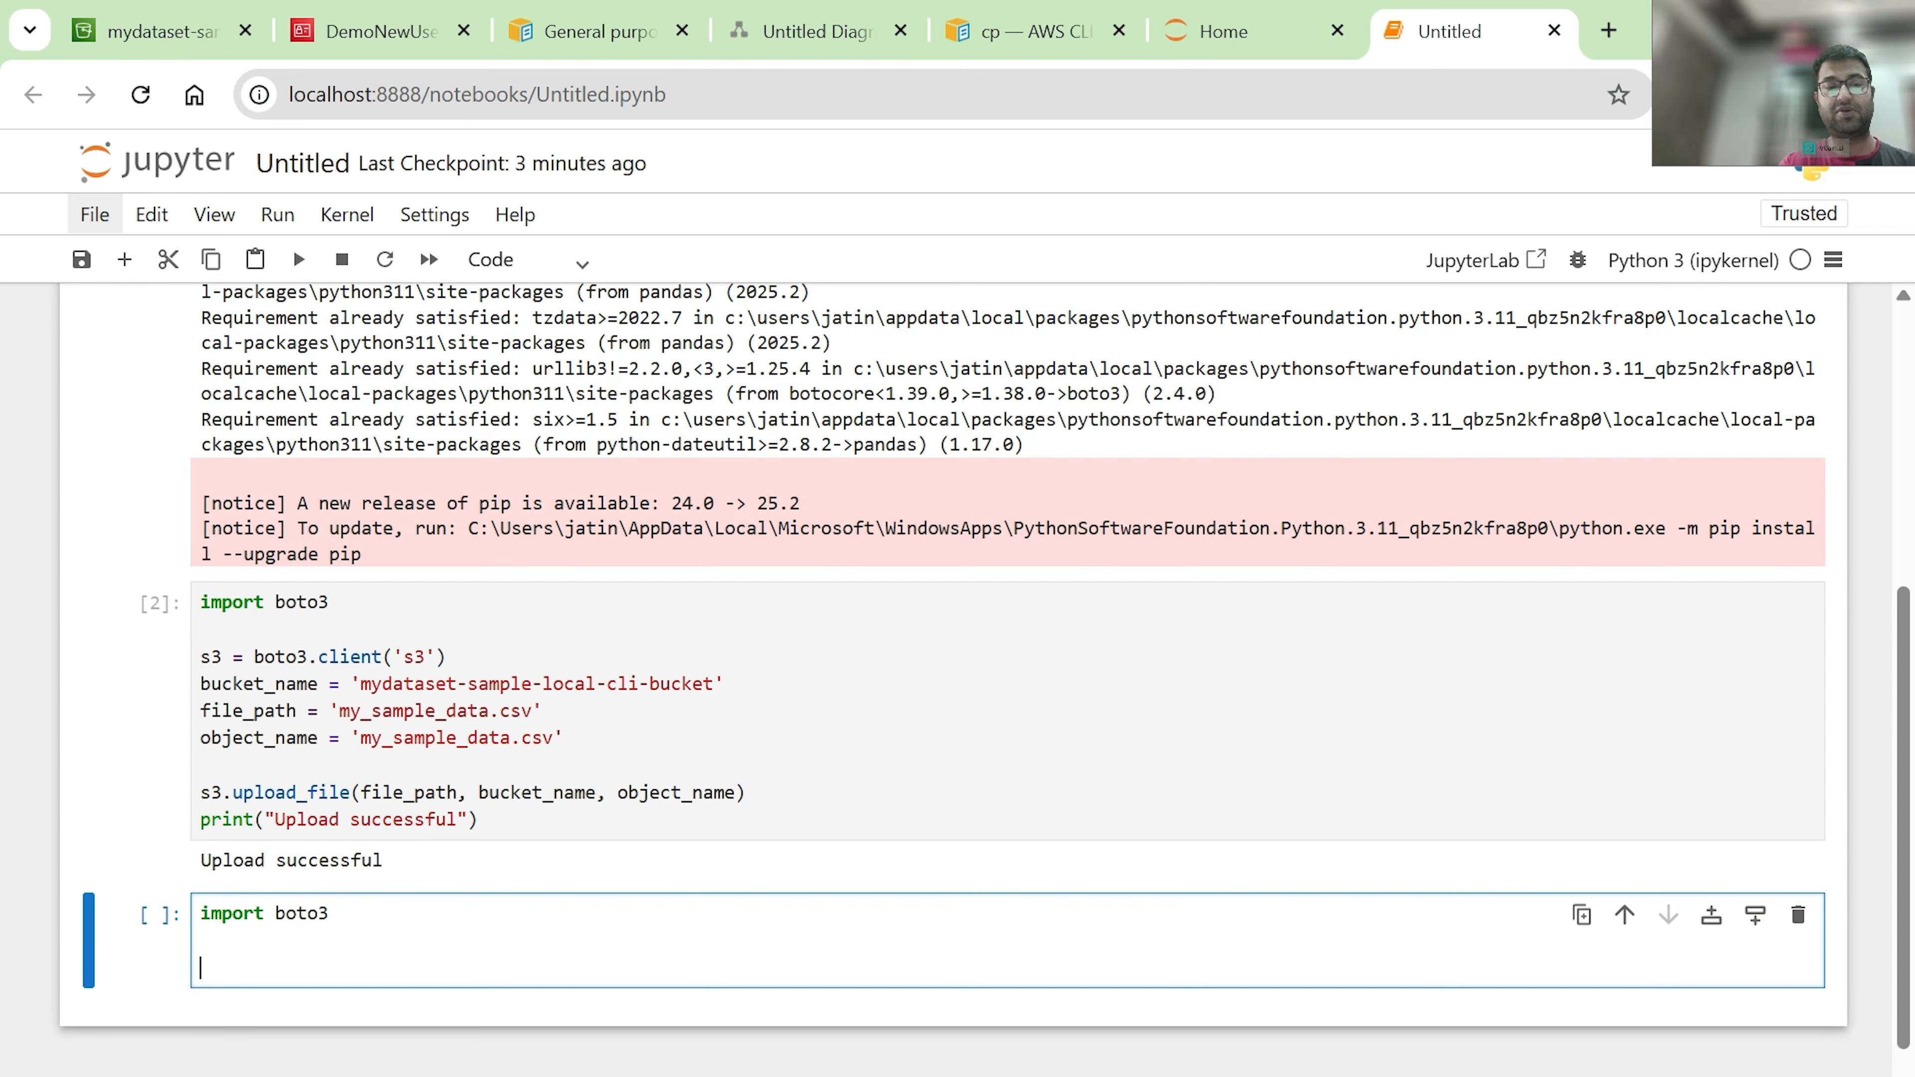
key(alt+Tab)
scroll(958, 596, down, 1)
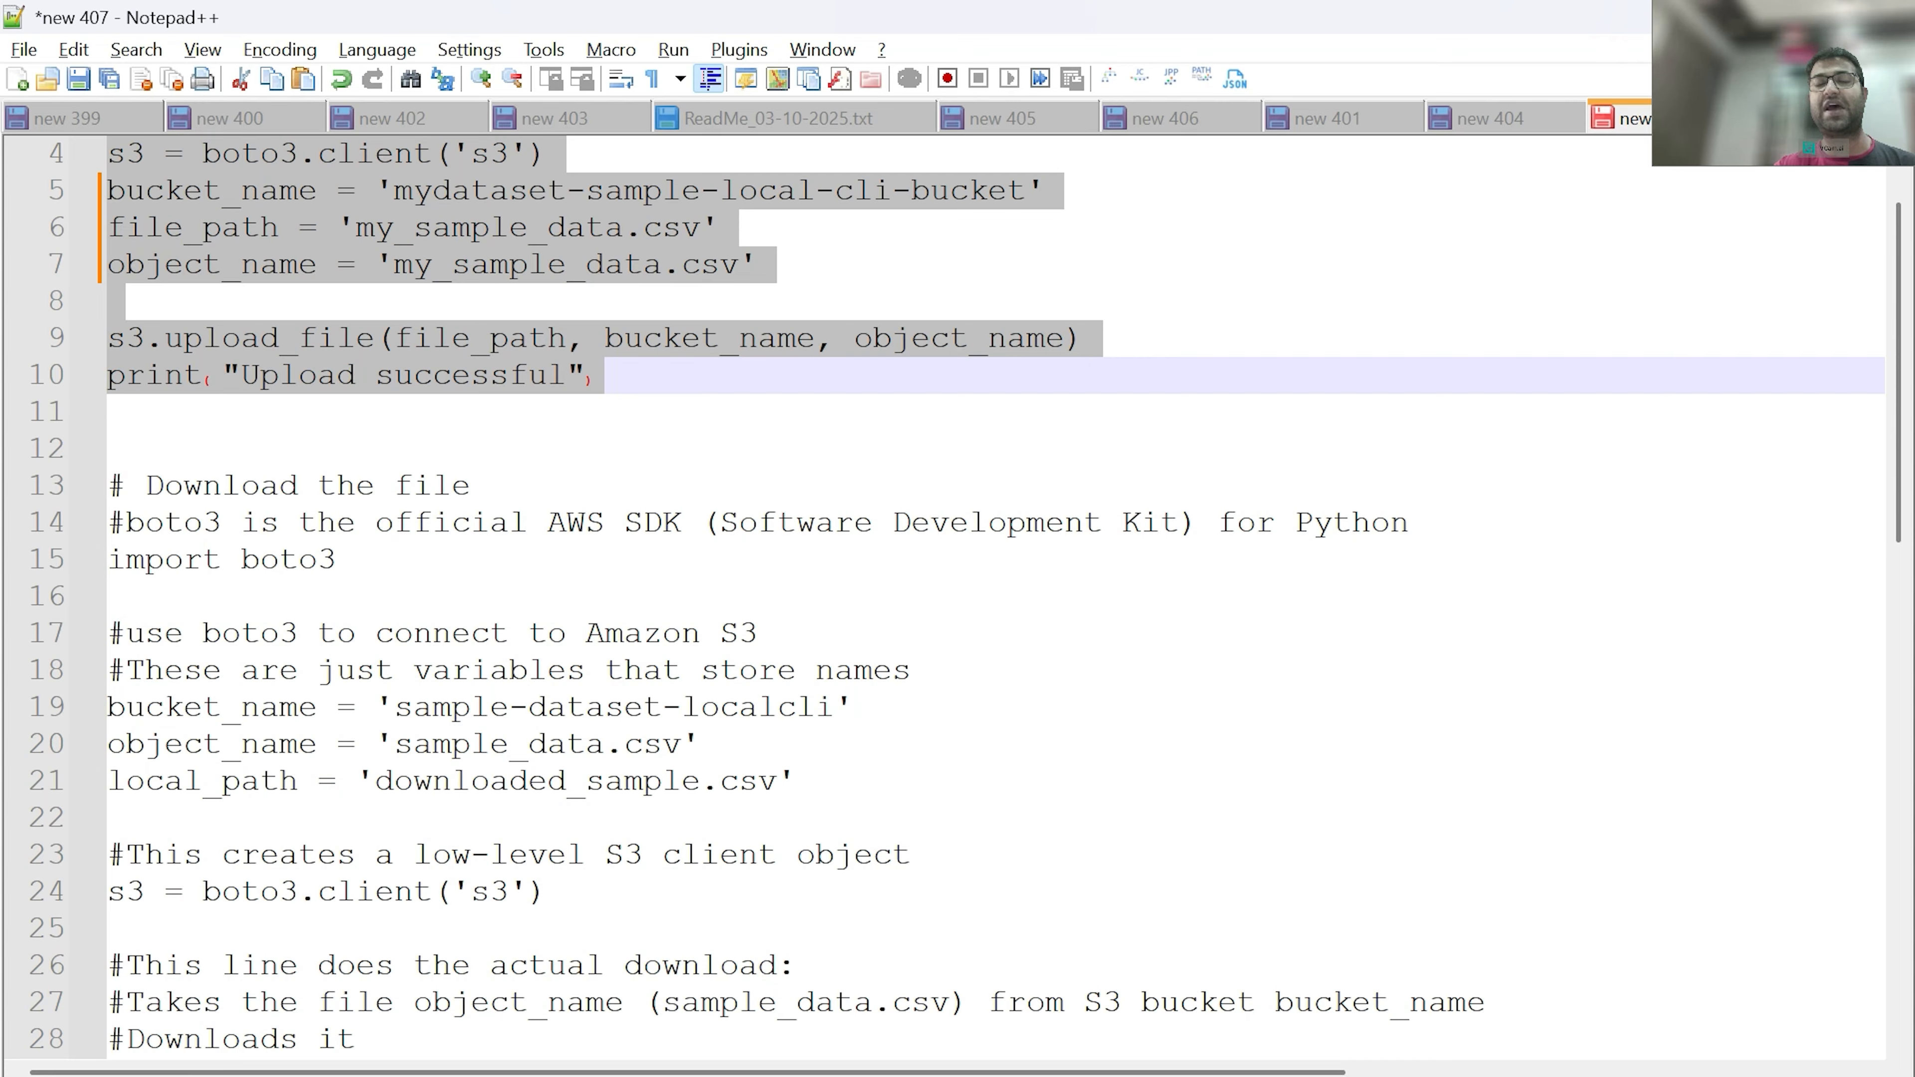
Step: Paste the bucket, object and download path variable lines from the script into the cell
click(107, 707)
key(shift+Down)
key(shift+Down)
key(shift+Down)
key(ctrl+c)
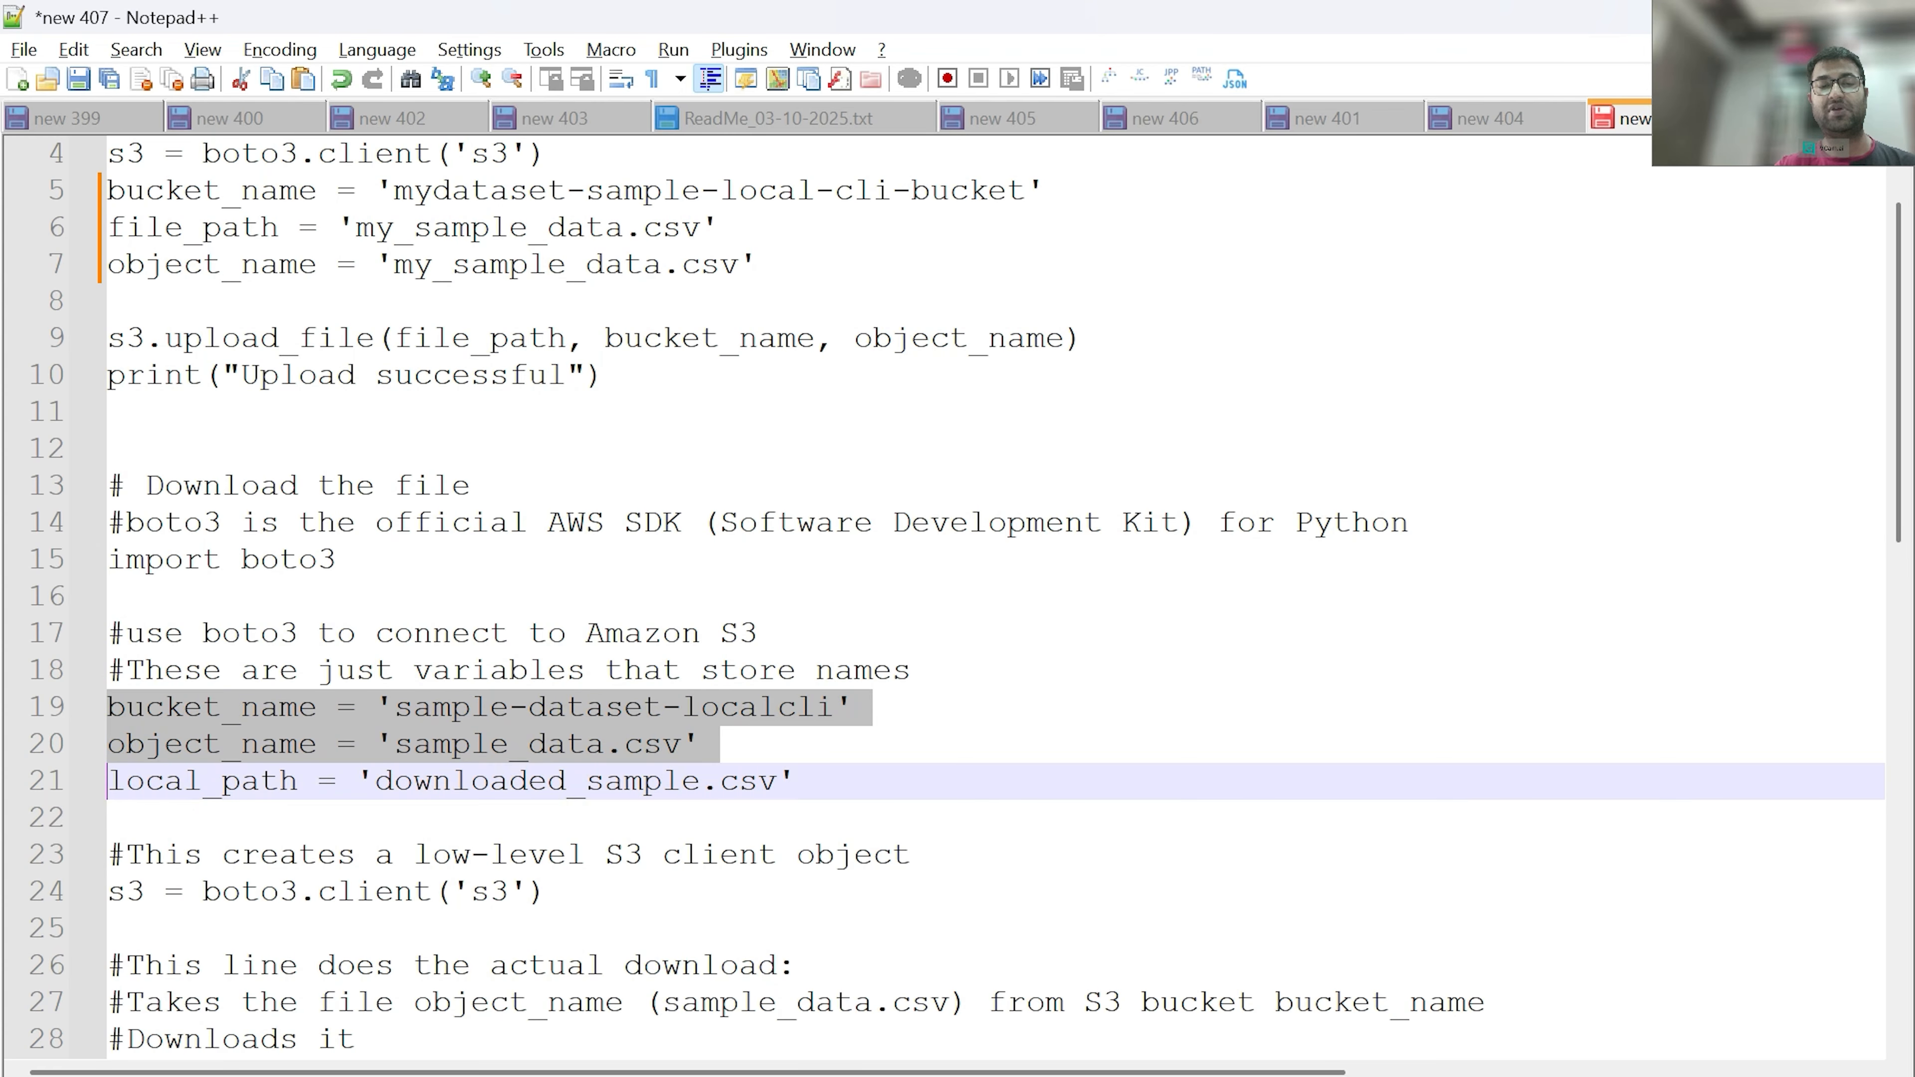
key(alt+Tab)
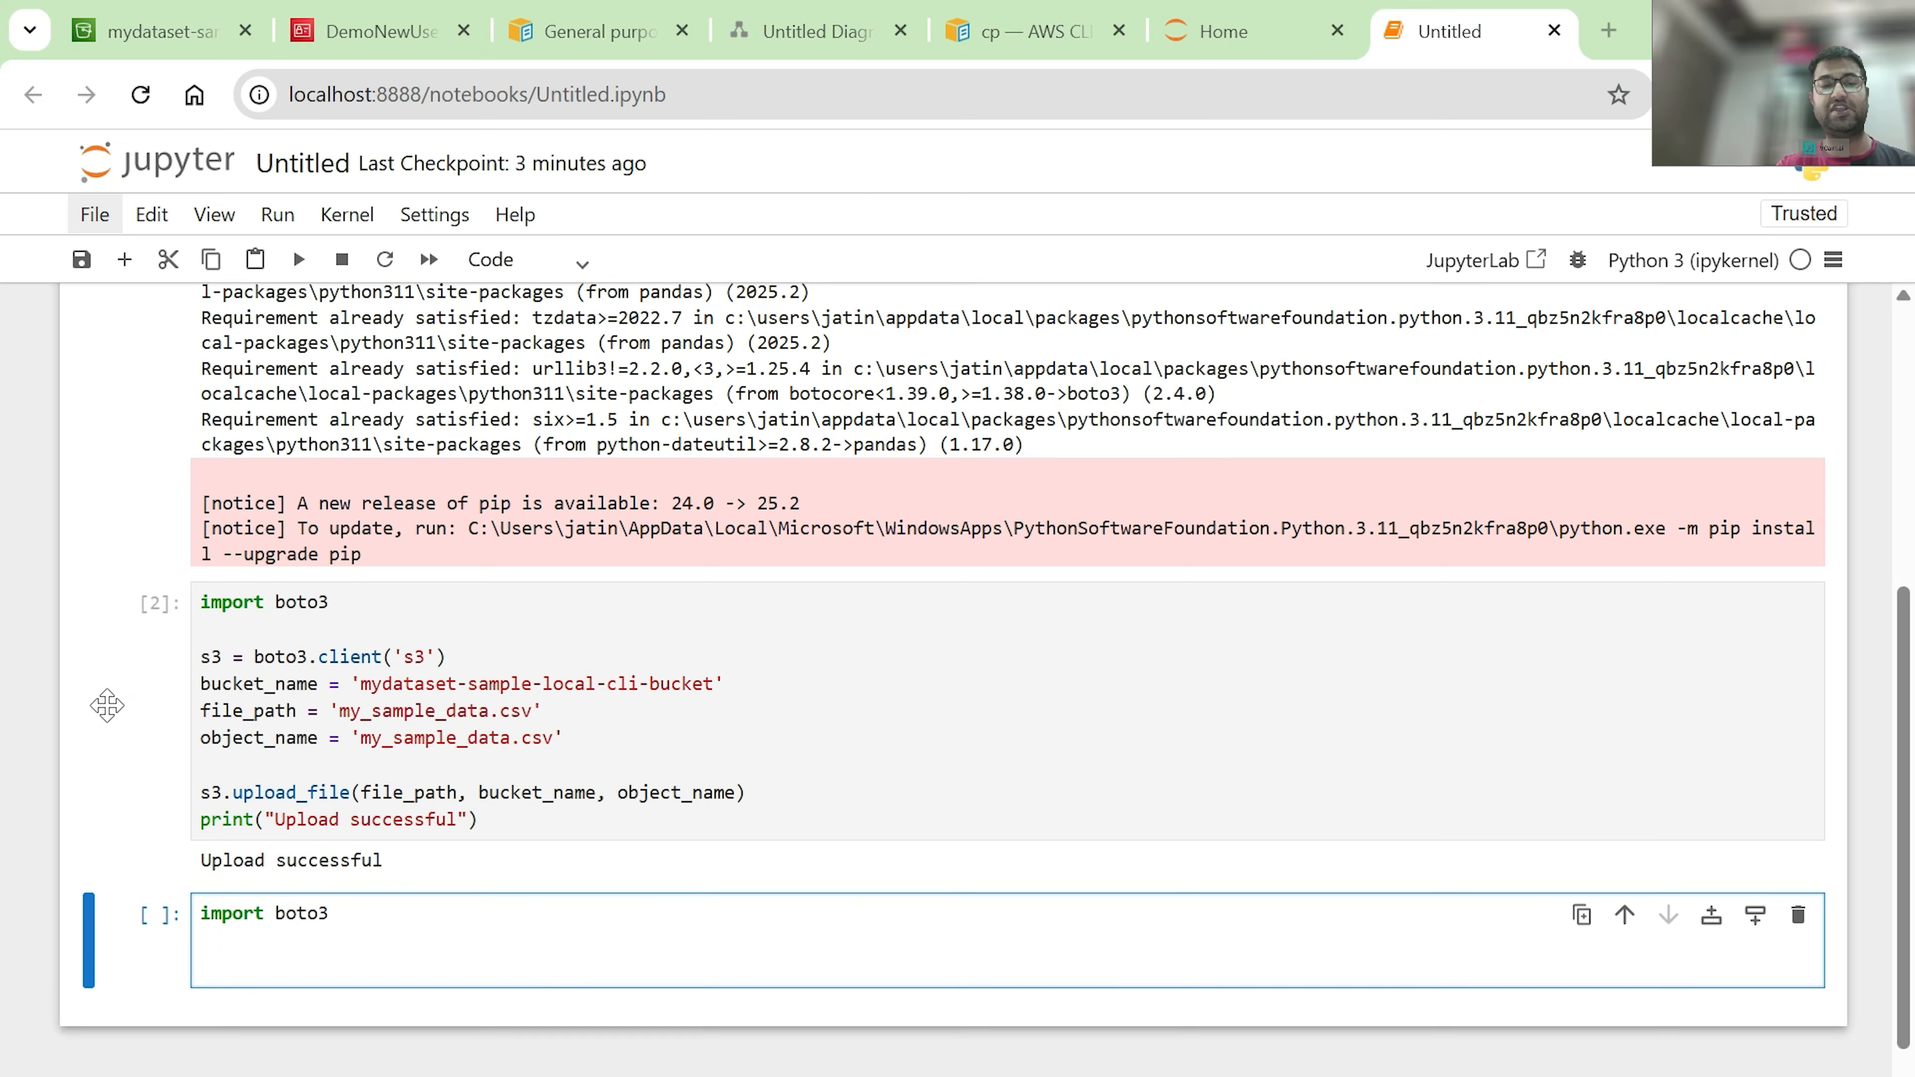
key(ctrl+v)
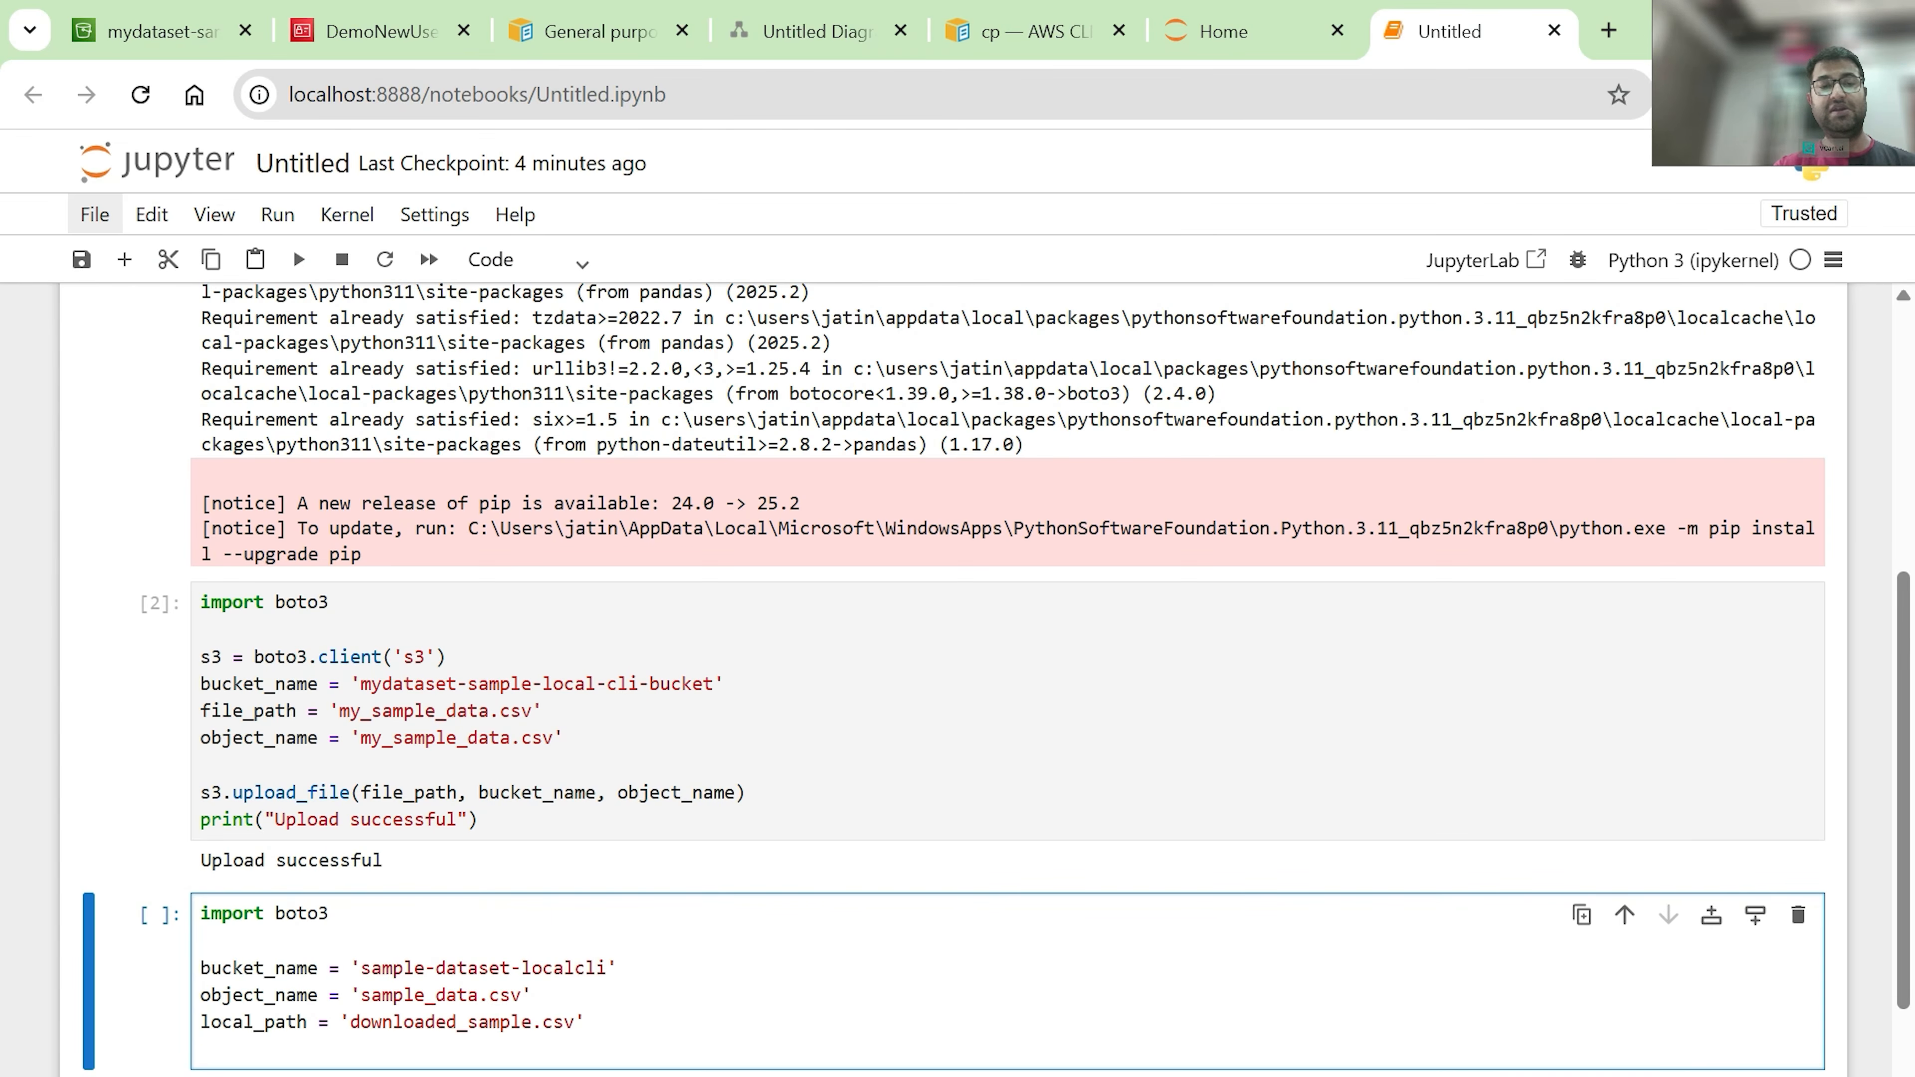
Step: Change the bucket to mydataset-sample-local-cli-bucket and the object to my_sample_data.csv
click(358, 684)
drag(359, 683, 714, 684)
key(ctrl+c)
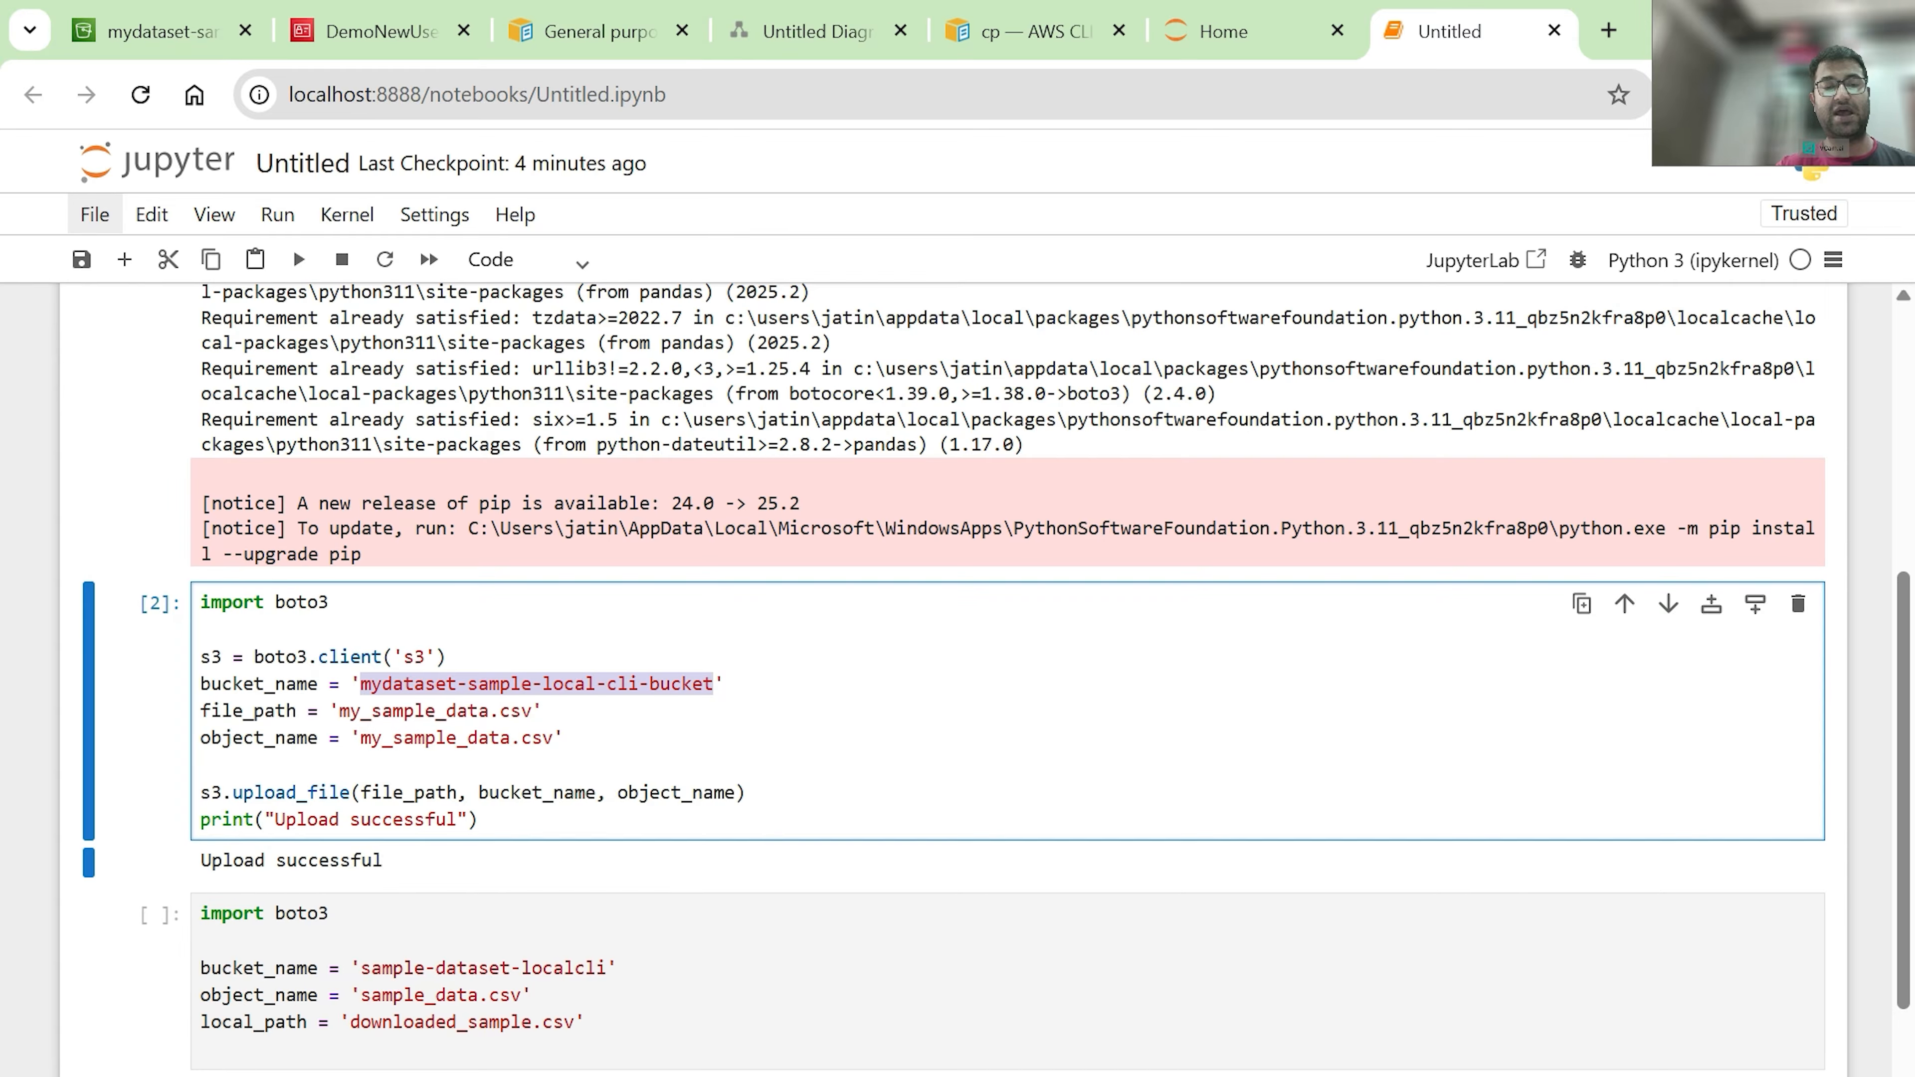
drag(361, 968, 607, 968)
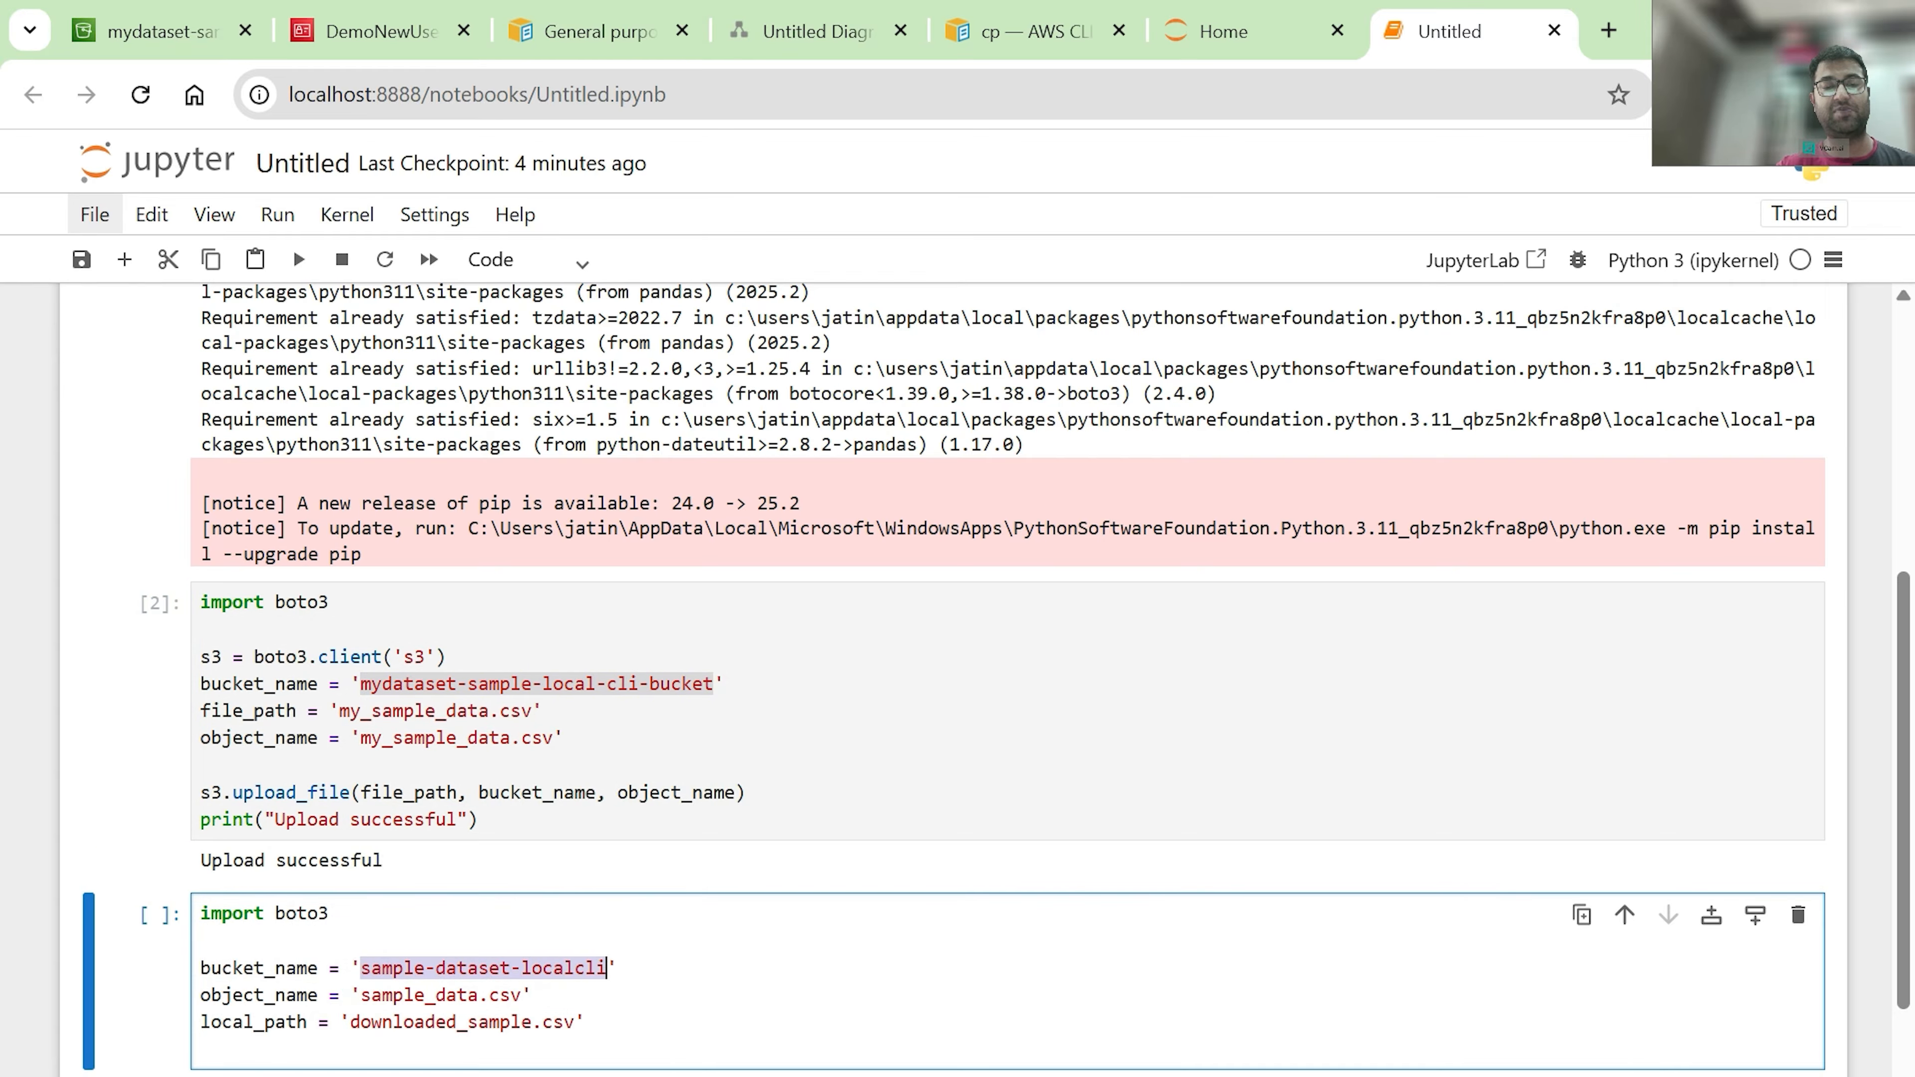
key(ctrl+v)
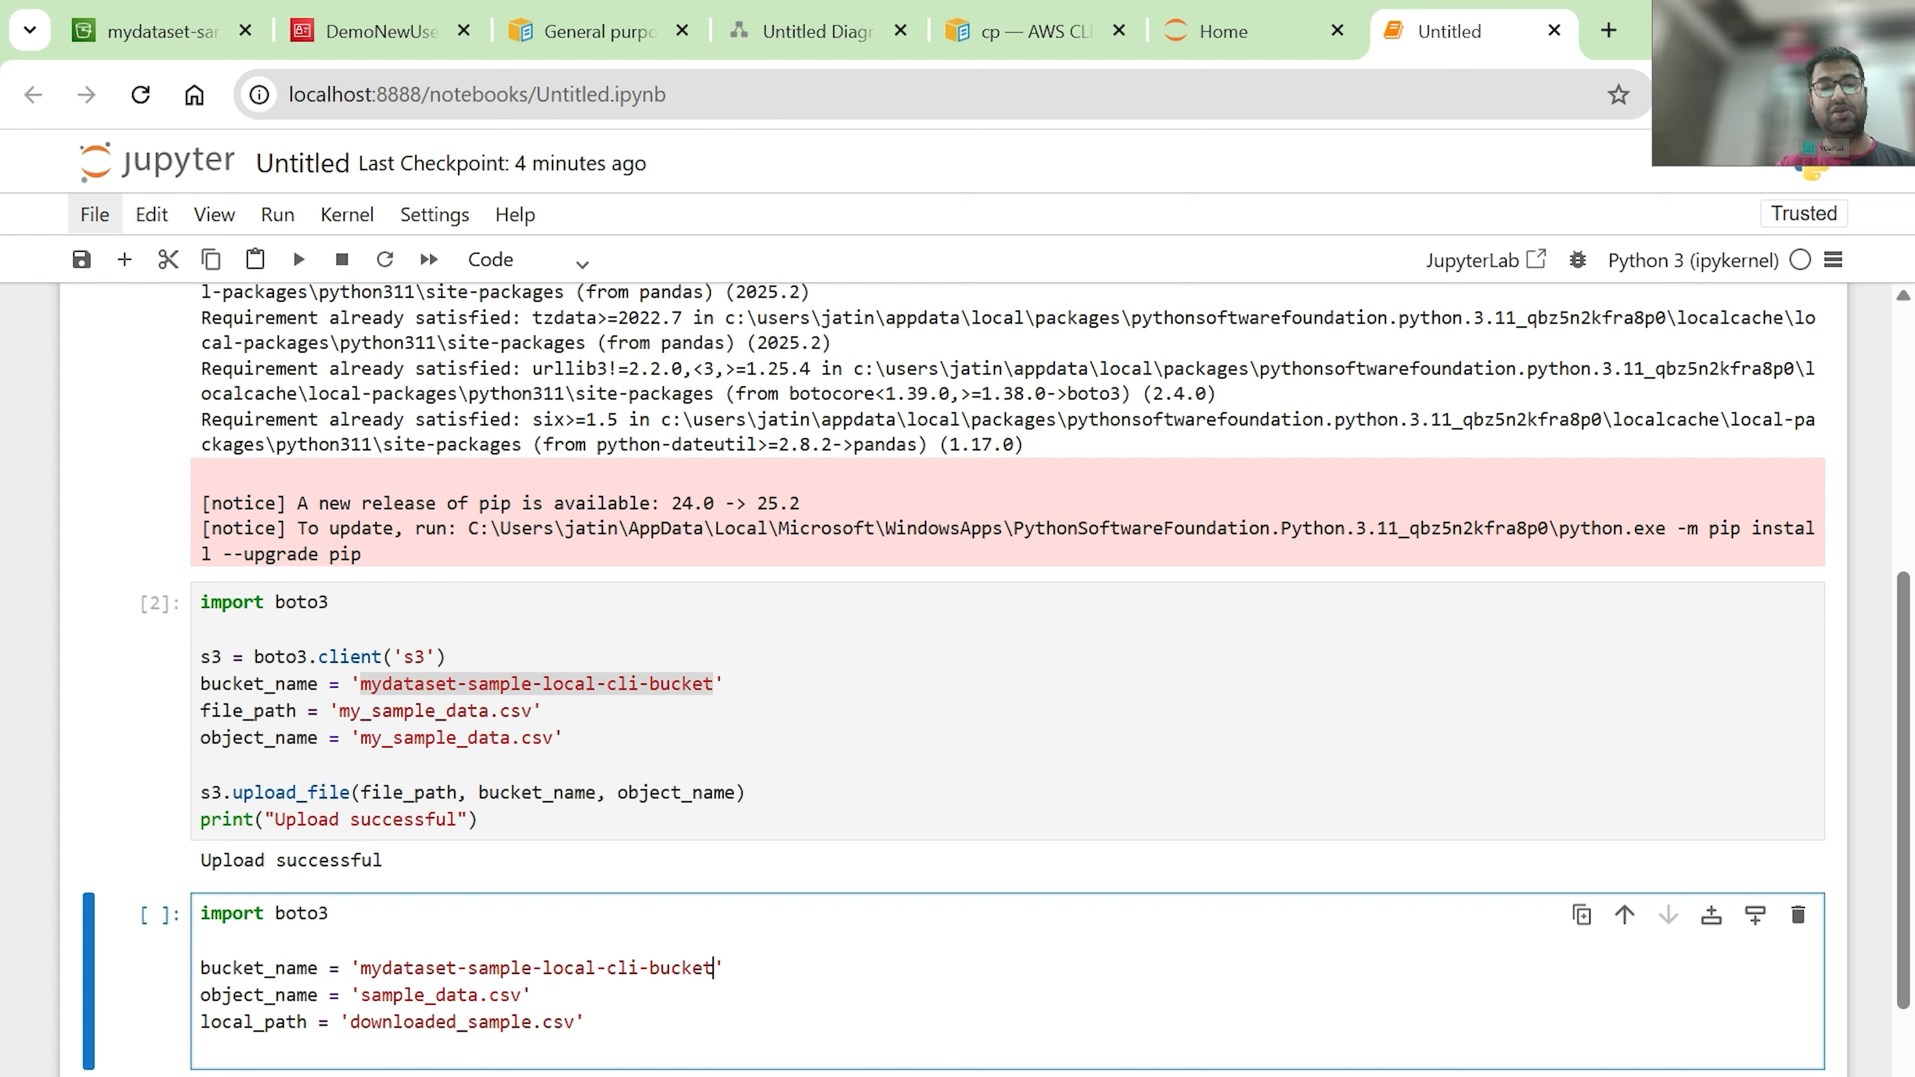
drag(340, 711, 532, 711)
key(ctrl+c)
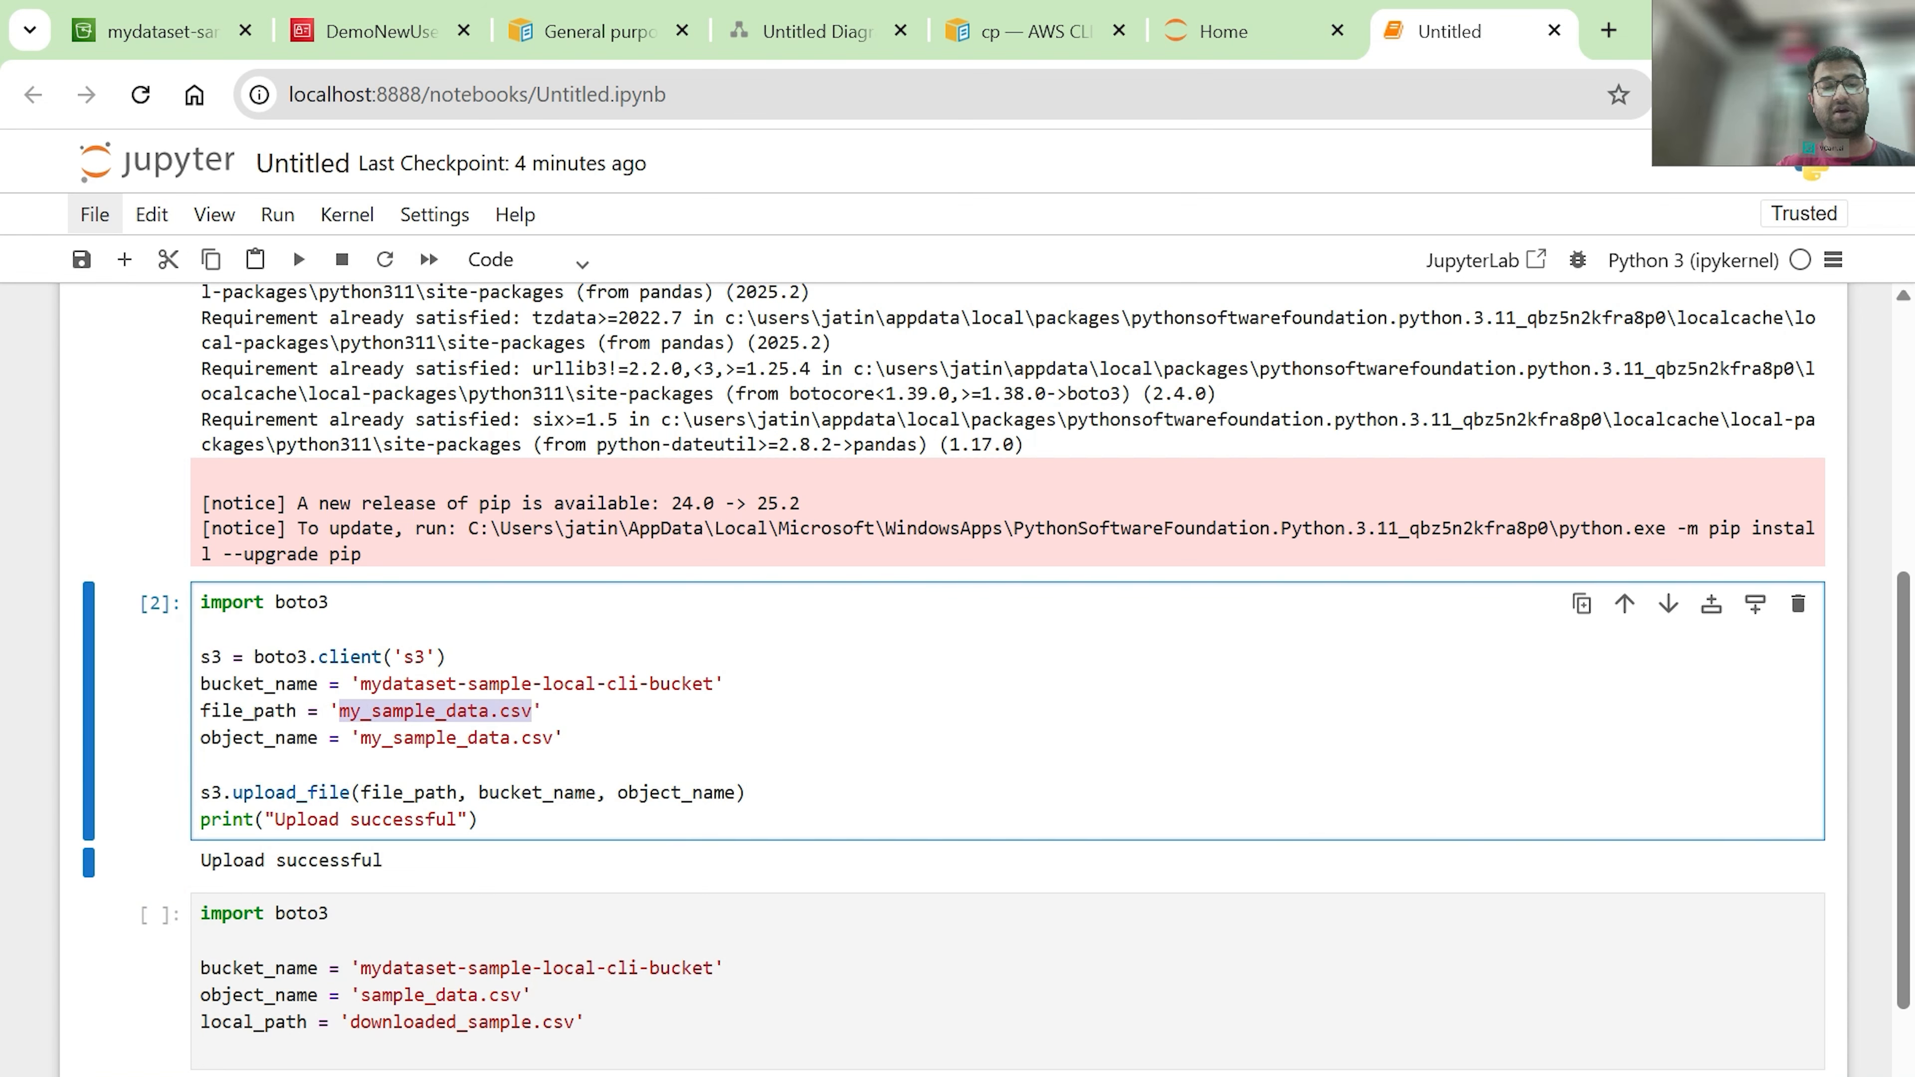
drag(360, 995, 521, 995)
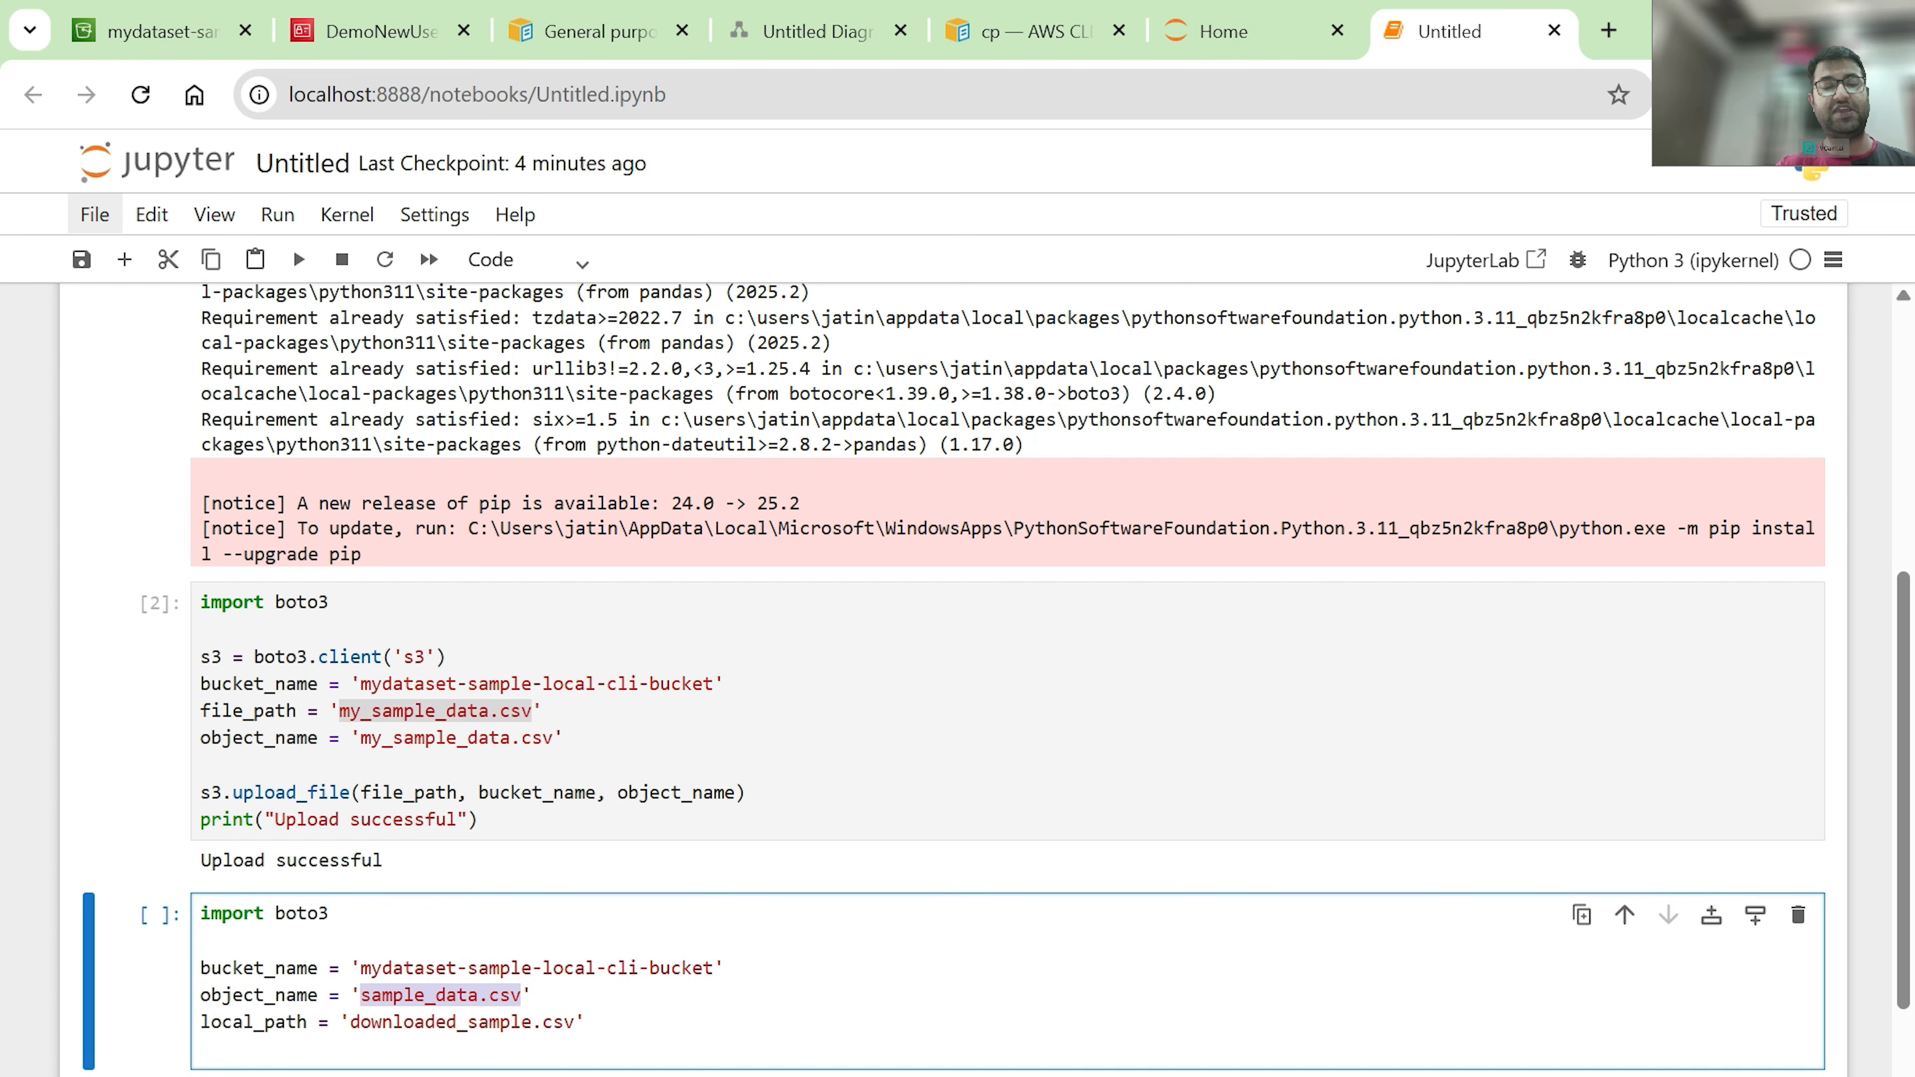
key(ctrl+v)
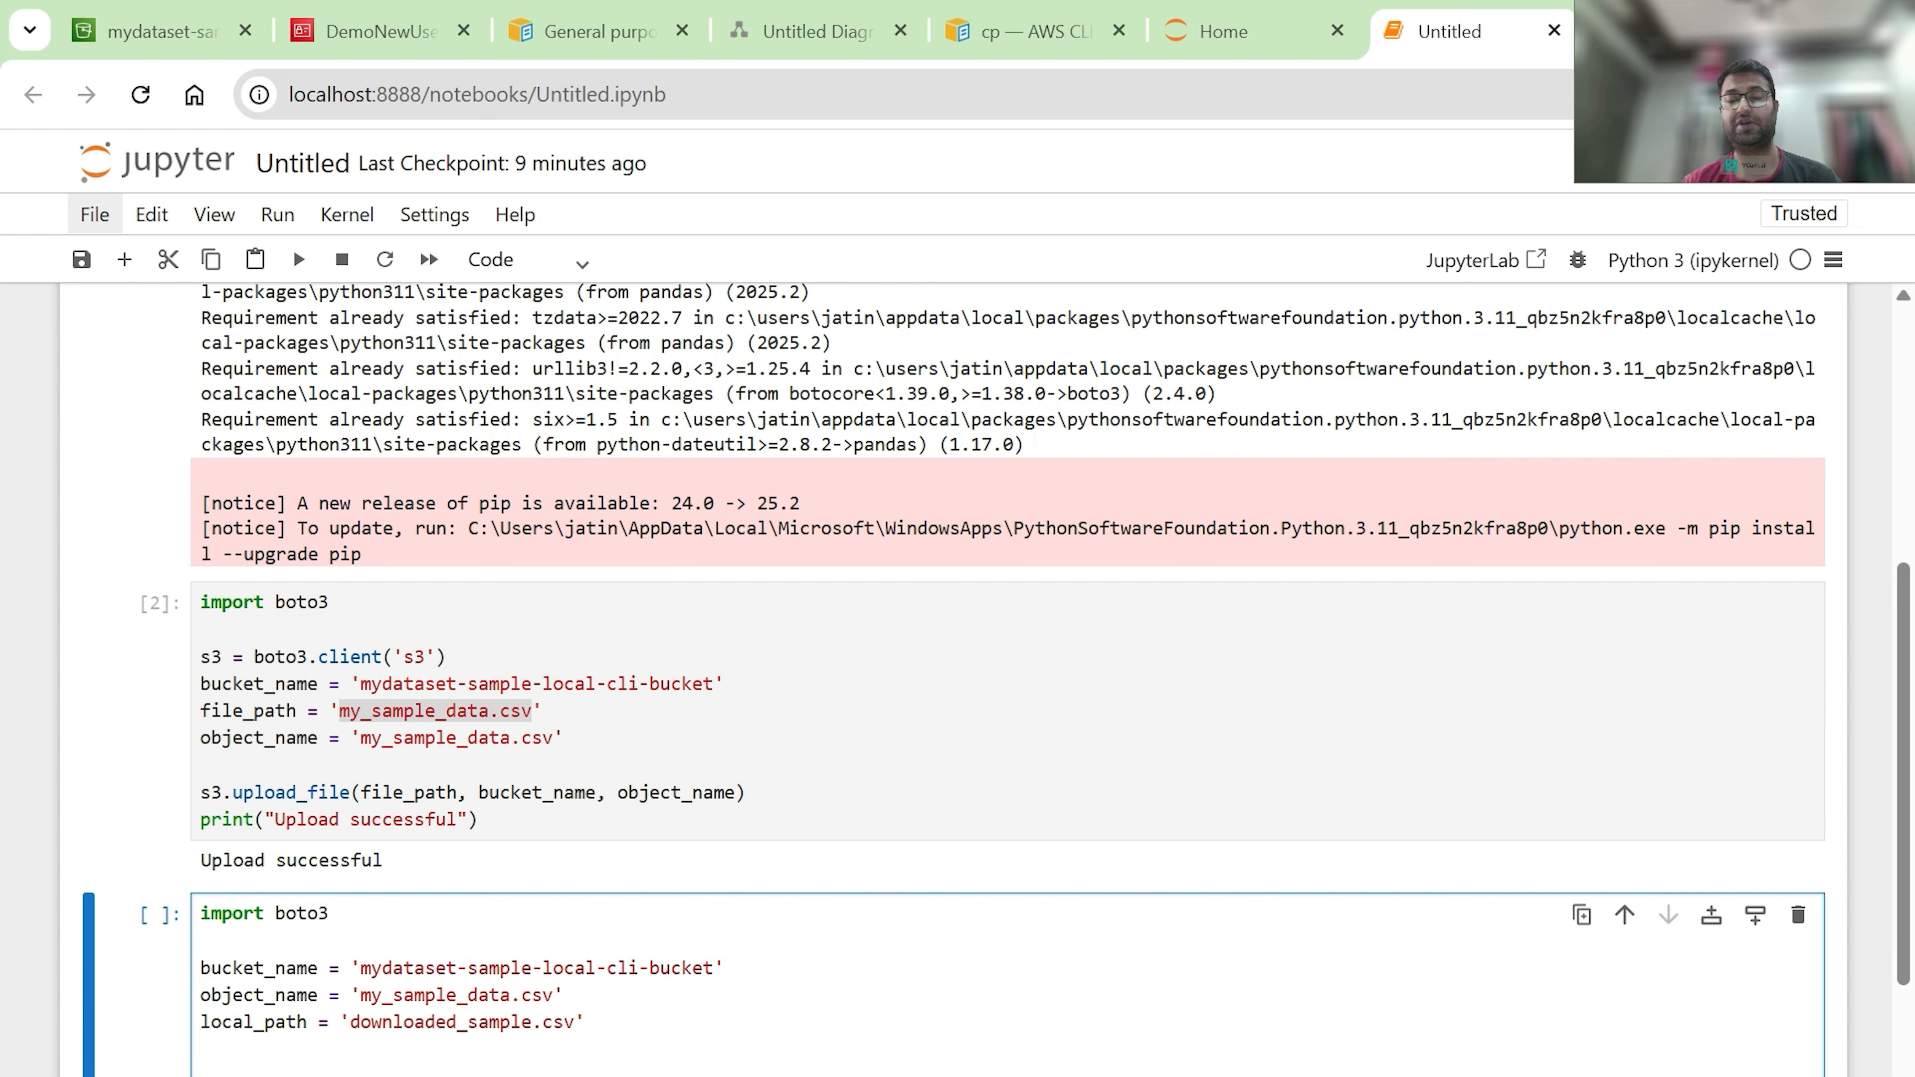
Step: Add the boto3 S3 client line to the download cell
key(alt+Tab)
scroll(957, 600, down, 1)
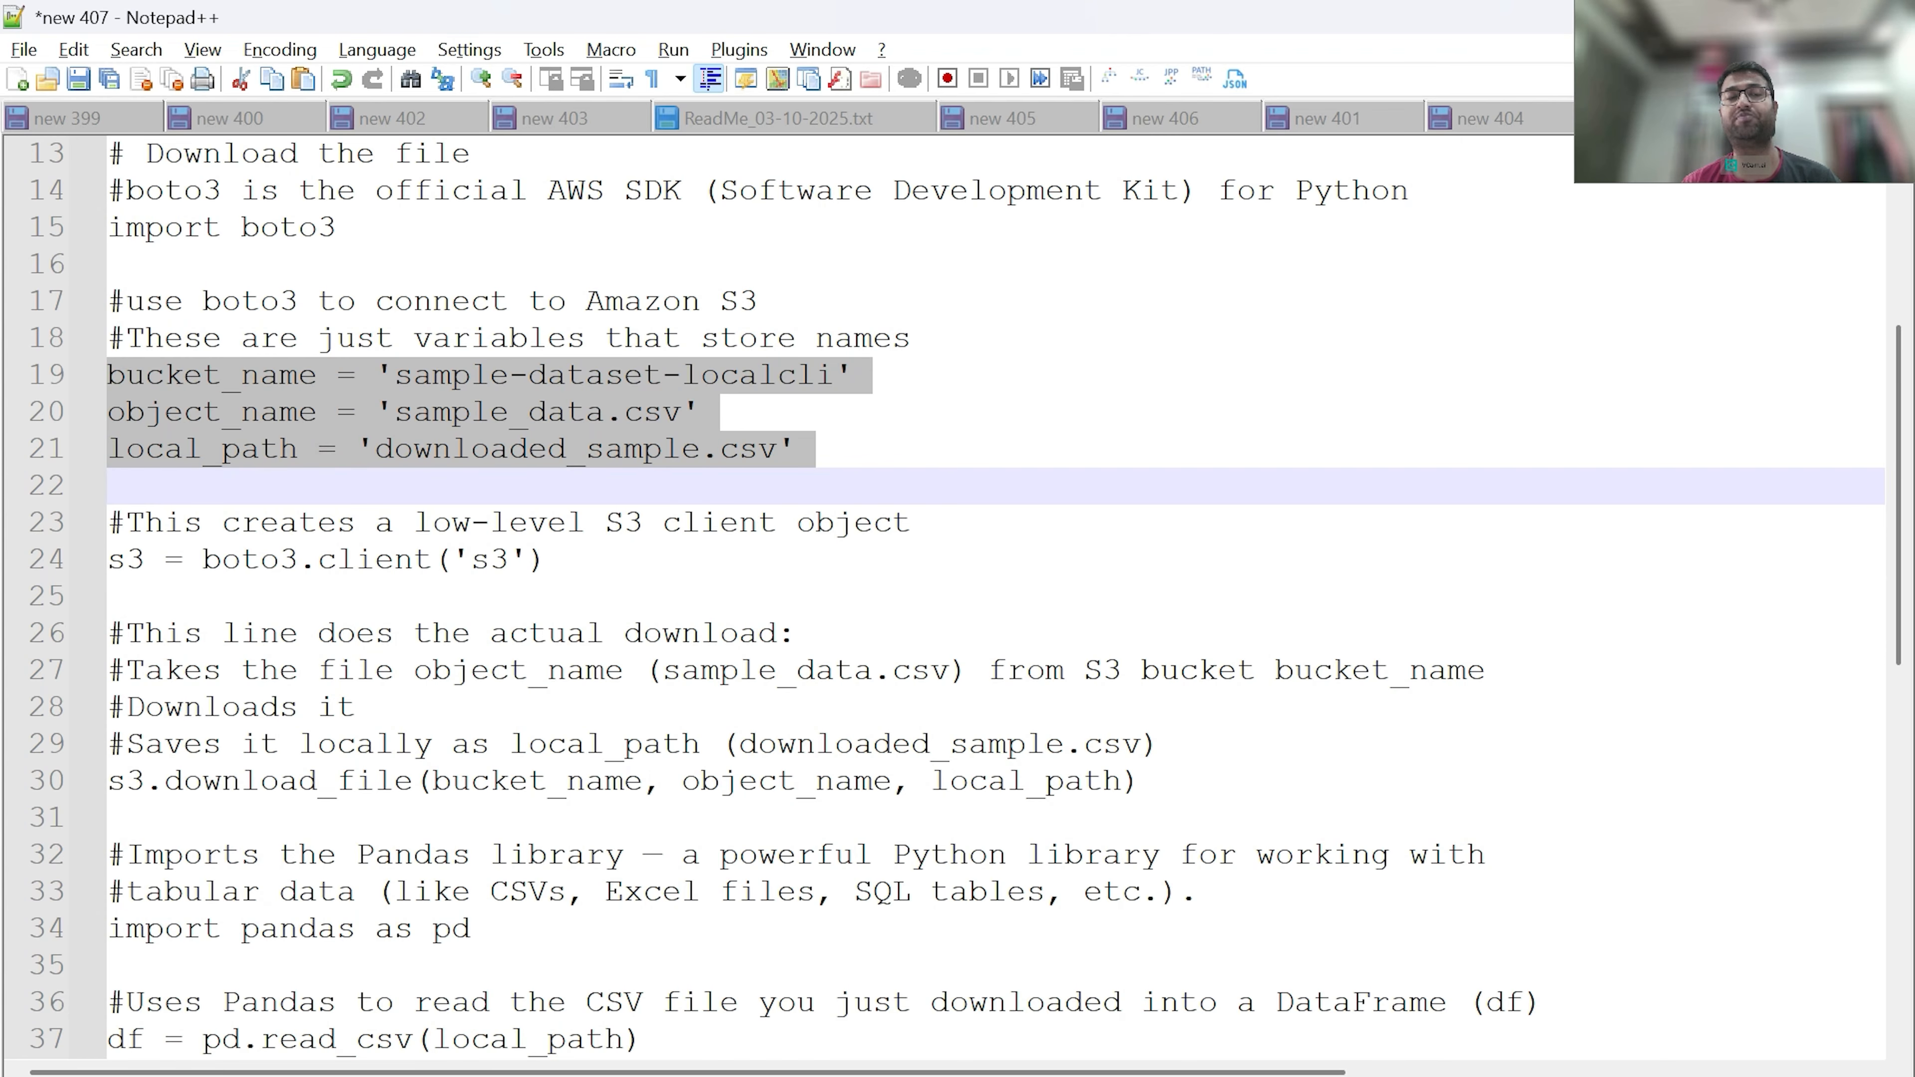
key(alt+Tab)
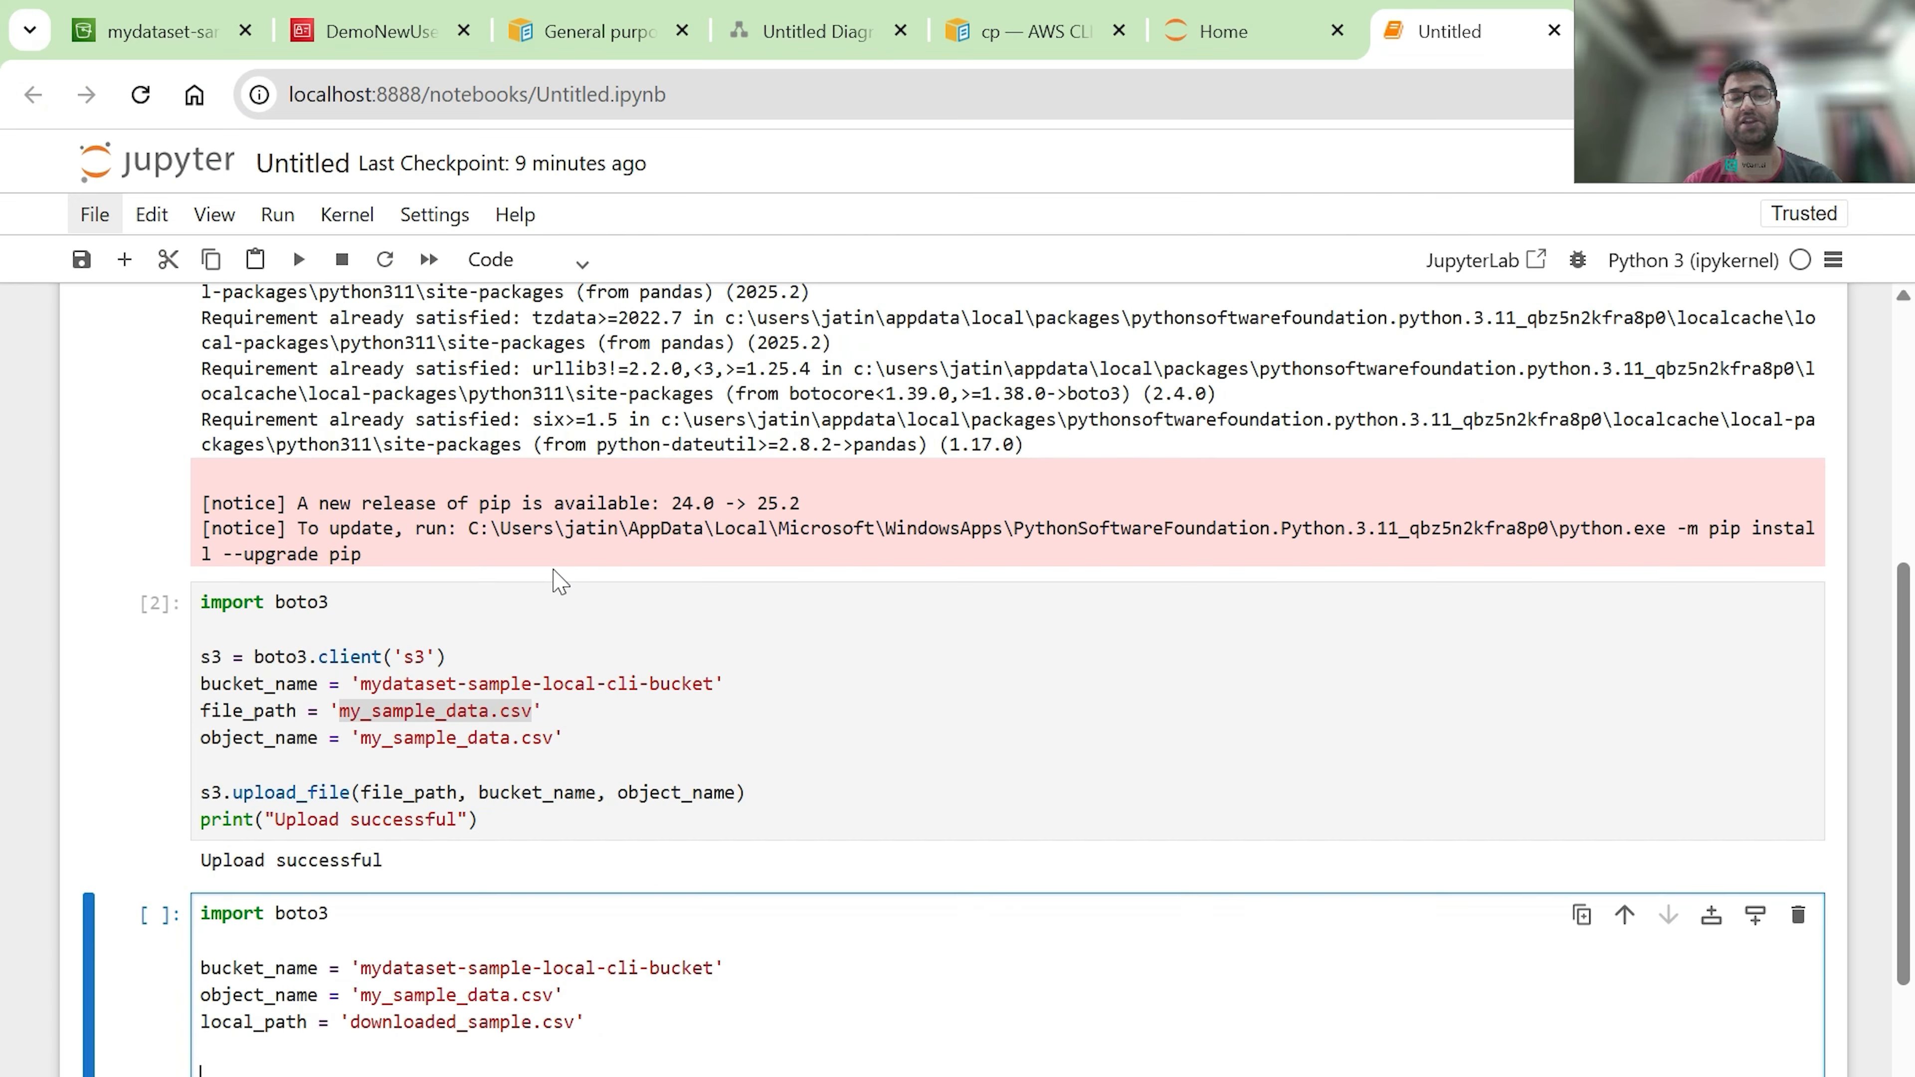
text(s3.)
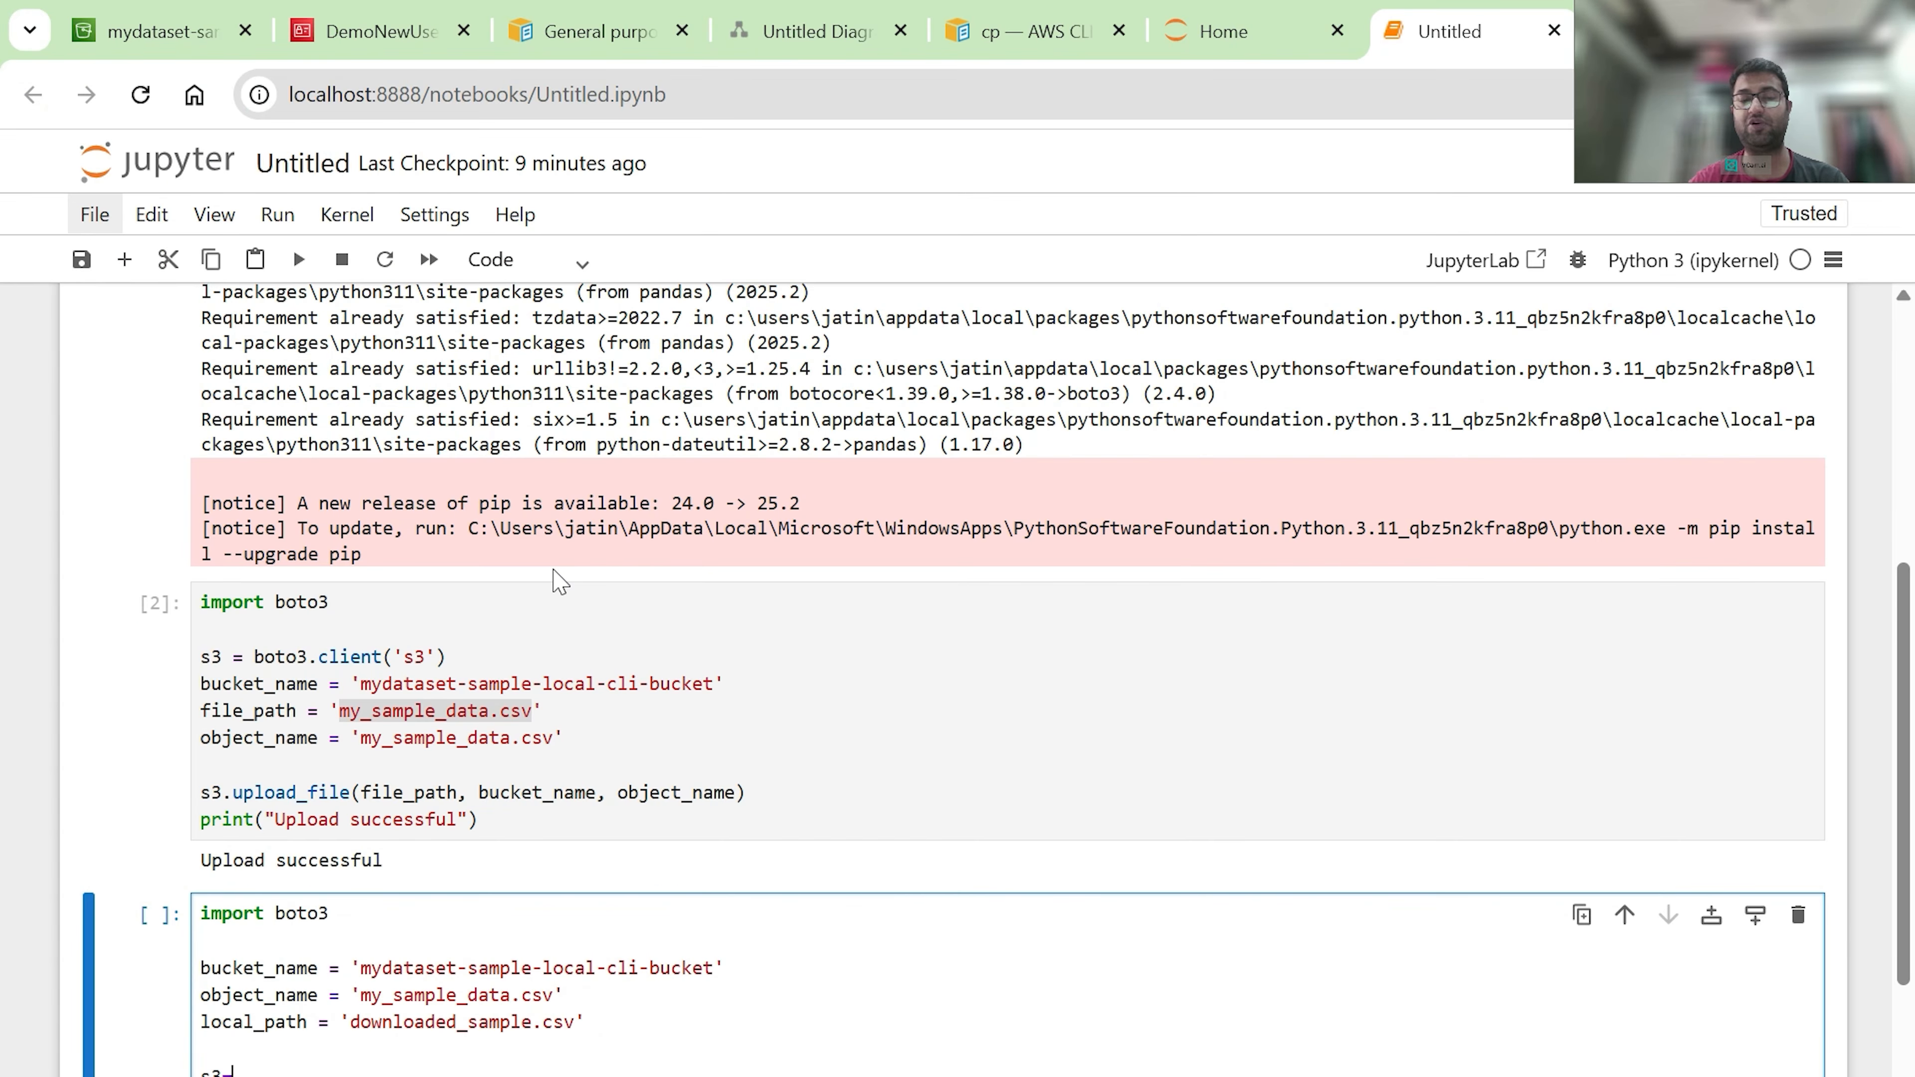
text(boto3)
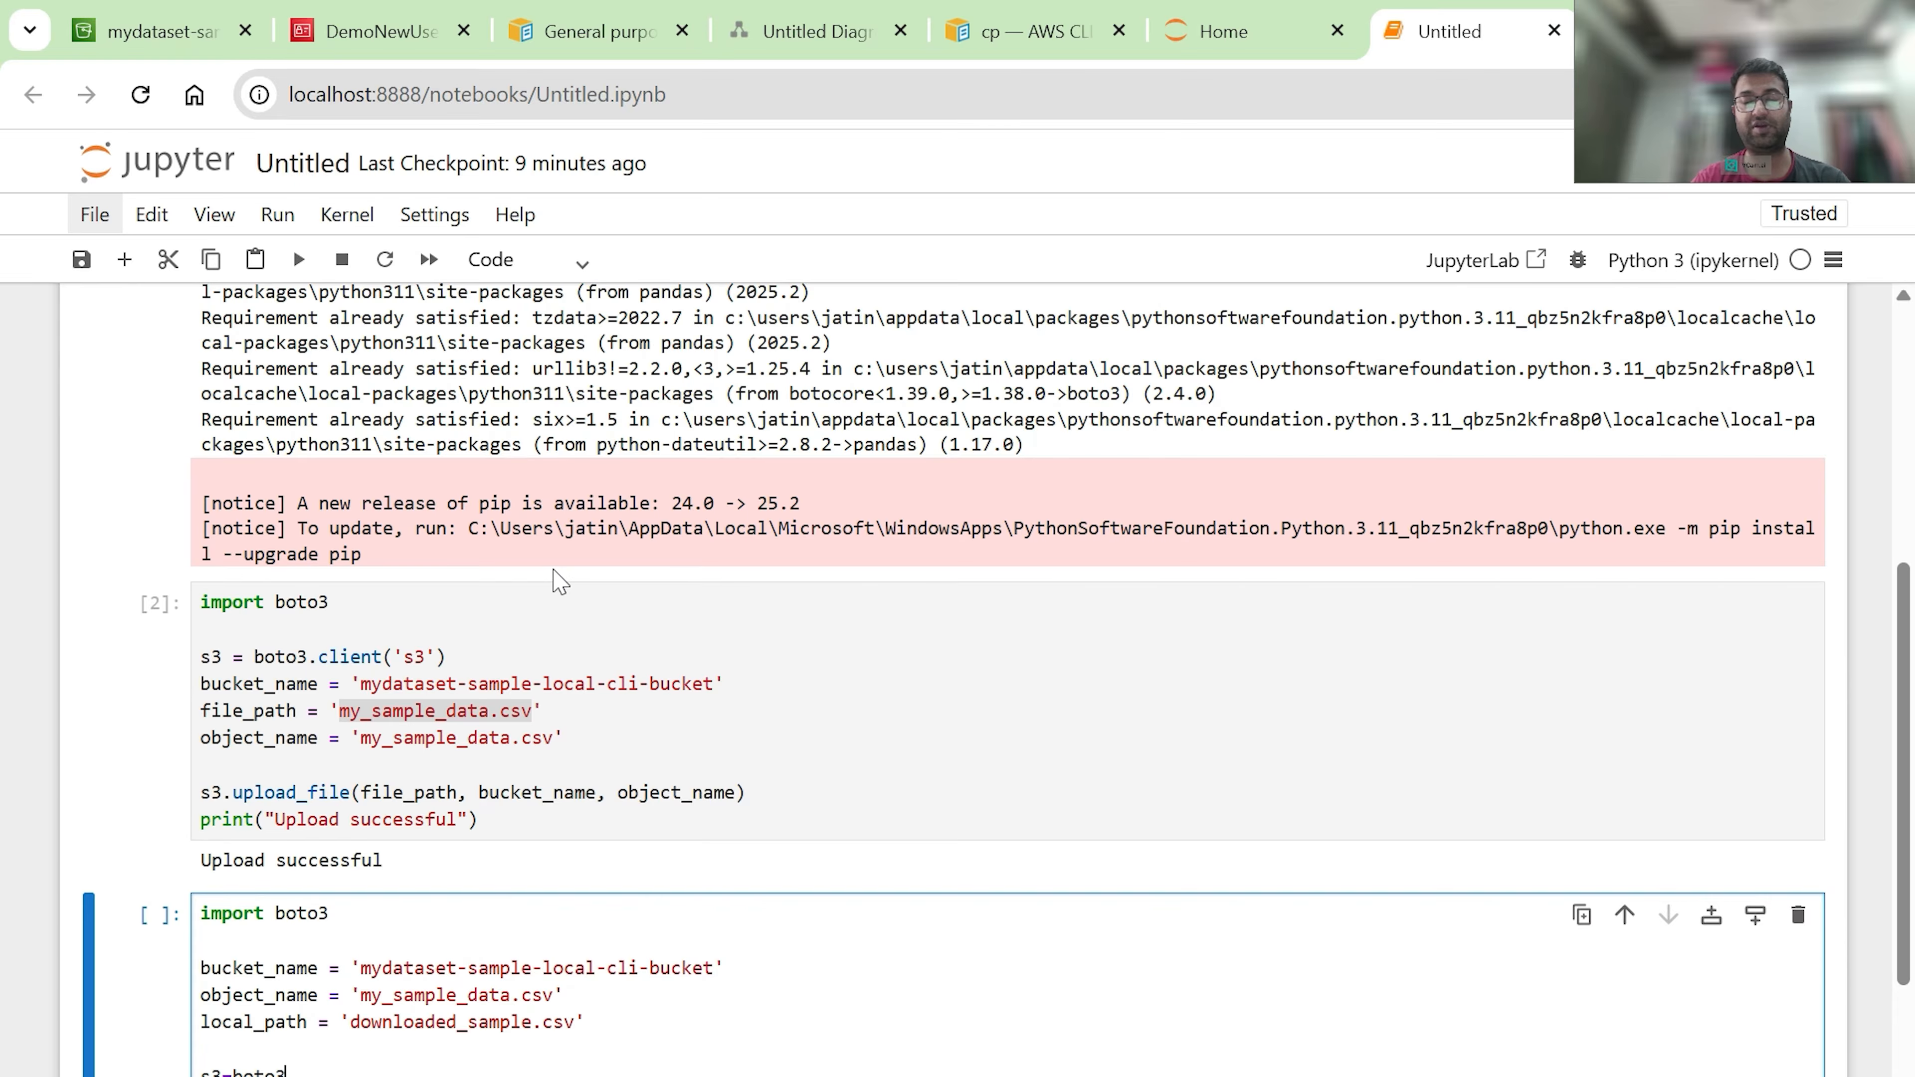
text(.client)
text(())
text(')
text(s3')
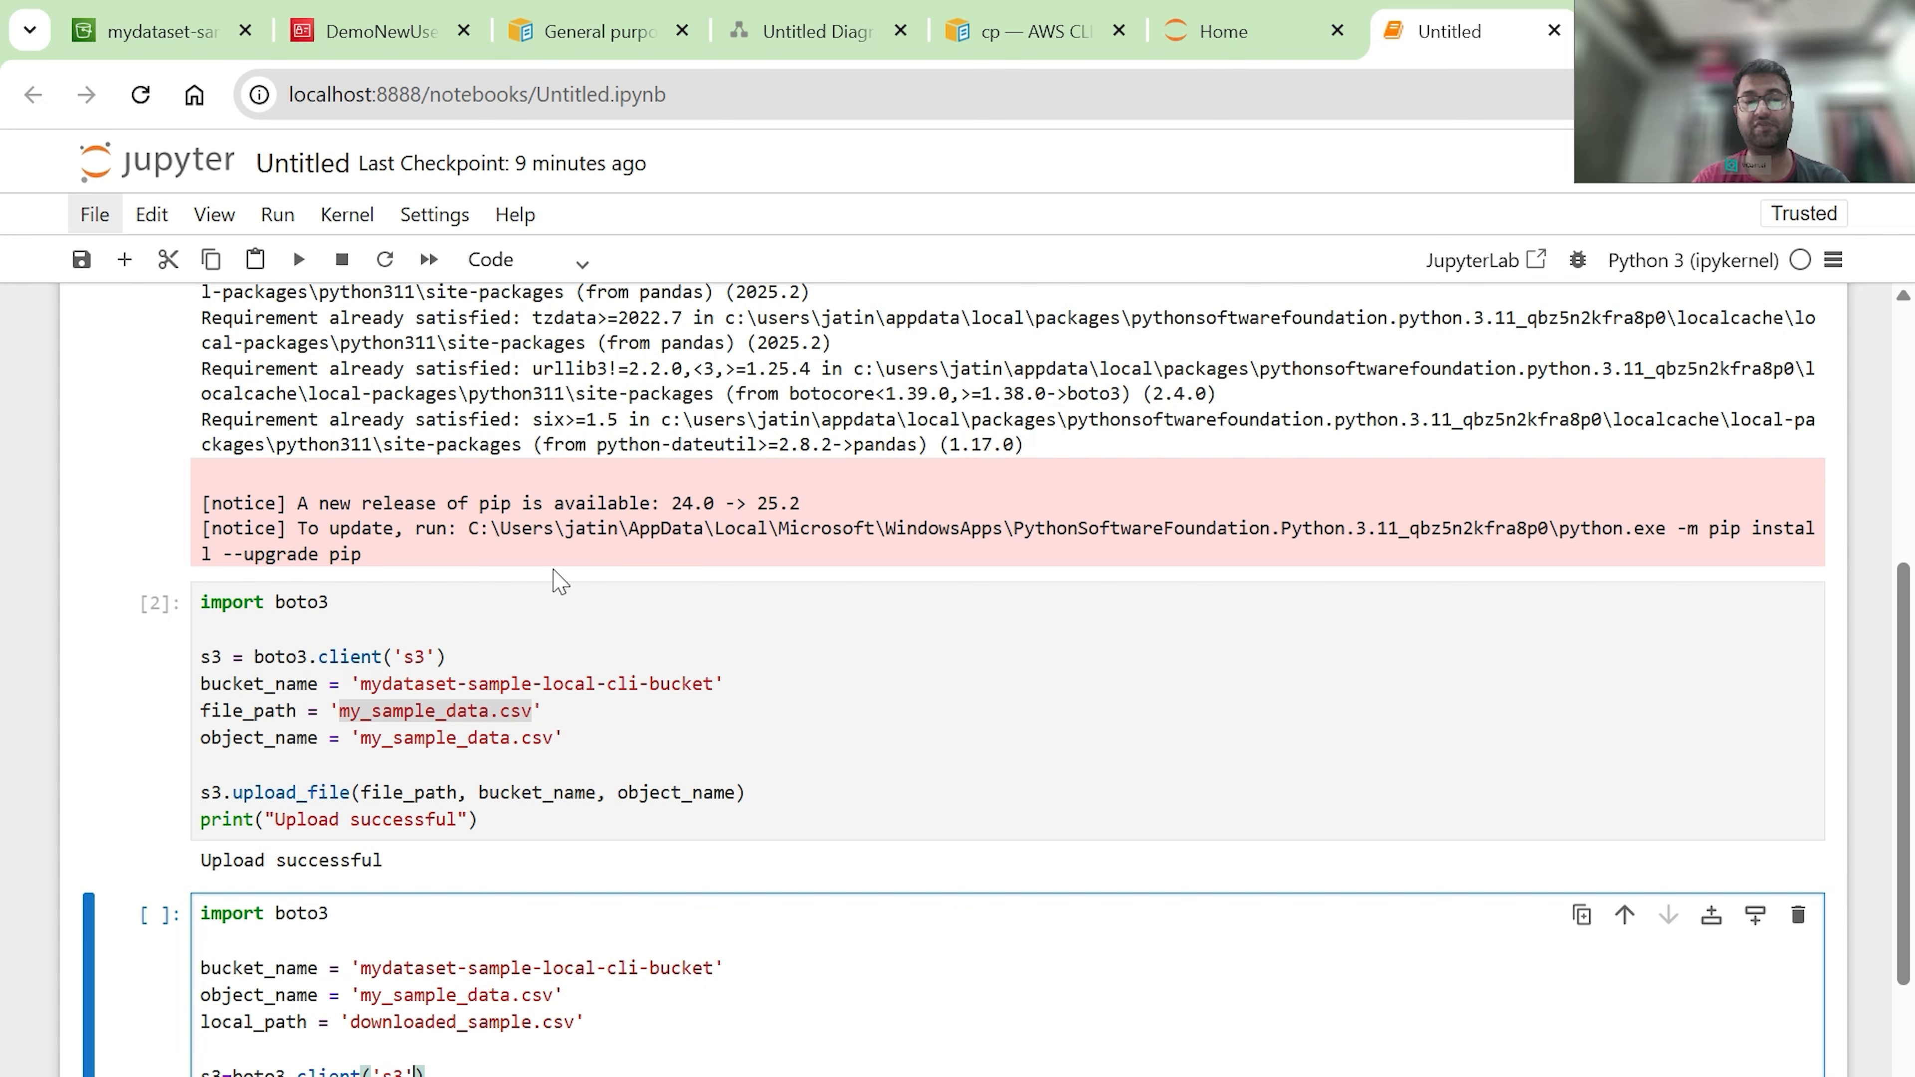
Step: Paste the script's download_file line into the cell to fetch downloaded_sample.csv
key(alt+Tab)
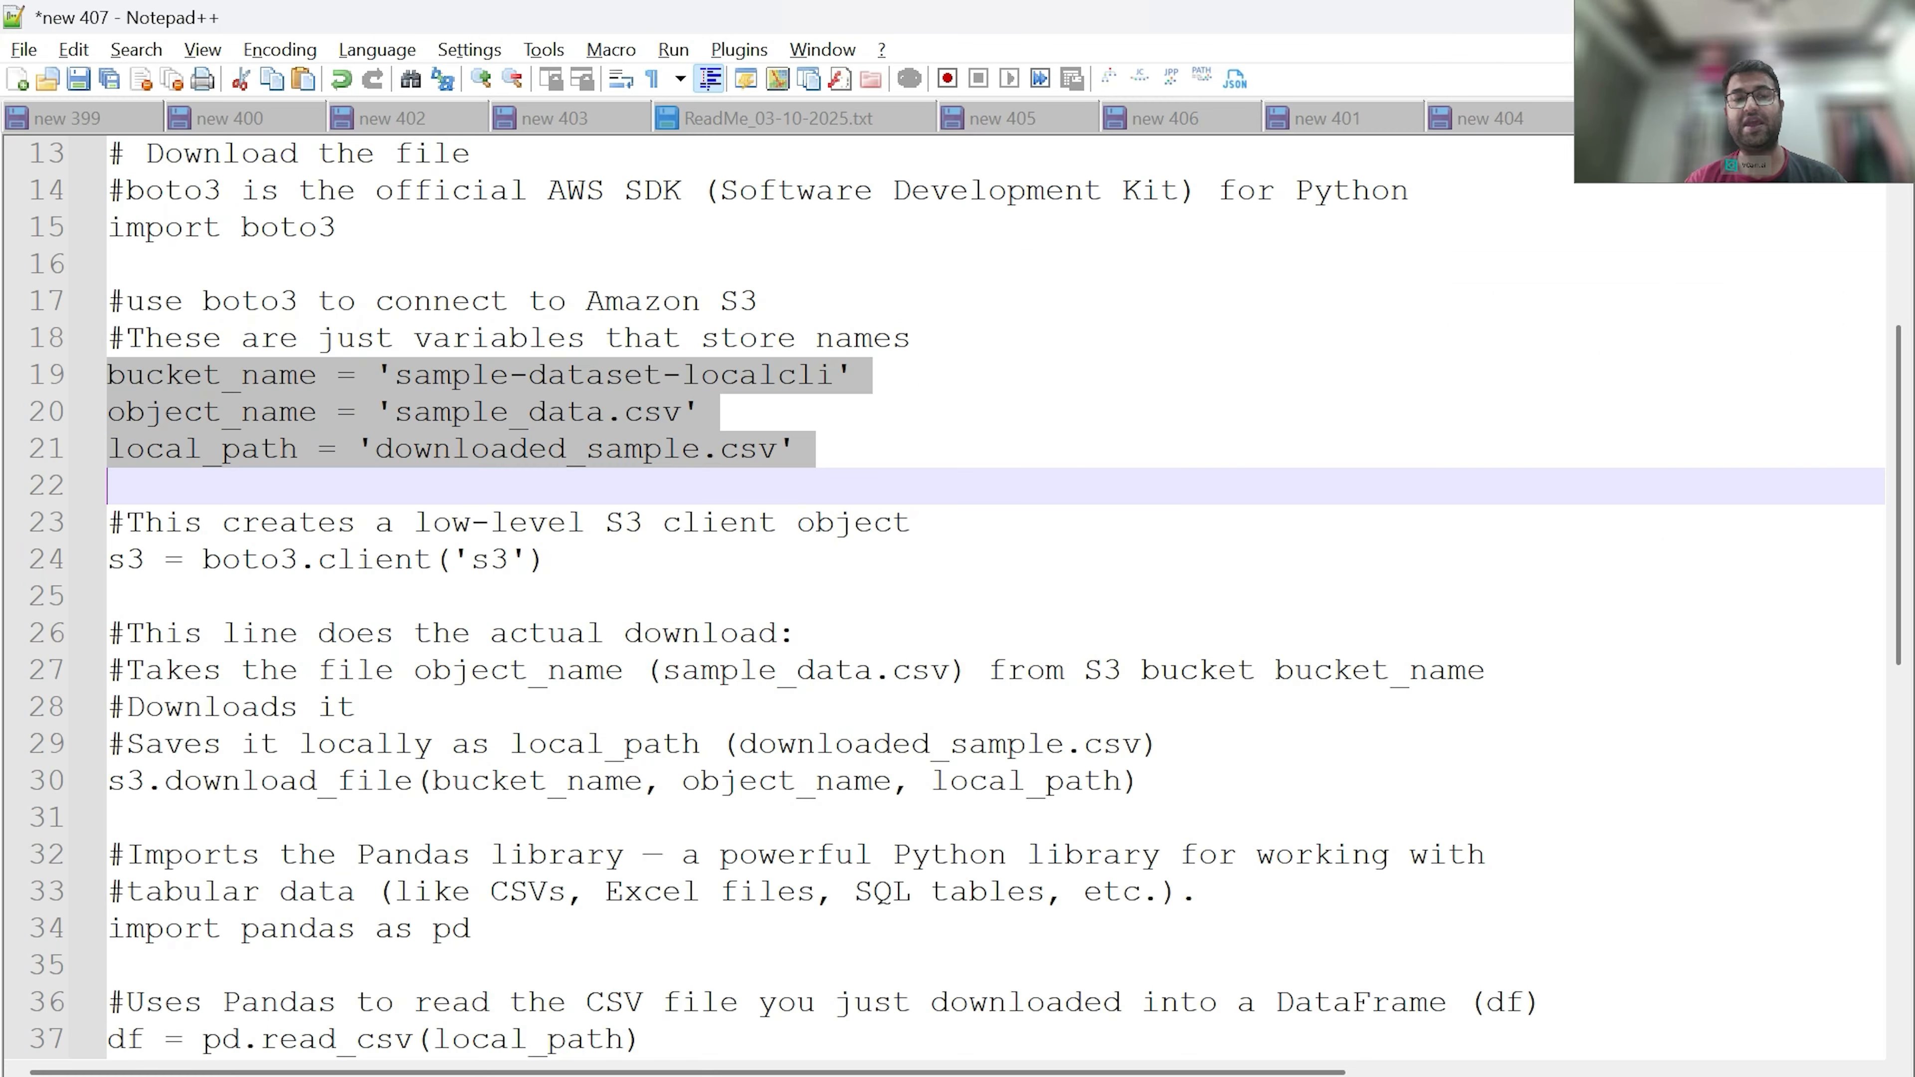
scroll(958, 596, down, 1)
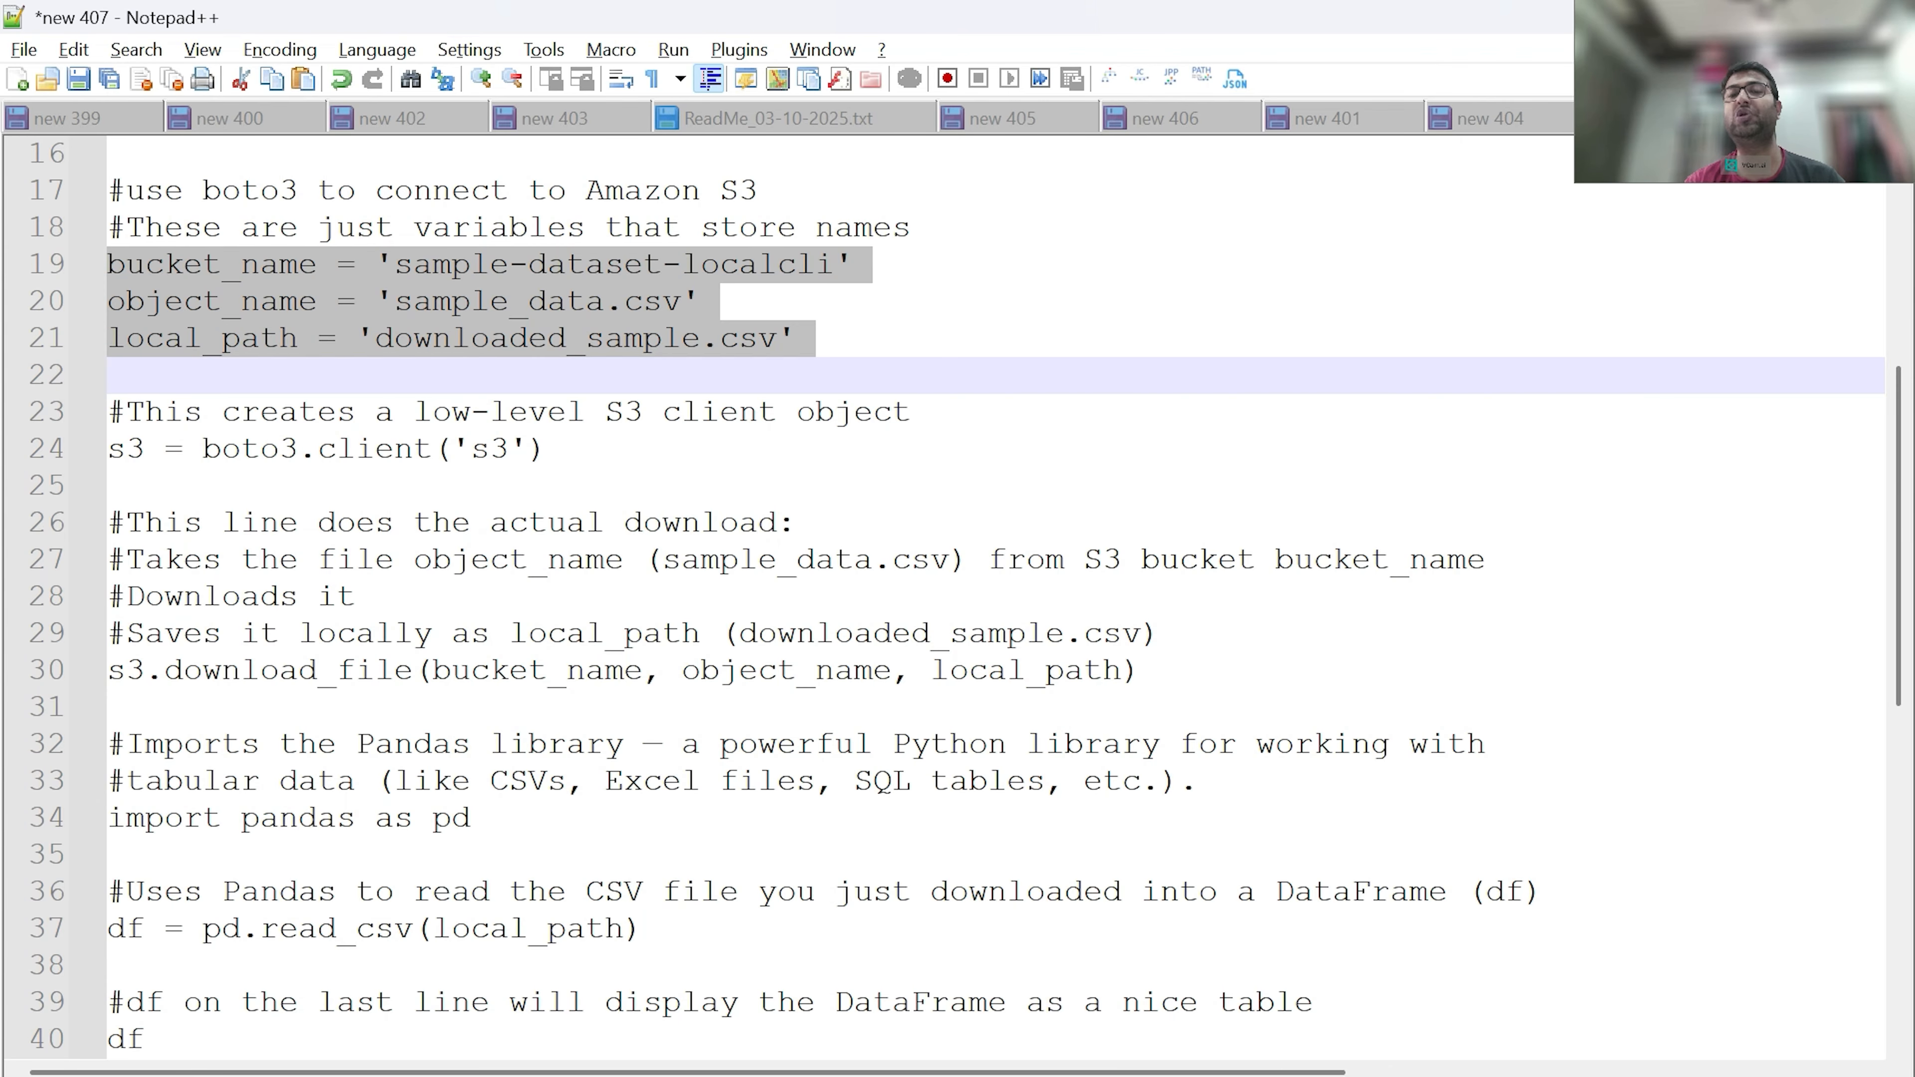
click(109, 670)
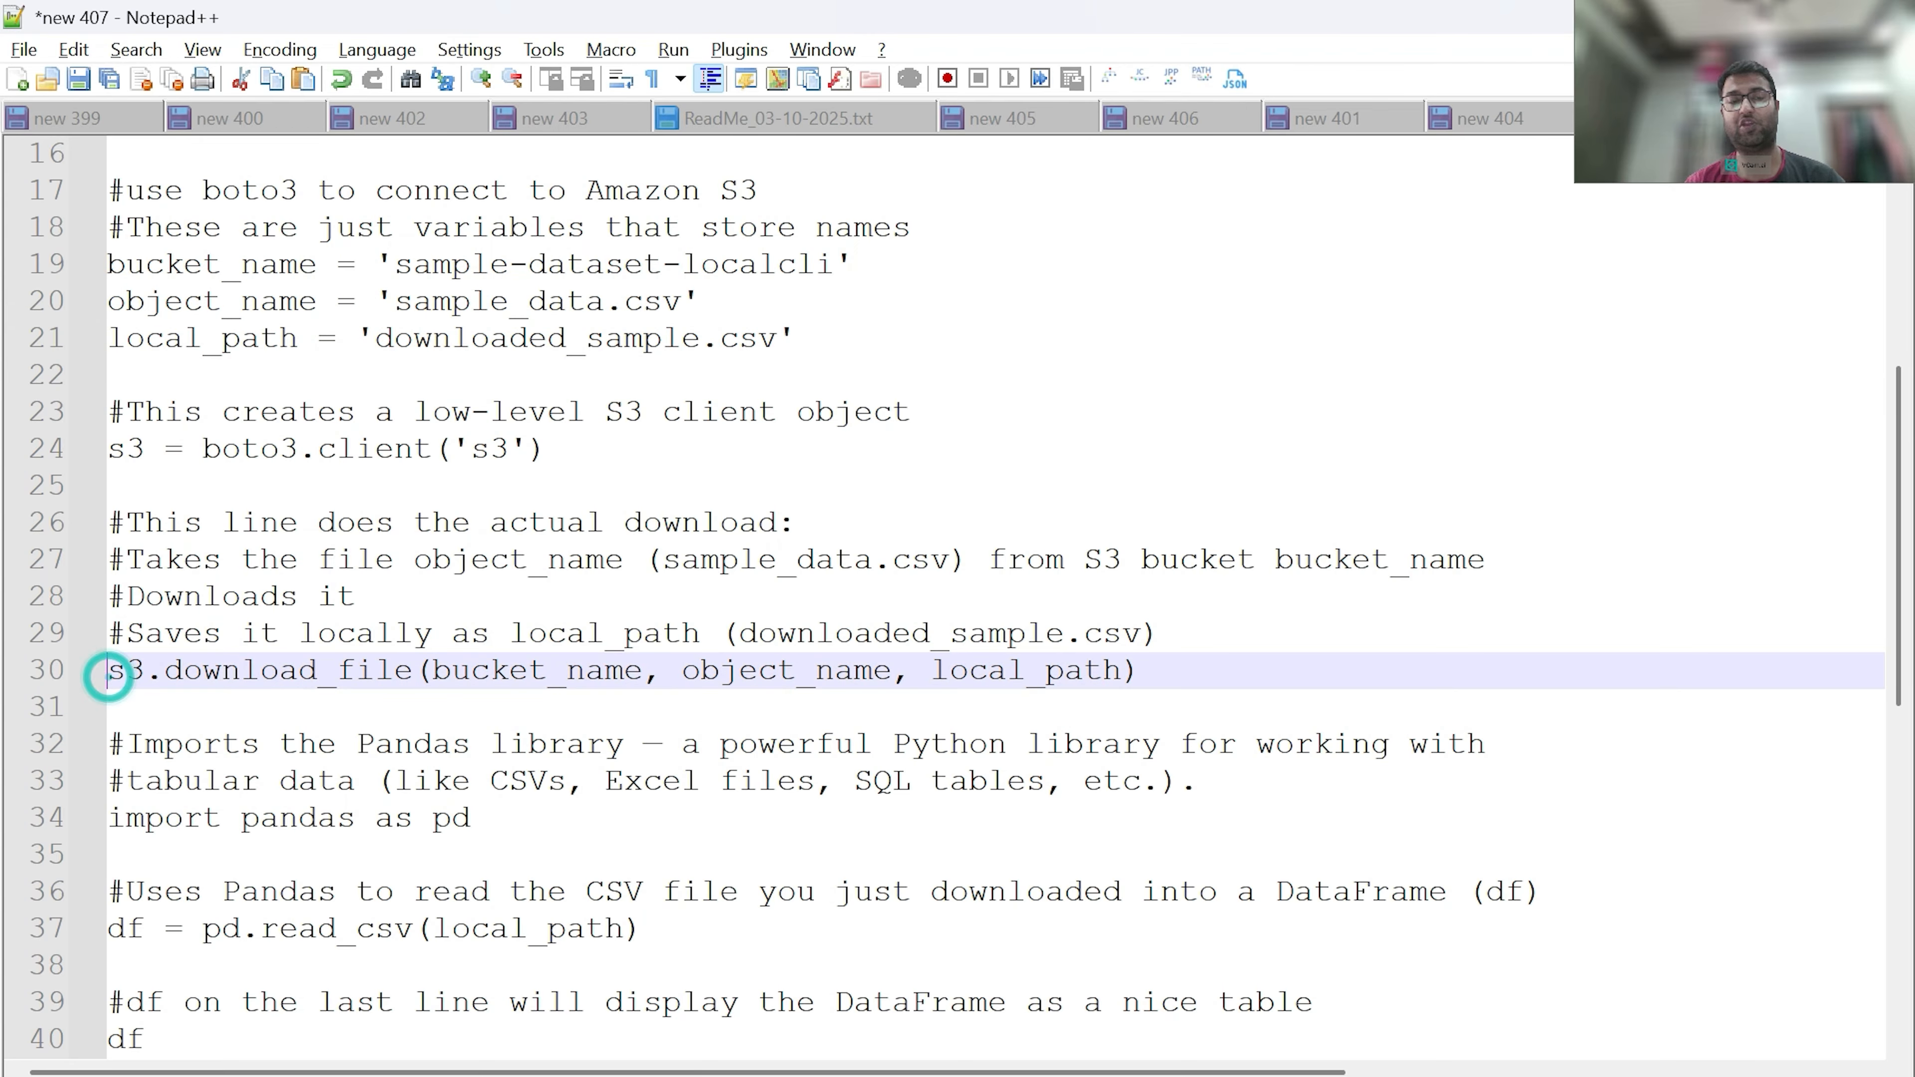
key(shift+End)
key(ctrl+c)
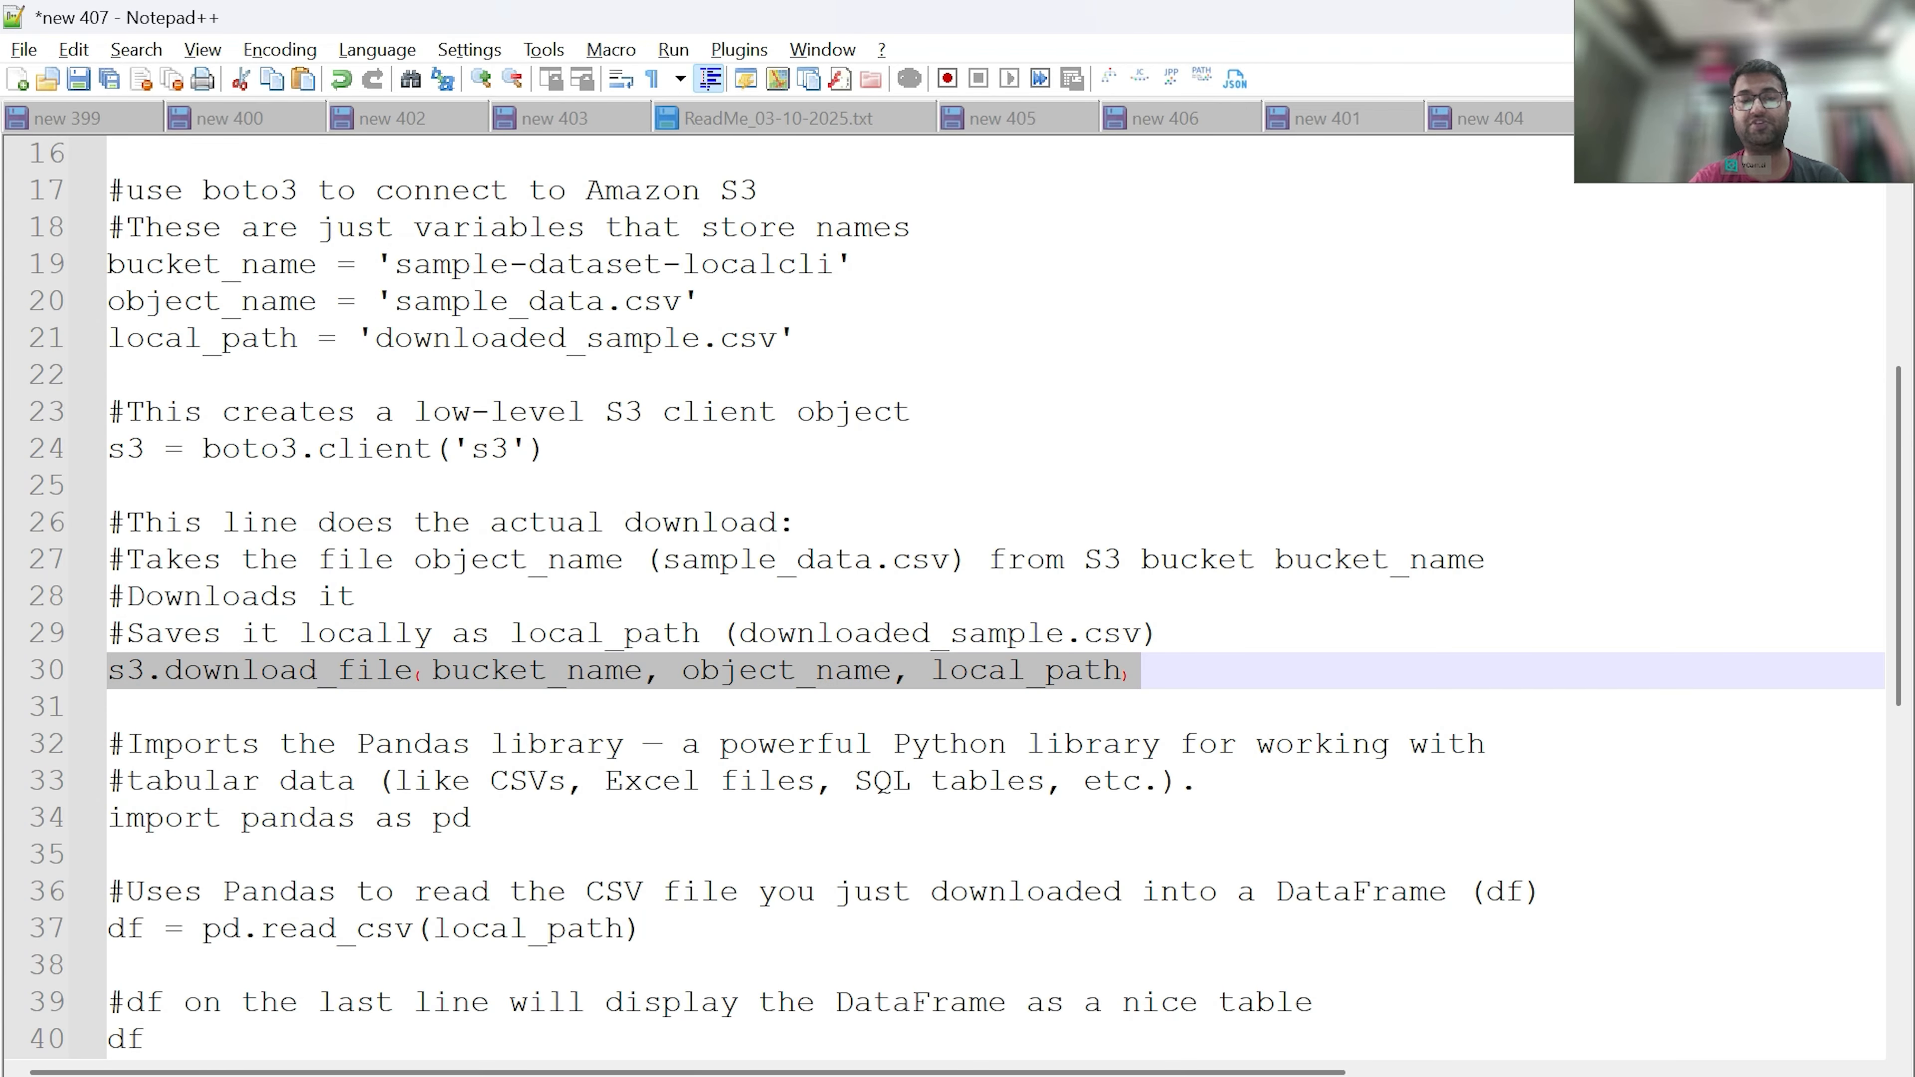
key(alt+Tab)
key(ctrl+v)
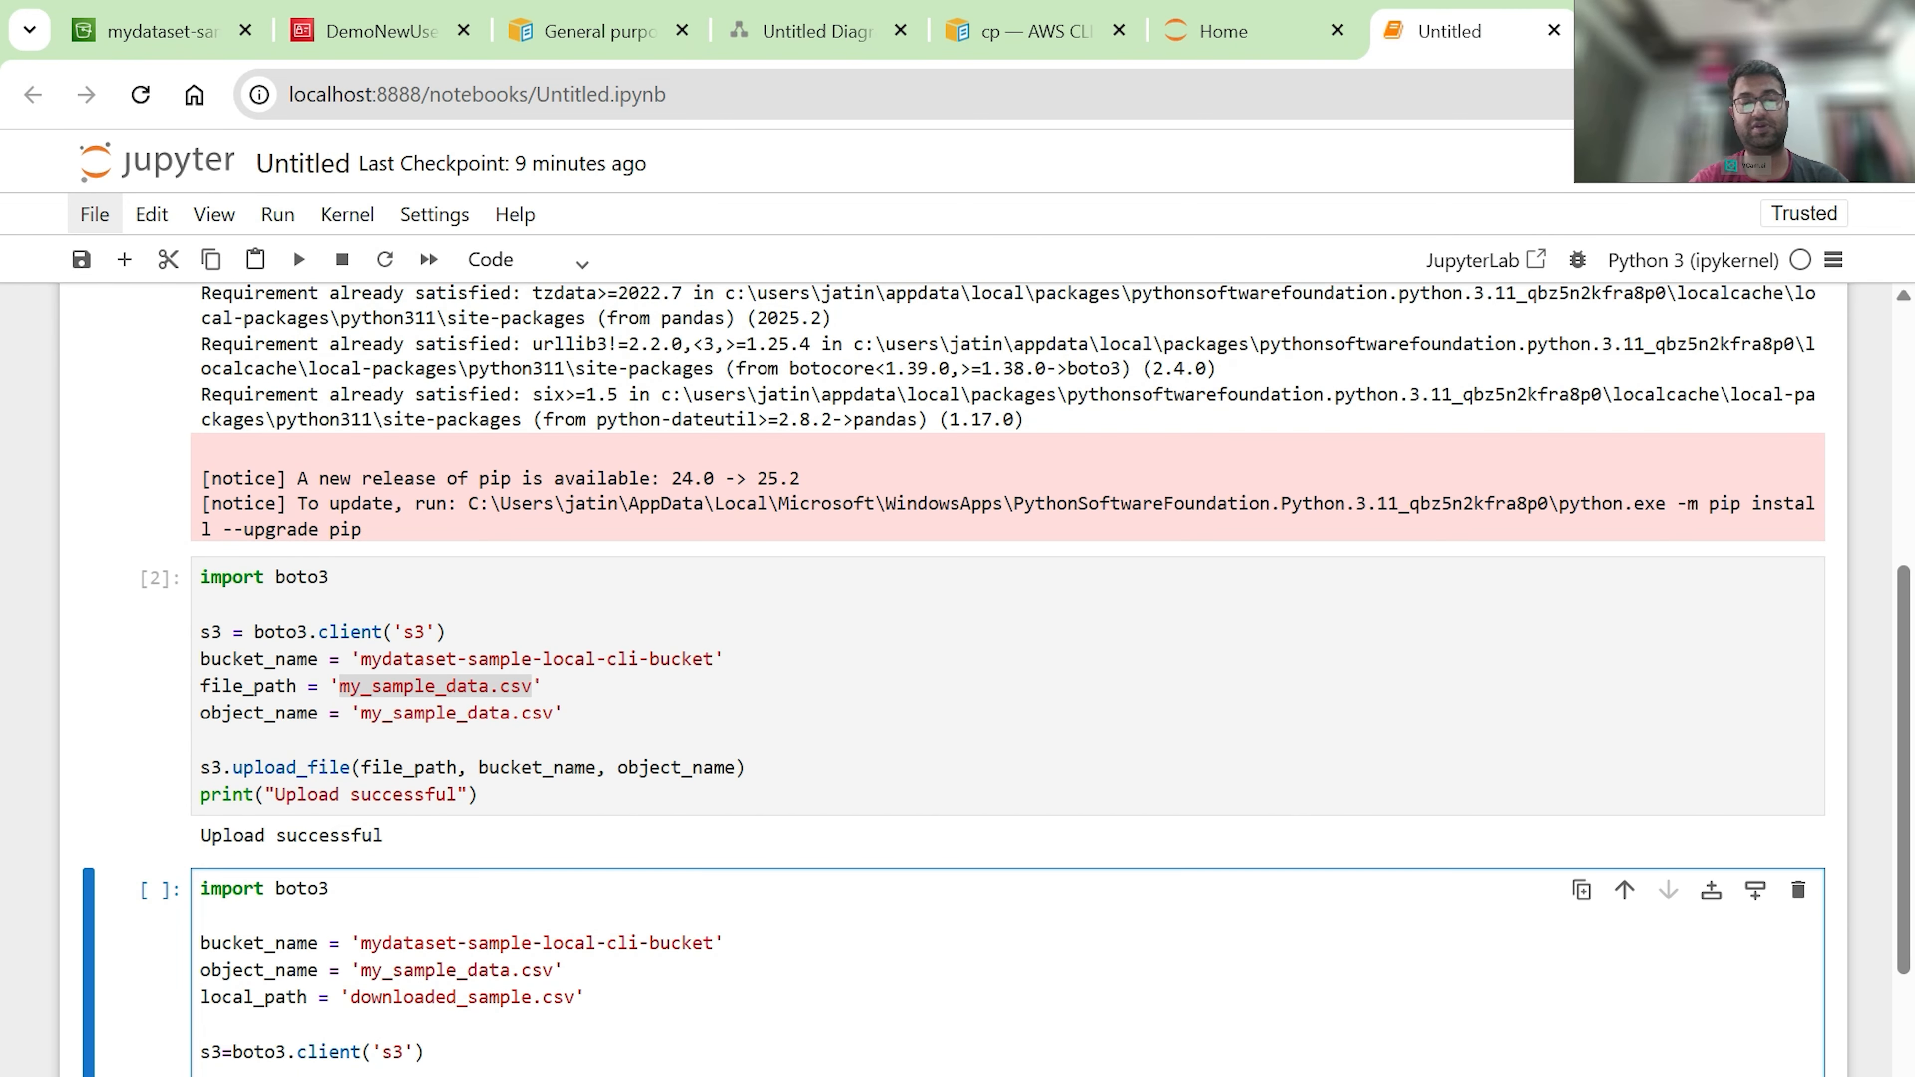
key(alt+Tab)
scroll(967, 596, down, 1)
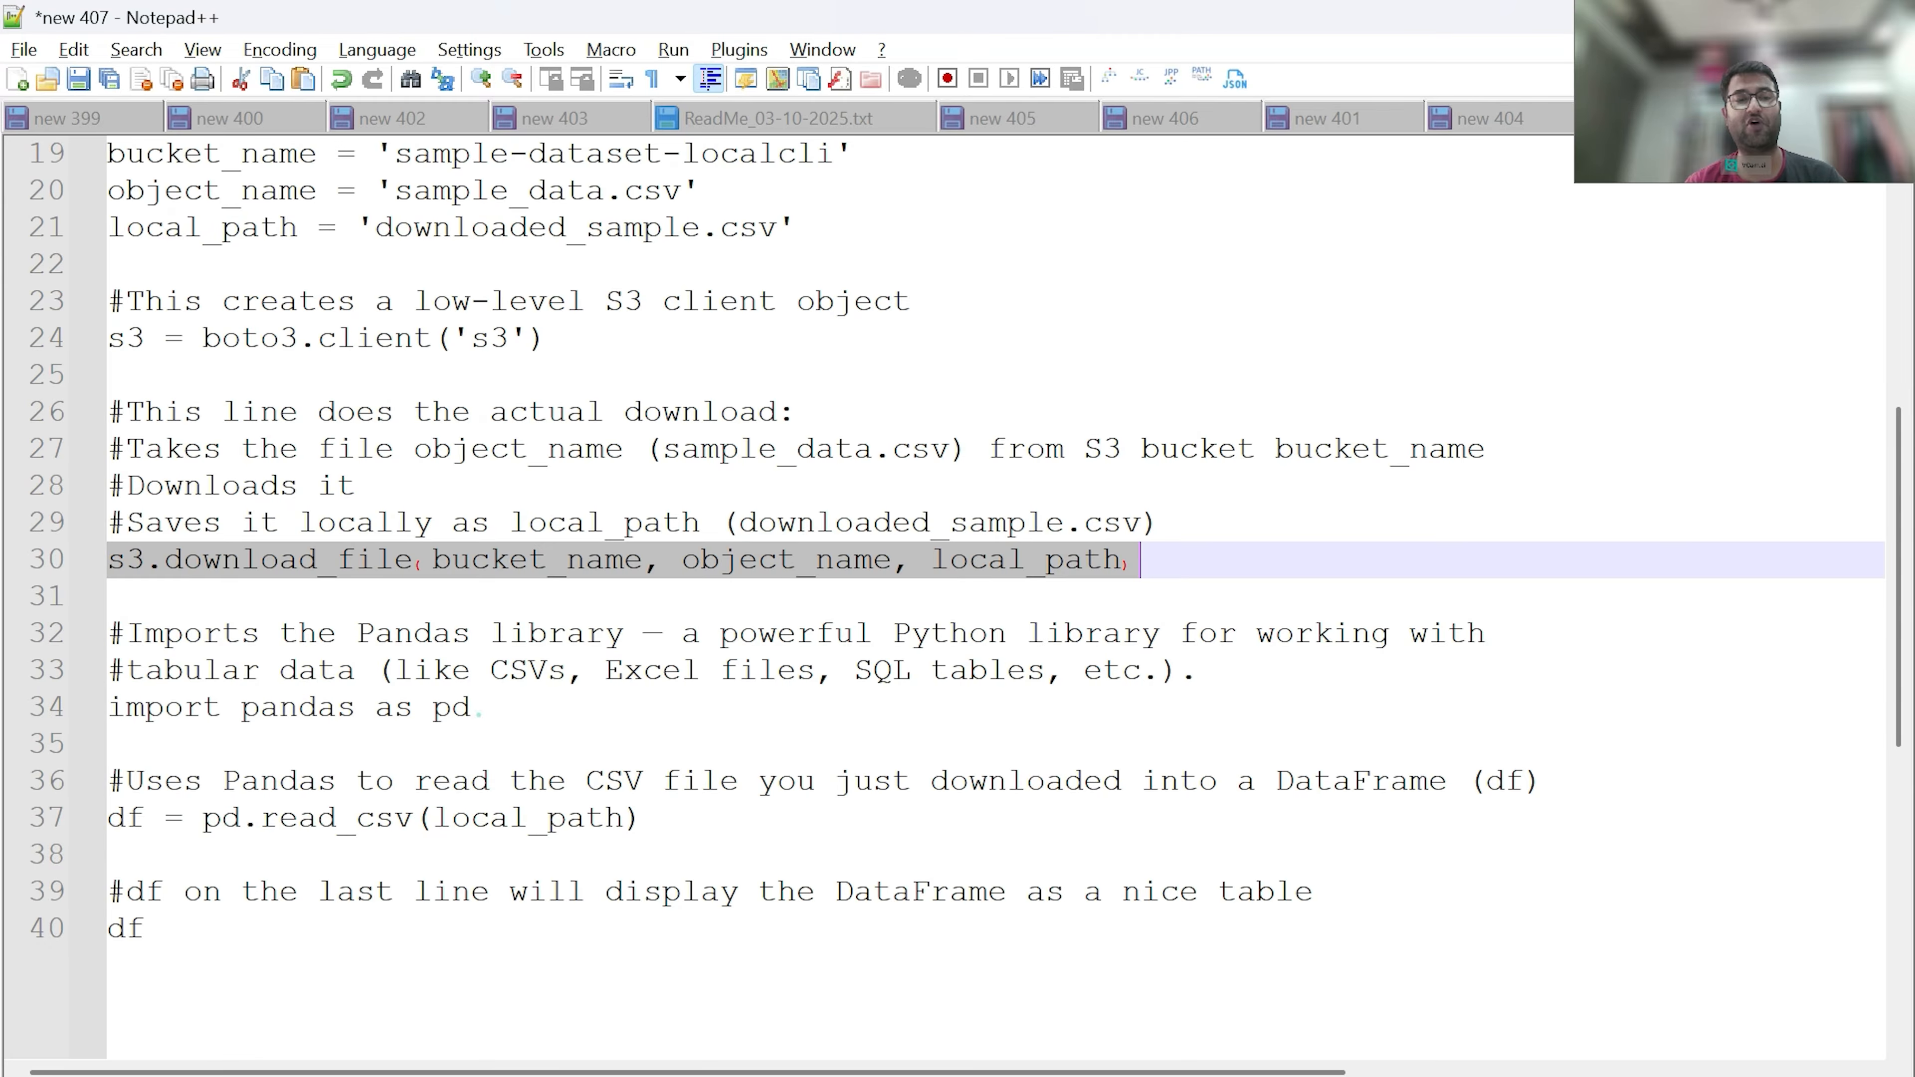
Step: Bring 'import pandas as pd' and the read_csv line from the script into the cell
click(479, 714)
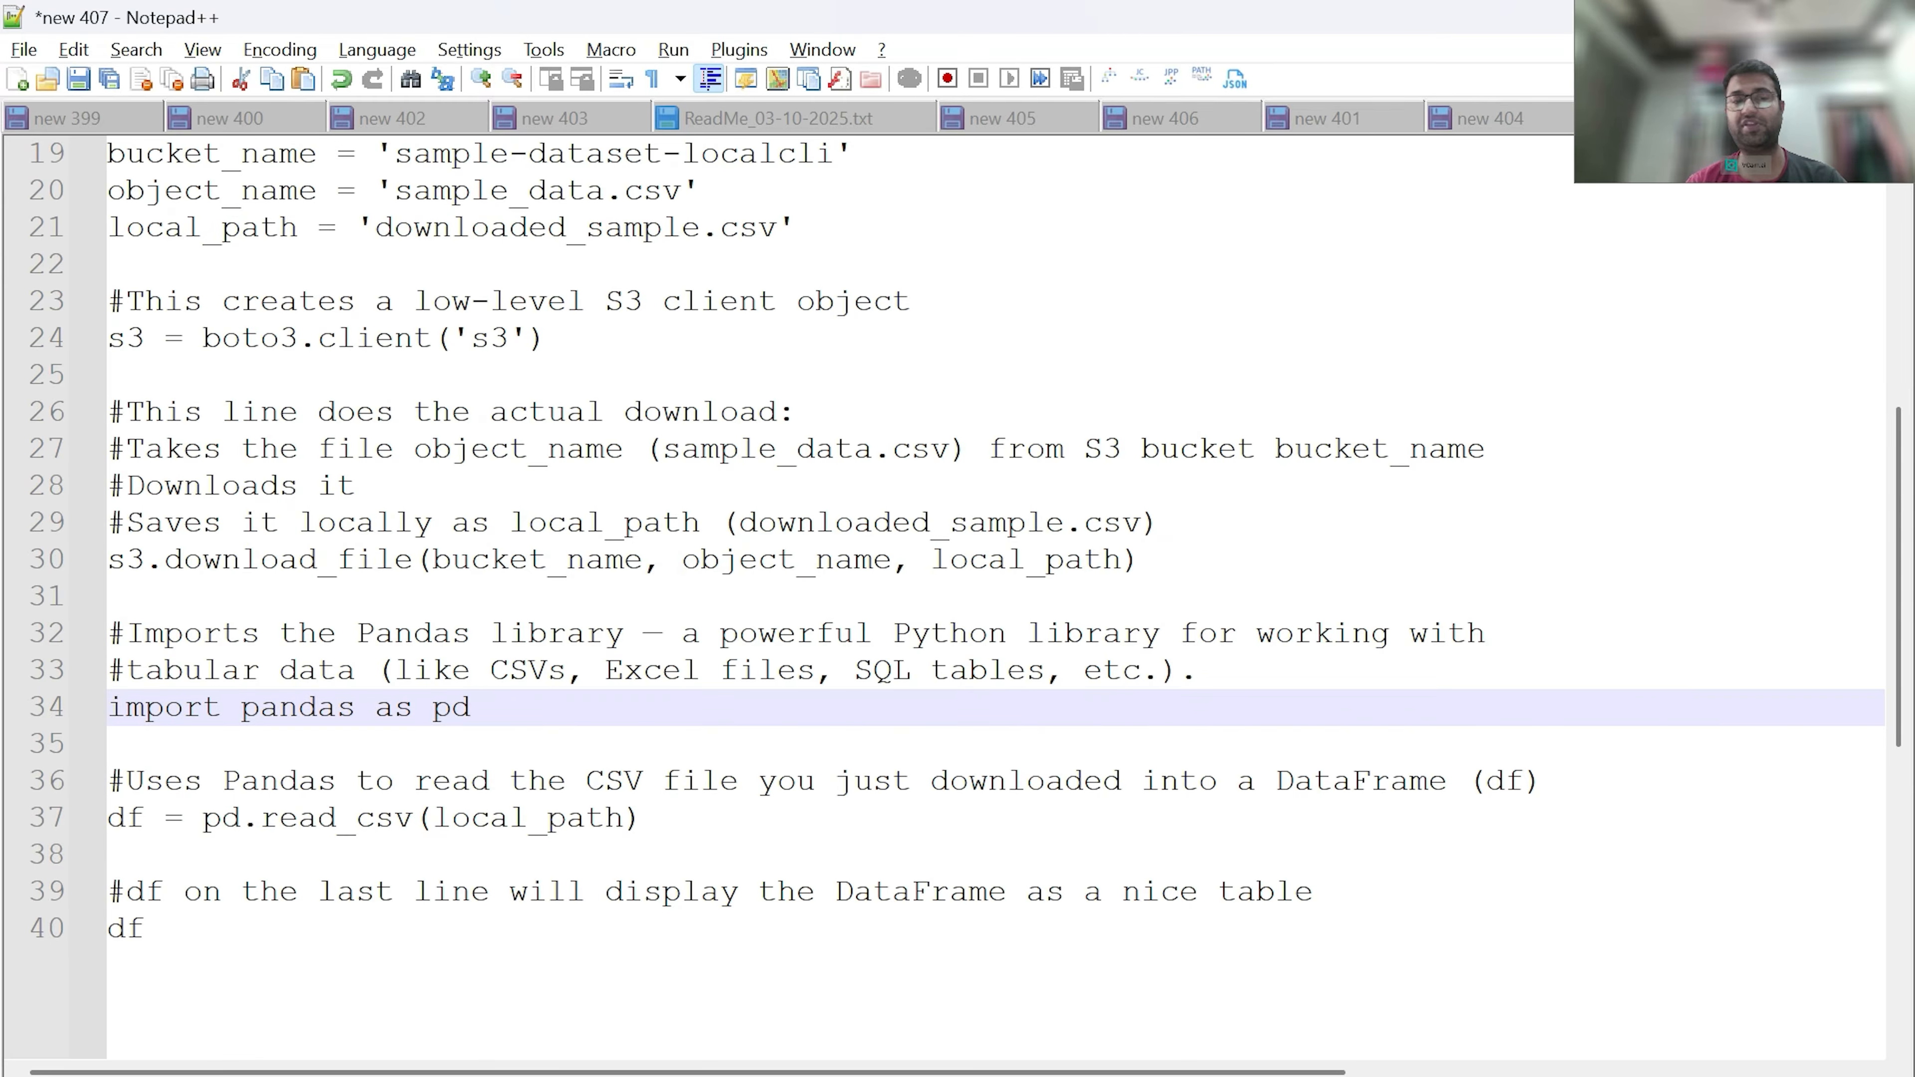
key(alt+Tab)
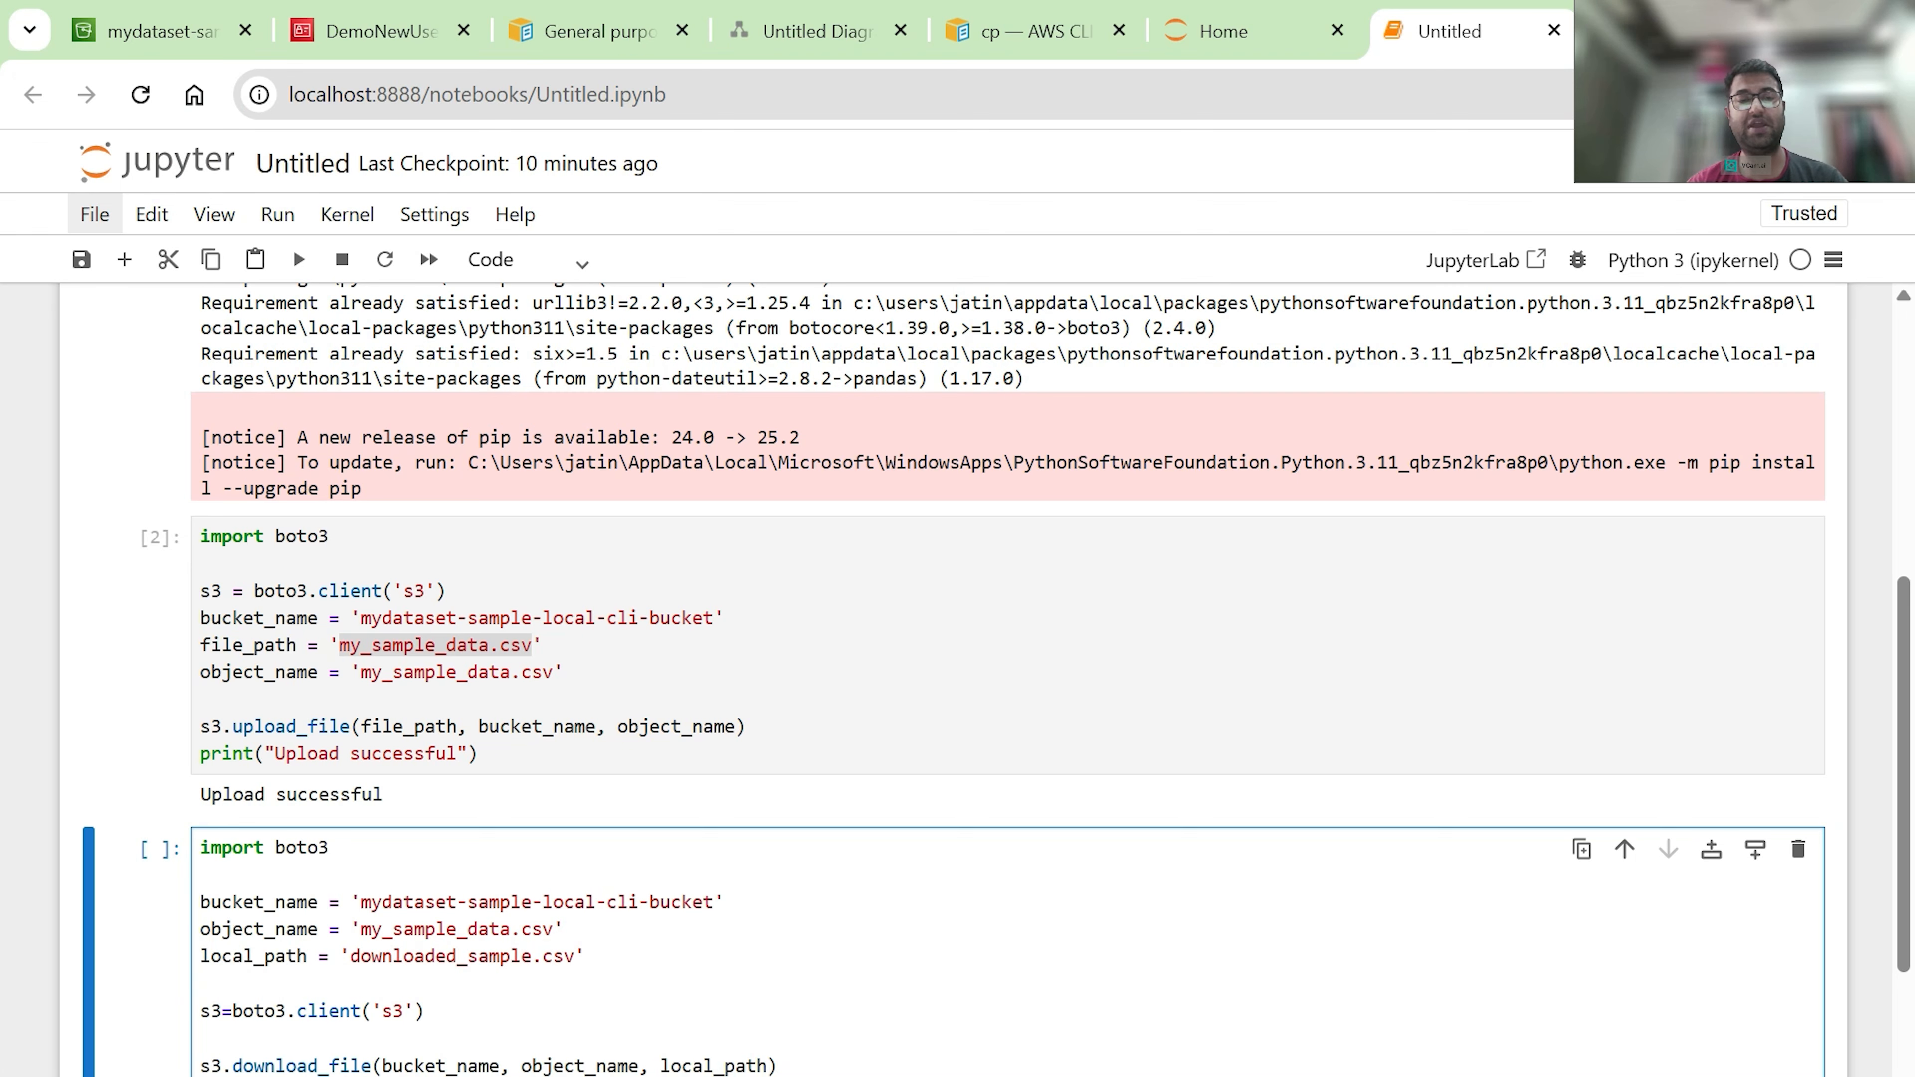
scroll(1008, 679, down, 1)
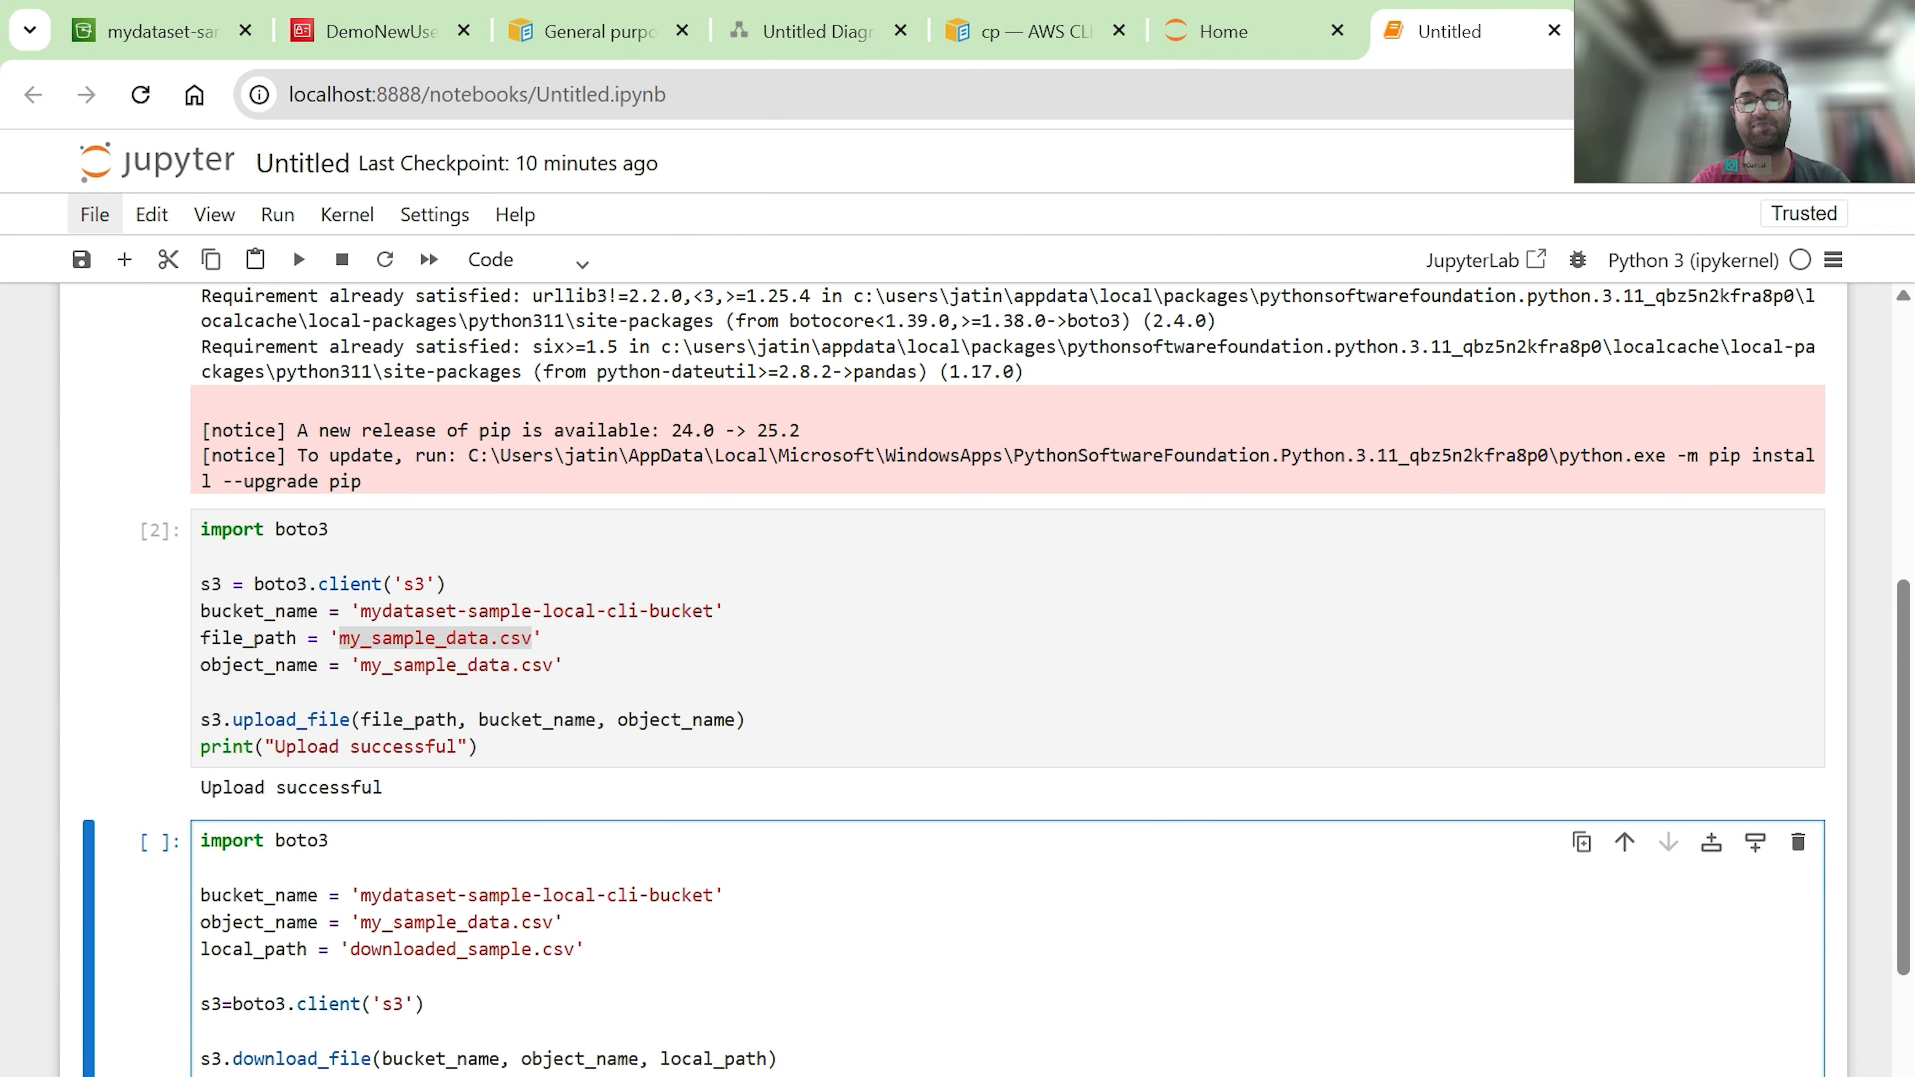
scroll(482, 864, down, 1)
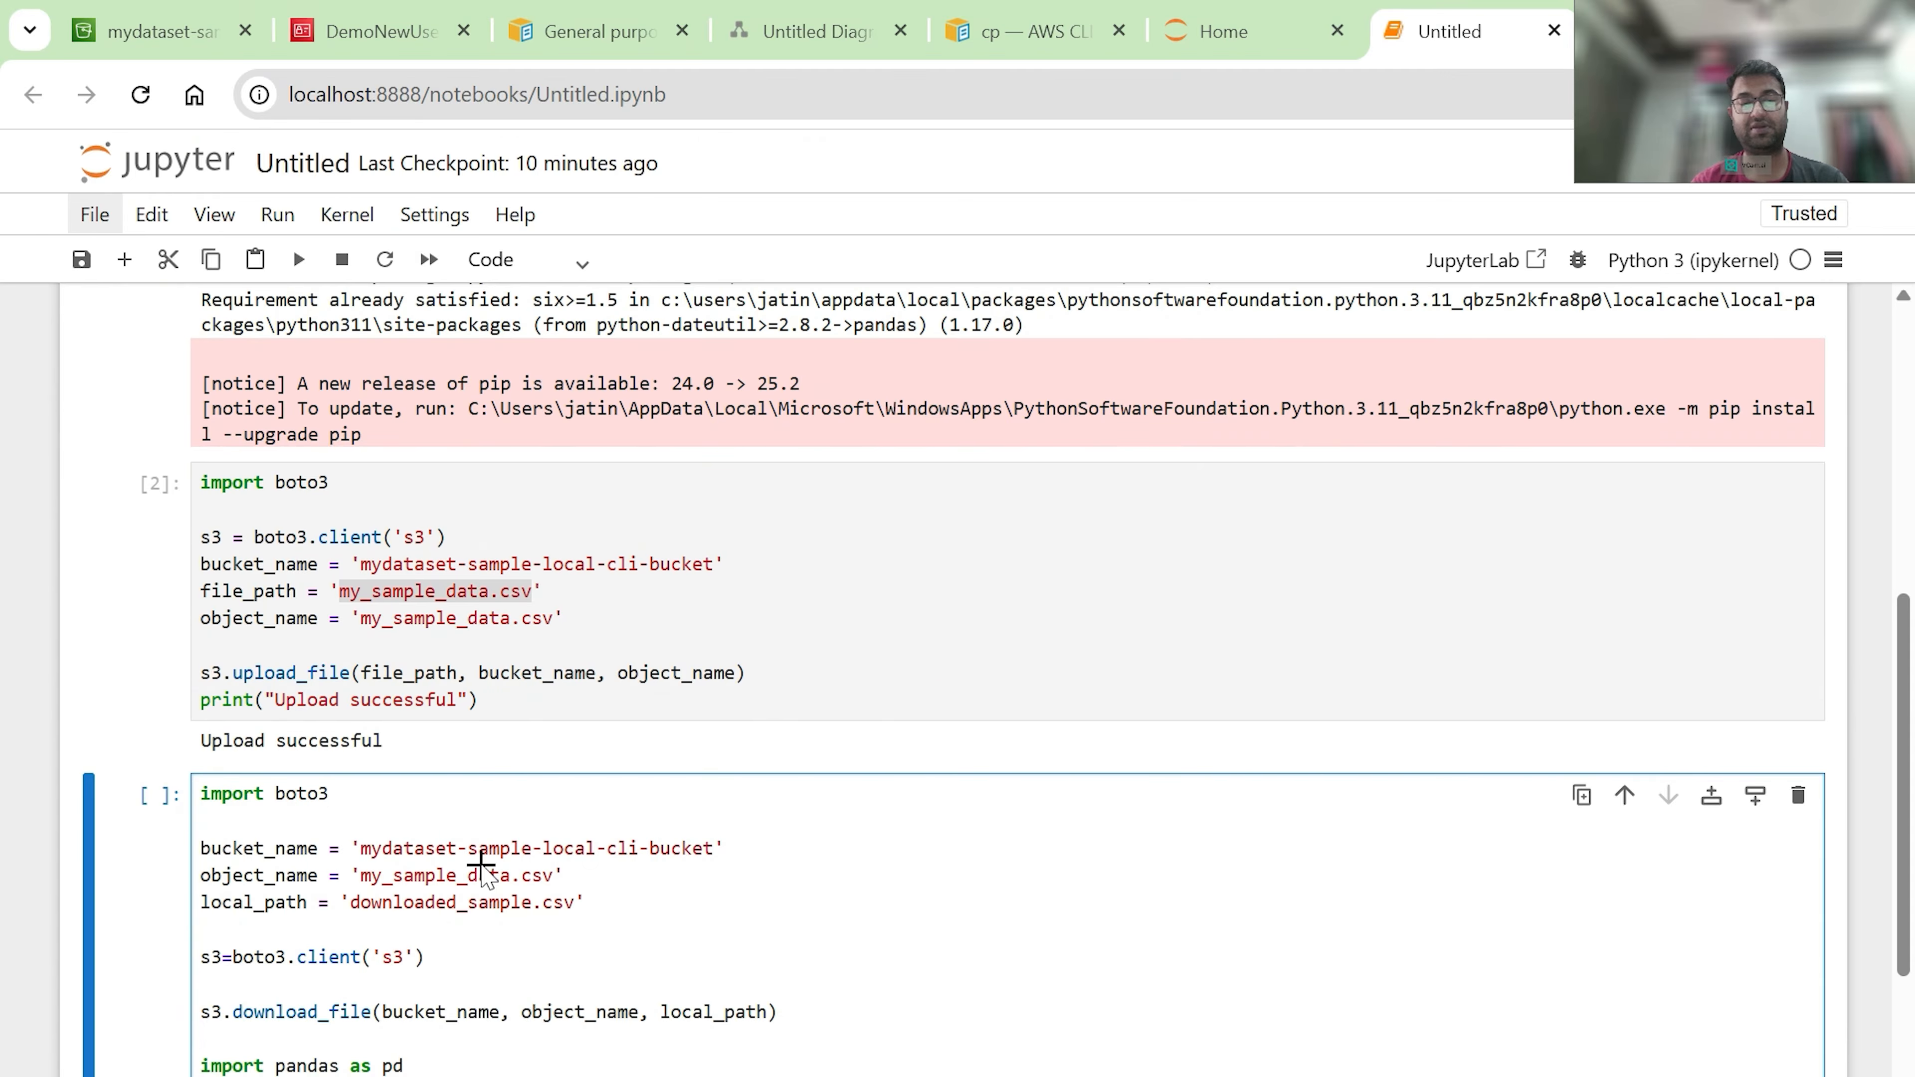
key(alt+Tab)
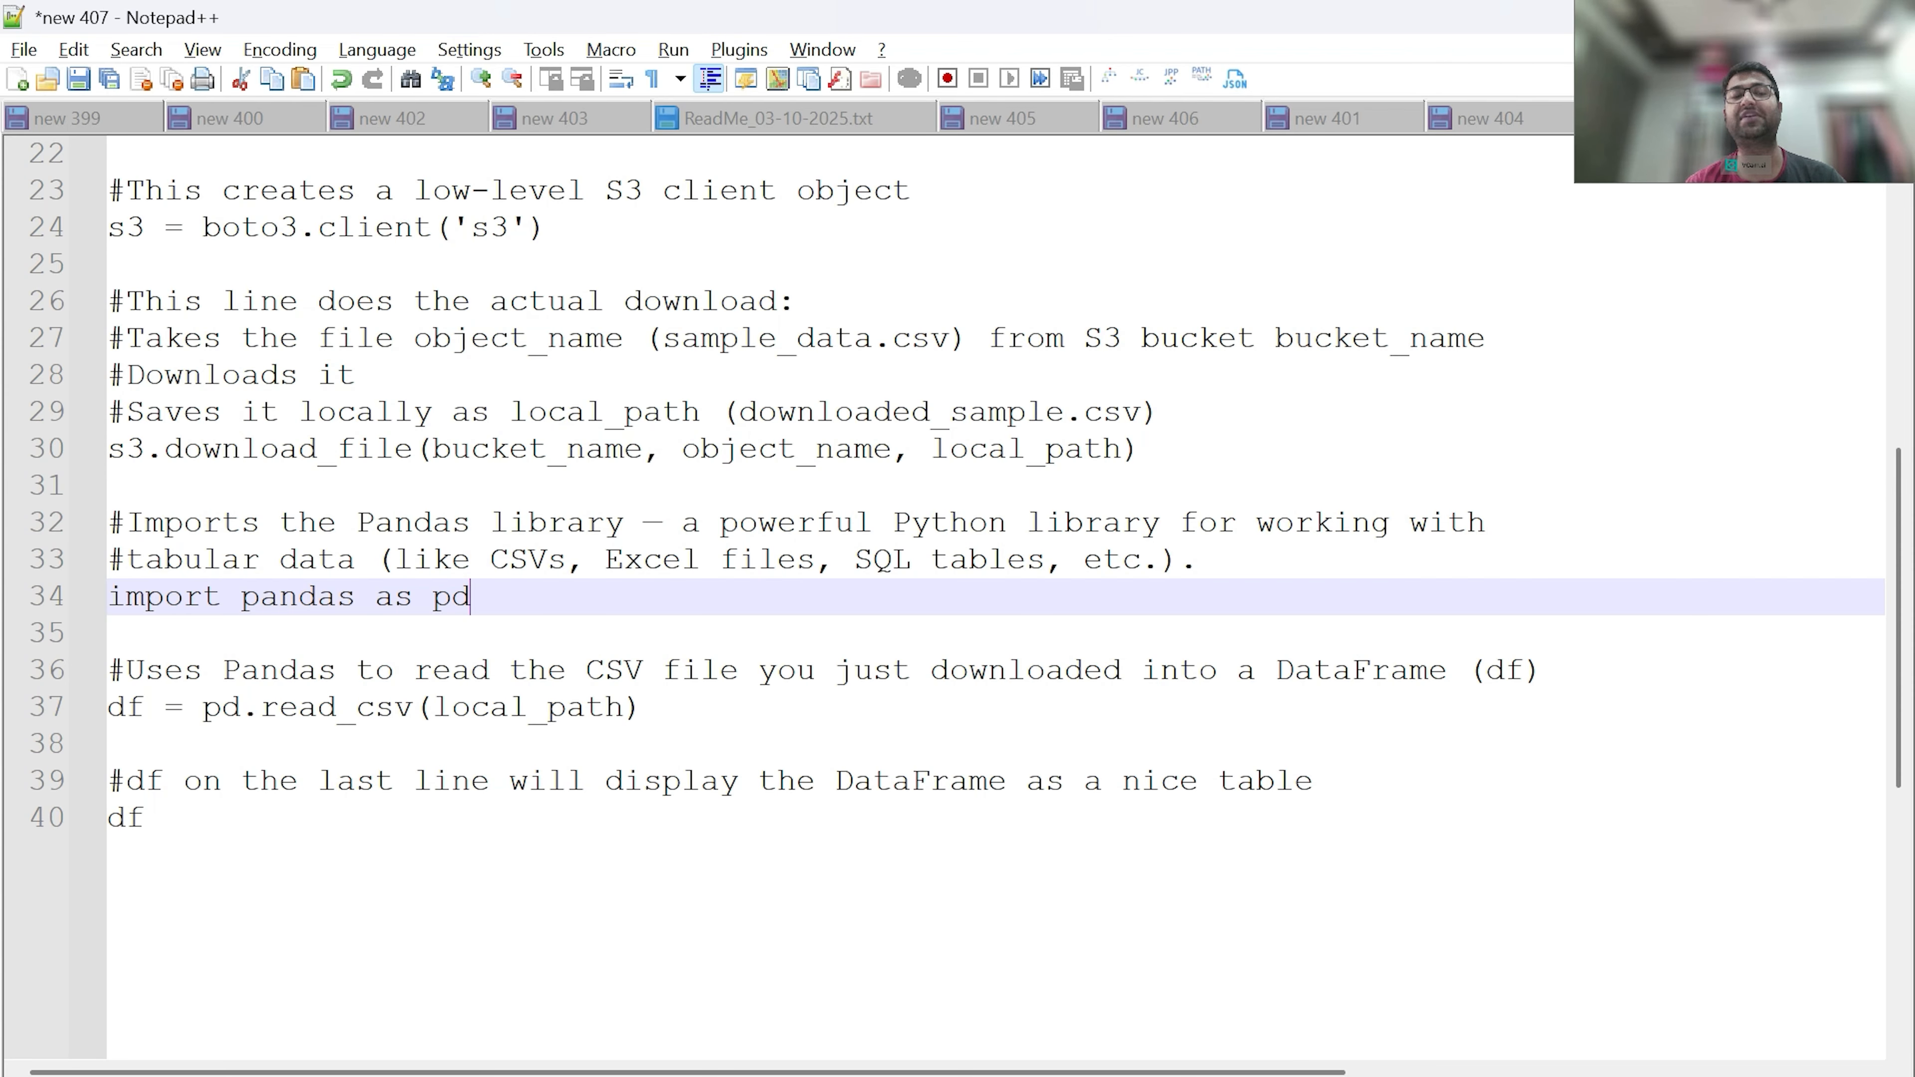
click(657, 727)
click(655, 719)
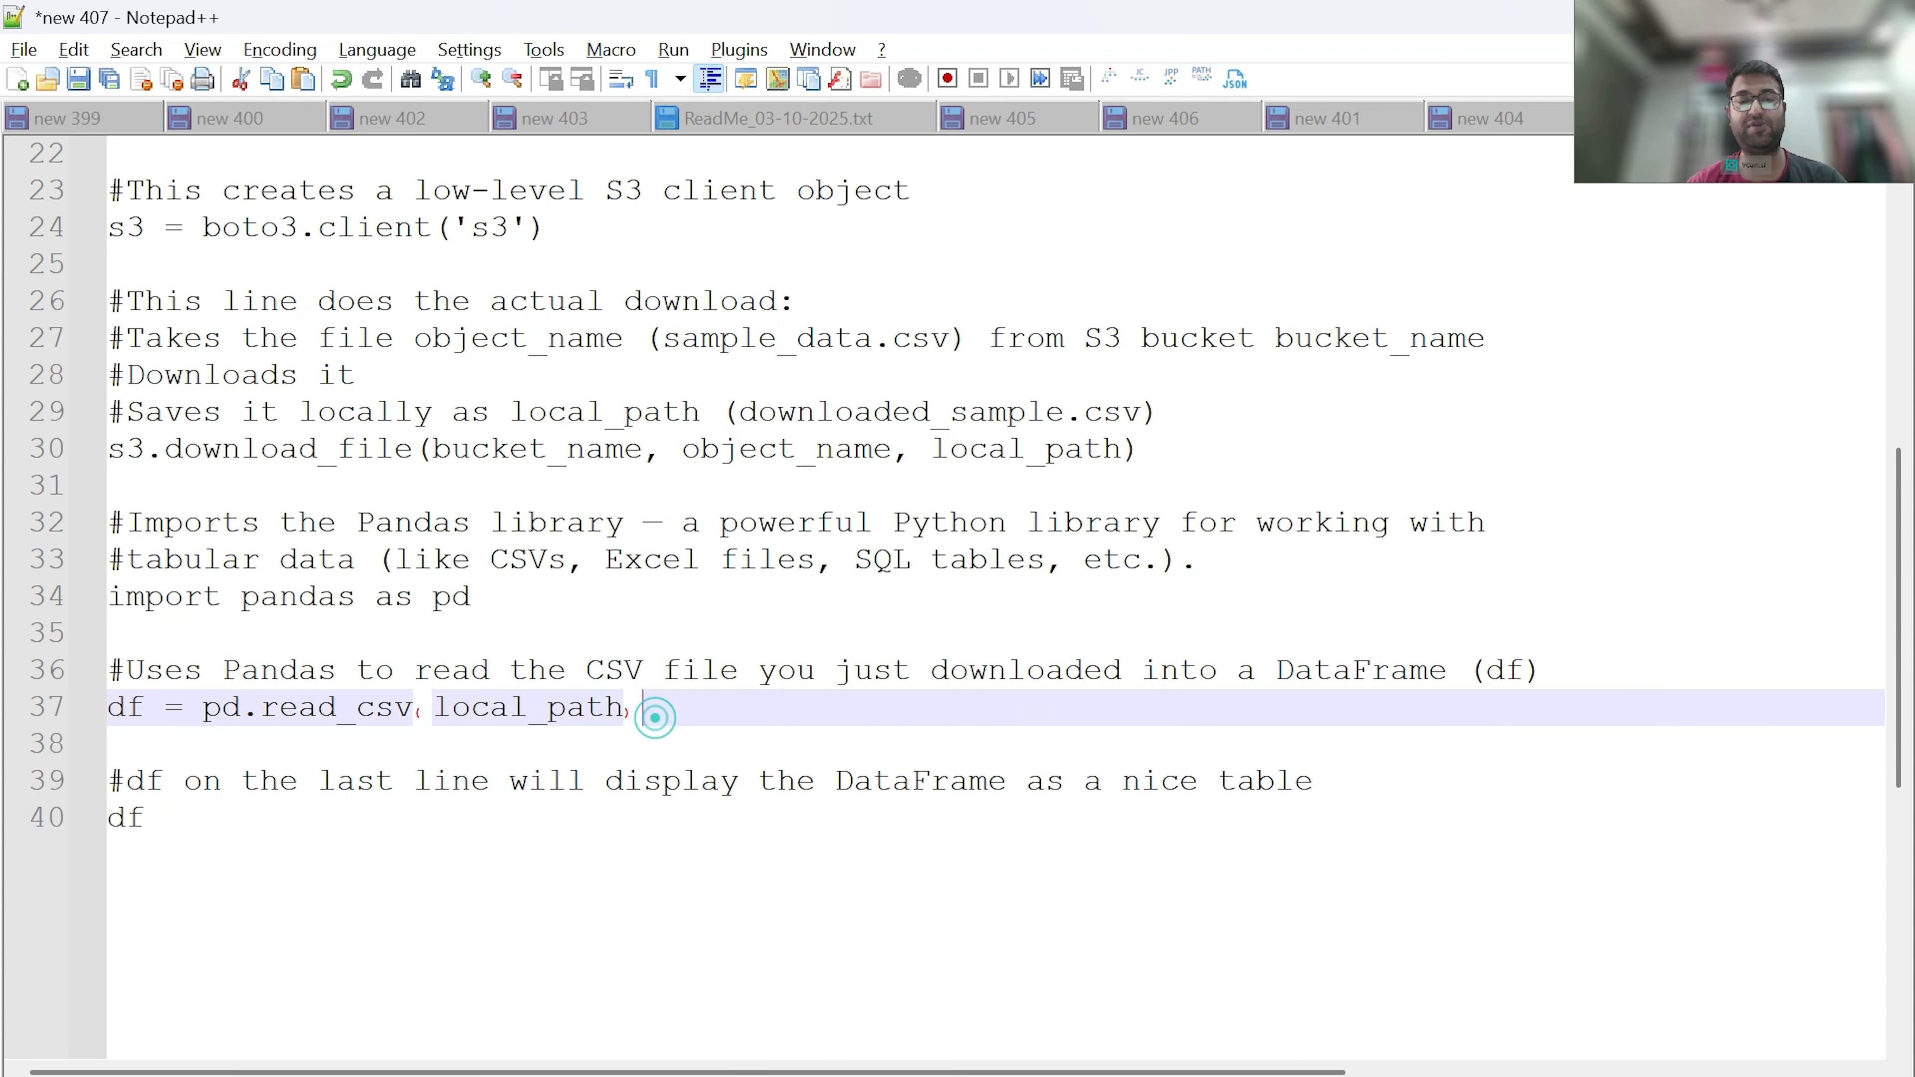
key(shift+Home)
key(ctrl+c)
key(alt+Tab)
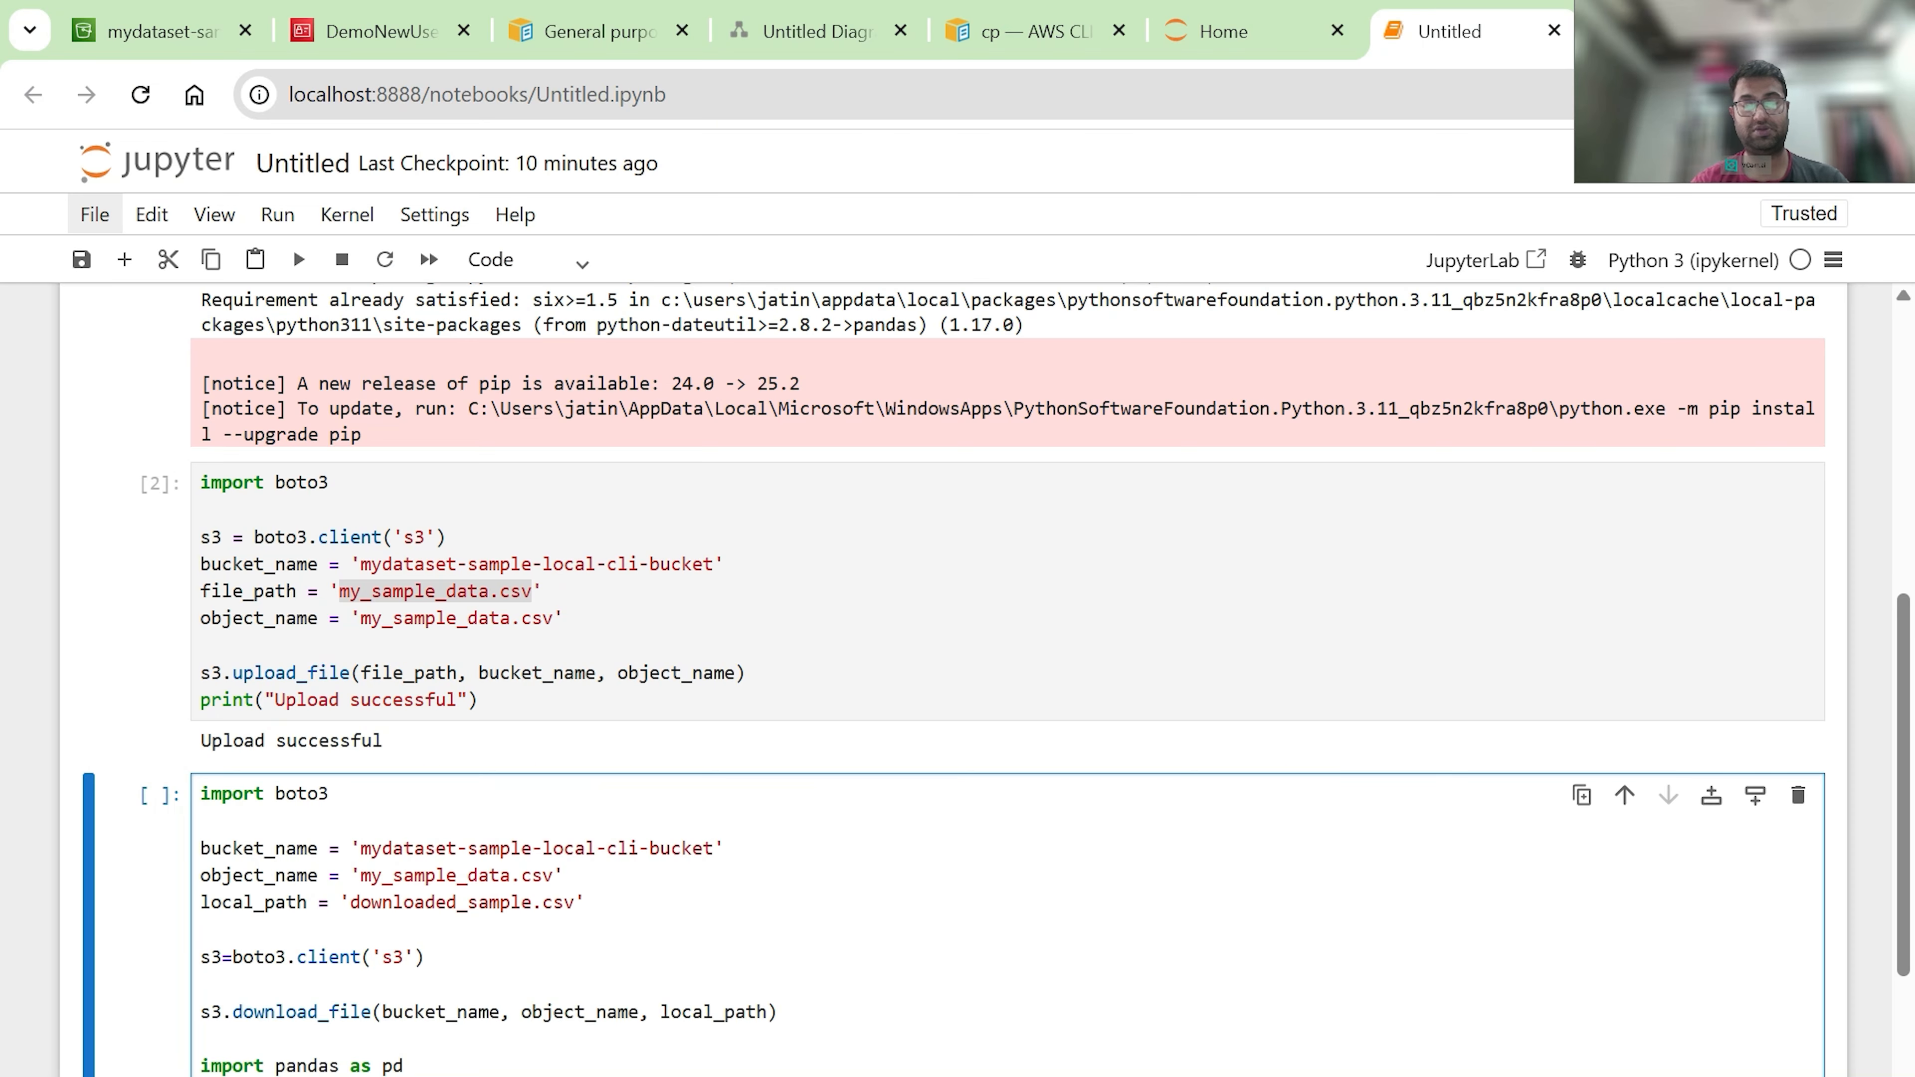
key(ctrl+v)
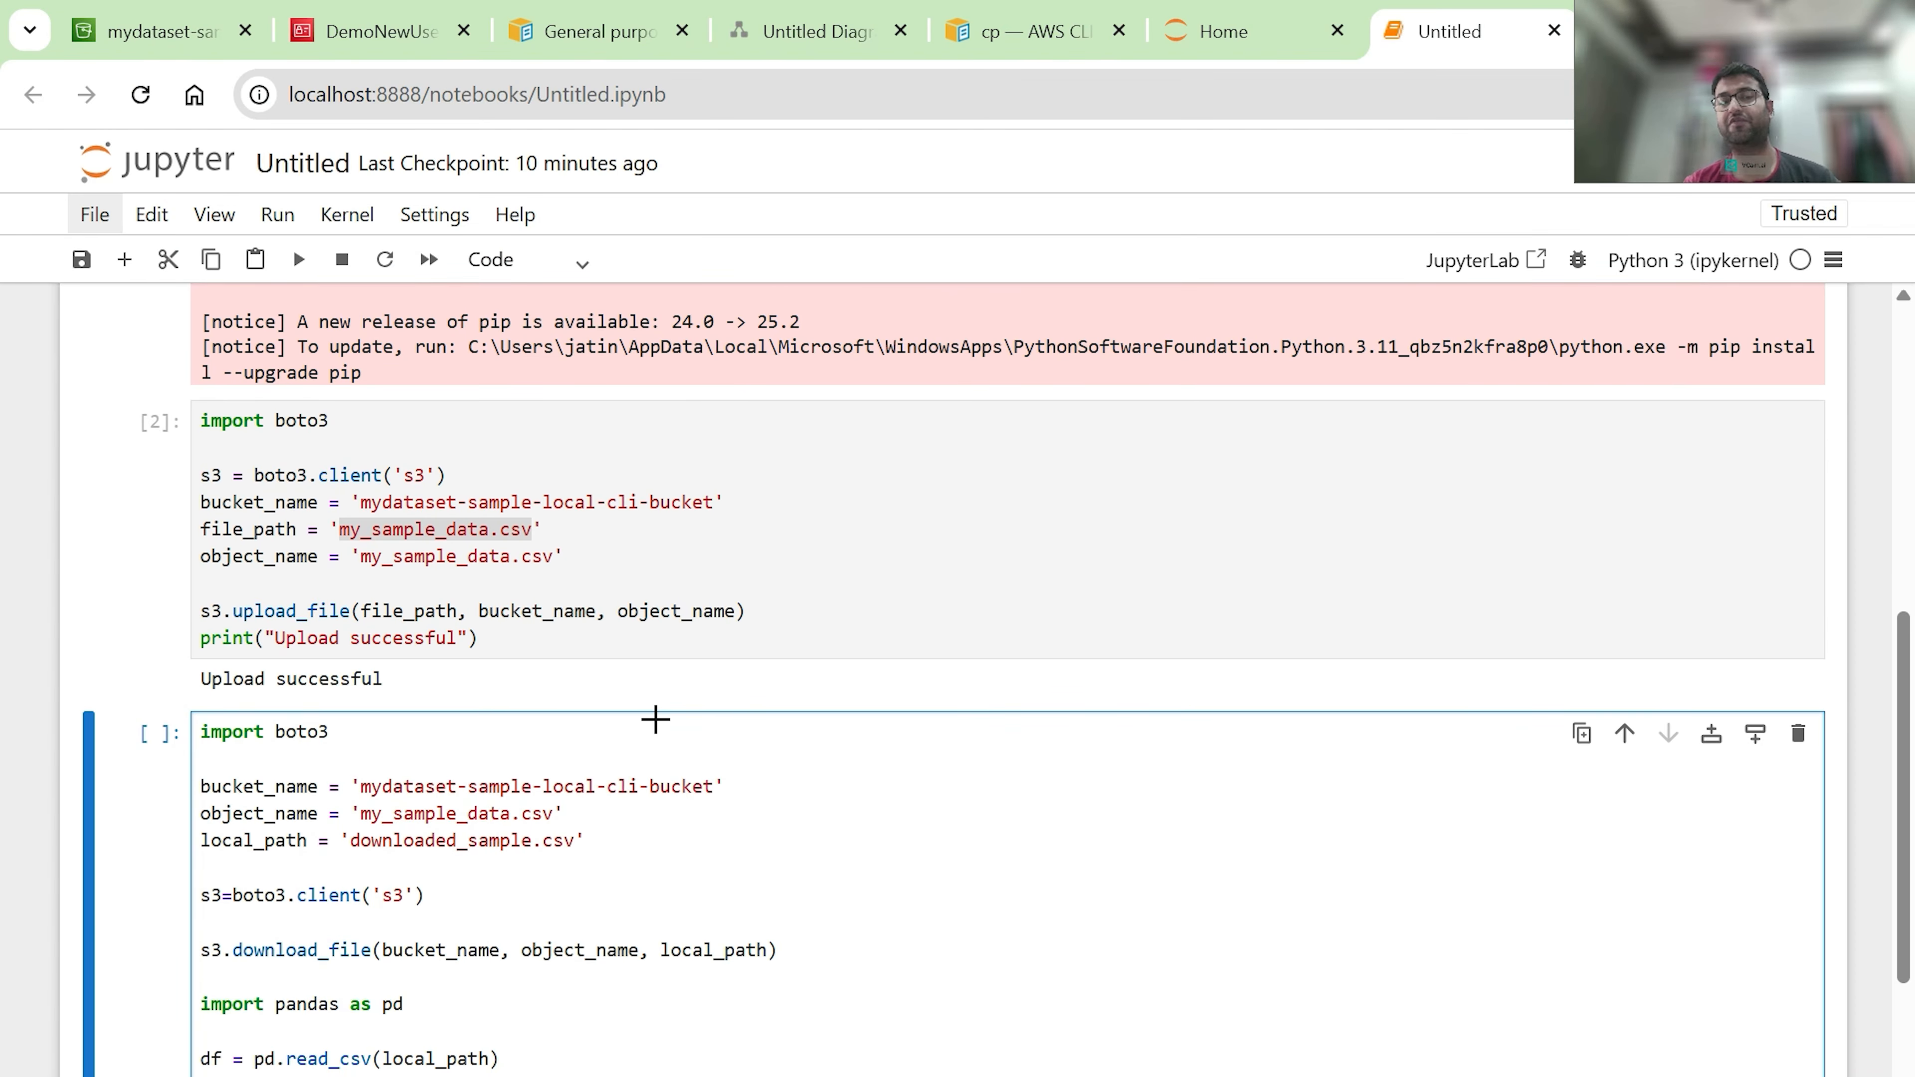
Step: Add df as the cell's last line to display the DataFrame
key(alt+Tab)
scroll(958, 596, up, 2)
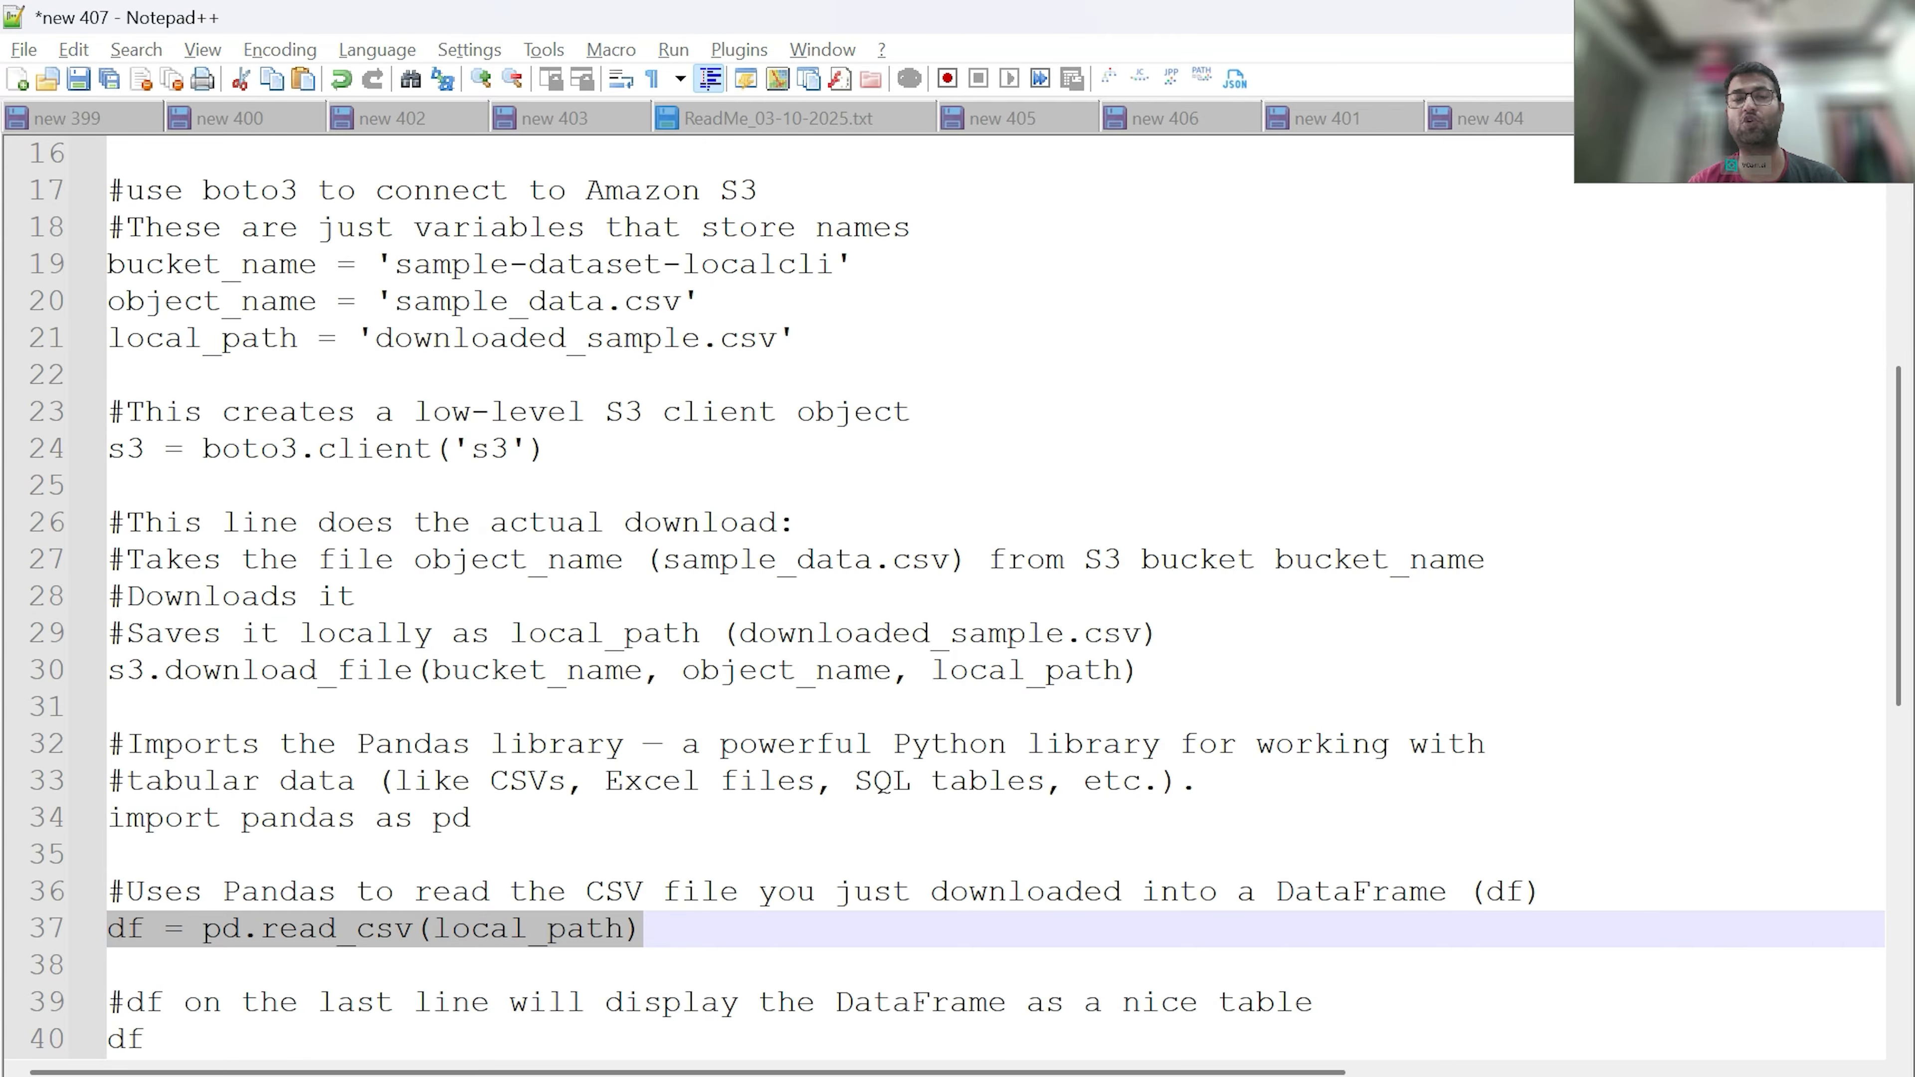
key(alt+Tab)
key(Return)
key(Return)
text(df)
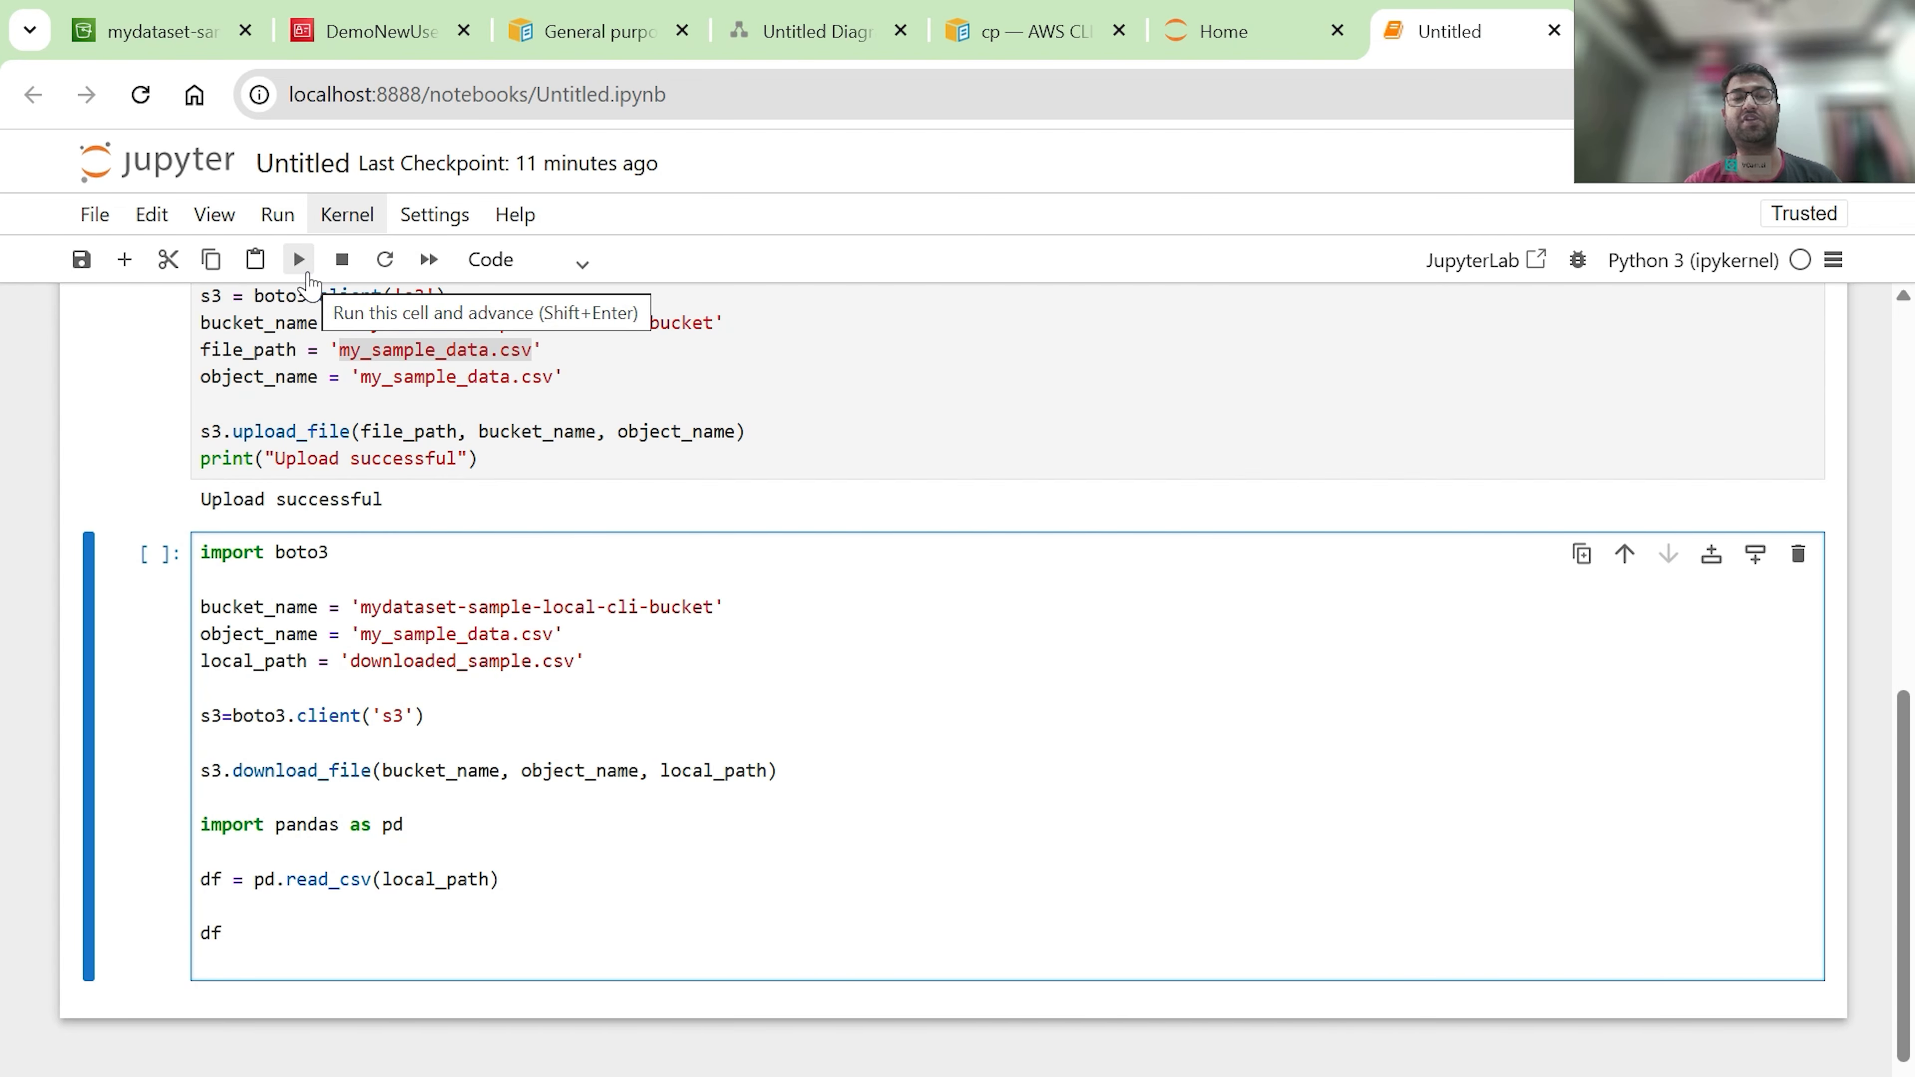
Step: Run the download cell to show df as a three-row id, name and age table
click(299, 259)
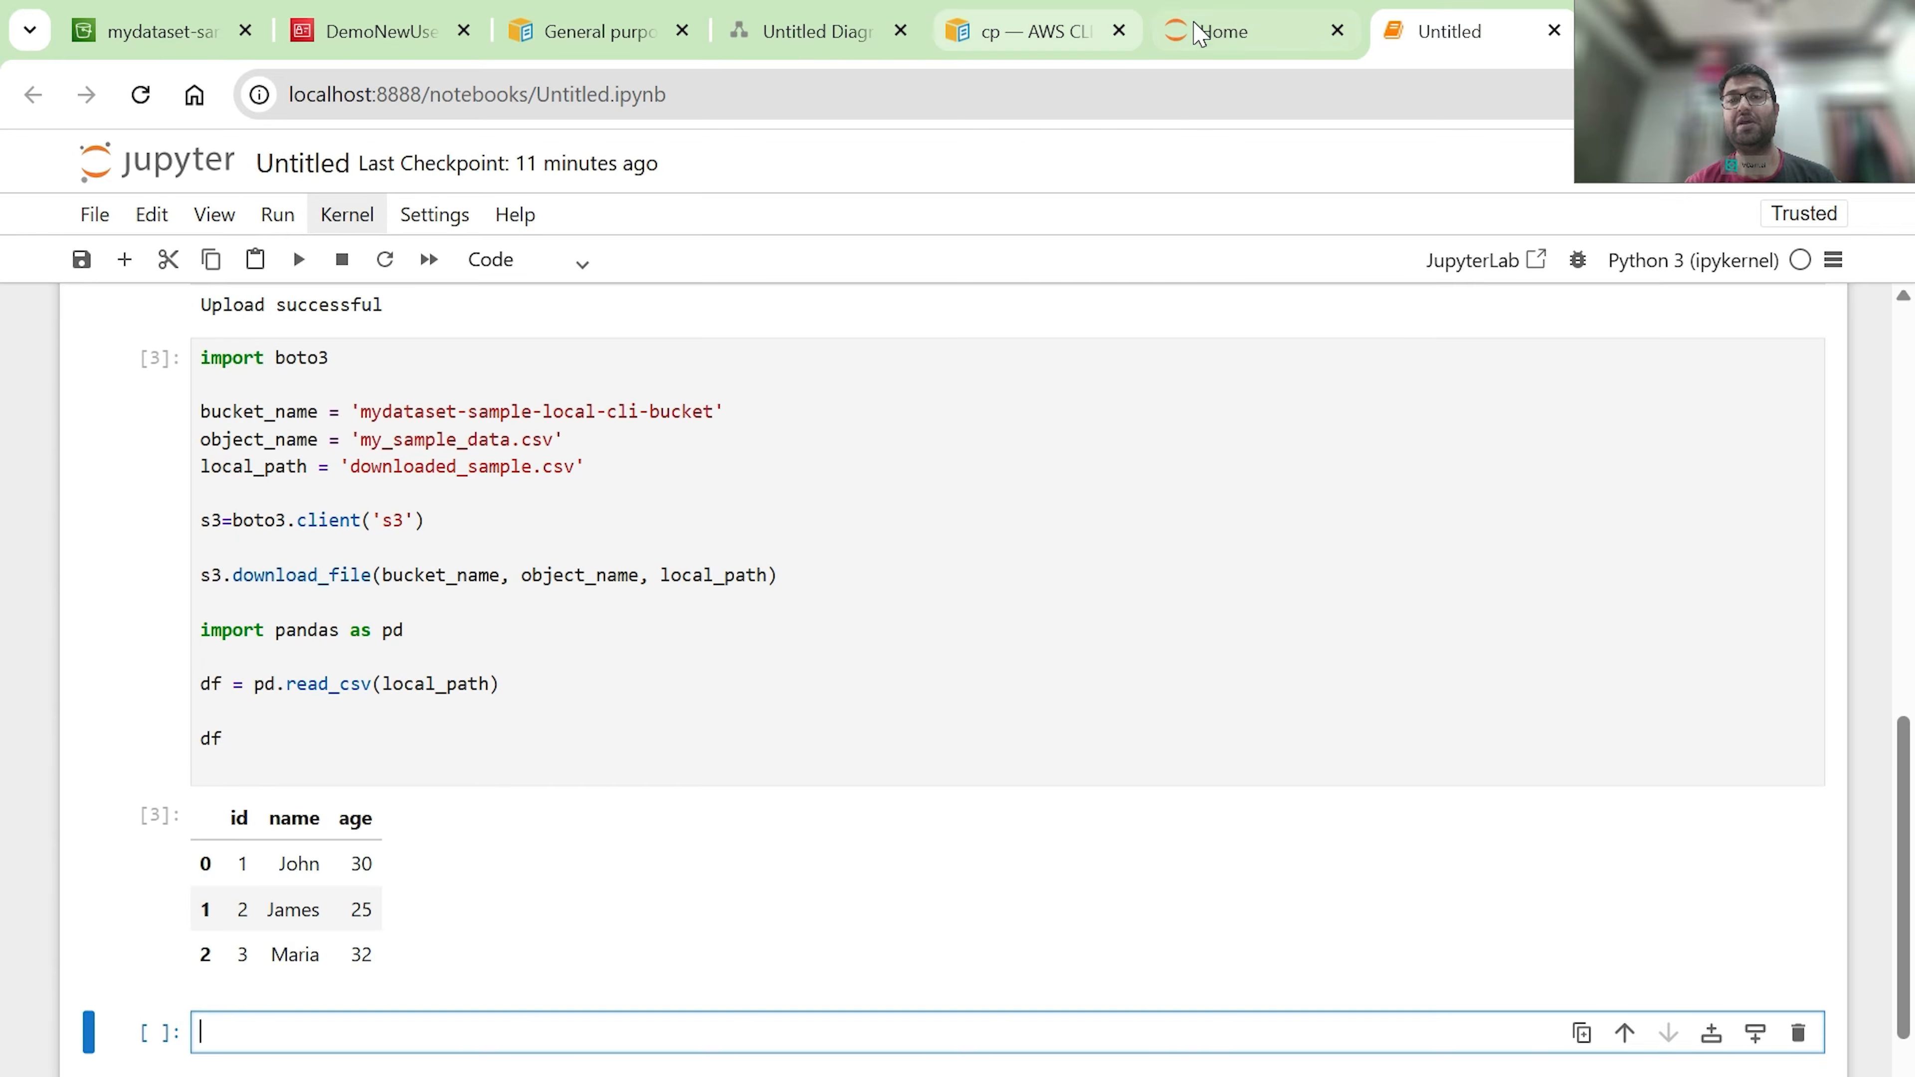
Step: Open the Jupyter file list and launch a new Command Prompt via Win+R cmd
click(1206, 30)
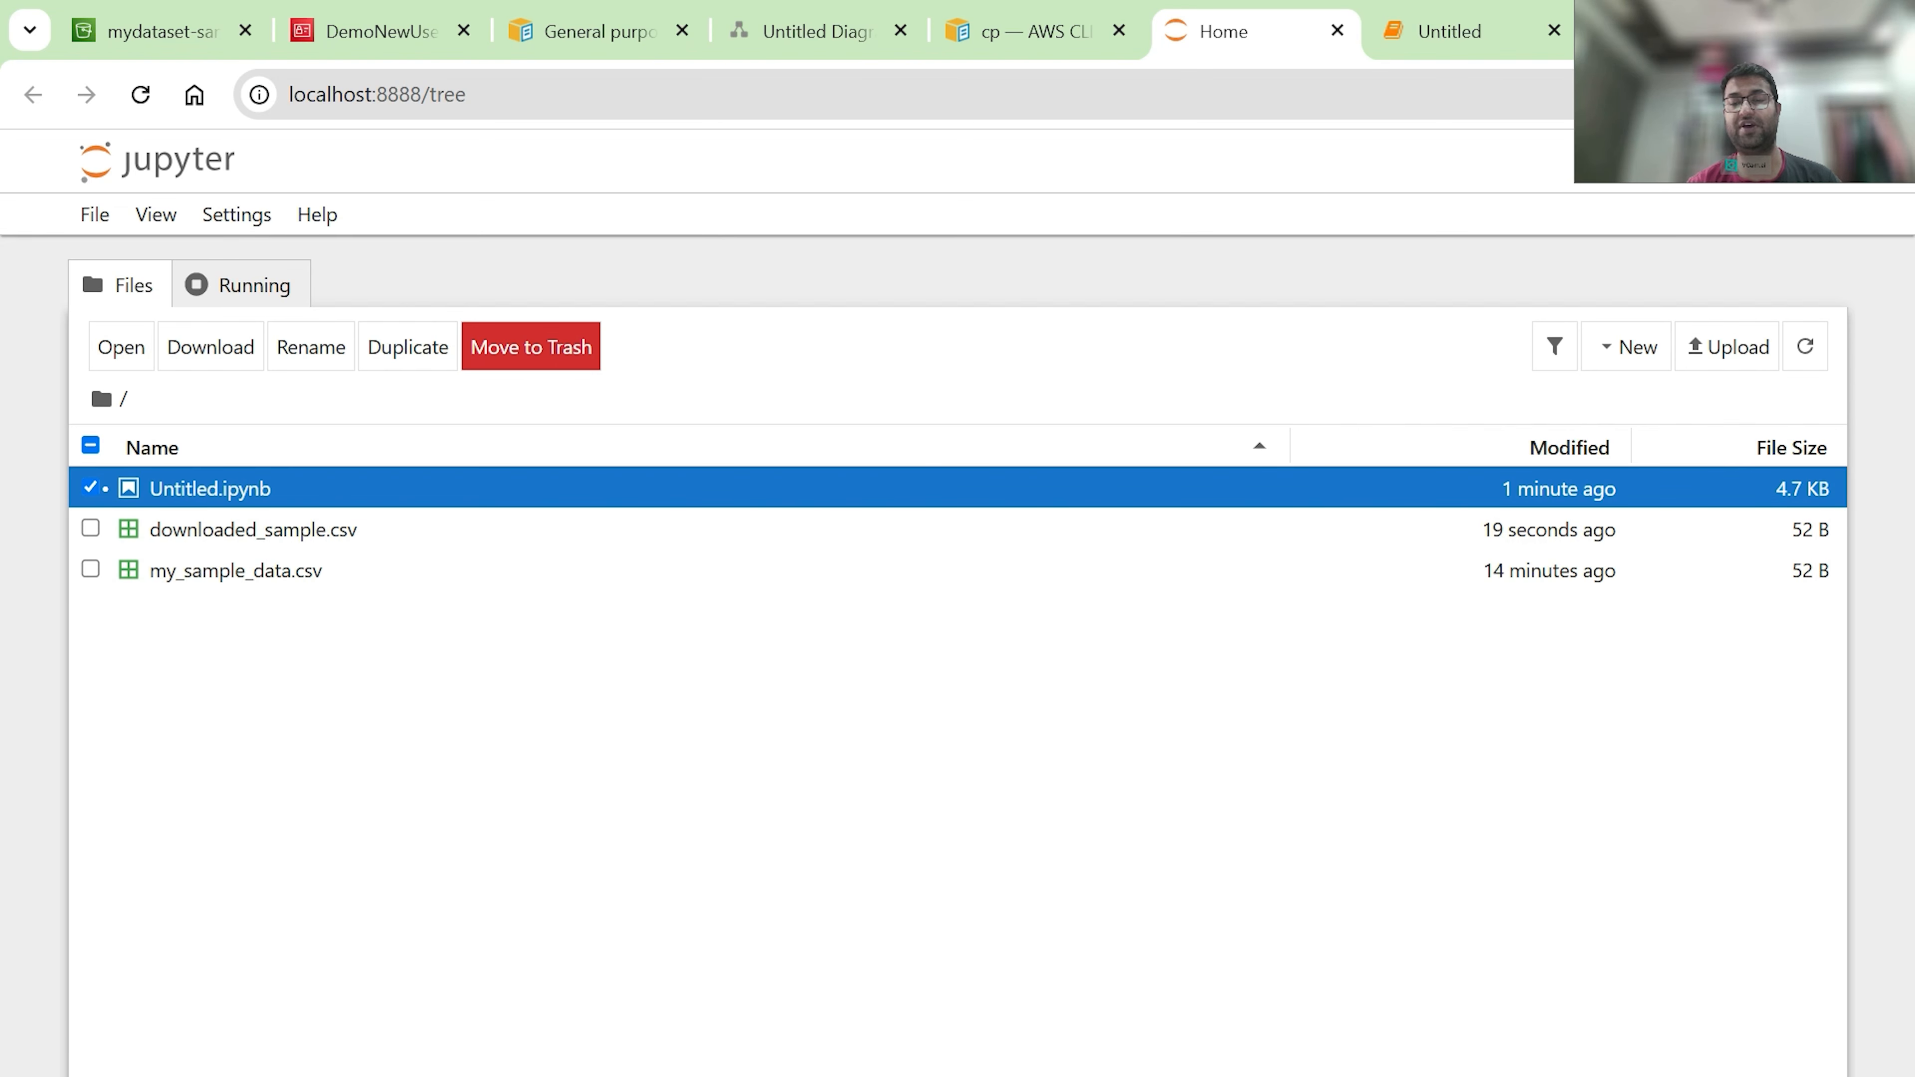
click(1248, 981)
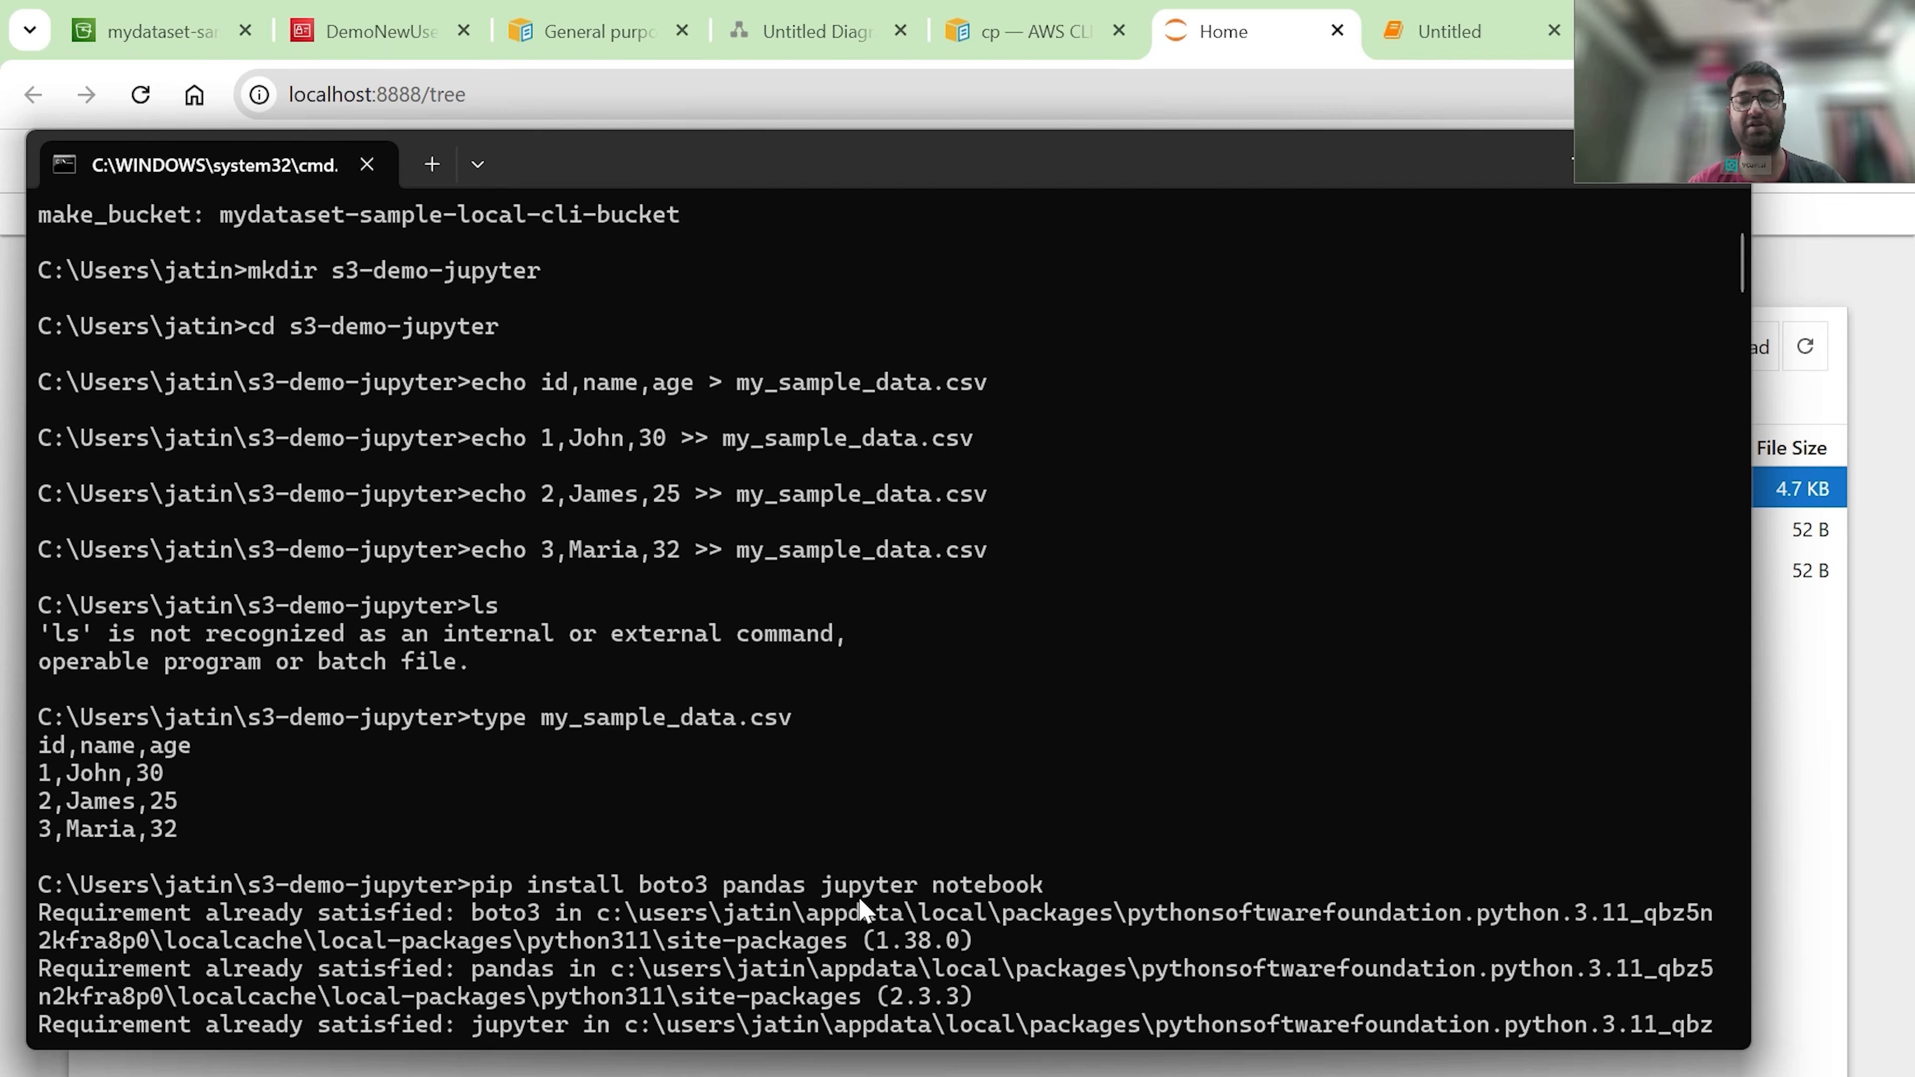
key(super+r)
text(cmd)
key(Return)
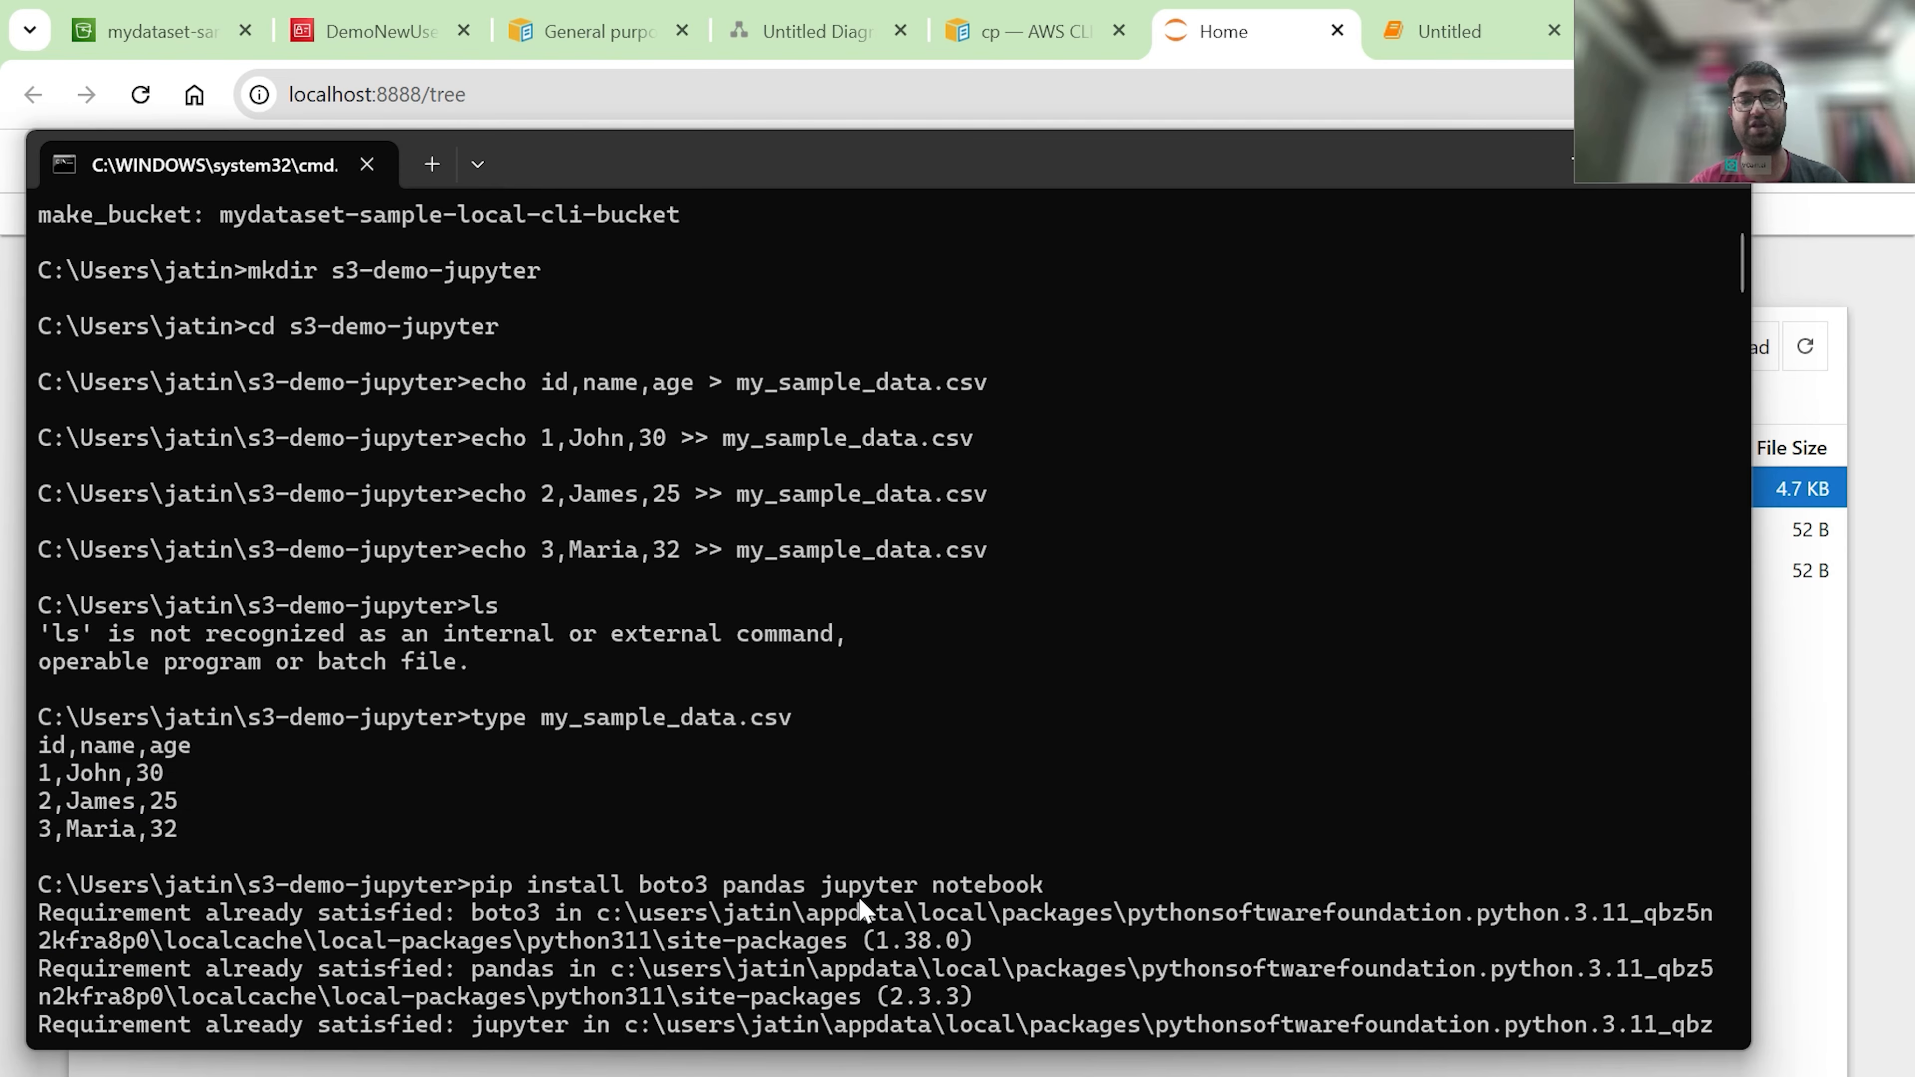
Step: Change into s3-demo-jupyter and print downloaded_sample.csv, then return to the file list
text(cd s3-demo)
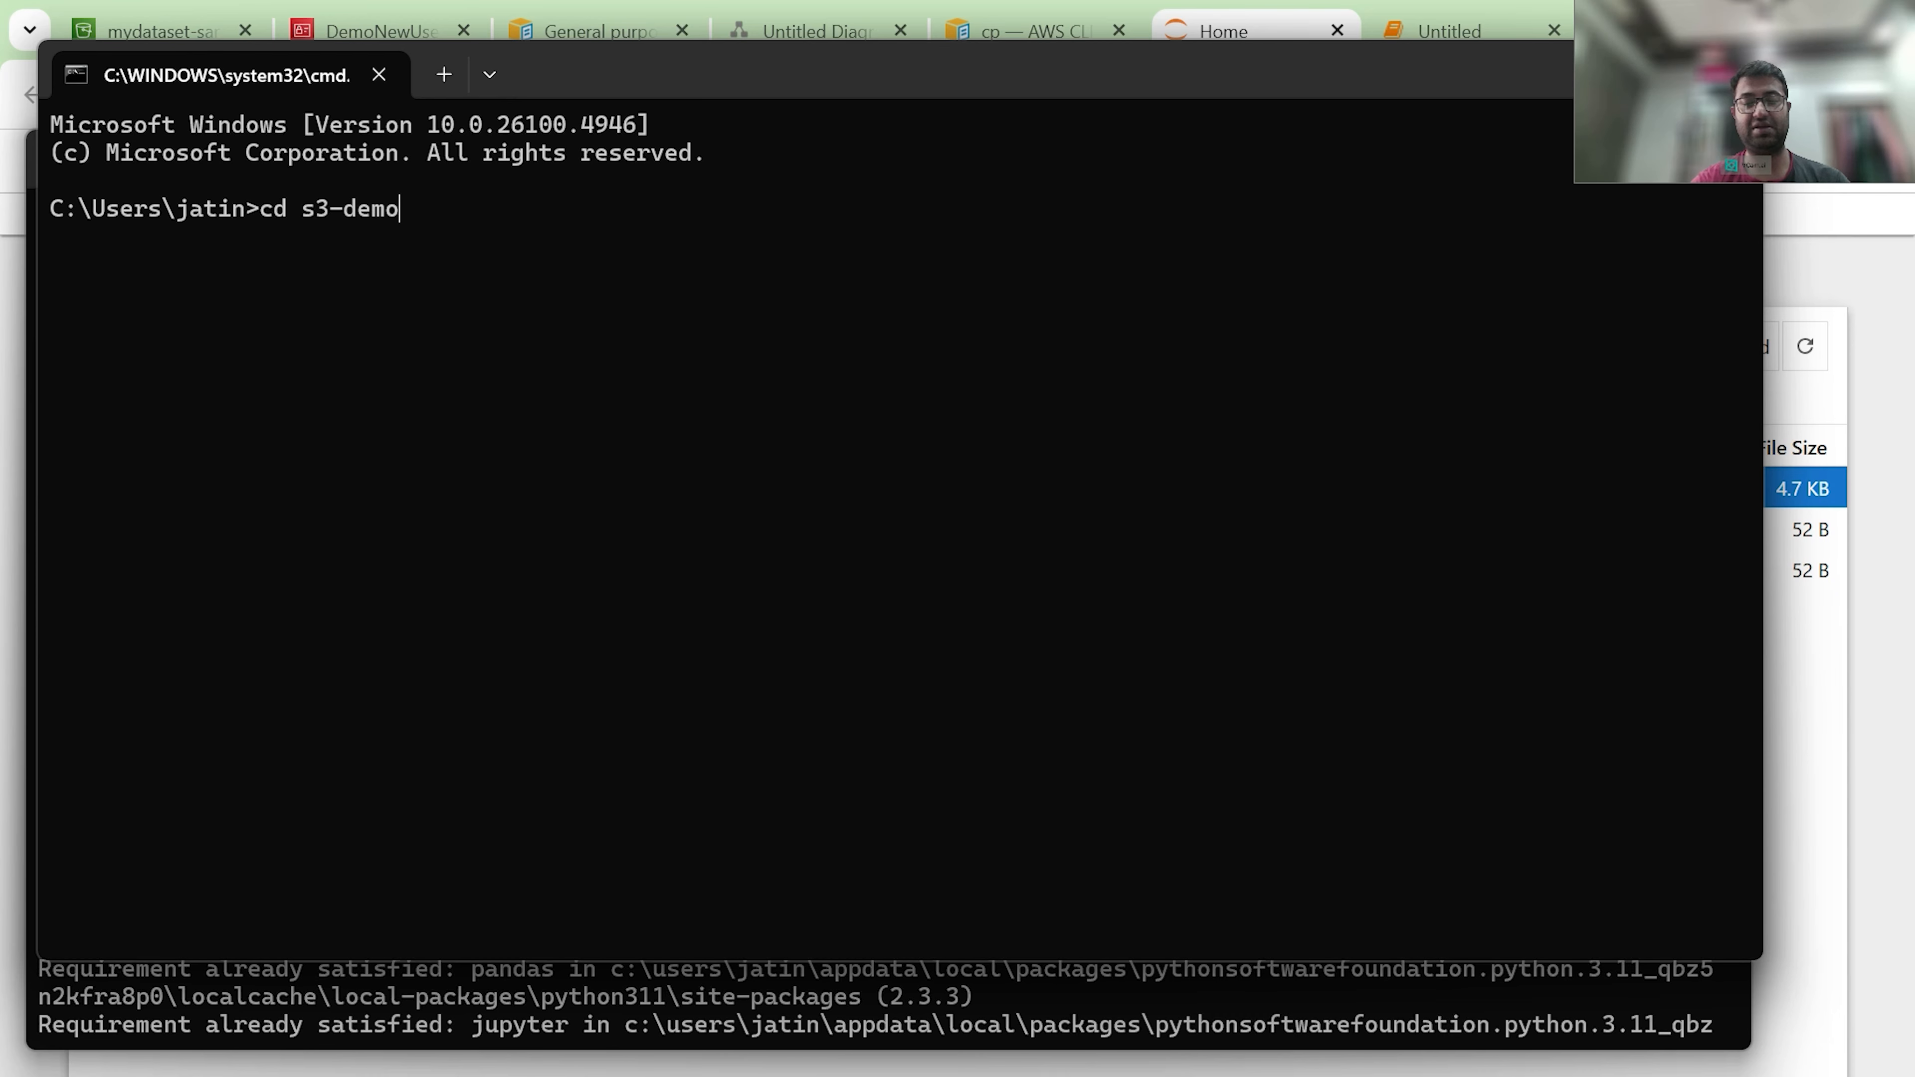
text(-)
key(Tab)
key(Return)
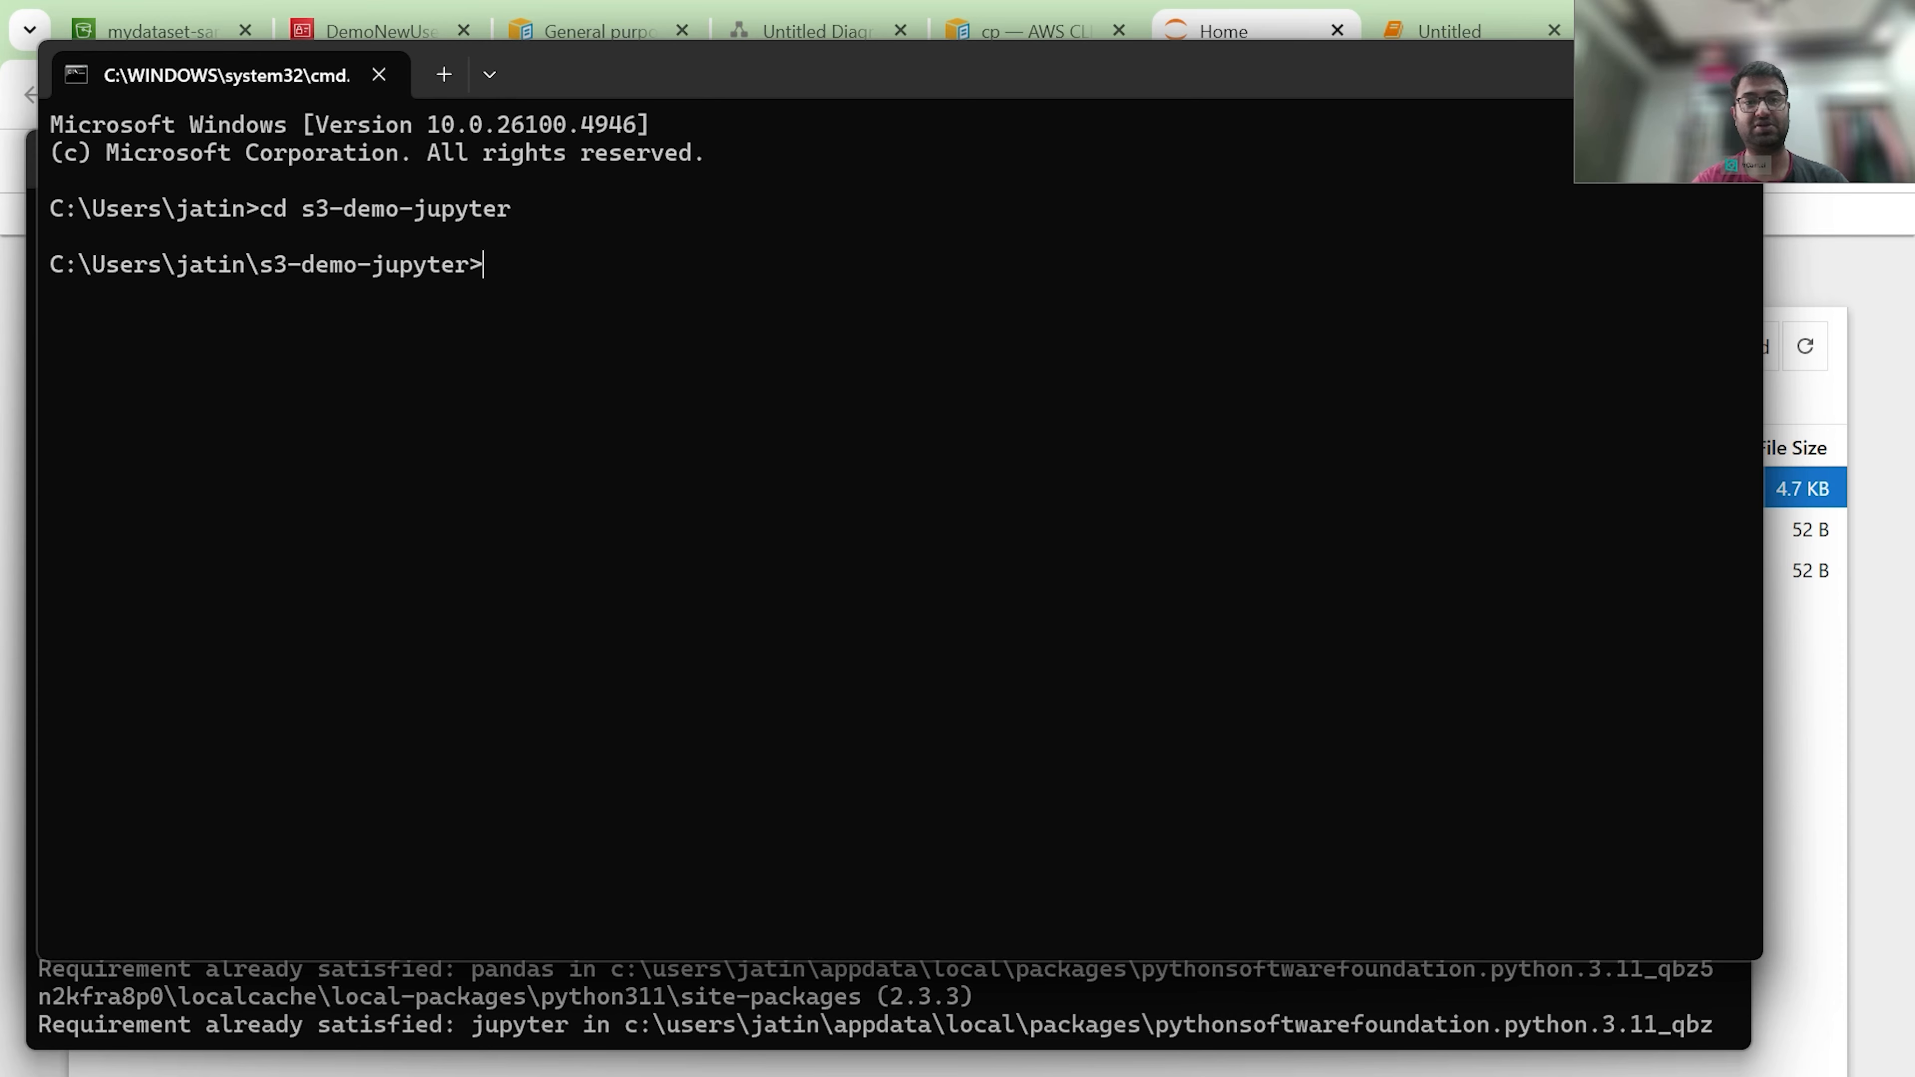
text(type dow)
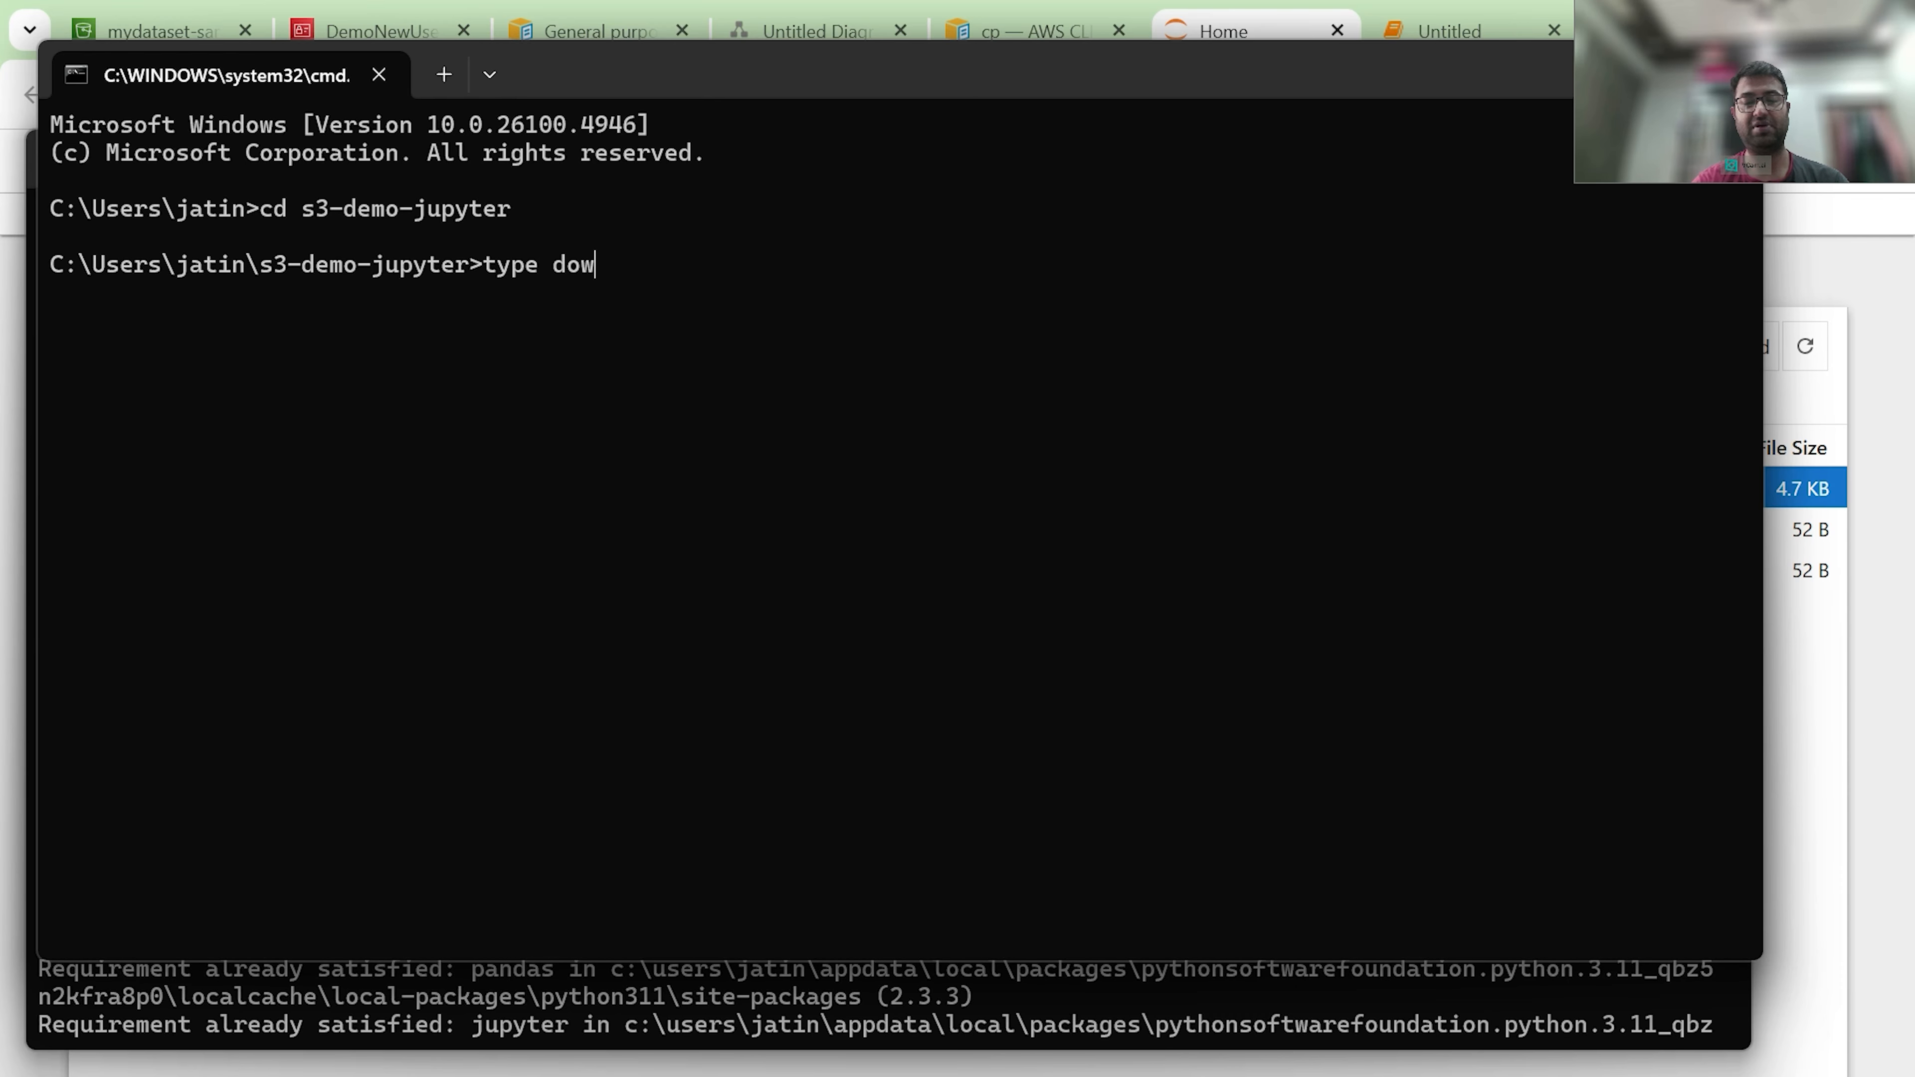
key(Tab)
key(Return)
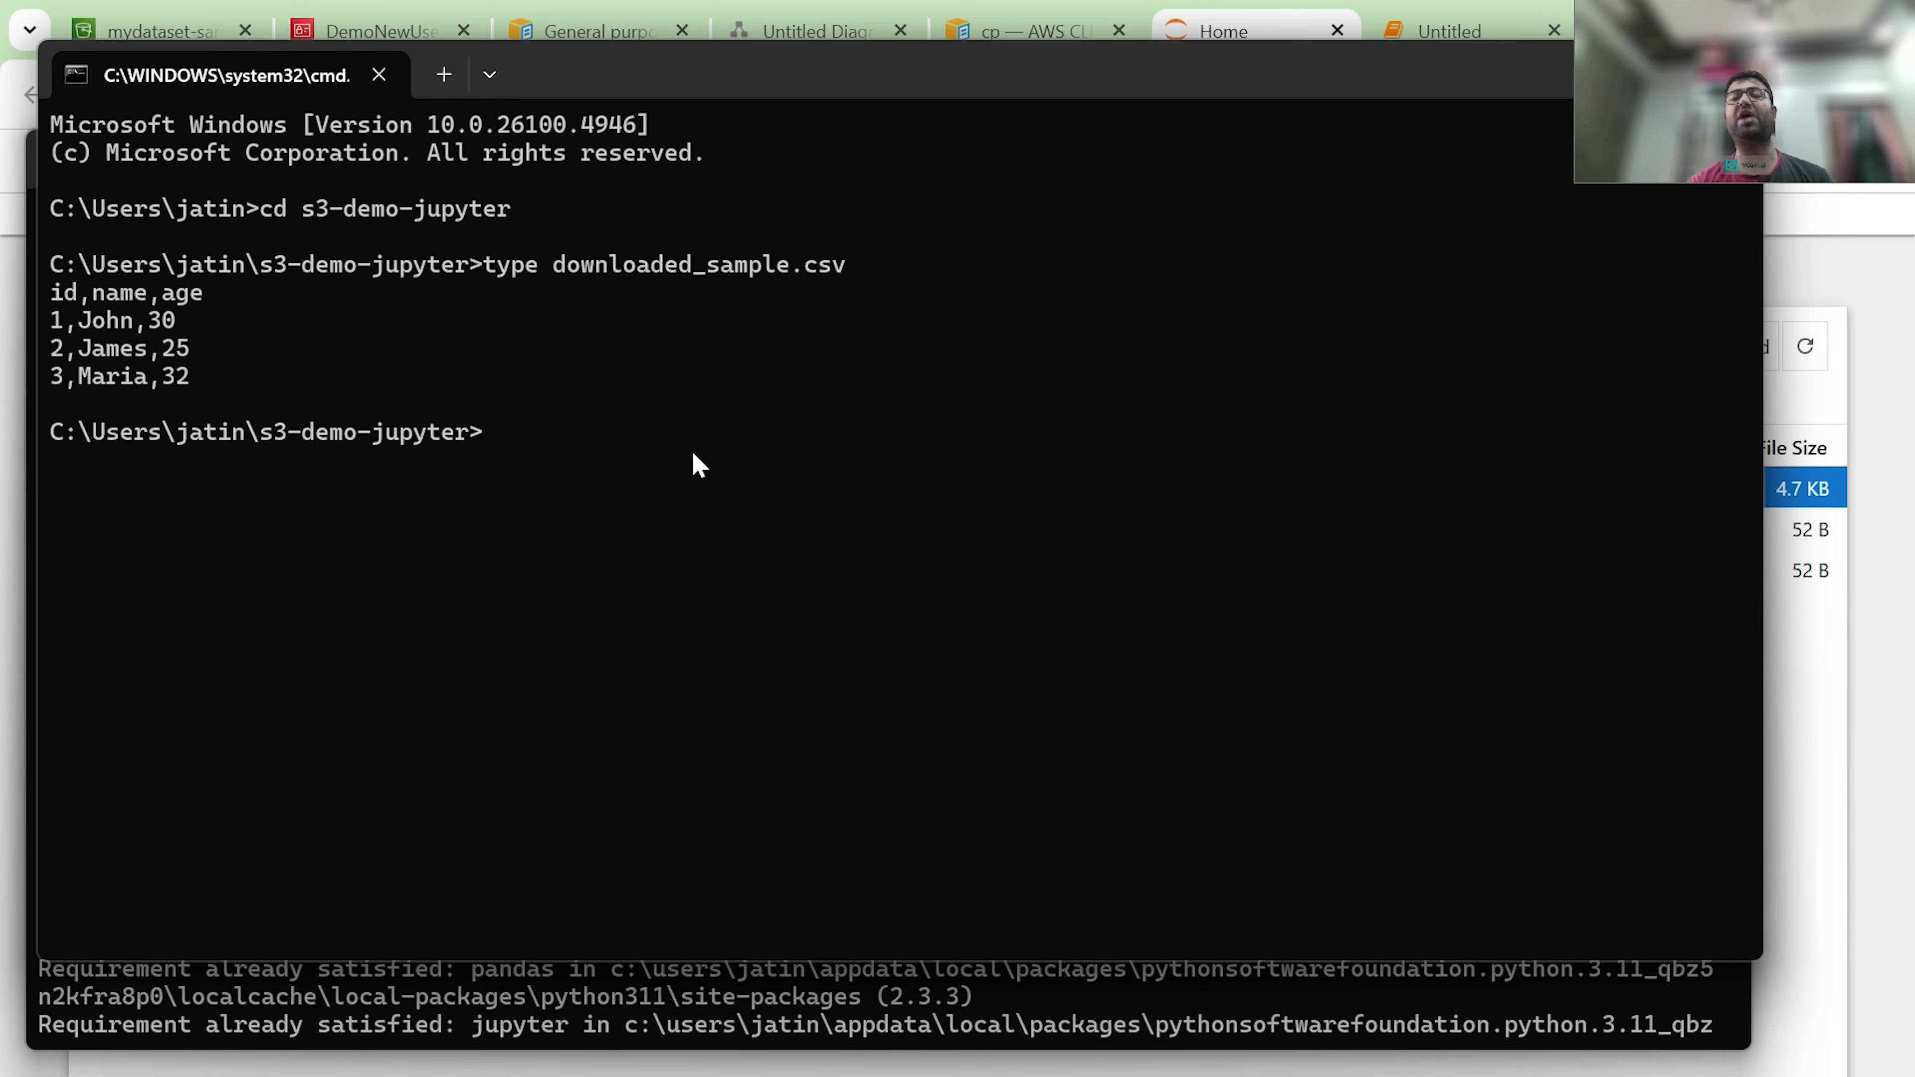
click(1810, 659)
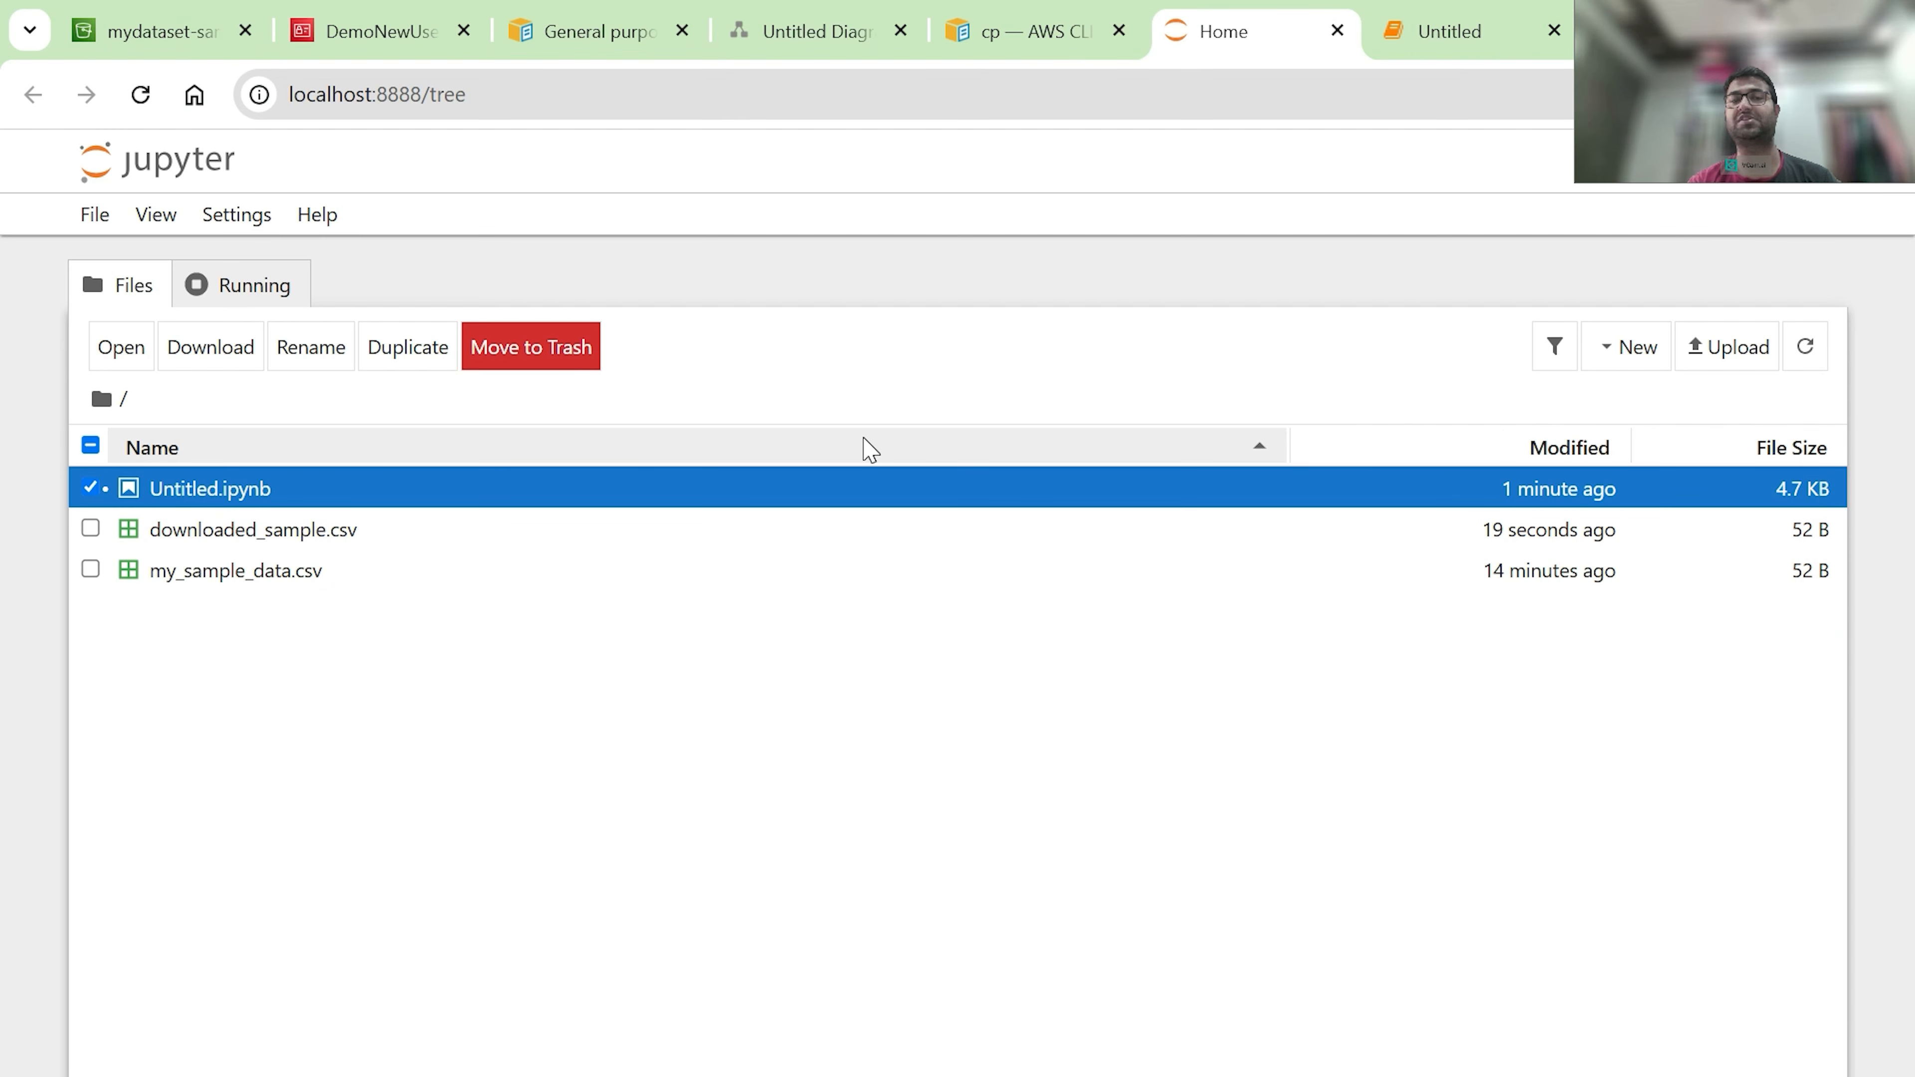
Step: Revisit the DataFrame output in the Untitled notebook, then show the new 404 setup notes
click(1421, 28)
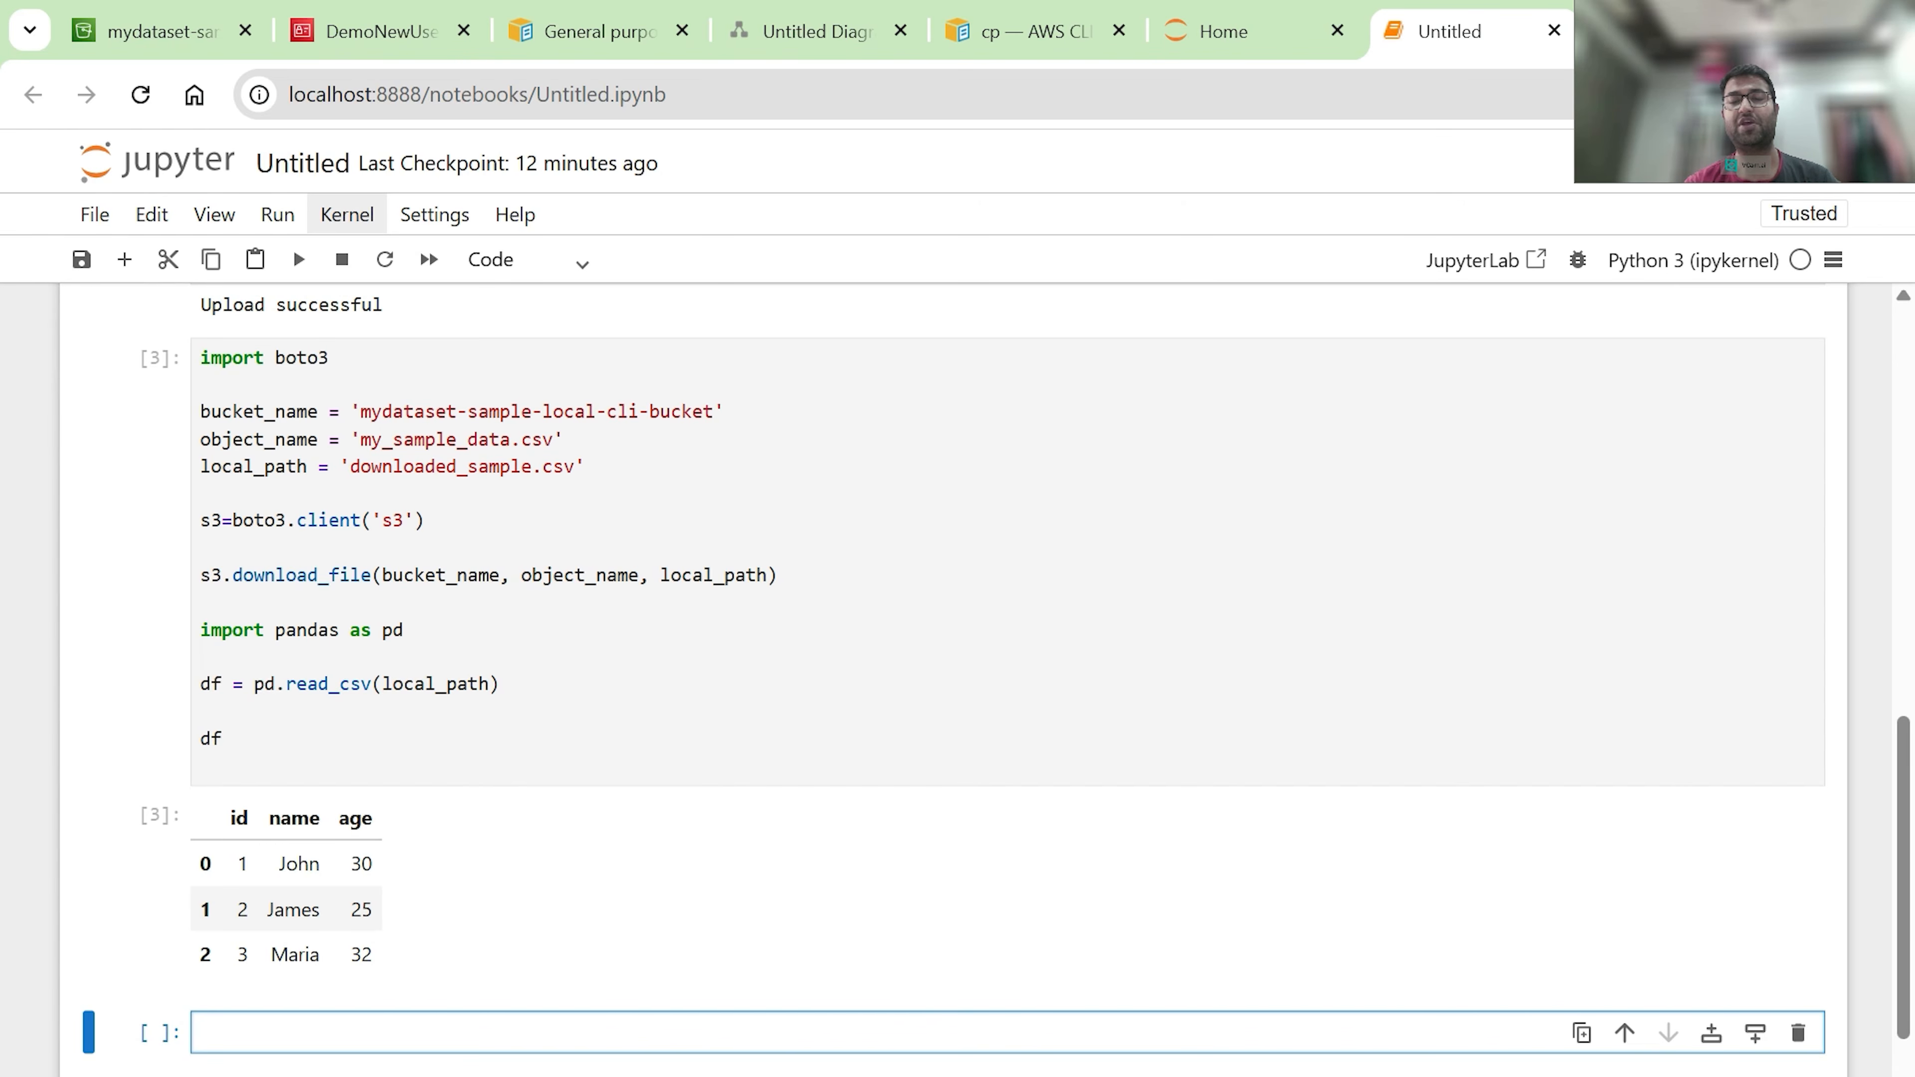
key(alt+Tab)
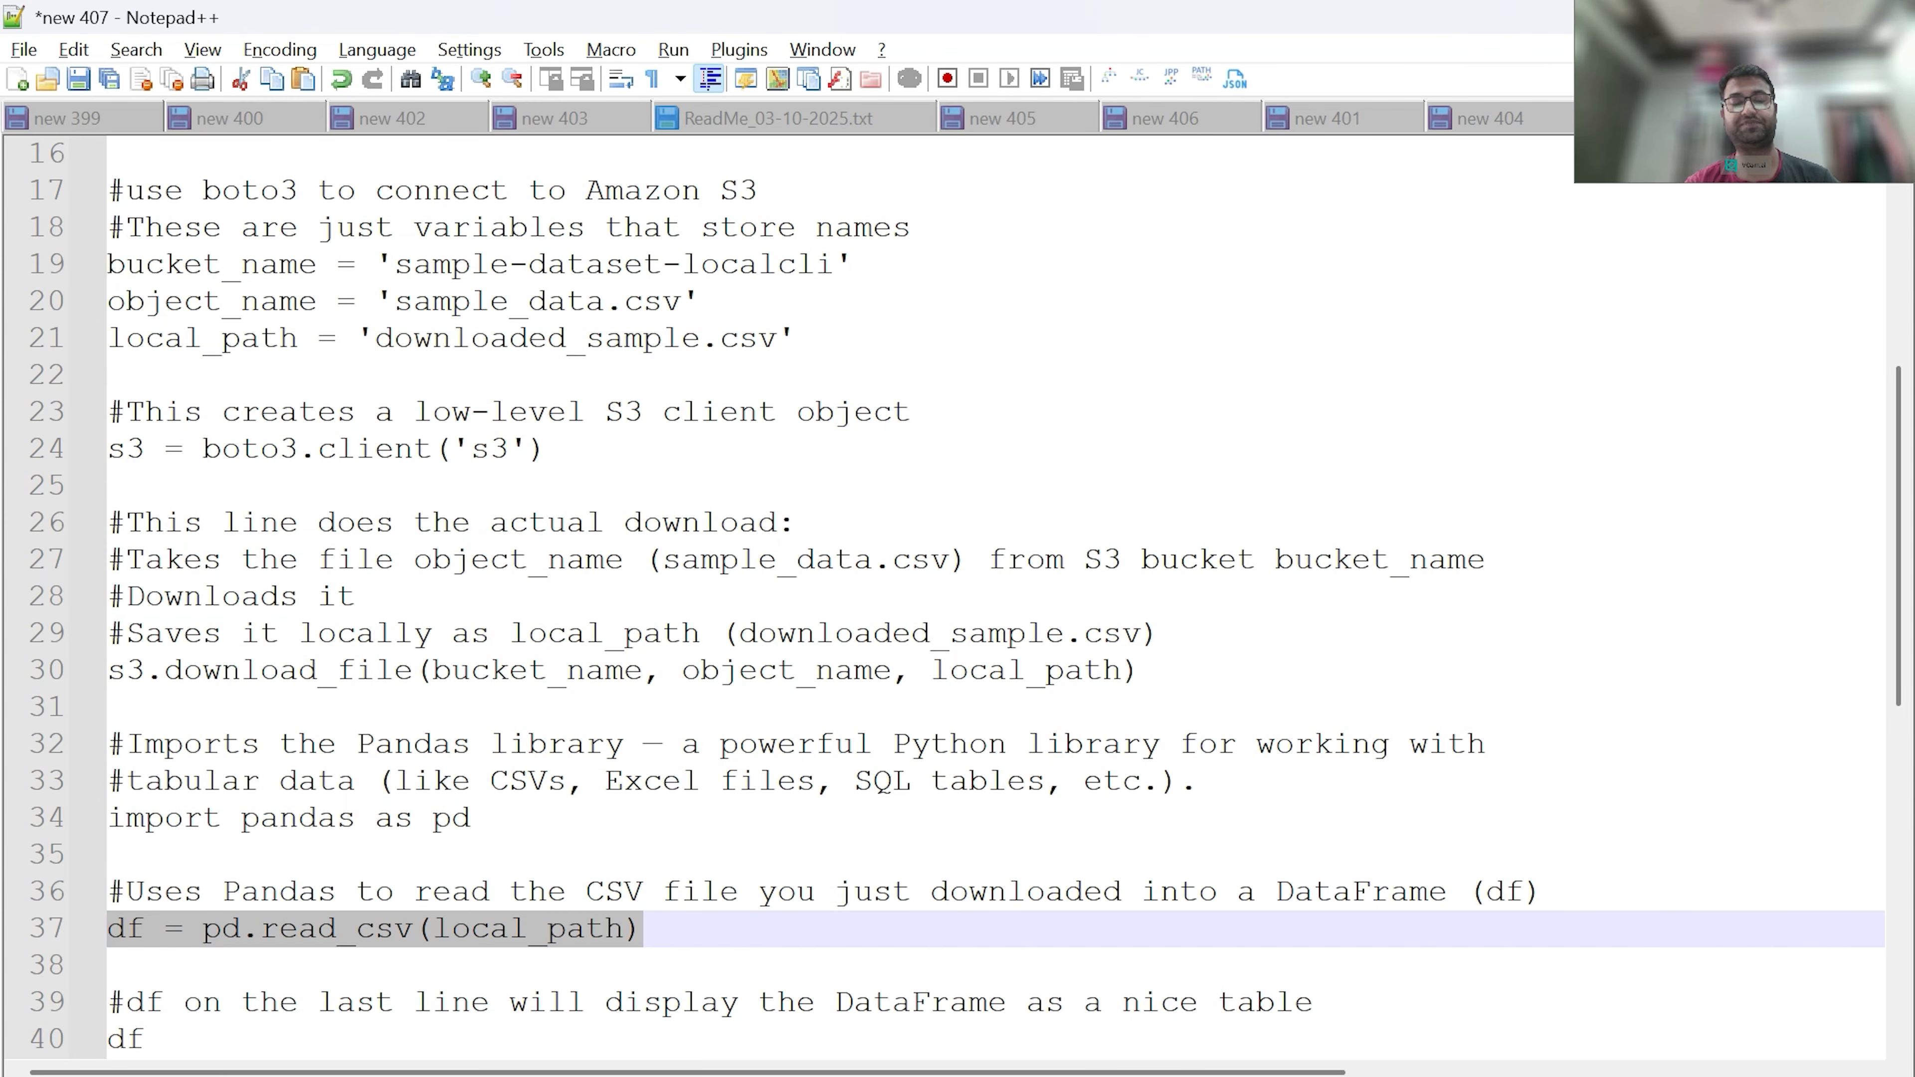
click(1492, 119)
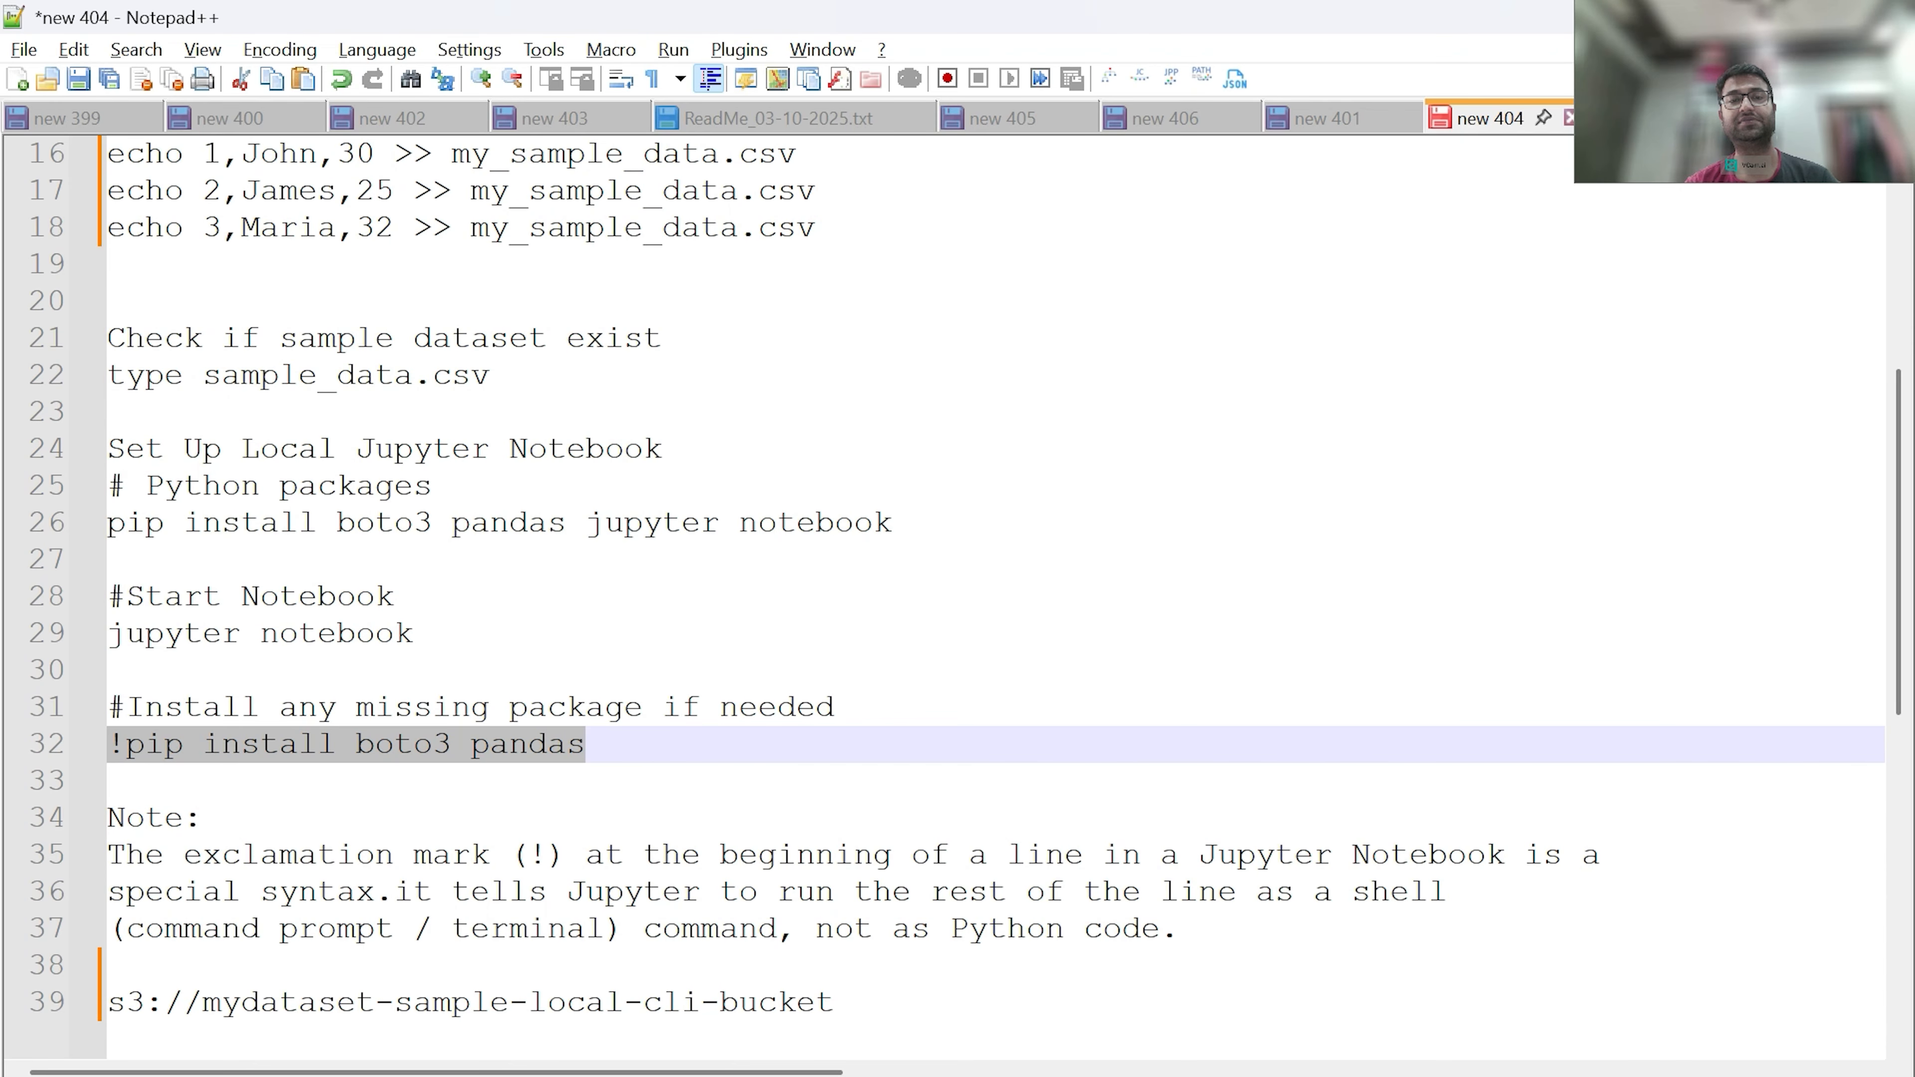
Step: Scroll the setup notes to the top, then bring up the Jupyter server Command Prompt
scroll(995, 596, up, 5)
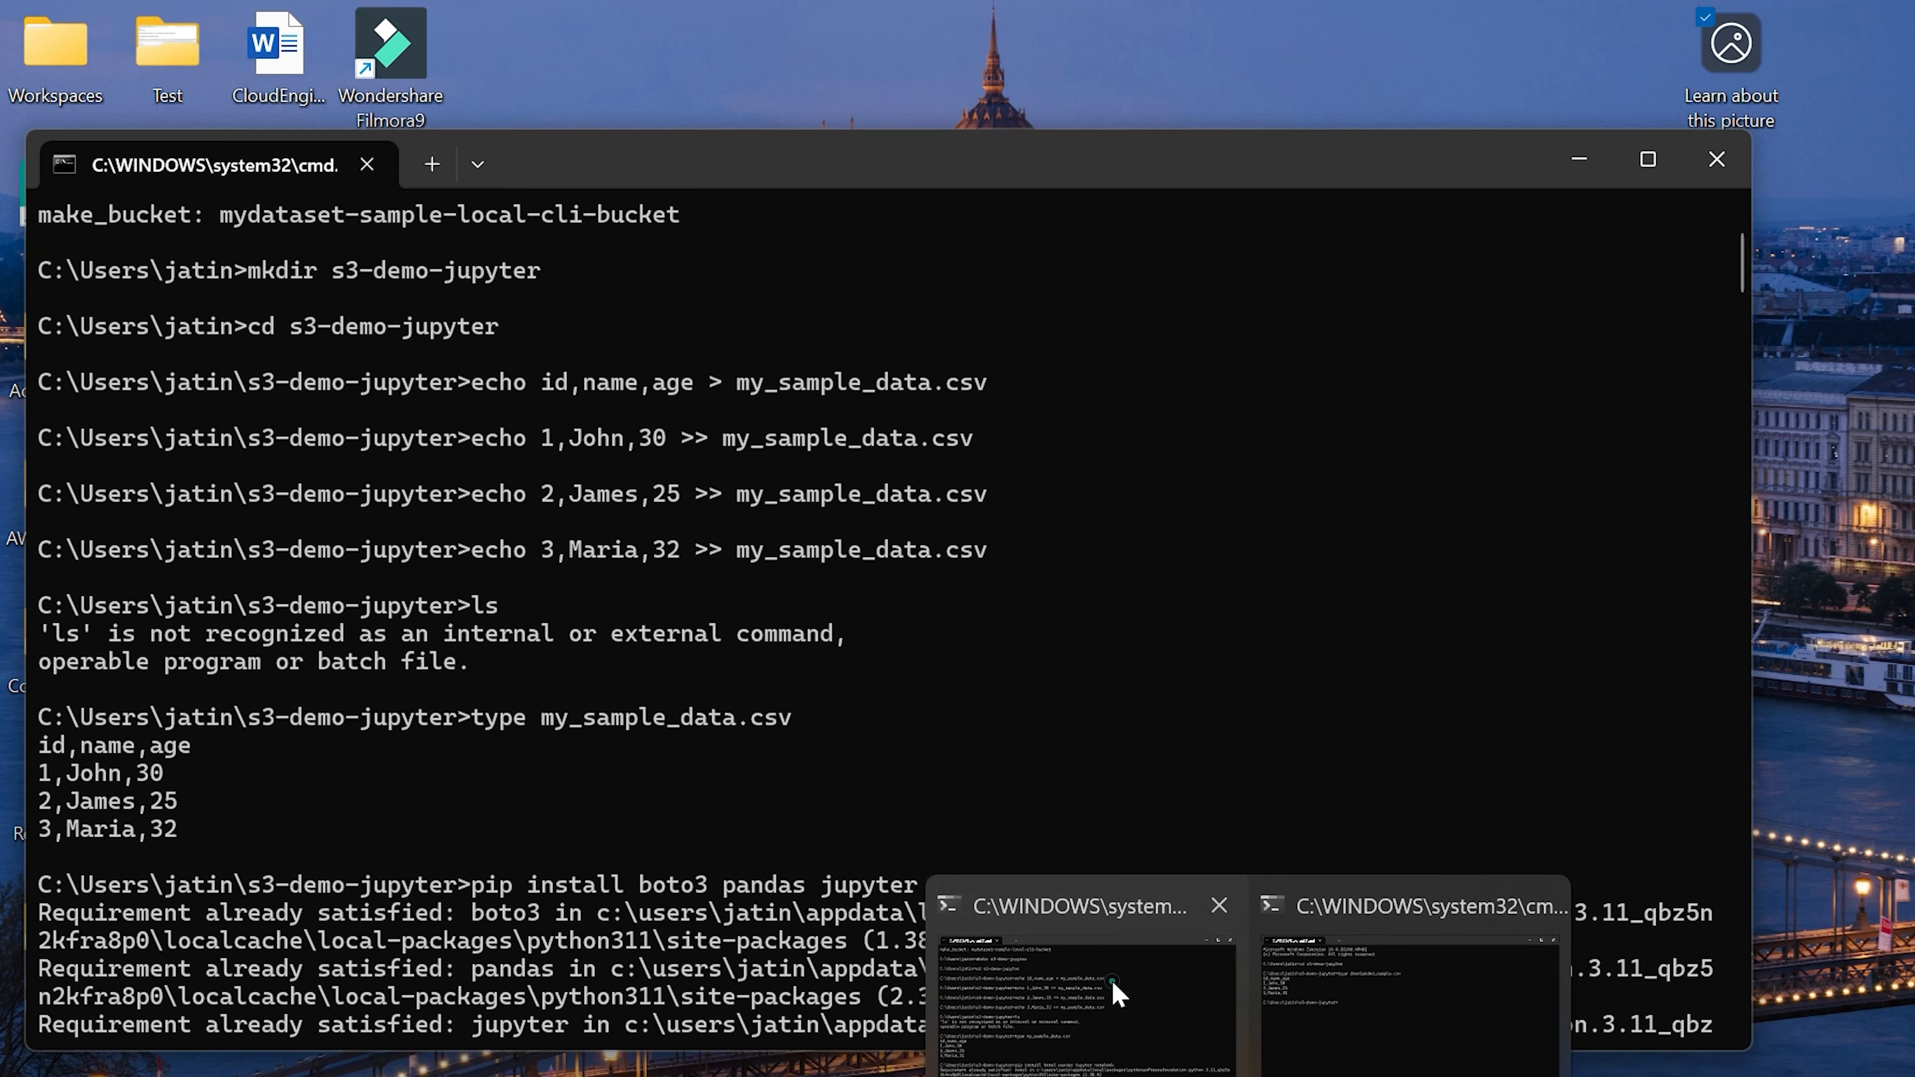
click(1111, 979)
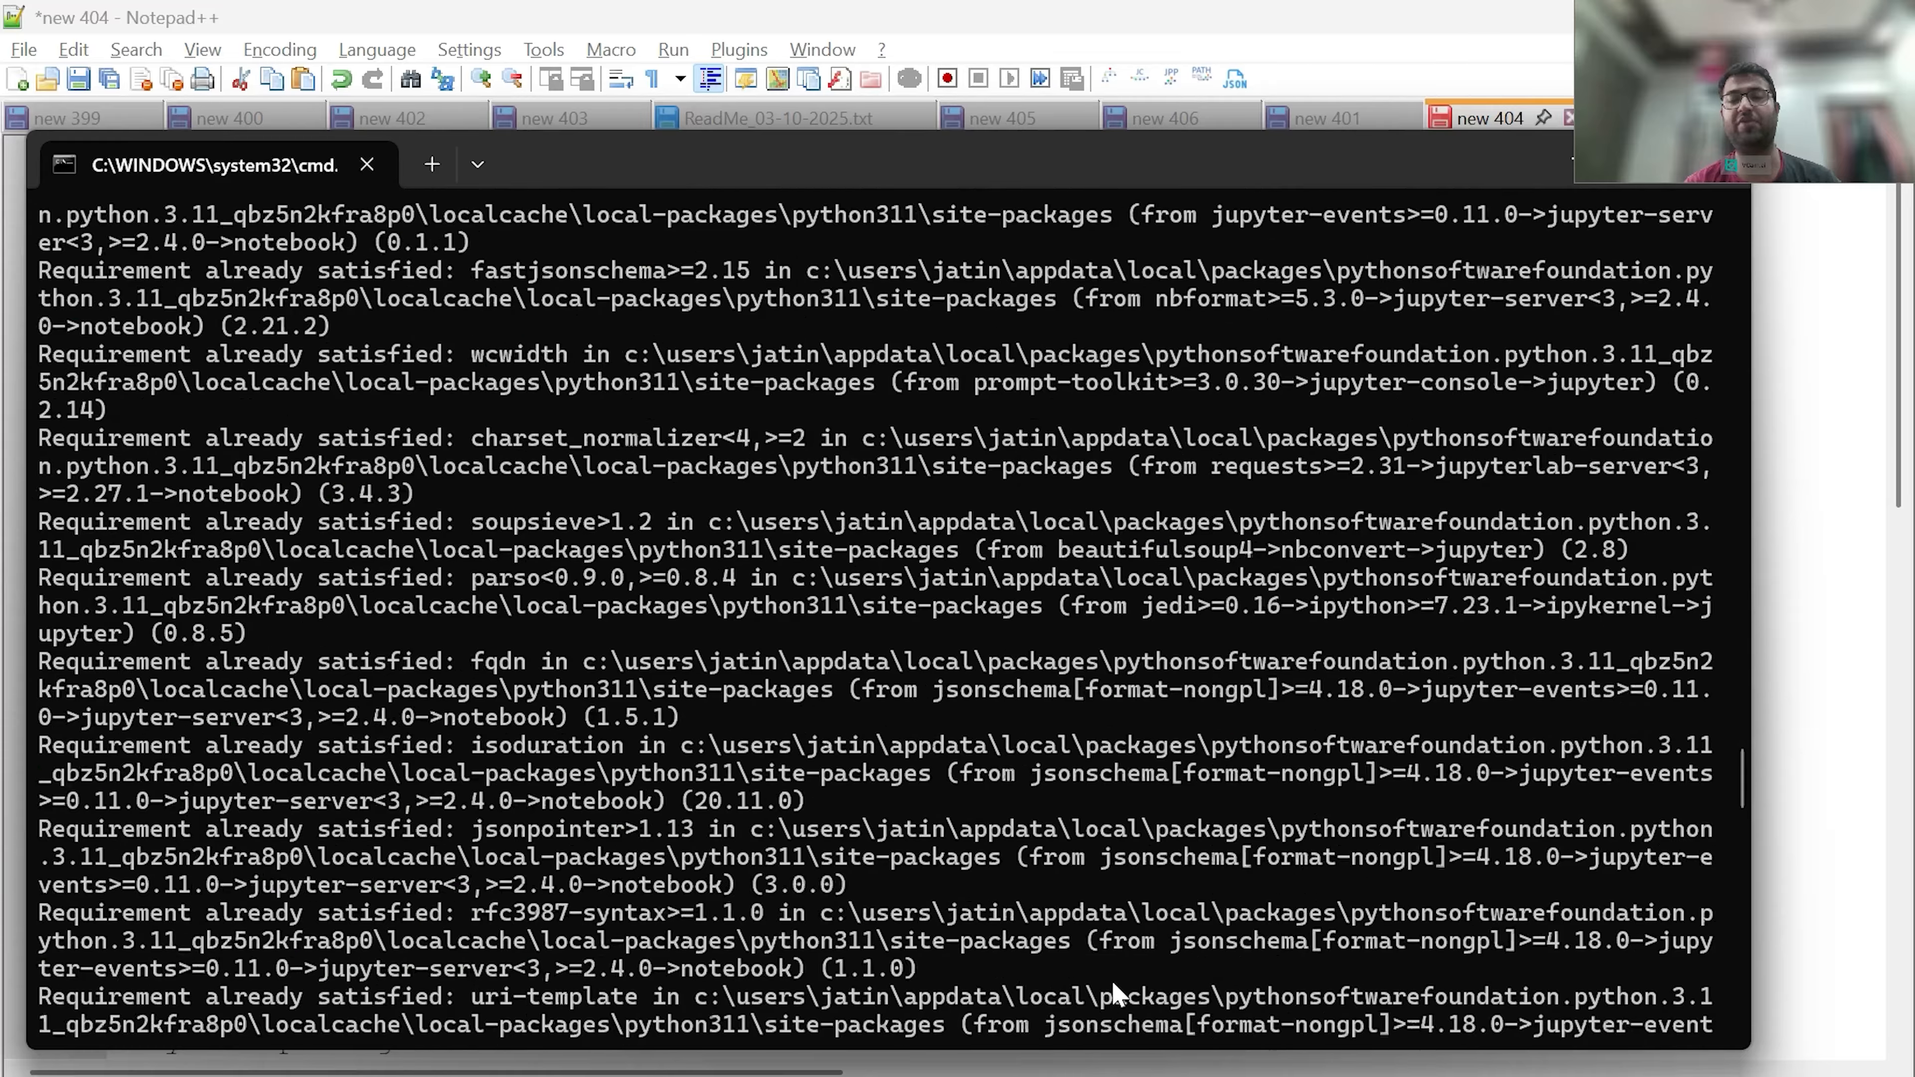
scroll(1112, 979, down, 10)
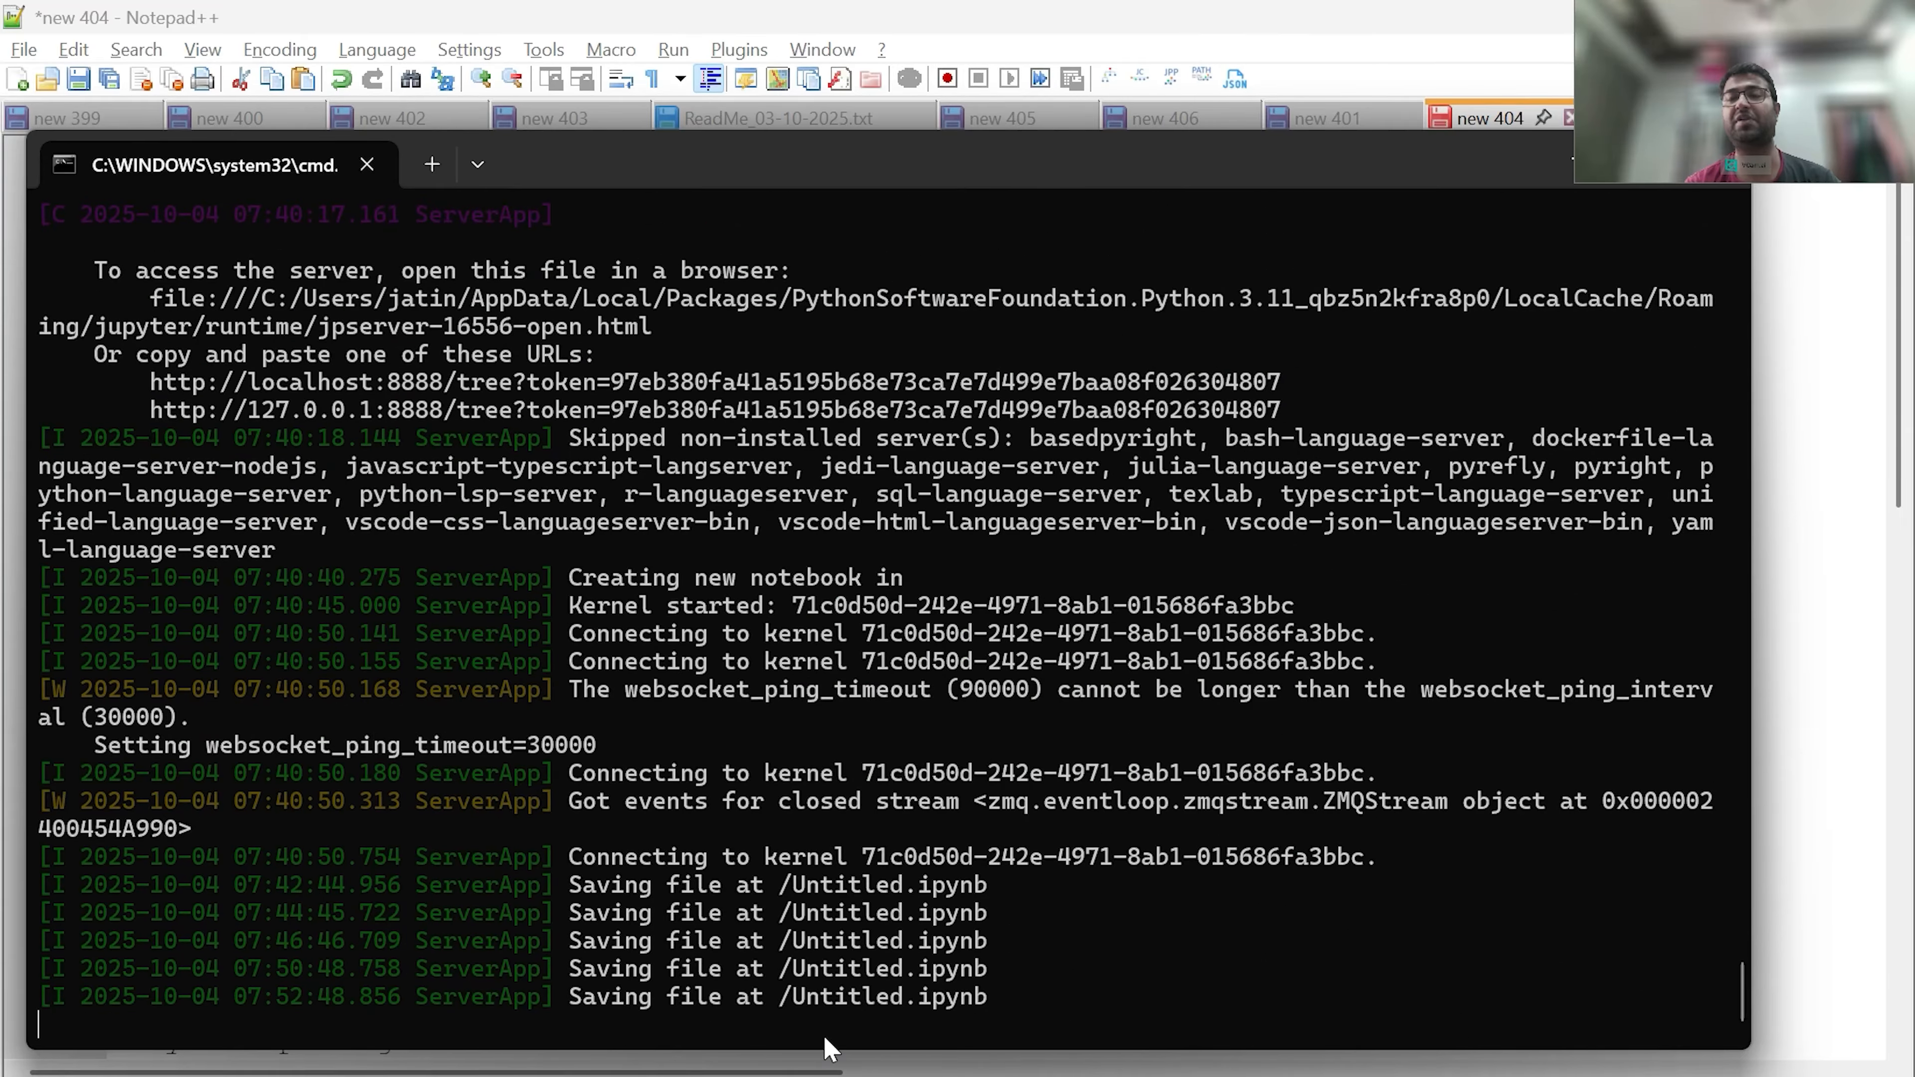